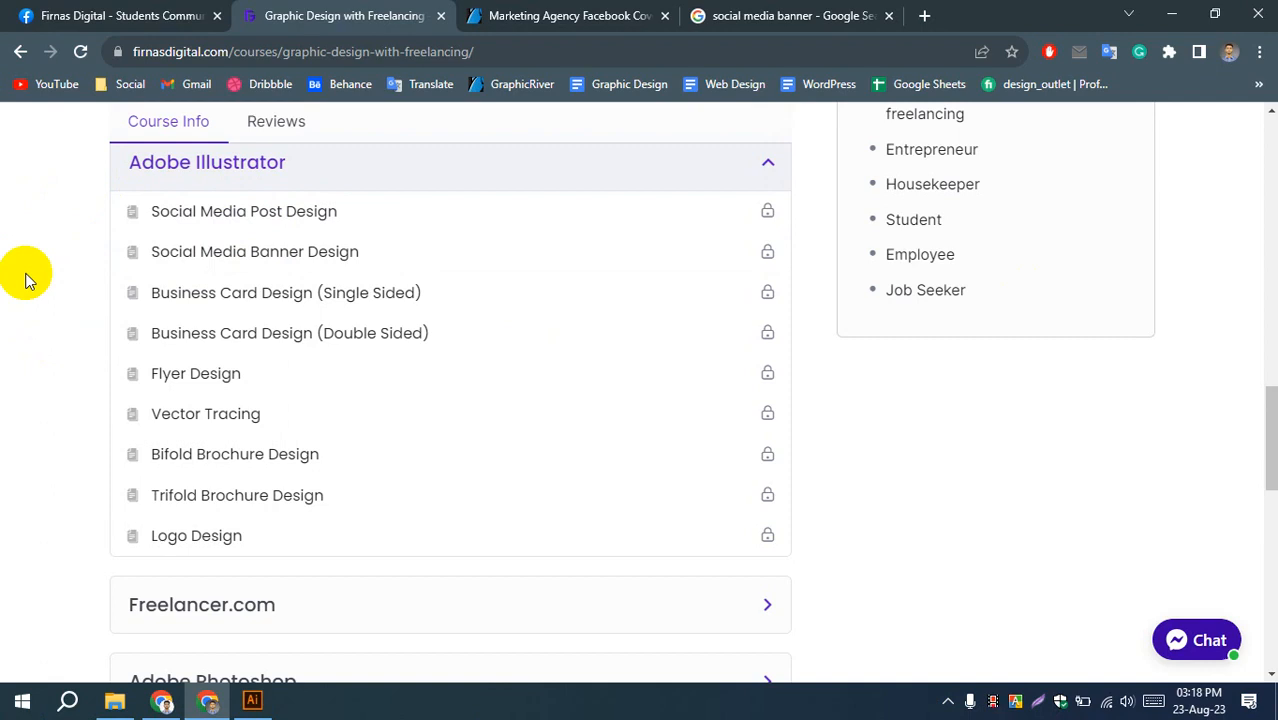
- Look through the image results for "social media banner" and examine the Digital Marketing Social Media Banner example from Creative Fabrica
{"action": "left_click", "coordinate": [800, 15]}
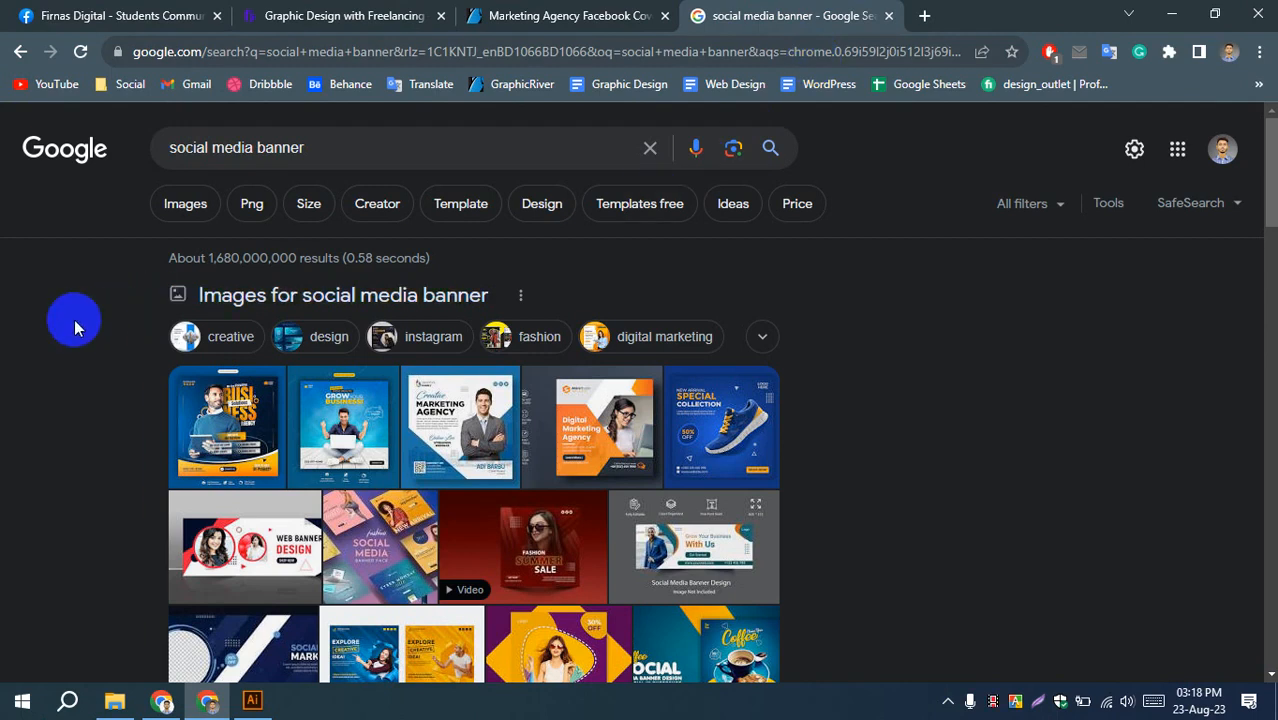
{"action": "left_click", "coordinate": [180, 210]}
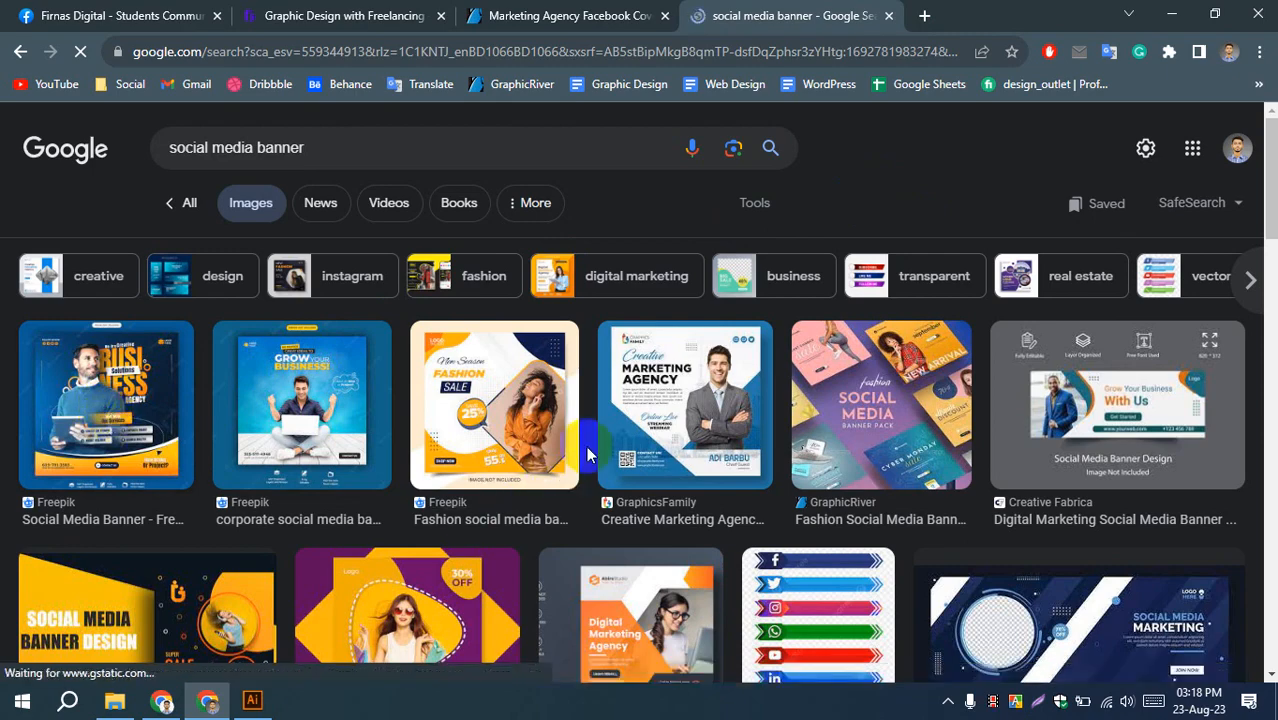
{"action": "scroll", "coordinate": [590, 448], "scroll_direction": "down", "scroll_amount": 1}
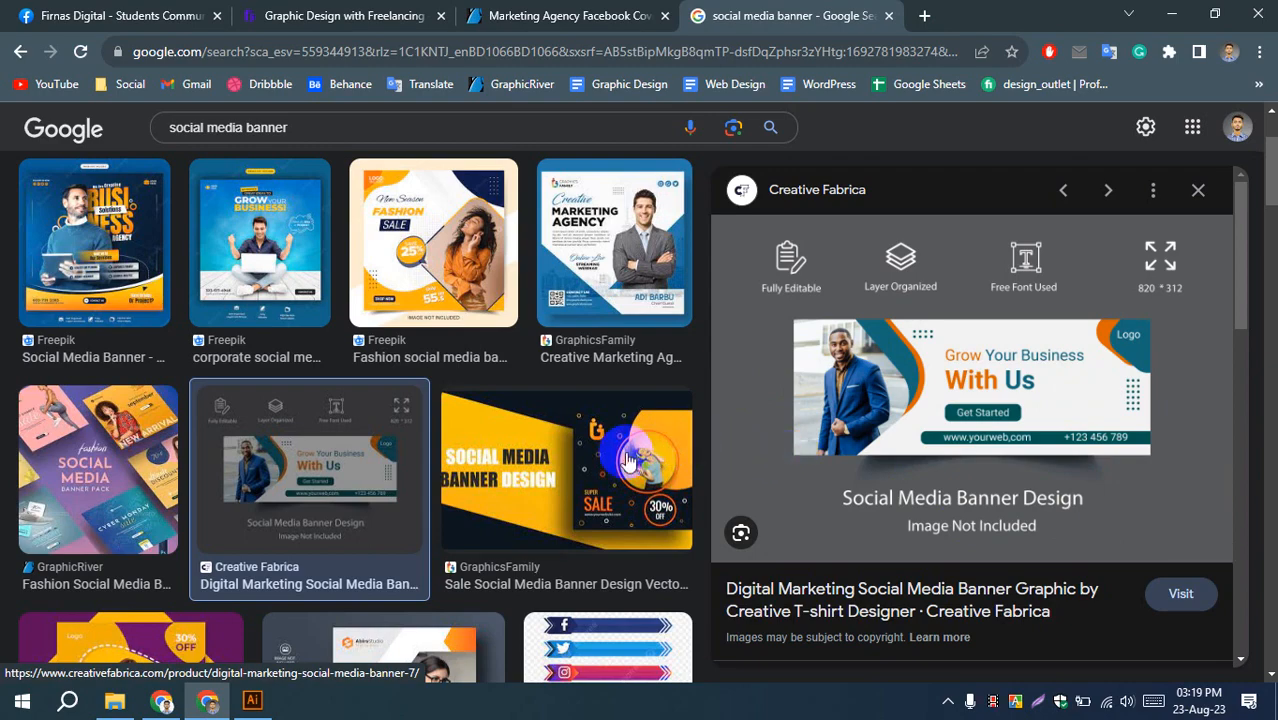
{"action": "scroll", "coordinate": [323, 489], "scroll_direction": "down", "scroll_amount": 1}
{"action": "scroll", "coordinate": [323, 485], "scroll_direction": "up", "scroll_amount": 3}
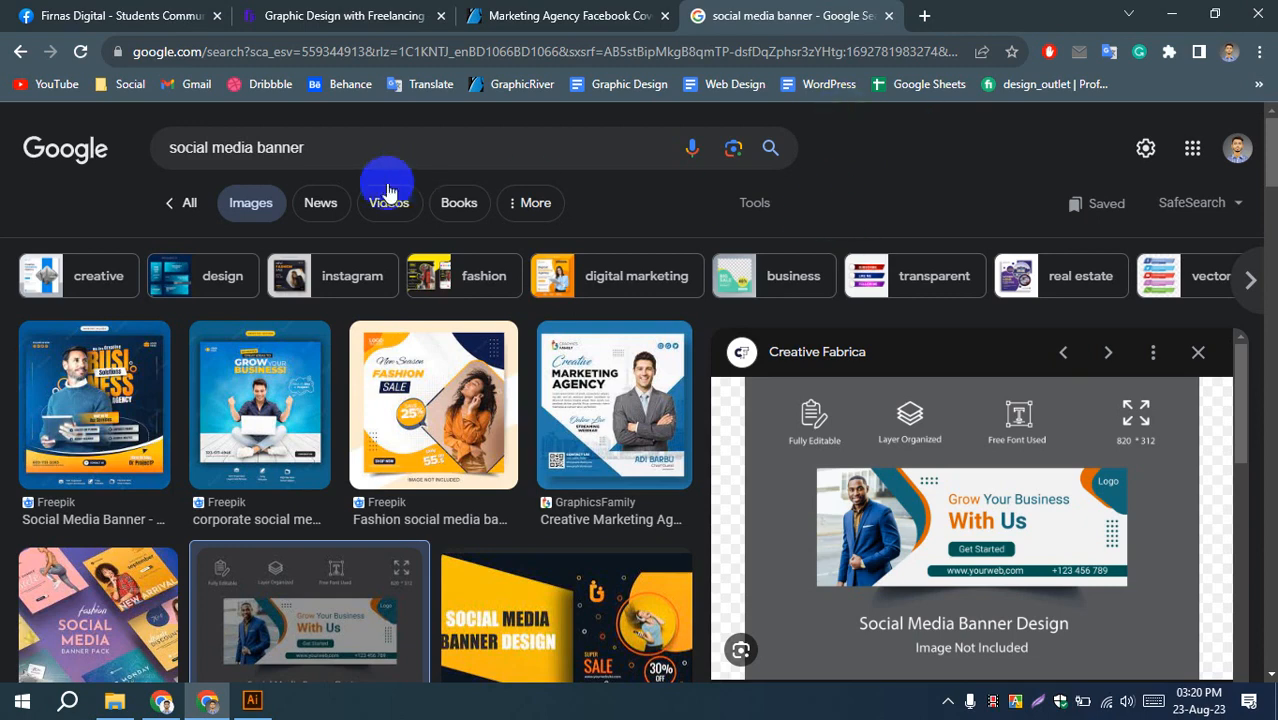
{"action": "scroll", "coordinate": [576, 540], "scroll_direction": "down", "scroll_amount": 1}
{"action": "scroll", "coordinate": [576, 540], "scroll_direction": "down", "scroll_amount": 10}
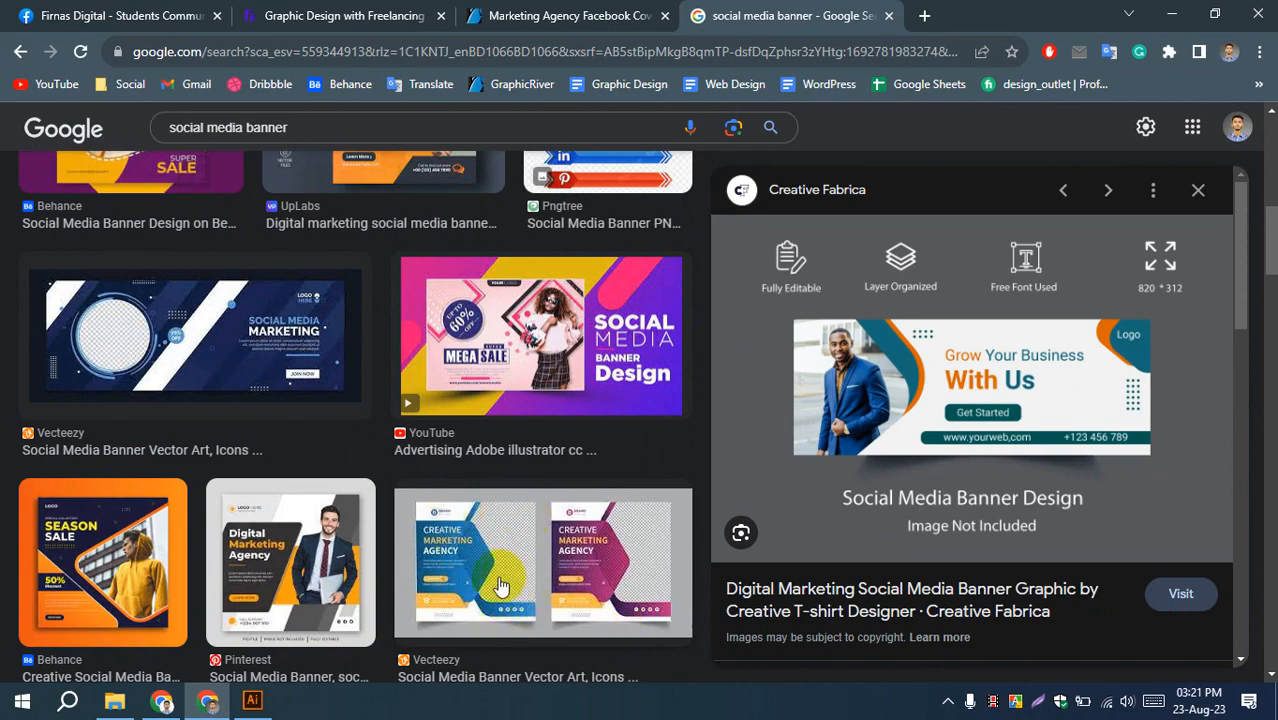
{"action": "scroll", "coordinate": [501, 587], "scroll_direction": "up", "scroll_amount": 10}
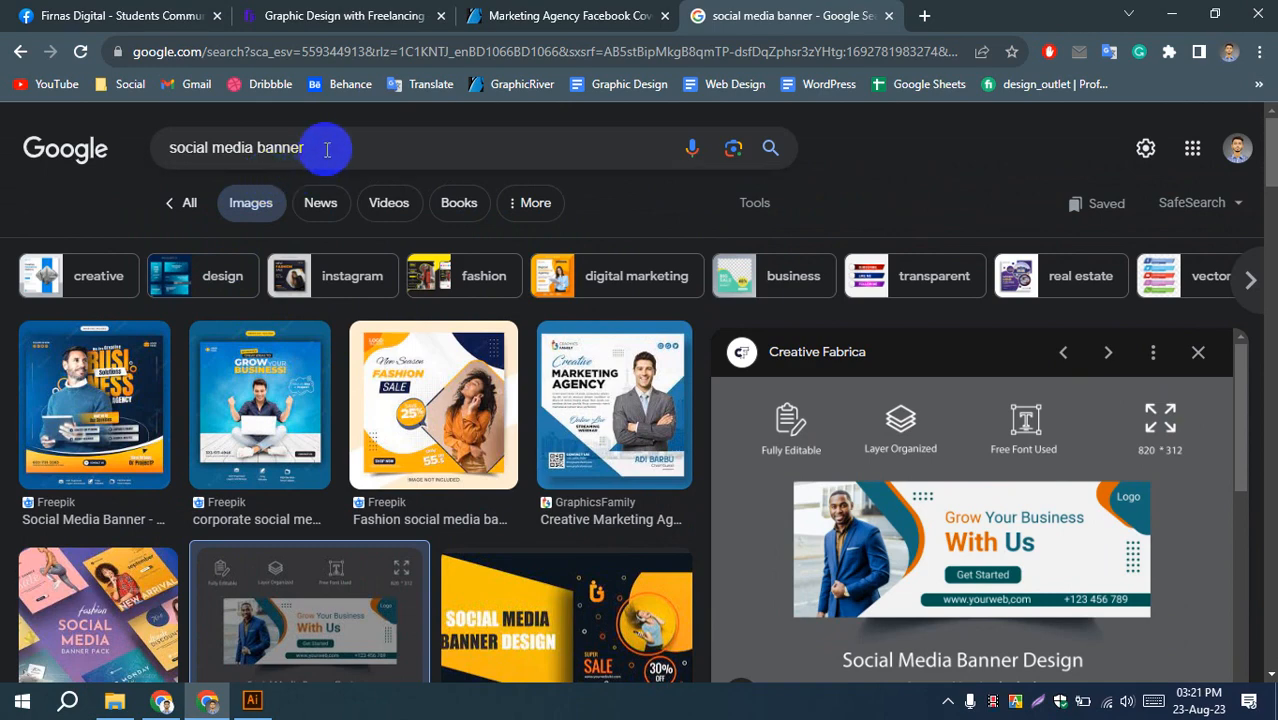
- Change the image search to "social media cover" and look through the cover designs
{"action": "left_click", "coordinate": [326, 148]}
{"action": "double_click", "coordinate": [280, 148]}
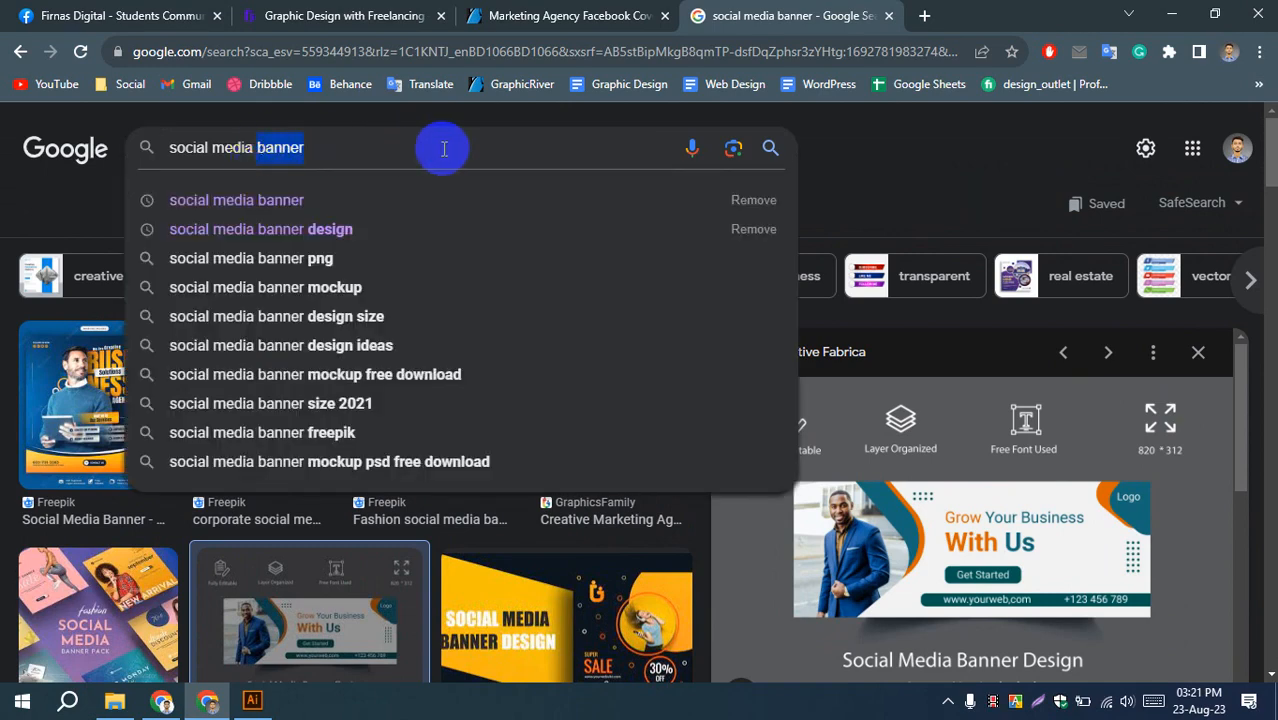
{"action": "type", "text": "cover"}
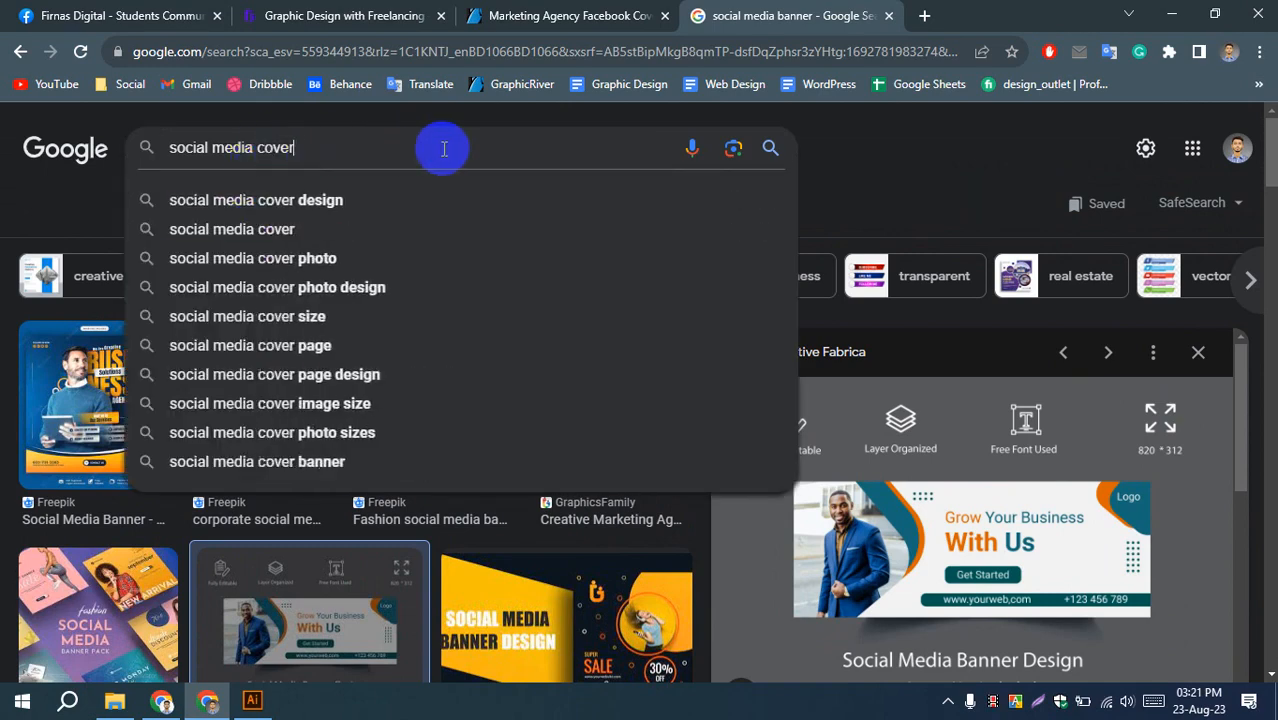
{"action": "key", "text": "Return"}
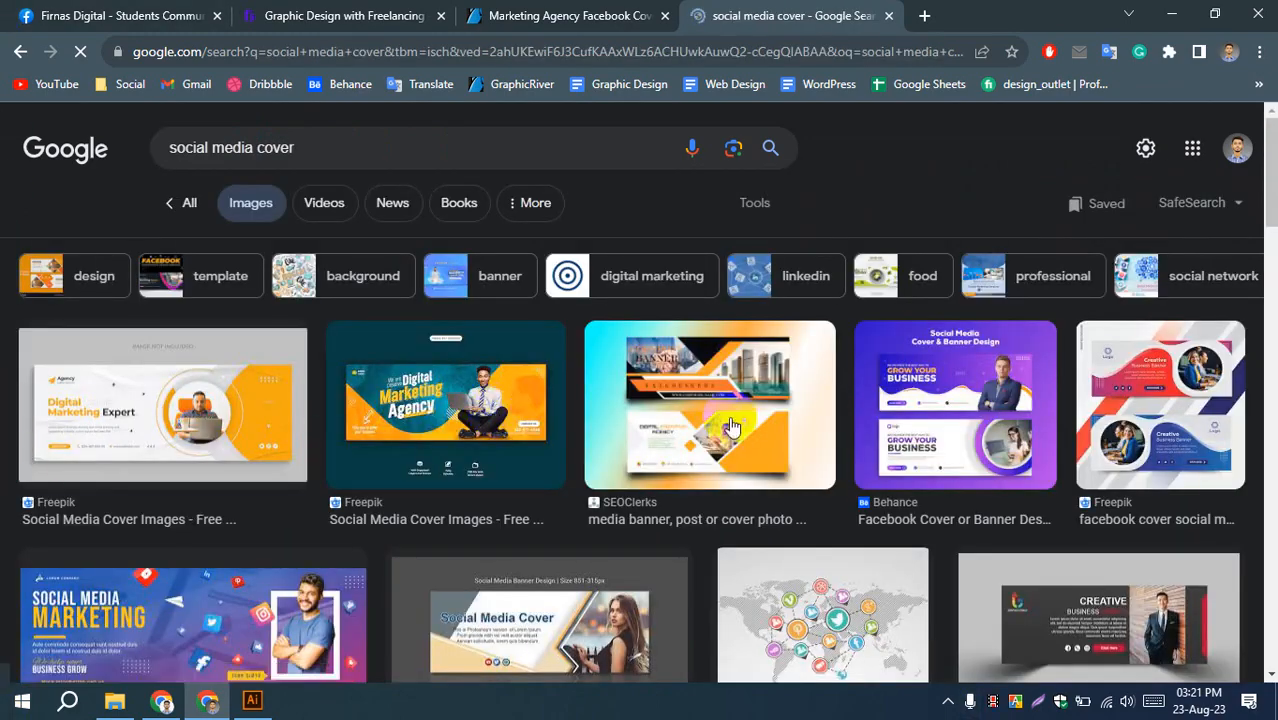
{"action": "scroll", "coordinate": [1152, 536], "scroll_direction": "down", "scroll_amount": 3}
{"action": "scroll", "coordinate": [10, 470], "scroll_direction": "up", "scroll_amount": 3}
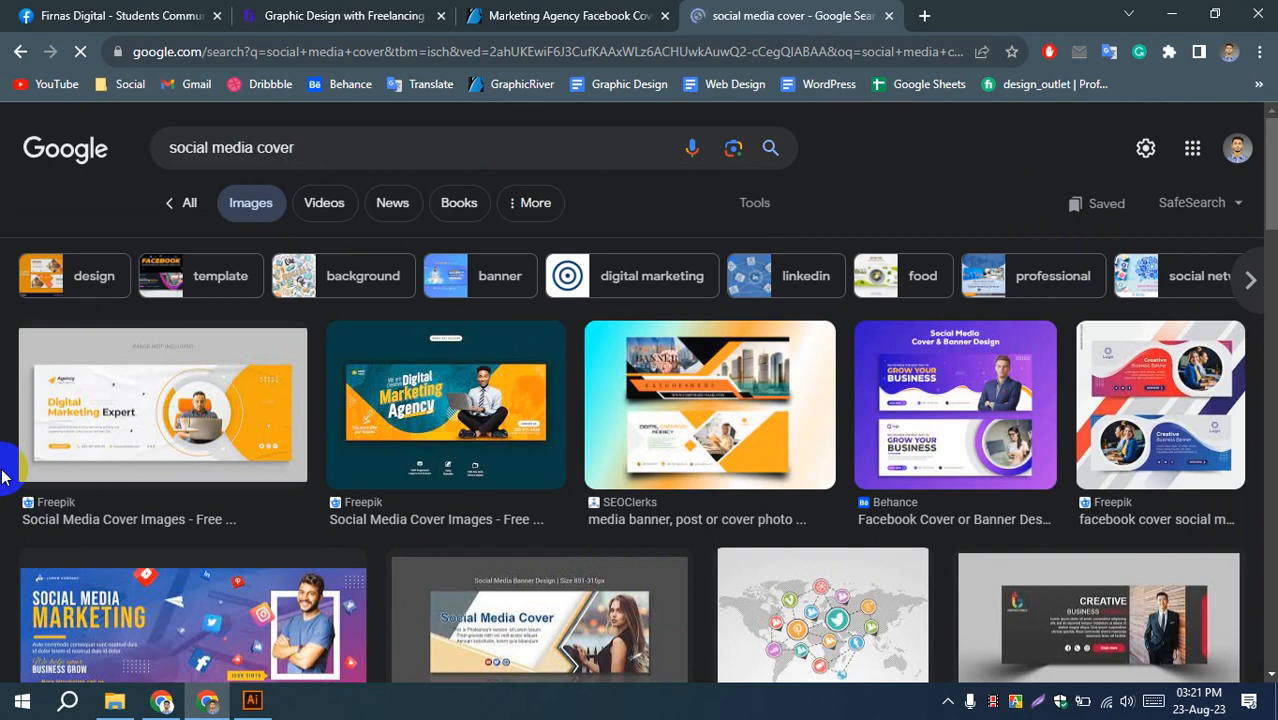
- Return to the general web results and search for "social media design size"
{"action": "left_click", "coordinate": [181, 202]}
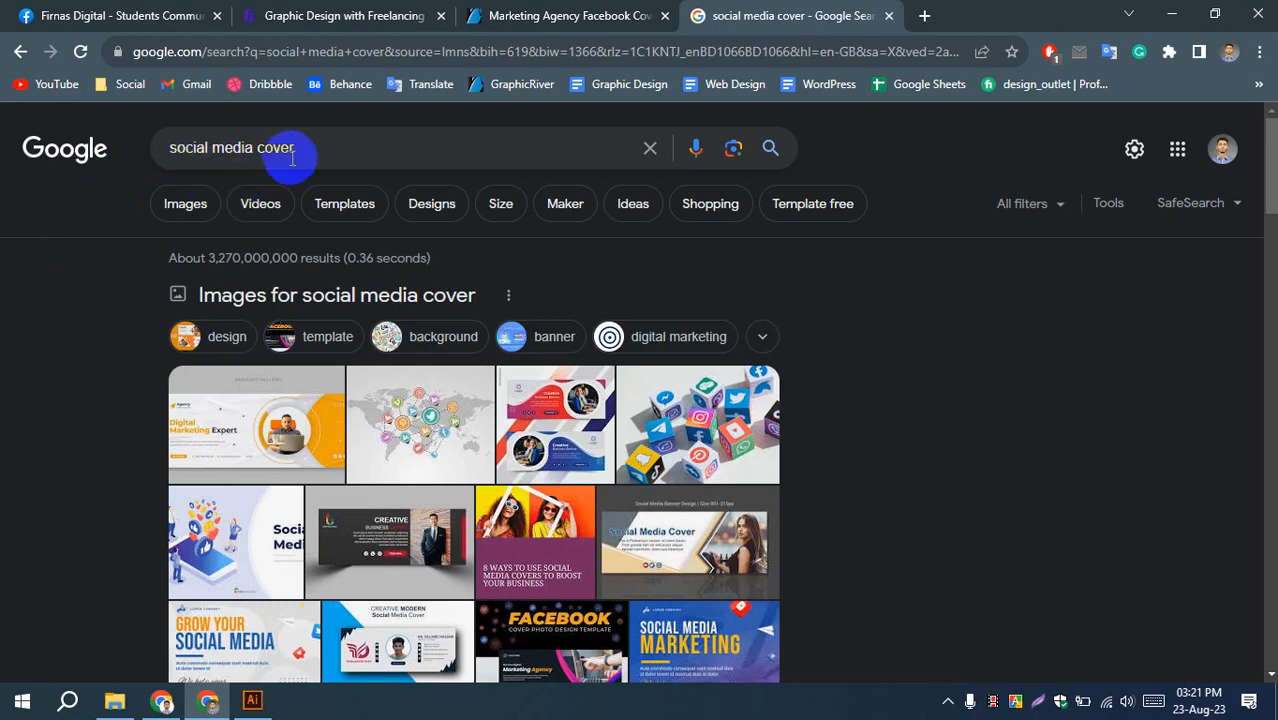
{"action": "left_click", "coordinate": [258, 145]}
{"action": "left_click_drag", "start_coordinate": [258, 145], "coordinate": [332, 141]}
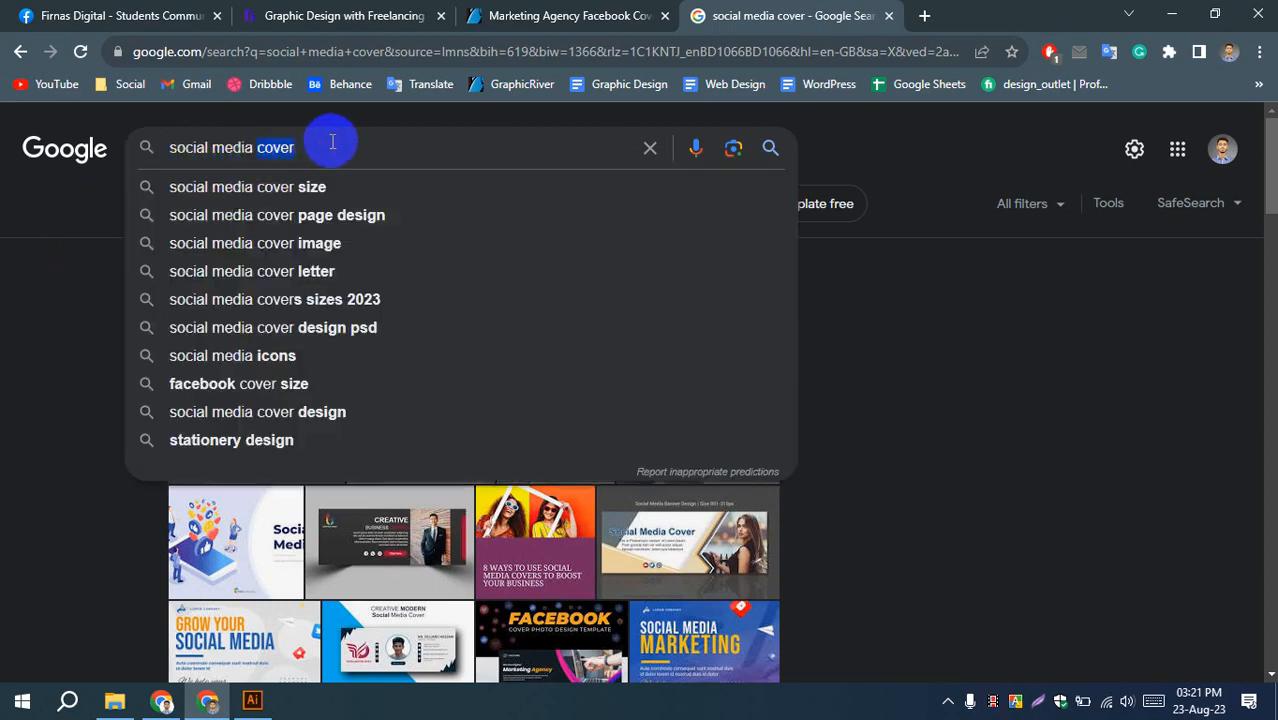
{"action": "type", "text": "e"}
{"action": "key", "text": "BackSpace"}
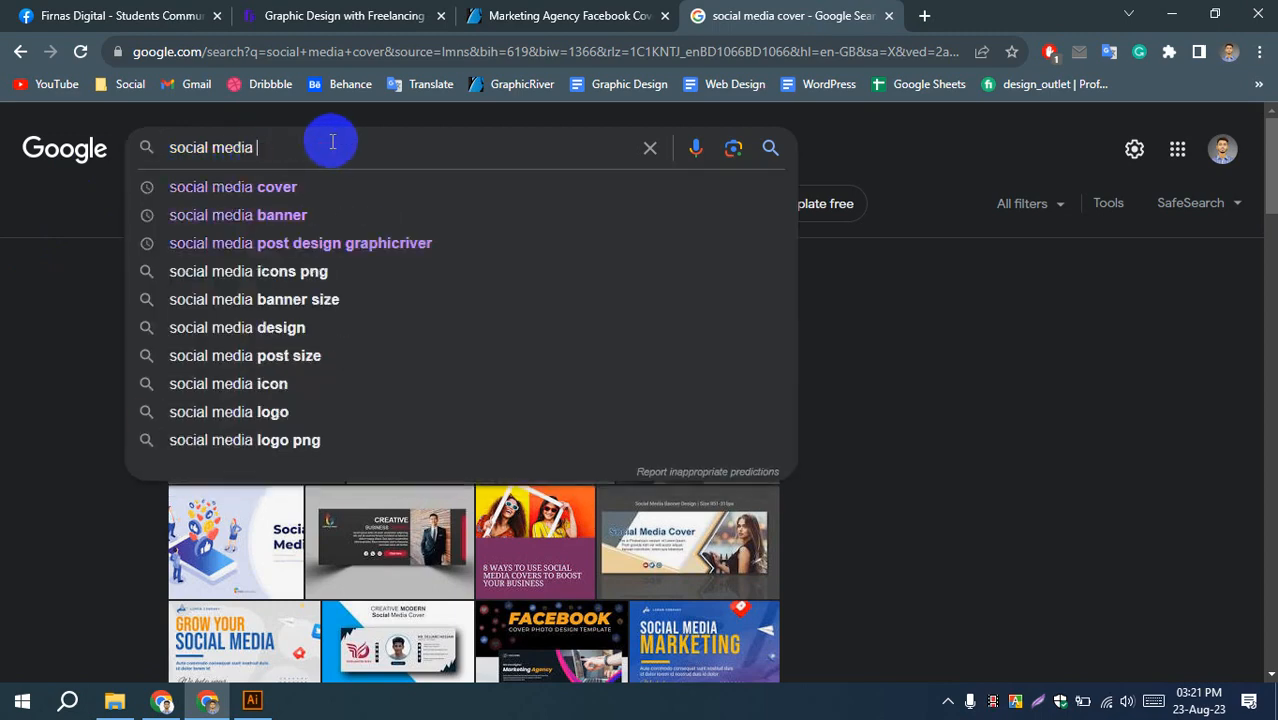
{"action": "type", "text": "design size"}
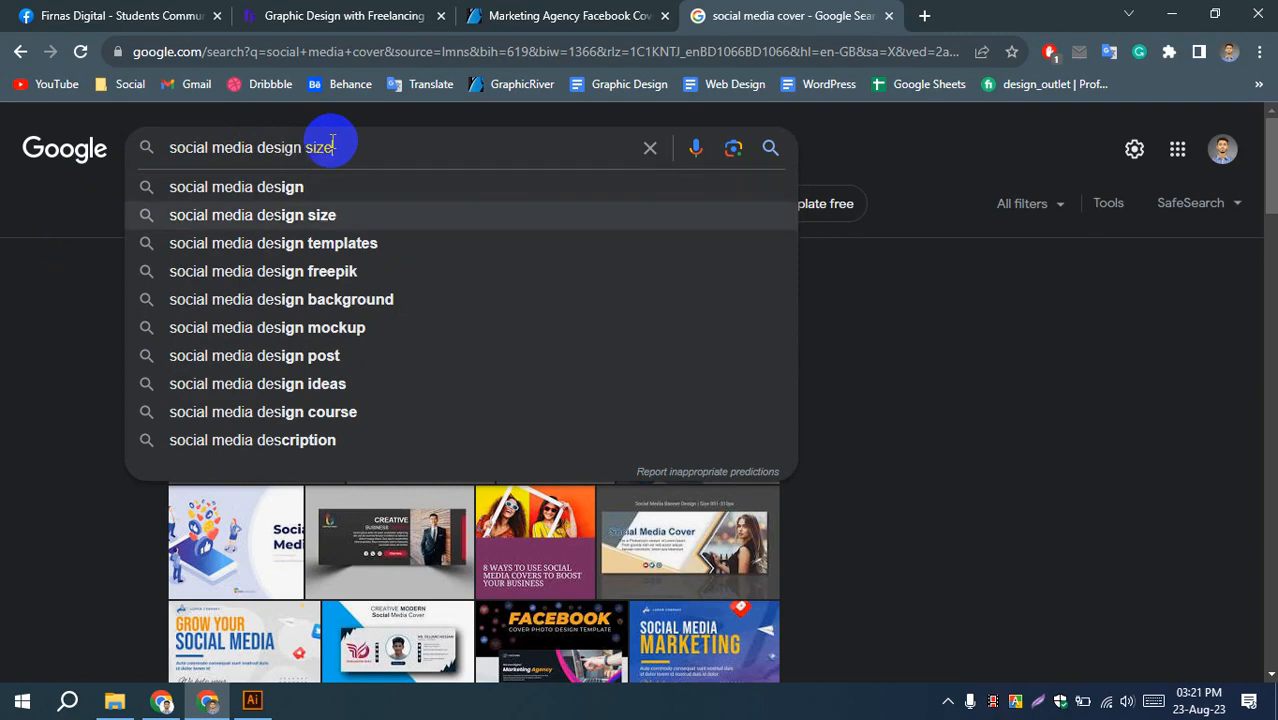
{"action": "key", "text": "Return"}
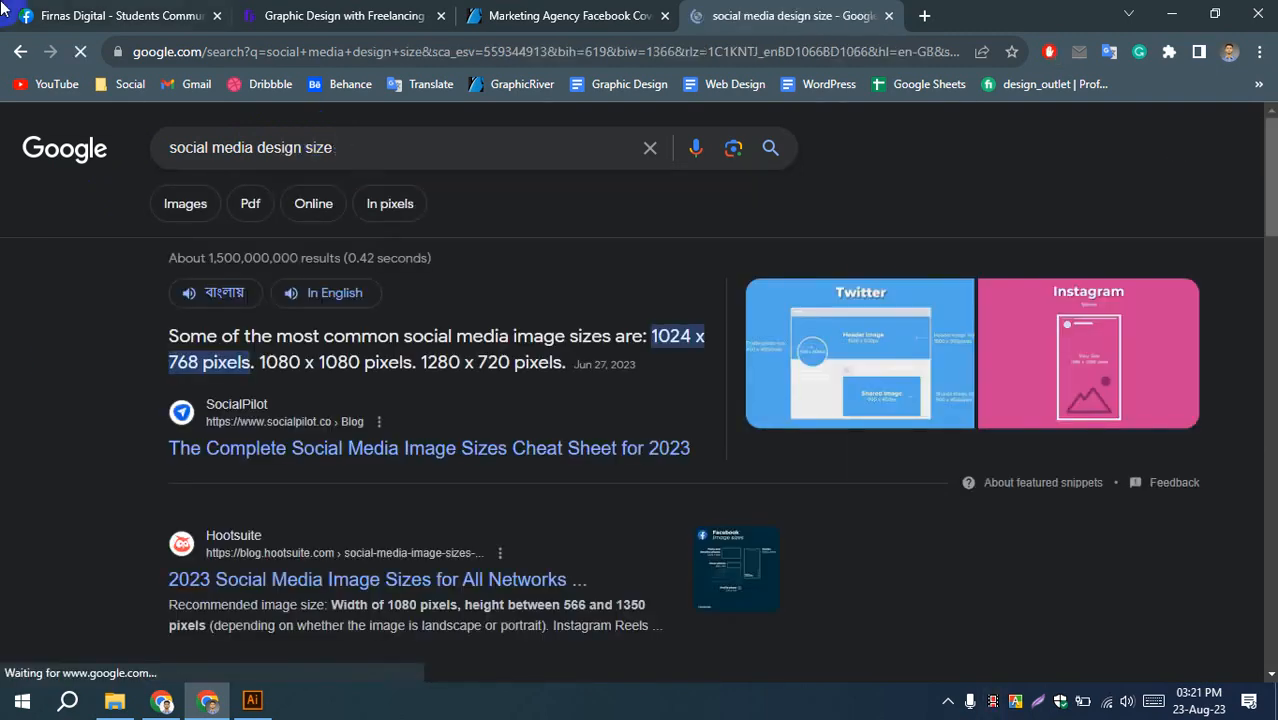
{"action": "left_click", "coordinate": [185, 207]}
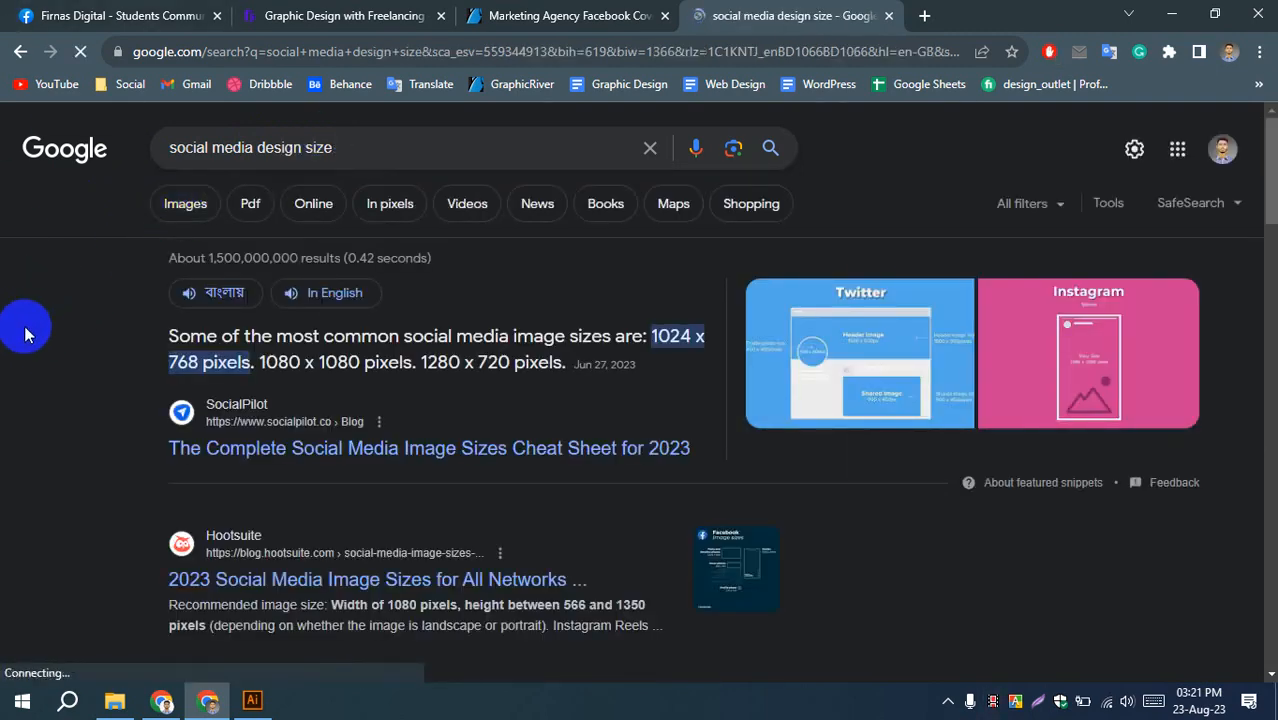
{"action": "scroll", "coordinate": [120, 318], "scroll_direction": "down", "scroll_amount": 4}
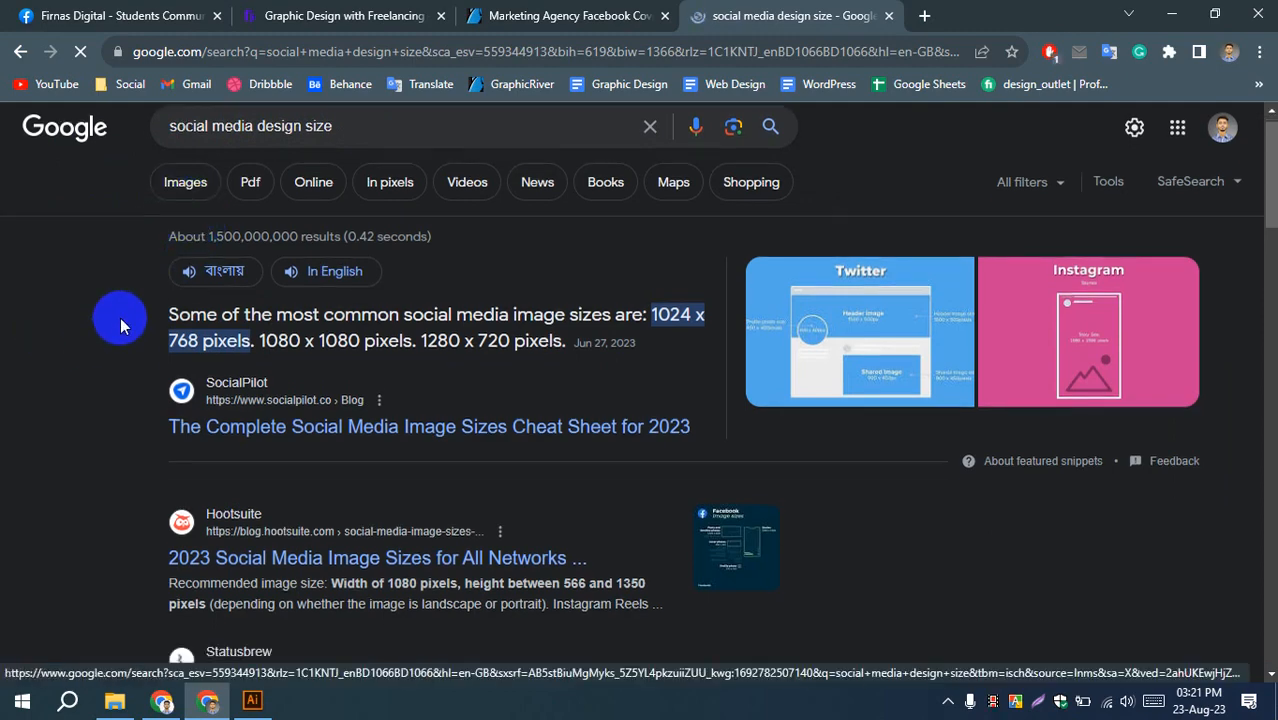
{"action": "scroll", "coordinate": [122, 317], "scroll_direction": "up", "scroll_amount": 2}
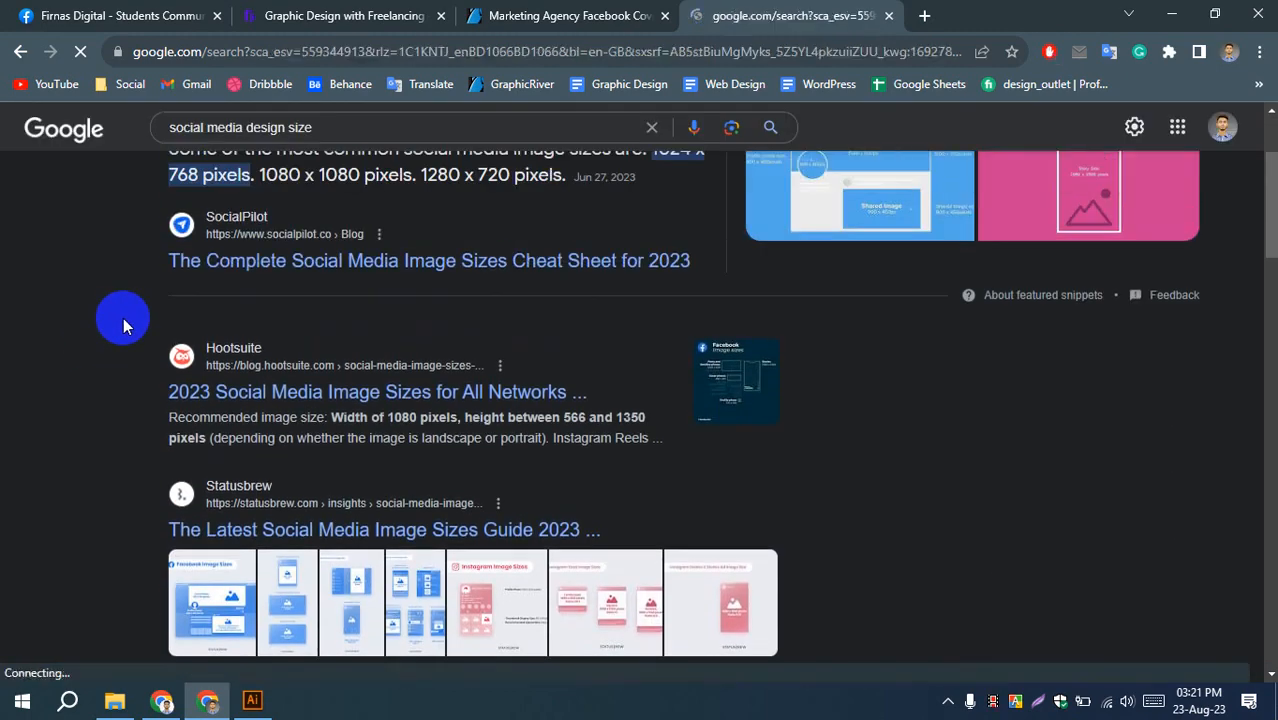
{"action": "left_click", "coordinate": [20, 56]}
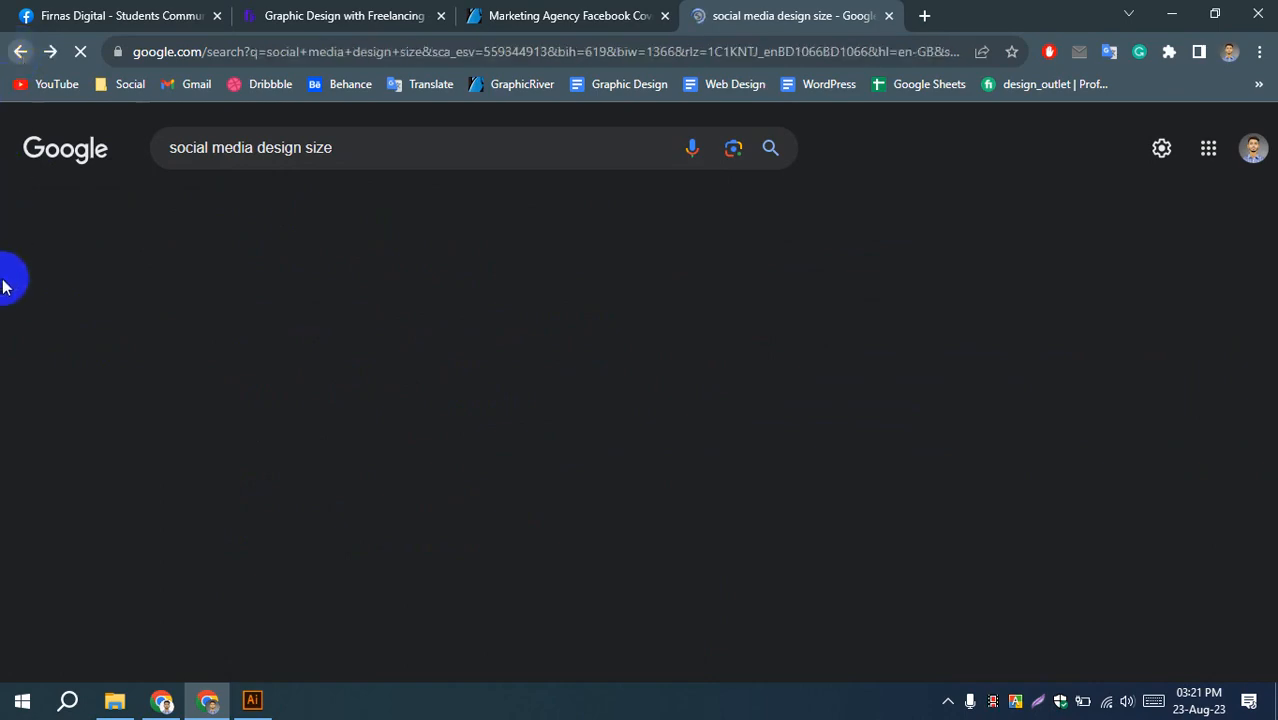
- Open Statusbrew's "The Latest Social Media Image Sizes Guide 2023" from the search results in a new tab and switch to it
{"action": "scroll", "coordinate": [97, 373], "scroll_direction": "down", "scroll_amount": 3}
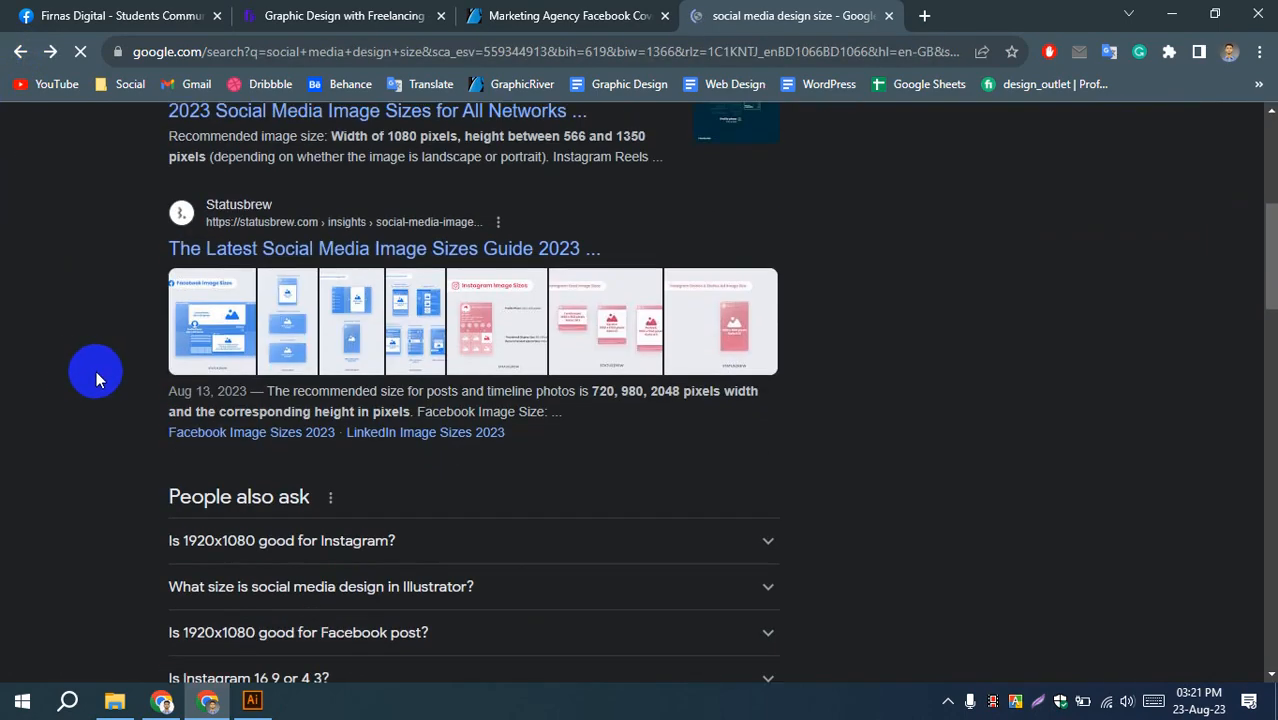
{"action": "scroll", "coordinate": [97, 375], "scroll_direction": "down", "scroll_amount": 1}
{"action": "scroll", "coordinate": [97, 378], "scroll_direction": "up", "scroll_amount": 3}
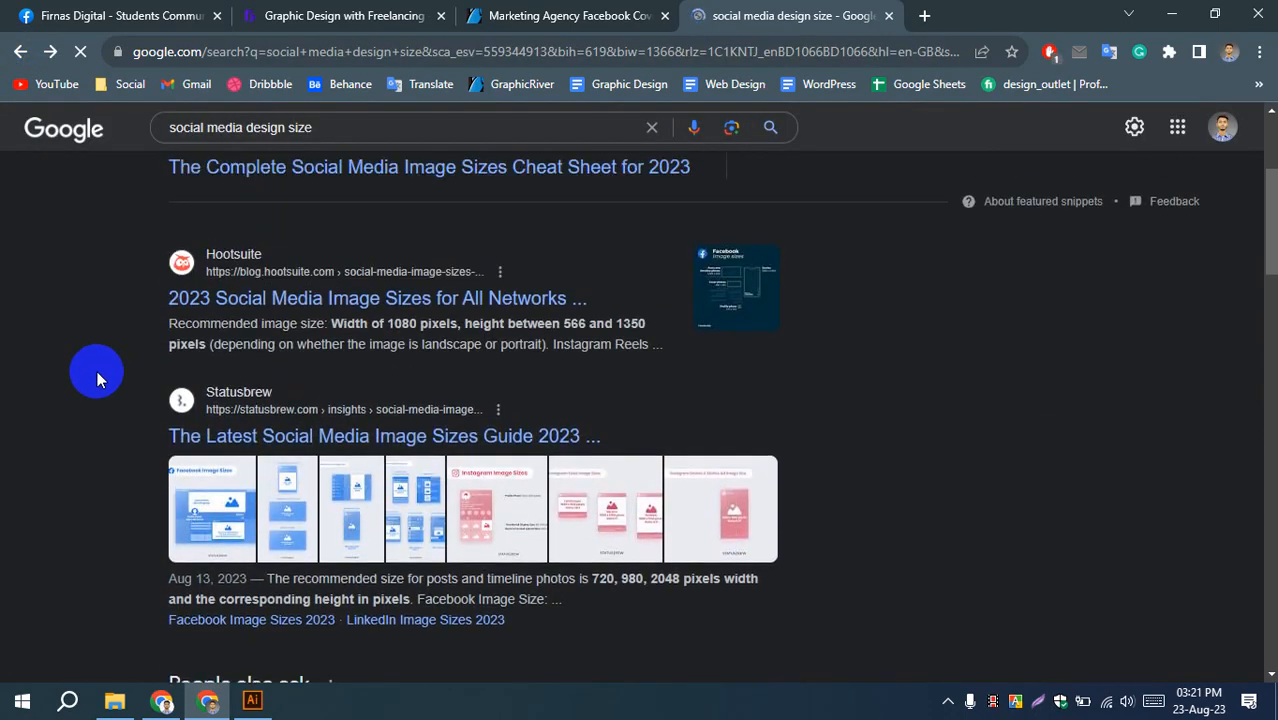
{"action": "right_click", "coordinate": [250, 440]}
{"action": "left_click", "coordinate": [300, 453]}
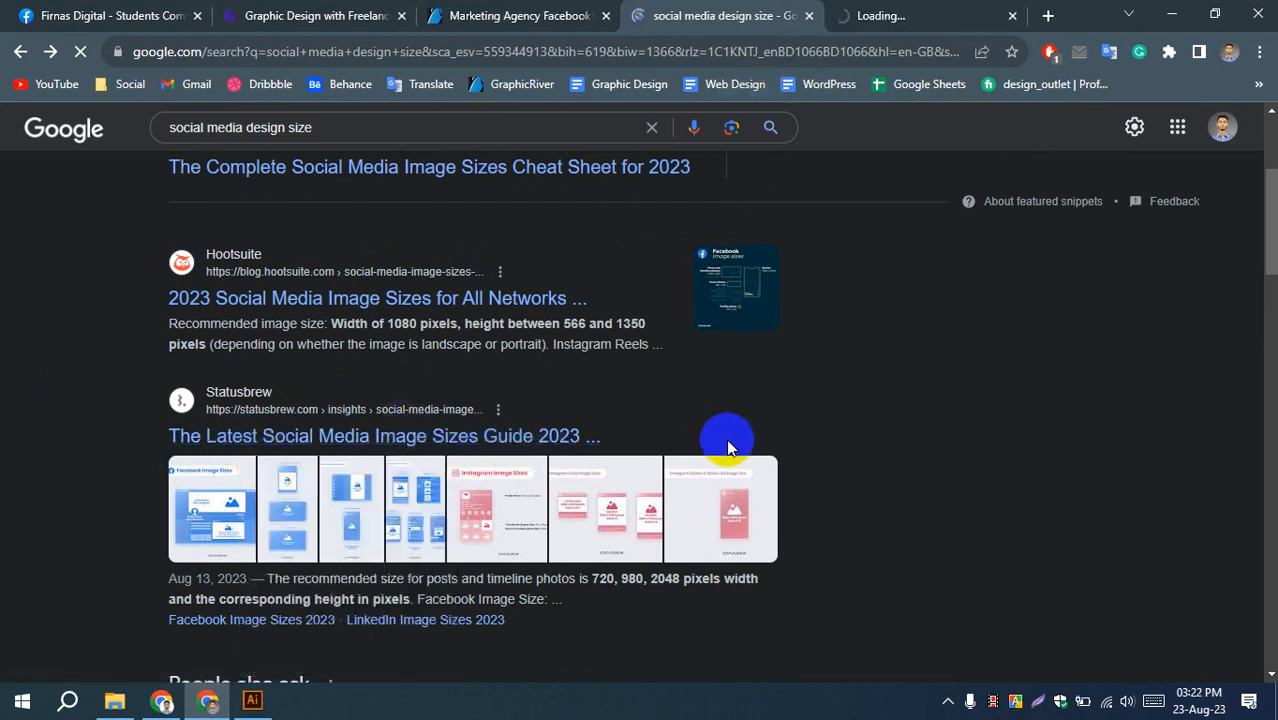
{"action": "left_click", "coordinate": [900, 15]}
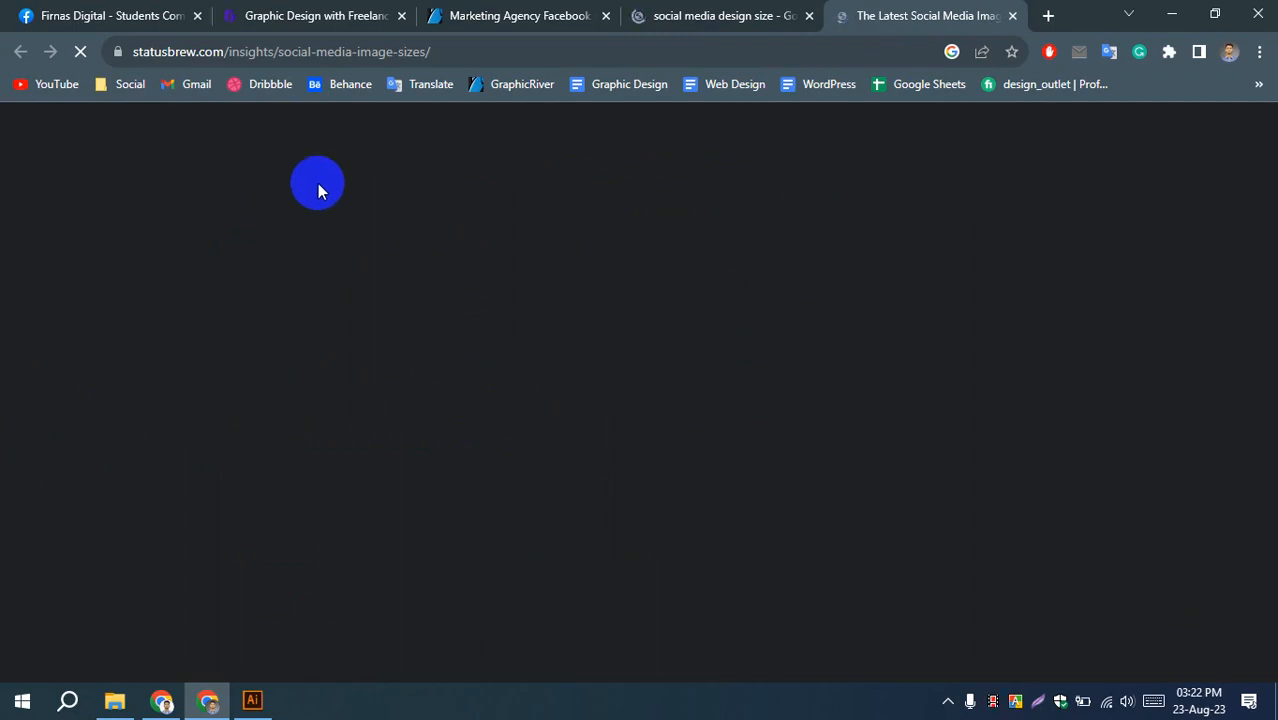
- Look further down the "social media design size" results for other image size guides
{"action": "left_click", "coordinate": [731, 5]}
{"action": "scroll", "coordinate": [6, 401], "scroll_direction": "down", "scroll_amount": 4}
{"action": "scroll", "coordinate": [28, 383], "scroll_direction": "down", "scroll_amount": 1}
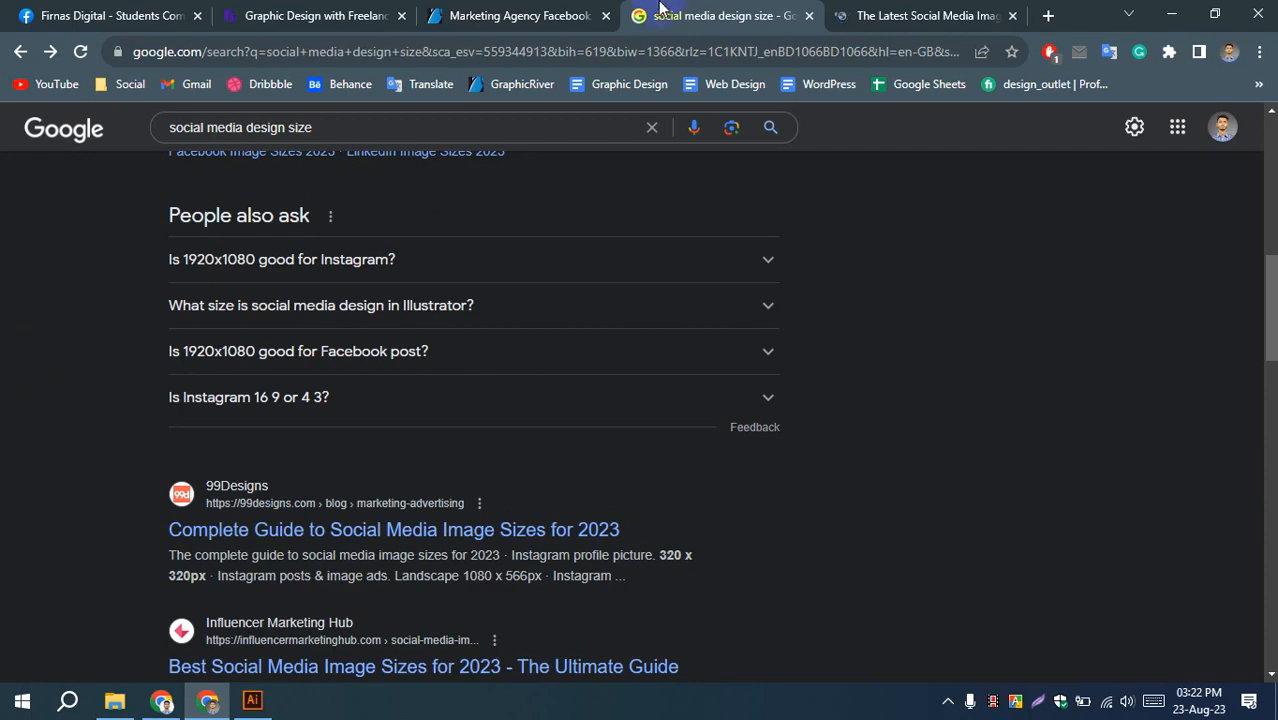
- Find the platform list in the Statusbrew guide and open its "Facebook Image Sizes 2023" link in a new tab
{"action": "key", "text": "ctrl+Tab"}
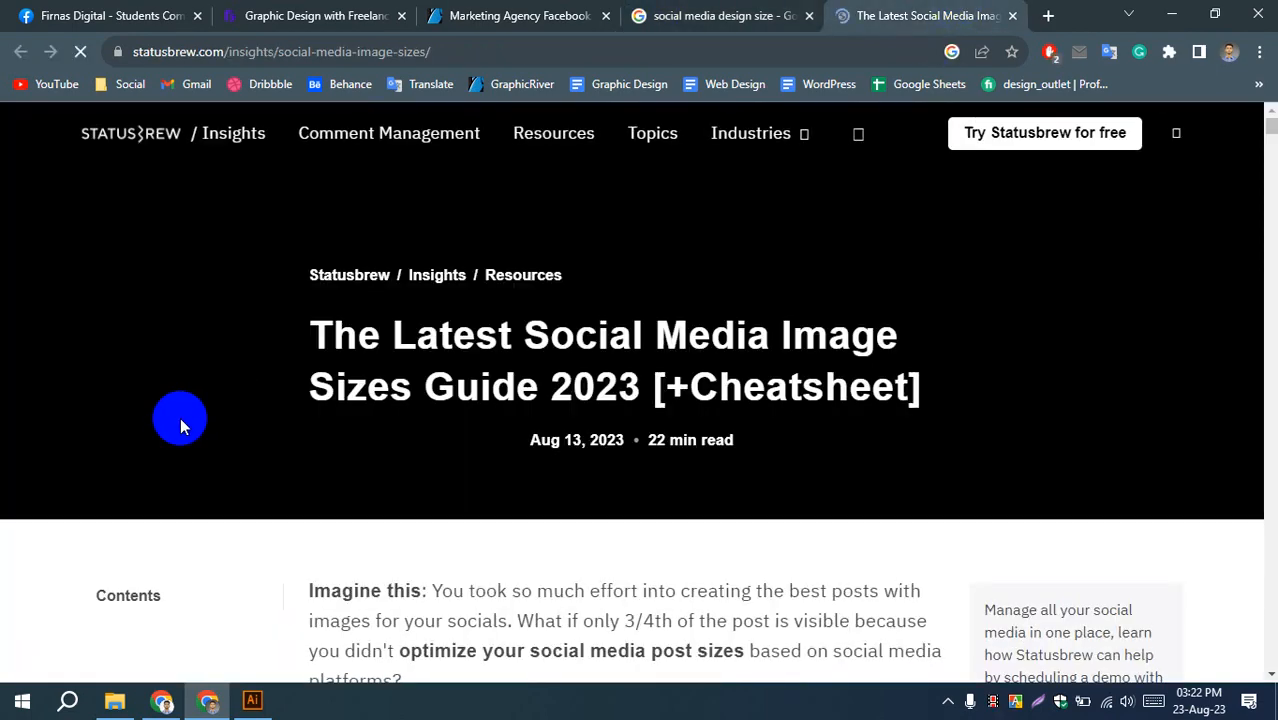
{"action": "scroll", "coordinate": [189, 412], "scroll_direction": "down", "scroll_amount": 2}
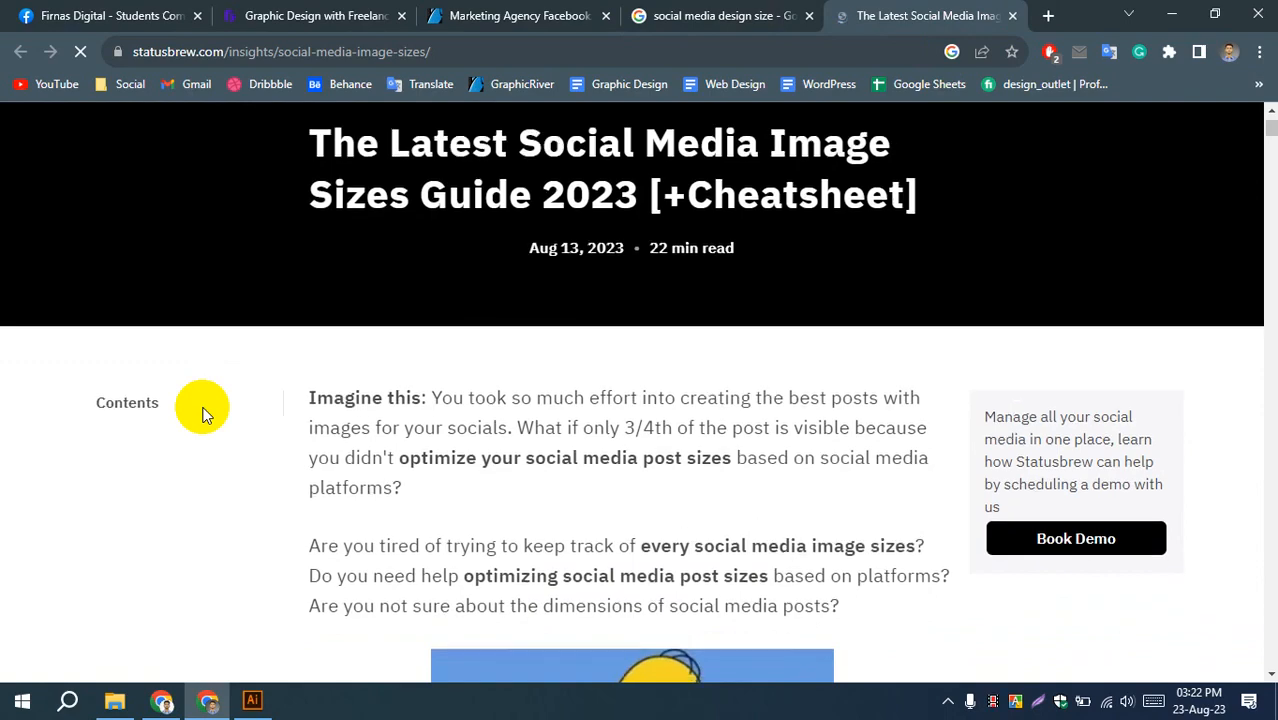
{"action": "scroll", "coordinate": [203, 414], "scroll_direction": "down", "scroll_amount": 2}
{"action": "scroll", "coordinate": [203, 413], "scroll_direction": "down", "scroll_amount": 10}
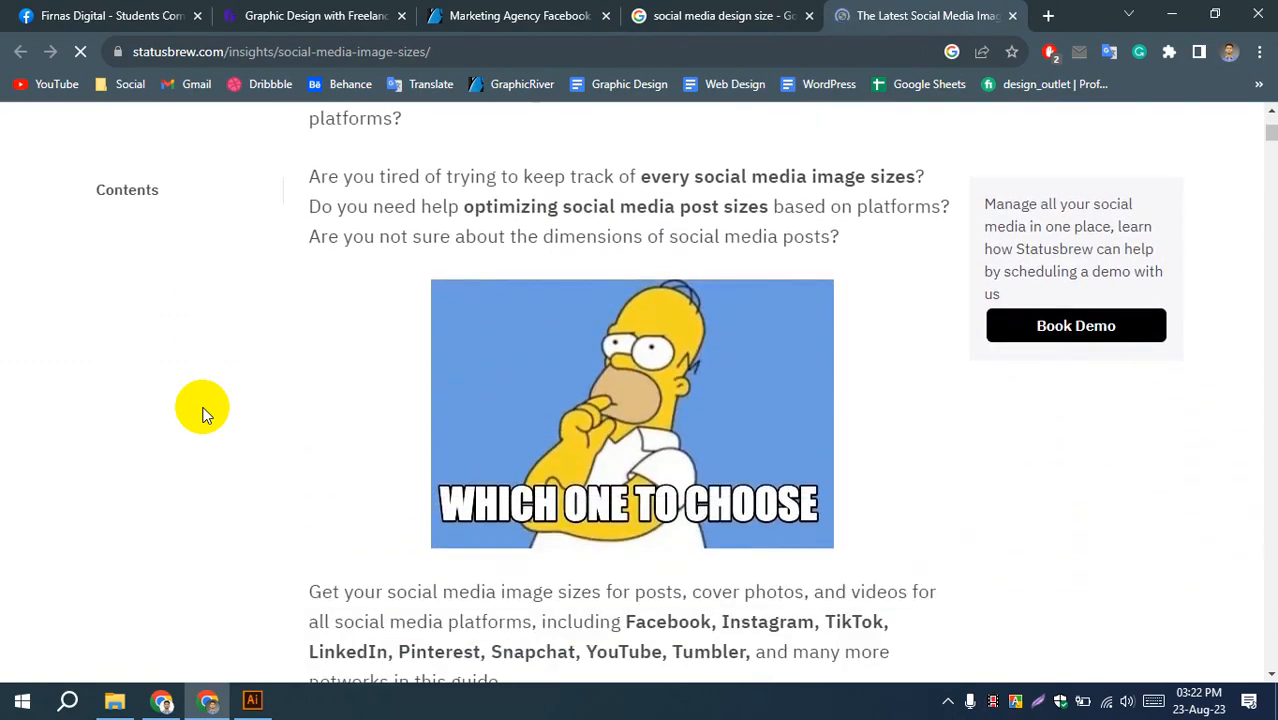
{"action": "scroll", "coordinate": [206, 412], "scroll_direction": "down", "scroll_amount": 3}
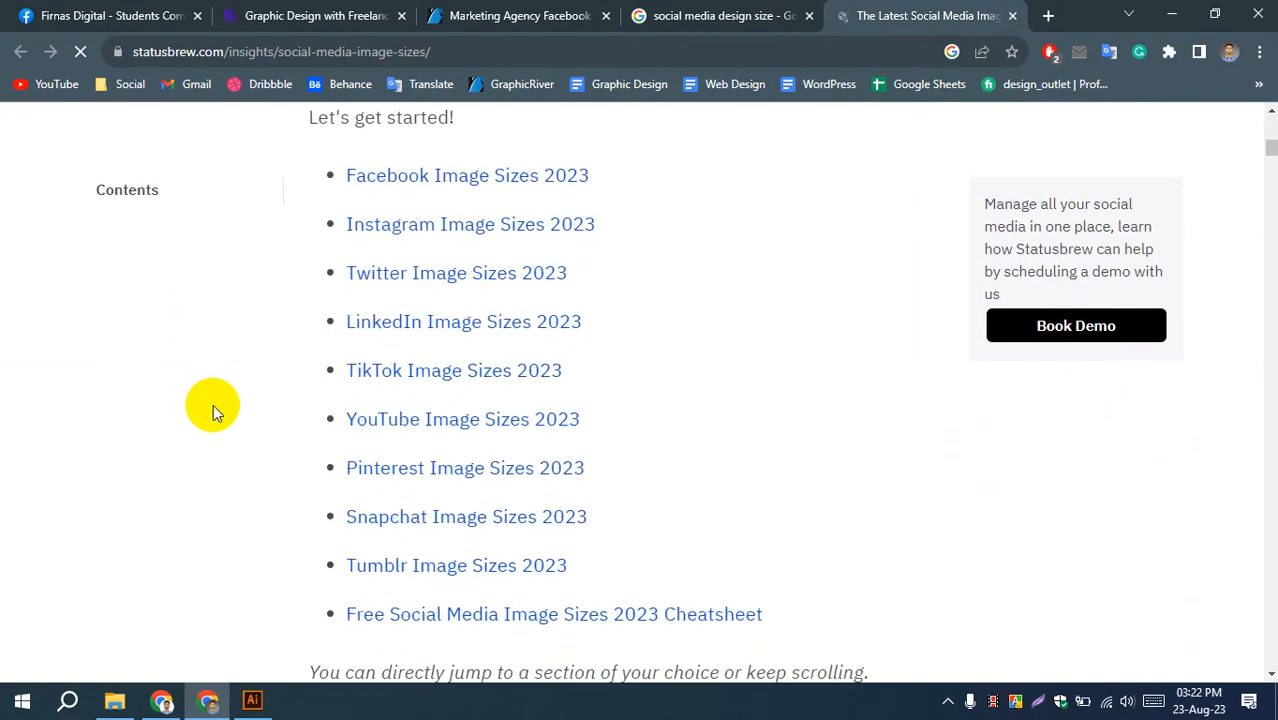
{"action": "scroll", "coordinate": [213, 404], "scroll_direction": "up", "scroll_amount": 2}
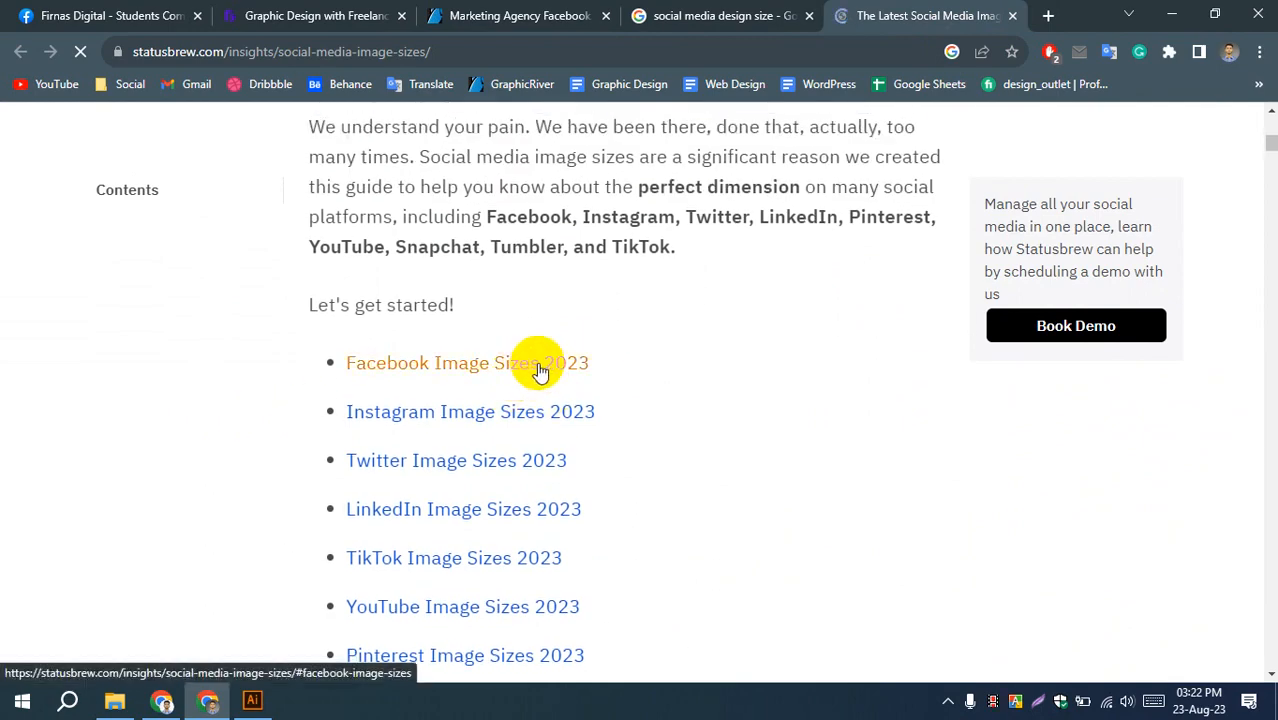
{"action": "right_click", "coordinate": [540, 370]}
{"action": "left_click", "coordinate": [590, 375]}
- Examine the guide's Facebook section for the recommended profile photo and cover photo dimensions
{"action": "scroll", "coordinate": [285, 424], "scroll_direction": "down", "scroll_amount": 6}
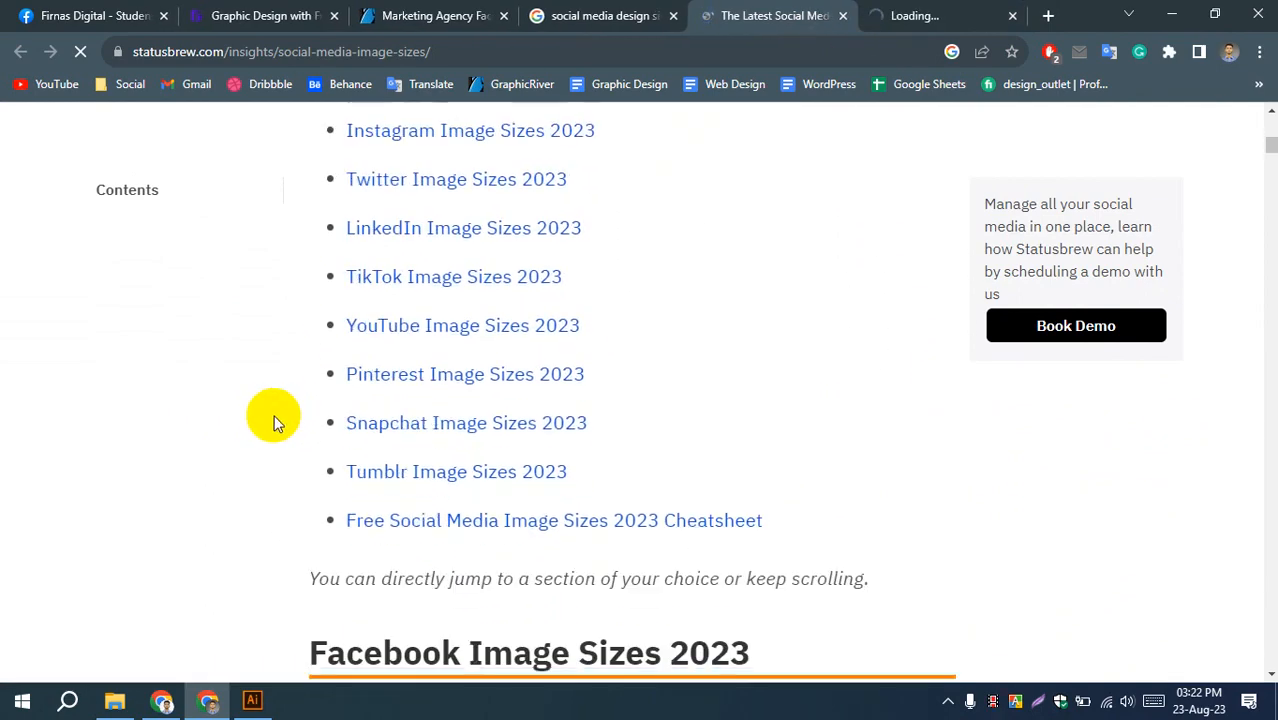
{"action": "scroll", "coordinate": [434, 416], "scroll_direction": "down", "scroll_amount": 8}
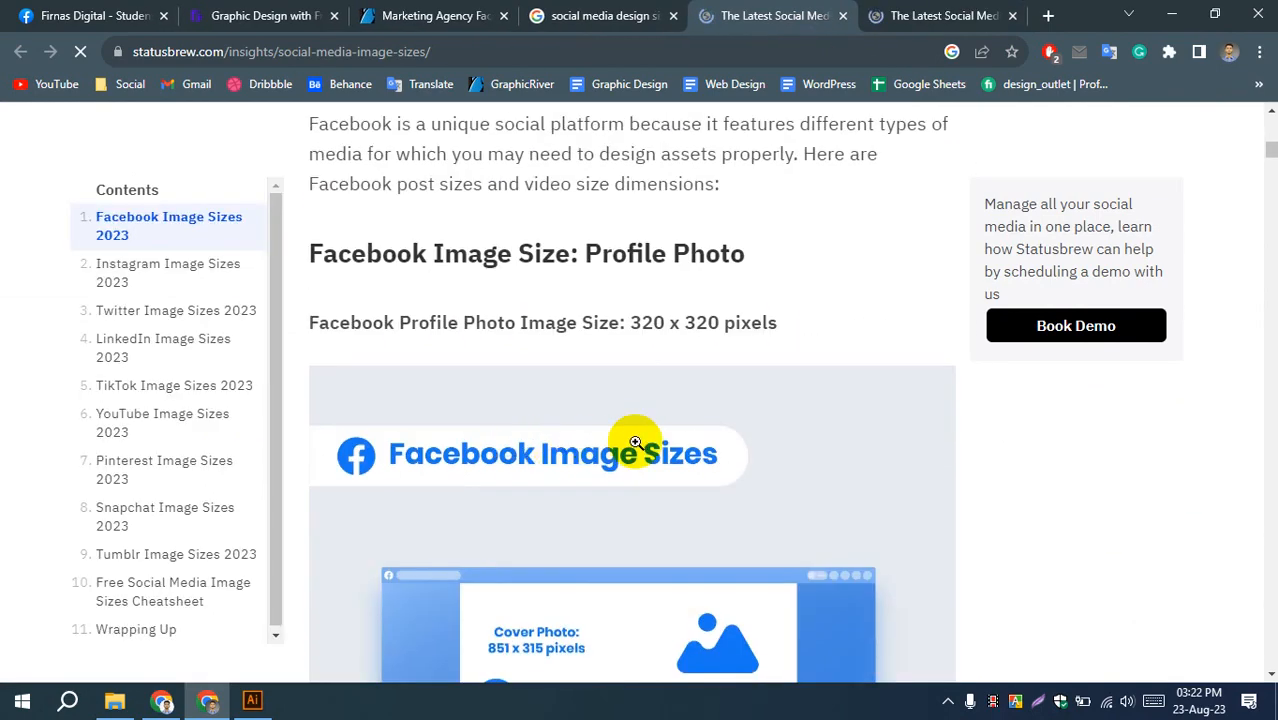
{"action": "scroll", "coordinate": [638, 434], "scroll_direction": "up", "scroll_amount": 1}
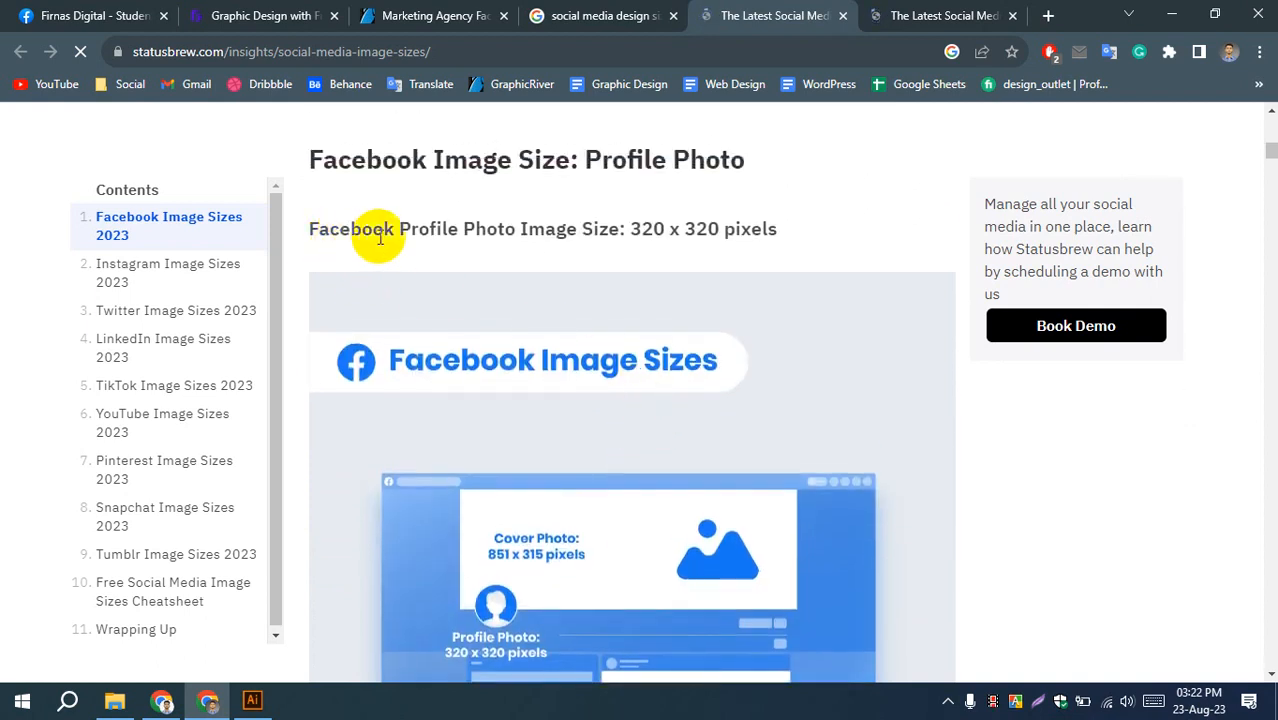
{"action": "scroll", "coordinate": [633, 280], "scroll_direction": "down", "scroll_amount": 1}
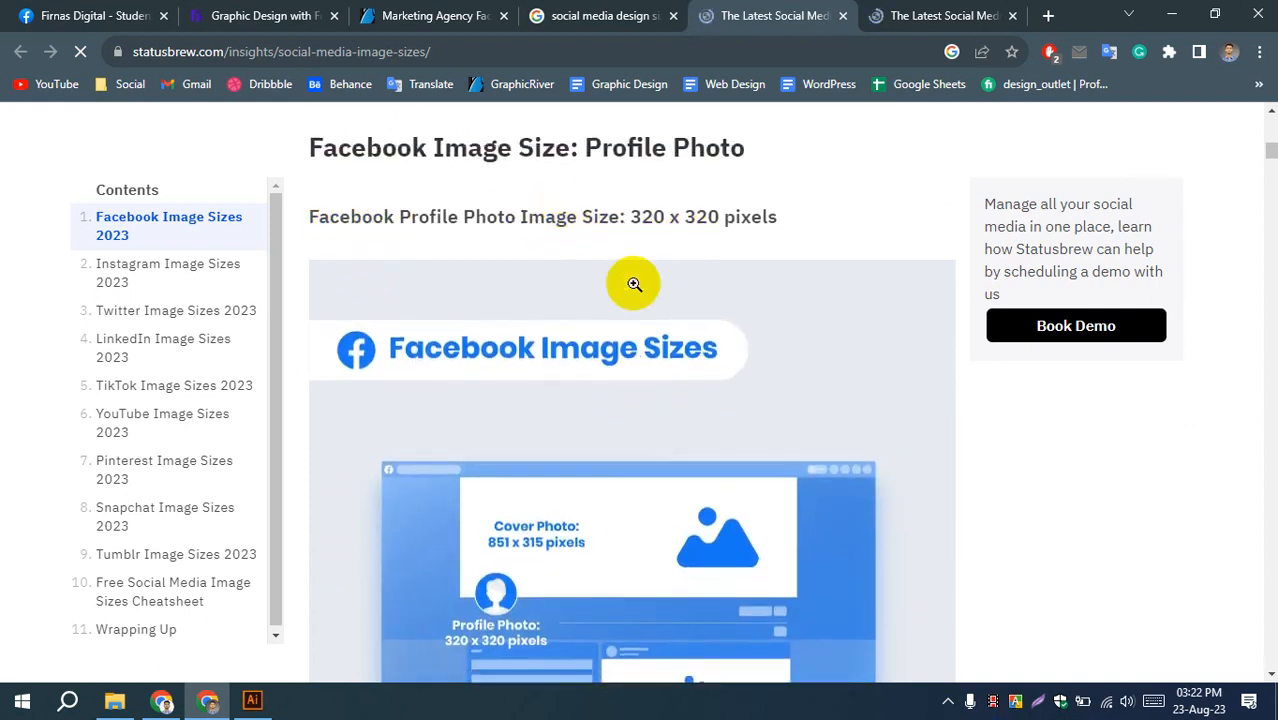
{"action": "scroll", "coordinate": [807, 341], "scroll_direction": "up", "scroll_amount": 2}
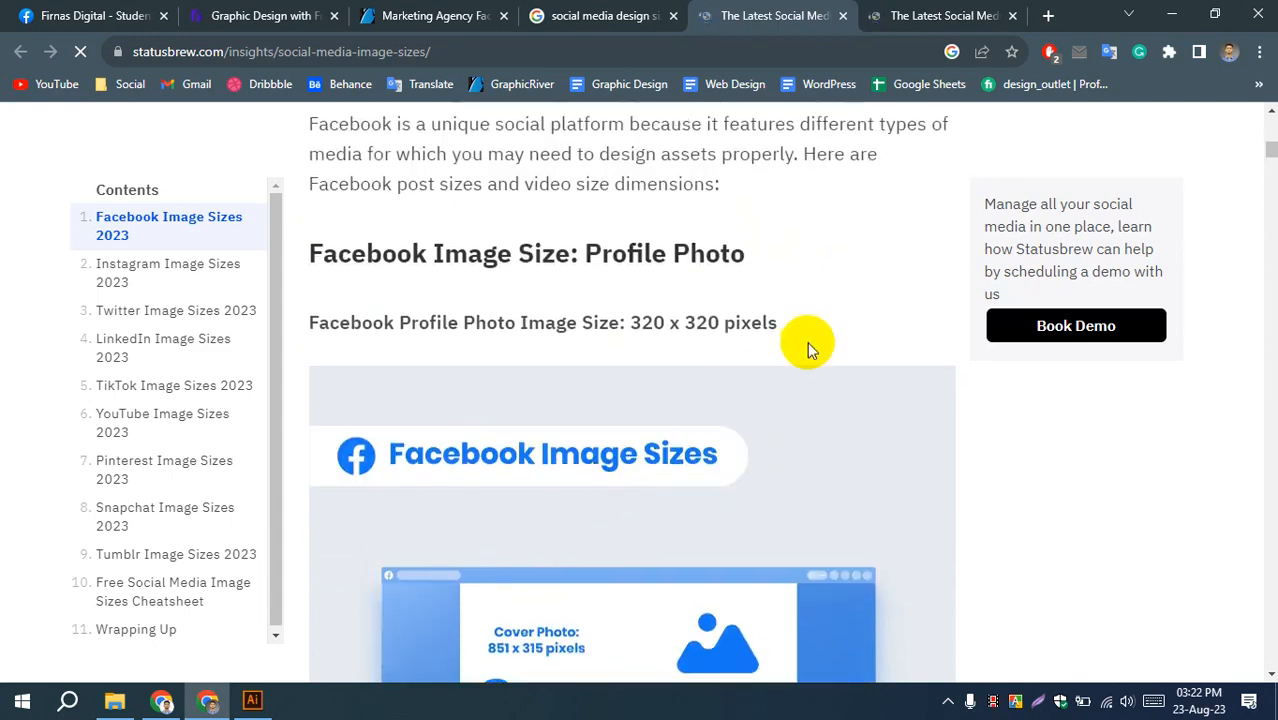
{"action": "scroll", "coordinate": [807, 333], "scroll_direction": "up", "scroll_amount": 4}
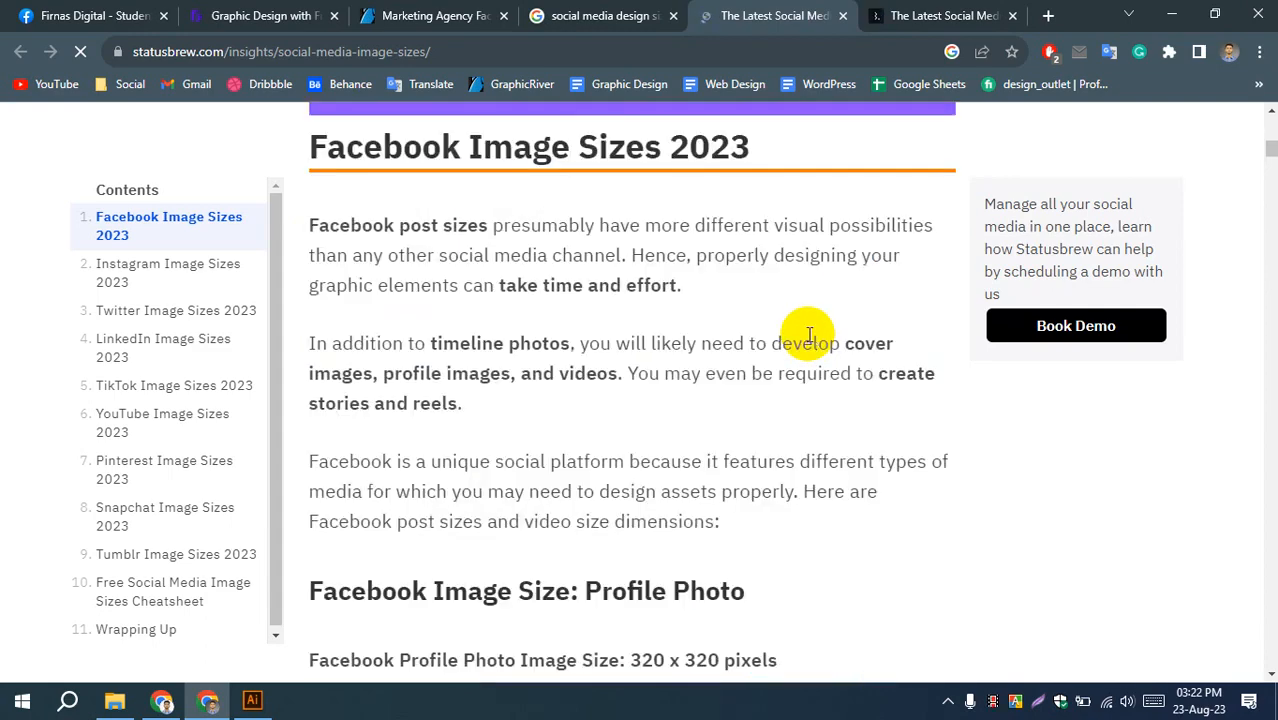
- Find the recommended Facebook profile photo size in the Statusbrew guide and highlight its pixel dimensions
{"action": "scroll", "coordinate": [848, 333], "scroll_direction": "down", "scroll_amount": 3}
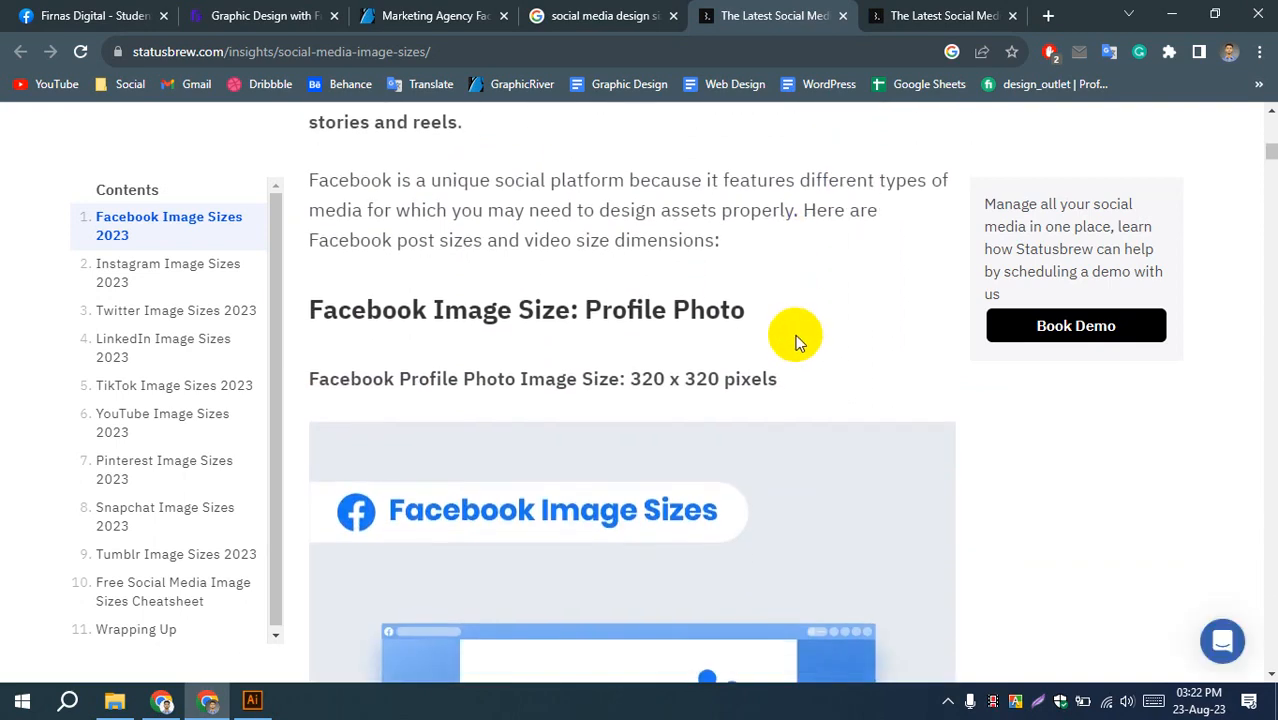
{"action": "scroll", "coordinate": [767, 288], "scroll_direction": "down", "scroll_amount": 2}
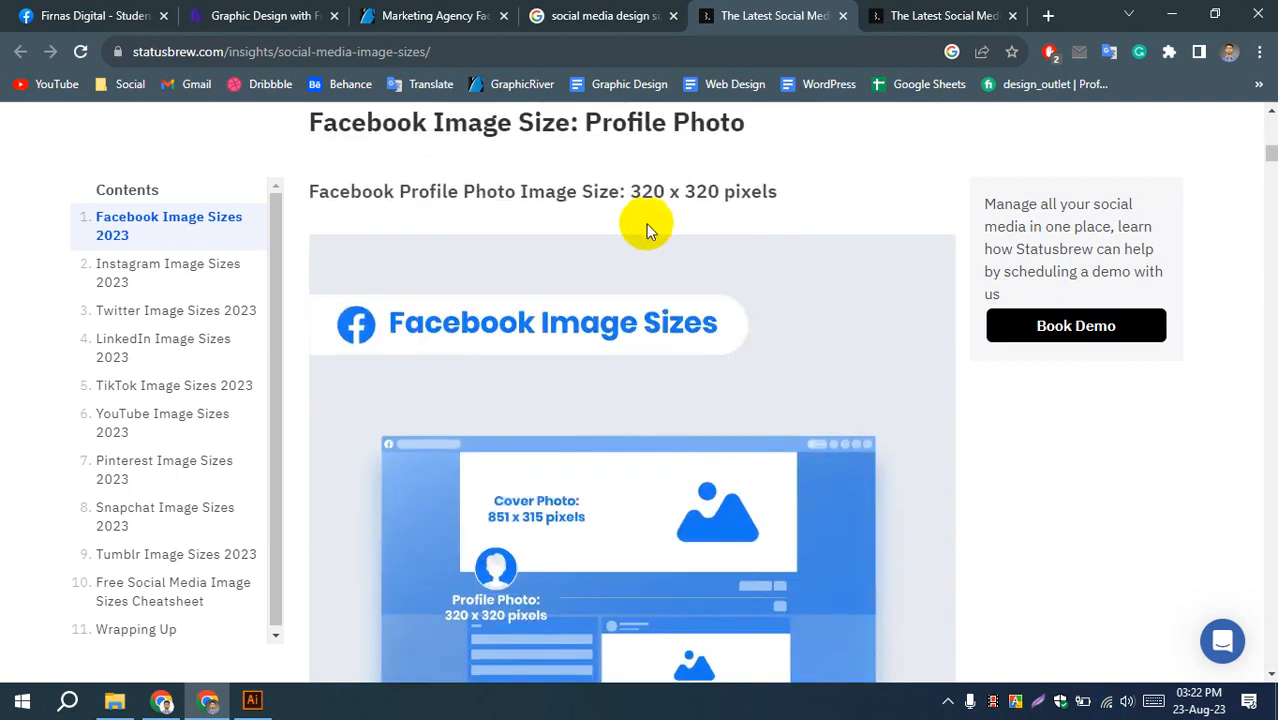
{"action": "left_click_drag", "start_coordinate": [629, 191], "coordinate": [817, 199]}
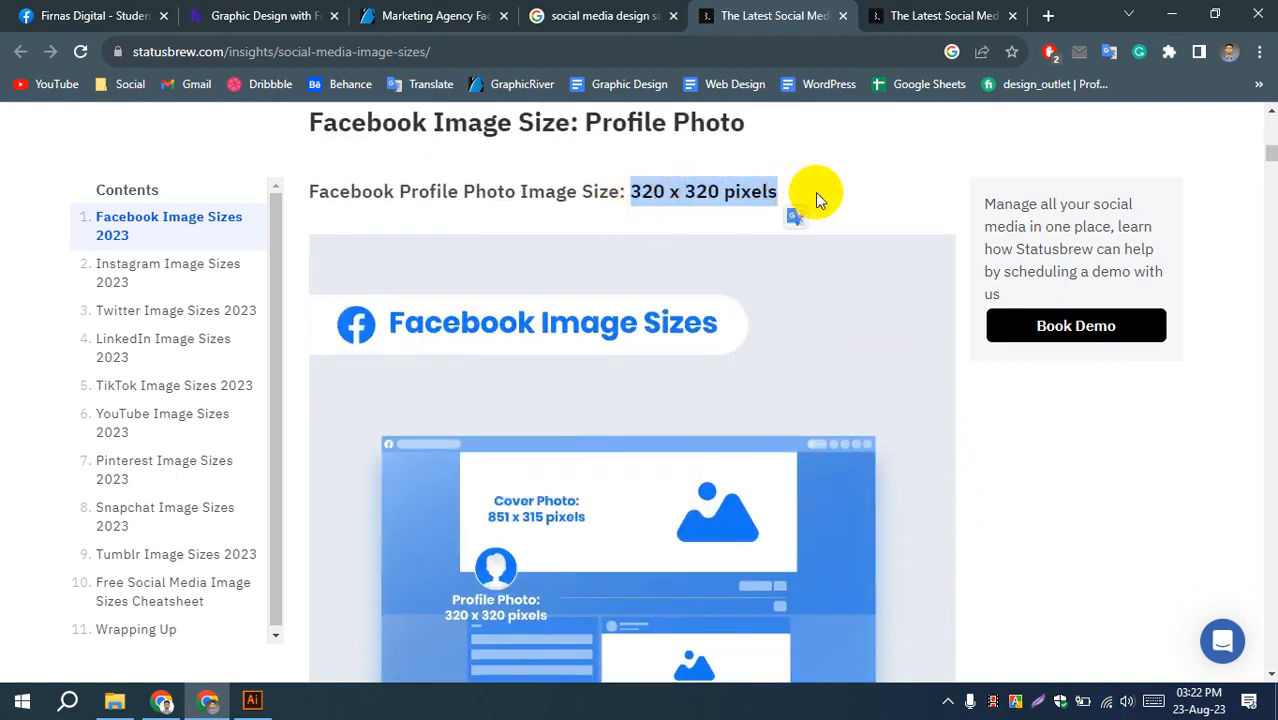
{"action": "left_click", "coordinate": [815, 192]}
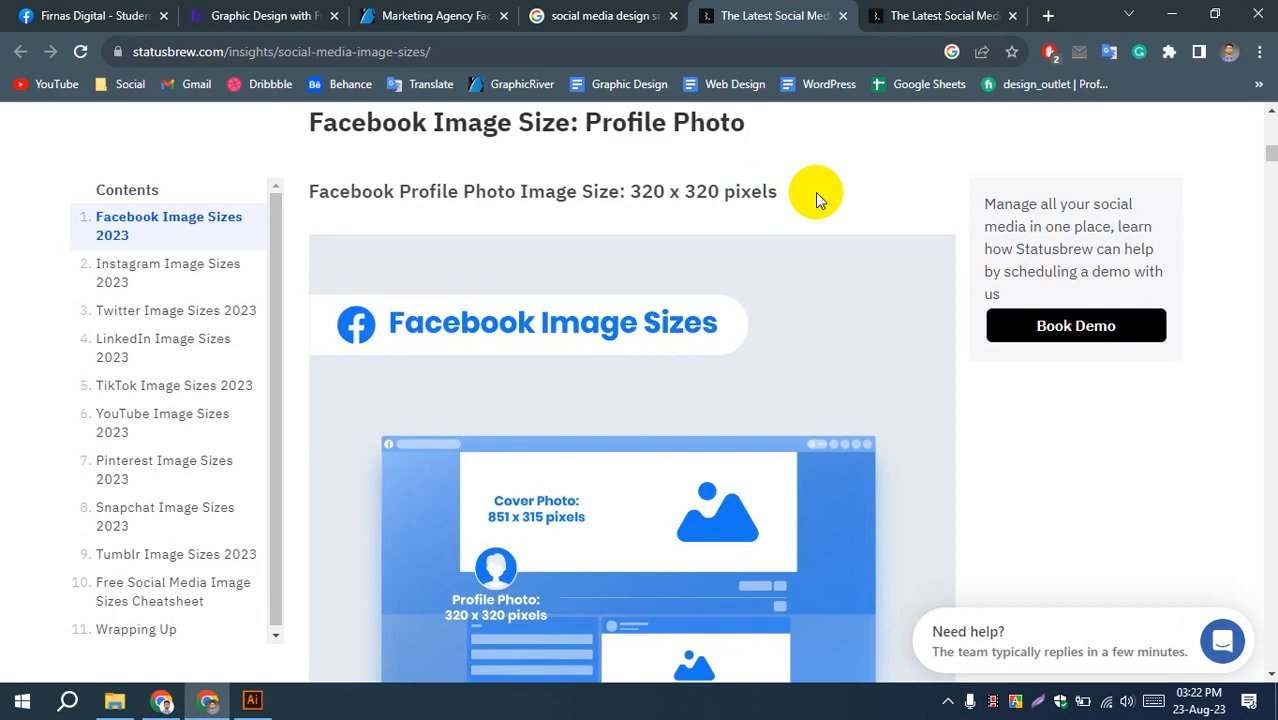
- Find the guide's Facebook Cover Photo section and highlight the heading's subject and the recommended pixel dimensions
{"action": "scroll", "coordinate": [633, 257], "scroll_direction": "down", "scroll_amount": 5}
{"action": "scroll", "coordinate": [549, 319], "scroll_direction": "down", "scroll_amount": 3}
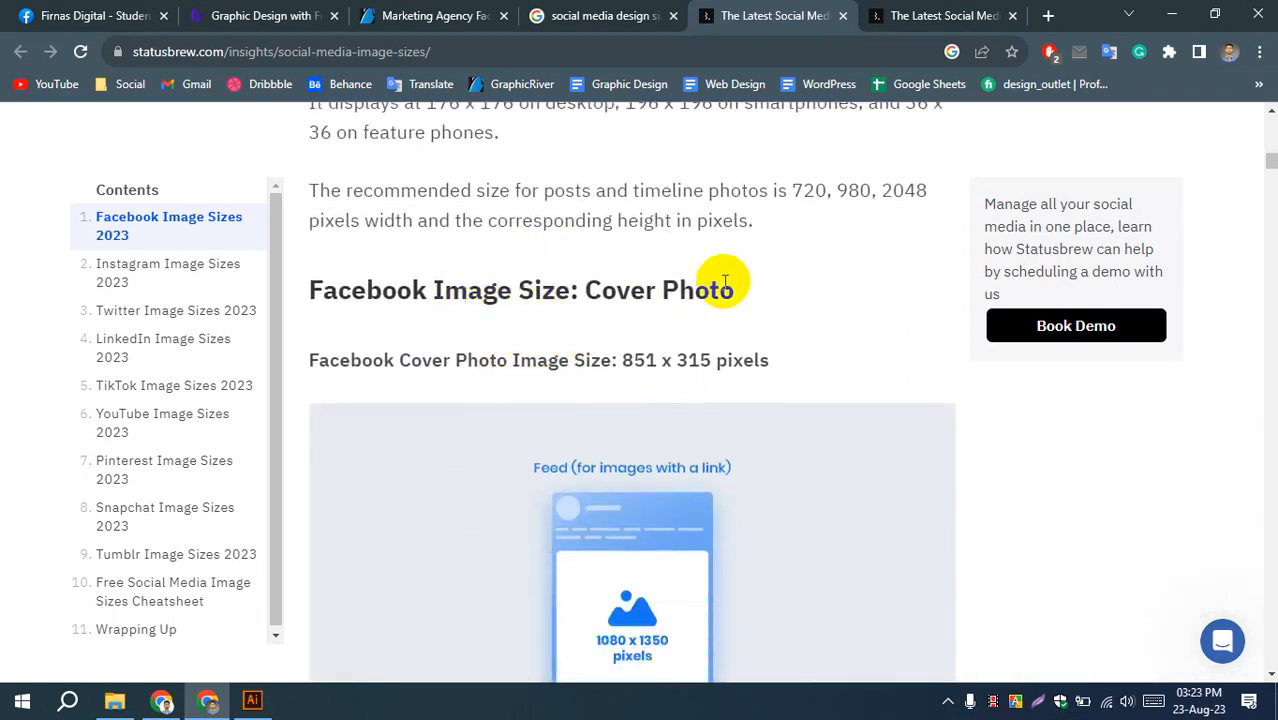
{"action": "left_click_drag", "start_coordinate": [585, 289], "coordinate": [760, 290]}
{"action": "left_click", "coordinate": [771, 294]}
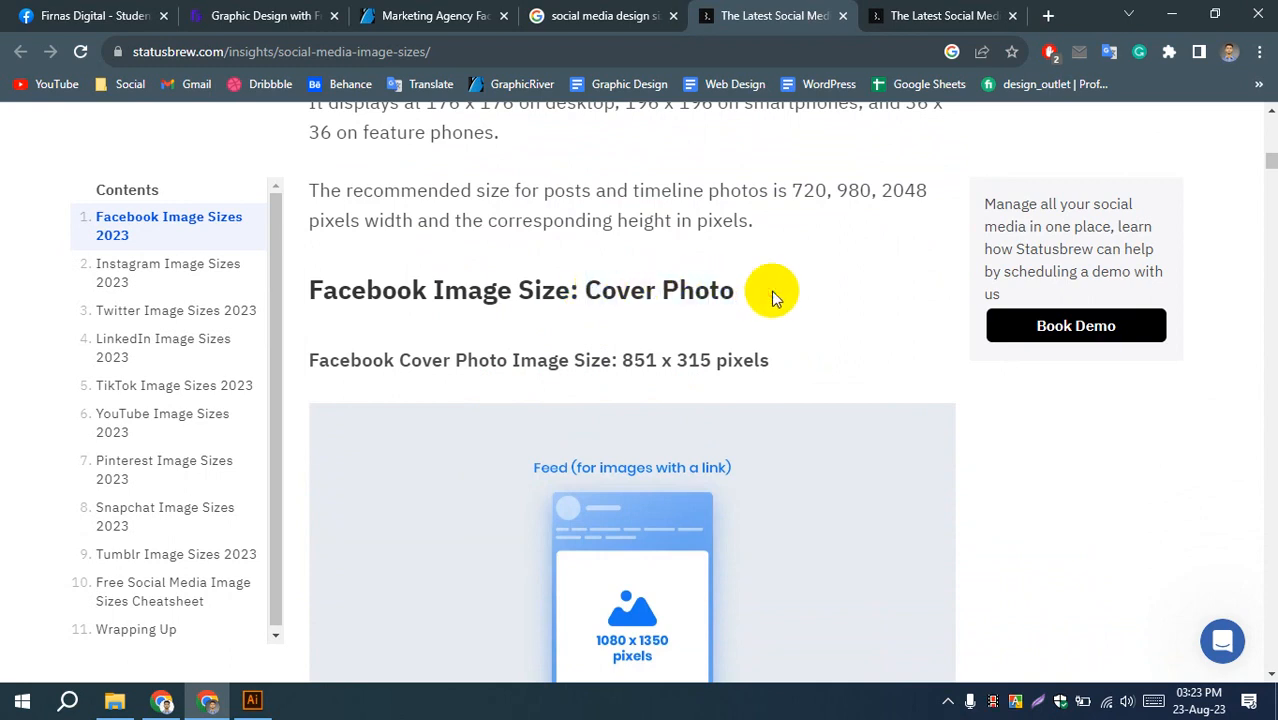
{"action": "left_click_drag", "start_coordinate": [622, 362], "coordinate": [769, 362]}
{"action": "left_click", "coordinate": [778, 305]}
- Examine the recommended sizes for Facebook link feed images, event cover photos and group cover photos
{"action": "scroll", "coordinate": [739, 285], "scroll_direction": "down", "scroll_amount": 2}
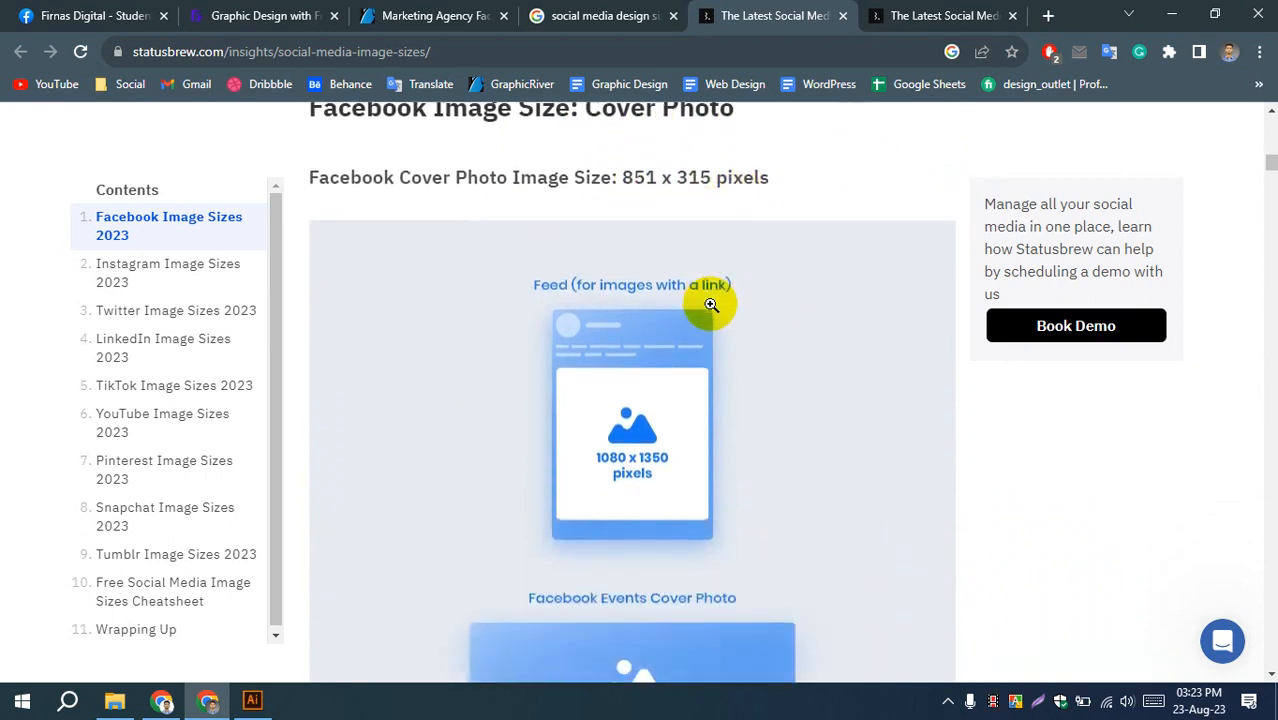
{"action": "scroll", "coordinate": [518, 410], "scroll_direction": "down", "scroll_amount": 4}
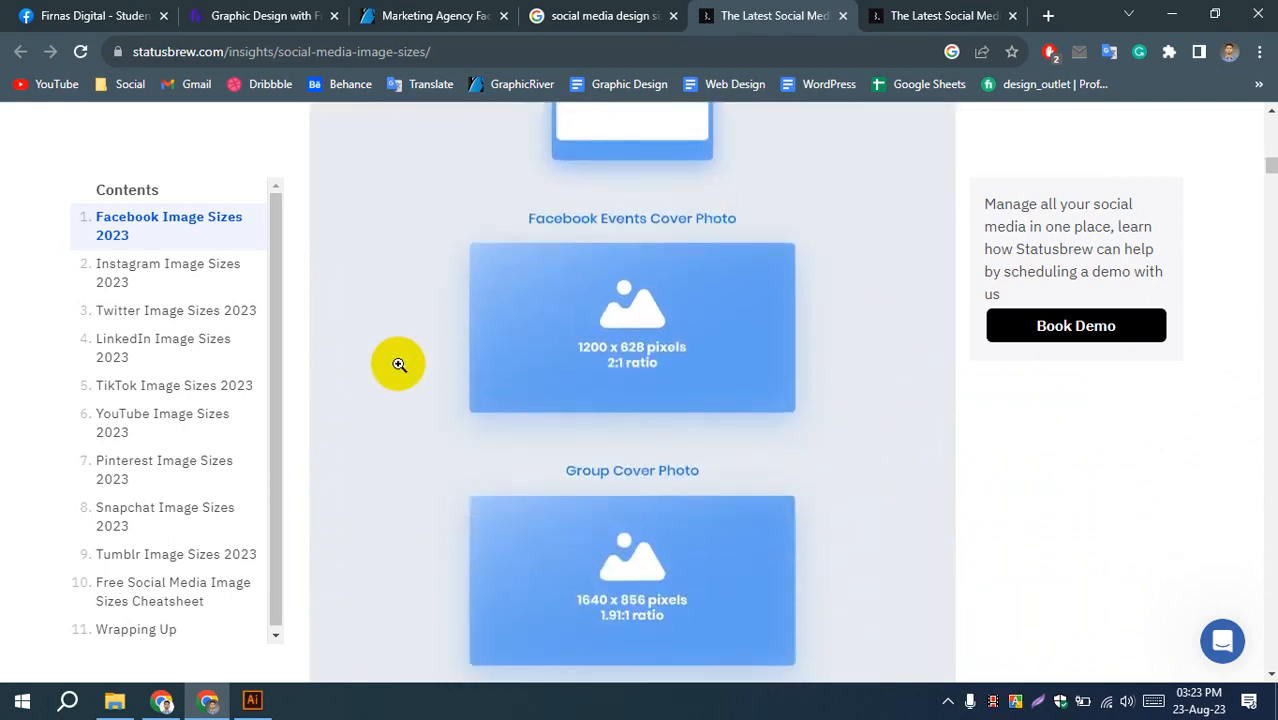
{"action": "scroll", "coordinate": [496, 445], "scroll_direction": "down", "scroll_amount": 6}
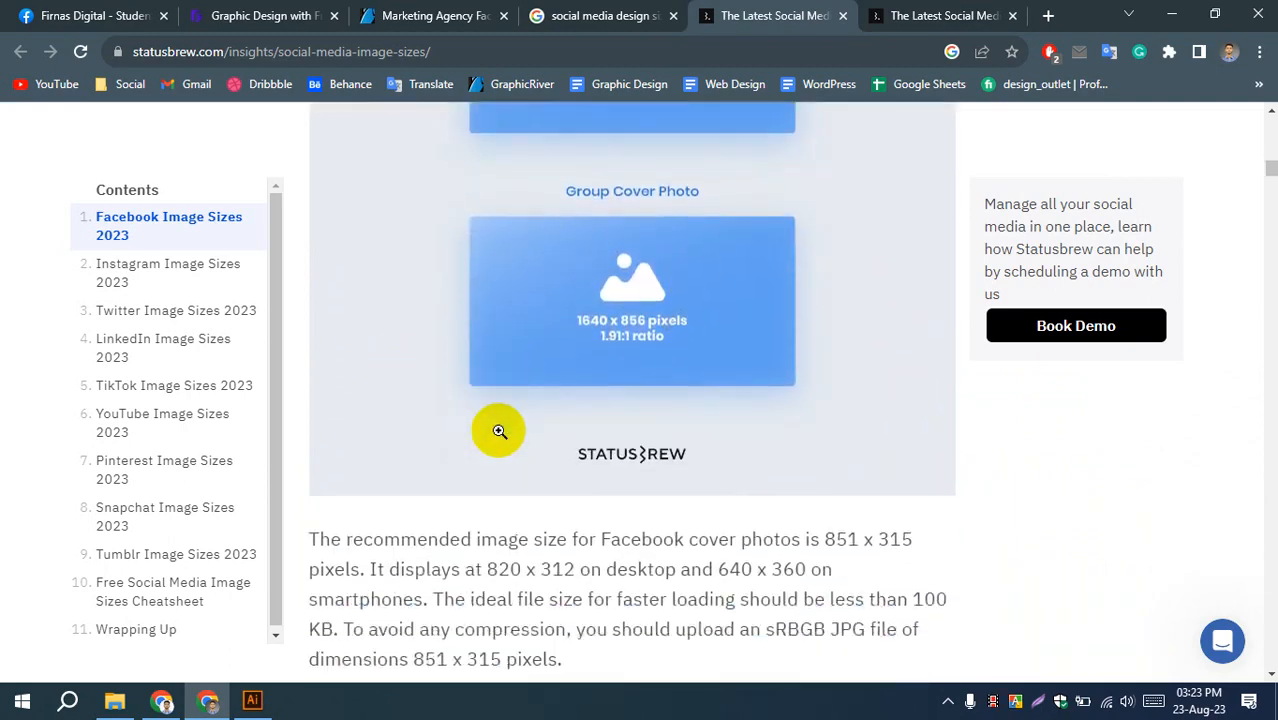
{"action": "scroll", "coordinate": [440, 415], "scroll_direction": "down", "scroll_amount": 5}
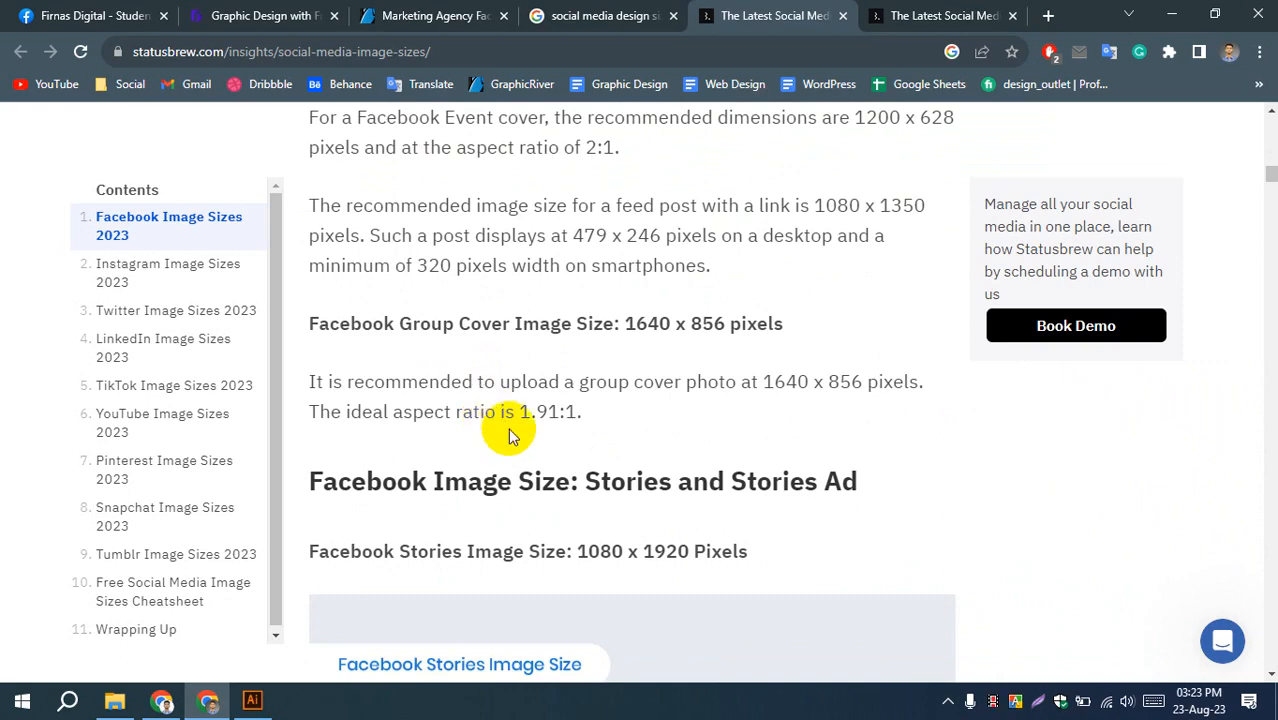
- Examine the guide's recommended image sizes for Facebook Stories, Messenger Stories and Facebook ads
{"action": "scroll", "coordinate": [540, 415], "scroll_direction": "down", "scroll_amount": 2}
{"action": "scroll", "coordinate": [640, 402], "scroll_direction": "down", "scroll_amount": 4}
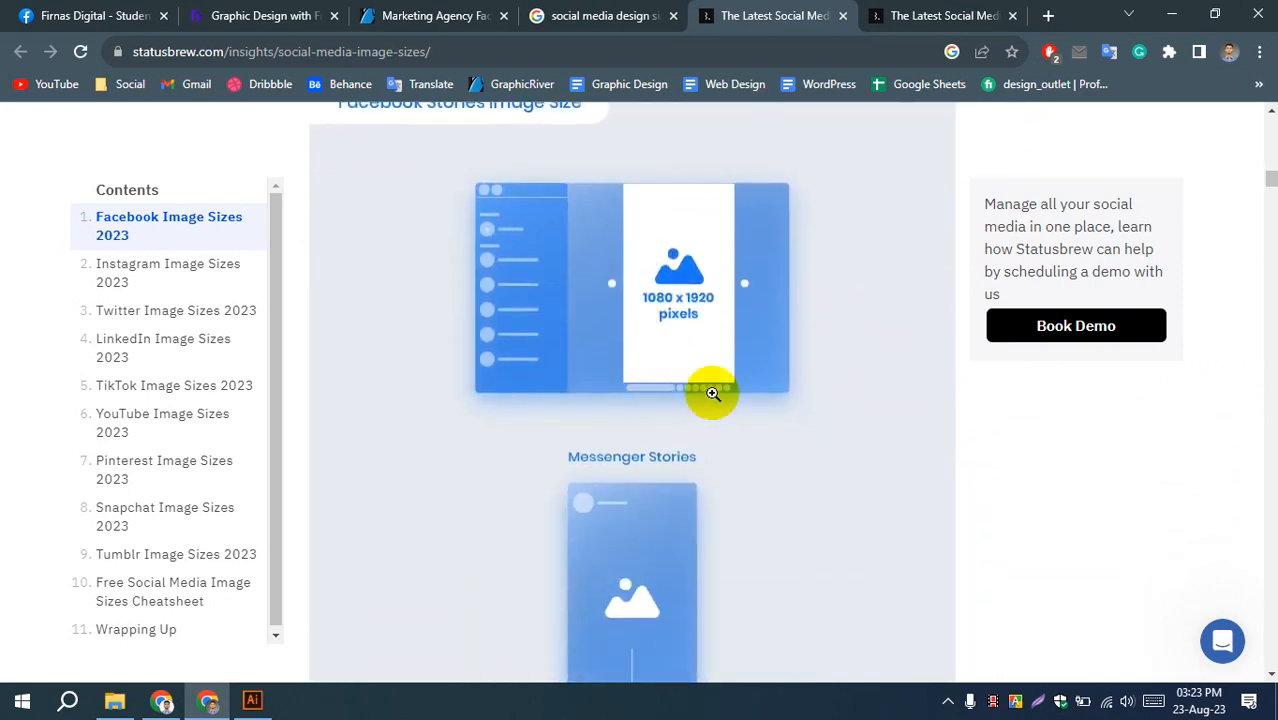
{"action": "scroll", "coordinate": [700, 388], "scroll_direction": "up", "scroll_amount": 2}
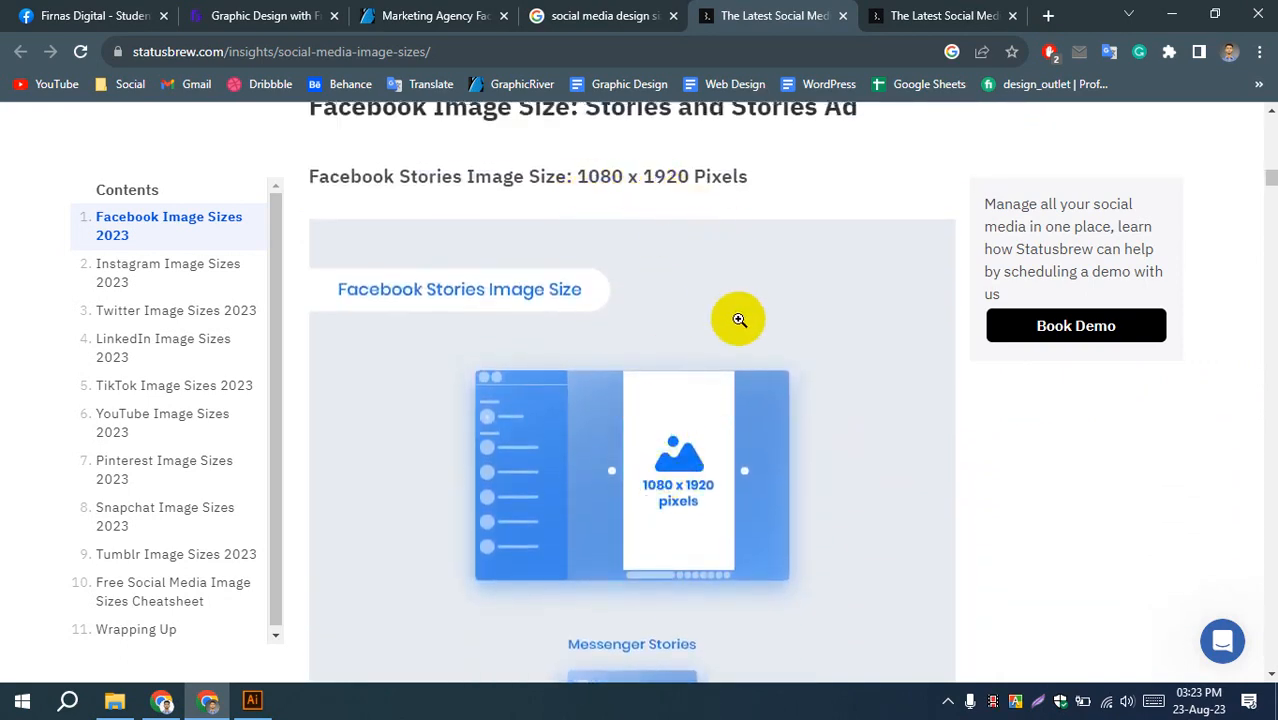
{"action": "scroll", "coordinate": [512, 376], "scroll_direction": "down", "scroll_amount": 11}
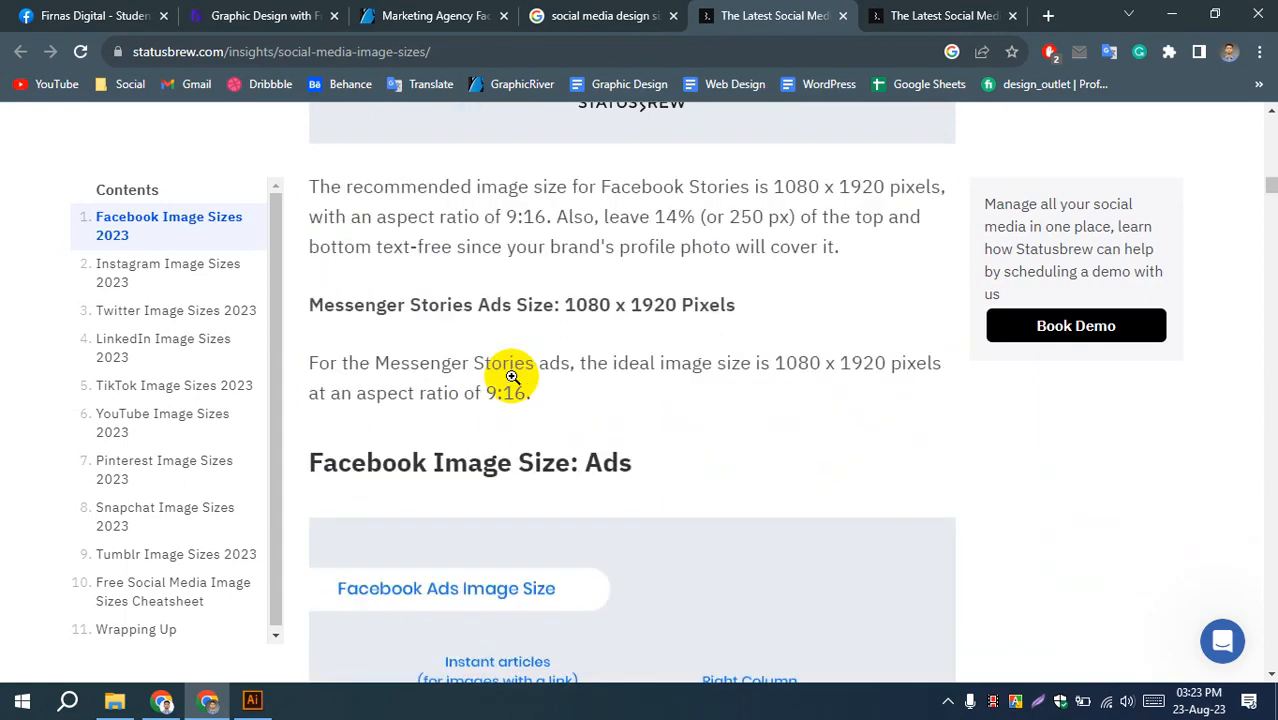
{"action": "scroll", "coordinate": [512, 376], "scroll_direction": "down", "scroll_amount": 3}
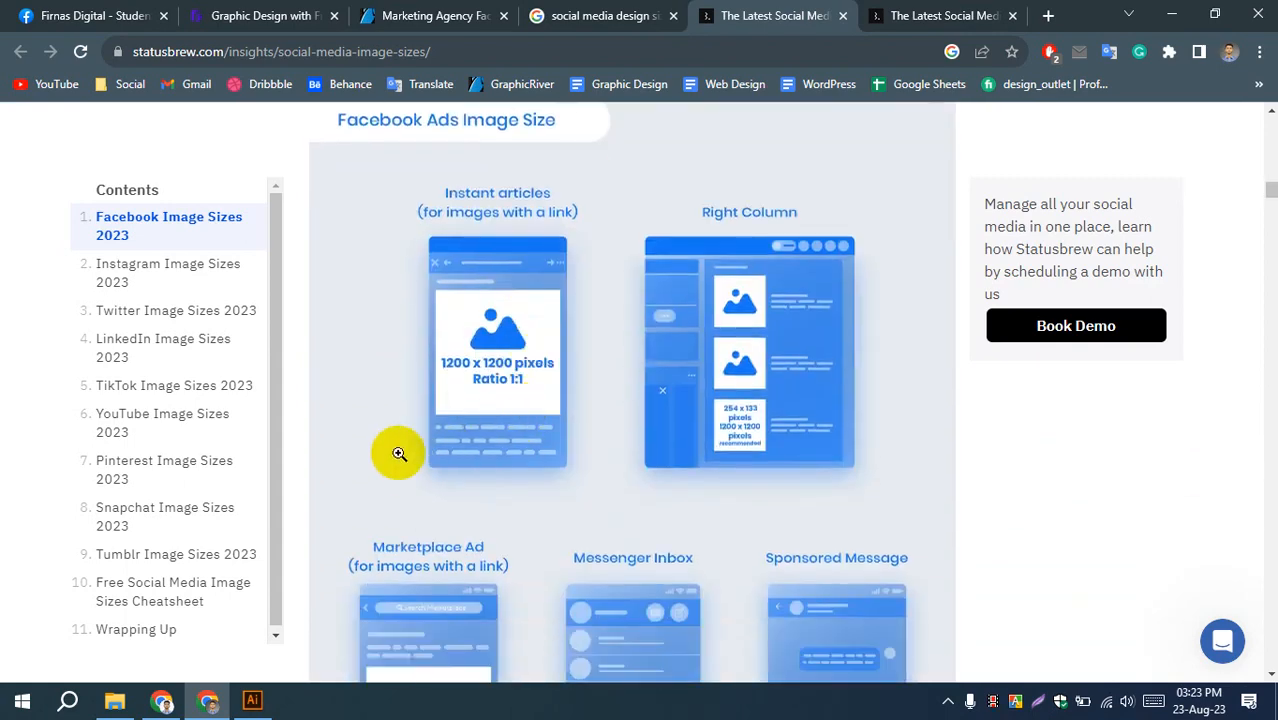
{"action": "scroll", "coordinate": [399, 454], "scroll_direction": "up", "scroll_amount": 2}
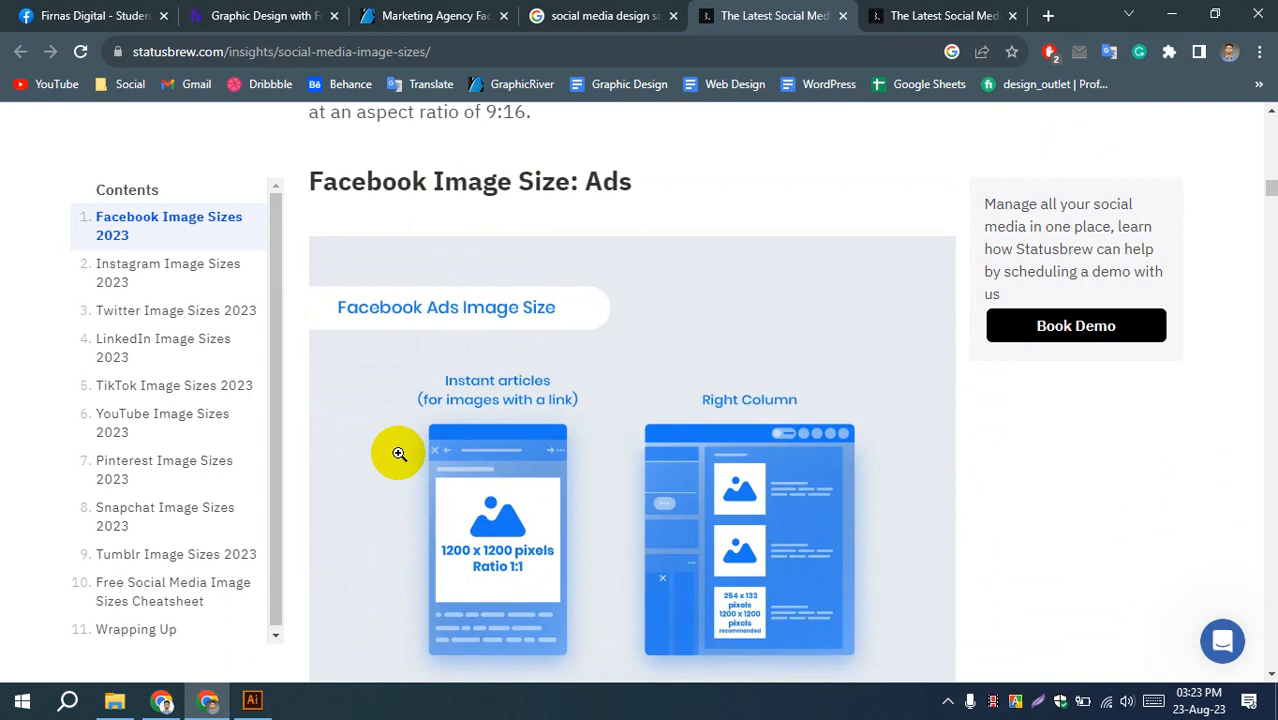
{"action": "scroll", "coordinate": [571, 328], "scroll_direction": "down", "scroll_amount": 6}
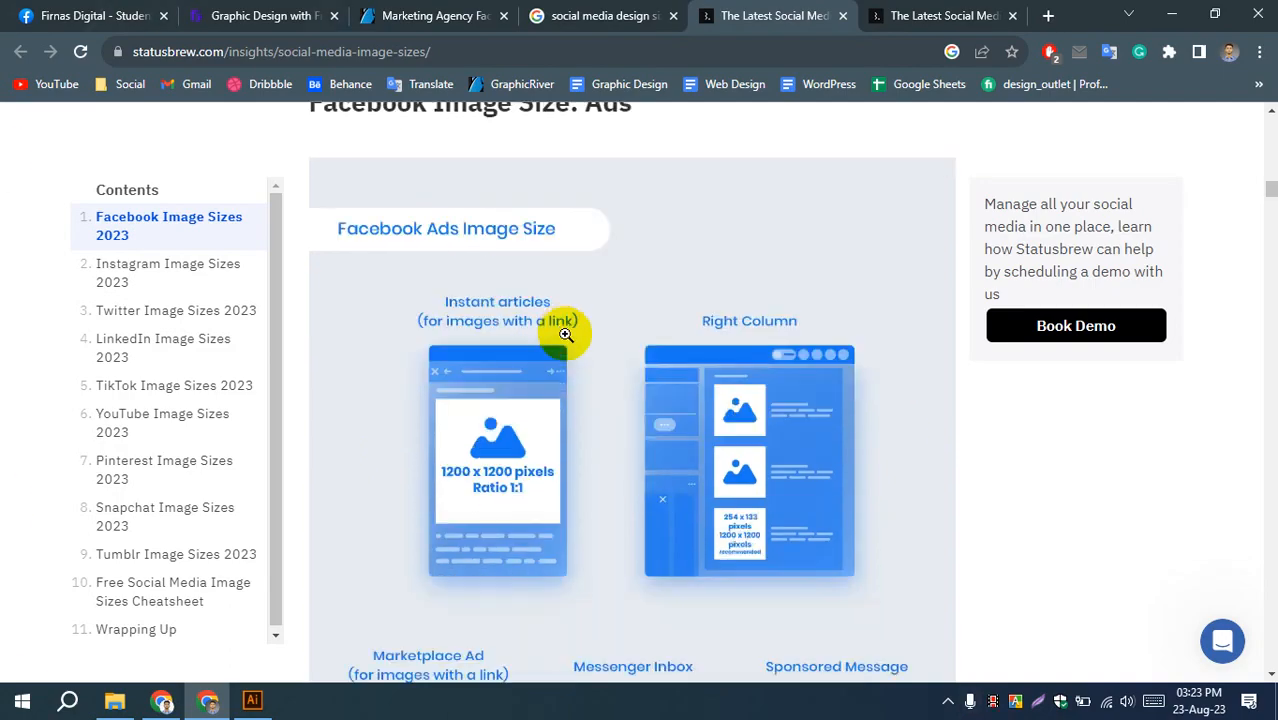
- Return to the start of the Statusbrew guide, close both of its tabs and go back to the beginning of the search results
{"action": "scroll", "coordinate": [533, 370], "scroll_direction": "up", "scroll_amount": 15}
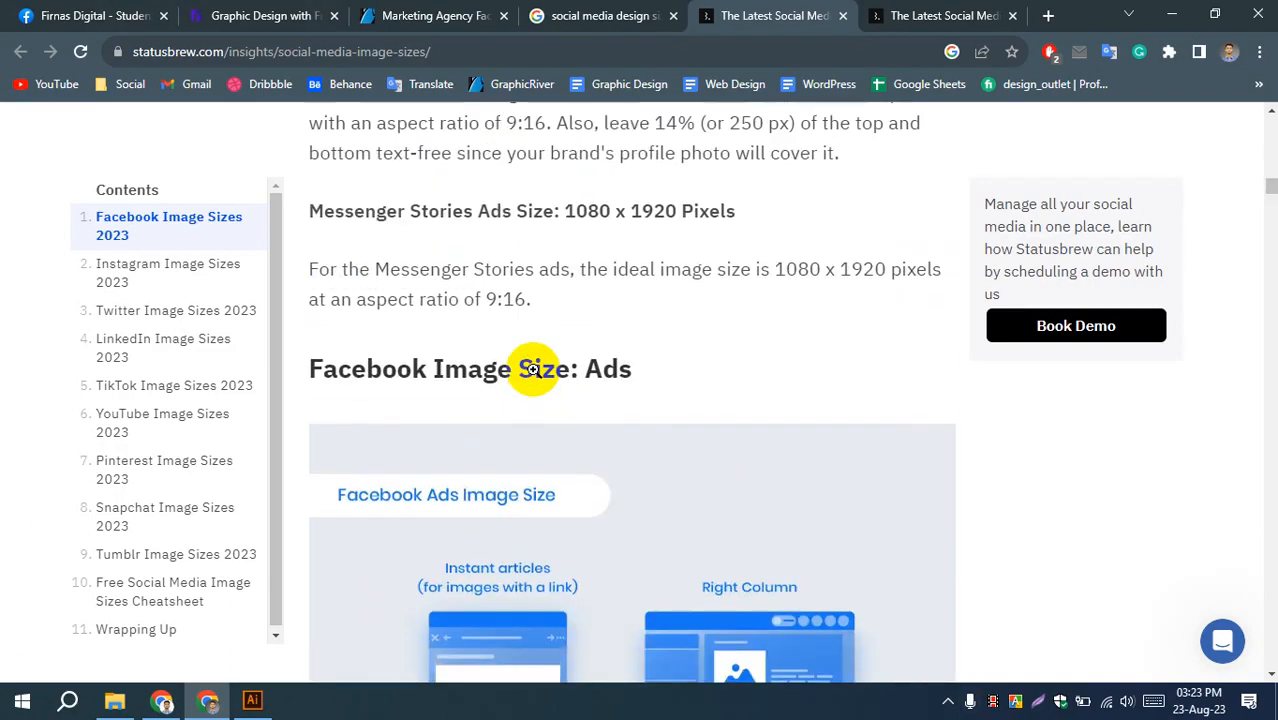
{"action": "scroll", "coordinate": [533, 370], "scroll_direction": "up", "scroll_amount": 20}
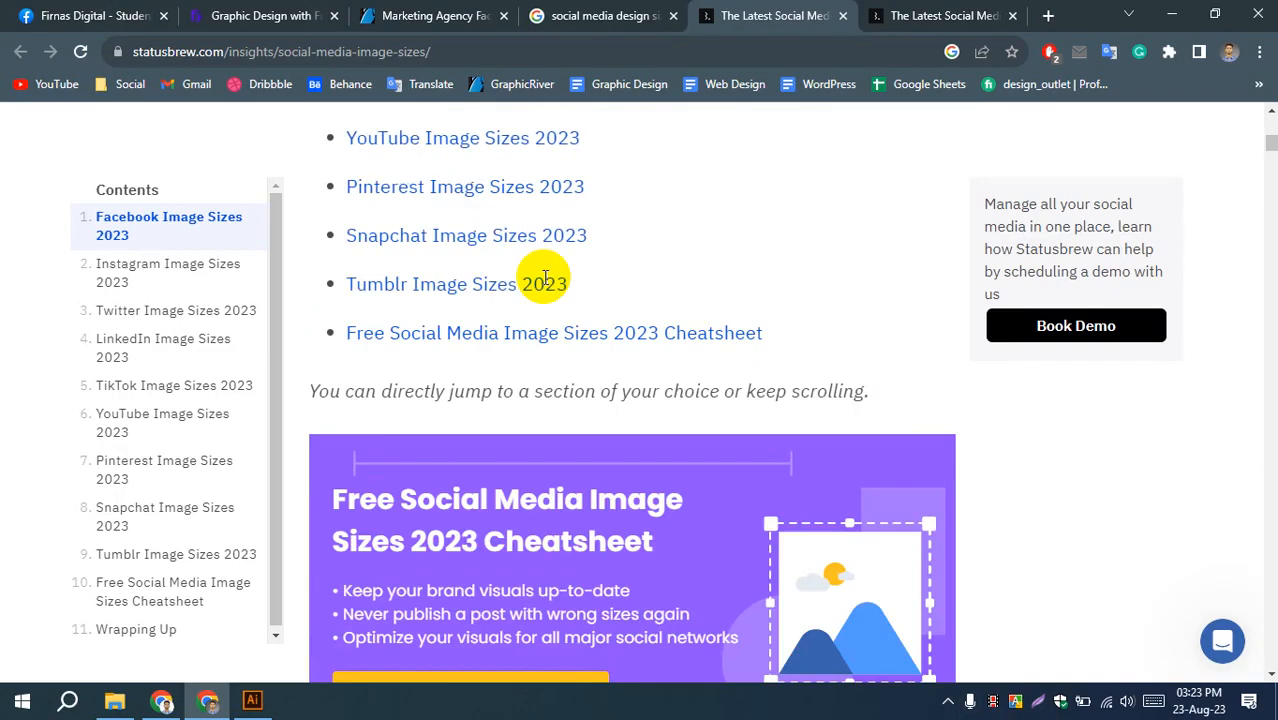
{"action": "scroll", "coordinate": [541, 280], "scroll_direction": "up", "scroll_amount": 5}
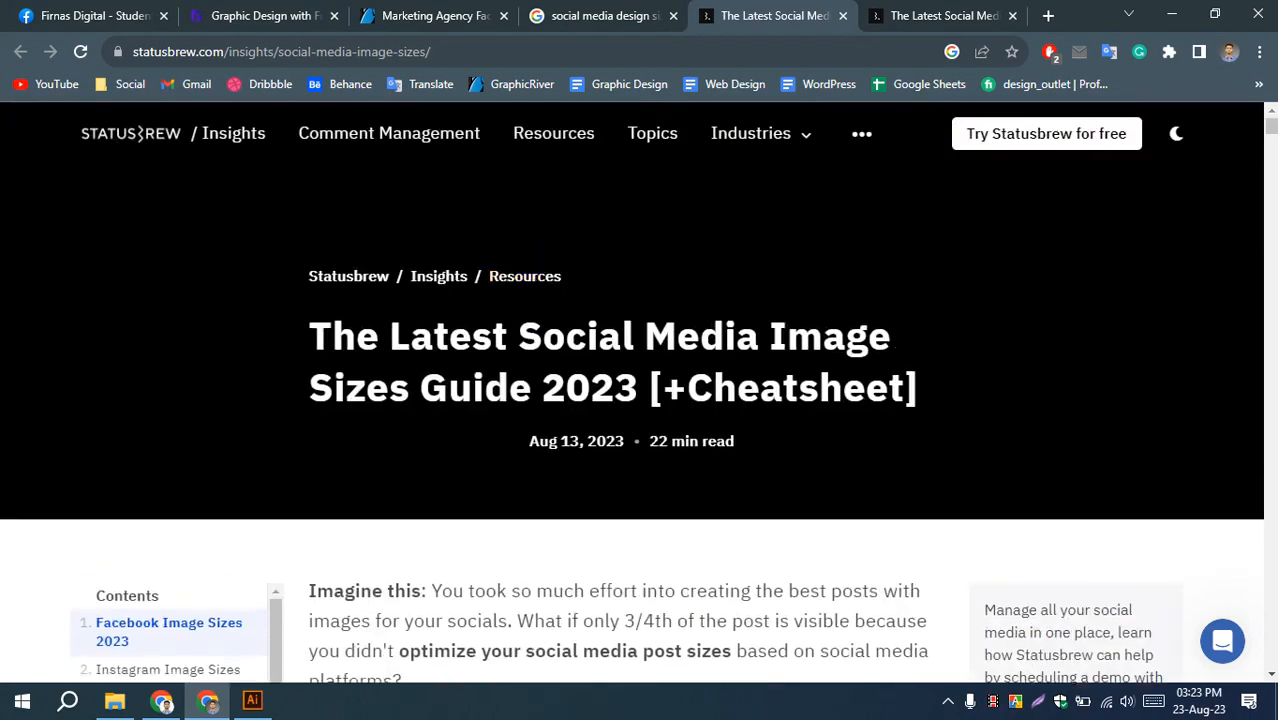
{"action": "left_click", "coordinate": [841, 15]}
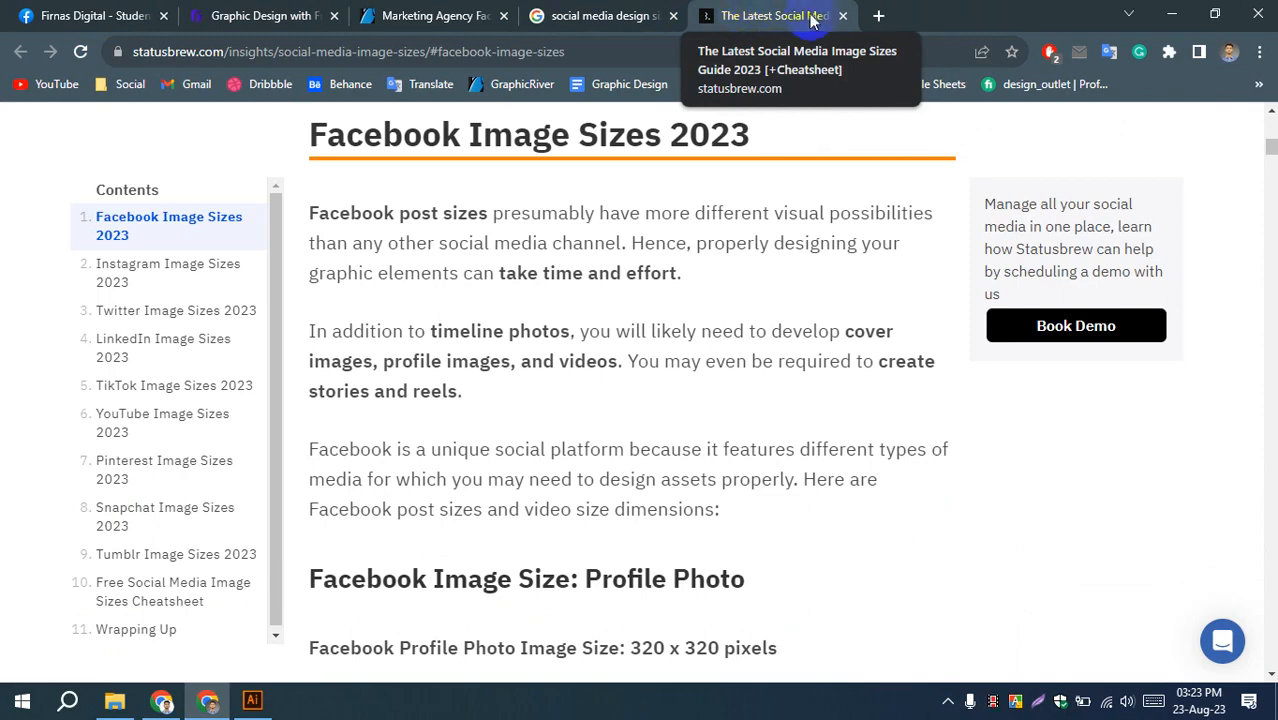
{"action": "left_click", "coordinate": [843, 16]}
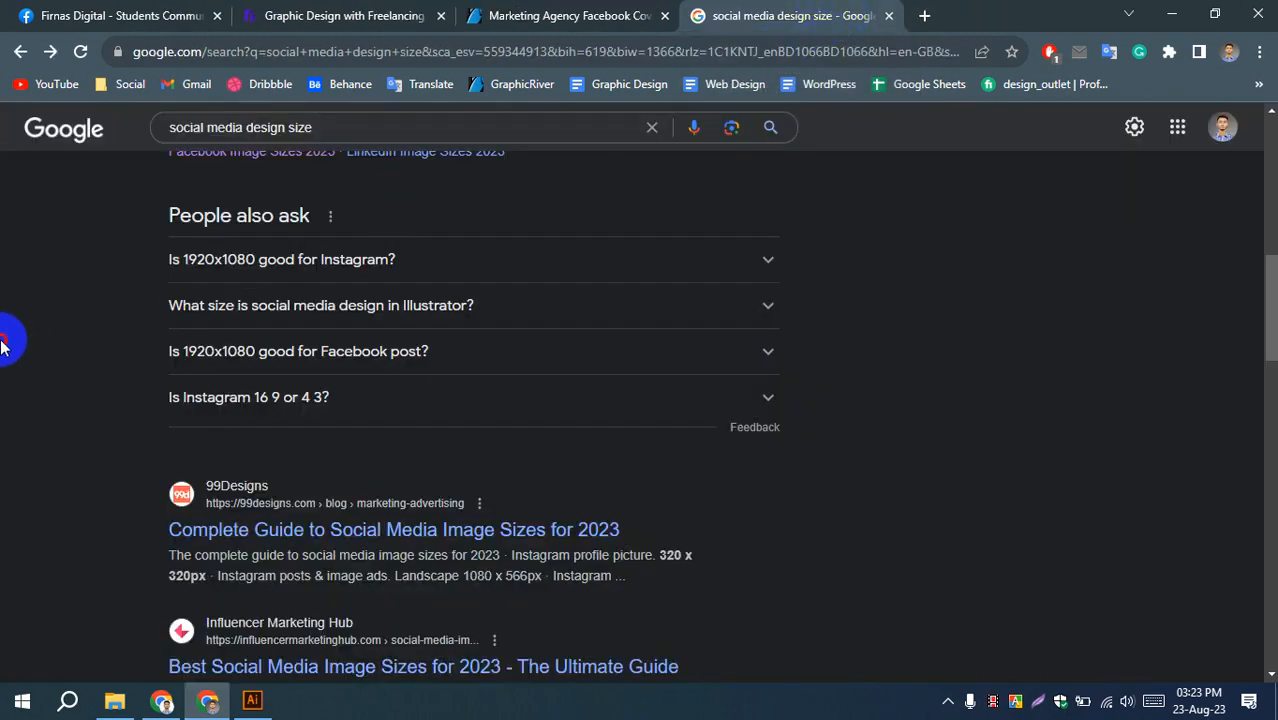
{"action": "scroll", "coordinate": [20, 350], "scroll_direction": "up", "scroll_amount": 8}
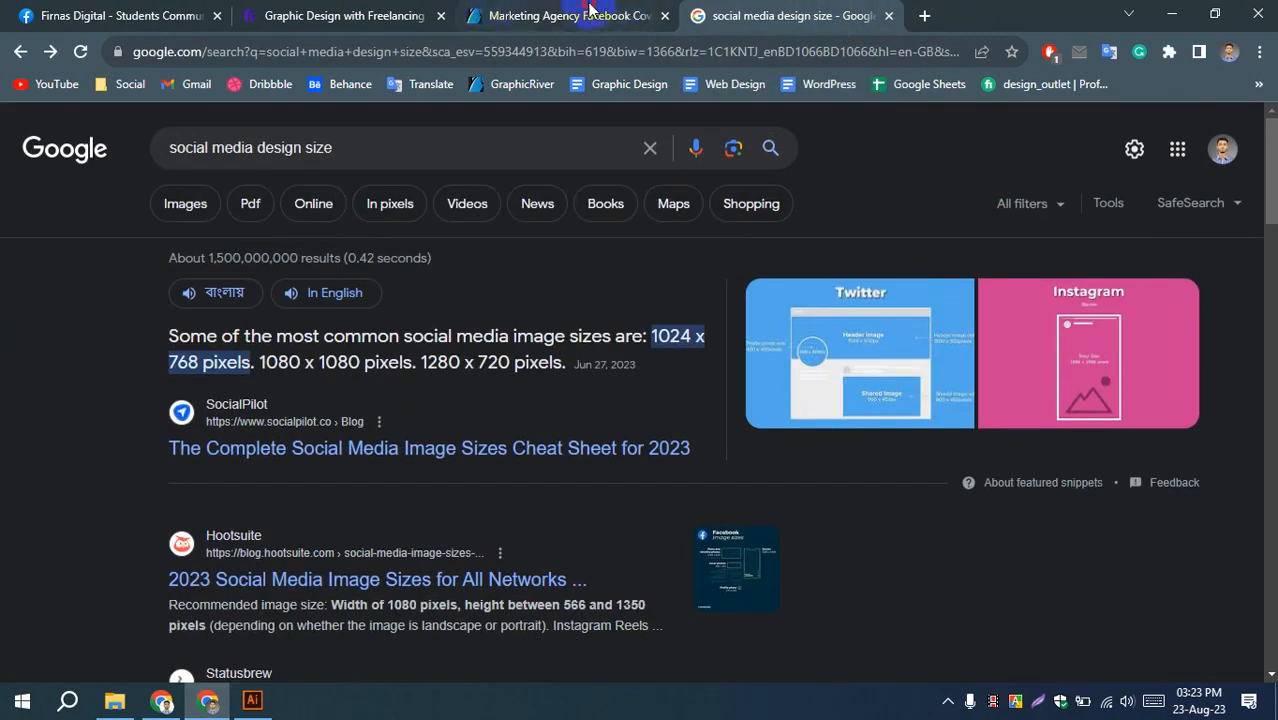
- Switch to the open Marketing Agency Facebook Cover Template page on GraphicRiver and examine its two cover designs
{"action": "left_click", "coordinate": [540, 14]}
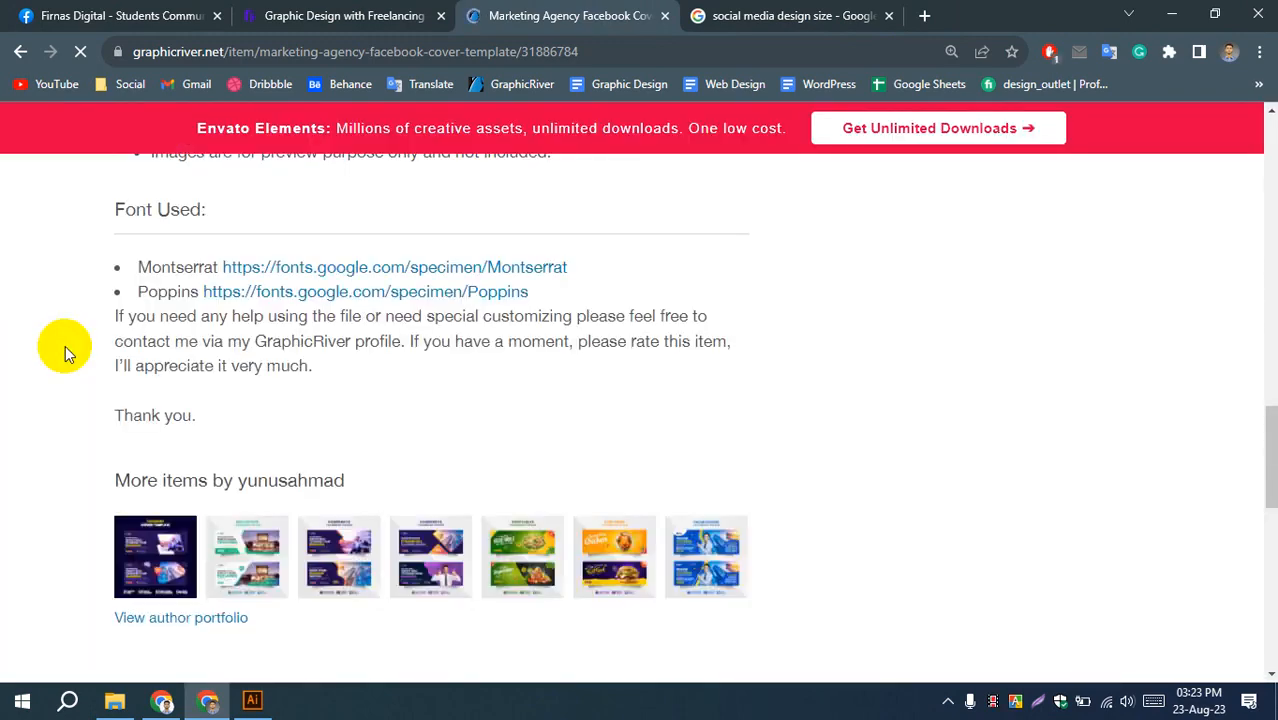
{"action": "scroll", "coordinate": [45, 400], "scroll_direction": "up", "scroll_amount": 10}
{"action": "scroll", "coordinate": [47, 425], "scroll_direction": "up", "scroll_amount": 5}
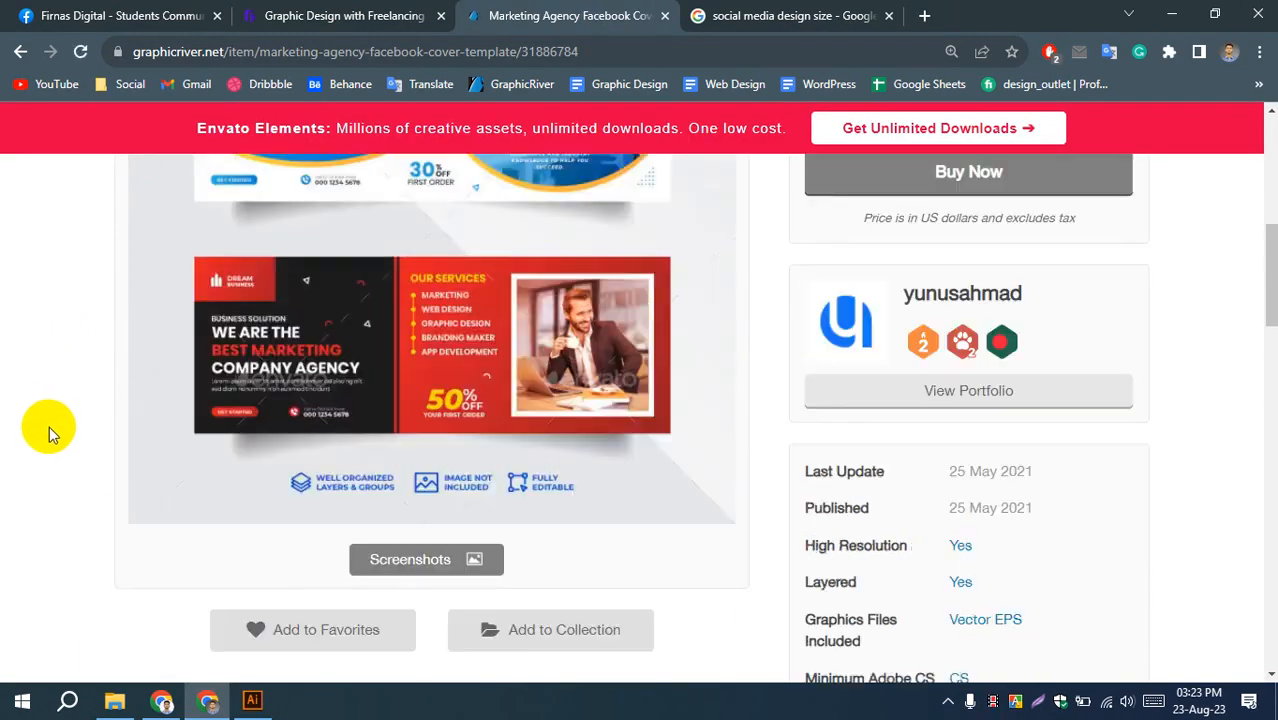
{"action": "scroll", "coordinate": [50, 428], "scroll_direction": "down", "scroll_amount": 1}
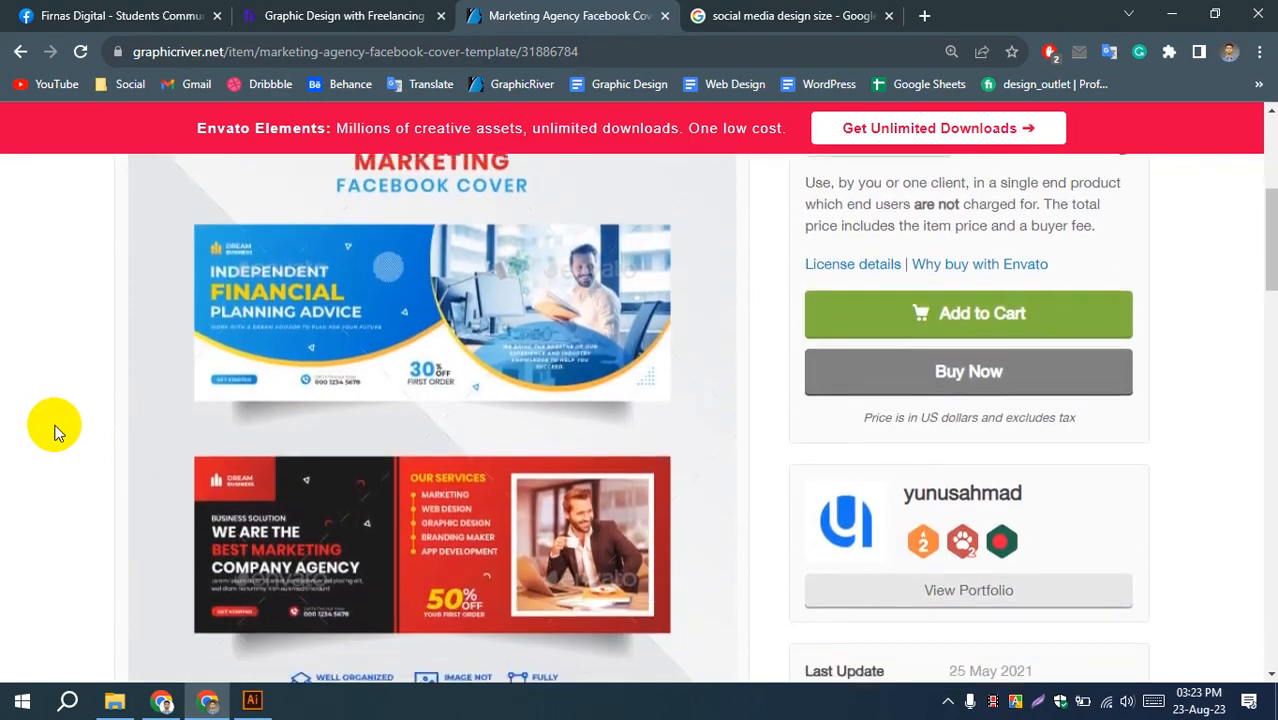
{"action": "scroll", "coordinate": [48, 420], "scroll_direction": "up", "scroll_amount": 2}
{"action": "scroll", "coordinate": [48, 410], "scroll_direction": "down", "scroll_amount": 2}
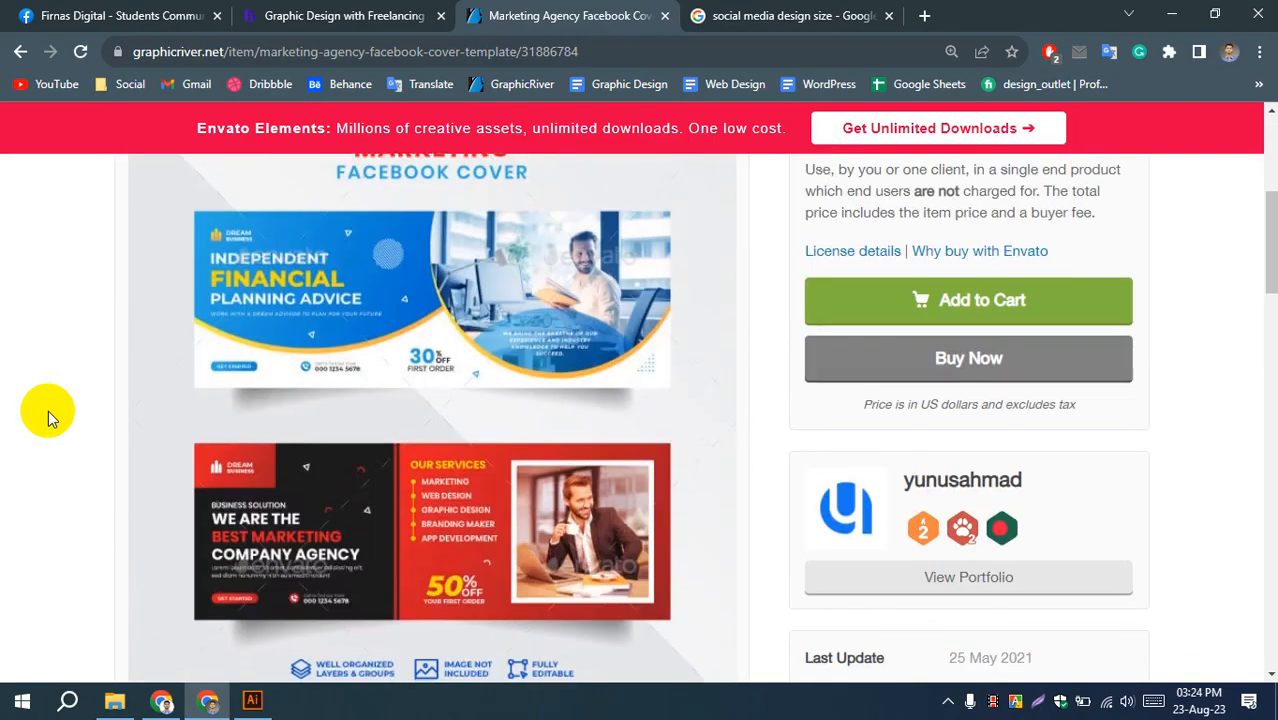
{"action": "scroll", "coordinate": [48, 410], "scroll_direction": "up", "scroll_amount": 1}
{"action": "scroll", "coordinate": [48, 410], "scroll_direction": "up", "scroll_amount": 1}
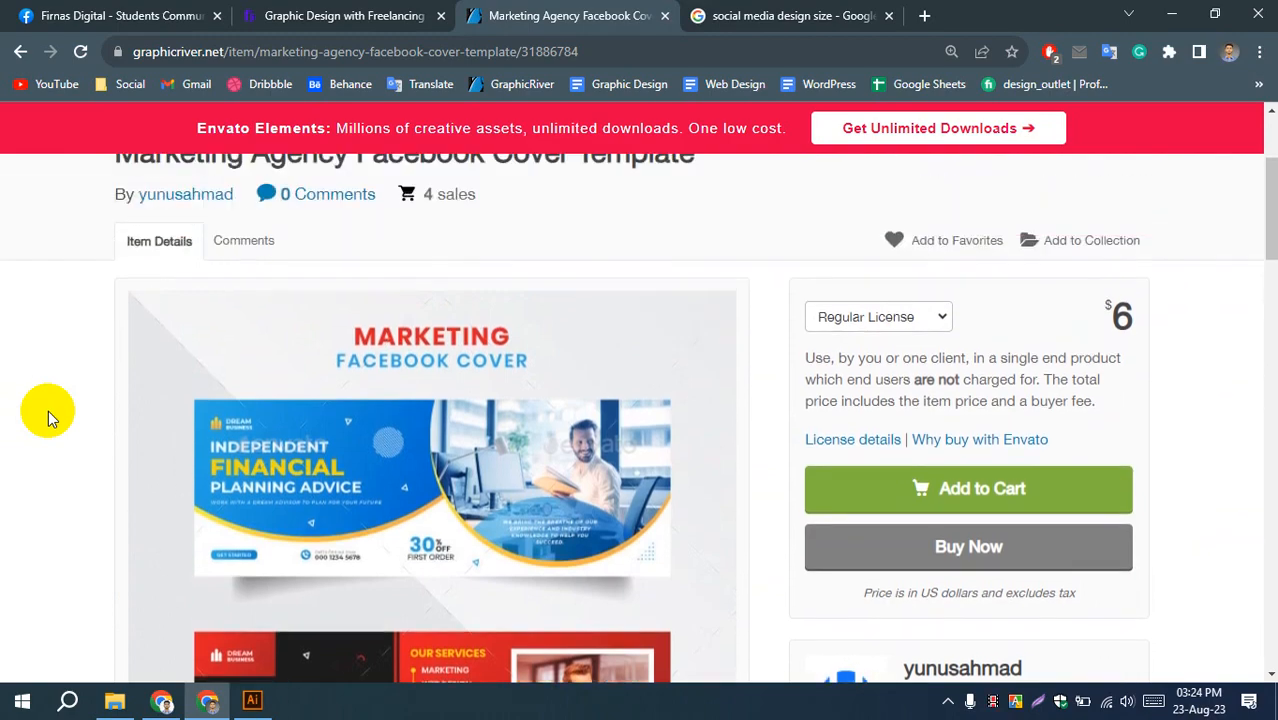
{"action": "scroll", "coordinate": [48, 410], "scroll_direction": "down", "scroll_amount": 1}
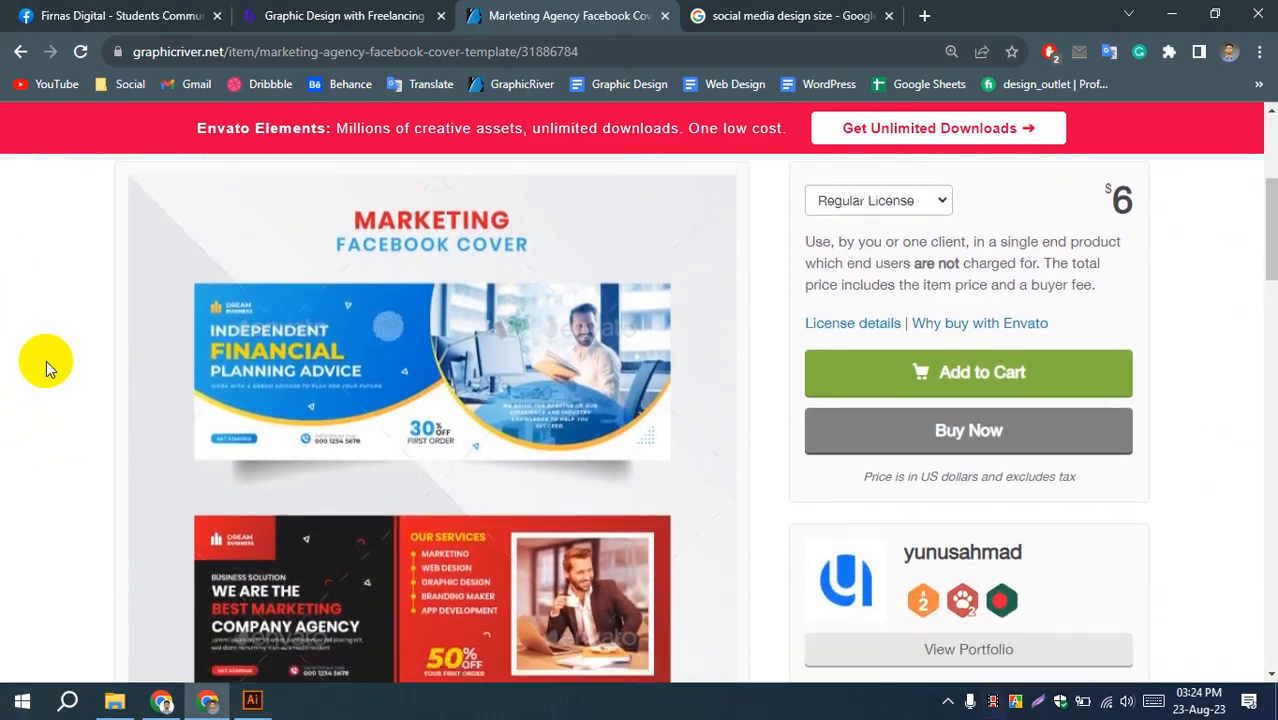
{"action": "scroll", "coordinate": [45, 362], "scroll_direction": "down", "scroll_amount": 3}
- Go back to the item's title, "Marketing Agency Facebook Cover Template", and highlight it briefly
{"action": "scroll", "coordinate": [45, 362], "scroll_direction": "up", "scroll_amount": 3}
{"action": "scroll", "coordinate": [45, 360], "scroll_direction": "up", "scroll_amount": 3}
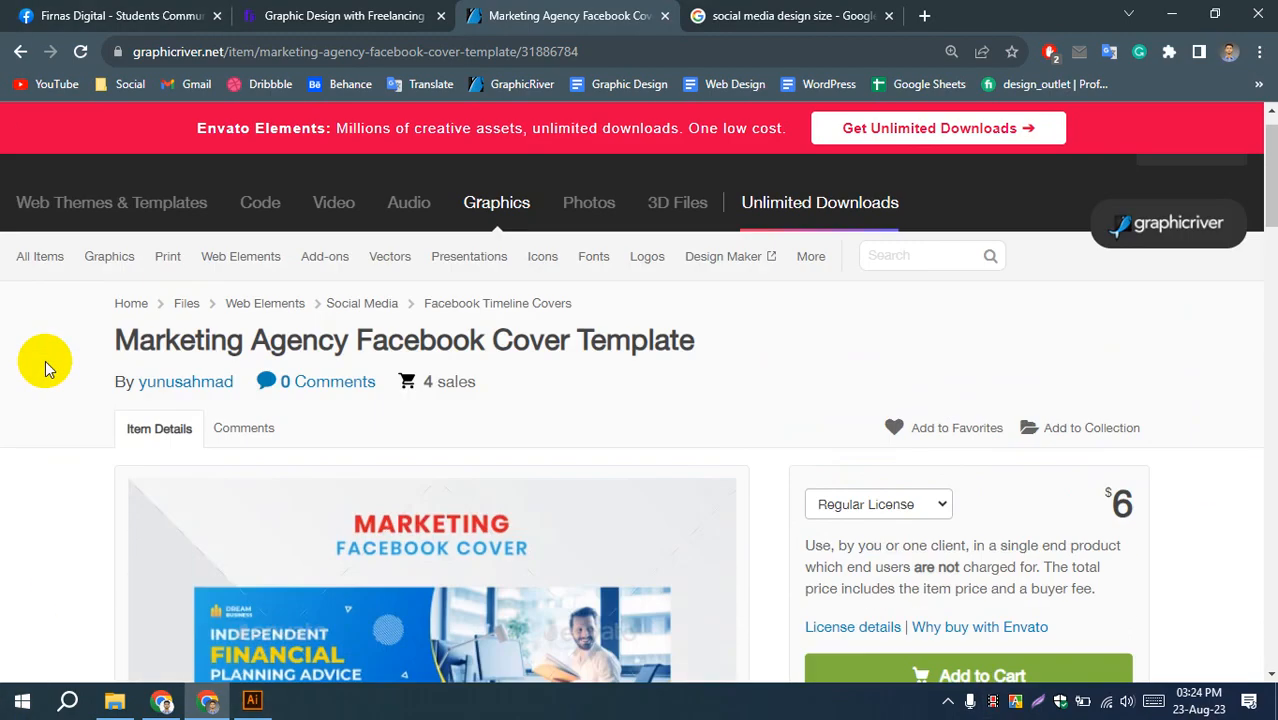
{"action": "scroll", "coordinate": [45, 360], "scroll_direction": "down", "scroll_amount": 2}
{"action": "scroll", "coordinate": [45, 360], "scroll_direction": "up", "scroll_amount": 2}
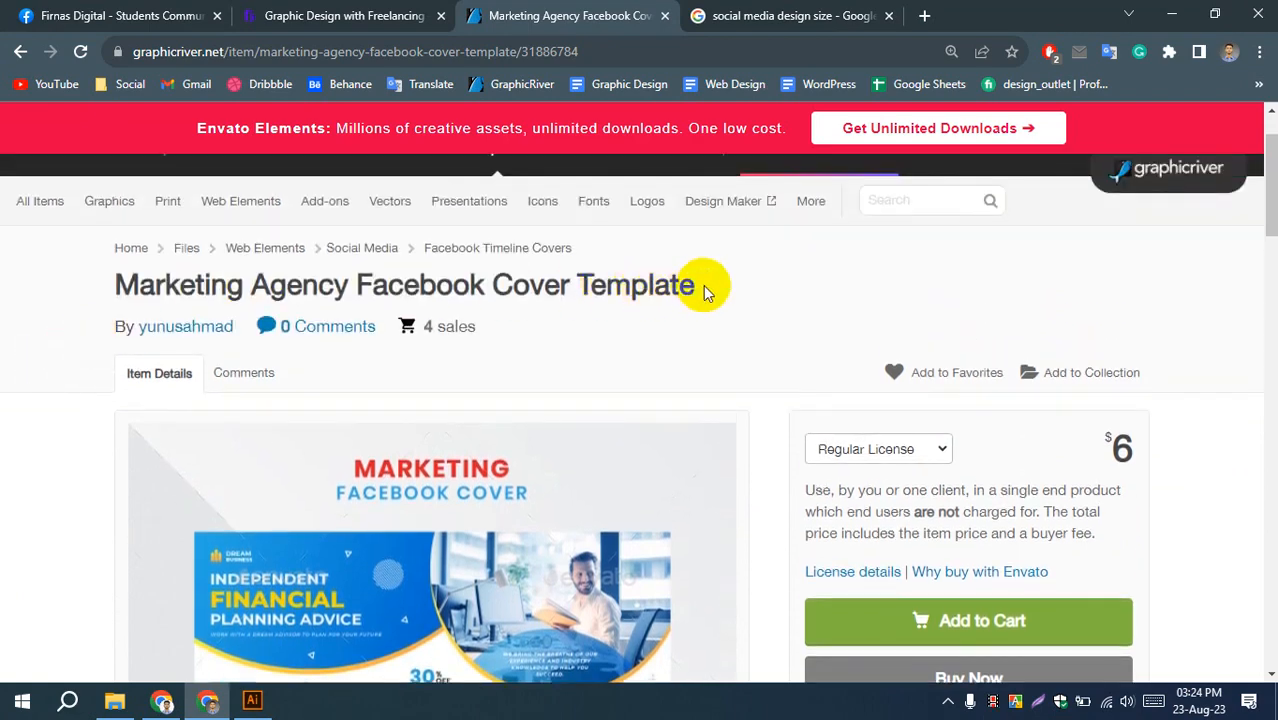
{"action": "left_click_drag", "start_coordinate": [727, 286], "coordinate": [80, 290]}
{"action": "left_click", "coordinate": [23, 343]}
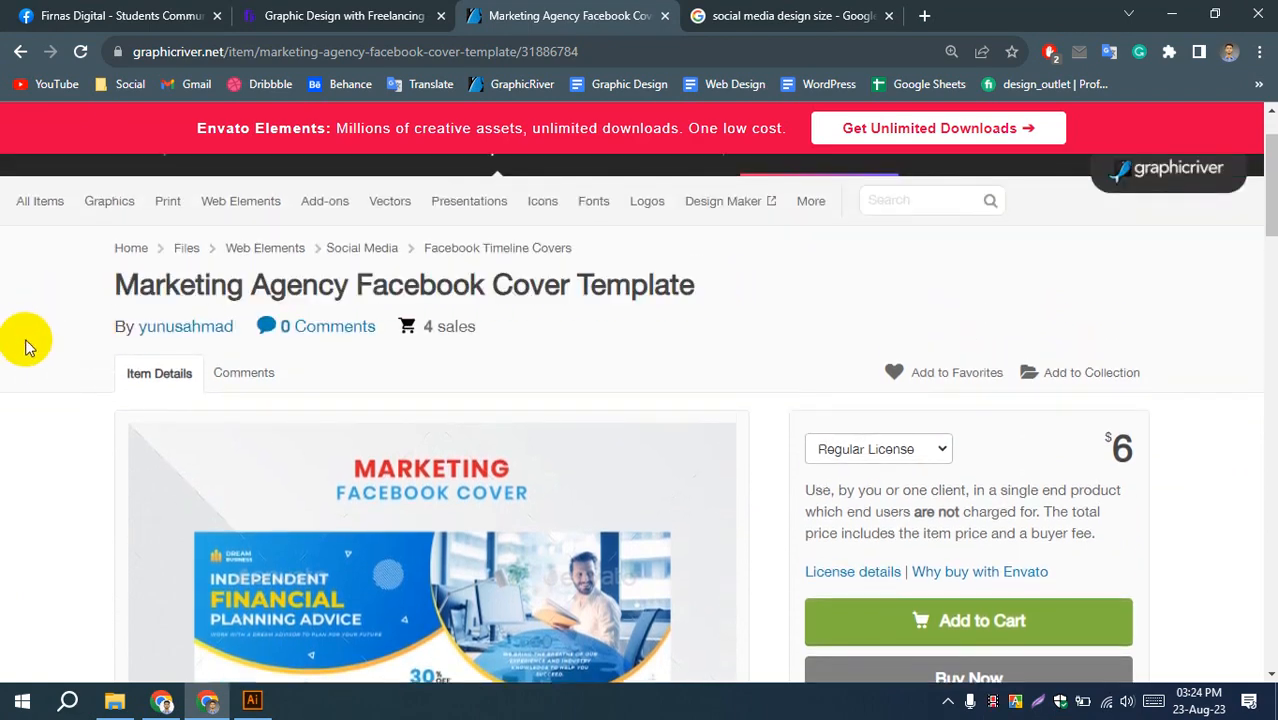
- Compare the layouts of the blue financial planning cover and the red and black marketing agency cover in the preview
{"action": "scroll", "coordinate": [25, 345], "scroll_direction": "down", "scroll_amount": 4}
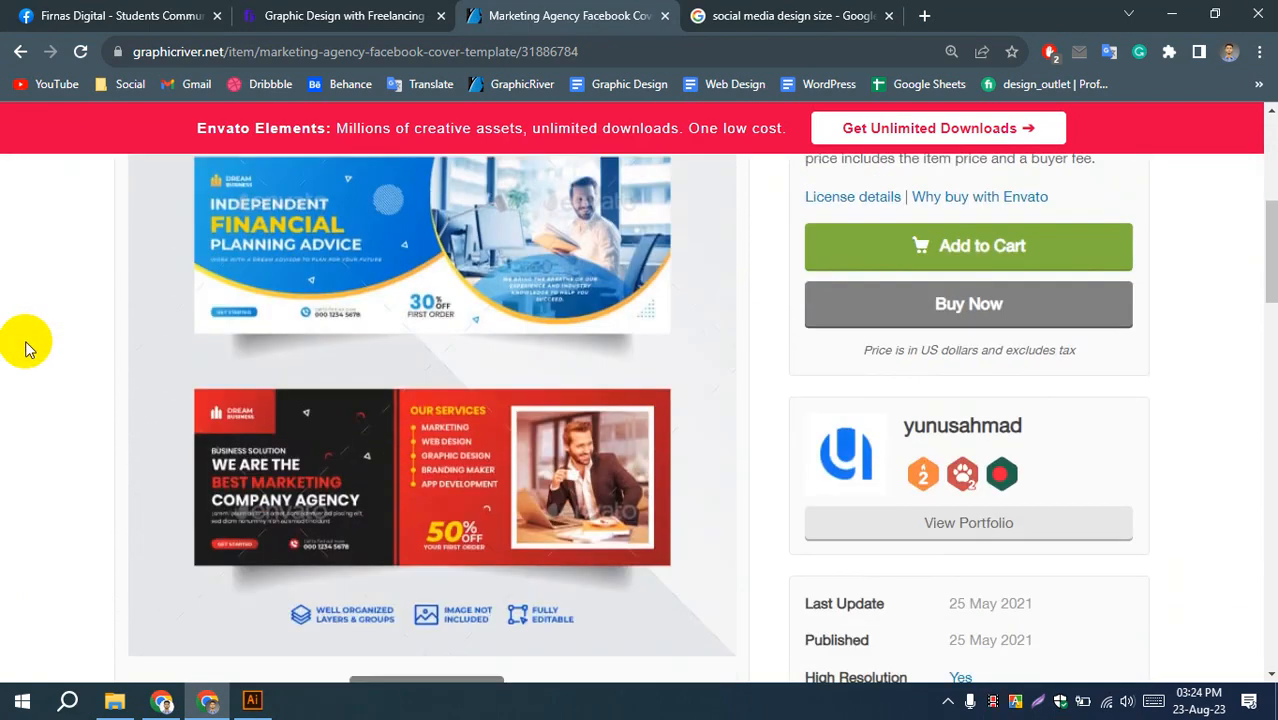
{"action": "scroll", "coordinate": [27, 345], "scroll_direction": "up", "scroll_amount": 1}
{"action": "scroll", "coordinate": [27, 345], "scroll_direction": "down", "scroll_amount": 1}
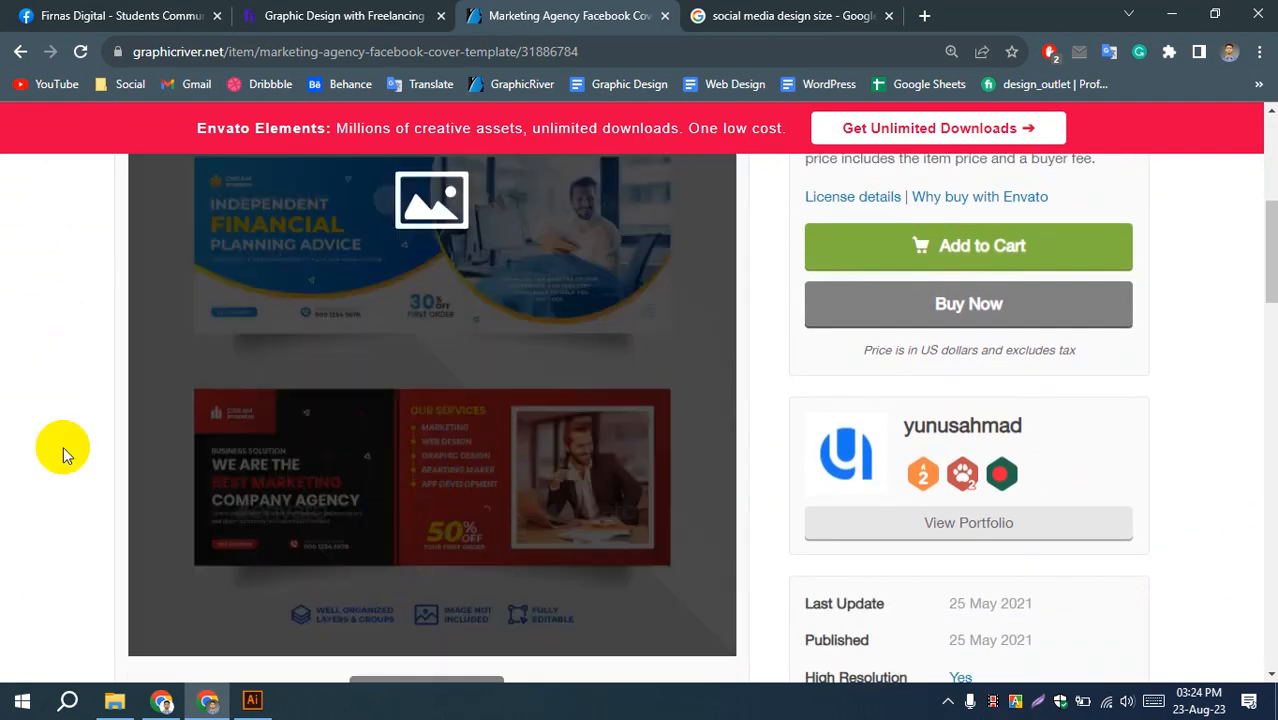
{"action": "scroll", "coordinate": [23, 405], "scroll_direction": "up", "scroll_amount": 1}
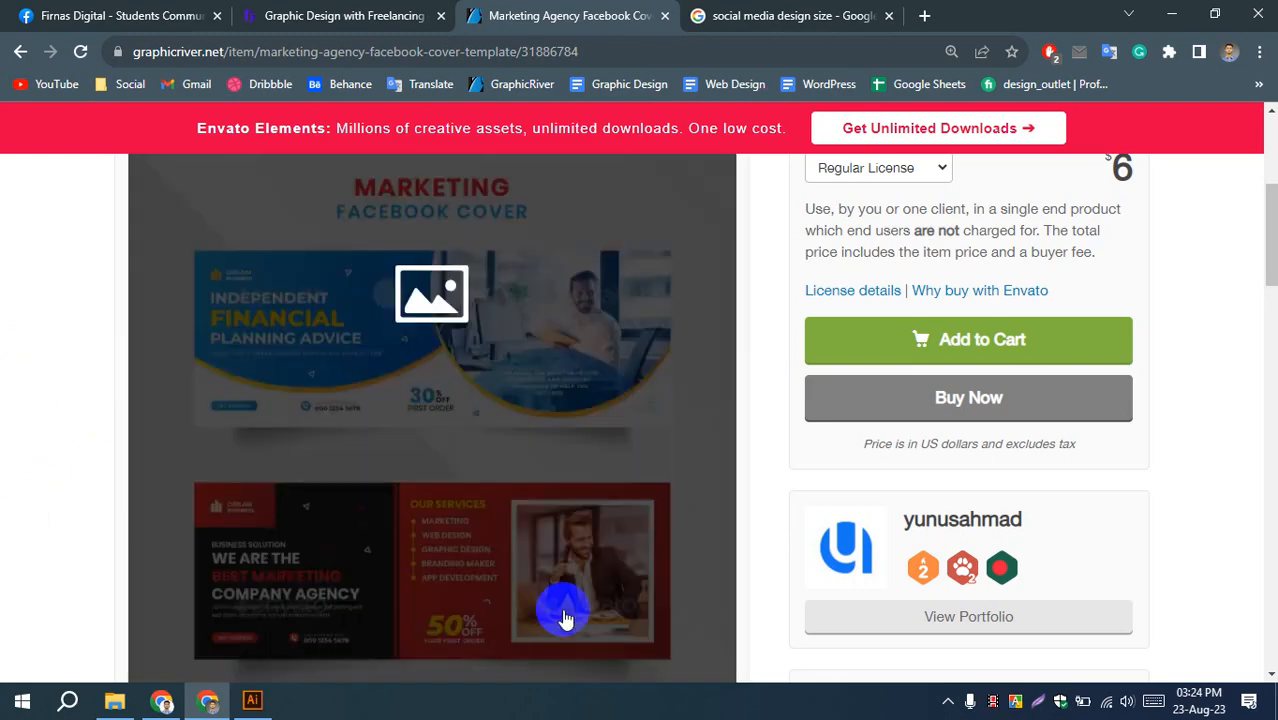
{"action": "scroll", "coordinate": [56, 431], "scroll_direction": "down", "scroll_amount": 1}
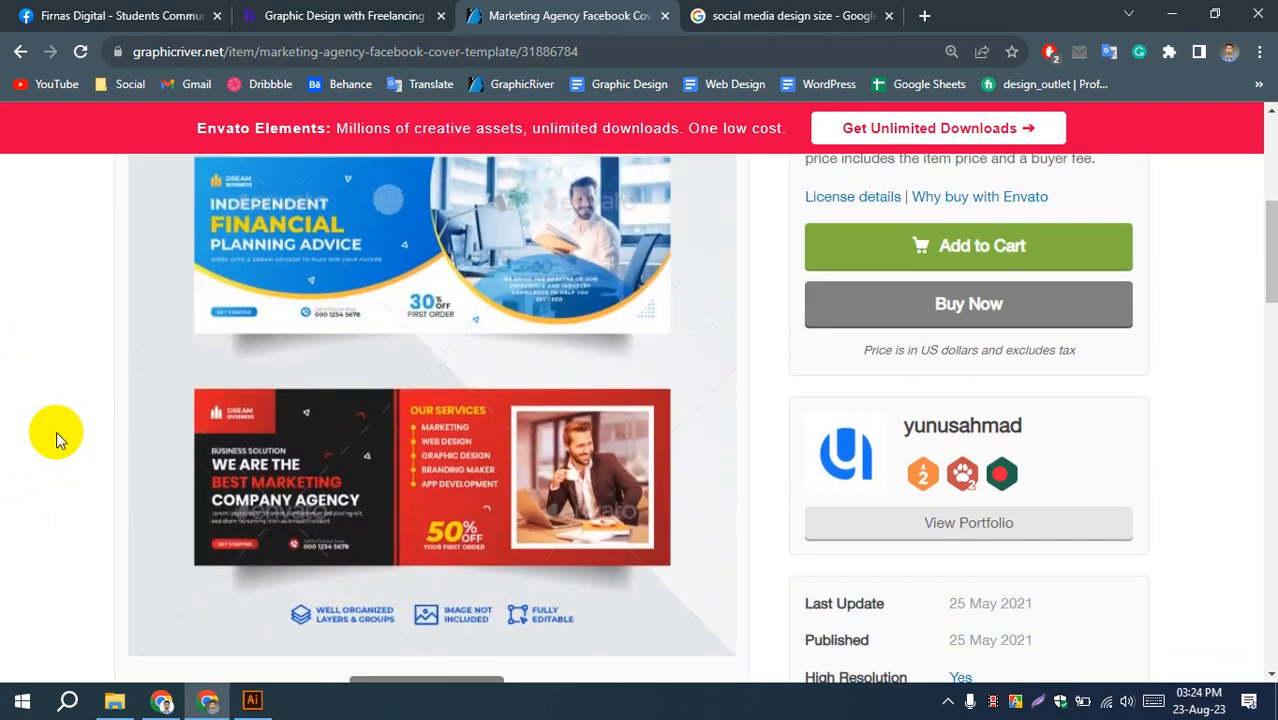
- Examine the headline, offer, contact details and photo placement on both the financial planning and marketing agency covers
{"action": "scroll", "coordinate": [56, 431], "scroll_direction": "up", "scroll_amount": 1}
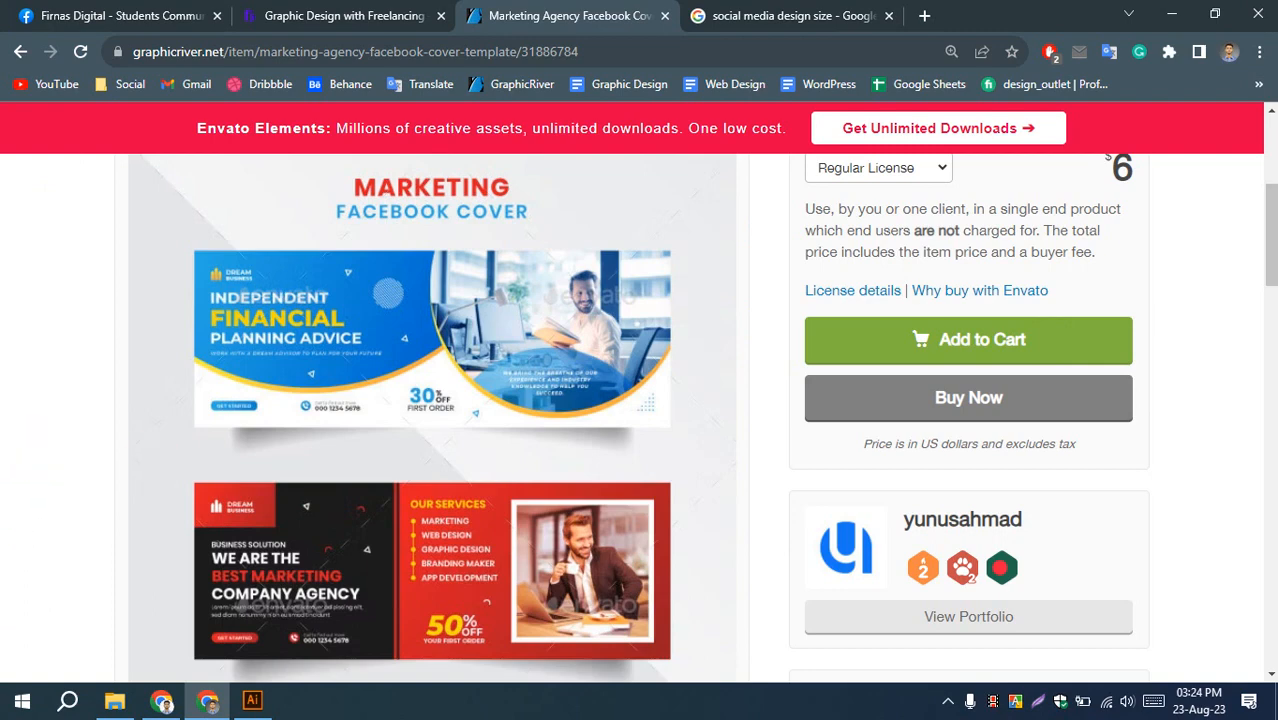
{"action": "scroll", "coordinate": [50, 430], "scroll_direction": "up", "scroll_amount": 1}
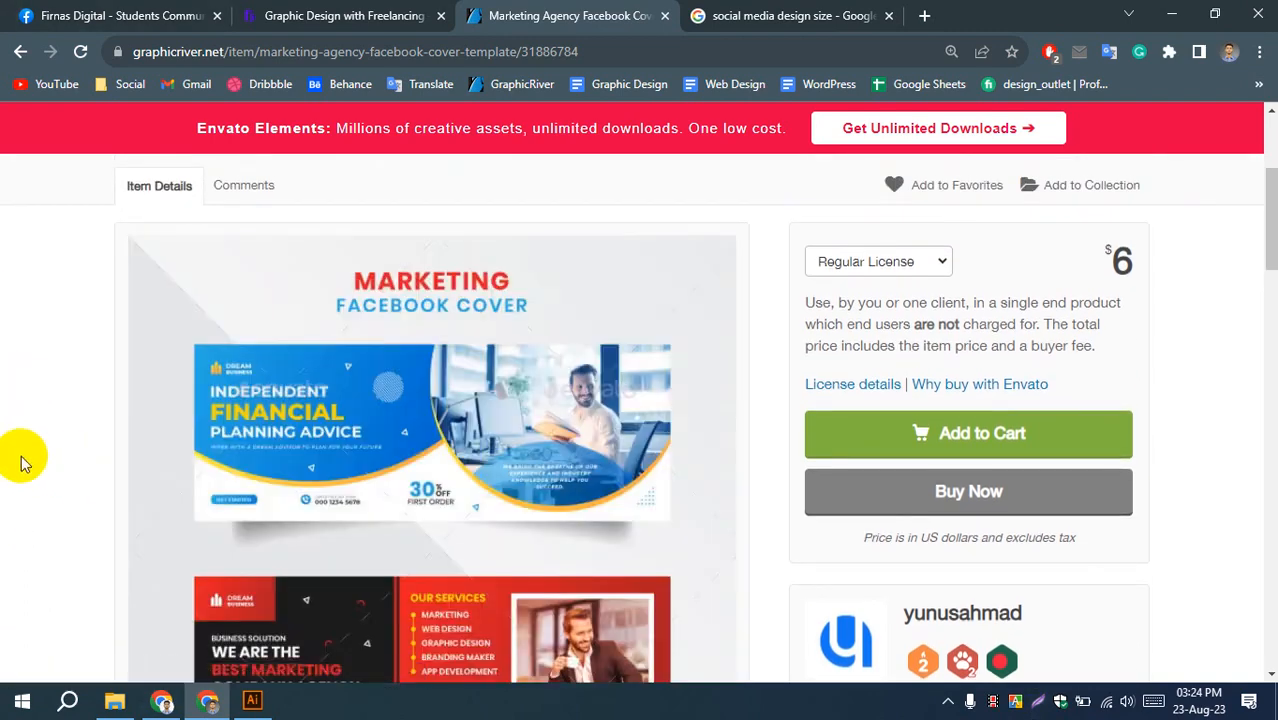
{"action": "scroll", "coordinate": [25, 460], "scroll_direction": "down", "scroll_amount": 1}
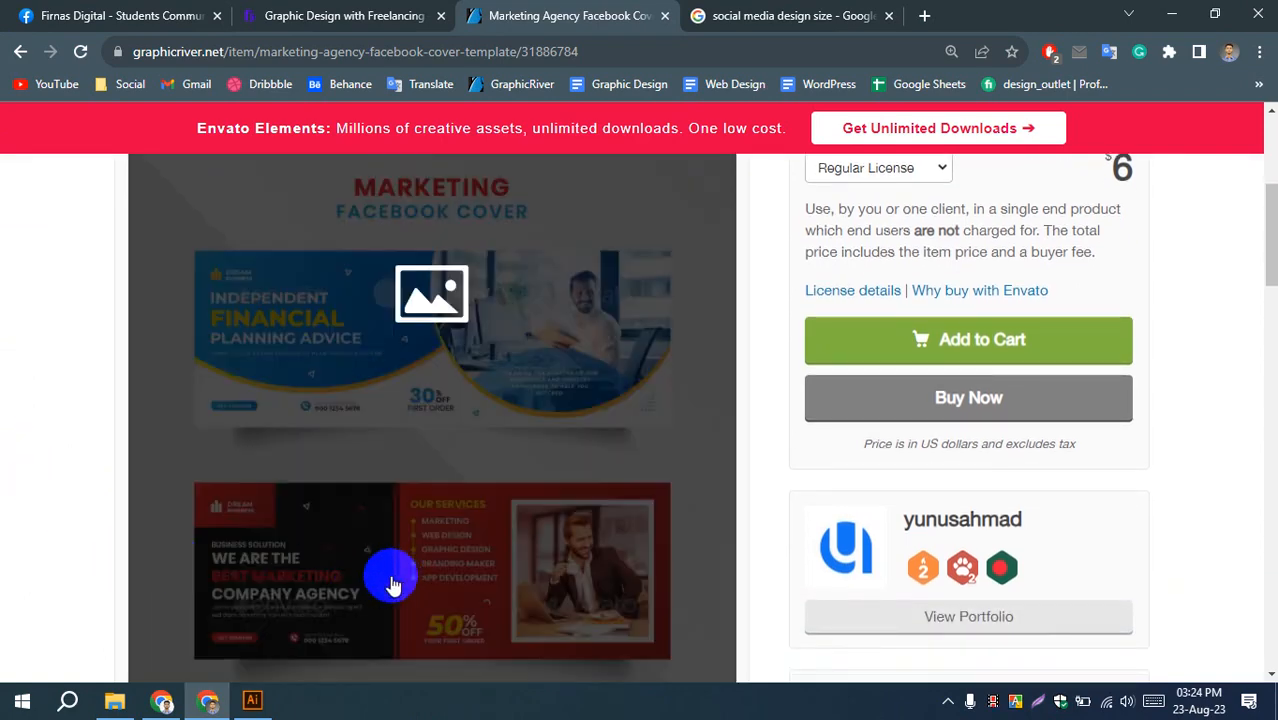
{"action": "scroll", "coordinate": [475, 548], "scroll_direction": "down", "scroll_amount": 1}
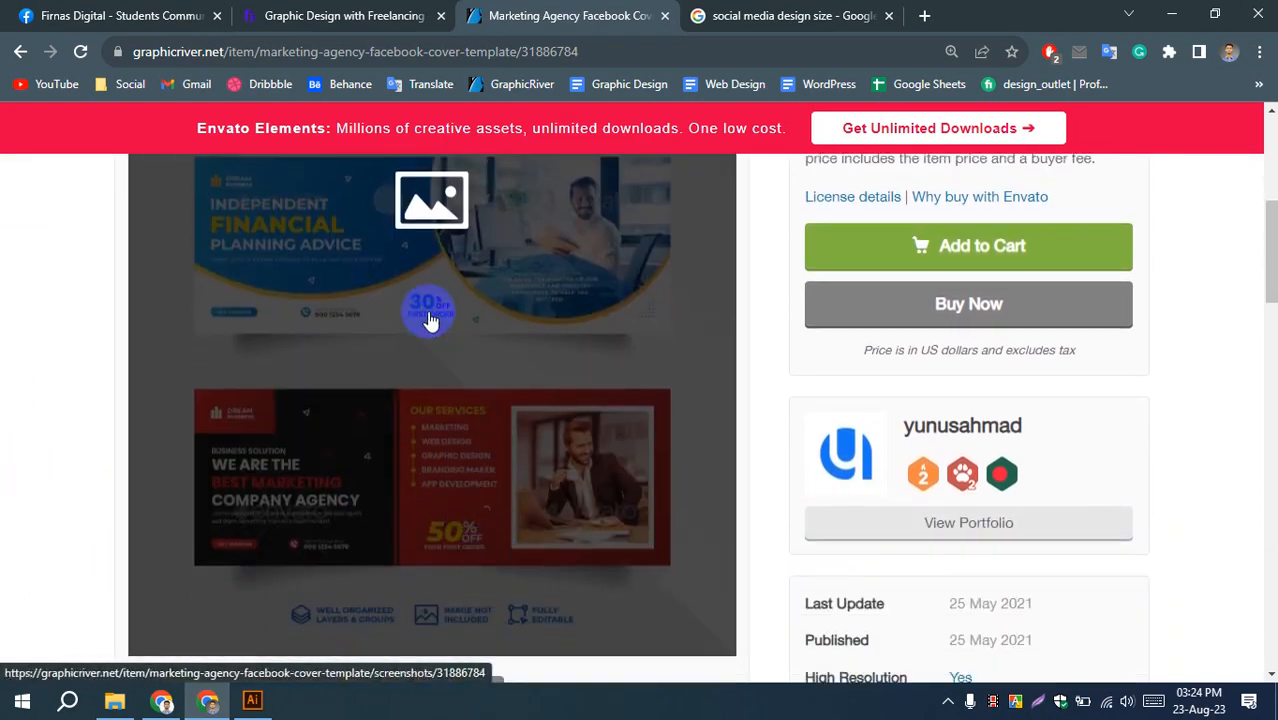
{"action": "scroll", "coordinate": [300, 380], "scroll_direction": "up", "scroll_amount": 1}
{"action": "scroll", "coordinate": [33, 412], "scroll_direction": "up", "scroll_amount": 1}
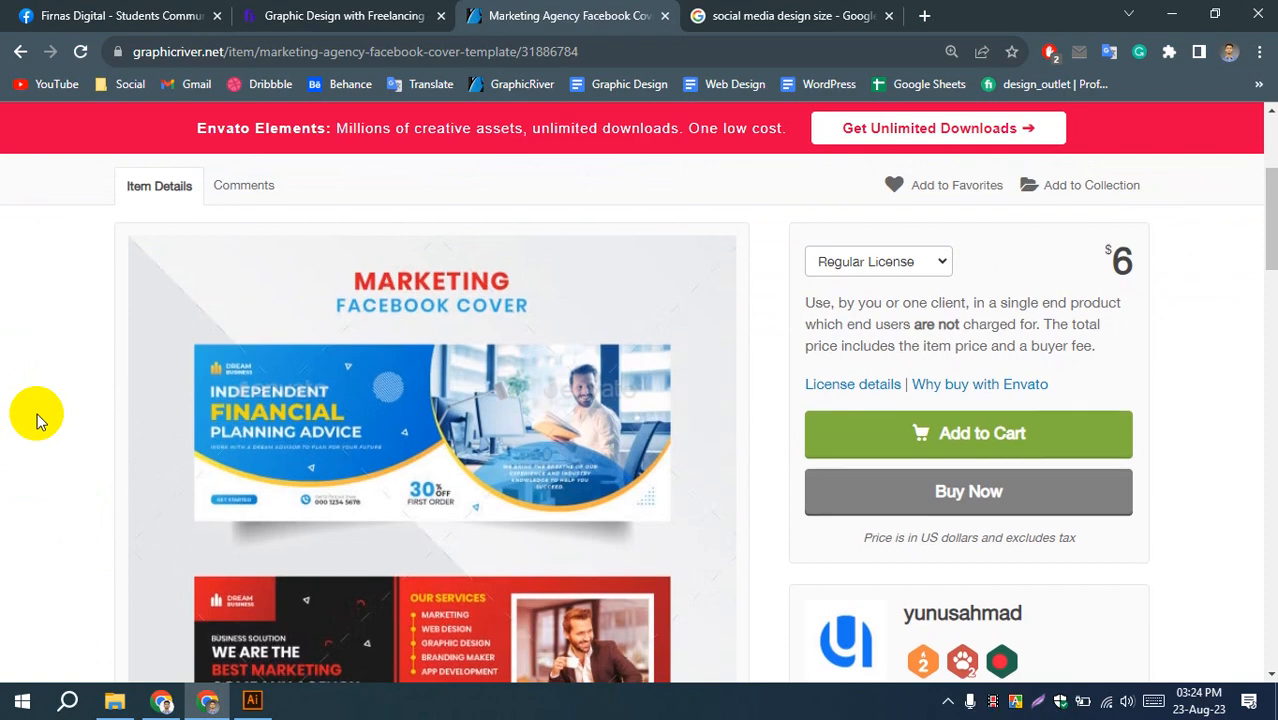
{"action": "scroll", "coordinate": [305, 519], "scroll_direction": "down", "scroll_amount": 2}
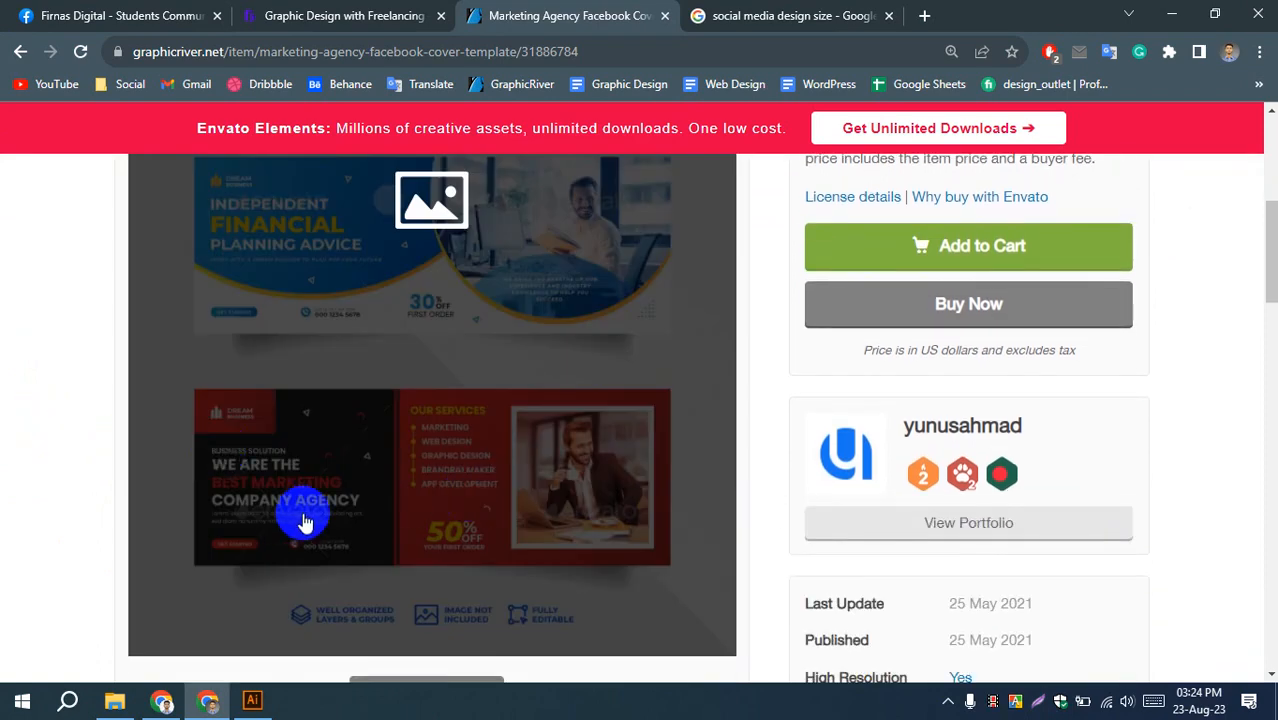
{"action": "scroll", "coordinate": [33, 435], "scroll_direction": "up", "scroll_amount": 1}
{"action": "scroll", "coordinate": [33, 435], "scroll_direction": "up", "scroll_amount": 1}
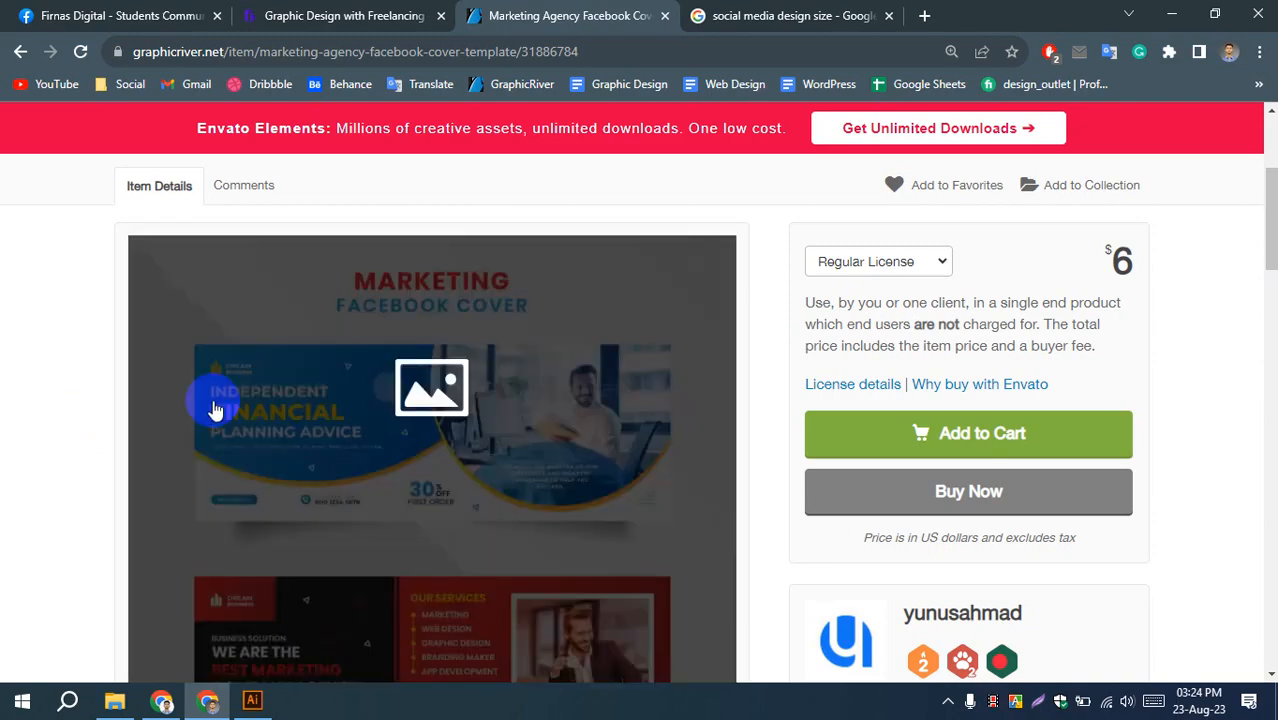
- Find the Pixel Dimensions entry in the template's item details and highlight its label briefly
{"action": "scroll", "coordinate": [86, 370], "scroll_direction": "down", "scroll_amount": 2}
{"action": "scroll", "coordinate": [82, 385], "scroll_direction": "down", "scroll_amount": 5}
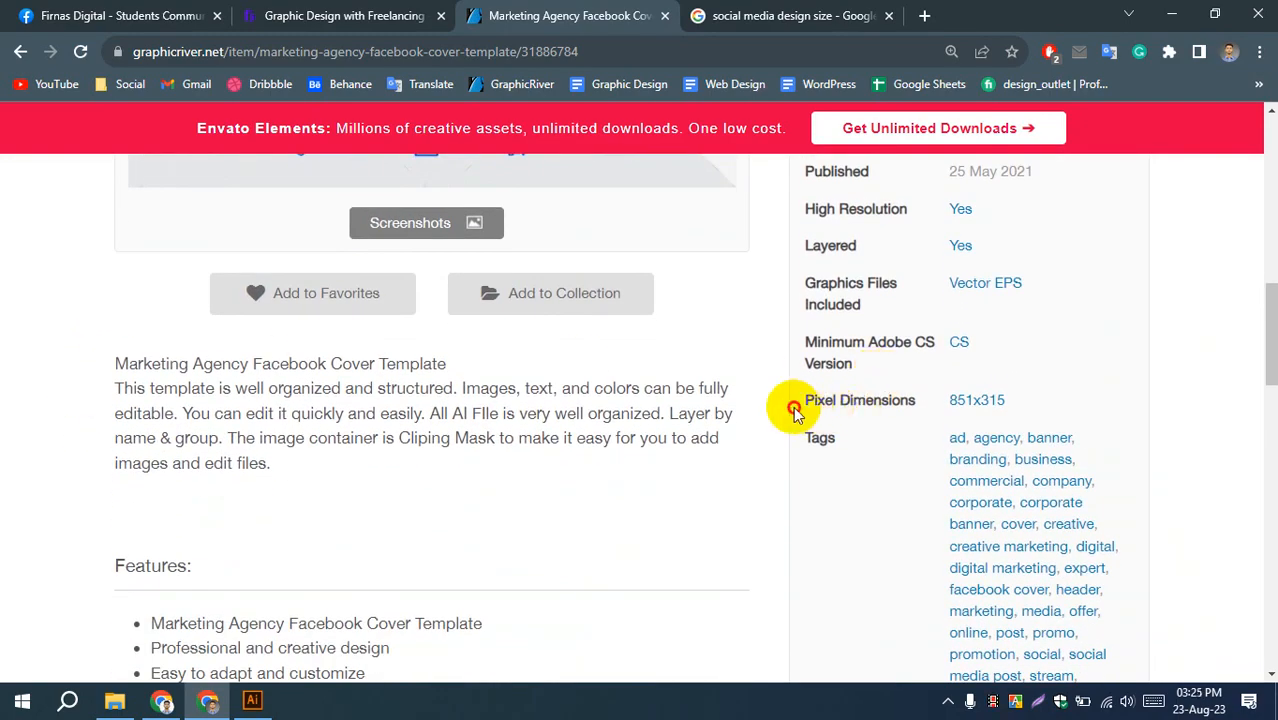
{"action": "left_click_drag", "start_coordinate": [793, 409], "coordinate": [921, 403]}
{"action": "left_click", "coordinate": [1166, 416]}
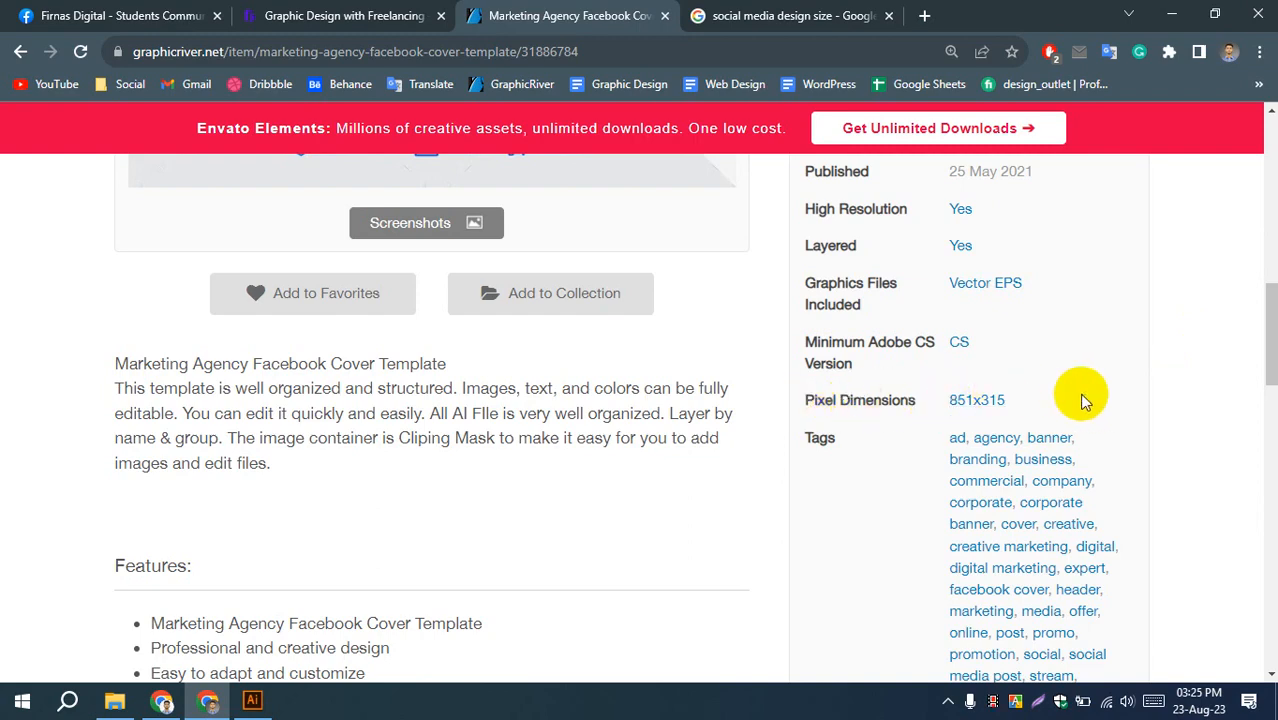
- Read the template's Features list and the Font Used section of the item description
{"action": "scroll", "coordinate": [1200, 358], "scroll_direction": "down", "scroll_amount": 2}
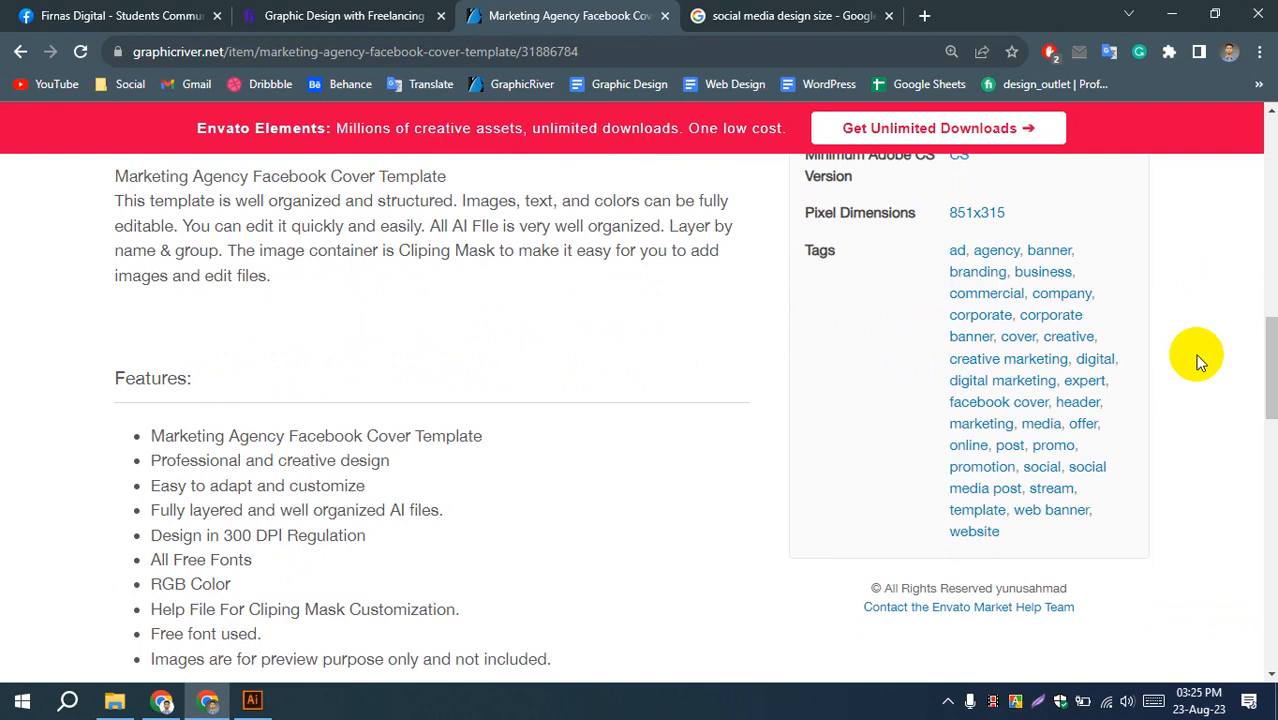
{"action": "scroll", "coordinate": [1200, 360], "scroll_direction": "down", "scroll_amount": 3}
{"action": "scroll", "coordinate": [583, 500], "scroll_direction": "up", "scroll_amount": 2}
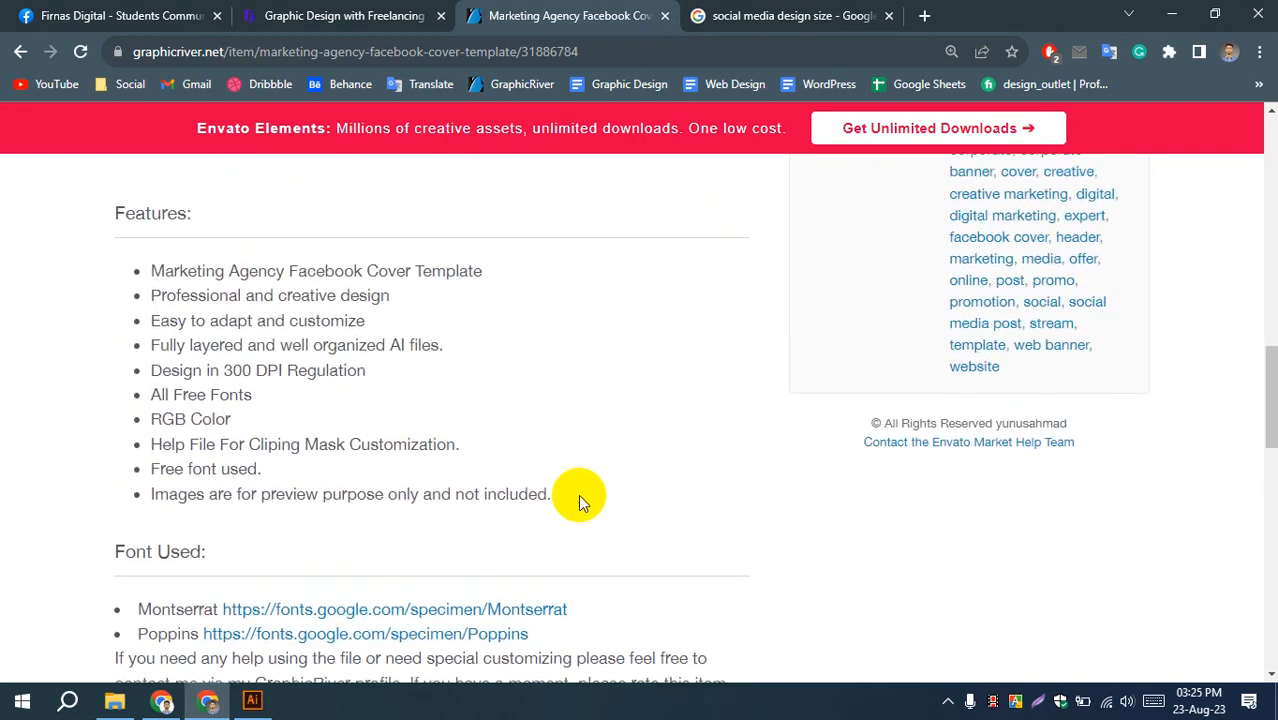
{"action": "scroll", "coordinate": [580, 491], "scroll_direction": "up", "scroll_amount": 2}
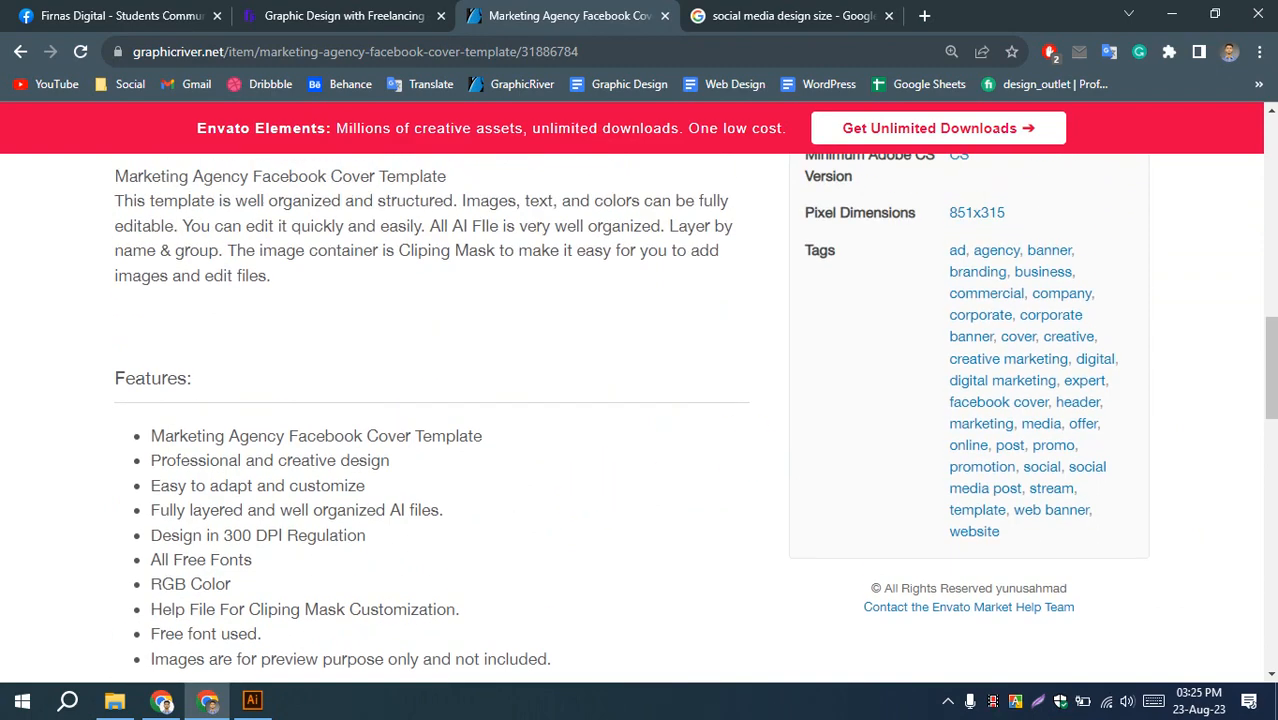
{"action": "scroll", "coordinate": [75, 407], "scroll_direction": "down", "scroll_amount": 1}
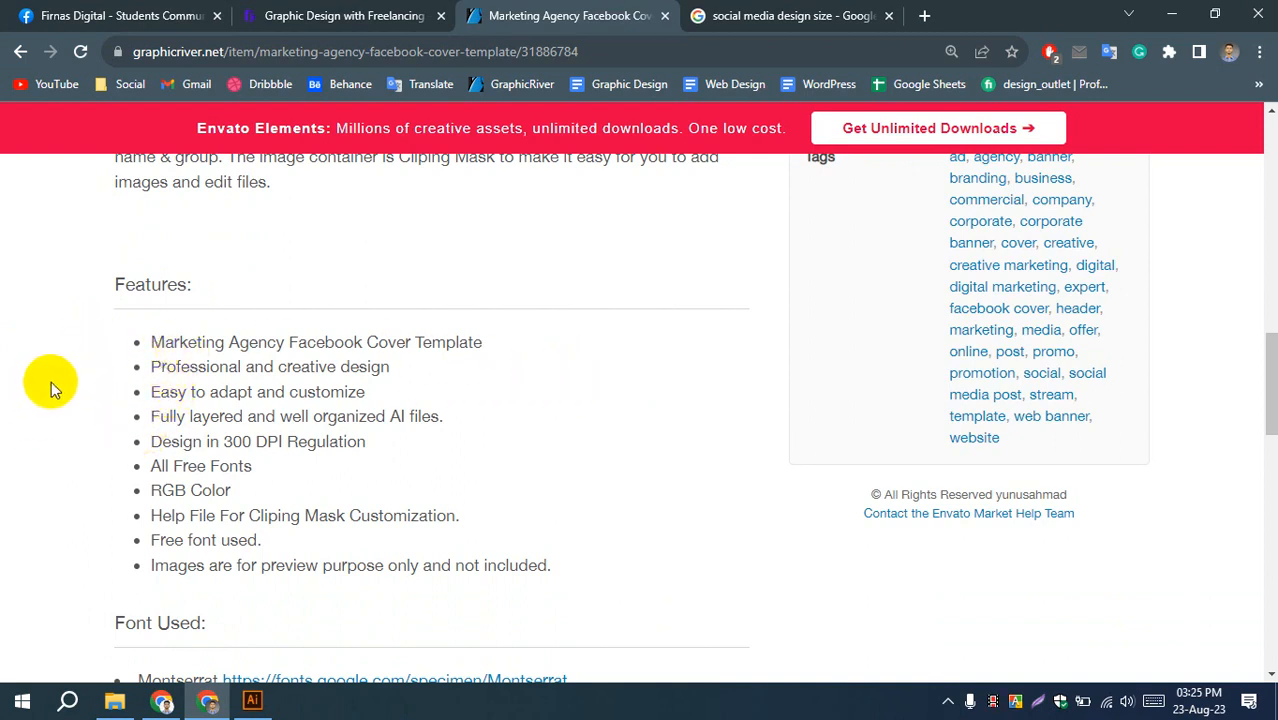
{"action": "scroll", "coordinate": [51, 381], "scroll_direction": "down", "scroll_amount": 2}
{"action": "scroll", "coordinate": [60, 385], "scroll_direction": "up", "scroll_amount": 1}
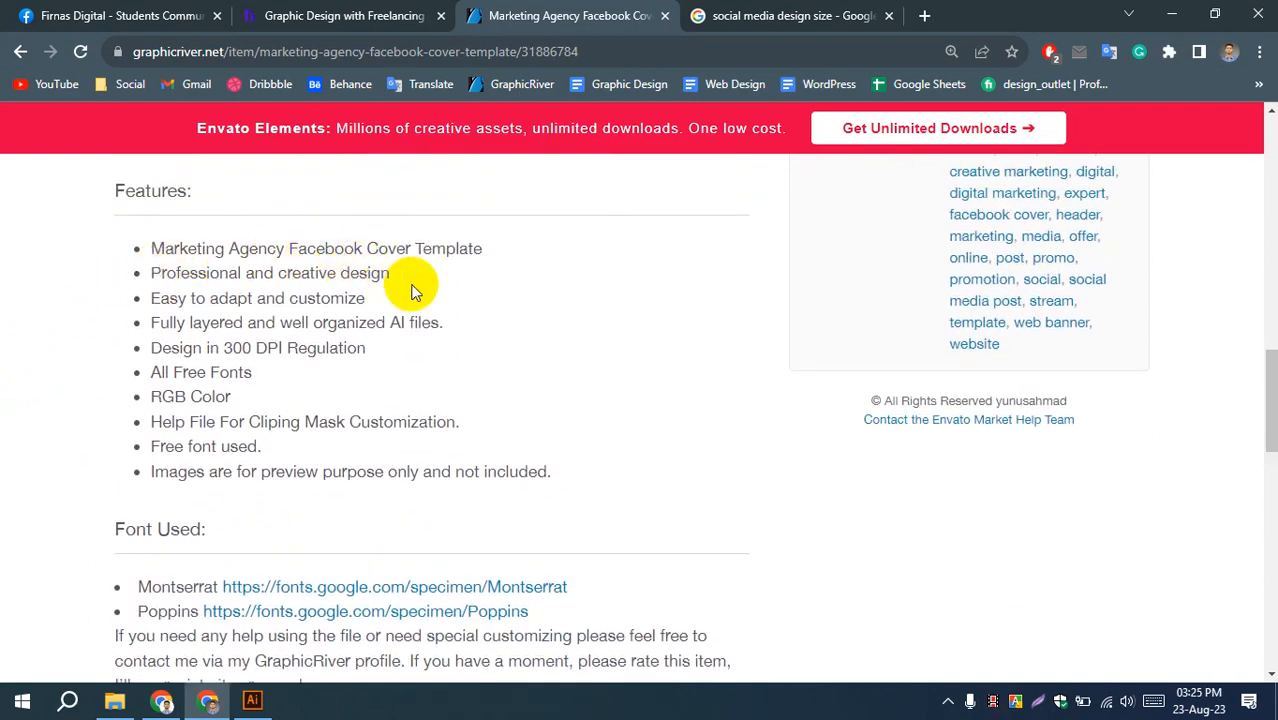
{"action": "scroll", "coordinate": [76, 329], "scroll_direction": "up", "scroll_amount": 1}
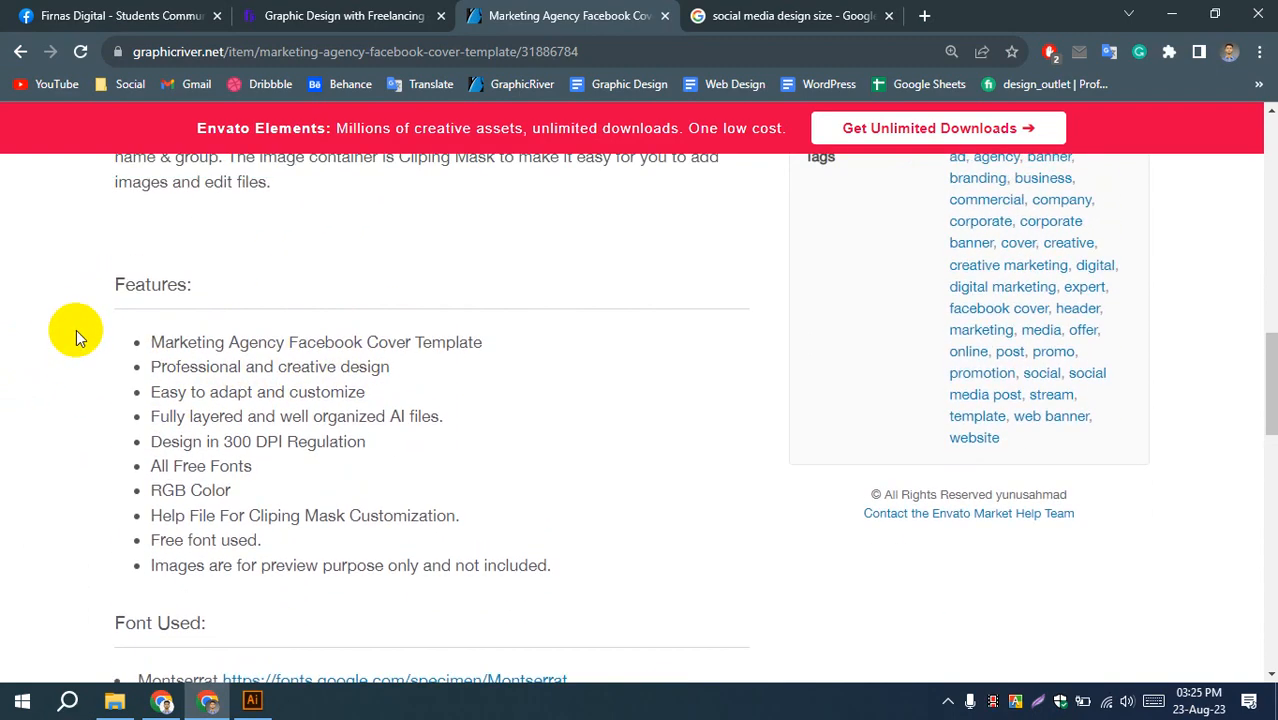
{"action": "scroll", "coordinate": [76, 329], "scroll_direction": "down", "scroll_amount": 1}
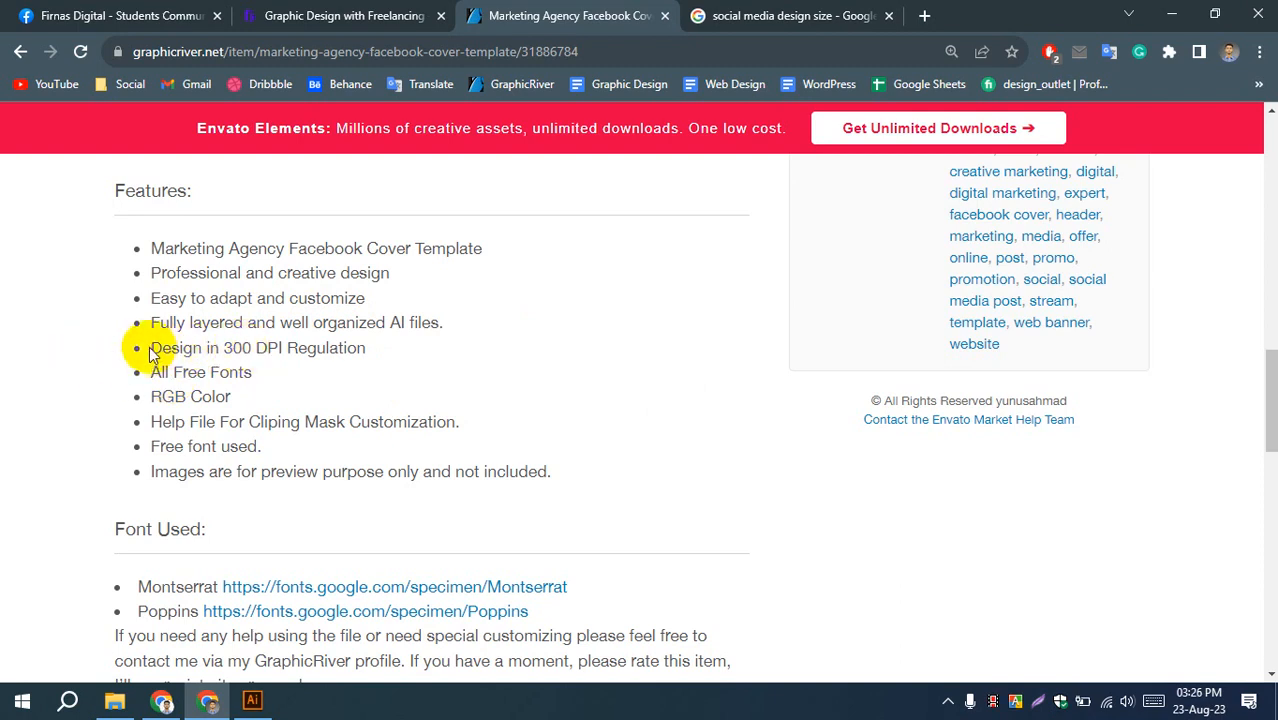
- Examine the 300 DPI and RGB color entries in the Features list, briefly highlighting the DPI line
{"action": "left_click_drag", "start_coordinate": [257, 347], "coordinate": [338, 348]}
{"action": "left_click", "coordinate": [80, 366]}
{"action": "left_click", "coordinate": [97, 387]}
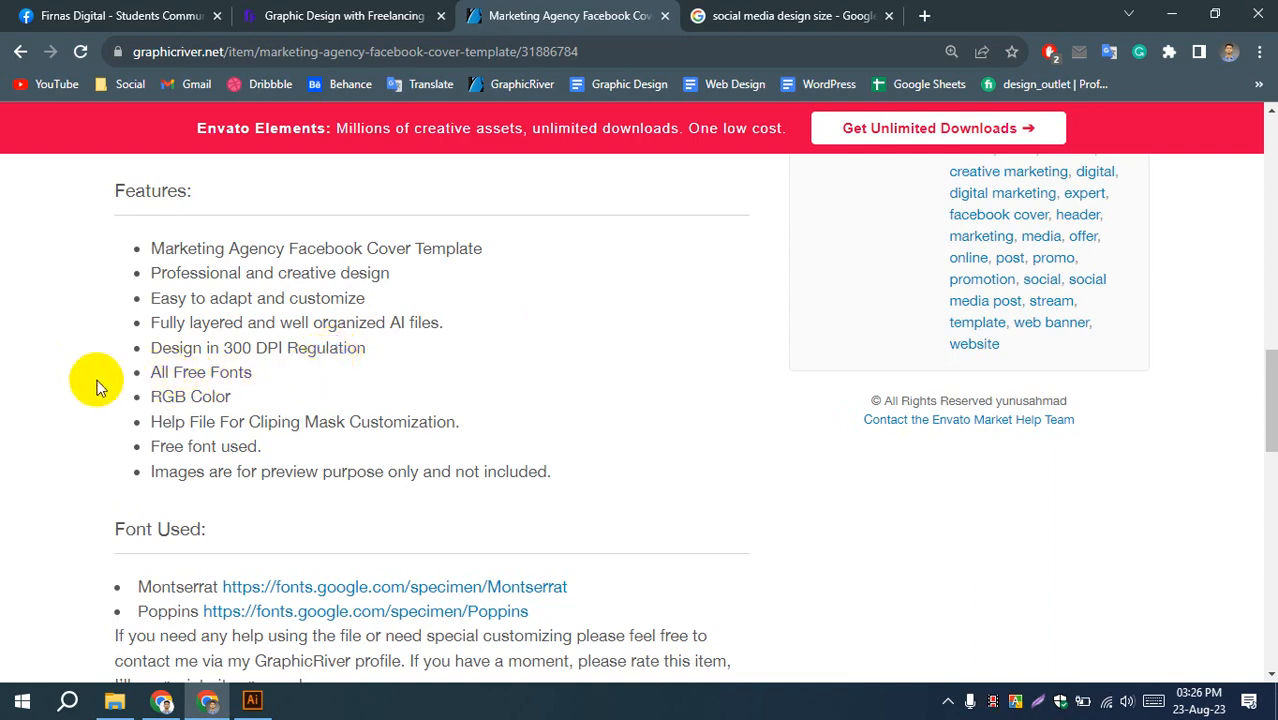
{"action": "scroll", "coordinate": [97, 387], "scroll_direction": "up", "scroll_amount": 1}
{"action": "scroll", "coordinate": [97, 387], "scroll_direction": "down", "scroll_amount": 1}
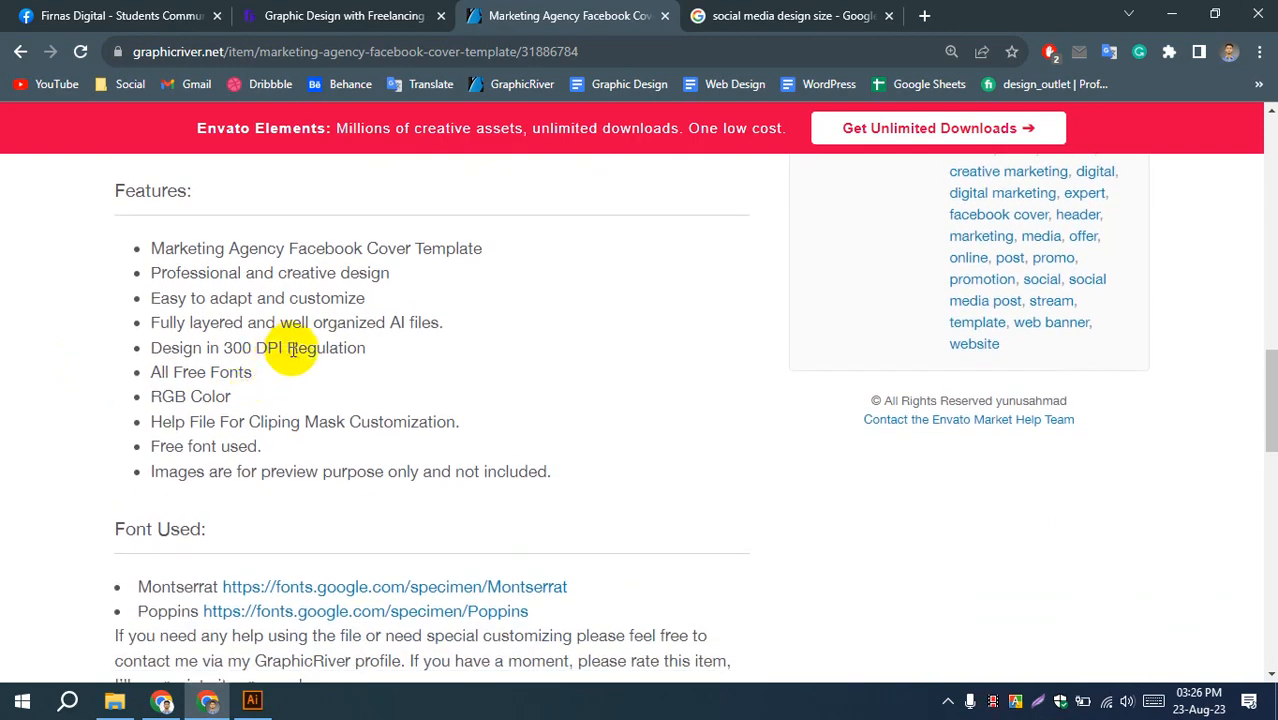
{"action": "left_click_drag", "start_coordinate": [288, 347], "coordinate": [422, 351]}
{"action": "left_click", "coordinate": [74, 374]}
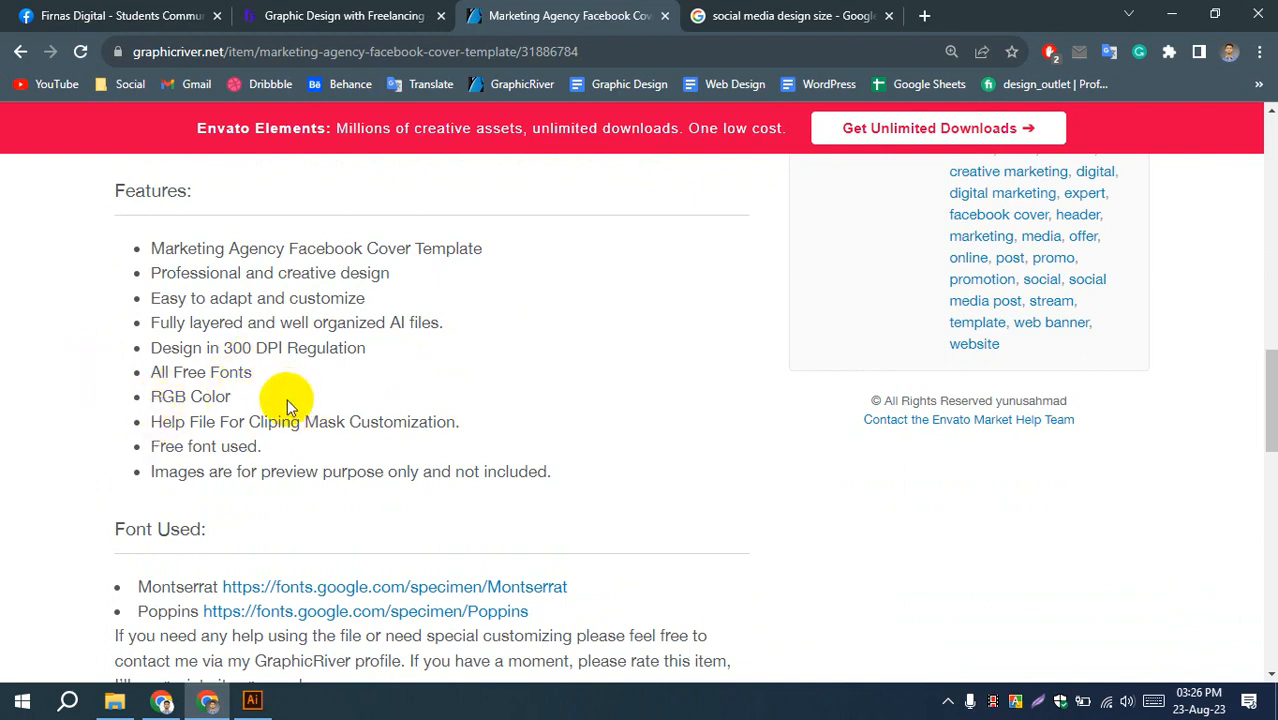
{"action": "left_click", "coordinate": [27, 412]}
- Review the item's specifications, fonts and cover preview once more, finishing back at the template's title
{"action": "scroll", "coordinate": [30, 410], "scroll_direction": "up", "scroll_amount": 5}
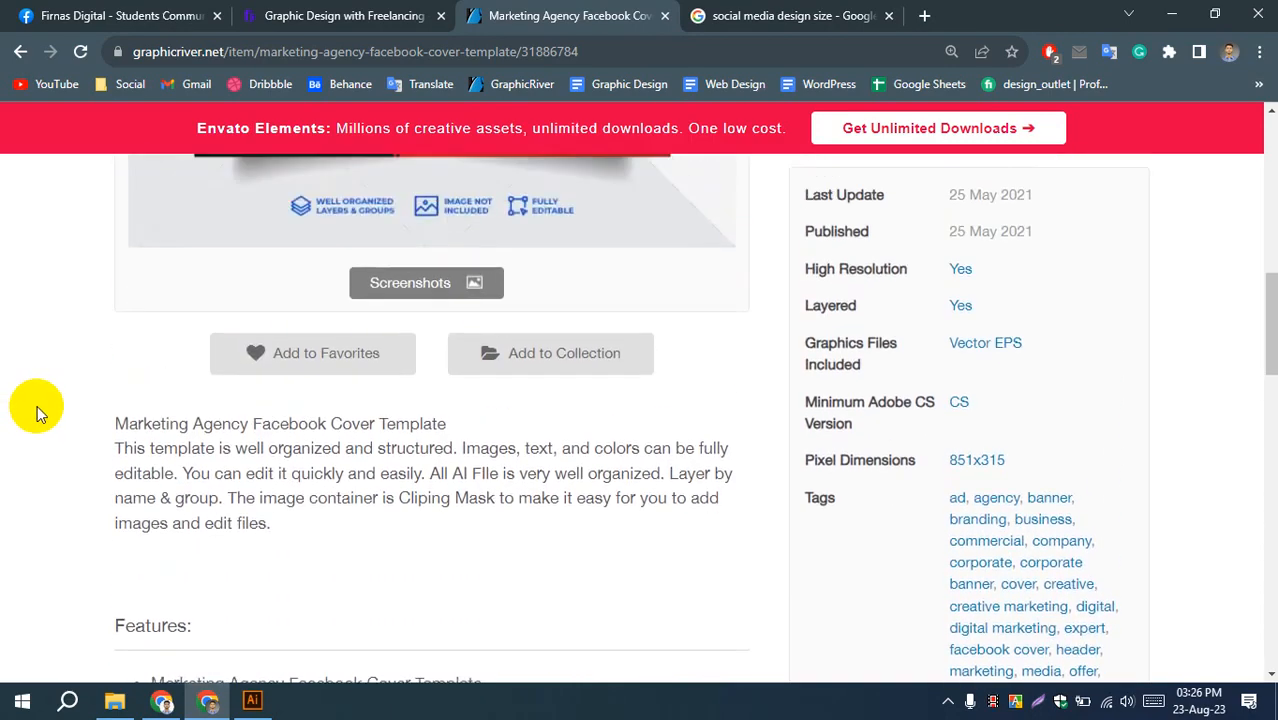
{"action": "scroll", "coordinate": [10, 440], "scroll_direction": "down", "scroll_amount": 6}
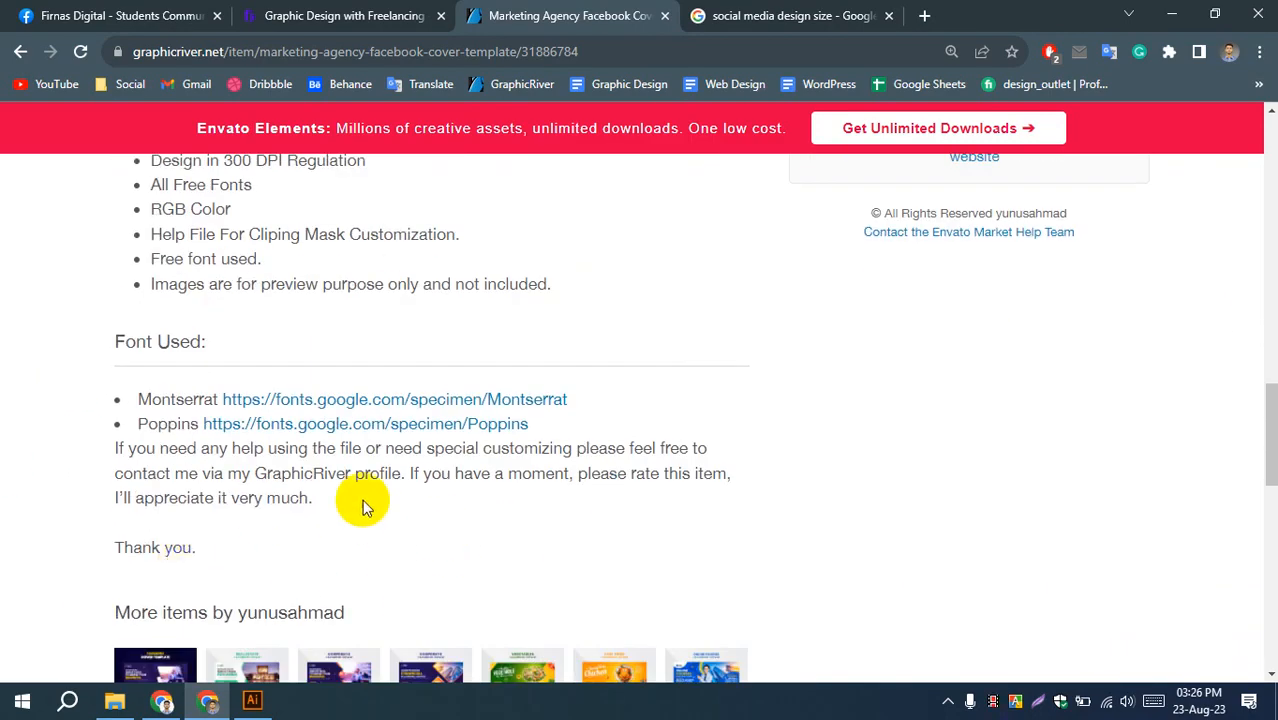
{"action": "scroll", "coordinate": [34, 479], "scroll_direction": "up", "scroll_amount": 3}
{"action": "scroll", "coordinate": [44, 477], "scroll_direction": "up", "scroll_amount": 10}
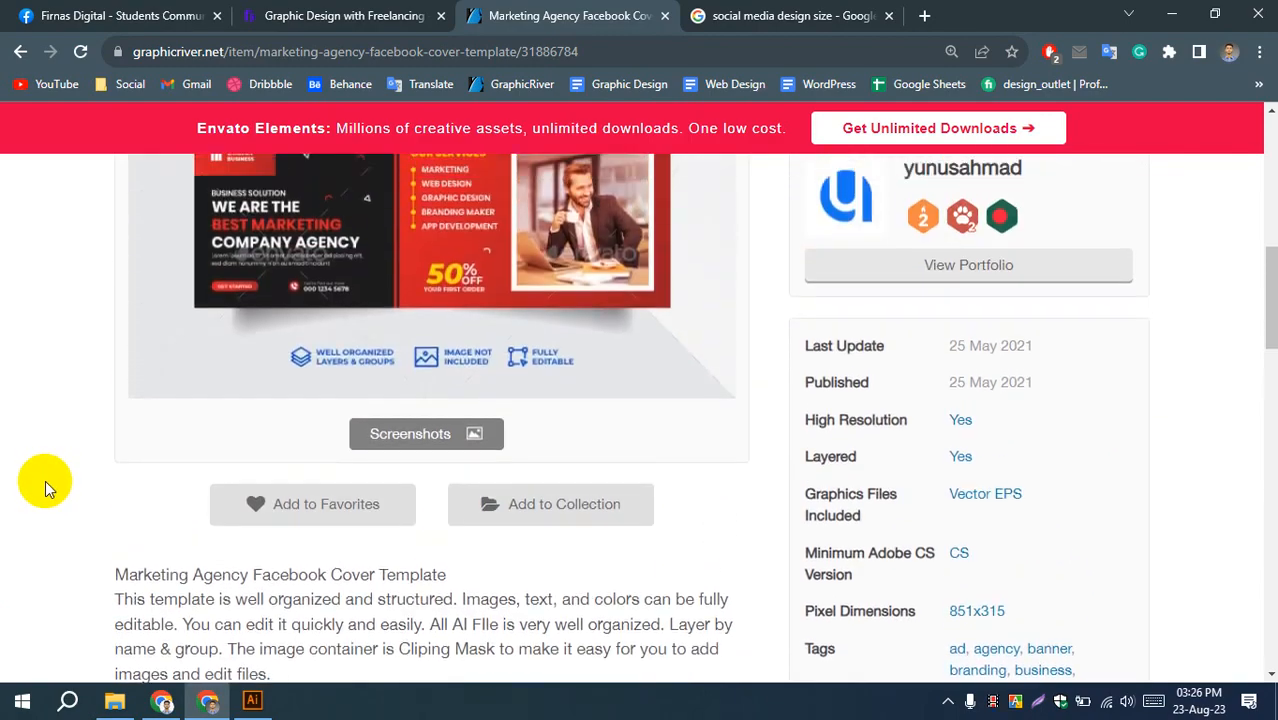
{"action": "scroll", "coordinate": [47, 485], "scroll_direction": "down", "scroll_amount": 2}
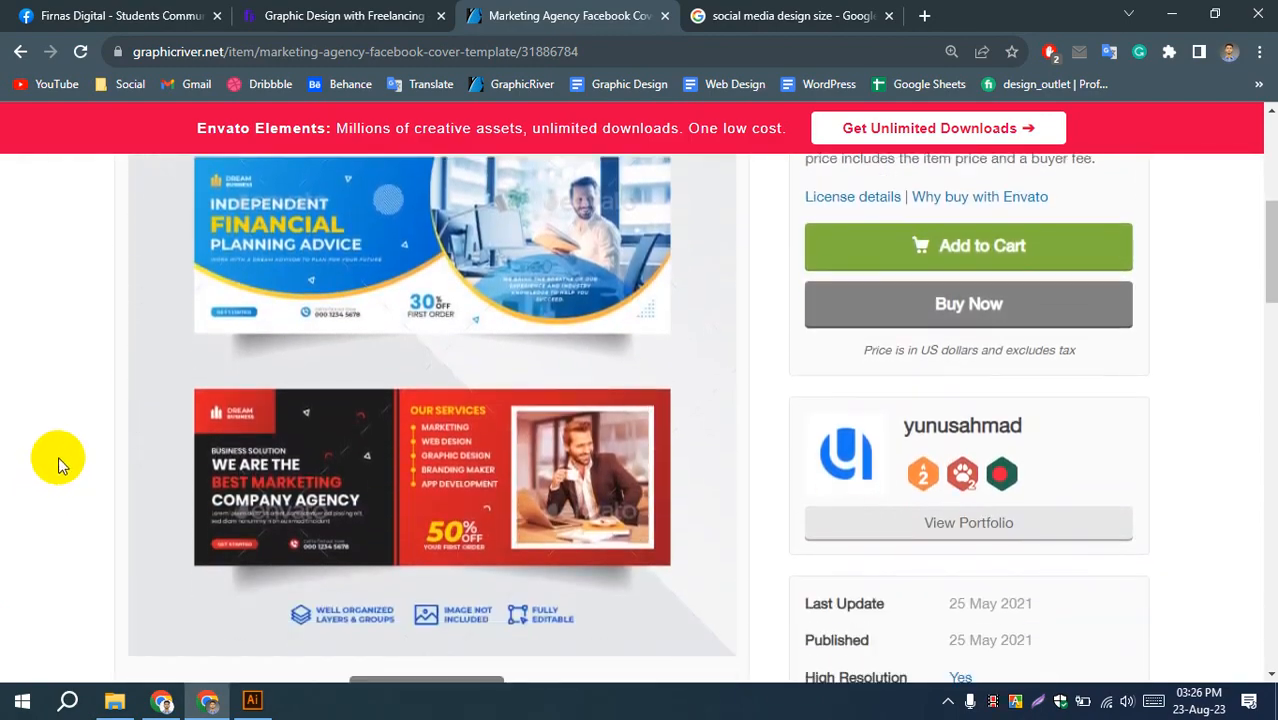
{"action": "scroll", "coordinate": [47, 356], "scroll_direction": "down", "scroll_amount": 10}
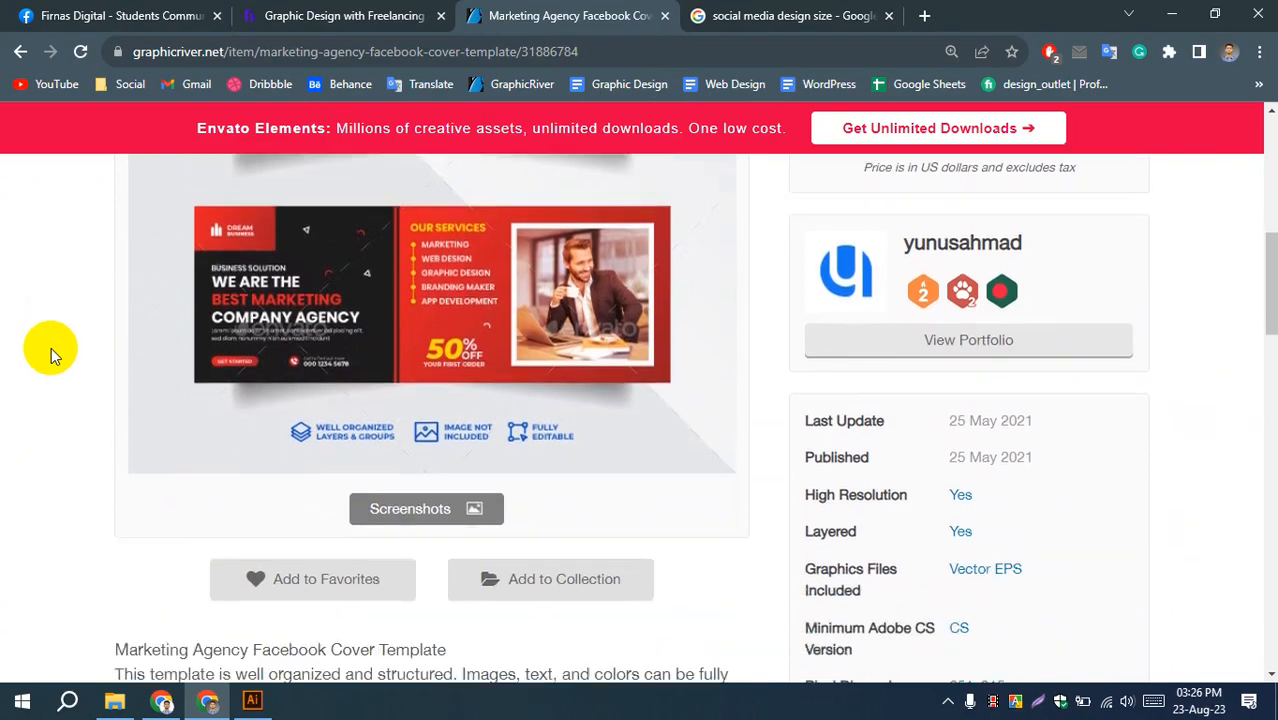
{"action": "scroll", "coordinate": [52, 360], "scroll_direction": "up", "scroll_amount": 7}
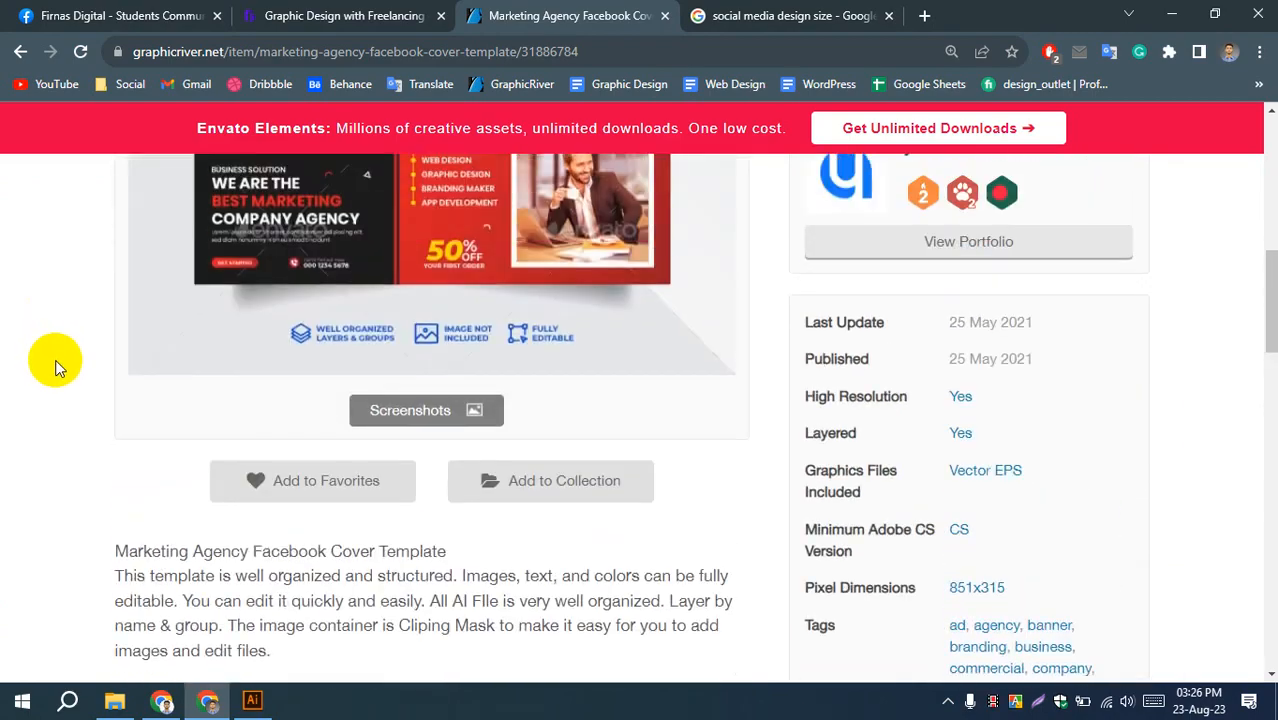
{"action": "scroll", "coordinate": [55, 365], "scroll_direction": "up", "scroll_amount": 5}
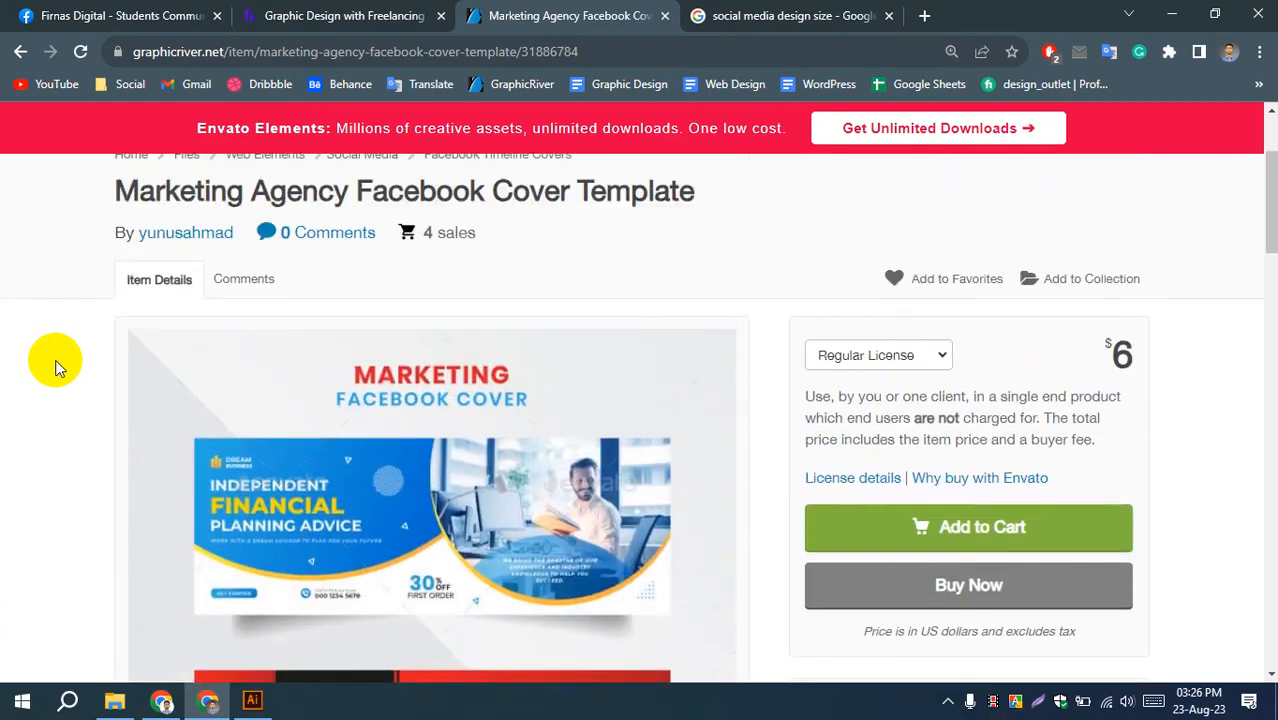
- Switch to Illustrator's New Document setup and name the document "facebook-cover-design"
{"action": "left_click", "coordinate": [253, 703]}
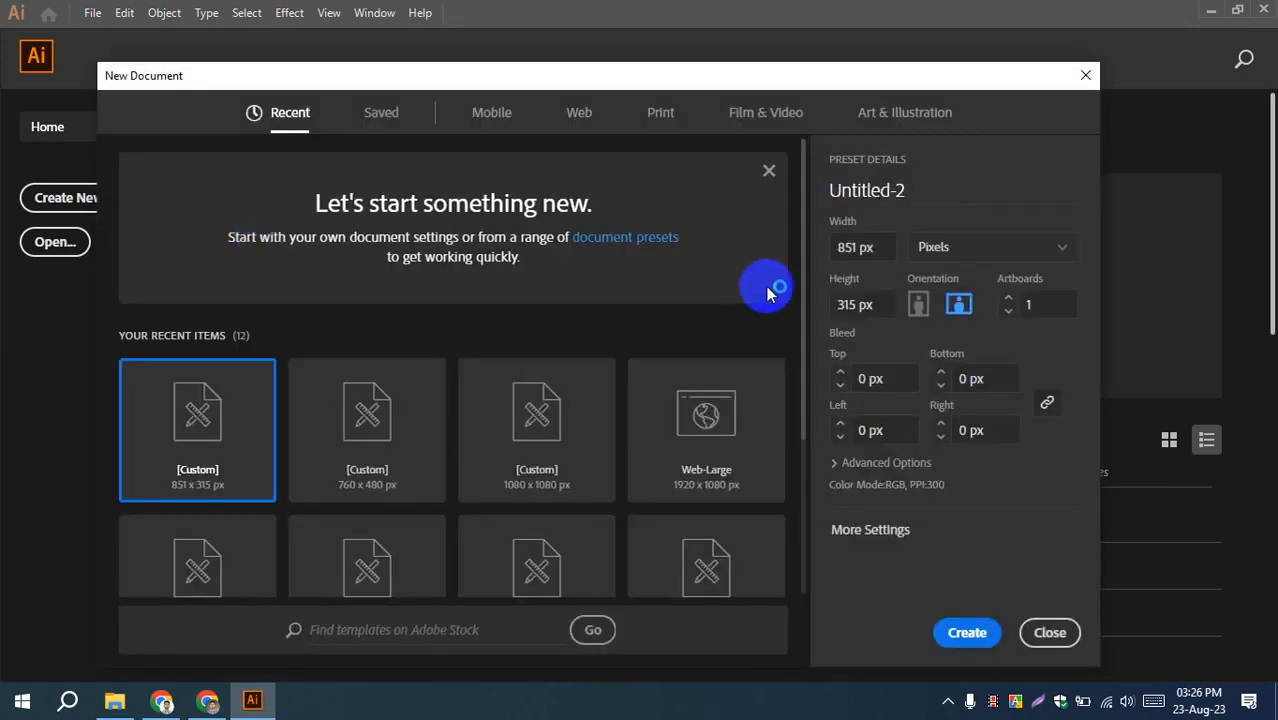
{"action": "left_click_drag", "start_coordinate": [928, 189], "coordinate": [823, 189]}
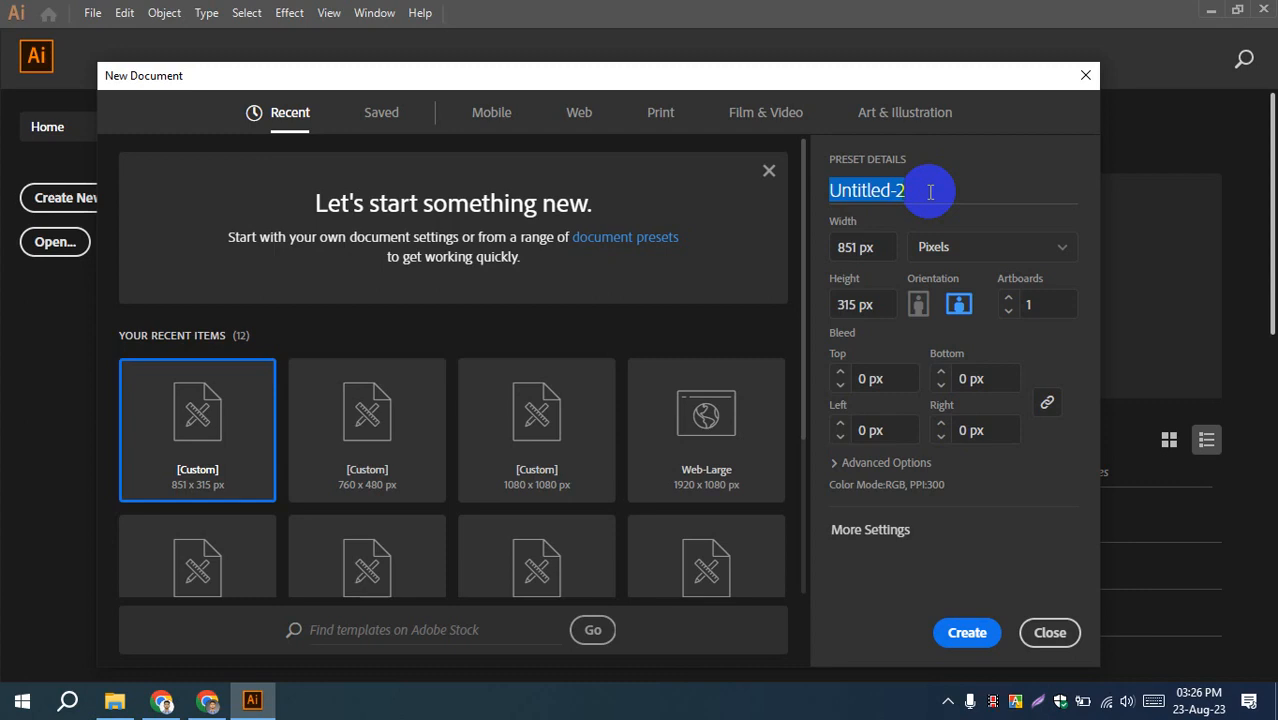
{"action": "type", "text": "facebook-cover-"}
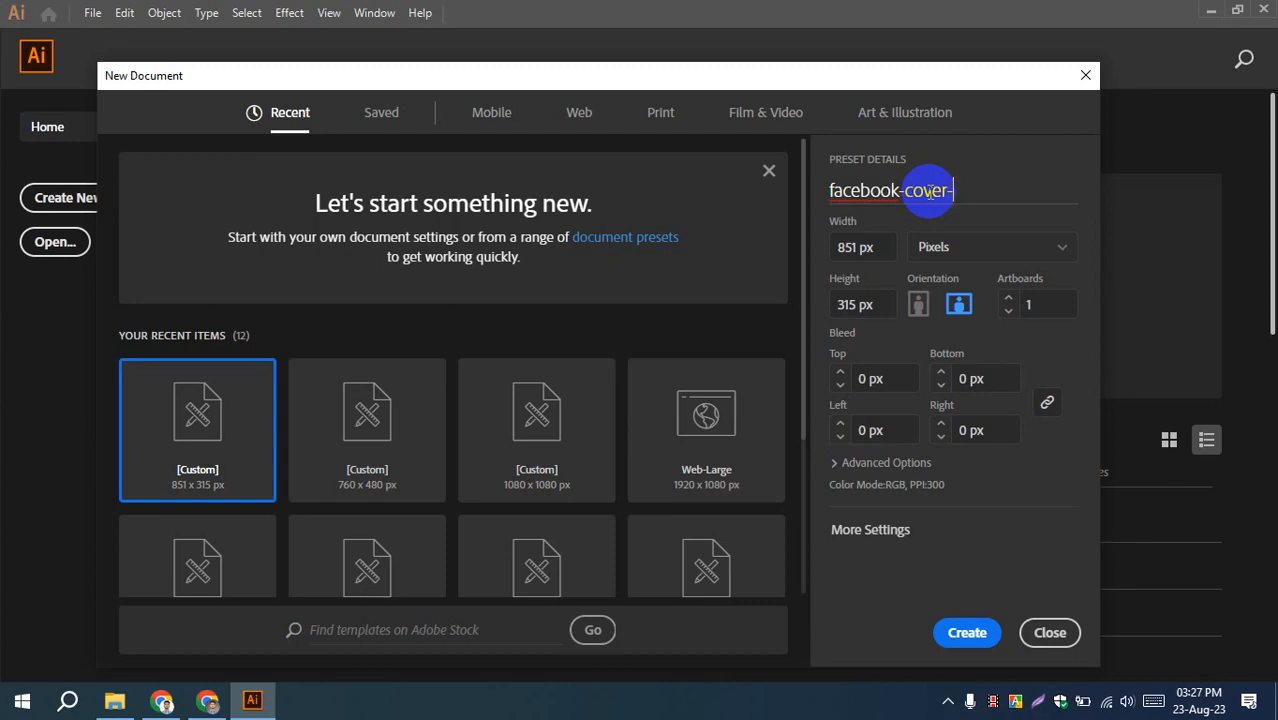
{"action": "type", "text": "gn"}
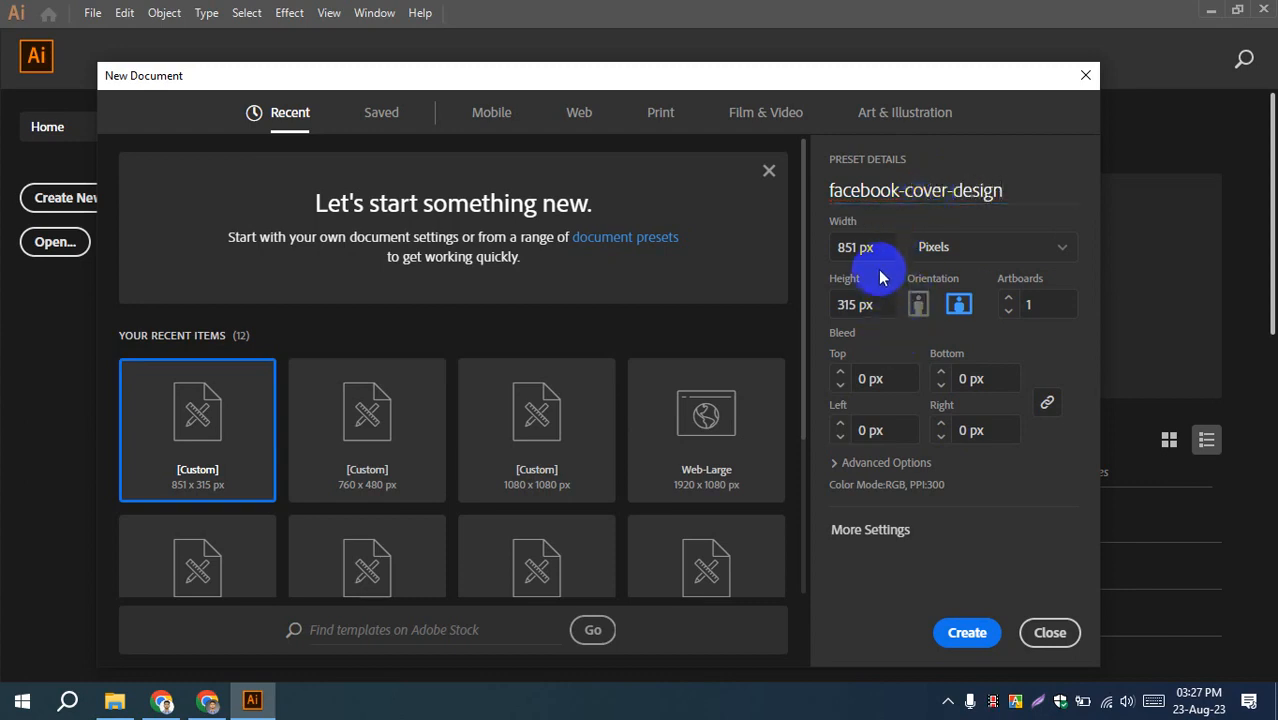
- Recheck the template's pixel dimensions on GraphicRiver, then return to Illustrator and keep the new document at 851 x 315 with Pixels as the unit
{"action": "left_click", "coordinate": [208, 704]}
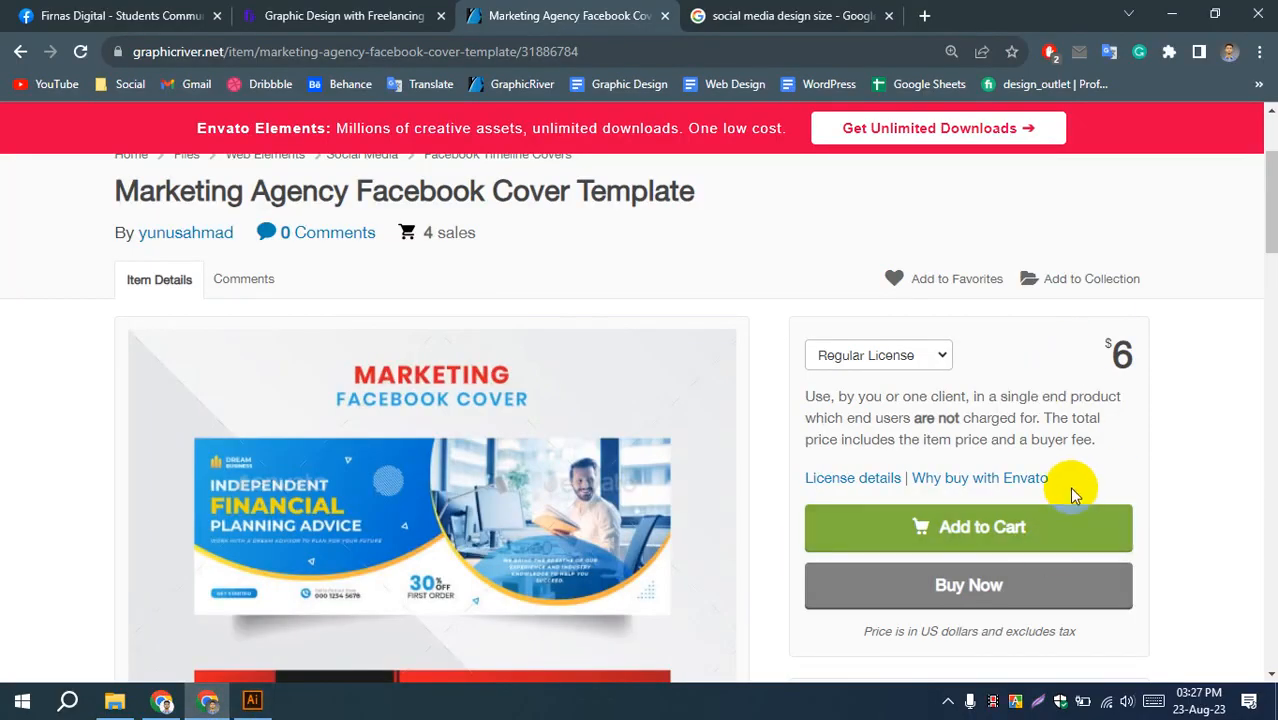
{"action": "scroll", "coordinate": [1070, 486], "scroll_direction": "down", "scroll_amount": 8}
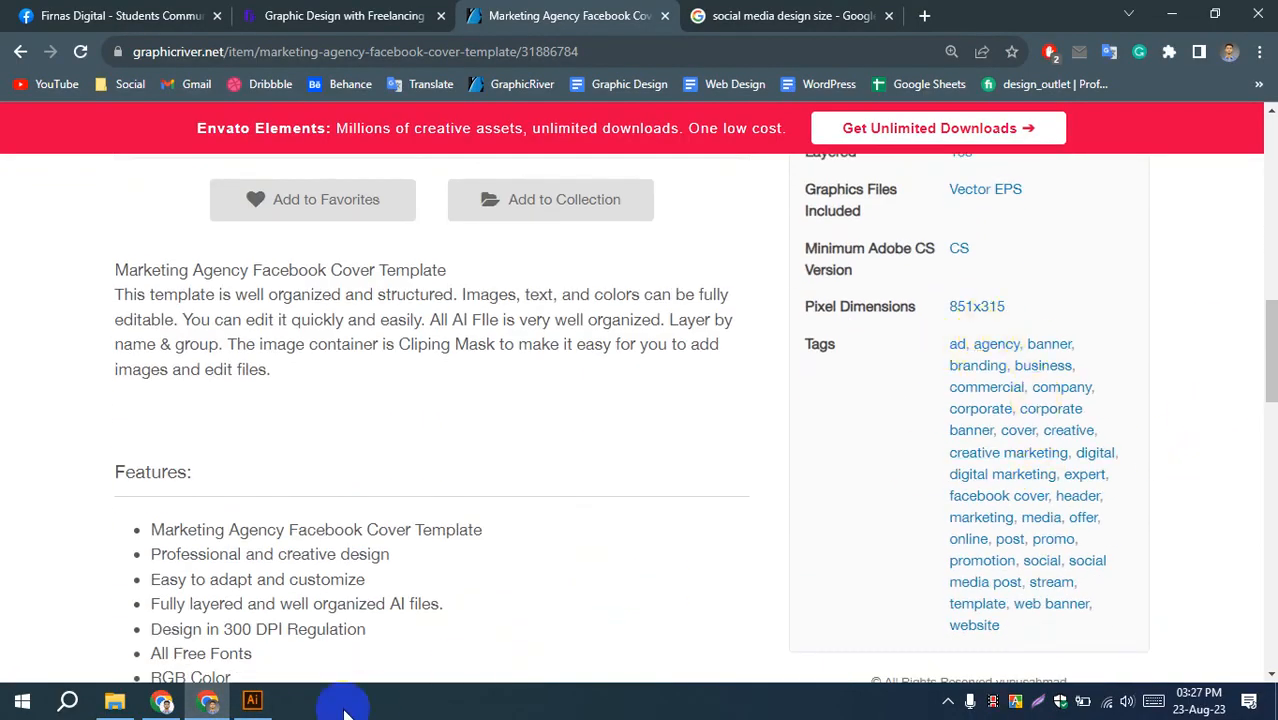
{"action": "left_click", "coordinate": [252, 701]}
{"action": "left_click", "coordinate": [862, 250]}
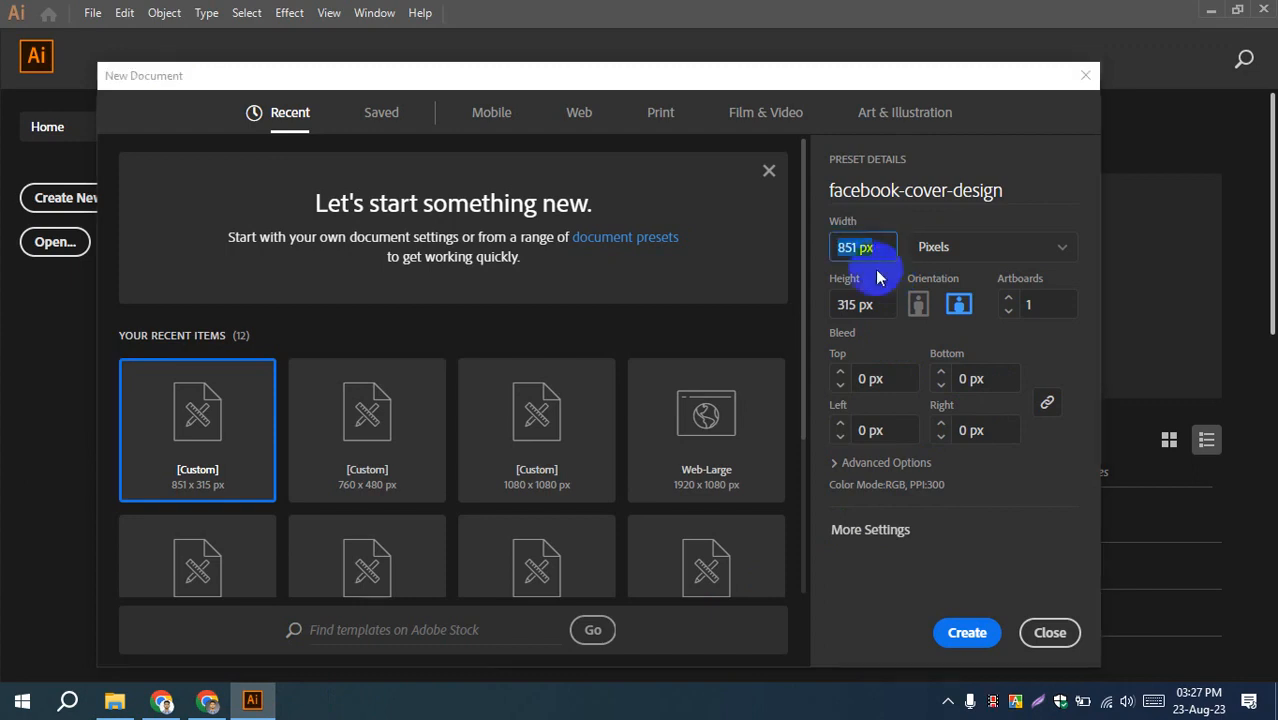
{"action": "left_click", "coordinate": [880, 304]}
{"action": "left_click", "coordinate": [933, 250]}
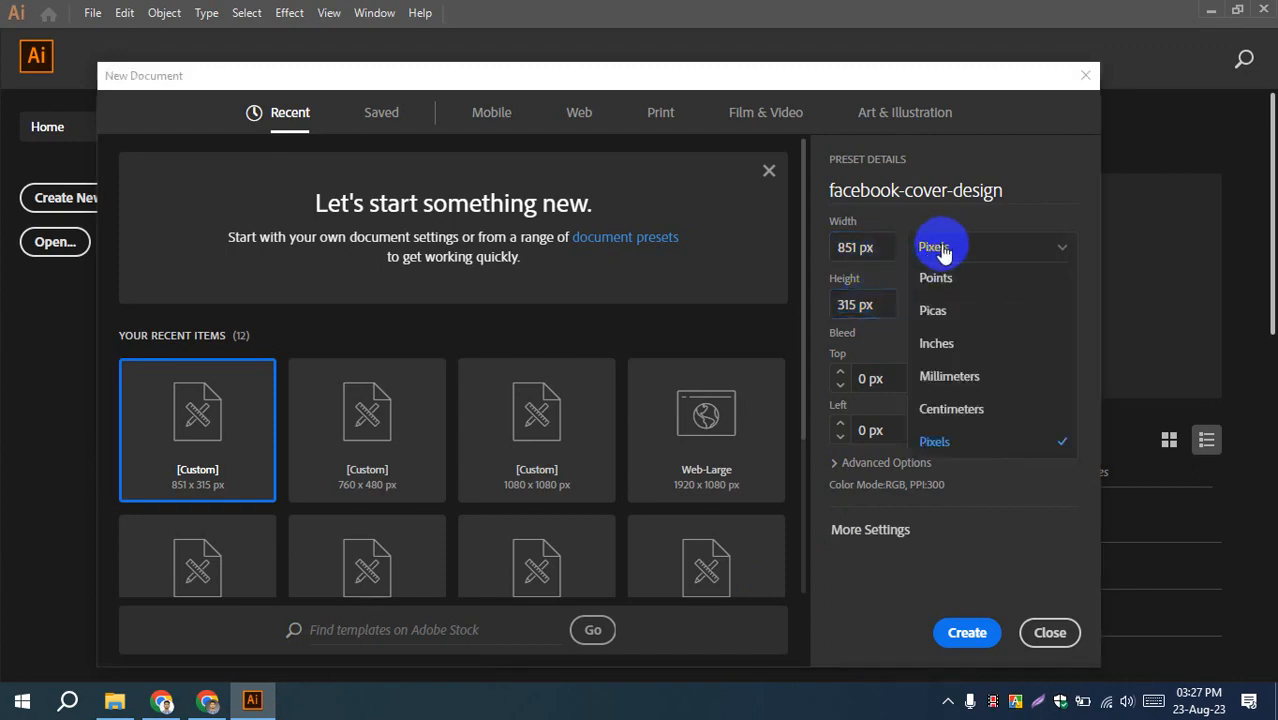
{"action": "left_click", "coordinate": [938, 440]}
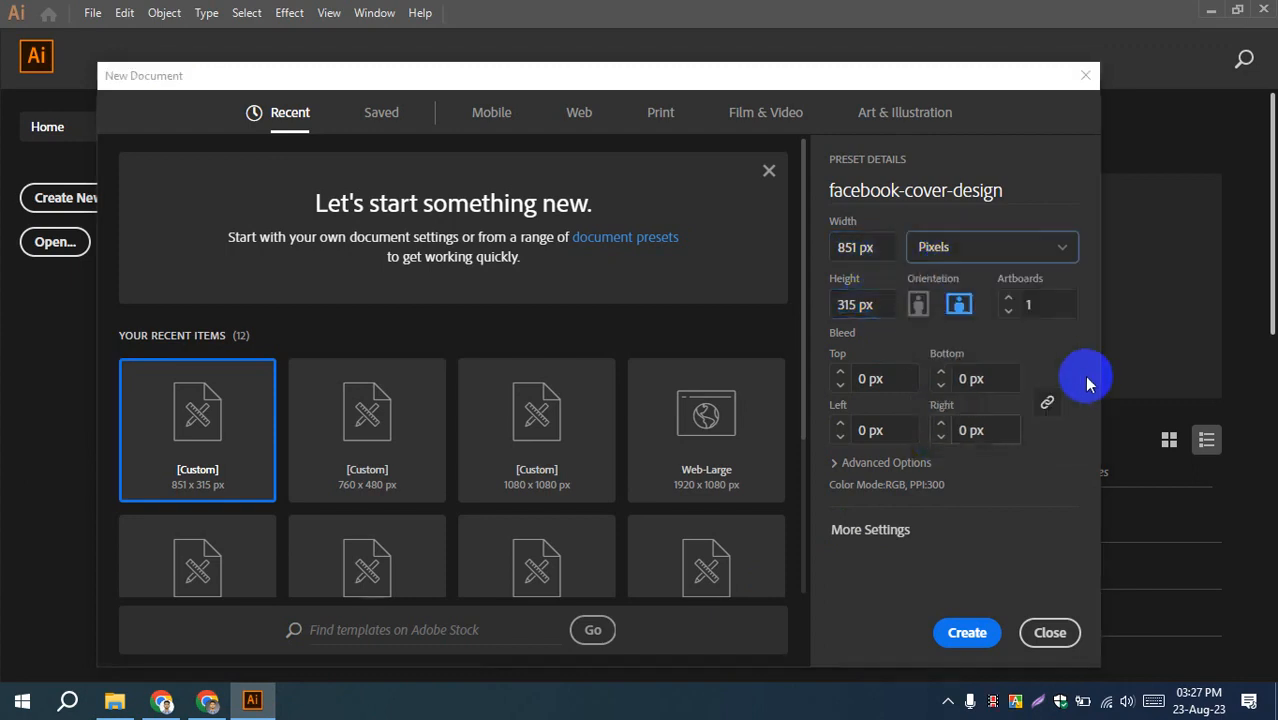
- Expand the new document's advanced options and keep RGB Color mode with High (300 ppi) raster effects
{"action": "left_click", "coordinate": [834, 462]}
{"action": "scroll", "coordinate": [984, 428], "scroll_direction": "down", "scroll_amount": 1}
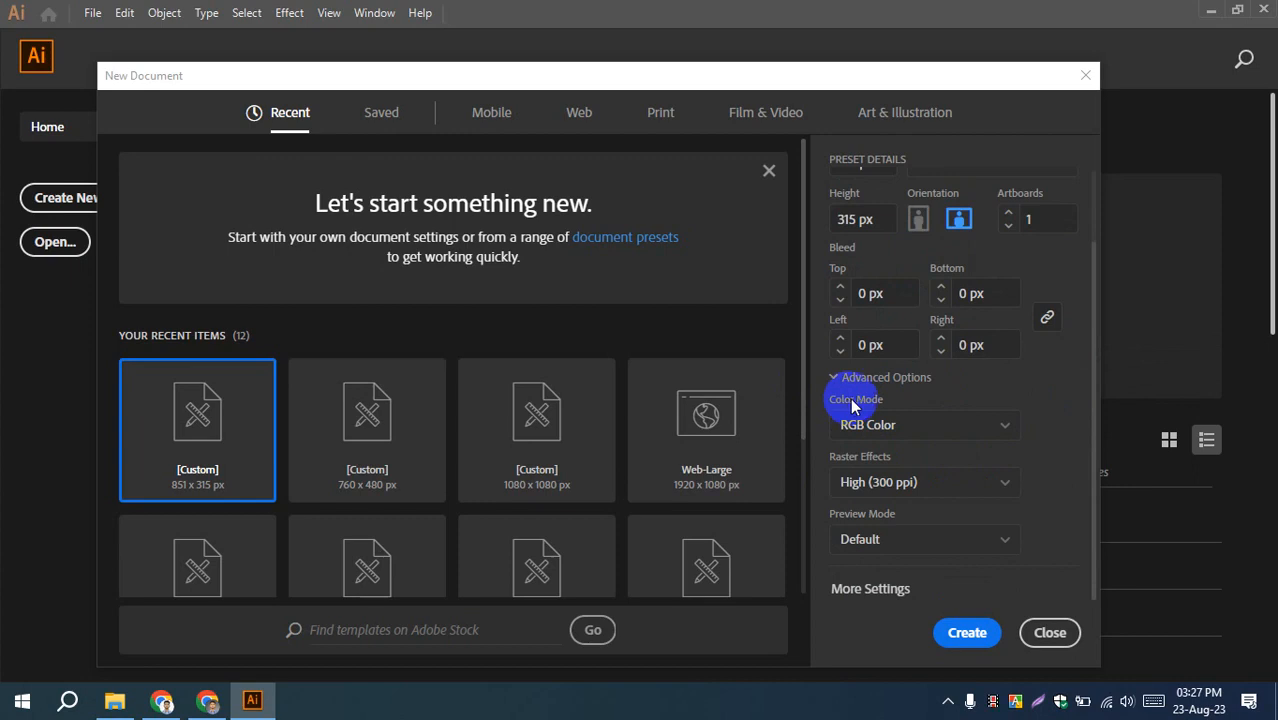
{"action": "left_click", "coordinate": [1008, 431]}
{"action": "left_click", "coordinate": [997, 431]}
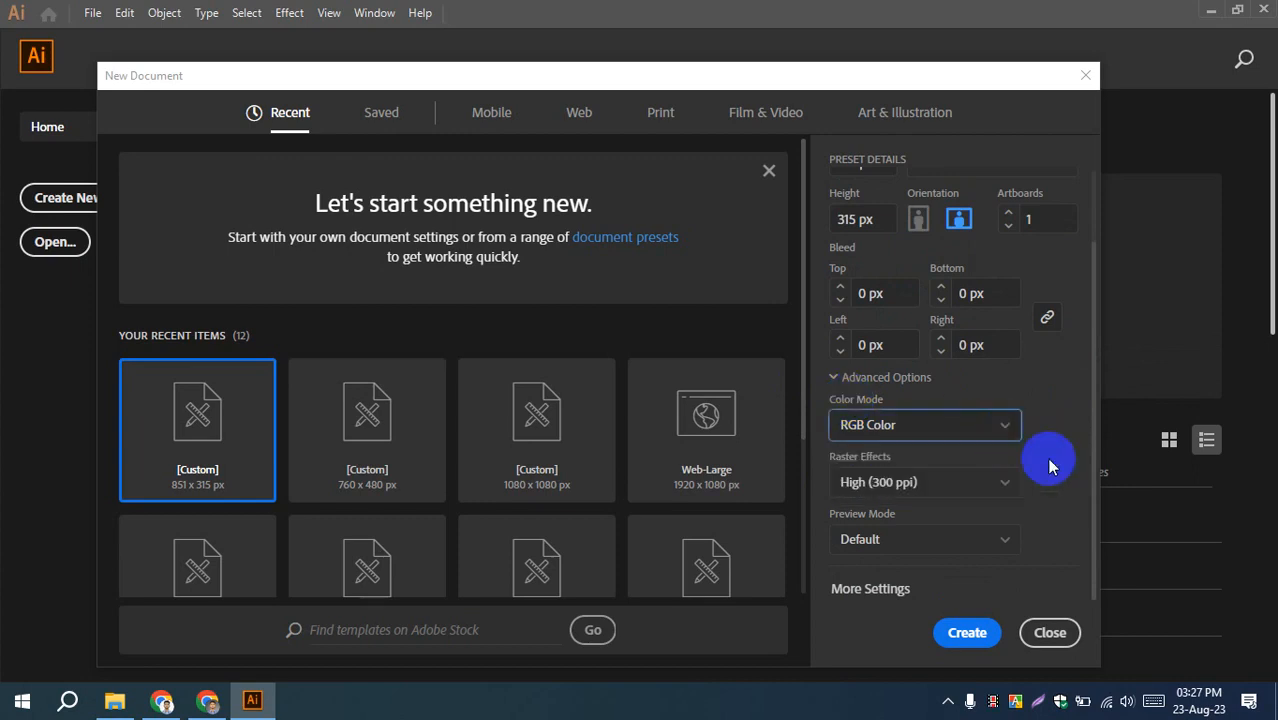
{"action": "left_click", "coordinate": [947, 490]}
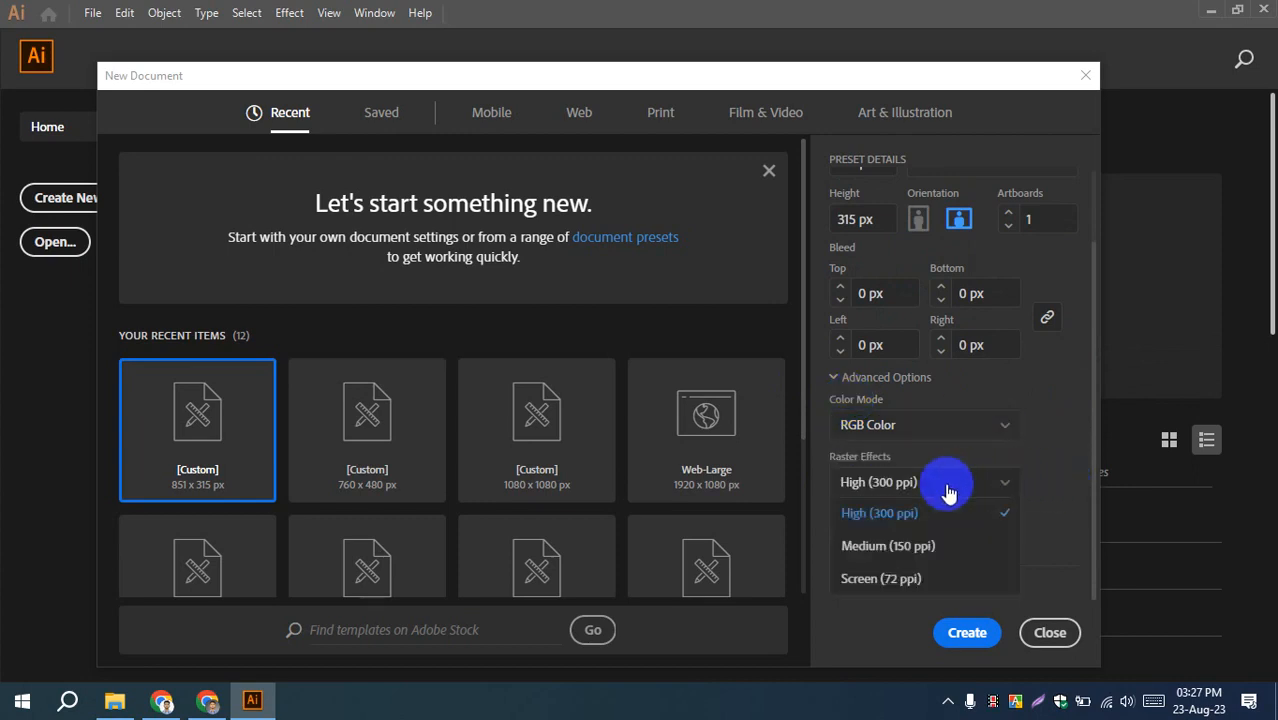
{"action": "left_click", "coordinate": [947, 487]}
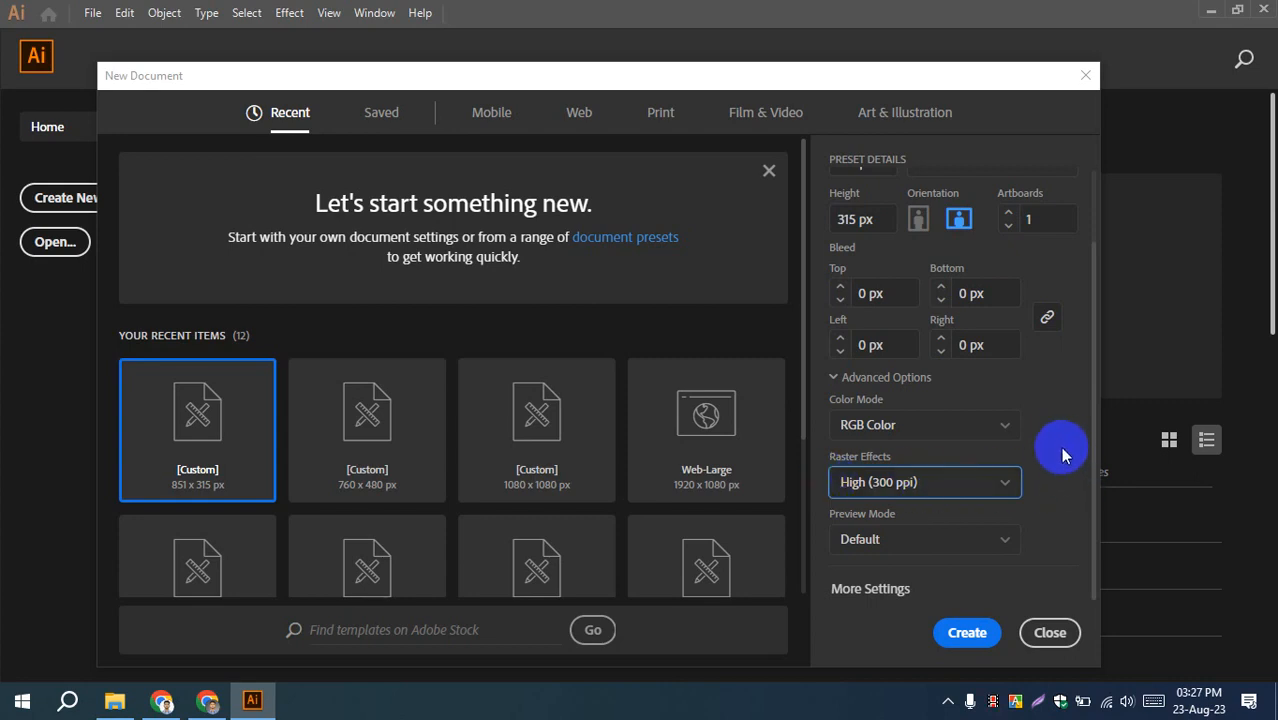
- Review the preset details once more and create the facebook-cover-design document
{"action": "scroll", "coordinate": [1060, 447], "scroll_direction": "up", "scroll_amount": 2}
{"action": "scroll", "coordinate": [1050, 410], "scroll_direction": "down", "scroll_amount": 2}
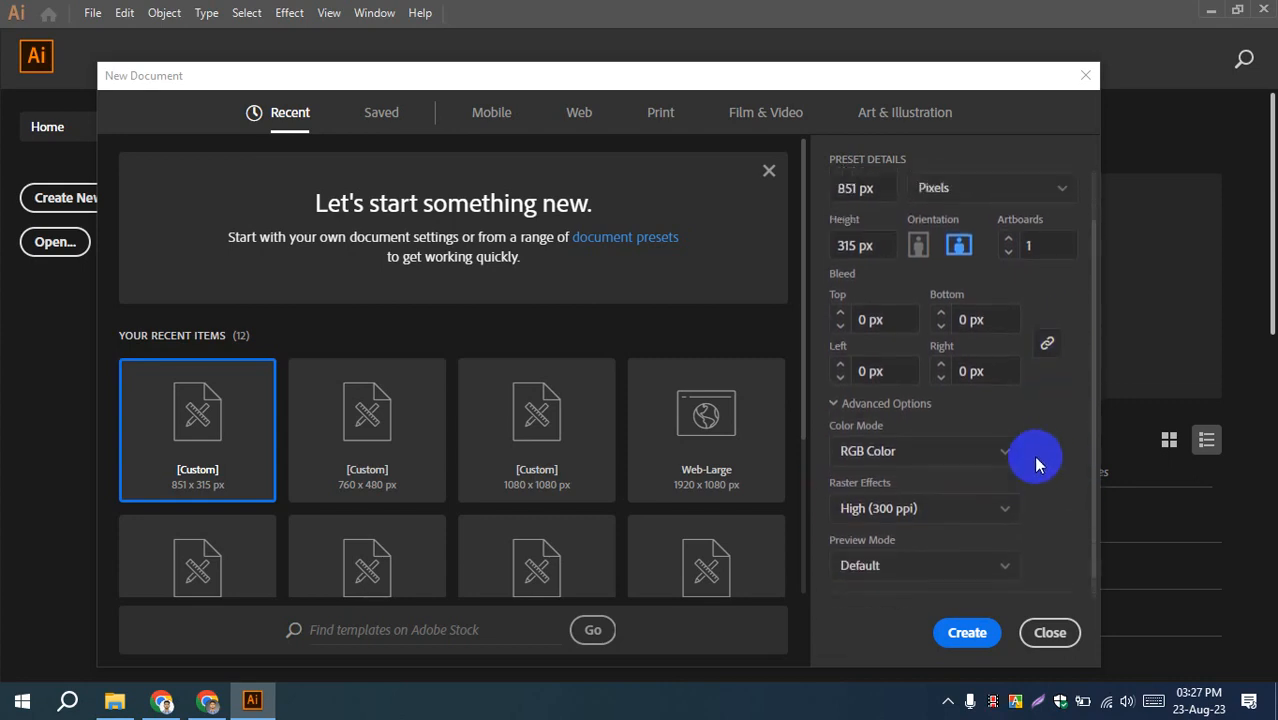
{"action": "scroll", "coordinate": [1040, 400], "scroll_direction": "up", "scroll_amount": 2}
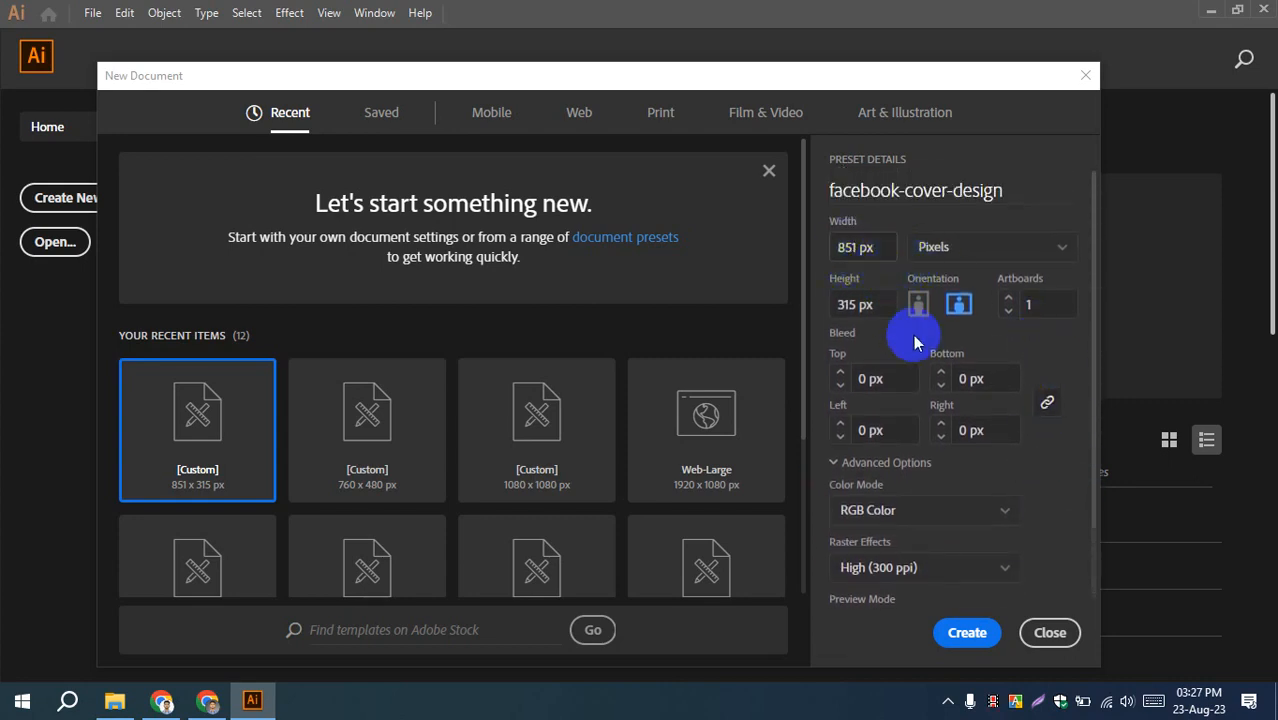
{"action": "left_click", "coordinate": [1050, 466]}
{"action": "left_click", "coordinate": [962, 632]}
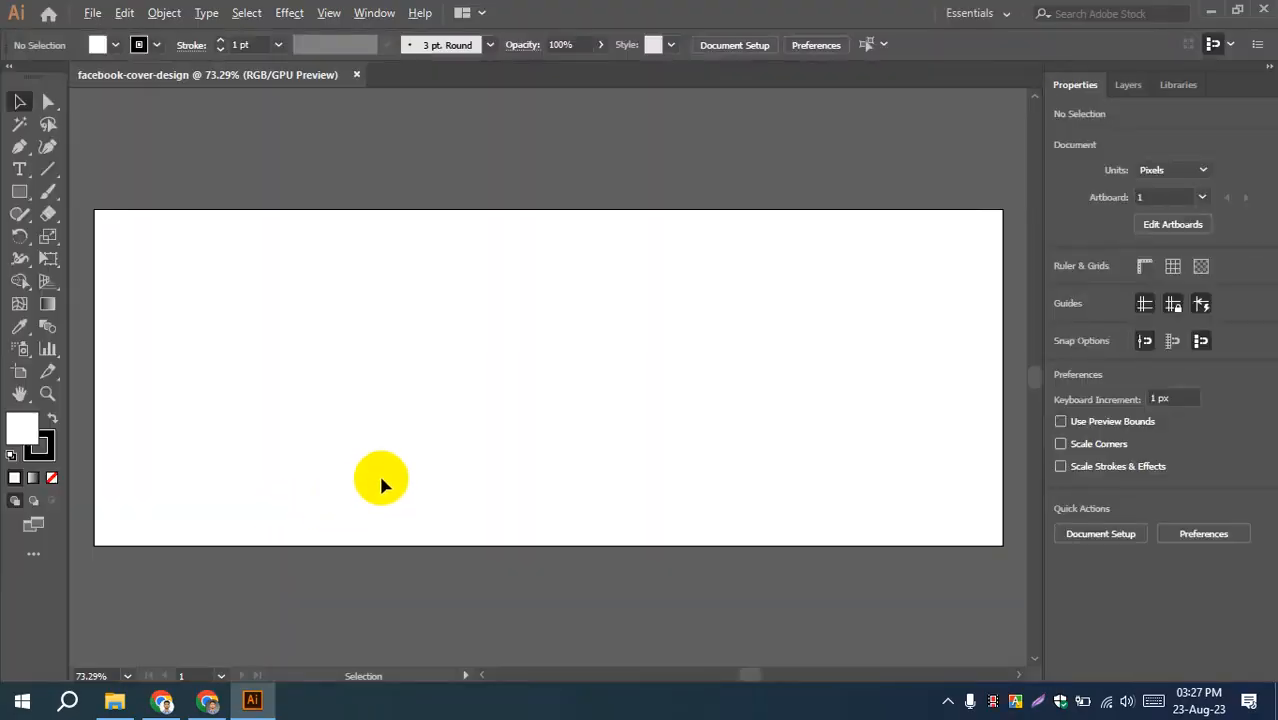
- With the stroke set to none, draw a rectangle about 313 x 313 px from the artboard's top-left corner
{"action": "scroll", "coordinate": [382, 486], "scroll_direction": "down", "scroll_amount": 1, "text": "alt"}
{"action": "left_click_drag", "start_coordinate": [362, 496], "coordinate": [371, 485]}
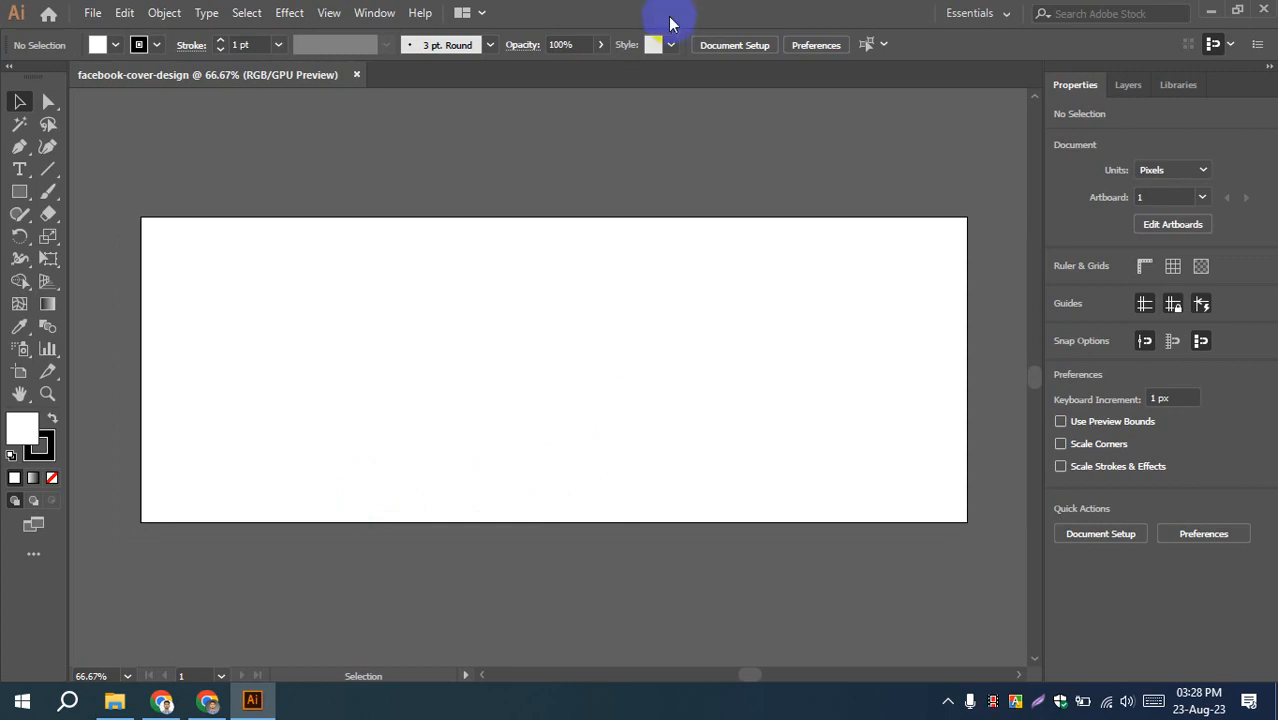
{"action": "left_click", "coordinate": [155, 47]}
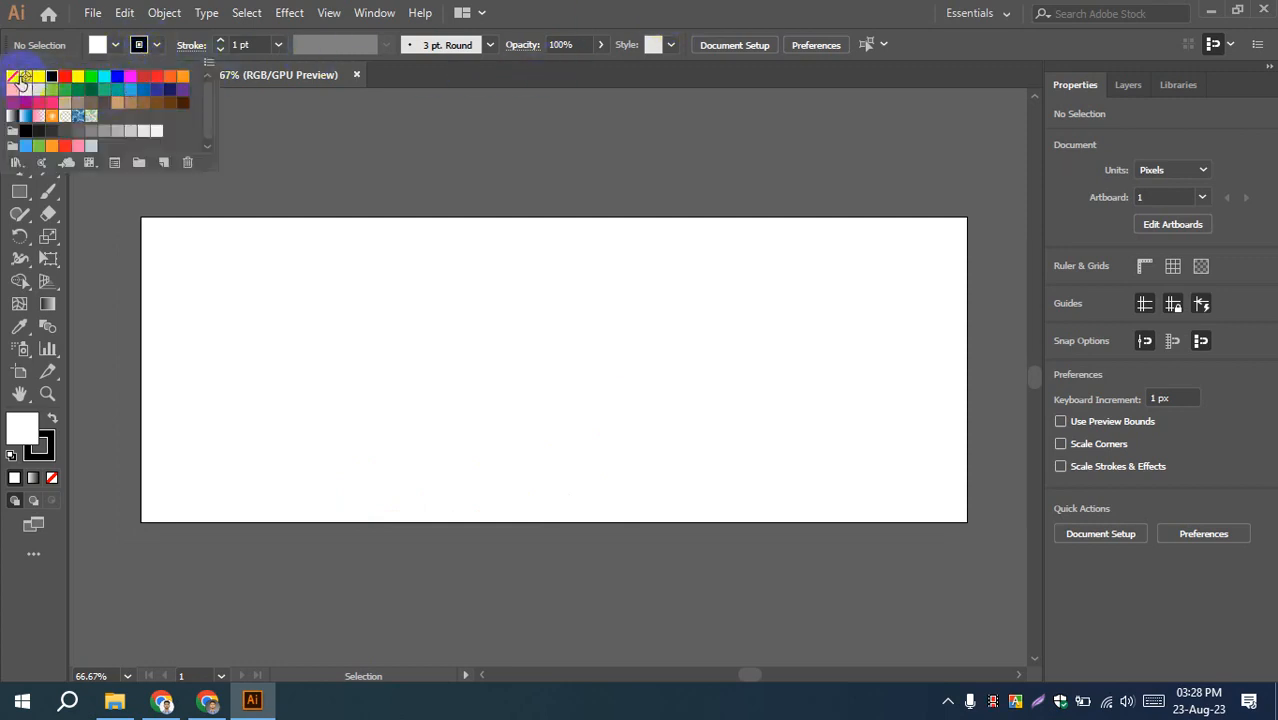
{"action": "left_click", "coordinate": [17, 84]}
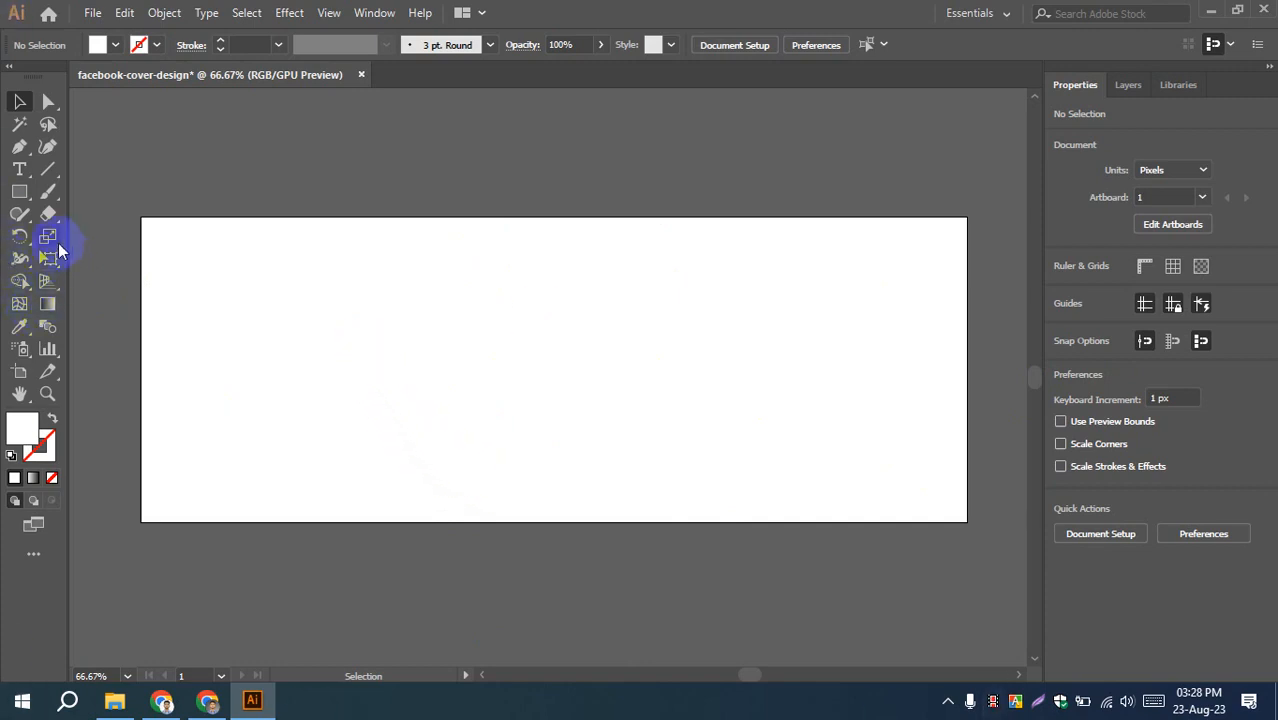
{"action": "left_click", "coordinate": [22, 193]}
{"action": "left_click_drag", "start_coordinate": [143, 218], "coordinate": [384, 468]}
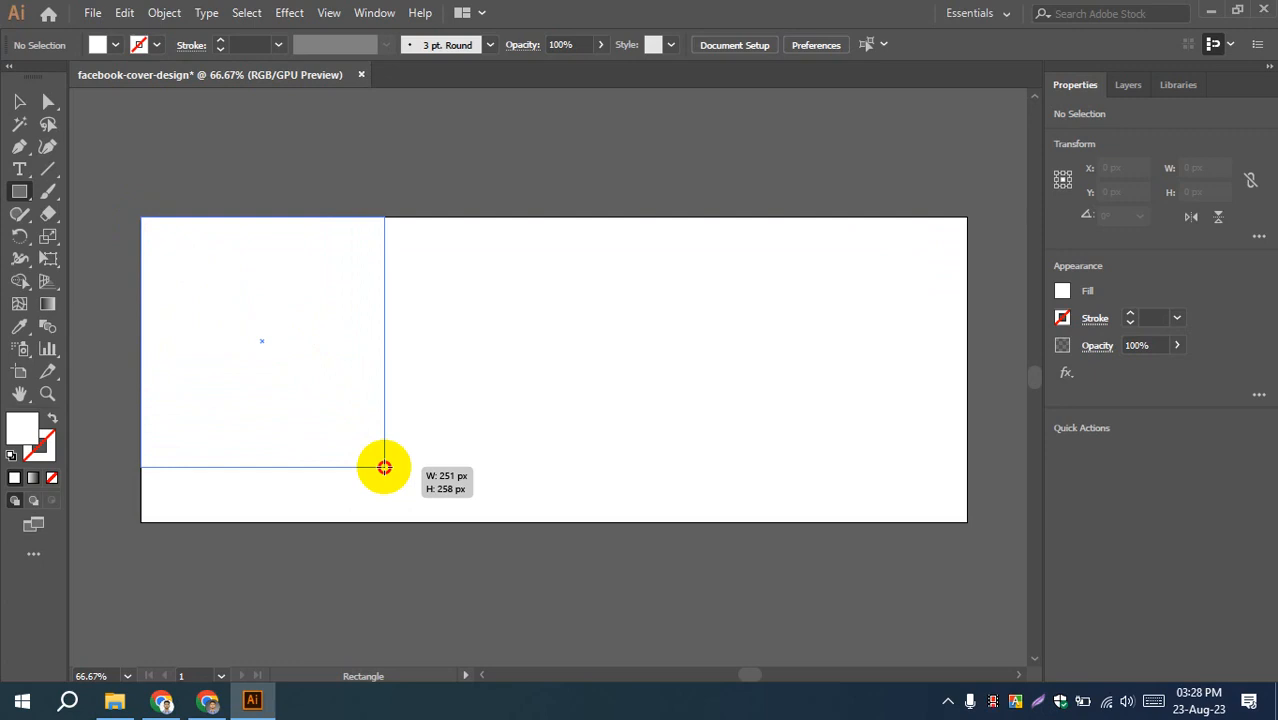
{"action": "left_click_drag", "start_coordinate": [384, 467], "coordinate": [444, 520]}
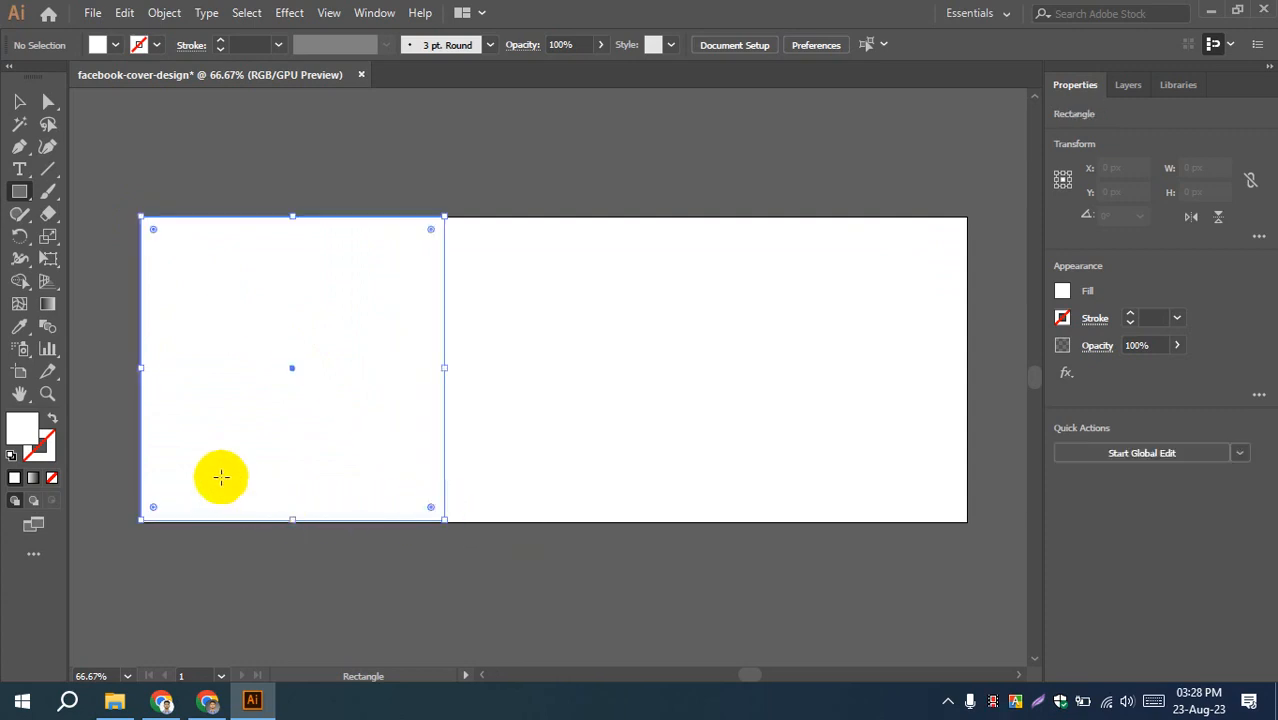
- Fill the rectangle with blue from the swatches and deselect it
{"action": "left_click", "coordinate": [115, 44]}
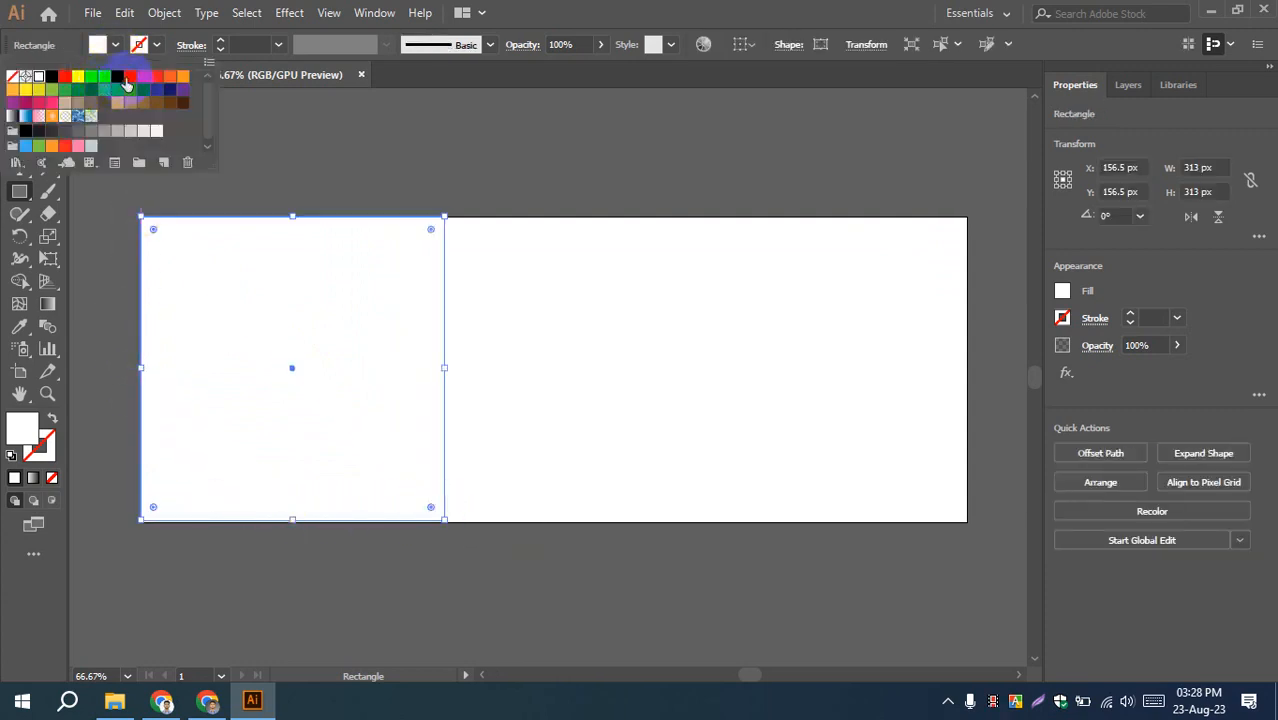
{"action": "left_click", "coordinate": [117, 76]}
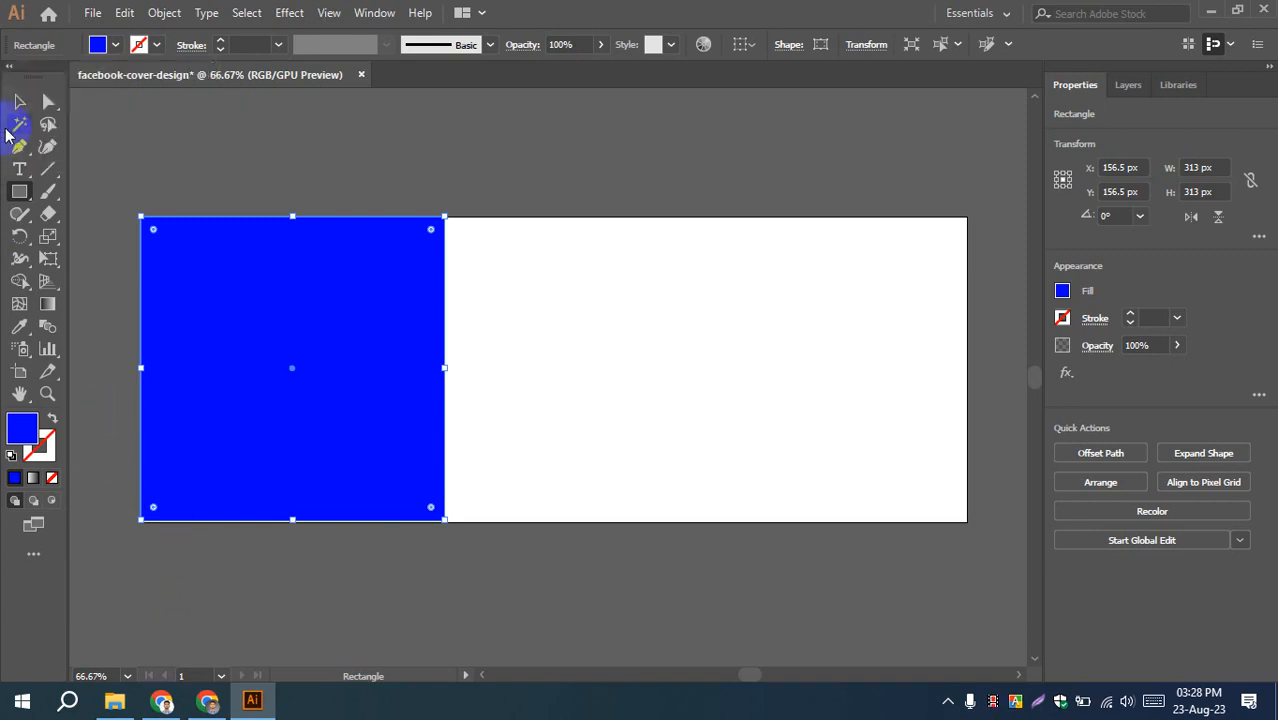
{"action": "left_click", "coordinate": [19, 101]}
{"action": "left_click", "coordinate": [171, 137]}
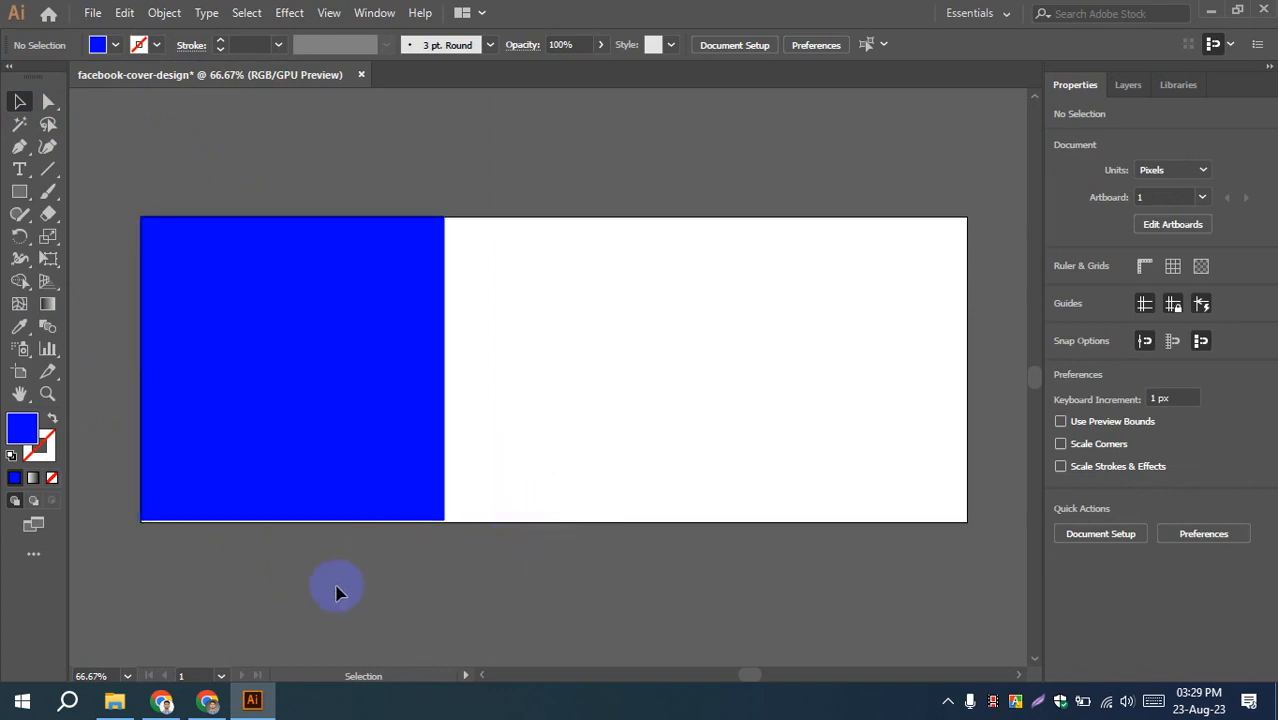
- Stretch the blue rectangle's bottom edge to the artboard's bottom edge, making it 315 px high
{"action": "scroll", "coordinate": [265, 625], "scroll_direction": "up", "scroll_amount": 3}
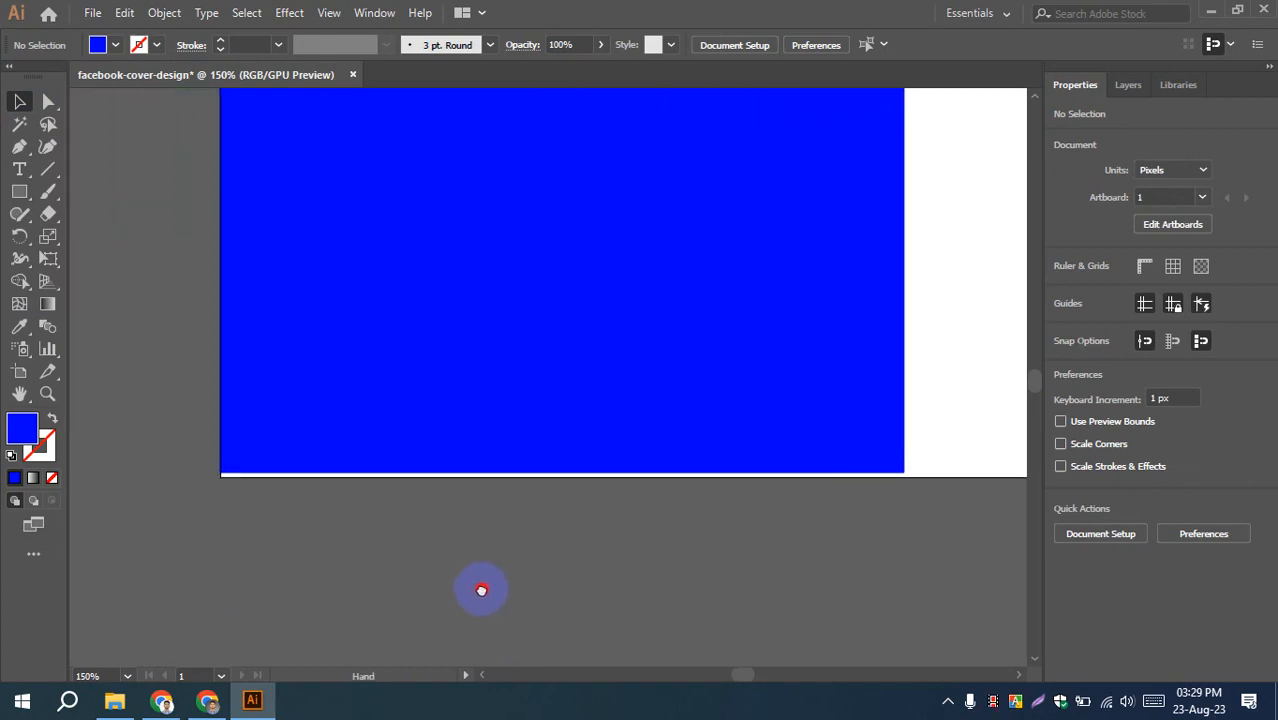
{"action": "left_click", "coordinate": [540, 462]}
{"action": "left_click_drag", "start_coordinate": [562, 469], "coordinate": [563, 472]}
{"action": "left_click", "coordinate": [277, 607]}
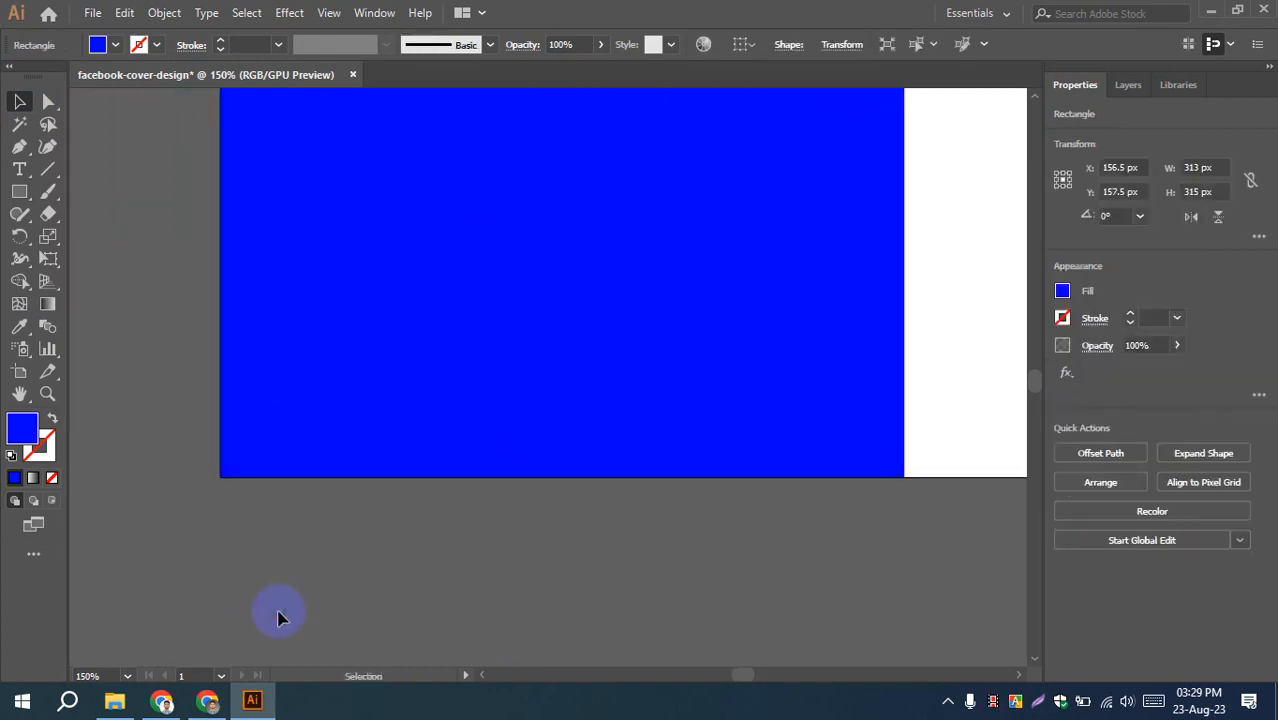
- Widen the rectangle from its right edge to the artboard's right edge so it covers the full 851 px
{"action": "scroll", "coordinate": [452, 606], "scroll_direction": "down", "scroll_amount": 2}
{"action": "left_click_drag", "start_coordinate": [708, 582], "coordinate": [417, 567]}
{"action": "left_click", "coordinate": [322, 412]}
{"action": "left_click_drag", "start_coordinate": [365, 370], "coordinate": [878, 416]}
{"action": "left_click", "coordinate": [942, 448]}
{"action": "left_click_drag", "start_coordinate": [611, 585], "coordinate": [725, 605]}
{"action": "scroll", "coordinate": [602, 546], "scroll_direction": "down", "scroll_amount": 1}
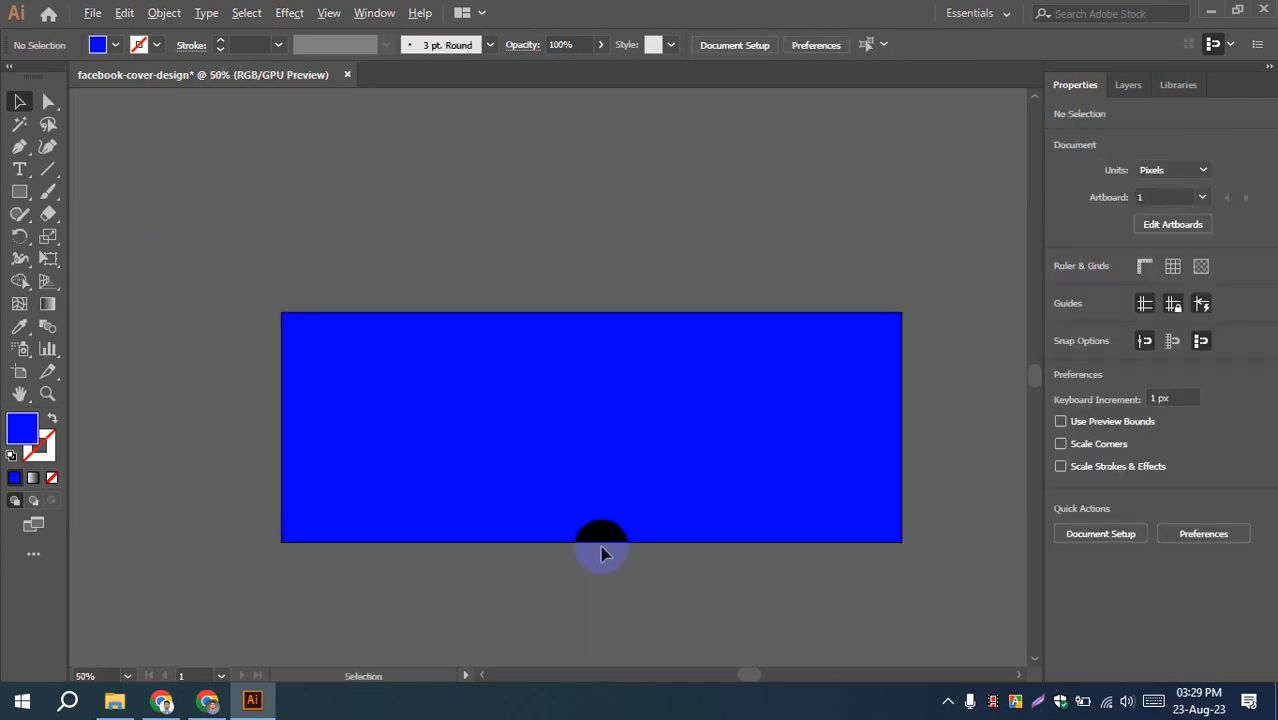
- Change the background rectangle's fill to white and deselect it
{"action": "left_click_drag", "start_coordinate": [637, 594], "coordinate": [533, 509]}
{"action": "left_click", "coordinate": [451, 365]}
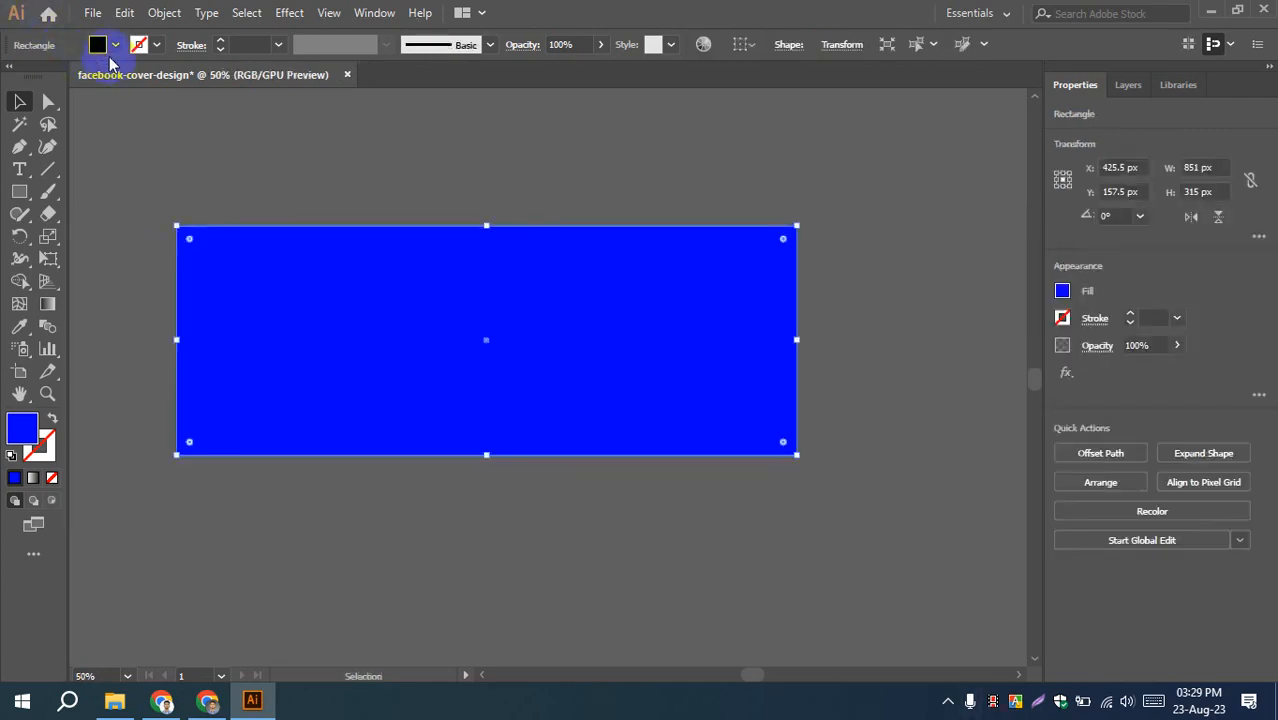
{"action": "left_click", "coordinate": [98, 45]}
{"action": "left_click", "coordinate": [78, 76]}
{"action": "left_click", "coordinate": [456, 165]}
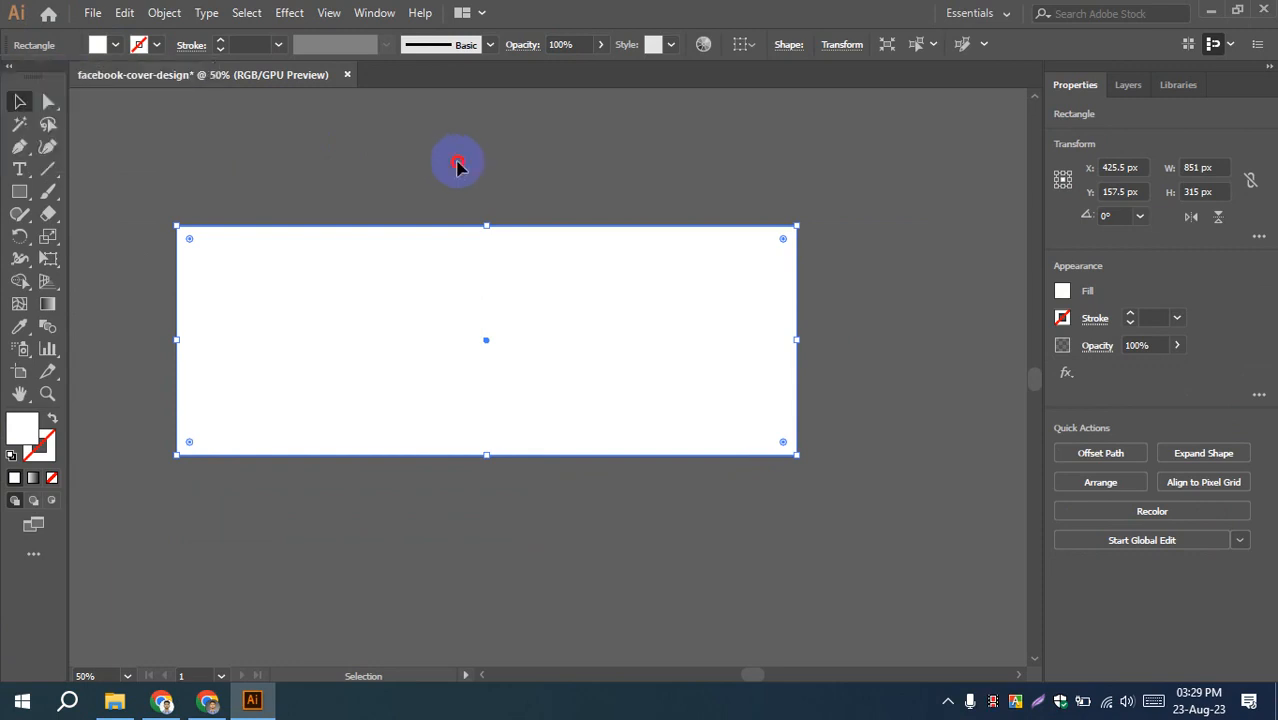
{"action": "left_click", "coordinate": [456, 167]}
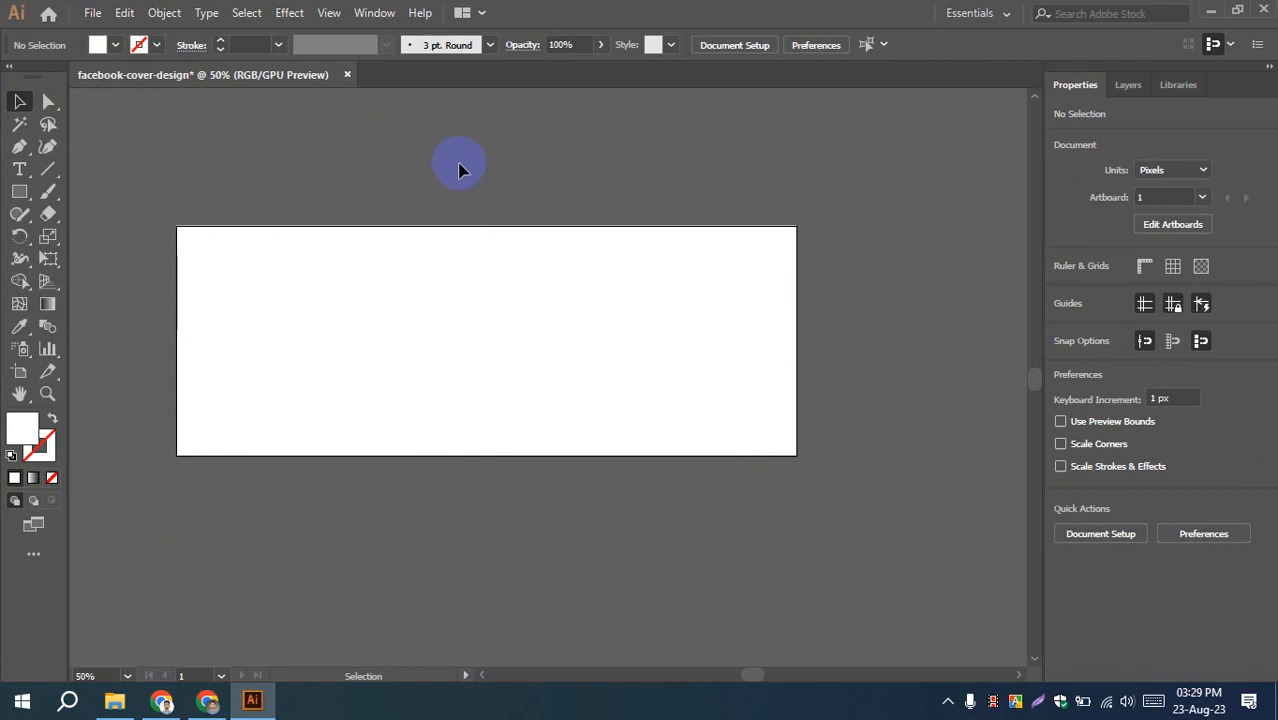
- Start an Offset Path on the white background rectangle and turn on its preview
{"action": "left_click", "coordinate": [445, 277]}
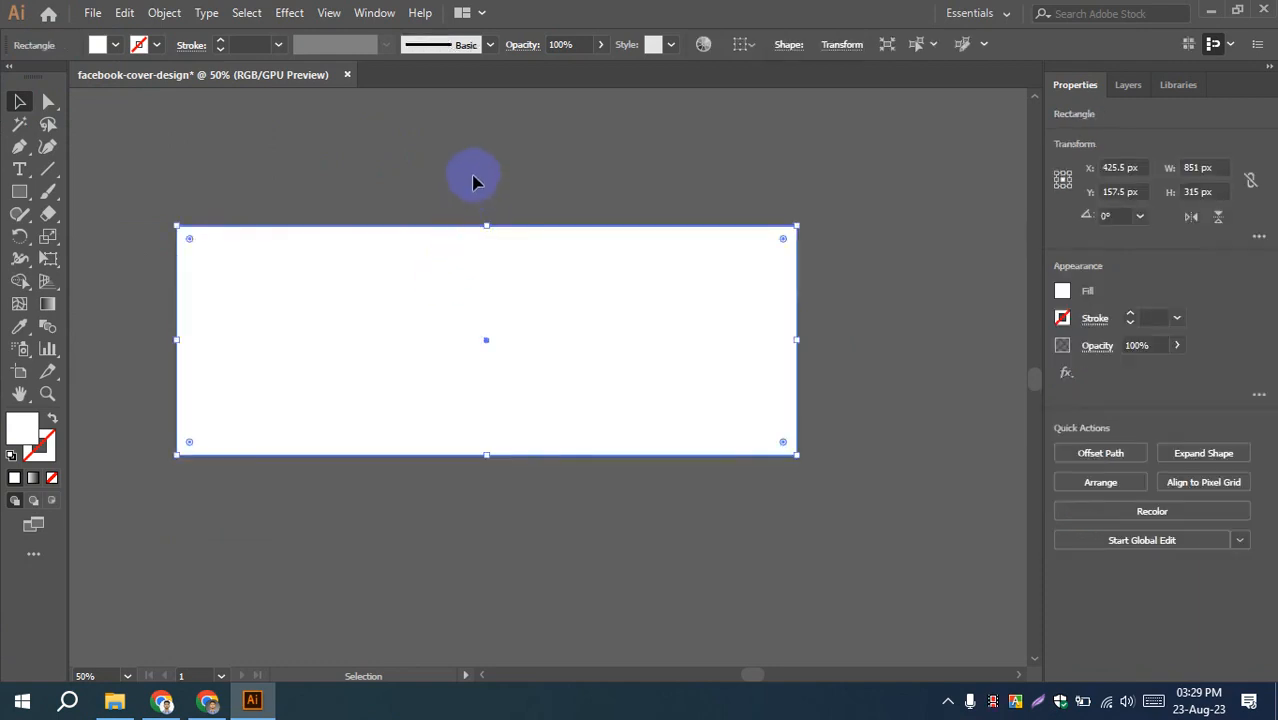
{"action": "left_click", "coordinate": [161, 12]}
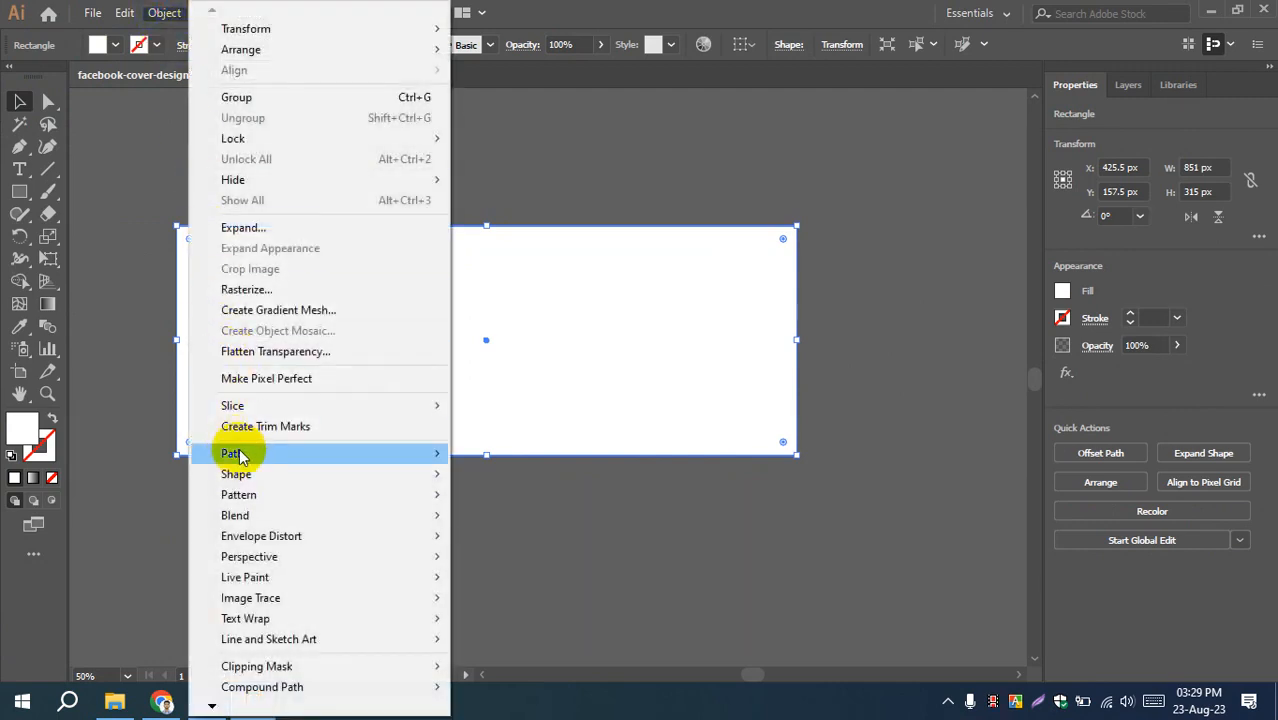
{"action": "mouse_move", "coordinate": [277, 456]}
{"action": "left_click", "coordinate": [500, 521]}
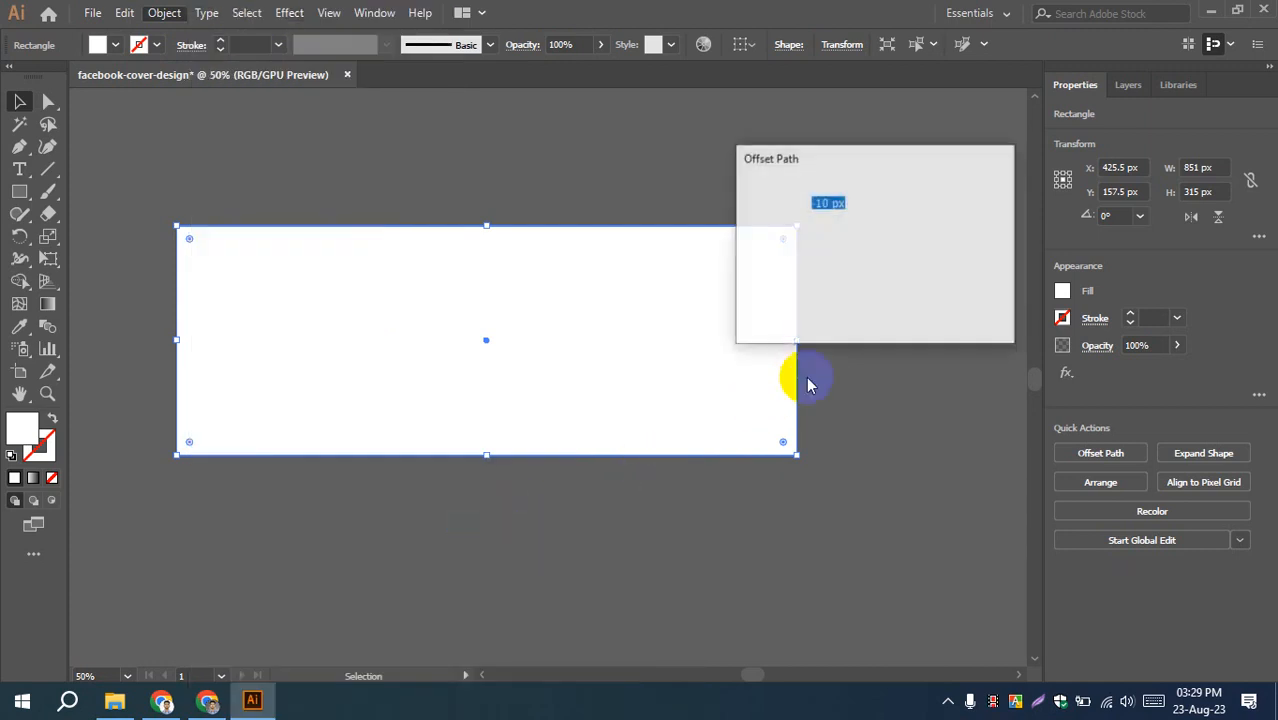
{"action": "left_click", "coordinate": [782, 304]}
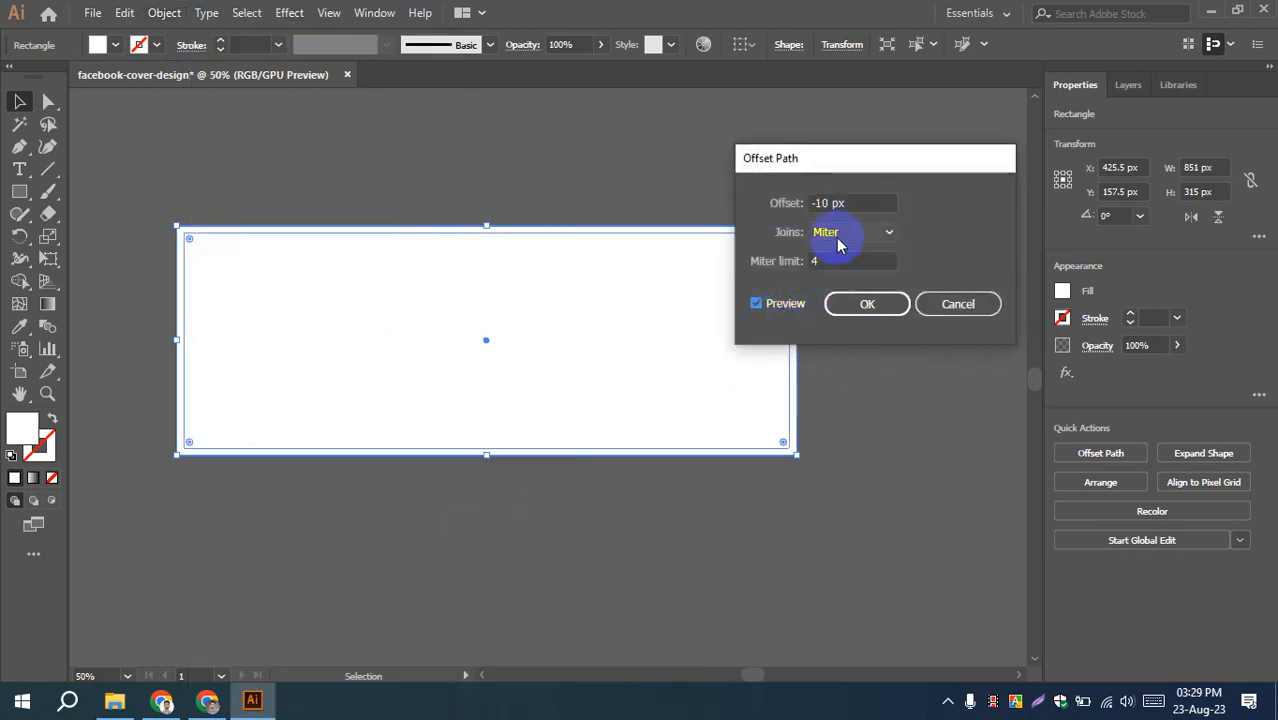
- Try progressively larger inward offsets for the rectangle, going through -50 px and -100 px to -120 px
{"action": "left_click", "coordinate": [852, 201]}
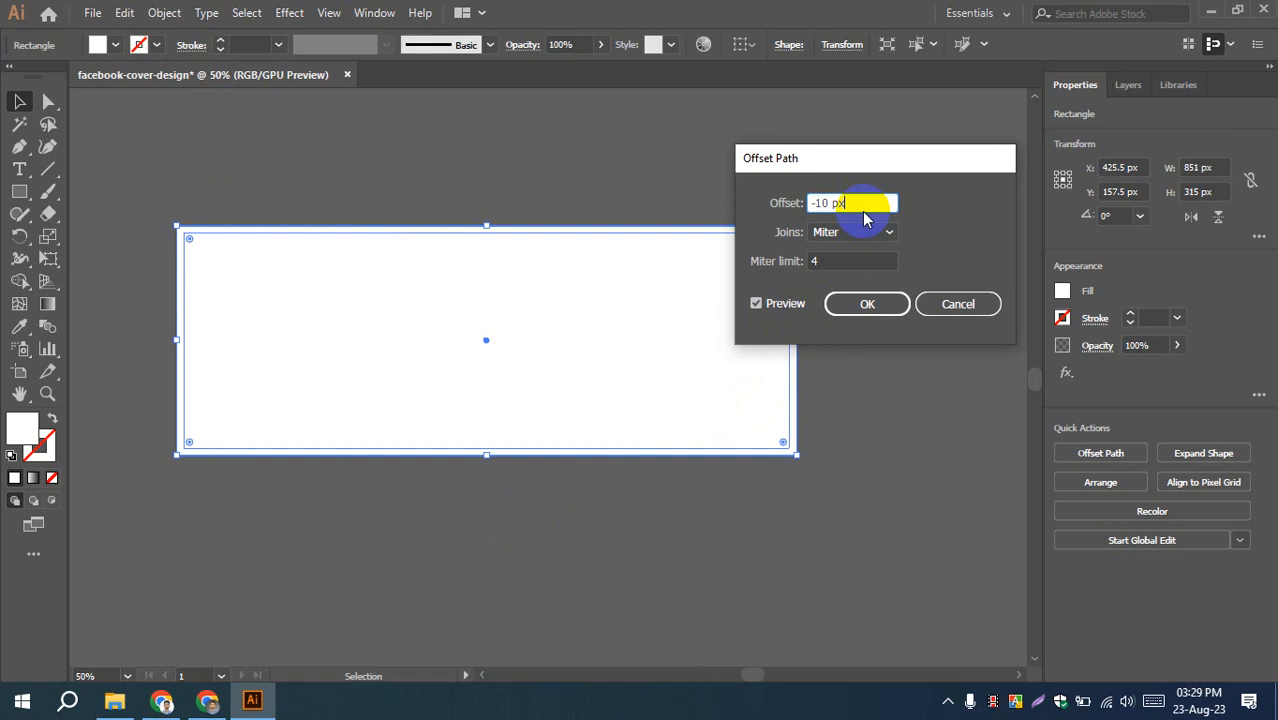
{"action": "key", "text": "Down"}
{"action": "key", "text": "Down"}
{"action": "key", "text": "Down"}
{"action": "key", "text": "Down"}
{"action": "key", "text": "Down"}
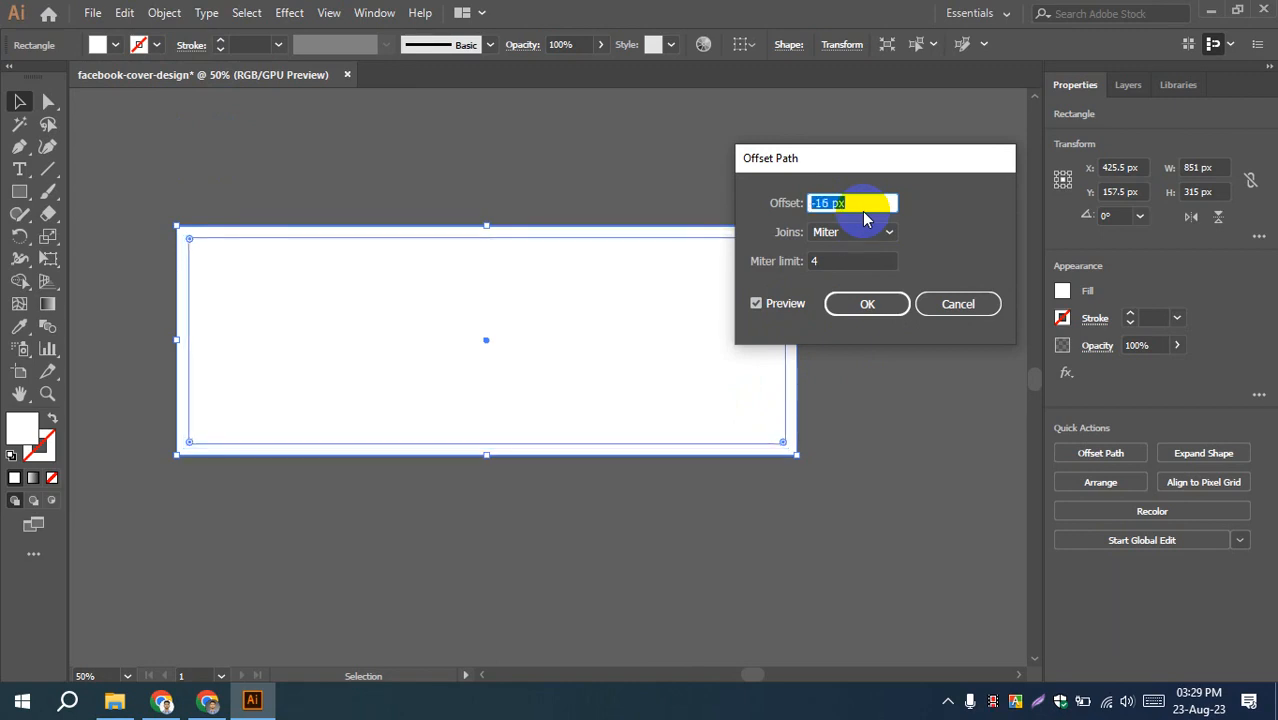
{"action": "key", "text": "shift+Down"}
{"action": "key", "text": "shift+Down"}
{"action": "key", "text": "shift+Down"}
{"action": "key", "text": "shift+Down"}
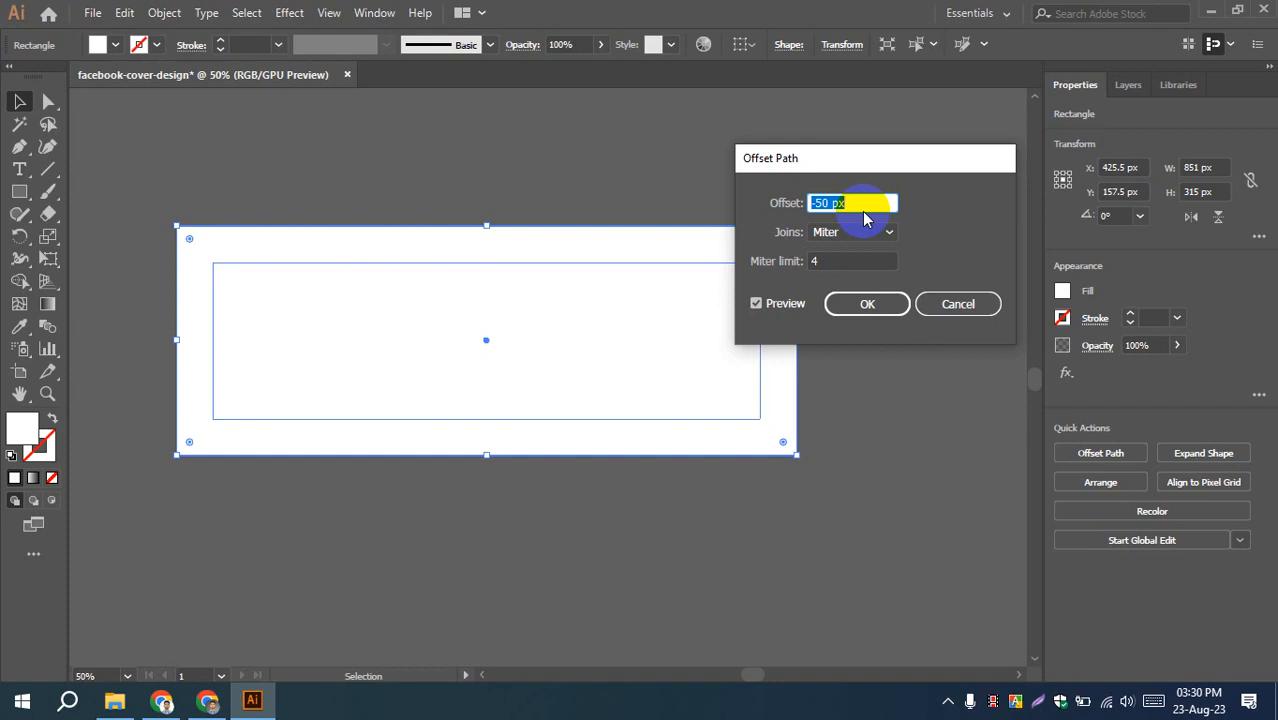
{"action": "key", "text": "shift+Down"}
{"action": "key", "text": "shift+Down"}
{"action": "key", "text": "shift+Down"}
{"action": "key", "text": "shift+Down"}
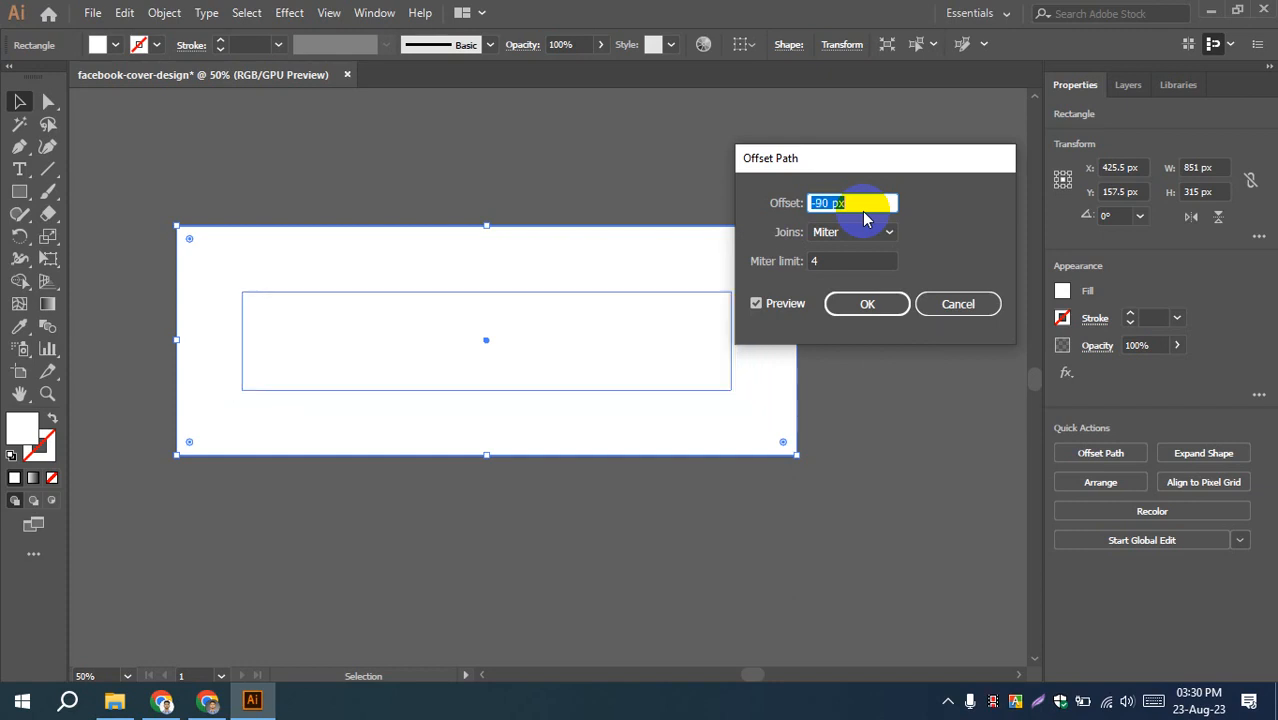
{"action": "key", "text": "shift+Down"}
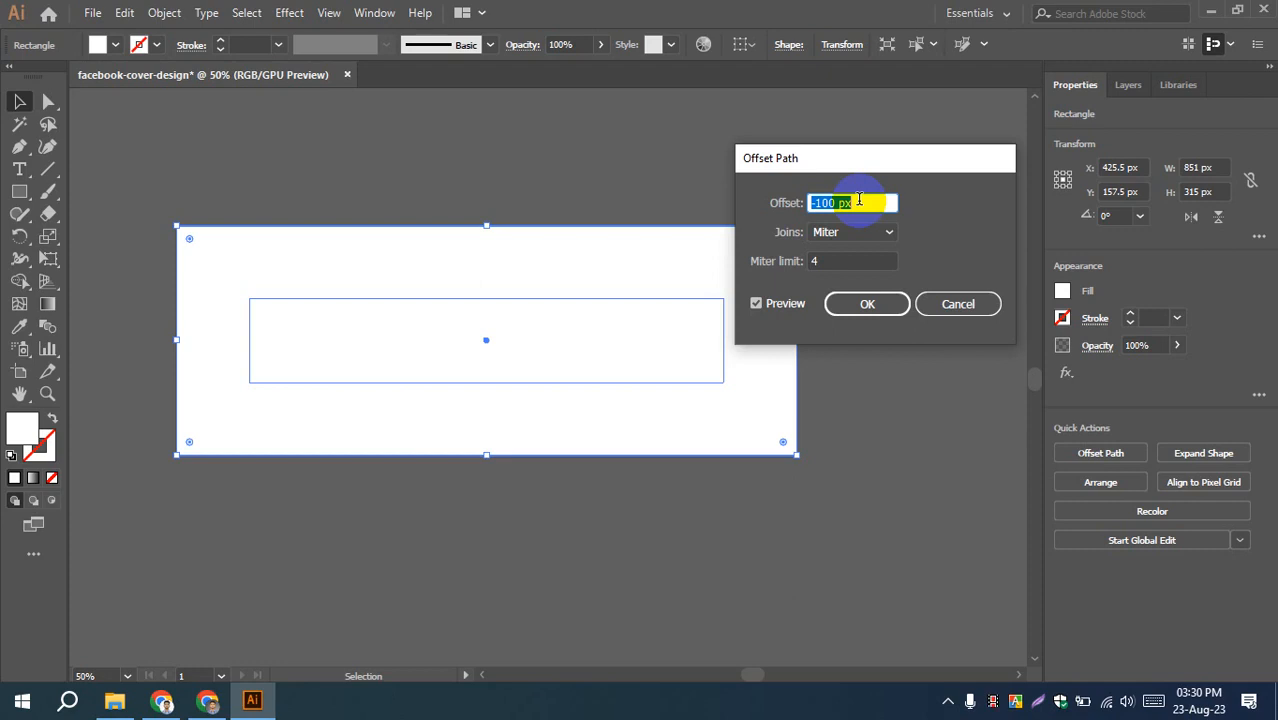
{"action": "key", "text": "shift+Down"}
{"action": "key", "text": "shift+Down"}
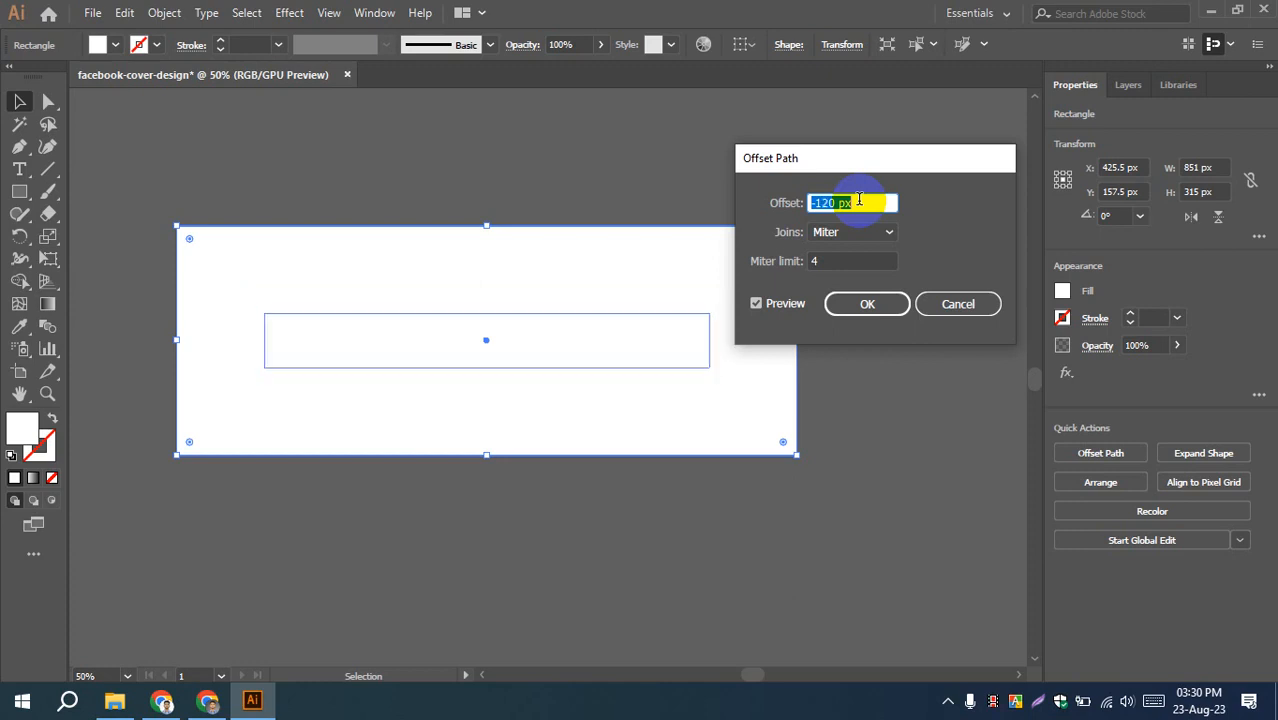
- Bring the path offset back to -10 px in stages
{"action": "key", "text": "shift+Up"}
{"action": "key", "text": "shift+Up"}
{"action": "key", "text": "shift+Up"}
{"action": "key", "text": "shift+Up"}
{"action": "key", "text": "shift+Up"}
{"action": "key", "text": "shift+Up"}
{"action": "key", "text": "shift+Up"}
{"action": "key", "text": "shift+Up"}
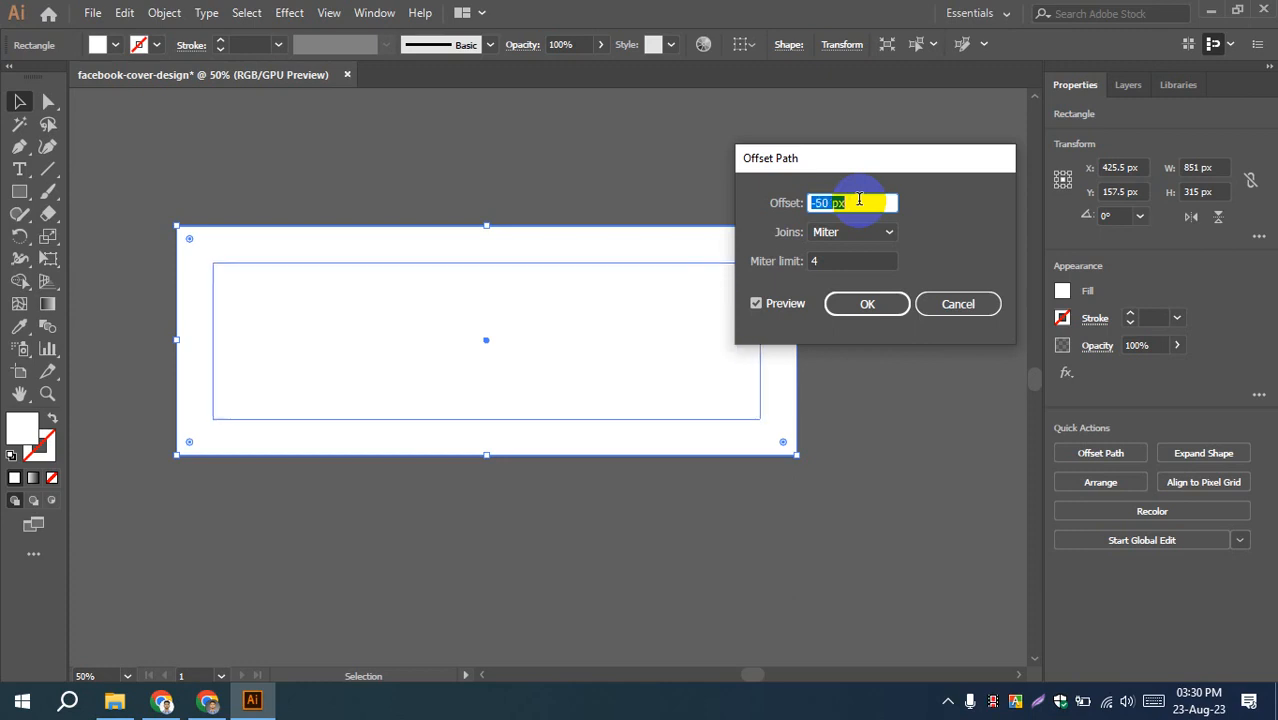
{"action": "key", "text": "shift+Up"}
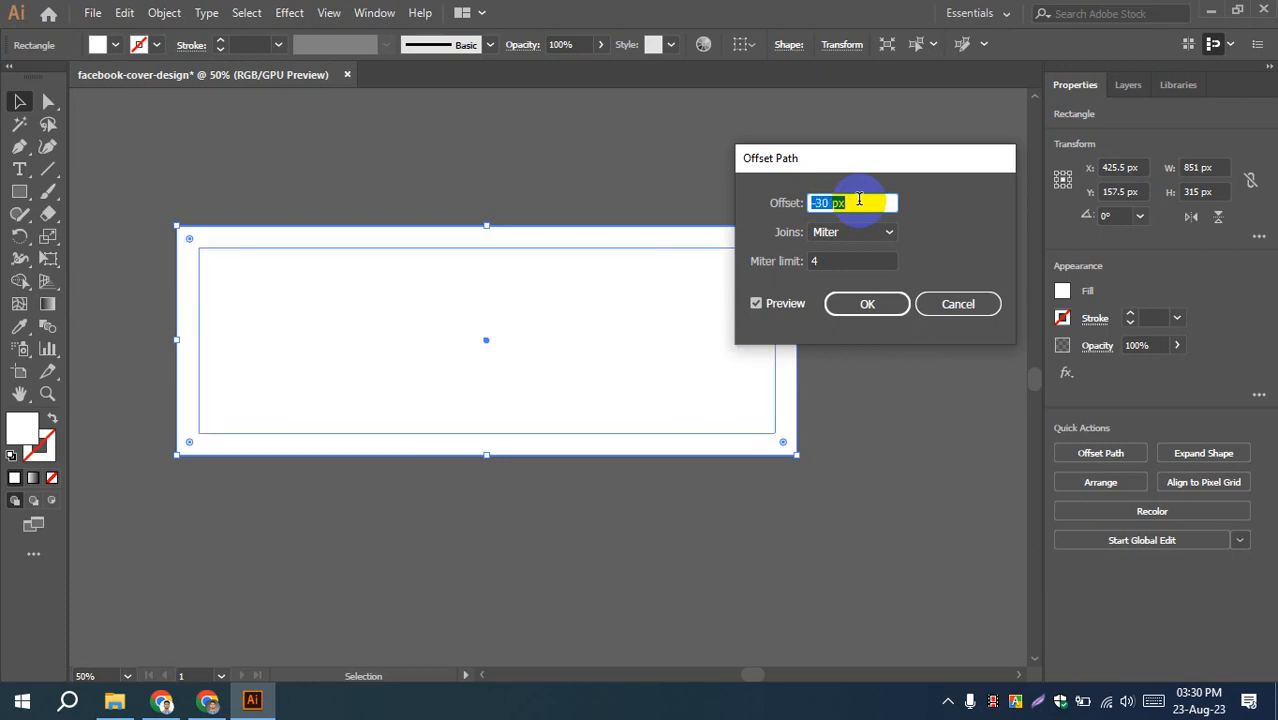
{"action": "key", "text": "shift+Up"}
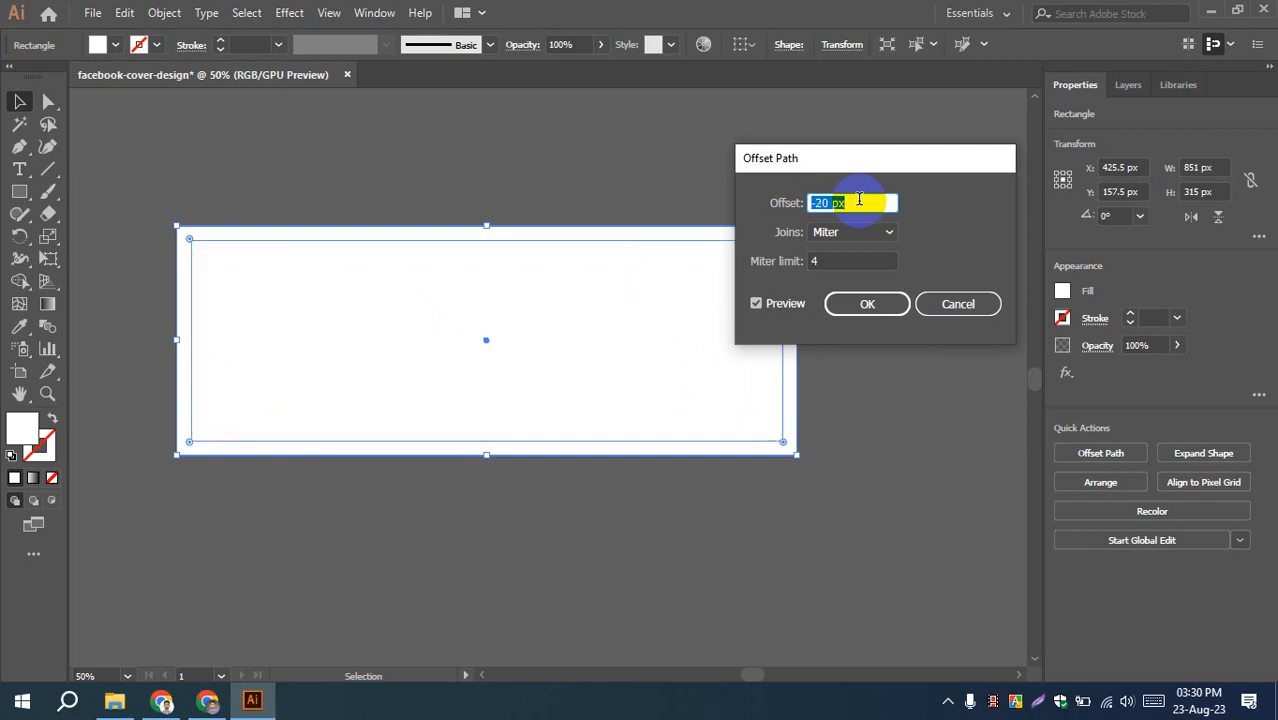
{"action": "key", "text": "shift+Up"}
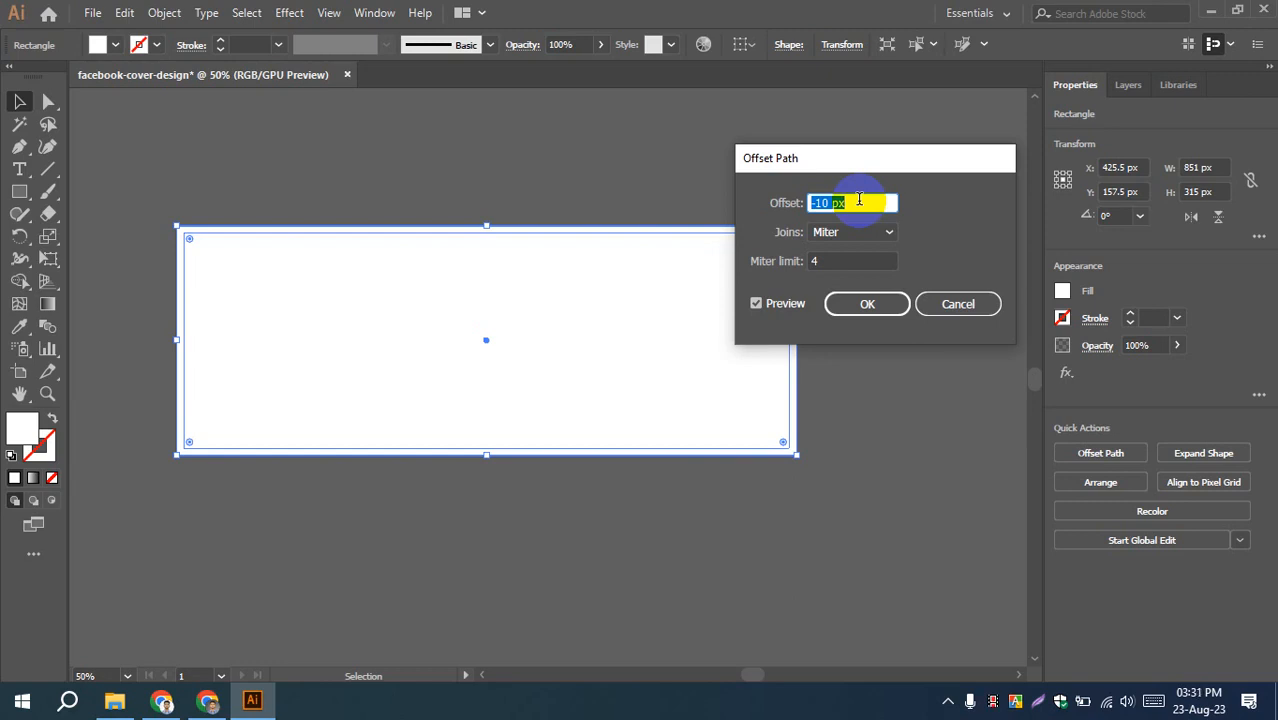
- Apply the path offset at -20 px and convert the resulting inset rectangle into guides
{"action": "key", "text": "shift+Down"}
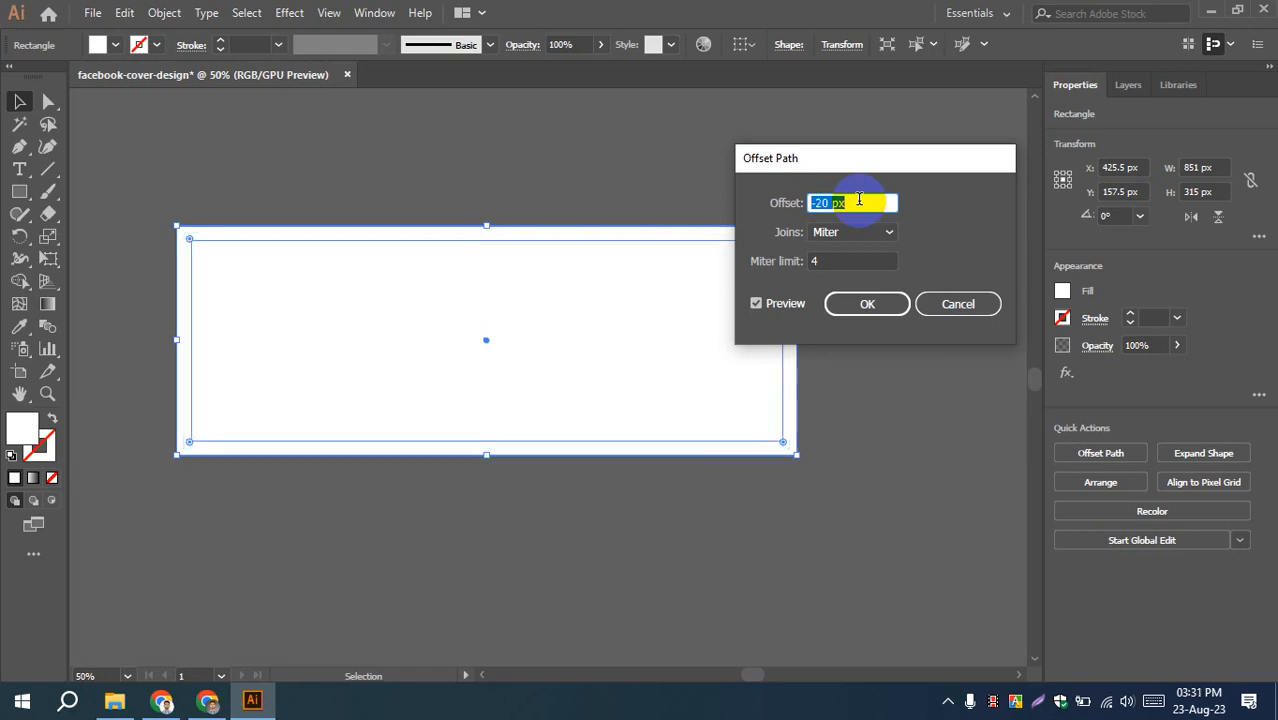
{"action": "key", "text": "shift+Down"}
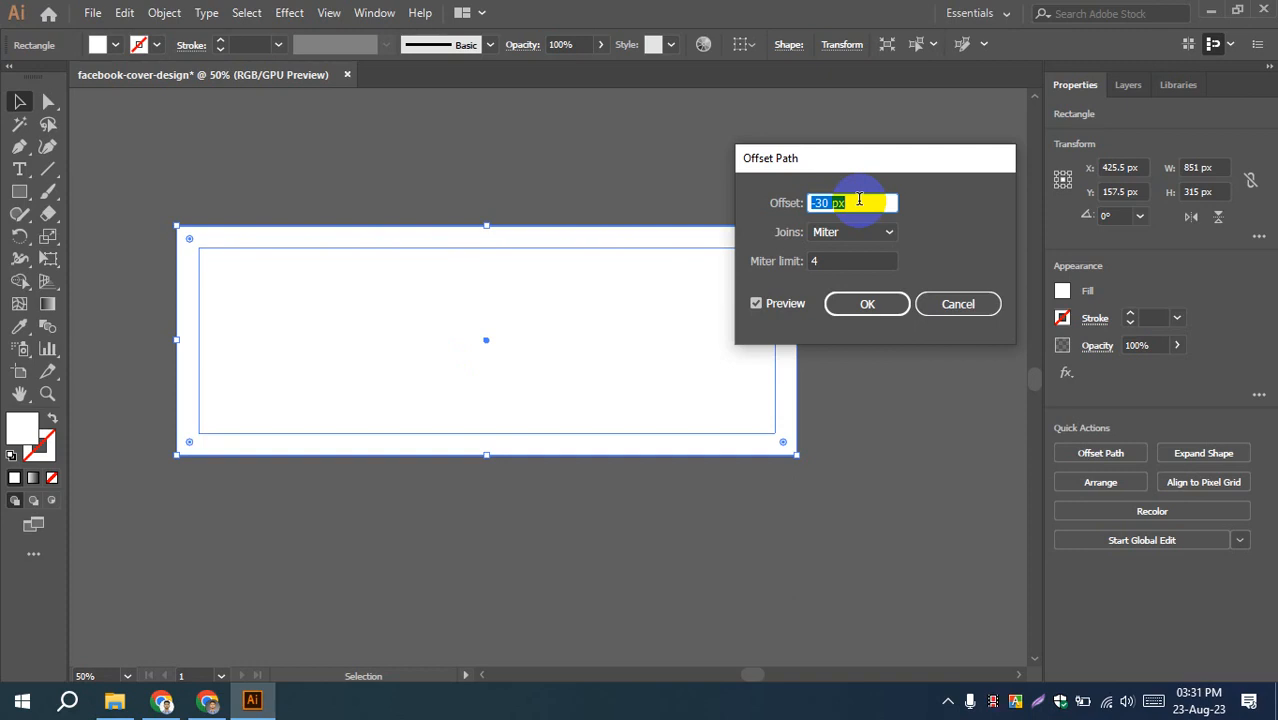
{"action": "key", "text": "shift+Up"}
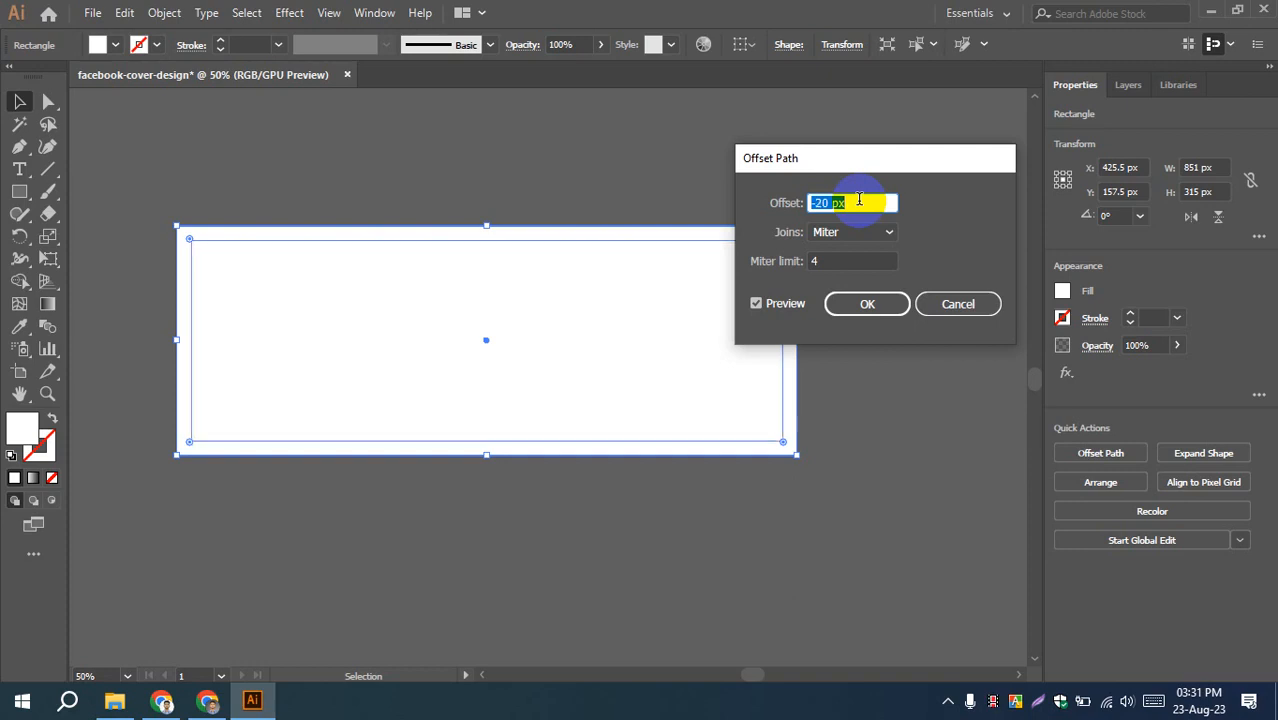
{"action": "left_click", "coordinate": [868, 303]}
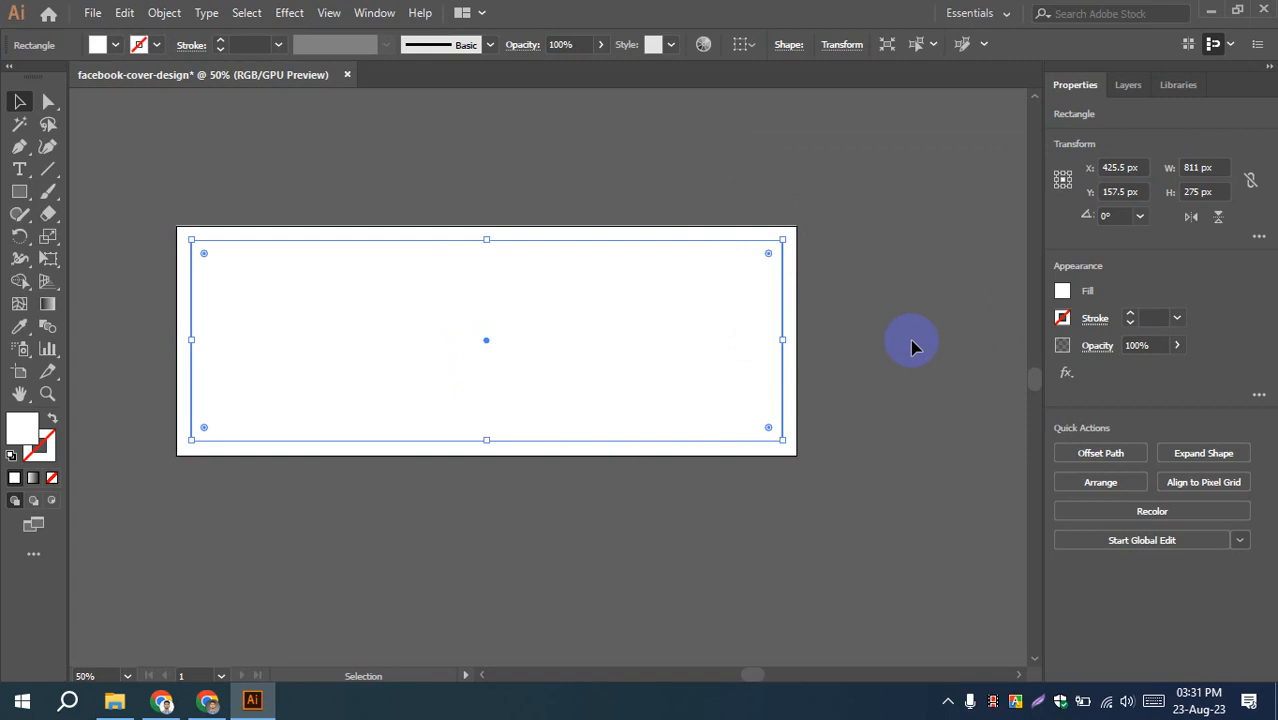
{"action": "right_click", "coordinate": [599, 241]}
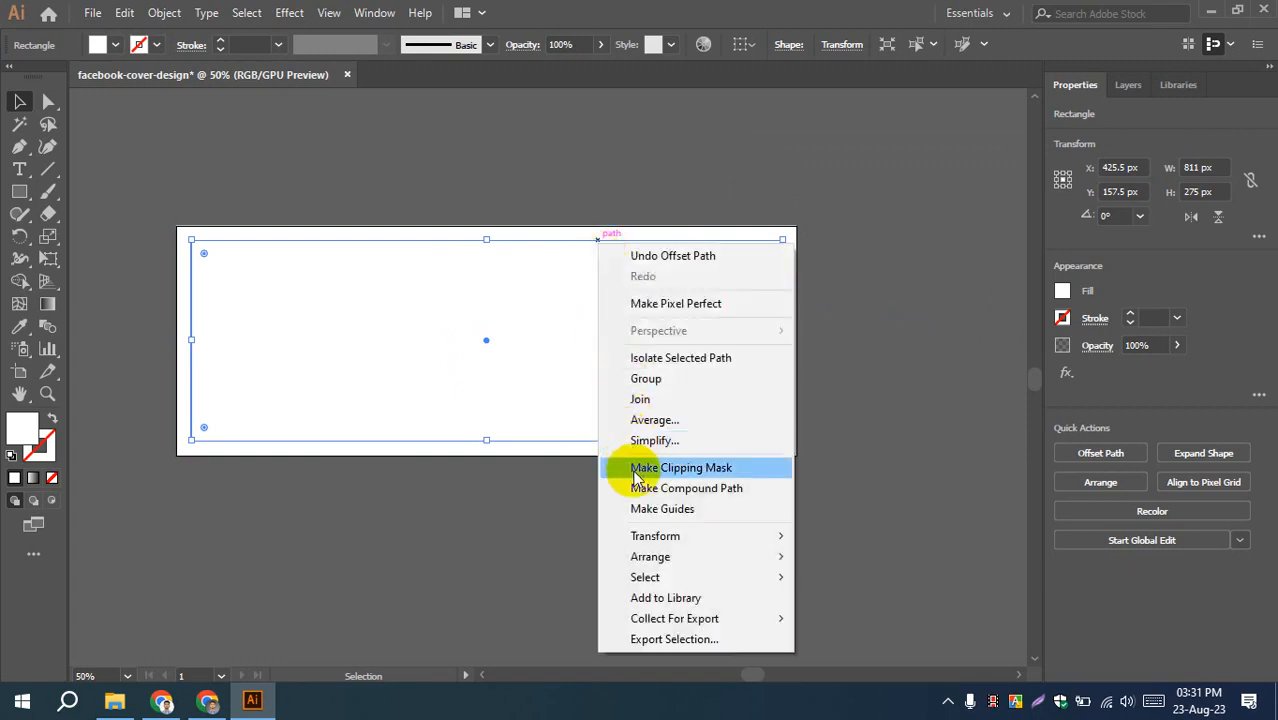
{"action": "left_click", "coordinate": [640, 509]}
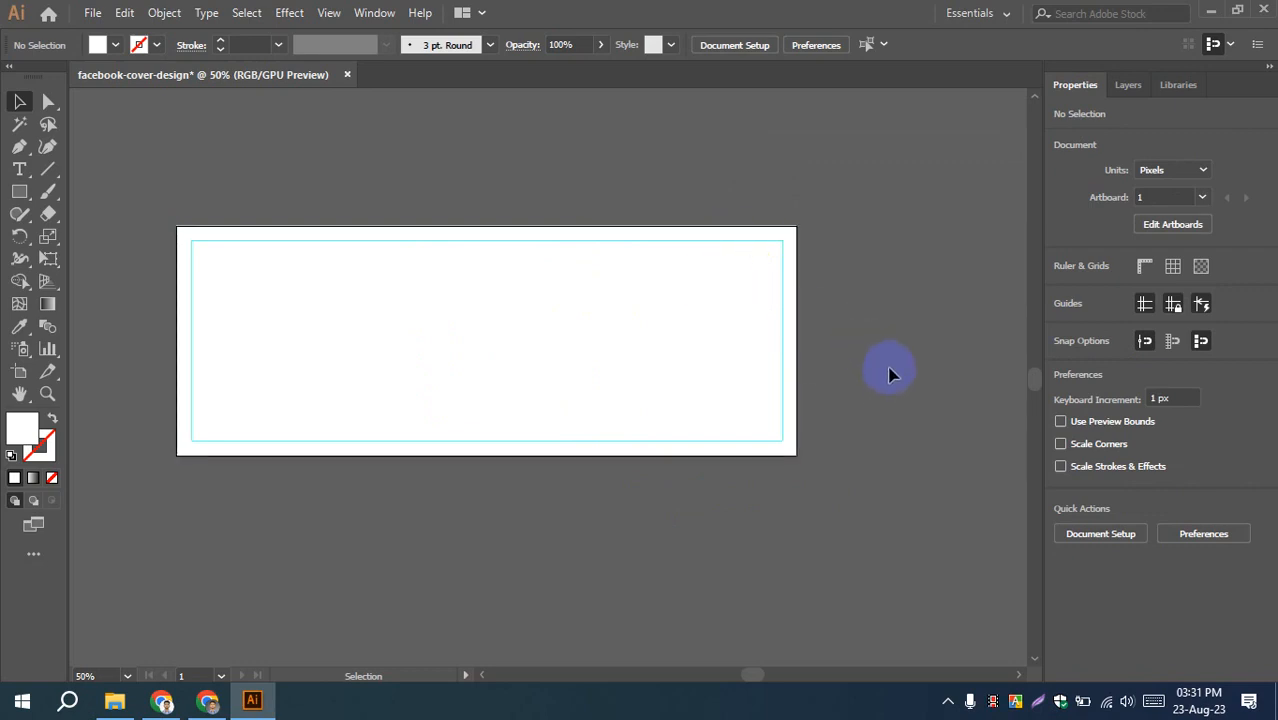
- Try to select the locked inset margin guide over the background rectangle
{"action": "right_click", "coordinate": [705, 244]}
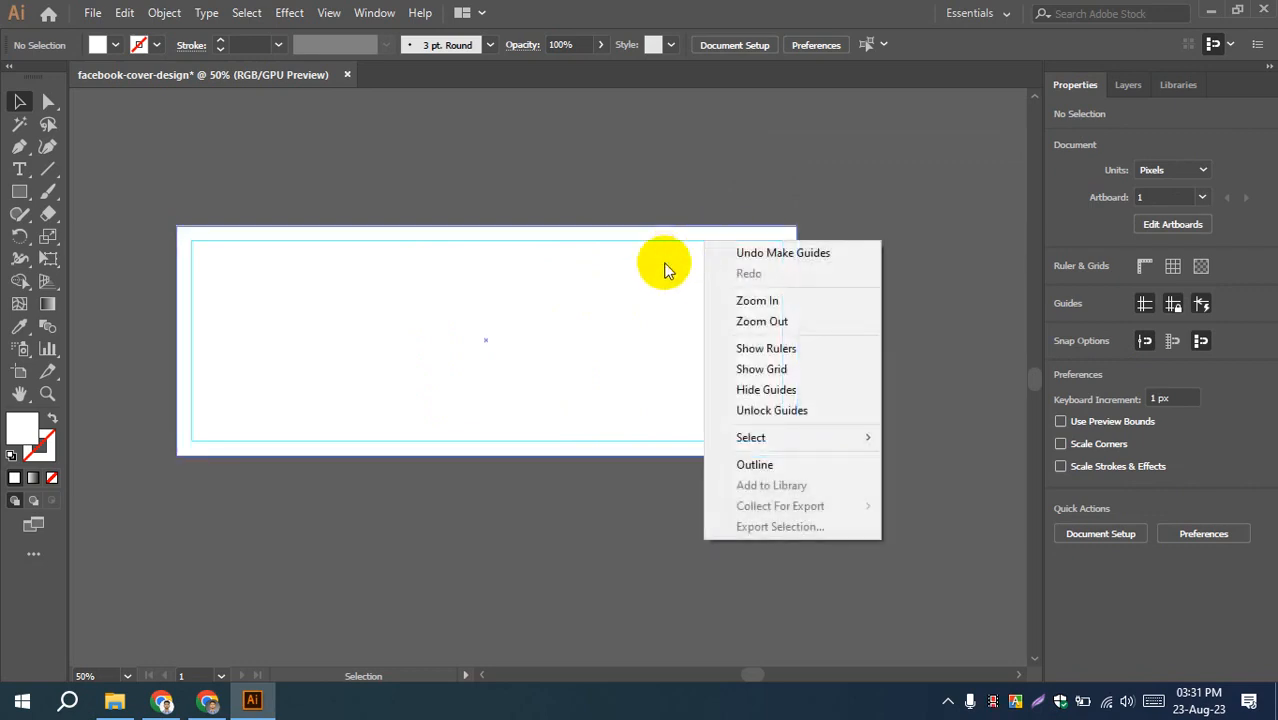
{"action": "left_click", "coordinate": [870, 294]}
{"action": "left_click", "coordinate": [724, 248]}
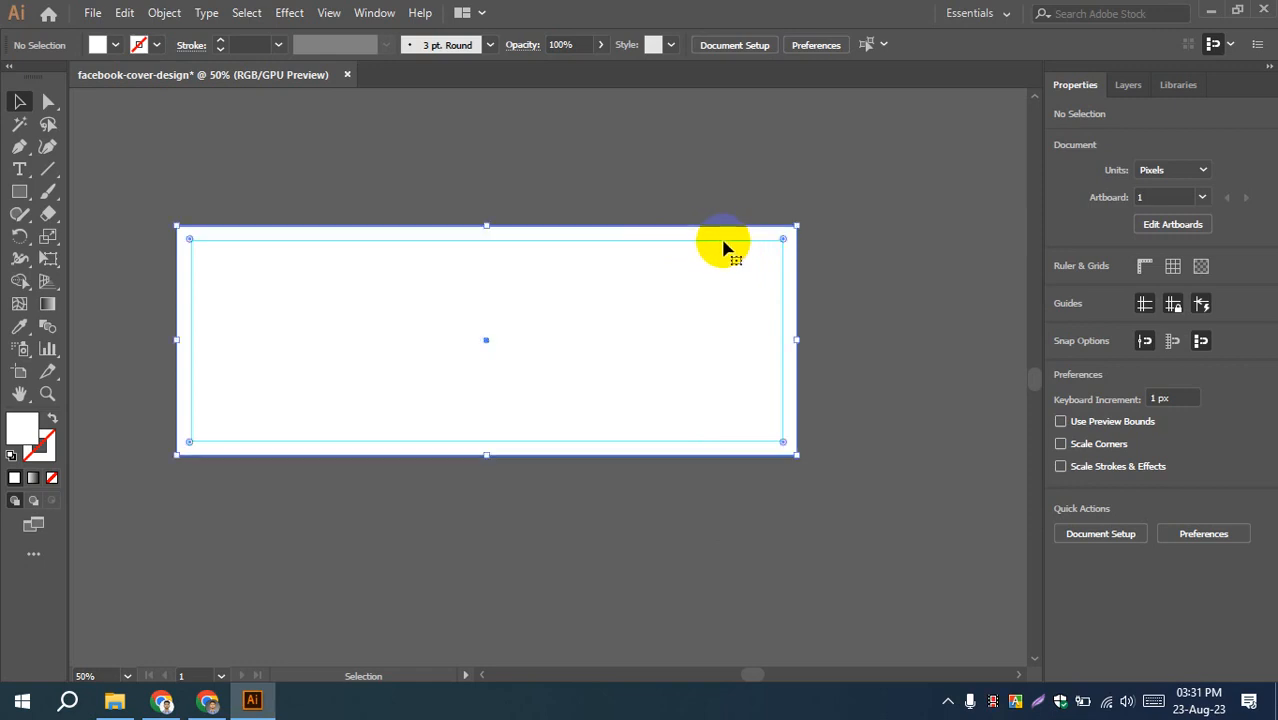
{"action": "left_click", "coordinate": [725, 148]}
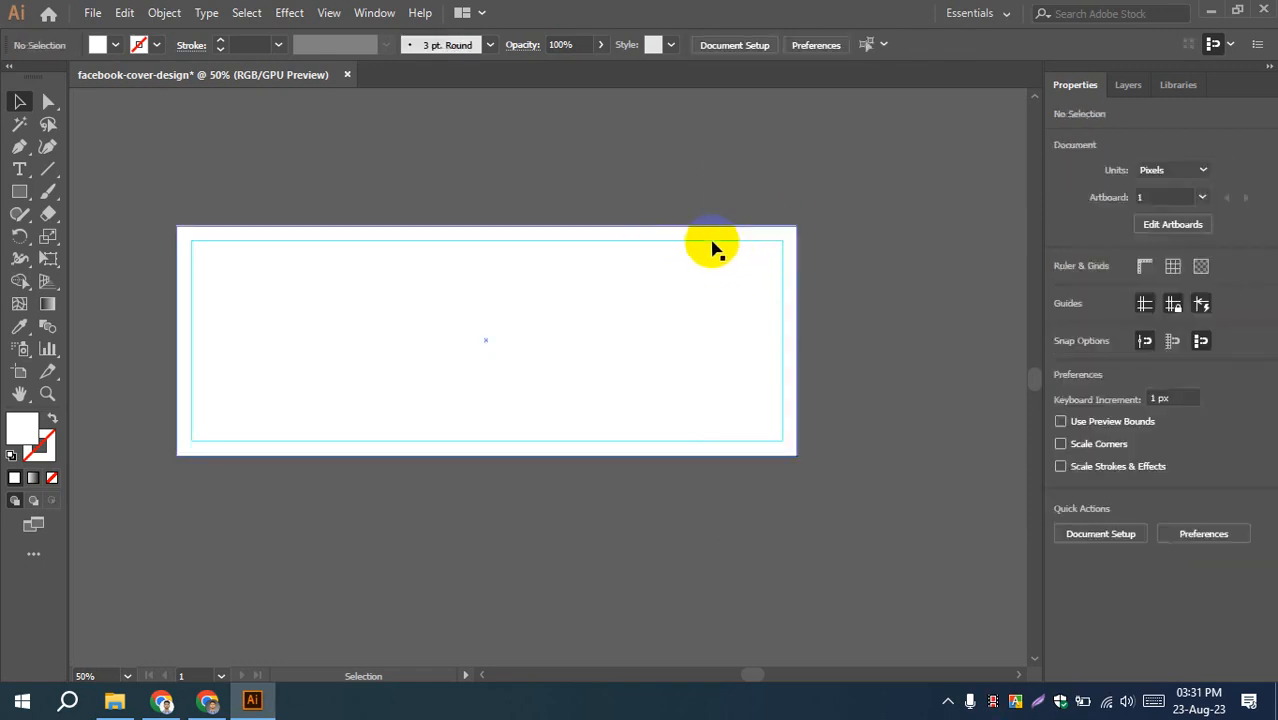
{"action": "left_click", "coordinate": [713, 249]}
{"action": "left_click", "coordinate": [719, 190]}
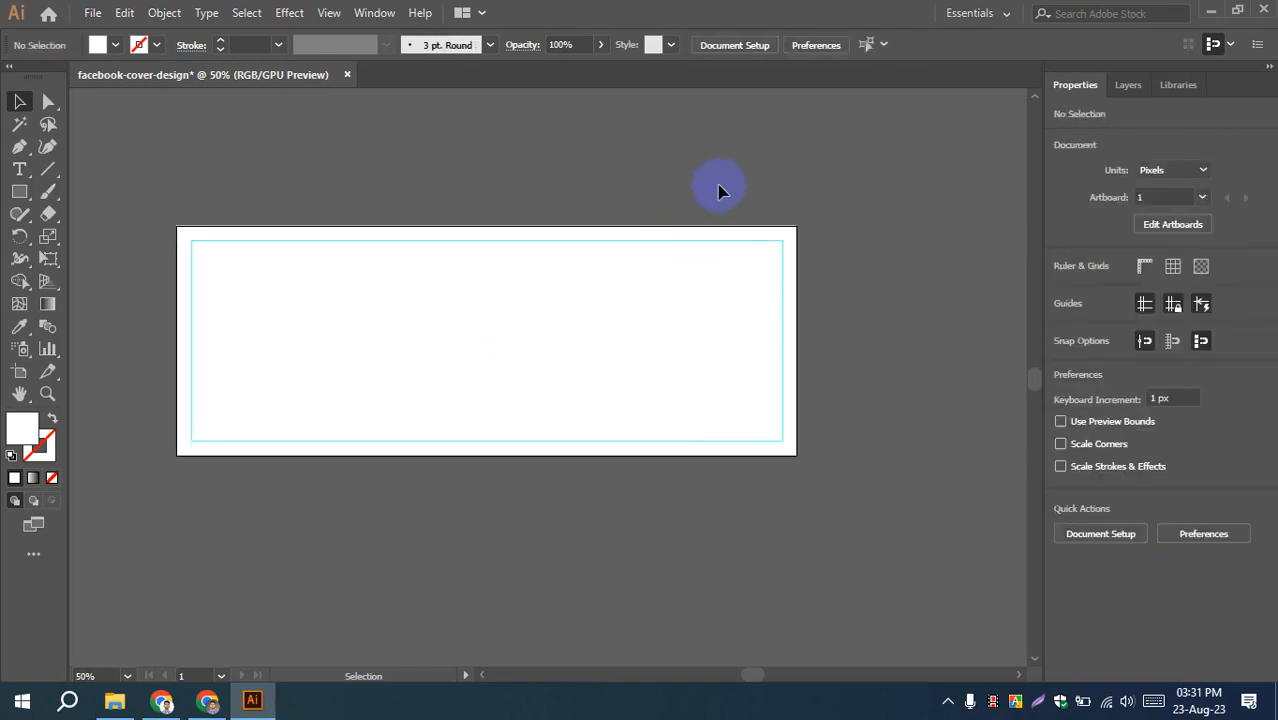
{"action": "left_click", "coordinate": [719, 258]}
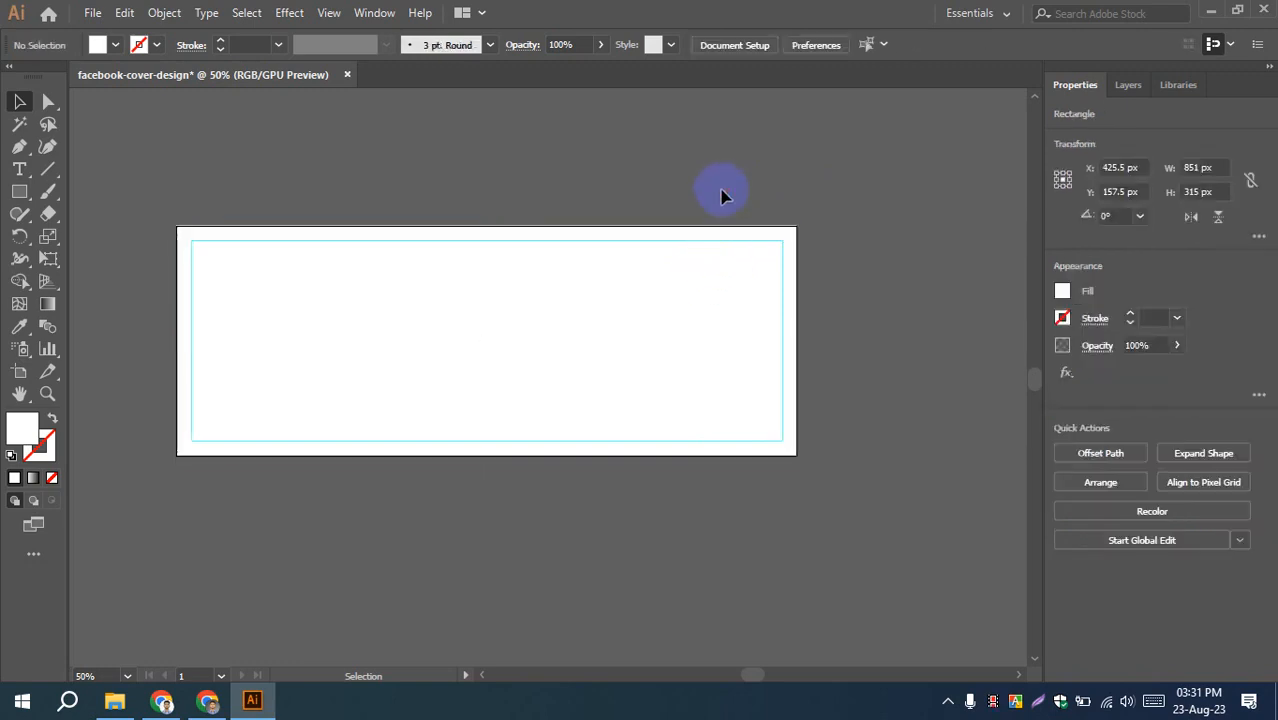
{"action": "left_click", "coordinate": [713, 297]}
{"action": "left_click", "coordinate": [745, 152]}
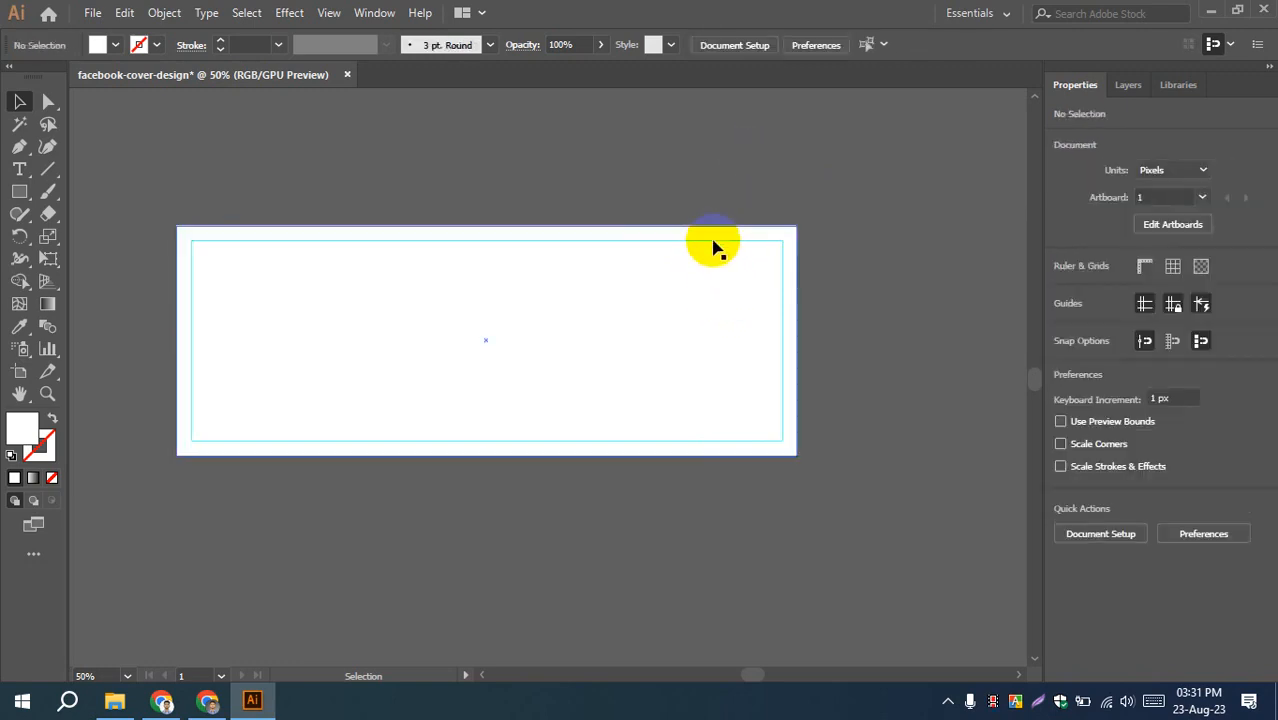
{"action": "left_click", "coordinate": [713, 247]}
{"action": "right_click", "coordinate": [713, 244]}
{"action": "left_click", "coordinate": [785, 505]}
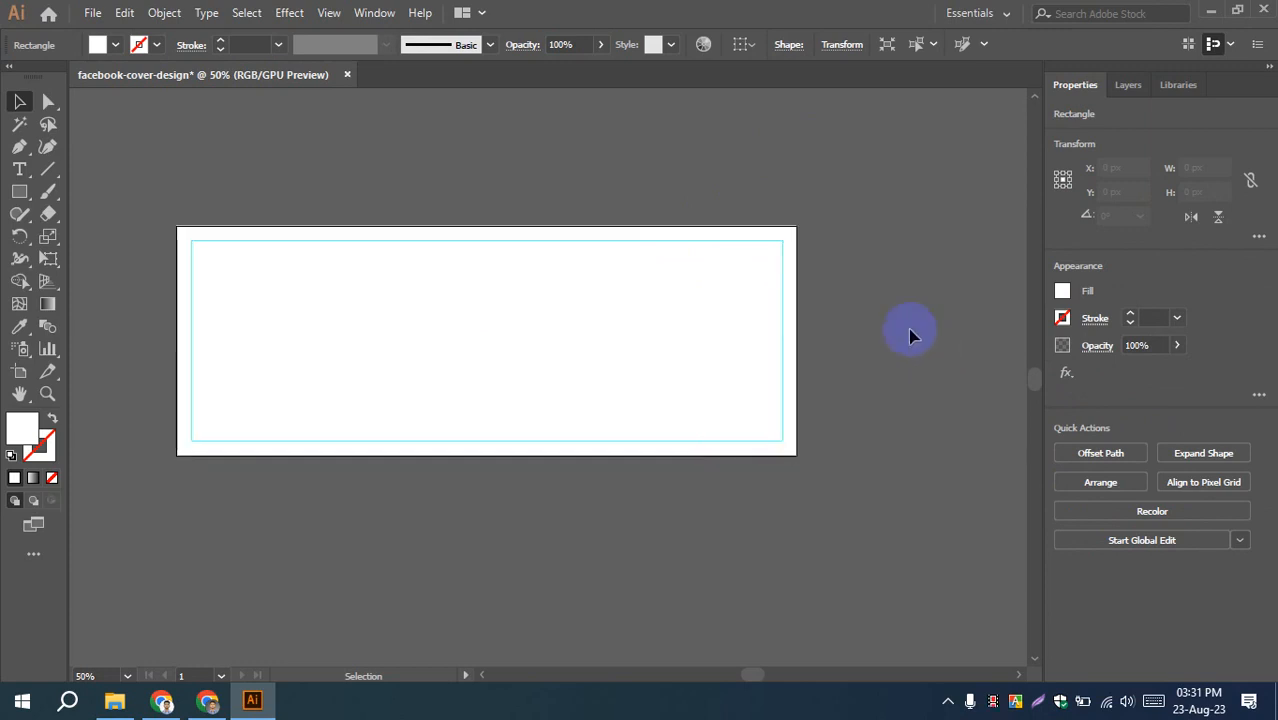
- Unlock the guides, select the inset margin guide, and lock the guides again with nothing selected
{"action": "right_click", "coordinate": [759, 243]}
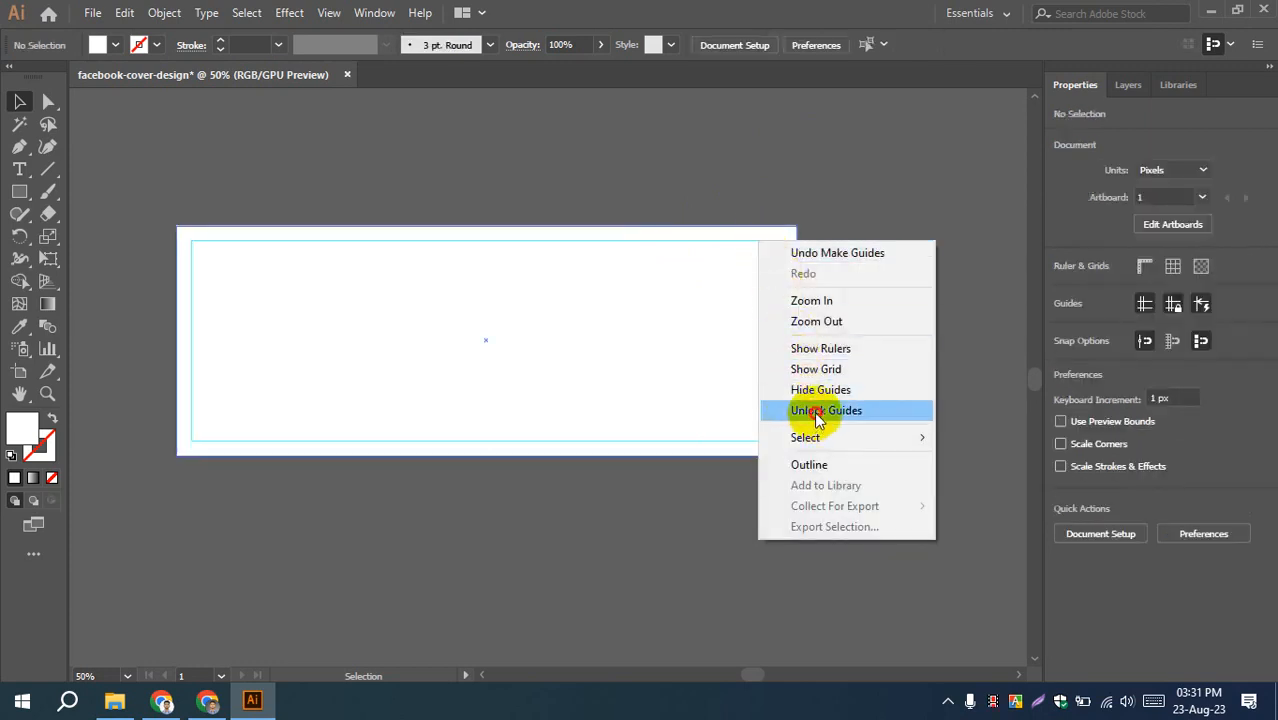
{"action": "left_click", "coordinate": [817, 411]}
{"action": "left_click", "coordinate": [760, 246]}
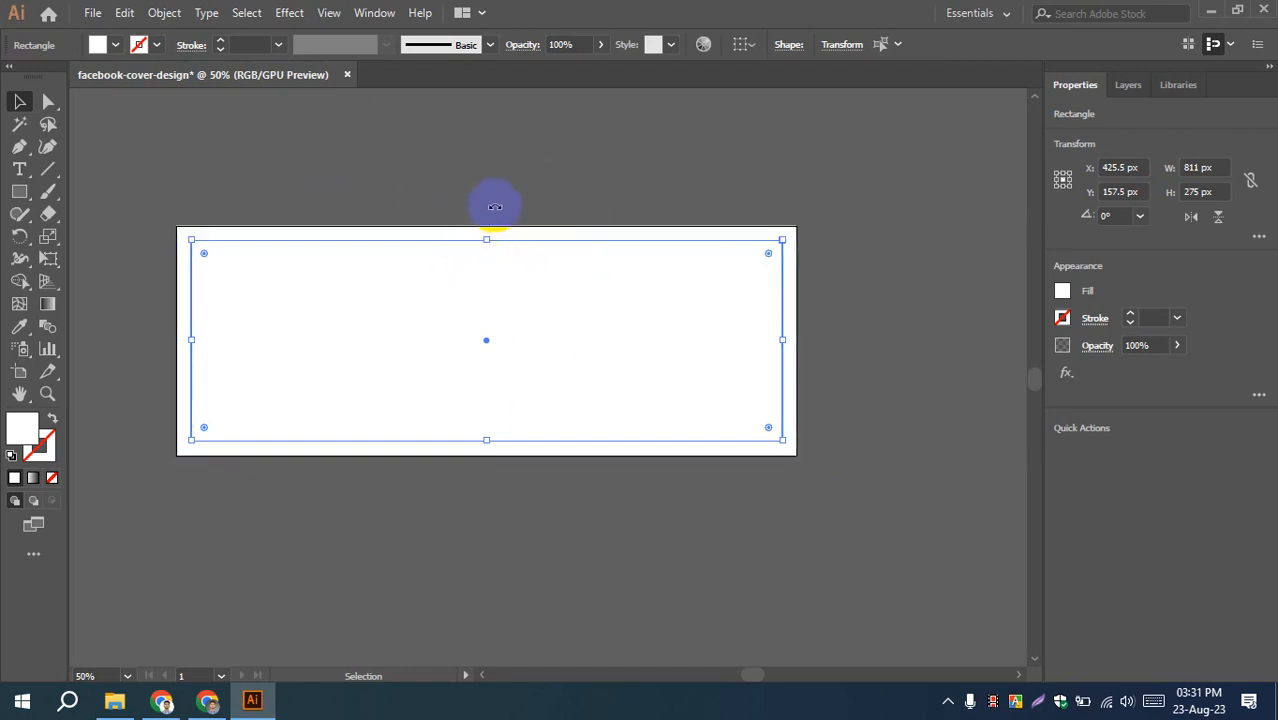
{"action": "right_click", "coordinate": [595, 240]}
{"action": "left_click", "coordinate": [676, 402]}
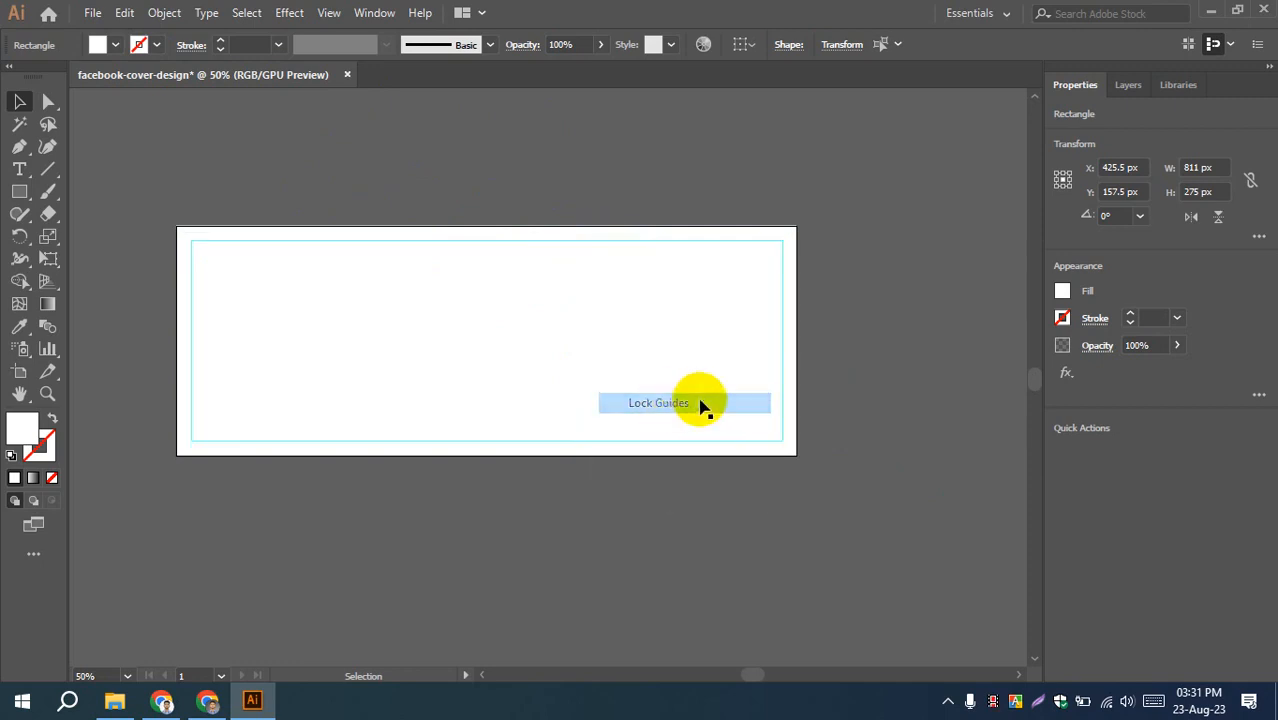
{"action": "left_click", "coordinate": [556, 277]}
{"action": "left_click", "coordinate": [548, 140]}
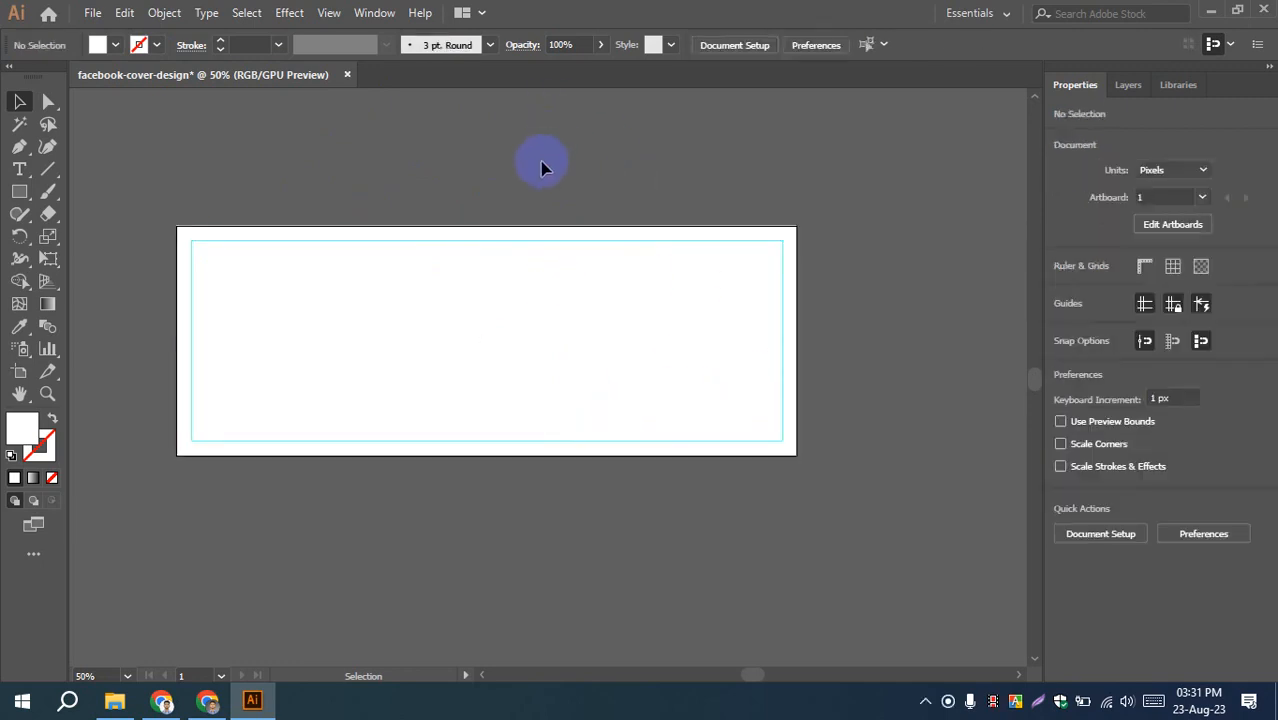
{"action": "left_click_drag", "start_coordinate": [355, 225], "coordinate": [418, 272]}
{"action": "left_click", "coordinate": [413, 353]}
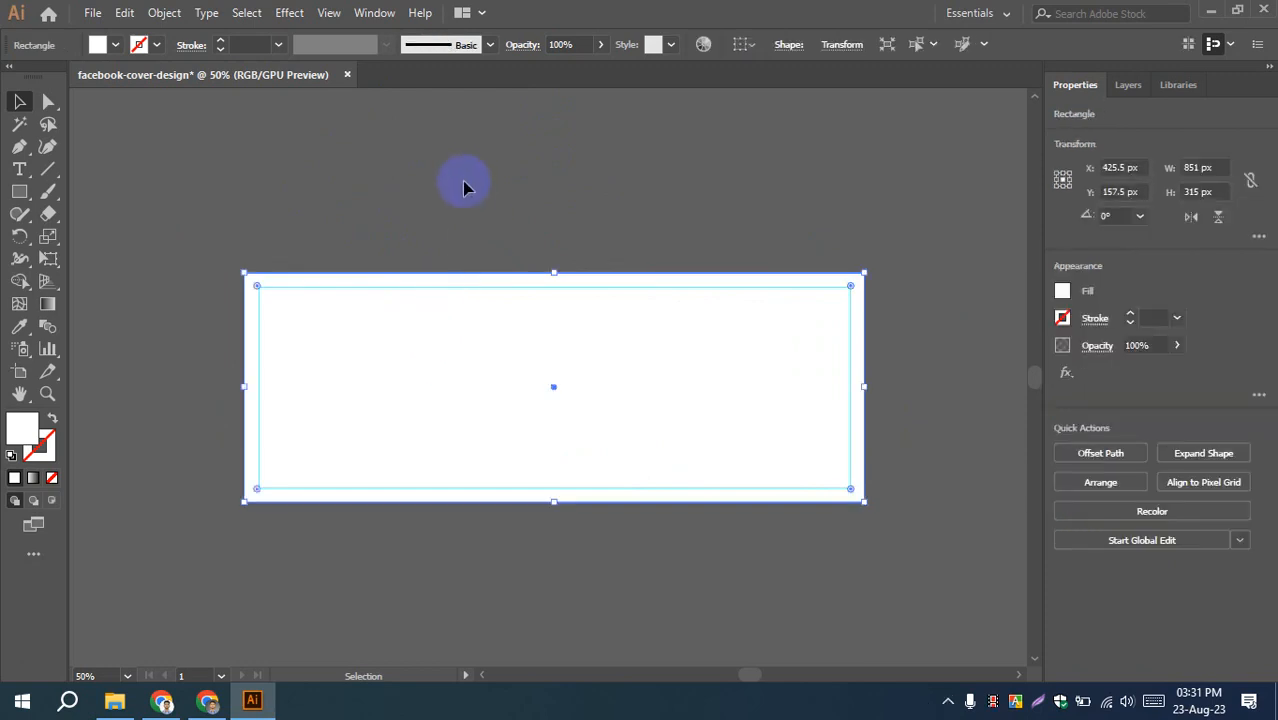
{"action": "left_click", "coordinate": [462, 181]}
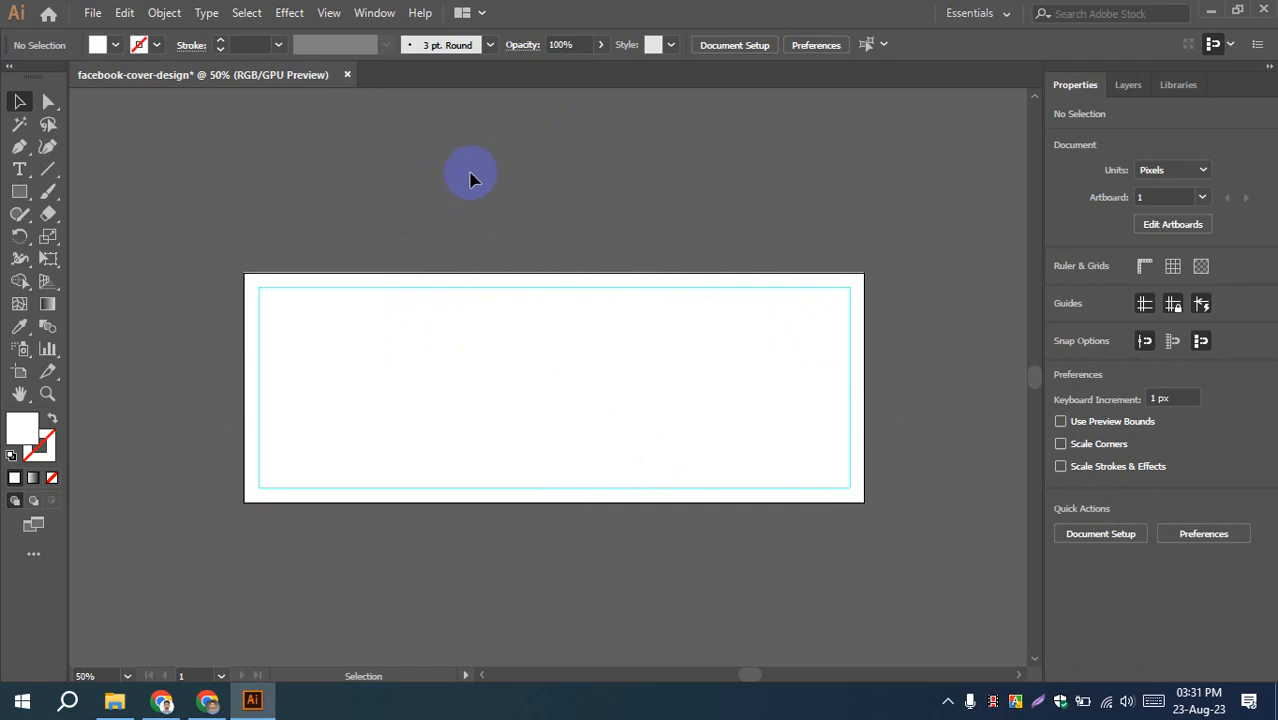
{"action": "scroll", "coordinate": [471, 175], "scroll_direction": "up", "scroll_amount": 1}
{"action": "left_click_drag", "start_coordinate": [545, 244], "coordinate": [497, 211]}
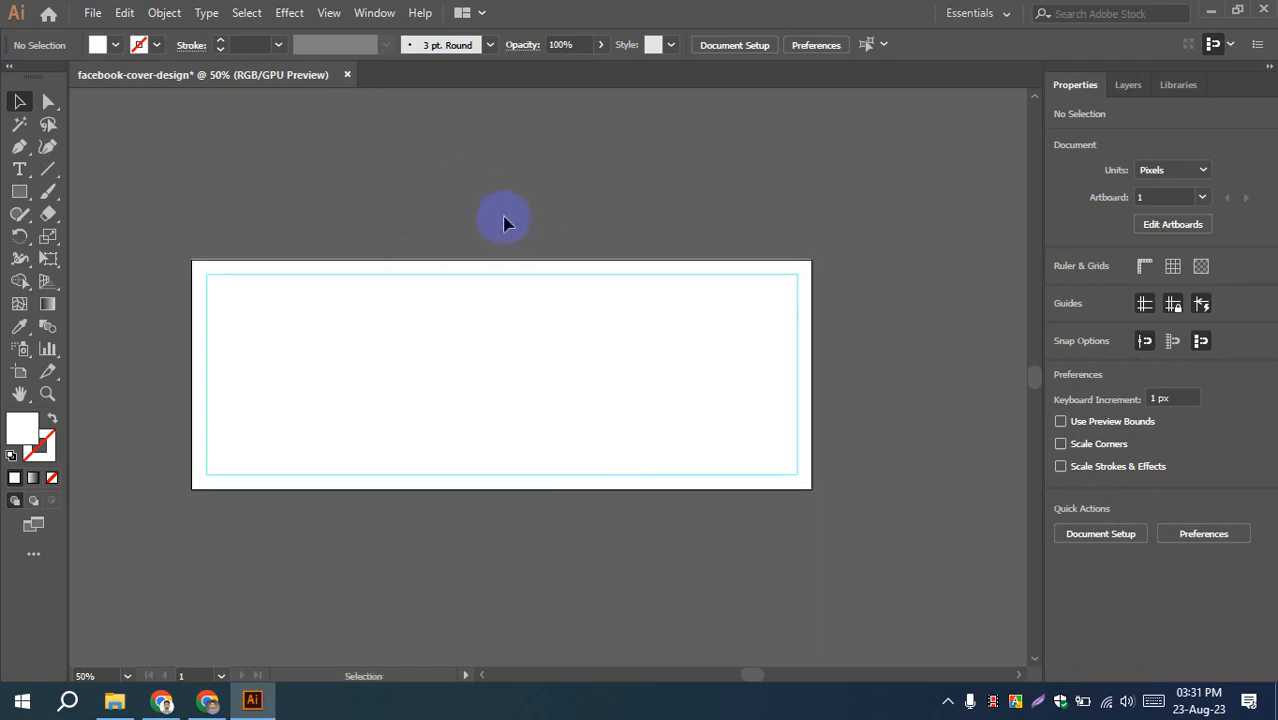
{"action": "left_click_drag", "start_coordinate": [476, 228], "coordinate": [513, 226]}
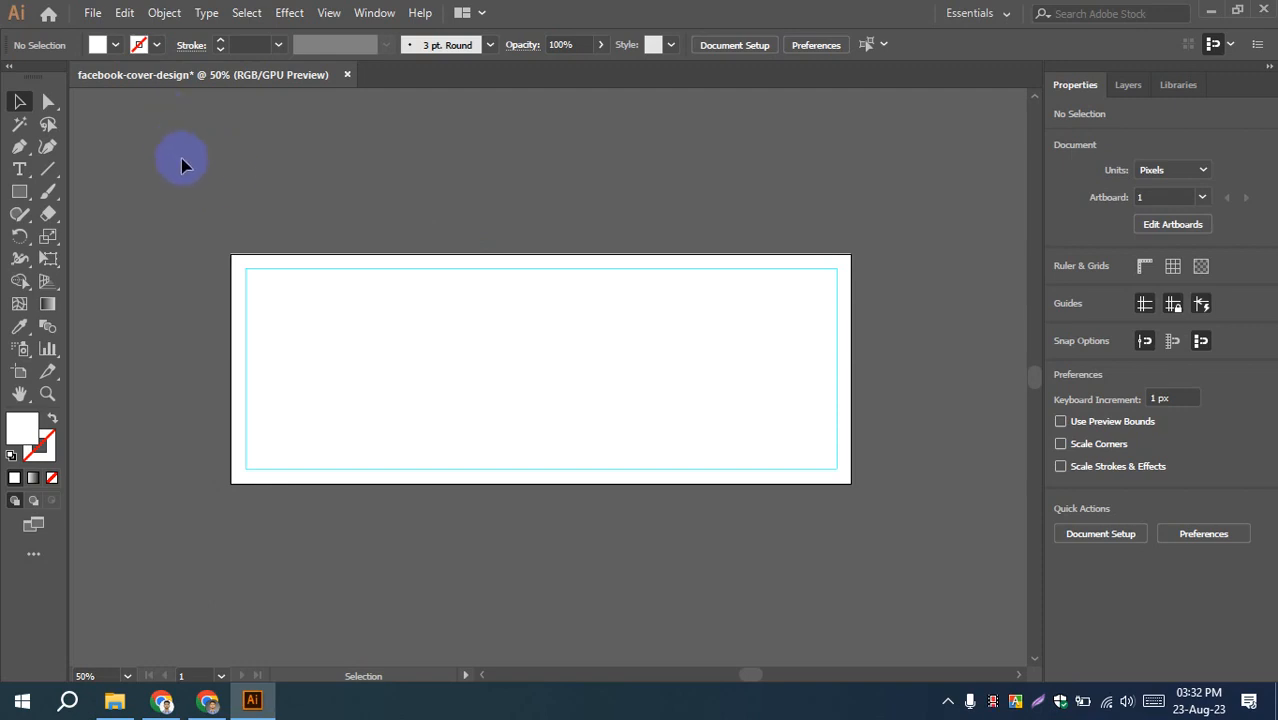
- Save the document to the Desktop as facebook-cover-design.ai in Adobe Illustrator (*.AI) format
{"action": "left_click", "coordinate": [91, 13]}
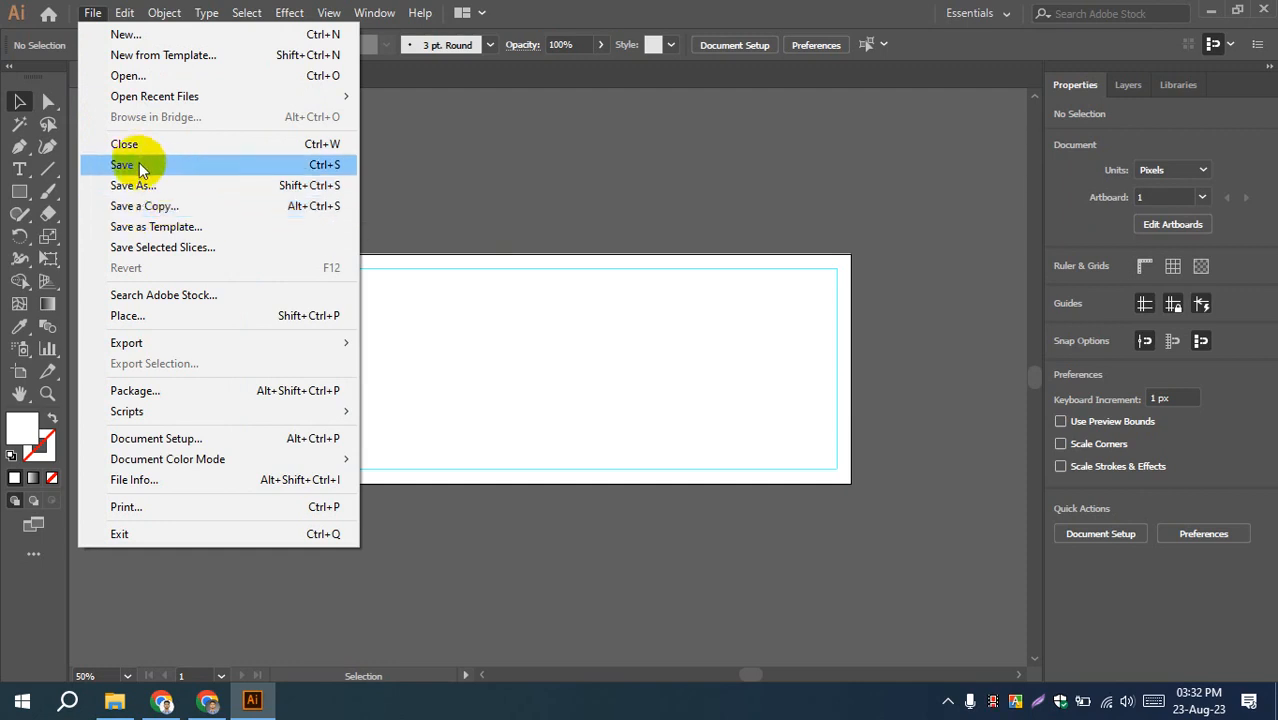
{"action": "left_click", "coordinate": [418, 219]}
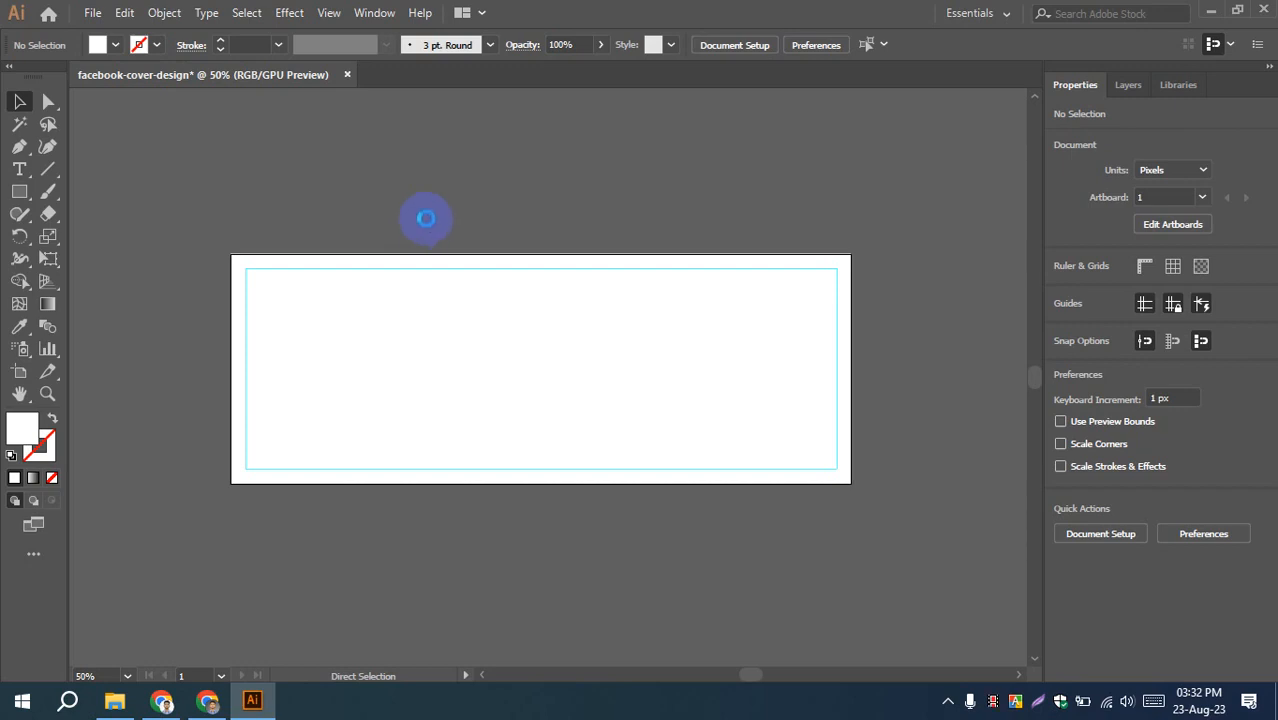
{"action": "key", "text": "ctrl+s"}
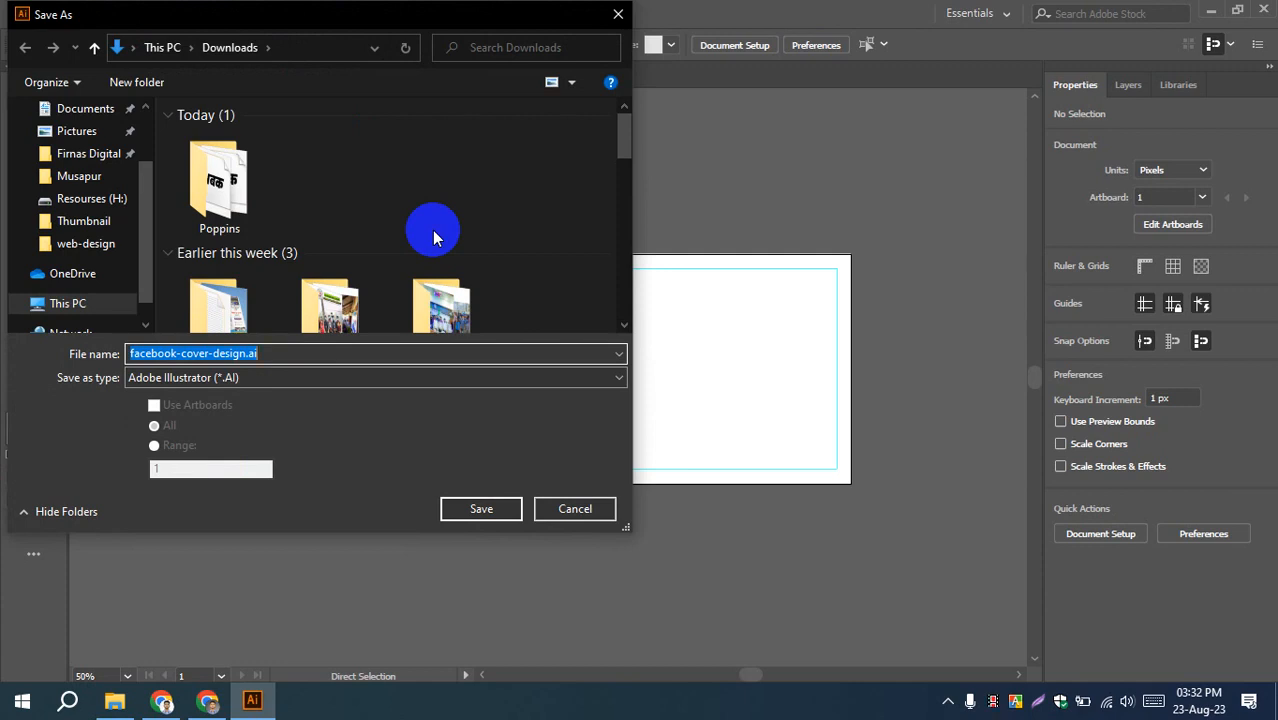
{"action": "scroll", "coordinate": [90, 215], "scroll_direction": "up", "scroll_amount": 3}
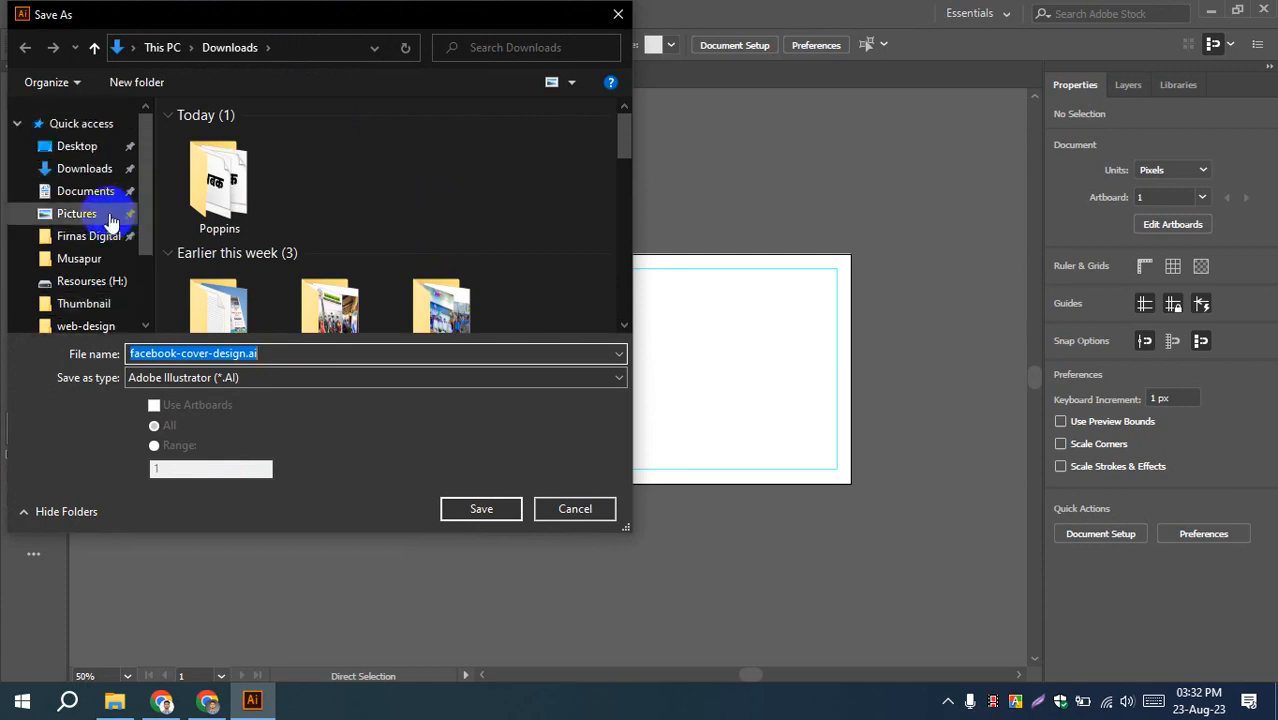
{"action": "left_click", "coordinate": [85, 147]}
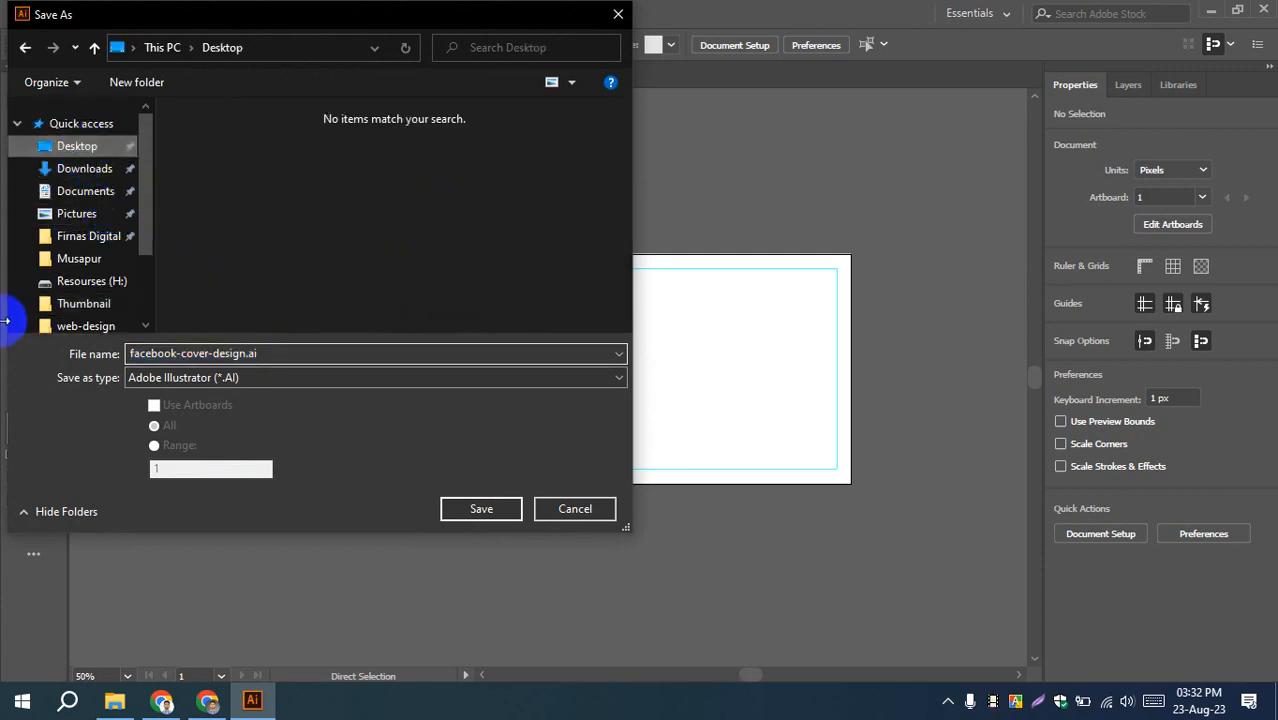
{"action": "left_click", "coordinate": [284, 356]}
{"action": "left_click", "coordinate": [273, 358]}
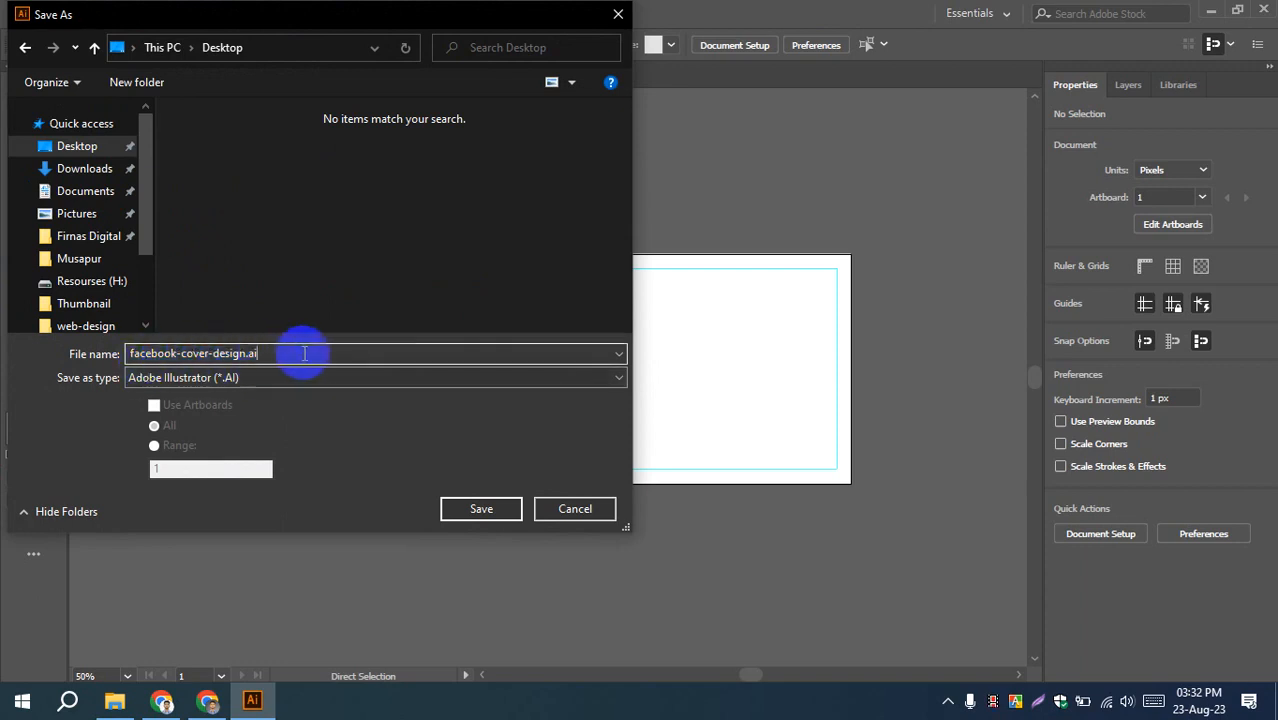
{"action": "left_click", "coordinate": [250, 378]}
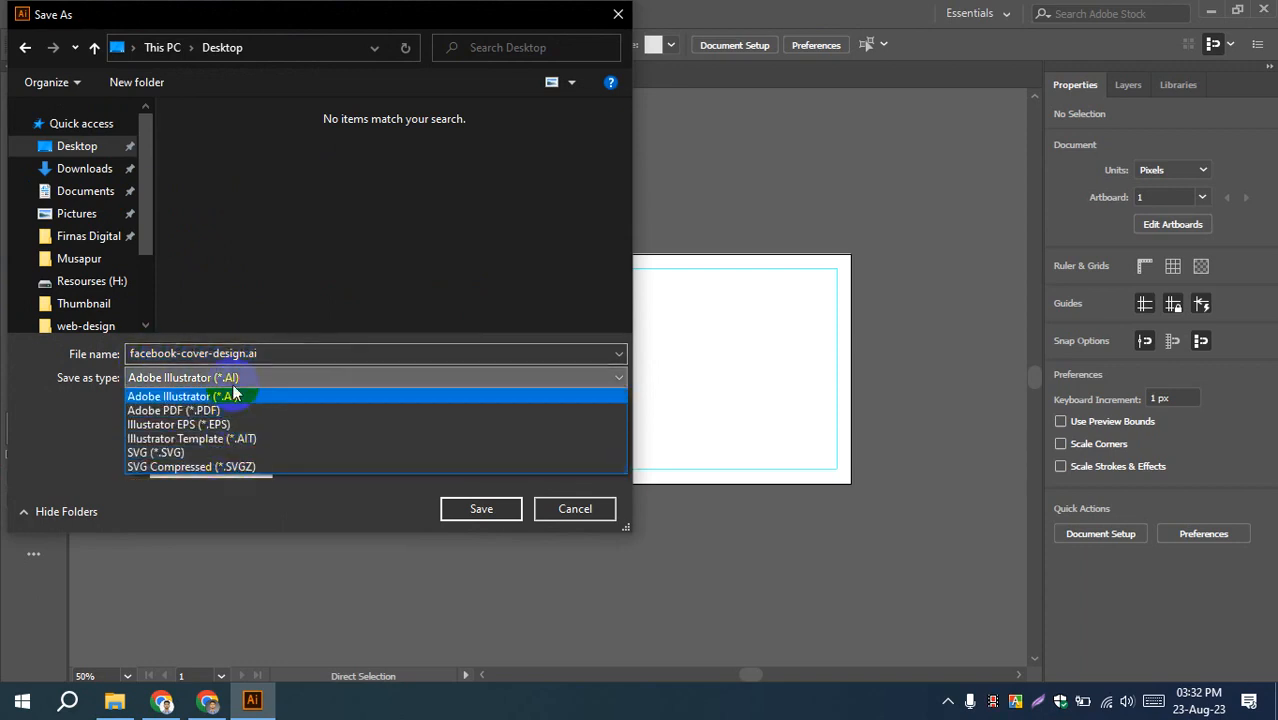
{"action": "left_click", "coordinate": [233, 395]}
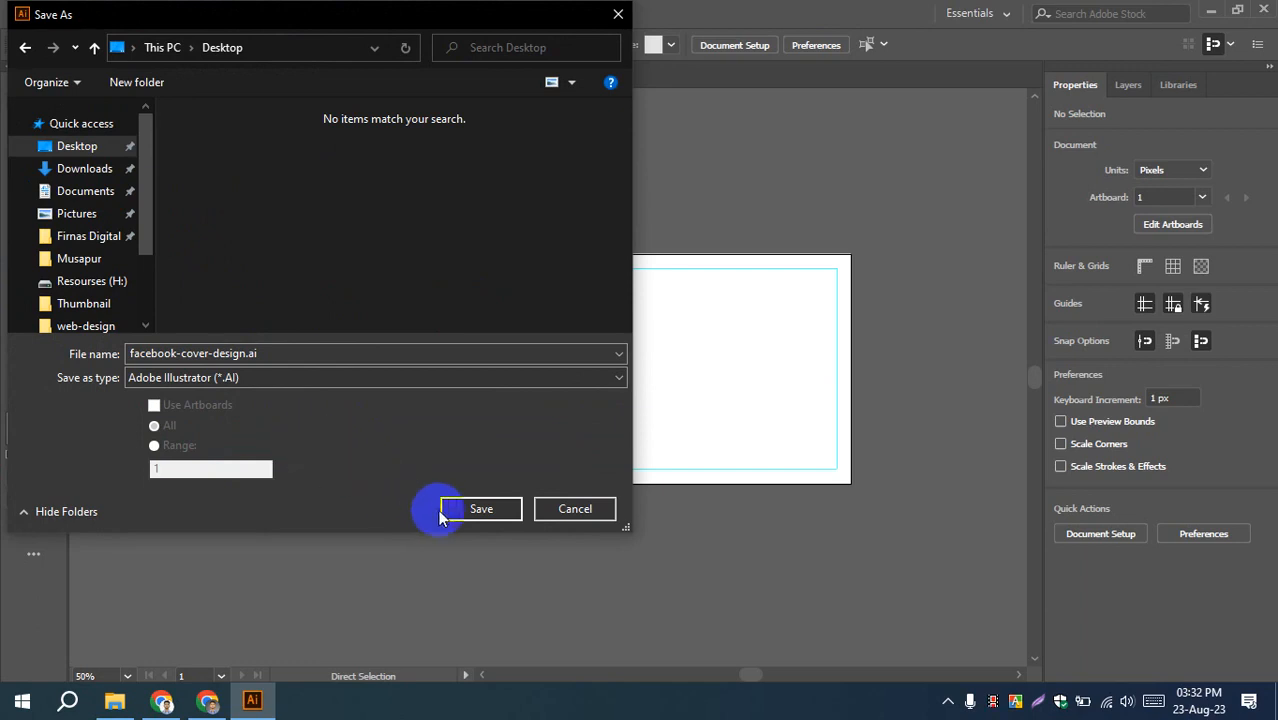
{"action": "left_click", "coordinate": [484, 511]}
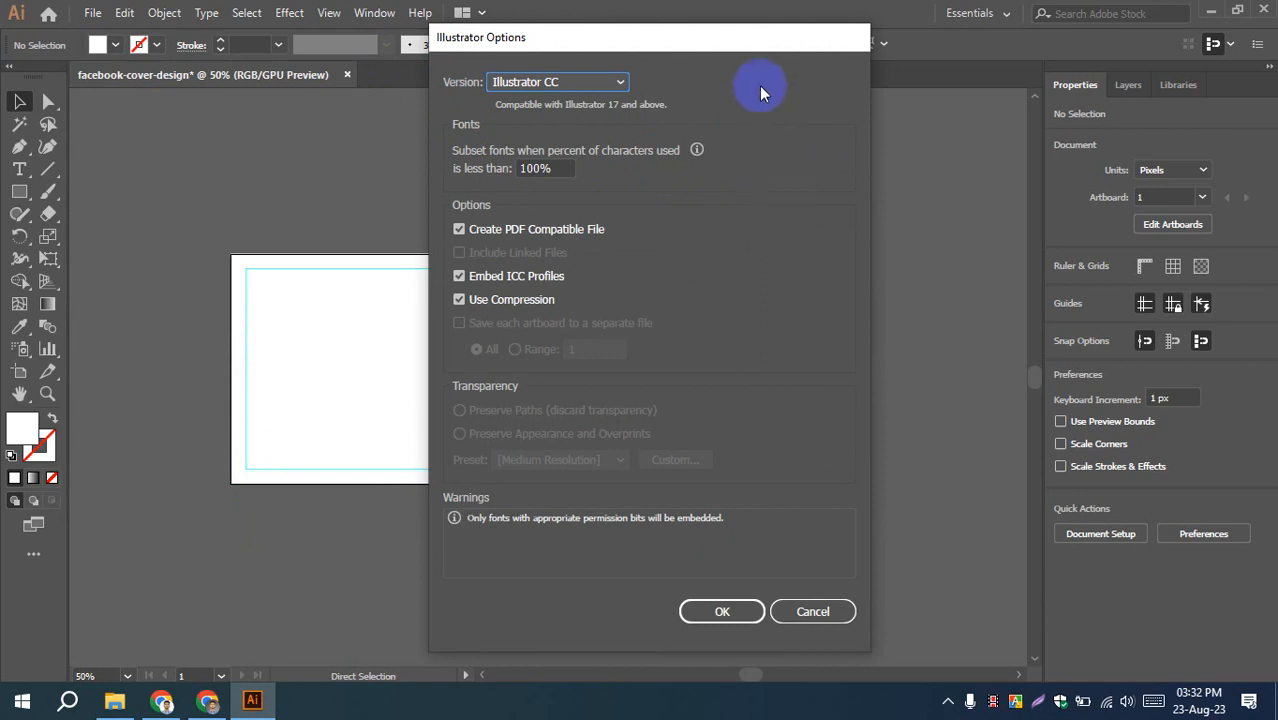
- Keep Illustrator CC as the file version and accept the save options
{"action": "left_click", "coordinate": [612, 82]}
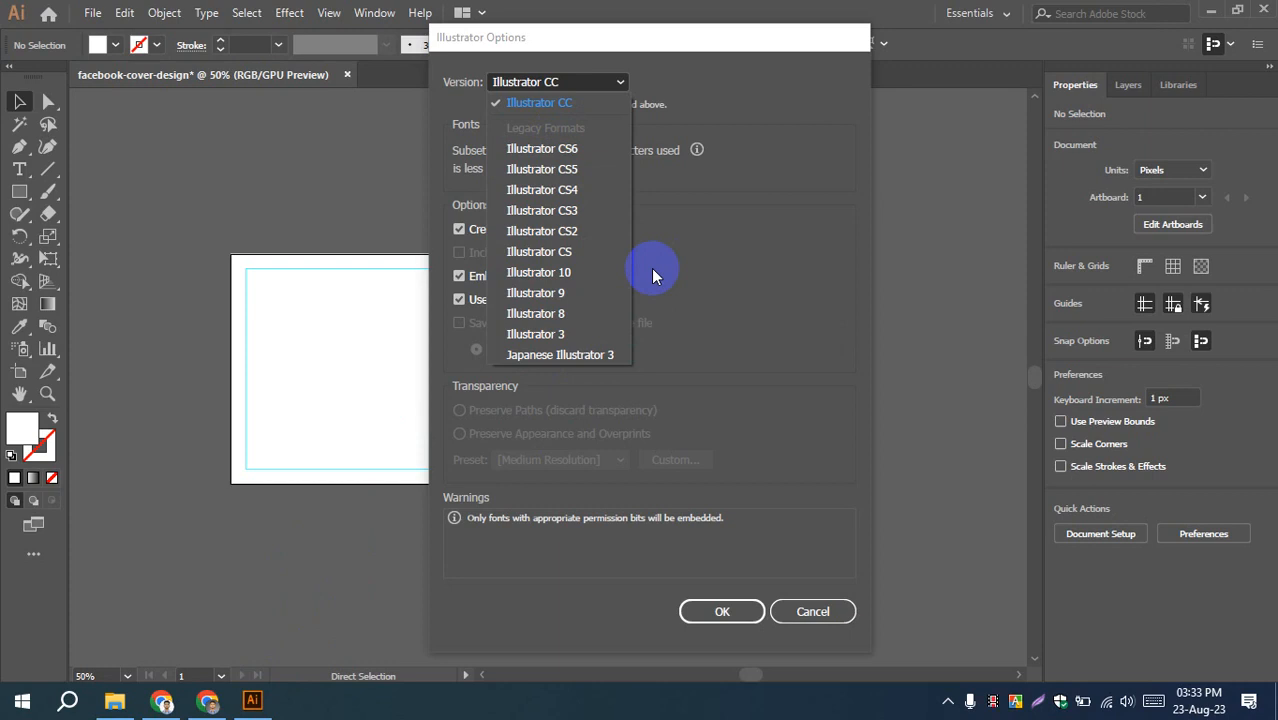
{"action": "left_click", "coordinate": [538, 105]}
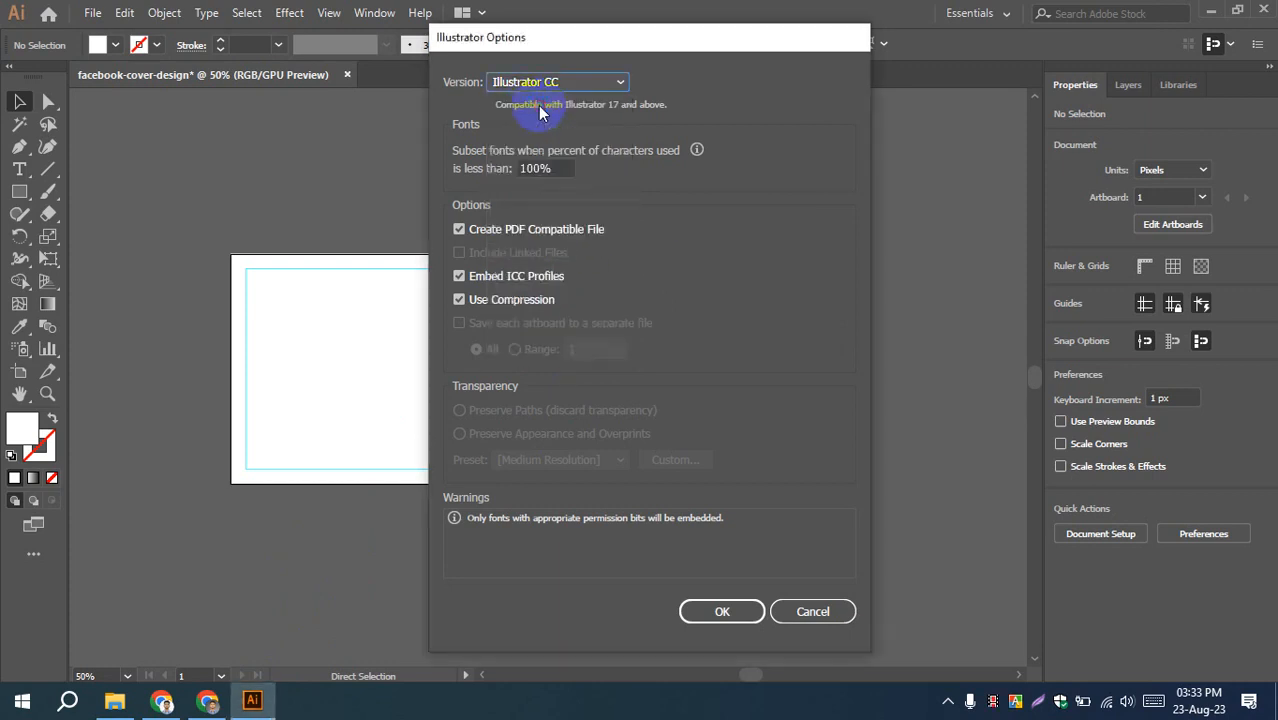
{"action": "left_click", "coordinate": [722, 610]}
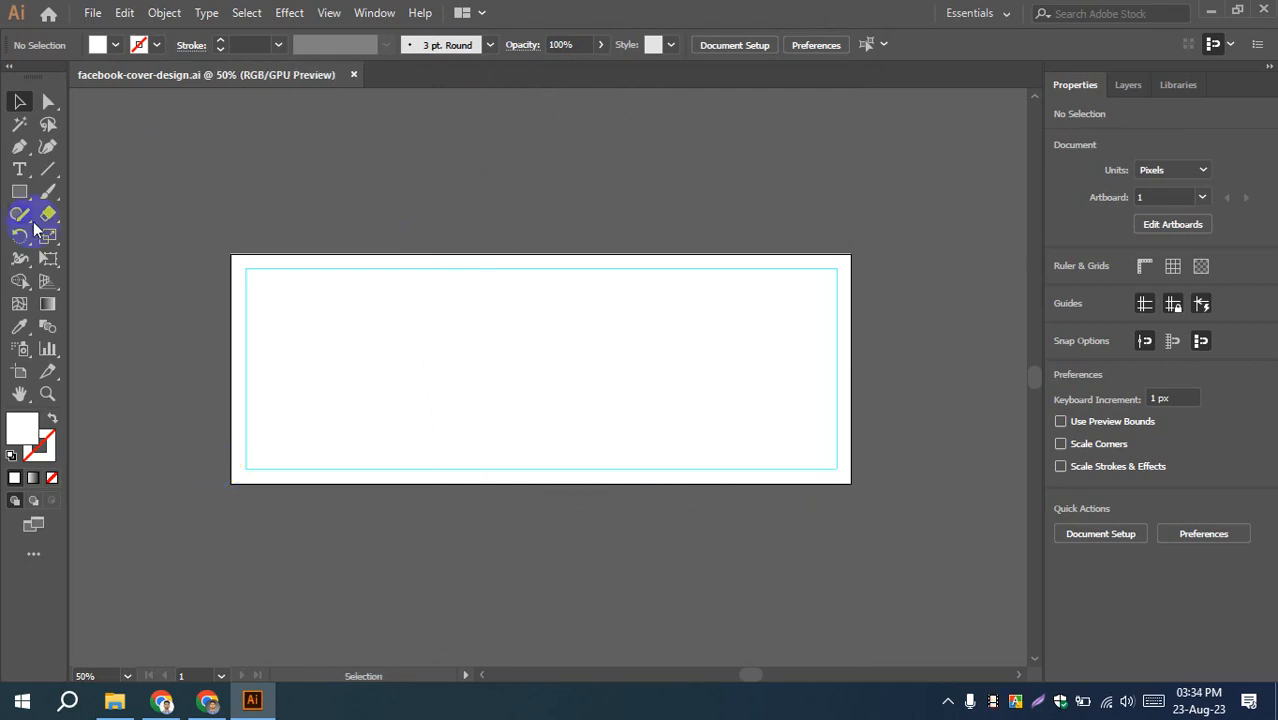
- Draw a rectangle of about 155 x 156 px in the left half of the artboard, inside the margin guide
{"action": "left_click", "coordinate": [19, 171]}
{"action": "left_click", "coordinate": [19, 191]}
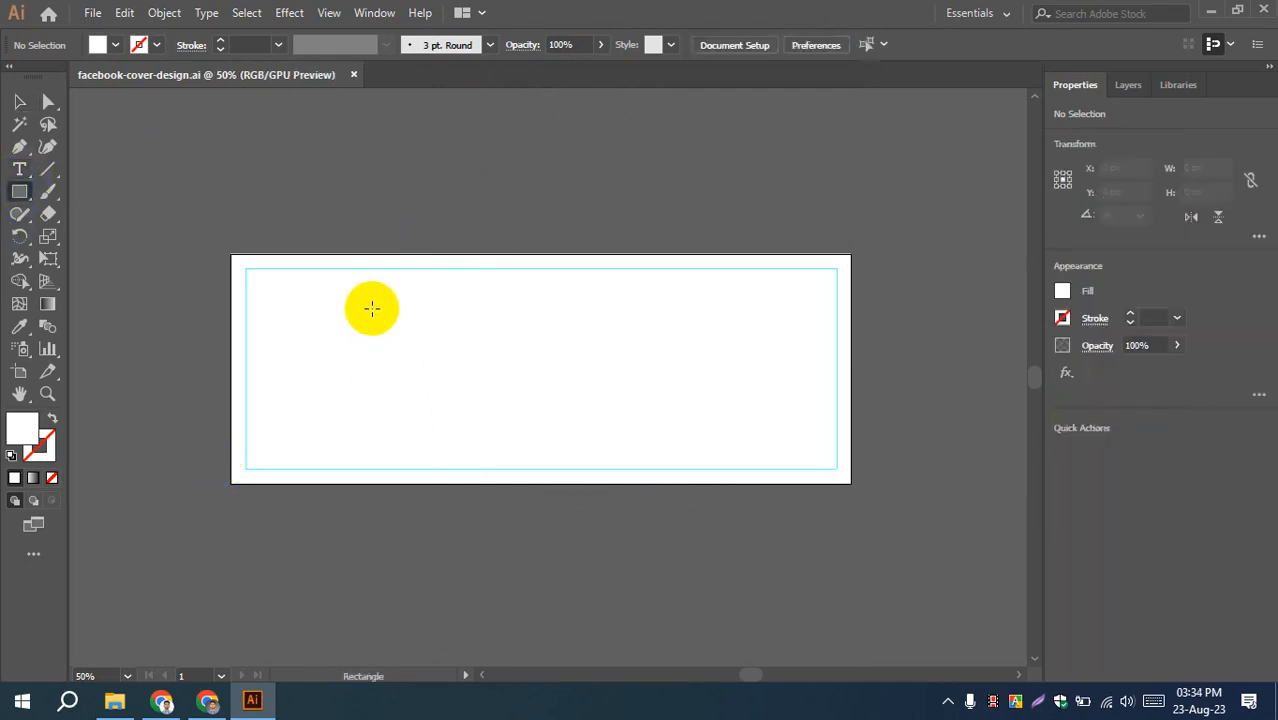
{"action": "left_click_drag", "start_coordinate": [371, 307], "coordinate": [486, 421]}
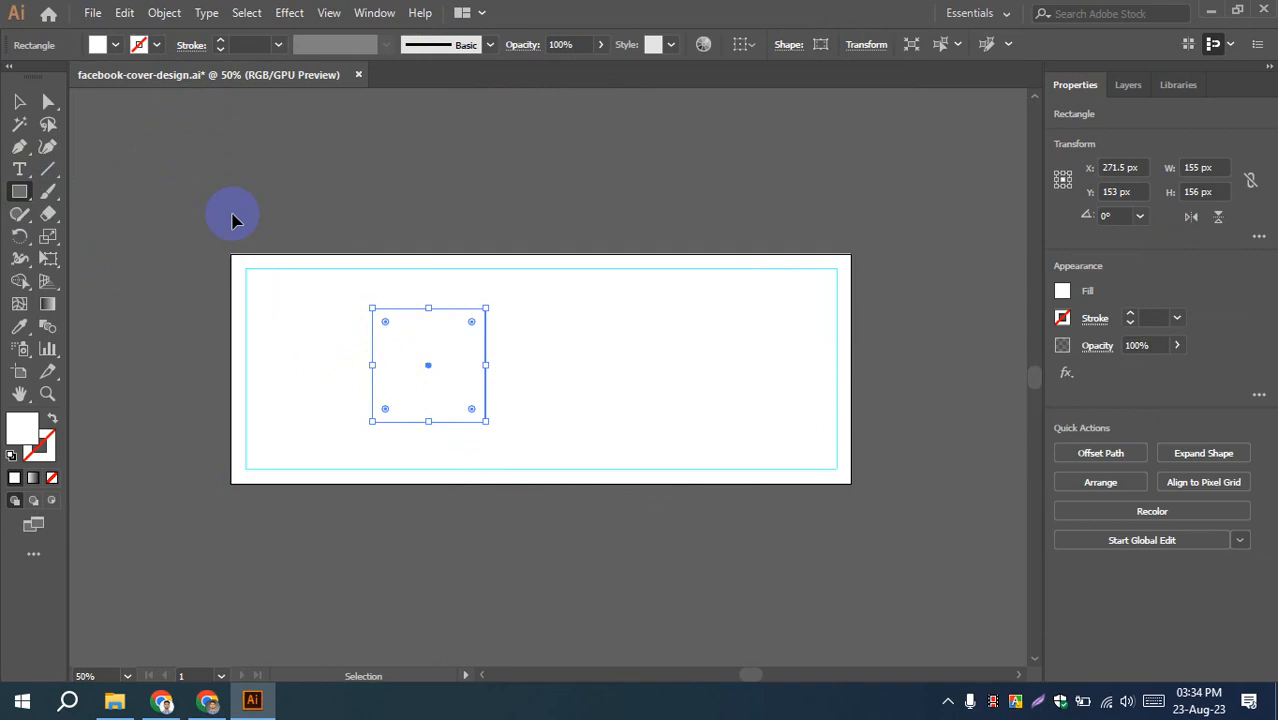
- Delete the rectangle in the left half of the artboard and save the document
{"action": "key", "text": "ctrl+s"}
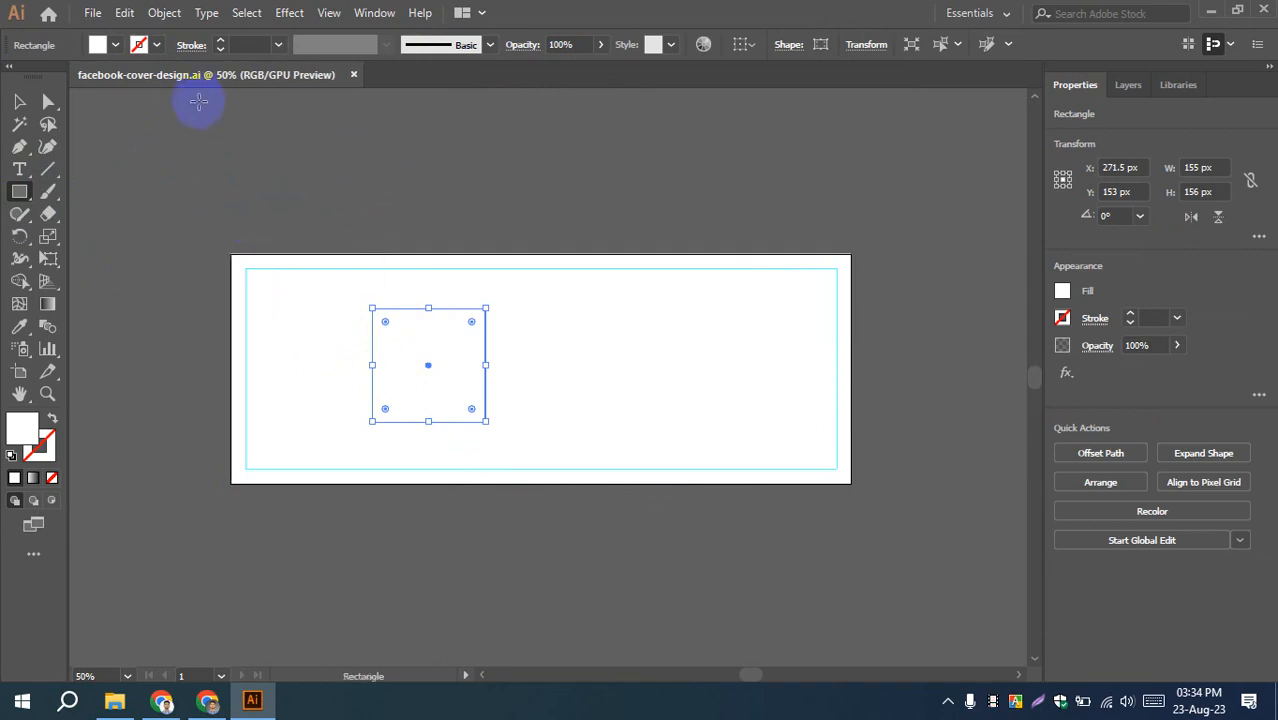
{"action": "left_click", "coordinate": [22, 103]}
{"action": "left_click", "coordinate": [243, 189]}
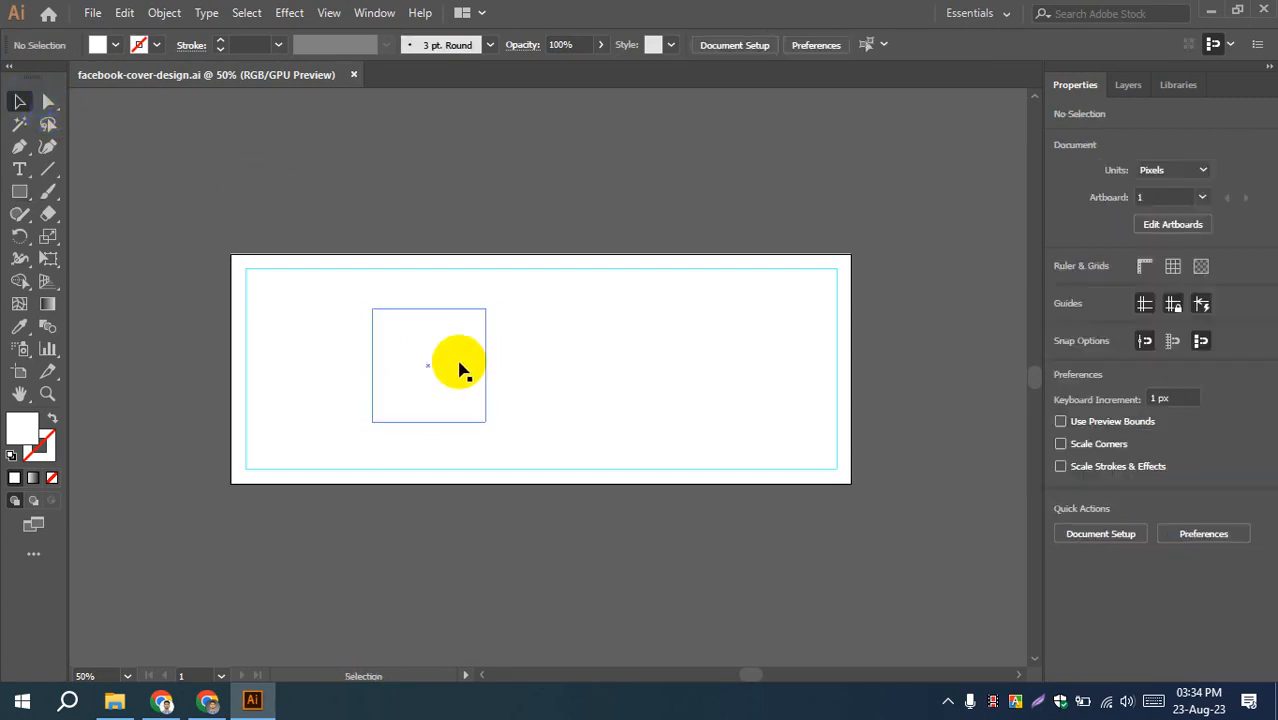
{"action": "left_click", "coordinate": [460, 366]}
{"action": "key", "text": "Delete"}
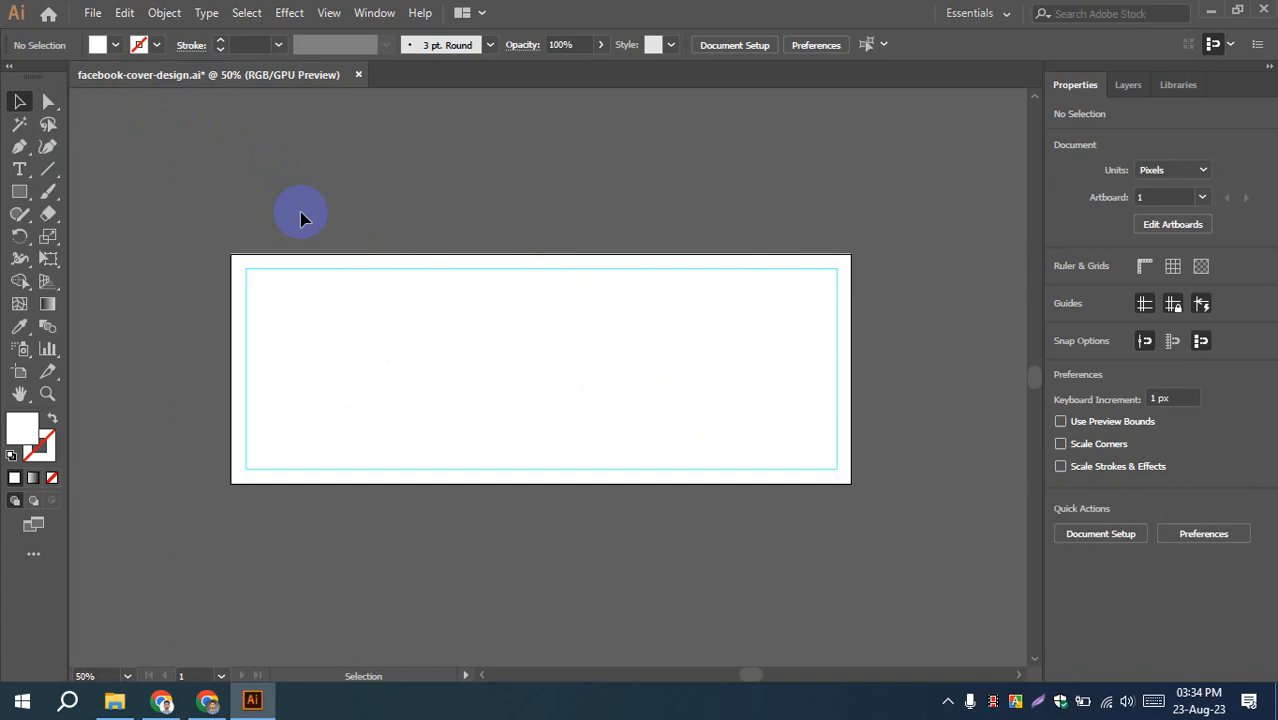
{"action": "key", "text": "ctrl+s"}
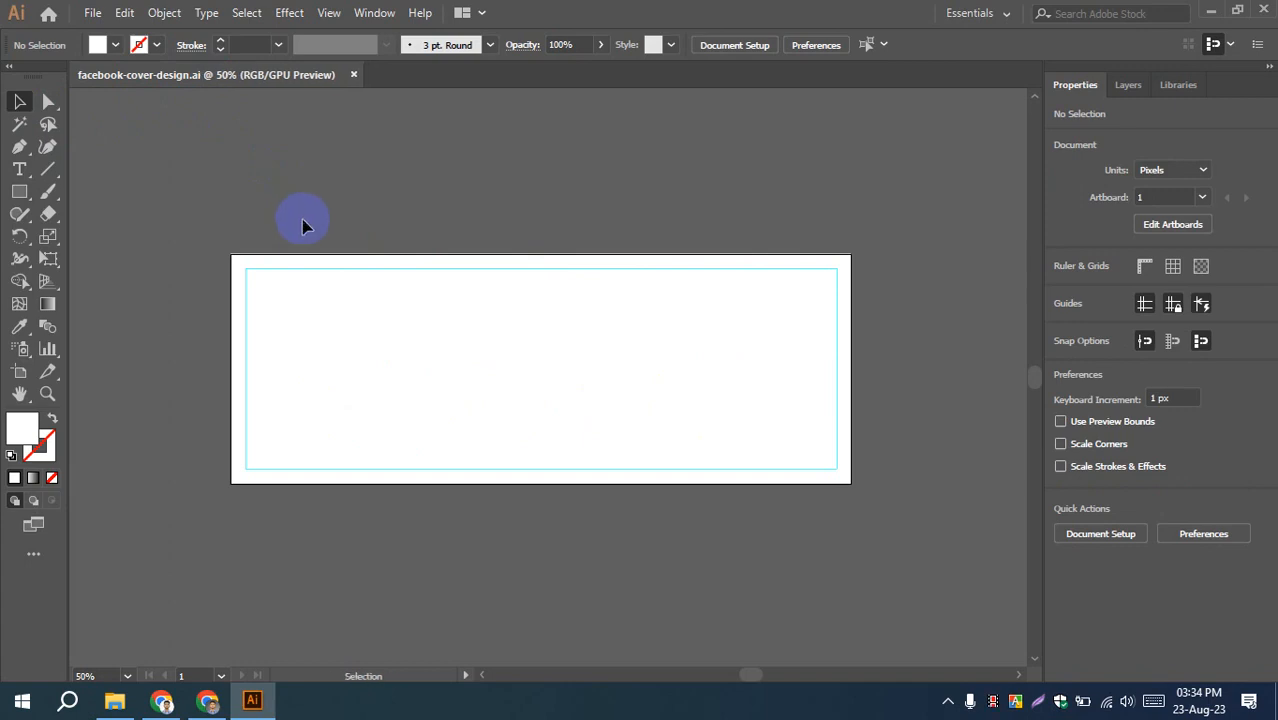
{"action": "left_click_drag", "start_coordinate": [408, 334], "coordinate": [400, 402]}
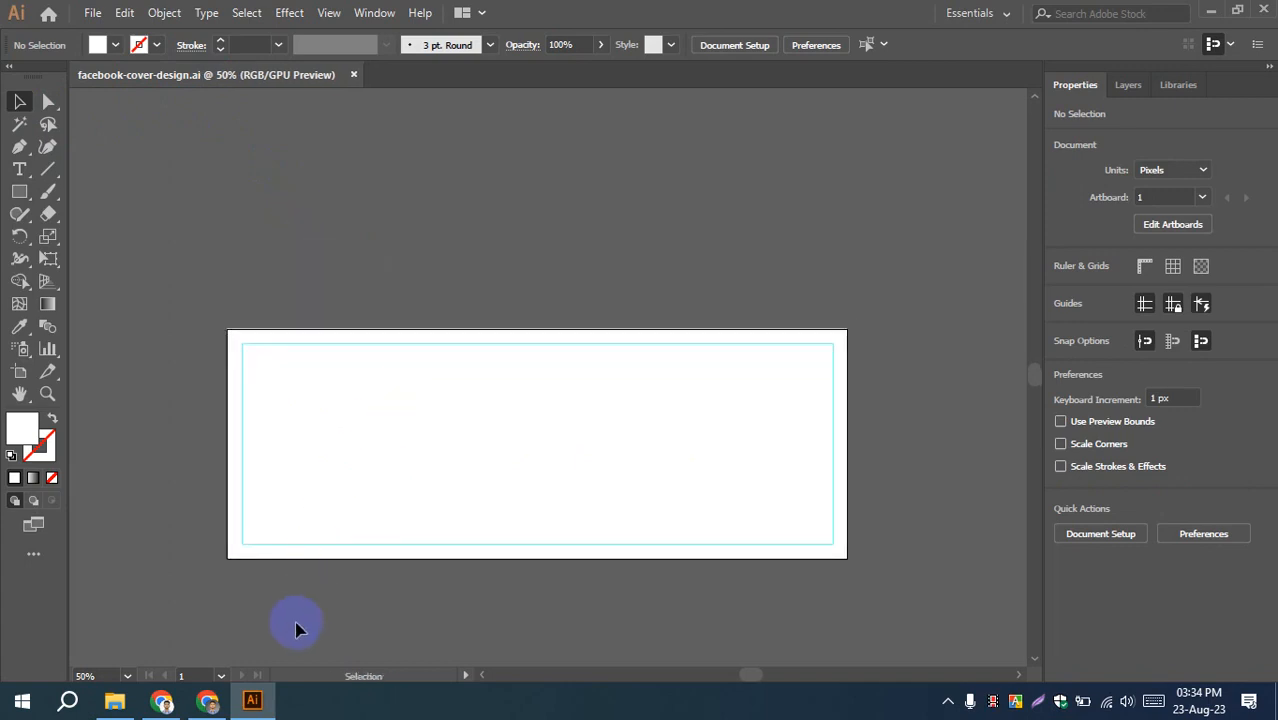
- Switch to Chrome, open the Marketing Agency Facebook Cover Template's full-size screenshots, and view both cover designs
{"action": "left_click", "coordinate": [207, 700]}
{"action": "scroll", "coordinate": [280, 375], "scroll_direction": "up", "scroll_amount": 1}
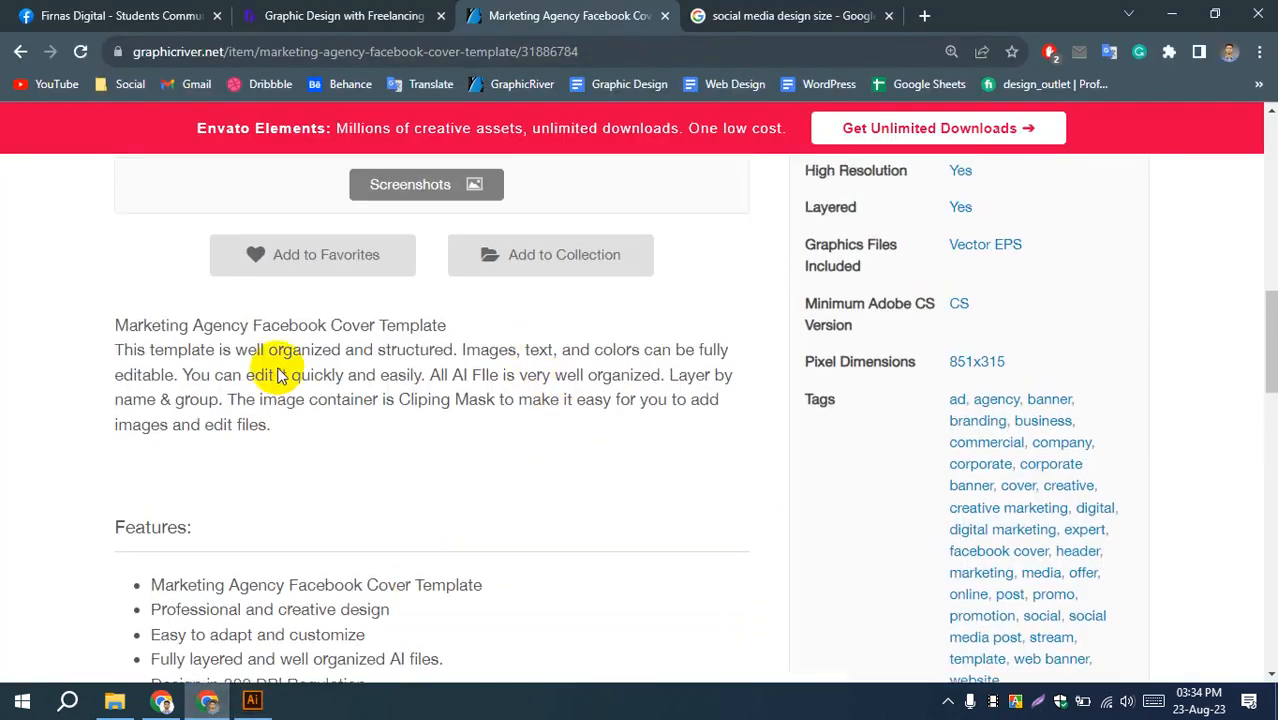
{"action": "scroll", "coordinate": [86, 366], "scroll_direction": "up", "scroll_amount": 6}
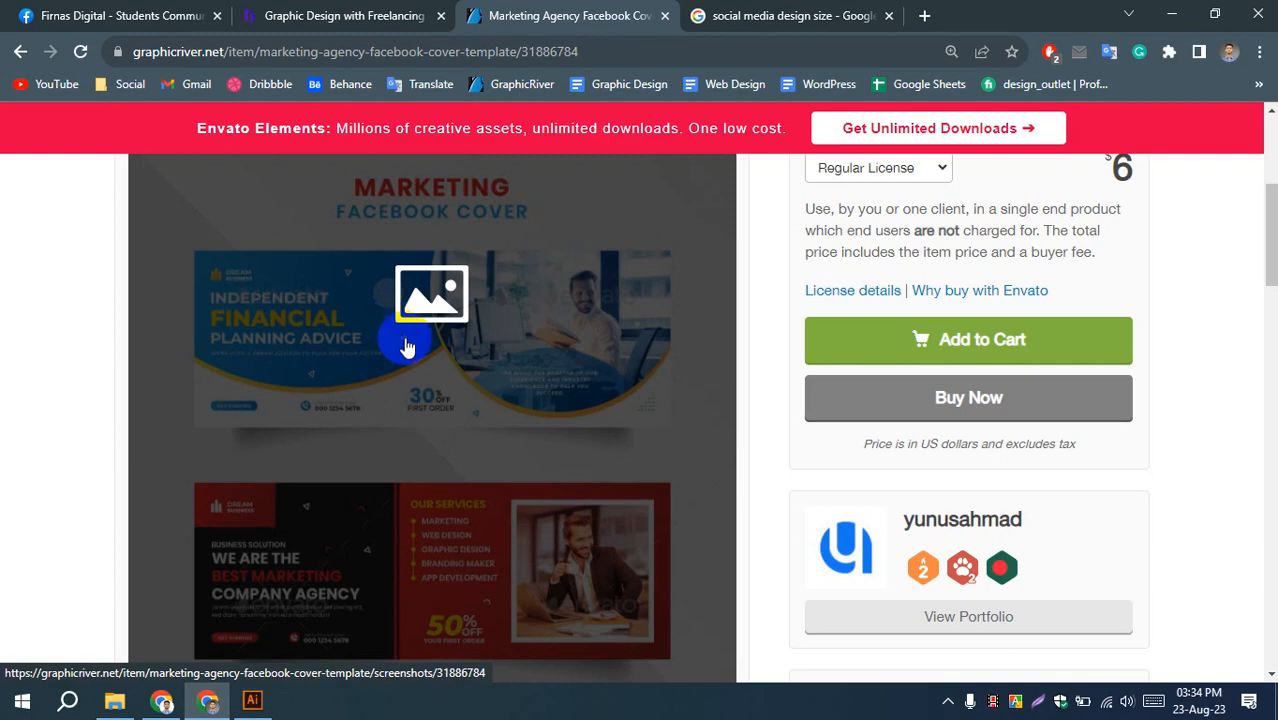
{"action": "scroll", "coordinate": [205, 405], "scroll_direction": "up", "scroll_amount": 2}
{"action": "scroll", "coordinate": [180, 379], "scroll_direction": "down", "scroll_amount": 2}
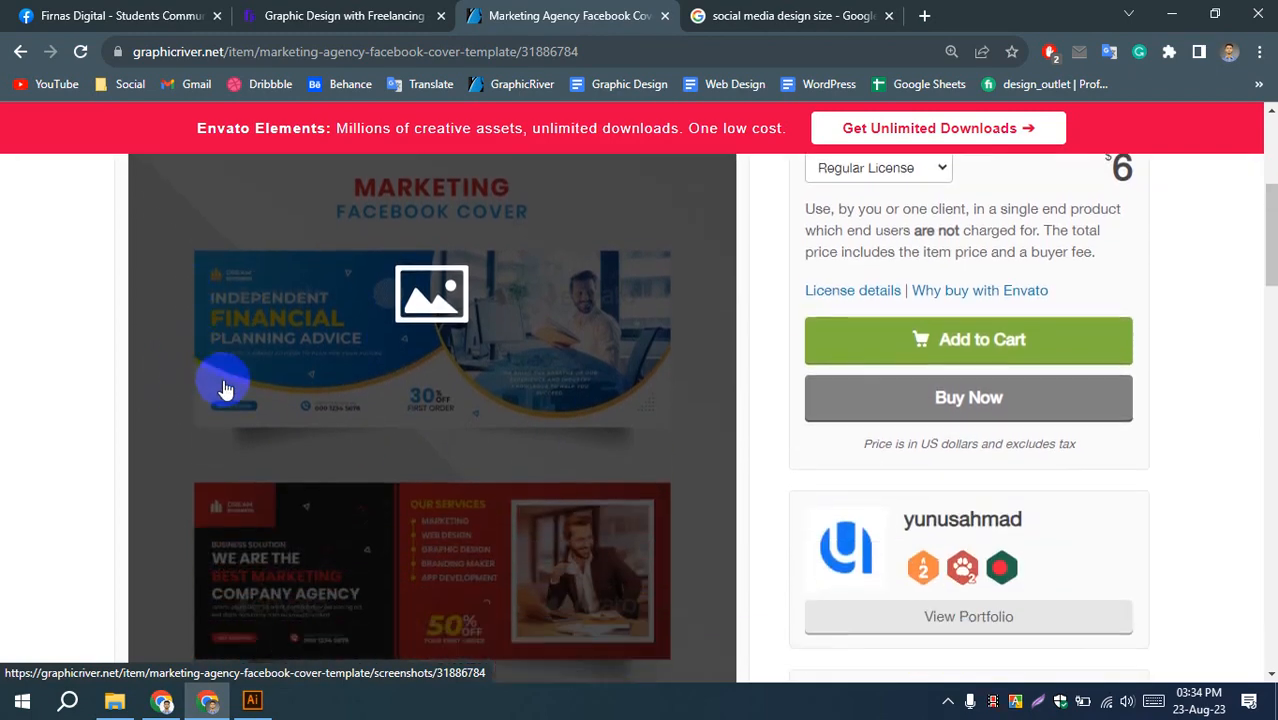
{"action": "scroll", "coordinate": [66, 351], "scroll_direction": "down", "scroll_amount": 1}
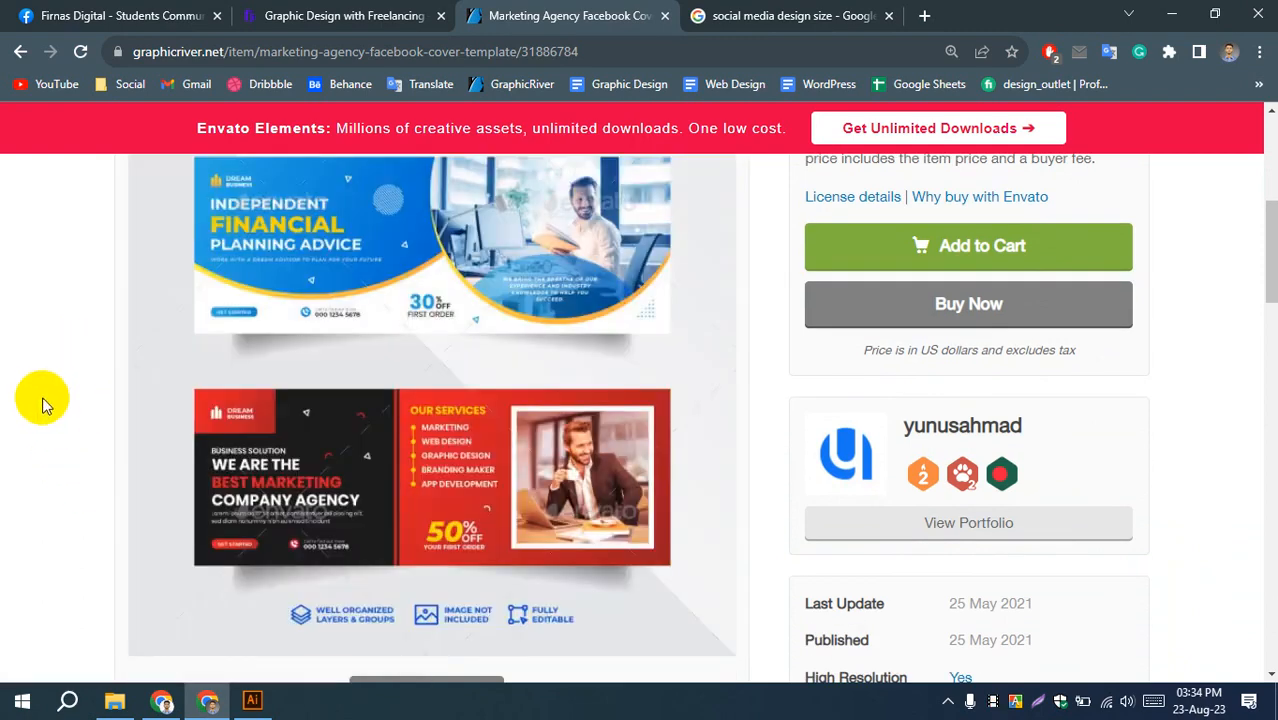
{"action": "left_click", "coordinate": [386, 346]}
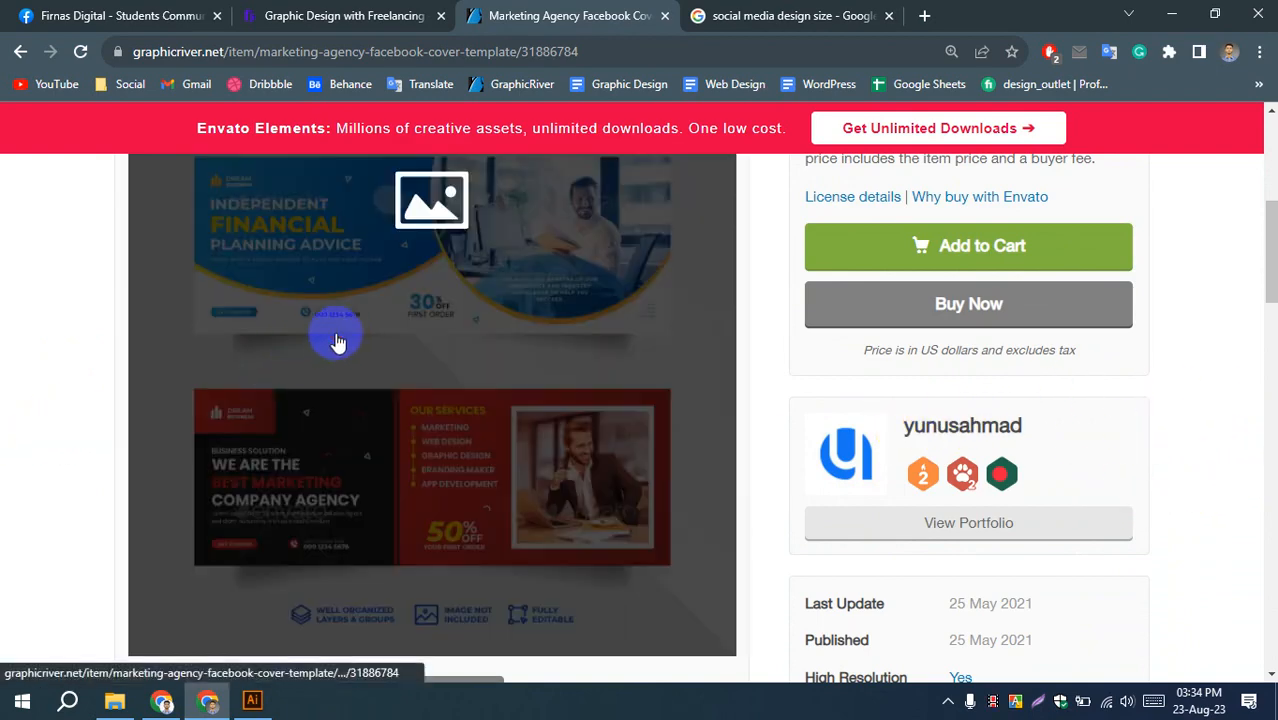
{"action": "left_click", "coordinate": [337, 342]}
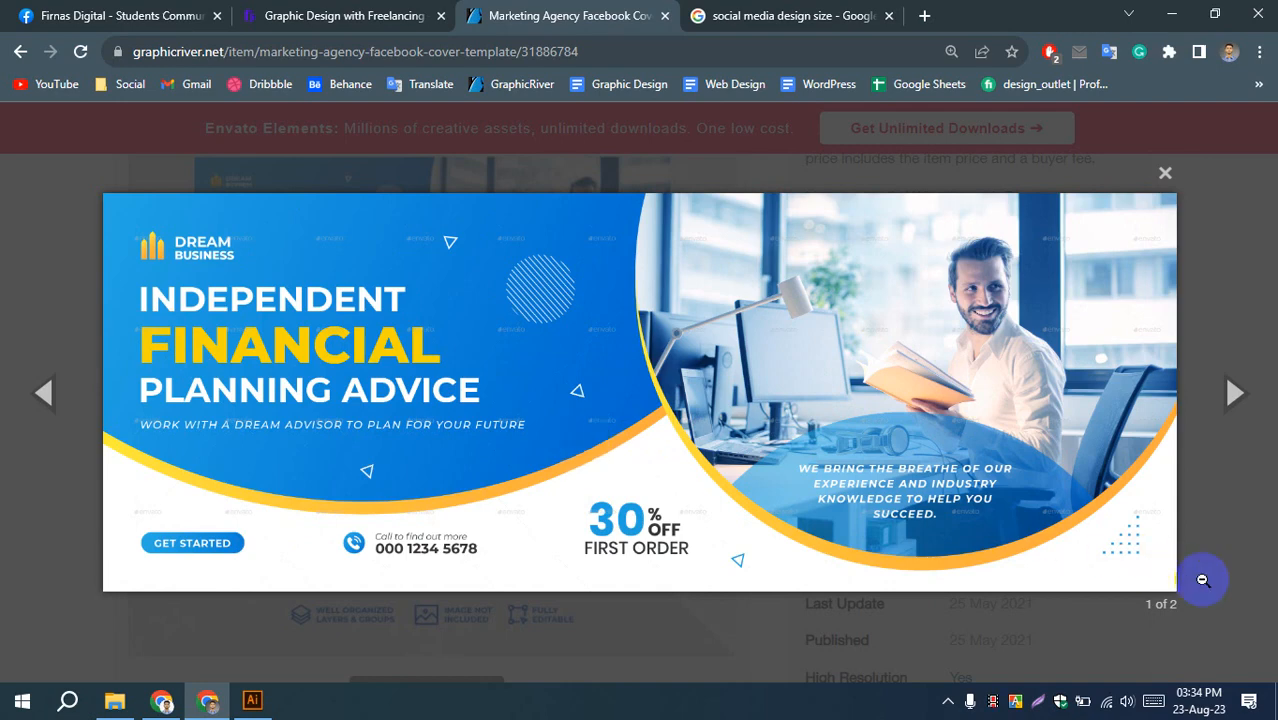
{"action": "left_click", "coordinate": [1233, 394]}
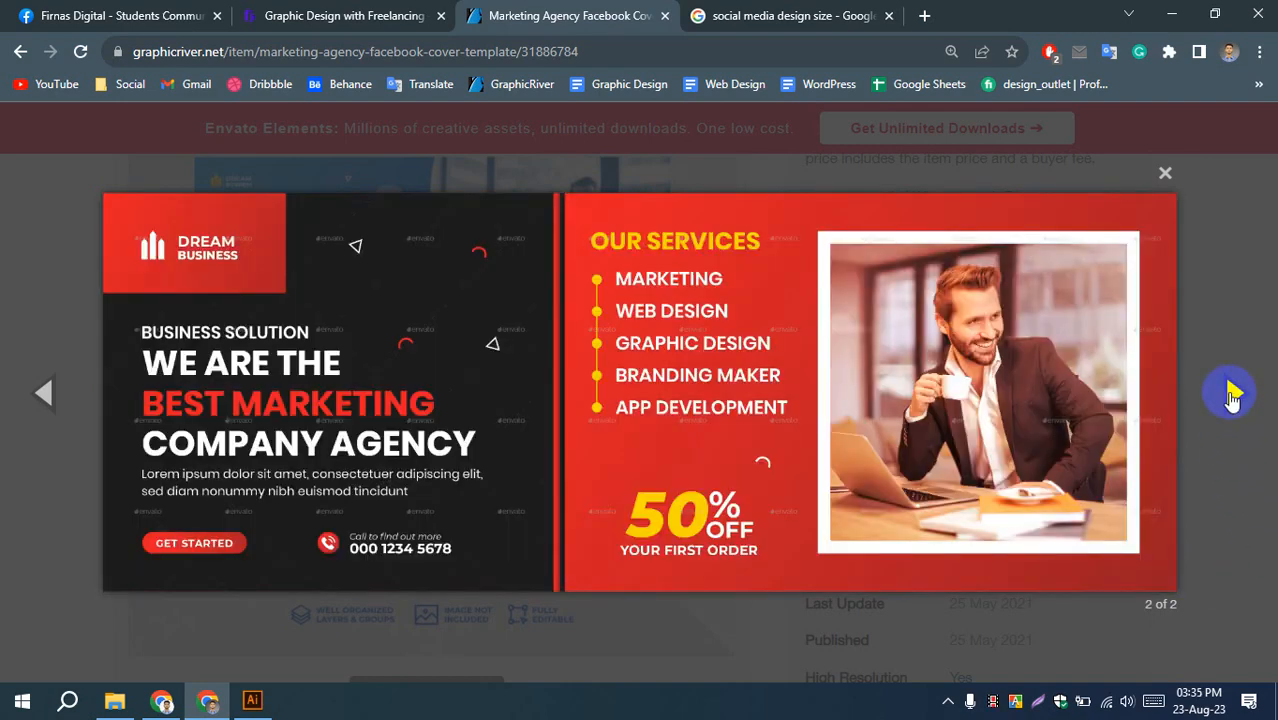
{"action": "left_click", "coordinate": [1233, 394]}
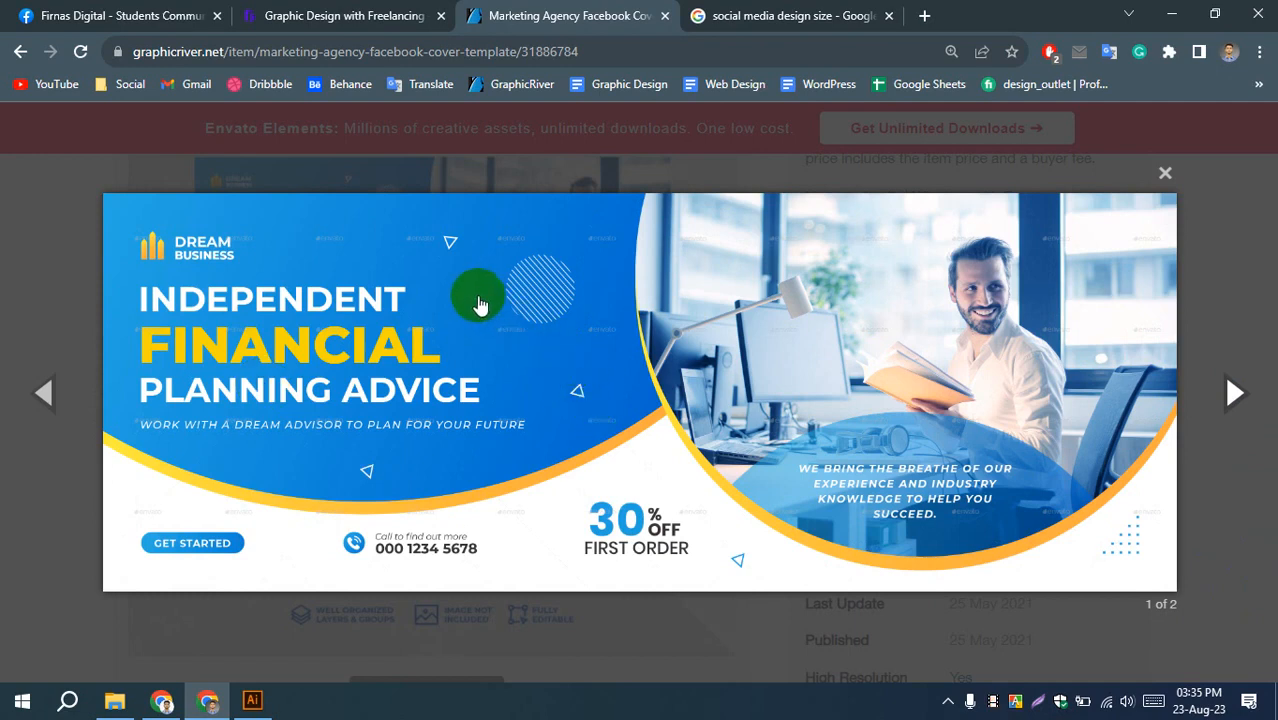
- Copy the blue financial planning cover image and paste it into the Illustrator document
{"action": "right_click", "coordinate": [508, 249]}
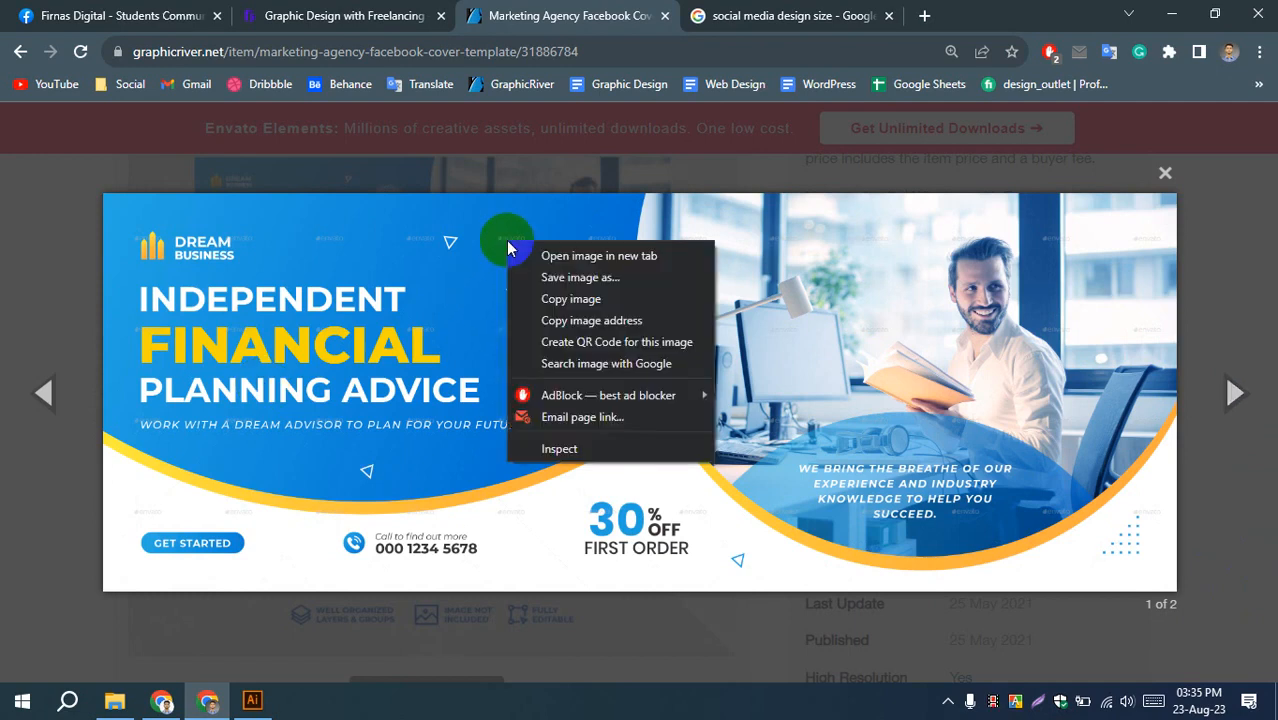
{"action": "left_click", "coordinate": [571, 299]}
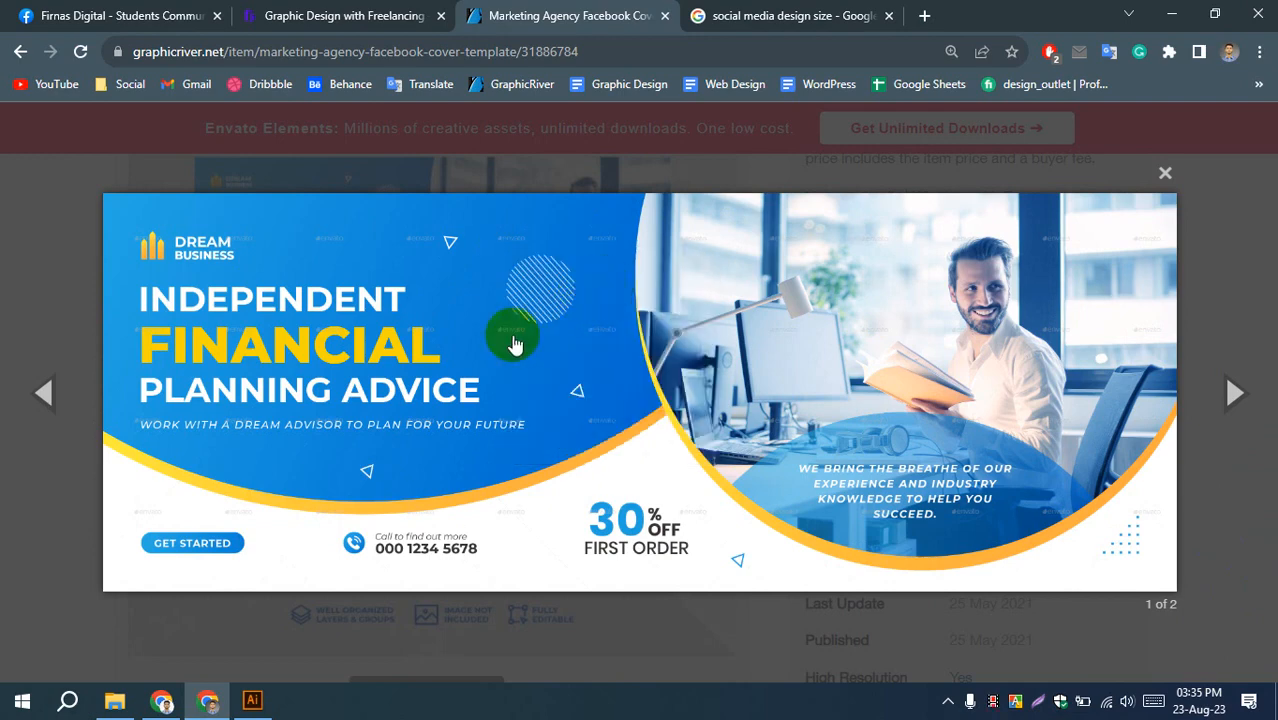
{"action": "left_click", "coordinate": [252, 700]}
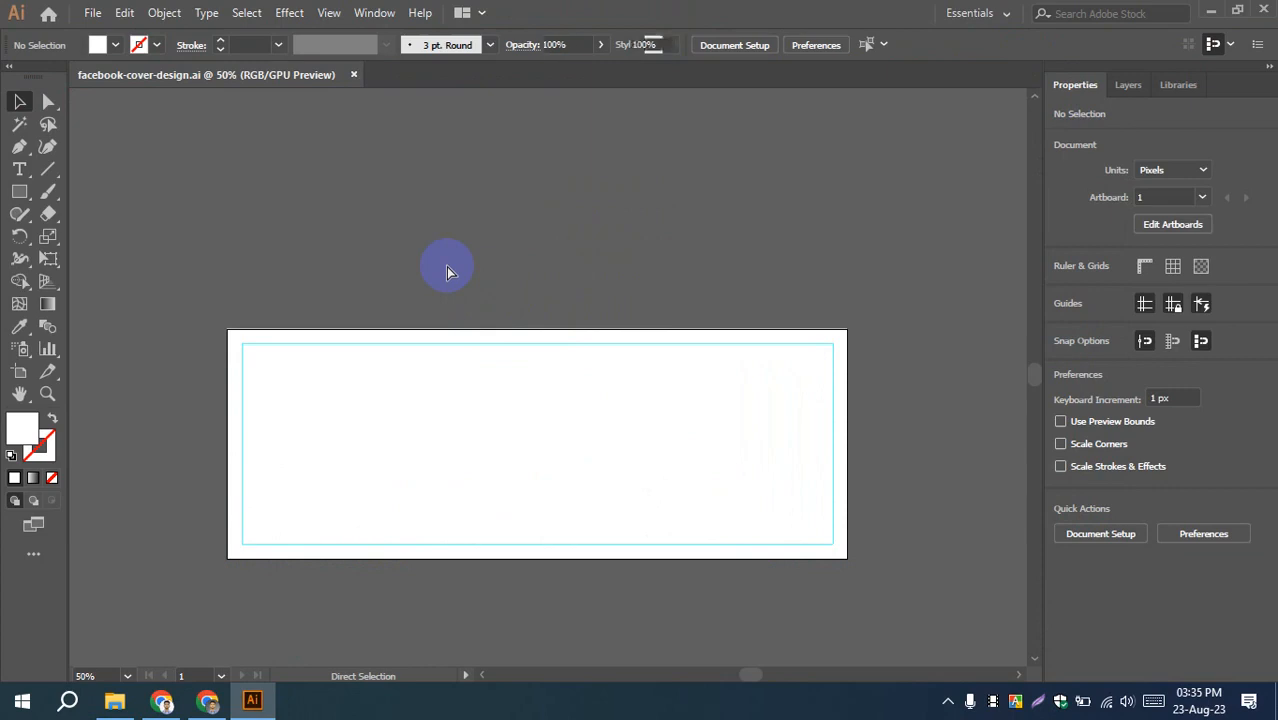
{"action": "key", "text": "ctrl+v"}
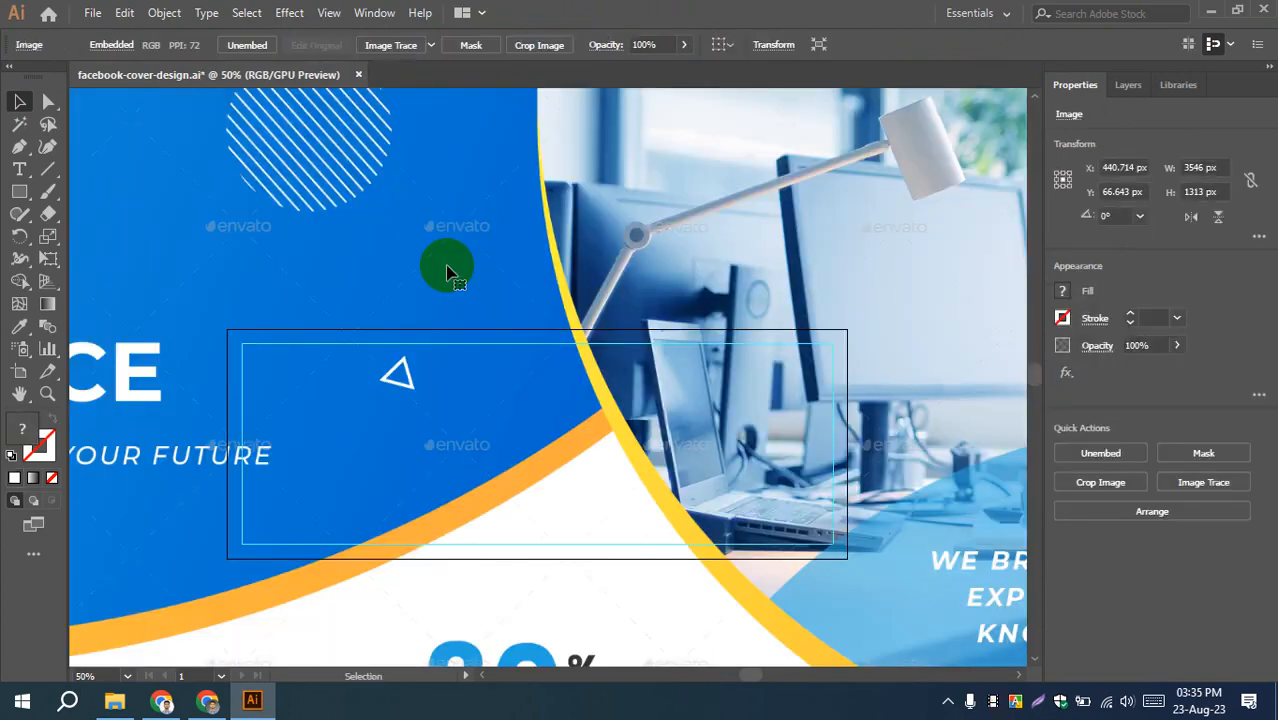
- Scale the pasted cover image down proportionally around its centre to about 754 x 279 px and deselect it
{"action": "scroll", "coordinate": [447, 272], "scroll_direction": "down", "scroll_amount": 4}
{"action": "left_click_drag", "start_coordinate": [456, 276], "coordinate": [510, 296]}
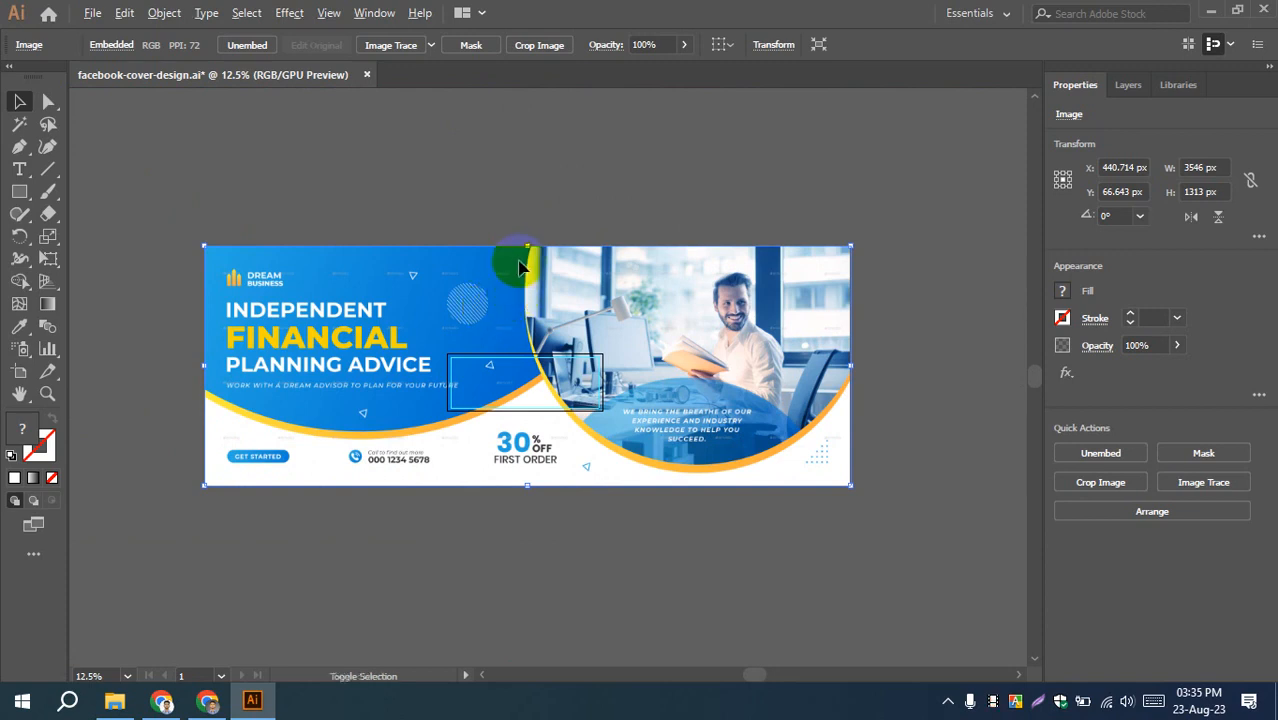
{"action": "left_click_drag", "start_coordinate": [528, 243], "coordinate": [526, 445]}
{"action": "scroll", "coordinate": [505, 388], "scroll_direction": "up", "scroll_amount": 5}
{"action": "scroll", "coordinate": [518, 387], "scroll_direction": "down", "scroll_amount": 1}
{"action": "left_click", "coordinate": [208, 379]}
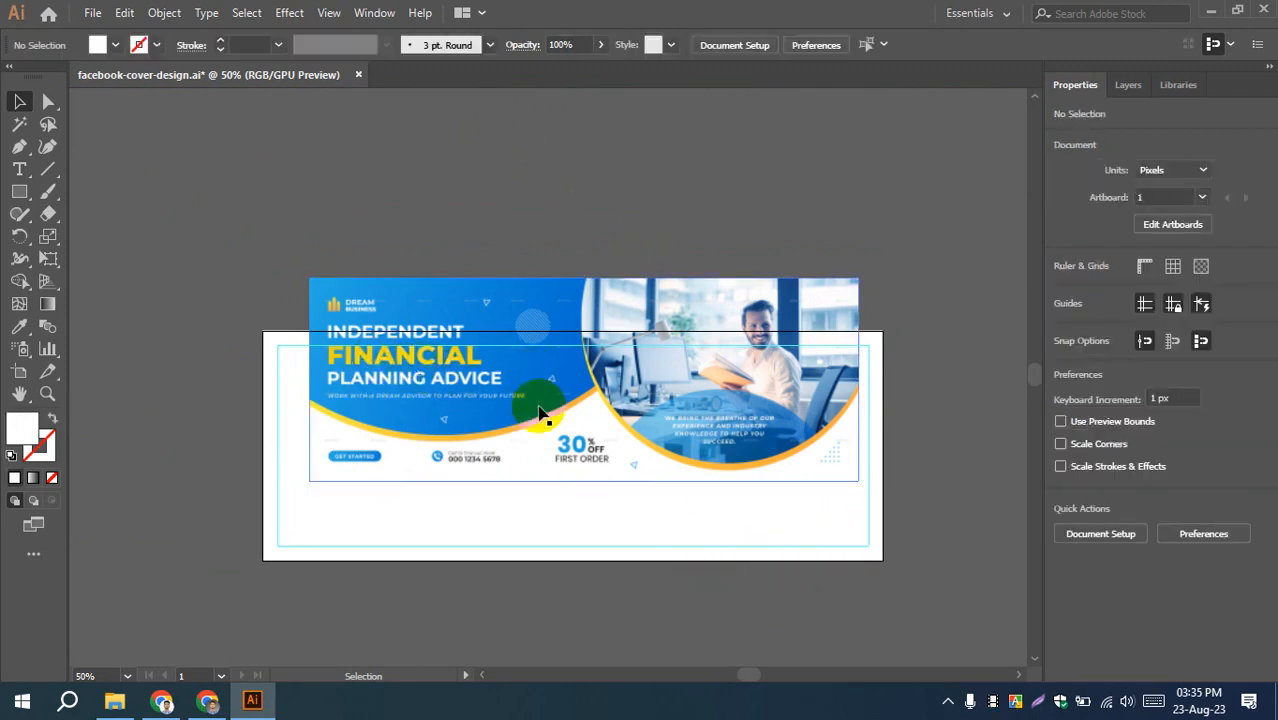
{"action": "left_click", "coordinate": [418, 374]}
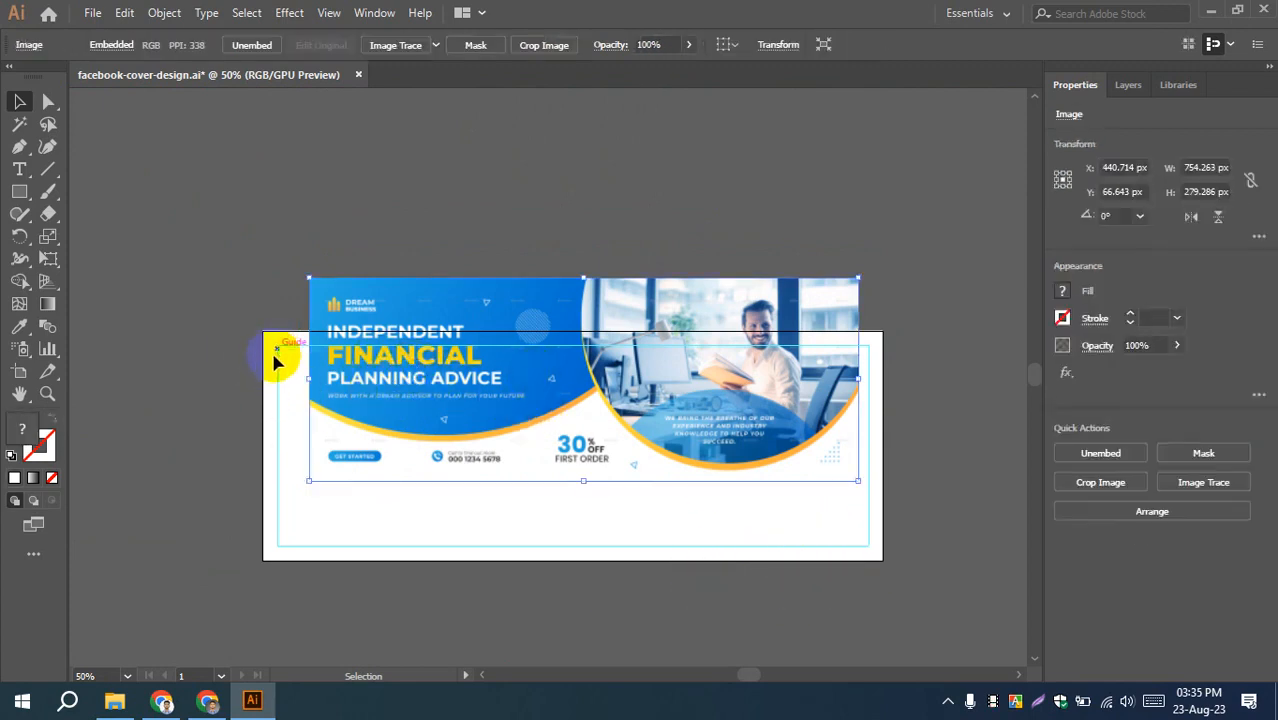
{"action": "left_click", "coordinate": [725, 47]}
{"action": "left_click", "coordinate": [770, 108]}
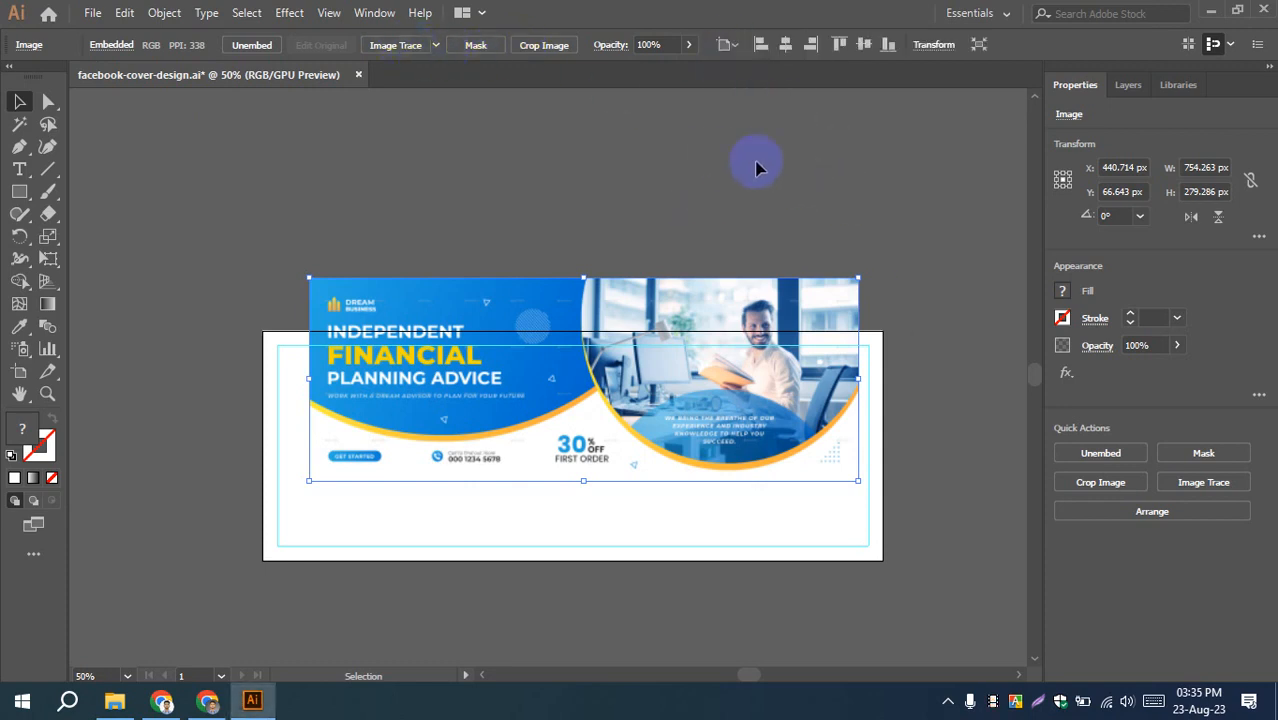
{"action": "left_click", "coordinate": [757, 165]}
{"action": "left_click", "coordinate": [388, 299]}
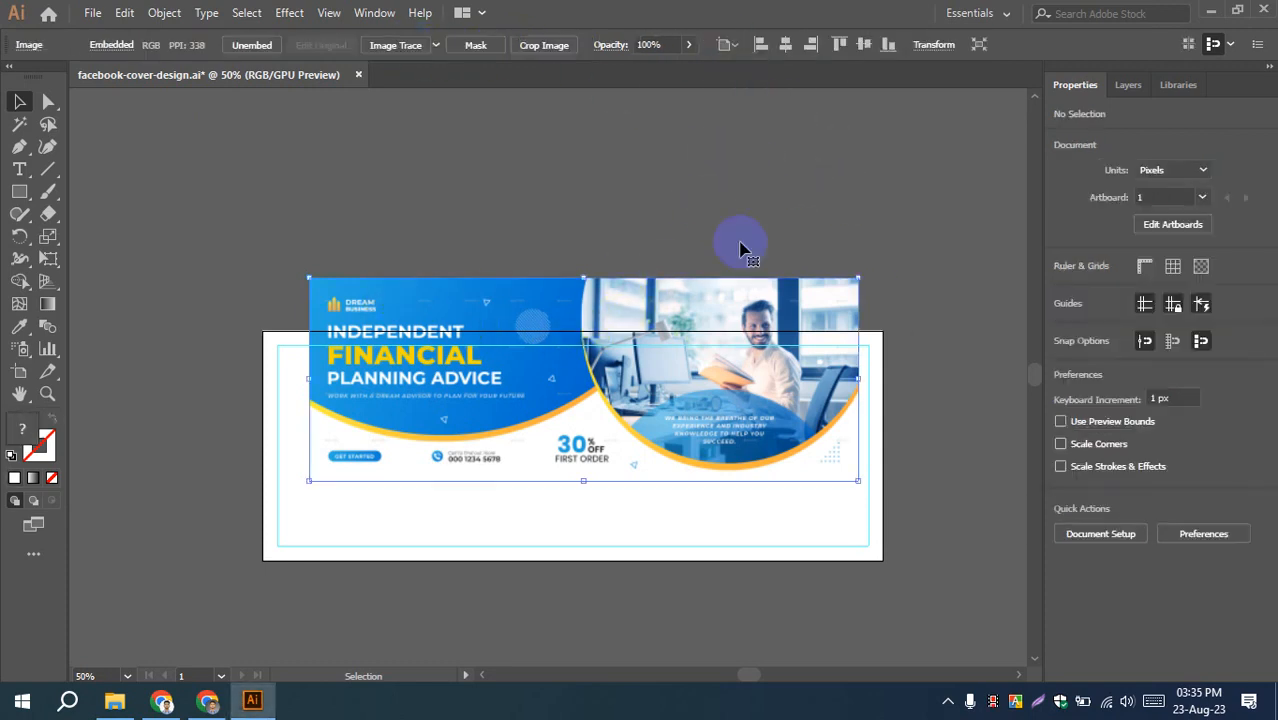
{"action": "left_click", "coordinate": [725, 47]}
{"action": "left_click", "coordinate": [756, 66]}
{"action": "left_click", "coordinate": [802, 194]}
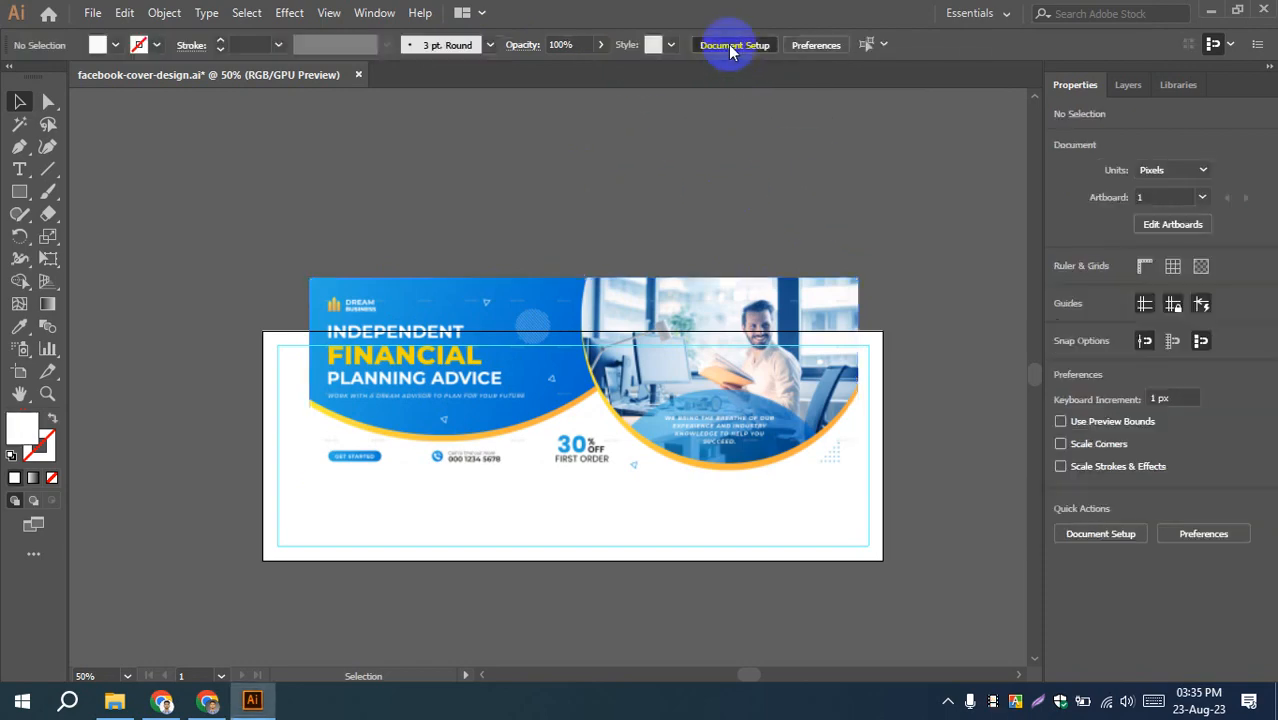
{"action": "left_click", "coordinate": [733, 45]}
{"action": "left_click", "coordinate": [800, 527]}
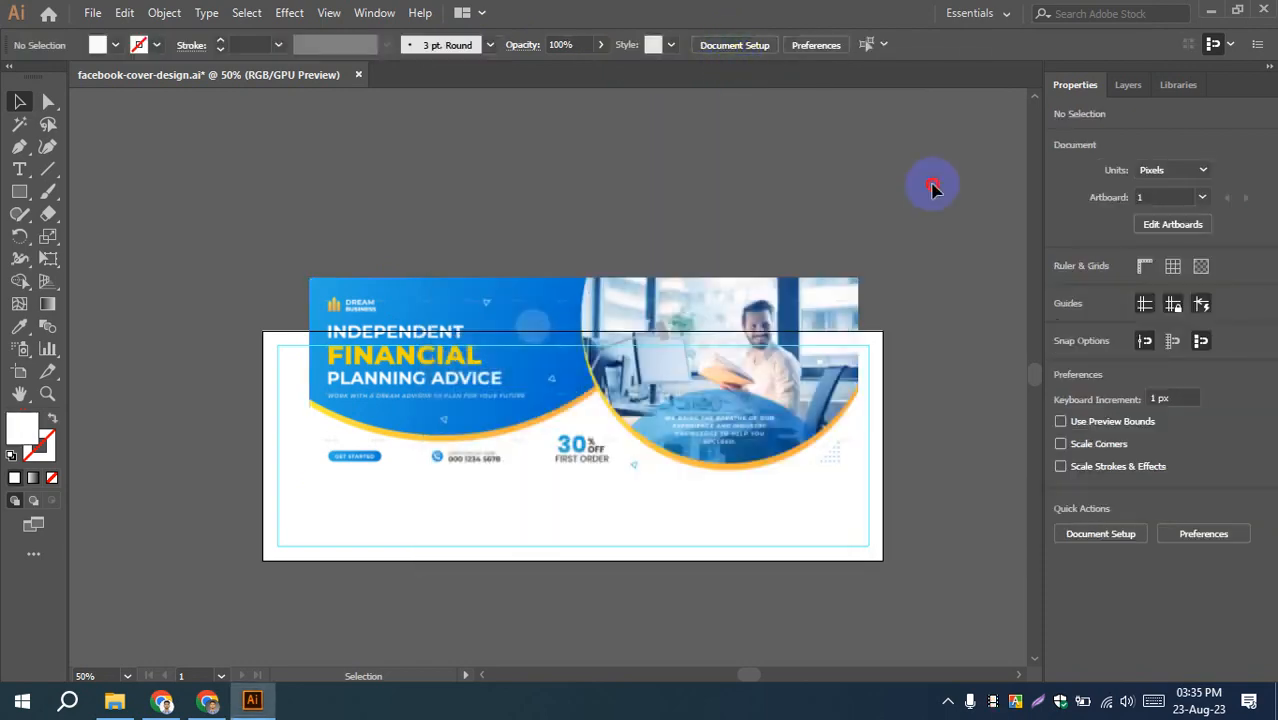
- Set the cover image to align to the artboard and align it with the artboard's left edge
{"action": "left_click", "coordinate": [676, 331]}
{"action": "left_click", "coordinate": [738, 45]}
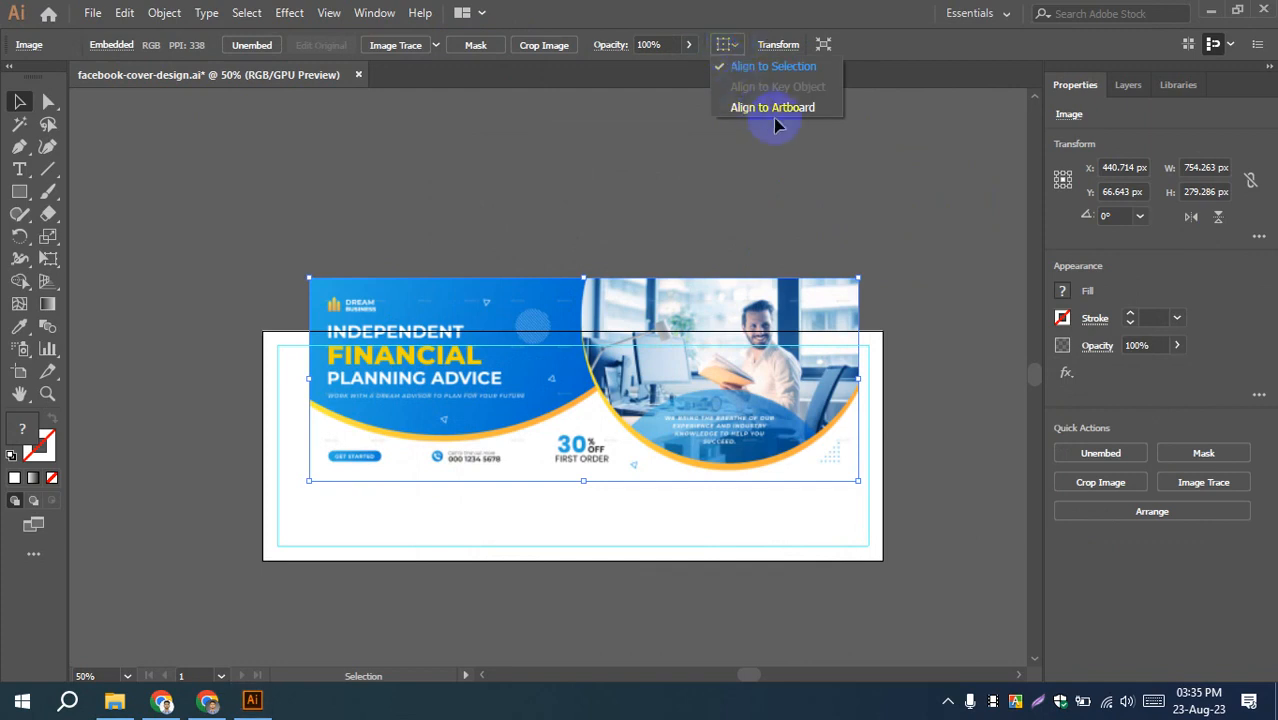
{"action": "left_click", "coordinate": [770, 107]}
{"action": "left_click", "coordinate": [600, 214]}
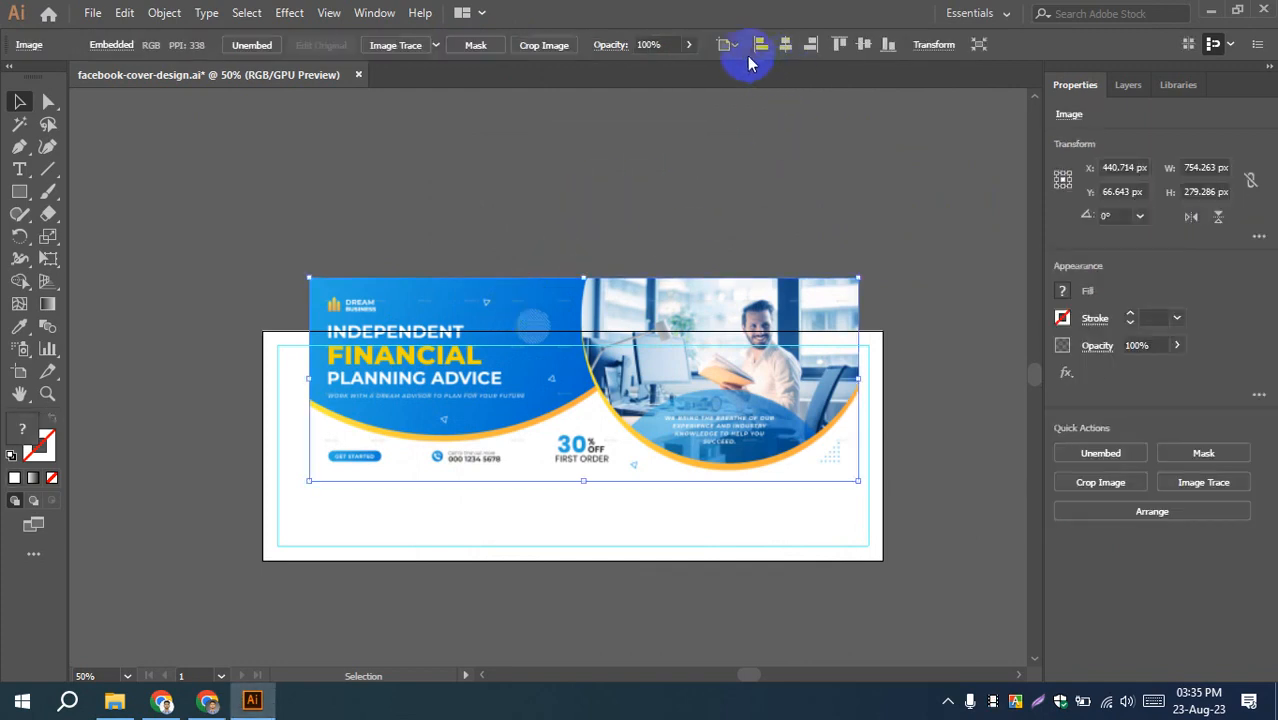
{"action": "left_click", "coordinate": [761, 45]}
{"action": "left_click", "coordinate": [225, 265]}
- Scale the cover image up proportionally to about 851 x 315 px, extending it to the artboard's right edge
{"action": "left_click", "coordinate": [450, 345]}
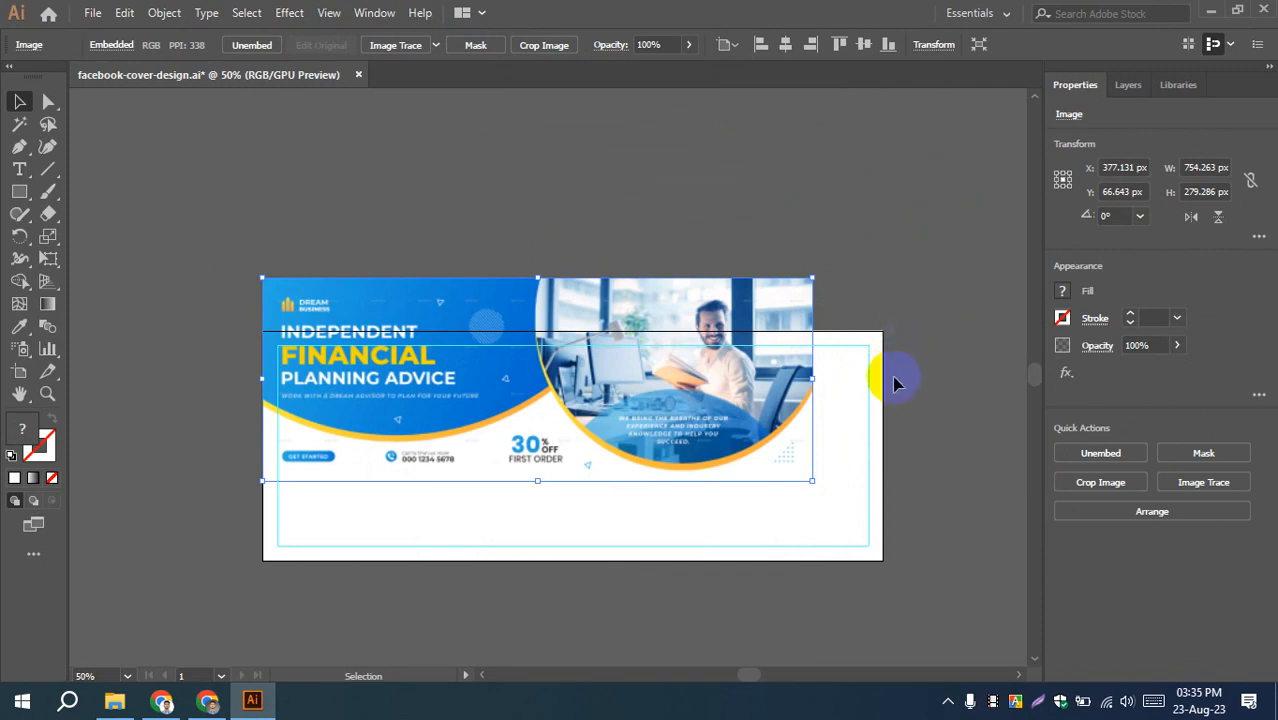
{"action": "left_click_drag", "start_coordinate": [813, 275], "coordinate": [883, 221]}
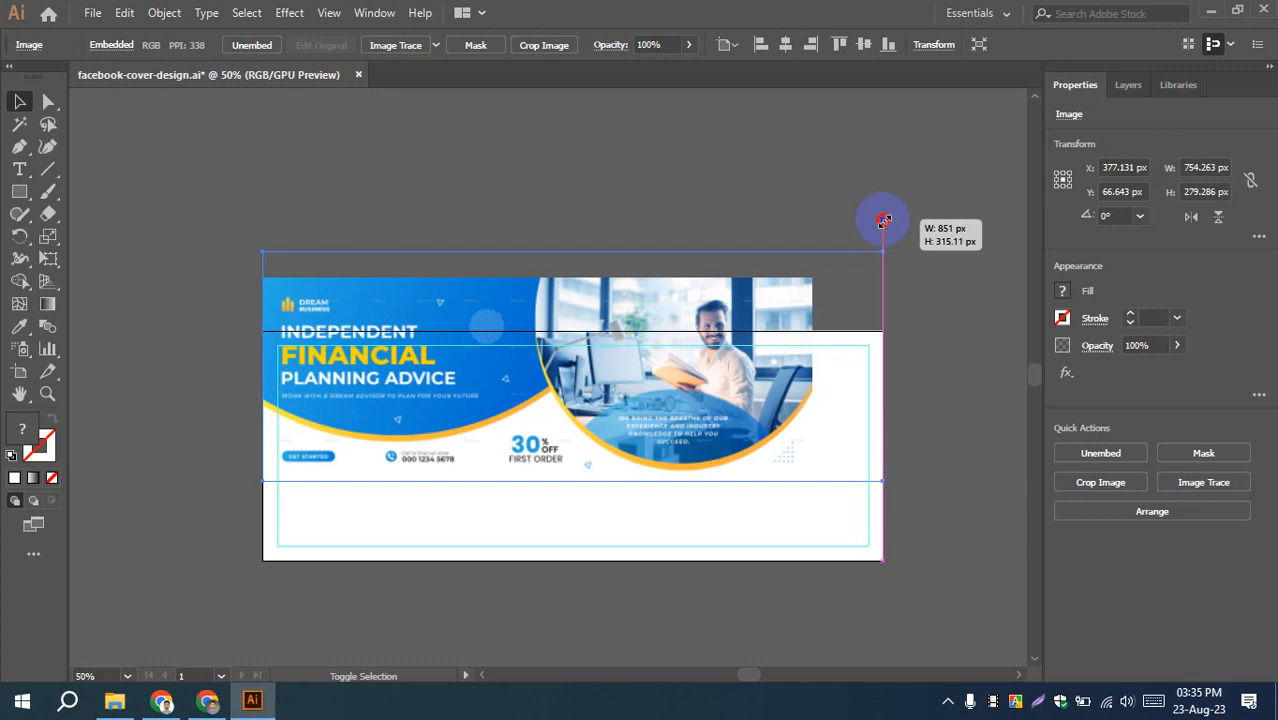
{"action": "left_click_drag", "start_coordinate": [884, 221], "coordinate": [884, 220]}
{"action": "left_click", "coordinate": [808, 179]}
- Move the cover image straight up to just above the artboard and deselect it
{"action": "left_click_drag", "start_coordinate": [641, 329], "coordinate": [656, 172]}
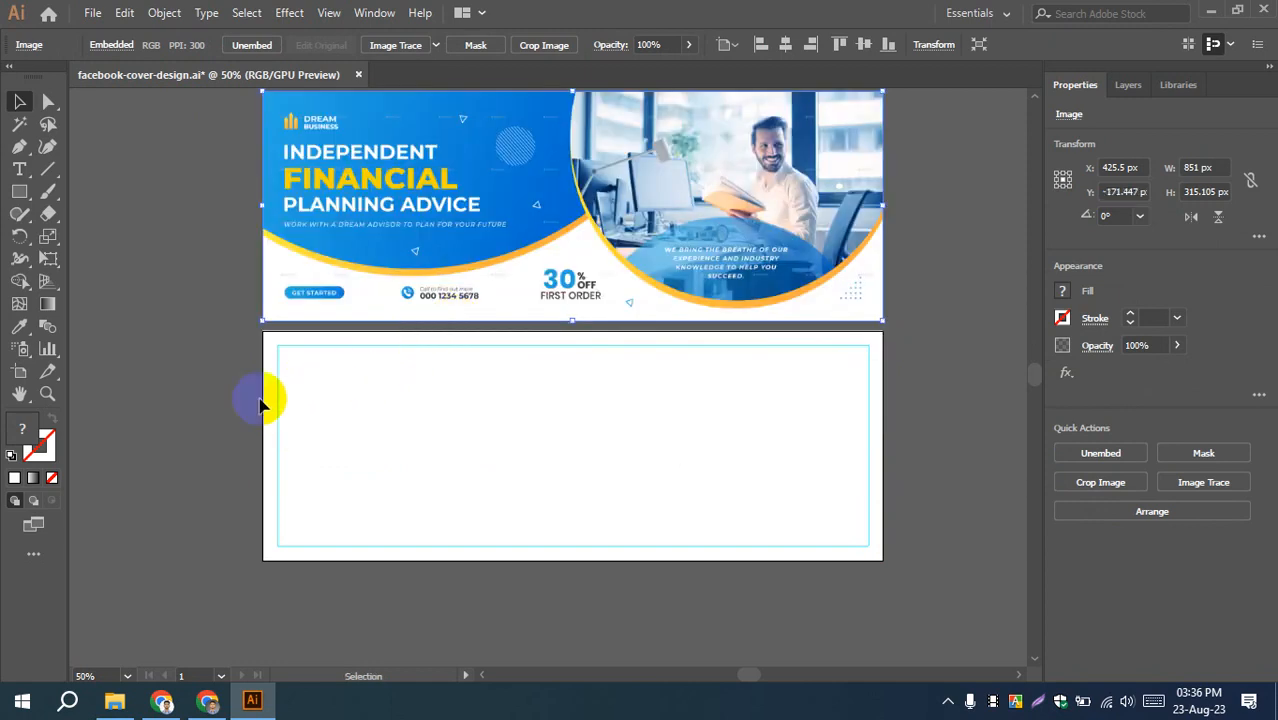
{"action": "left_click", "coordinate": [185, 428]}
{"action": "scroll", "coordinate": [185, 428], "scroll_direction": "up", "scroll_amount": 2}
{"action": "scroll", "coordinate": [190, 422], "scroll_direction": "down", "scroll_amount": 1}
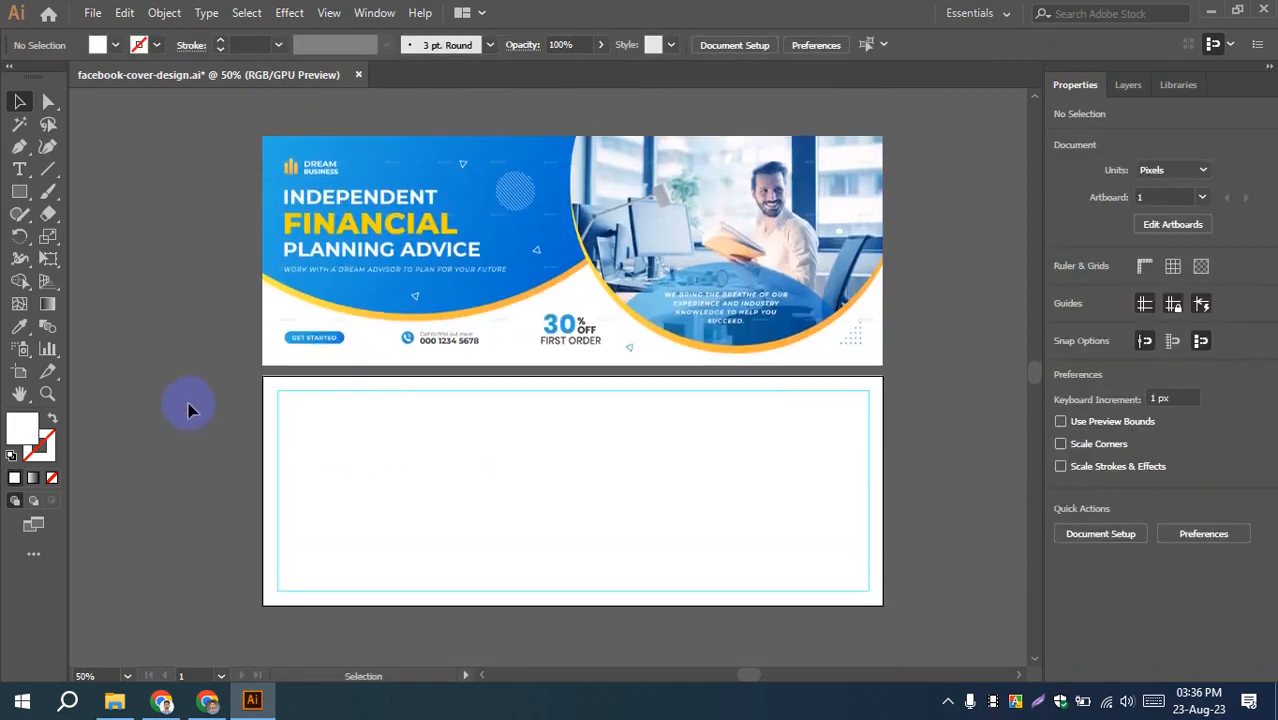
{"action": "left_click", "coordinate": [597, 292]}
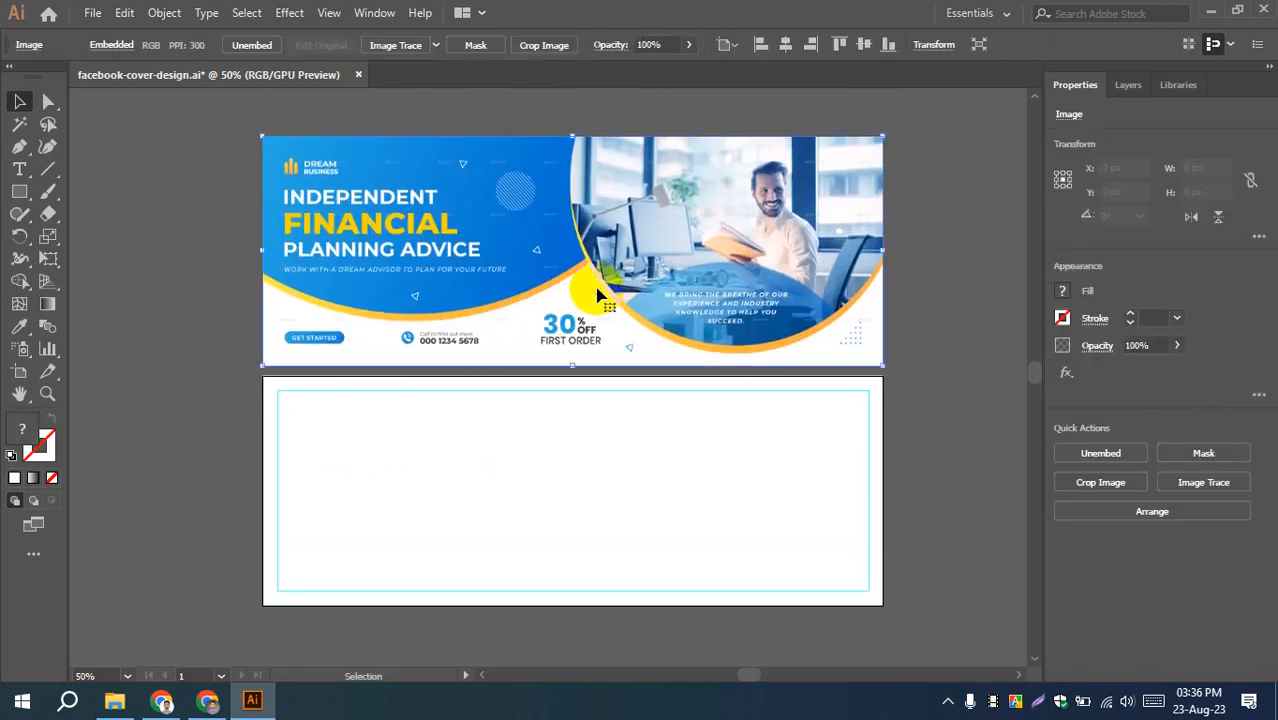
{"action": "left_click", "coordinate": [185, 328]}
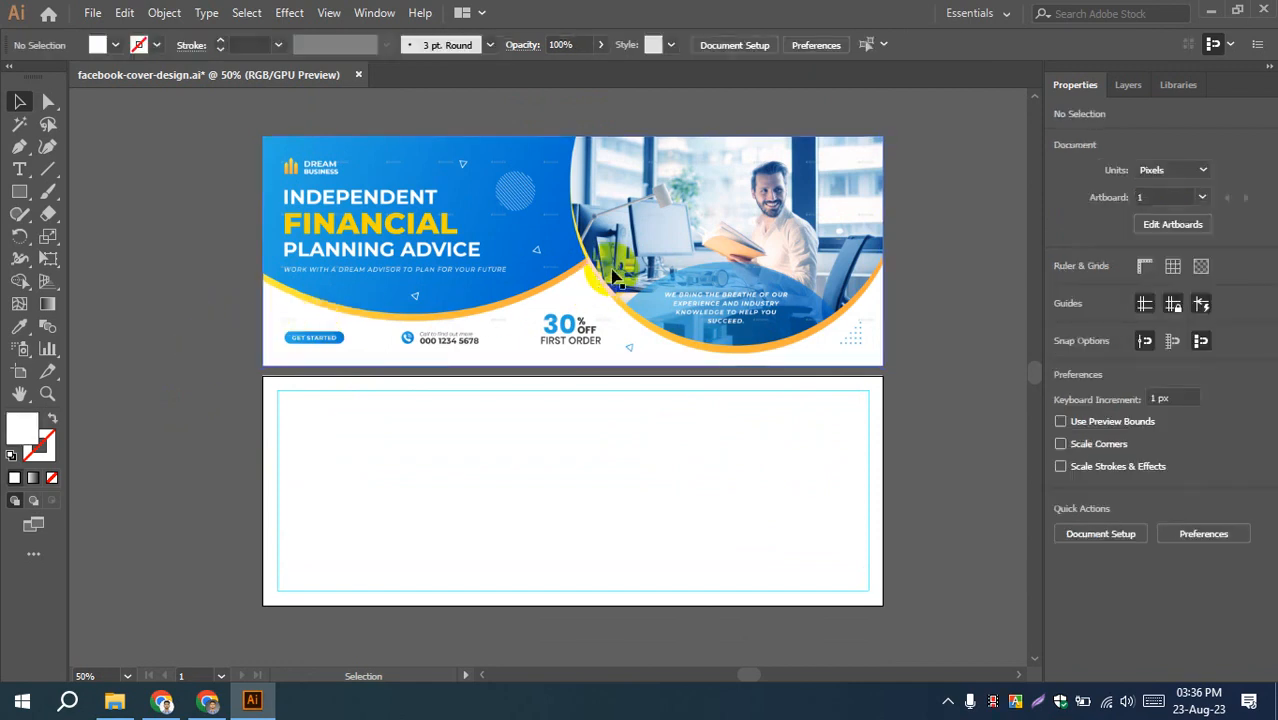
{"action": "left_click", "coordinate": [170, 328]}
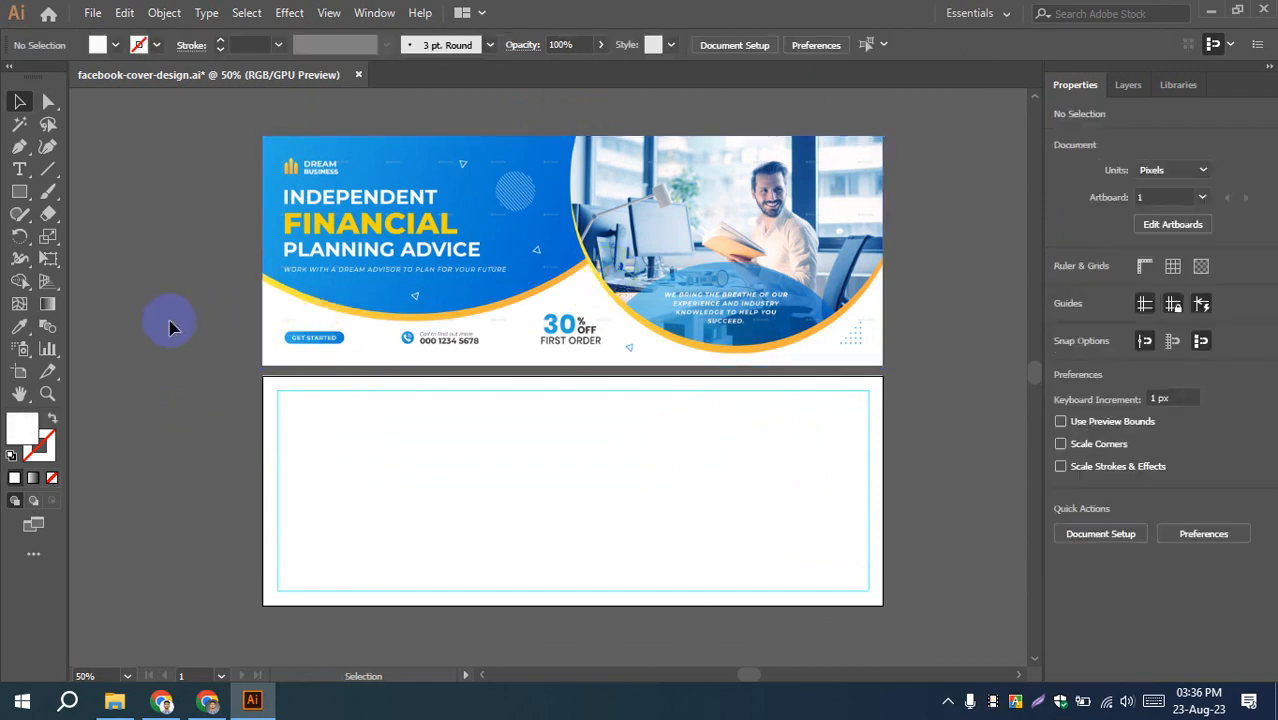
{"action": "scroll", "coordinate": [171, 334], "scroll_direction": "up", "scroll_amount": 1}
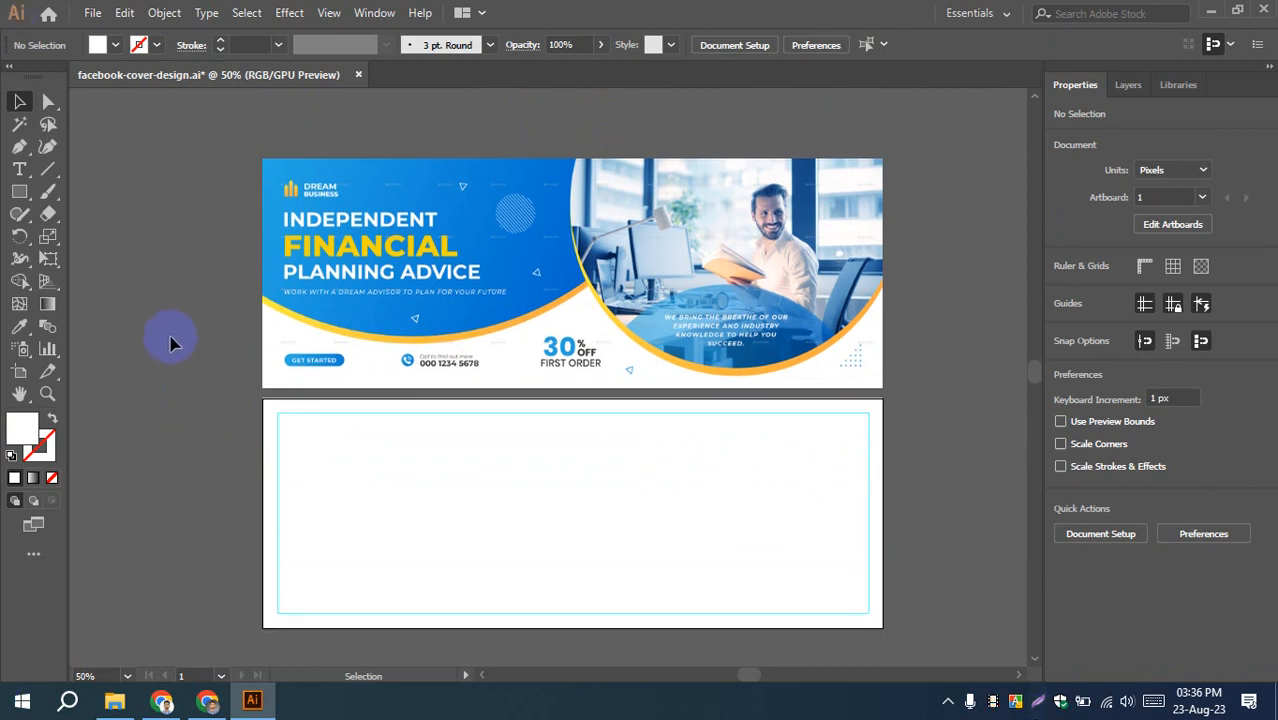
{"action": "scroll", "coordinate": [190, 297], "scroll_direction": "down", "scroll_amount": 1}
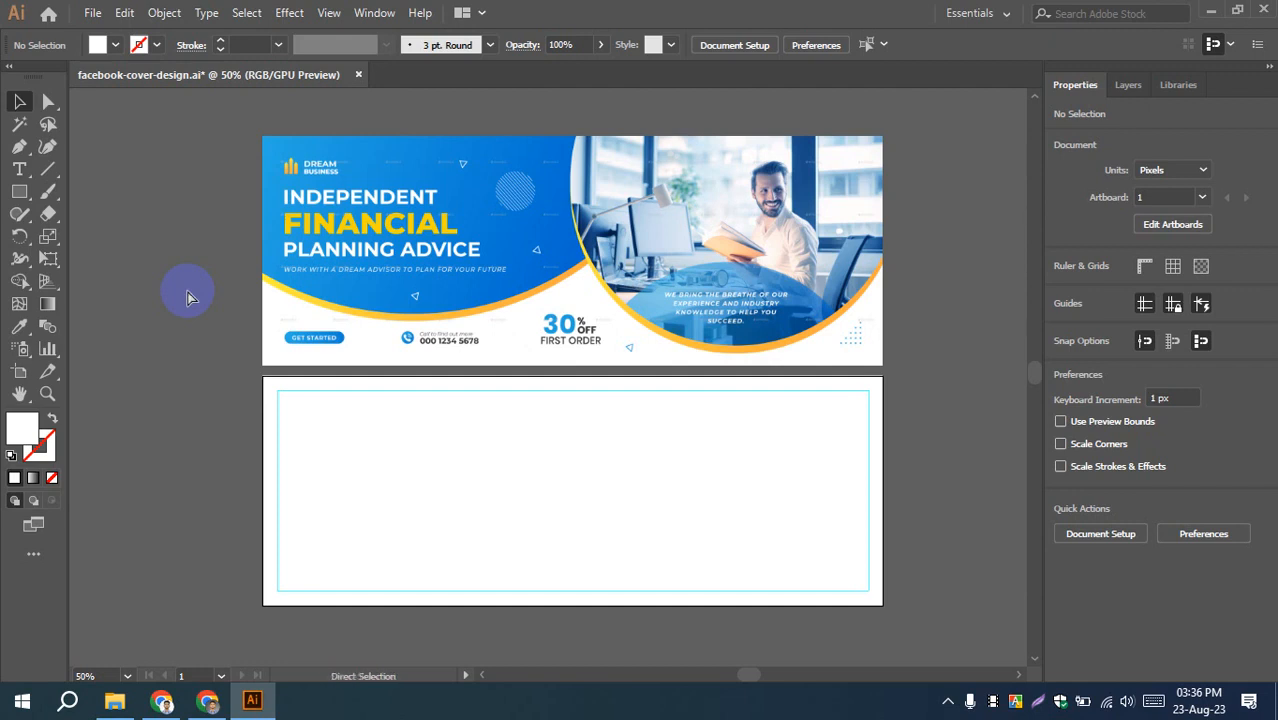
- Save the document and leave nothing selected
{"action": "key", "text": "ctrl+s"}
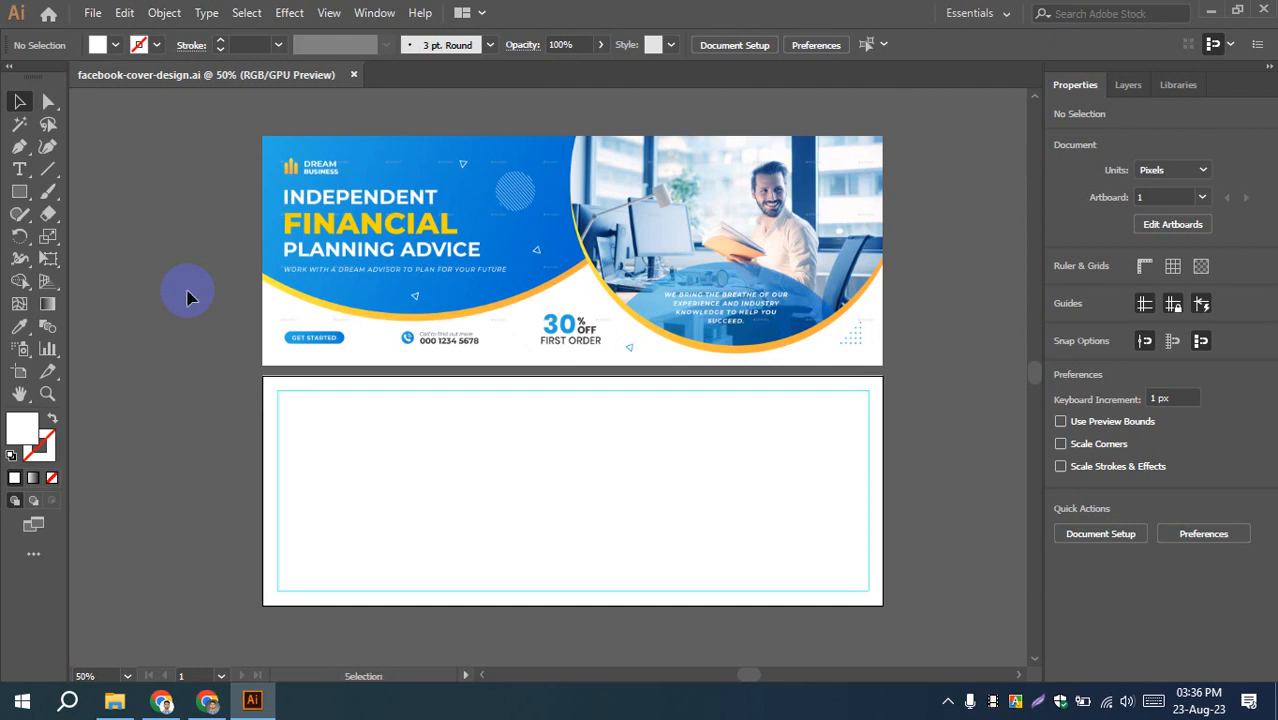
{"action": "left_click", "coordinate": [220, 212]}
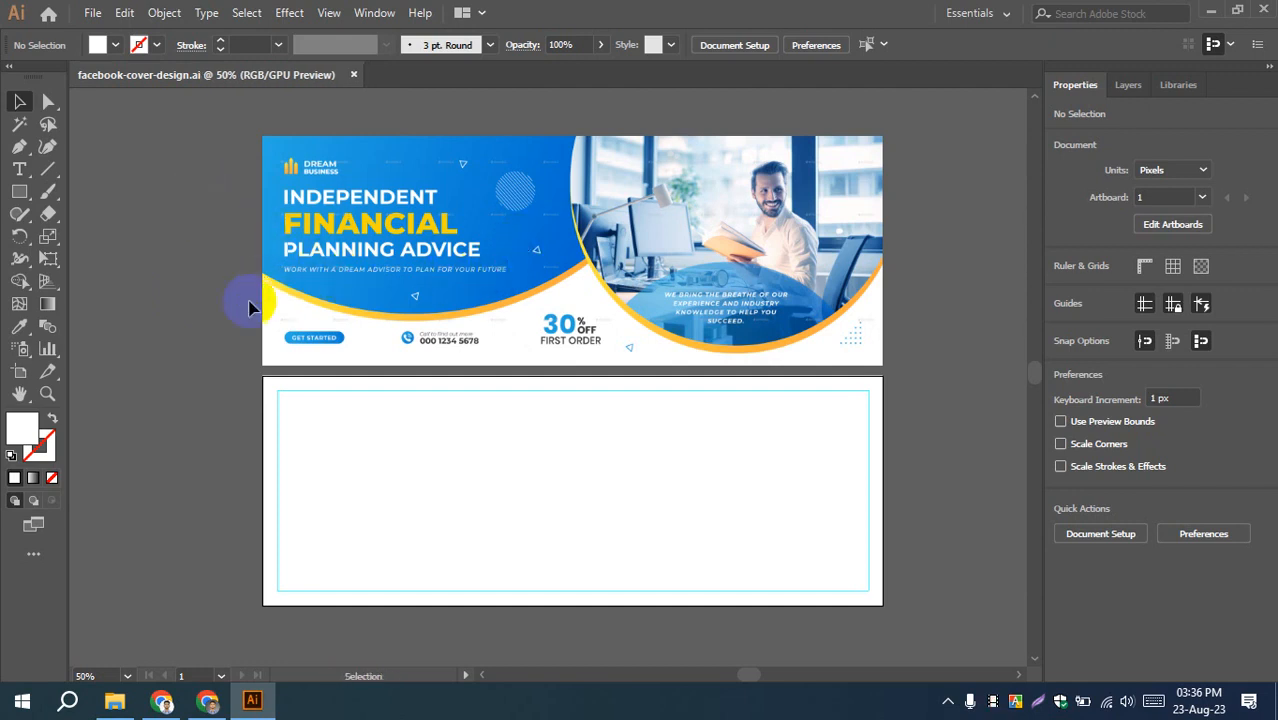
{"action": "scroll", "coordinate": [204, 304], "scroll_direction": "up", "scroll_amount": 1}
{"action": "scroll", "coordinate": [207, 307], "scroll_direction": "down", "scroll_amount": 2}
{"action": "scroll", "coordinate": [207, 307], "scroll_direction": "up", "scroll_amount": 2}
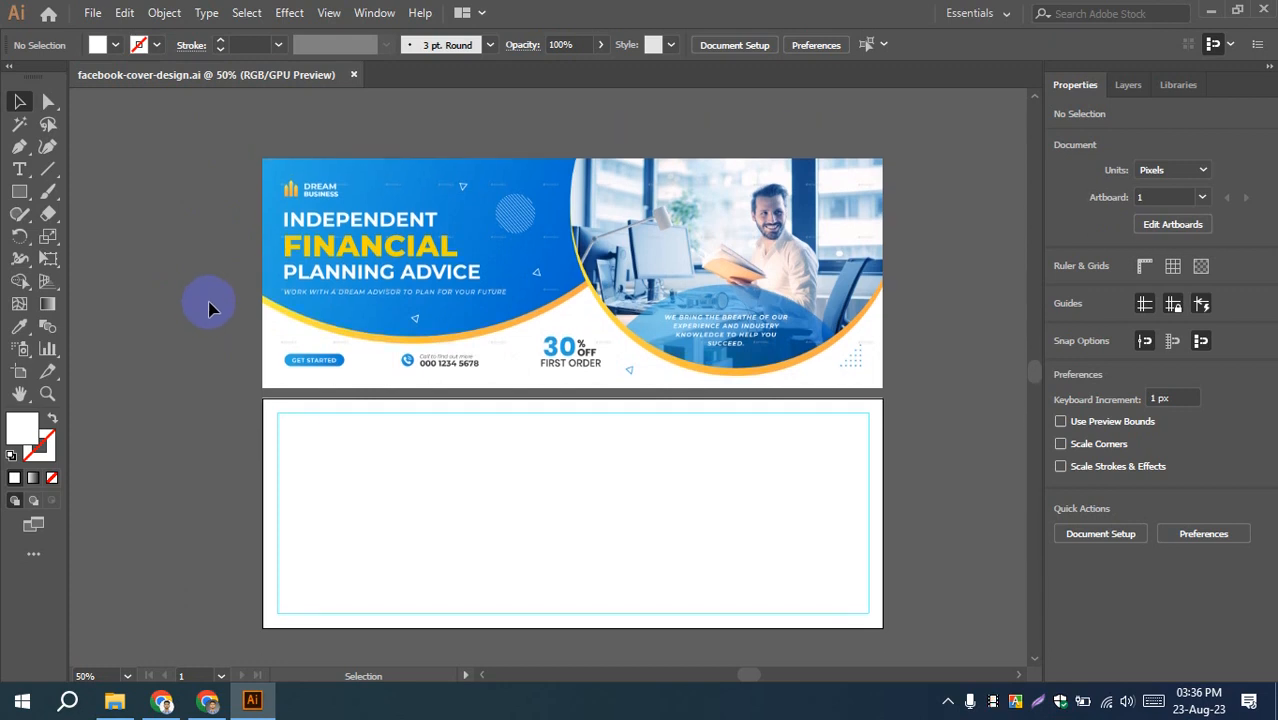
{"action": "scroll", "coordinate": [209, 308], "scroll_direction": "down", "scroll_amount": 2}
{"action": "scroll", "coordinate": [211, 309], "scroll_direction": "up", "scroll_amount": 1}
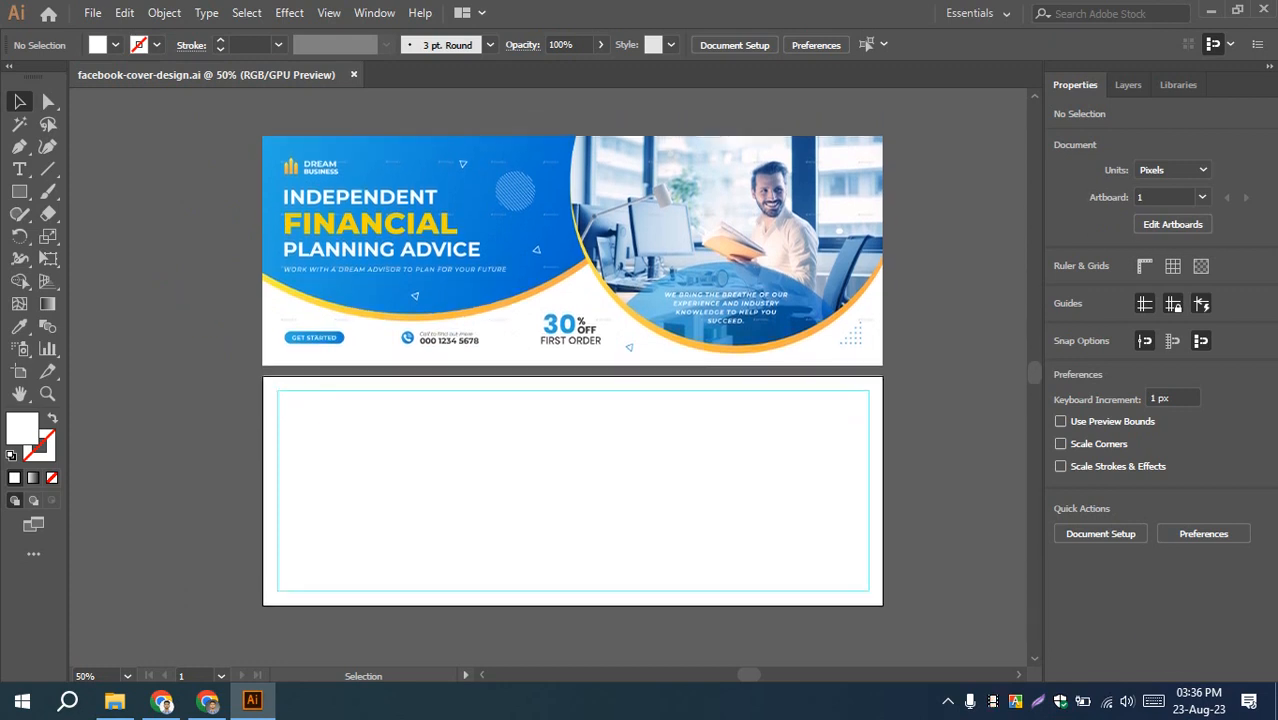
{"action": "scroll", "coordinate": [172, 275], "scroll_direction": "down", "scroll_amount": 1}
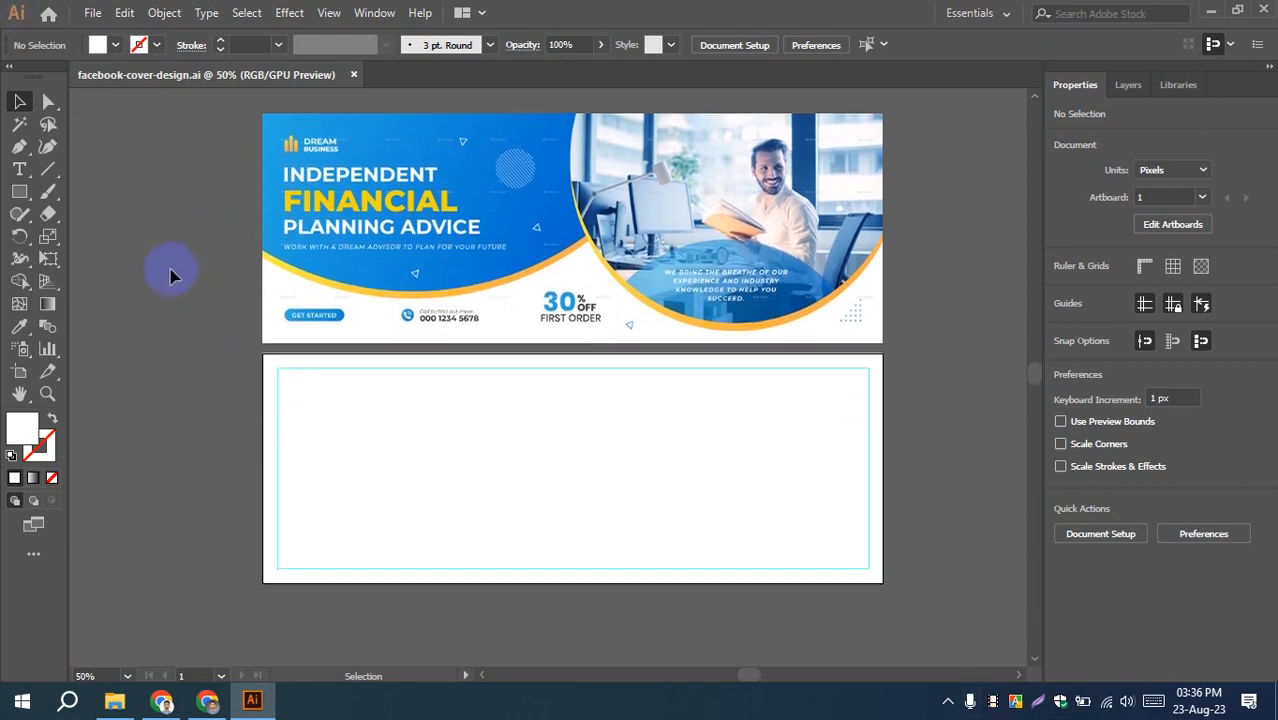
{"action": "scroll", "coordinate": [170, 284], "scroll_direction": "up", "scroll_amount": 1}
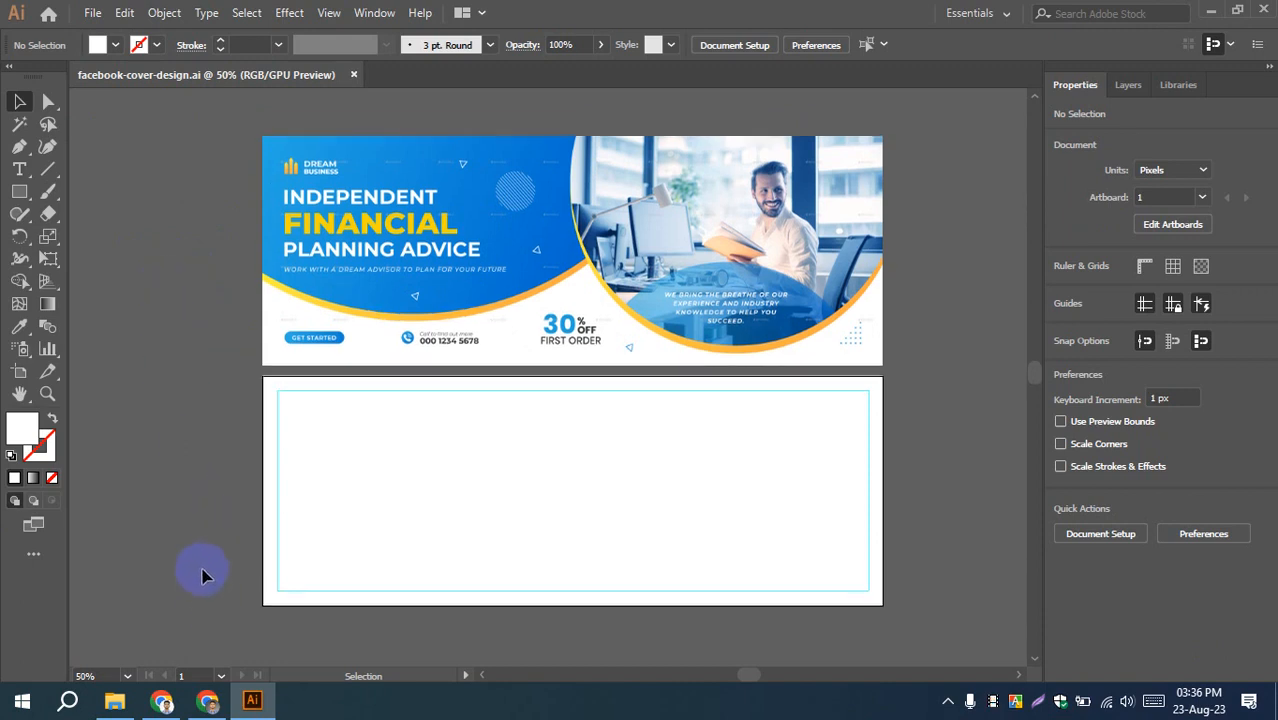
{"action": "scroll", "coordinate": [200, 284], "scroll_direction": "down", "scroll_amount": 1}
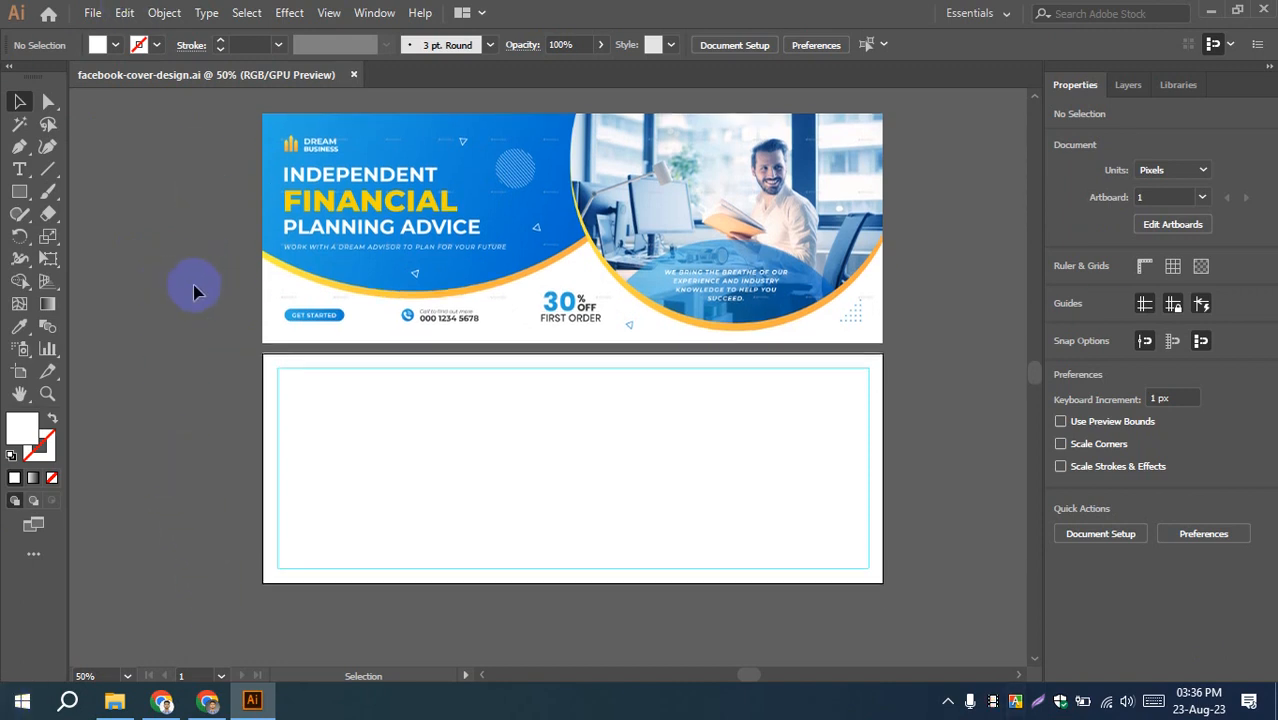
{"action": "scroll", "coordinate": [194, 288], "scroll_direction": "up", "scroll_amount": 2}
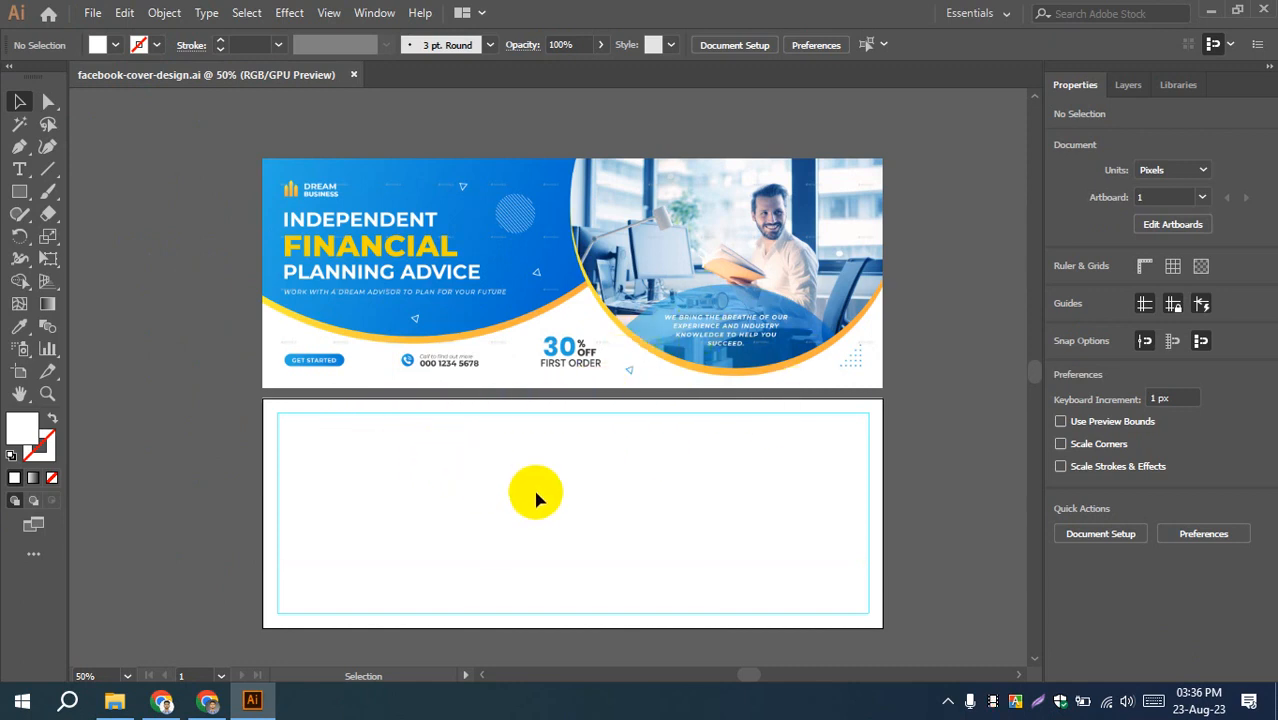
{"action": "mouse_move", "coordinate": [536, 496]}
{"action": "left_mouse_down"}
{"action": "mouse_move", "coordinate": [553, 485]}
{"action": "mouse_move", "coordinate": [539, 487]}
{"action": "left_mouse_up"}
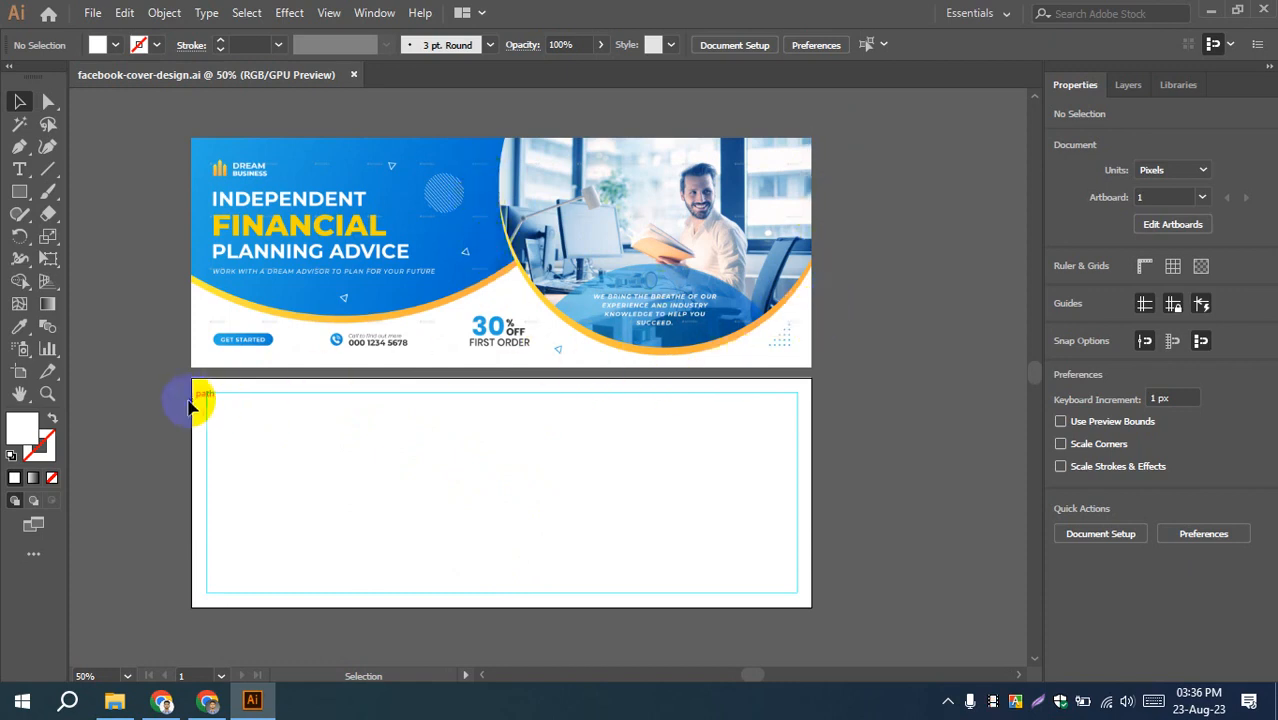
{"action": "mouse_move", "coordinate": [194, 456]}
{"action": "left_mouse_down"}
{"action": "mouse_move", "coordinate": [223, 453]}
{"action": "mouse_move", "coordinate": [214, 465]}
{"action": "left_mouse_up"}
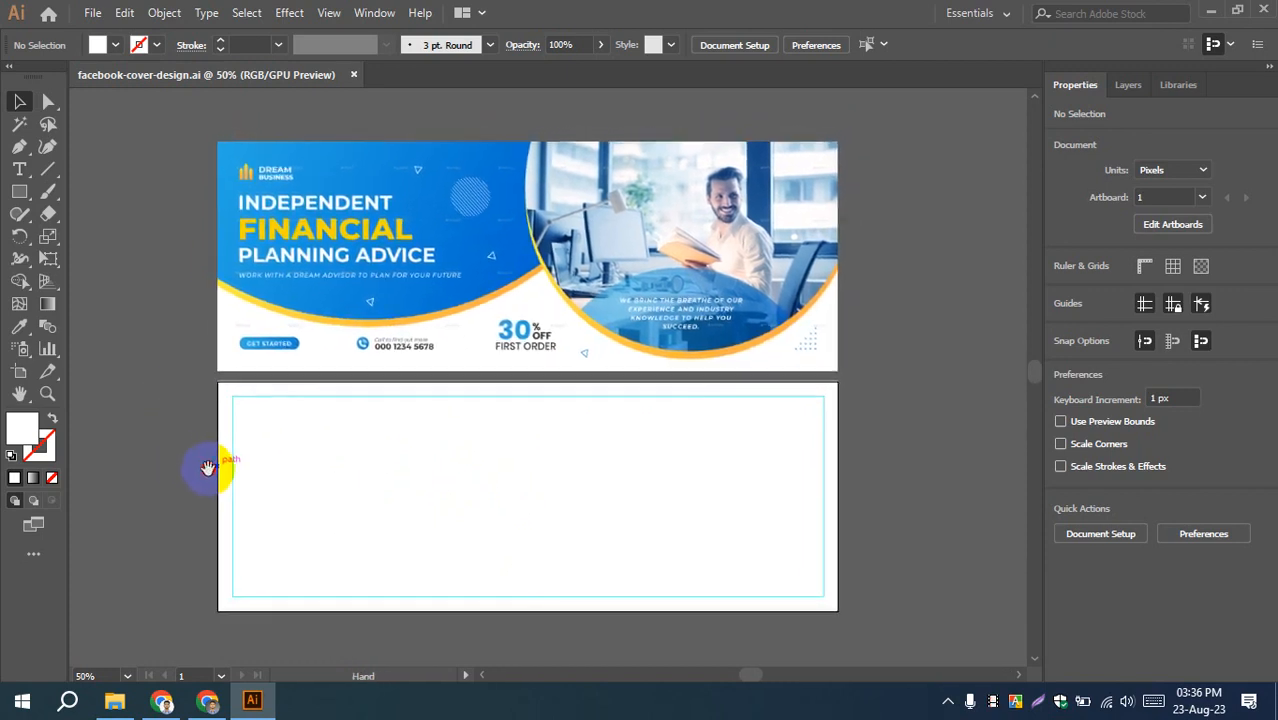
- Switch to the GraphicRiver page in Chrome, close the enlarged cover preview and read the item's Font Used section
{"action": "left_click", "coordinate": [207, 700]}
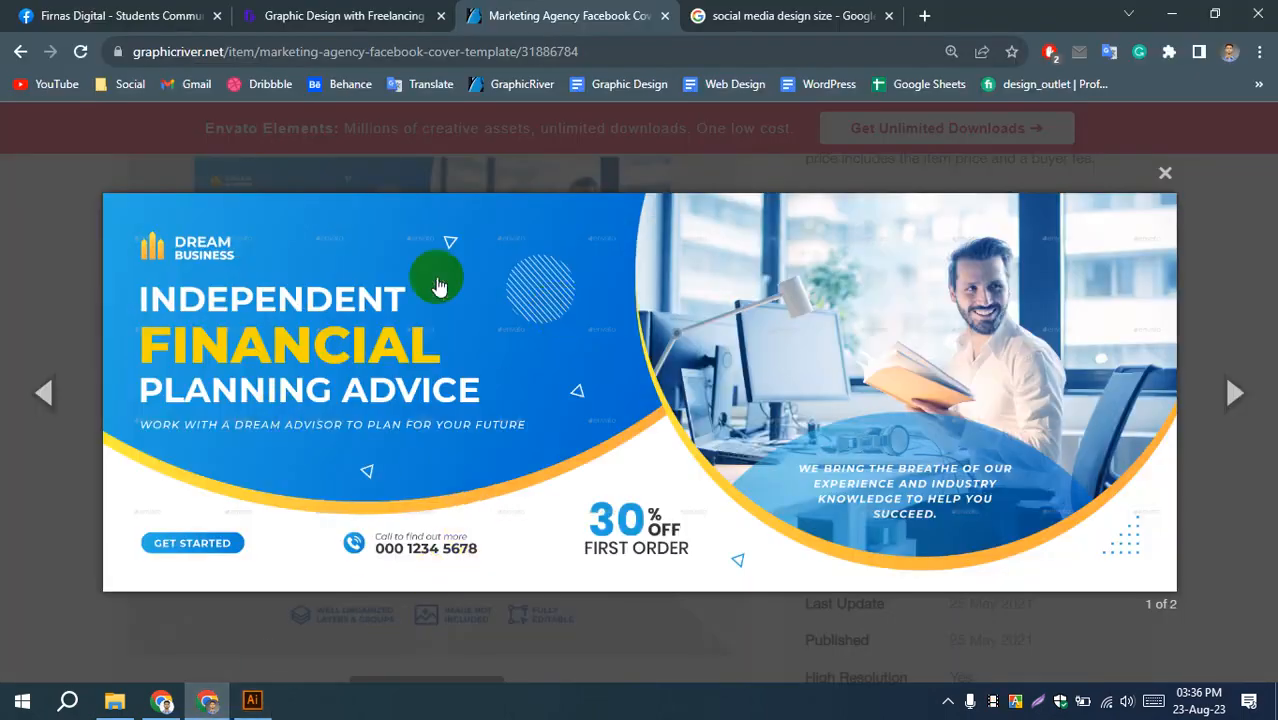
{"action": "left_click", "coordinate": [1165, 172]}
{"action": "scroll", "coordinate": [63, 287], "scroll_direction": "down", "scroll_amount": 4}
{"action": "scroll", "coordinate": [63, 288], "scroll_direction": "down", "scroll_amount": 8}
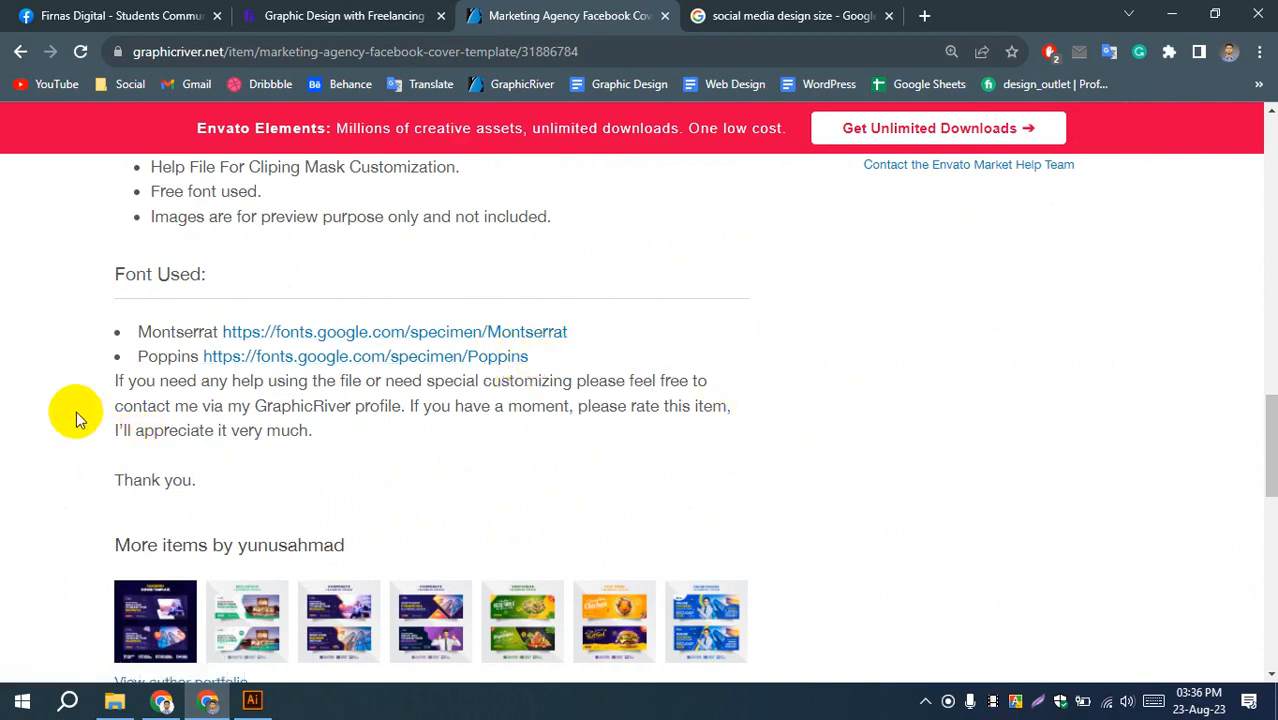
- Switch back to Illustrator and draw a circle about 461 px in diameter overlapping the reference cover and the artboard's right part
{"action": "left_click", "coordinate": [252, 700]}
{"action": "scroll", "coordinate": [440, 300], "scroll_direction": "up", "scroll_amount": 3}
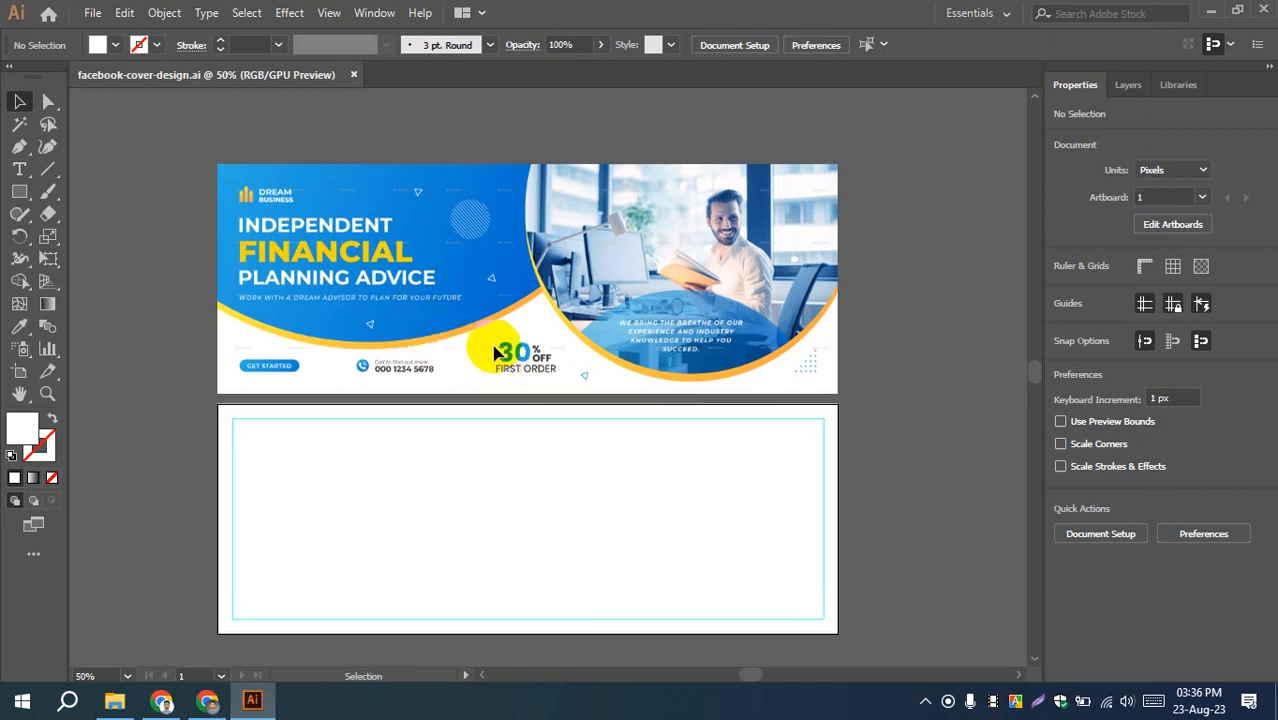
{"action": "scroll", "coordinate": [490, 370], "scroll_direction": "down", "scroll_amount": 2}
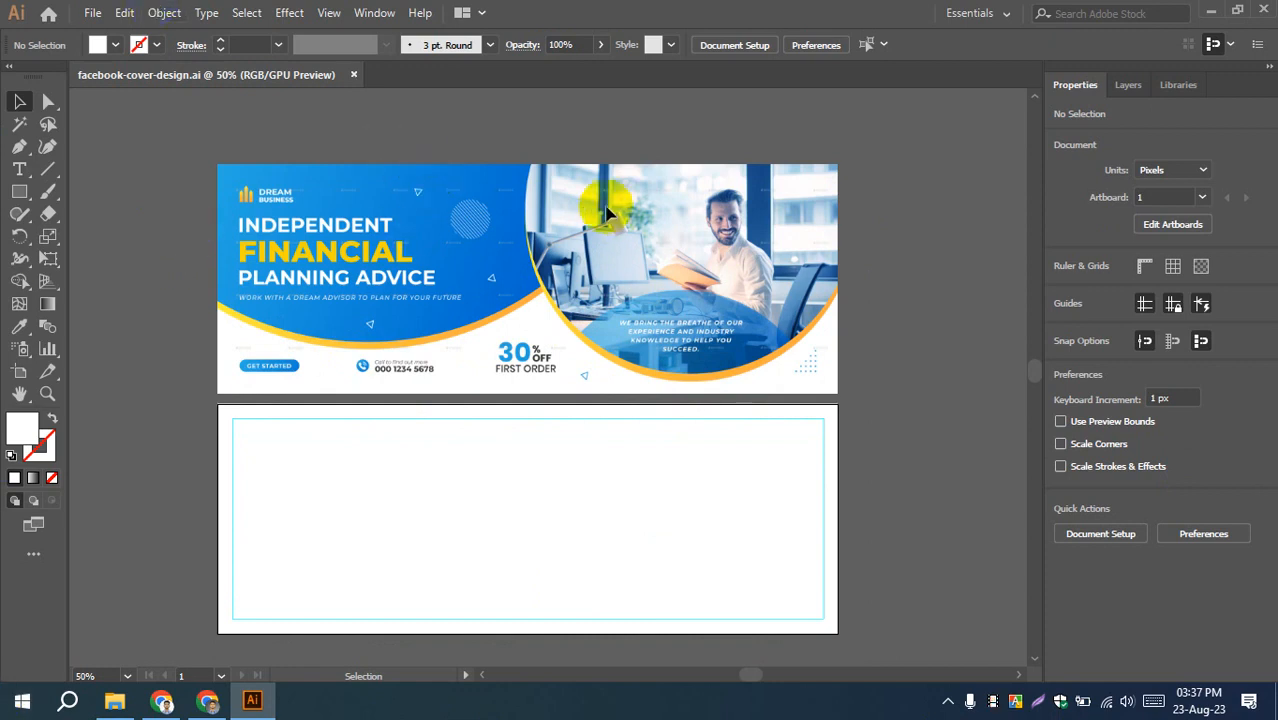
{"action": "scroll", "coordinate": [308, 364], "scroll_direction": "down", "scroll_amount": 1}
{"action": "scroll", "coordinate": [308, 364], "scroll_direction": "up", "scroll_amount": 2}
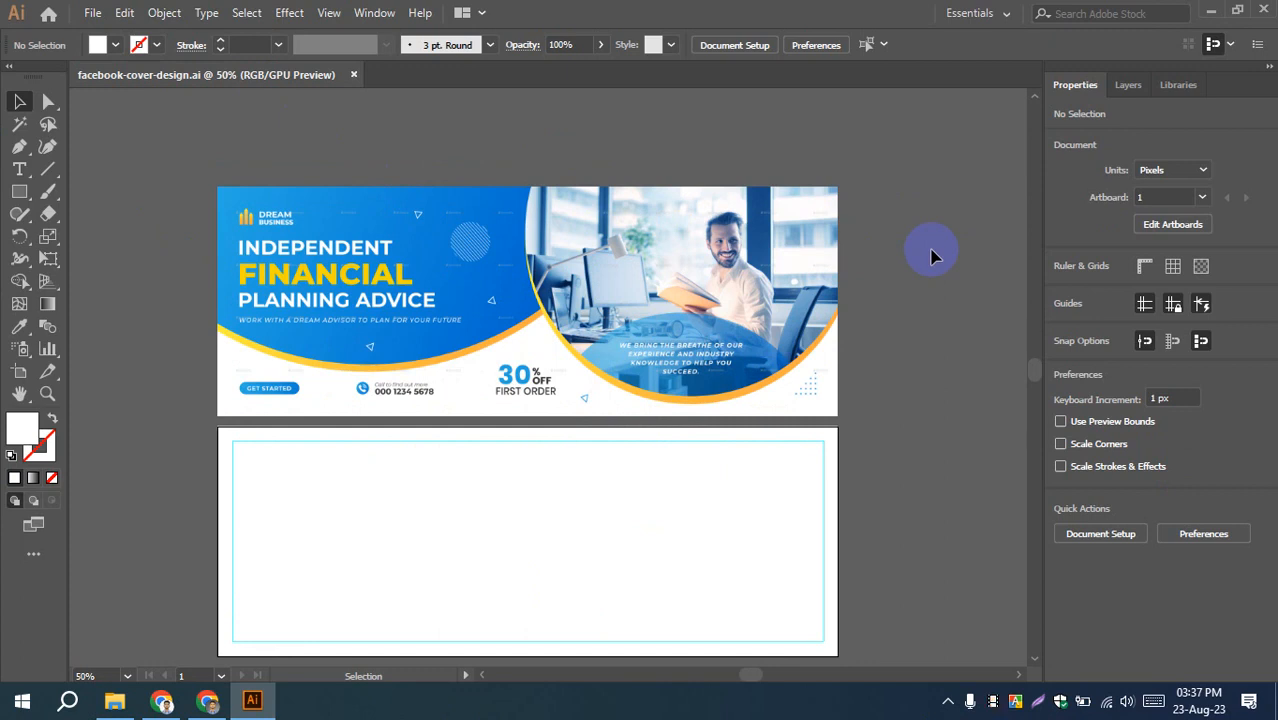
{"action": "scroll", "coordinate": [930, 256], "scroll_direction": "up", "scroll_amount": 2}
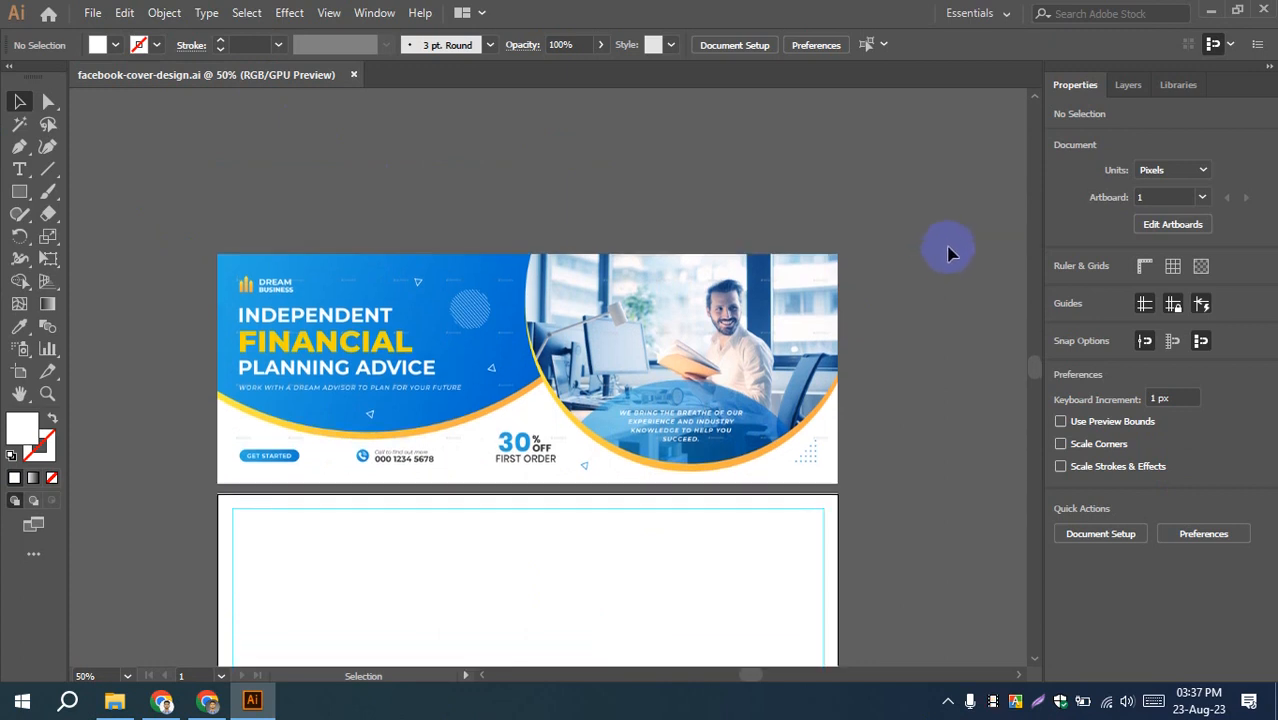
{"action": "scroll", "coordinate": [872, 355], "scroll_direction": "right", "scroll_amount": 2}
{"action": "scroll", "coordinate": [872, 355], "scroll_direction": "down", "scroll_amount": 1}
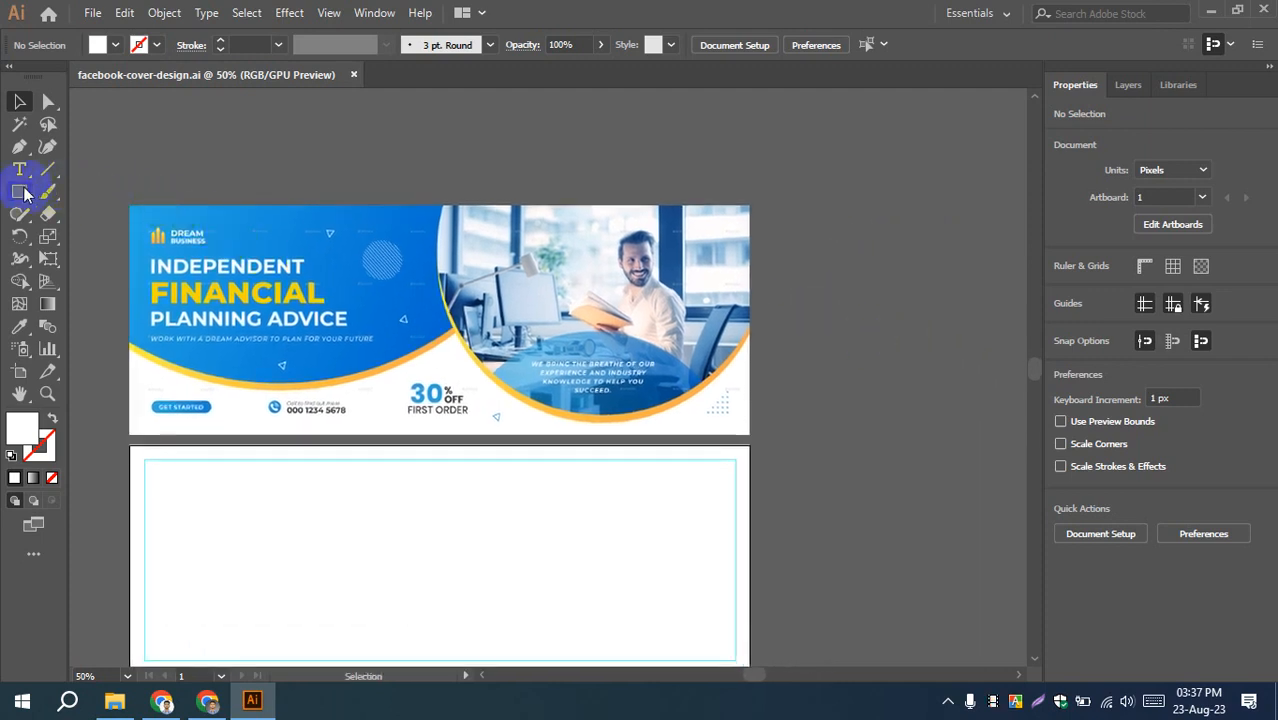
{"action": "left_click", "coordinate": [20, 191]}
{"action": "left_click_drag", "start_coordinate": [24, 193], "coordinate": [112, 234]}
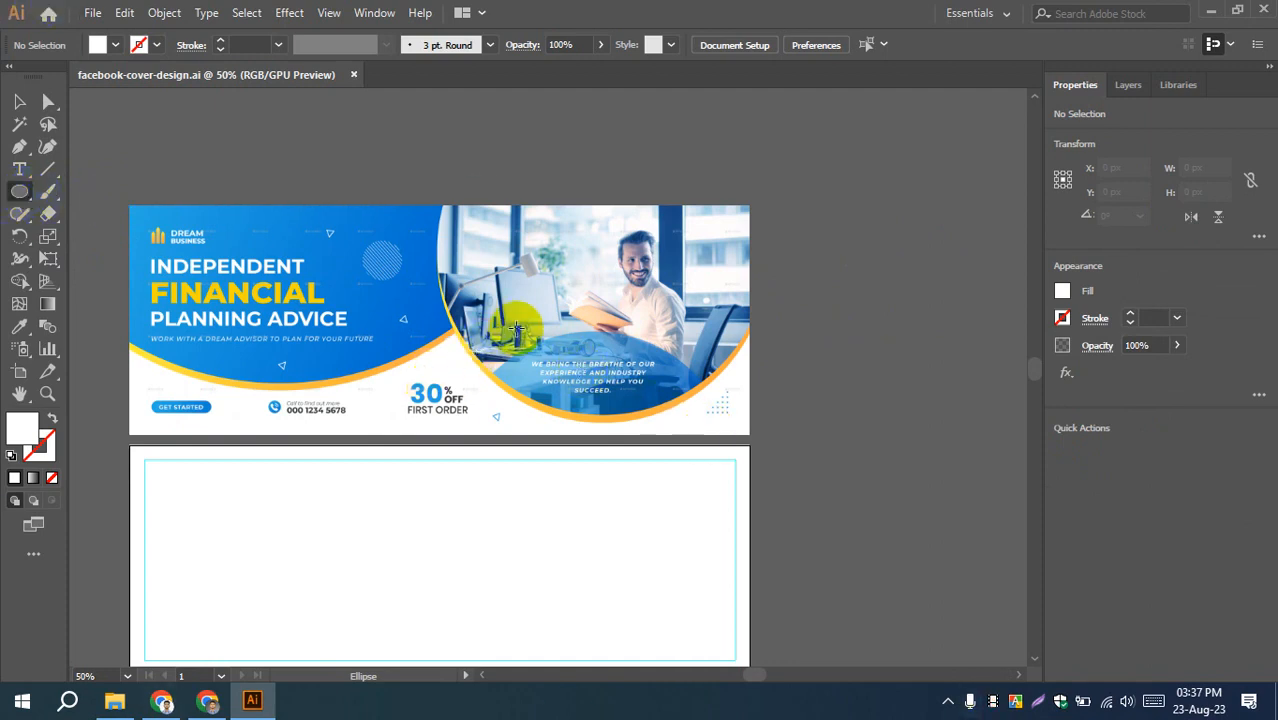
{"action": "left_click_drag", "start_coordinate": [517, 330], "coordinate": [852, 663]}
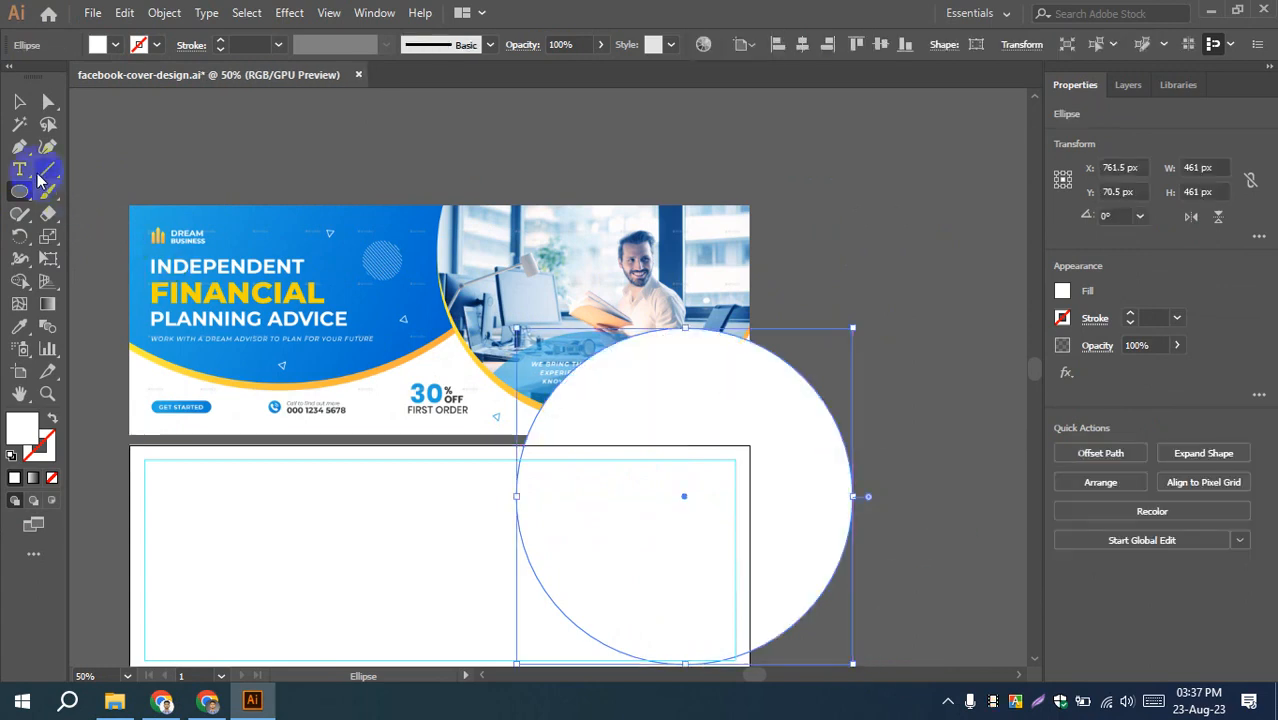
- Fill the circle with magenta and deselect it
{"action": "left_click", "coordinate": [17, 102]}
{"action": "left_click", "coordinate": [352, 136]}
{"action": "left_click", "coordinate": [722, 420]}
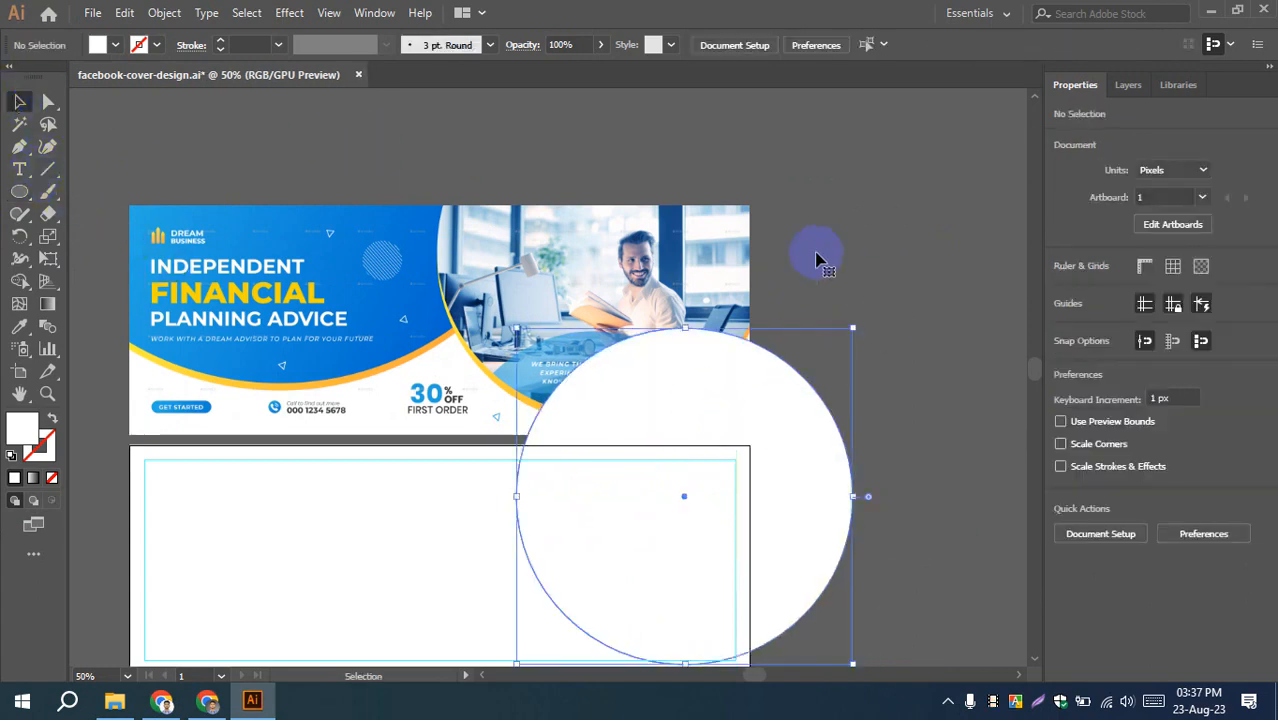
{"action": "left_click", "coordinate": [116, 47]}
{"action": "left_click", "coordinate": [182, 79]}
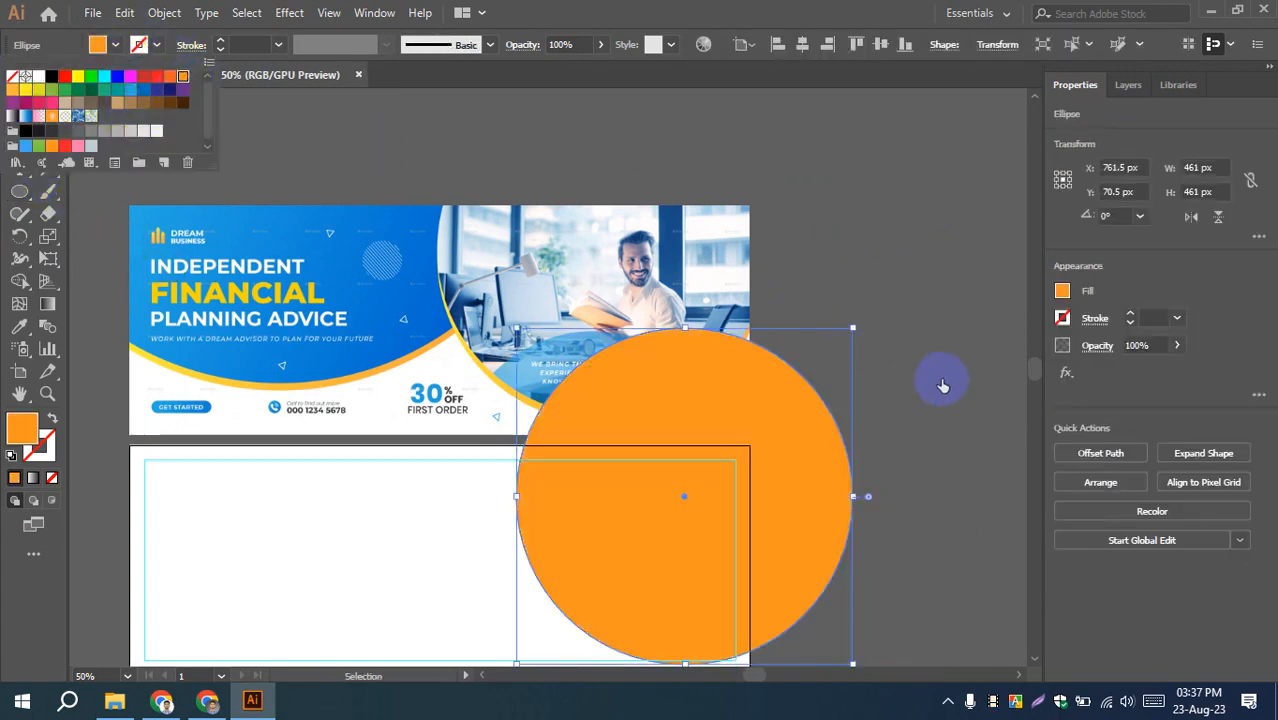
{"action": "left_click", "coordinate": [115, 46]}
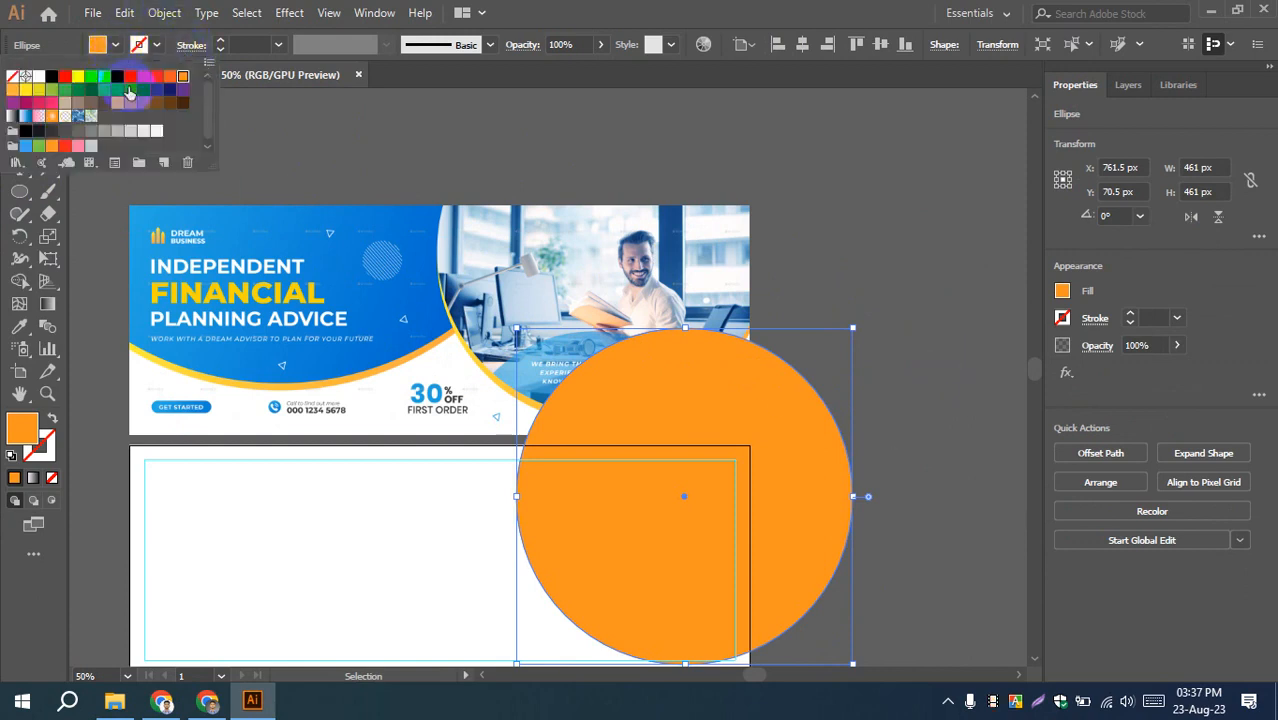
{"action": "left_click", "coordinate": [131, 78]}
{"action": "left_click", "coordinate": [895, 272]}
- Move the magenta circle over the curved photo area of the reference cover to compare their curves, and deselect it
{"action": "left_click_drag", "start_coordinate": [749, 449], "coordinate": [672, 212]}
{"action": "left_click", "coordinate": [860, 395]}
{"action": "left_click", "coordinate": [690, 348]}
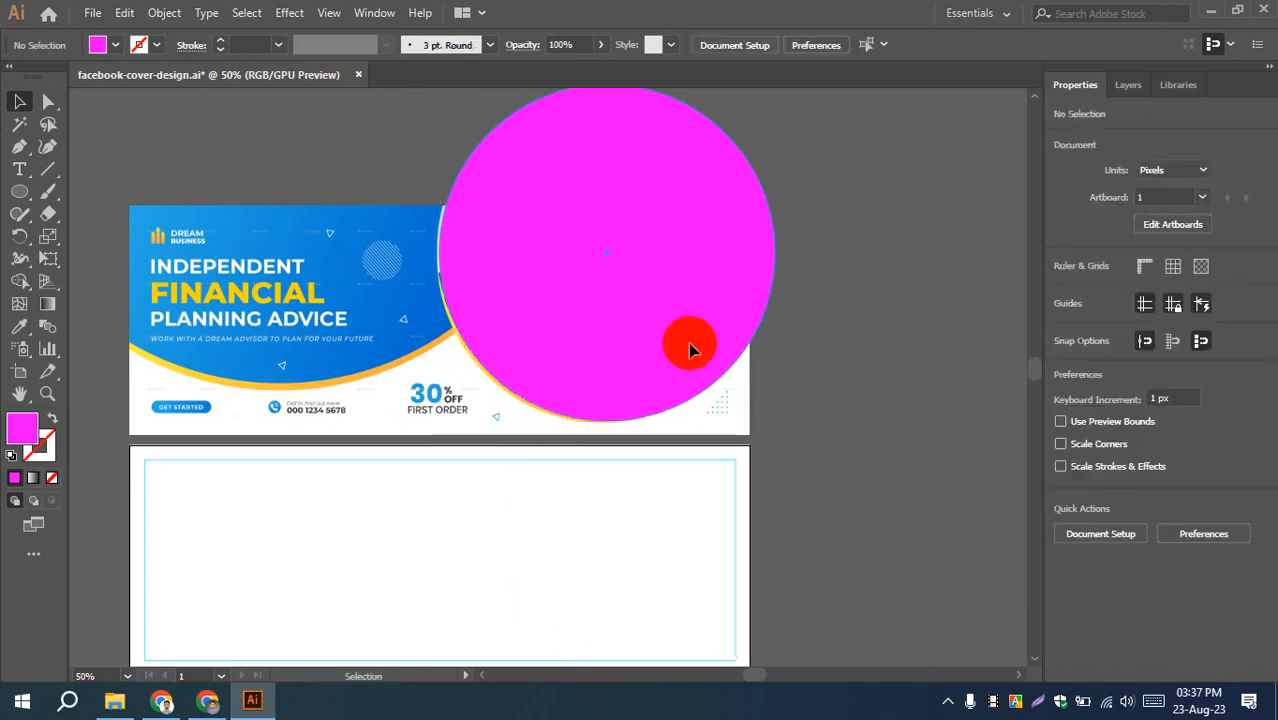
{"action": "left_click_drag", "start_coordinate": [690, 348], "coordinate": [643, 333]}
{"action": "left_click", "coordinate": [870, 352]}
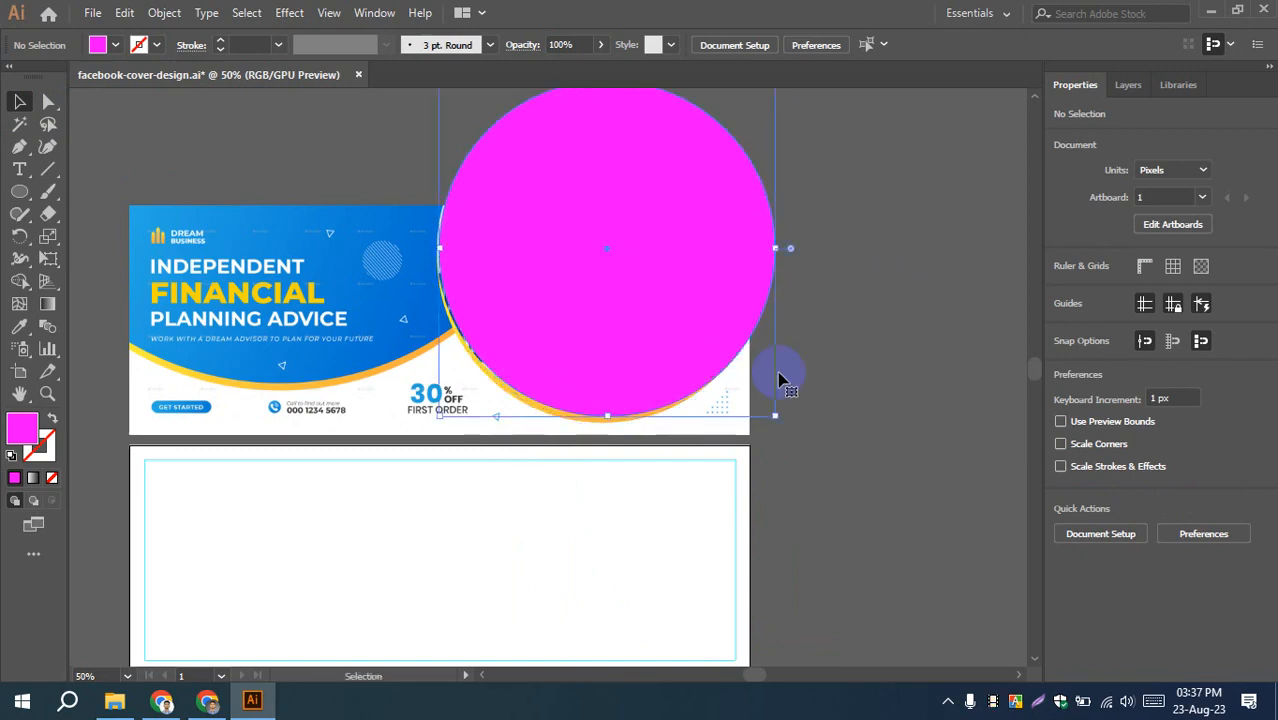
{"action": "scroll", "coordinate": [813, 359], "scroll_direction": "down", "scroll_amount": 1}
{"action": "left_click", "coordinate": [650, 322]}
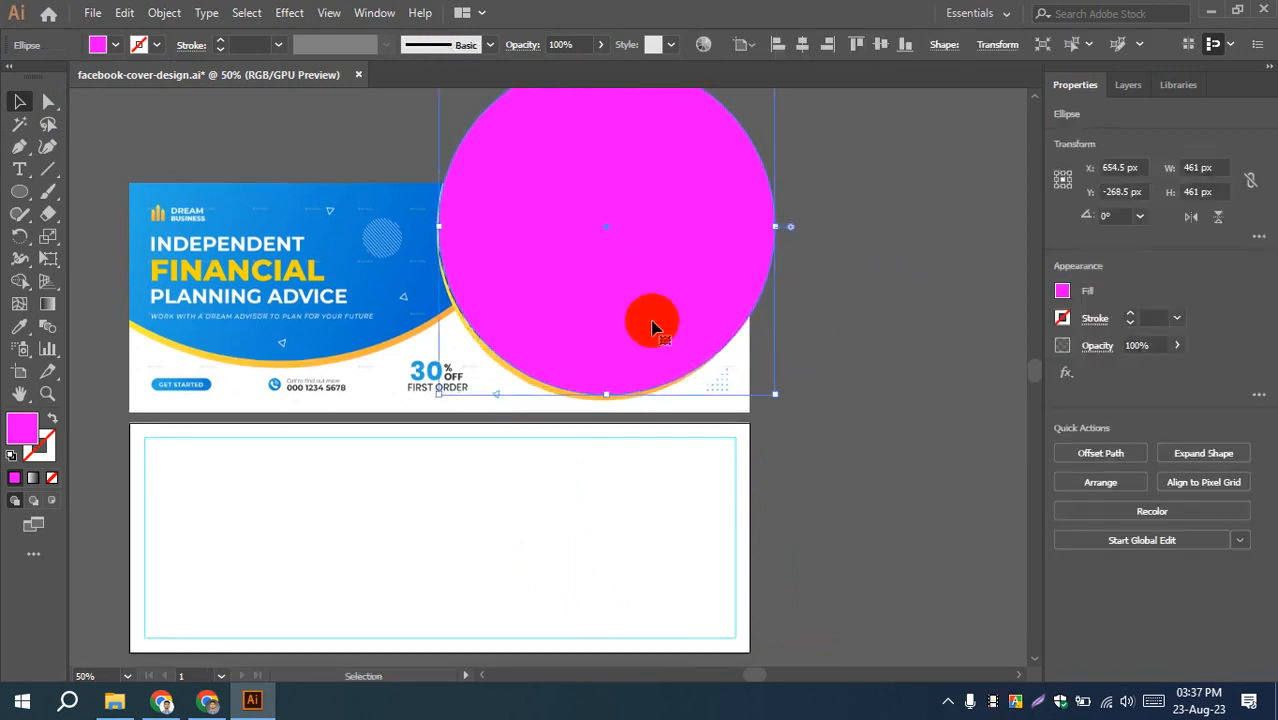
{"action": "left_click", "coordinate": [836, 371]}
- Move the magenta circle down onto the right part of the artboard, extending past its top and right edges, and deselect it
{"action": "left_click_drag", "start_coordinate": [841, 463], "coordinate": [828, 401]}
{"action": "left_click_drag", "start_coordinate": [684, 289], "coordinate": [673, 386]}
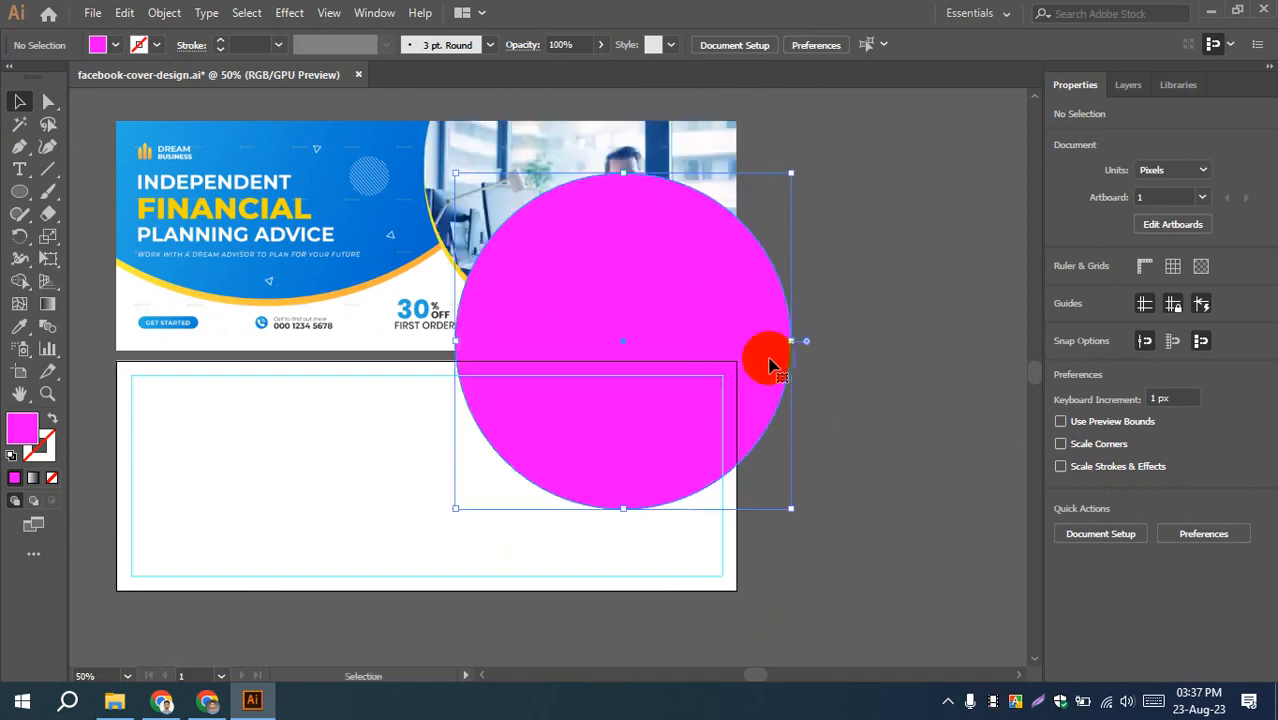
{"action": "left_click", "coordinate": [876, 307]}
{"action": "scroll", "coordinate": [876, 307], "scroll_direction": "up", "scroll_amount": 1}
{"action": "left_click_drag", "start_coordinate": [685, 318], "coordinate": [586, 378]}
{"action": "left_click", "coordinate": [873, 298]}
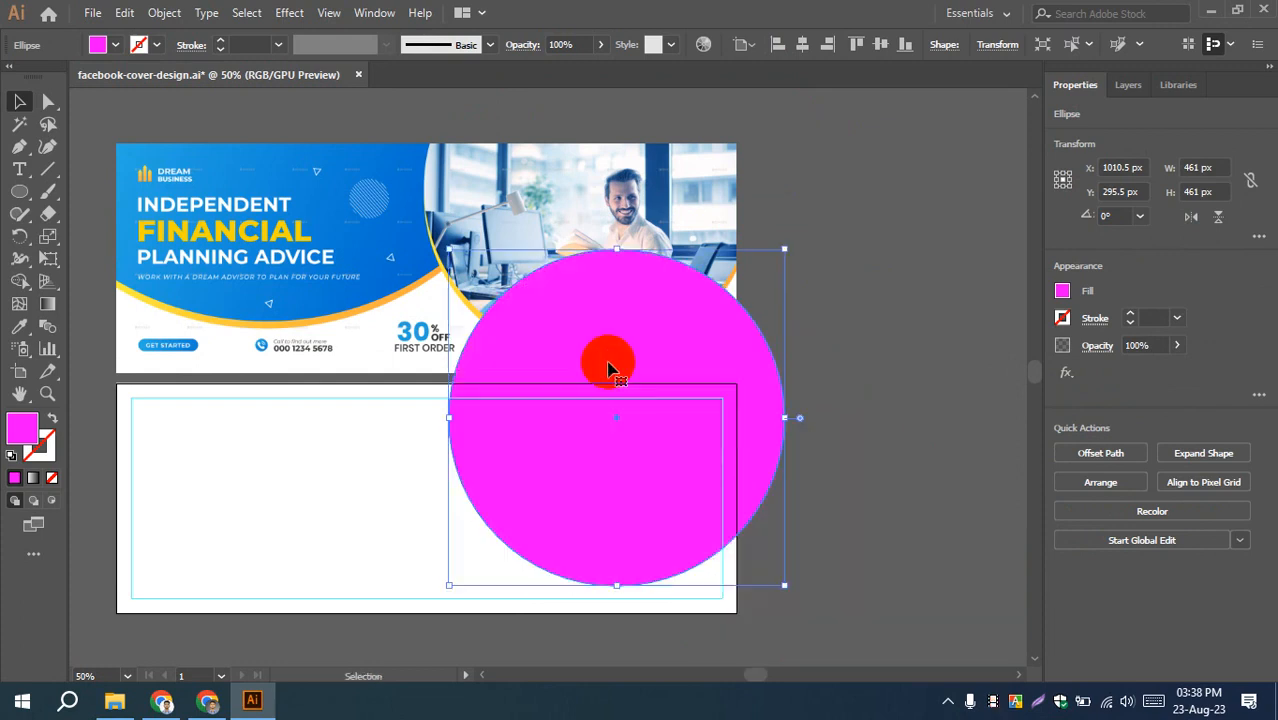
{"action": "left_click", "coordinate": [959, 346]}
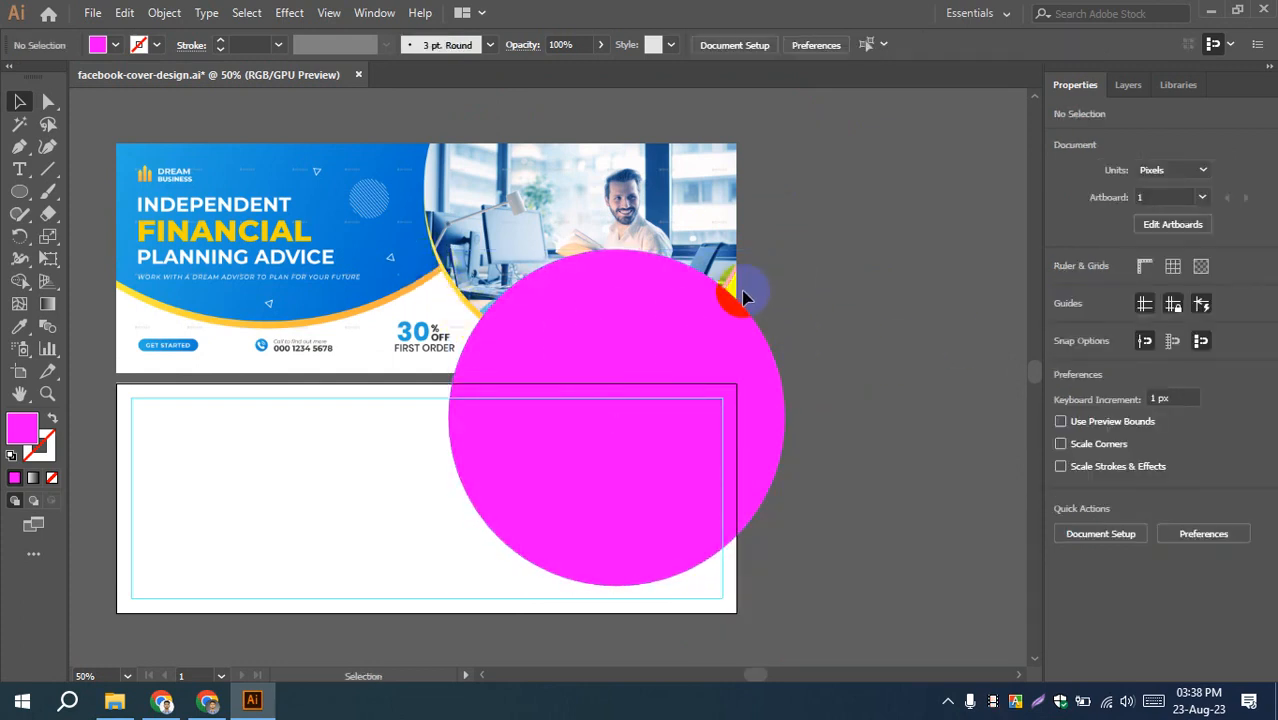
- Nudge the magenta circle down by 2 px to Y 49.5 px and deselect it
{"action": "scroll", "coordinate": [700, 280], "scroll_direction": "down", "scroll_amount": 1}
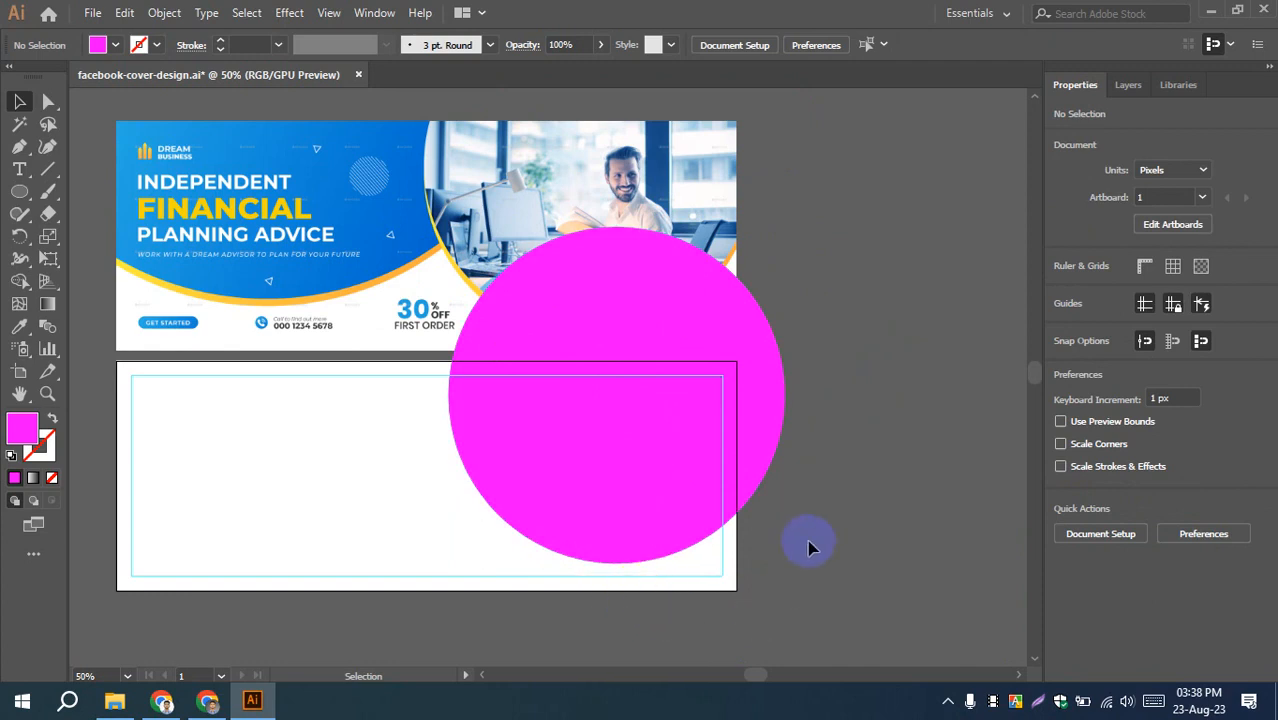
{"action": "left_click", "coordinate": [650, 479]}
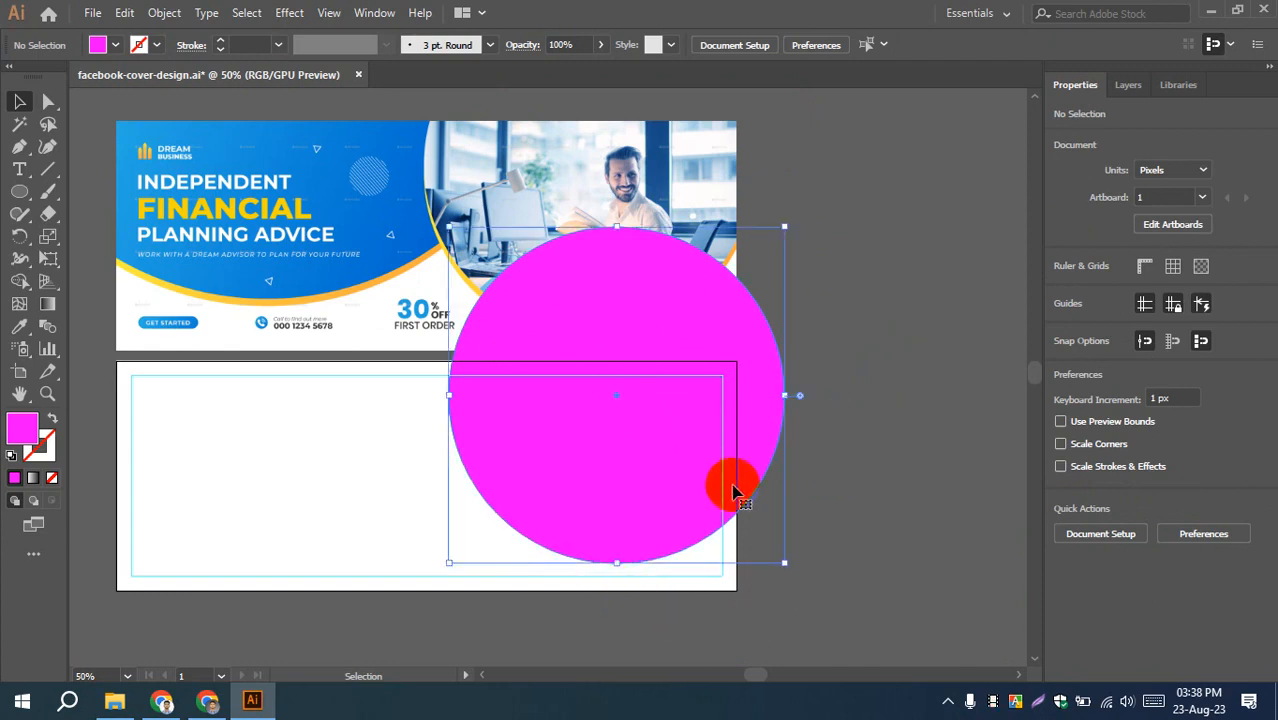
{"action": "key", "text": "Down"}
{"action": "key", "text": "Down"}
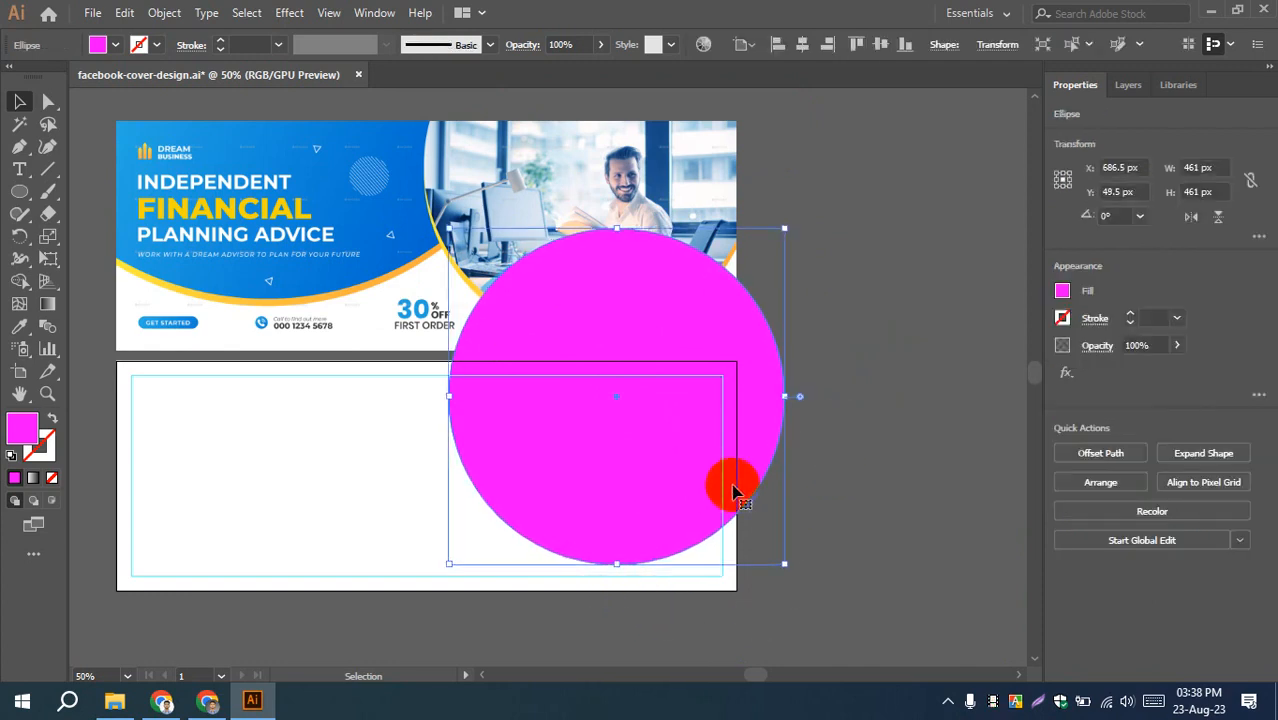
{"action": "left_click", "coordinate": [942, 341]}
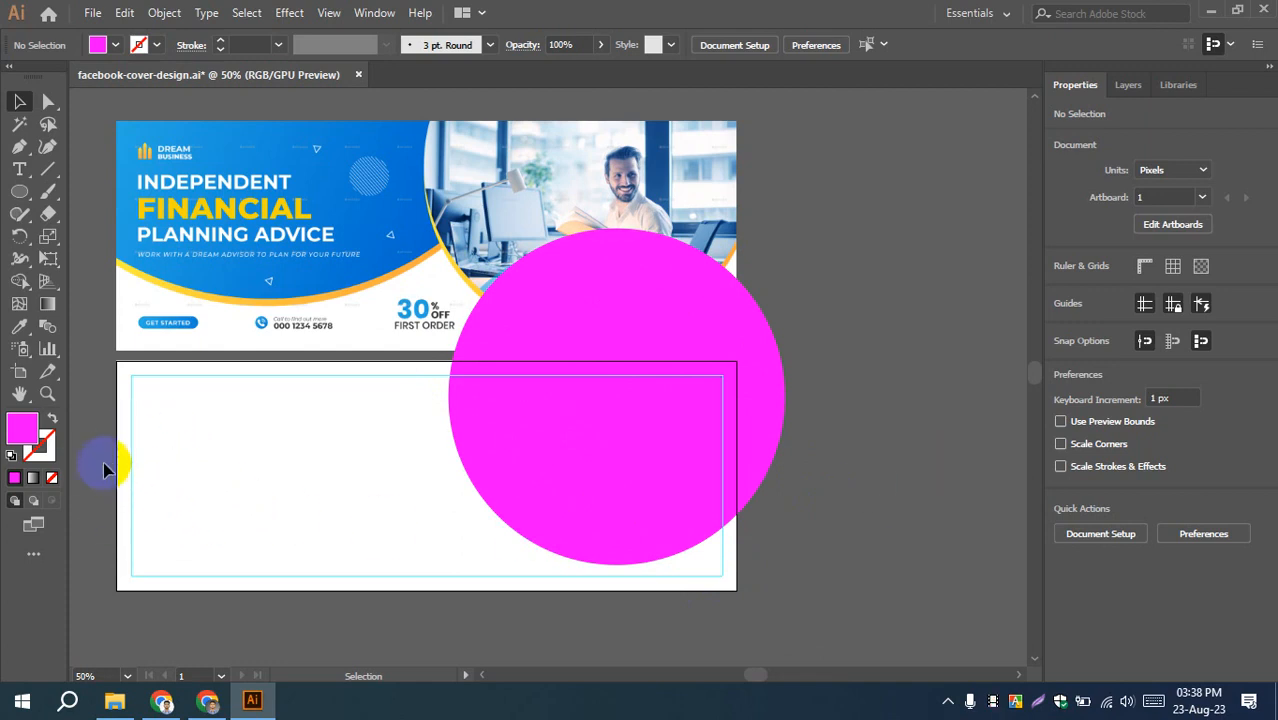
{"action": "scroll", "coordinate": [100, 447], "scroll_direction": "down", "scroll_amount": 1}
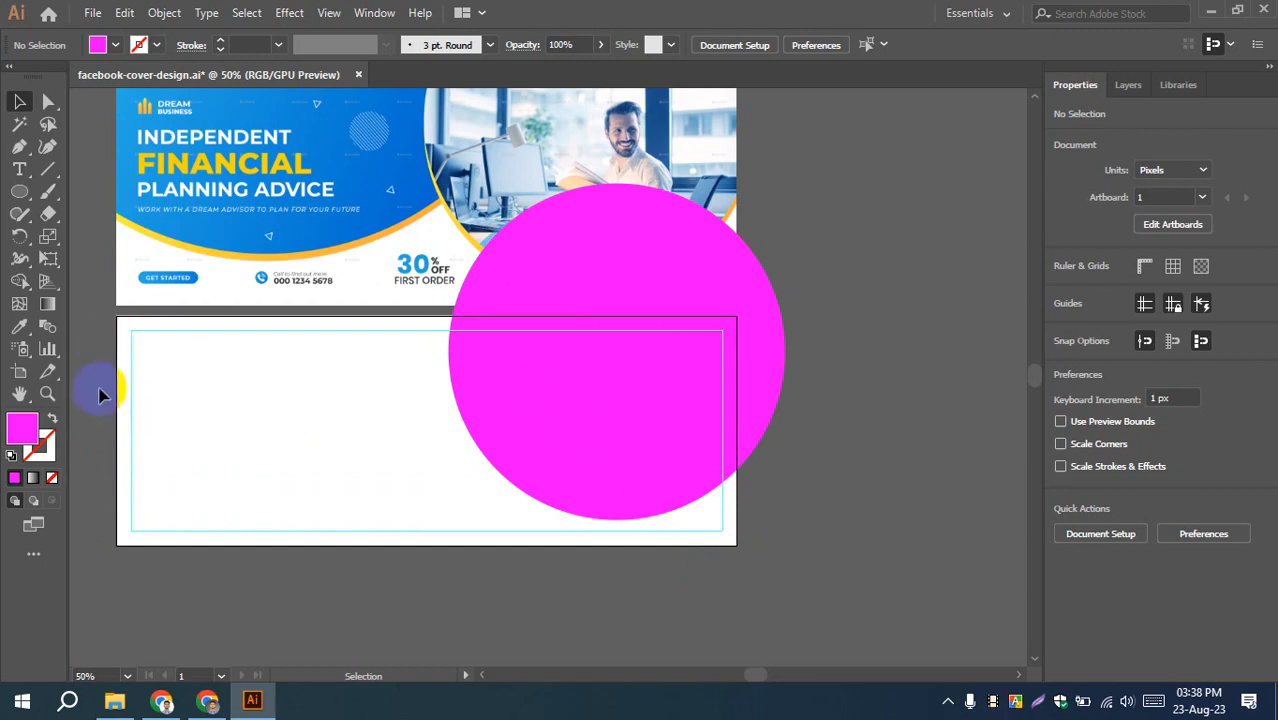
{"action": "right_click", "coordinate": [214, 330]}
{"action": "left_click", "coordinate": [300, 498]}
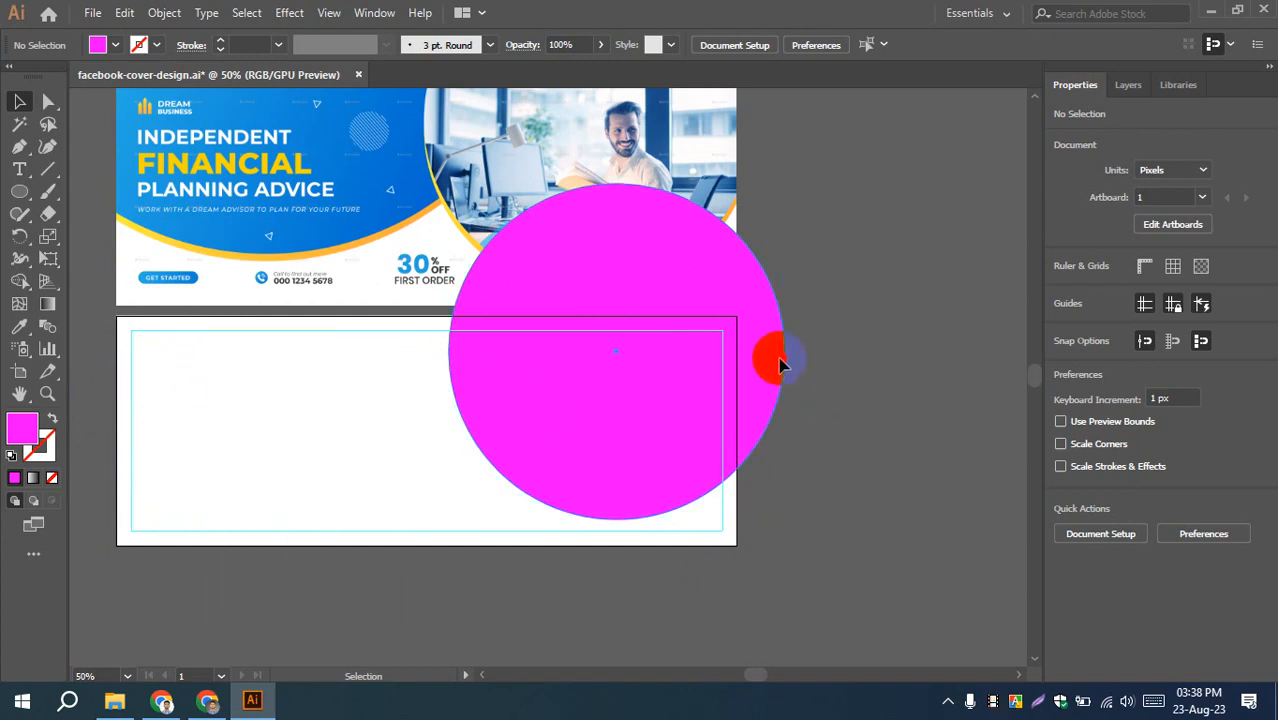
{"action": "left_click", "coordinate": [765, 355]}
{"action": "left_click", "coordinate": [868, 374]}
{"action": "left_click_drag", "start_coordinate": [868, 386], "coordinate": [860, 419]}
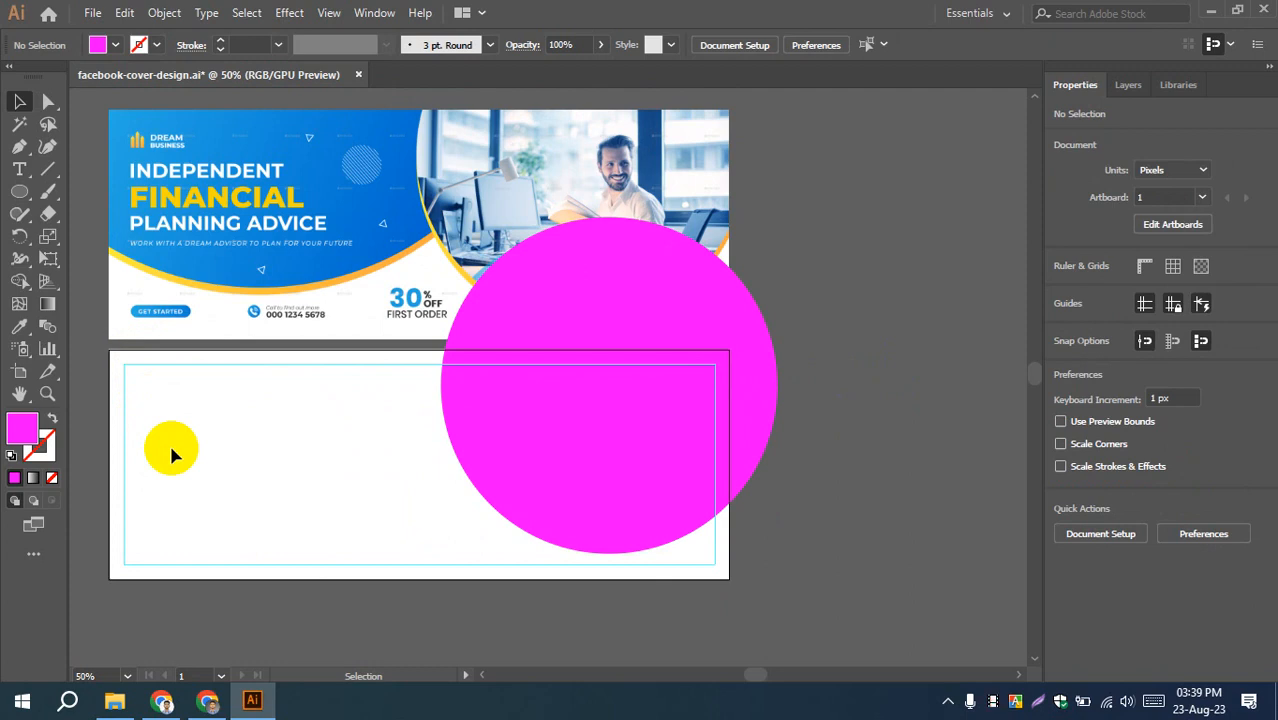
- Draw a magenta rectangle about 500 x 295 px over the artboard's right part, from its top edge down to the lower margin guide
{"action": "scroll", "coordinate": [176, 440], "scroll_direction": "down", "scroll_amount": 1}
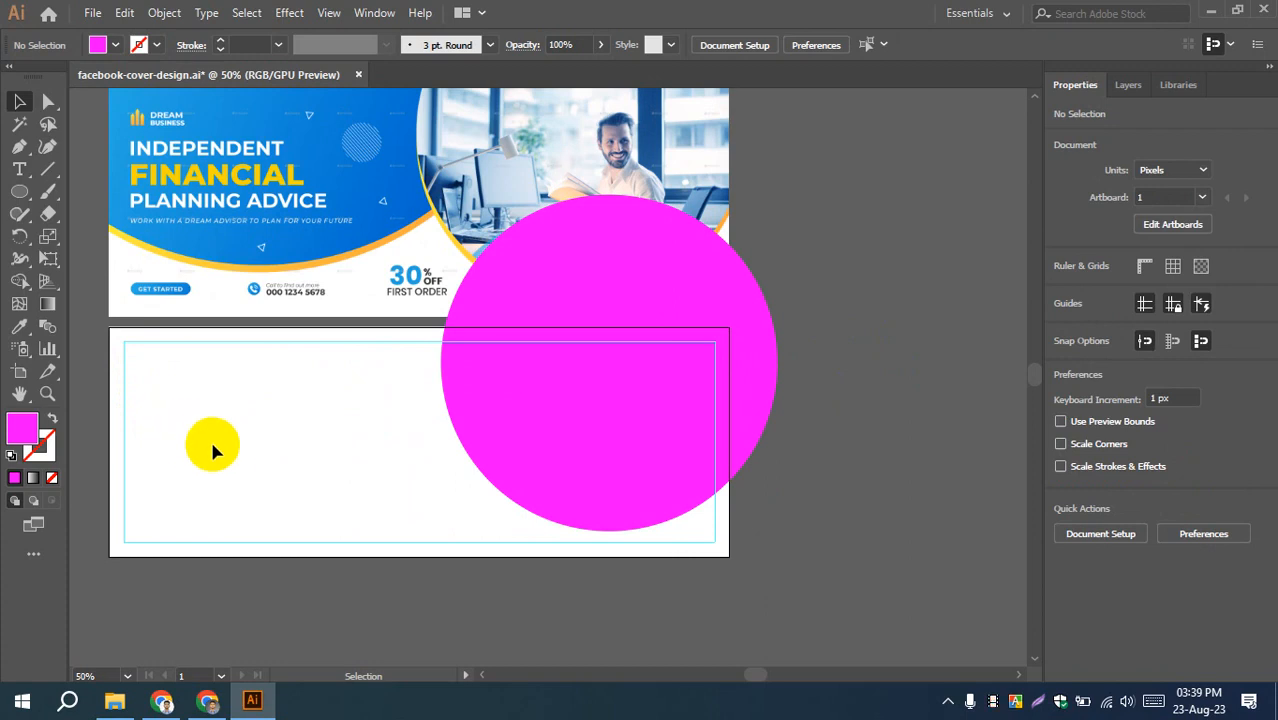
{"action": "left_click_drag", "start_coordinate": [231, 448], "coordinate": [263, 430]}
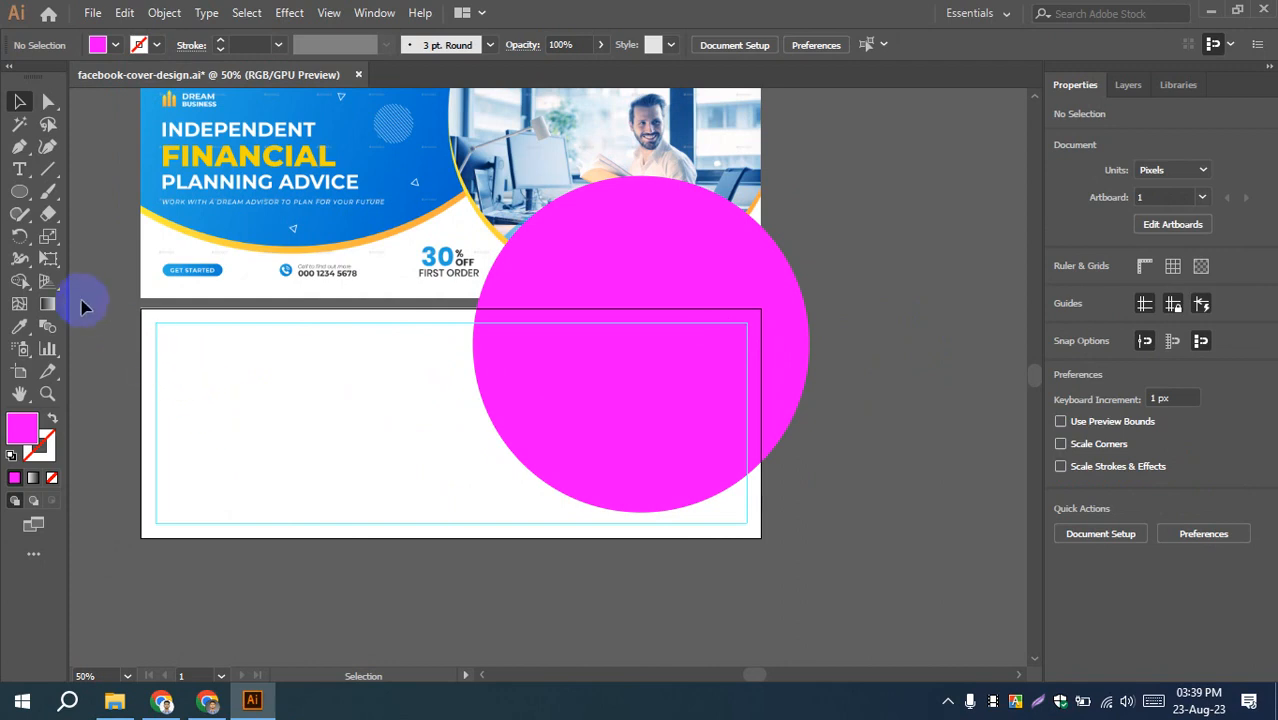
{"action": "left_click", "coordinate": [21, 195]}
{"action": "left_click_drag", "start_coordinate": [21, 195], "coordinate": [105, 191]}
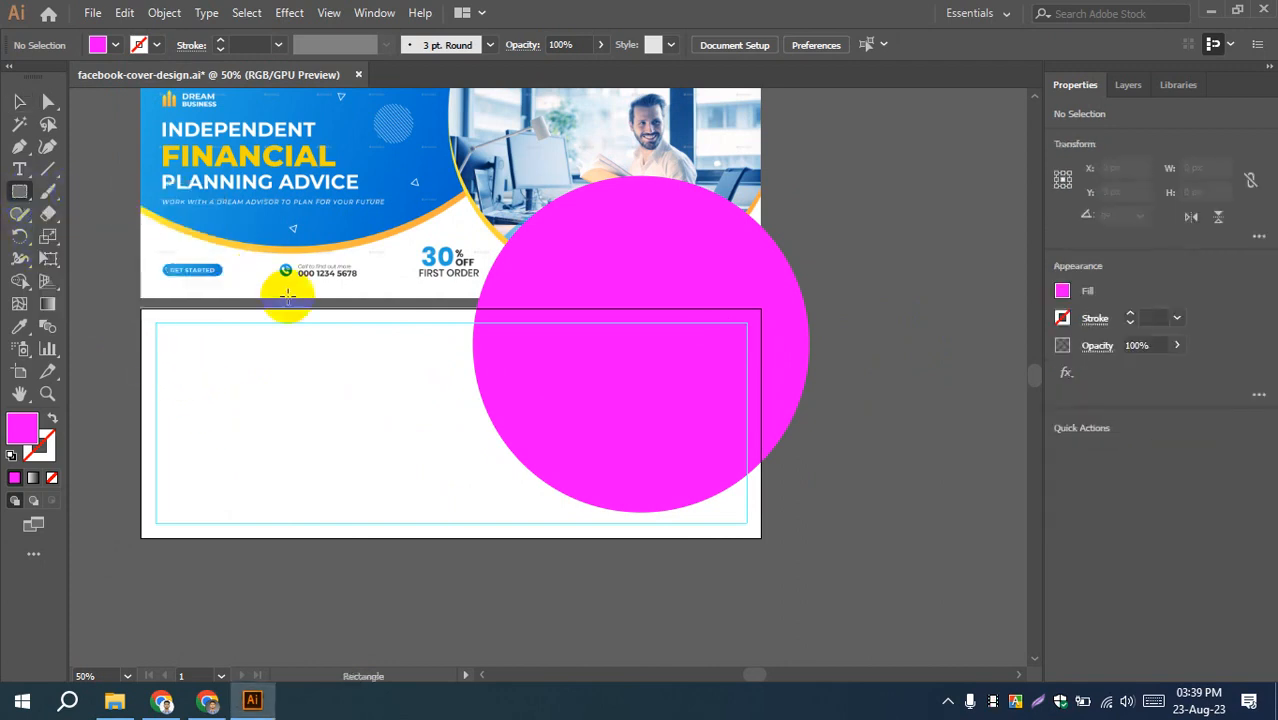
{"action": "mouse_move", "coordinate": [396, 310]}
{"action": "left_mouse_down"}
{"action": "mouse_move", "coordinate": [650, 491]}
{"action": "mouse_move", "coordinate": [742, 505]}
{"action": "mouse_move", "coordinate": [760, 522]}
{"action": "left_mouse_up"}
{"action": "left_click", "coordinate": [16, 104]}
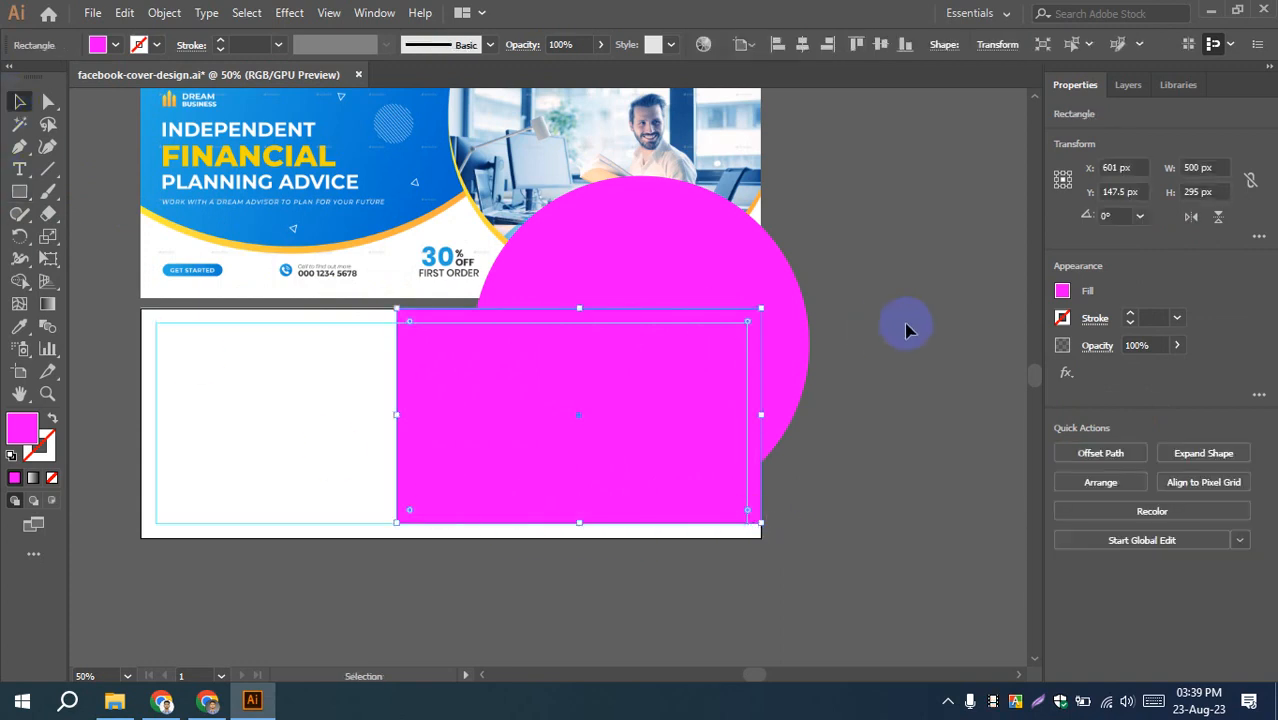
{"action": "left_click", "coordinate": [906, 338]}
- Fill the new rectangle with dark navy blue and deselect it
{"action": "left_click", "coordinate": [608, 428]}
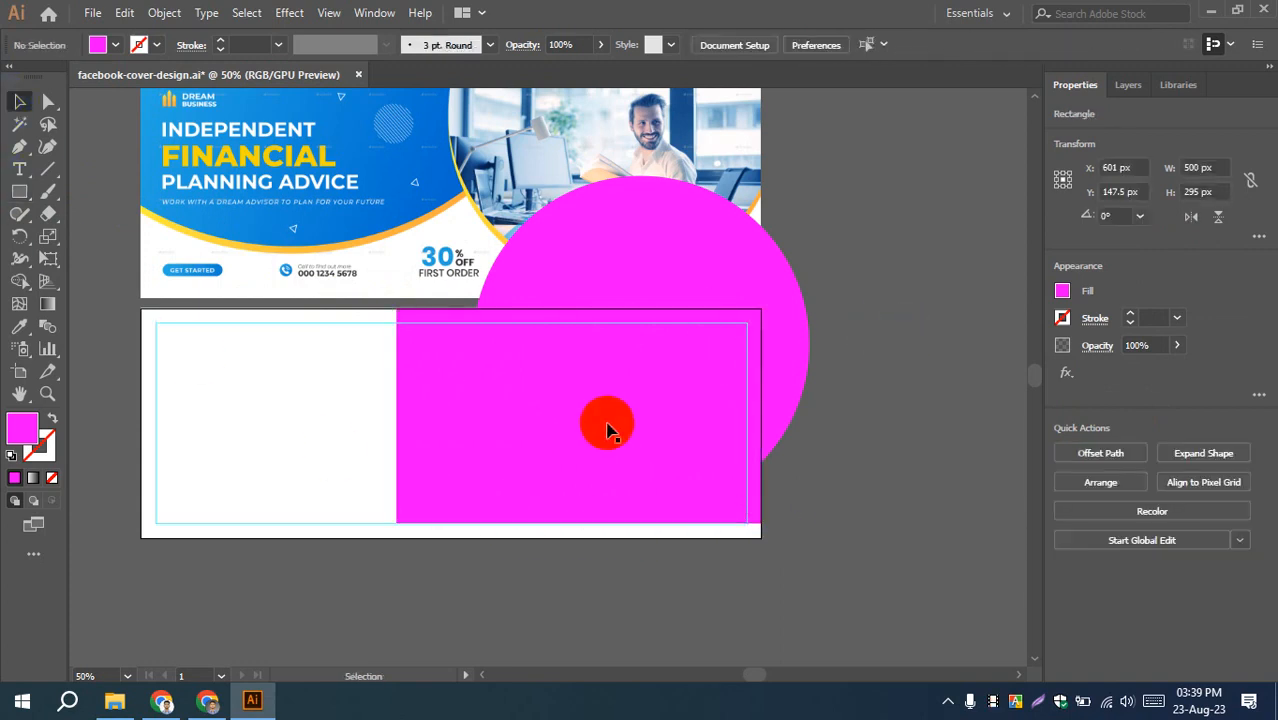
{"action": "left_click", "coordinate": [115, 45]}
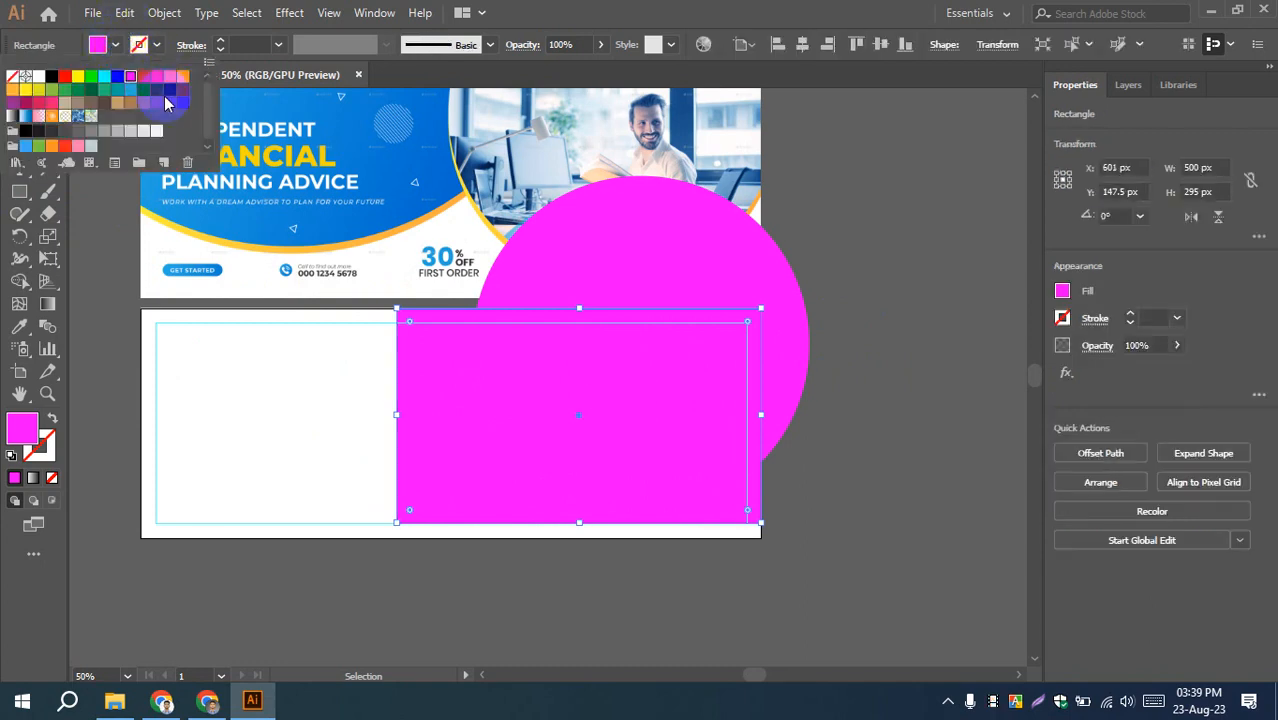
{"action": "left_click", "coordinate": [169, 90]}
{"action": "left_click", "coordinate": [905, 438]}
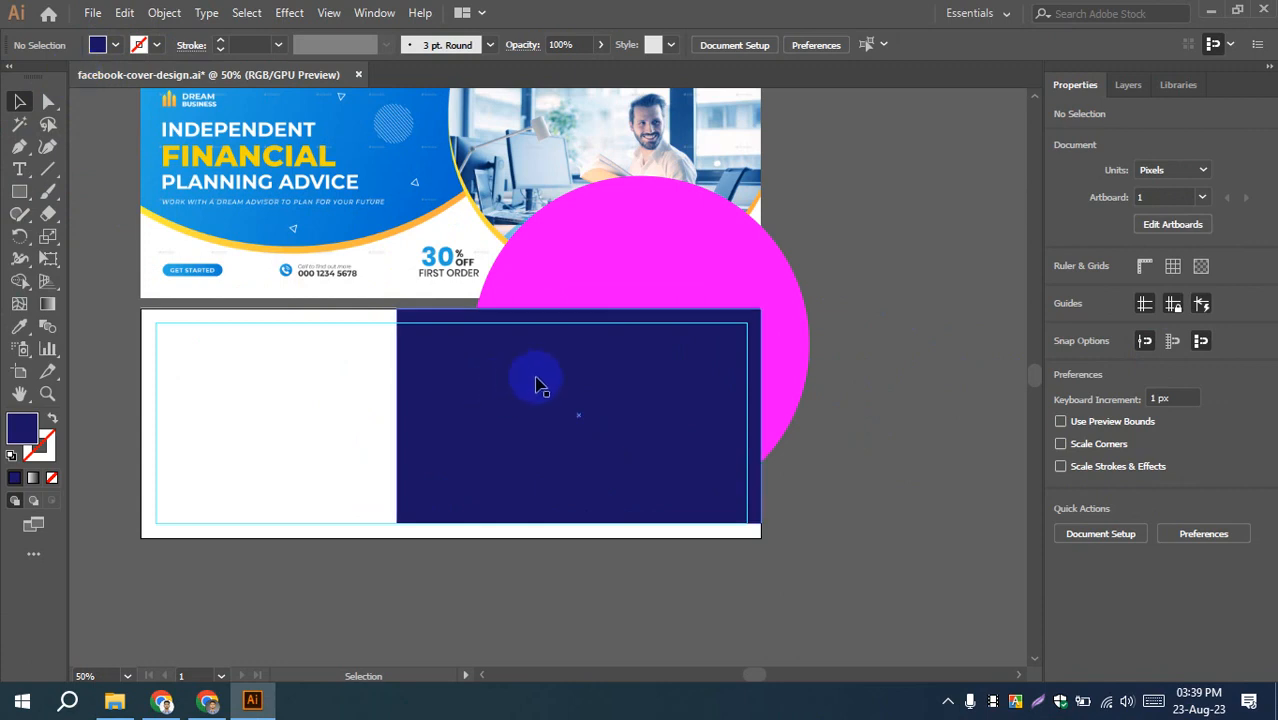
- Select the magenta circle together with the navy rectangle and start the Shape Builder tool, without combining any areas
{"action": "left_click", "coordinate": [605, 385]}
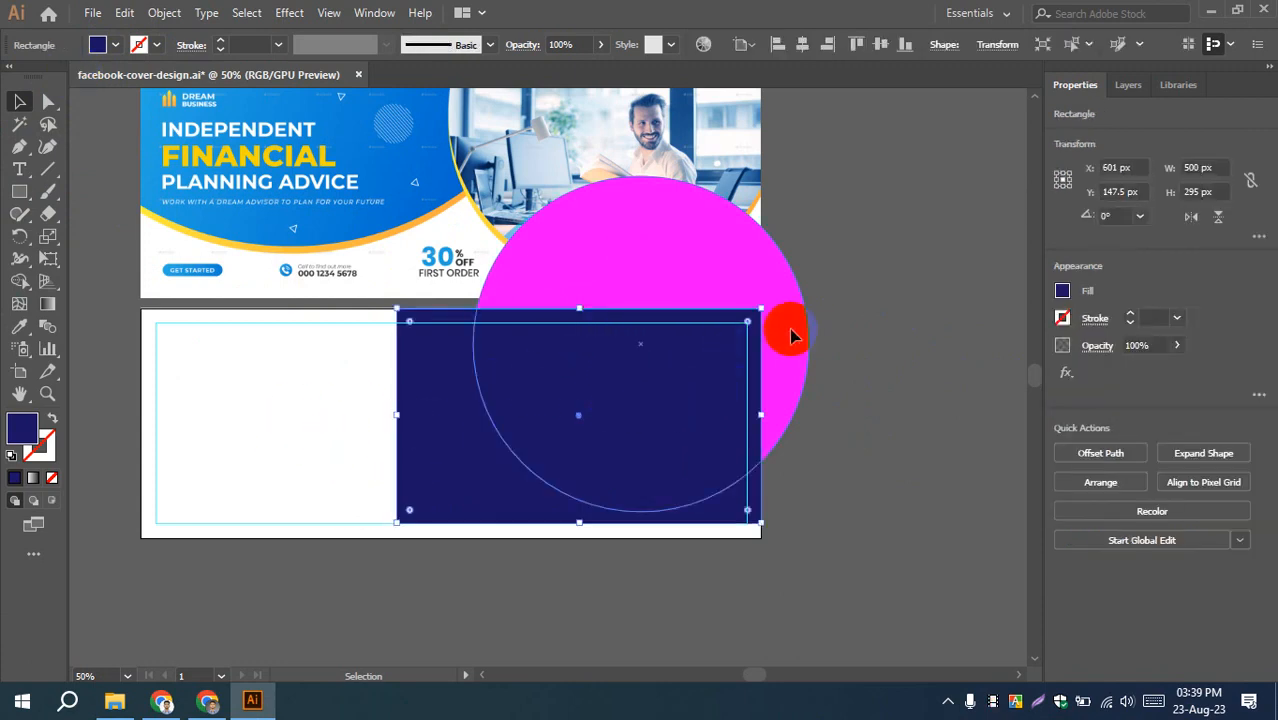
{"action": "left_click", "coordinate": [881, 393]}
{"action": "left_click", "coordinate": [733, 422]}
{"action": "left_click", "coordinate": [749, 272], "text": "shift"}
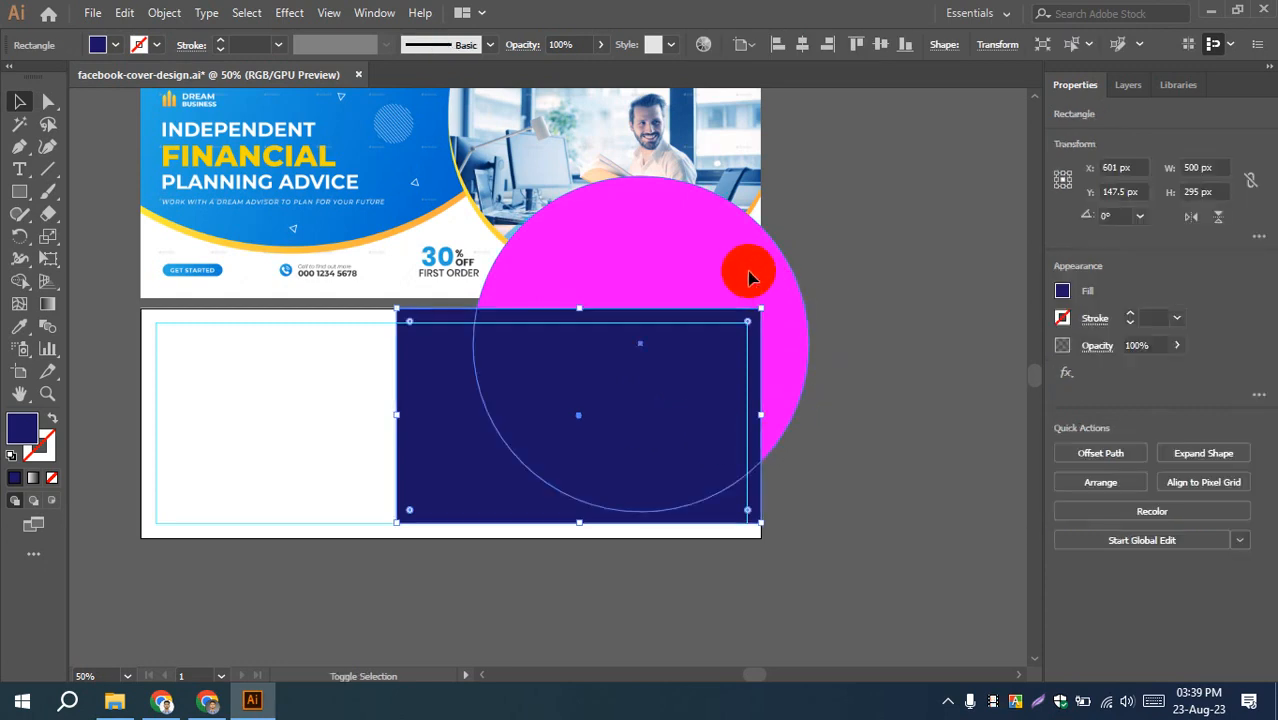
{"action": "left_click", "coordinate": [890, 447]}
{"action": "left_click", "coordinate": [776, 320]}
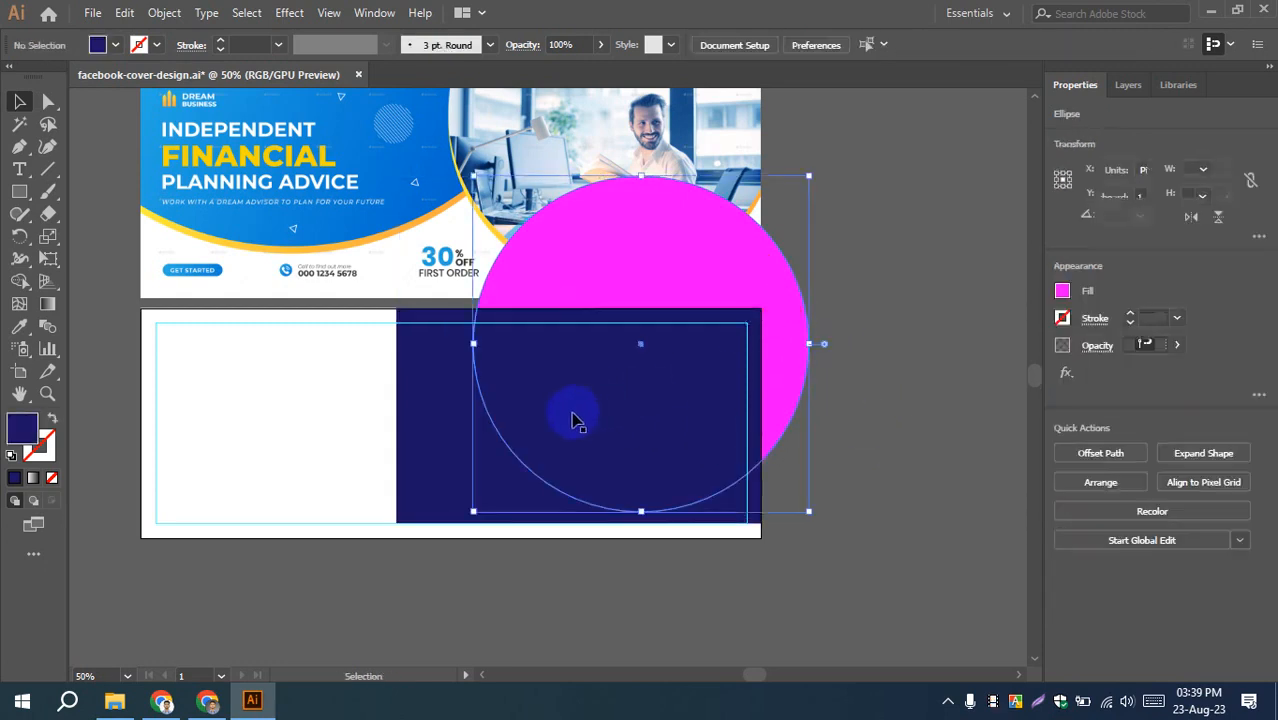
{"action": "left_click", "coordinate": [573, 424], "text": "shift"}
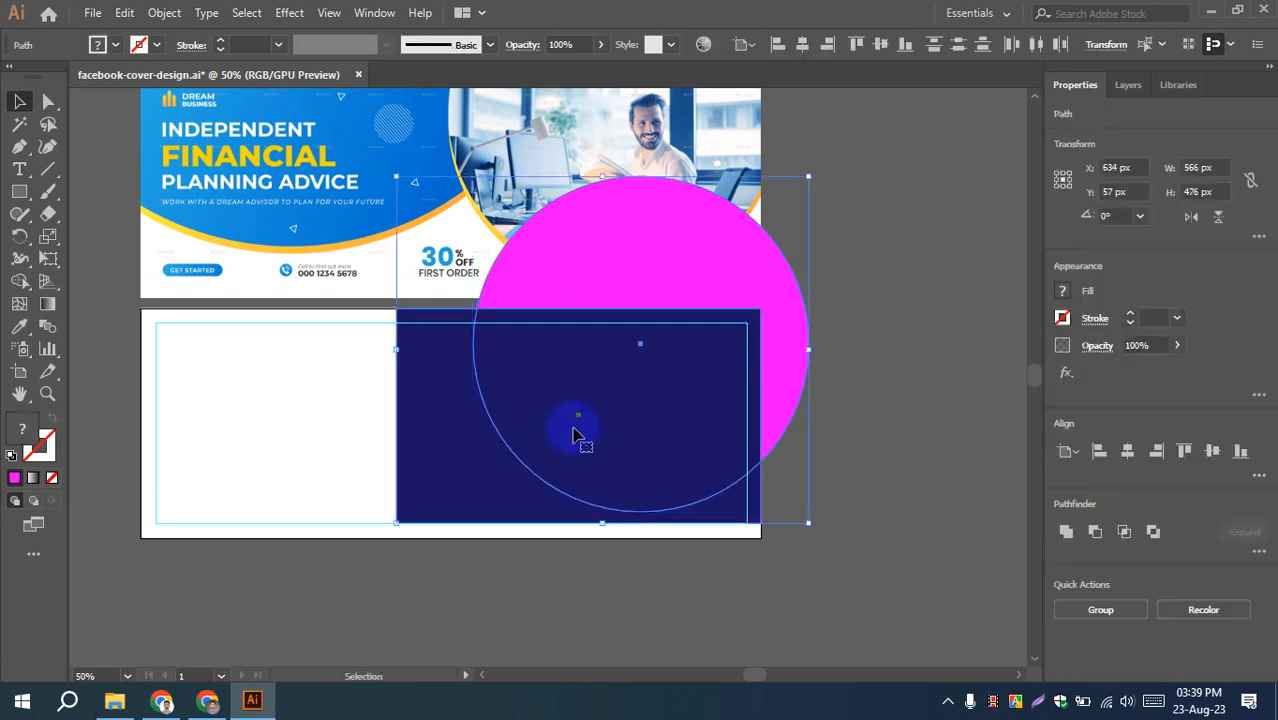
{"action": "left_click", "coordinate": [19, 283]}
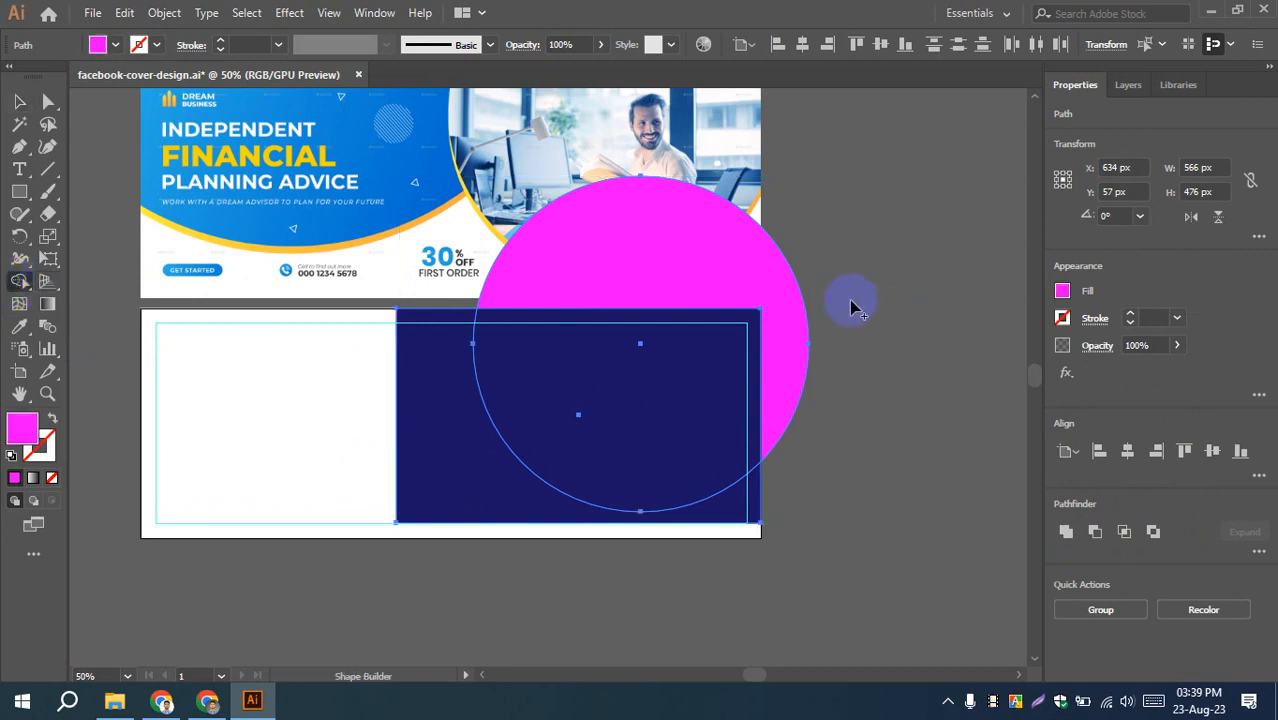
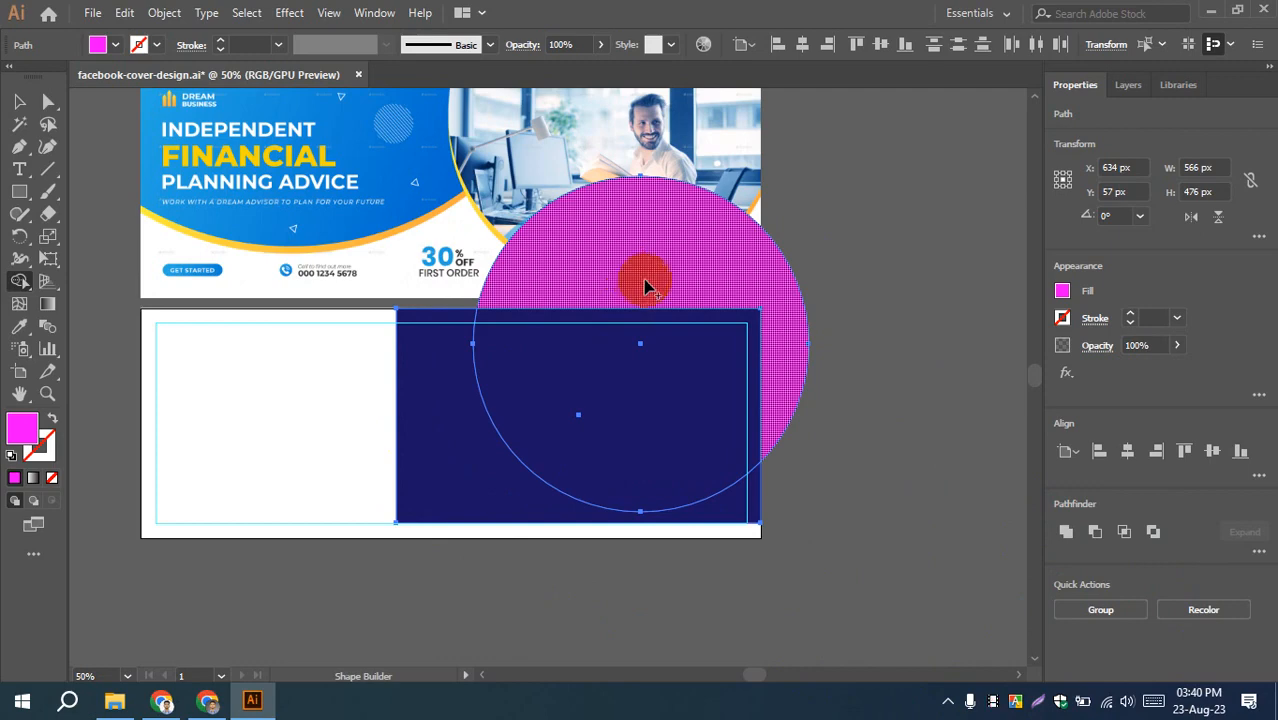
{"action": "scroll", "coordinate": [655, 280], "scroll_direction": "up", "scroll_amount": 2}
{"action": "scroll", "coordinate": [655, 280], "scroll_direction": "up", "scroll_amount": 1}
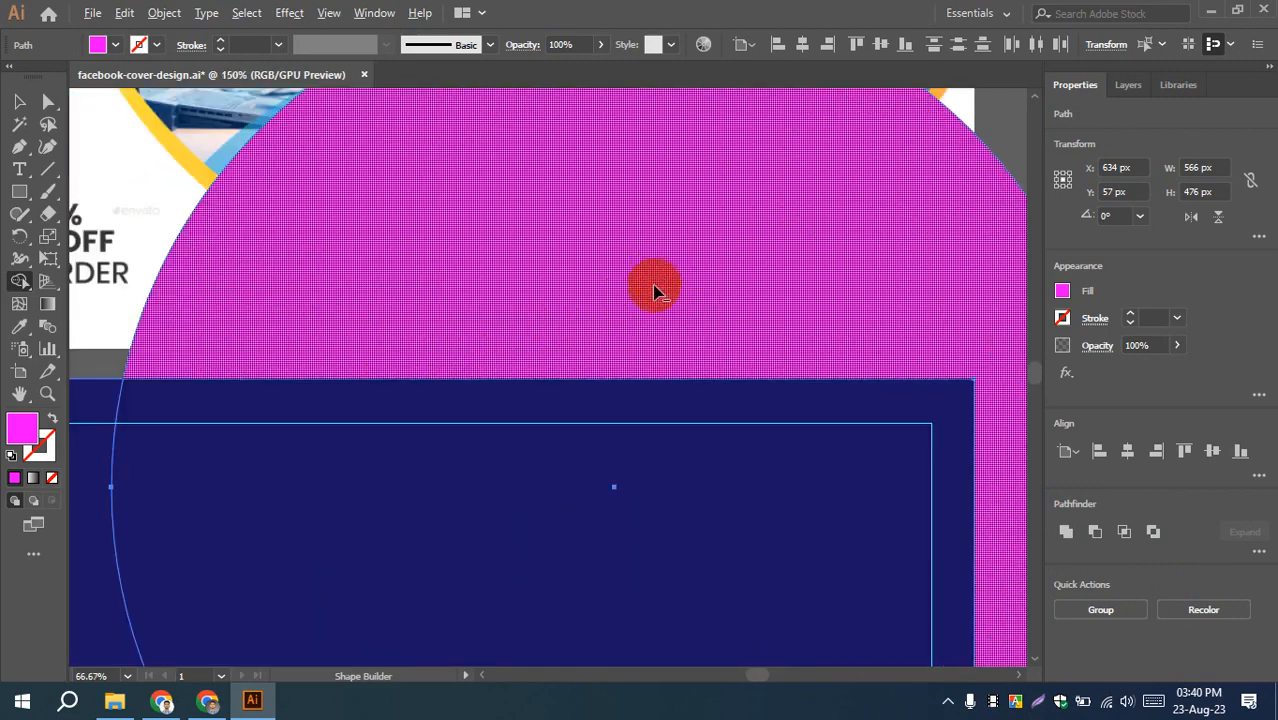
{"action": "scroll", "coordinate": [656, 284], "scroll_direction": "down", "scroll_amount": 2}
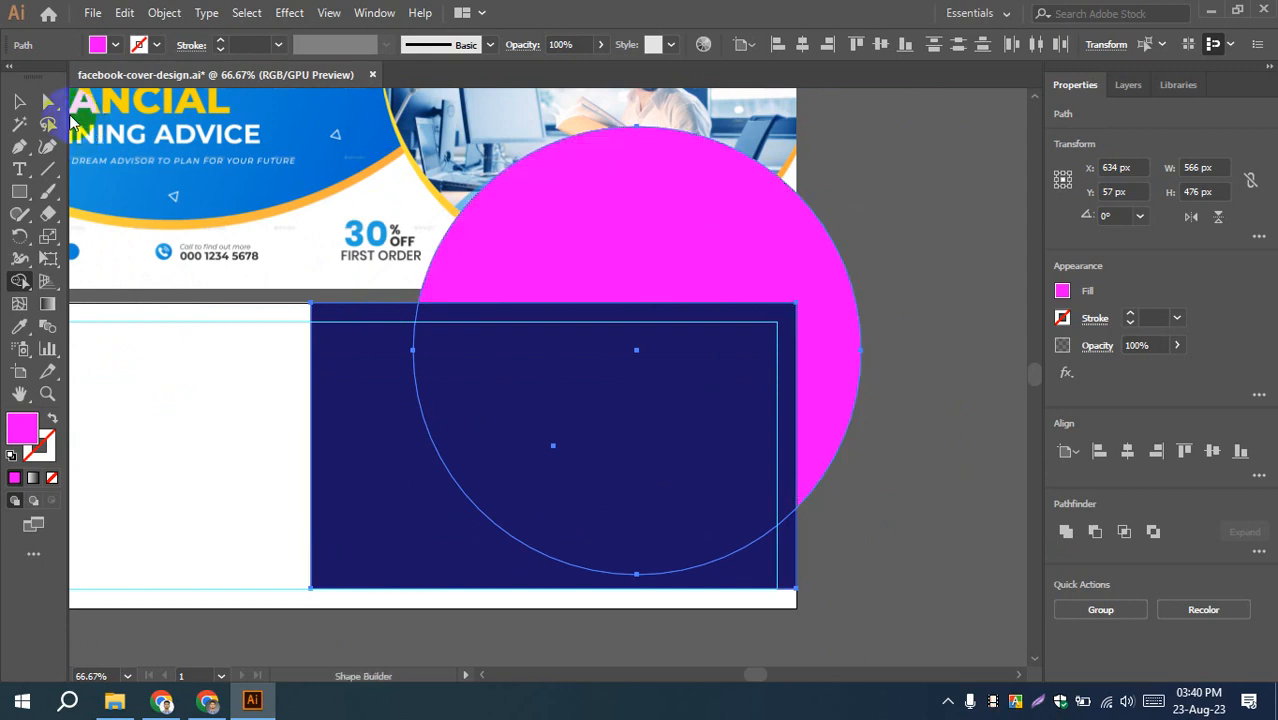
{"action": "left_click", "coordinate": [21, 101]}
{"action": "left_click", "coordinate": [920, 248]}
- In the empty space beside the artboard, draw a magenta rectangle about 207 x 222 px and a 197 px circle overlapping its upper-right corner
{"action": "left_click_drag", "start_coordinate": [892, 241], "coordinate": [305, 445]}
{"action": "left_click_drag", "start_coordinate": [509, 280], "coordinate": [710, 494]}
{"action": "left_click_drag", "start_coordinate": [27, 197], "coordinate": [110, 231]}
{"action": "left_click_drag", "start_coordinate": [664, 236], "coordinate": [836, 419]}
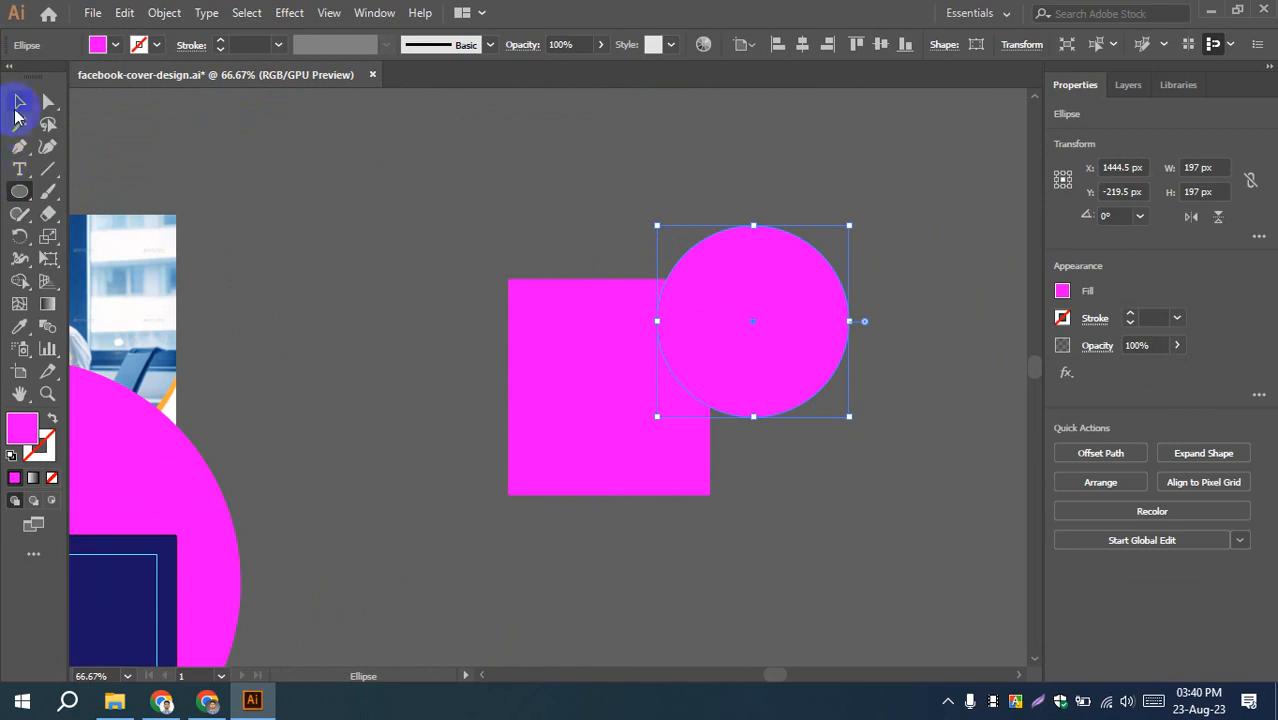
- Fill the small practice circle with blue and deselect it
{"action": "left_click", "coordinate": [18, 106]}
{"action": "left_click", "coordinate": [115, 45]}
{"action": "left_click", "coordinate": [104, 76]}
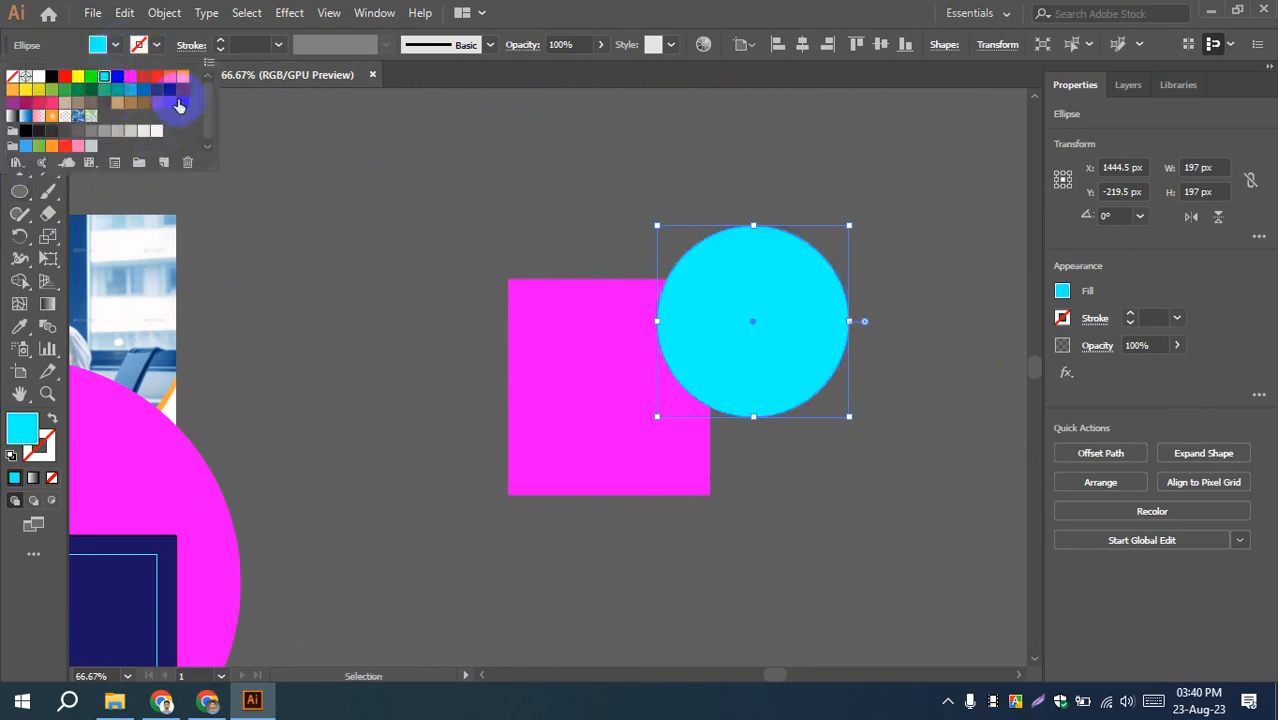
{"action": "left_click", "coordinate": [117, 76]}
{"action": "left_click", "coordinate": [422, 400]}
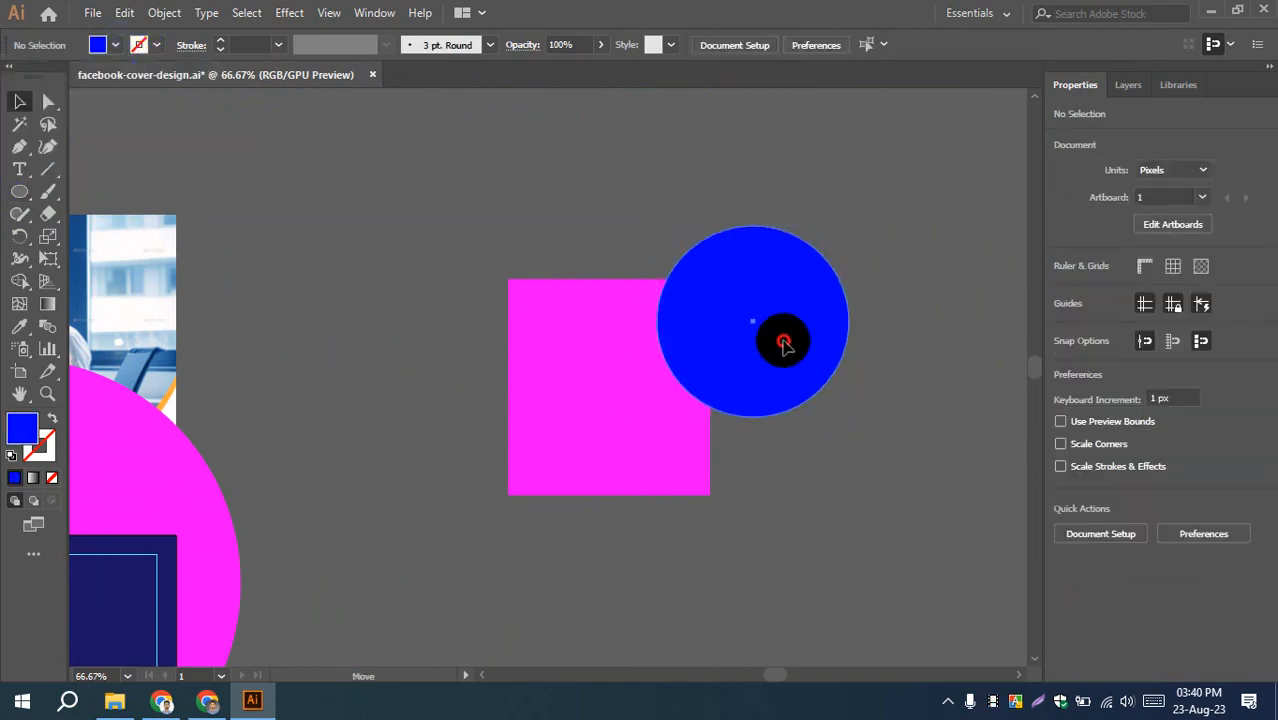
- Move the blue circle further over the magenta practice rectangle's upper-right corner and try selecting both shapes together
{"action": "left_click_drag", "start_coordinate": [779, 342], "coordinate": [743, 326]}
{"action": "left_click", "coordinate": [514, 209]}
{"action": "left_click_drag", "start_coordinate": [532, 322], "coordinate": [795, 517]}
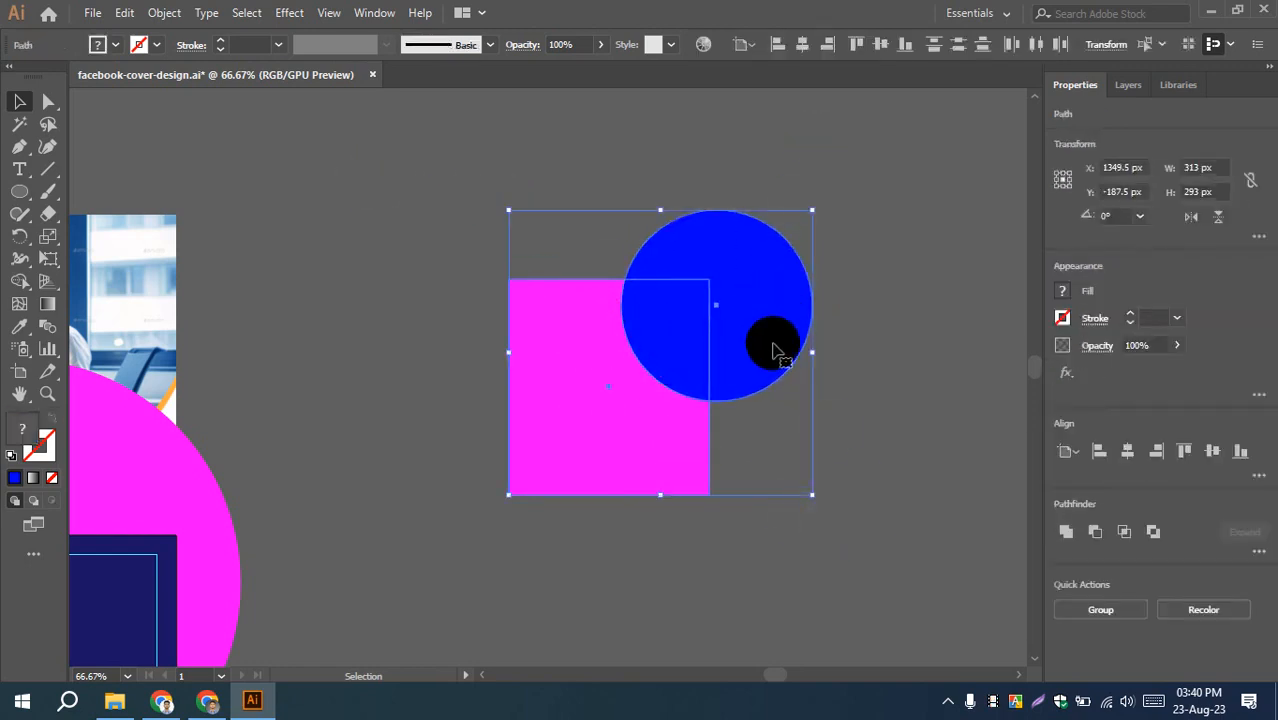
{"action": "left_click", "coordinate": [871, 257]}
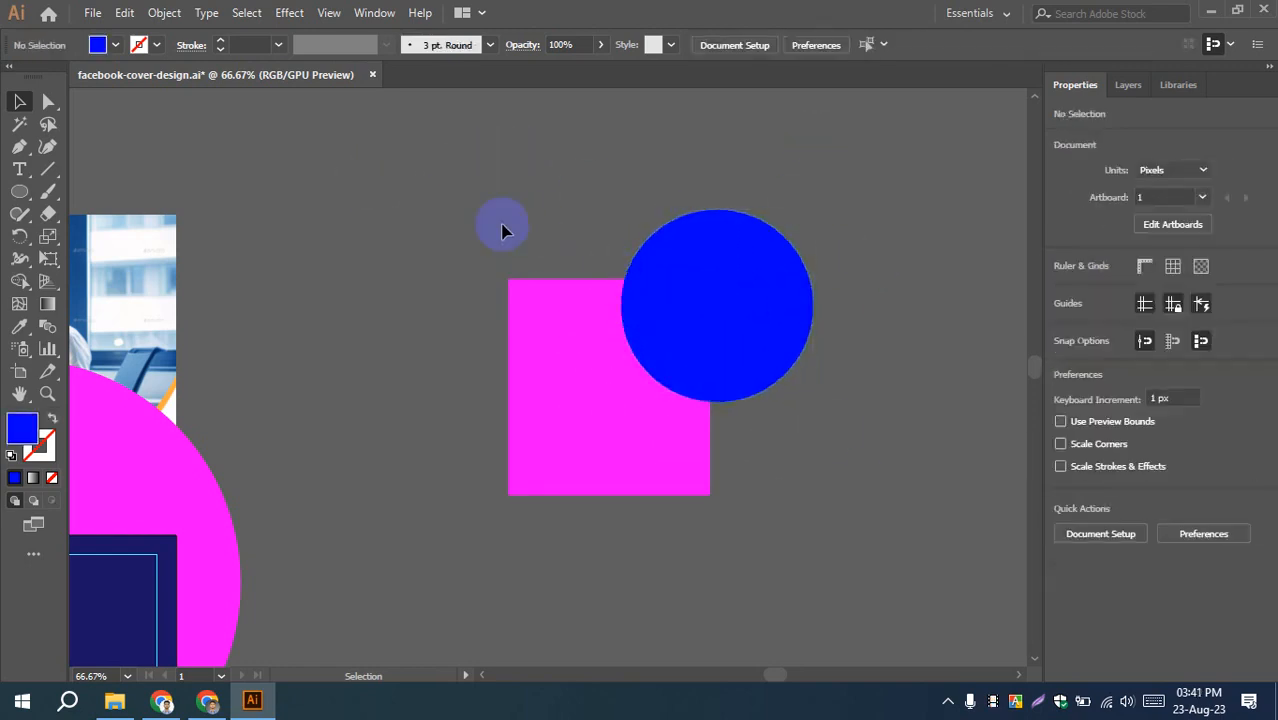
{"action": "left_click_drag", "start_coordinate": [458, 206], "coordinate": [787, 494]}
{"action": "left_click", "coordinate": [848, 284]}
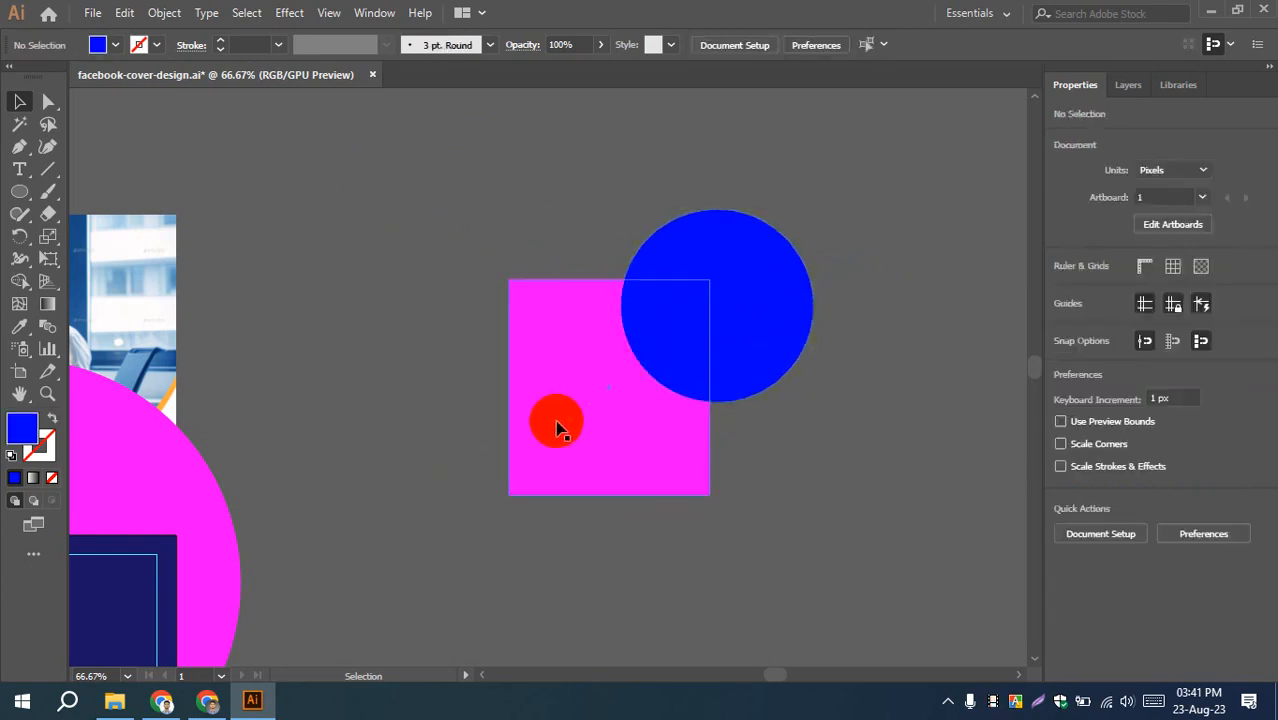
- Merge the blue circle and the magenta practice rectangle into one shape with the Shape Builder tool
{"action": "left_click_drag", "start_coordinate": [839, 517], "coordinate": [423, 497]}
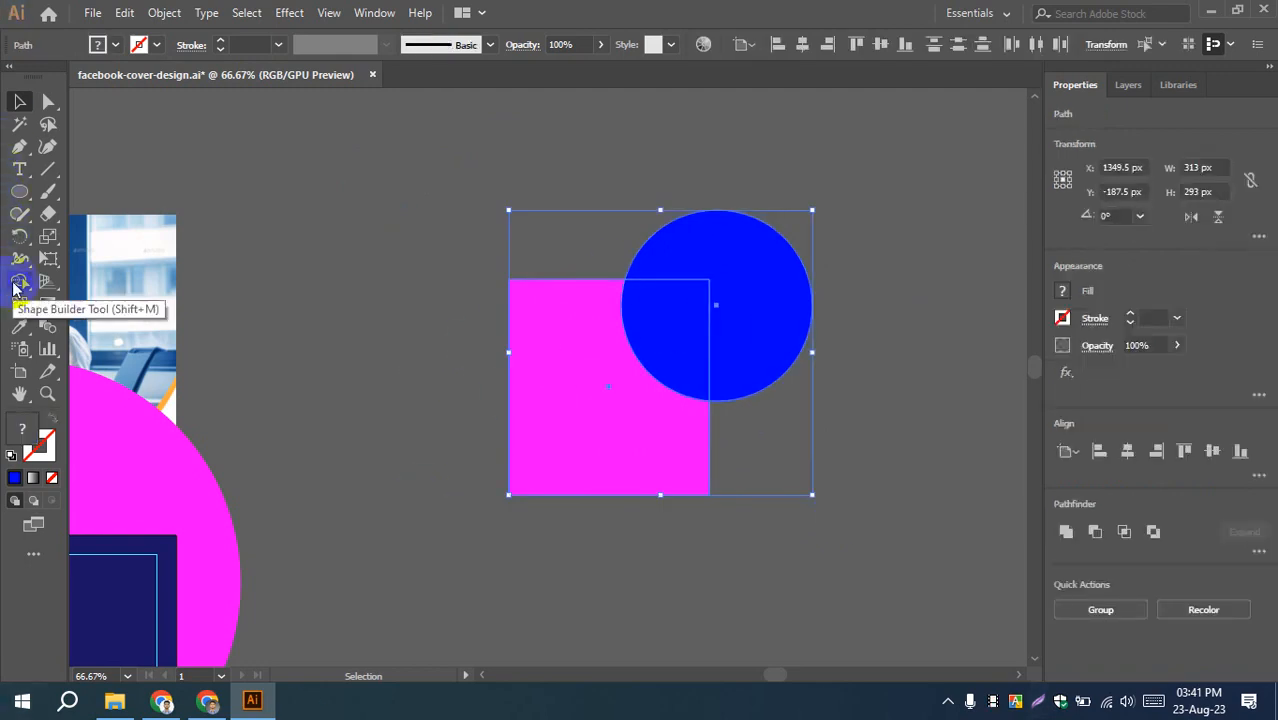
{"action": "left_click", "coordinate": [19, 283]}
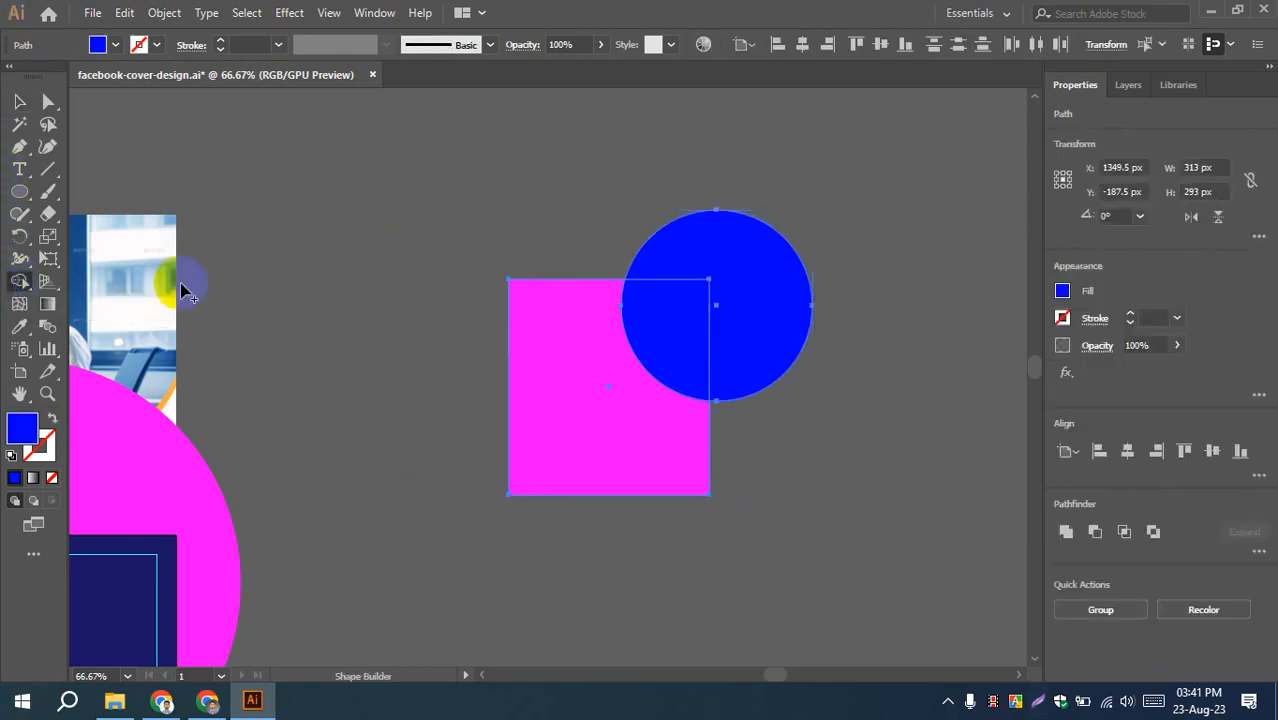
{"action": "left_click", "coordinate": [731, 275]}
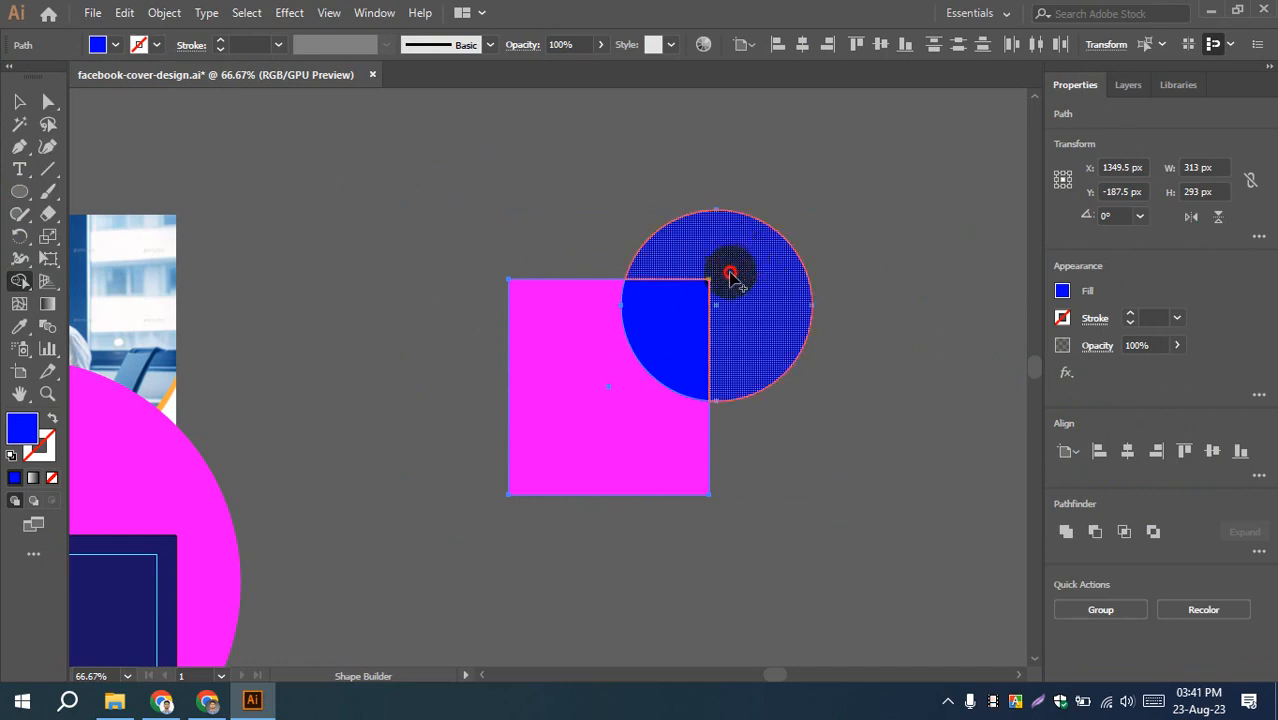
{"action": "mouse_move", "coordinate": [731, 275]}
{"action": "left_mouse_down"}
{"action": "mouse_move", "coordinate": [692, 302]}
{"action": "mouse_move", "coordinate": [606, 424]}
{"action": "left_mouse_up"}
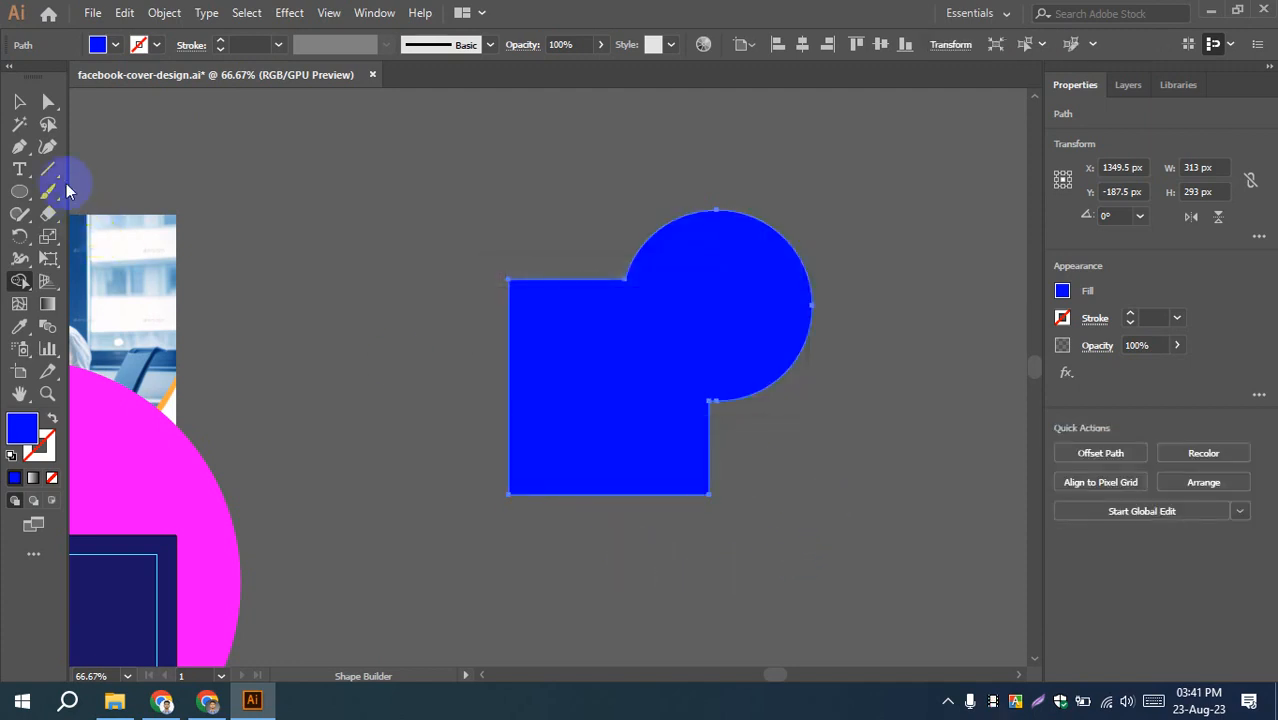
- Move the merged blue shape around the empty canvas to check that it is a single piece, and deselect it
{"action": "left_click", "coordinate": [19, 101]}
{"action": "left_click_drag", "start_coordinate": [633, 369], "coordinate": [629, 459]}
{"action": "left_click", "coordinate": [600, 560]}
{"action": "left_click", "coordinate": [872, 422]}
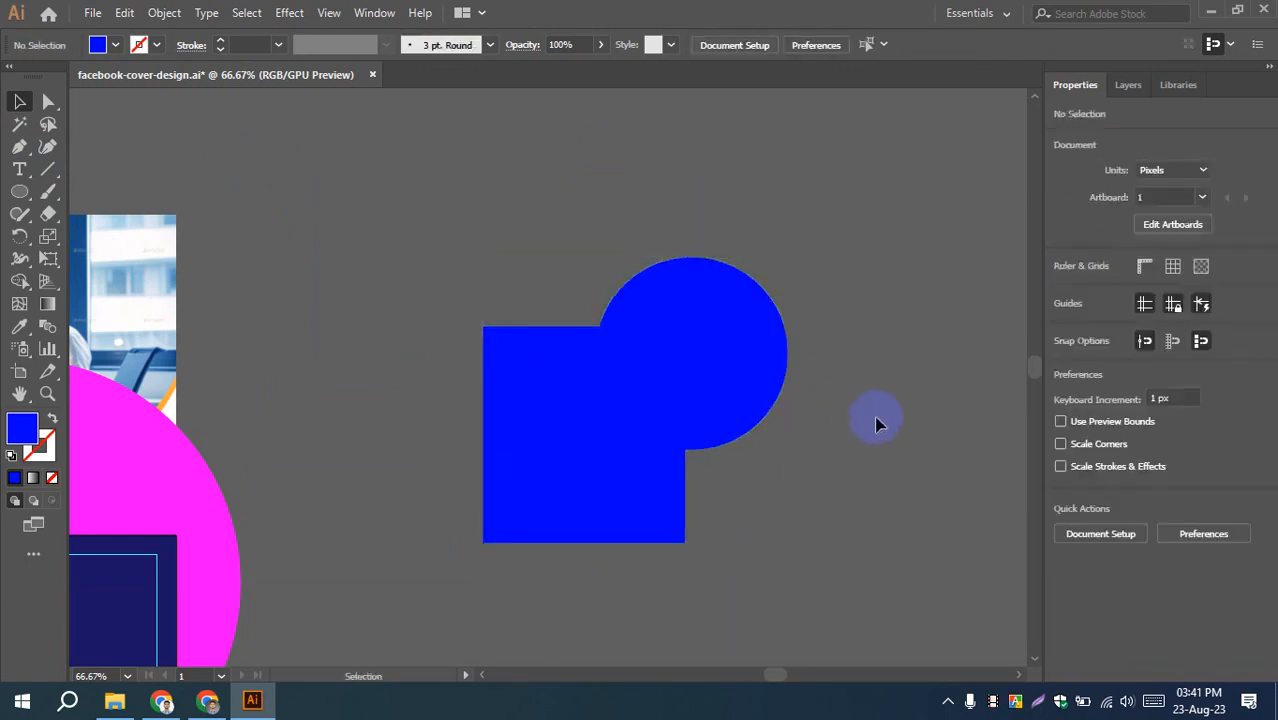
{"action": "left_click", "coordinate": [722, 408]}
{"action": "left_click", "coordinate": [888, 418]}
- Undo the merged shape's moves, the Shape Builder merge and the blue circle's earlier move, and clear the selection
{"action": "key", "text": "ctrl+z"}
{"action": "key", "text": "ctrl+z"}
{"action": "key", "text": "ctrl+z"}
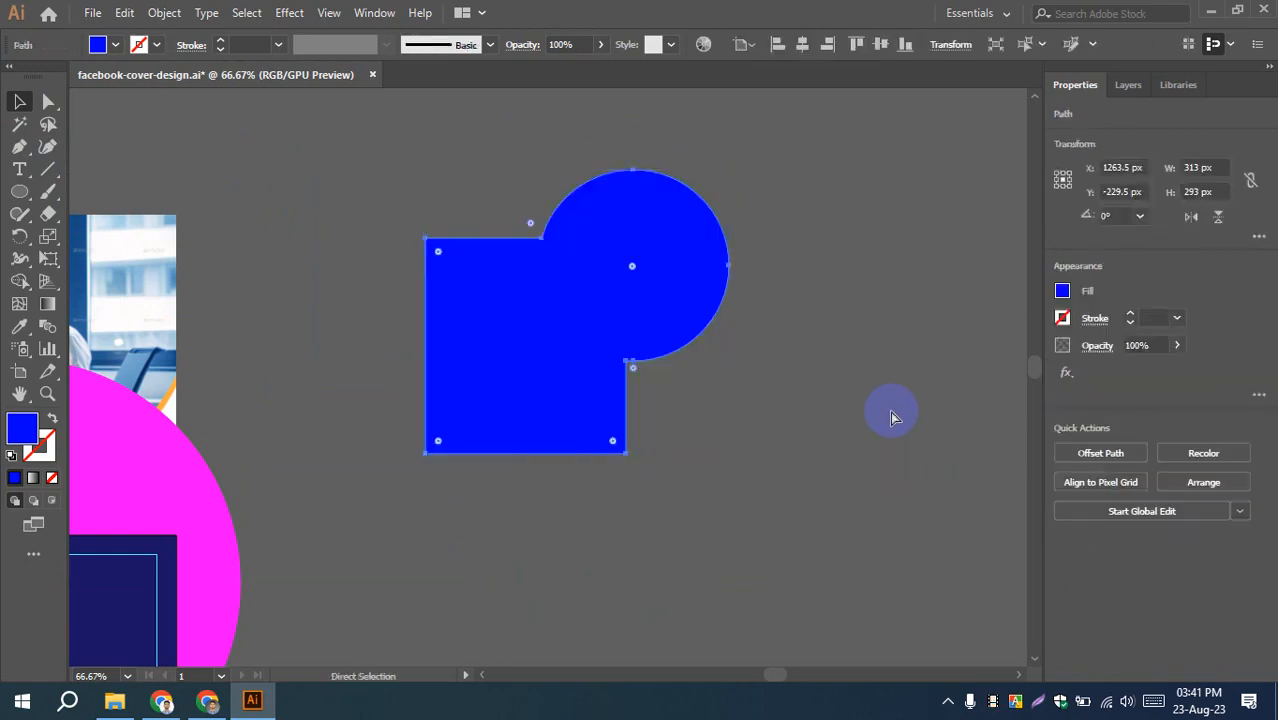
{"action": "key", "text": "ctrl+z"}
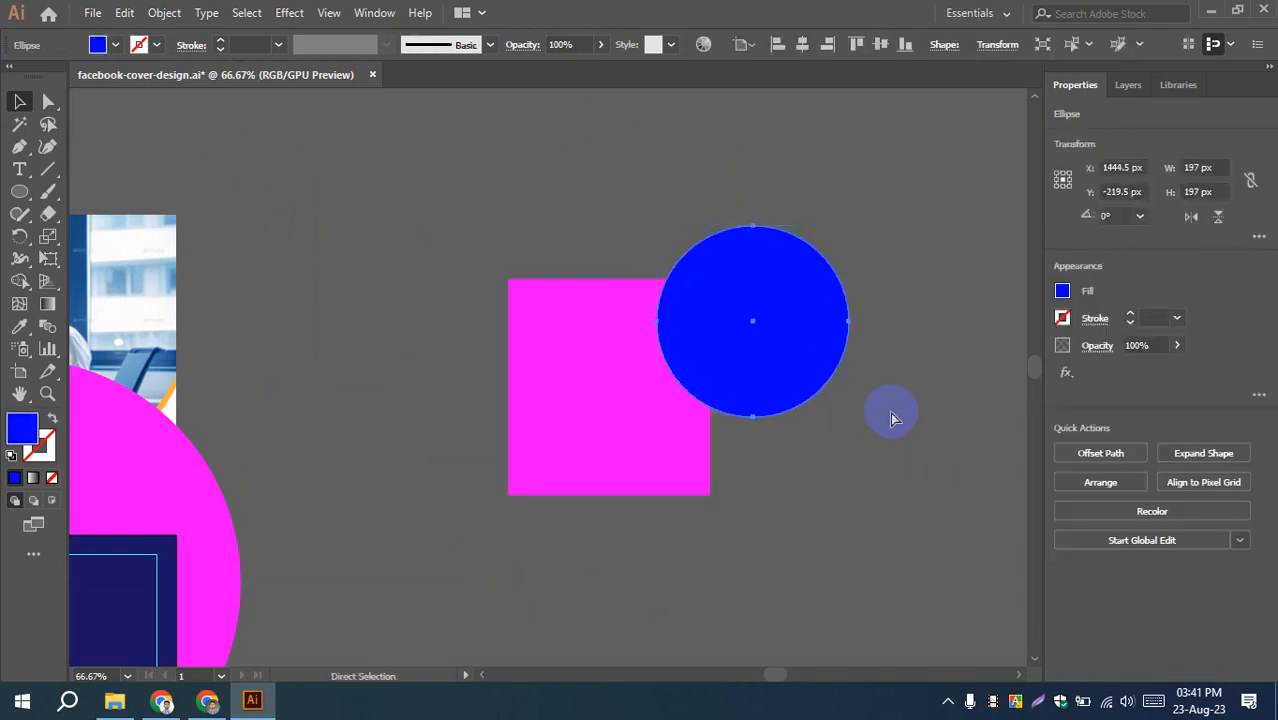
{"action": "left_click", "coordinate": [890, 415]}
- Move the blue circle further over the magenta practice rectangle's upper-right corner and select both shapes
{"action": "left_click_drag", "start_coordinate": [781, 360], "coordinate": [752, 350]}
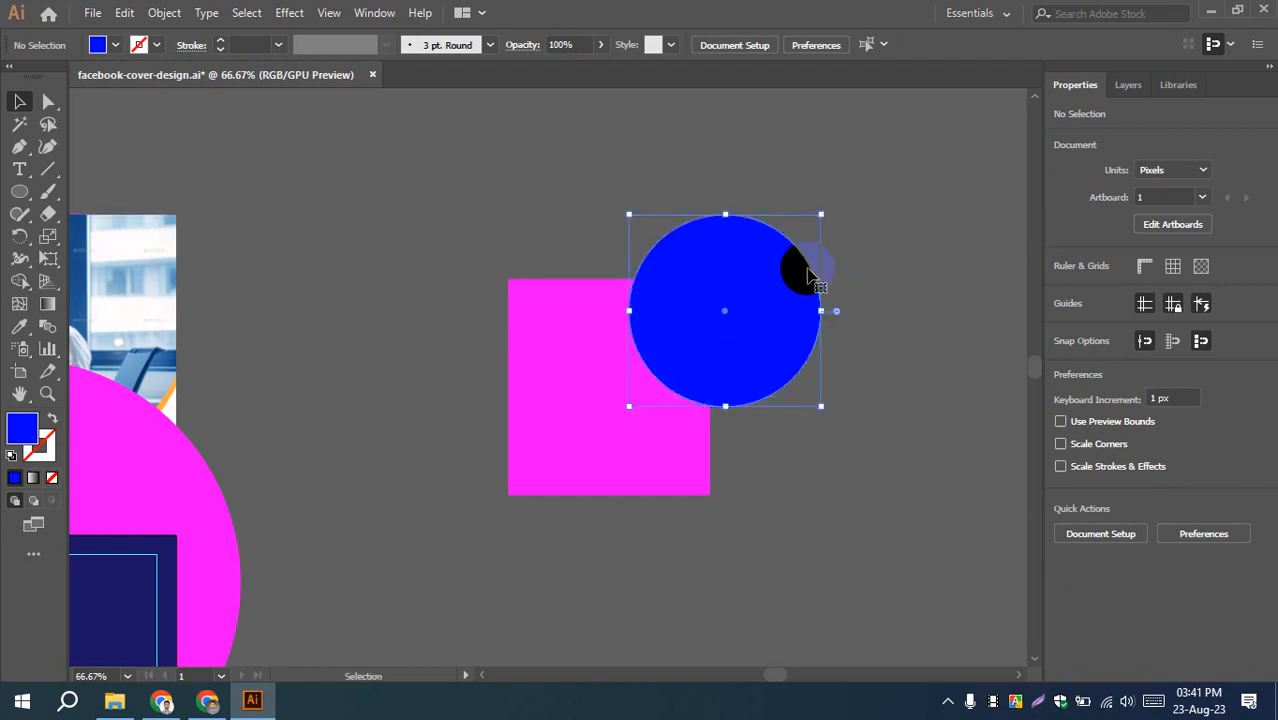
{"action": "left_click", "coordinate": [576, 254]}
{"action": "left_click_drag", "start_coordinate": [576, 254], "coordinate": [822, 594]}
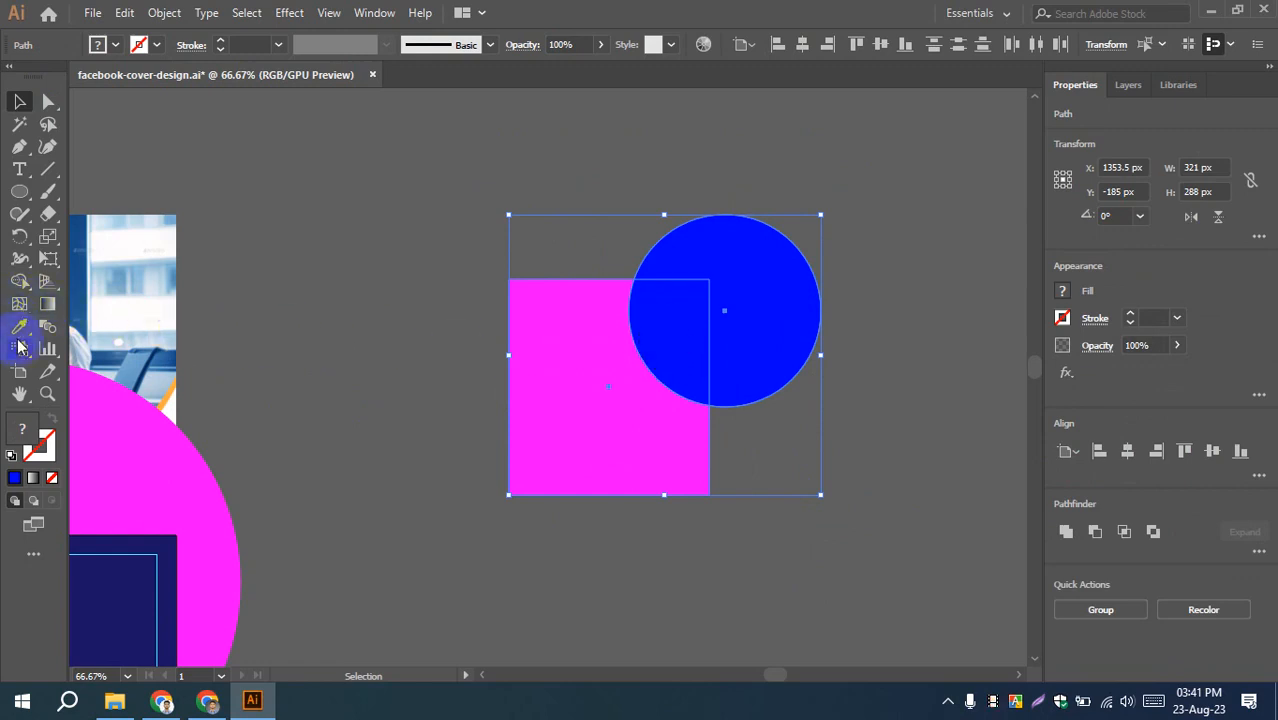
- Remove the outer part of the blue circle and the rest of the magenta rectangle with Shape Builder, keeping only their overlap
{"action": "left_click", "coordinate": [19, 284]}
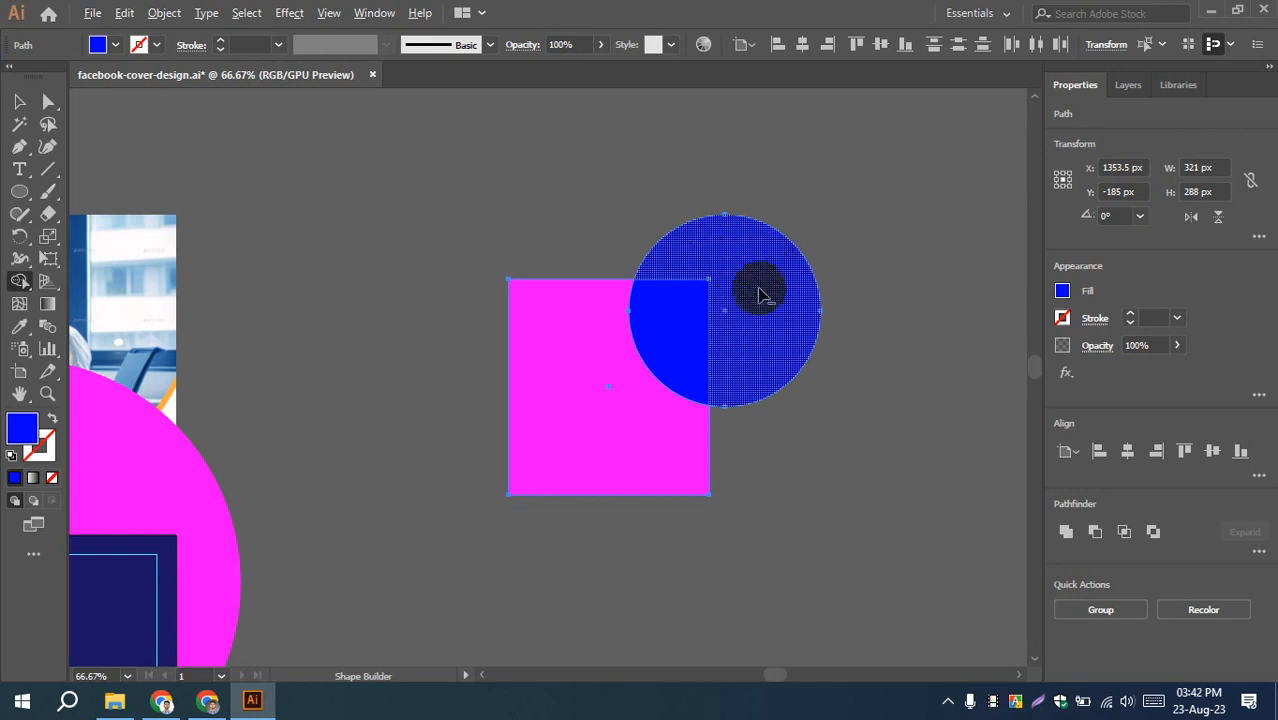
{"action": "left_click", "coordinate": [764, 272], "text": "alt"}
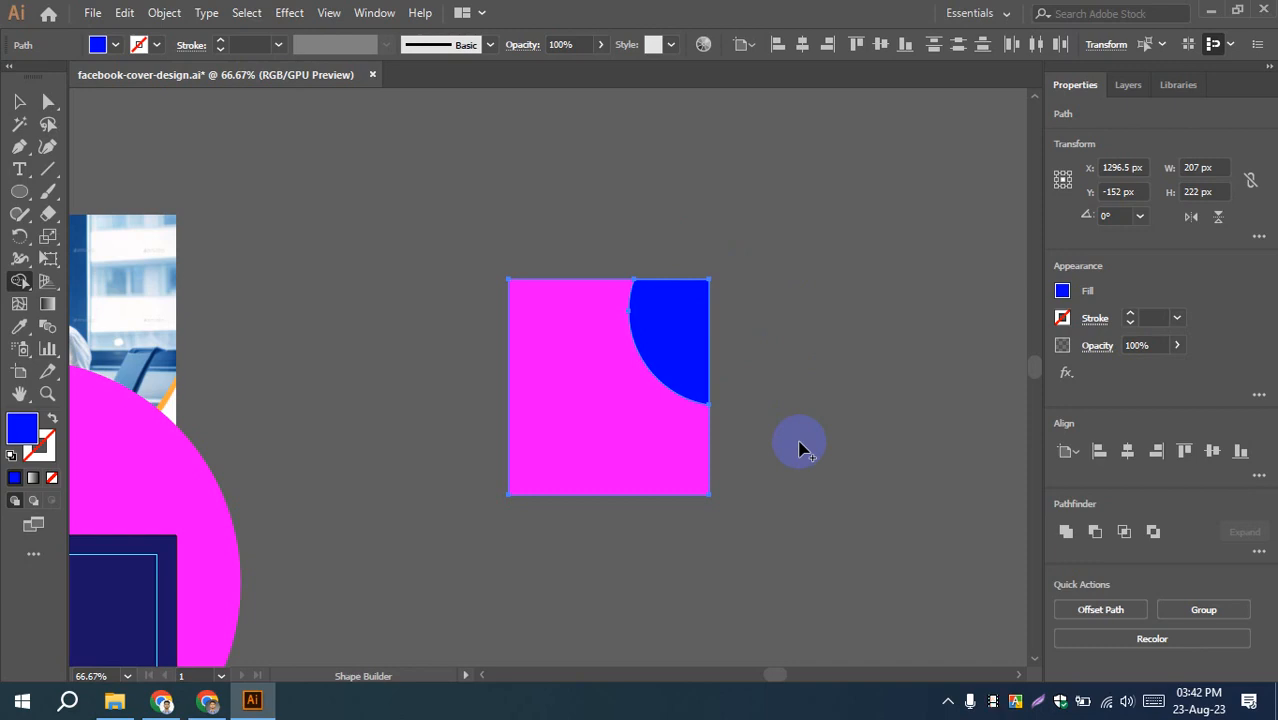
{"action": "left_click", "coordinate": [585, 422], "text": "alt"}
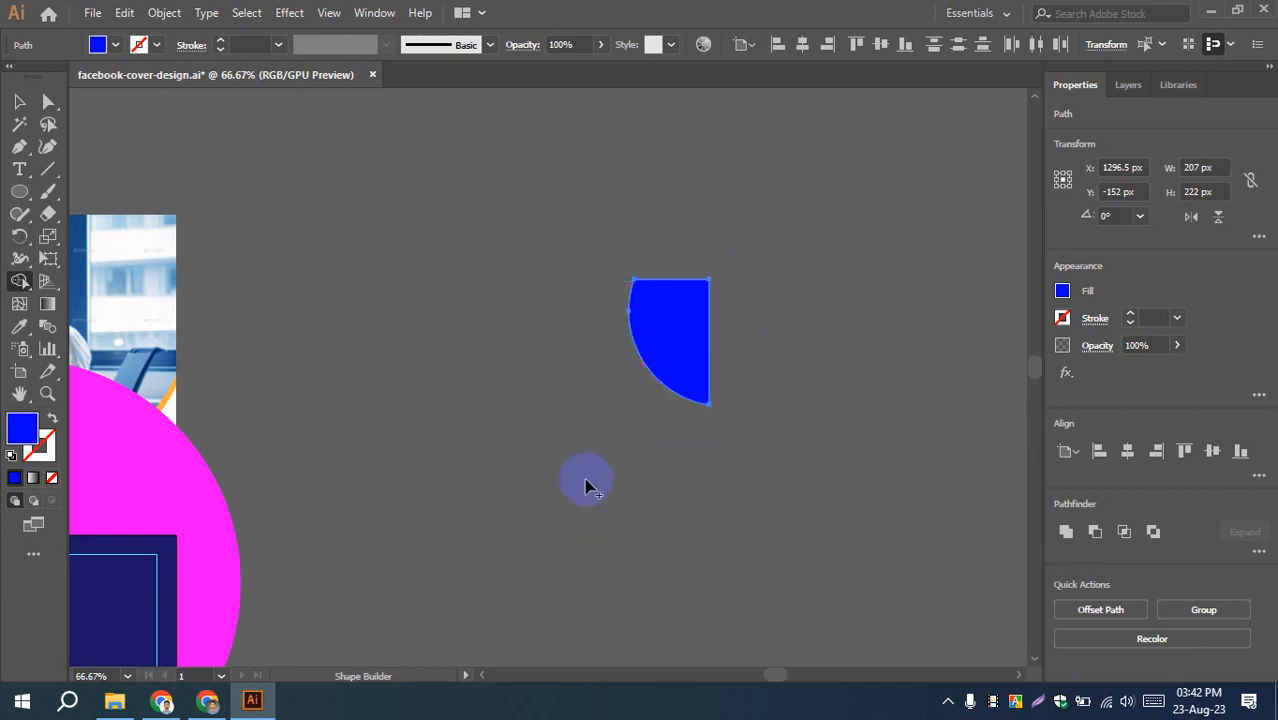
{"action": "left_click", "coordinate": [19, 101]}
{"action": "left_click", "coordinate": [471, 391]}
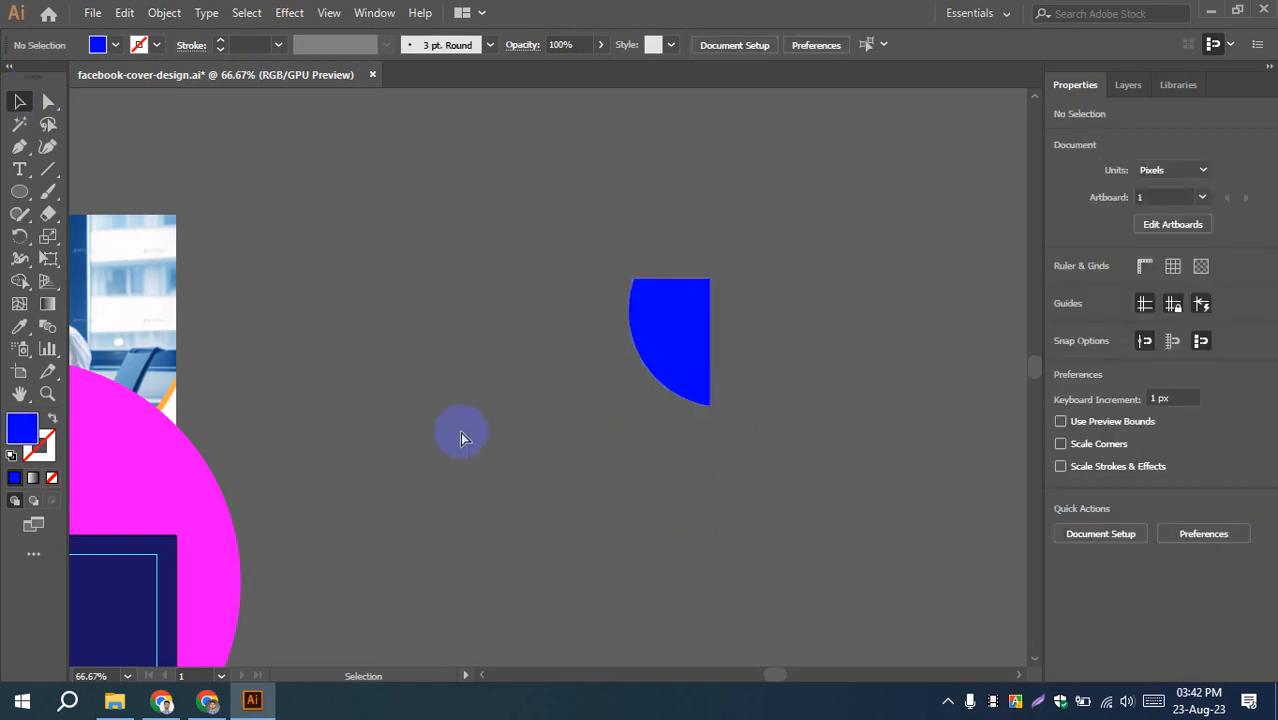
- Undo both Shape Builder removals on the practice circle and rectangle
{"action": "key", "text": "ctrl+z"}
{"action": "key", "text": "ctrl+z"}
{"action": "key", "text": "ctrl+z"}
{"action": "key", "text": "ctrl+z"}
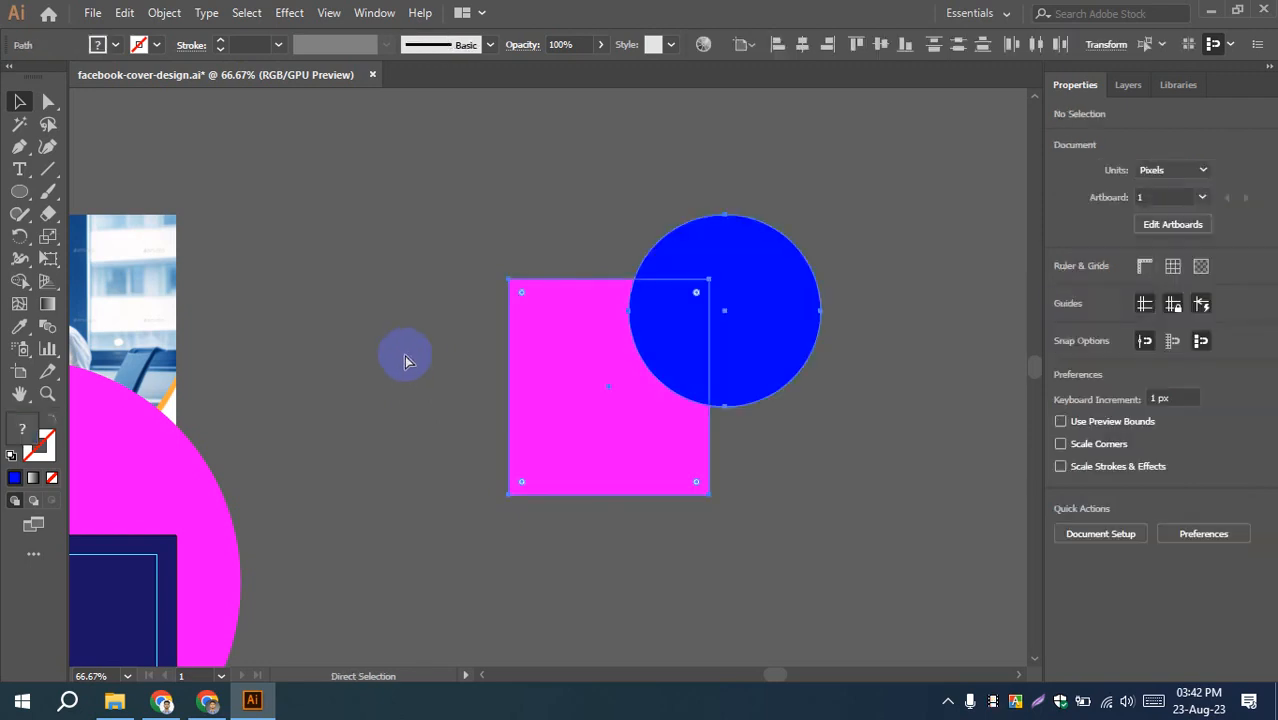
- Select both practice shapes, merge their overlap into the rectangle with Shape Builder and remove the merged rectangle from the circle
{"action": "left_click", "coordinate": [408, 418]}
{"action": "left_click_drag", "start_coordinate": [484, 164], "coordinate": [768, 477]}
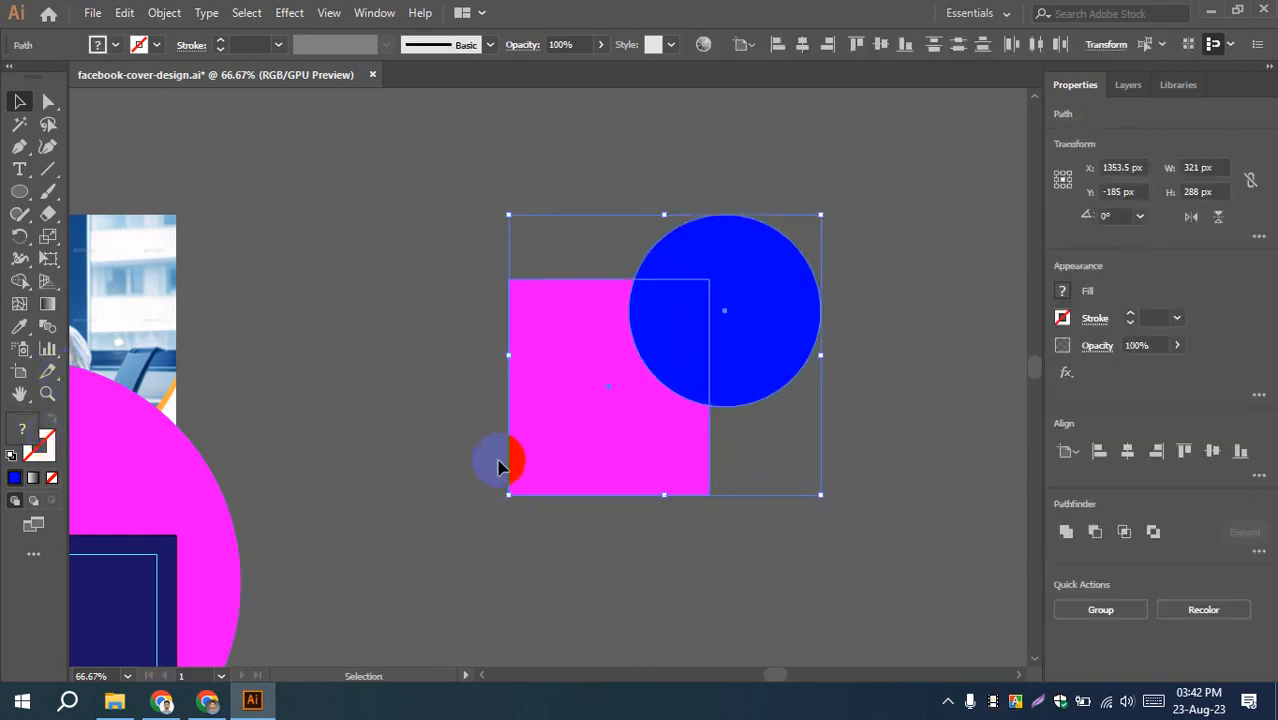
{"action": "left_click", "coordinate": [19, 281]}
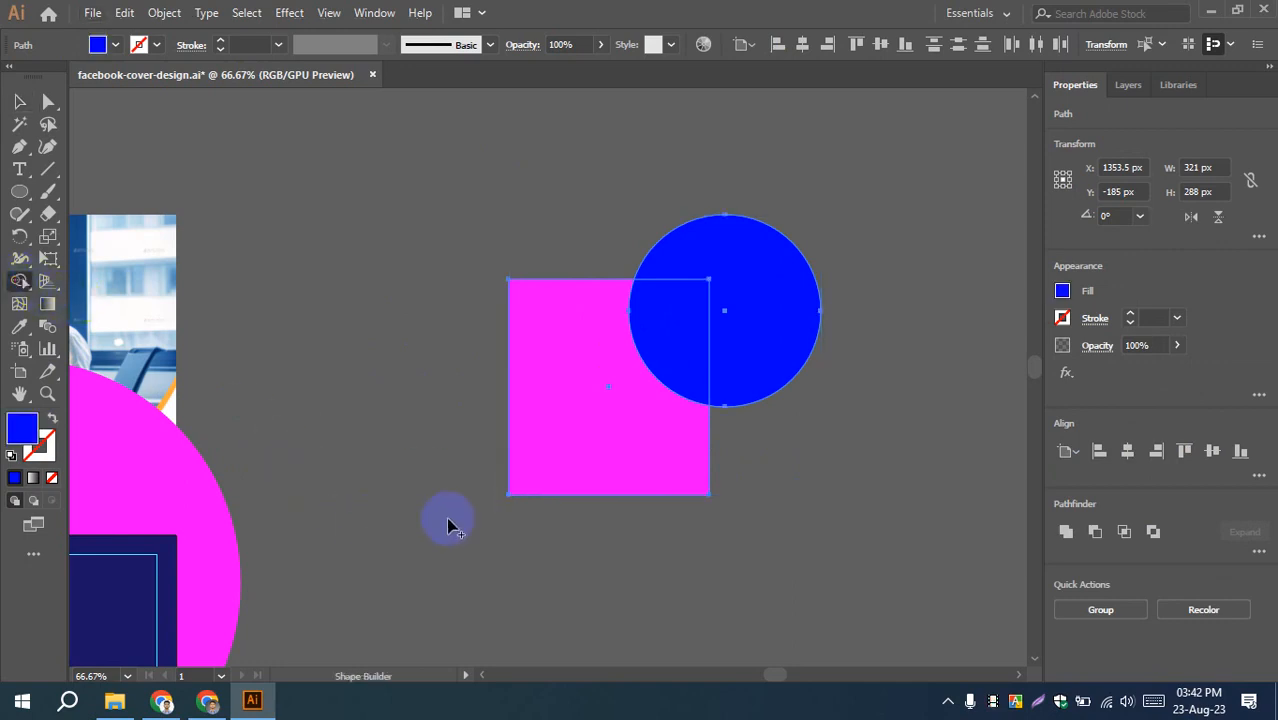
{"action": "left_click_drag", "start_coordinate": [495, 520], "coordinate": [650, 343]}
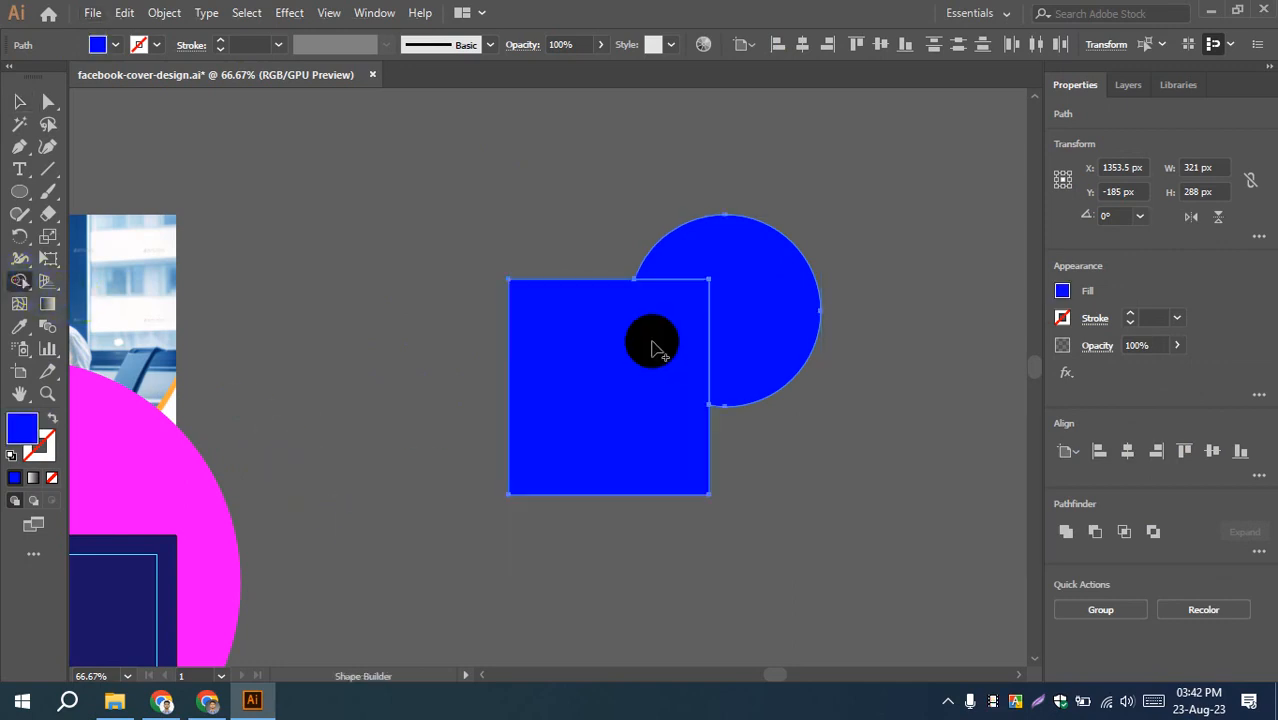
{"action": "mouse_move", "coordinate": [462, 548]}
{"action": "left_mouse_down"}
{"action": "mouse_move", "coordinate": [616, 371]}
{"action": "mouse_move", "coordinate": [610, 380]}
{"action": "left_mouse_up"}
- Delete the remaining piece of the blue practice circle beside the artboard
{"action": "left_click", "coordinate": [19, 101]}
{"action": "left_click", "coordinate": [730, 445]}
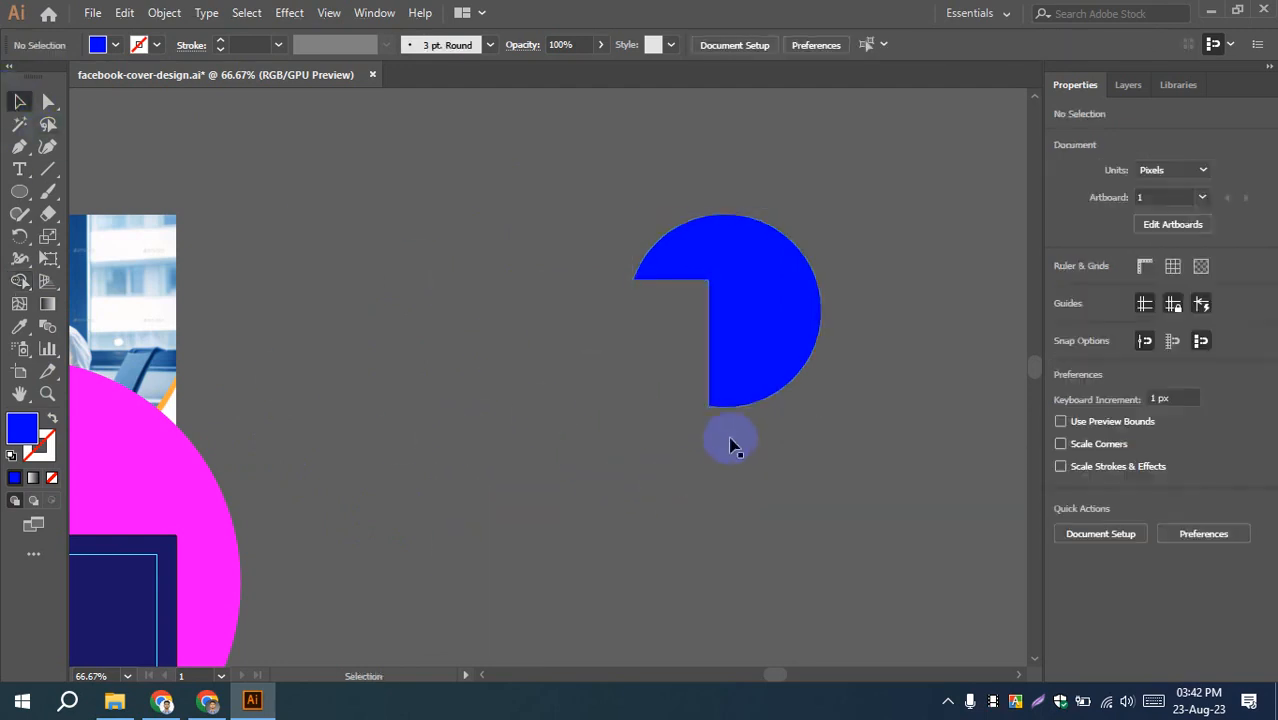
{"action": "left_click", "coordinate": [799, 277]}
{"action": "key", "text": "Delete"}
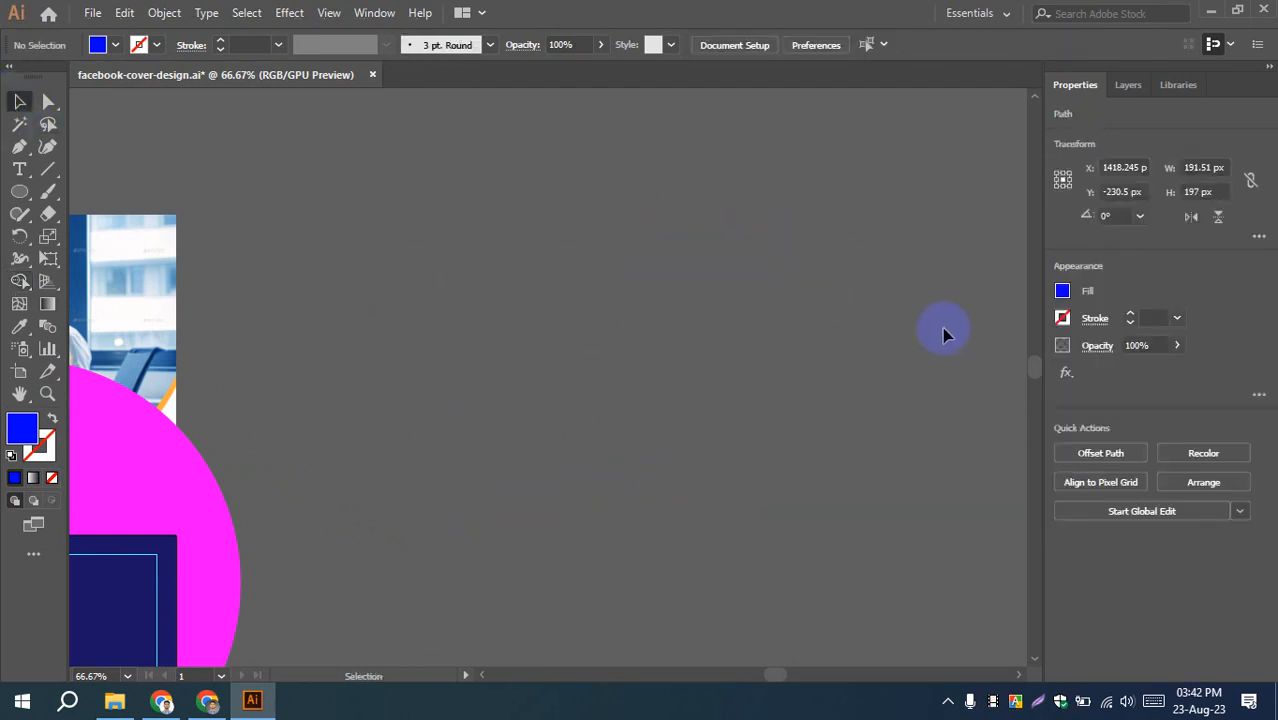
- Select the navy rectangle and the large magenta circle, and remove the circle's part outside the rectangle with Shape Builder
{"action": "scroll", "coordinate": [371, 386], "scroll_direction": "down", "scroll_amount": 1}
{"action": "left_click_drag", "start_coordinate": [344, 433], "coordinate": [851, 285]}
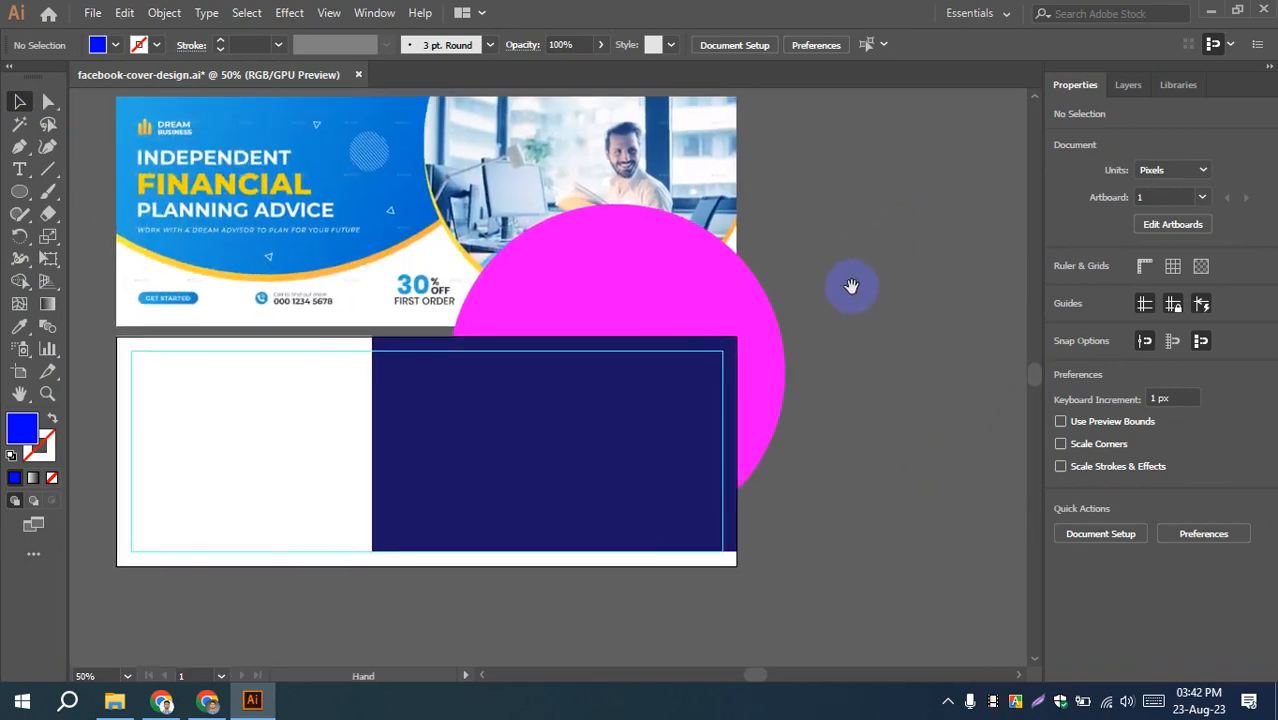
{"action": "left_click", "coordinate": [461, 468]}
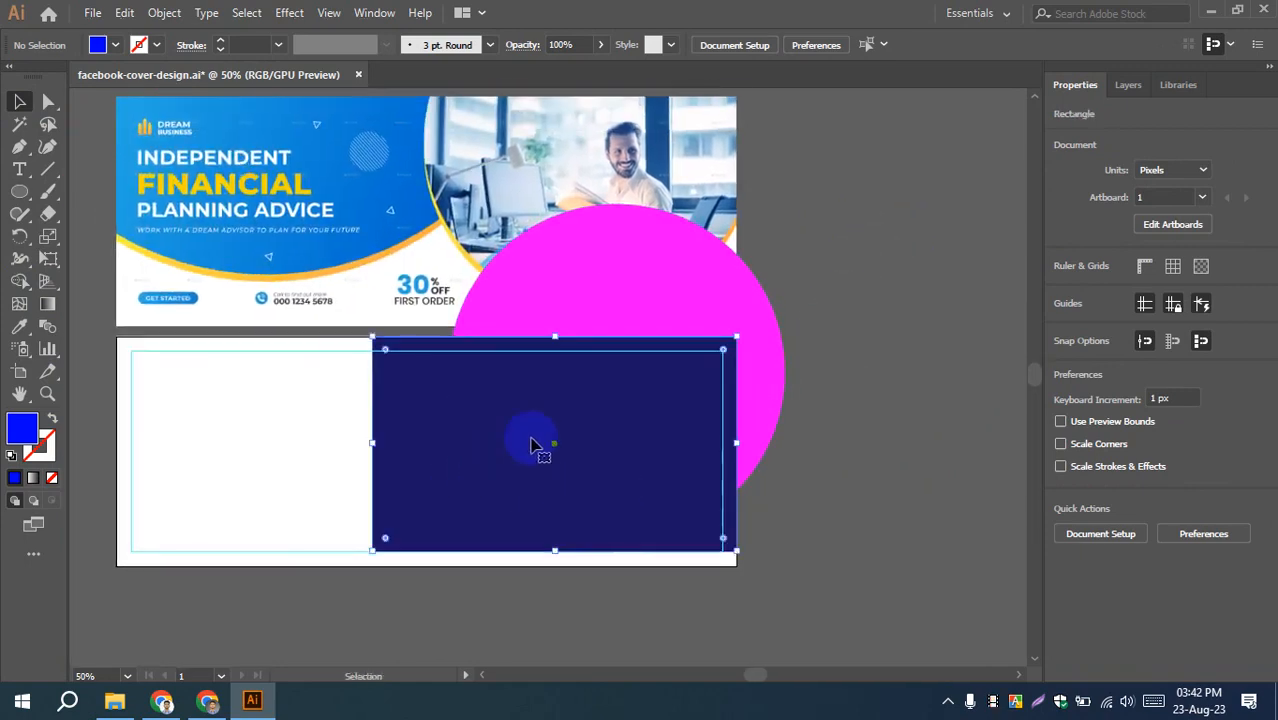
{"action": "left_click", "coordinate": [599, 283], "text": "shift"}
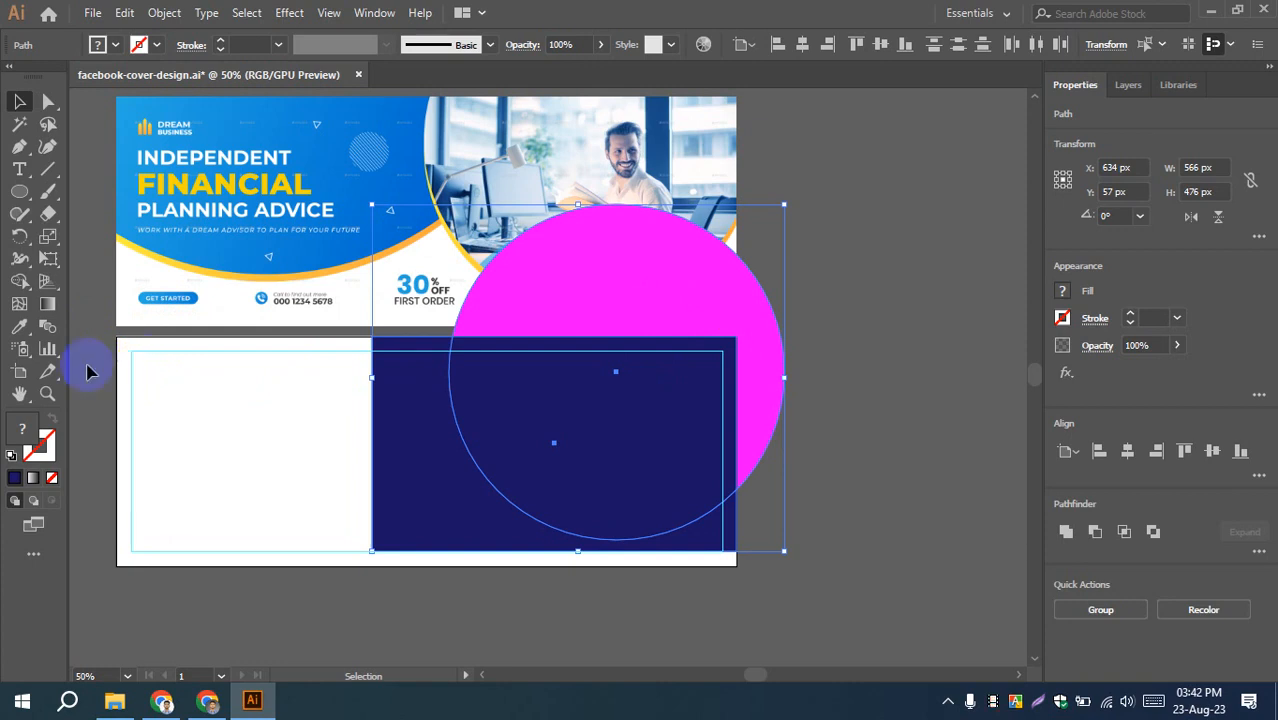
{"action": "left_click", "coordinate": [19, 281]}
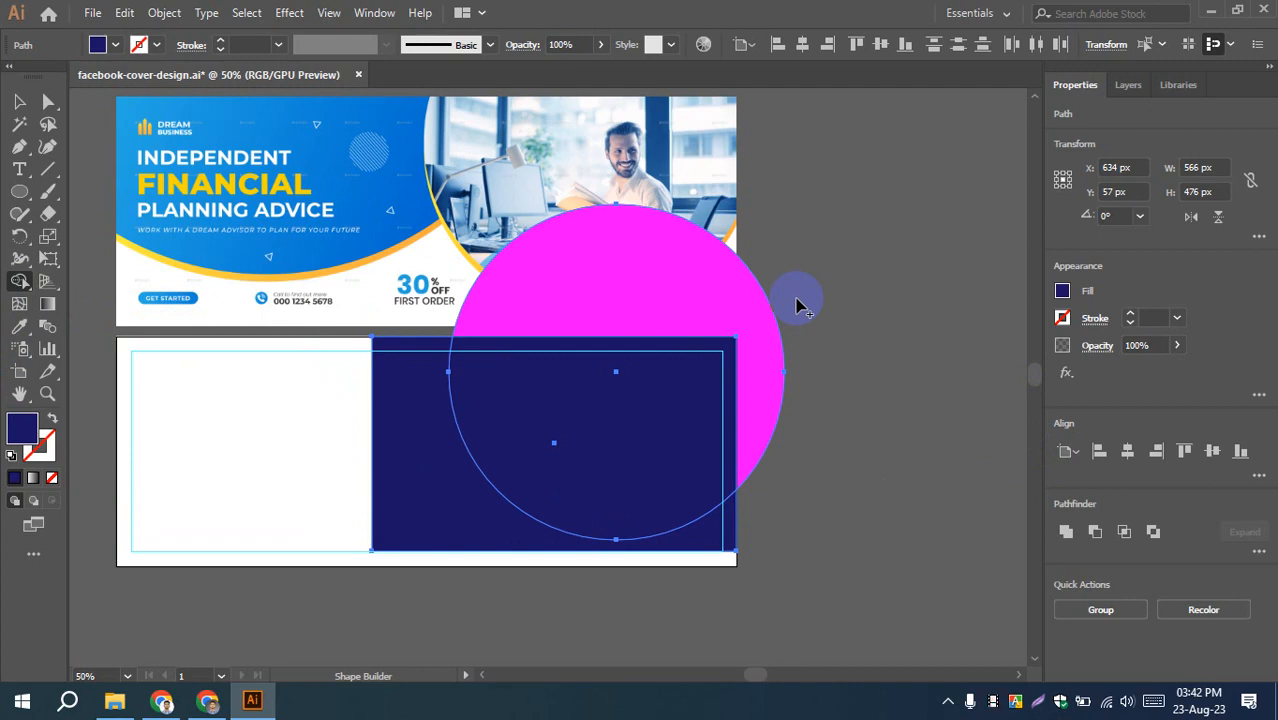
{"action": "left_click", "coordinate": [698, 295], "text": "alt"}
{"action": "key", "text": "v"}
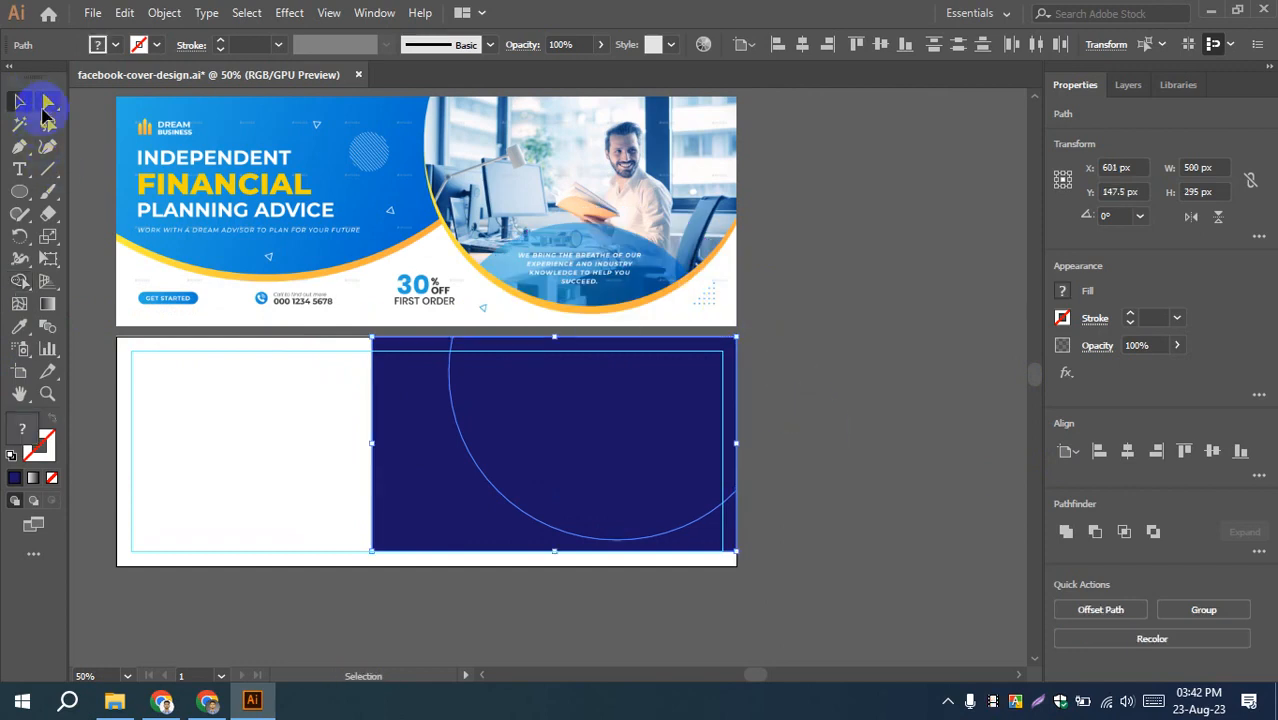
{"action": "left_click", "coordinate": [781, 425]}
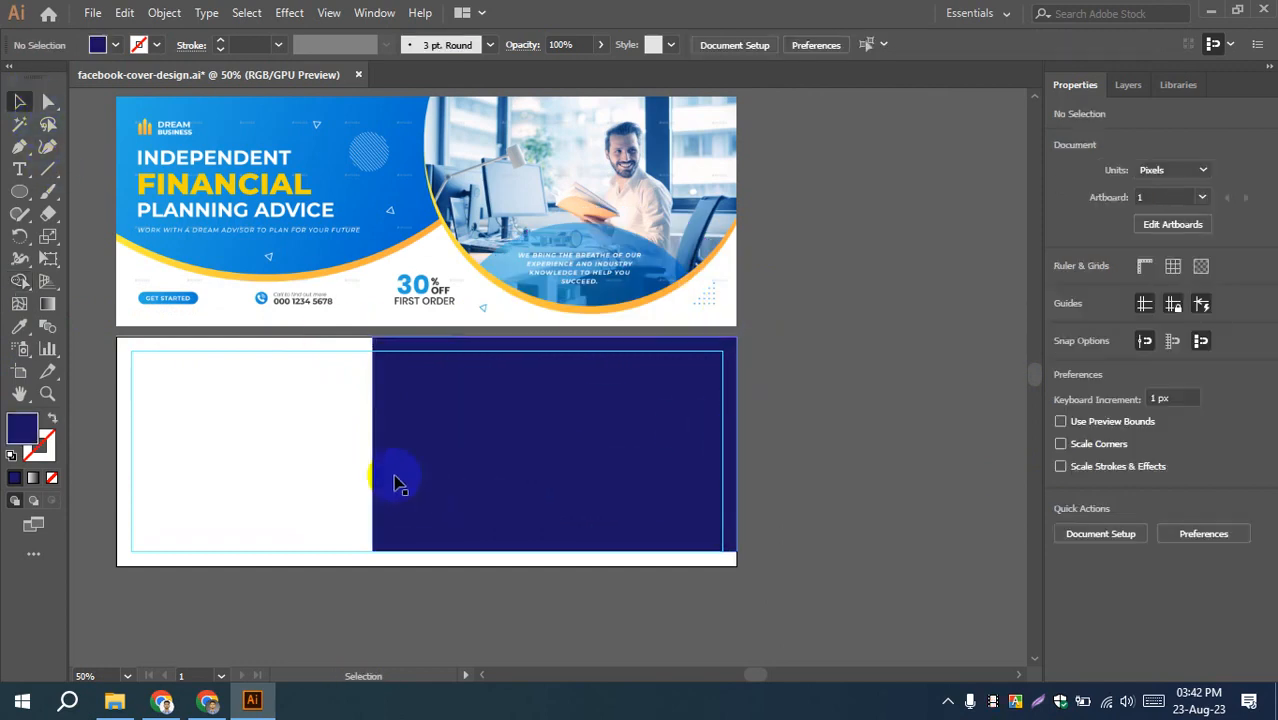
- Delete the navy rectangle, leaving only the trimmed magenta circle on the cover artboard
{"action": "left_click", "coordinate": [397, 485]}
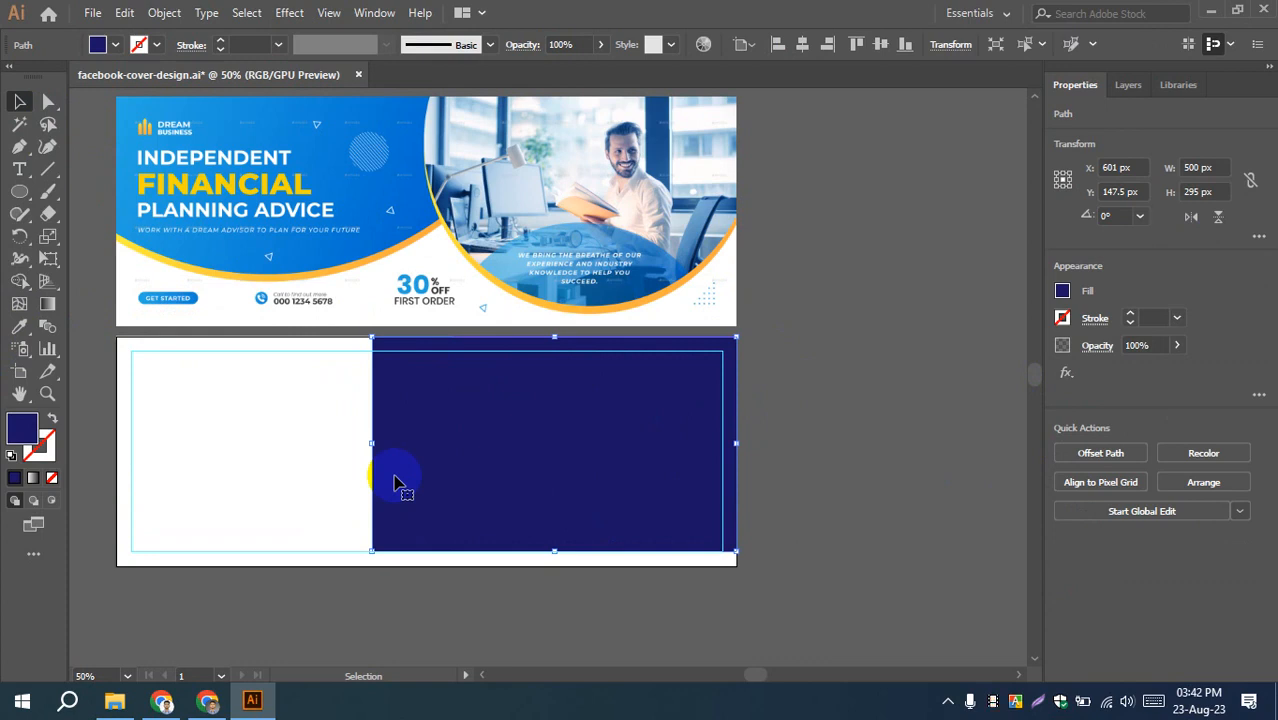
{"action": "key", "text": "Delete"}
{"action": "scroll", "coordinate": [813, 474], "scroll_direction": "up", "scroll_amount": 2}
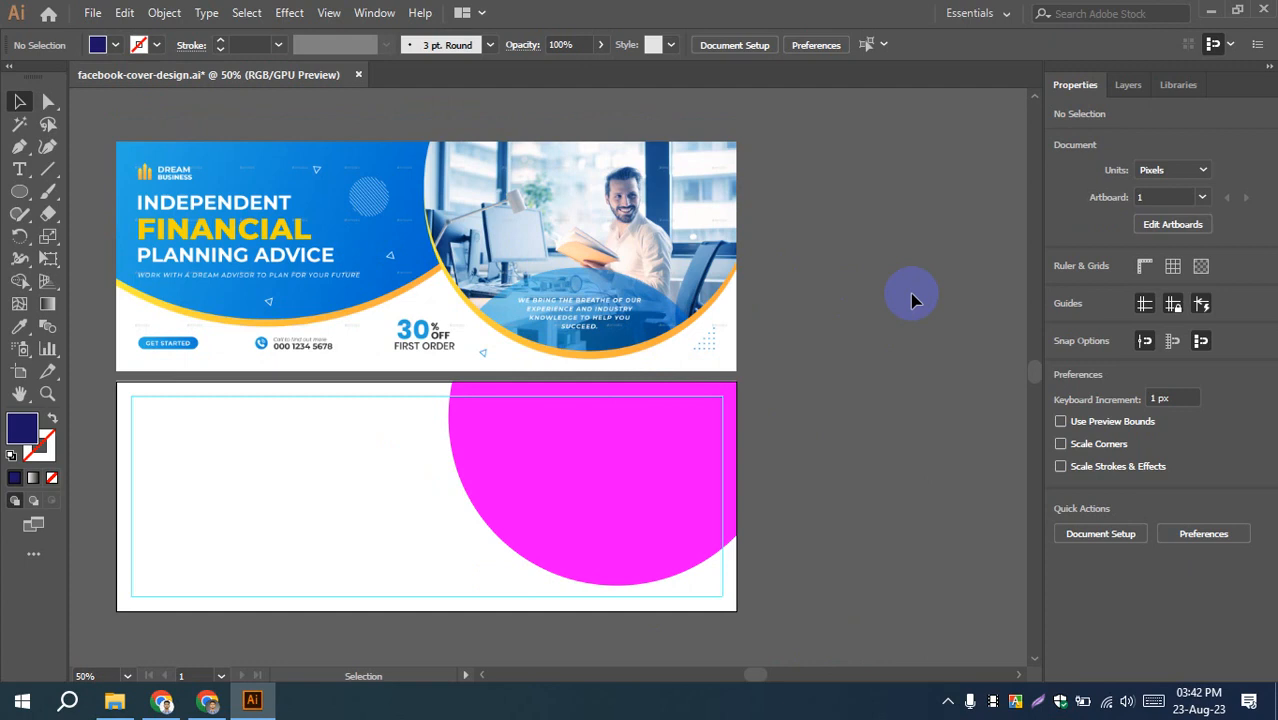
{"action": "left_click", "coordinate": [676, 497]}
{"action": "left_click", "coordinate": [852, 417]}
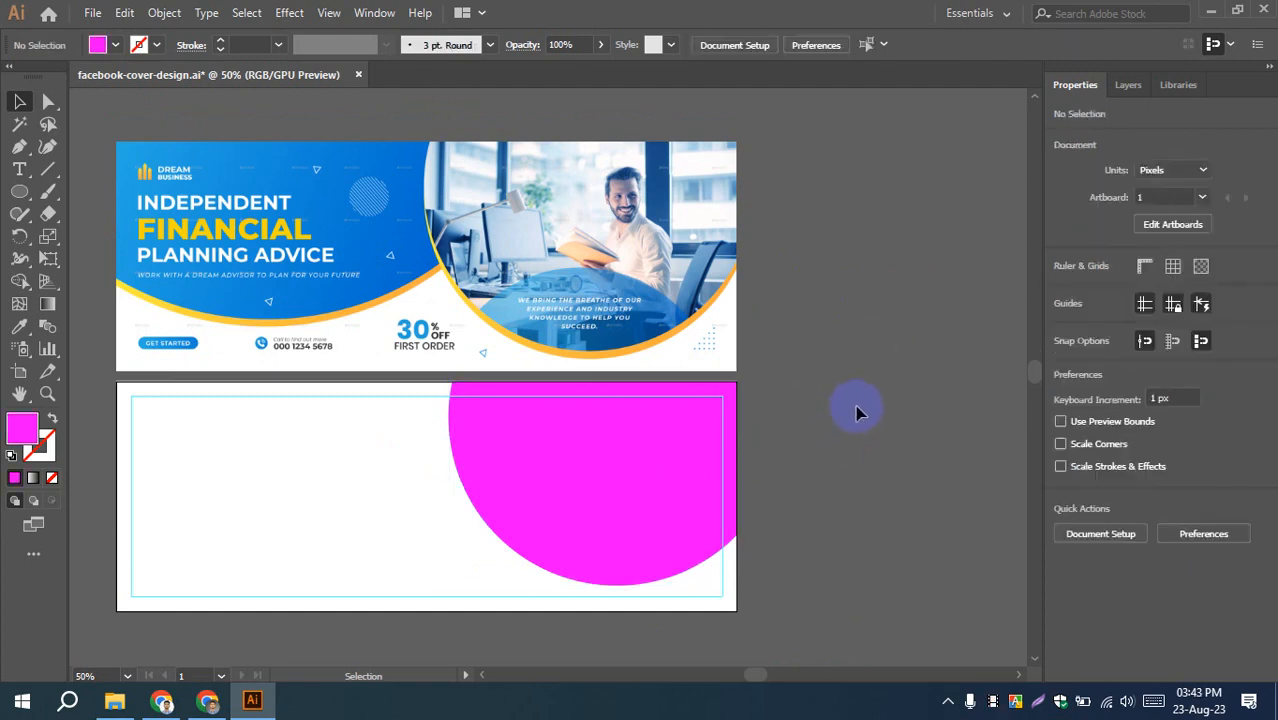
- Compare the trimmed magenta circle with the photo circle and its orange border in the reference cover
{"action": "scroll", "coordinate": [857, 412], "scroll_direction": "up", "scroll_amount": 1}
{"action": "scroll", "coordinate": [857, 412], "scroll_direction": "down", "scroll_amount": 4}
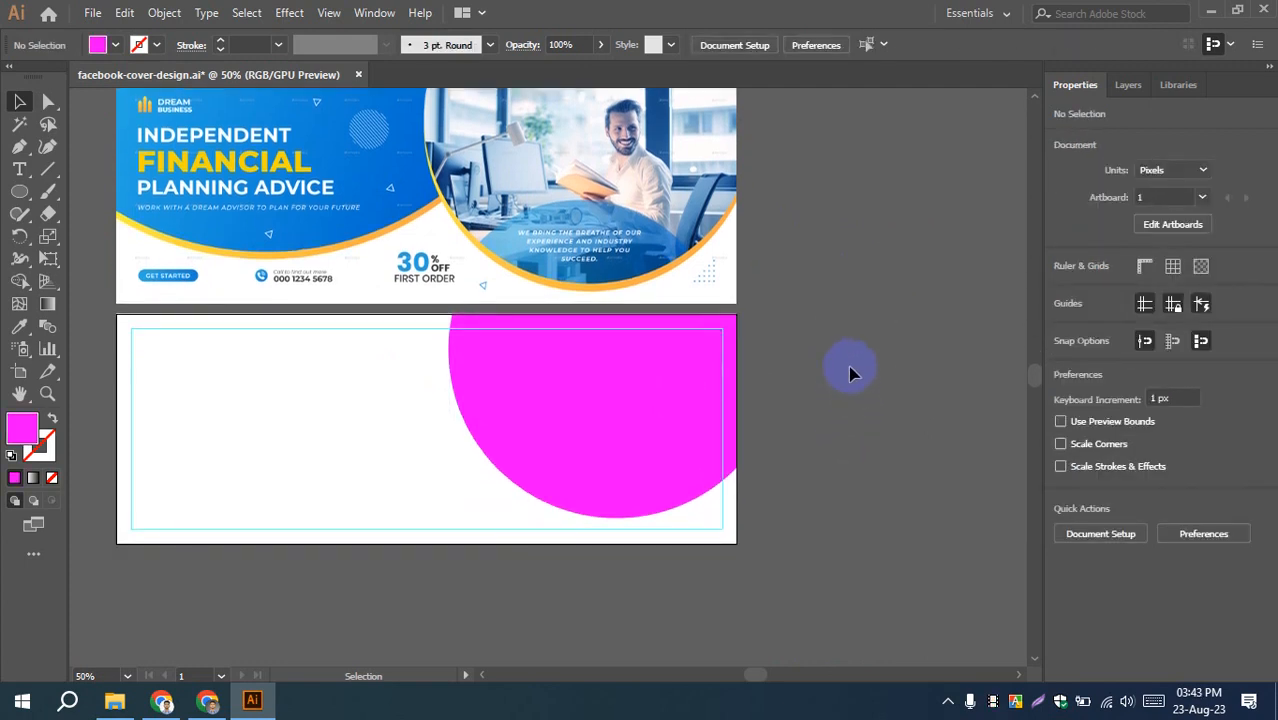
{"action": "left_click", "coordinate": [698, 426]}
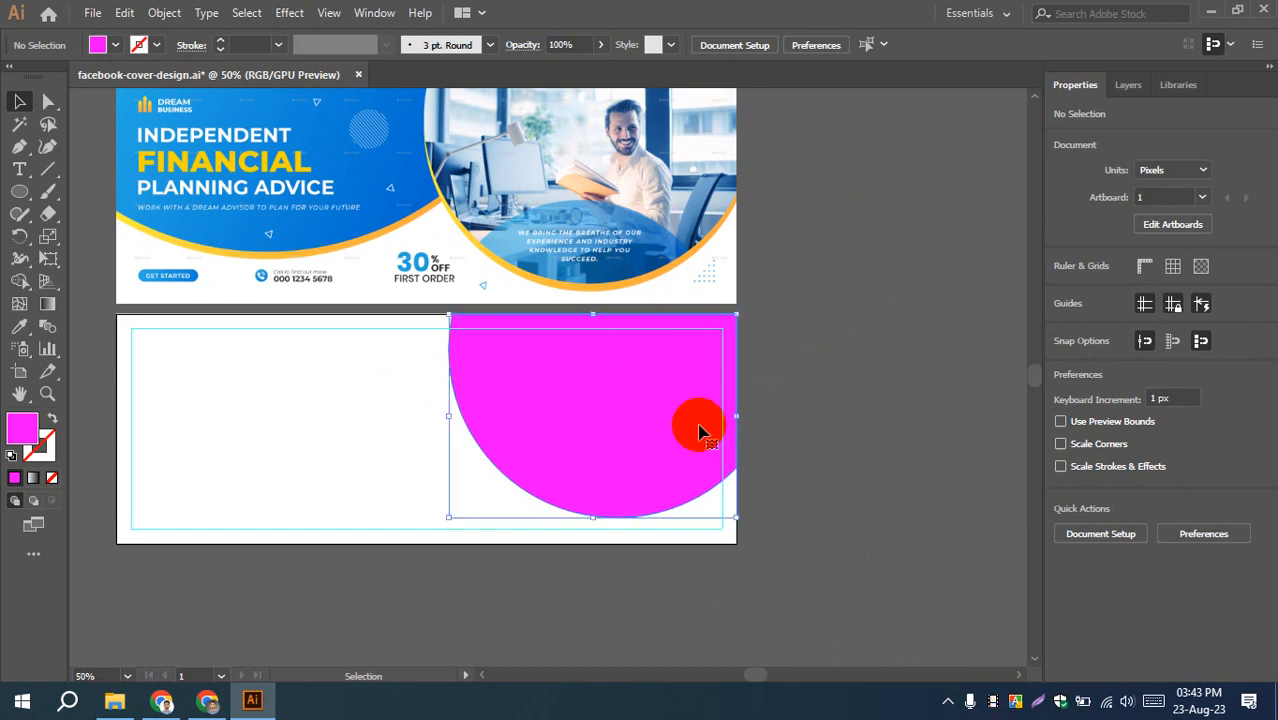
{"action": "left_click", "coordinate": [864, 428]}
{"action": "left_click_drag", "start_coordinate": [866, 432], "coordinate": [733, 497]}
{"action": "scroll", "coordinate": [500, 381], "scroll_direction": "up", "scroll_amount": 1}
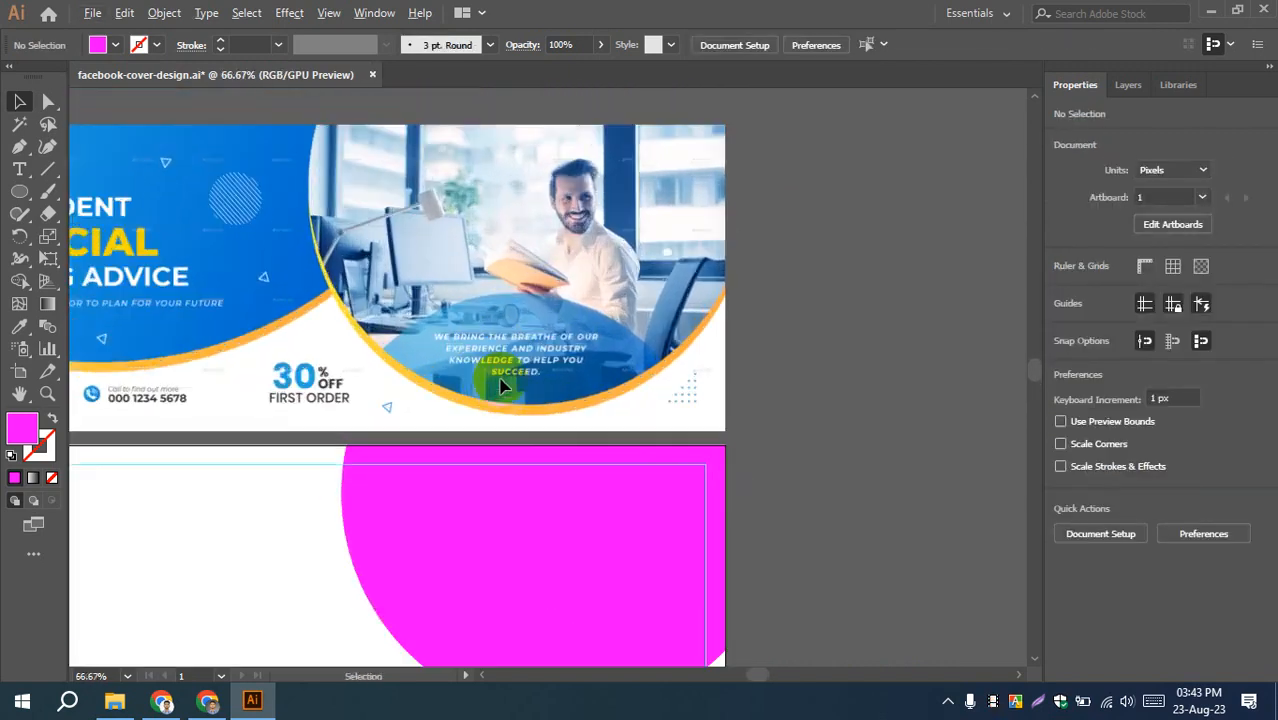
{"action": "scroll", "coordinate": [503, 387], "scroll_direction": "up", "scroll_amount": 1}
{"action": "left_click_drag", "start_coordinate": [575, 409], "coordinate": [404, 389]}
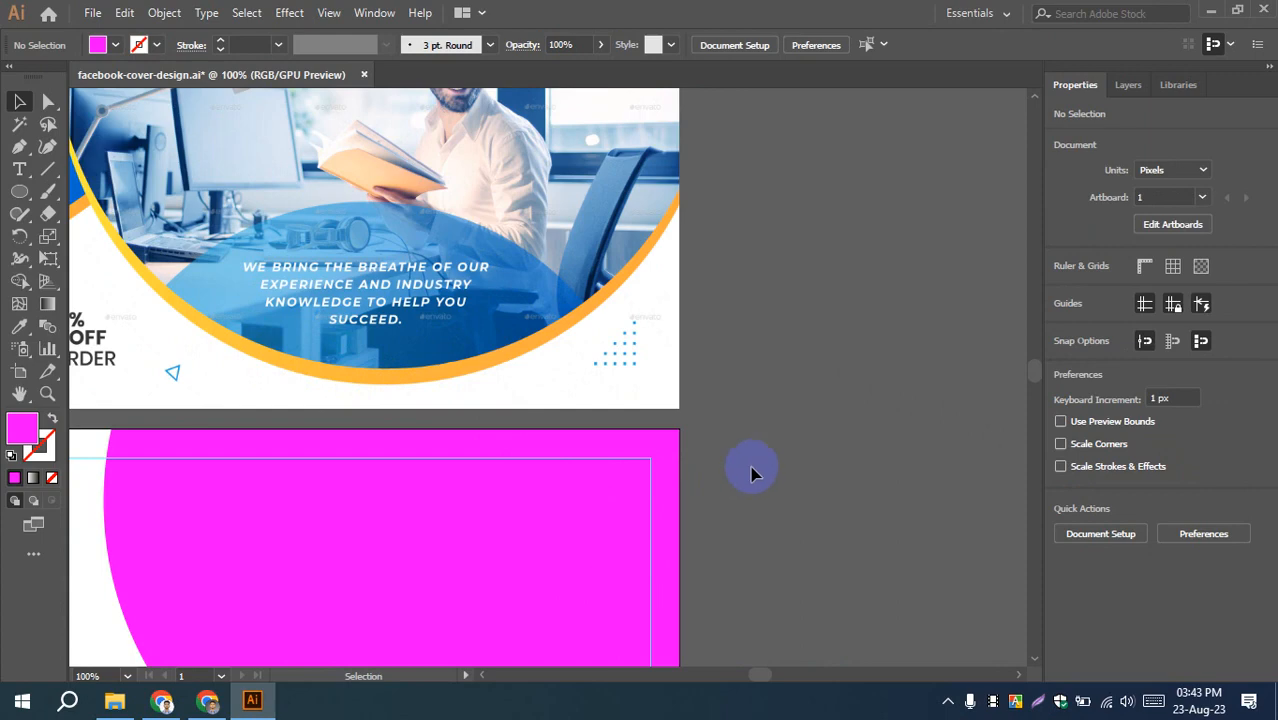
{"action": "scroll", "coordinate": [752, 472], "scroll_direction": "down", "scroll_amount": 2}
{"action": "left_click_drag", "start_coordinate": [736, 466], "coordinate": [693, 437]}
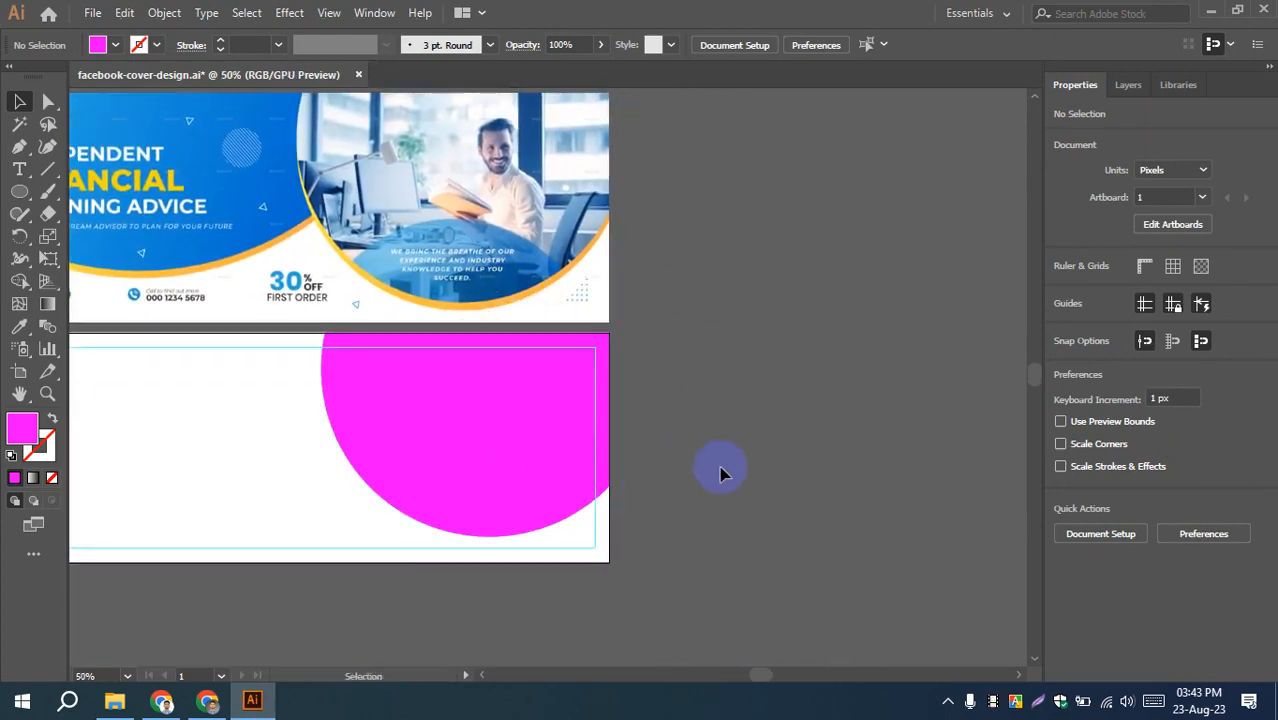
{"action": "left_click_drag", "start_coordinate": [706, 486], "coordinate": [633, 471]}
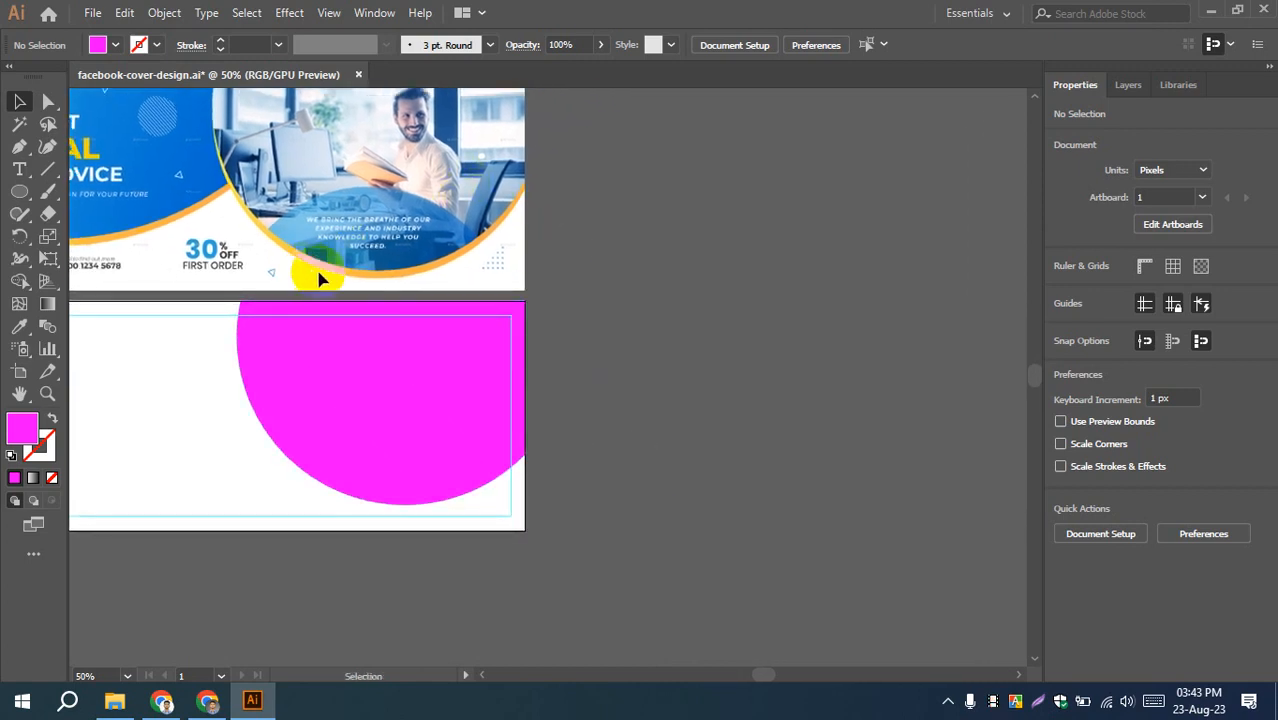
- Duplicate the trimmed magenta circle, place the copy outside the artboard to its lower right, and clear the selection
{"action": "left_click", "coordinate": [394, 408]}
{"action": "left_click_drag", "start_coordinate": [466, 398], "coordinate": [879, 548]}
{"action": "left_click", "coordinate": [545, 377]}
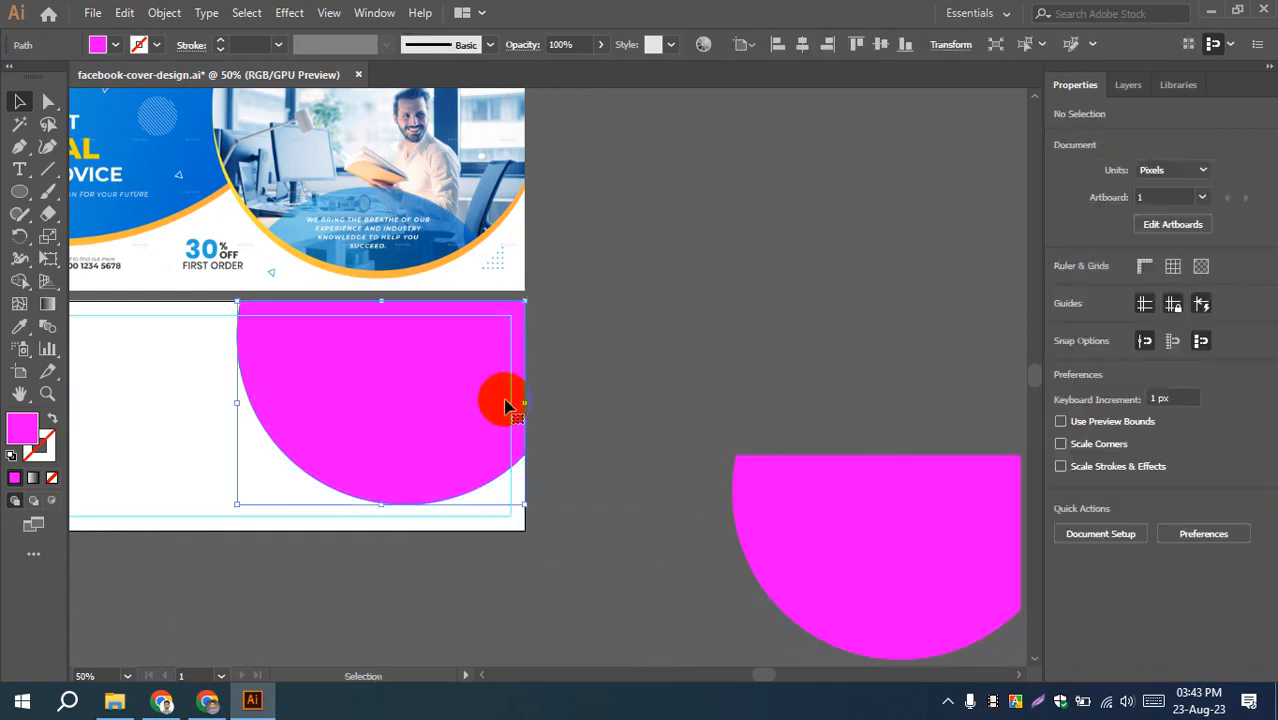
{"action": "left_click", "coordinate": [870, 531]}
{"action": "left_click", "coordinate": [835, 331]}
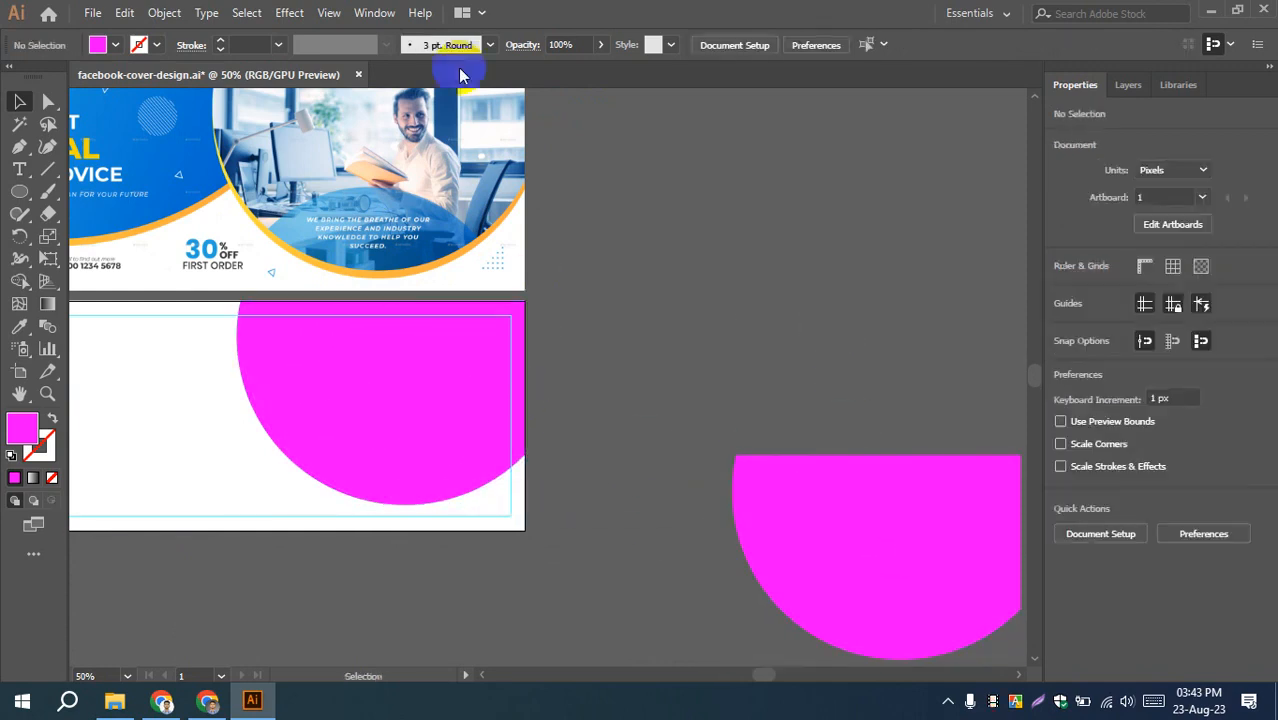
{"action": "scroll", "coordinate": [597, 350], "scroll_direction": "up", "scroll_amount": 2}
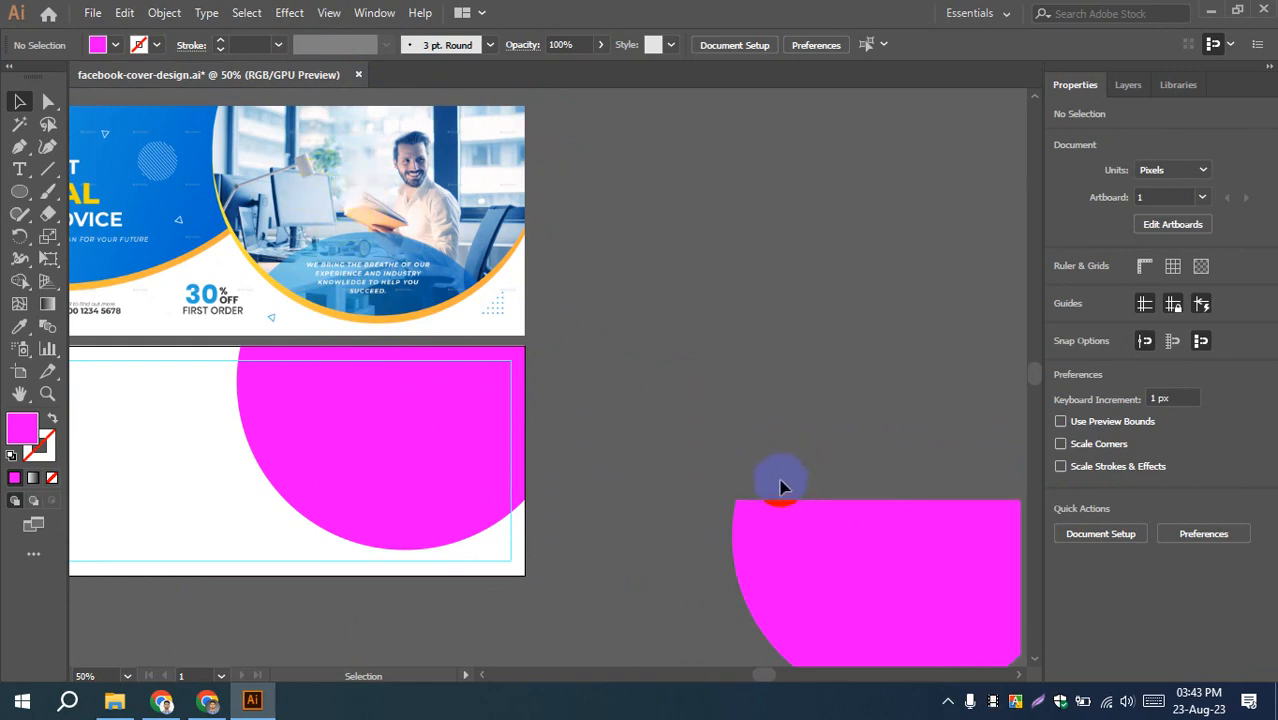
{"action": "left_click_drag", "start_coordinate": [611, 397], "coordinate": [824, 452]}
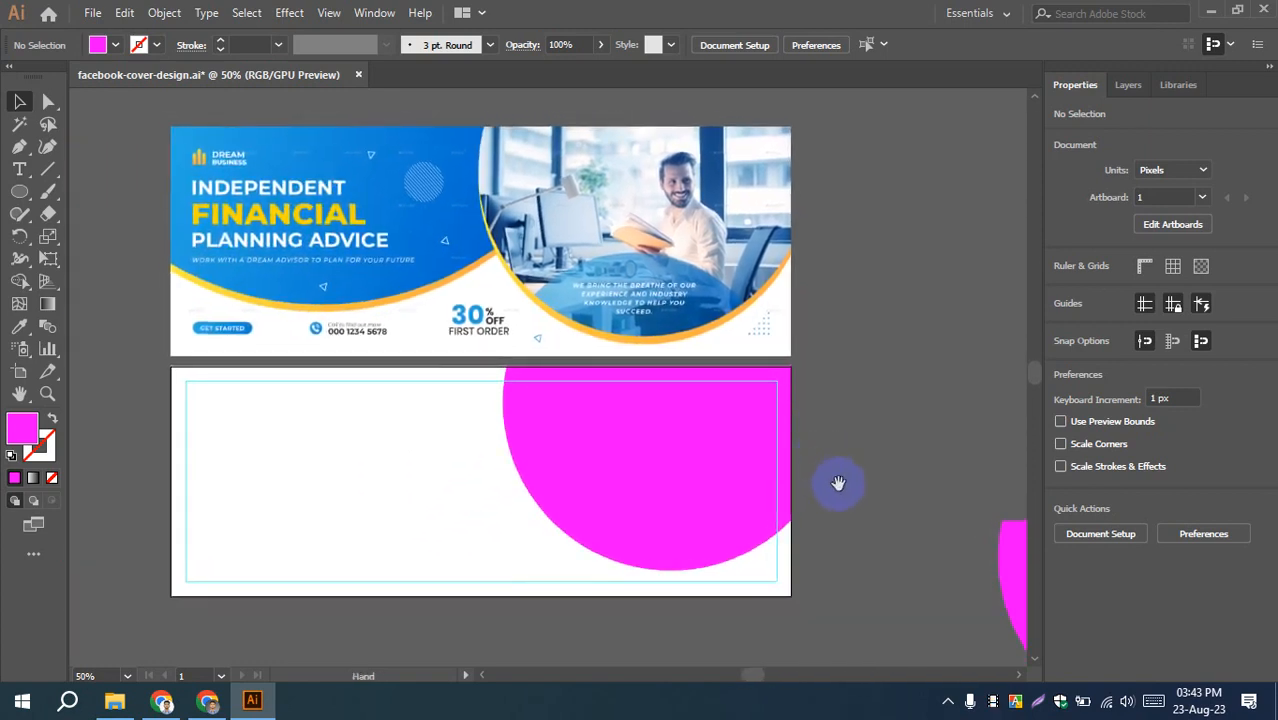
{"action": "left_click_drag", "start_coordinate": [838, 483], "coordinate": [805, 478]}
{"action": "left_click", "coordinate": [207, 701]}
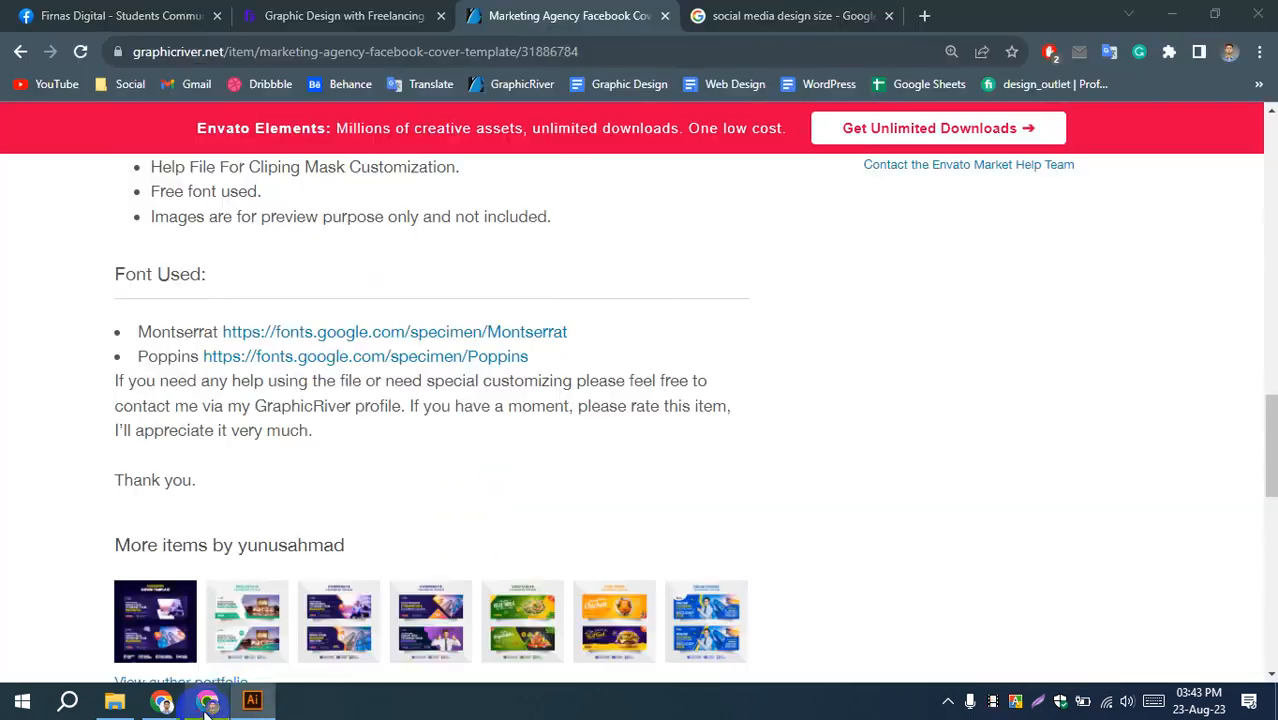
{"action": "left_click", "coordinate": [253, 702]}
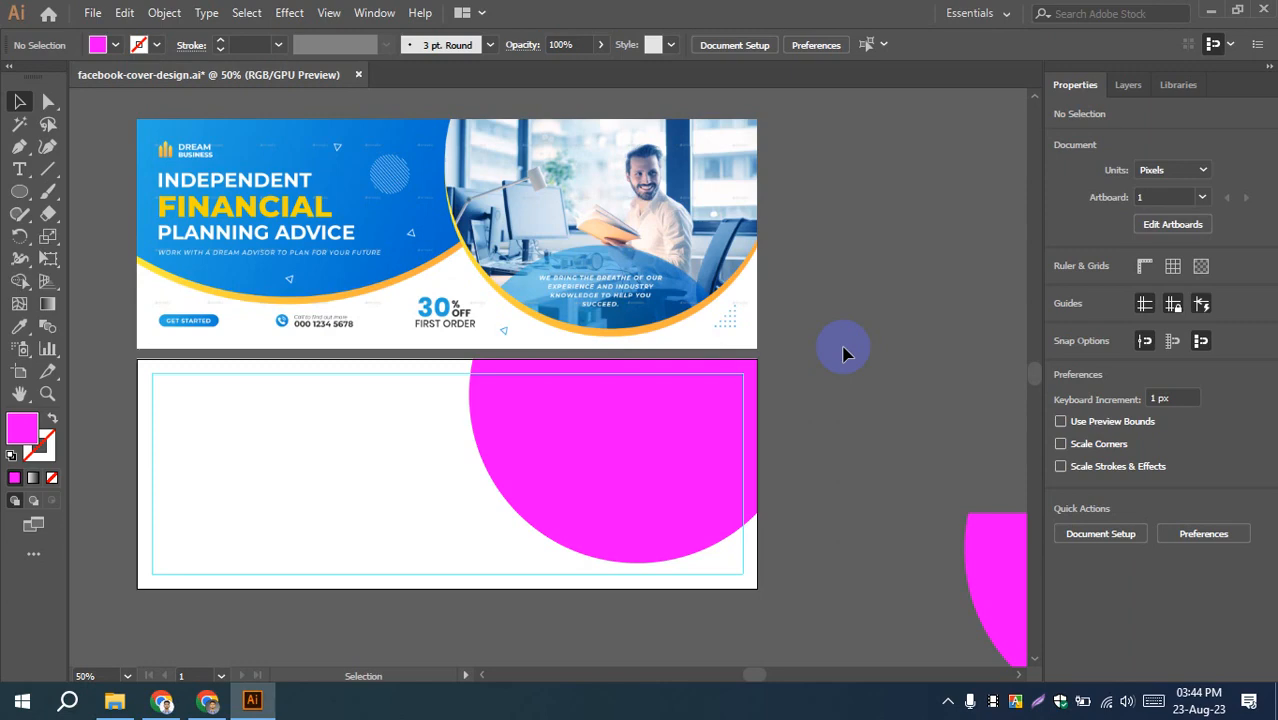
- Switch to Chrome and open pexels.com in the tab holding the social media design size search
{"action": "left_click", "coordinate": [208, 700]}
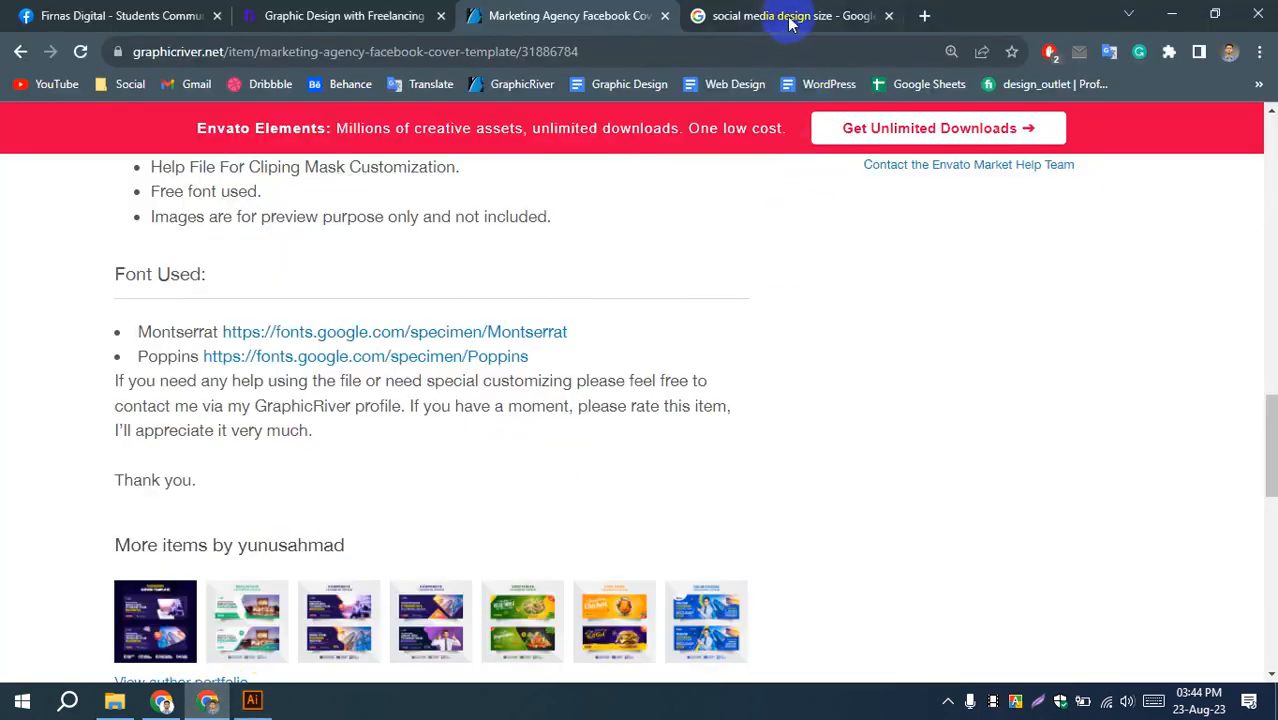
{"action": "left_click", "coordinate": [596, 51]}
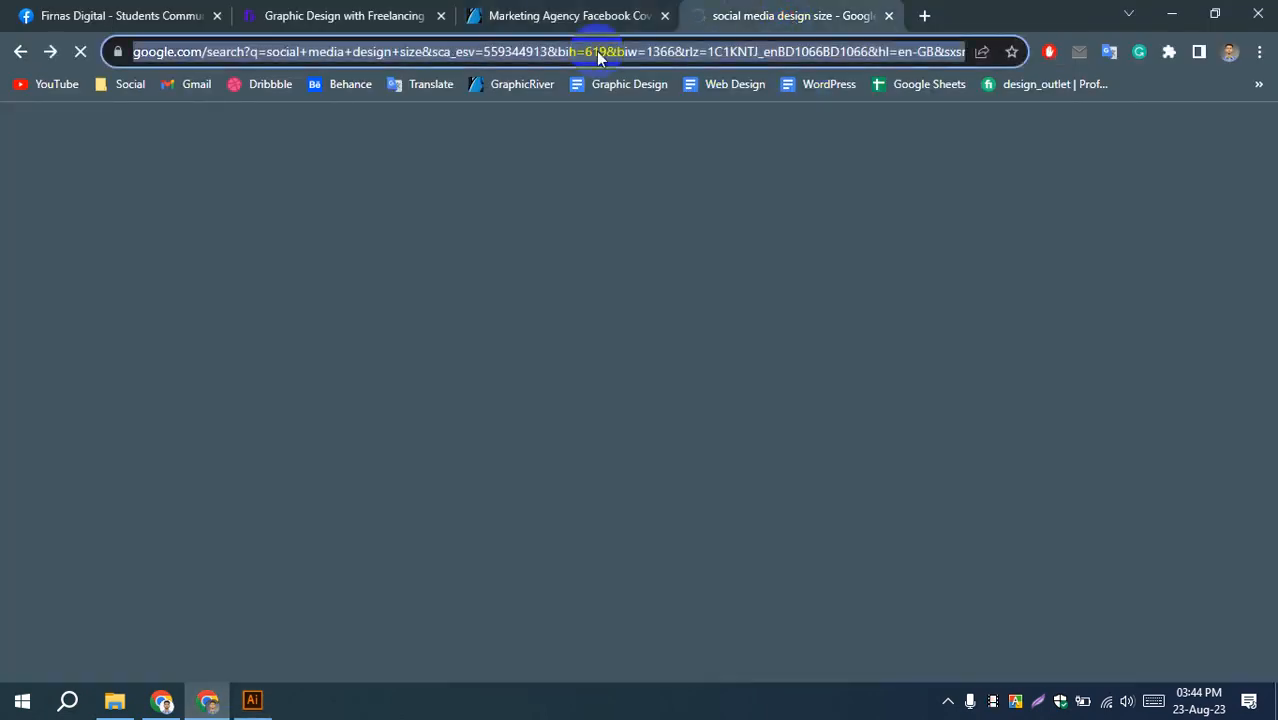
{"action": "type", "text": "pexels.com"}
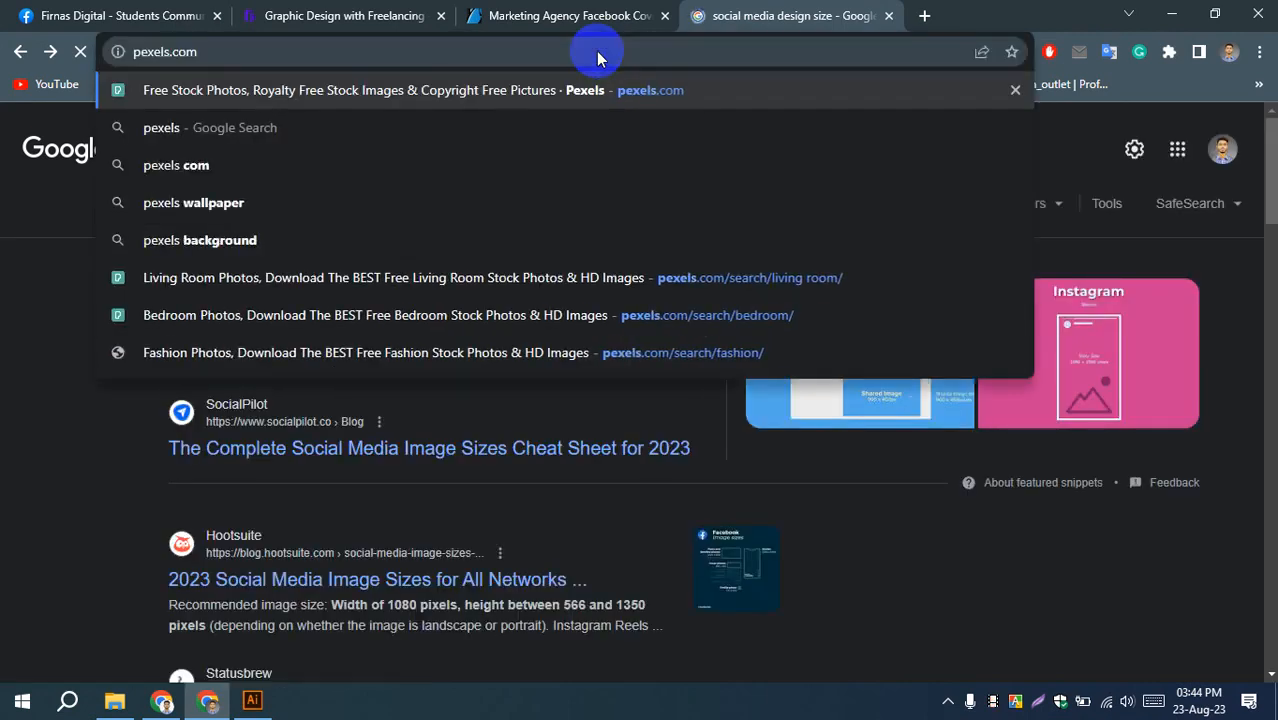
{"action": "key", "text": "Return"}
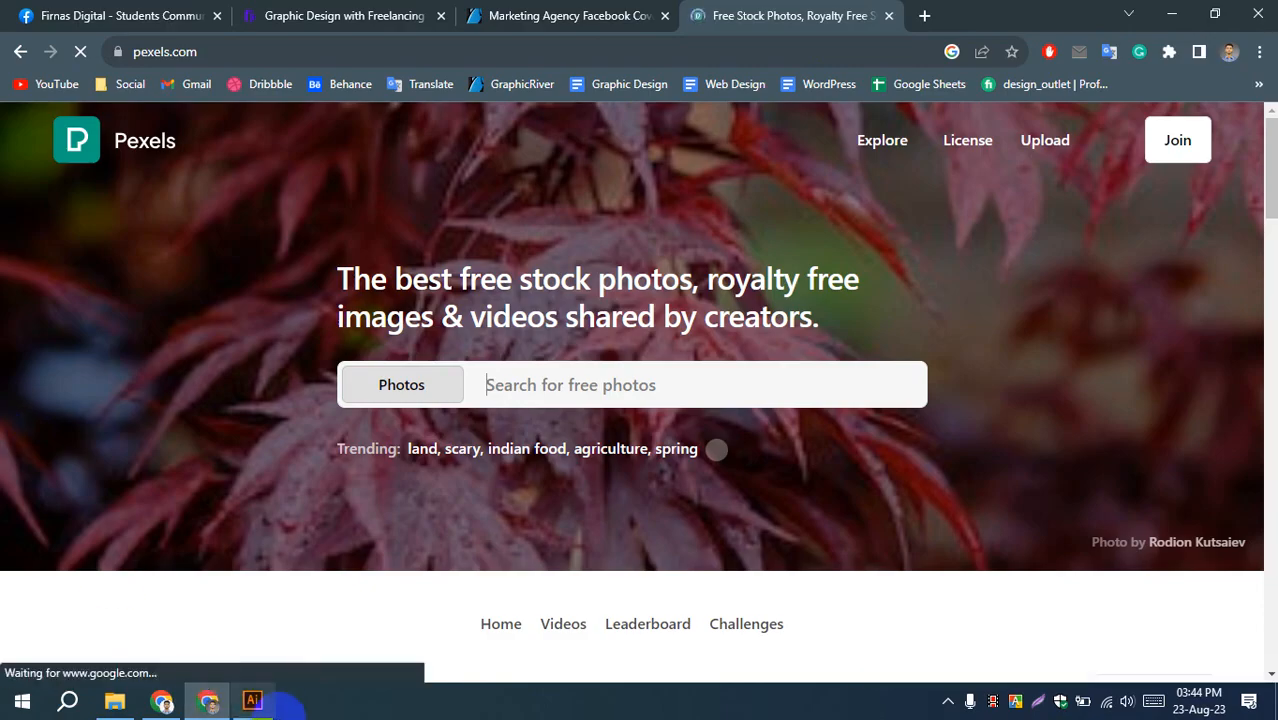
- Switch back to Illustrator and examine the photo inside the reference cover's circle up close
{"action": "left_click", "coordinate": [259, 703]}
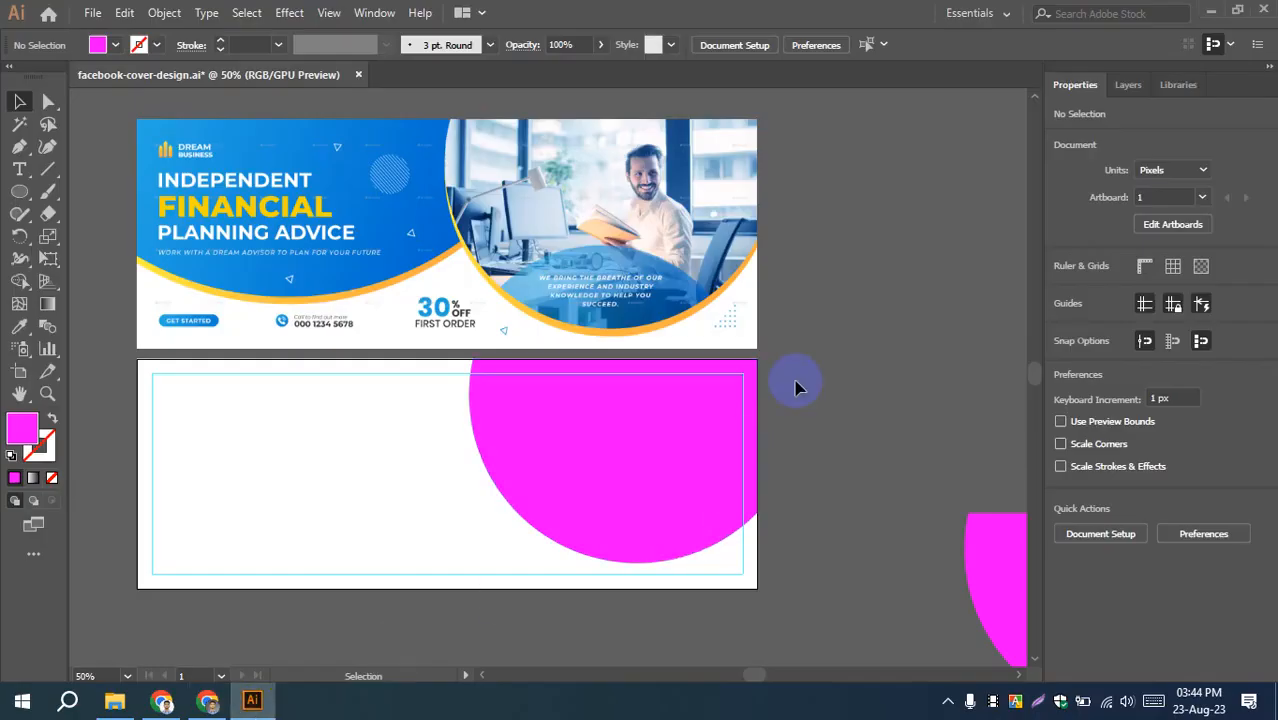
{"action": "scroll", "coordinate": [629, 259], "scroll_direction": "up", "scroll_amount": 2}
{"action": "left_click_drag", "start_coordinate": [699, 205], "coordinate": [686, 336]}
{"action": "left_click", "coordinate": [918, 322]}
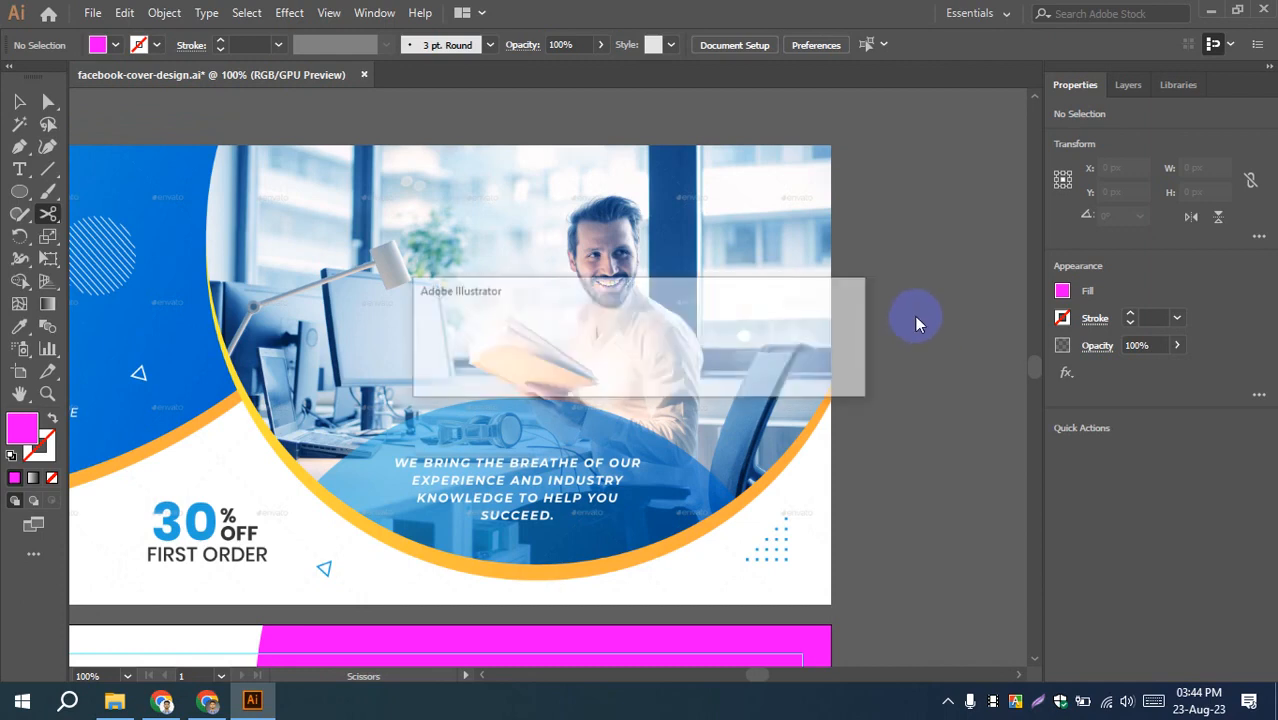
{"action": "left_click", "coordinate": [819, 377]}
{"action": "left_click", "coordinate": [19, 101]}
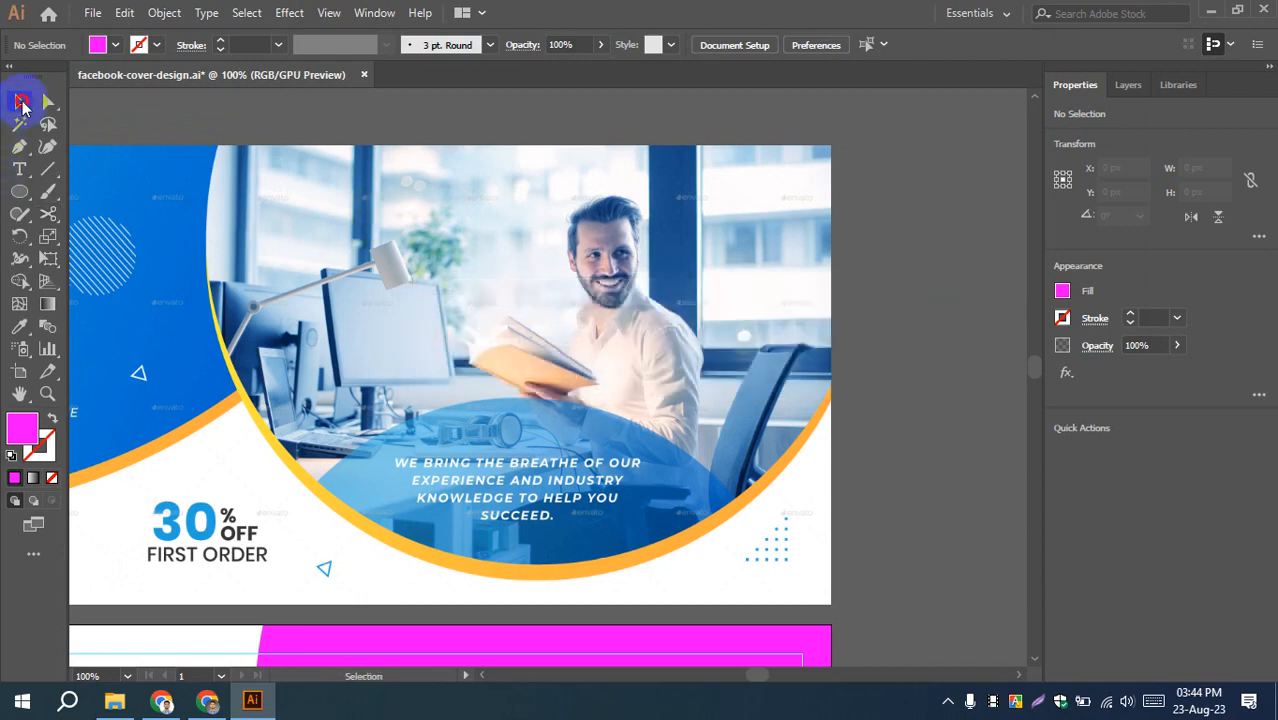
{"action": "left_click_drag", "start_coordinate": [918, 352], "coordinate": [922, 344]}
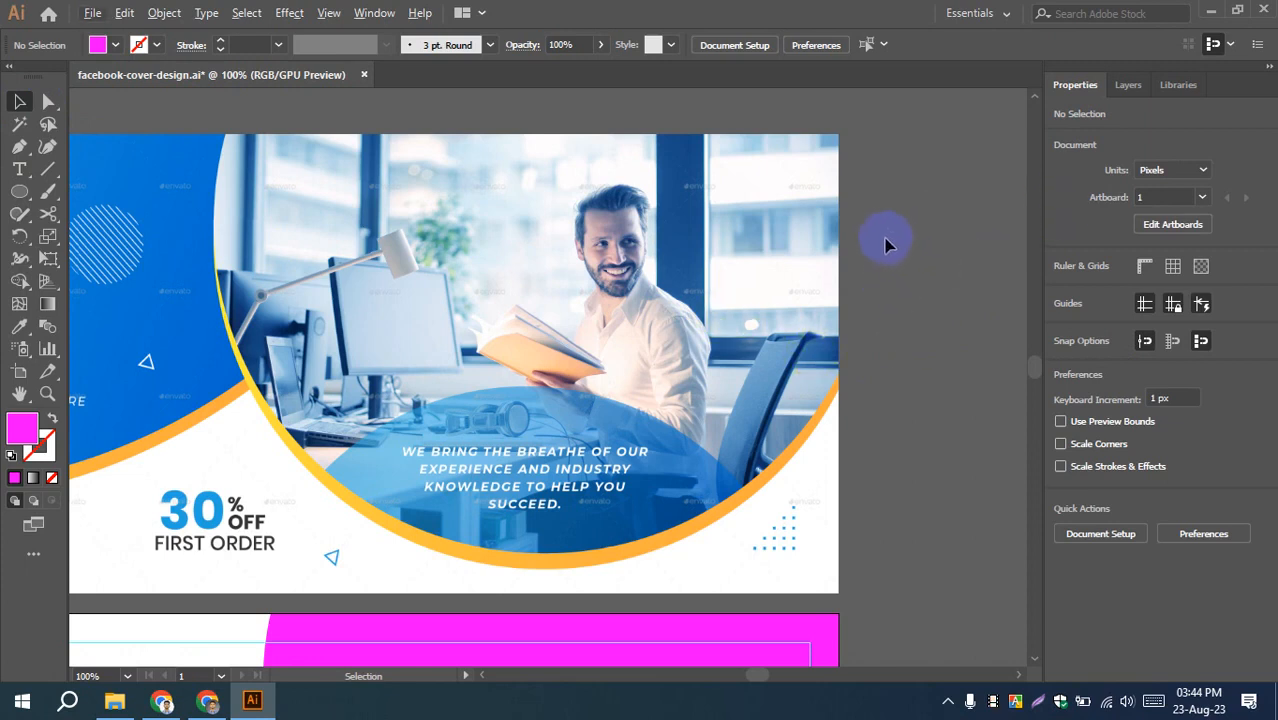
{"action": "scroll", "coordinate": [800, 200], "scroll_direction": "up", "scroll_amount": 3}
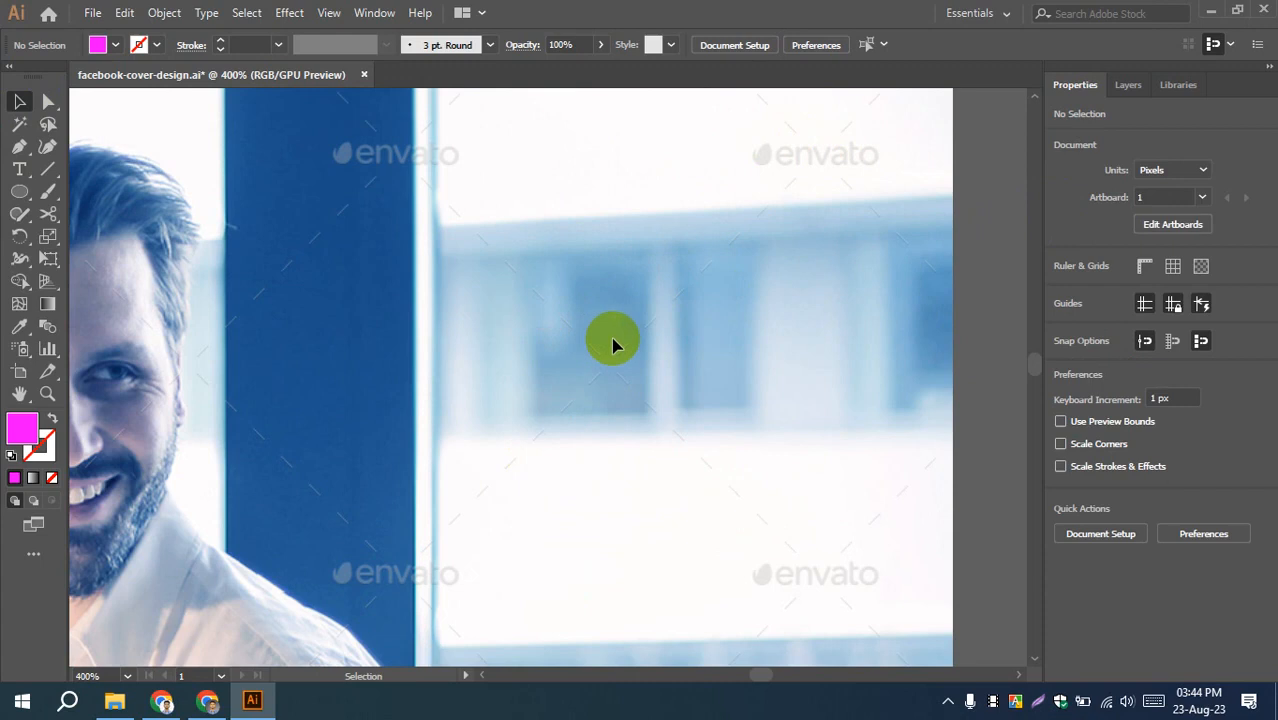
- Examine the window background, the blue headline area and the whole photo circle of the reference cover above the artboard
{"action": "scroll", "coordinate": [612, 345], "scroll_direction": "up", "scroll_amount": 2}
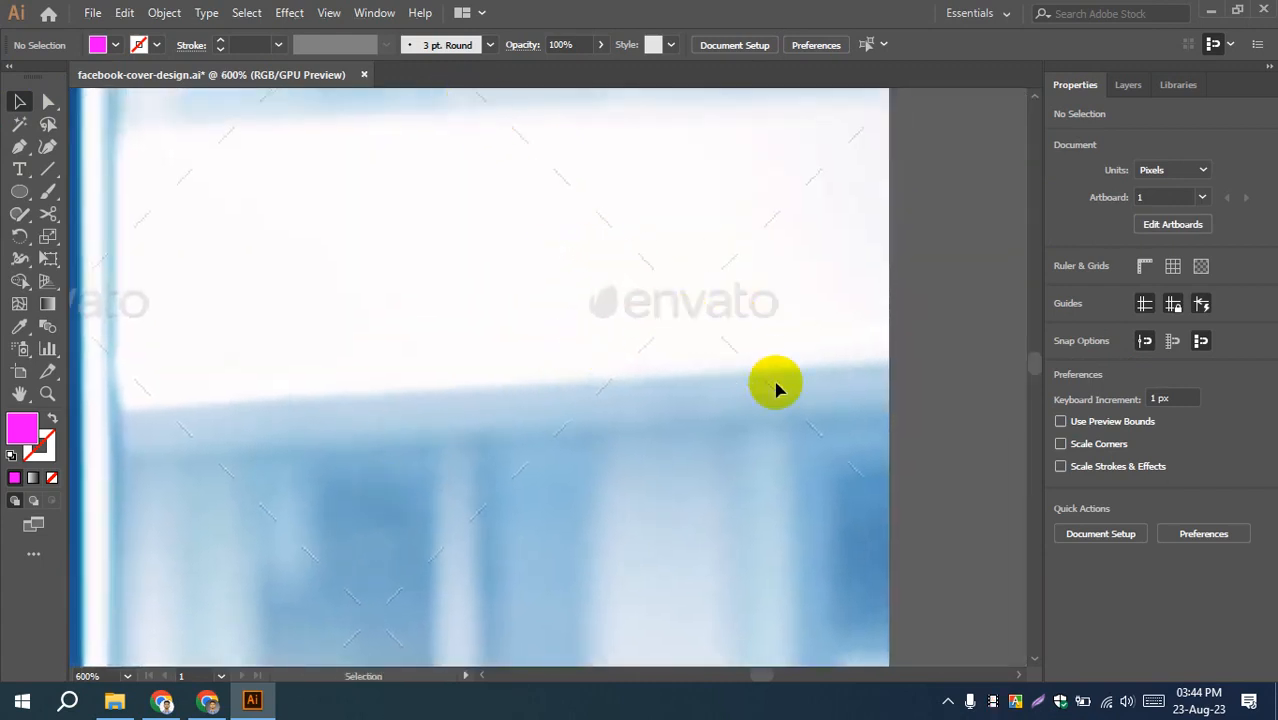
{"action": "scroll", "coordinate": [610, 327], "scroll_direction": "down", "scroll_amount": 4}
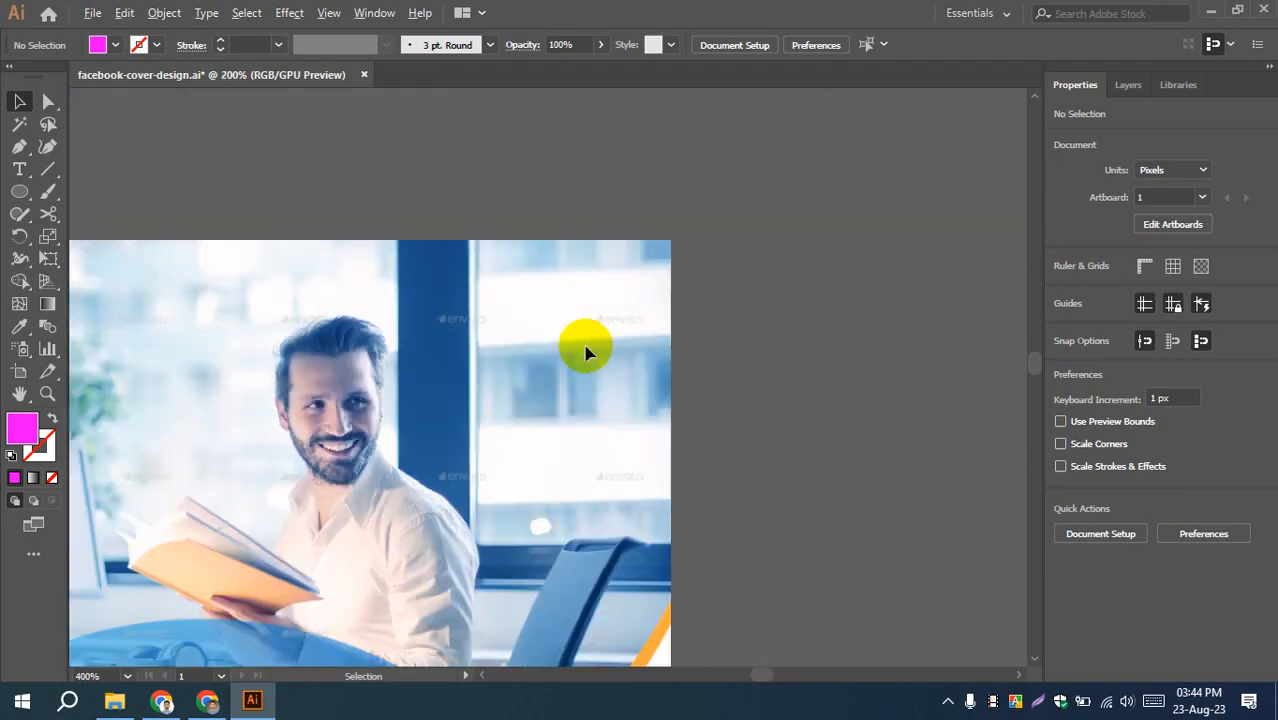
{"action": "scroll", "coordinate": [549, 368], "scroll_direction": "down", "scroll_amount": 2}
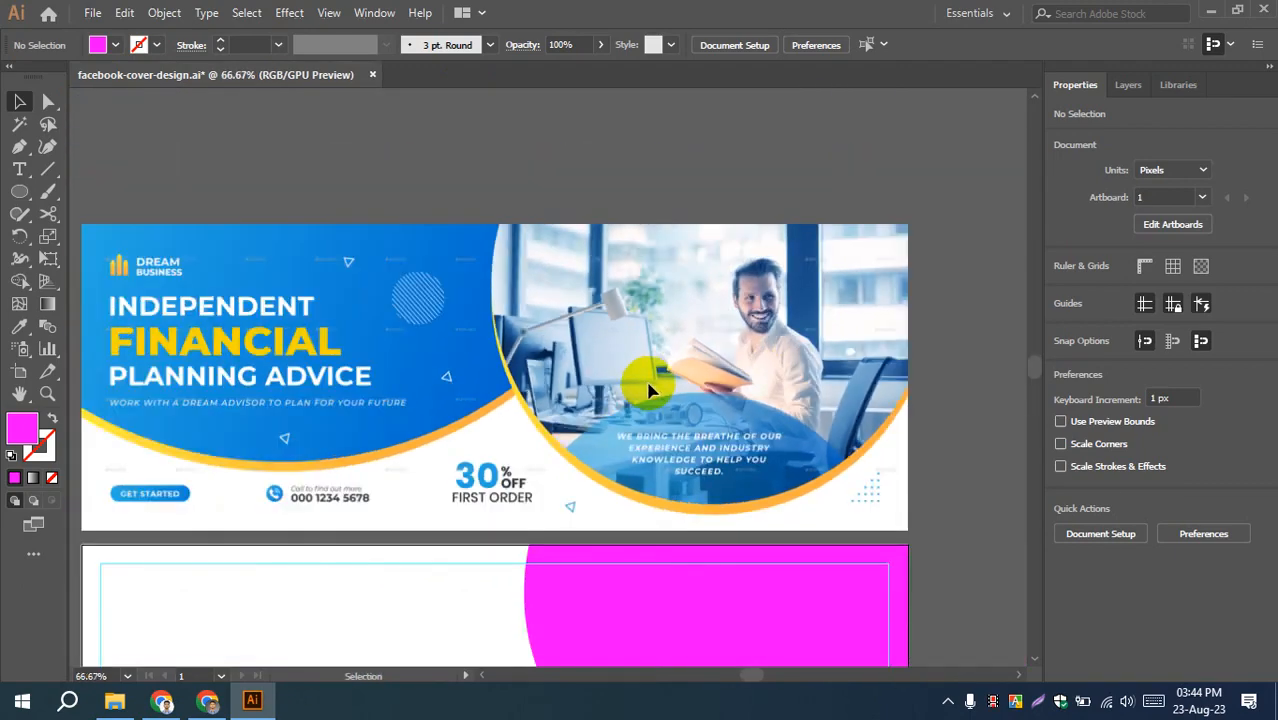
{"action": "left_click_drag", "start_coordinate": [522, 409], "coordinate": [603, 364]}
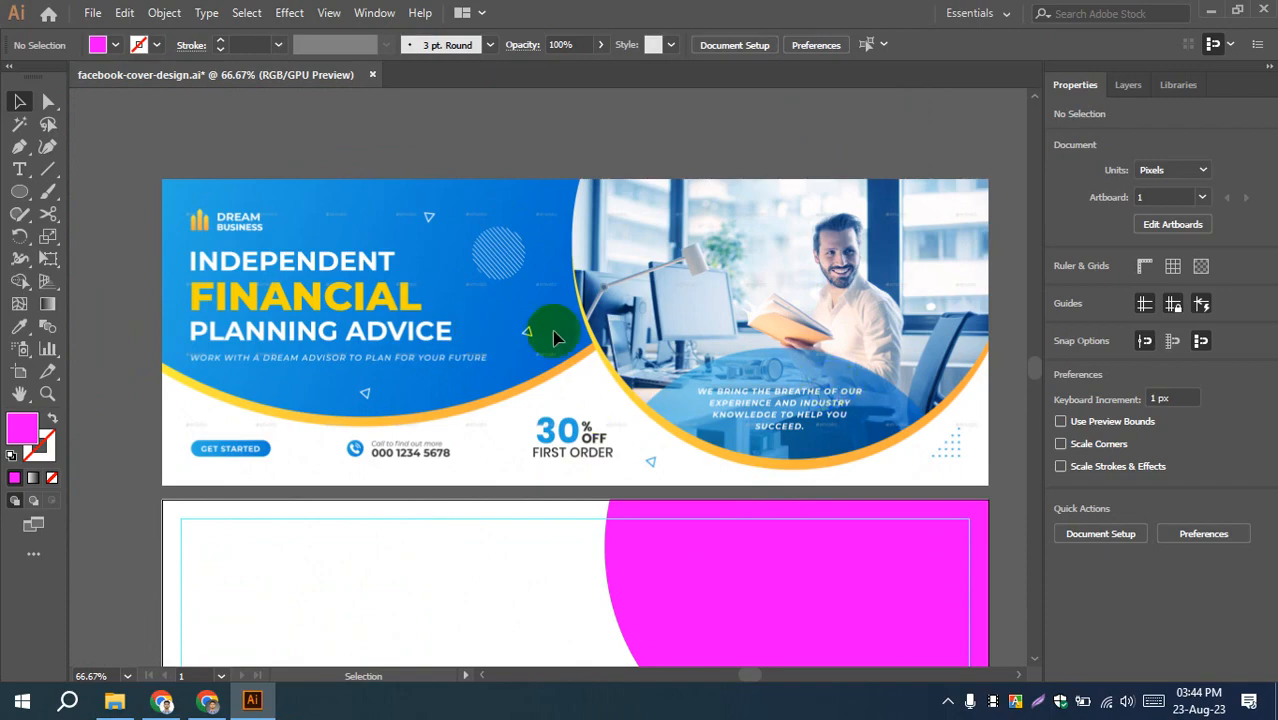
{"action": "scroll", "coordinate": [479, 329], "scroll_direction": "up", "scroll_amount": 5}
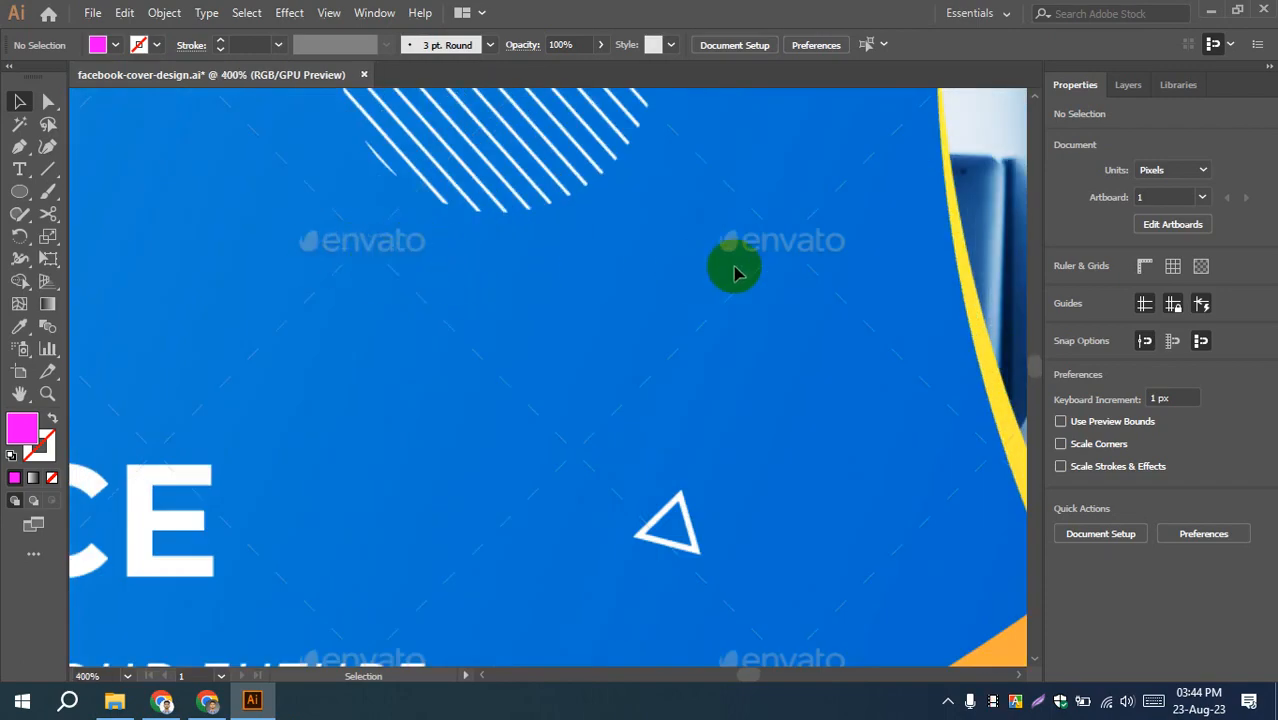
{"action": "scroll", "coordinate": [395, 490], "scroll_direction": "down", "scroll_amount": 6}
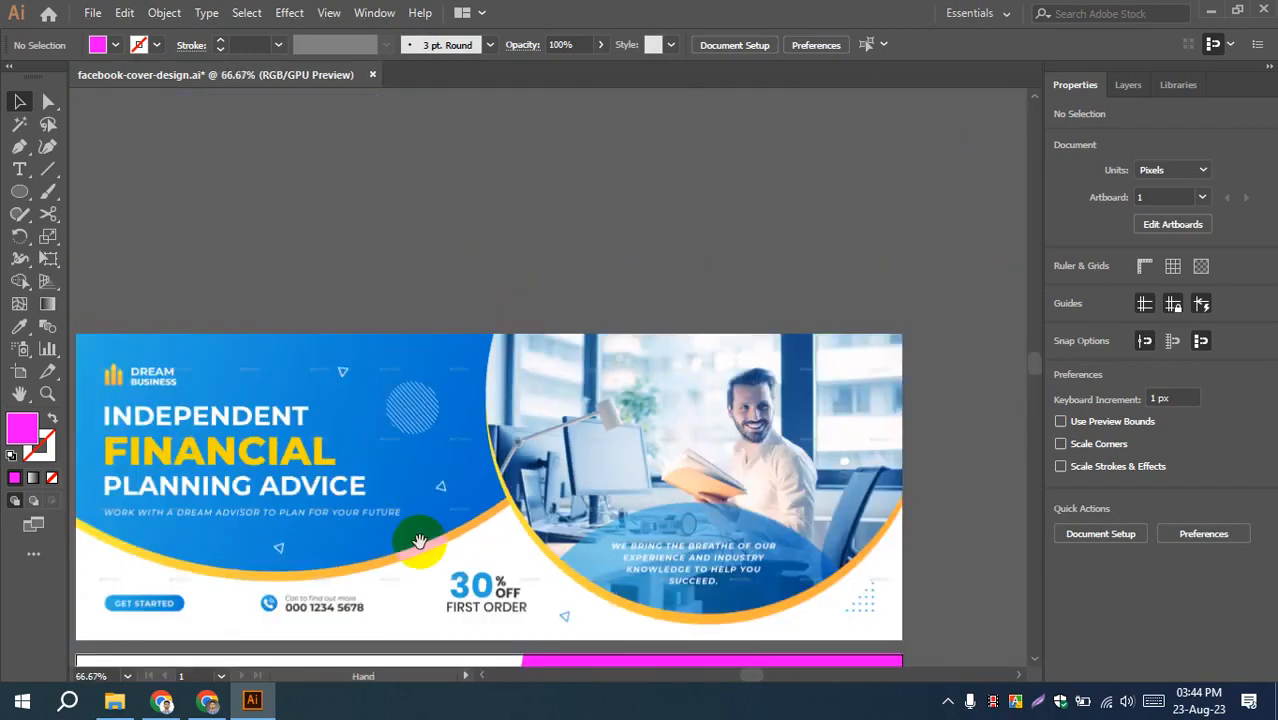
{"action": "left_click_drag", "start_coordinate": [399, 477], "coordinate": [393, 390]}
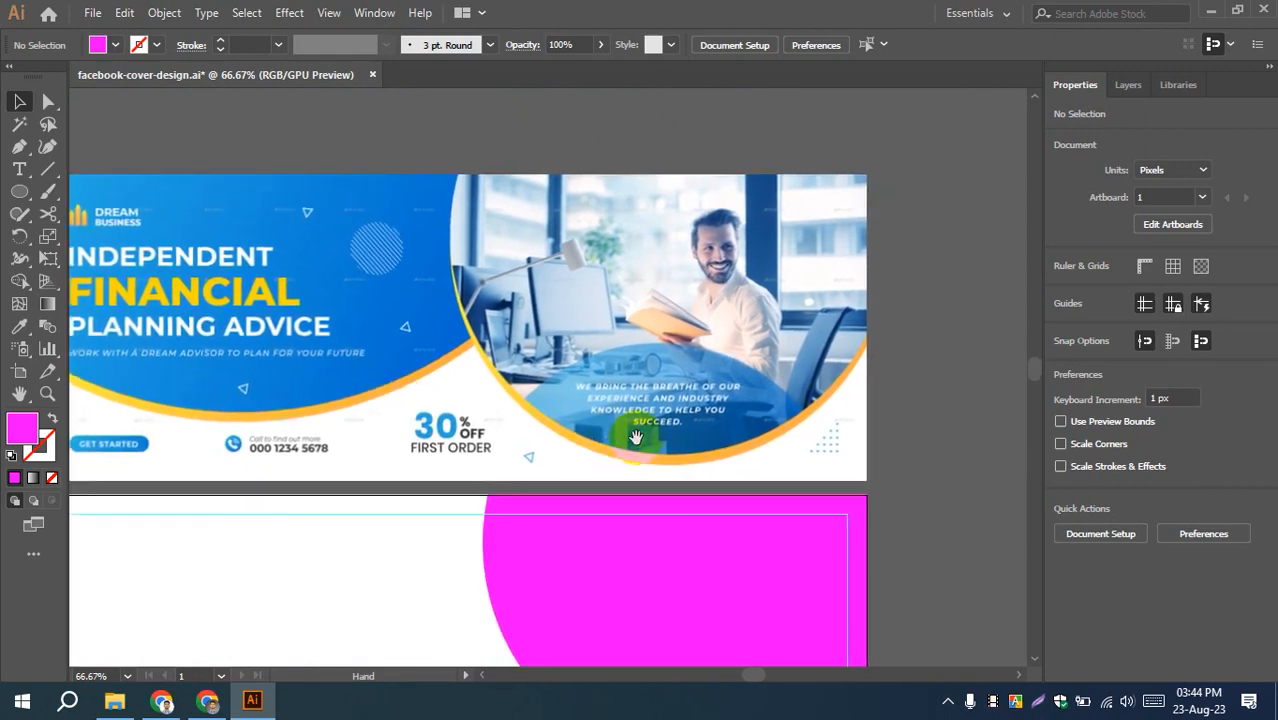
{"action": "left_click_drag", "start_coordinate": [672, 419], "coordinate": [598, 436]}
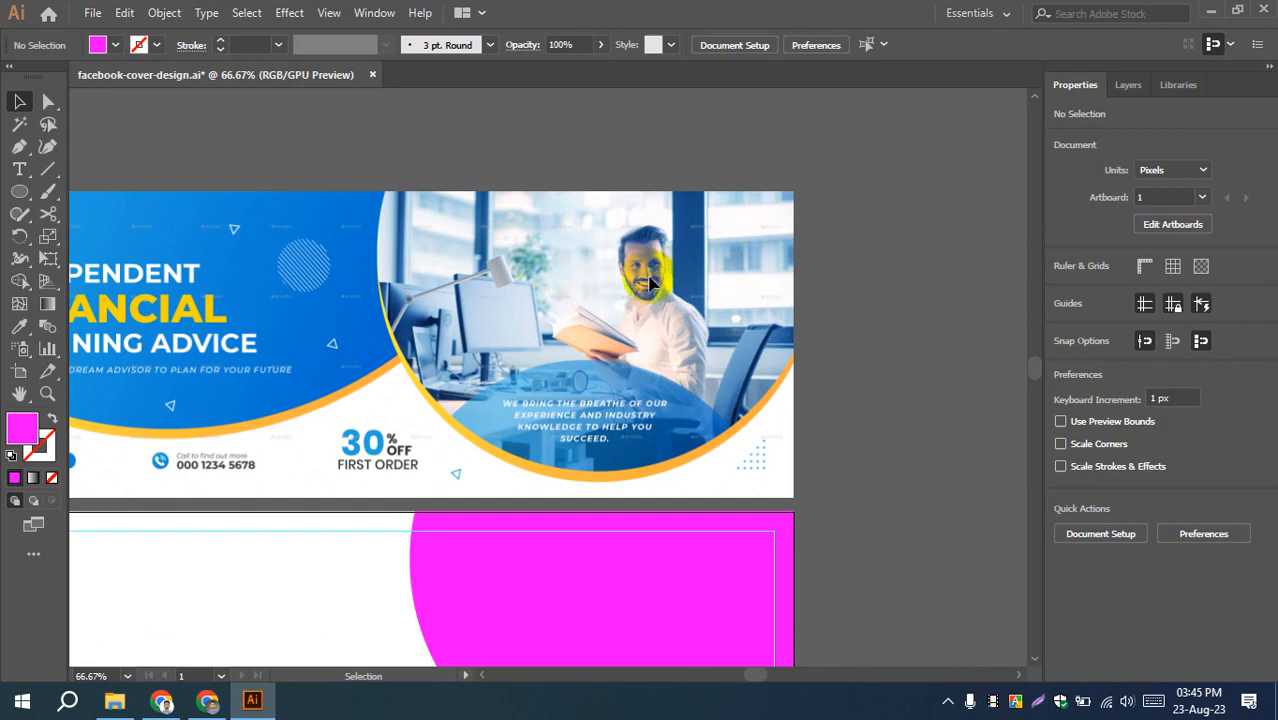
- Switch to the Pexels page in Chrome, search for photos of "man at office" and look through the results for the reference photo
{"action": "left_click", "coordinate": [205, 703]}
{"action": "left_click", "coordinate": [1212, 146]}
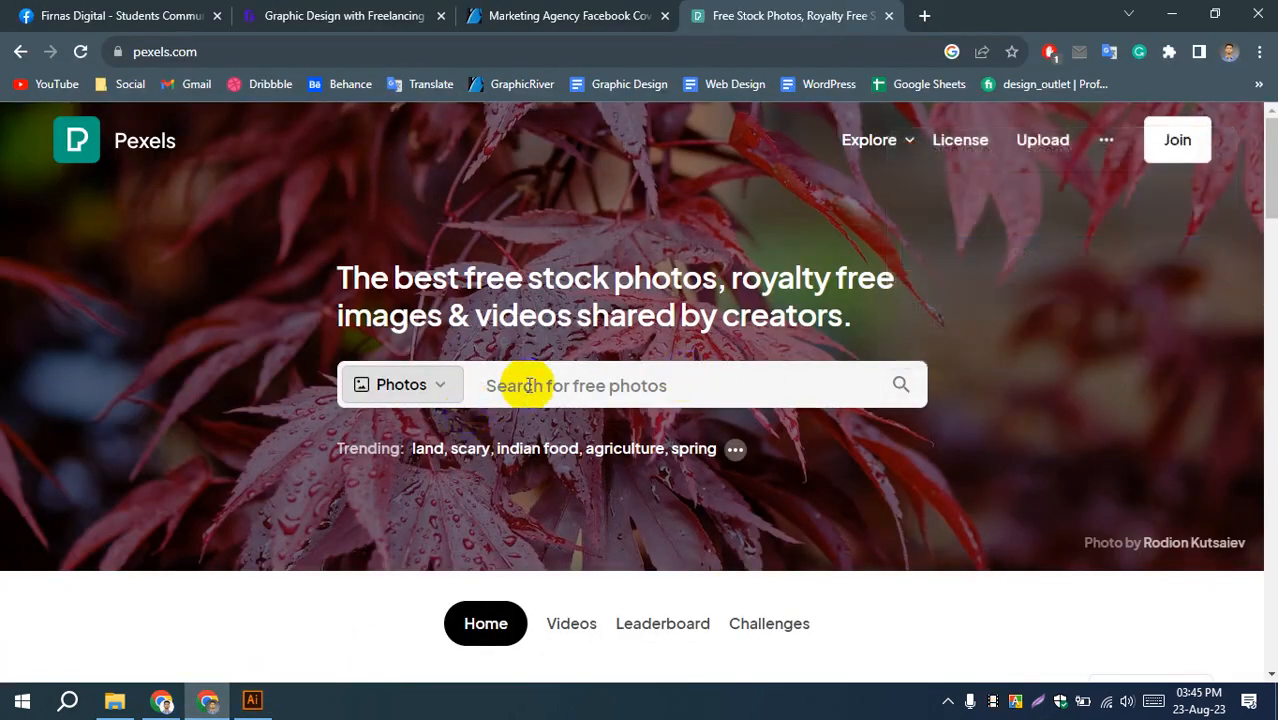
{"action": "left_click", "coordinate": [527, 385]}
{"action": "type", "text": "man"}
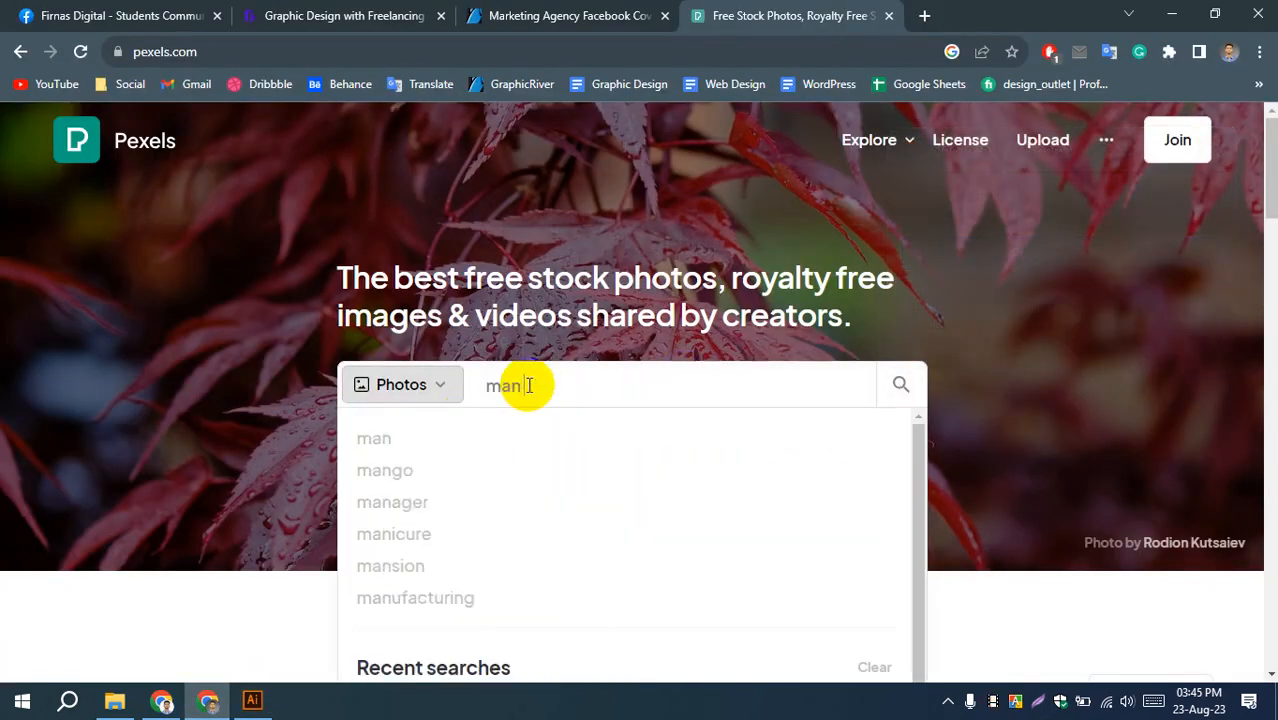
{"action": "type", "text": " at office"}
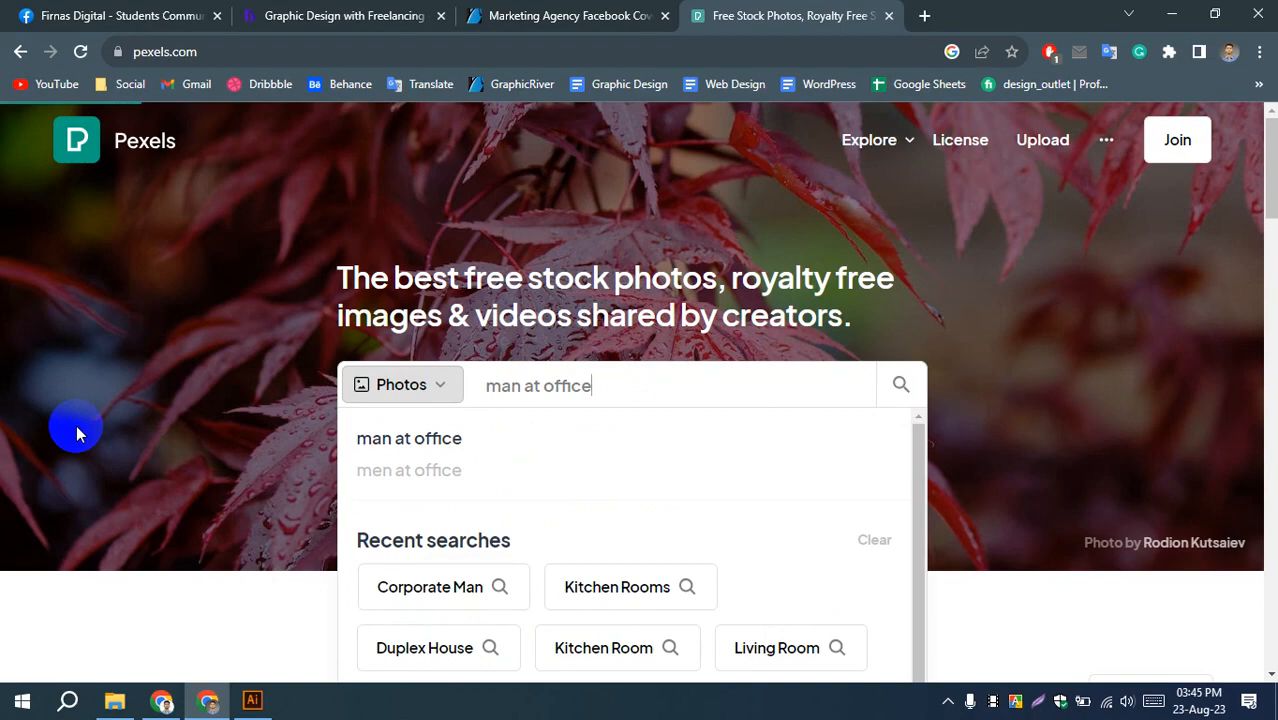
{"action": "key", "text": "Return"}
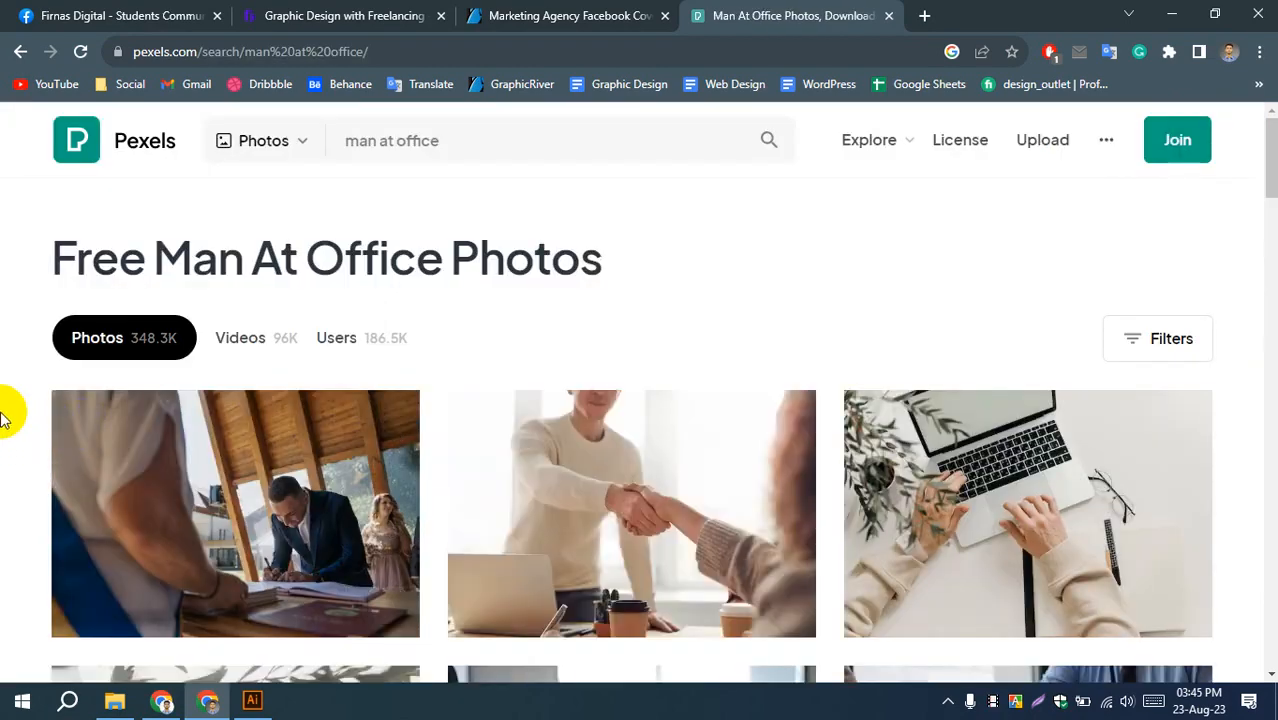
{"action": "scroll", "coordinate": [596, 508], "scroll_direction": "down", "scroll_amount": 10}
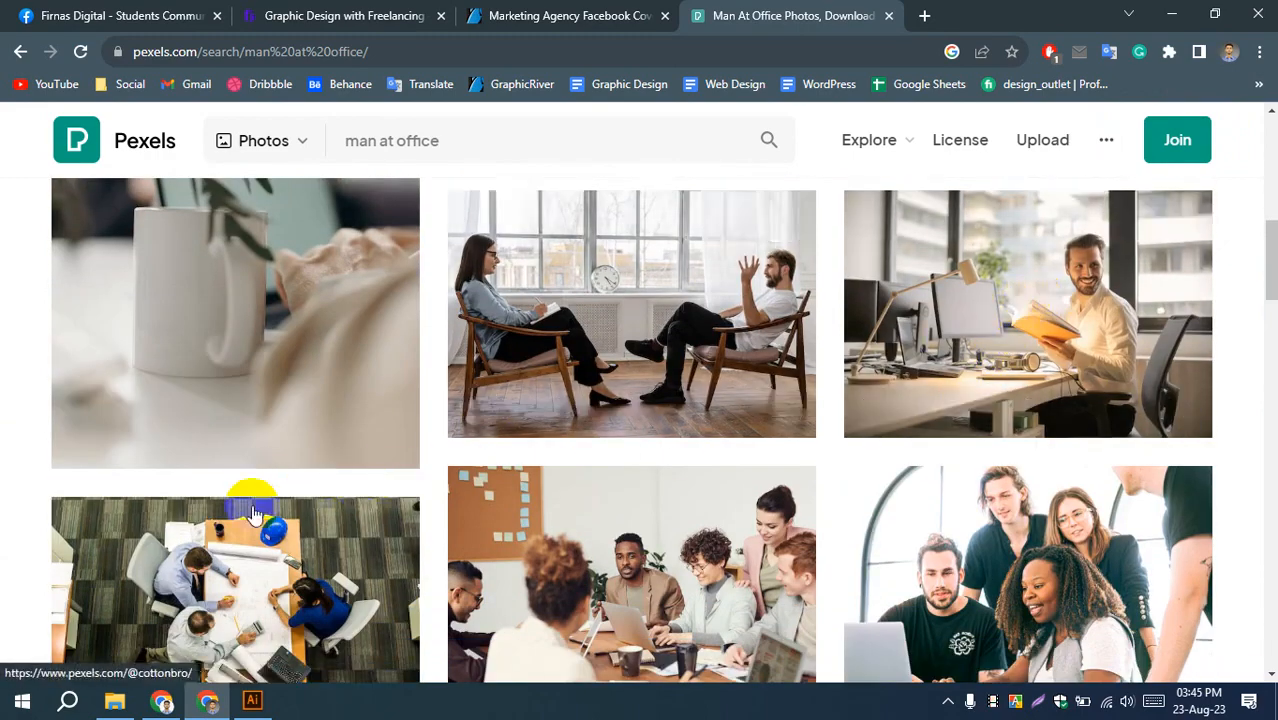
{"action": "scroll", "coordinate": [40, 370], "scroll_direction": "up", "scroll_amount": 1}
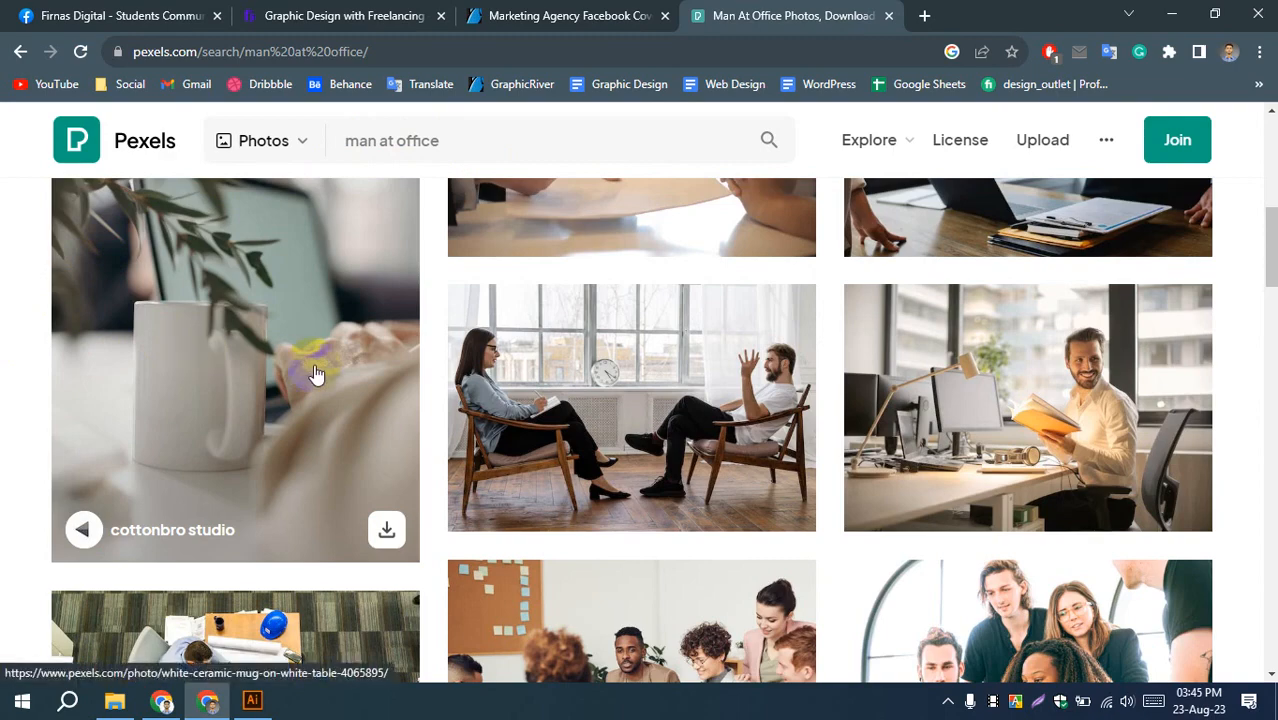
- Download the photo of the smiling man holding a yellow book at his office desk and dismiss the thank-you popup
{"action": "left_click", "coordinate": [1179, 498]}
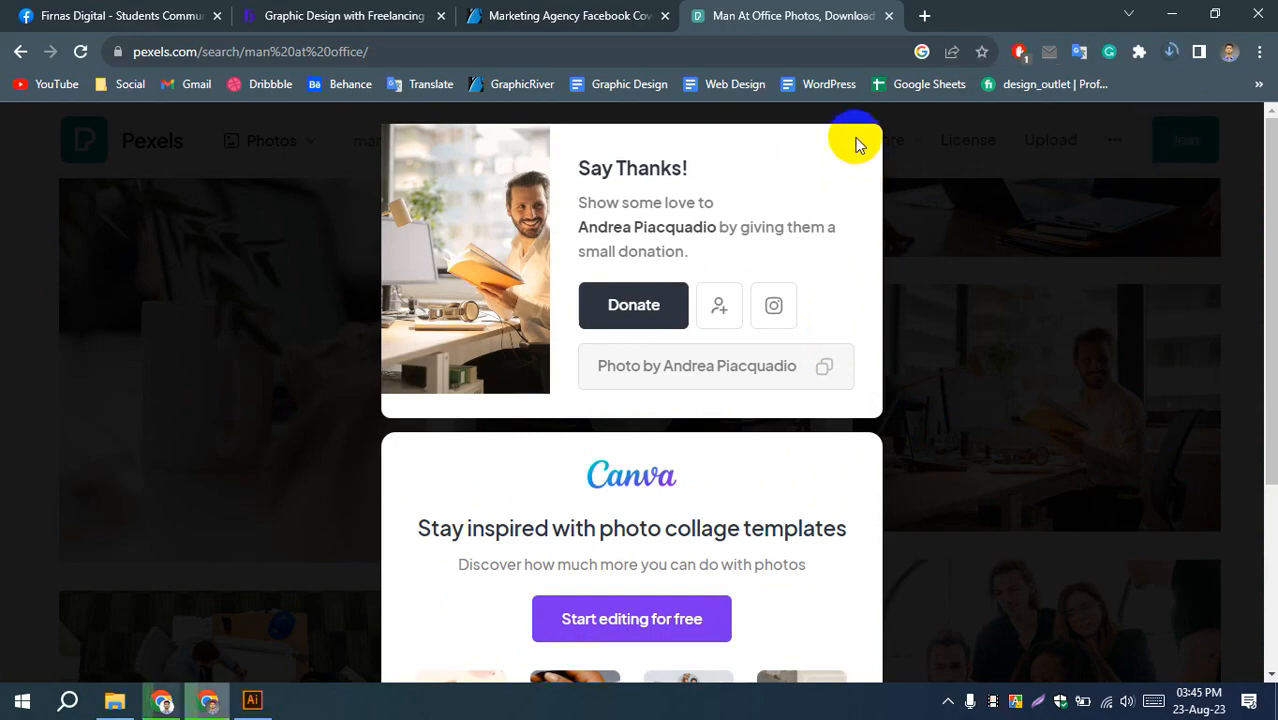
{"action": "left_click", "coordinate": [861, 154]}
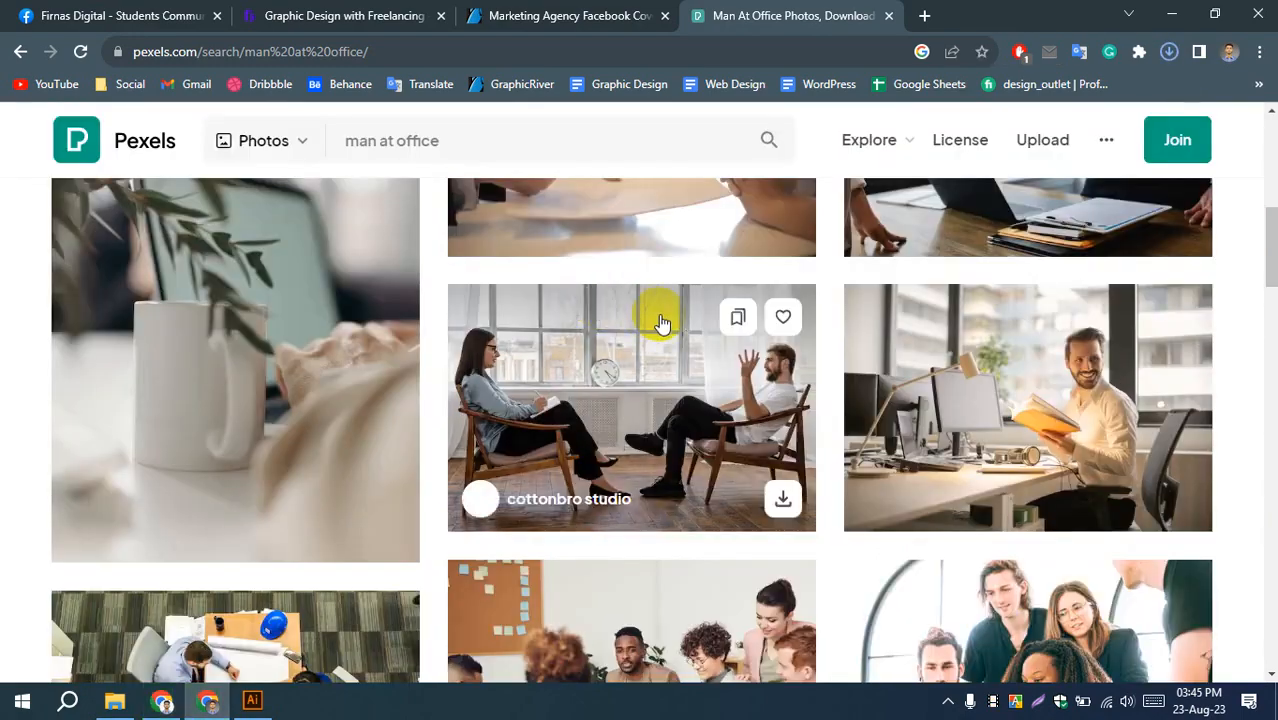
- Browse the "man at office" results for another suitable photo of a man working at a desk
{"action": "scroll", "coordinate": [1010, 480], "scroll_direction": "up", "scroll_amount": 3}
{"action": "scroll", "coordinate": [1063, 520], "scroll_direction": "down", "scroll_amount": 2}
{"action": "scroll", "coordinate": [1000, 480], "scroll_direction": "down", "scroll_amount": 1}
{"action": "scroll", "coordinate": [520, 380], "scroll_direction": "up", "scroll_amount": 5}
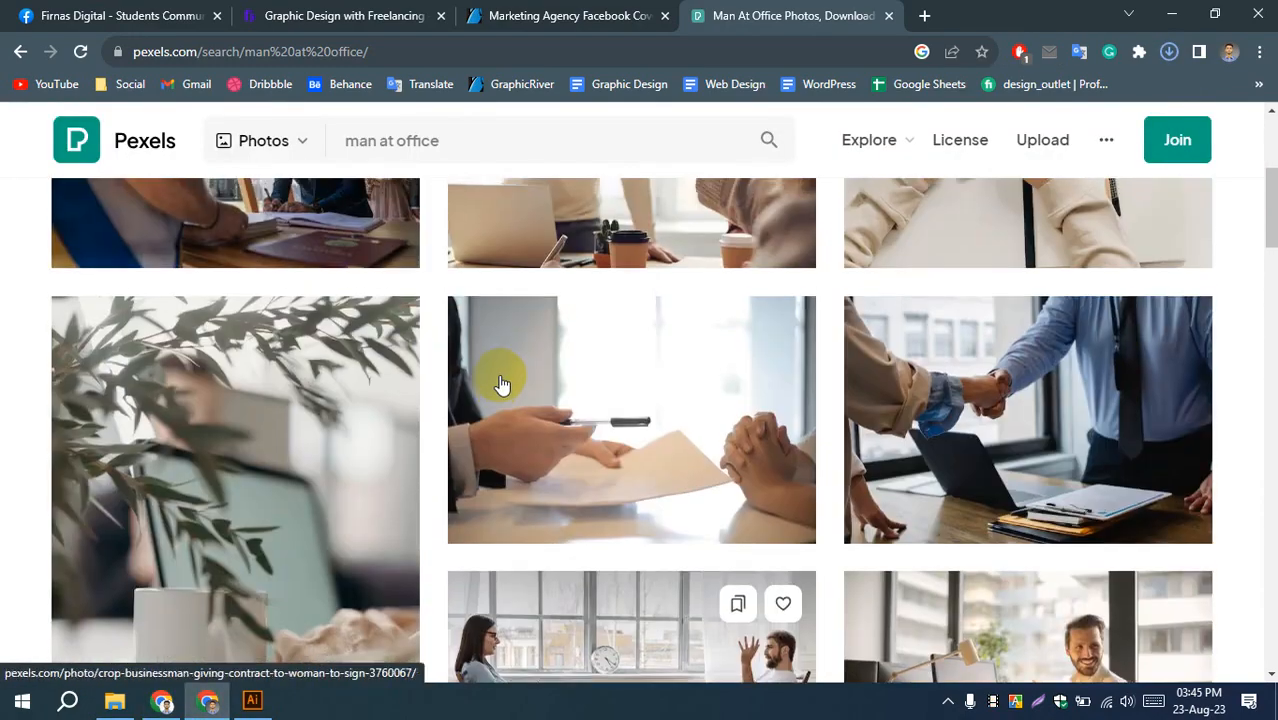
{"action": "scroll", "coordinate": [600, 400], "scroll_direction": "down", "scroll_amount": 3}
{"action": "scroll", "coordinate": [618, 416], "scroll_direction": "down", "scroll_amount": 10}
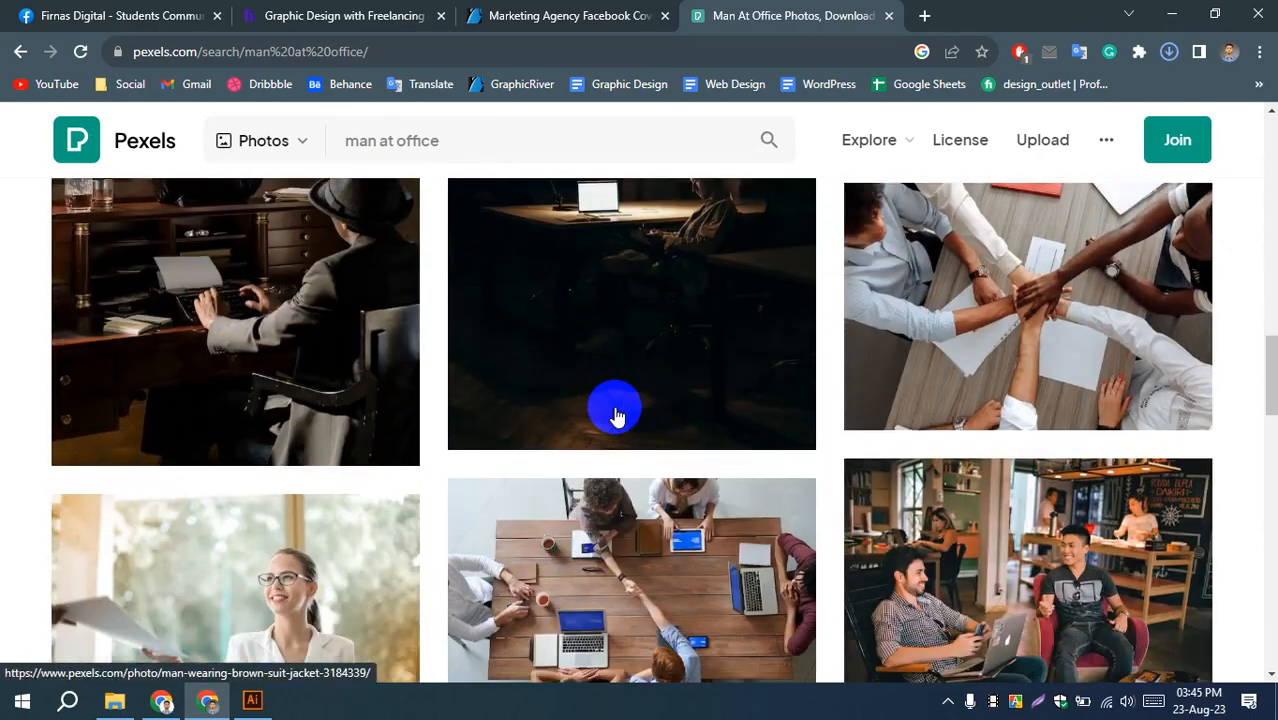
{"action": "scroll", "coordinate": [614, 420], "scroll_direction": "down", "scroll_amount": 3}
{"action": "scroll", "coordinate": [614, 420], "scroll_direction": "down", "scroll_amount": 10}
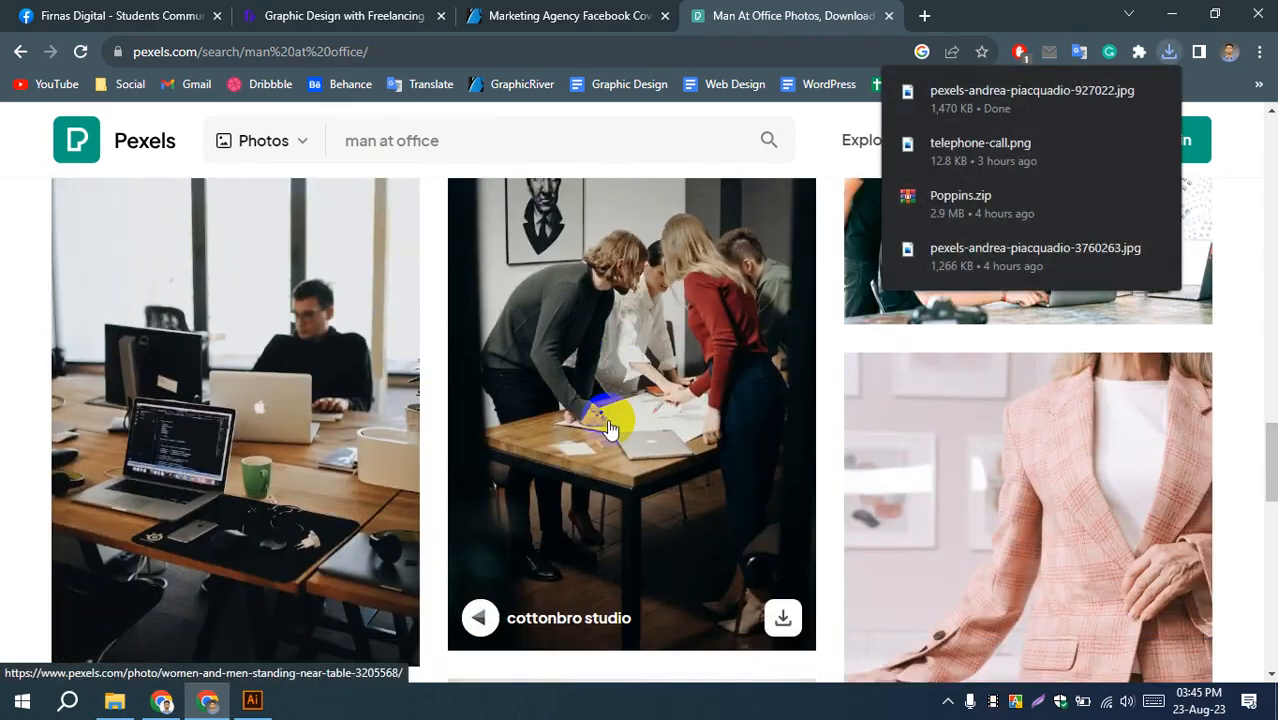
{"action": "scroll", "coordinate": [610, 430], "scroll_direction": "down", "scroll_amount": 1}
{"action": "scroll", "coordinate": [608, 422], "scroll_direction": "up", "scroll_amount": 1}
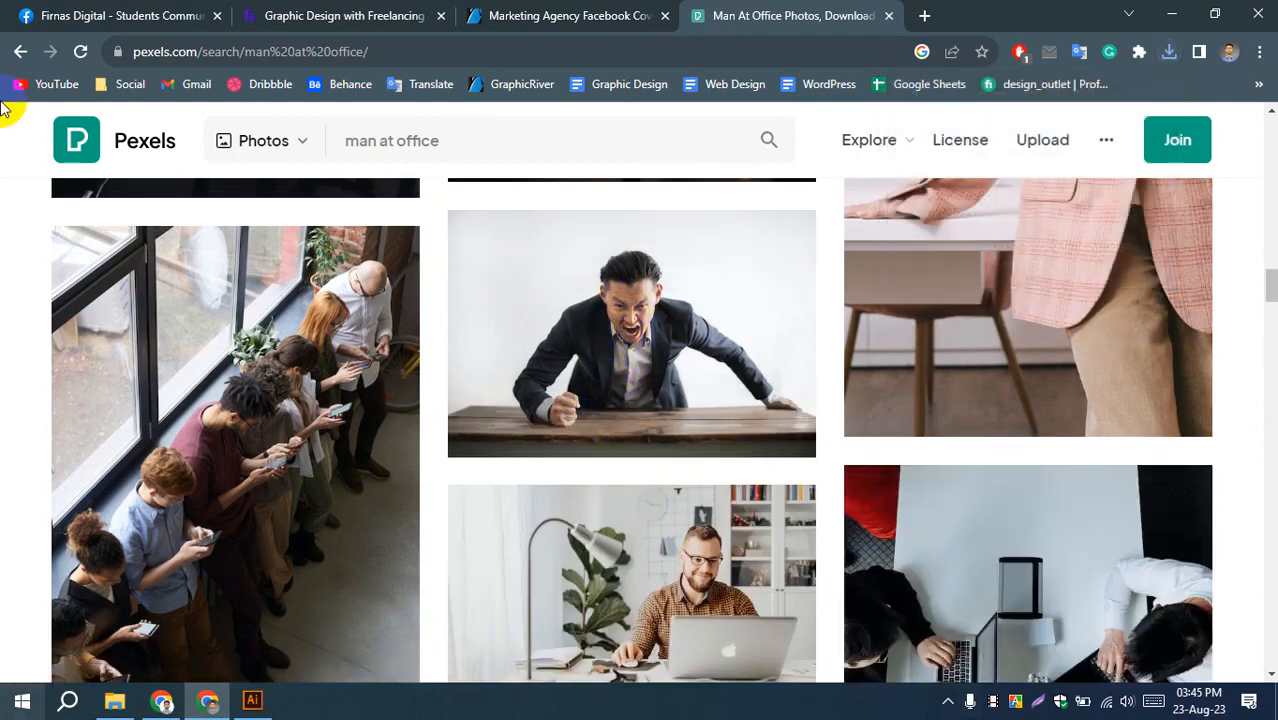
{"action": "scroll", "coordinate": [328, 413], "scroll_direction": "down", "scroll_amount": 6}
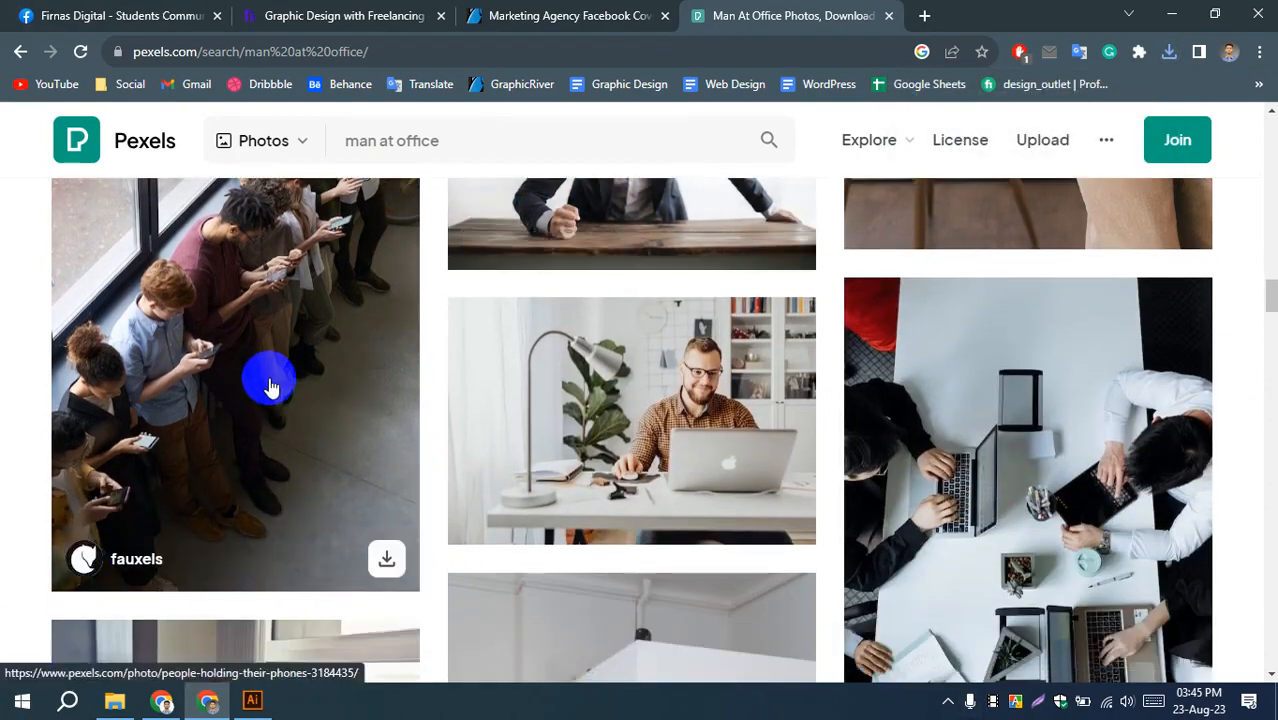
{"action": "scroll", "coordinate": [258, 404], "scroll_direction": "down", "scroll_amount": 6}
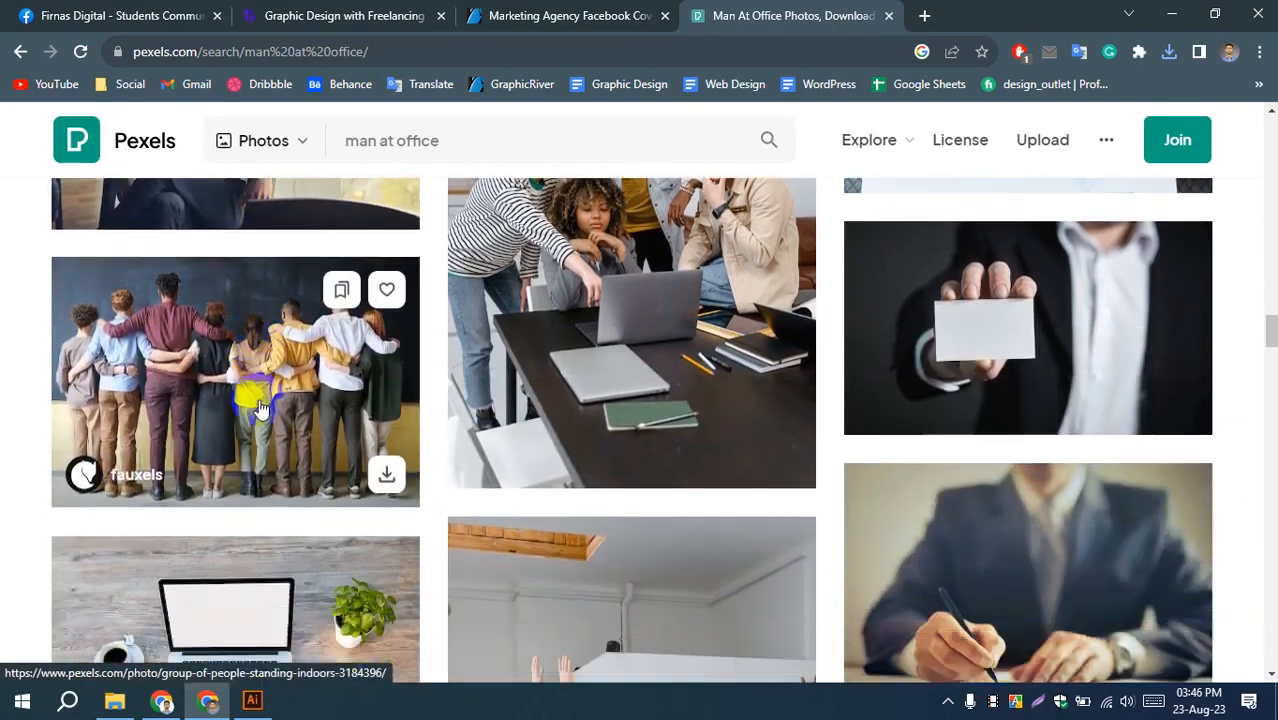
{"action": "scroll", "coordinate": [260, 409], "scroll_direction": "down", "scroll_amount": 4}
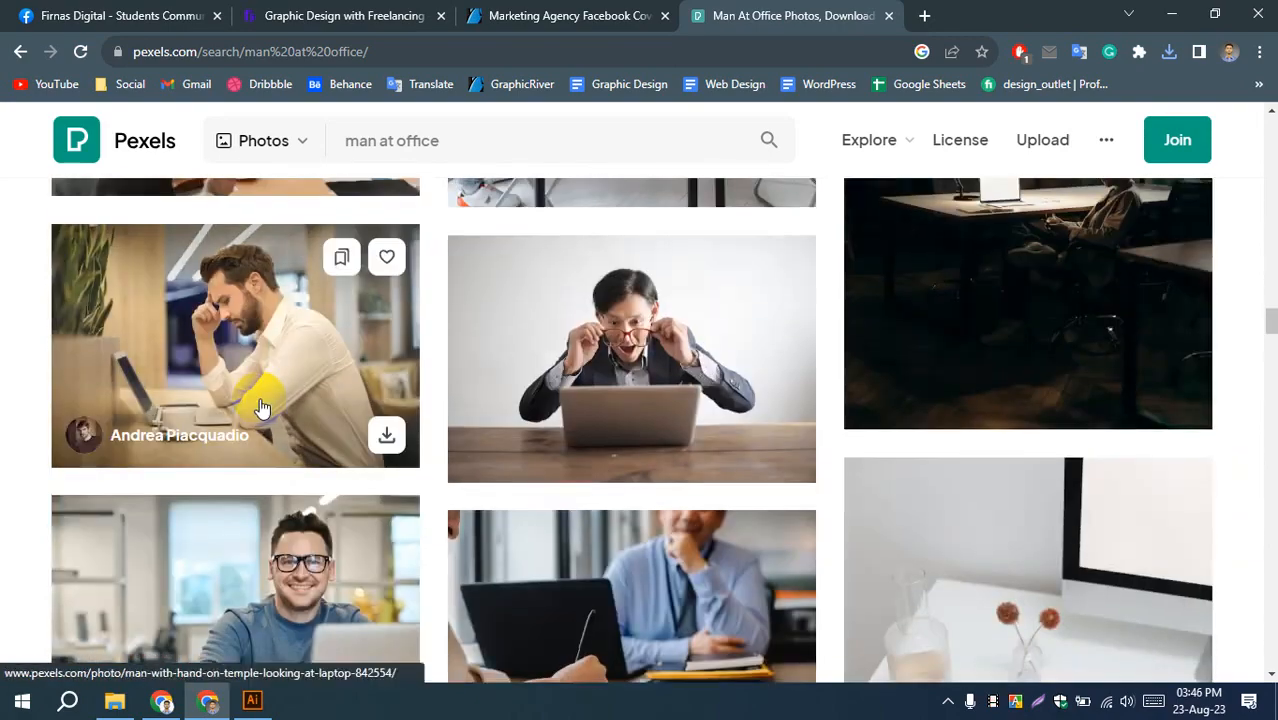
{"action": "scroll", "coordinate": [248, 390], "scroll_direction": "down", "scroll_amount": 2}
{"action": "scroll", "coordinate": [235, 375], "scroll_direction": "up", "scroll_amount": 3}
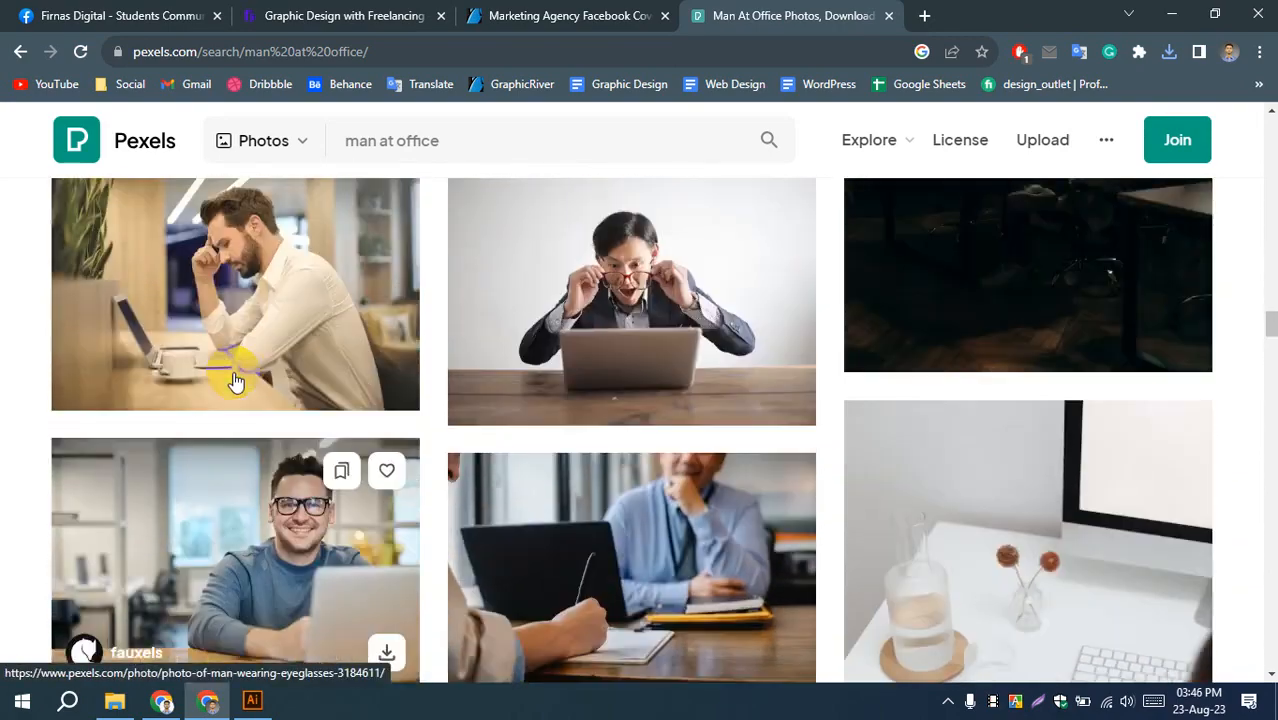
{"action": "scroll", "coordinate": [232, 383], "scroll_direction": "down", "scroll_amount": 7}
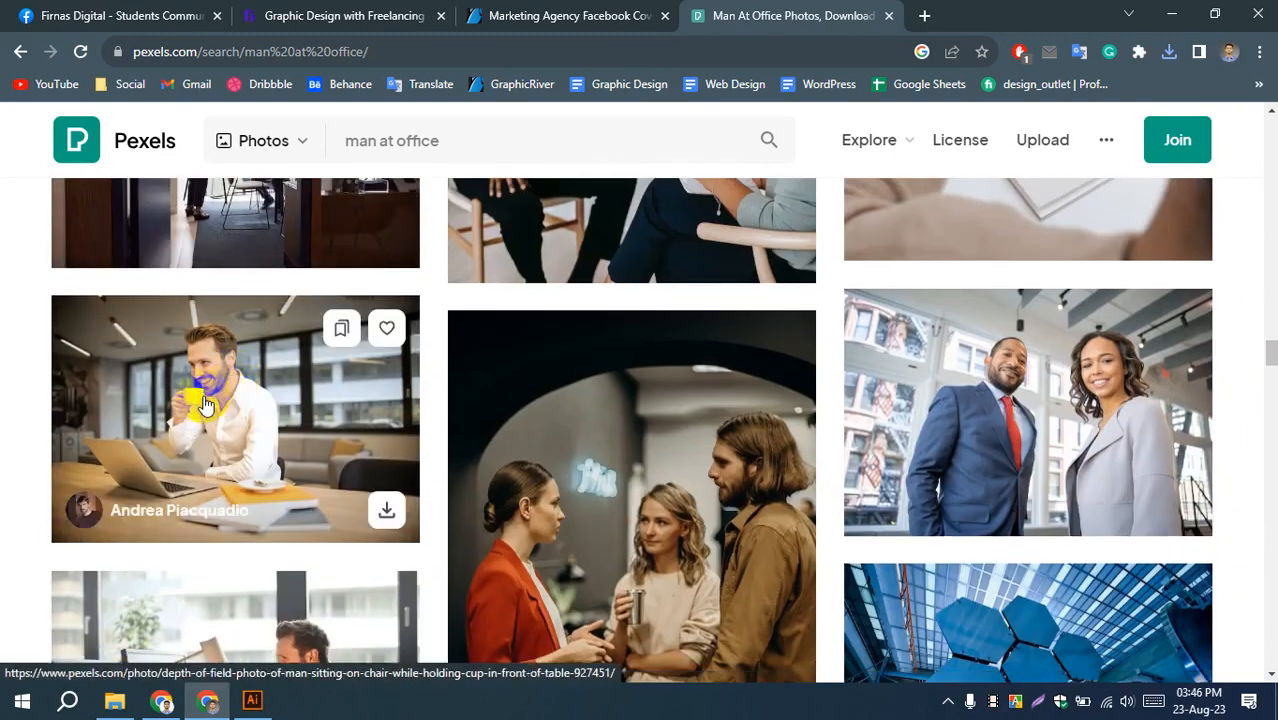
- Preview the photo of the man in a white shirt holding a cup beside his laptop, and download it
{"action": "left_click", "coordinate": [205, 403]}
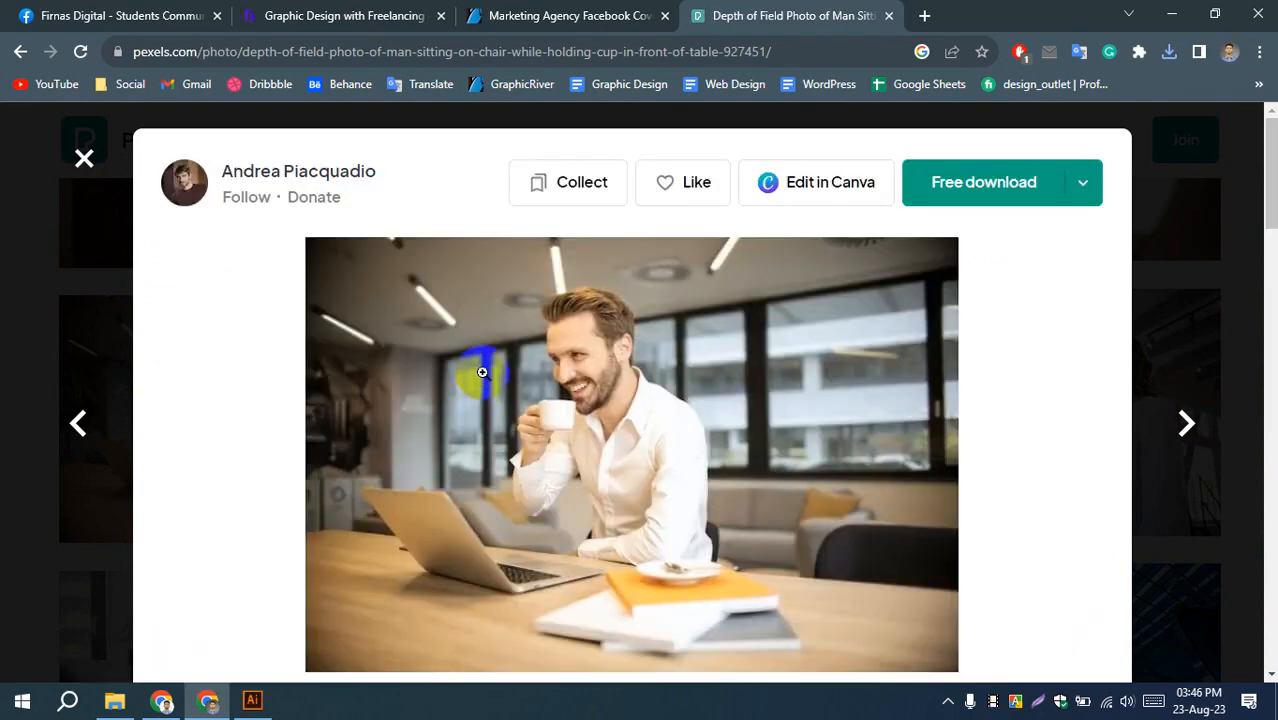
{"action": "scroll", "coordinate": [500, 385], "scroll_direction": "down", "scroll_amount": 2}
{"action": "scroll", "coordinate": [533, 394], "scroll_direction": "up", "scroll_amount": 2}
{"action": "left_click", "coordinate": [85, 158]}
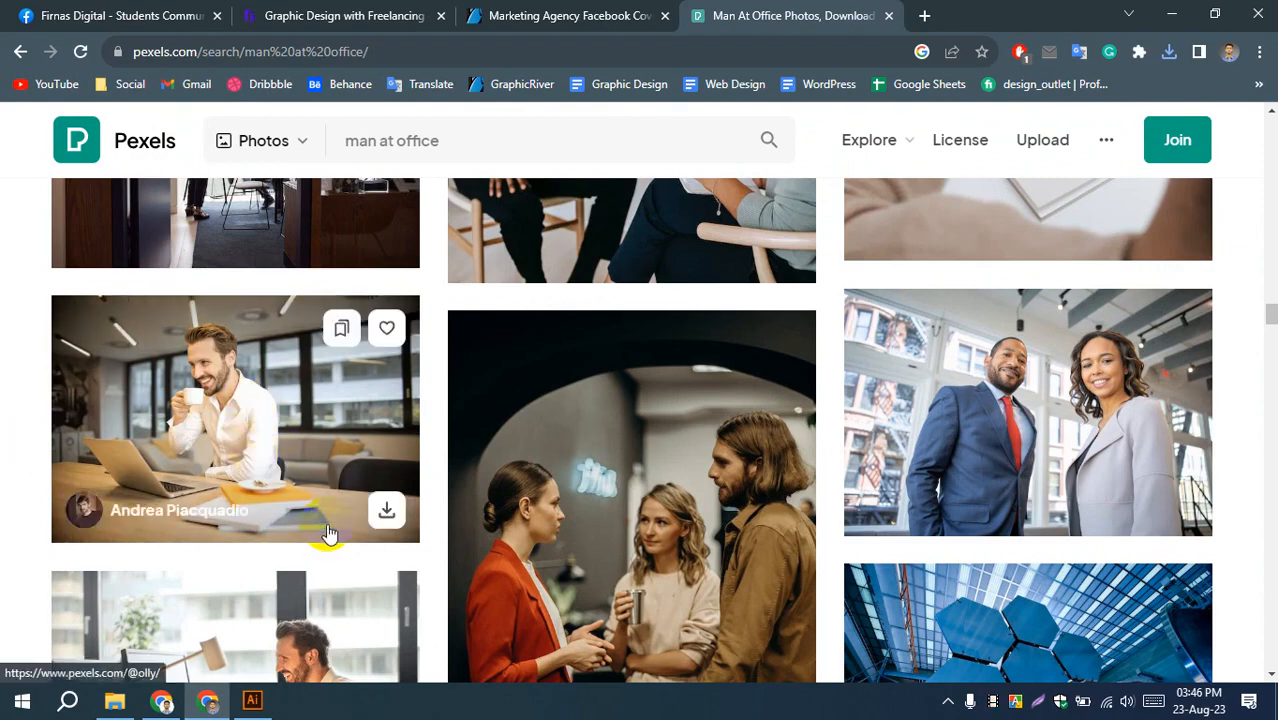
{"action": "left_click", "coordinate": [386, 510]}
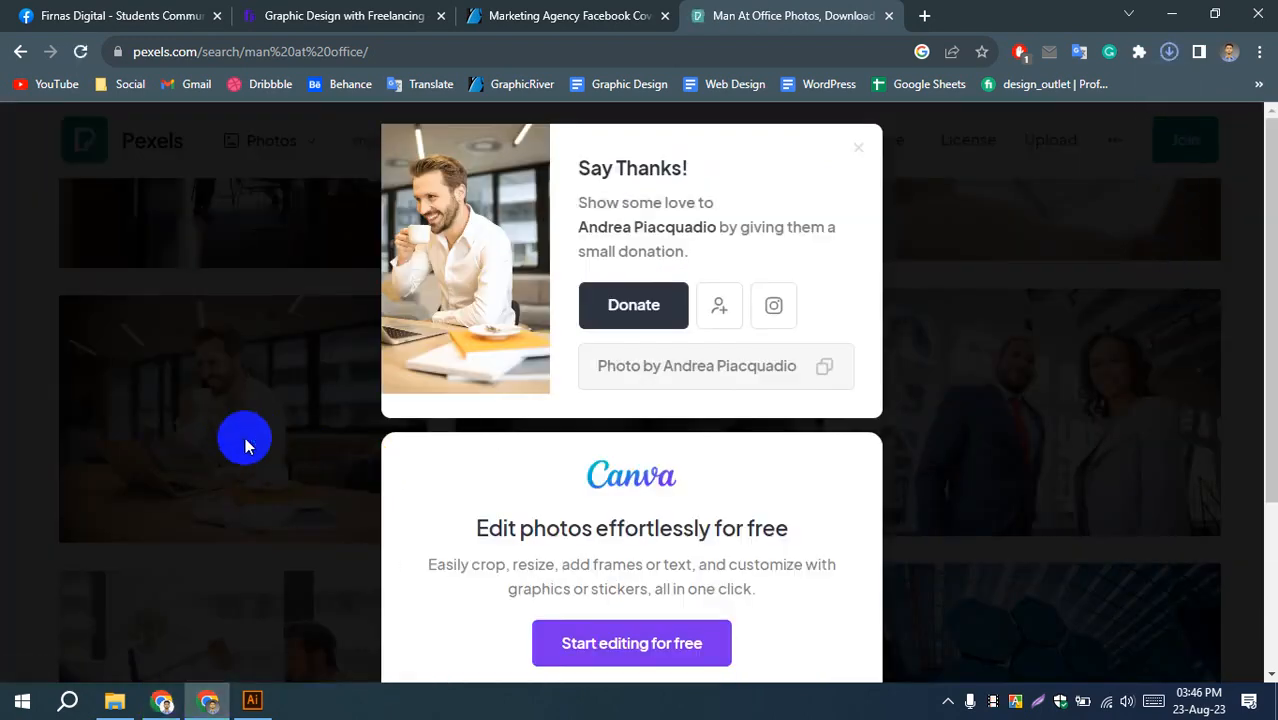
- Switch to Illustrator and place the downloaded photo ending in 927451.jpg on the empty canvas beside the artboard, about 534 by 356 px
{"action": "left_click", "coordinate": [252, 700]}
{"action": "left_click_drag", "start_coordinate": [396, 522], "coordinate": [500, 410]}
{"action": "scroll", "coordinate": [456, 433], "scroll_direction": "down", "scroll_amount": 2}
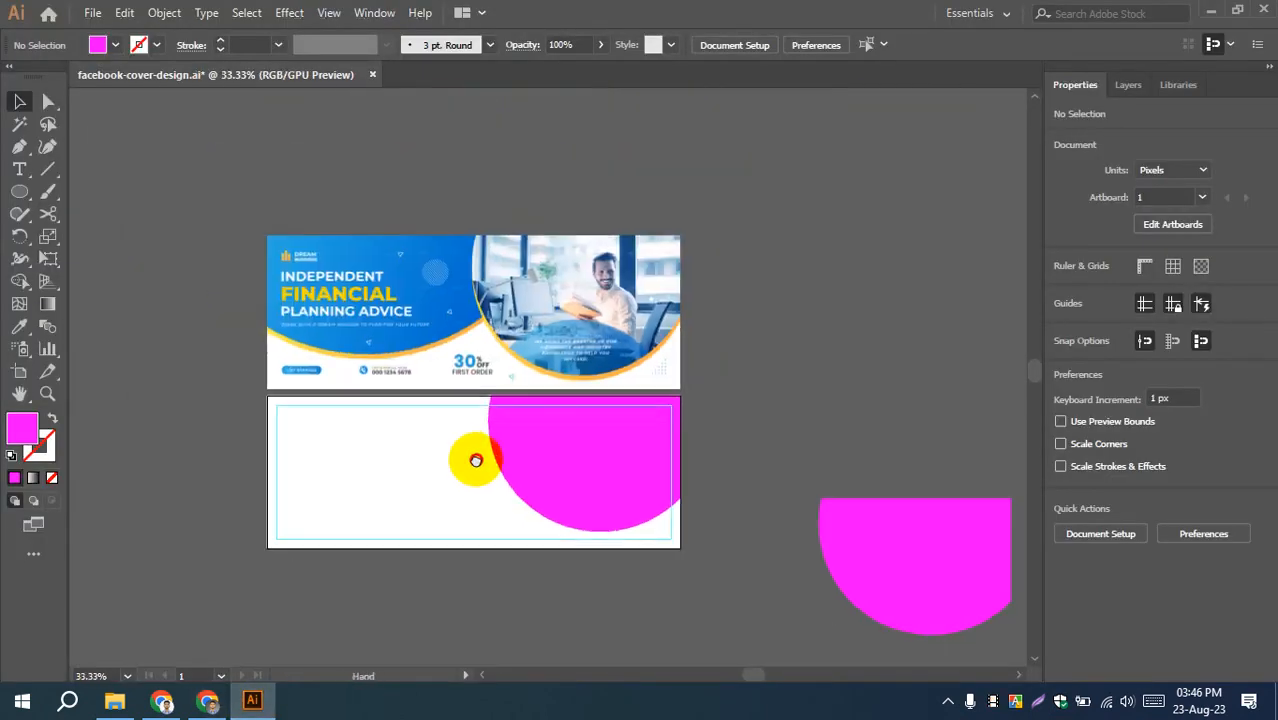
{"action": "left_click_drag", "start_coordinate": [471, 457], "coordinate": [368, 413]}
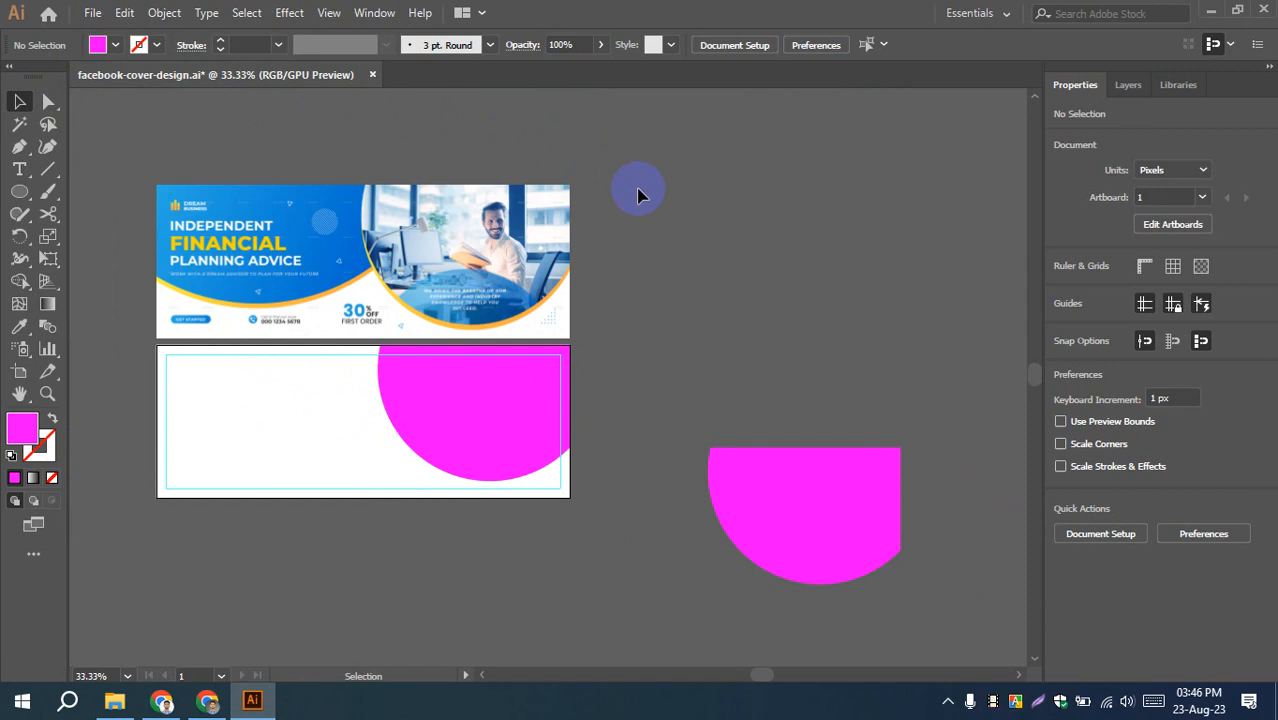
{"action": "left_click", "coordinate": [95, 12]}
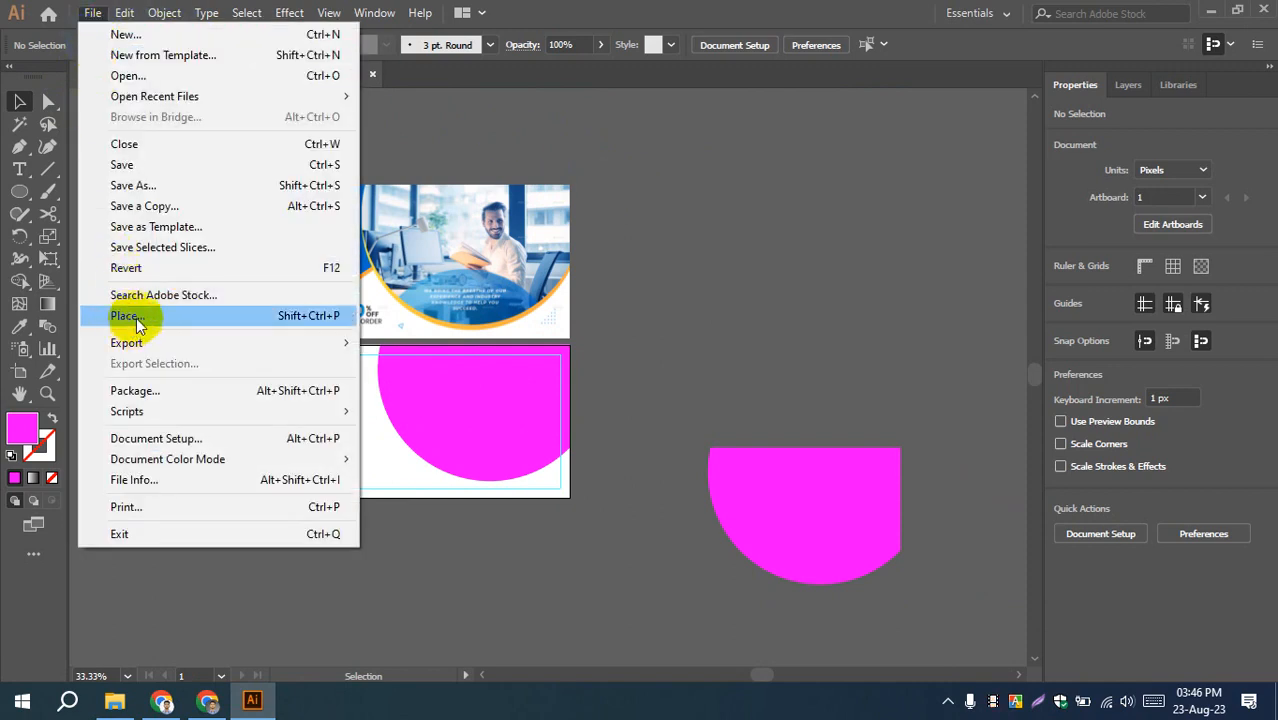
{"action": "left_click", "coordinate": [298, 317]}
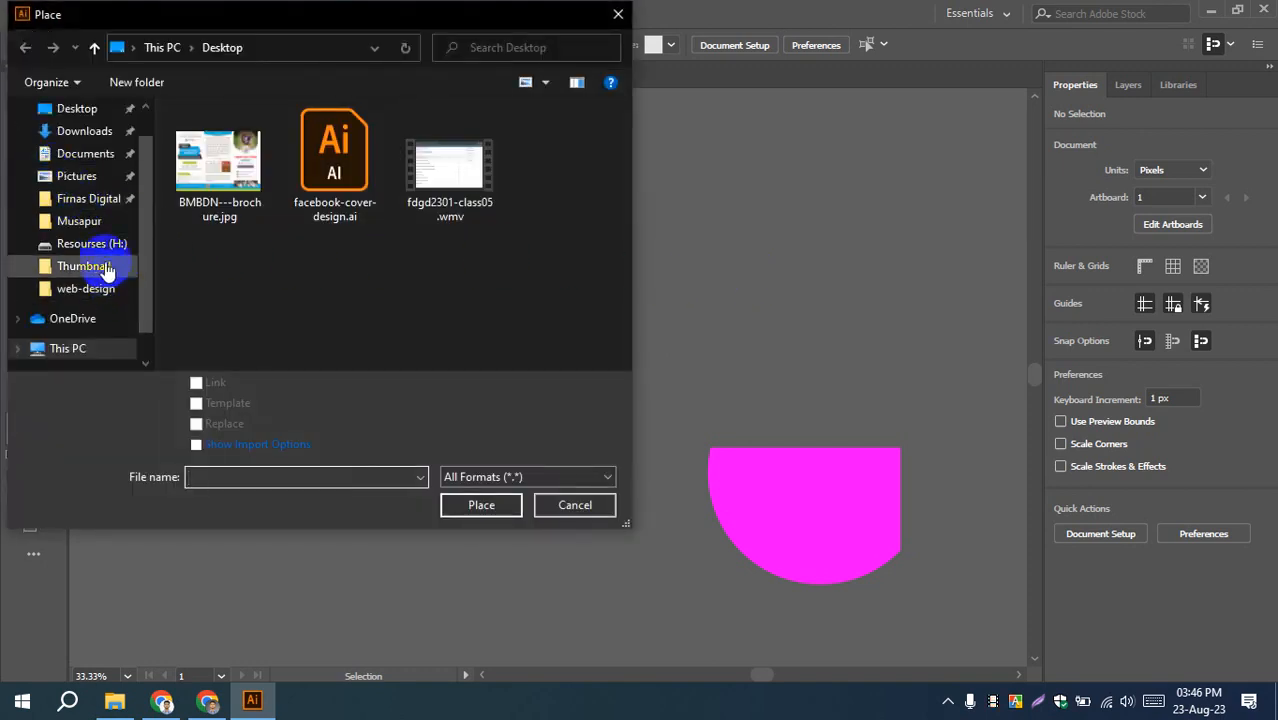
{"action": "scroll", "coordinate": [92, 262], "scroll_direction": "up", "scroll_amount": 1}
{"action": "left_click", "coordinate": [60, 168]}
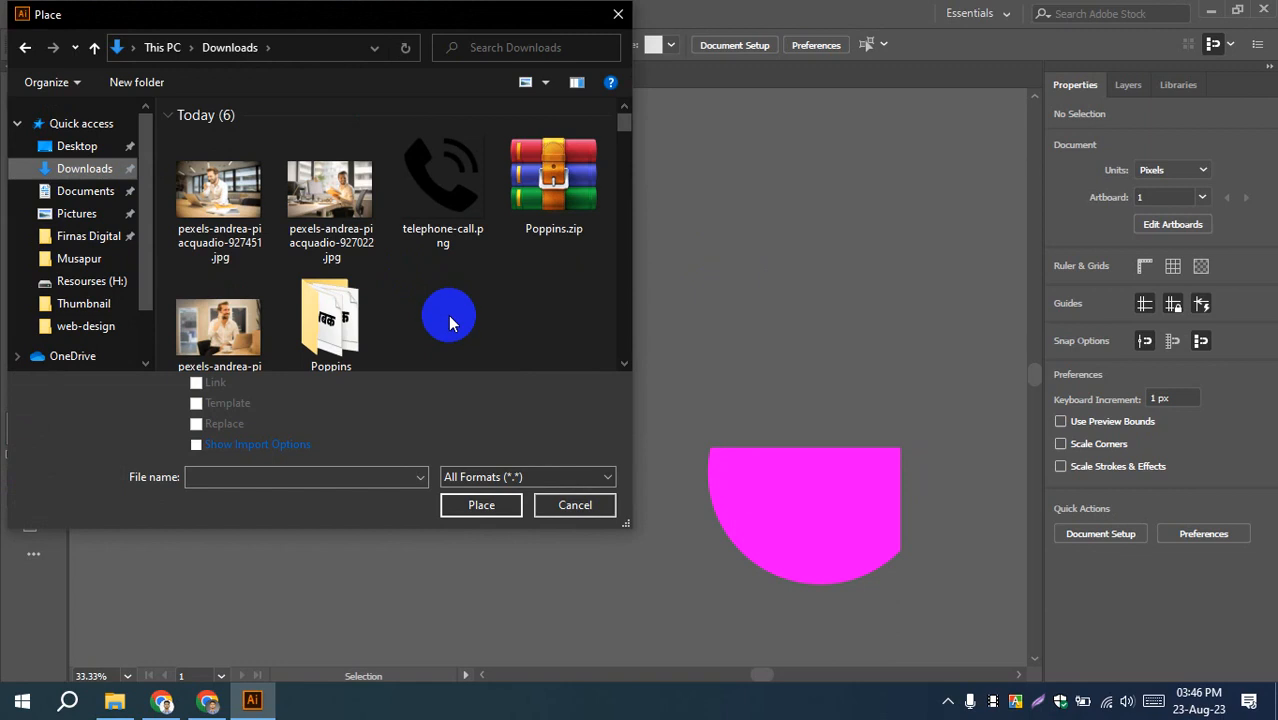
{"action": "left_click", "coordinate": [215, 190]}
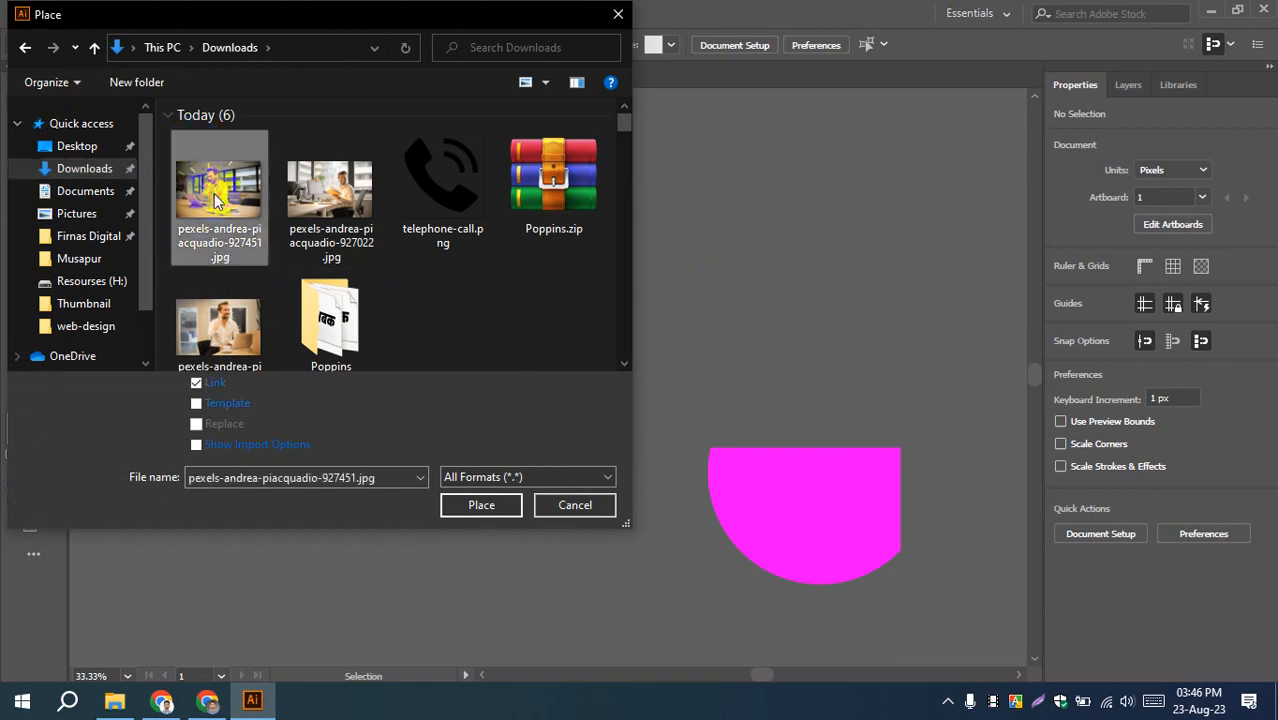
{"action": "left_click", "coordinate": [482, 506]}
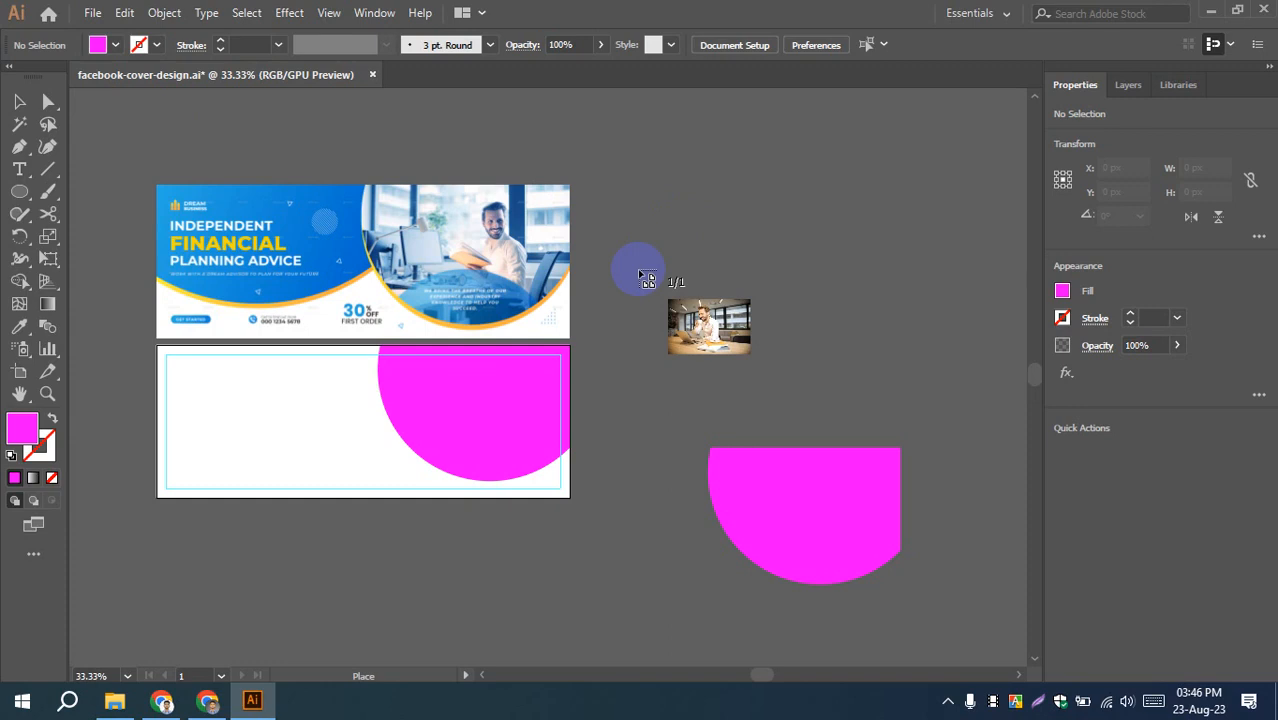
{"action": "left_click_drag", "start_coordinate": [629, 240], "coordinate": [886, 432]}
{"action": "left_click", "coordinate": [602, 294]}
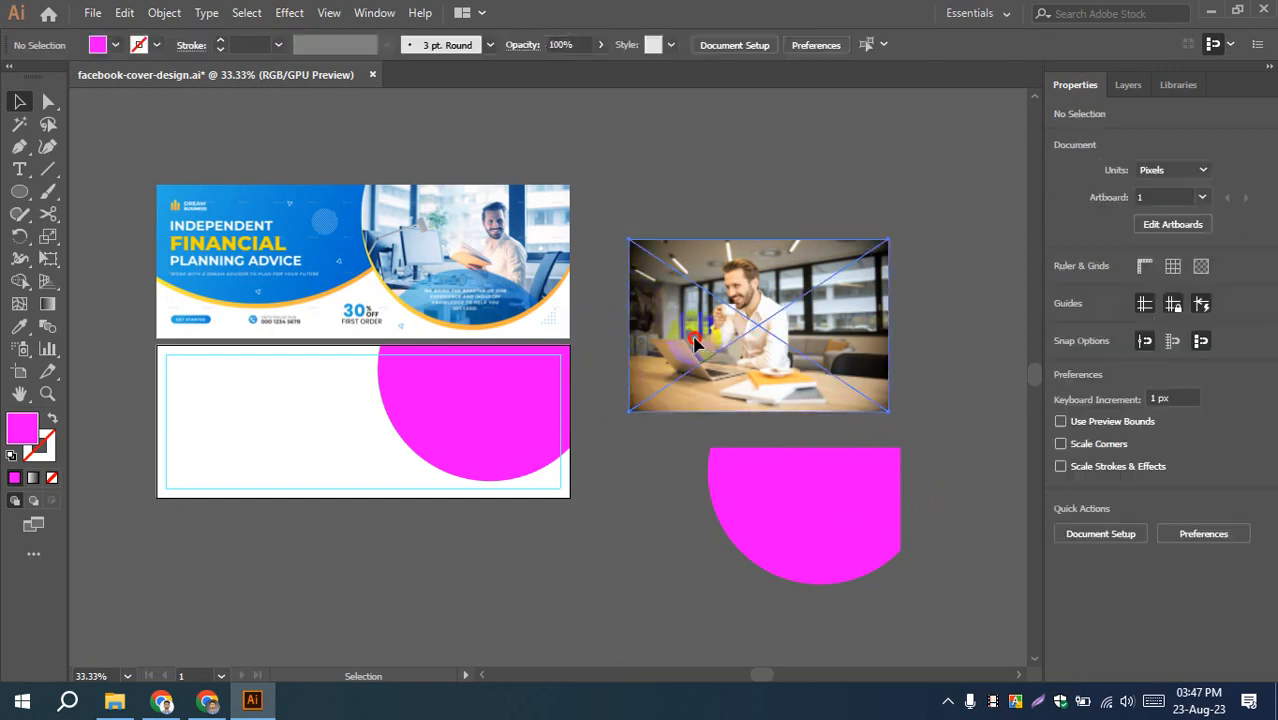
- Embed the placed office photo in the document
{"action": "left_click", "coordinate": [697, 343]}
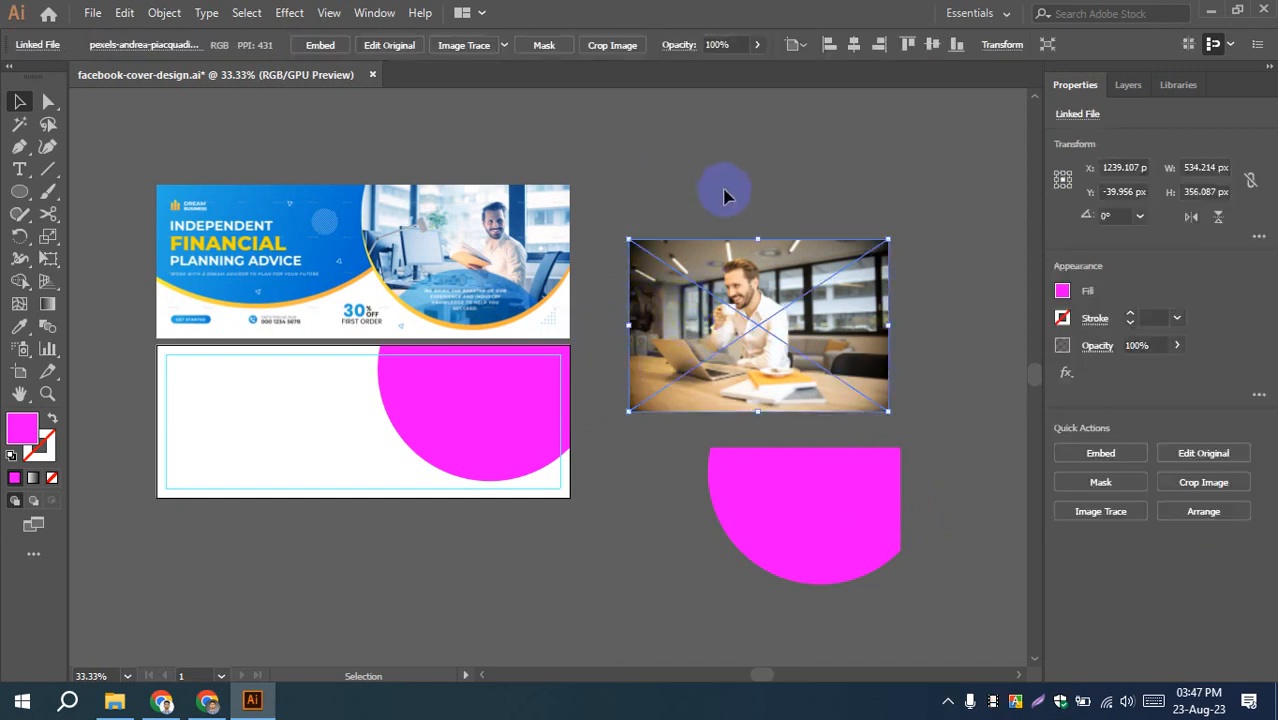
{"action": "left_click", "coordinate": [320, 45]}
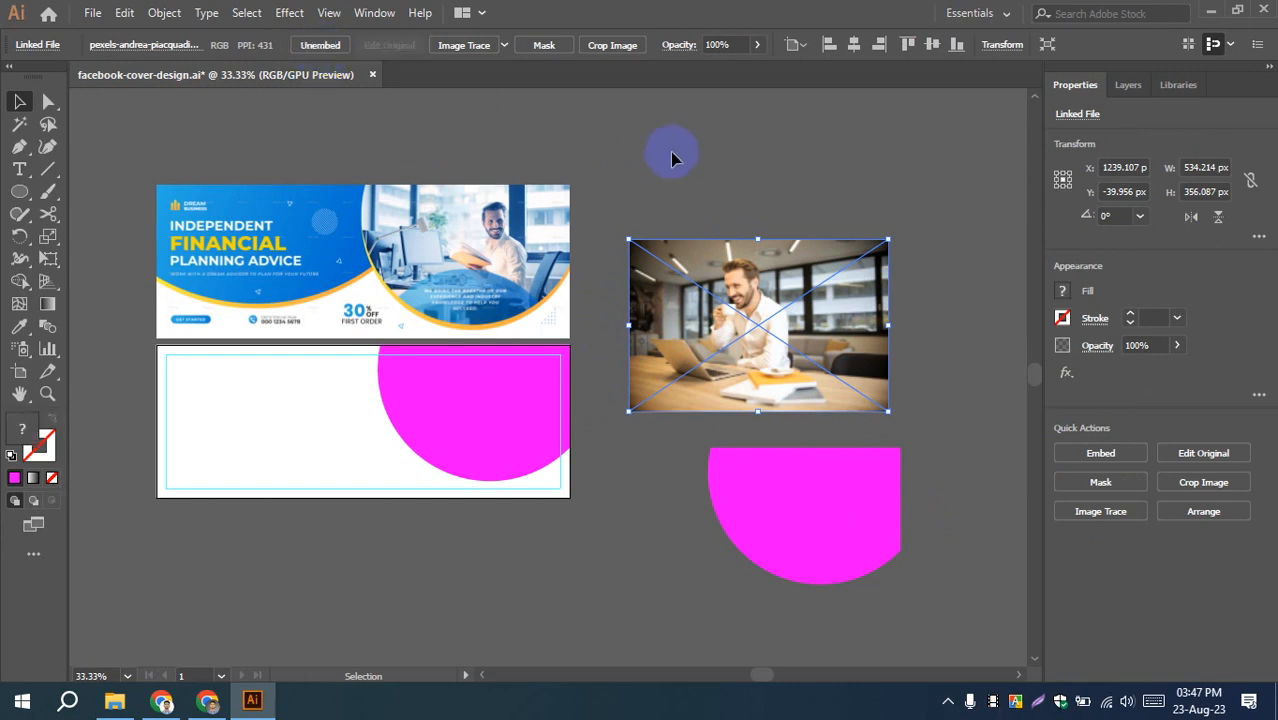
{"action": "left_click", "coordinate": [697, 162]}
- Move the embedded photo onto the artboard so it covers the magenta circle shape
{"action": "left_click_drag", "start_coordinate": [807, 342], "coordinate": [525, 414]}
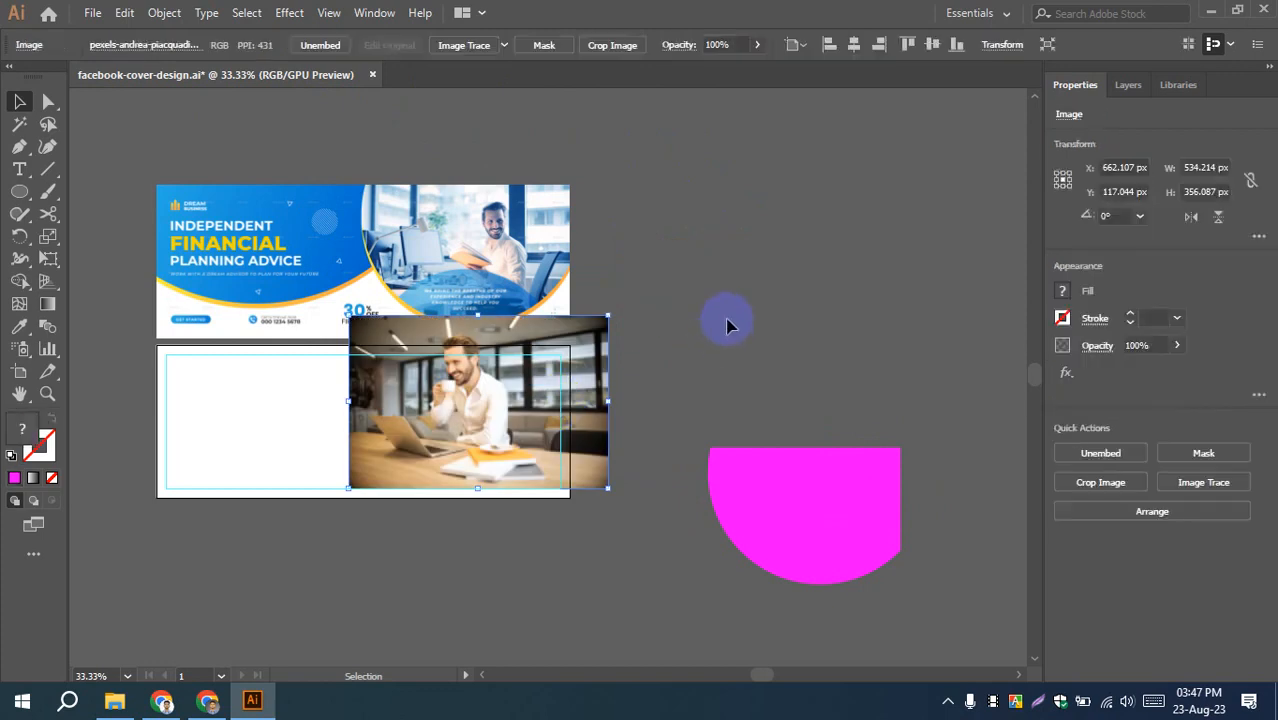
{"action": "left_click", "coordinate": [727, 324]}
{"action": "left_click", "coordinate": [548, 350]}
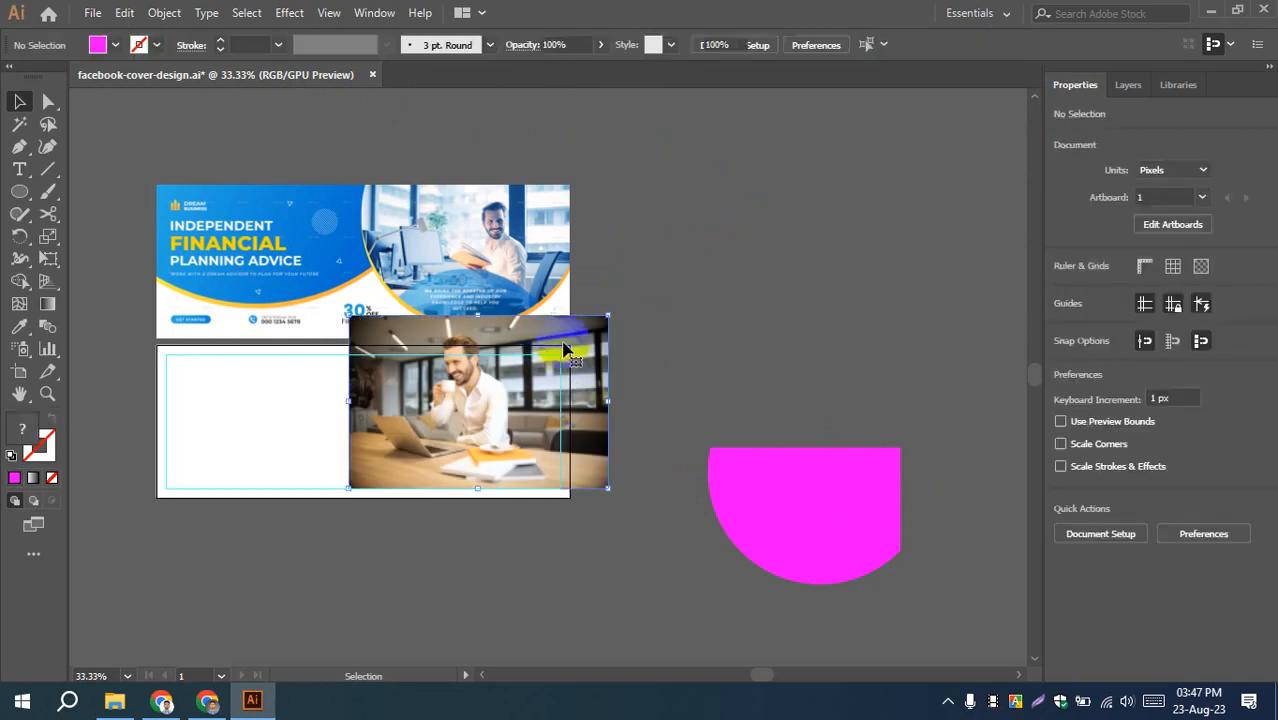
{"action": "left_click", "coordinate": [762, 297]}
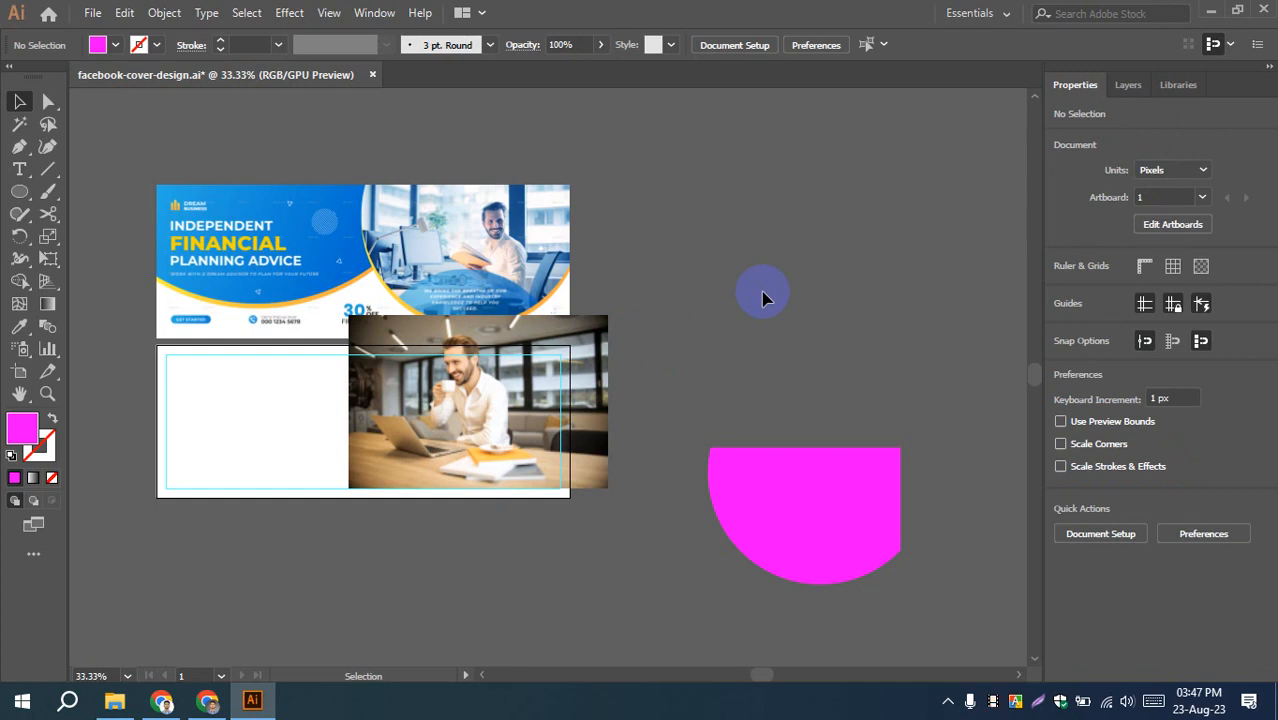
- Select the photo on the artboard and send it backward one level
{"action": "left_click", "coordinate": [589, 347]}
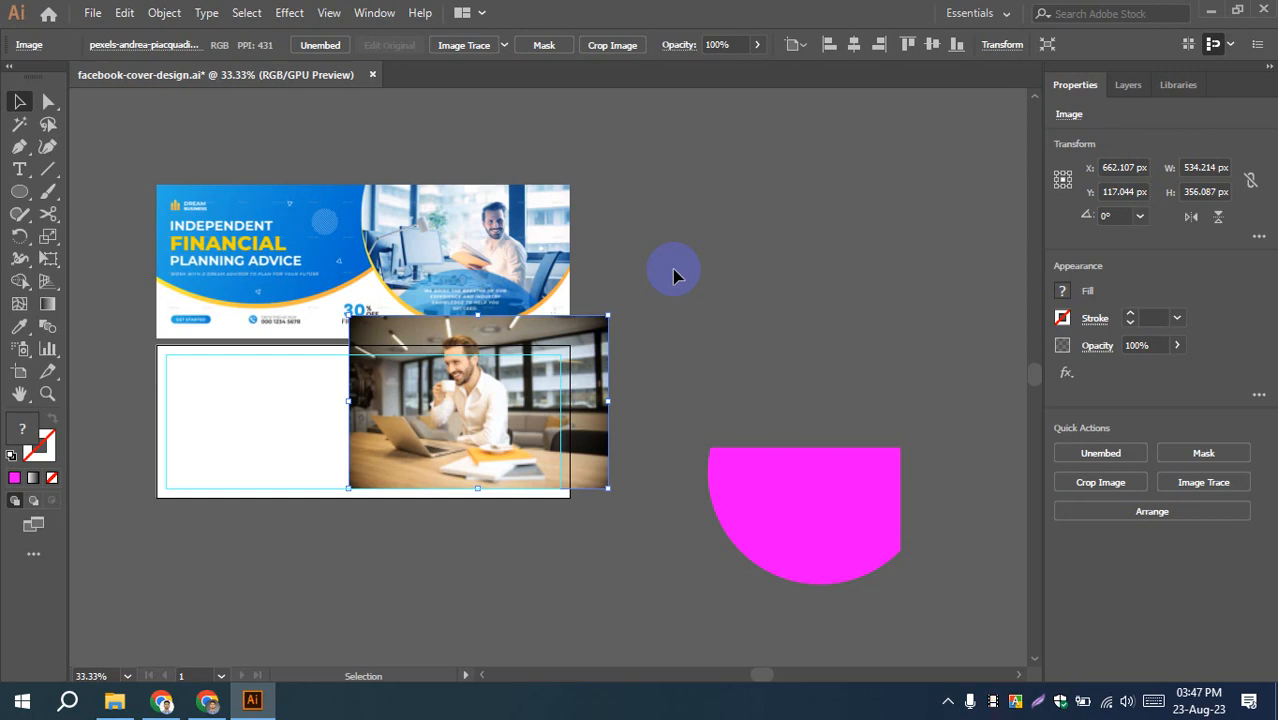
{"action": "left_click", "coordinate": [672, 269]}
{"action": "left_click", "coordinate": [578, 372]}
{"action": "right_click", "coordinate": [539, 342]}
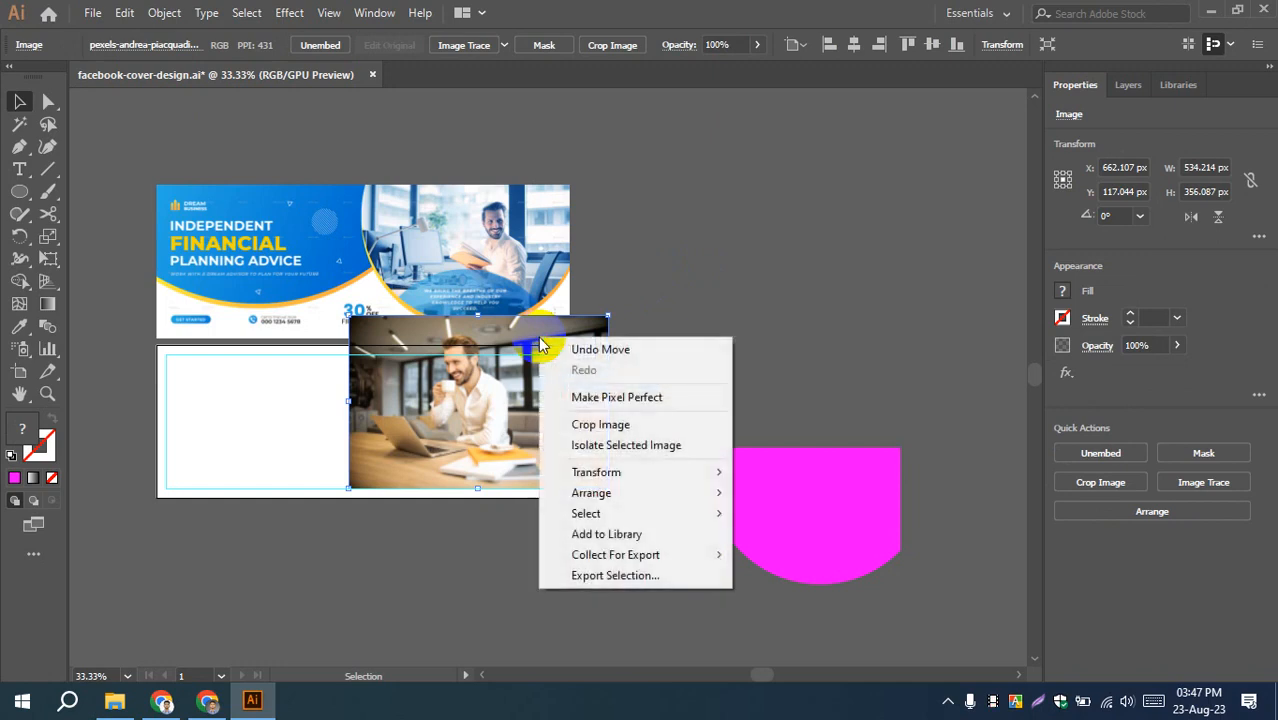
{"action": "mouse_move", "coordinate": [596, 492]}
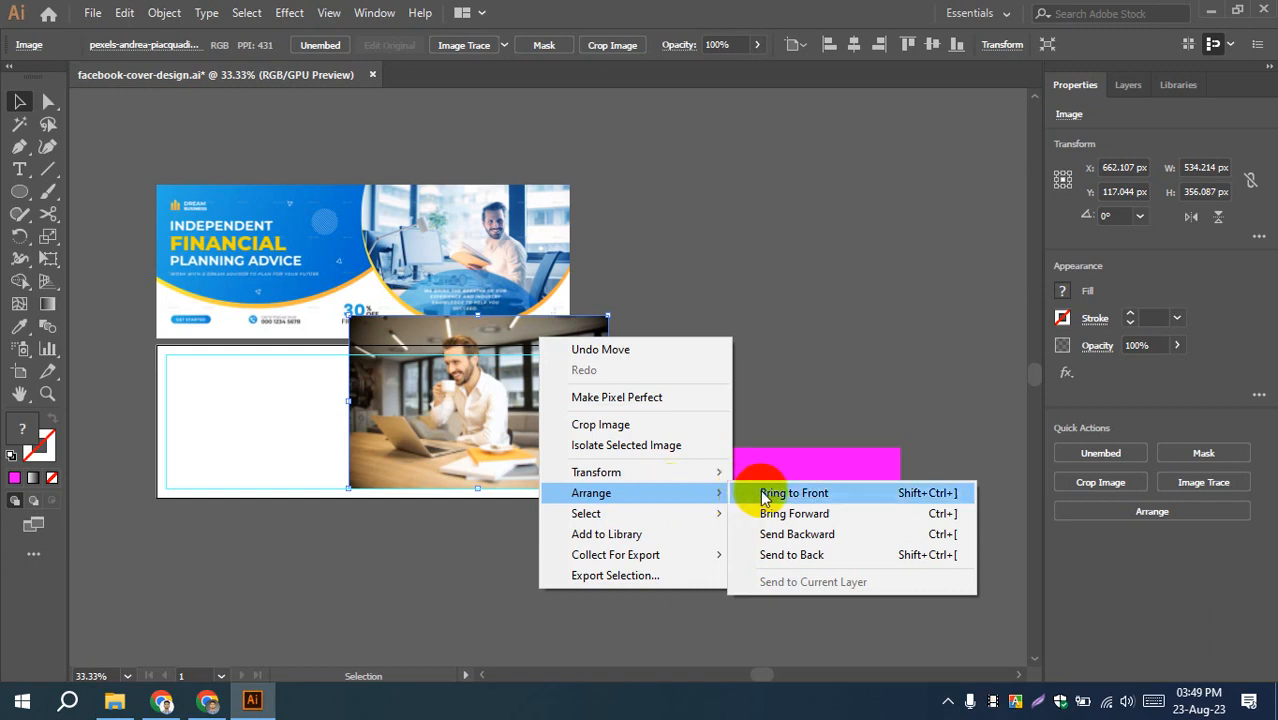
{"action": "left_click", "coordinate": [773, 540]}
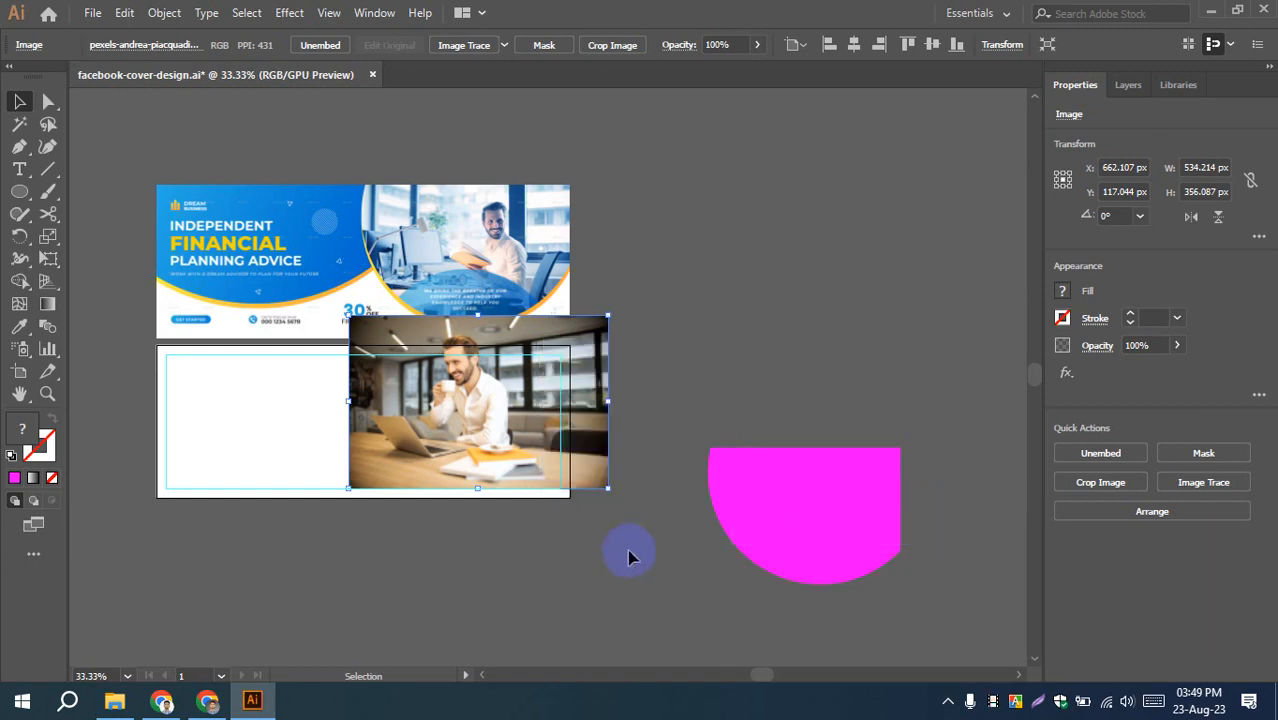
- Keep sending the photo backward level by level until it lies behind the magenta circle shape
{"action": "right_click", "coordinate": [517, 401]}
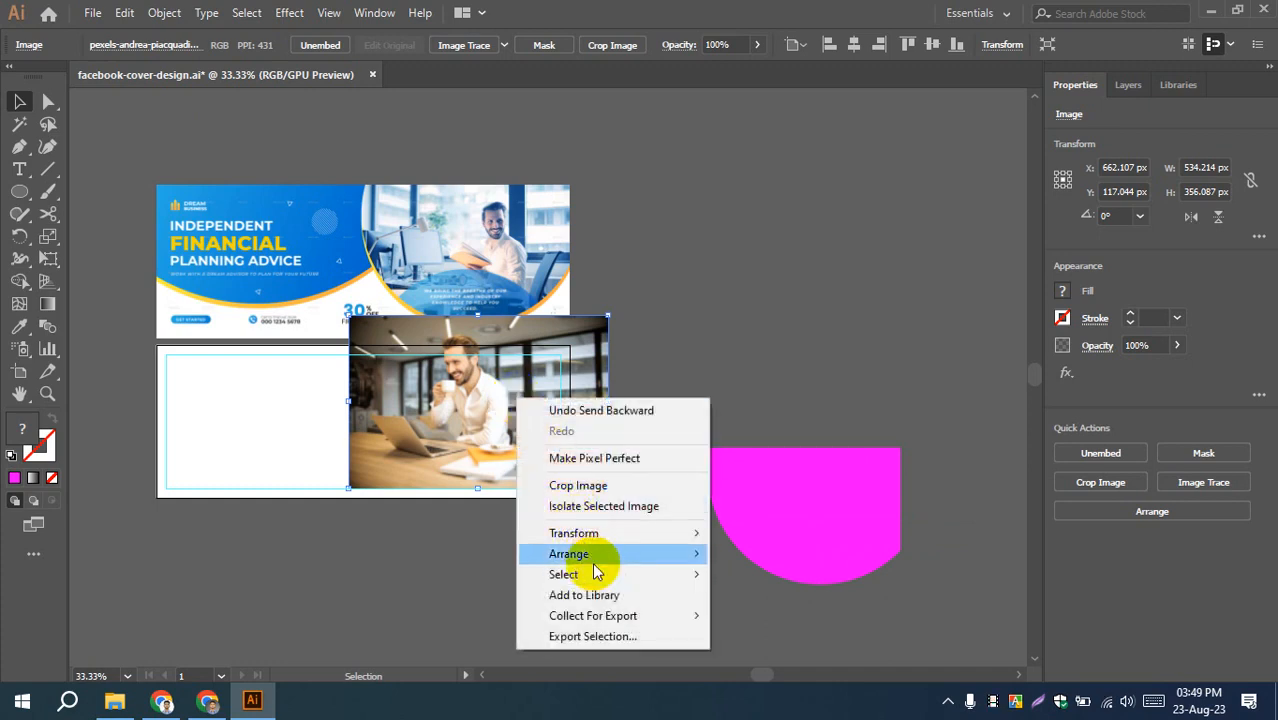
{"action": "mouse_move", "coordinate": [685, 556]}
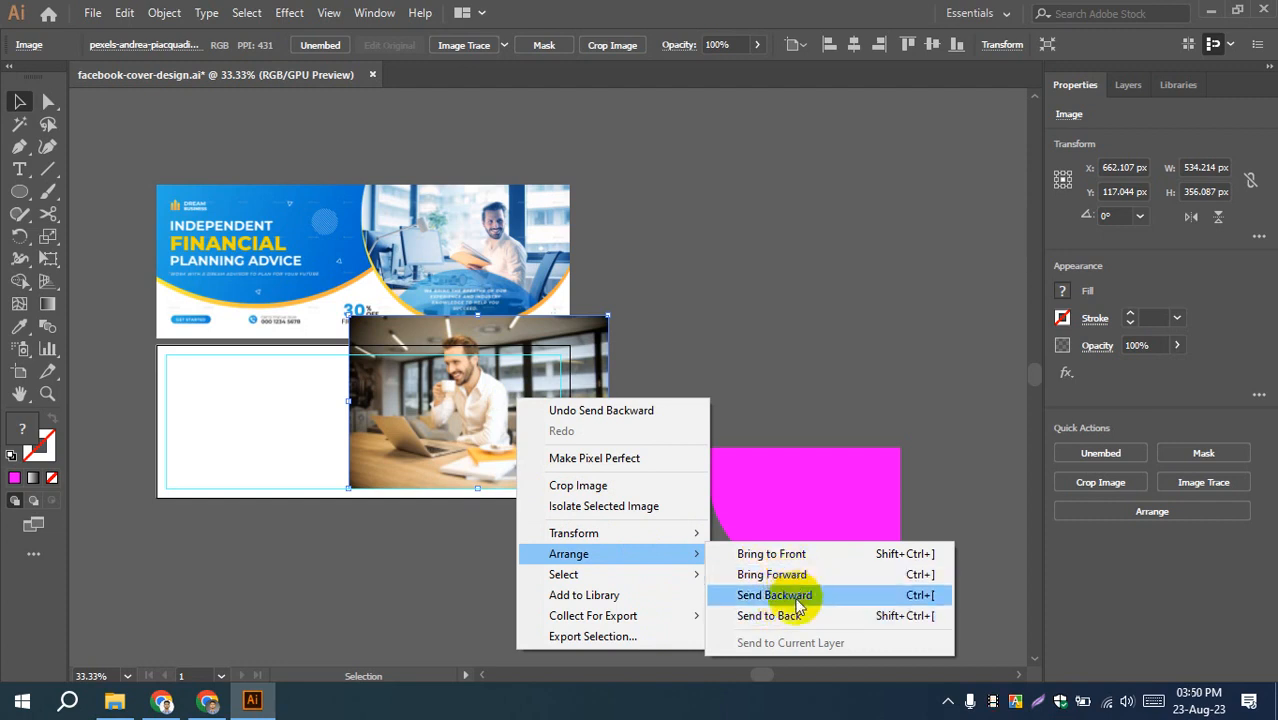
{"action": "left_click", "coordinate": [917, 598]}
{"action": "left_click", "coordinate": [540, 401]}
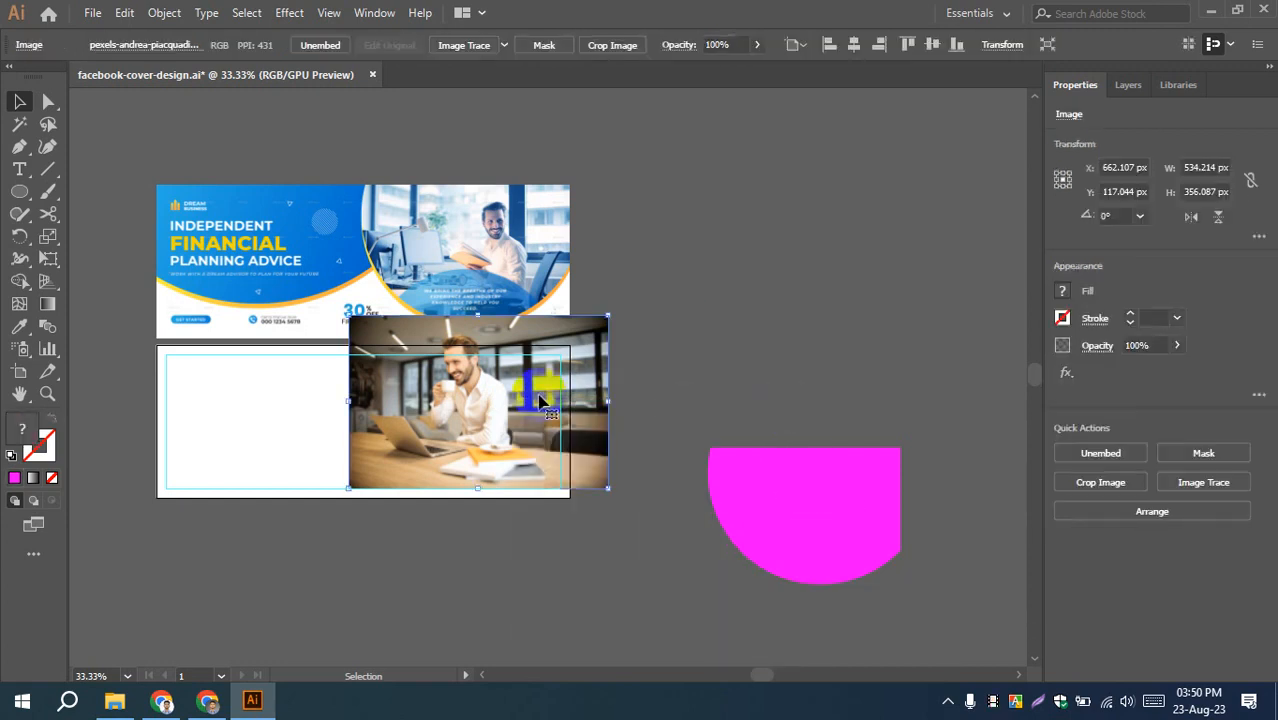
{"action": "key", "text": "ctrl"}
{"action": "key", "text": "ctrl+["}
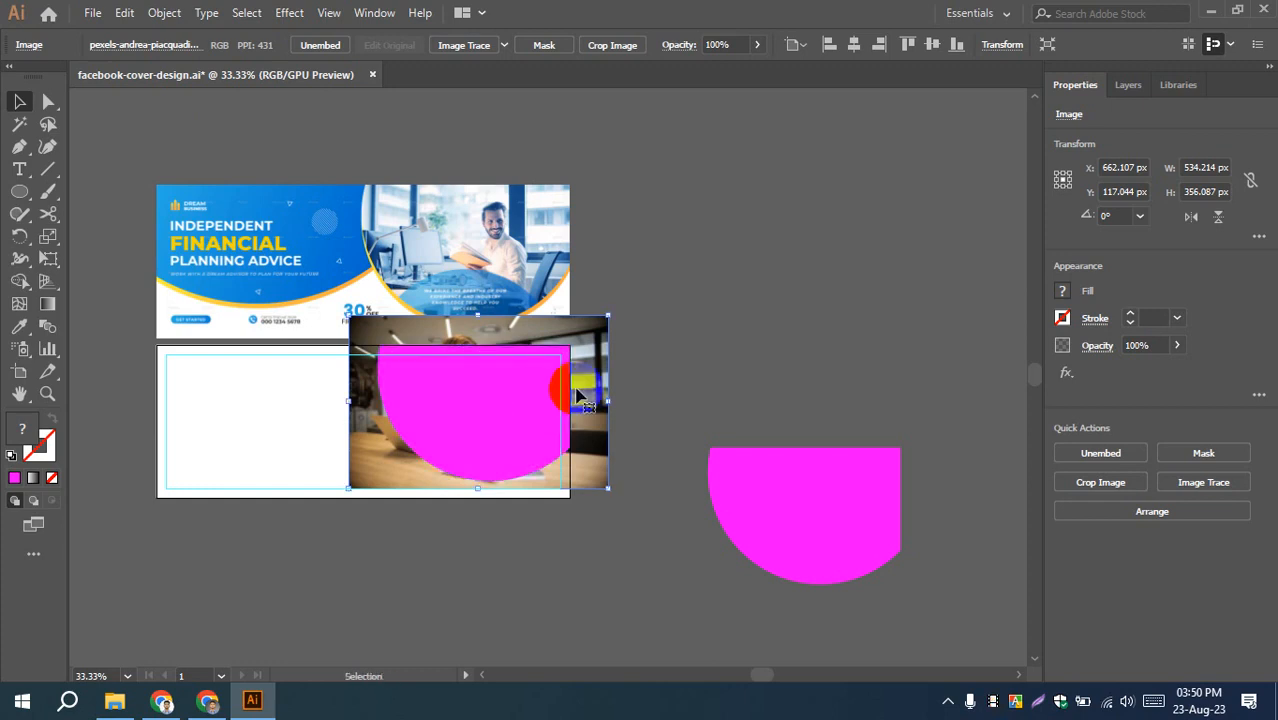
- Lower the opacity of the magenta circle shape over the photo to 58%
{"action": "left_click", "coordinate": [700, 355]}
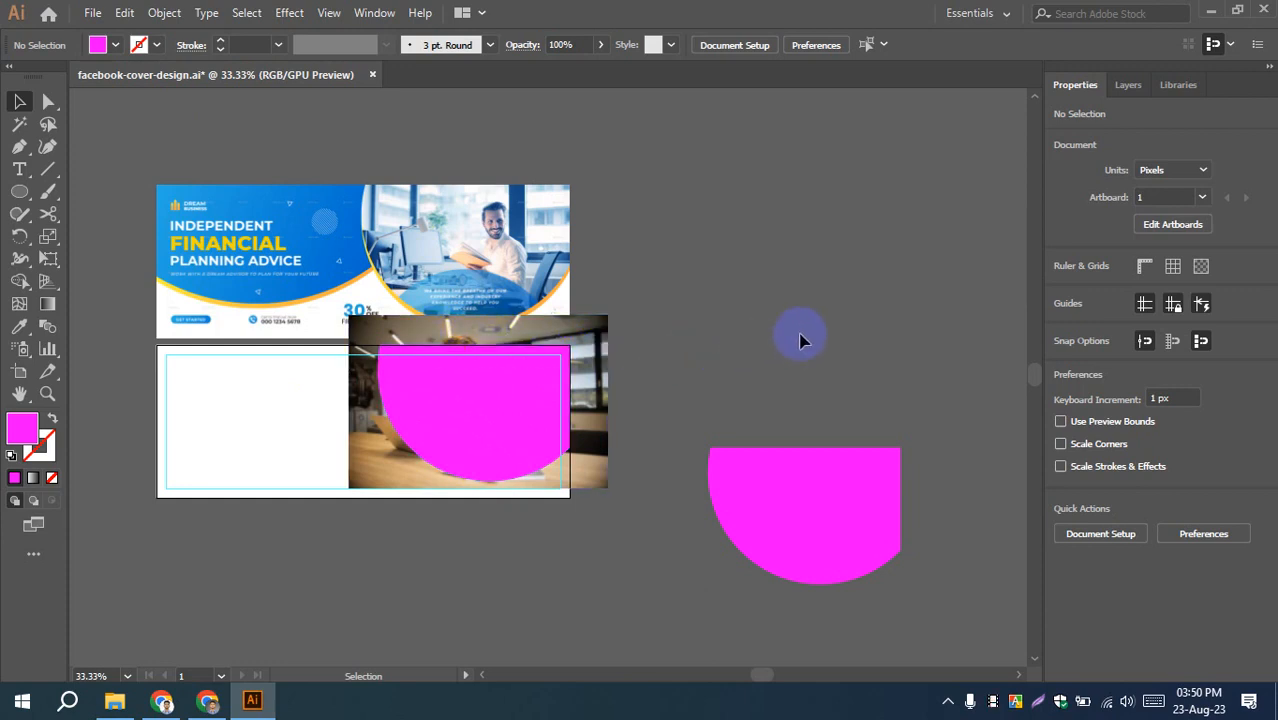
{"action": "left_click", "coordinate": [590, 345]}
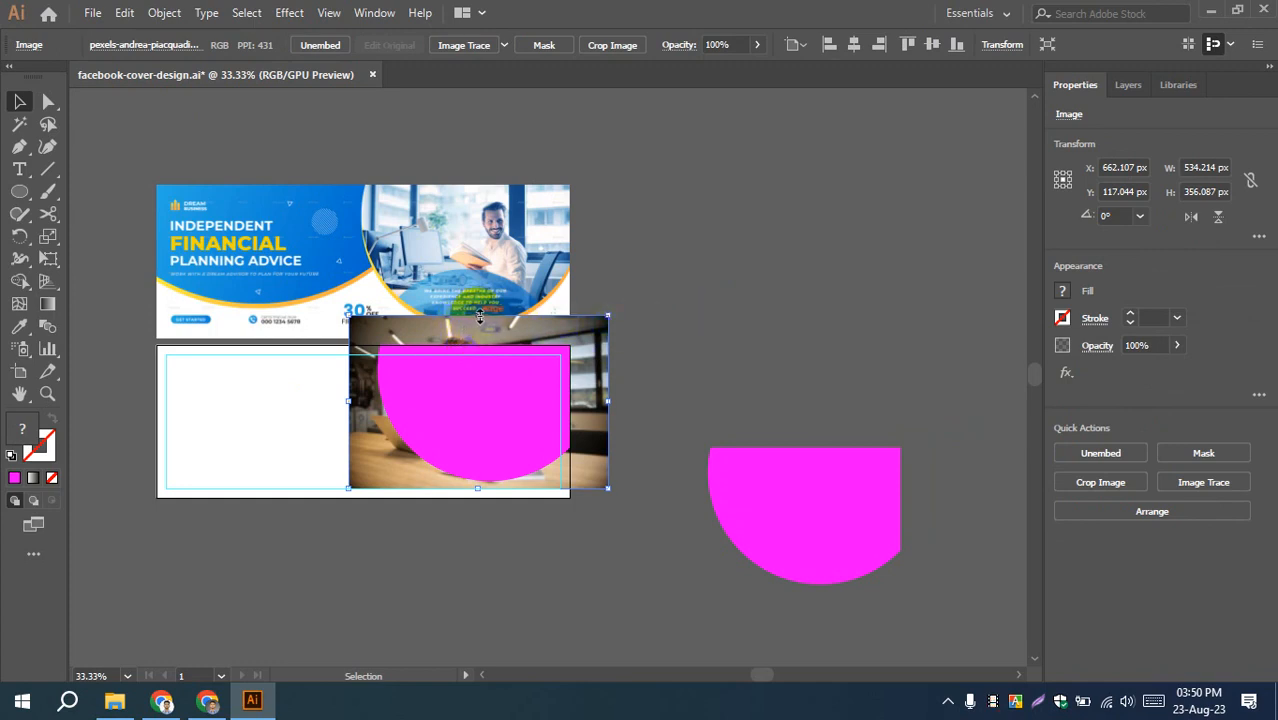
{"action": "left_click", "coordinate": [513, 374]}
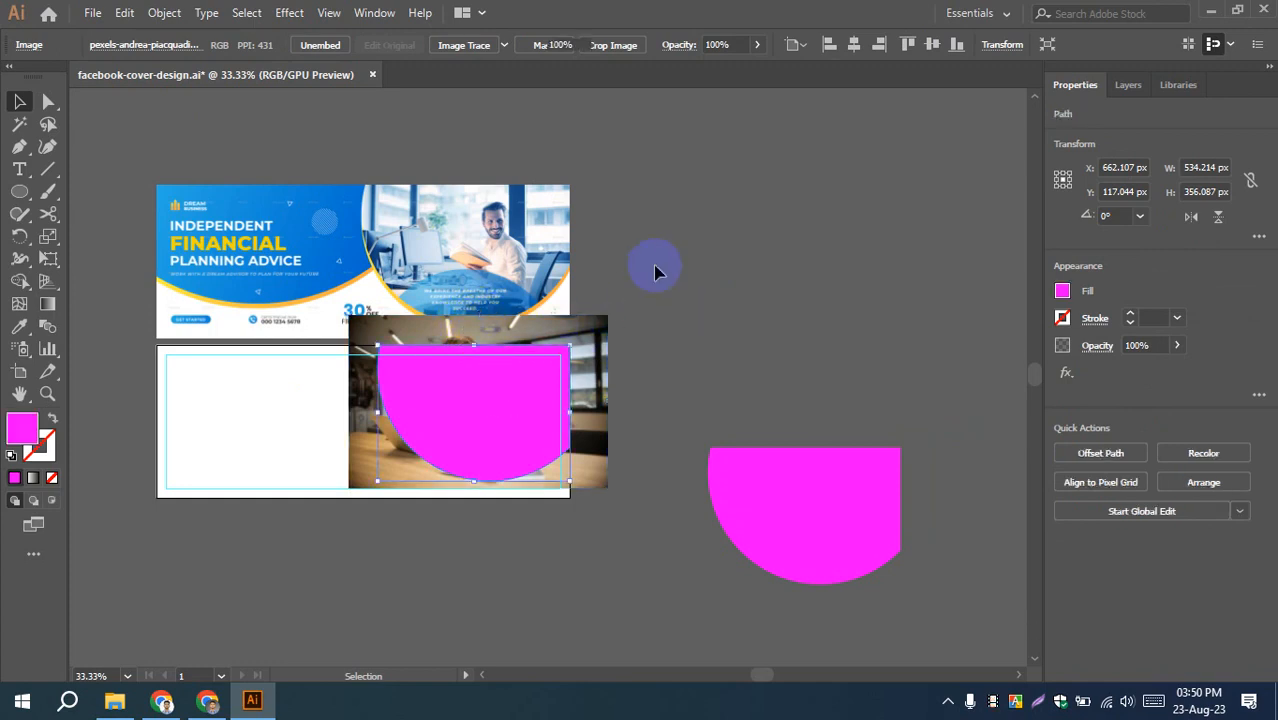
{"action": "left_click", "coordinate": [601, 46]}
{"action": "left_click", "coordinate": [568, 70]}
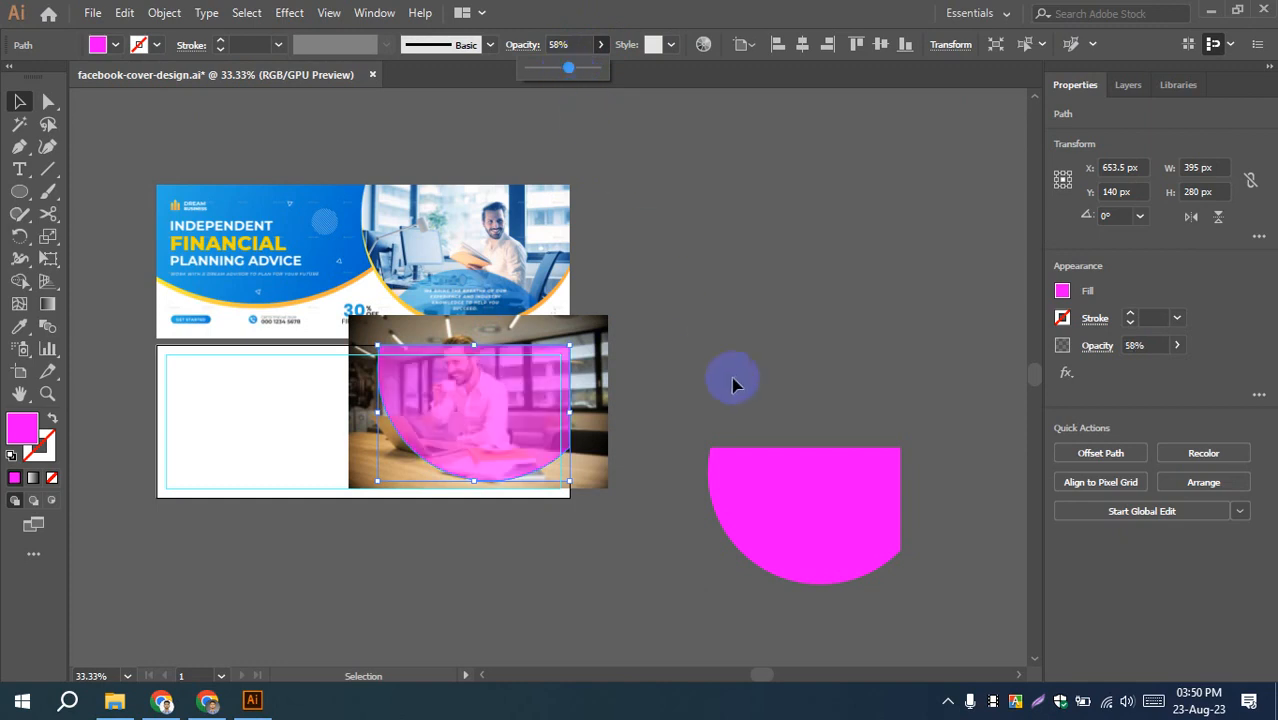
{"action": "left_click", "coordinate": [733, 382]}
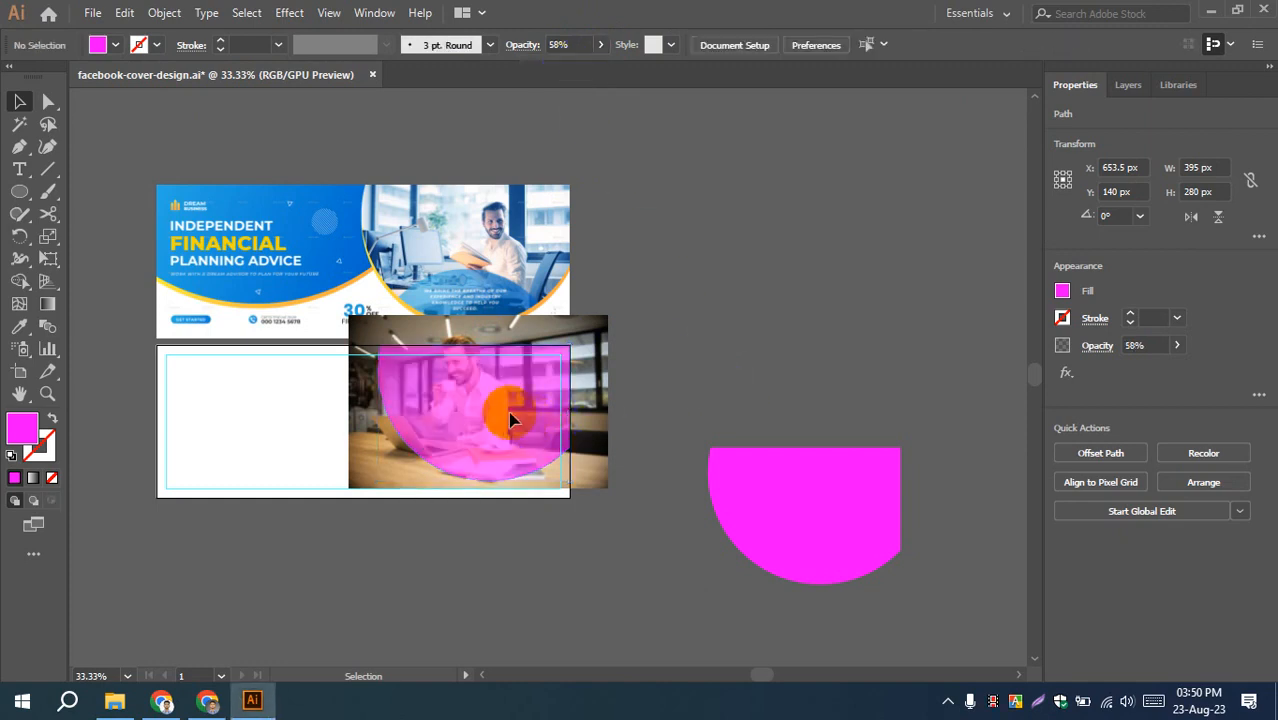
- Scale the office photo proportionally to about 454 × 302 px so it fits more closely around the translucent magenta shape
{"action": "left_click", "coordinate": [594, 348]}
{"action": "left_click_drag", "start_coordinate": [481, 320], "coordinate": [481, 344]}
{"action": "left_click", "coordinate": [672, 418]}
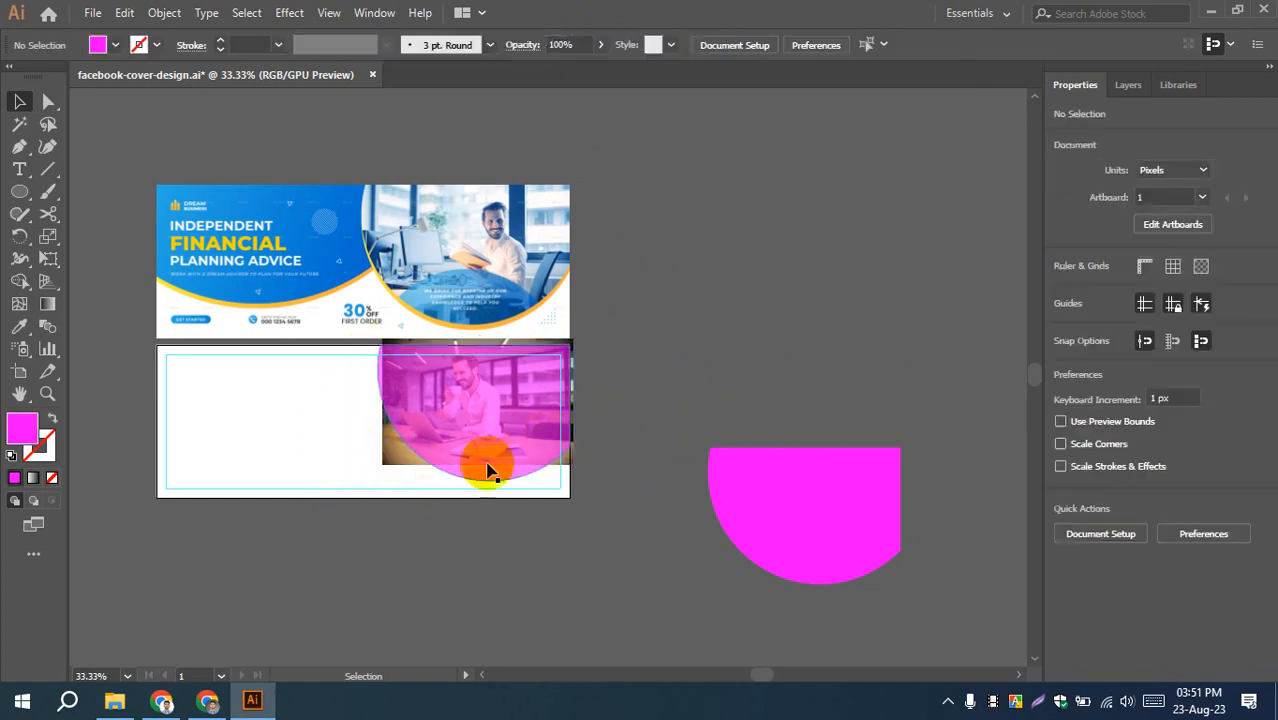
{"action": "left_click", "coordinate": [385, 460]}
{"action": "left_click_drag", "start_coordinate": [383, 462], "coordinate": [352, 485]}
{"action": "left_click", "coordinate": [670, 405]}
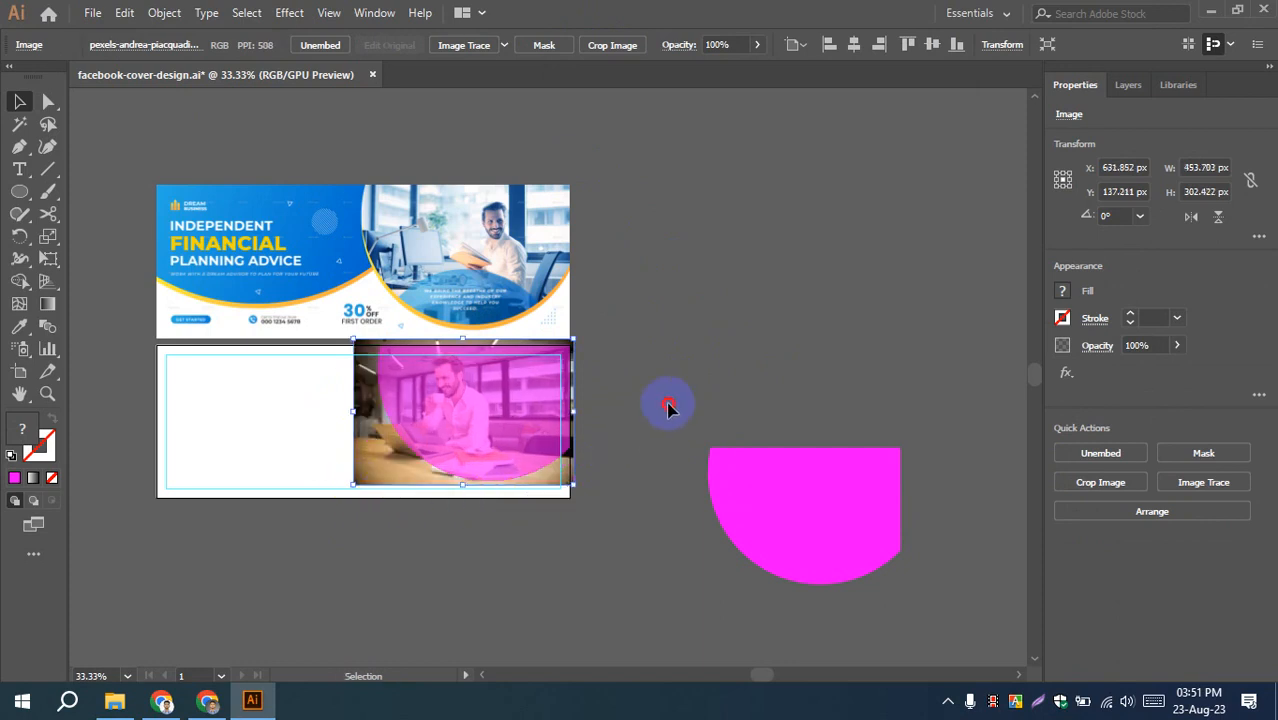
{"action": "left_click", "coordinate": [358, 420]}
{"action": "left_click", "coordinate": [694, 356]}
{"action": "scroll", "coordinate": [450, 383], "scroll_direction": "up", "scroll_amount": 2}
{"action": "scroll", "coordinate": [452, 358], "scroll_direction": "up", "scroll_amount": 1}
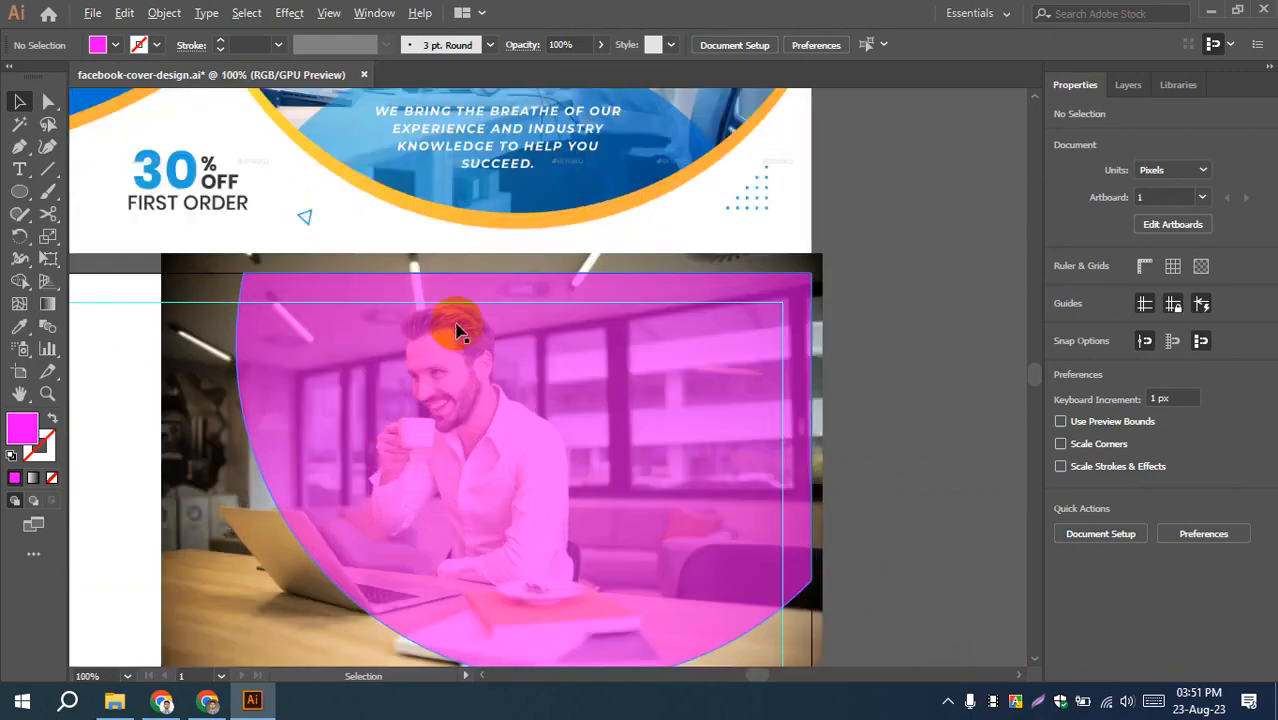
{"action": "scroll", "coordinate": [466, 325], "scroll_direction": "down", "scroll_amount": 3}
{"action": "left_click", "coordinate": [663, 375]}
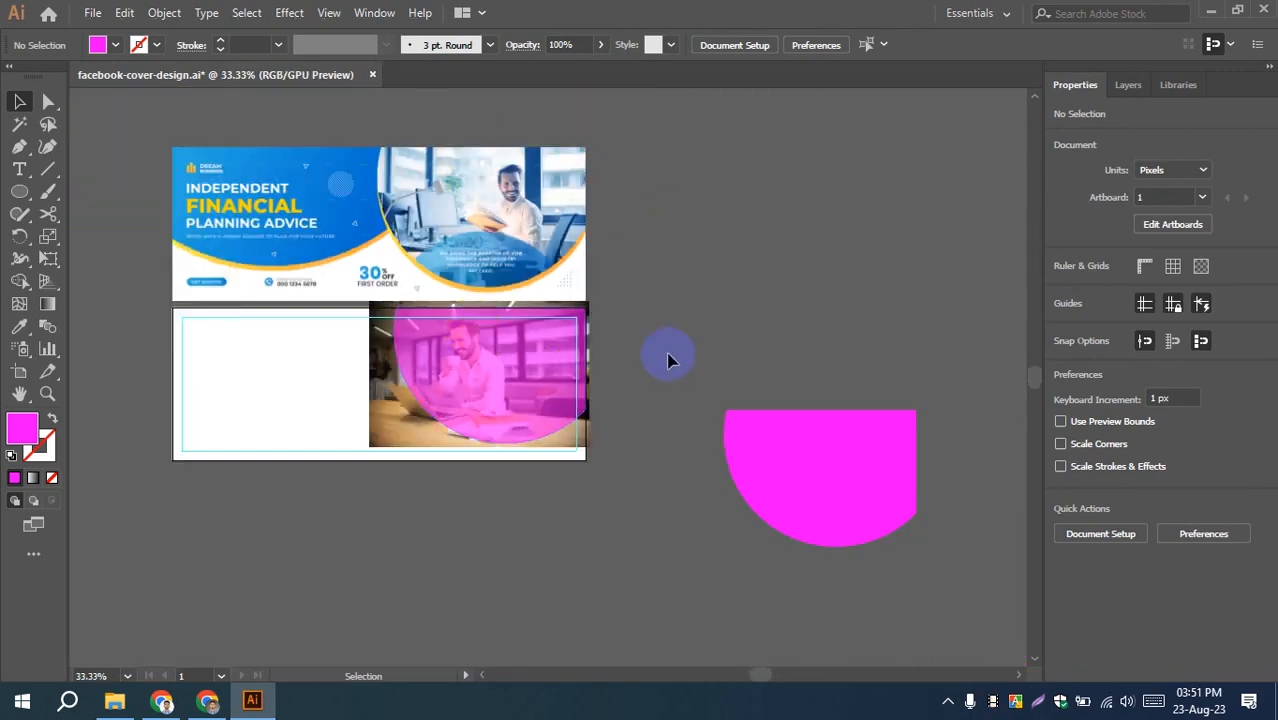
{"action": "left_click", "coordinate": [485, 371]}
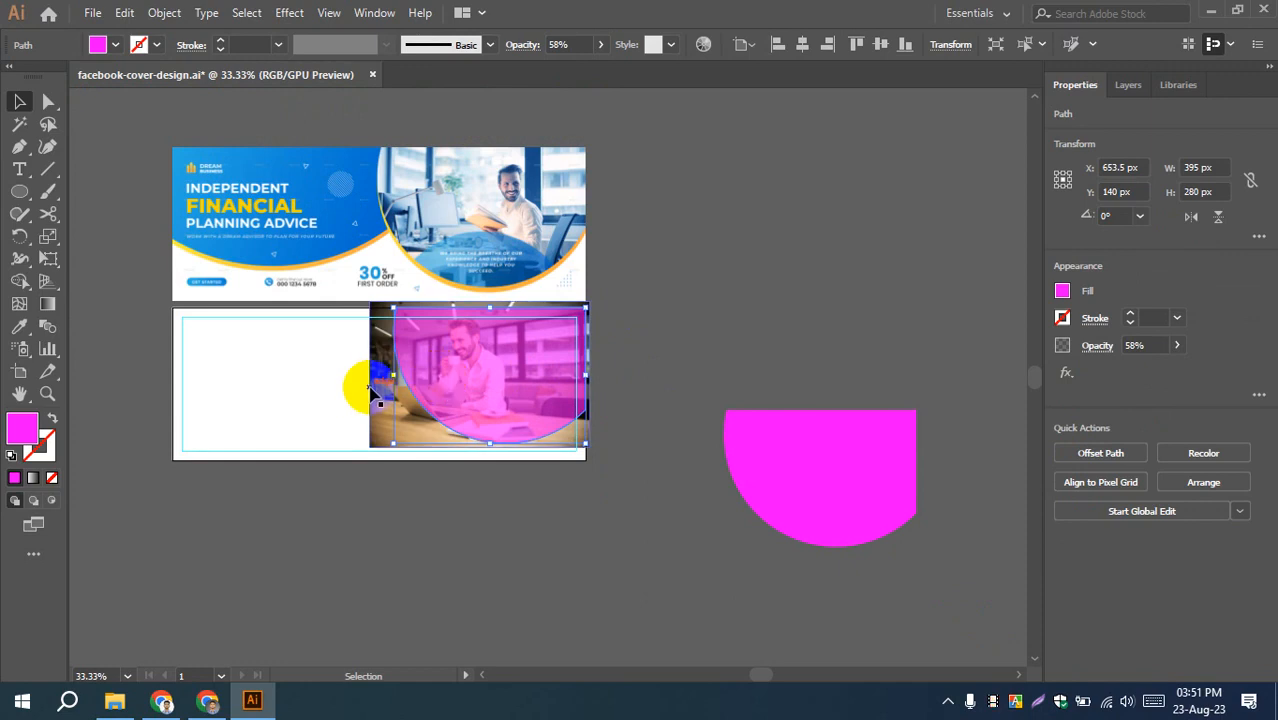
{"action": "left_click", "coordinate": [372, 392], "text": "shift"}
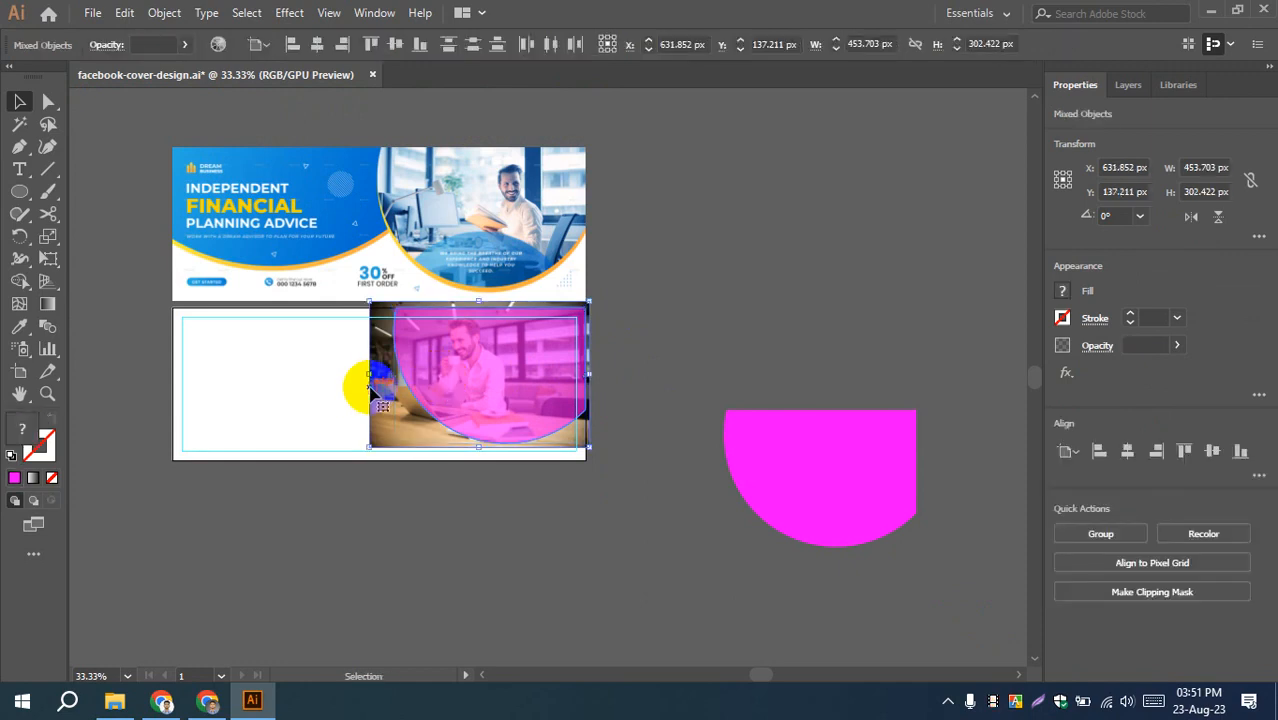
{"action": "left_click", "coordinate": [722, 371]}
- Nudge the office photo right to X 675.852 px, with its left edge just outside the magenta shape
{"action": "left_click", "coordinate": [451, 434]}
{"action": "left_click", "coordinate": [408, 437]}
{"action": "key", "text": "Right"}
{"action": "key", "text": "Right"}
{"action": "key", "text": "Right"}
{"action": "key", "text": "Right"}
{"action": "key", "text": "Right"}
{"action": "key", "text": "Right"}
{"action": "key", "text": "Right"}
{"action": "key", "text": "Right"}
{"action": "key", "text": "Right"}
{"action": "key", "text": "Right"}
{"action": "key", "text": "Right"}
{"action": "key", "text": "Right"}
{"action": "key", "text": "Right"}
{"action": "key", "text": "Right"}
{"action": "key", "text": "Right"}
{"action": "key", "text": "Right"}
{"action": "key", "text": "Right"}
{"action": "key", "text": "Right"}
{"action": "key", "text": "Right"}
{"action": "key", "text": "Right"}
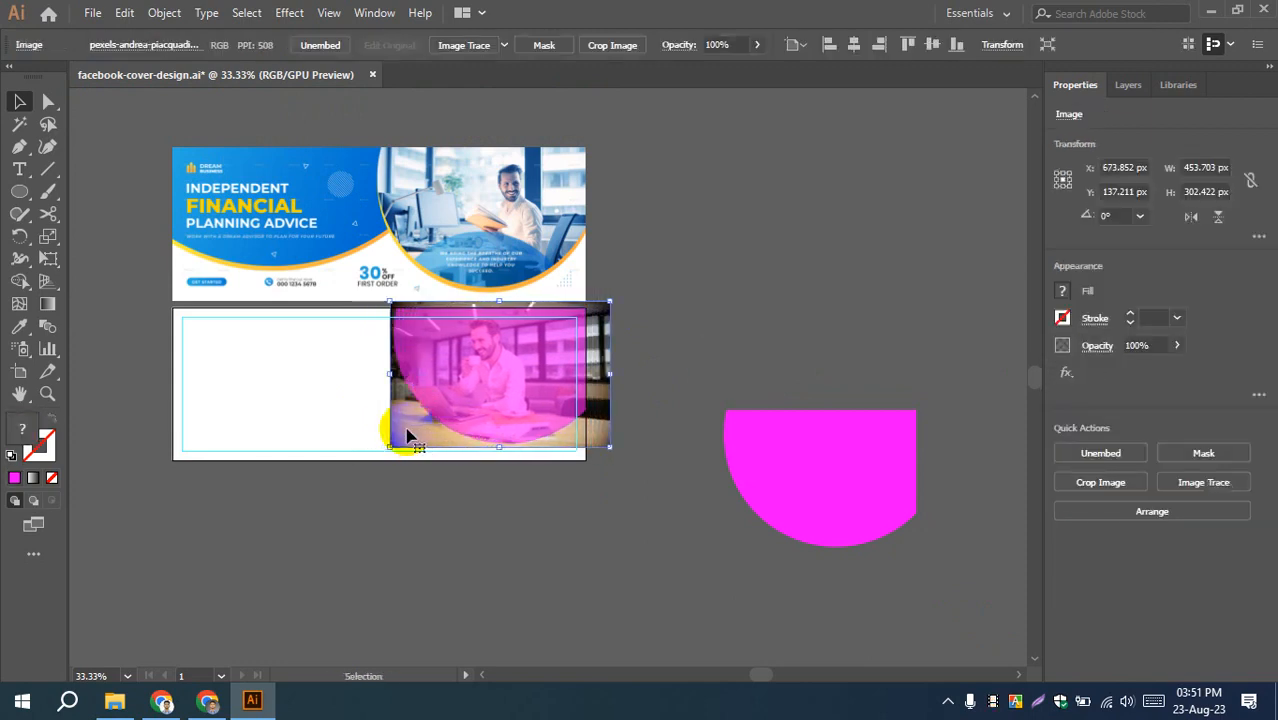
{"action": "key", "text": "Right"}
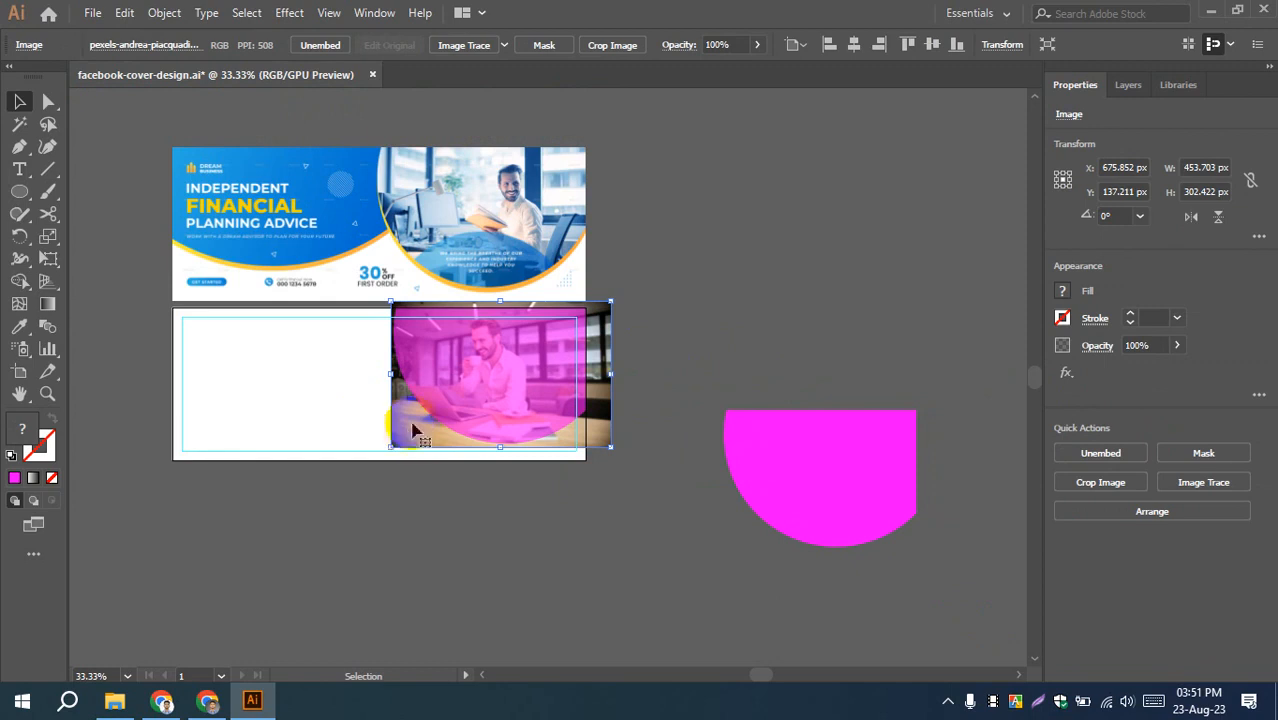
{"action": "left_click", "coordinate": [785, 322]}
- Select the magenta shape together with the office photo and make a clipping mask from them
{"action": "left_click", "coordinate": [500, 372]}
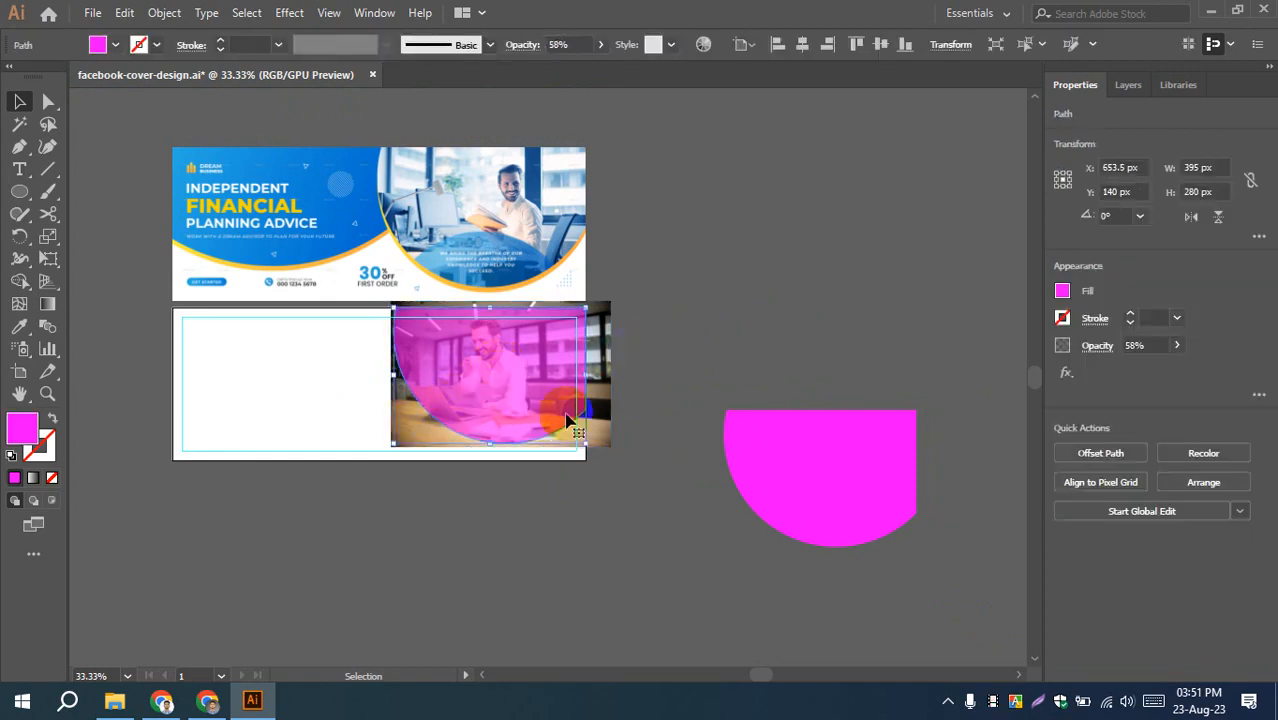
{"action": "left_click", "coordinate": [607, 348], "text": "shift"}
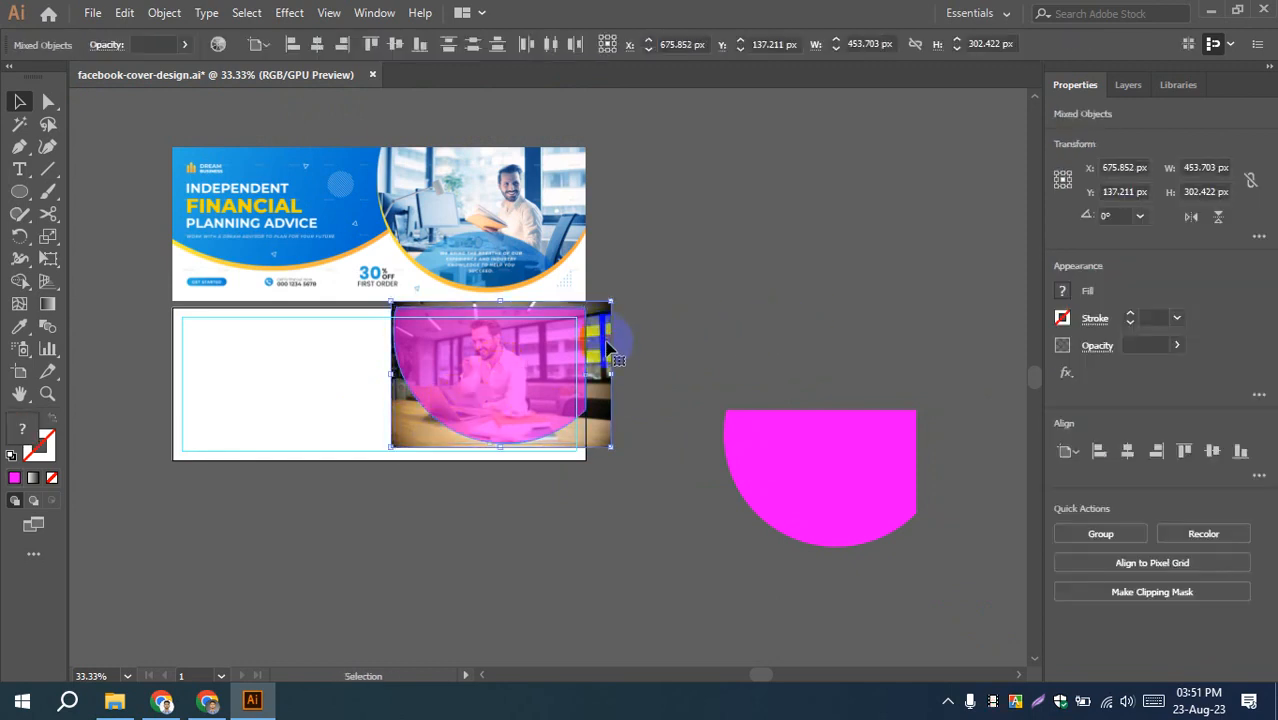
{"action": "right_click", "coordinate": [545, 318]}
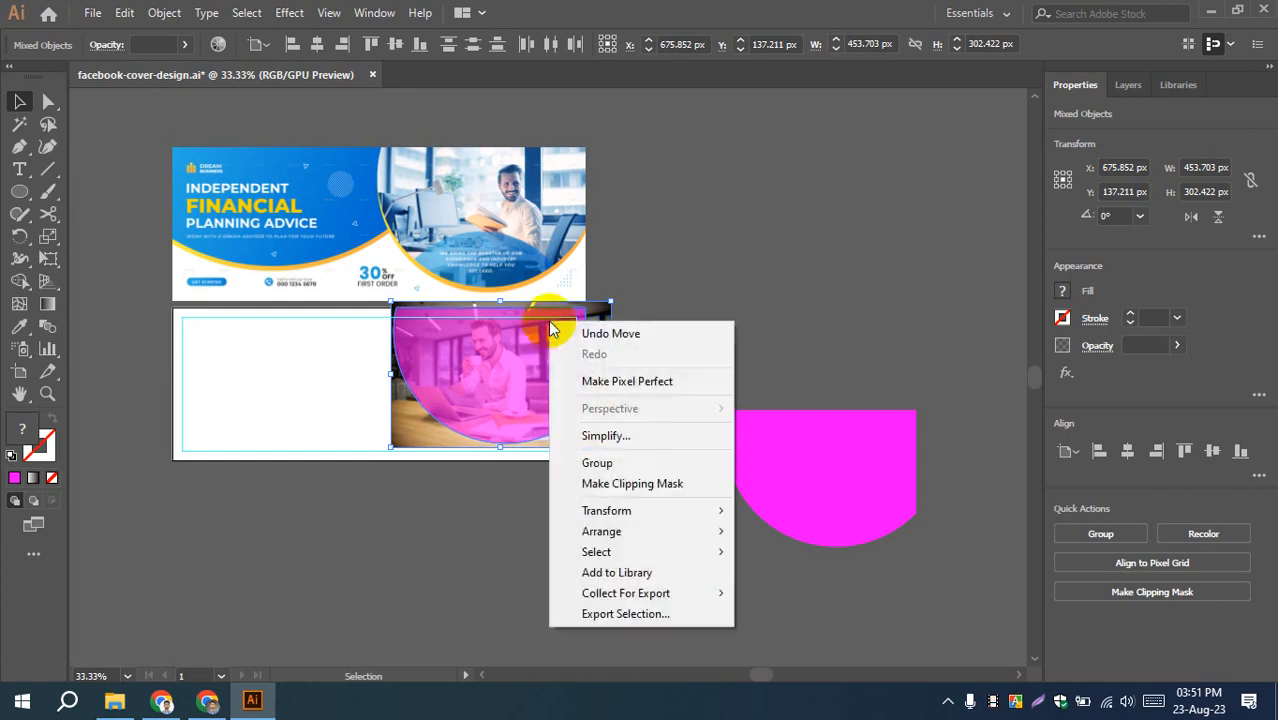
{"action": "left_click", "coordinate": [604, 485]}
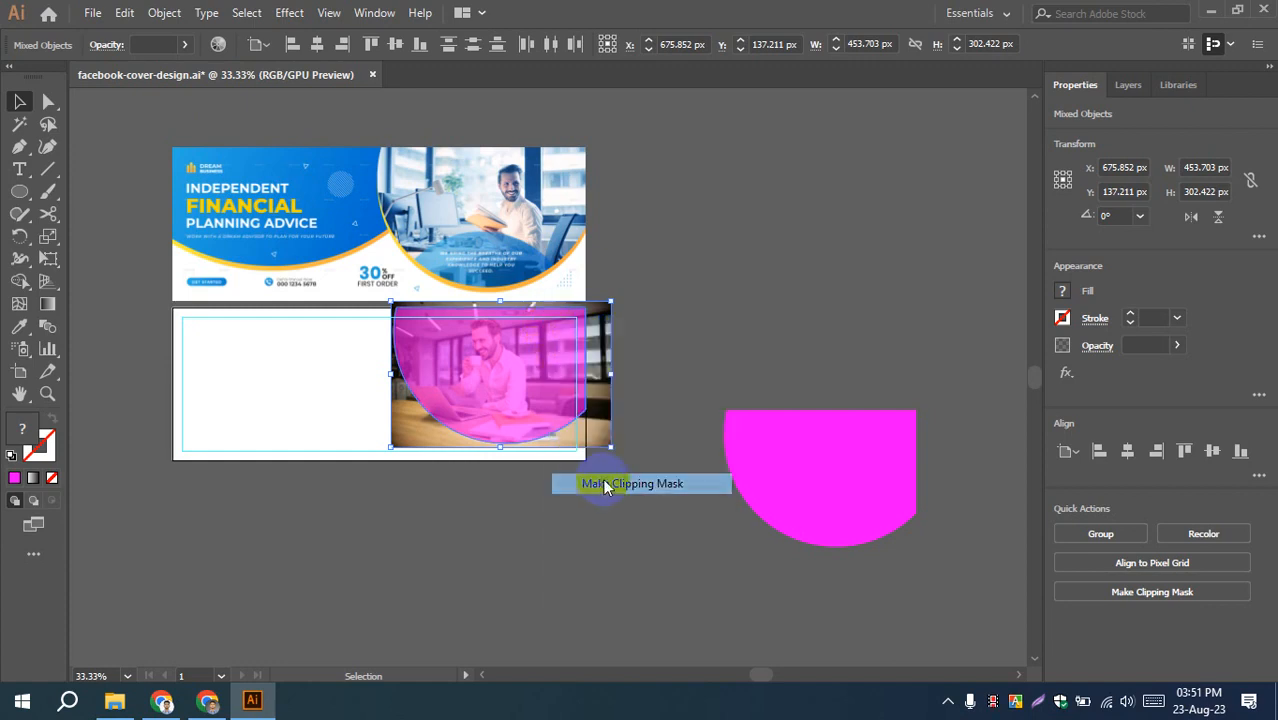
{"action": "left_click", "coordinate": [673, 326]}
{"action": "left_click_drag", "start_coordinate": [659, 358], "coordinate": [673, 389]}
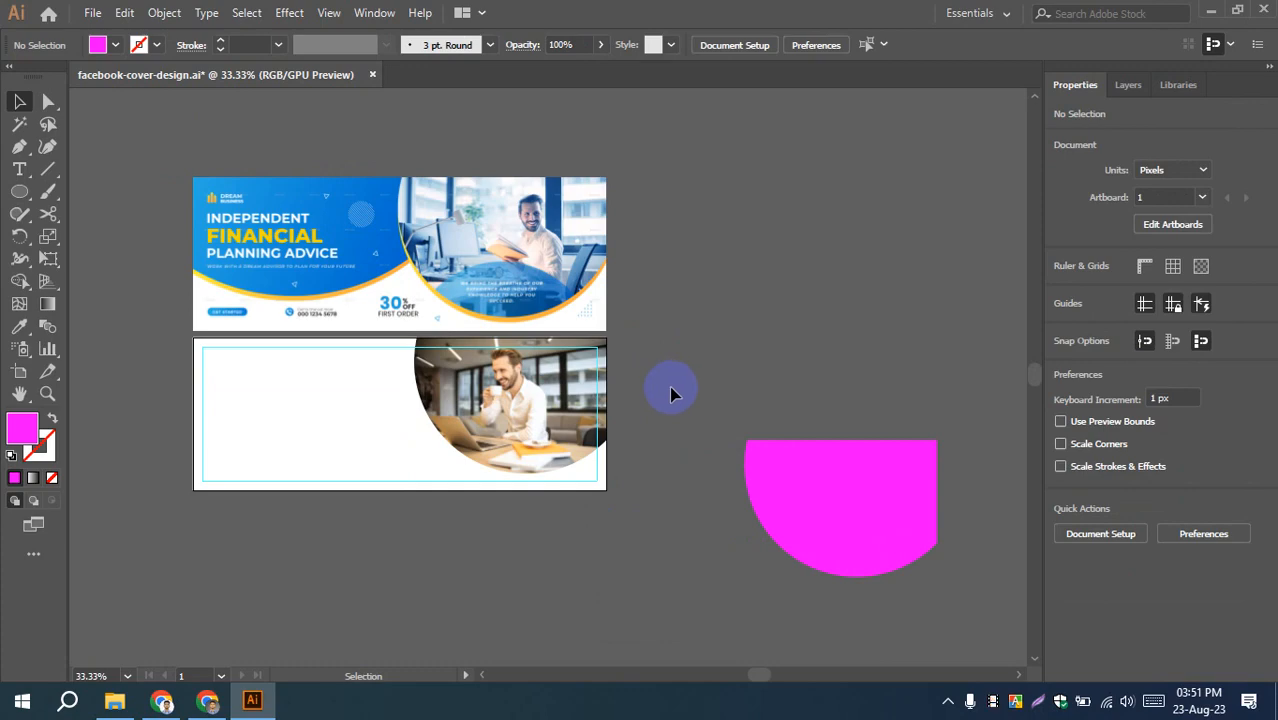
- Examine the yellow-to-orange curved border around the photo in the reference design
{"action": "scroll", "coordinate": [510, 325], "scroll_direction": "up", "scroll_amount": 3}
{"action": "scroll", "coordinate": [515, 330], "scroll_direction": "up", "scroll_amount": 1}
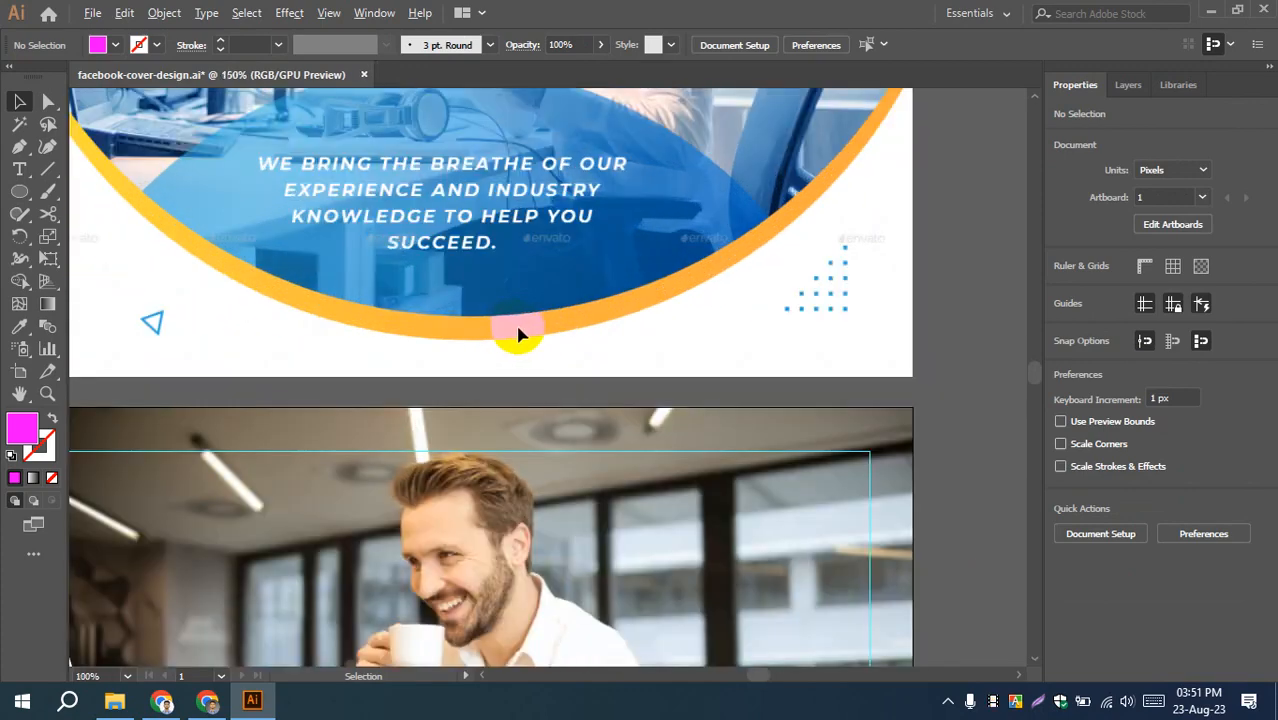
{"action": "scroll", "coordinate": [490, 338], "scroll_direction": "down", "scroll_amount": 1}
{"action": "left_click_drag", "start_coordinate": [563, 333], "coordinate": [586, 403]}
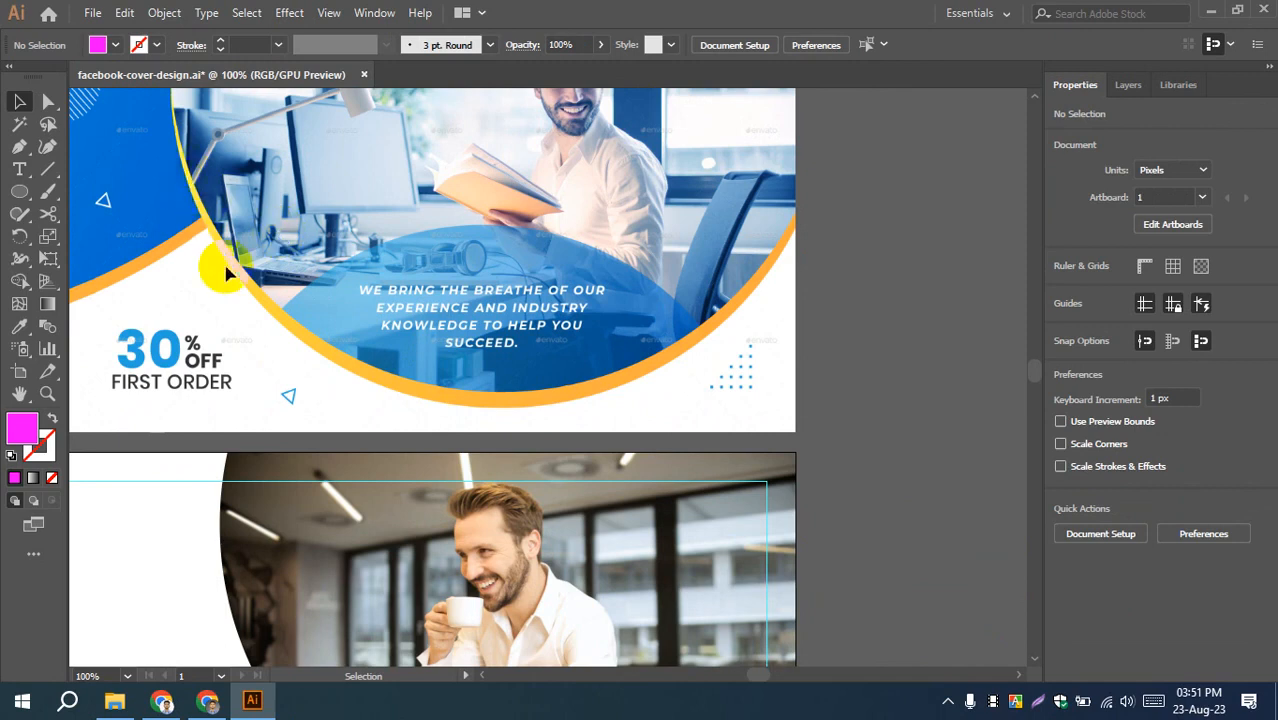
{"action": "left_click", "coordinate": [962, 280]}
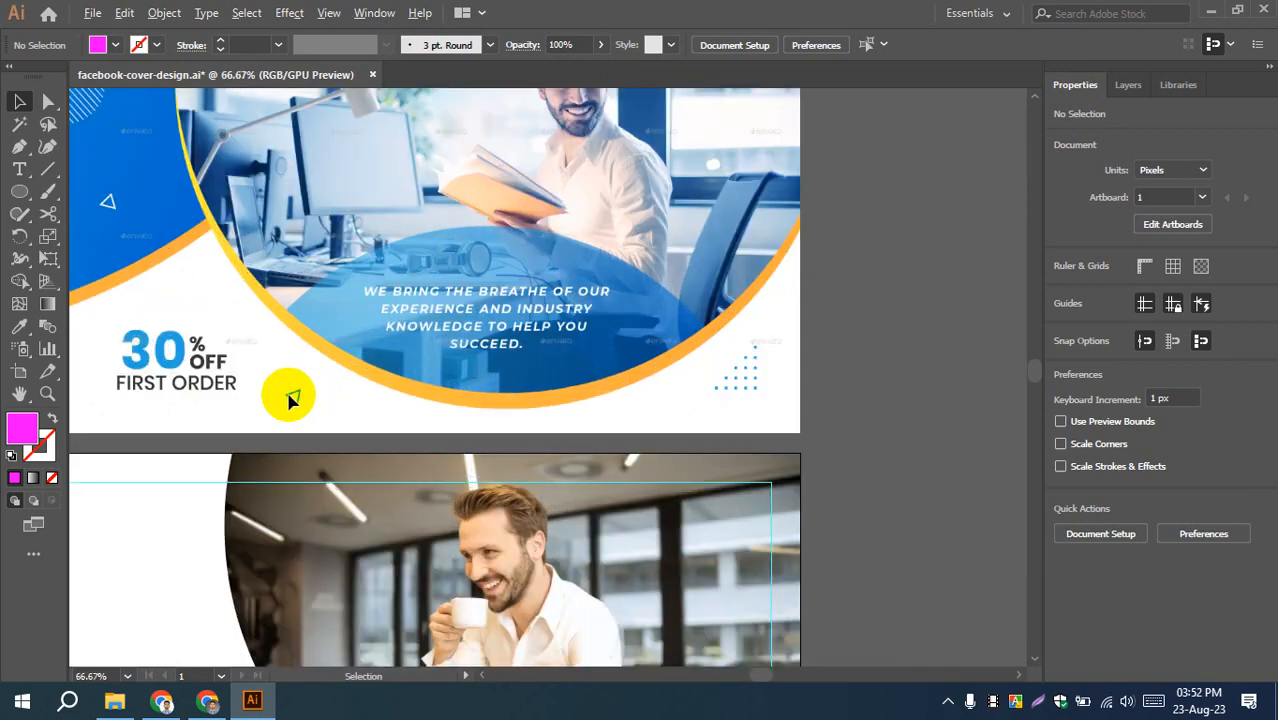
{"action": "key", "text": "ctrl+plus"}
{"action": "scroll", "coordinate": [227, 469], "scroll_direction": "down", "scroll_amount": 1}
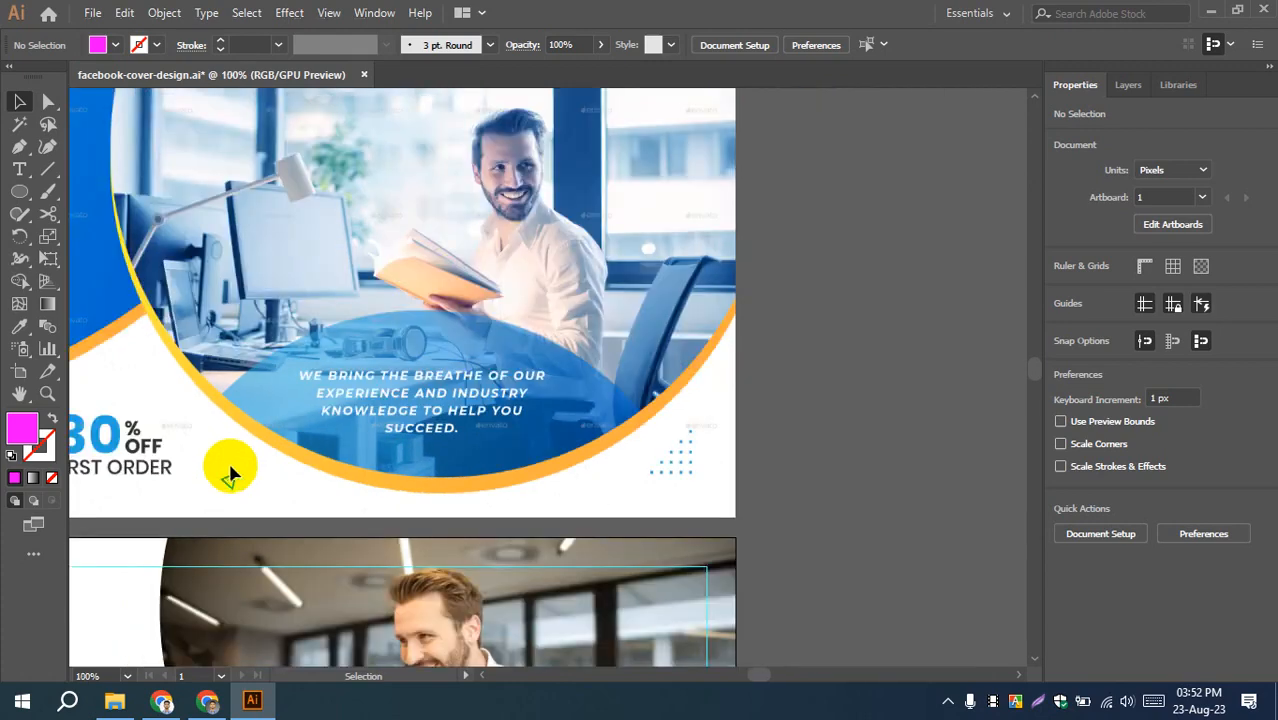
{"action": "left_click_drag", "start_coordinate": [233, 470], "coordinate": [298, 484]}
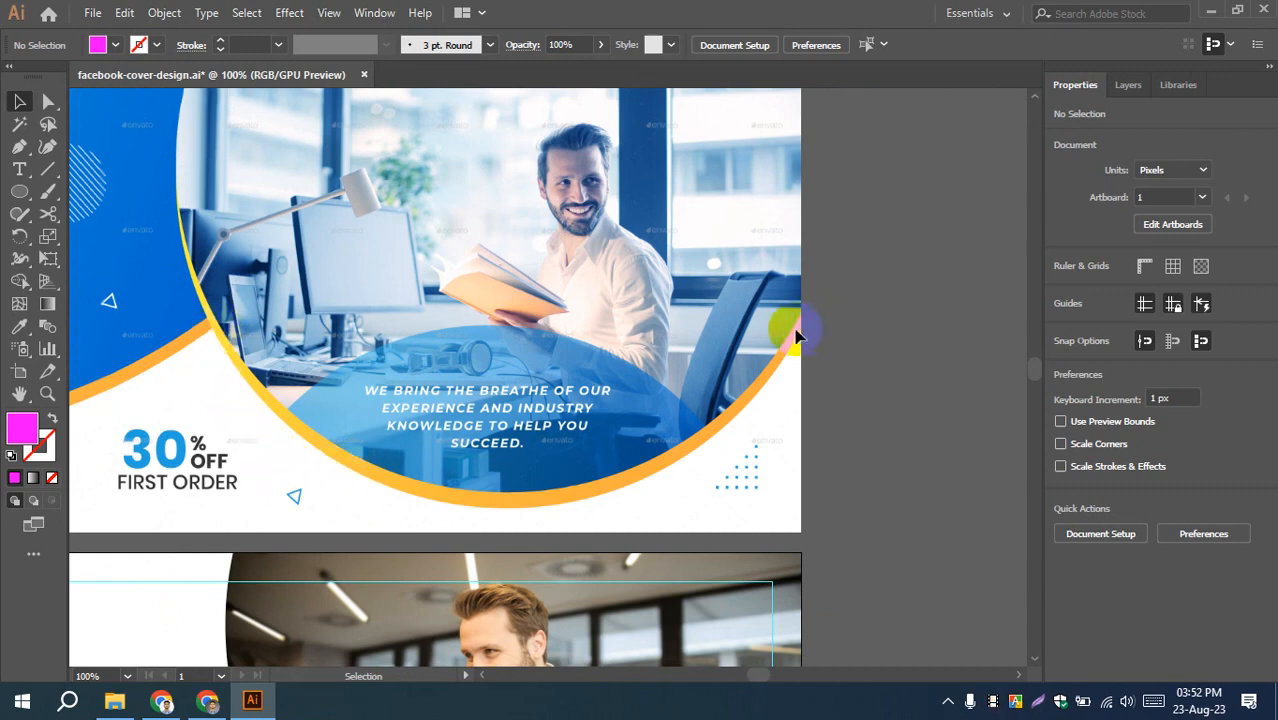
- Draw a 211 px square on the empty canvas to the right of the reference design
{"action": "mouse_move", "coordinate": [894, 386]}
{"action": "left_mouse_down"}
{"action": "mouse_move", "coordinate": [551, 413]}
{"action": "mouse_move", "coordinate": [475, 403]}
{"action": "left_mouse_up"}
{"action": "left_click_drag", "start_coordinate": [800, 426], "coordinate": [562, 278]}
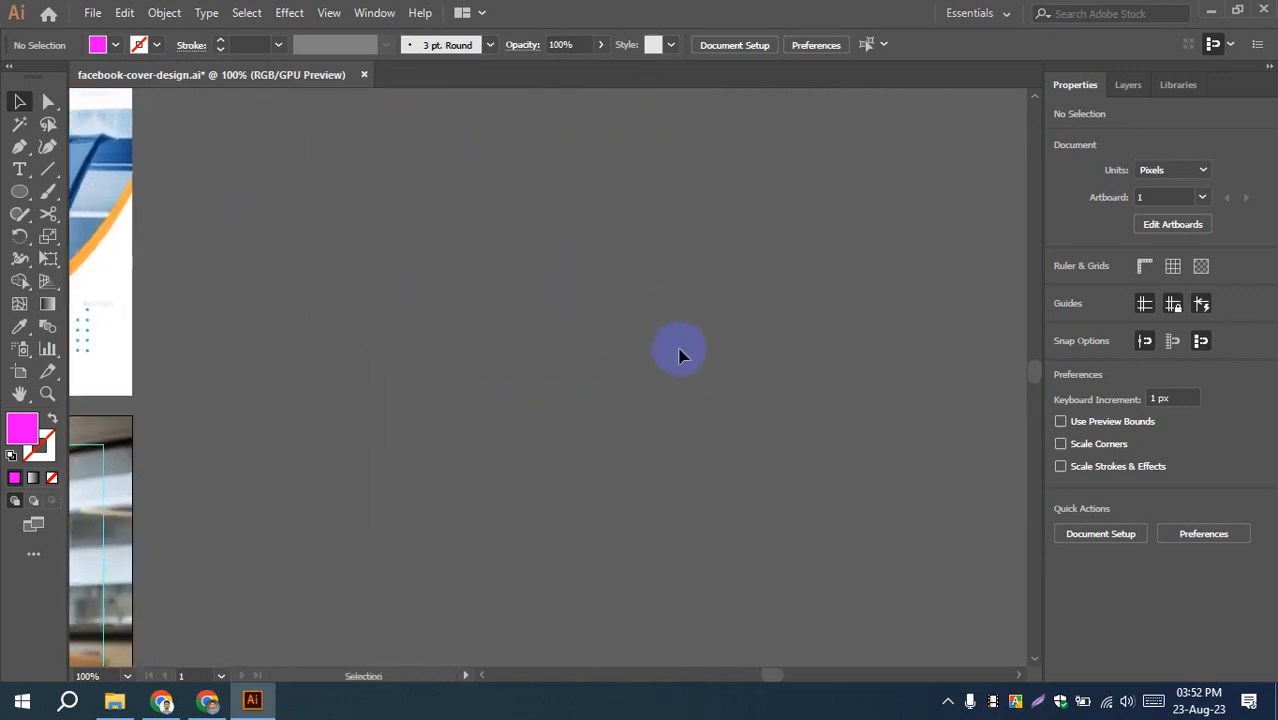
{"action": "scroll", "coordinate": [563, 350], "scroll_direction": "down", "scroll_amount": 2}
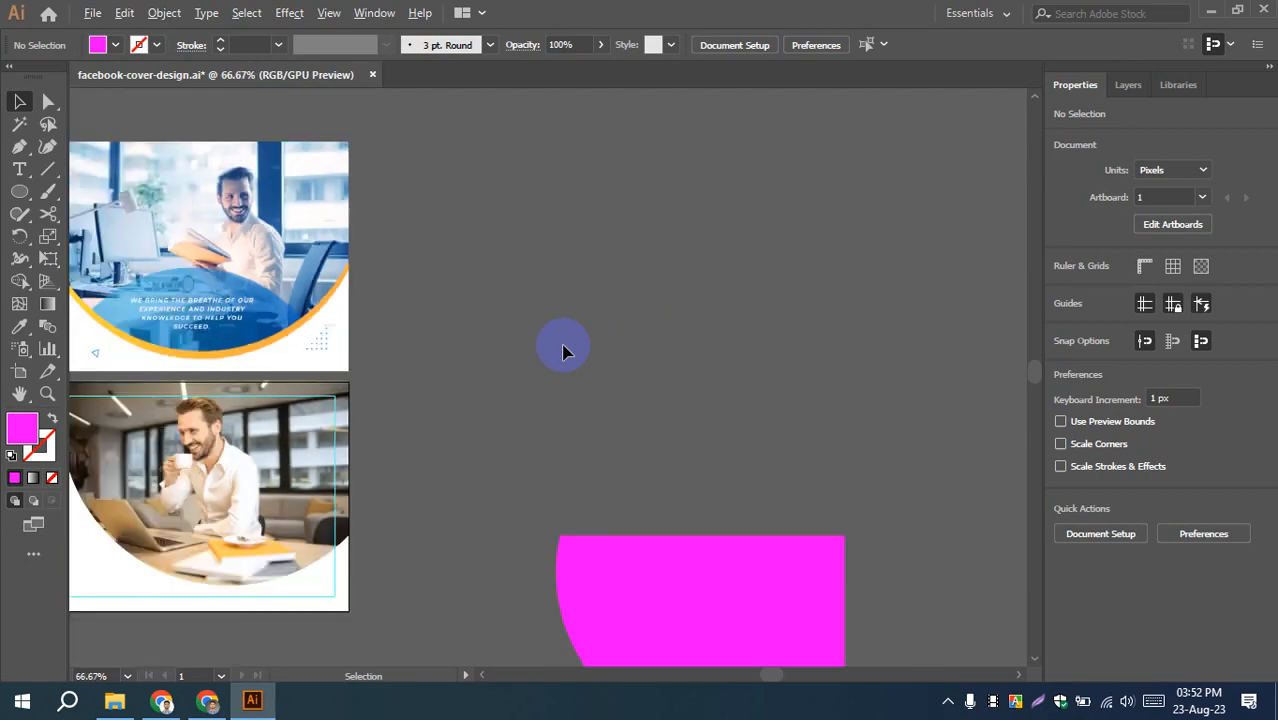
{"action": "scroll", "coordinate": [505, 355], "scroll_direction": "up", "scroll_amount": 1}
{"action": "left_click_drag", "start_coordinate": [505, 357], "coordinate": [314, 477]}
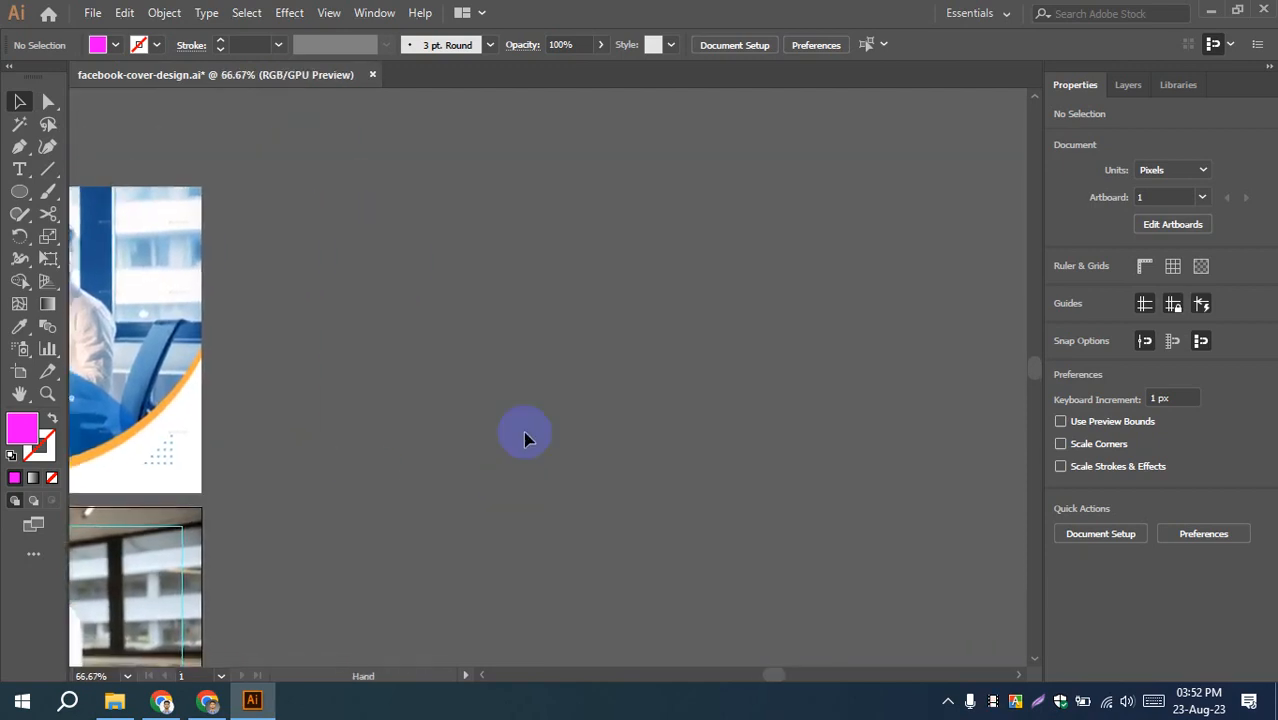
{"action": "left_click_drag", "start_coordinate": [630, 460], "coordinate": [564, 322]}
{"action": "scroll", "coordinate": [421, 289], "scroll_direction": "down", "scroll_amount": 1}
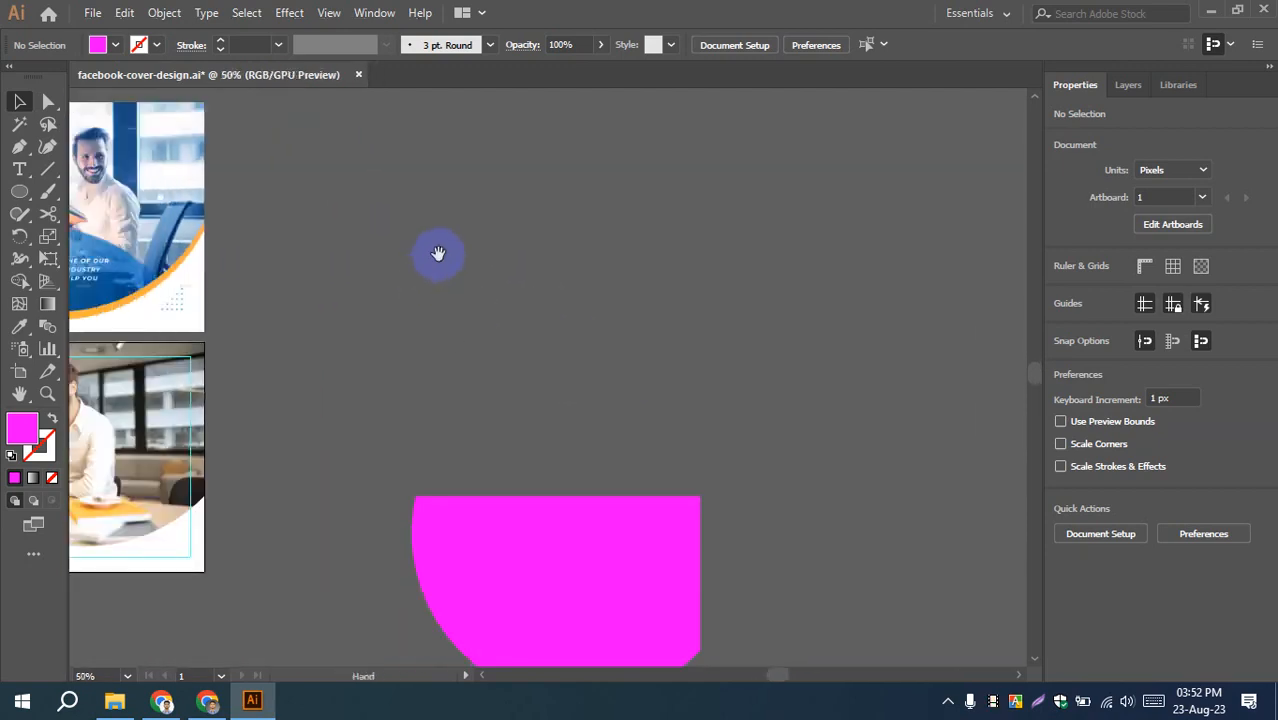
{"action": "left_click_drag", "start_coordinate": [436, 254], "coordinate": [628, 425]}
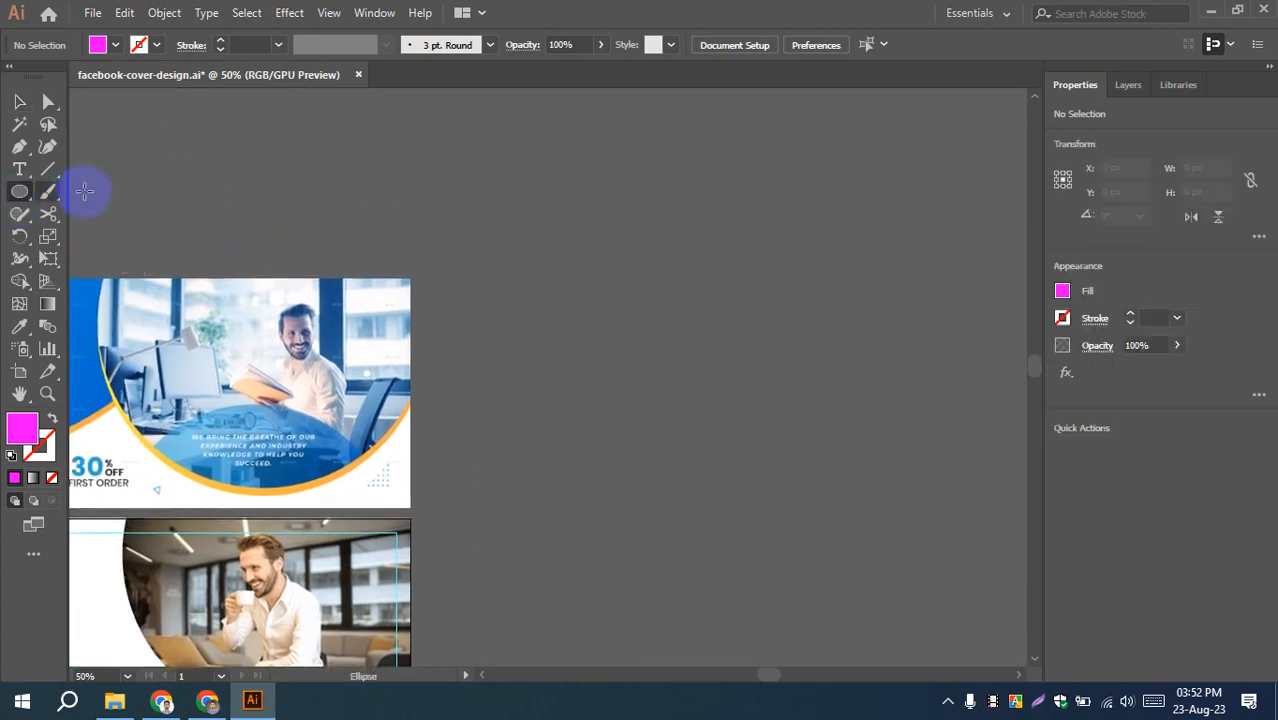
{"action": "left_click", "coordinate": [20, 196]}
{"action": "left_click", "coordinate": [112, 191]}
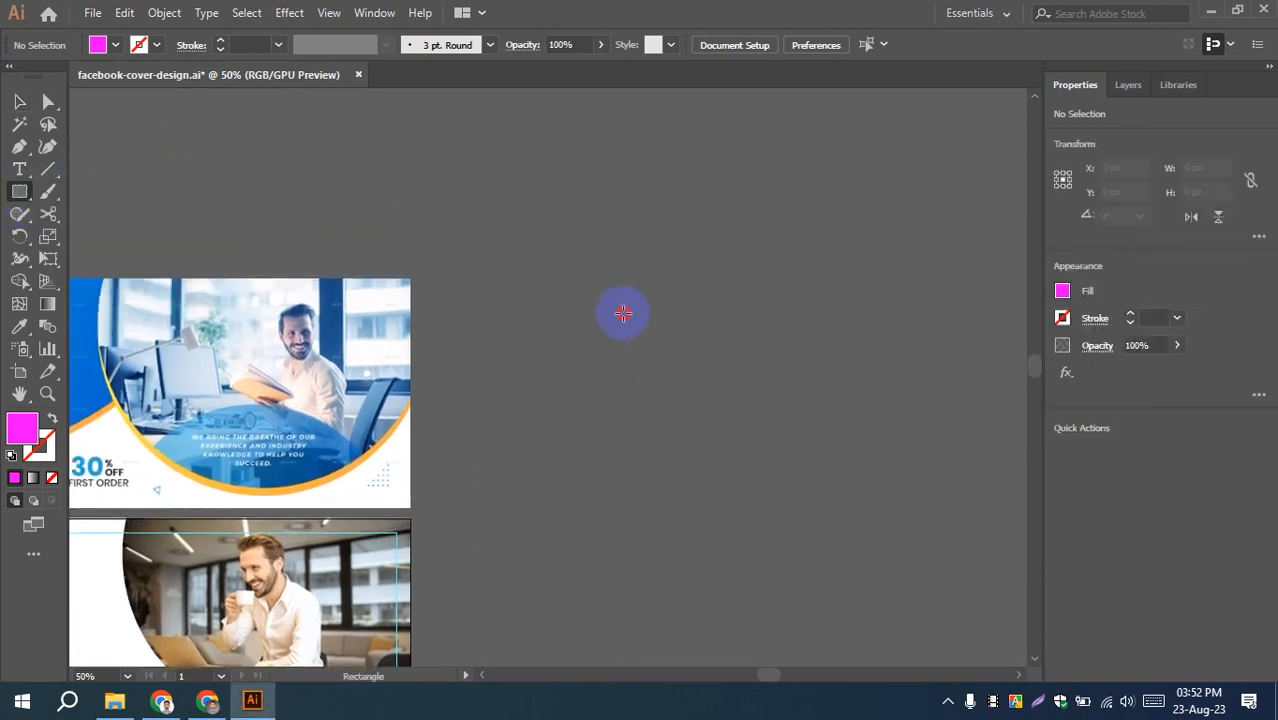
{"action": "left_click_drag", "start_coordinate": [623, 314], "coordinate": [779, 466]}
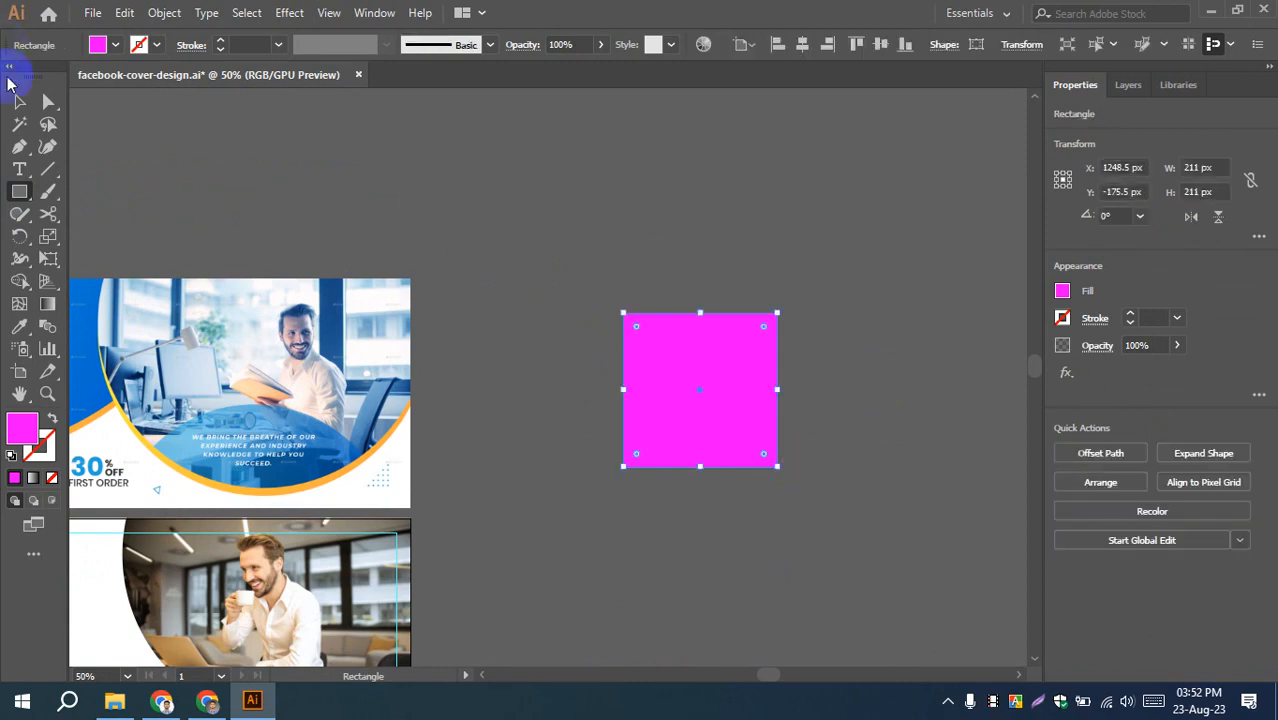
{"action": "left_click", "coordinate": [19, 101]}
{"action": "left_click", "coordinate": [585, 337]}
- Move the magenta square closer to the reference design, to about X 1074.5 px and Y -154.5 px
{"action": "left_click", "coordinate": [671, 400]}
{"action": "scroll", "coordinate": [487, 405], "scroll_direction": "up", "scroll_amount": 1}
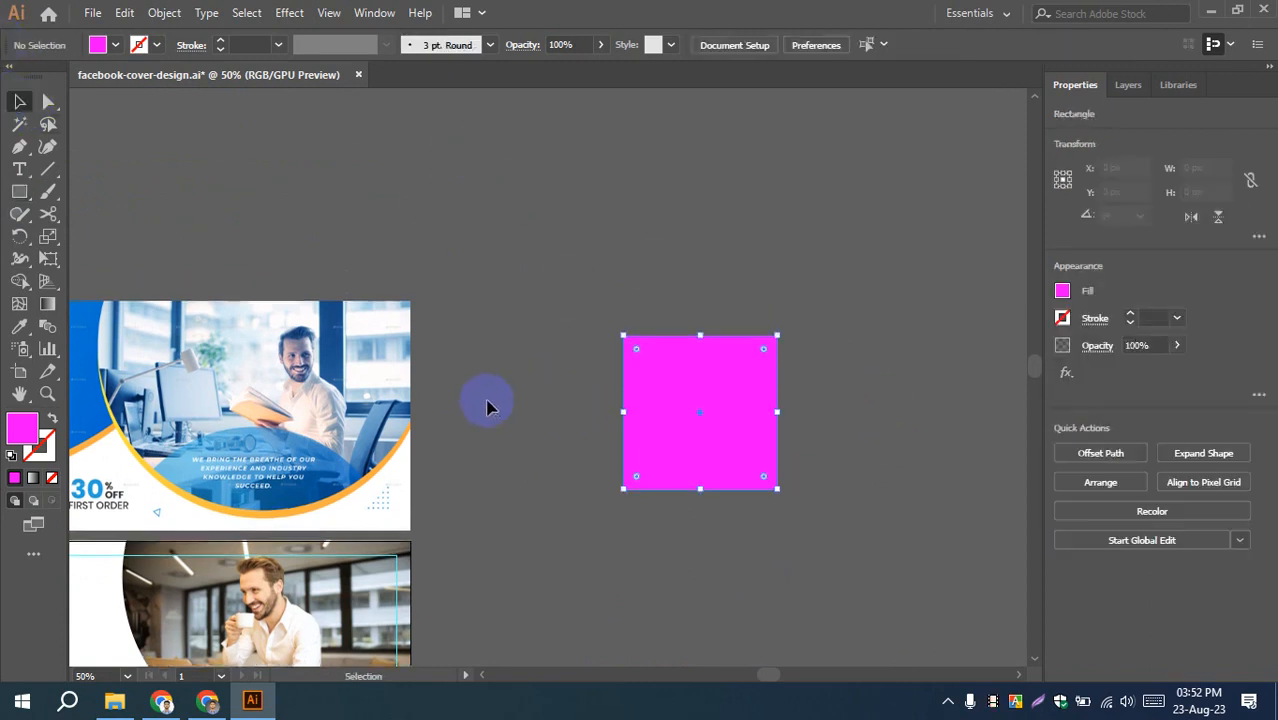
{"action": "scroll", "coordinate": [376, 443], "scroll_direction": "up", "scroll_amount": 2}
{"action": "left_click_drag", "start_coordinate": [338, 462], "coordinate": [230, 319]}
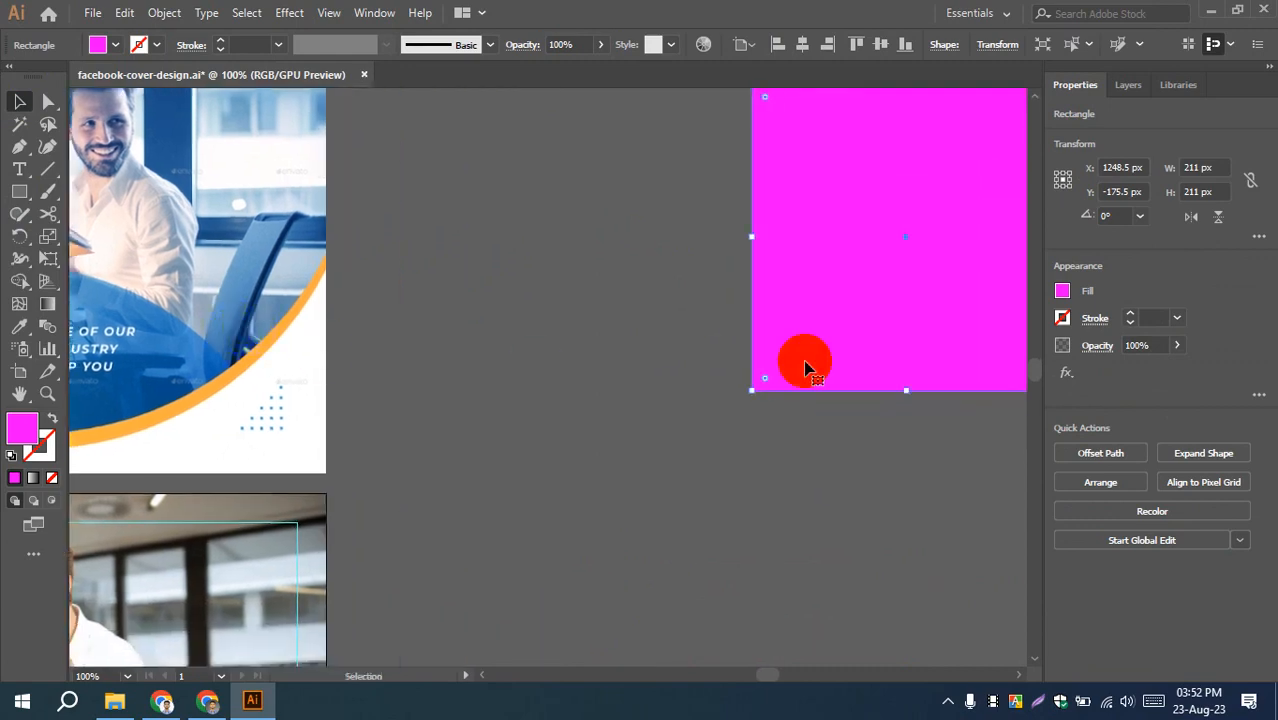
{"action": "left_click_drag", "start_coordinate": [808, 368], "coordinate": [556, 400]}
{"action": "left_click_drag", "start_coordinate": [488, 496], "coordinate": [719, 531]}
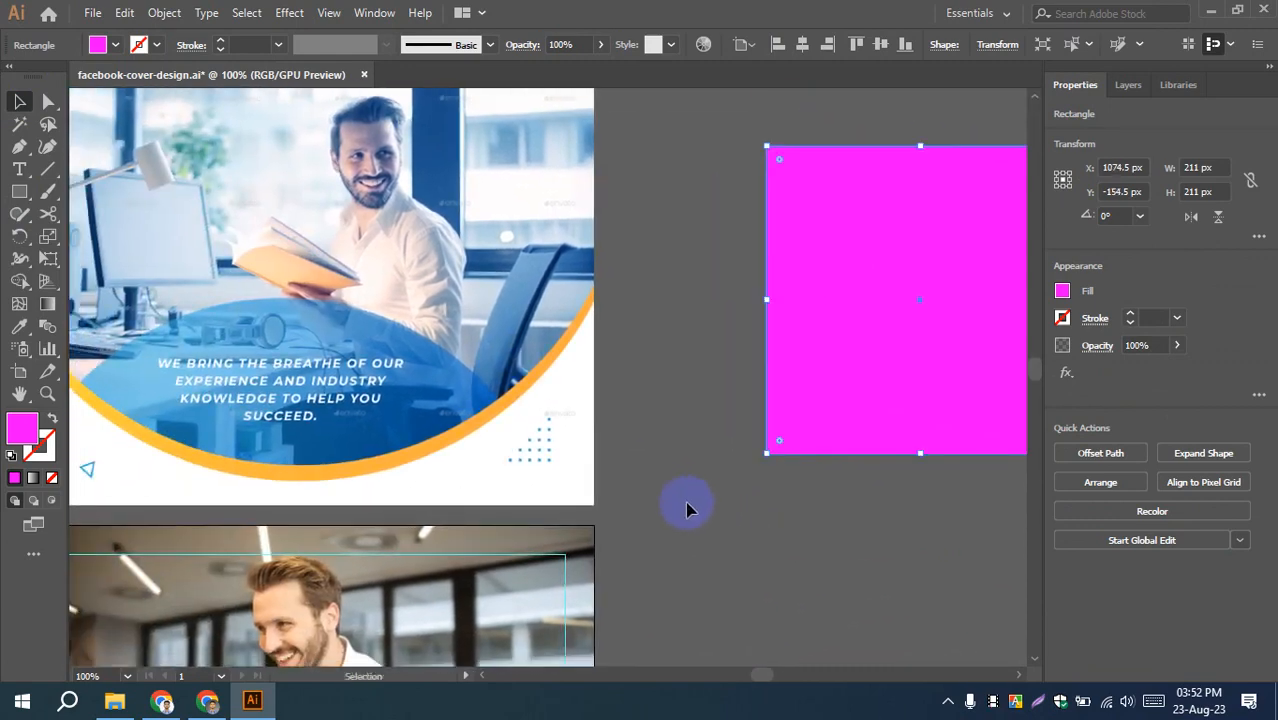
{"action": "left_click", "coordinate": [687, 503]}
- Fill the square with the yellow sampled from the left end of the reference design's curved border
{"action": "left_click", "coordinate": [846, 398]}
{"action": "left_click_drag", "start_coordinate": [689, 462], "coordinate": [775, 462]}
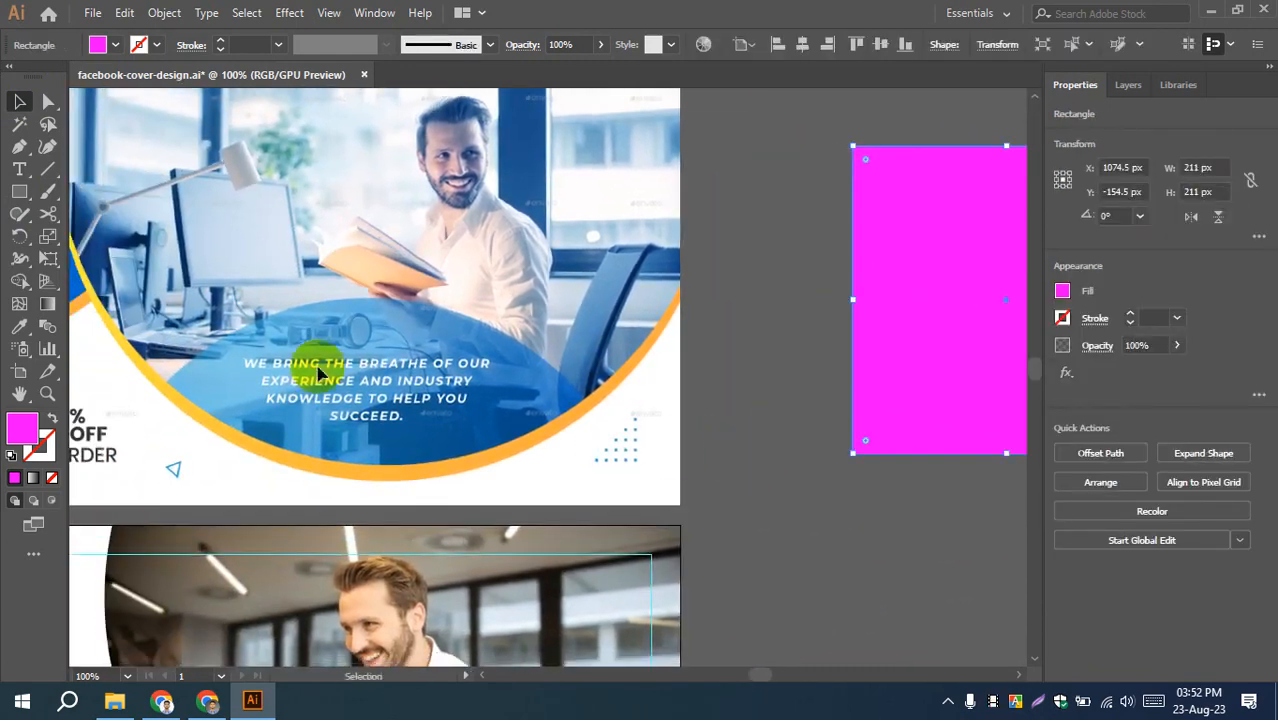
{"action": "left_click", "coordinate": [22, 328]}
{"action": "left_click", "coordinate": [89, 286]}
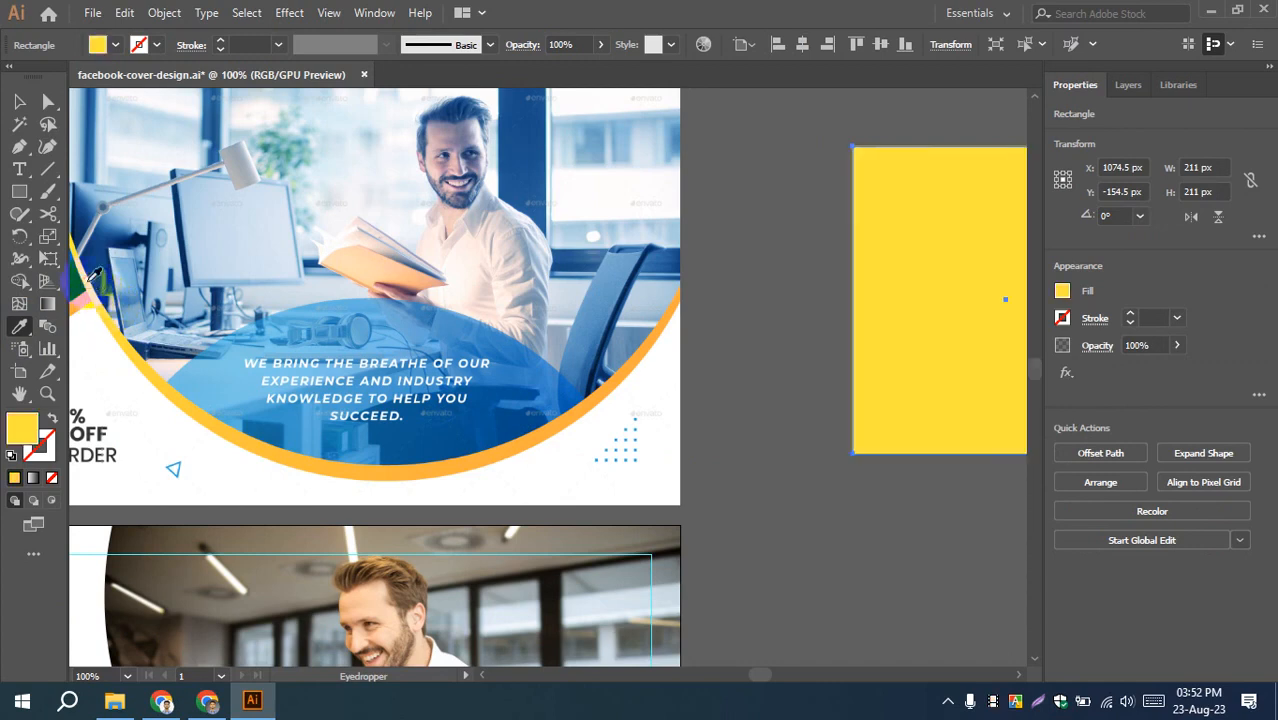
- Fill the square with the orange sampled from the right end of the reference design's curved border
{"action": "left_click", "coordinate": [669, 312]}
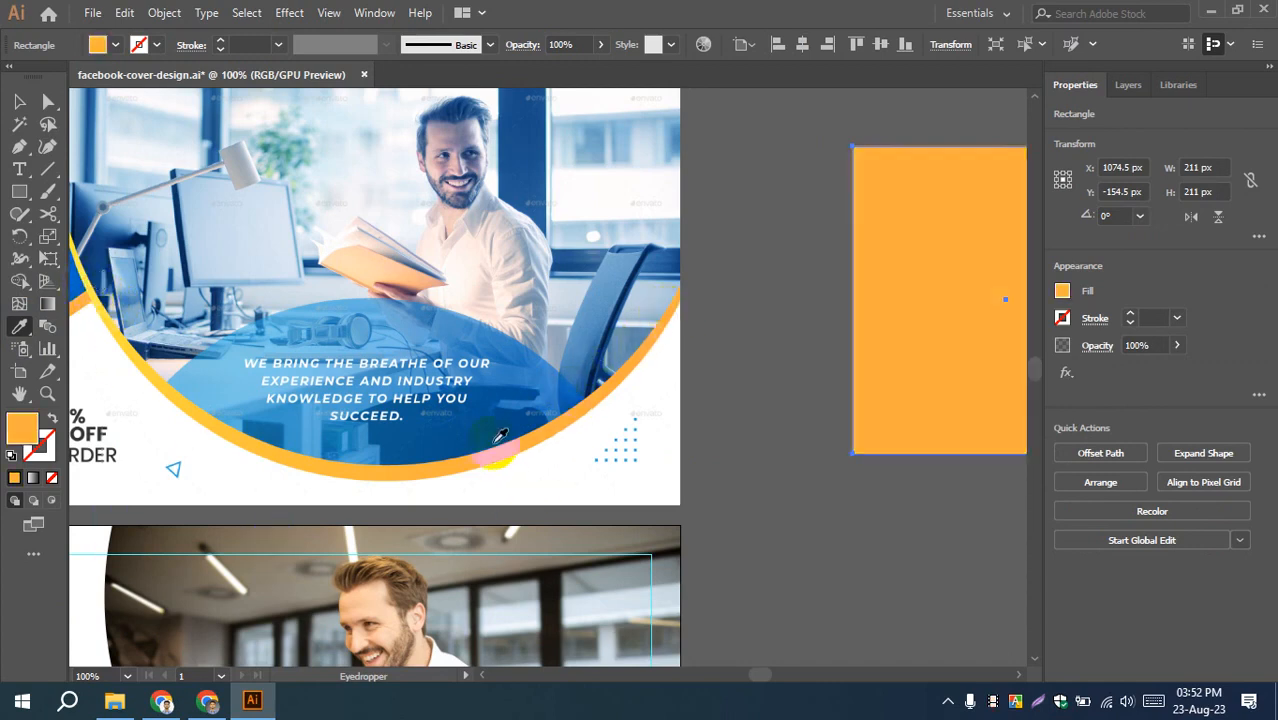
{"action": "left_click", "coordinate": [19, 101]}
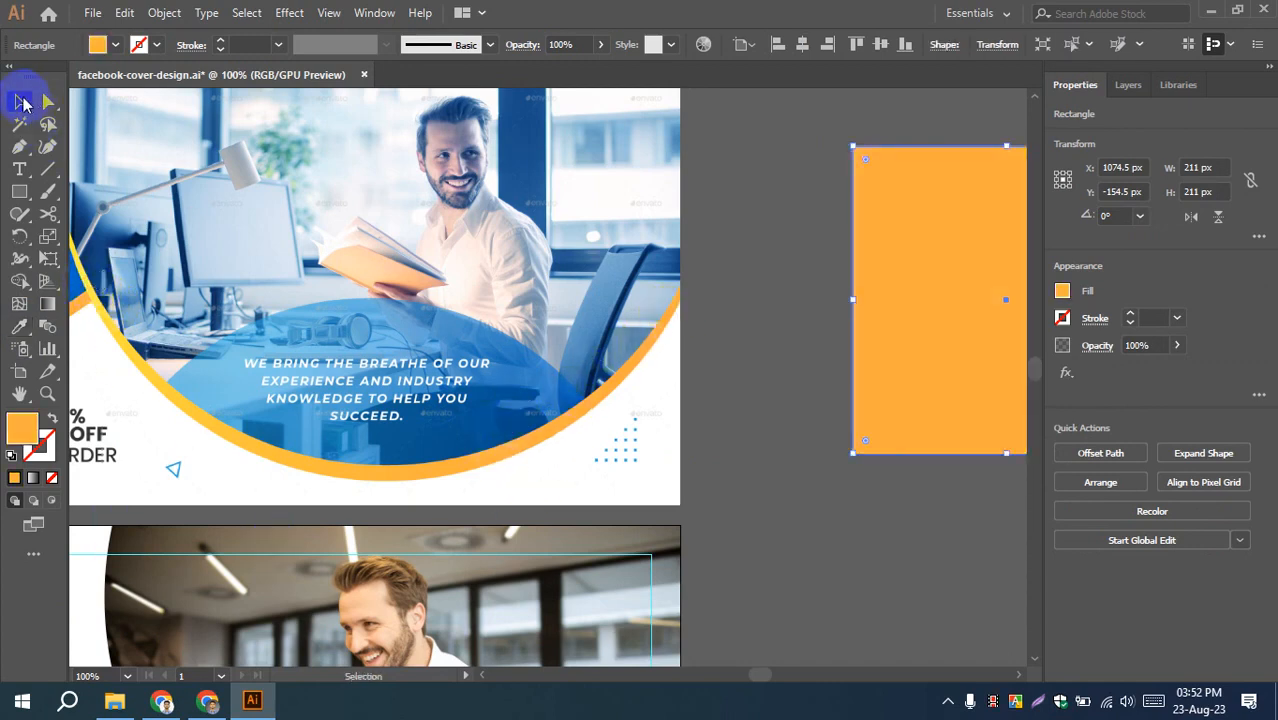
{"action": "left_click", "coordinate": [725, 288]}
{"action": "scroll", "coordinate": [479, 328], "scroll_direction": "right", "scroll_amount": 5}
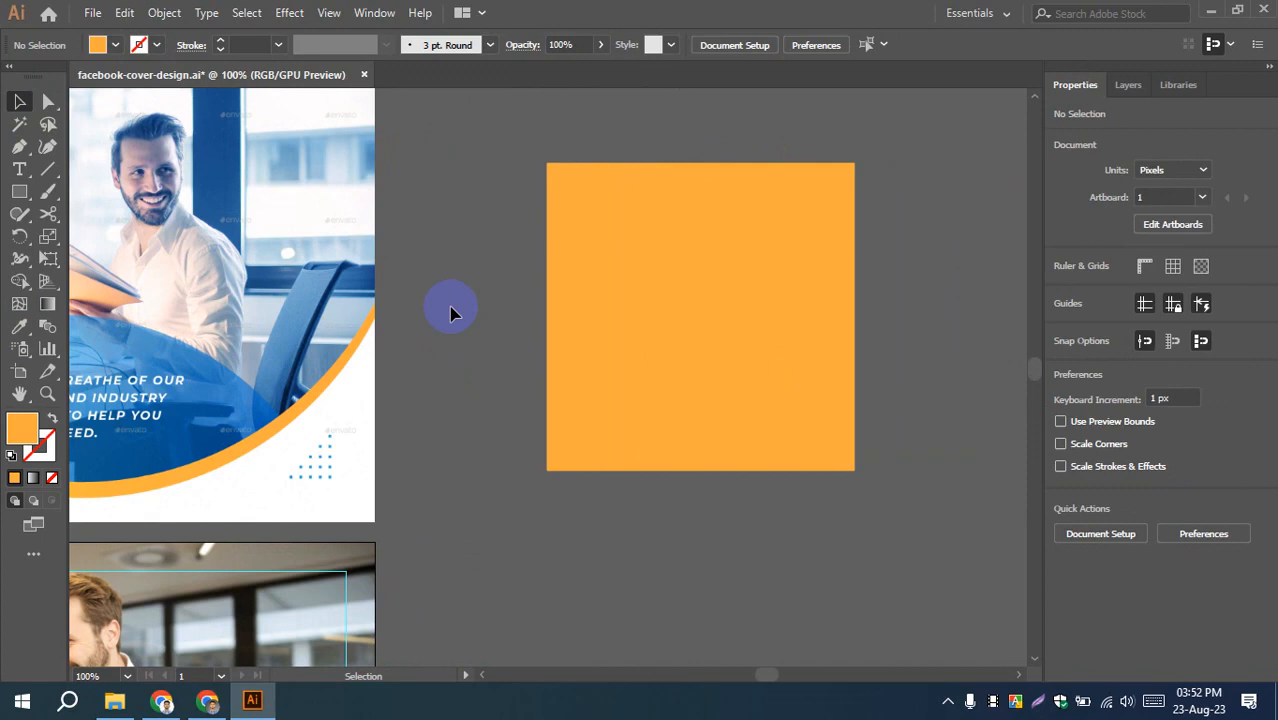
- Give the square beside the reference design a white-to-black linear gradient fill
{"action": "left_click", "coordinate": [724, 214]}
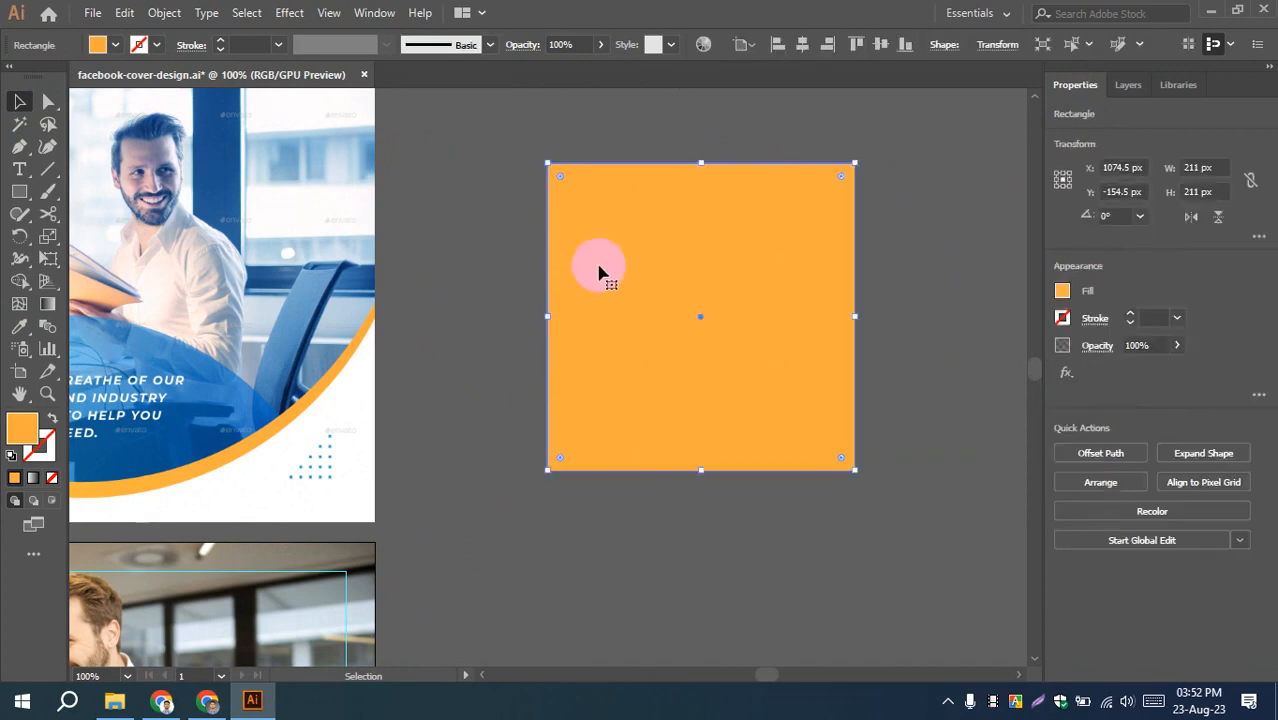
{"action": "left_click", "coordinate": [48, 306]}
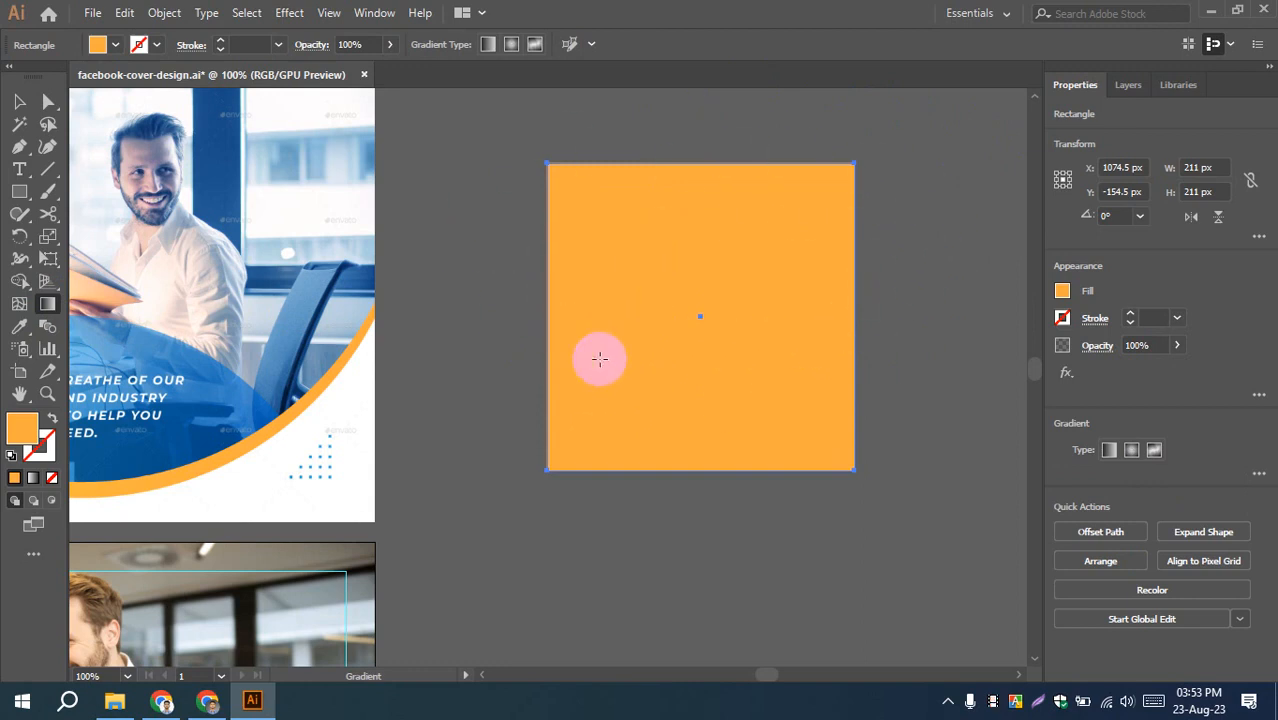
{"action": "left_click", "coordinate": [699, 257]}
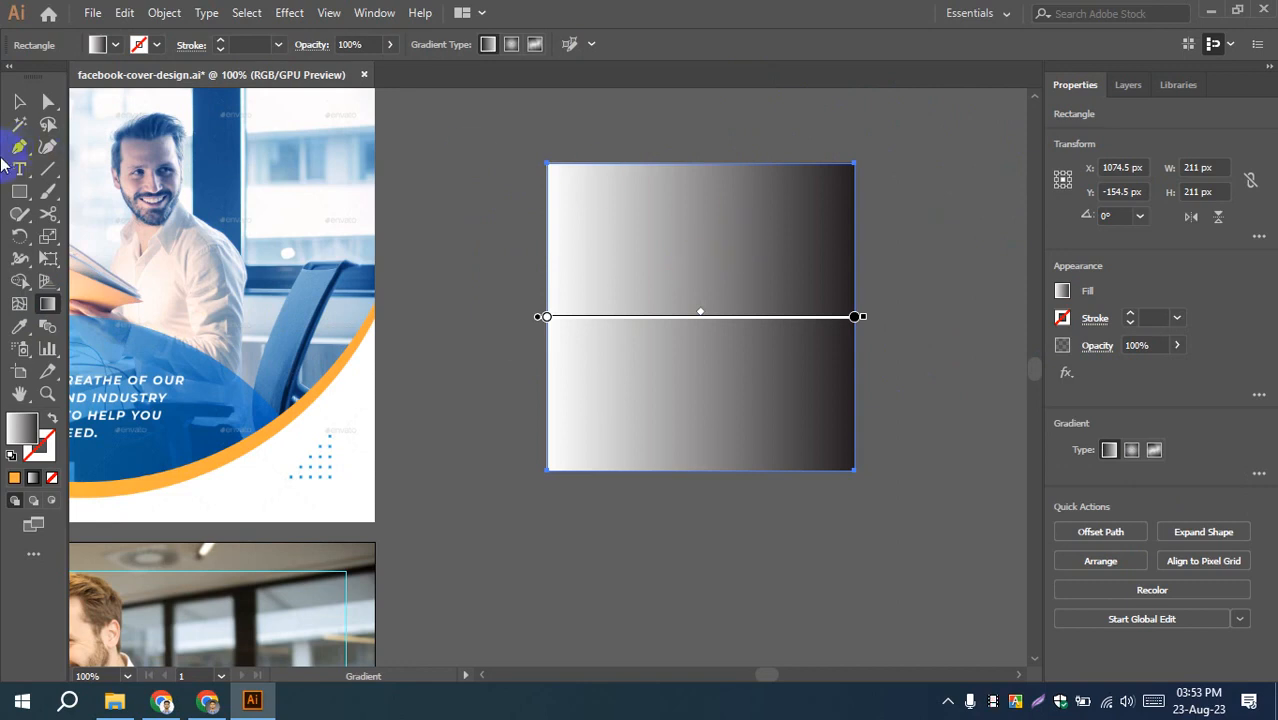
{"action": "left_click", "coordinate": [19, 101]}
{"action": "left_click", "coordinate": [477, 348]}
- Move the gradient square closer to the reference design, to about X 1006.5 px and Y -139.5 px
{"action": "mouse_move", "coordinate": [477, 348]}
{"action": "left_mouse_down"}
{"action": "mouse_move", "coordinate": [559, 362]}
{"action": "mouse_move", "coordinate": [627, 352]}
{"action": "left_mouse_up"}
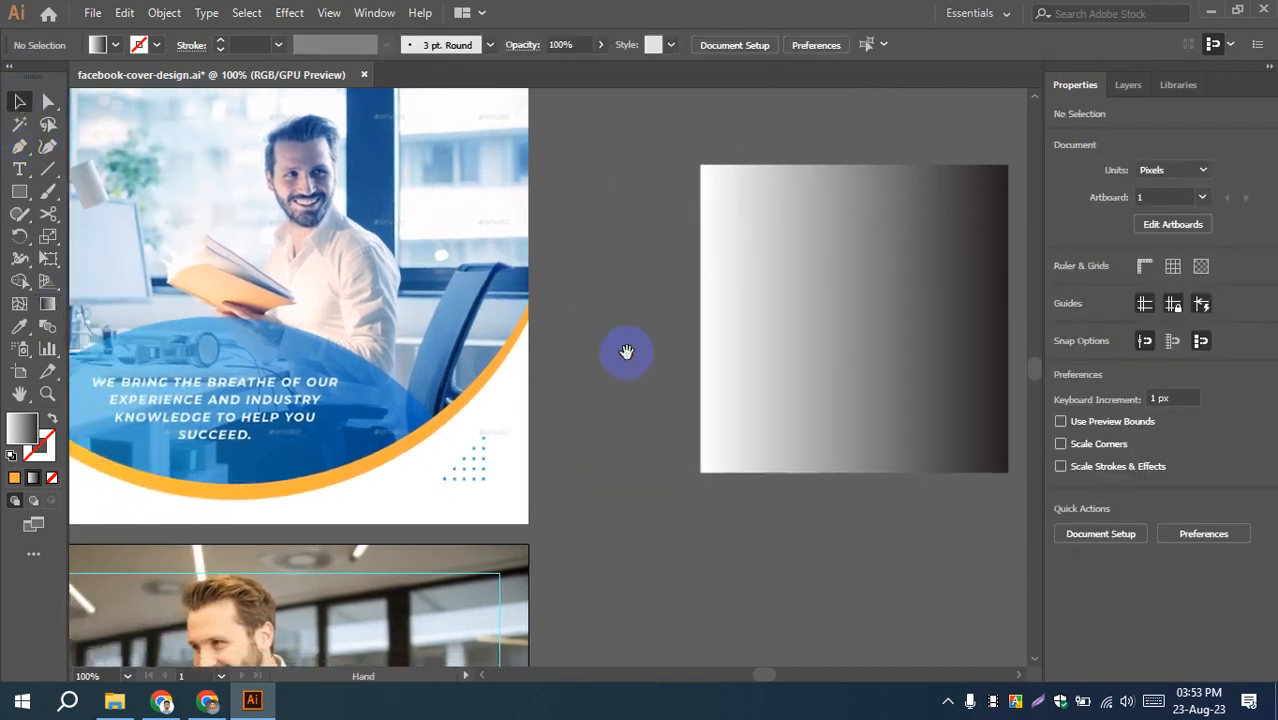
{"action": "left_click_drag", "start_coordinate": [530, 386], "coordinate": [629, 388]}
{"action": "scroll", "coordinate": [546, 382], "scroll_direction": "down", "scroll_amount": 1}
{"action": "left_click_drag", "start_coordinate": [778, 342], "coordinate": [713, 357]}
{"action": "scroll", "coordinate": [579, 393], "scroll_direction": "up", "scroll_amount": 1}
{"action": "left_click_drag", "start_coordinate": [609, 393], "coordinate": [587, 379]}
- Examine the white and black colour stops on the square's gradient next to the reference design's curved border
{"action": "left_click", "coordinate": [733, 331]}
{"action": "left_click", "coordinate": [47, 304]}
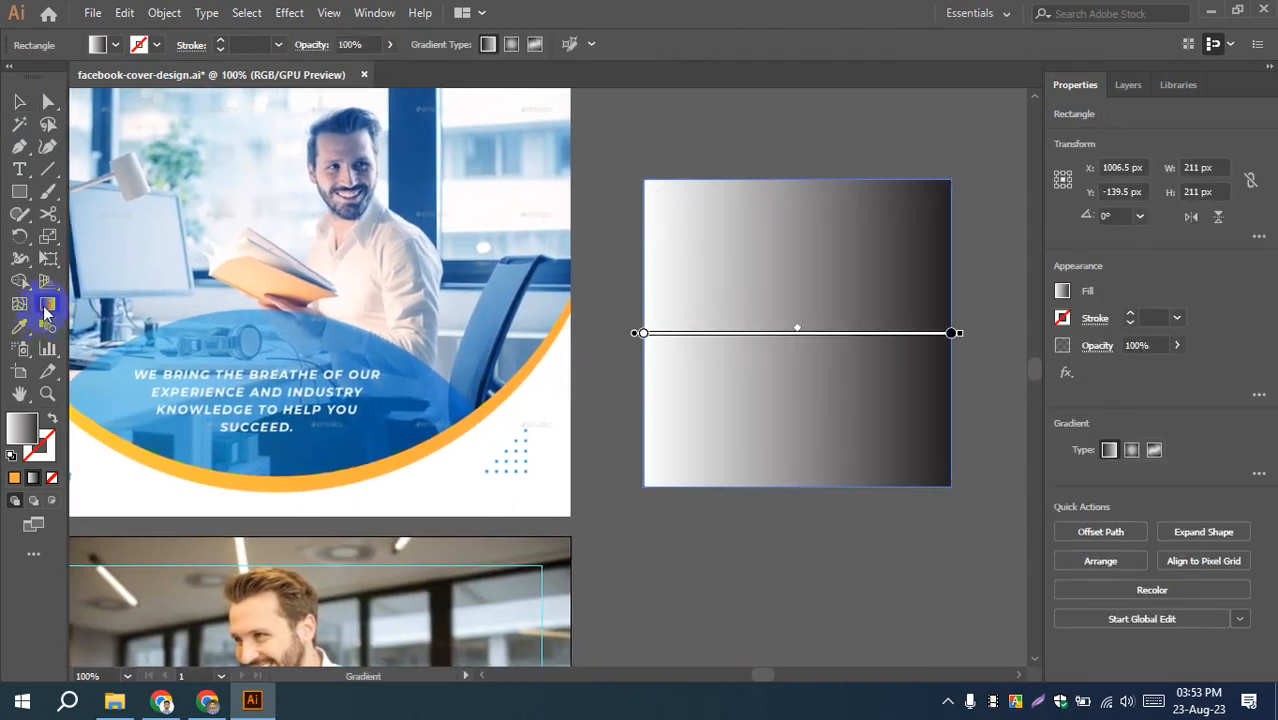
{"action": "left_click", "coordinate": [641, 334]}
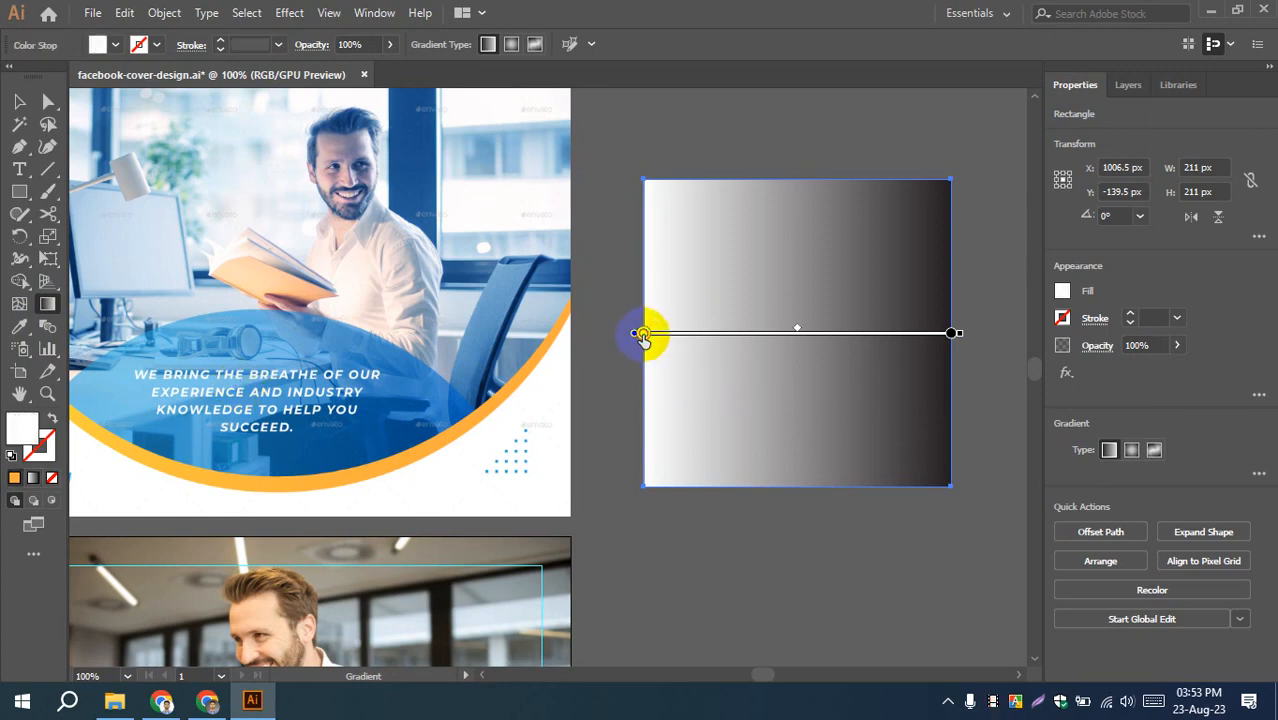
{"action": "left_click", "coordinate": [951, 333]}
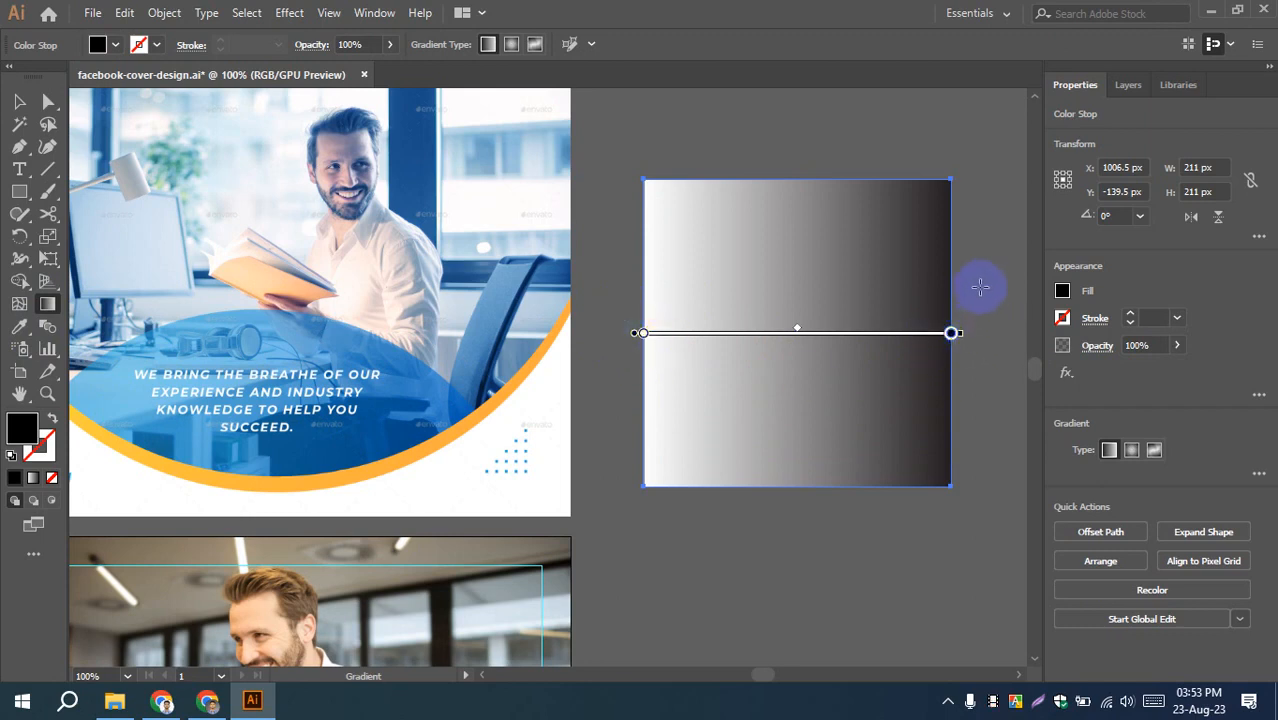
{"action": "key", "text": "space"}
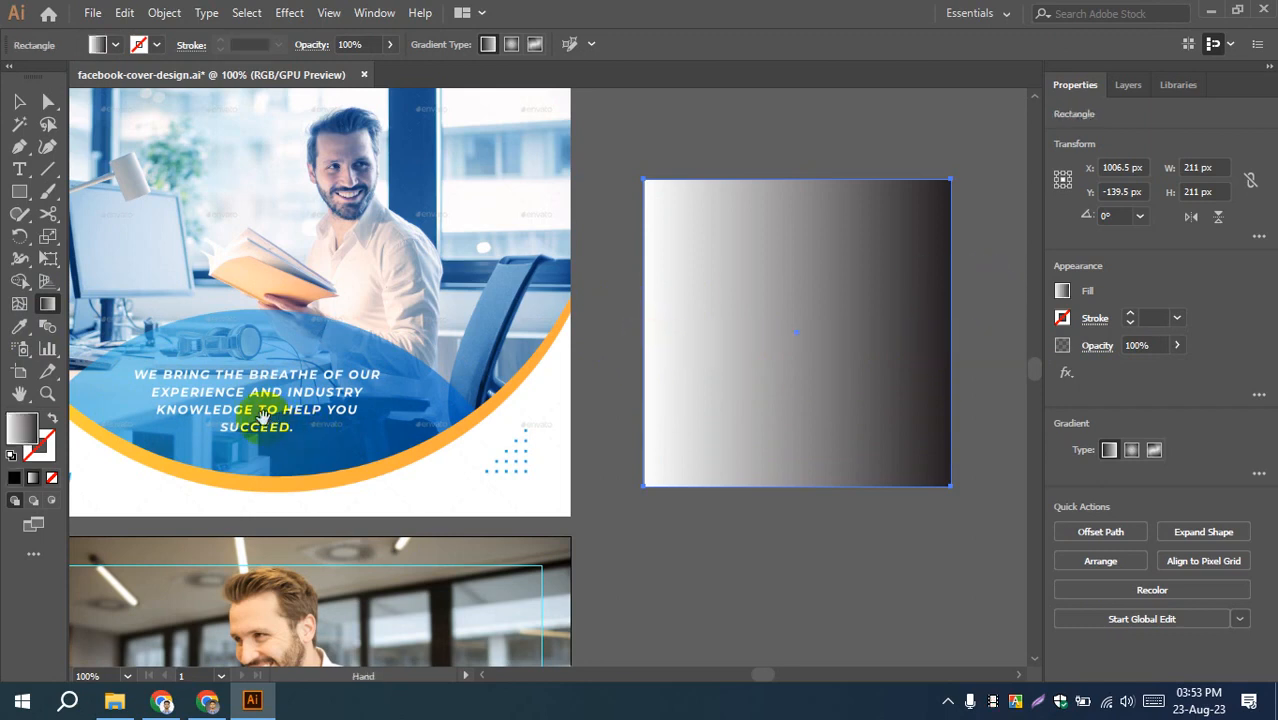
{"action": "left_click_drag", "start_coordinate": [271, 418], "coordinate": [373, 421]}
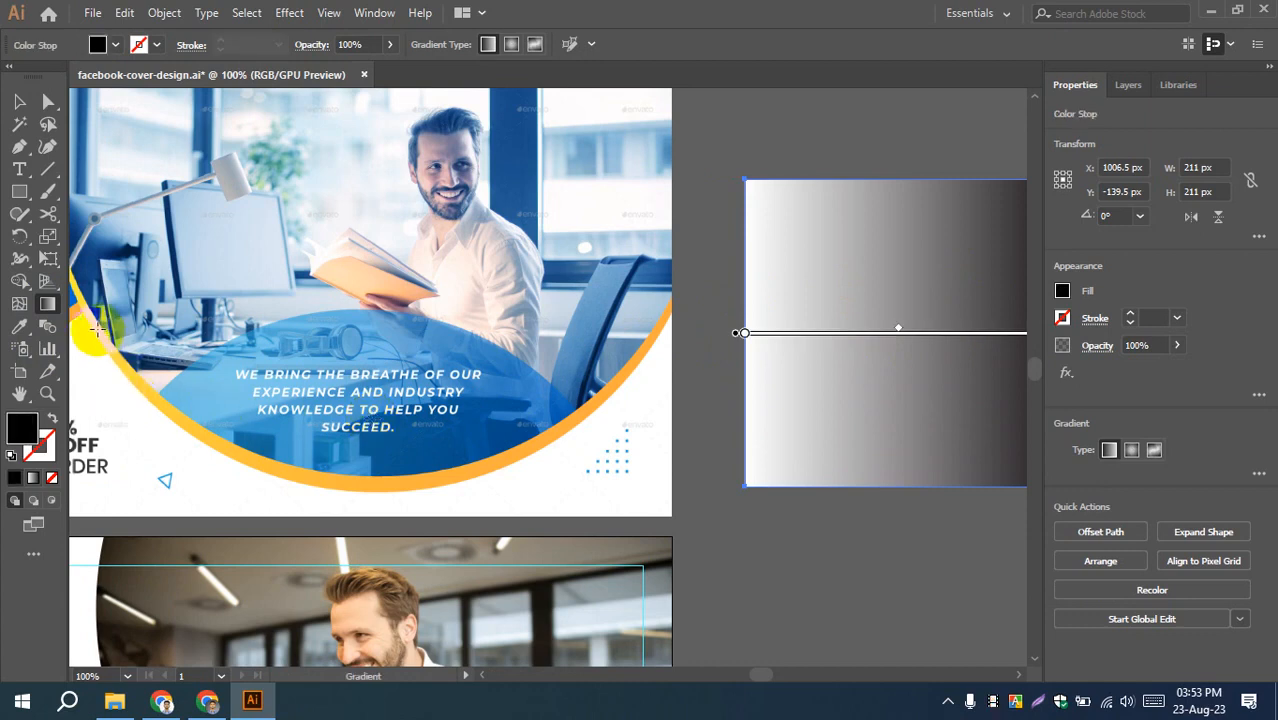
- Put the gradient's white colour stop in RGB mode and give it the yellow sampled from the left end of the reference border
{"action": "left_click", "coordinate": [743, 333]}
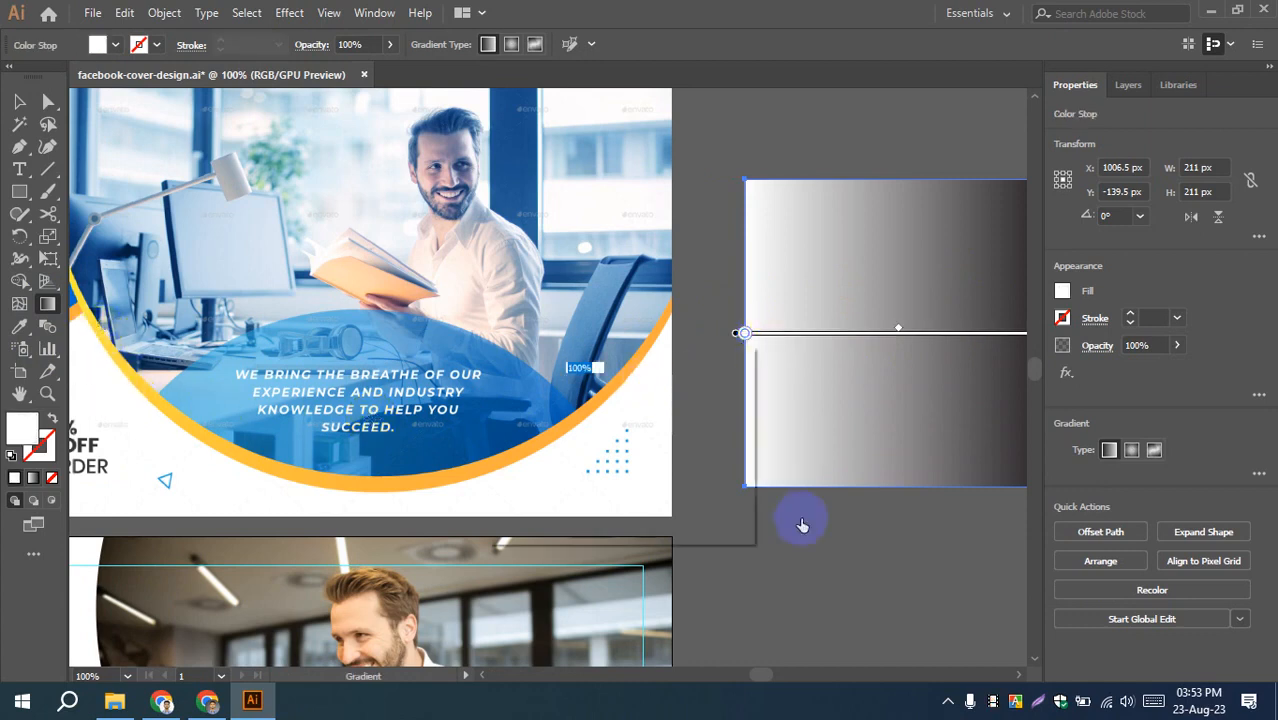
{"action": "left_click", "coordinate": [505, 397]}
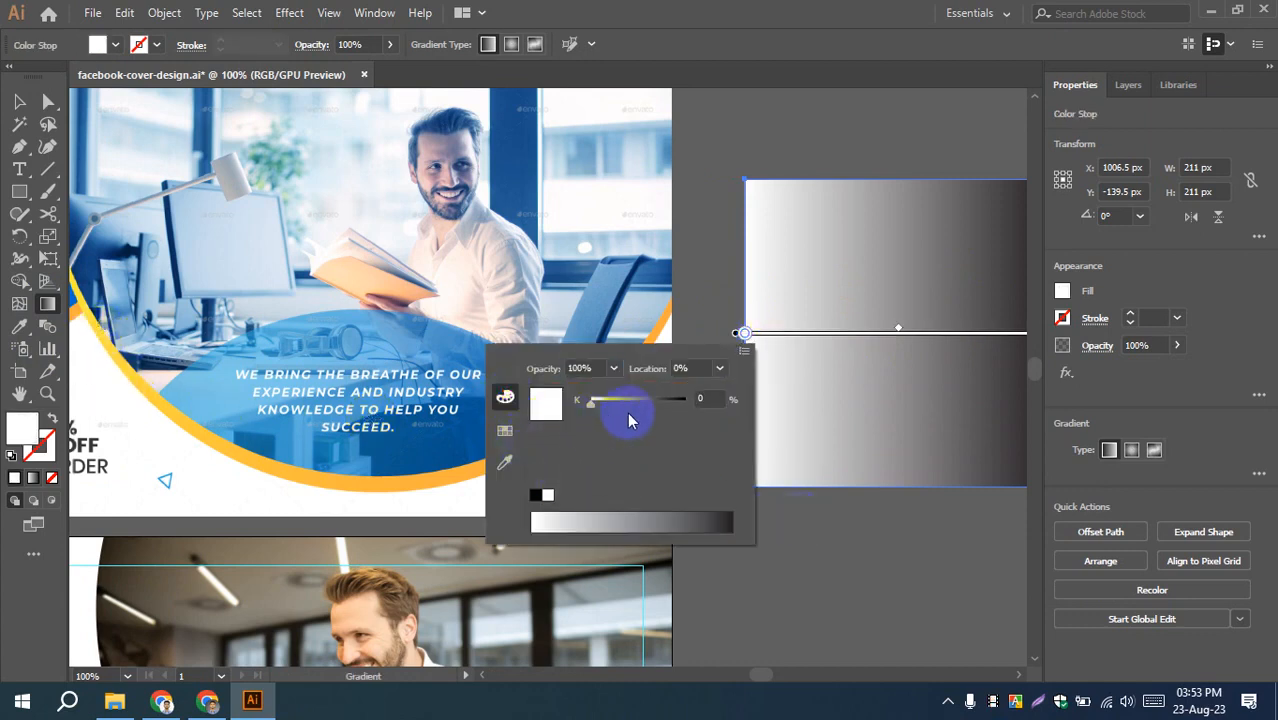
{"action": "left_click", "coordinate": [741, 357]}
{"action": "left_click", "coordinate": [800, 375]}
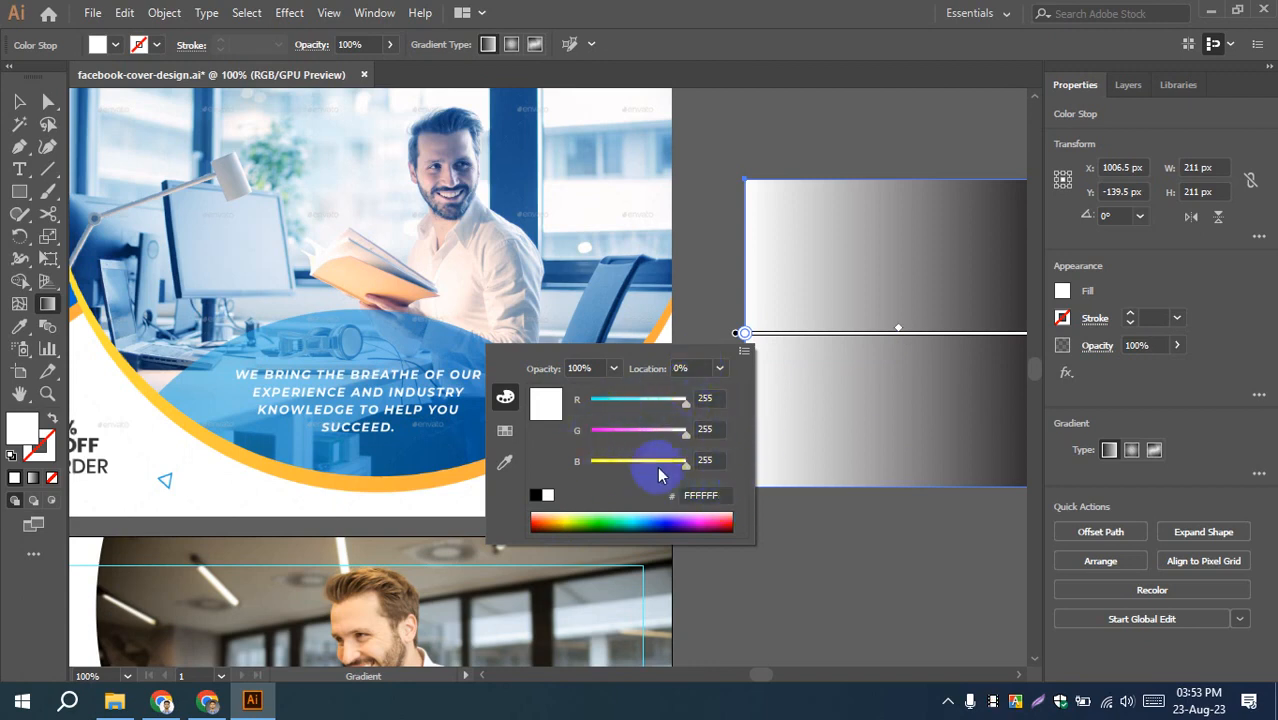
{"action": "left_click", "coordinate": [505, 430]}
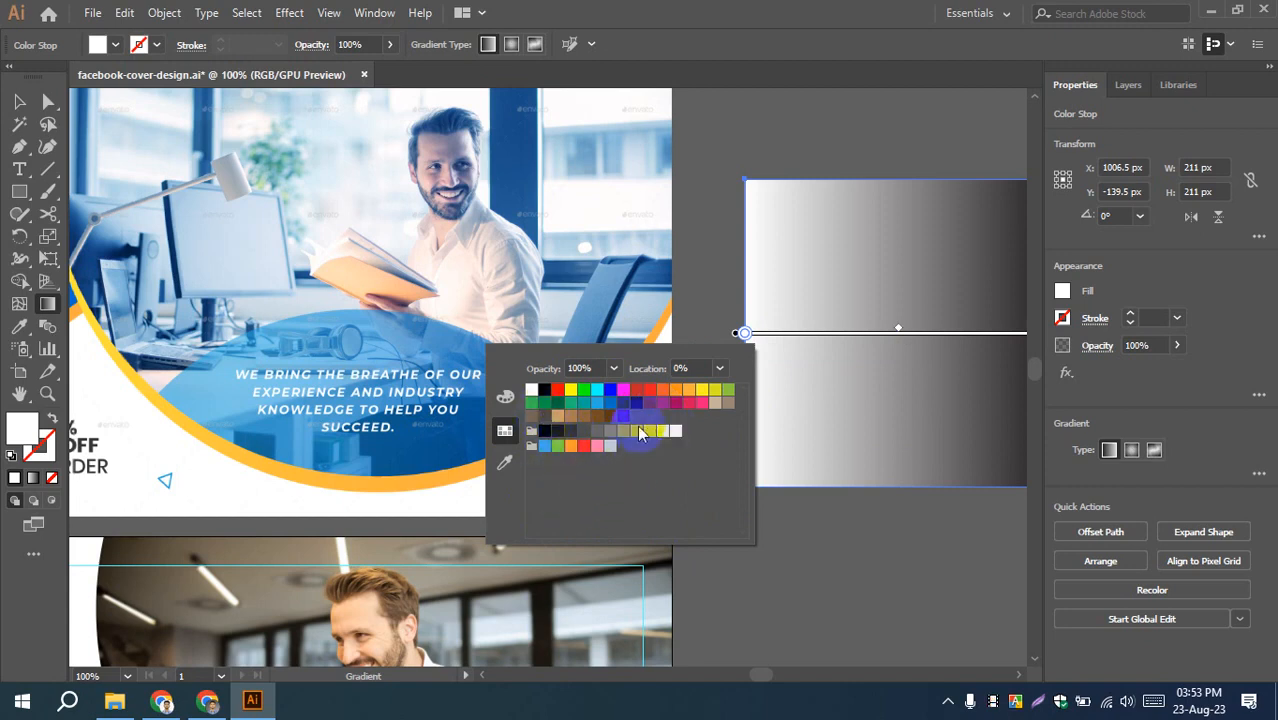
{"action": "left_click", "coordinate": [506, 464]}
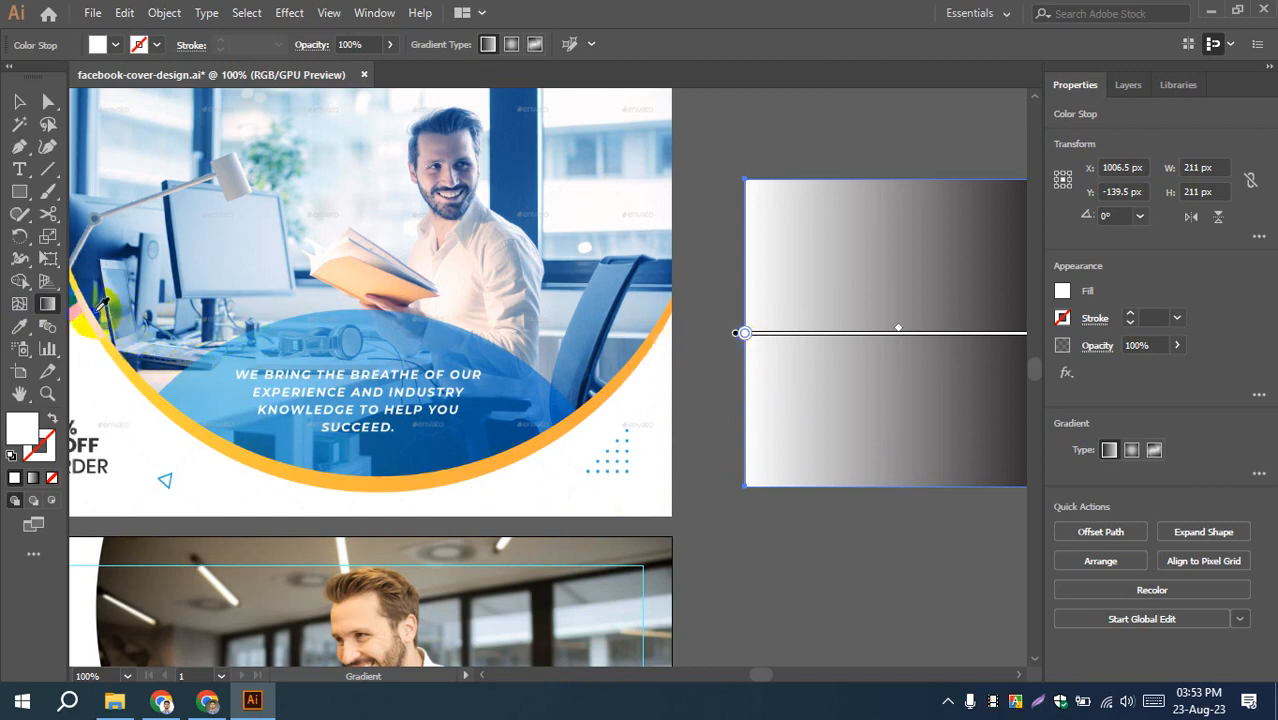
{"action": "left_click", "coordinate": [84, 304]}
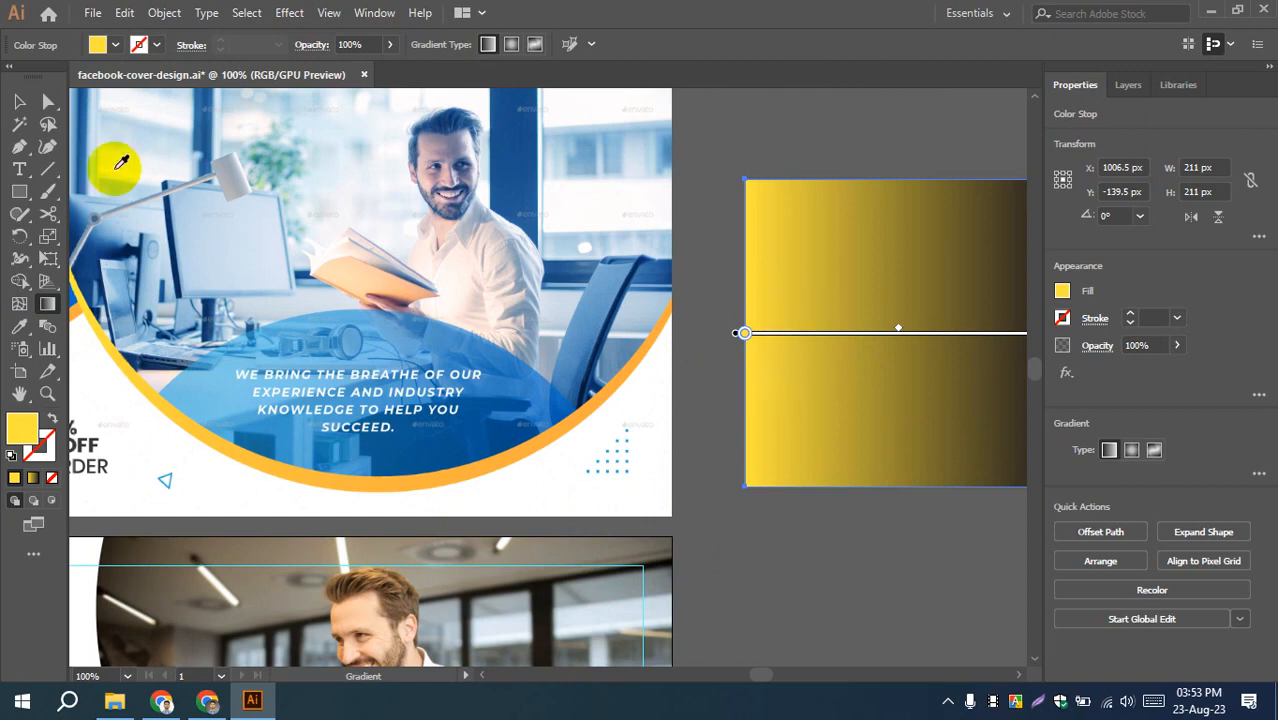
- Set the gradient's black colour stop to the orange sampled from the right end of the reference border
{"action": "left_click_drag", "start_coordinate": [866, 503], "coordinate": [721, 501]}
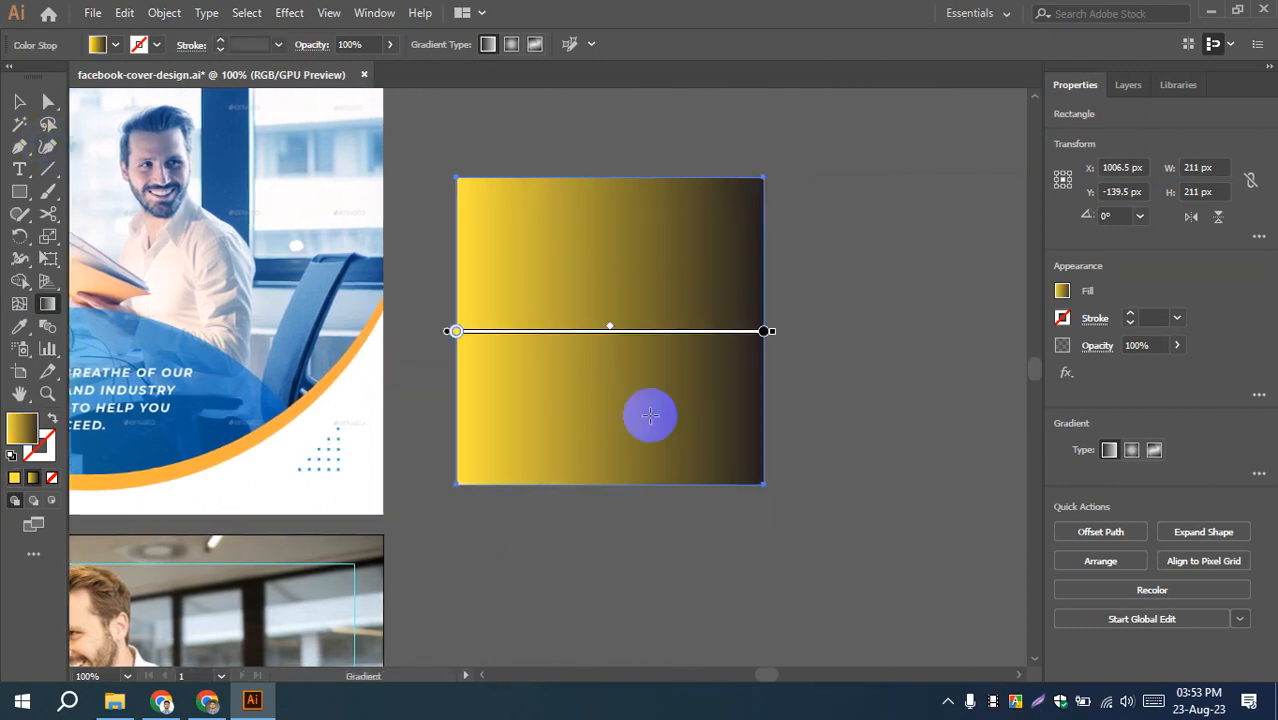
{"action": "double_click", "coordinate": [762, 331]}
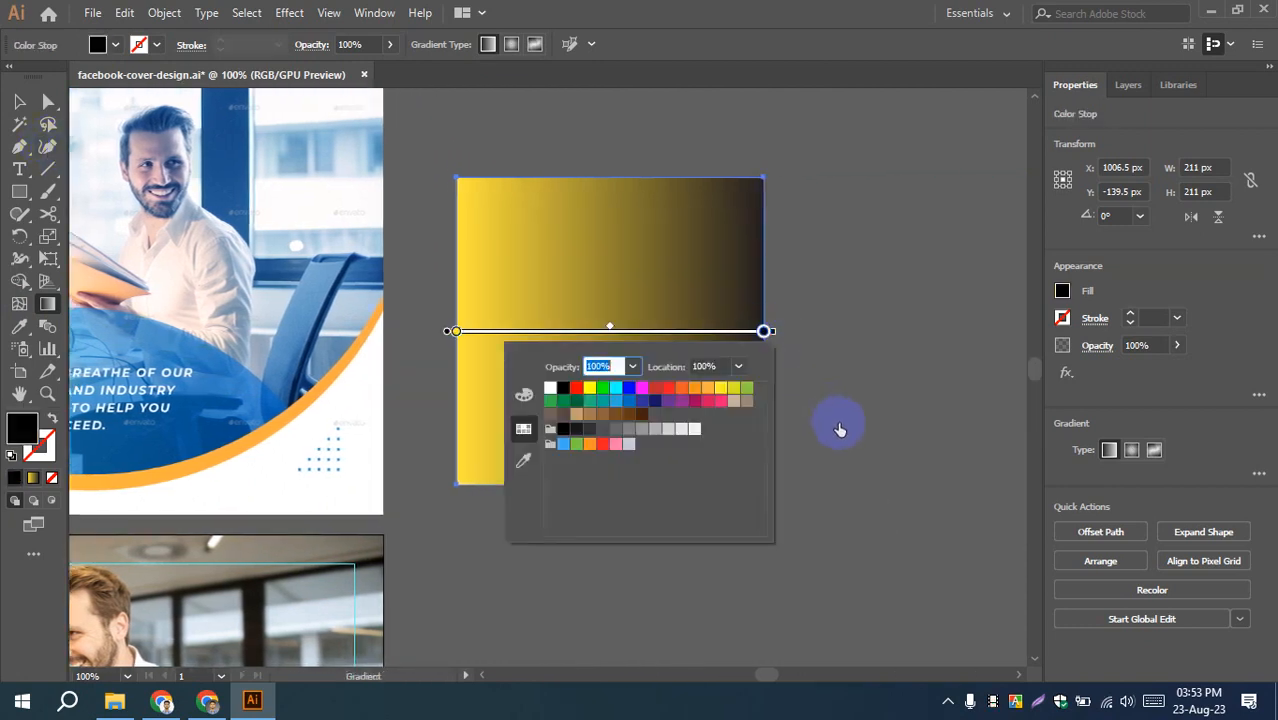
{"action": "left_click", "coordinate": [523, 460]}
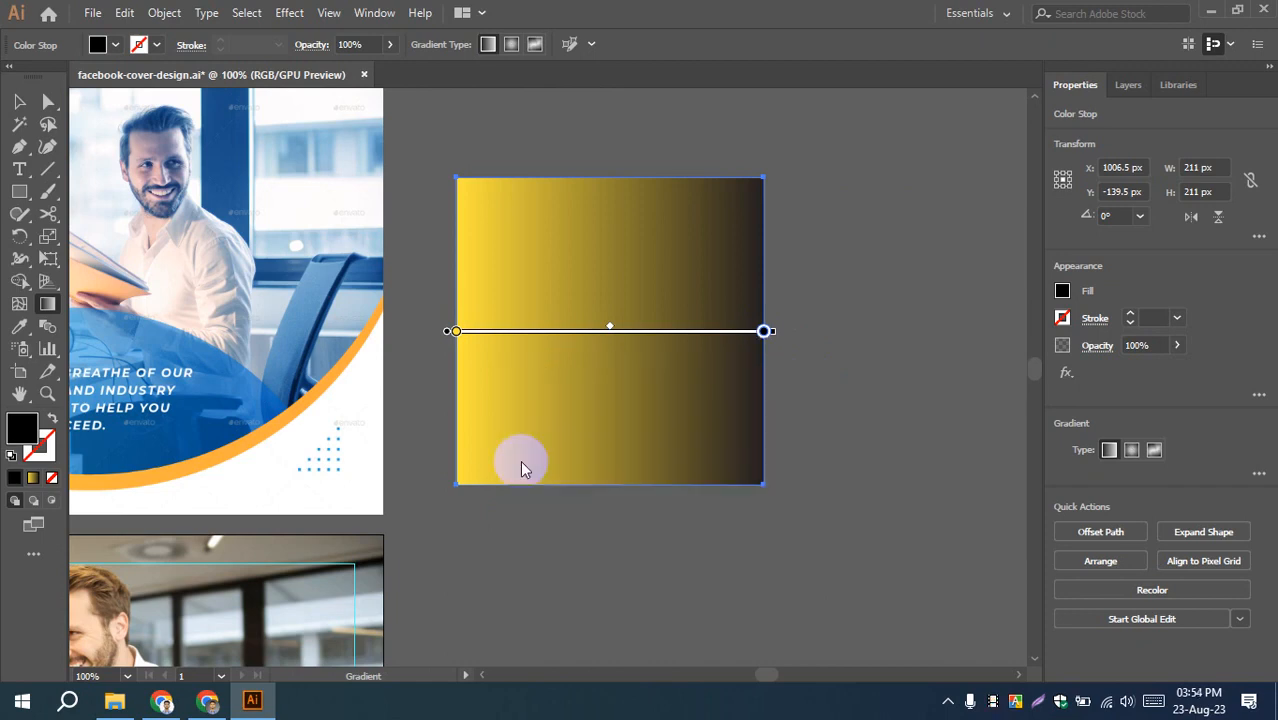
{"action": "left_click", "coordinate": [367, 333]}
{"action": "left_click", "coordinate": [19, 101]}
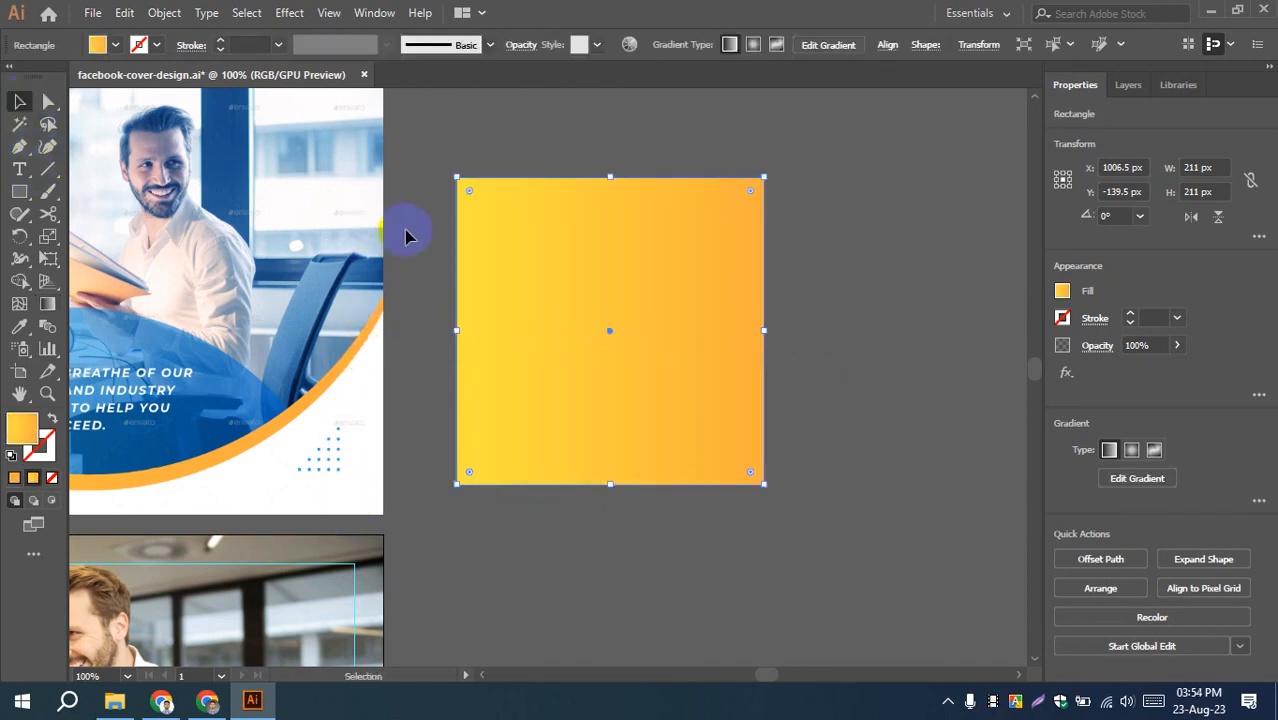
{"action": "left_click", "coordinate": [405, 235]}
- Examine the square's yellow-to-orange gradient against the curved border in the reference design
{"action": "scroll", "coordinate": [673, 331], "scroll_direction": "up", "scroll_amount": 3}
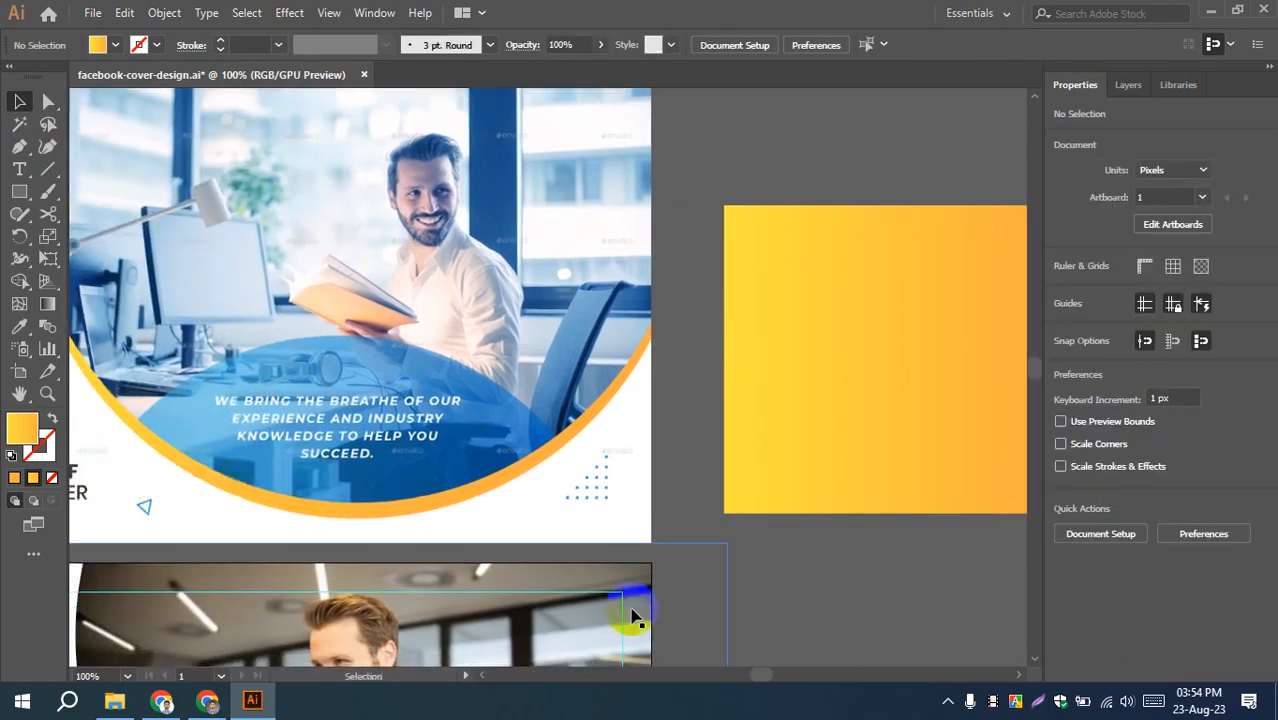
{"action": "left_click_drag", "start_coordinate": [750, 572], "coordinate": [605, 533]}
{"action": "left_click_drag", "start_coordinate": [522, 531], "coordinate": [677, 272]}
{"action": "left_click_drag", "start_coordinate": [734, 521], "coordinate": [604, 219]}
{"action": "left_click_drag", "start_coordinate": [748, 465], "coordinate": [472, 529]}
{"action": "left_click_drag", "start_coordinate": [580, 232], "coordinate": [630, 625]}
{"action": "left_click_drag", "start_coordinate": [562, 354], "coordinate": [725, 480]}
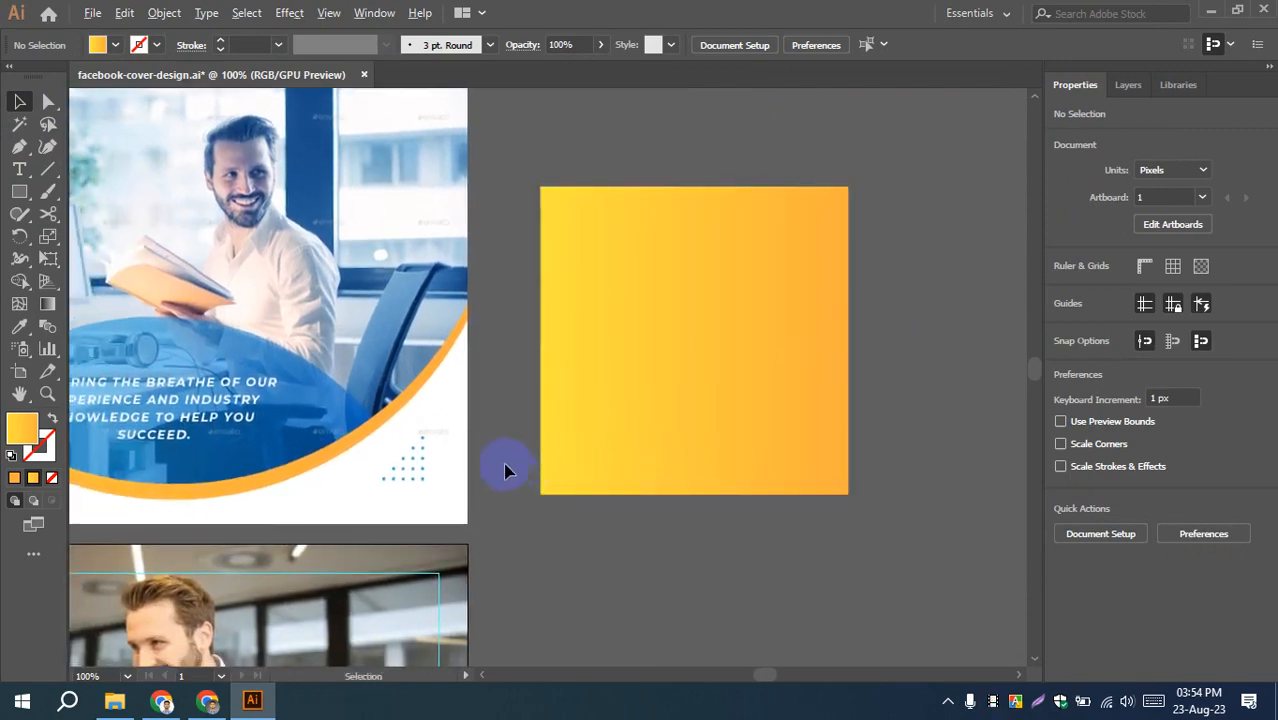
{"action": "scroll", "coordinate": [505, 470], "scroll_direction": "down", "scroll_amount": 1}
{"action": "left_click", "coordinate": [645, 430]}
{"action": "scroll", "coordinate": [660, 418], "scroll_direction": "up", "scroll_amount": 1}
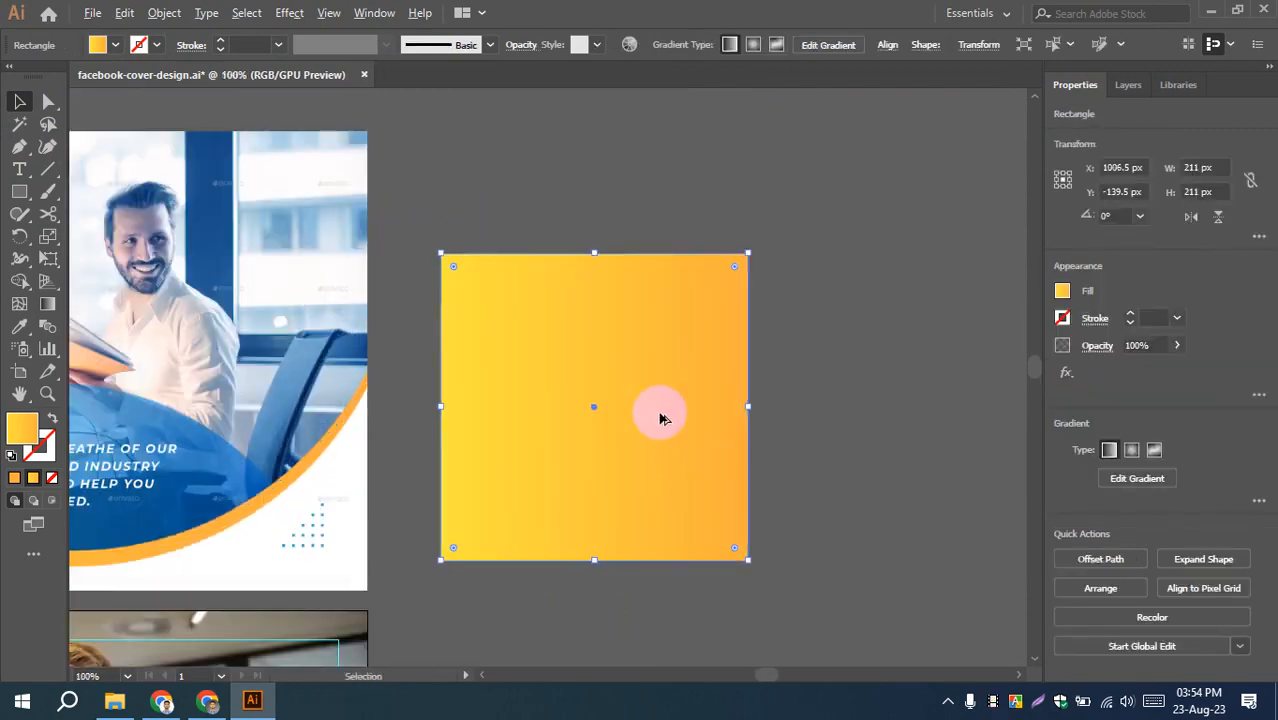
{"action": "scroll", "coordinate": [660, 418], "scroll_direction": "up", "scroll_amount": 1}
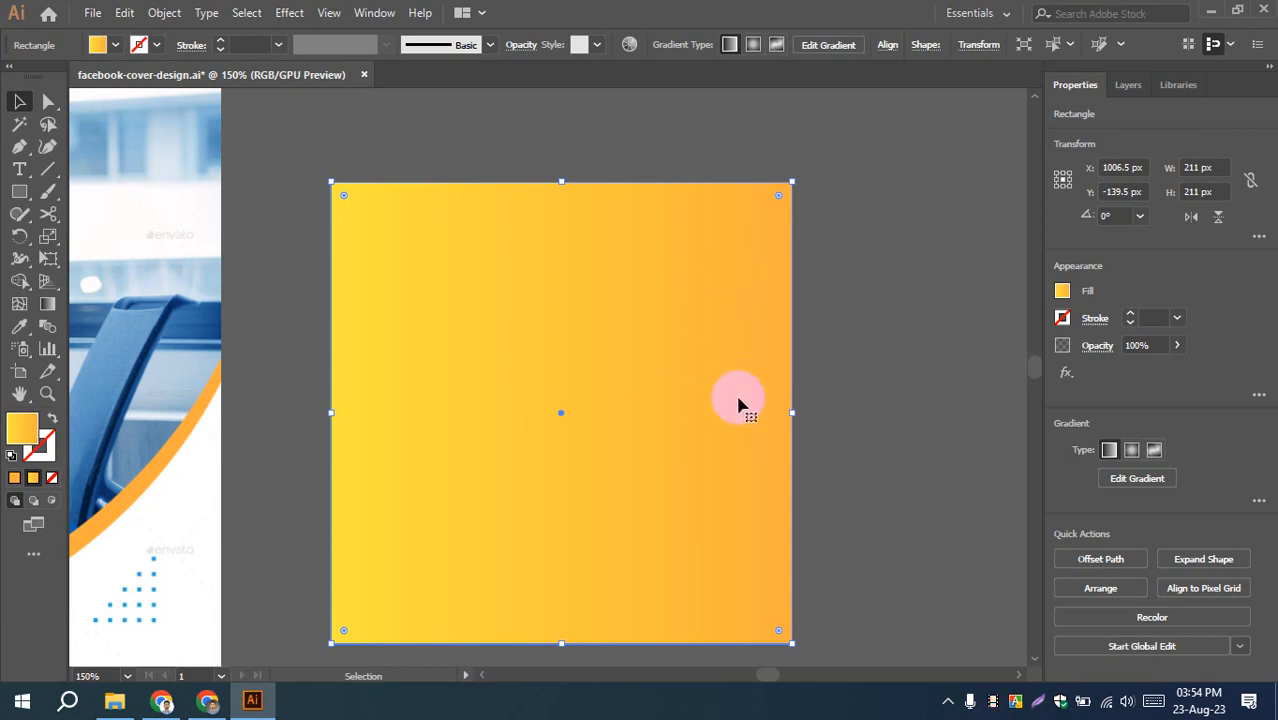
{"action": "scroll", "coordinate": [858, 414], "scroll_direction": "down", "scroll_amount": 1}
{"action": "left_click", "coordinate": [858, 413]}
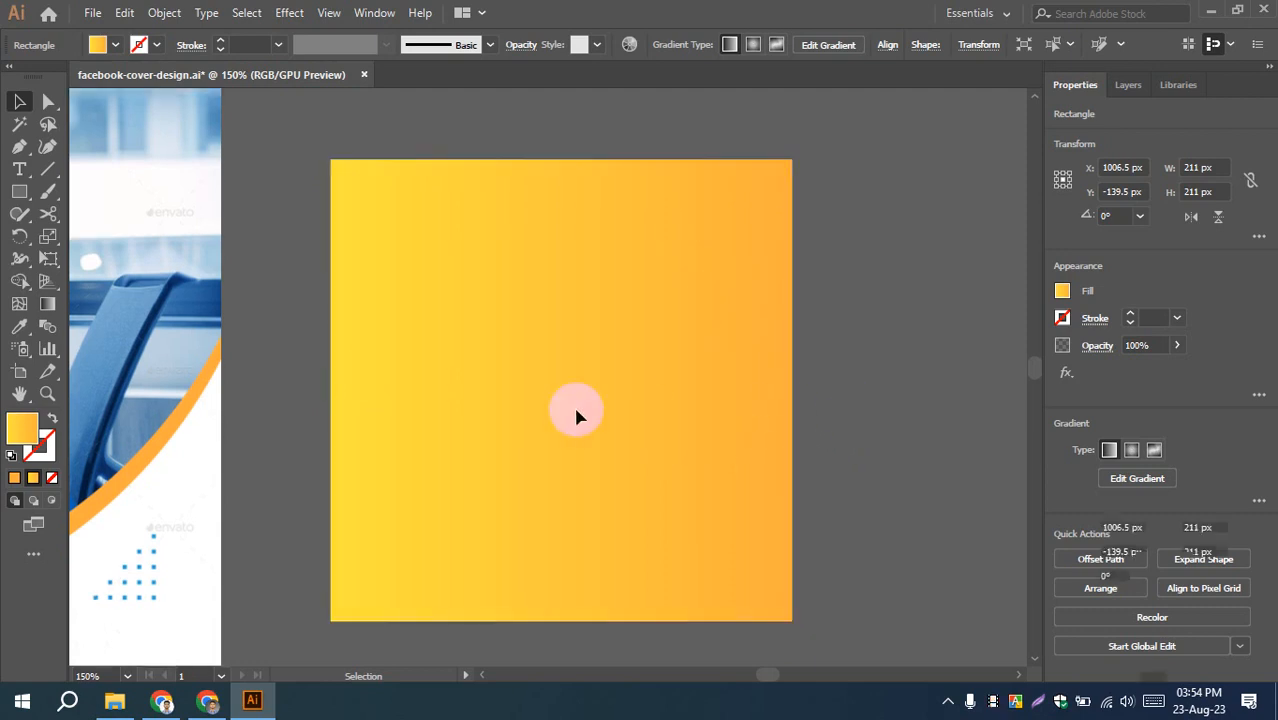
- Change the square's yellow-to-orange gradient from linear to radial
{"action": "left_click", "coordinate": [575, 415]}
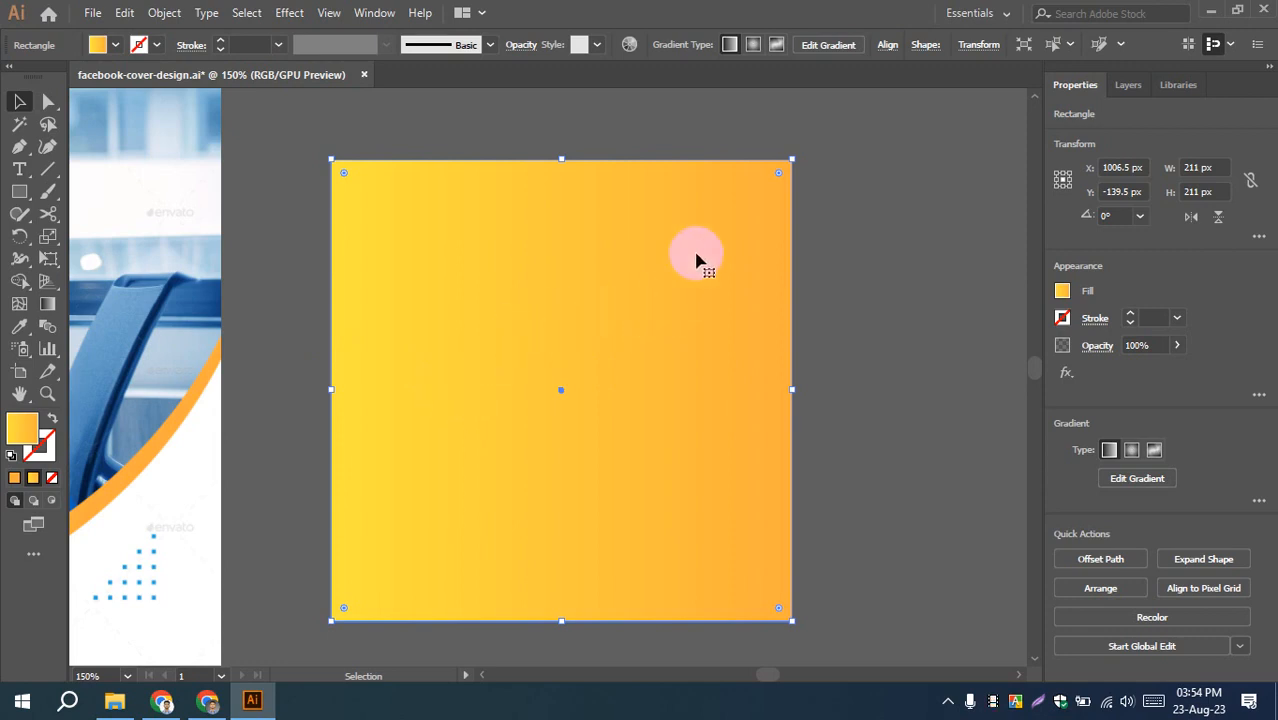
{"action": "left_click", "coordinate": [753, 46]}
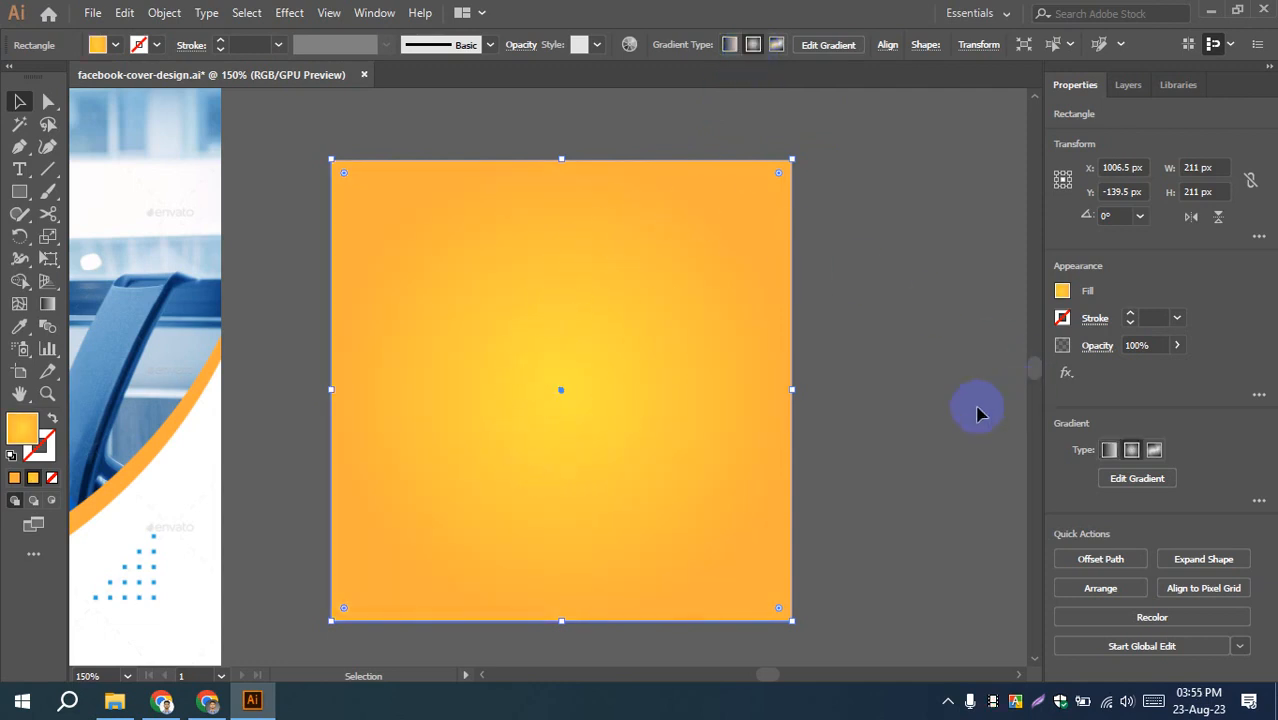
{"action": "left_click", "coordinate": [924, 423]}
{"action": "left_click", "coordinate": [760, 273]}
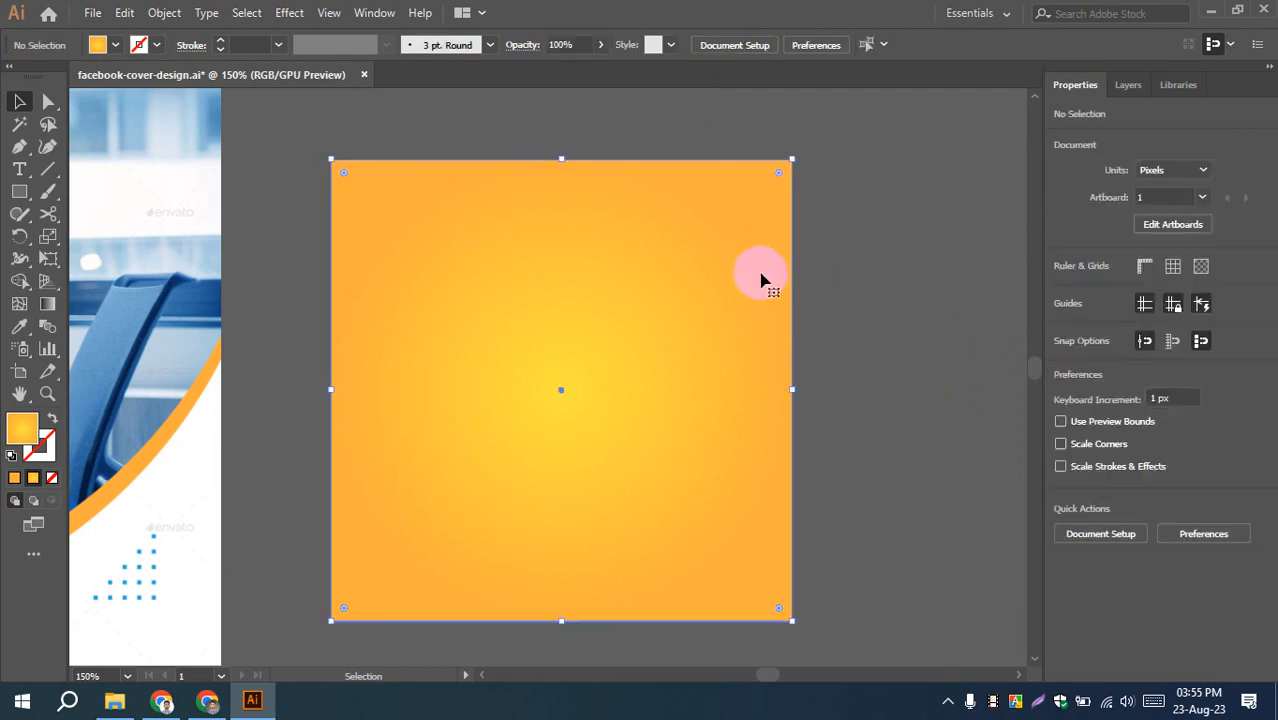
{"action": "left_click", "coordinate": [890, 389]}
{"action": "left_click", "coordinate": [690, 328]}
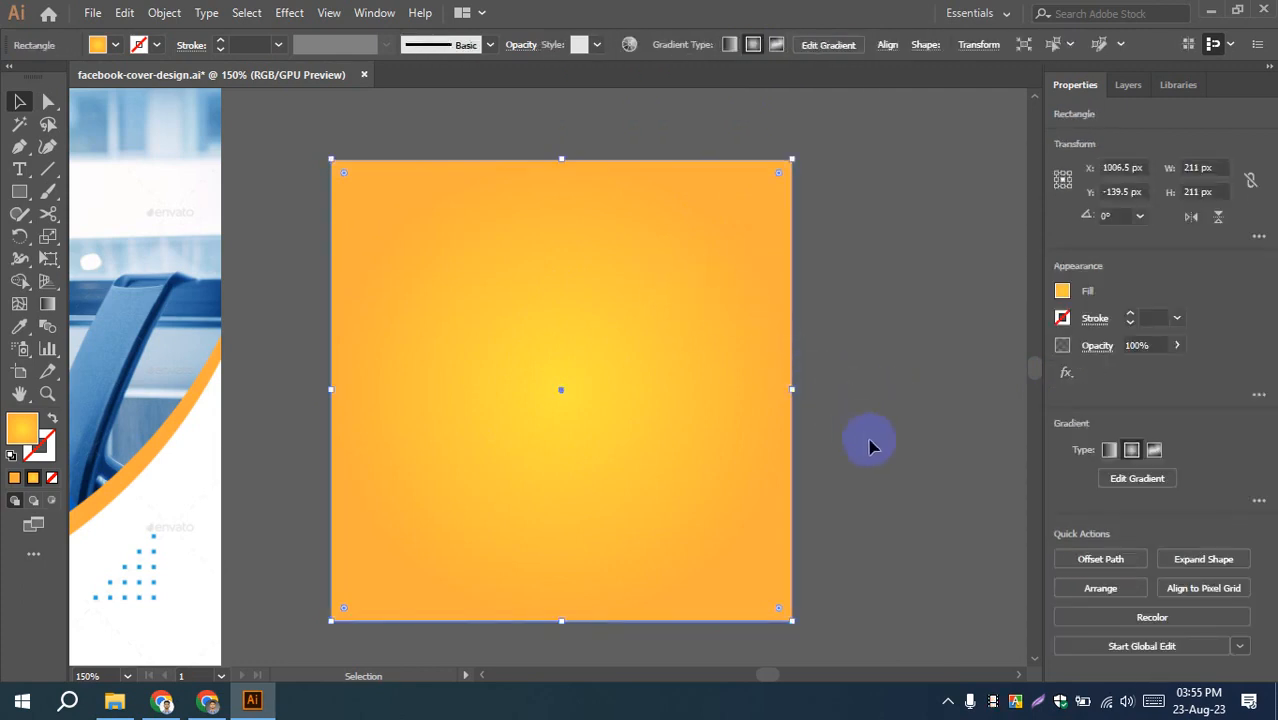
{"action": "left_click", "coordinate": [905, 490]}
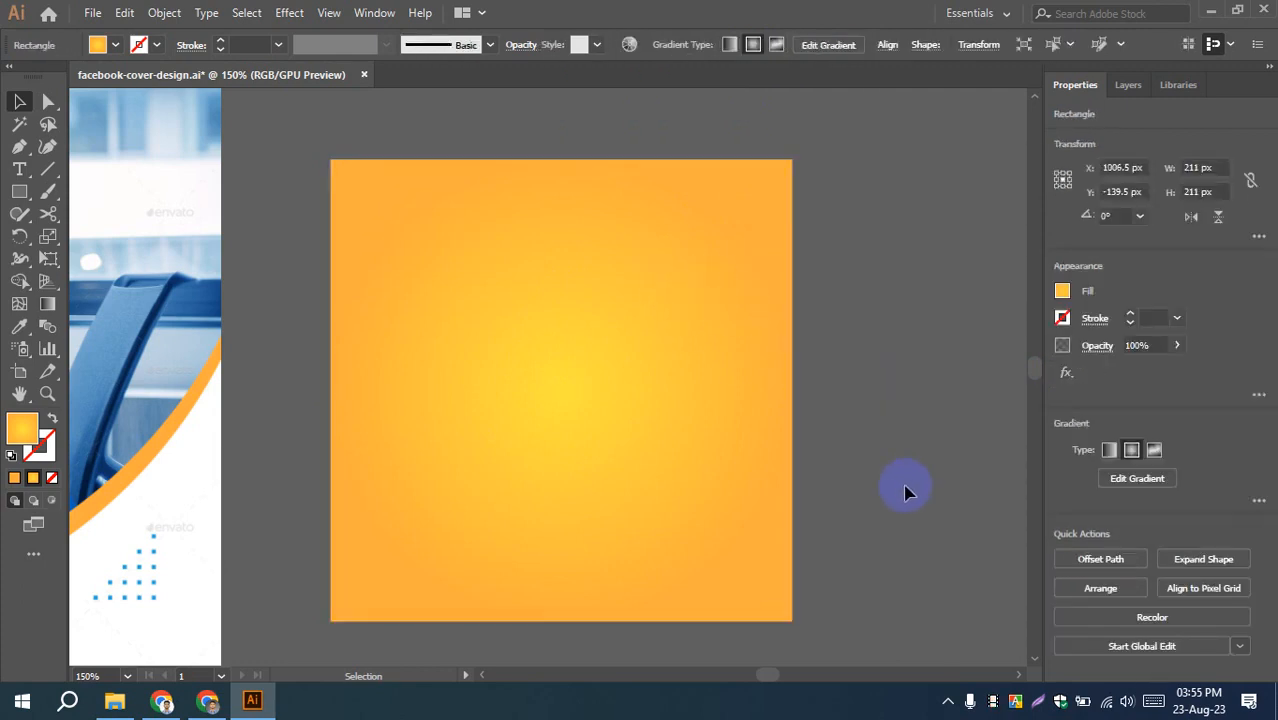
{"action": "left_click", "coordinate": [673, 334]}
{"action": "left_click", "coordinate": [864, 394]}
{"action": "left_click", "coordinate": [660, 348]}
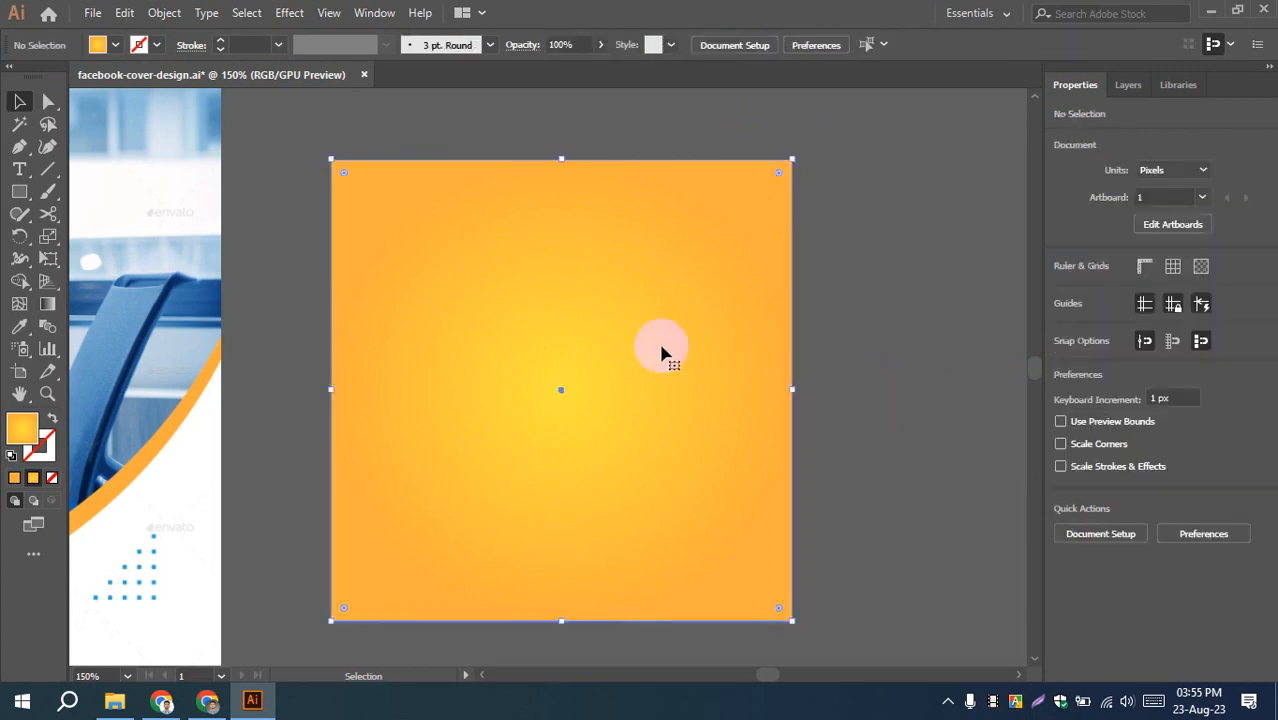
{"action": "left_click", "coordinate": [889, 372]}
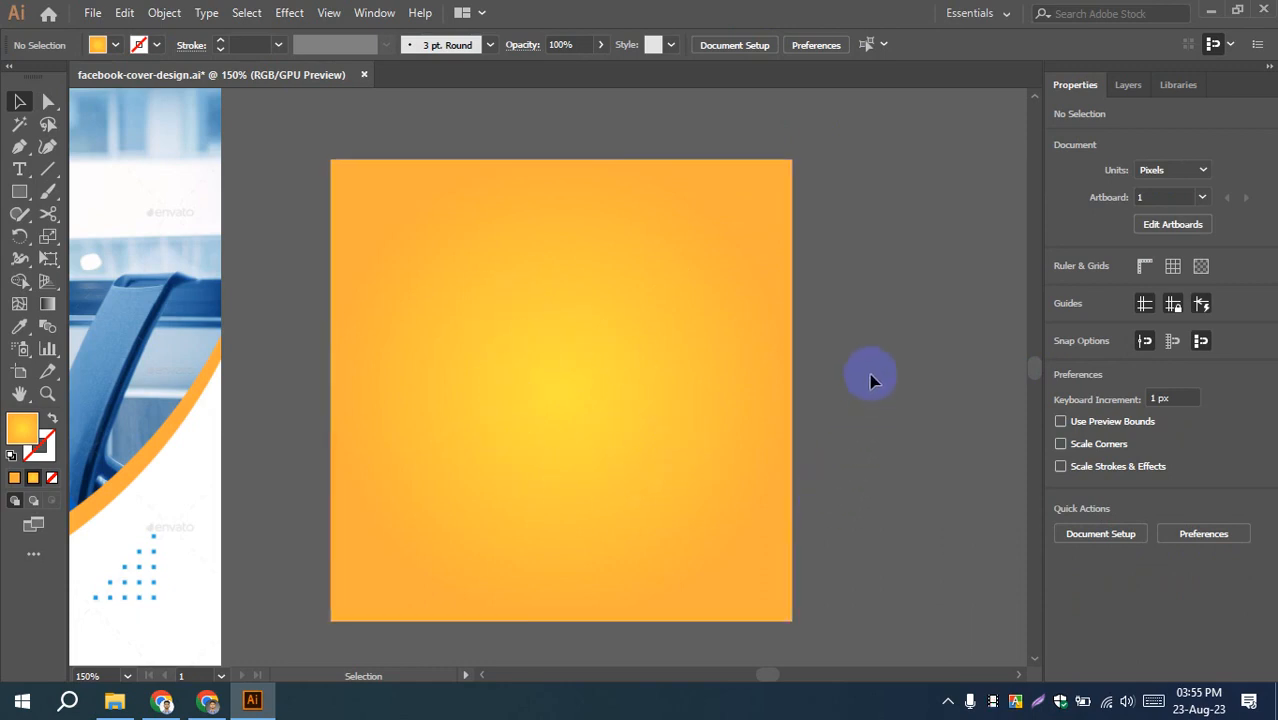
{"action": "scroll", "coordinate": [870, 385], "scroll_direction": "down", "scroll_amount": 1}
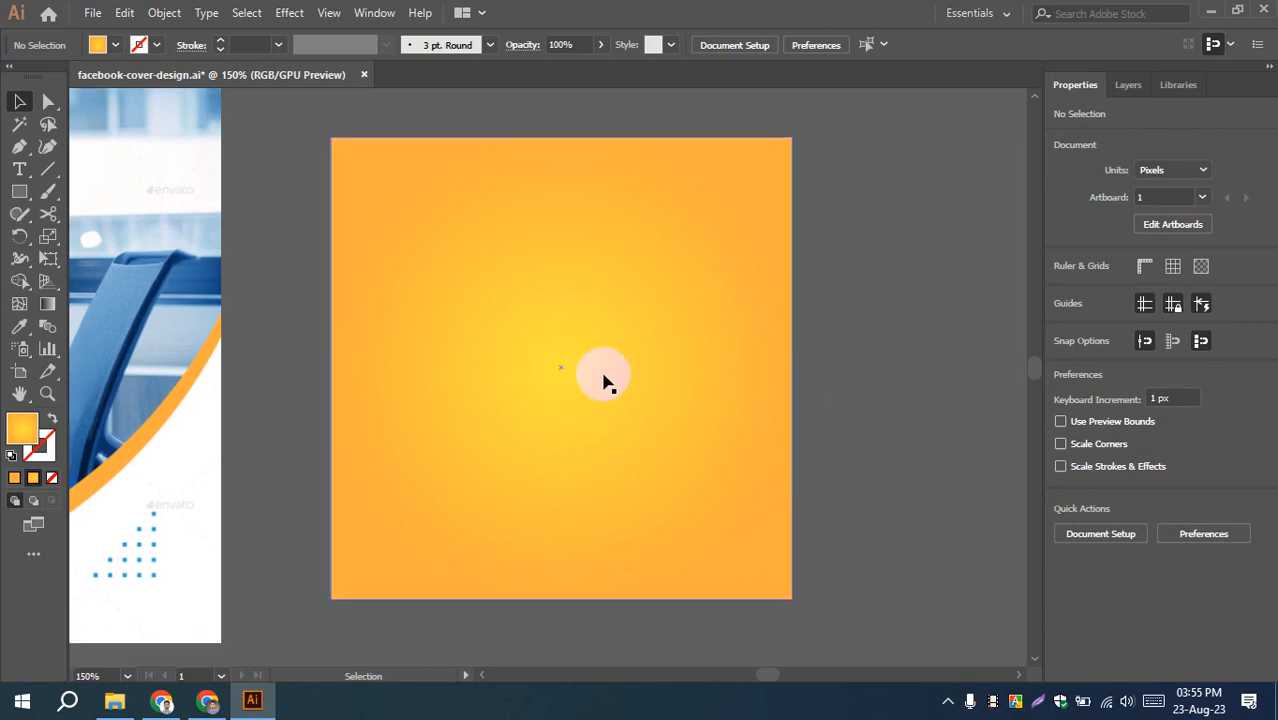
- Examine how the square's radial gradient spreads from yellow at the centre to orange at the edges
{"action": "left_click", "coordinate": [607, 380]}
{"action": "left_click", "coordinate": [887, 328]}
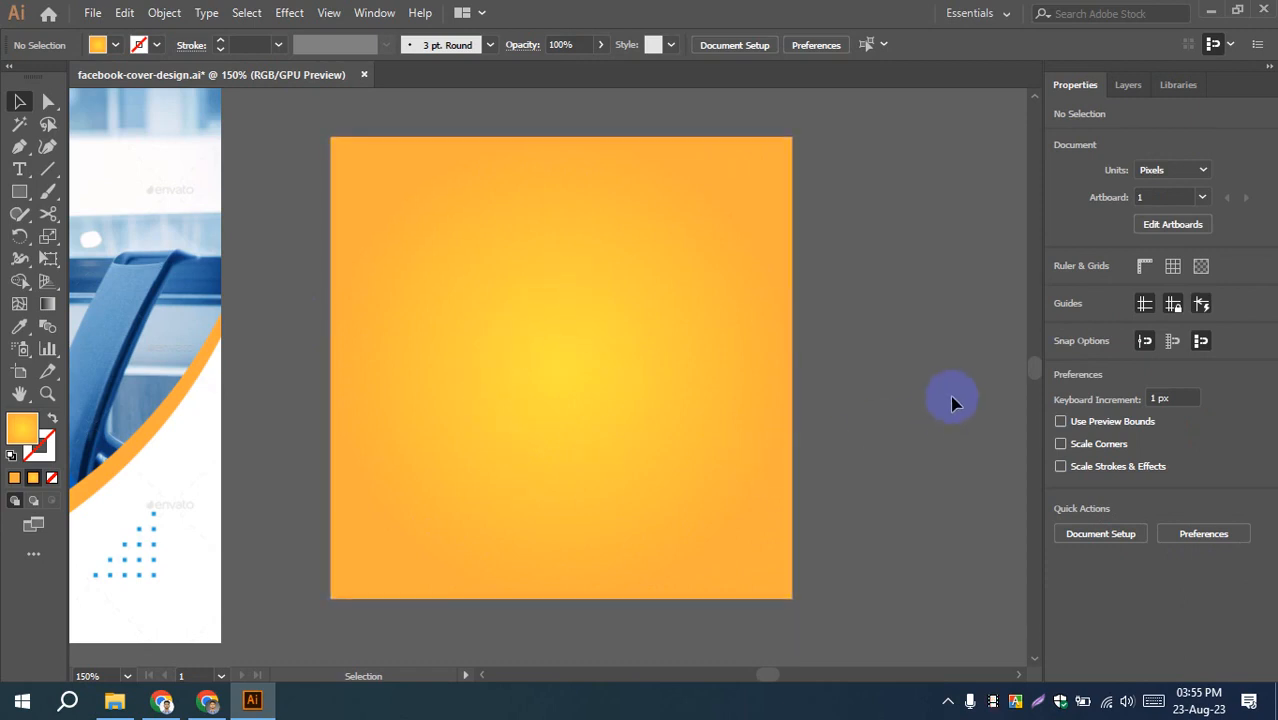
{"action": "scroll", "coordinate": [941, 404], "scroll_direction": "up", "scroll_amount": 1}
{"action": "scroll", "coordinate": [880, 395], "scroll_direction": "down", "scroll_amount": 2}
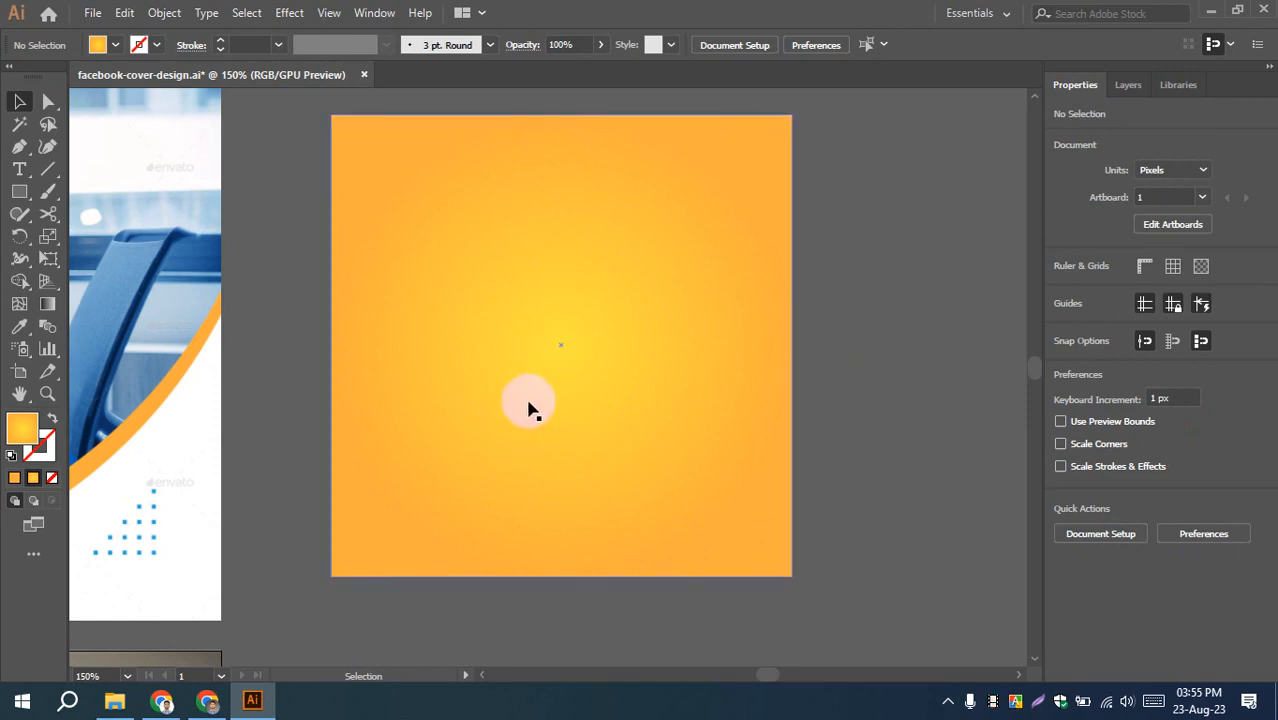
{"action": "scroll", "coordinate": [836, 397], "scroll_direction": "up", "scroll_amount": 2}
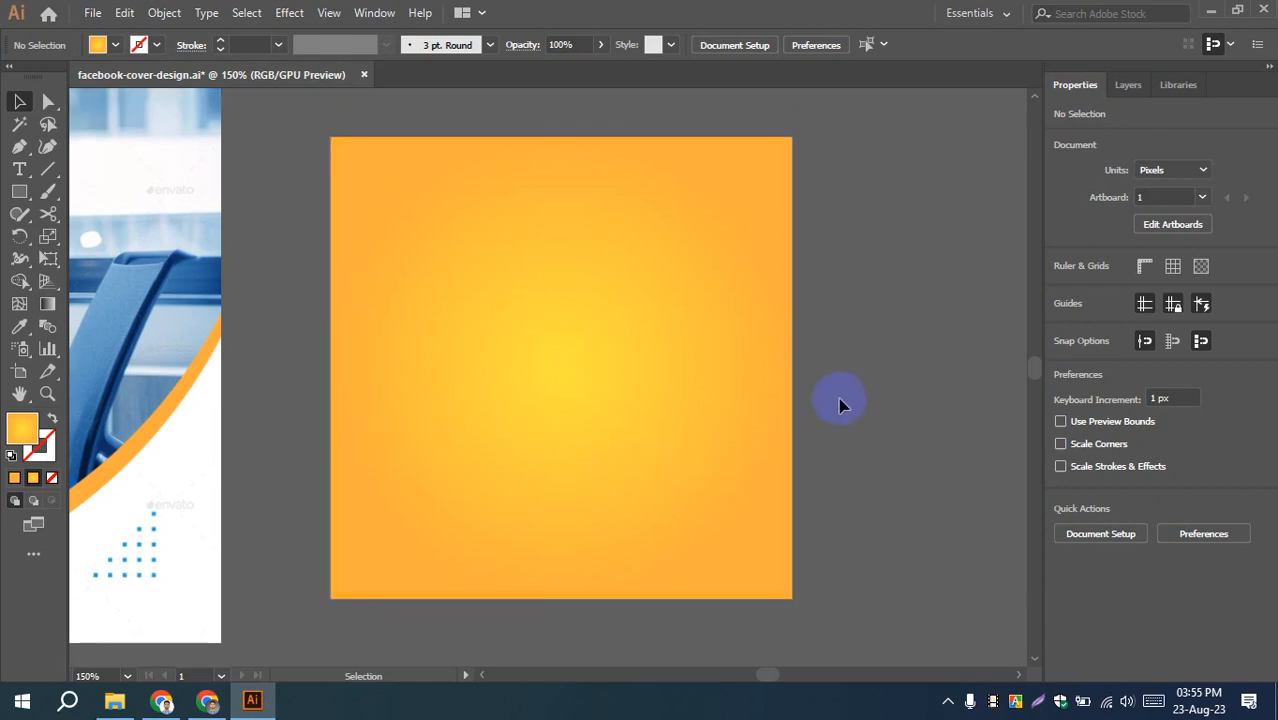
{"action": "scroll", "coordinate": [628, 368], "scroll_direction": "down", "scroll_amount": 1}
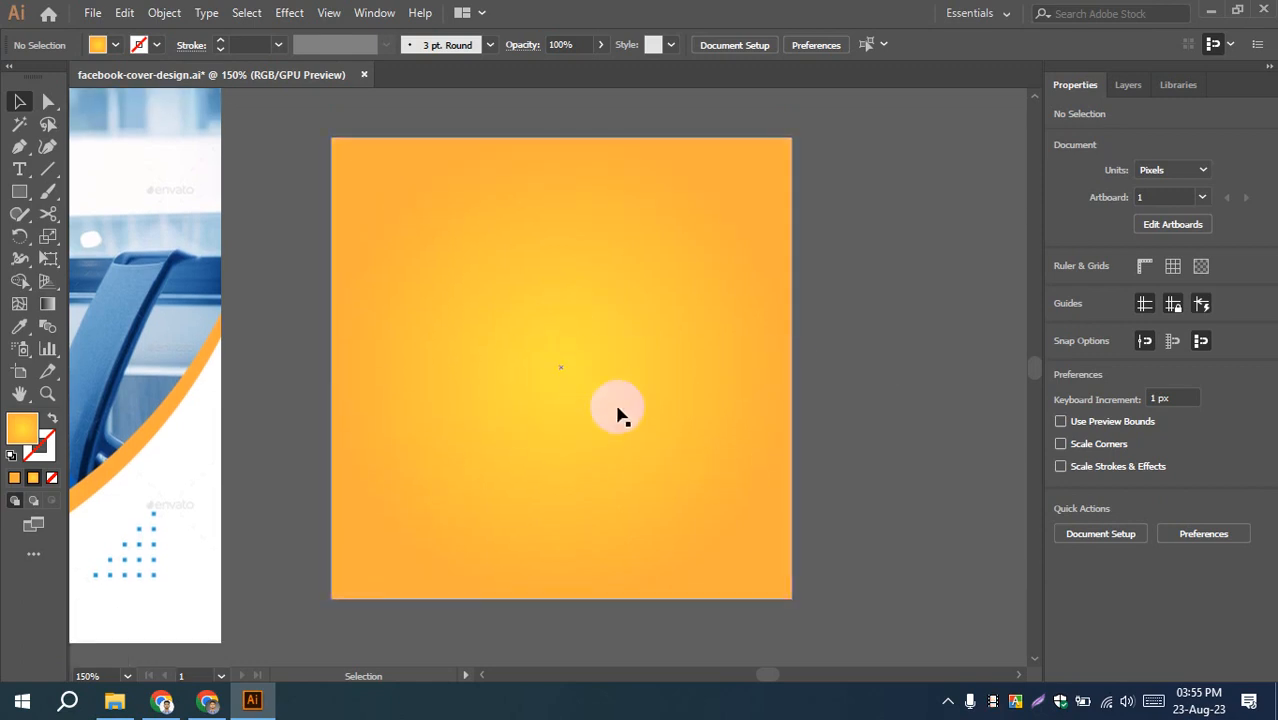
{"action": "left_click", "coordinate": [653, 345]}
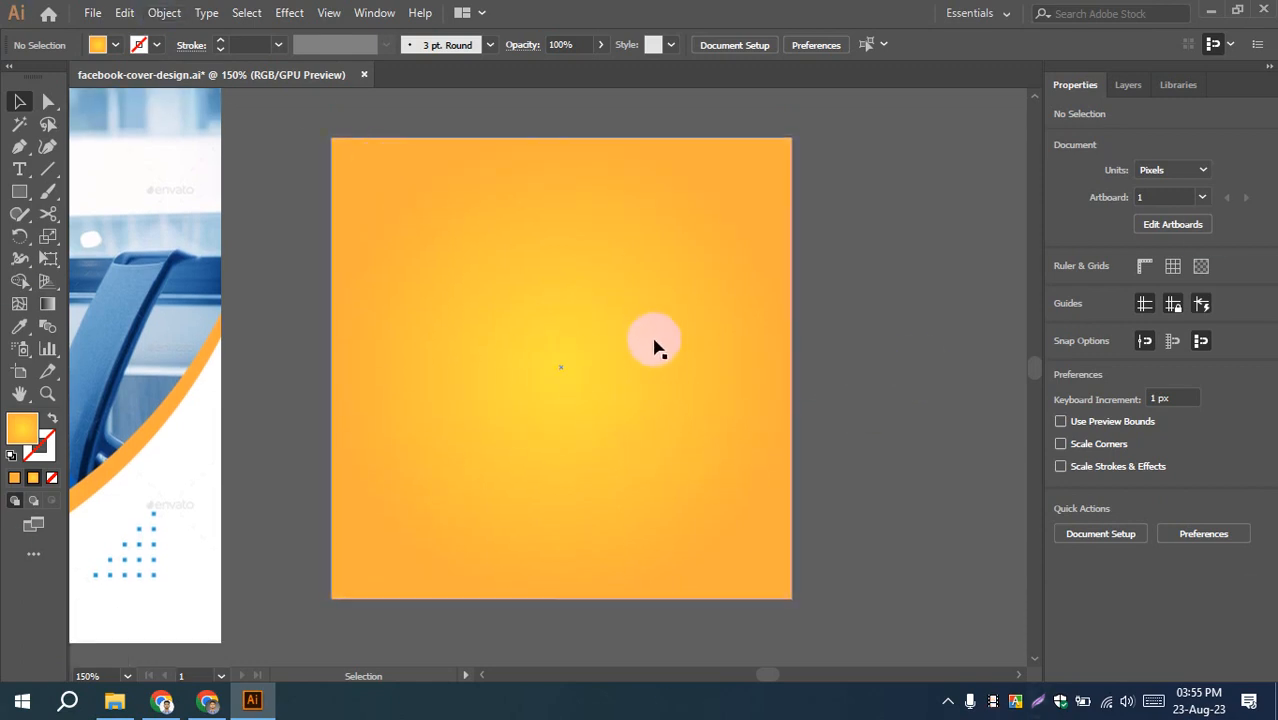
{"action": "left_click", "coordinate": [712, 366]}
- Select the square and change its yellow-to-orange gradient from radial back to linear
{"action": "left_click", "coordinate": [562, 349]}
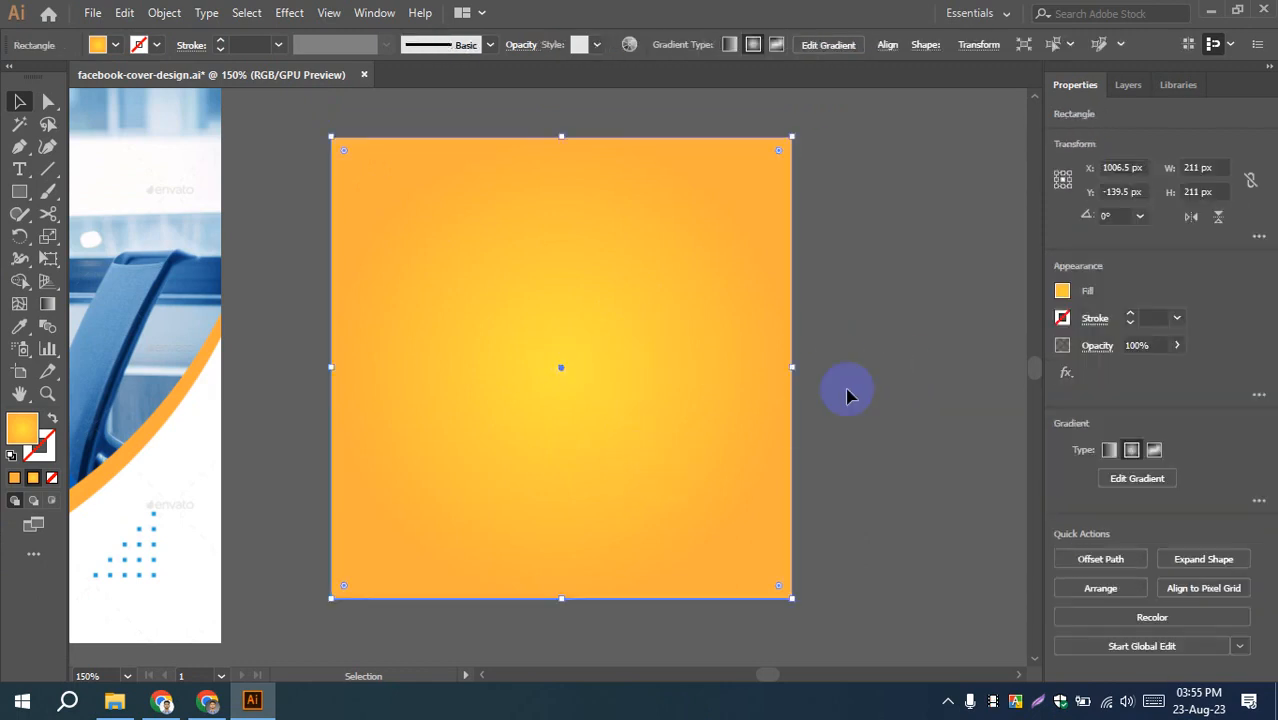
{"action": "left_click", "coordinate": [878, 339]}
{"action": "left_click", "coordinate": [578, 370]}
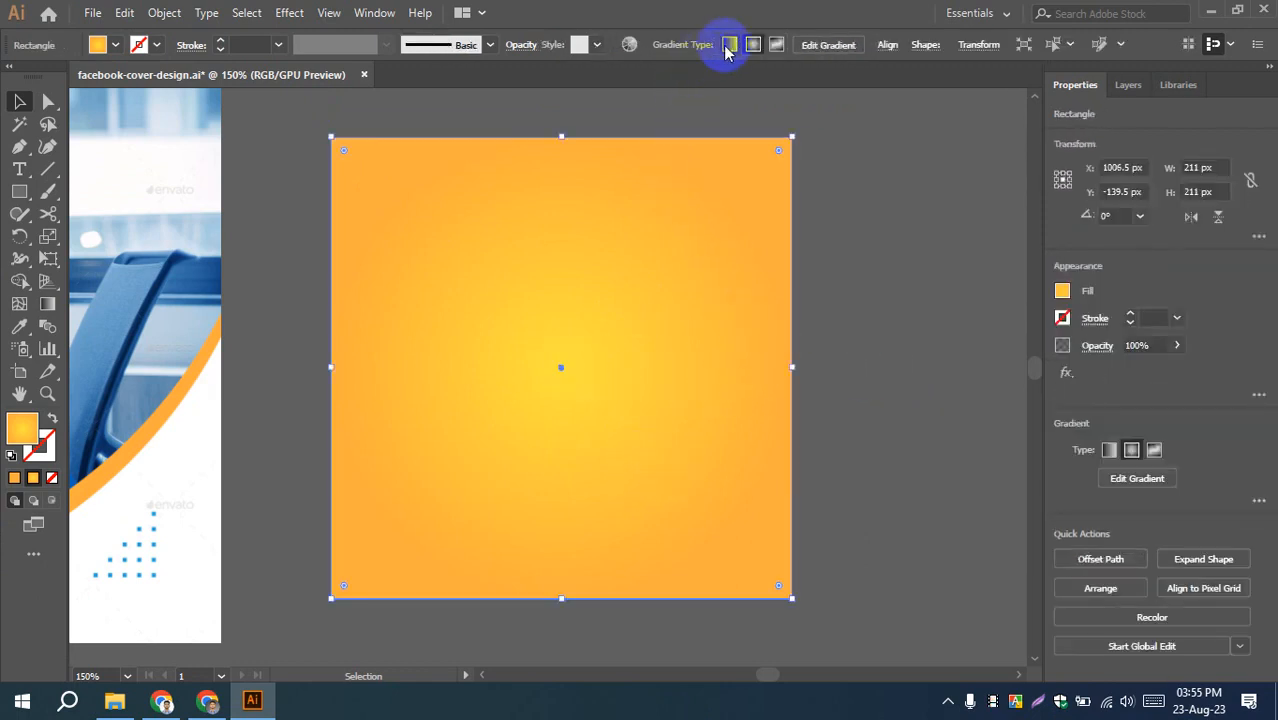
{"action": "left_click", "coordinate": [730, 45]}
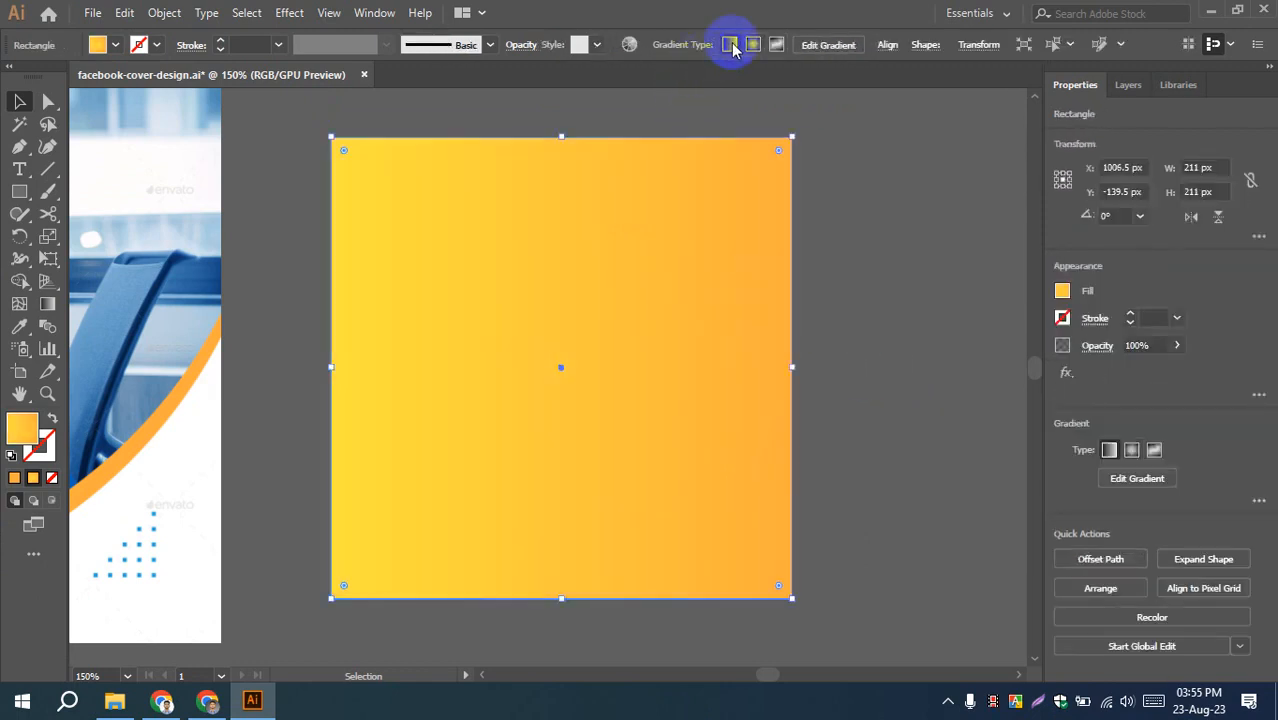
{"action": "left_click", "coordinate": [858, 284]}
{"action": "left_click", "coordinate": [522, 371]}
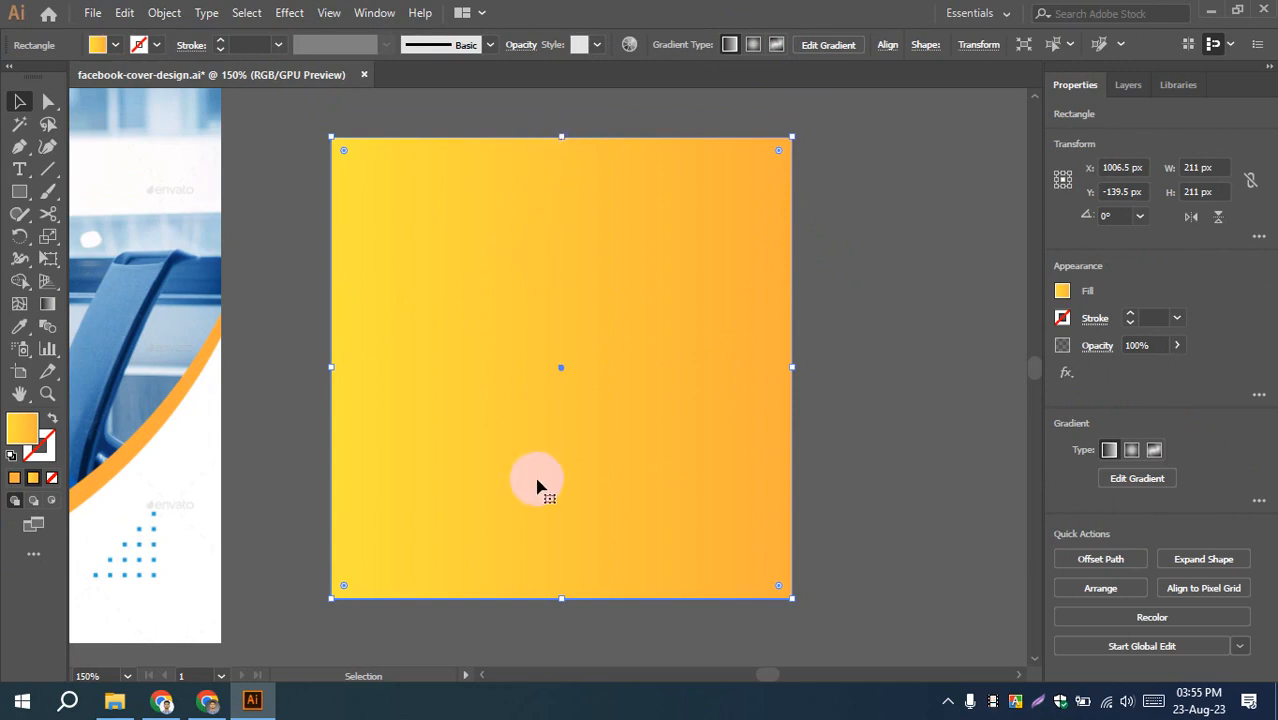
- Open the detailed gradient settings for the square, reverse the gradient's colours, and reverse them back to yellow-to-orange
{"action": "left_click", "coordinate": [372, 14]}
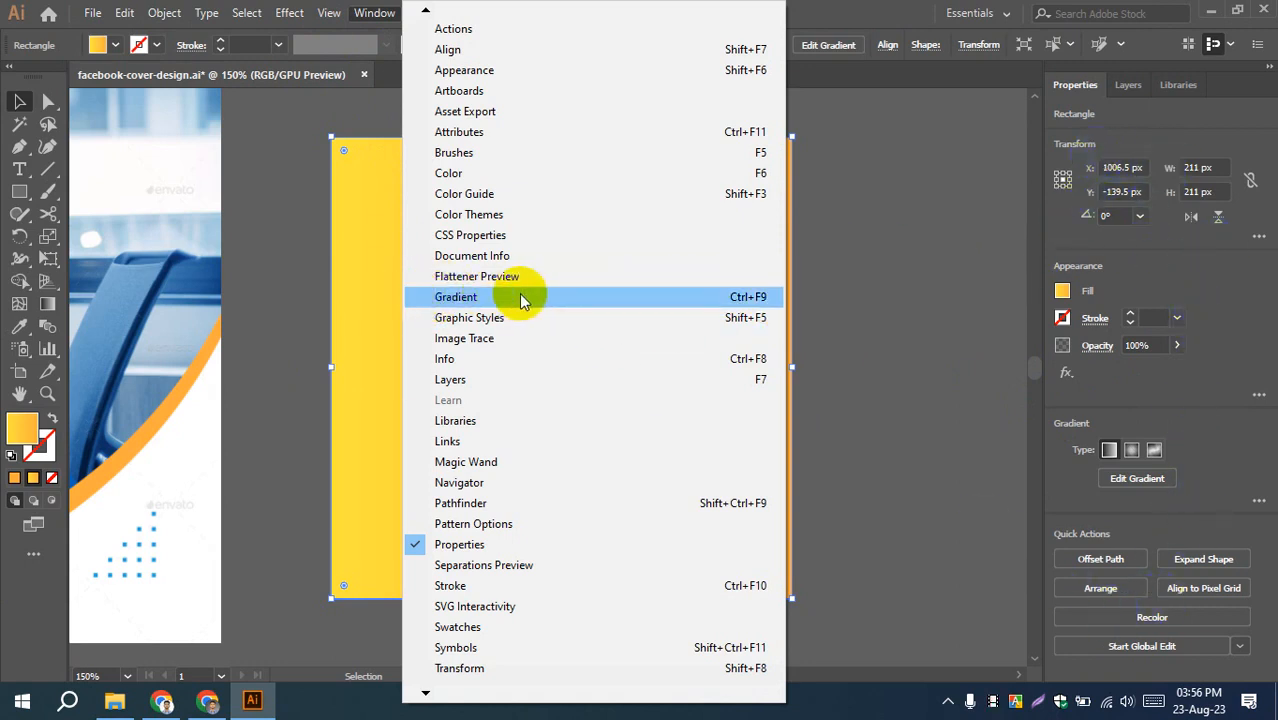
{"action": "left_click", "coordinate": [452, 297]}
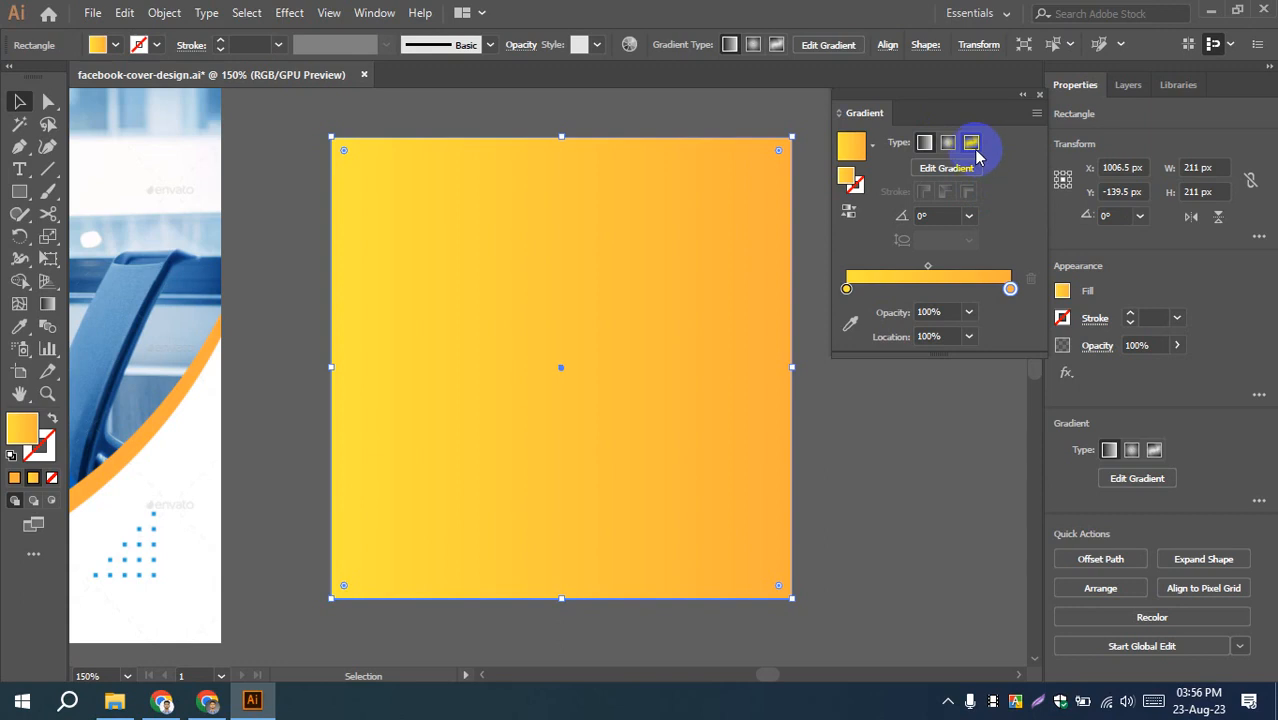
{"action": "left_click", "coordinate": [849, 214]}
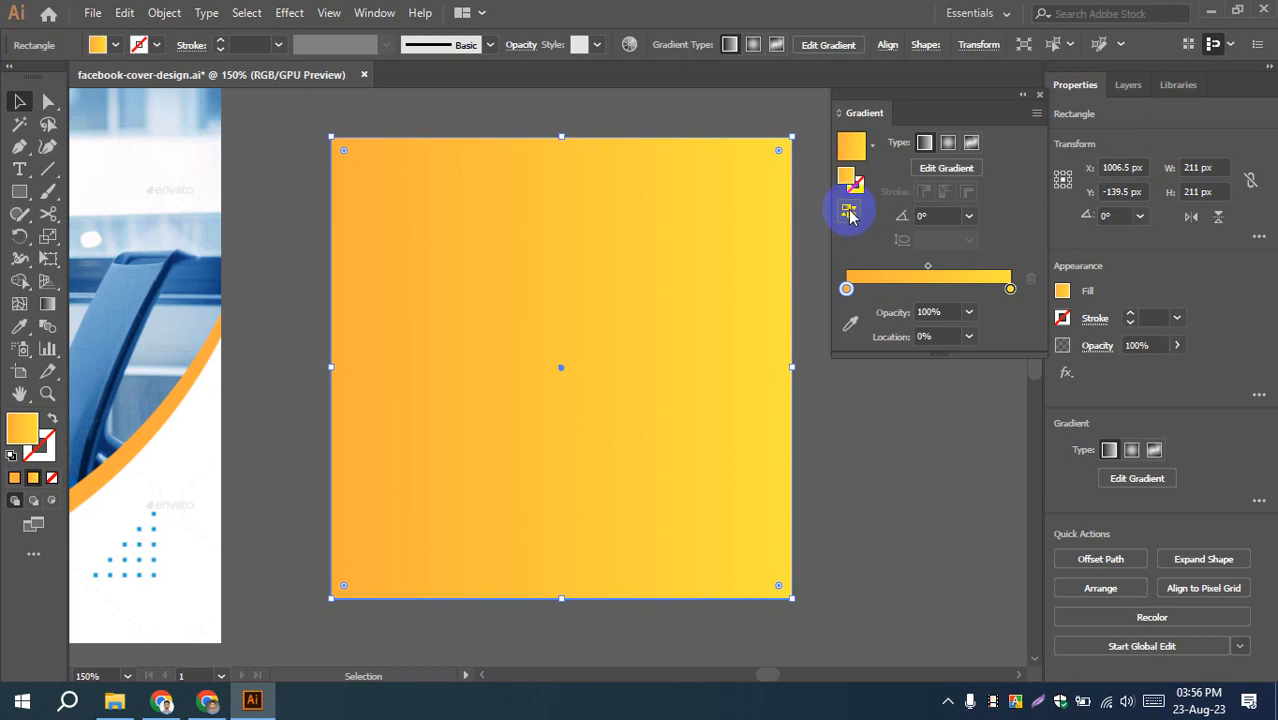
{"action": "left_click", "coordinate": [849, 214]}
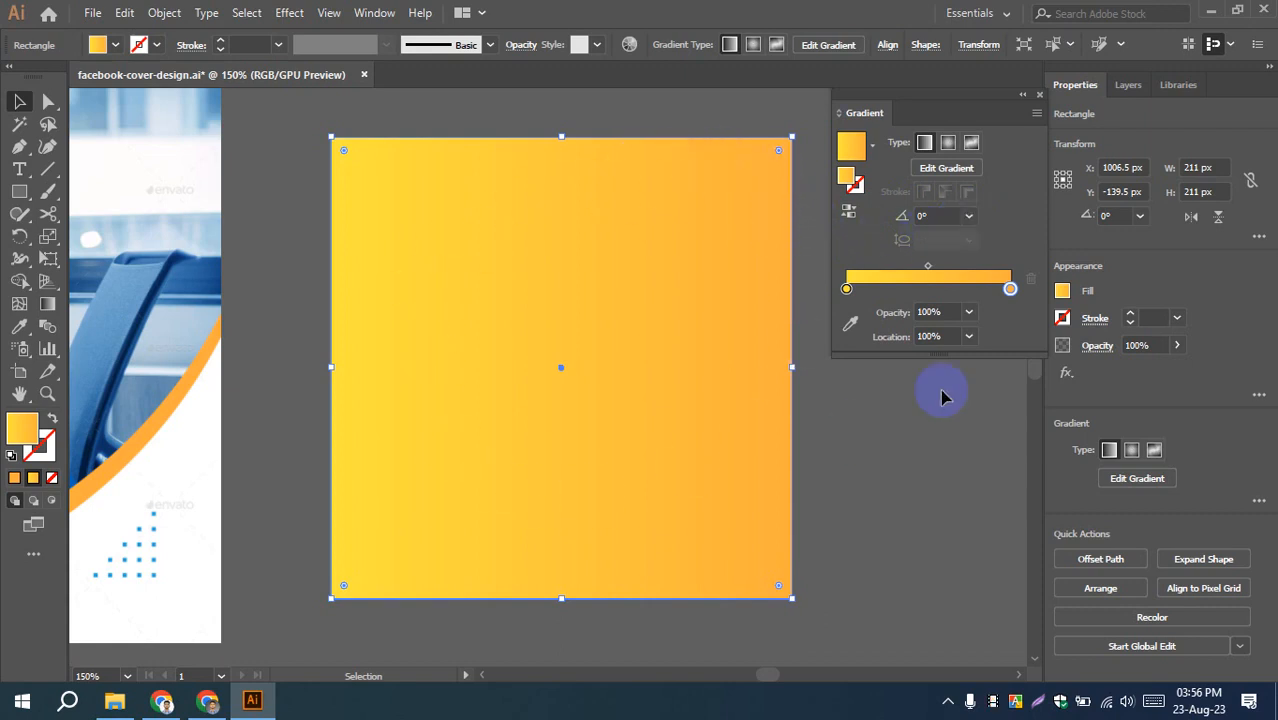
- Rotate the square's linear gradient by raising its angle to 116°
{"action": "left_click", "coordinate": [936, 216]}
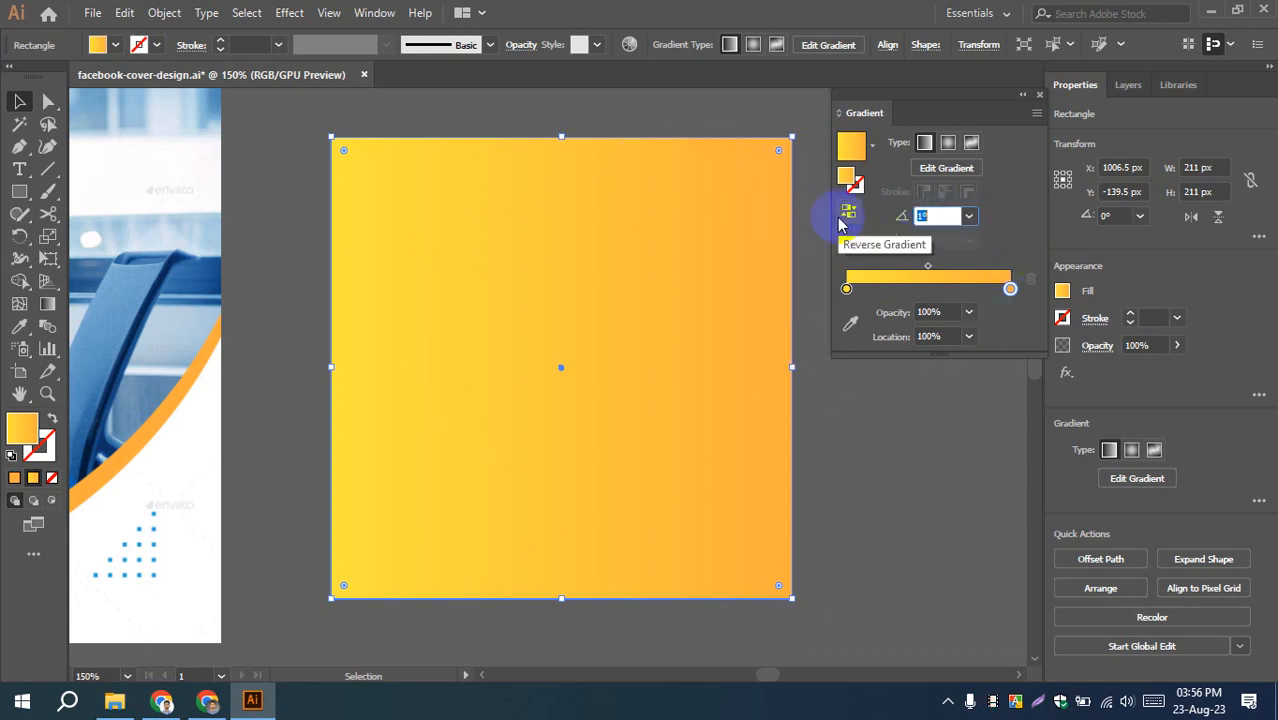
{"action": "type", "text": "22"}
{"action": "key", "text": "Return"}
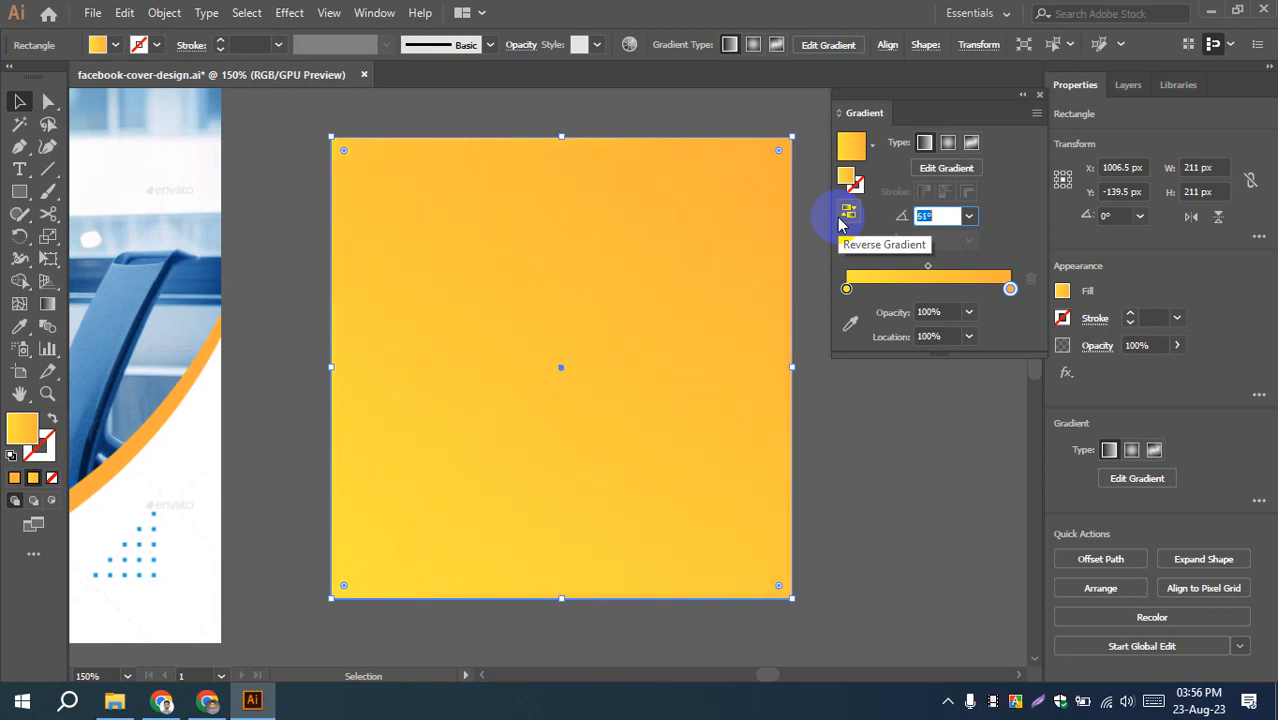
{"action": "type", "text": "81"}
{"action": "key", "text": "Return"}
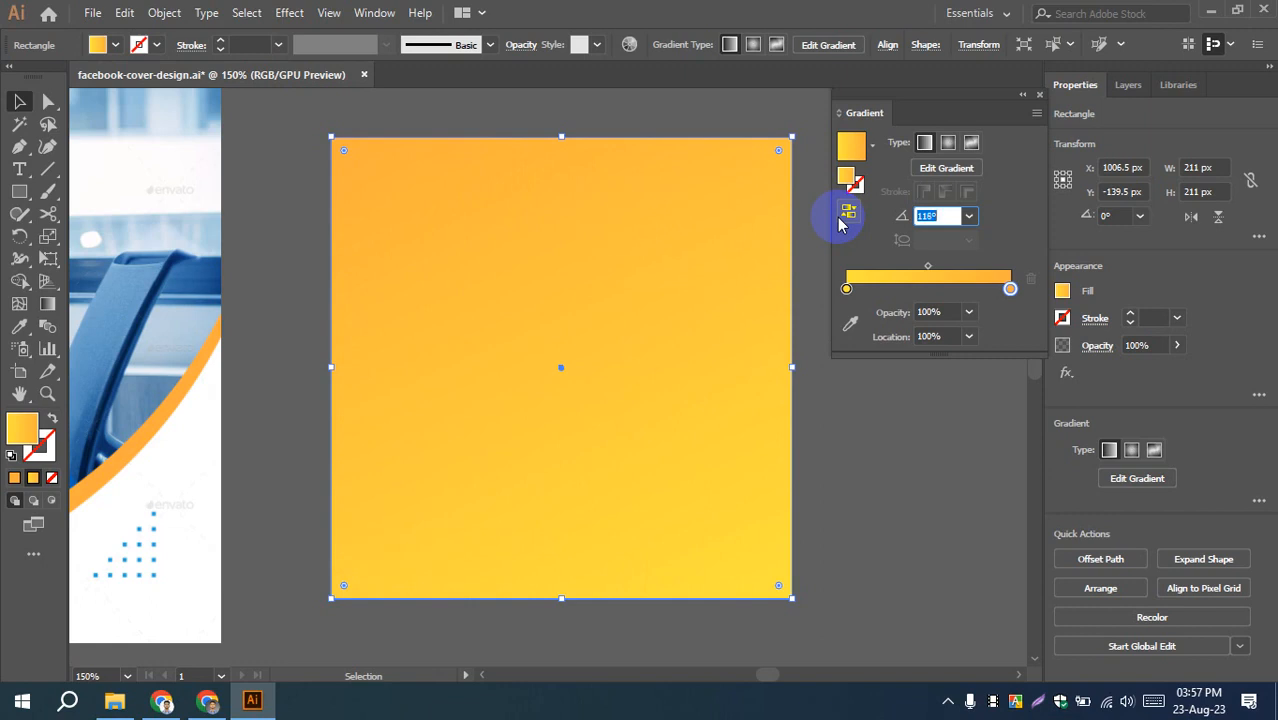
- Raise the square's gradient angle gradually further to 178° and reset it to 0°
{"action": "key", "text": "Up"}
{"action": "key", "text": "Up"}
{"action": "key", "text": "Up"}
{"action": "key", "text": "Up"}
{"action": "key", "text": "Up"}
{"action": "key", "text": "Up"}
{"action": "key", "text": "Up"}
{"action": "key", "text": "Up"}
{"action": "key", "text": "Up"}
{"action": "key", "text": "Up"}
{"action": "key", "text": "Up"}
{"action": "key", "text": "Up"}
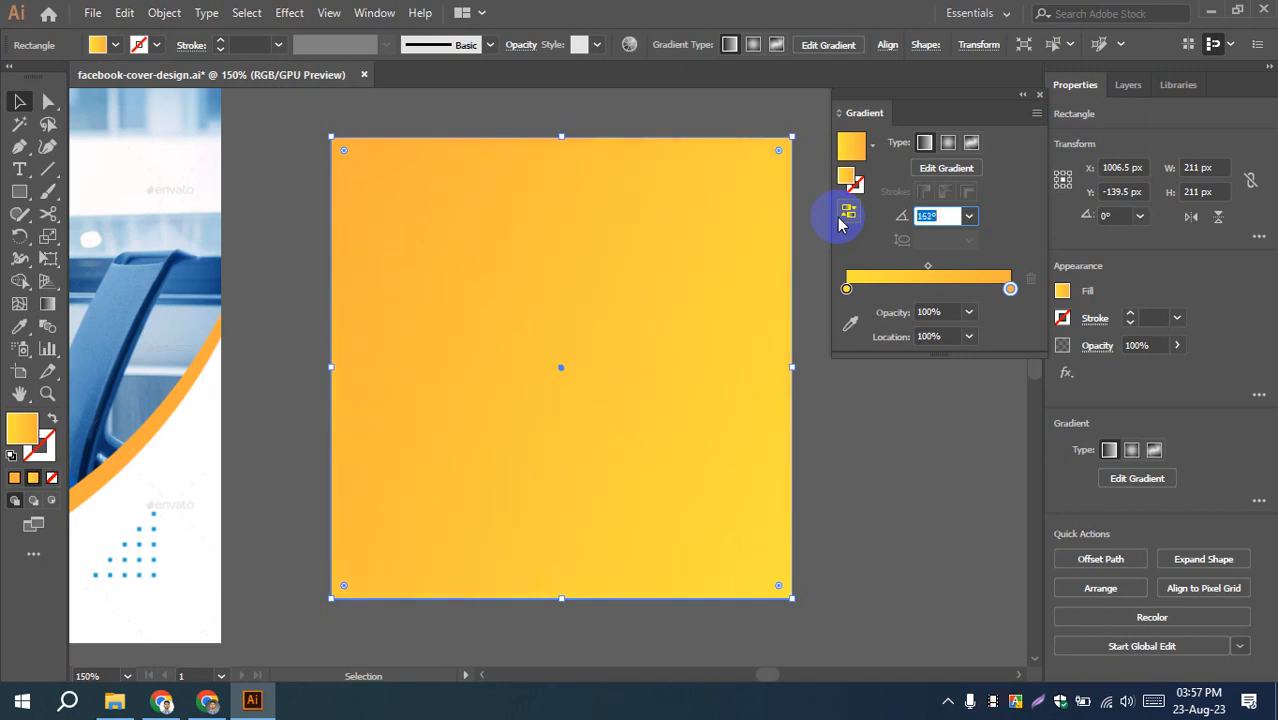
{"action": "key", "text": "Up"}
{"action": "key", "text": "Up"}
{"action": "key", "text": "Up"}
{"action": "key", "text": "Up"}
{"action": "key", "text": "Up"}
{"action": "key", "text": "Up"}
{"action": "key", "text": "Up"}
{"action": "key", "text": "Up"}
{"action": "key", "text": "Up"}
{"action": "key", "text": "Down"}
{"action": "key", "text": "Down"}
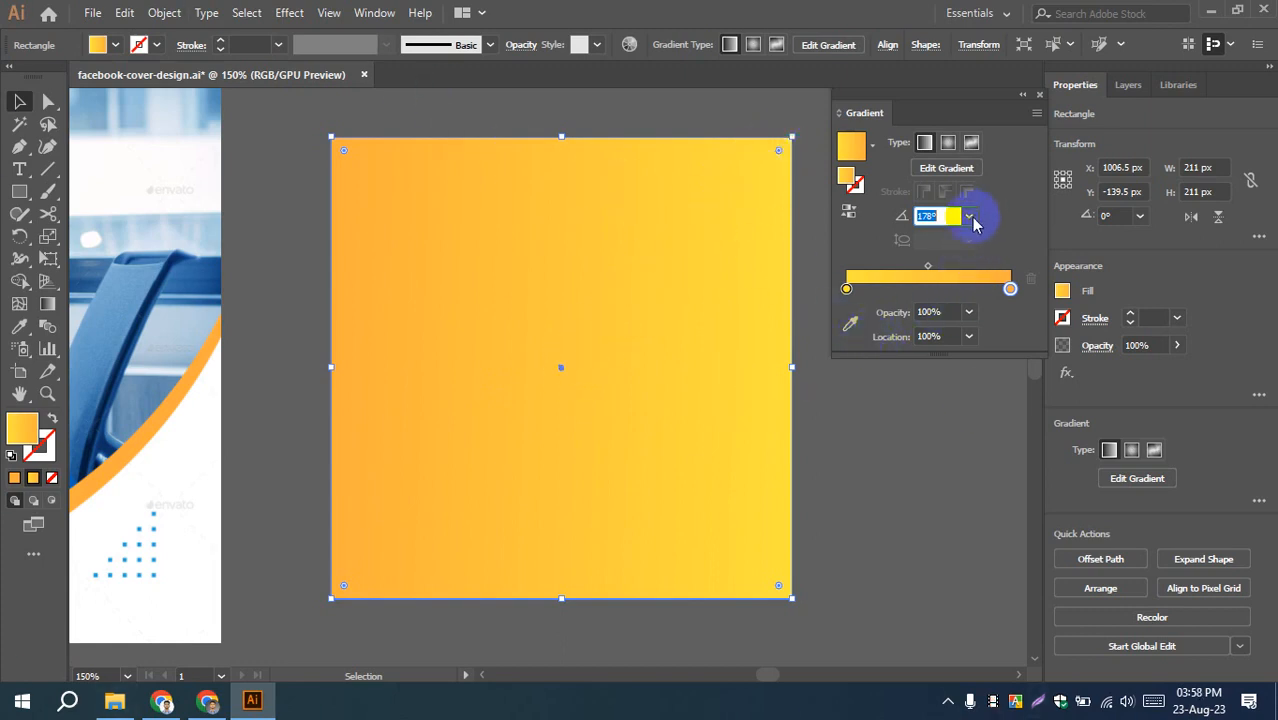
{"action": "type", "text": "0"}
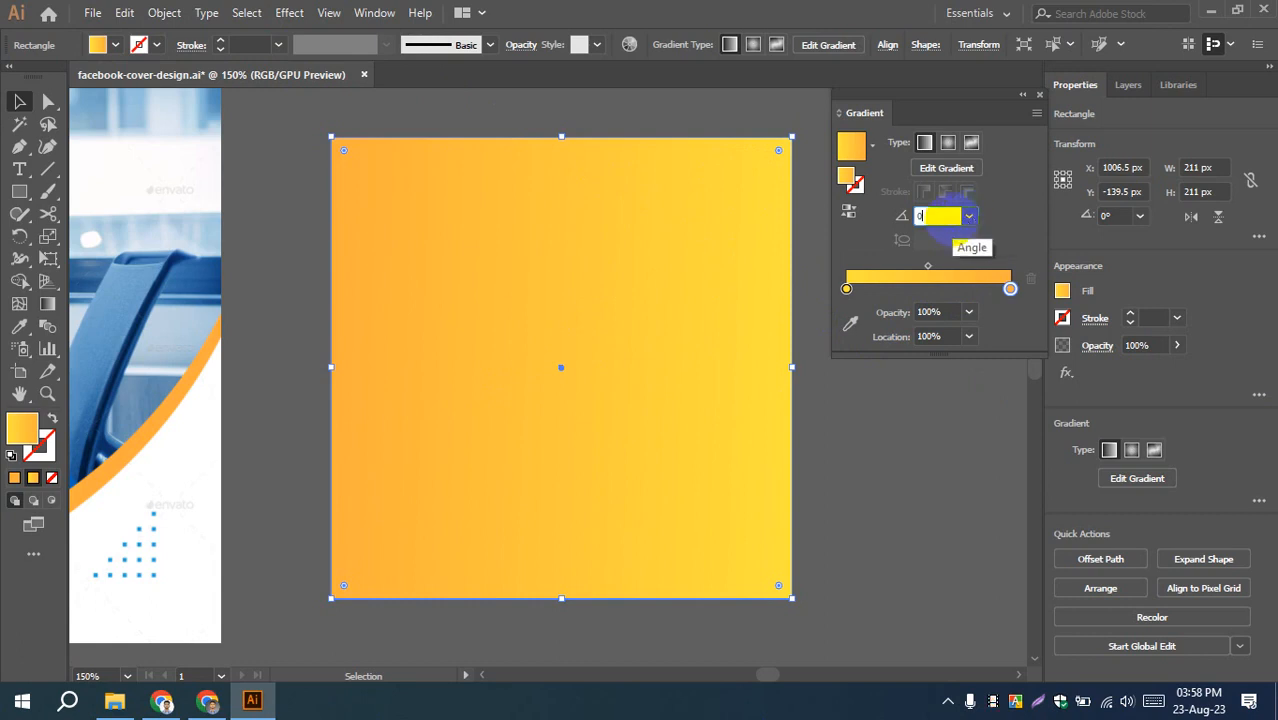
{"action": "left_click", "coordinate": [875, 246]}
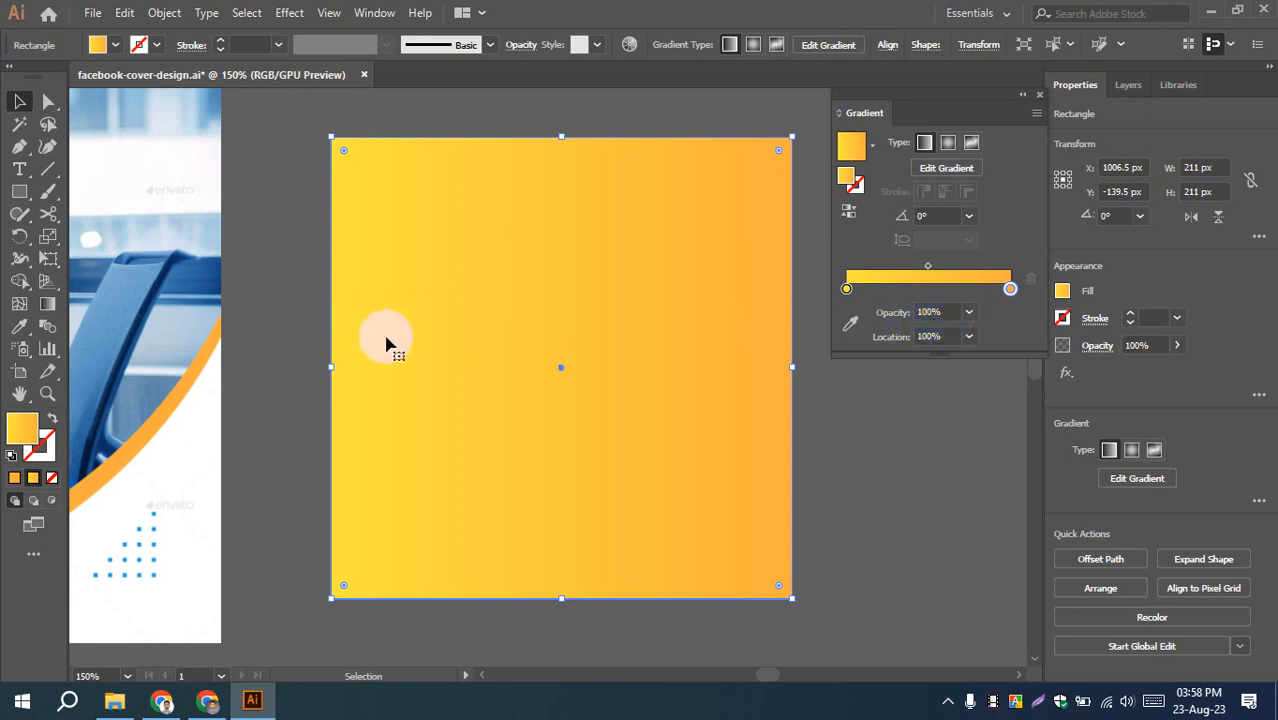
- Try the gradient's yellow colour stop at 0% opacity on the square and restore it to 100%
{"action": "left_click", "coordinate": [846, 290]}
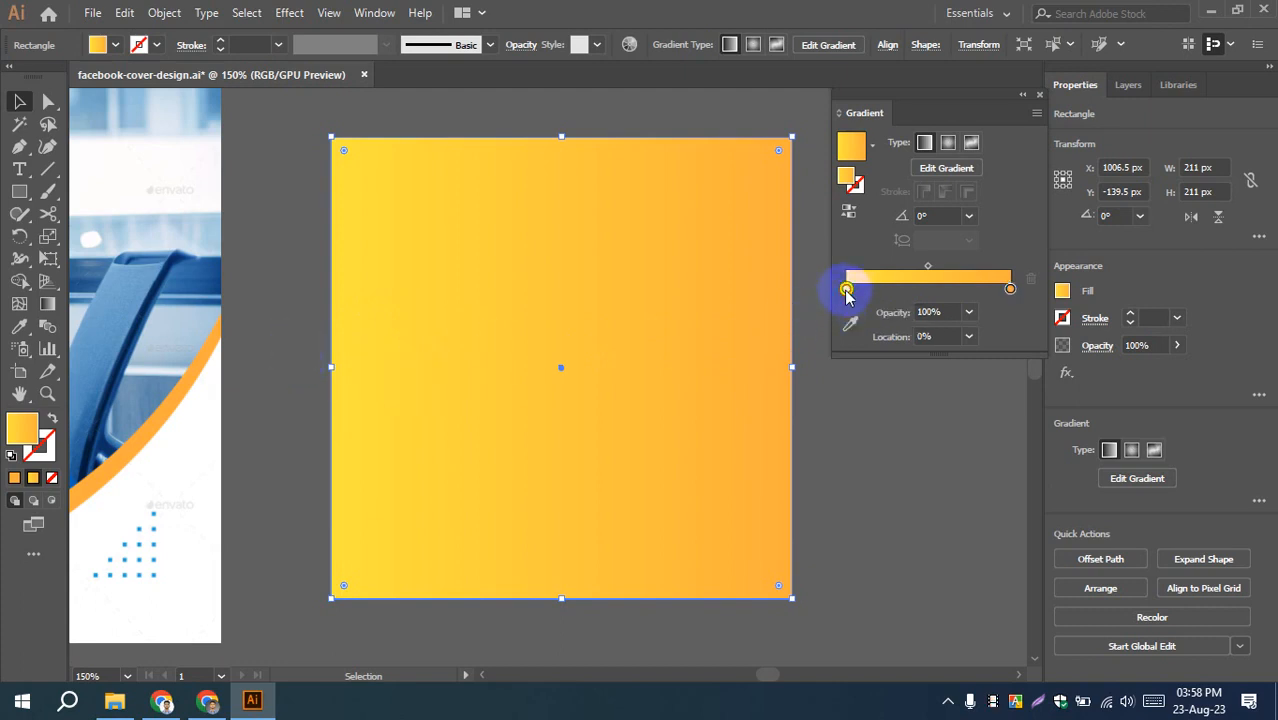
{"action": "left_click", "coordinate": [968, 312]}
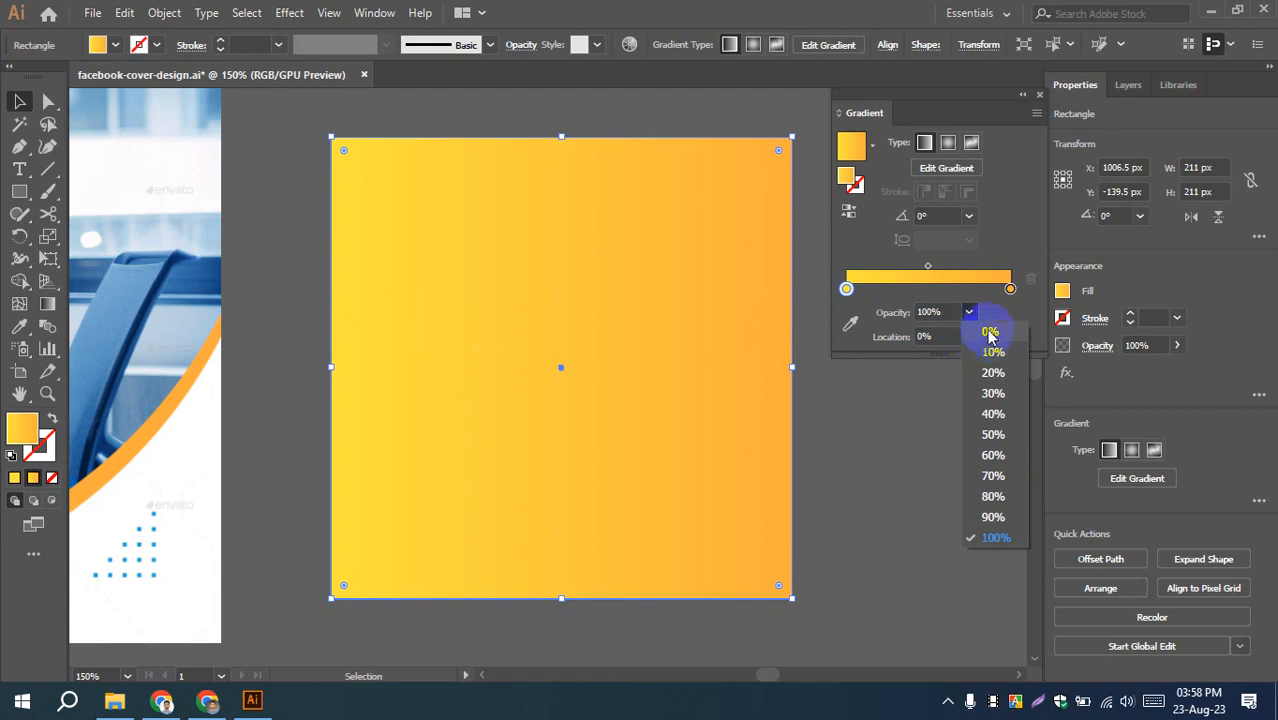
{"action": "left_click", "coordinate": [990, 331]}
{"action": "left_click", "coordinate": [880, 495]}
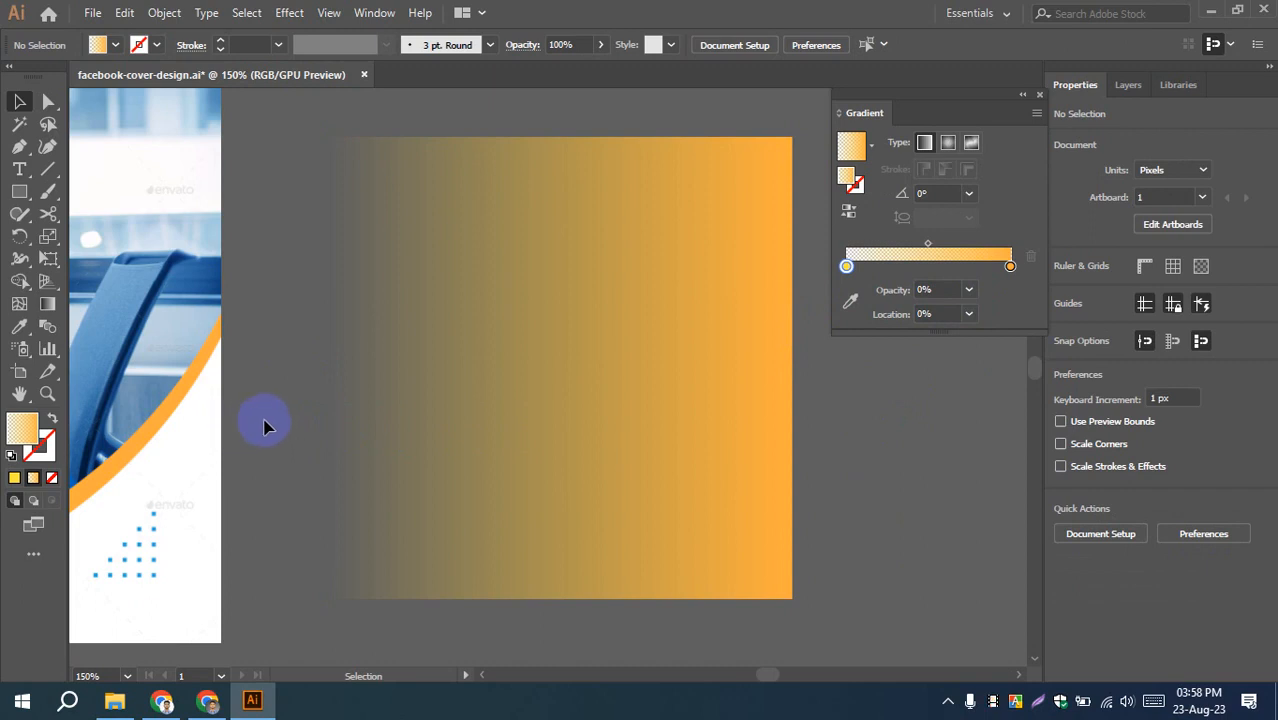
{"action": "left_click", "coordinate": [422, 408]}
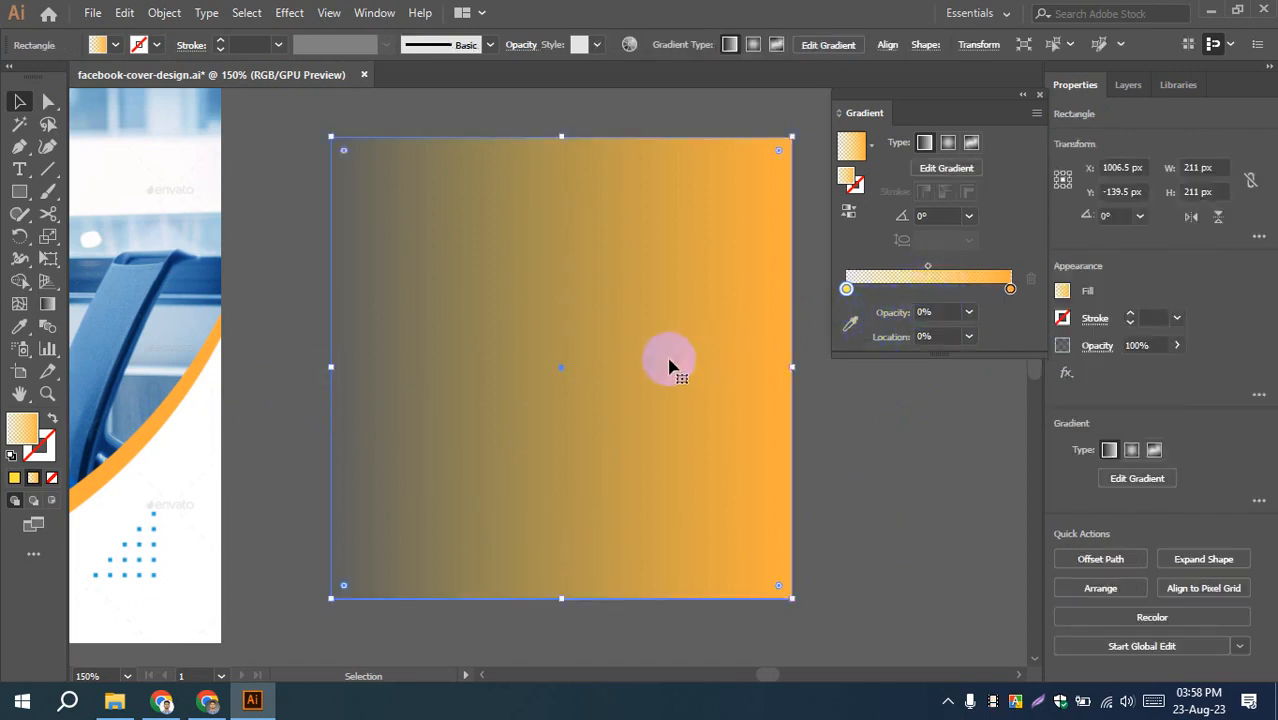
{"action": "left_click", "coordinate": [968, 312]}
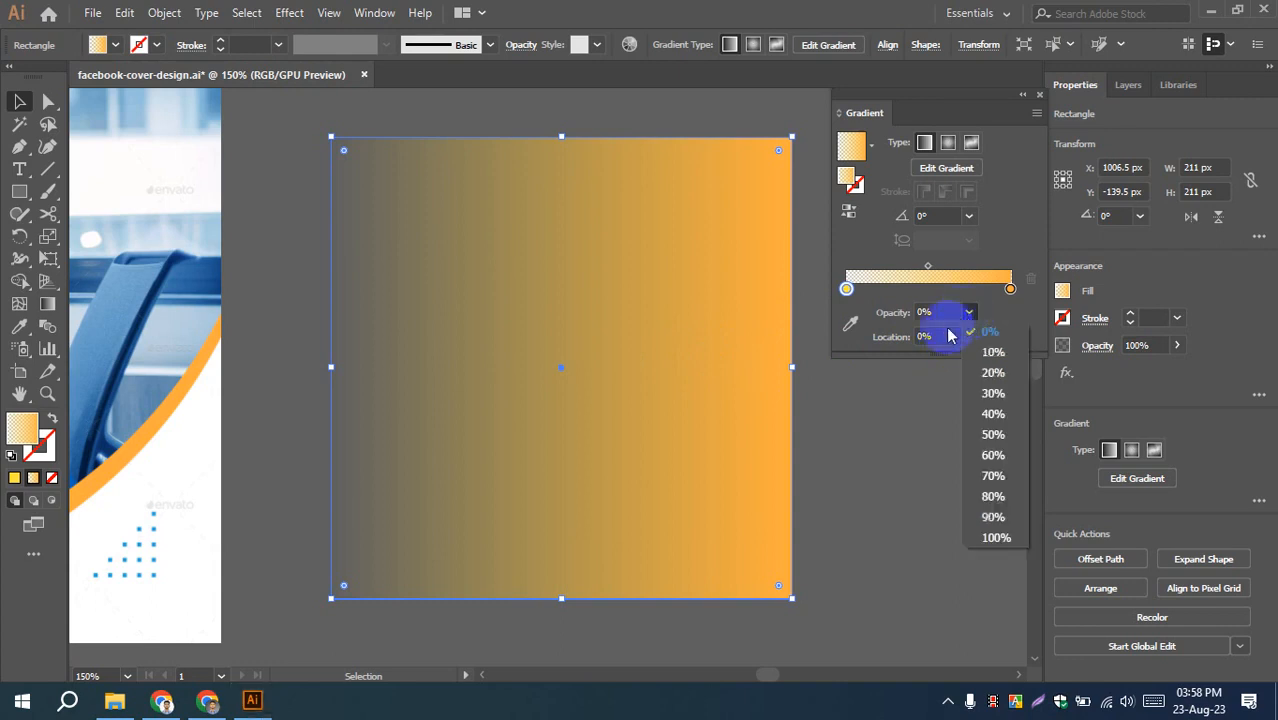
{"action": "left_click", "coordinate": [995, 539]}
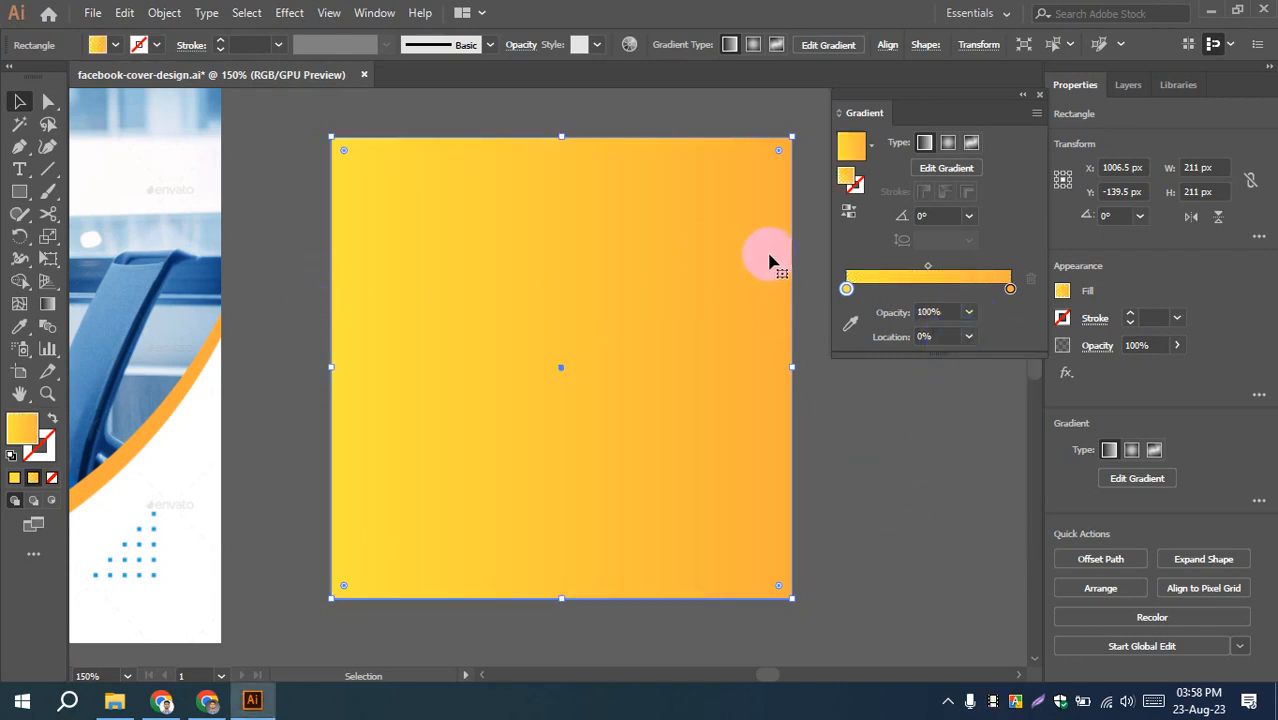
- Try the gradient's orange colour stop at 0% opacity on the square and restore it to 100%
{"action": "left_click", "coordinate": [1010, 288]}
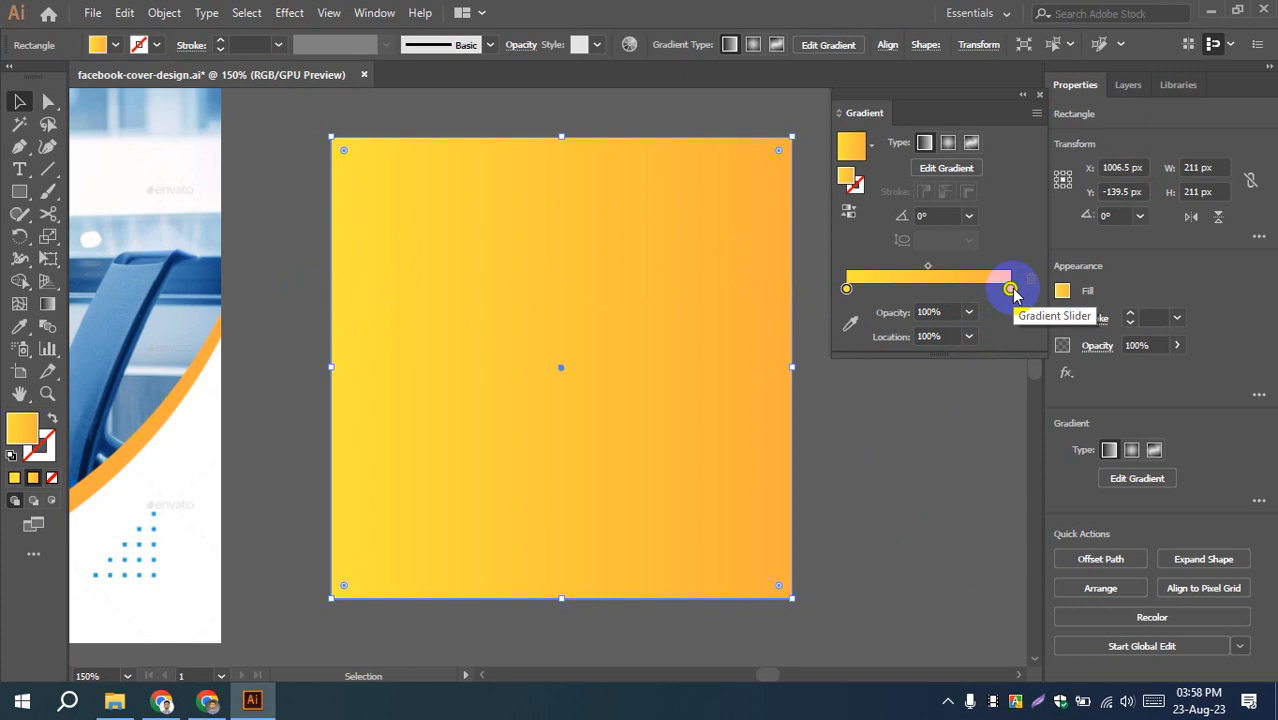
{"action": "left_click", "coordinate": [968, 312]}
{"action": "left_click", "coordinate": [990, 338]}
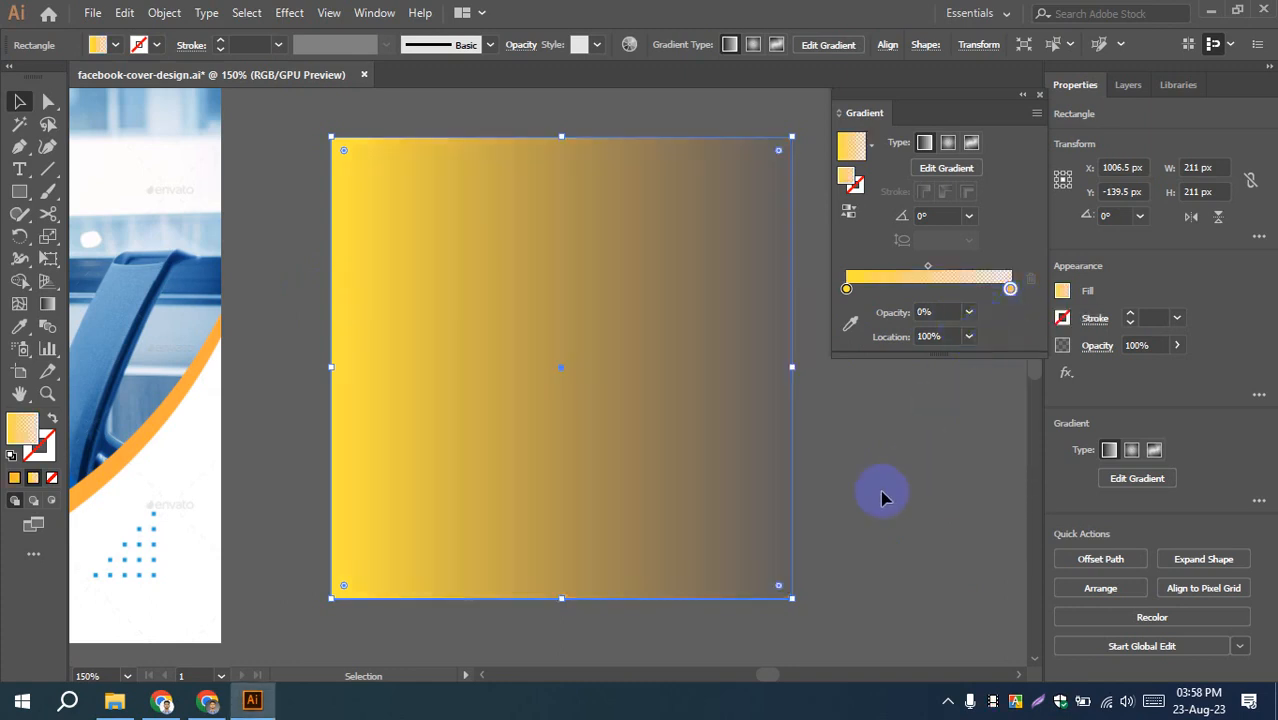
{"action": "left_click", "coordinate": [882, 497]}
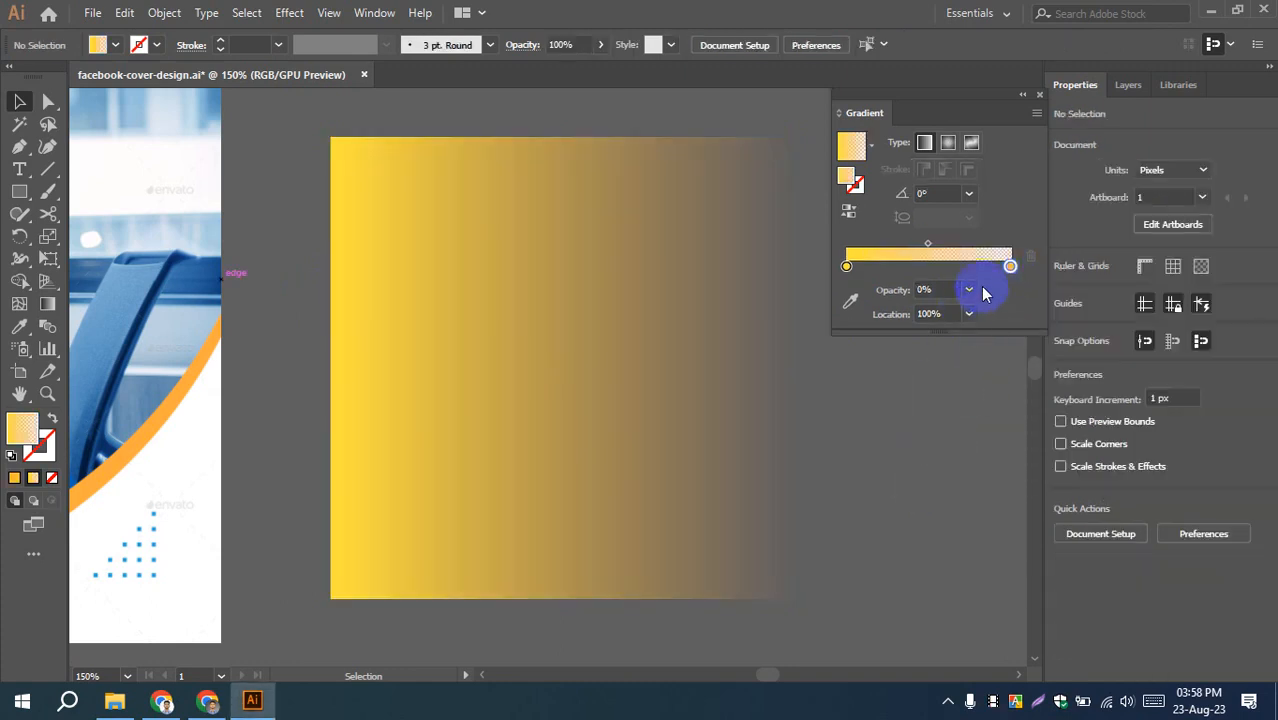
{"action": "left_click", "coordinate": [610, 417]}
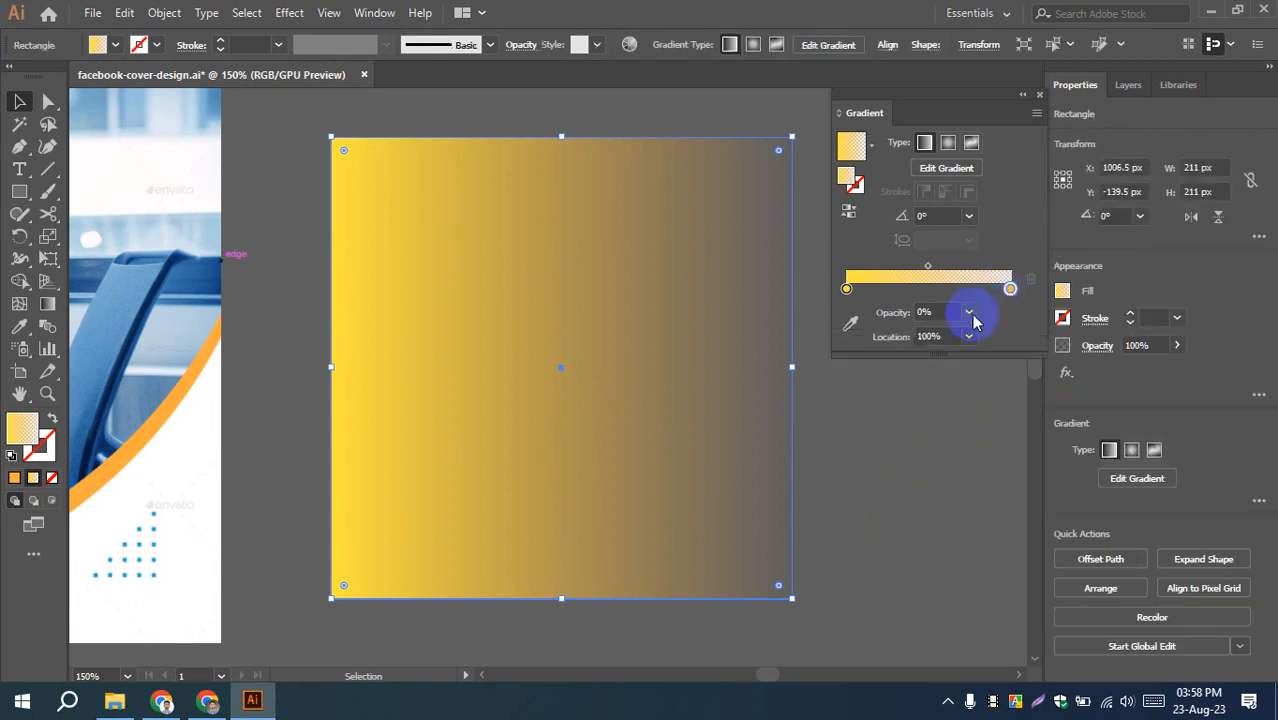
{"action": "left_click", "coordinate": [973, 318]}
{"action": "left_click", "coordinate": [984, 535]}
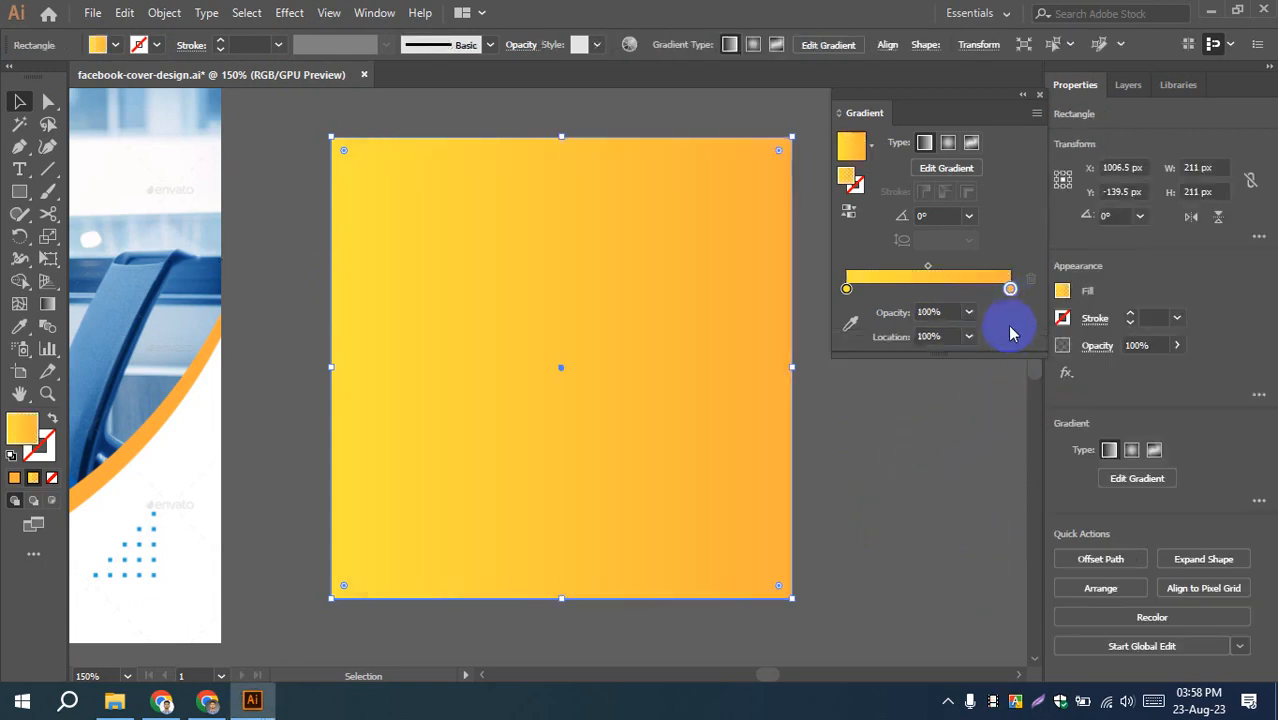
- Set the location of the square gradient's yellow colour stop to 50%
{"action": "left_click", "coordinate": [846, 291]}
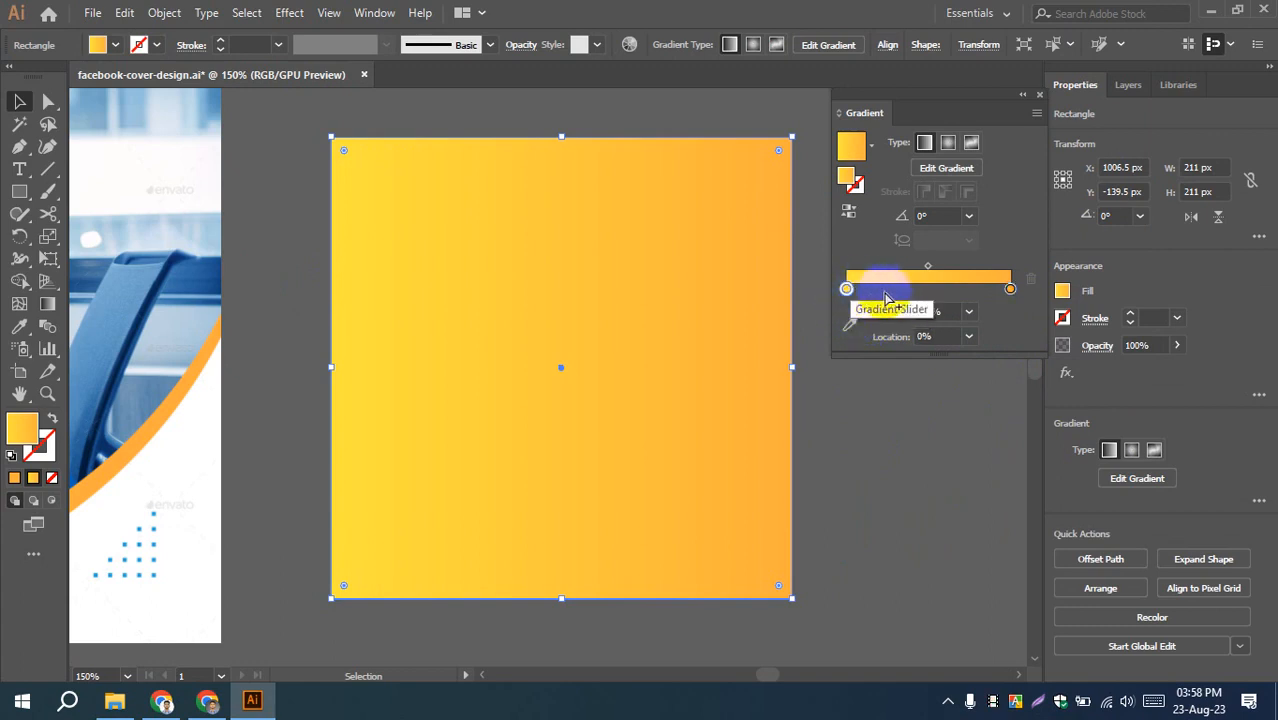
{"action": "left_click", "coordinate": [1010, 289]}
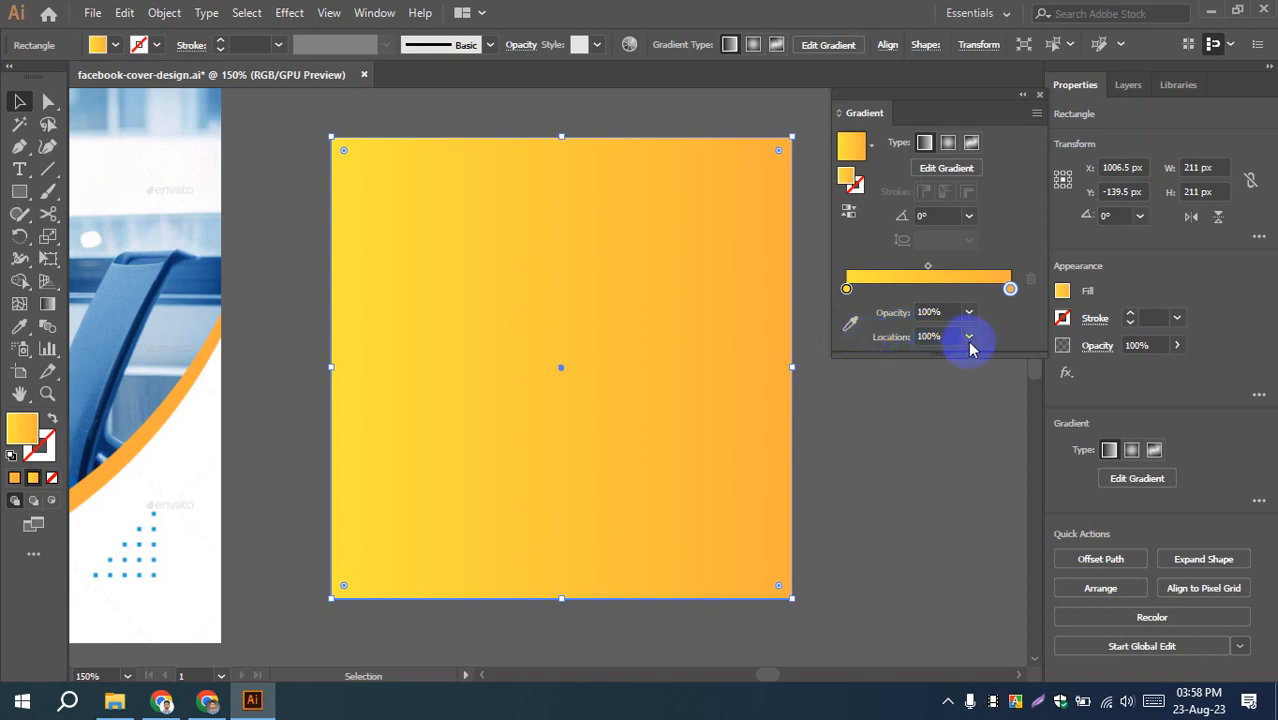
{"action": "left_click", "coordinate": [847, 292]}
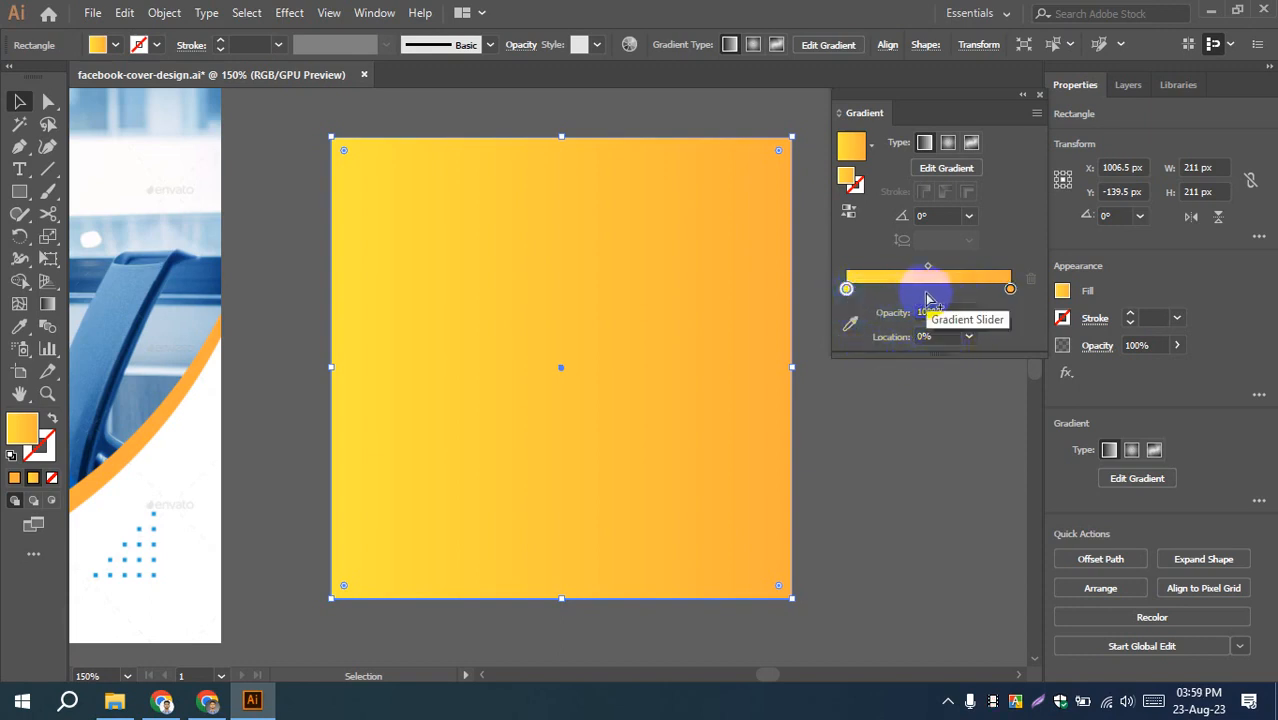
{"action": "left_click", "coordinate": [920, 337]}
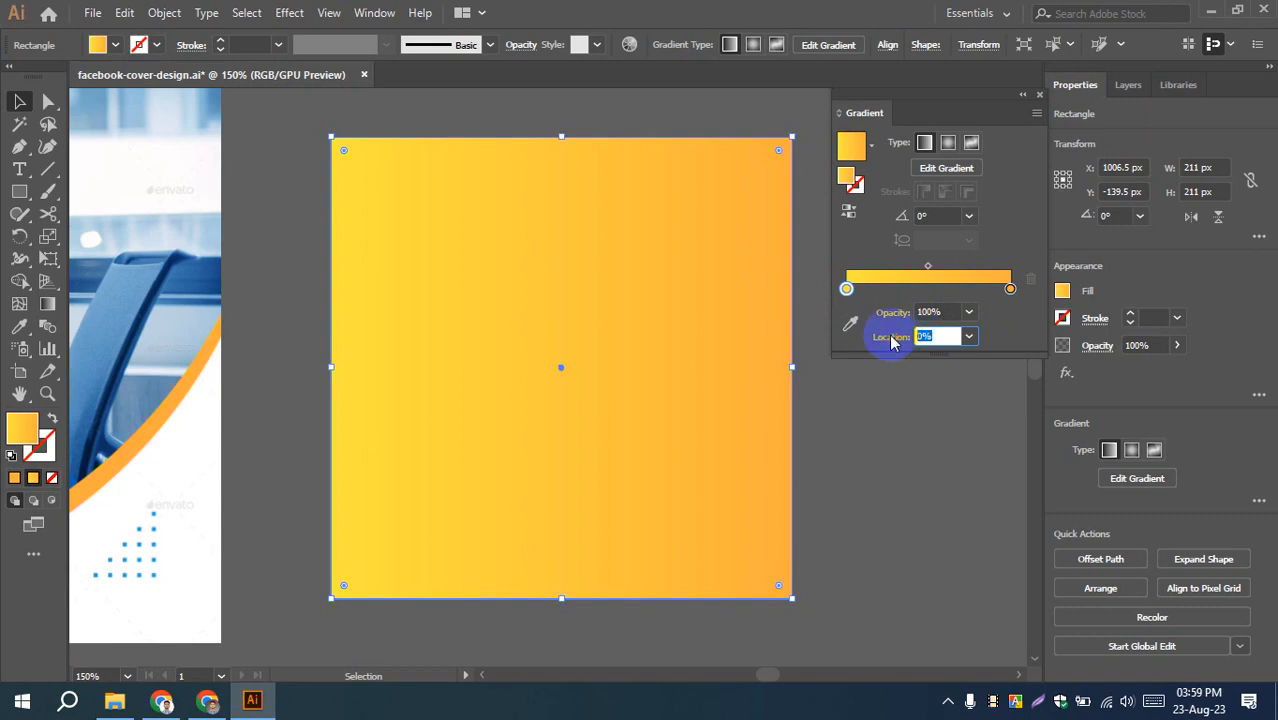
{"action": "type", "text": "50"}
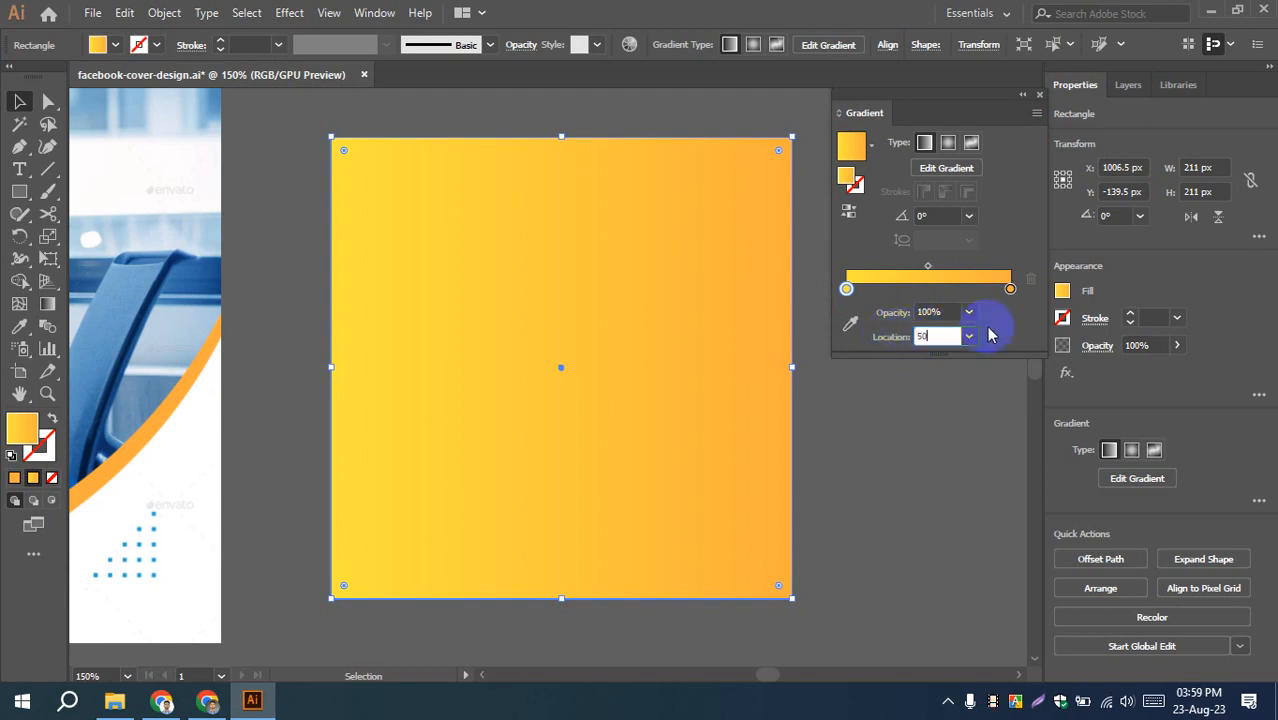
{"action": "key", "text": "Return"}
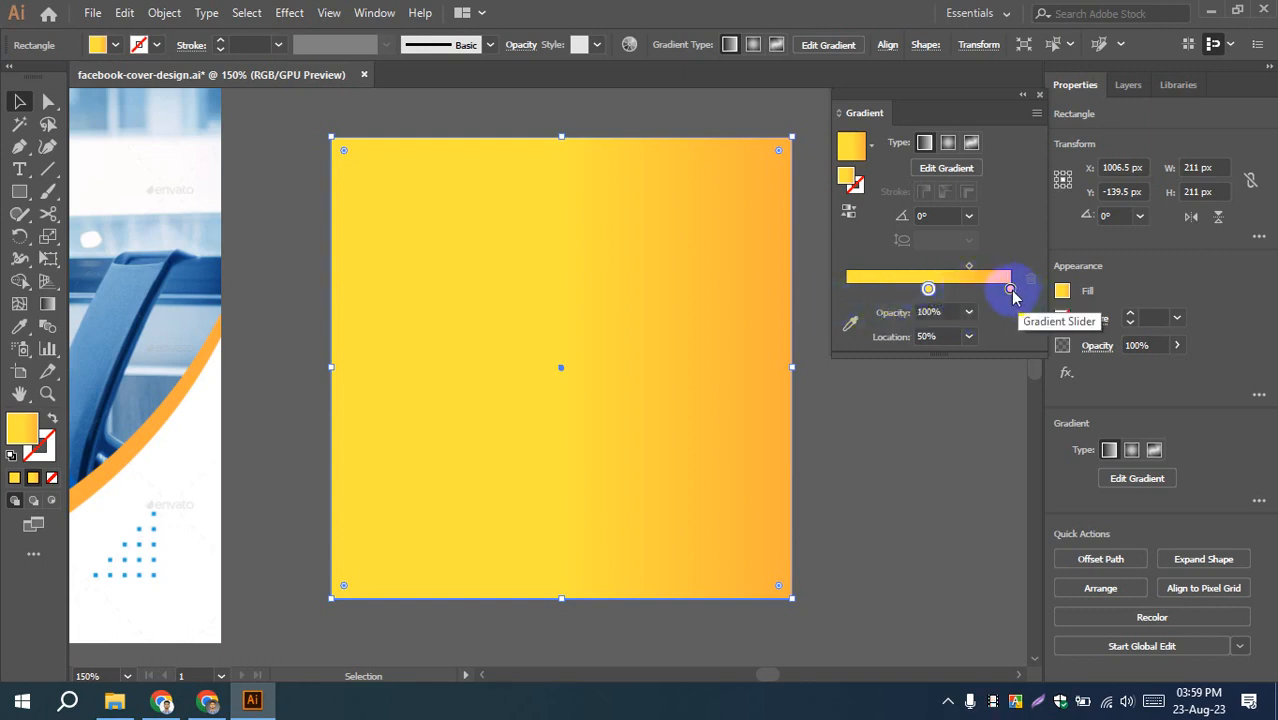
- Try the orange colour stop at about 63% location, then return it to 100% and the yellow stop to 0%
{"action": "left_click_drag", "start_coordinate": [1011, 289], "coordinate": [948, 289]}
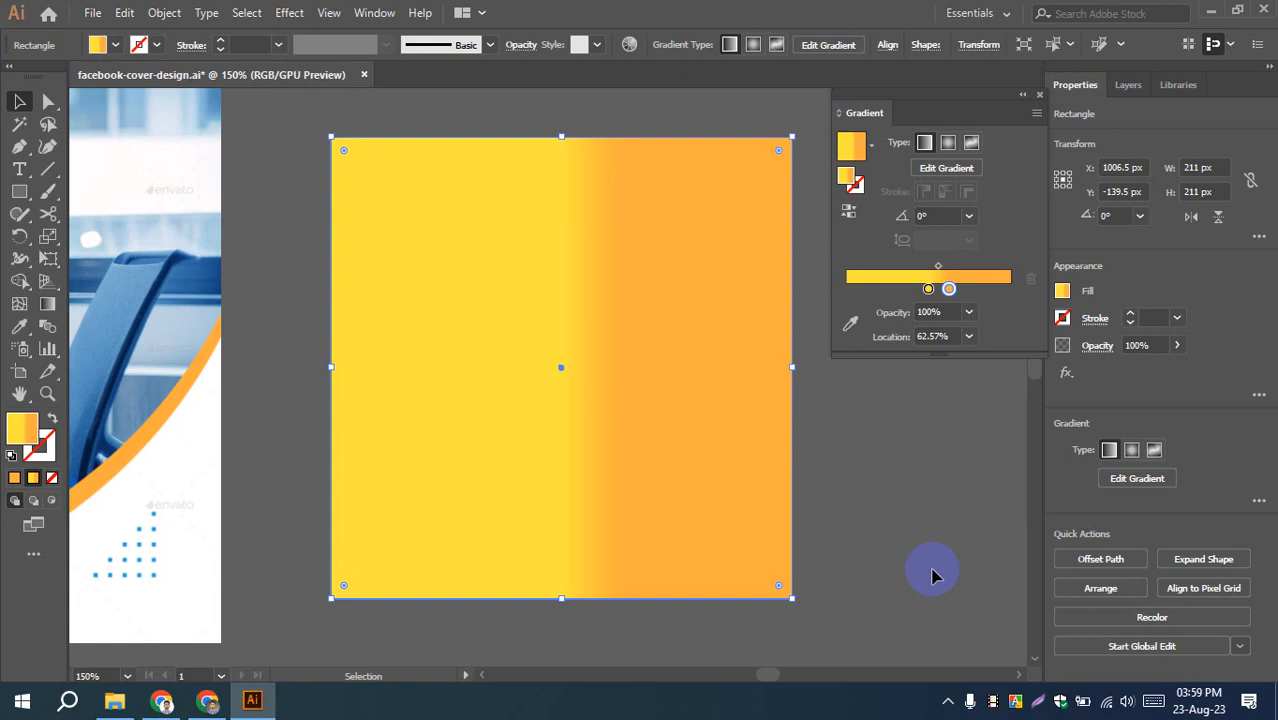
{"action": "left_click_drag", "start_coordinate": [948, 289], "coordinate": [1010, 289]}
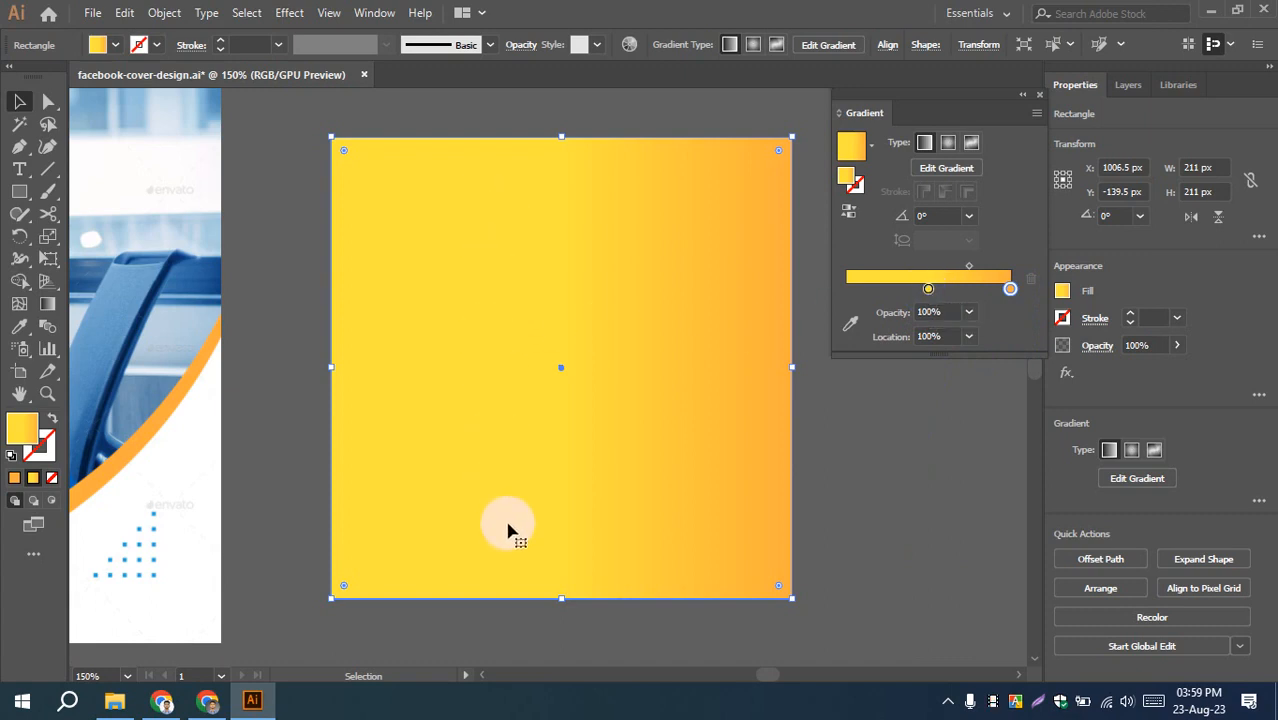
{"action": "left_click_drag", "start_coordinate": [928, 289], "coordinate": [838, 295]}
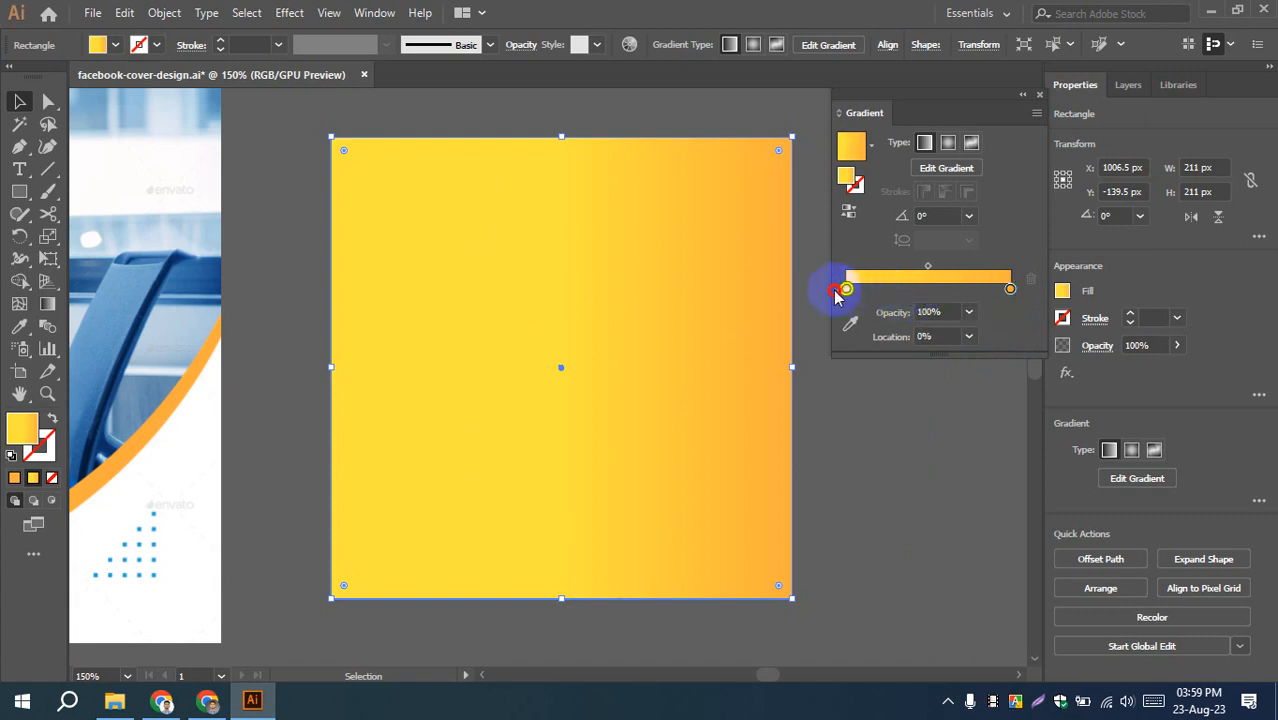
{"action": "mouse_move", "coordinate": [1010, 289]}
{"action": "left_mouse_down"}
{"action": "mouse_move", "coordinate": [921, 289]}
{"action": "mouse_move", "coordinate": [1010, 289]}
{"action": "left_mouse_up"}
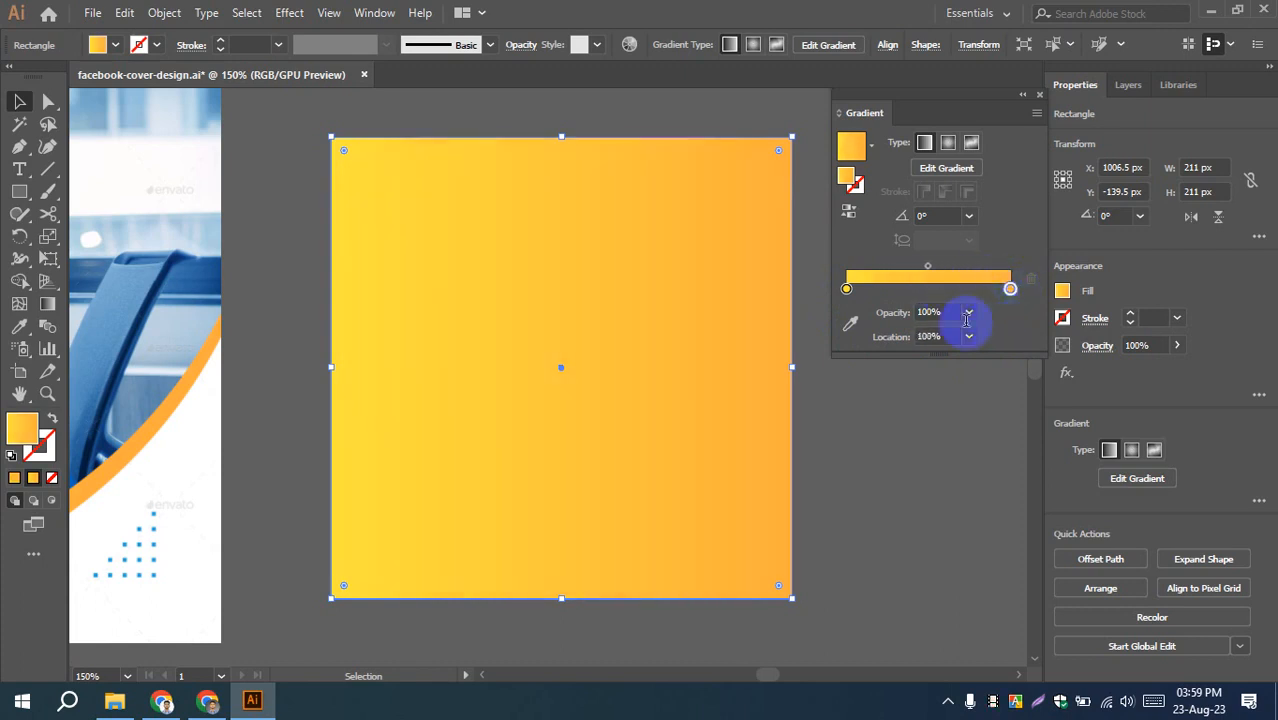
{"action": "left_click", "coordinate": [846, 289]}
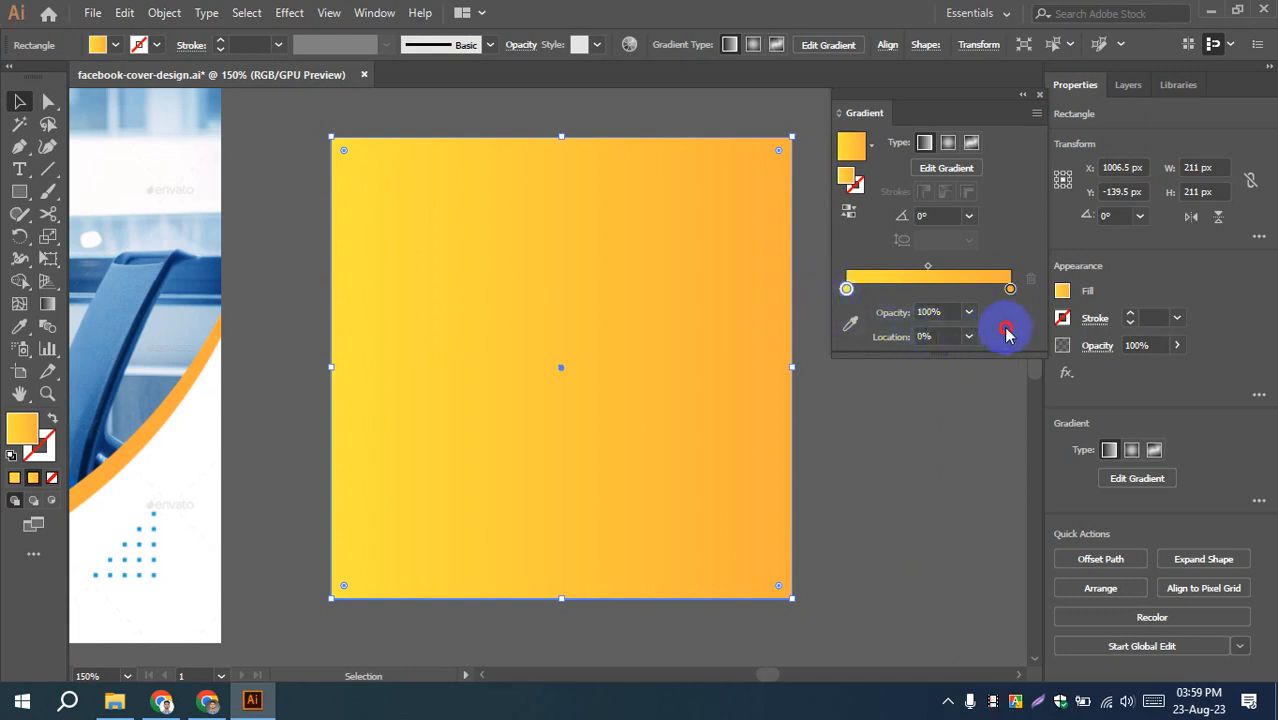
{"action": "left_click", "coordinate": [1010, 289]}
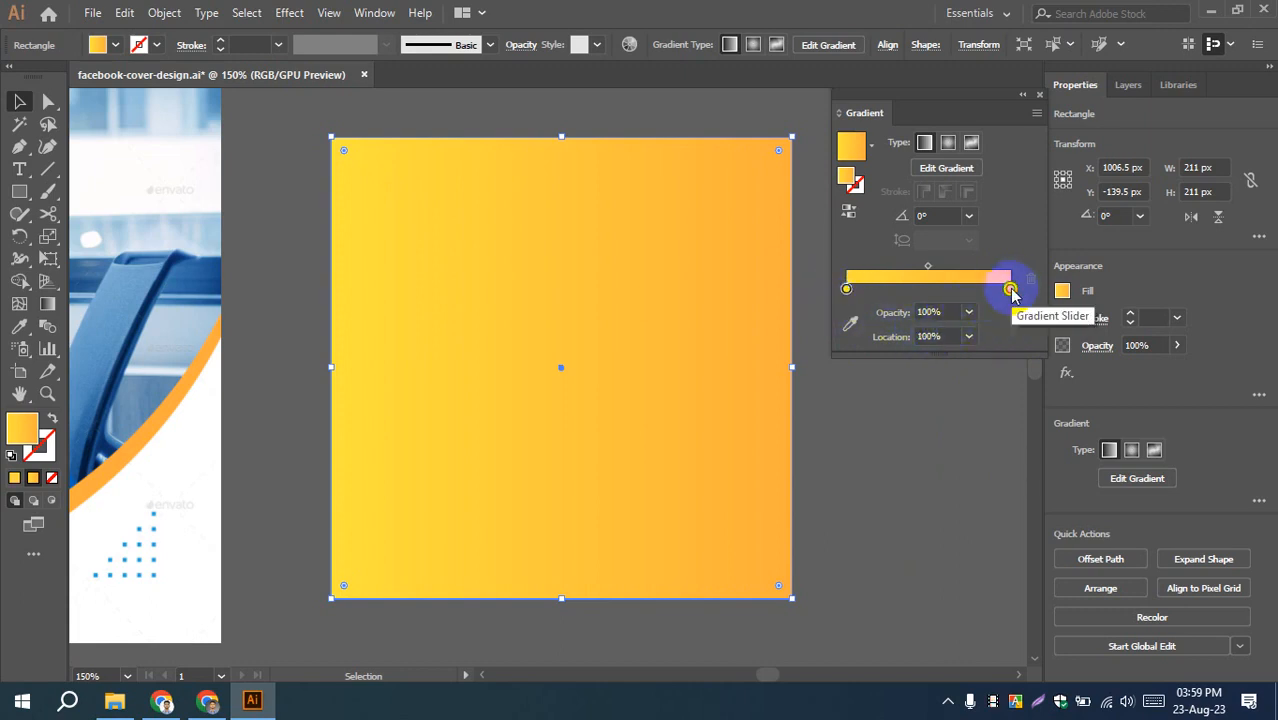
{"action": "left_click", "coordinate": [848, 289]}
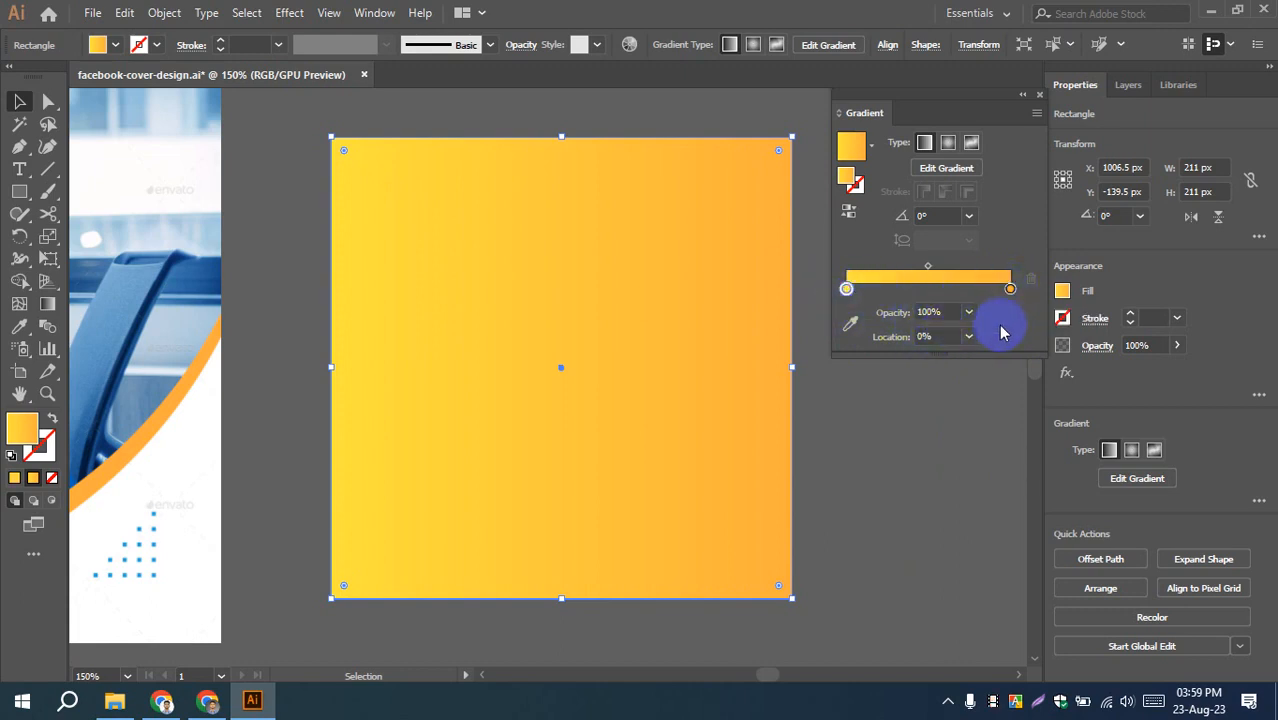
- Try the gradient's midpoint at about 72%, 84%, 13% and 46% between the yellow and orange stops
{"action": "left_click", "coordinate": [928, 270]}
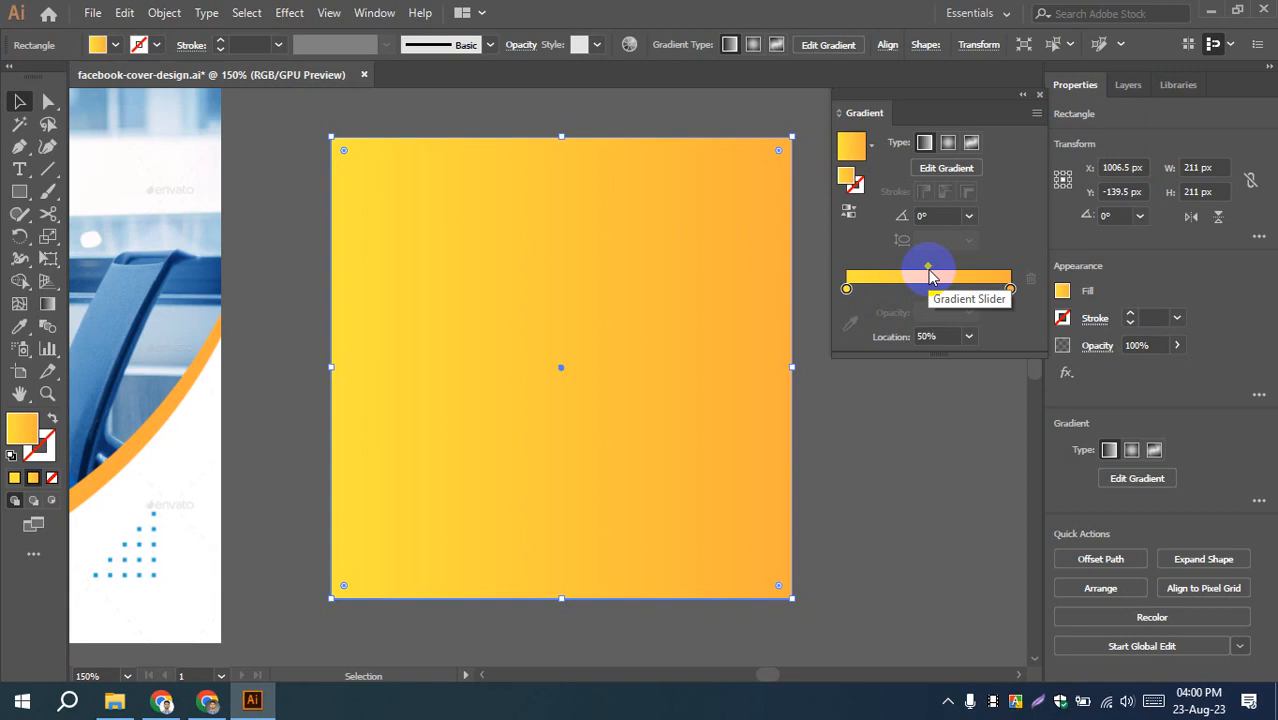
{"action": "left_click_drag", "start_coordinate": [930, 271], "coordinate": [964, 266]}
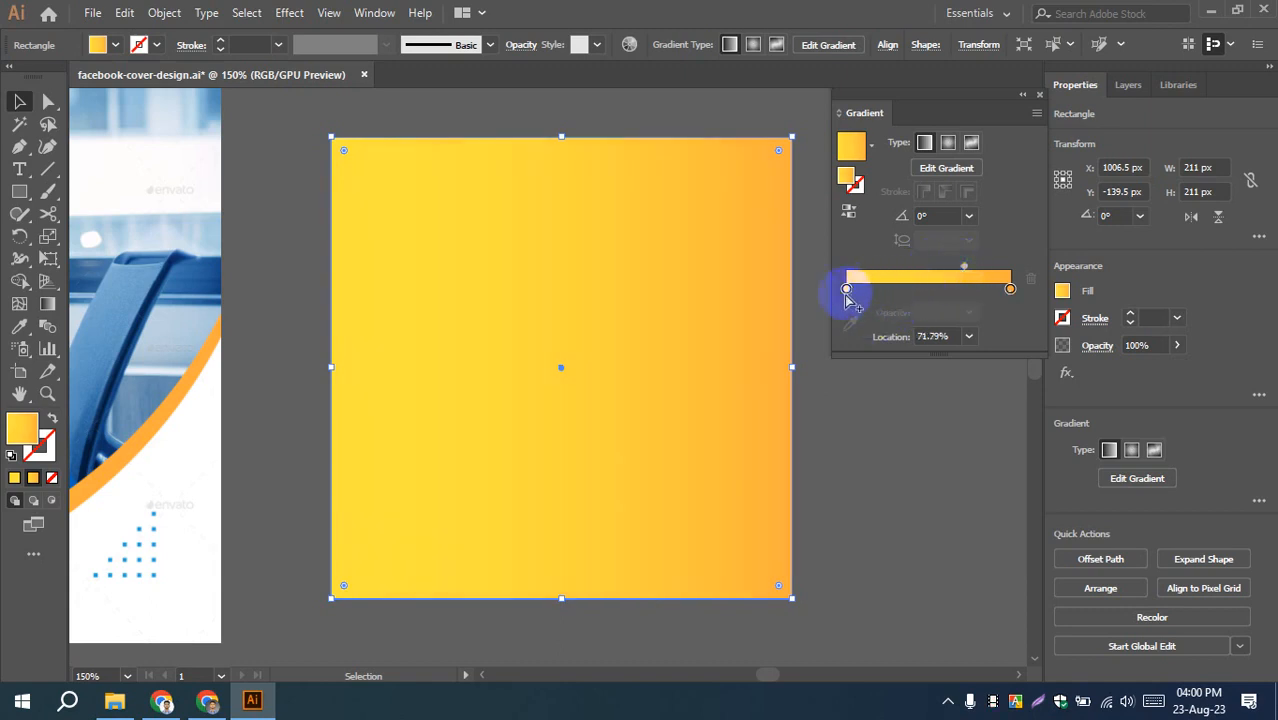
{"action": "left_click_drag", "start_coordinate": [963, 266], "coordinate": [990, 271]}
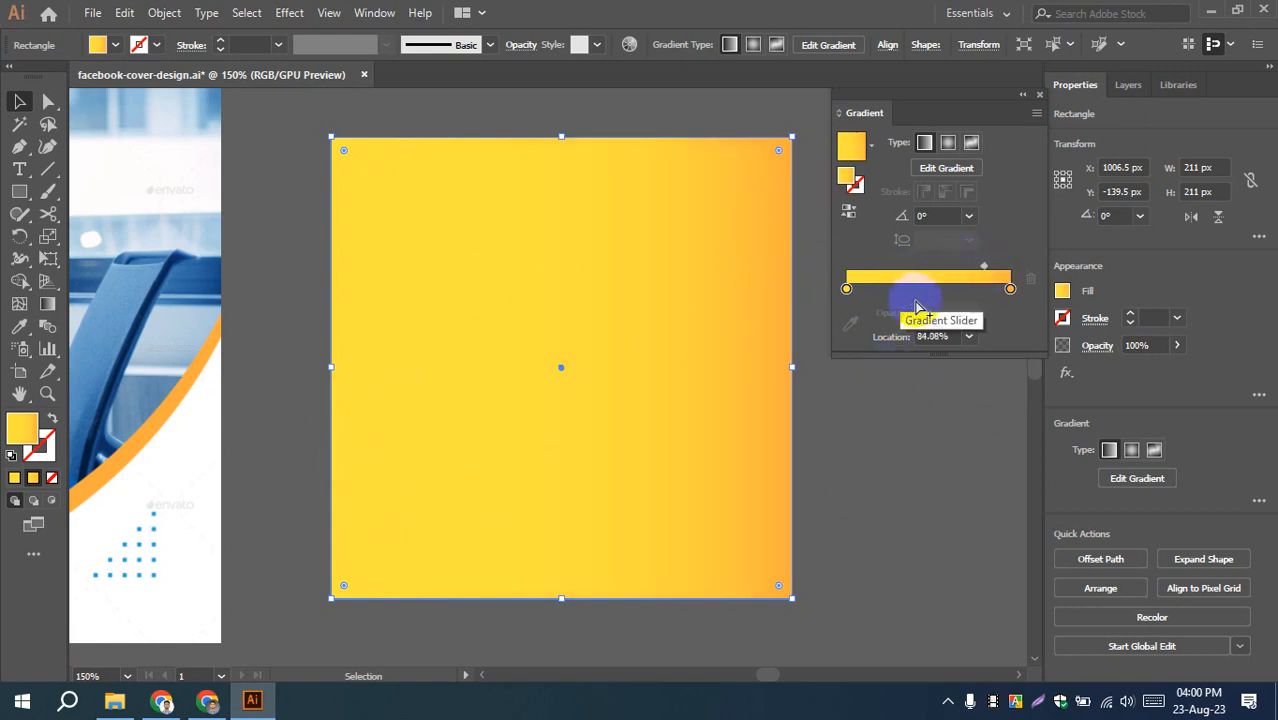
{"action": "left_click_drag", "start_coordinate": [985, 270], "coordinate": [867, 267]}
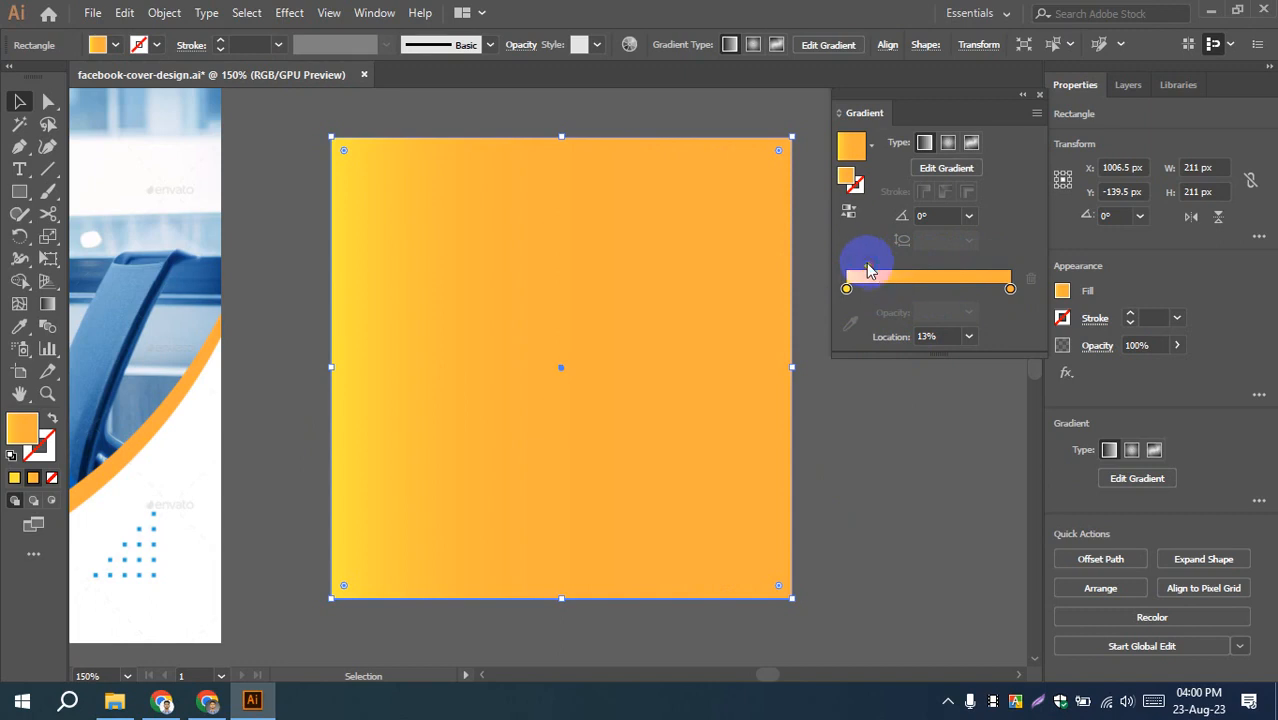
{"action": "left_click_drag", "start_coordinate": [867, 272], "coordinate": [926, 270]}
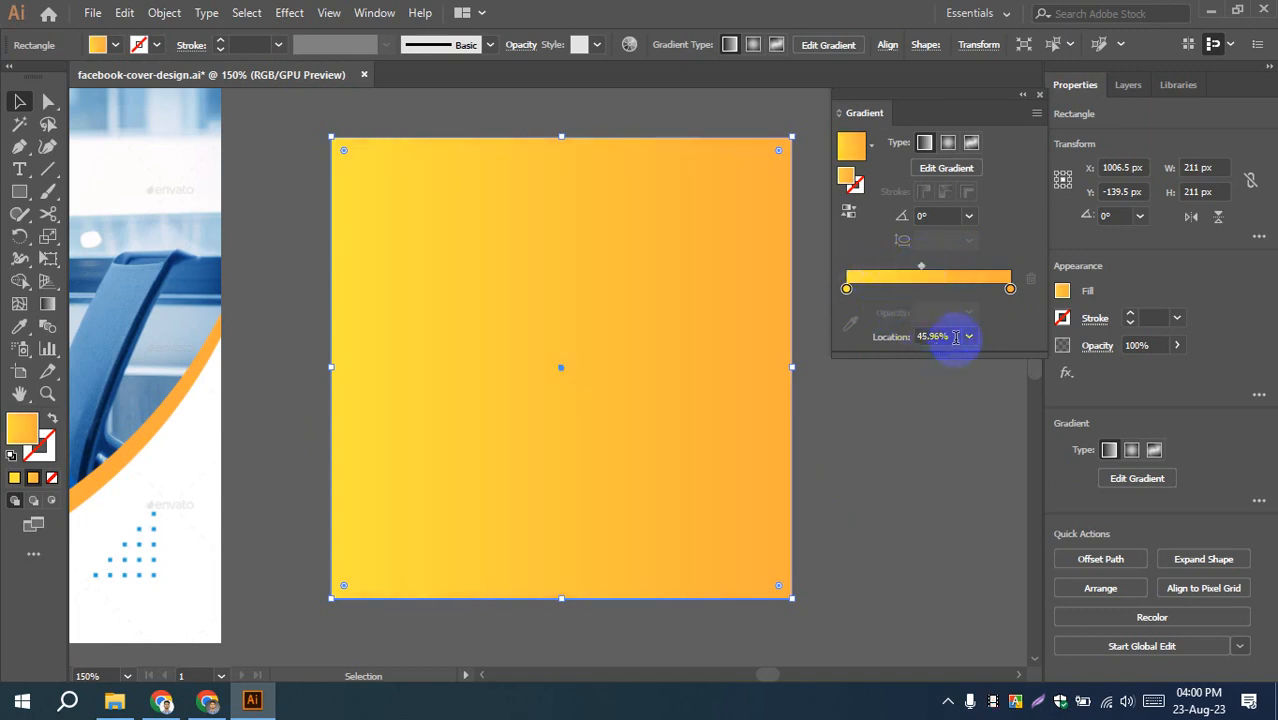
- Set the gradient midpoint's location to 50% and close the gradient settings
{"action": "left_click", "coordinate": [955, 337]}
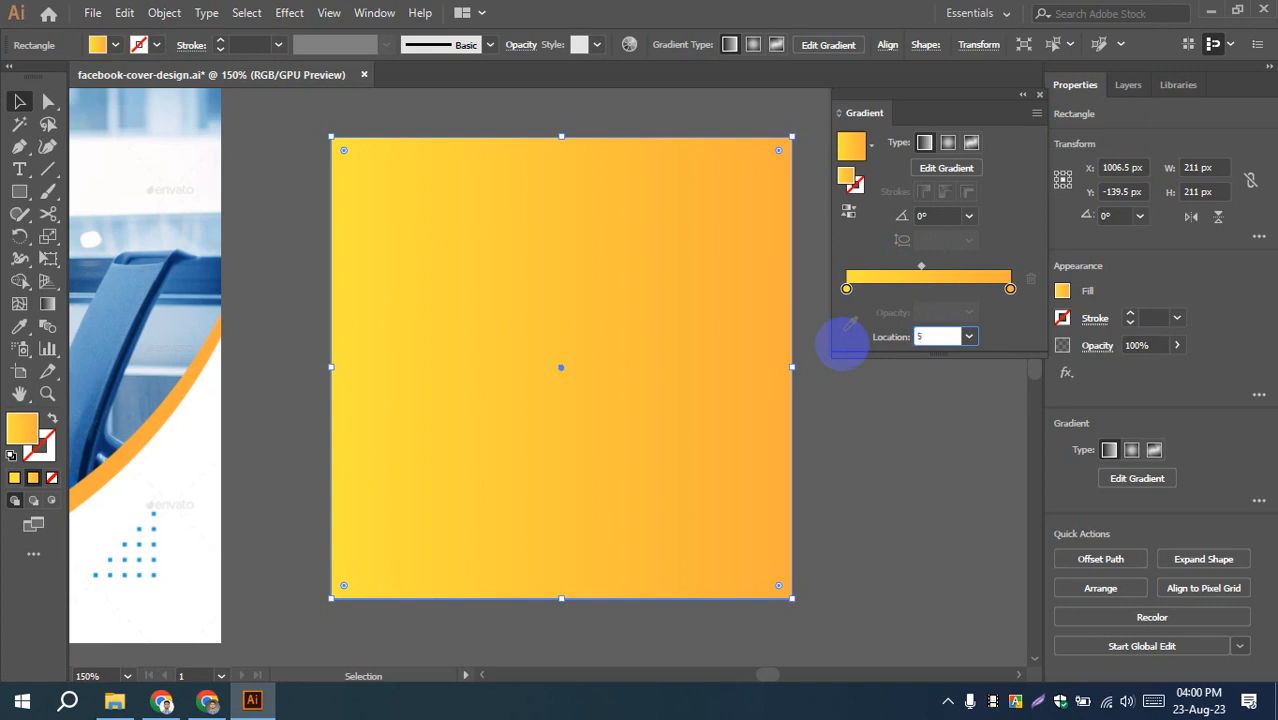
{"action": "type", "text": "50"}
{"action": "key", "text": "Return"}
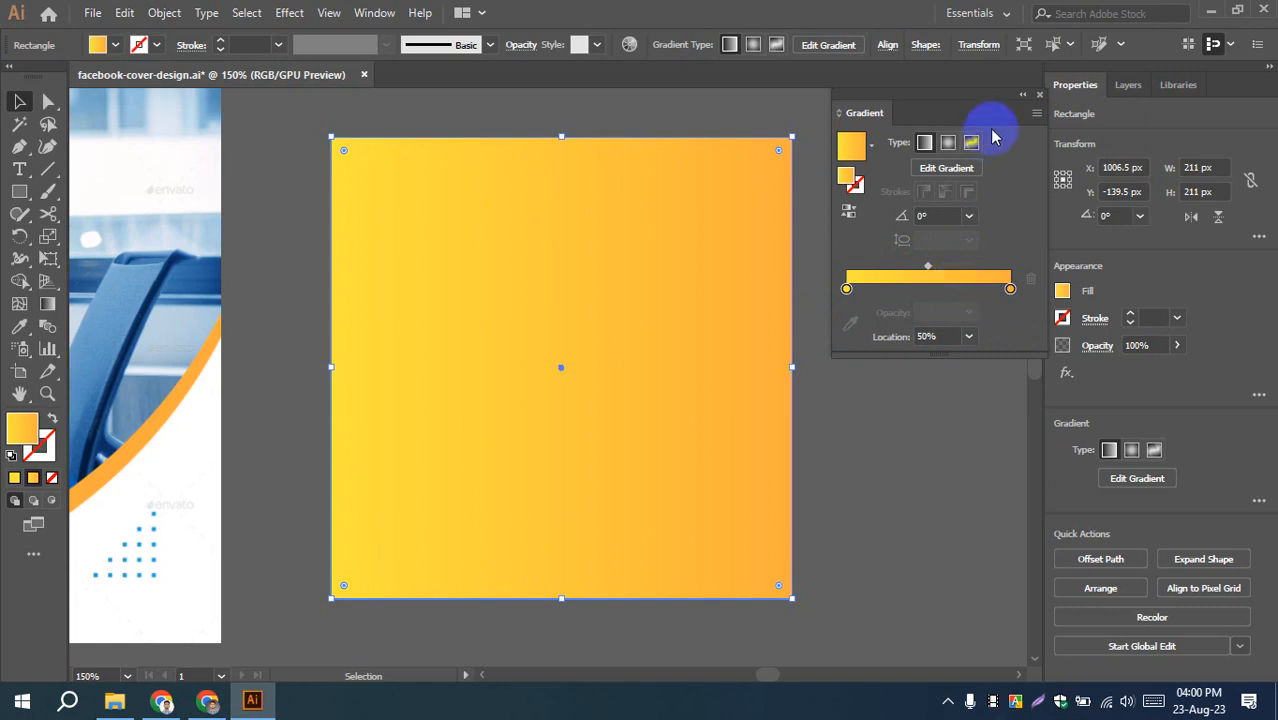
{"action": "left_click", "coordinate": [1040, 95]}
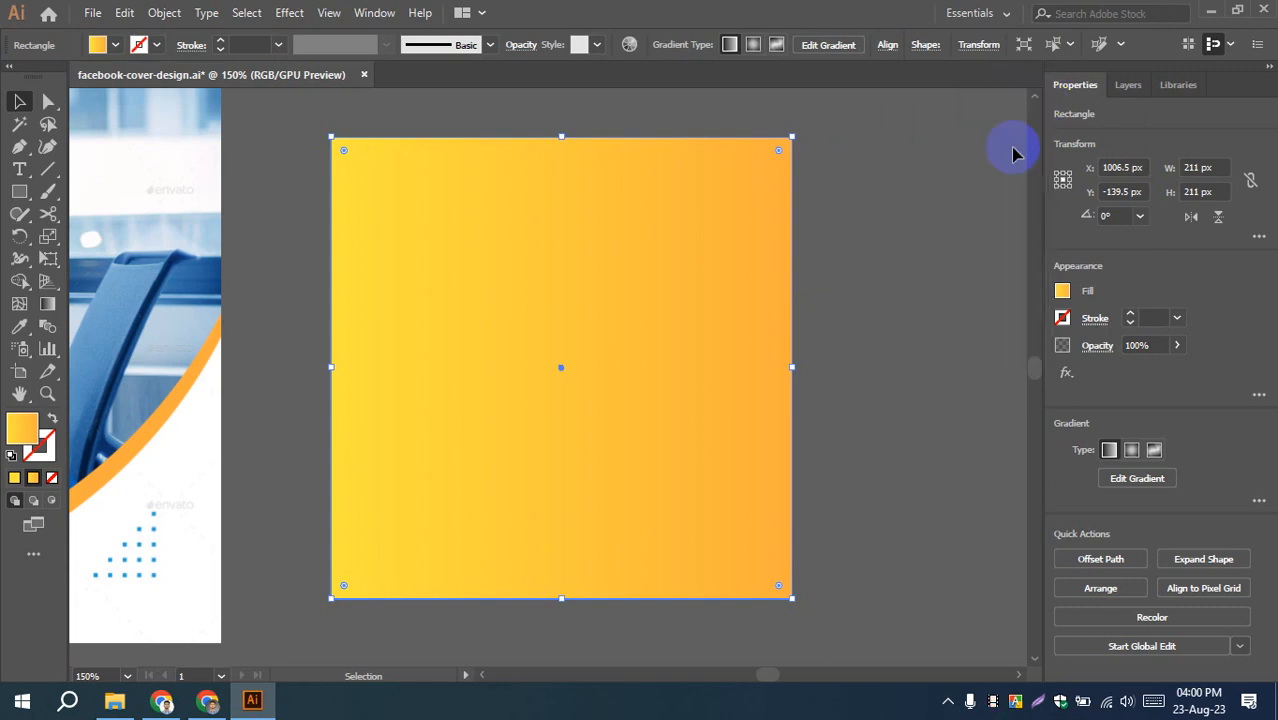
- Redraw the square's linear gradient diagonally from its upper-left corner to its lower-right corner with the Gradient tool
{"action": "left_click", "coordinate": [882, 322]}
{"action": "left_click", "coordinate": [693, 343]}
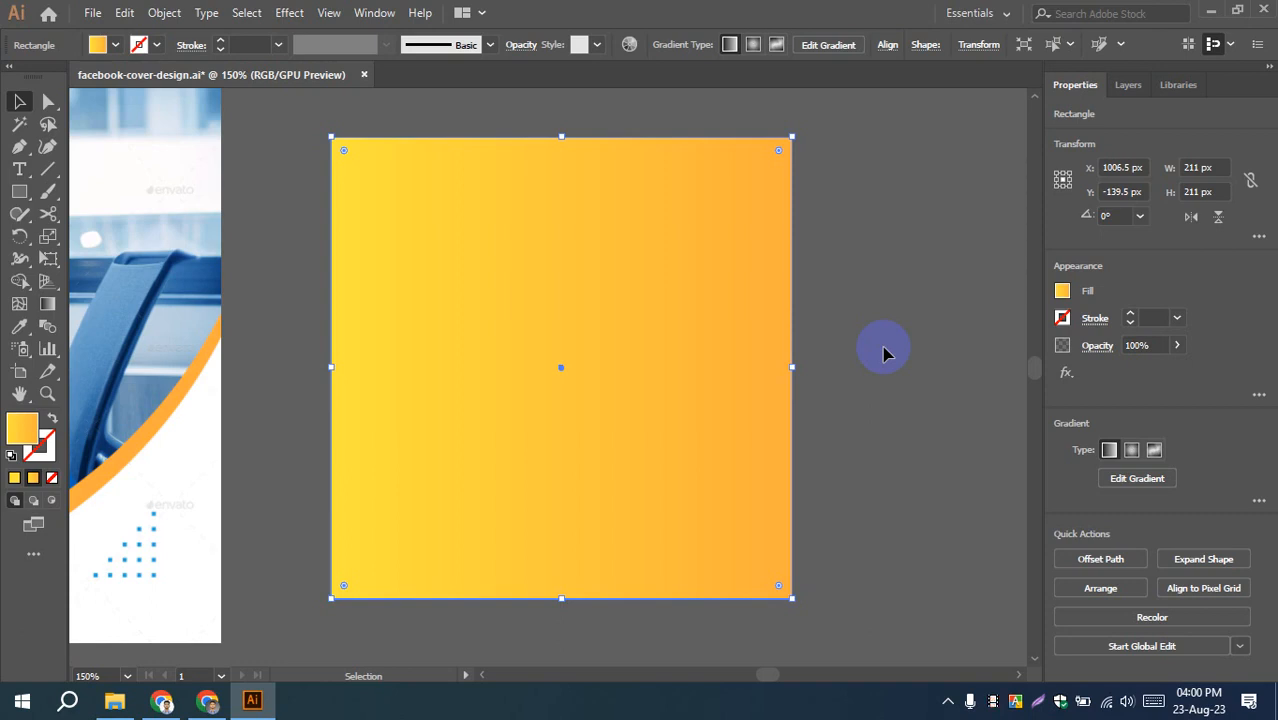
{"action": "left_click", "coordinate": [265, 214]}
{"action": "left_click", "coordinate": [399, 305]}
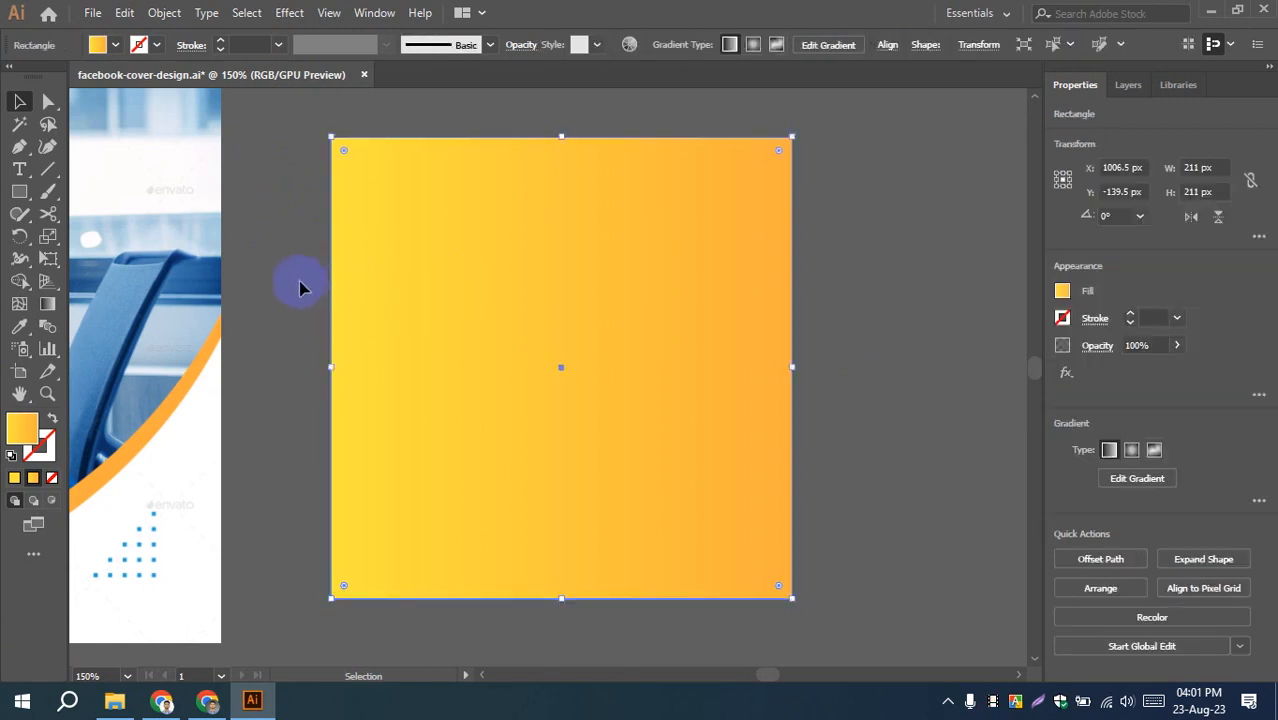
{"action": "left_click", "coordinate": [47, 304]}
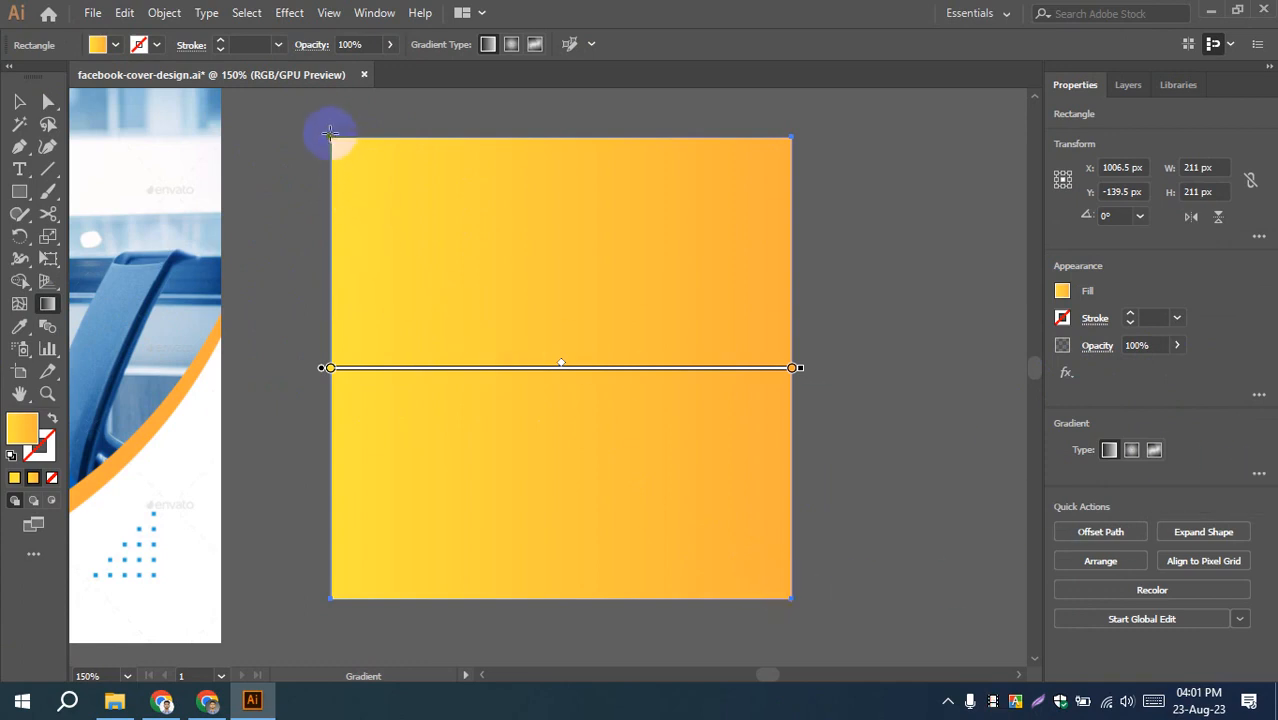
{"action": "left_click", "coordinate": [331, 137]}
{"action": "left_click_drag", "start_coordinate": [331, 137], "coordinate": [790, 599]}
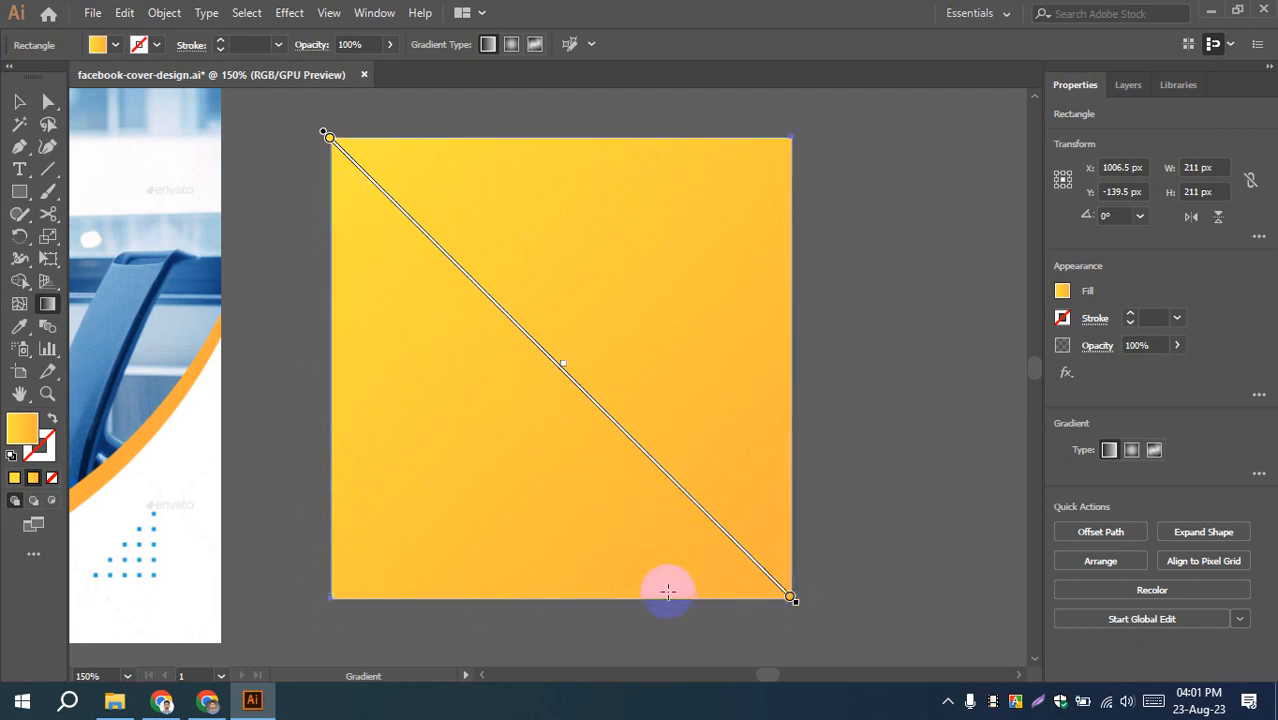
- Try the gradient along the square's other diagonals, starting from the lower-left, lower-right and upper-right corners in turn
{"action": "left_click_drag", "start_coordinate": [331, 598], "coordinate": [790, 137]}
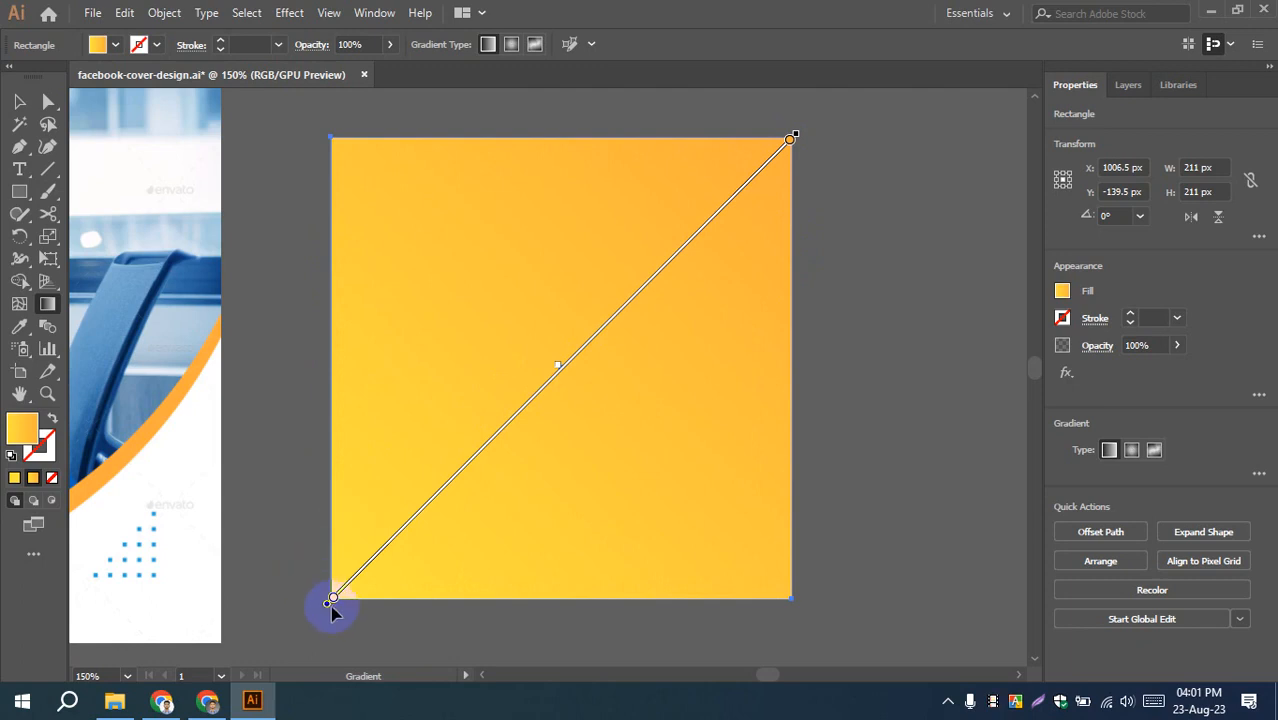
{"action": "left_click", "coordinate": [790, 140]}
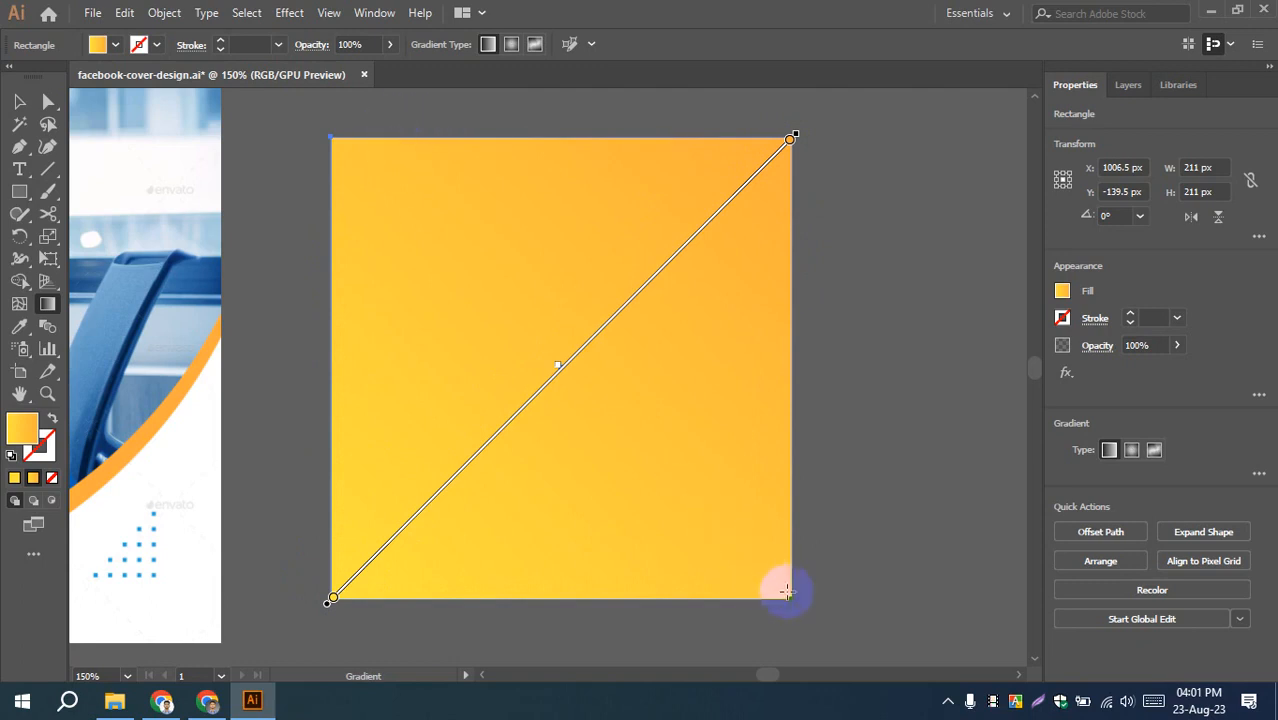
{"action": "left_click_drag", "start_coordinate": [786, 591], "coordinate": [333, 140]}
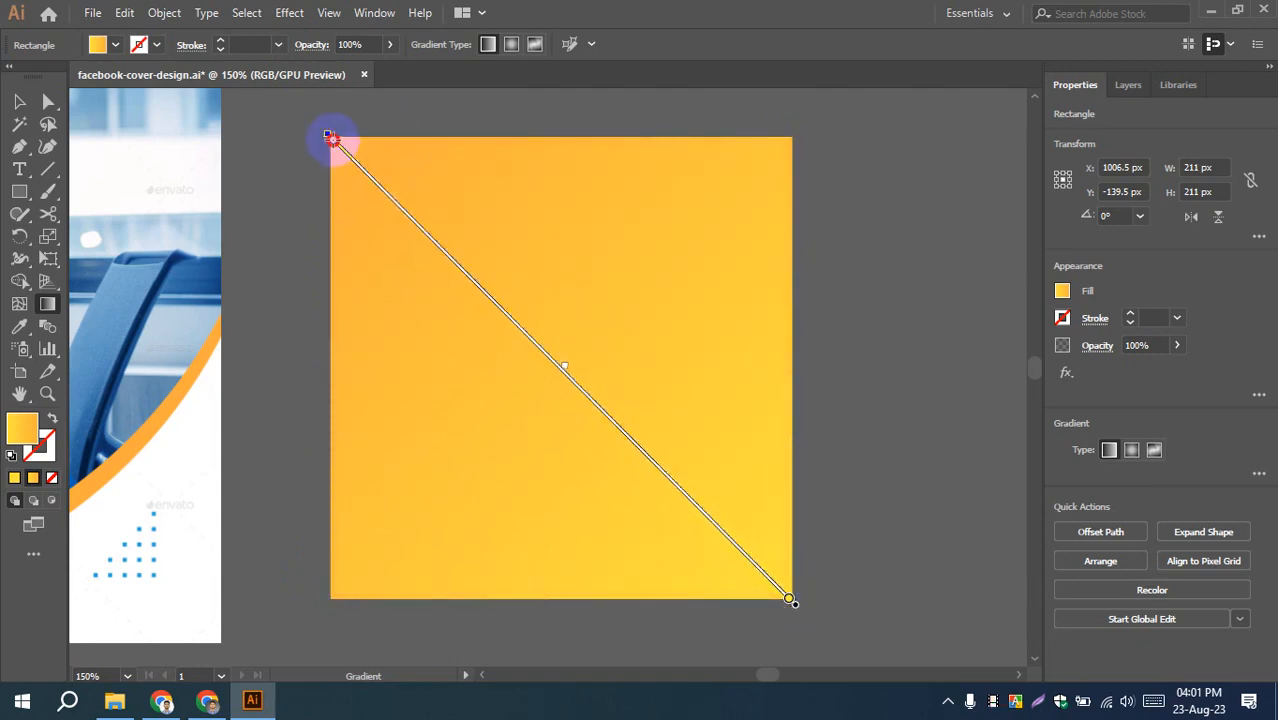
{"action": "left_click_drag", "start_coordinate": [790, 137], "coordinate": [333, 593]}
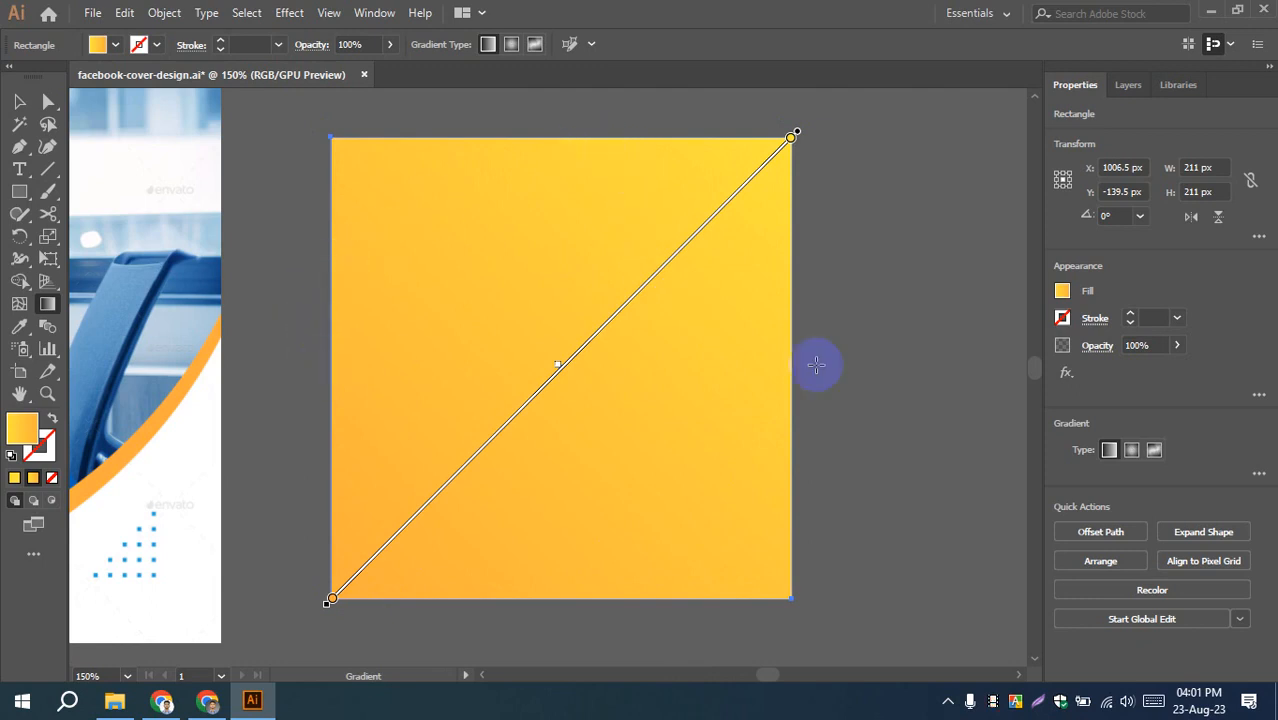
- Redraw the gradient almost vertically from the middle of the square's top edge to its bottom edge and deselect the square
{"action": "left_click_drag", "start_coordinate": [566, 137], "coordinate": [576, 600]}
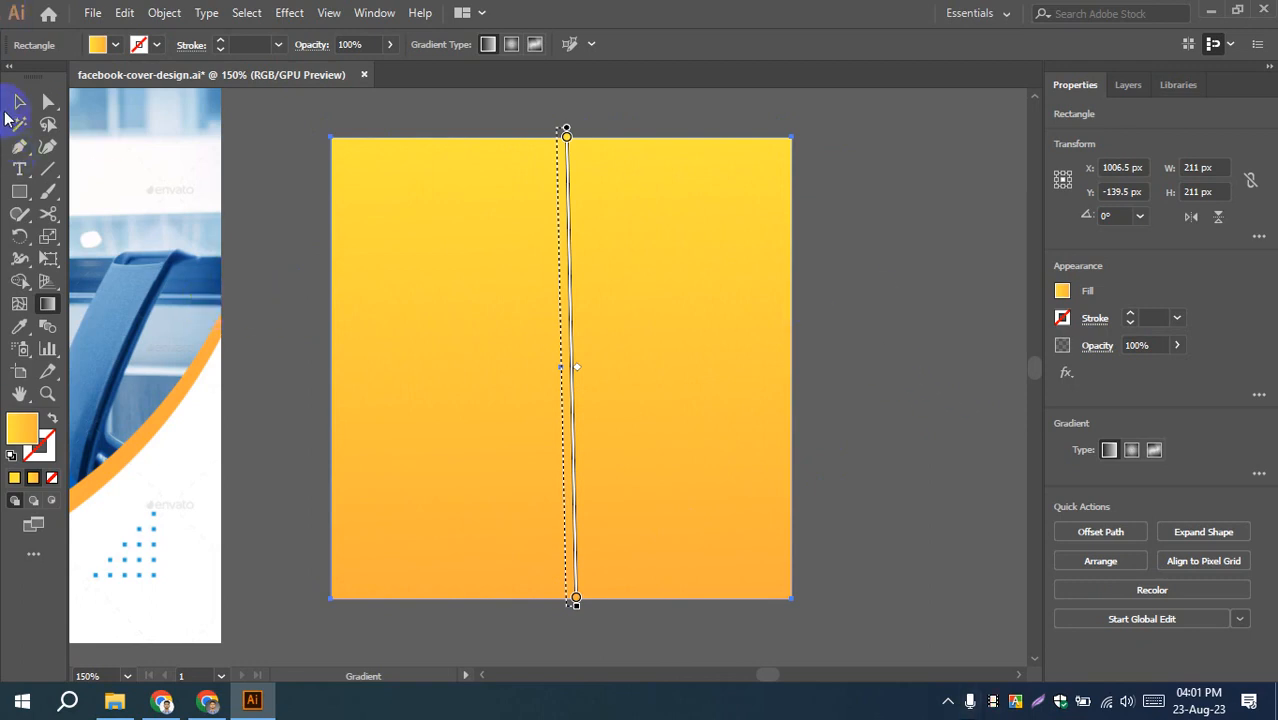
{"action": "left_click", "coordinate": [19, 102]}
{"action": "left_click", "coordinate": [287, 281]}
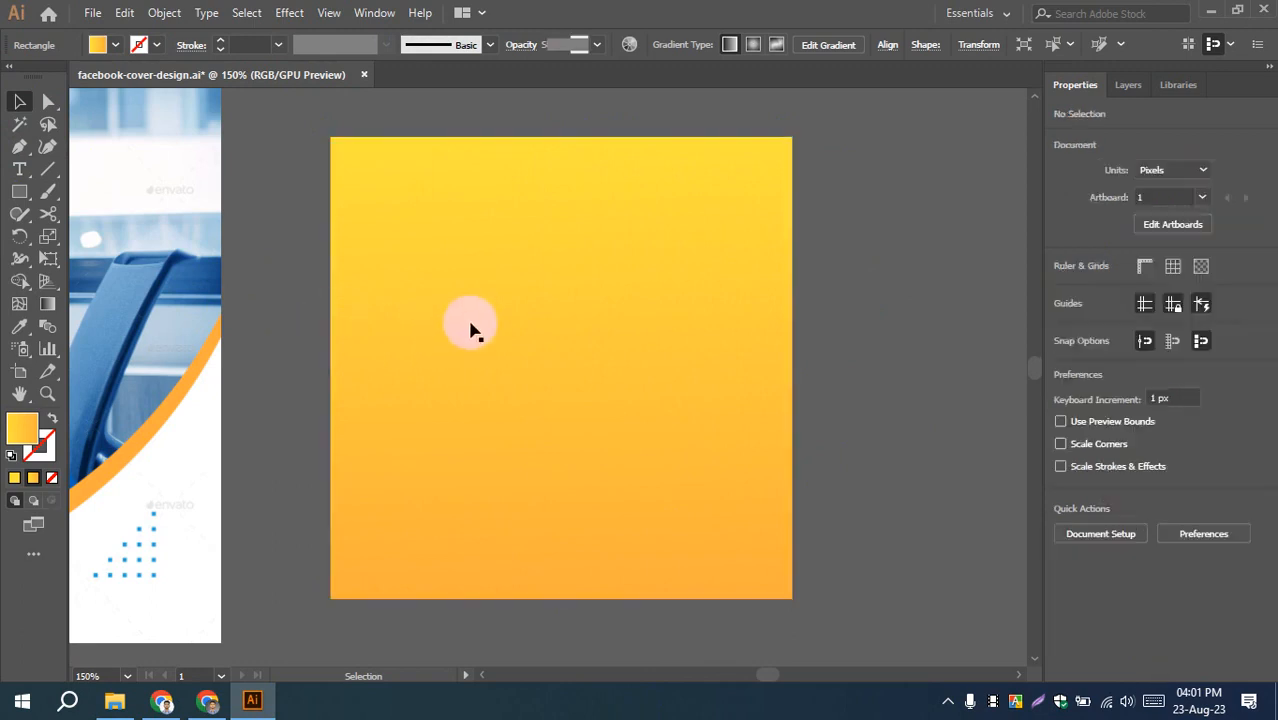
- Change the square's gradient type to radial and deselect it
{"action": "left_click", "coordinate": [470, 330]}
{"action": "left_click", "coordinate": [753, 44]}
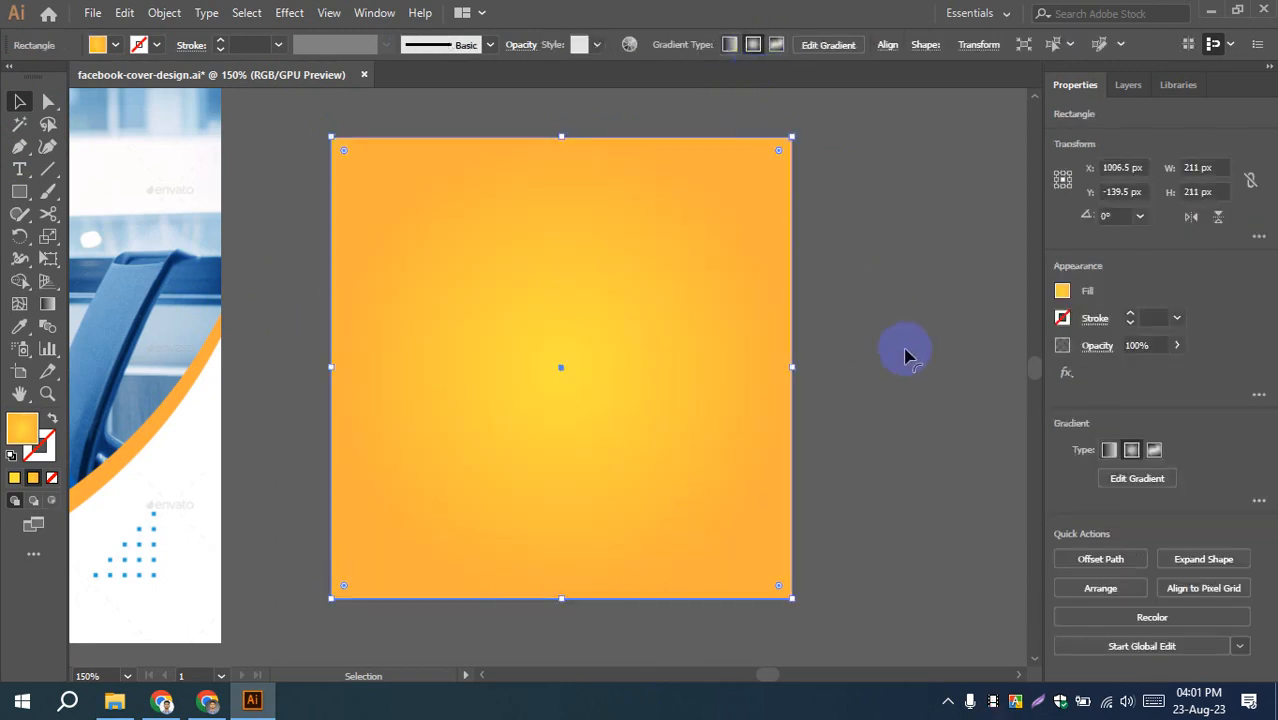
{"action": "left_click", "coordinate": [905, 355]}
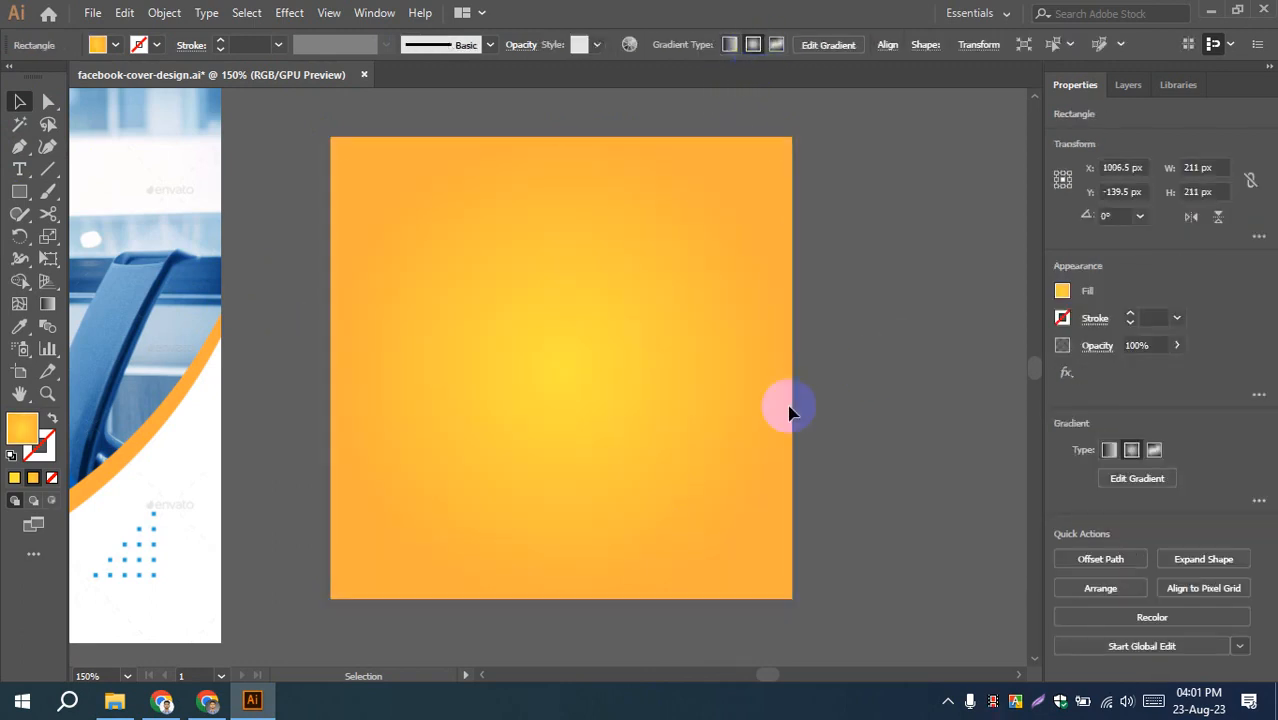
- Try the square's radial gradient centred near its lower-left corner and extending diagonally towards its upper-right area with the Gradient tool
{"action": "left_click", "coordinate": [551, 347]}
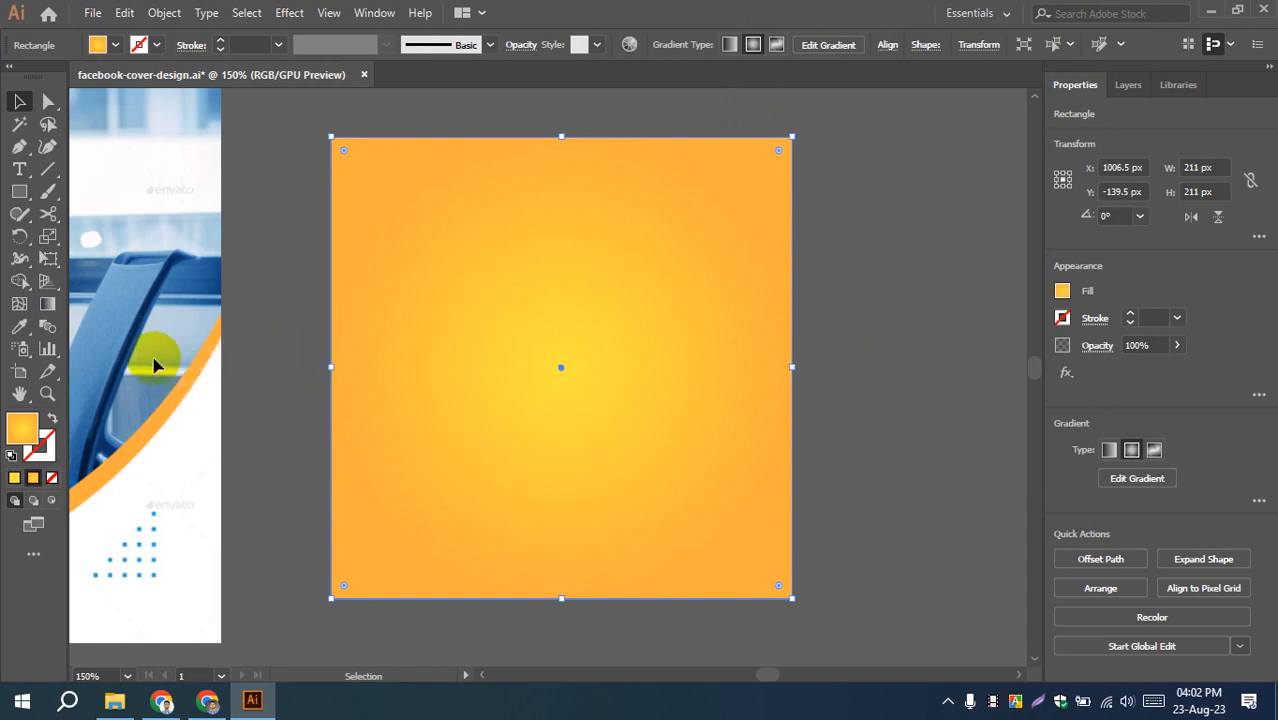
{"action": "left_click", "coordinate": [48, 304]}
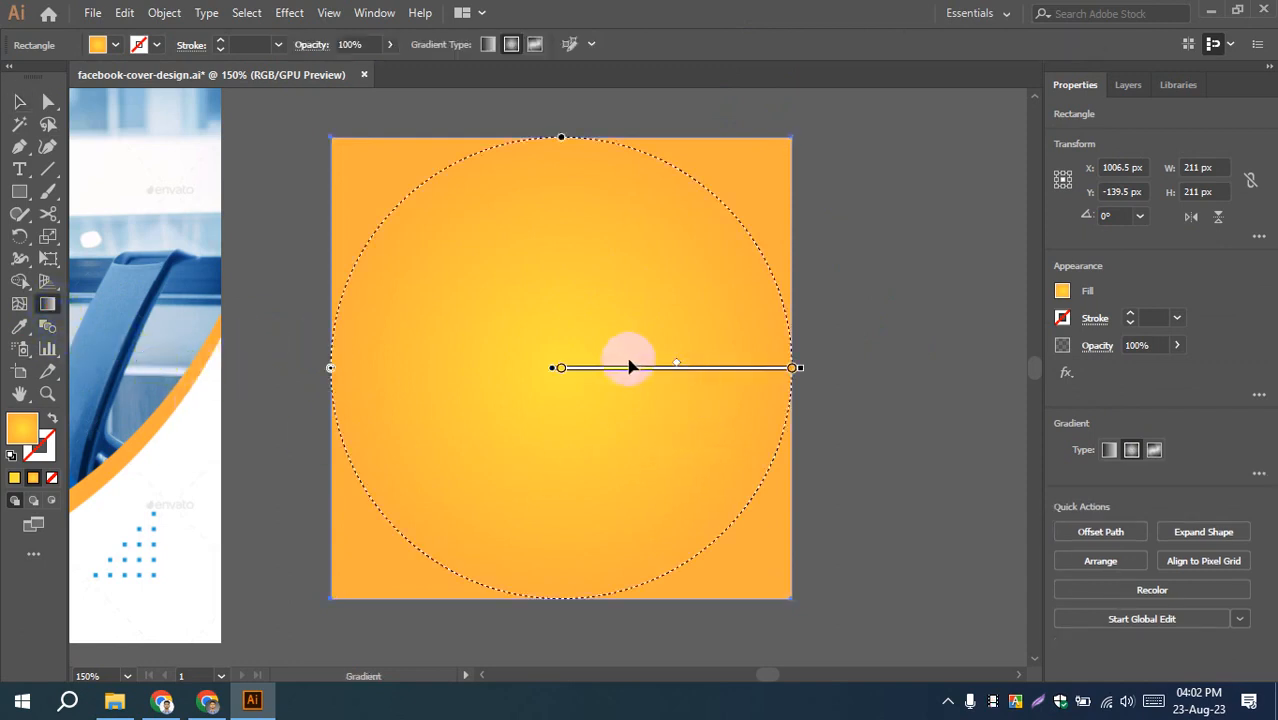
{"action": "left_click", "coordinate": [792, 367]}
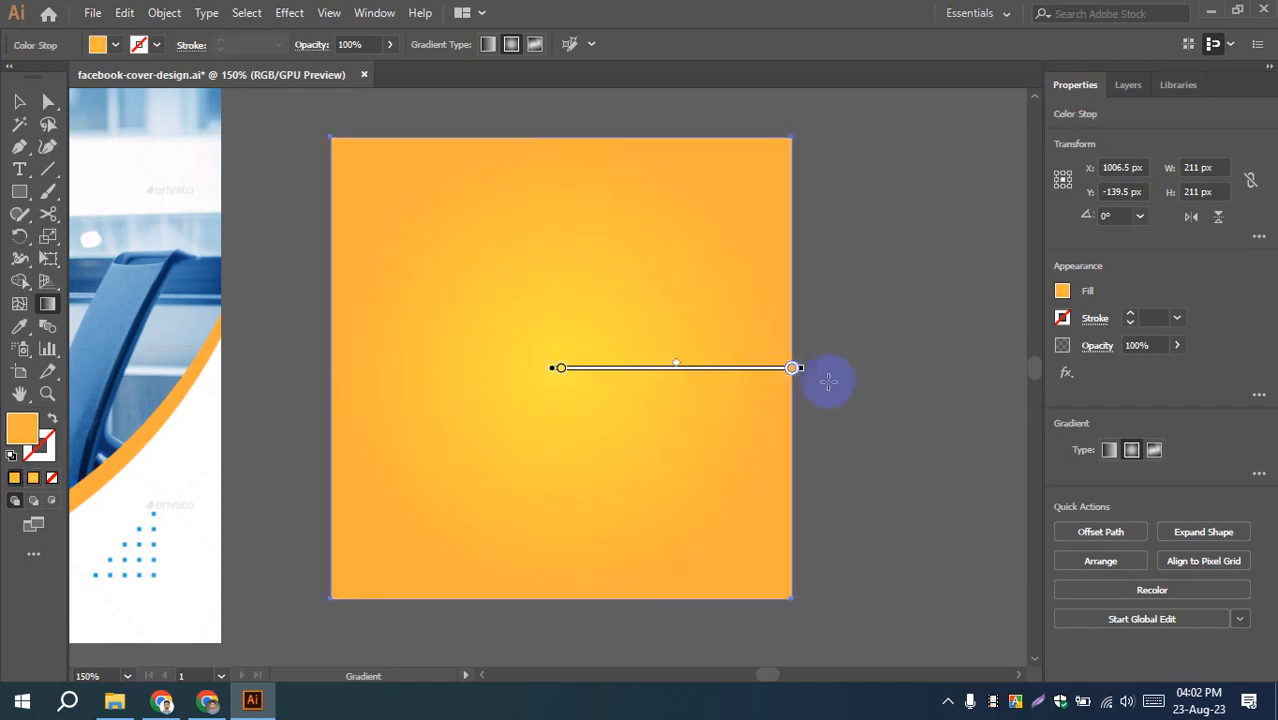
{"action": "mouse_move", "coordinate": [792, 367]}
{"action": "left_mouse_down"}
{"action": "mouse_move", "coordinate": [605, 370]}
{"action": "mouse_move", "coordinate": [795, 367]}
{"action": "left_mouse_up"}
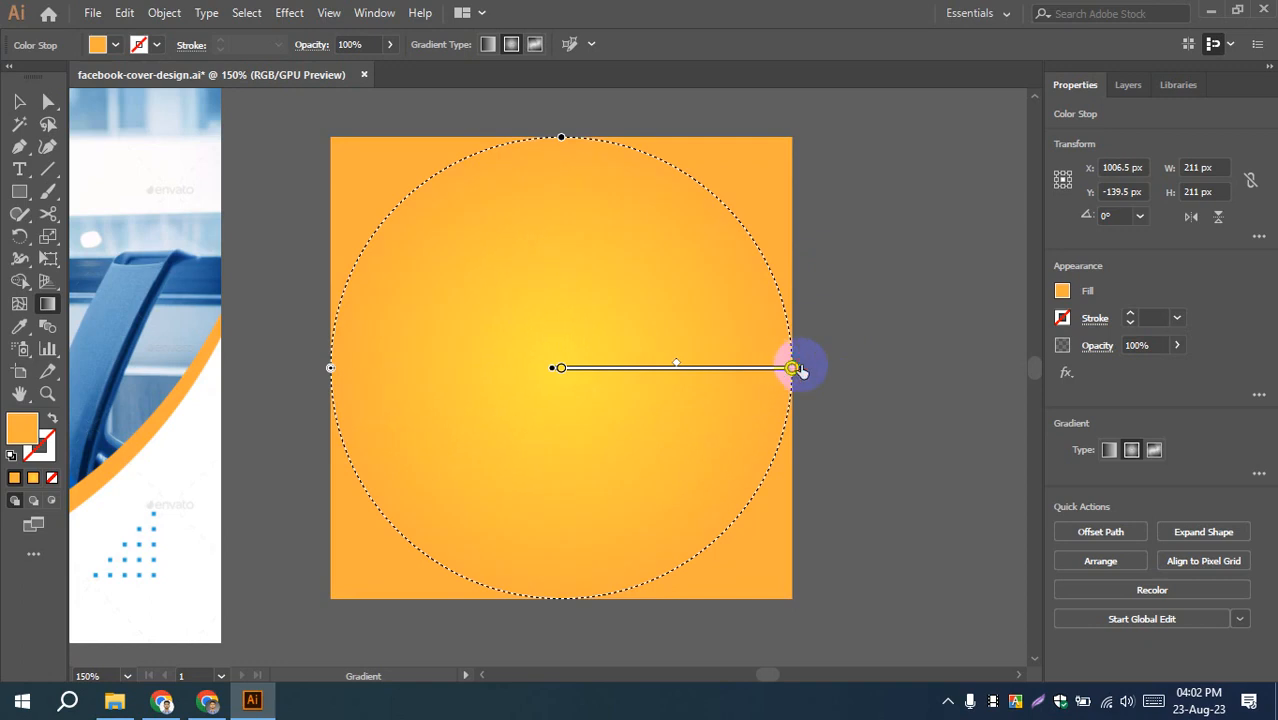
{"action": "left_click", "coordinate": [676, 366]}
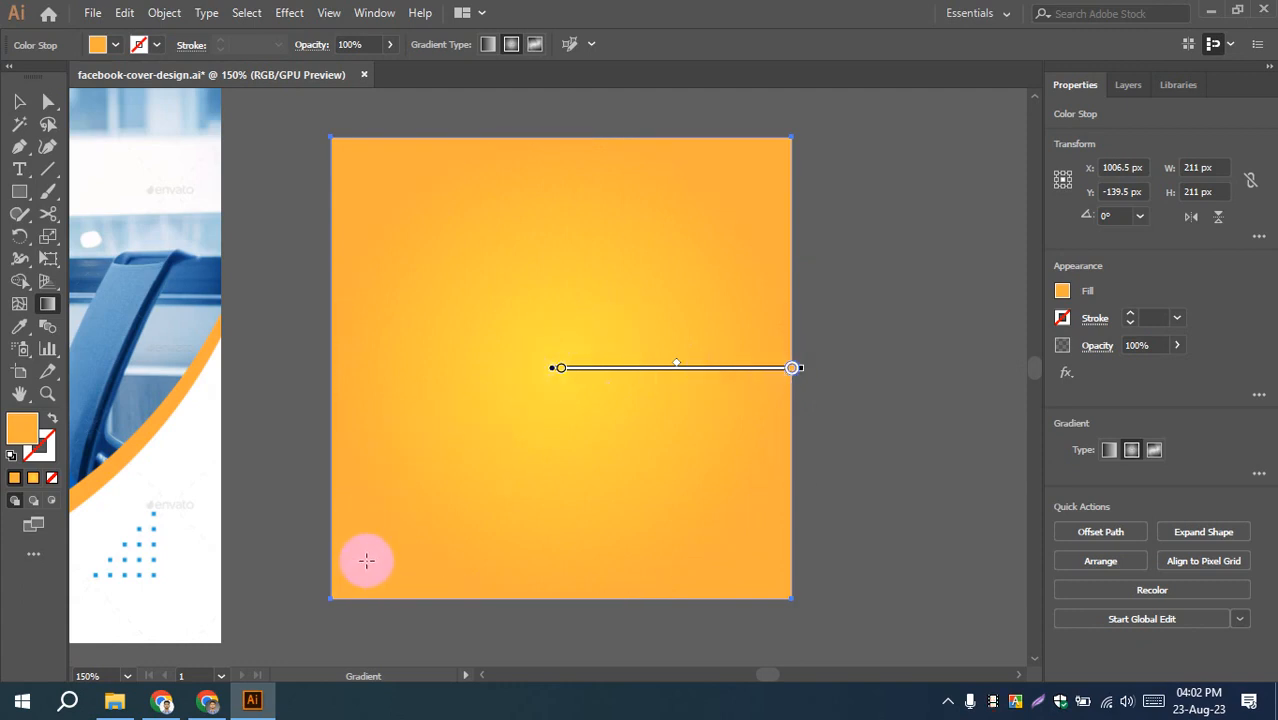
{"action": "mouse_move", "coordinate": [363, 566]}
{"action": "left_mouse_down"}
{"action": "mouse_move", "coordinate": [491, 445]}
{"action": "mouse_move", "coordinate": [536, 379]}
{"action": "mouse_move", "coordinate": [516, 297]}
{"action": "mouse_move", "coordinate": [491, 274]}
{"action": "mouse_move", "coordinate": [526, 253]}
{"action": "mouse_move", "coordinate": [593, 279]}
{"action": "left_mouse_up"}
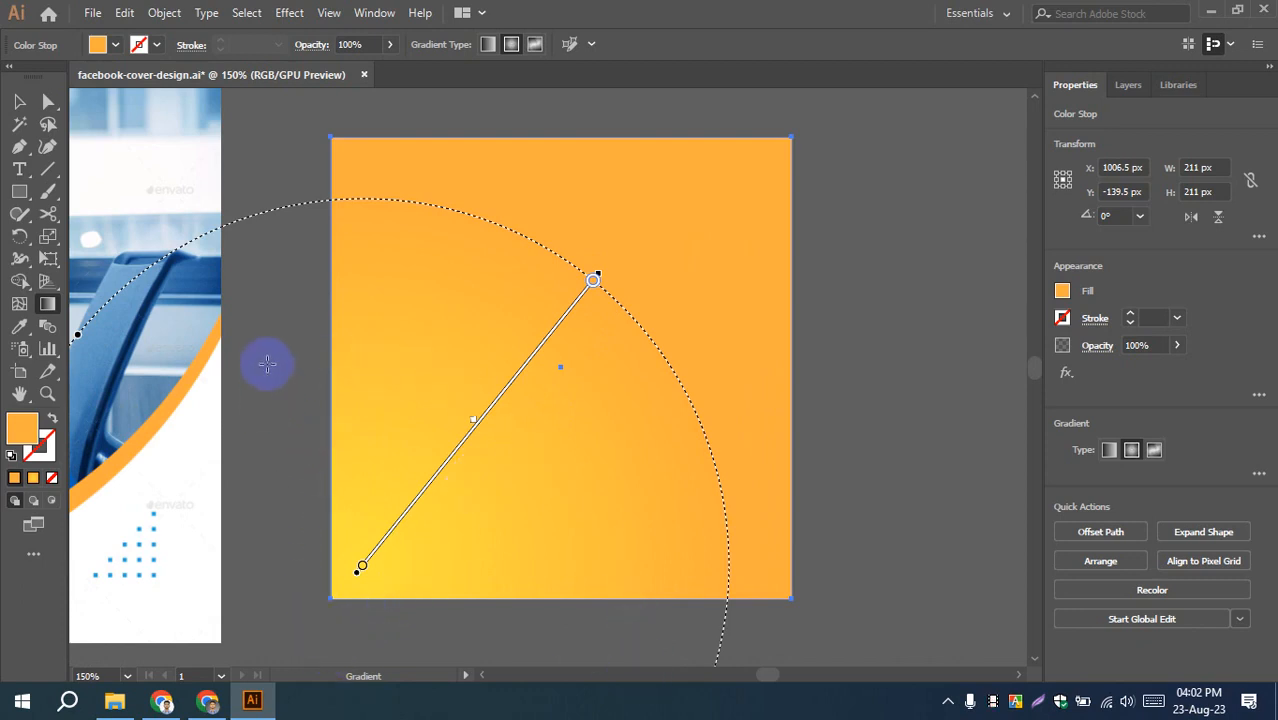
{"action": "scroll", "coordinate": [440, 600], "scroll_direction": "down", "scroll_amount": 3}
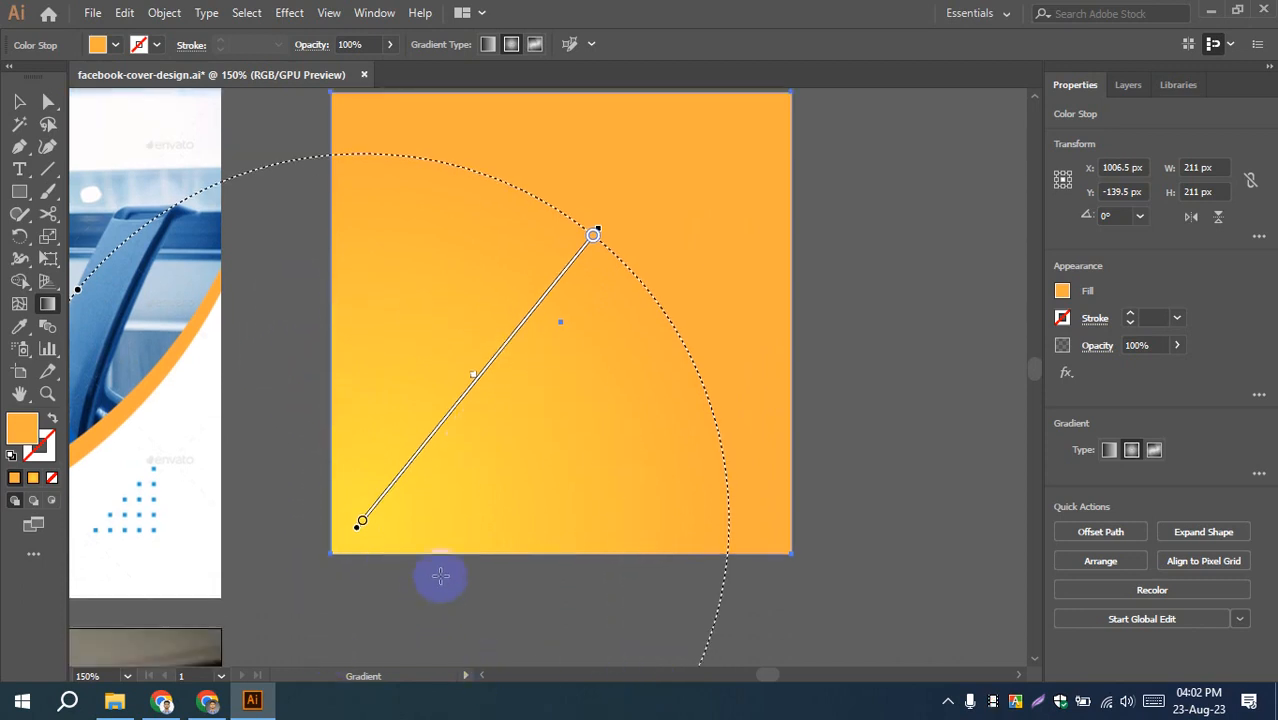
{"action": "scroll", "coordinate": [499, 530], "scroll_direction": "up", "scroll_amount": 3}
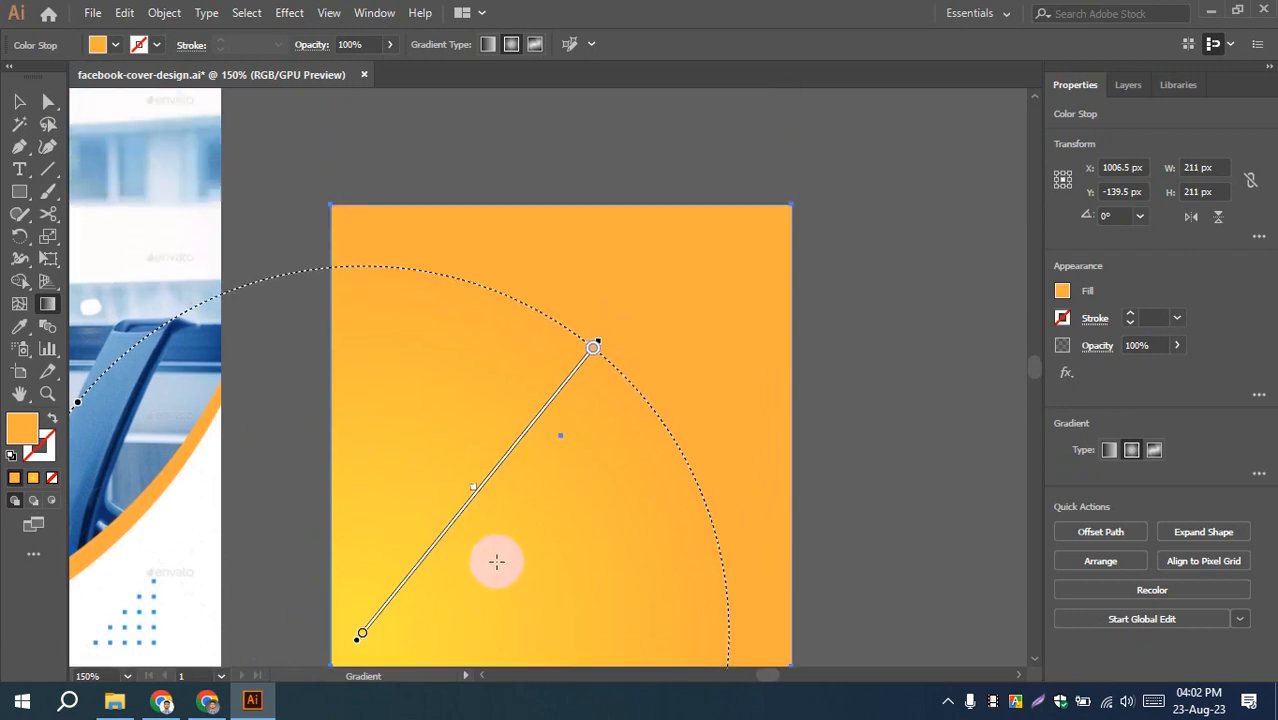
- Redraw the radial gradient from the square's centre to just past its right edge, trying a short radius first
{"action": "left_click_drag", "start_coordinate": [558, 434], "coordinate": [641, 436]}
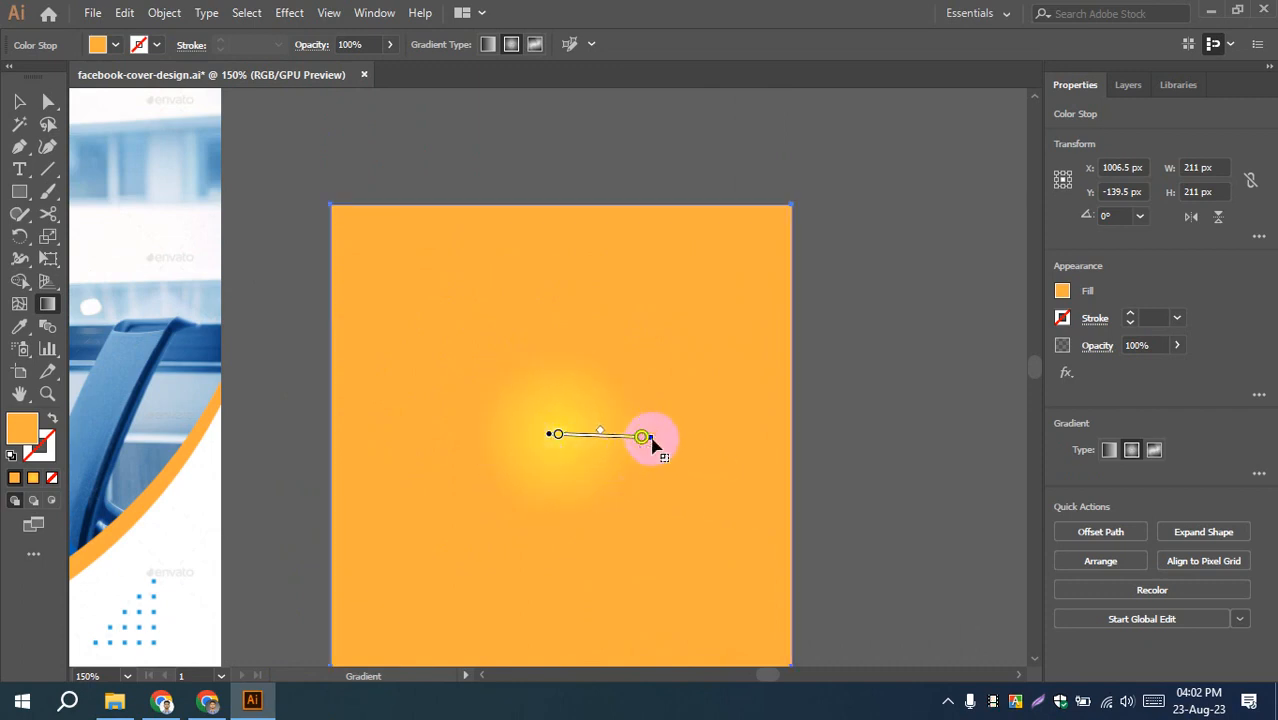
{"action": "left_click_drag", "start_coordinate": [651, 441], "coordinate": [814, 442]}
{"action": "left_click", "coordinate": [19, 101]}
{"action": "left_click", "coordinate": [360, 152]}
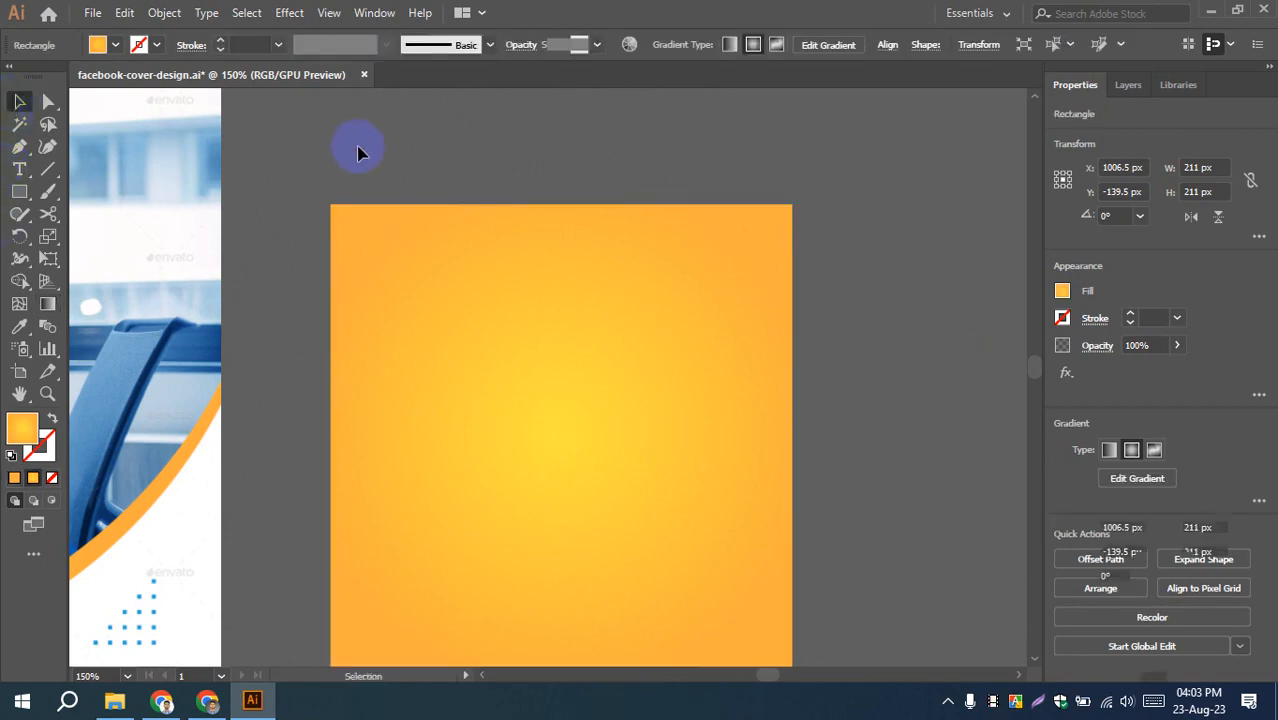
- Select the square and change its gradient type to freeform with point drawing
{"action": "scroll", "coordinate": [343, 228], "scroll_direction": "down", "scroll_amount": 1}
{"action": "left_click", "coordinate": [362, 327]}
{"action": "scroll", "coordinate": [287, 298], "scroll_direction": "up", "scroll_amount": 1}
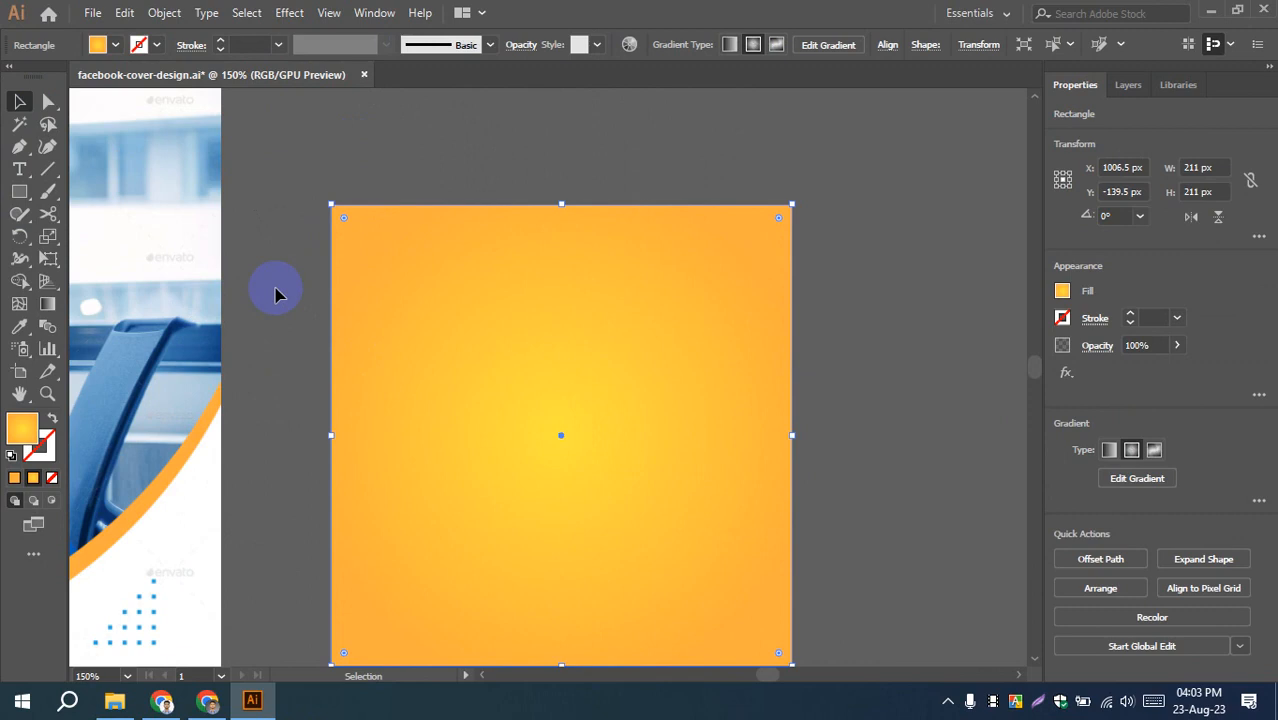
{"action": "scroll", "coordinate": [277, 294], "scroll_direction": "down", "scroll_amount": 1}
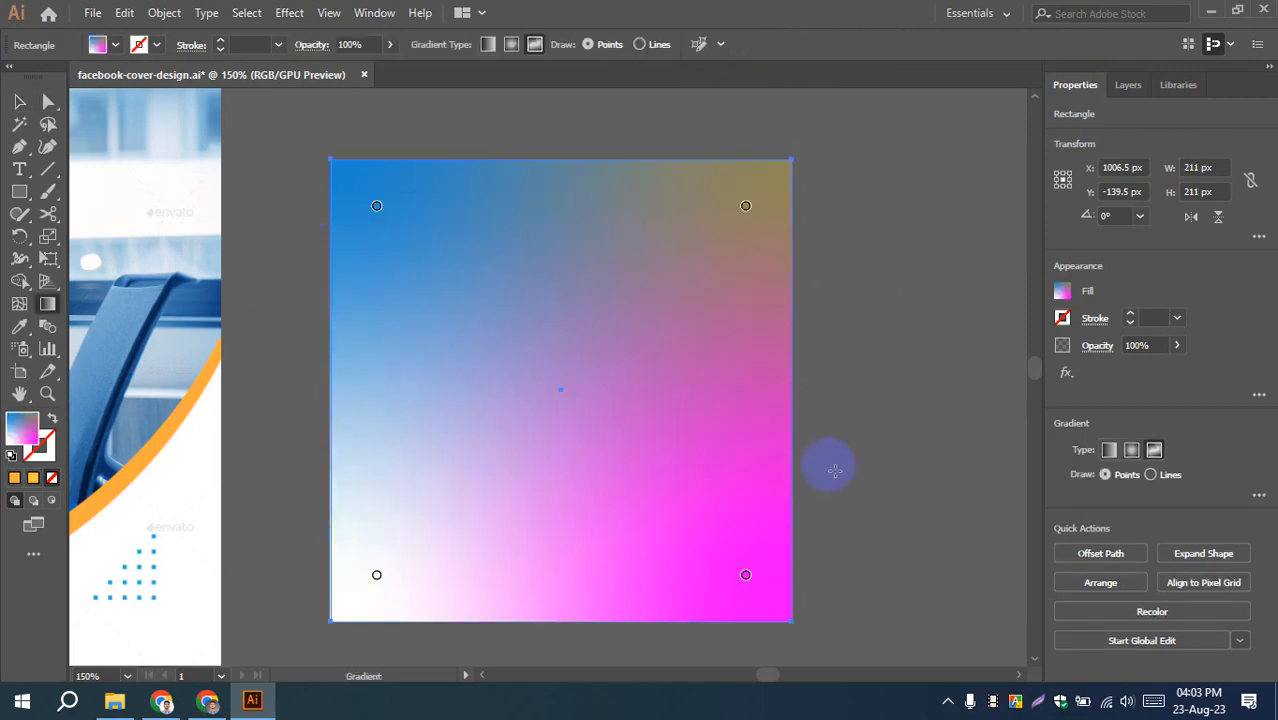
- Add seven freeform color stops spread in a ring around the square's centre
{"action": "left_click", "coordinate": [741, 408]}
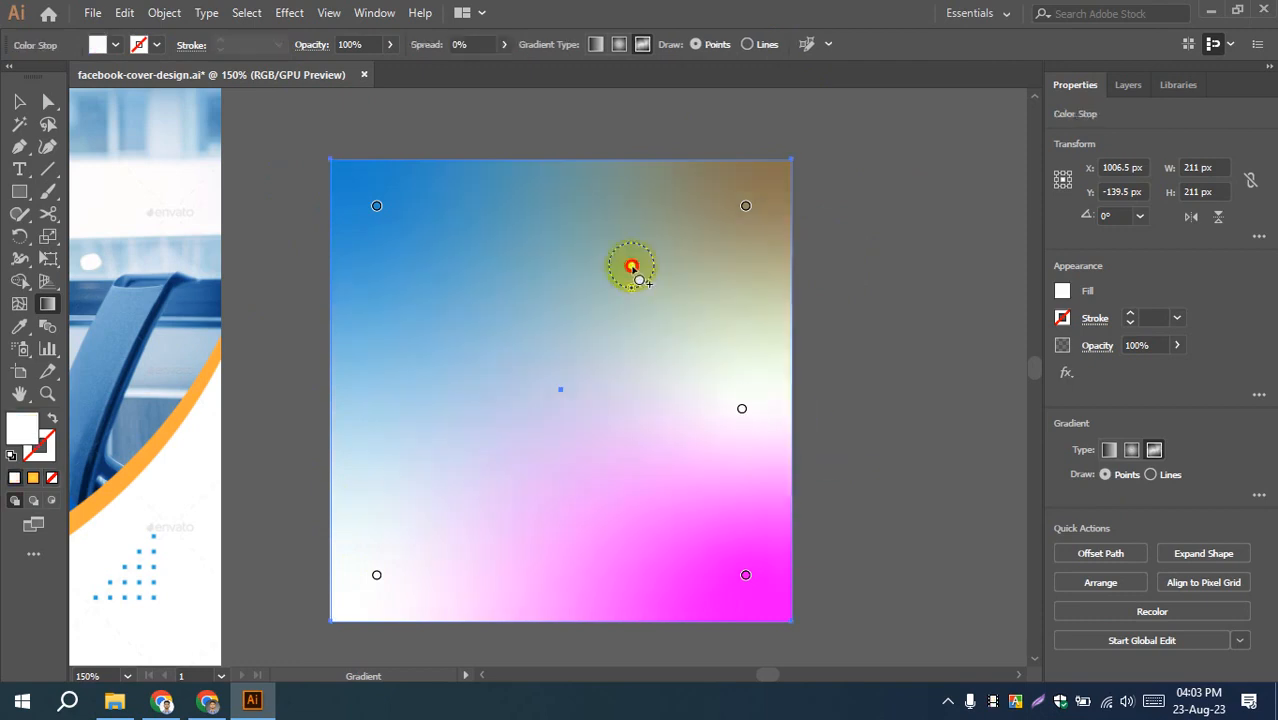
{"action": "left_click", "coordinate": [631, 265]}
{"action": "left_click", "coordinate": [423, 412]}
{"action": "left_click", "coordinate": [401, 300]}
{"action": "left_click", "coordinate": [515, 509]}
{"action": "left_click", "coordinate": [634, 485]}
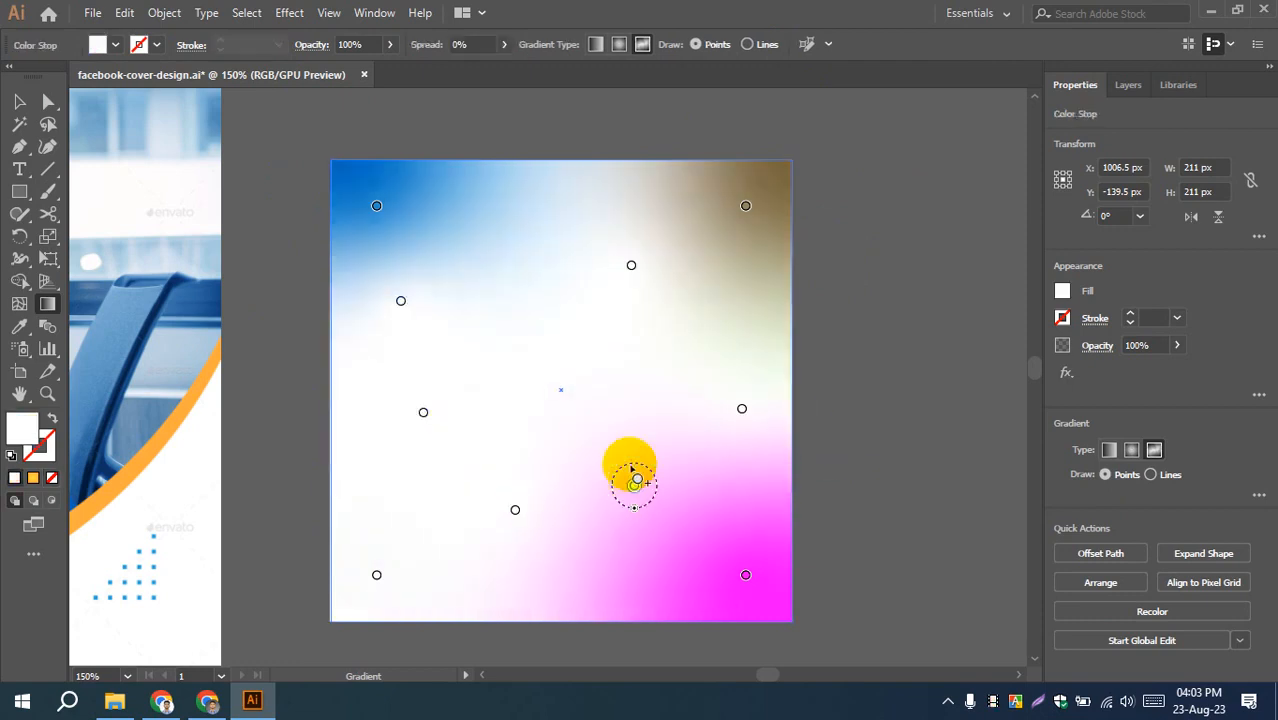
{"action": "left_click", "coordinate": [519, 295]}
- Color the added stop in the upper-middle right area red and the one near the right edge magenta
{"action": "double_click", "coordinate": [631, 265]}
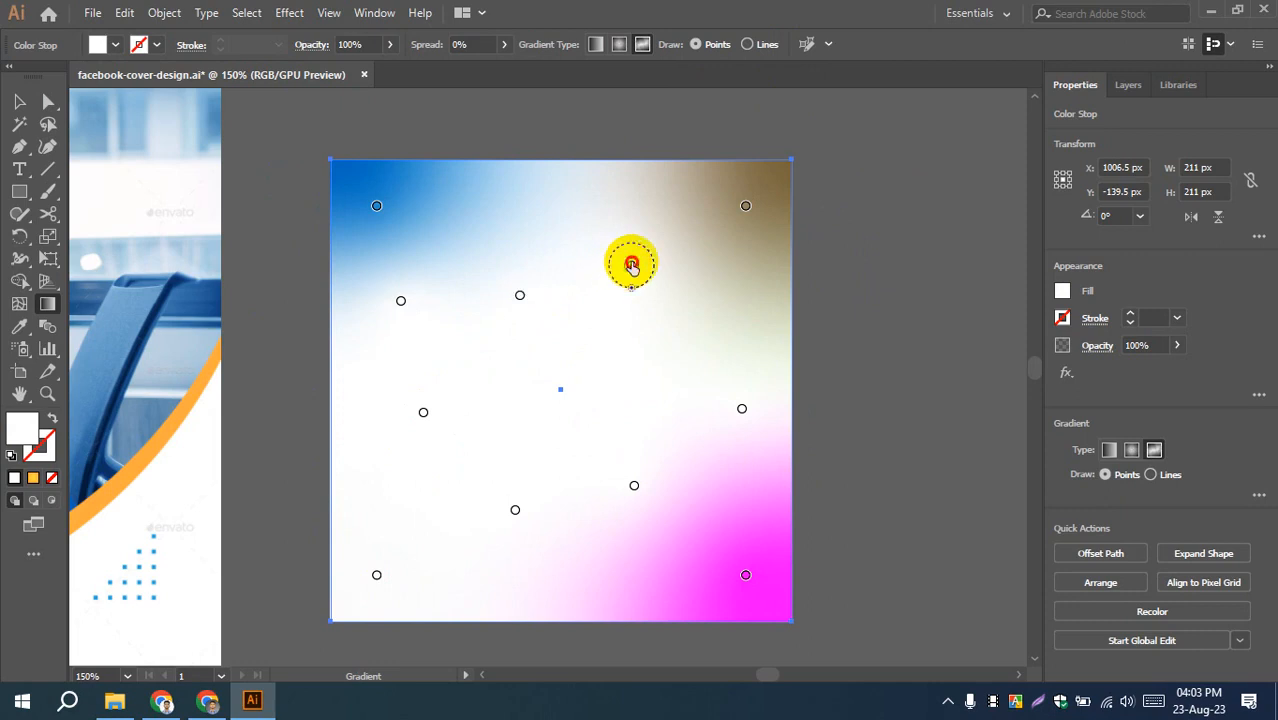
{"action": "left_click", "coordinate": [537, 322]}
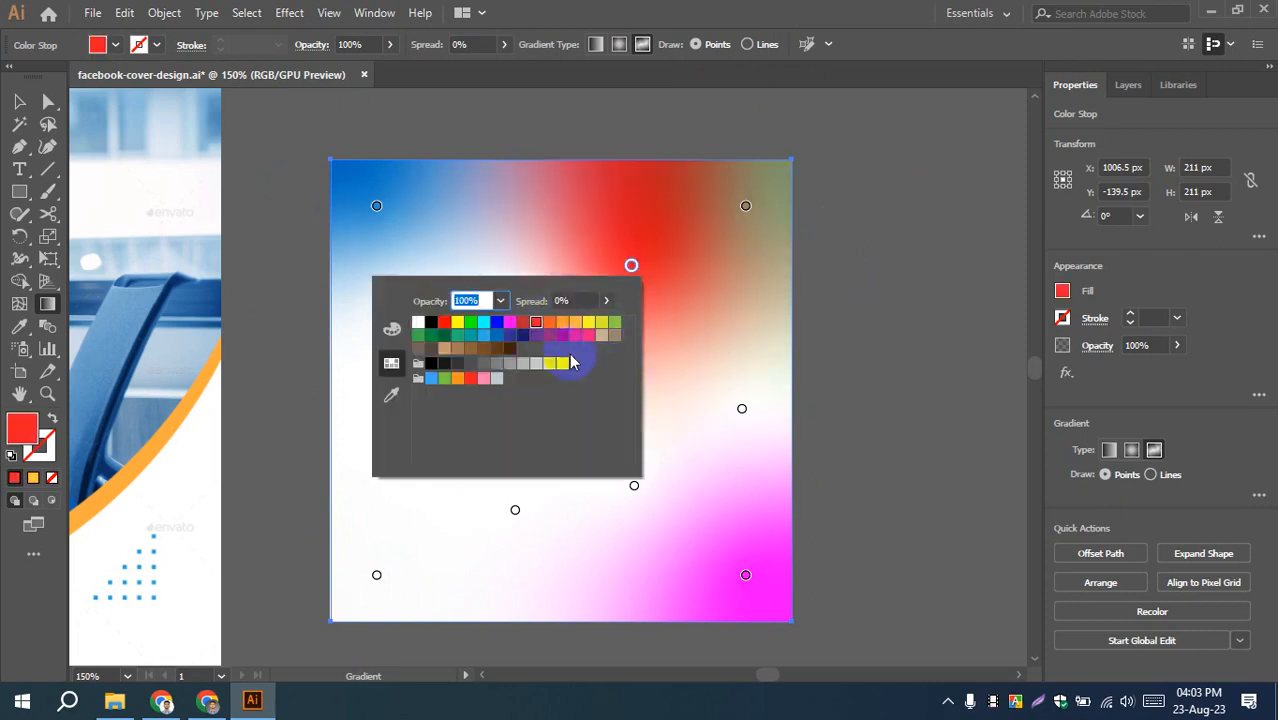
{"action": "double_click", "coordinate": [742, 410]}
{"action": "left_click", "coordinate": [620, 465]}
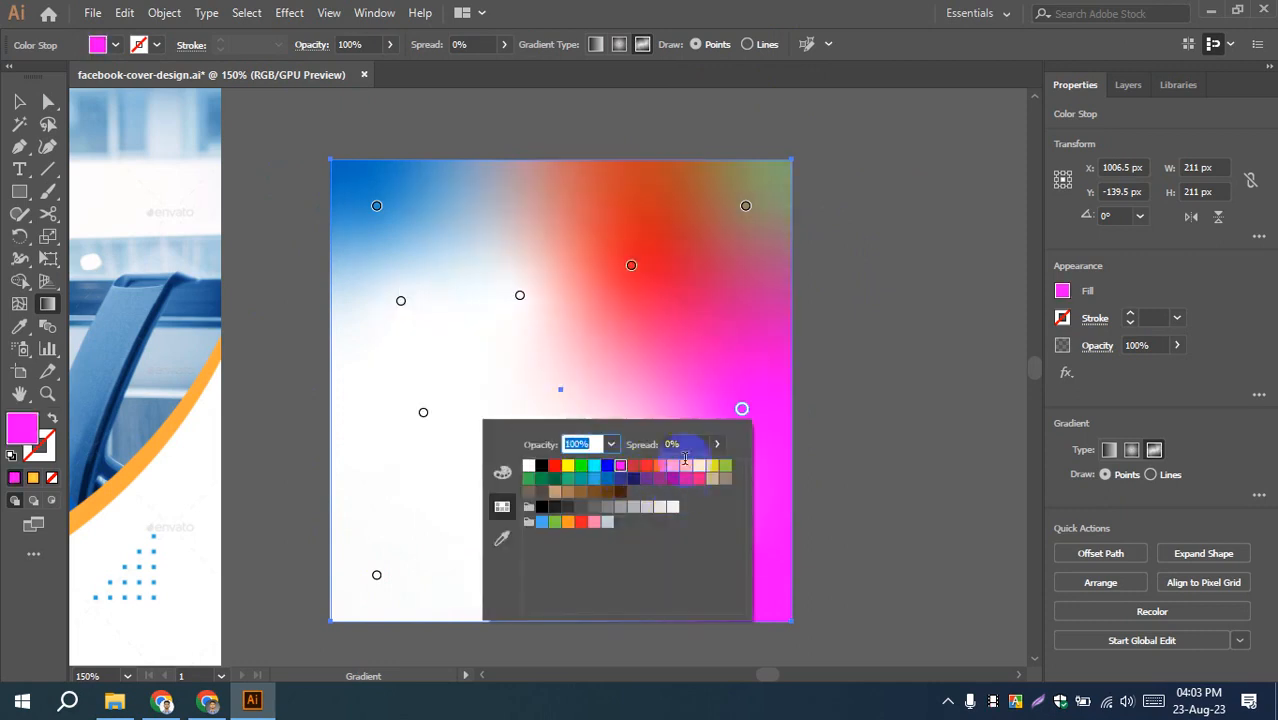
- Color the added stop in the upper-middle left area navy blue and the lower of the two left-side stops teal green
{"action": "left_click", "coordinate": [520, 296]}
{"action": "double_click", "coordinate": [520, 296]}
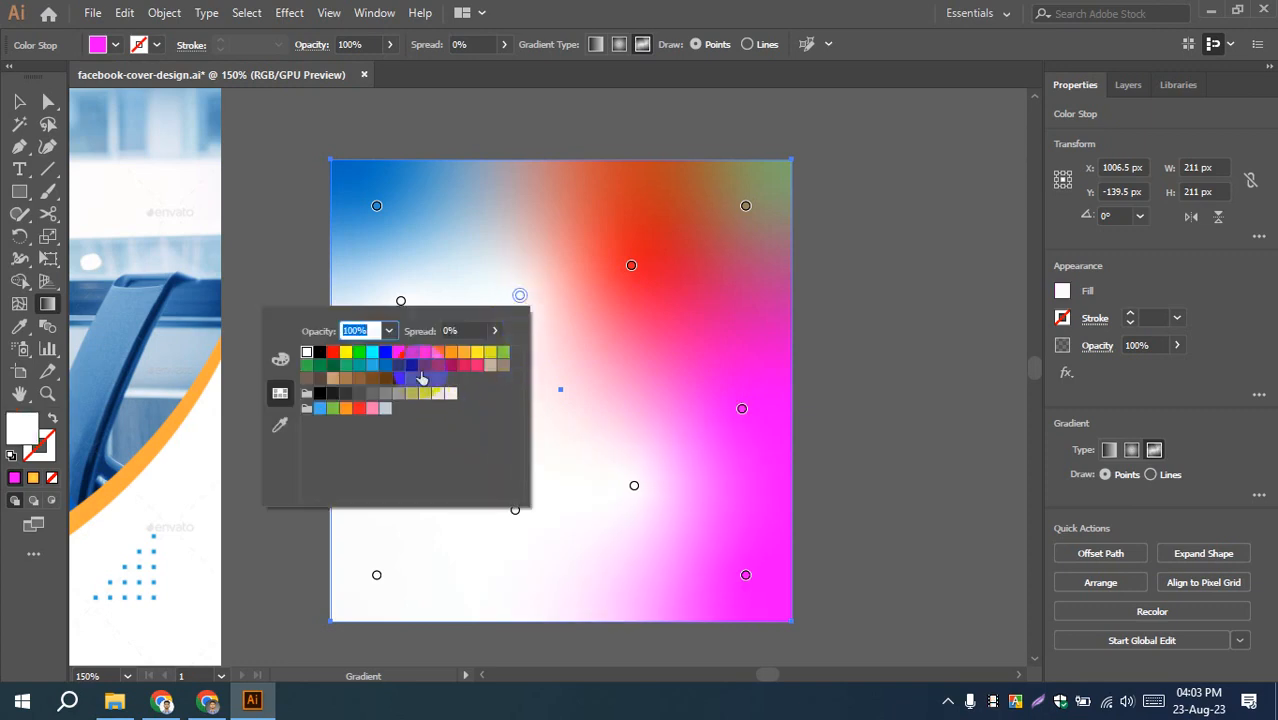
{"action": "left_click", "coordinate": [411, 364]}
{"action": "left_click", "coordinate": [626, 391]}
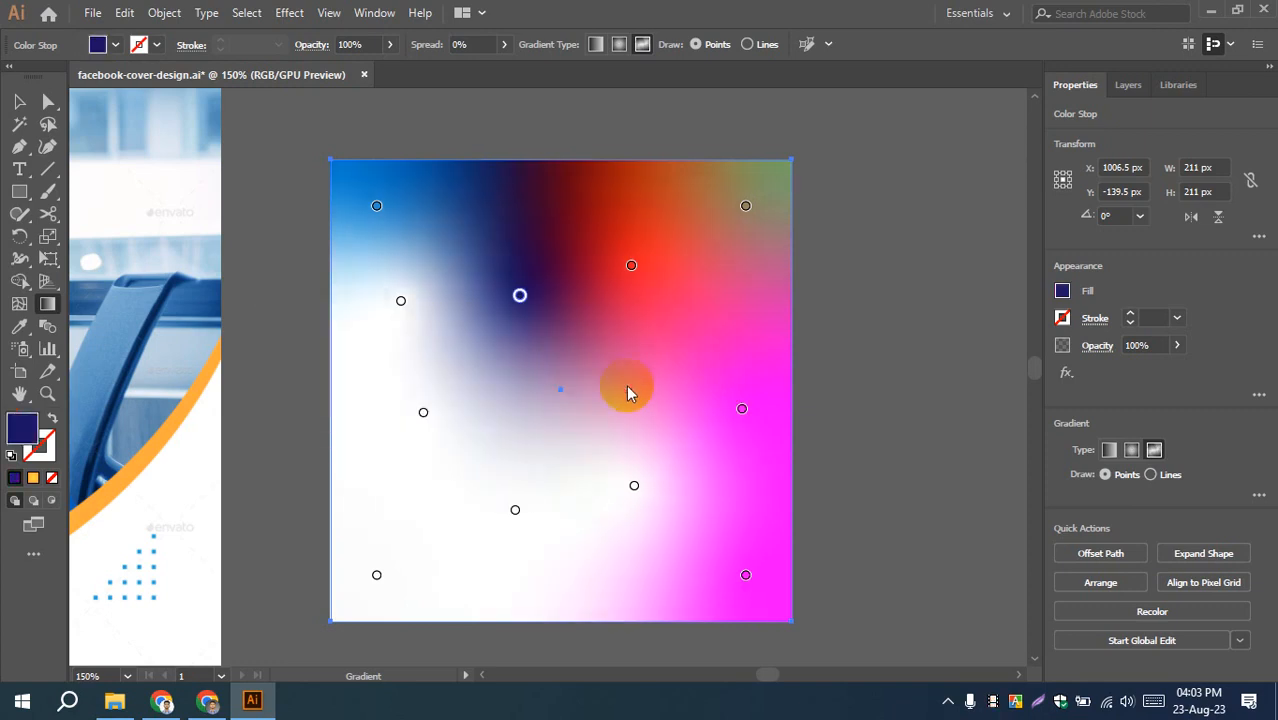
{"action": "left_click", "coordinate": [423, 412]}
{"action": "double_click", "coordinate": [423, 412]}
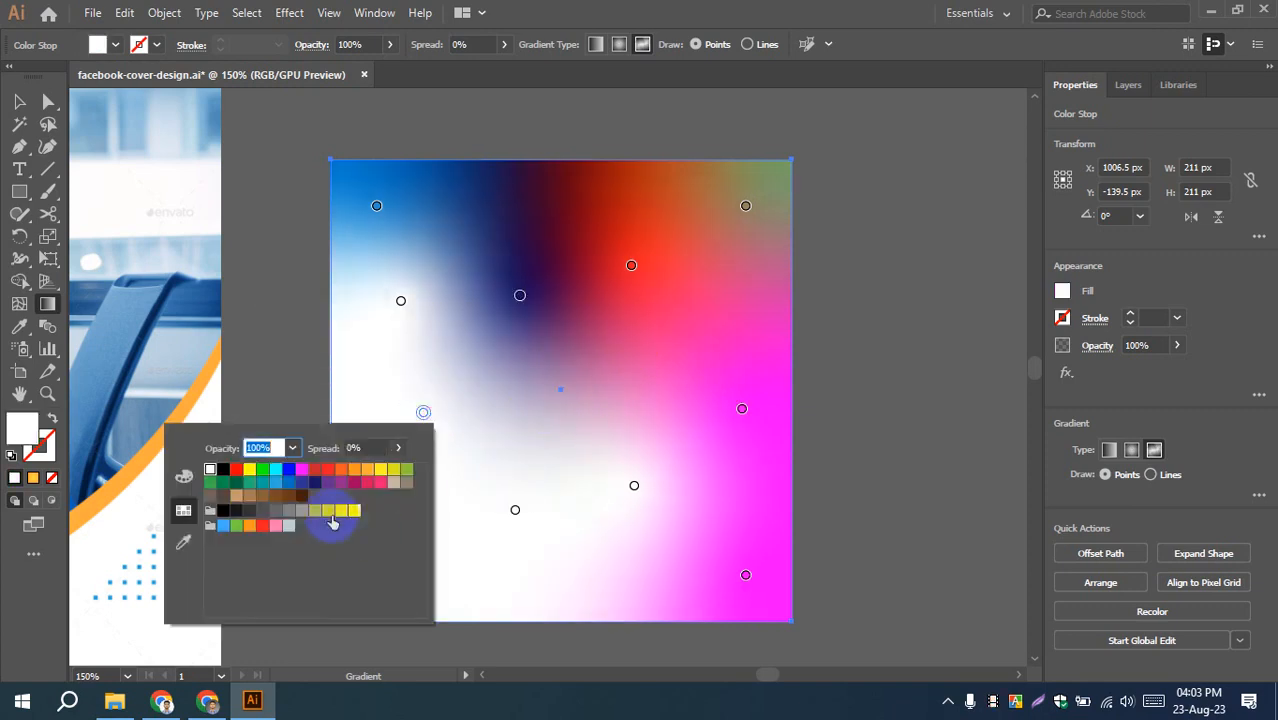
{"action": "left_click", "coordinate": [249, 482]}
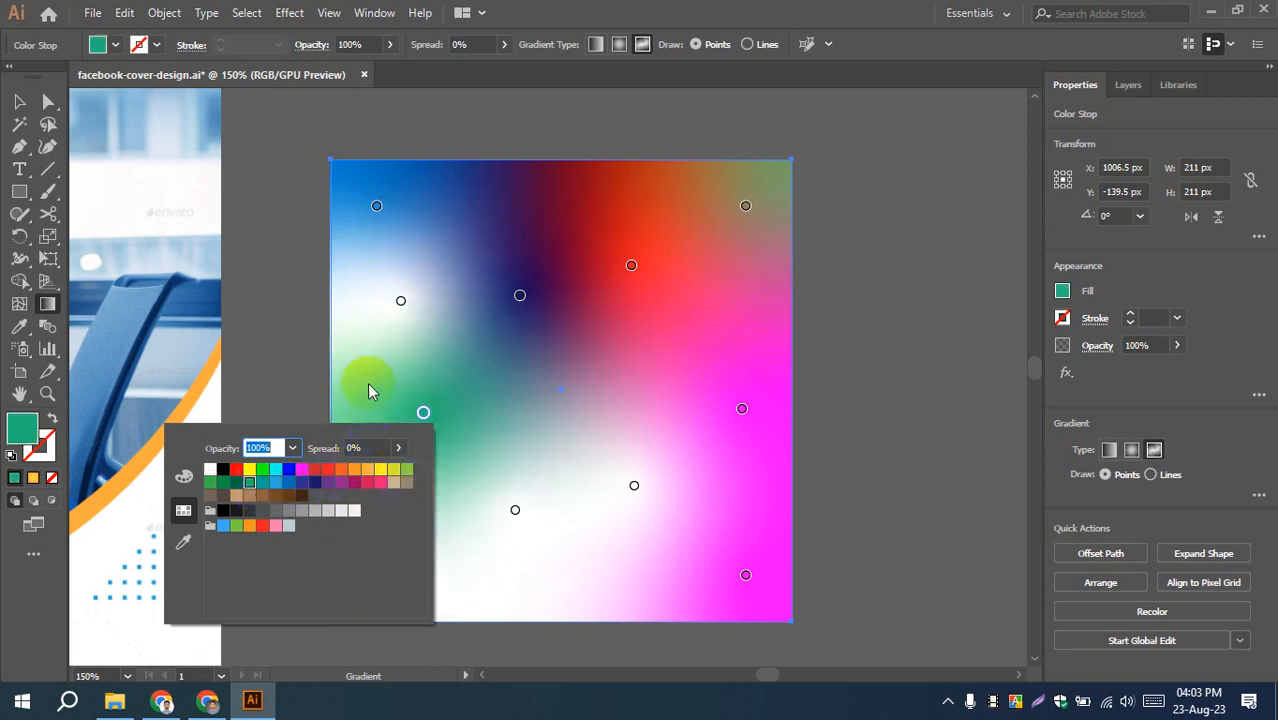
- Color the added stop at the square's upper left crimson and the one at its lower middle yellow-green
{"action": "left_click", "coordinate": [400, 300]}
{"action": "double_click", "coordinate": [400, 300]}
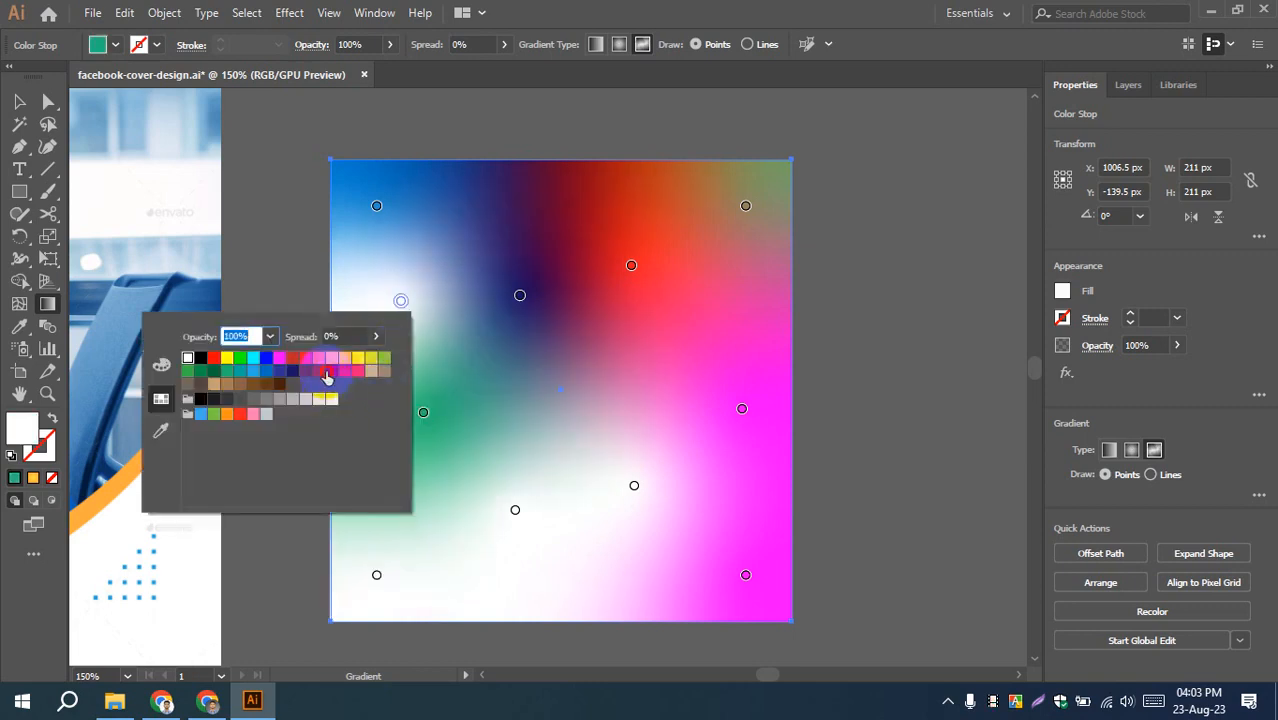
{"action": "left_click", "coordinate": [327, 373]}
{"action": "double_click", "coordinate": [511, 512]}
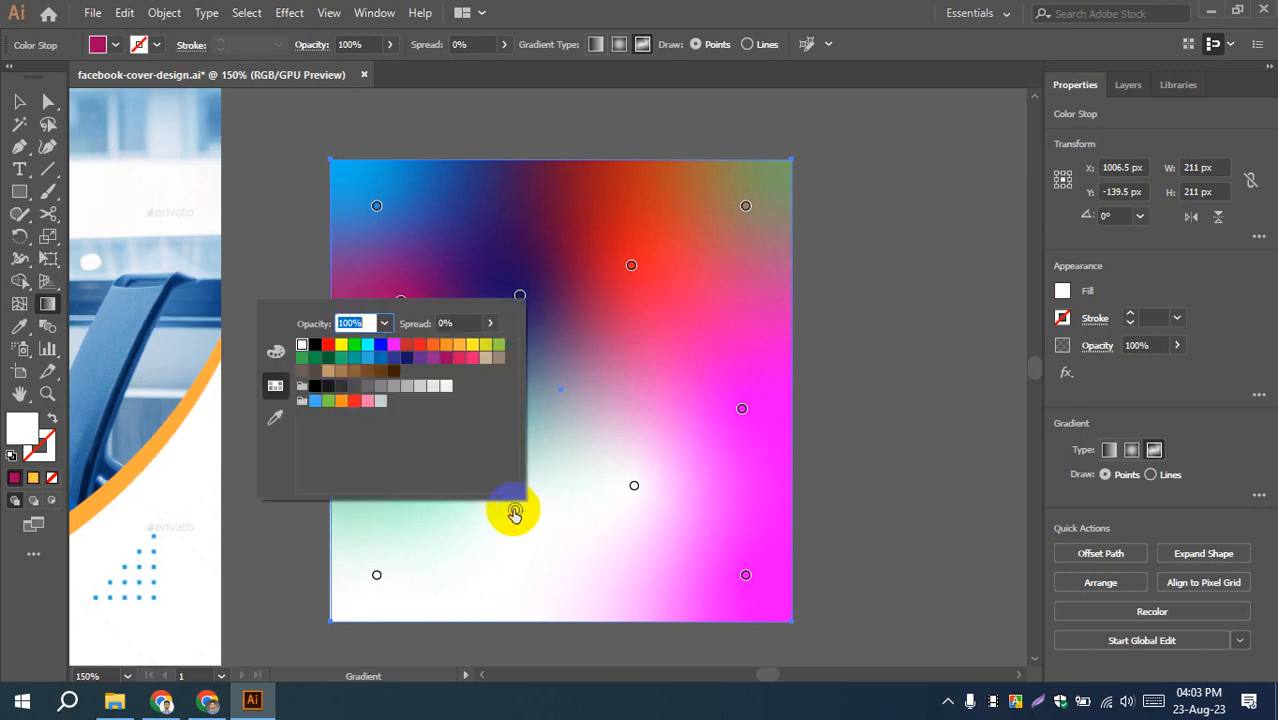
{"action": "left_click", "coordinate": [485, 344]}
- Color the remaining white stop right of the yellow-green one bright red and deselect the square
{"action": "double_click", "coordinate": [634, 485]}
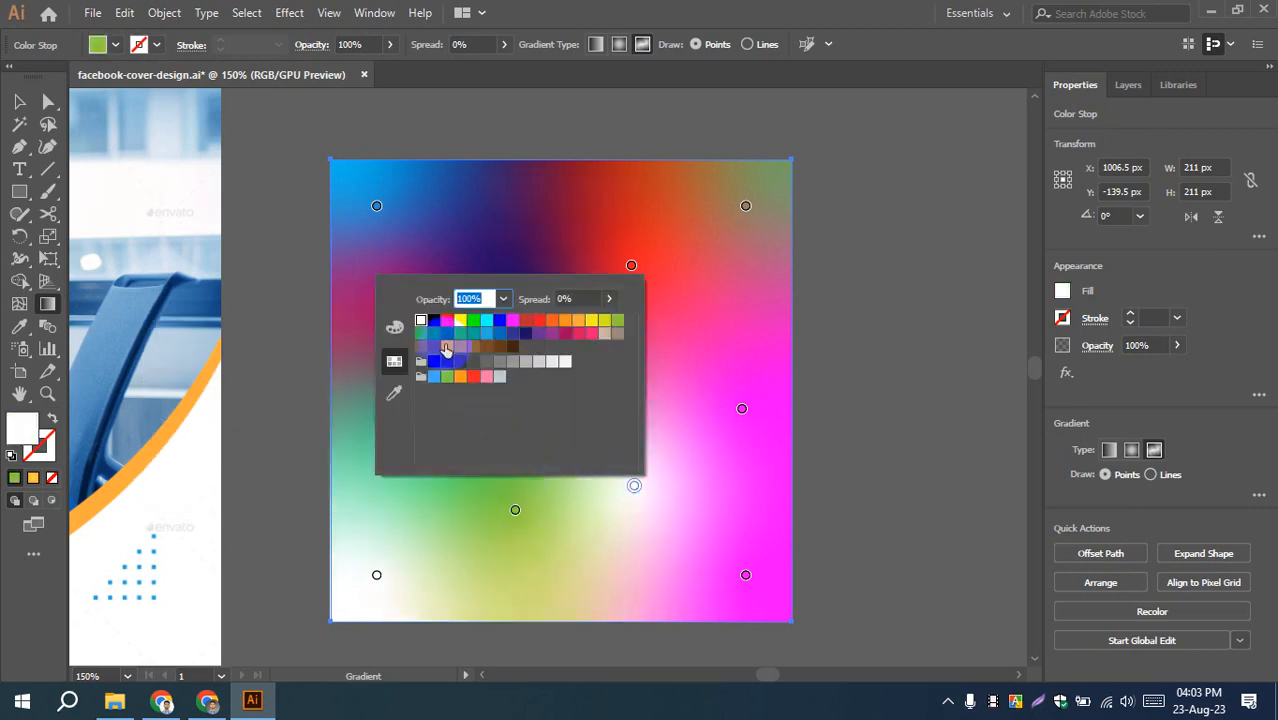
{"action": "left_click", "coordinate": [446, 319]}
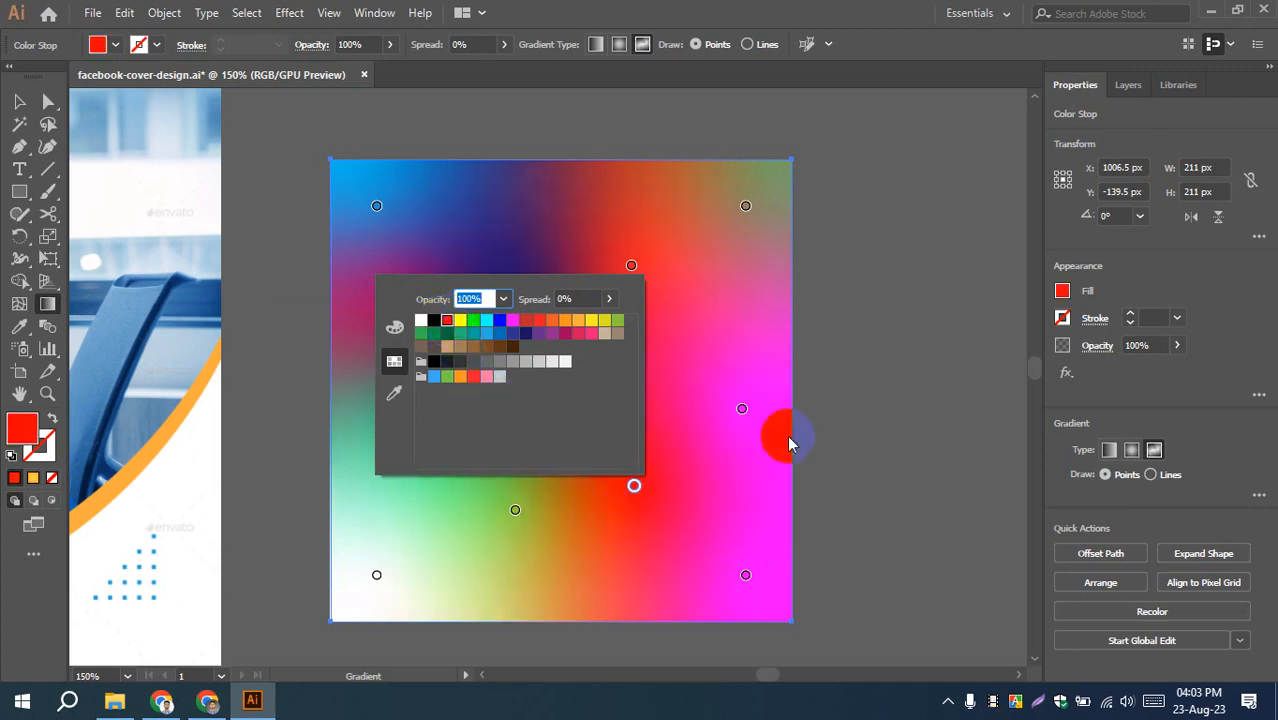
{"action": "left_click", "coordinate": [839, 419]}
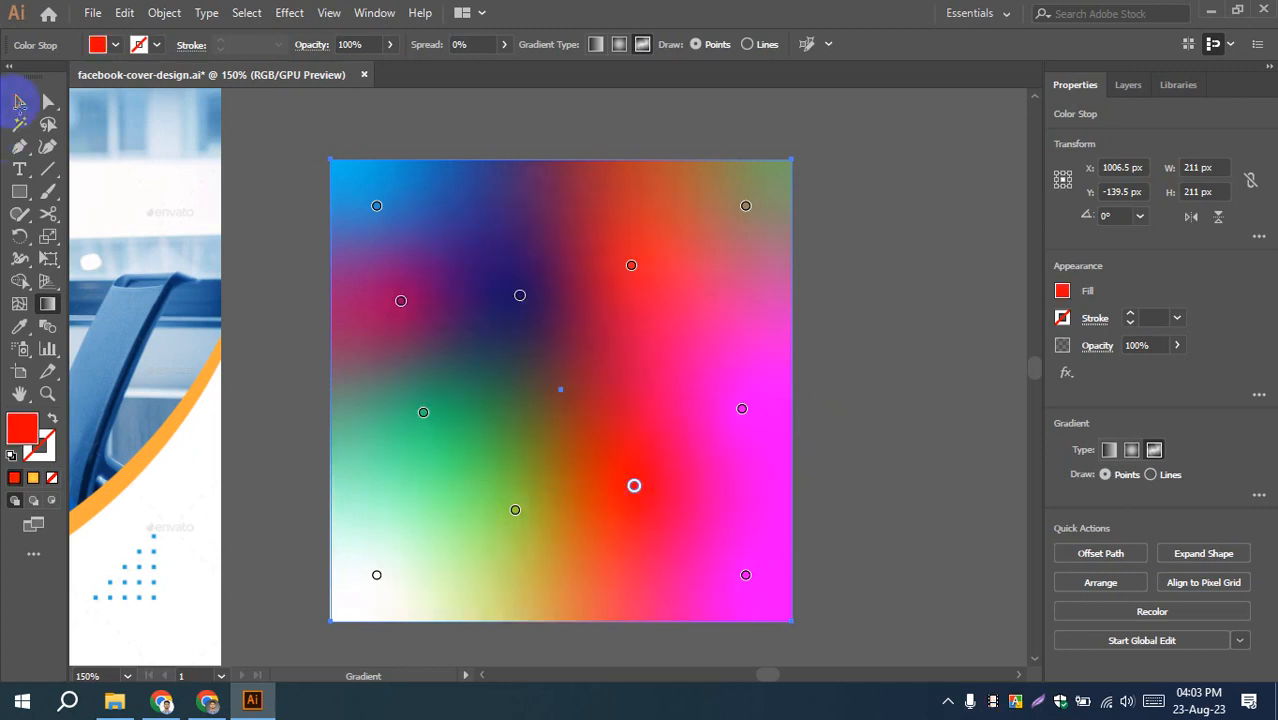
{"action": "left_click", "coordinate": [19, 101]}
{"action": "left_click", "coordinate": [840, 372]}
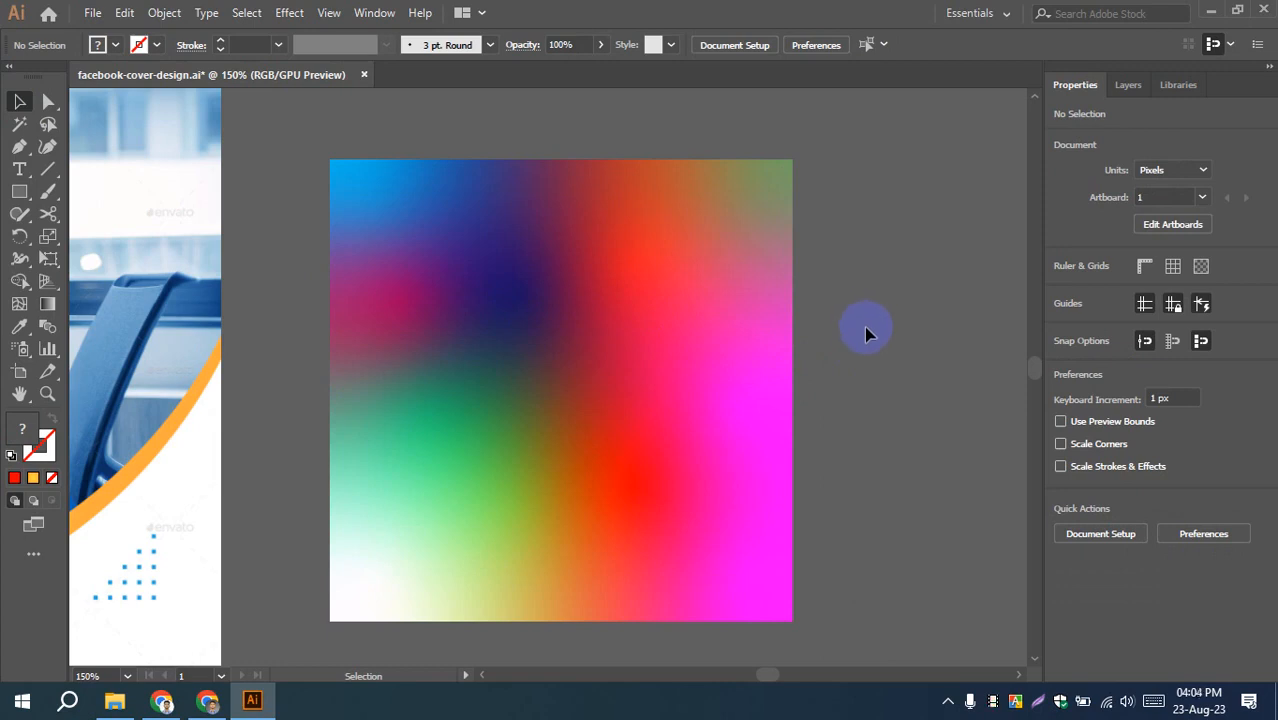
- Reselect the square with the Gradient tool and recolor the color stop in its upper-right corner green
{"action": "scroll", "coordinate": [864, 328], "scroll_direction": "down", "scroll_amount": 2}
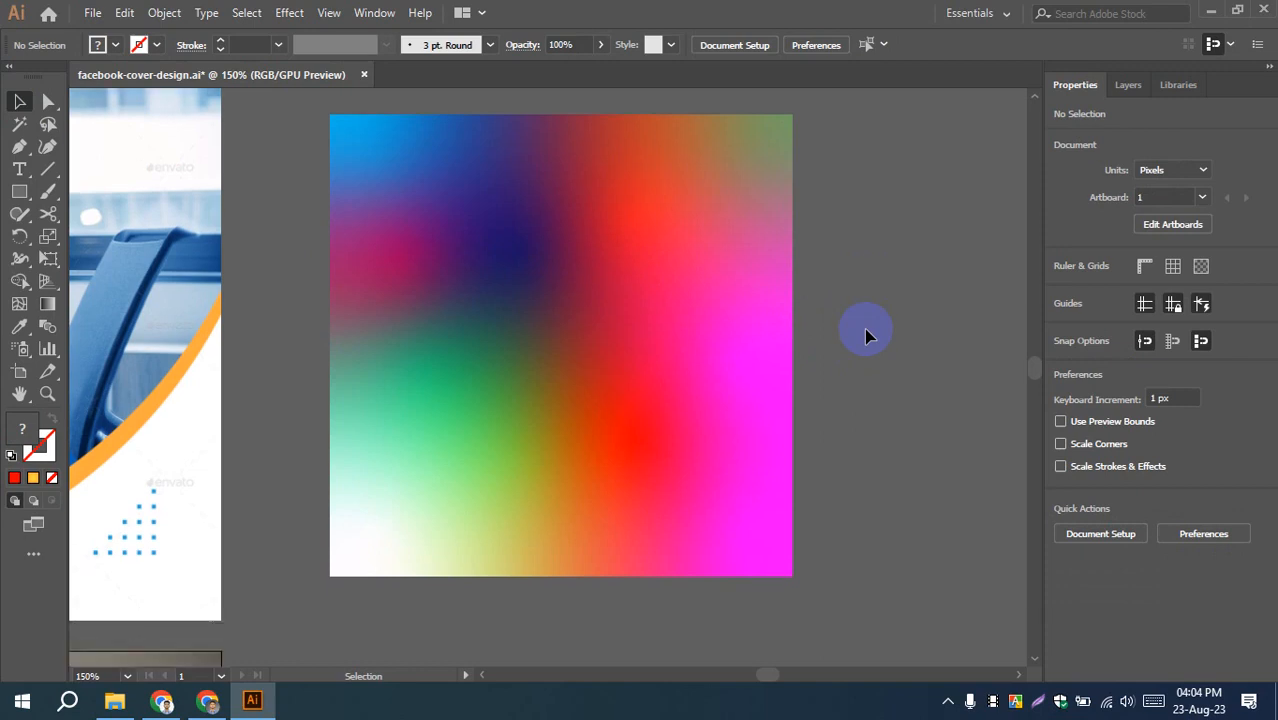
{"action": "scroll", "coordinate": [864, 328], "scroll_direction": "up", "scroll_amount": 2}
{"action": "scroll", "coordinate": [864, 329], "scroll_direction": "down", "scroll_amount": 1}
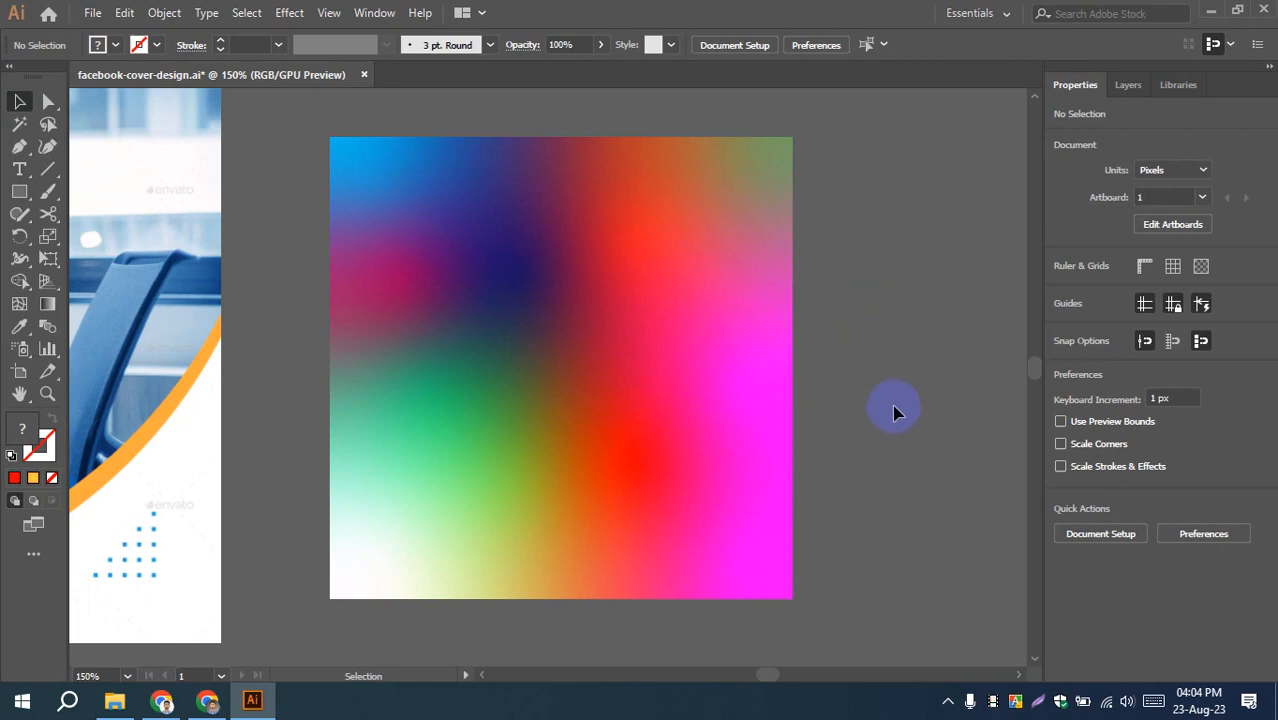
{"action": "left_click", "coordinate": [788, 400]}
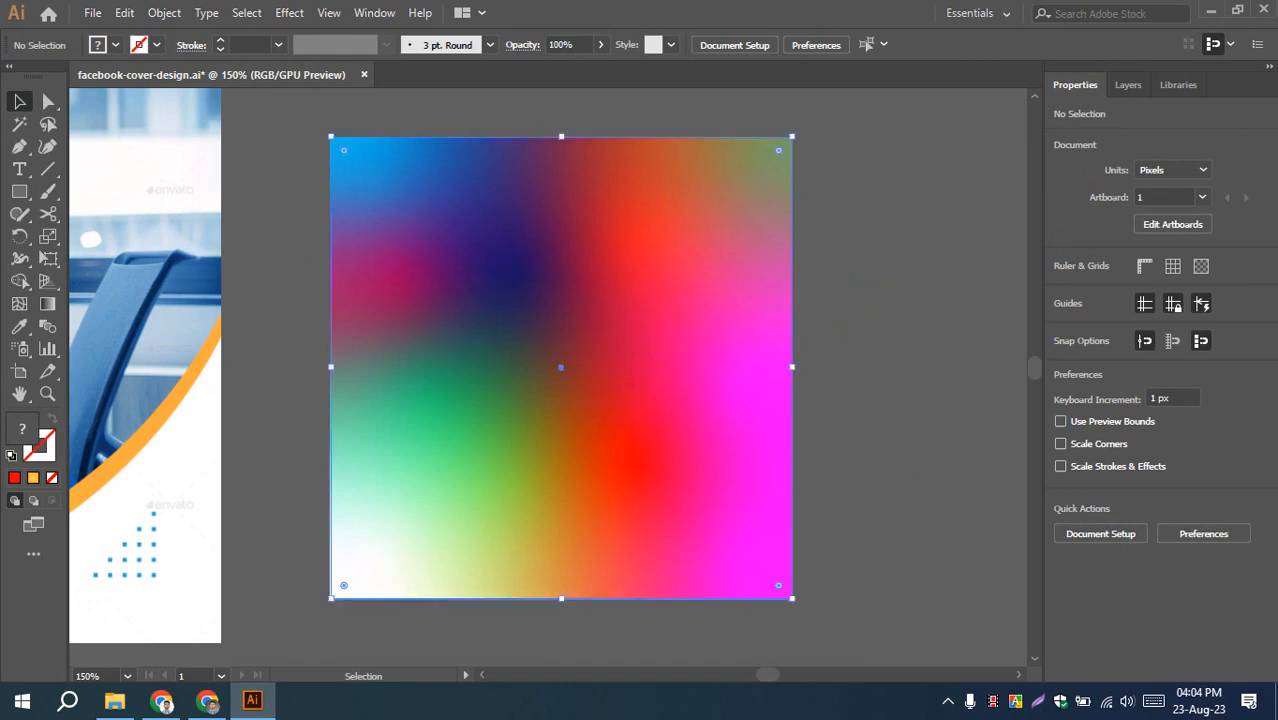
{"action": "left_click", "coordinate": [47, 303]}
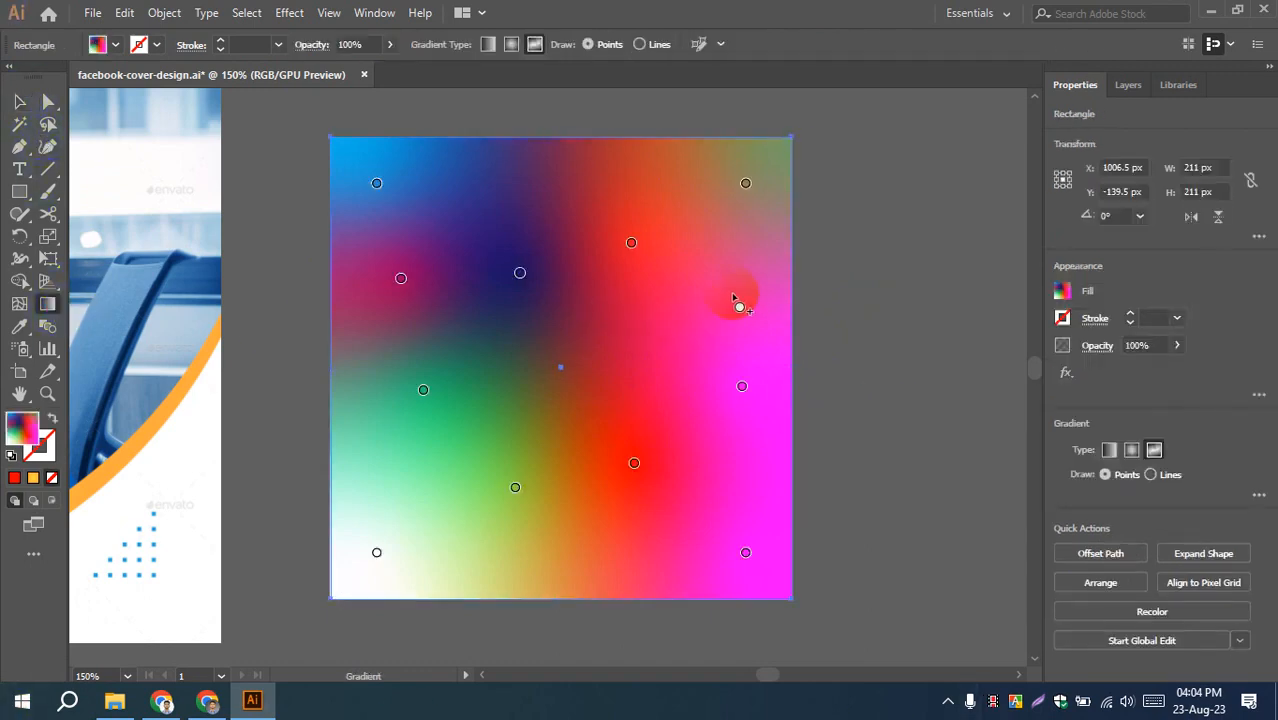
{"action": "double_click", "coordinate": [745, 185]}
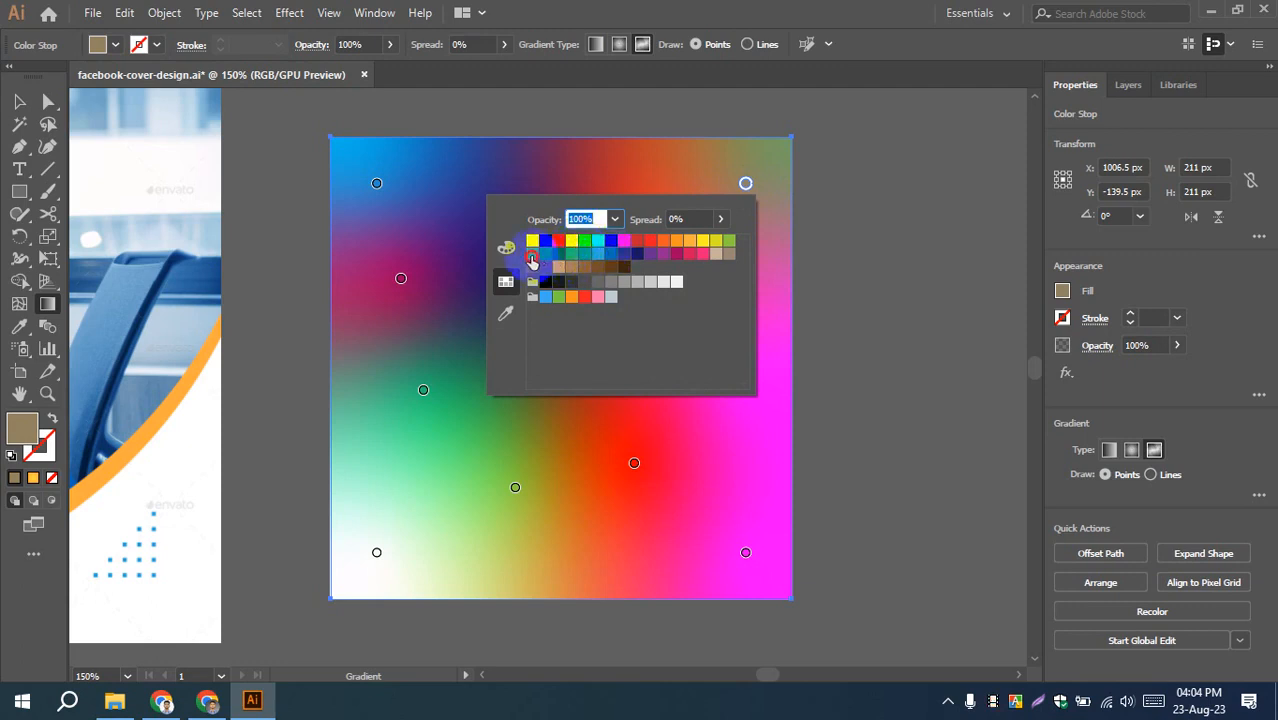
{"action": "left_click", "coordinate": [532, 253]}
{"action": "left_click", "coordinate": [790, 291]}
- Remove the upper red and the right-edge middle magenta color stops, and move the navy stop just below the green corner stop
{"action": "left_click_drag", "start_coordinate": [633, 246], "coordinate": [879, 442]}
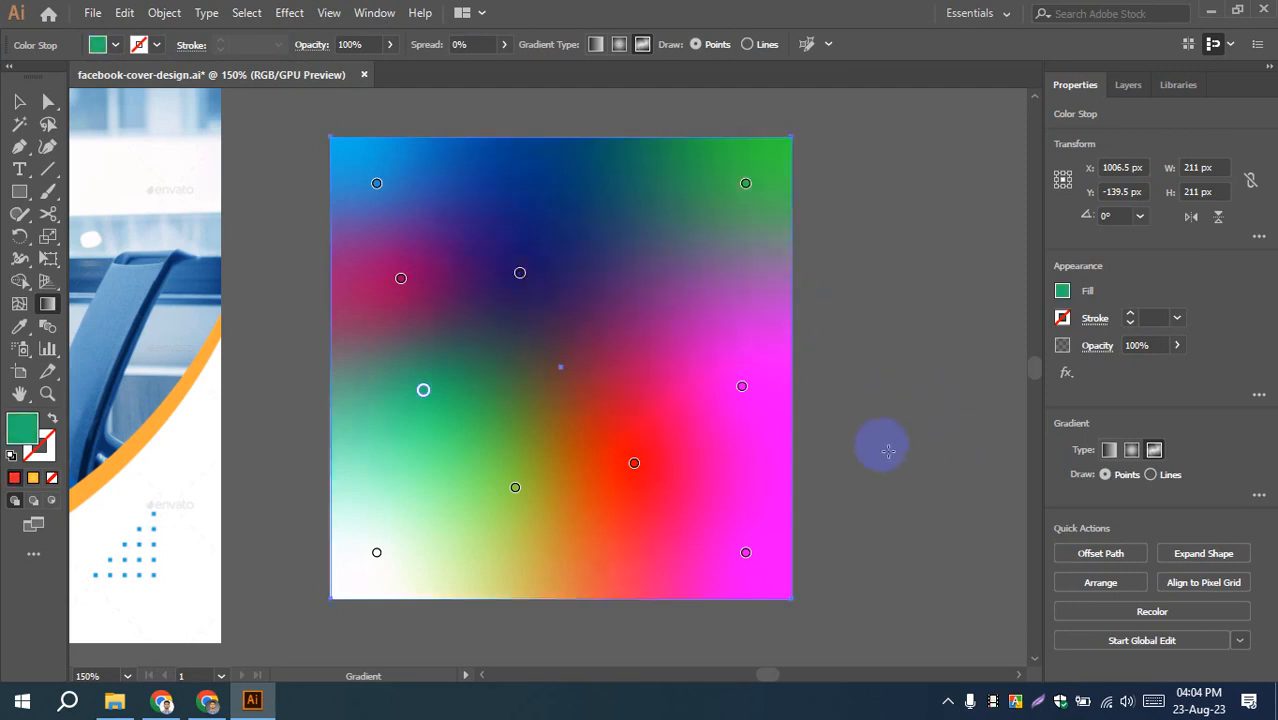
{"action": "left_click_drag", "start_coordinate": [520, 274], "coordinate": [751, 245]}
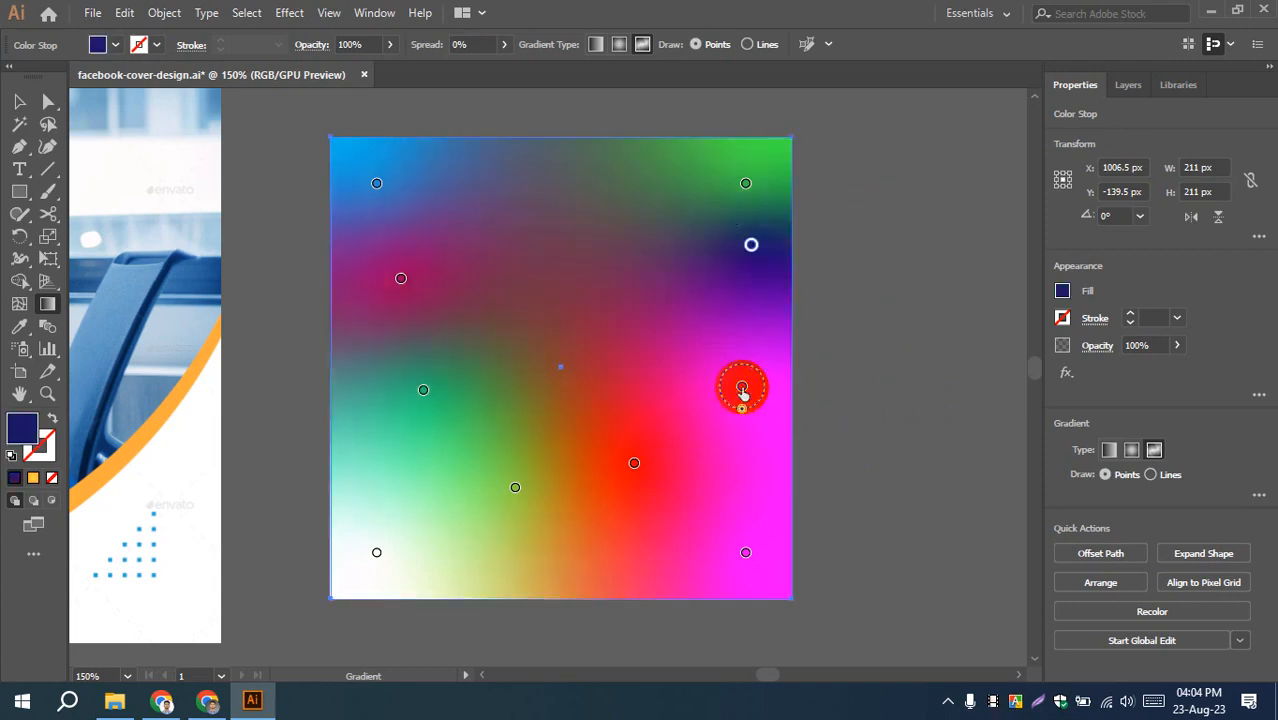
{"action": "left_click_drag", "start_coordinate": [742, 387], "coordinate": [896, 334]}
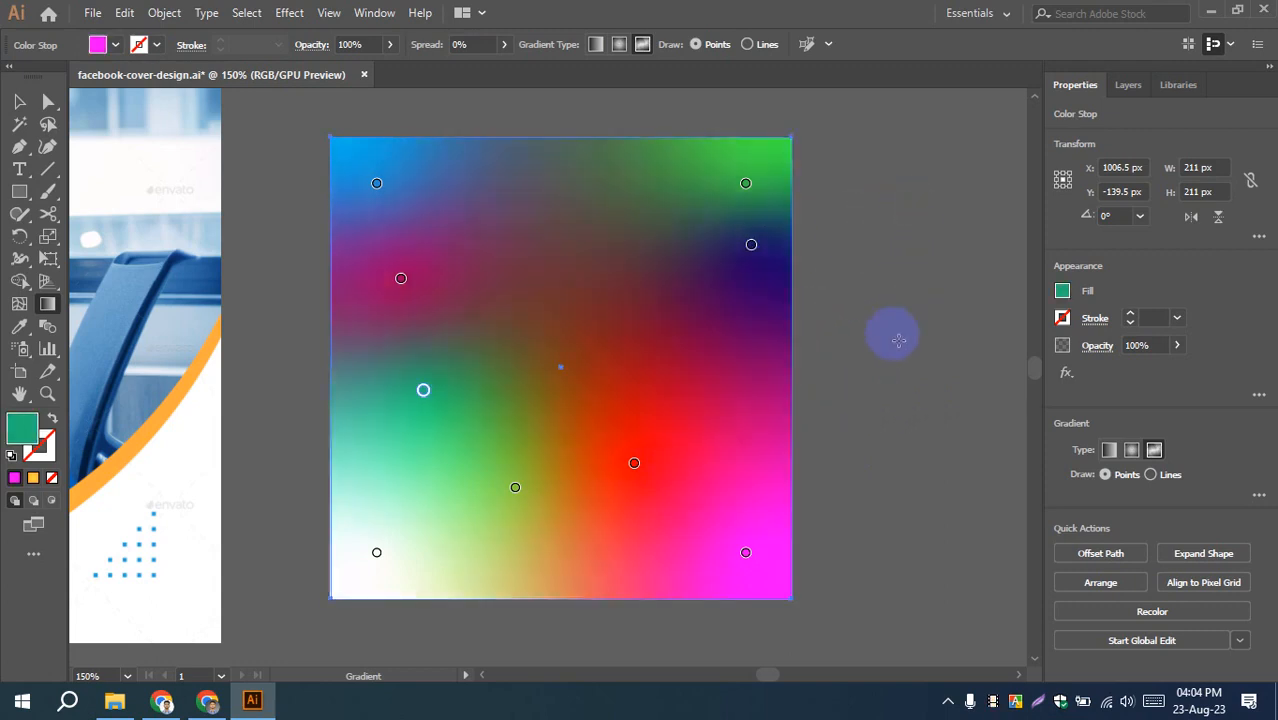
- Remove the red color stop from the square's freeform gradient and deselect the square
{"action": "left_click_drag", "start_coordinate": [634, 463], "coordinate": [895, 370]}
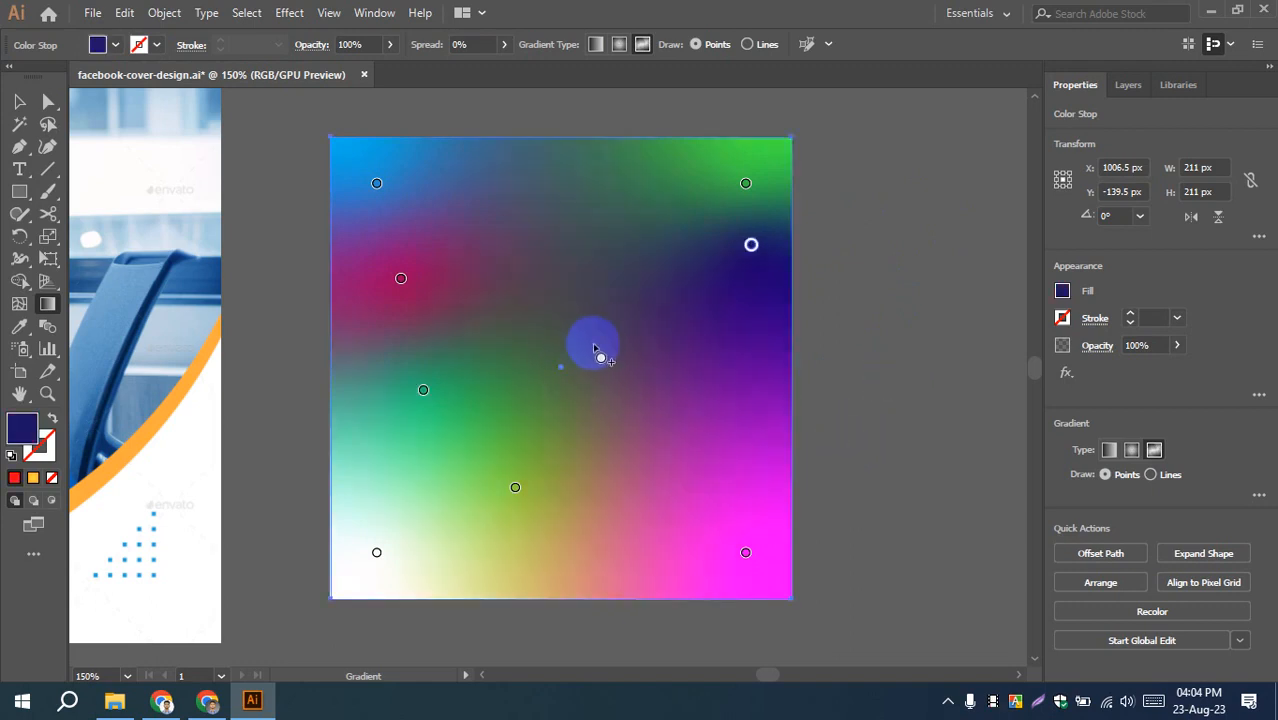
{"action": "left_click", "coordinate": [19, 101]}
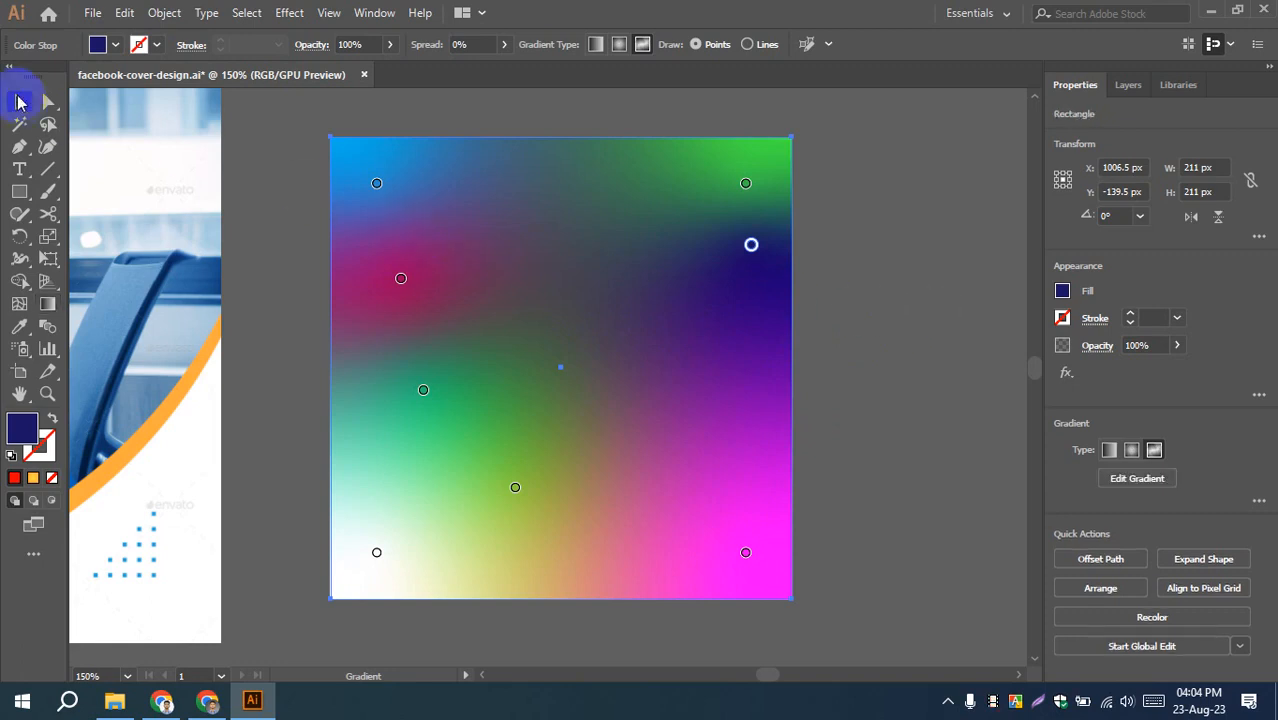
{"action": "left_click", "coordinate": [881, 411]}
{"action": "left_click", "coordinate": [722, 428]}
{"action": "left_click", "coordinate": [909, 386]}
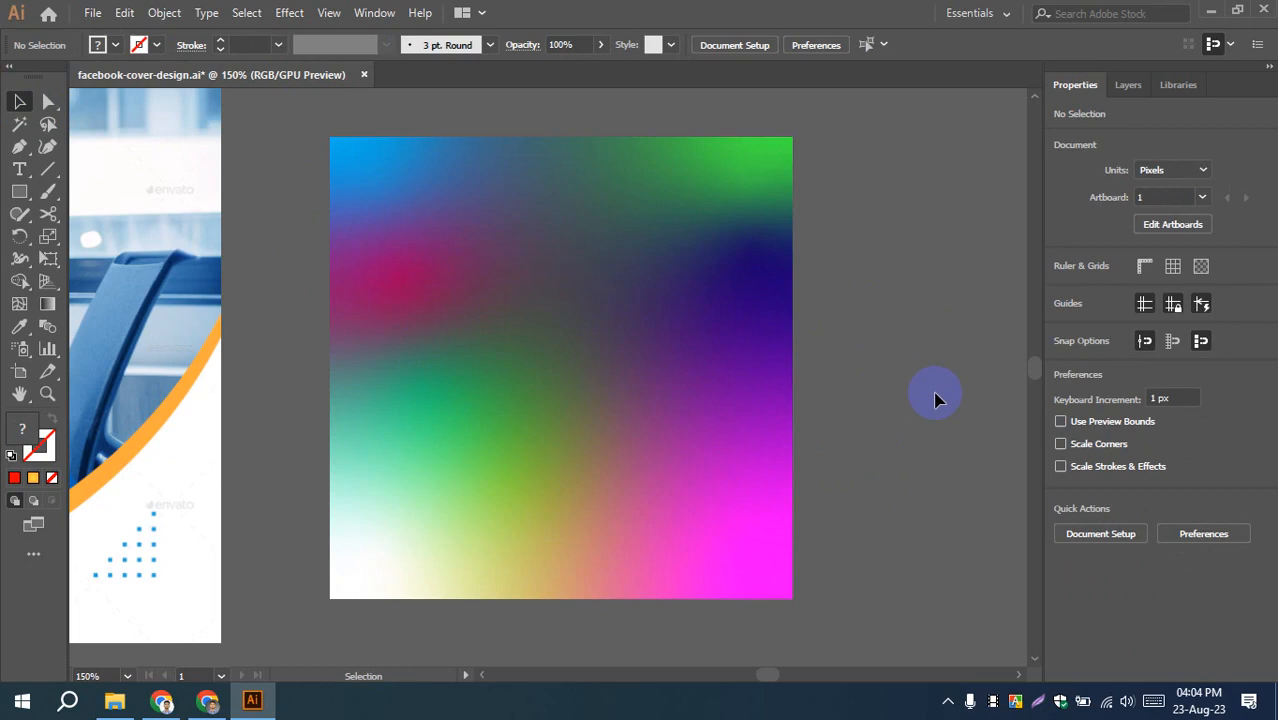
{"action": "left_click", "coordinate": [650, 365]}
{"action": "left_click", "coordinate": [877, 338]}
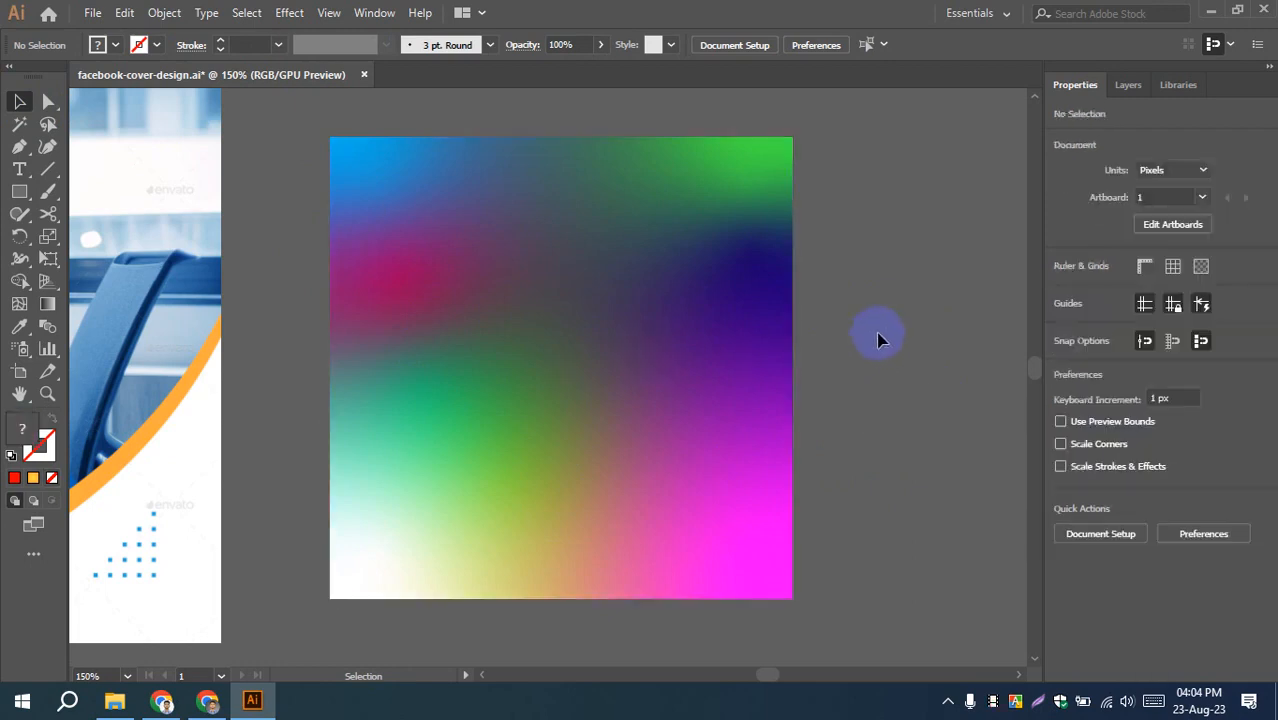
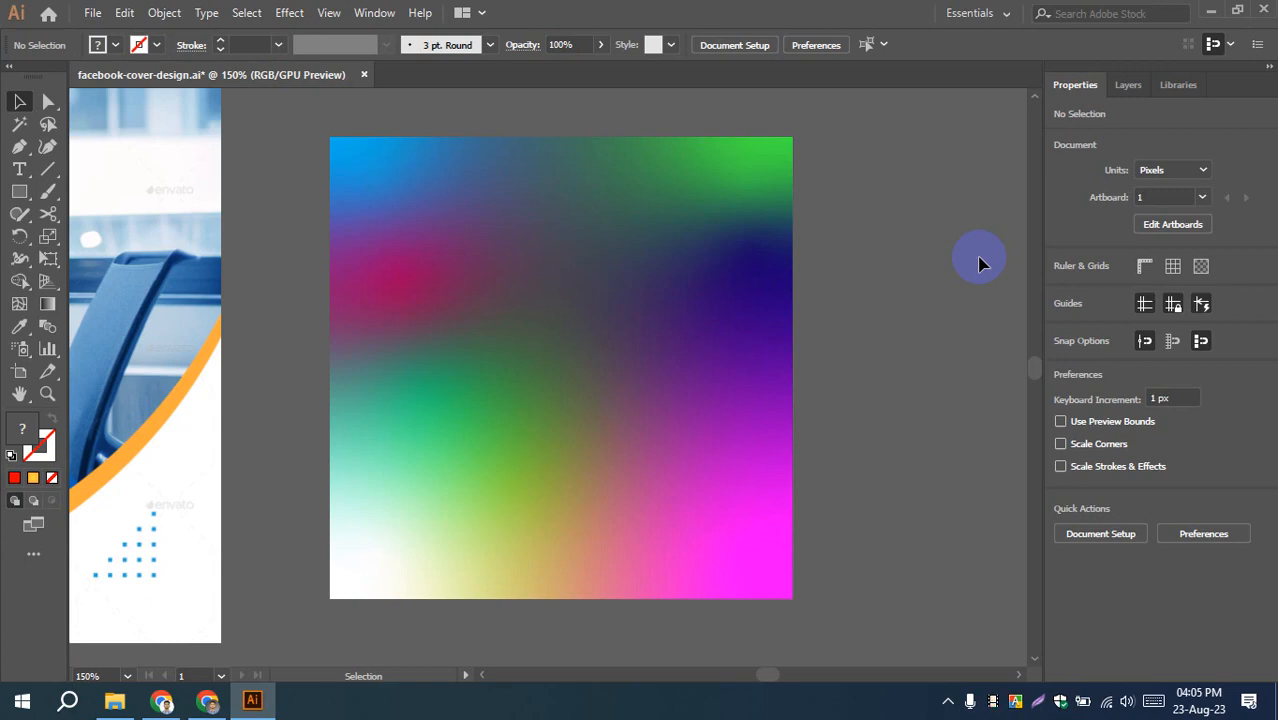
- Select the practice square and switch its fill to a linear gradient
{"action": "left_click", "coordinate": [558, 276]}
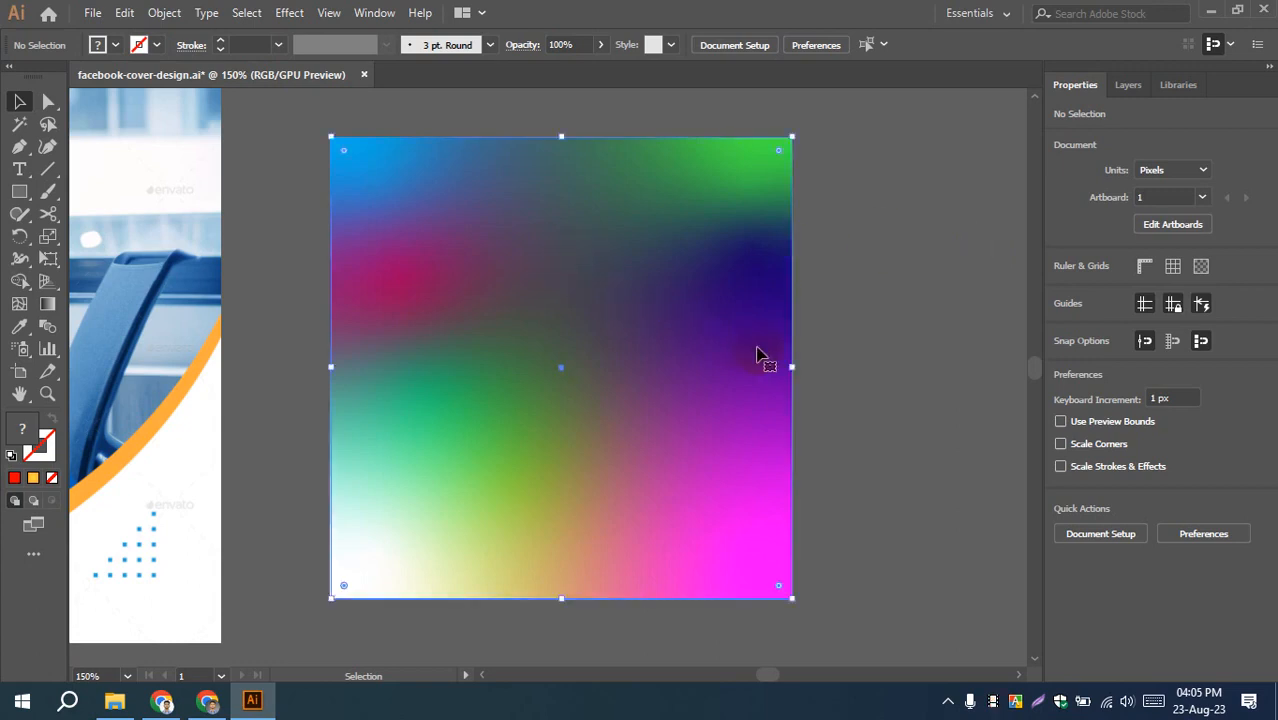
{"action": "left_click", "coordinate": [954, 255]}
{"action": "left_click", "coordinate": [598, 286]}
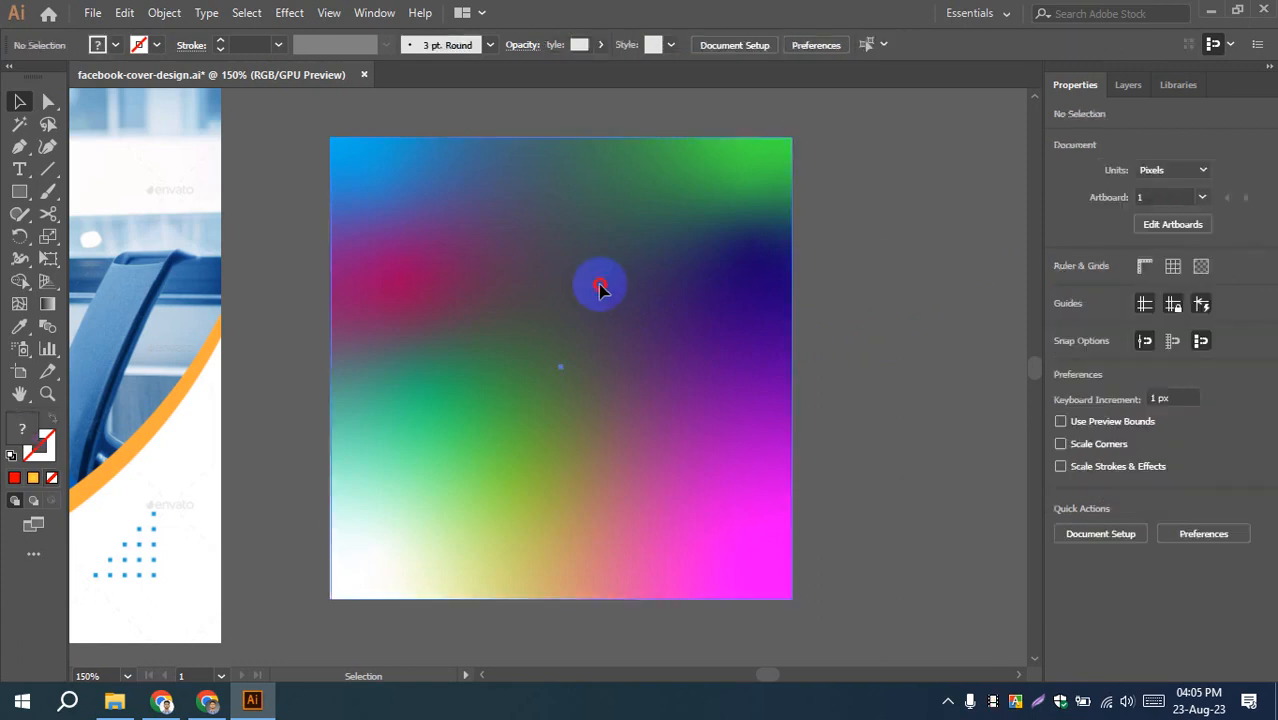
{"action": "left_click", "coordinate": [918, 301]}
{"action": "left_click", "coordinate": [670, 297]}
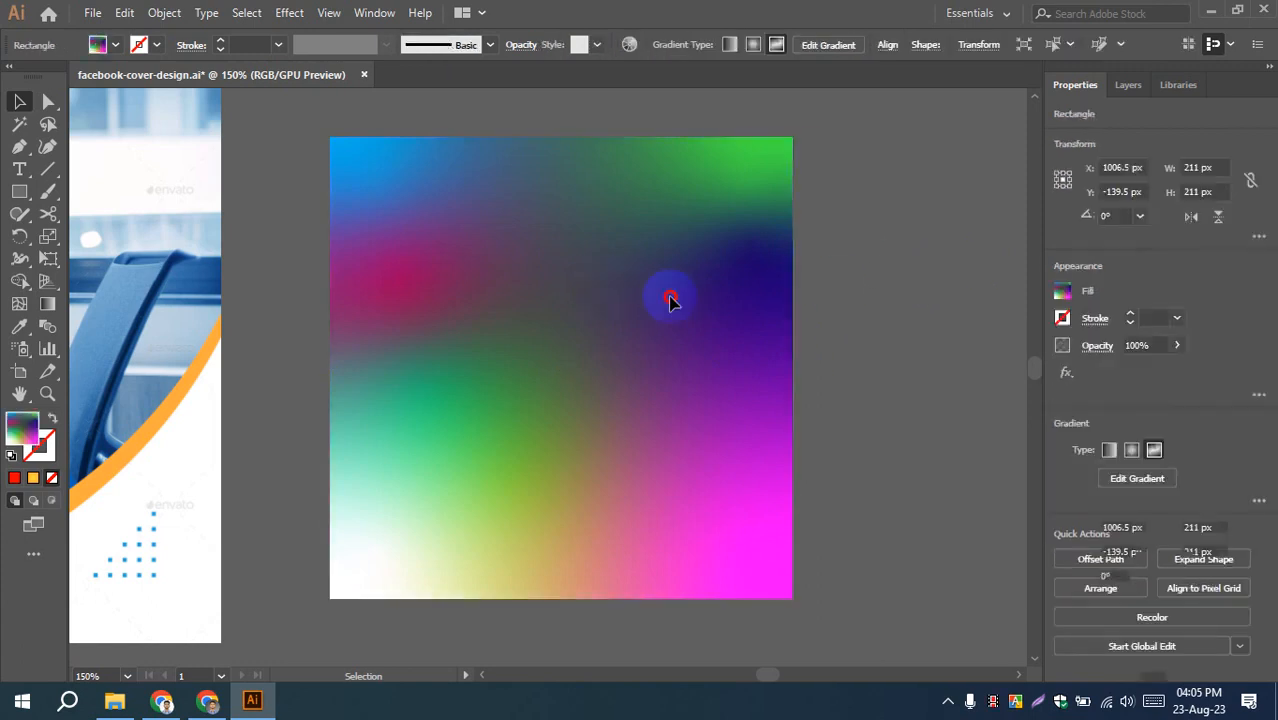
{"action": "left_click", "coordinate": [851, 300]}
{"action": "left_click", "coordinate": [707, 331]}
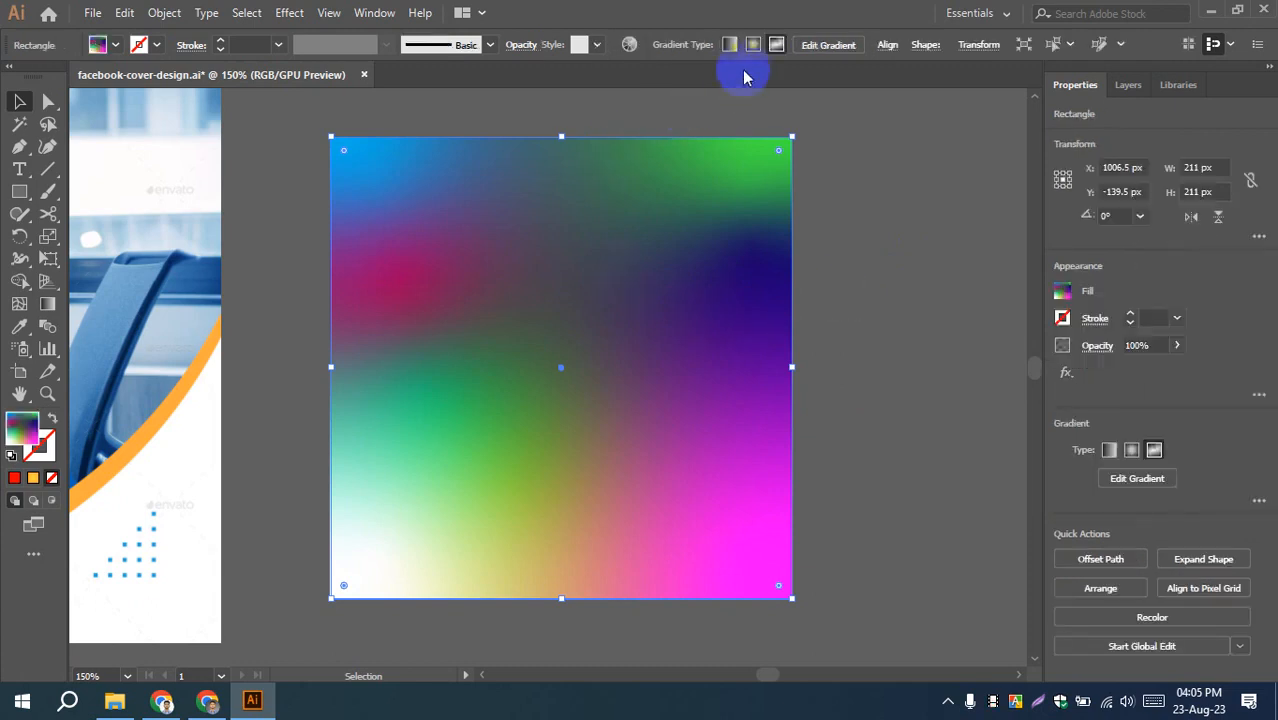
{"action": "left_click", "coordinate": [729, 44]}
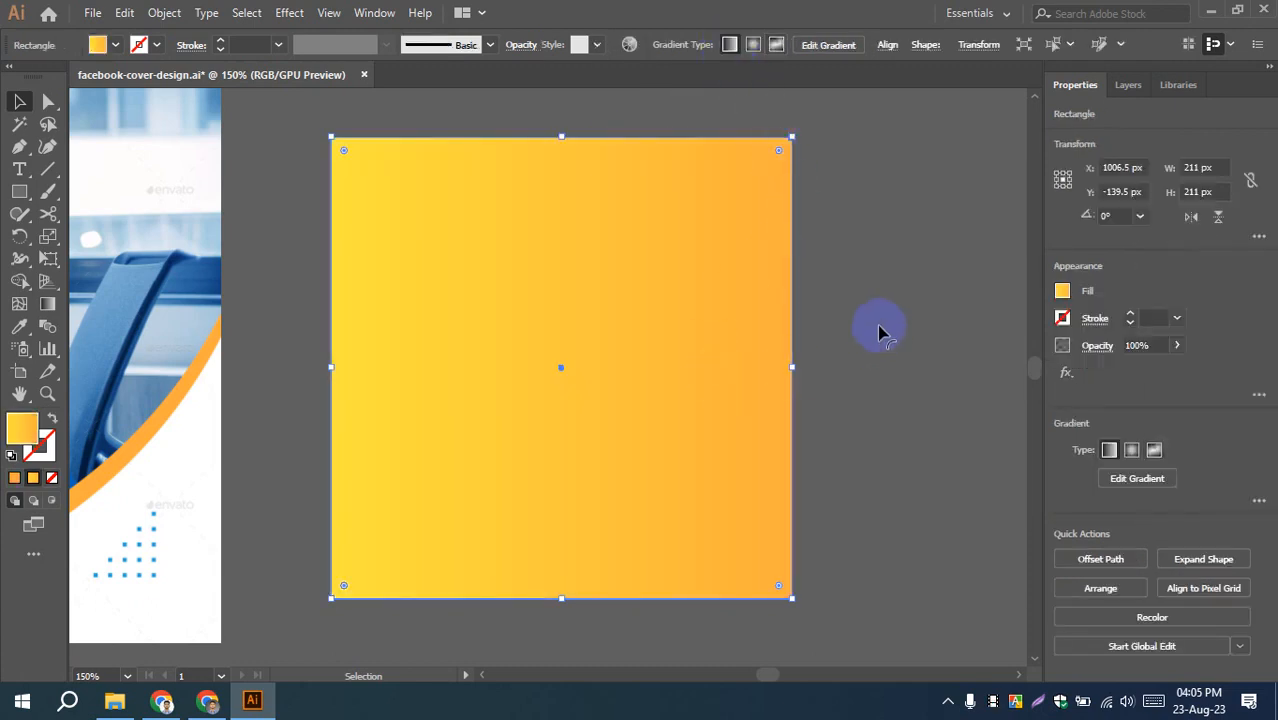
- Add two color stops along the square's linear gradient with the Gradient tool and color the right one crimson
{"action": "left_click", "coordinate": [47, 303]}
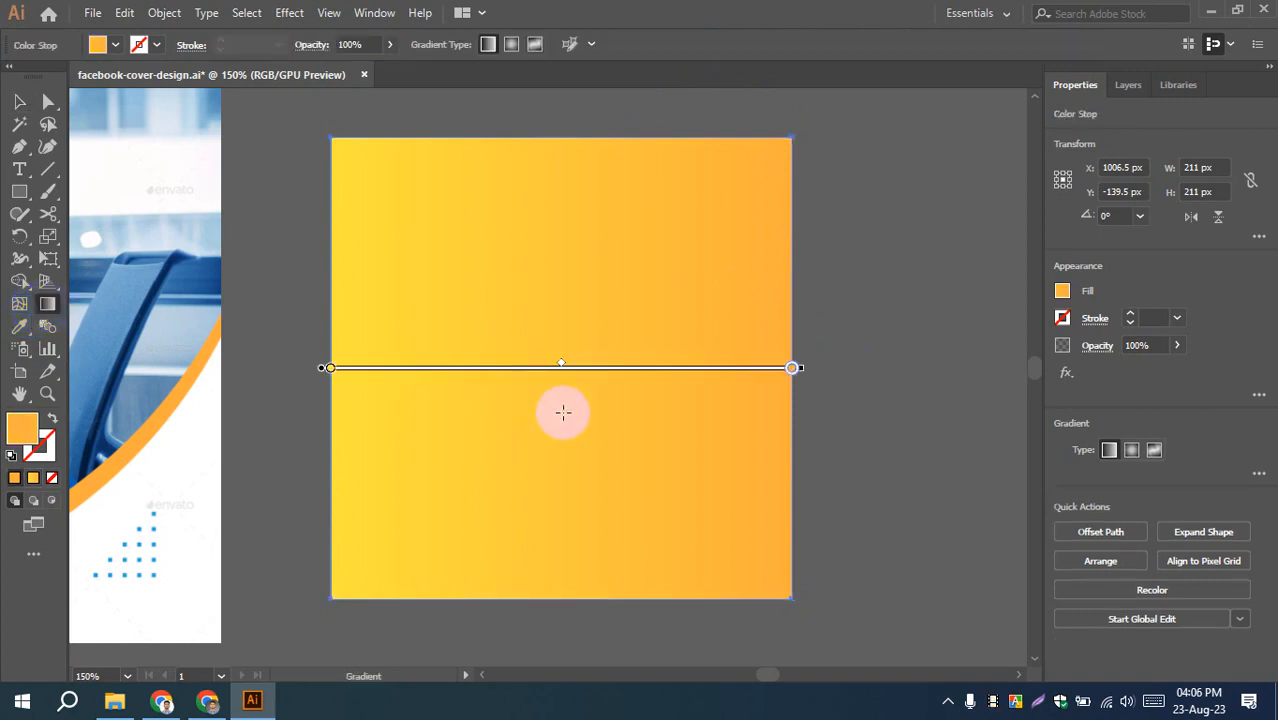
{"action": "left_click", "coordinate": [426, 374]}
{"action": "left_click", "coordinate": [657, 376]}
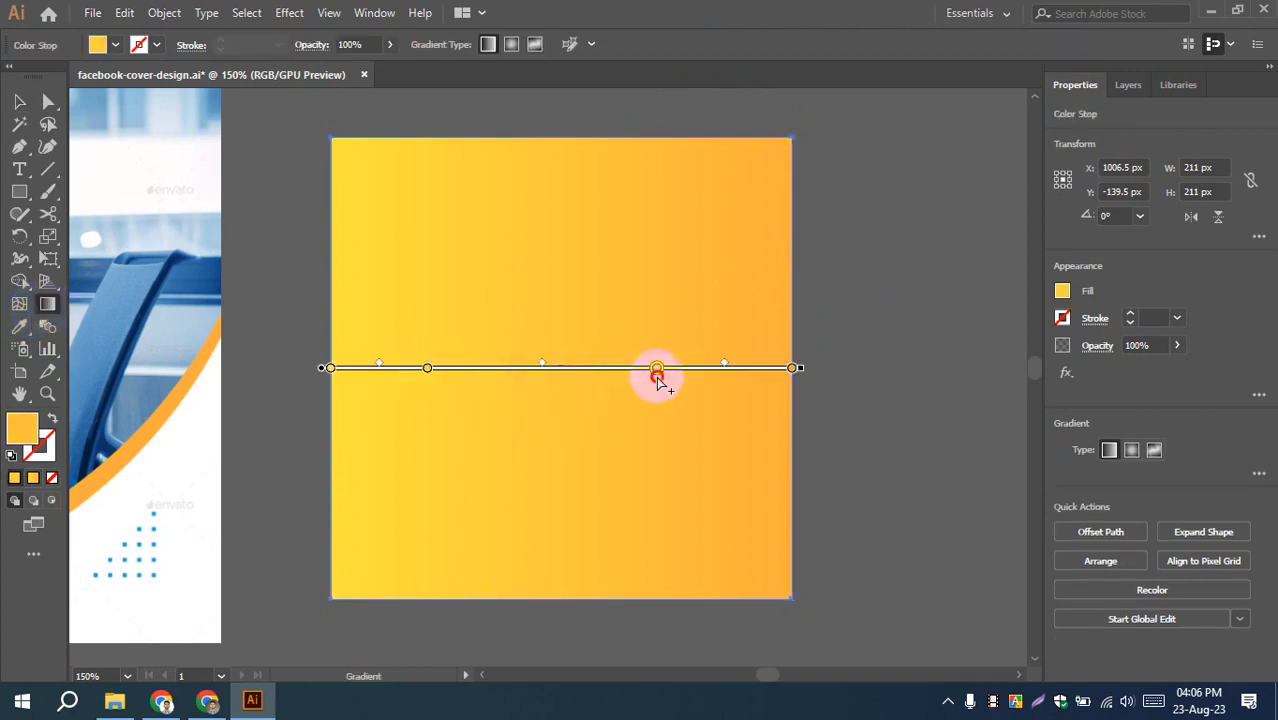
{"action": "double_click", "coordinate": [657, 370]}
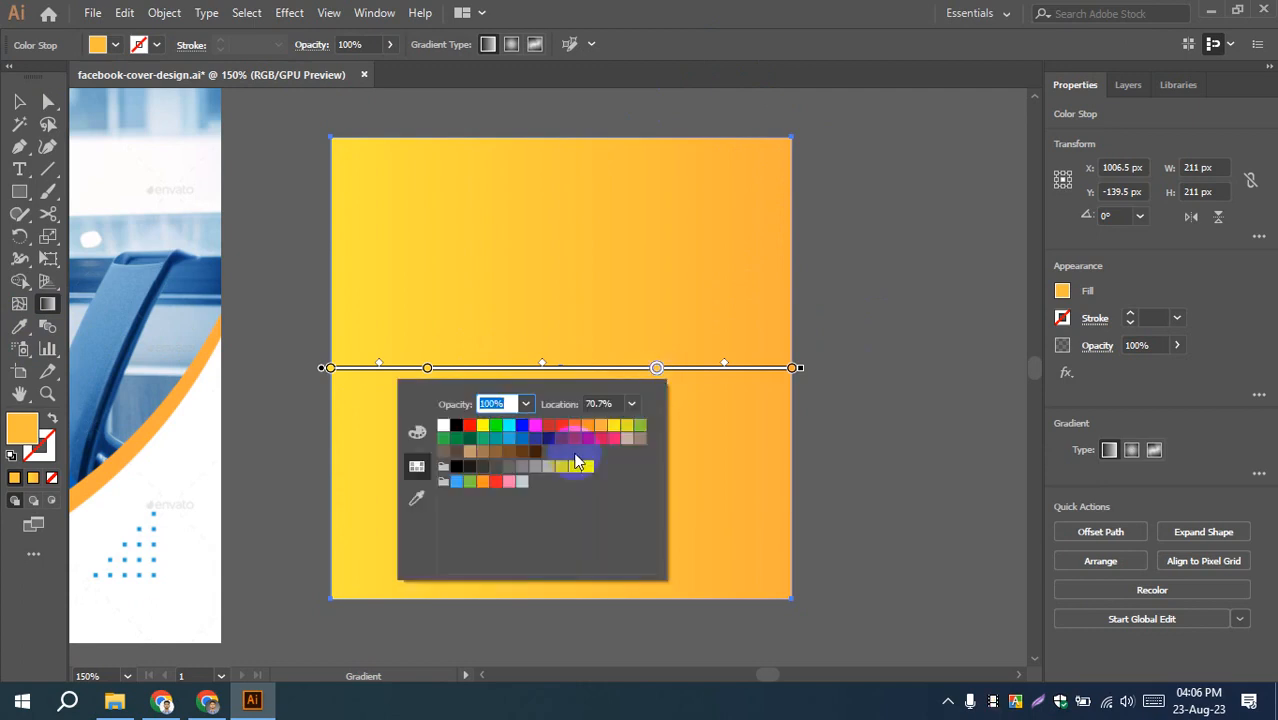
{"action": "left_click", "coordinate": [613, 426]}
- Recolor the added color stop nearer the gradient's yellow end taupe
{"action": "double_click", "coordinate": [429, 370]}
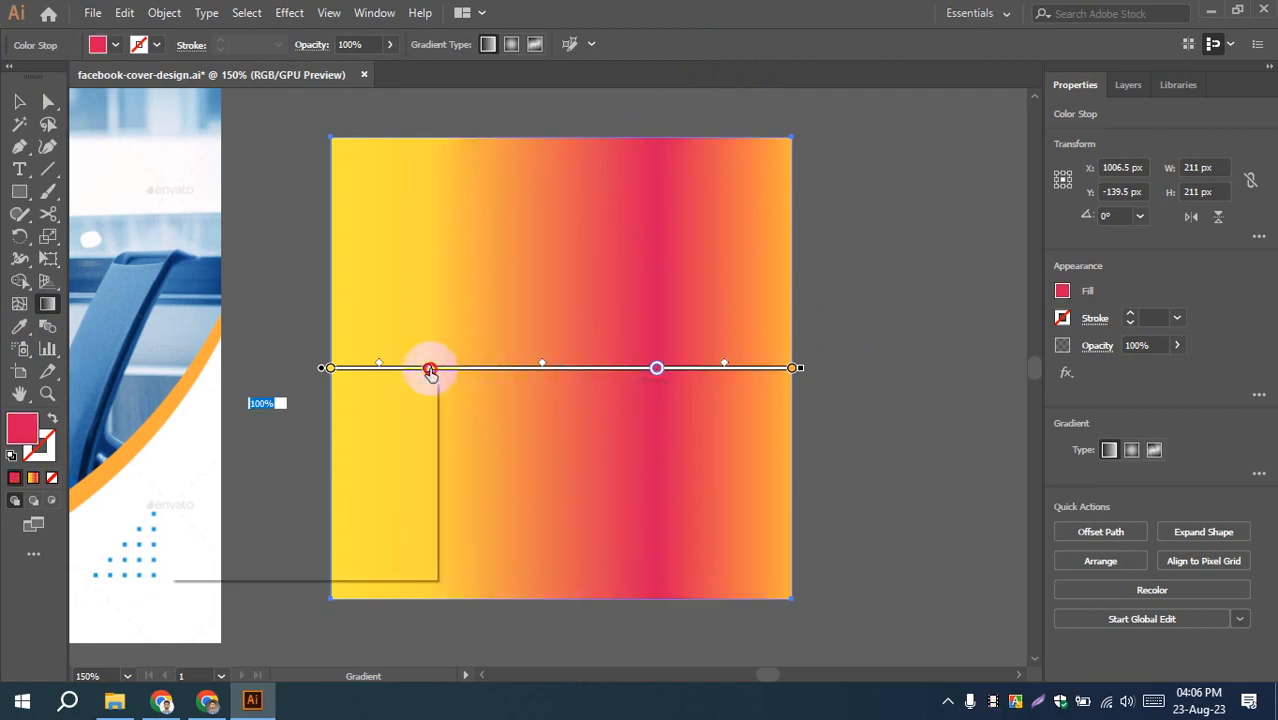
{"action": "left_click", "coordinate": [429, 372]}
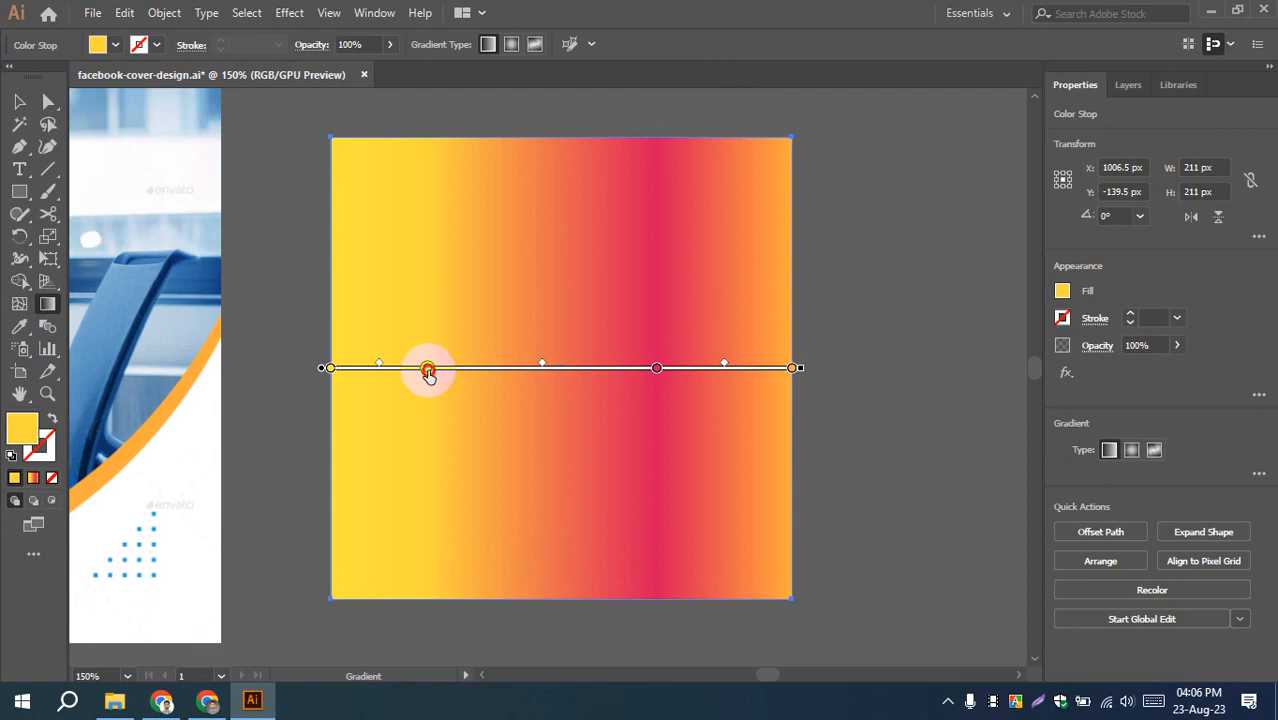
{"action": "double_click", "coordinate": [429, 370]}
{"action": "left_click", "coordinate": [410, 439]}
{"action": "left_click", "coordinate": [813, 385]}
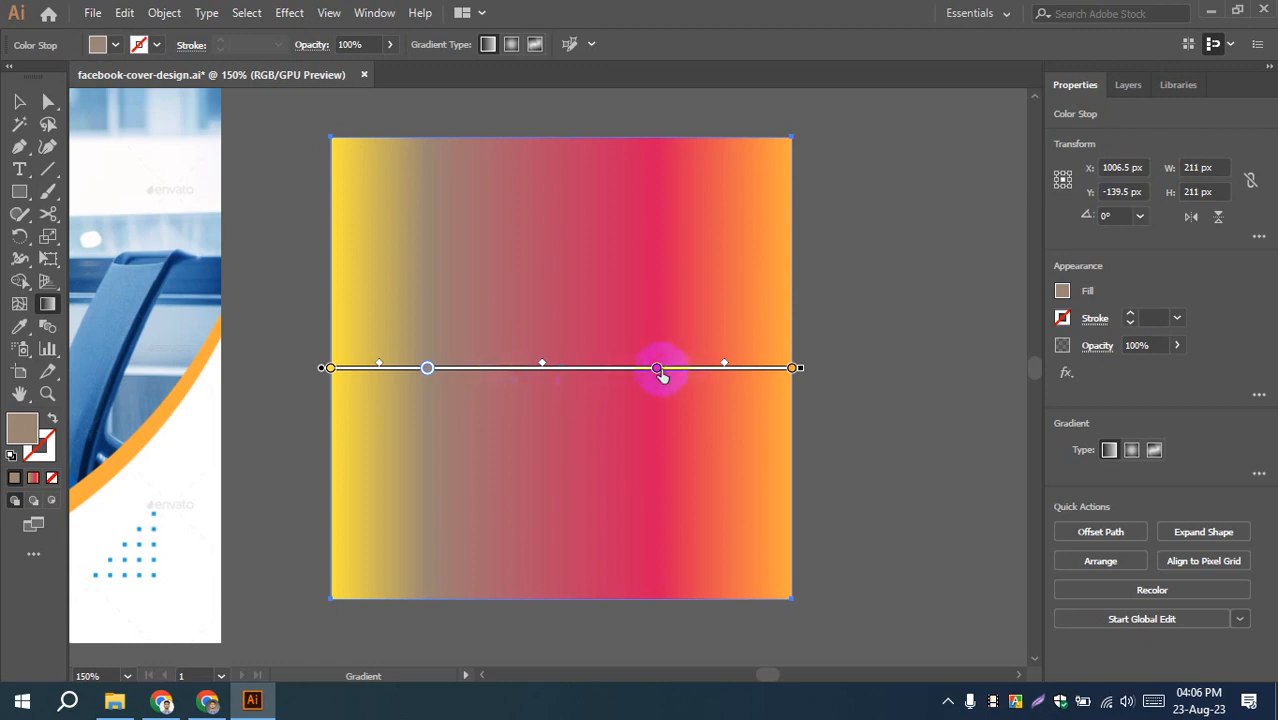
- Remove the crimson and taupe color stops from the square's linear gradient and deselect the square
{"action": "left_click_drag", "start_coordinate": [657, 369], "coordinate": [662, 476]}
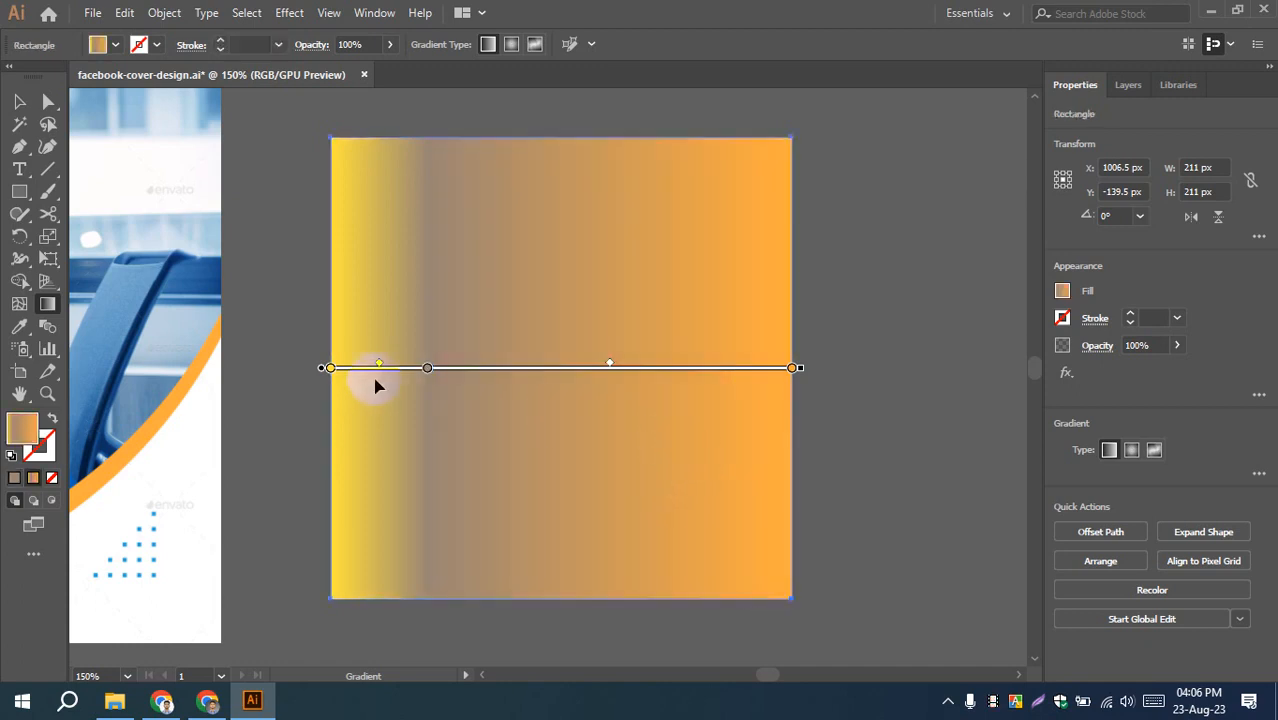
{"action": "left_click_drag", "start_coordinate": [424, 369], "coordinate": [867, 391]}
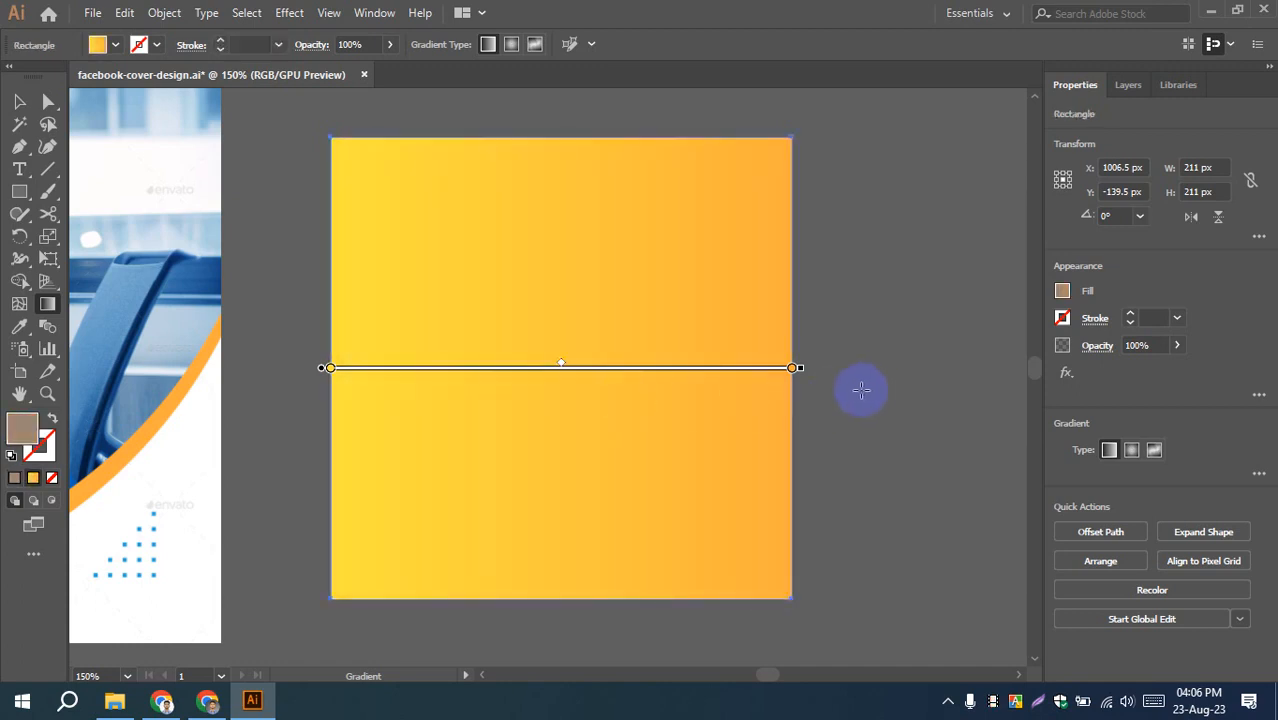
{"action": "key", "text": "ctrl+z"}
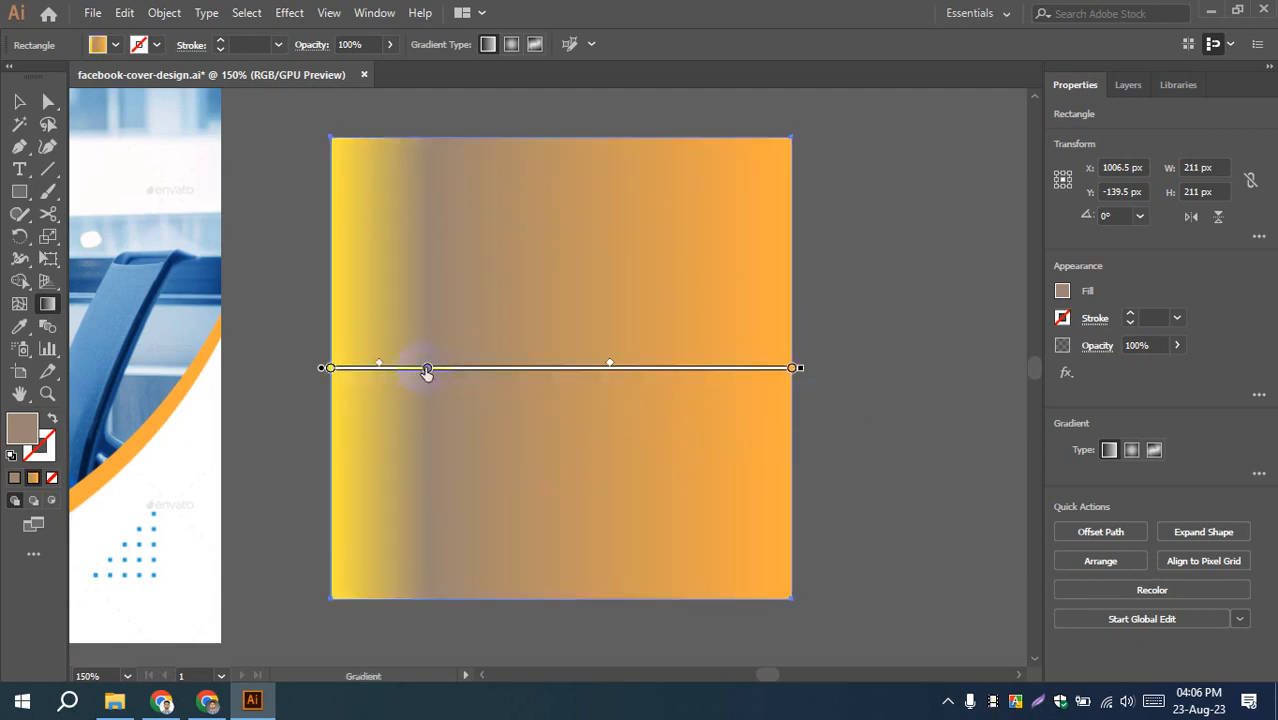
{"action": "left_click_drag", "start_coordinate": [427, 370], "coordinate": [334, 485]}
{"action": "left_click", "coordinate": [19, 101]}
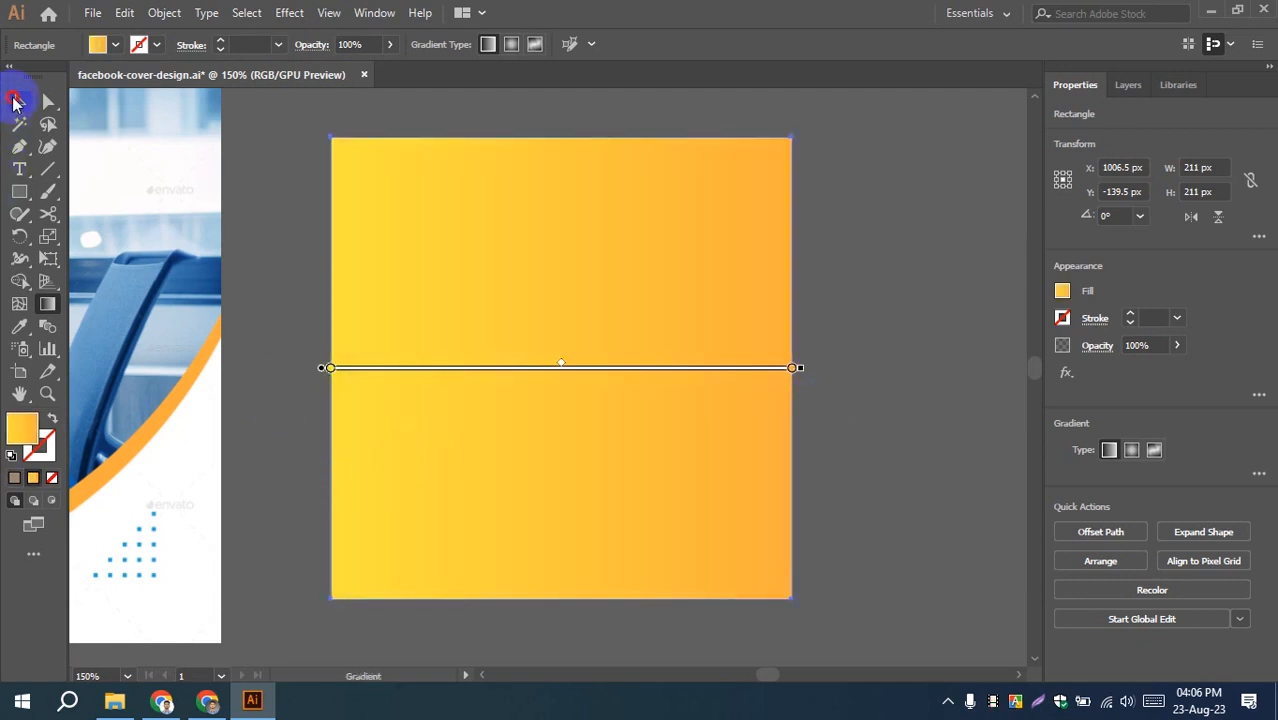
{"action": "left_click", "coordinate": [298, 310]}
- Apply the square's yellow-to-orange gradient to the magenta cropped circle with the Eyedropper, and deselect it
{"action": "left_click_drag", "start_coordinate": [308, 342], "coordinate": [496, 316]}
{"action": "scroll", "coordinate": [498, 316], "scroll_direction": "down", "scroll_amount": 2}
{"action": "left_click_drag", "start_coordinate": [552, 479], "coordinate": [631, 309]}
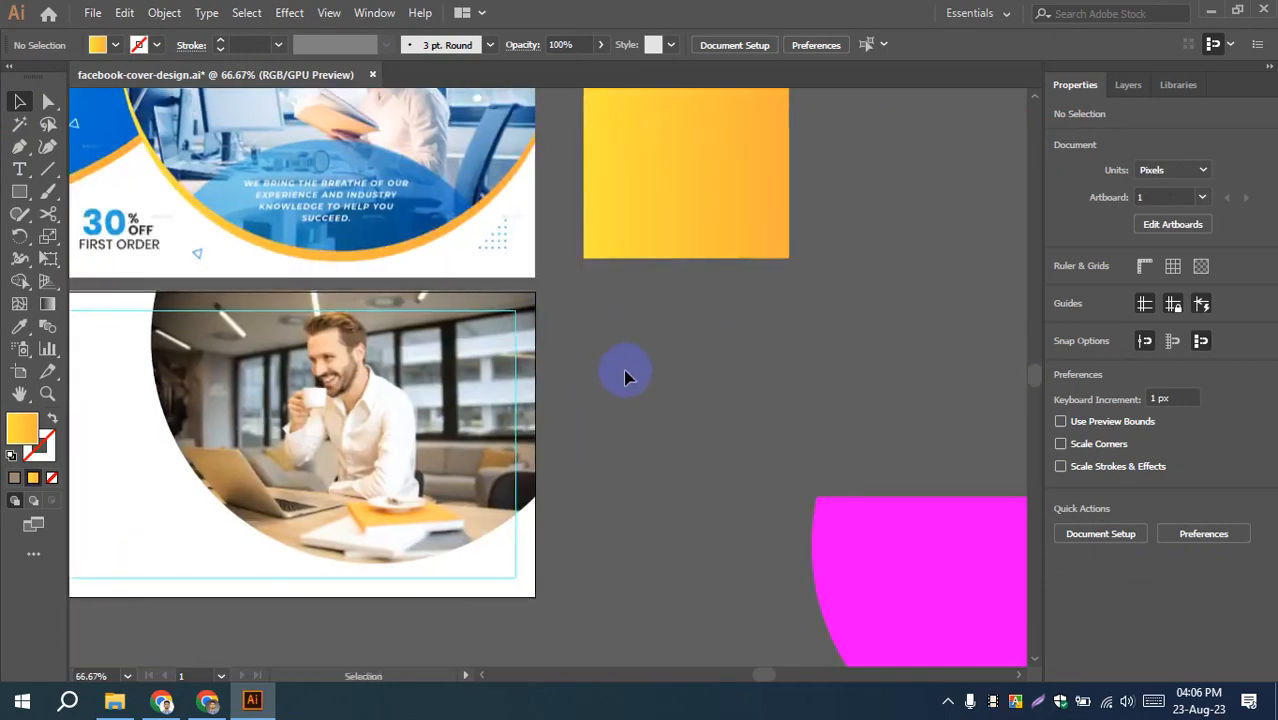
{"action": "scroll", "coordinate": [624, 376], "scroll_direction": "down", "scroll_amount": 1}
{"action": "left_click_drag", "start_coordinate": [707, 419], "coordinate": [519, 356]}
{"action": "left_click", "coordinate": [660, 474]}
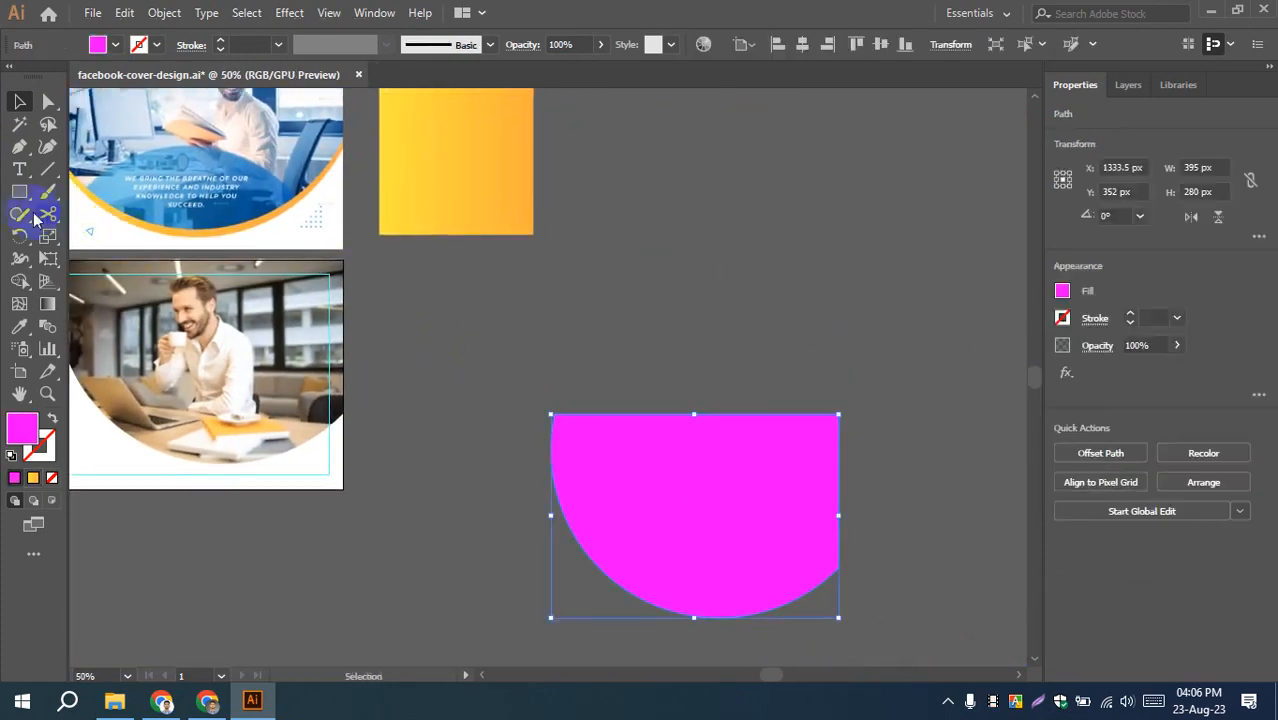
{"action": "left_click", "coordinate": [20, 326]}
{"action": "left_click", "coordinate": [456, 157]}
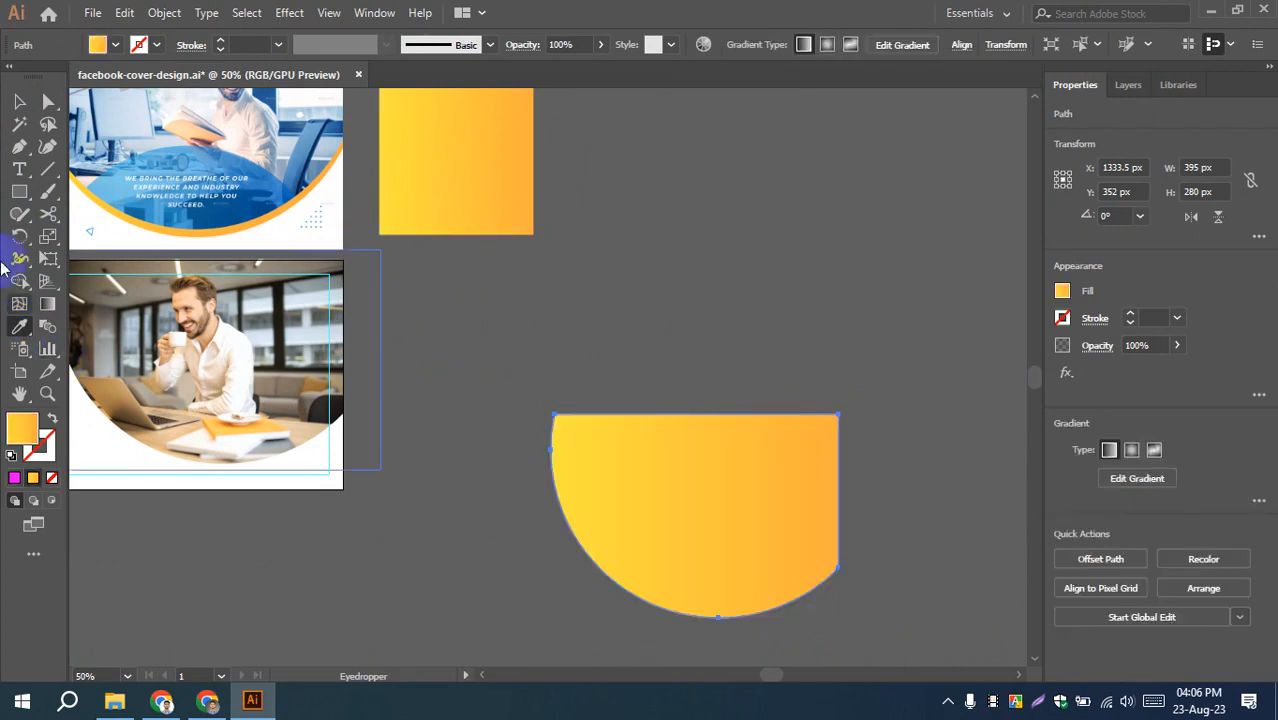
{"action": "left_click", "coordinate": [20, 101]}
{"action": "left_click", "coordinate": [825, 322]}
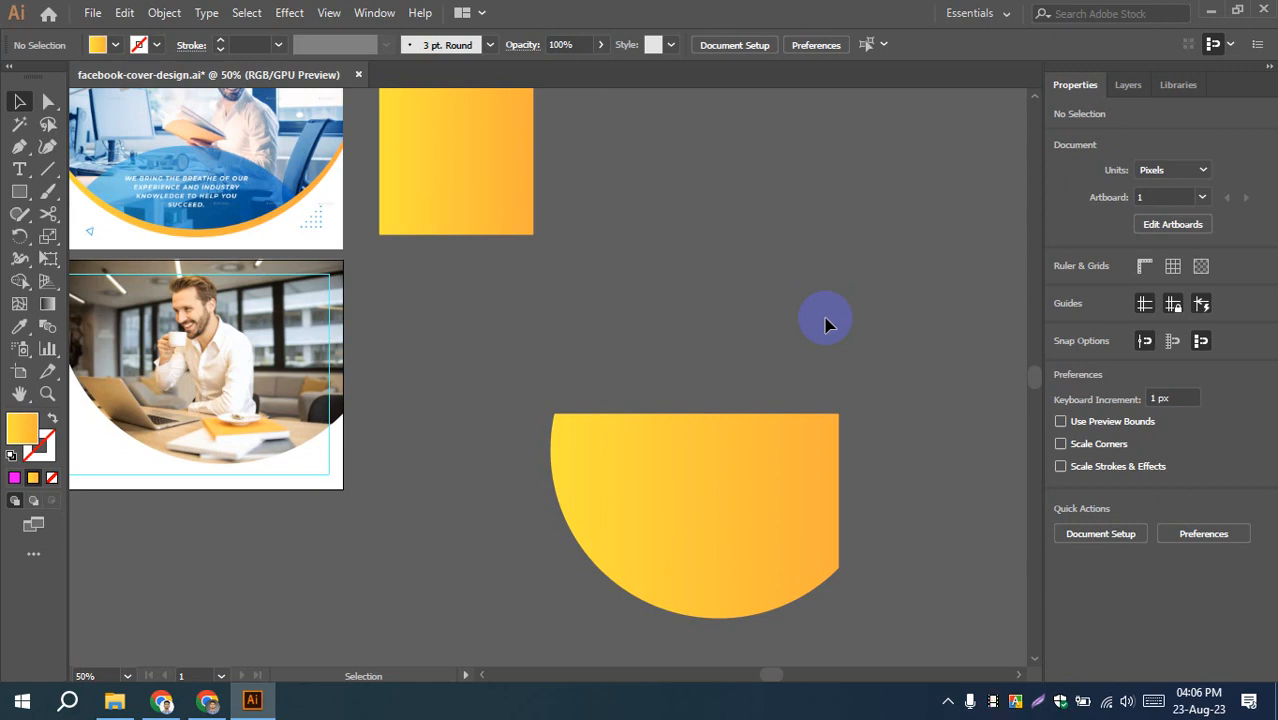
{"action": "left_click_drag", "start_coordinate": [233, 189], "coordinate": [409, 292]}
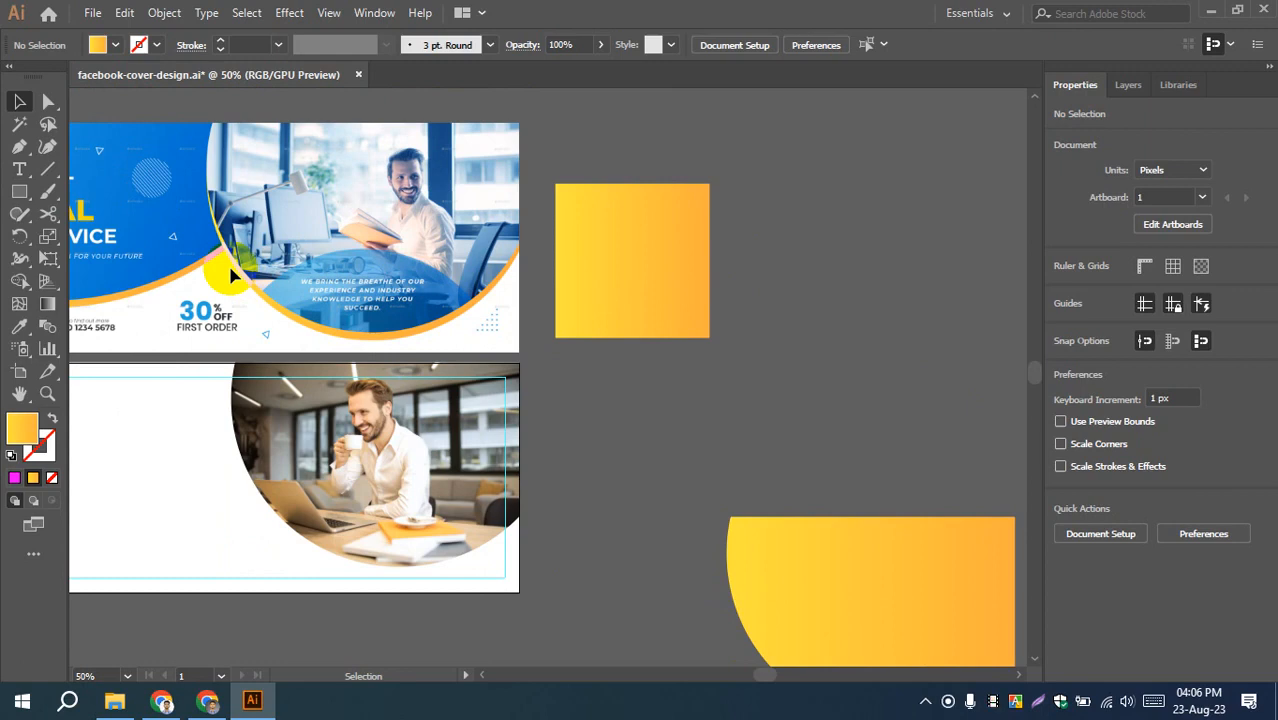
{"action": "scroll", "coordinate": [382, 323], "scroll_direction": "down", "scroll_amount": 1}
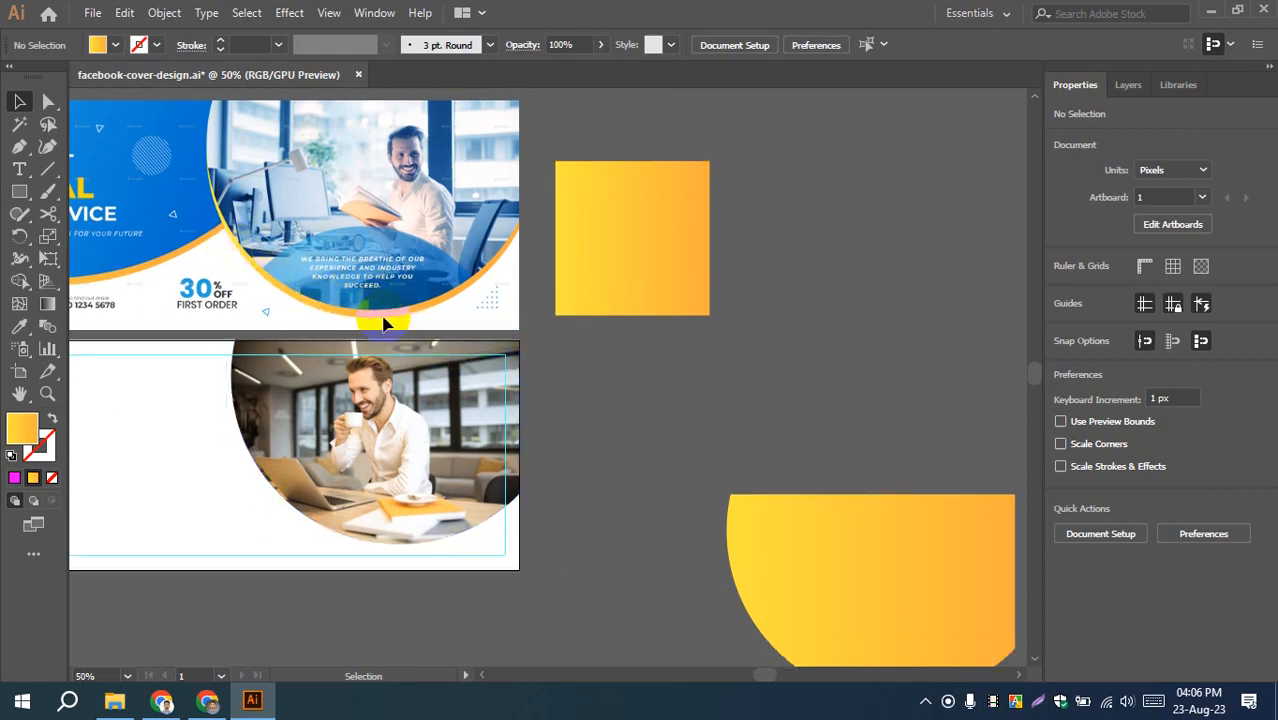
{"action": "left_click", "coordinate": [642, 251]}
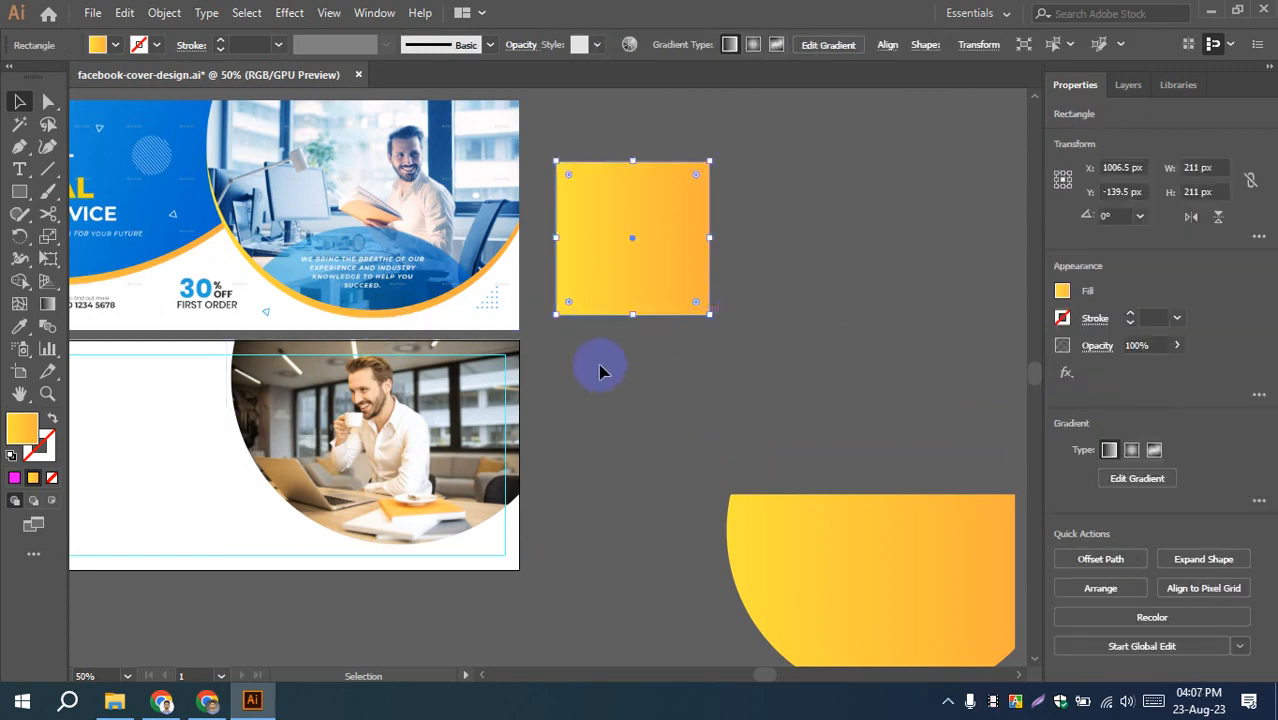
{"action": "left_click", "coordinate": [814, 346]}
{"action": "scroll", "coordinate": [812, 346], "scroll_direction": "down", "scroll_amount": 1}
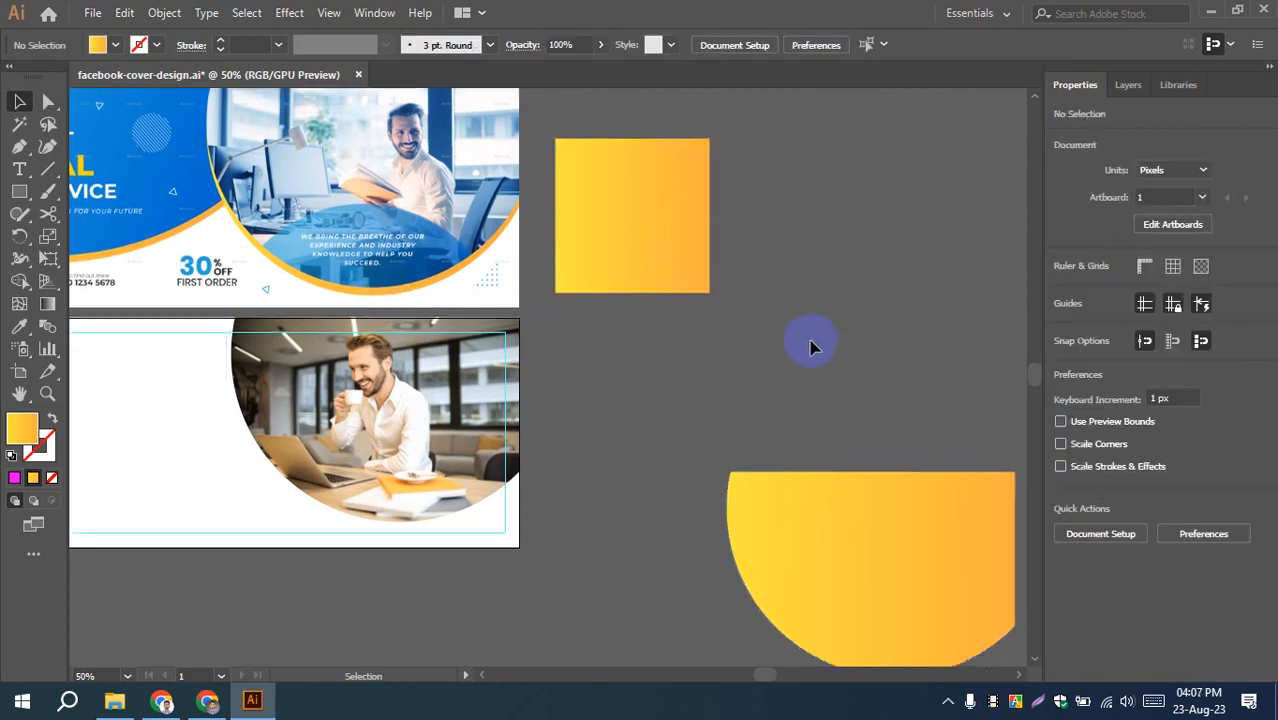
{"action": "scroll", "coordinate": [808, 340], "scroll_direction": "down", "scroll_amount": 3}
- Align the gradient-filled cropped circle to the clipped photo as key object, horizontally centered and top-aligned, and deselect both
{"action": "left_click_drag", "start_coordinate": [847, 292], "coordinate": [850, 336]}
{"action": "left_click", "coordinate": [884, 528], "text": "shift"}
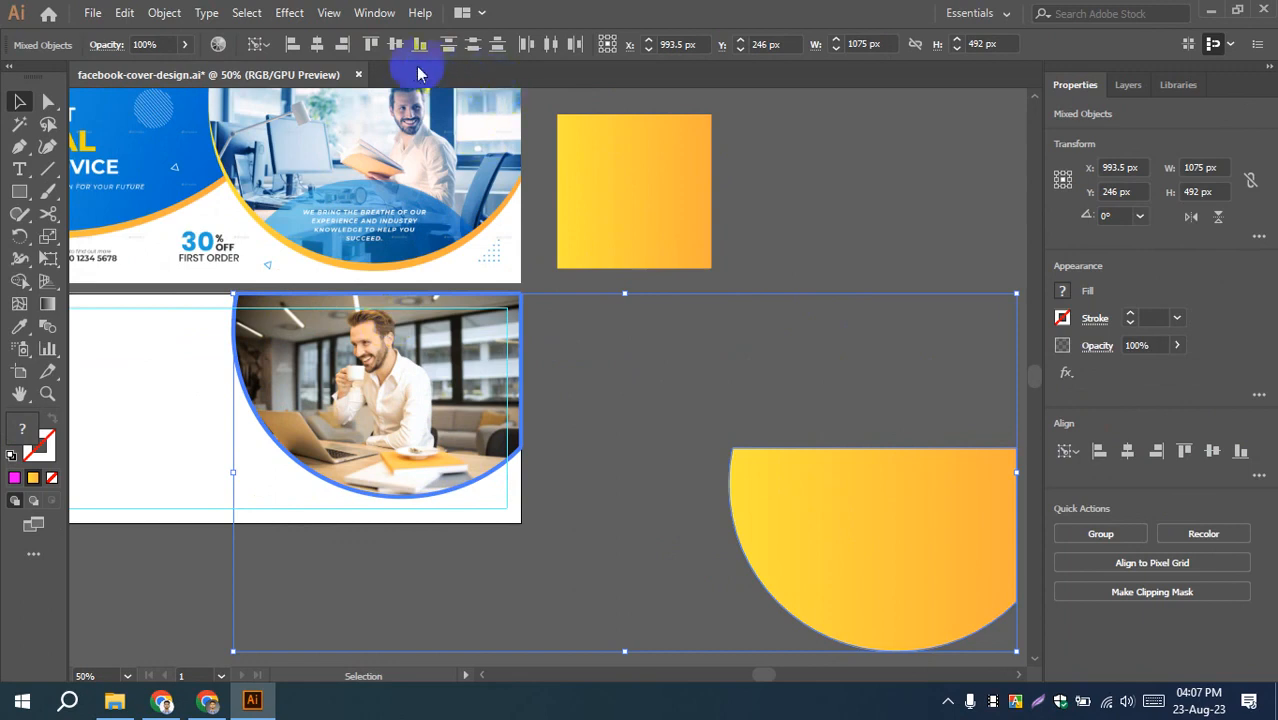
{"action": "left_click", "coordinate": [318, 45]}
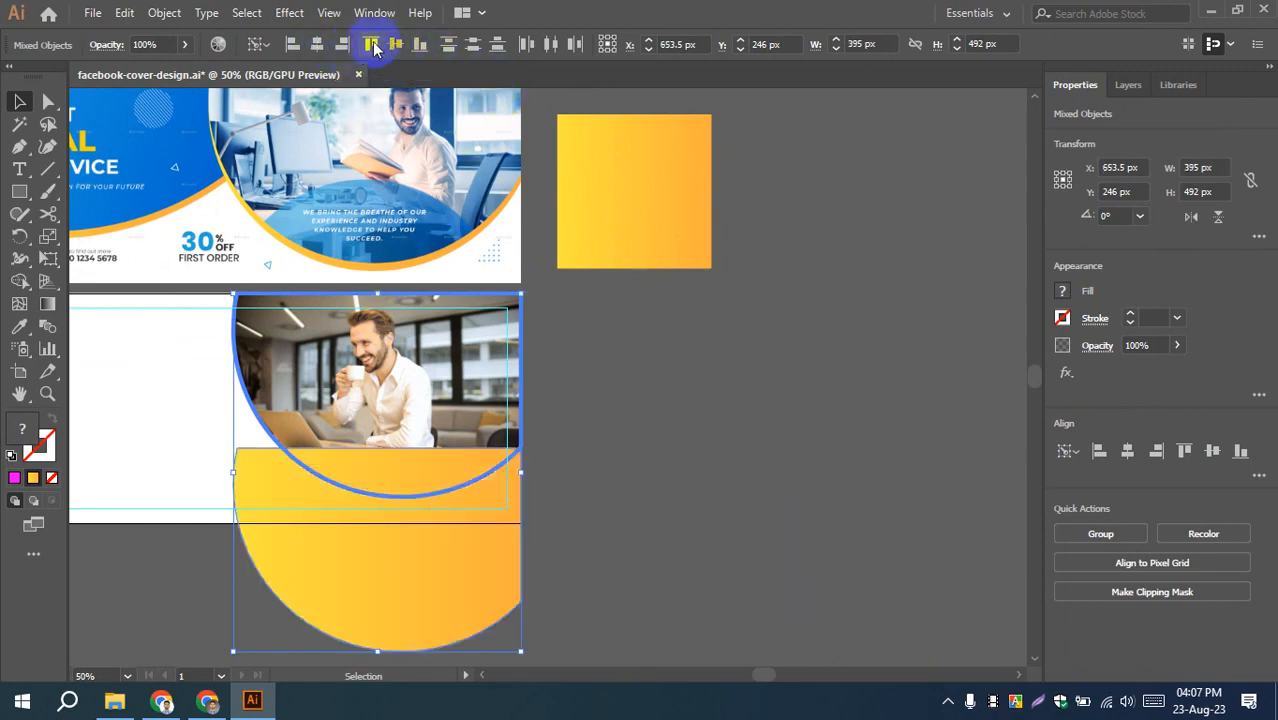
{"action": "left_click", "coordinate": [372, 45]}
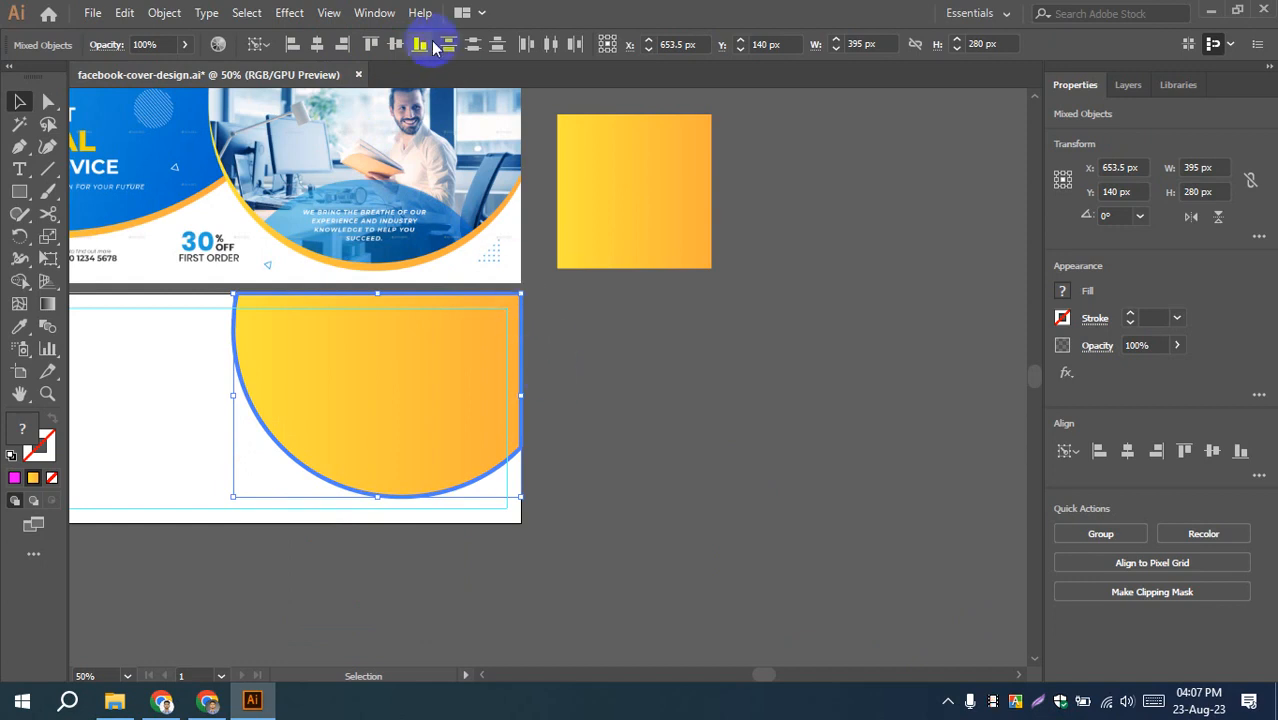
{"action": "left_click", "coordinate": [590, 387]}
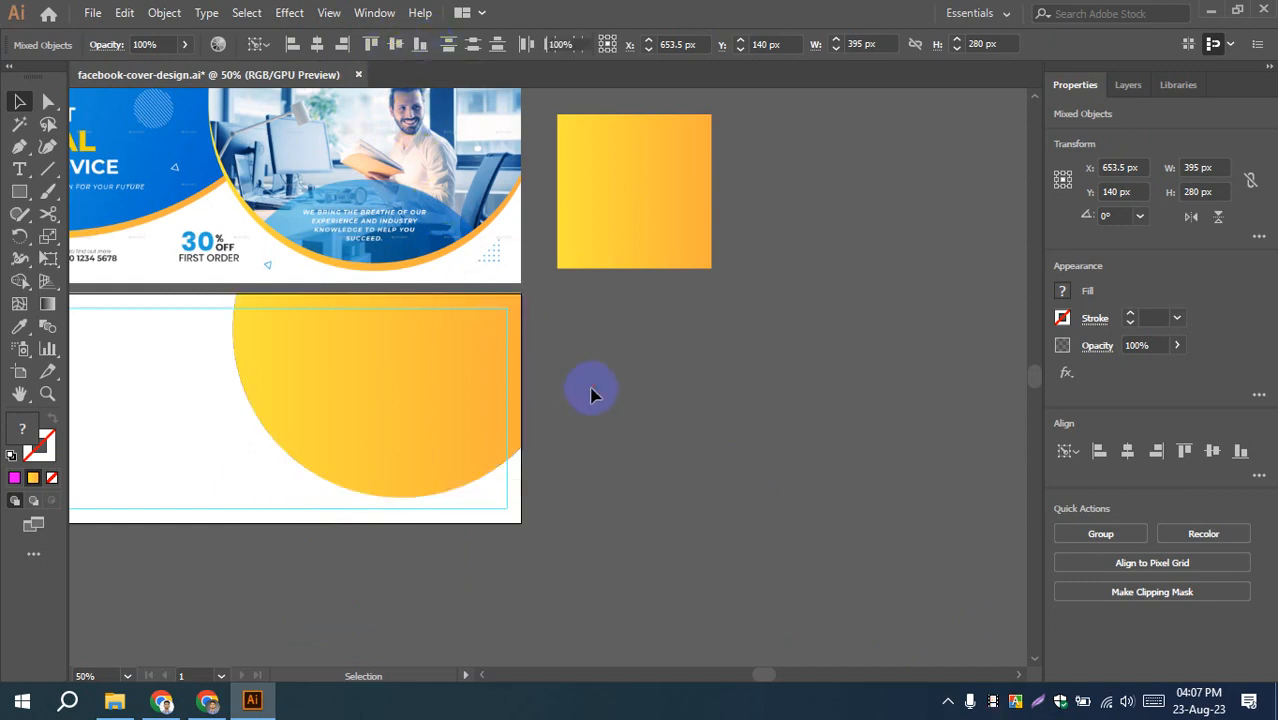
{"action": "left_click", "coordinate": [451, 400]}
{"action": "left_click", "coordinate": [656, 338]}
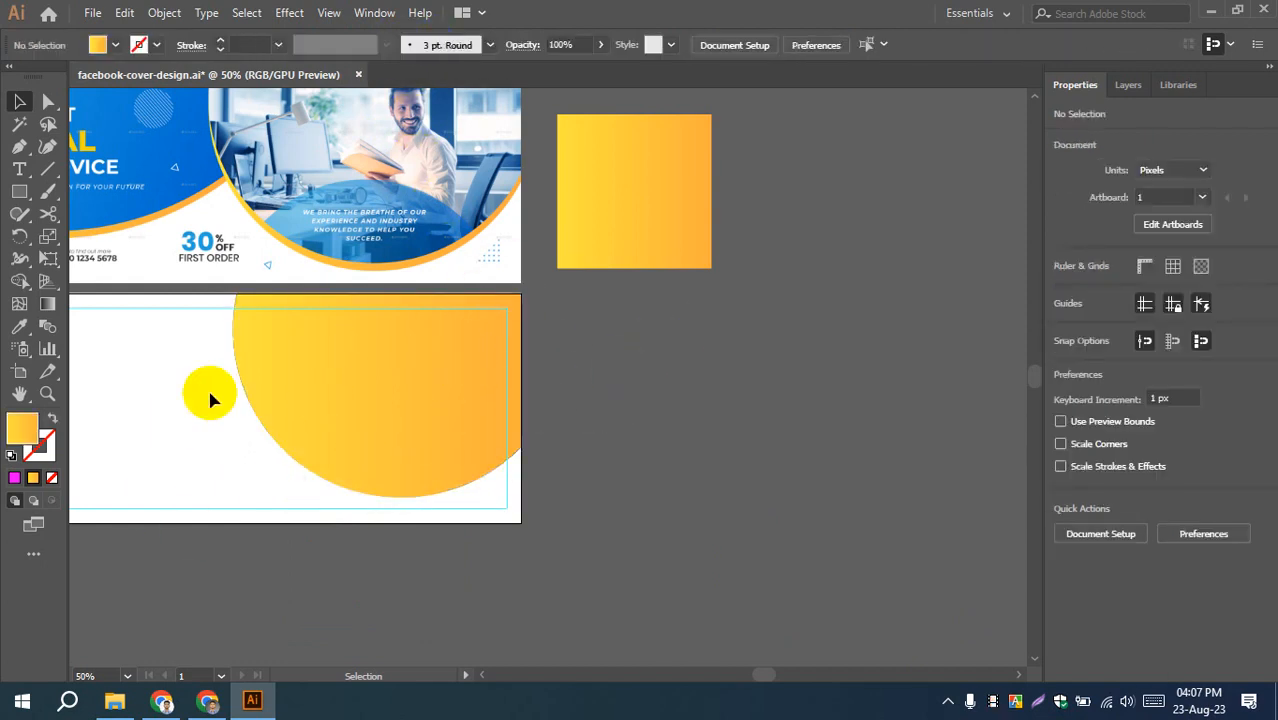
{"action": "scroll", "coordinate": [192, 426], "scroll_direction": "up", "scroll_amount": 1}
{"action": "left_click_drag", "start_coordinate": [174, 459], "coordinate": [273, 434]}
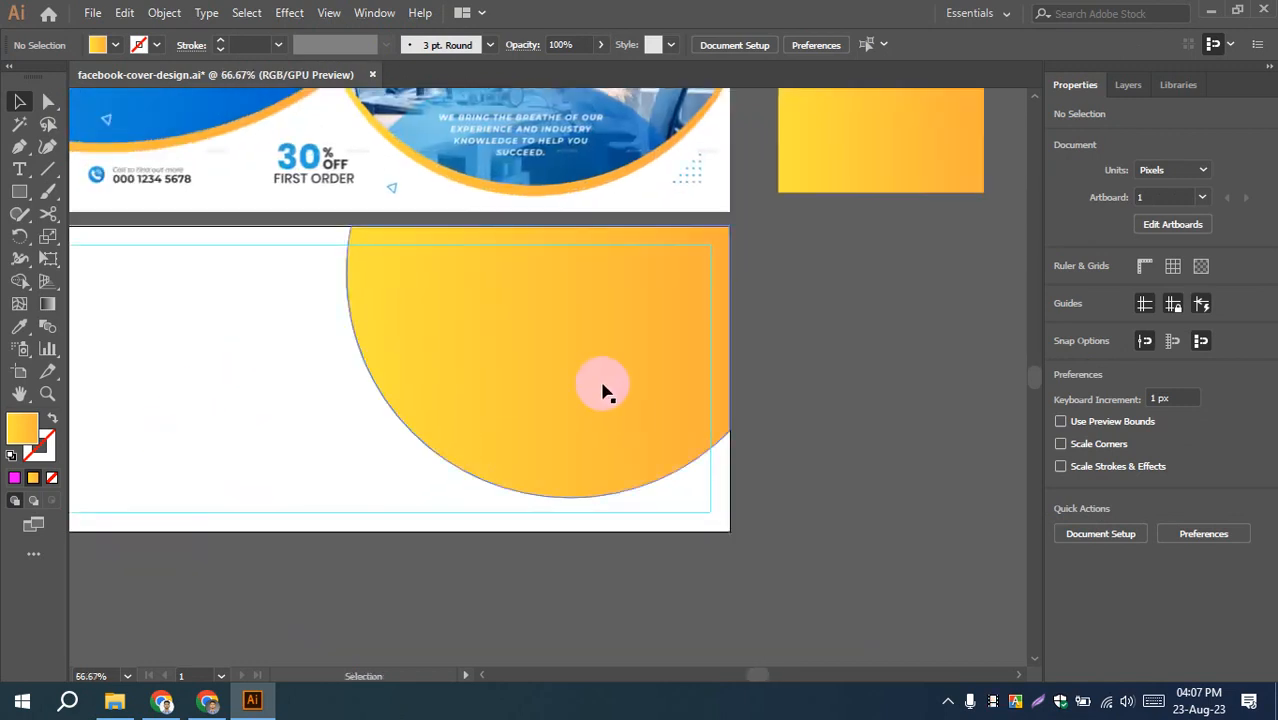
{"action": "left_click", "coordinate": [518, 424]}
{"action": "left_click", "coordinate": [912, 423]}
{"action": "left_click", "coordinate": [671, 400]}
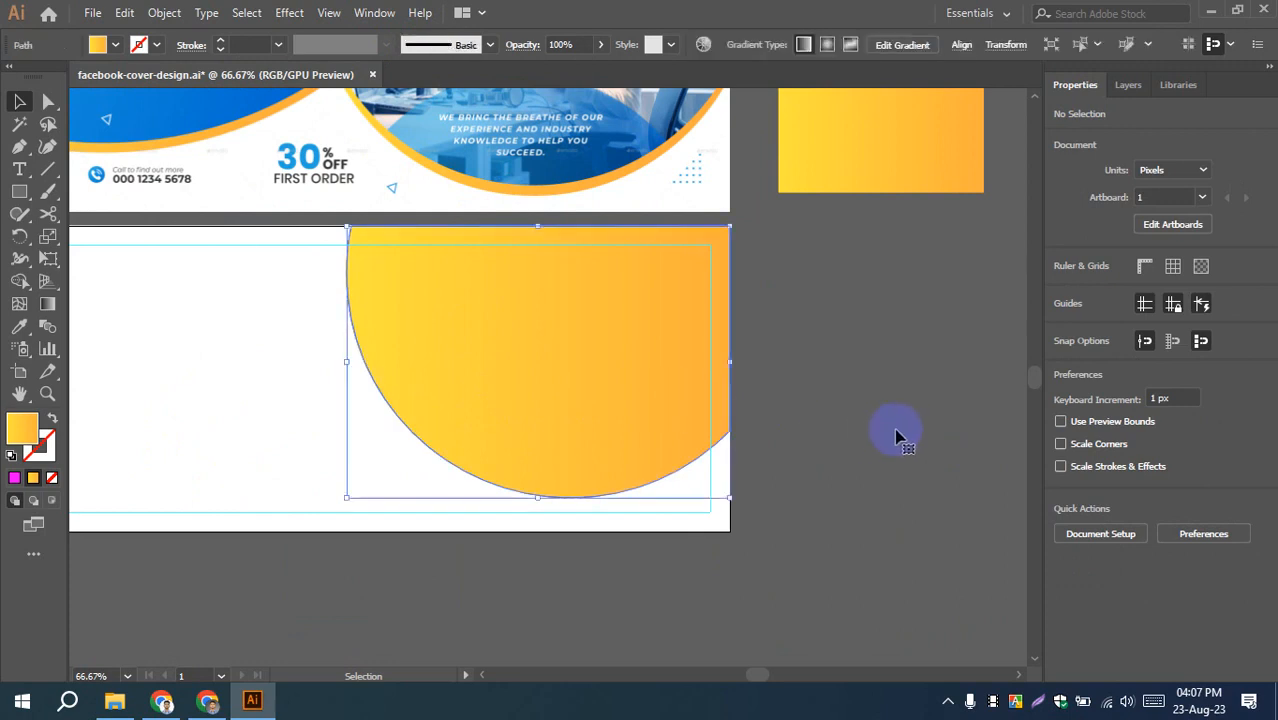
{"action": "left_click", "coordinate": [912, 428]}
{"action": "scroll", "coordinate": [911, 430], "scroll_direction": "up", "scroll_amount": 3}
{"action": "left_click", "coordinate": [568, 483]}
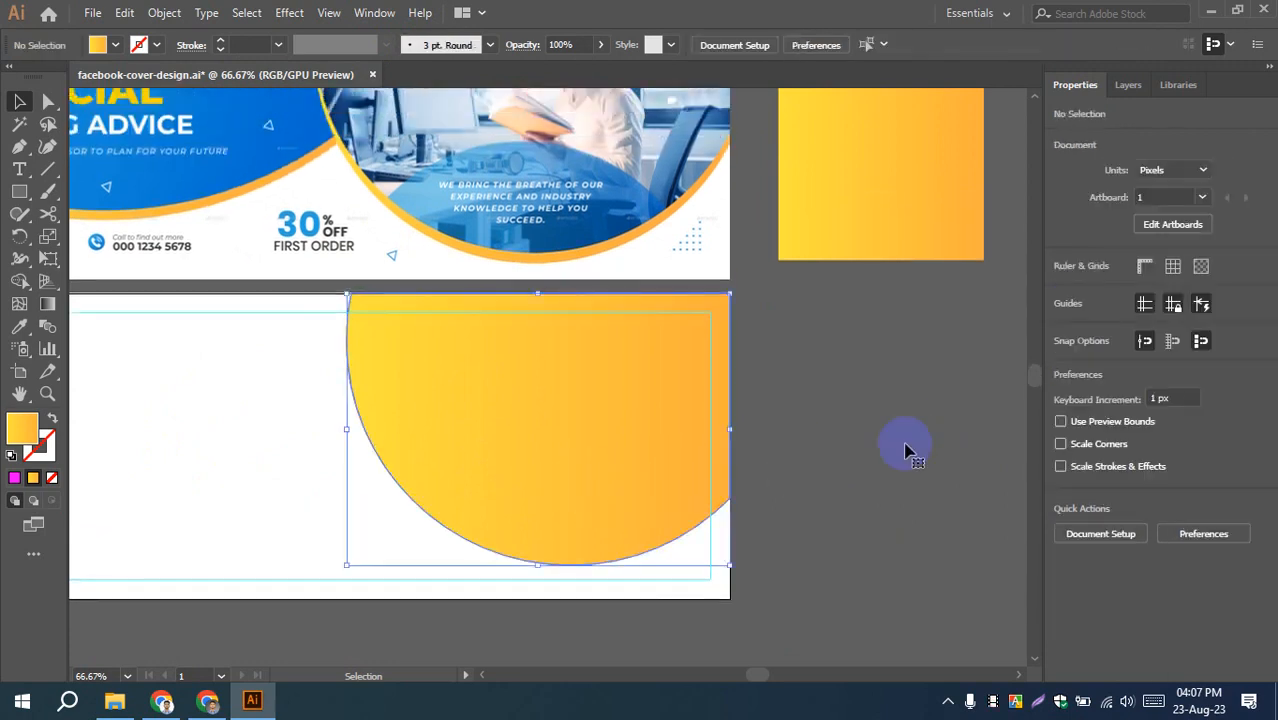
{"action": "scroll", "coordinate": [890, 430], "scroll_direction": "down", "scroll_amount": 2}
{"action": "left_click", "coordinate": [877, 411]}
{"action": "left_click", "coordinate": [547, 442]}
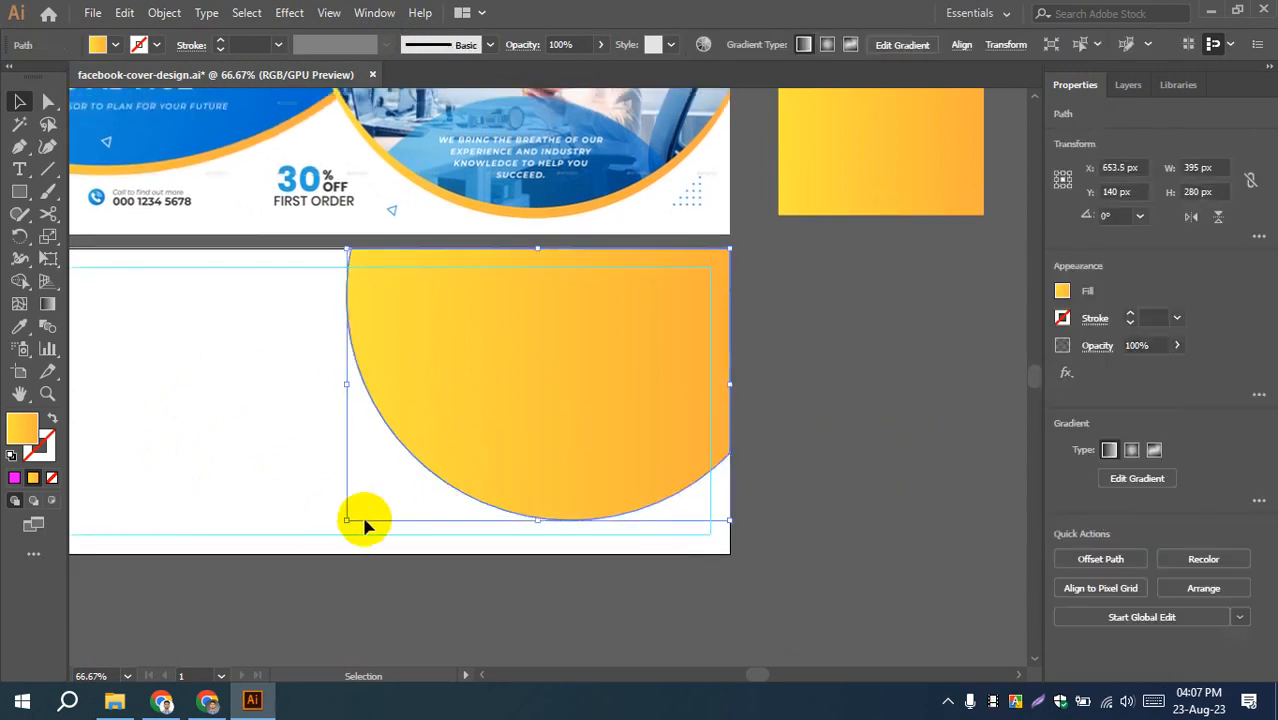
{"action": "left_click", "coordinate": [911, 502]}
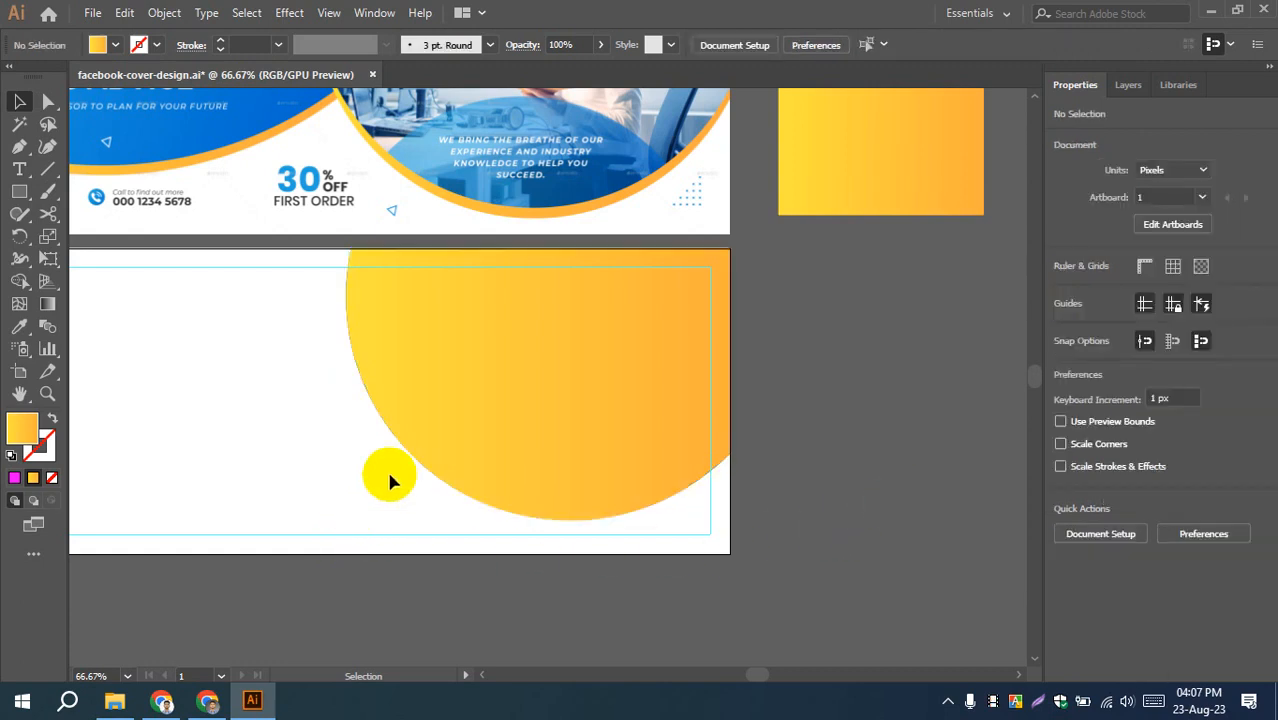
{"action": "left_click", "coordinate": [442, 449]}
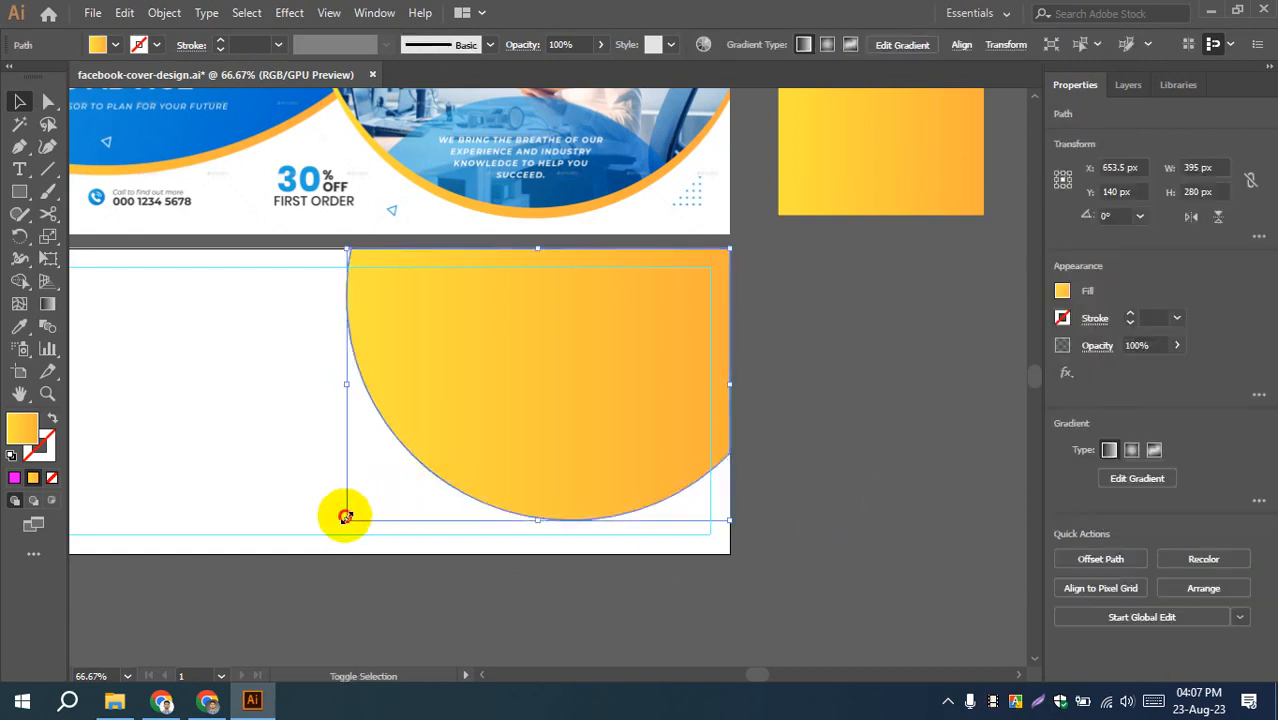
{"action": "left_click_drag", "start_coordinate": [345, 516], "coordinate": [327, 540]}
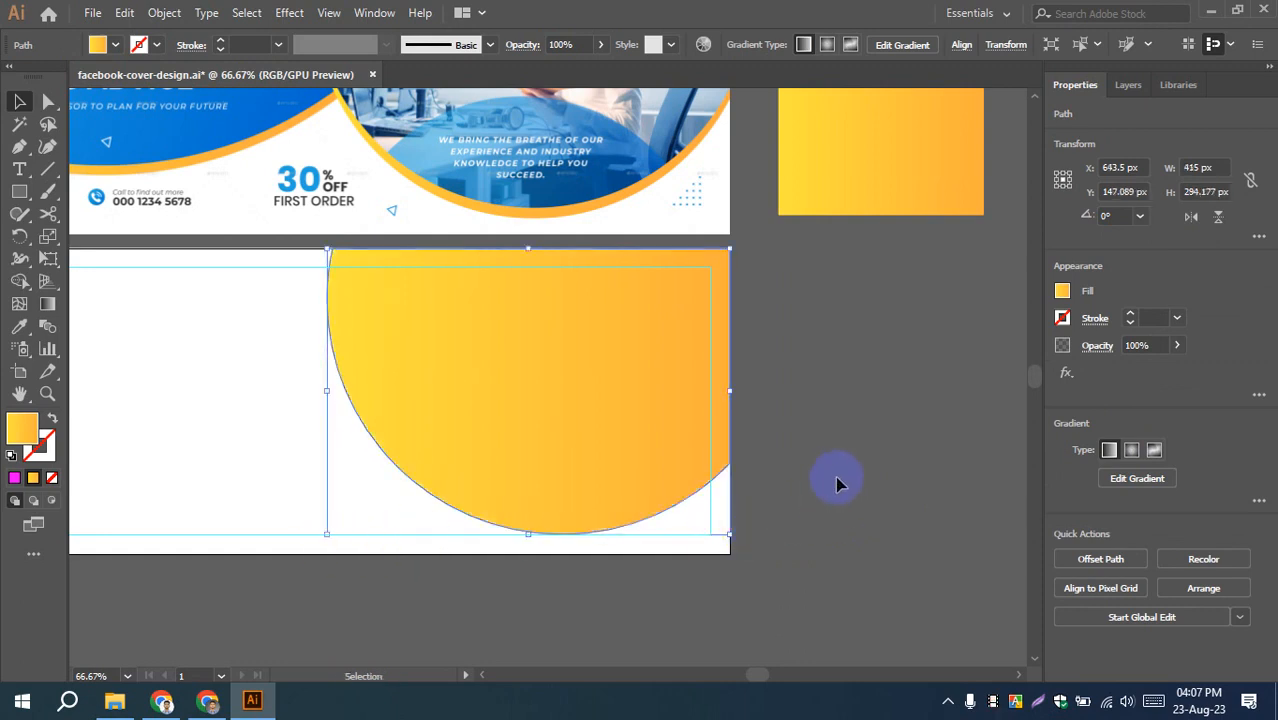
{"action": "left_click", "coordinate": [800, 475]}
{"action": "left_click", "coordinate": [408, 486]}
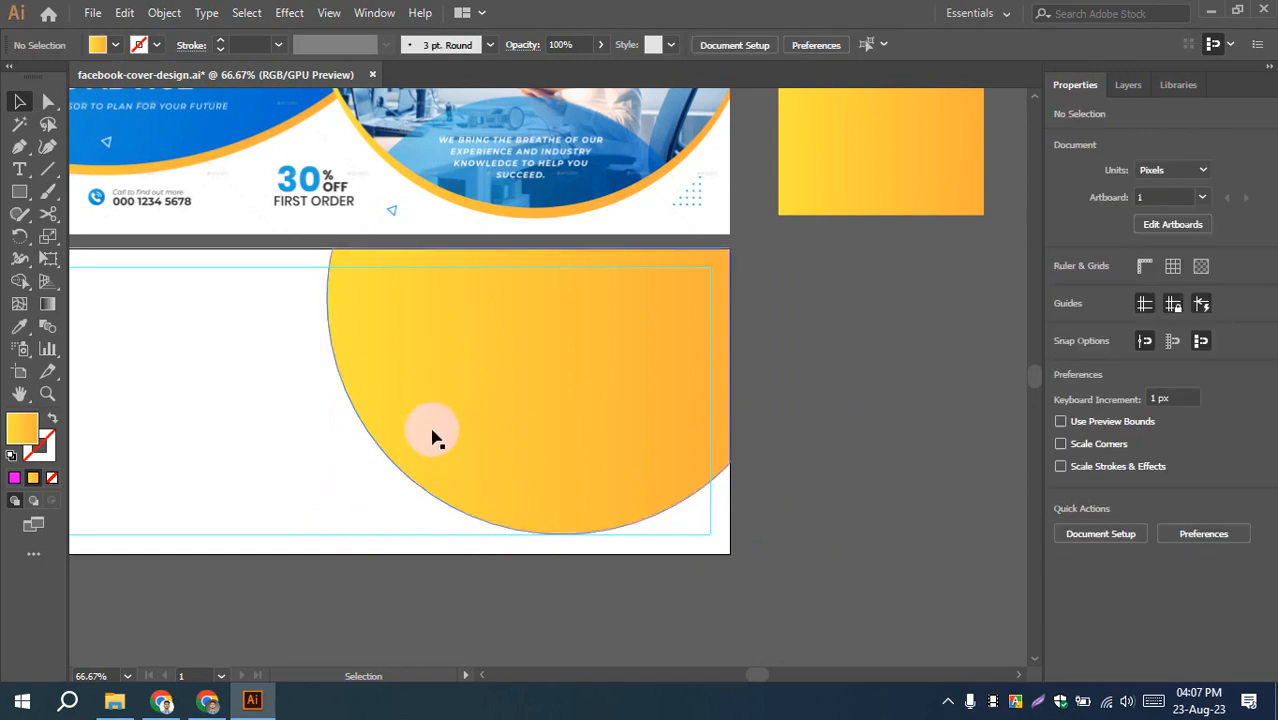
{"action": "key", "text": "ctrl+z"}
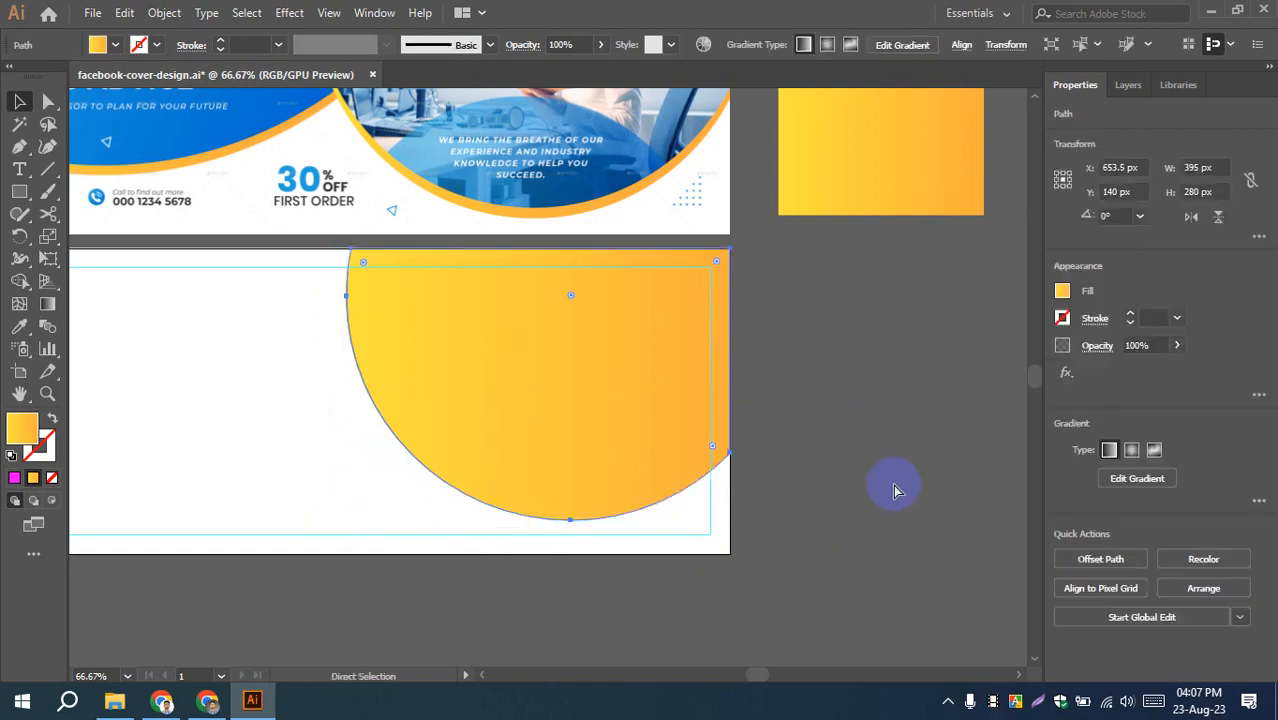
{"action": "key", "text": "ctrl+z"}
{"action": "left_click", "coordinate": [895, 483]}
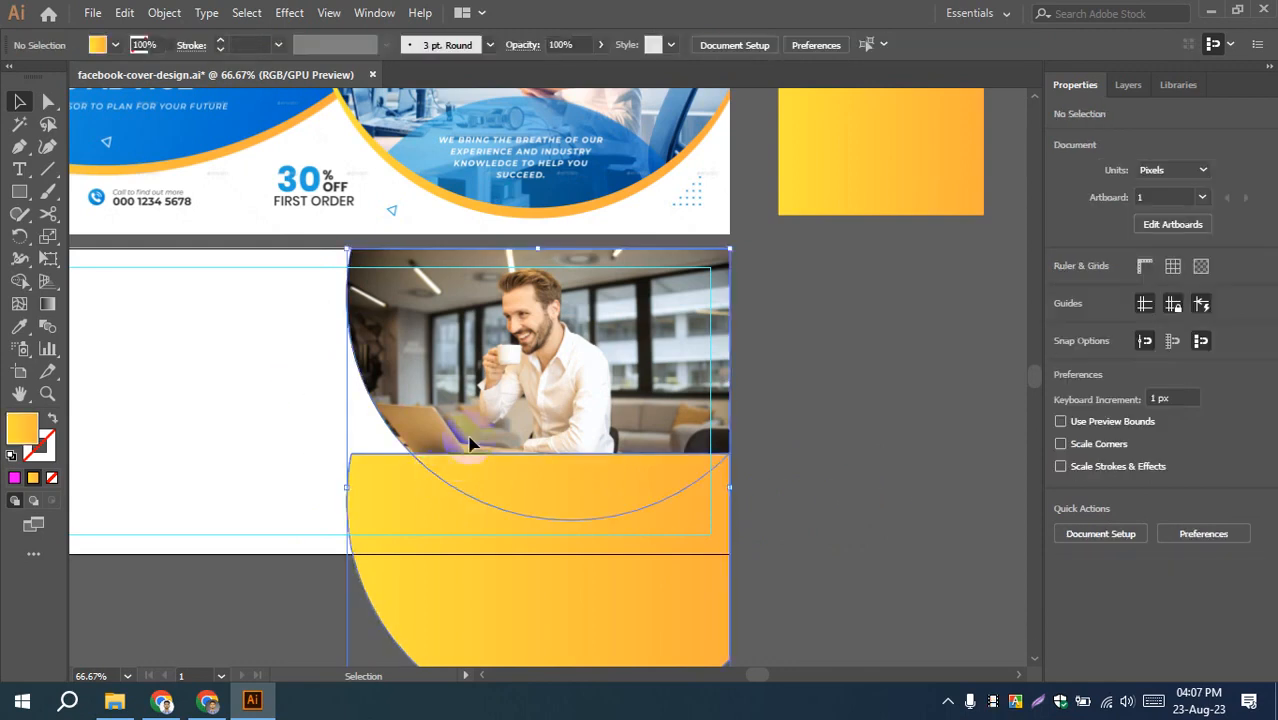
{"action": "key", "text": "ctrl+z"}
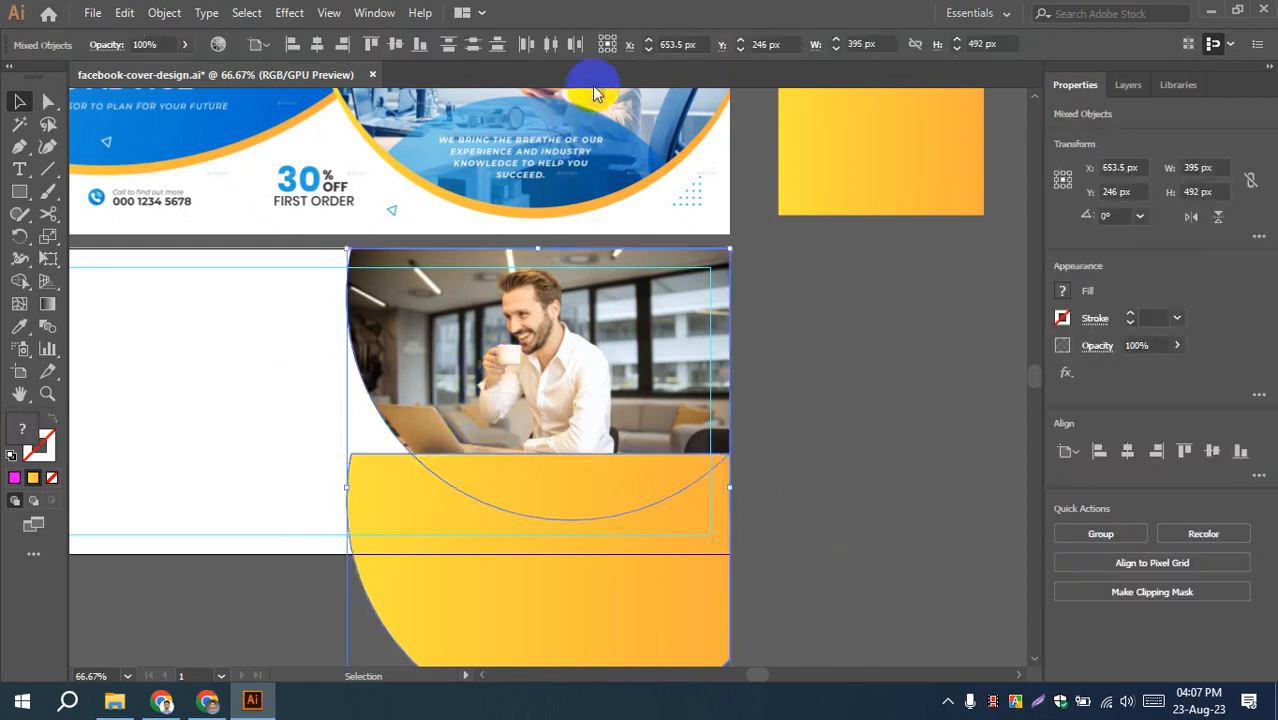
- Top-align the gradient-filled cropped circle with the clipped photo and arrange it behind the photo
{"action": "left_click", "coordinate": [370, 45]}
{"action": "left_click", "coordinate": [830, 415]}
{"action": "left_click", "coordinate": [533, 371]}
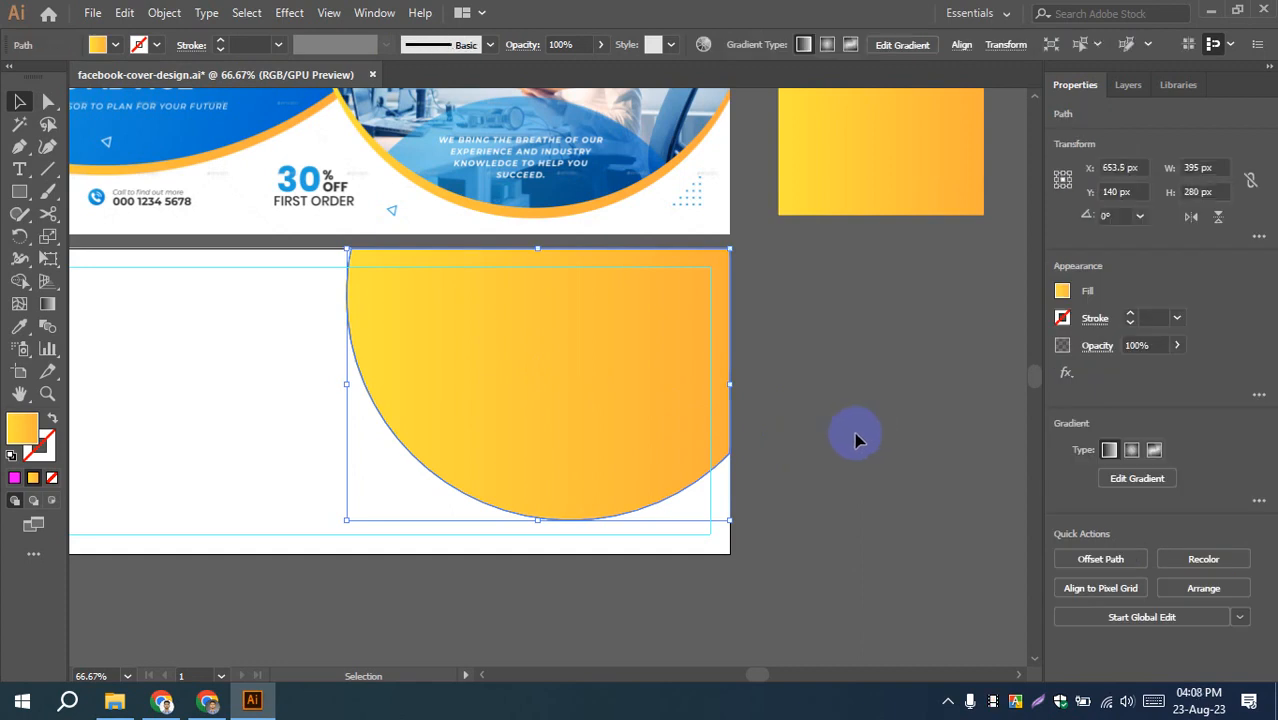
{"action": "key", "text": "a"}
{"action": "key", "text": "ctrl+7"}
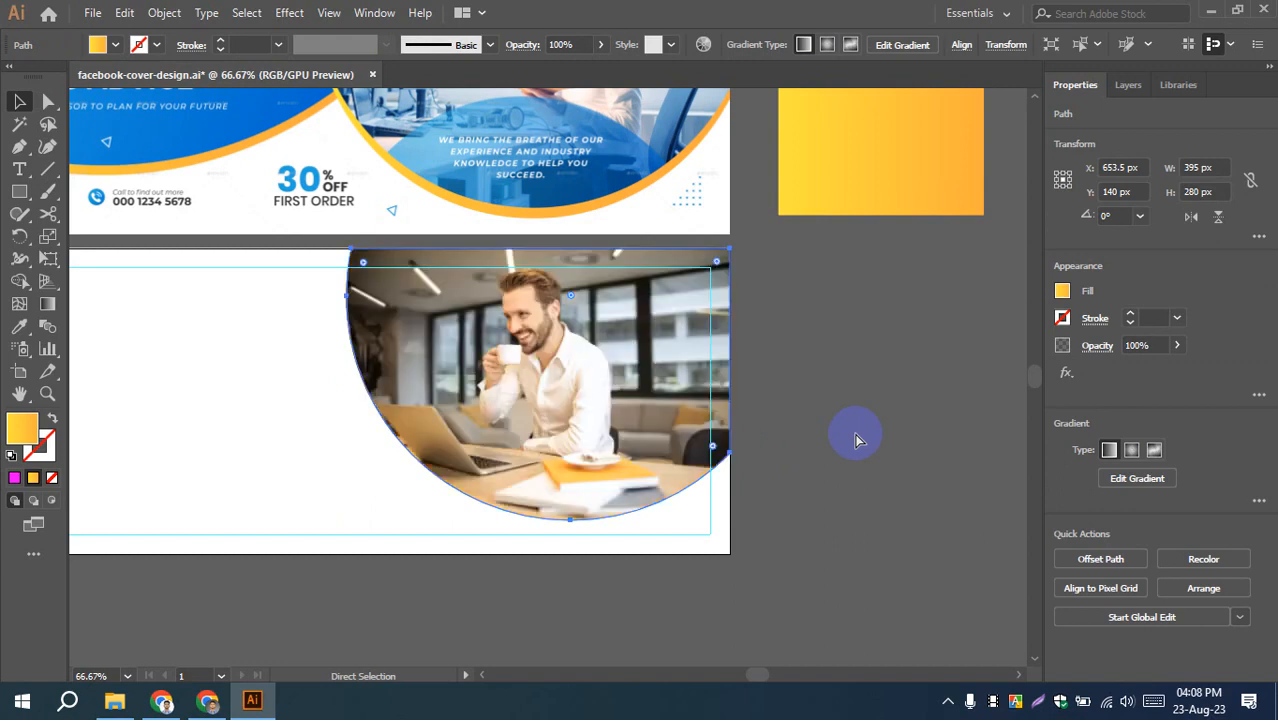
- Enlarge the gradient circle from its lower-left corner to about 416 by 295 px so it rims the photo, and deselect it
{"action": "key", "text": "v"}
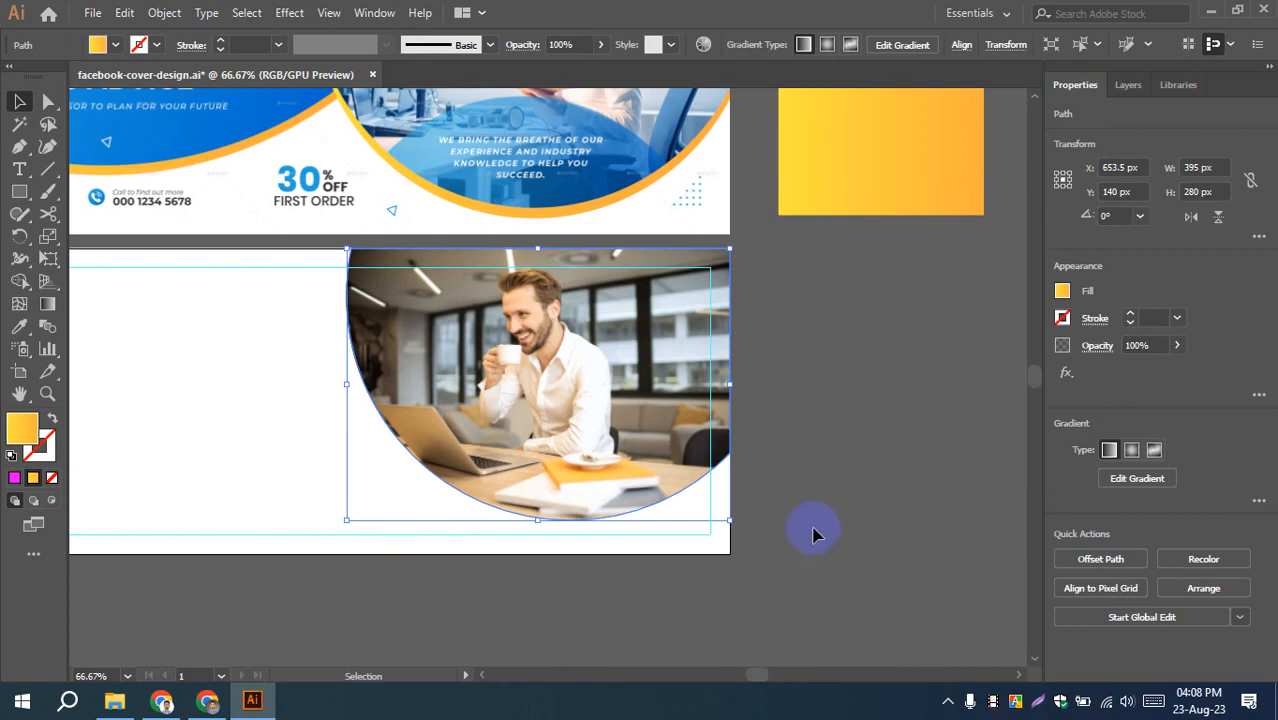
{"action": "left_click_drag", "start_coordinate": [346, 520], "coordinate": [326, 538]}
{"action": "left_click", "coordinate": [866, 480]}
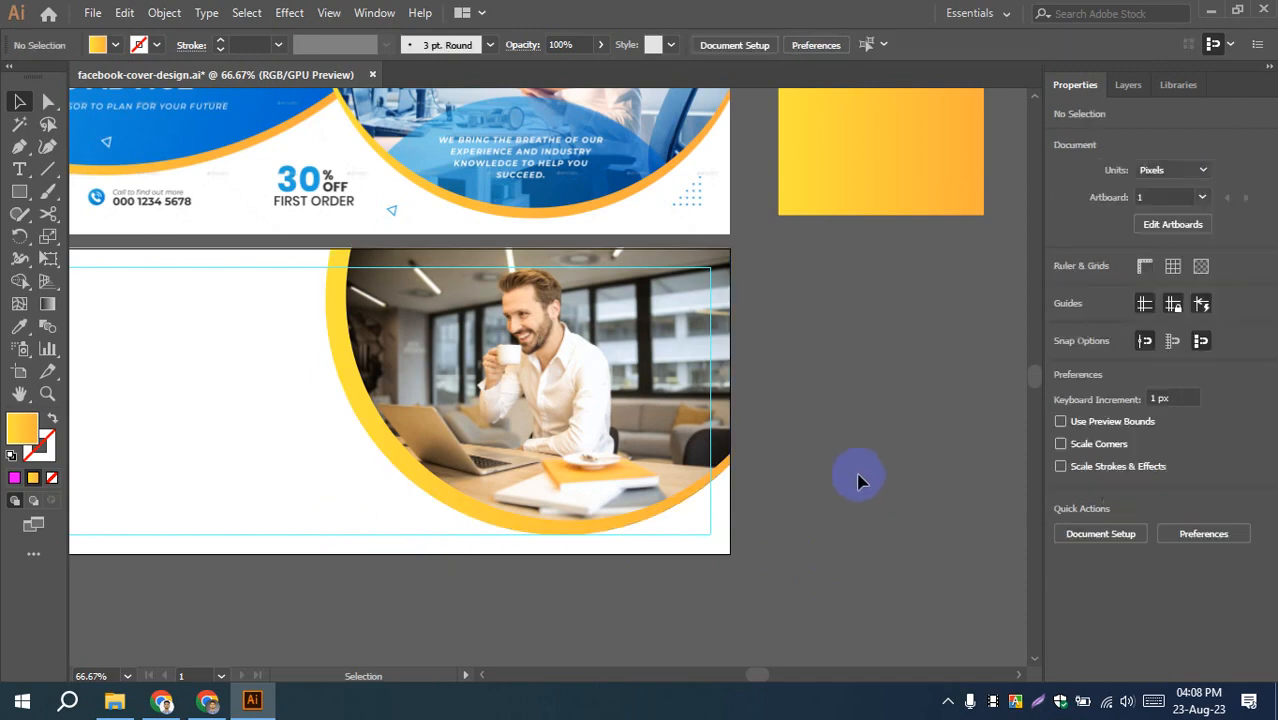
- Nudge the gradient circle behind the photo to X 657.92 px and Y 148.5 px, narrowing the rim on the photo's left side
{"action": "left_click_drag", "start_coordinate": [864, 412], "coordinate": [803, 474]}
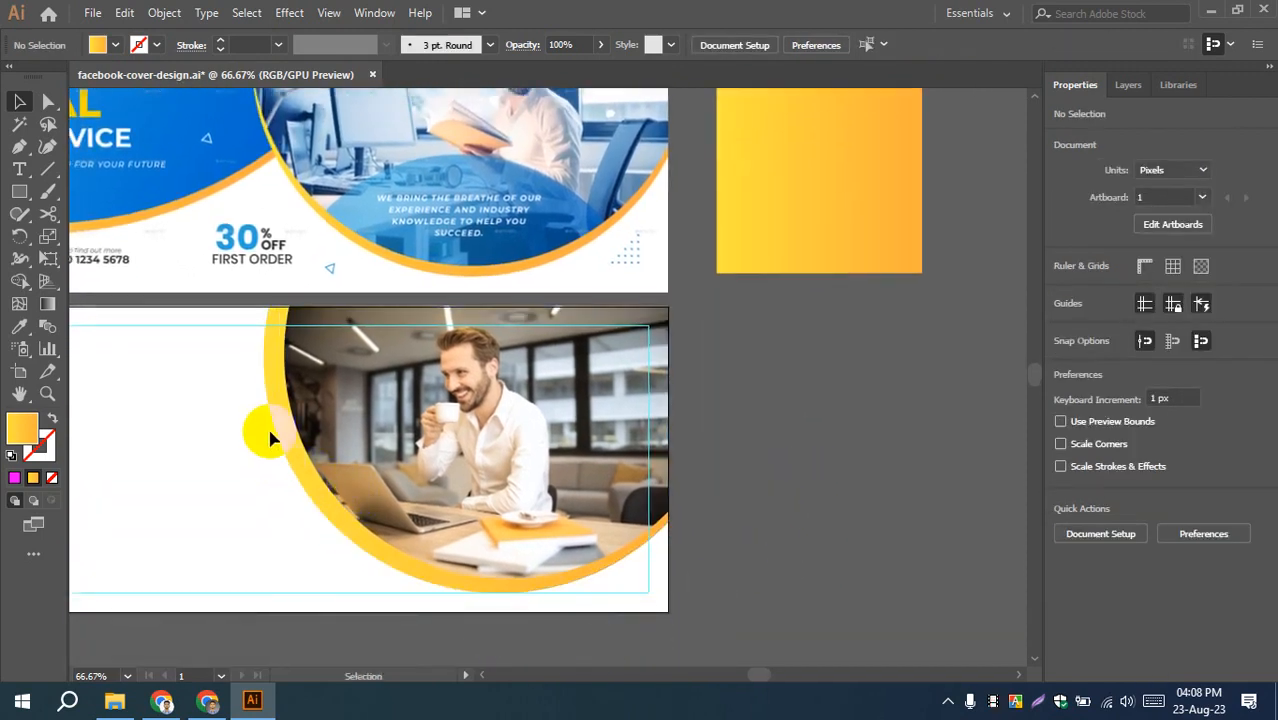
{"action": "left_click", "coordinate": [262, 350]}
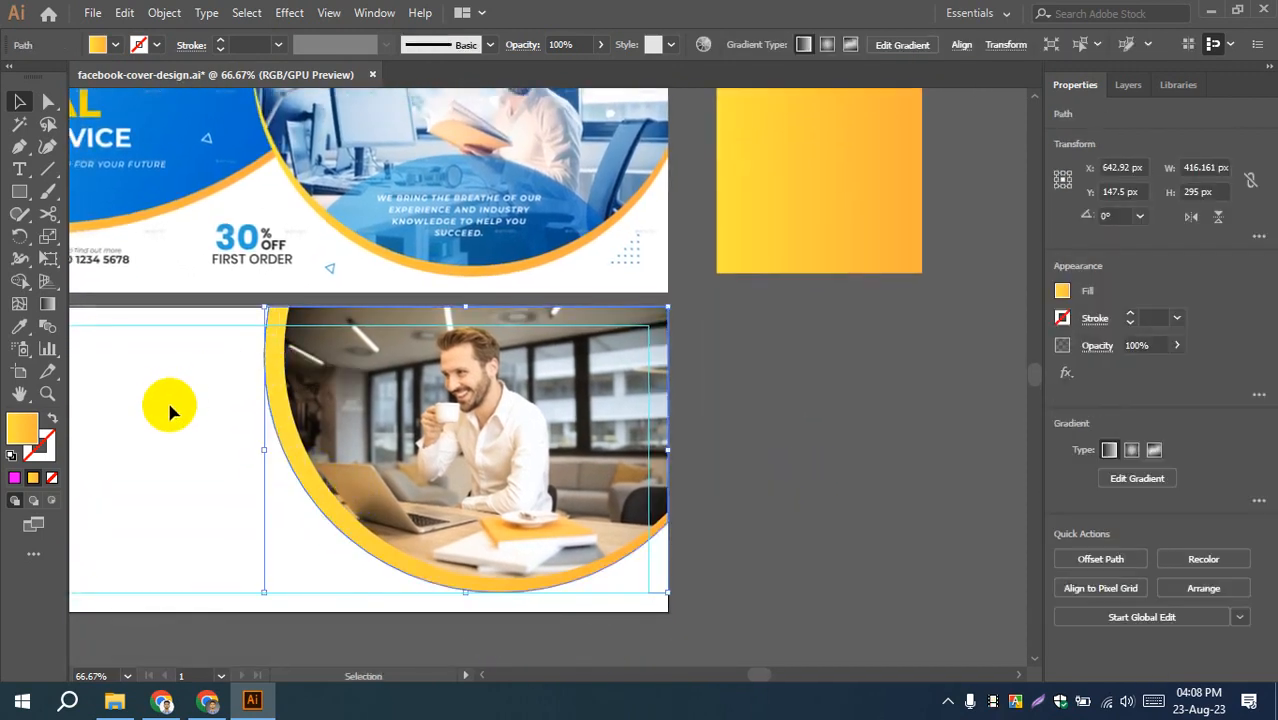
{"action": "key", "text": "Right"}
{"action": "key", "text": "Right"}
{"action": "key", "text": "Right"}
{"action": "key", "text": "Right"}
{"action": "key", "text": "Right"}
{"action": "key", "text": "Right"}
{"action": "key", "text": "Right"}
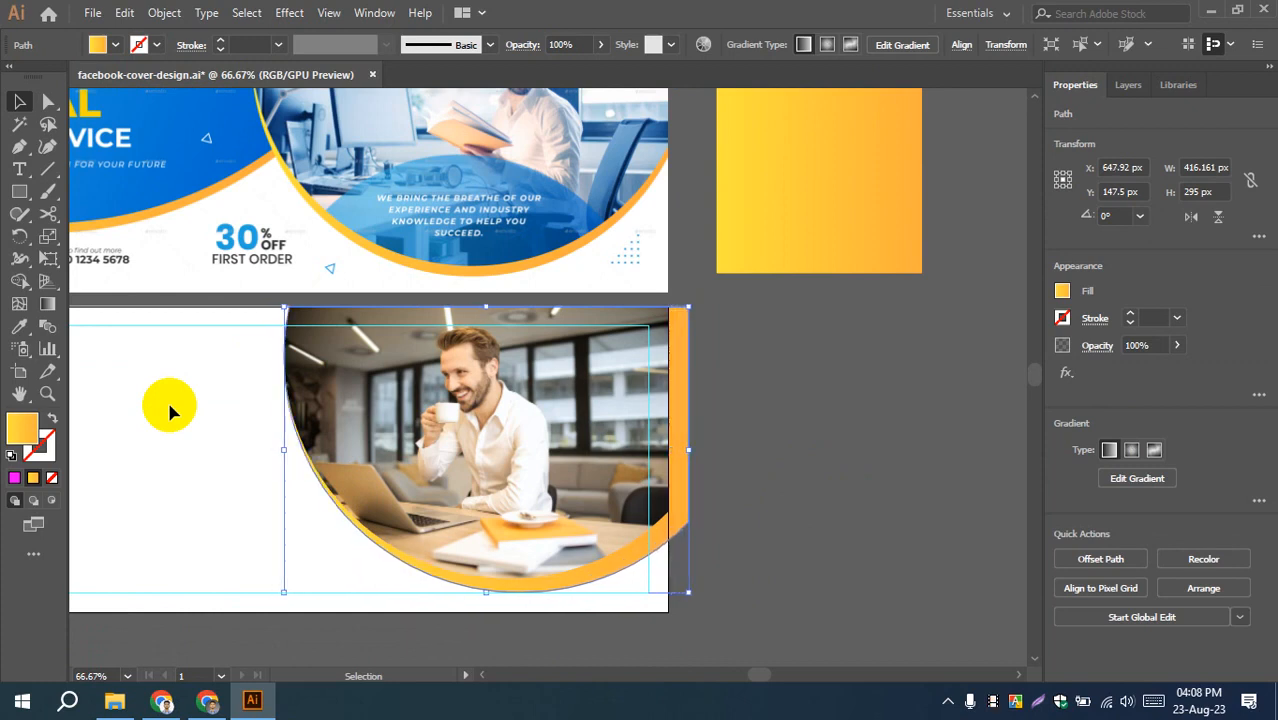
{"action": "key", "text": "Right"}
{"action": "key", "text": "Right"}
{"action": "key", "text": "Right"}
{"action": "key", "text": "Right"}
{"action": "key", "text": "Right"}
{"action": "key", "text": "Right"}
{"action": "key", "text": "Right"}
{"action": "key", "text": "Right"}
{"action": "key", "text": "Right"}
{"action": "key", "text": "Right"}
{"action": "key", "text": "Right"}
{"action": "key", "text": "Right"}
{"action": "key", "text": "Right"}
{"action": "key", "text": "Right"}
{"action": "key", "text": "Right"}
{"action": "key", "text": "Right"}
{"action": "key", "text": "Right"}
{"action": "key", "text": "Left"}
{"action": "key", "text": "Left"}
{"action": "key", "text": "Left"}
{"action": "key", "text": "Left"}
{"action": "key", "text": "Left"}
{"action": "key", "text": "Left"}
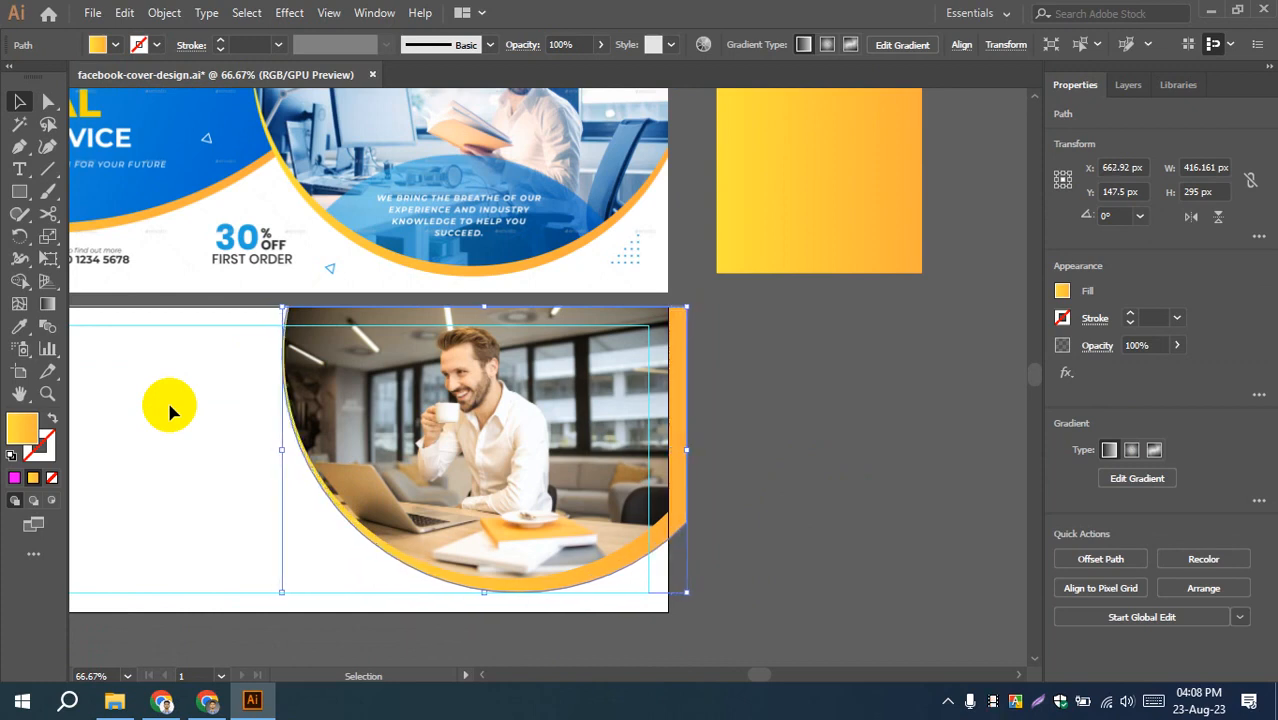
{"action": "key", "text": "Left"}
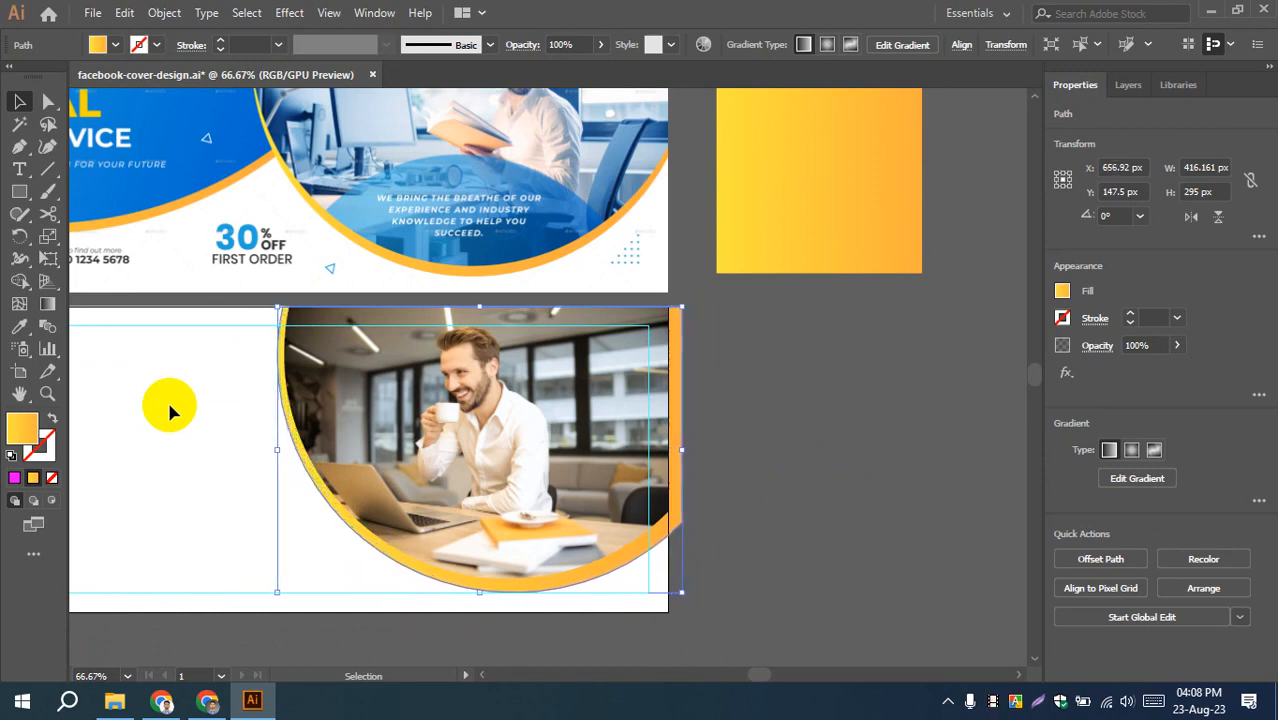
{"action": "key", "text": "Right"}
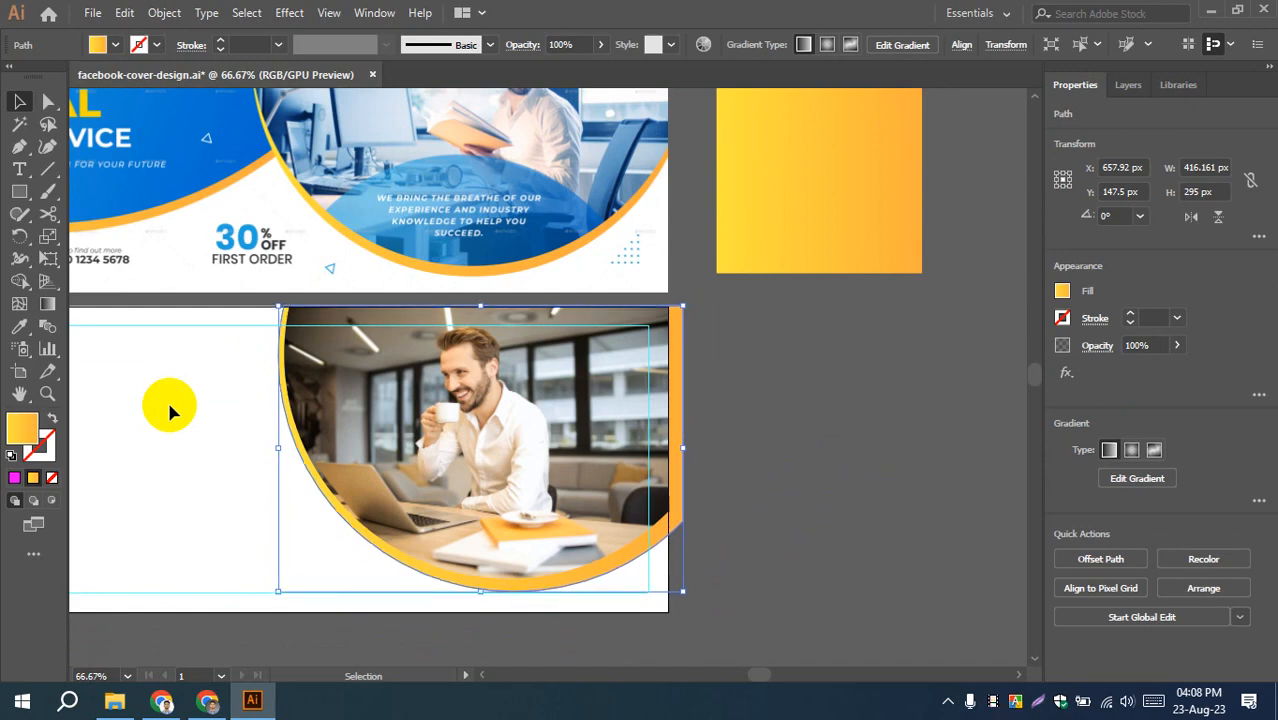
{"action": "key", "text": "Down"}
{"action": "key", "text": "Down"}
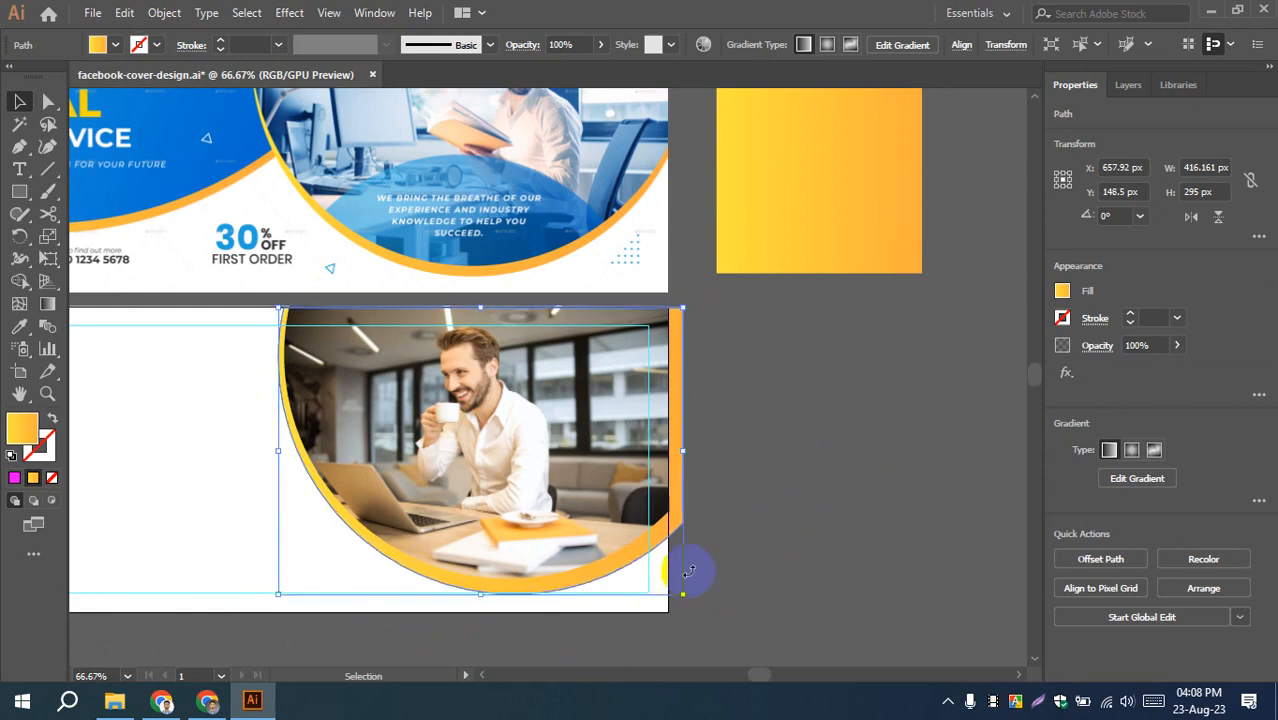
- Rotate the gradient circle slightly to 359.69°, nudge it right to X 662.573 px, and deselect it
{"action": "mouse_move", "coordinate": [692, 603]}
{"action": "left_mouse_down"}
{"action": "mouse_move", "coordinate": [698, 586]}
{"action": "mouse_move", "coordinate": [690, 603]}
{"action": "left_mouse_up"}
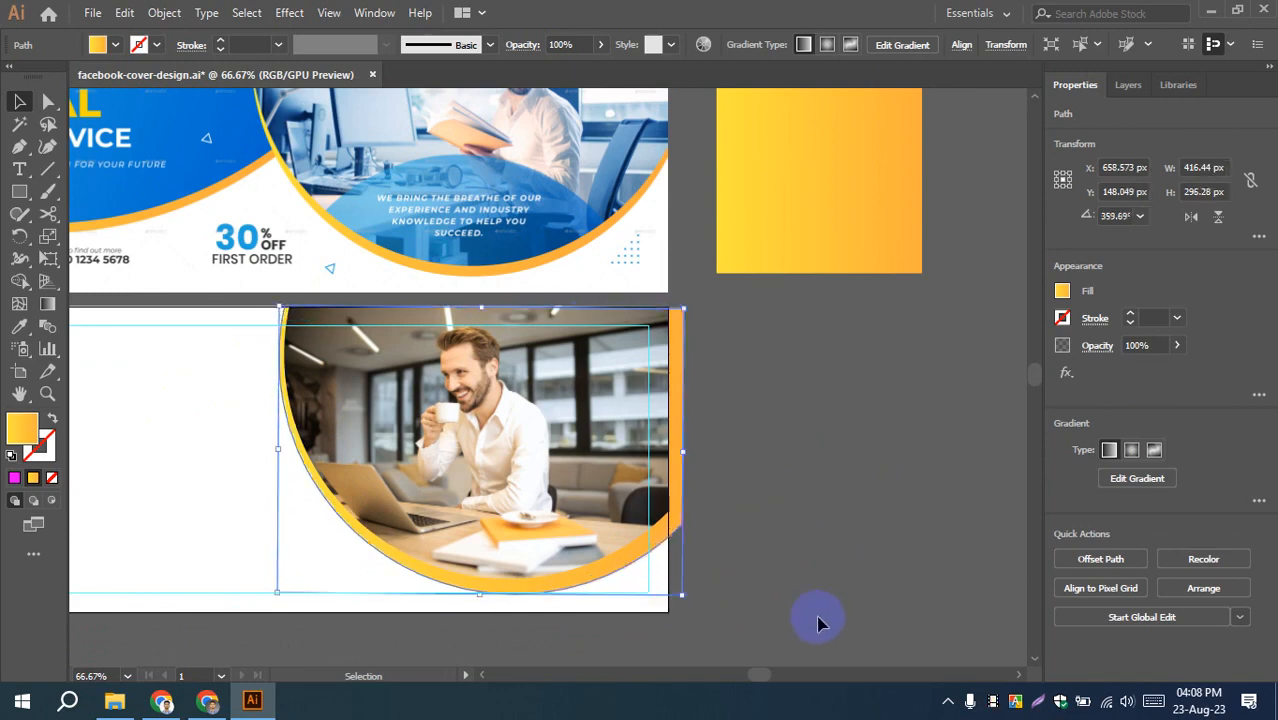
{"action": "key", "text": "Right"}
{"action": "key", "text": "Right"}
{"action": "key", "text": "Right"}
{"action": "key", "text": "Right"}
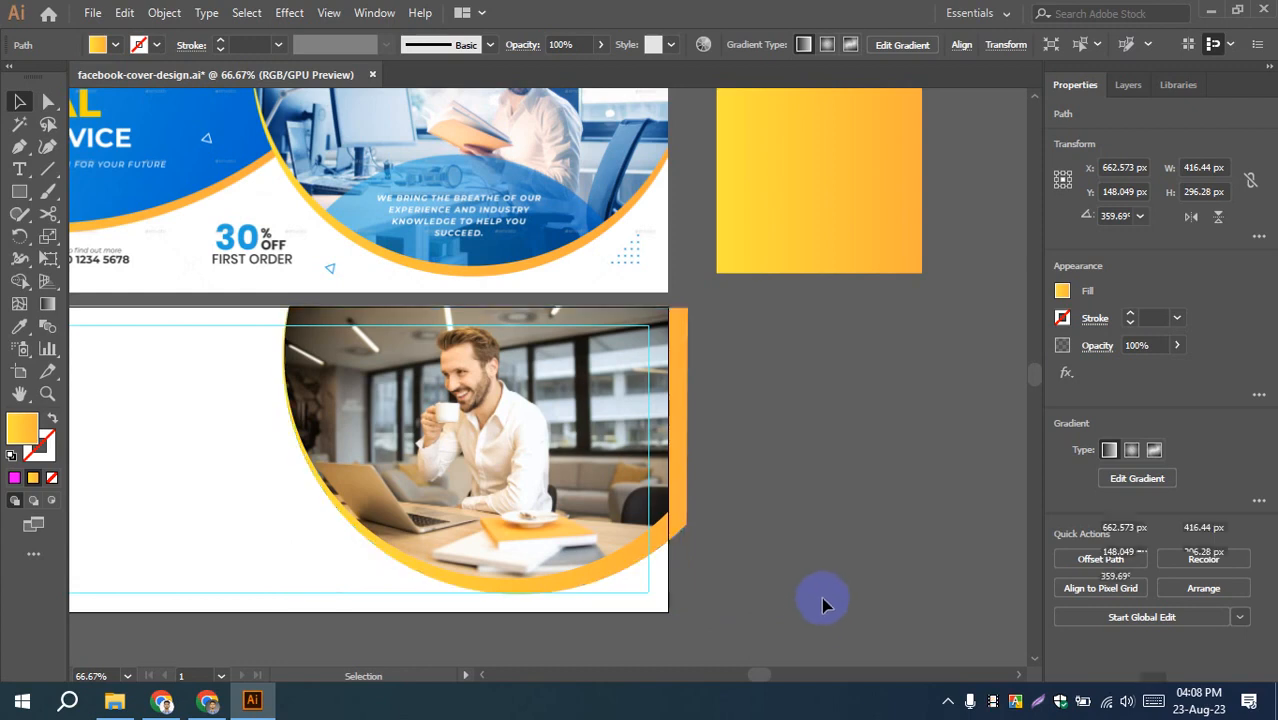
{"action": "left_click", "coordinate": [820, 601]}
{"action": "scroll", "coordinate": [820, 601], "scroll_direction": "up", "scroll_amount": 3}
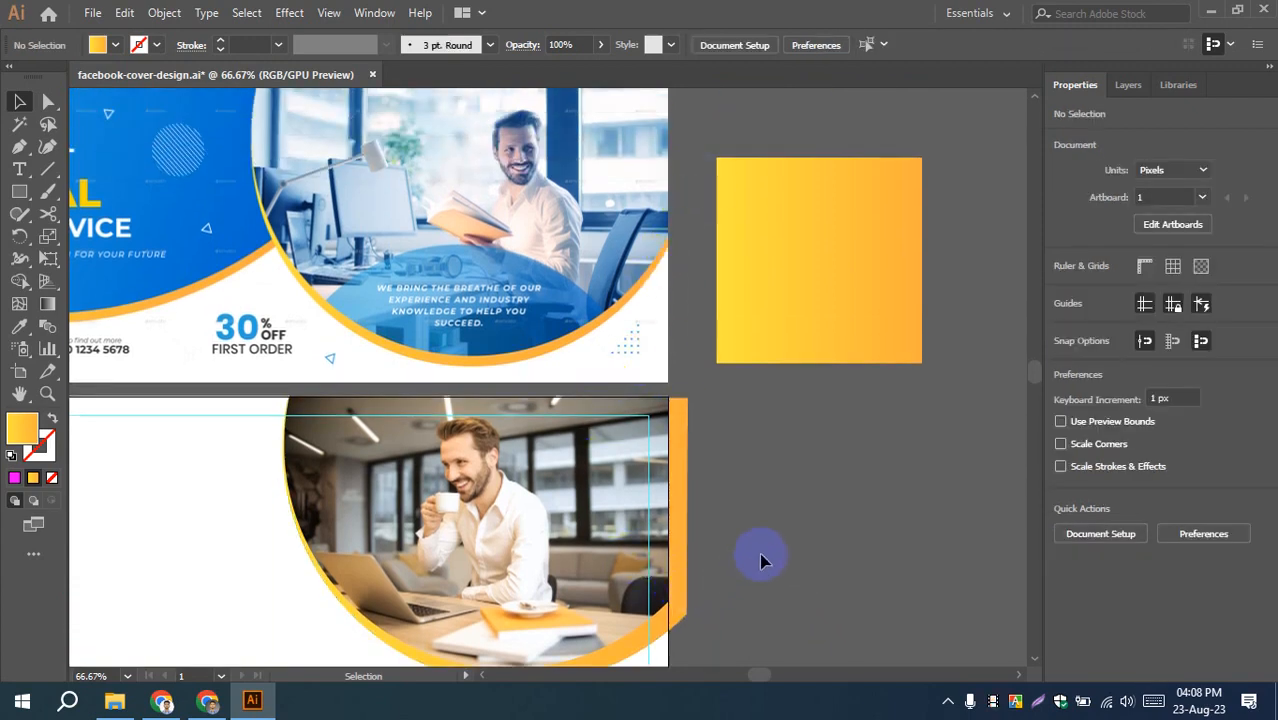
{"action": "scroll", "coordinate": [741, 576], "scroll_direction": "down", "scroll_amount": 3}
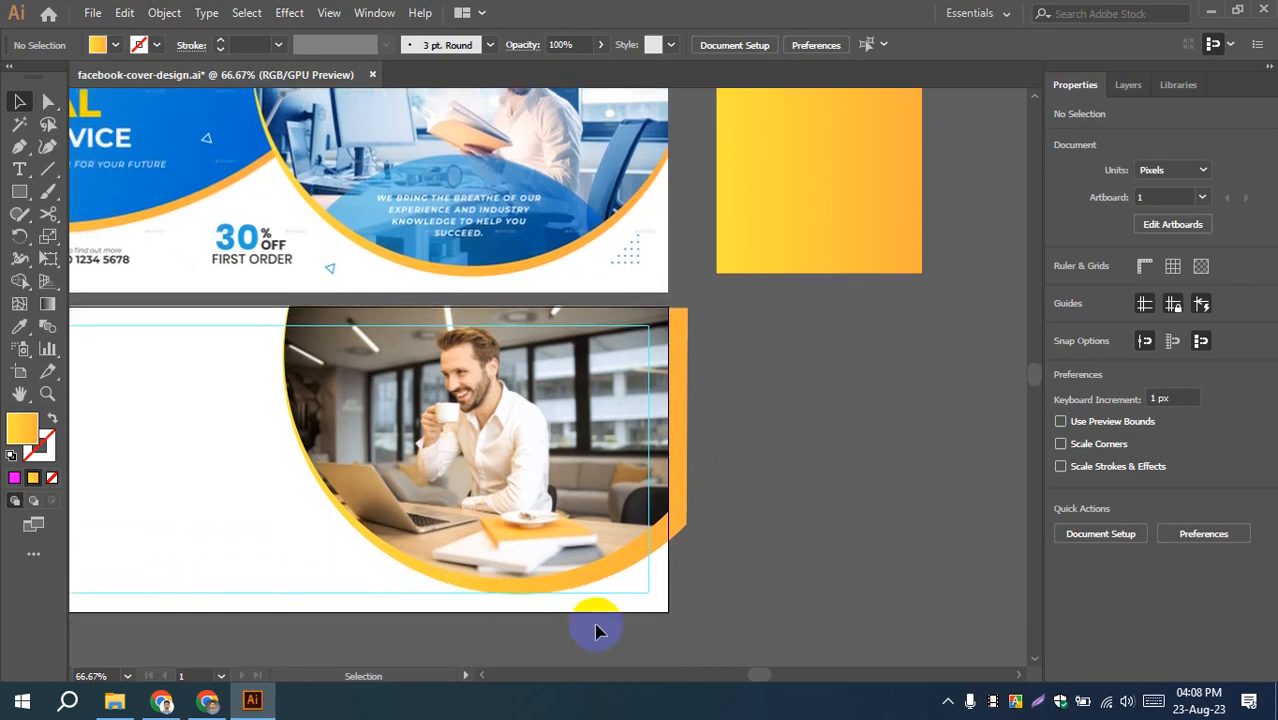
{"action": "left_click", "coordinate": [513, 590]}
{"action": "key", "text": "Left"}
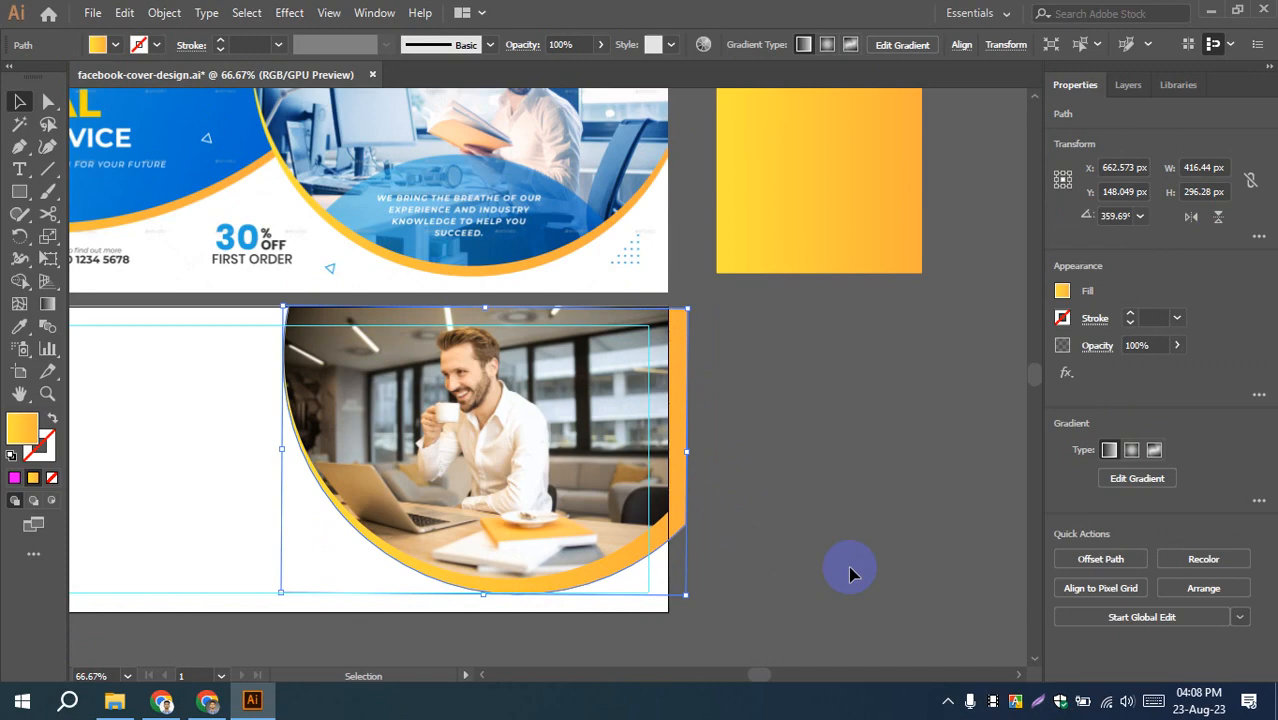
{"action": "key", "text": "Right"}
{"action": "left_click", "coordinate": [767, 509]}
- Nudge the gradient circle 2 px further right to thin the yellow rim along the photo's left edge, and deselect it
{"action": "scroll", "coordinate": [253, 423], "scroll_direction": "up", "scroll_amount": 4}
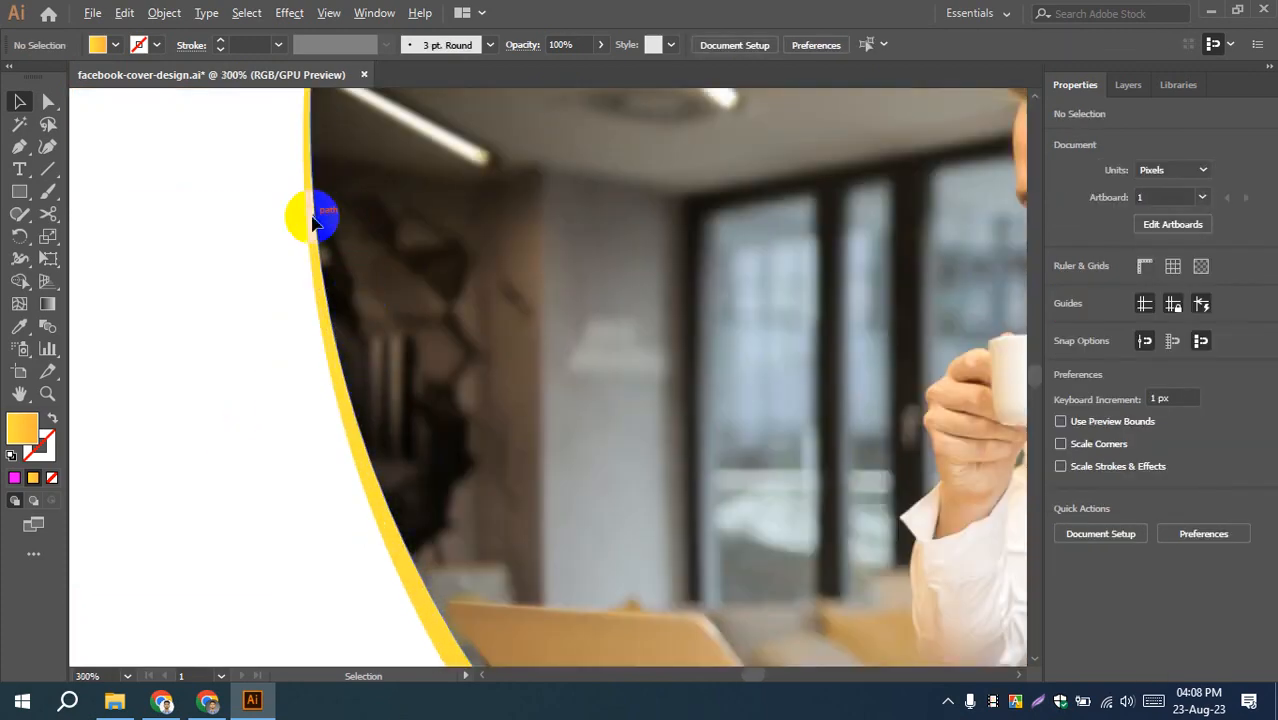
{"action": "key", "text": "space"}
{"action": "left_click_drag", "start_coordinate": [344, 181], "coordinate": [359, 428]}
{"action": "scroll", "coordinate": [276, 320], "scroll_direction": "down", "scroll_amount": 1}
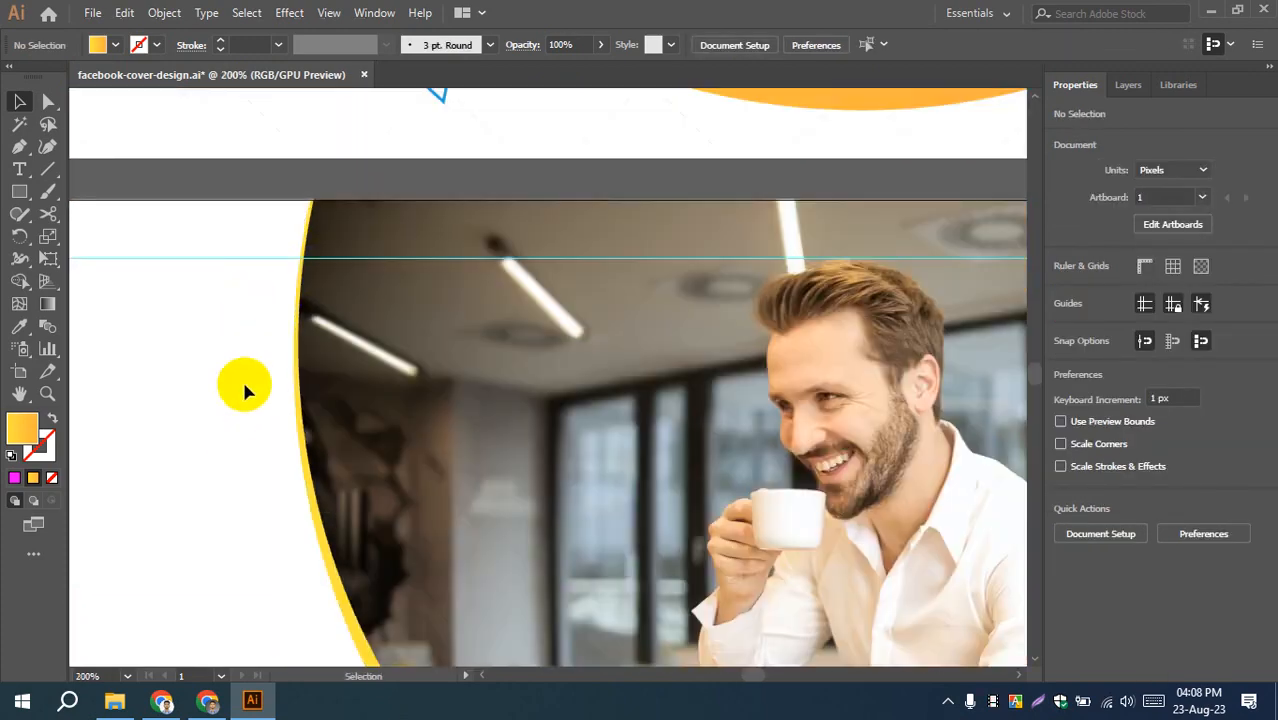
{"action": "scroll", "coordinate": [231, 371], "scroll_direction": "down", "scroll_amount": 1}
{"action": "scroll", "coordinate": [231, 371], "scroll_direction": "down", "scroll_amount": 2}
{"action": "left_click", "coordinate": [371, 522]}
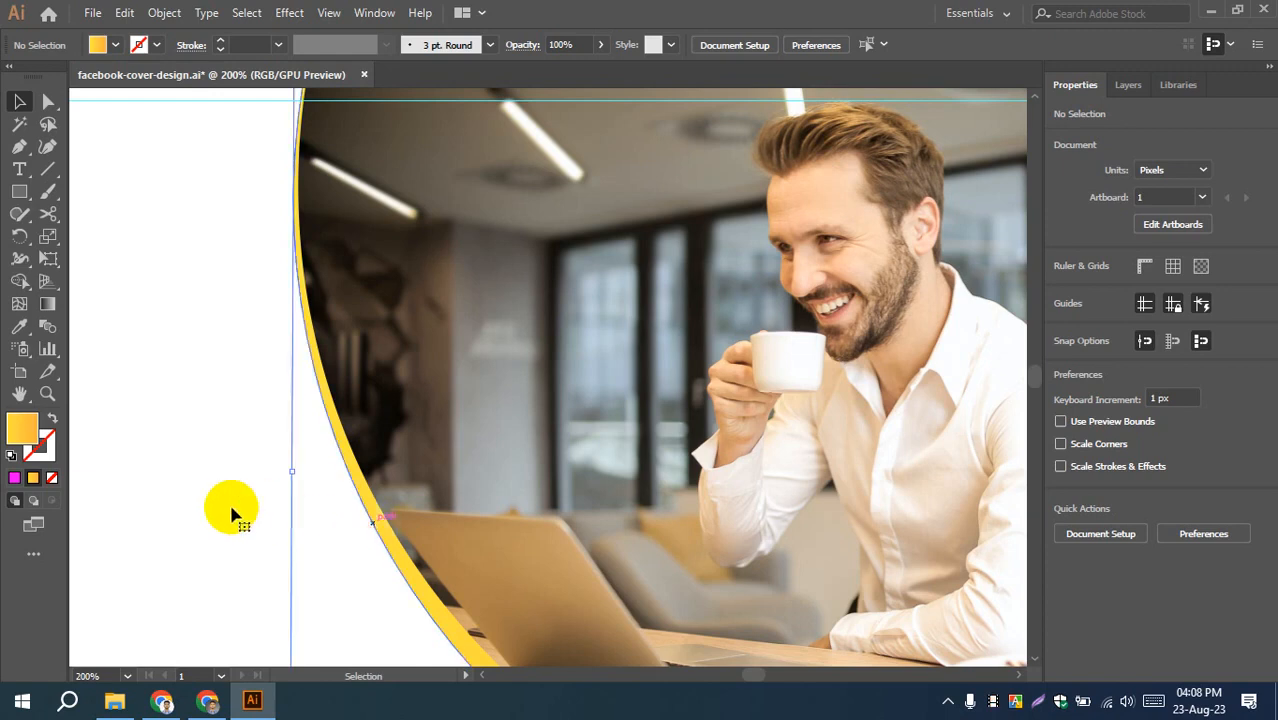
{"action": "key", "text": "Right"}
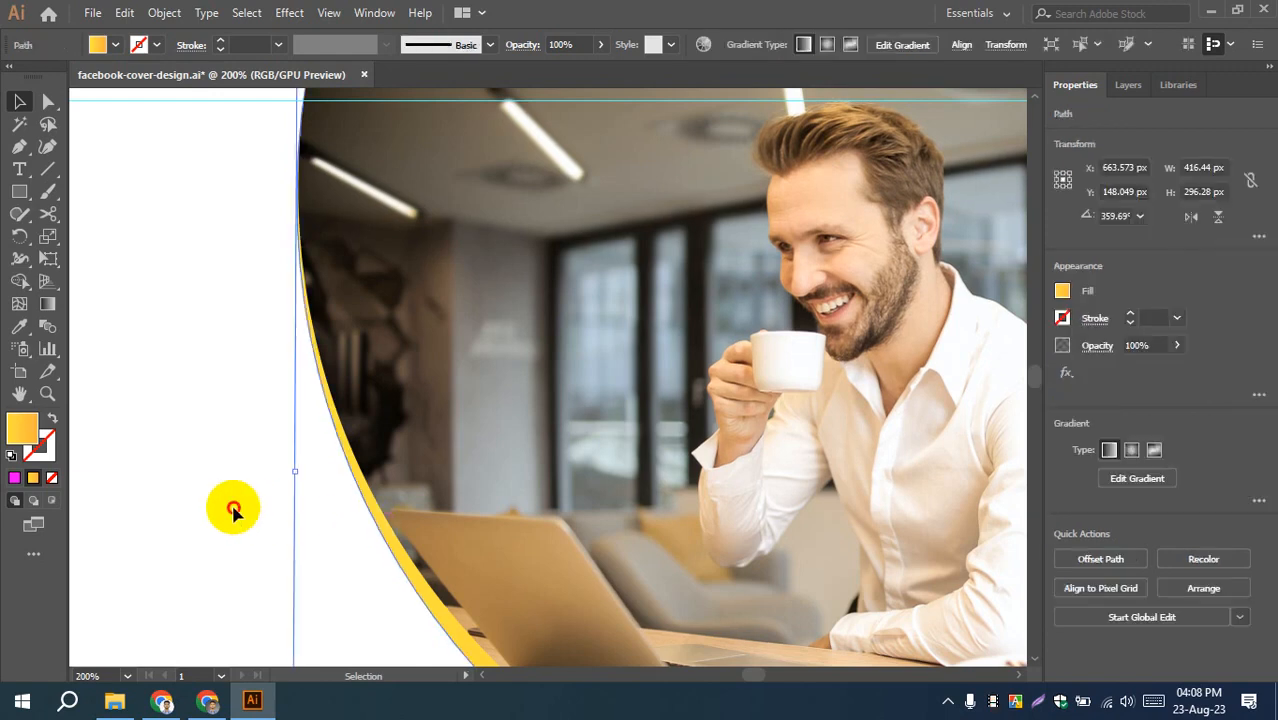
{"action": "left_click", "coordinate": [230, 501]}
{"action": "left_click", "coordinate": [362, 497]}
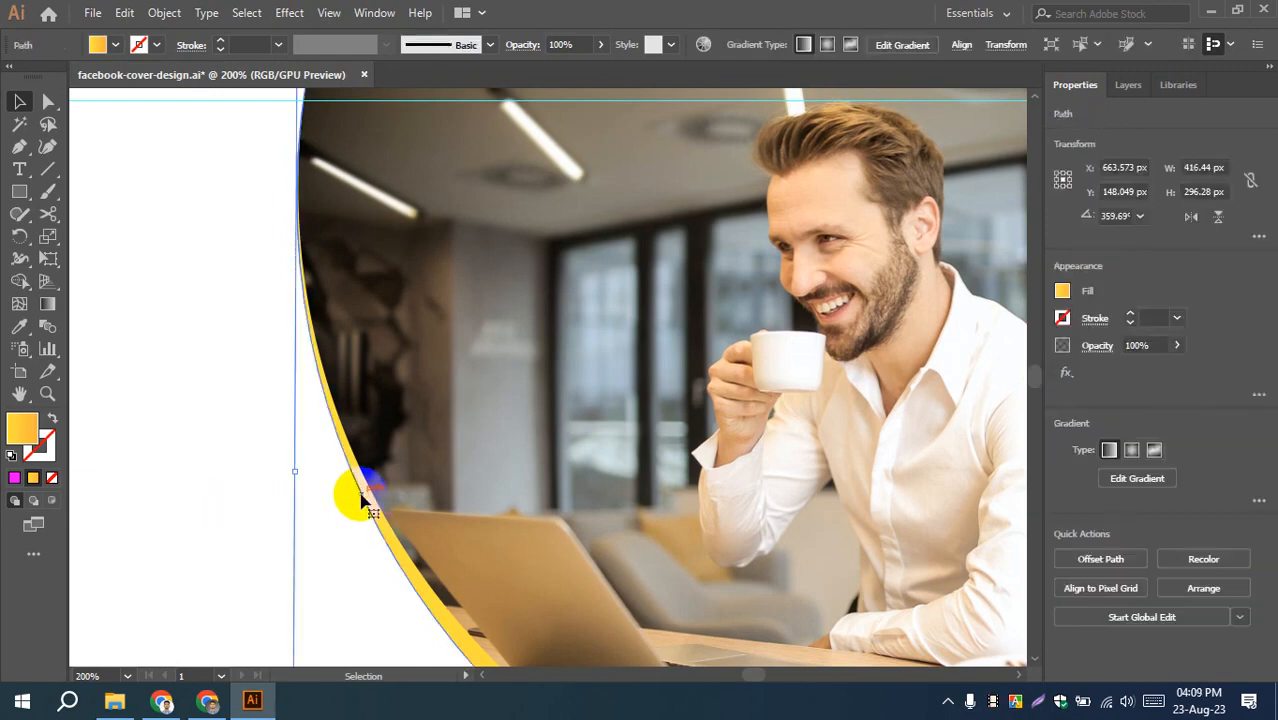
{"action": "key", "text": "Right"}
{"action": "left_click", "coordinate": [204, 404]}
- Compare the yellow rim around the photo with the rim in the reference design above it
{"action": "scroll", "coordinate": [204, 404], "scroll_direction": "down", "scroll_amount": 2, "text": "alt"}
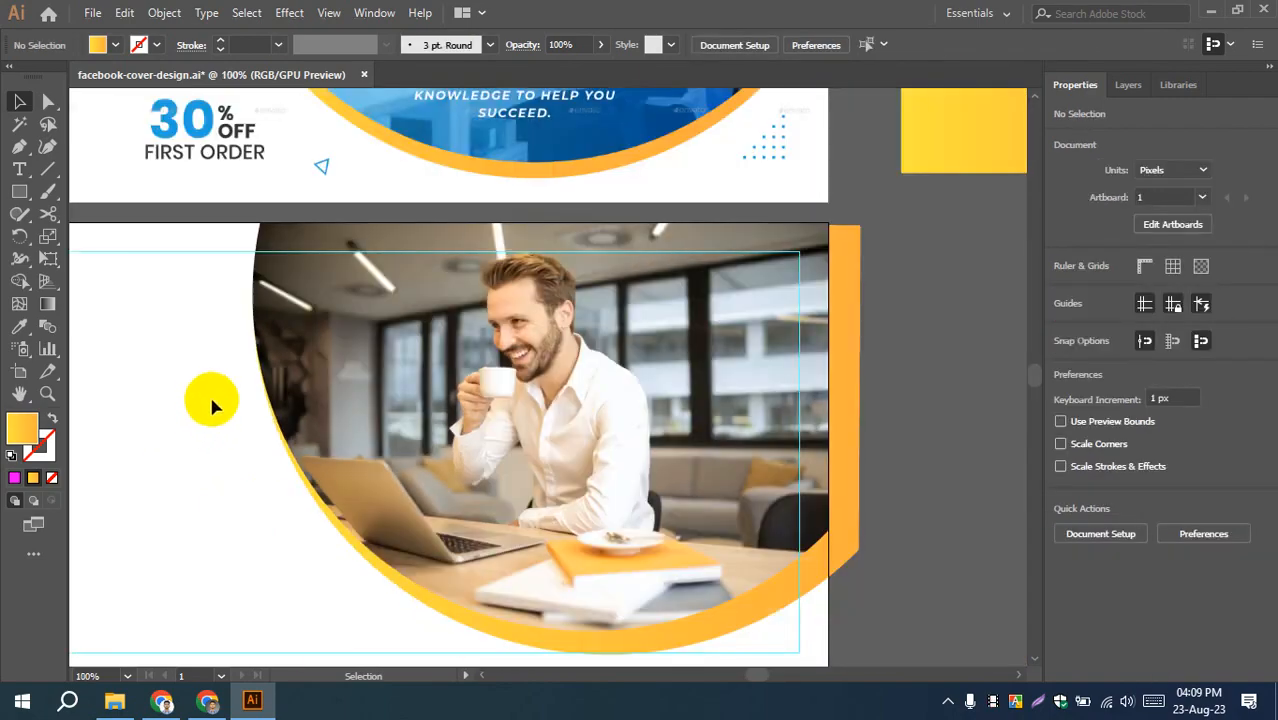
{"action": "scroll", "coordinate": [209, 393], "scroll_direction": "up", "scroll_amount": 5}
{"action": "scroll", "coordinate": [287, 168], "scroll_direction": "up", "scroll_amount": 5, "text": "alt"}
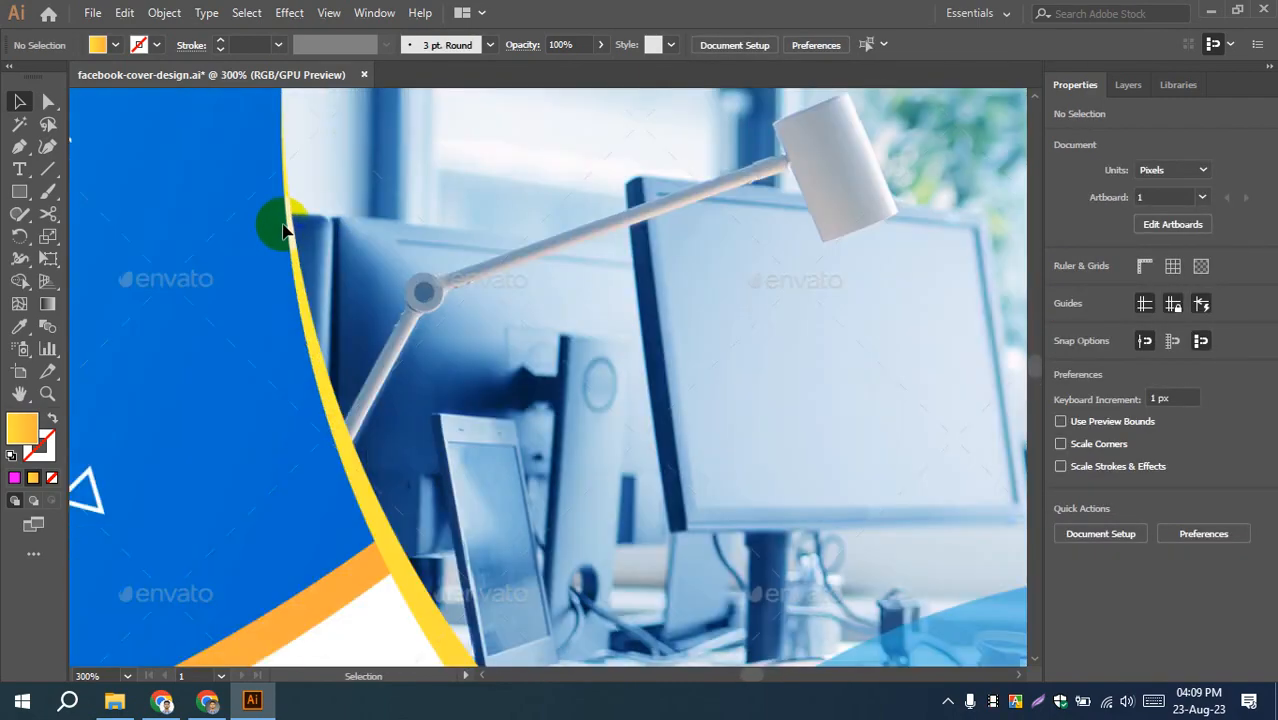
{"action": "scroll", "coordinate": [262, 297], "scroll_direction": "down", "scroll_amount": 6, "text": "alt"}
{"action": "scroll", "coordinate": [254, 345], "scroll_direction": "down", "scroll_amount": 2, "text": "alt"}
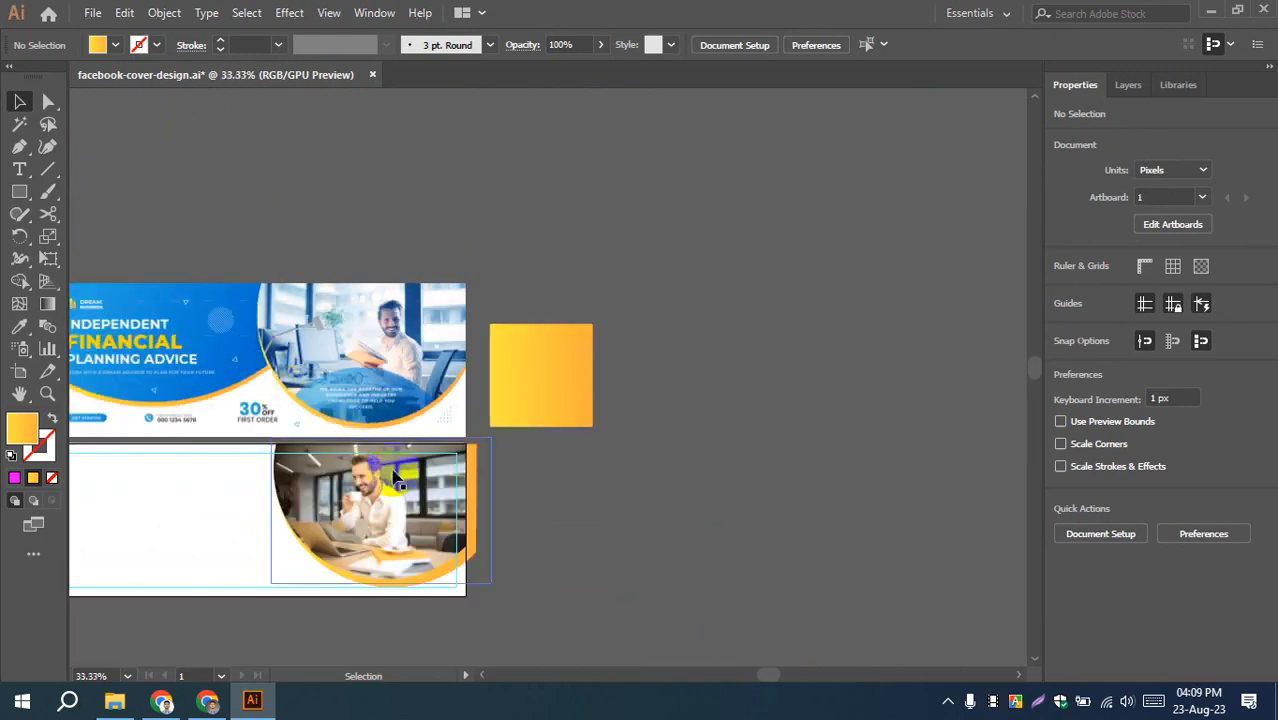
{"action": "scroll", "coordinate": [470, 550], "scroll_direction": "up", "scroll_amount": 2, "text": "alt"}
{"action": "left_click_drag", "start_coordinate": [506, 625], "coordinate": [658, 548]}
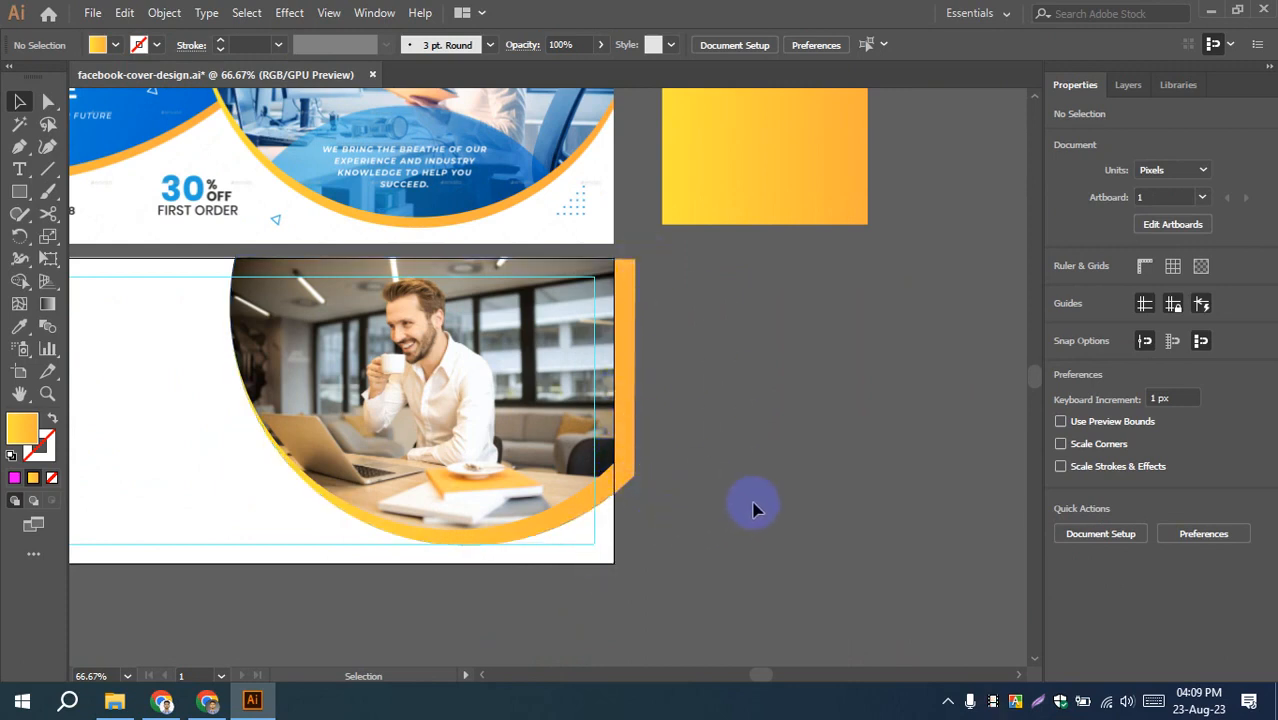
- Draw a 207 by 275 px rectangle over the photo's right half, flush with the artboard's right edge, and fill it red
{"action": "left_click", "coordinate": [19, 191]}
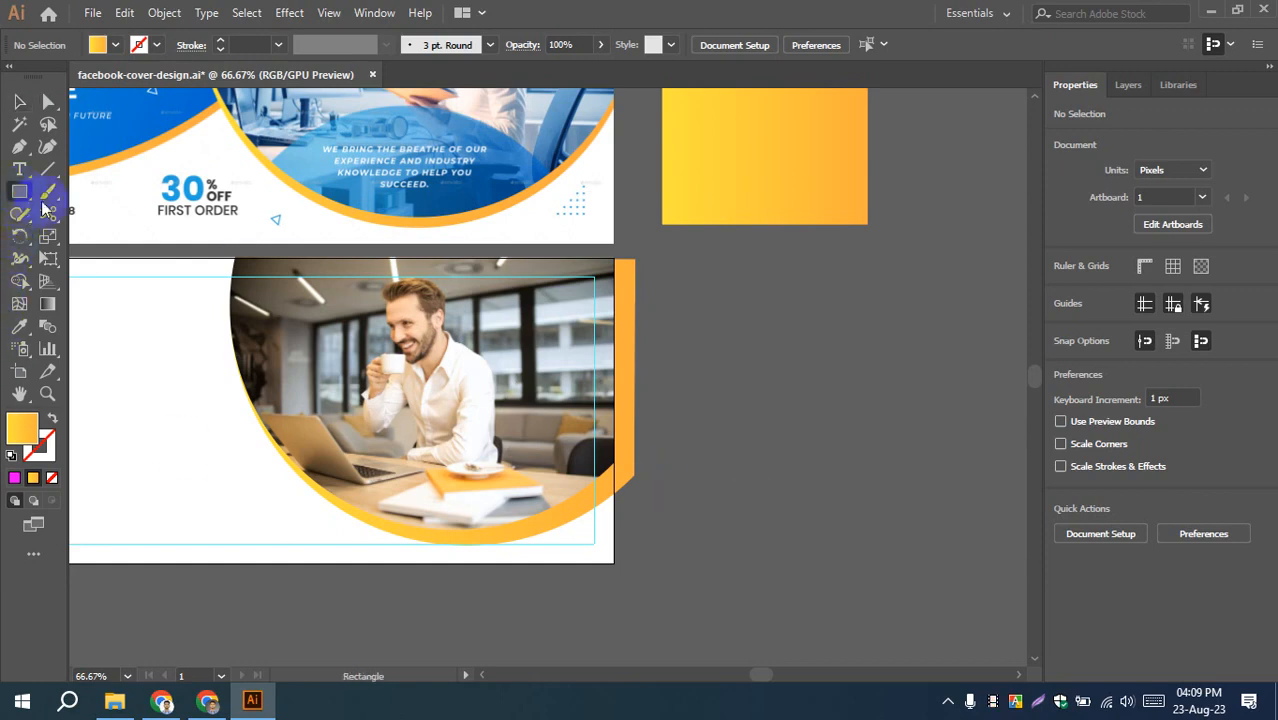
{"action": "left_click_drag", "start_coordinate": [413, 258], "coordinate": [613, 523]}
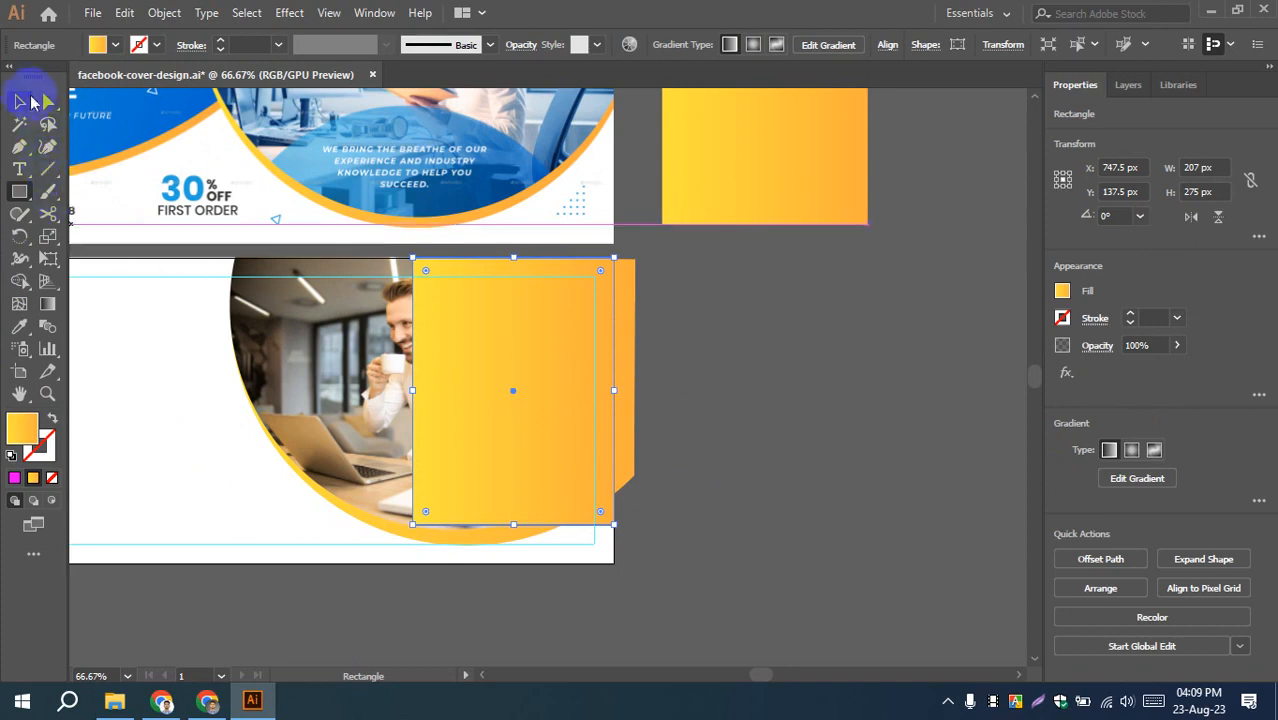
{"action": "left_click", "coordinate": [19, 101]}
{"action": "left_click", "coordinate": [721, 412]}
{"action": "left_click", "coordinate": [552, 399]}
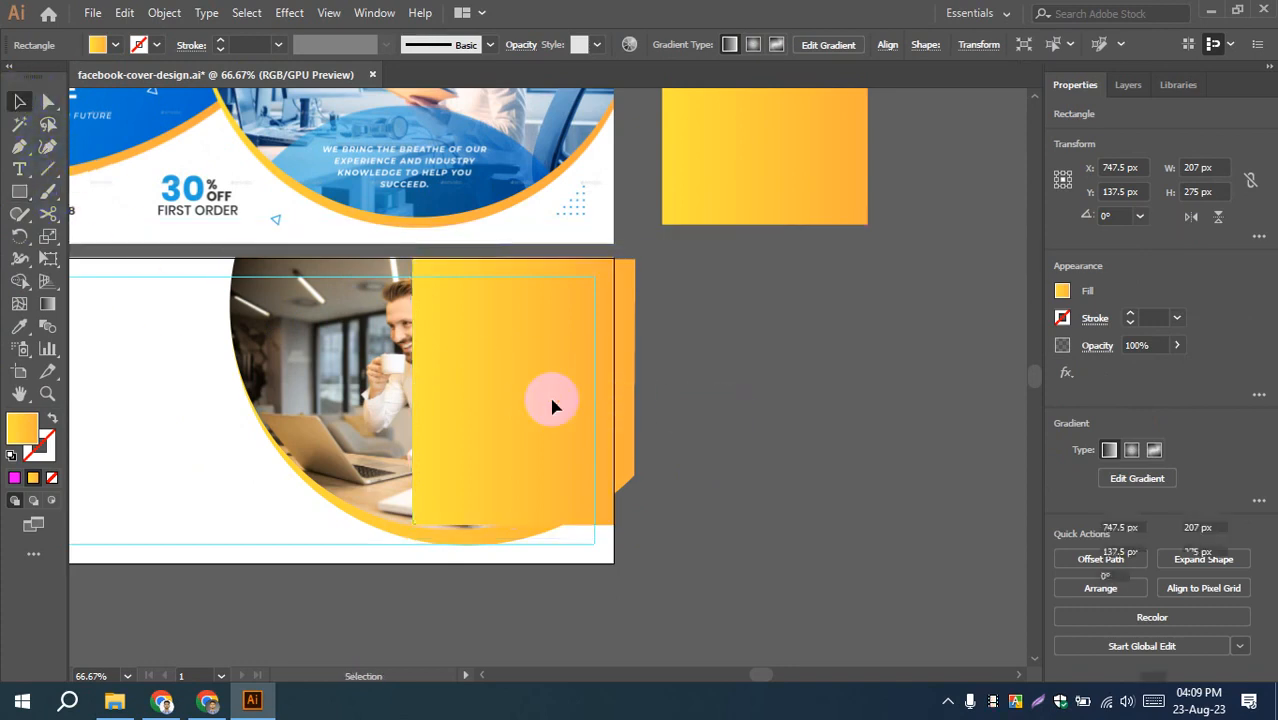
{"action": "left_click", "coordinate": [116, 44]}
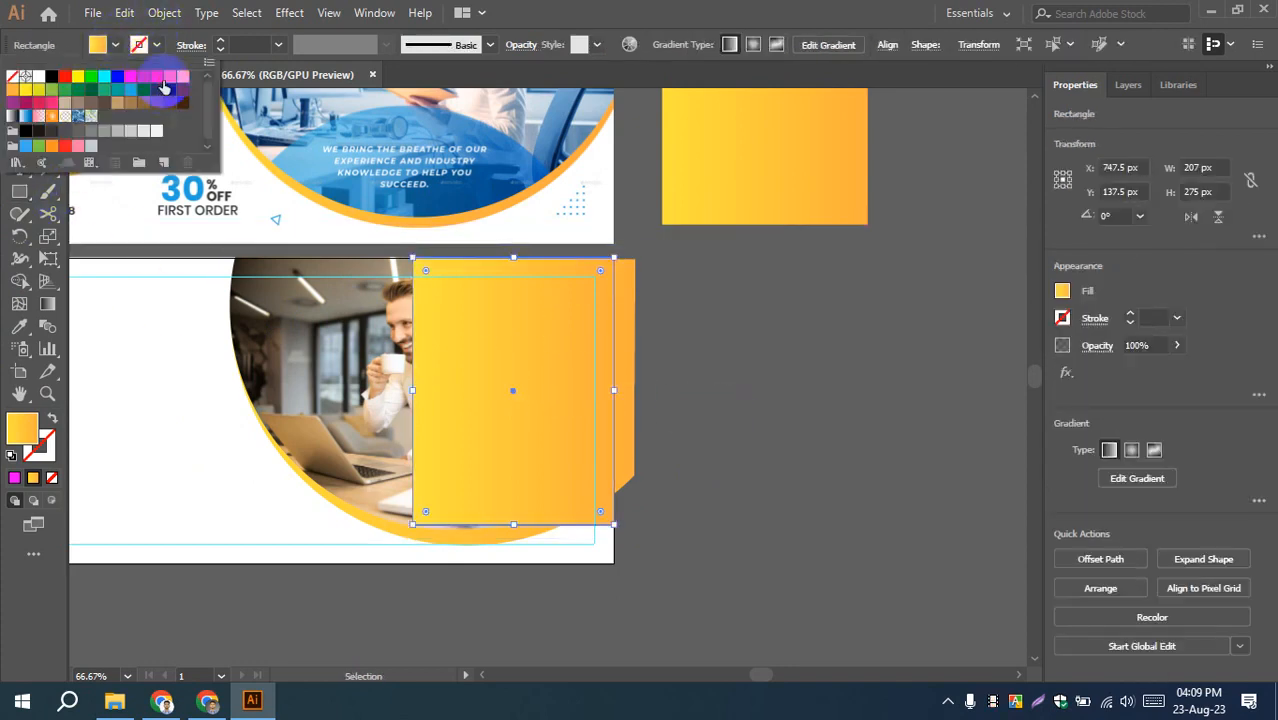
{"action": "left_click", "coordinate": [64, 76]}
{"action": "left_click", "coordinate": [615, 470]}
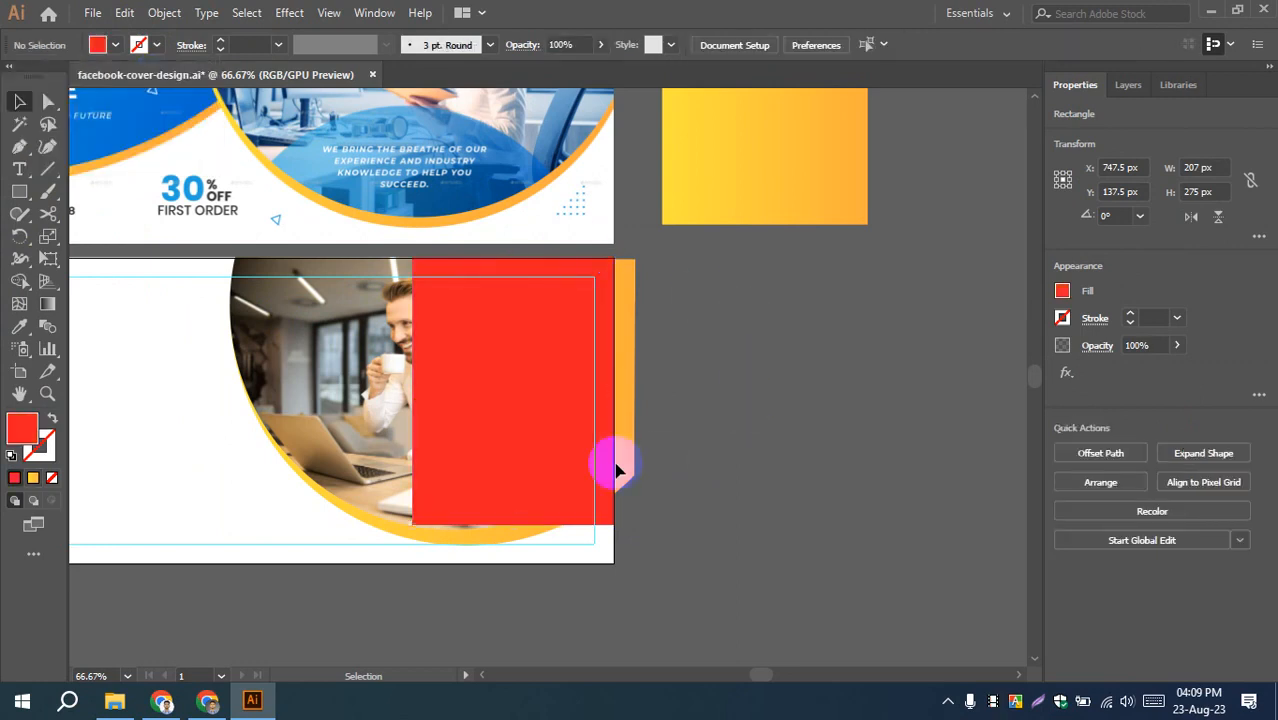
- Trim the part of the gradient circle beyond the artboard's right edge with Shape Builder, using the red rectangle as the cutting shape
{"action": "left_click", "coordinate": [515, 430]}
{"action": "left_click", "coordinate": [633, 298], "text": "shift"}
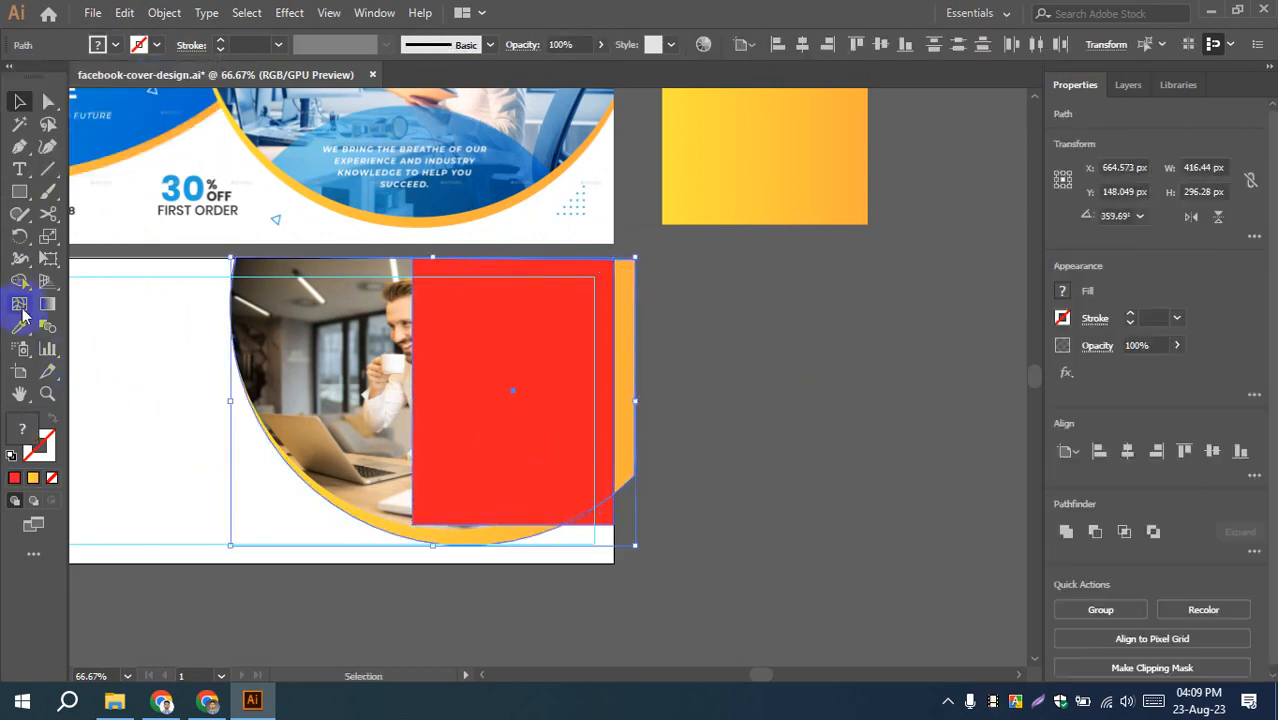
{"action": "left_click", "coordinate": [20, 282]}
{"action": "left_click", "coordinate": [513, 348]}
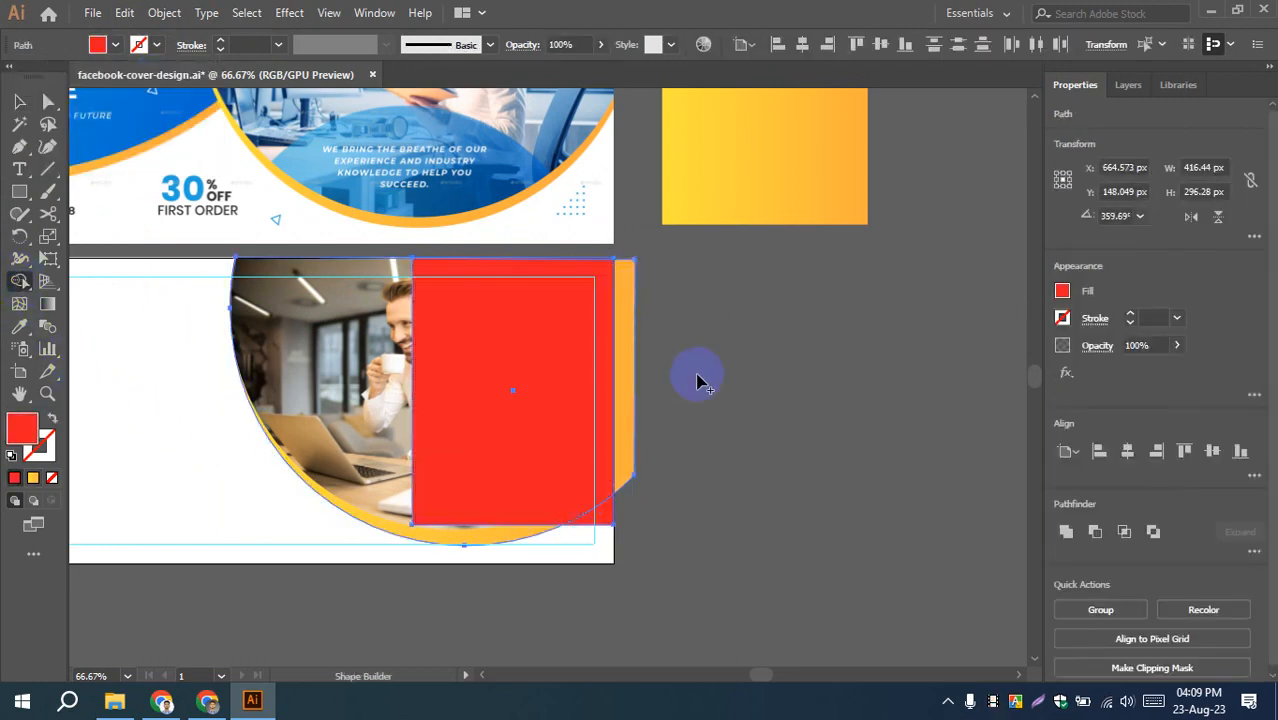
{"action": "left_click", "coordinate": [623, 290], "text": "alt"}
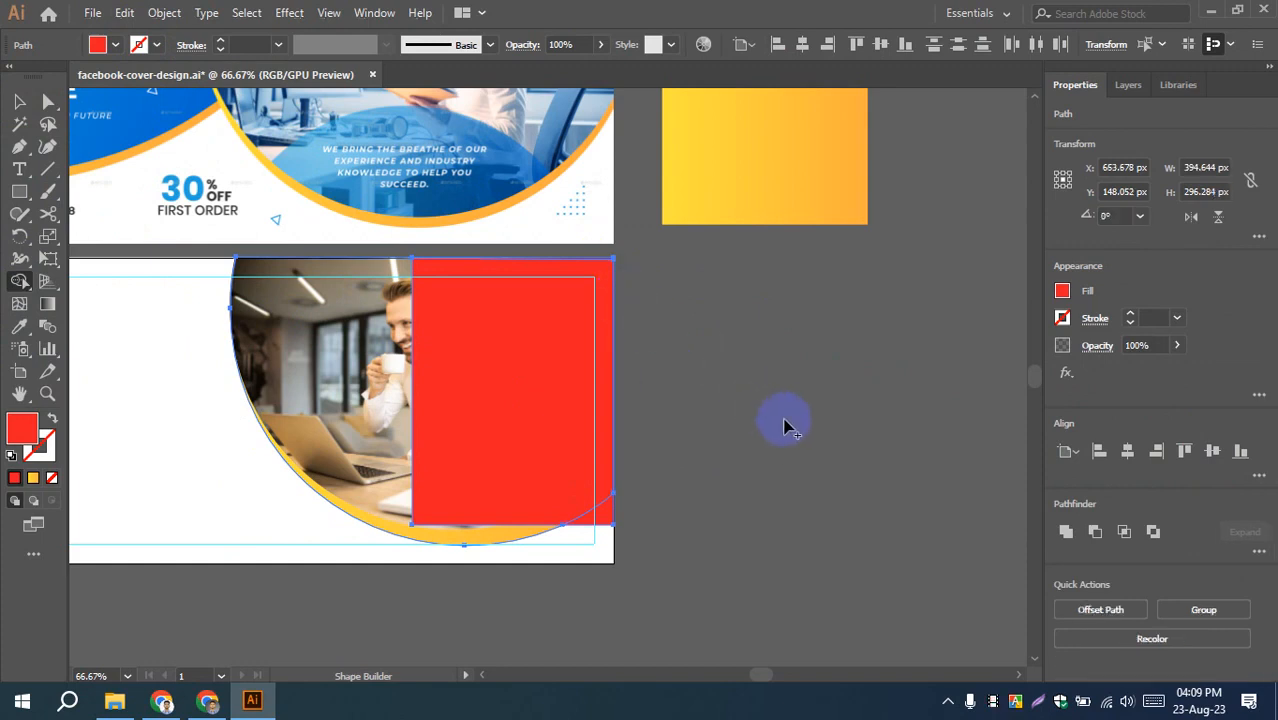
- Remove the red rectangle from over the photo and leave nothing selected
{"action": "left_click", "coordinate": [20, 102]}
{"action": "left_click", "coordinate": [802, 399]}
{"action": "left_click", "coordinate": [610, 380]}
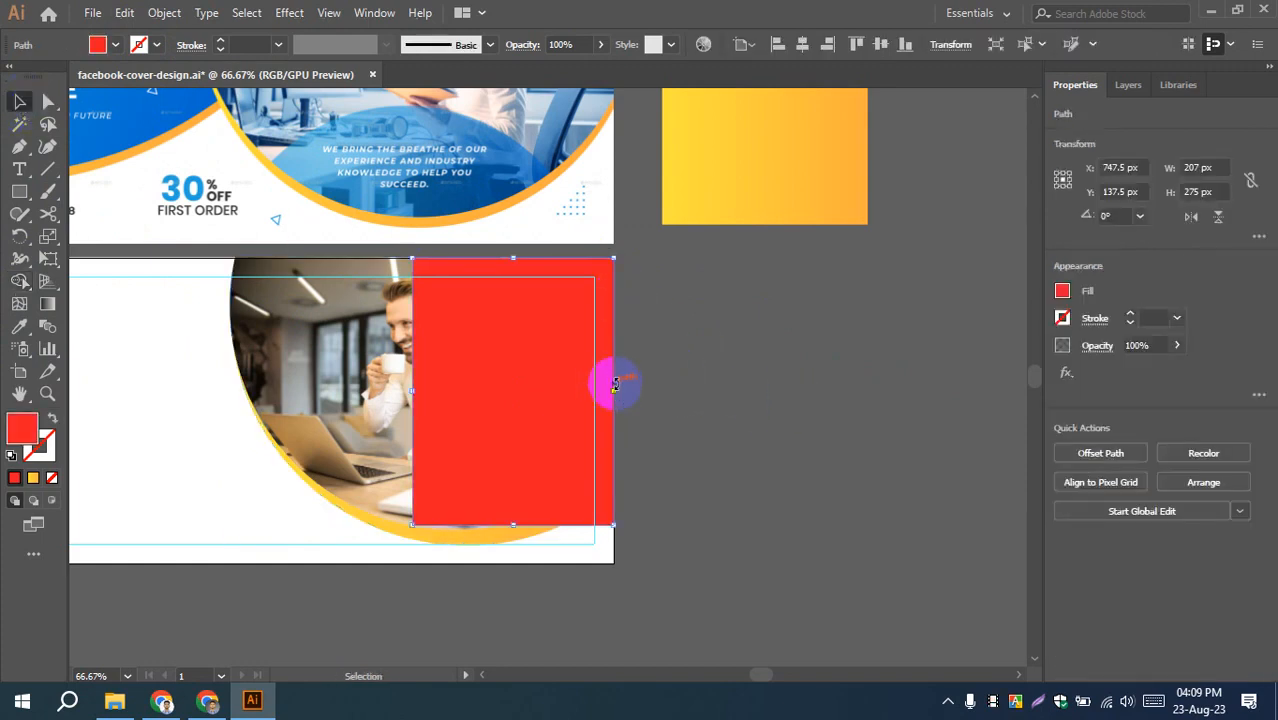
{"action": "key", "text": "ctrl+shift+bracketleft"}
{"action": "left_click", "coordinate": [722, 440]}
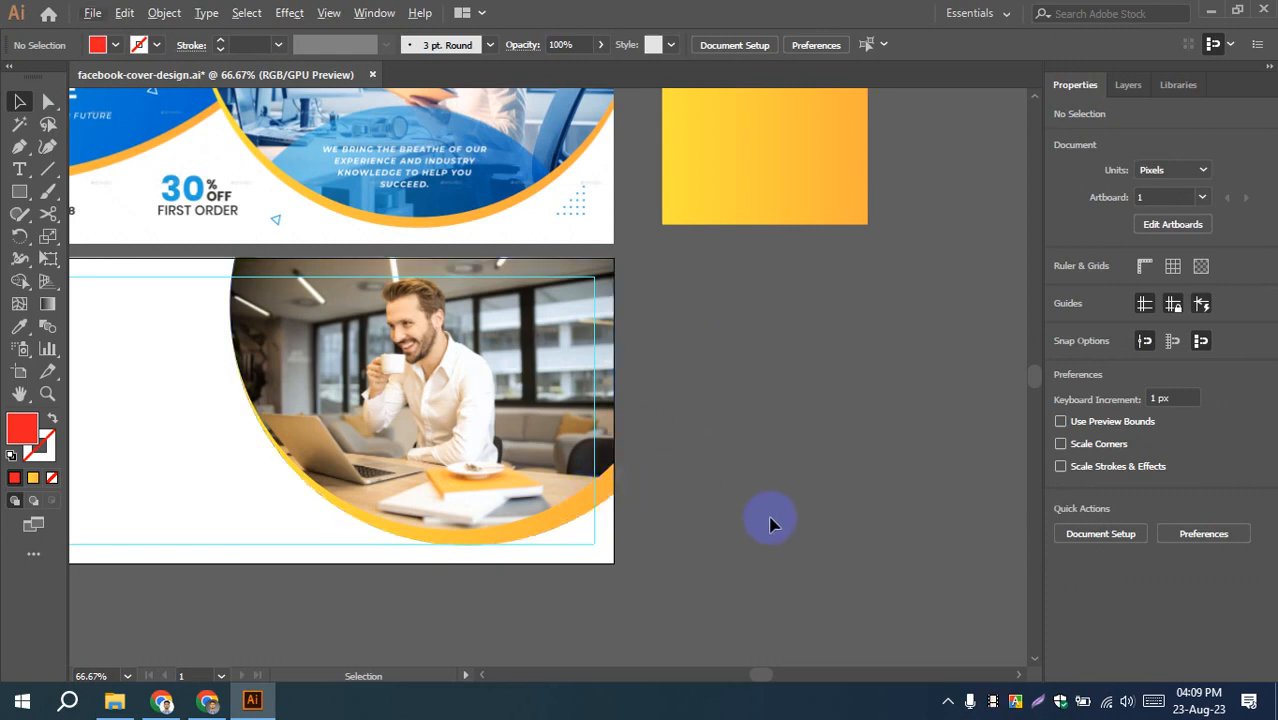
- Raise the gradient rim's anchor point on the artboard's right edge to Y 239.9 px, undoing the excess nudges, and deselect it
{"action": "scroll", "coordinate": [677, 523], "scroll_direction": "up", "scroll_amount": 2}
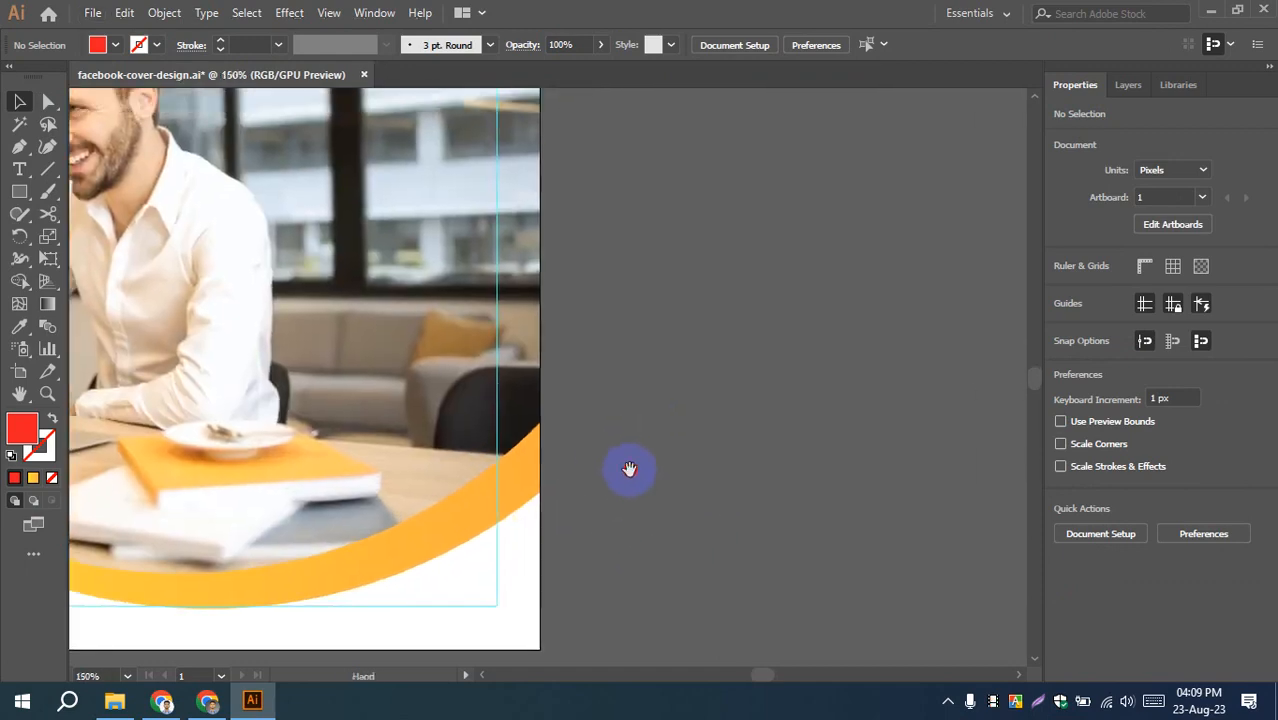
{"action": "left_click", "coordinate": [471, 505]}
{"action": "left_click", "coordinate": [48, 101]}
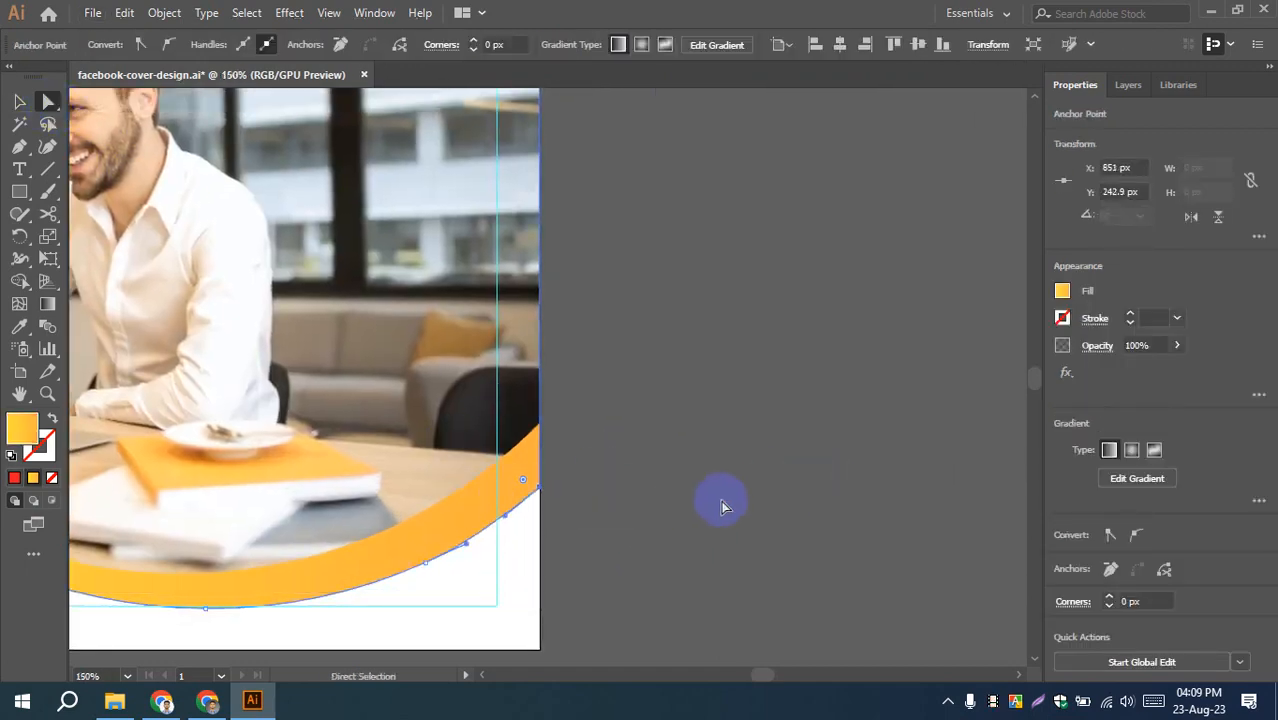
{"action": "key", "text": "shift+Up"}
{"action": "key", "text": "shift+Up"}
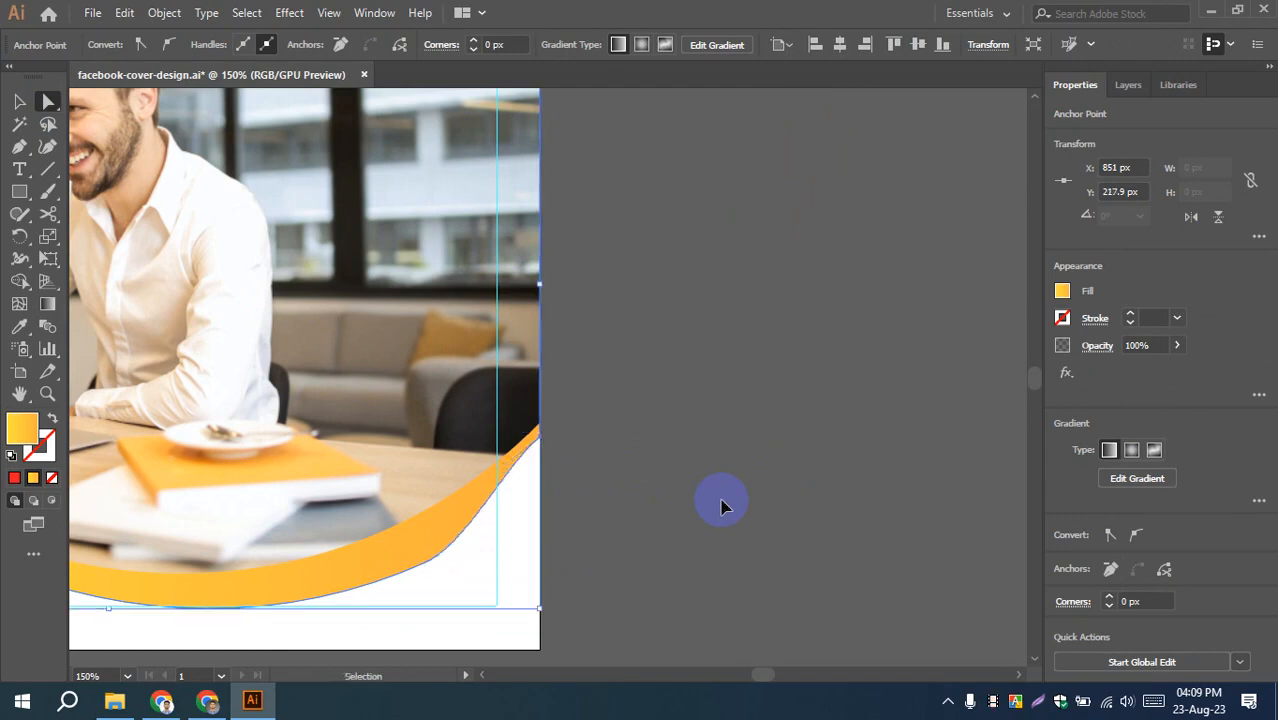
{"action": "key", "text": "ctrl+z"}
{"action": "left_click", "coordinate": [693, 526]}
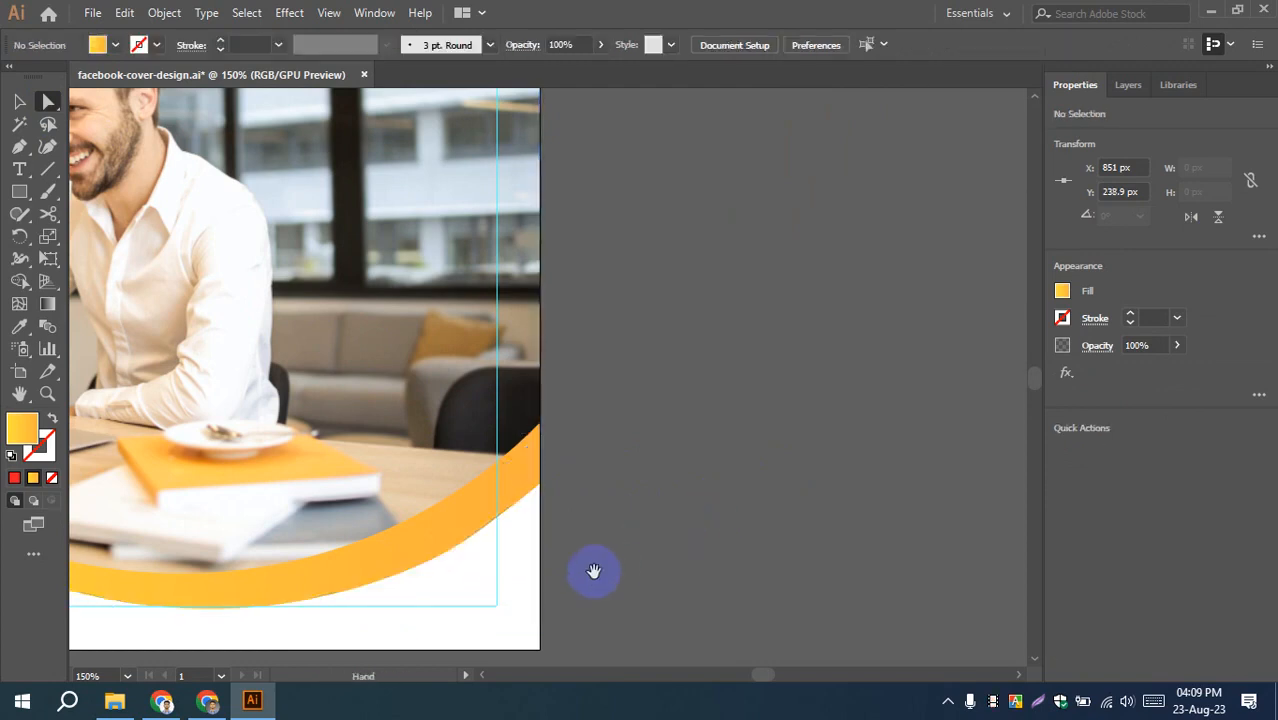
{"action": "left_click_drag", "start_coordinate": [534, 575], "coordinate": [748, 468]}
{"action": "key", "text": "ctrl+z"}
{"action": "left_click", "coordinate": [887, 488]}
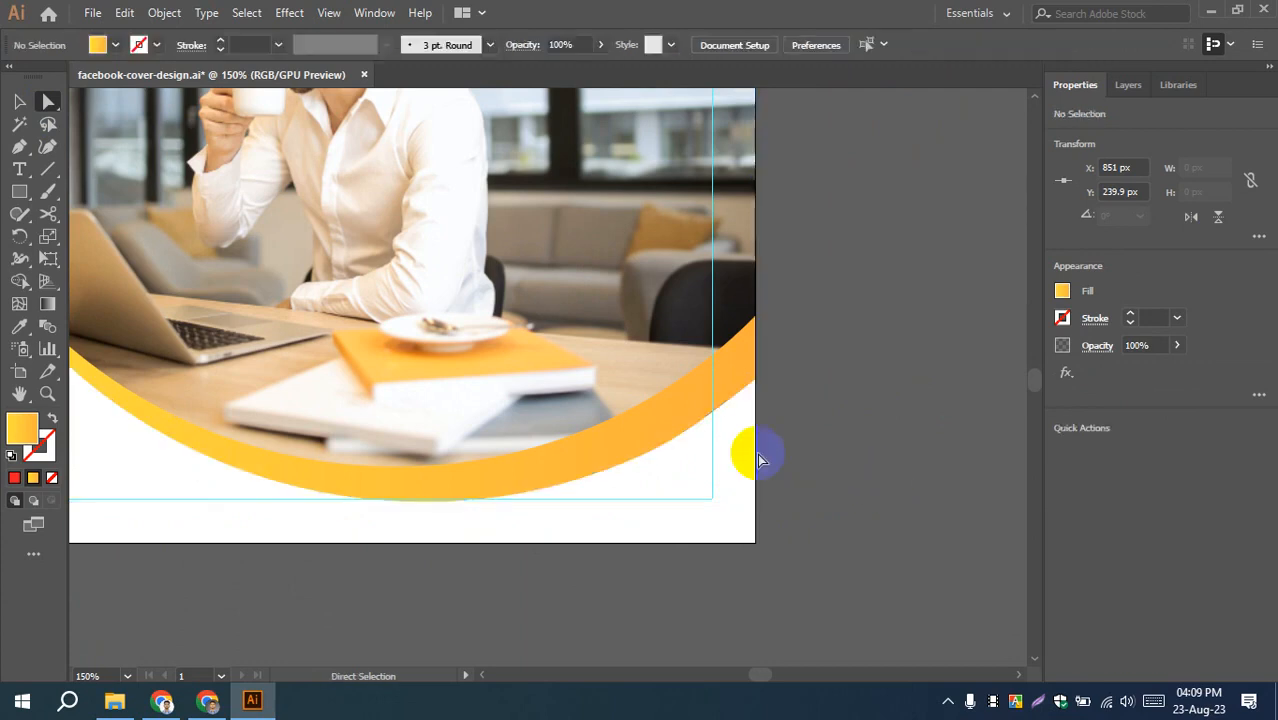
- Nudge the whole gradient shape up 1 px to Y 147.052 px and deselect it
{"action": "left_click", "coordinate": [681, 435]}
{"action": "left_click", "coordinate": [868, 458]}
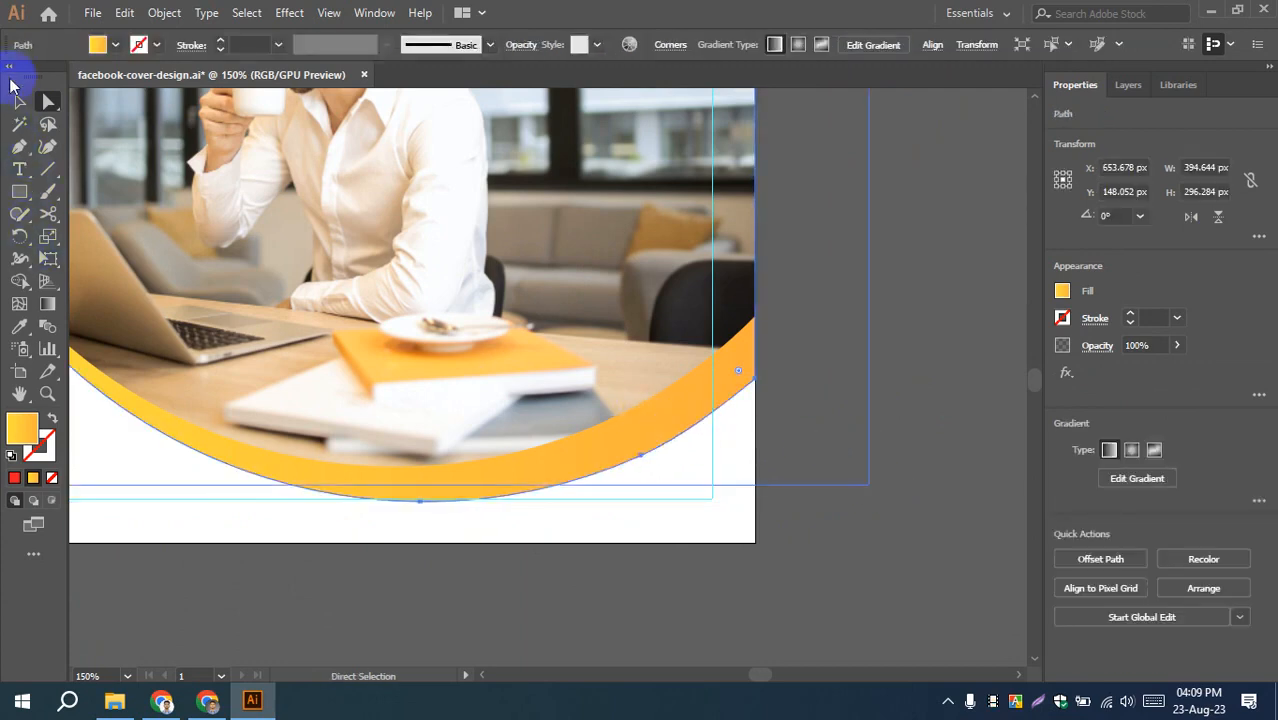
{"action": "left_click", "coordinate": [755, 379]}
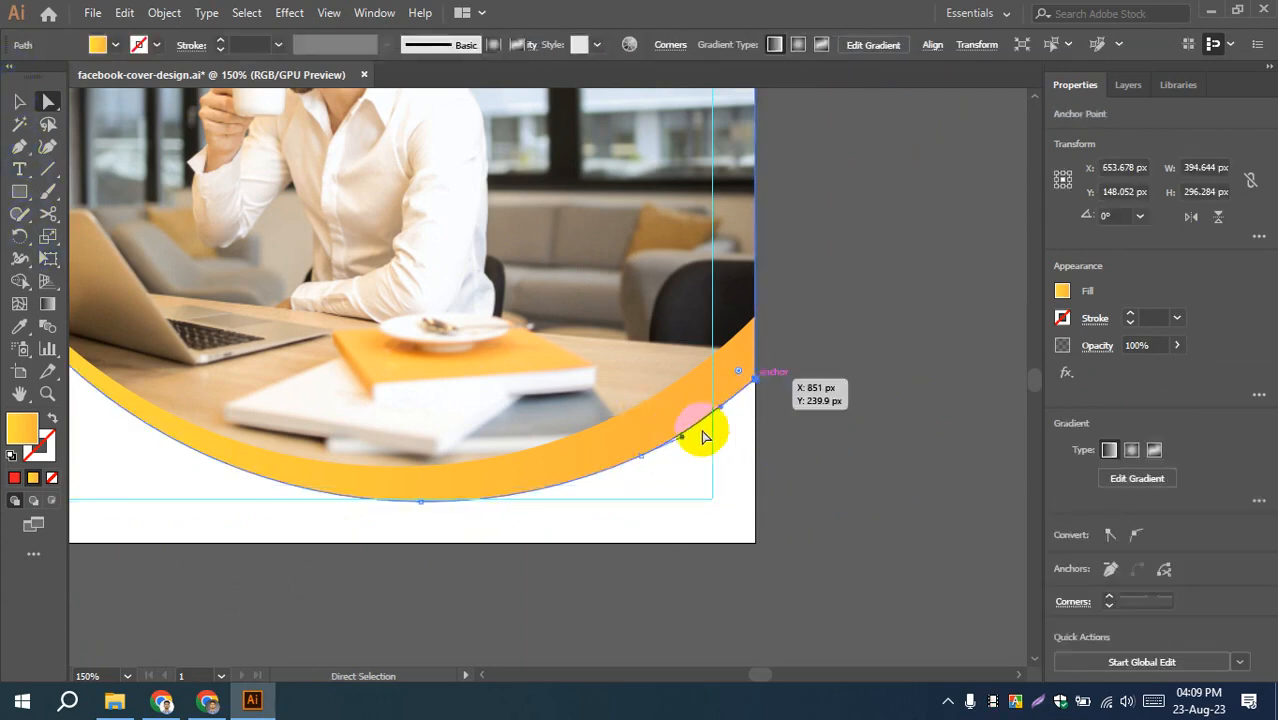
{"action": "left_click", "coordinate": [807, 443]}
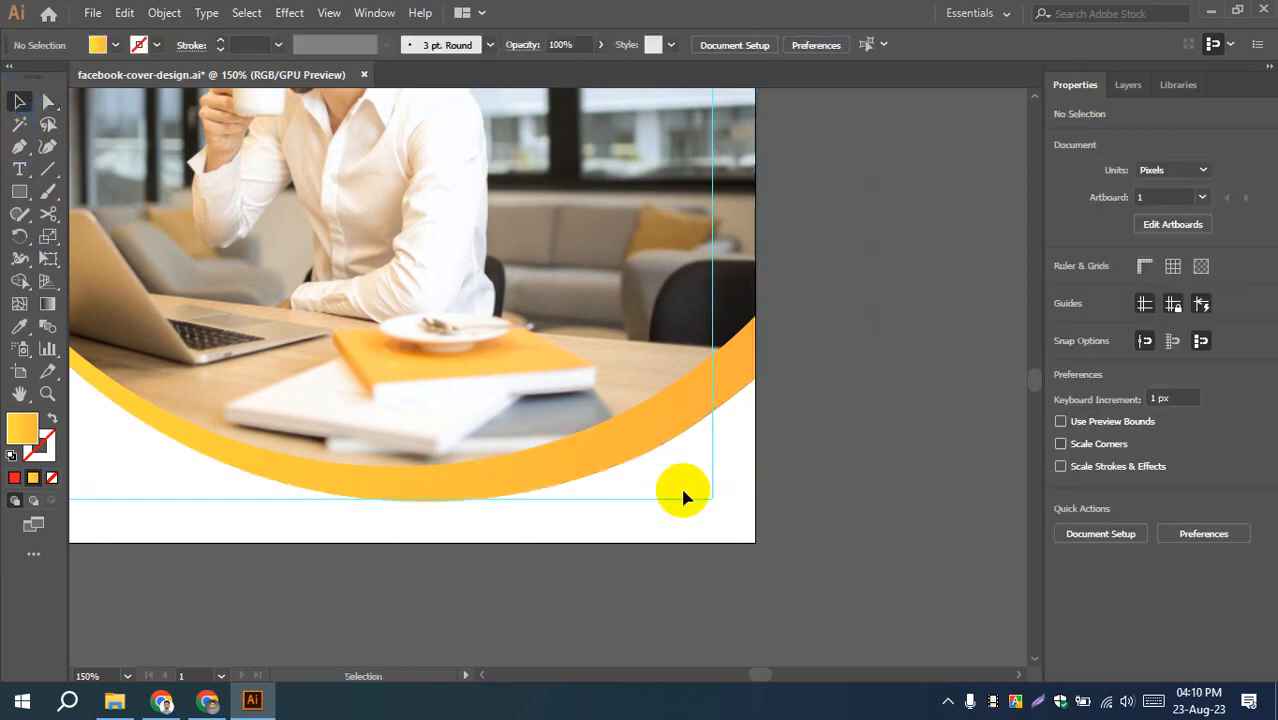
{"action": "left_click", "coordinate": [665, 443]}
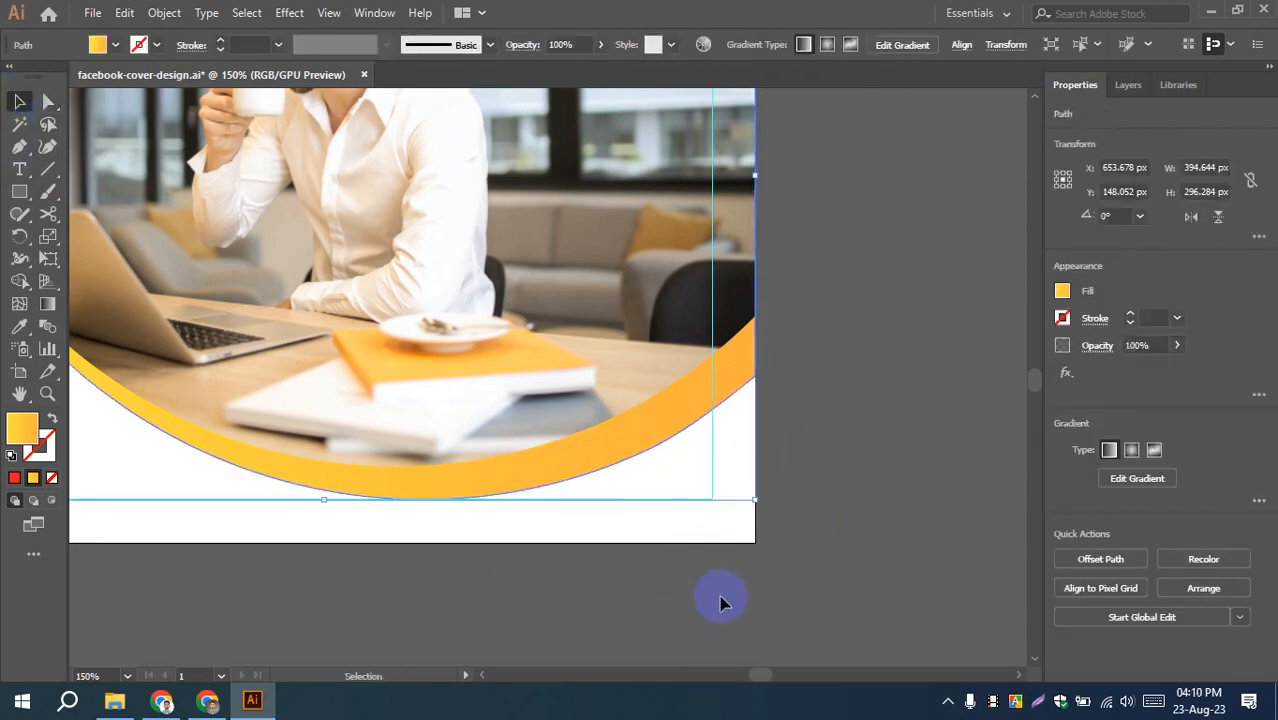
{"action": "left_click", "coordinate": [826, 541]}
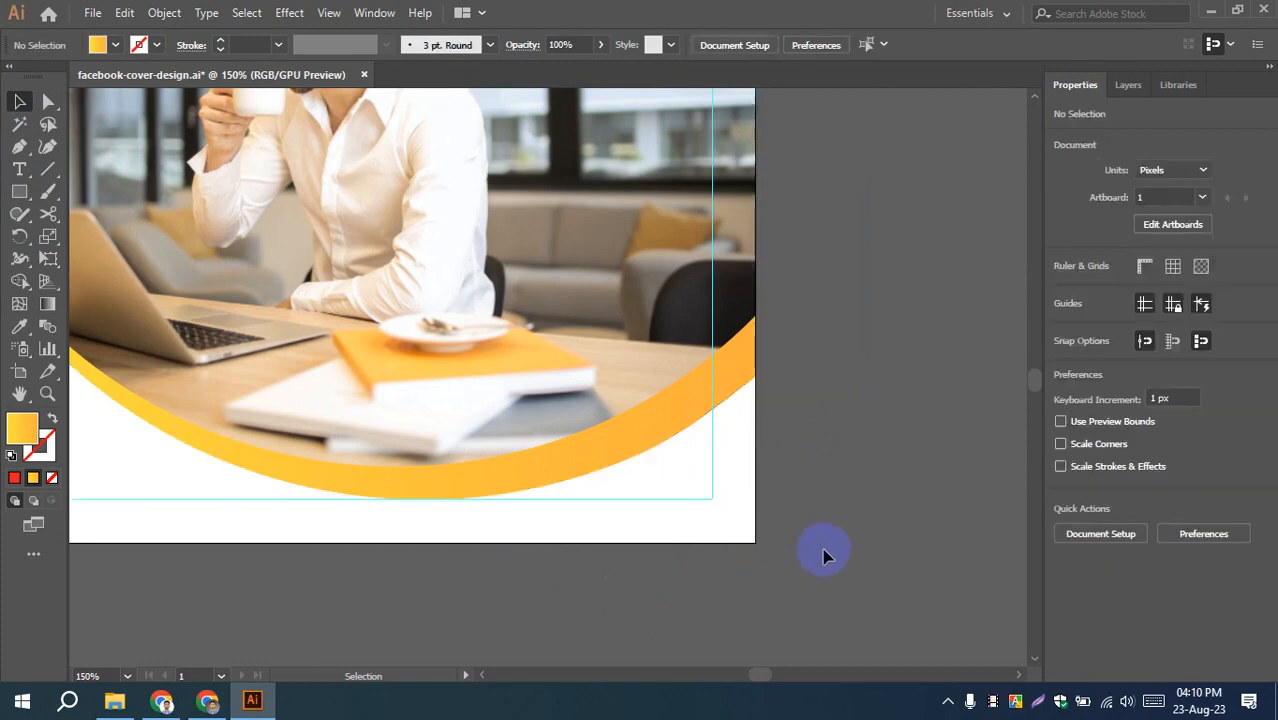
- Try deleting the anchor point at X 798.53 px, Y 274 px on the rim's lower-right curve, and undo the deletion
{"action": "scroll", "coordinate": [822, 551], "scroll_direction": "up", "scroll_amount": 2}
{"action": "left_click", "coordinate": [523, 548]}
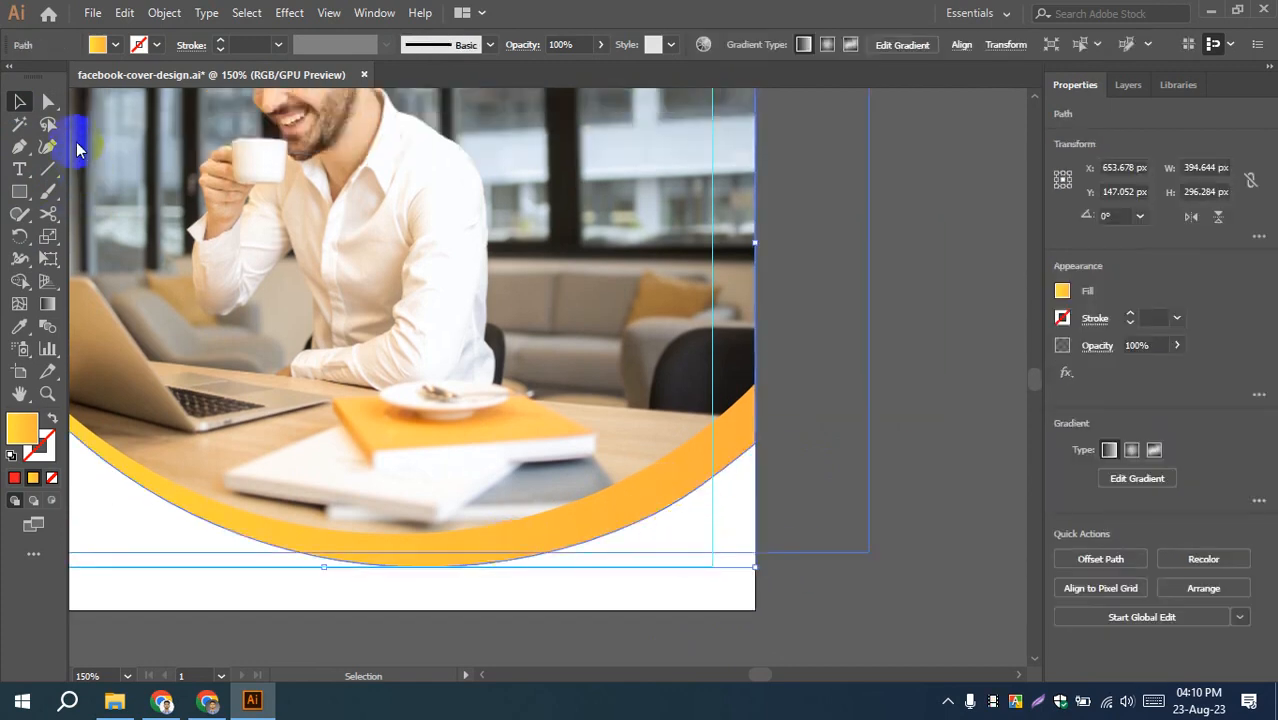
{"action": "left_click", "coordinate": [48, 101]}
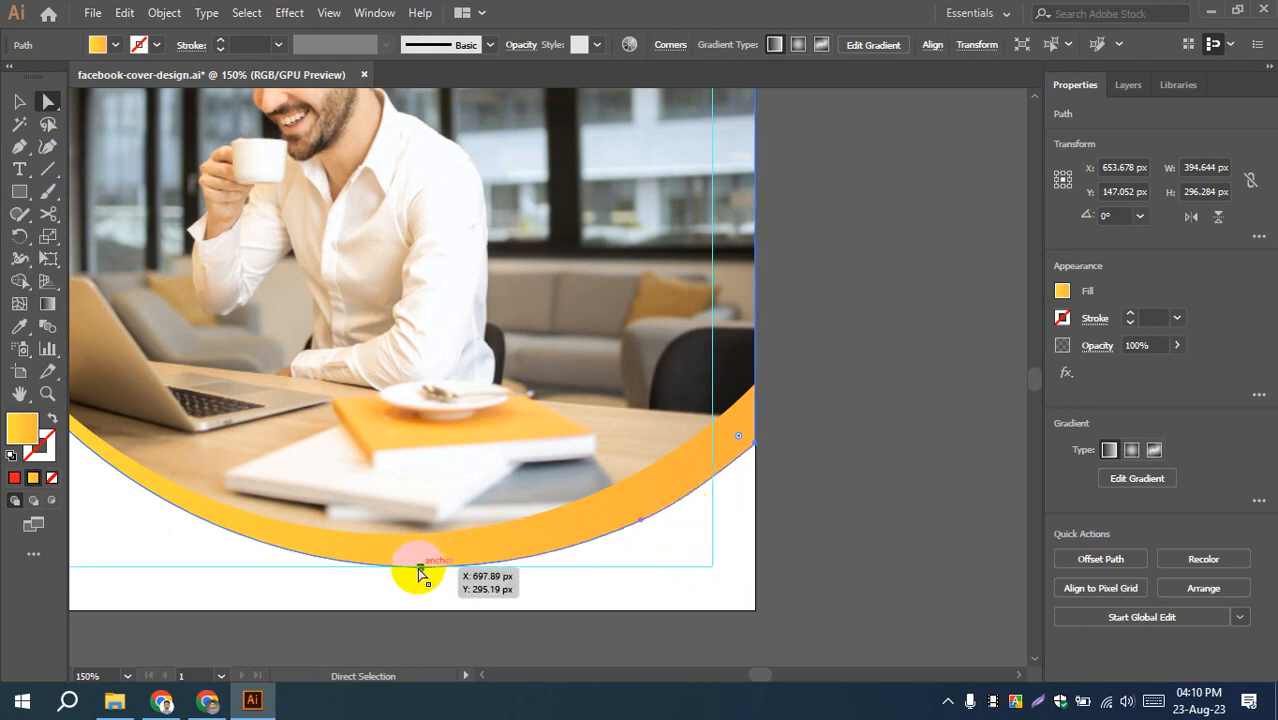
{"action": "left_click", "coordinate": [642, 522]}
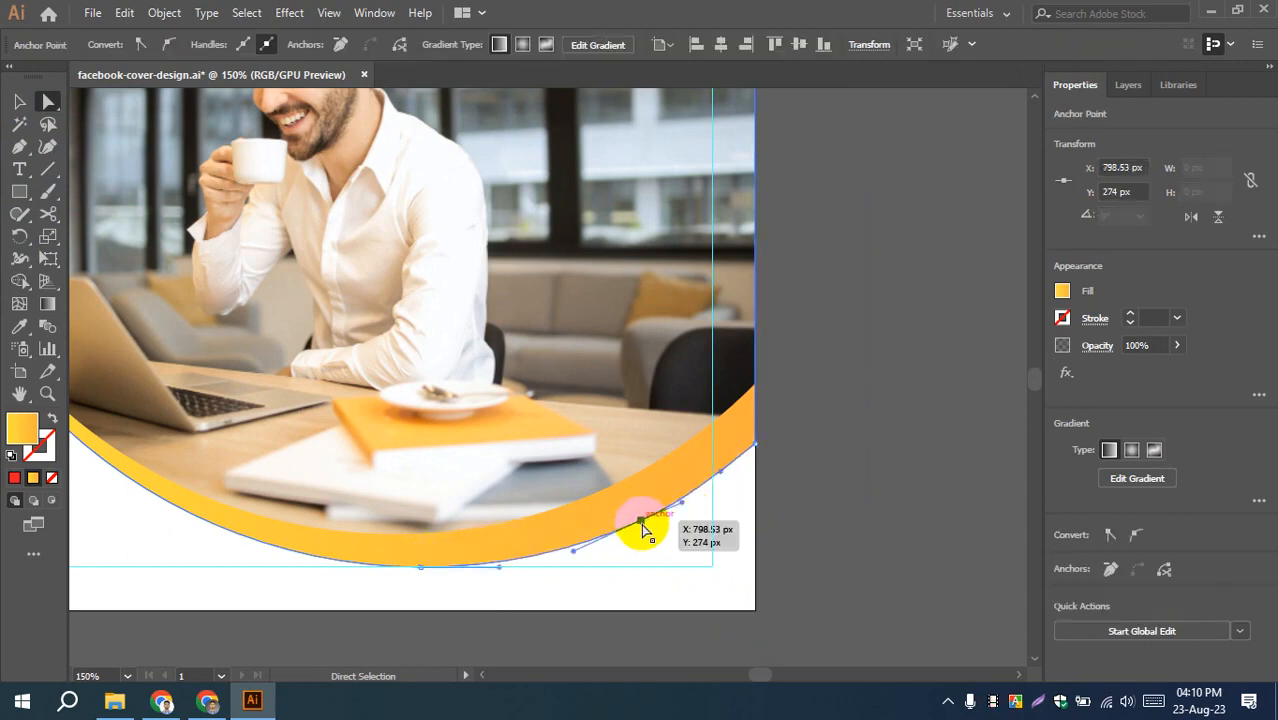
{"action": "key", "text": "Delete"}
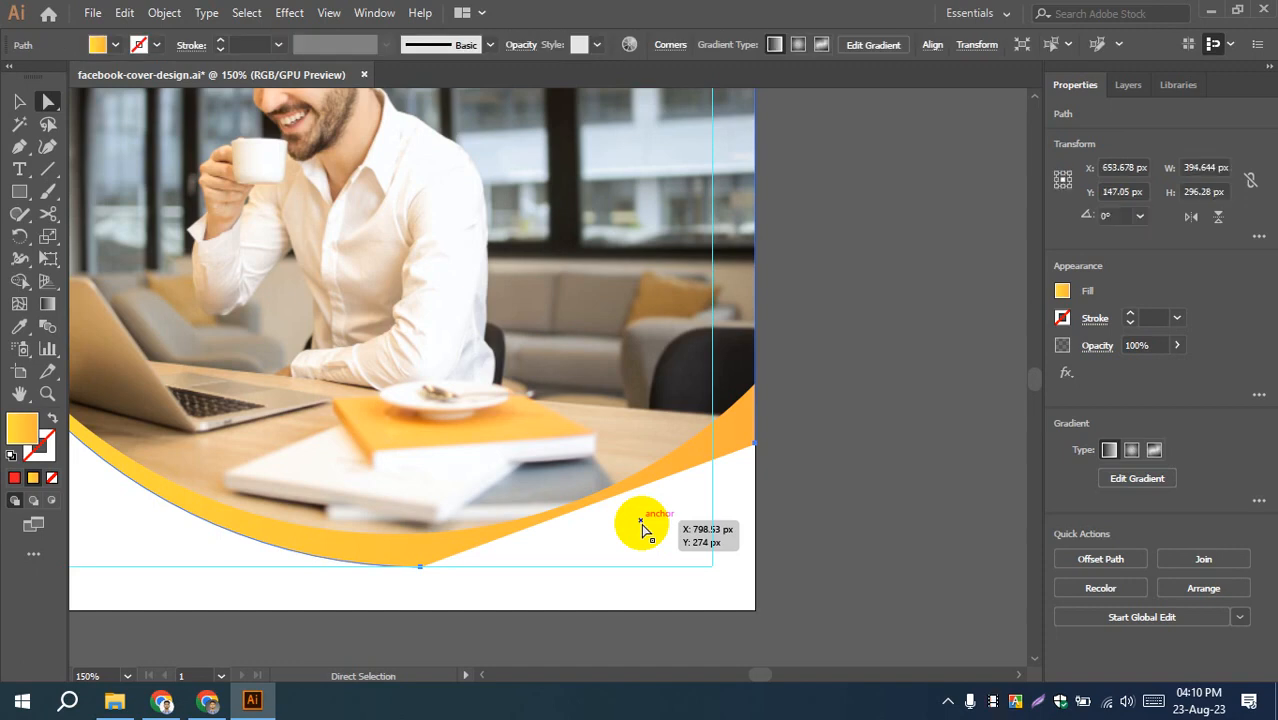
{"action": "key", "text": "ctrl+z"}
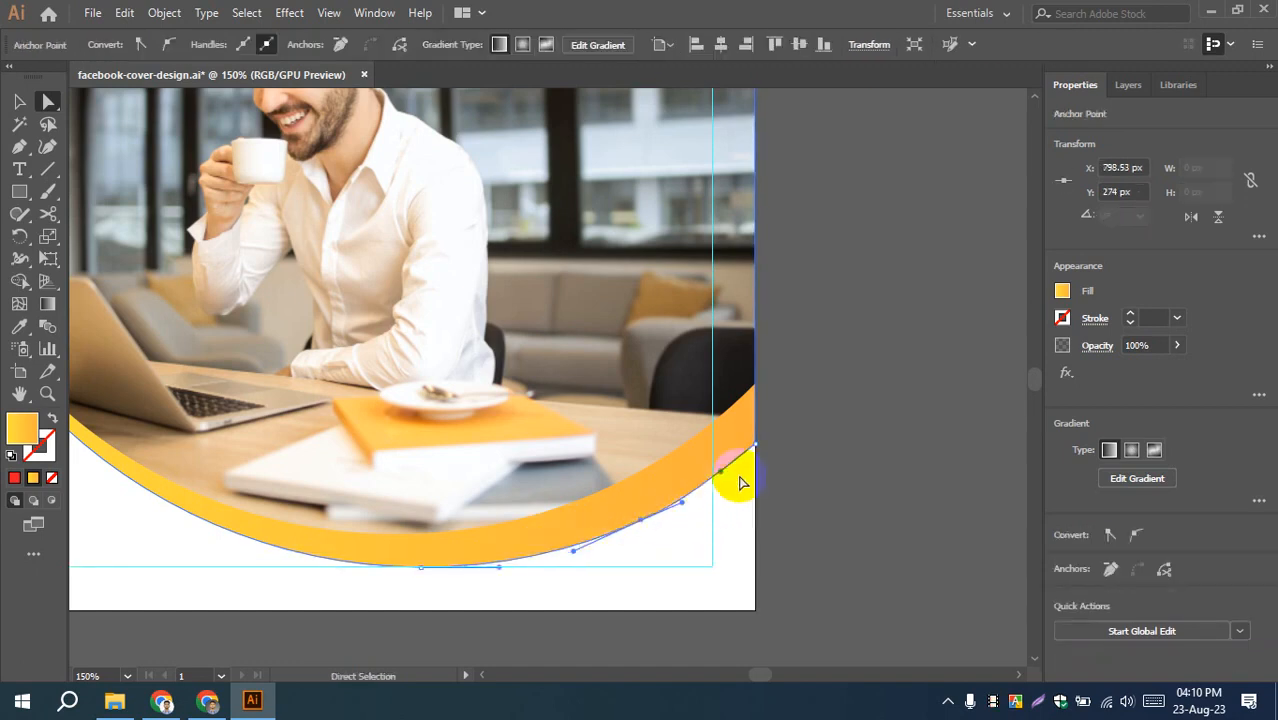
- Try nudging the rim's lower-right curve anchor and right-edge anchor upward together, and undo several of the nudges
{"action": "left_click", "coordinate": [755, 444], "text": "shift"}
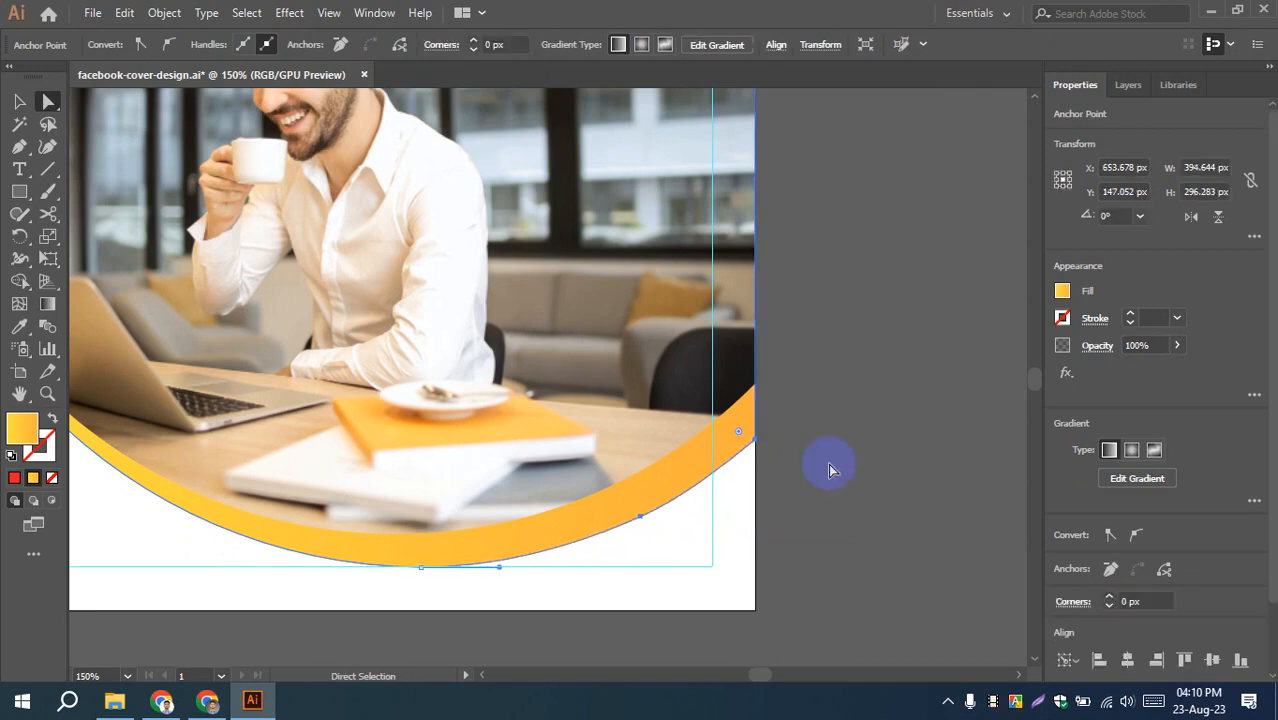
{"action": "key", "text": "Up"}
{"action": "key", "text": "Up"}
{"action": "key", "text": "Up"}
{"action": "key", "text": "Up"}
{"action": "key", "text": "ctrl"}
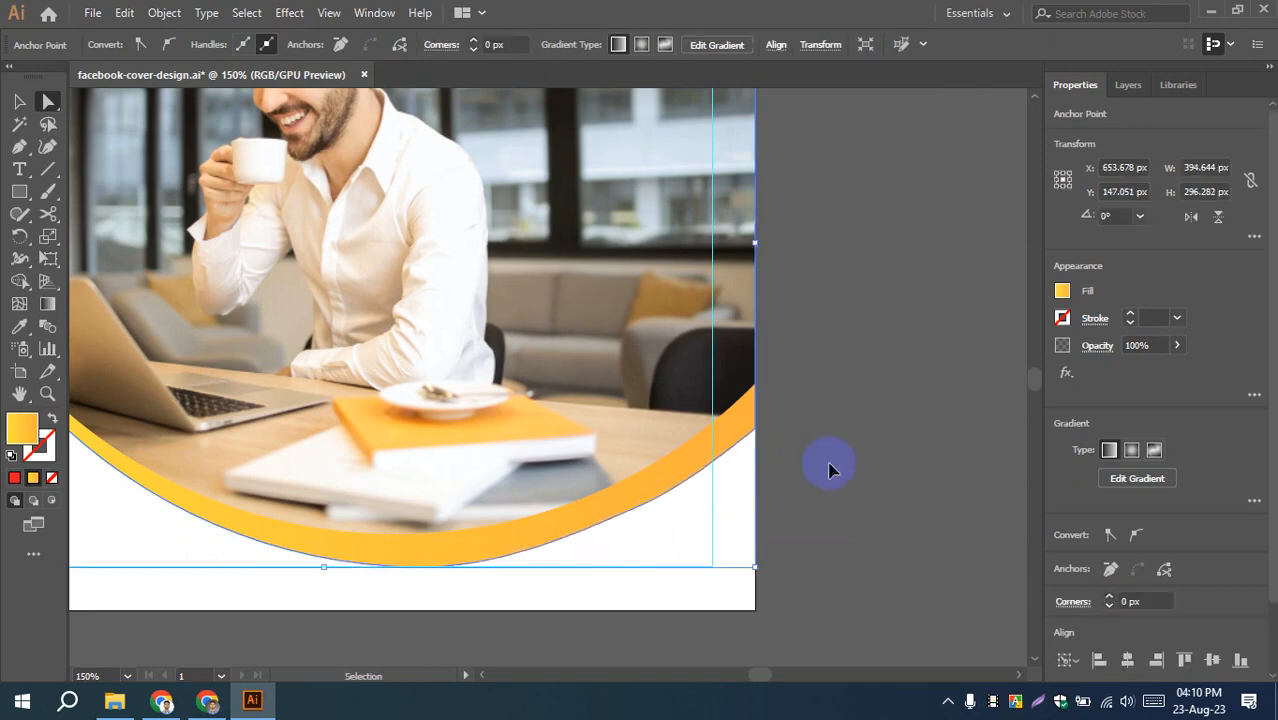
{"action": "key", "text": "ctrl+z"}
{"action": "key", "text": "ctrl+z"}
{"action": "key", "text": "ctrl+z"}
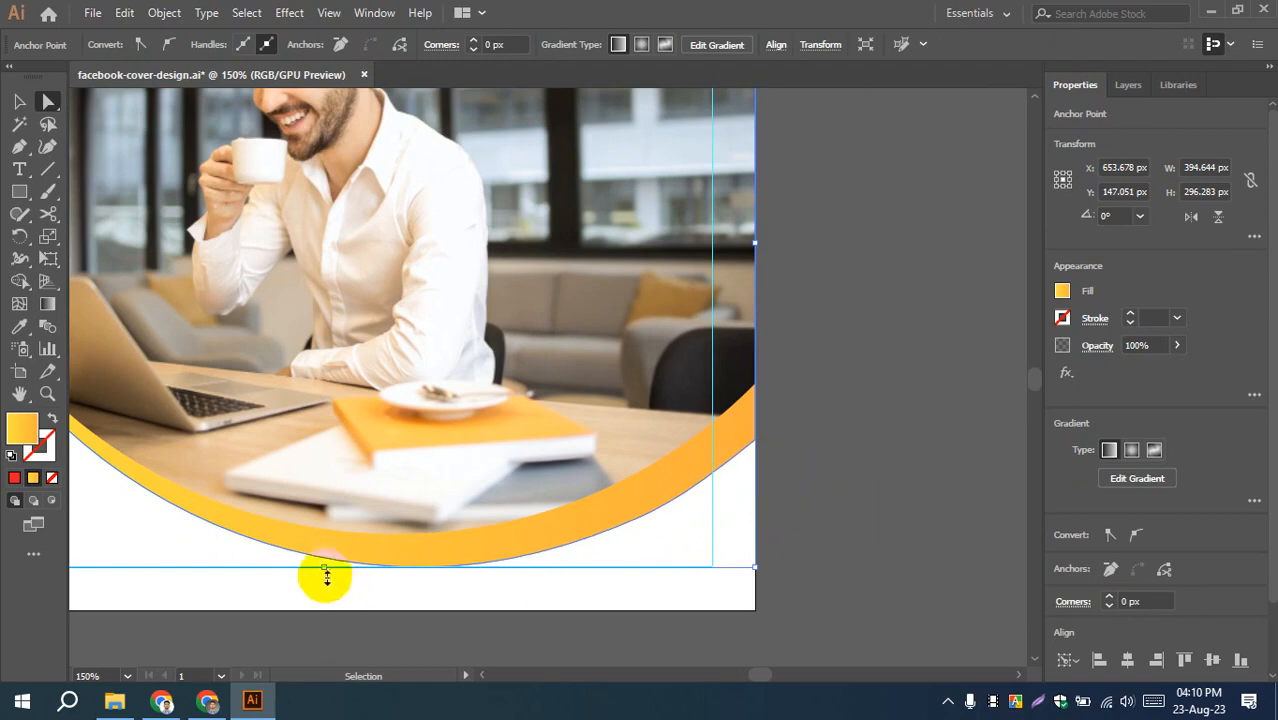
- Undo the rim's anchor and position edits back to before the red rectangle was removed
{"action": "left_click_drag", "start_coordinate": [483, 566], "coordinate": [500, 567]}
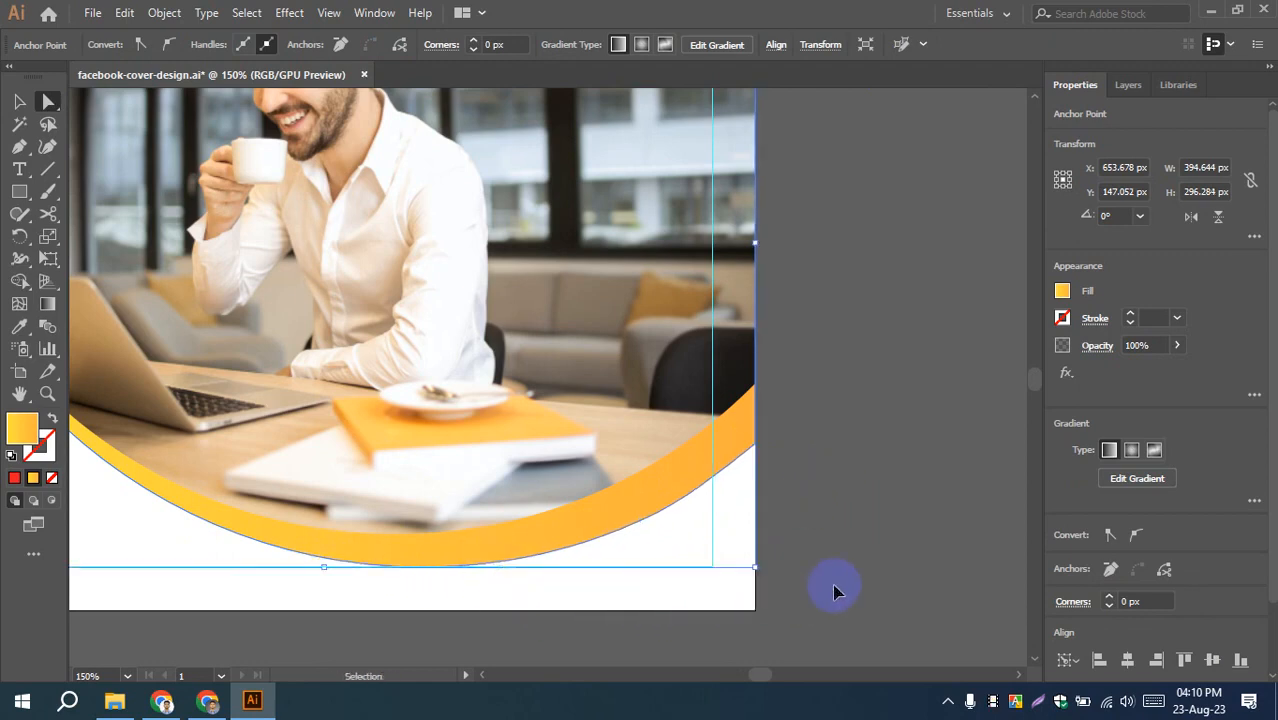
{"action": "key", "text": "ctrl+z"}
{"action": "key", "text": "ctrl+z"}
{"action": "key", "text": "ctrl+z"}
{"action": "key", "text": "ctrl+z"}
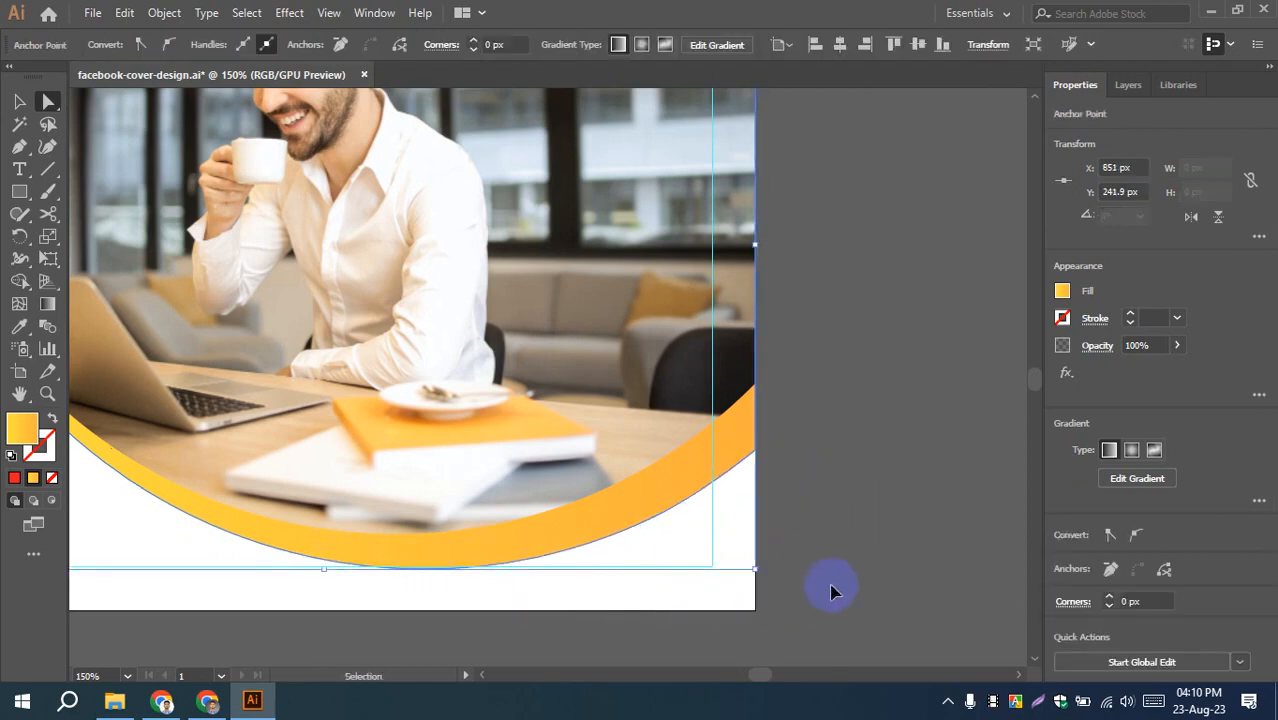
{"action": "key", "text": "ctrl+z"}
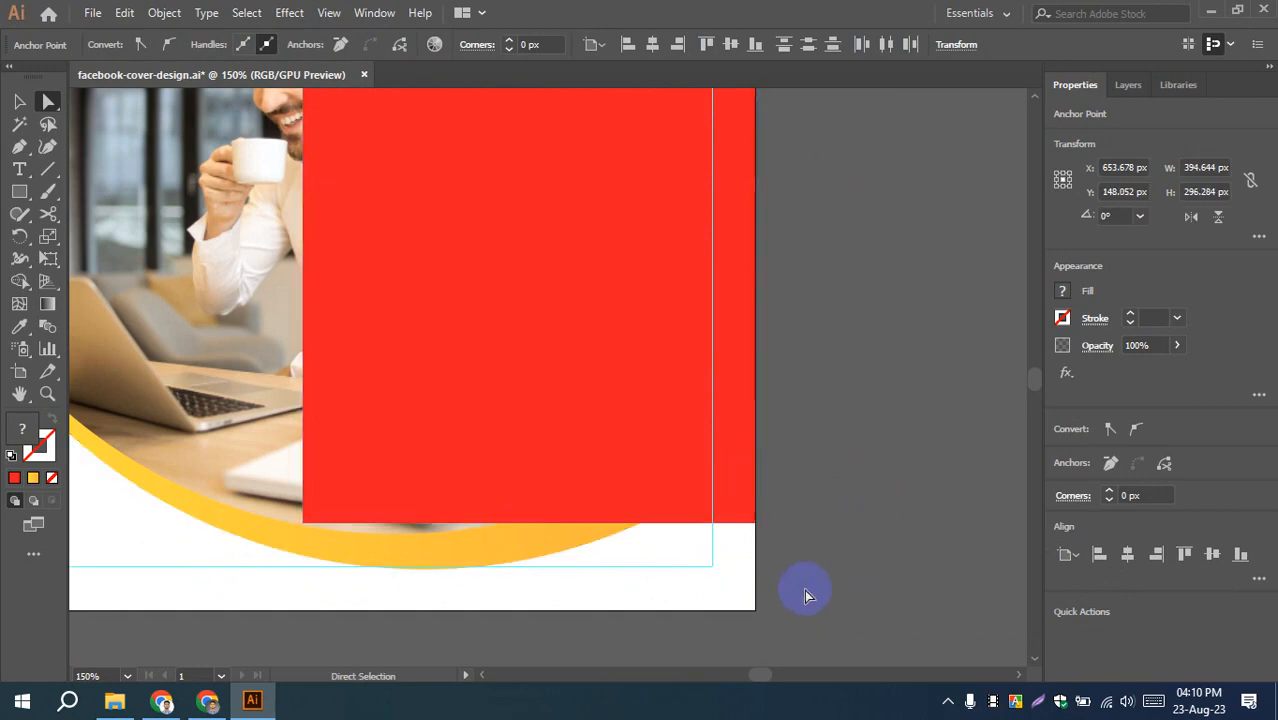
- Delete the red rectangle covering the photo and the gradient rim
{"action": "left_click", "coordinate": [491, 365]}
{"action": "key", "text": "Delete"}
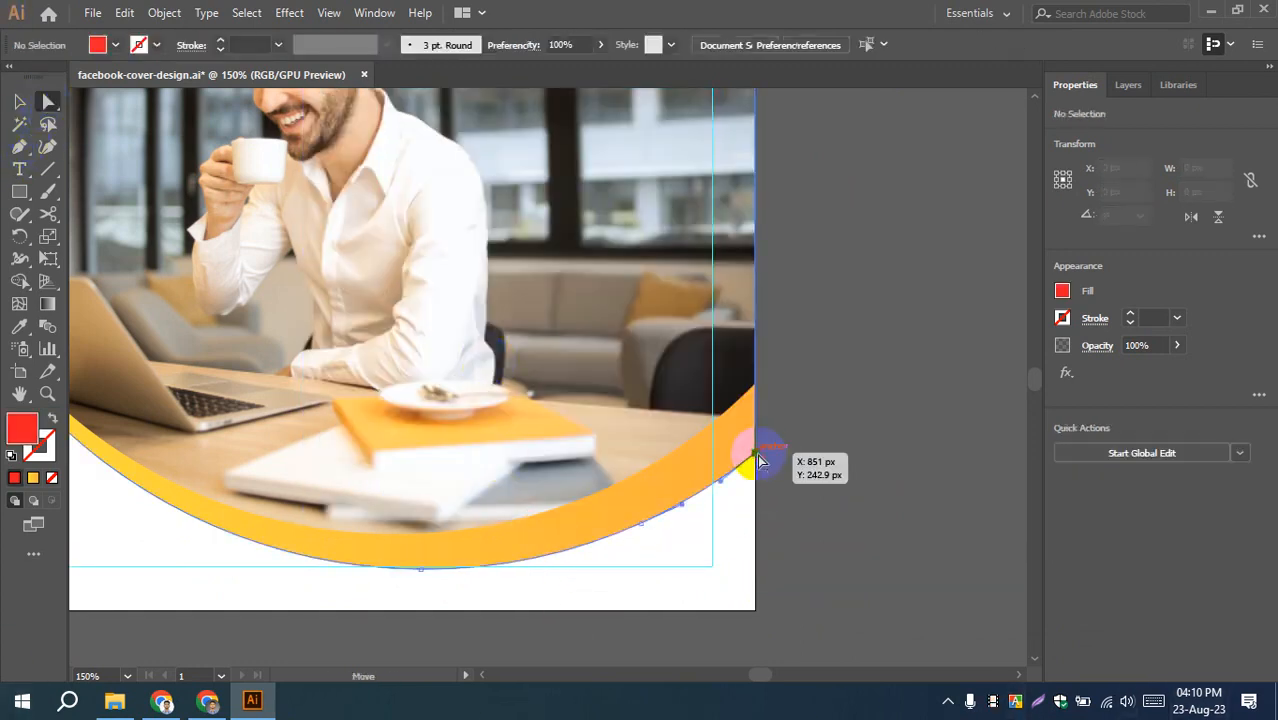
- Nudge the gradient rim's right-edge, lower-right curve and bottom anchor points upward together, bringing the shape to Y 146.052 px
{"action": "left_click", "coordinate": [758, 454]}
{"action": "left_click", "coordinate": [640, 524], "text": "shift"}
{"action": "left_click", "coordinate": [421, 569], "text": "shift"}
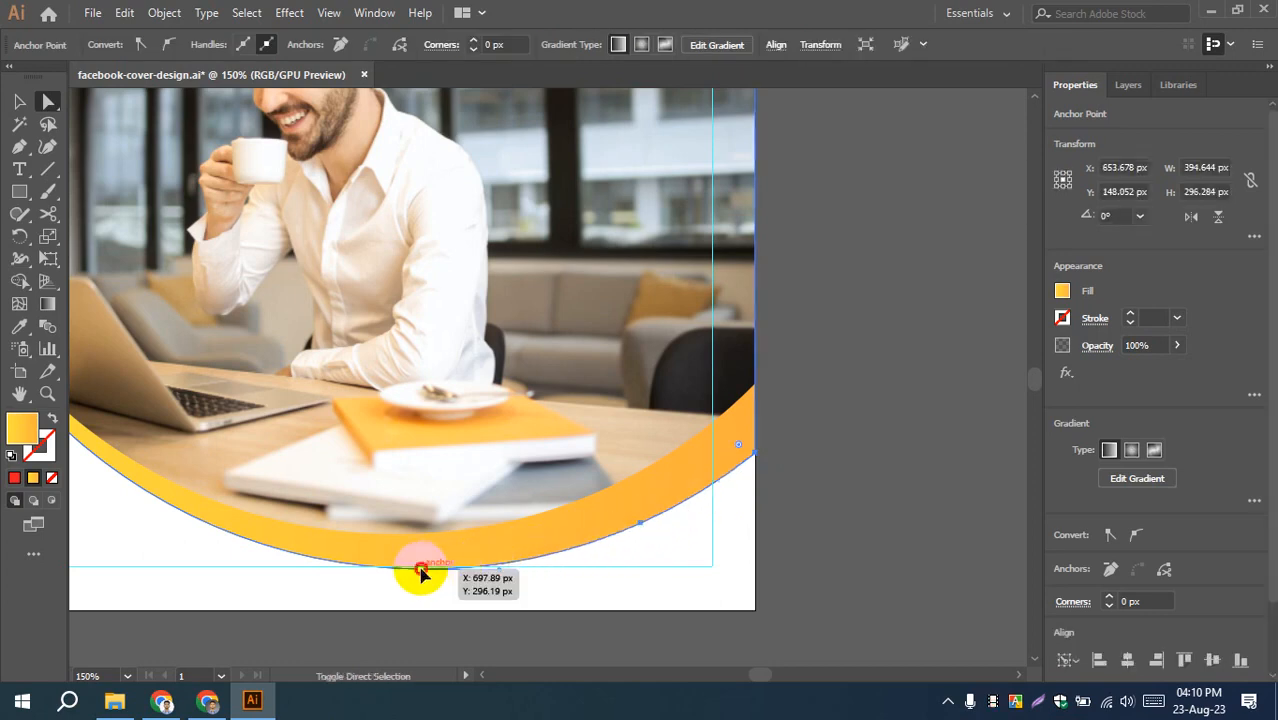
{"action": "key", "text": "Up"}
{"action": "key", "text": "Up"}
{"action": "key", "text": "Up"}
{"action": "key", "text": "Up"}
{"action": "key", "text": "Up"}
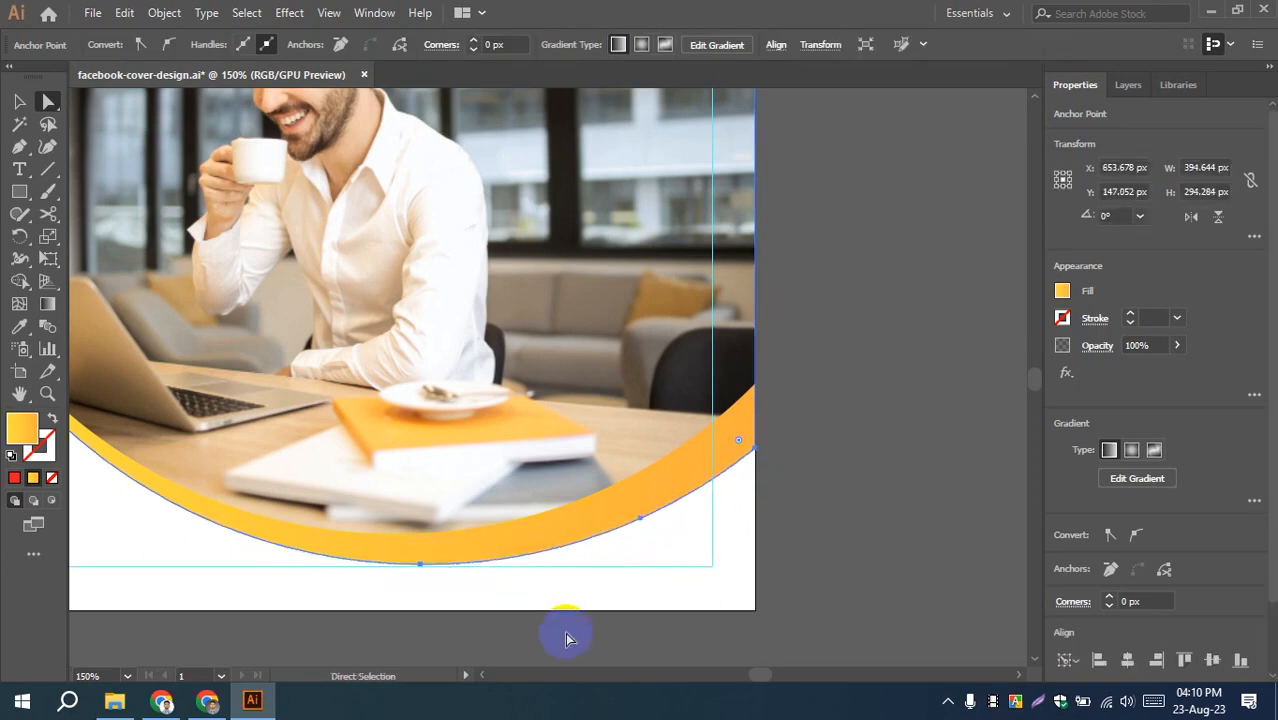
{"action": "key", "text": "Up"}
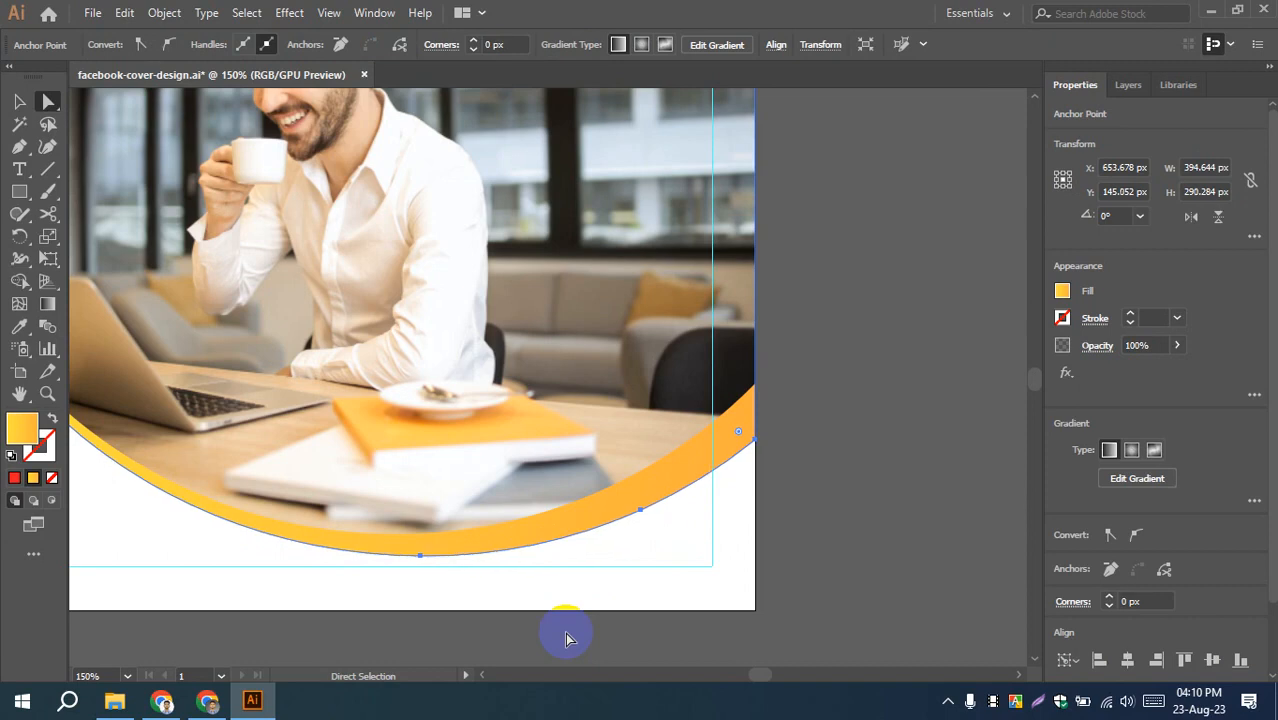
{"action": "key", "text": "Down"}
{"action": "key", "text": "Down"}
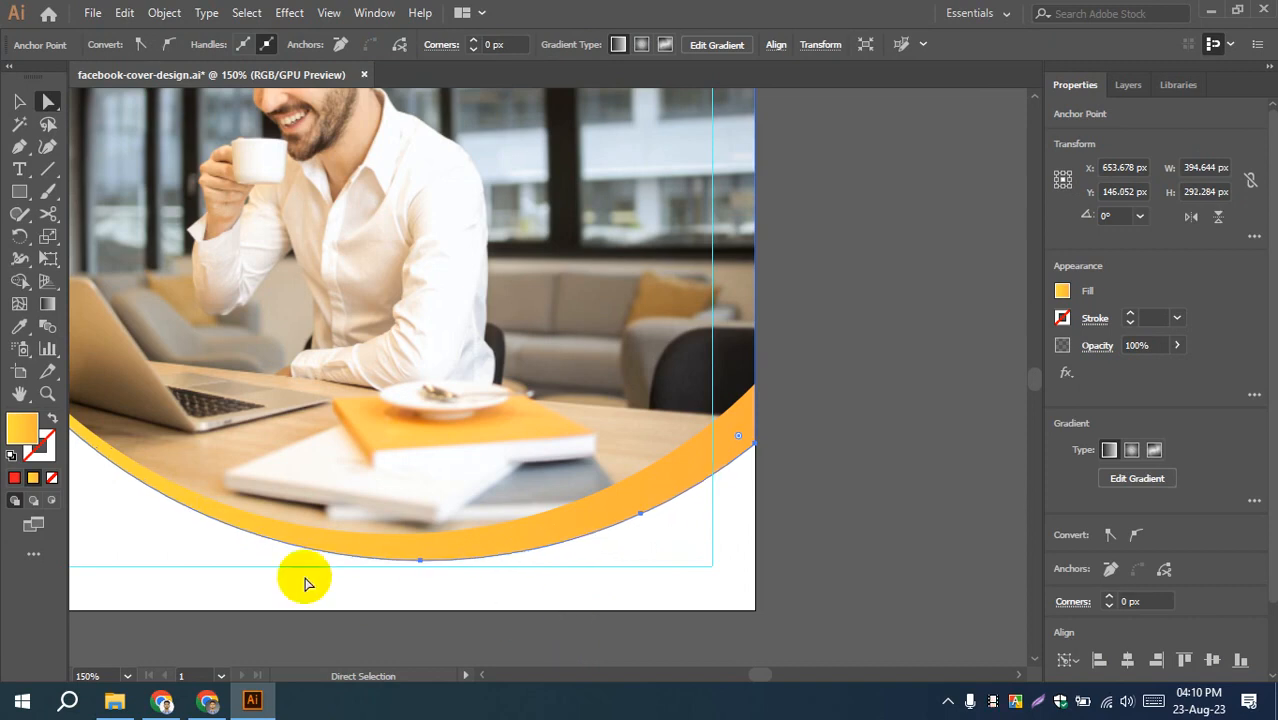
- Try adjusting the gradient rim's lower-right curve between the anchor at X 798.53 px, Y 271 px and the artboard edge
{"action": "left_click_drag", "start_coordinate": [291, 585], "coordinate": [543, 594]}
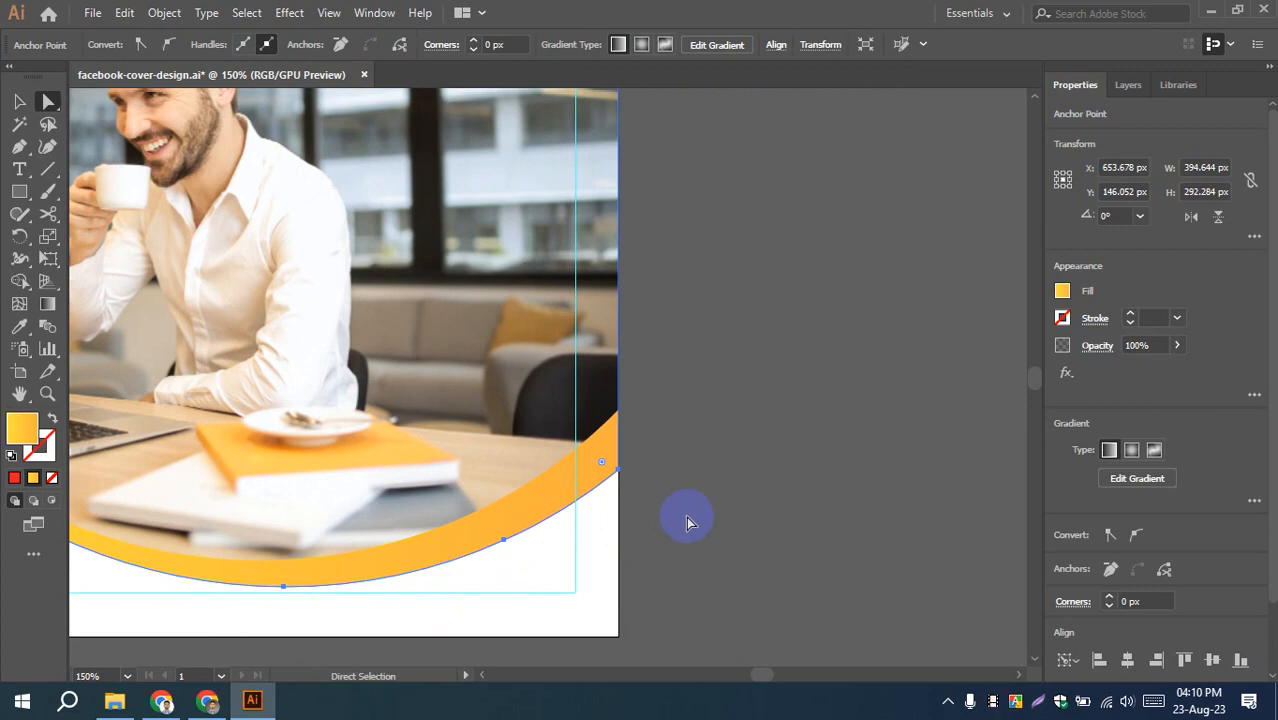
{"action": "left_click", "coordinate": [702, 503]}
{"action": "mouse_move", "coordinate": [600, 468]}
{"action": "left_mouse_down"}
{"action": "mouse_move", "coordinate": [608, 476]}
{"action": "mouse_move", "coordinate": [621, 456]}
{"action": "left_mouse_up"}
{"action": "left_click", "coordinate": [507, 542]}
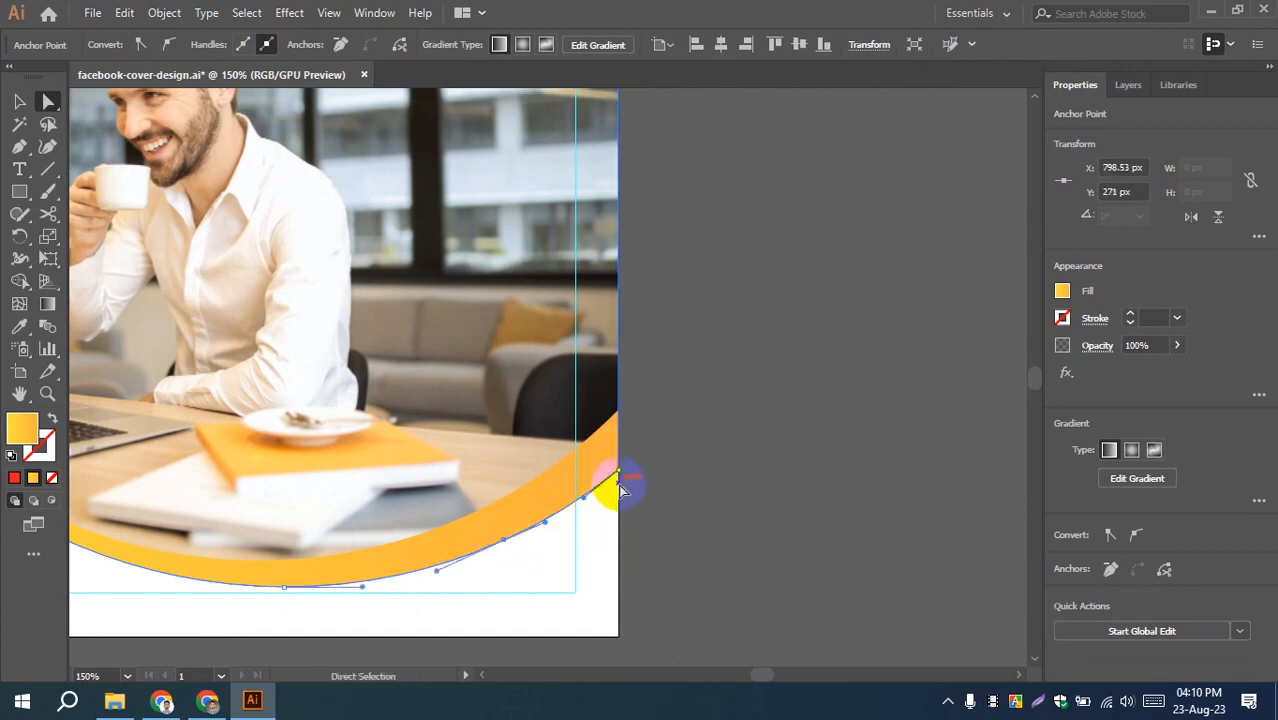
{"action": "left_click_drag", "start_coordinate": [585, 502], "coordinate": [653, 417]}
{"action": "left_click", "coordinate": [716, 489]}
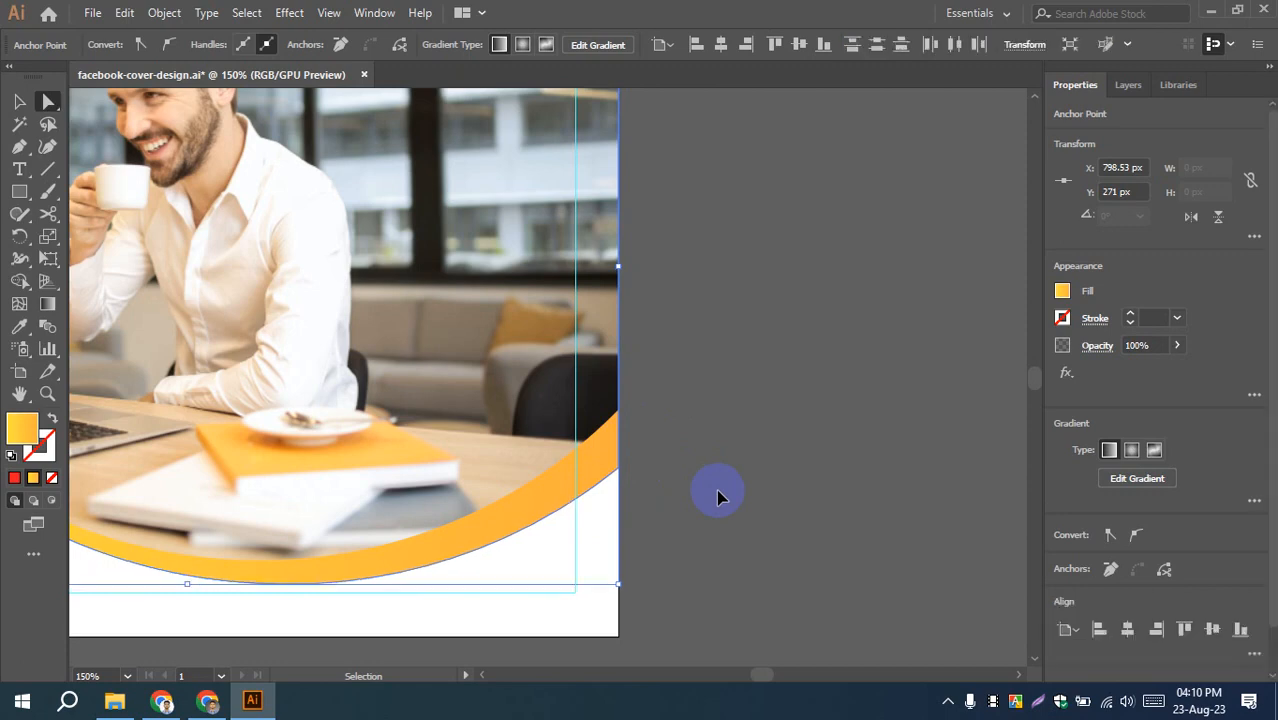
- Undo the rim's latest anchor edits and upward nudges back to Y 147.552 px, and deselect the shape
{"action": "key", "text": "ctrl+z"}
{"action": "key", "text": "ctrl+z"}
{"action": "key", "text": "ctrl+z"}
{"action": "key", "text": "ctrl+z"}
{"action": "key", "text": "ctrl+z"}
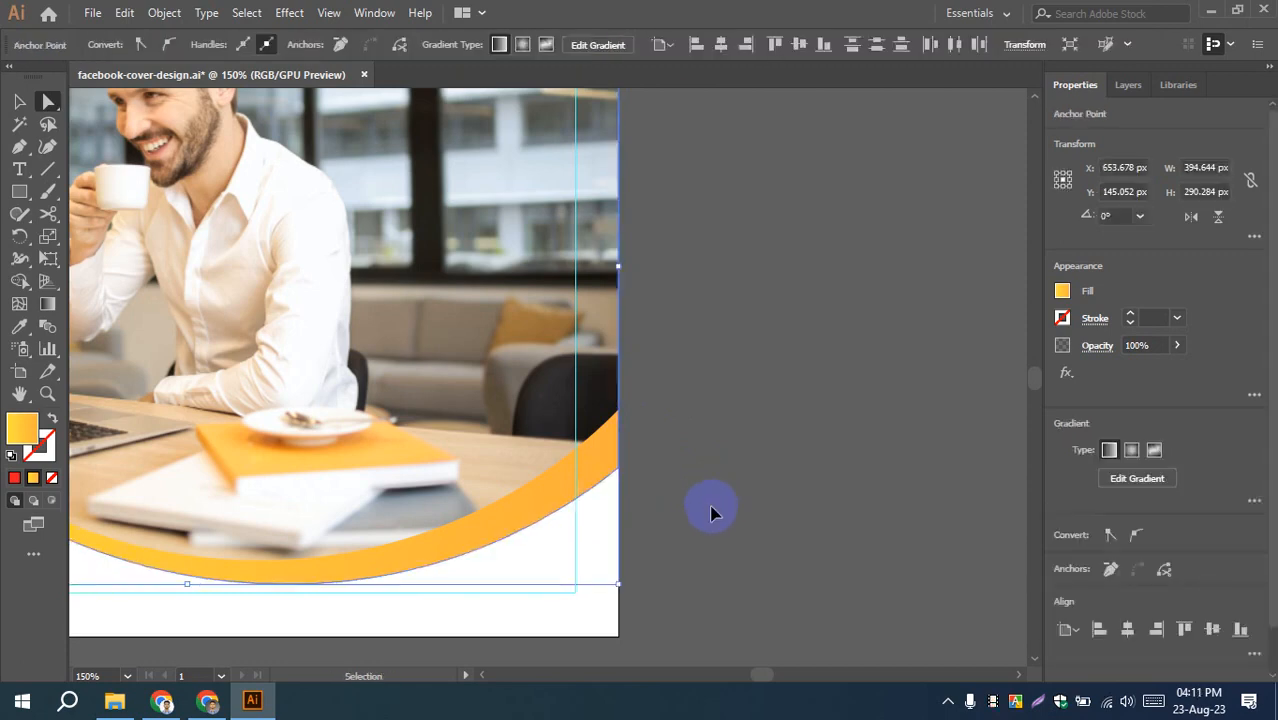
{"action": "key", "text": "ctrl+z"}
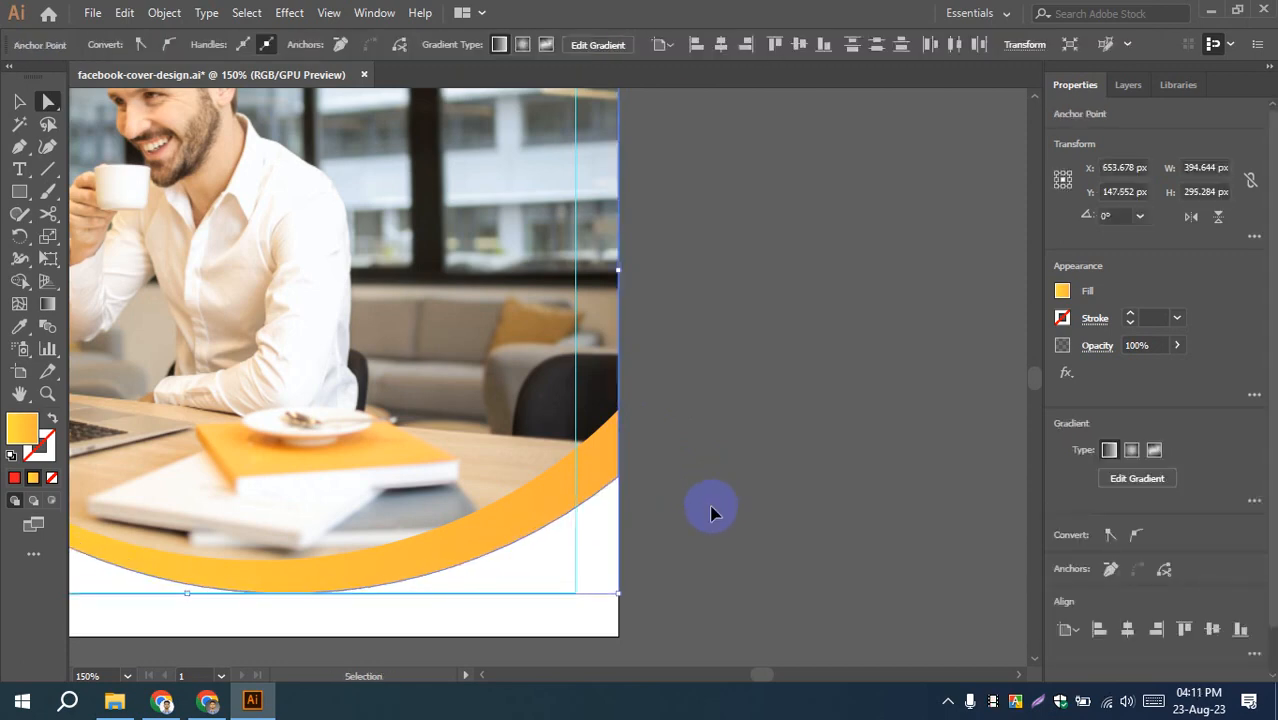
{"action": "left_click", "coordinate": [707, 510]}
- Examine the gradient rim's curve and thickness around the photo and compare it with the reference cover above
{"action": "scroll", "coordinate": [681, 521], "scroll_direction": "down", "scroll_amount": 2}
{"action": "scroll", "coordinate": [680, 527], "scroll_direction": "up", "scroll_amount": 1}
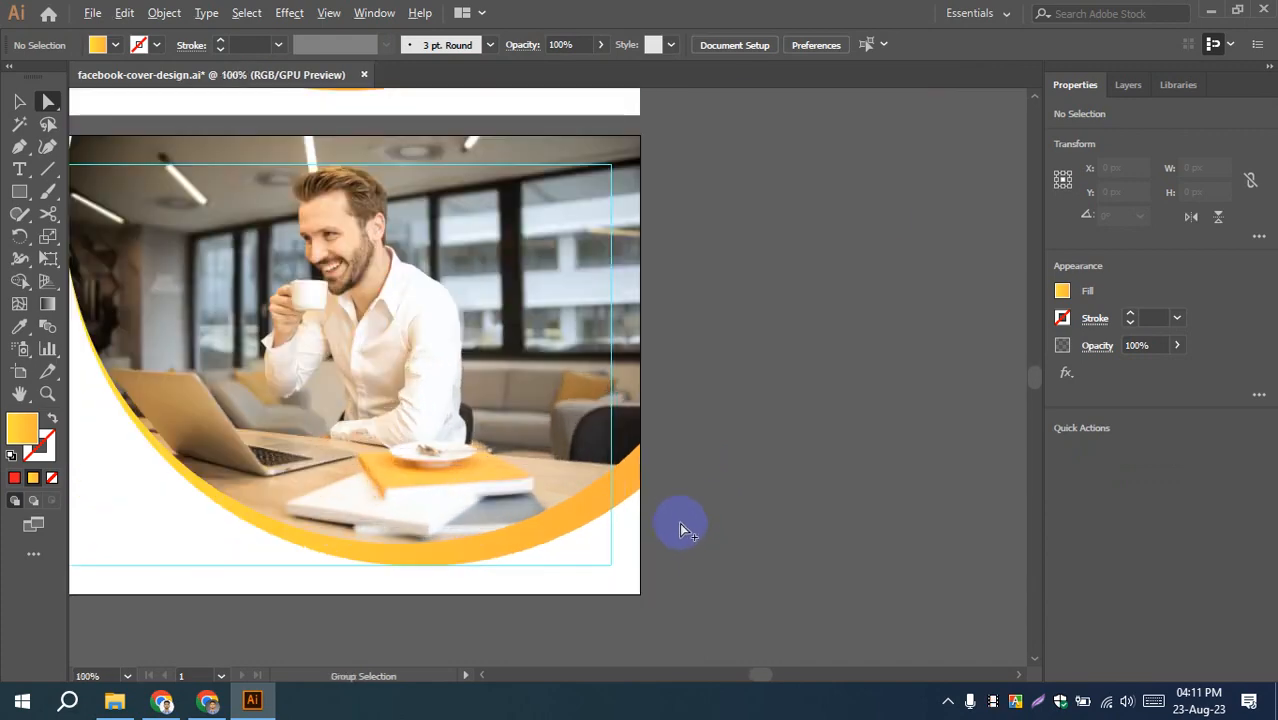
{"action": "scroll", "coordinate": [680, 527], "scroll_direction": "down", "scroll_amount": 1}
{"action": "left_click_drag", "start_coordinate": [672, 516], "coordinate": [798, 525]}
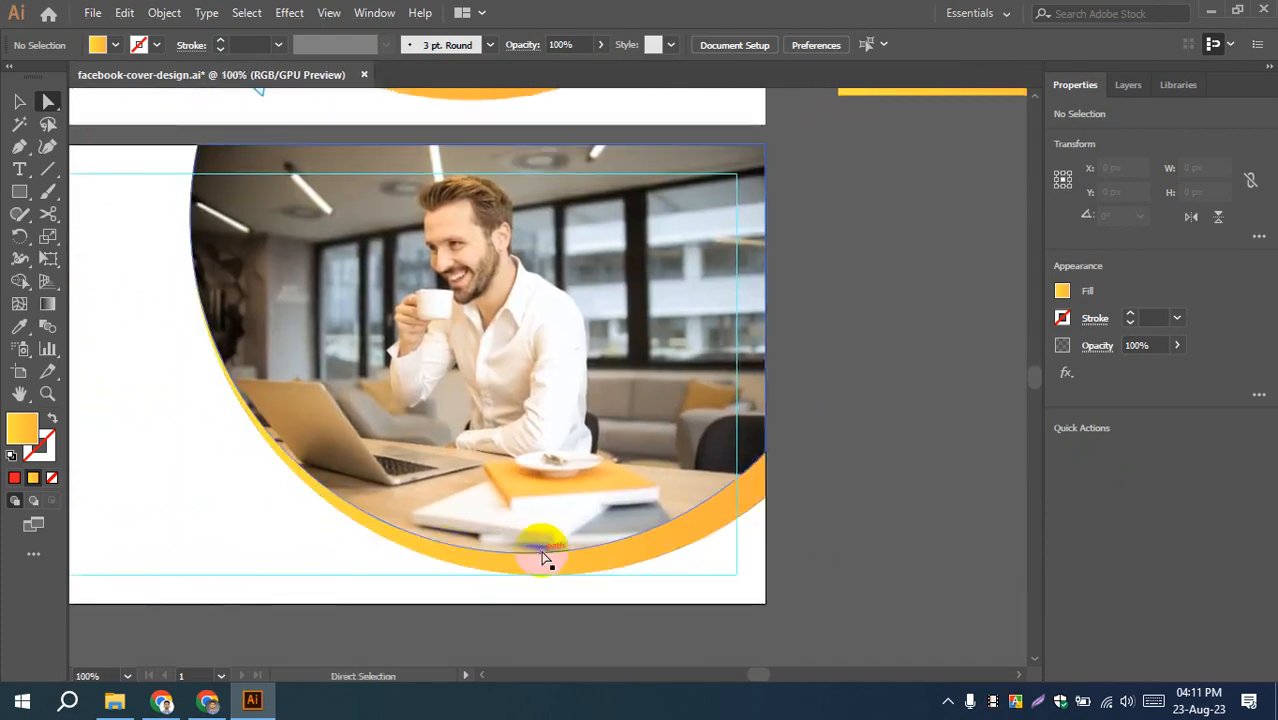
{"action": "left_click", "coordinate": [485, 560]}
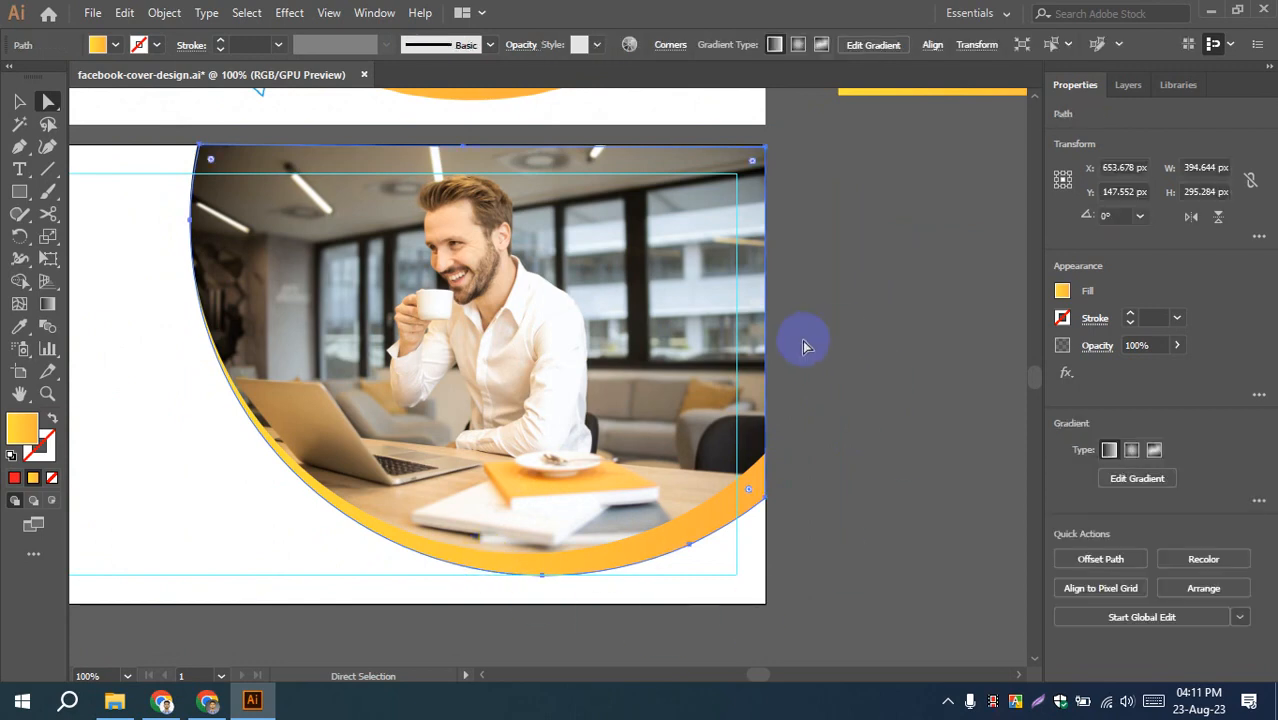
{"action": "left_click", "coordinate": [846, 460]}
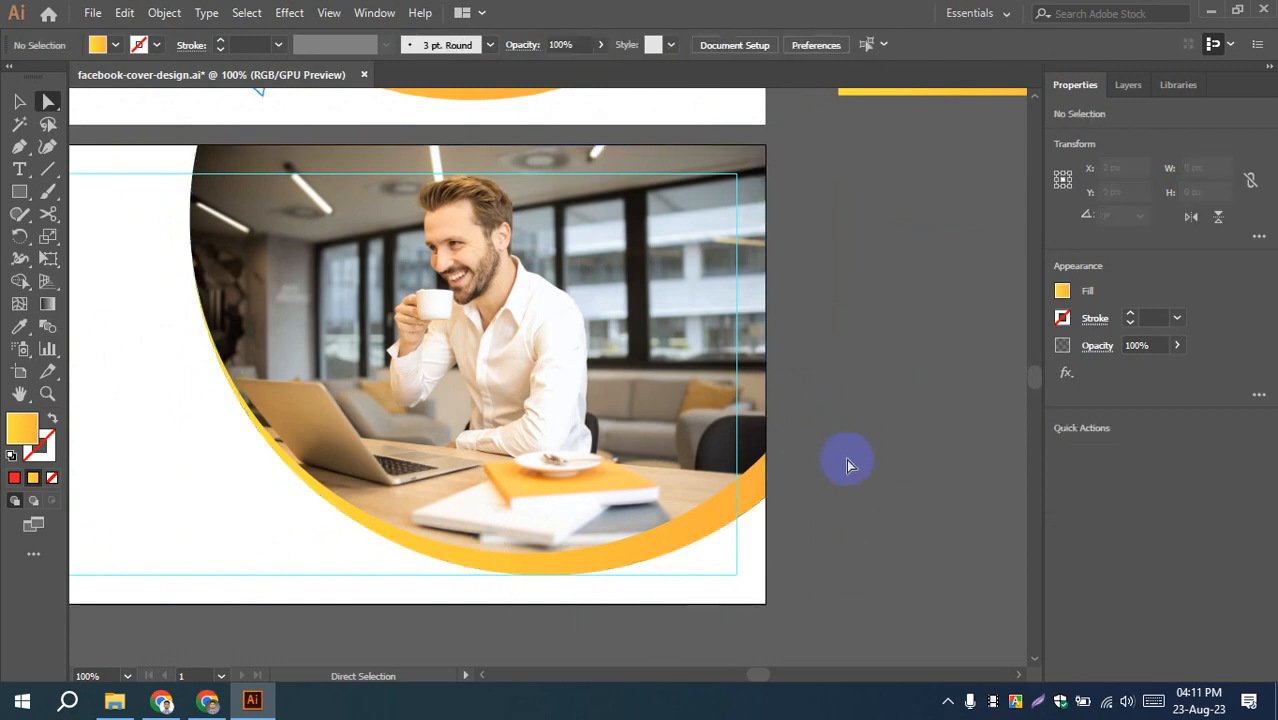
{"action": "scroll", "coordinate": [846, 458], "scroll_direction": "up", "scroll_amount": 2}
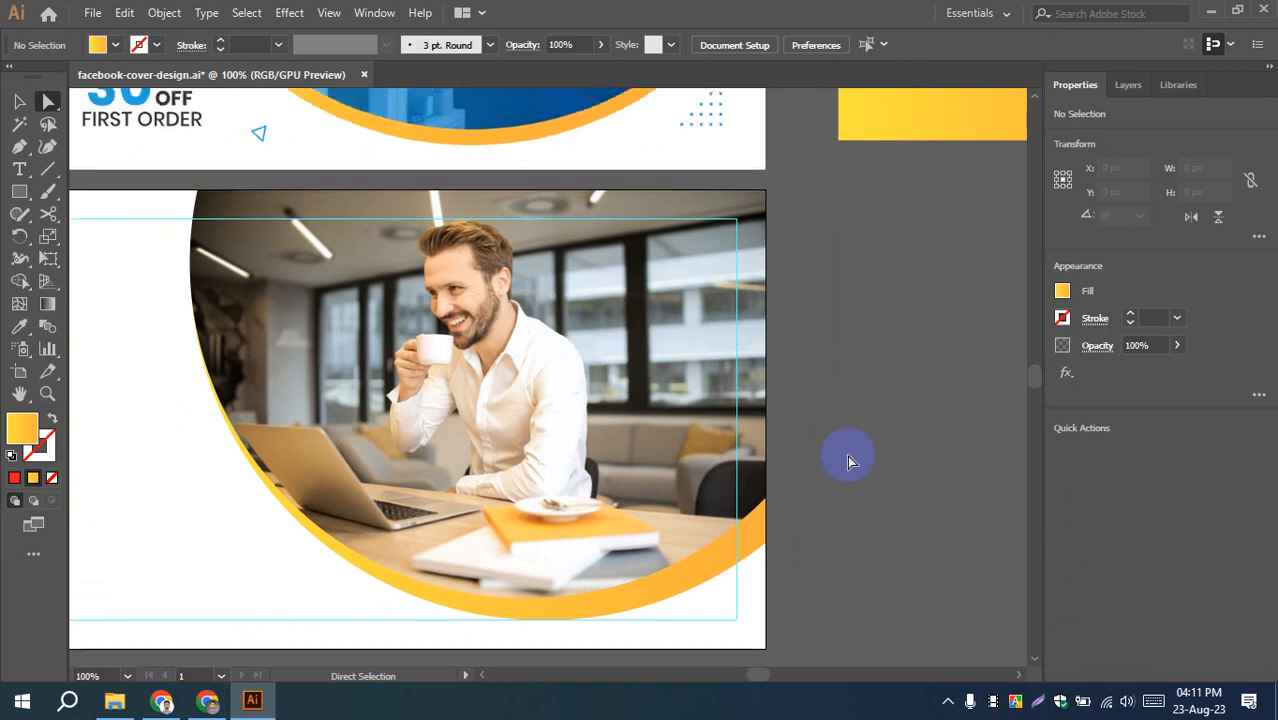
{"action": "scroll", "coordinate": [846, 458], "scroll_direction": "down", "scroll_amount": 3}
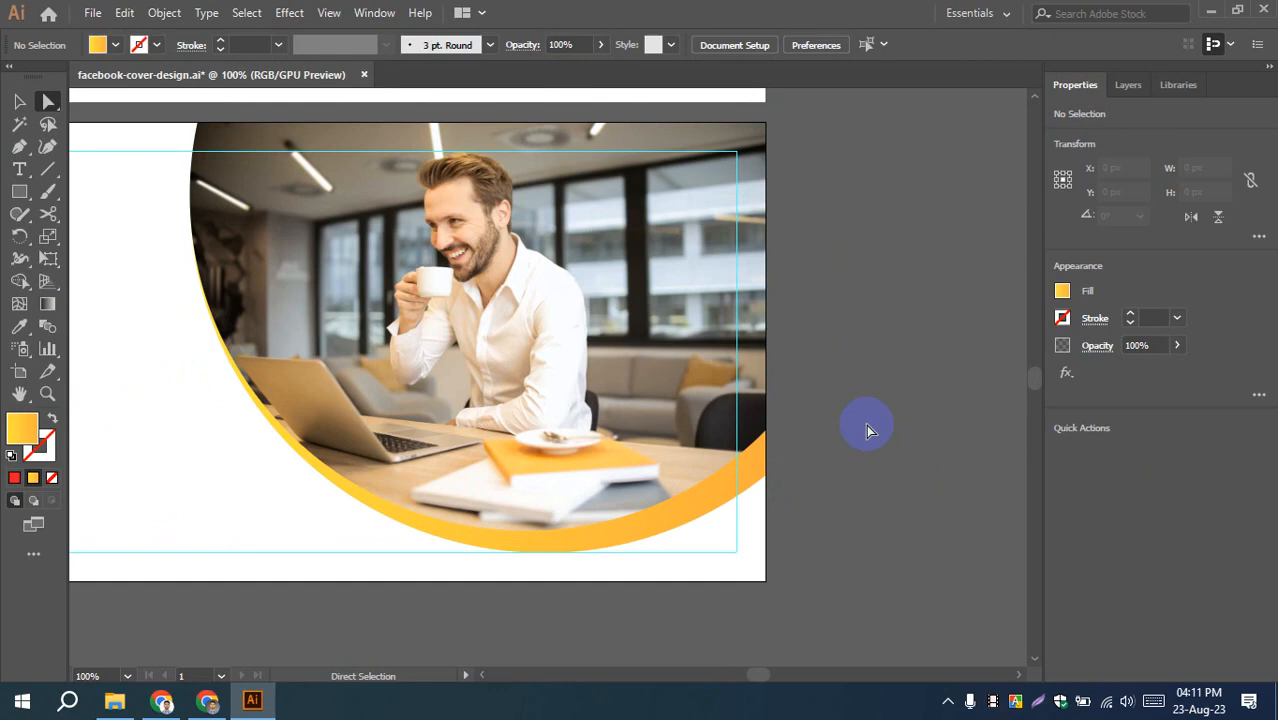
{"action": "scroll", "coordinate": [864, 424], "scroll_direction": "up", "scroll_amount": 2}
{"action": "scroll", "coordinate": [863, 424], "scroll_direction": "down", "scroll_amount": 2}
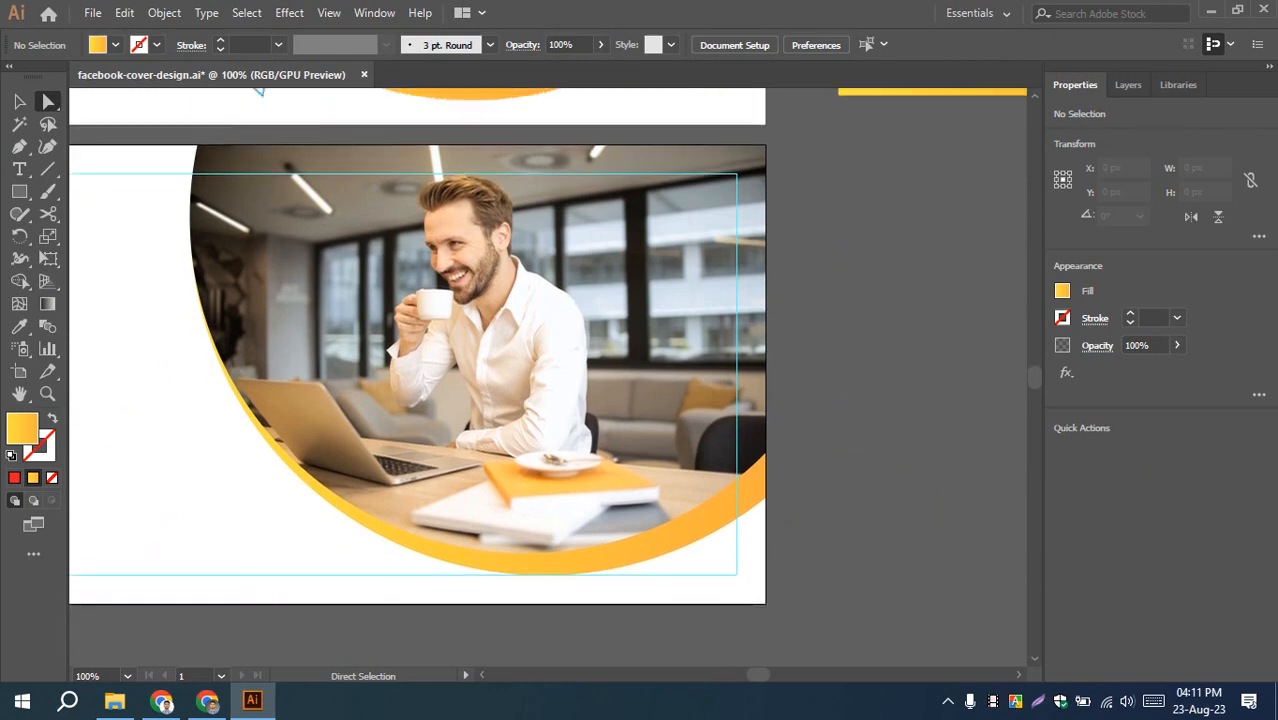
{"action": "scroll", "coordinate": [536, 528], "scroll_direction": "down", "scroll_amount": 1}
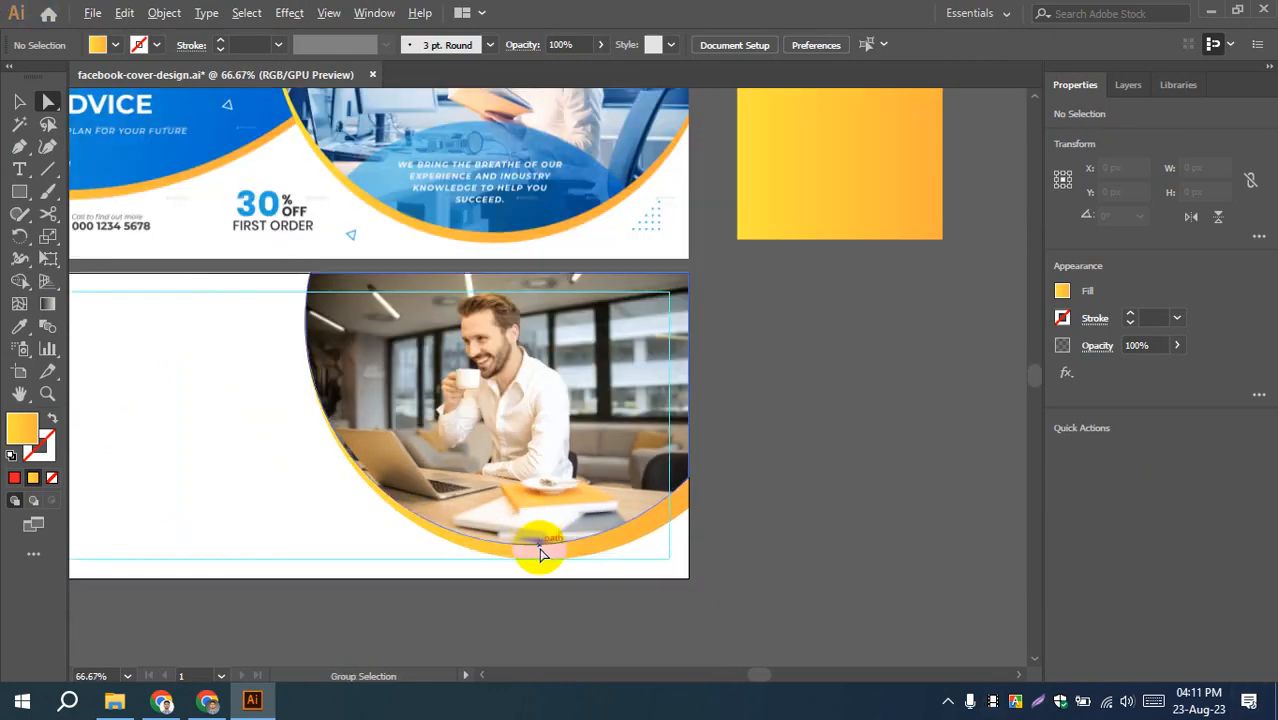
{"action": "scroll", "coordinate": [797, 505], "scroll_direction": "up", "scroll_amount": 2}
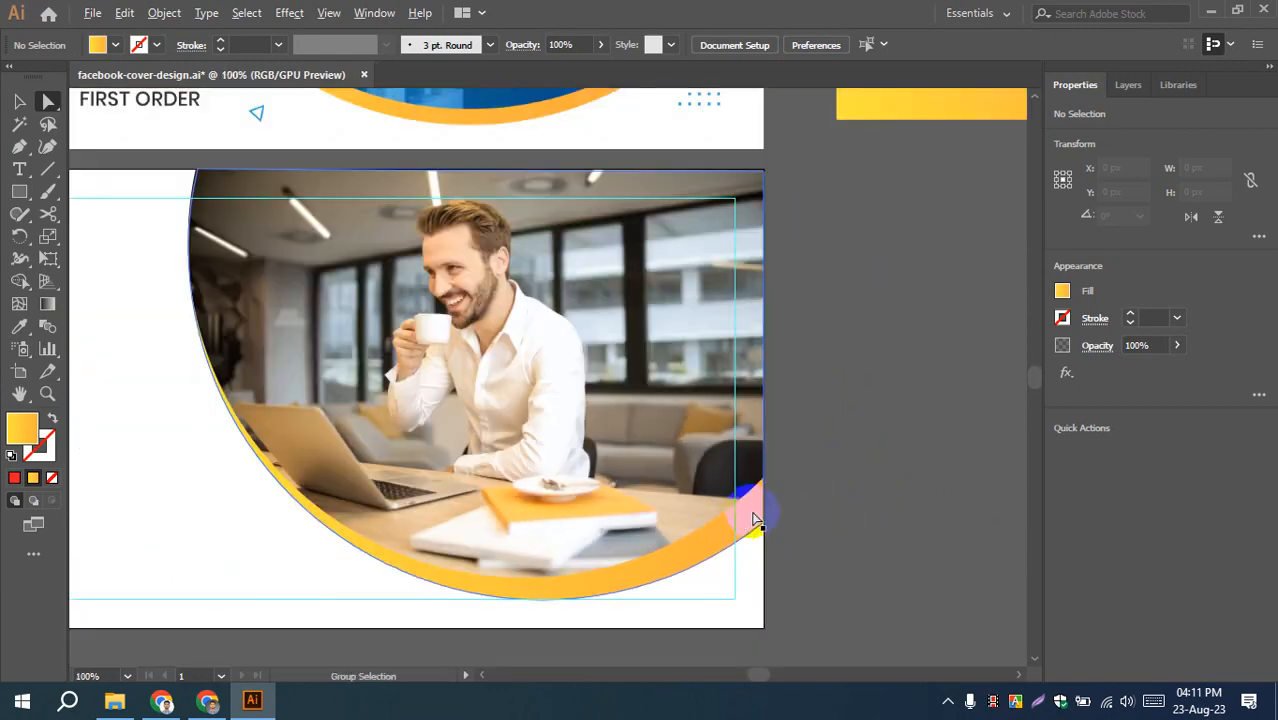
{"action": "left_click_drag", "start_coordinate": [756, 508], "coordinate": [895, 510]}
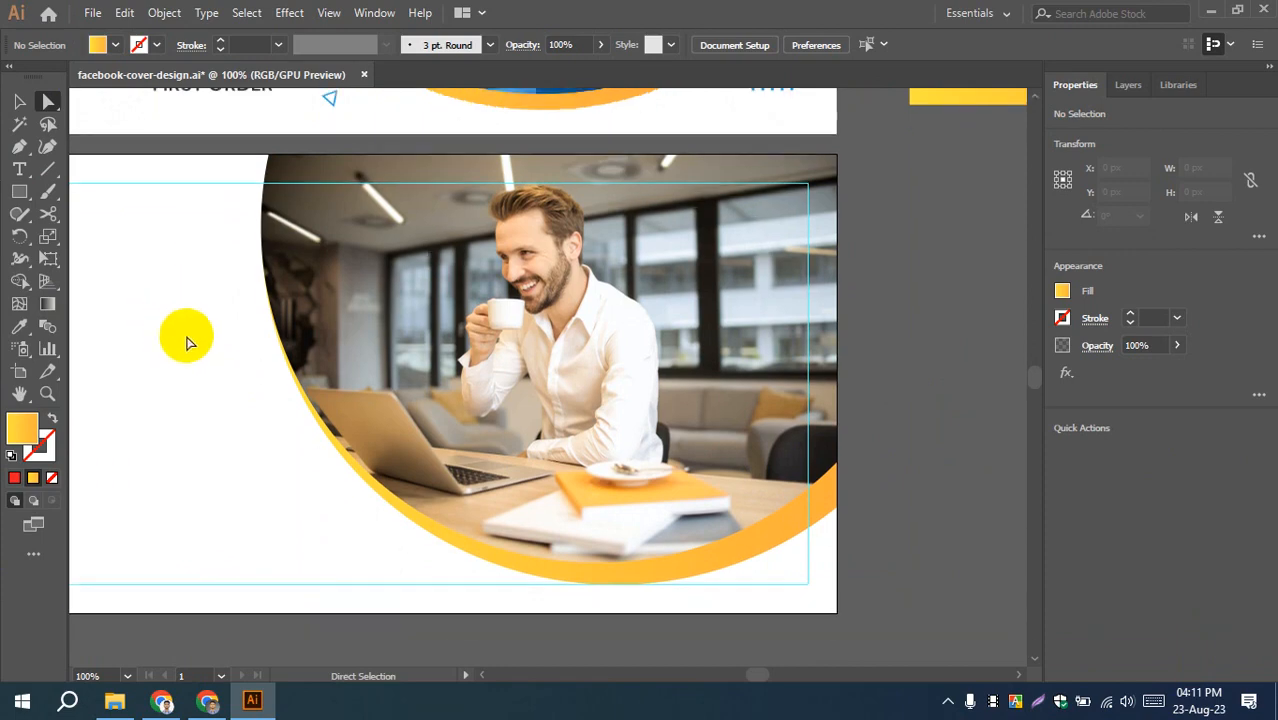
{"action": "scroll", "coordinate": [228, 412], "scroll_direction": "down", "scroll_amount": 2}
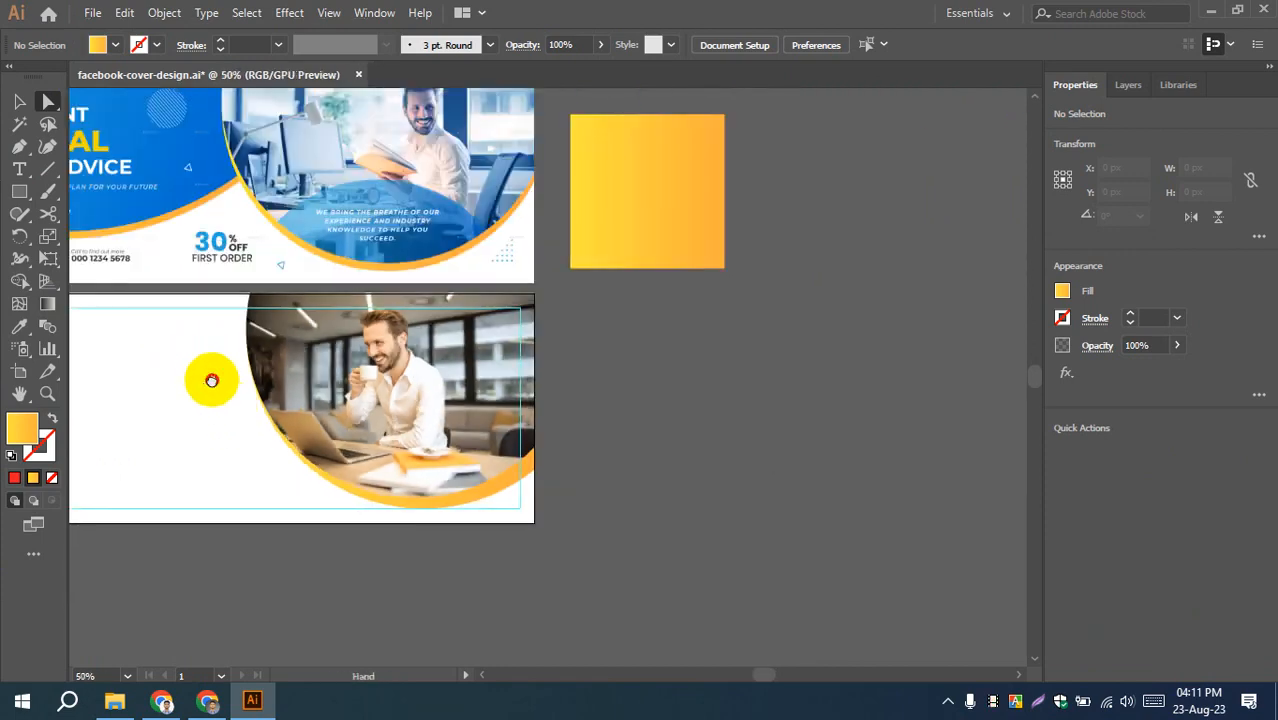
{"action": "scroll", "coordinate": [379, 563], "scroll_direction": "up", "scroll_amount": 1}
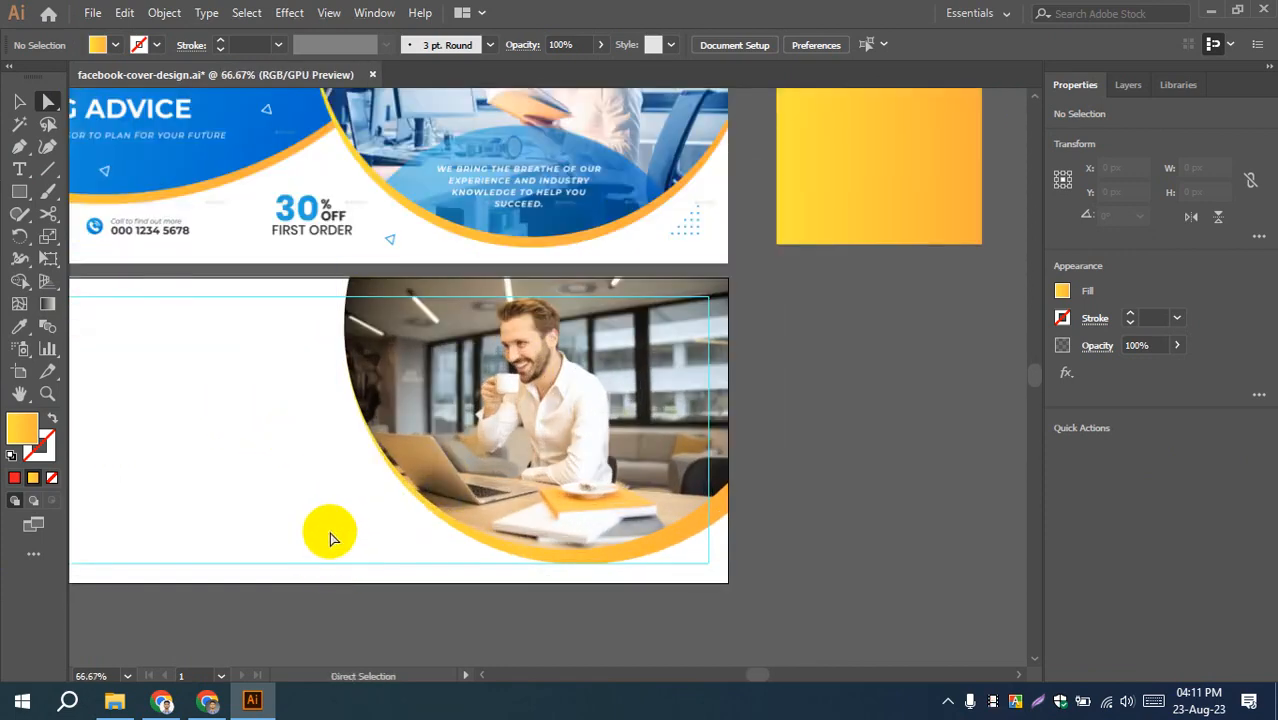
{"action": "scroll", "coordinate": [336, 530], "scroll_direction": "up", "scroll_amount": 1}
{"action": "scroll", "coordinate": [336, 531], "scroll_direction": "up", "scroll_amount": 1}
{"action": "left_click_drag", "start_coordinate": [336, 532], "coordinate": [138, 529]}
{"action": "scroll", "coordinate": [297, 550], "scroll_direction": "down", "scroll_amount": 1}
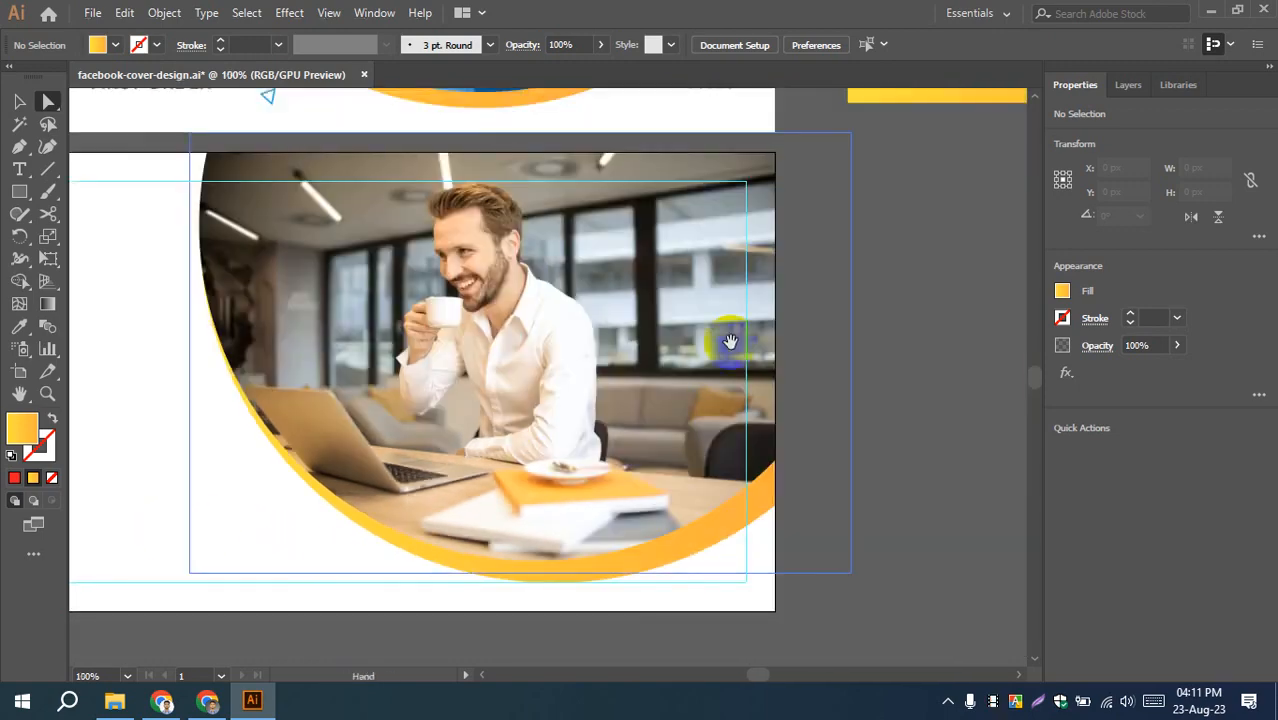
- Select the rim shape with the Gradient tool and open the color settings of its orange end stop
{"action": "left_click_drag", "start_coordinate": [736, 314], "coordinate": [729, 367]}
{"action": "left_click", "coordinate": [726, 553]}
{"action": "left_click", "coordinate": [47, 303]}
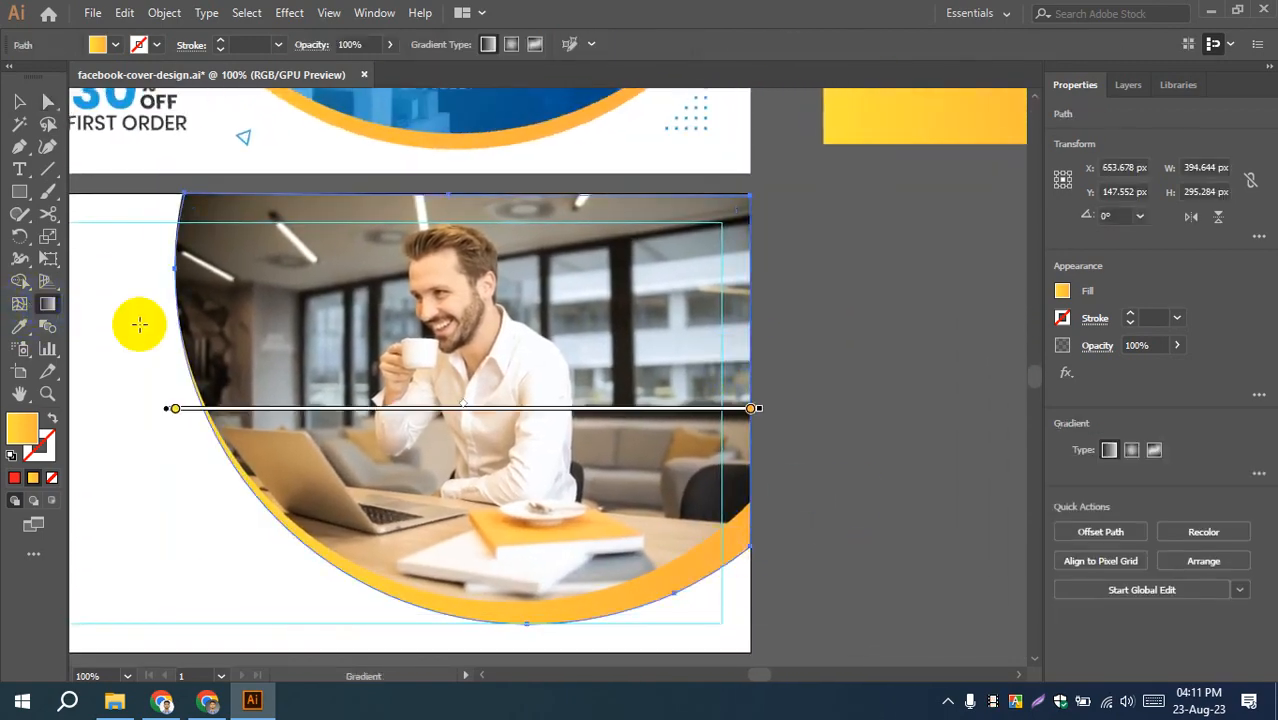
{"action": "double_click", "coordinate": [750, 409]}
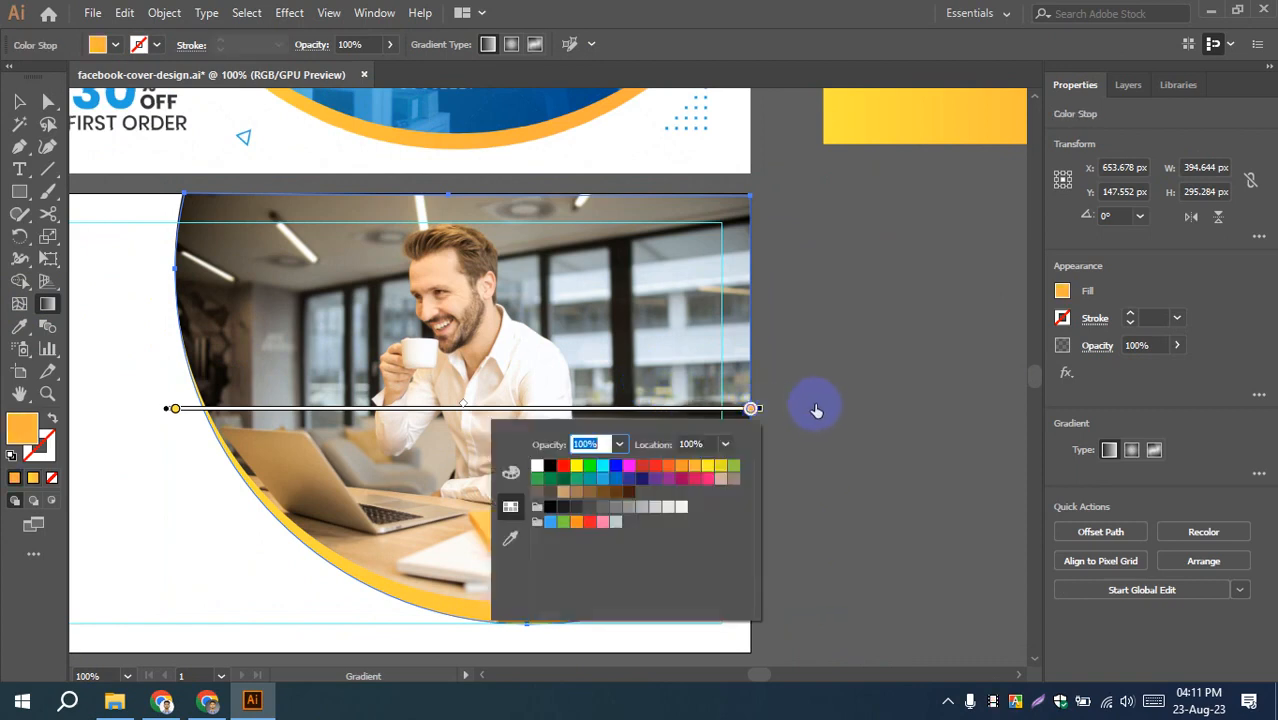
- Recolor the end stop of the curved border's gradient with the orange sampled from the reference design's border
{"action": "left_click", "coordinate": [510, 538]}
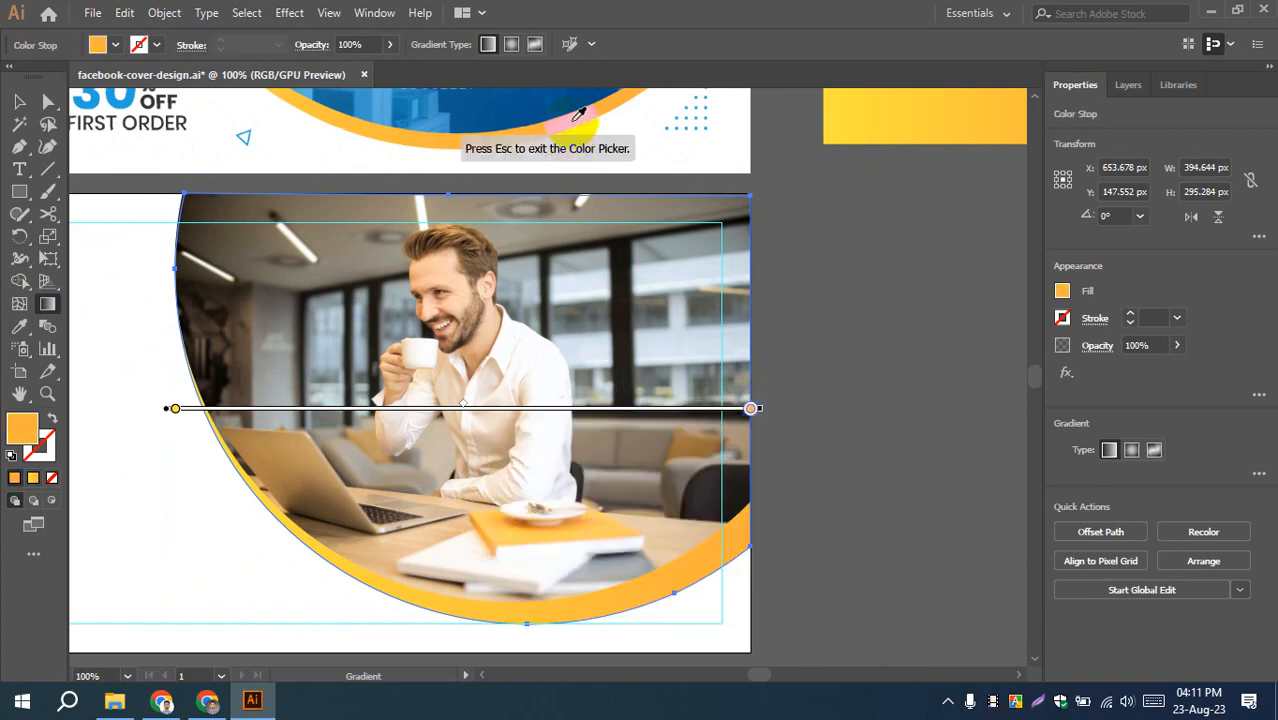
{"action": "left_click", "coordinate": [383, 143]}
{"action": "left_click", "coordinate": [19, 101]}
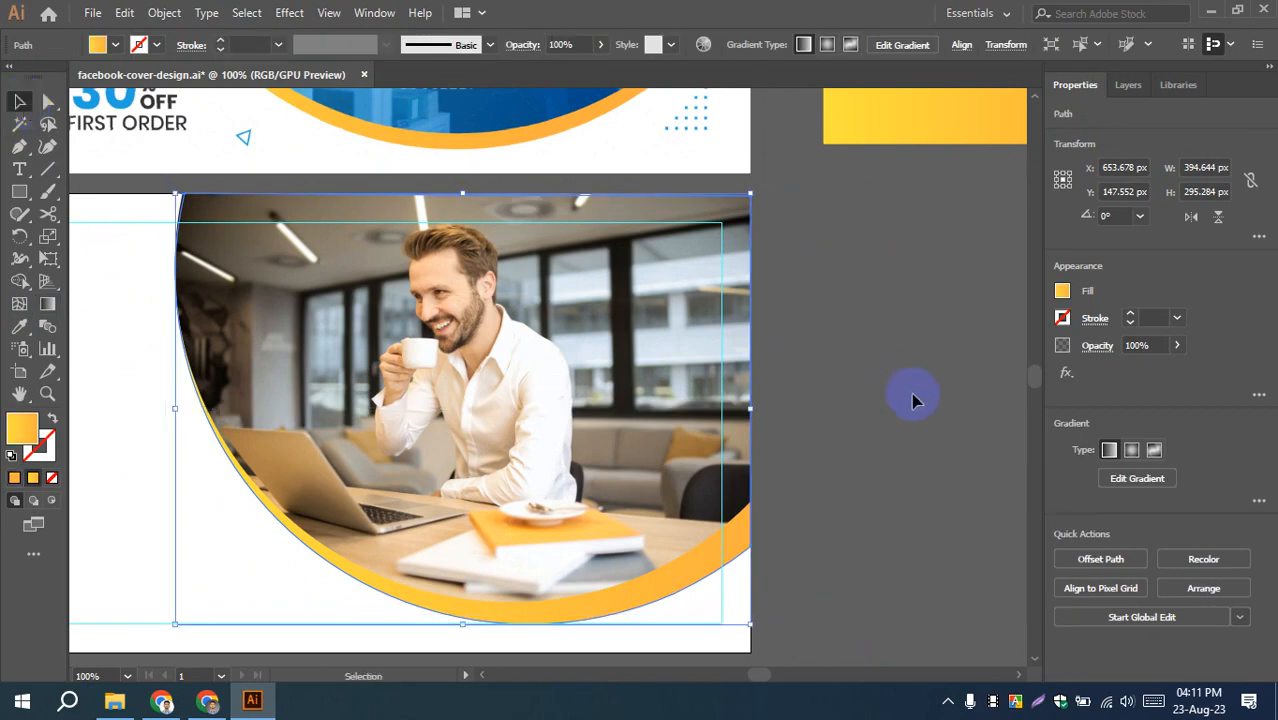
{"action": "left_click", "coordinate": [899, 403]}
- Draw a circle about 230 px in diameter over the lower part of the reference design's photo
{"action": "scroll", "coordinate": [850, 429], "scroll_direction": "down", "scroll_amount": 1}
{"action": "scroll", "coordinate": [507, 488], "scroll_direction": "up", "scroll_amount": 1}
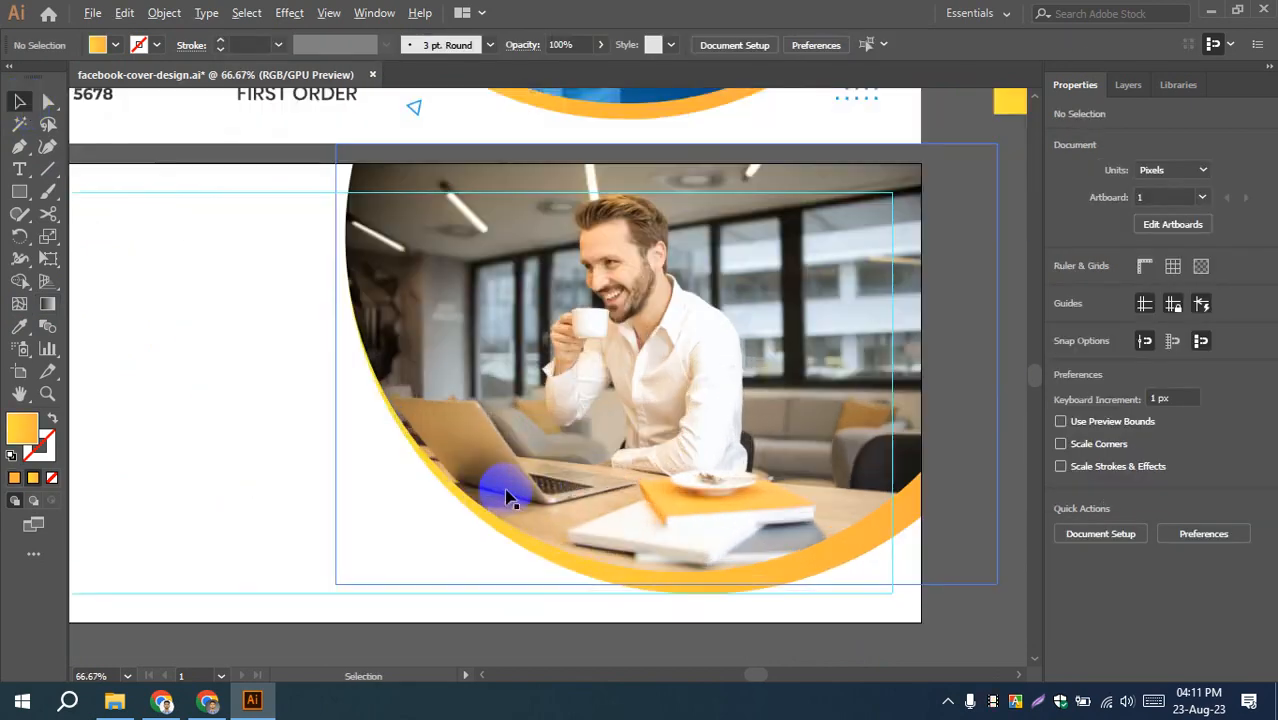
{"action": "scroll", "coordinate": [370, 483], "scroll_direction": "up", "scroll_amount": 1}
{"action": "scroll", "coordinate": [370, 487], "scroll_direction": "down", "scroll_amount": 1}
{"action": "scroll", "coordinate": [366, 480], "scroll_direction": "down", "scroll_amount": 1}
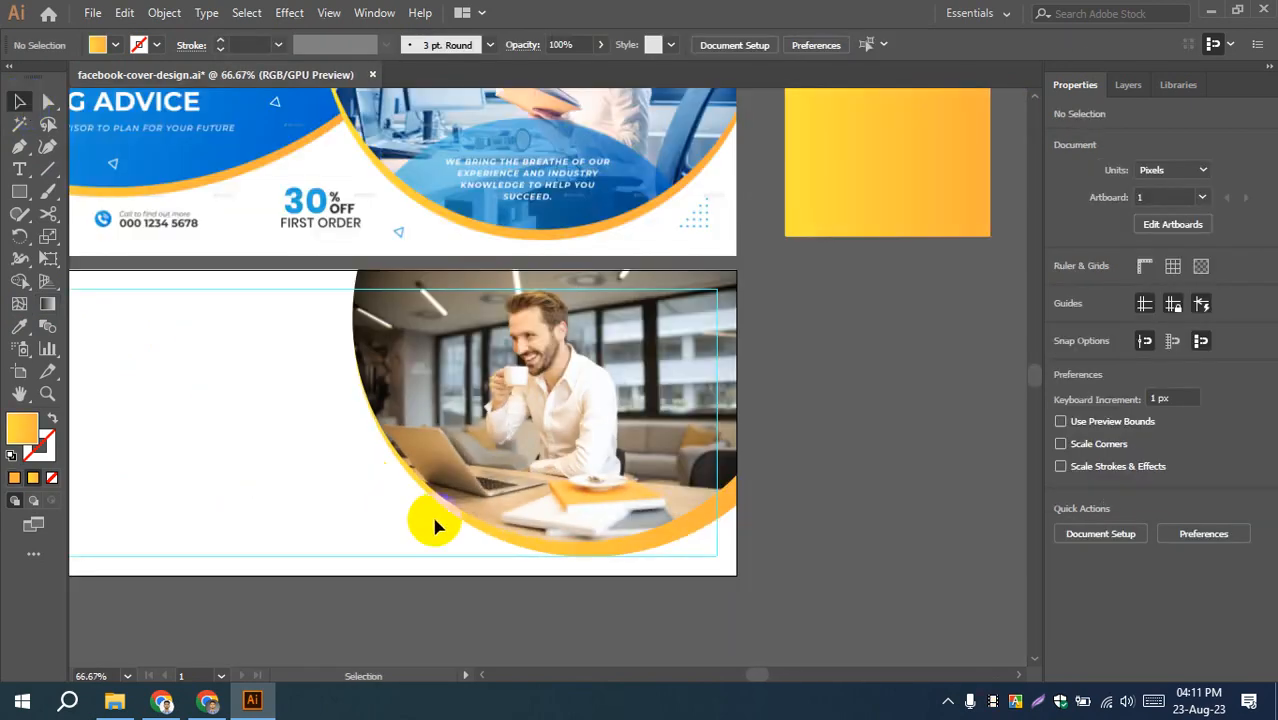
{"action": "left_click_drag", "start_coordinate": [747, 423], "coordinate": [687, 469]}
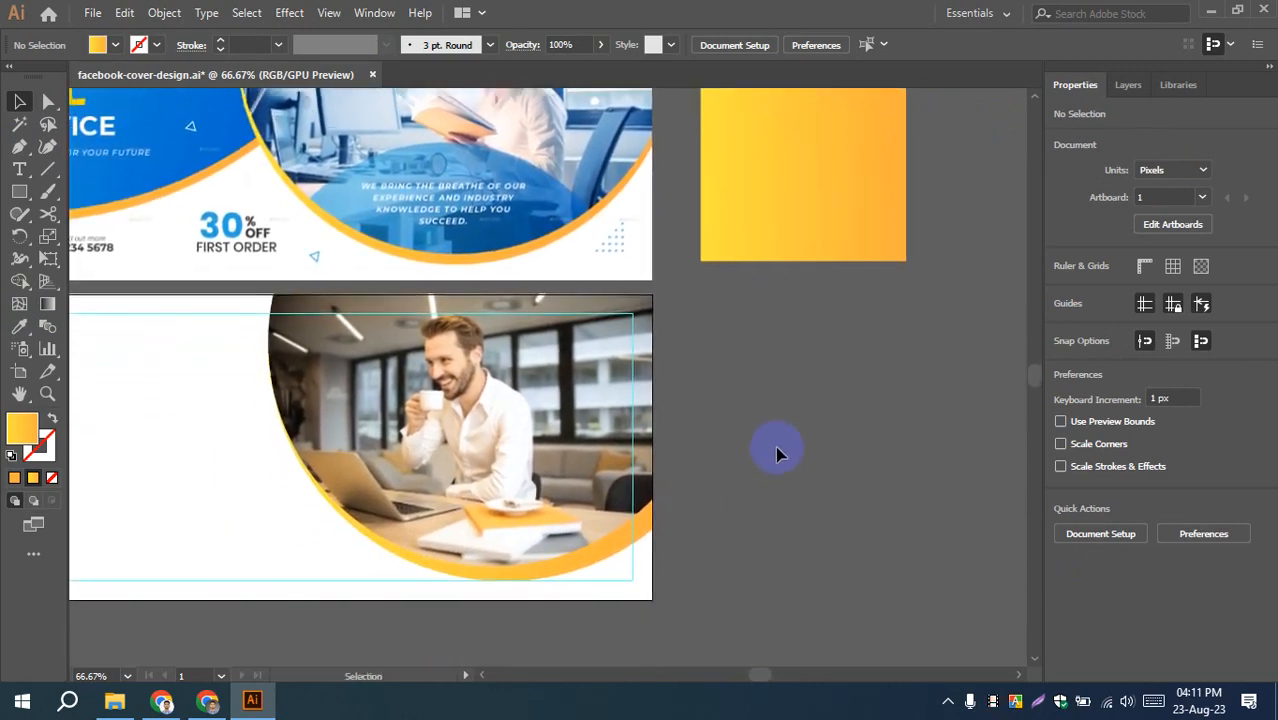
{"action": "scroll", "coordinate": [767, 458], "scroll_direction": "up", "scroll_amount": 3}
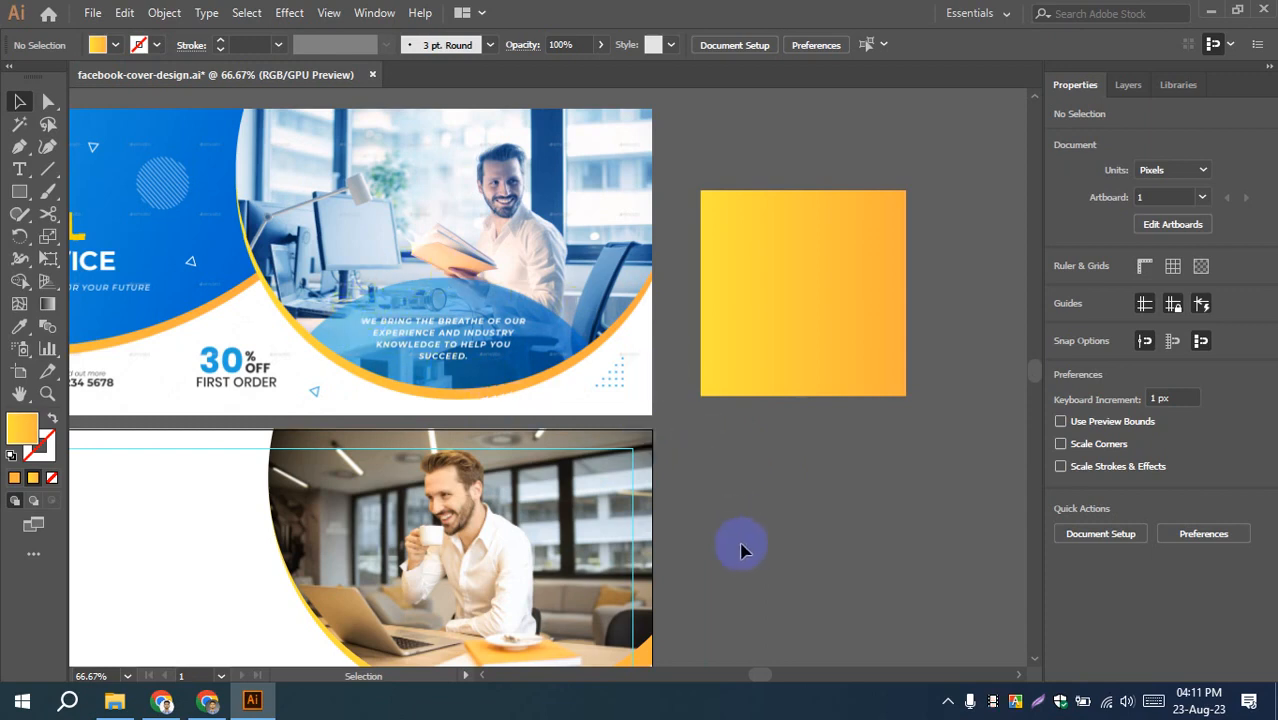
{"action": "left_click_drag", "start_coordinate": [25, 203], "coordinate": [82, 234]}
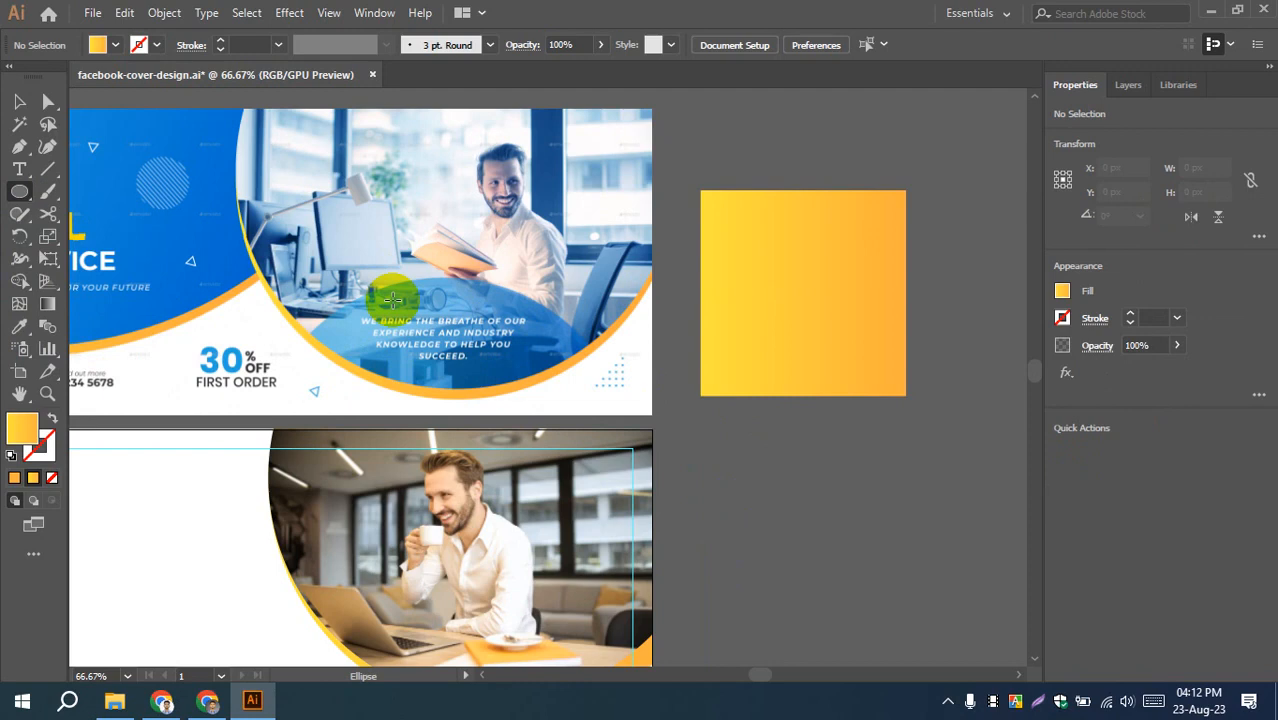
{"action": "left_click_drag", "start_coordinate": [392, 300], "coordinate": [617, 483]}
{"action": "left_click", "coordinate": [17, 104]}
{"action": "left_click", "coordinate": [767, 471]}
- Fill the new circle with the blue sampled from the reference design and move it over the reference's translucent blue overlay
{"action": "left_click", "coordinate": [575, 408]}
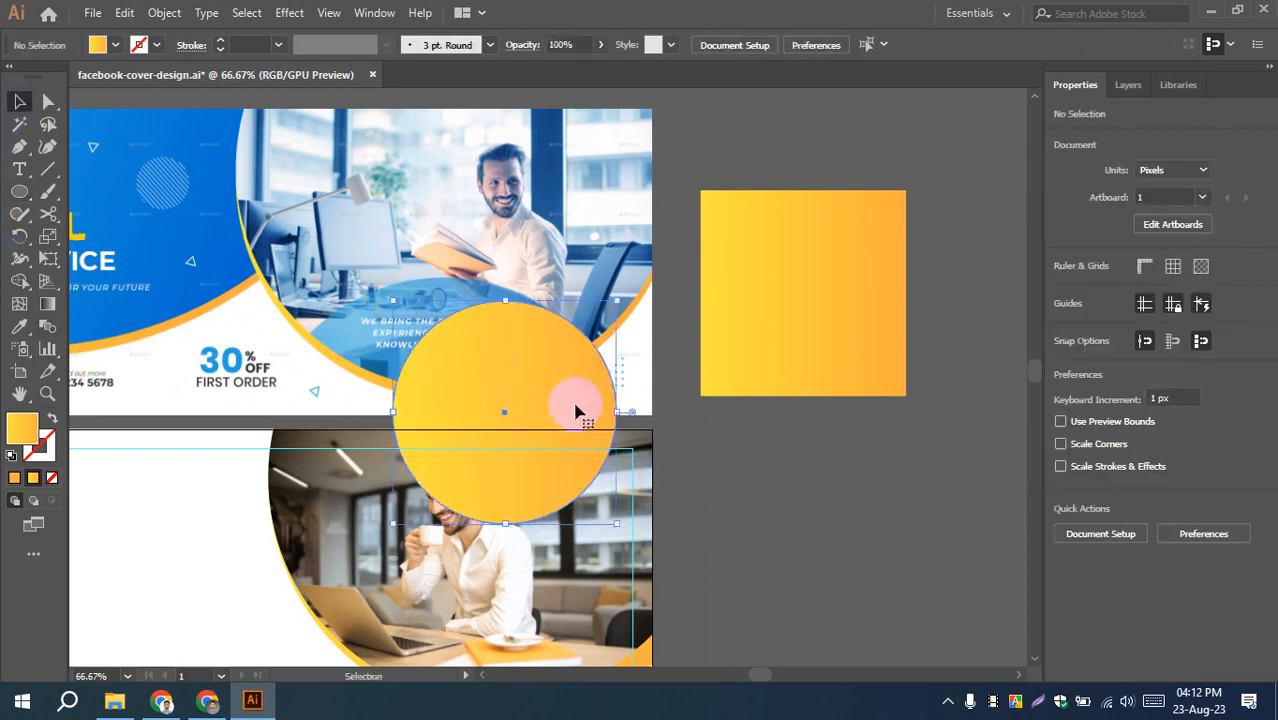
{"action": "left_click", "coordinate": [20, 328]}
{"action": "left_click", "coordinate": [198, 128]}
{"action": "left_click", "coordinate": [19, 101]}
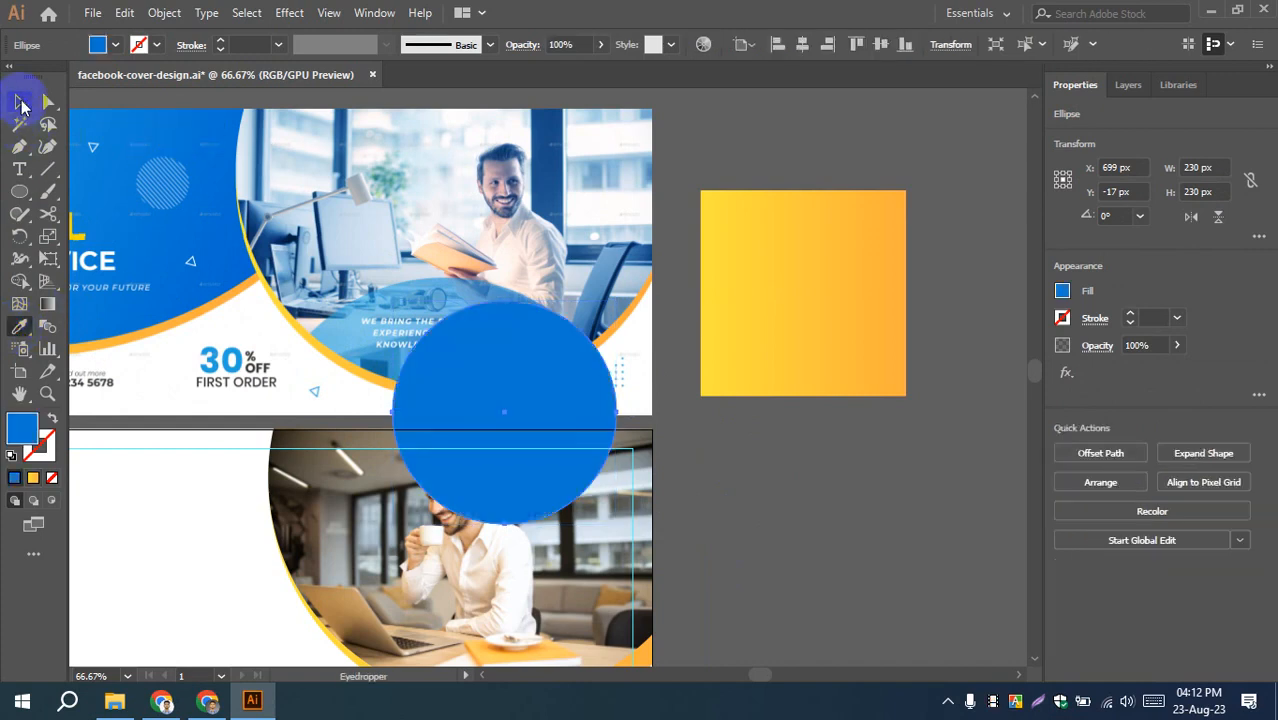
{"action": "left_click", "coordinate": [867, 477]}
{"action": "left_click_drag", "start_coordinate": [540, 417], "coordinate": [482, 388]}
{"action": "left_click_drag", "start_coordinate": [560, 388], "coordinate": [603, 393]}
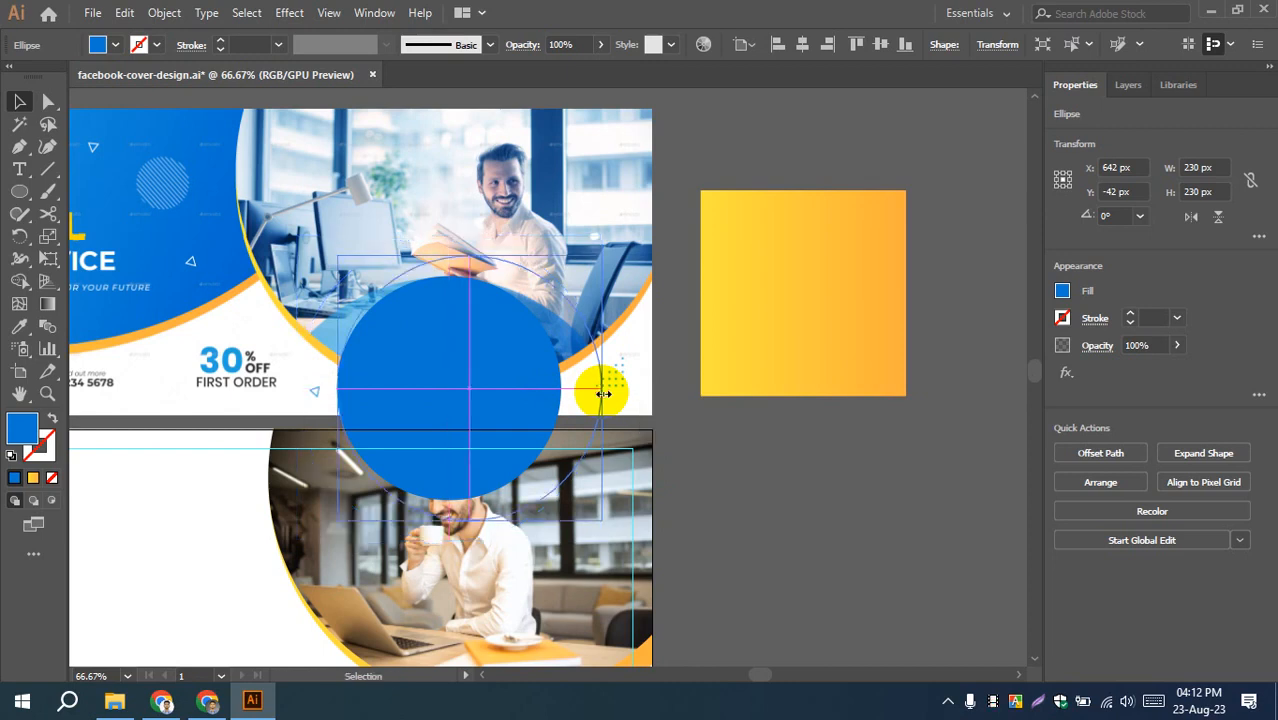
{"action": "key", "text": "ctrl+z"}
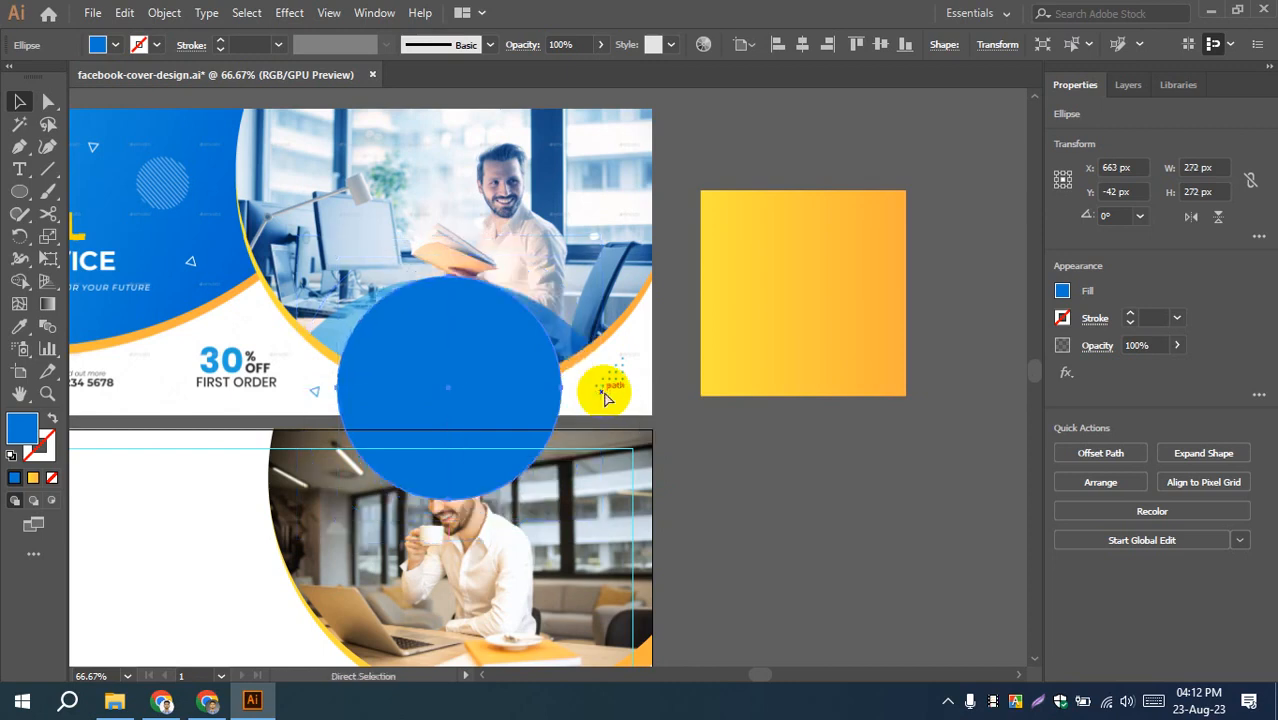
{"action": "left_click", "coordinate": [738, 378]}
- Stretch and reposition the blue circle into an ellipse about 326 px wide and 249 px high, following the reference overlay's curve
{"action": "left_click", "coordinate": [468, 389]}
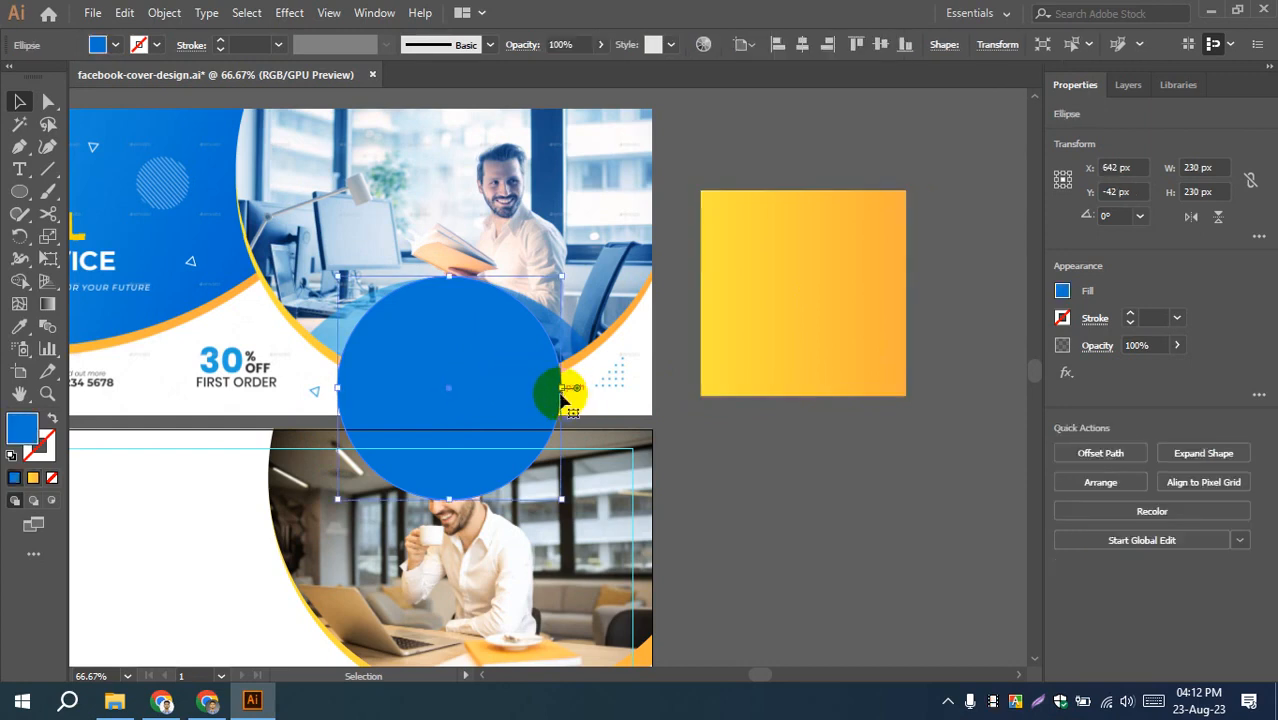
{"action": "left_click_drag", "start_coordinate": [563, 390], "coordinate": [585, 388]}
{"action": "left_click_drag", "start_coordinate": [432, 395], "coordinate": [423, 388]}
{"action": "mouse_move", "coordinate": [443, 262]}
{"action": "left_mouse_down"}
{"action": "mouse_move", "coordinate": [441, 284]}
{"action": "mouse_move", "coordinate": [441, 272]}
{"action": "left_mouse_up"}
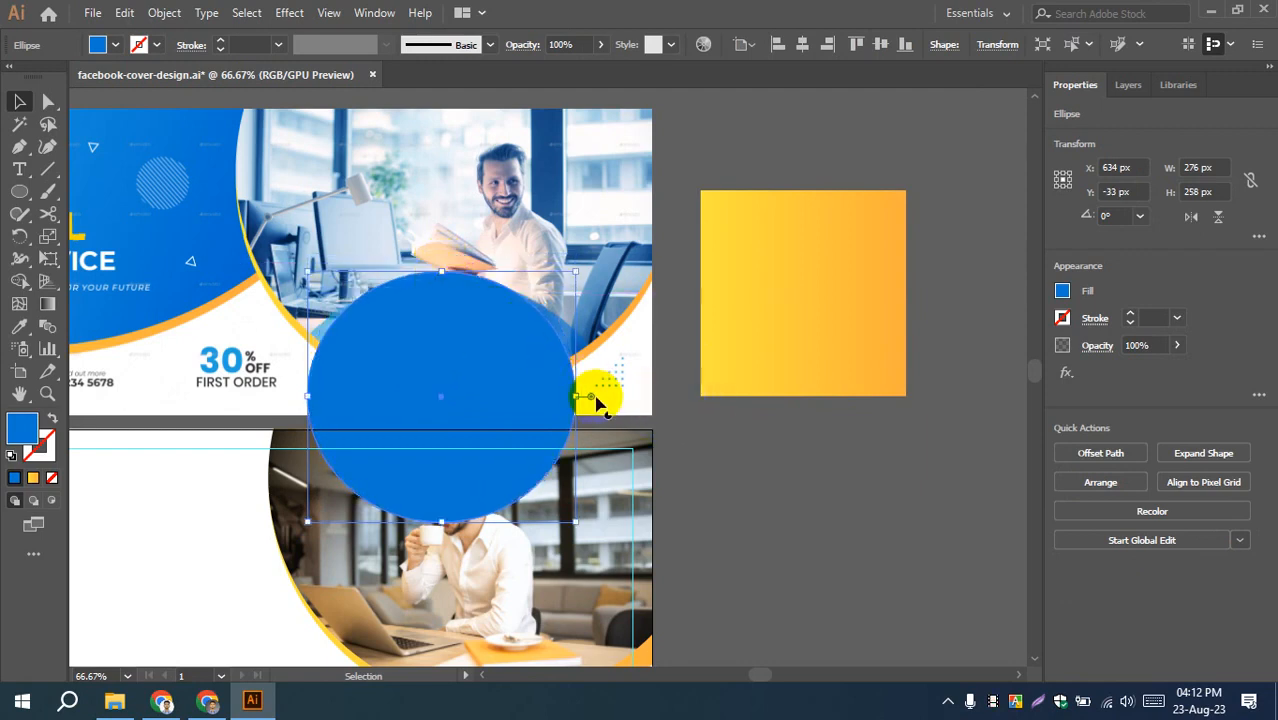
{"action": "left_click_drag", "start_coordinate": [583, 397], "coordinate": [594, 397]}
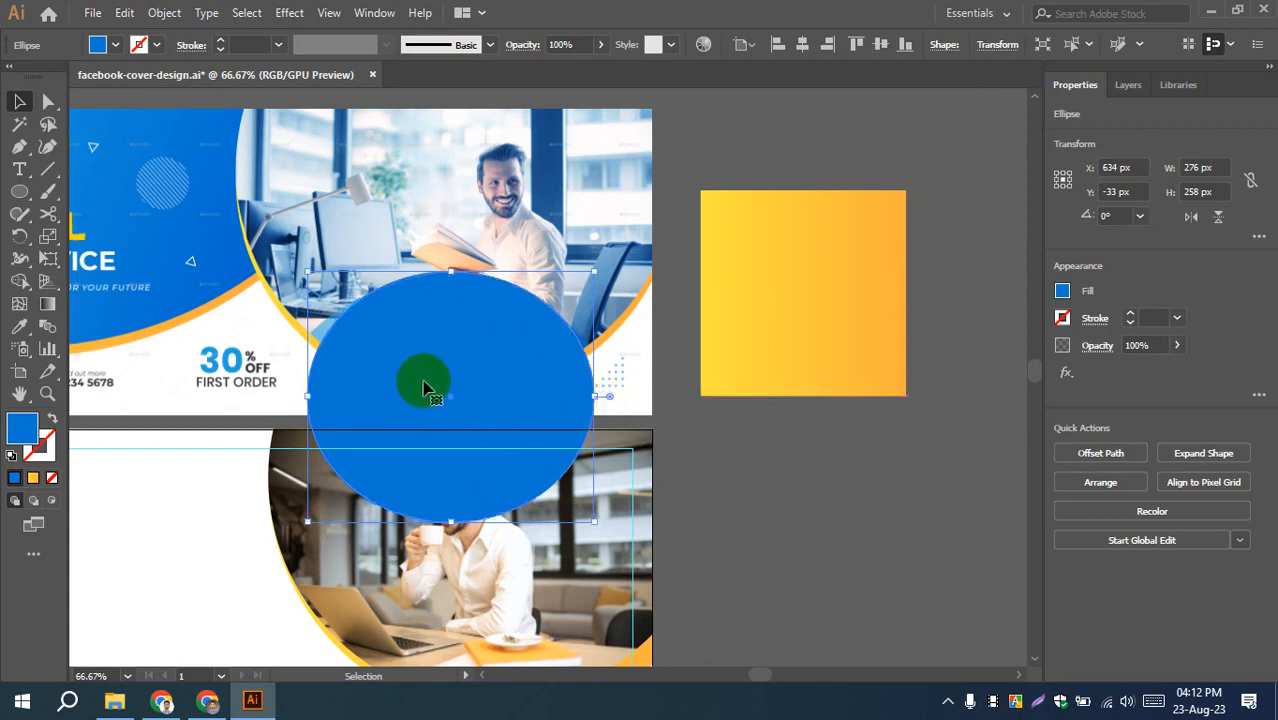
{"action": "left_click_drag", "start_coordinate": [305, 399], "coordinate": [292, 397]}
{"action": "mouse_move", "coordinate": [445, 276]}
{"action": "left_mouse_down"}
{"action": "mouse_move", "coordinate": [443, 293]}
{"action": "mouse_move", "coordinate": [441, 278]}
{"action": "left_mouse_up"}
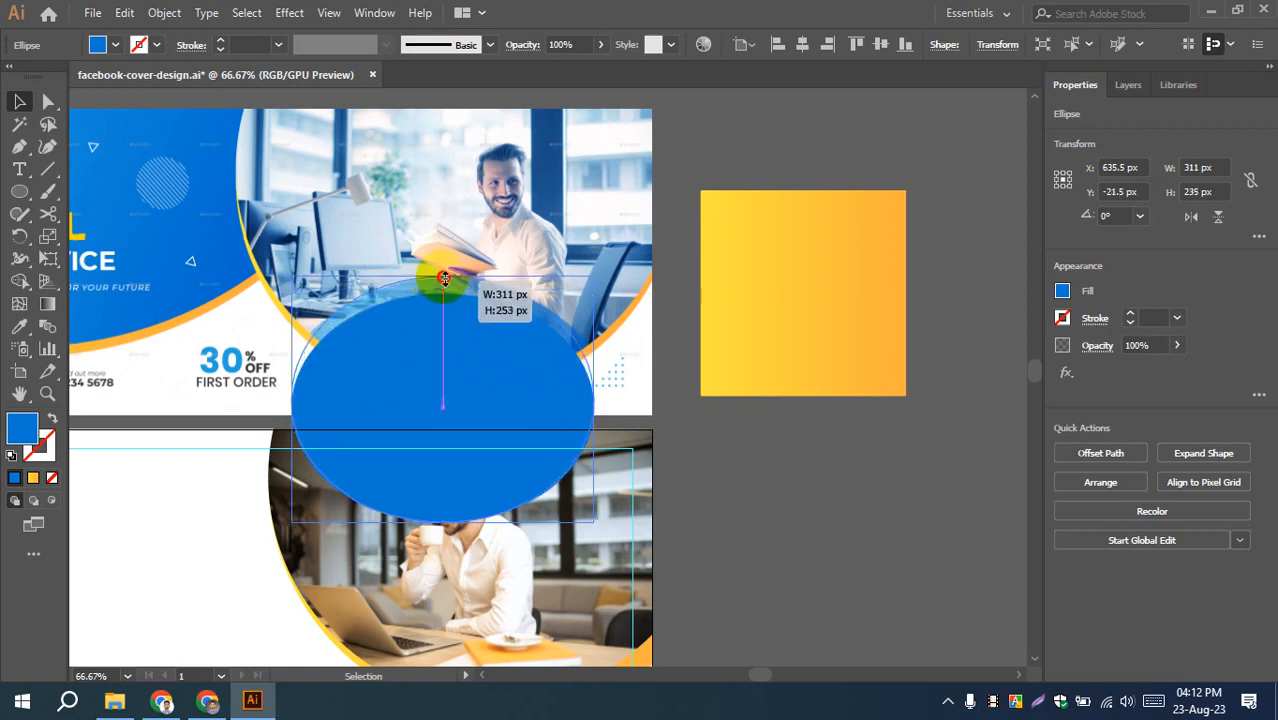
{"action": "left_click_drag", "start_coordinate": [445, 276], "coordinate": [443, 280]}
{"action": "left_click_drag", "start_coordinate": [597, 404], "coordinate": [603, 404]}
{"action": "left_click_drag", "start_coordinate": [297, 400], "coordinate": [286, 402]}
{"action": "left_click", "coordinate": [718, 428]}
- Move the blue ellipse off the reference and place it over the lower part of the coffee-drinking man's photo
{"action": "scroll", "coordinate": [725, 420], "scroll_direction": "down", "scroll_amount": 4}
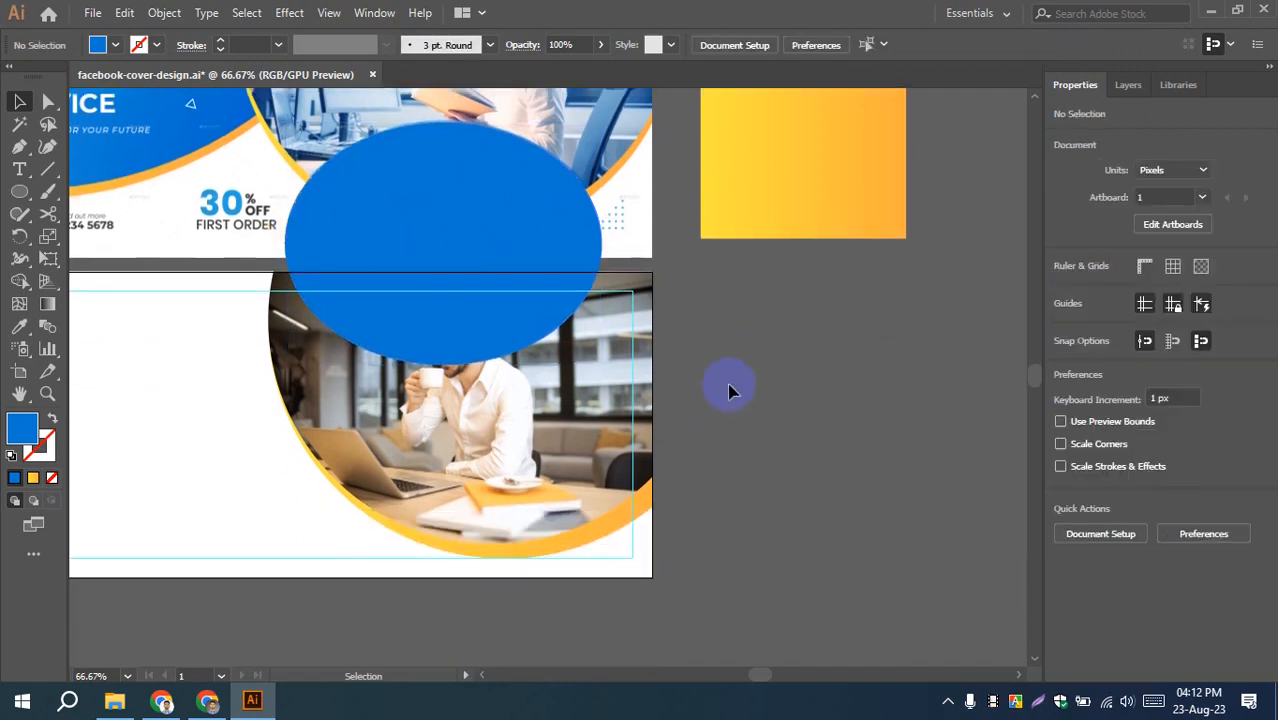
{"action": "scroll", "coordinate": [729, 381], "scroll_direction": "up", "scroll_amount": 3}
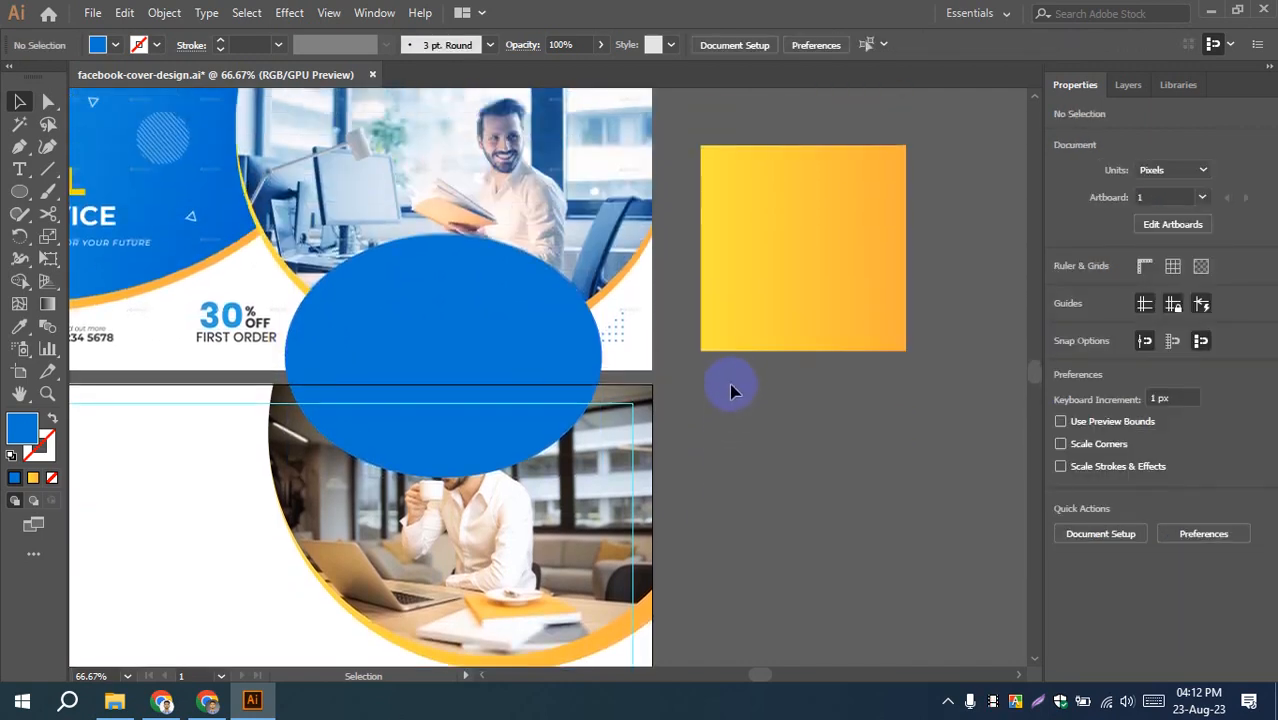
{"action": "left_click_drag", "start_coordinate": [447, 340], "coordinate": [895, 525]}
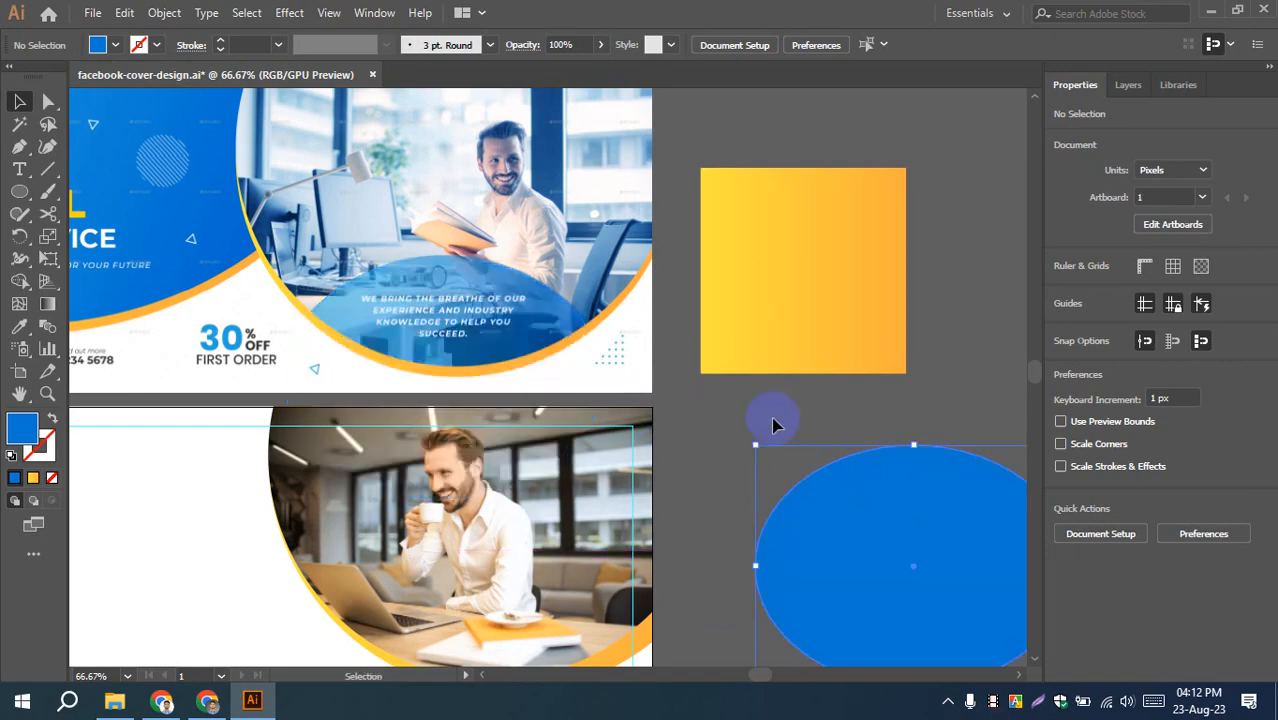
{"action": "left_click_drag", "start_coordinate": [833, 422], "coordinate": [731, 330]}
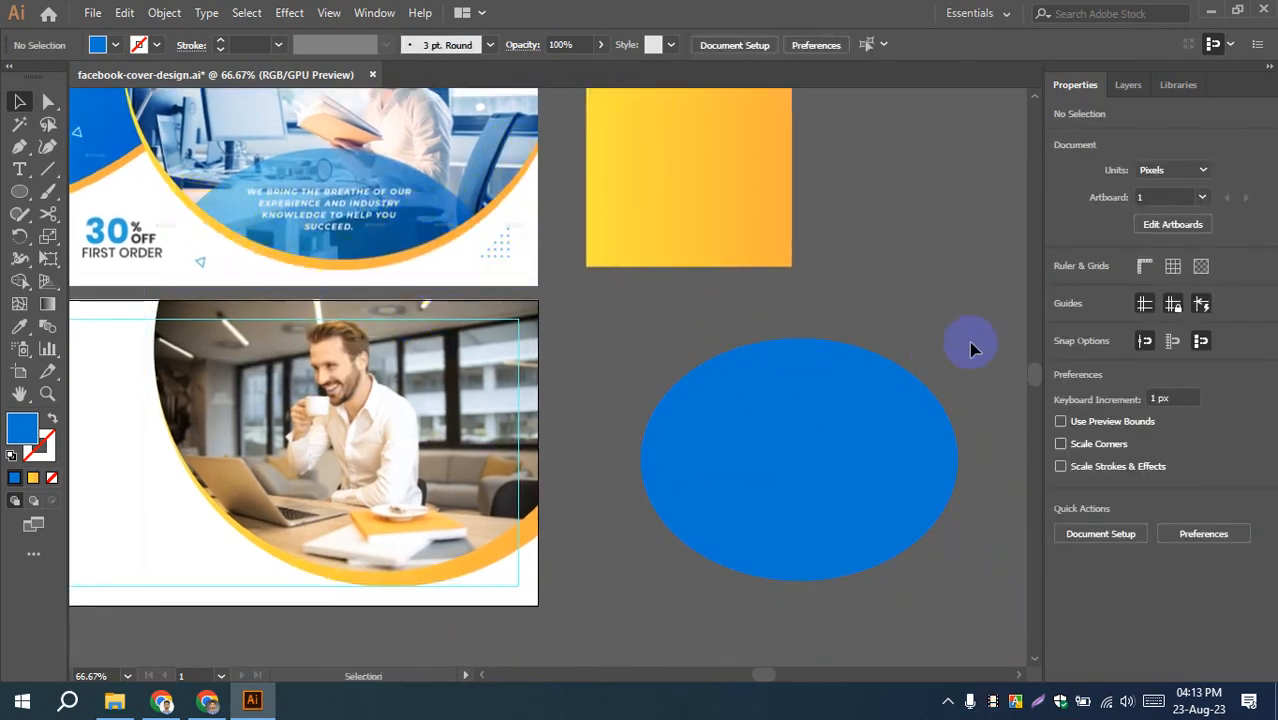
{"action": "scroll", "coordinate": [850, 379], "scroll_direction": "down", "scroll_amount": 3}
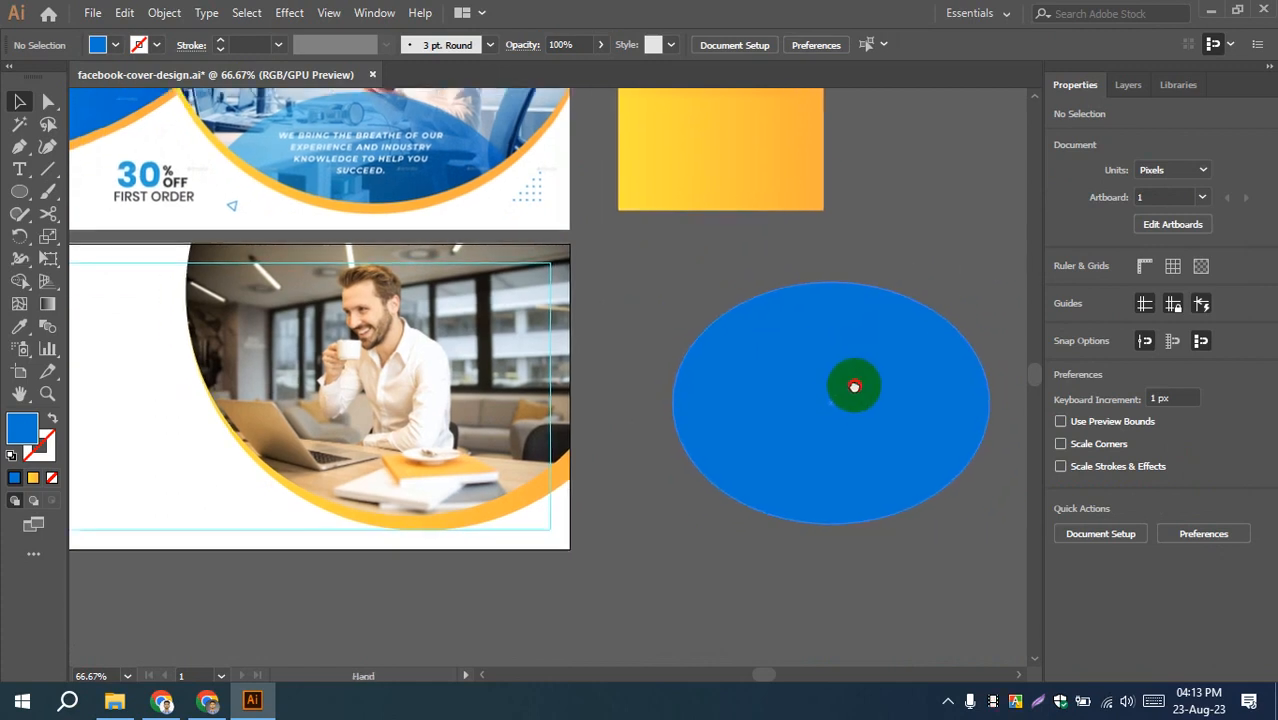
{"action": "left_click_drag", "start_coordinate": [851, 355], "coordinate": [419, 462]}
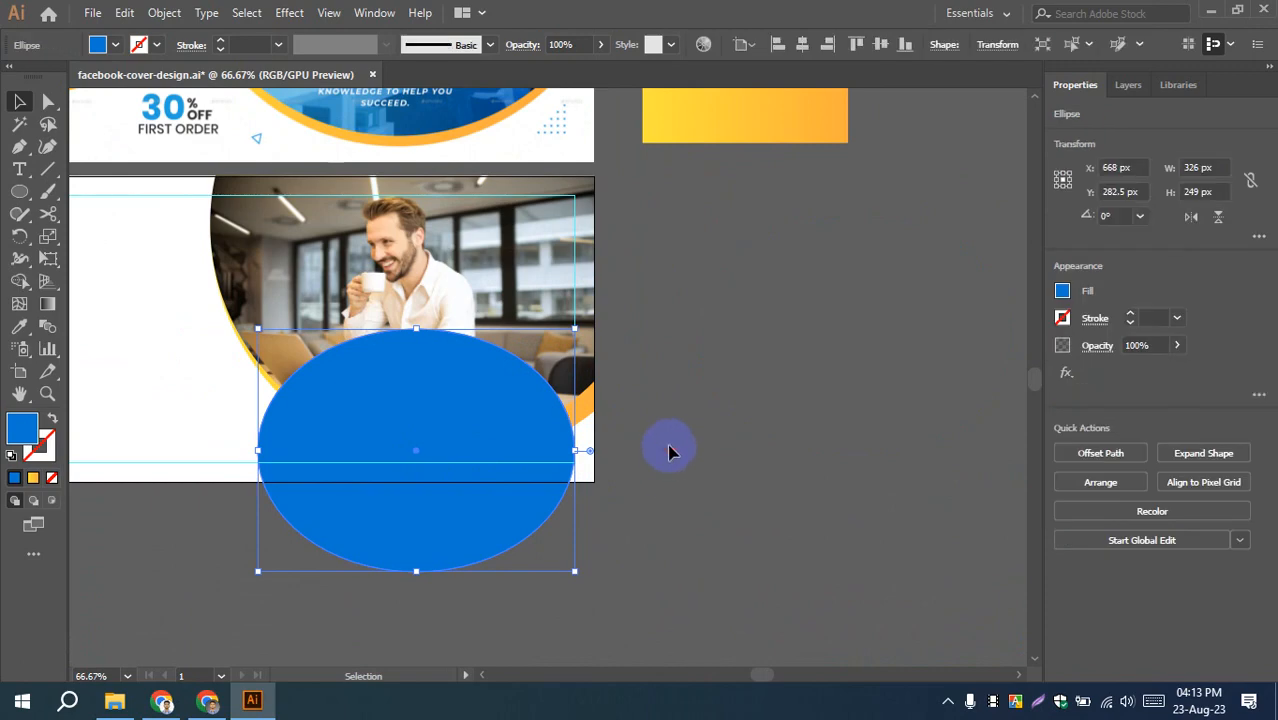
{"action": "left_click", "coordinate": [665, 448]}
{"action": "scroll", "coordinate": [680, 435], "scroll_direction": "up", "scroll_amount": 5}
{"action": "scroll", "coordinate": [790, 517], "scroll_direction": "down", "scroll_amount": 5}
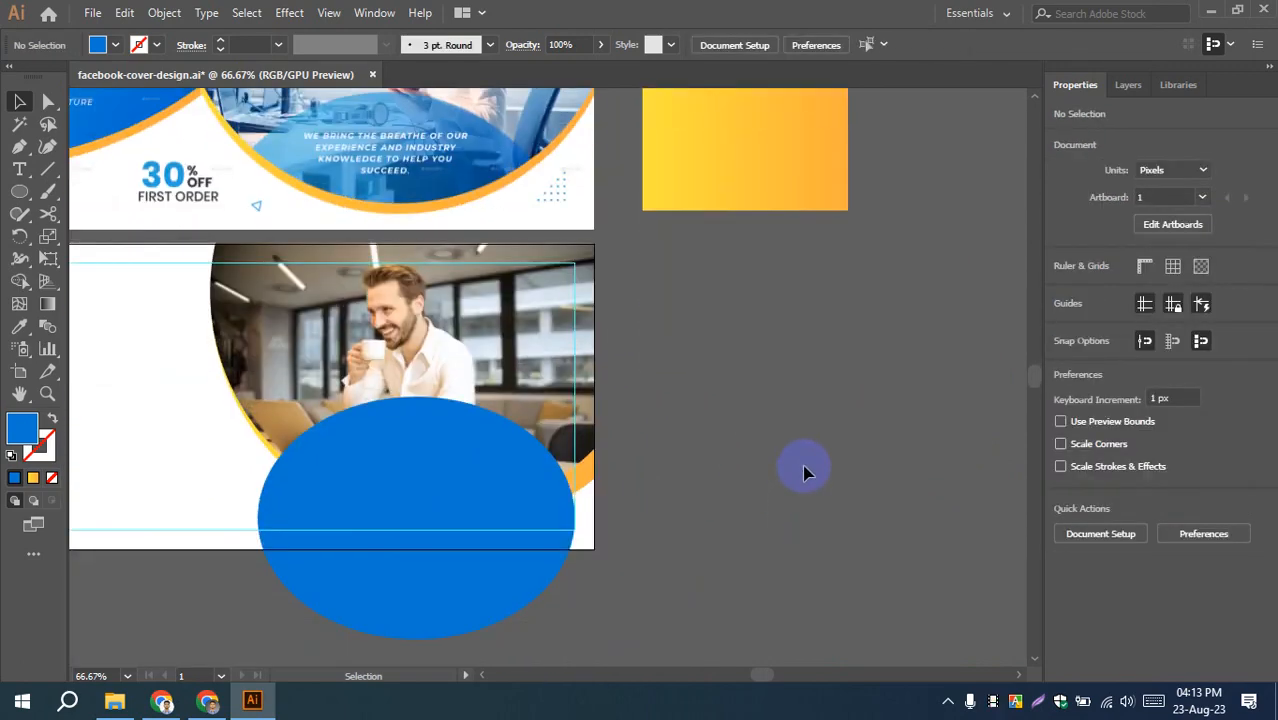
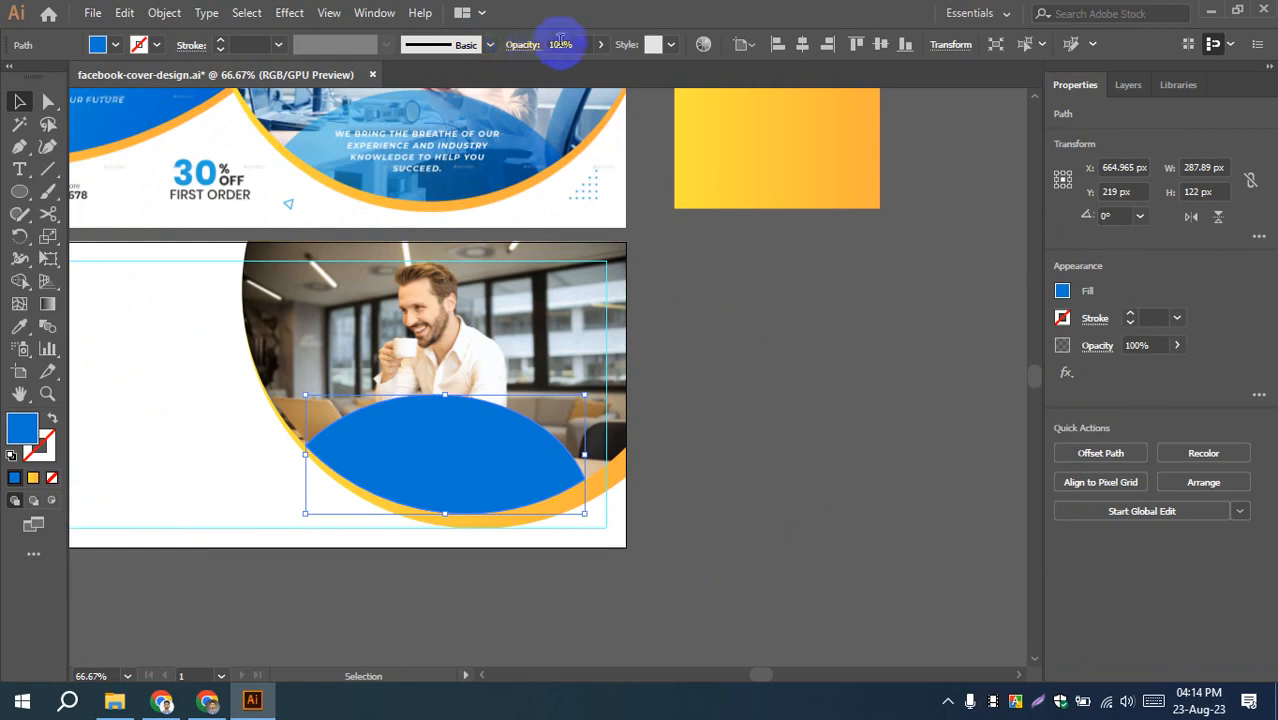
- Try the Multiply blend mode on the trimmed blue shape over the photo
{"action": "left_click", "coordinate": [601, 45]}
{"action": "left_click_drag", "start_coordinate": [565, 70], "coordinate": [633, 77]}
{"action": "left_click", "coordinate": [524, 44]}
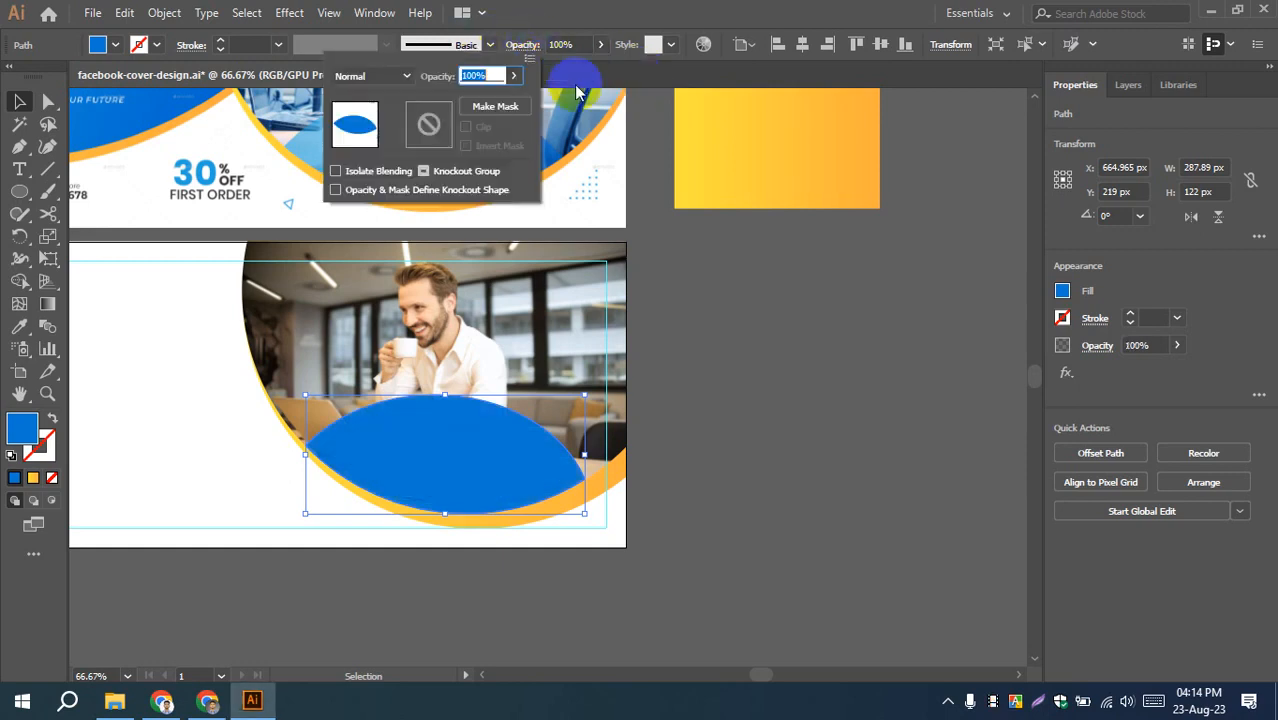
{"action": "left_click", "coordinate": [405, 79]}
{"action": "left_click", "coordinate": [372, 137]}
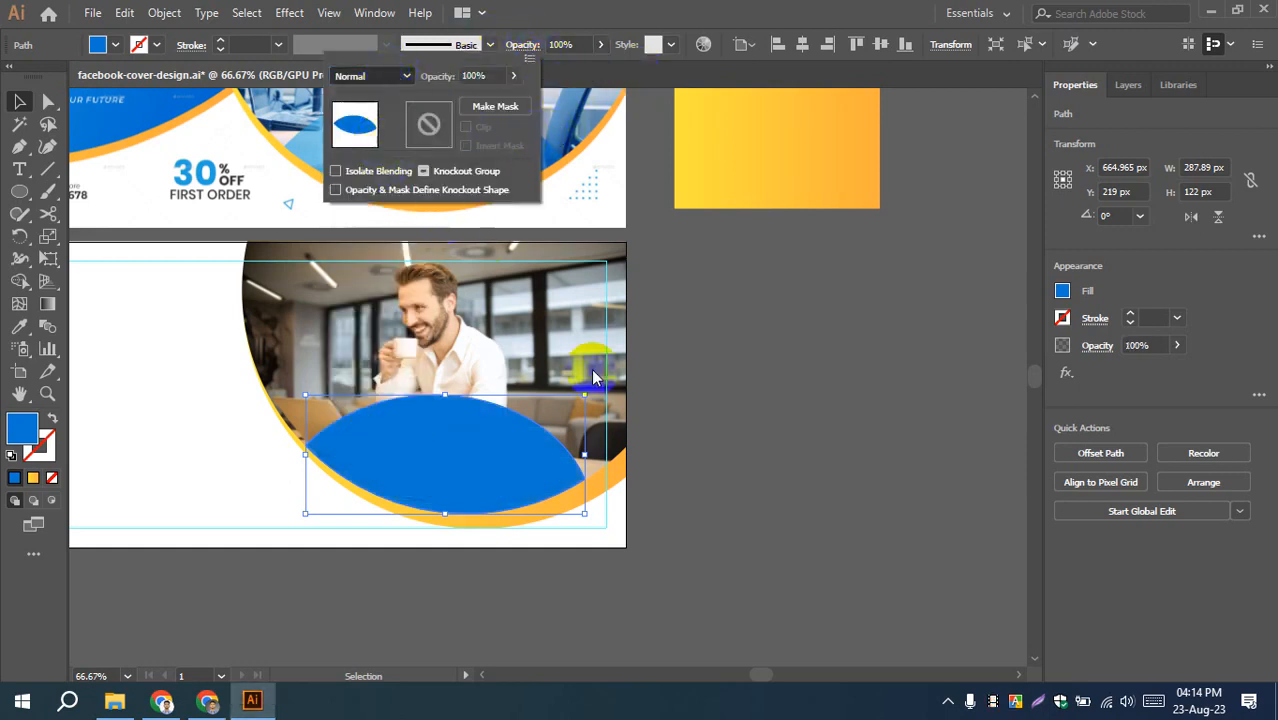
{"action": "left_click", "coordinate": [726, 396]}
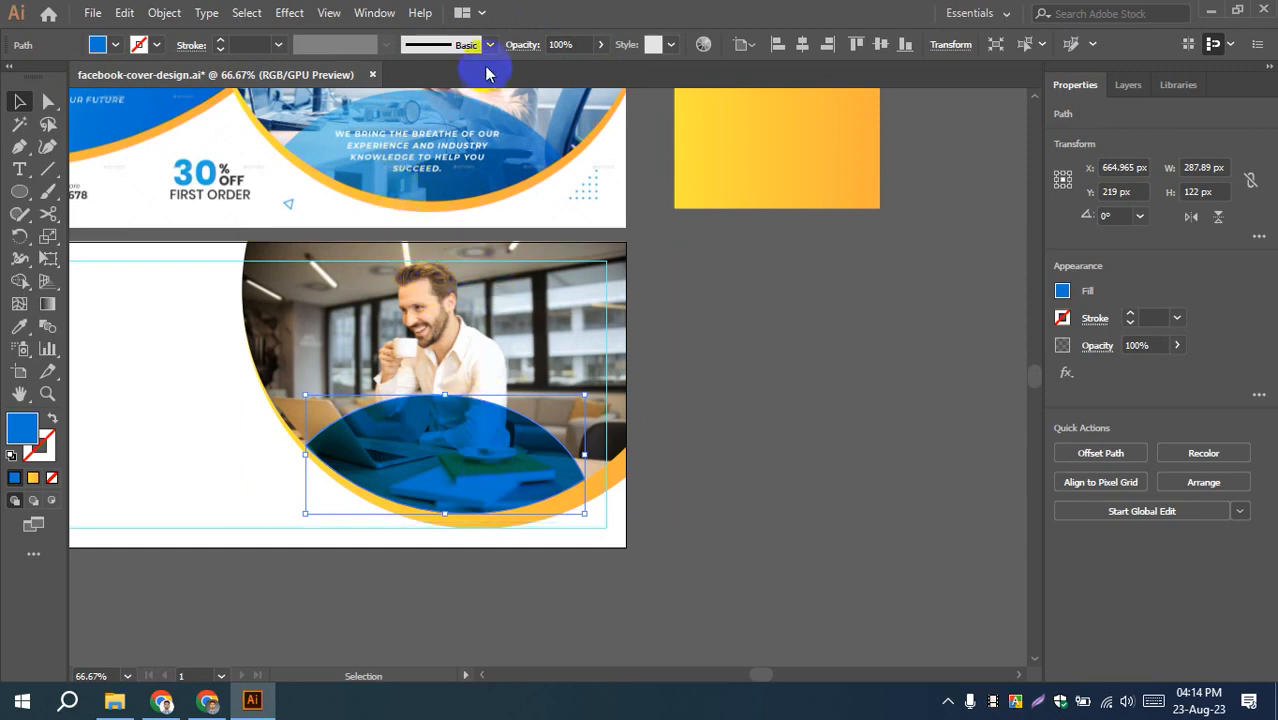
- Set the trimmed blue shape to Normal blend mode with 75% opacity
{"action": "left_click", "coordinate": [520, 45]}
{"action": "left_click", "coordinate": [405, 76]}
{"action": "left_click", "coordinate": [362, 93]}
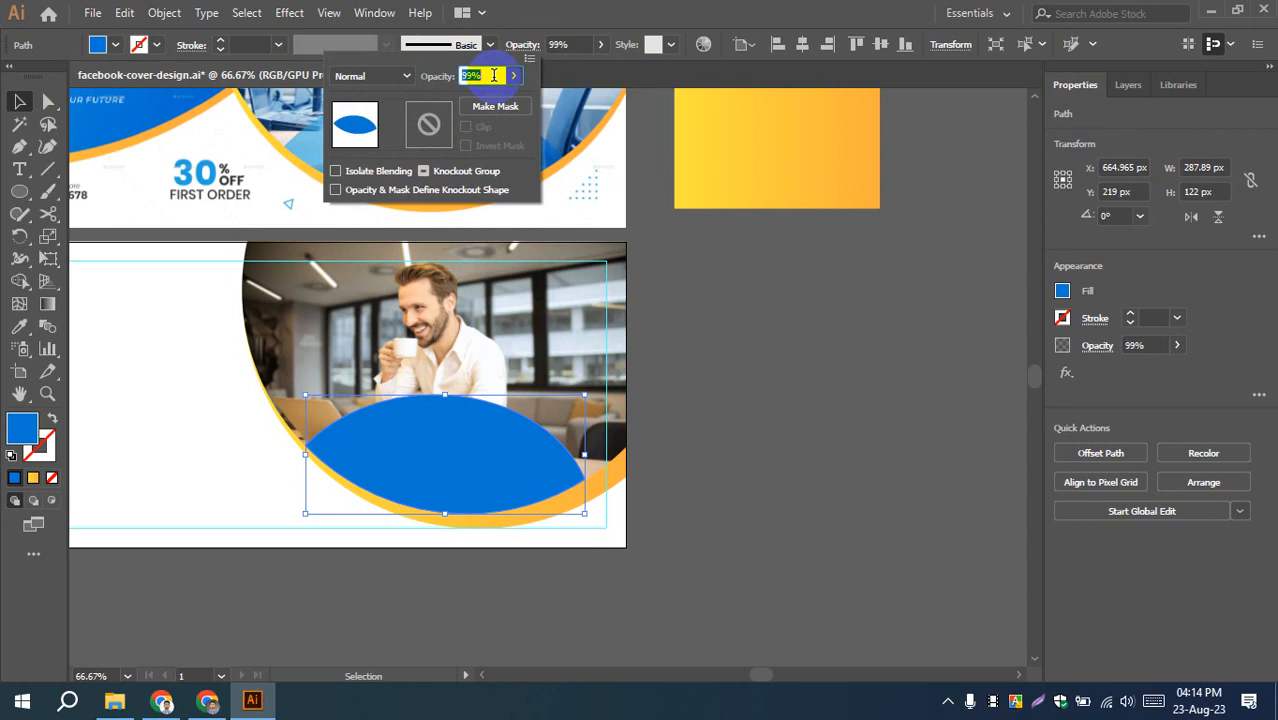
{"action": "scroll", "coordinate": [494, 75], "scroll_direction": "down", "scroll_amount": 20}
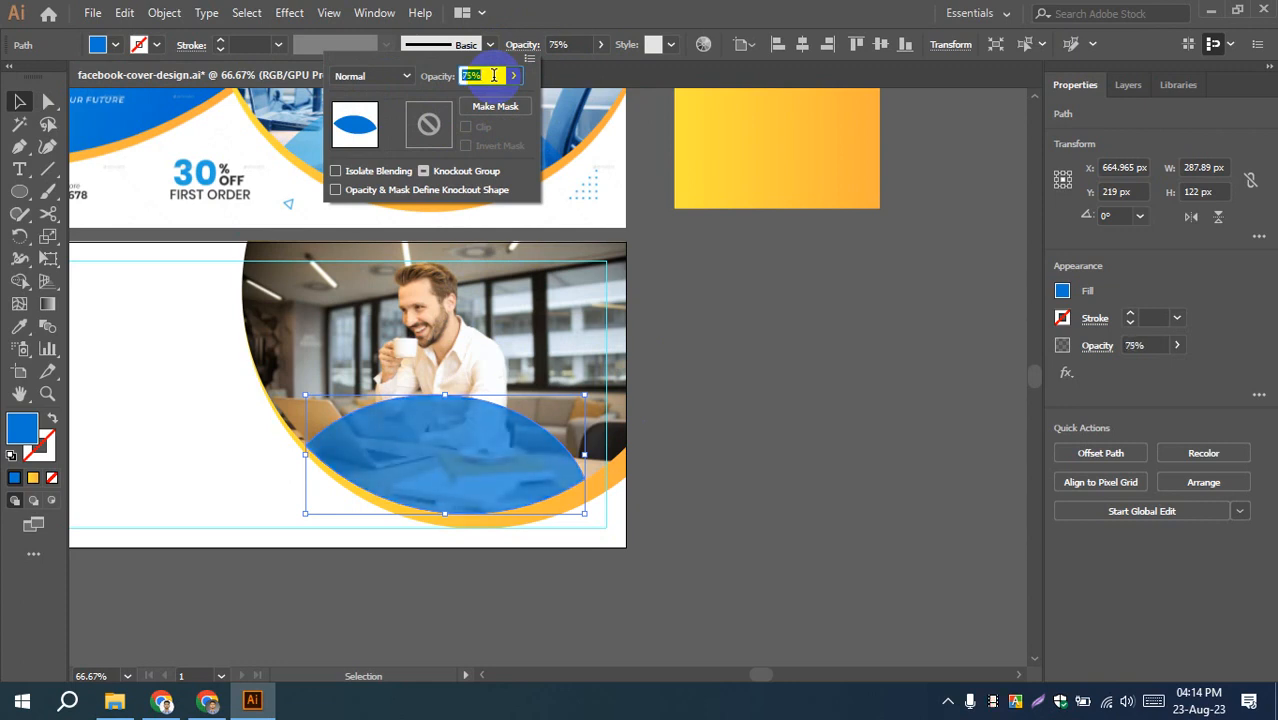
{"action": "left_click", "coordinate": [657, 294]}
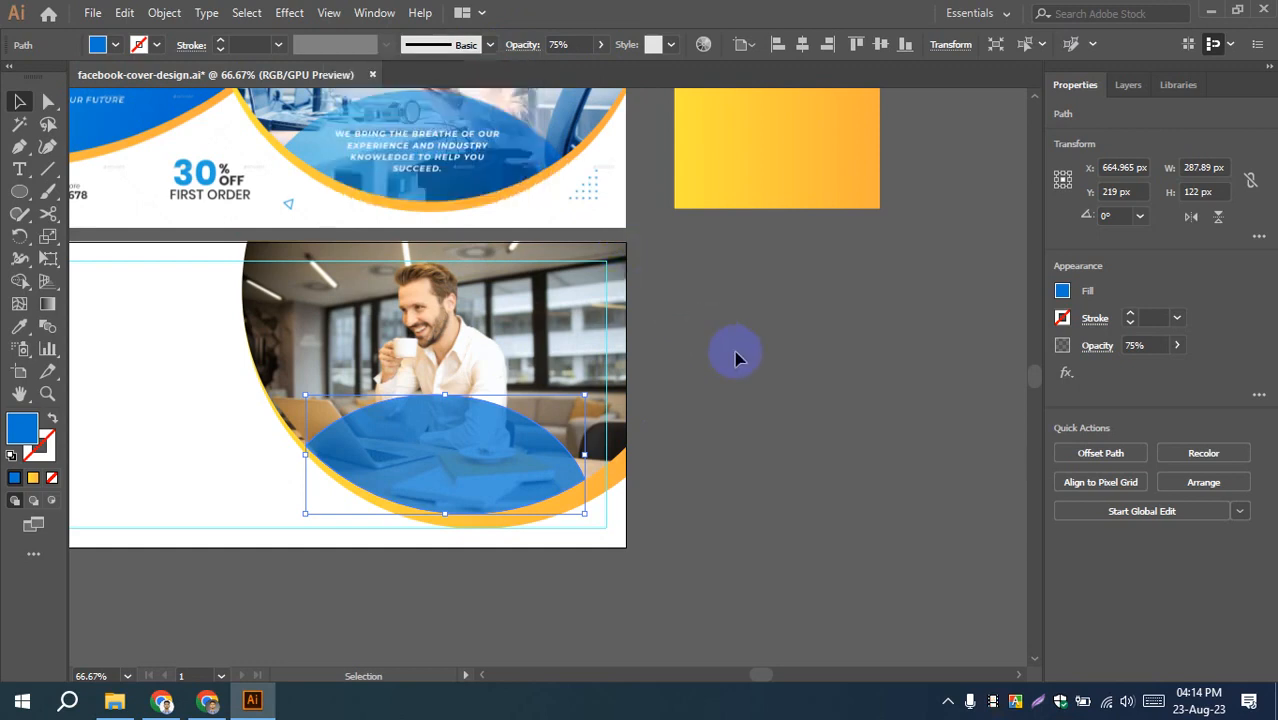
{"action": "left_click", "coordinate": [730, 361]}
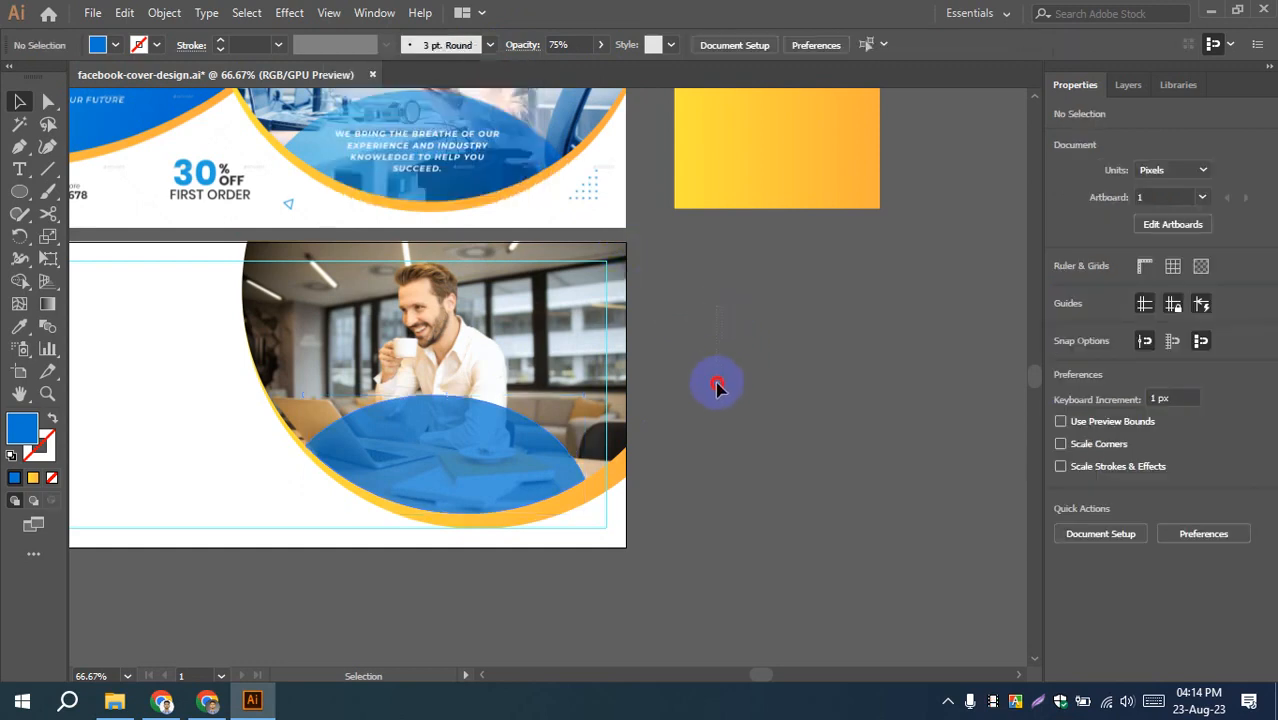
- Duplicate the translucent blue shape onto the upper part of the photo and set the copy's blend mode to Multiply
{"action": "mouse_move", "coordinate": [724, 366]}
{"action": "left_mouse_down"}
{"action": "mouse_move", "coordinate": [731, 410]}
{"action": "mouse_move", "coordinate": [703, 370]}
{"action": "left_mouse_up"}
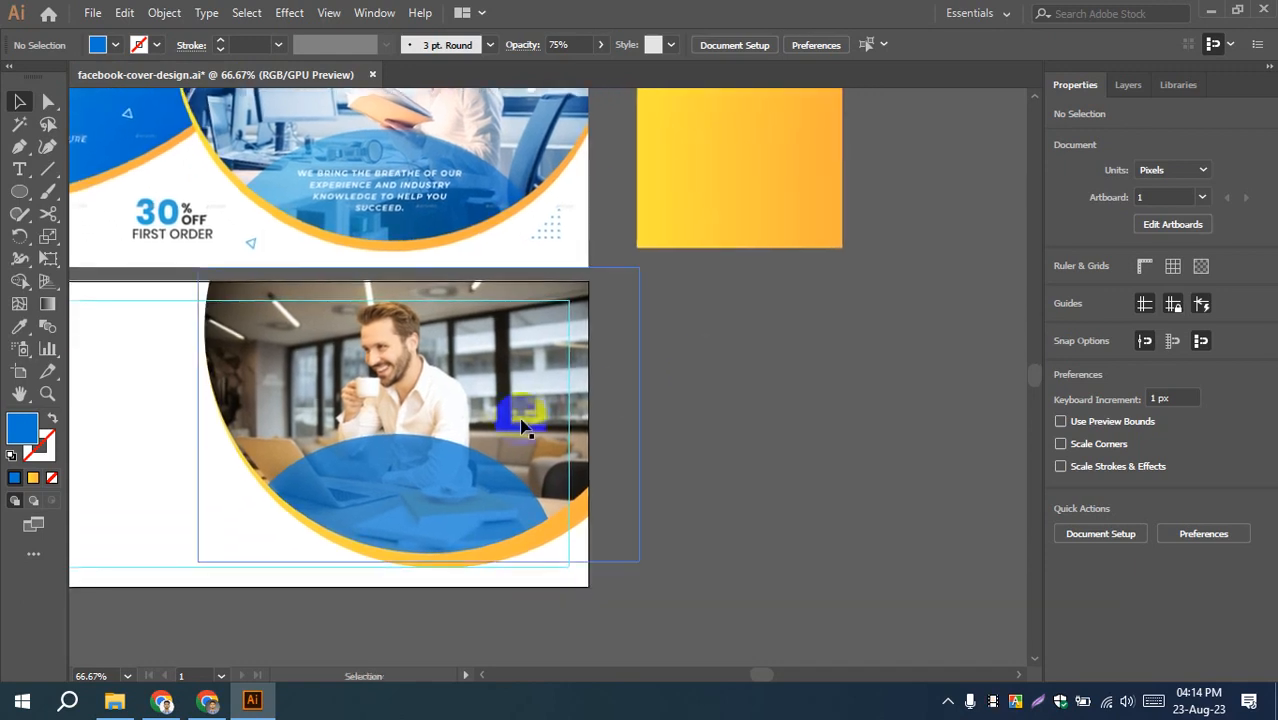
{"action": "left_click", "coordinate": [440, 476]}
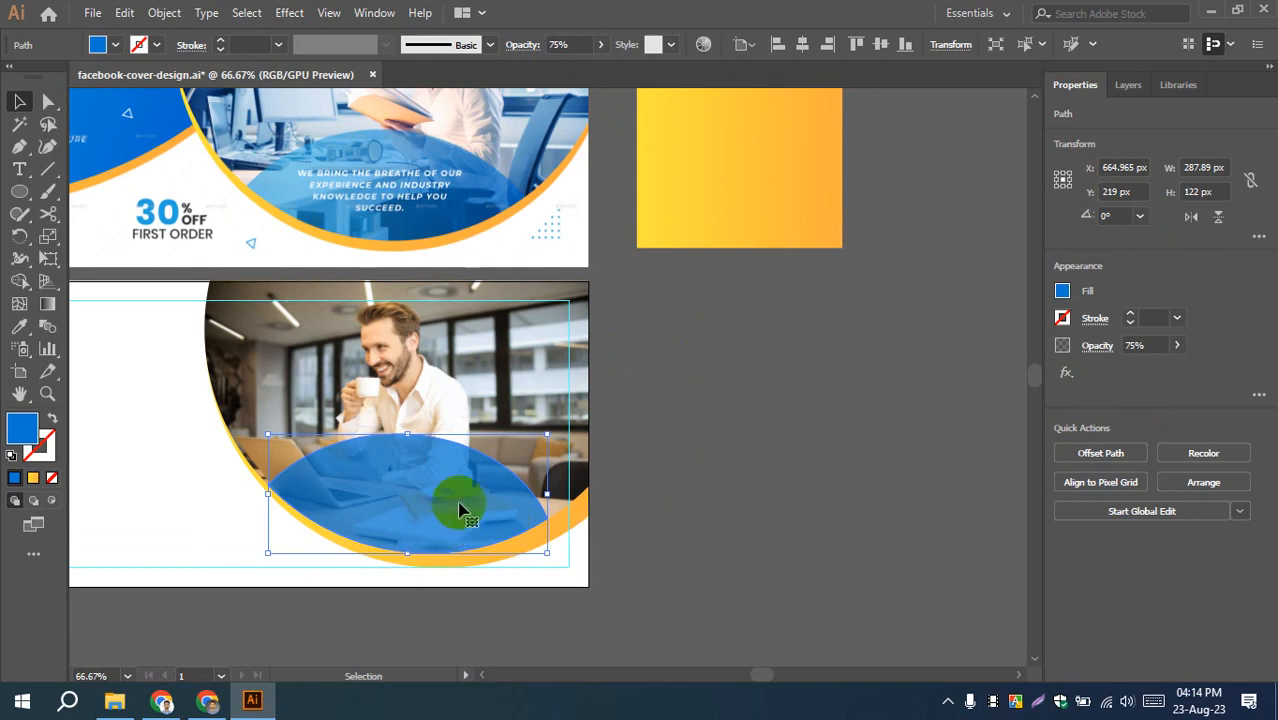
{"action": "left_click_drag", "start_coordinate": [431, 501], "coordinate": [376, 348]}
{"action": "left_click", "coordinate": [517, 44]}
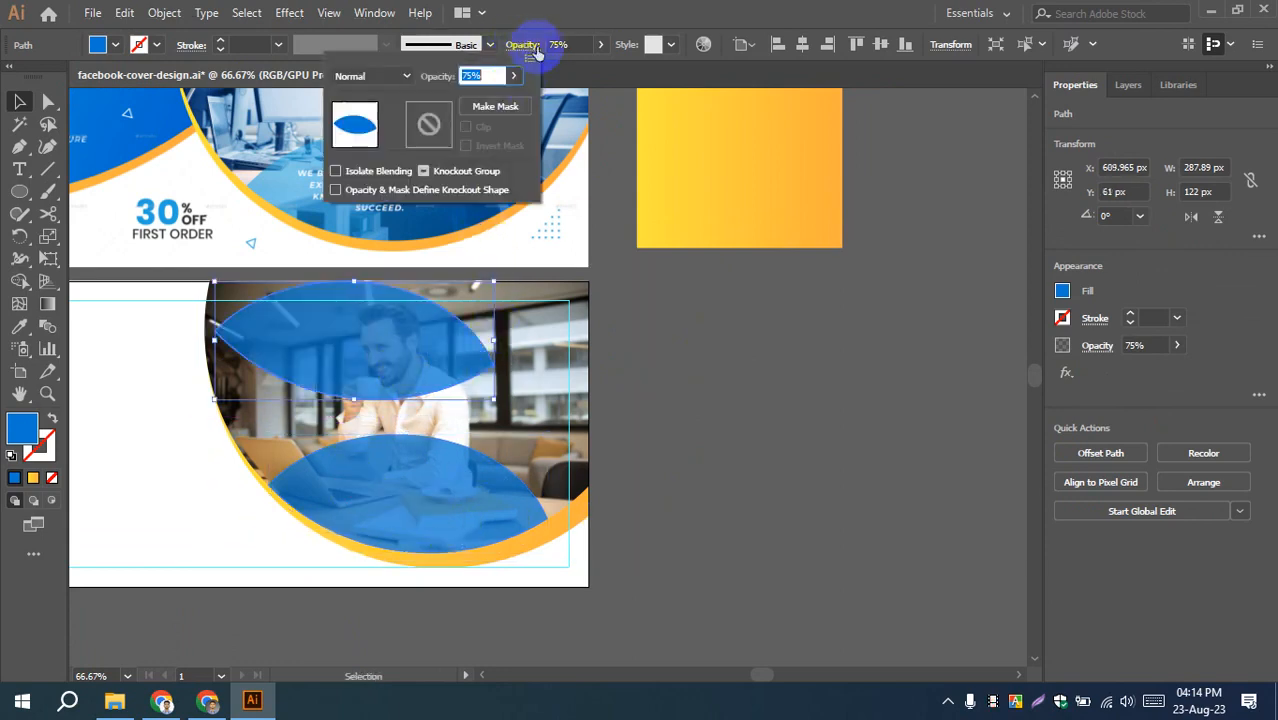
{"action": "left_click", "coordinate": [372, 76]}
{"action": "left_click", "coordinate": [366, 137]}
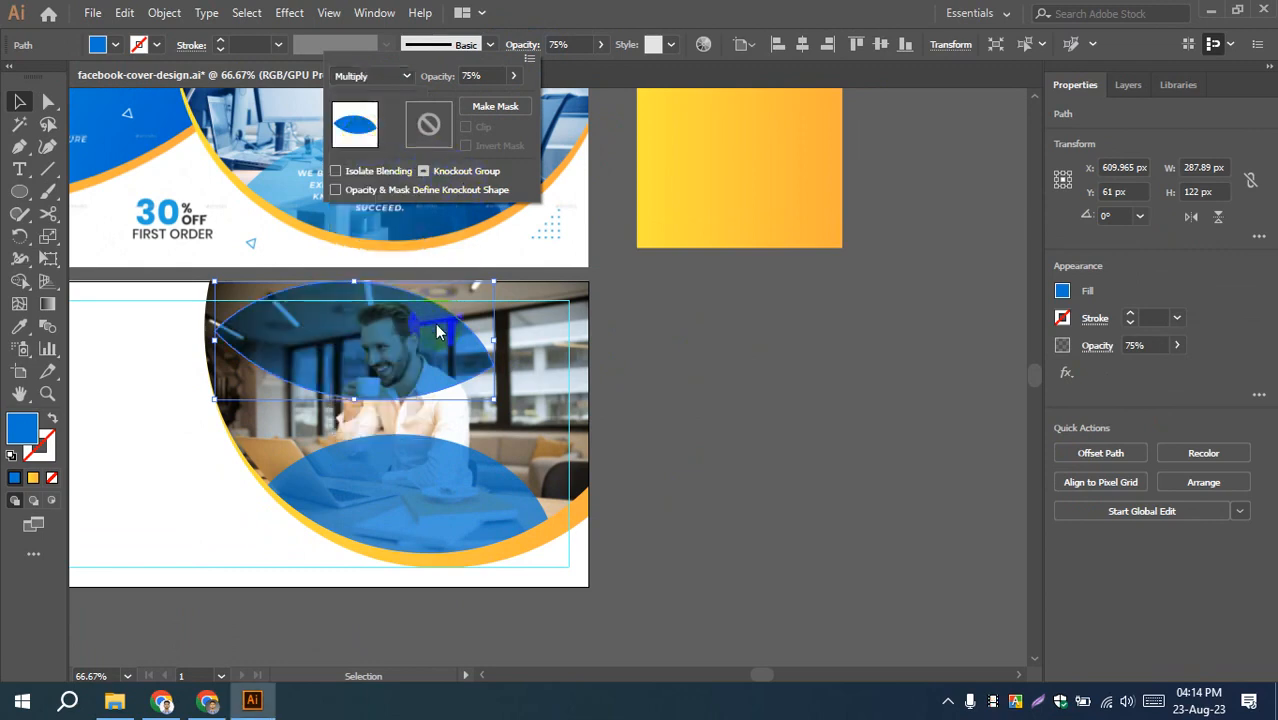
{"action": "left_click", "coordinate": [770, 395]}
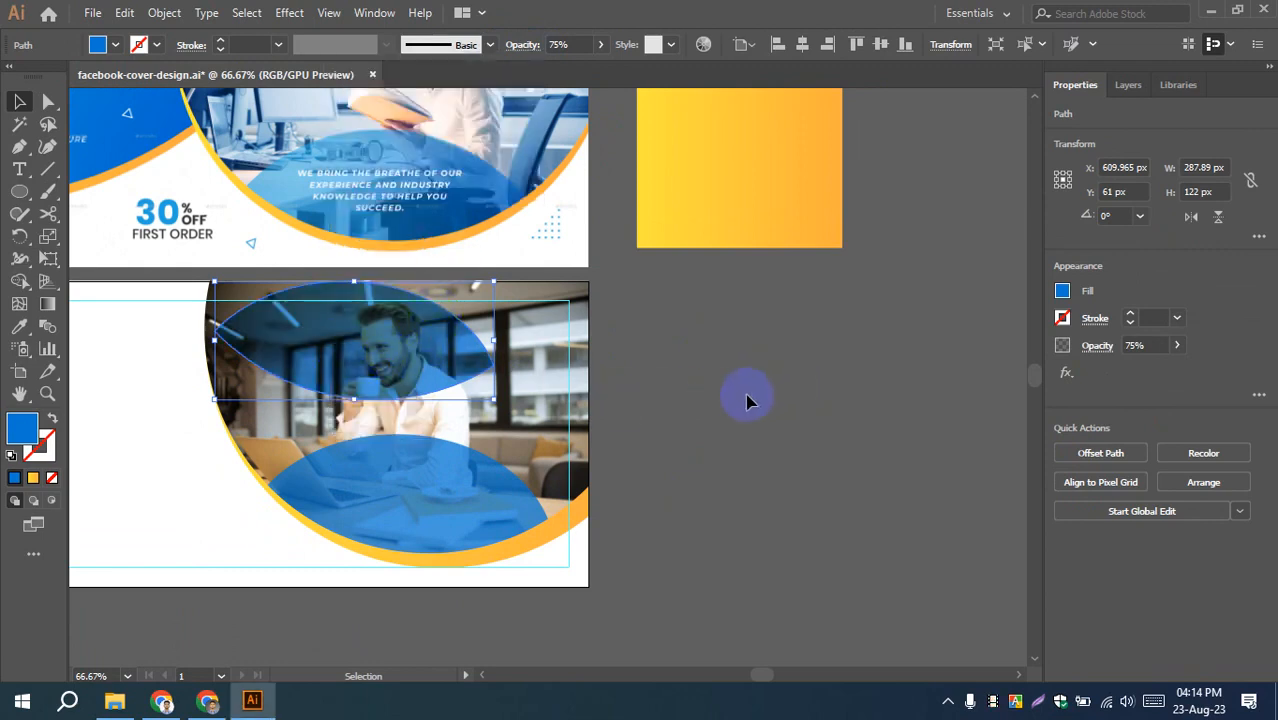
- Delete the duplicated blue shape from the upper part of the coffee-drinking man's photo
{"action": "left_click", "coordinate": [781, 402]}
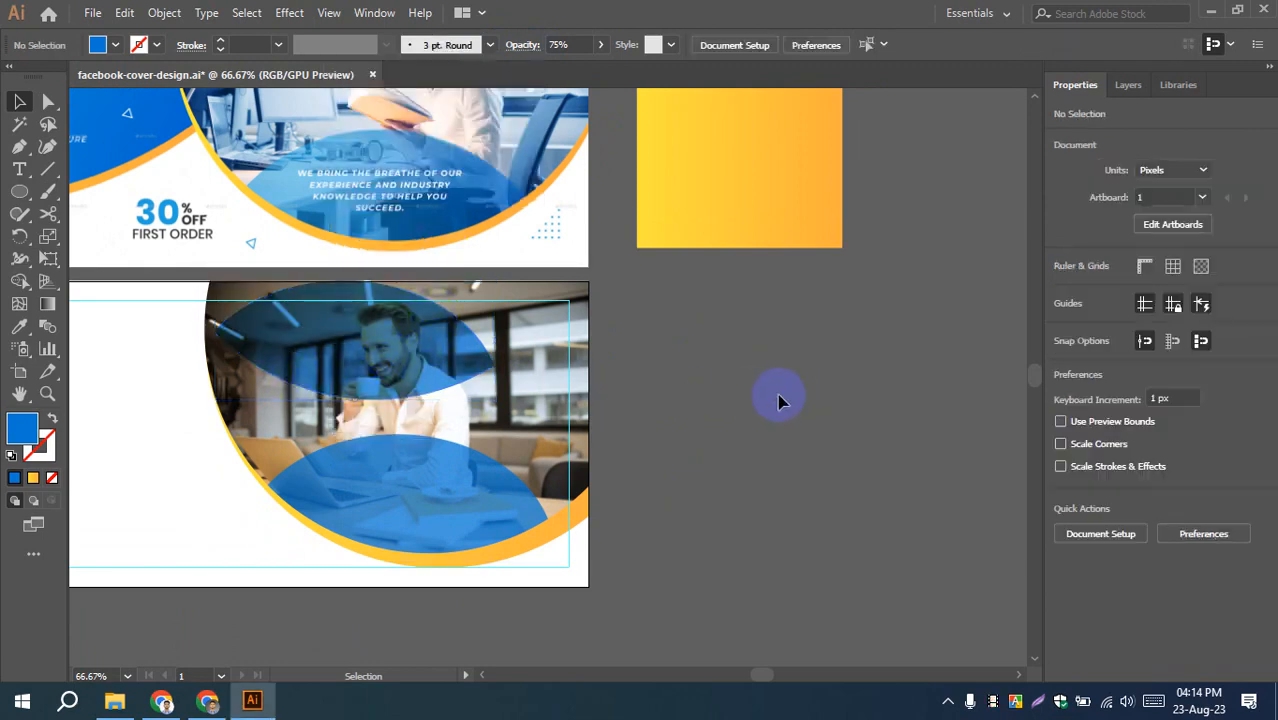
{"action": "left_click", "coordinate": [385, 354]}
{"action": "key", "text": "Delete"}
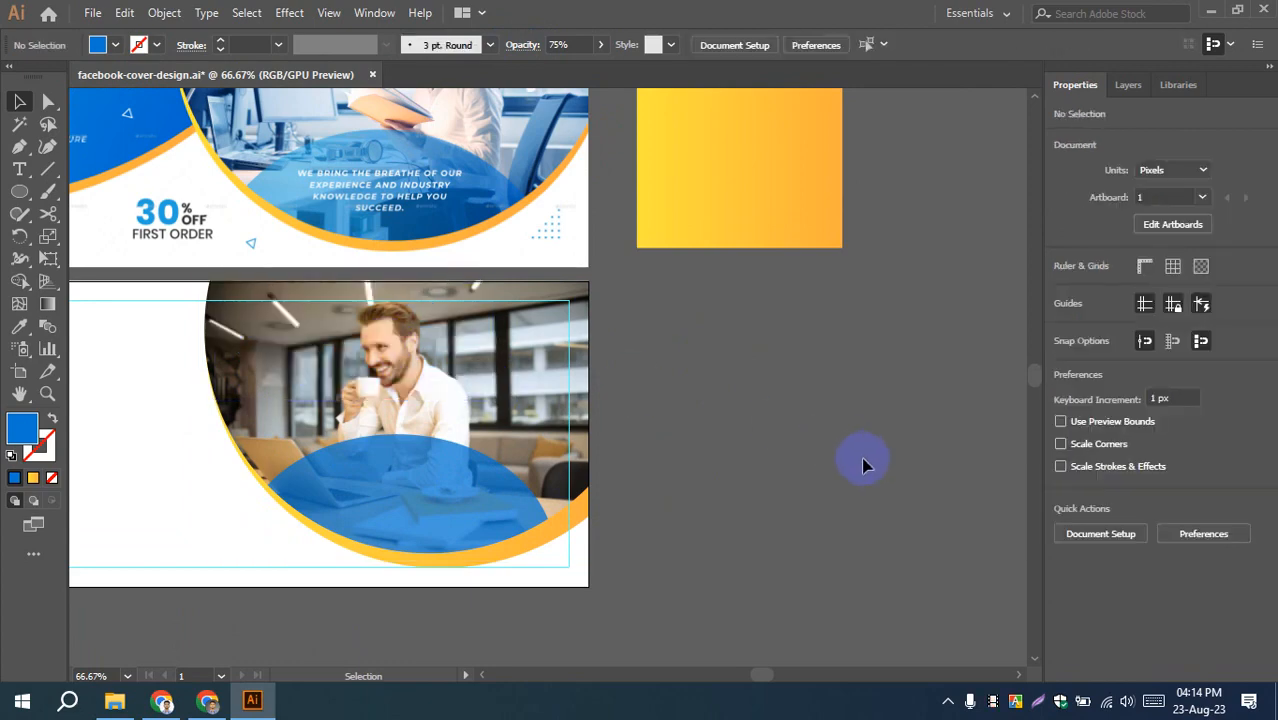
- Compare the color and transparency of the reference's blue photo overlay with the overlay in the new design
{"action": "scroll", "coordinate": [391, 342], "scroll_direction": "up", "scroll_amount": 5}
{"action": "left_click_drag", "start_coordinate": [305, 368], "coordinate": [464, 331]}
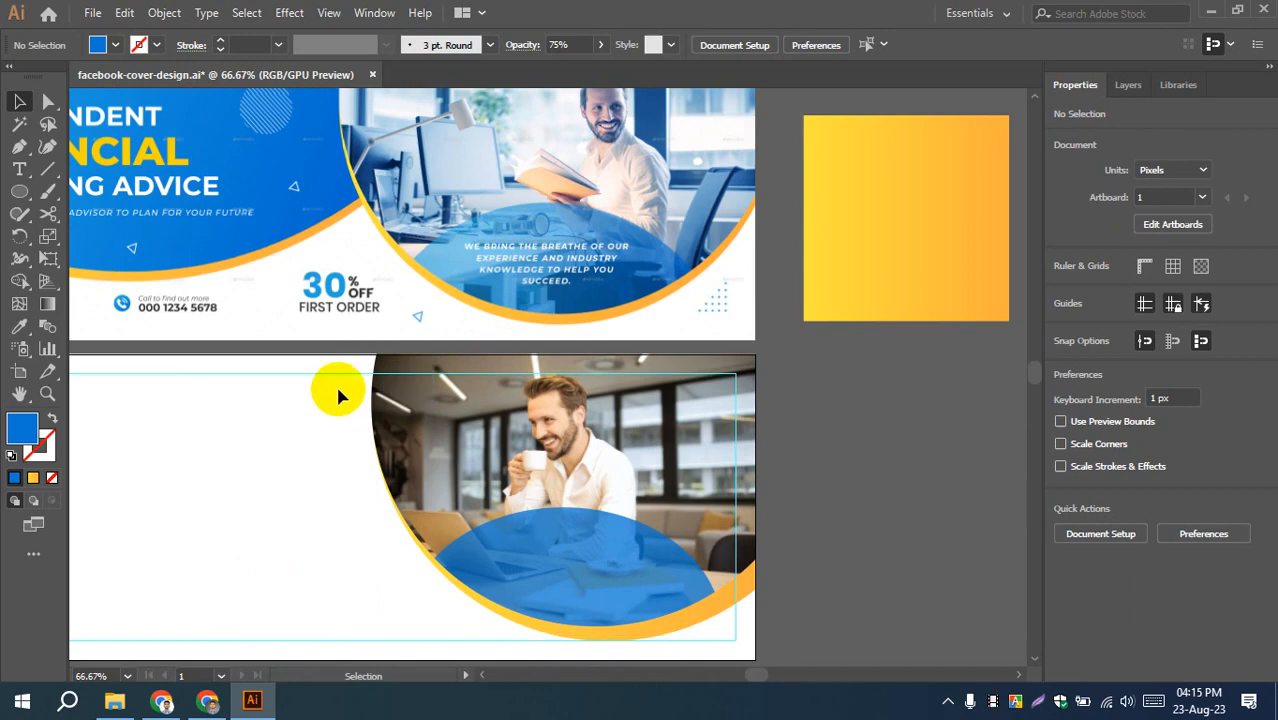
{"action": "left_click_drag", "start_coordinate": [550, 402], "coordinate": [518, 497]}
{"action": "scroll", "coordinate": [445, 361], "scroll_direction": "up", "scroll_amount": 2}
{"action": "scroll", "coordinate": [445, 361], "scroll_direction": "up", "scroll_amount": 2}
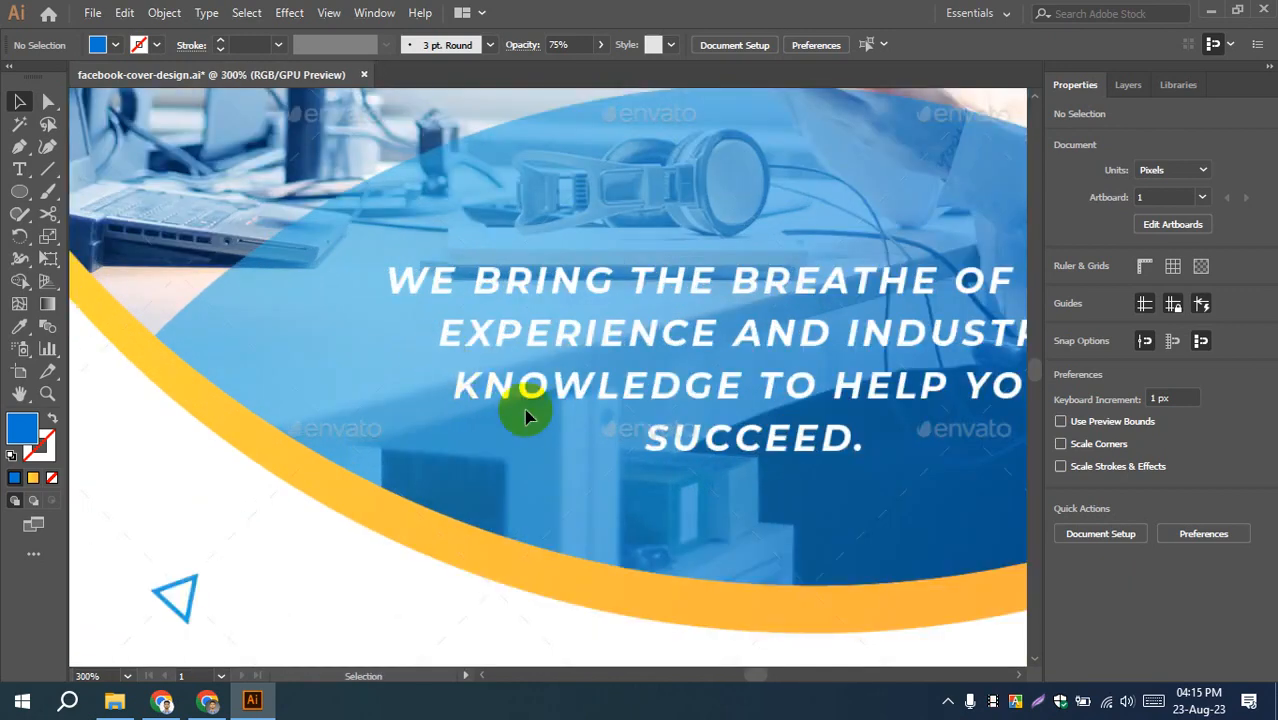
{"action": "left_click_drag", "start_coordinate": [525, 414], "coordinate": [422, 443]}
{"action": "left_click_drag", "start_coordinate": [753, 451], "coordinate": [940, 573]}
{"action": "scroll", "coordinate": [402, 378], "scroll_direction": "down", "scroll_amount": 3}
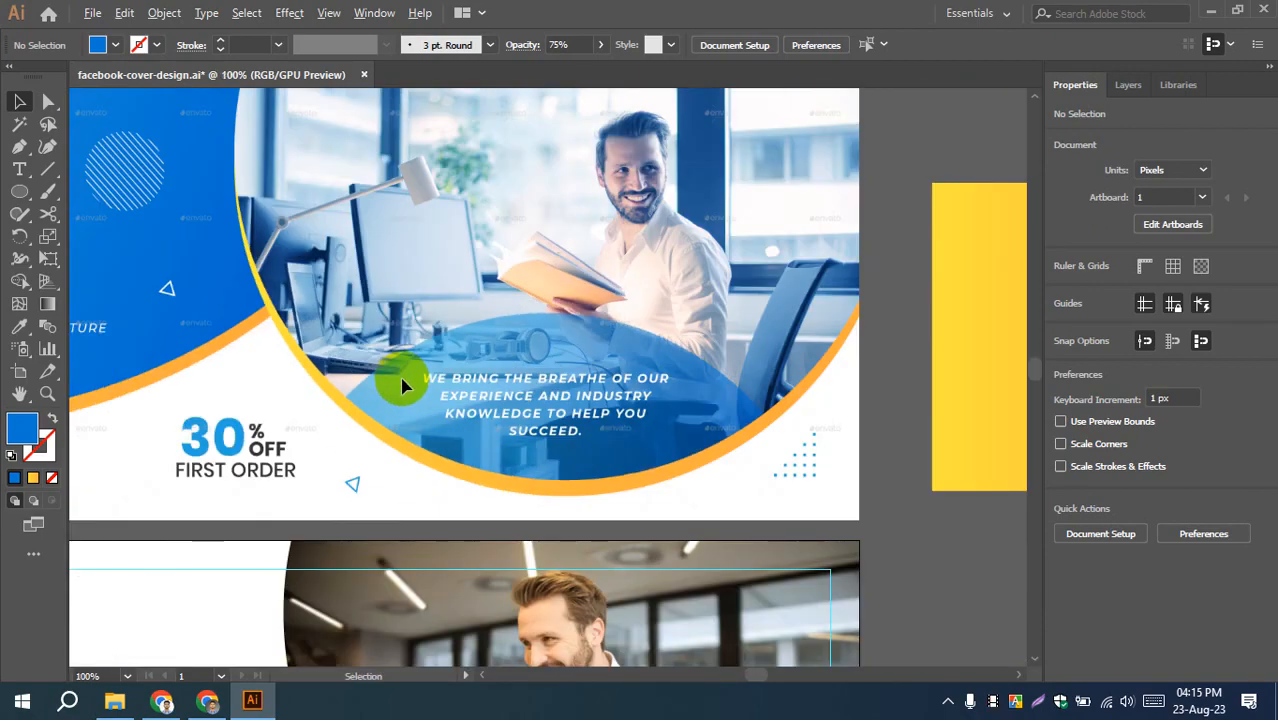
{"action": "scroll", "coordinate": [402, 386], "scroll_direction": "down", "scroll_amount": 1}
{"action": "scroll", "coordinate": [570, 513], "scroll_direction": "up", "scroll_amount": 3}
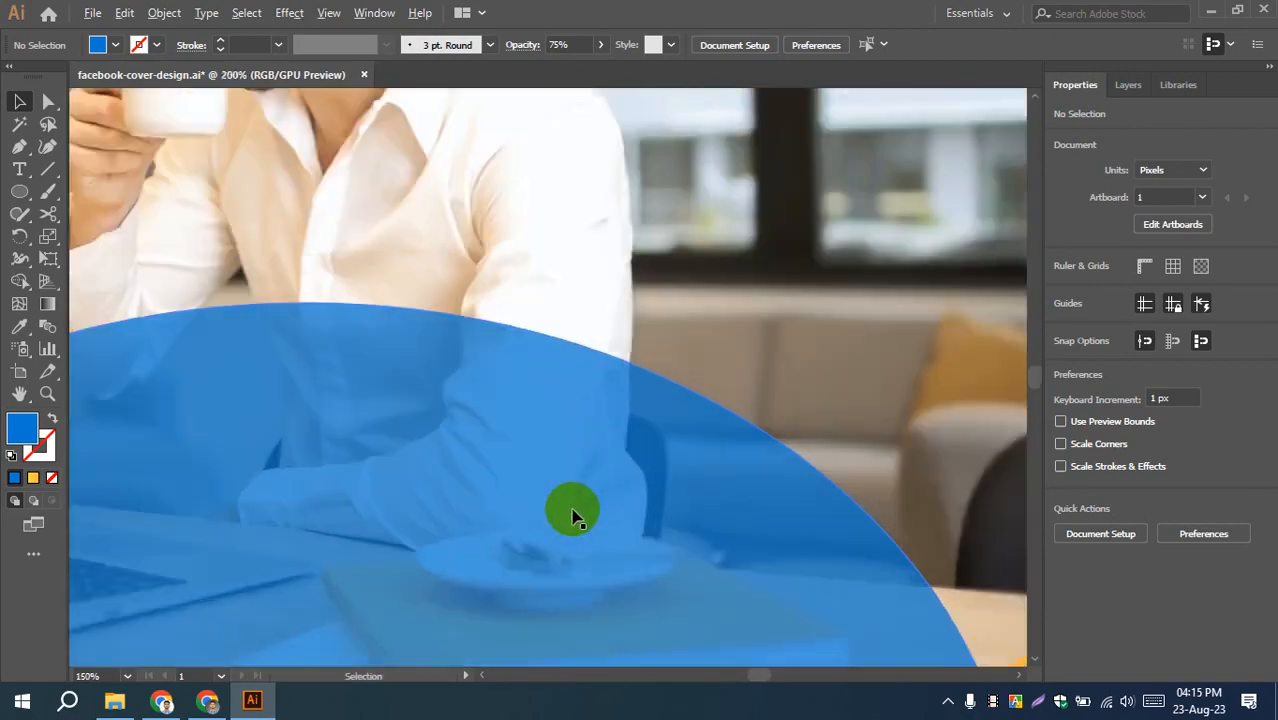
{"action": "scroll", "coordinate": [572, 515], "scroll_direction": "down", "scroll_amount": 4}
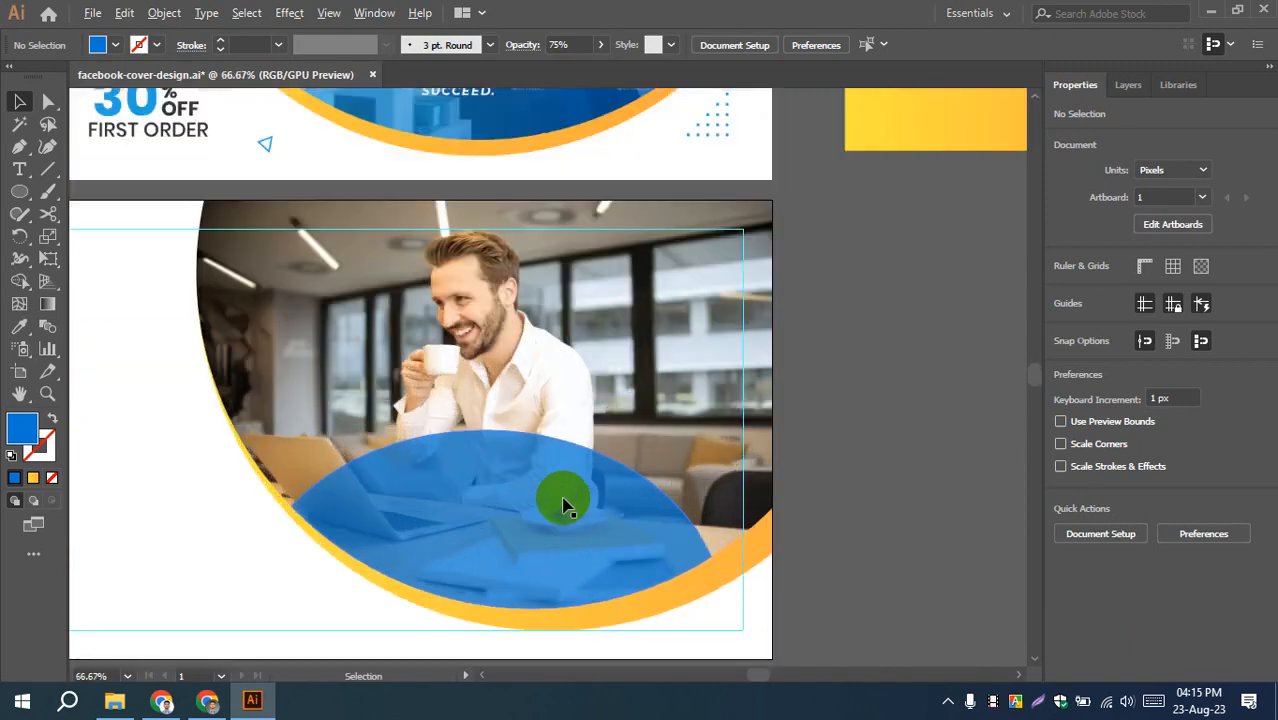
{"action": "scroll", "coordinate": [563, 505], "scroll_direction": "down", "scroll_amount": 2}
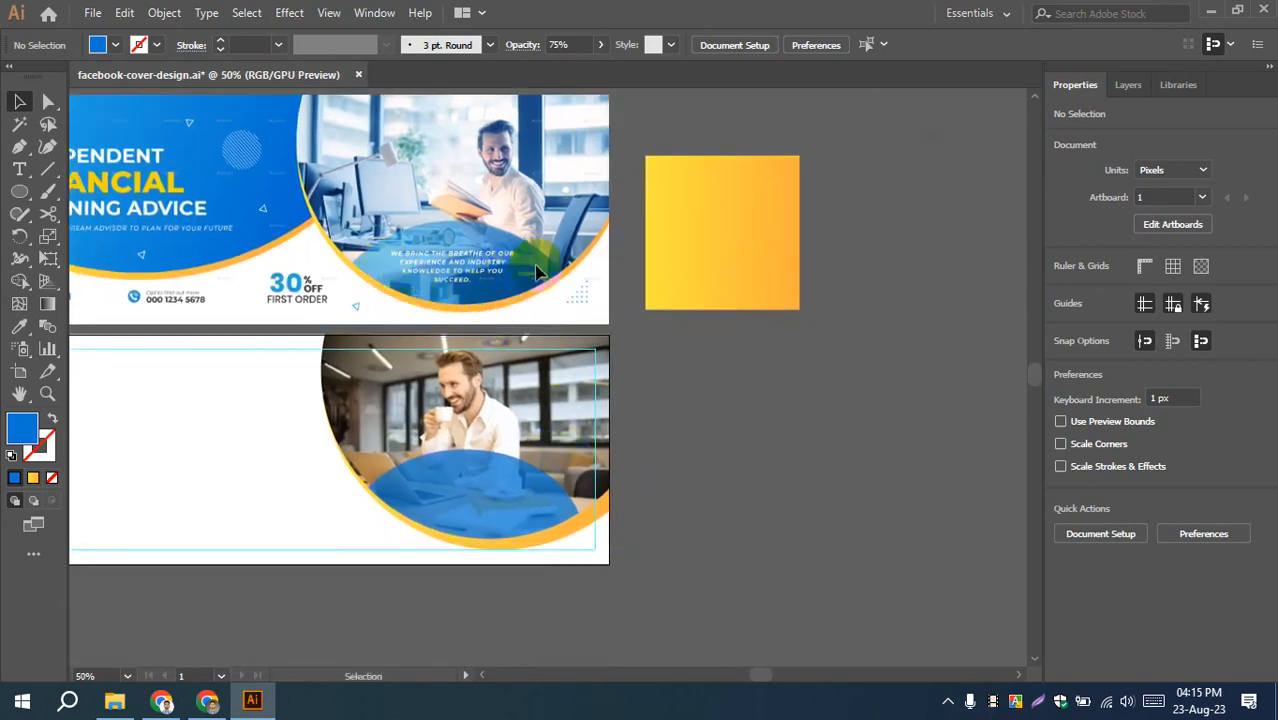
{"action": "left_click_drag", "start_coordinate": [283, 252], "coordinate": [427, 366]}
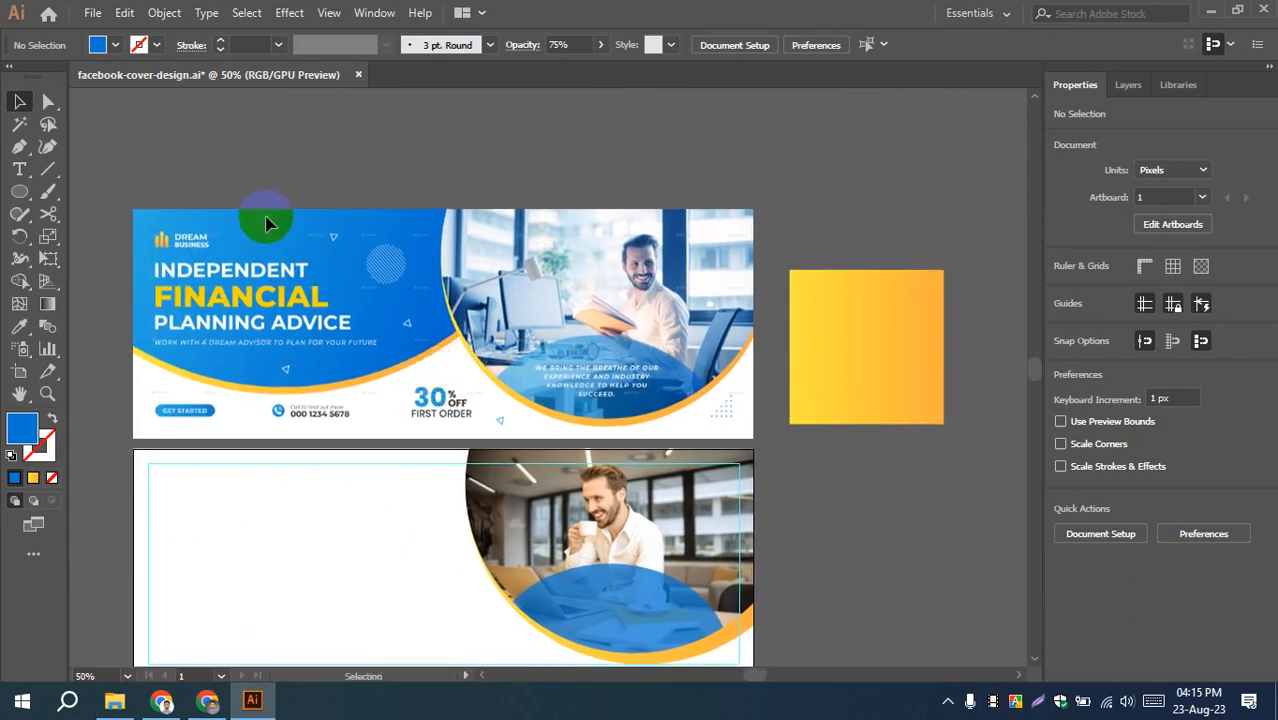
{"action": "left_click_drag", "start_coordinate": [500, 492], "coordinate": [393, 376]}
- Set the blue overlay shape's opacity to 100%
{"action": "left_click", "coordinate": [506, 494]}
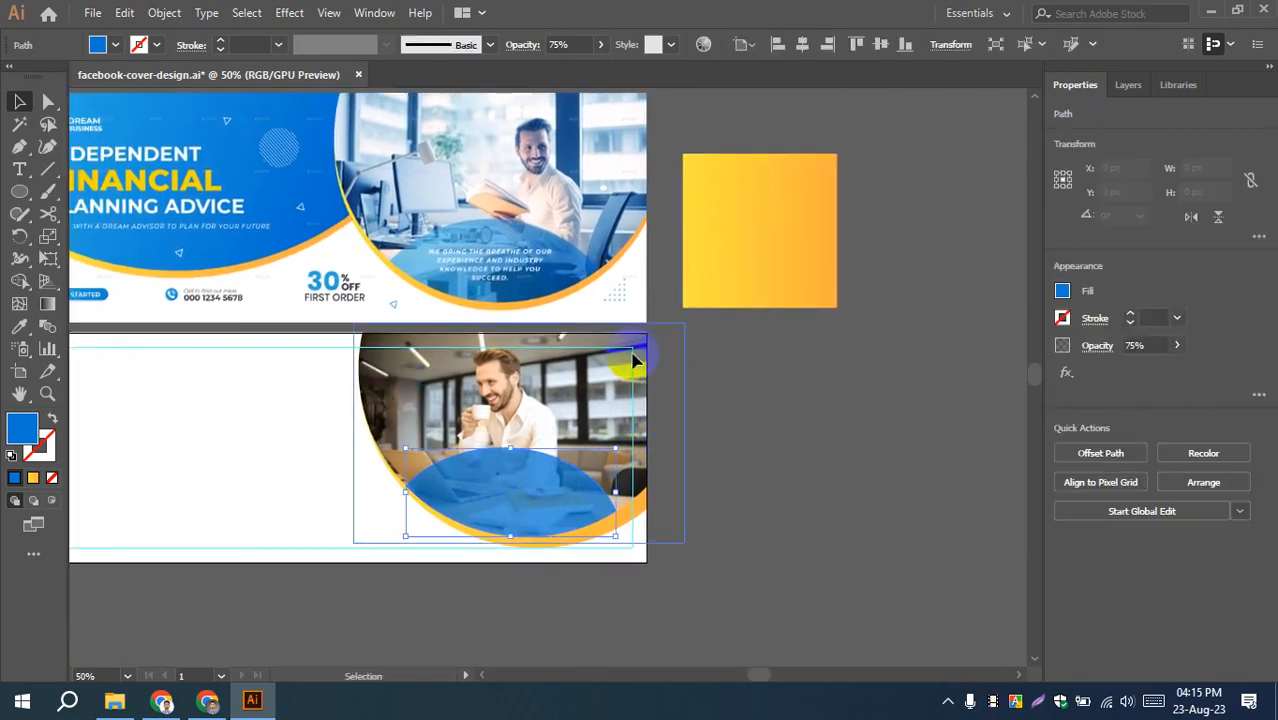
{"action": "left_click", "coordinate": [601, 45]}
{"action": "left_click_drag", "start_coordinate": [585, 78], "coordinate": [643, 82]}
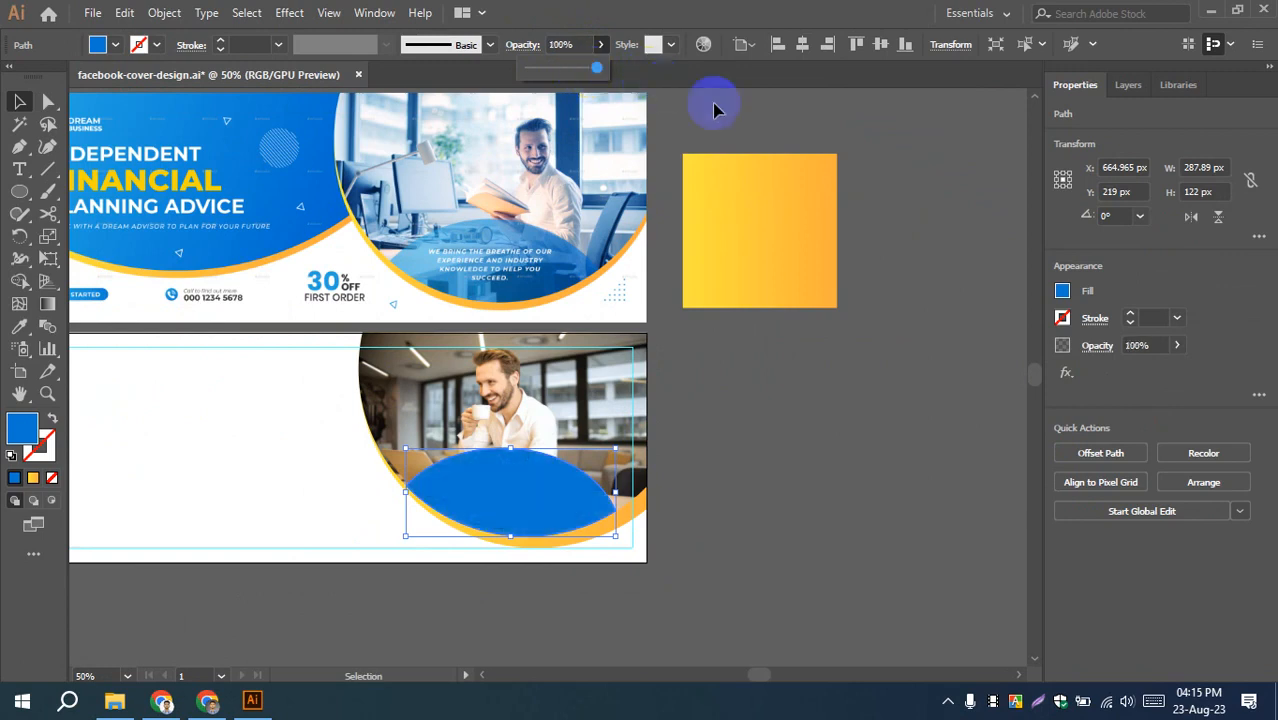
{"action": "left_click", "coordinate": [716, 110]}
{"action": "left_click", "coordinate": [531, 482]}
- Apply a linear gradient to the overlay shape and recolor its starting stop with light blue sampled from the reference
{"action": "left_click", "coordinate": [48, 304]}
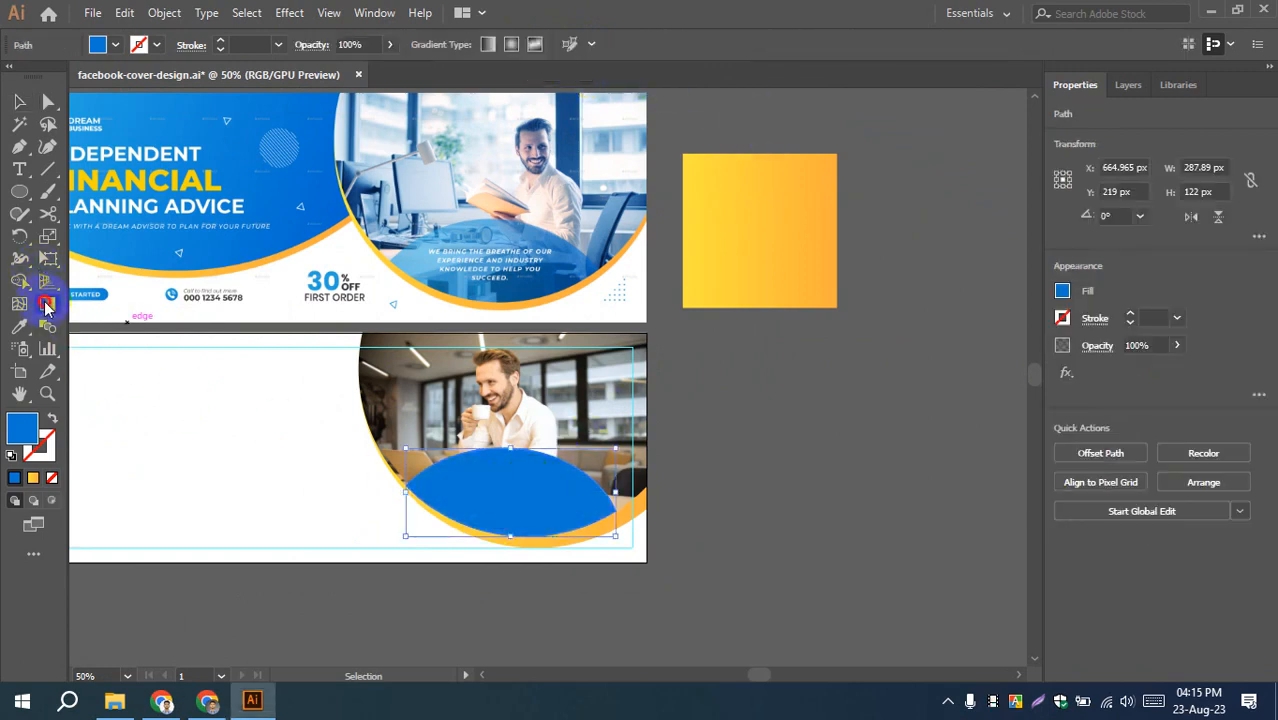
{"action": "left_click", "coordinate": [523, 500]}
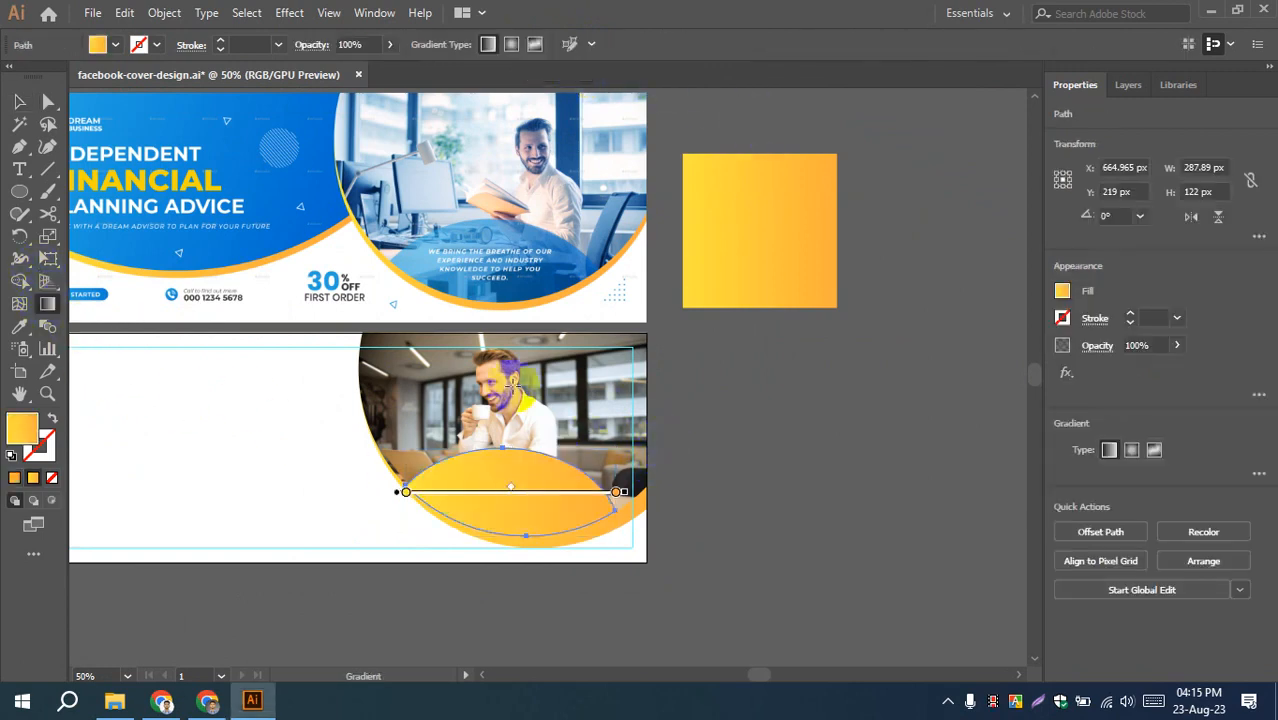
{"action": "double_click", "coordinate": [405, 494]}
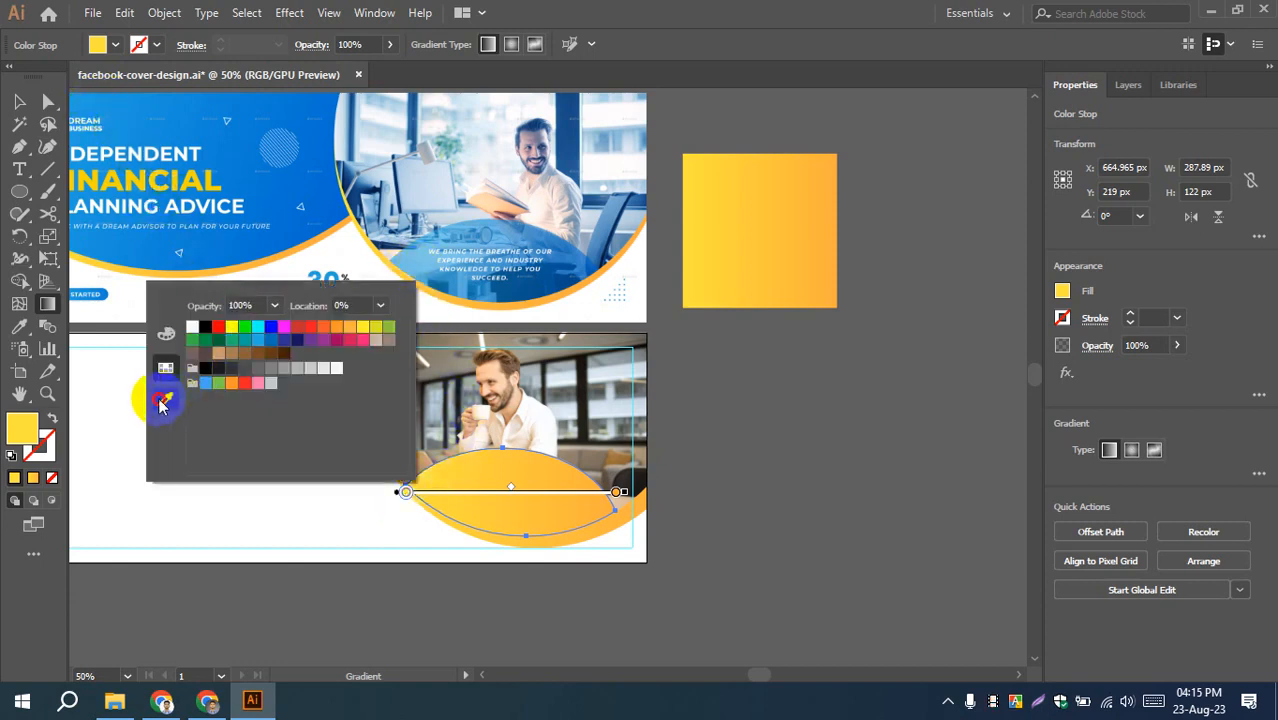
{"action": "left_click", "coordinate": [165, 399]}
{"action": "left_click", "coordinate": [96, 99]}
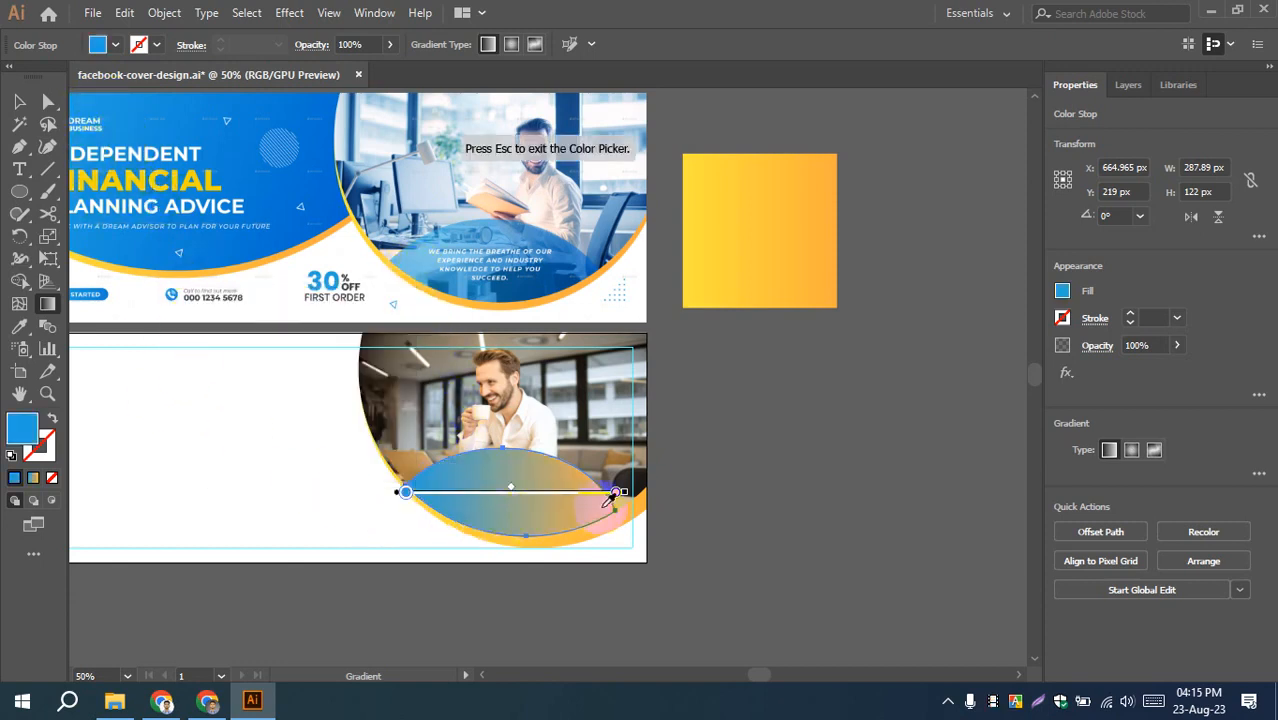
- Recolor the overlay gradient's end stop with a darker blue sampled from the reference
{"action": "left_click", "coordinate": [617, 493]}
{"action": "double_click", "coordinate": [617, 493]}
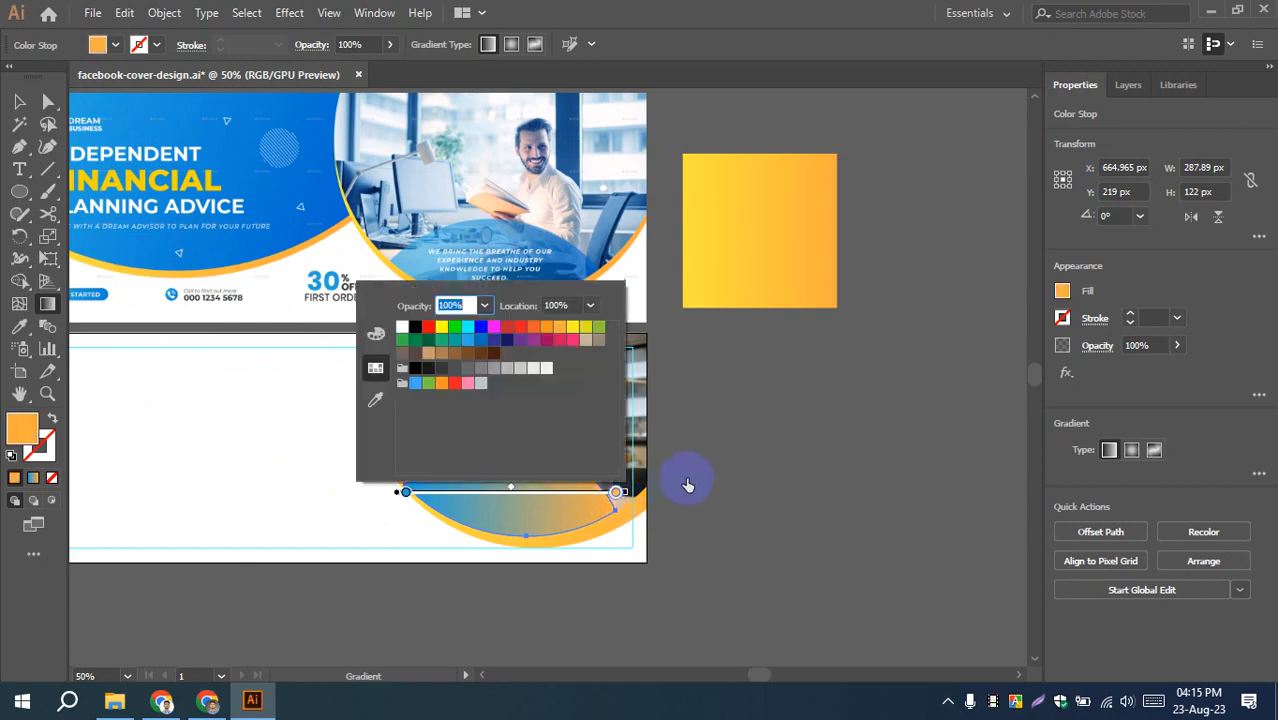
{"action": "left_click", "coordinate": [376, 400]}
{"action": "left_click", "coordinate": [424, 300]}
{"action": "left_click", "coordinate": [155, 301]}
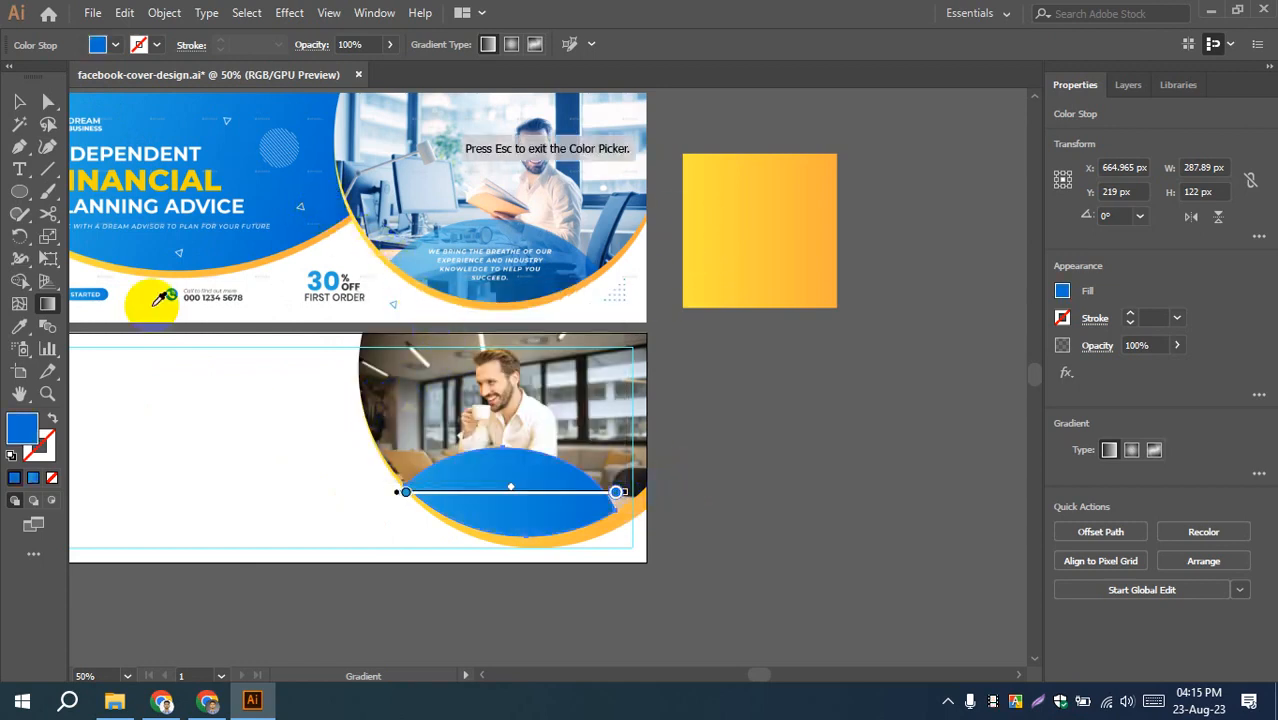
{"action": "left_click", "coordinate": [18, 102]}
{"action": "left_click", "coordinate": [603, 193]}
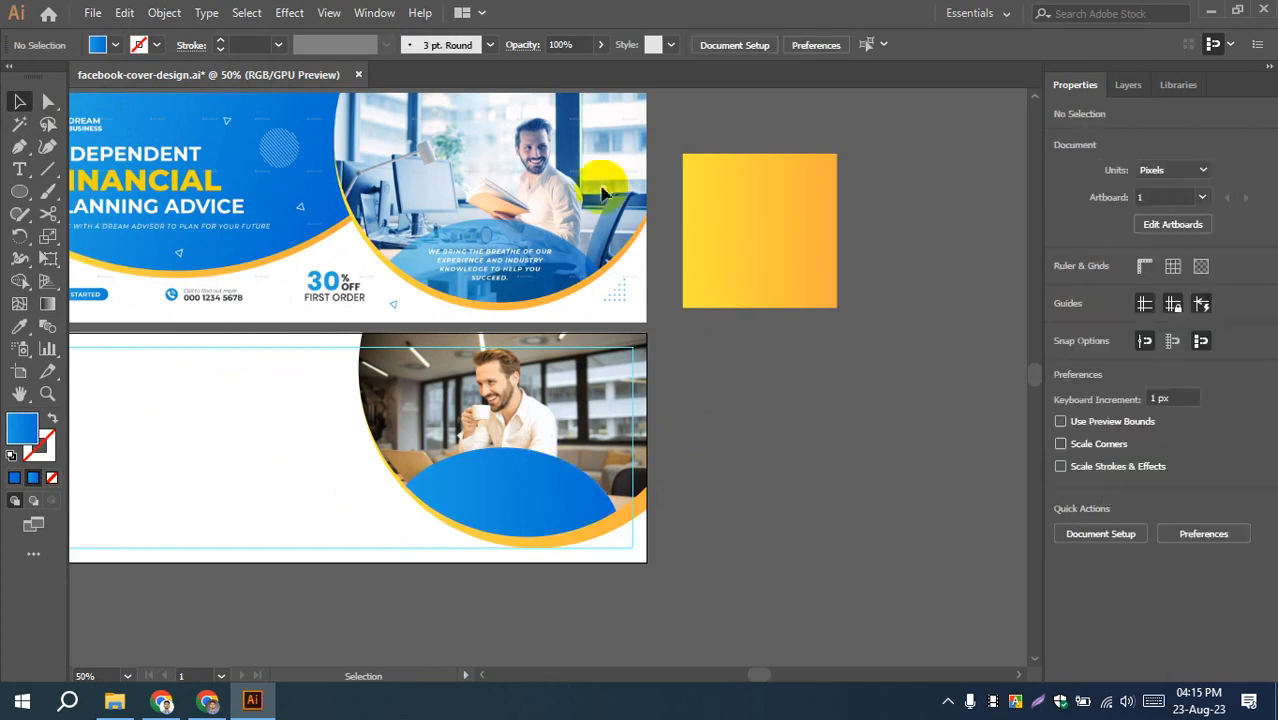
- Set the blue gradient overlay's opacity to 75% and inspect it against the photo
{"action": "left_click", "coordinate": [508, 490]}
{"action": "left_click", "coordinate": [600, 44]}
{"action": "mouse_move", "coordinate": [572, 70]}
{"action": "left_mouse_down"}
{"action": "mouse_move", "coordinate": [563, 78]}
{"action": "mouse_move", "coordinate": [576, 76]}
{"action": "left_mouse_up"}
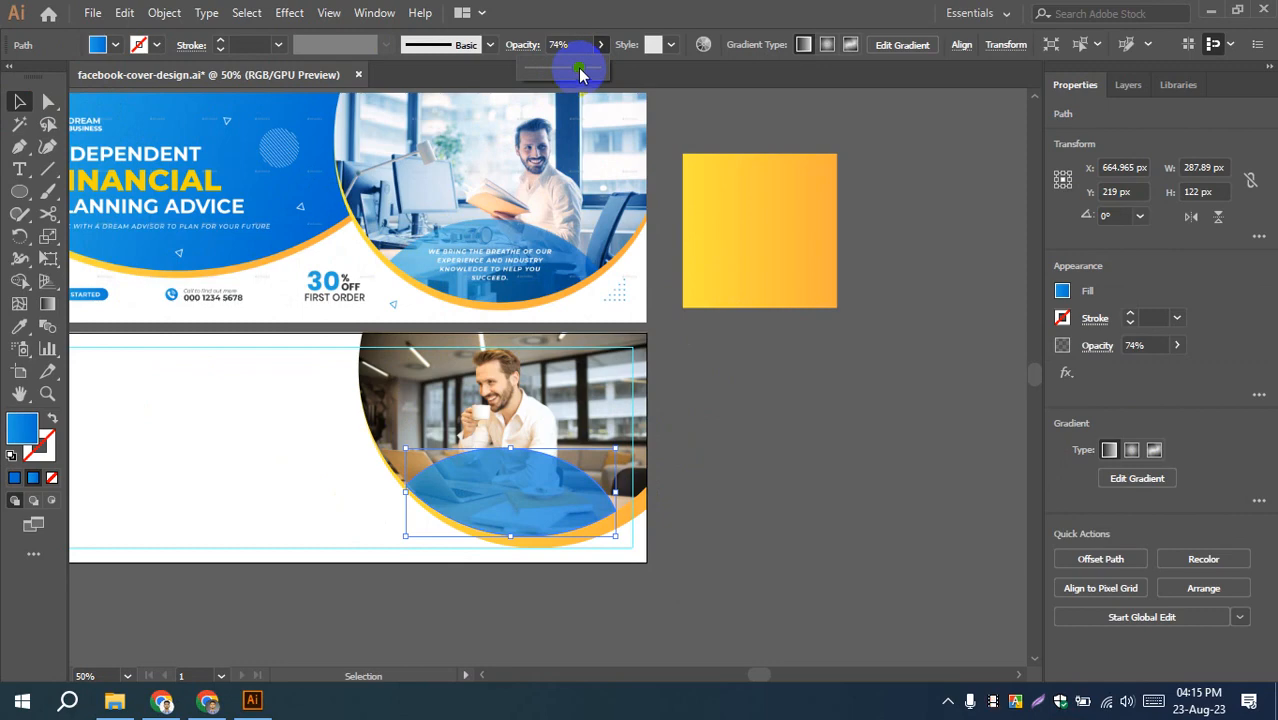
{"action": "left_click", "coordinate": [572, 44]}
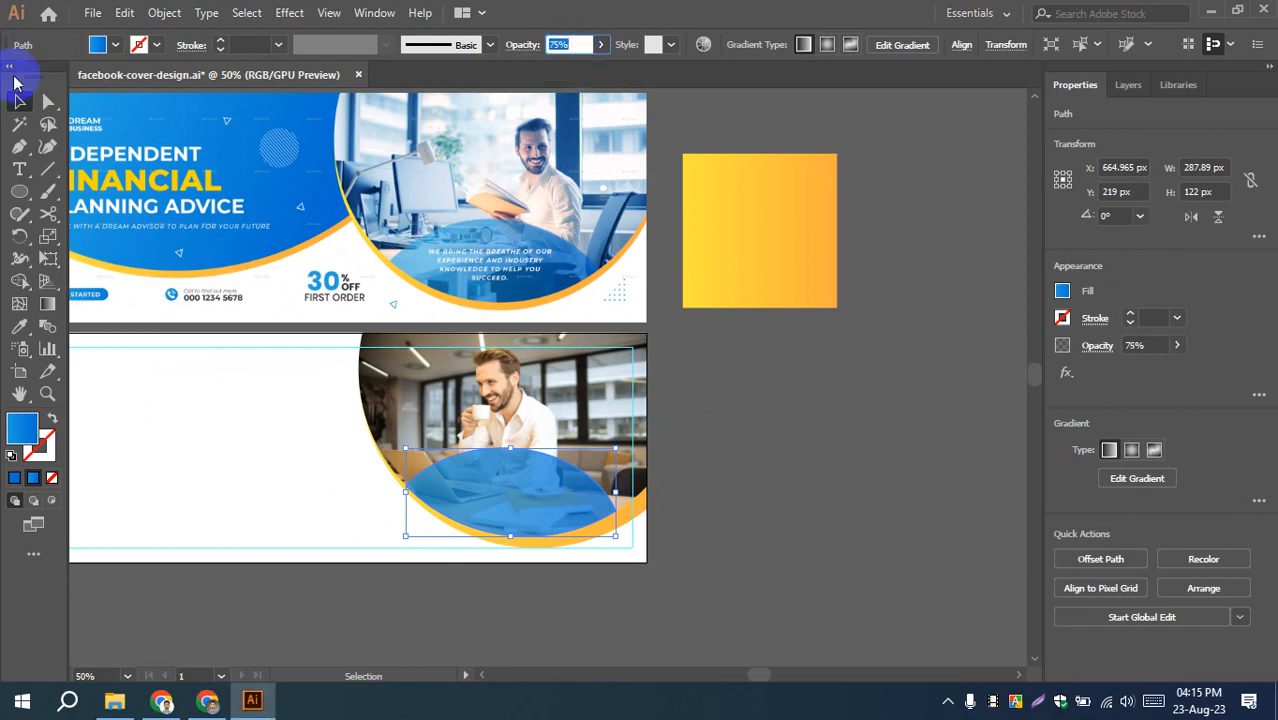
{"action": "left_click", "coordinate": [728, 458]}
{"action": "scroll", "coordinate": [485, 491], "scroll_direction": "up", "scroll_amount": 4}
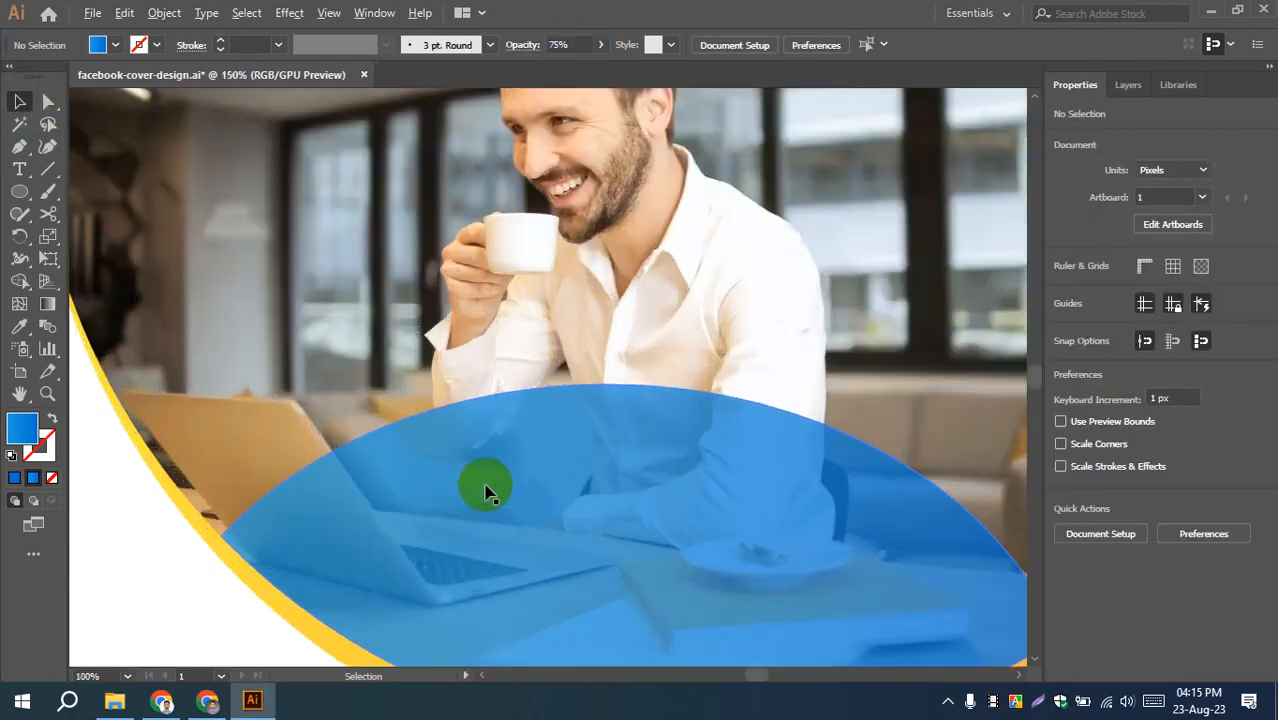
{"action": "scroll", "coordinate": [485, 474], "scroll_direction": "down", "scroll_amount": 3}
- Lower the blue gradient overlay's opacity to 70%
{"action": "left_click", "coordinate": [528, 502]}
{"action": "scroll", "coordinate": [790, 437], "scroll_direction": "up", "scroll_amount": 1}
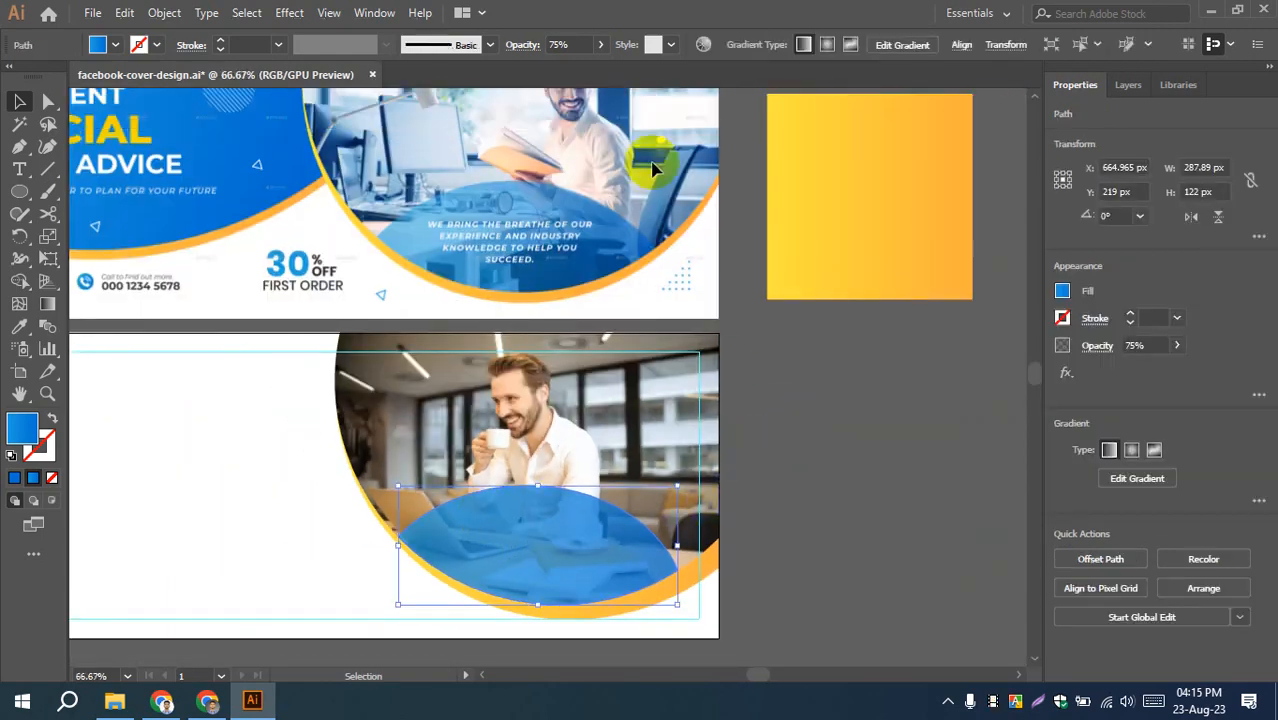
{"action": "left_click", "coordinate": [572, 44]}
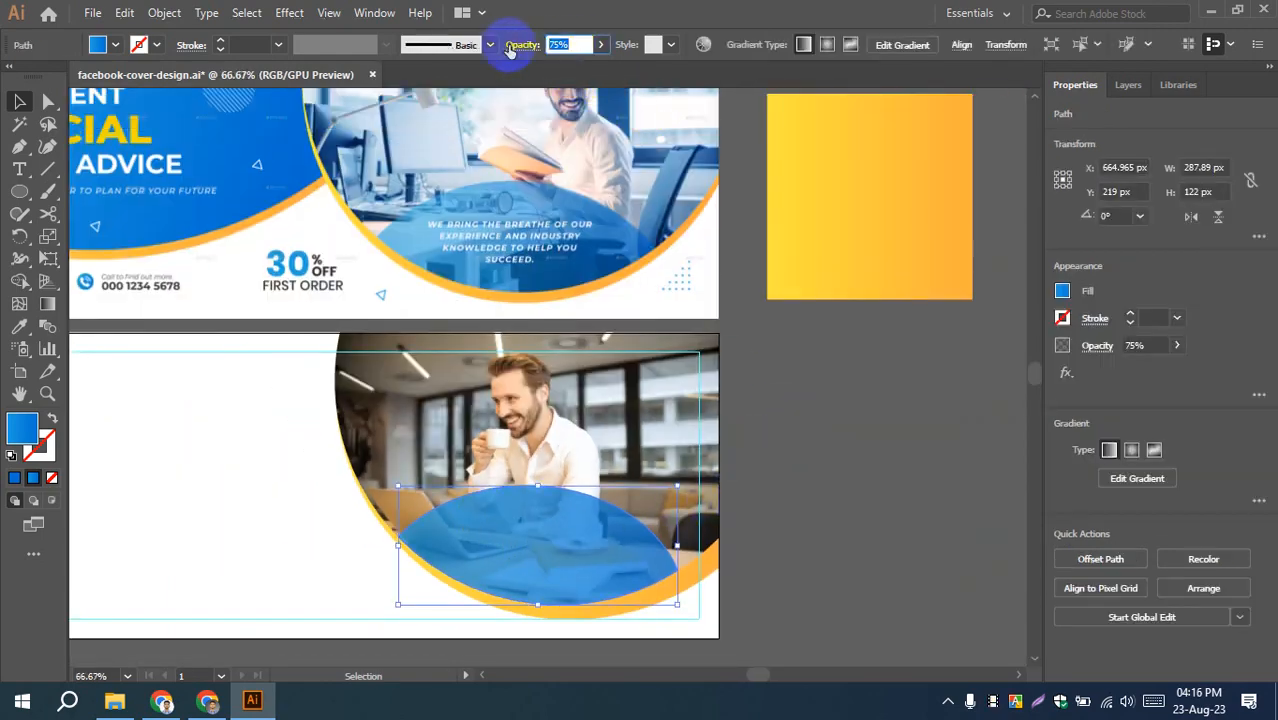
{"action": "type", "text": "70"}
{"action": "key", "text": "Return"}
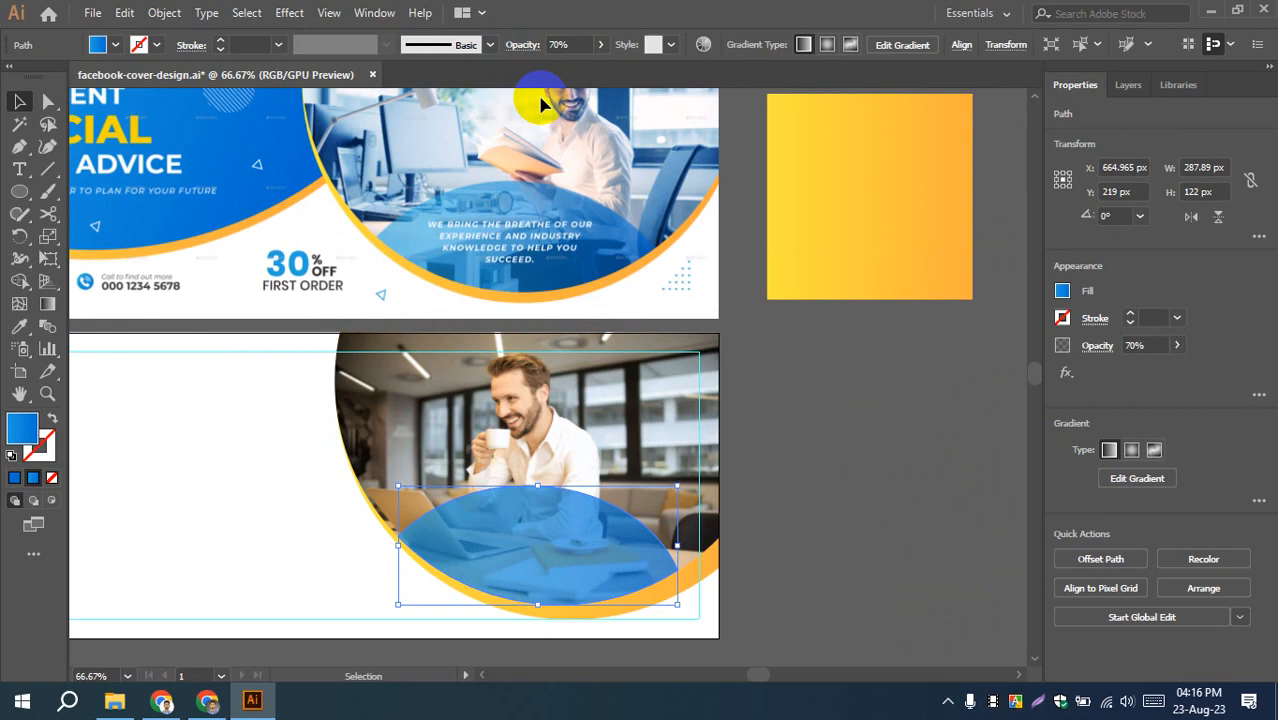
{"action": "left_click", "coordinate": [822, 493]}
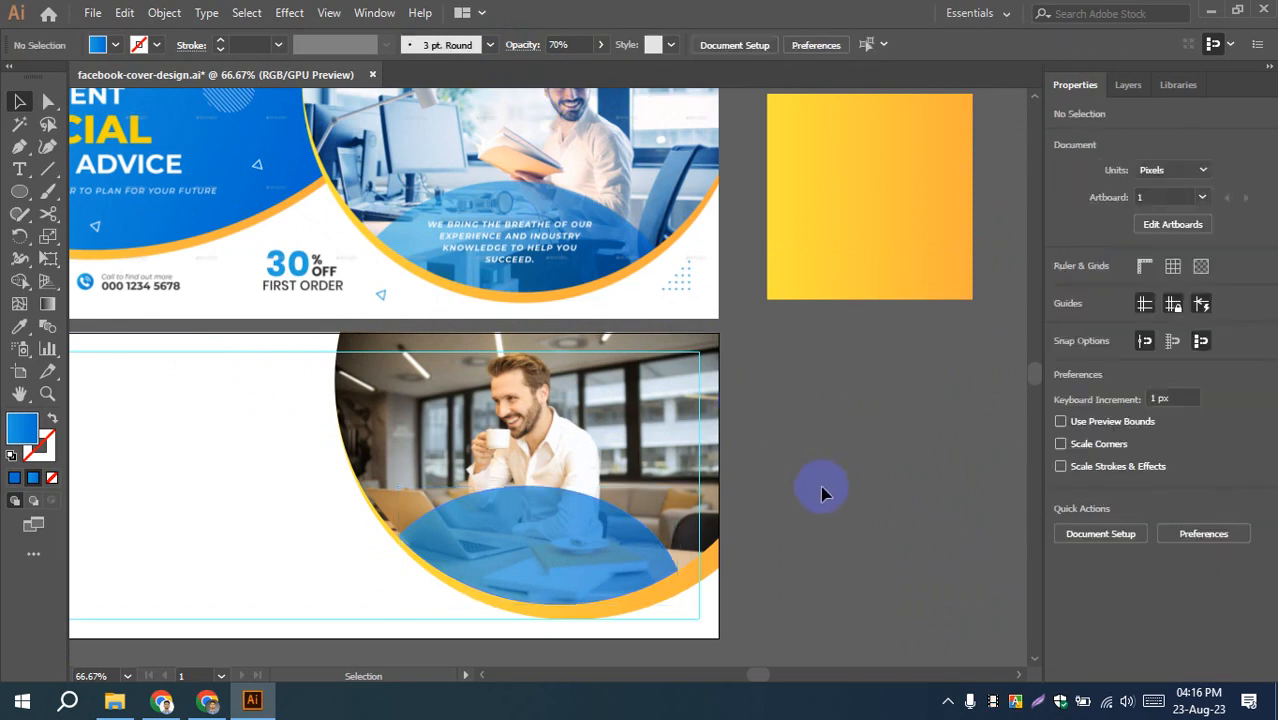
{"action": "scroll", "coordinate": [822, 493], "scroll_direction": "up", "scroll_amount": 1}
{"action": "scroll", "coordinate": [822, 493], "scroll_direction": "down", "scroll_amount": 2}
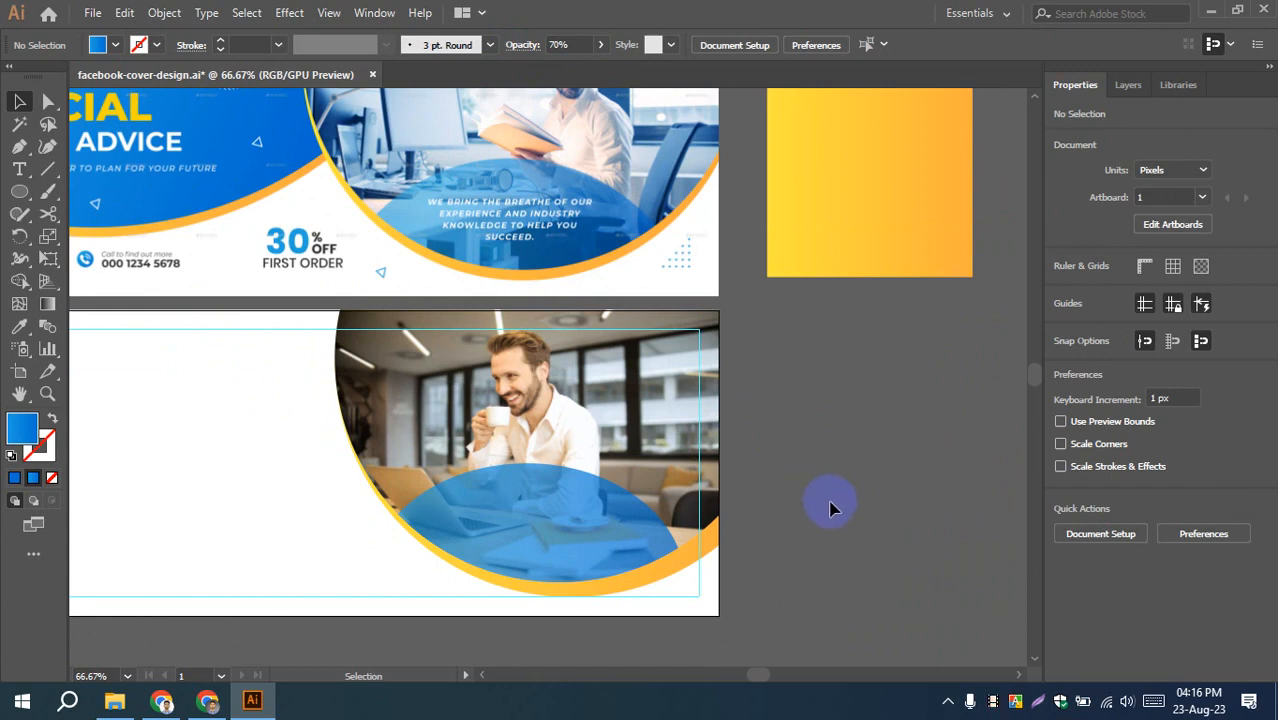
- Fill the overlay shape with solid blue sampled from the reference's headline background and set its opacity to 70%
{"action": "left_click", "coordinate": [480, 508]}
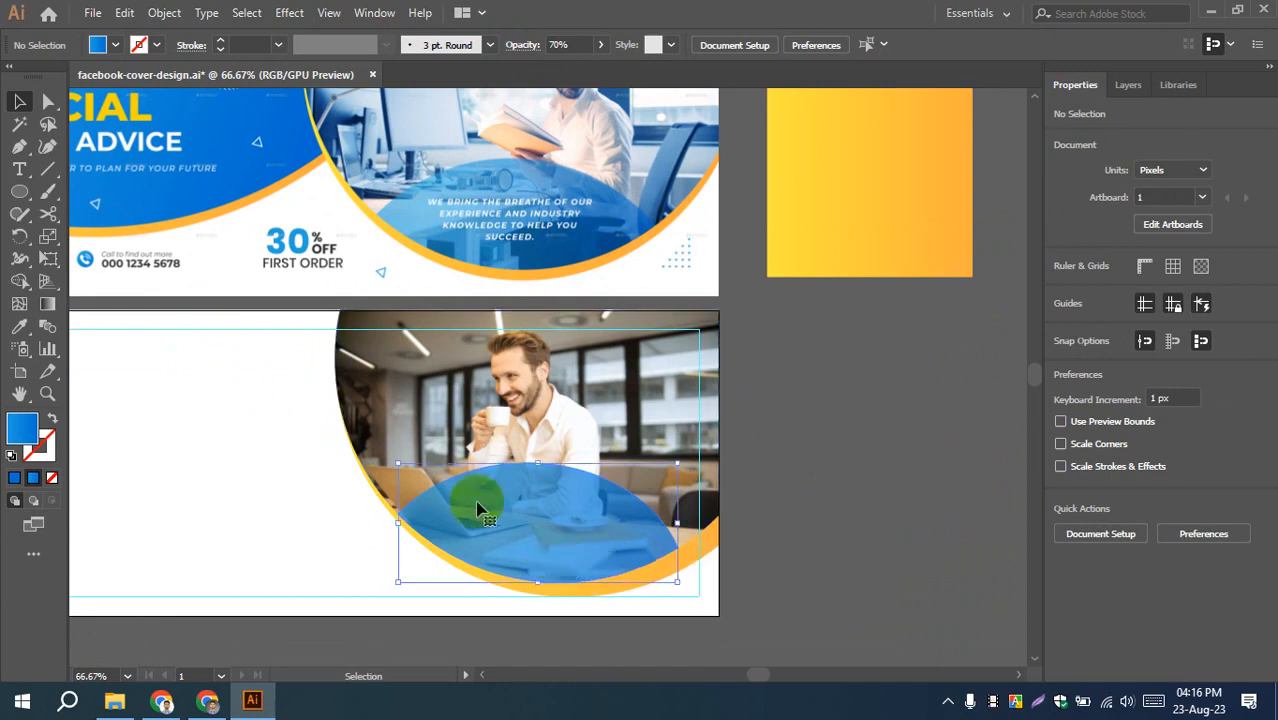
{"action": "left_click", "coordinate": [19, 326]}
{"action": "left_click", "coordinate": [298, 144]}
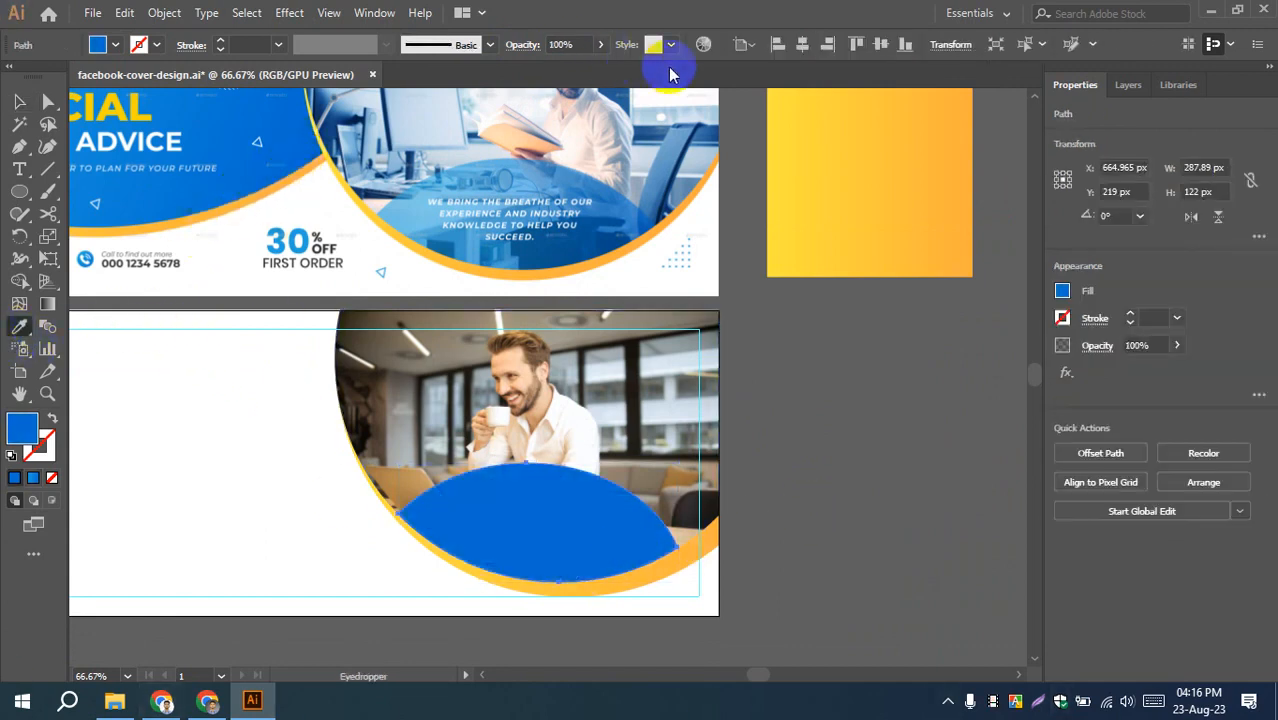
{"action": "left_click", "coordinate": [565, 44]}
{"action": "type", "text": "70"}
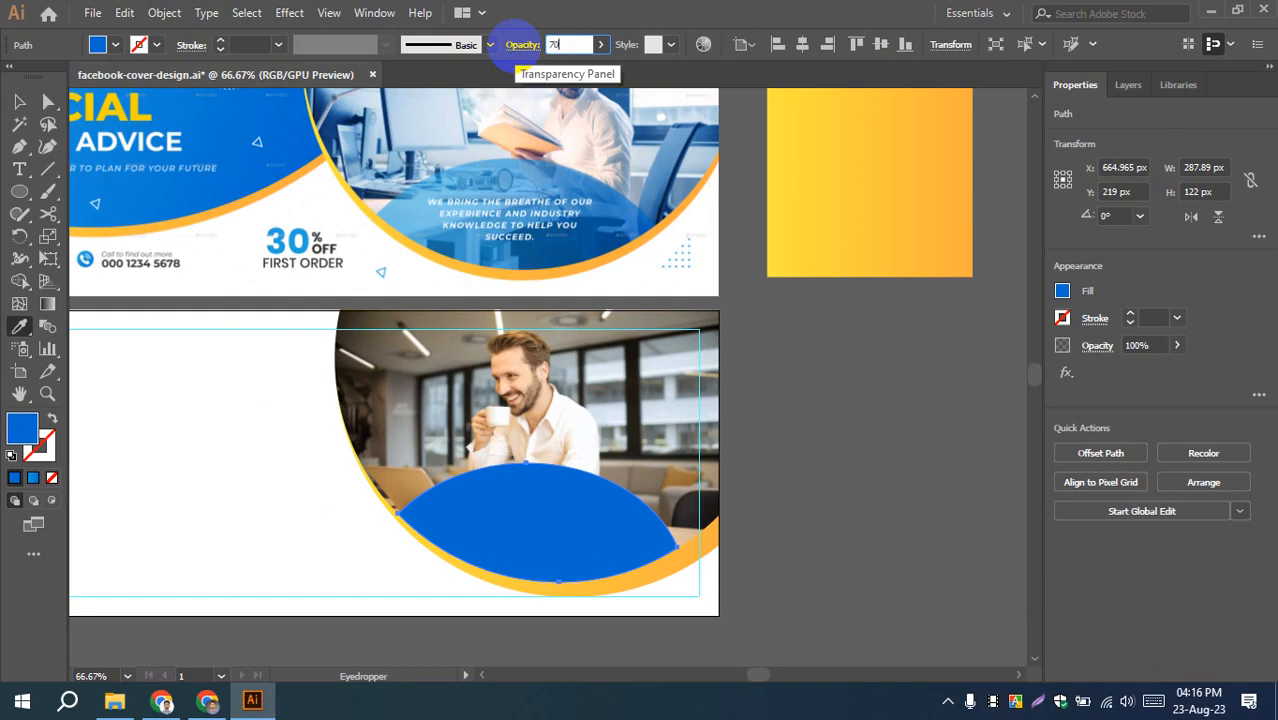
{"action": "key", "text": "Return"}
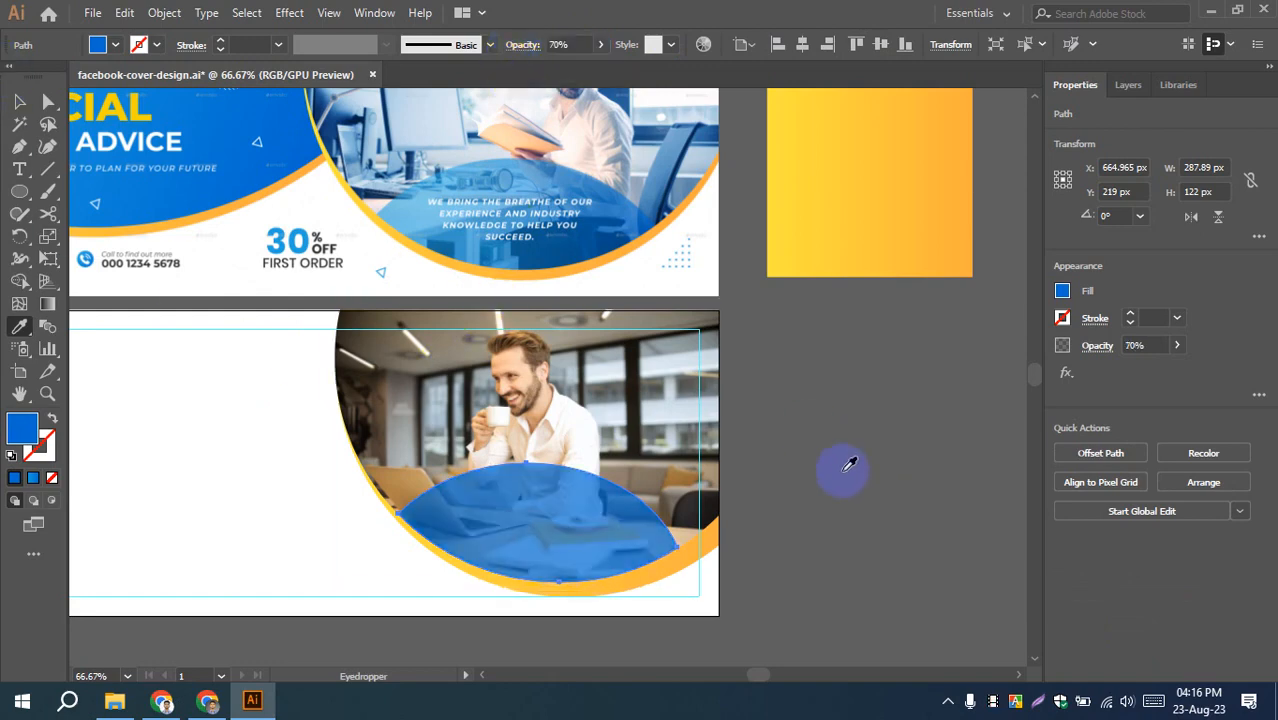
{"action": "left_click", "coordinate": [19, 103]}
{"action": "left_click", "coordinate": [844, 476]}
- Draw a solid blue circle about 494 px in diameter overlapping the reference's headline area and the blank part of the artboard
{"action": "left_click_drag", "start_coordinate": [630, 374], "coordinate": [841, 400]}
{"action": "left_click_drag", "start_coordinate": [325, 454], "coordinate": [509, 503]}
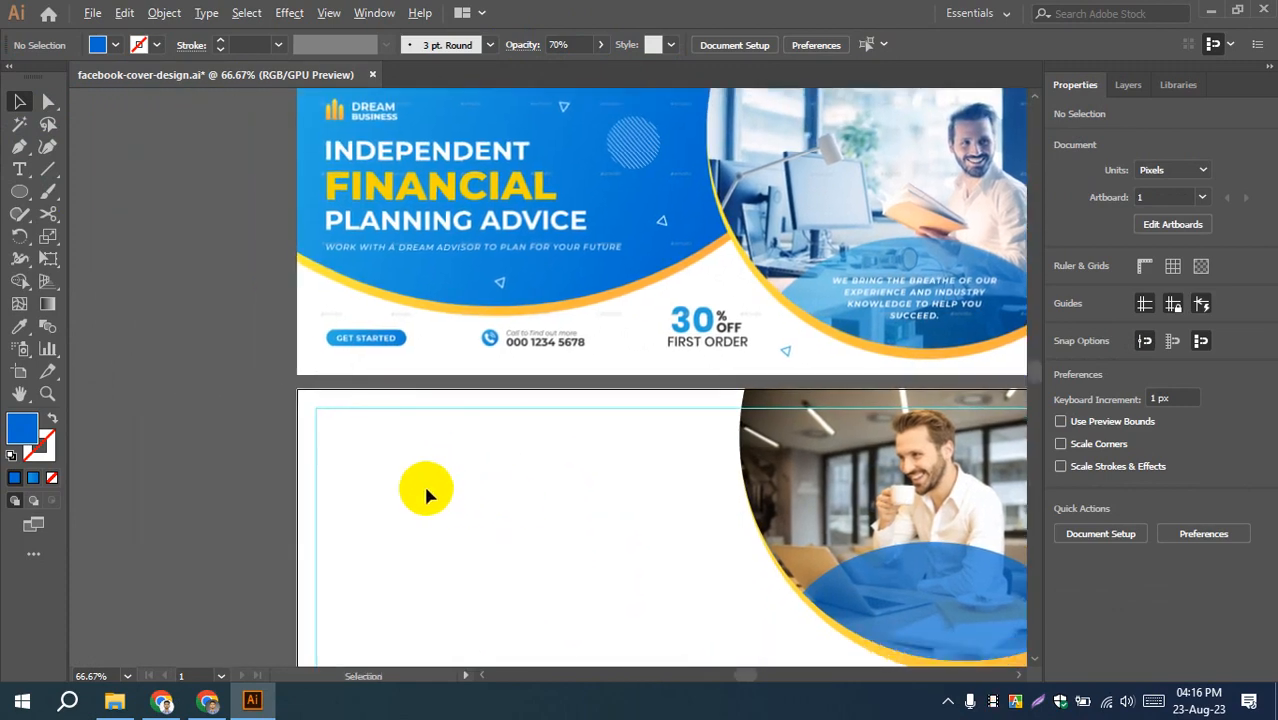
{"action": "scroll", "coordinate": [427, 497], "scroll_direction": "down", "scroll_amount": 1}
{"action": "left_click_drag", "start_coordinate": [471, 542], "coordinate": [419, 608]}
{"action": "left_click_drag", "start_coordinate": [25, 200], "coordinate": [86, 245]}
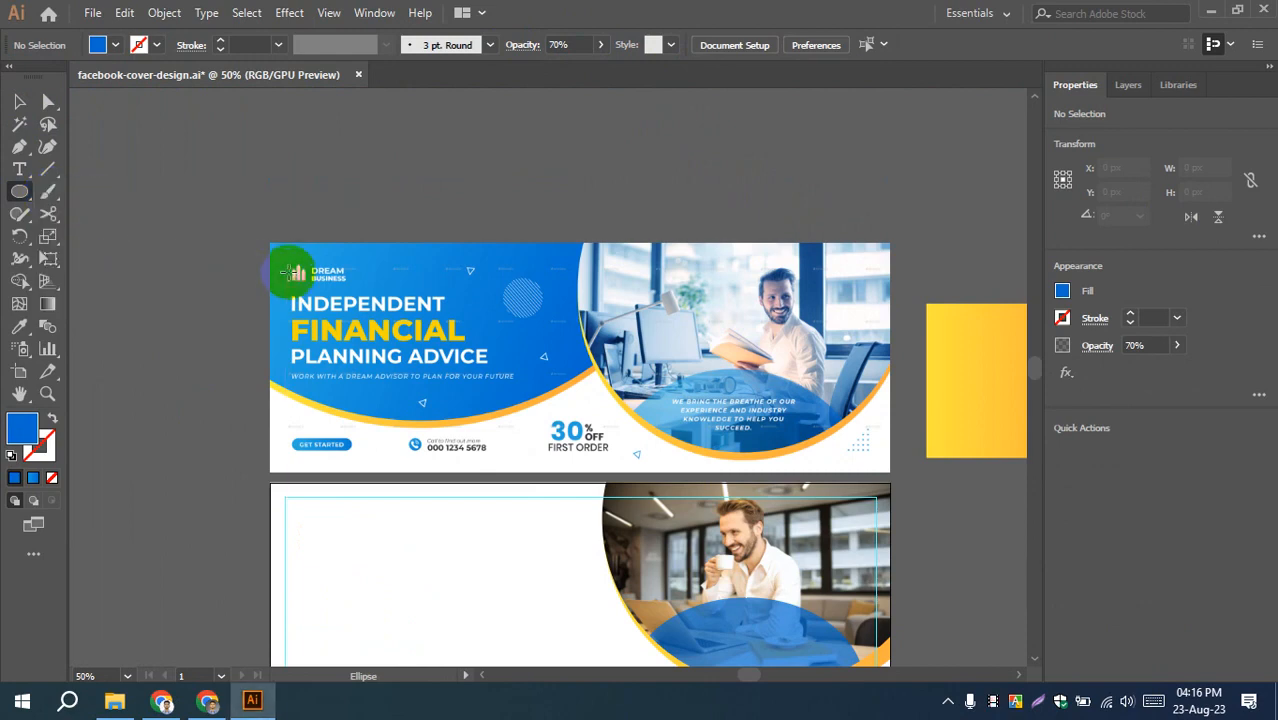
{"action": "left_click_drag", "start_coordinate": [414, 356], "coordinate": [665, 612]}
{"action": "left_click", "coordinate": [20, 101]}
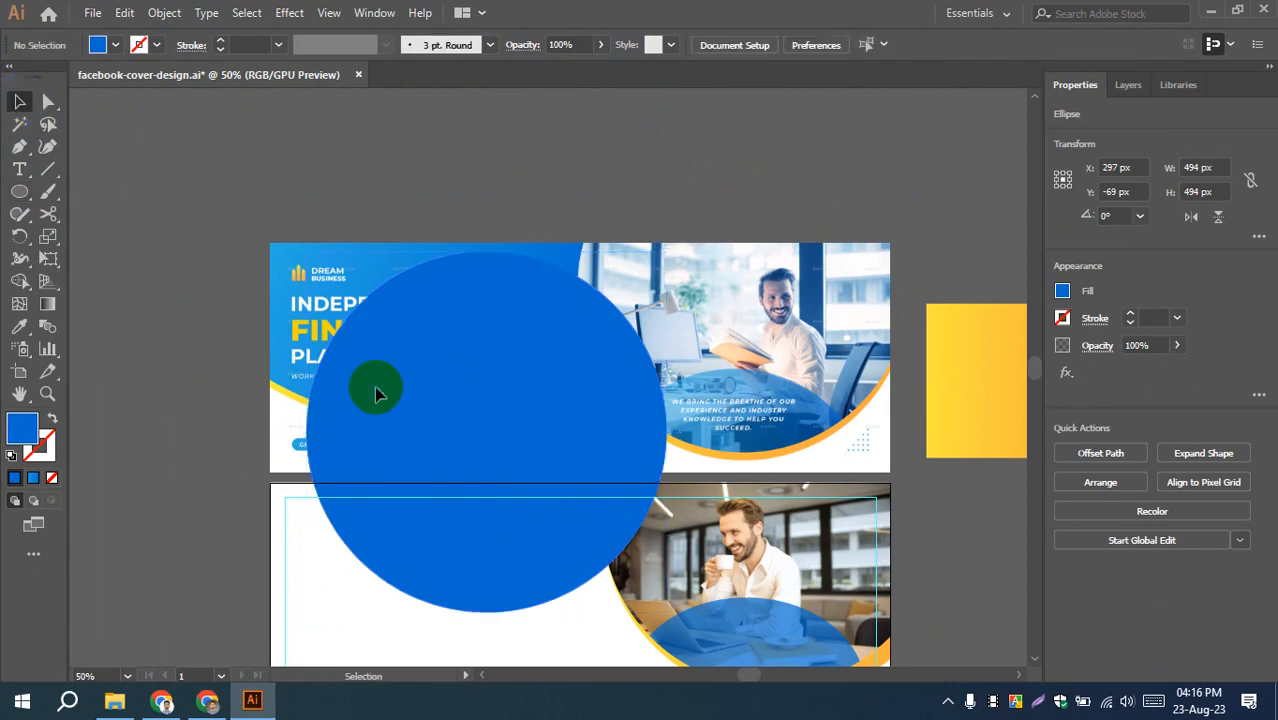
- Move the blue circle over the reference's headline area and stretch it into an ellipse 650 × 501 px following the headline curve
{"action": "left_click_drag", "start_coordinate": [520, 425], "coordinate": [451, 228]}
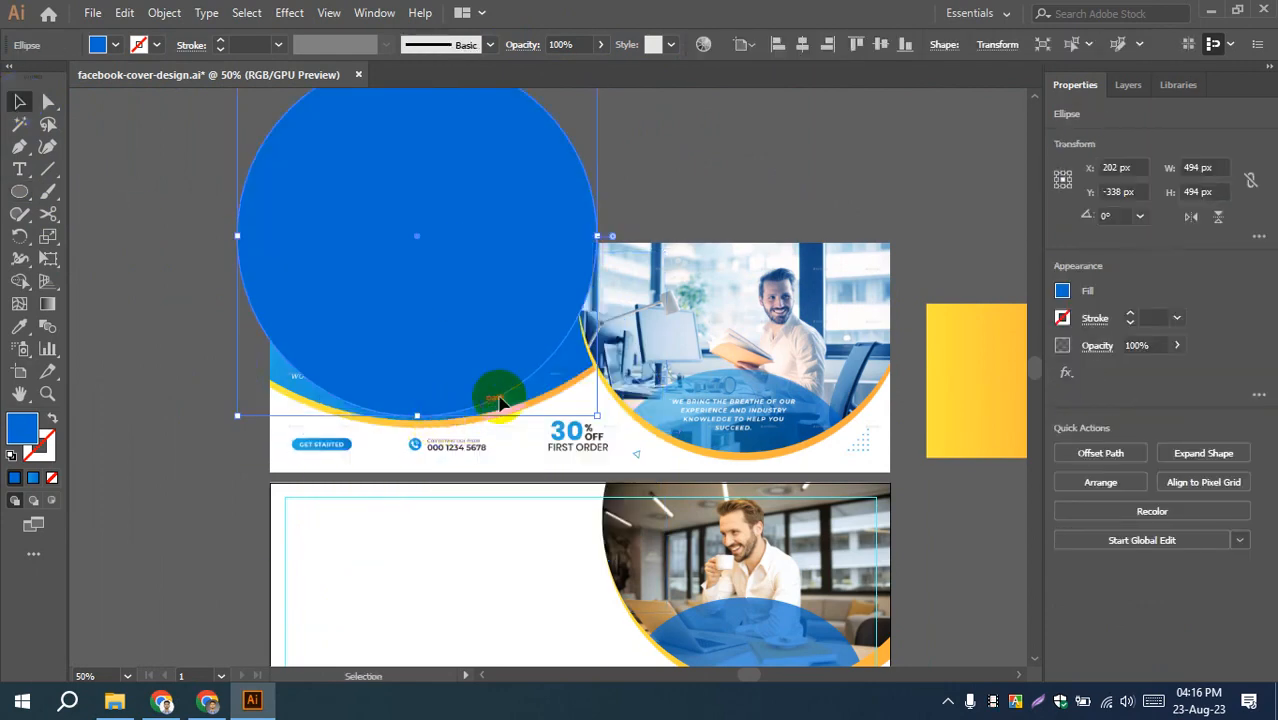
{"action": "left_click_drag", "start_coordinate": [597, 236], "coordinate": [655, 236]}
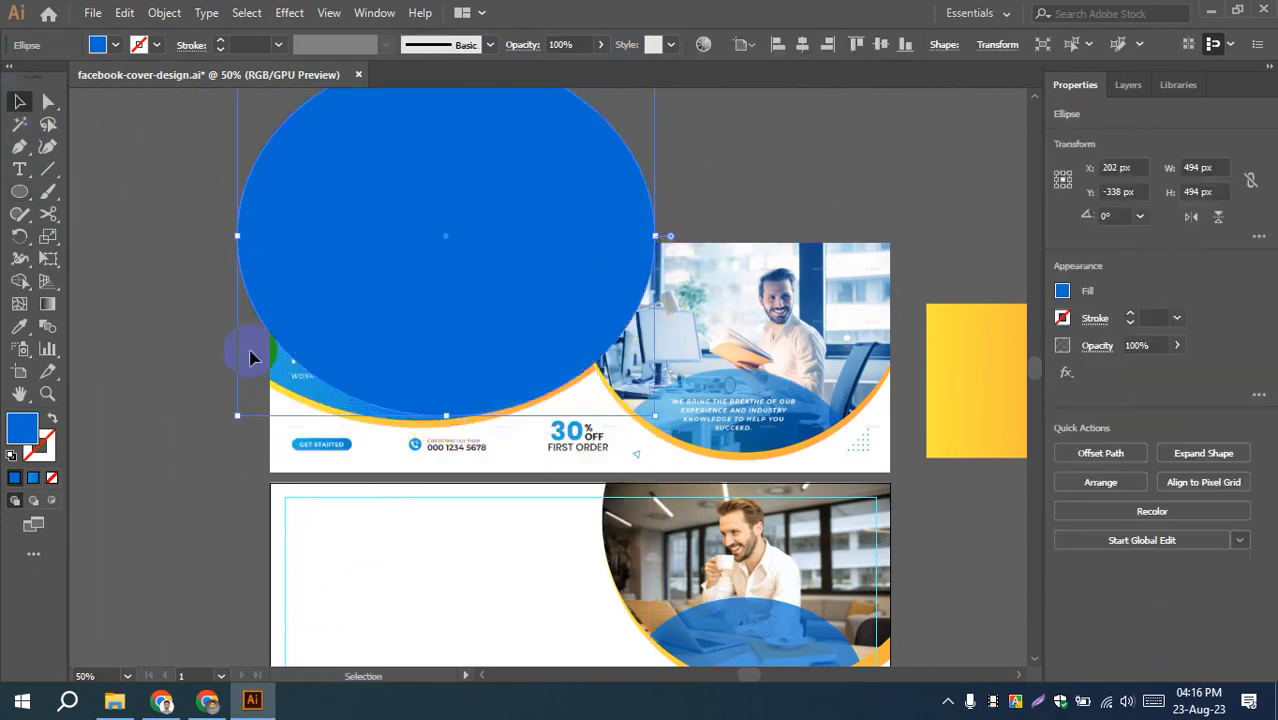
{"action": "left_click_drag", "start_coordinate": [240, 238], "coordinate": [182, 254]}
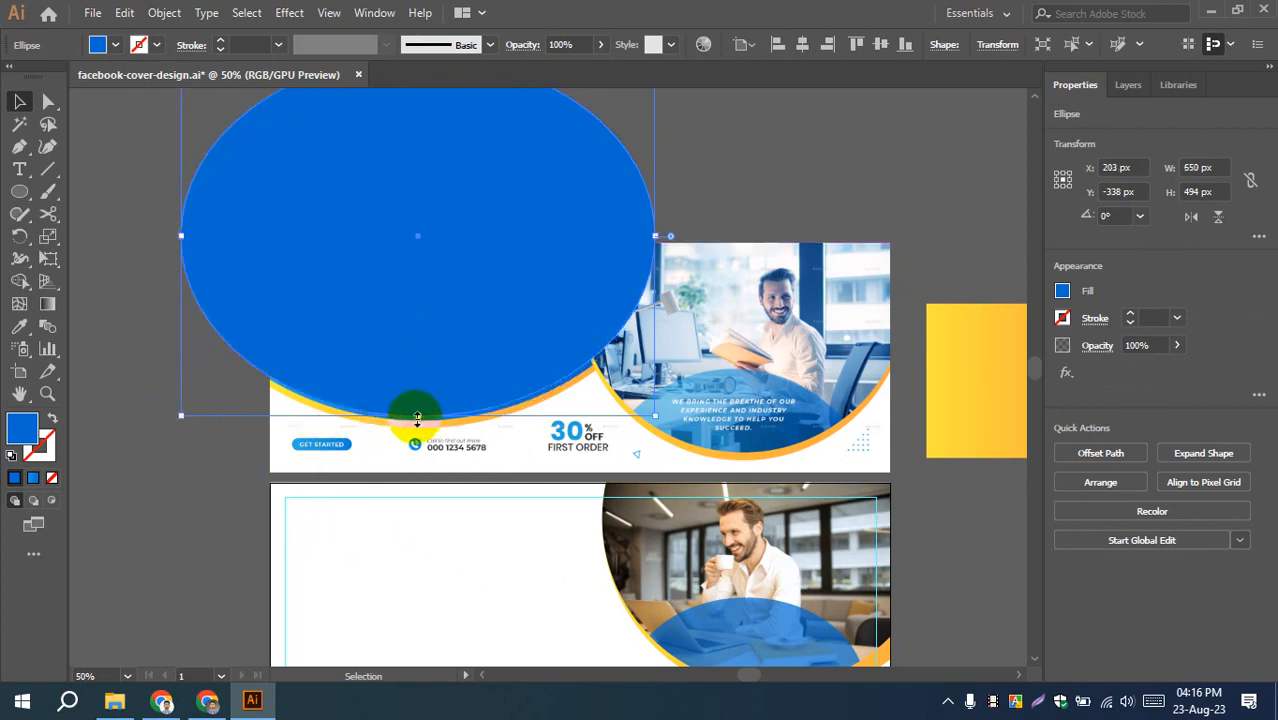
{"action": "left_click_drag", "start_coordinate": [417, 416], "coordinate": [417, 422]}
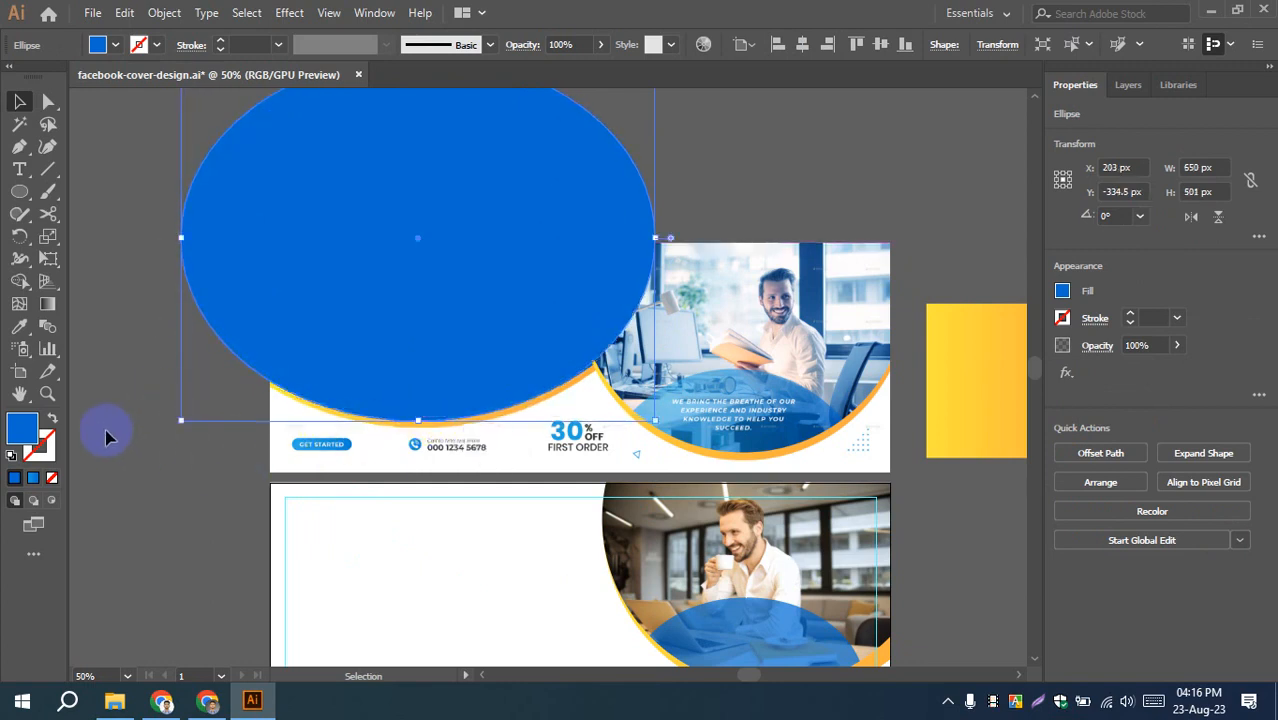
{"action": "left_click", "coordinate": [110, 445]}
- Move the blue ellipse down so it overlaps the upper-left part of the blank artboard
{"action": "scroll", "coordinate": [130, 500], "scroll_direction": "down", "scroll_amount": 3}
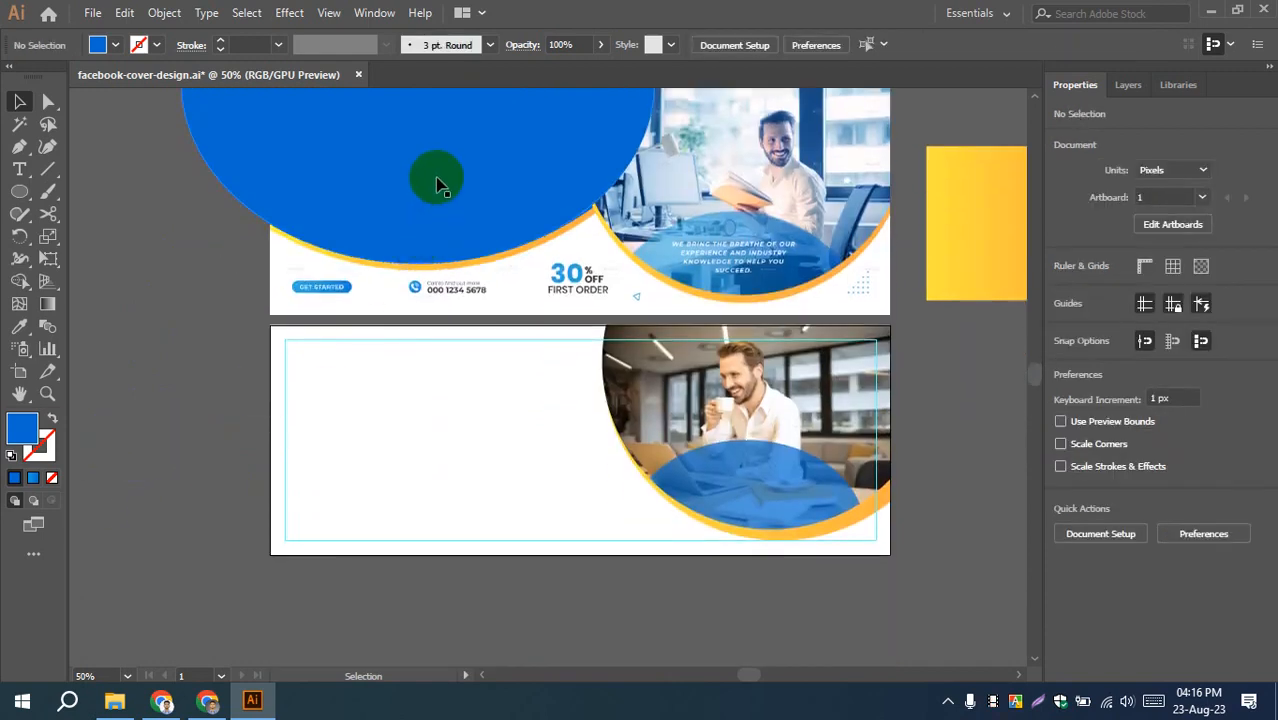
{"action": "left_click_drag", "start_coordinate": [436, 183], "coordinate": [442, 371]}
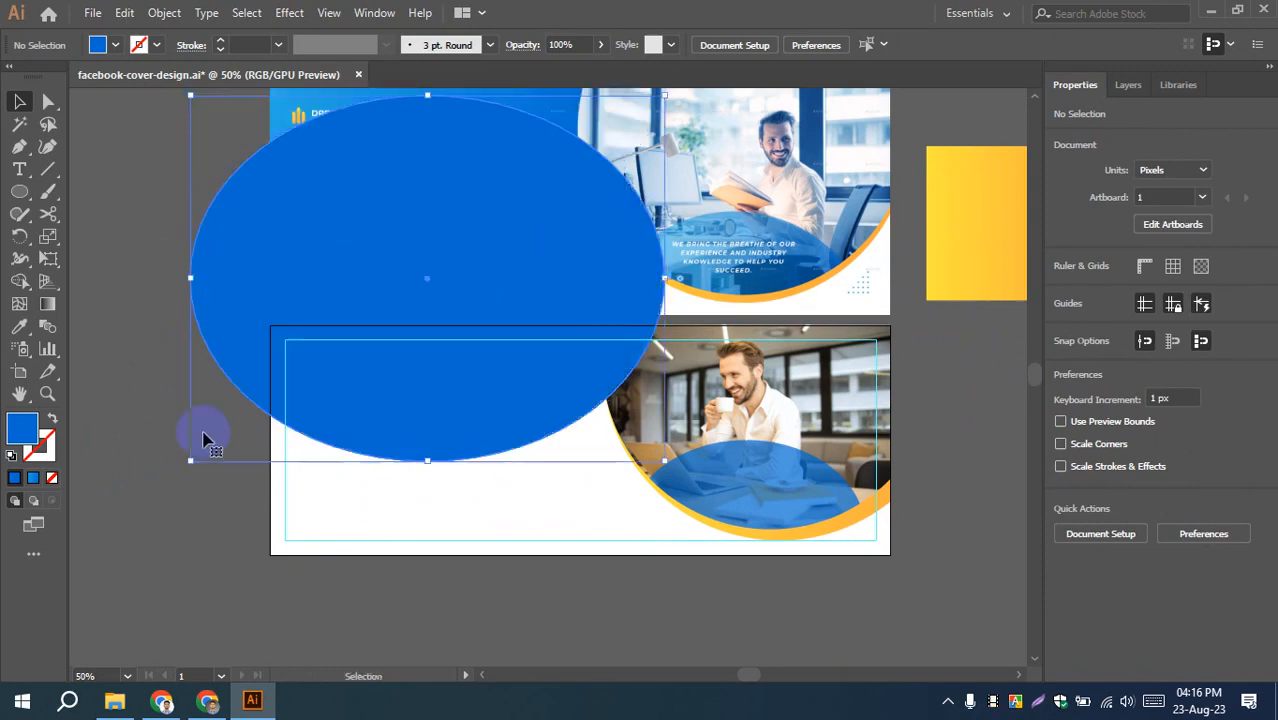
{"action": "left_click", "coordinate": [107, 432]}
{"action": "left_click_drag", "start_coordinate": [104, 417], "coordinate": [169, 415]}
{"action": "left_click", "coordinate": [365, 330]}
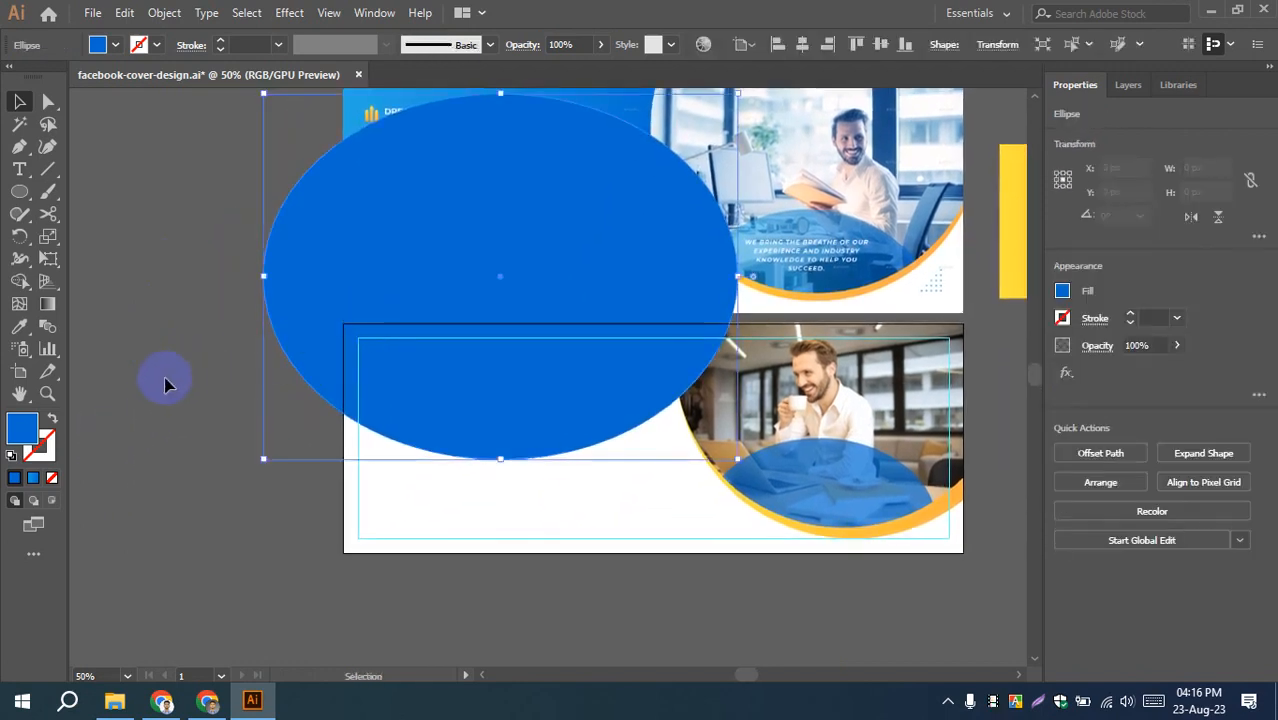
{"action": "left_click", "coordinate": [127, 381]}
{"action": "left_click", "coordinate": [379, 391]}
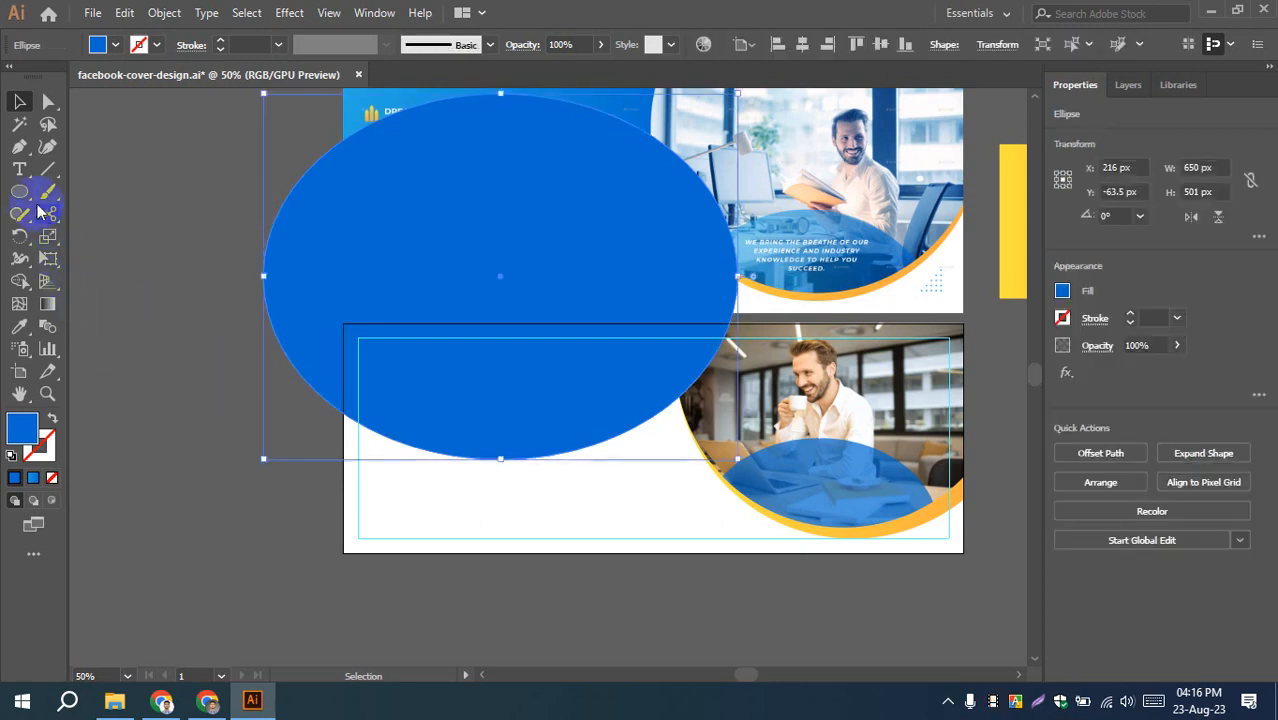
- Draw a blue rectangle about 541 × 295 px from the artboard's upper-left corner, covering the ellipse's overlap
{"action": "mouse_move", "coordinate": [20, 191]}
{"action": "left_mouse_down"}
{"action": "mouse_move", "coordinate": [44, 202]}
{"action": "mouse_move", "coordinate": [105, 191]}
{"action": "left_mouse_up"}
{"action": "mouse_move", "coordinate": [331, 328]}
{"action": "left_mouse_down"}
{"action": "mouse_move", "coordinate": [342, 322]}
{"action": "mouse_move", "coordinate": [414, 486]}
{"action": "mouse_move", "coordinate": [516, 522]}
{"action": "mouse_move", "coordinate": [685, 516]}
{"action": "mouse_move", "coordinate": [739, 537]}
{"action": "left_mouse_up"}
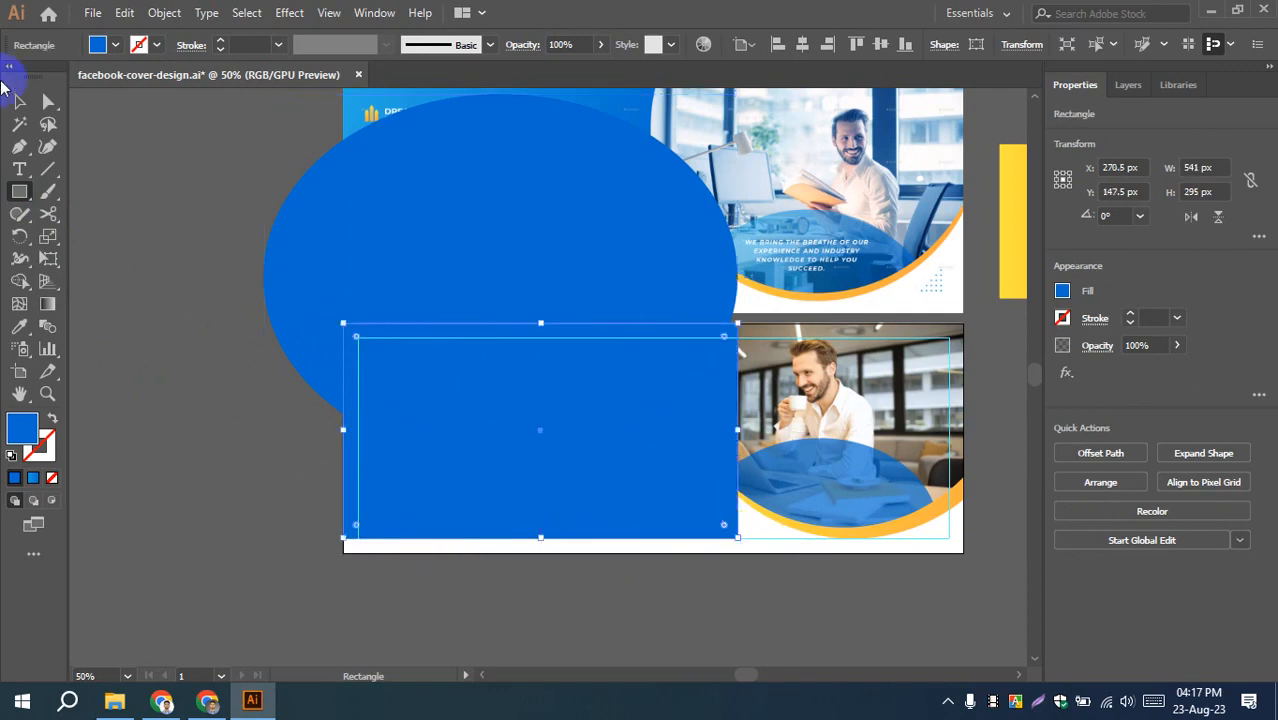
{"action": "left_click", "coordinate": [19, 101]}
{"action": "left_click", "coordinate": [230, 322]}
{"action": "left_click", "coordinate": [650, 380]}
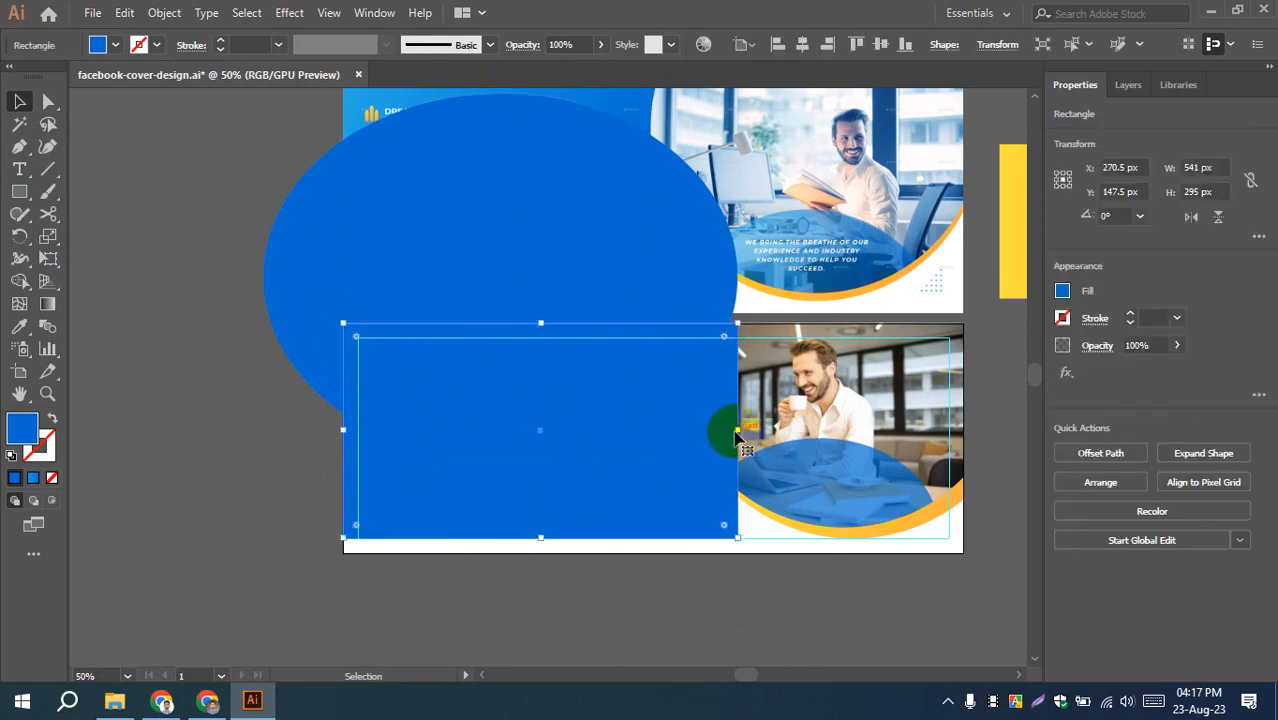
- Adjust the blue rectangle's width to about 583 px so it extends past the ellipse's right edge
{"action": "left_click_drag", "start_coordinate": [739, 430], "coordinate": [707, 430]}
{"action": "left_click", "coordinate": [322, 310], "text": "shift"}
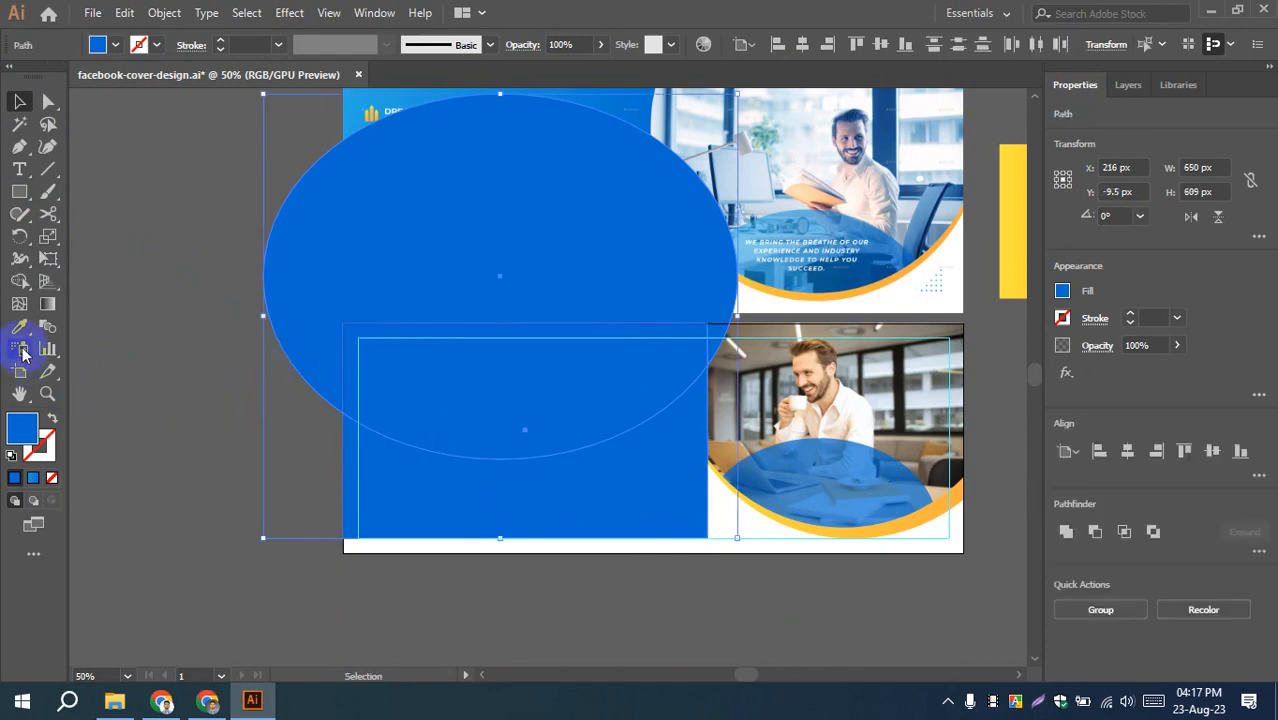
{"action": "left_click", "coordinate": [20, 283]}
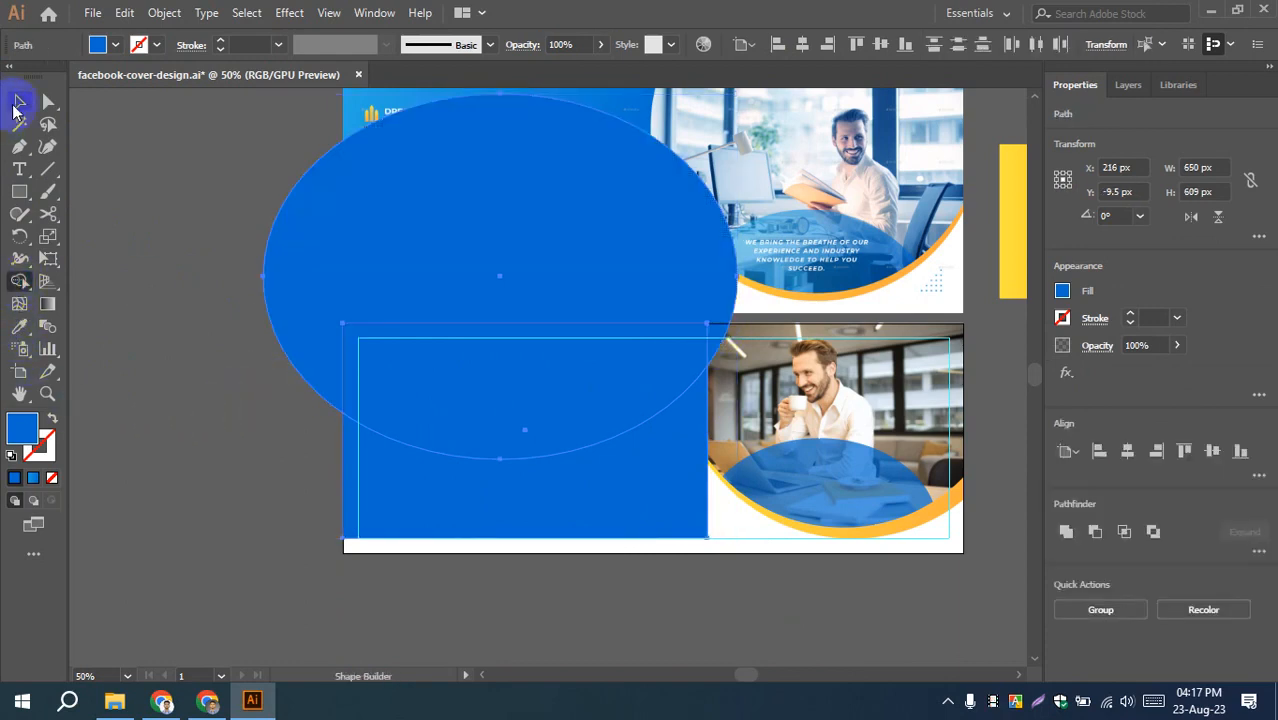
{"action": "left_click", "coordinate": [20, 101]}
{"action": "left_click", "coordinate": [208, 408]}
{"action": "left_click", "coordinate": [560, 482]}
{"action": "left_click_drag", "start_coordinate": [707, 430], "coordinate": [768, 430]}
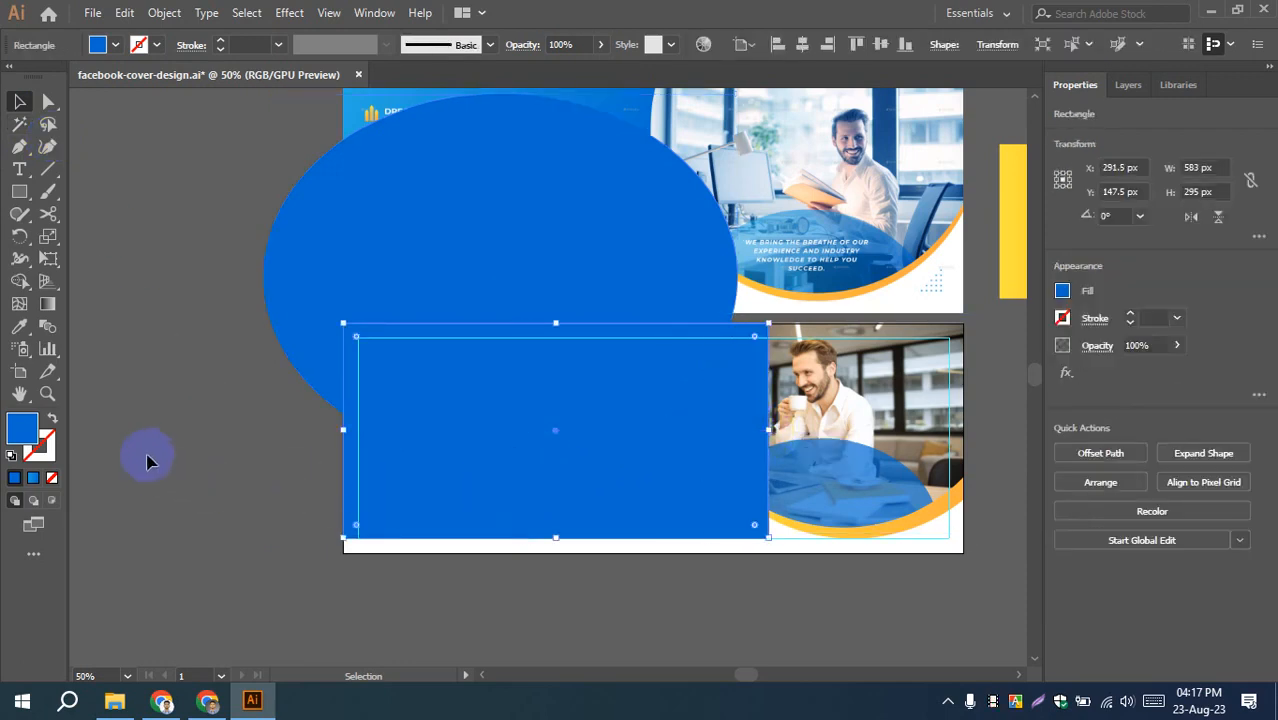
- Remove the ellipse part outside the rectangle with Shape Builder and delete the leftover rectangle area below the curve
{"action": "left_click", "coordinate": [262, 294], "text": "shift"}
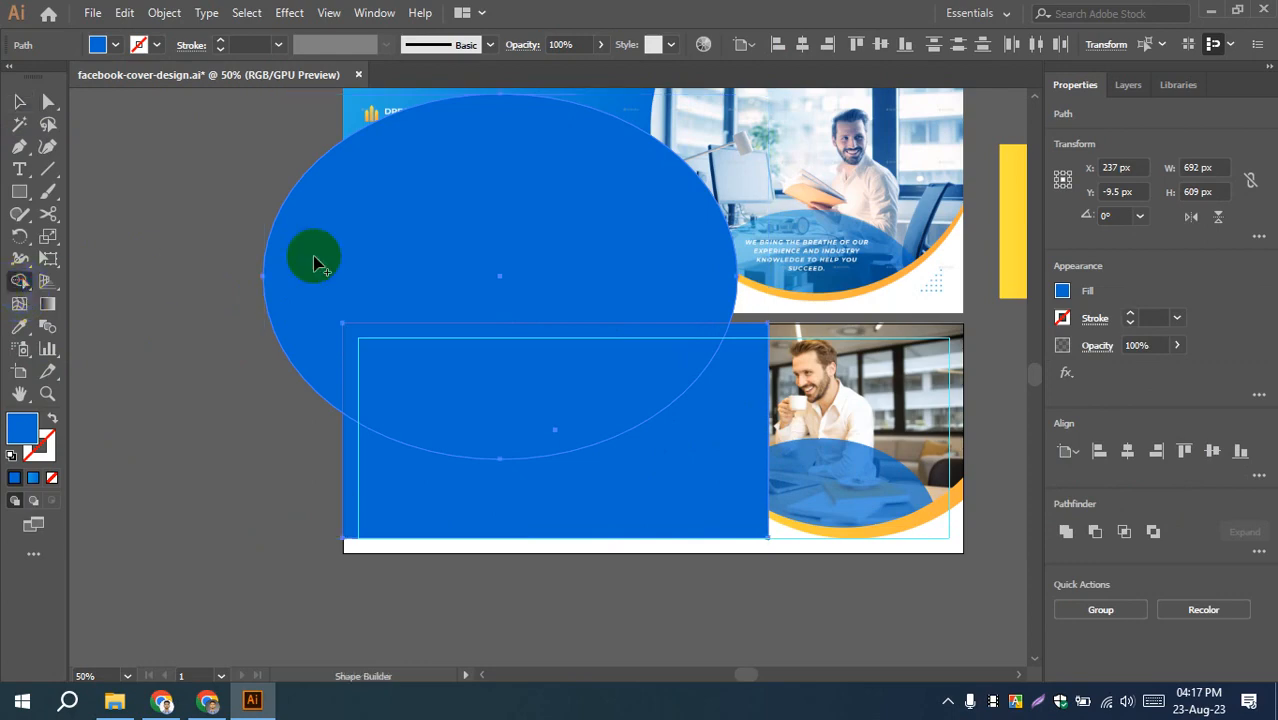
{"action": "left_click", "coordinate": [422, 240], "text": "alt"}
{"action": "left_click", "coordinate": [20, 102]}
{"action": "left_click", "coordinate": [181, 398]}
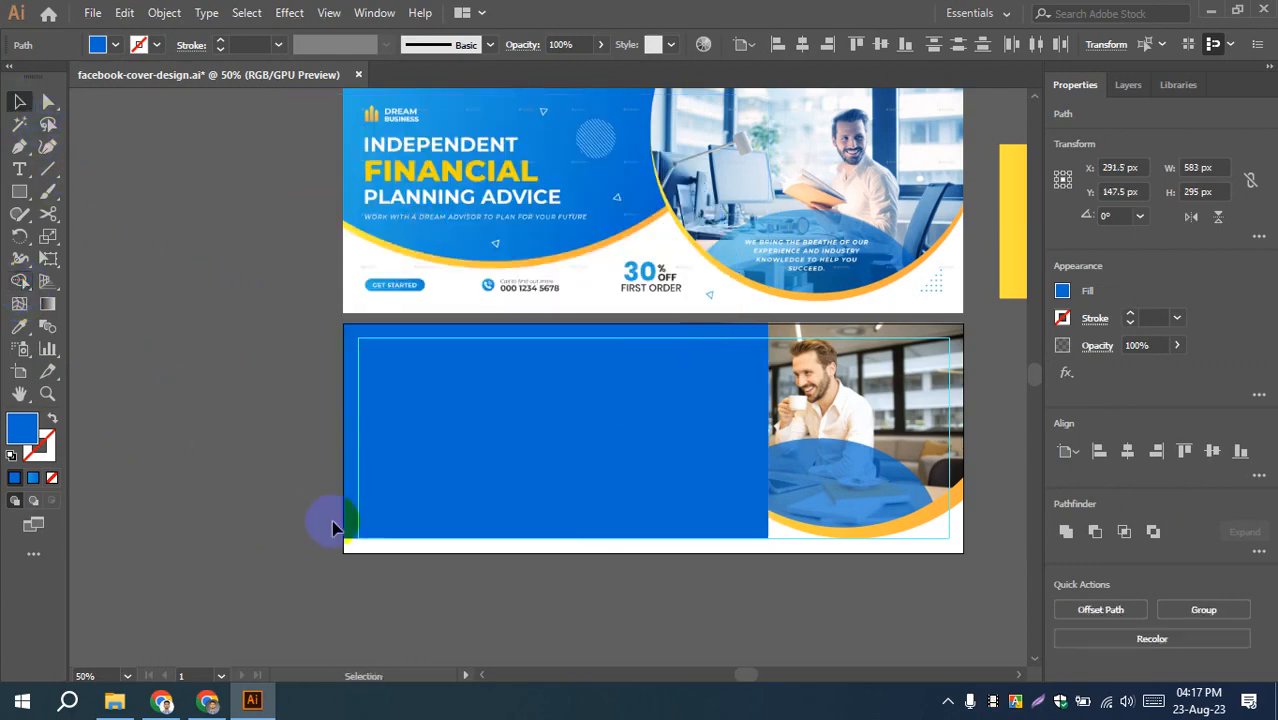
{"action": "left_click", "coordinate": [392, 509]}
{"action": "key", "text": "Delete"}
{"action": "left_click", "coordinate": [226, 480]}
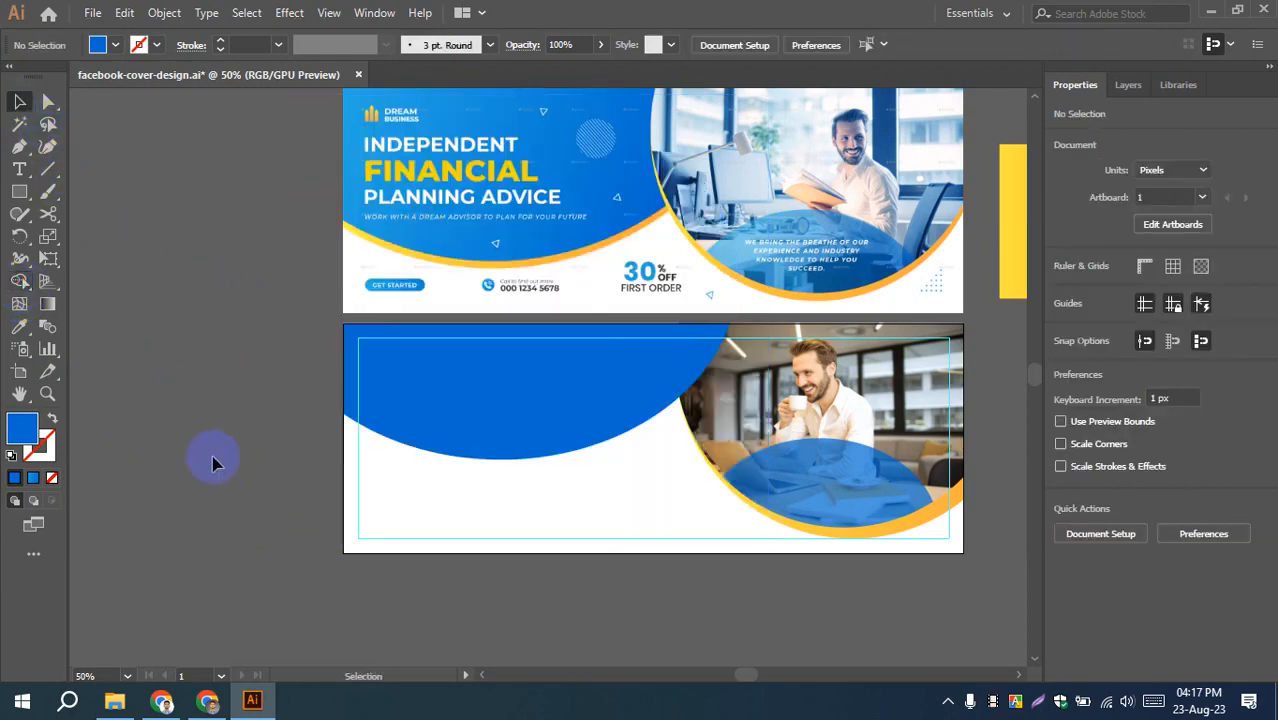
- Undo the ellipse trimming and delete the blue rectangle
{"action": "scroll", "coordinate": [250, 479], "scroll_direction": "up", "scroll_amount": 2}
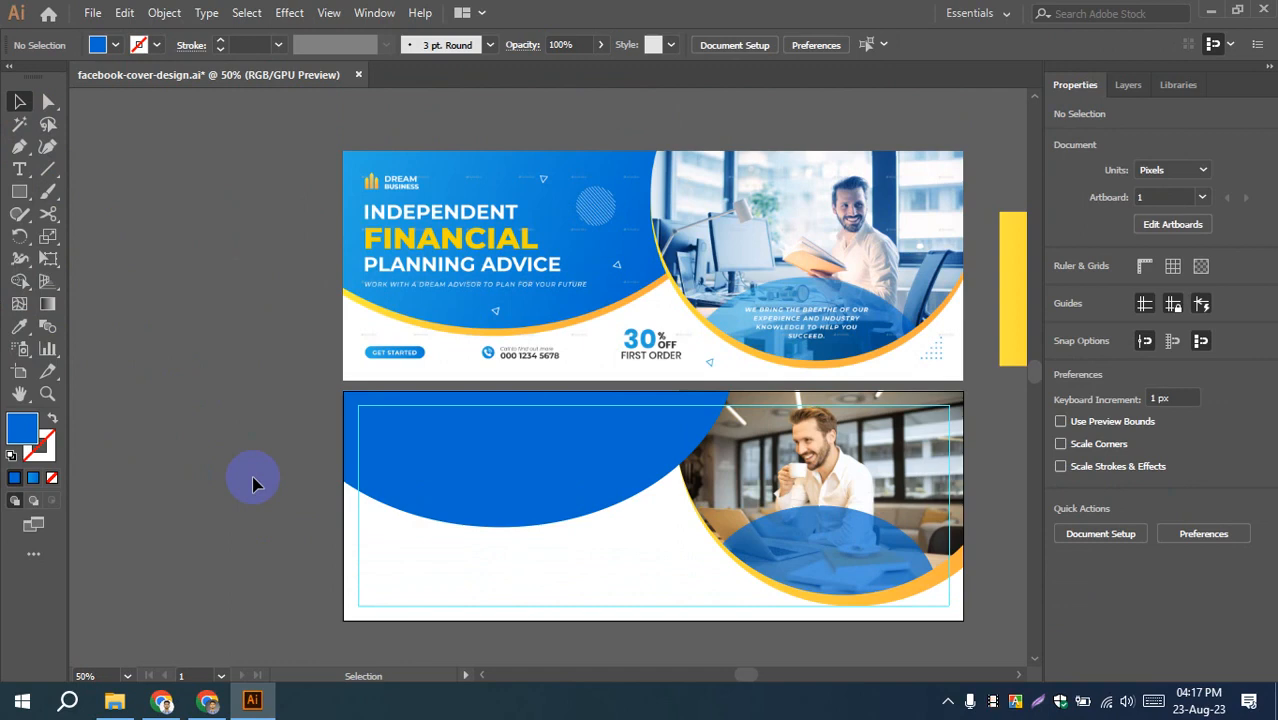
{"action": "key", "text": "ctrl+z"}
{"action": "key", "text": "ctrl+z"}
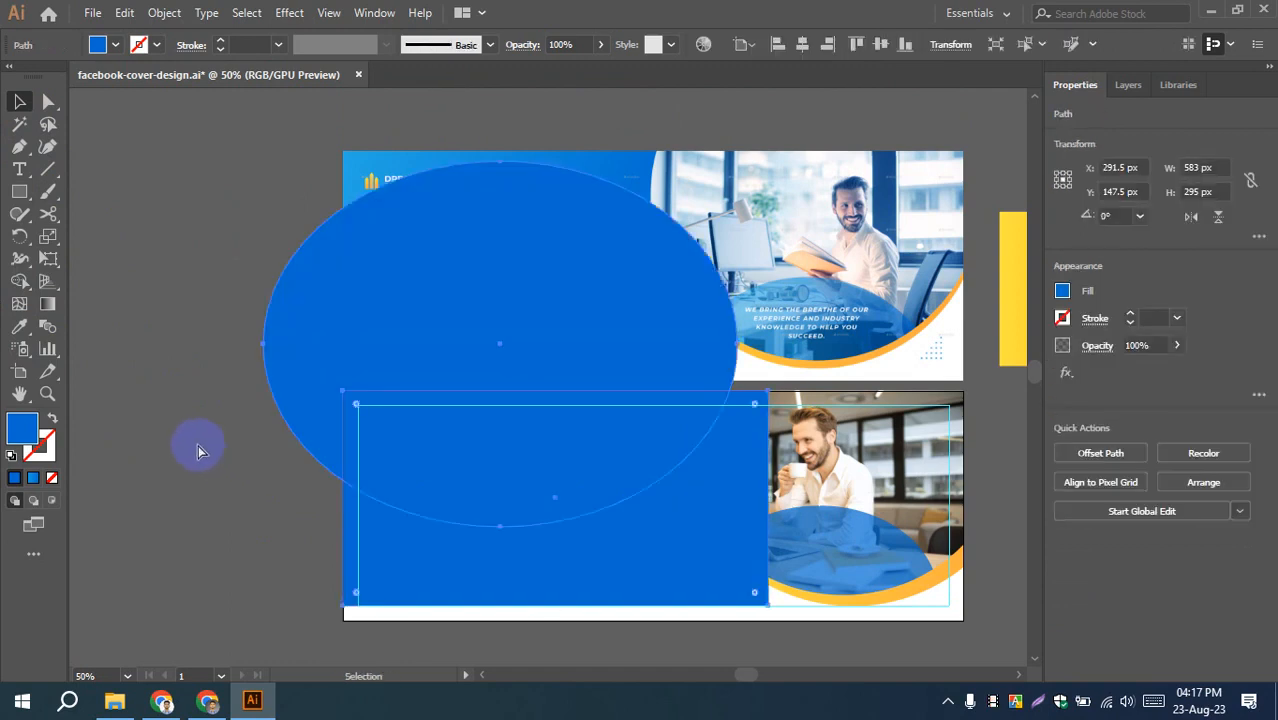
{"action": "left_click", "coordinate": [198, 450]}
{"action": "left_click", "coordinate": [418, 592]}
{"action": "key", "text": "Delete"}
- Move the ellipse slightly lower and draw a blue rectangle about 568 × 295 px from the artboard's upper-left corner over it
{"action": "left_click_drag", "start_coordinate": [447, 457], "coordinate": [448, 464]}
{"action": "left_click", "coordinate": [141, 518]}
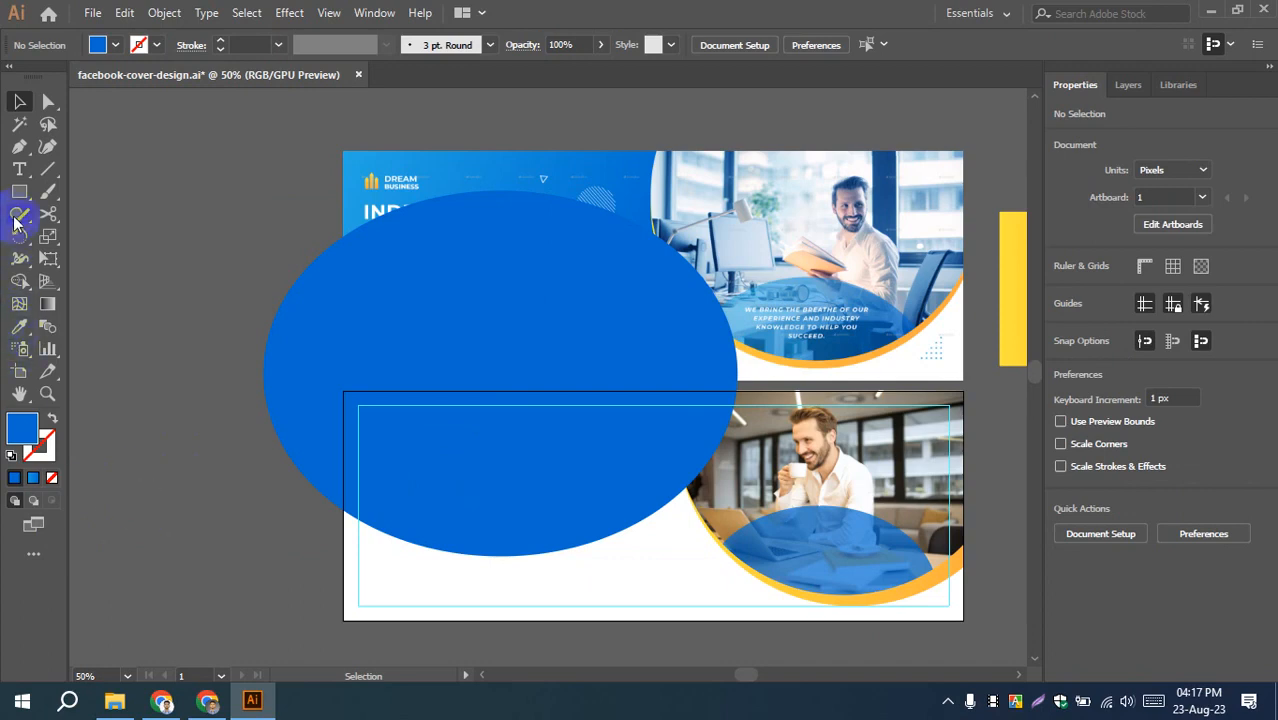
{"action": "left_click_drag", "start_coordinate": [19, 192], "coordinate": [80, 191]}
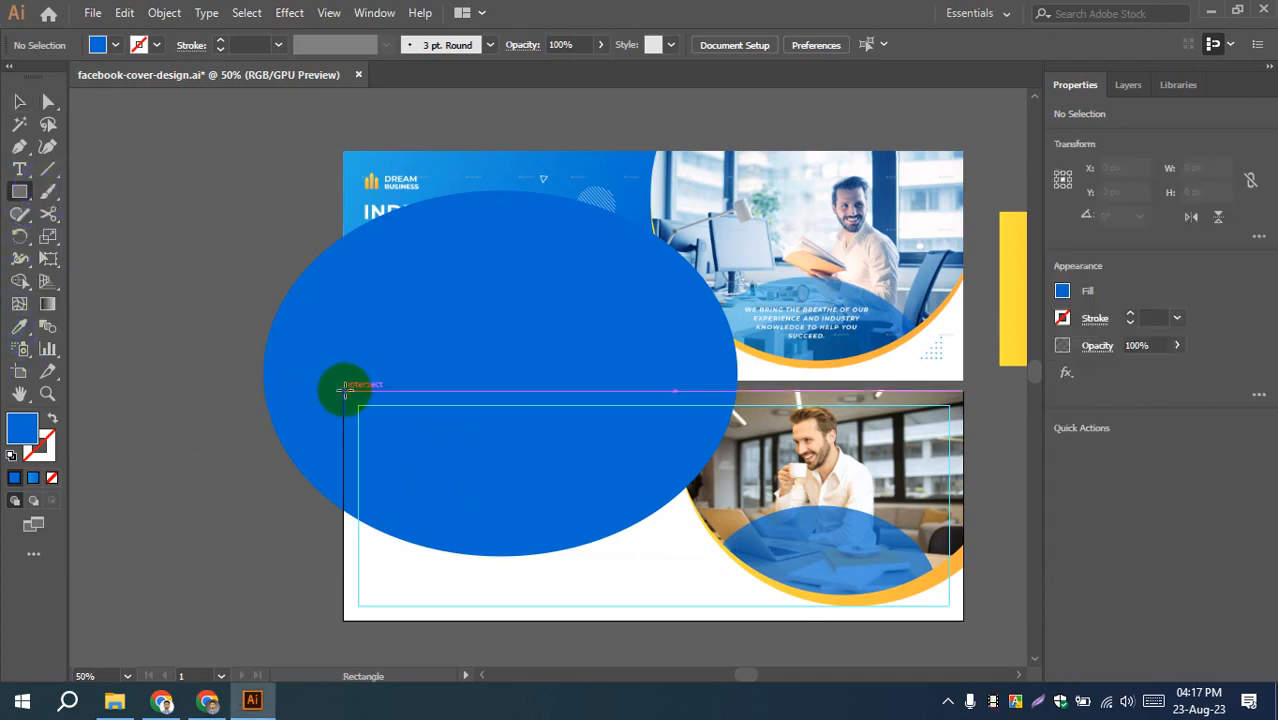
{"action": "key", "text": "ctrl+z"}
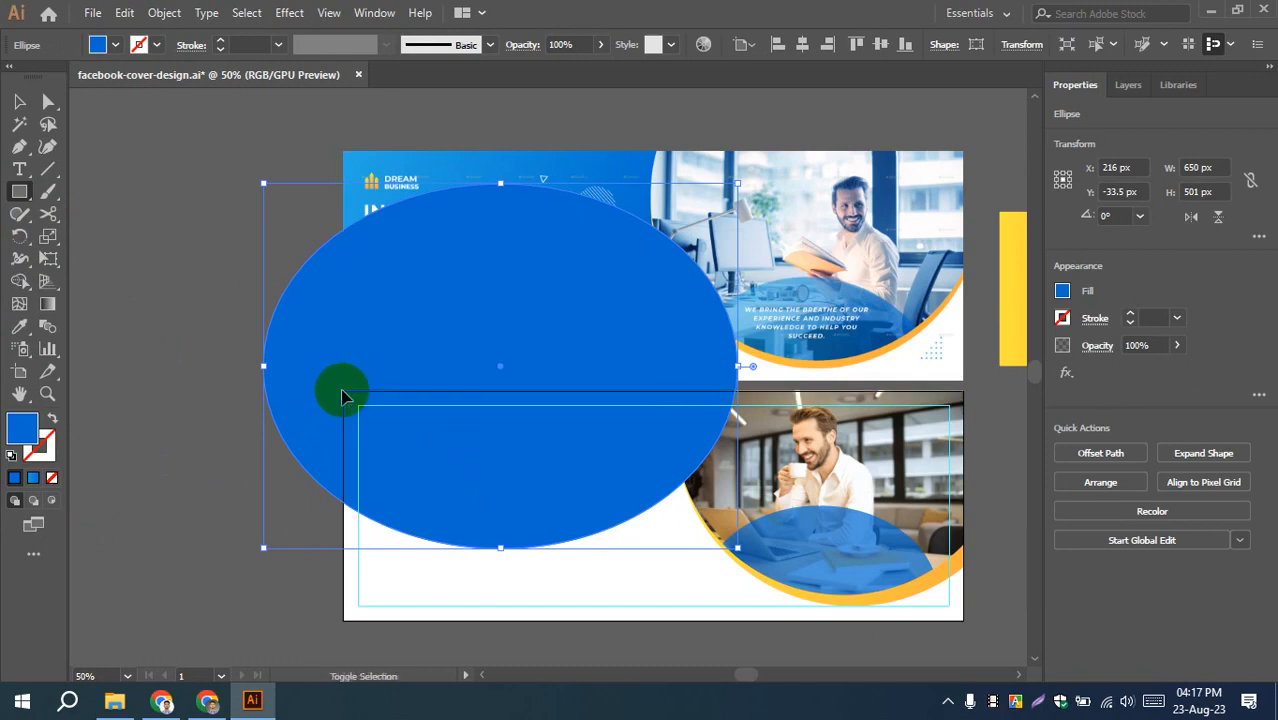
{"action": "key", "text": "ctrl+shift+z"}
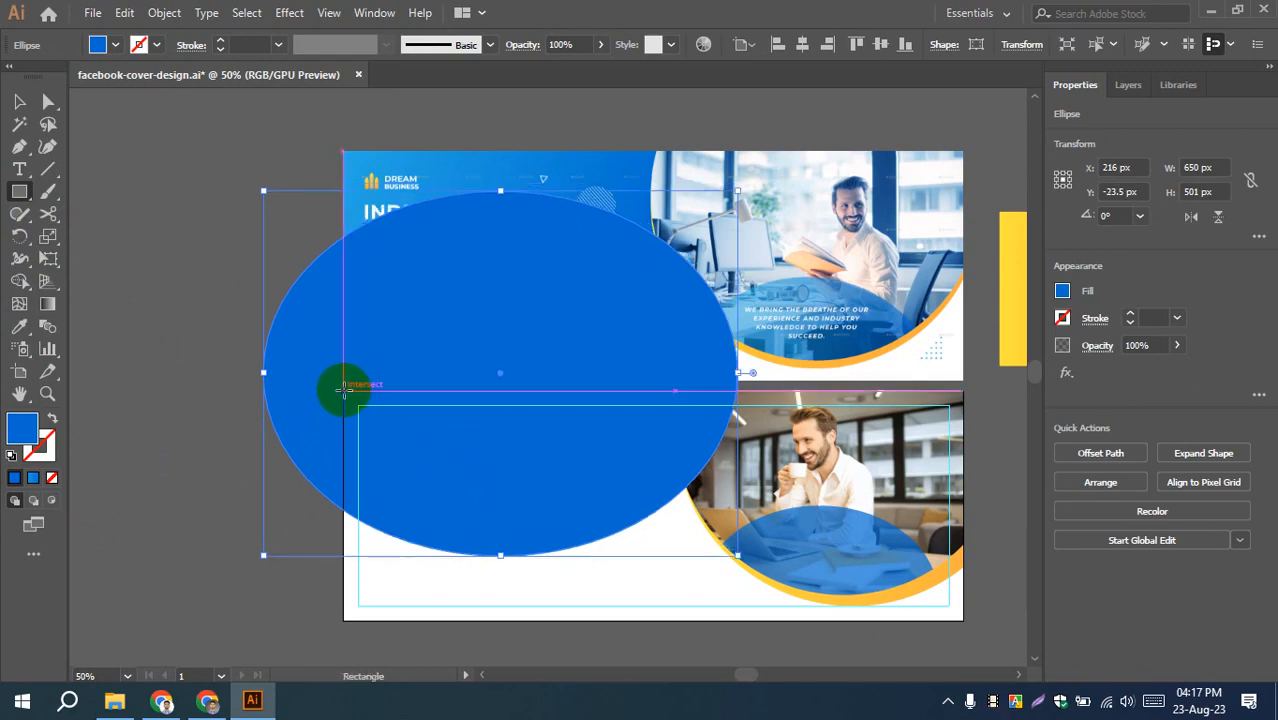
{"action": "scroll", "coordinate": [342, 387], "scroll_direction": "up", "scroll_amount": 1}
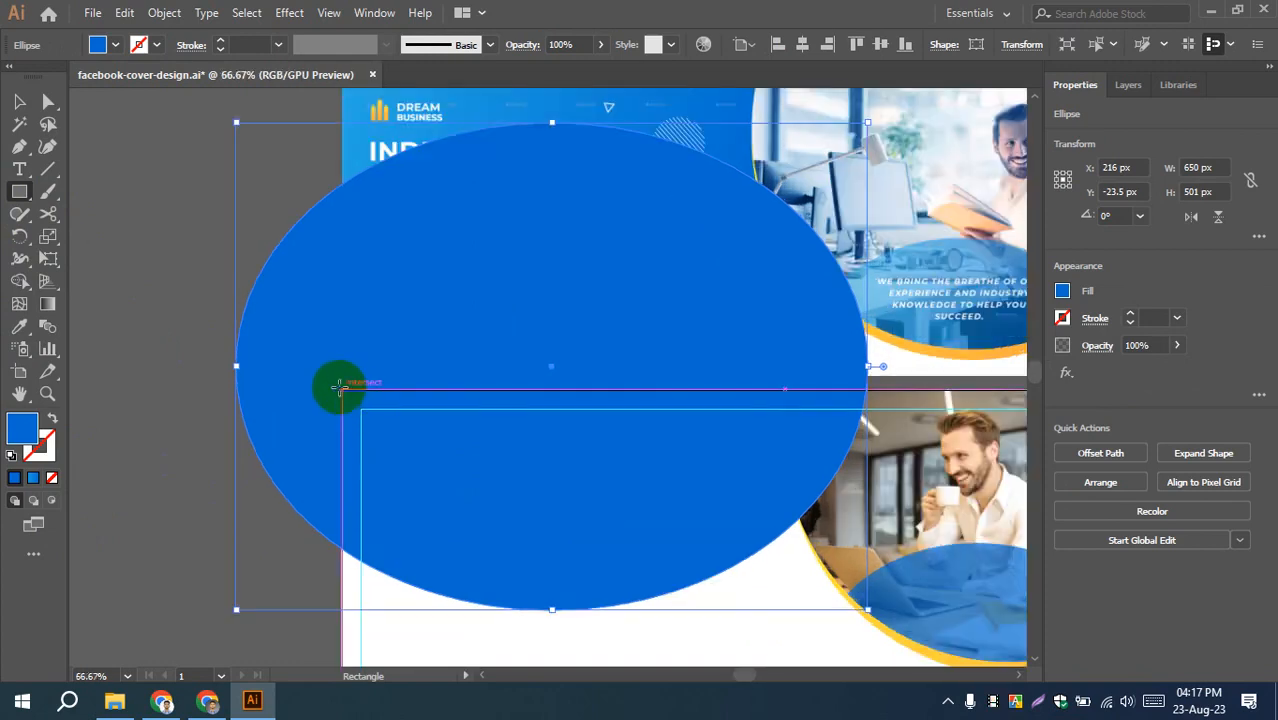
{"action": "left_click_drag", "start_coordinate": [342, 387], "coordinate": [894, 499]}
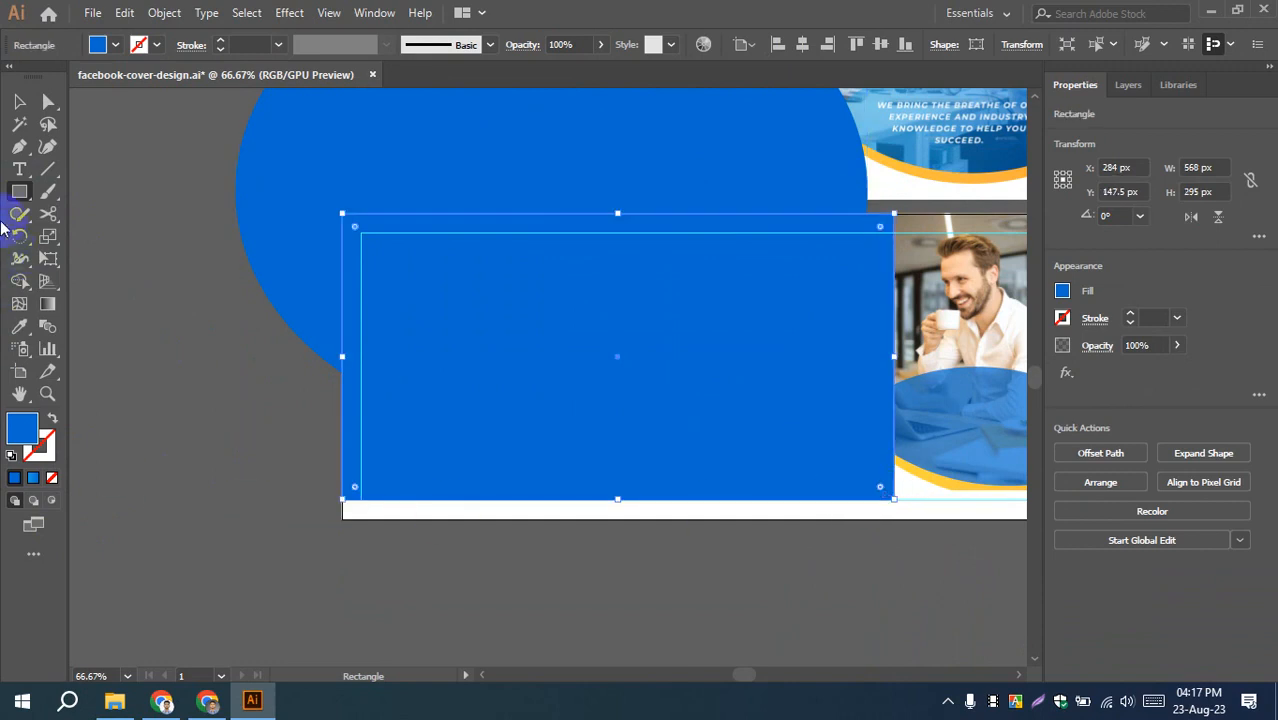
- Trim the ellipse to the artboard's edges with Shape Builder and delete the leftover rectangle area below the curve
{"action": "left_click", "coordinate": [20, 101]}
{"action": "scroll", "coordinate": [185, 422], "scroll_direction": "up", "scroll_amount": 3}
{"action": "left_click", "coordinate": [293, 306], "text": "shift"}
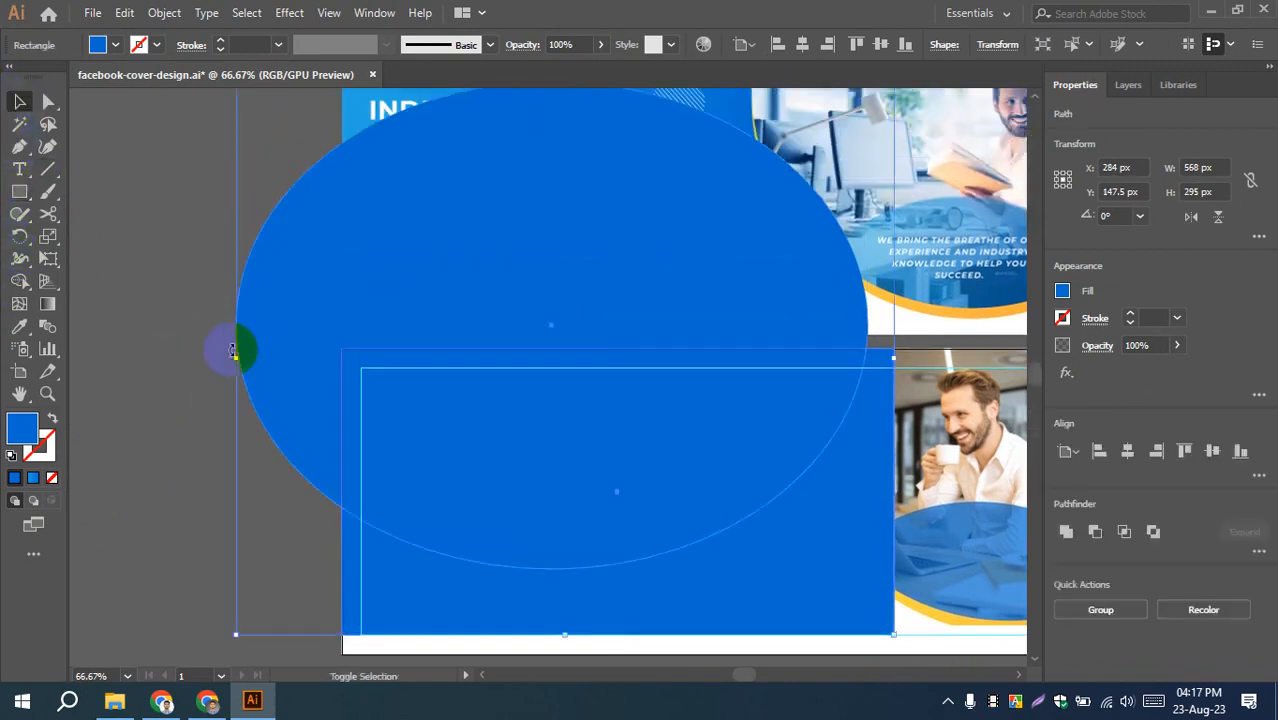
{"action": "left_click", "coordinate": [19, 281]}
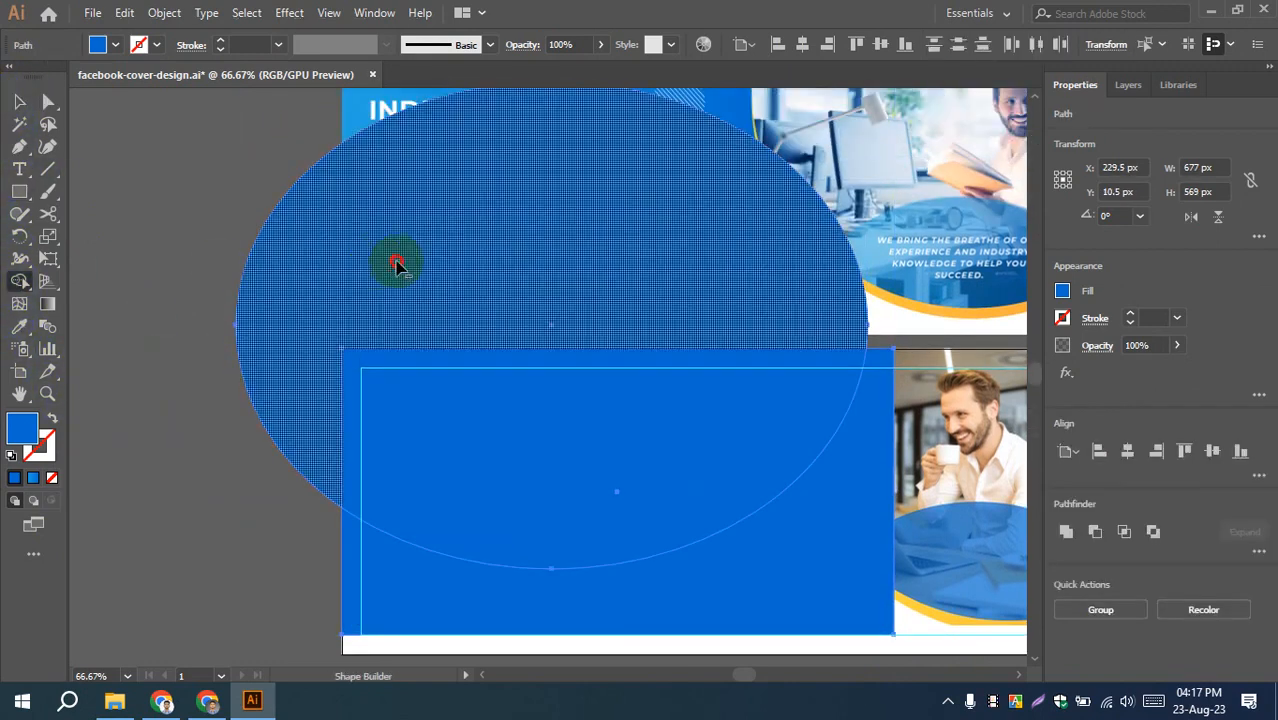
{"action": "left_click", "coordinate": [397, 265], "text": "alt"}
{"action": "left_click", "coordinate": [19, 102]}
{"action": "left_click", "coordinate": [155, 430]}
{"action": "left_click", "coordinate": [690, 624]}
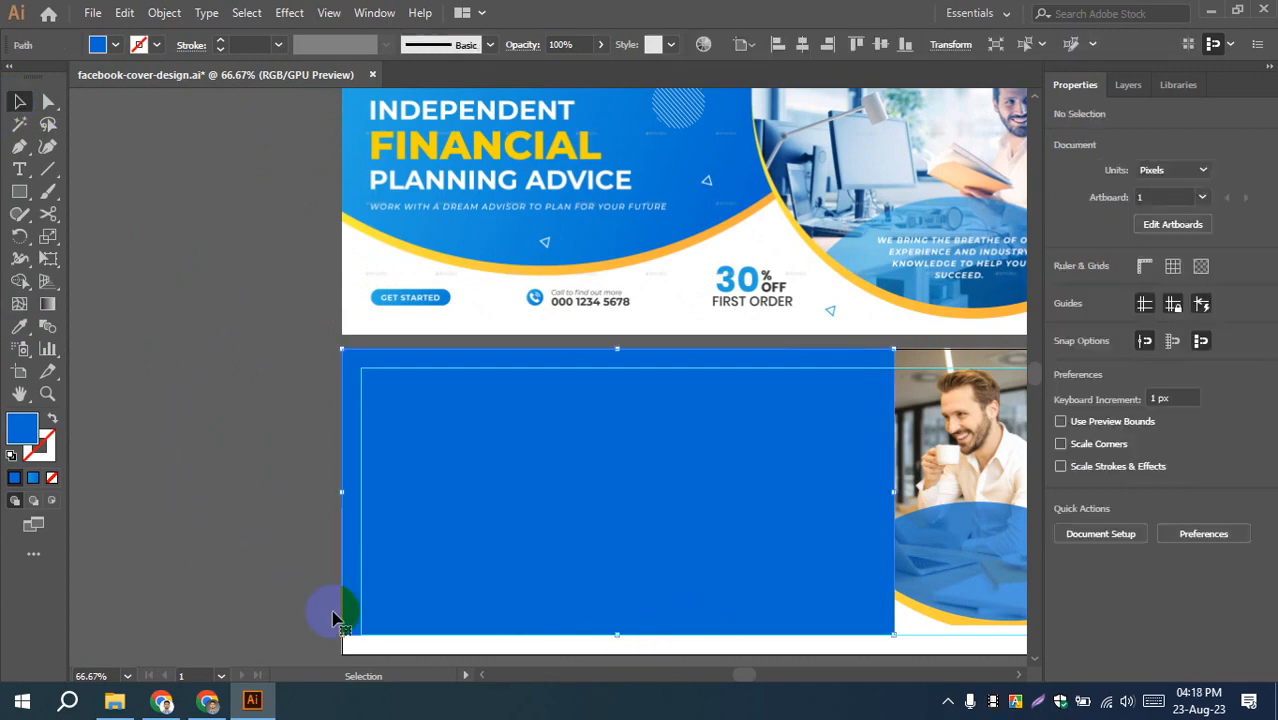
{"action": "key", "text": "Delete"}
{"action": "left_click", "coordinate": [385, 511]}
{"action": "scroll", "coordinate": [219, 534], "scroll_direction": "up", "scroll_amount": 2}
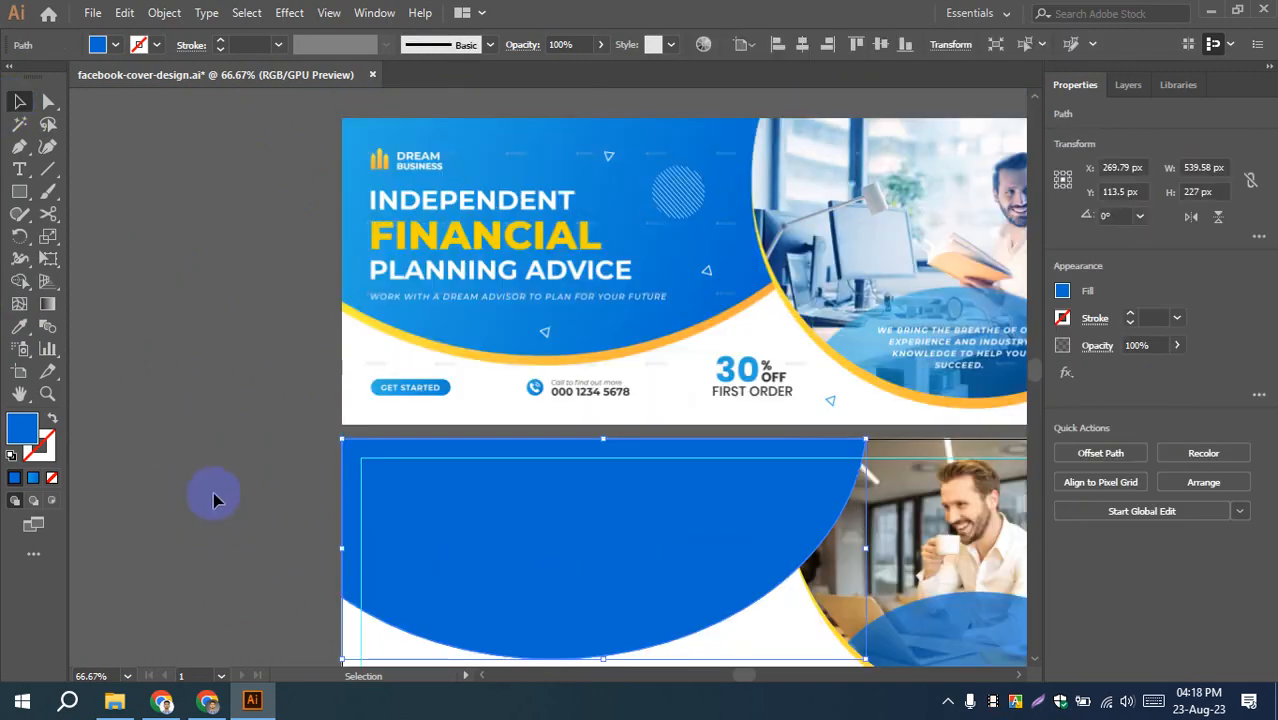
- Apply the light-to-dark blue linear gradient to the curved headline shape, running diagonally from its upper-left corner toward the lower right
{"action": "left_click_drag", "start_coordinate": [257, 471], "coordinate": [186, 419]}
{"action": "left_click", "coordinate": [44, 302]}
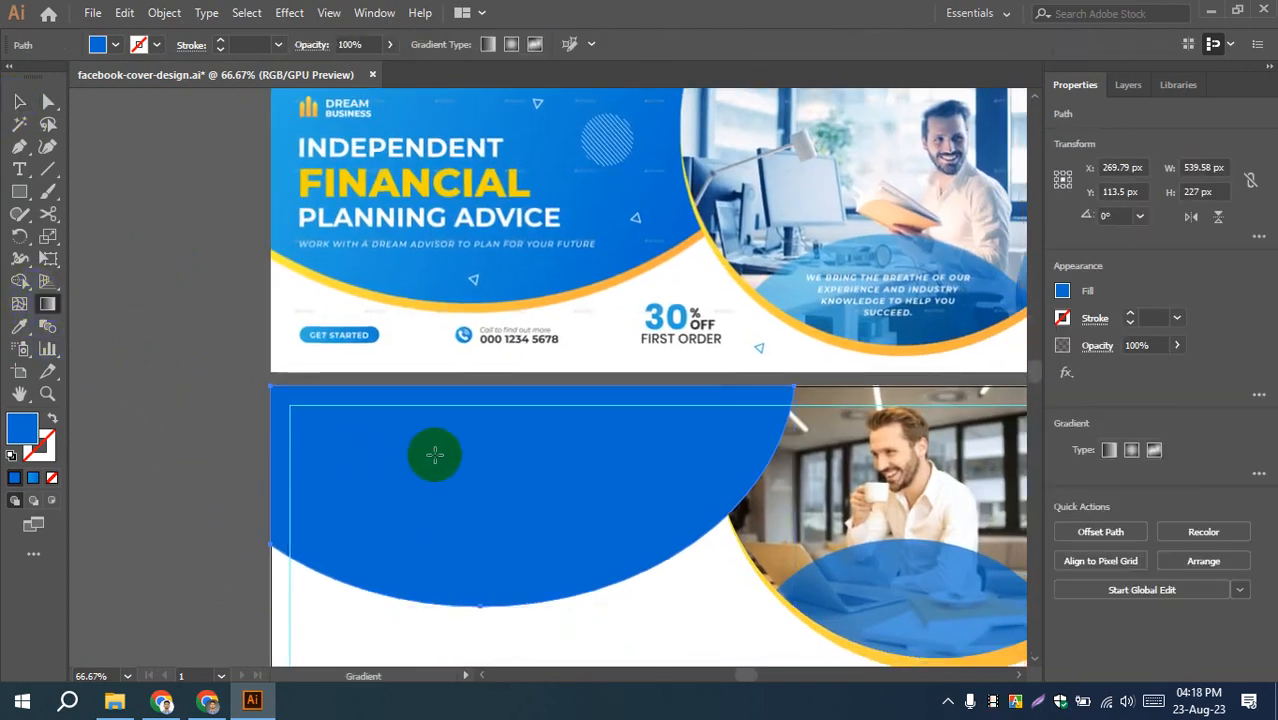
{"action": "left_click", "coordinate": [440, 455]}
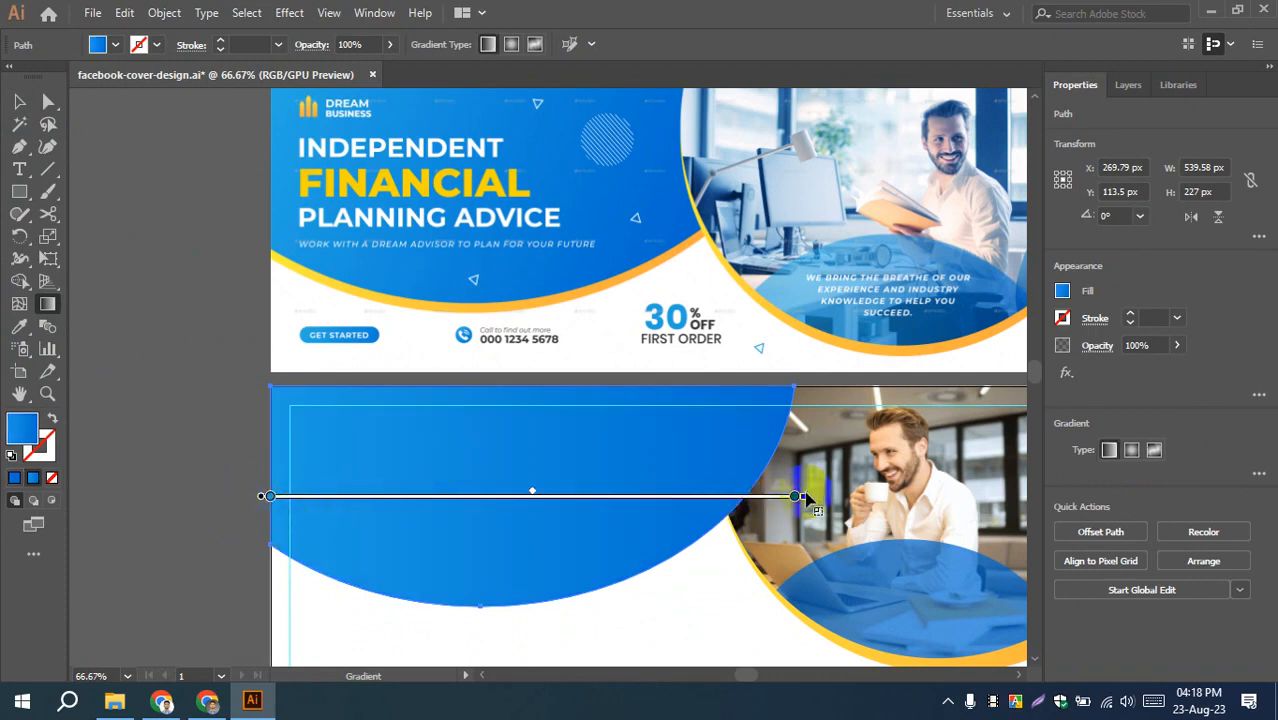
{"action": "left_click_drag", "start_coordinate": [796, 498], "coordinate": [751, 503]}
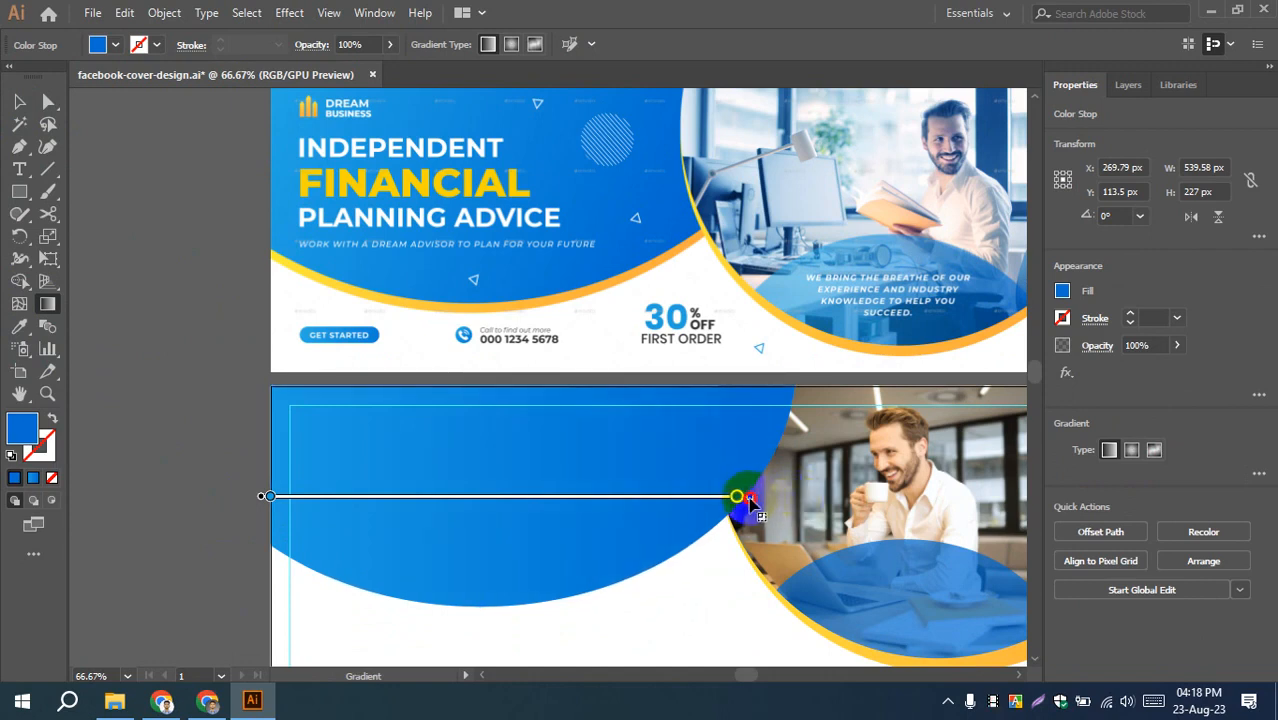
{"action": "left_click", "coordinate": [244, 502]}
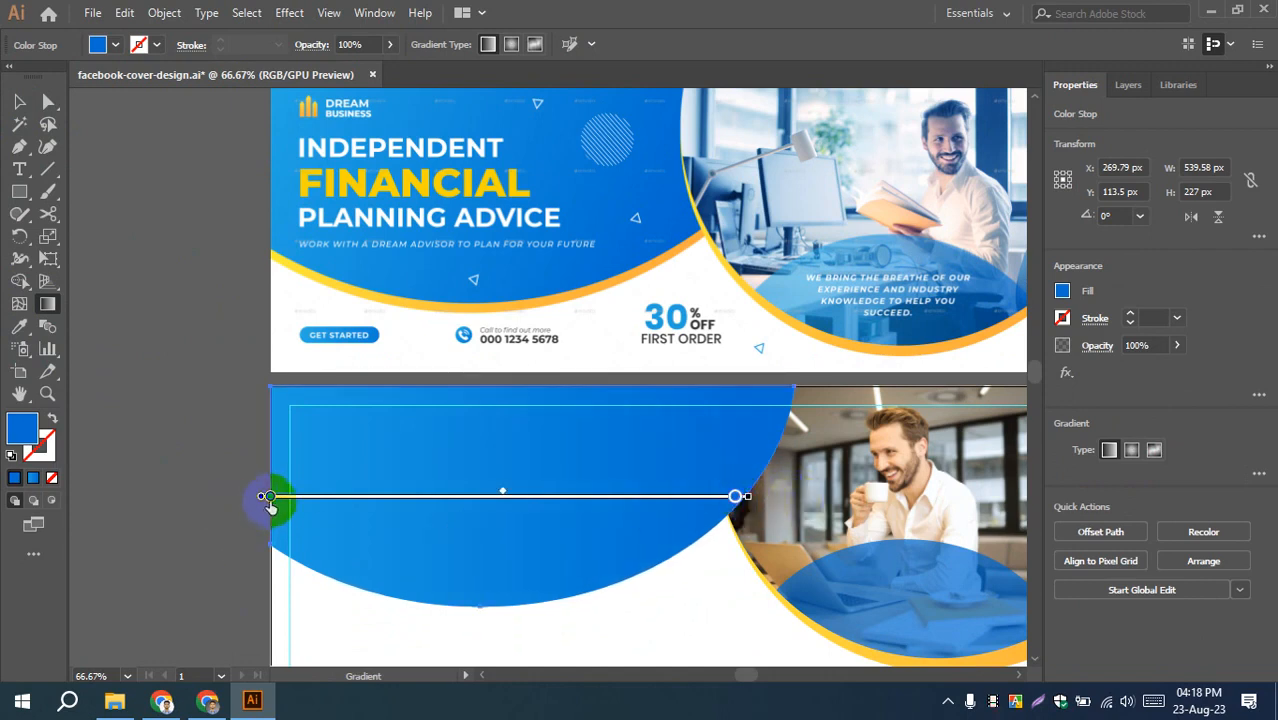
{"action": "left_click", "coordinate": [272, 400]}
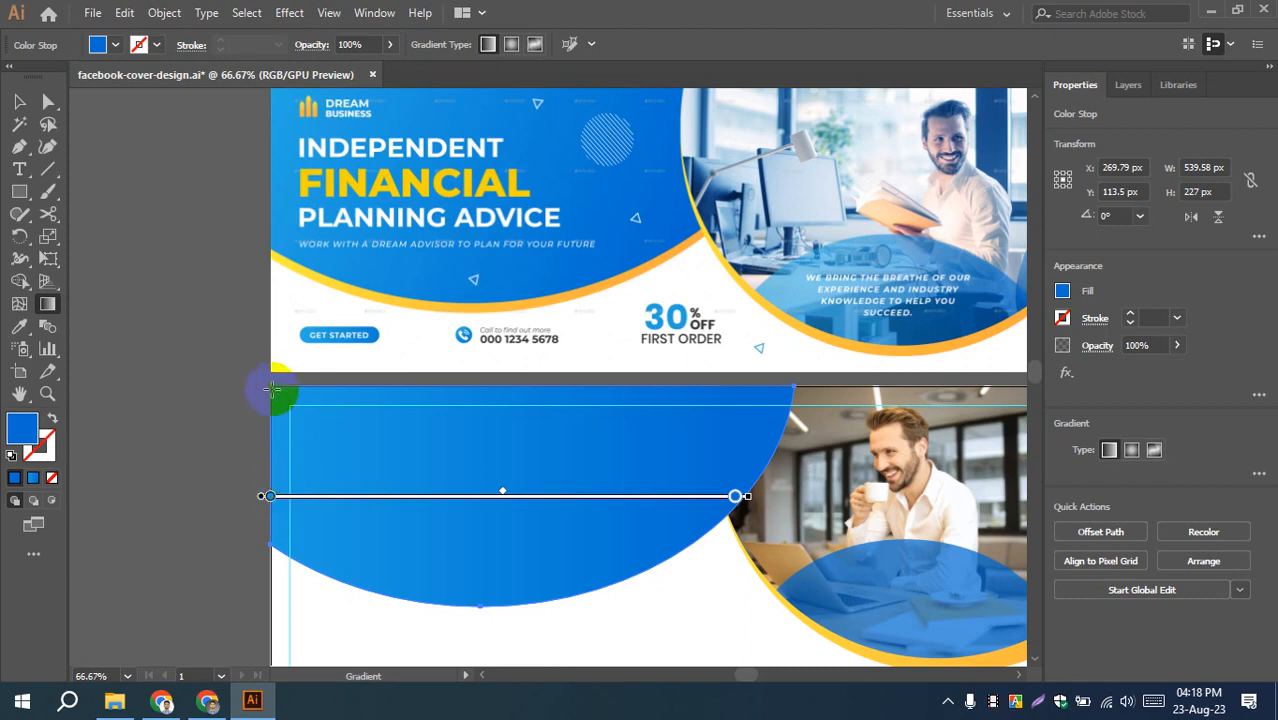
{"action": "scroll", "coordinate": [330, 430], "scroll_direction": "up", "scroll_amount": 1}
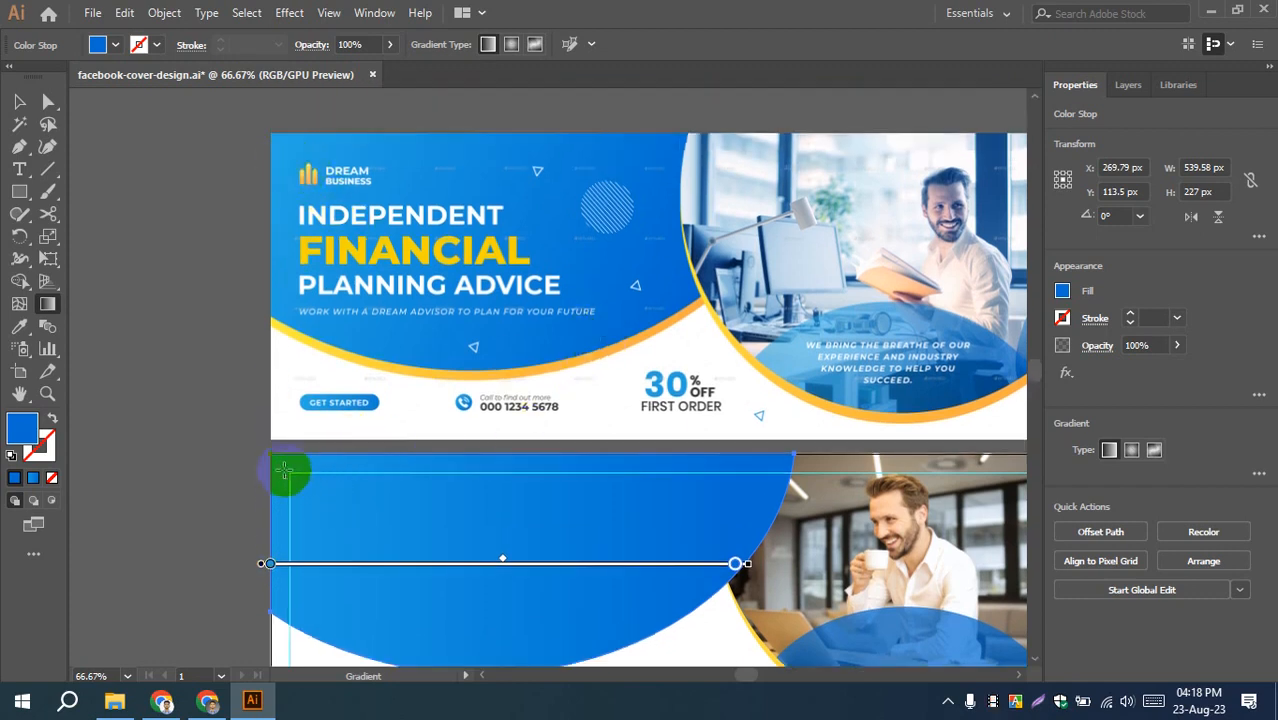
{"action": "mouse_move", "coordinate": [273, 455]}
{"action": "left_mouse_down"}
{"action": "mouse_move", "coordinate": [434, 533]}
{"action": "mouse_move", "coordinate": [645, 609]}
{"action": "mouse_move", "coordinate": [625, 589]}
{"action": "mouse_move", "coordinate": [633, 578]}
{"action": "left_mouse_up"}
{"action": "left_click", "coordinate": [15, 104]}
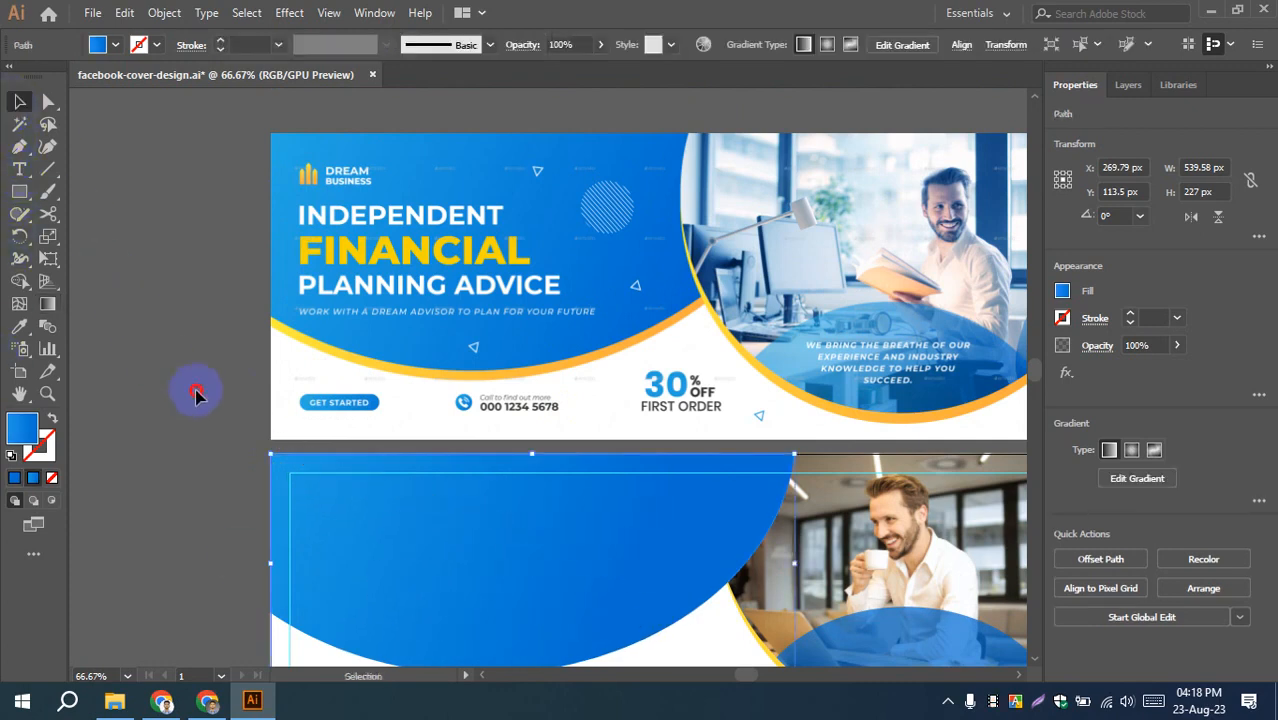
- Duplicate the blue gradient headline shape 9 px straight down
{"action": "left_click", "coordinate": [215, 418]}
{"action": "scroll", "coordinate": [220, 422], "scroll_direction": "down", "scroll_amount": 3}
{"action": "left_click", "coordinate": [407, 478]}
{"action": "left_click_drag", "start_coordinate": [490, 486], "coordinate": [490, 496]}
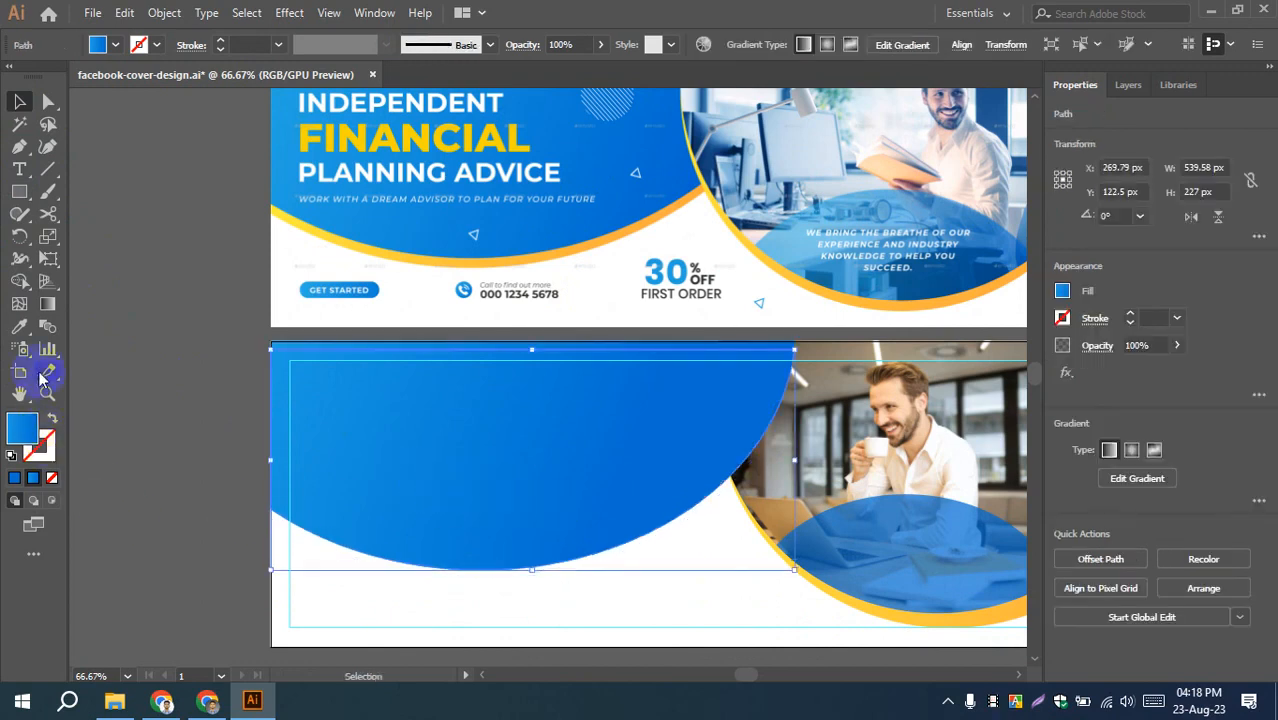
- Fill the lower copy with the yellow-orange gradient of the photo's curved rim and send it behind the blue headline shape
{"action": "left_click", "coordinate": [20, 326]}
{"action": "left_click", "coordinate": [911, 609]}
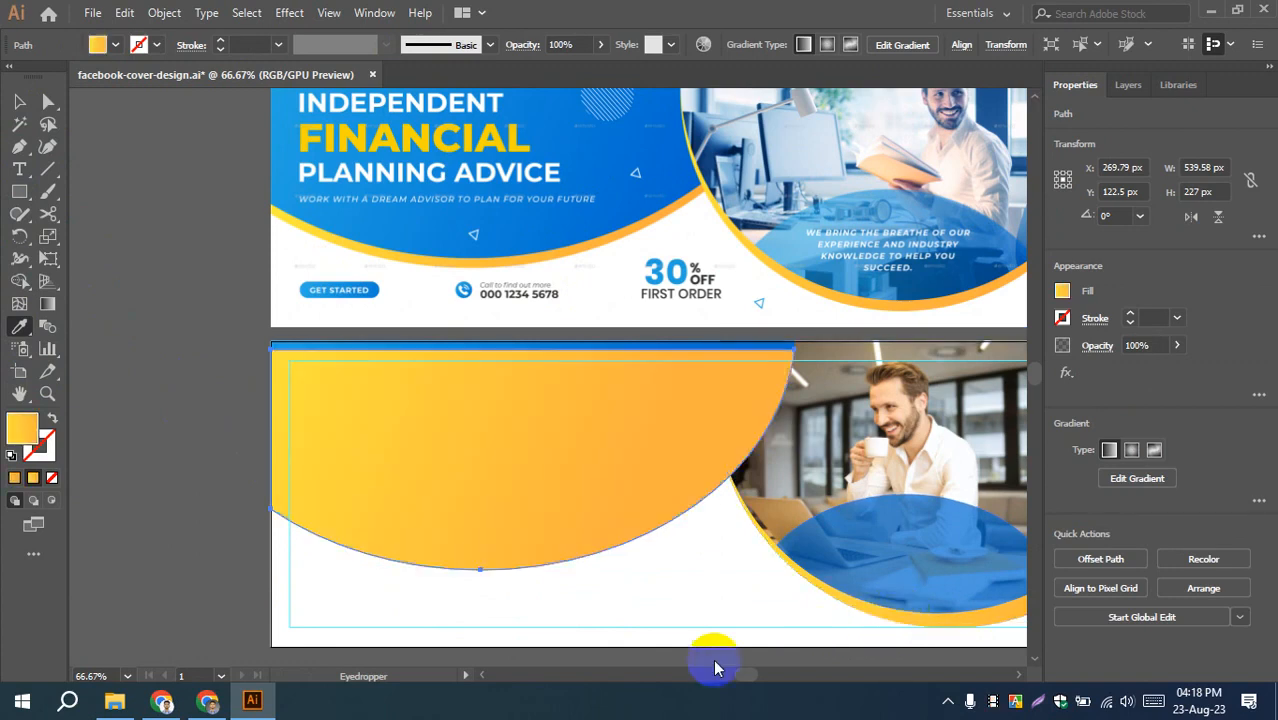
{"action": "left_click", "coordinate": [20, 101]}
{"action": "left_click", "coordinate": [148, 283]}
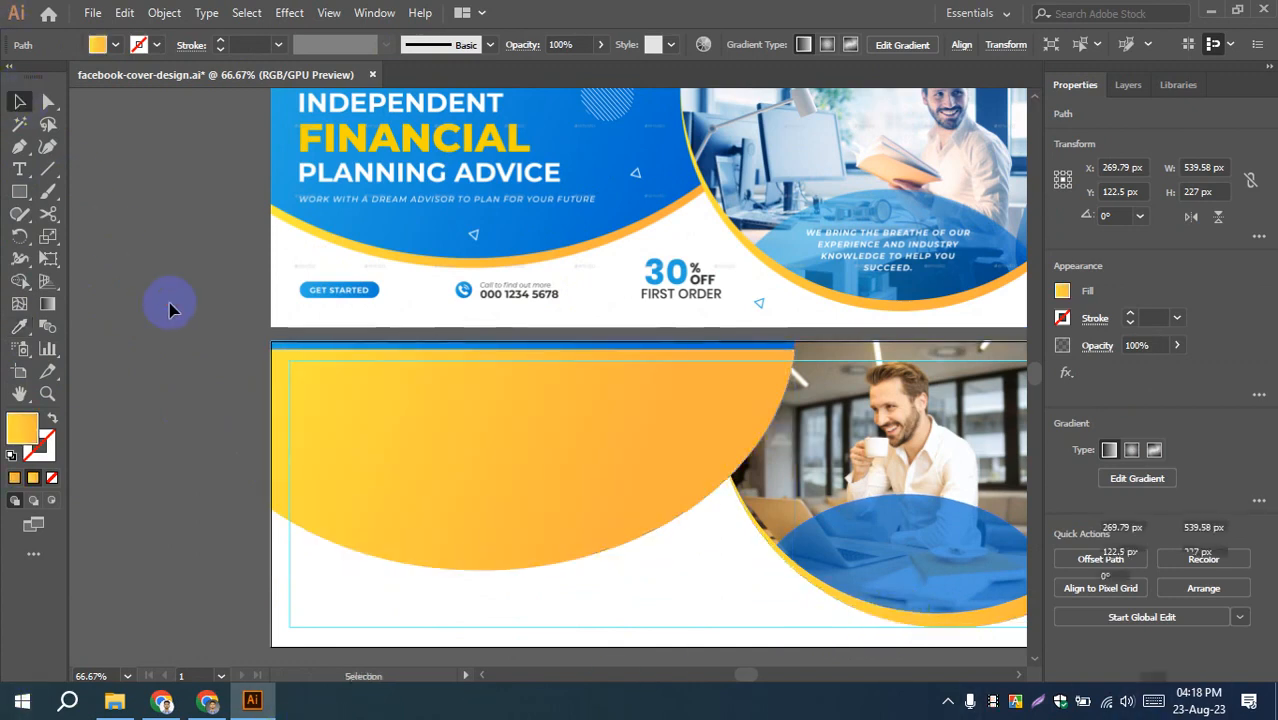
{"action": "left_click", "coordinate": [446, 435]}
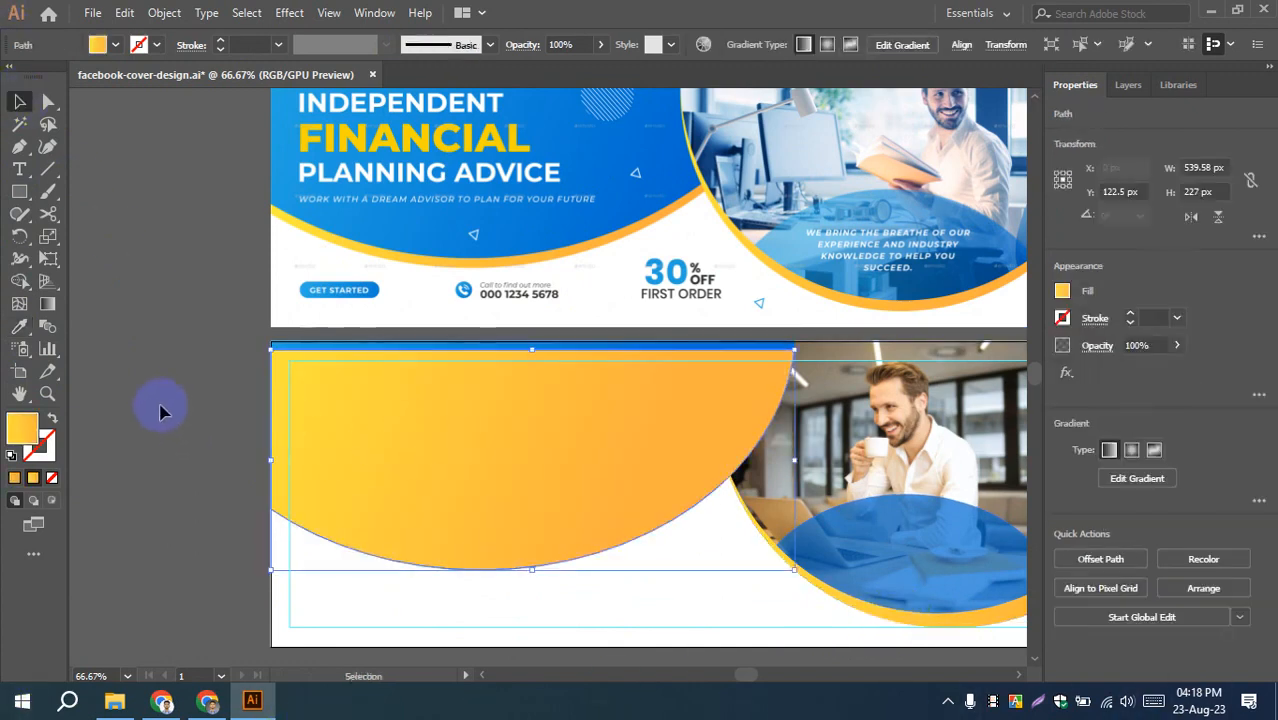
{"action": "key", "text": "ctrl+["}
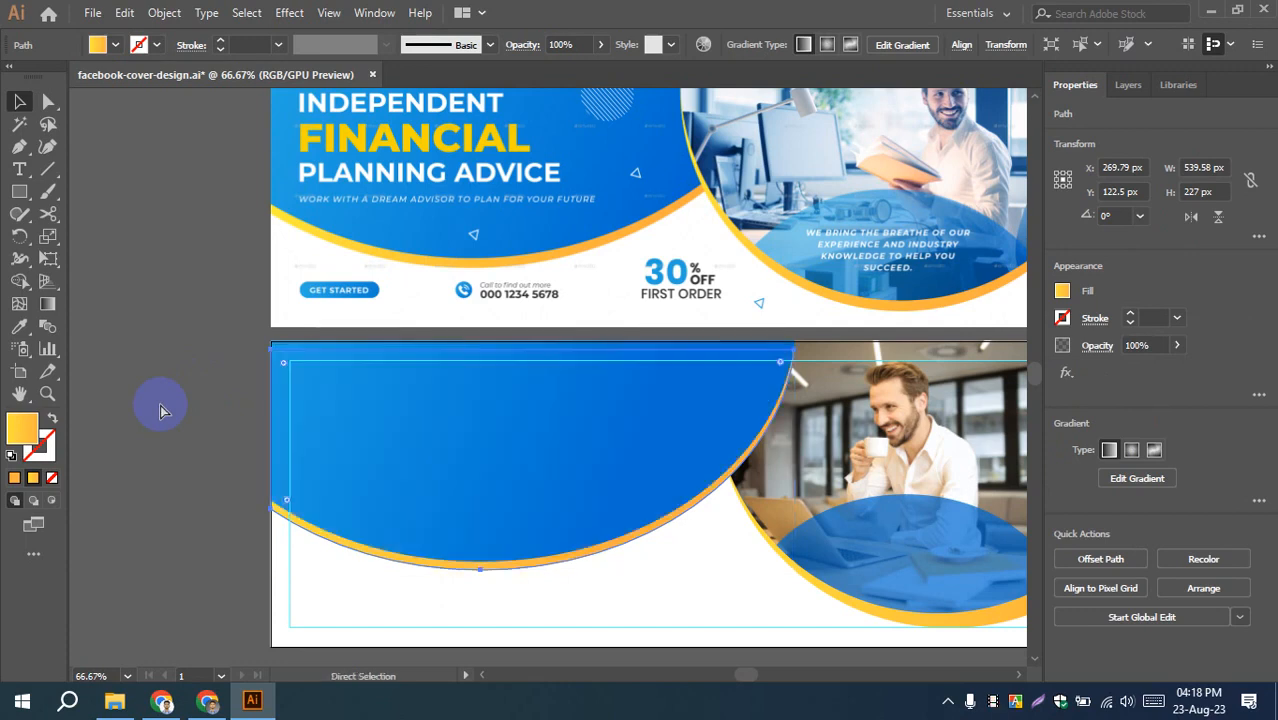
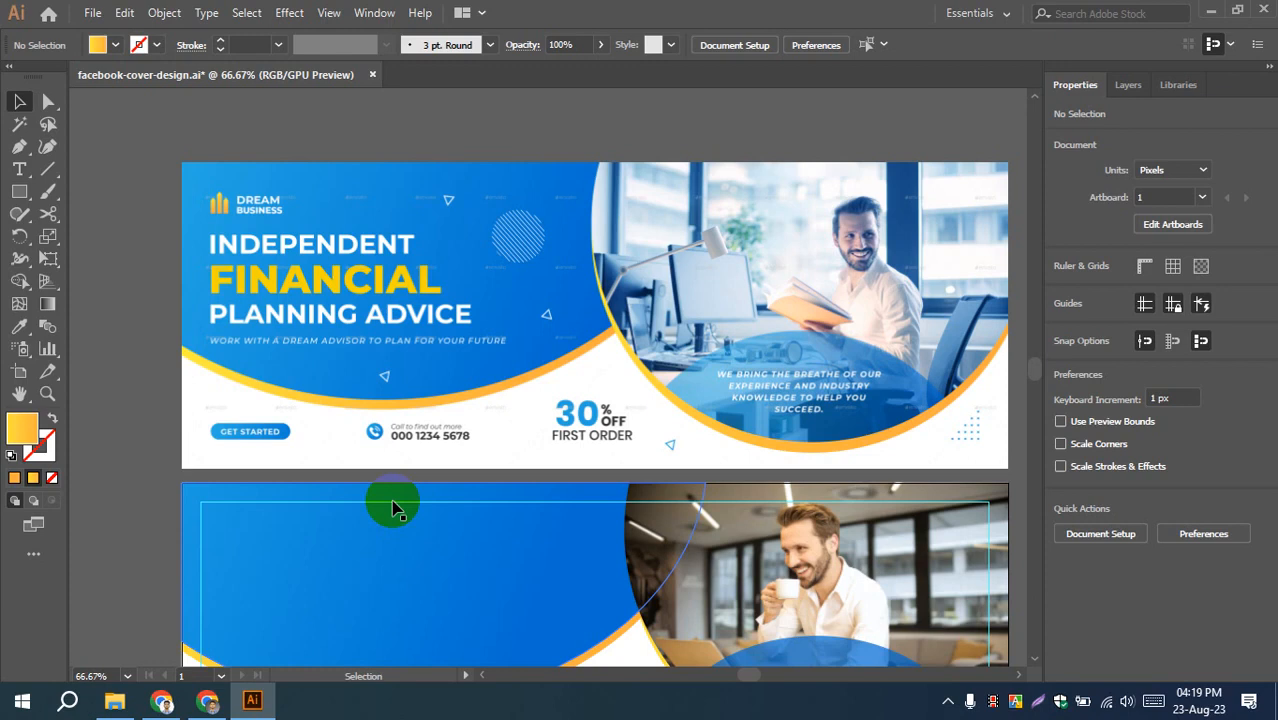
- Compare the recreated cover with the reference and examine the small blue square pattern in the reference's lower-right corner
{"action": "scroll", "coordinate": [392, 508], "scroll_direction": "down", "scroll_amount": 5}
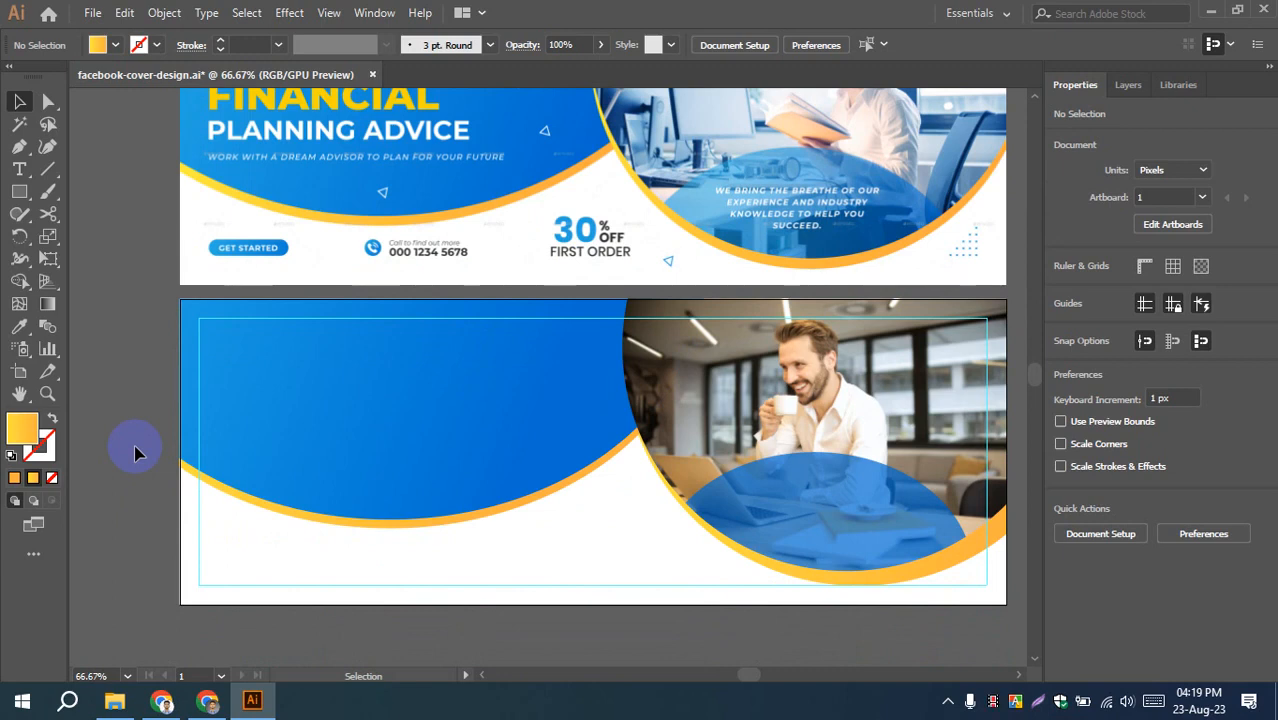
{"action": "scroll", "coordinate": [138, 436], "scroll_direction": "up", "scroll_amount": 4}
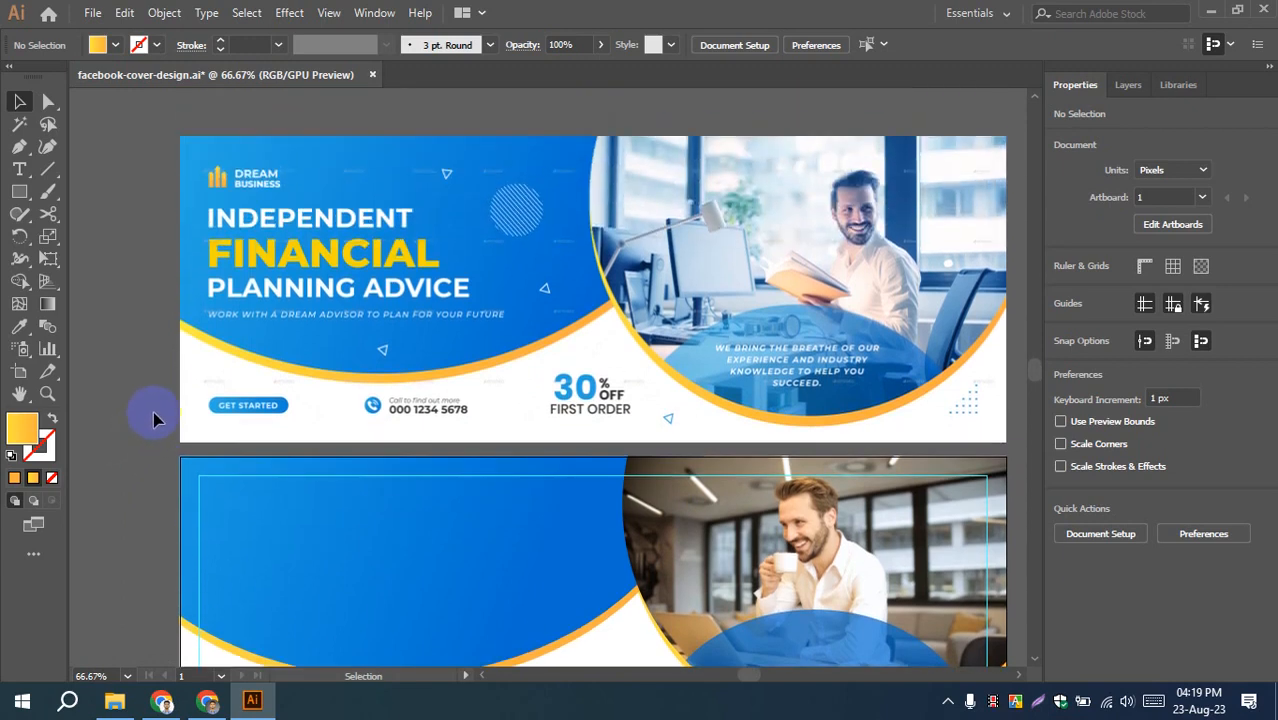
{"action": "scroll", "coordinate": [153, 416], "scroll_direction": "up", "scroll_amount": 2}
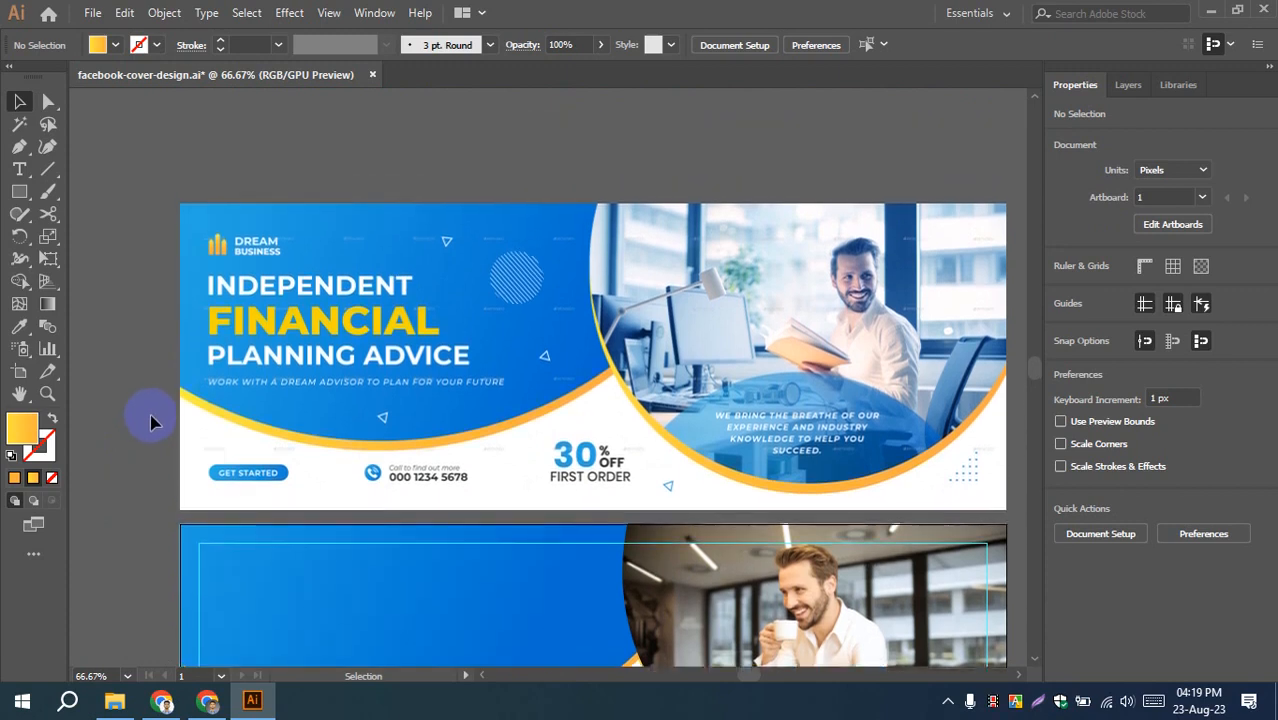
{"action": "scroll", "coordinate": [132, 386], "scroll_direction": "down", "scroll_amount": 3}
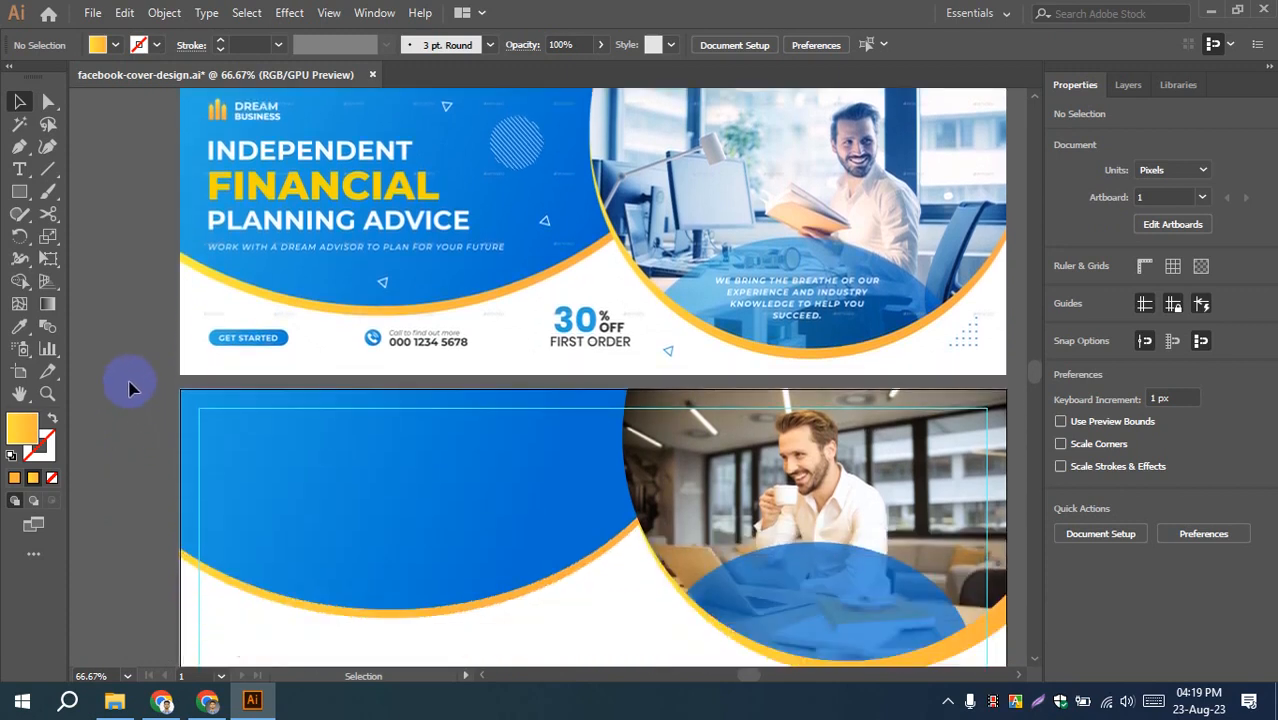
{"action": "scroll", "coordinate": [130, 384], "scroll_direction": "up", "scroll_amount": 2}
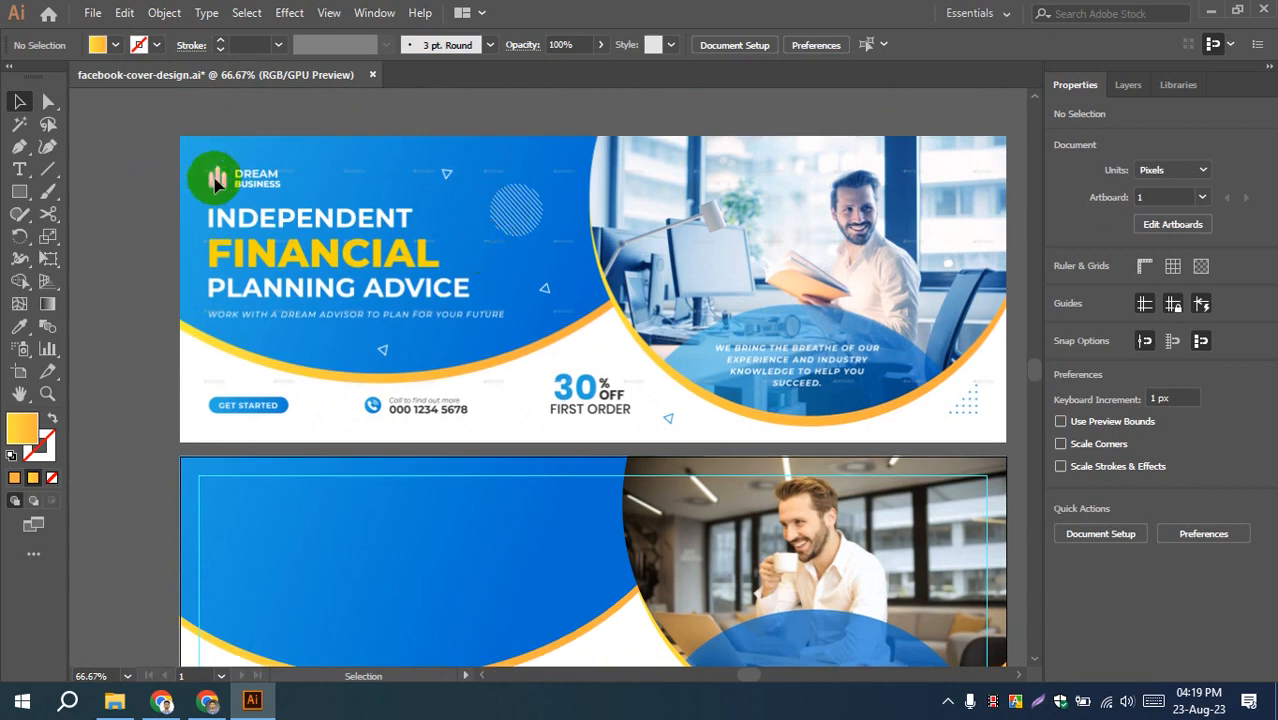
{"action": "left_click_drag", "start_coordinate": [658, 354], "coordinate": [449, 299]}
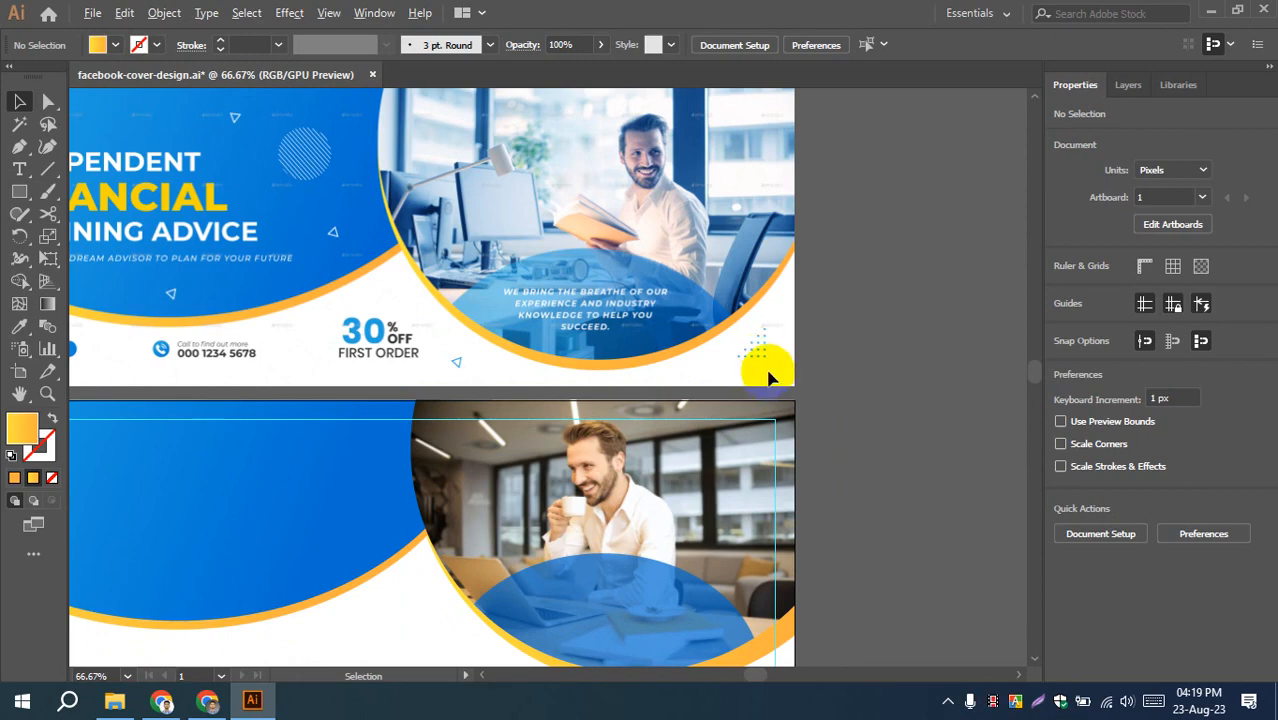
{"action": "scroll", "coordinate": [762, 360], "scroll_direction": "up", "scroll_amount": 4}
{"action": "scroll", "coordinate": [724, 306], "scroll_direction": "down", "scroll_amount": 1}
{"action": "scroll", "coordinate": [724, 306], "scroll_direction": "up", "scroll_amount": 3}
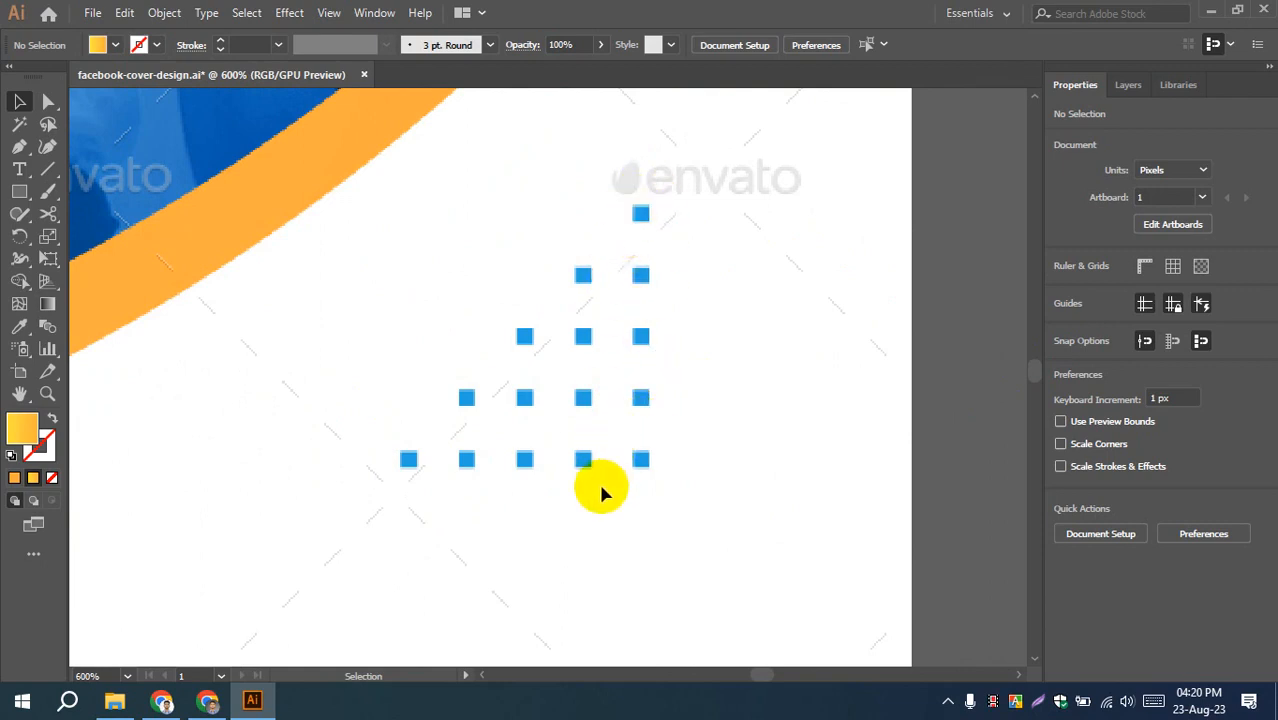
{"action": "scroll", "coordinate": [576, 400], "scroll_direction": "down", "scroll_amount": 3}
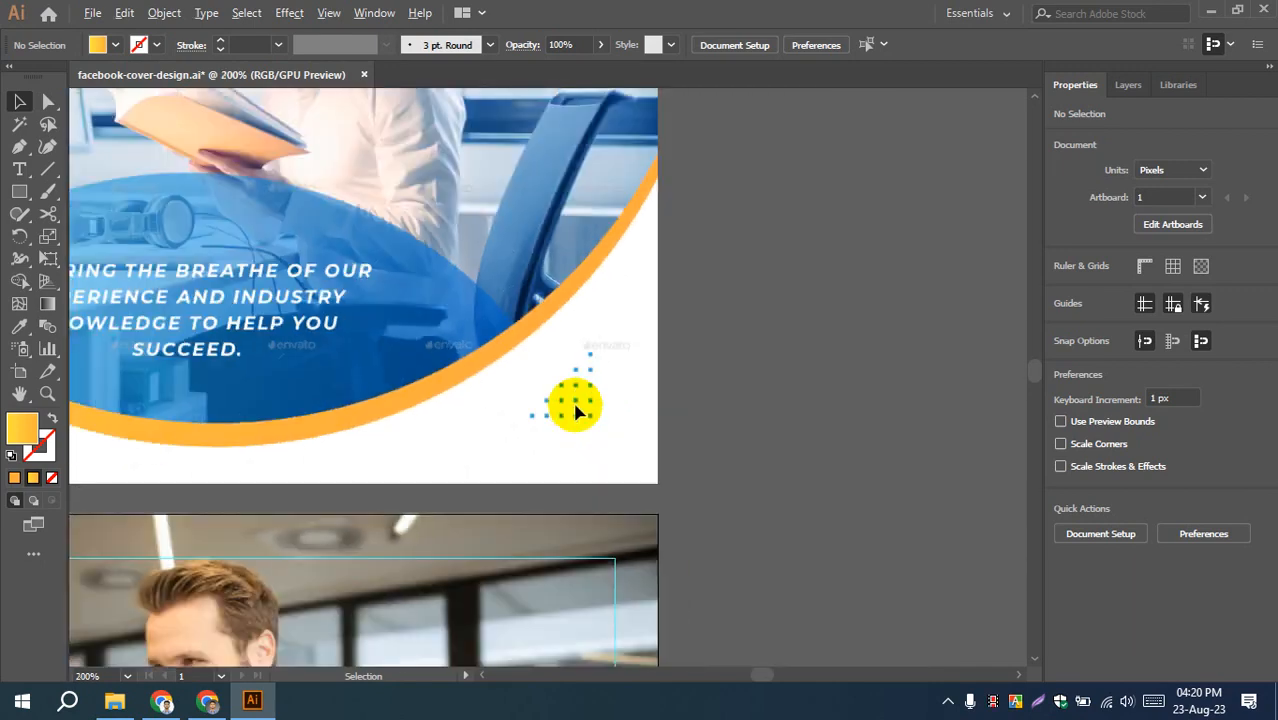
{"action": "scroll", "coordinate": [617, 447], "scroll_direction": "down", "scroll_amount": 1}
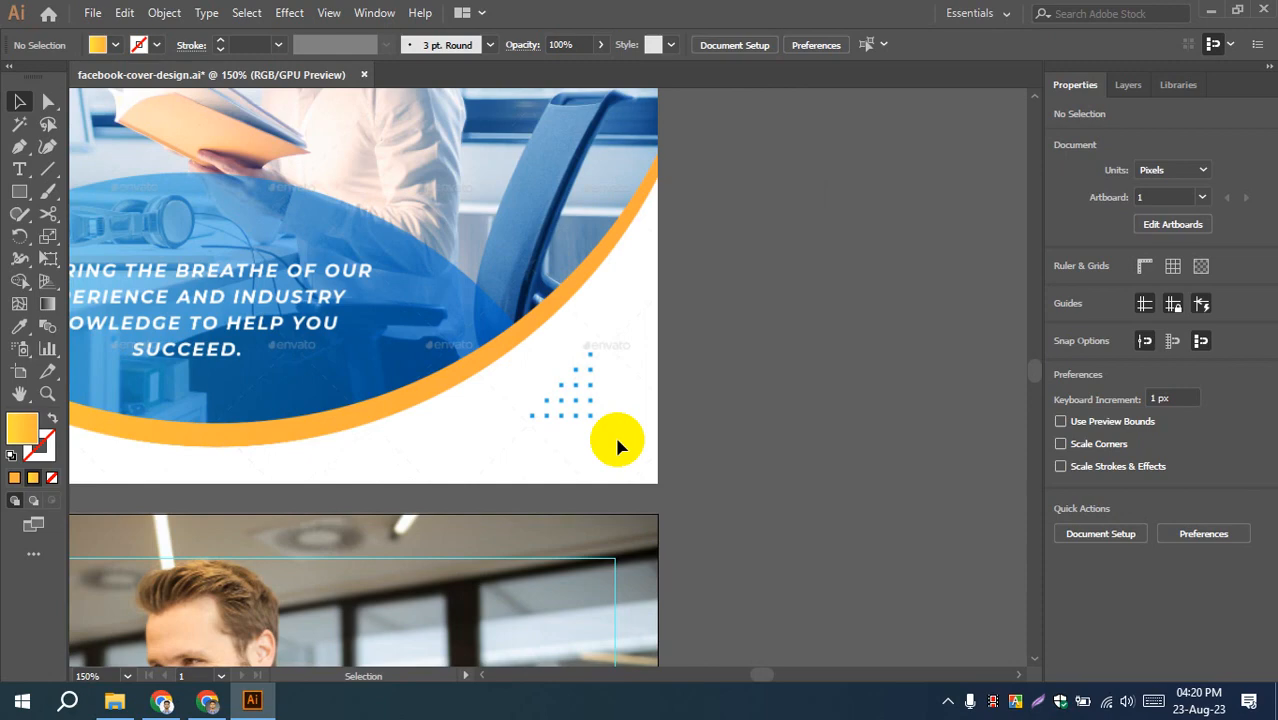
{"action": "left_click_drag", "start_coordinate": [492, 458], "coordinate": [765, 362]}
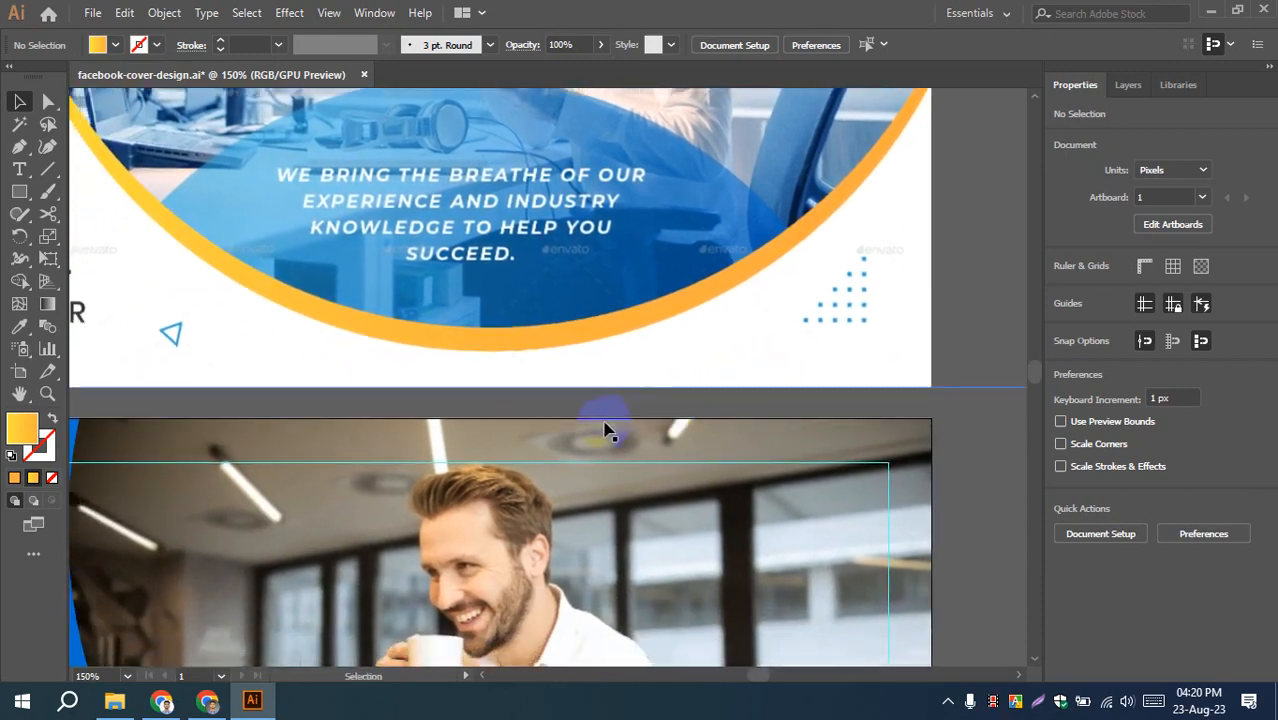
{"action": "scroll", "coordinate": [605, 430], "scroll_direction": "down", "scroll_amount": 2}
{"action": "left_click", "coordinate": [508, 432]}
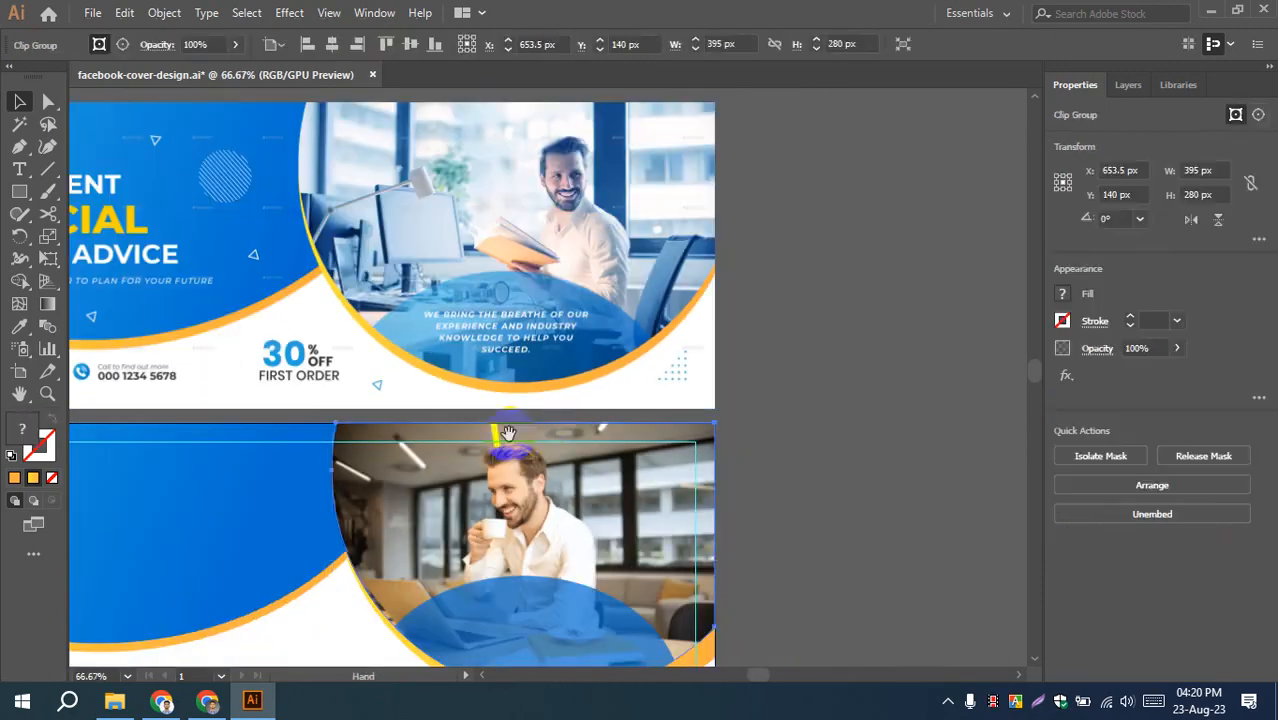
{"action": "left_click_drag", "start_coordinate": [508, 432], "coordinate": [676, 302]}
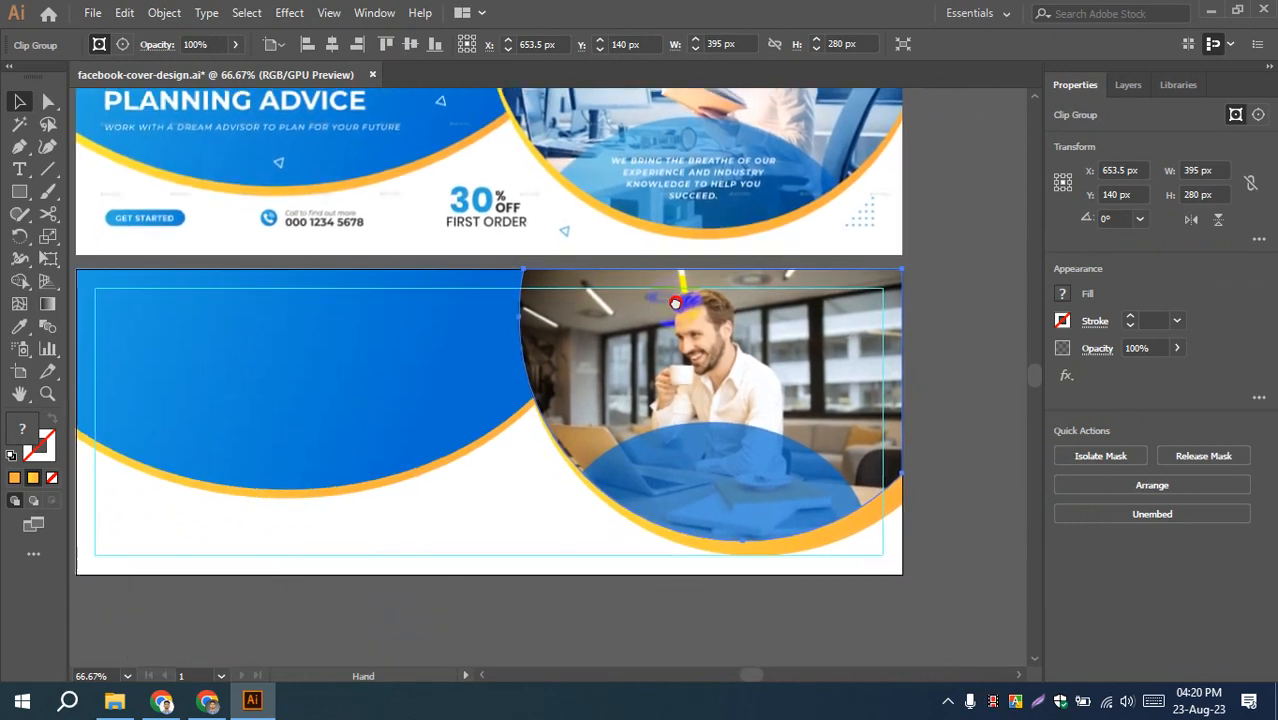
{"action": "left_click", "coordinate": [470, 610]}
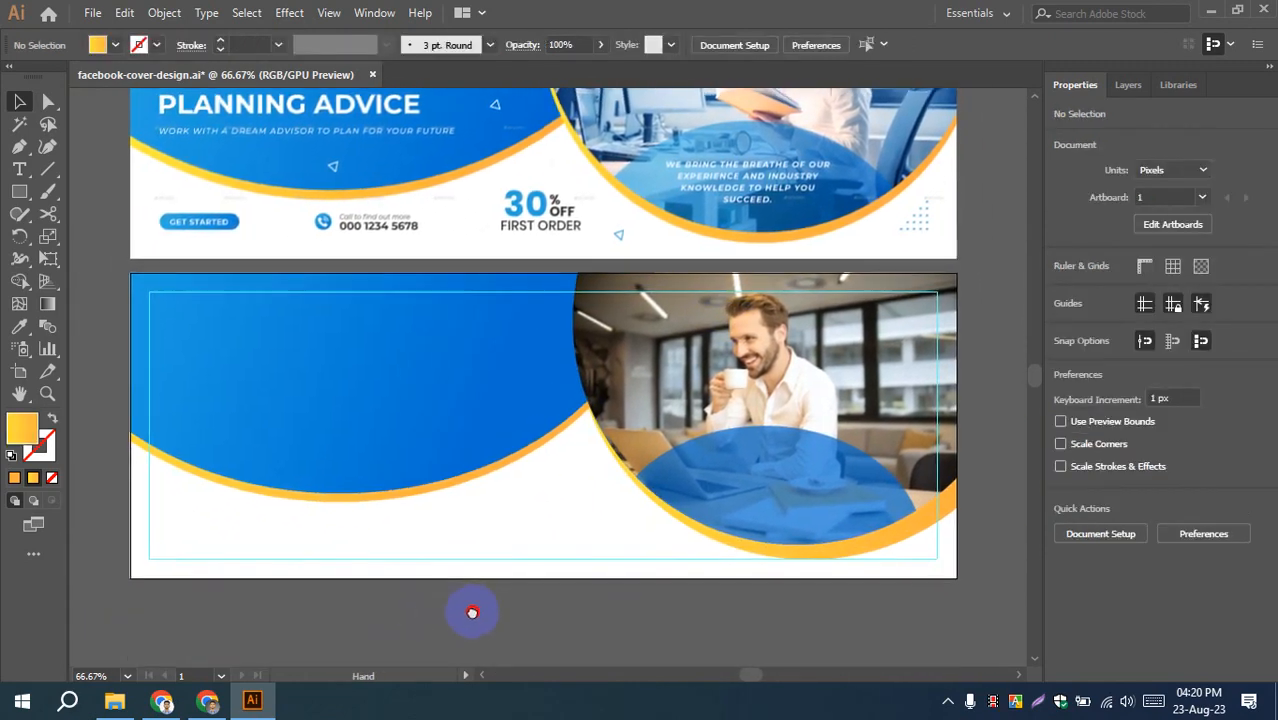
- Draw a 5 × 5 px square on the empty canvas beside the reference and fill it with the dot pattern's blue
{"action": "left_click_drag", "start_coordinate": [477, 349], "coordinate": [338, 427]}
{"action": "left_click_drag", "start_coordinate": [750, 396], "coordinate": [563, 440]}
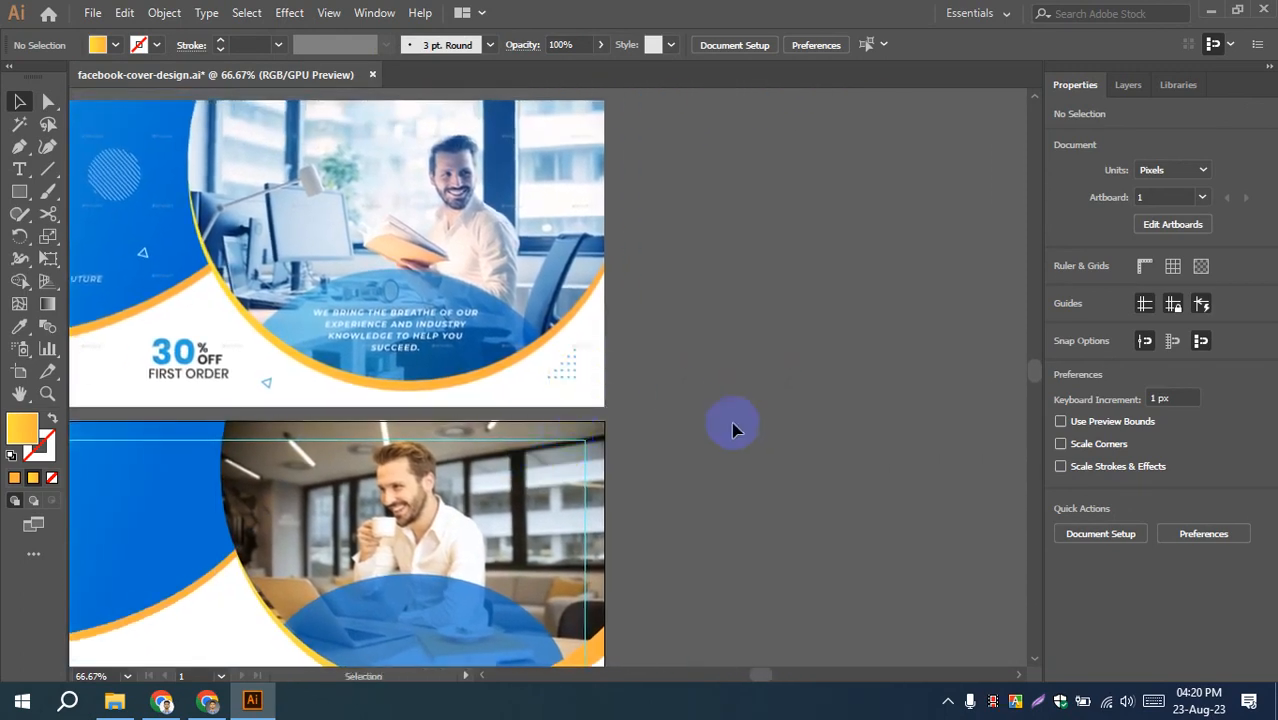
{"action": "scroll", "coordinate": [712, 399], "scroll_direction": "up", "scroll_amount": 2}
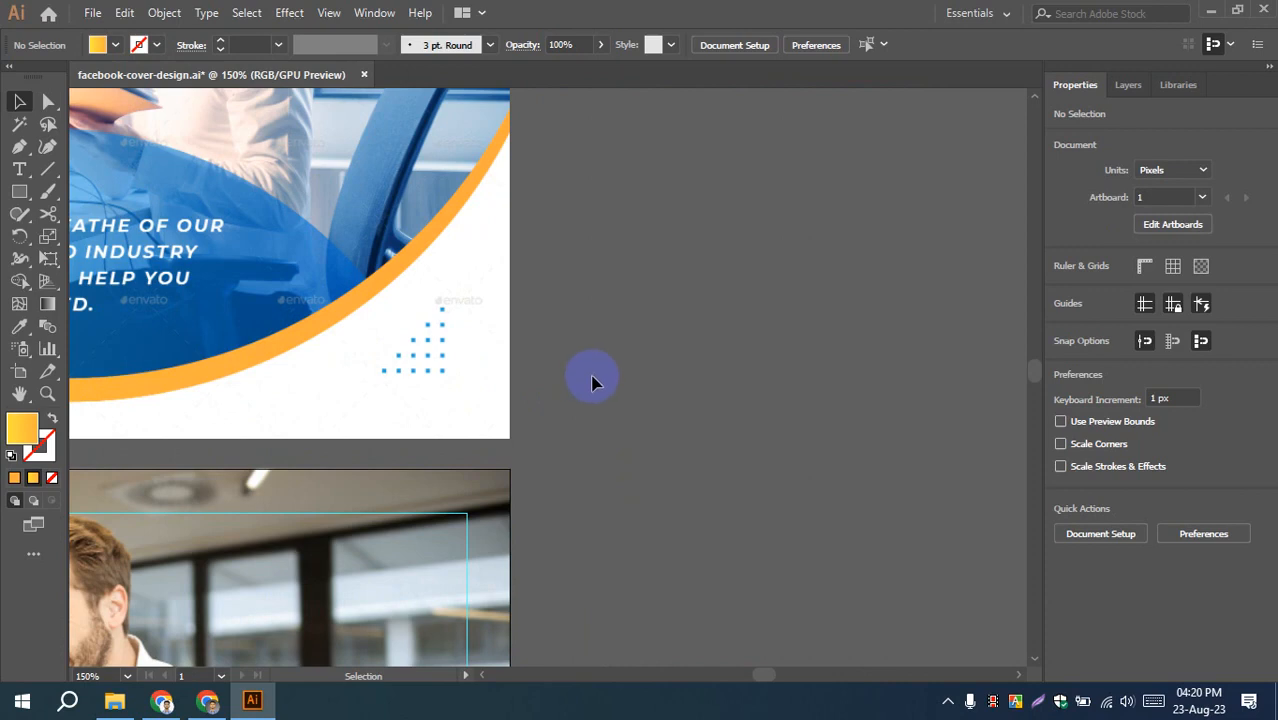
{"action": "scroll", "coordinate": [592, 380], "scroll_direction": "up", "scroll_amount": 2}
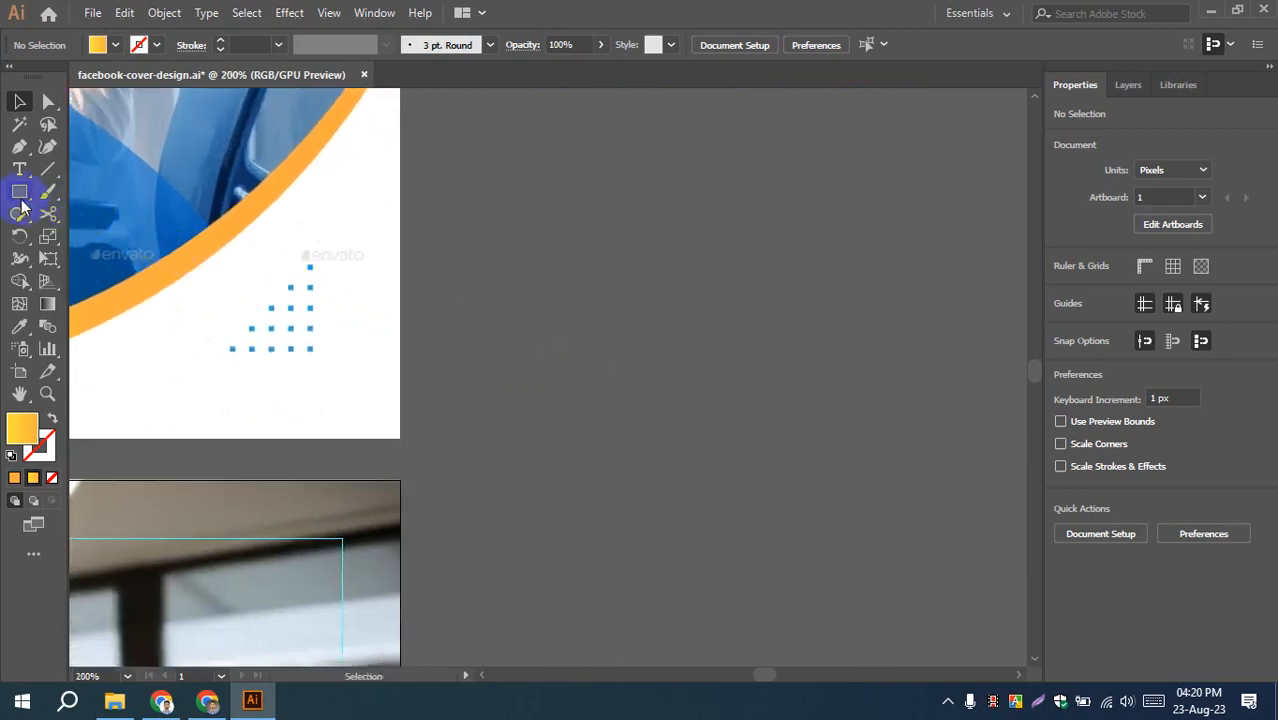
{"action": "left_click", "coordinate": [20, 194]}
{"action": "left_click_drag", "start_coordinate": [636, 264], "coordinate": [648, 279]}
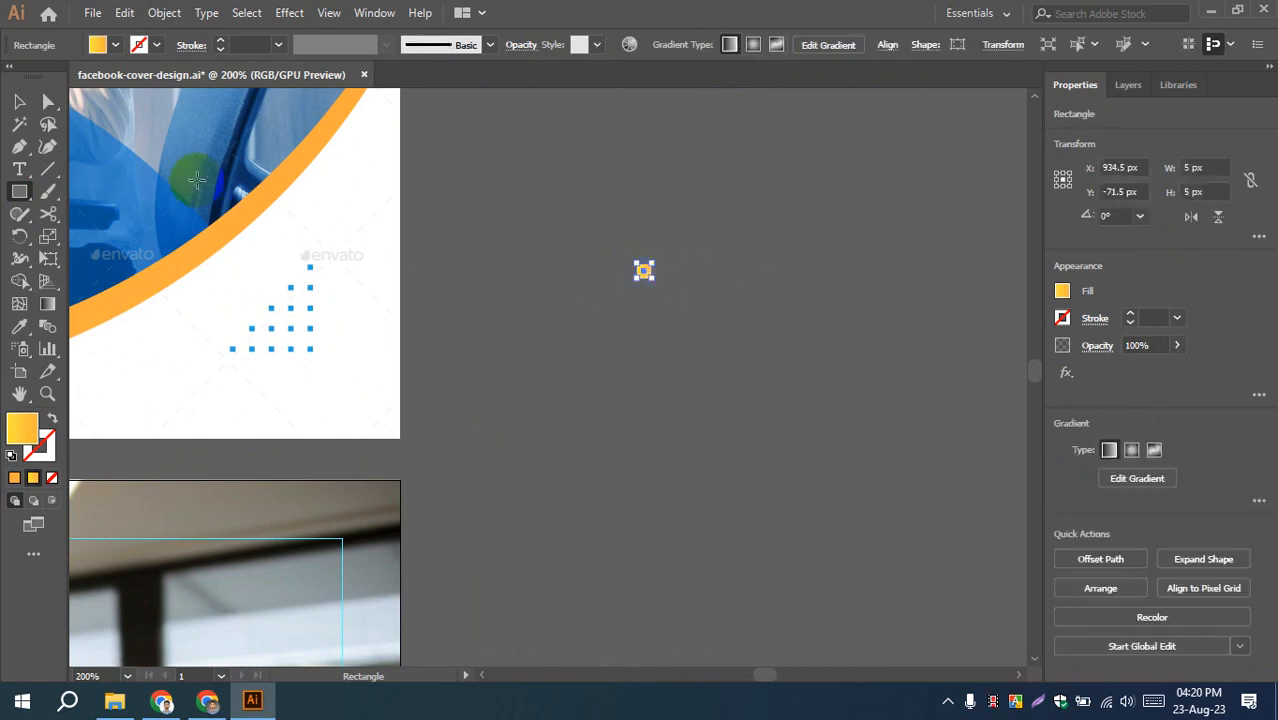
{"action": "left_click", "coordinate": [20, 327]}
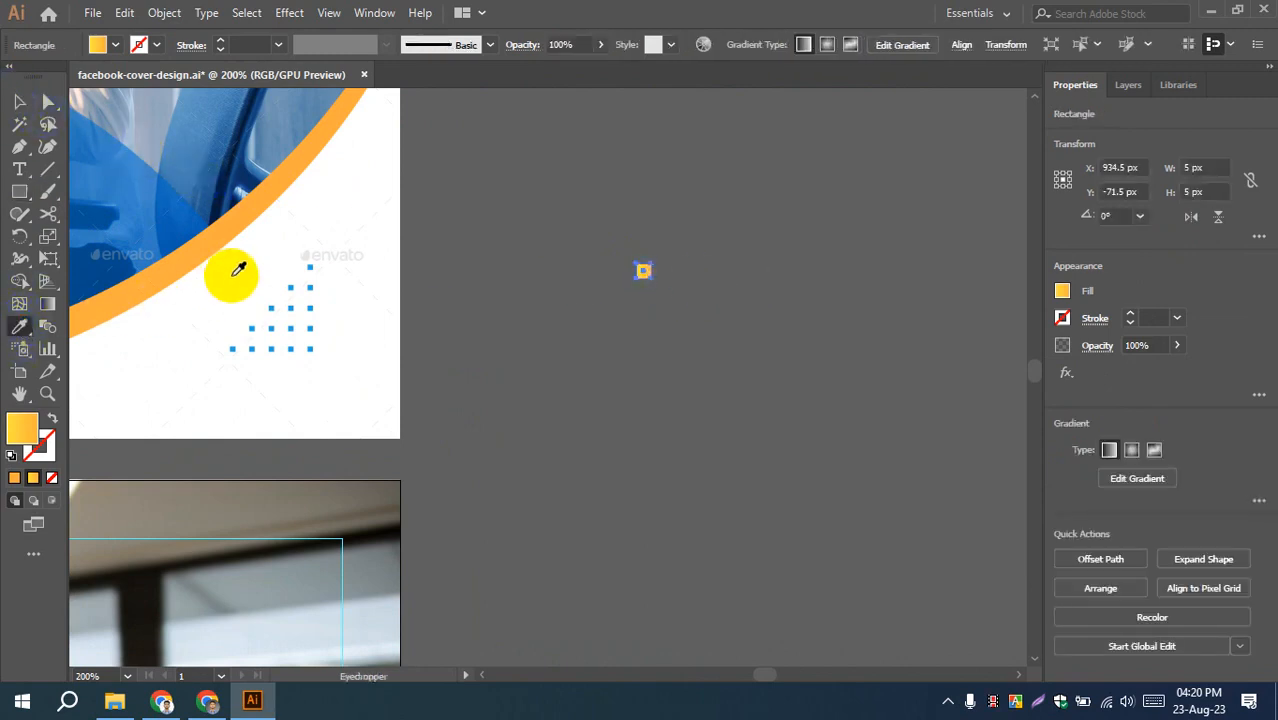
{"action": "left_click", "coordinate": [310, 267]}
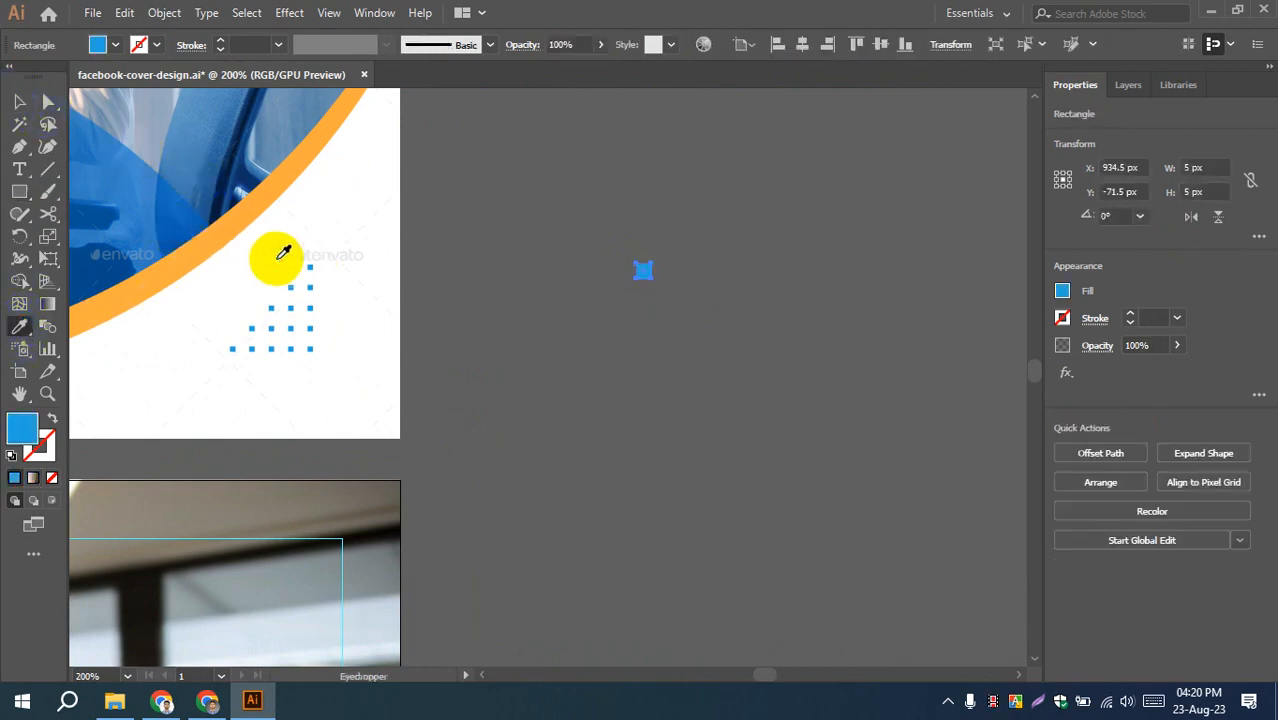
- Duplicate the blue square straight down at 9 px spacing to form a column of five squares
{"action": "left_click", "coordinate": [20, 101]}
{"action": "left_click", "coordinate": [594, 407]}
{"action": "left_click", "coordinate": [646, 279]}
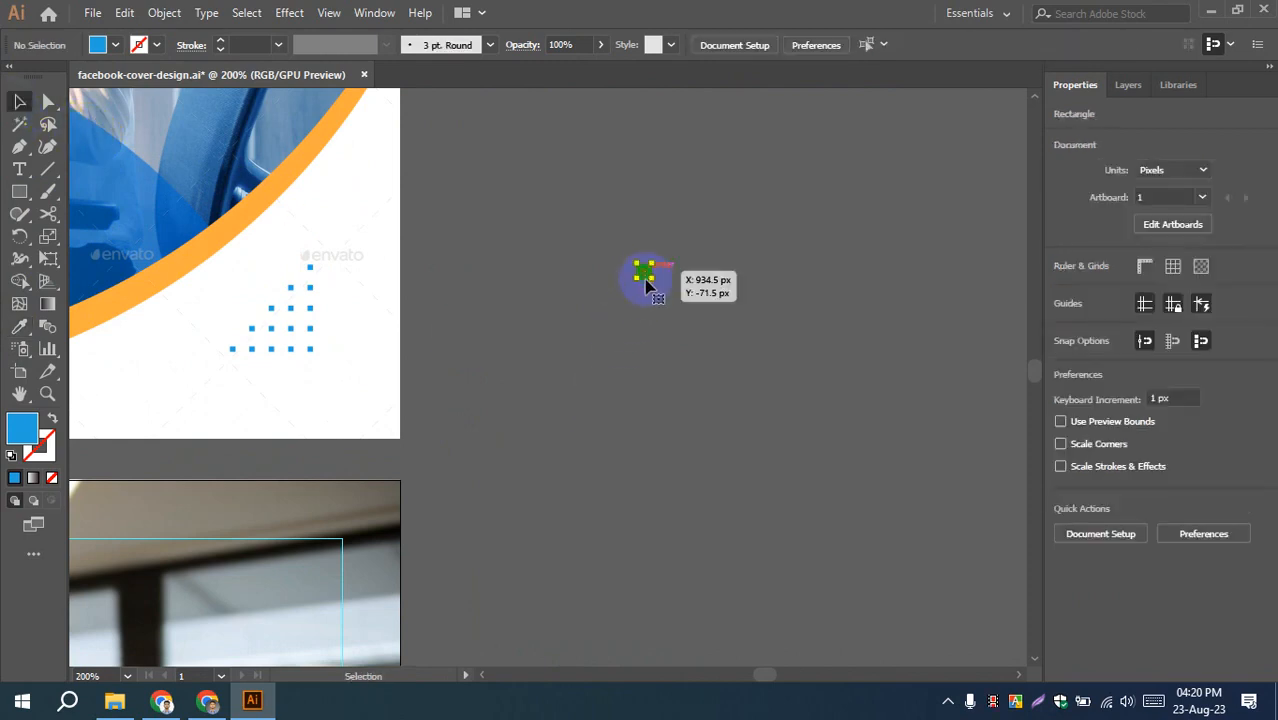
{"action": "left_click_drag", "start_coordinate": [643, 276], "coordinate": [642, 301]}
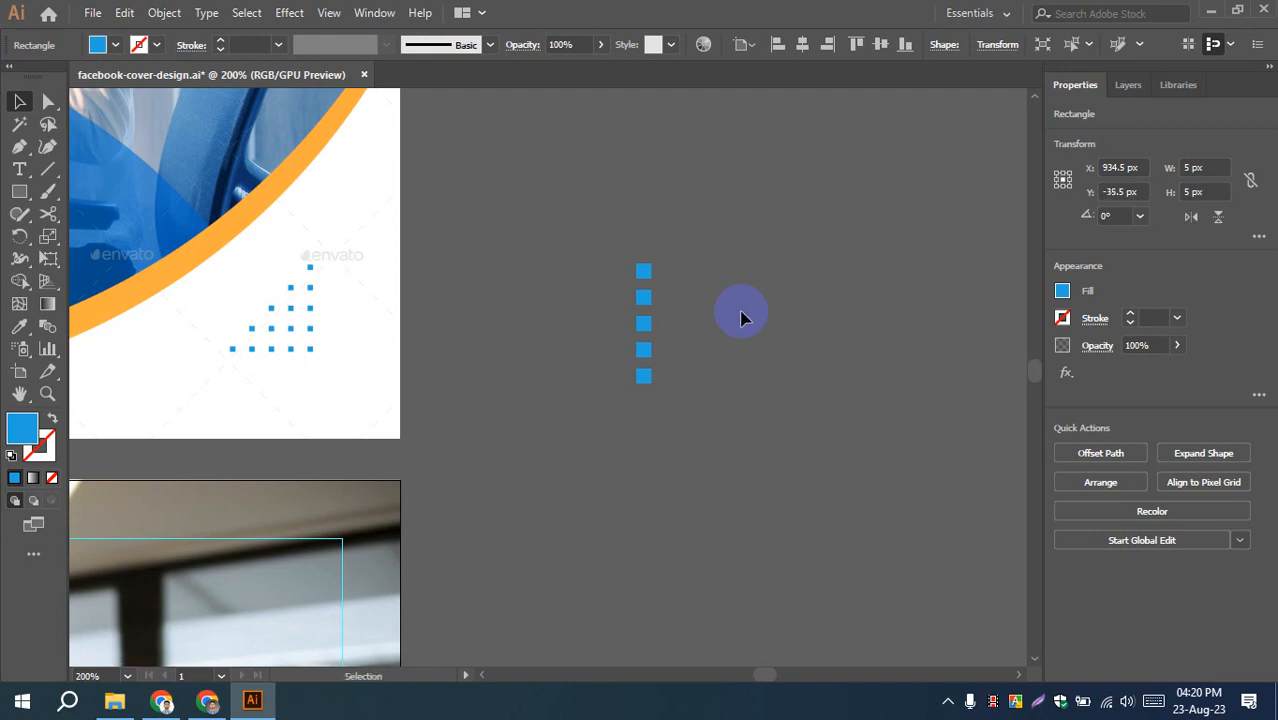
- Copy the column's lower four squares to the left four times at 9 px spacing
{"action": "left_click_drag", "start_coordinate": [722, 406], "coordinate": [618, 305]}
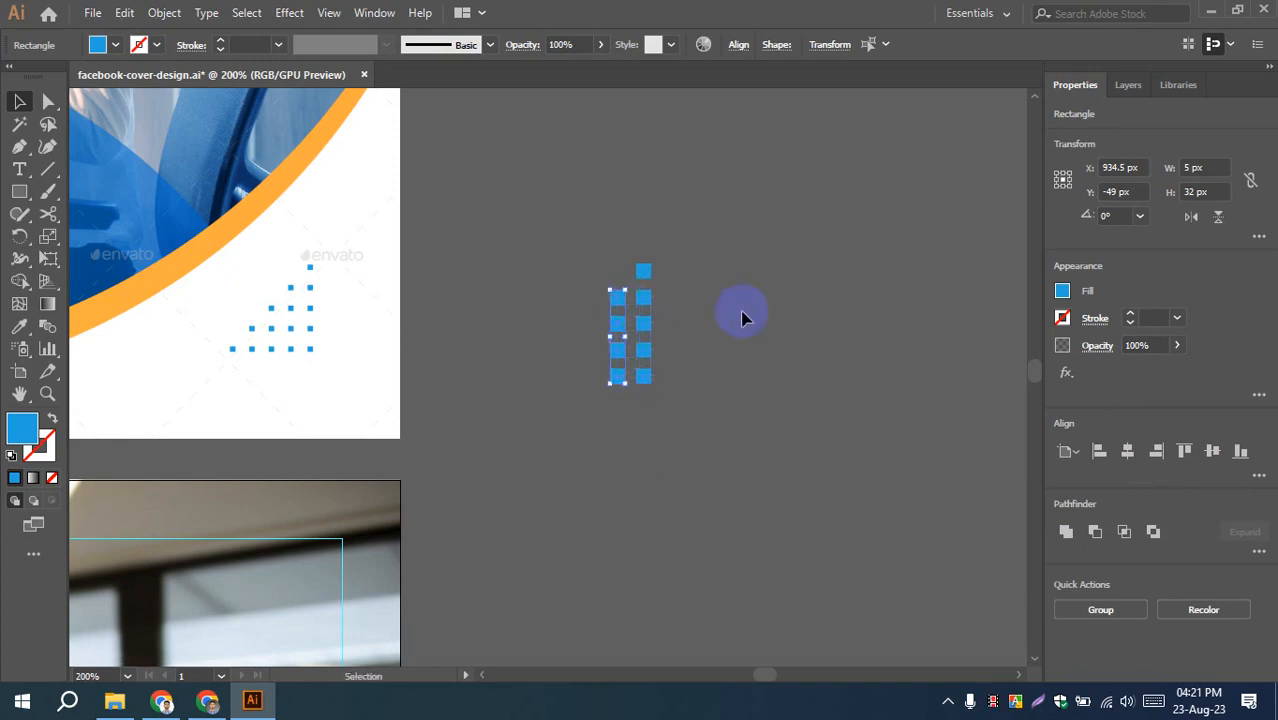
{"action": "key", "text": "ctrl+d"}
{"action": "key", "text": "ctrl+d"}
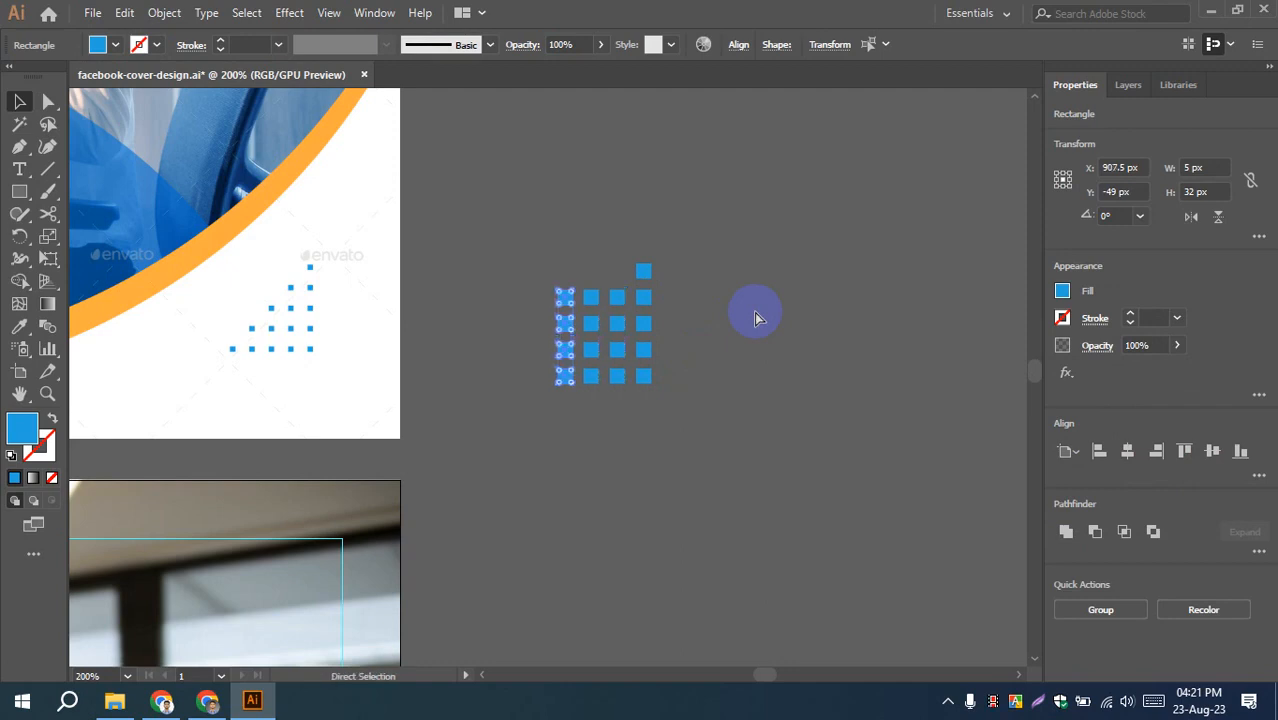
{"action": "key", "text": "ctrl+d"}
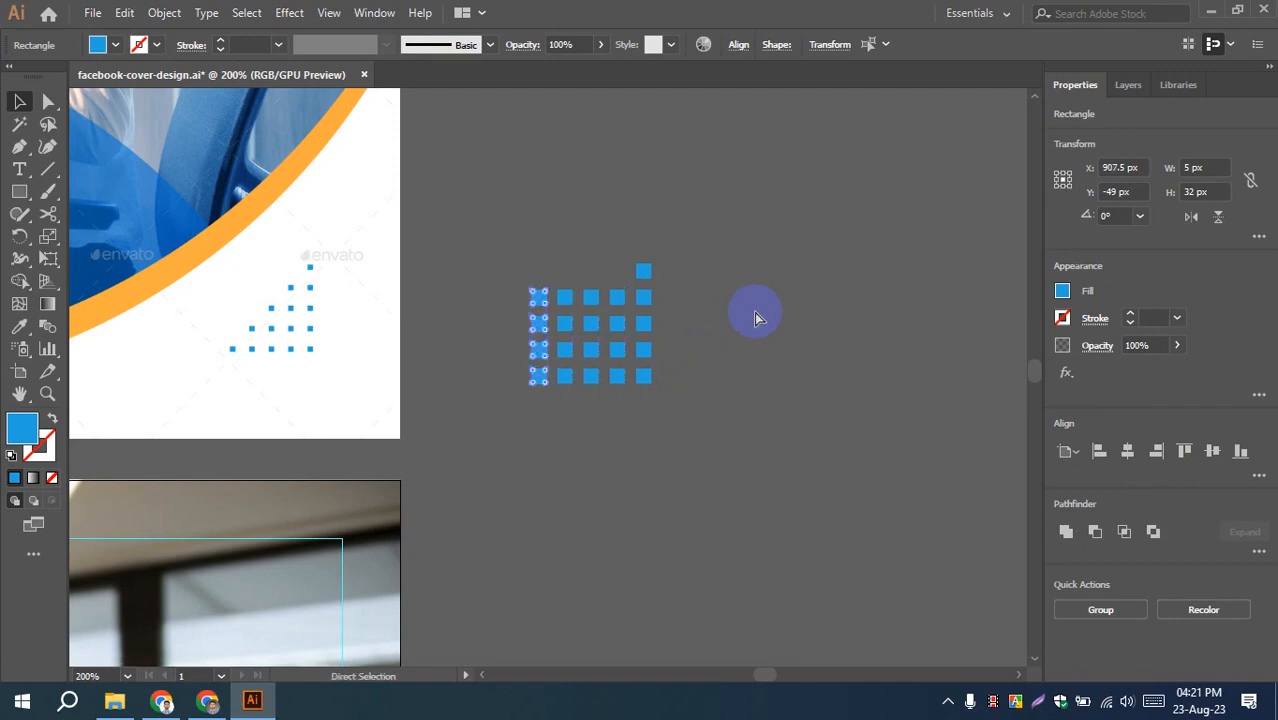
{"action": "left_click", "coordinate": [755, 318]}
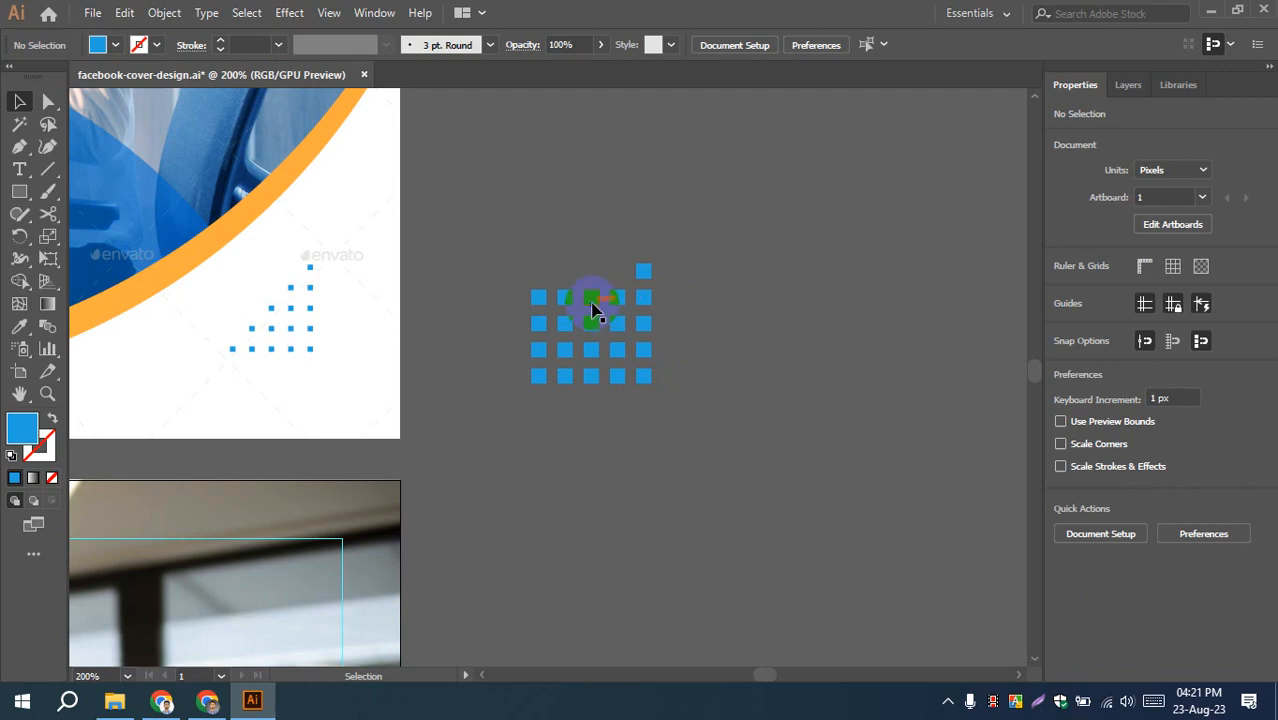
- Delete the surplus squares at the grid's upper left, leaving a stepped triangle with rows of one to five squares
{"action": "left_click", "coordinate": [591, 297]}
{"action": "key", "text": "Delete"}
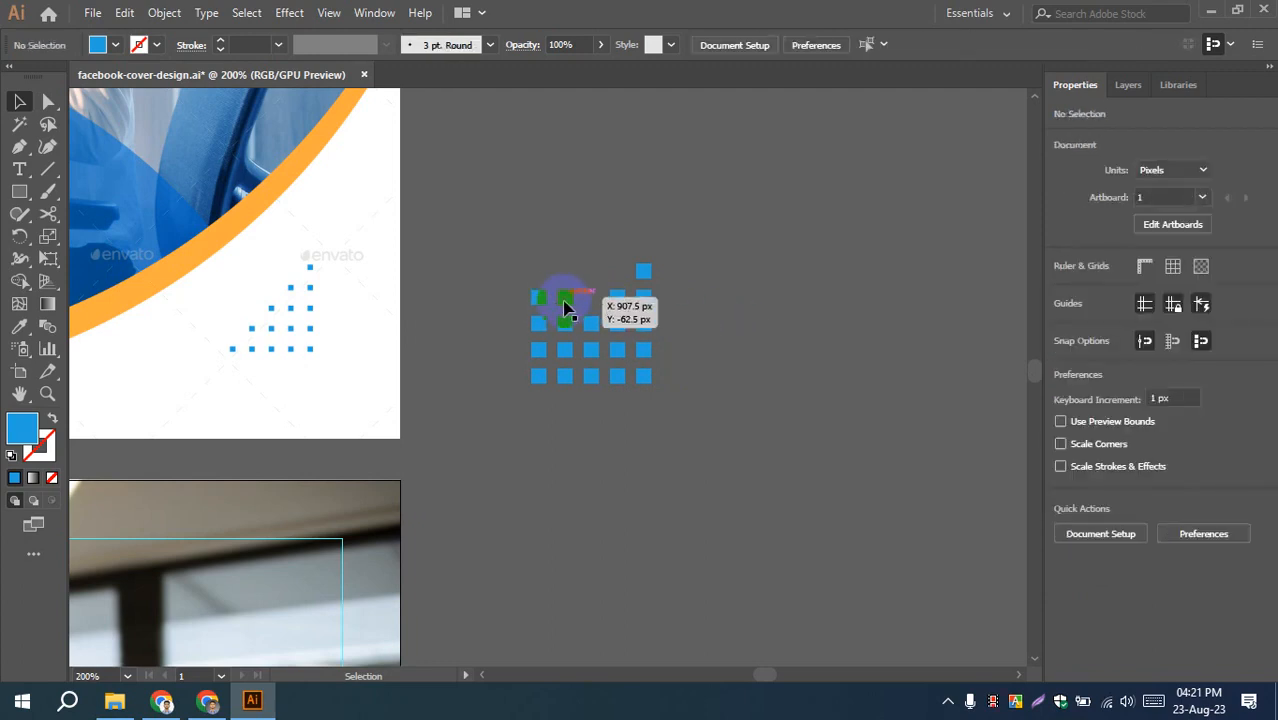
{"action": "left_click", "coordinate": [565, 300]}
{"action": "key", "text": "Delete"}
{"action": "left_click", "coordinate": [567, 326]}
{"action": "key", "text": "Delete"}
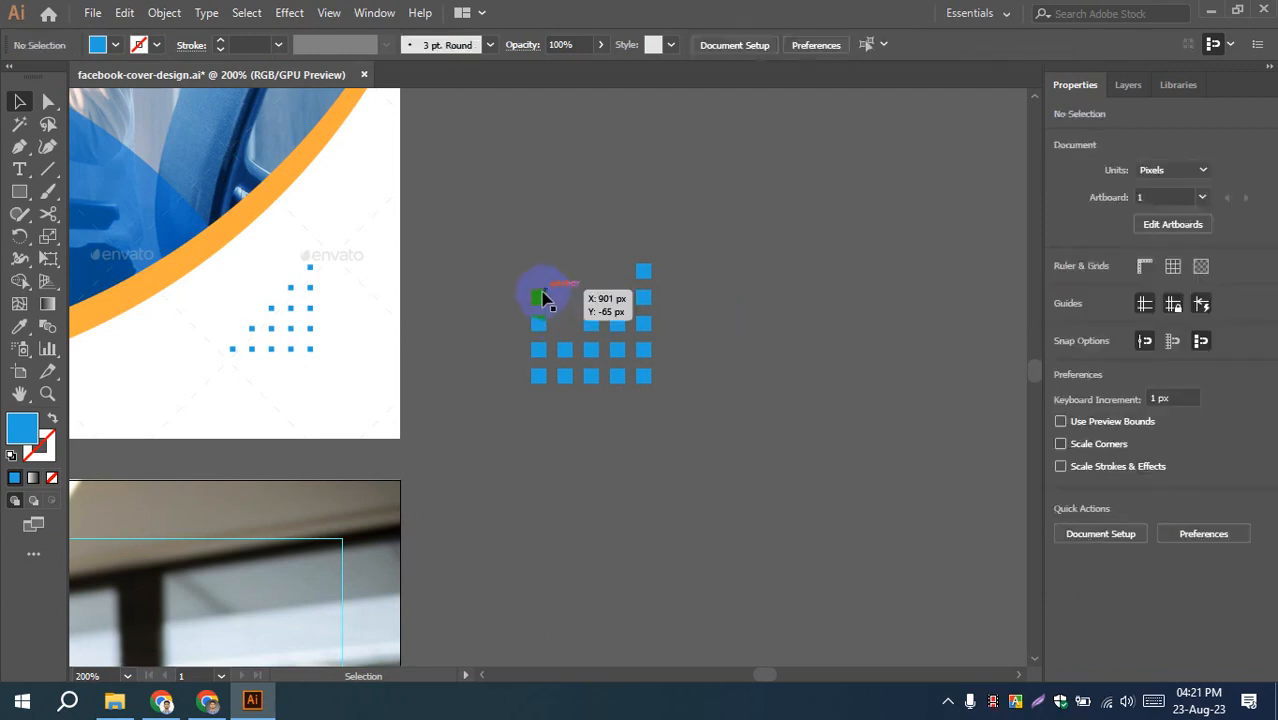
{"action": "left_click", "coordinate": [540, 297]}
{"action": "key", "text": "Delete"}
{"action": "left_click", "coordinate": [539, 350]}
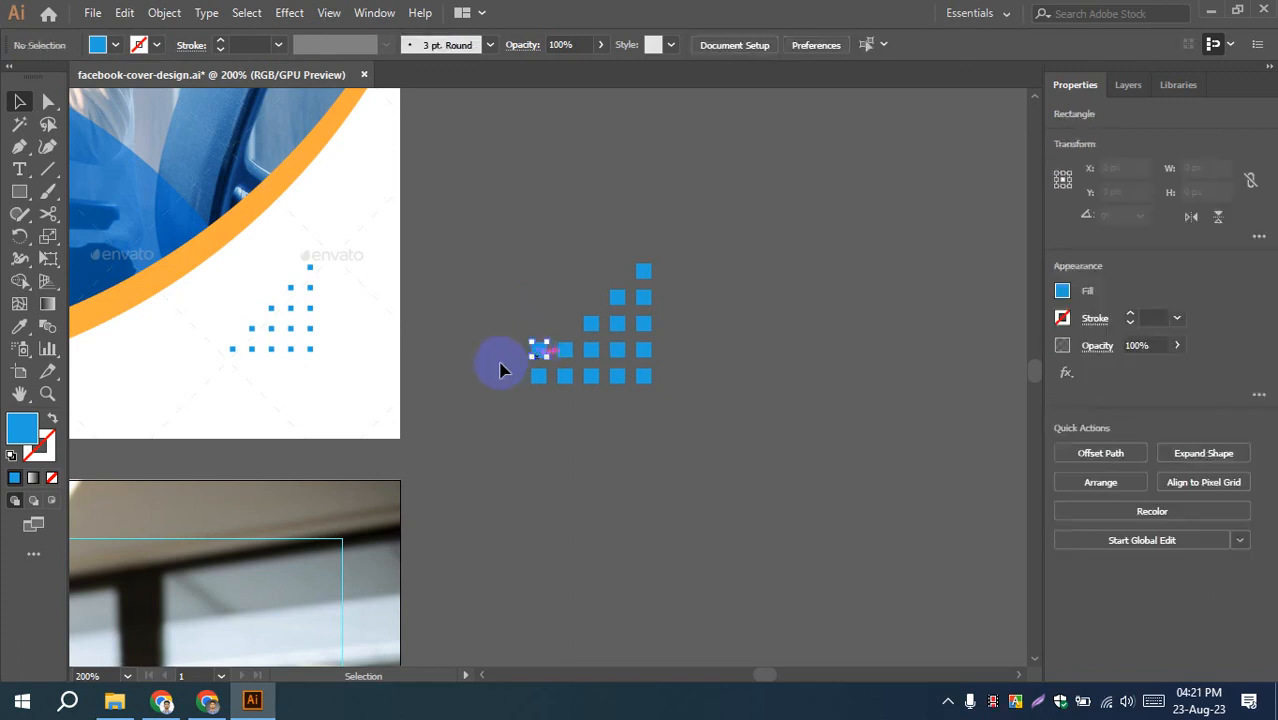
{"action": "key", "text": "Delete"}
- Scale the whole triangular square pattern down proportionally about its centre to roughly half its size
{"action": "left_click_drag", "start_coordinate": [495, 229], "coordinate": [679, 413]}
{"action": "left_click_drag", "start_coordinate": [652, 267], "coordinate": [620, 297]}
{"action": "left_click", "coordinate": [704, 318]}
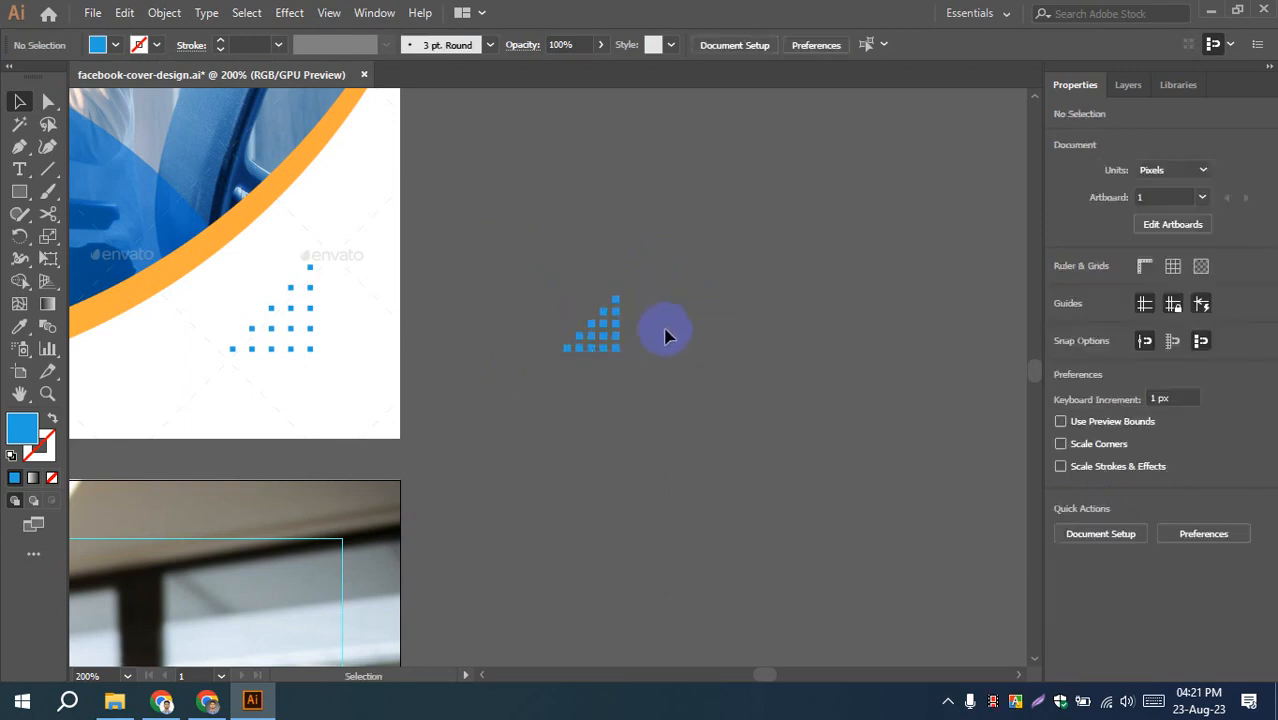
- Group the five squares of the tallest column in the blue triangular pattern
{"action": "scroll", "coordinate": [579, 302], "scroll_direction": "up", "scroll_amount": 4}
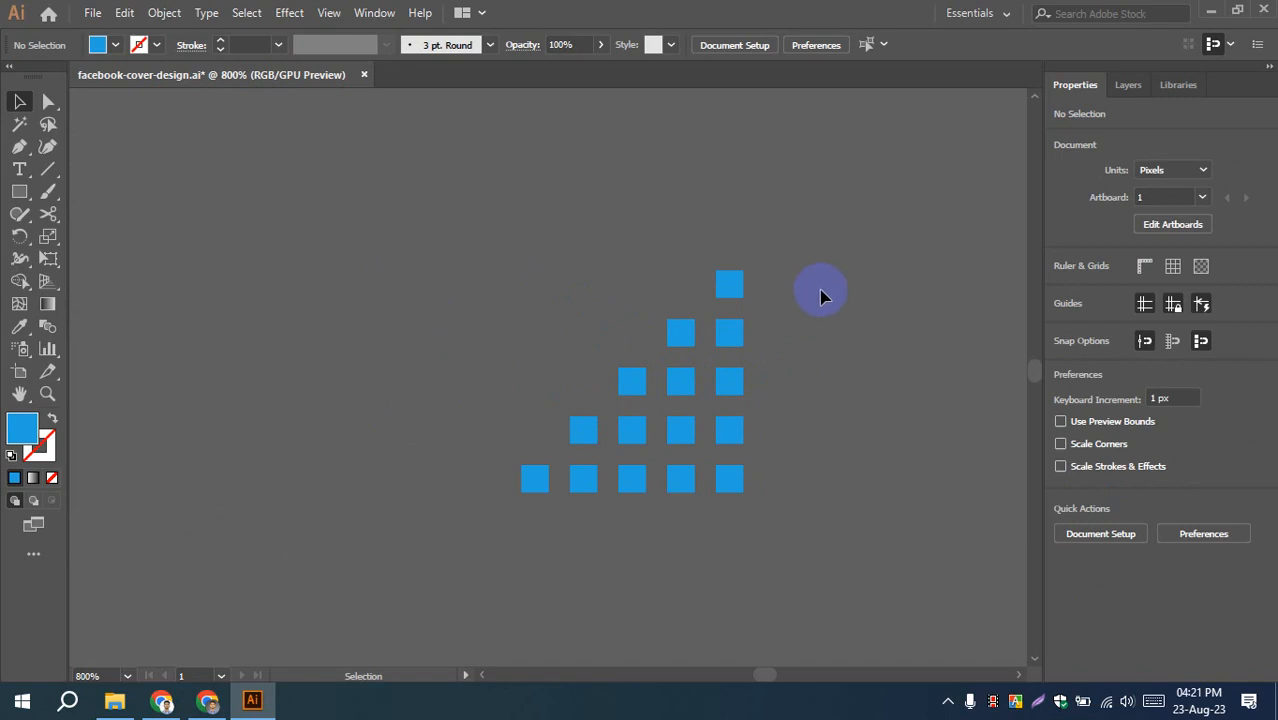
{"action": "scroll", "coordinate": [508, 365], "scroll_direction": "down", "scroll_amount": 1}
{"action": "scroll", "coordinate": [510, 370], "scroll_direction": "up", "scroll_amount": 2}
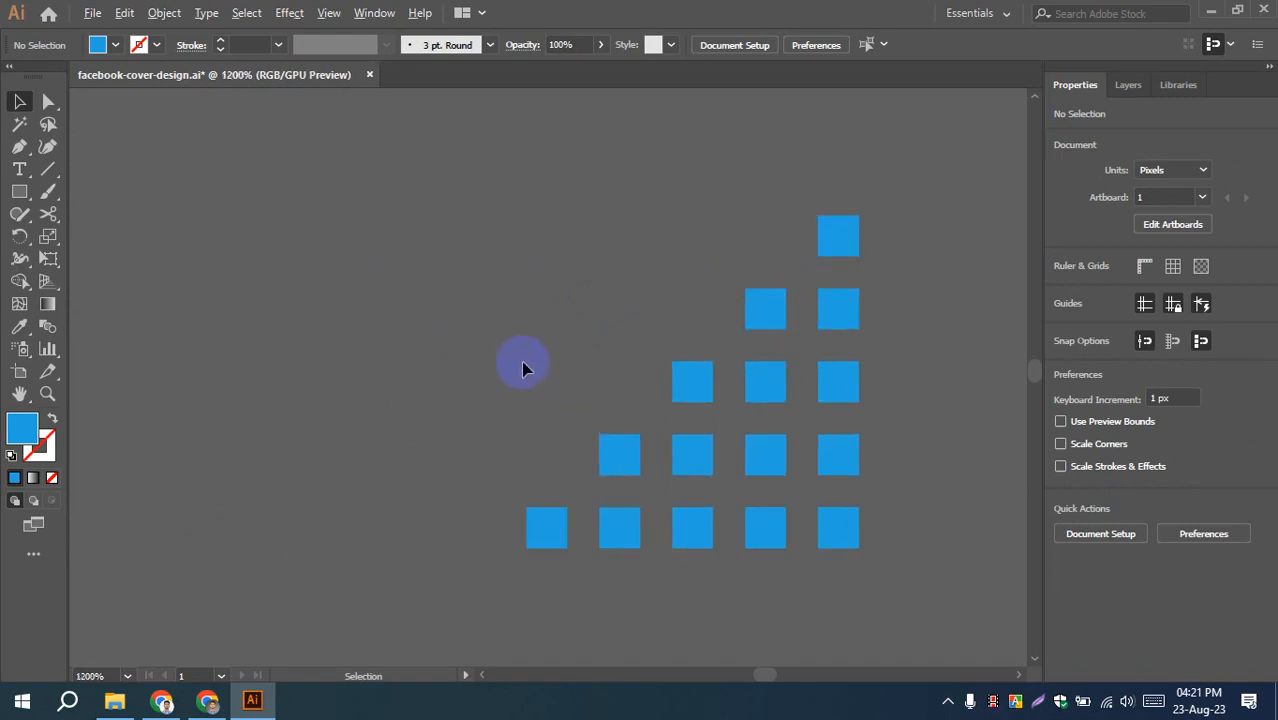
{"action": "scroll", "coordinate": [520, 369], "scroll_direction": "down", "scroll_amount": 1}
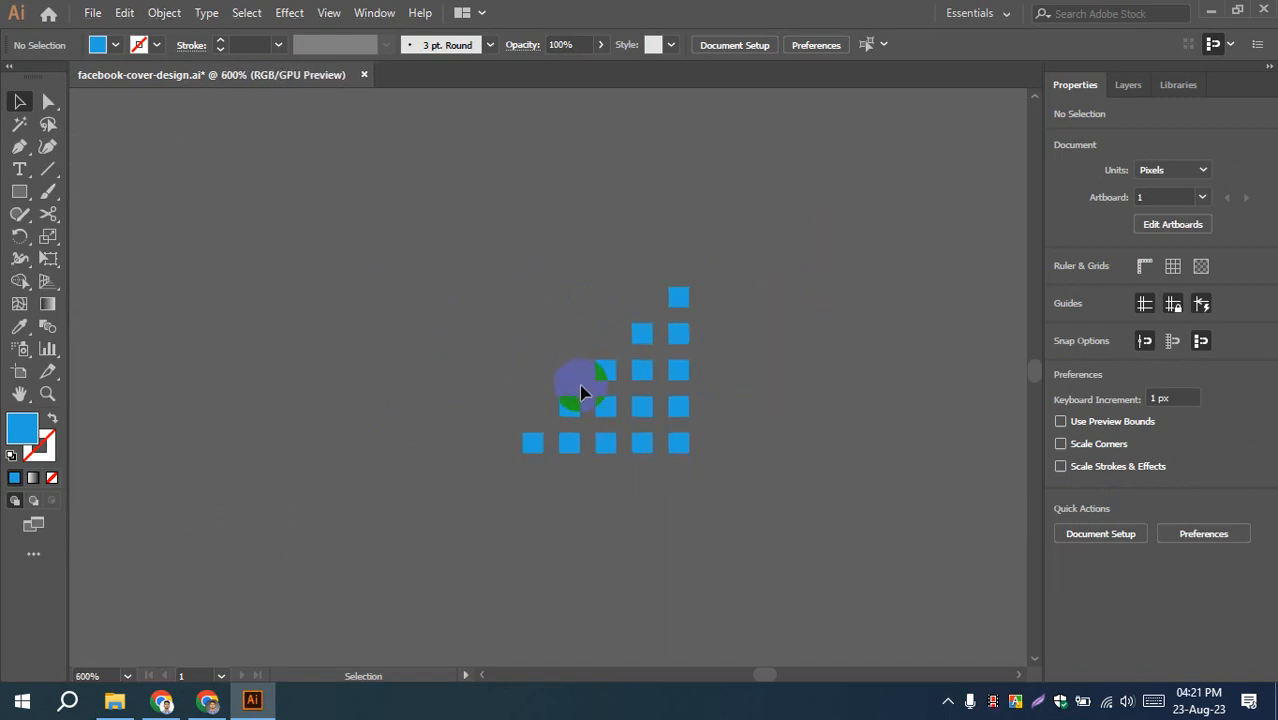
{"action": "left_click", "coordinate": [488, 389]}
{"action": "left_click_drag", "start_coordinate": [766, 468], "coordinate": [686, 280]}
{"action": "left_click", "coordinate": [780, 490]}
{"action": "left_click_drag", "start_coordinate": [778, 483], "coordinate": [668, 288]}
{"action": "key", "text": "ctrl+g"}
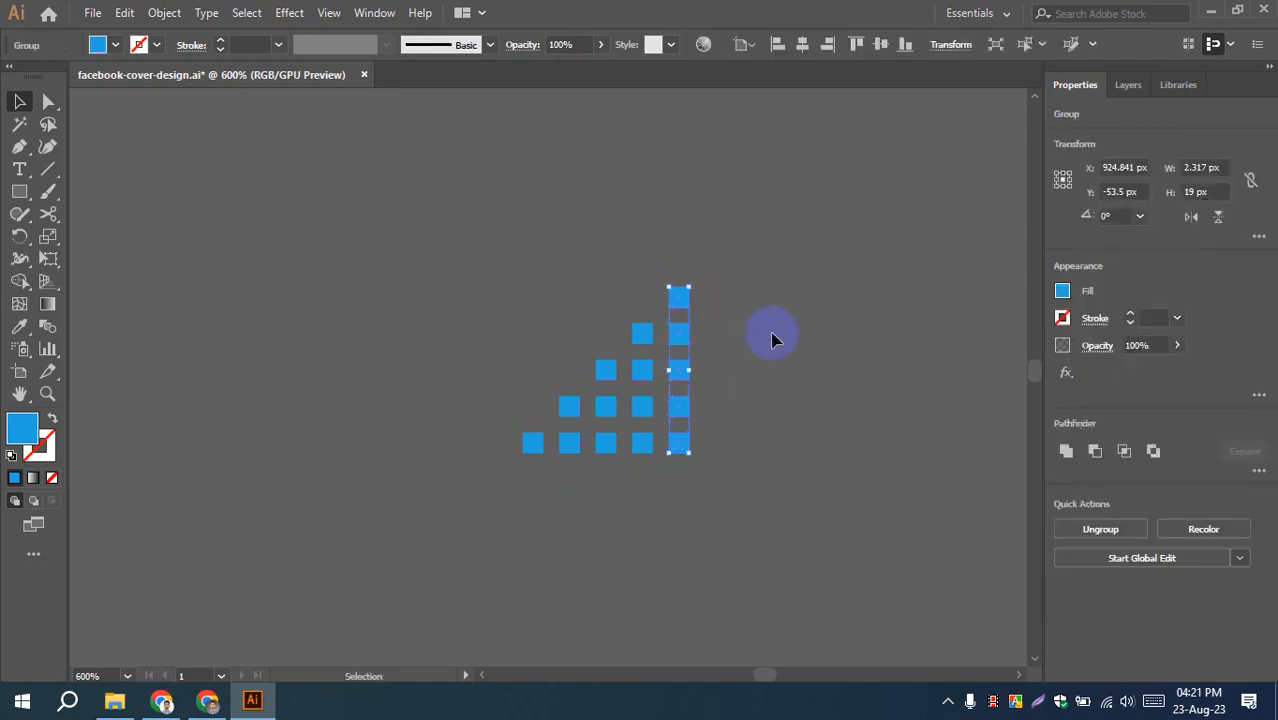
- Group the four-square, three-square and two-square columns of the pattern separately
{"action": "key", "text": "a"}
{"action": "left_click_drag", "start_coordinate": [639, 308], "coordinate": [645, 488]}
{"action": "key", "text": "ctrl+g"}
{"action": "left_click", "coordinate": [646, 487]}
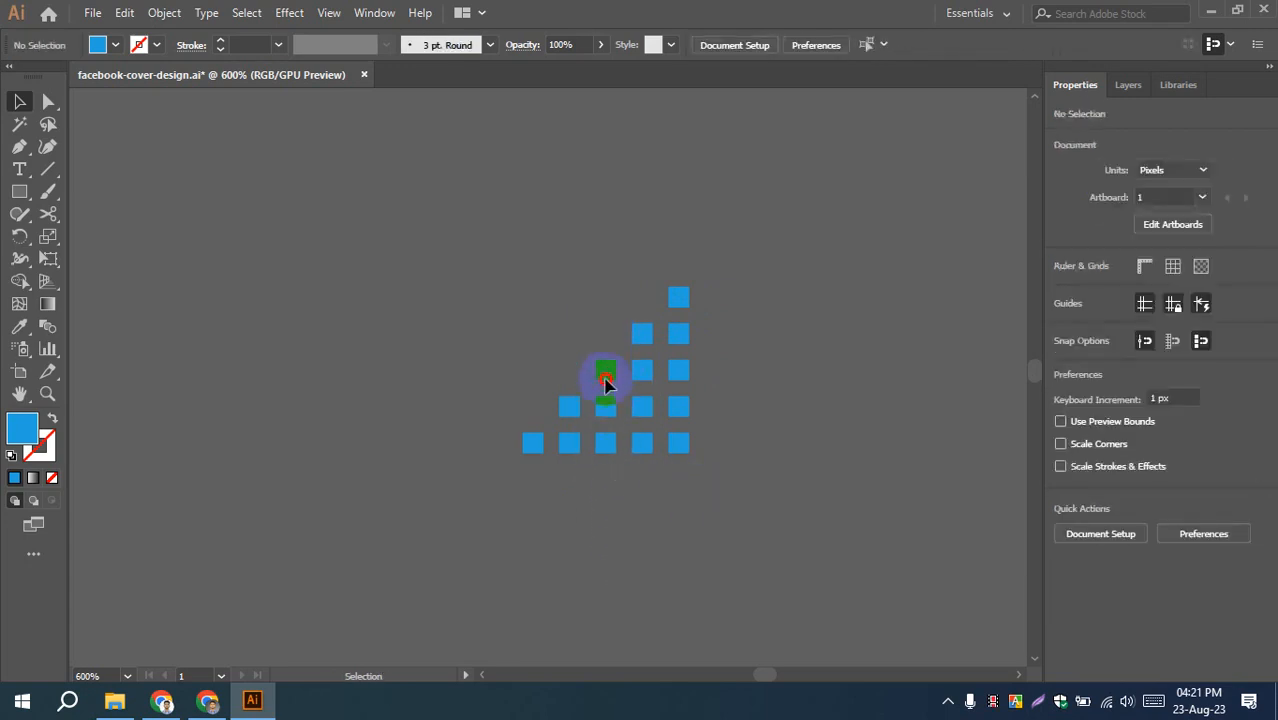
{"action": "left_click", "coordinate": [600, 345]}
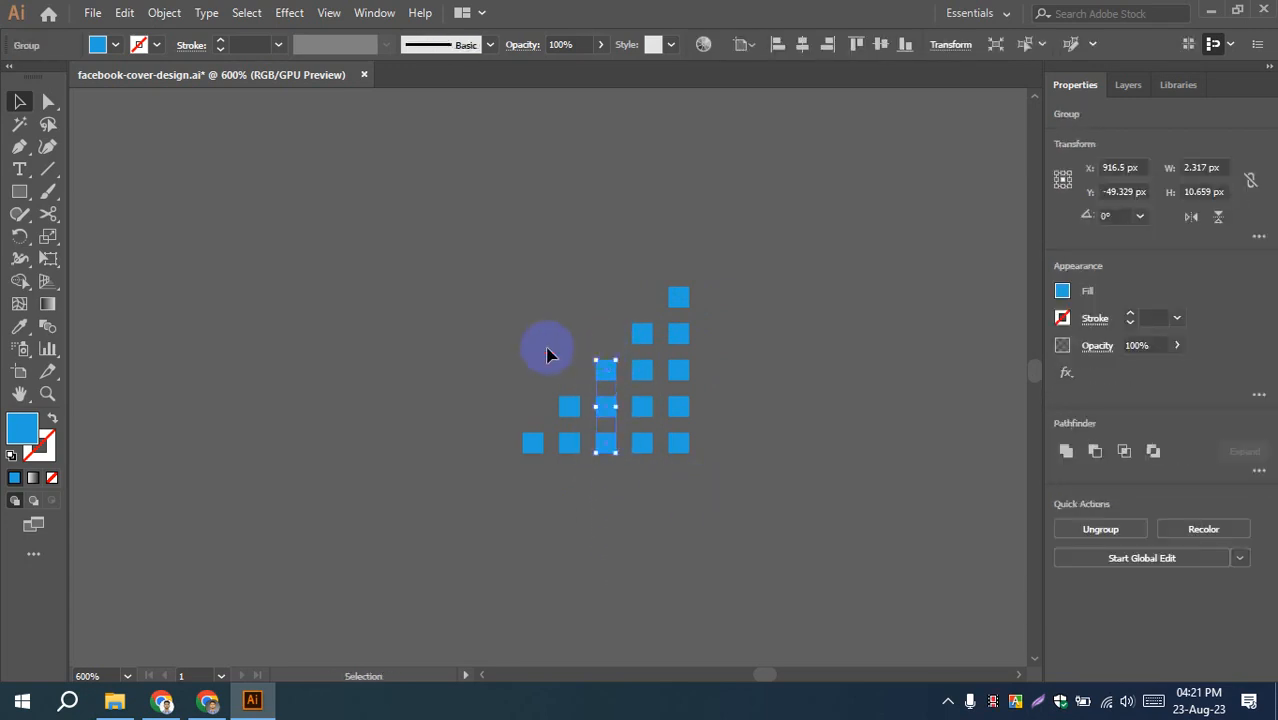
{"action": "left_click", "coordinate": [571, 455]}
{"action": "left_click", "coordinate": [571, 460]}
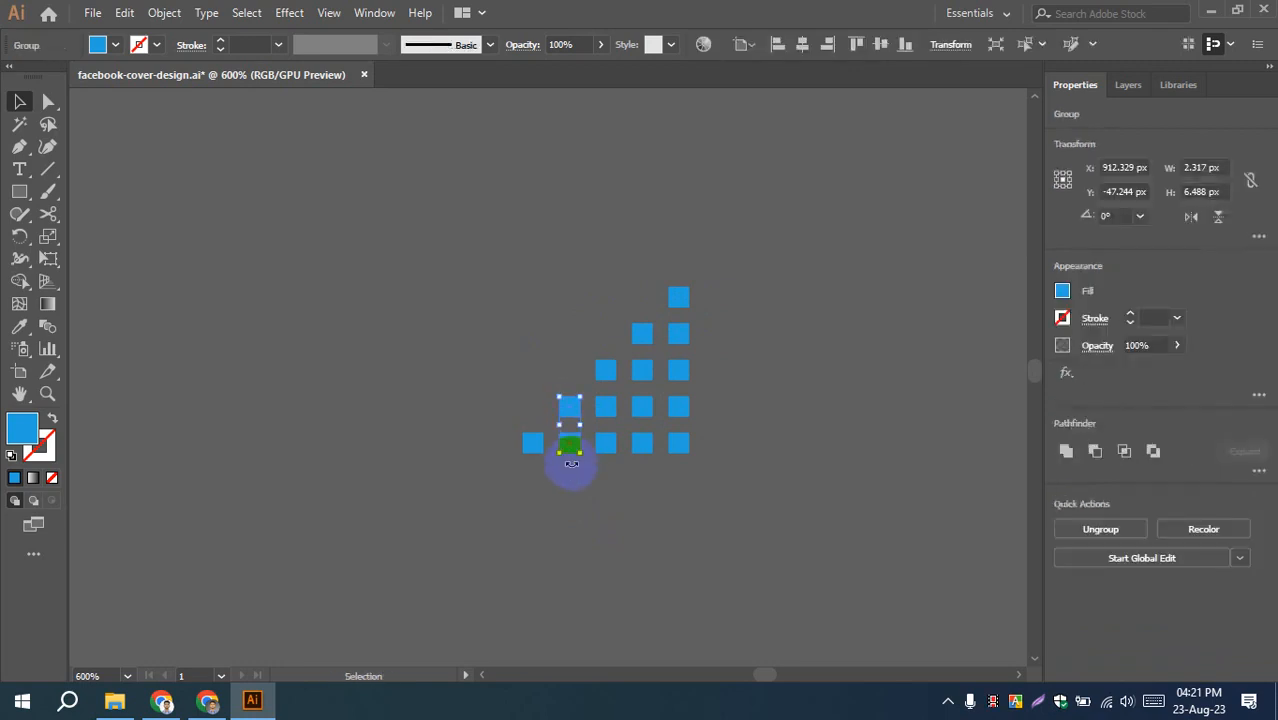
{"action": "left_click", "coordinate": [408, 290]}
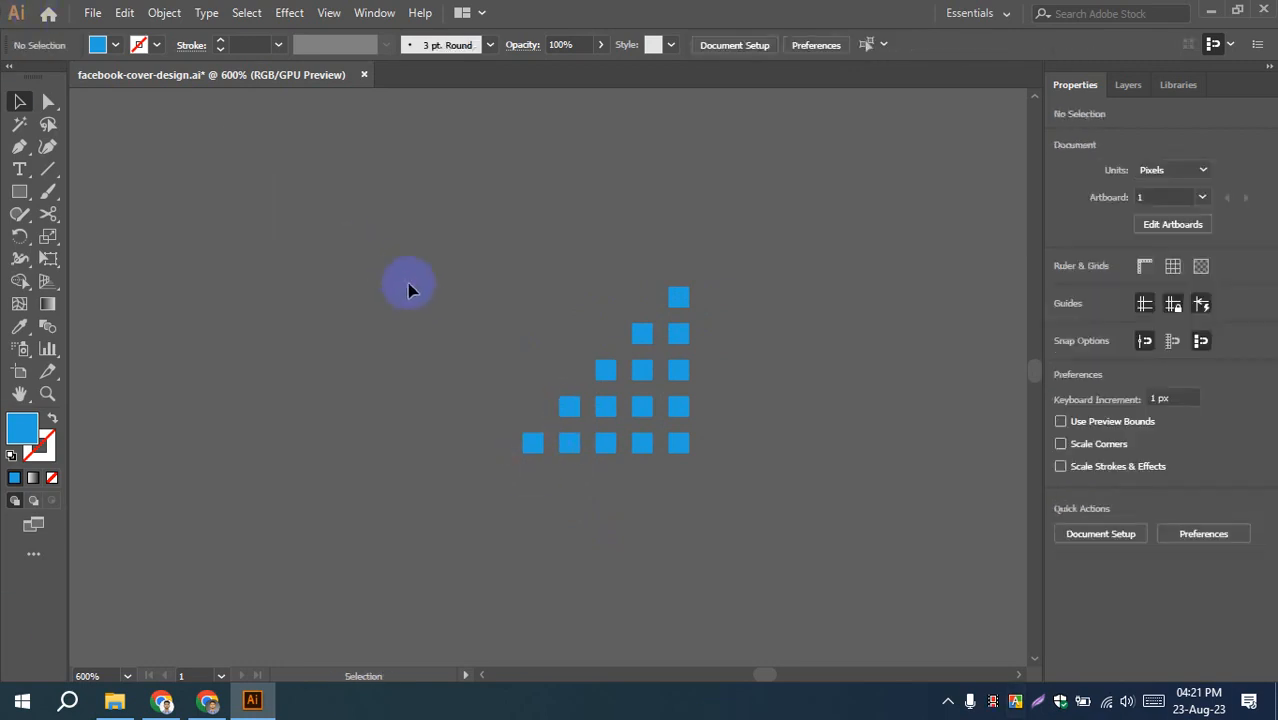
- Pull the shorter columns away from the five-square column and scatter them over the empty canvas
{"action": "left_click_drag", "start_coordinate": [649, 478], "coordinate": [479, 415]}
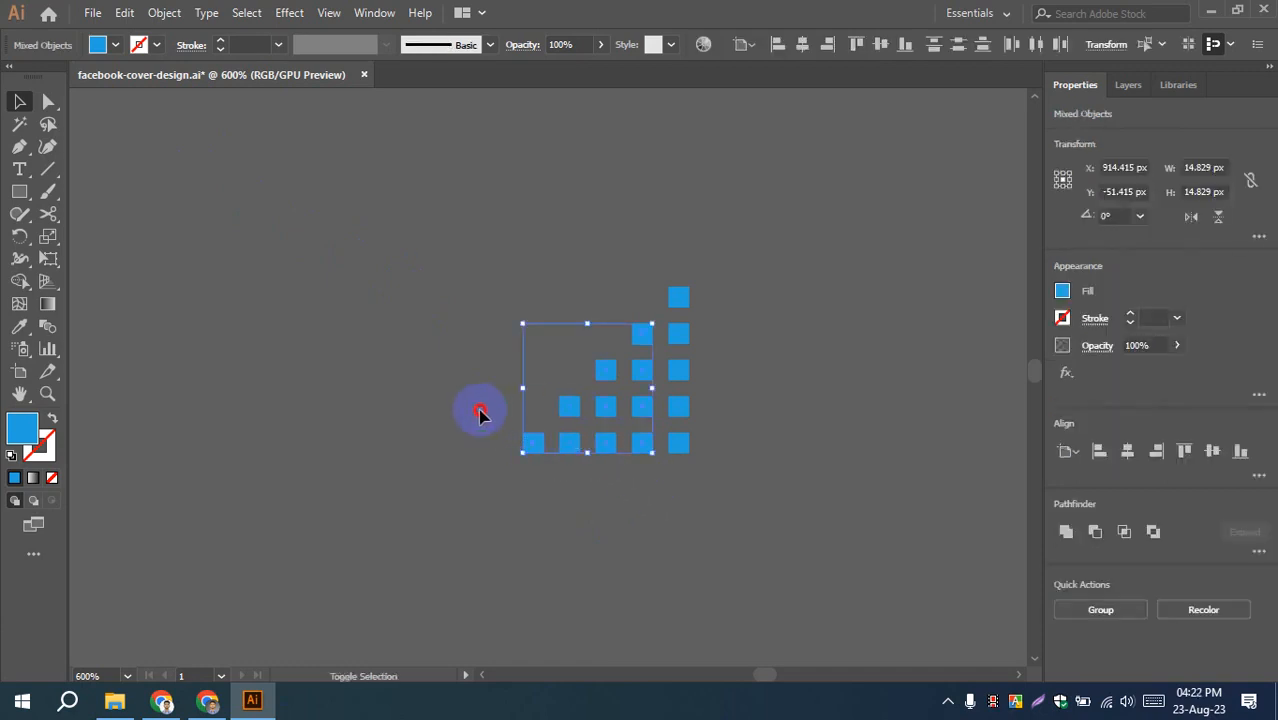
{"action": "left_click_drag", "start_coordinate": [571, 412], "coordinate": [481, 420]}
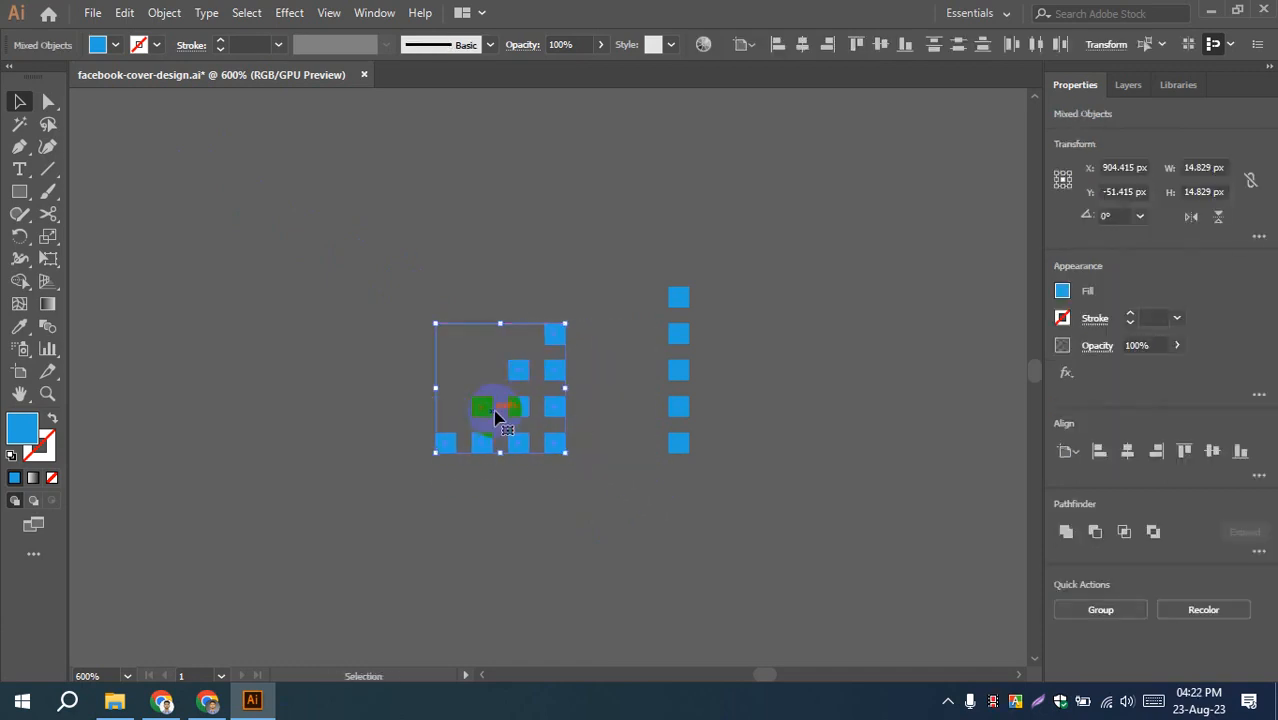
{"action": "left_click", "coordinate": [513, 494]}
{"action": "left_click", "coordinate": [450, 372]}
{"action": "left_click_drag", "start_coordinate": [450, 372], "coordinate": [446, 505]}
{"action": "left_click", "coordinate": [404, 445]}
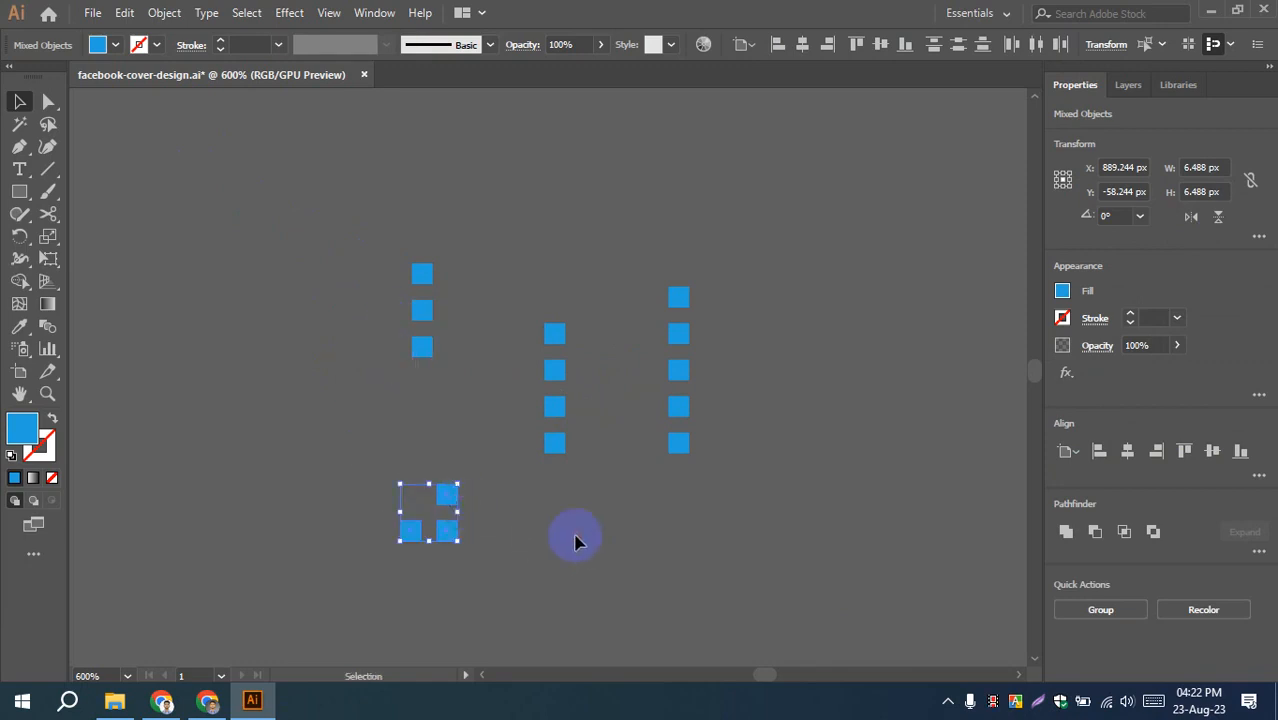
- Move the scattered columns and the single square back beside the five-square column in descending height order
{"action": "left_click", "coordinate": [584, 540]}
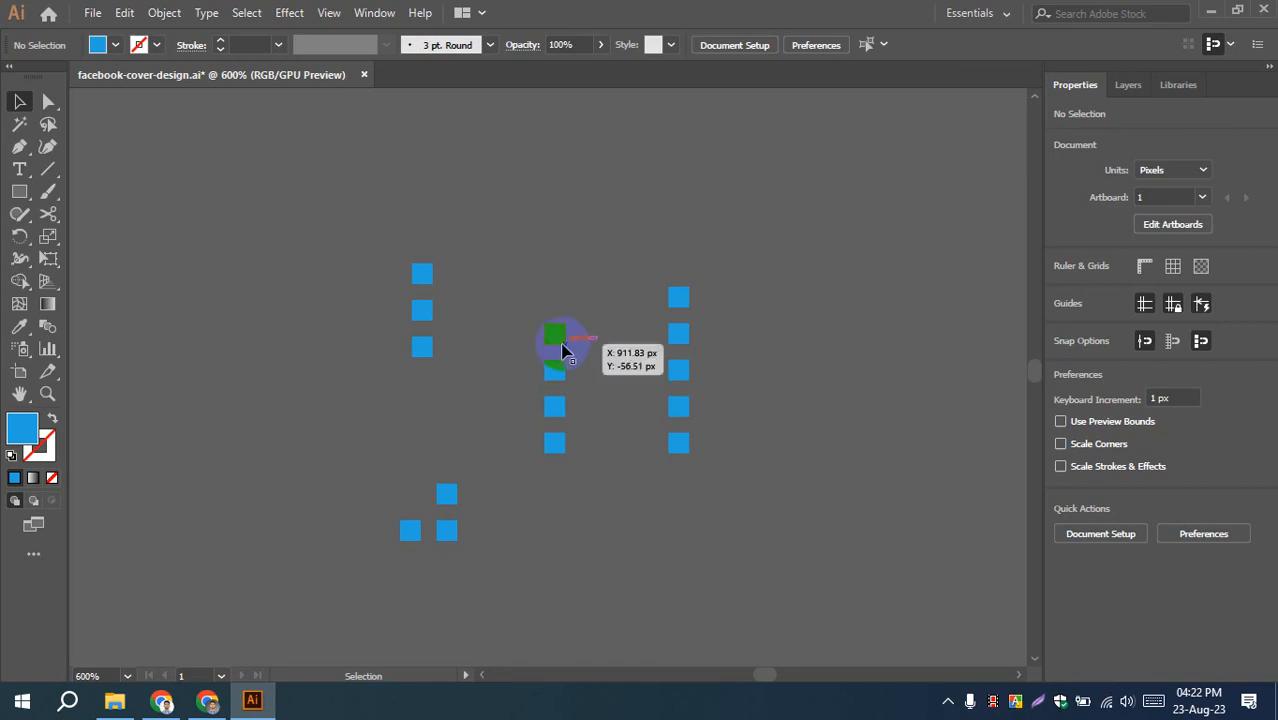
{"action": "left_click_drag", "start_coordinate": [556, 342], "coordinate": [628, 349]}
{"action": "left_click_drag", "start_coordinate": [418, 287], "coordinate": [577, 373]}
{"action": "left_click_drag", "start_coordinate": [447, 496], "coordinate": [527, 395]}
{"action": "left_click", "coordinate": [486, 524]}
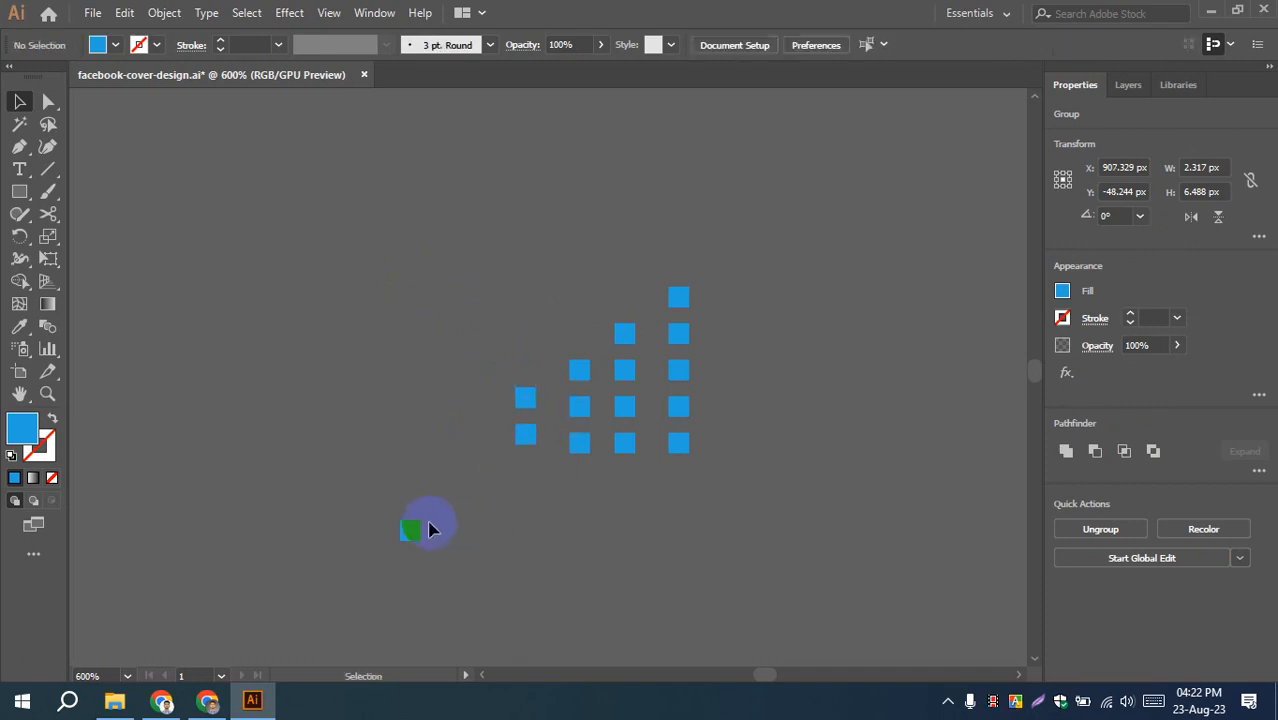
{"action": "left_click_drag", "start_coordinate": [418, 525], "coordinate": [473, 429]}
- Align the bottom edges of all five columns
{"action": "left_click_drag", "start_coordinate": [437, 262], "coordinate": [730, 550]}
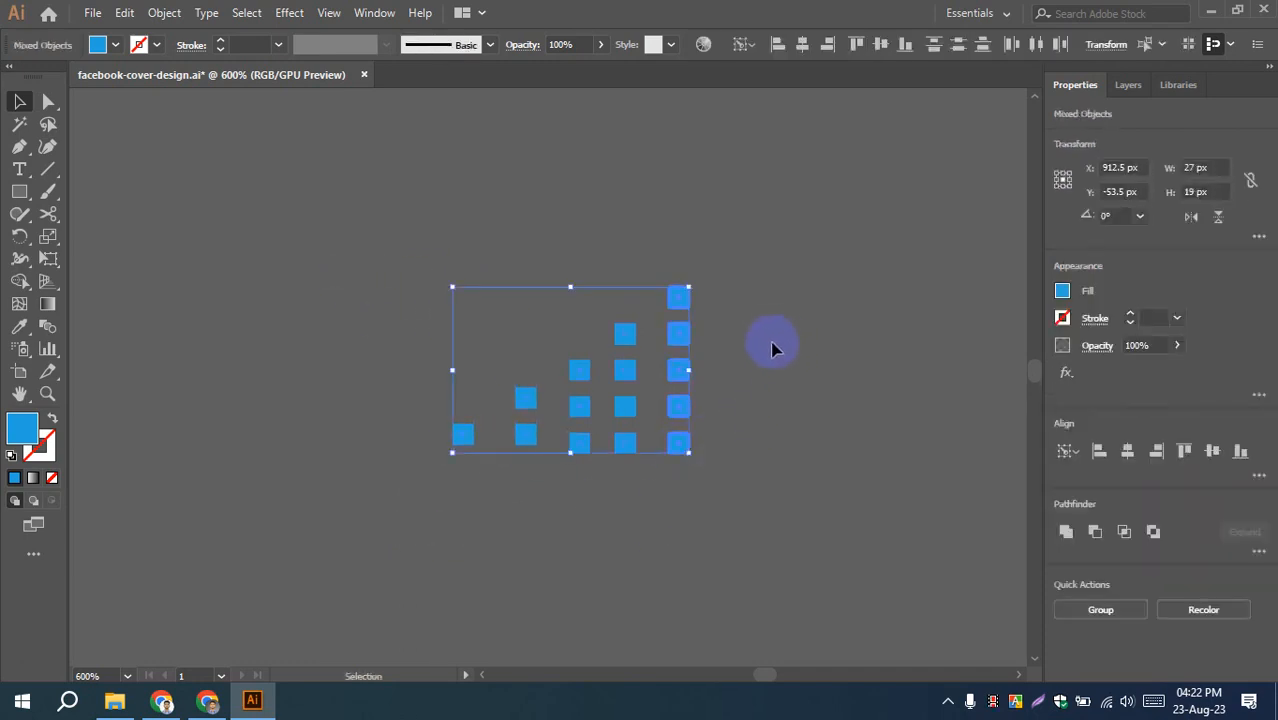
{"action": "left_click", "coordinate": [905, 44]}
{"action": "left_click", "coordinate": [865, 290]}
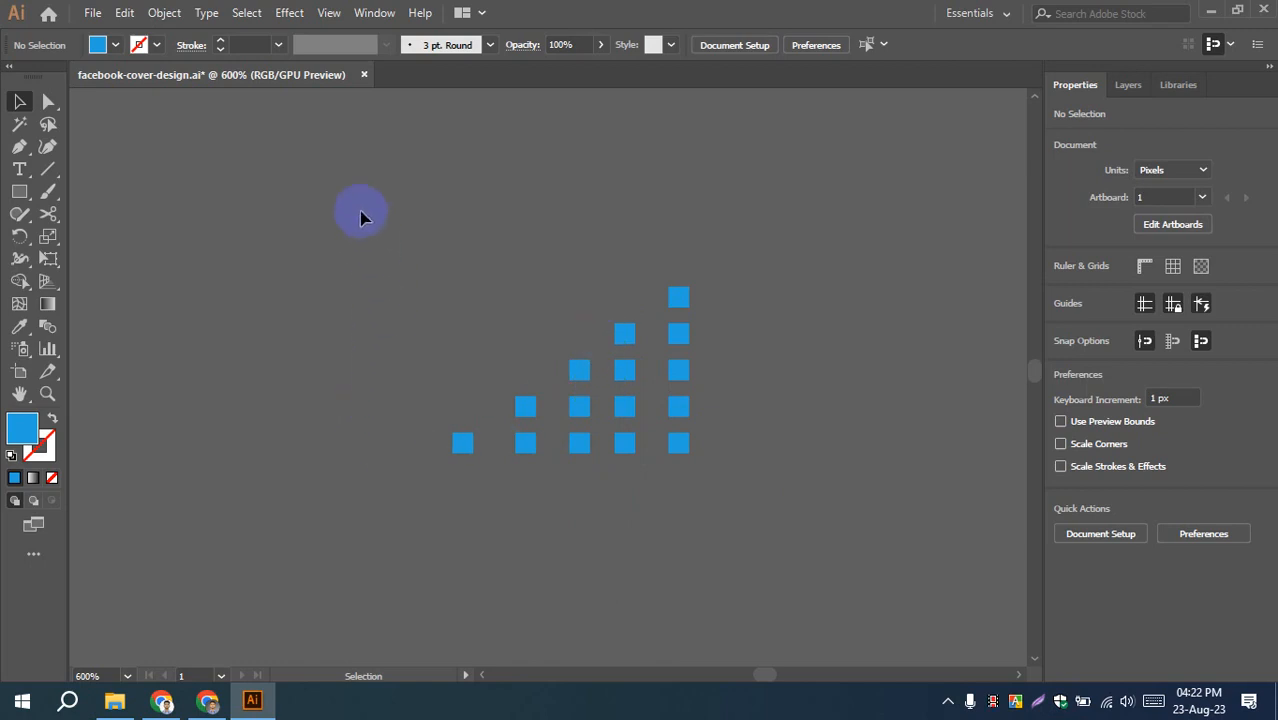
- Nudge the four shorter columns together to the right, matching their gap to the five-square column with the row spacing
{"action": "left_click_drag", "start_coordinate": [672, 500], "coordinate": [674, 502]}
{"action": "left_click", "coordinate": [748, 464]}
{"action": "left_click_drag", "start_coordinate": [403, 270], "coordinate": [735, 552]}
{"action": "left_click", "coordinate": [800, 441]}
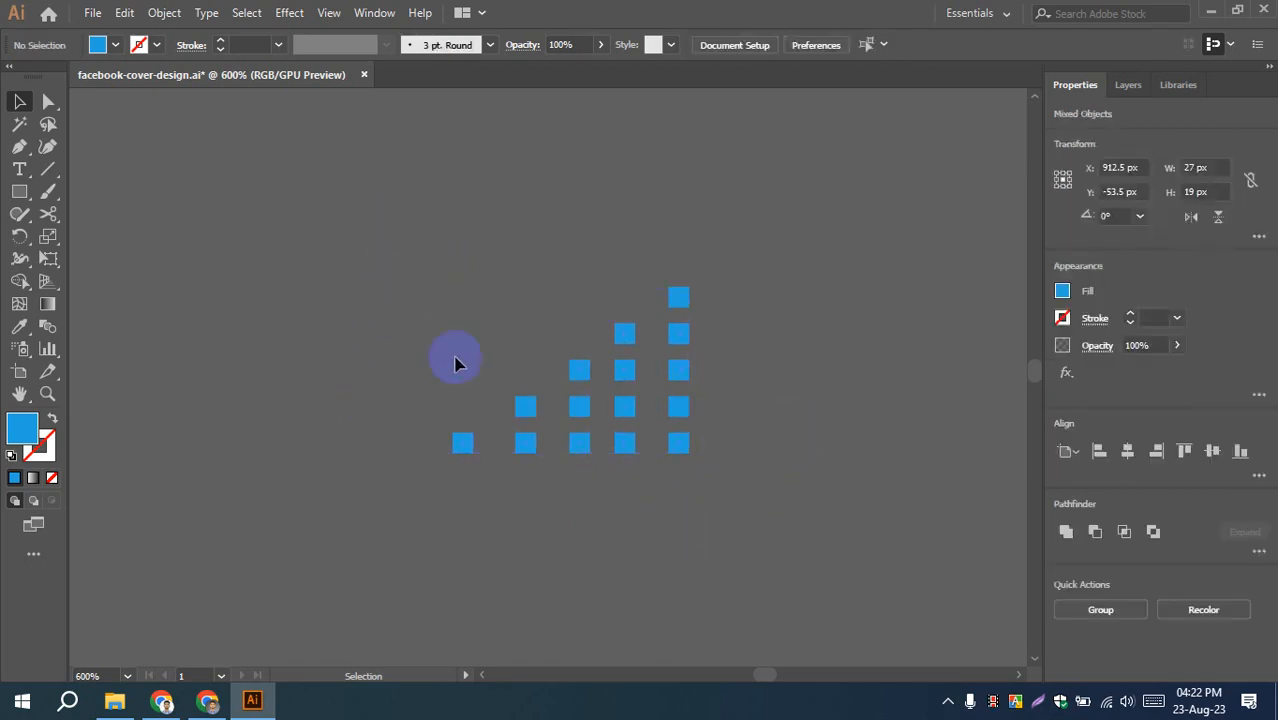
{"action": "left_click_drag", "start_coordinate": [638, 500], "coordinate": [636, 498]}
{"action": "key", "text": "Right"}
{"action": "key", "text": "Right"}
{"action": "key", "text": "Right"}
{"action": "key", "text": "Right"}
{"action": "key", "text": "Right"}
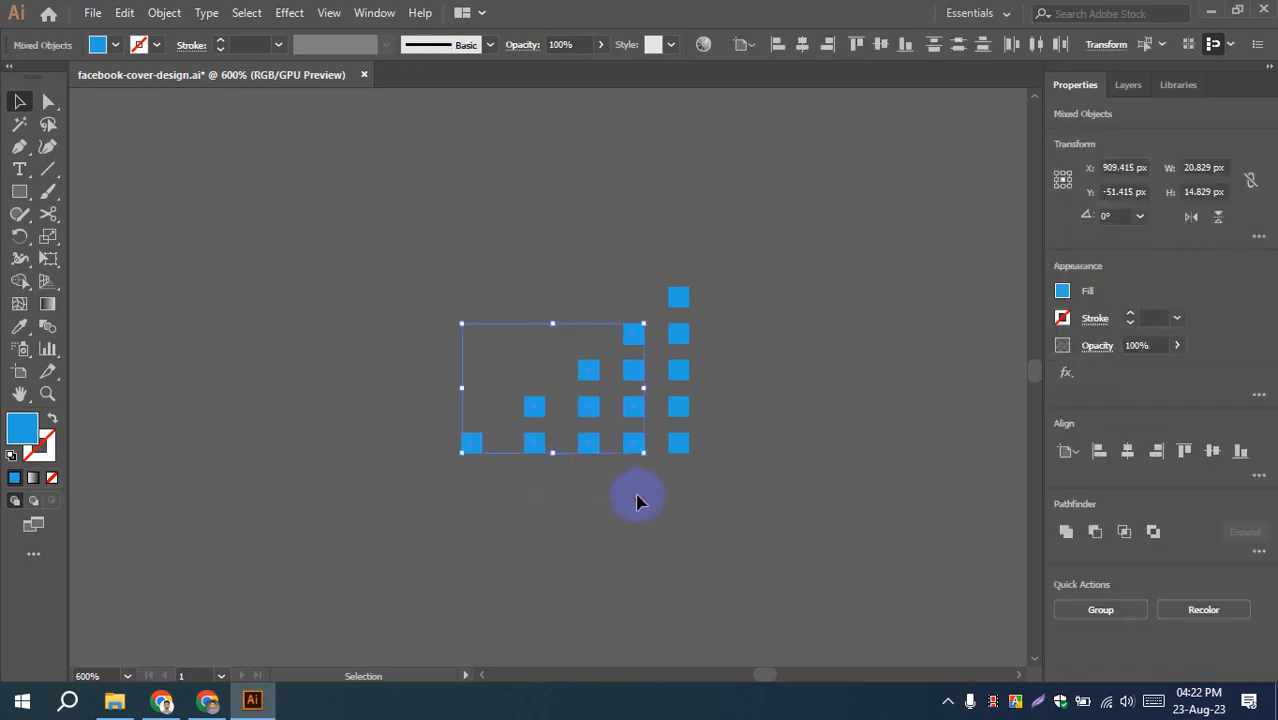
{"action": "key", "text": "Left"}
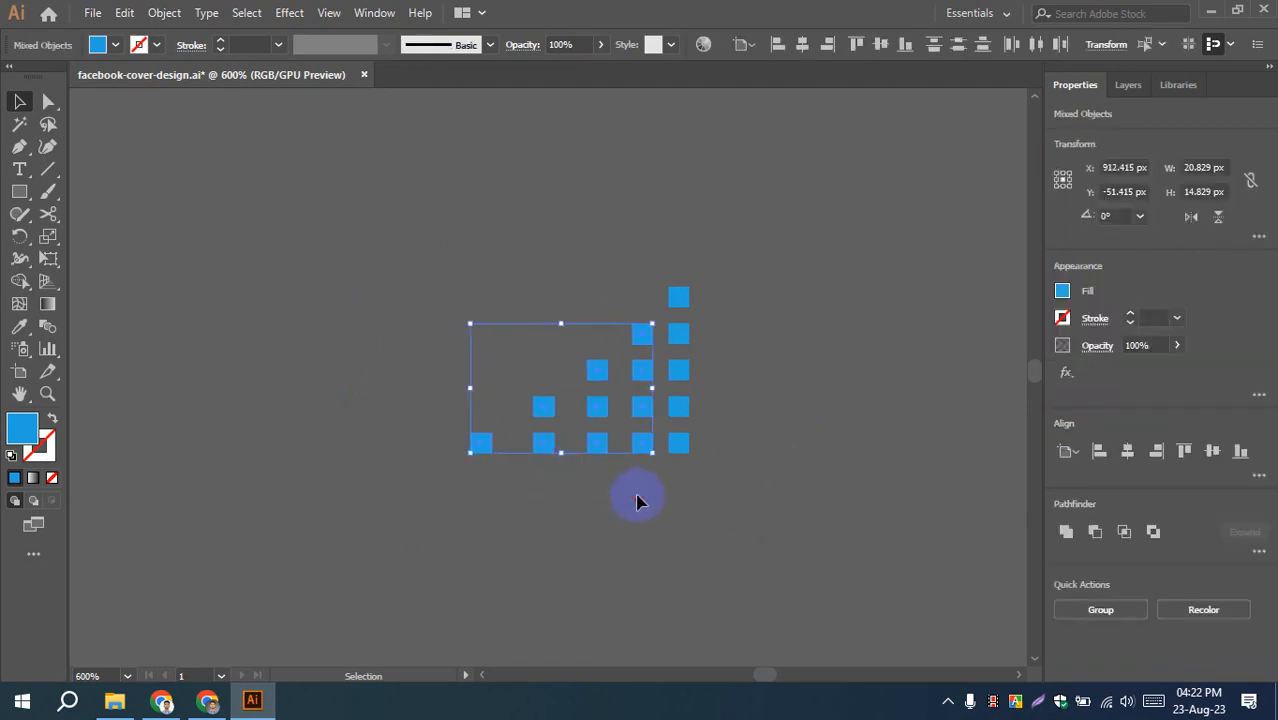
- Nudge the three-square column right until it sits evenly beside the four-square column
{"action": "left_click", "coordinate": [753, 428]}
{"action": "left_click_drag", "start_coordinate": [558, 337], "coordinate": [608, 471]}
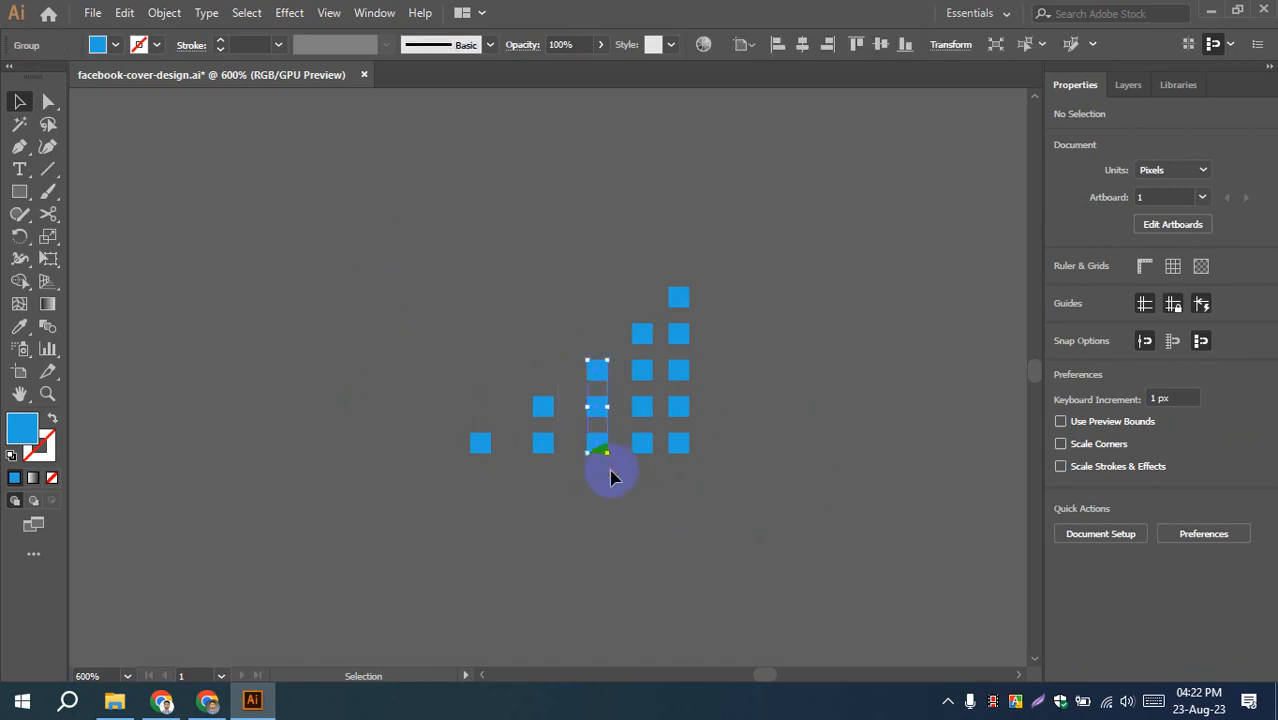
{"action": "key", "text": "Right"}
{"action": "key", "text": "Right"}
{"action": "key", "text": "Right"}
{"action": "key", "text": "Left"}
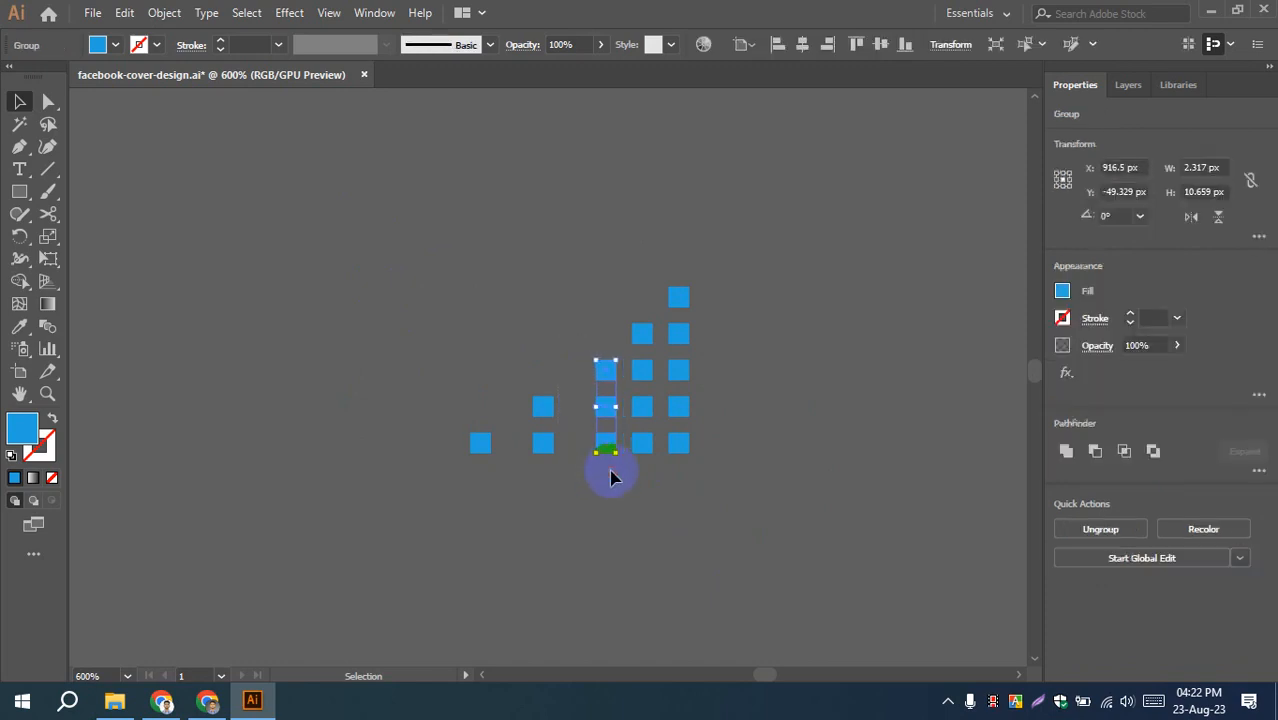
- Nudge the two-square column right, close to the three-square column
{"action": "left_click", "coordinate": [759, 414]}
{"action": "left_click_drag", "start_coordinate": [502, 360], "coordinate": [560, 496]}
{"action": "key", "text": "Right"}
{"action": "key", "text": "Right"}
{"action": "key", "text": "Right"}
{"action": "key", "text": "Right"}
{"action": "key", "text": "Right"}
{"action": "key", "text": "Right"}
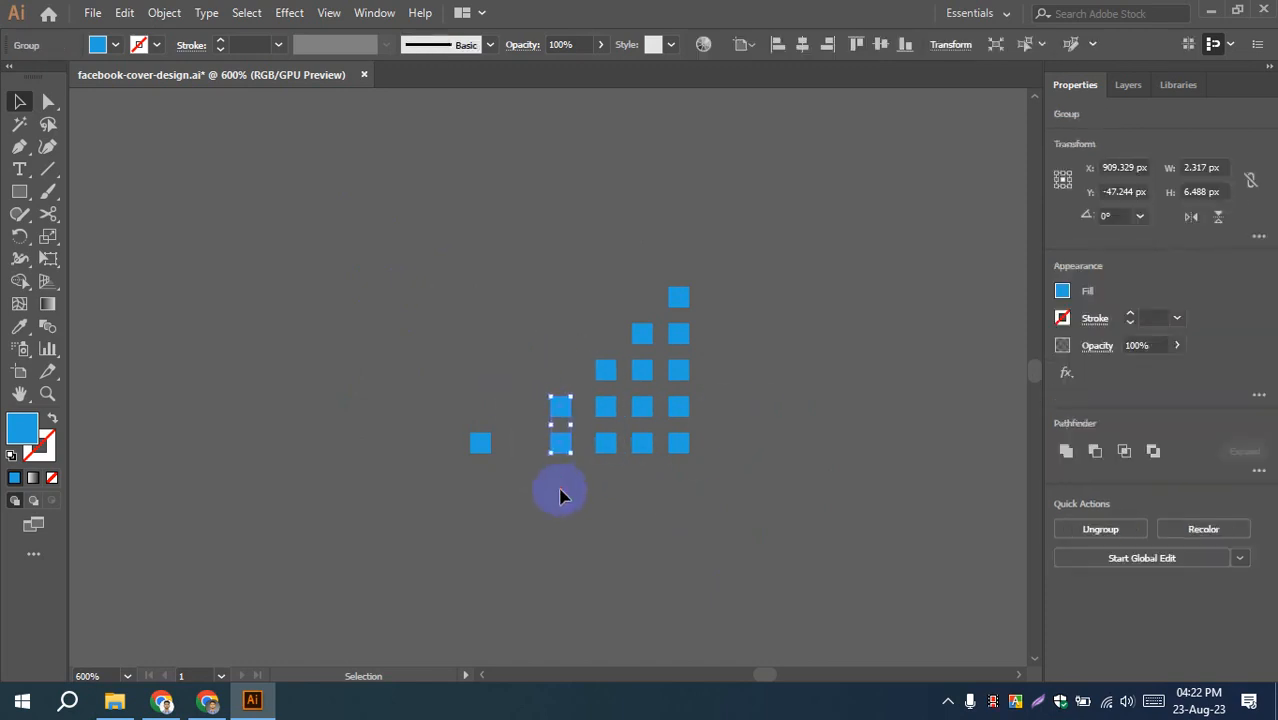
{"action": "left_click", "coordinate": [841, 396]}
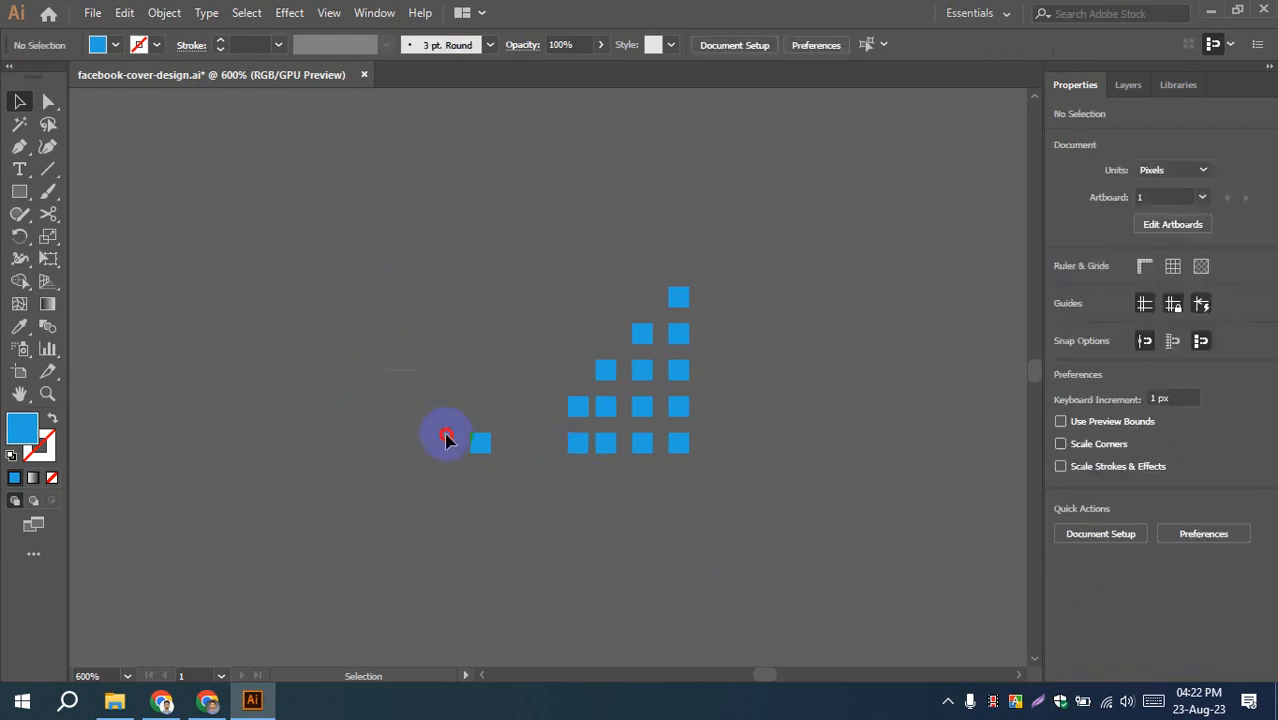
- Nudge the single square right, close to the two-square column, to complete the stepped triangle
{"action": "left_click_drag", "start_coordinate": [442, 434], "coordinate": [488, 479]}
{"action": "key", "text": "Right"}
{"action": "key", "text": "Right"}
{"action": "key", "text": "Right"}
{"action": "key", "text": "Right"}
{"action": "key", "text": "Right"}
{"action": "key", "text": "Right"}
{"action": "key", "text": "Right"}
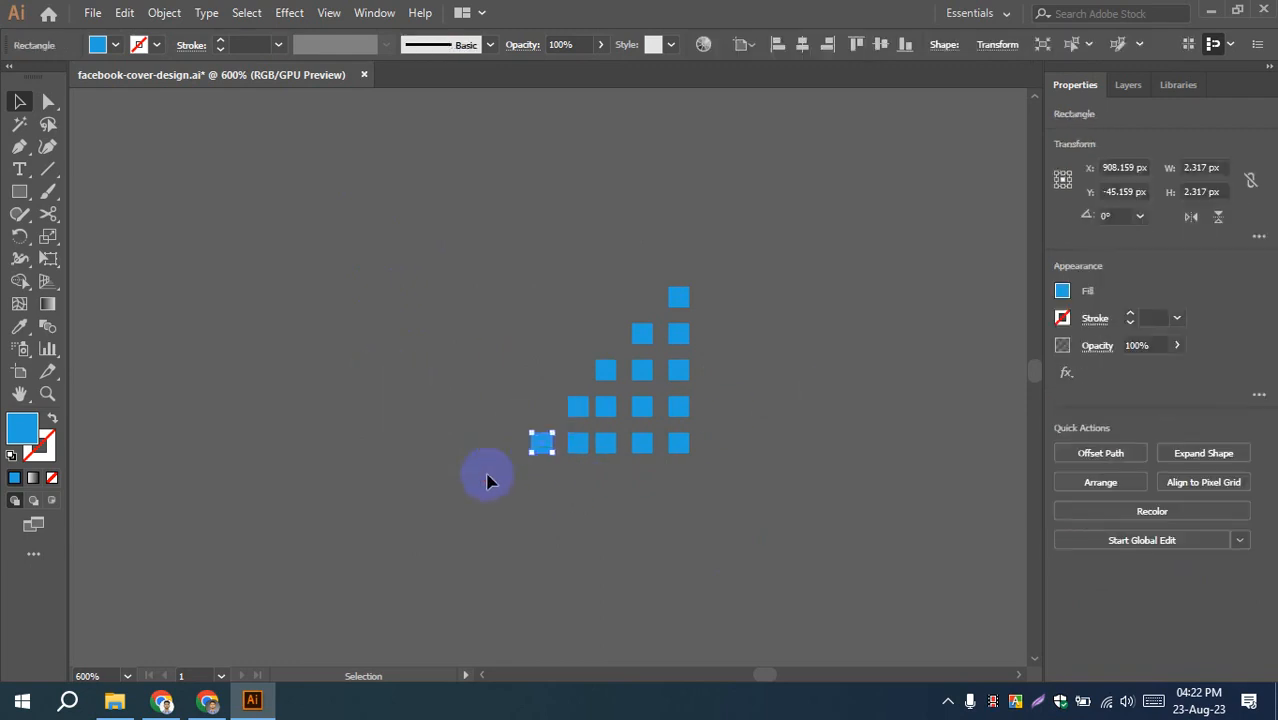
{"action": "key", "text": "Right"}
{"action": "left_click", "coordinate": [486, 481]}
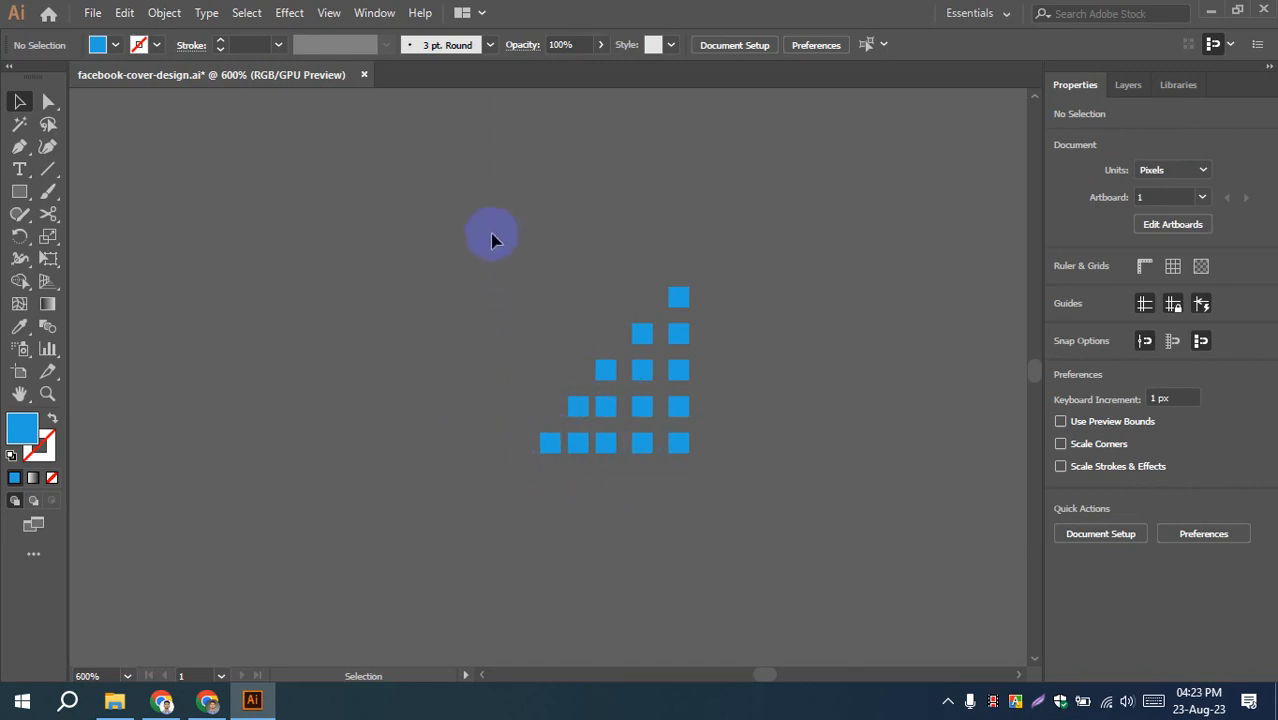
- Set alignment to Align to Selection and distribute all the columns evenly by their horizontal centres
{"action": "left_click_drag", "start_coordinate": [491, 240], "coordinate": [708, 458]}
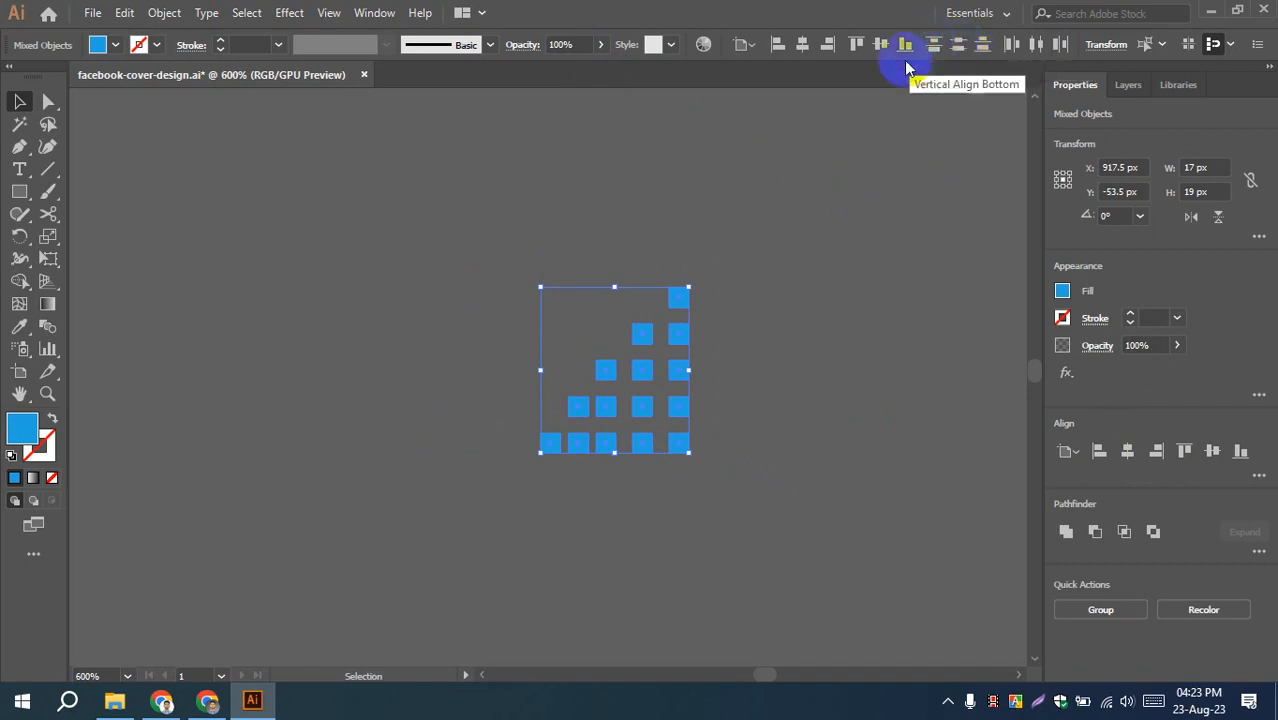
{"action": "left_click", "coordinate": [742, 46]}
{"action": "left_click", "coordinate": [810, 107]}
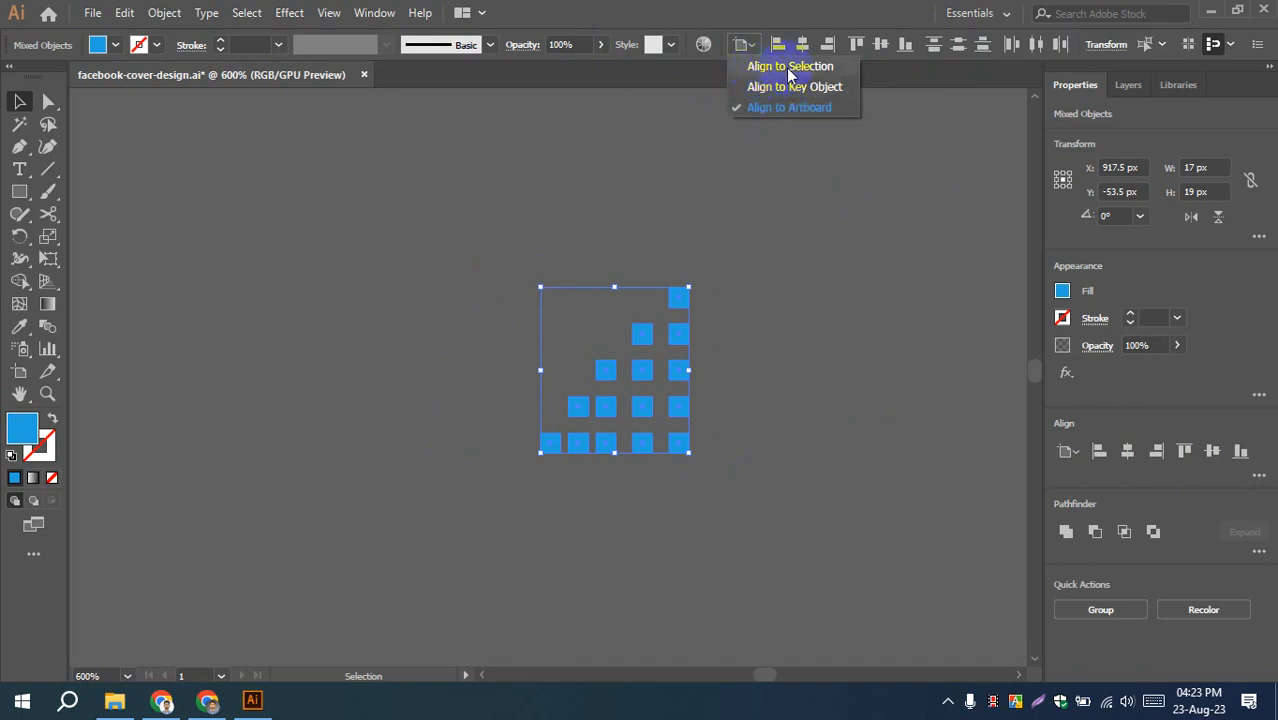
{"action": "left_click", "coordinate": [790, 68]}
{"action": "left_click", "coordinate": [632, 340]}
{"action": "left_click", "coordinate": [645, 430]}
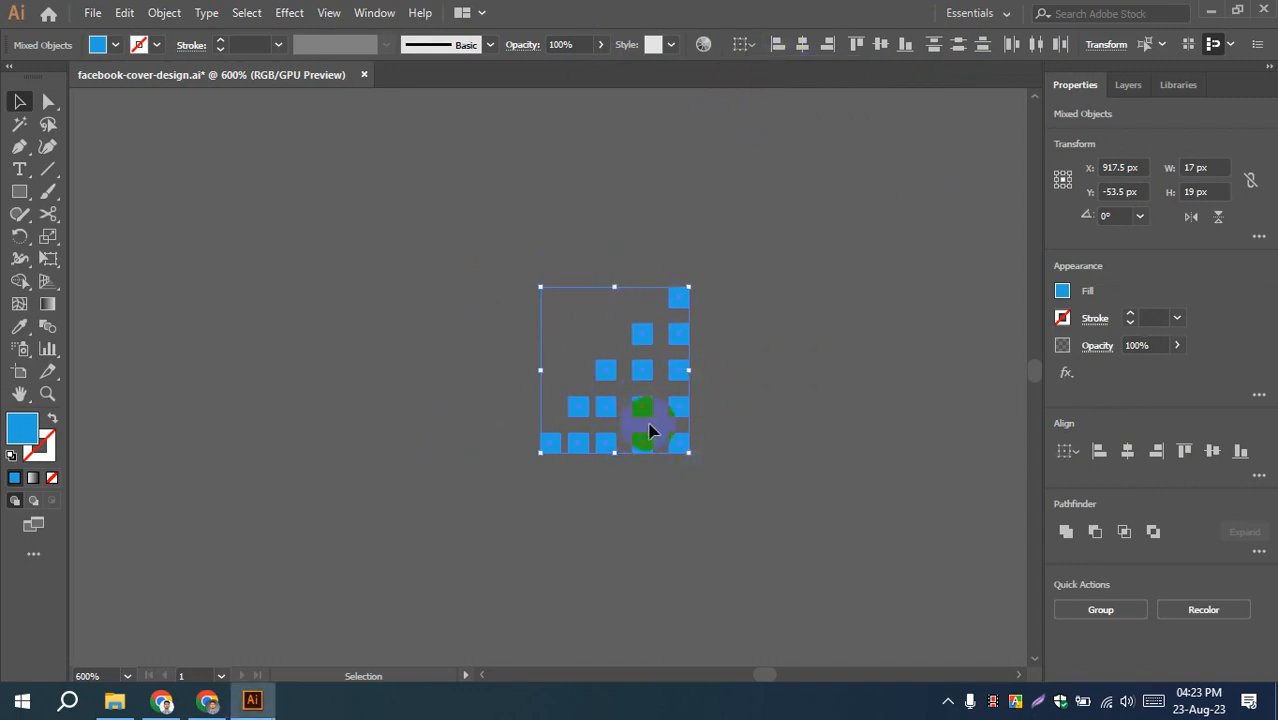
{"action": "left_click", "coordinate": [650, 411]}
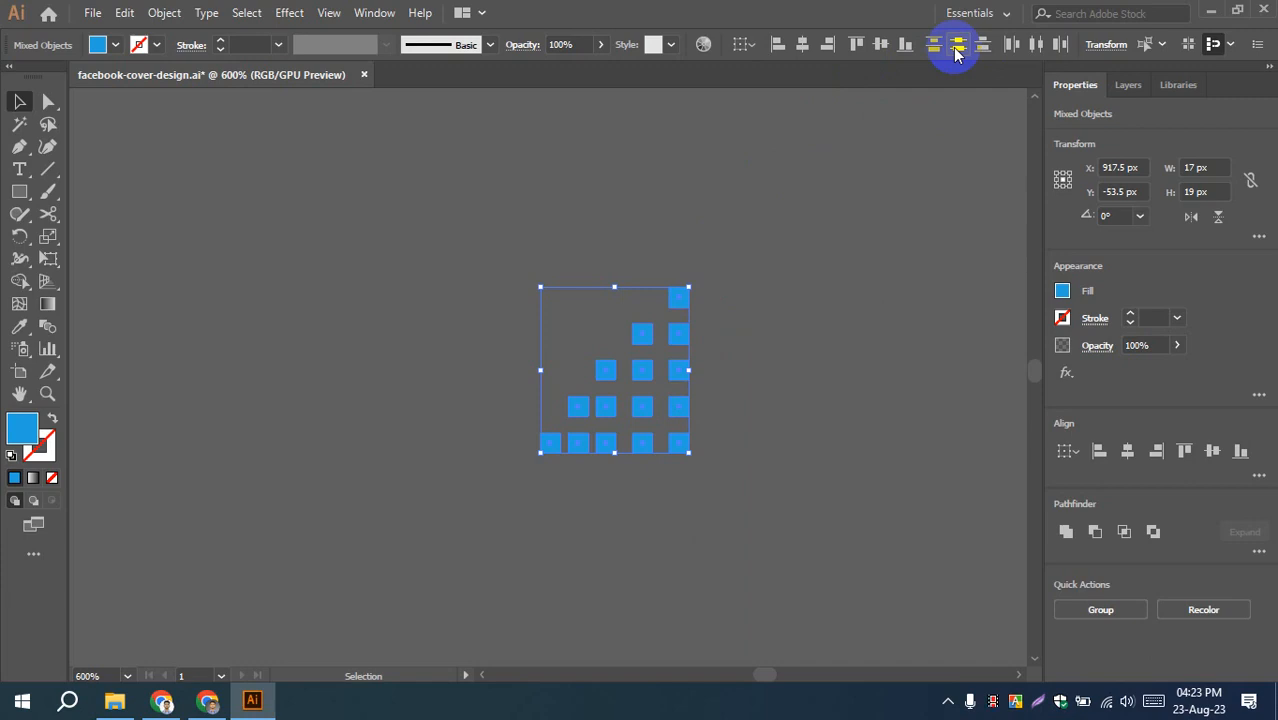
{"action": "left_click", "coordinate": [1037, 50]}
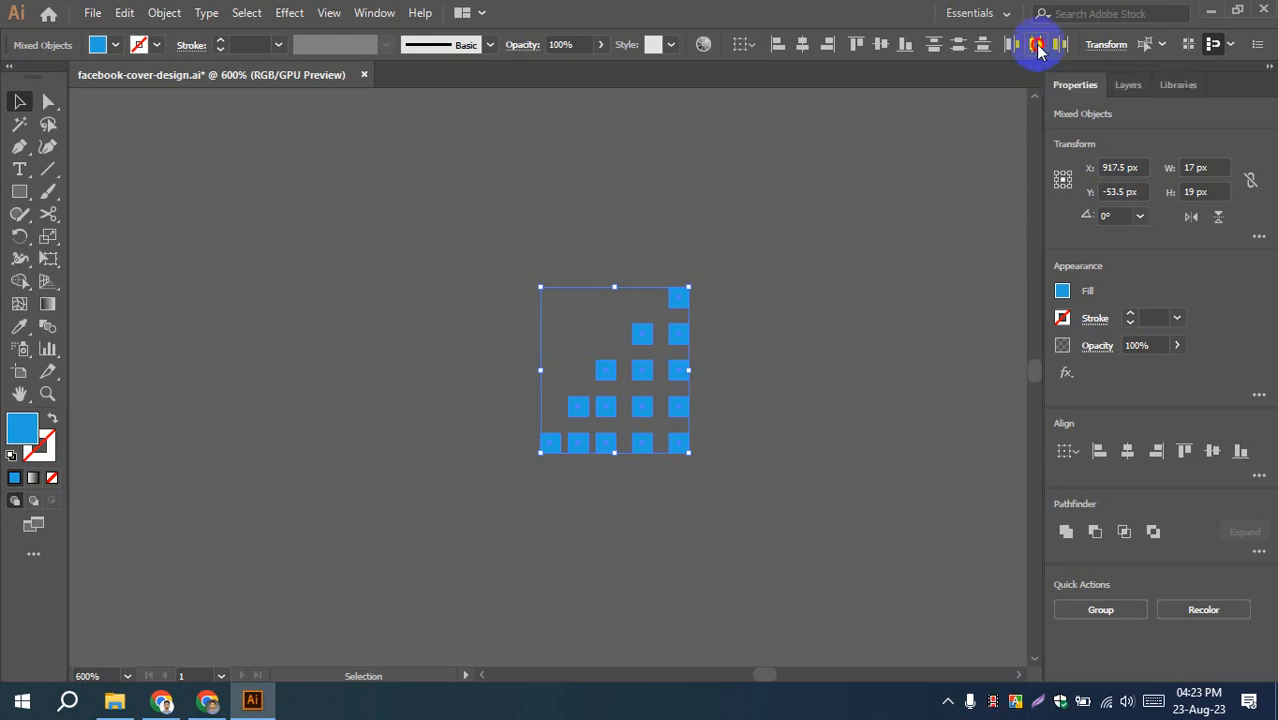
{"action": "left_click", "coordinate": [797, 343]}
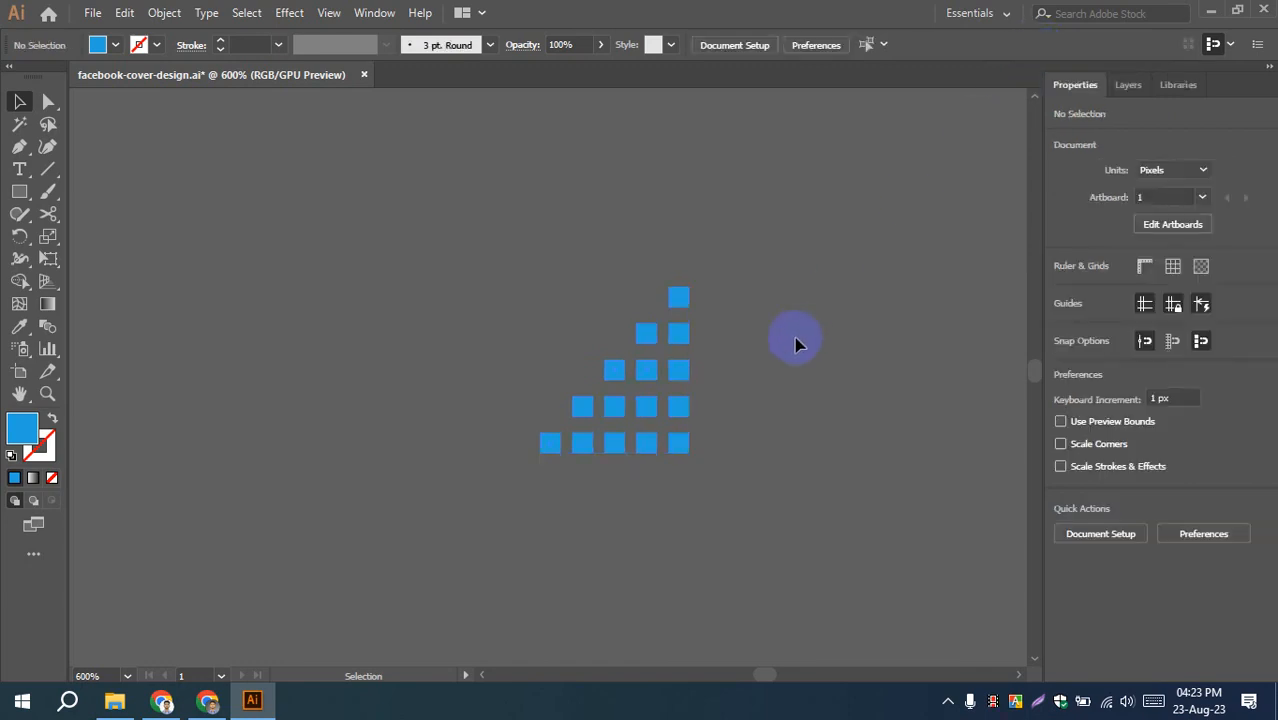
- Ungroup the five-square and four-square columns of the pattern
{"action": "left_click", "coordinate": [682, 328]}
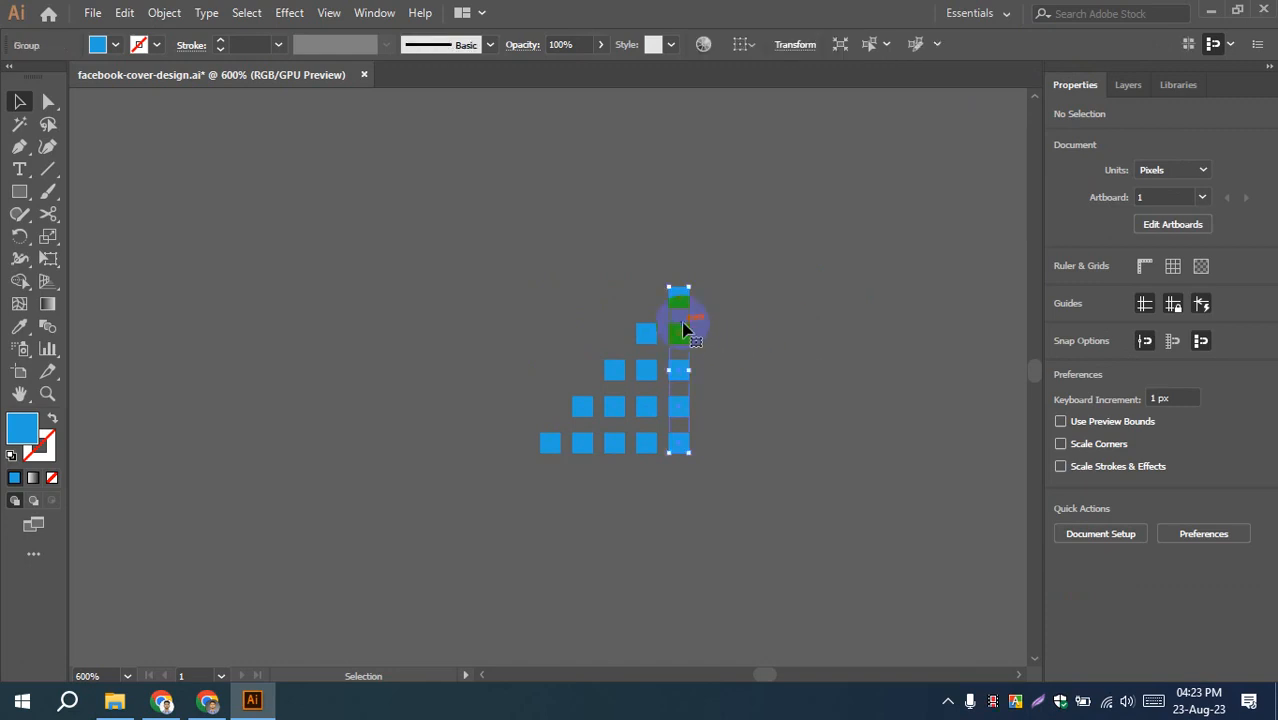
{"action": "left_click", "coordinate": [450, 293]}
{"action": "left_click_drag", "start_coordinate": [450, 293], "coordinate": [684, 405]}
{"action": "right_click", "coordinate": [682, 372]}
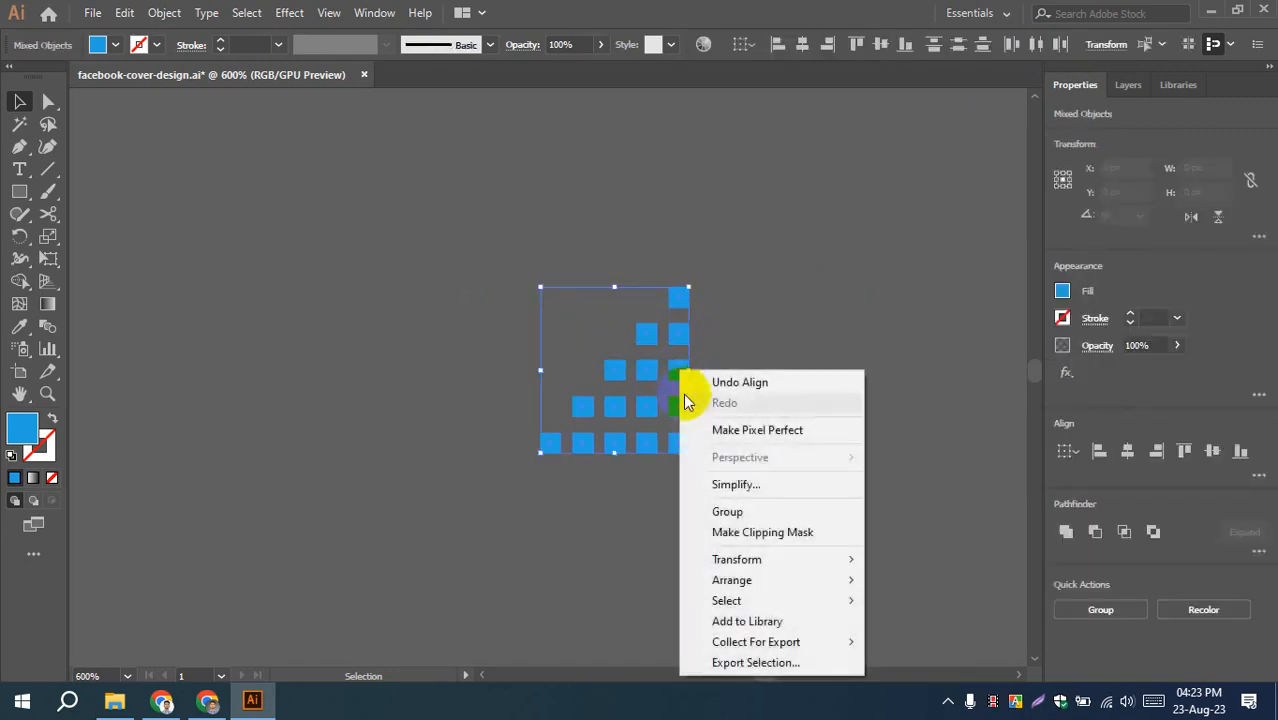
{"action": "left_click", "coordinate": [750, 285]}
{"action": "right_click", "coordinate": [679, 297]}
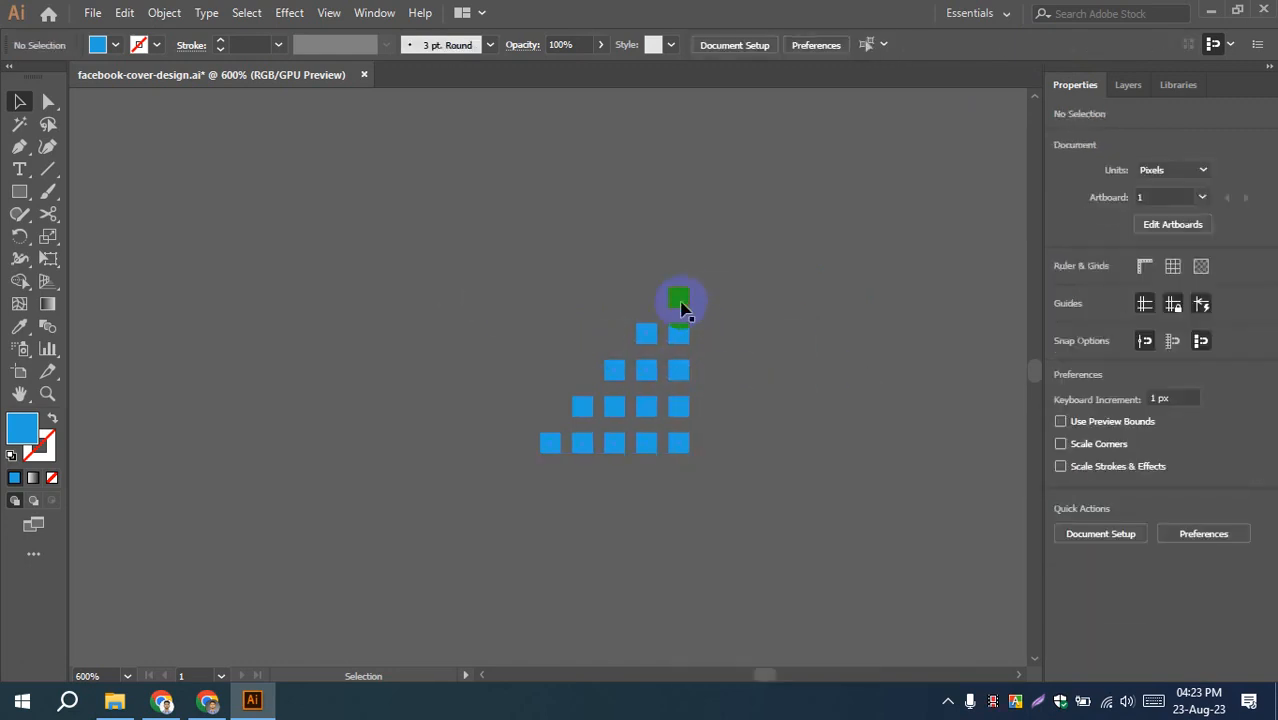
{"action": "left_click", "coordinate": [738, 457]}
{"action": "left_click", "coordinate": [838, 412]}
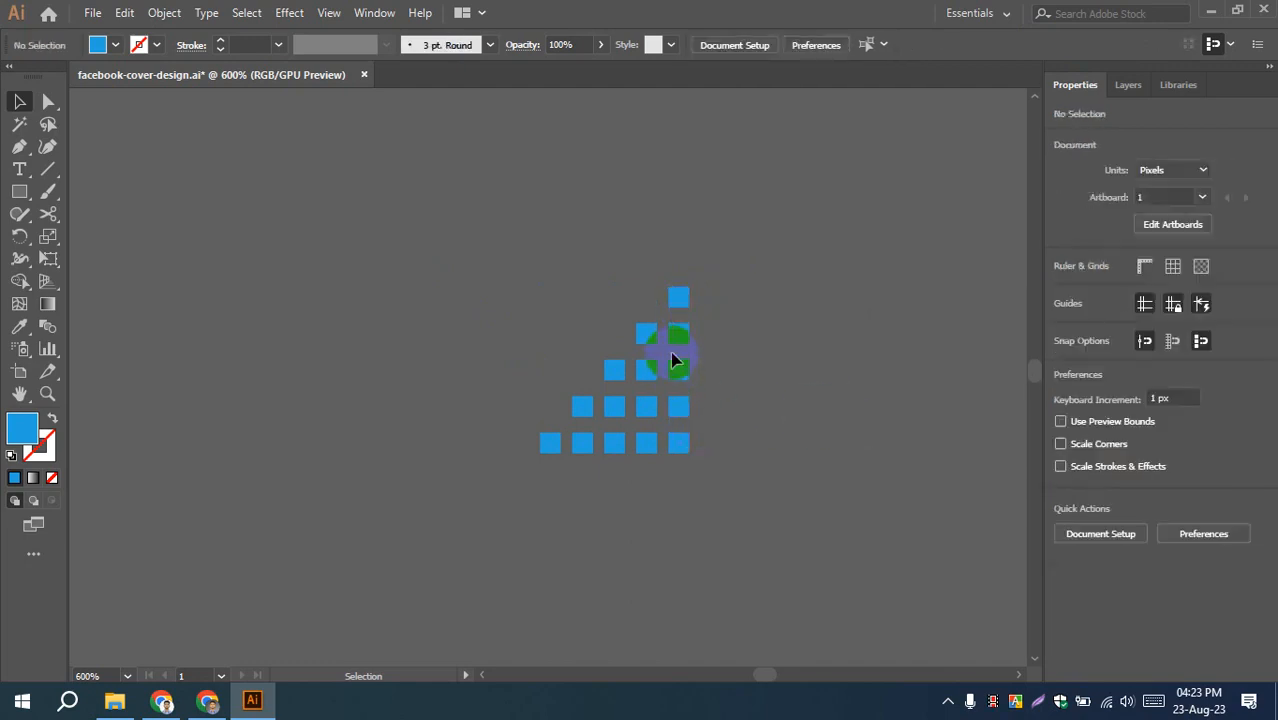
{"action": "right_click", "coordinate": [647, 335]}
{"action": "left_click", "coordinate": [702, 489]}
{"action": "left_click", "coordinate": [680, 470]}
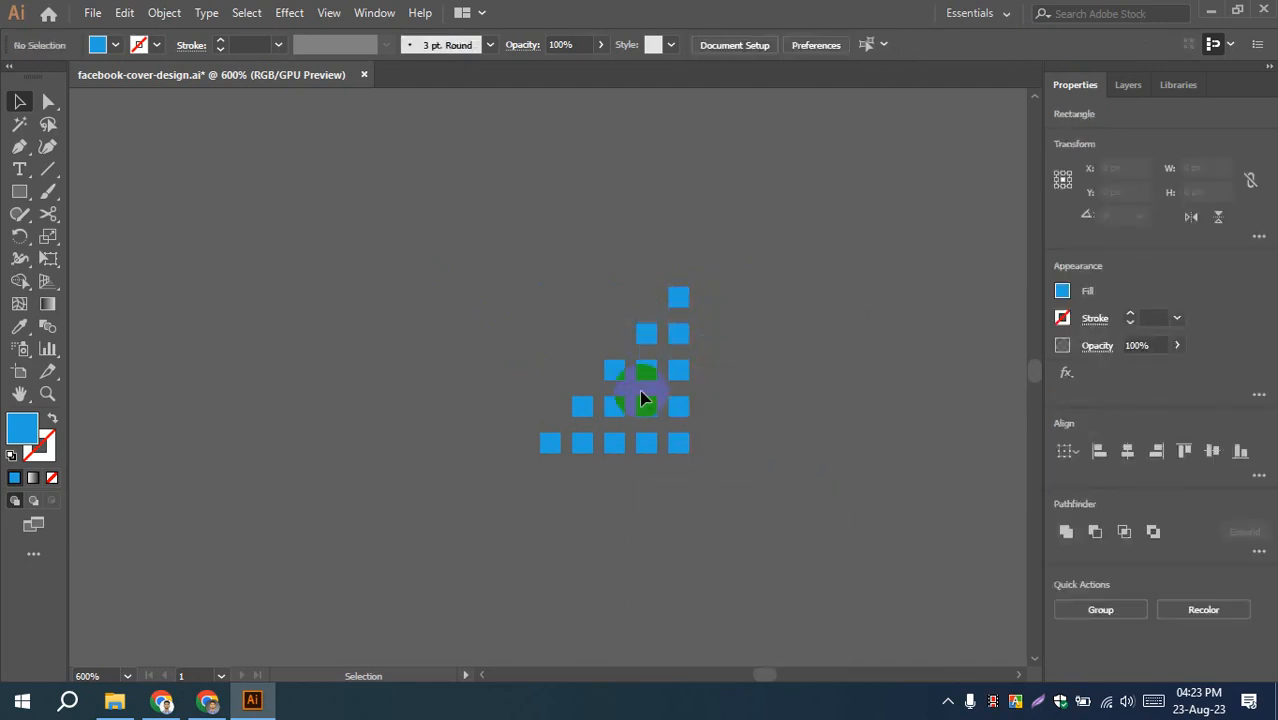
- Ungroup the three-square column of the pattern
{"action": "left_click", "coordinate": [613, 368]}
{"action": "right_click", "coordinate": [618, 370]}
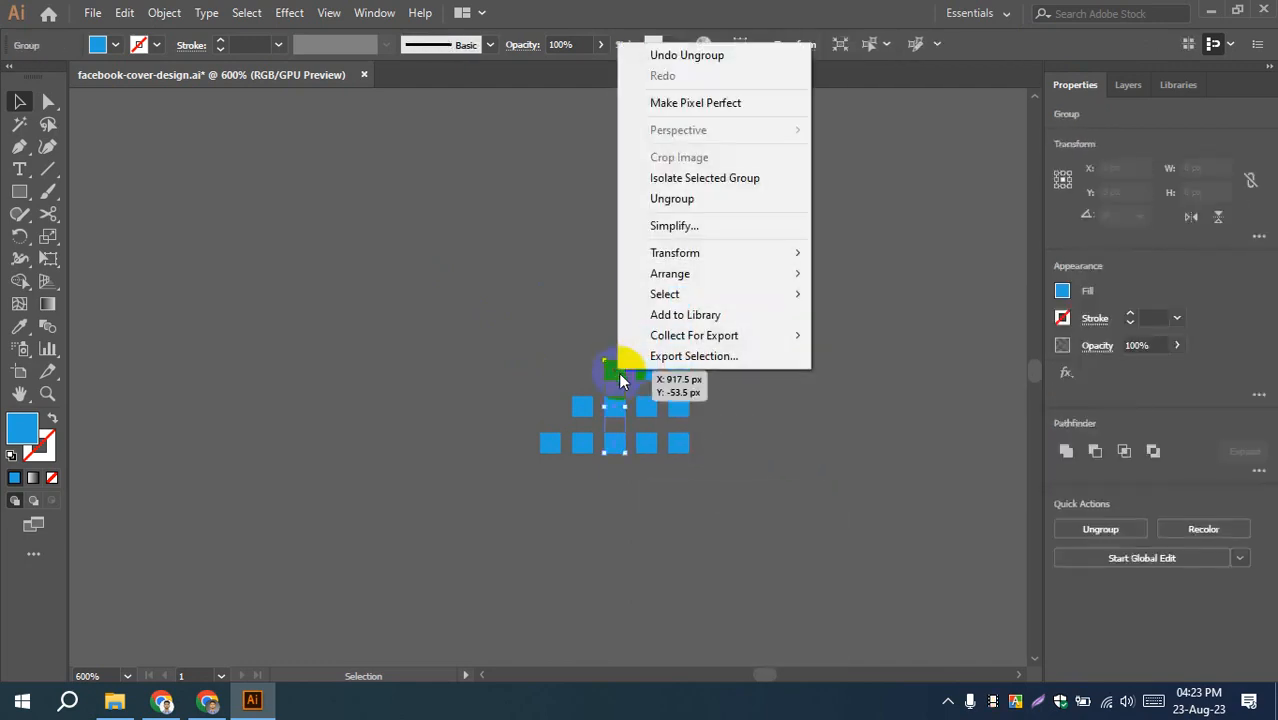
{"action": "left_click", "coordinate": [670, 199]}
{"action": "left_click", "coordinate": [816, 345]}
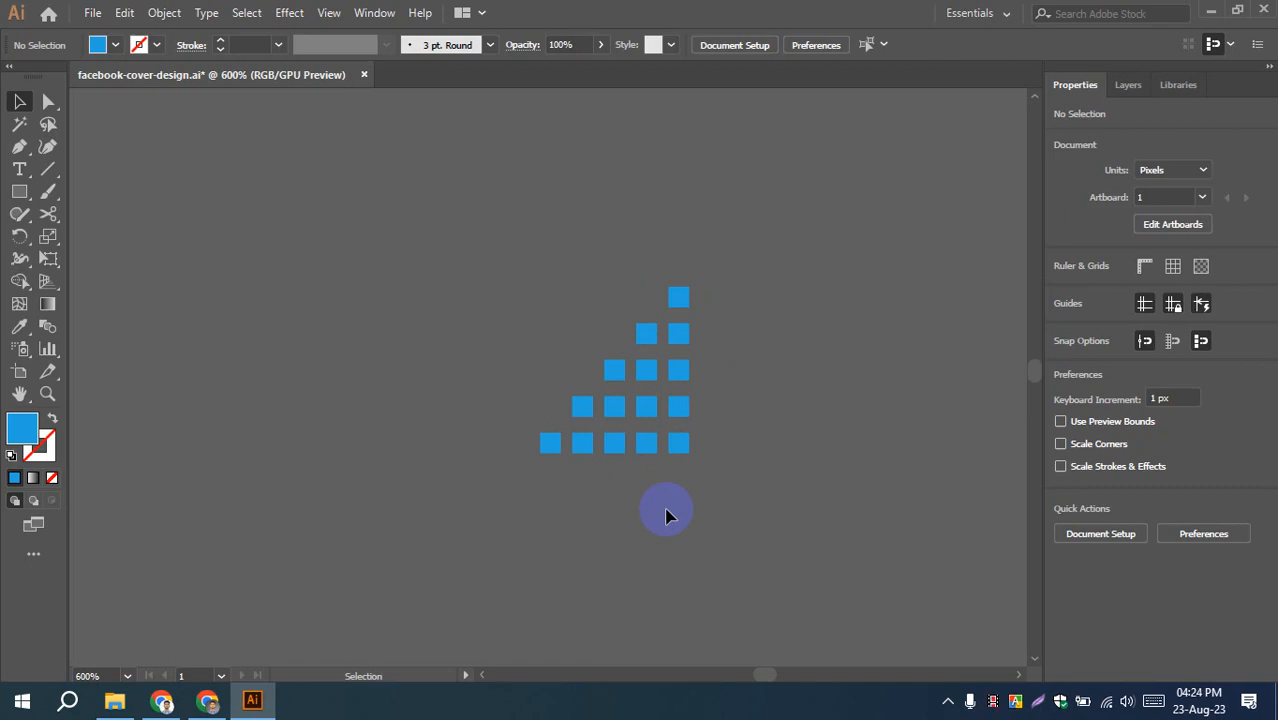
- Undo the ungrouping of the five-, four- and three-square columns
{"action": "key", "text": "ctrl+z"}
{"action": "key", "text": "ctrl+z"}
{"action": "key", "text": "ctrl+z"}
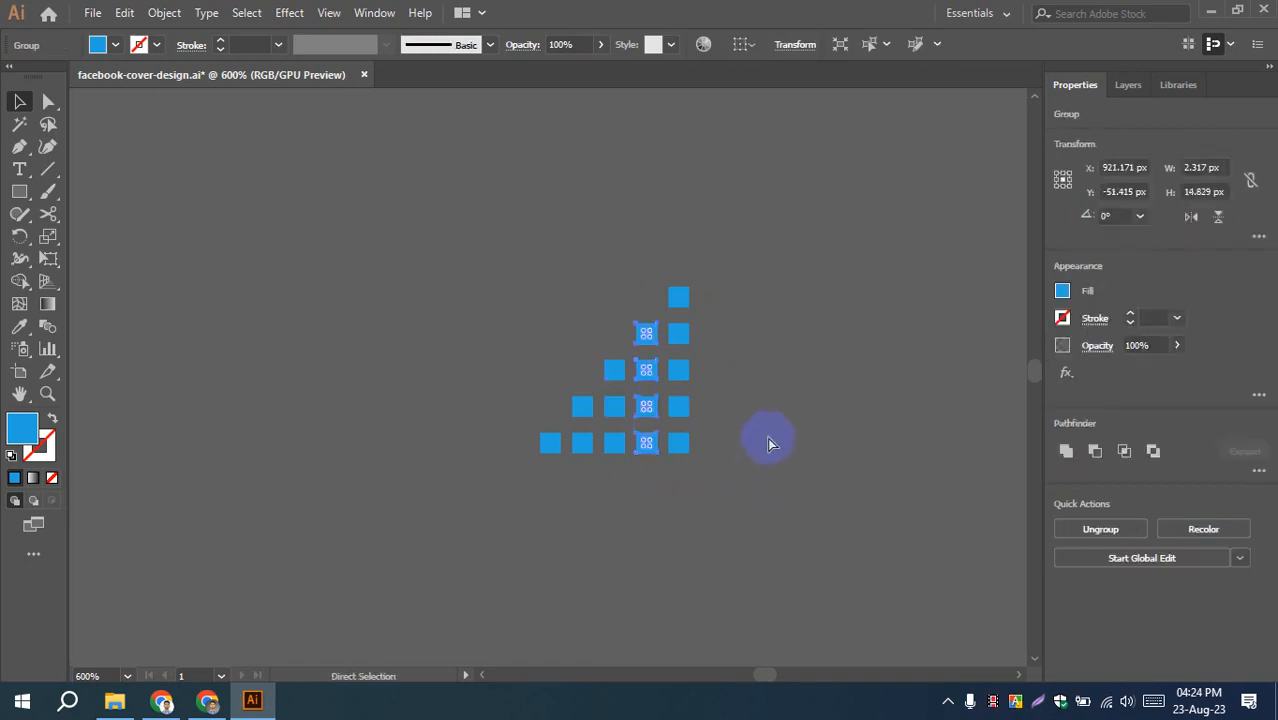
{"action": "left_click", "coordinate": [770, 428]}
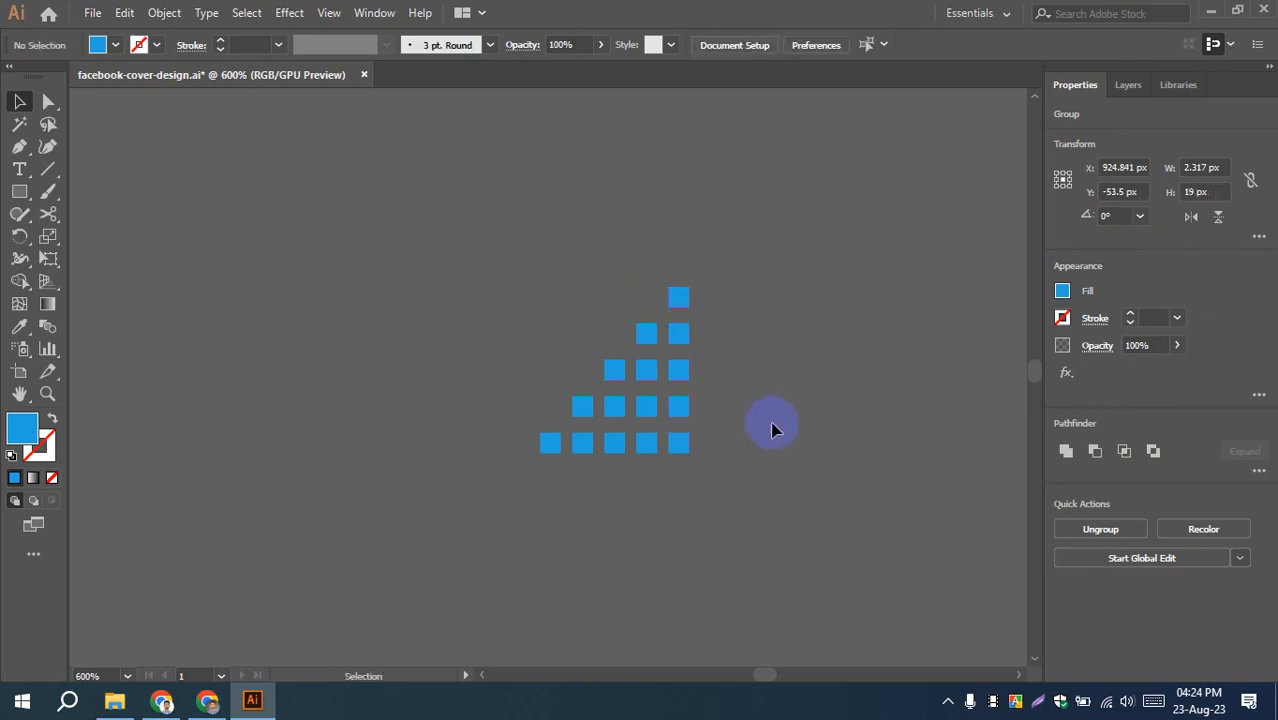
- Check that each column of the square pattern selects as a single group
{"action": "key", "text": "ctrl+a"}
{"action": "left_click", "coordinate": [693, 485]}
{"action": "left_click", "coordinate": [638, 325]}
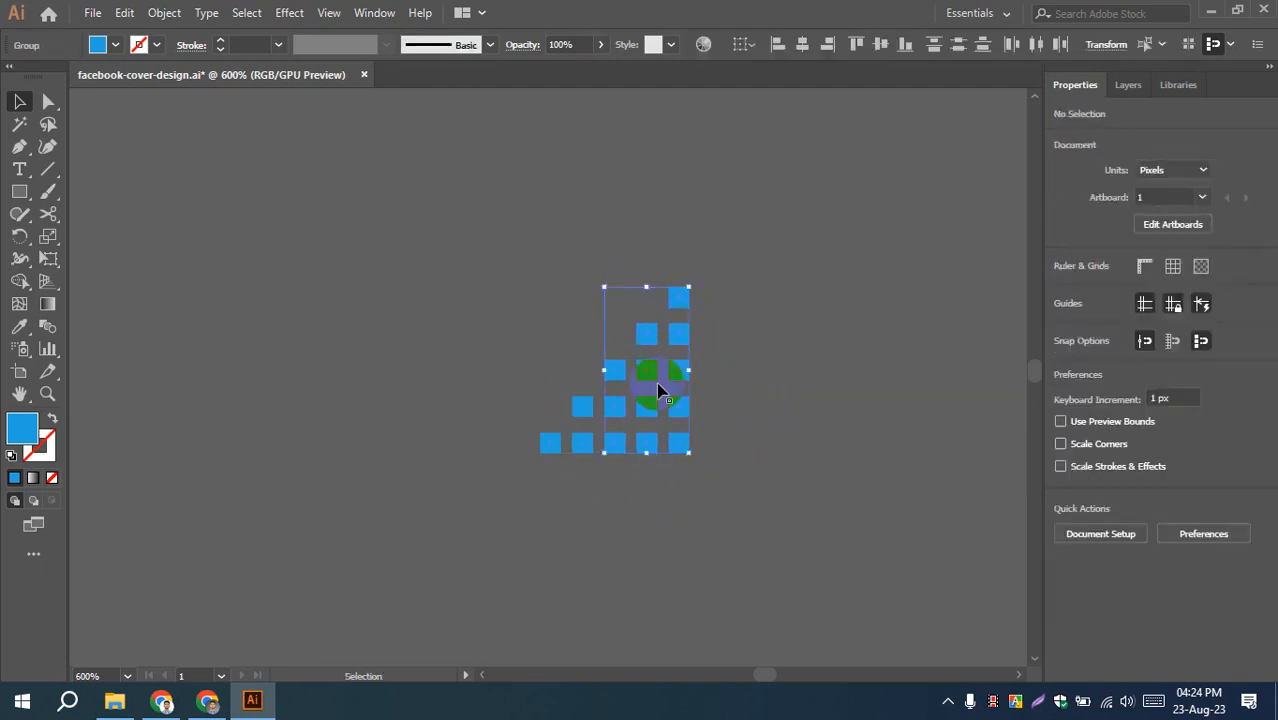
{"action": "left_click_drag", "start_coordinate": [495, 378], "coordinate": [678, 332]}
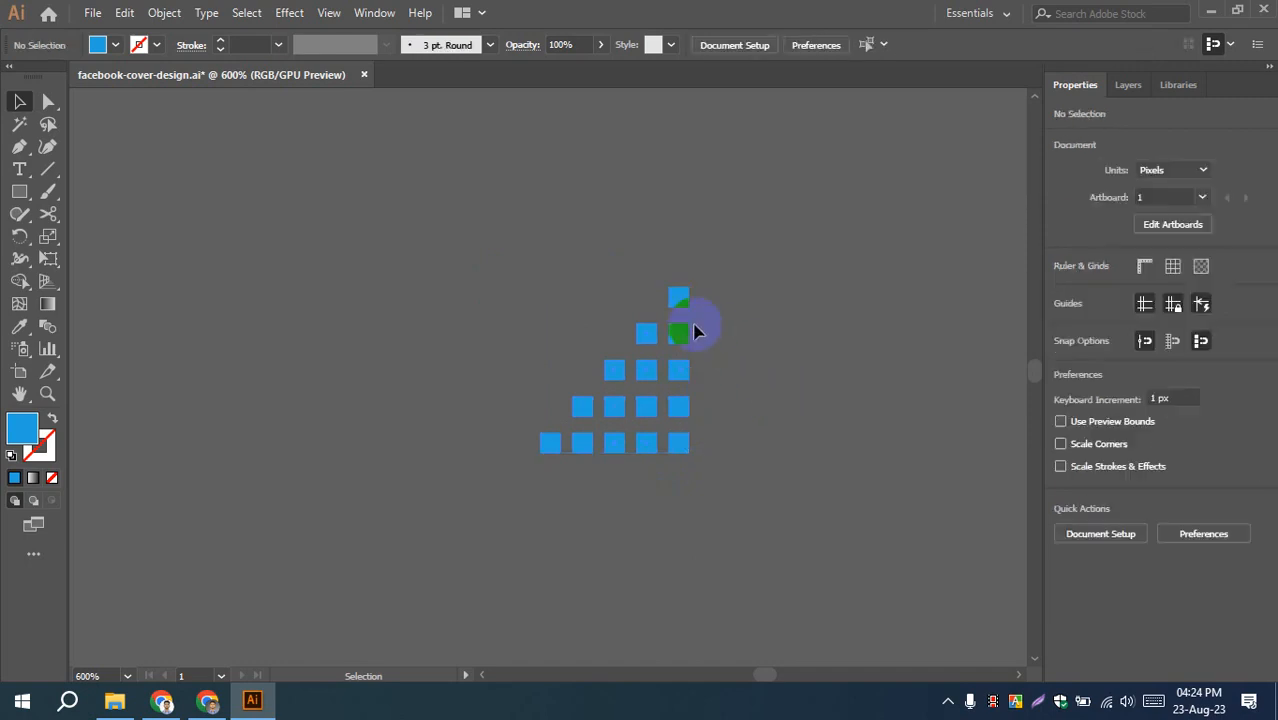
{"action": "left_click", "coordinate": [790, 386]}
{"action": "left_click", "coordinate": [654, 342]}
{"action": "left_click", "coordinate": [616, 376]}
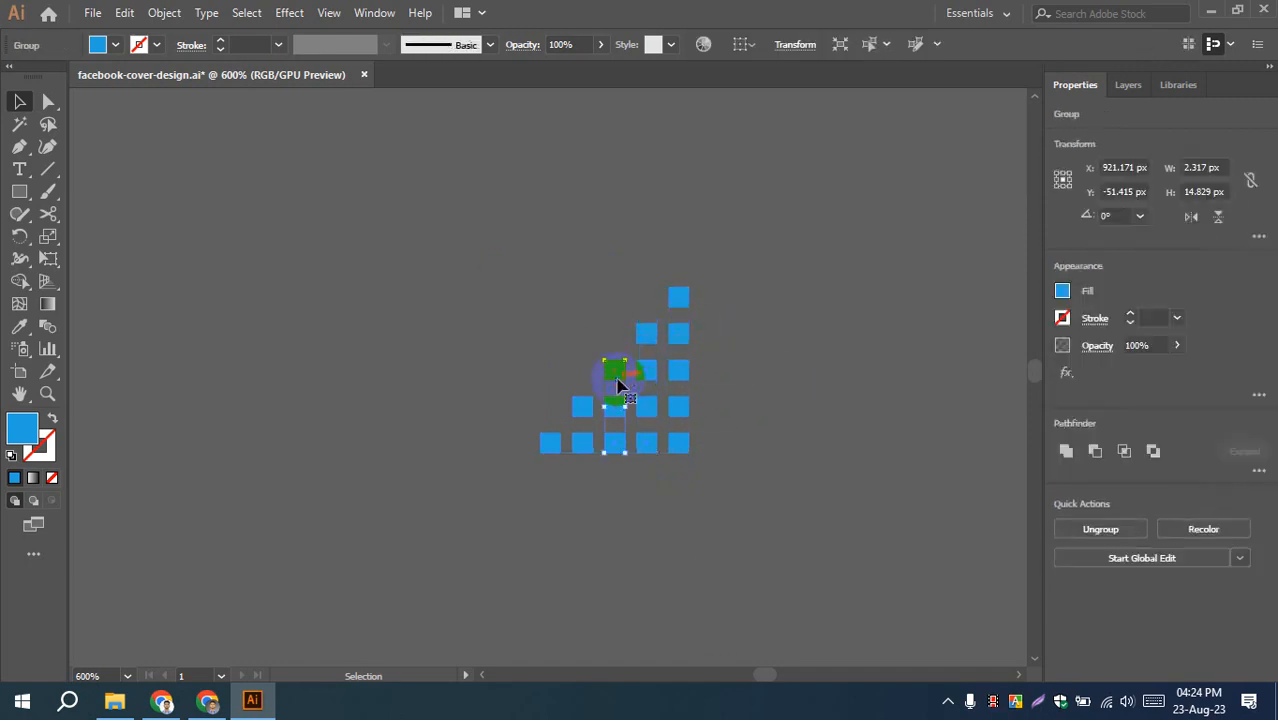
{"action": "left_click", "coordinate": [521, 412]}
- Try to move the four shorter columns left, away from the five-square column
{"action": "left_click_drag", "start_coordinate": [558, 324], "coordinate": [654, 482]}
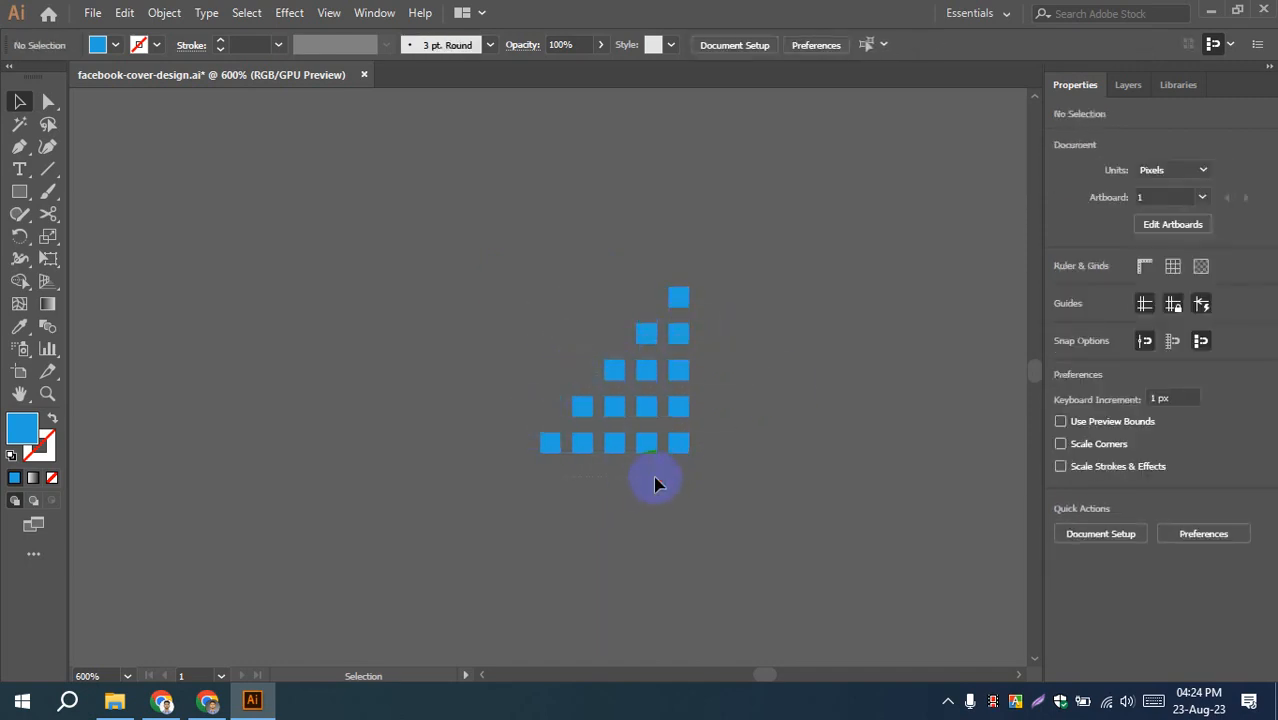
{"action": "left_click_drag", "start_coordinate": [651, 412], "coordinate": [543, 411]}
{"action": "left_click", "coordinate": [519, 514]}
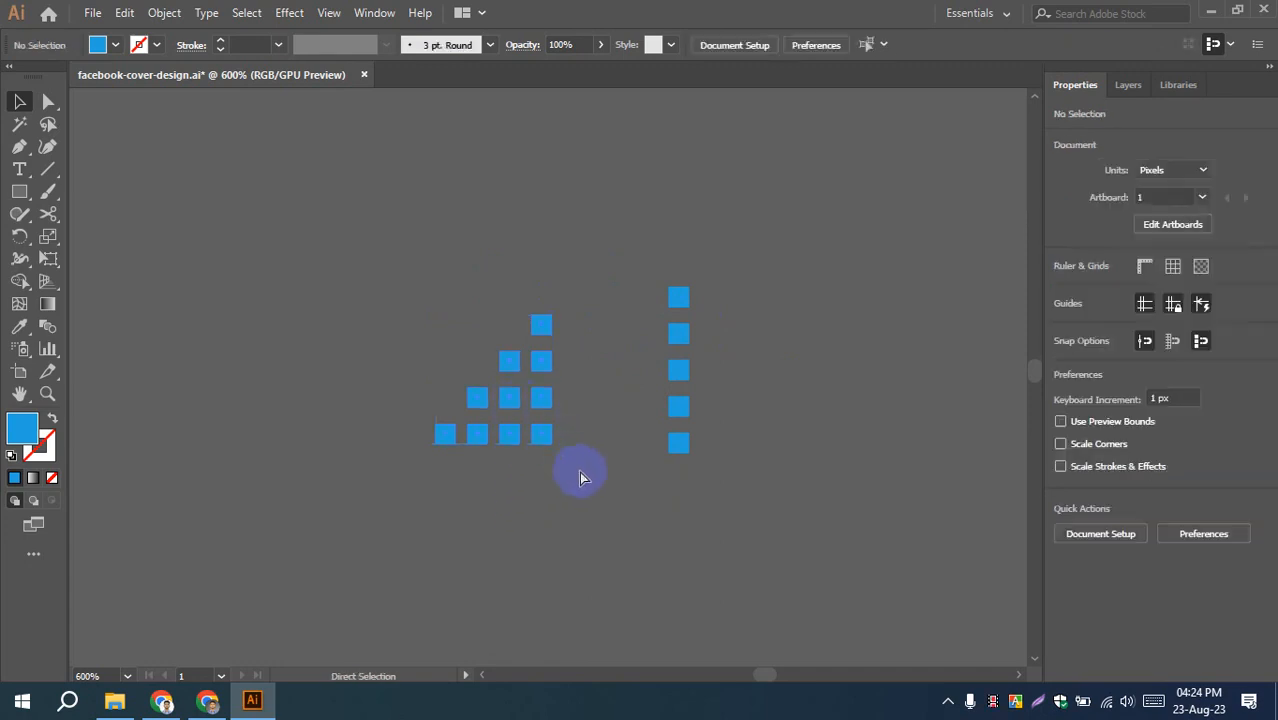
{"action": "key", "text": "ctrl+z"}
- Move the four shorter columns 4 px left, widening their gap to the five-square column
{"action": "left_click", "coordinate": [650, 406]}
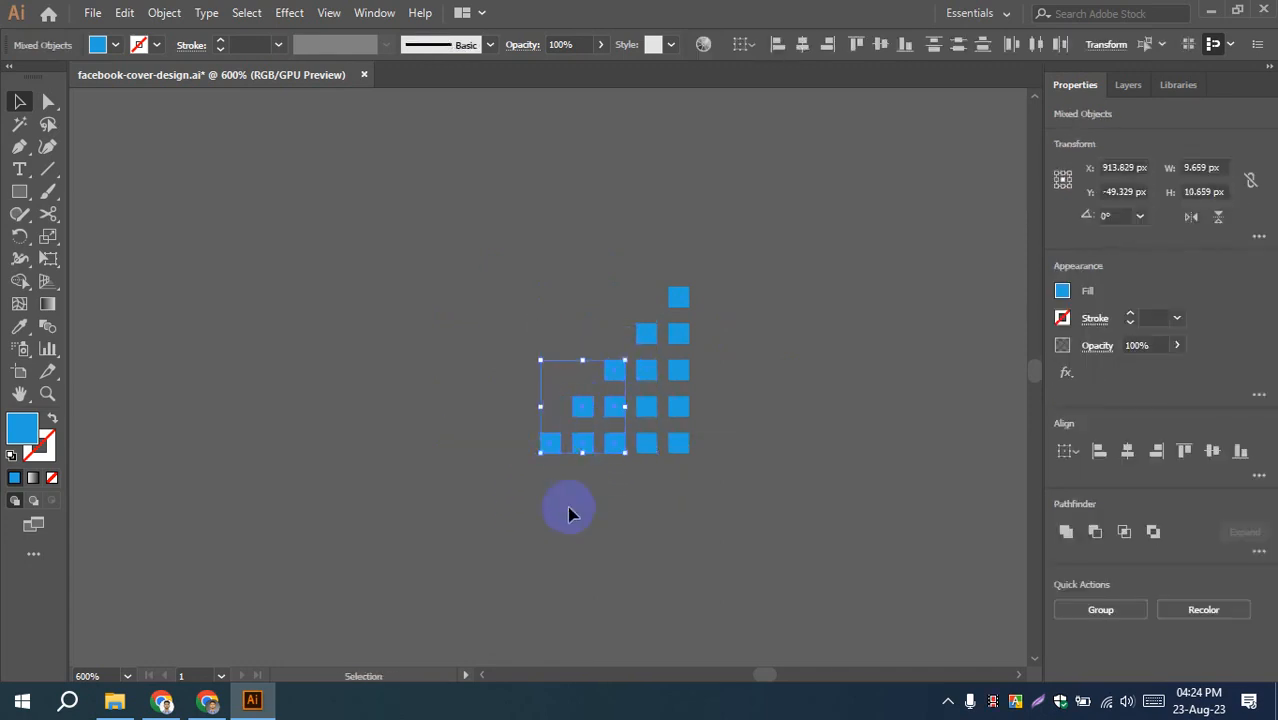
{"action": "left_click", "coordinate": [659, 427]}
{"action": "left_click", "coordinate": [651, 412]}
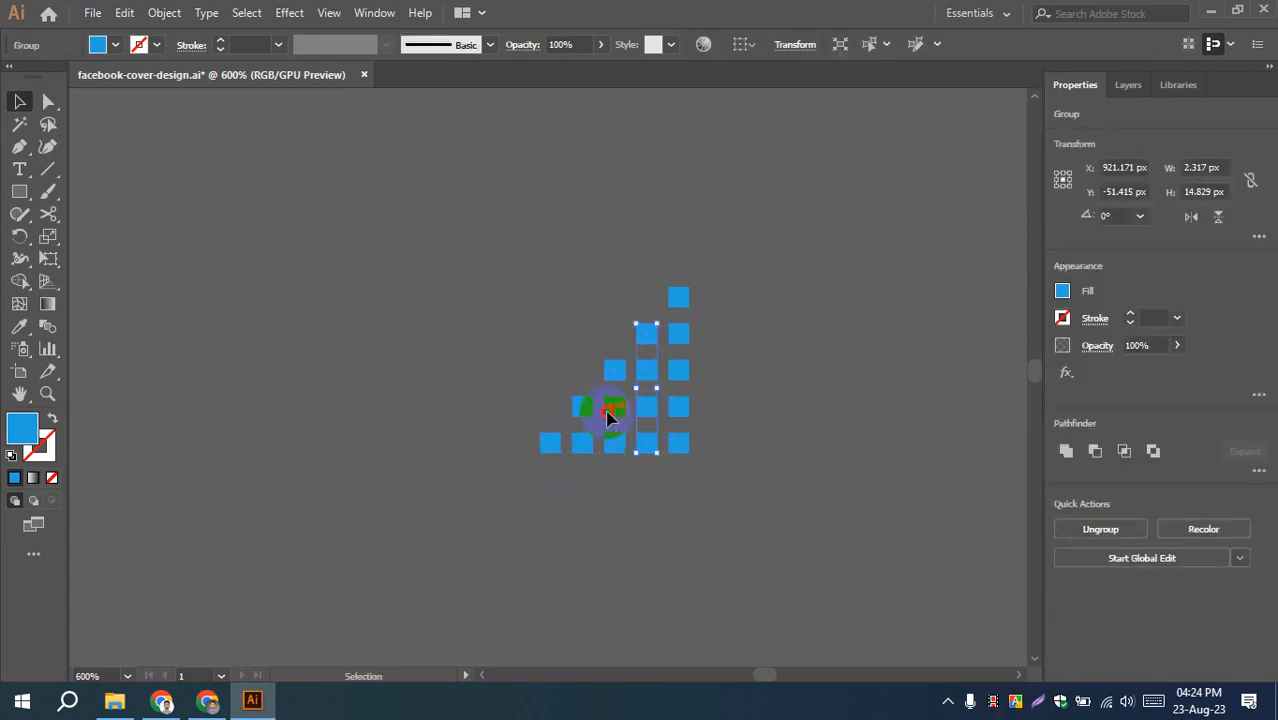
{"action": "left_click", "coordinate": [608, 411]}
{"action": "left_click_drag", "start_coordinate": [511, 353], "coordinate": [576, 407]}
{"action": "left_click", "coordinate": [587, 501]}
{"action": "key", "text": "ctrl+z"}
{"action": "left_click", "coordinate": [580, 473]}
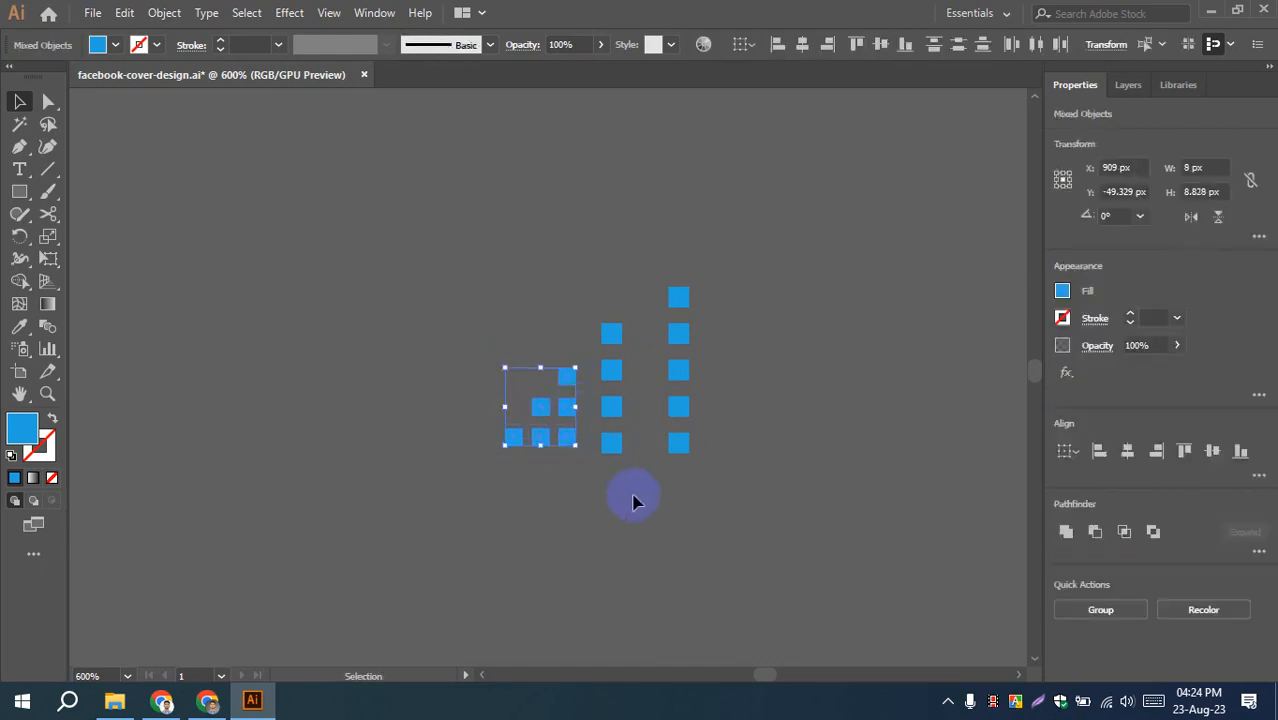
{"action": "key", "text": "ctrl+z"}
{"action": "left_click", "coordinate": [741, 451]}
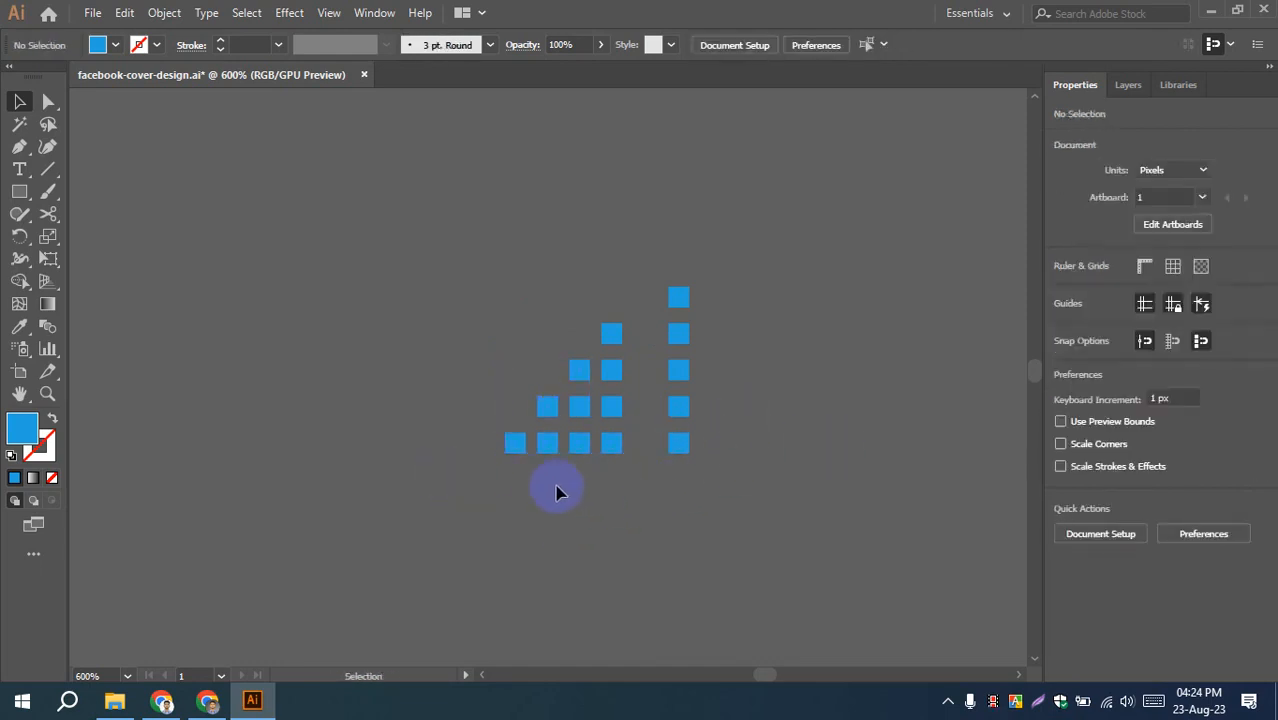
- Spread the pattern unevenly by moving the three shortest columns 5 px left and the two shortest columns farther left
{"action": "left_click_drag", "start_coordinate": [465, 362], "coordinate": [590, 446]}
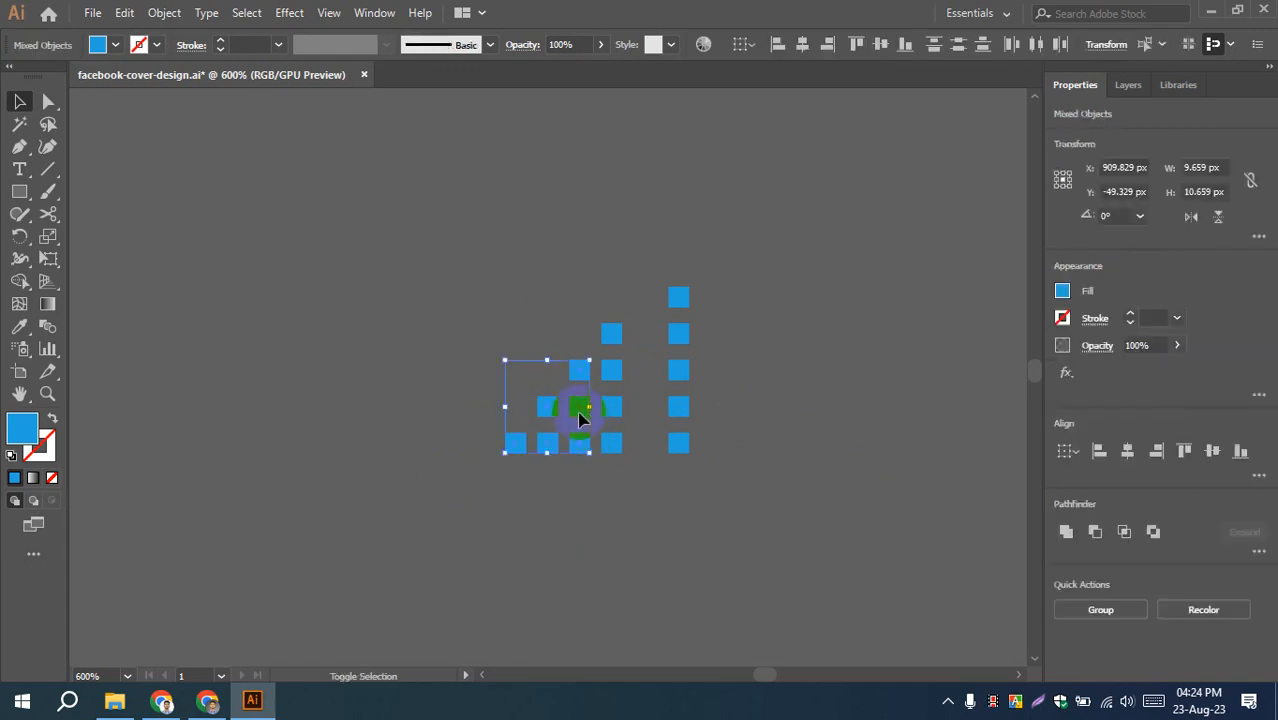
{"action": "left_click", "coordinate": [579, 412], "text": "shift"}
{"action": "left_click", "coordinate": [568, 515]}
{"action": "left_click_drag", "start_coordinate": [453, 338], "coordinate": [529, 411]}
{"action": "left_click", "coordinate": [432, 435]}
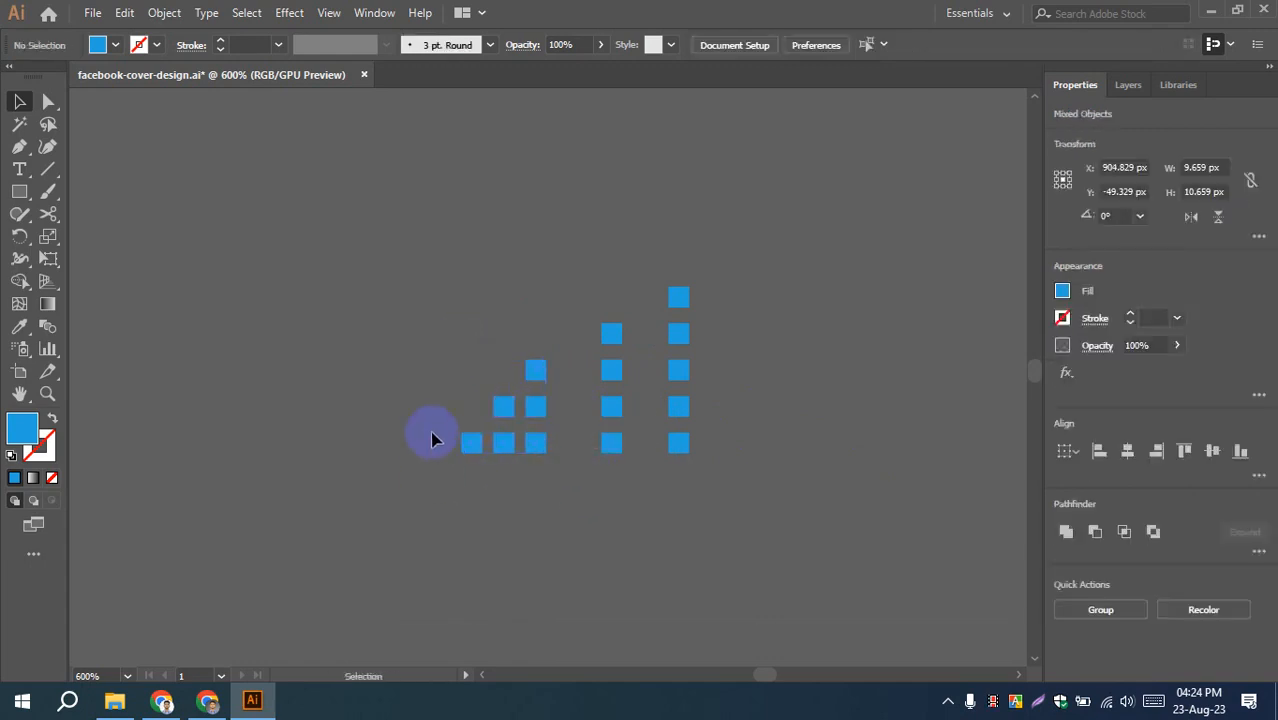
{"action": "left_click_drag", "start_coordinate": [424, 360], "coordinate": [450, 416]}
{"action": "left_click", "coordinate": [538, 516]}
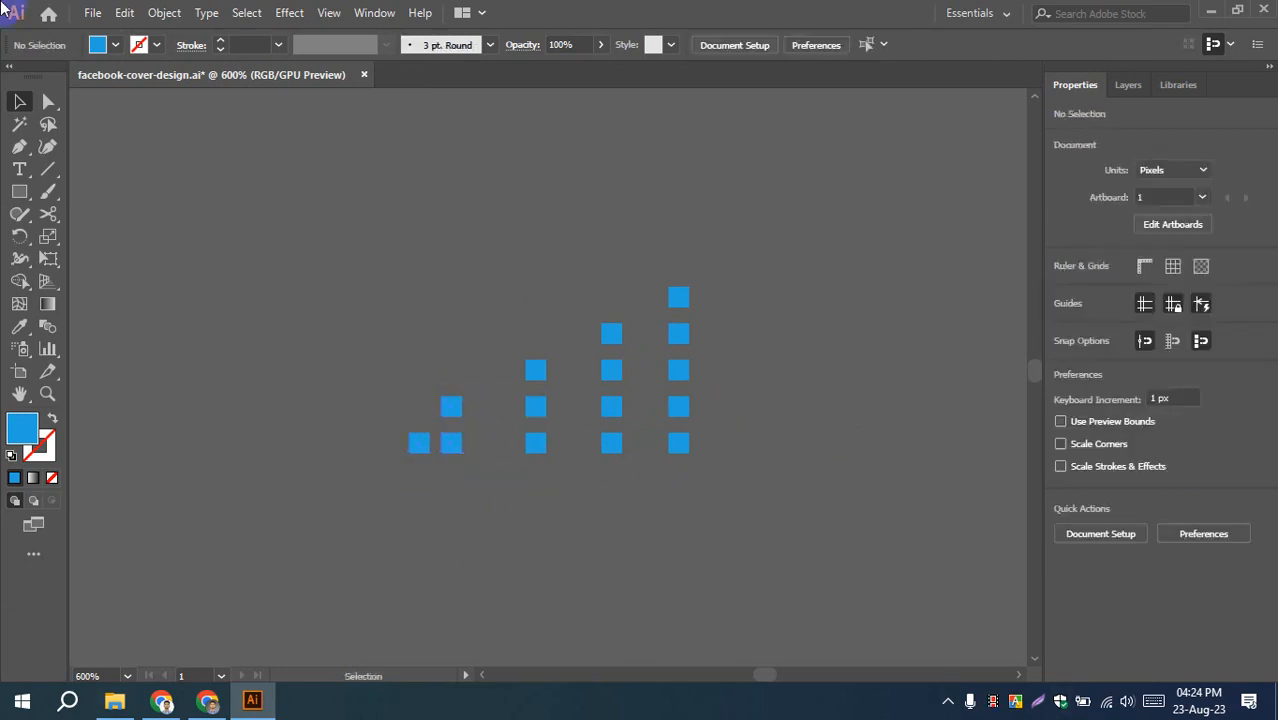
- Select all five columns and display the full Align options, including Distribute Spacing, beside the artwork
{"action": "left_click_drag", "start_coordinate": [262, 204], "coordinate": [765, 580]}
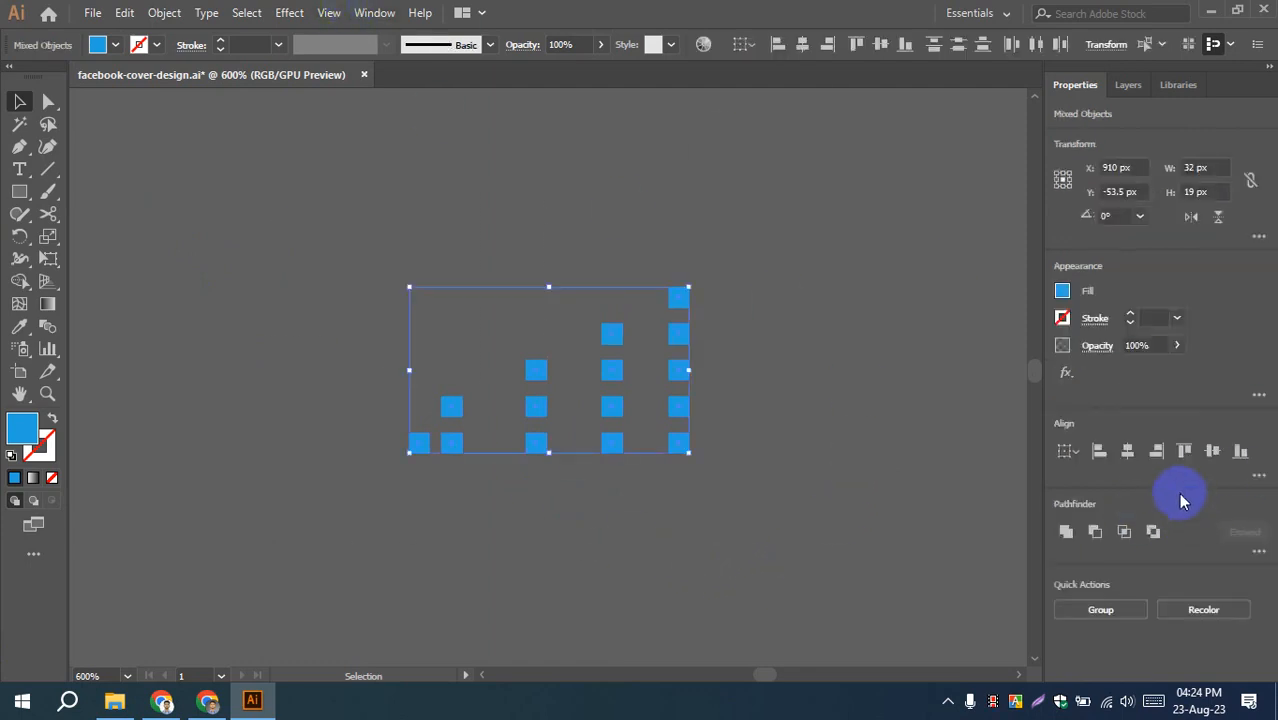
{"action": "left_click", "coordinate": [1262, 479]}
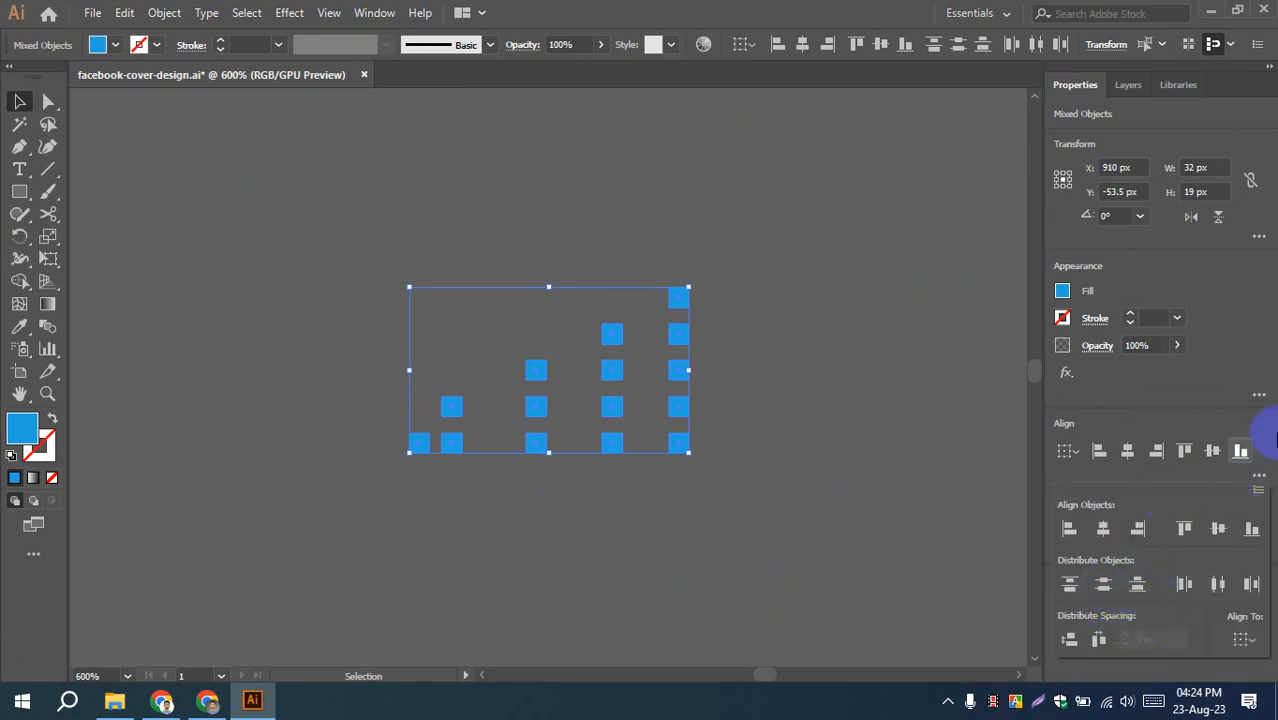
{"action": "left_click", "coordinate": [1213, 406]}
{"action": "left_click", "coordinate": [372, 13]}
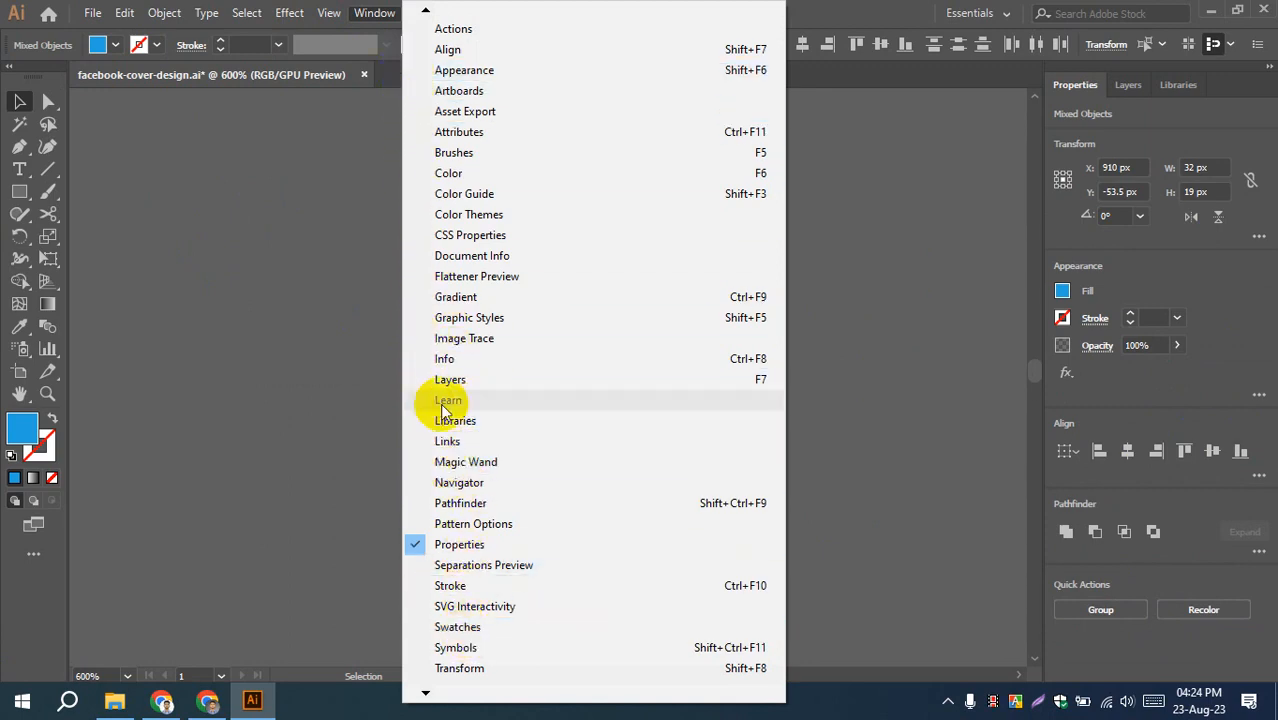
{"action": "left_click", "coordinate": [446, 49]}
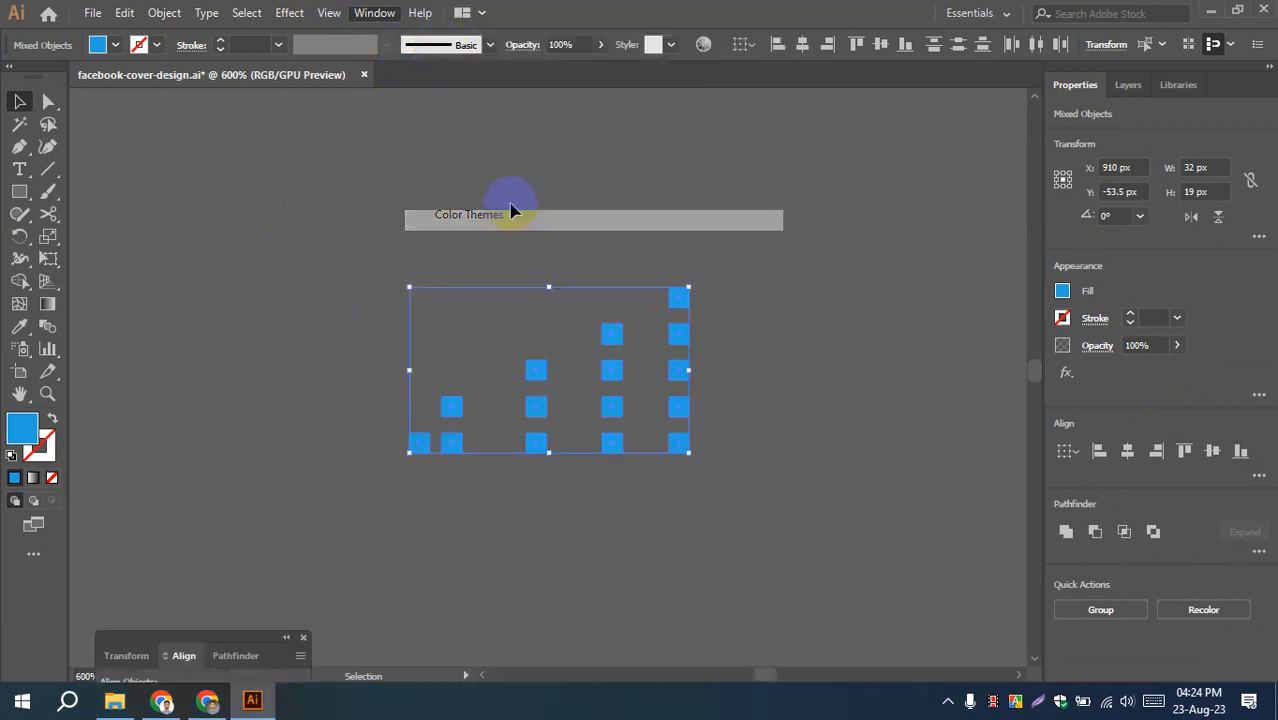
{"action": "left_click_drag", "start_coordinate": [230, 633], "coordinate": [272, 190]}
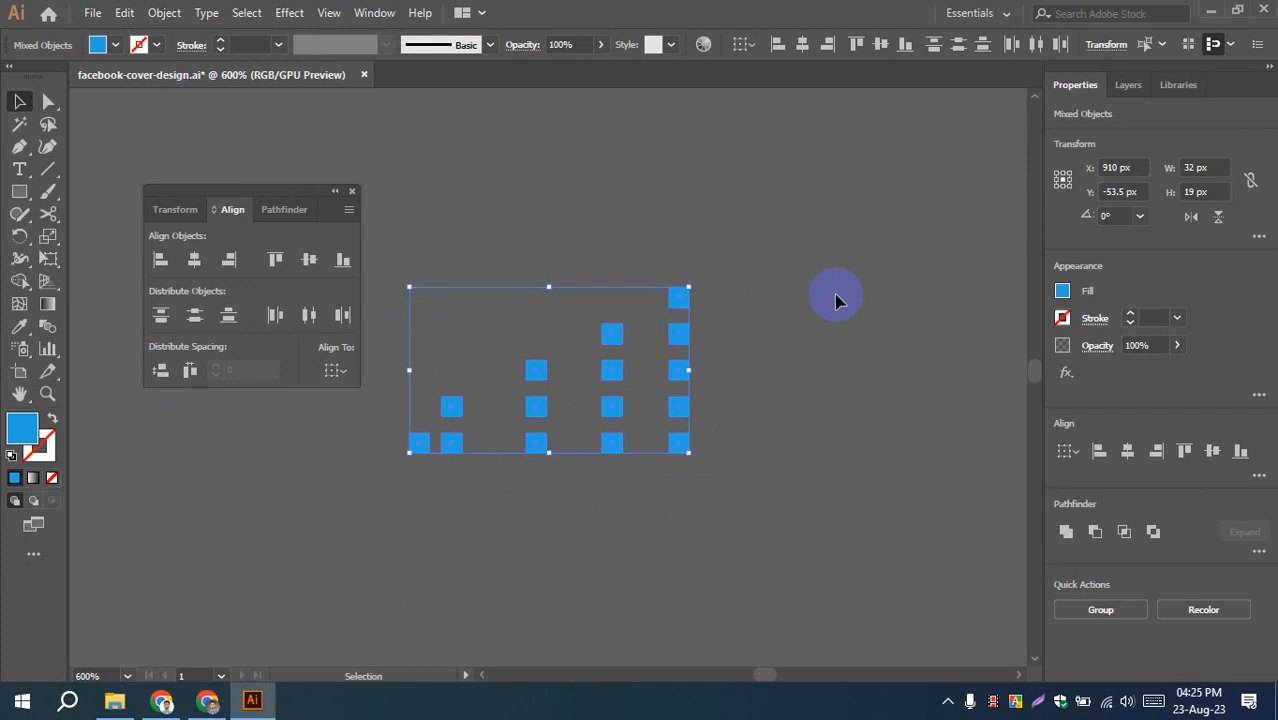
- Make the five-square column the key object and distribute the columns horizontally with 10 px spacing
{"action": "left_click", "coordinate": [679, 297]}
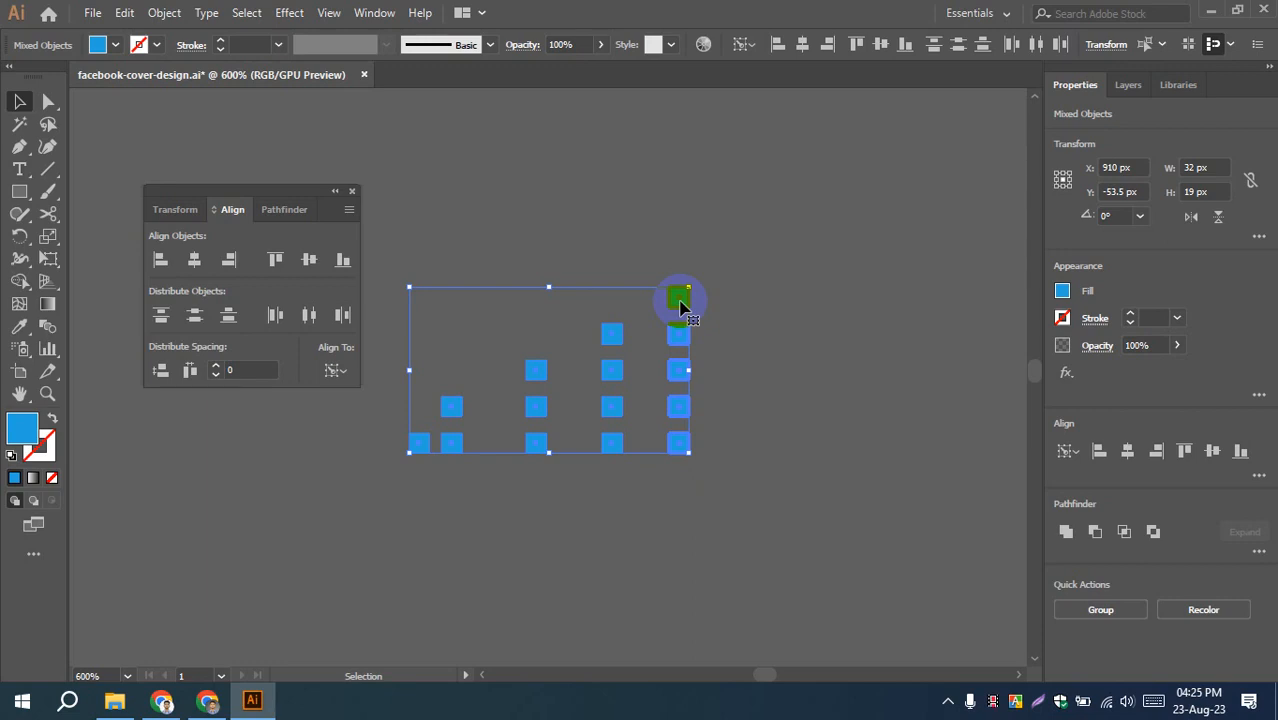
{"action": "left_click", "coordinate": [196, 372]}
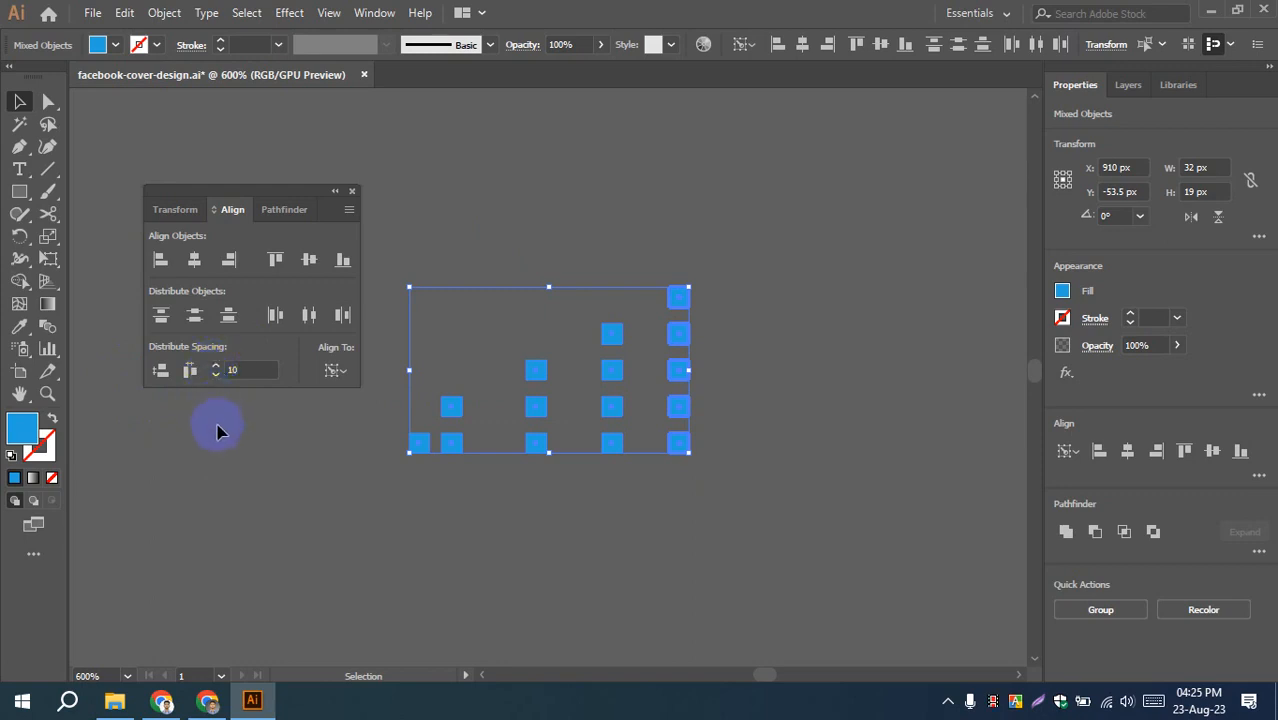
{"action": "left_click", "coordinate": [192, 370]}
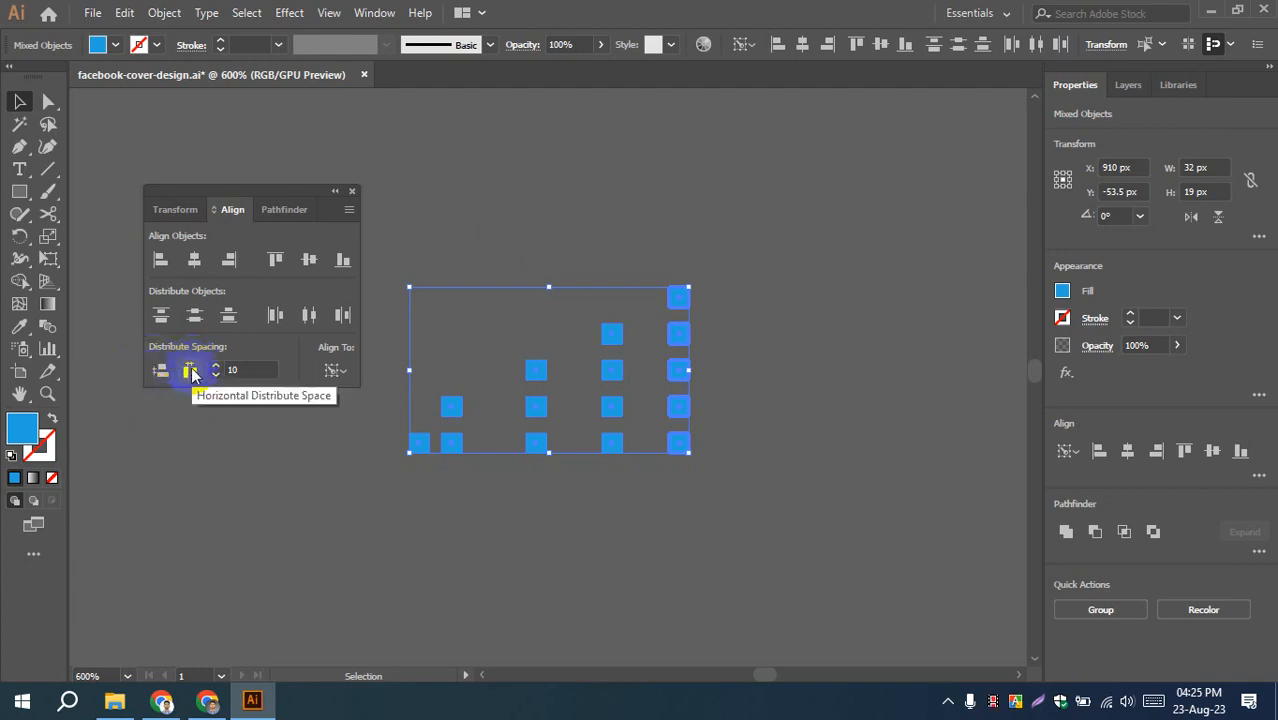
{"action": "left_click", "coordinate": [190, 371]}
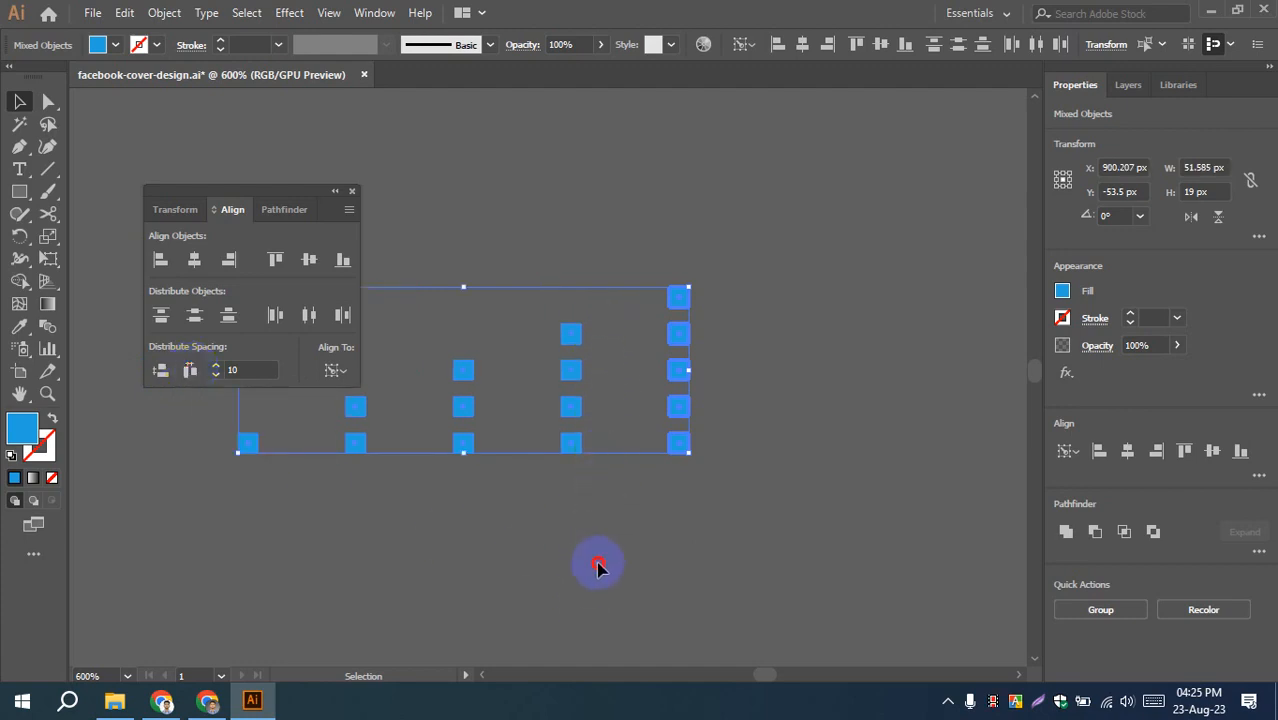
- Reselect all the columns with the five-square column as key object and distribute them horizontally with 1 px spacing
{"action": "left_click_drag", "start_coordinate": [595, 548], "coordinate": [245, 448]}
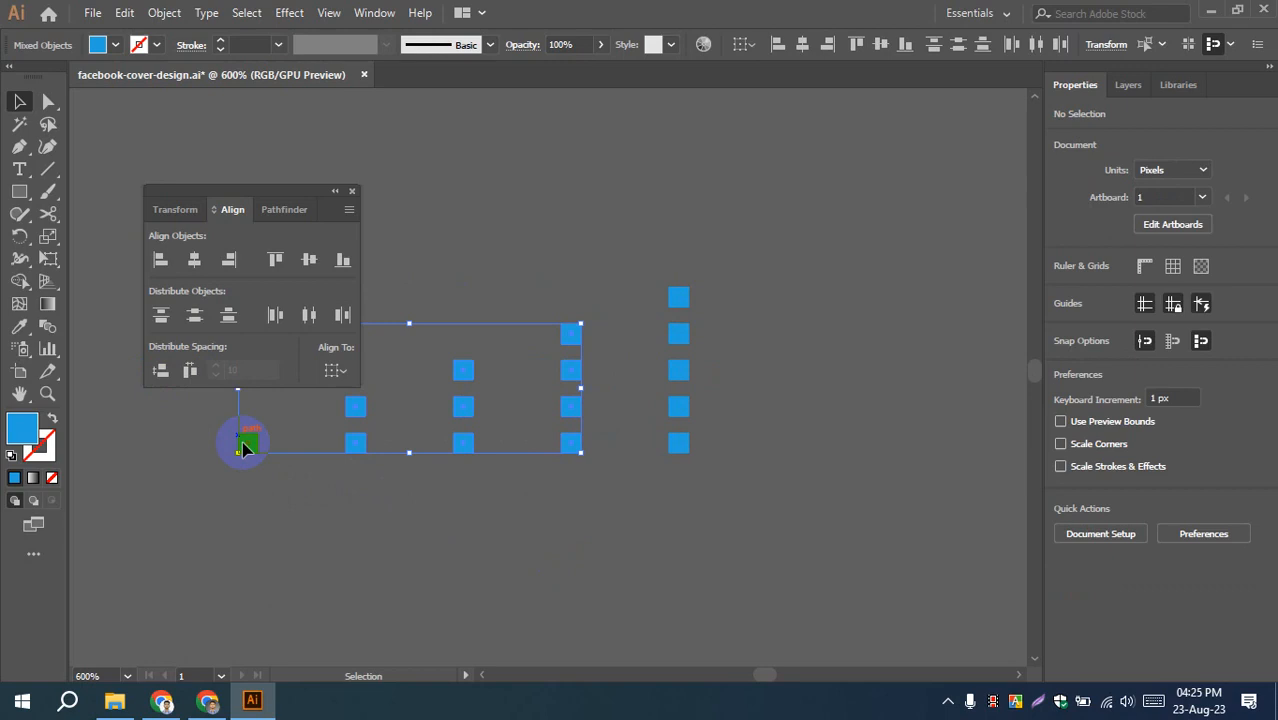
{"action": "left_click", "coordinate": [410, 569]}
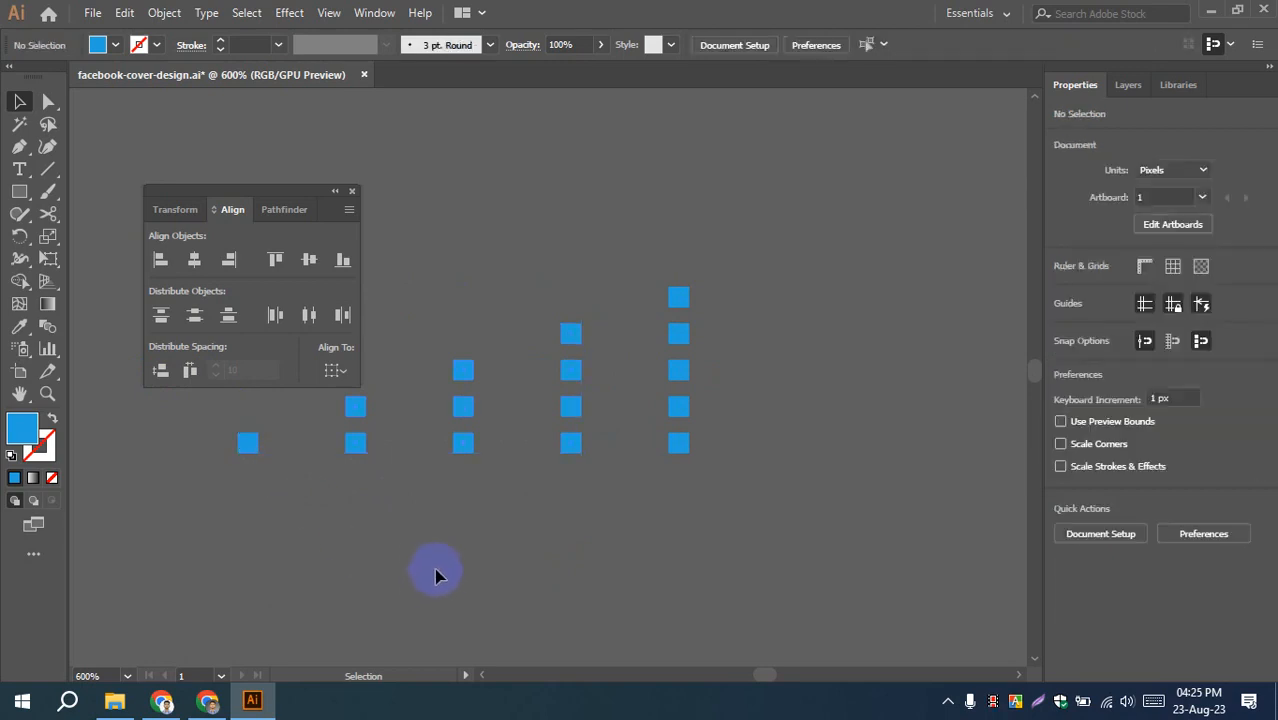
{"action": "left_click_drag", "start_coordinate": [740, 532], "coordinate": [212, 452]}
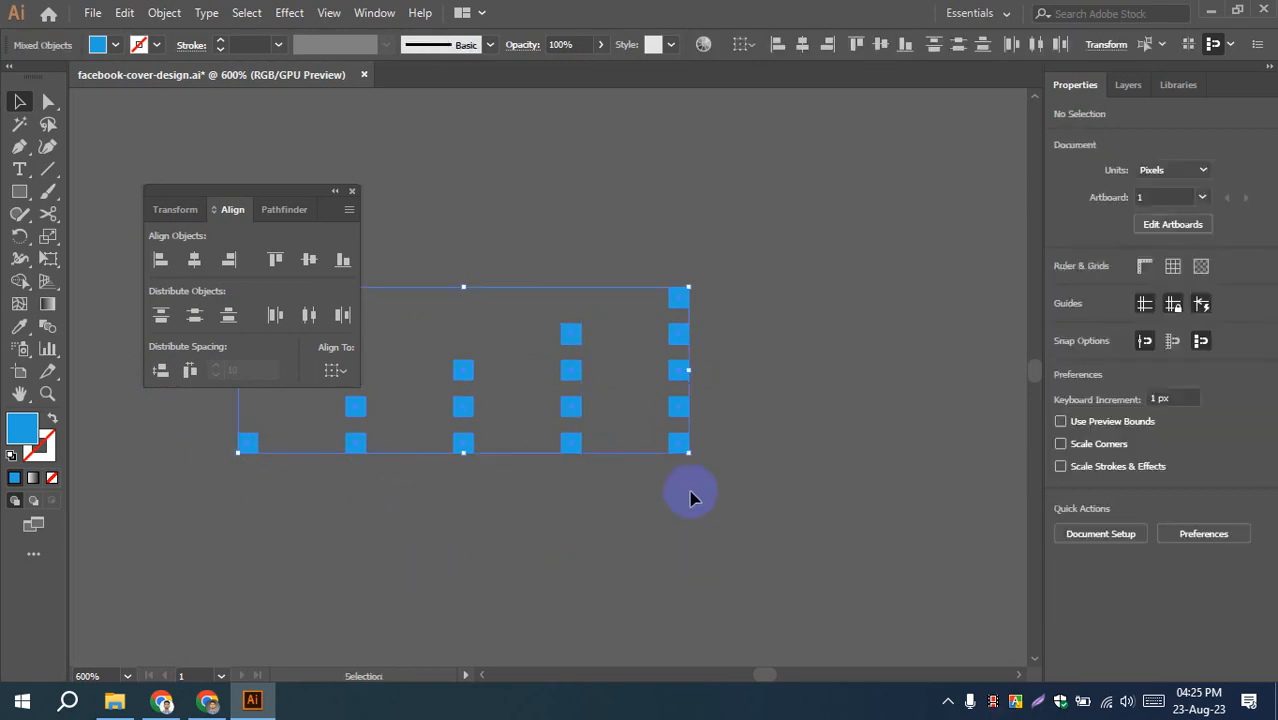
{"action": "left_click", "coordinate": [680, 408]}
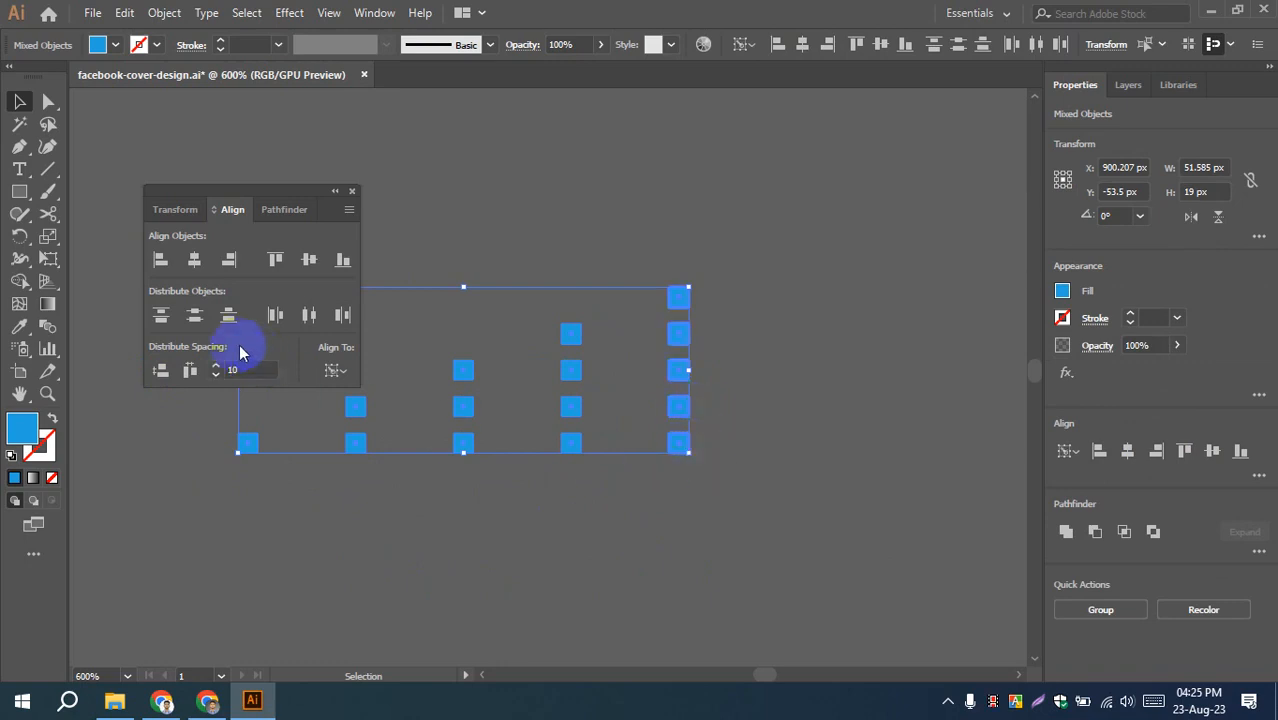
{"action": "left_click", "coordinate": [221, 371]}
{"action": "left_click", "coordinate": [190, 372]}
{"action": "left_click", "coordinate": [216, 366]}
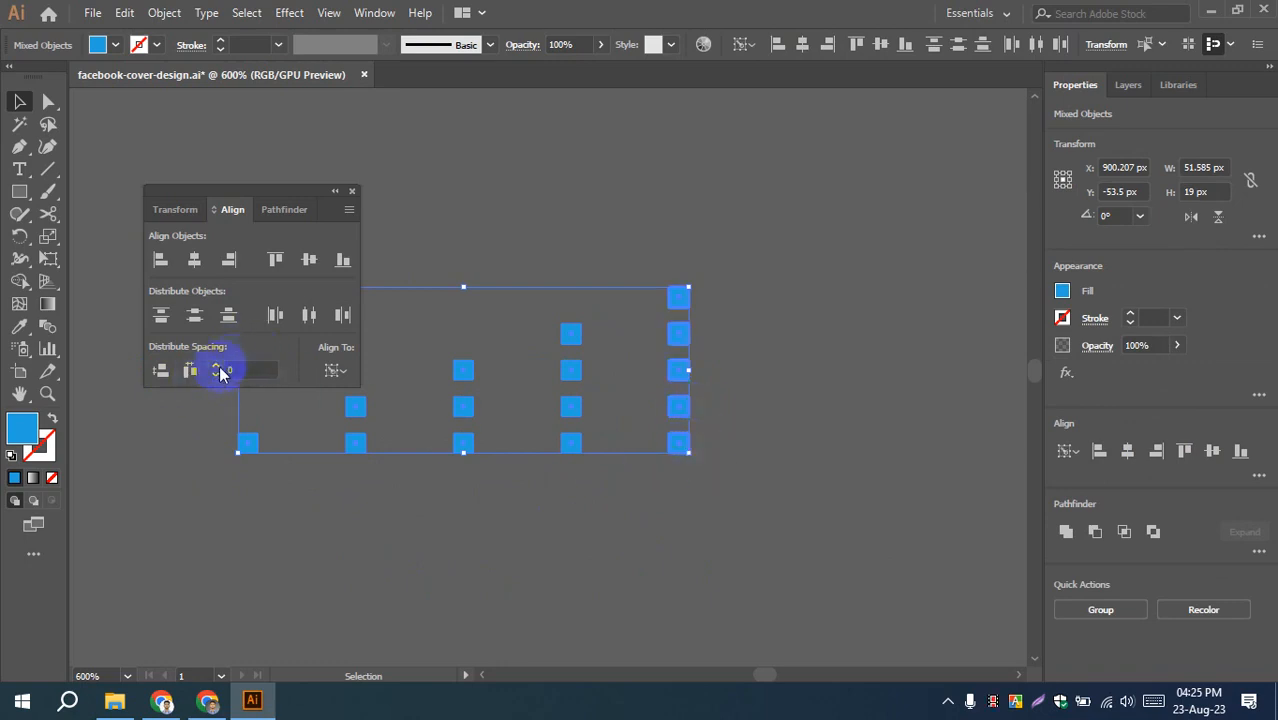
{"action": "left_click", "coordinate": [190, 372]}
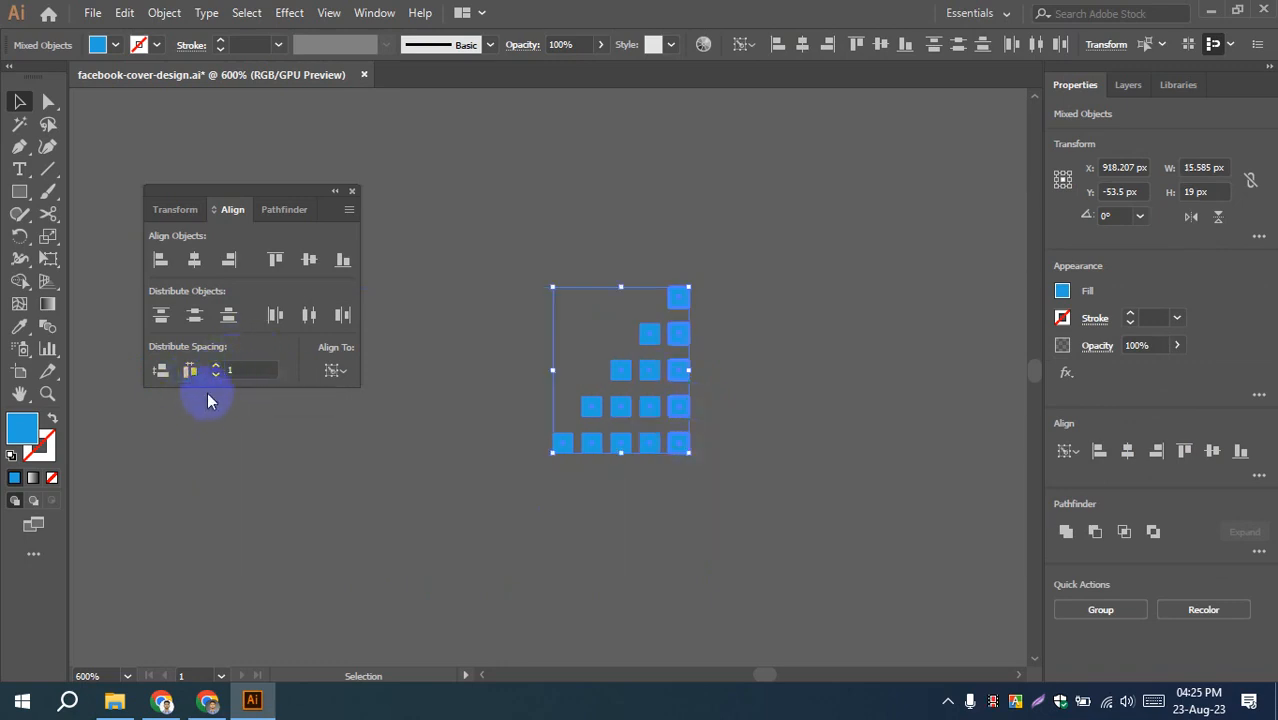
- Try horizontal spacings of 2 px and 3 px between the columns and settle on 2 px
{"action": "left_click", "coordinate": [216, 366]}
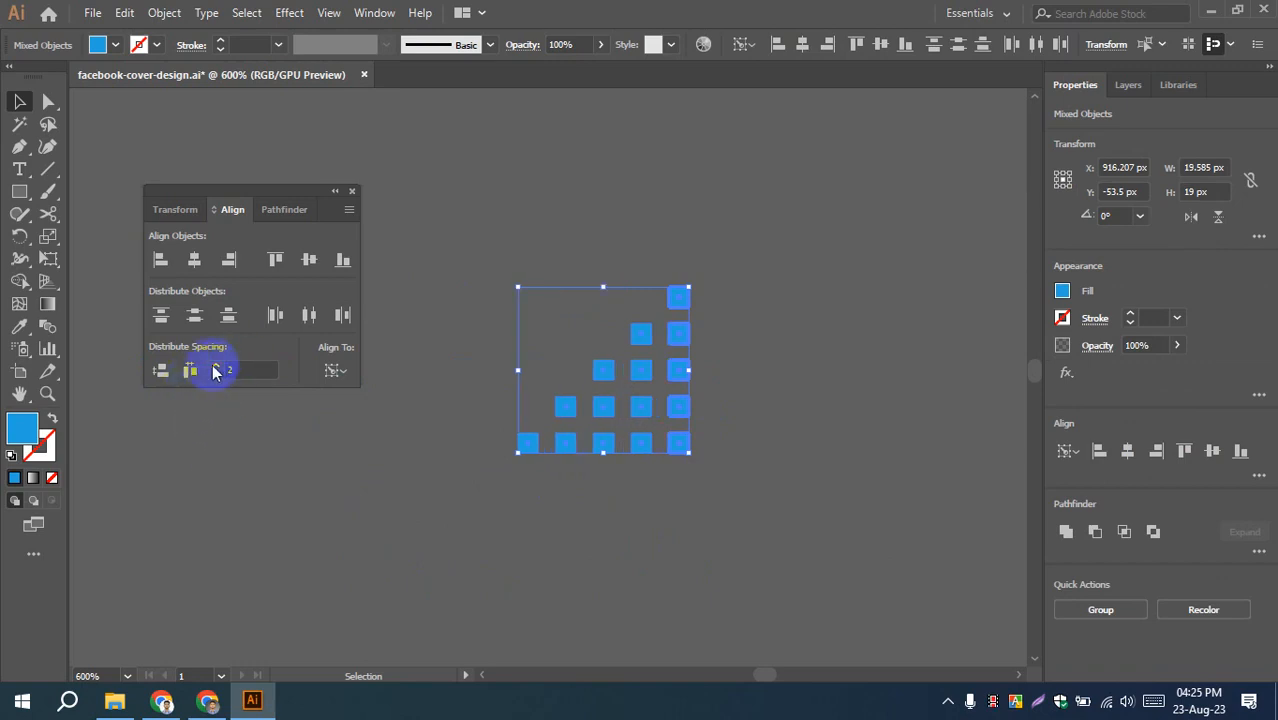
{"action": "left_click", "coordinate": [190, 372]}
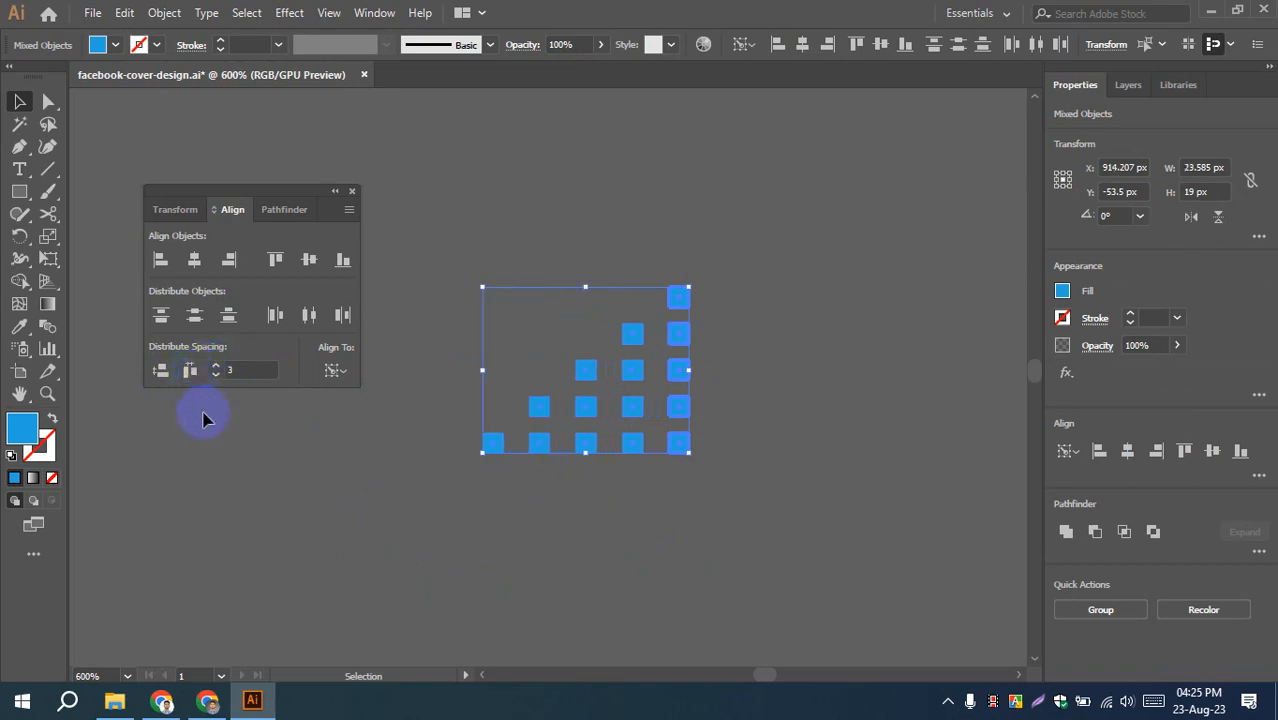
{"action": "left_click", "coordinate": [190, 372]}
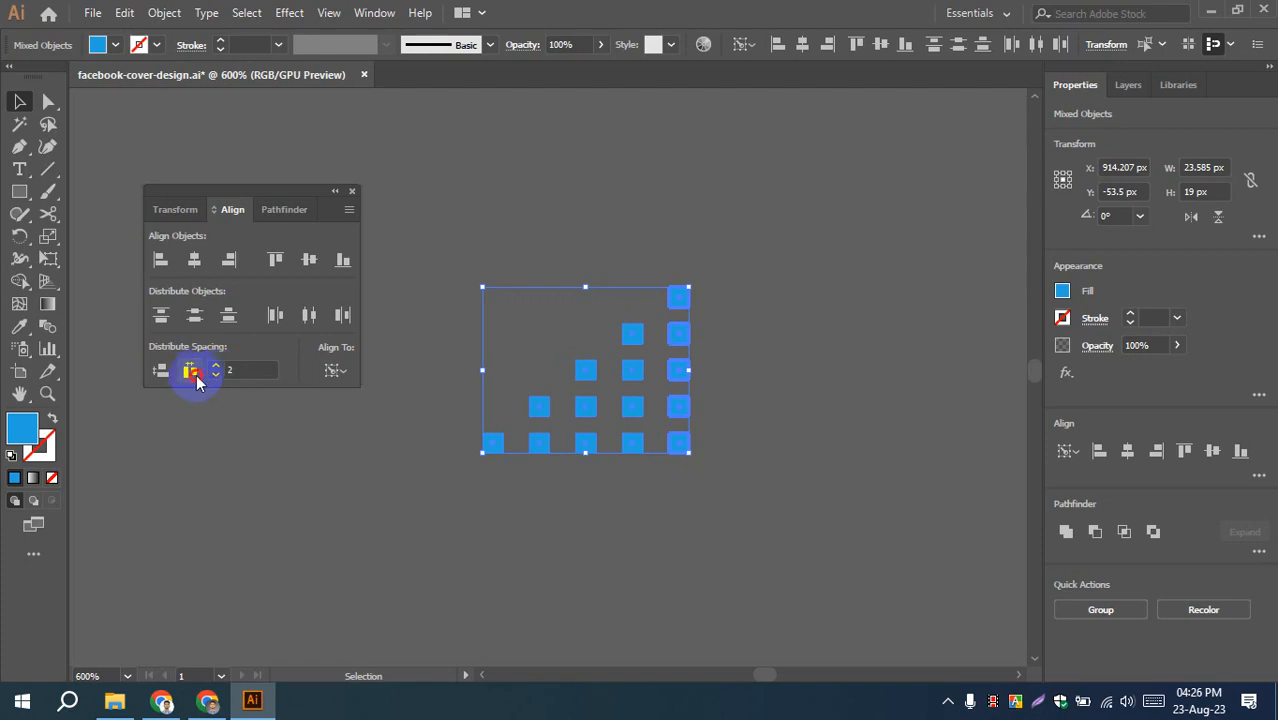
{"action": "left_click", "coordinate": [371, 509]}
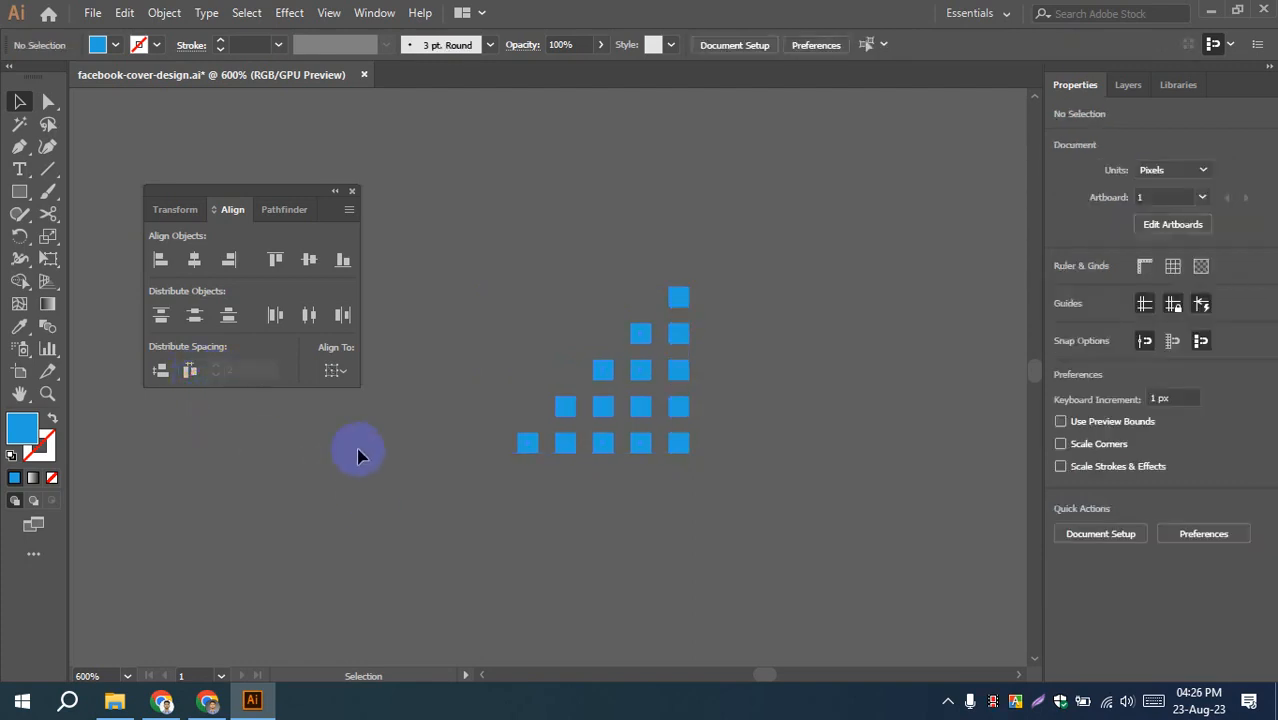
- Close the Align options and examine the spacing of the rebuilt square triangle against the reference pattern
{"action": "left_click", "coordinate": [352, 191]}
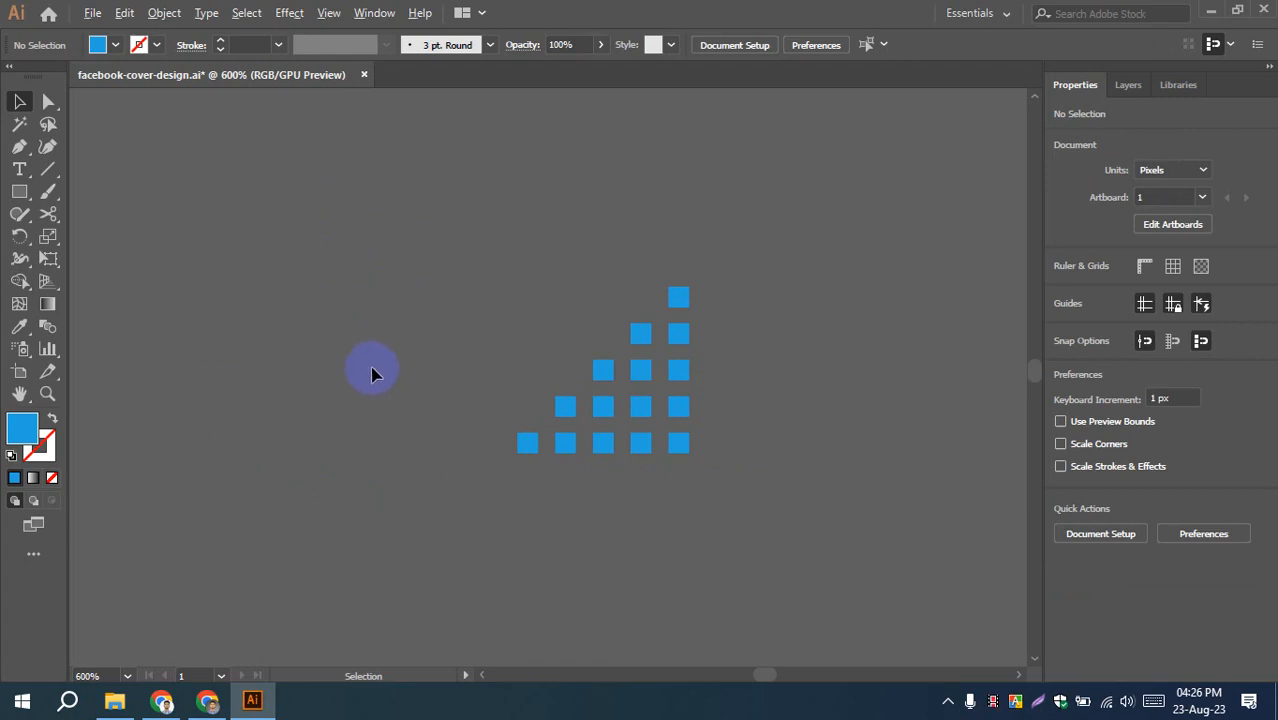
{"action": "scroll", "coordinate": [370, 367], "scroll_direction": "down", "scroll_amount": 1}
{"action": "scroll", "coordinate": [362, 369], "scroll_direction": "up", "scroll_amount": 1}
{"action": "scroll", "coordinate": [361, 370], "scroll_direction": "down", "scroll_amount": 1}
{"action": "left_click_drag", "start_coordinate": [352, 371], "coordinate": [608, 379]}
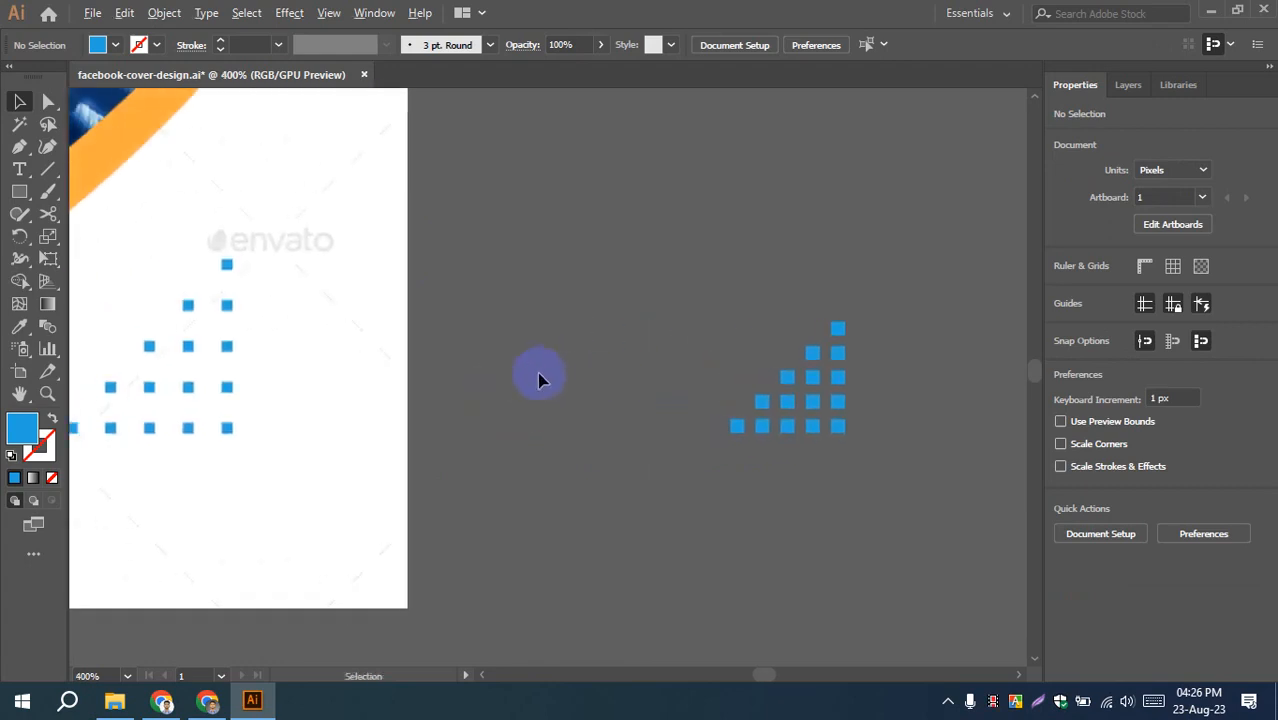
{"action": "scroll", "coordinate": [540, 380], "scroll_direction": "down", "scroll_amount": 1}
{"action": "left_click_drag", "start_coordinate": [532, 390], "coordinate": [447, 404]}
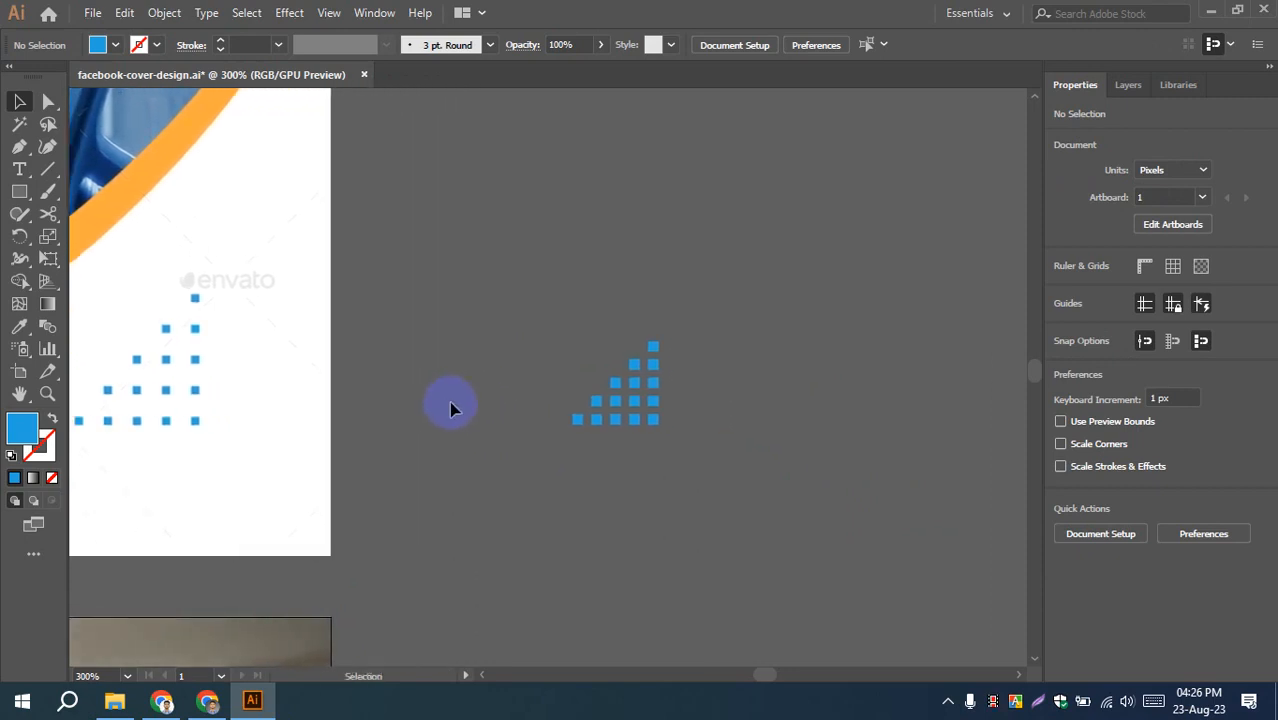
{"action": "scroll", "coordinate": [660, 408], "scroll_direction": "up", "scroll_amount": 3}
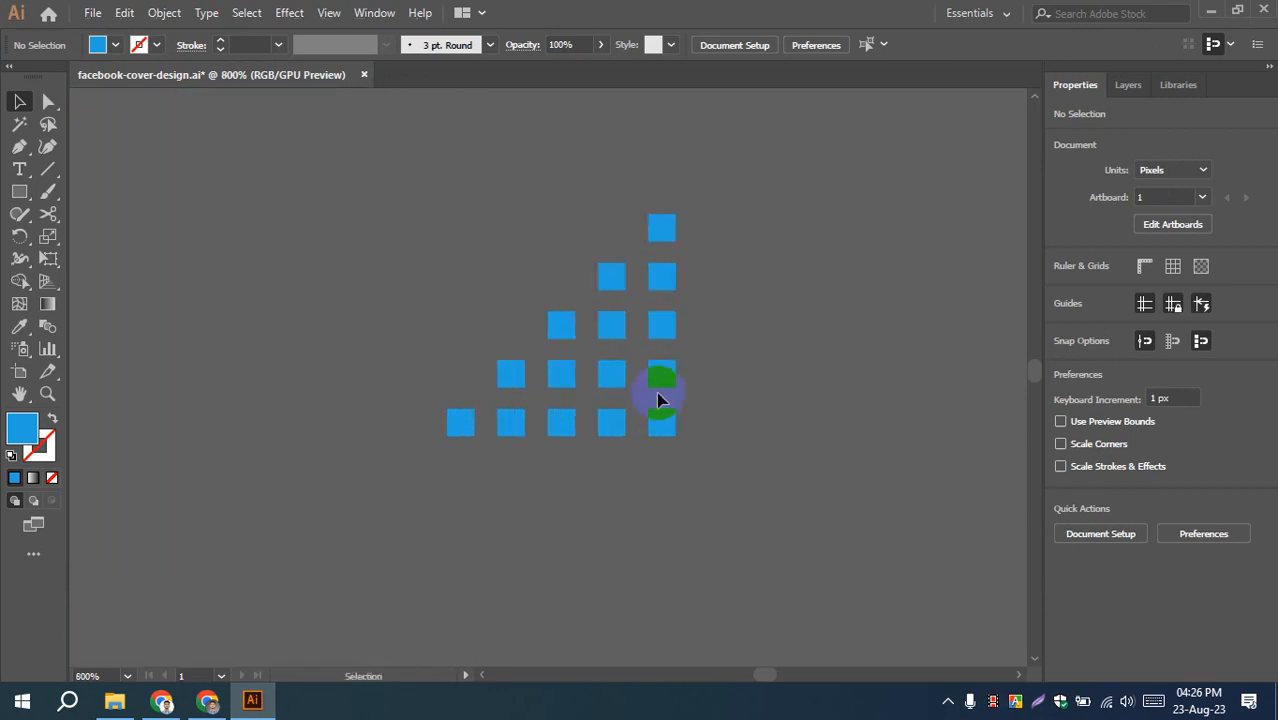
{"action": "left_click", "coordinate": [657, 330]}
{"action": "left_click", "coordinate": [760, 376]}
{"action": "scroll", "coordinate": [394, 434], "scroll_direction": "right", "scroll_amount": 3}
{"action": "scroll", "coordinate": [340, 460], "scroll_direction": "down", "scroll_amount": 4}
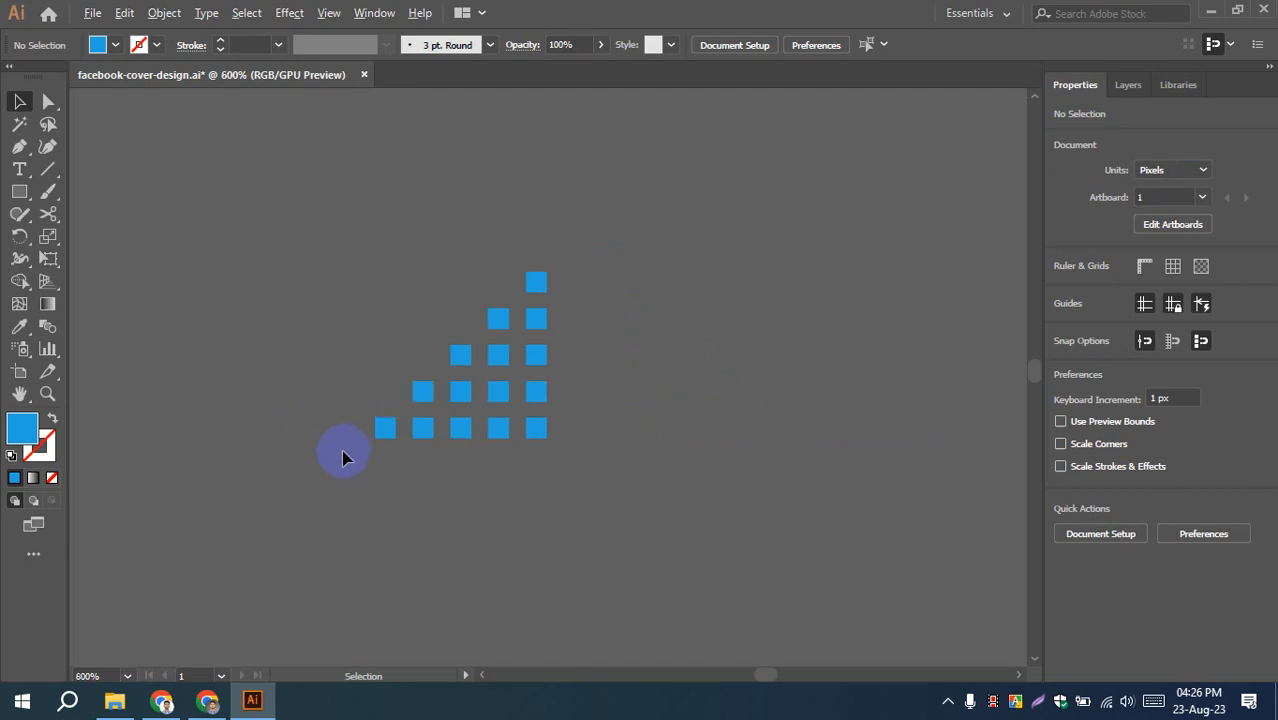
- Delete the entire hand-built triangle of blue squares beside the reference artwork
{"action": "left_click_drag", "start_coordinate": [383, 458], "coordinate": [519, 423]}
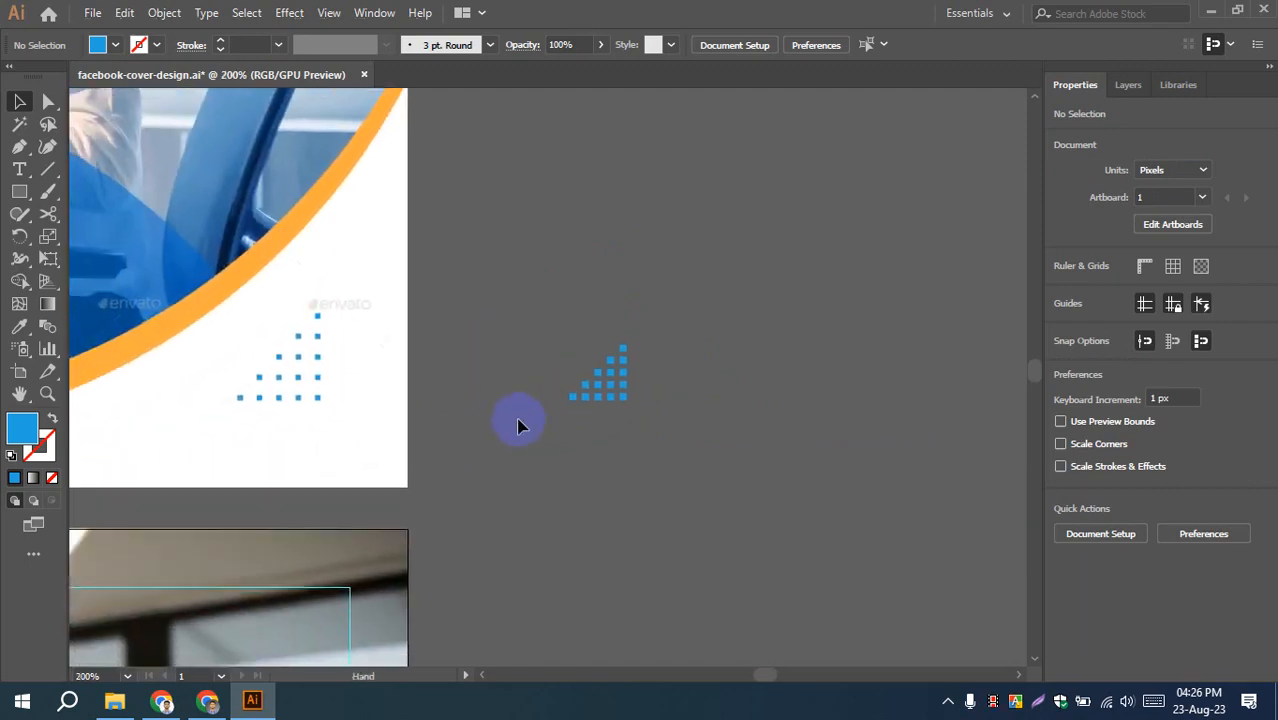
{"action": "left_click_drag", "start_coordinate": [538, 263], "coordinate": [678, 420]}
{"action": "key", "text": "Delete"}
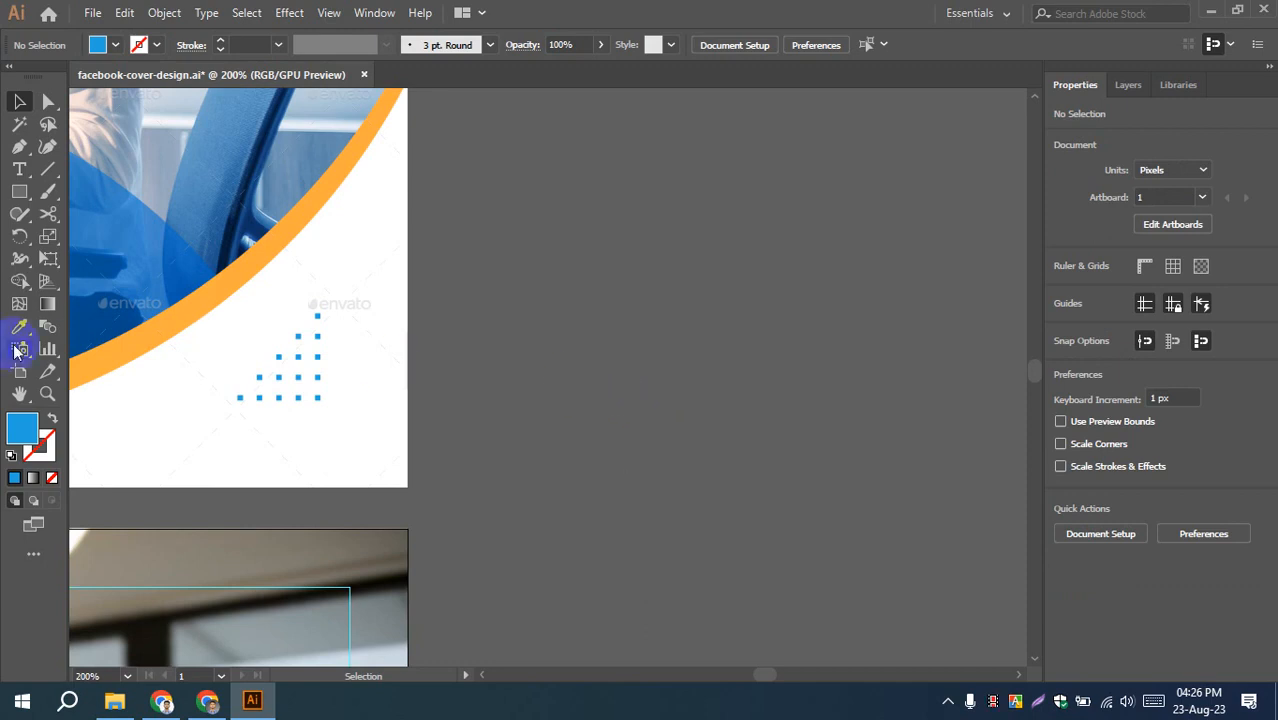
- Draw a blue square about 52 by 52 px in the empty area beside the reference artwork
{"action": "left_click", "coordinate": [19, 191]}
{"action": "left_click_drag", "start_coordinate": [577, 243], "coordinate": [710, 397]}
{"action": "left_click", "coordinate": [19, 101]}
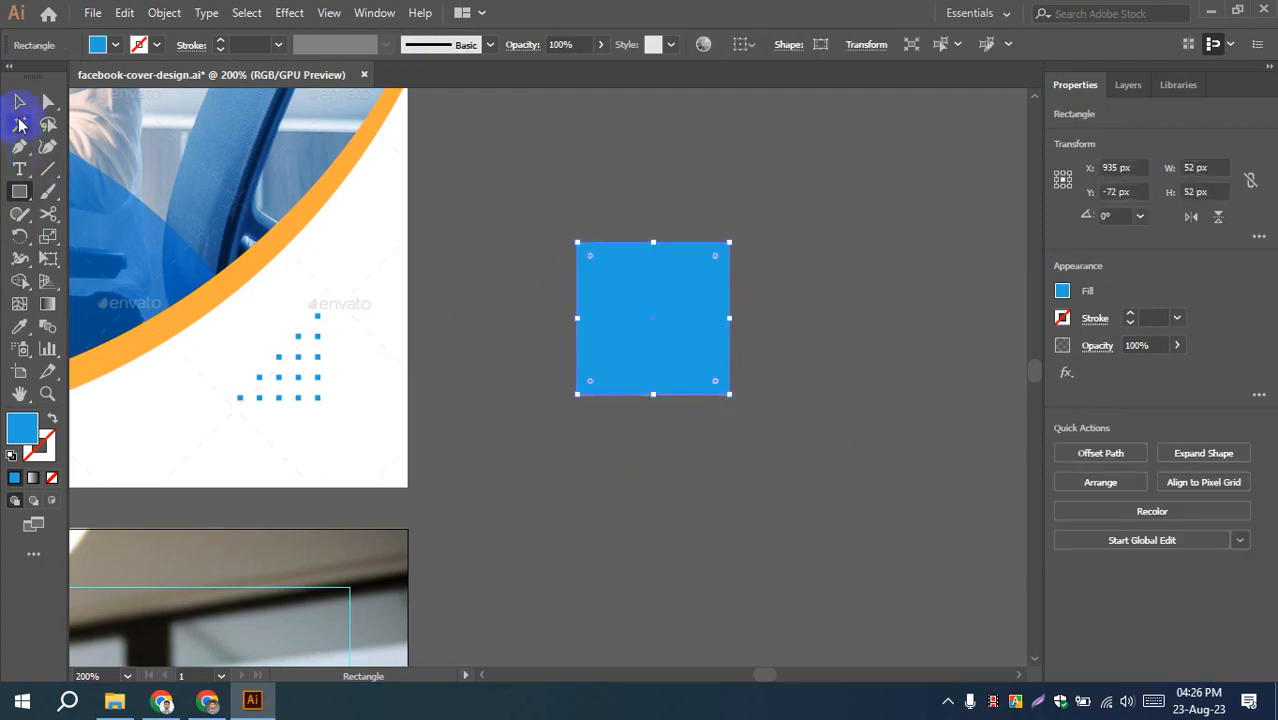
{"action": "left_click", "coordinate": [422, 194]}
- Open the Split Into Grid settings for the blue square and position the dialog clear of the shape
{"action": "left_click", "coordinate": [643, 340]}
{"action": "left_click", "coordinate": [164, 12]}
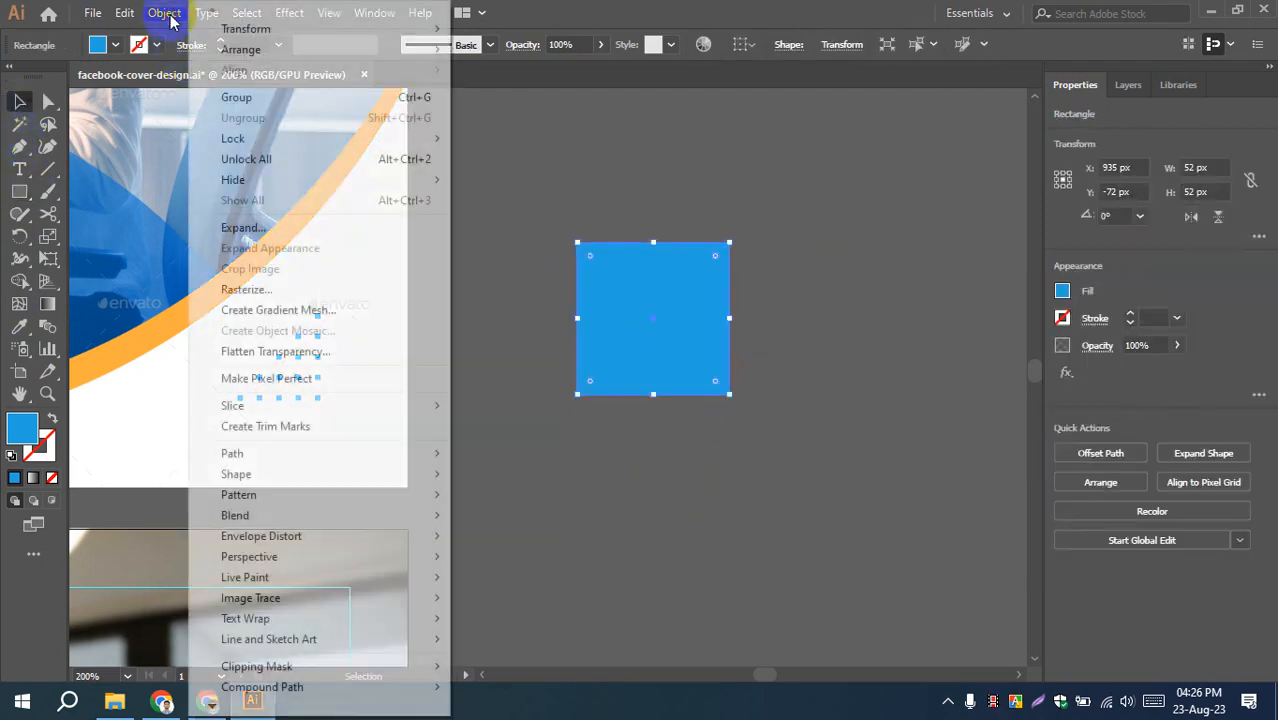
{"action": "mouse_move", "coordinate": [204, 458]}
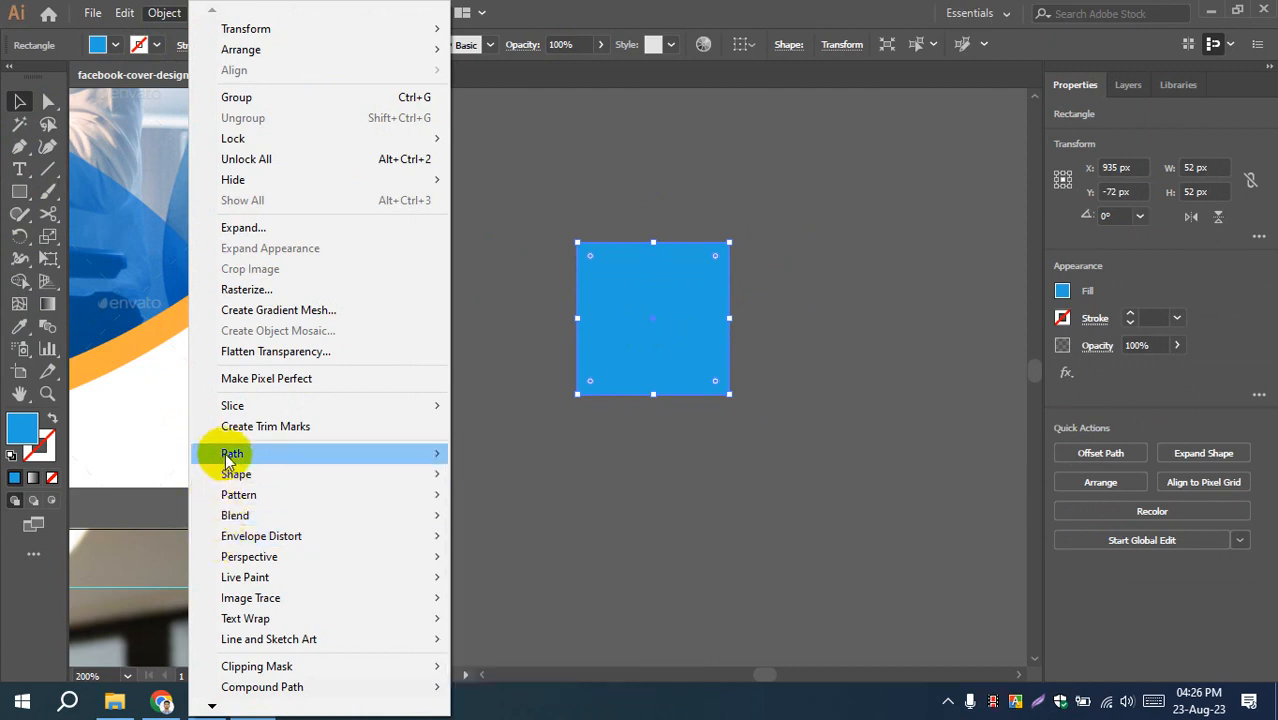
{"action": "mouse_move", "coordinate": [371, 457]}
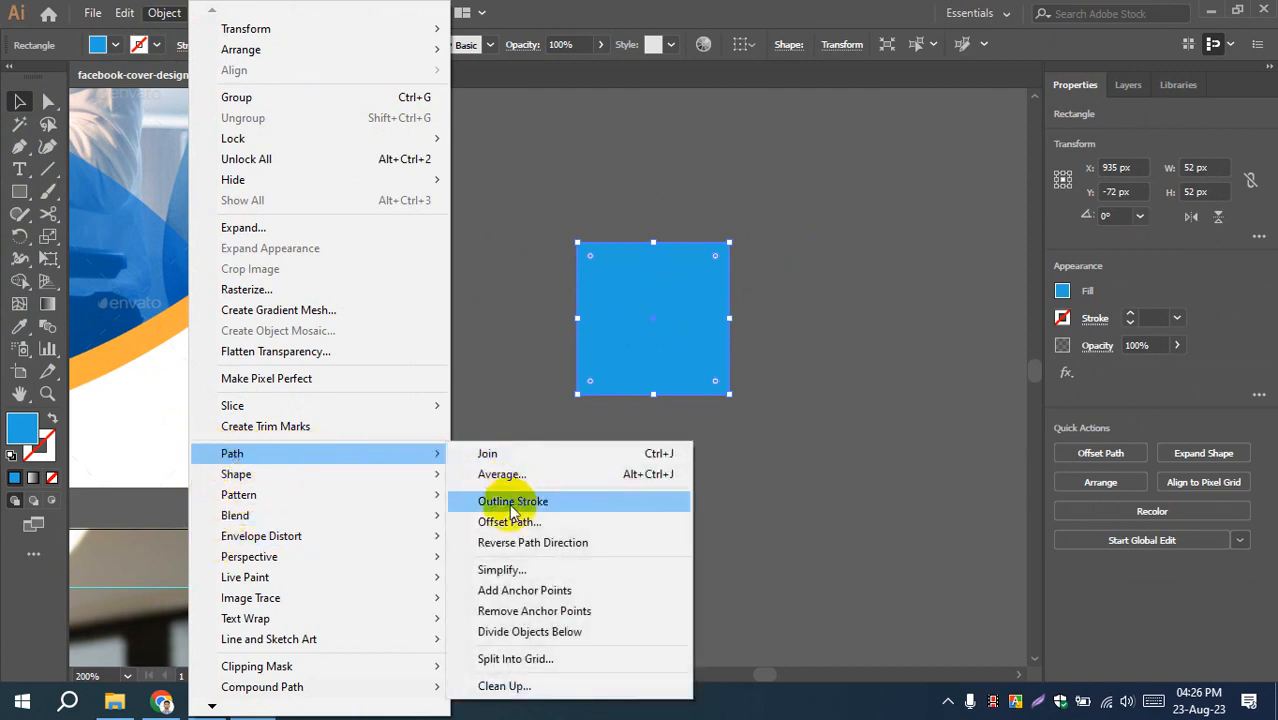
{"action": "left_click", "coordinate": [496, 659]}
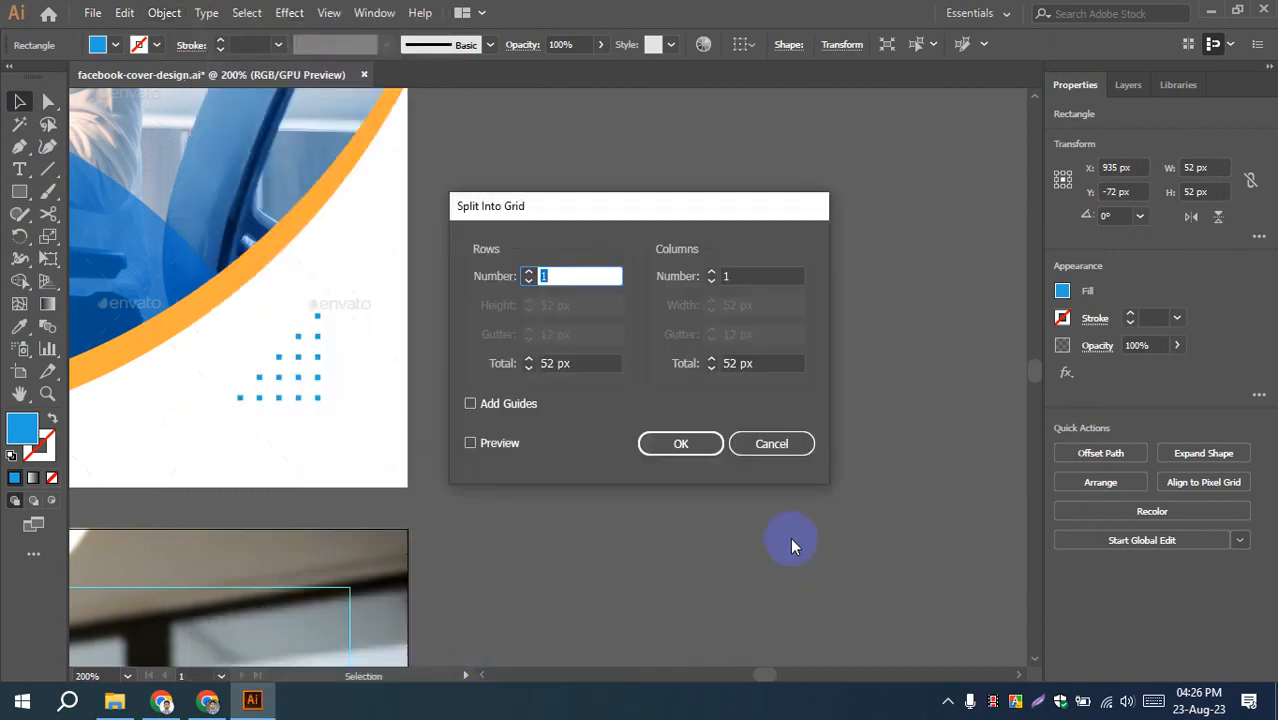
{"action": "left_click_drag", "start_coordinate": [628, 214], "coordinate": [955, 237]}
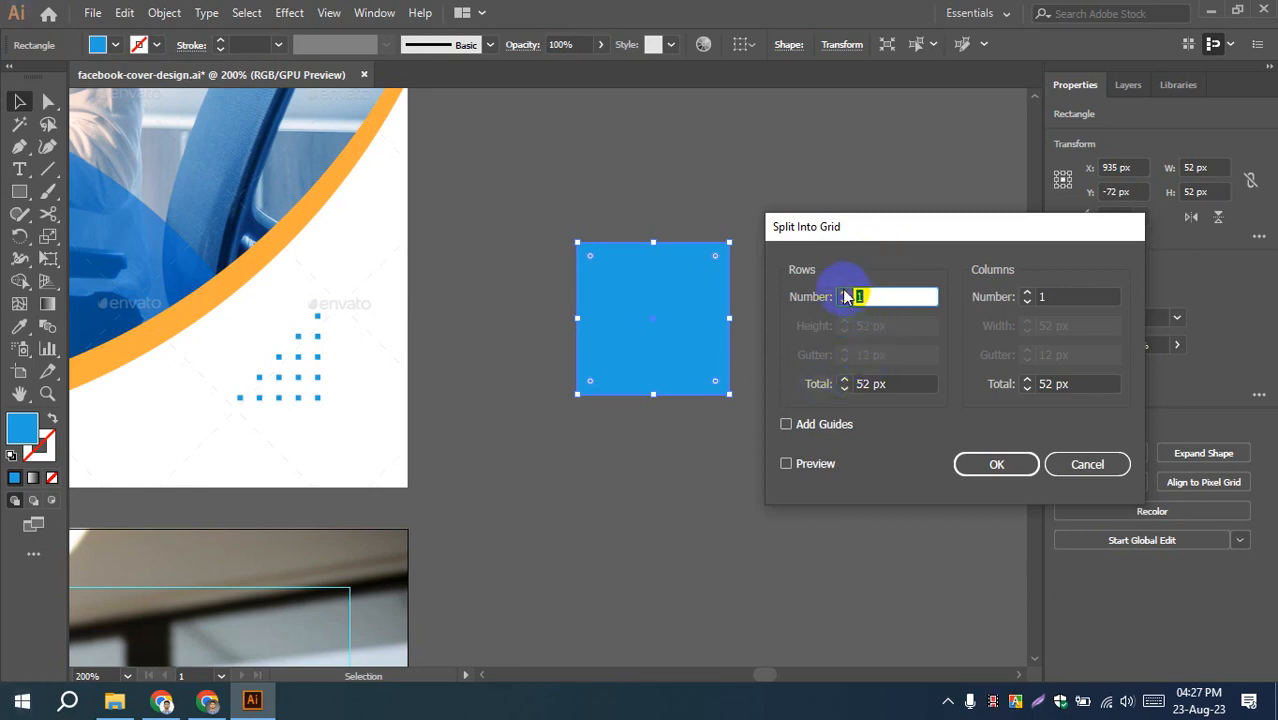
- Split the square into 4 rows with a 3 px row gutter and enable the preview
{"action": "left_click", "coordinate": [845, 292]}
{"action": "left_click", "coordinate": [845, 292]}
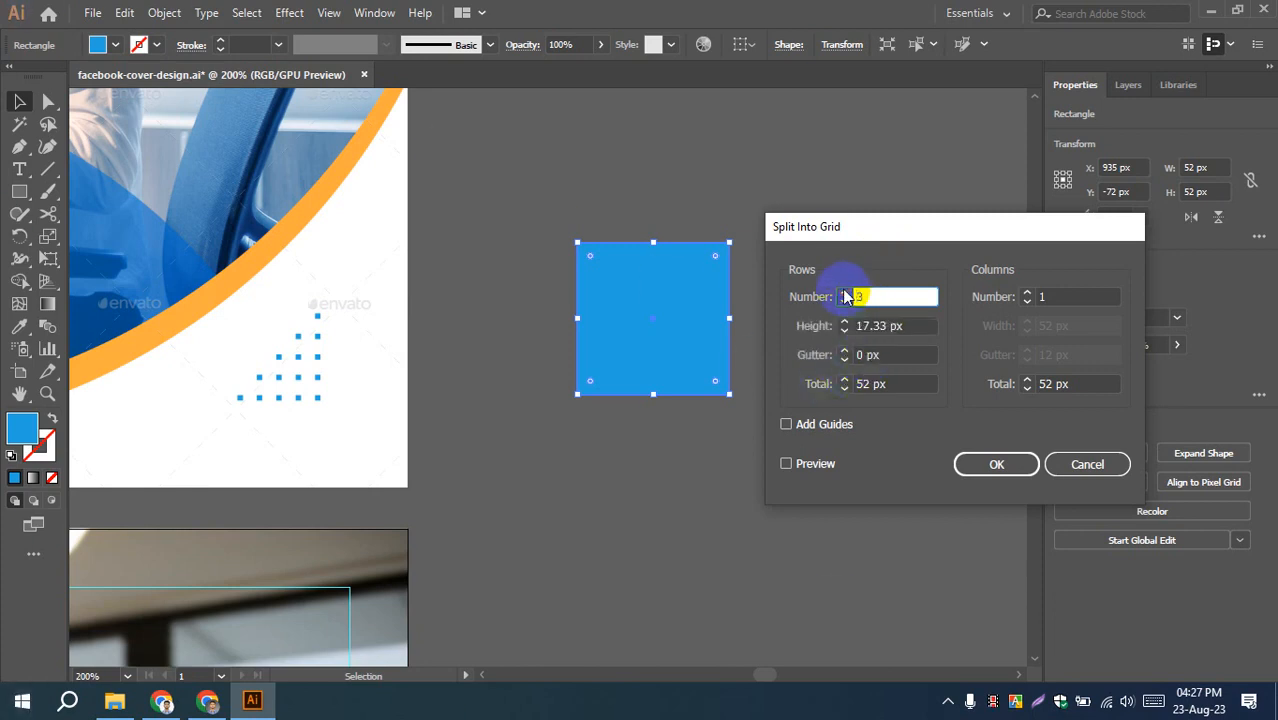
{"action": "left_click", "coordinate": [845, 292]}
{"action": "left_click", "coordinate": [790, 466]}
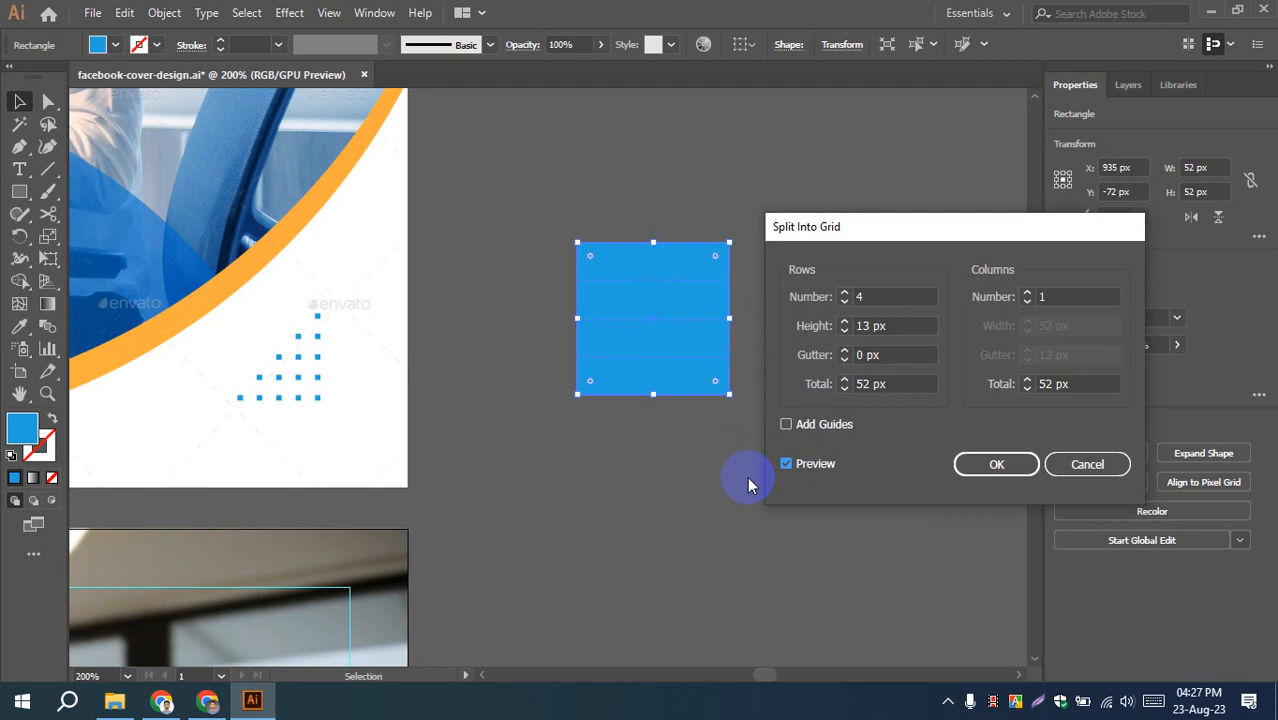
{"action": "left_click", "coordinate": [844, 351]}
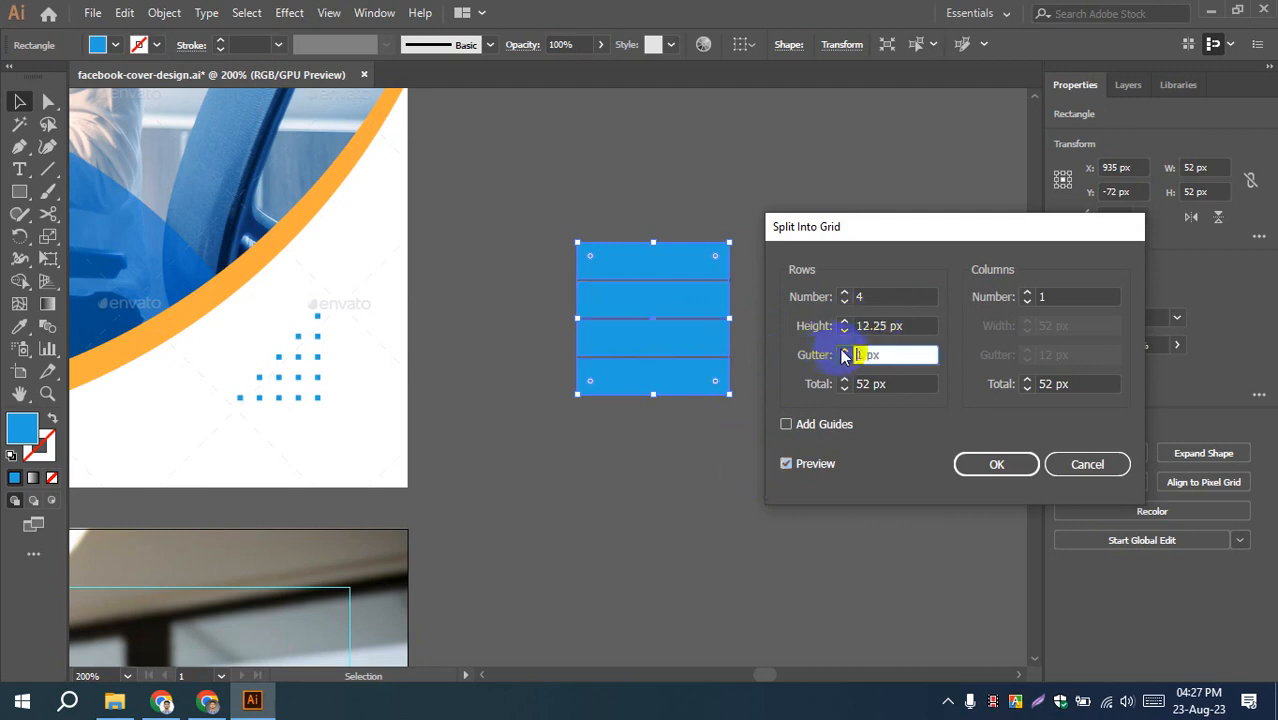
{"action": "left_click", "coordinate": [844, 351]}
{"action": "left_click", "coordinate": [844, 351]}
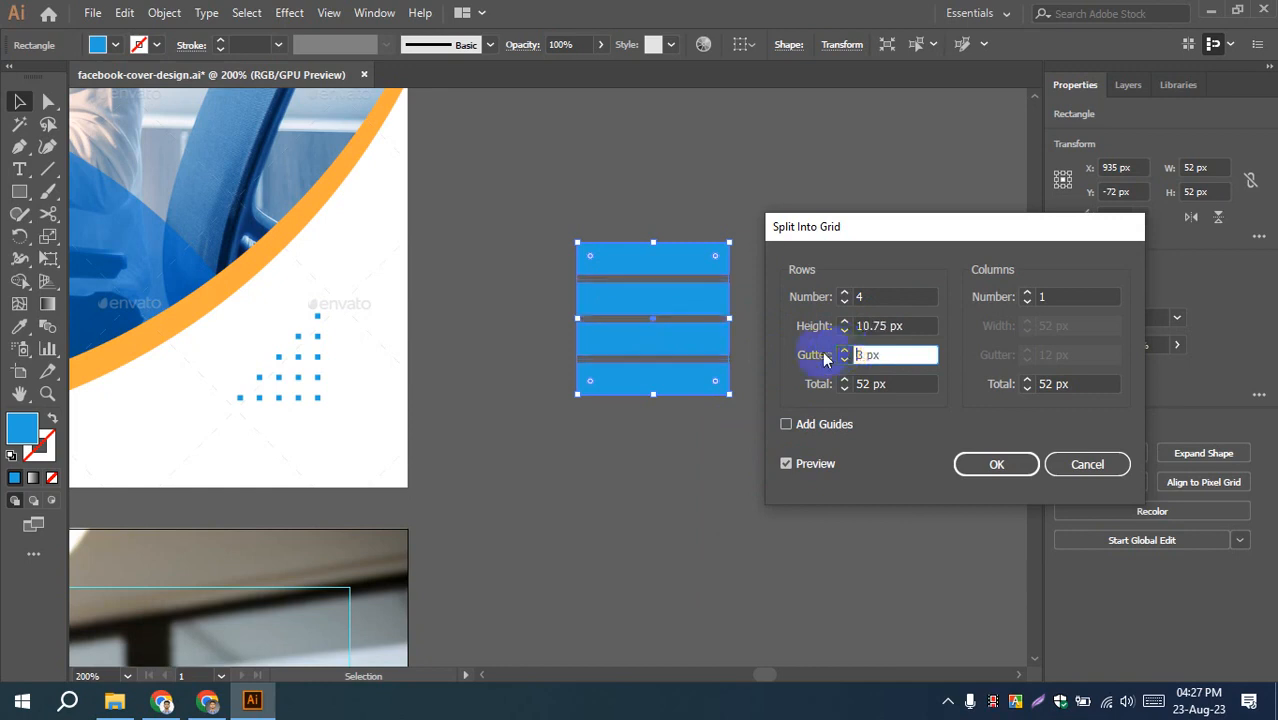
{"action": "left_click", "coordinate": [617, 303]}
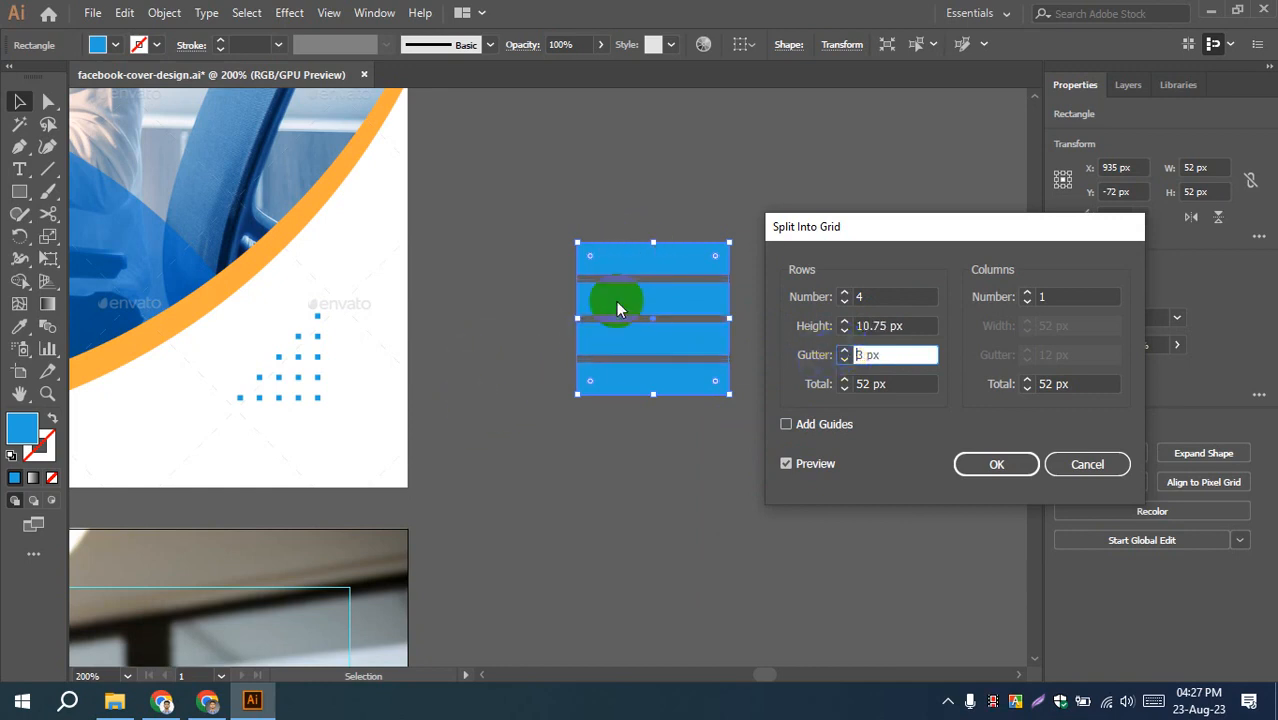
- Increase the grid to 5 rows and set the row gutter to 3 px again
{"action": "left_click", "coordinate": [844, 292]}
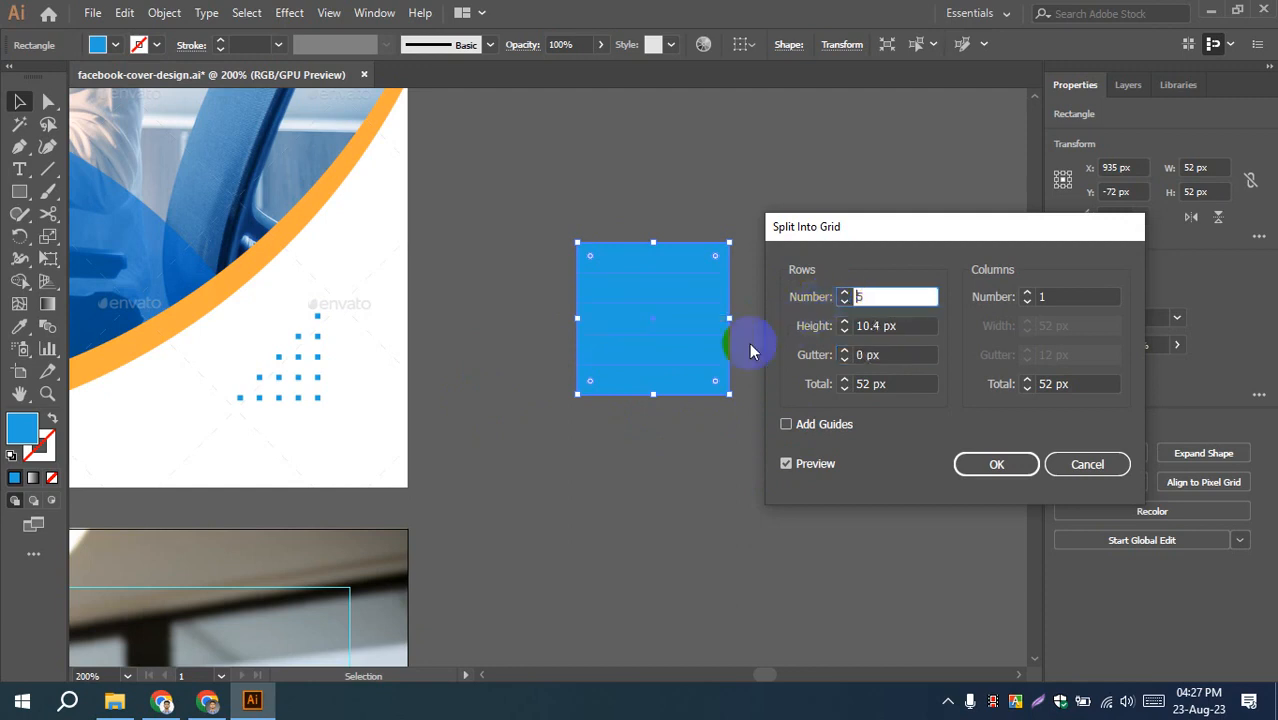
{"action": "left_click", "coordinate": [844, 350]}
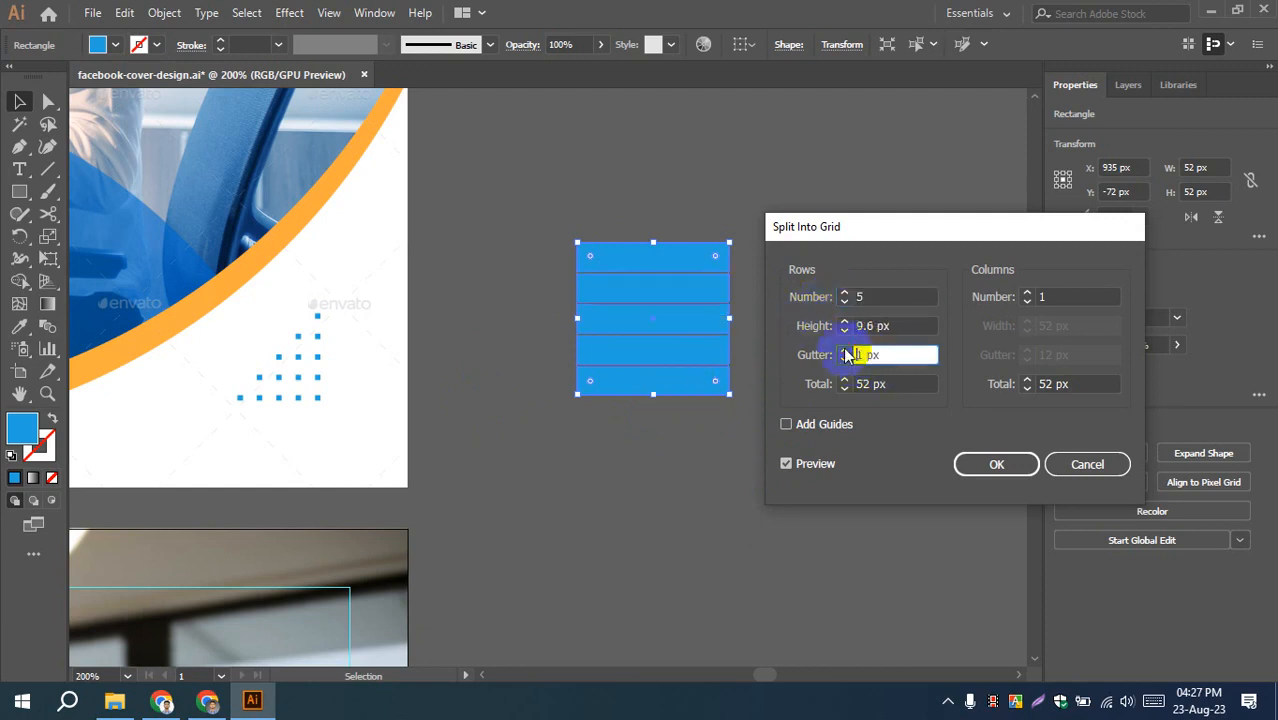
{"action": "left_click", "coordinate": [844, 350]}
{"action": "left_click", "coordinate": [844, 350]}
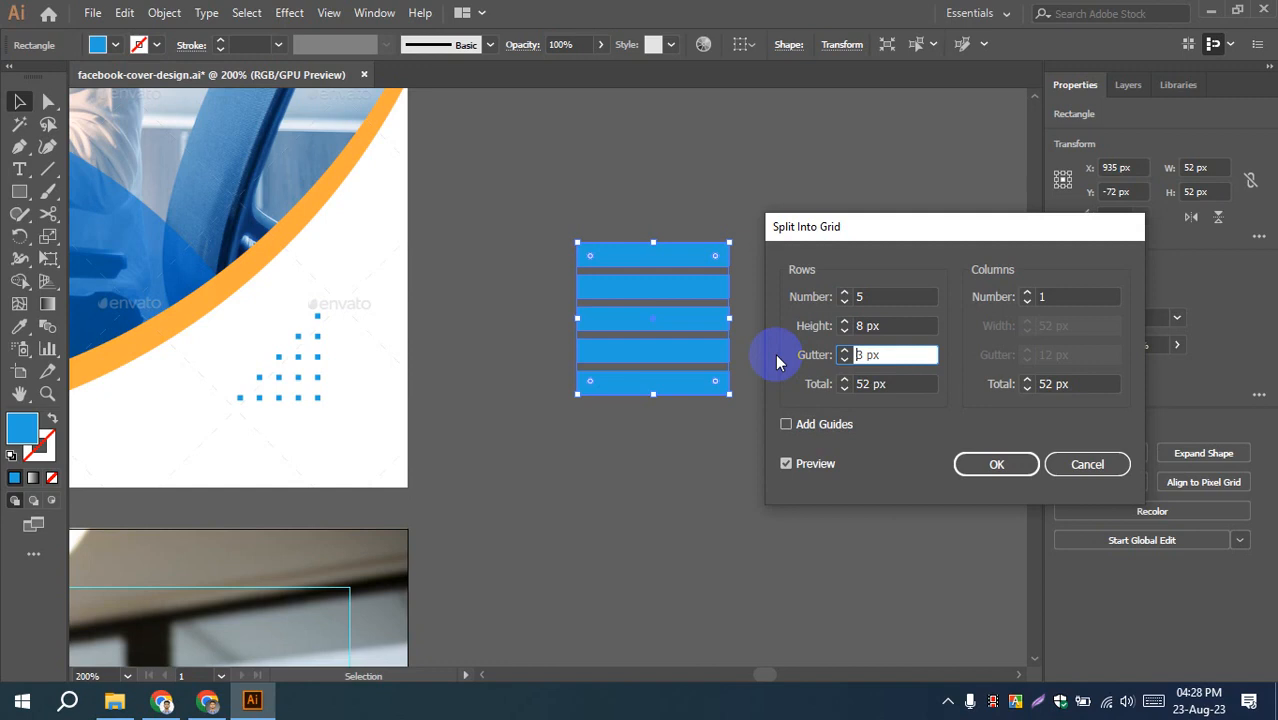
- Try 6 columns with a 3 px column gutter, and test column widths of 7 px and 8 px
{"action": "left_click", "coordinate": [1029, 295]}
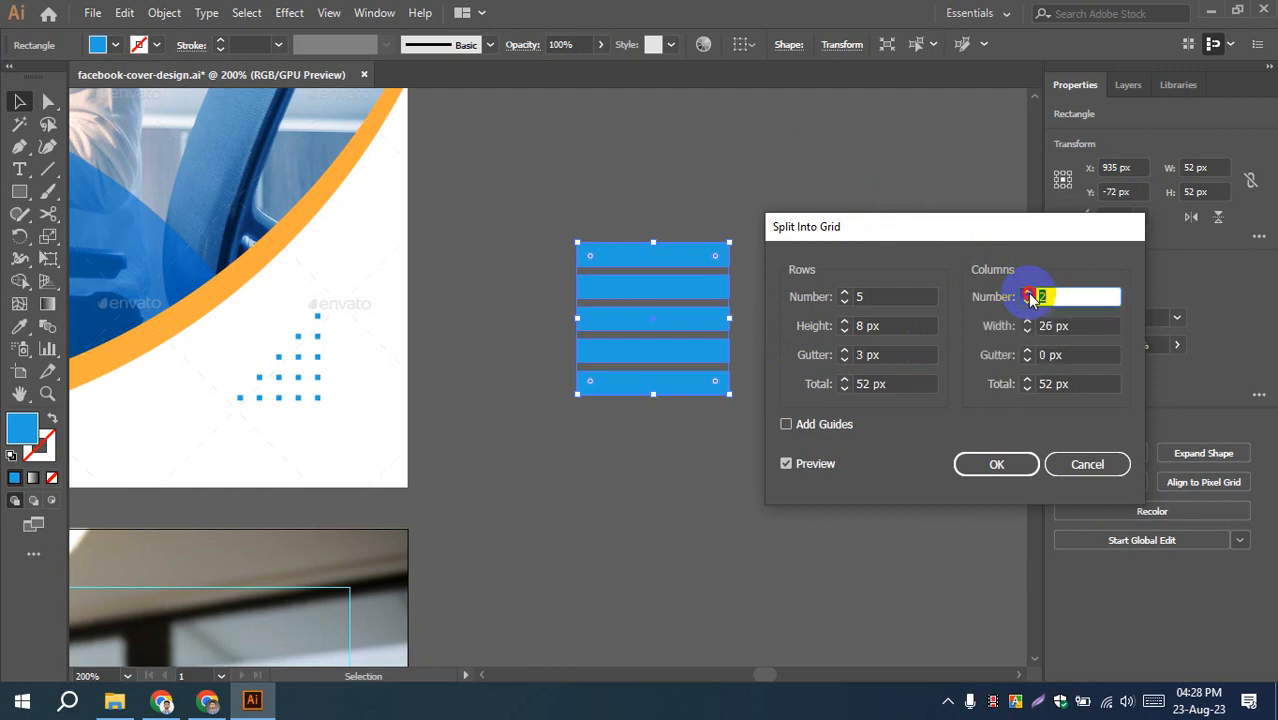
{"action": "left_click", "coordinate": [1029, 295]}
{"action": "left_click", "coordinate": [1029, 295]}
{"action": "left_click", "coordinate": [1029, 295]}
{"action": "left_click", "coordinate": [1029, 295]}
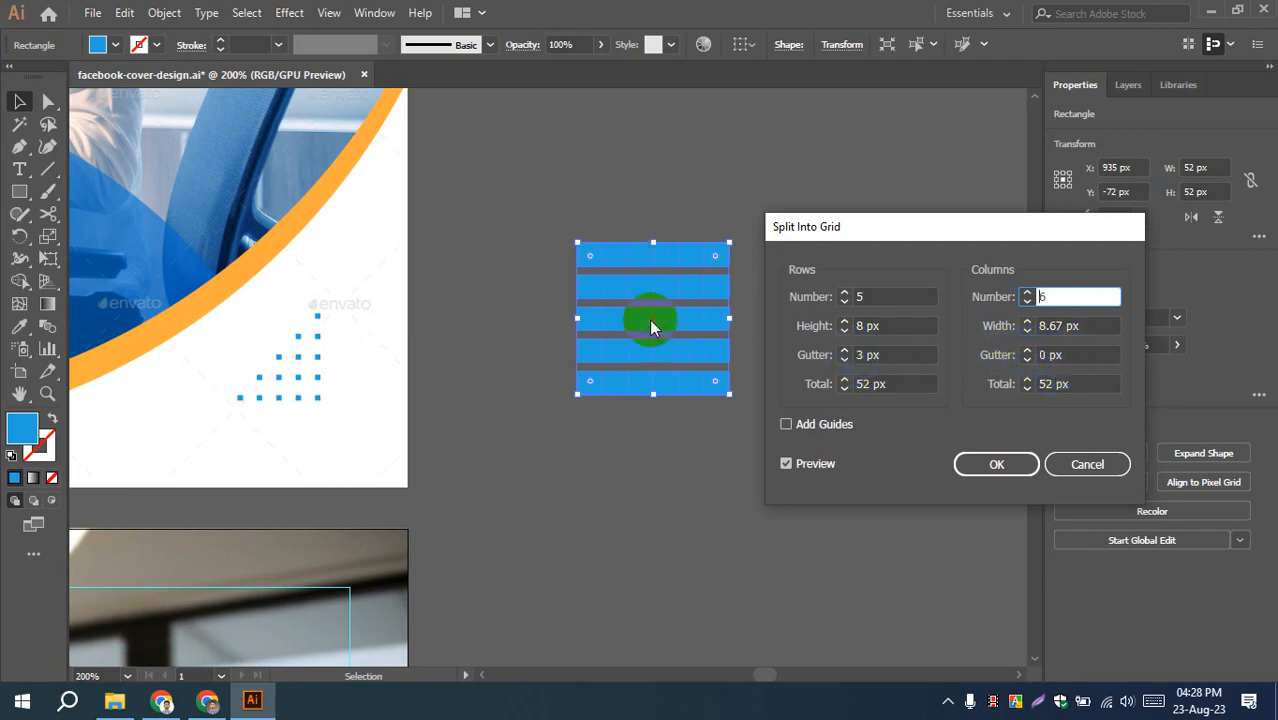
{"action": "left_click", "coordinate": [1027, 350]}
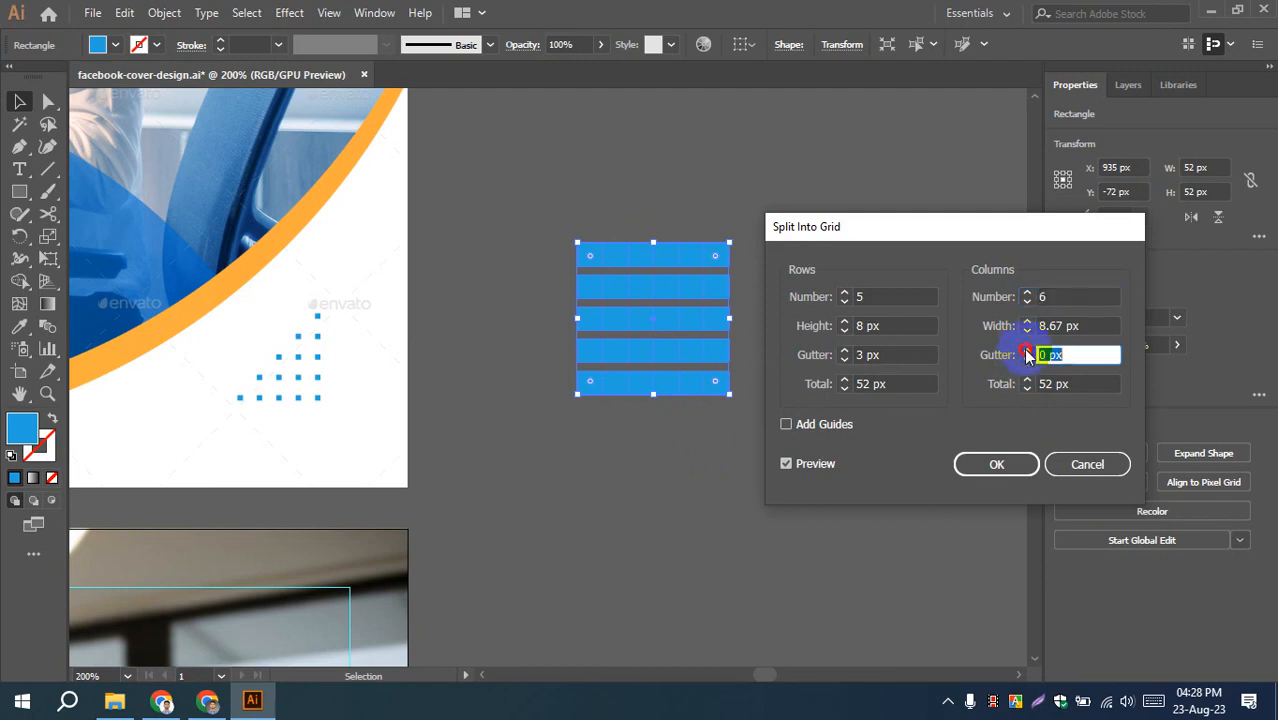
{"action": "left_click", "coordinate": [1027, 350]}
{"action": "left_click", "coordinate": [1027, 350]}
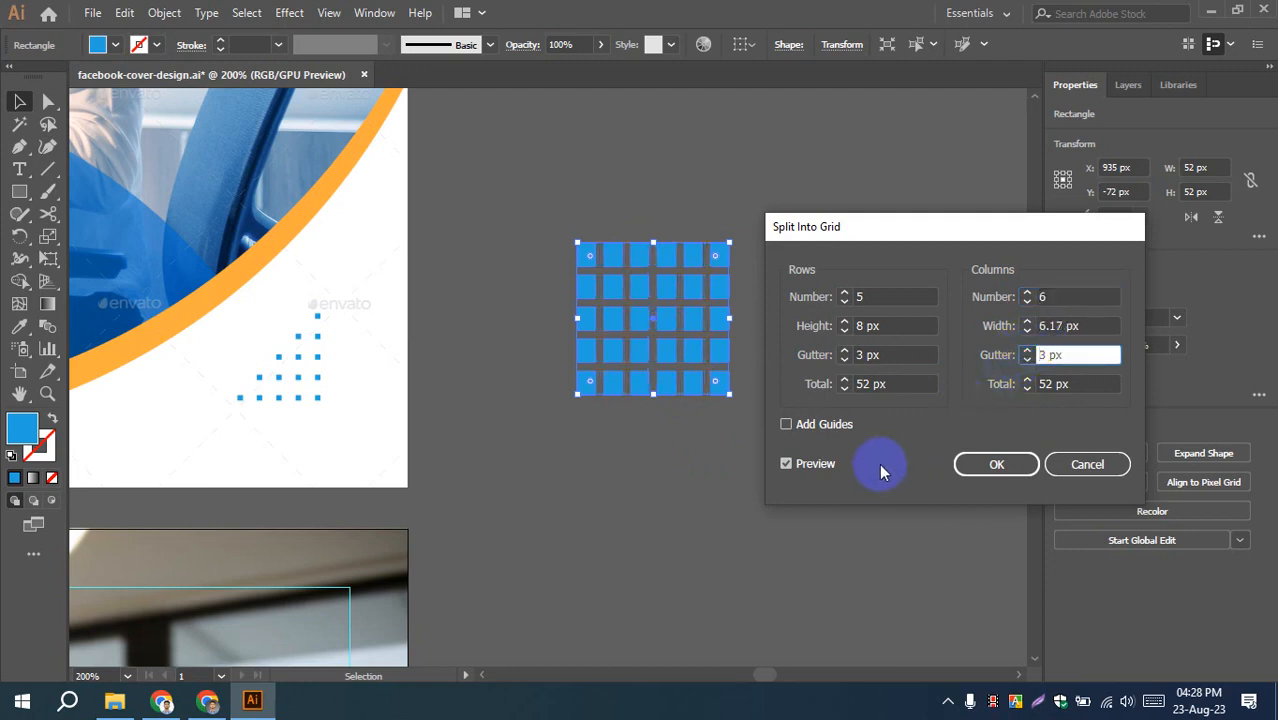
{"action": "left_click", "coordinate": [1026, 322]}
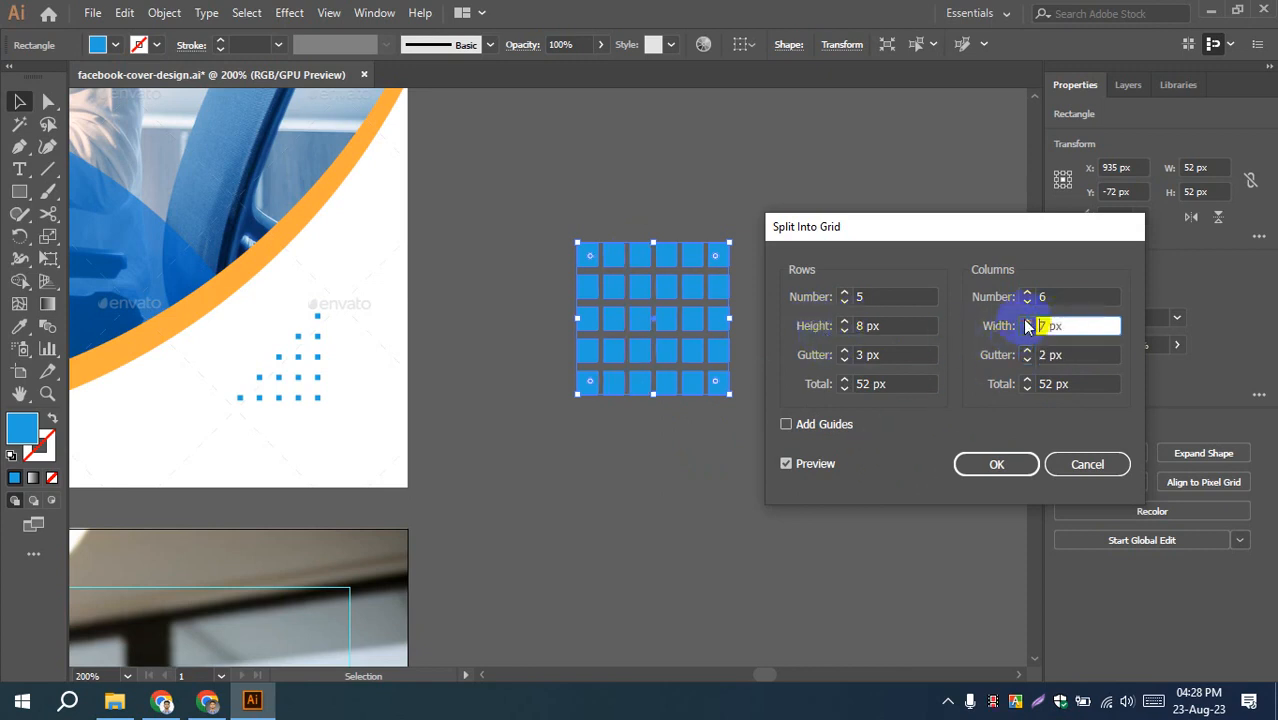
{"action": "left_click", "coordinate": [1027, 321]}
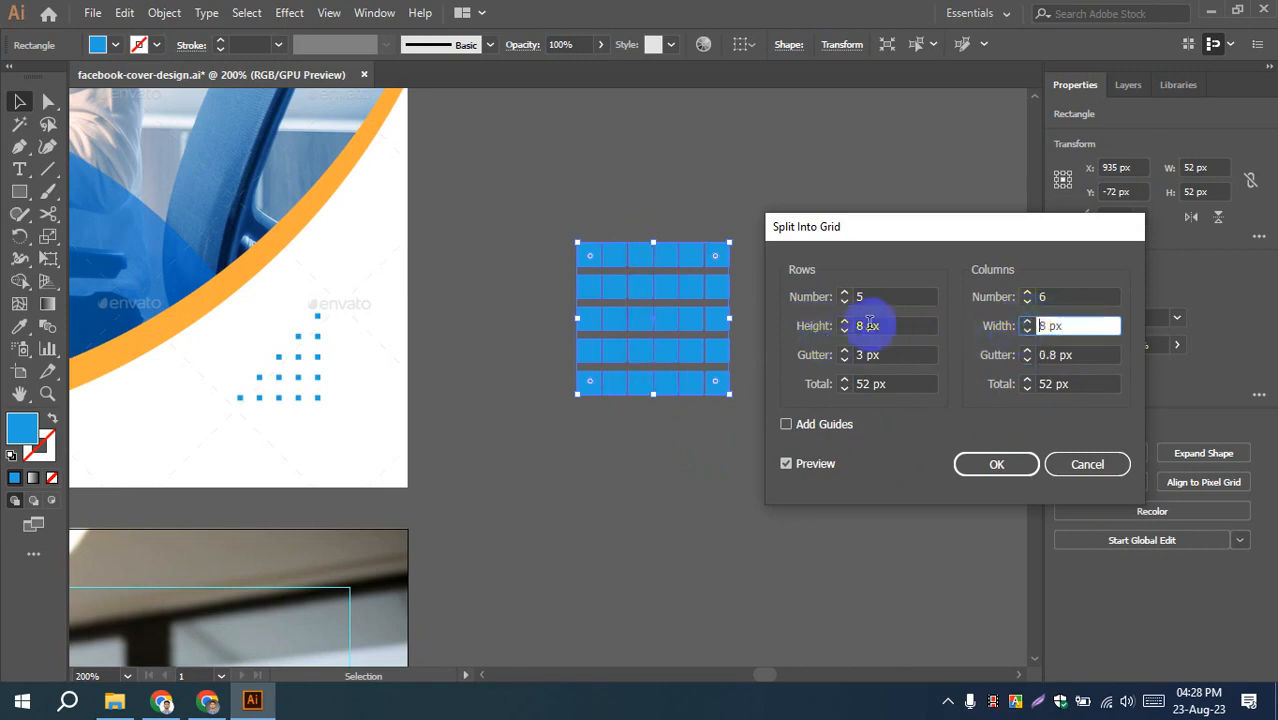
- Set the grid to 5 columns with a 3 px column gutter and apply the split
{"action": "left_click", "coordinate": [1027, 298]}
{"action": "left_click", "coordinate": [1027, 302]}
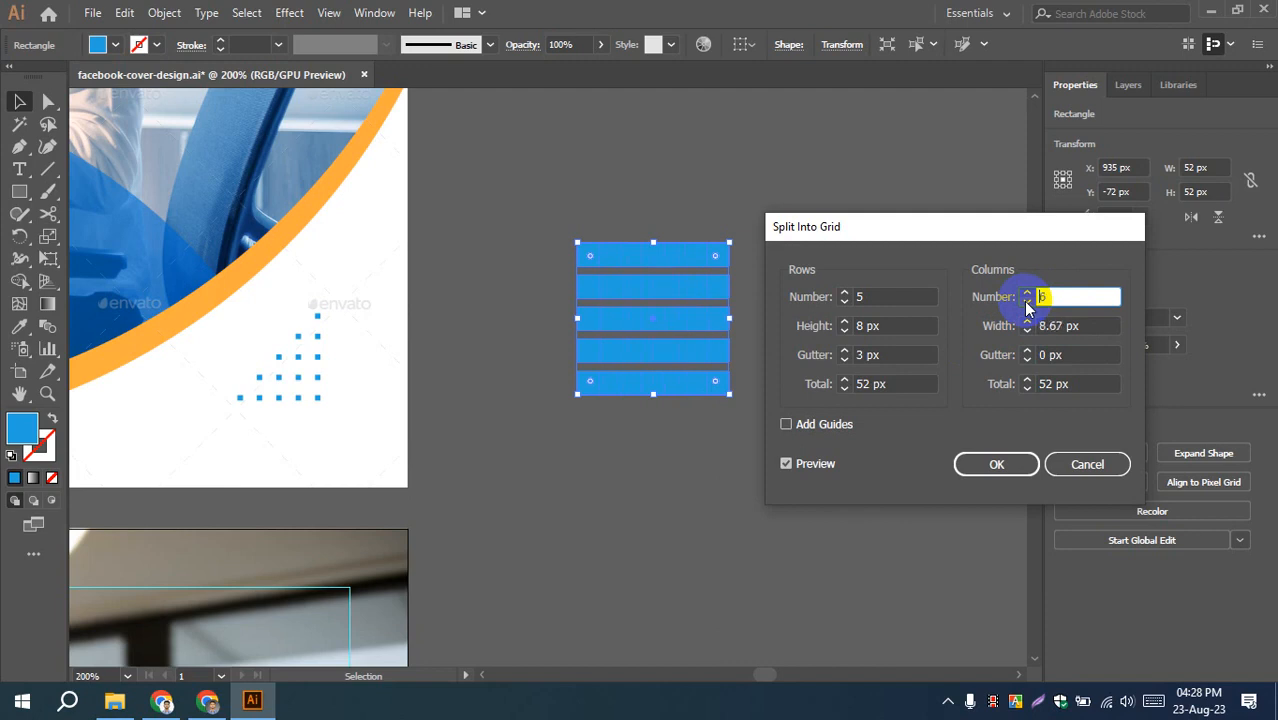
{"action": "left_click", "coordinate": [1027, 302]}
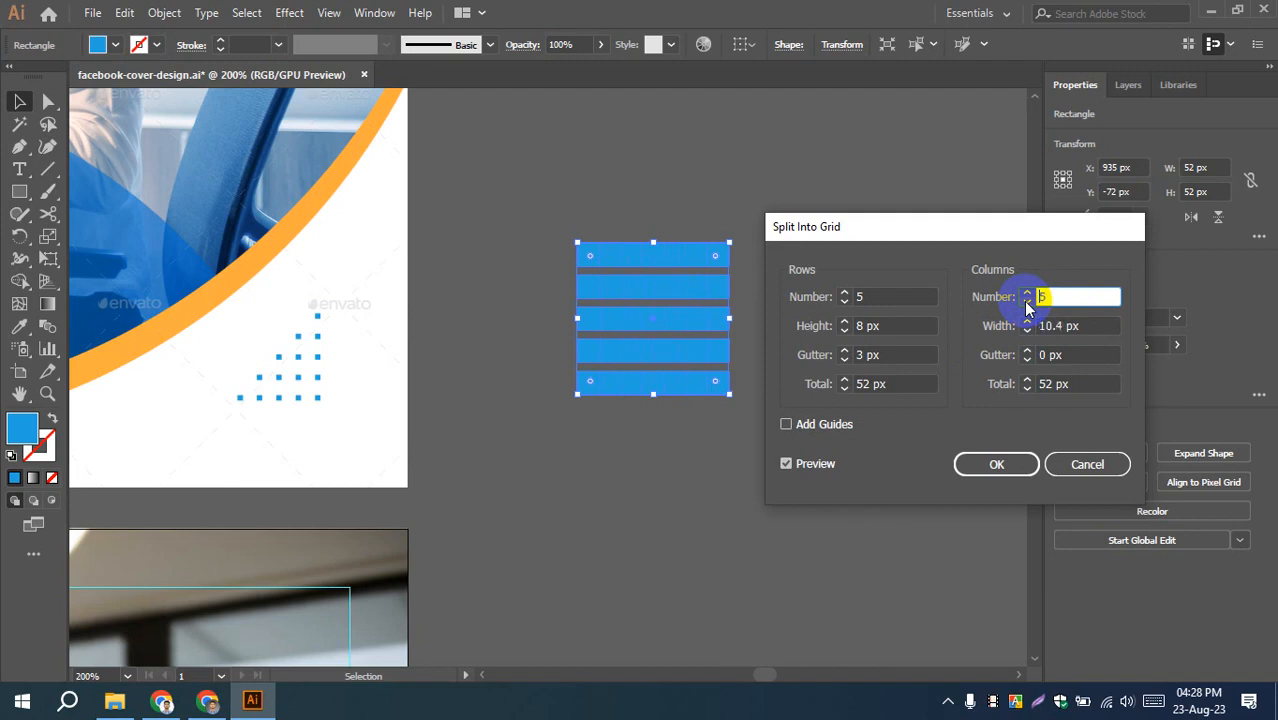
{"action": "left_click", "coordinate": [1027, 352]}
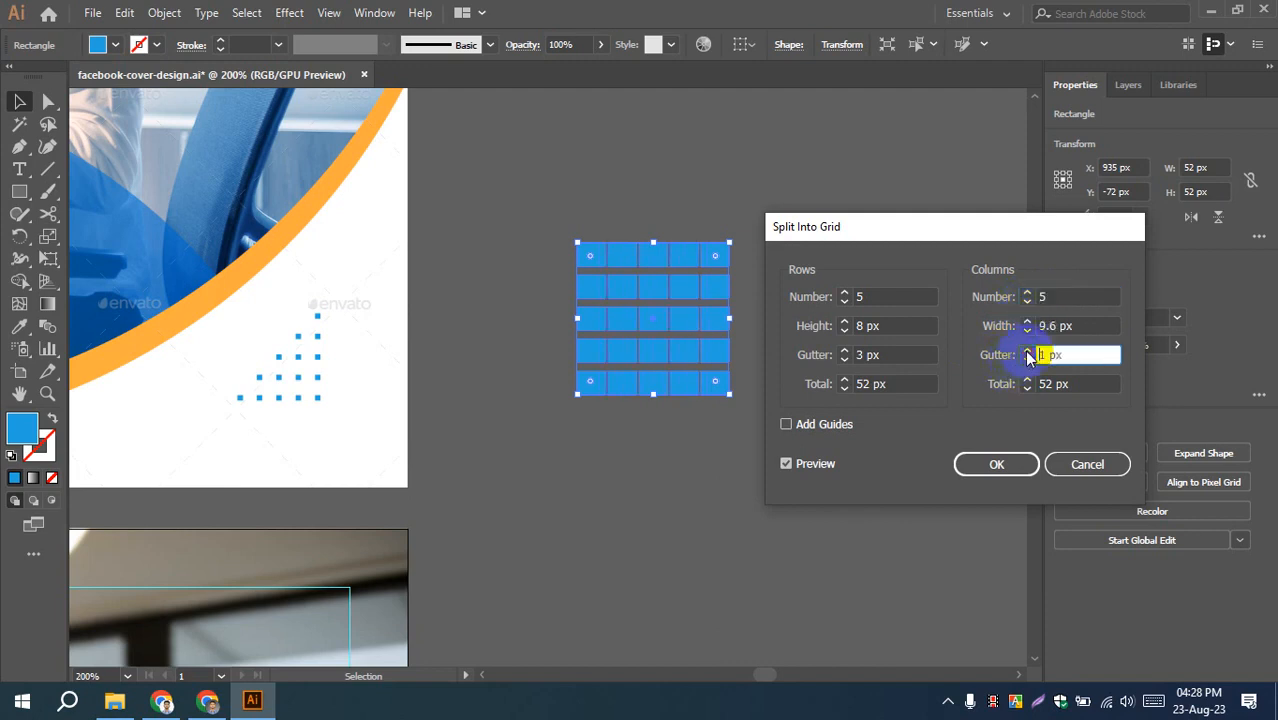
{"action": "left_click", "coordinate": [1027, 352]}
{"action": "left_click", "coordinate": [1027, 352]}
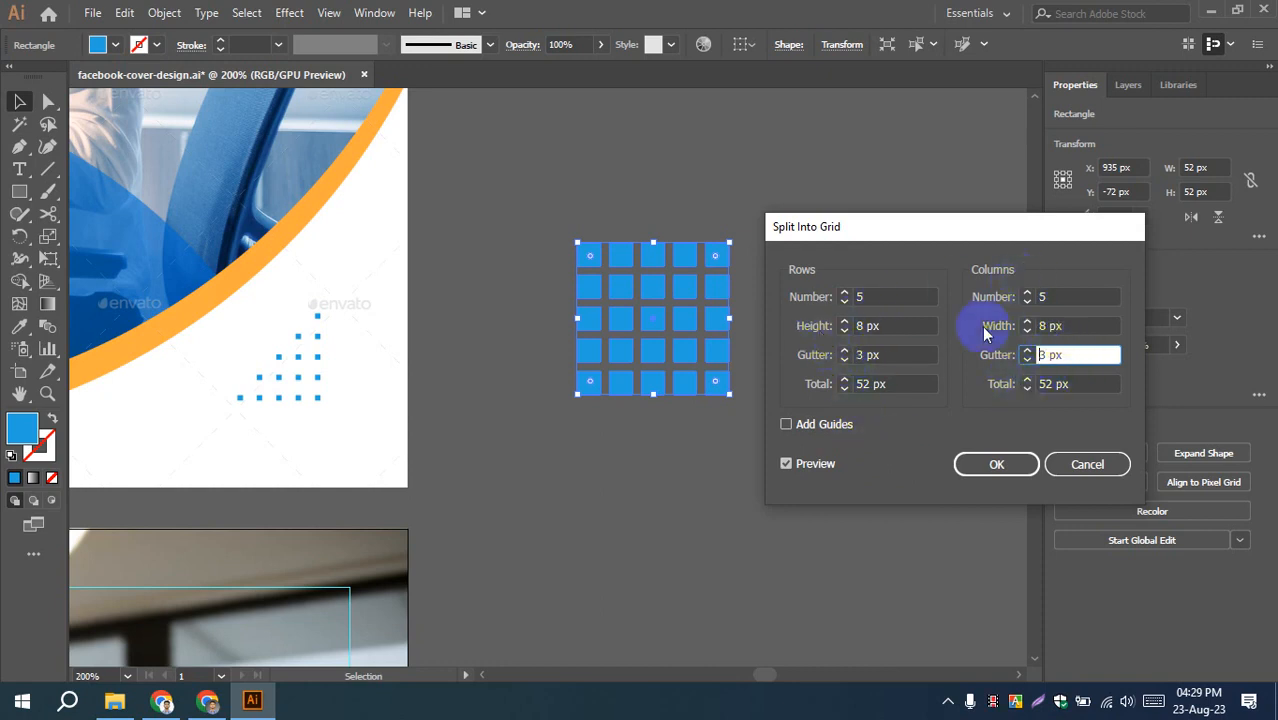
{"action": "left_click", "coordinate": [1005, 468]}
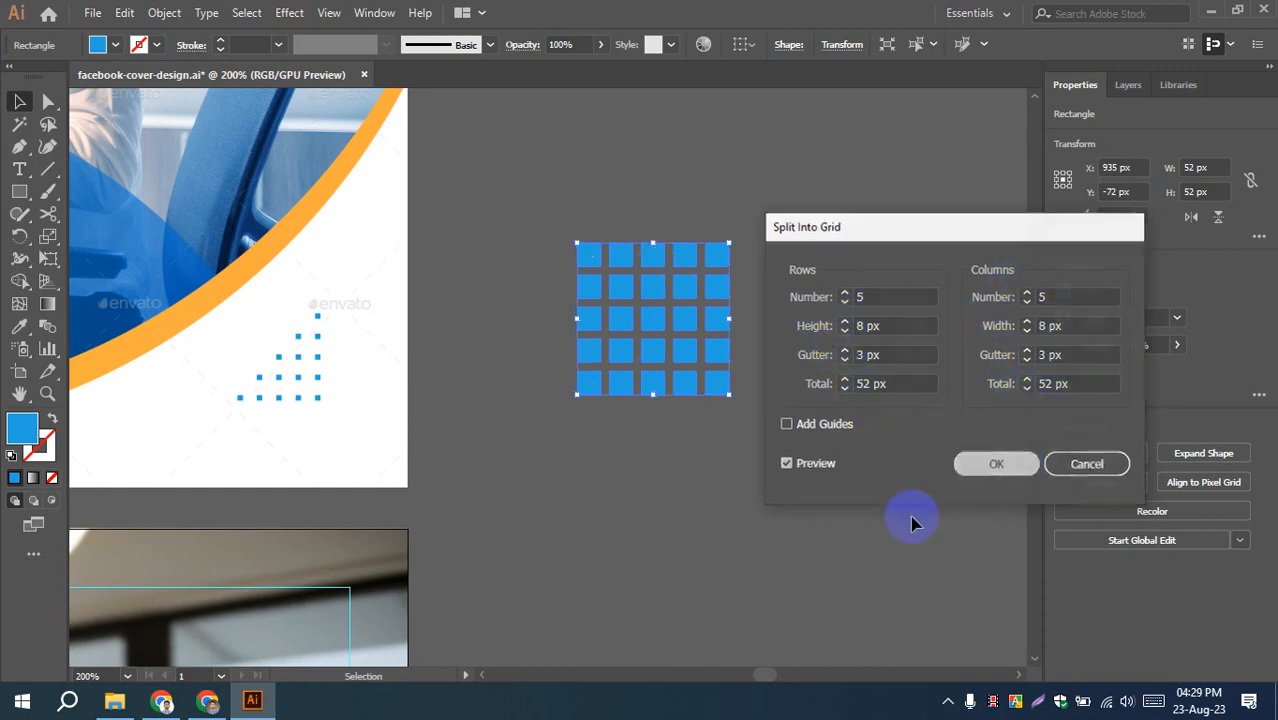
- Check that the grid cells are separate objects by selecting several squares individually
{"action": "left_click", "coordinate": [757, 512]}
{"action": "left_click", "coordinate": [688, 293]}
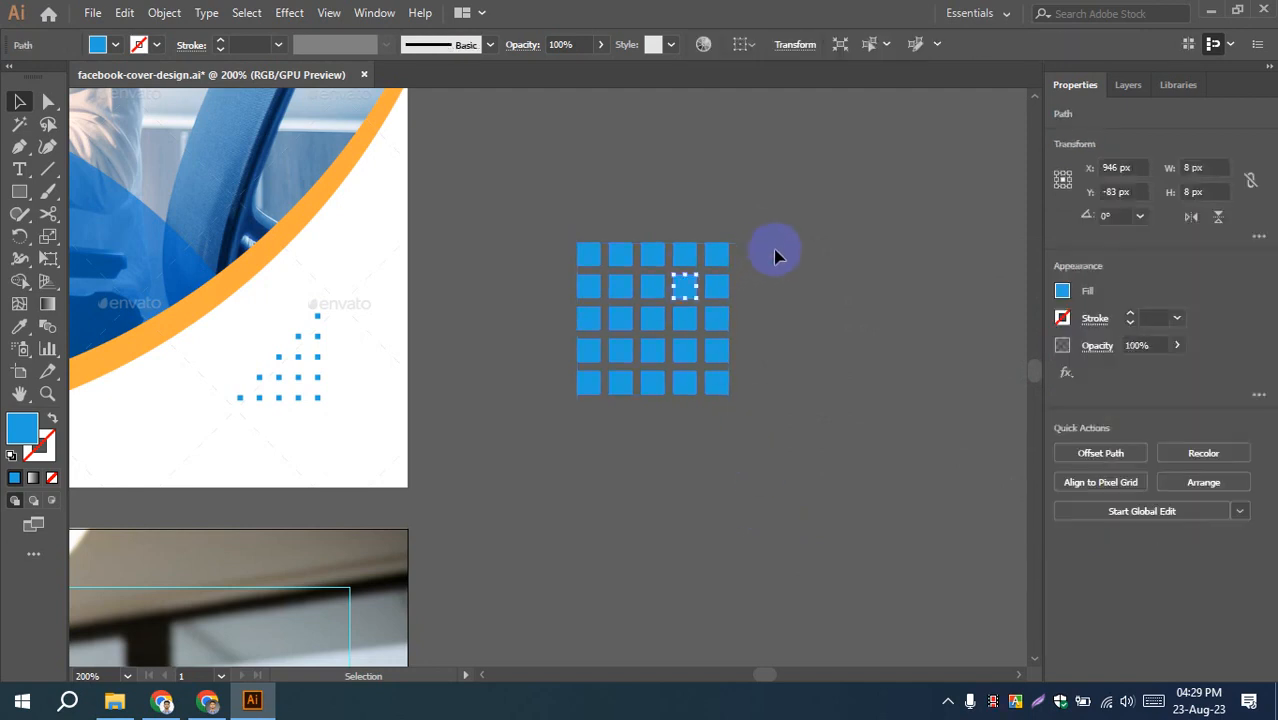
{"action": "left_click", "coordinate": [780, 228]}
{"action": "left_click", "coordinate": [717, 254]}
{"action": "left_click", "coordinate": [680, 257]}
{"action": "left_click", "coordinate": [647, 258]}
{"action": "left_click", "coordinate": [756, 443]}
- Delete the squares above the diagonal of the 5 by 5 grid to leave a triangular staircase pattern
{"action": "left_click", "coordinate": [685, 254]}
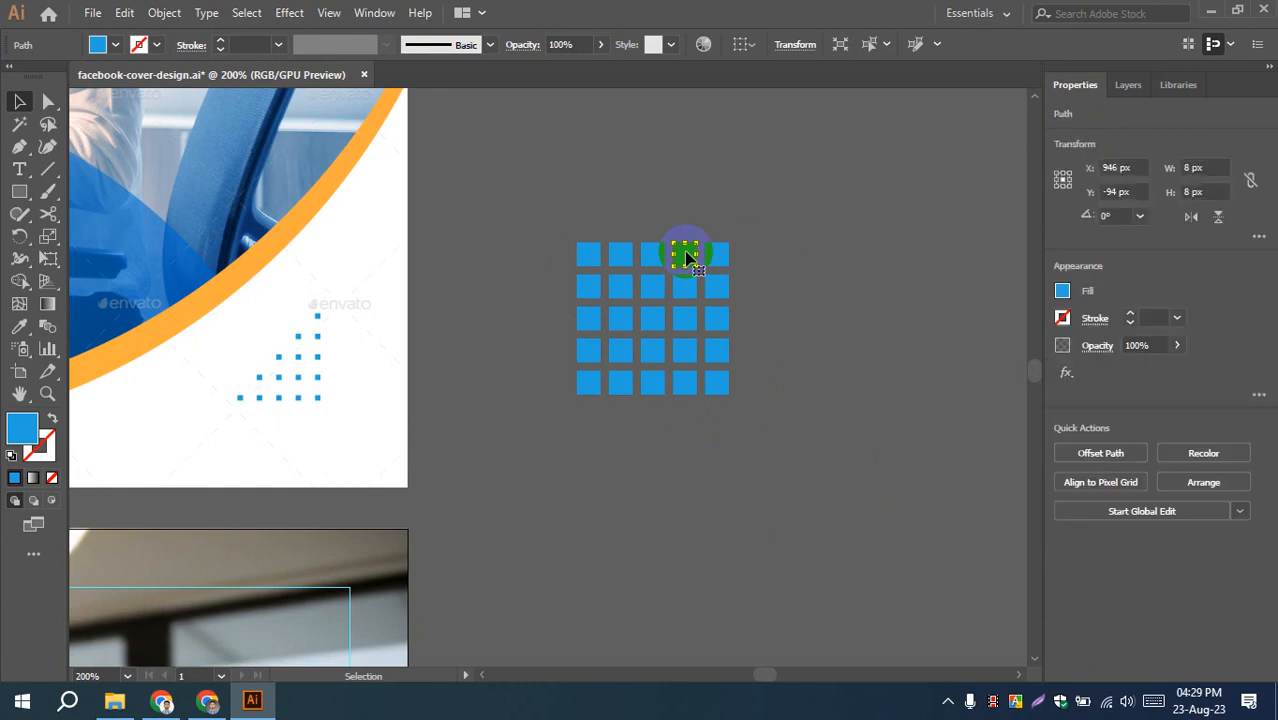
{"action": "key", "text": "Delete"}
{"action": "left_click", "coordinate": [652, 254]}
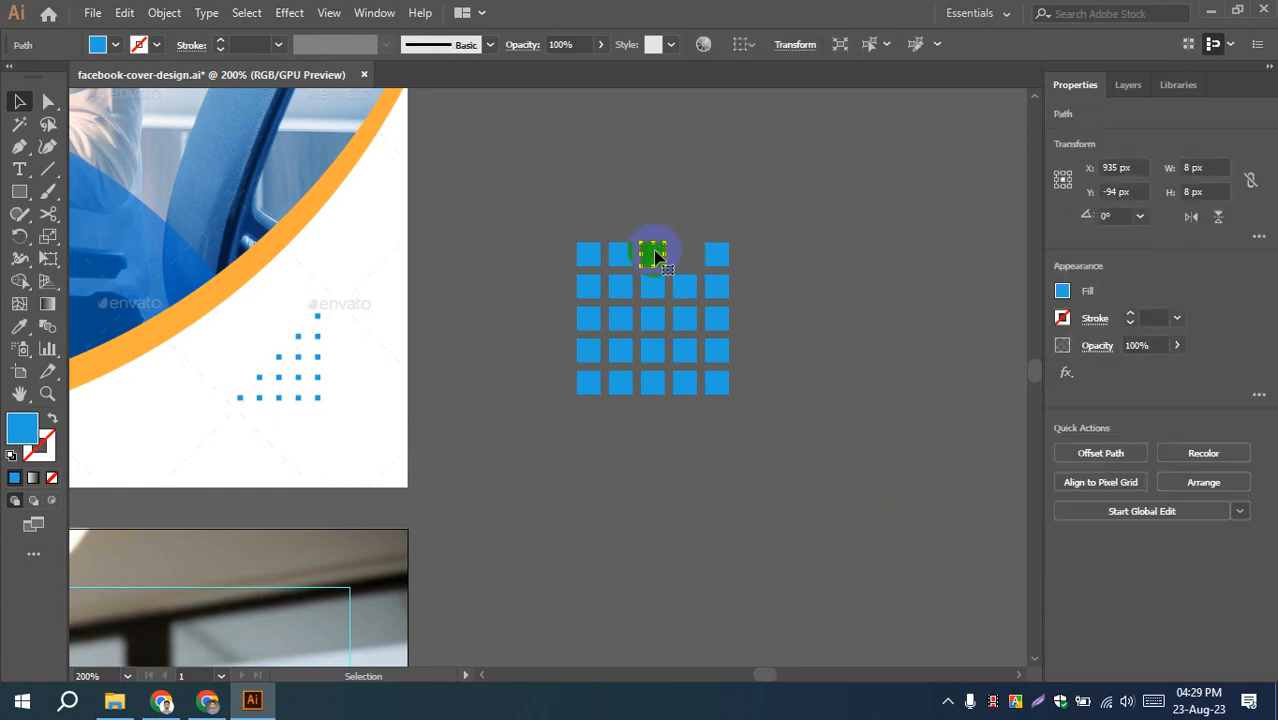
{"action": "key", "text": "Delete"}
{"action": "left_click", "coordinate": [650, 288]}
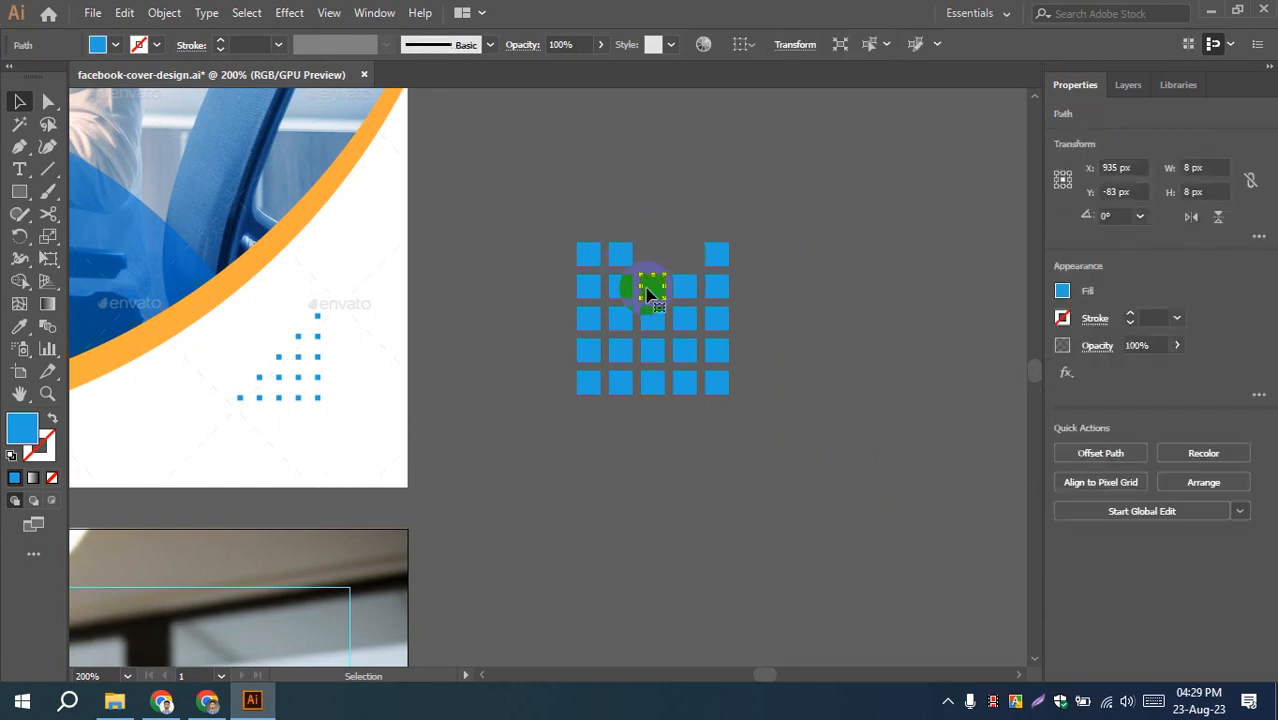
{"action": "key", "text": "Delete"}
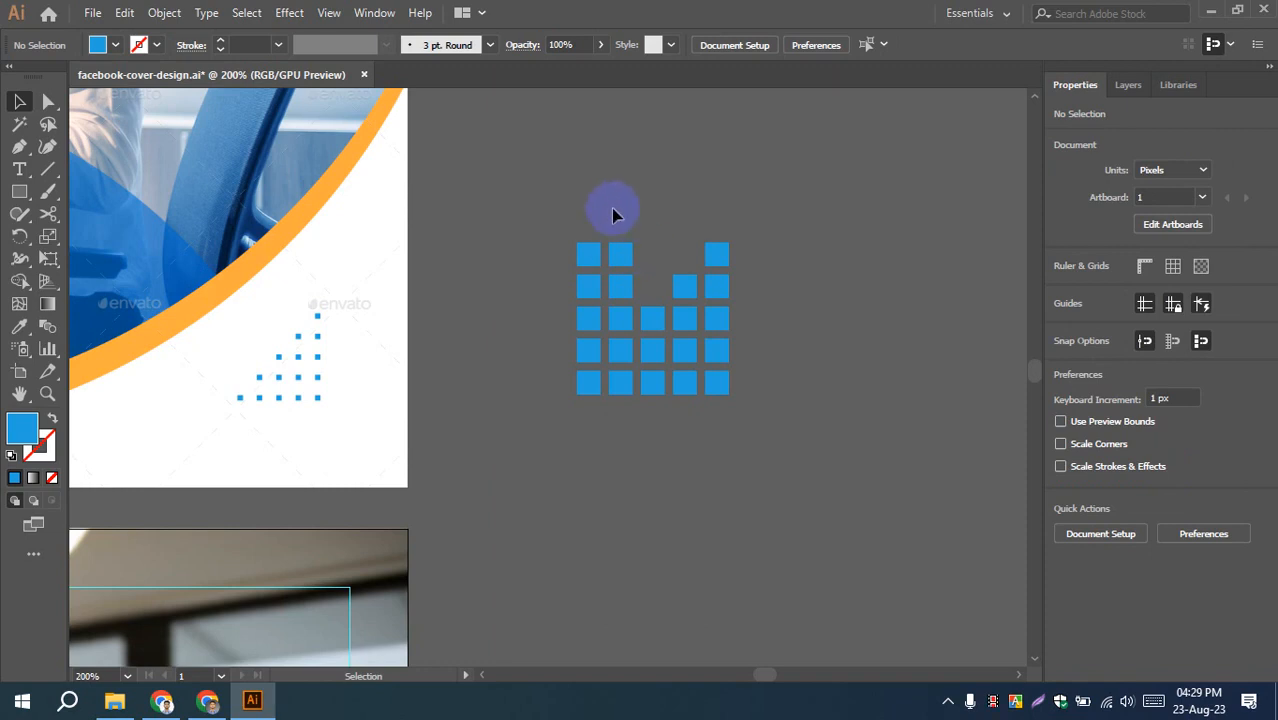
{"action": "left_click", "coordinate": [623, 326]}
{"action": "key", "text": "Delete"}
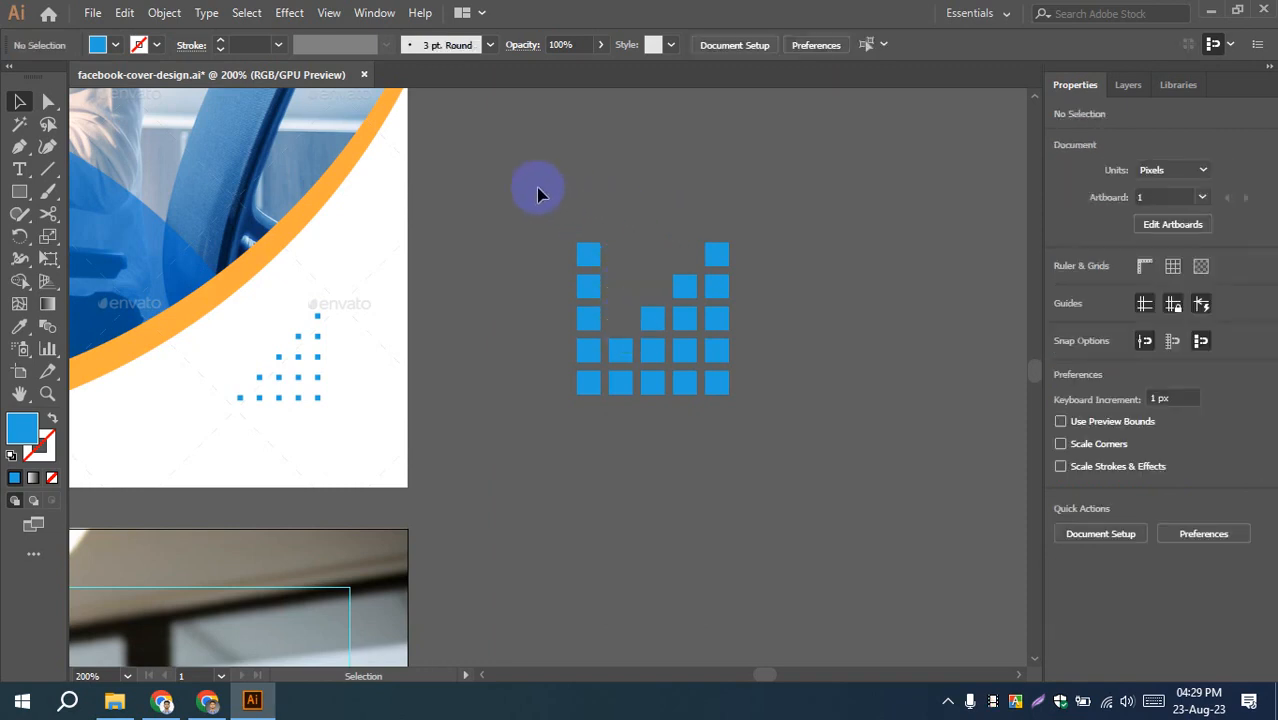
{"action": "left_click", "coordinate": [592, 352]}
{"action": "key", "text": "Delete"}
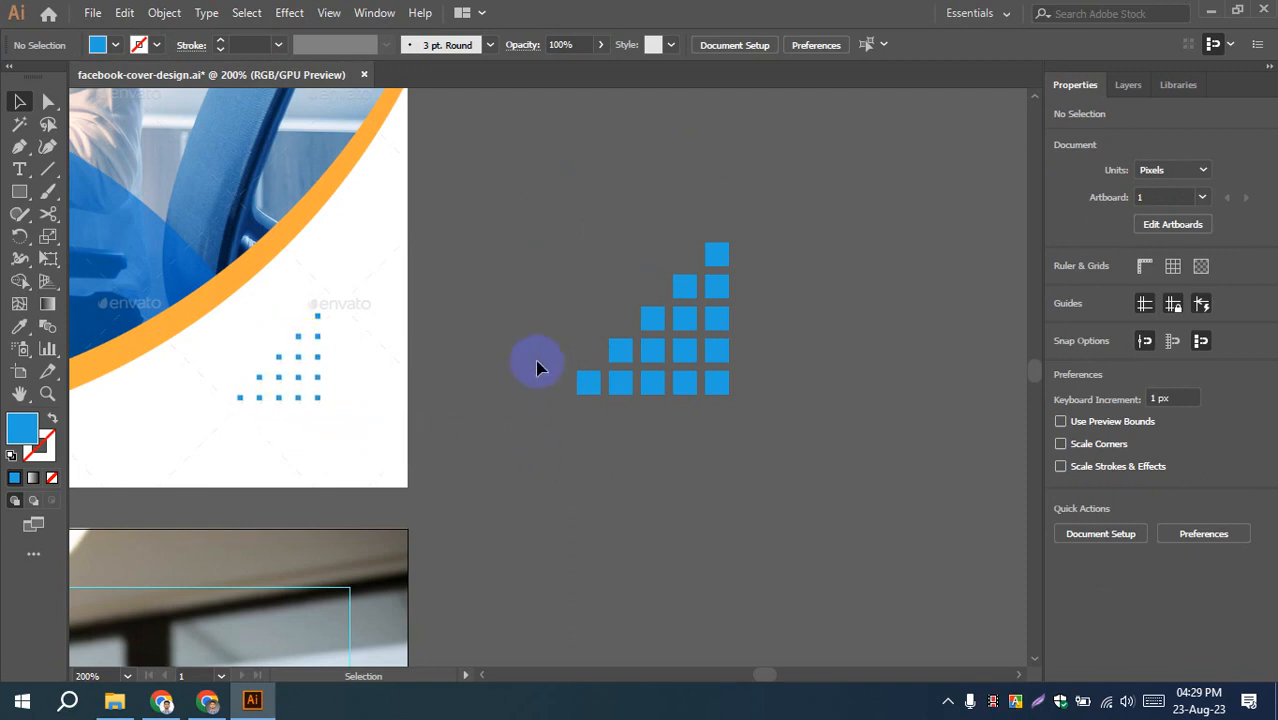
- Scale the triangular pattern down to 30 px by 30 px and delete it
{"action": "left_click_drag", "start_coordinate": [737, 398], "coordinate": [704, 277]}
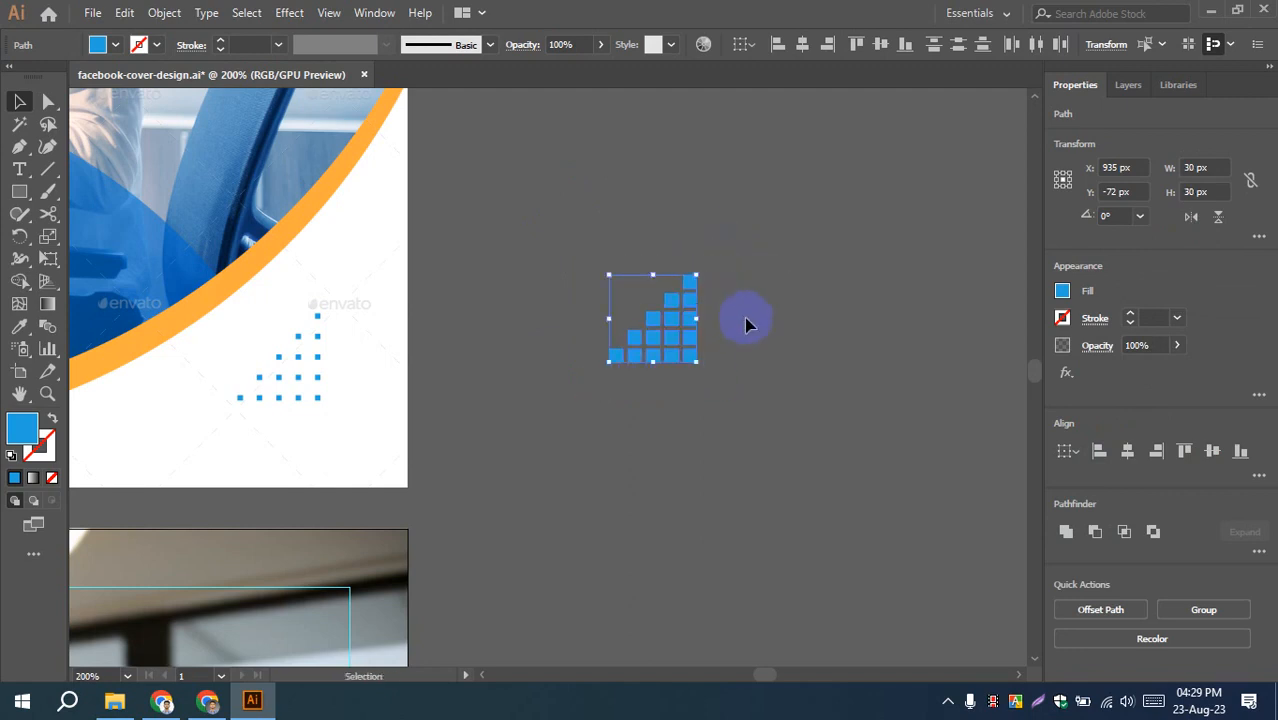
{"action": "left_click", "coordinate": [740, 320]}
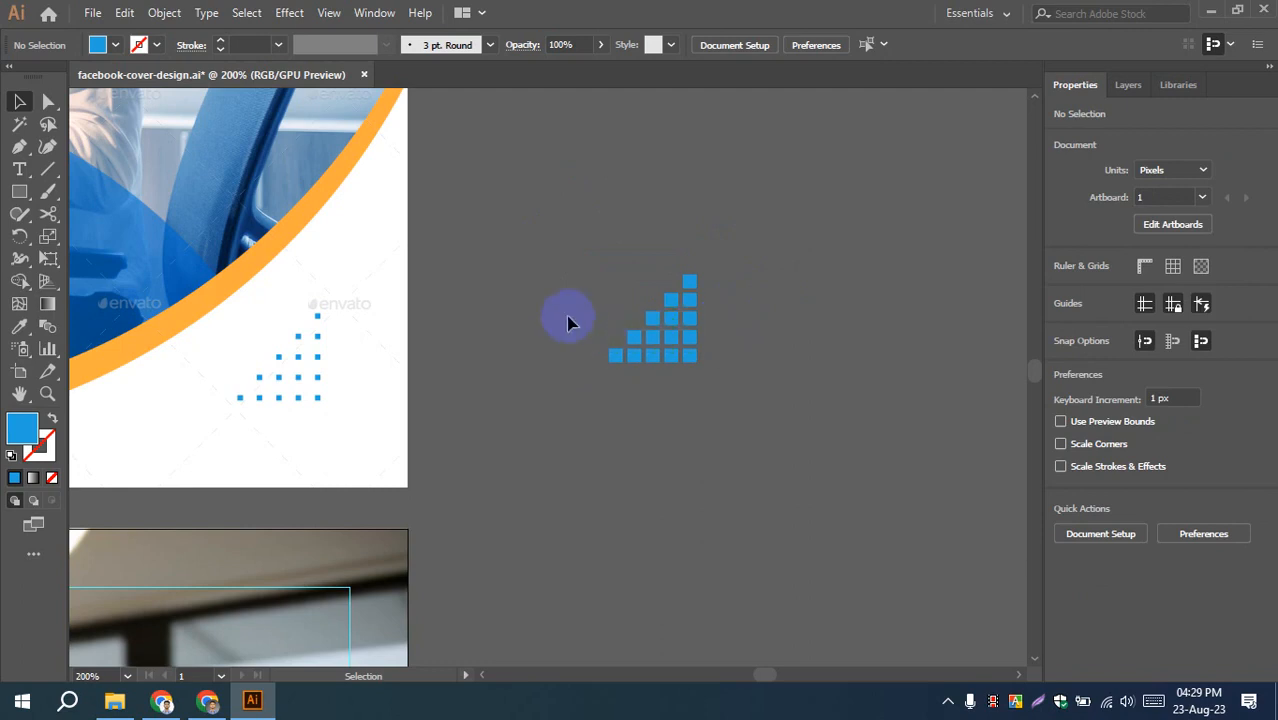
{"action": "key", "text": "Delete"}
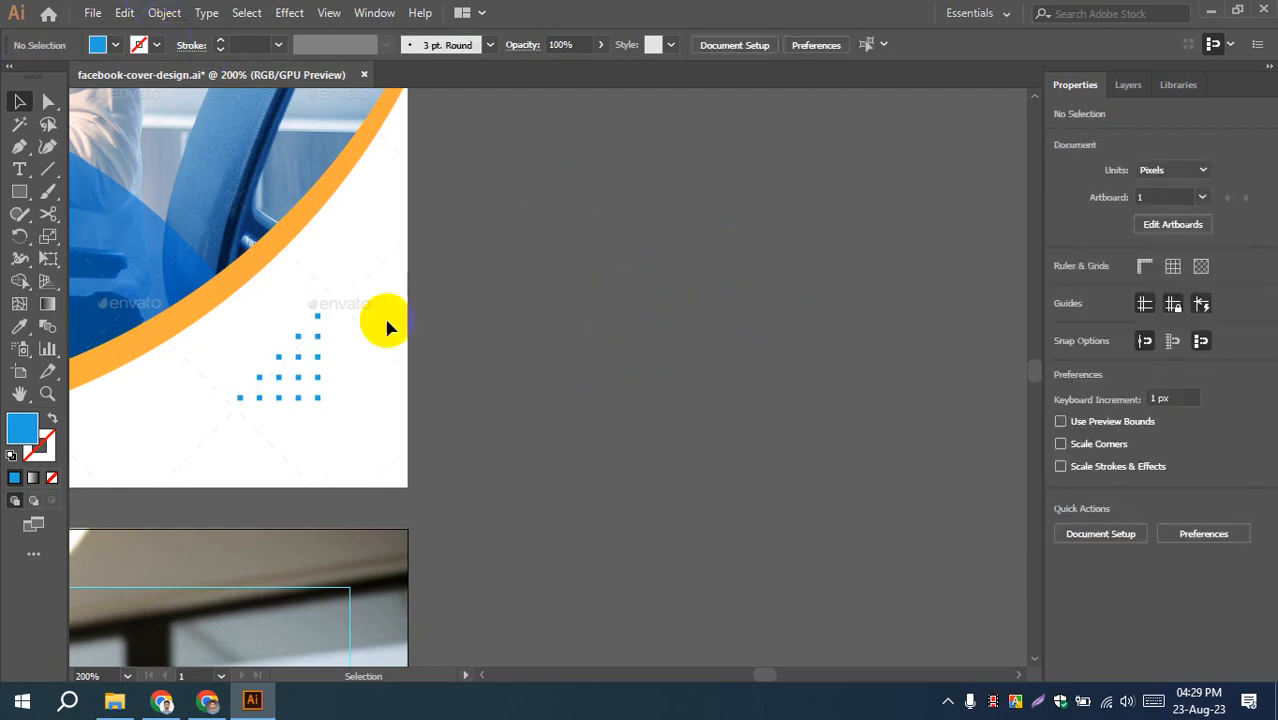
- Draw a 34 px by 34 px blue square beside the reference cover and open Split Into Grid for it
{"action": "left_click", "coordinate": [456, 409]}
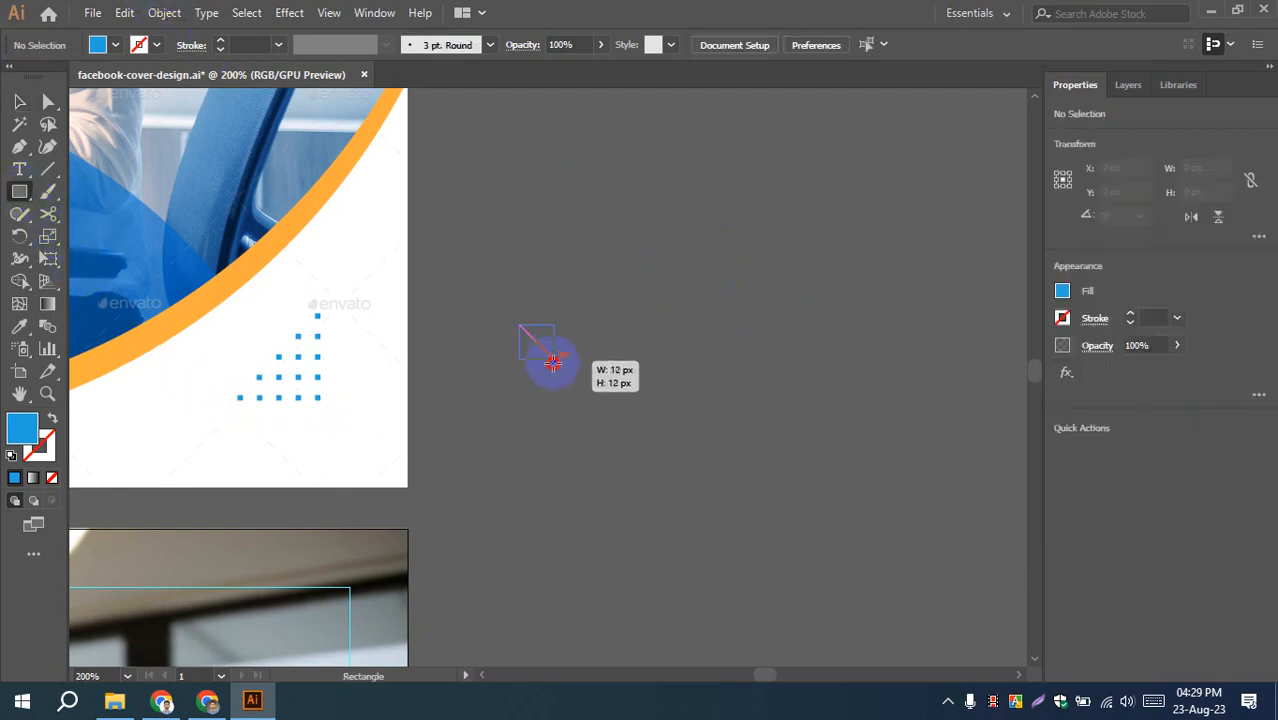
{"action": "left_click_drag", "start_coordinate": [553, 363], "coordinate": [618, 423]}
{"action": "left_click", "coordinate": [164, 12]}
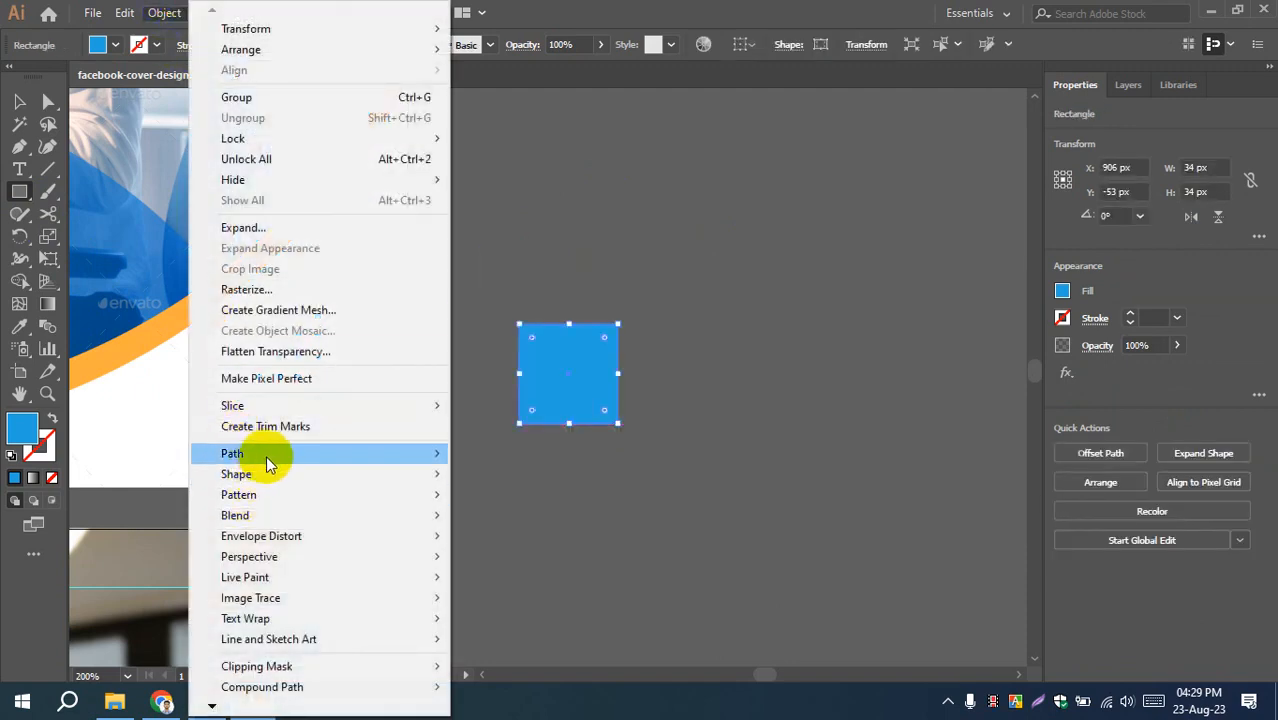
{"action": "mouse_move", "coordinate": [265, 453]}
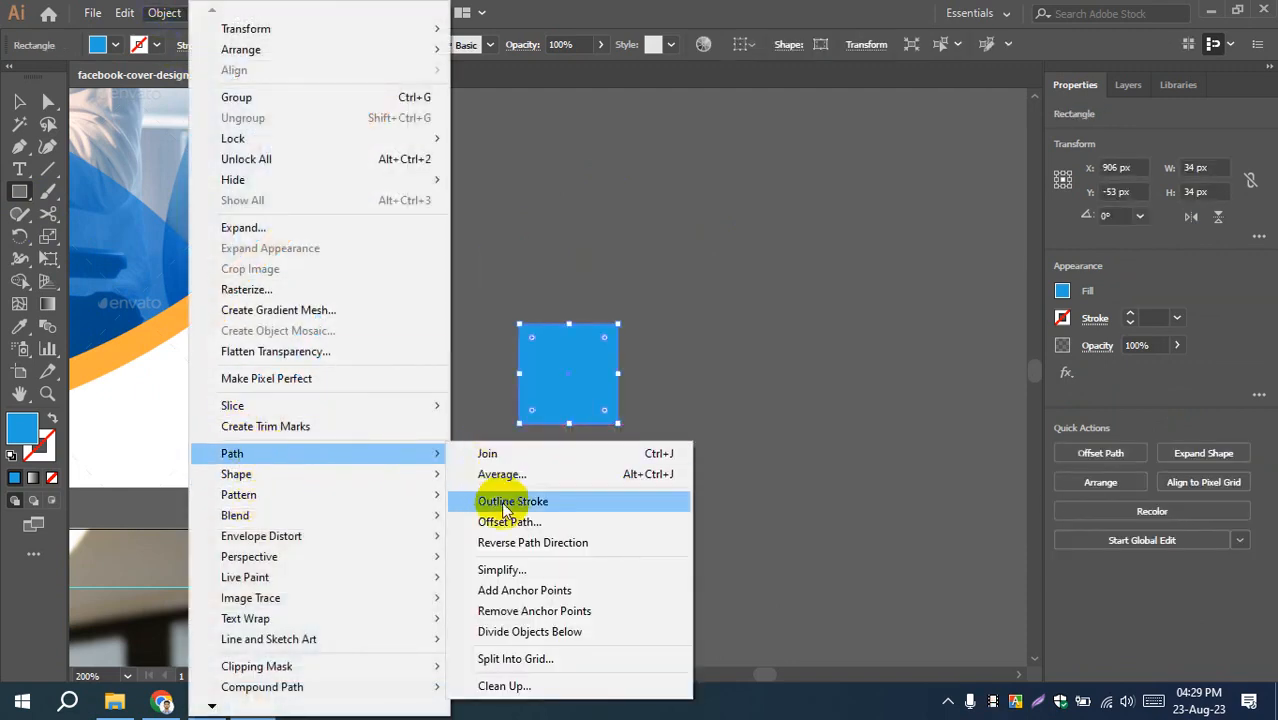
{"action": "left_click", "coordinate": [505, 658]}
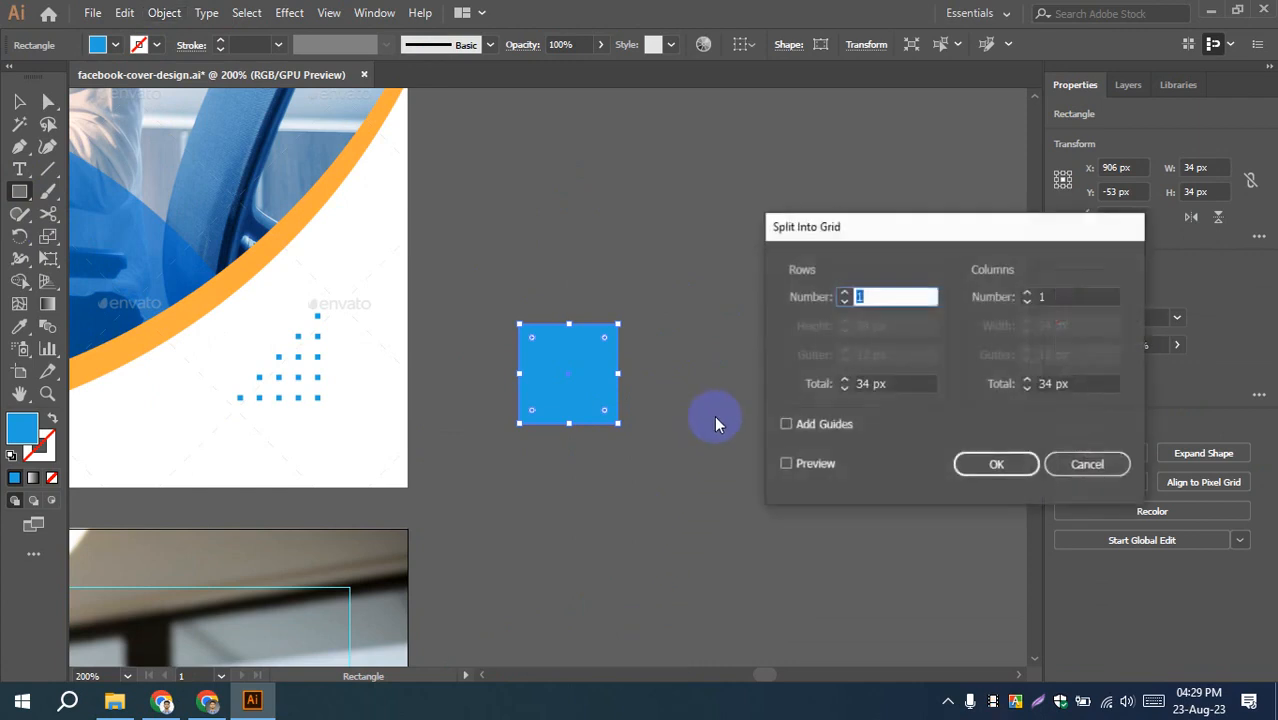
- Turn on the preview and set the grid to 5 rows and 5 columns
{"action": "left_click", "coordinate": [786, 465]}
{"action": "left_click", "coordinate": [844, 293]}
{"action": "left_click", "coordinate": [844, 293]}
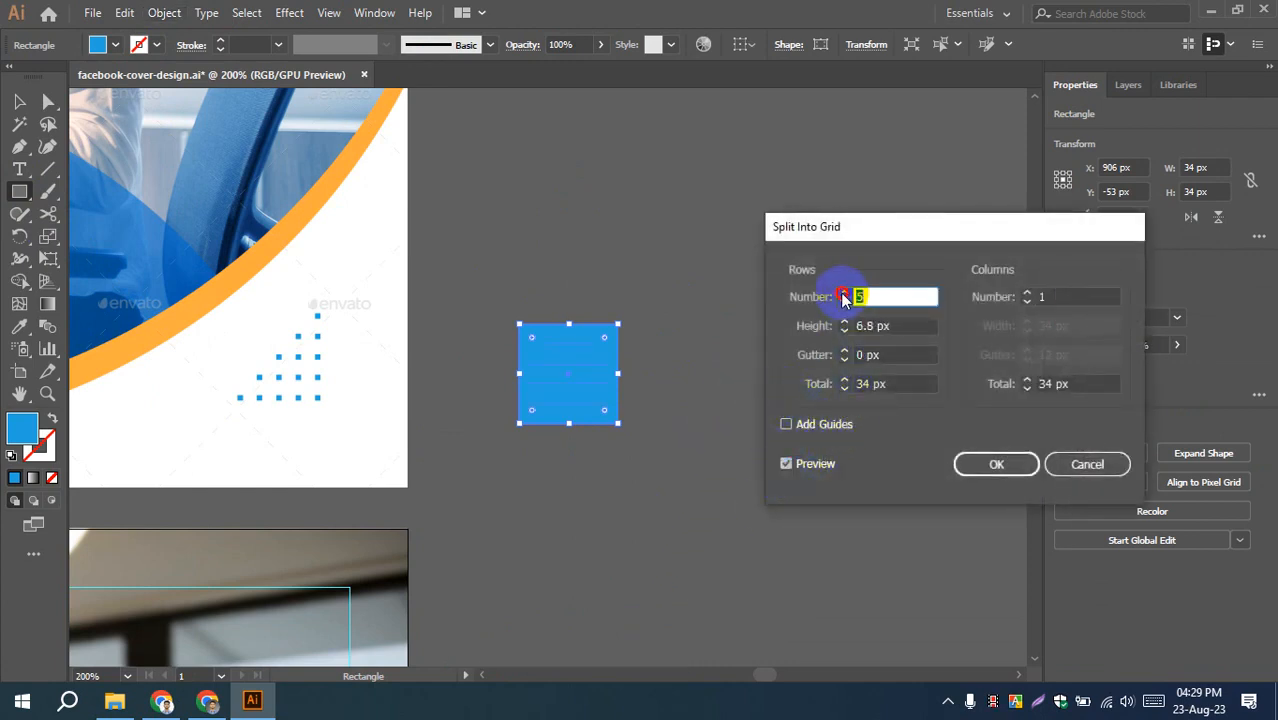
{"action": "left_click", "coordinate": [844, 293]}
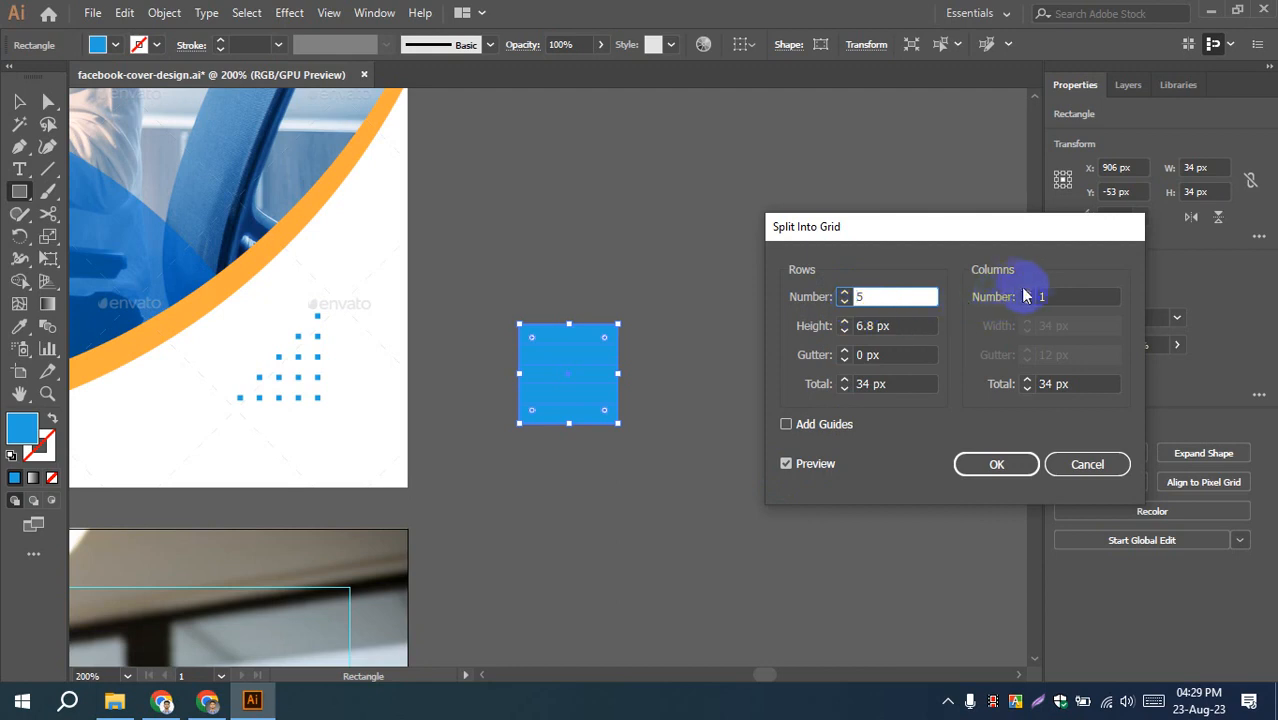
{"action": "left_click", "coordinate": [1029, 292]}
{"action": "left_click", "coordinate": [1029, 292]}
{"action": "left_click", "coordinate": [1029, 292]}
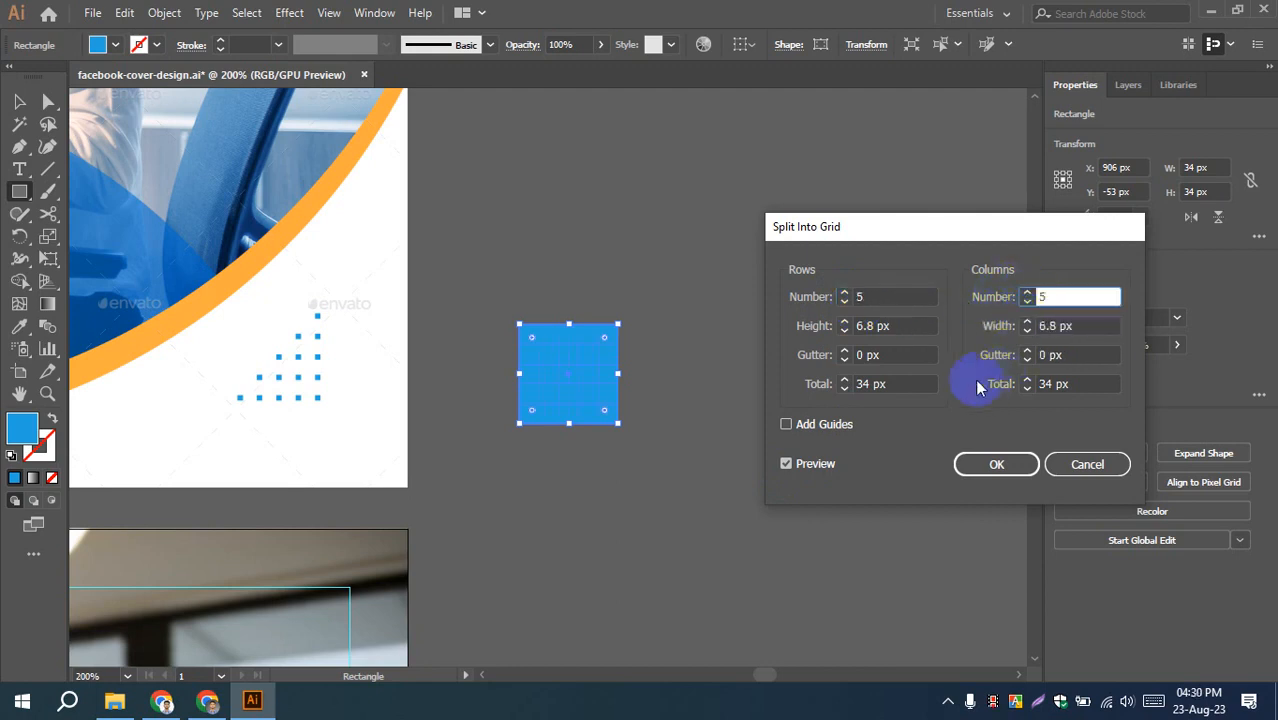
- Set both the row gutter and the column gutter to 4 px and apply the split
{"action": "left_click", "coordinate": [845, 352]}
{"action": "left_click", "coordinate": [845, 352]}
{"action": "left_click", "coordinate": [845, 352]}
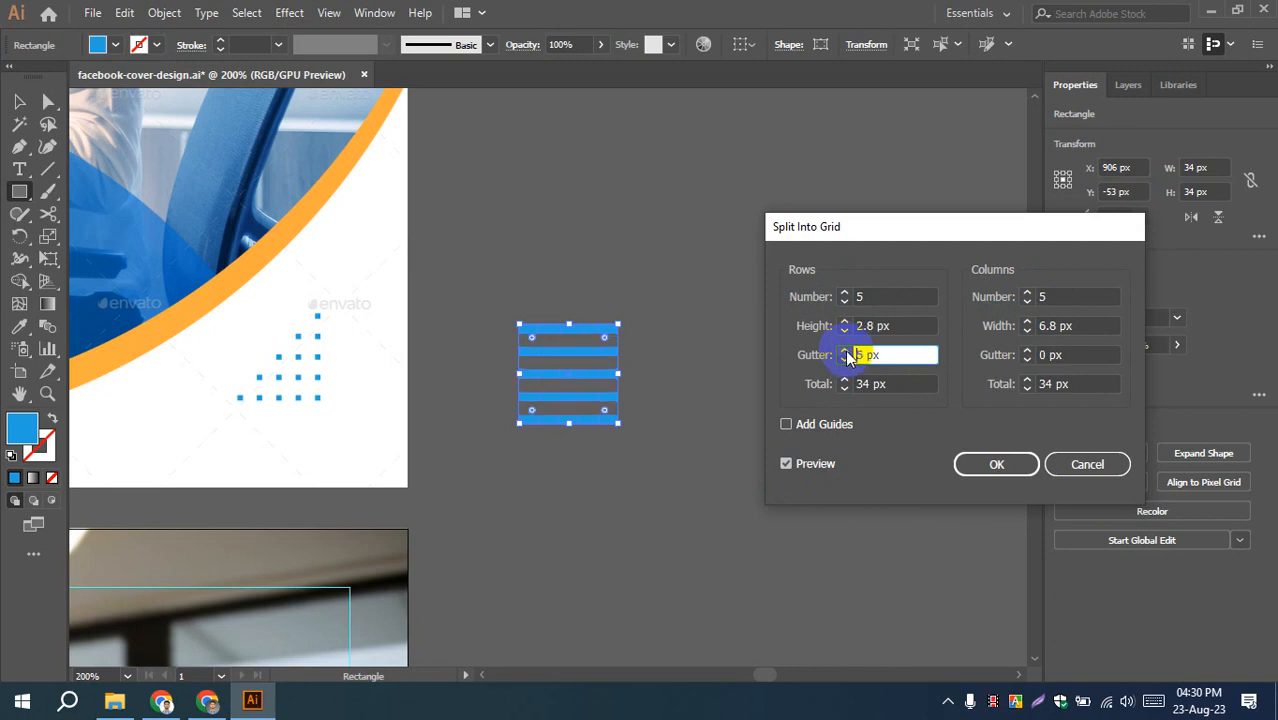
{"action": "left_click", "coordinate": [1029, 352]}
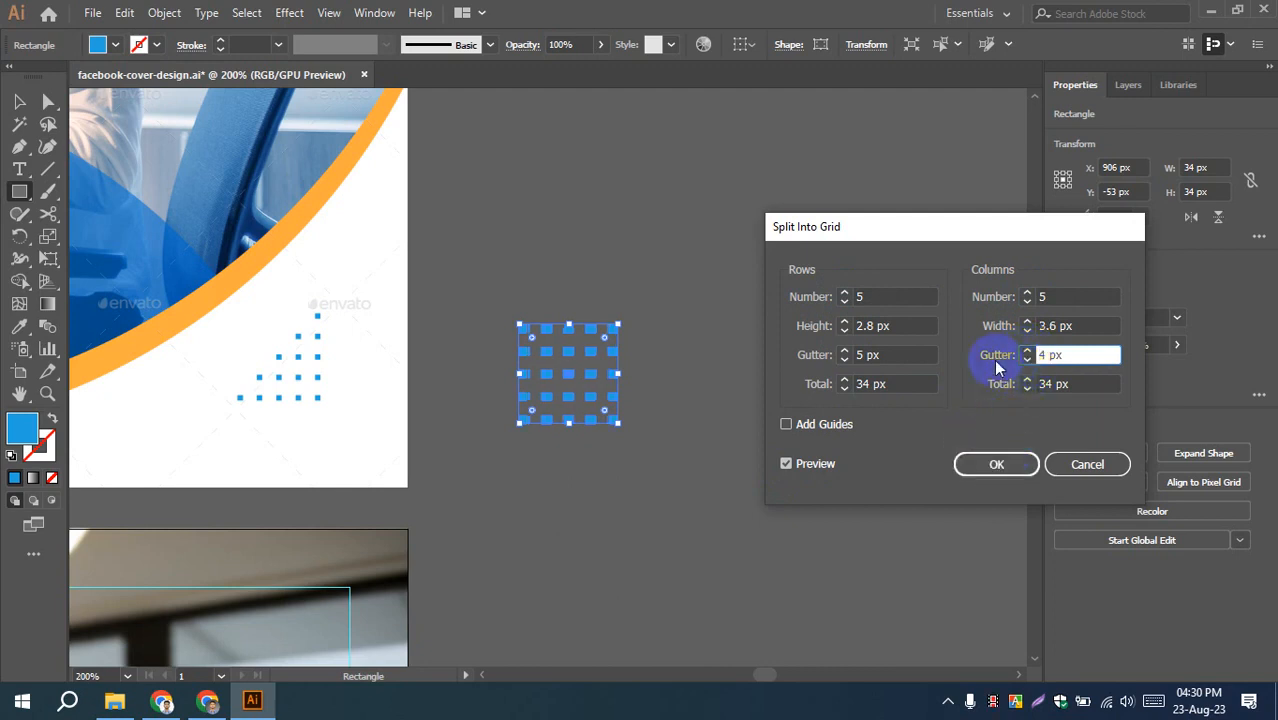
{"action": "left_click", "coordinate": [844, 360]}
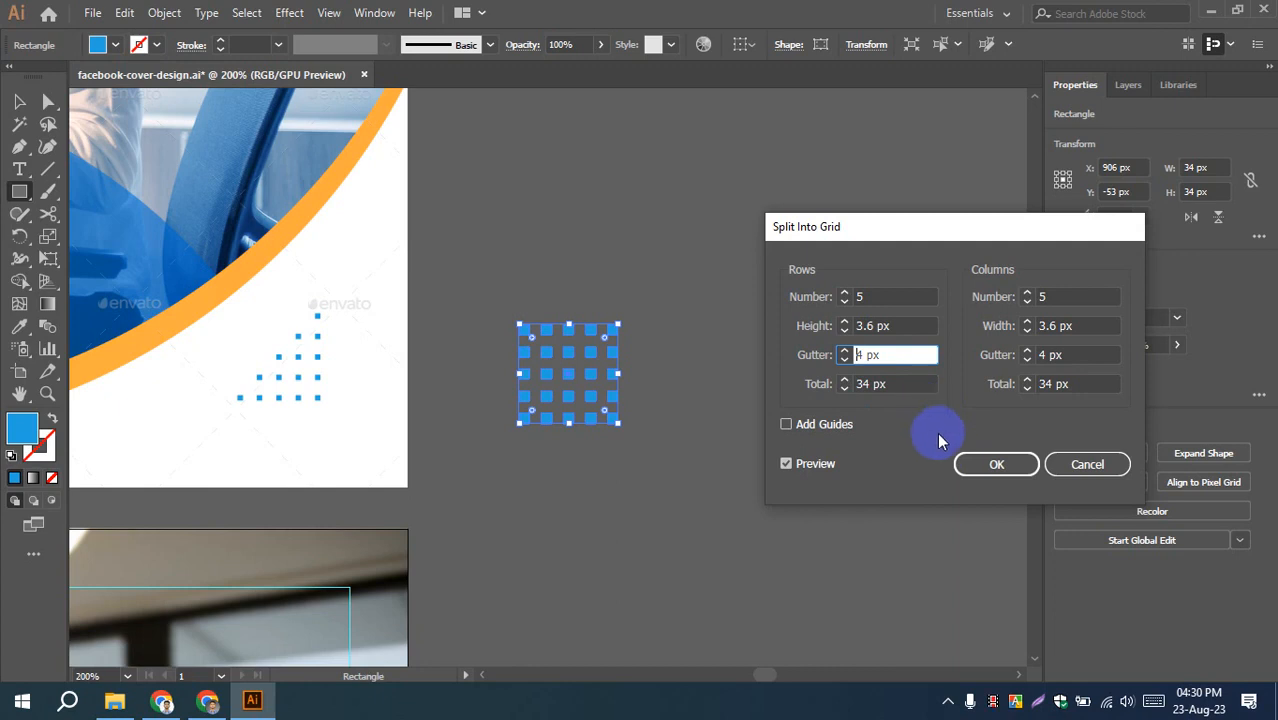
{"action": "left_click", "coordinate": [970, 460]}
{"action": "left_click", "coordinate": [571, 318]}
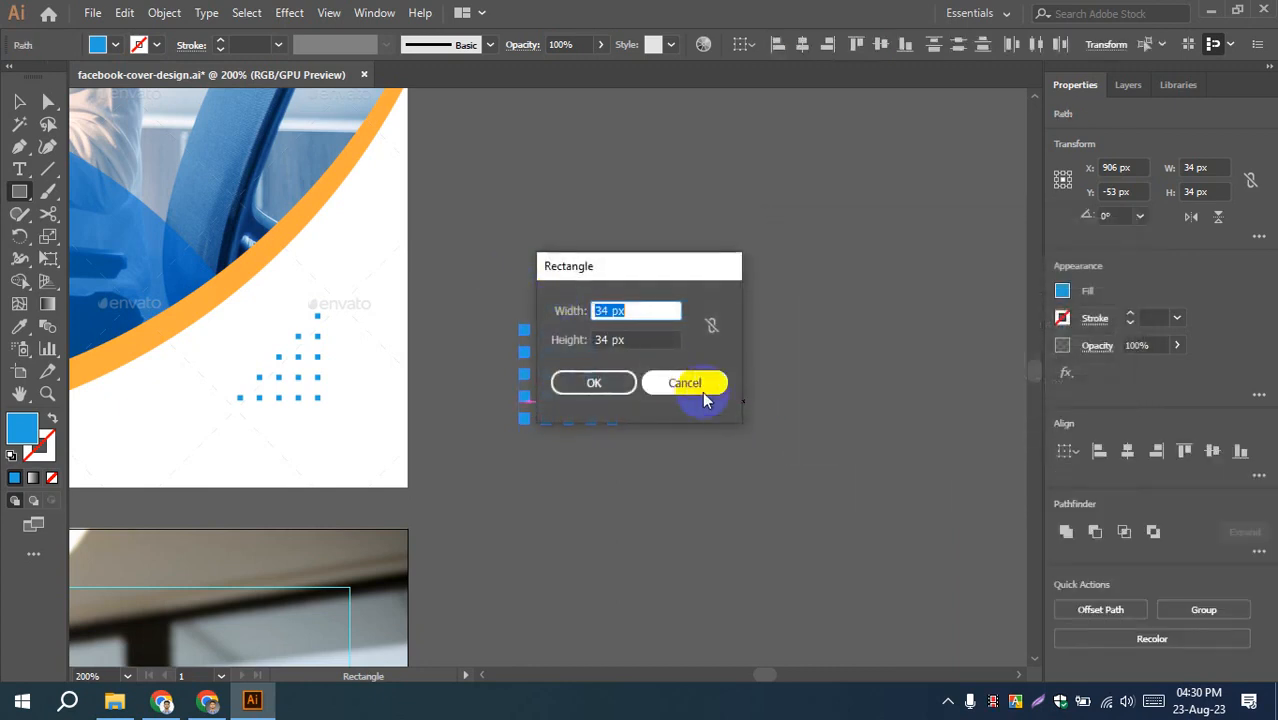
{"action": "left_click", "coordinate": [685, 383]}
- Delete all squares above the new grid's diagonal, leaving columns of one to five squares in a triangle
{"action": "left_click", "coordinate": [19, 101]}
{"action": "left_click", "coordinate": [594, 316]}
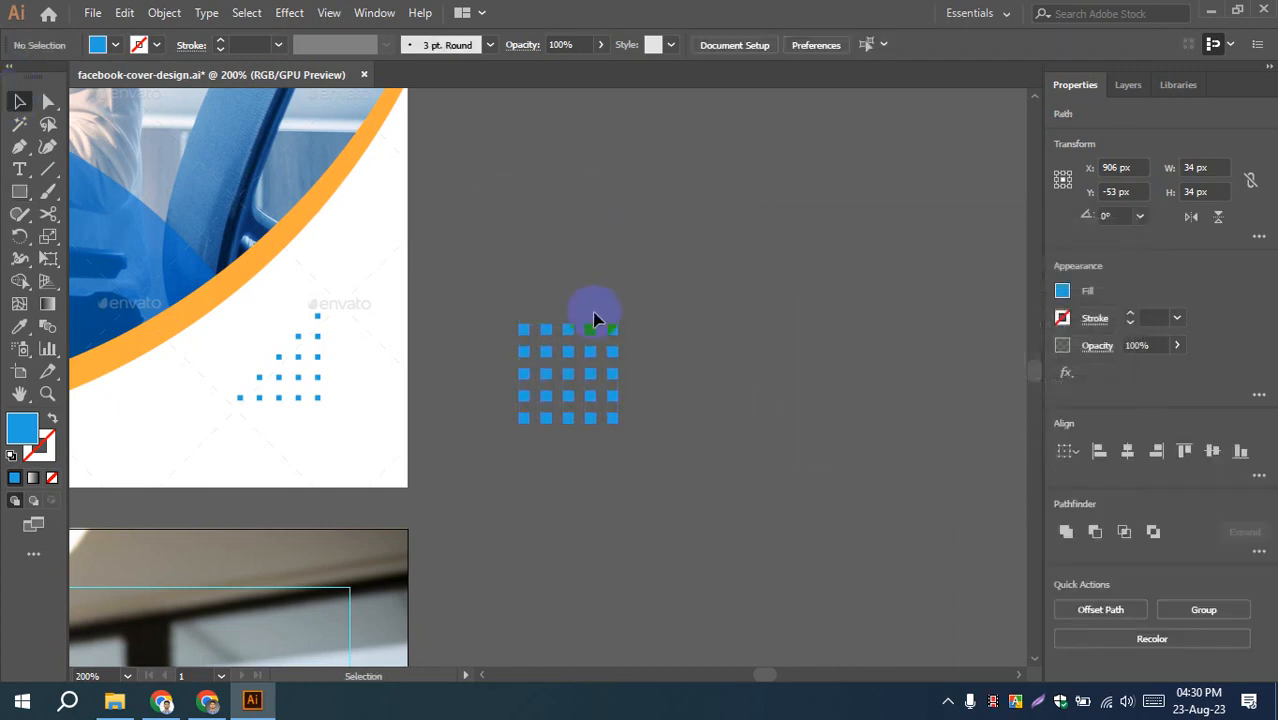
{"action": "scroll", "coordinate": [583, 347], "scroll_direction": "up", "scroll_amount": 2}
{"action": "left_click", "coordinate": [556, 312]}
{"action": "left_click", "coordinate": [450, 231]}
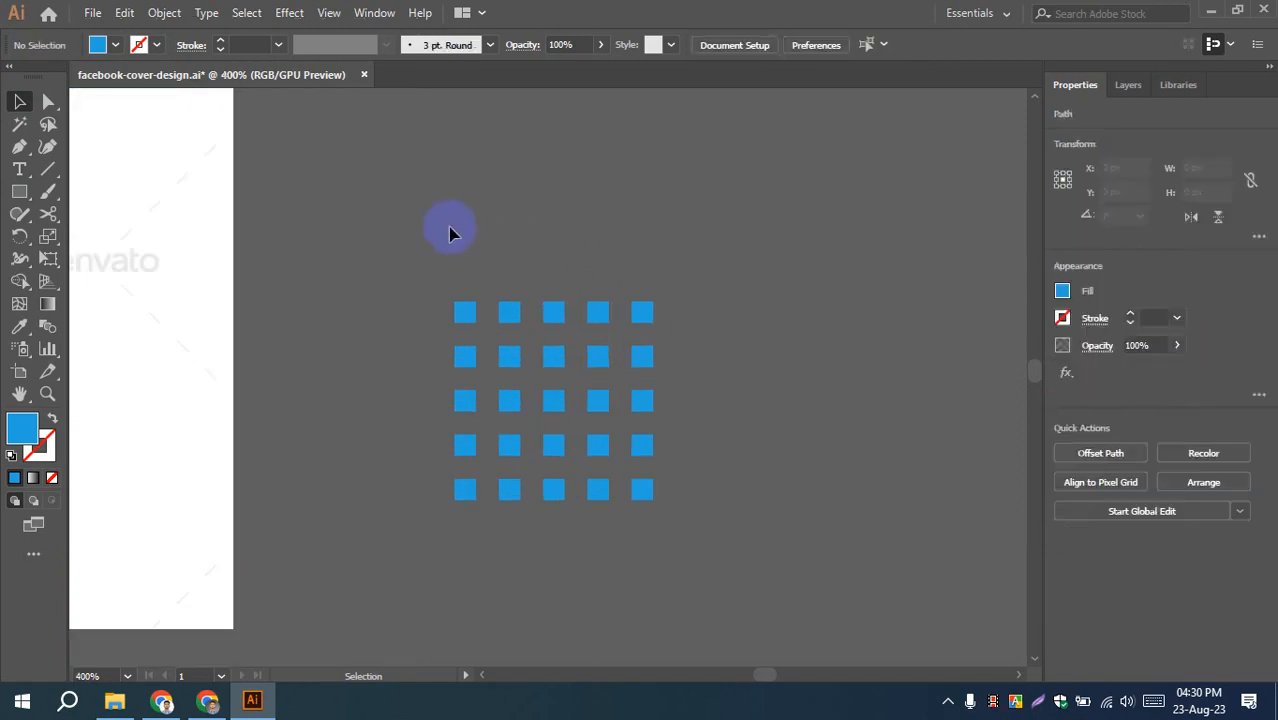
{"action": "left_click", "coordinate": [597, 308]}
{"action": "key", "text": "Delete"}
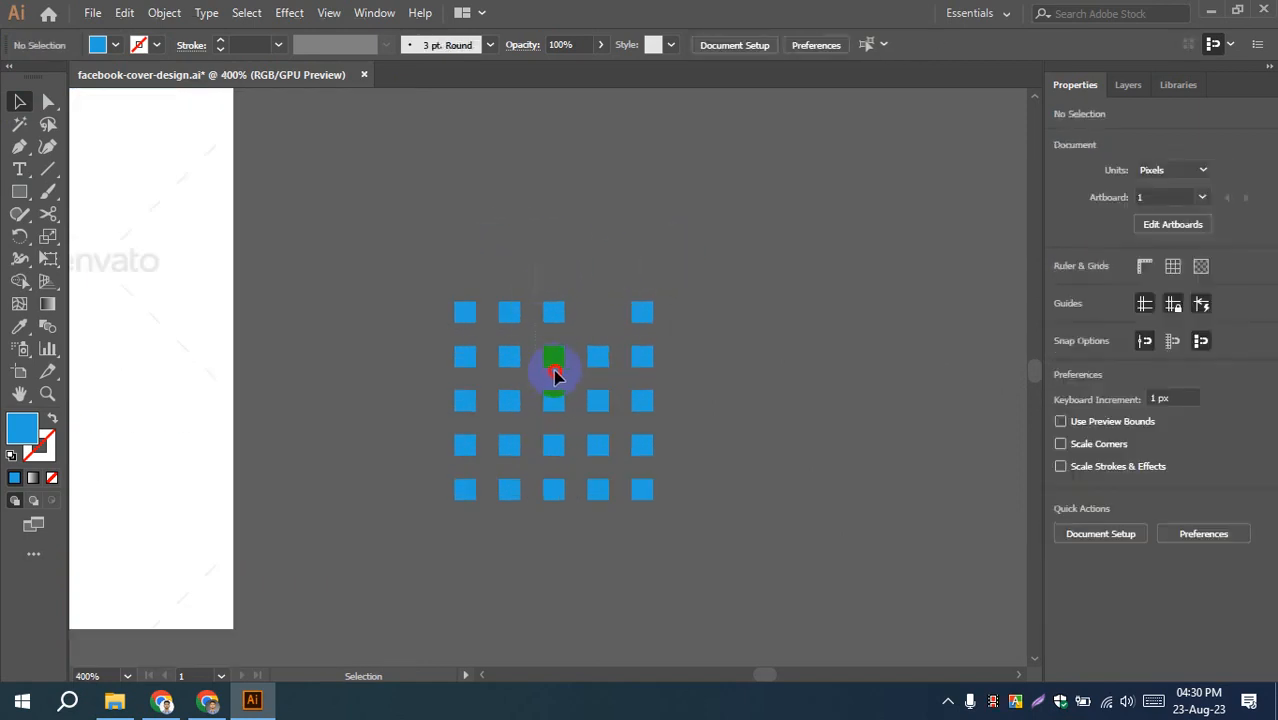
{"action": "left_click_drag", "start_coordinate": [555, 372], "coordinate": [510, 413]}
{"action": "key", "text": "Delete"}
{"action": "key", "text": "Delete"}
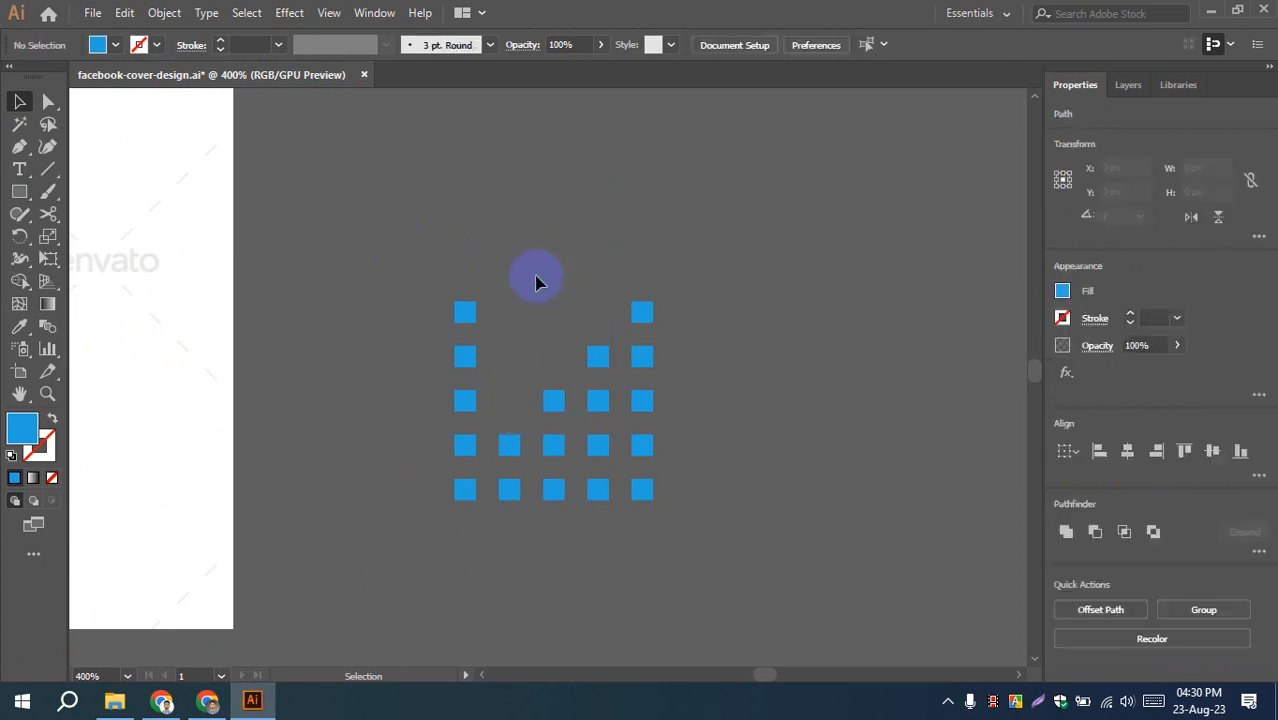
{"action": "left_click_drag", "start_coordinate": [457, 265], "coordinate": [460, 408]}
{"action": "left_click_drag", "start_coordinate": [466, 462], "coordinate": [462, 455]}
{"action": "key", "text": "Delete"}
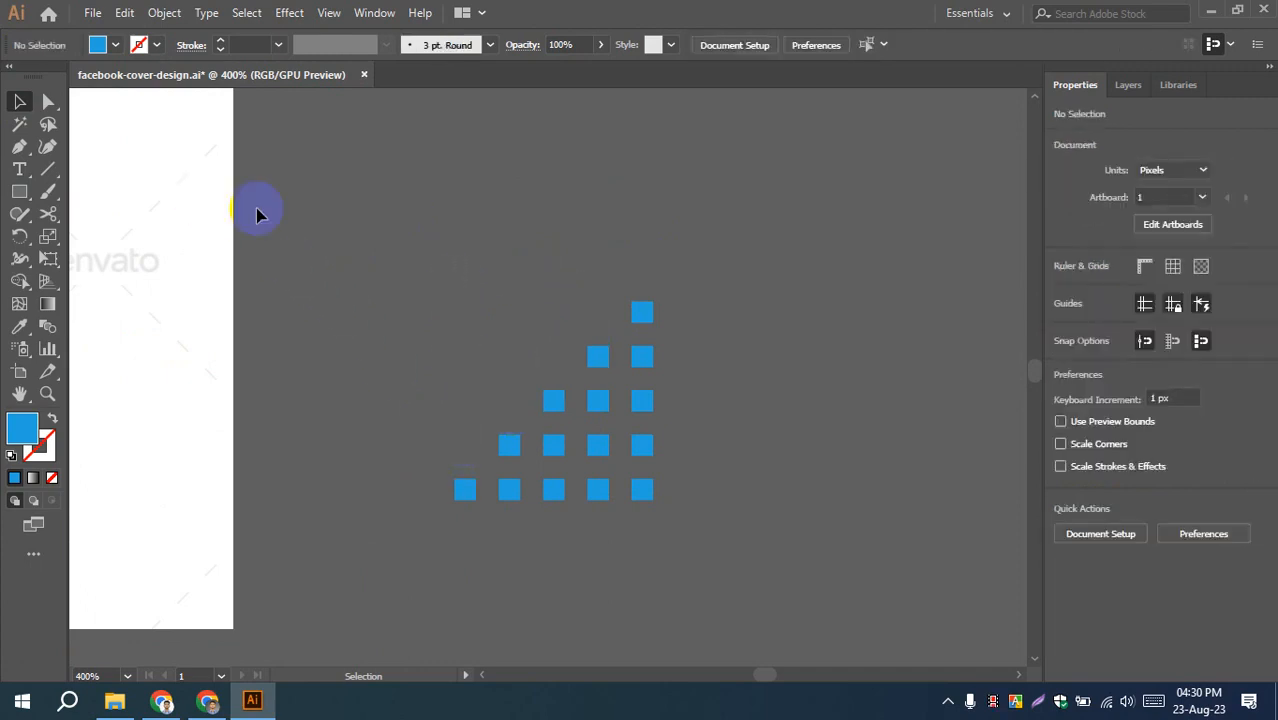
- Scale the triangular square pattern down to about 12 px by 12 px
{"action": "left_click_drag", "start_coordinate": [578, 506], "coordinate": [740, 597]}
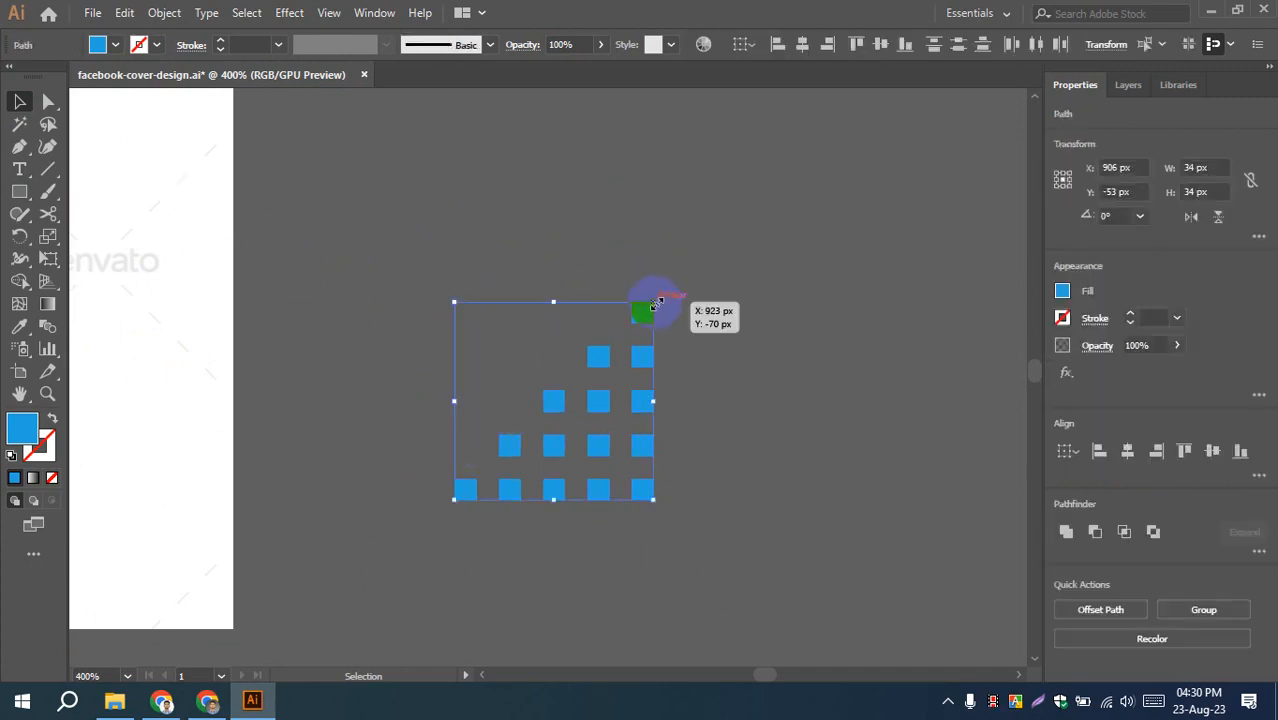
{"action": "left_click_drag", "start_coordinate": [655, 301], "coordinate": [614, 363]}
{"action": "left_click", "coordinate": [711, 371]}
{"action": "left_click_drag", "start_coordinate": [622, 494], "coordinate": [904, 425]}
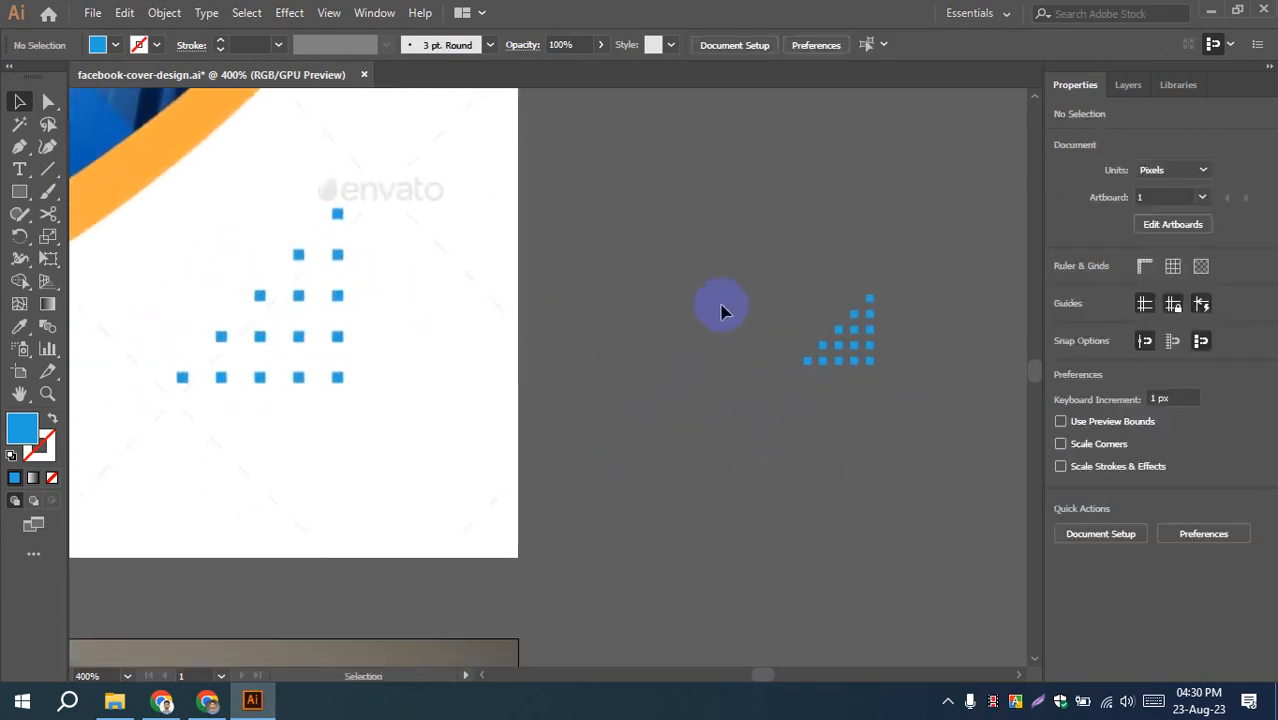
- Move the triangular pattern over the reference cover's dot pattern and scale it up to 30 px to match
{"action": "left_click_drag", "start_coordinate": [856, 354], "coordinate": [320, 360]}
{"action": "left_click_drag", "start_coordinate": [275, 314], "coordinate": [168, 183]}
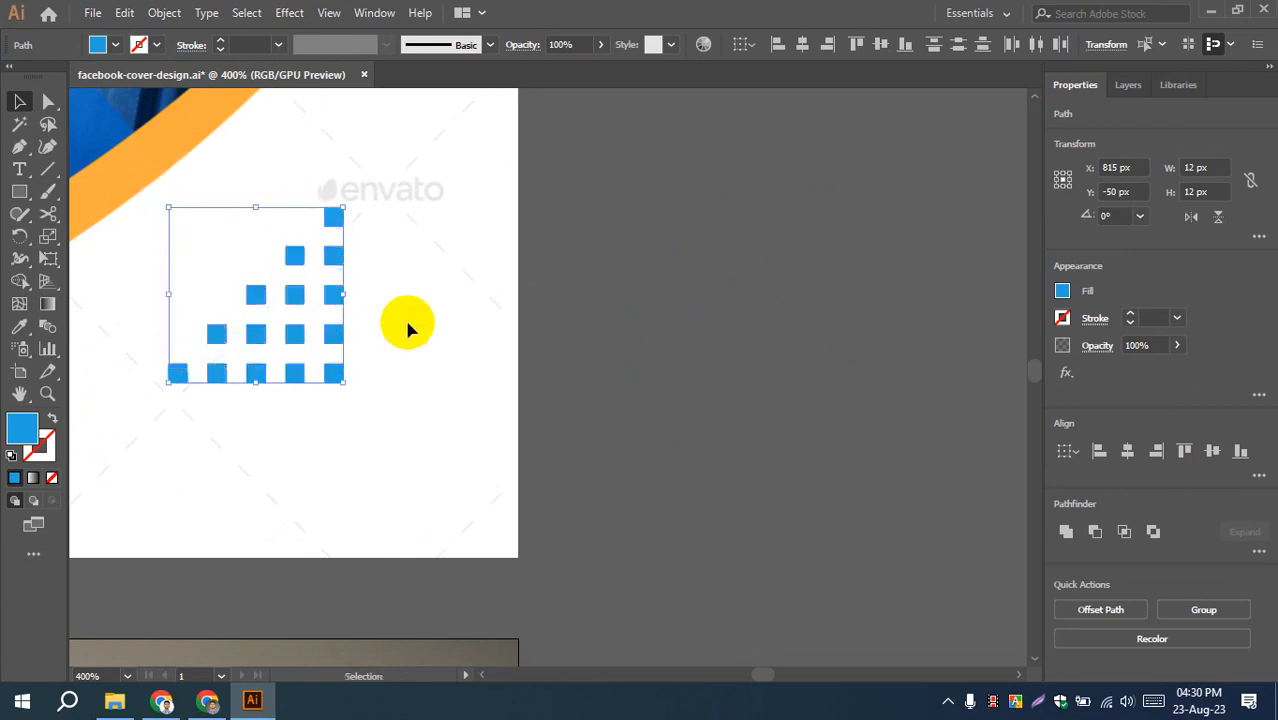
{"action": "left_click", "coordinate": [598, 313]}
- Select all squares of the triangular pattern and group them
{"action": "left_click_drag", "start_coordinate": [566, 428], "coordinate": [660, 349]}
{"action": "left_click_drag", "start_coordinate": [279, 110], "coordinate": [464, 330]}
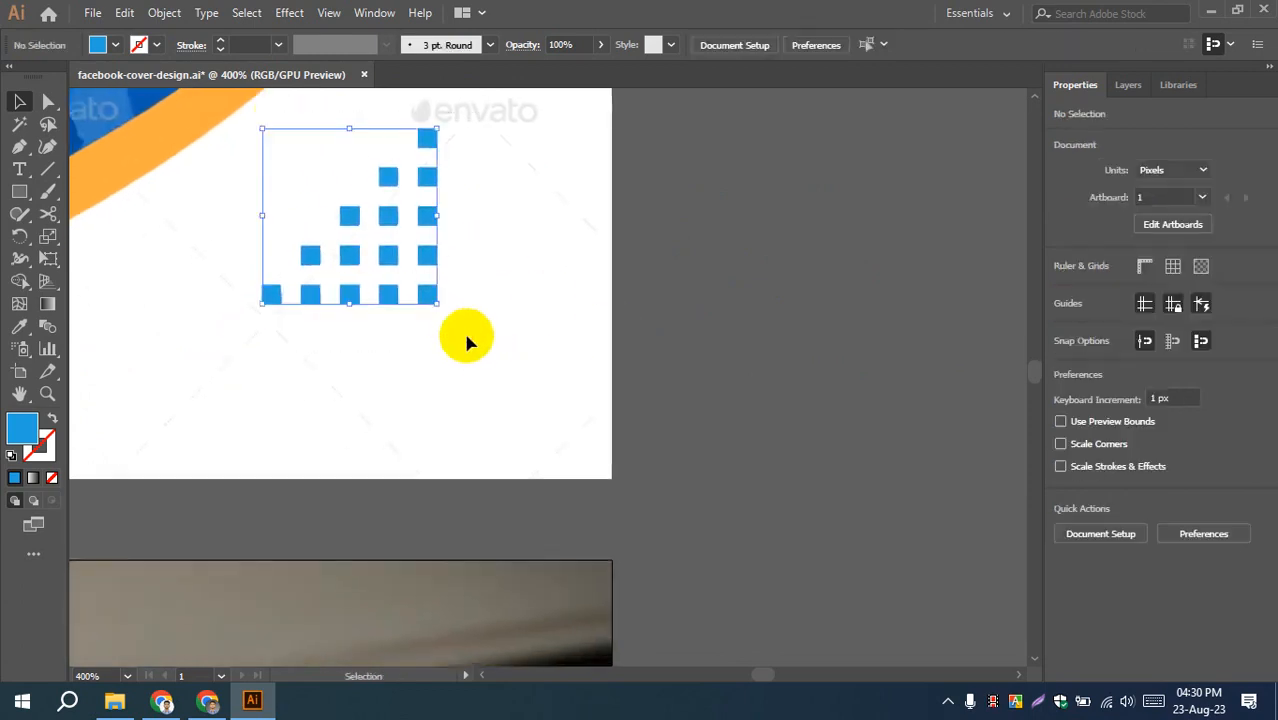
{"action": "key", "text": "ctrl+g"}
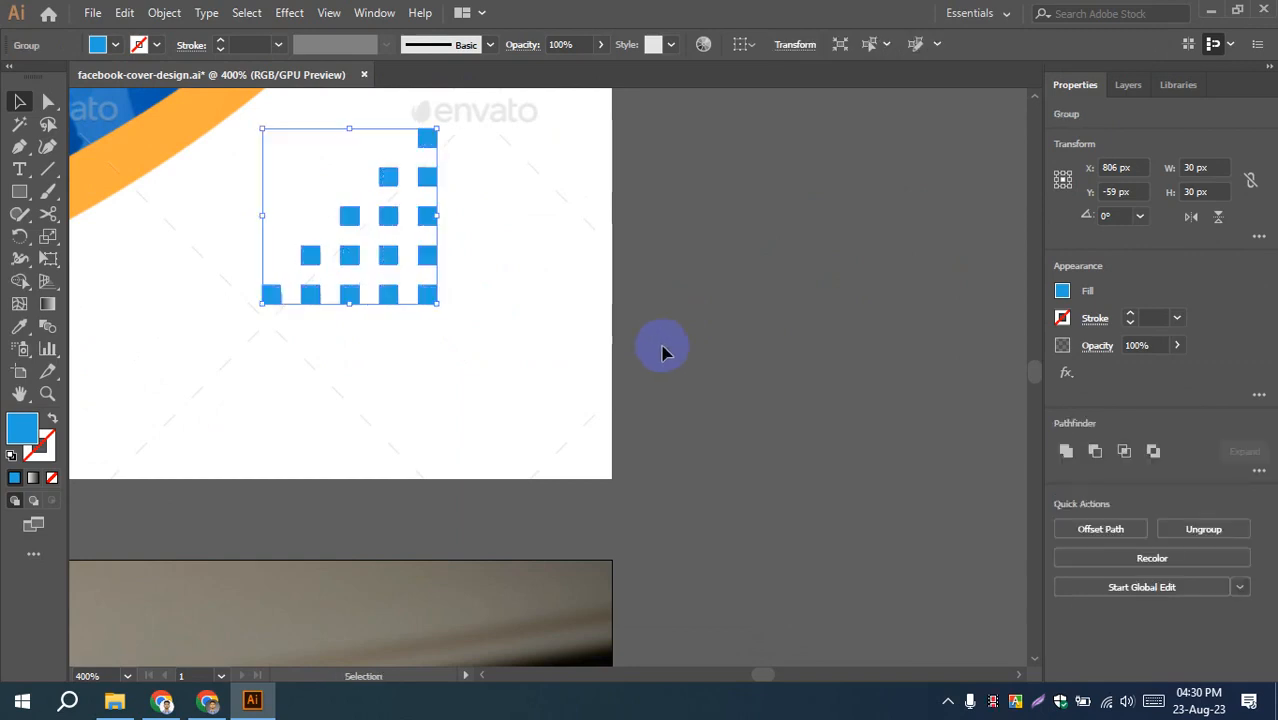
- Try to move the grouped pattern from the reference down onto the new cover
{"action": "scroll", "coordinate": [598, 314], "scroll_direction": "down", "scroll_amount": 5}
{"action": "left_click_drag", "start_coordinate": [676, 400], "coordinate": [702, 234]}
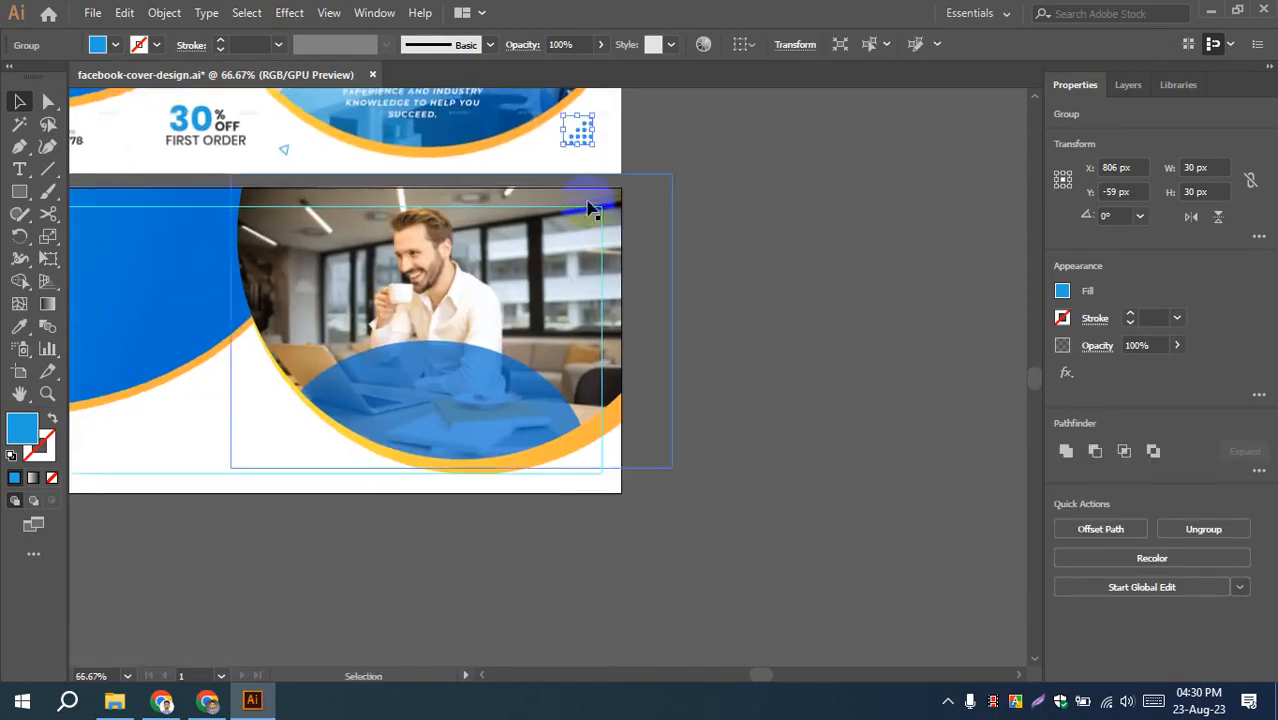
{"action": "left_click_drag", "start_coordinate": [592, 144], "coordinate": [587, 338]}
{"action": "key", "text": "ctrl+z"}
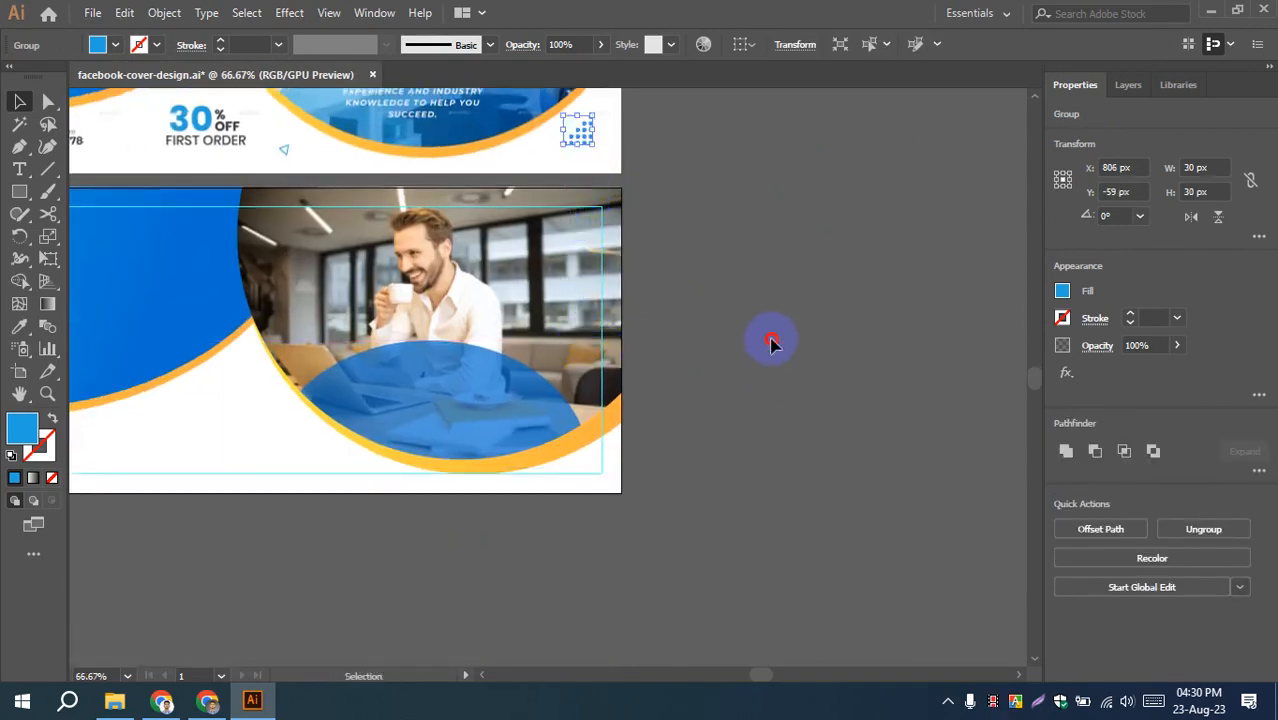
- Move the grouped pattern into the new cover's lower-right corner, just inside the margin guides
{"action": "left_click", "coordinate": [771, 339]}
{"action": "left_click_drag", "start_coordinate": [769, 310], "coordinate": [795, 376]}
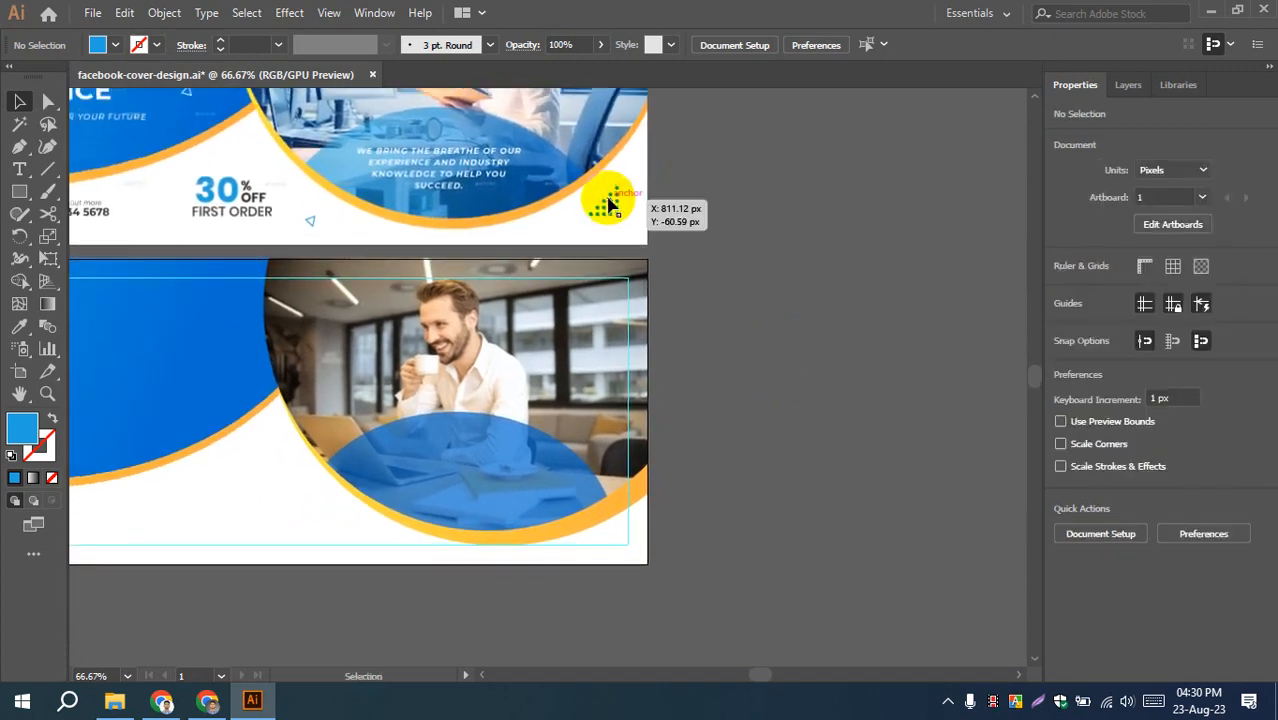
{"action": "left_click_drag", "start_coordinate": [610, 203], "coordinate": [620, 534]}
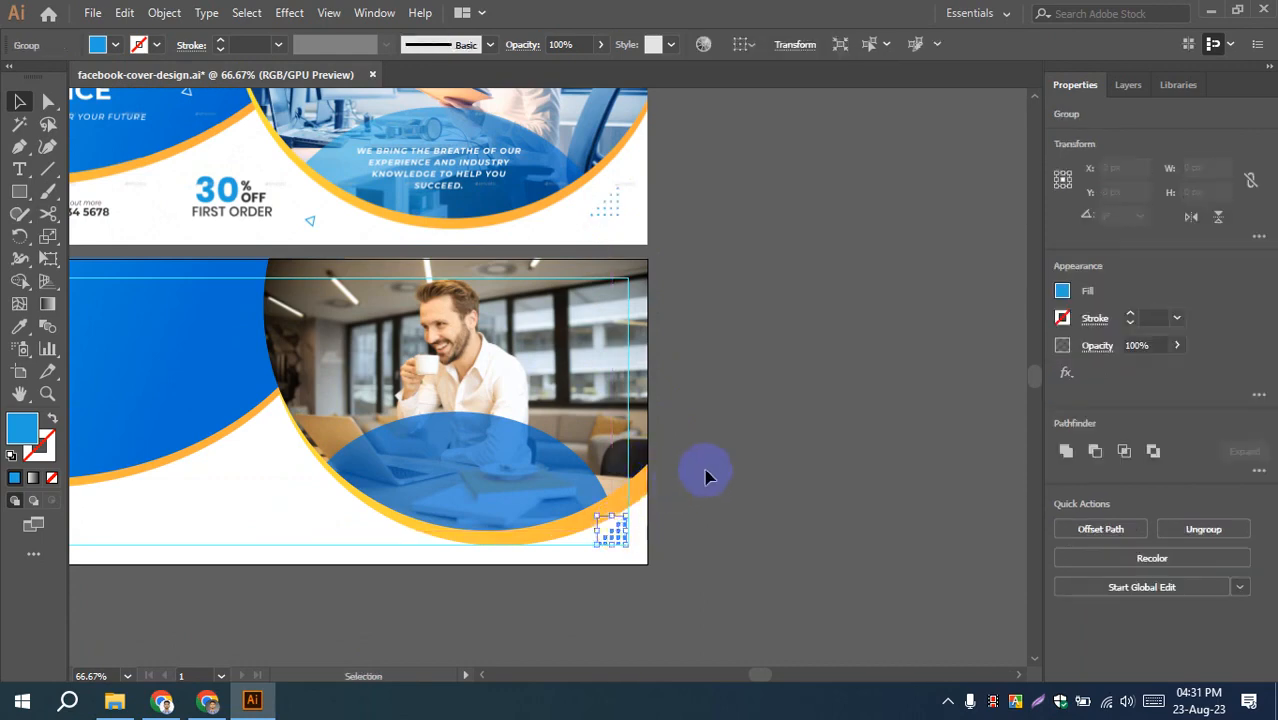
{"action": "left_click", "coordinate": [650, 523]}
{"action": "scroll", "coordinate": [648, 523], "scroll_direction": "up", "scroll_amount": 2}
{"action": "scroll", "coordinate": [648, 523], "scroll_direction": "down", "scroll_amount": 2}
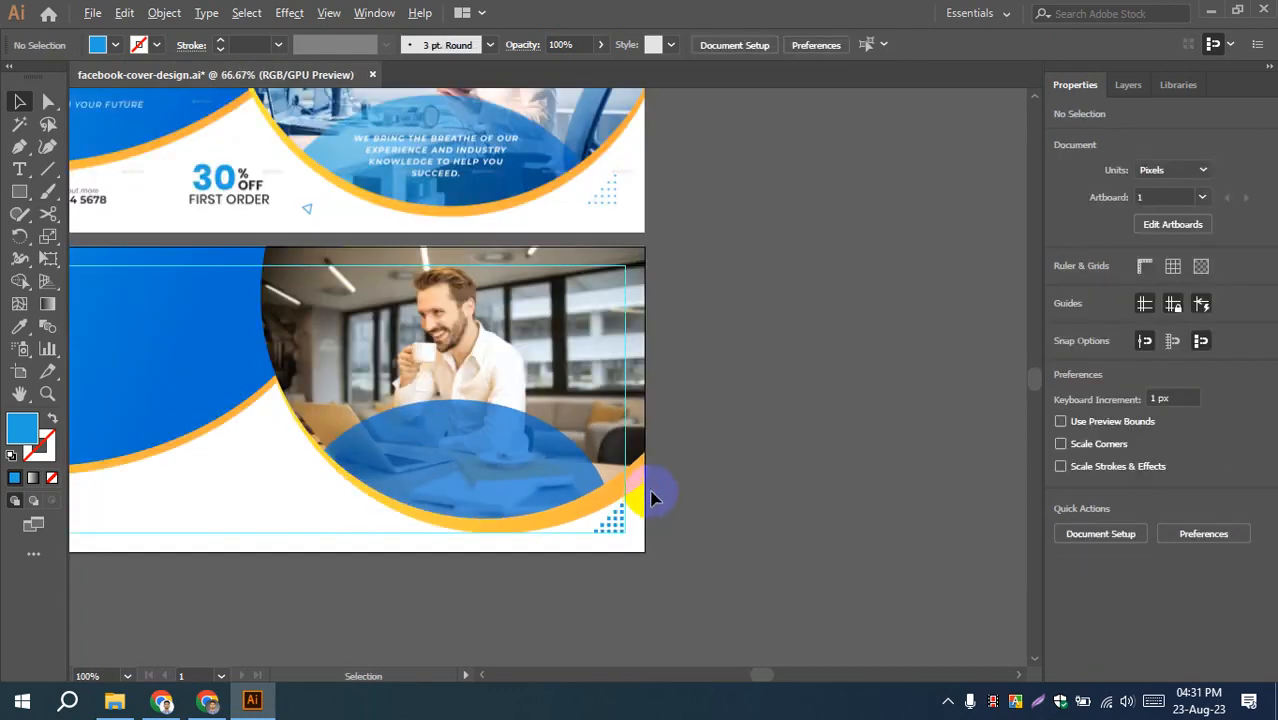
- Nudge the yellow-orange curved shape behind the photo up by about 7 px on the new cover
{"action": "scroll", "coordinate": [622, 420], "scroll_direction": "up", "scroll_amount": 1}
{"action": "left_click_drag", "start_coordinate": [626, 413], "coordinate": [711, 428]}
{"action": "left_click", "coordinate": [683, 418]}
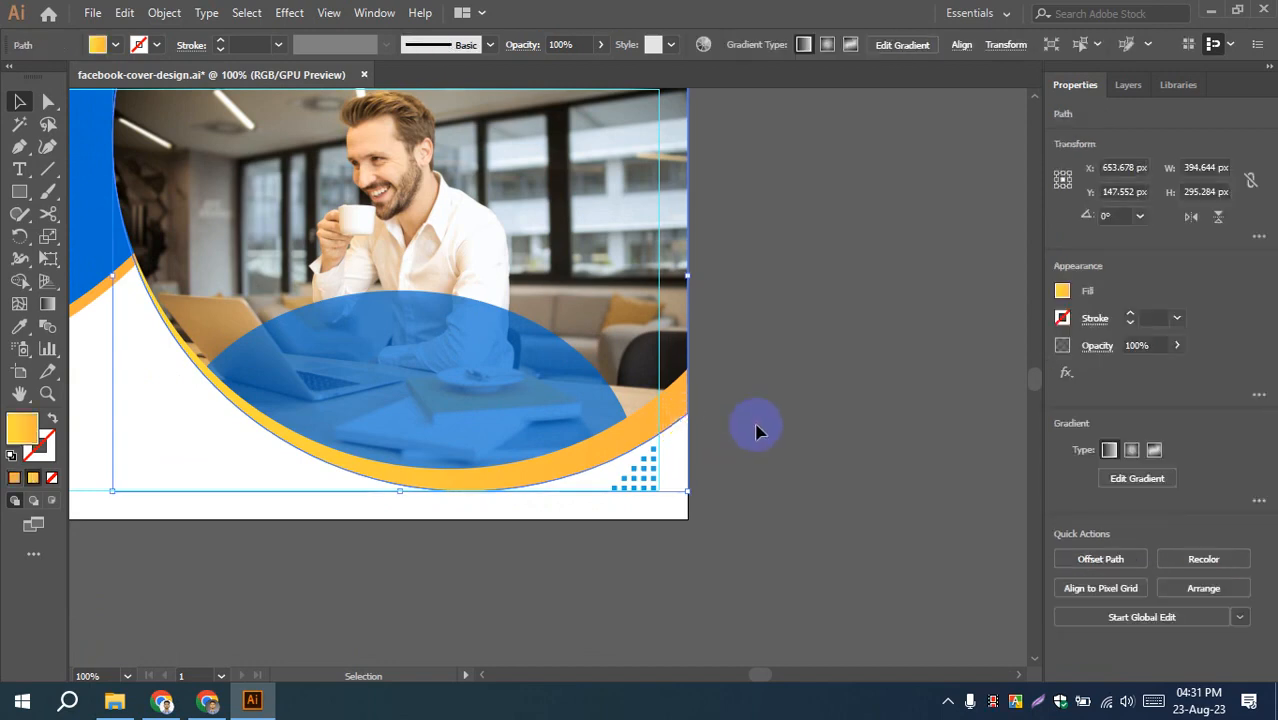
{"action": "key", "text": "Up"}
{"action": "key", "text": "Up"}
{"action": "key", "text": "Up"}
{"action": "key", "text": "Up"}
{"action": "key", "text": "Up"}
{"action": "key", "text": "Up"}
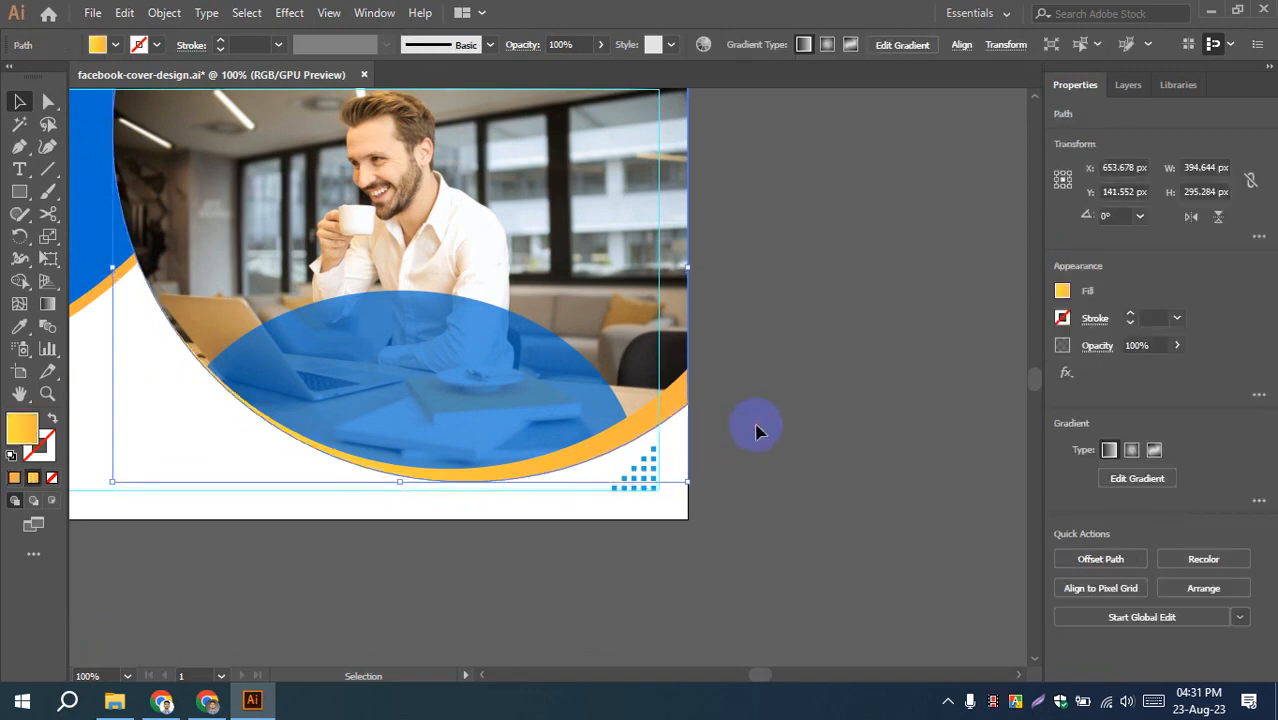
{"action": "key", "text": "Up"}
{"action": "key", "text": "Up"}
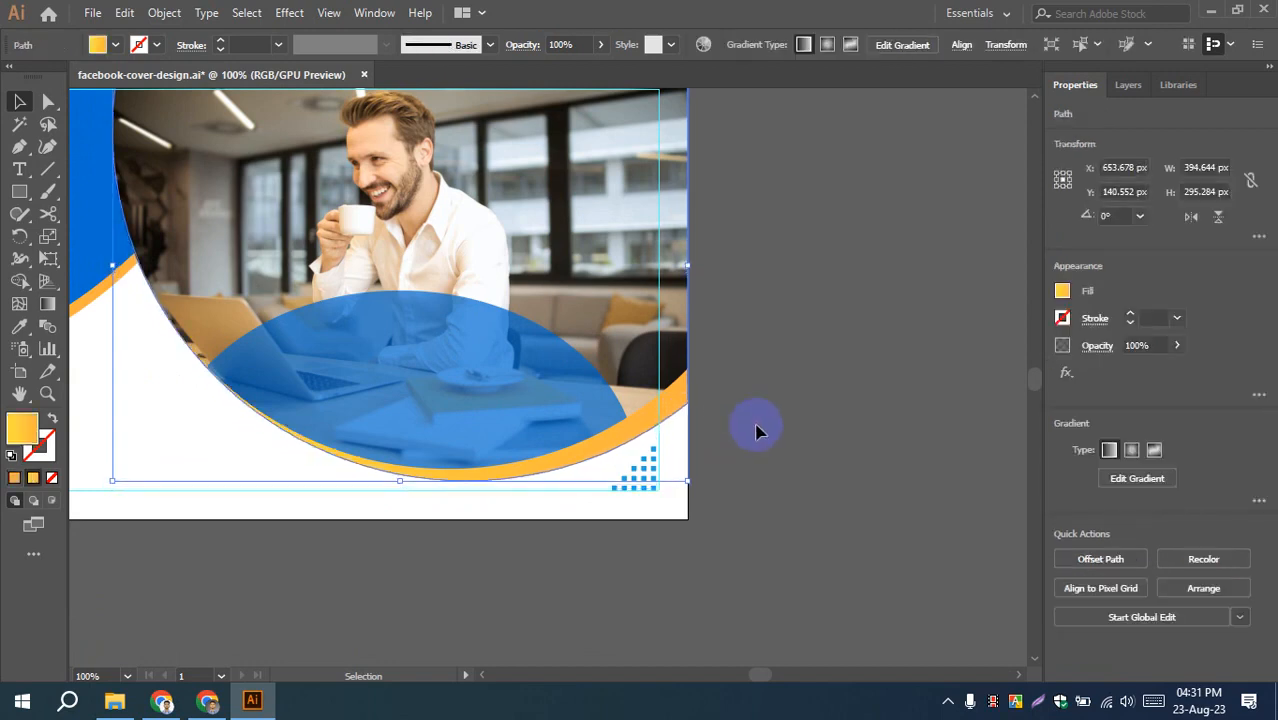
{"action": "left_click", "coordinate": [745, 434]}
- Compare the new cover's curves and decorations with the reference cover, including its striped circle
{"action": "scroll", "coordinate": [733, 402], "scroll_direction": "up", "scroll_amount": 1}
{"action": "scroll", "coordinate": [732, 396], "scroll_direction": "down", "scroll_amount": 2}
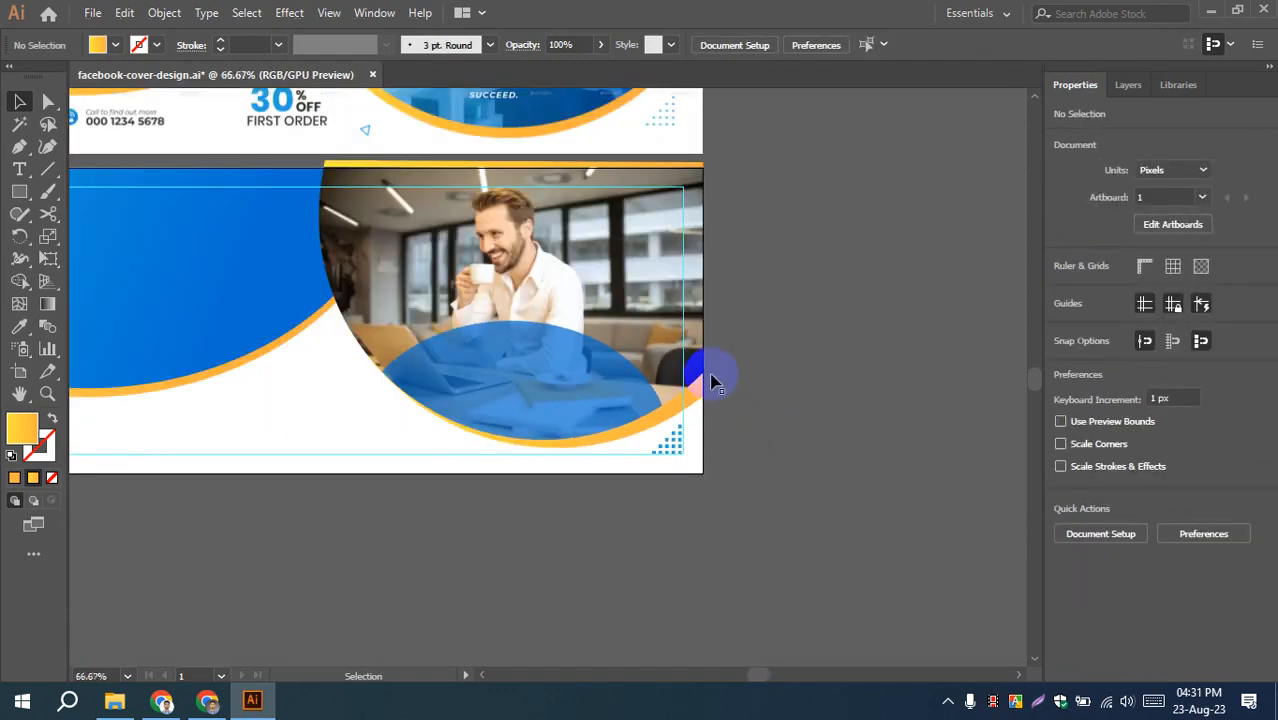
{"action": "left_click_drag", "start_coordinate": [434, 227], "coordinate": [596, 464]}
{"action": "scroll", "coordinate": [452, 246], "scroll_direction": "up", "scroll_amount": 3}
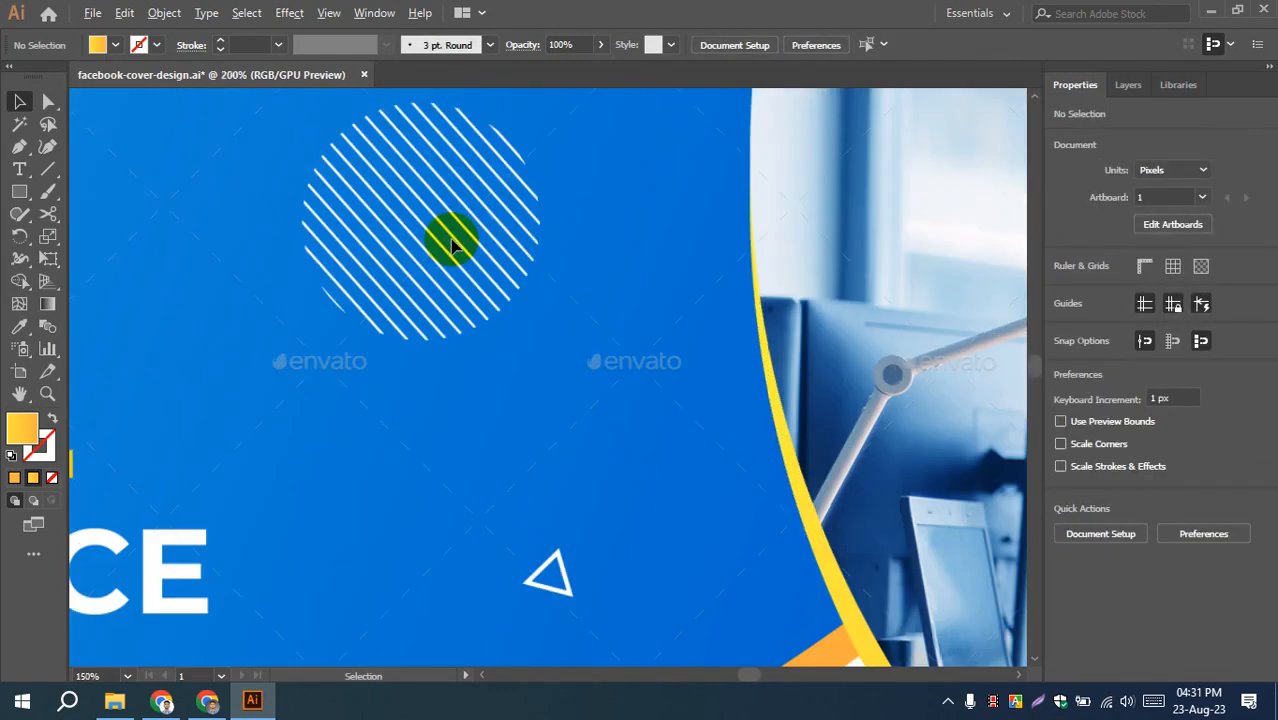
{"action": "scroll", "coordinate": [445, 220], "scroll_direction": "down", "scroll_amount": 4}
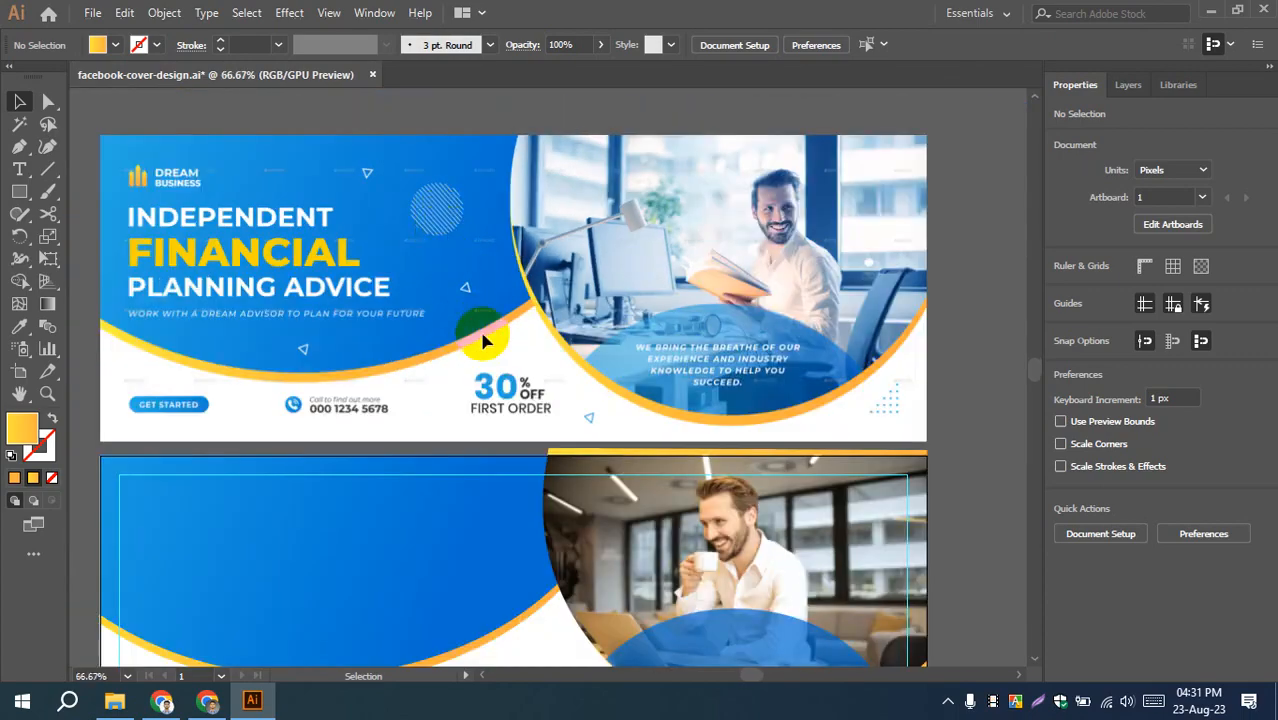
{"action": "scroll", "coordinate": [486, 339], "scroll_direction": "down", "scroll_amount": 1}
{"action": "left_click_drag", "start_coordinate": [624, 458], "coordinate": [506, 368]}
{"action": "scroll", "coordinate": [699, 571], "scroll_direction": "up", "scroll_amount": 1}
{"action": "scroll", "coordinate": [698, 572], "scroll_direction": "up", "scroll_amount": 1}
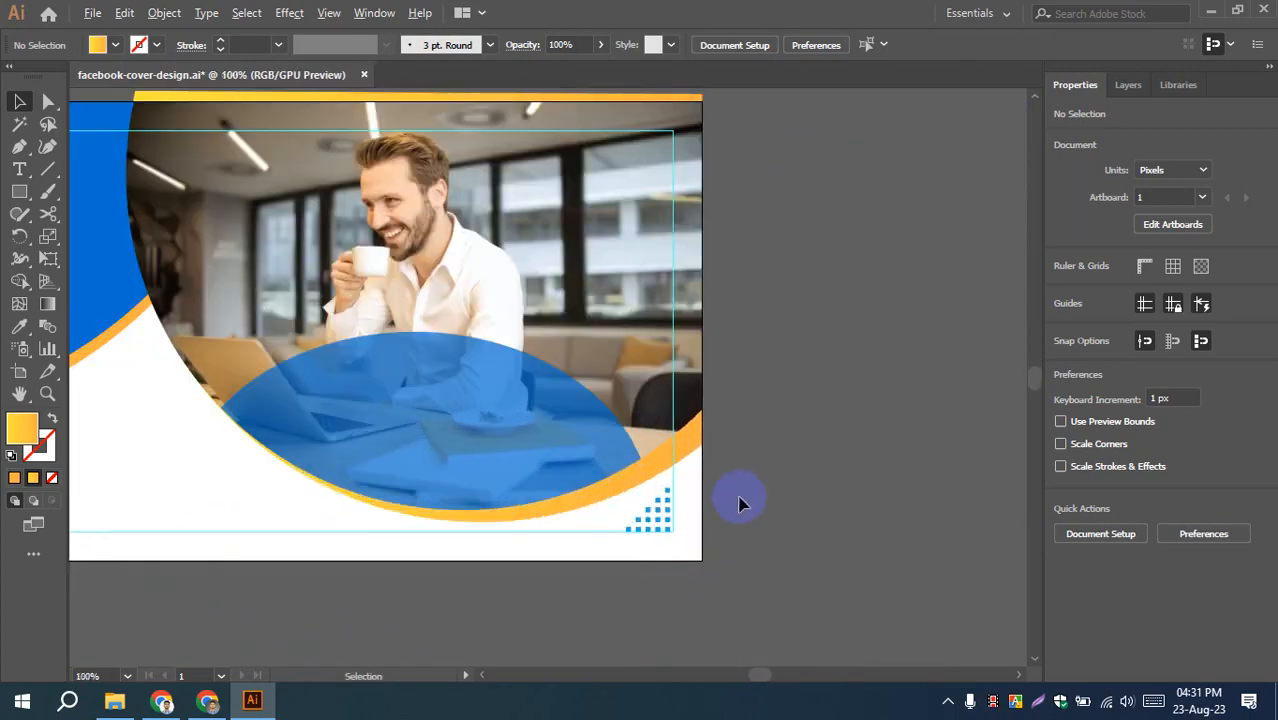
- Nudge the grouped blue square pattern right until its edge meets the vertical margin guide
{"action": "scroll", "coordinate": [658, 516], "scroll_direction": "up", "scroll_amount": 4}
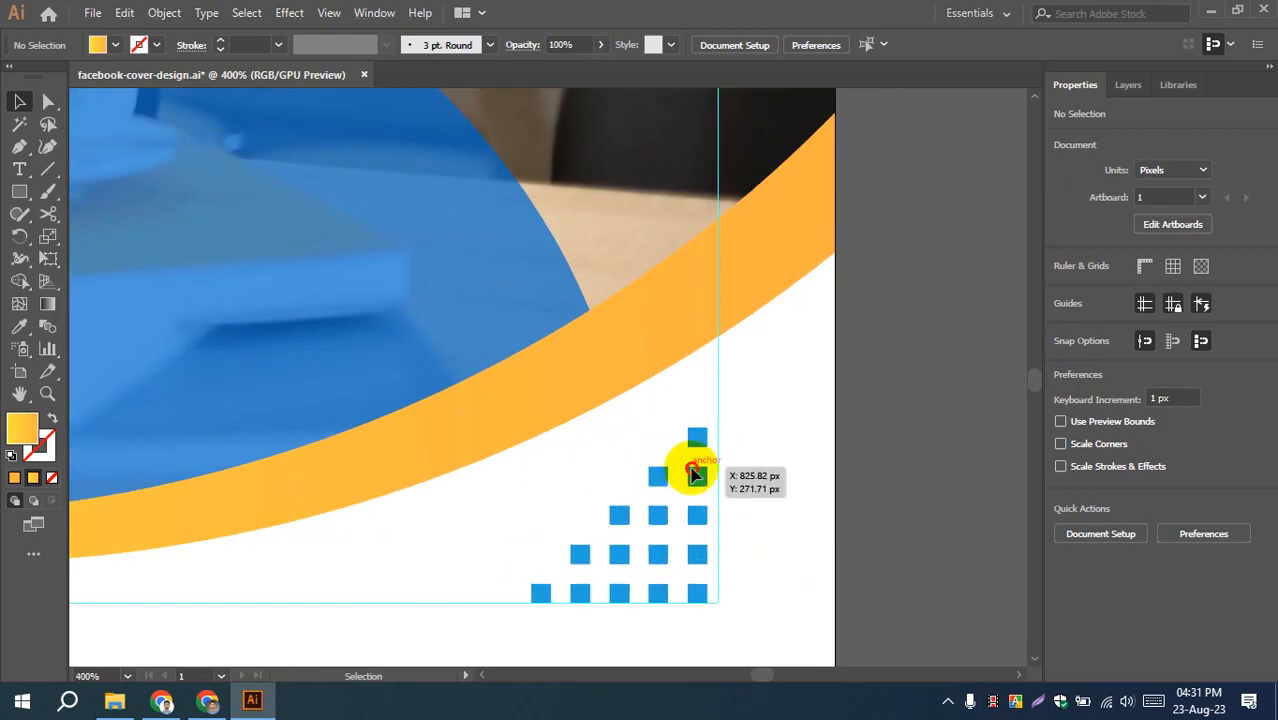
{"action": "left_click", "coordinate": [697, 475]}
{"action": "key", "text": "Right"}
{"action": "key", "text": "Right"}
{"action": "key", "text": "Right"}
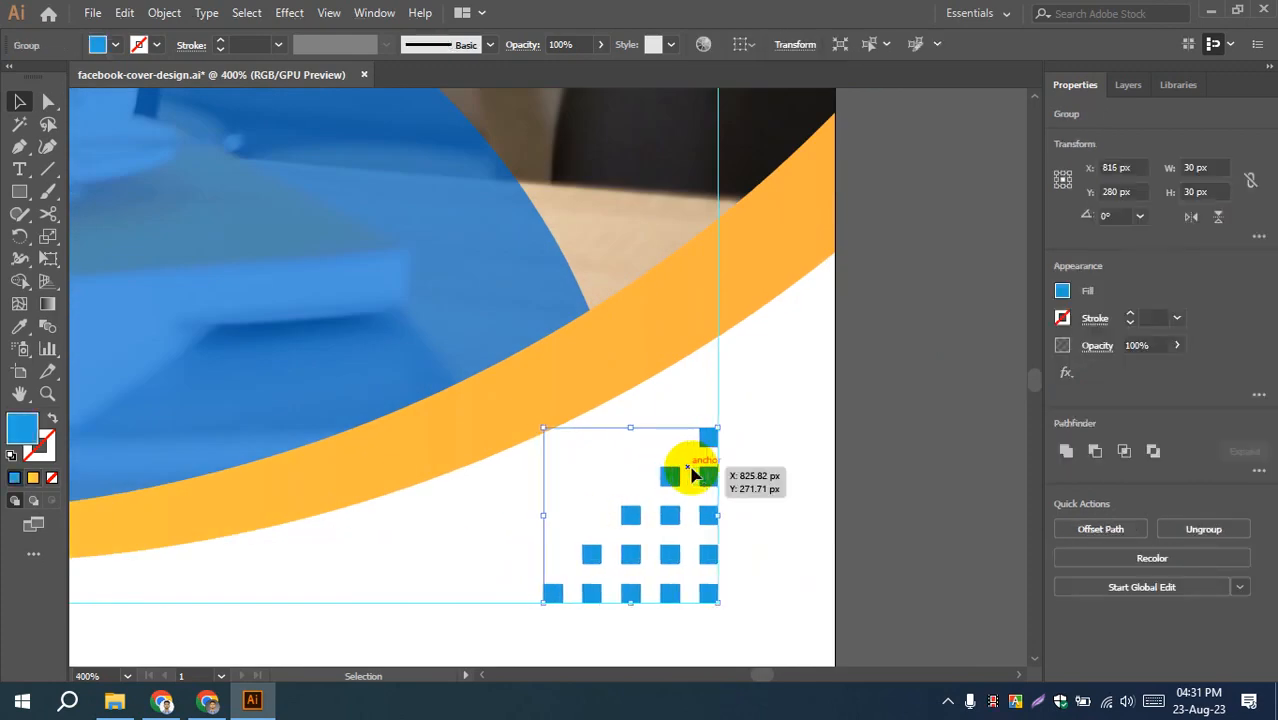
{"action": "left_click", "coordinate": [880, 403]}
{"action": "scroll", "coordinate": [882, 400], "scroll_direction": "down", "scroll_amount": 4}
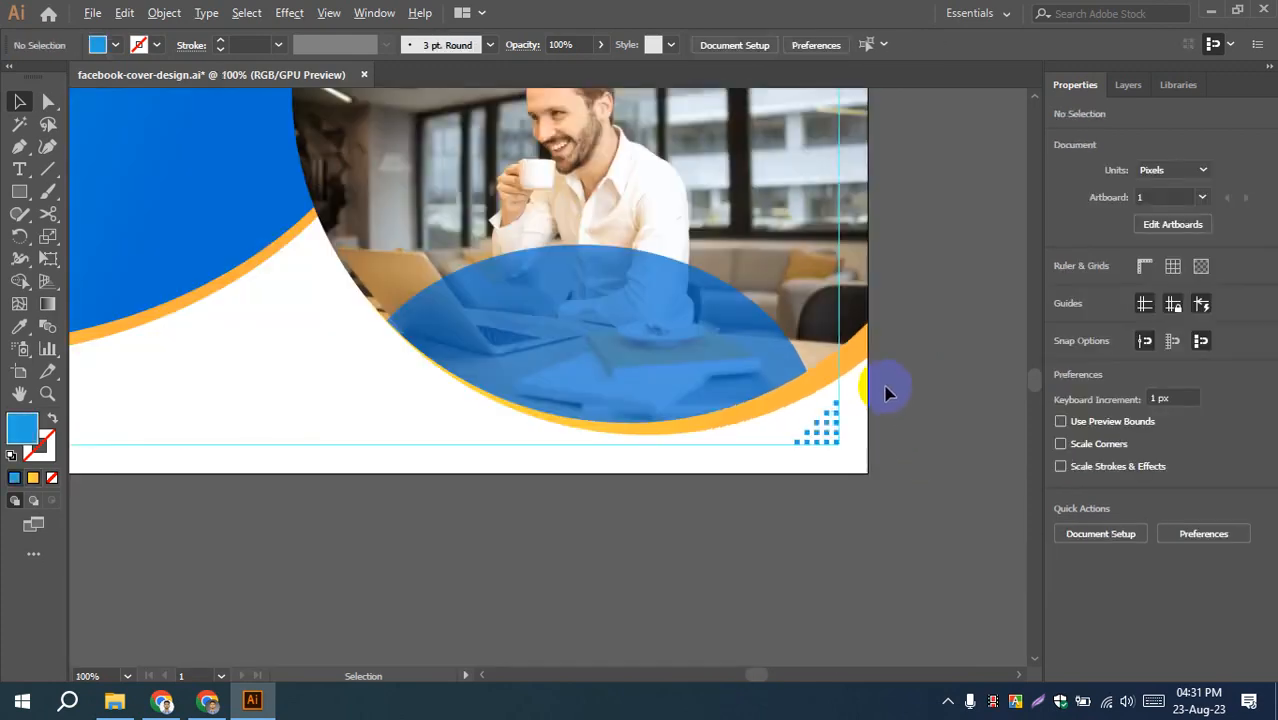
- Nudge the yellow-orange curved shape behind the photo down by 2 px
{"action": "left_click", "coordinate": [818, 395]}
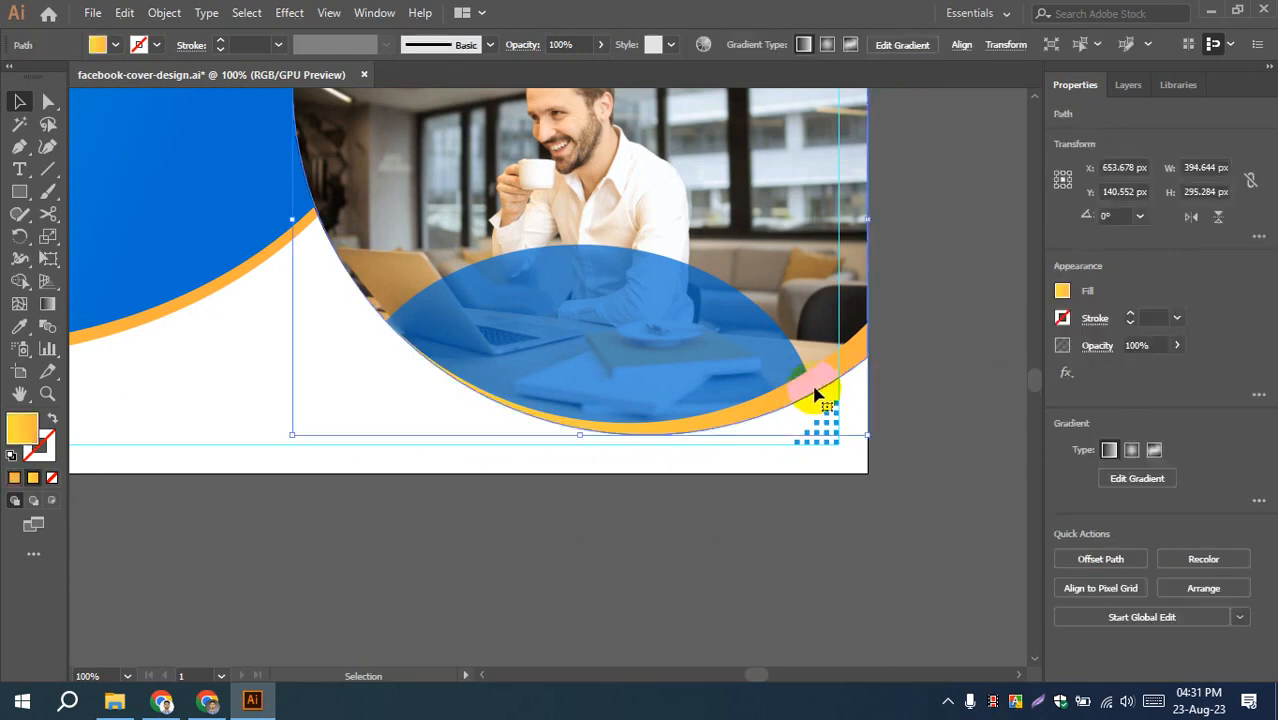
{"action": "key", "text": "Left"}
{"action": "key", "text": "Down"}
{"action": "key", "text": "Down"}
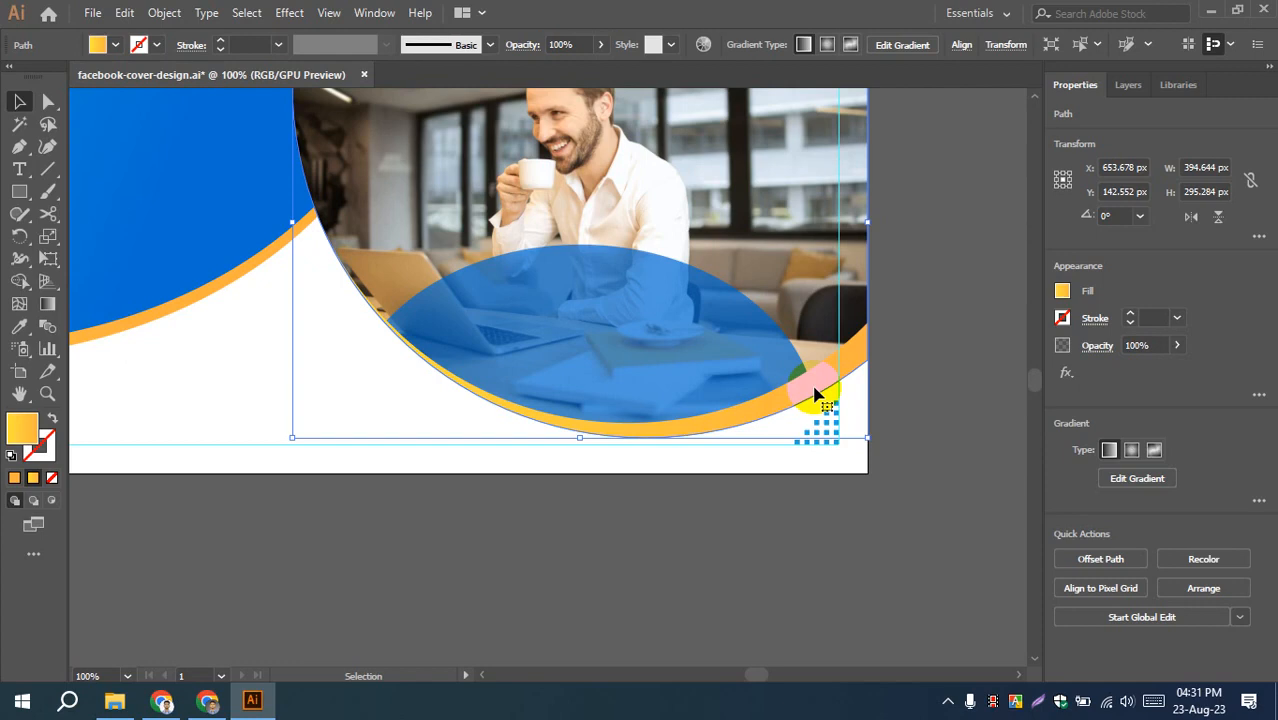
{"action": "left_click", "coordinate": [890, 436]}
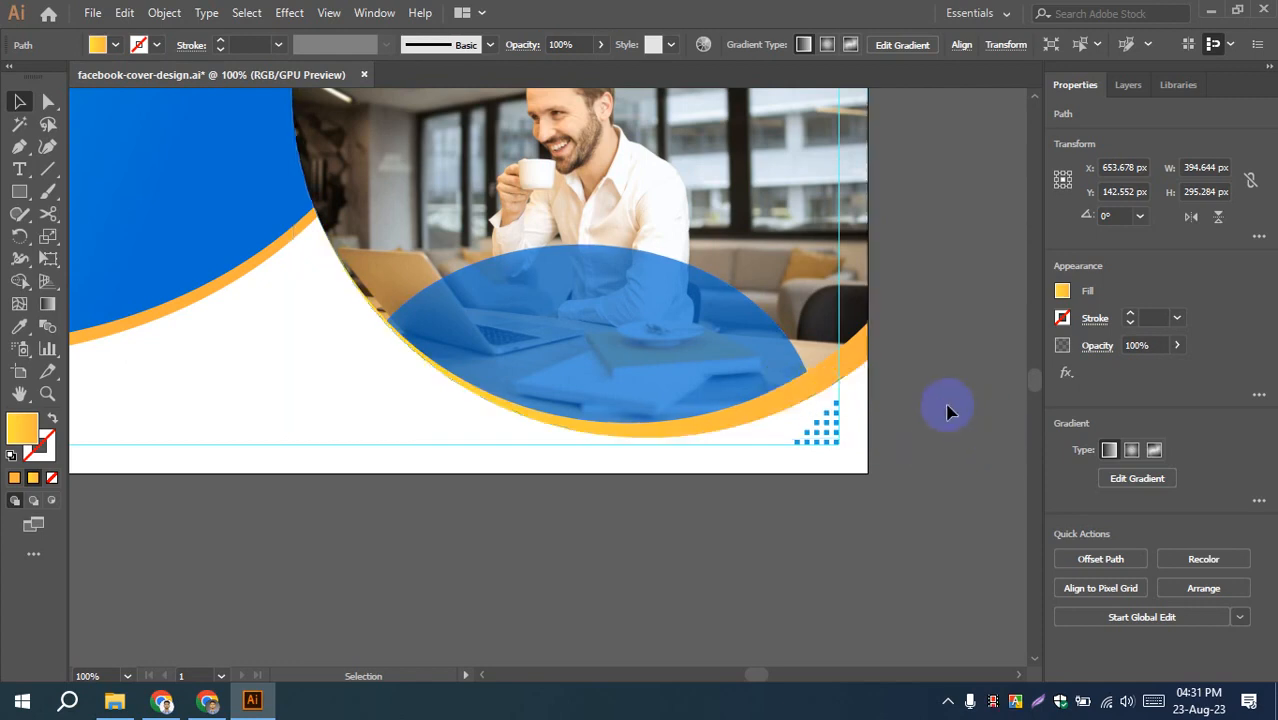
- Duplicate the yellow-orange curved shape onto the empty area to the right of the artboard
{"action": "left_click_drag", "start_coordinate": [950, 408], "coordinate": [495, 366]}
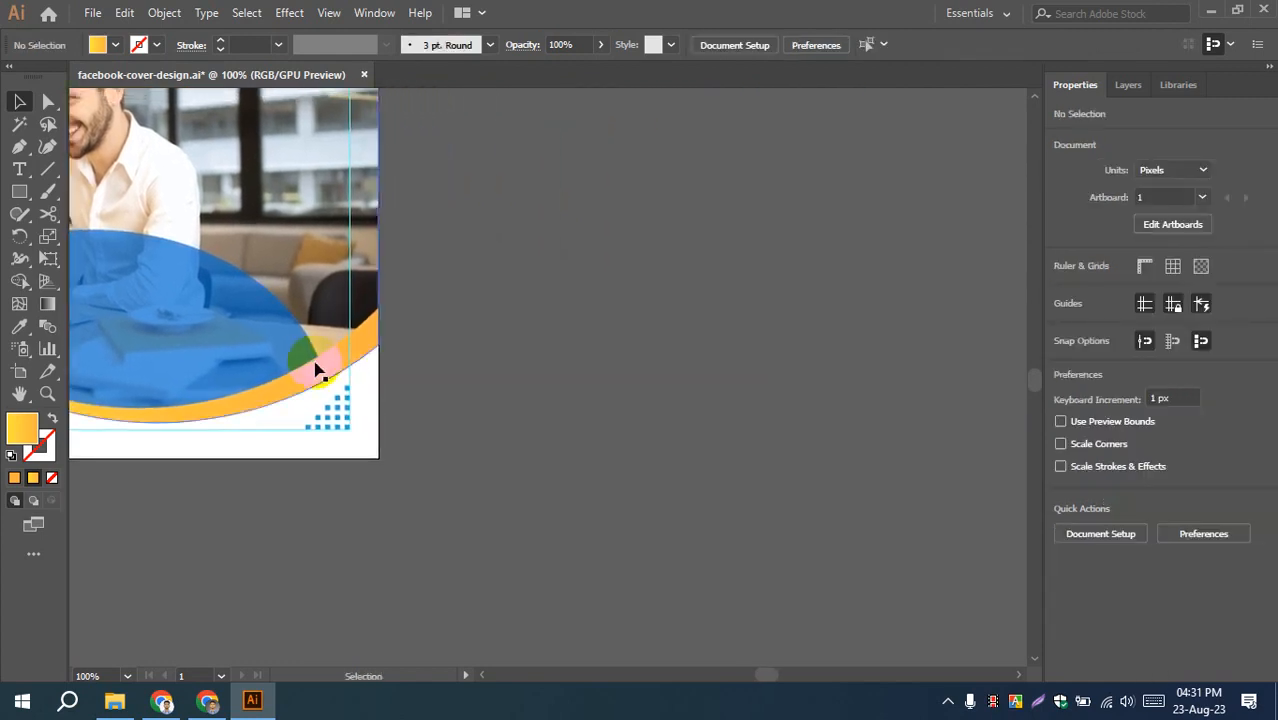
{"action": "left_click_drag", "start_coordinate": [291, 383], "coordinate": [910, 419]}
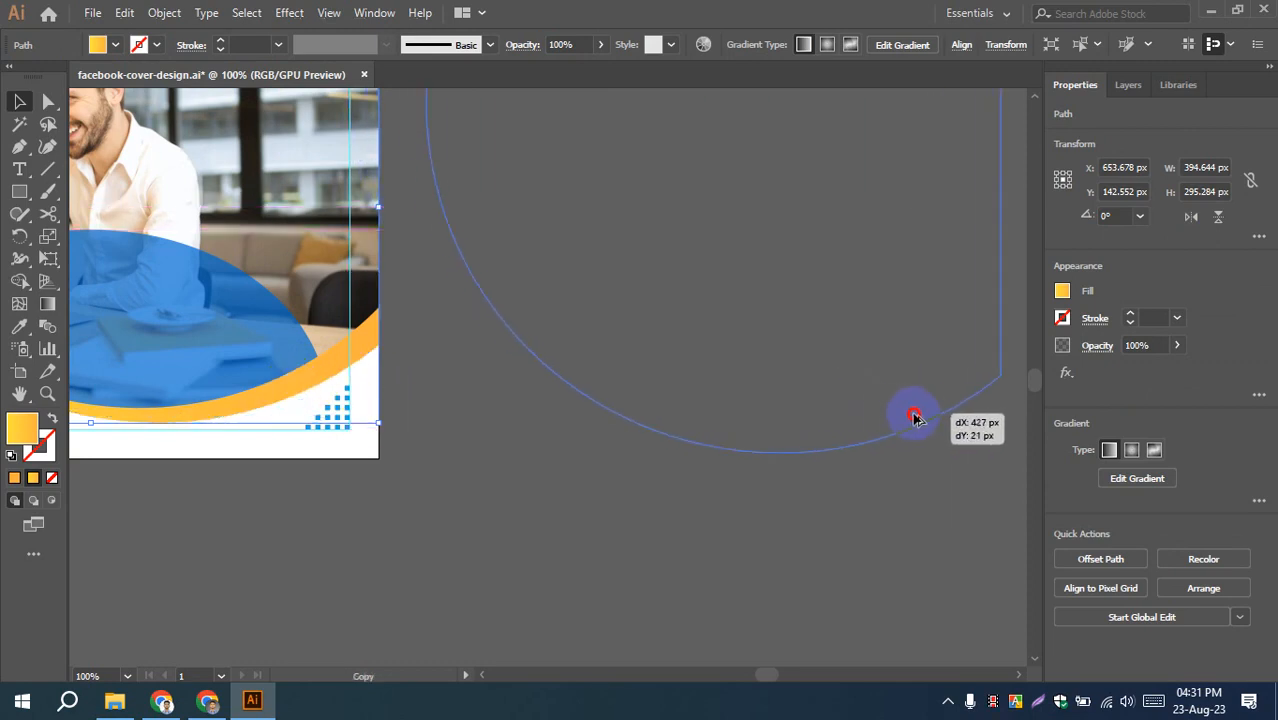
{"action": "left_click_drag", "start_coordinate": [844, 485], "coordinate": [570, 570]}
- Reflect the duplicated curved shape across the vertical axis with the preview on
{"action": "right_click", "coordinate": [480, 323]}
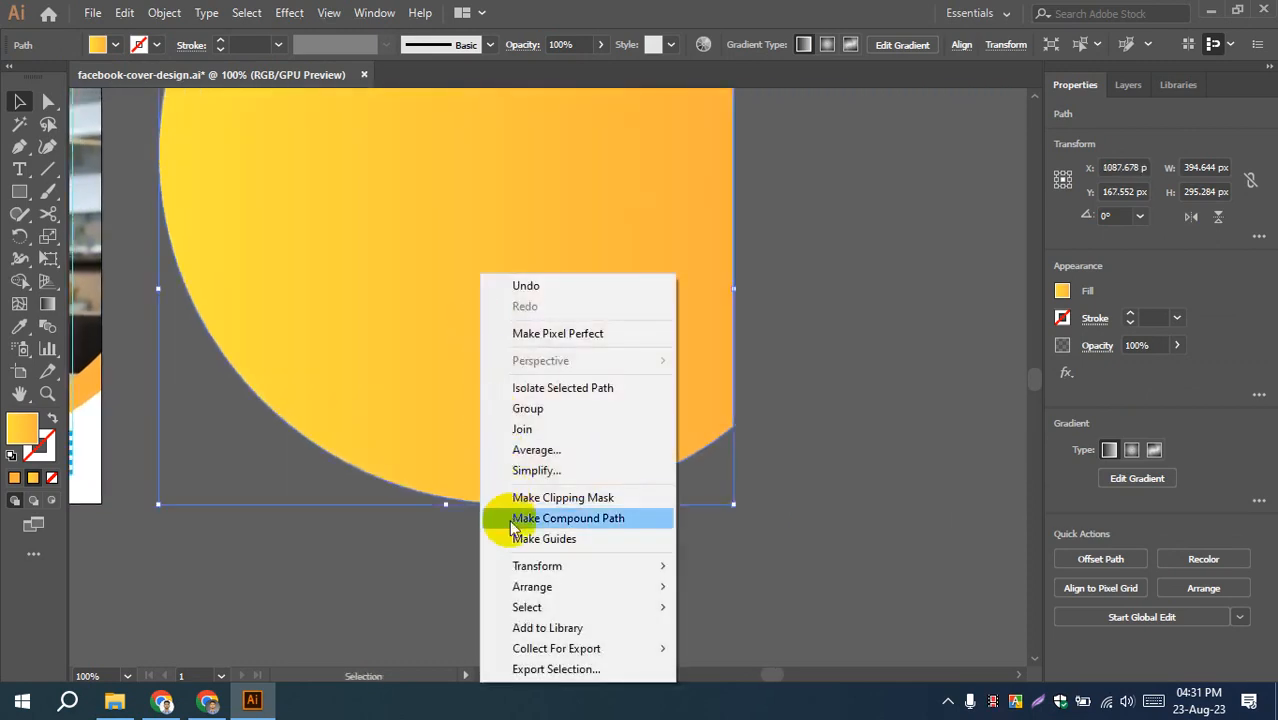
{"action": "mouse_move", "coordinate": [578, 578]}
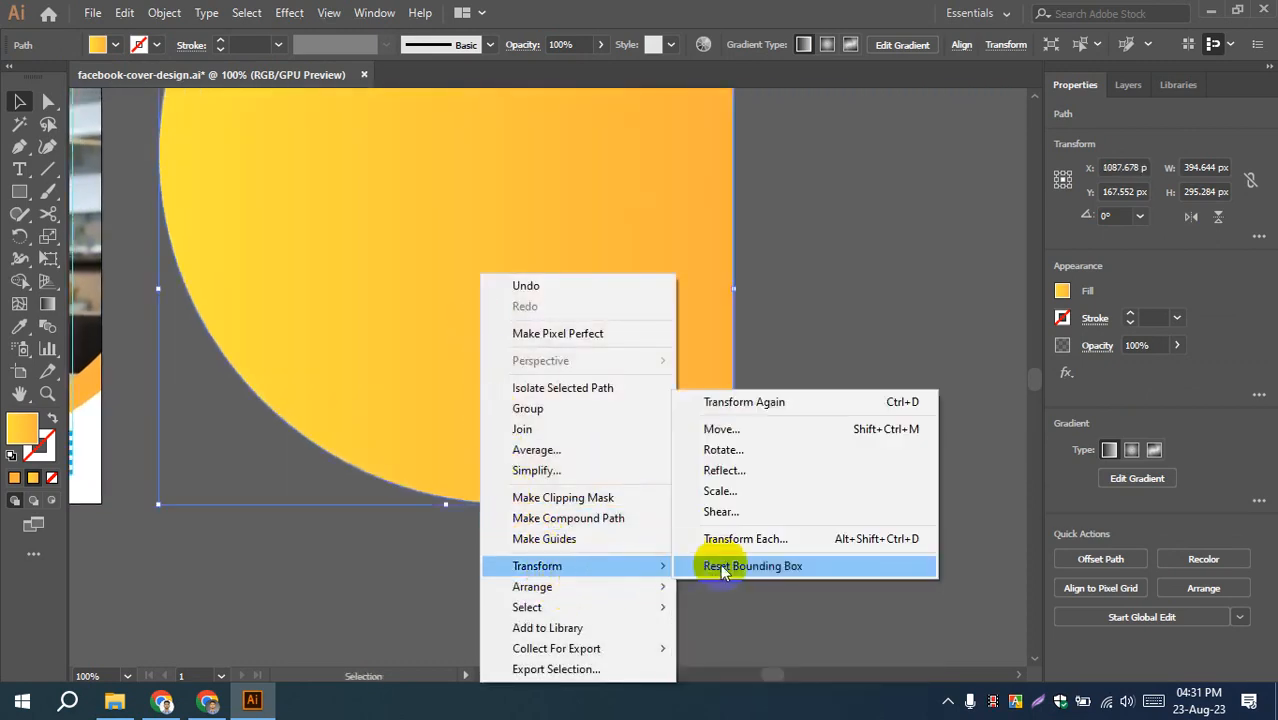
{"action": "left_click", "coordinate": [746, 472]}
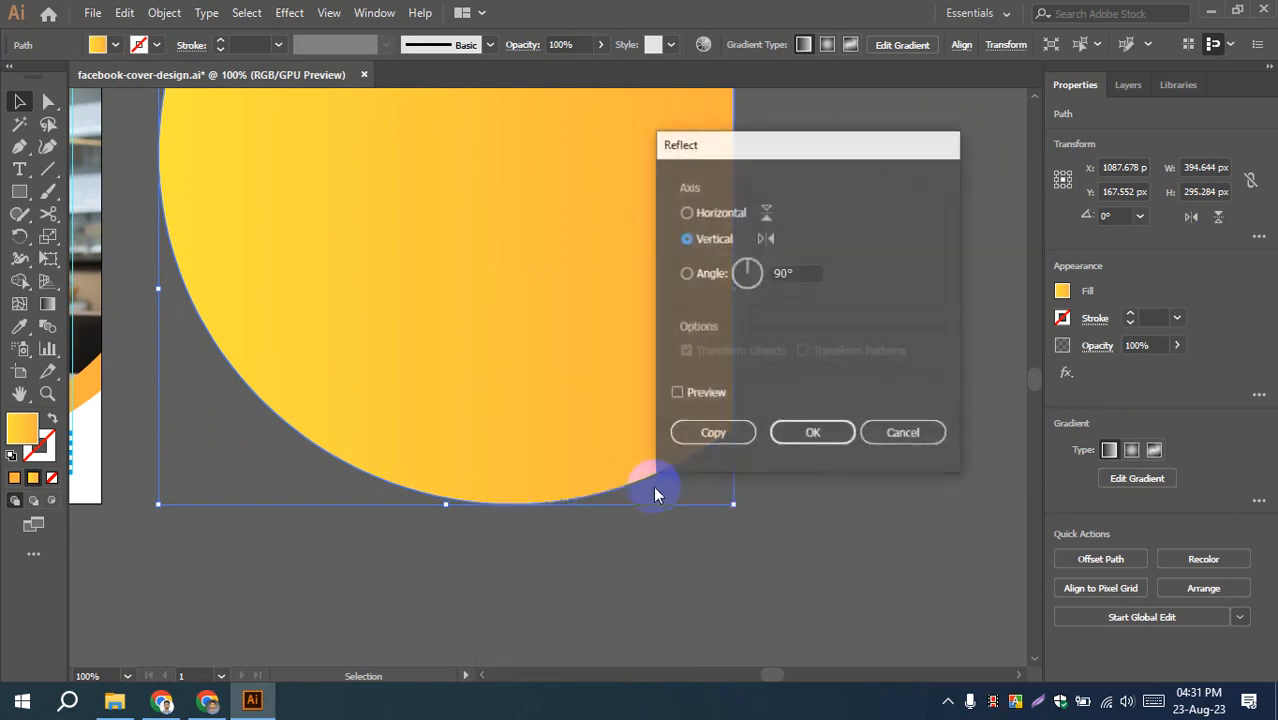
{"action": "left_click", "coordinate": [724, 394]}
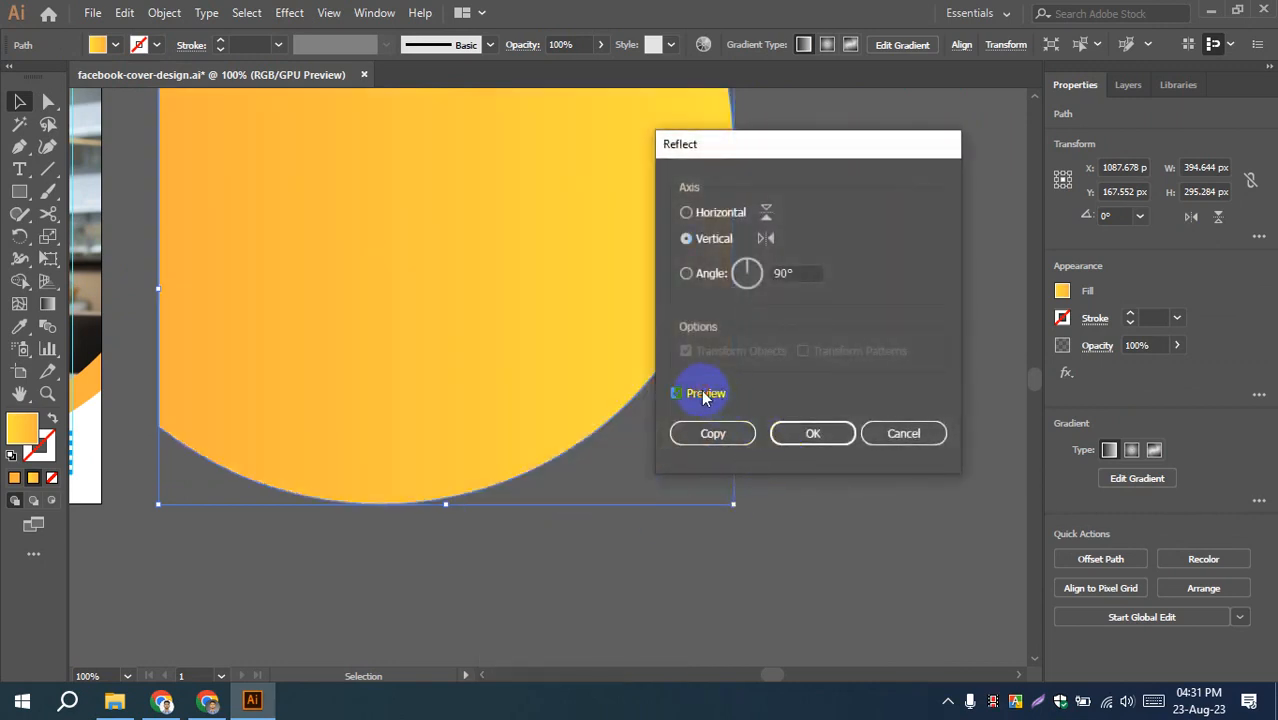
{"action": "left_click", "coordinate": [793, 432]}
{"action": "left_click", "coordinate": [600, 540]}
- Move the reflected shape over the photo's lower curve and rotate it clockwise to about 165° to follow the orange band
{"action": "scroll", "coordinate": [579, 563], "scroll_direction": "left", "scroll_amount": 1}
{"action": "scroll", "coordinate": [579, 563], "scroll_direction": "left", "scroll_amount": 4}
{"action": "scroll", "coordinate": [579, 563], "scroll_direction": "up", "scroll_amount": 1}
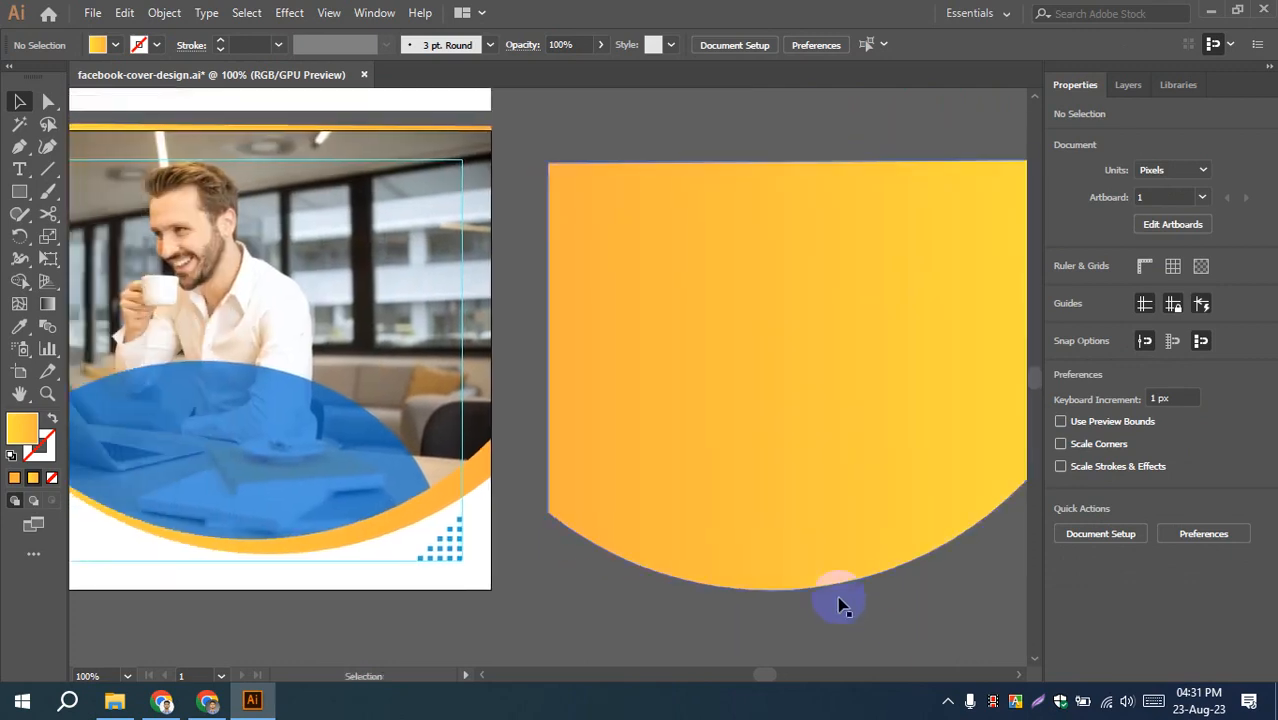
{"action": "left_click_drag", "start_coordinate": [642, 521], "coordinate": [281, 479]}
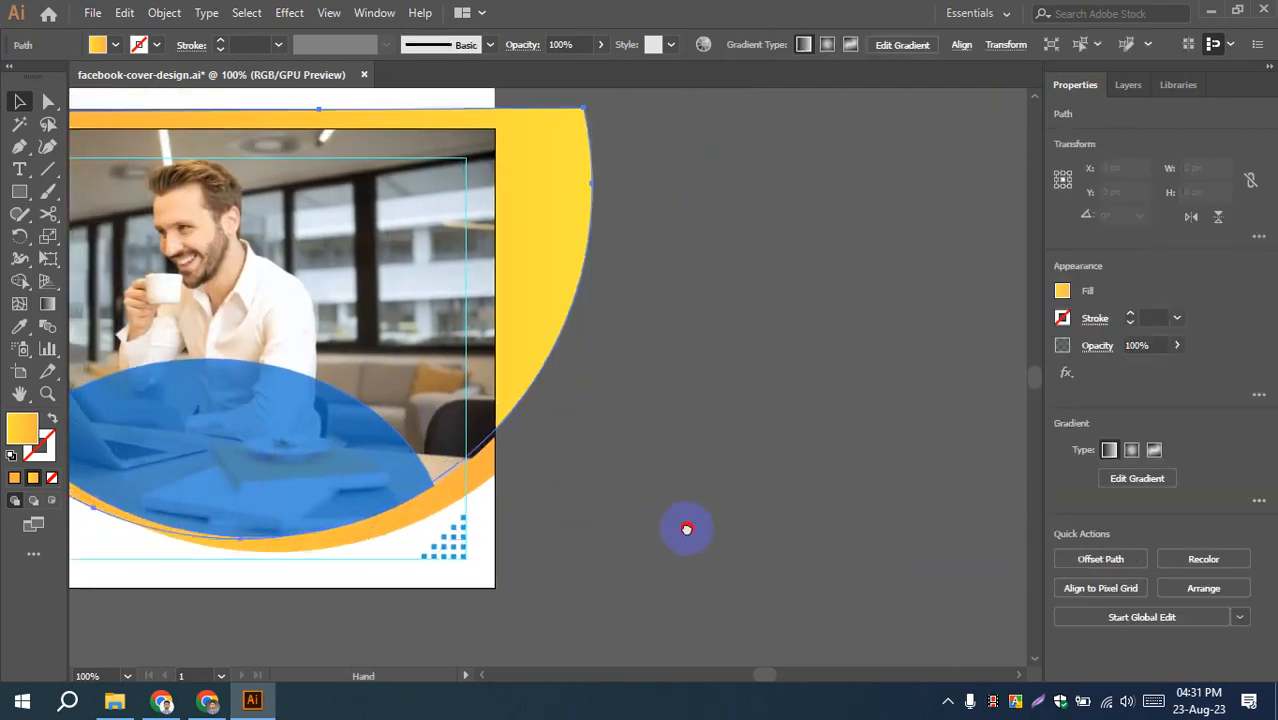
{"action": "scroll", "coordinate": [956, 519], "scroll_direction": "left", "scroll_amount": 3}
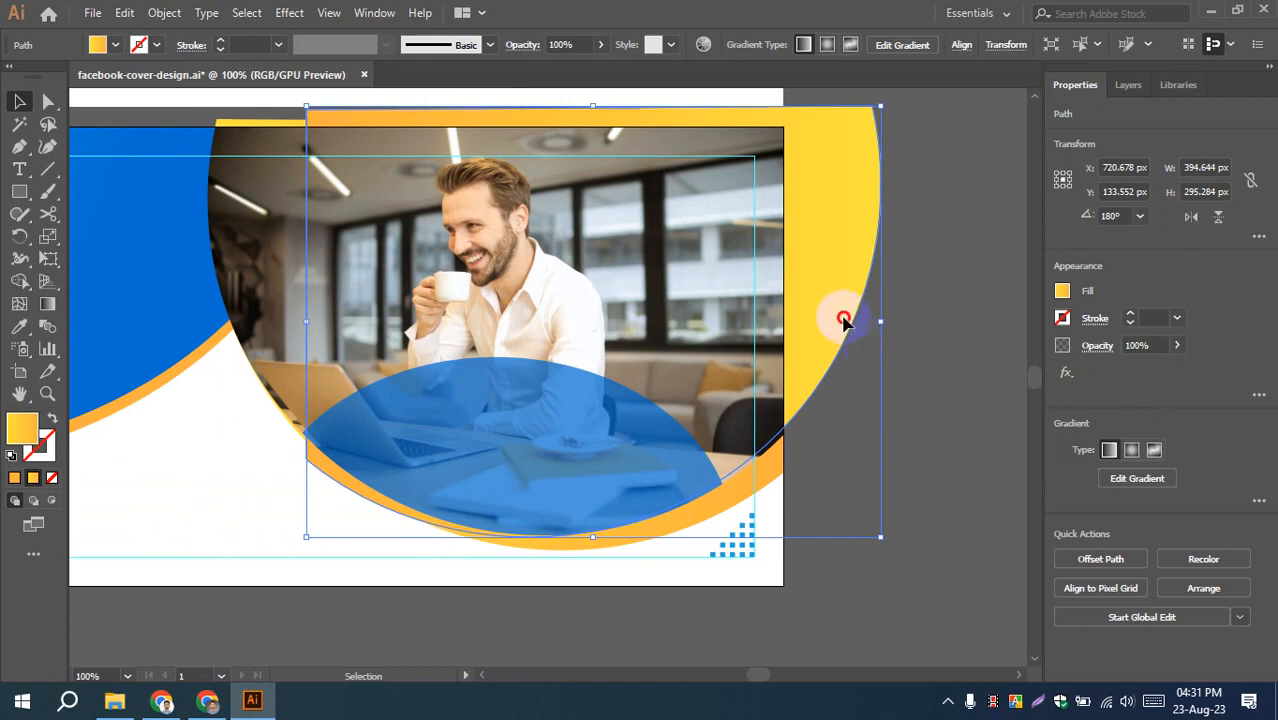
{"action": "left_click_drag", "start_coordinate": [843, 320], "coordinate": [809, 370]}
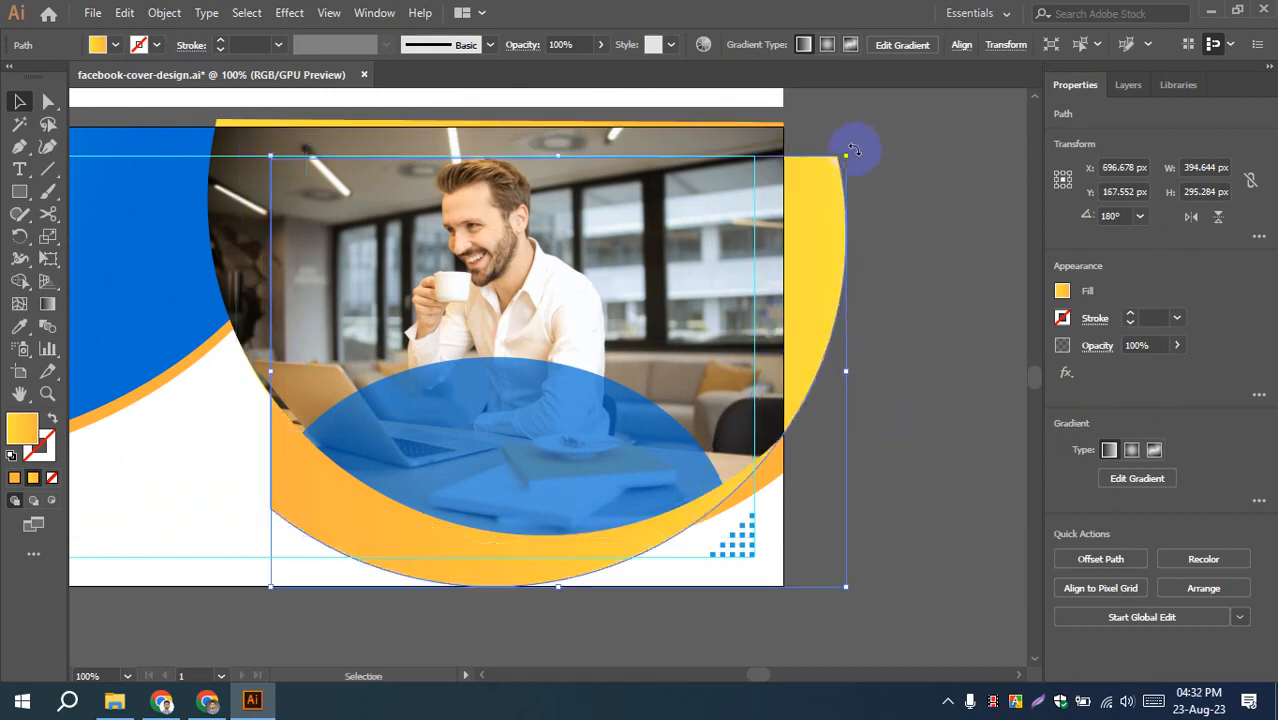
{"action": "left_click_drag", "start_coordinate": [853, 150], "coordinate": [890, 248]}
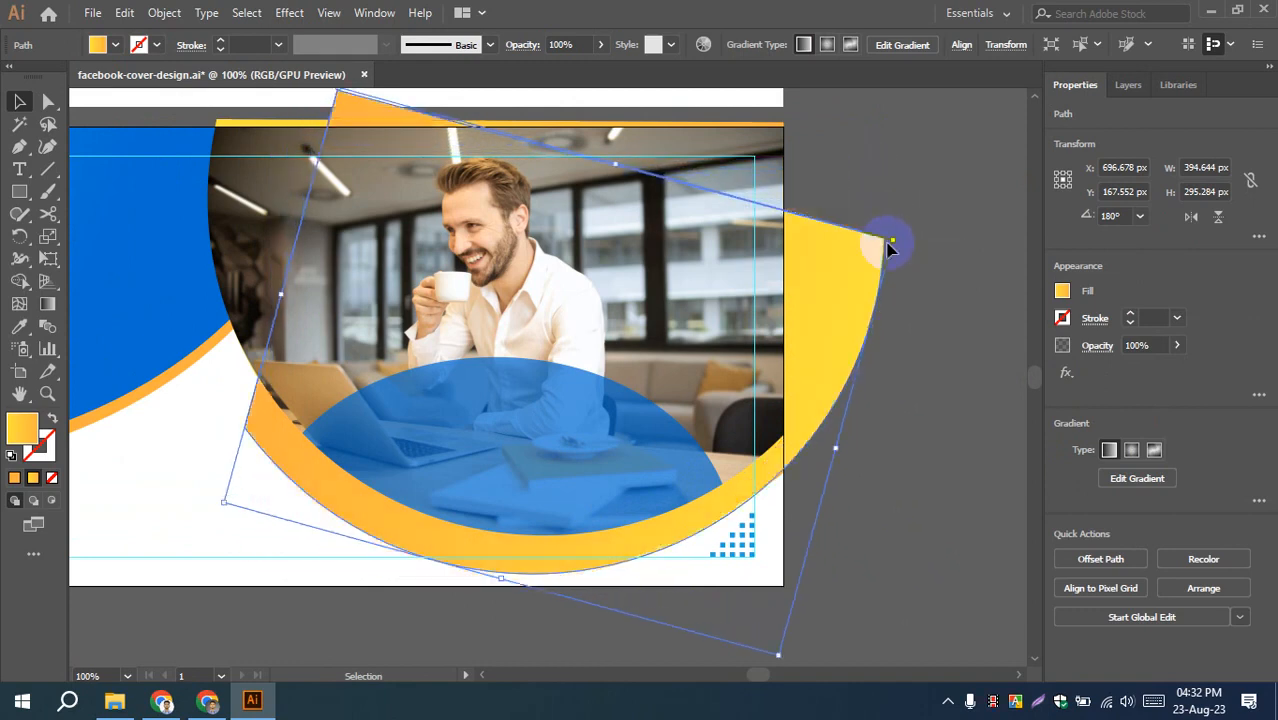
{"action": "left_click_drag", "start_coordinate": [648, 541], "coordinate": [646, 533]}
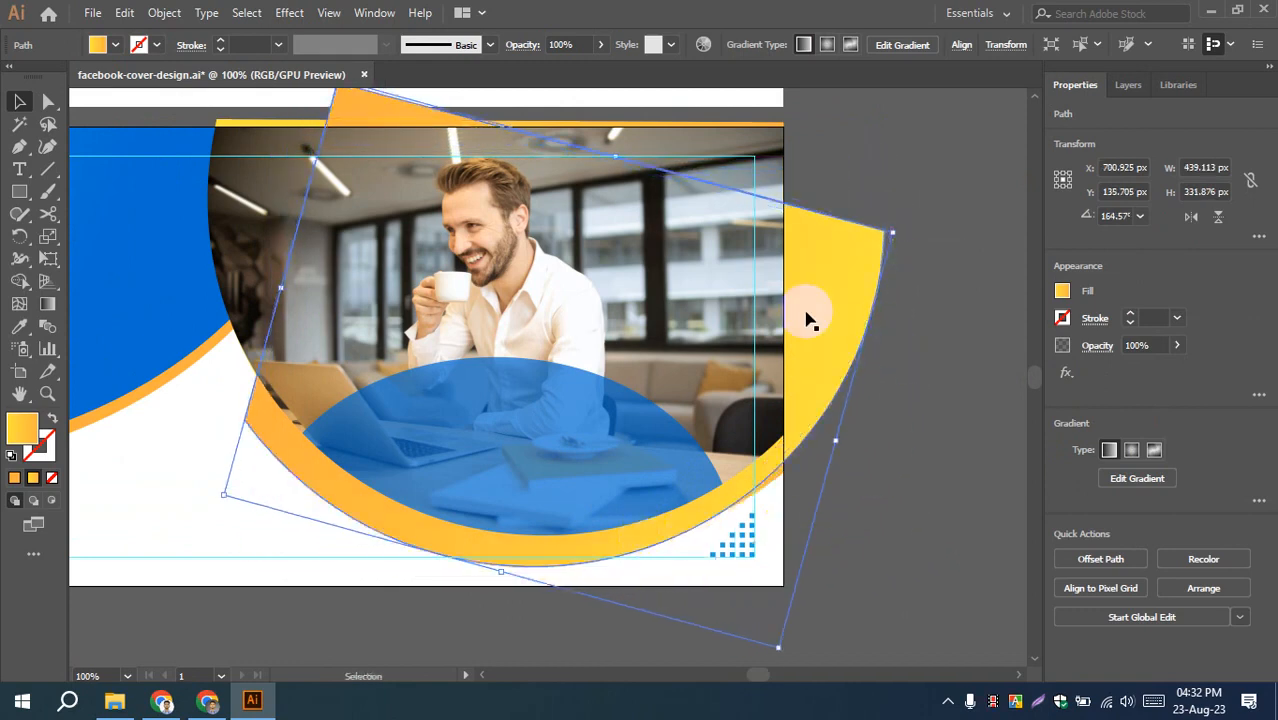
- Lower the reflected shape's opacity to 54%, then shift it up slightly and rotate it to about 169.5°
{"action": "left_click", "coordinate": [600, 44]}
{"action": "left_click_drag", "start_coordinate": [600, 67], "coordinate": [566, 68]}
{"action": "left_click", "coordinate": [943, 480]}
{"action": "left_click_drag", "start_coordinate": [852, 363], "coordinate": [852, 350]}
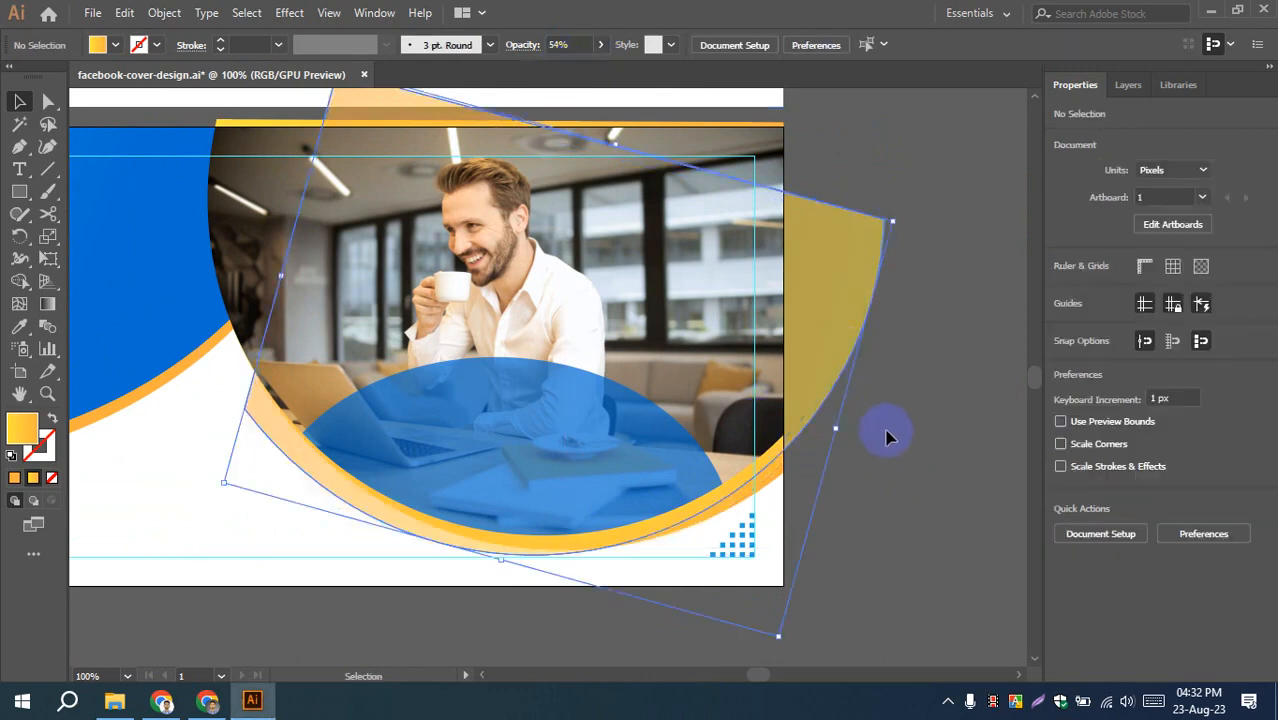
{"action": "left_click_drag", "start_coordinate": [782, 645], "coordinate": [805, 624]}
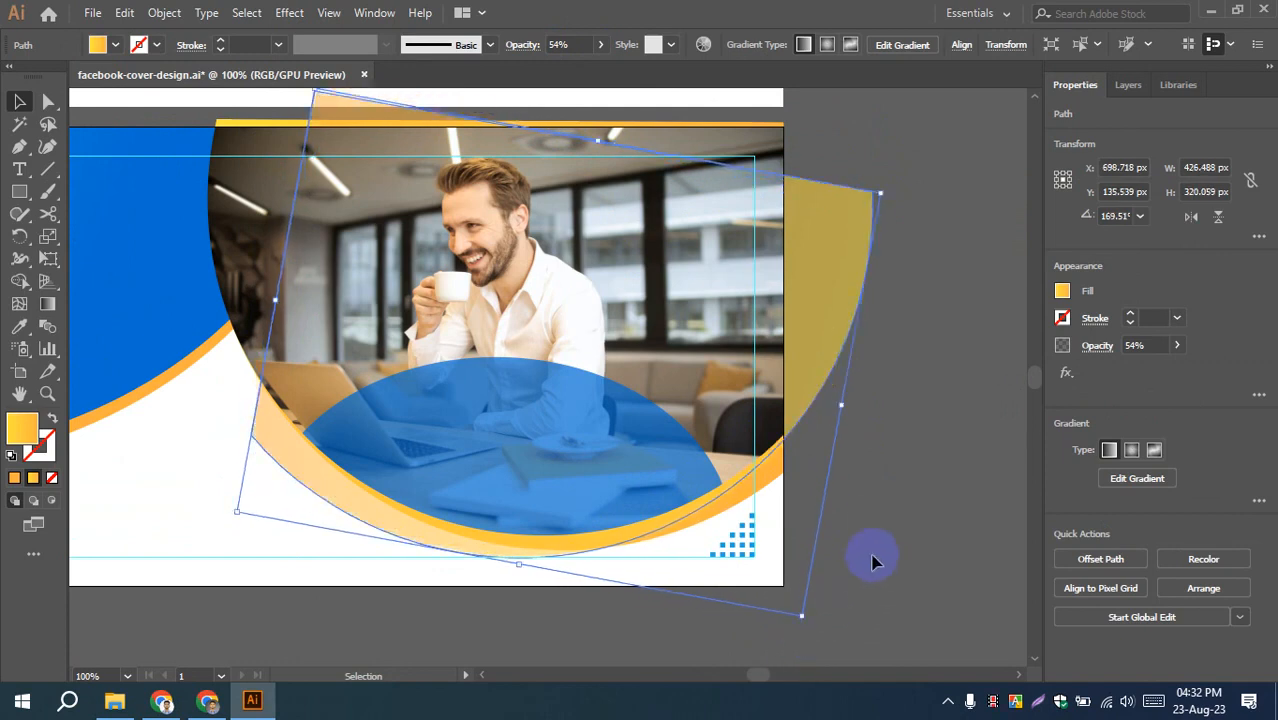
{"action": "left_click", "coordinate": [894, 462]}
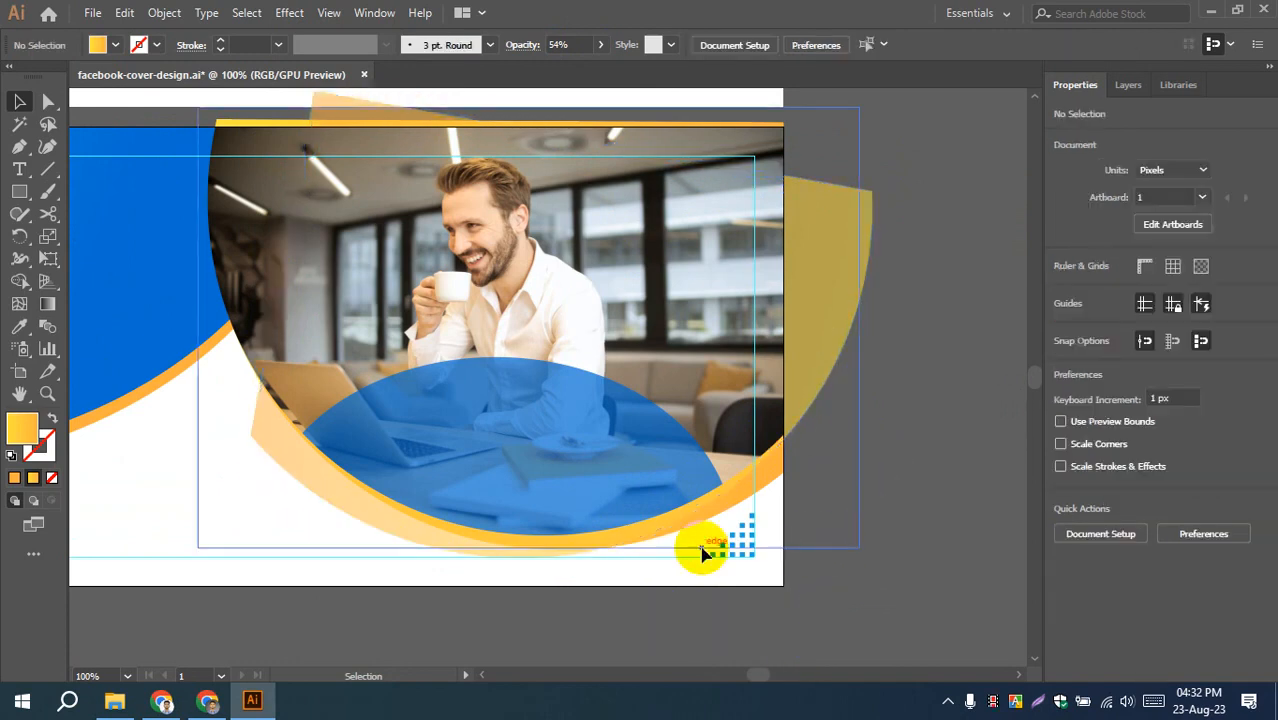
- Inspect how the reflected shape's lower edge overlaps the original orange band, selecting both shapes to compare their outlines
{"action": "scroll", "coordinate": [605, 565], "scroll_direction": "up", "scroll_amount": 1}
{"action": "scroll", "coordinate": [605, 565], "scroll_direction": "up", "scroll_amount": 1}
{"action": "scroll", "coordinate": [599, 551], "scroll_direction": "down", "scroll_amount": 2}
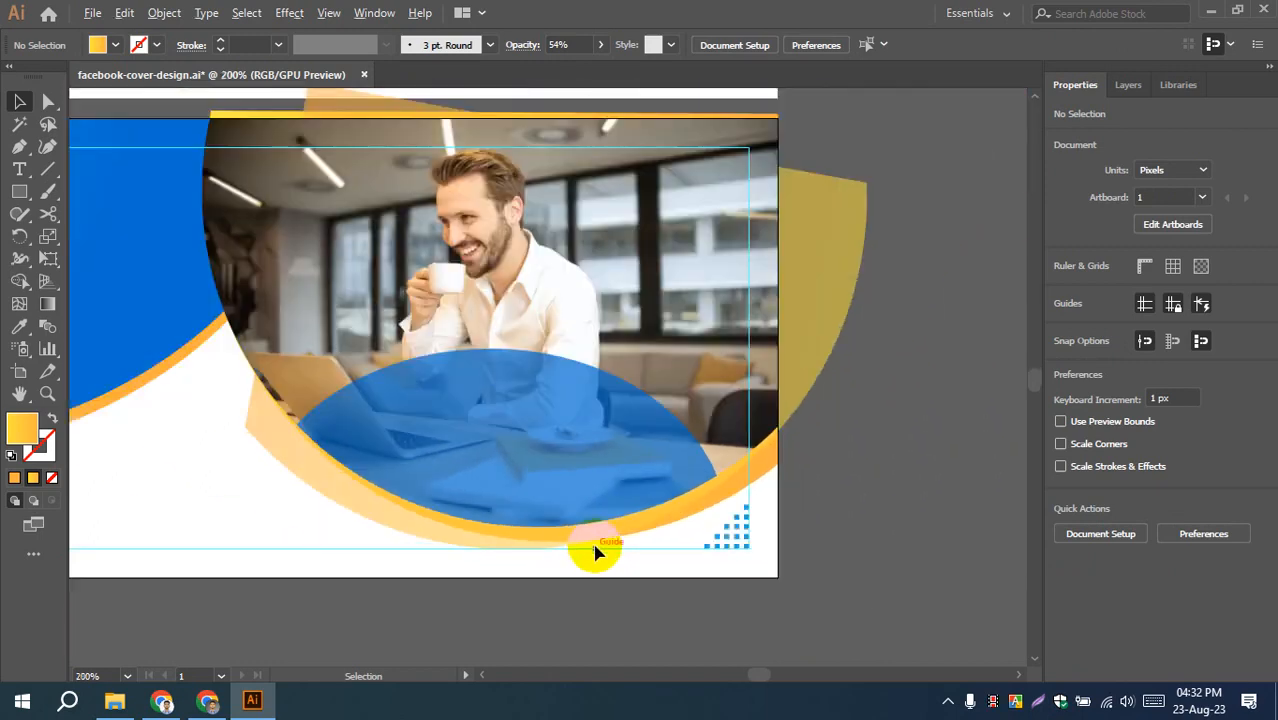
{"action": "left_click", "coordinate": [710, 522]}
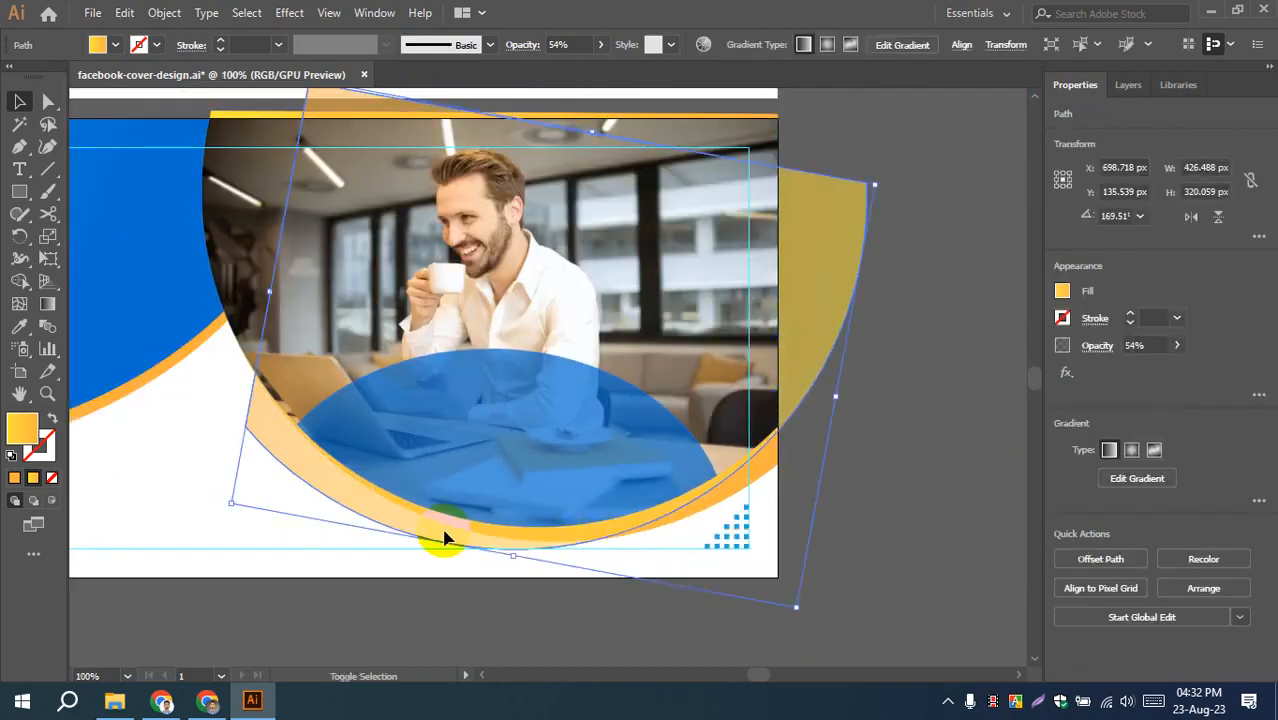
{"action": "left_click", "coordinate": [410, 560]}
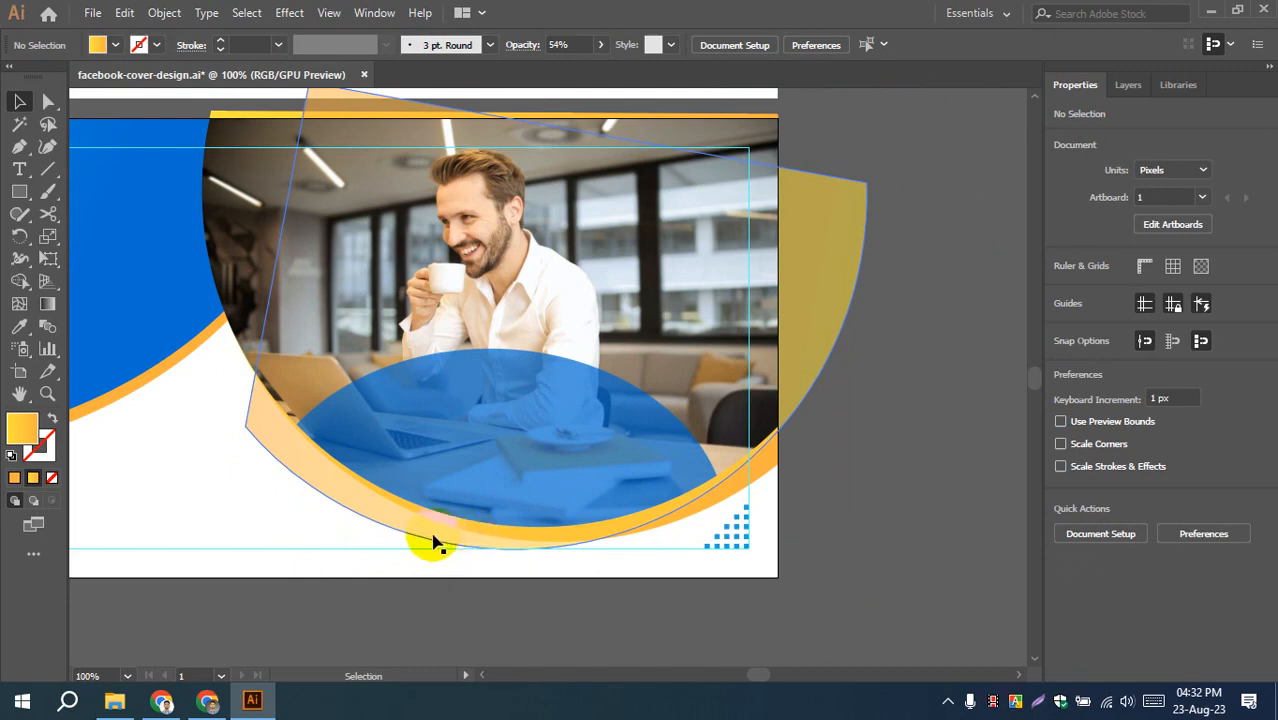
{"action": "left_click", "coordinate": [685, 522]}
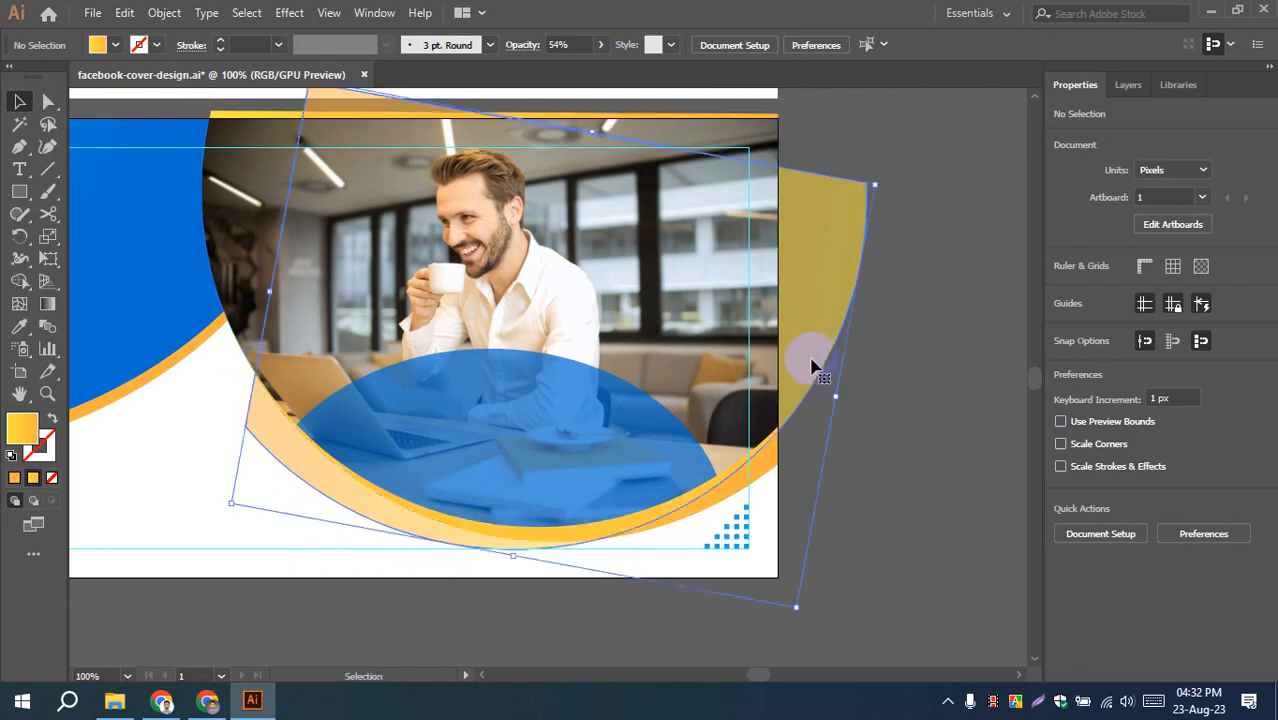
{"action": "left_click", "coordinate": [756, 472], "text": "shift"}
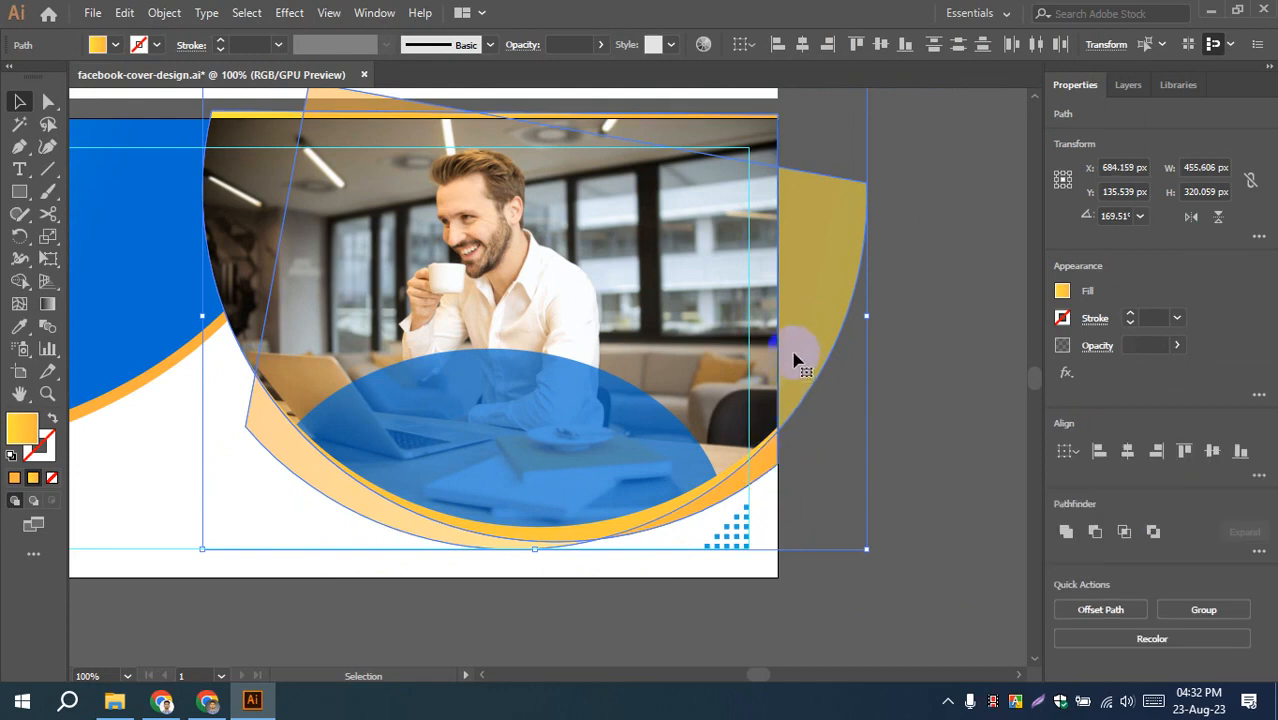
{"action": "left_click", "coordinate": [905, 358]}
- Restore the reflected shape's opacity to 100%
{"action": "left_click", "coordinate": [827, 214]}
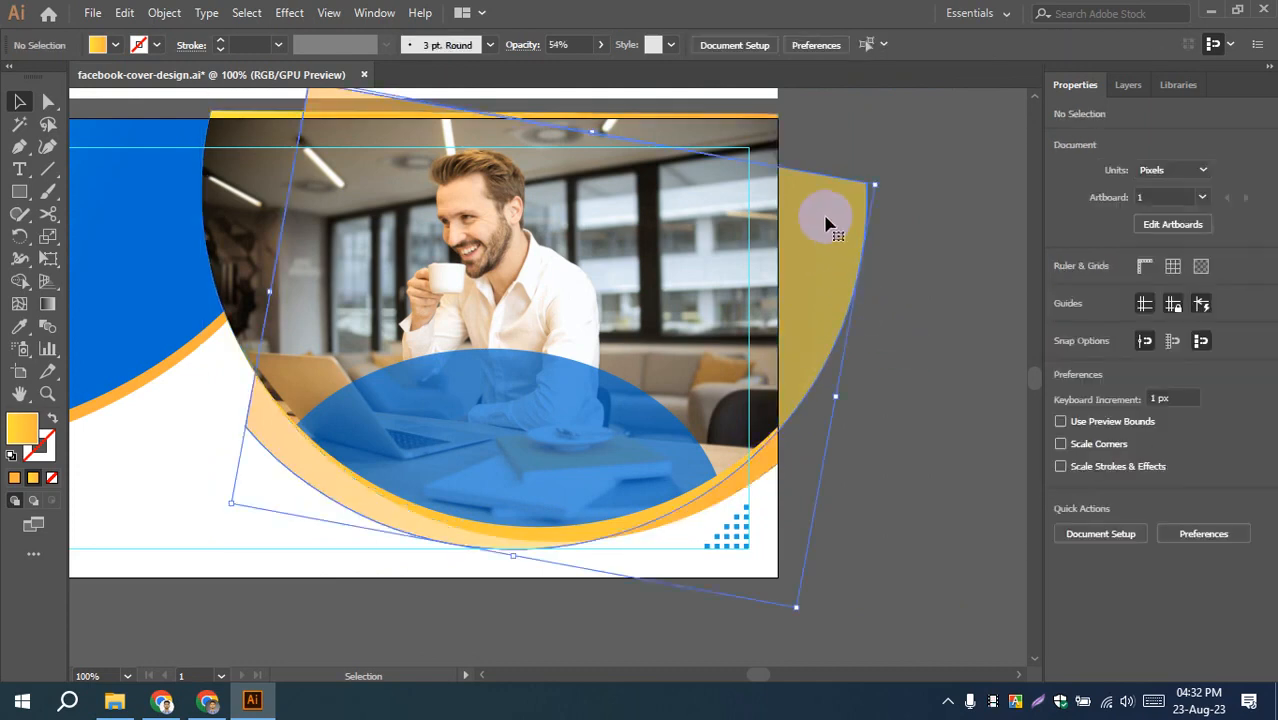
{"action": "left_click", "coordinate": [604, 47]}
{"action": "left_click_drag", "start_coordinate": [574, 68], "coordinate": [604, 70]}
{"action": "left_click", "coordinate": [958, 403]}
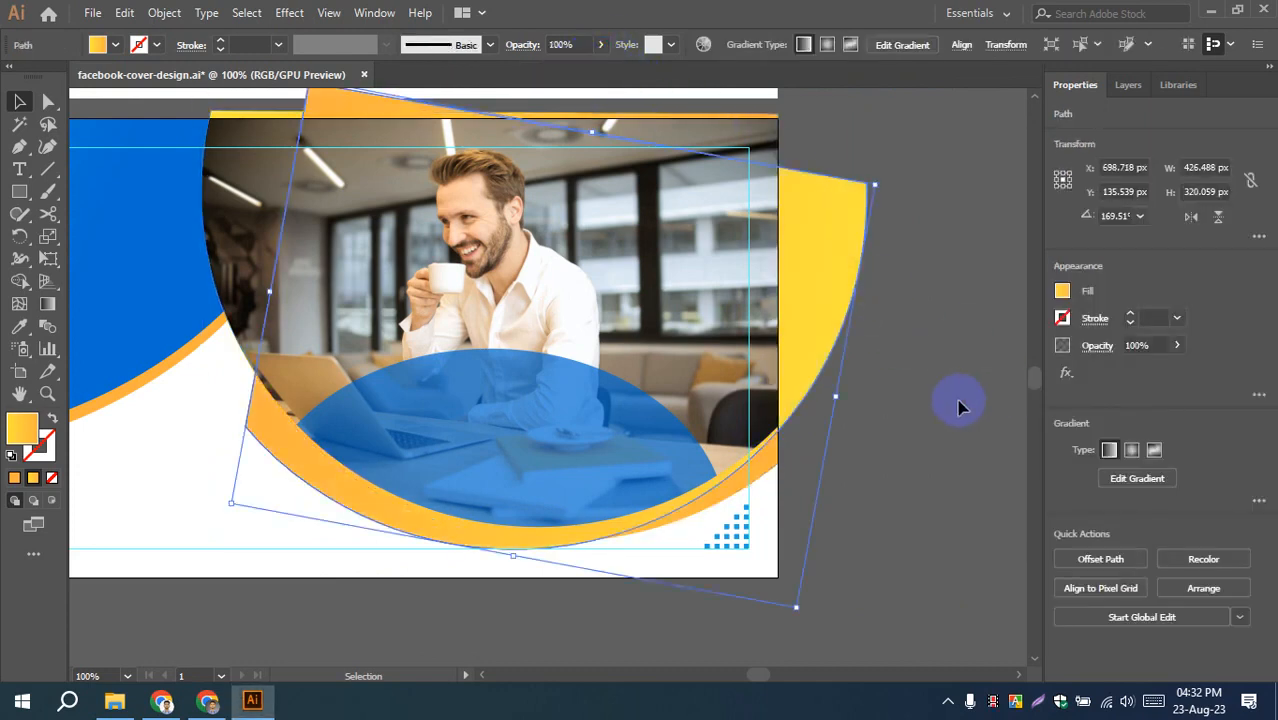
{"action": "left_click", "coordinate": [832, 312]}
{"action": "left_click", "coordinate": [765, 471], "text": "shift"}
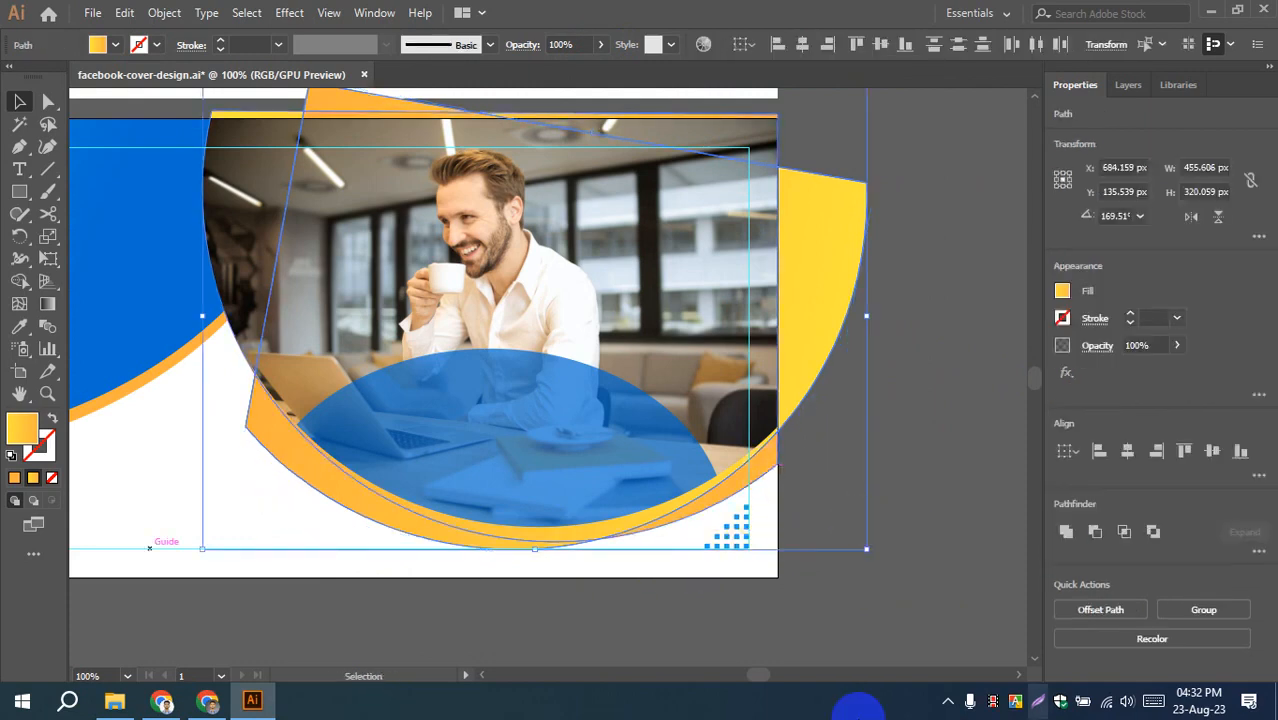
{"action": "left_click", "coordinate": [139, 463]}
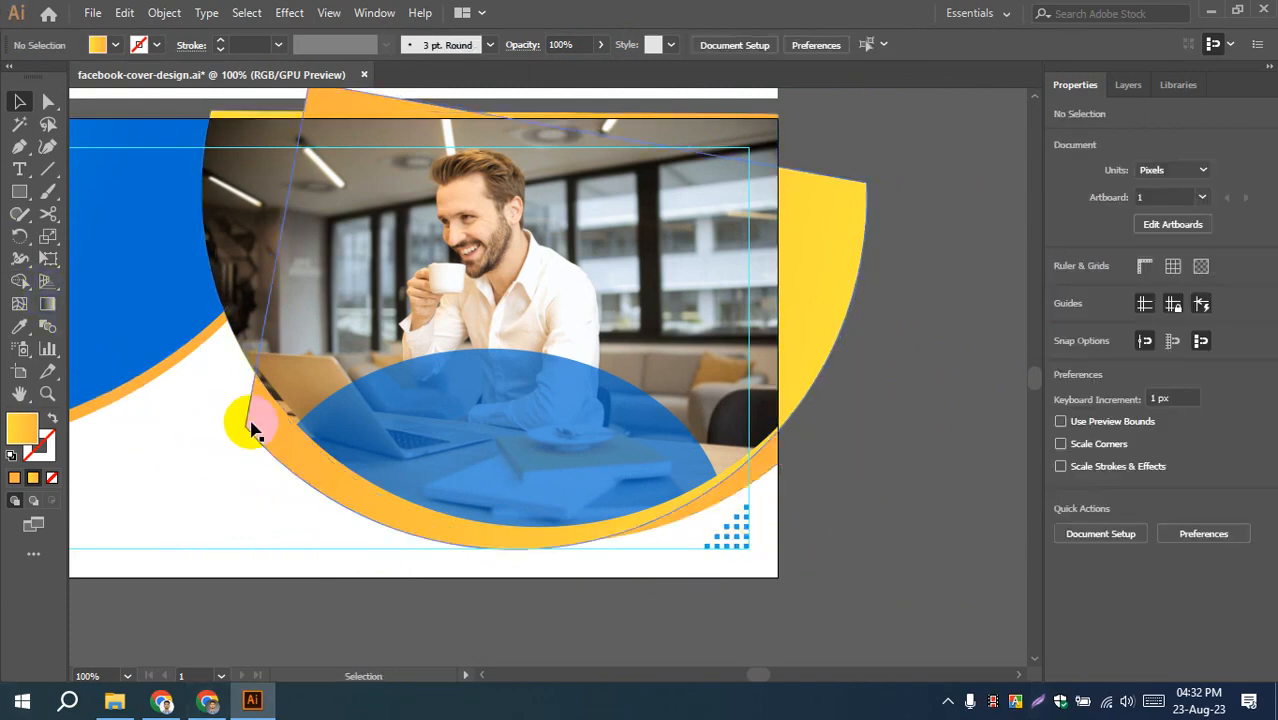
- Reflect the yellow-orange shape overlapping the photo's lower curve across the vertical axis
{"action": "left_click", "coordinate": [252, 423]}
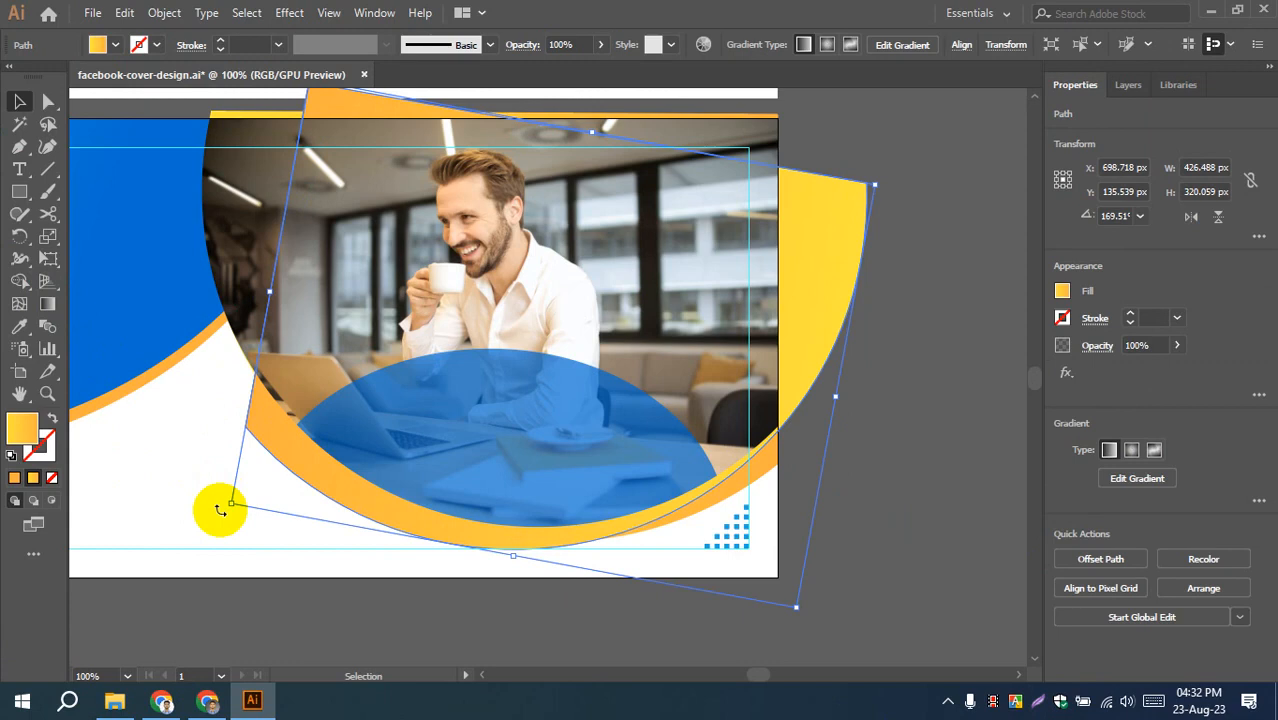
{"action": "right_click", "coordinate": [821, 256]}
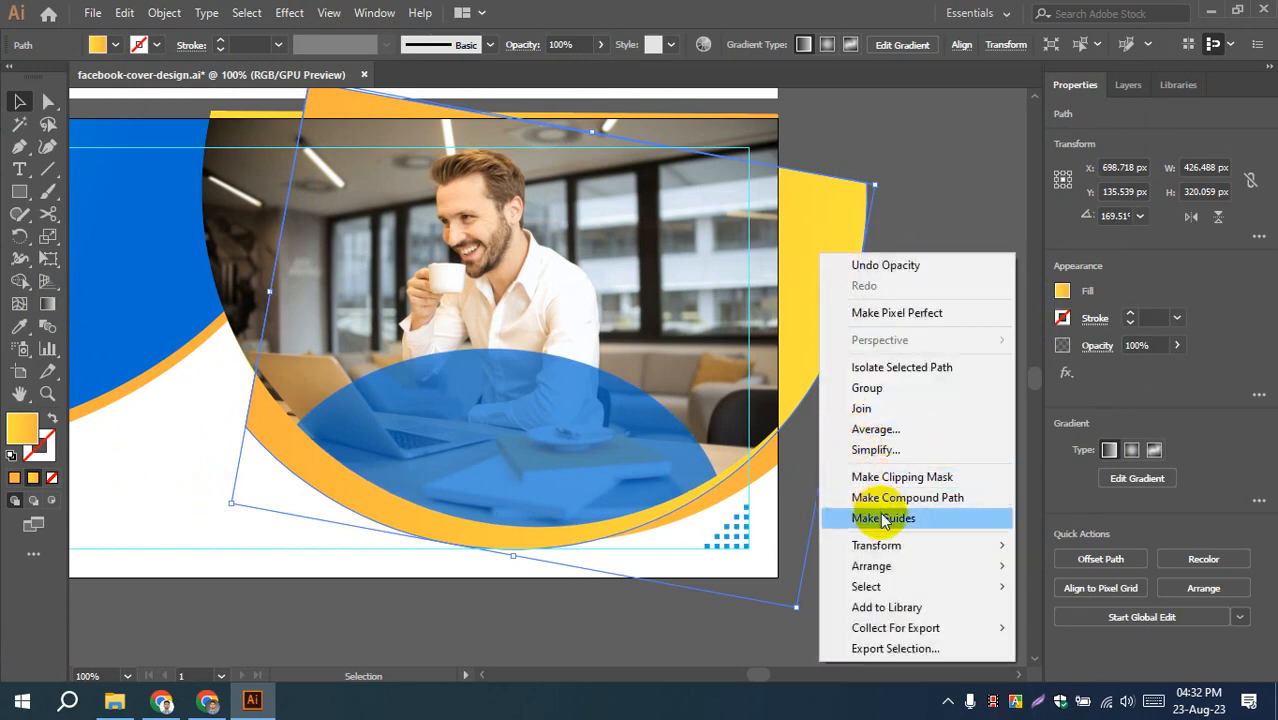
{"action": "mouse_move", "coordinate": [885, 542]}
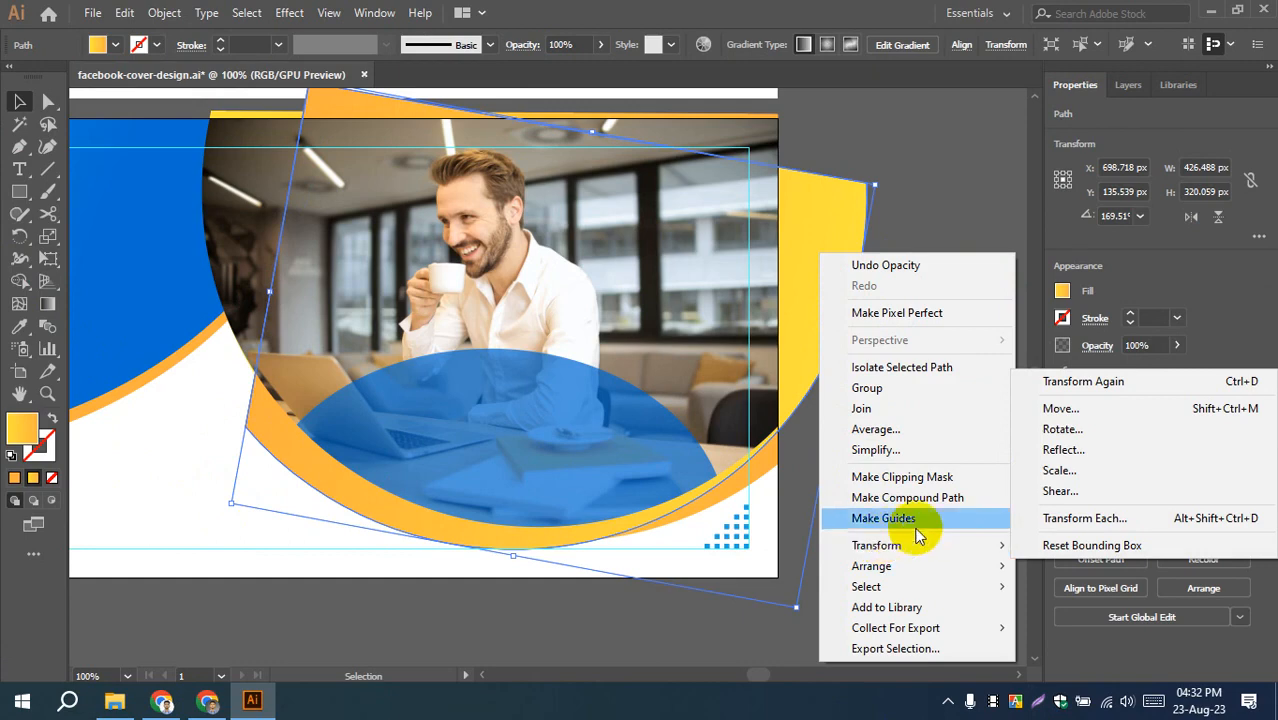
{"action": "left_click", "coordinate": [1062, 450]}
{"action": "left_click", "coordinate": [818, 438]}
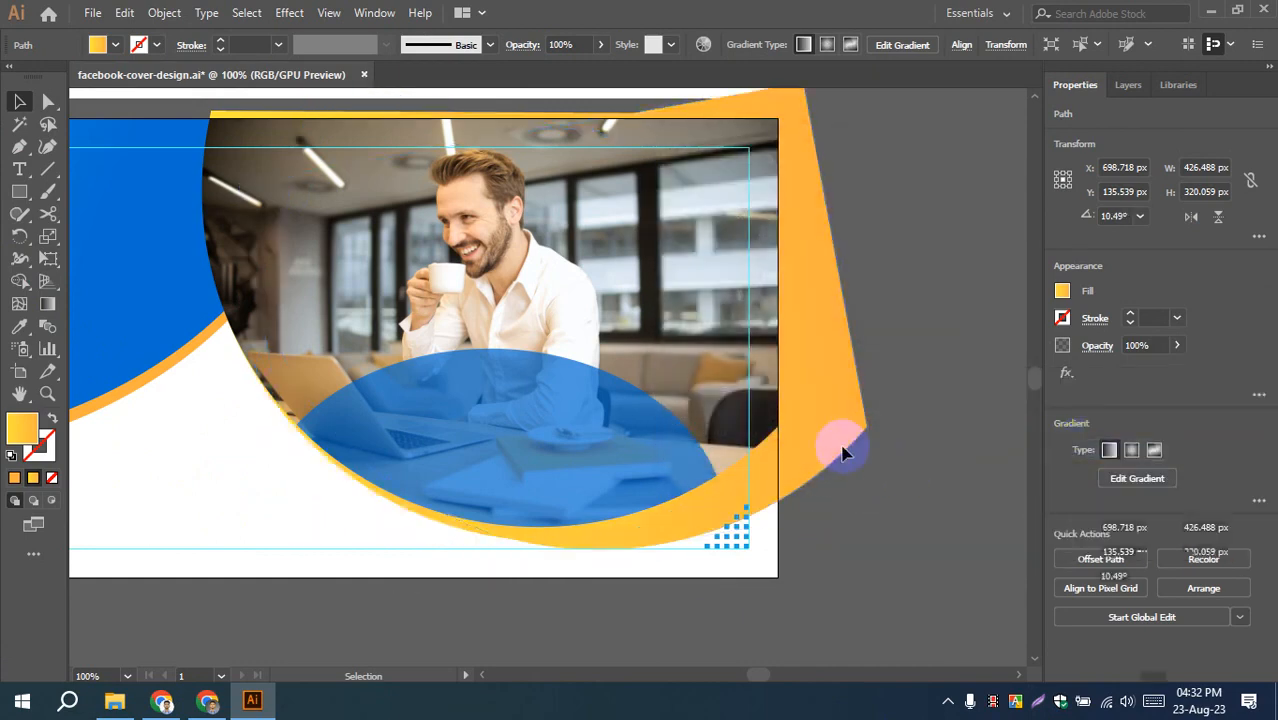
- Rotate the reflected yellow-orange shape to about 43° and nudge it so its lower edge follows the orange band
{"action": "left_click_drag", "start_coordinate": [884, 510], "coordinate": [832, 322]}
{"action": "left_click", "coordinate": [930, 485]}
{"action": "left_click_drag", "start_coordinate": [527, 533], "coordinate": [531, 531]}
{"action": "left_click", "coordinate": [900, 456]}
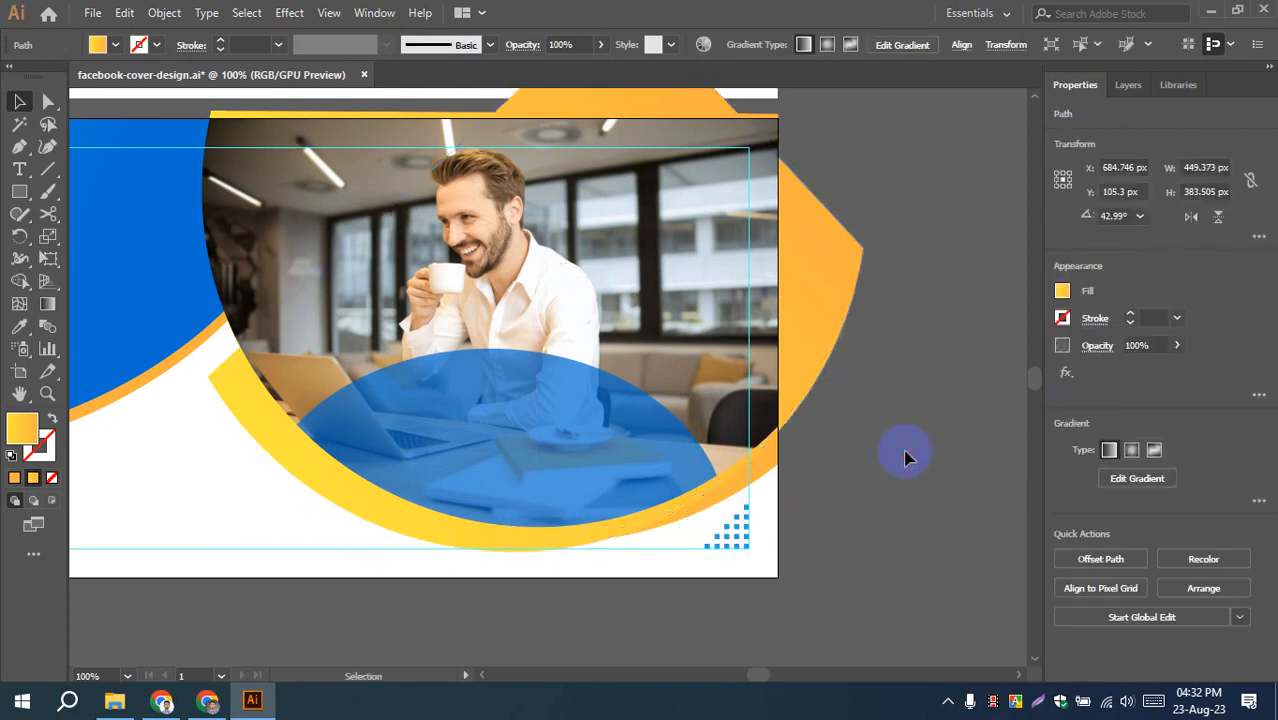
- Trim both overlapping yellow-orange shapes with Shape Builder, removing the excess below the photo's curve, beyond the artboard's side and above it
{"action": "left_click", "coordinate": [251, 399]}
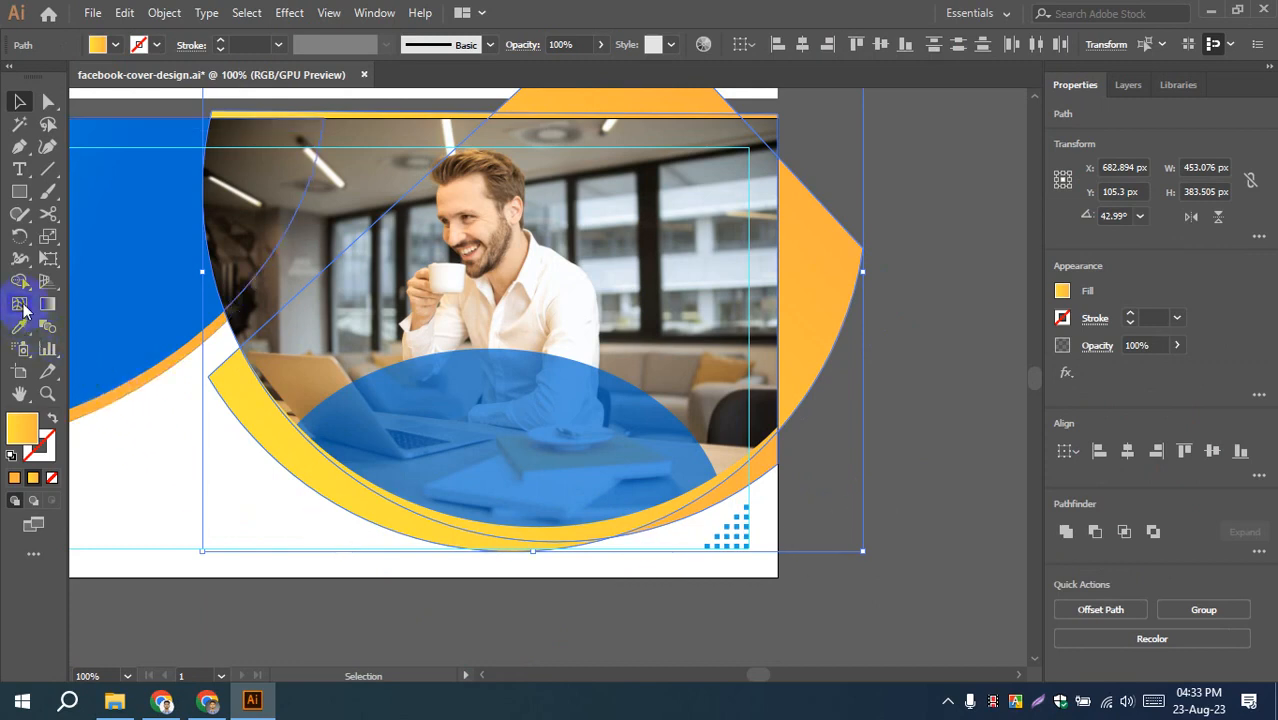
{"action": "left_click", "coordinate": [19, 281]}
{"action": "left_click", "coordinate": [325, 493], "text": "alt"}
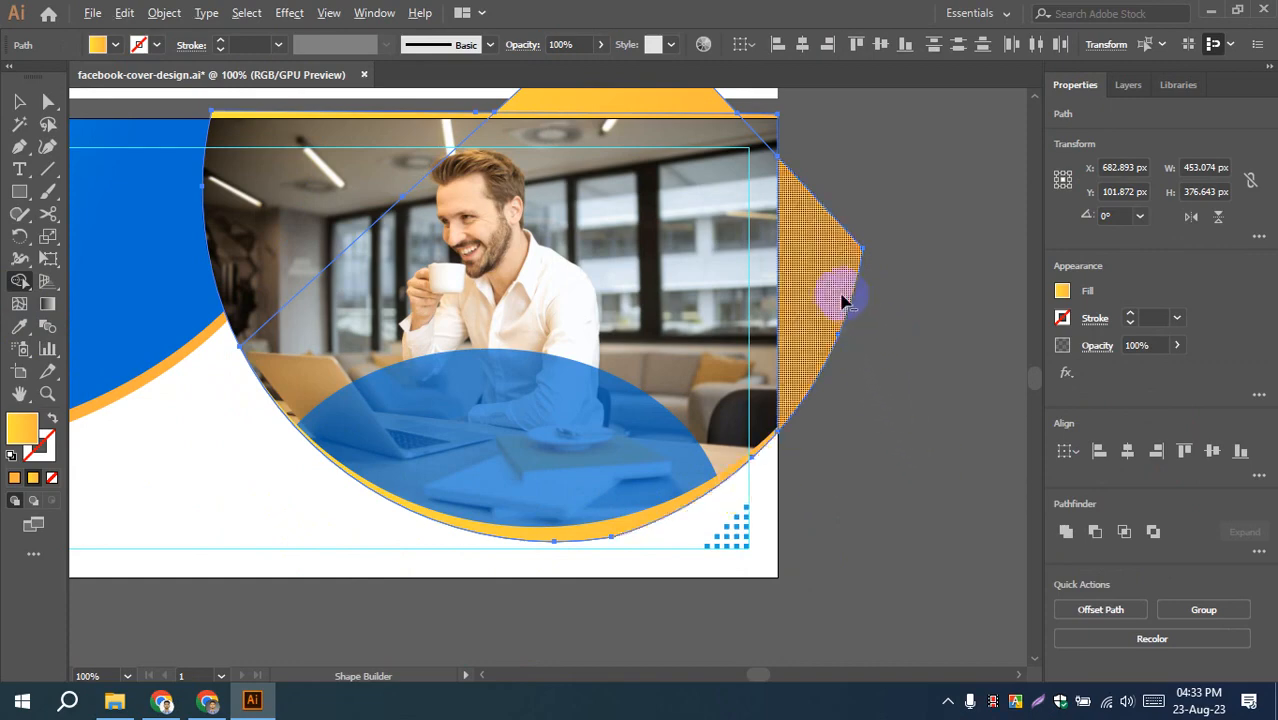
{"action": "left_click", "coordinate": [844, 286], "text": "alt"}
{"action": "scroll", "coordinate": [890, 408], "scroll_direction": "up", "scroll_amount": 3}
{"action": "left_click", "coordinate": [640, 213], "text": "alt"}
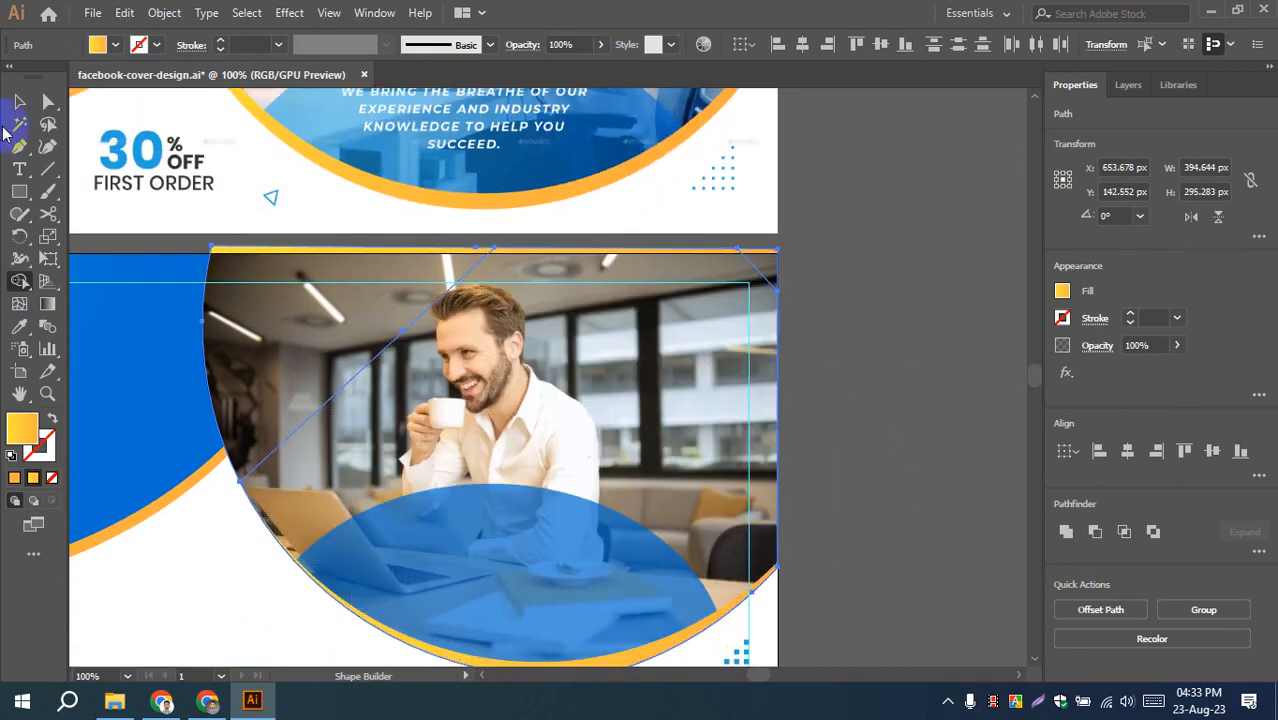
{"action": "left_click", "coordinate": [20, 103]}
{"action": "left_click", "coordinate": [840, 388]}
- Check the trimmed band's lower edge up close, then undo the Shape Builder trimming, rotation and reflection
{"action": "scroll", "coordinate": [845, 479], "scroll_direction": "down", "scroll_amount": 2}
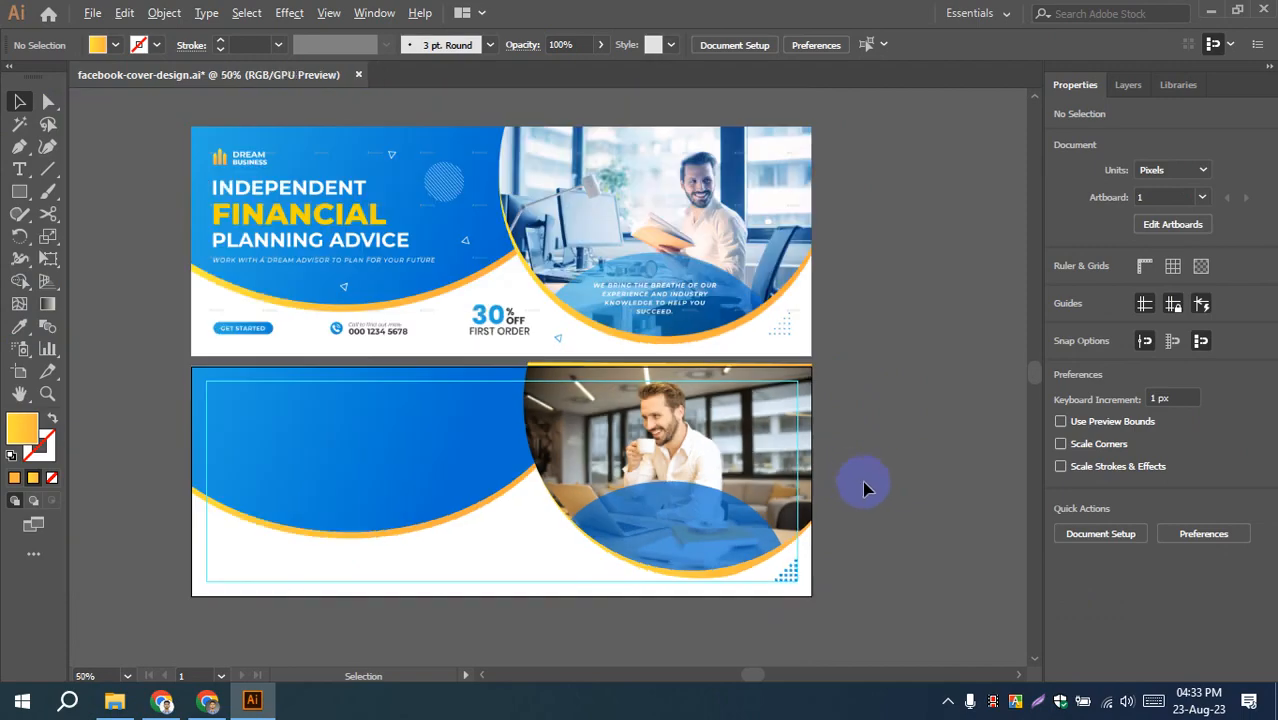
{"action": "scroll", "coordinate": [860, 485], "scroll_direction": "up", "scroll_amount": 1}
{"action": "scroll", "coordinate": [685, 612], "scroll_direction": "up", "scroll_amount": 6}
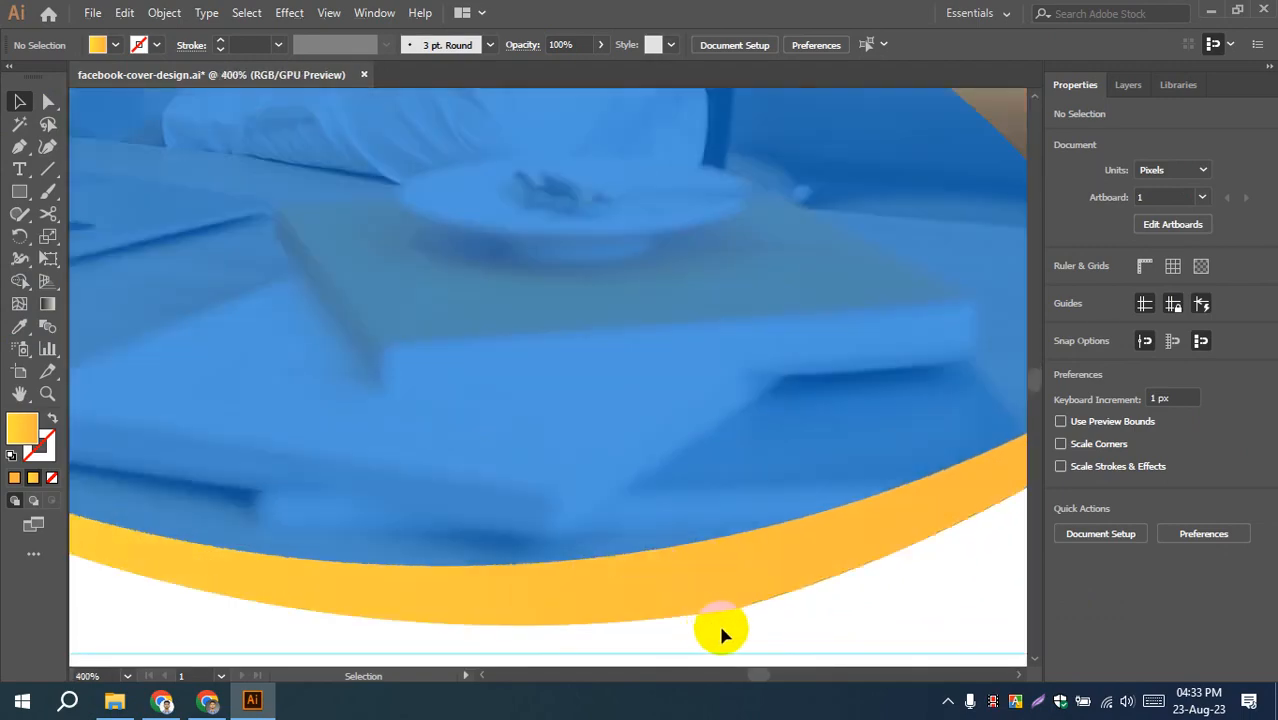
{"action": "scroll", "coordinate": [712, 608], "scroll_direction": "down", "scroll_amount": 2}
{"action": "scroll", "coordinate": [712, 608], "scroll_direction": "down", "scroll_amount": 2}
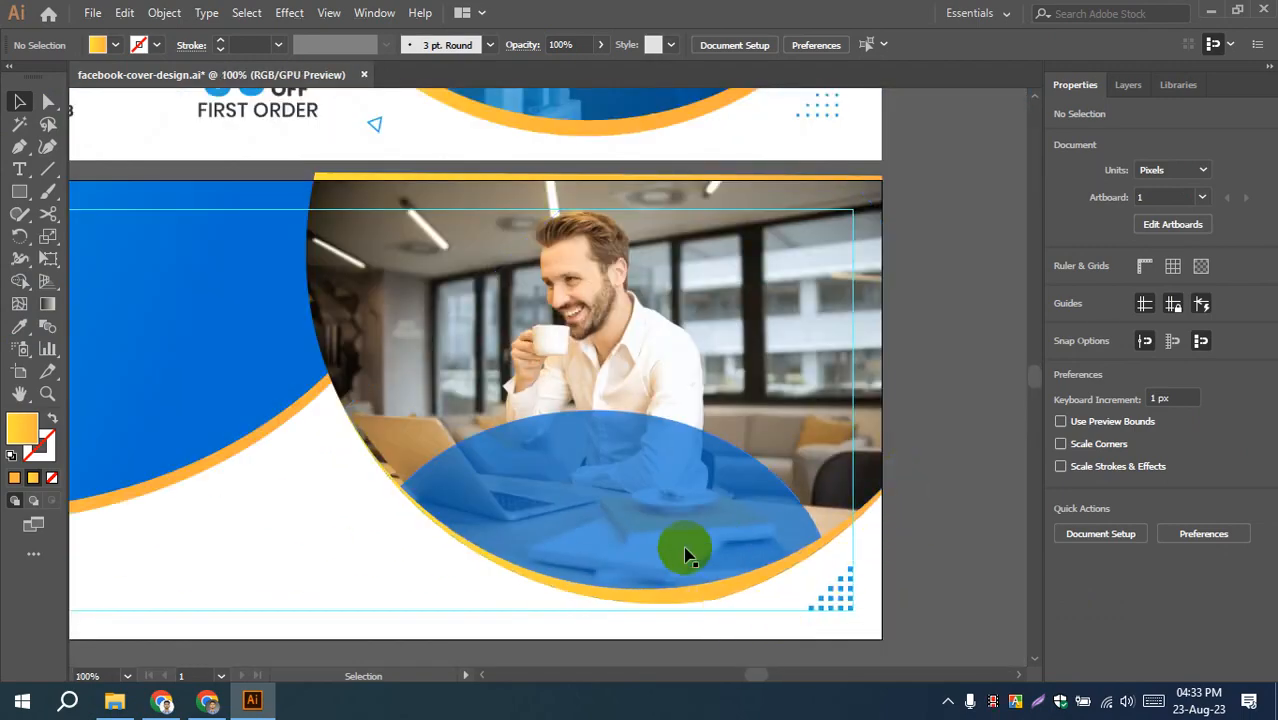
{"action": "key", "text": "ctrl+z"}
{"action": "key", "text": "ctrl+z"}
{"action": "key", "text": "ctrl+z"}
{"action": "key", "text": "ctrl+z"}
{"action": "key", "text": "ctrl+z"}
{"action": "key", "text": "ctrl+z"}
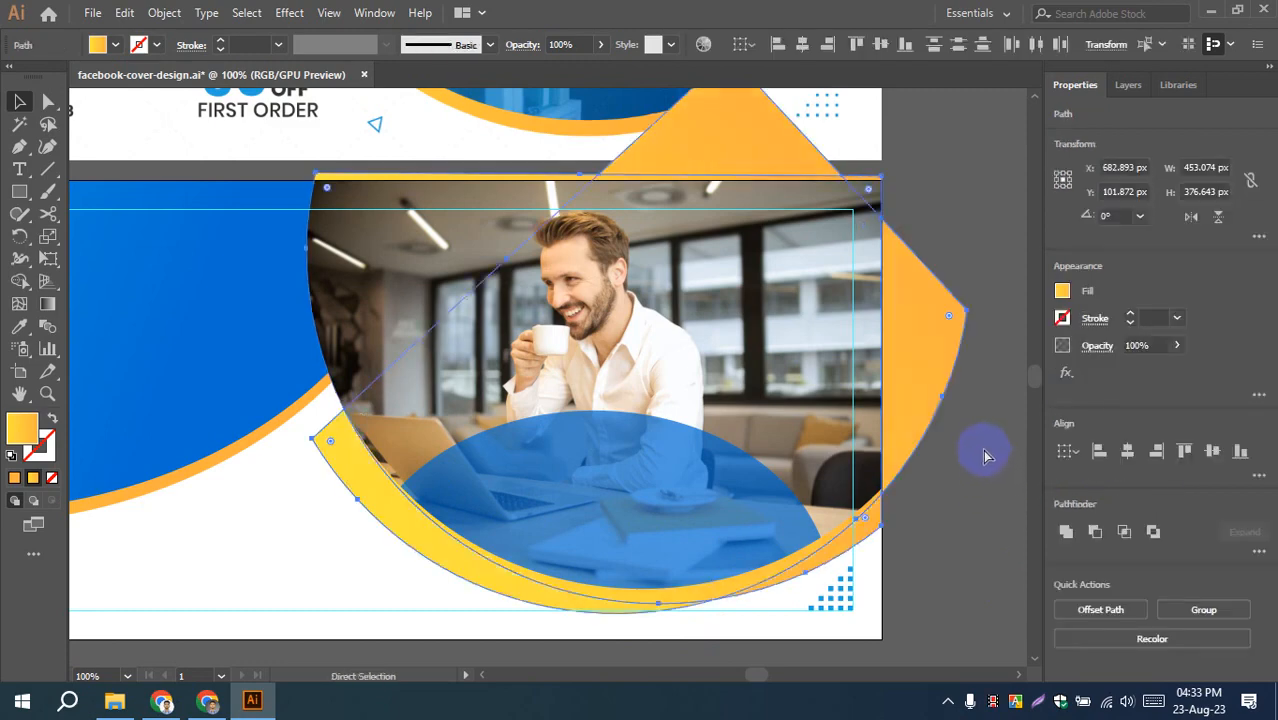
- Delete the rotated yellow-orange shape over the photo, keeping only the original band
{"action": "left_click", "coordinate": [966, 440]}
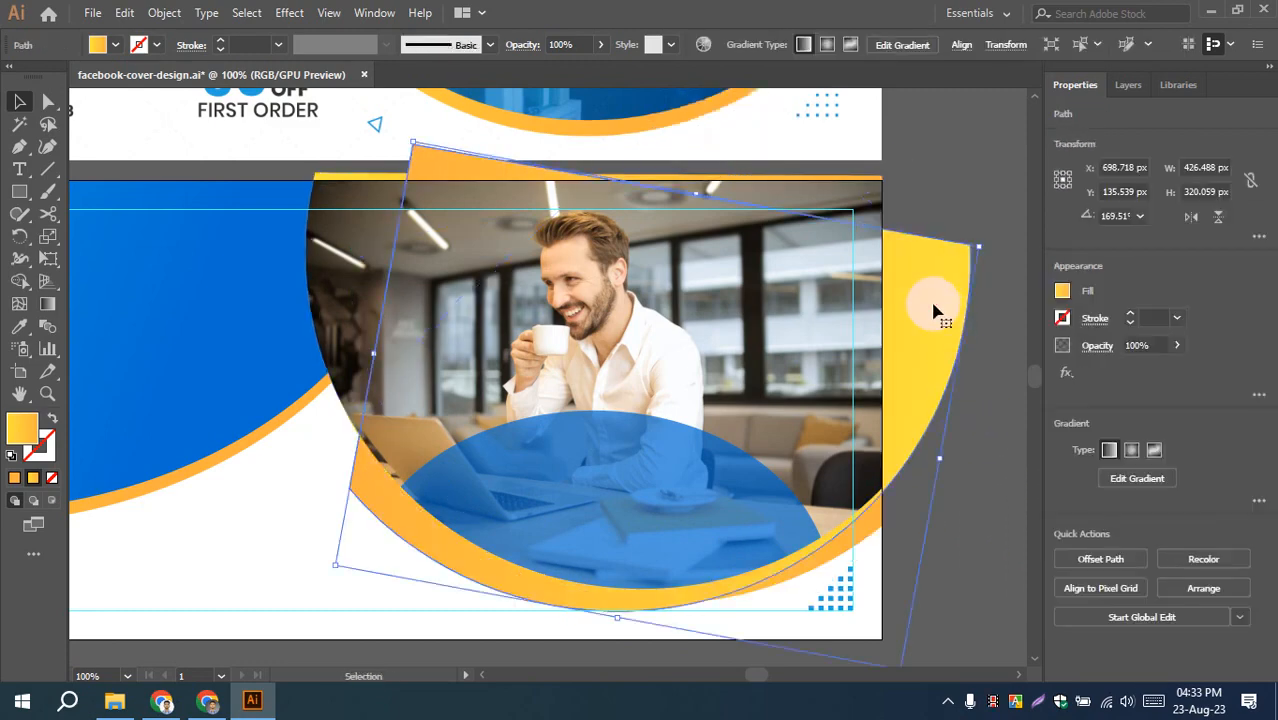
{"action": "key", "text": "Delete"}
{"action": "scroll", "coordinate": [937, 342], "scroll_direction": "down", "scroll_amount": 1}
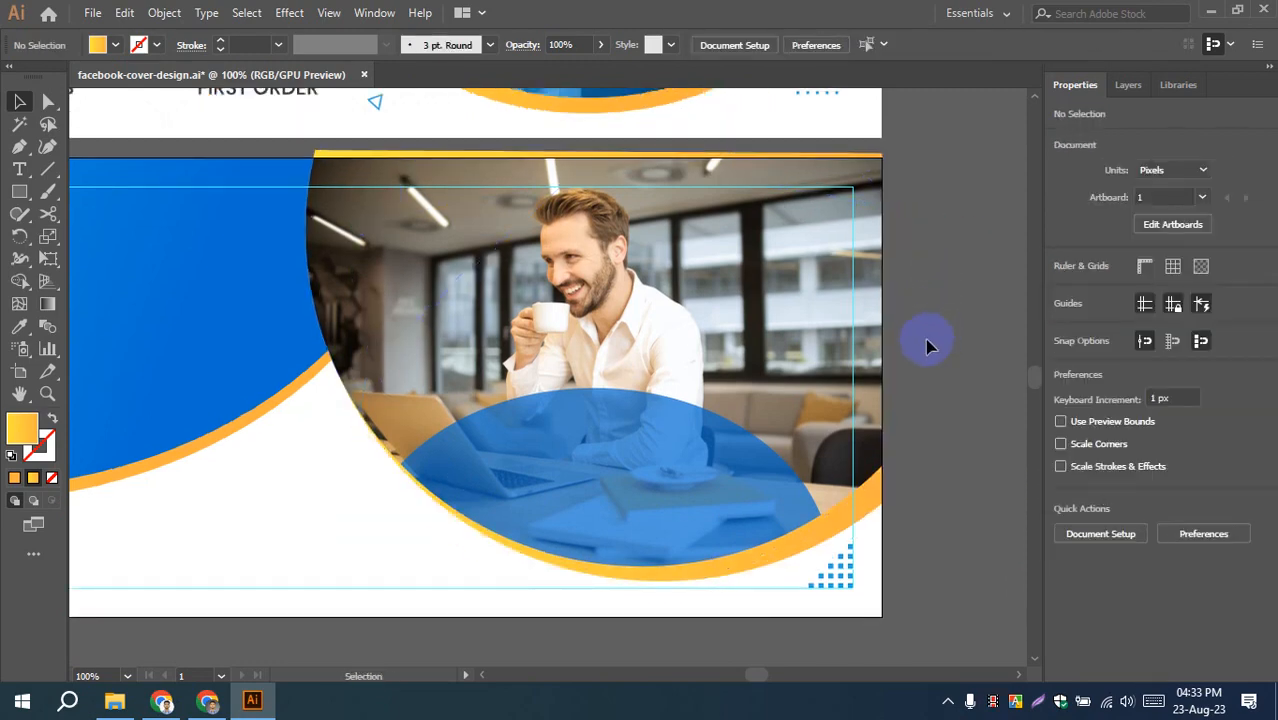
{"action": "scroll", "coordinate": [927, 345], "scroll_direction": "down", "scroll_amount": 1}
{"action": "scroll", "coordinate": [920, 342], "scroll_direction": "down", "scroll_amount": 1}
{"action": "scroll", "coordinate": [920, 342], "scroll_direction": "up", "scroll_amount": 1}
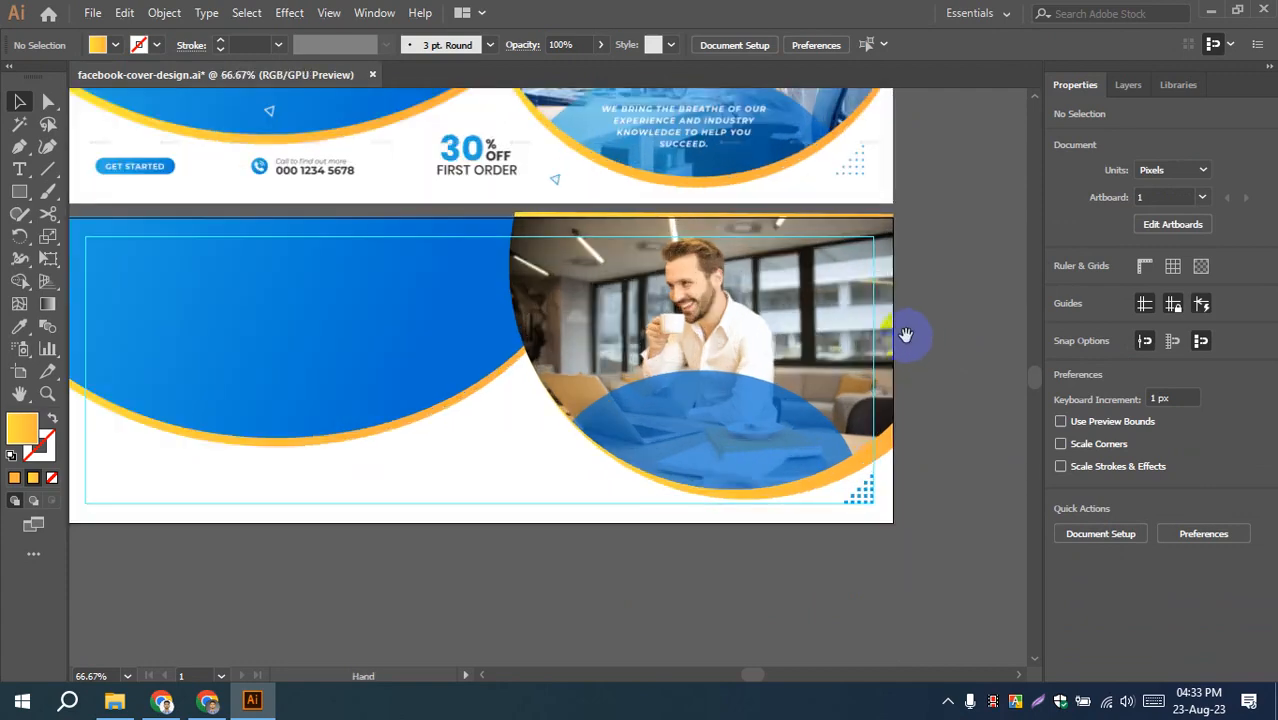
- Draw a rectangle about 406 px wide over the upper part of the photo, with its top edge on the artboard's top edge
{"action": "left_click_drag", "start_coordinate": [905, 336], "coordinate": [963, 379]}
{"action": "left_click_drag", "start_coordinate": [503, 452], "coordinate": [456, 536]}
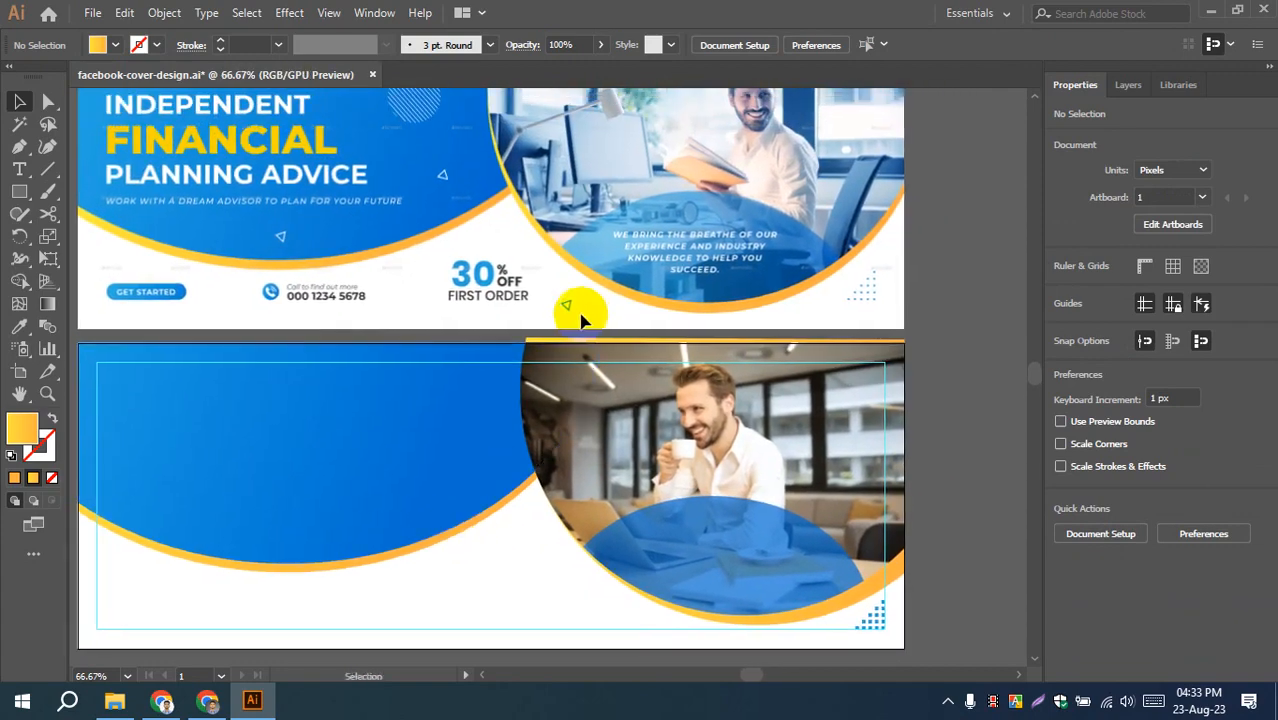
{"action": "left_click", "coordinate": [534, 340]}
{"action": "left_click", "coordinate": [941, 365]}
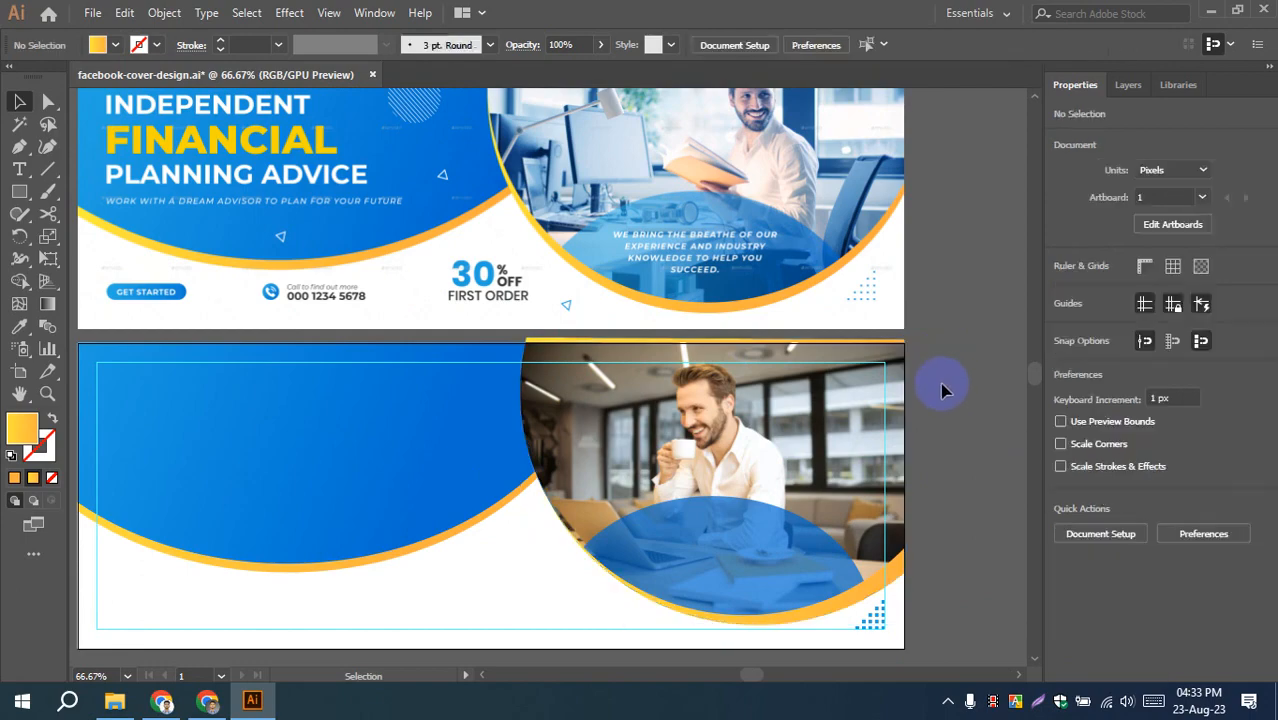
{"action": "scroll", "coordinate": [676, 348], "scroll_direction": "up", "scroll_amount": 3}
{"action": "left_click_drag", "start_coordinate": [694, 394], "coordinate": [543, 312]}
{"action": "scroll", "coordinate": [565, 309], "scroll_direction": "down", "scroll_amount": 2}
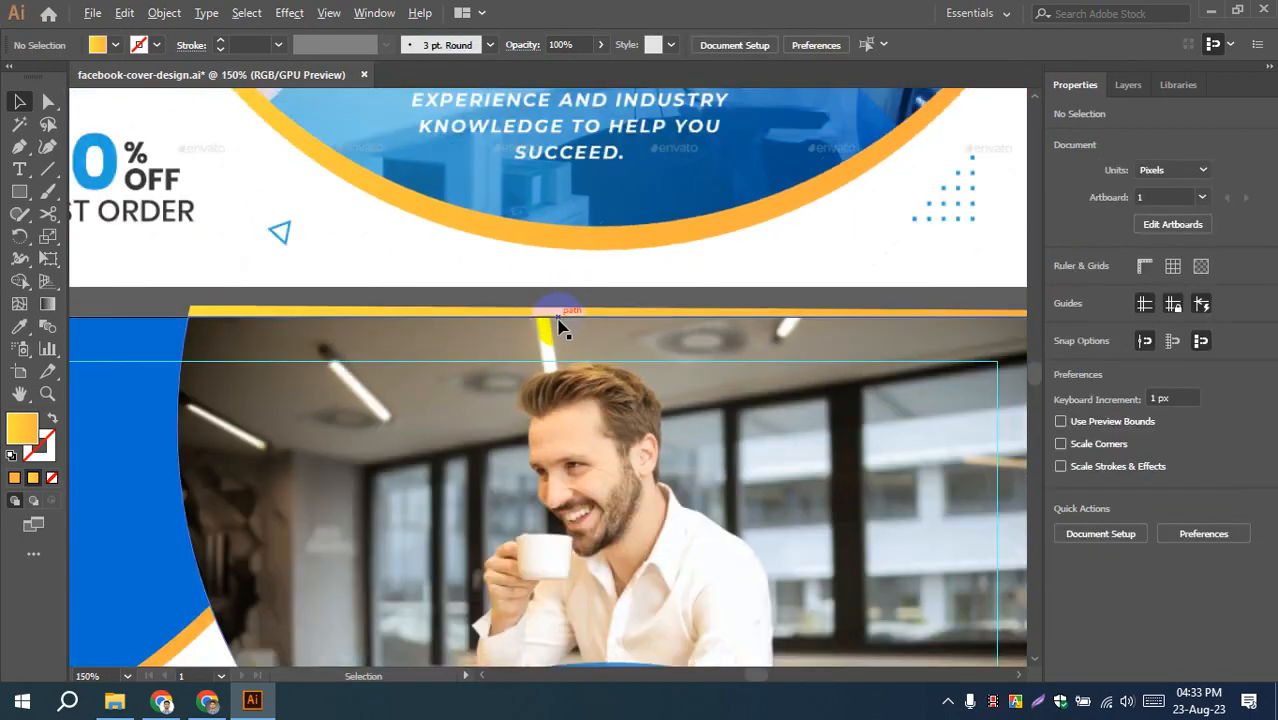
{"action": "left_click_drag", "start_coordinate": [466, 382], "coordinate": [414, 328]}
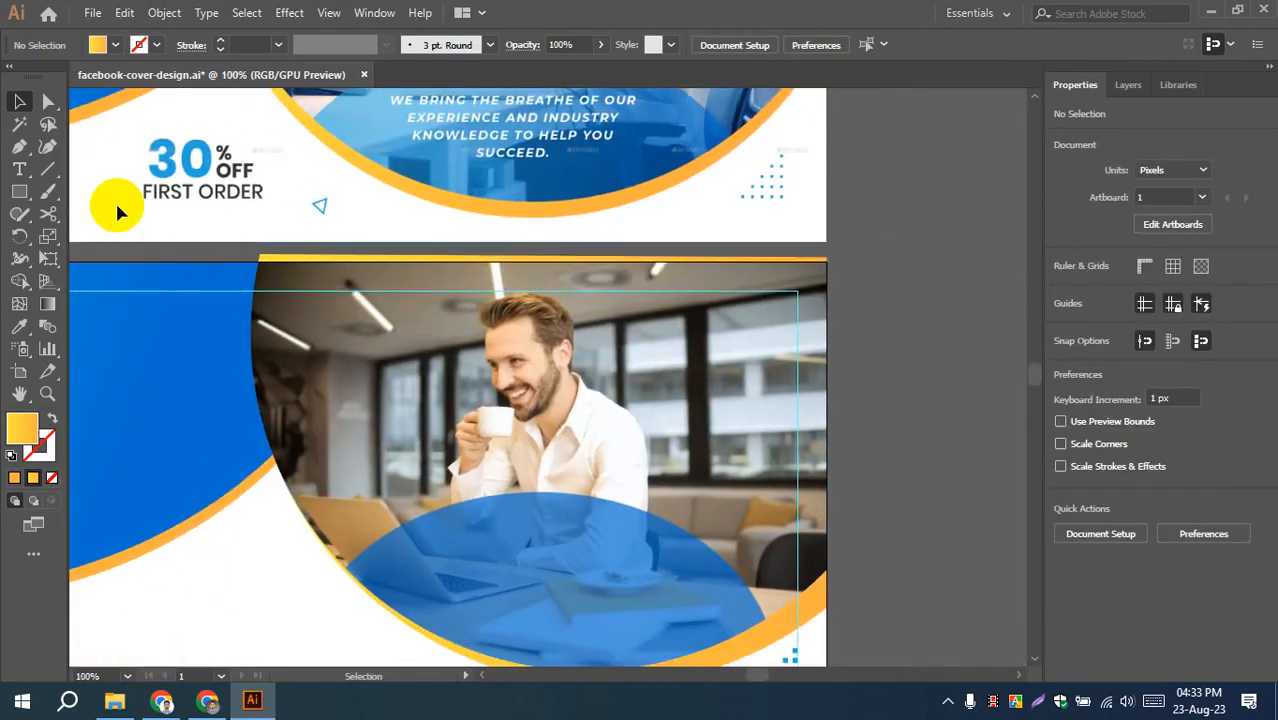
{"action": "left_click", "coordinate": [18, 190]}
{"action": "left_click_drag", "start_coordinate": [235, 261], "coordinate": [826, 468]}
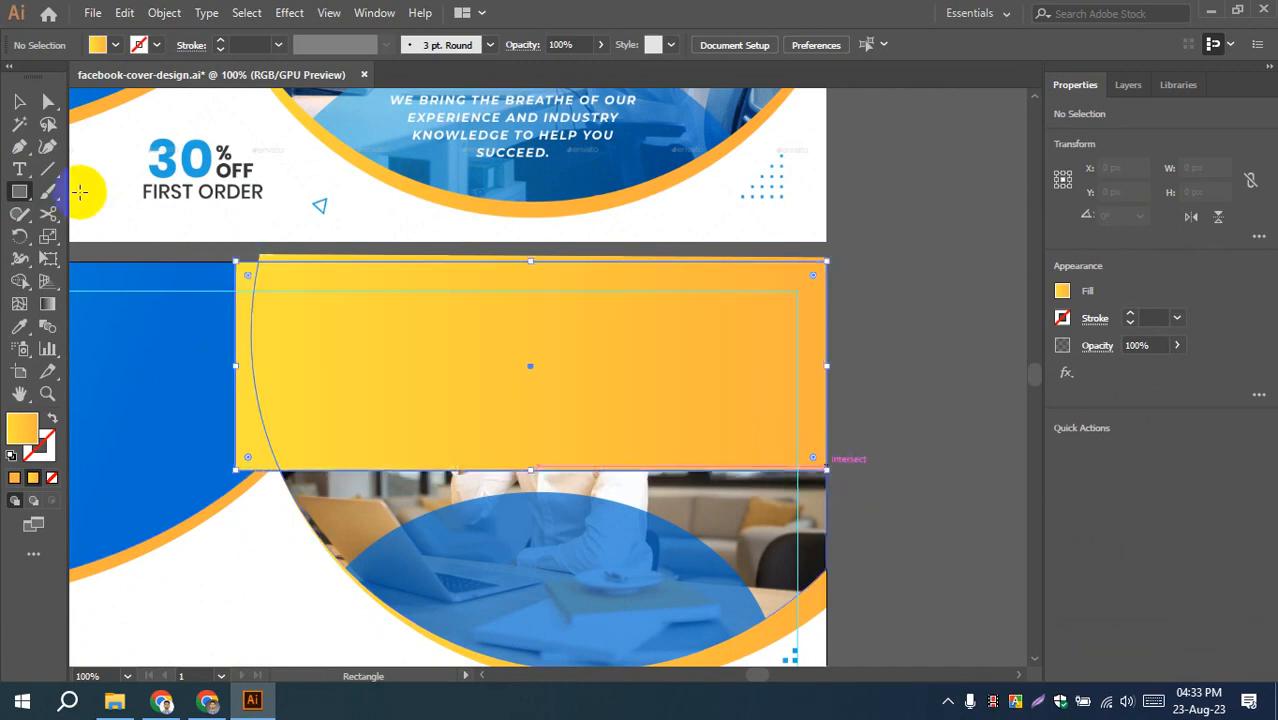
{"action": "key", "text": "v"}
{"action": "left_click", "coordinate": [872, 328]}
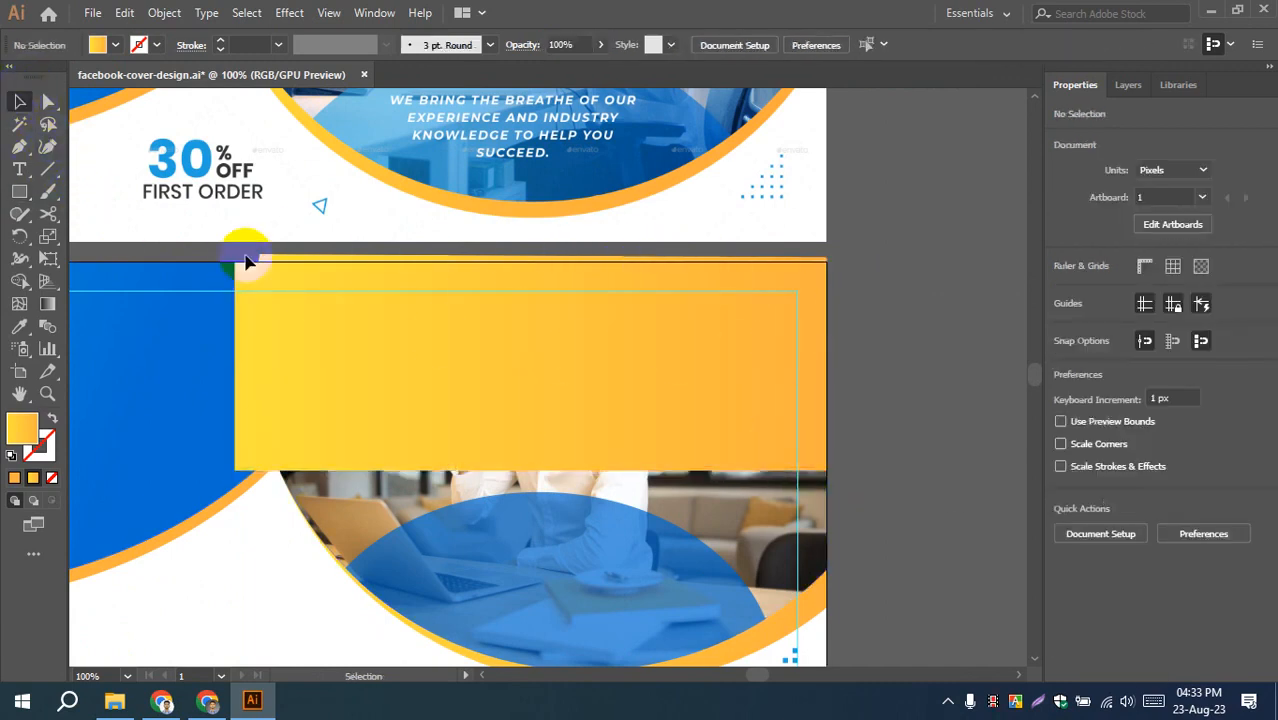
- Trim off the yellow ring's sliver above the artboard with the Shape Builder tool, and delete the helper rectangle
{"action": "left_click", "coordinate": [262, 258]}
{"action": "left_click", "coordinate": [314, 292], "text": "shift"}
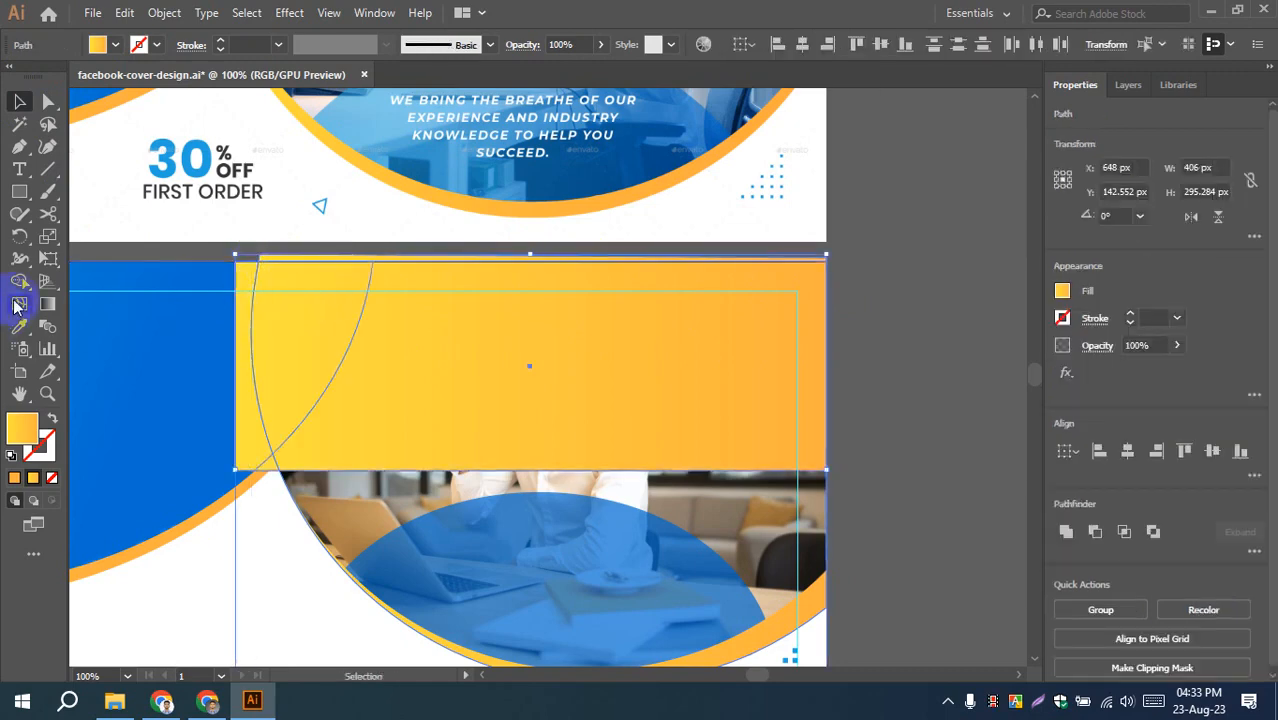
{"action": "left_click", "coordinate": [19, 281]}
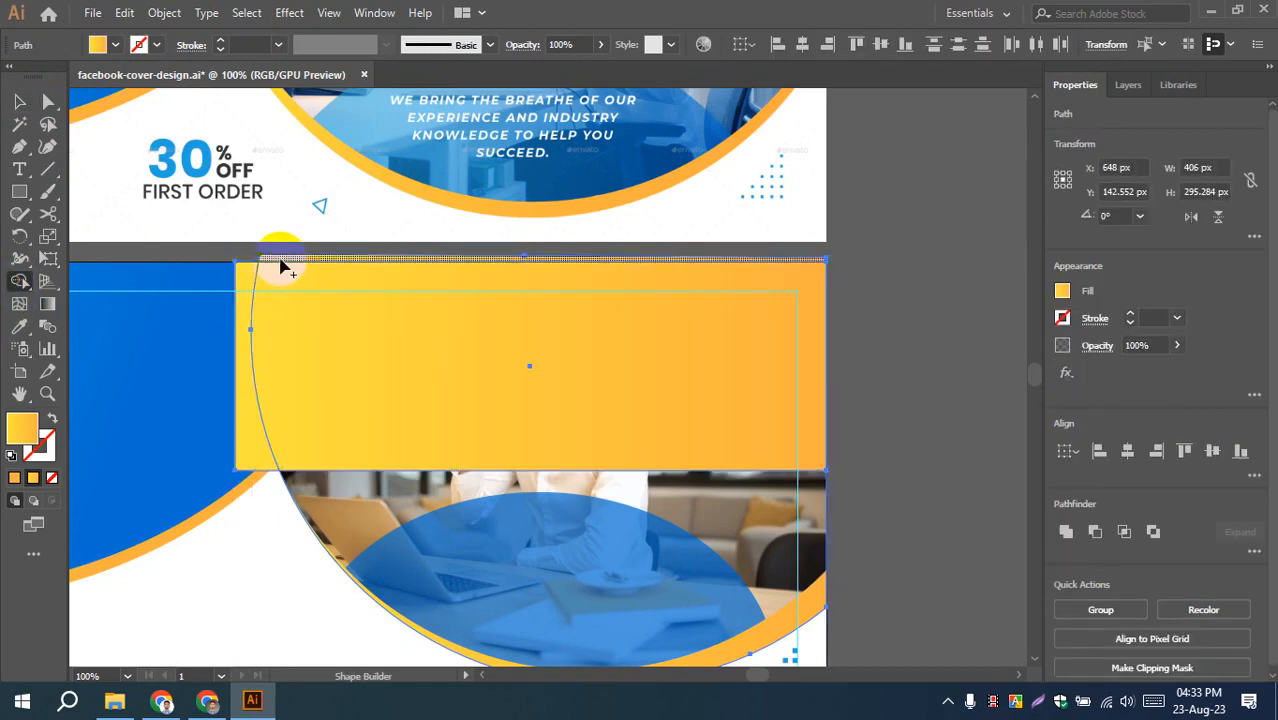
{"action": "left_click", "coordinate": [281, 260], "text": "alt"}
{"action": "left_click", "coordinate": [15, 101]}
{"action": "left_click", "coordinate": [846, 353]}
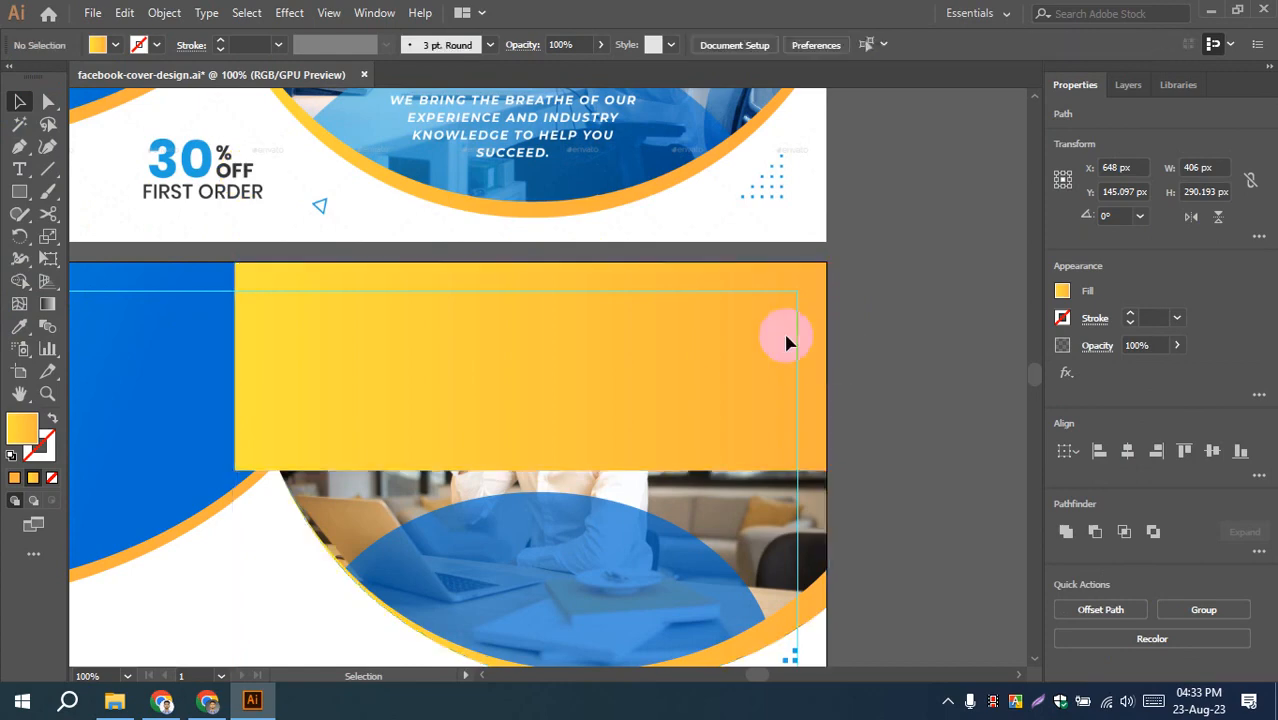
{"action": "left_click", "coordinate": [770, 330]}
{"action": "key", "text": "Delete"}
- Draw a vertical line about 49 px long in the empty area above the reference banner, and delete it
{"action": "scroll", "coordinate": [901, 325], "scroll_direction": "down", "scroll_amount": 1}
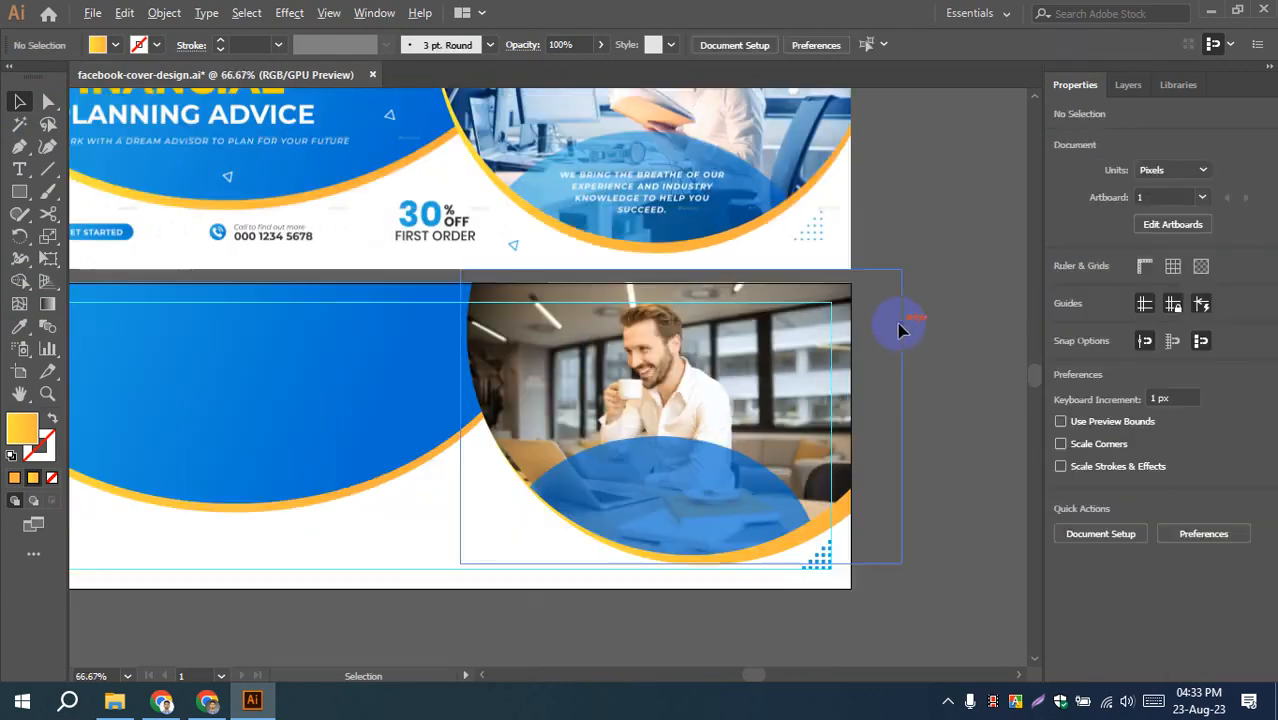
{"action": "scroll", "coordinate": [898, 282], "scroll_direction": "down", "scroll_amount": 1}
{"action": "left_click_drag", "start_coordinate": [861, 190], "coordinate": [830, 397]}
{"action": "scroll", "coordinate": [459, 304], "scroll_direction": "up", "scroll_amount": 4}
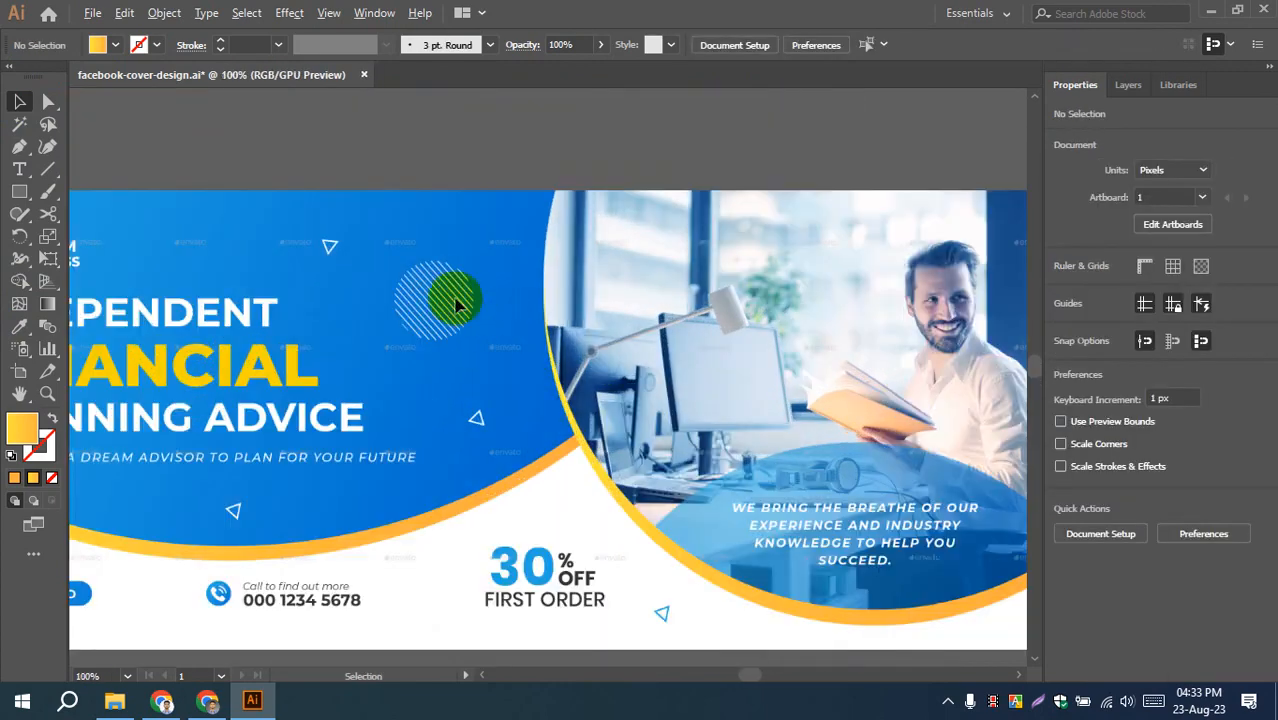
{"action": "left_click_drag", "start_coordinate": [418, 293], "coordinate": [437, 368]}
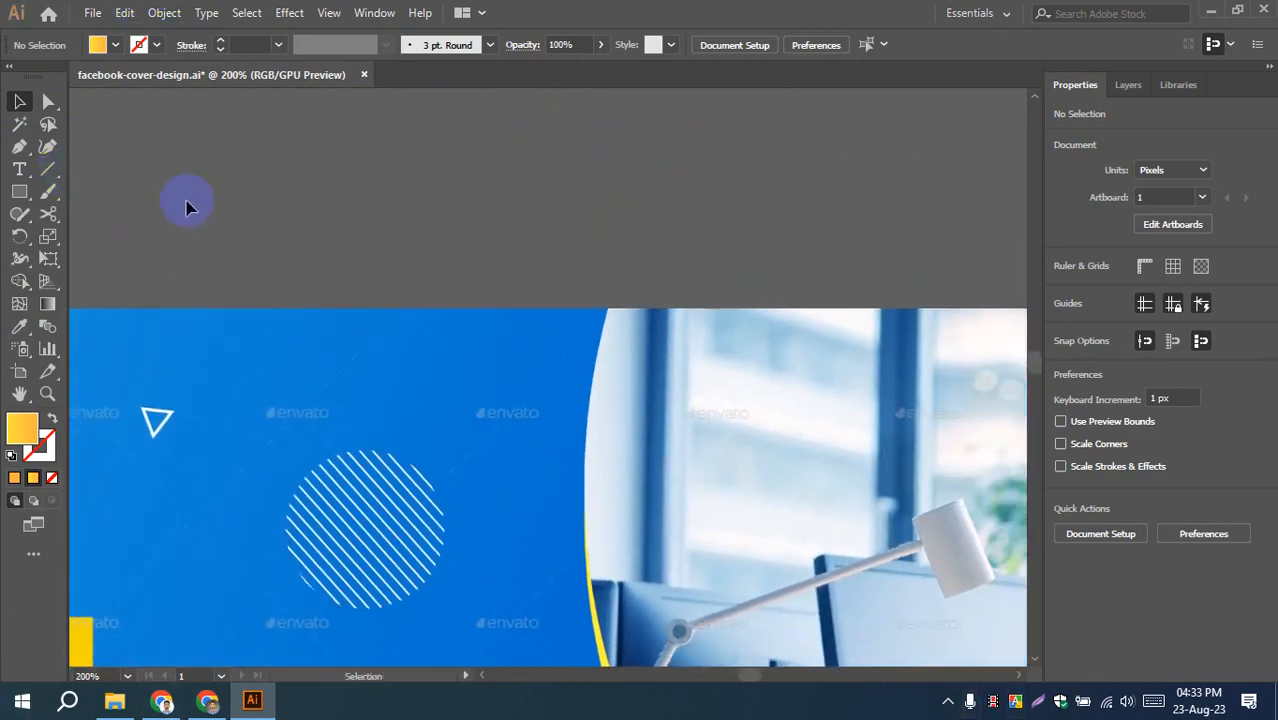
{"action": "left_click", "coordinate": [50, 173]}
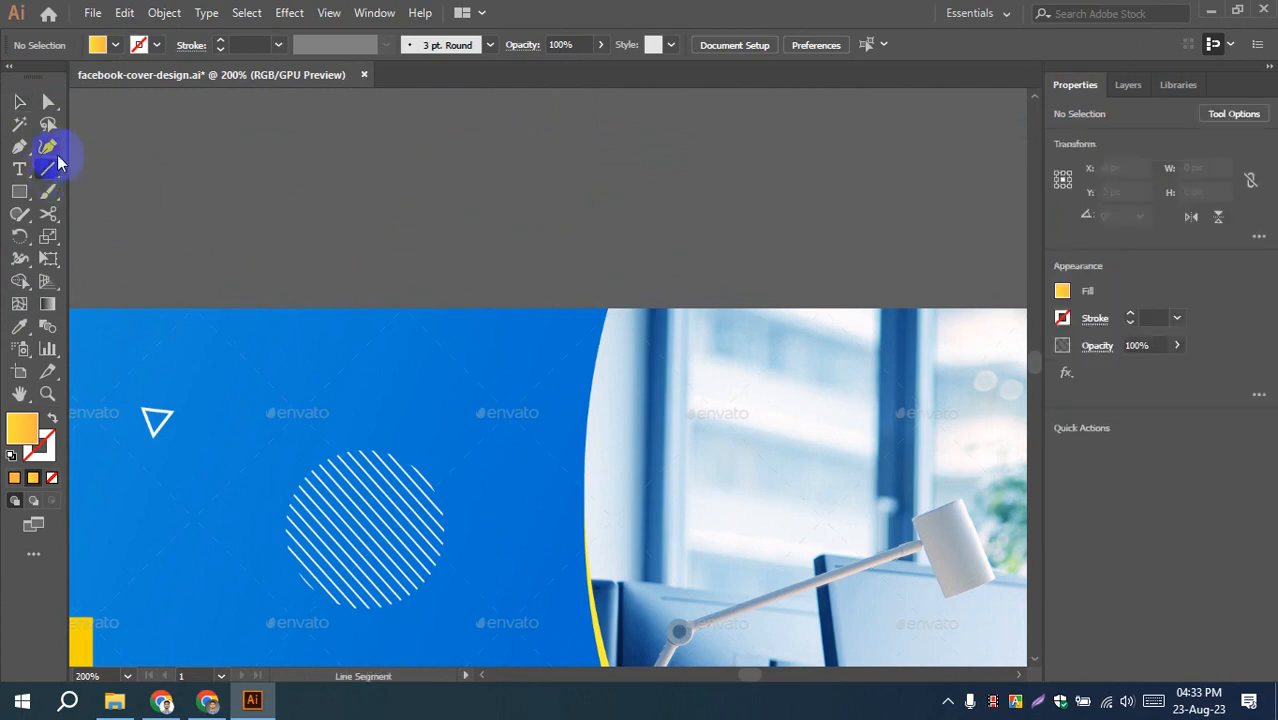
{"action": "left_click_drag", "start_coordinate": [333, 122], "coordinate": [324, 264]}
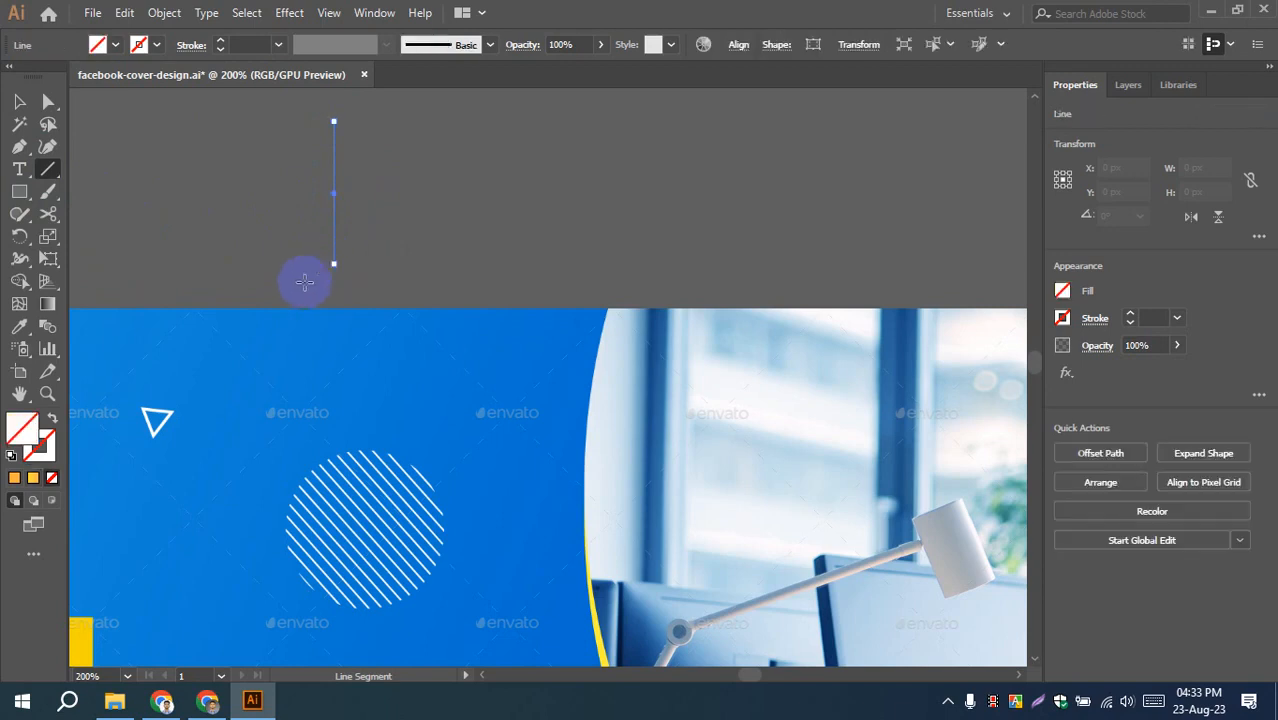
{"action": "left_click", "coordinate": [19, 101]}
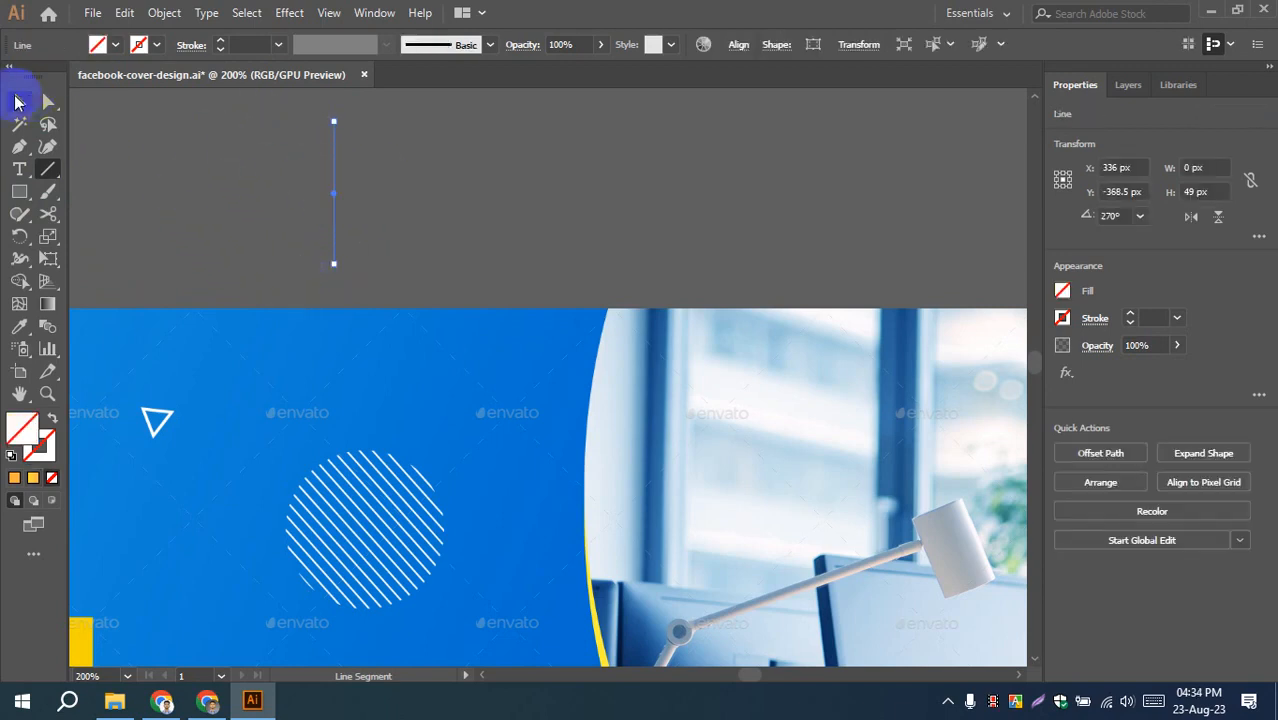
{"action": "left_click", "coordinate": [245, 149]}
{"action": "left_click_drag", "start_coordinate": [278, 130], "coordinate": [418, 241]}
{"action": "key", "text": "Delete"}
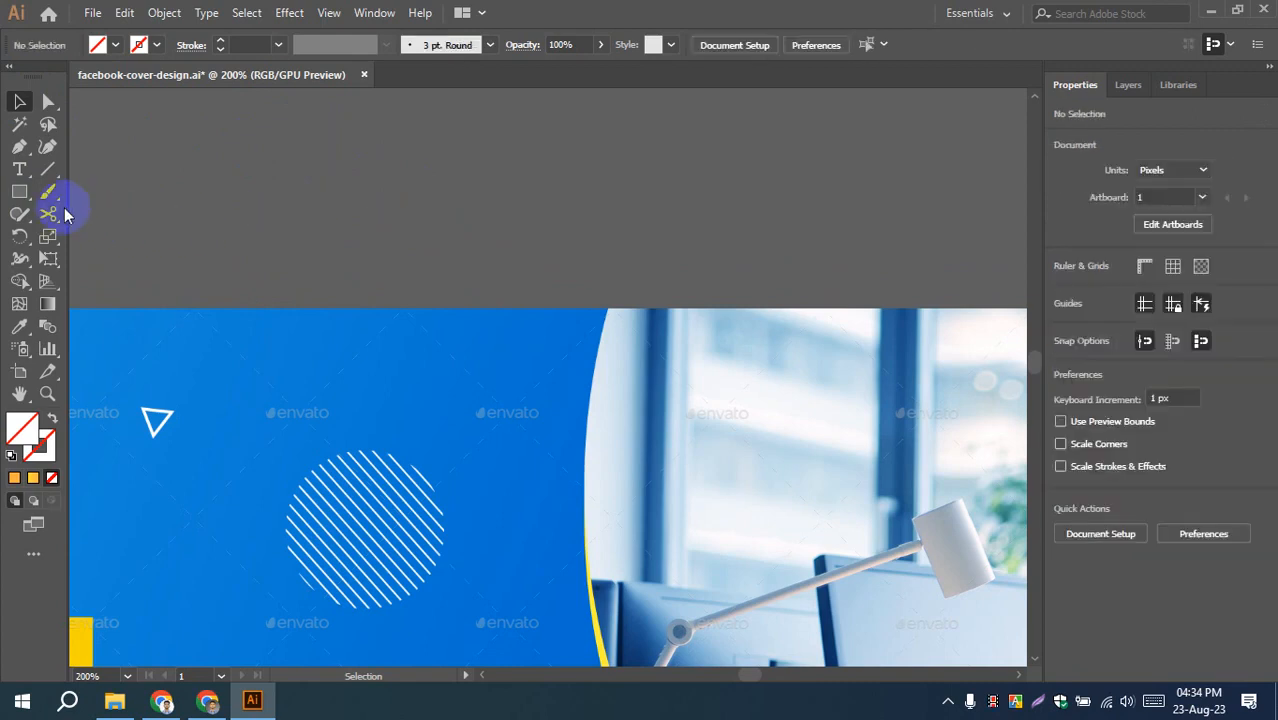
- Draw a thin vertical rectangle about 1 px wide and 48 px tall above the reference banner and fill it white
{"action": "left_click_drag", "start_coordinate": [273, 155], "coordinate": [275, 293]}
{"action": "left_click", "coordinate": [19, 101]}
{"action": "left_click", "coordinate": [180, 204]}
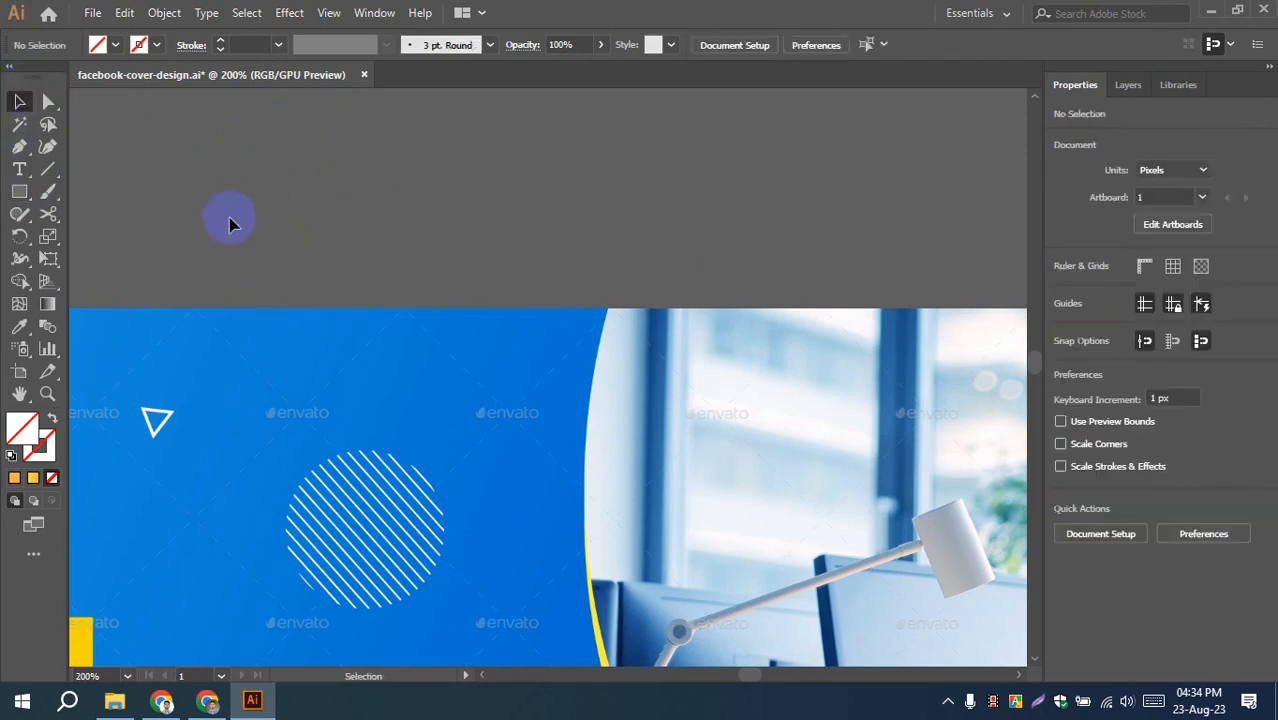
{"action": "left_click", "coordinate": [283, 198]}
{"action": "left_click", "coordinate": [115, 44]}
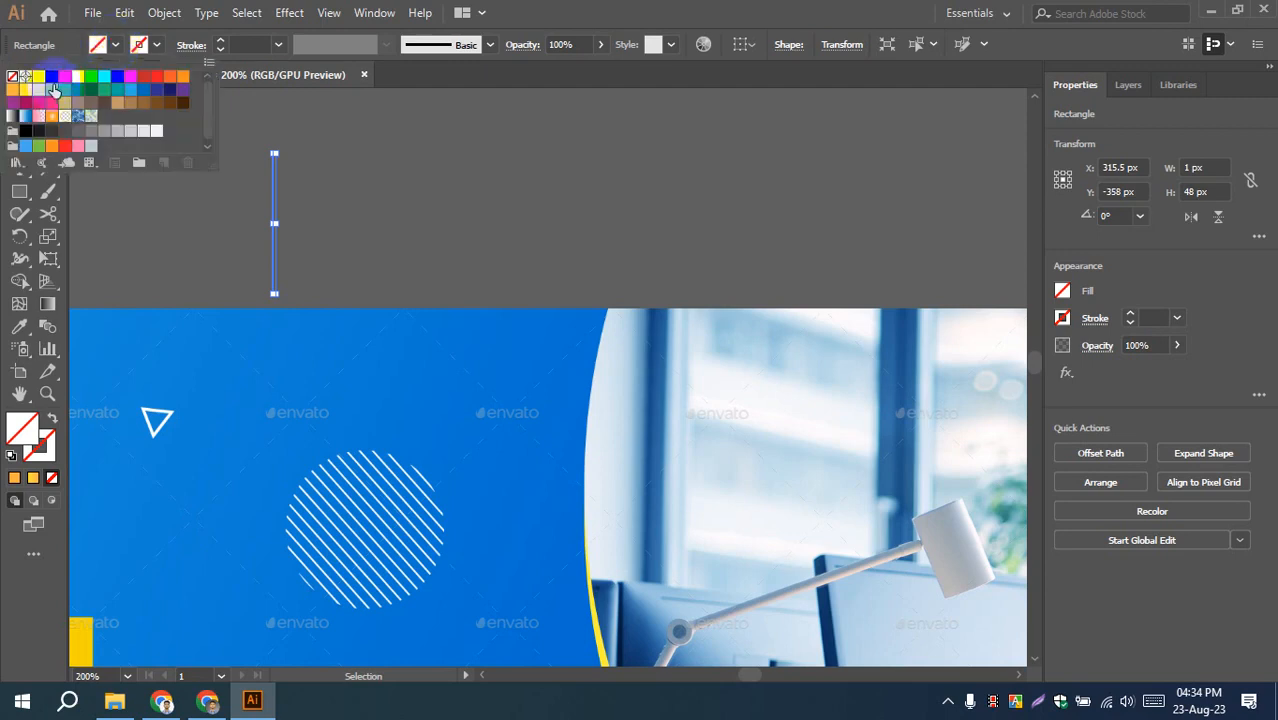
{"action": "left_click", "coordinate": [320, 201]}
{"action": "left_click", "coordinate": [268, 249]}
{"action": "scroll", "coordinate": [253, 245], "scroll_direction": "up", "scroll_amount": 3}
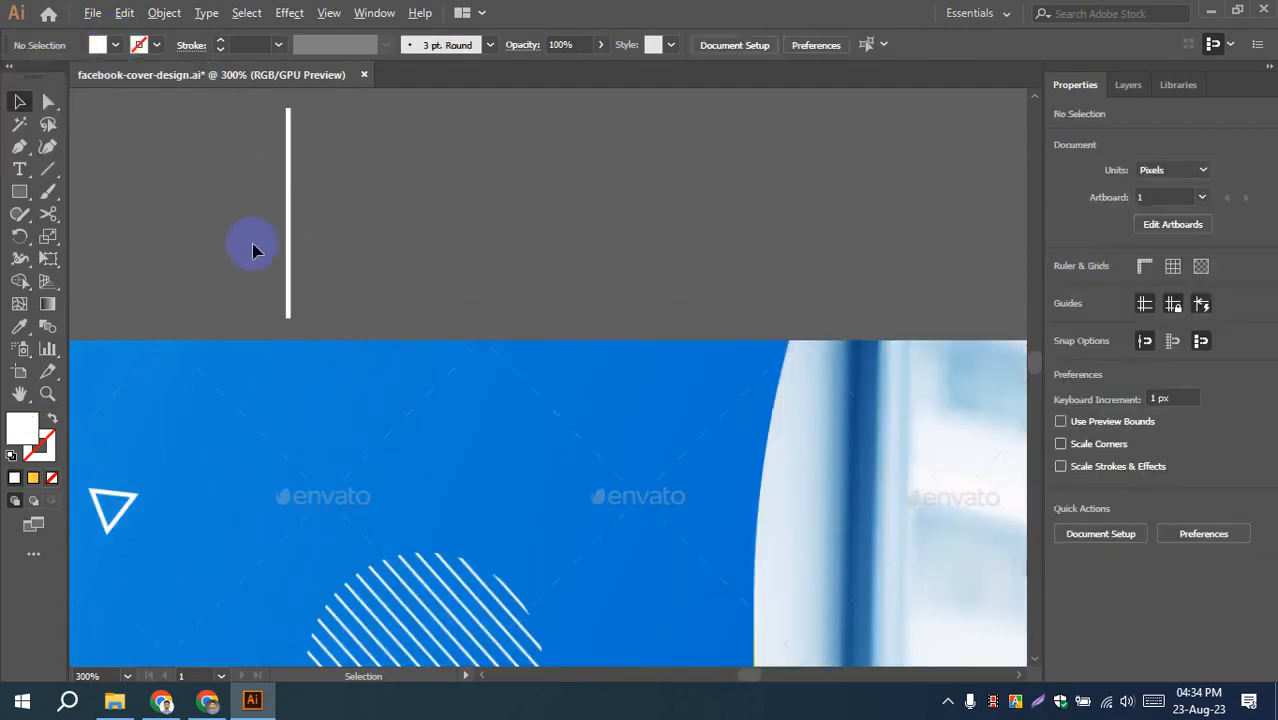
{"action": "left_click", "coordinate": [320, 218]}
- Try to make the thin white rectangle narrower by moving its side edge, and undo the change
{"action": "scroll", "coordinate": [313, 214], "scroll_direction": "up", "scroll_amount": 5}
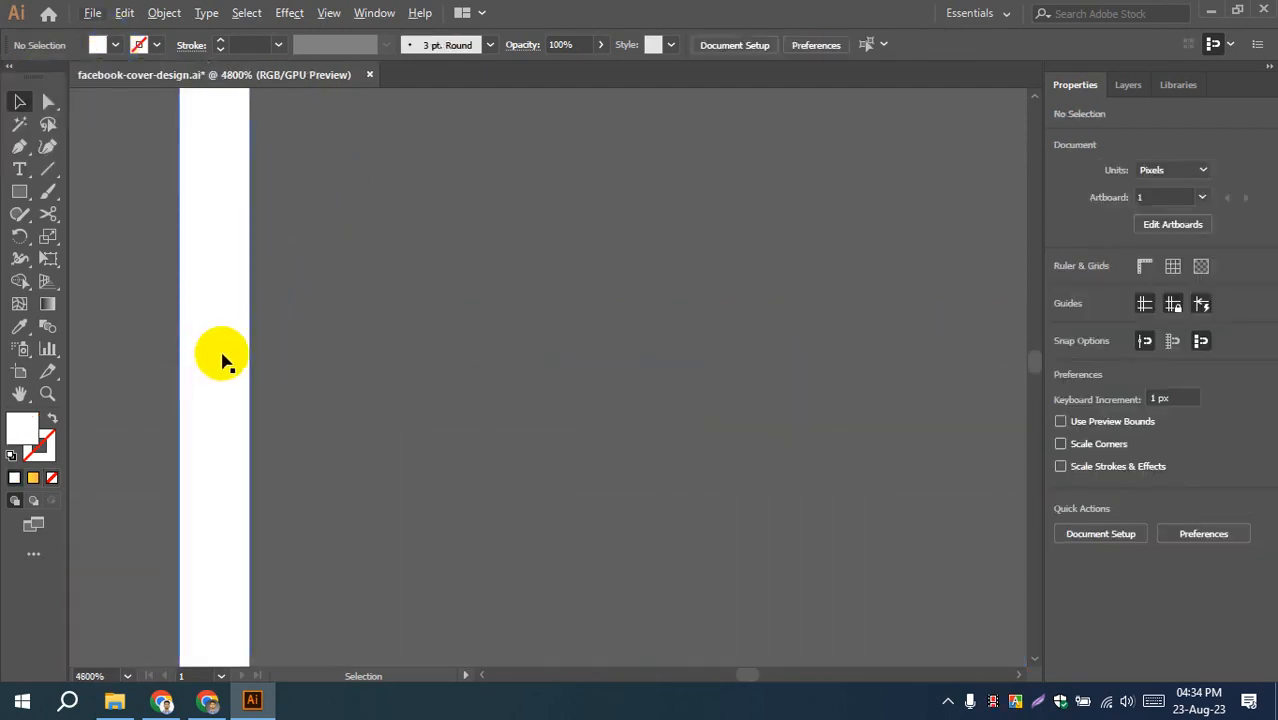
{"action": "left_click_drag", "start_coordinate": [349, 433], "coordinate": [640, 235]}
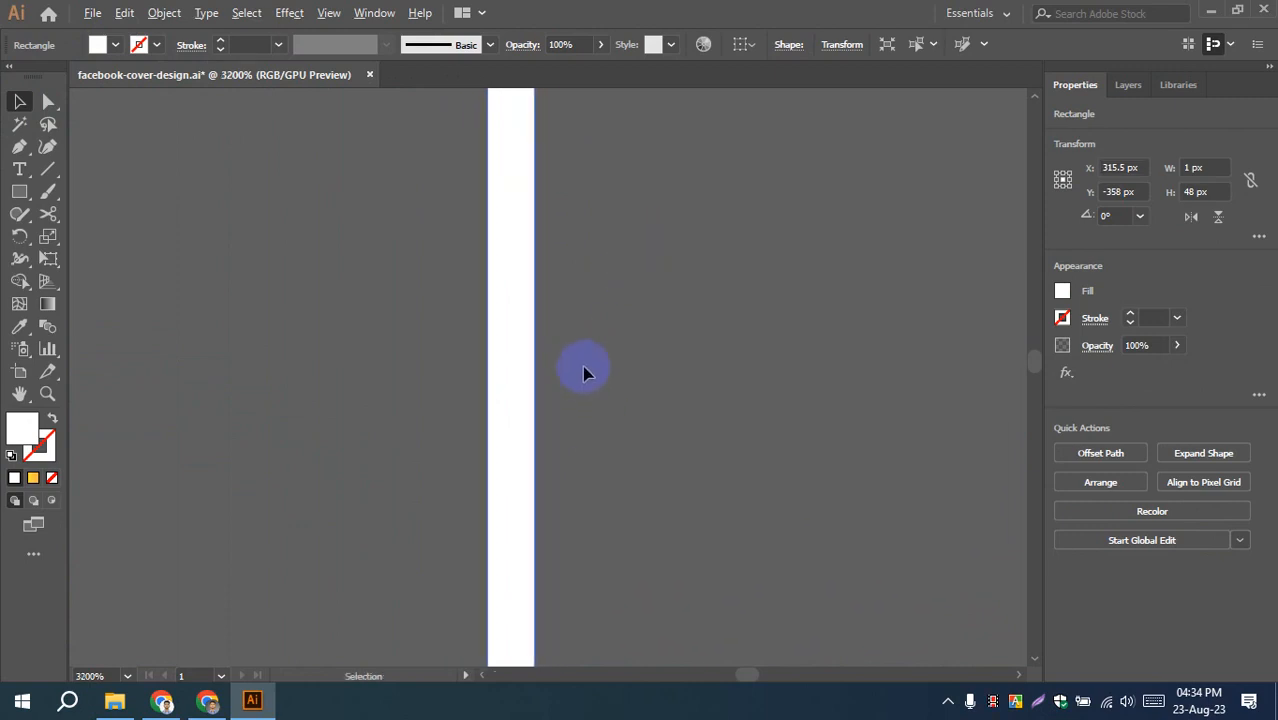
{"action": "scroll", "coordinate": [582, 365], "scroll_direction": "down", "scroll_amount": 5}
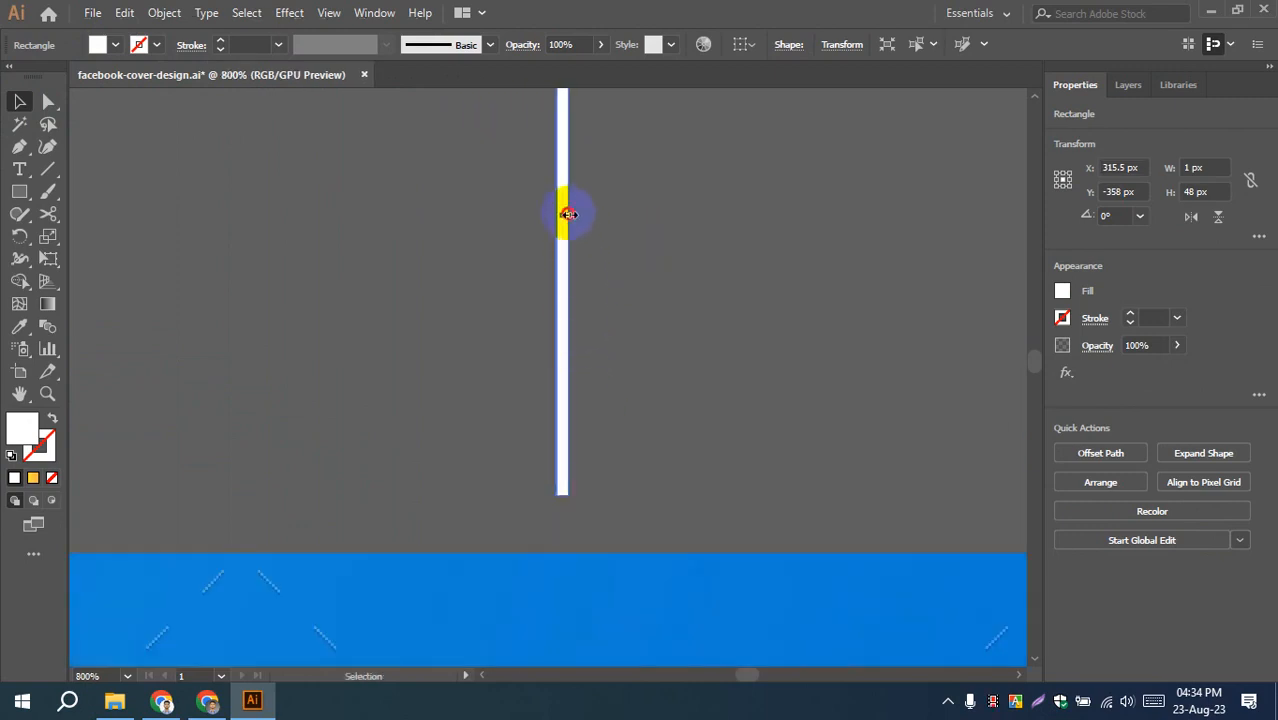
{"action": "left_click_drag", "start_coordinate": [567, 214], "coordinate": [557, 215]}
{"action": "left_click", "coordinate": [503, 318]}
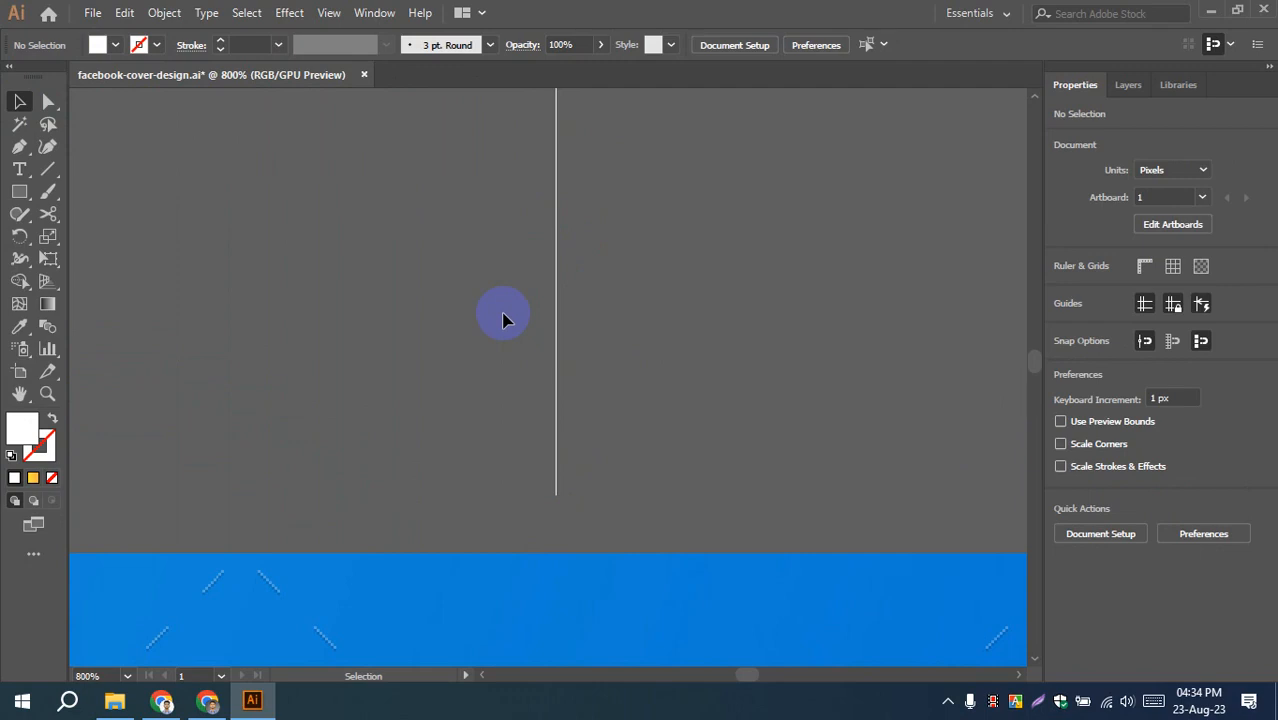
{"action": "left_click", "coordinate": [557, 272]}
{"action": "scroll", "coordinate": [557, 272], "scroll_direction": "up", "scroll_amount": 2}
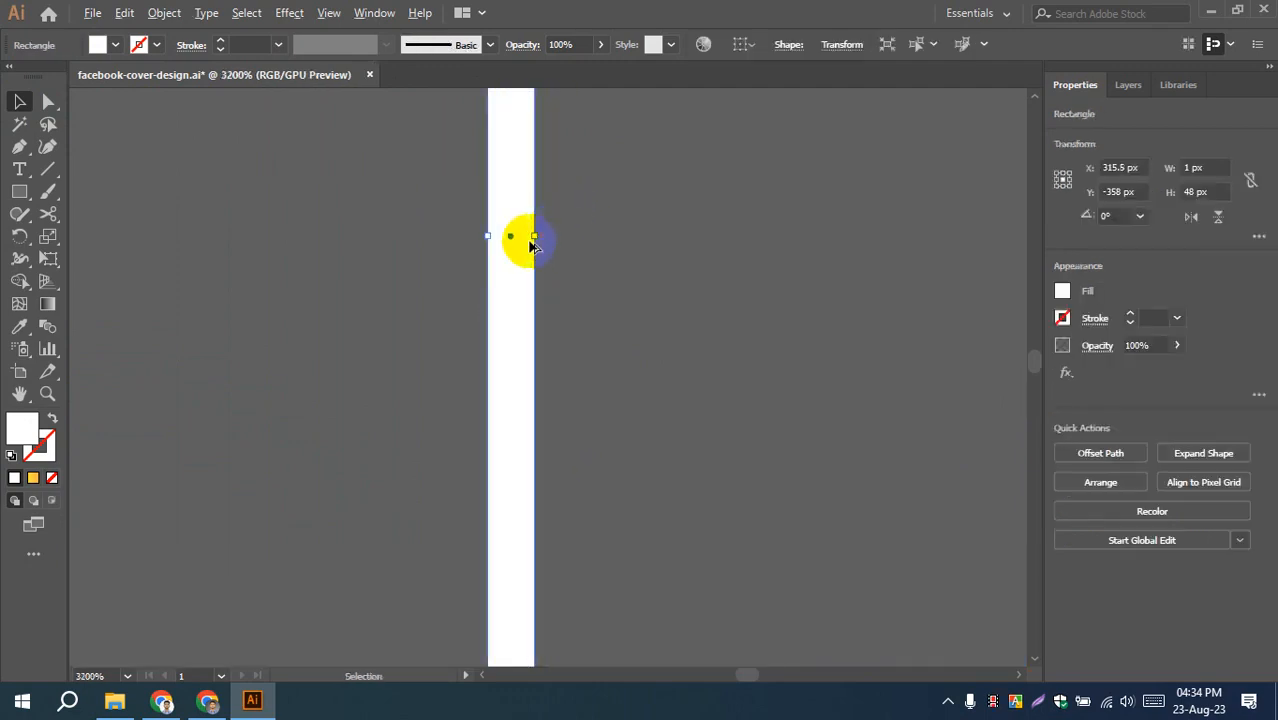
{"action": "scroll", "coordinate": [532, 245], "scroll_direction": "up", "scroll_amount": 1}
{"action": "left_click_drag", "start_coordinate": [543, 204], "coordinate": [475, 208]}
{"action": "key", "text": "ctrl+z"}
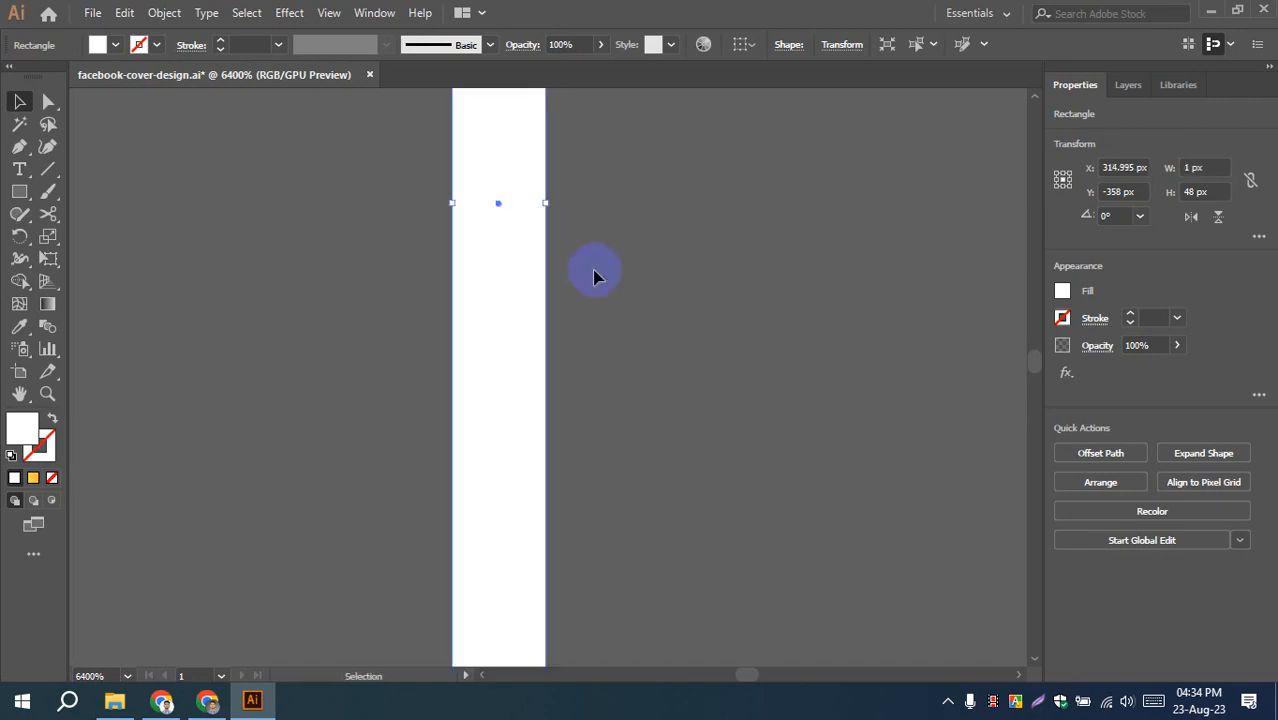
- Delete the thin white rectangle above the reference banner
{"action": "scroll", "coordinate": [594, 272], "scroll_direction": "down", "scroll_amount": 5}
{"action": "scroll", "coordinate": [596, 247], "scroll_direction": "down", "scroll_amount": 2}
{"action": "left_click", "coordinate": [662, 250]}
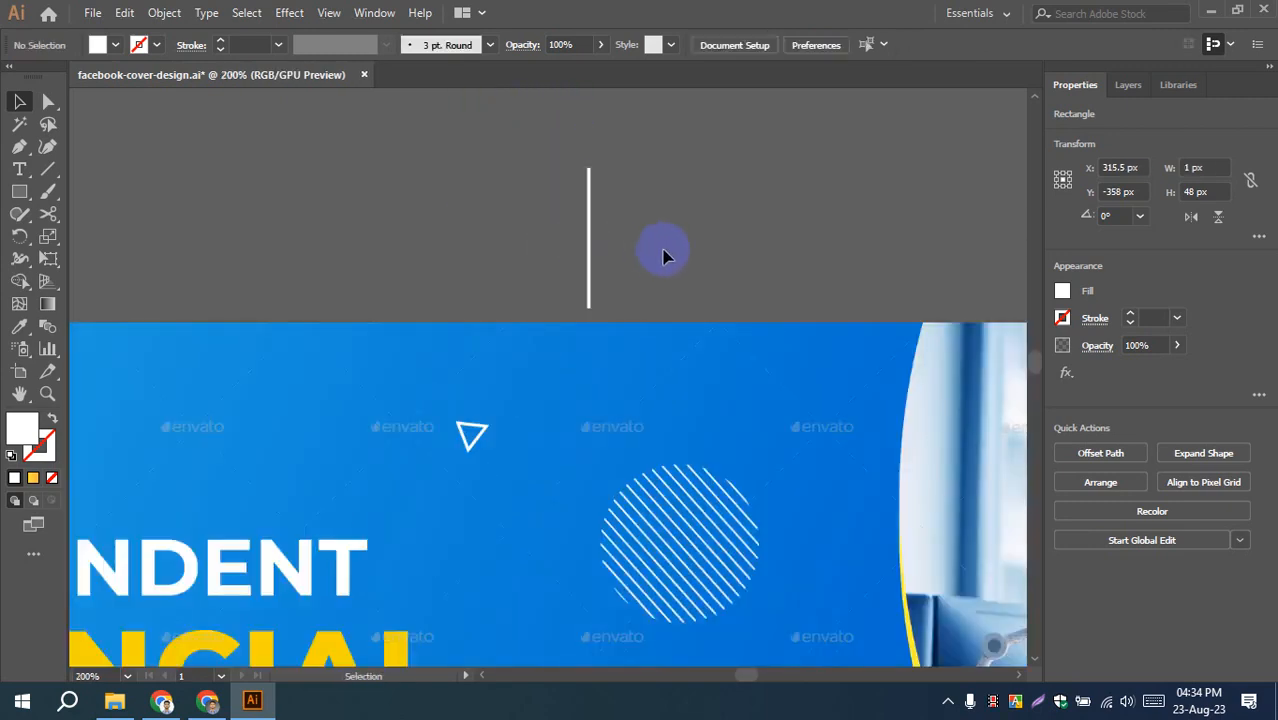
{"action": "left_click_drag", "start_coordinate": [668, 206], "coordinate": [494, 293]}
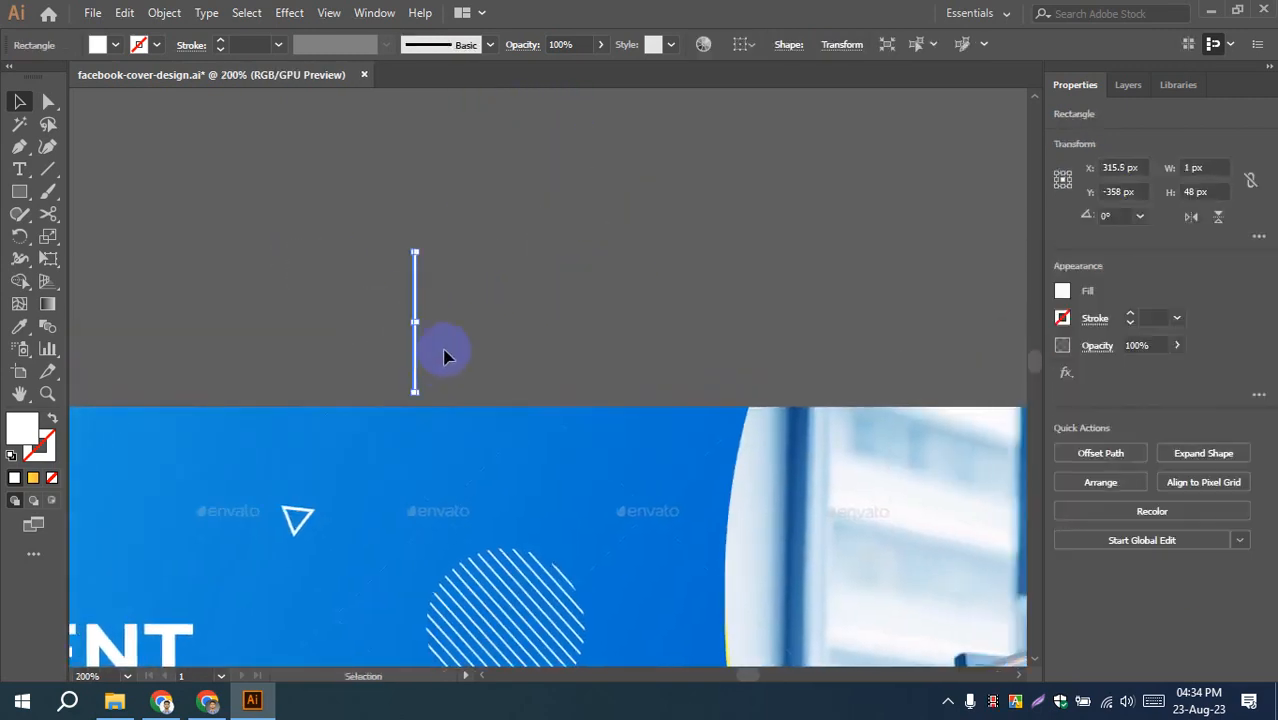
{"action": "key", "text": "Delete"}
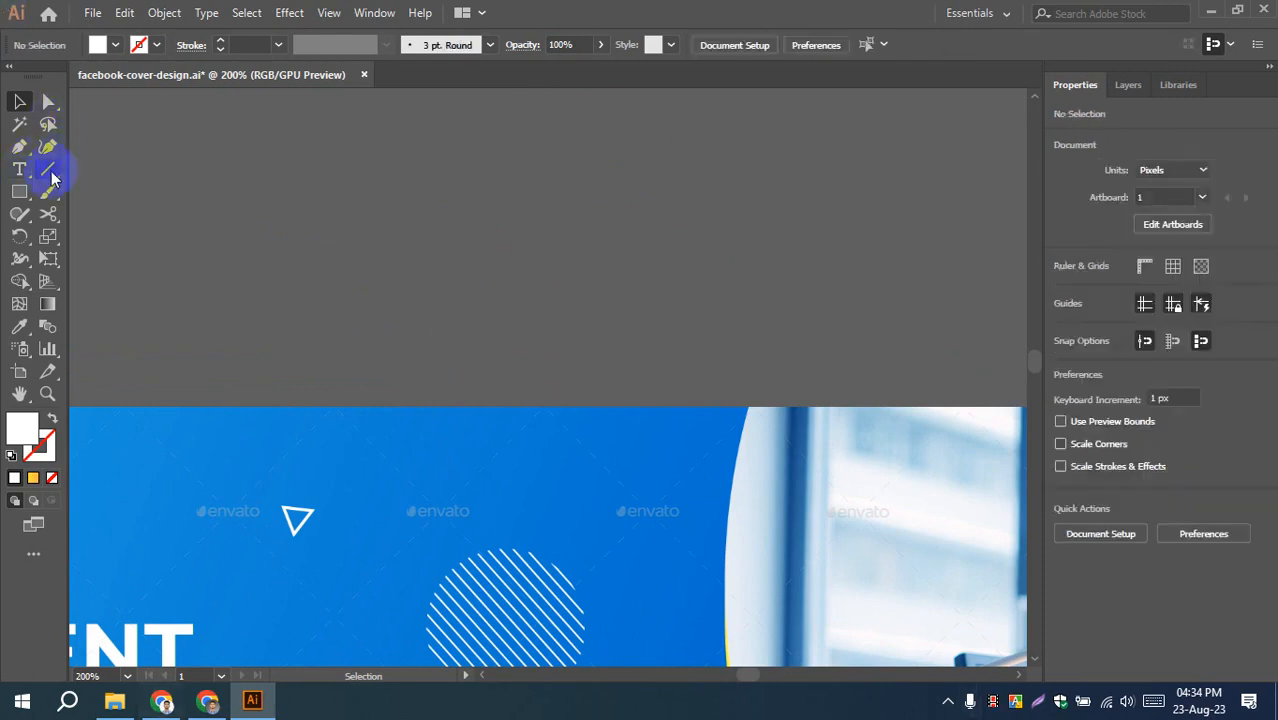
- Draw a vertical line about 85 px long in the empty area above the reference banner
{"action": "left_click", "coordinate": [49, 170]}
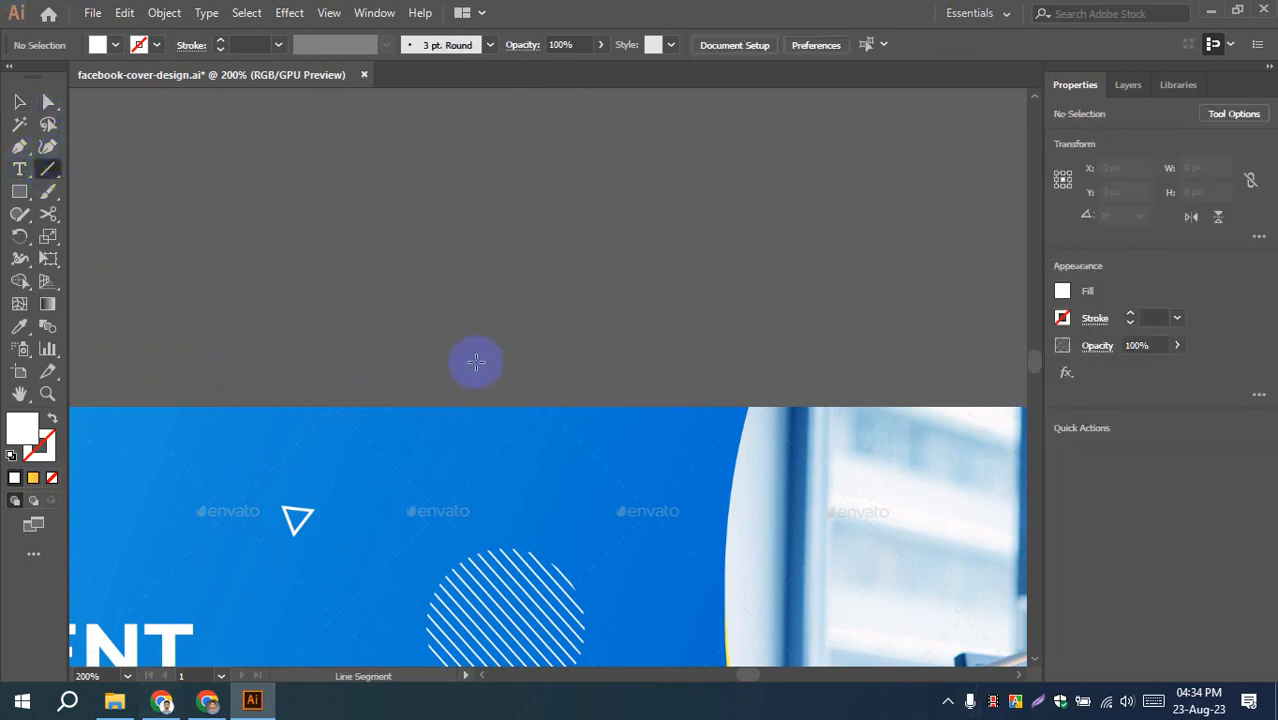
{"action": "left_click_drag", "start_coordinate": [522, 105], "coordinate": [505, 352]}
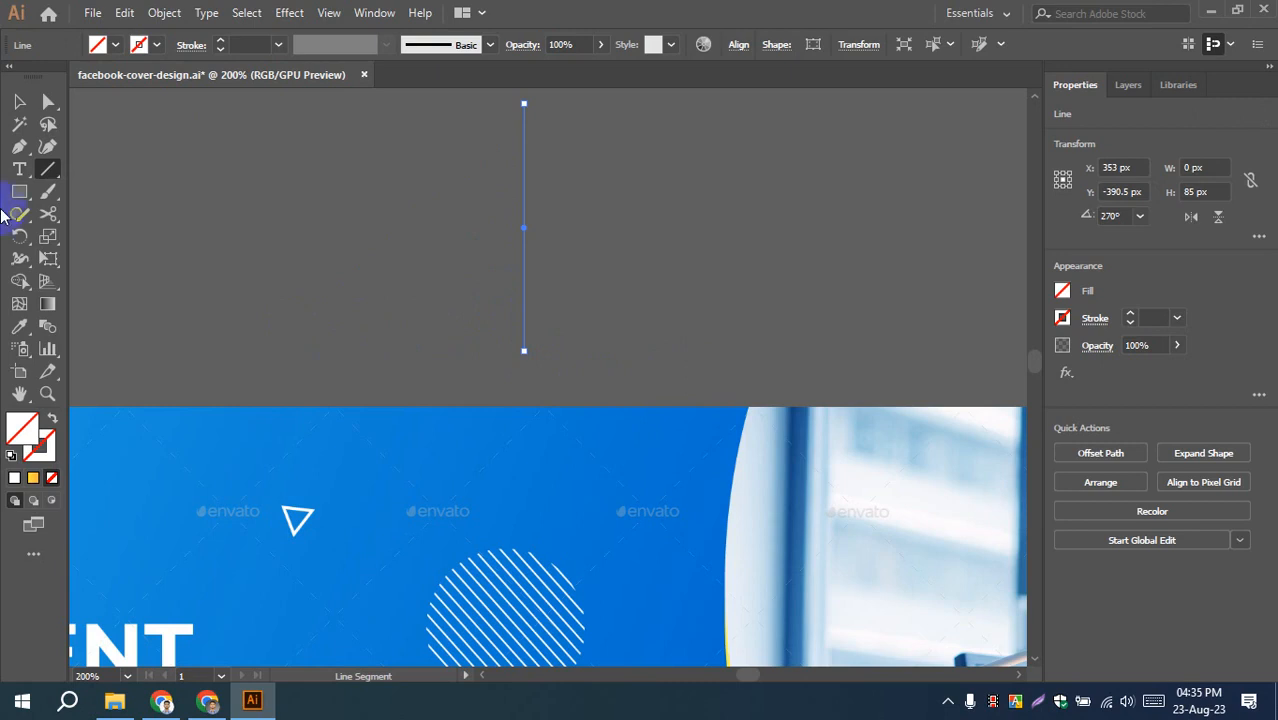
{"action": "left_click", "coordinate": [22, 103]}
{"action": "left_click", "coordinate": [308, 228]}
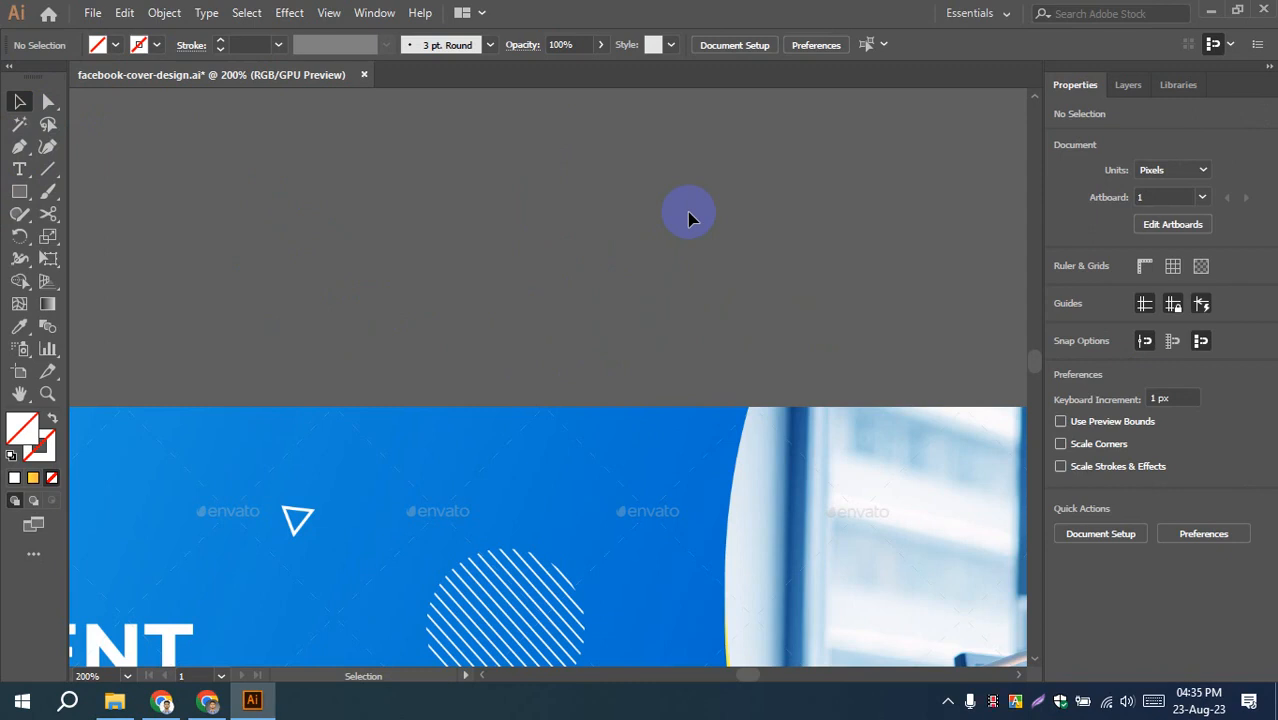
- Give the vertical line above the reference banner a black 1 pt stroke and keep it selected
{"action": "left_click", "coordinate": [505, 183]}
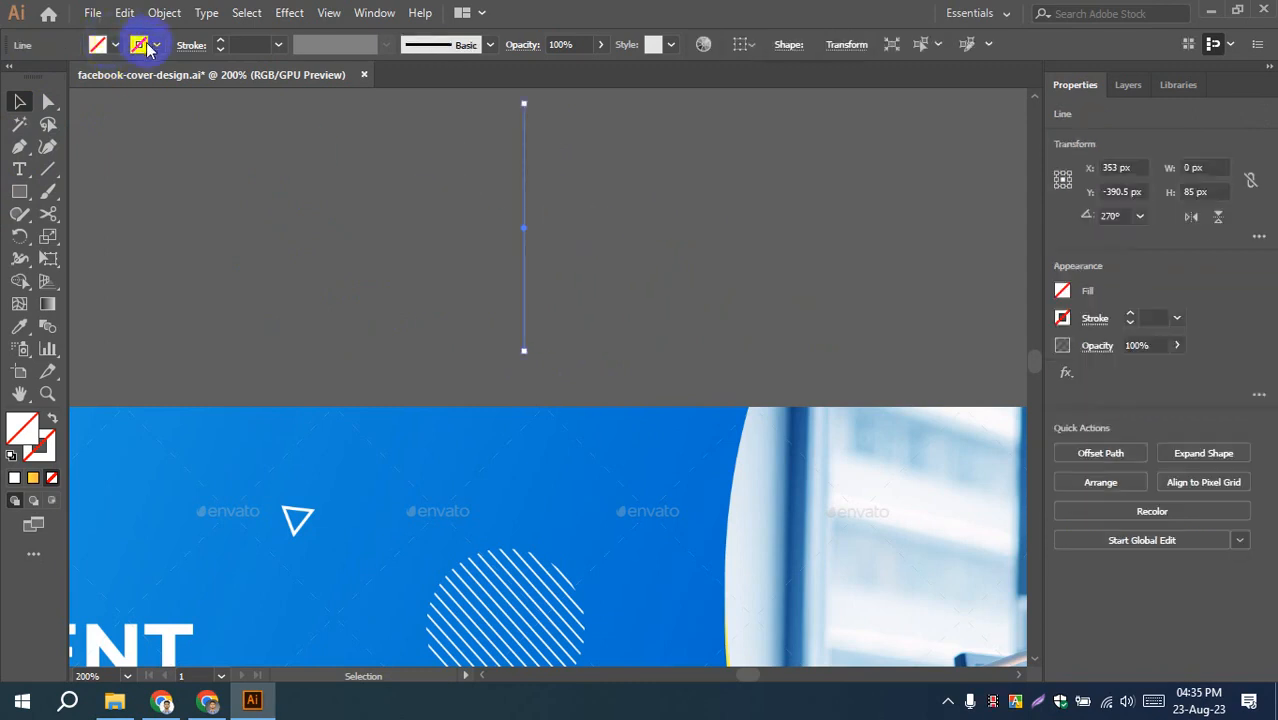
{"action": "left_click", "coordinate": [156, 45]}
{"action": "left_click", "coordinate": [26, 131]}
{"action": "left_click", "coordinate": [291, 259]}
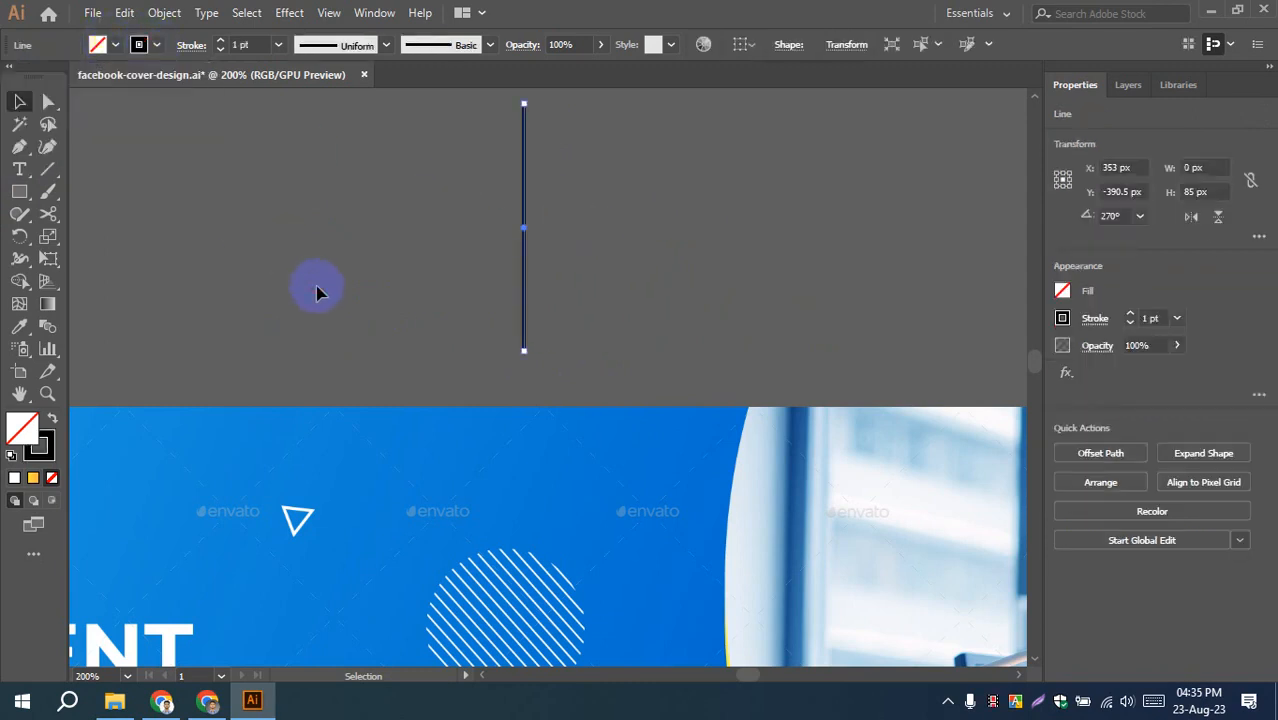
{"action": "left_click", "coordinate": [315, 291]}
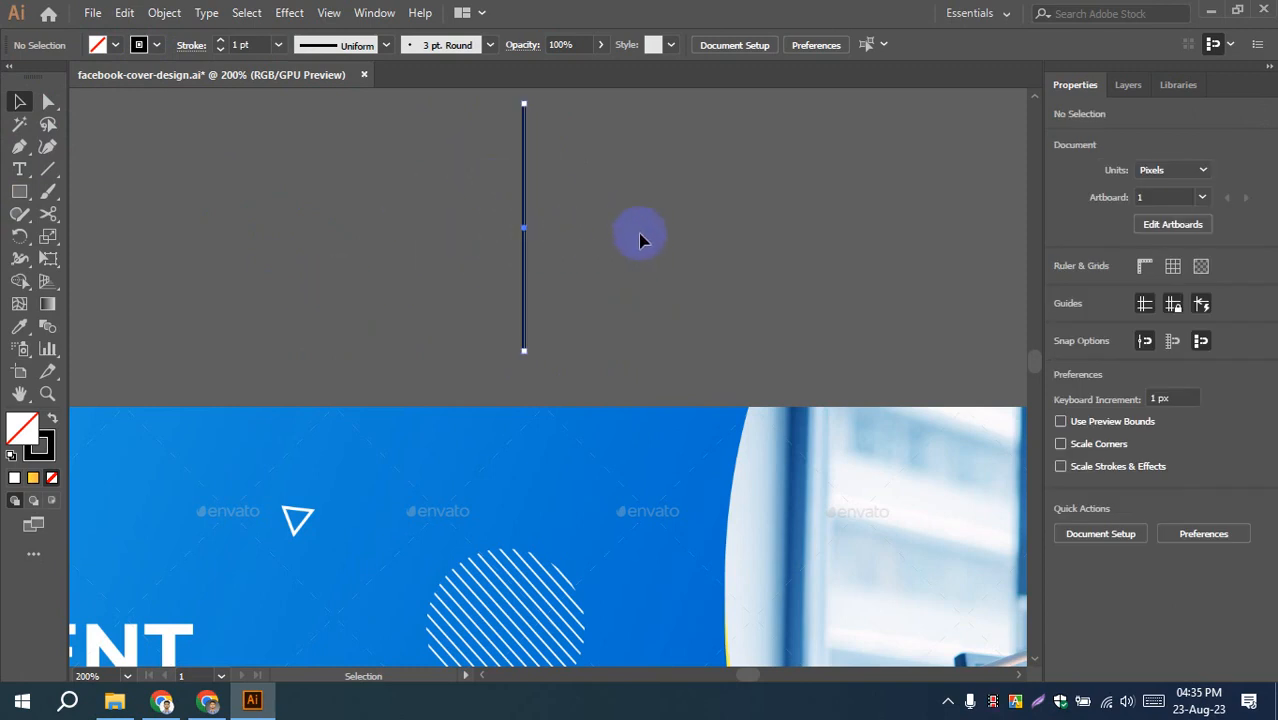
{"action": "left_click", "coordinate": [524, 204]}
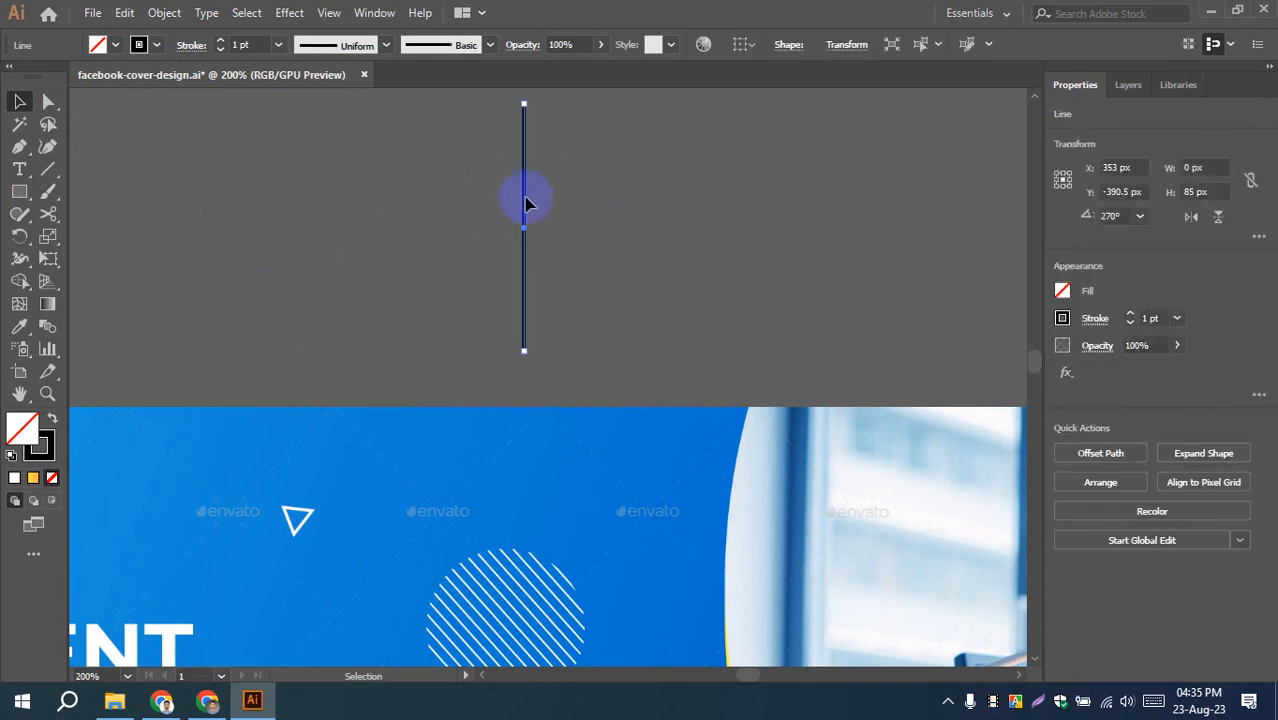
- Change the vertical line's stroke colour to white above the reference banner
{"action": "left_click", "coordinate": [156, 47]}
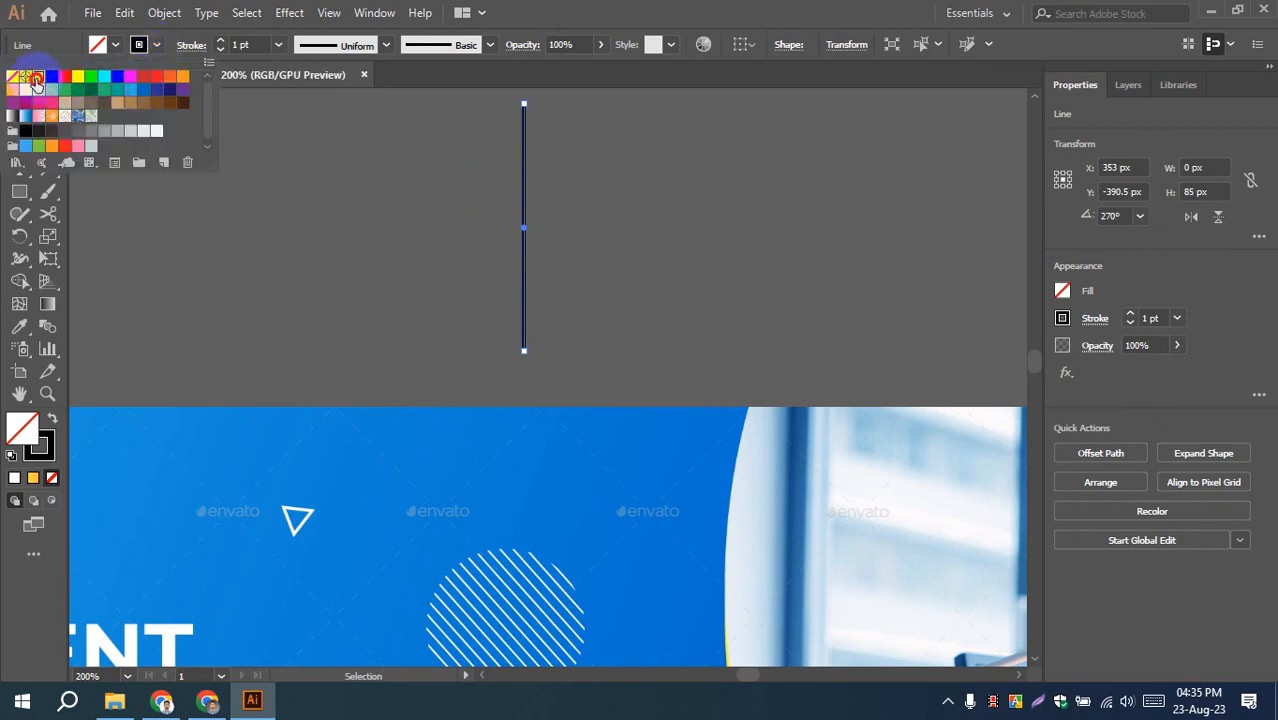
{"action": "left_click", "coordinate": [38, 77]}
{"action": "left_click", "coordinate": [282, 265]}
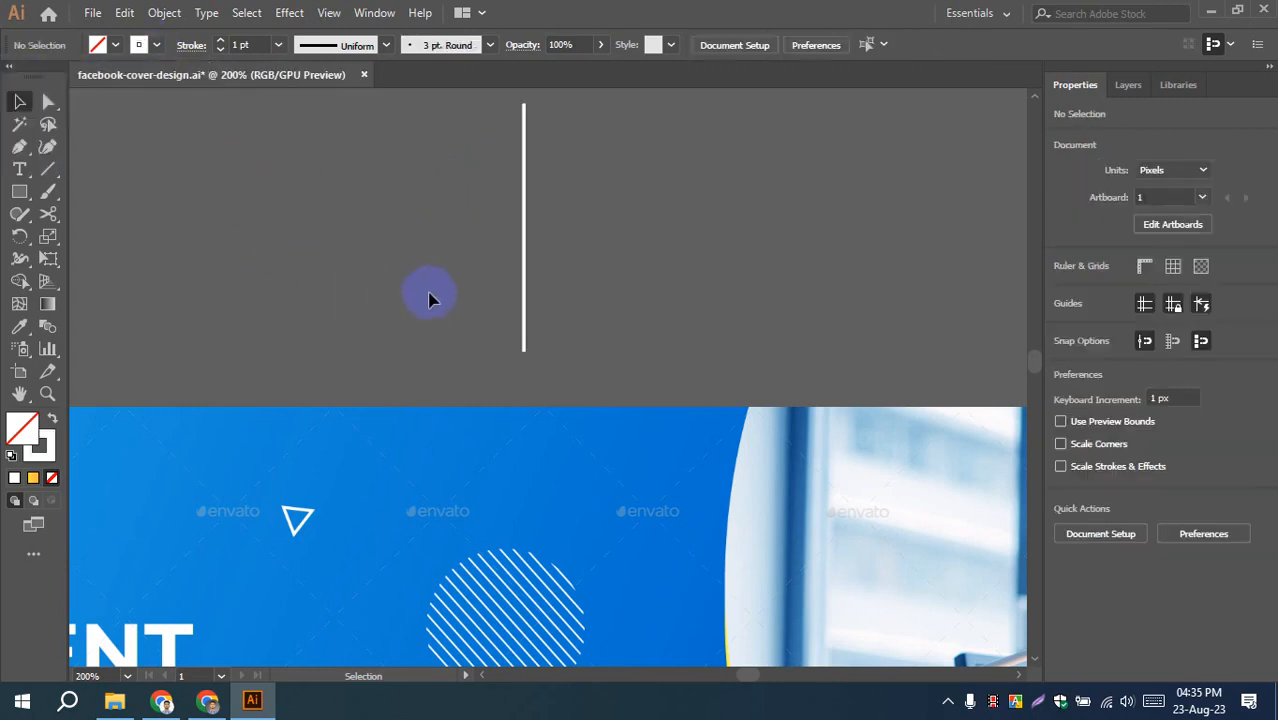
- Duplicate the white line sideways at 4.5 px spacing and repeat the copy into an evenly spaced row about 126 px wide
{"action": "scroll", "coordinate": [435, 293], "scroll_direction": "up", "scroll_amount": 2}
{"action": "left_click_drag", "start_coordinate": [490, 258], "coordinate": [340, 286]}
{"action": "scroll", "coordinate": [343, 283], "scroll_direction": "down", "scroll_amount": 3}
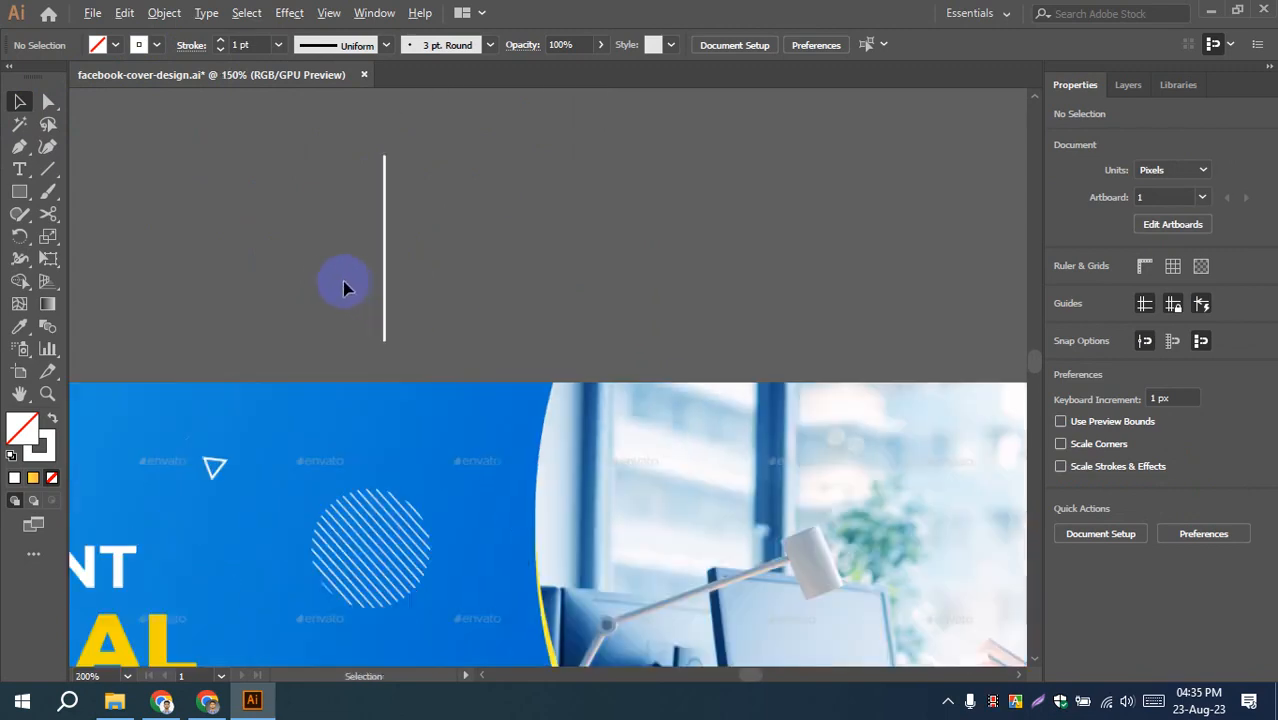
{"action": "left_click", "coordinate": [386, 223]}
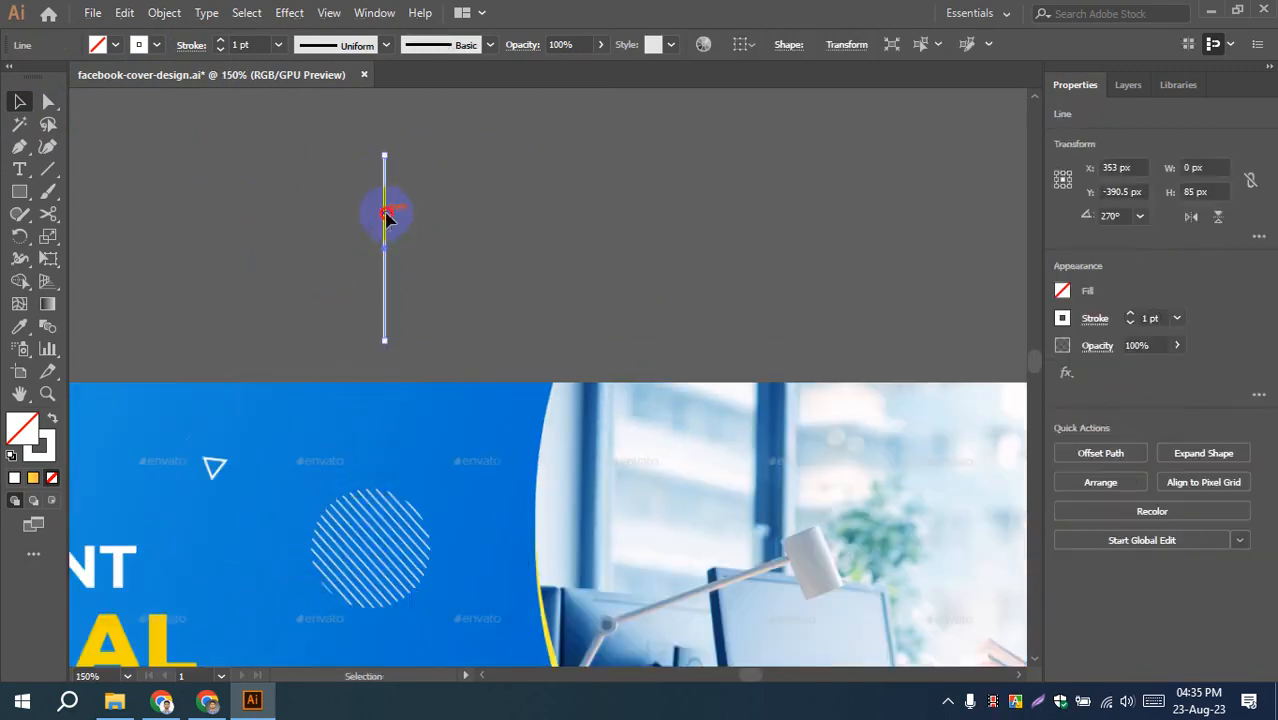
{"action": "left_click_drag", "start_coordinate": [388, 217], "coordinate": [419, 214]}
{"action": "key", "text": "ctrl+d"}
{"action": "key", "text": "ctrl+d"}
{"action": "key", "text": "ctrl+d"}
{"action": "key", "text": "ctrl+d"}
{"action": "key", "text": "ctrl+d"}
{"action": "key", "text": "ctrl+d"}
{"action": "key", "text": "ctrl+d"}
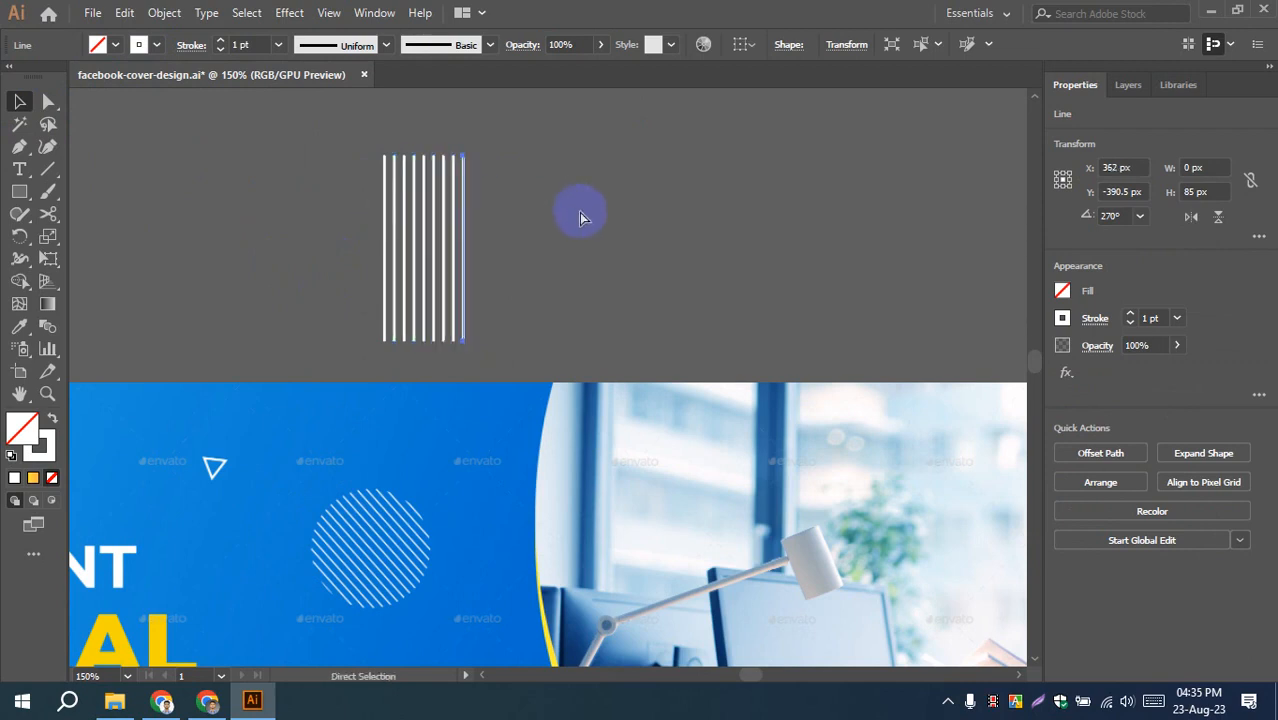
{"action": "key", "text": "ctrl+d"}
{"action": "key", "text": "ctrl+d"}
{"action": "key", "text": "ctrl+d"}
{"action": "key", "text": "ctrl+d"}
{"action": "key", "text": "ctrl+d"}
{"action": "key", "text": "ctrl+d"}
{"action": "key", "text": "ctrl+d"}
{"action": "key", "text": "ctrl+d"}
{"action": "key", "text": "ctrl+d"}
{"action": "key", "text": "ctrl+d"}
{"action": "key", "text": "ctrl+d"}
{"action": "key", "text": "ctrl+d"}
{"action": "key", "text": "ctrl+d"}
{"action": "key", "text": "ctrl+d"}
{"action": "key", "text": "ctrl+d"}
{"action": "key", "text": "ctrl+d"}
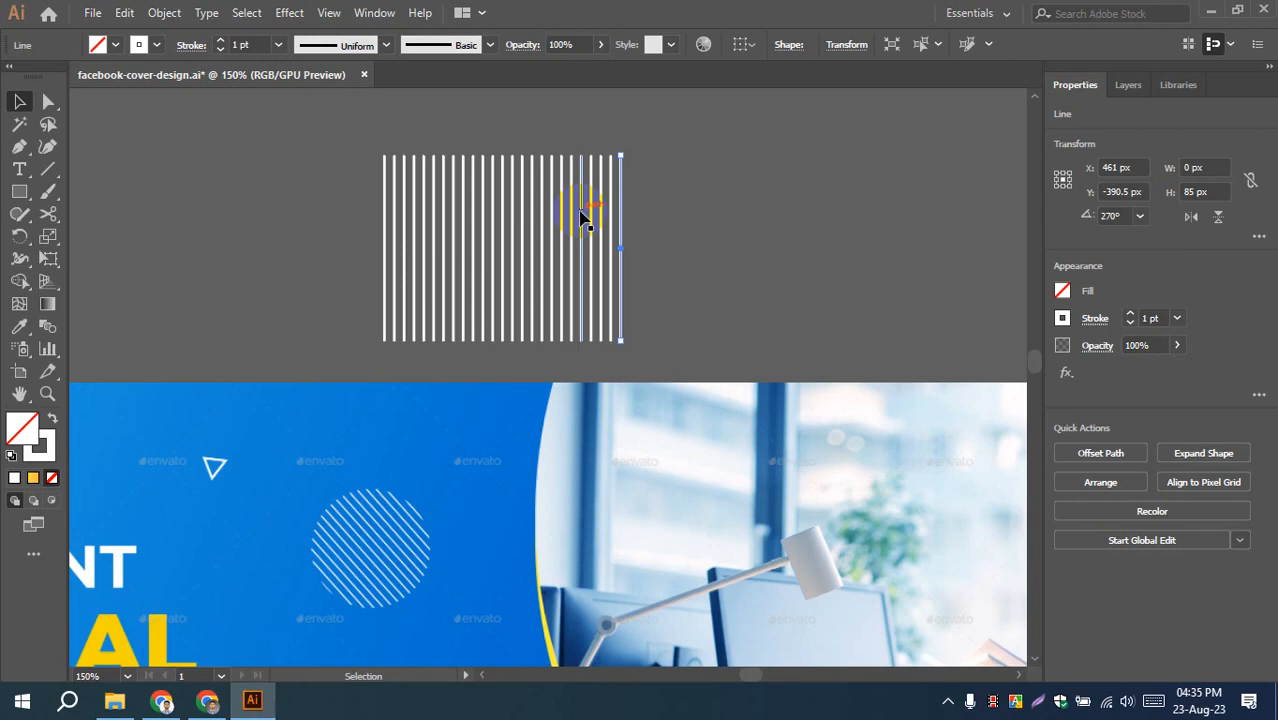
{"action": "key", "text": "ctrl+d"}
{"action": "key", "text": "ctrl+d"}
{"action": "key", "text": "ctrl+d"}
{"action": "key", "text": "ctrl+d"}
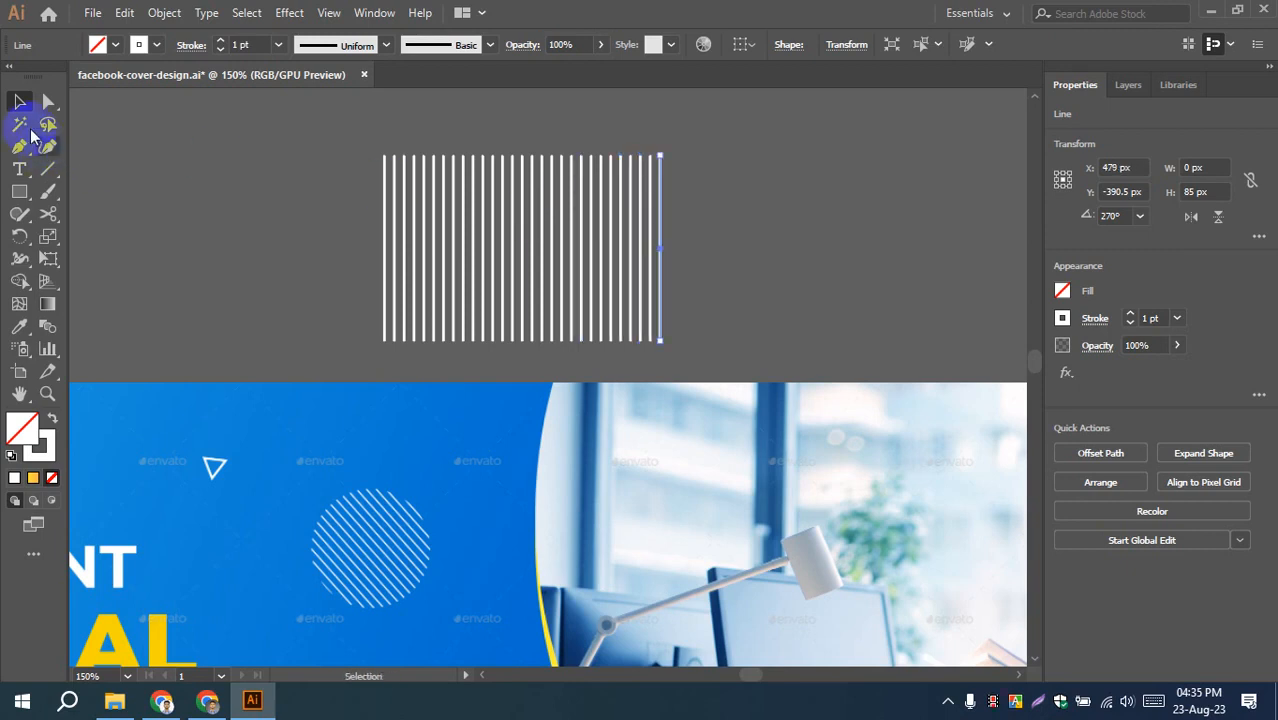
- Select all the vertical lines and expand their strokes into white filled shapes
{"action": "left_click", "coordinate": [230, 230]}
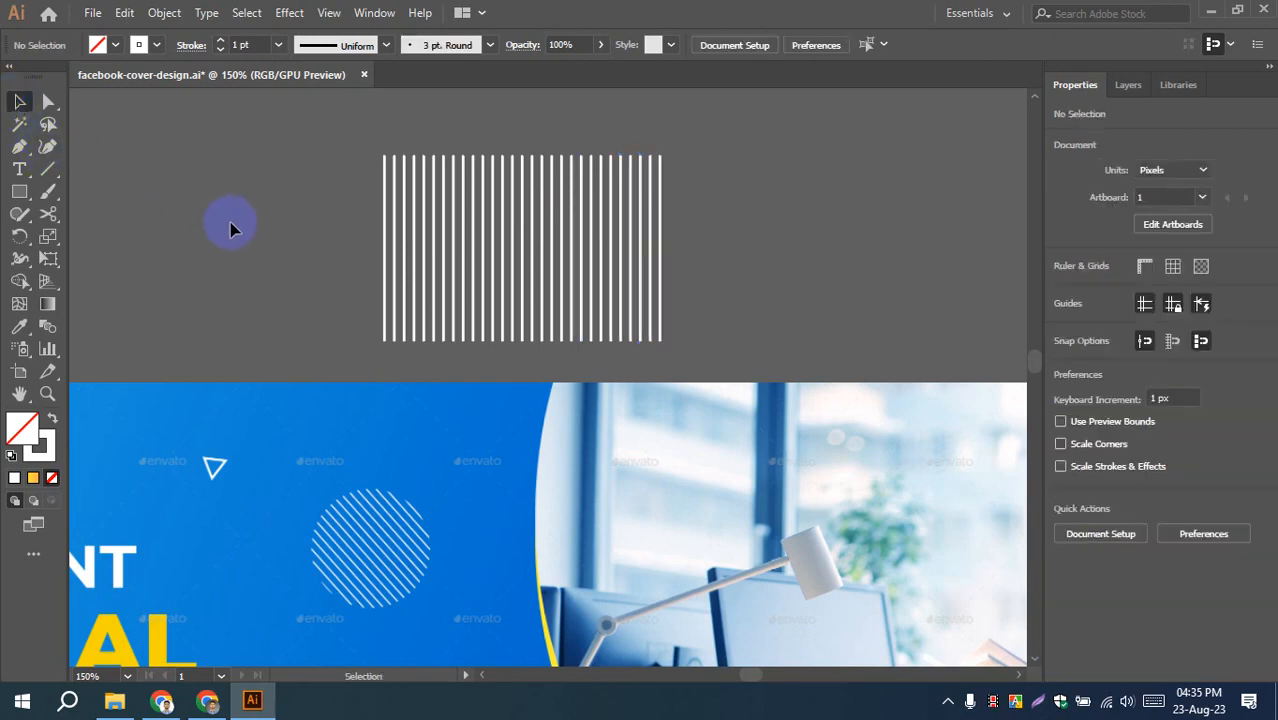
{"action": "left_click_drag", "start_coordinate": [295, 182], "coordinate": [760, 360]}
{"action": "left_click", "coordinate": [768, 272]}
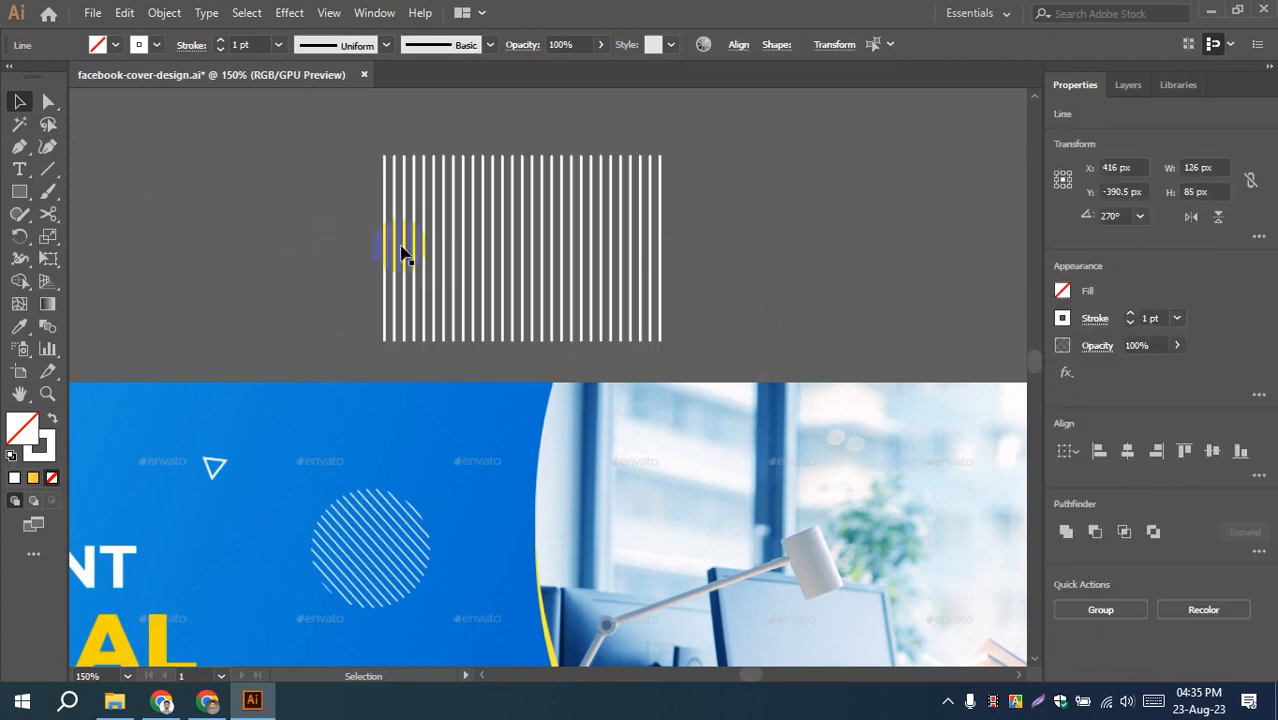
{"action": "left_click_drag", "start_coordinate": [300, 160], "coordinate": [775, 309]}
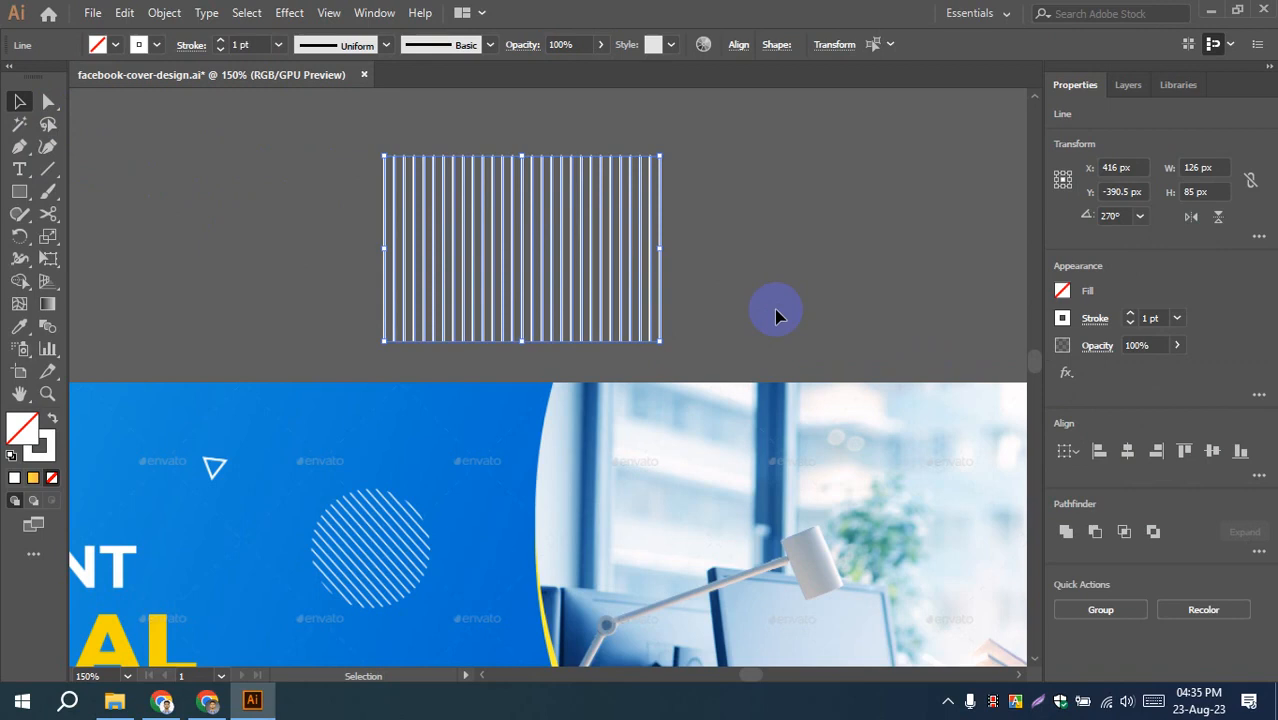
{"action": "left_click", "coordinate": [776, 310]}
{"action": "left_click_drag", "start_coordinate": [335, 140], "coordinate": [750, 298]}
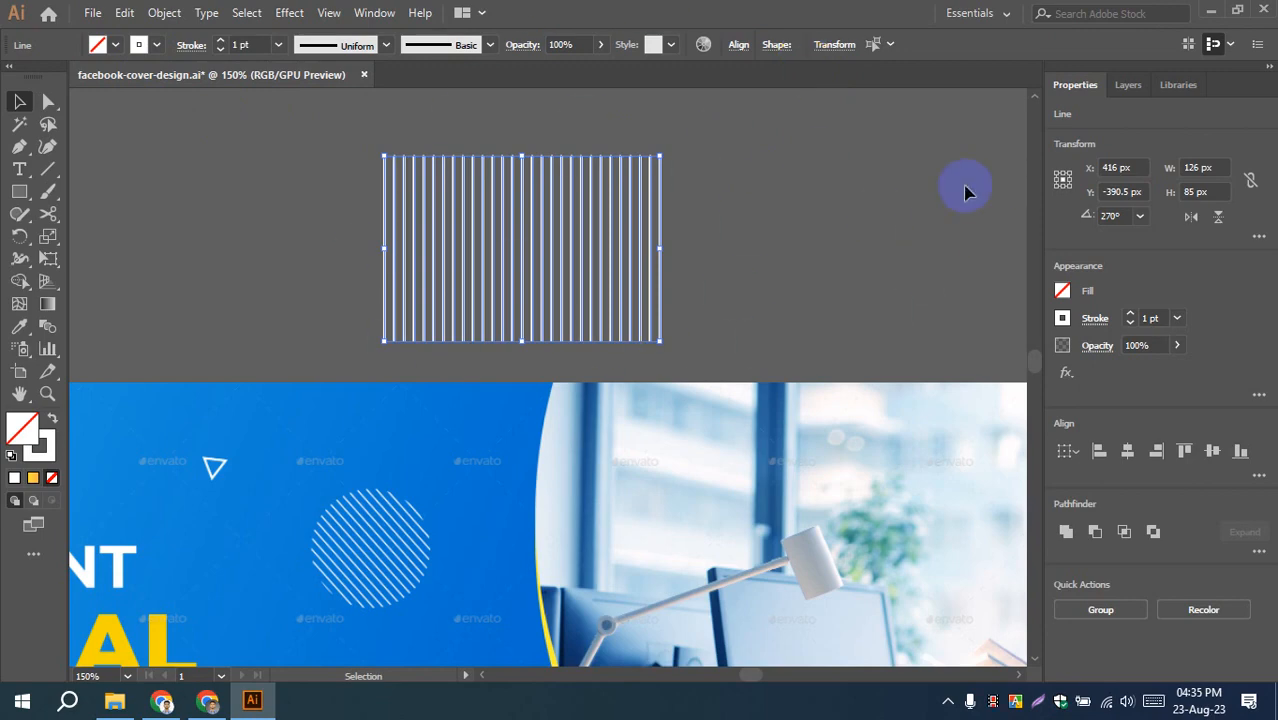
{"action": "left_click", "coordinate": [164, 12]}
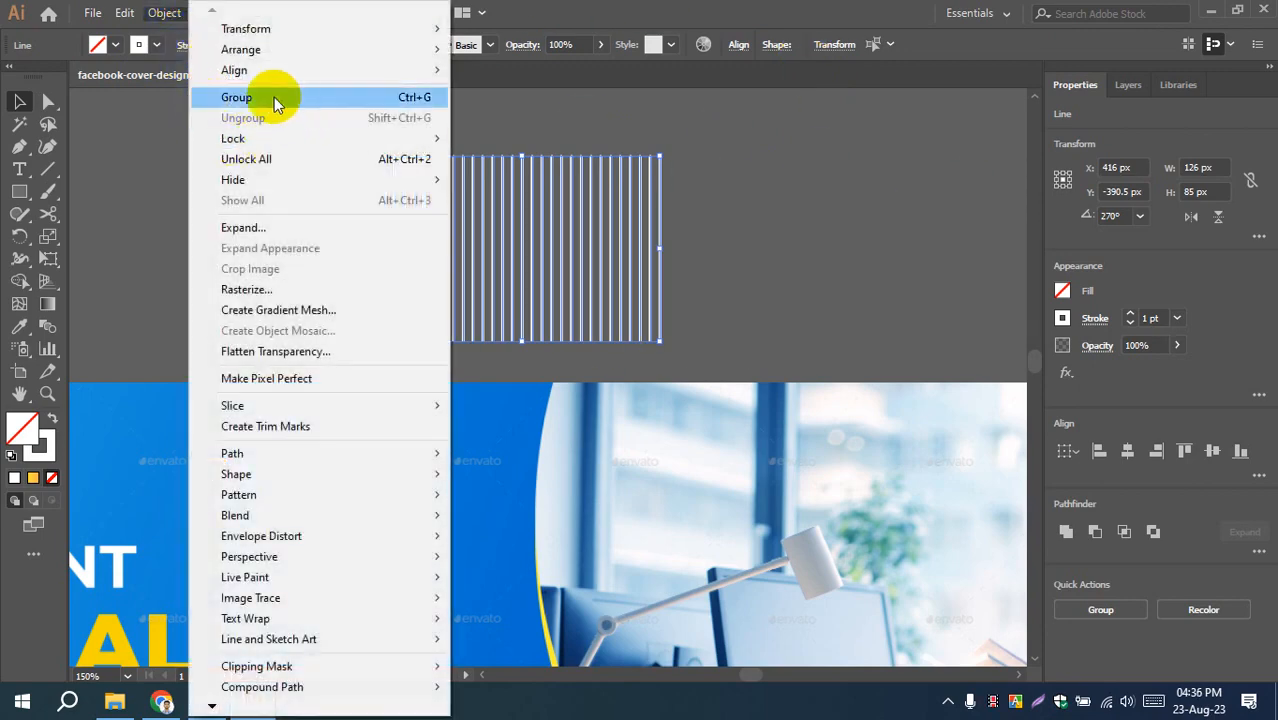
{"action": "left_click", "coordinate": [230, 228]}
{"action": "left_click", "coordinate": [608, 455]}
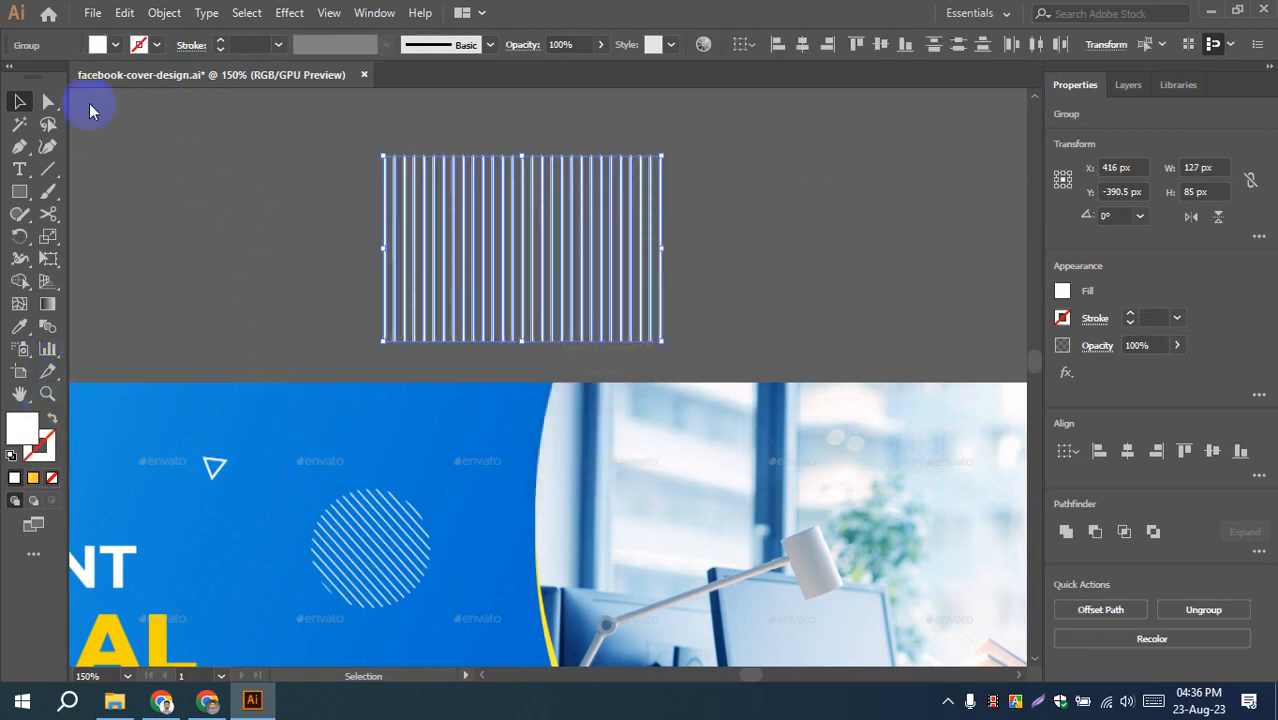
{"action": "left_click", "coordinate": [197, 137]}
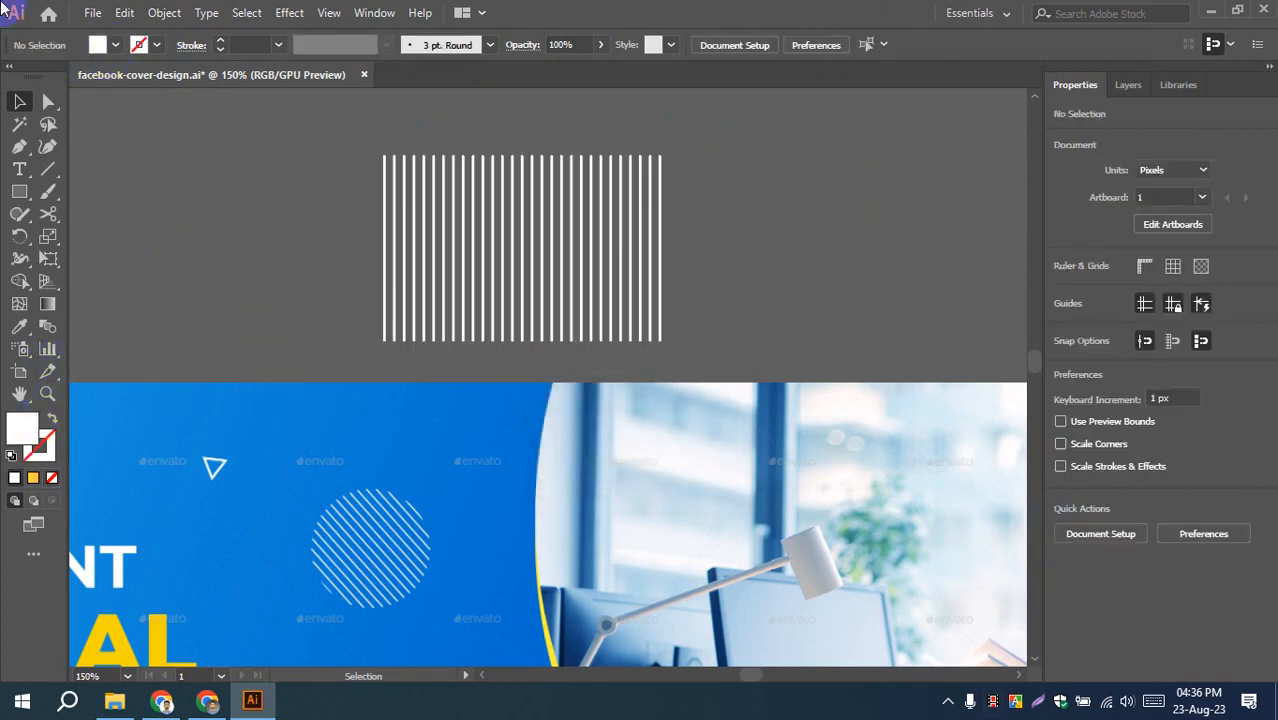
- Draw a white circle about 68 px in diameter beside the striped group, above the reference banner
{"action": "left_click", "coordinate": [22, 193]}
{"action": "left_click_drag", "start_coordinate": [22, 193], "coordinate": [81, 237]}
{"action": "left_click_drag", "start_coordinate": [178, 229], "coordinate": [253, 289]}
{"action": "key", "text": "v"}
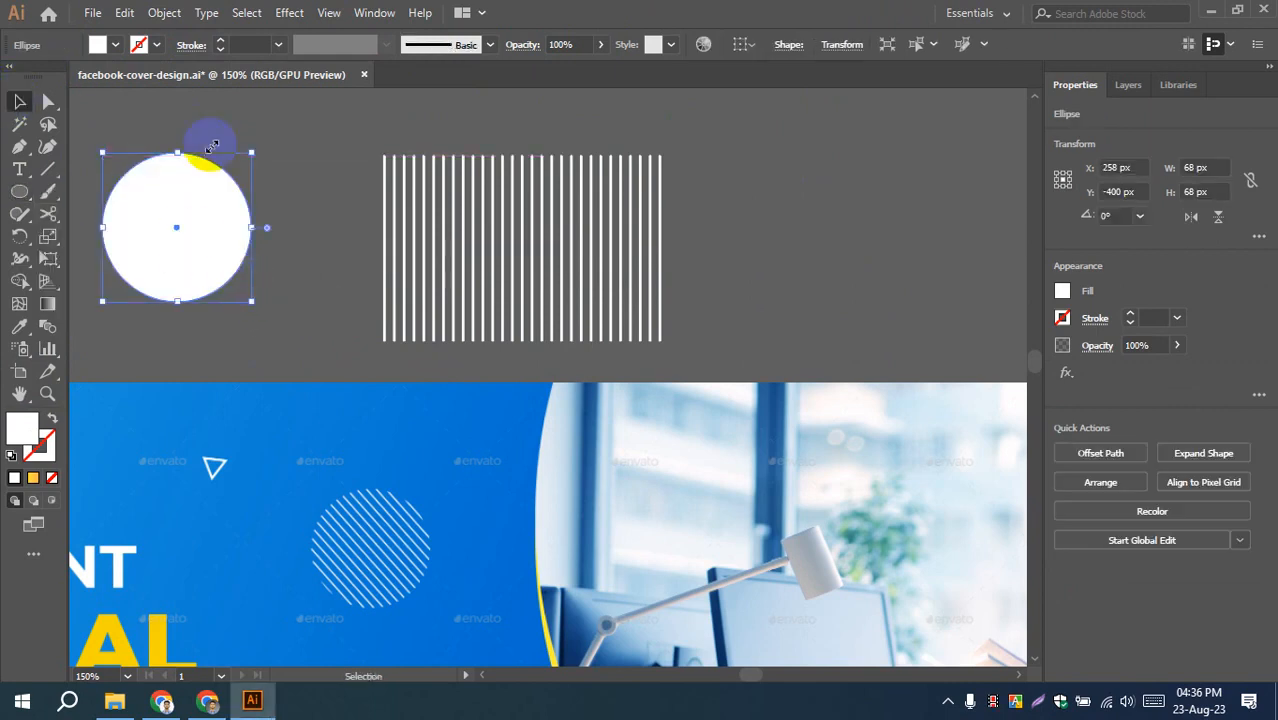
{"action": "left_click", "coordinate": [323, 184]}
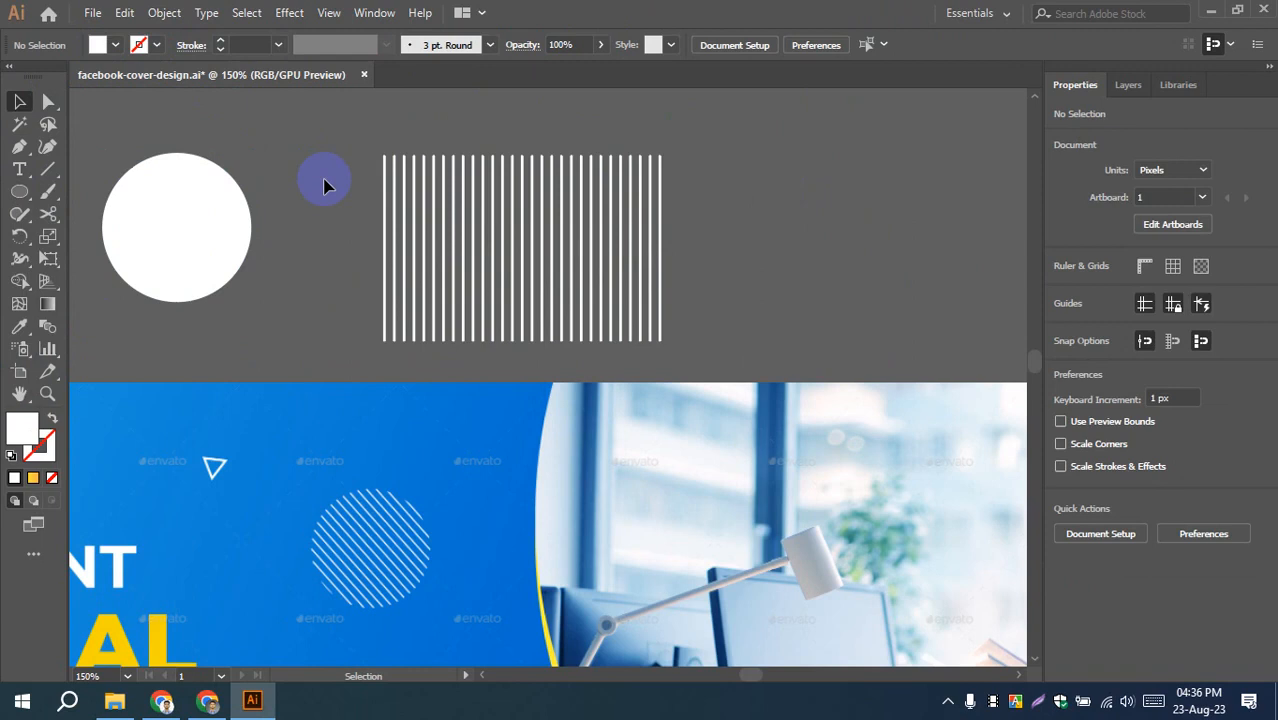
- Align the white circle to the centre of the striped group horizontally and vertically, using the stripes as the key object
{"action": "left_click", "coordinate": [465, 243]}
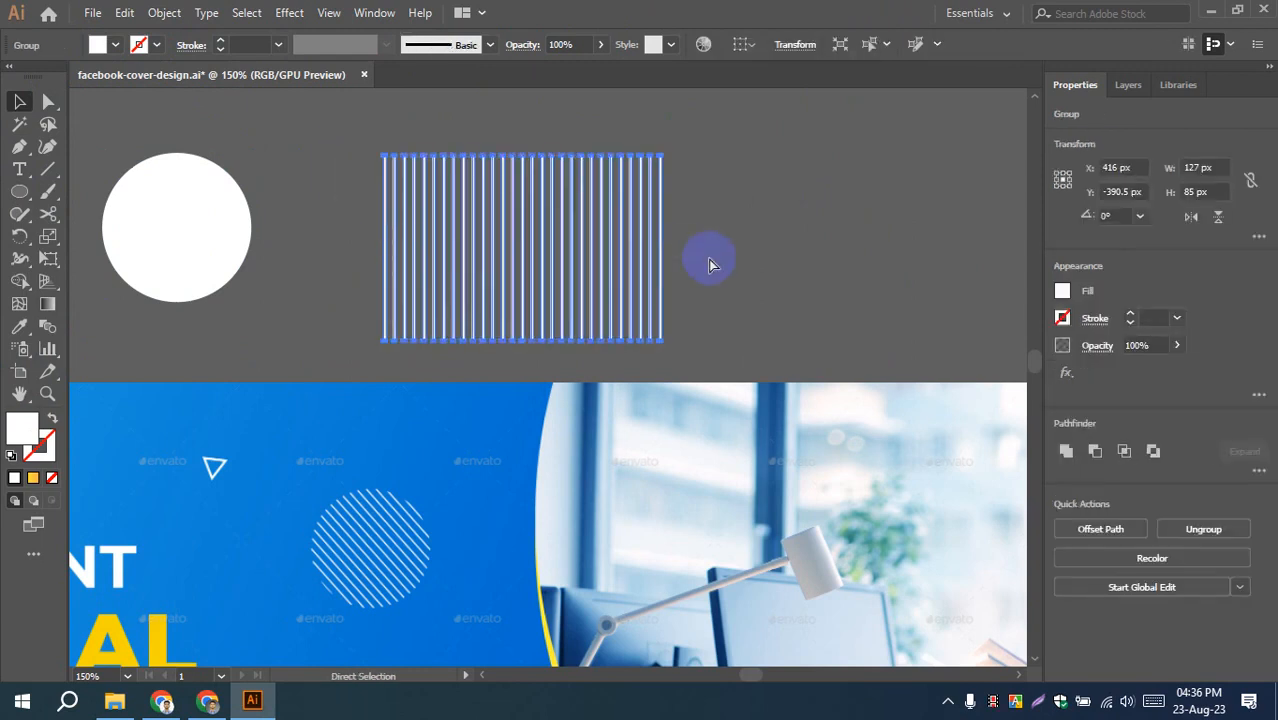
{"action": "left_click", "coordinate": [709, 263]}
{"action": "left_click", "coordinate": [628, 251]}
{"action": "left_click", "coordinate": [232, 239], "text": "shift"}
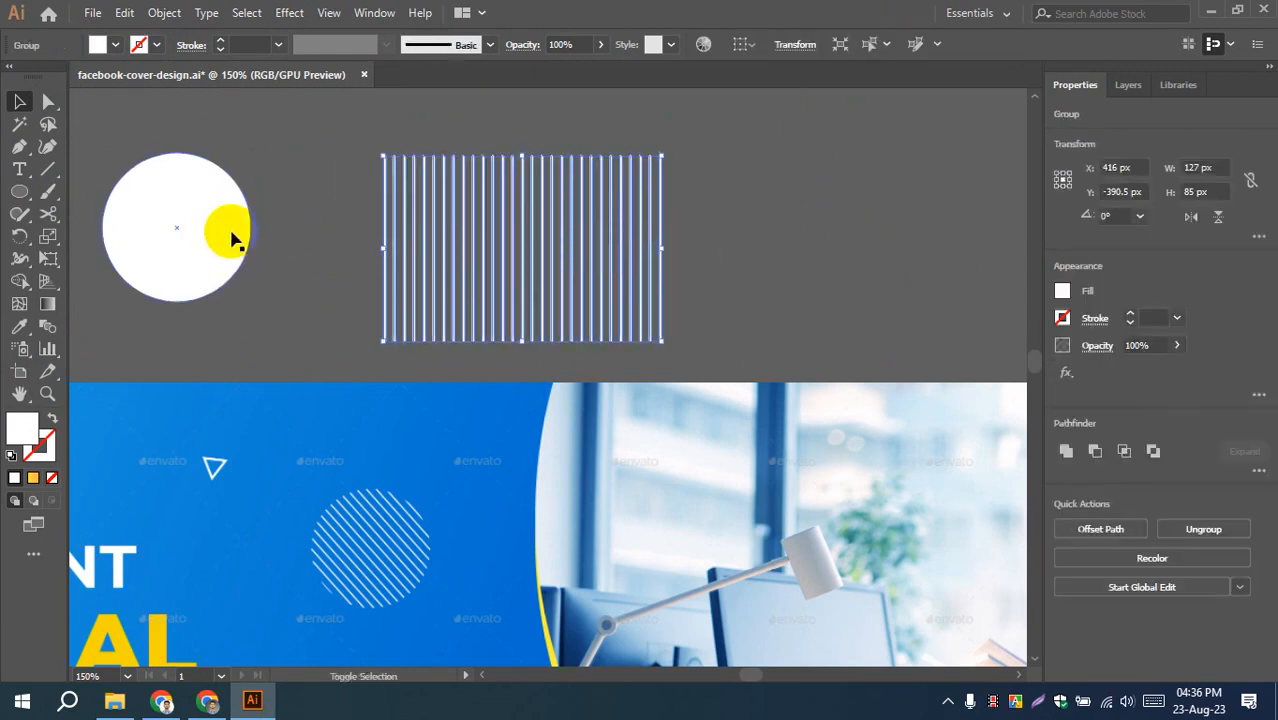
{"action": "left_click", "coordinate": [508, 260]}
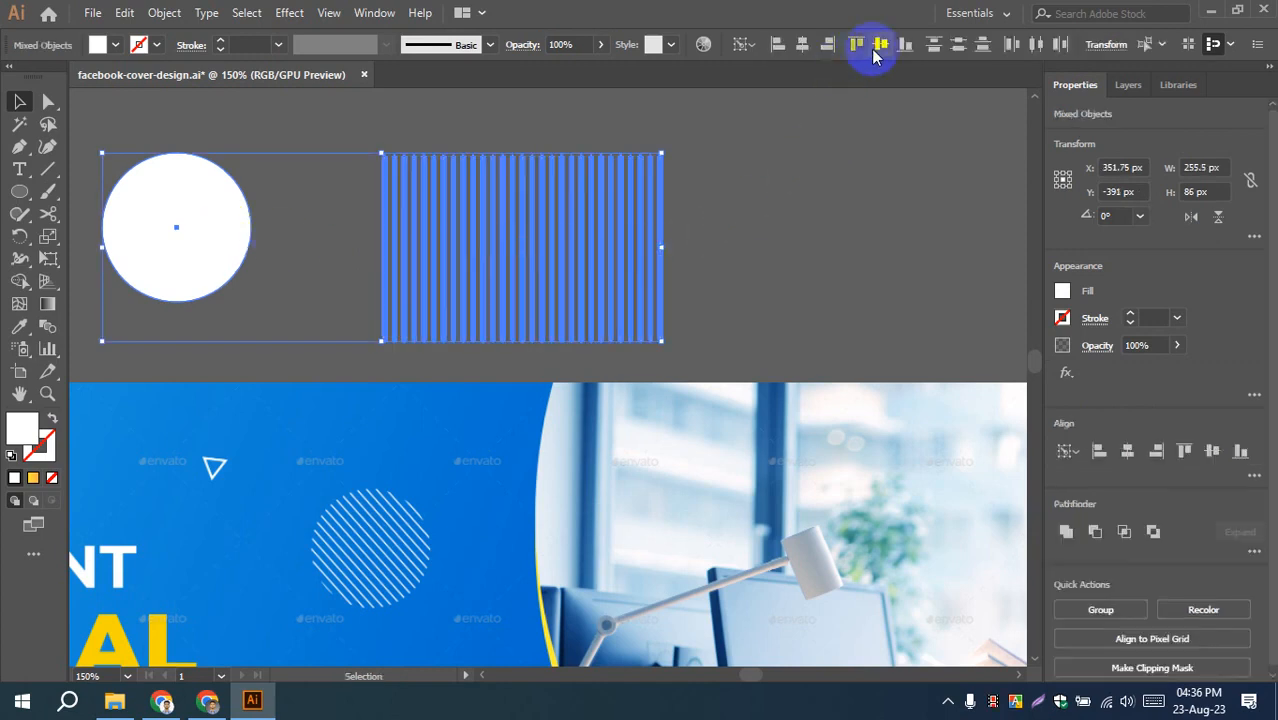
{"action": "left_click", "coordinate": [880, 44]}
{"action": "left_click", "coordinate": [802, 44]}
{"action": "left_click", "coordinate": [825, 208]}
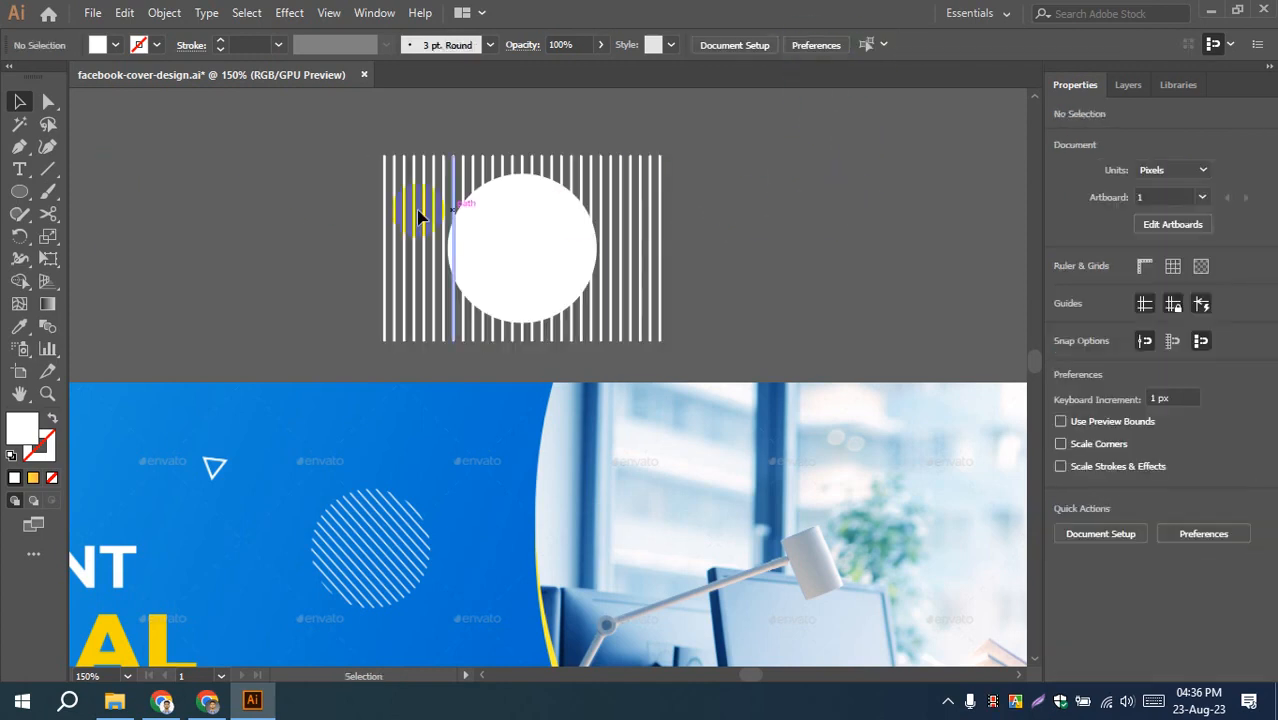
- Select the circle and stripes and remove the stripe parts outside the circle with the Shape Builder tool
{"action": "left_click", "coordinate": [519, 242]}
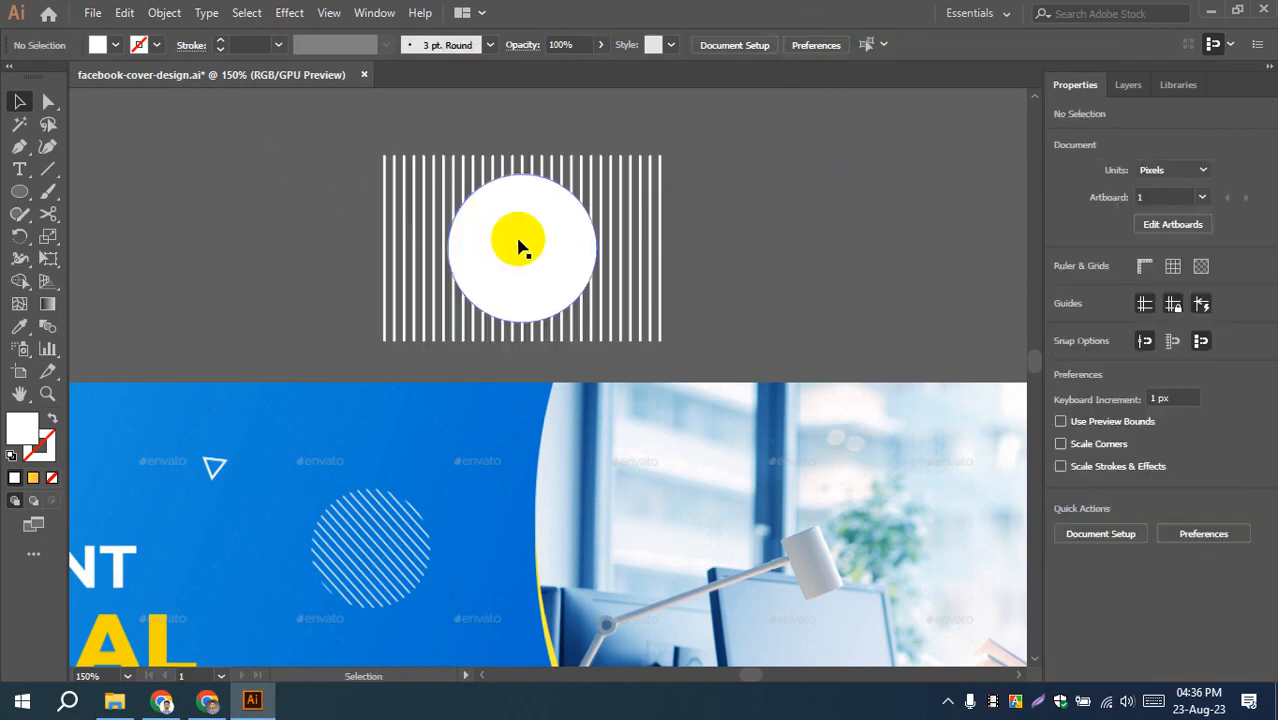
{"action": "left_click", "coordinate": [288, 226]}
{"action": "left_click_drag", "start_coordinate": [279, 153], "coordinate": [672, 326]}
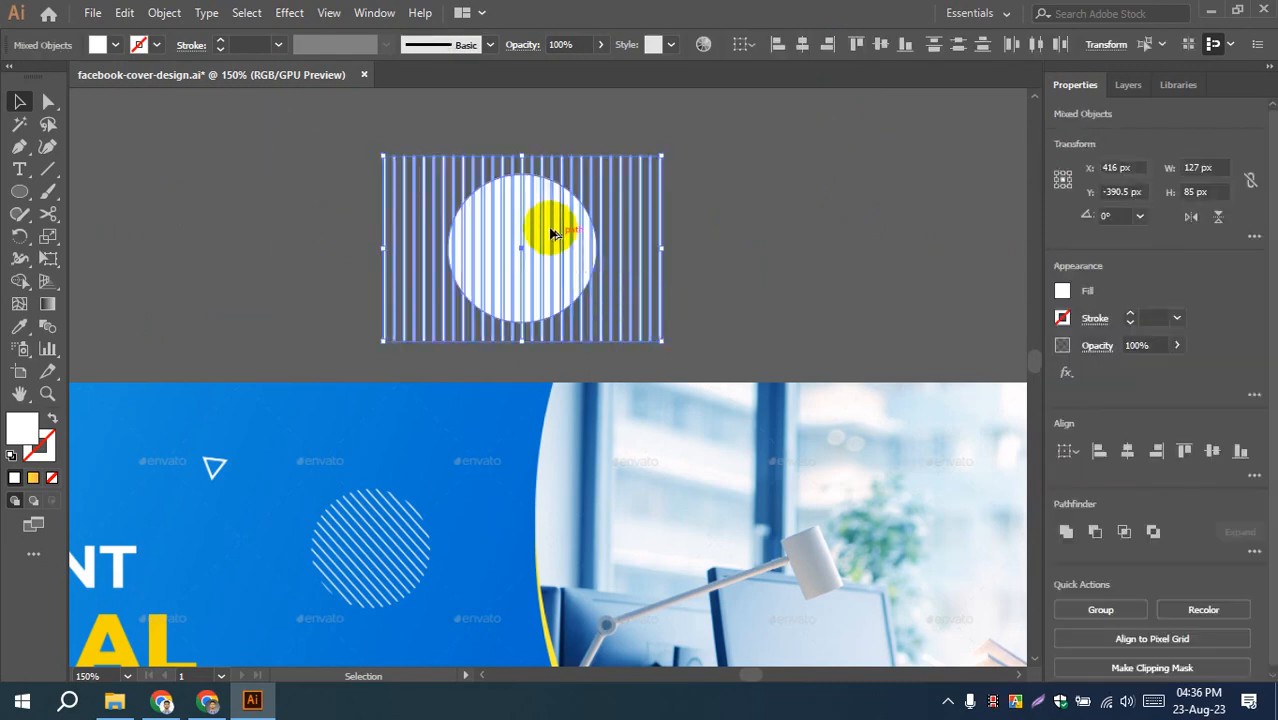
{"action": "scroll", "coordinate": [553, 234], "scroll_direction": "up", "scroll_amount": 3}
{"action": "left_click_drag", "start_coordinate": [564, 207], "coordinate": [525, 373]}
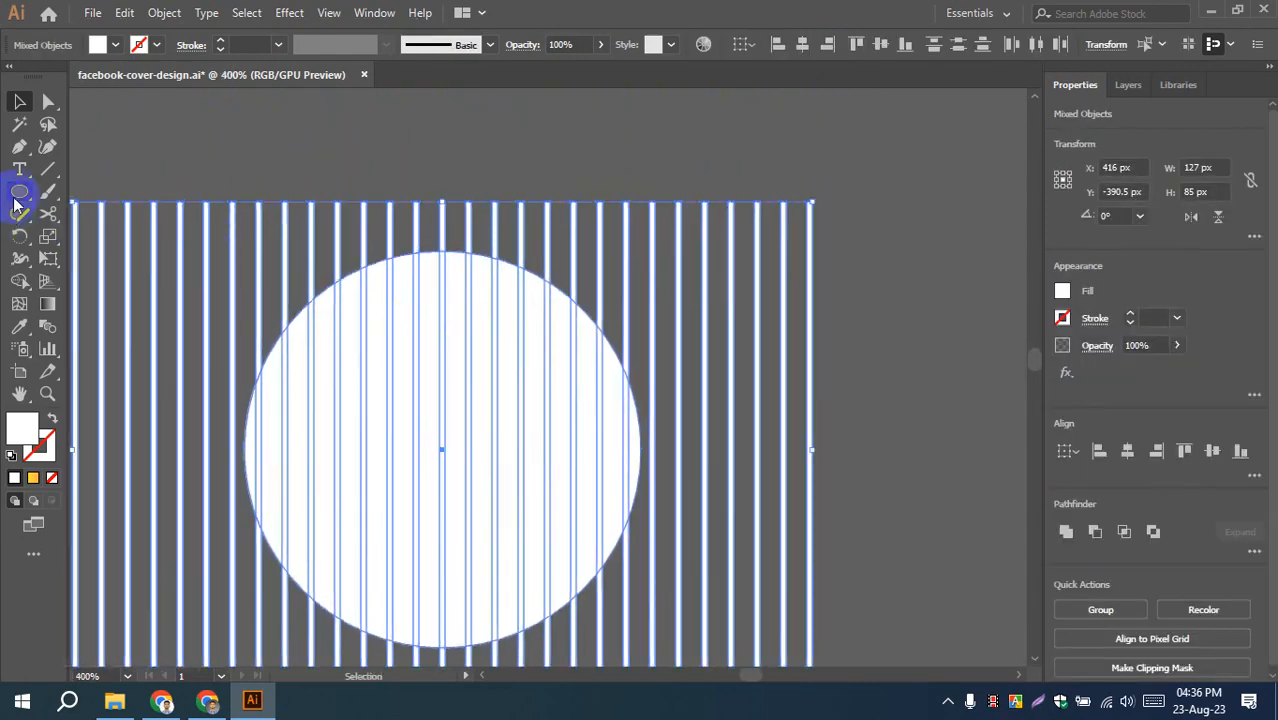
{"action": "left_click", "coordinate": [18, 283]}
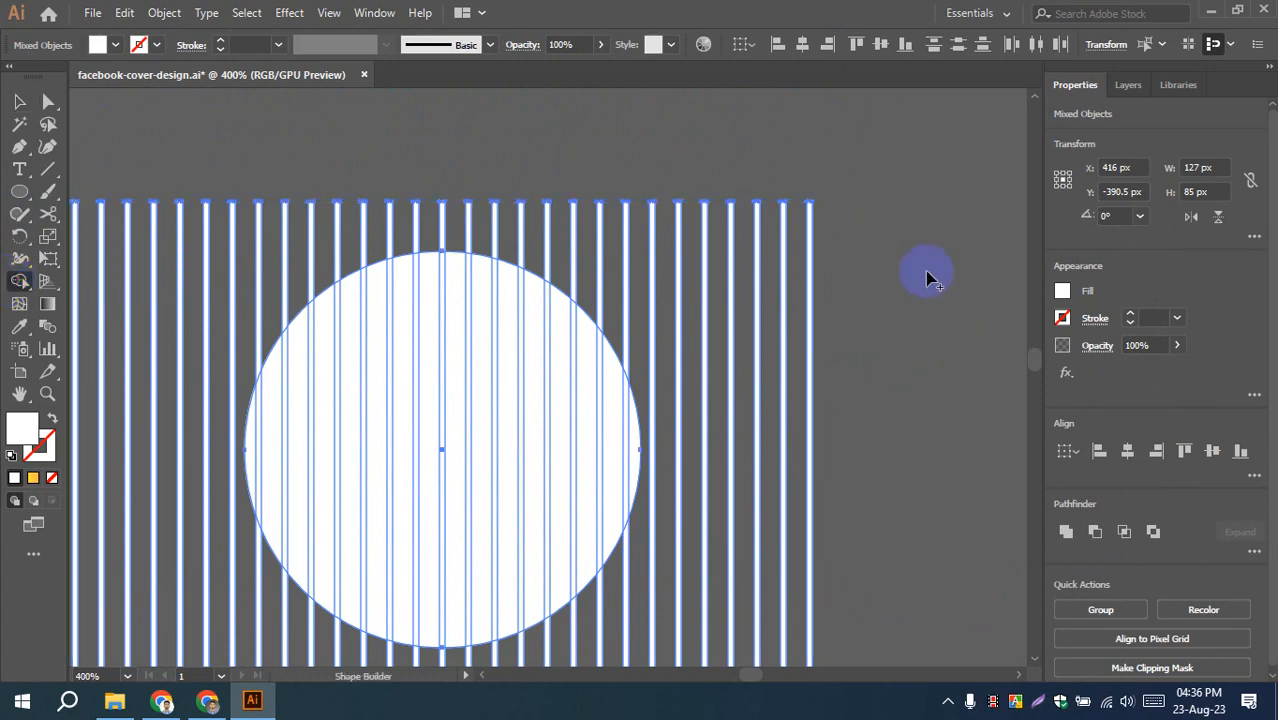
{"action": "mouse_move", "coordinate": [854, 260]}
{"action": "left_mouse_down"}
{"action": "mouse_move", "coordinate": [322, 214]}
{"action": "mouse_move", "coordinate": [80, 251]}
{"action": "left_mouse_up"}
{"action": "left_click_drag", "start_coordinate": [571, 334], "coordinate": [150, 116]}
{"action": "mouse_move", "coordinate": [310, 415]}
{"action": "left_mouse_down"}
{"action": "mouse_move", "coordinate": [485, 443]}
{"action": "mouse_move", "coordinate": [747, 443]}
{"action": "mouse_move", "coordinate": [824, 408]}
{"action": "mouse_move", "coordinate": [893, 415]}
{"action": "left_mouse_up"}
{"action": "key", "text": "v"}
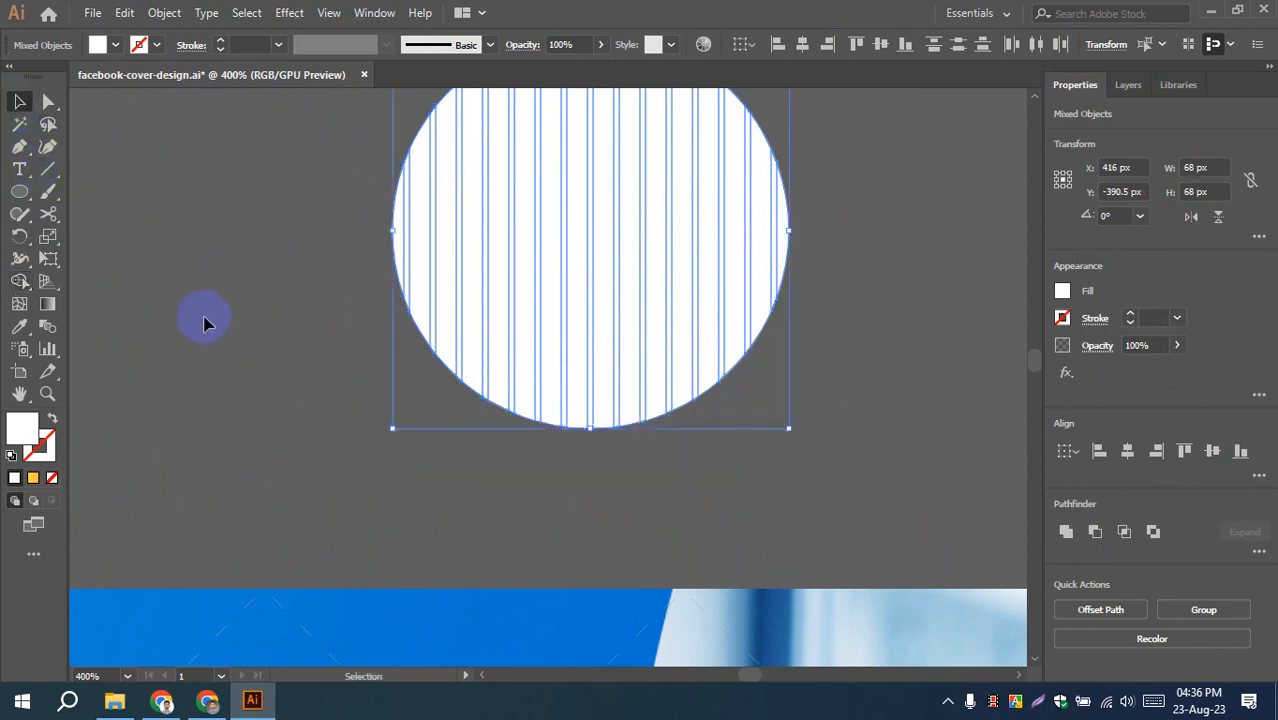
- Delete the solid white circle shape behind the trimmed stripes
{"action": "left_click", "coordinate": [280, 388]}
{"action": "scroll", "coordinate": [280, 388], "scroll_direction": "up", "scroll_amount": 3}
{"action": "left_click", "coordinate": [440, 310]}
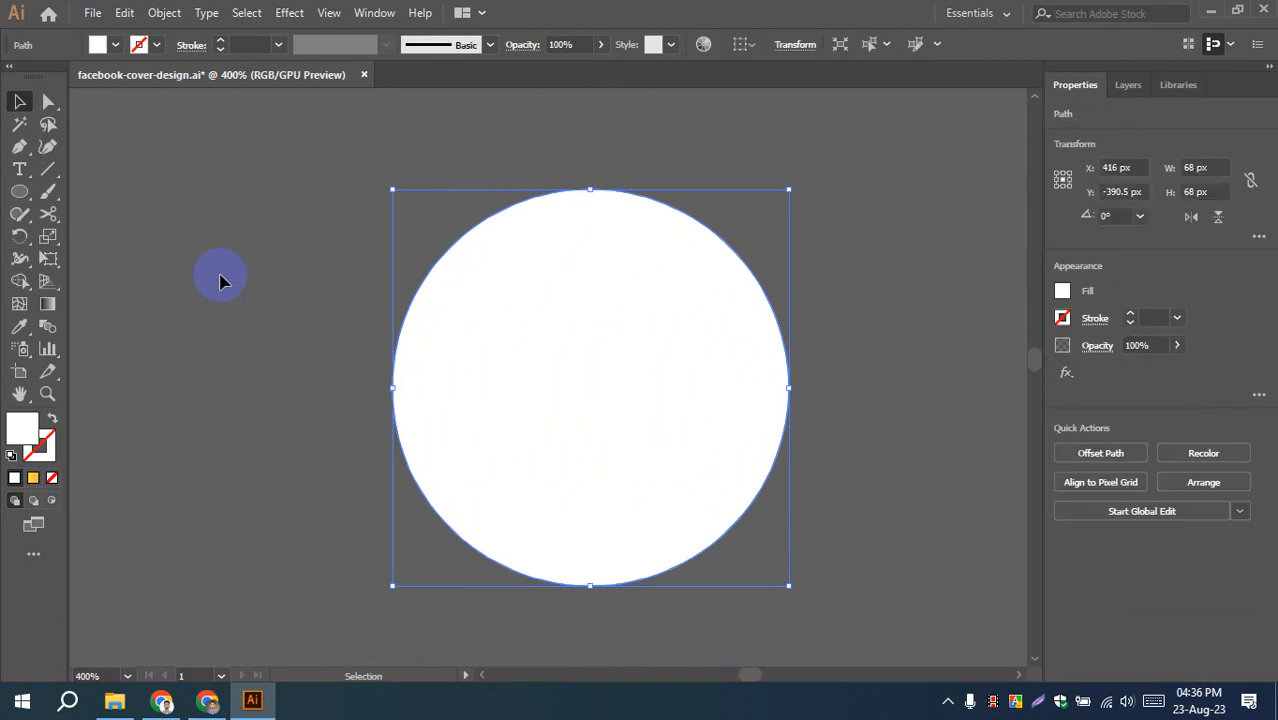
{"action": "key", "text": "Delete"}
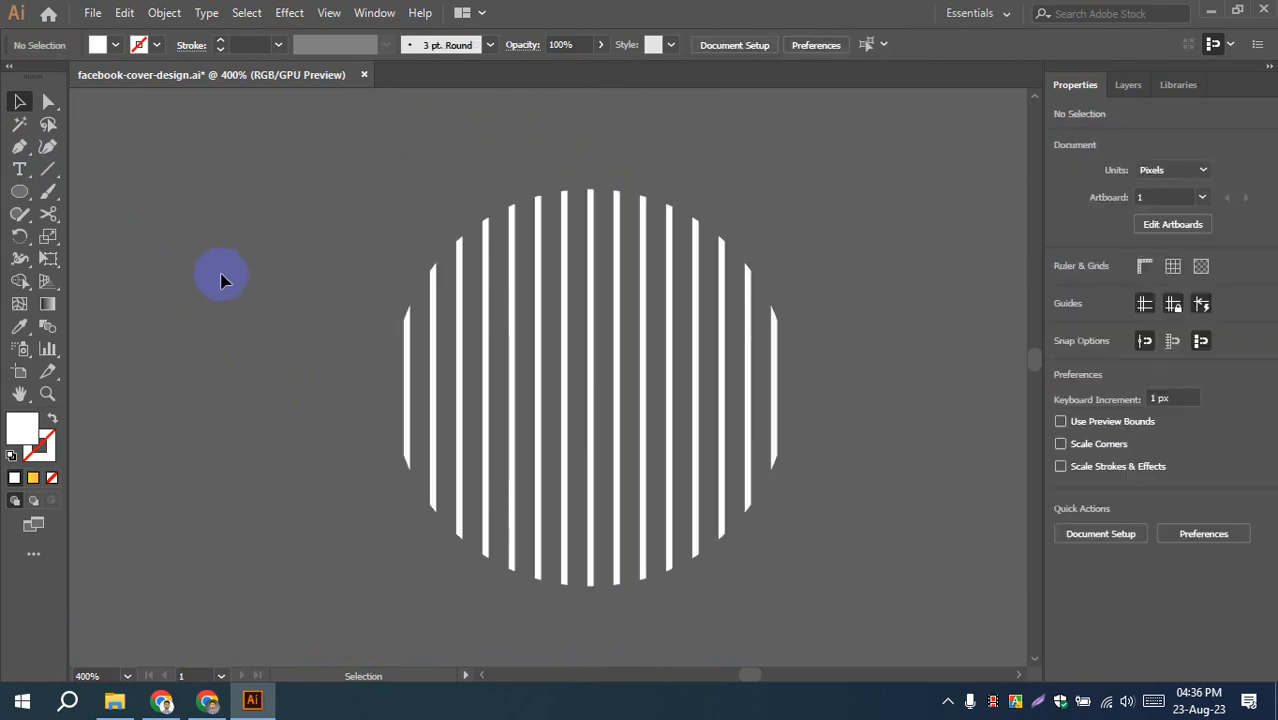
- Rotate the striped circle so its stripes run diagonally like those in the reference banner
{"action": "scroll", "coordinate": [221, 277], "scroll_direction": "down", "scroll_amount": 4}
{"action": "left_click_drag", "start_coordinate": [246, 333], "coordinate": [457, 316]}
{"action": "left_click", "coordinate": [433, 241]}
{"action": "left_click", "coordinate": [619, 247]}
{"action": "left_click", "coordinate": [456, 272]}
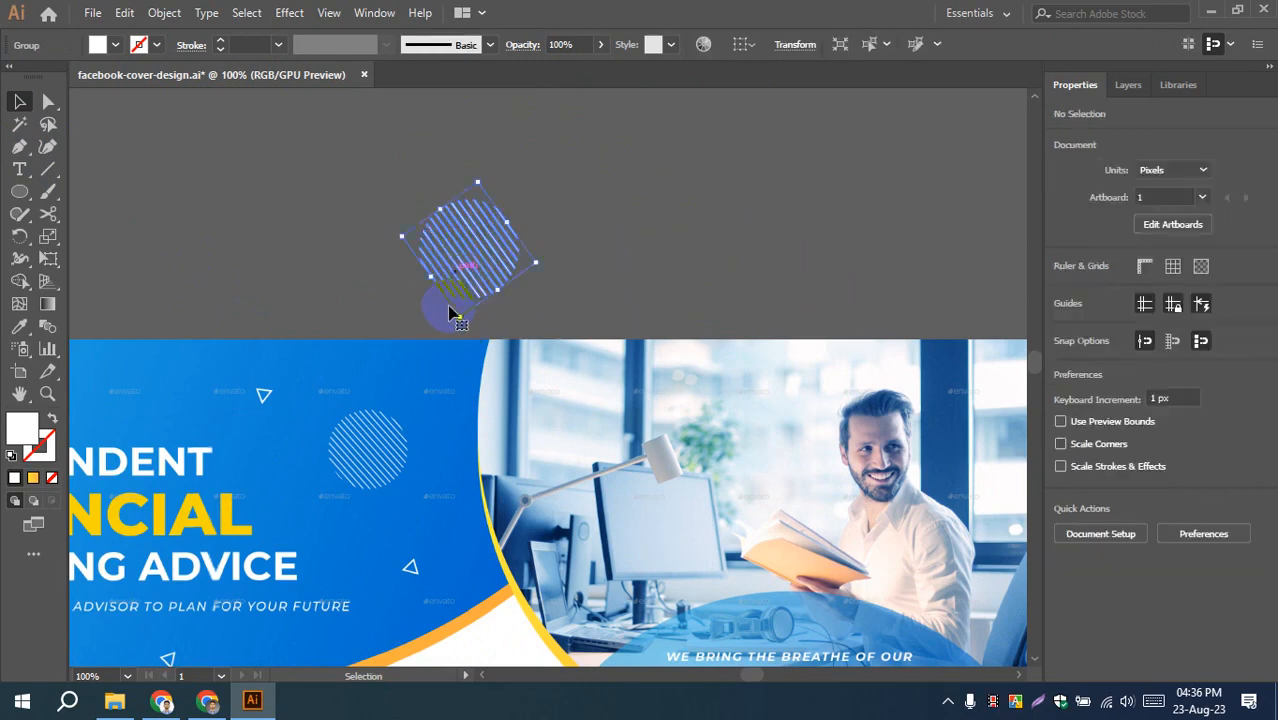
{"action": "left_click_drag", "start_coordinate": [455, 326], "coordinate": [458, 310]}
{"action": "left_click", "coordinate": [598, 289]}
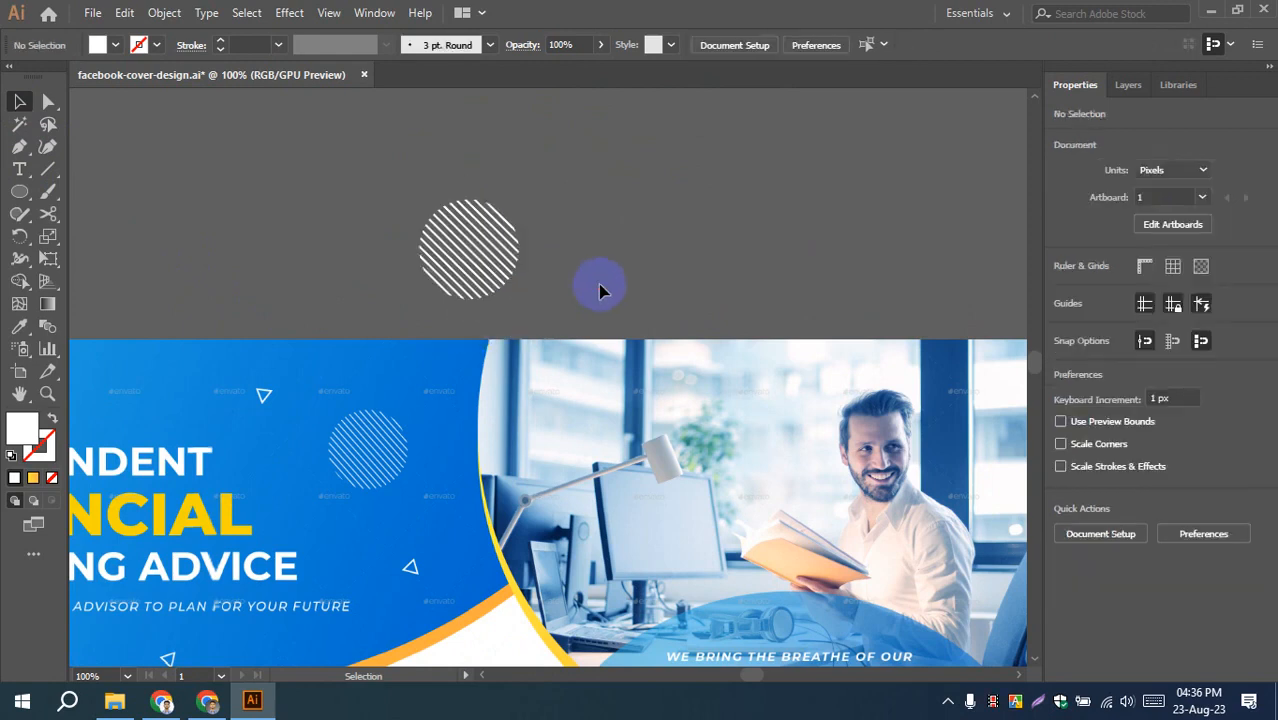
- Undo the rotation, circle deletion and stripe trimming back to the solid circle centred on the full stripes
{"action": "key", "text": "ctrl+z"}
{"action": "key", "text": "ctrl+z"}
{"action": "key", "text": "ctrl+z"}
{"action": "key", "text": "ctrl+z"}
{"action": "key", "text": "ctrl+z"}
{"action": "key", "text": "ctrl+z"}
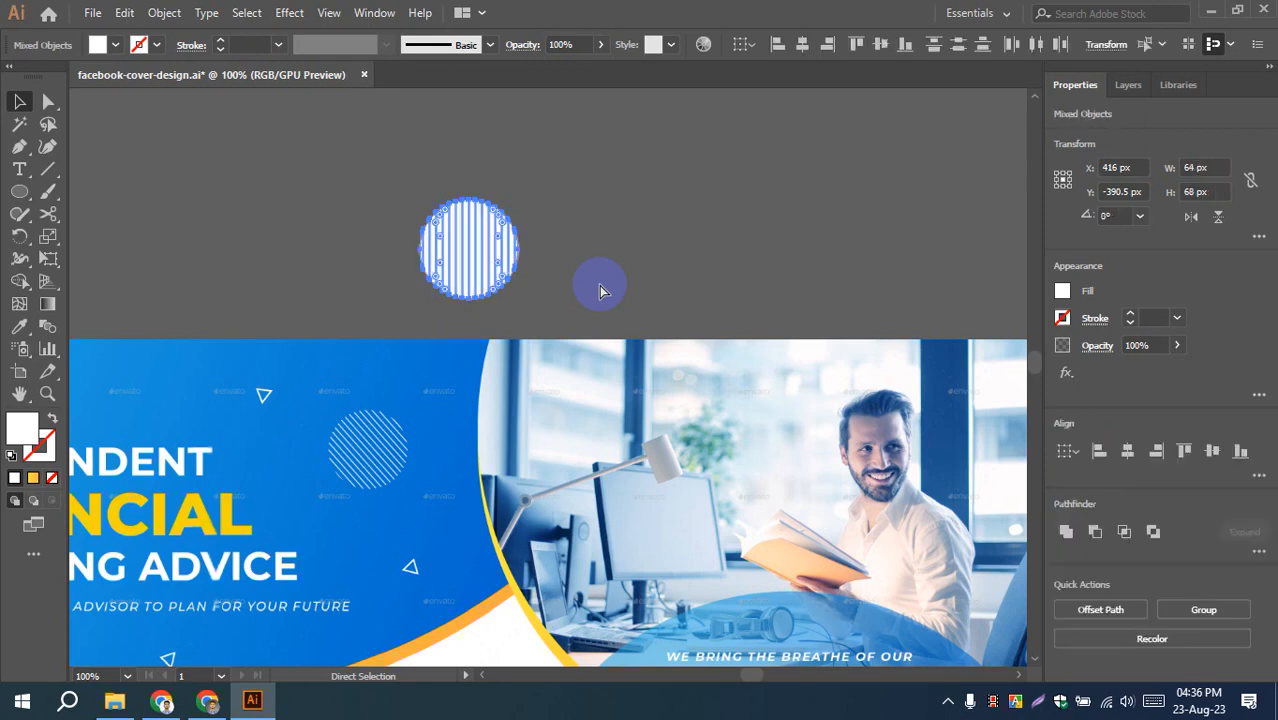
{"action": "left_click", "coordinate": [637, 281]}
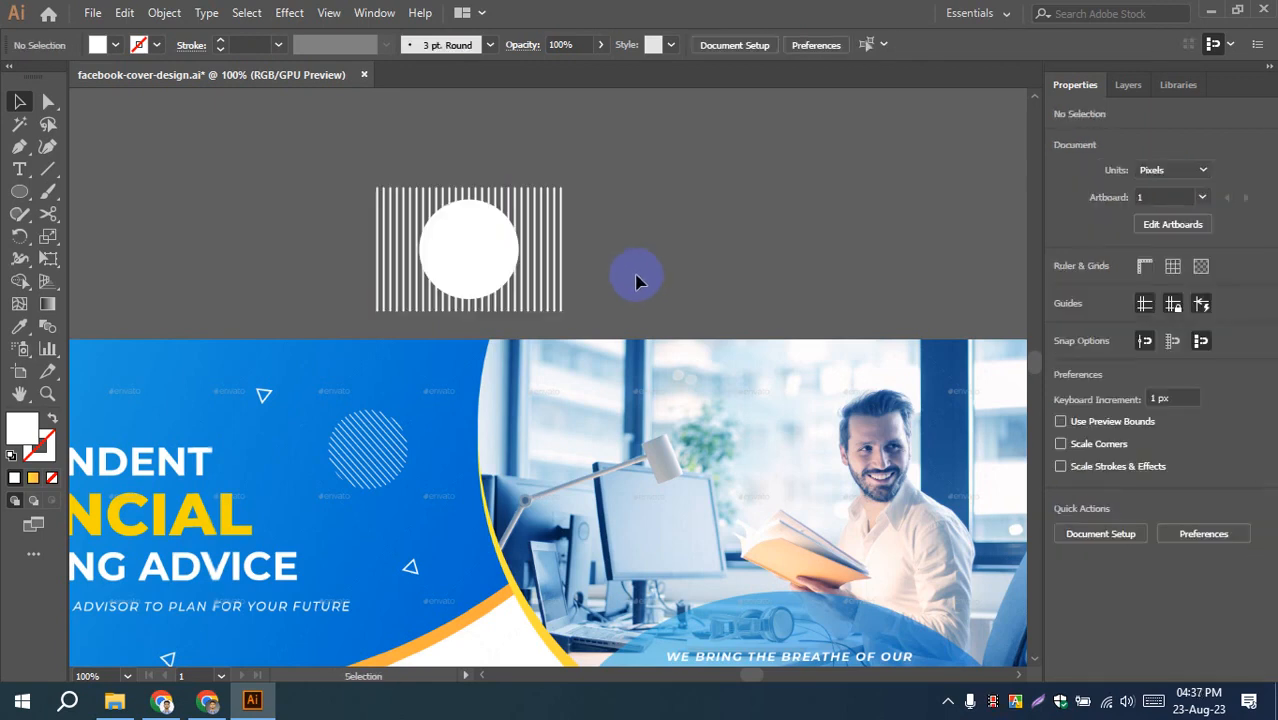
- Select the circle and stripes and make a clipping mask so the stripes are confined to the circle
{"action": "left_click_drag", "start_coordinate": [637, 281], "coordinate": [462, 214]}
{"action": "right_click", "coordinate": [462, 214]}
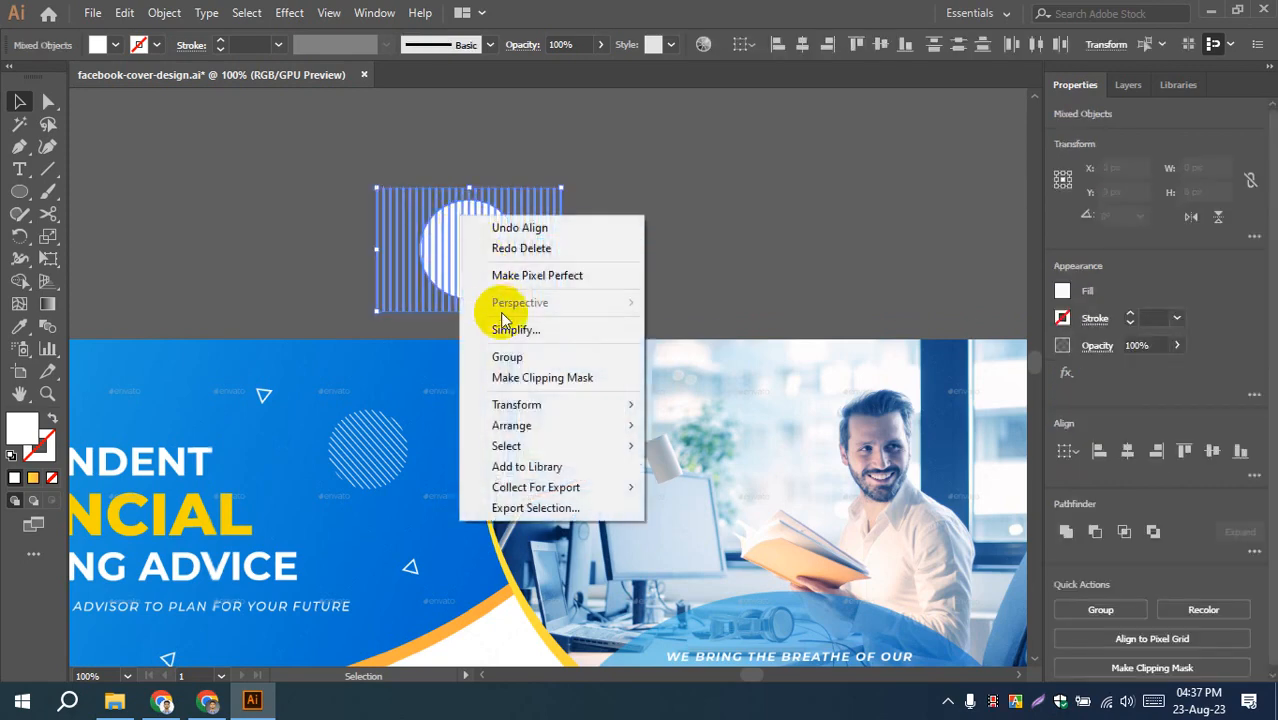
{"action": "left_click", "coordinate": [531, 378]}
{"action": "left_click", "coordinate": [677, 243]}
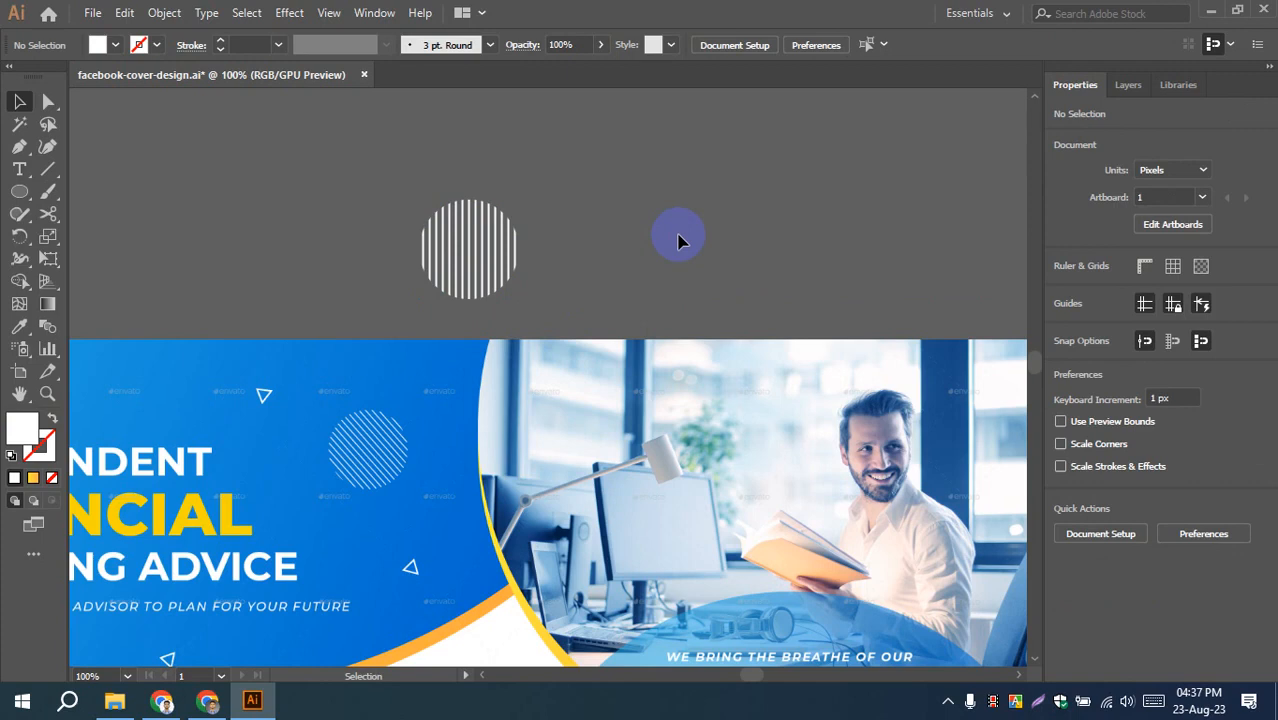
- Reposition the clipped striped circle within the empty area above the reference banner
{"action": "left_click_drag", "start_coordinate": [518, 265], "coordinate": [780, 215]}
{"action": "left_click", "coordinate": [812, 225]}
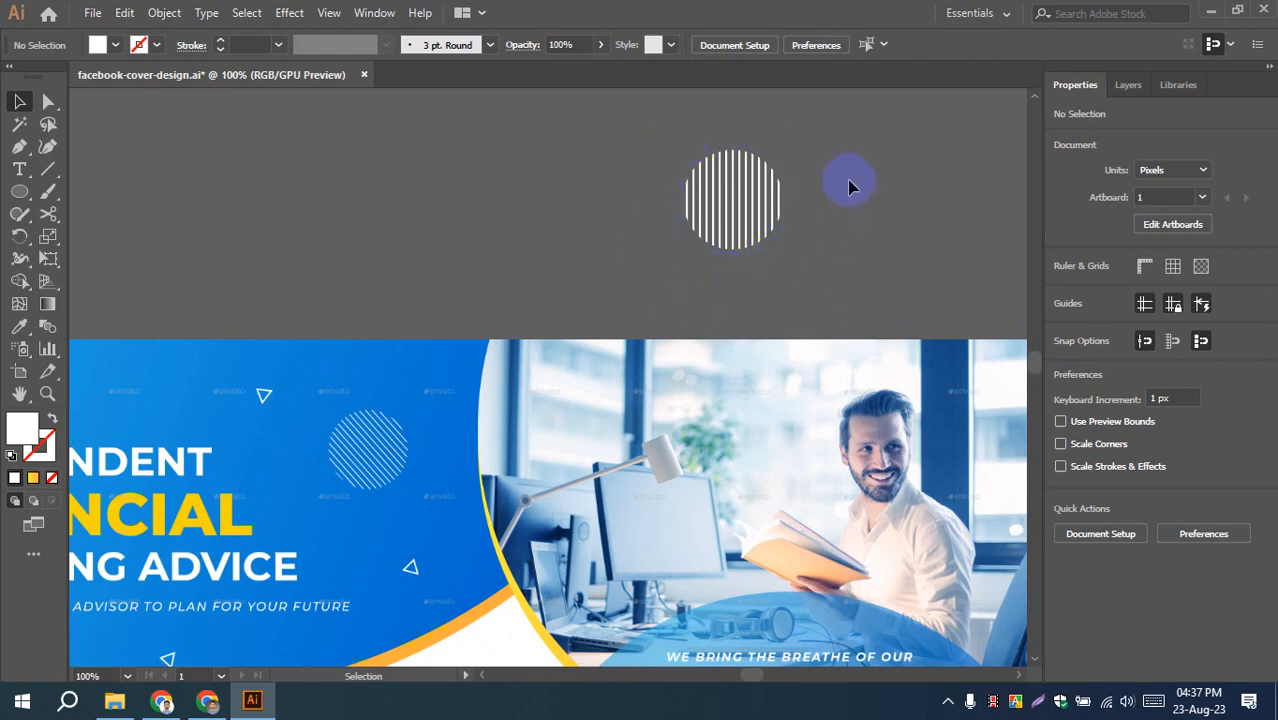
{"action": "left_click_drag", "start_coordinate": [756, 194], "coordinate": [515, 208]}
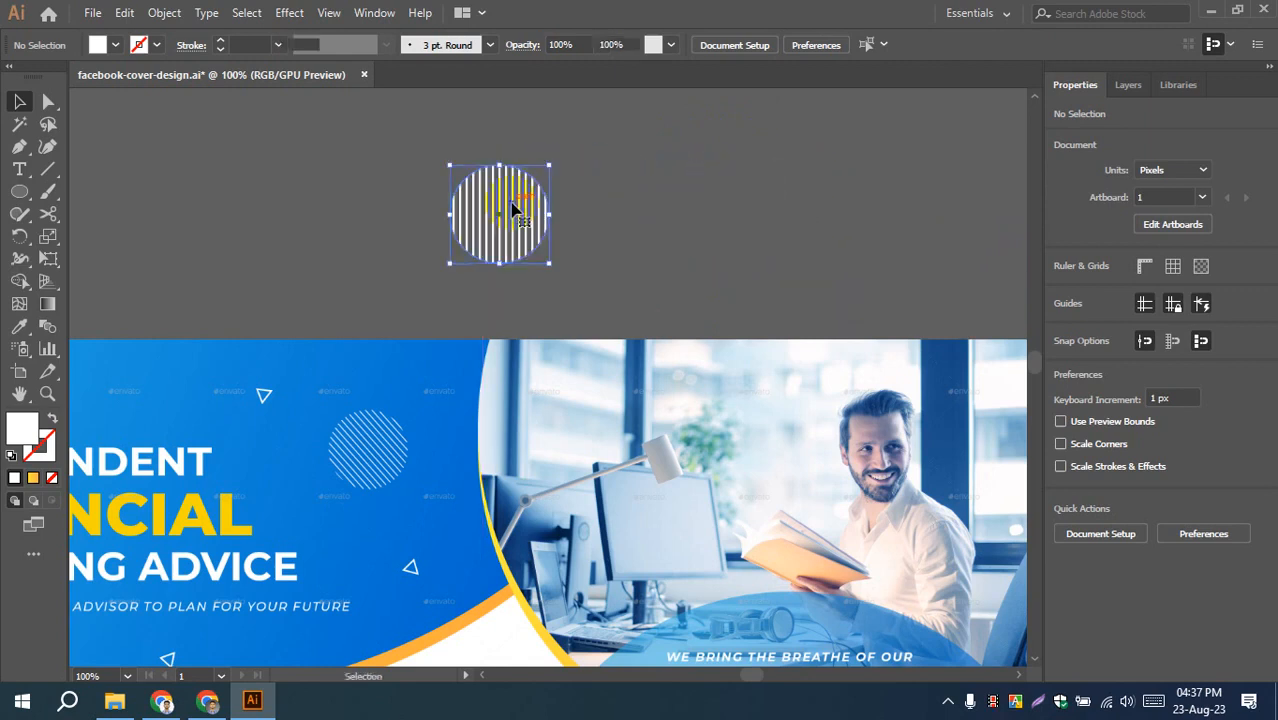
- Undo the repositioning and clipping mask, restoring the solid circle over the full stripes
{"action": "left_click", "coordinate": [667, 229]}
{"action": "key", "text": "ctrl+z"}
{"action": "key", "text": "ctrl+z"}
{"action": "key", "text": "ctrl+z"}
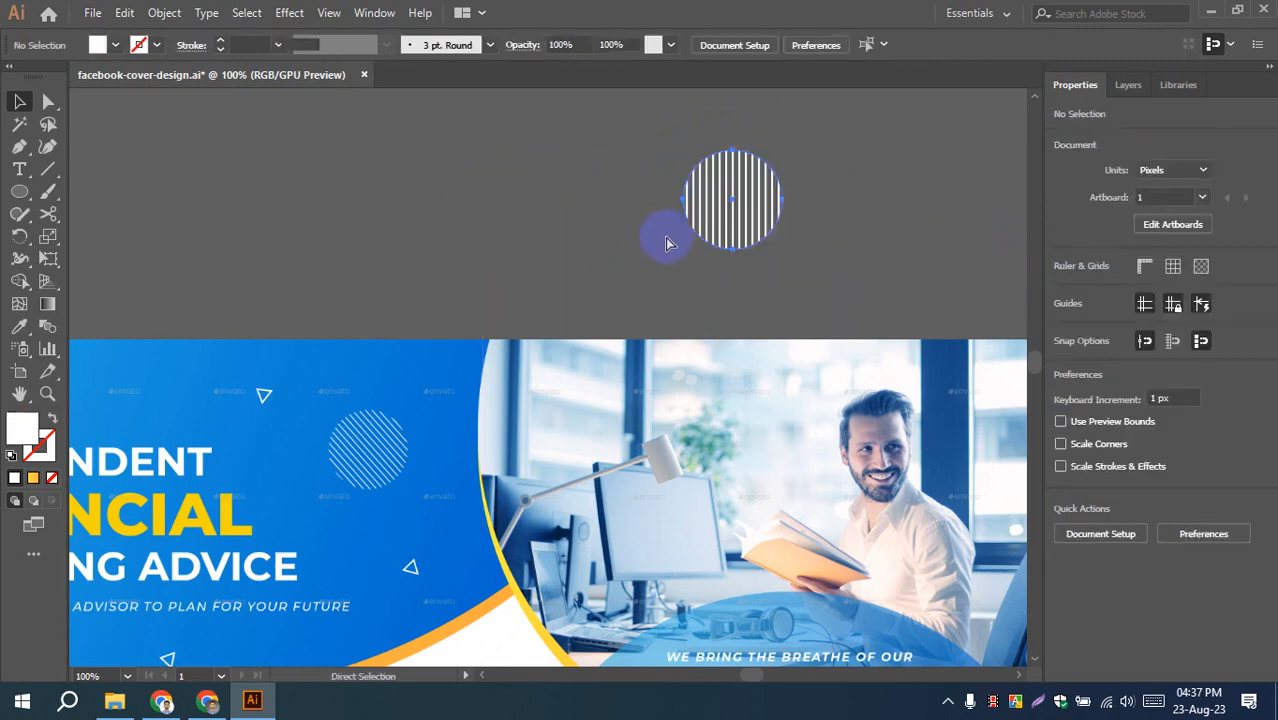
{"action": "left_click", "coordinate": [653, 257]}
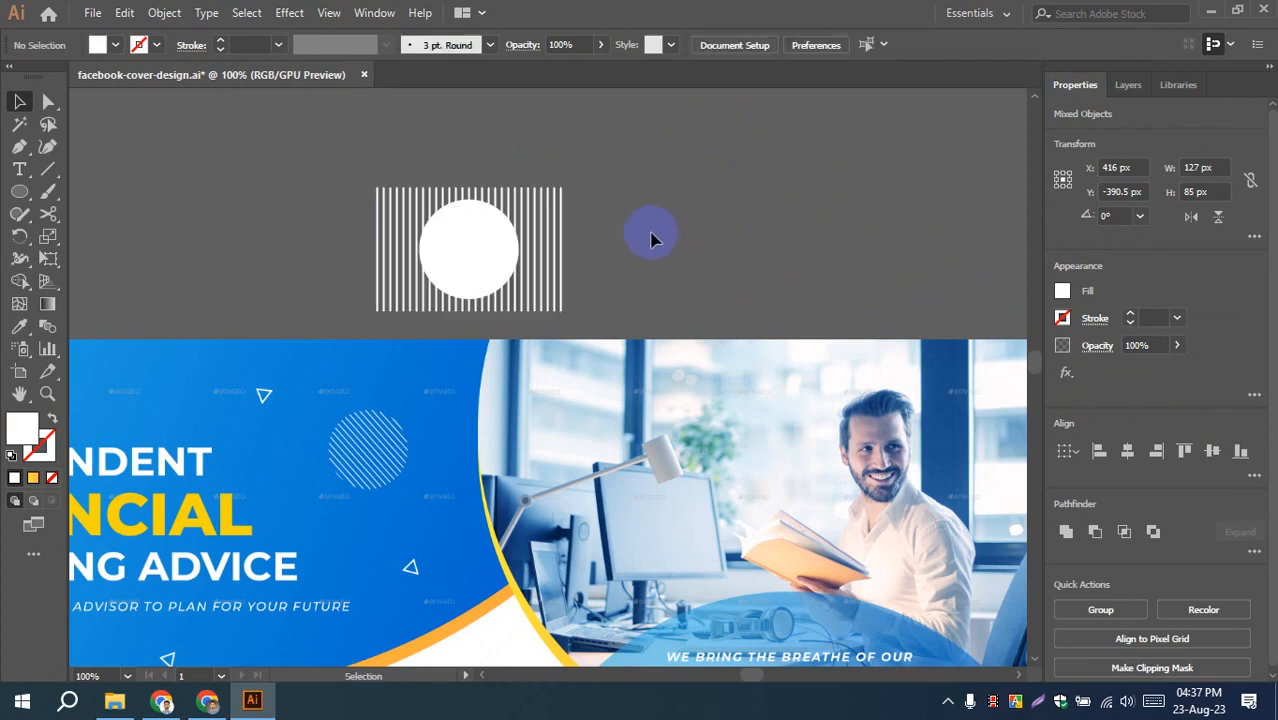
- Select the circle and stripes and use Shape Builder to remove the stripe parts beside and above the circle
{"action": "scroll", "coordinate": [422, 256], "scroll_direction": "up", "scroll_amount": 1}
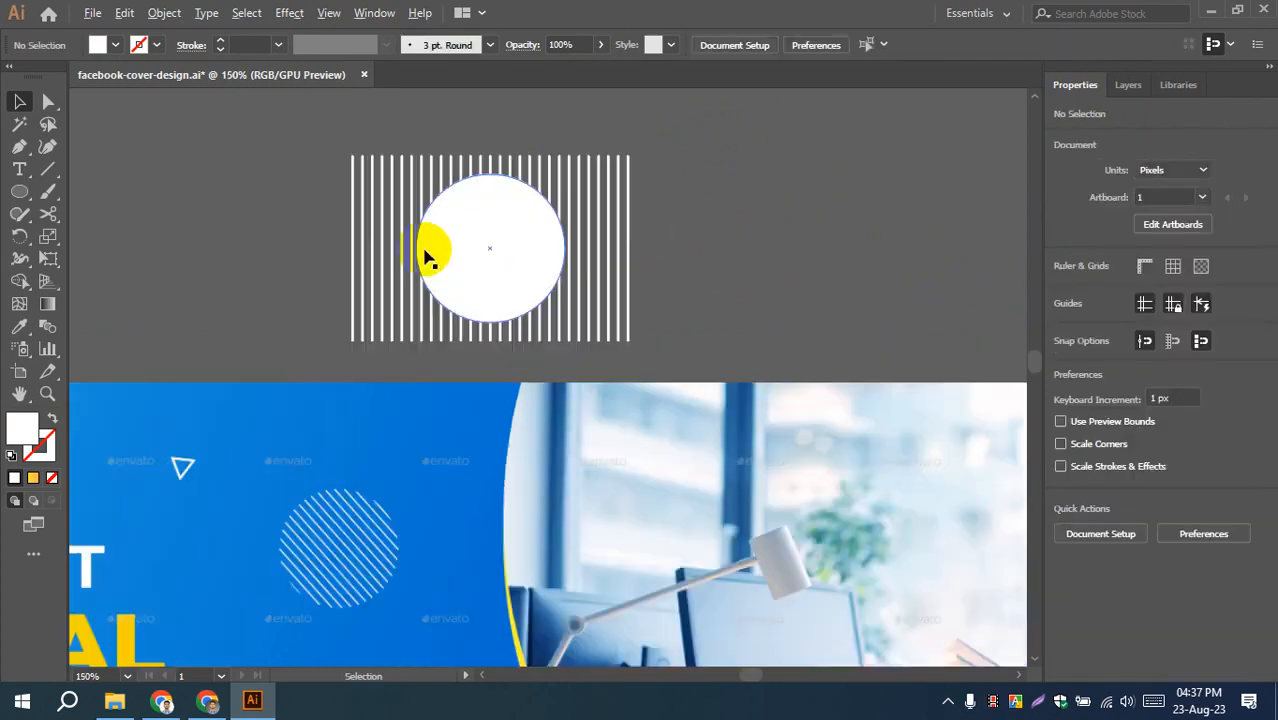
{"action": "left_click_drag", "start_coordinate": [366, 282], "coordinate": [324, 282]}
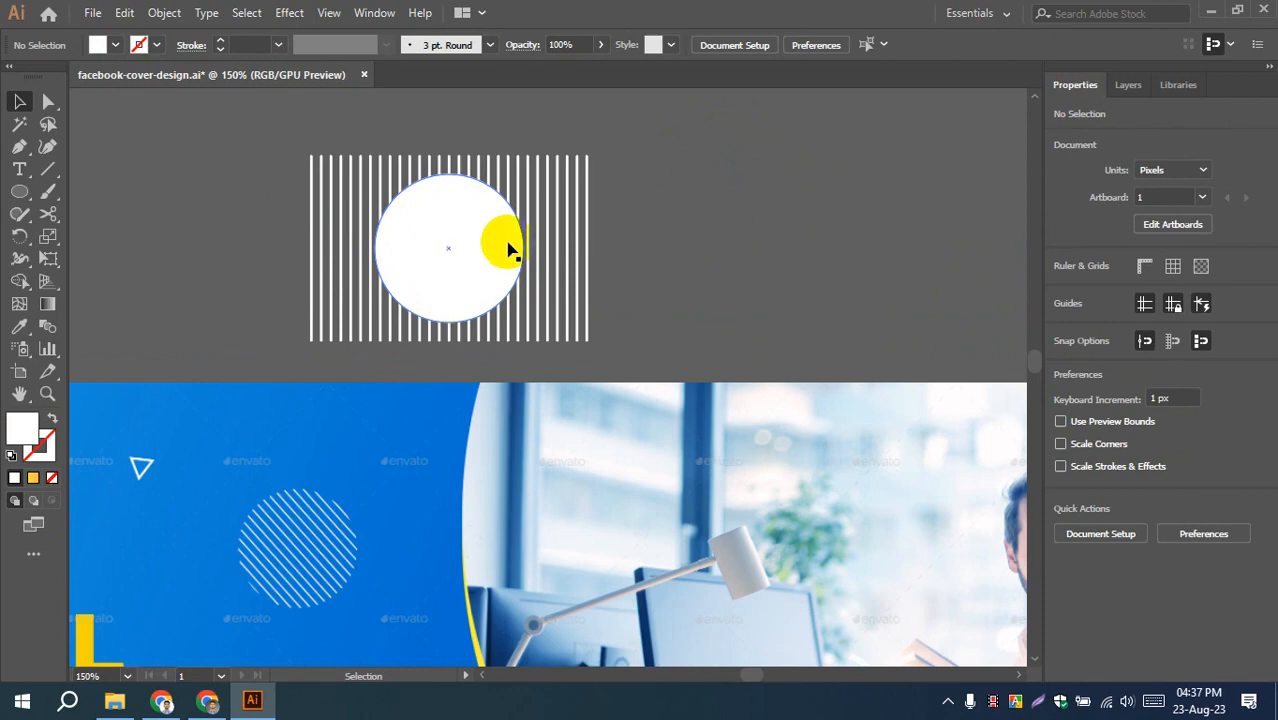
{"action": "left_click_drag", "start_coordinate": [328, 234], "coordinate": [727, 297]}
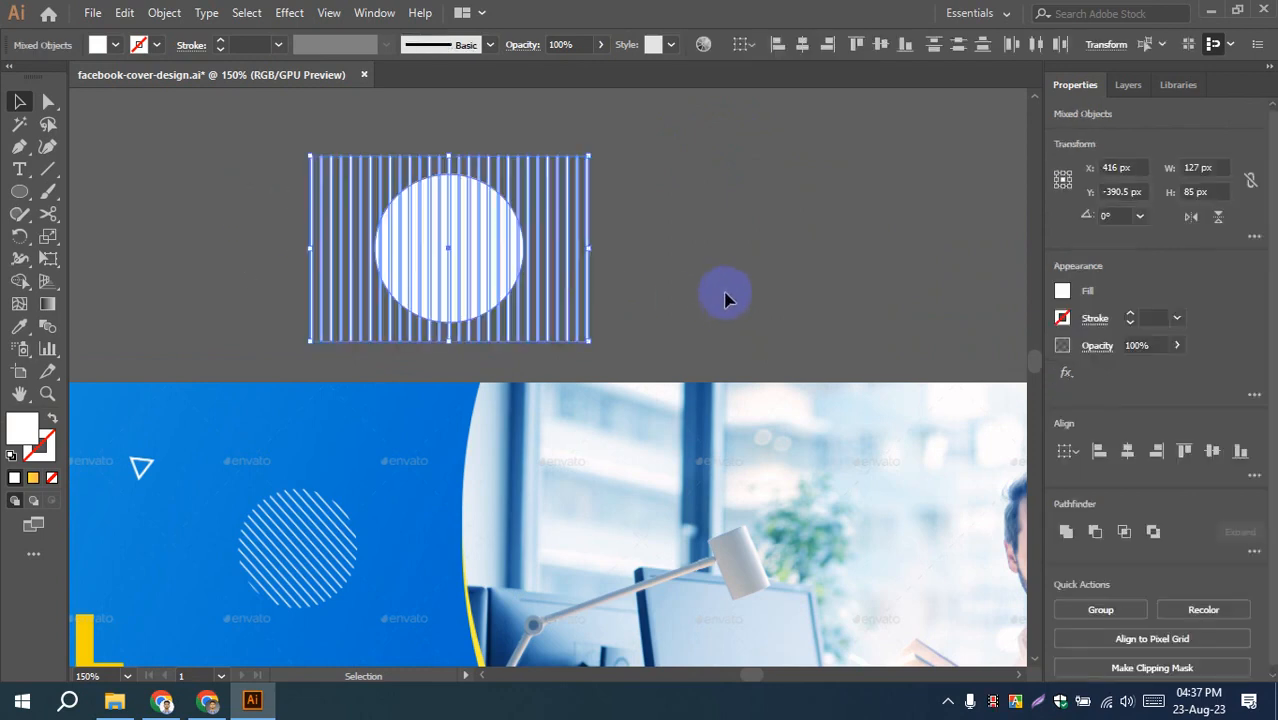
{"action": "left_click", "coordinate": [716, 290]}
{"action": "left_click_drag", "start_coordinate": [271, 134], "coordinate": [512, 305]}
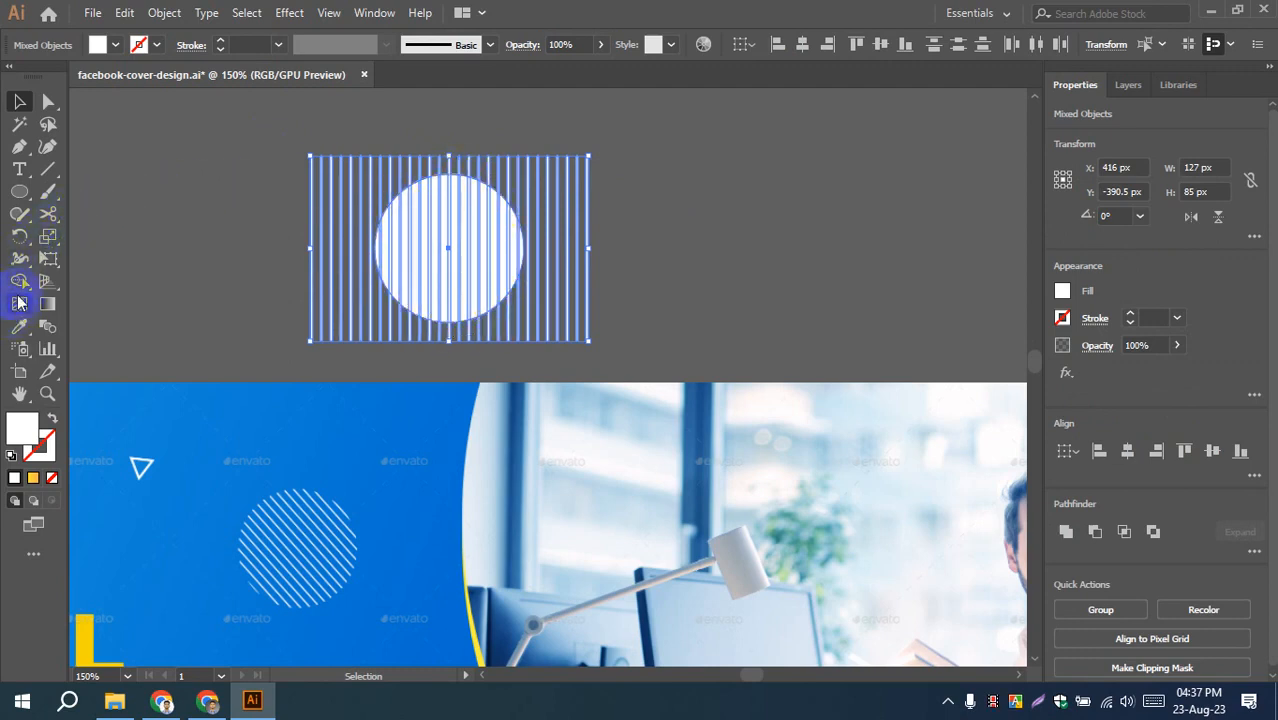
{"action": "left_click", "coordinate": [19, 282]}
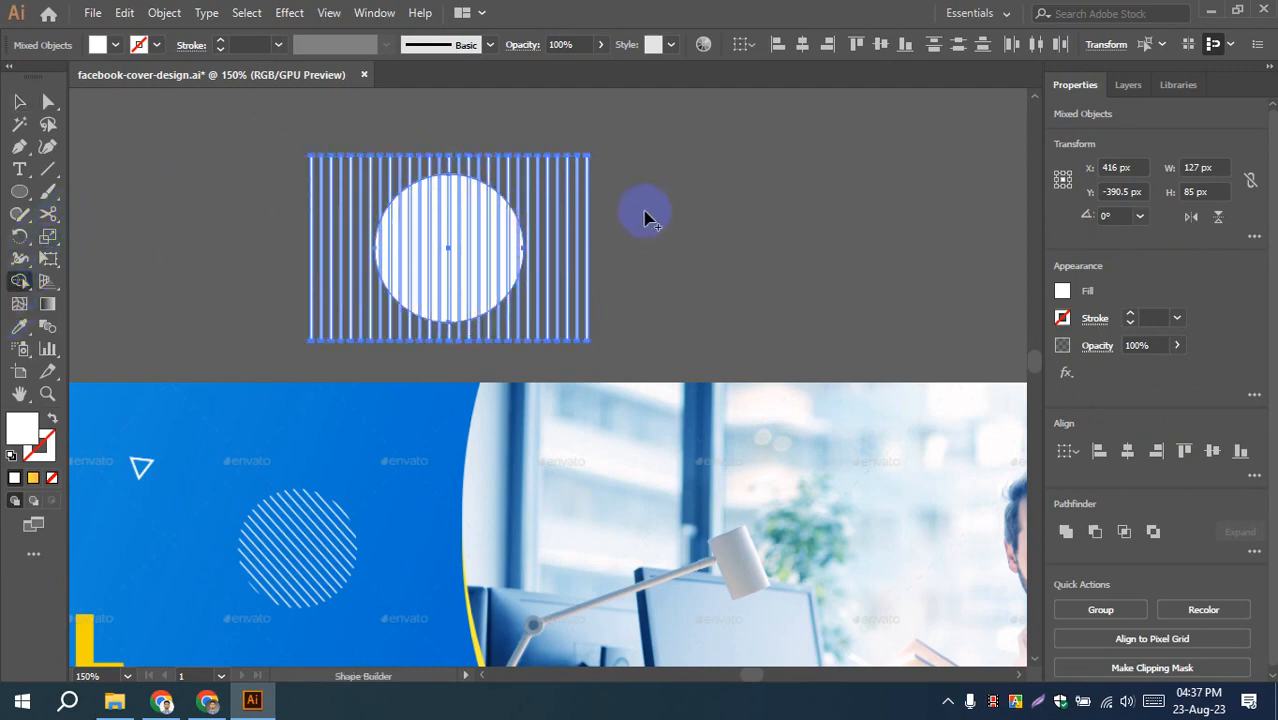
{"action": "left_click_drag", "start_coordinate": [620, 193], "coordinate": [445, 157]}
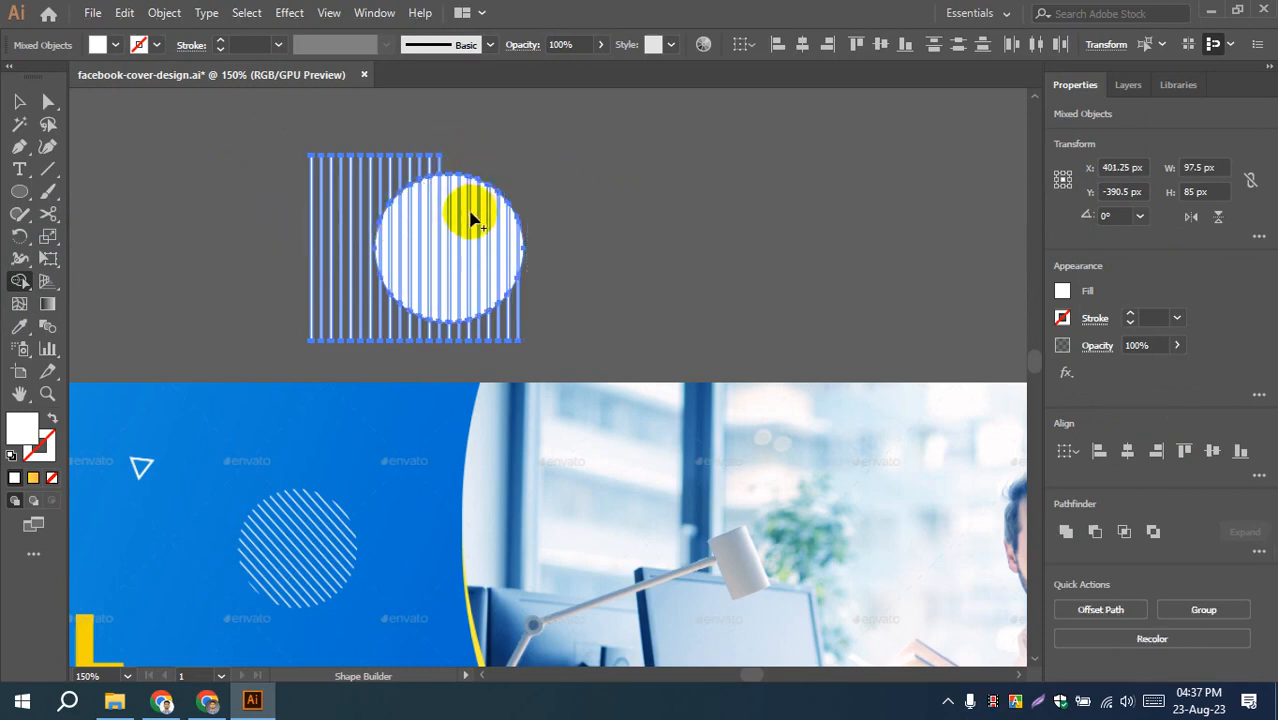
{"action": "left_click", "coordinate": [474, 218]}
{"action": "mouse_move", "coordinate": [474, 150]}
{"action": "left_mouse_down"}
{"action": "mouse_move", "coordinate": [371, 162]}
{"action": "mouse_move", "coordinate": [318, 148]}
{"action": "left_mouse_up"}
{"action": "left_click_drag", "start_coordinate": [465, 156], "coordinate": [388, 174]}
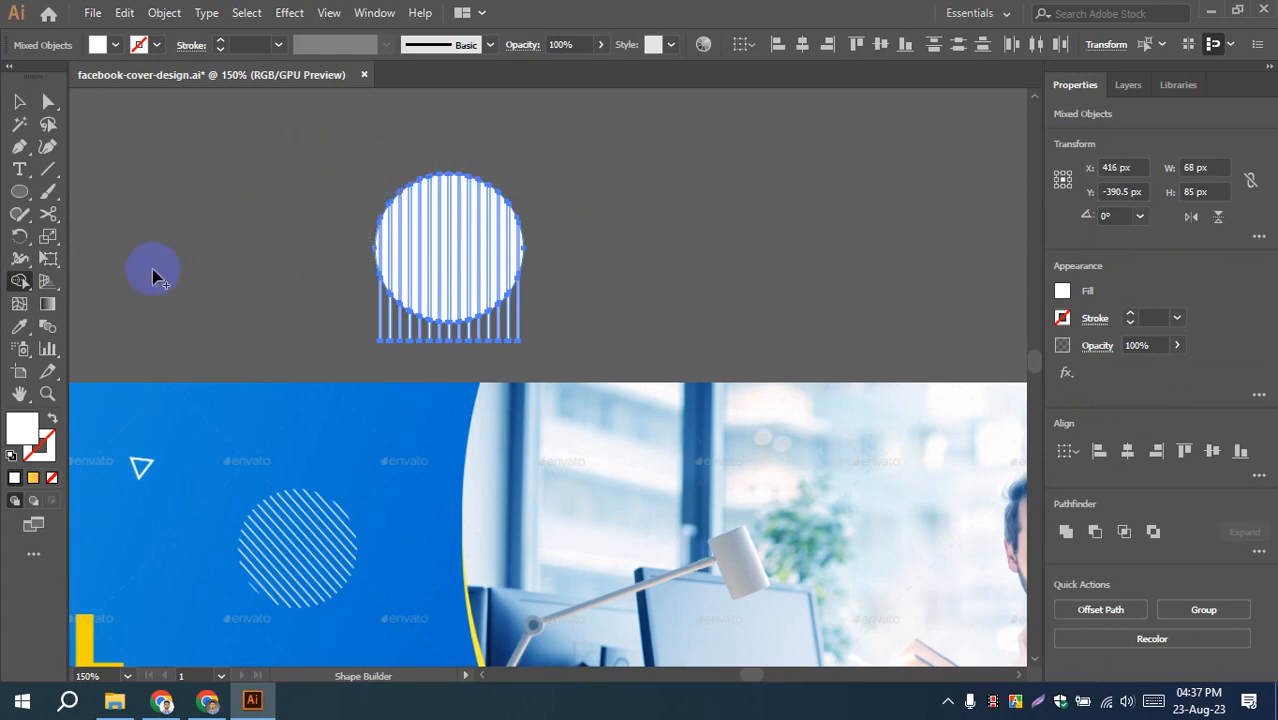
- Remove all the stripe ends protruding below the circle with Shape Builder
{"action": "left_click_drag", "start_coordinate": [337, 317], "coordinate": [454, 333]}
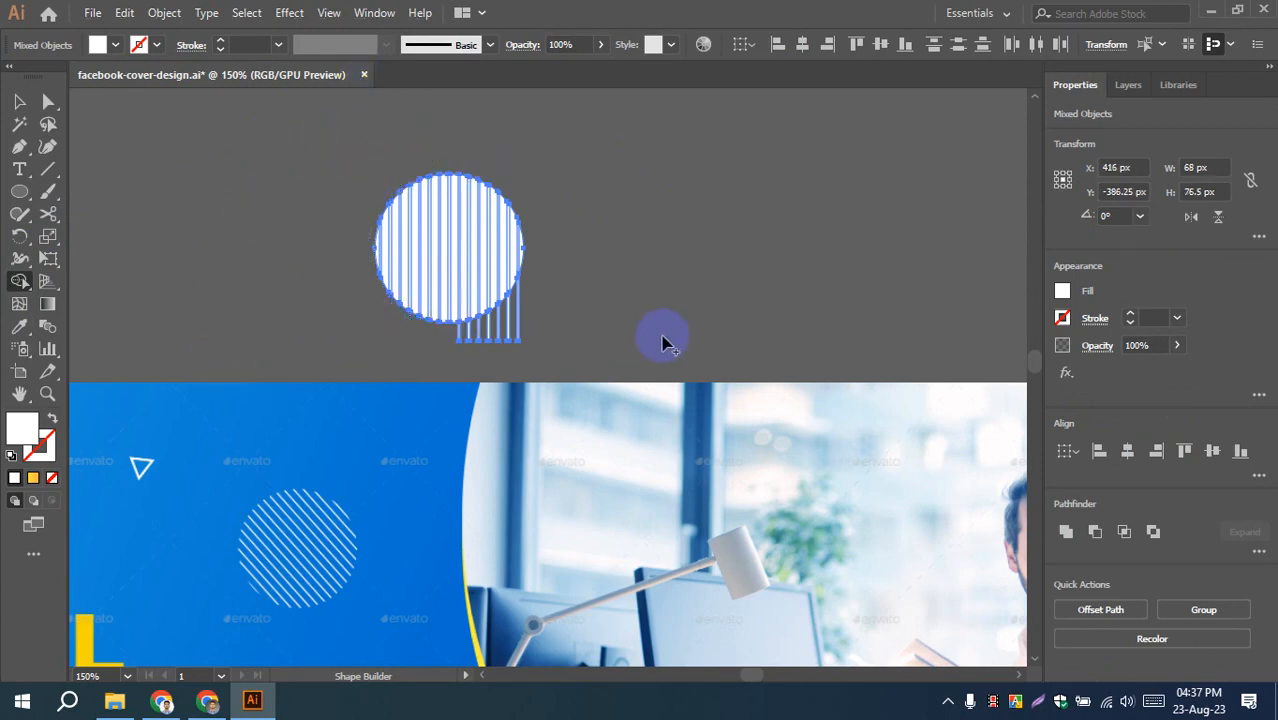
{"action": "key", "text": "ctrl+z"}
{"action": "mouse_move", "coordinate": [351, 330]}
{"action": "left_mouse_down"}
{"action": "mouse_move", "coordinate": [492, 337]}
{"action": "mouse_move", "coordinate": [540, 317]}
{"action": "left_mouse_up"}
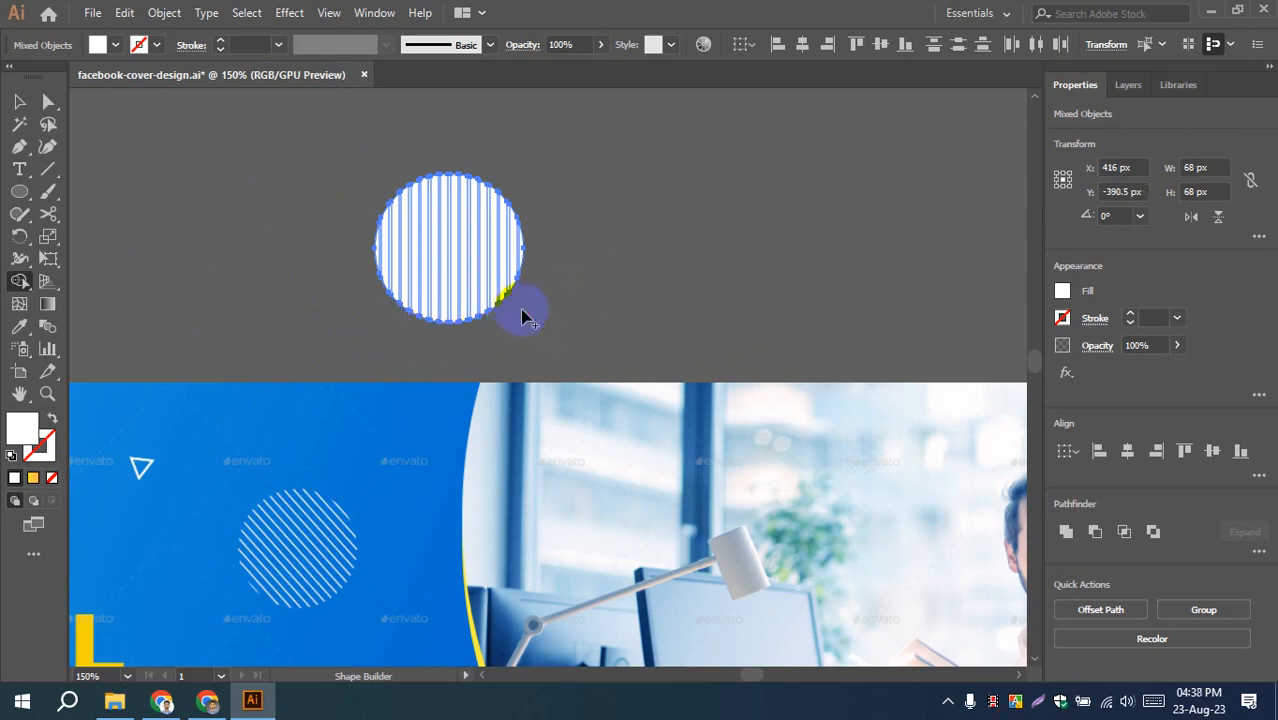
- Delete the solid white circle and move the remaining stripe group to a clear spot above the reference banner
{"action": "left_click", "coordinate": [18, 102]}
{"action": "left_click", "coordinate": [245, 251]}
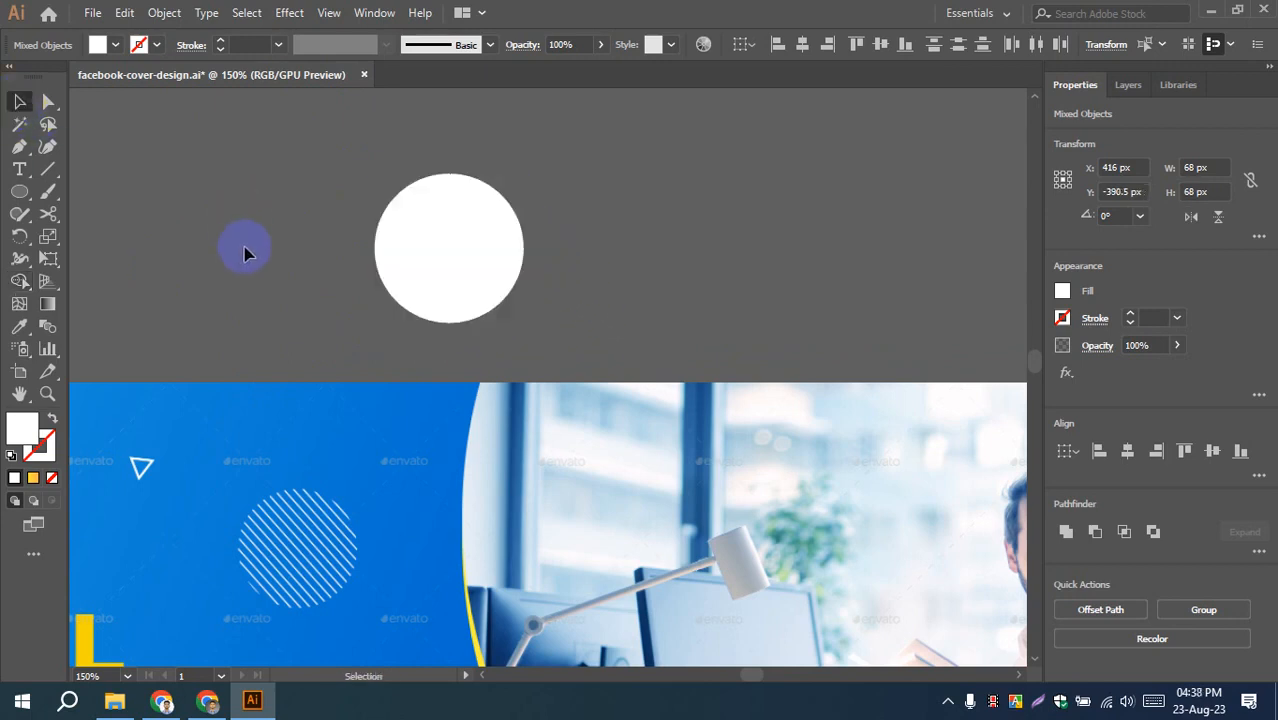
{"action": "left_click", "coordinate": [416, 248]}
{"action": "key", "text": "Delete"}
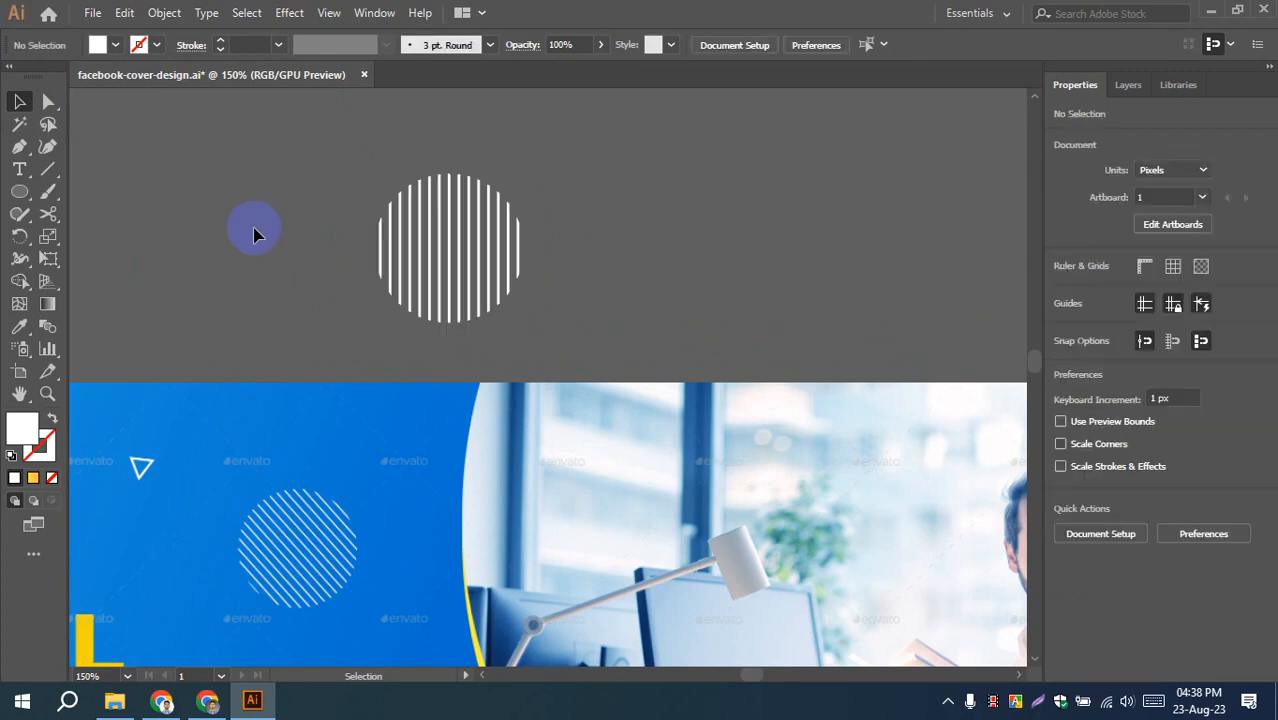
{"action": "left_click", "coordinate": [422, 255]}
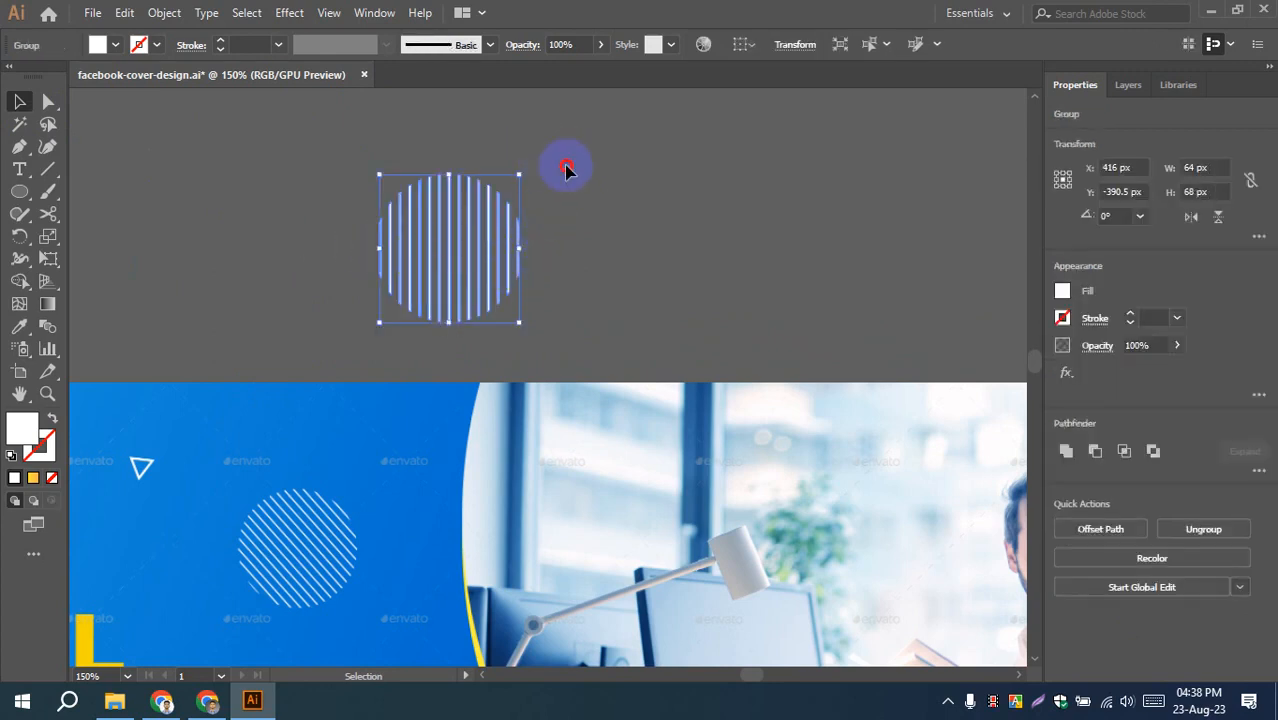
{"action": "left_click", "coordinate": [436, 143]}
{"action": "left_click_drag", "start_coordinate": [456, 250], "coordinate": [613, 203]}
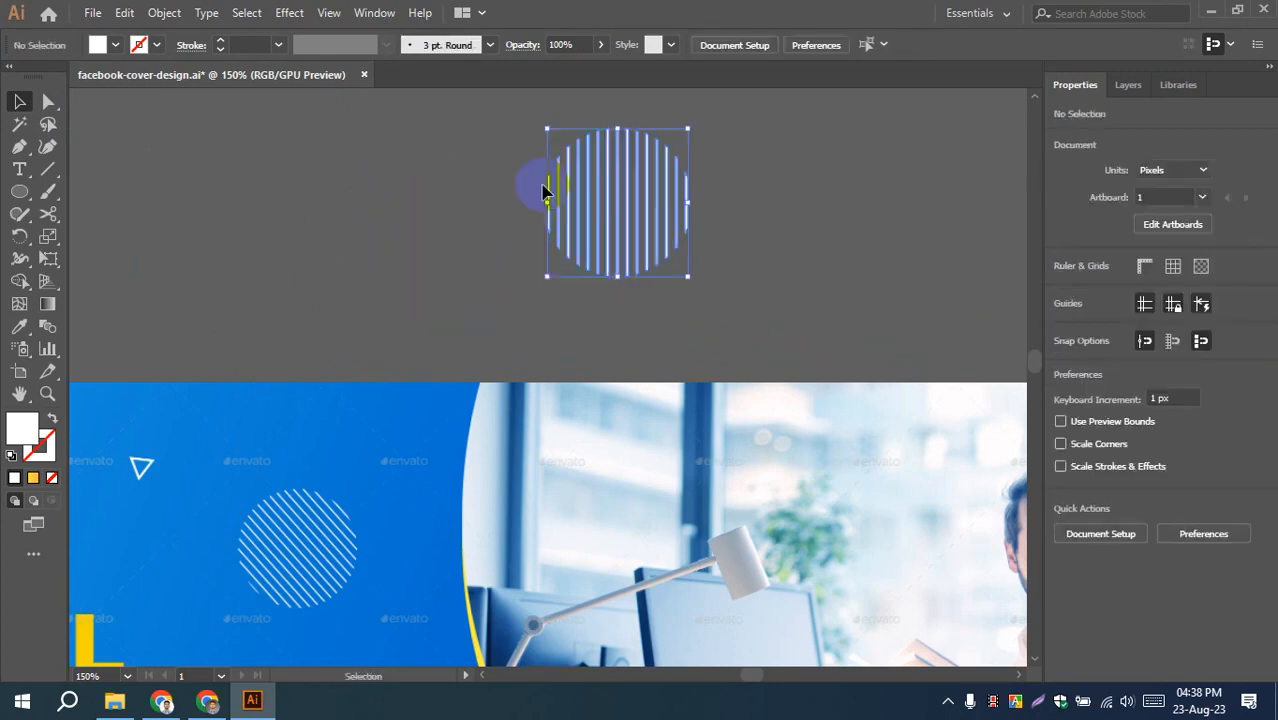
{"action": "left_click", "coordinate": [389, 359]}
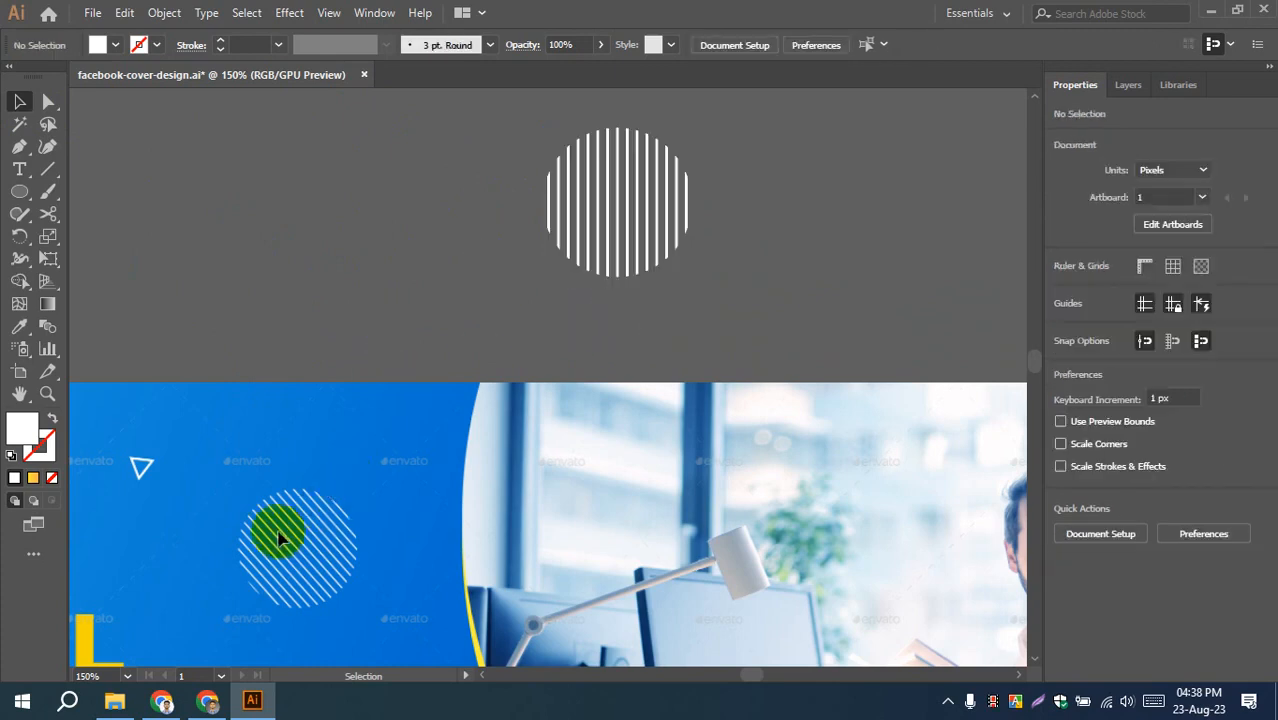
- Rotate the stripe group by about 34° so its lines run diagonally like the reference
{"action": "left_click", "coordinate": [618, 217]}
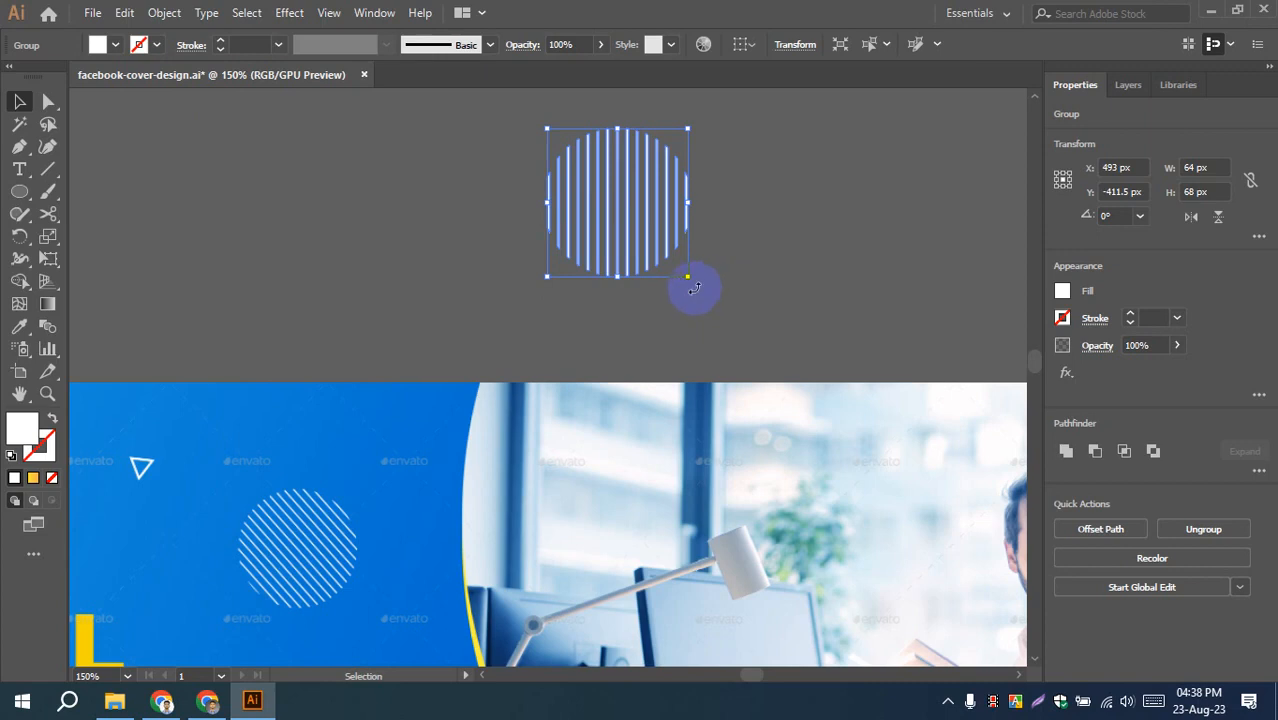
{"action": "left_click_drag", "start_coordinate": [694, 286], "coordinate": [714, 225]}
{"action": "left_click", "coordinate": [772, 228]}
- Place the stripe group over the reference banner's striped circle and scale it down to match, about 53 px across
{"action": "left_click_drag", "start_coordinate": [630, 205], "coordinate": [316, 536]}
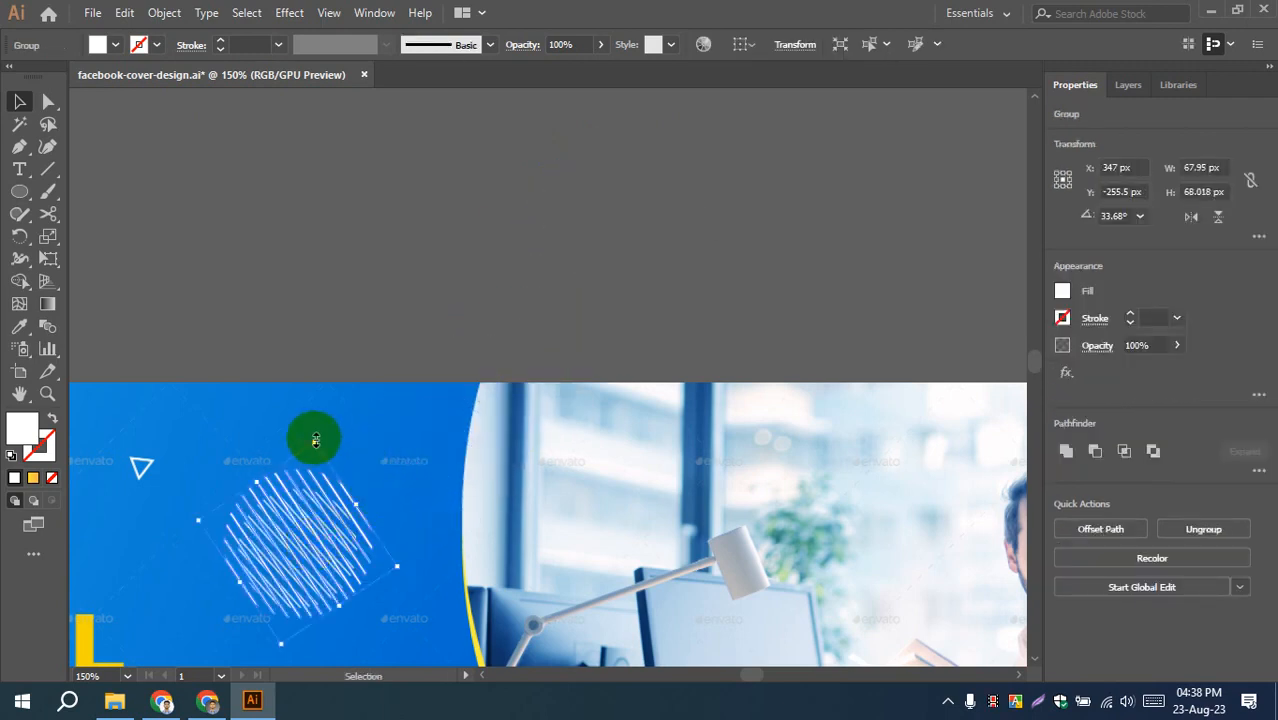
{"action": "left_click_drag", "start_coordinate": [315, 440], "coordinate": [309, 449]}
{"action": "left_click", "coordinate": [428, 283]}
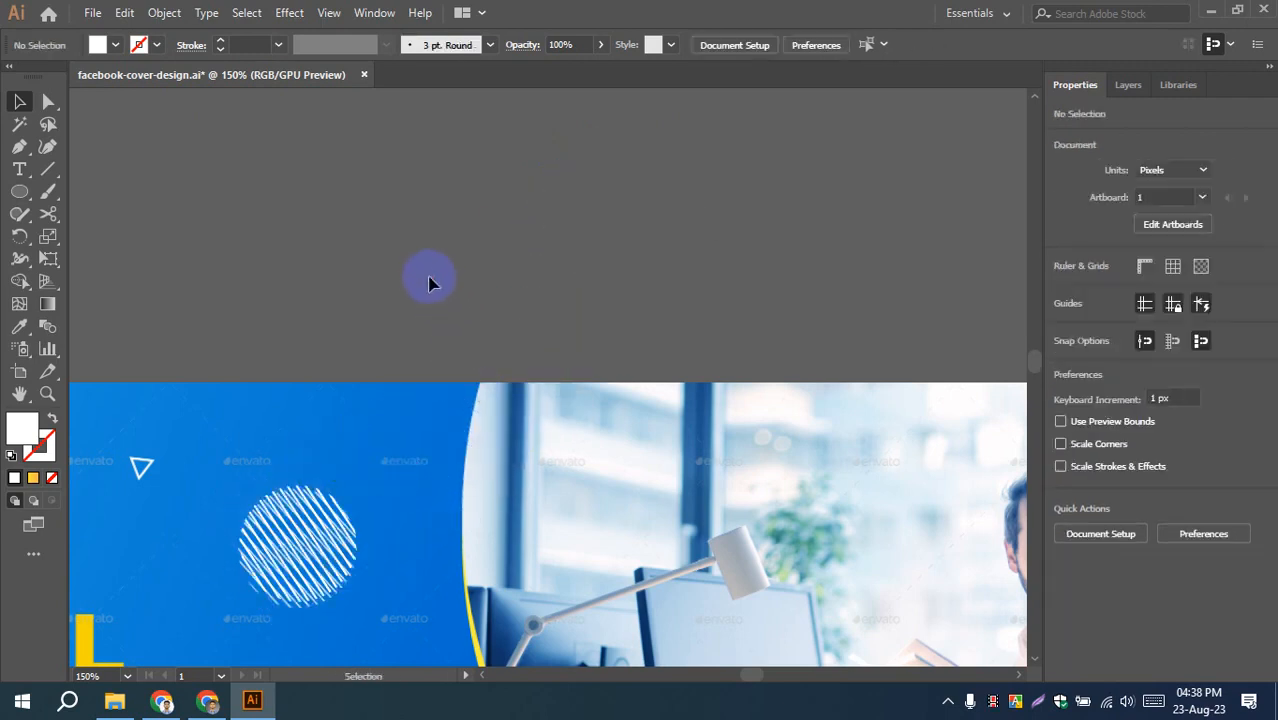
- Move the striped circle from the reference banner onto the blue area of the cover design below
{"action": "scroll", "coordinate": [426, 280], "scroll_direction": "down", "scroll_amount": 3}
{"action": "scroll", "coordinate": [381, 314], "scroll_direction": "down", "scroll_amount": 4}
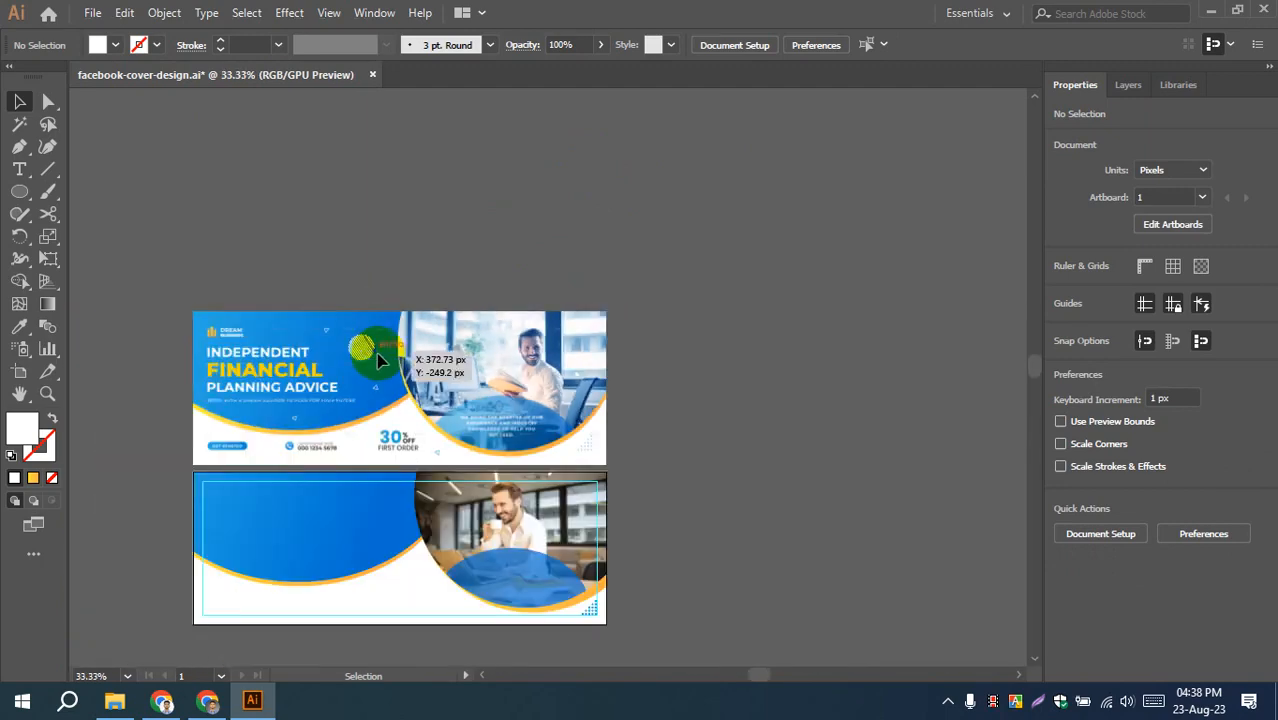
{"action": "left_click_drag", "start_coordinate": [379, 360], "coordinate": [364, 506]}
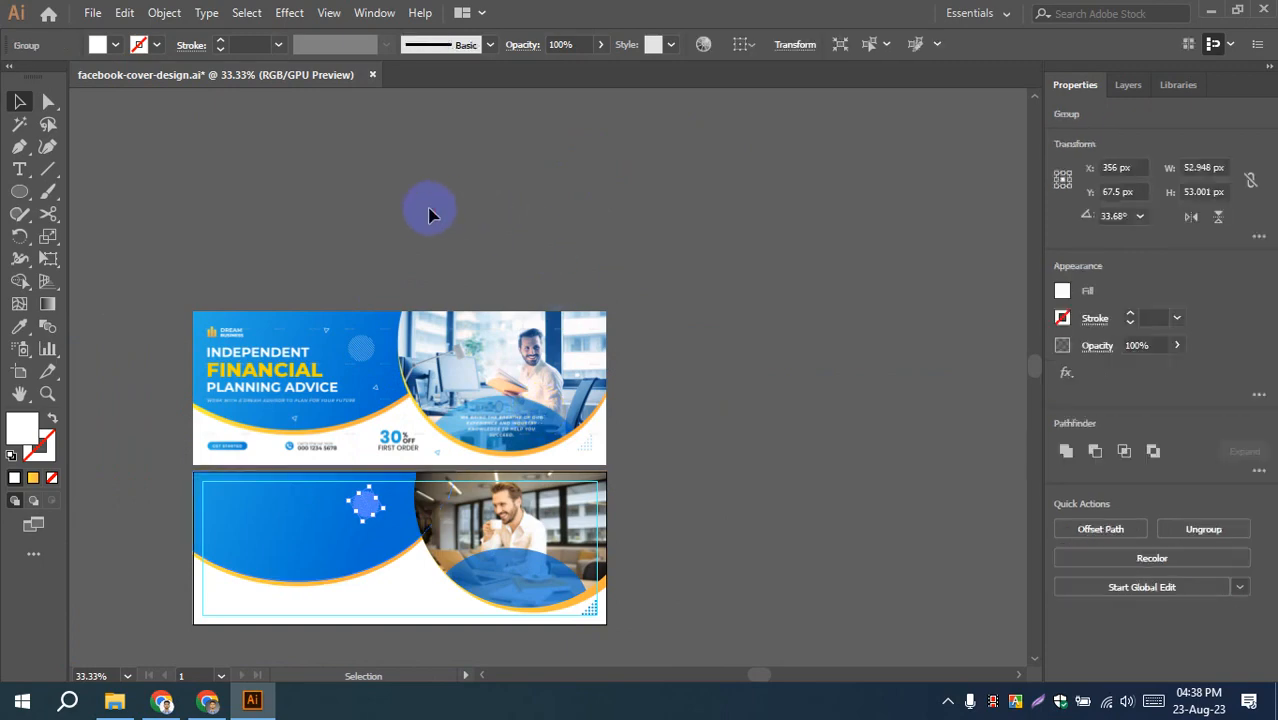
{"action": "left_click", "coordinate": [428, 208]}
- Nudge the striped circle 6 px right and 5 px up on the cover, ending at X 362 px, Y 62.5 px
{"action": "scroll", "coordinate": [350, 530], "scroll_direction": "up", "scroll_amount": 2}
{"action": "scroll", "coordinate": [325, 533], "scroll_direction": "up", "scroll_amount": 1}
{"action": "left_click", "coordinate": [357, 490]}
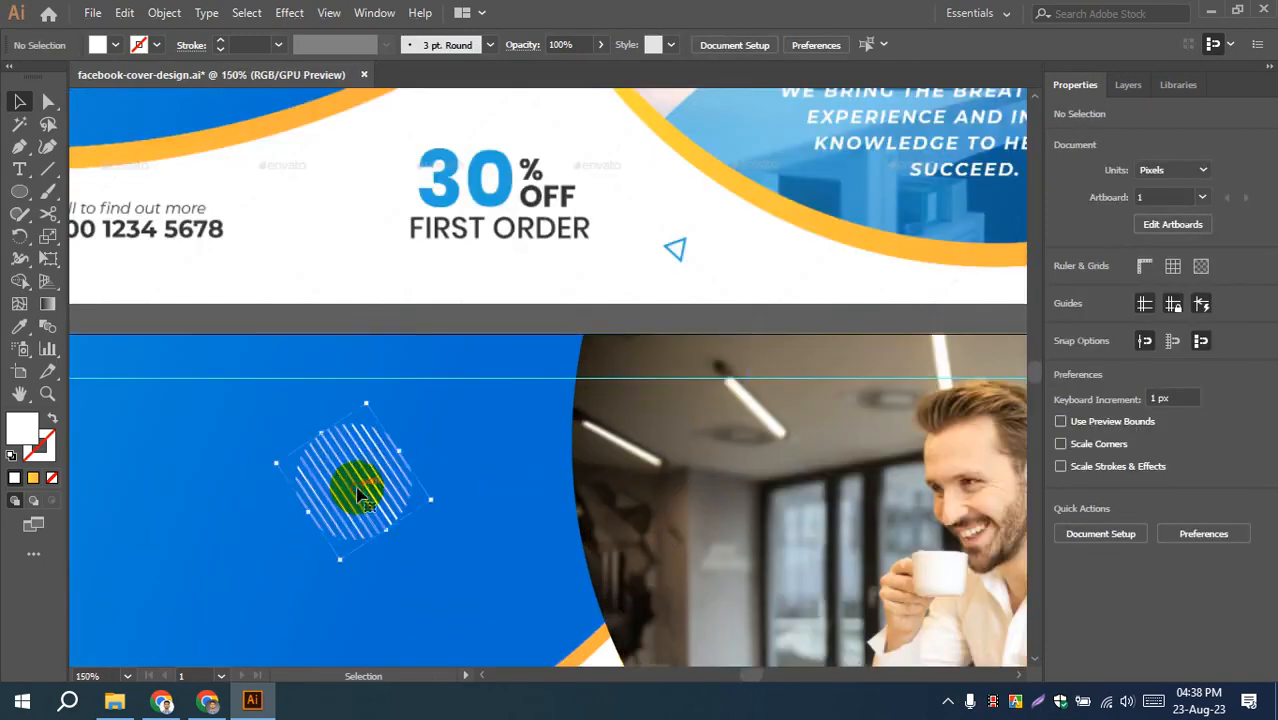
{"action": "key", "text": "Right"}
{"action": "key", "text": "Right"}
{"action": "key", "text": "Right"}
{"action": "key", "text": "Right"}
{"action": "key", "text": "Right"}
{"action": "key", "text": "Right"}
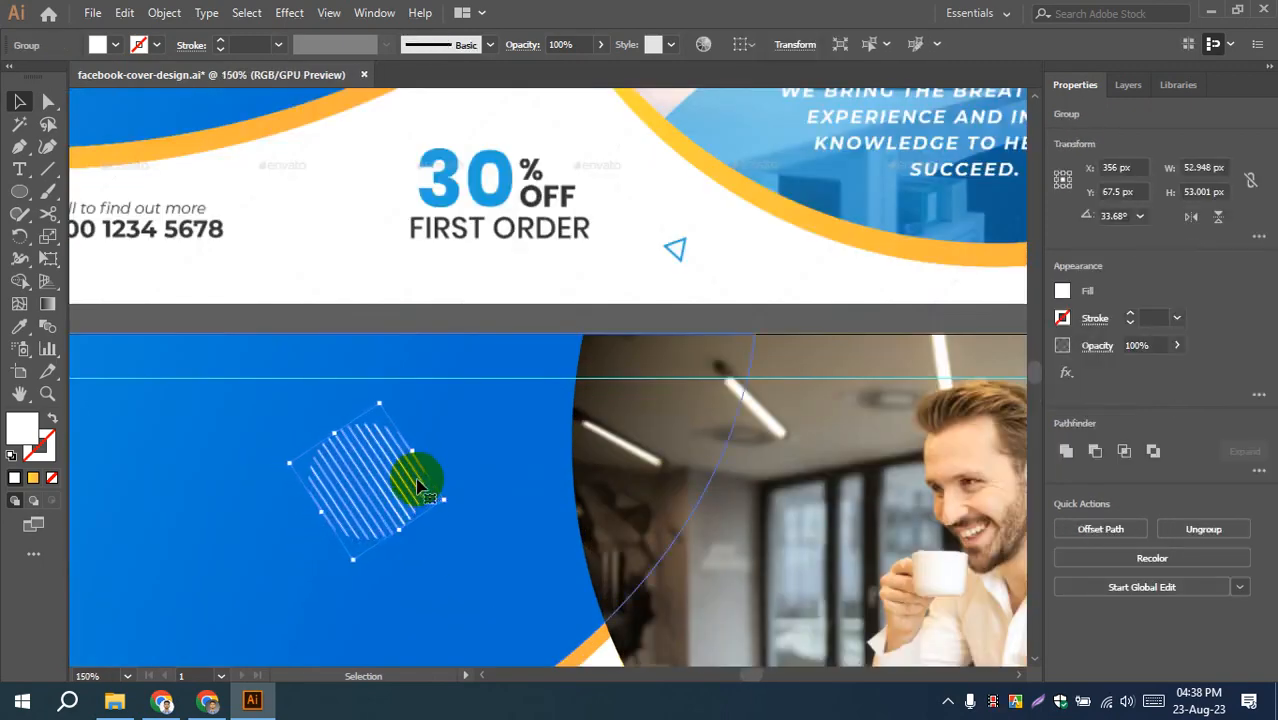
{"action": "key", "text": "Up"}
{"action": "key", "text": "Up"}
{"action": "key", "text": "Up"}
{"action": "key", "text": "Up"}
{"action": "key", "text": "Up"}
{"action": "scroll", "coordinate": [353, 152], "scroll_direction": "down", "scroll_amount": 2}
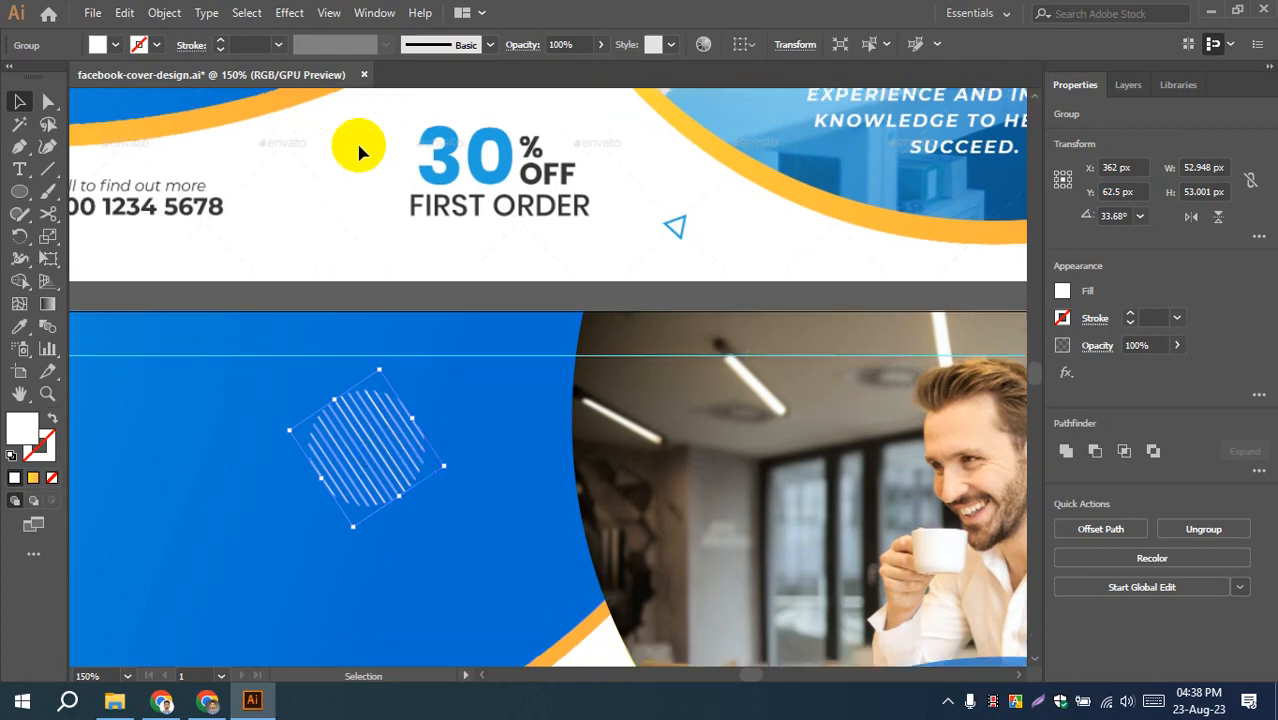
{"action": "scroll", "coordinate": [350, 164], "scroll_direction": "down", "scroll_amount": 1}
{"action": "scroll", "coordinate": [348, 172], "scroll_direction": "down", "scroll_amount": 1}
{"action": "left_click", "coordinate": [350, 146]}
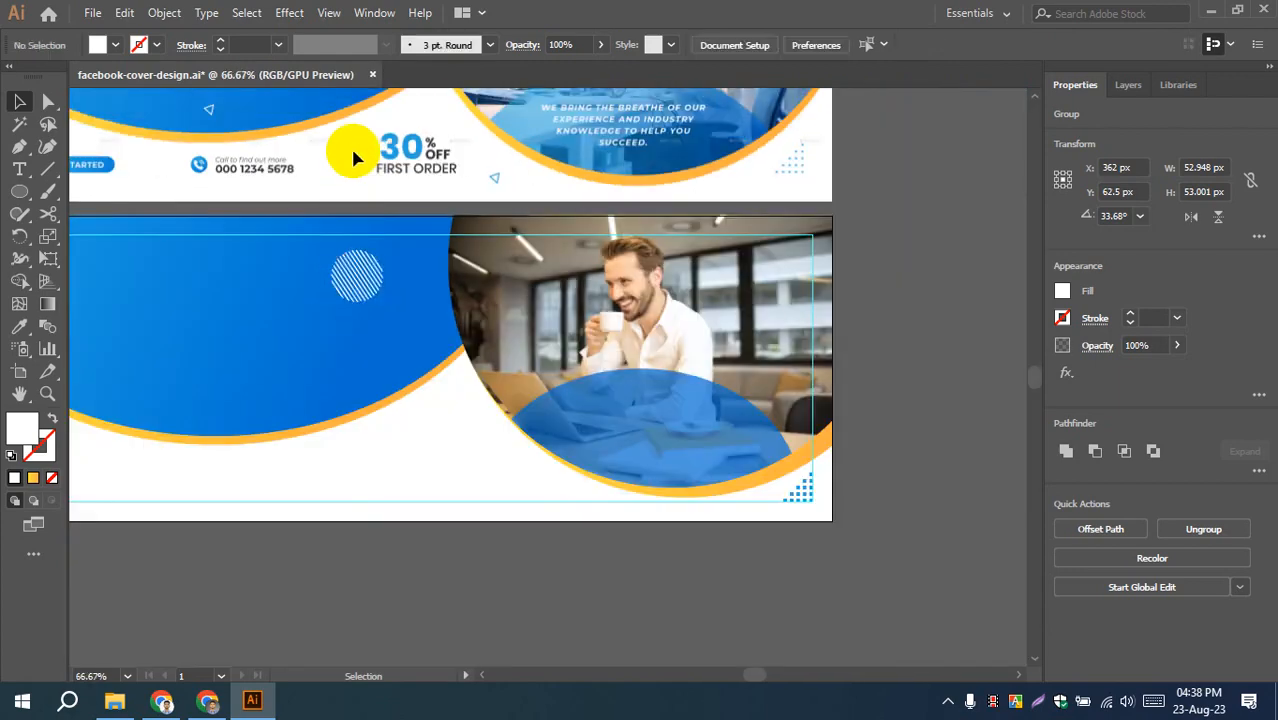
- Create a white polygon with a 50 px radius and 3 sides near the reference banner's outlined triangle
{"action": "left_click_drag", "start_coordinate": [350, 146], "coordinate": [435, 443]}
{"action": "scroll", "coordinate": [448, 348], "scroll_direction": "up", "scroll_amount": 4}
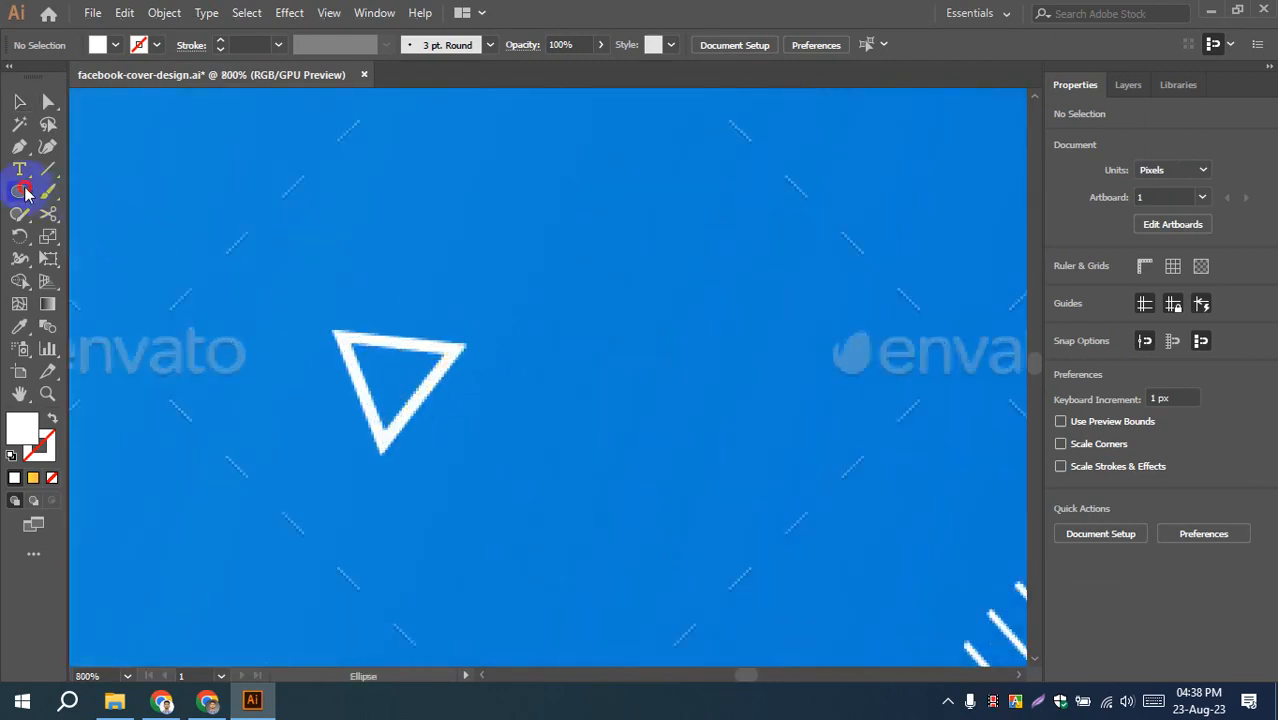
{"action": "left_click_drag", "start_coordinate": [25, 193], "coordinate": [99, 265]}
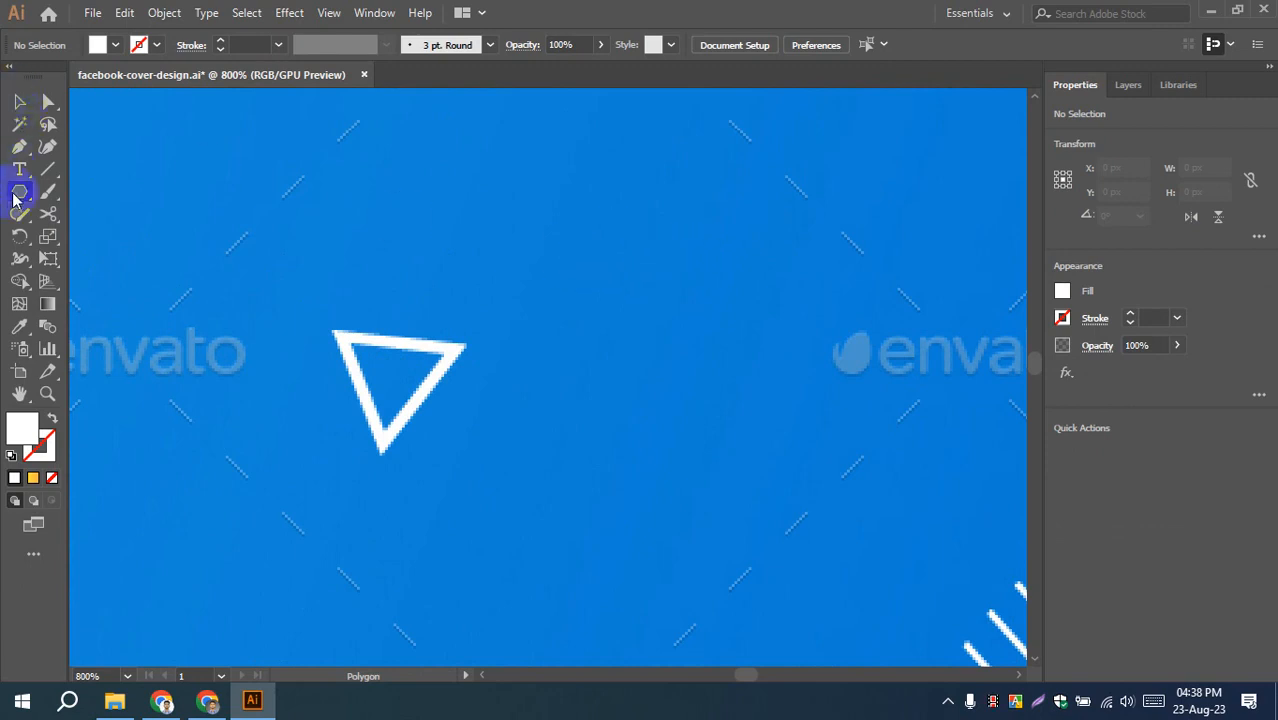
{"action": "left_click_drag", "start_coordinate": [15, 198], "coordinate": [126, 254]}
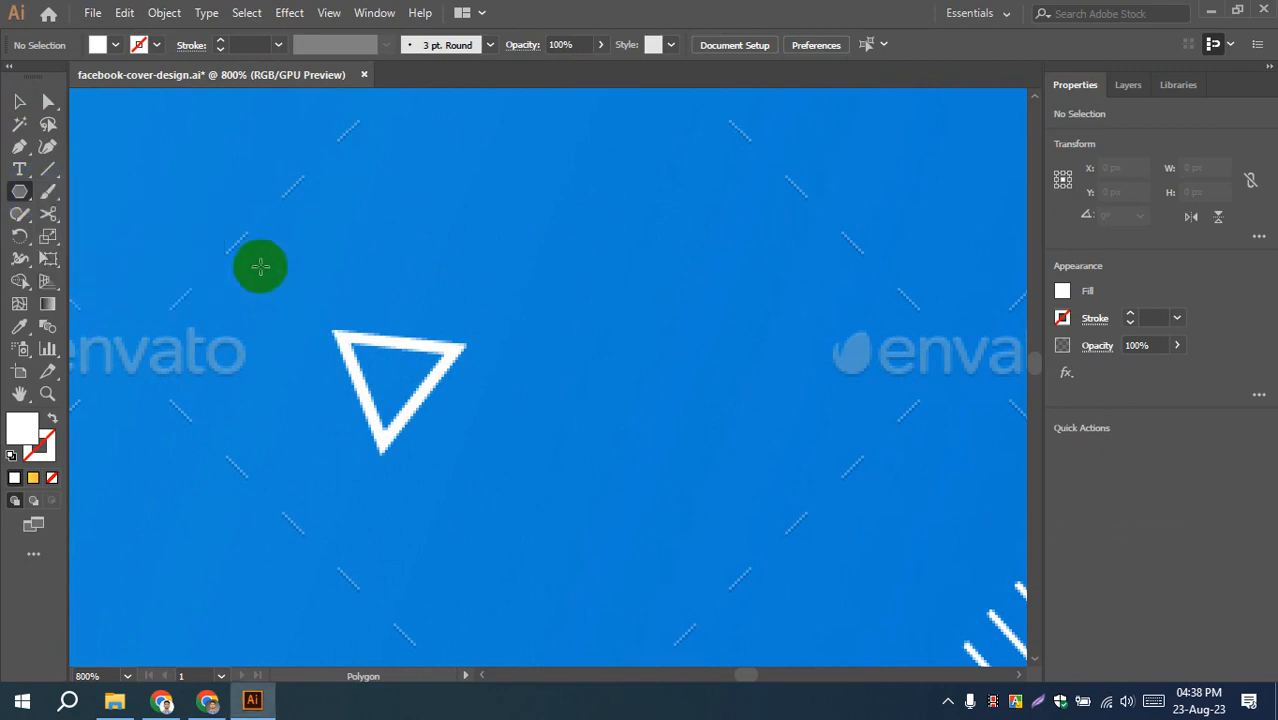
{"action": "left_click", "coordinate": [590, 314]}
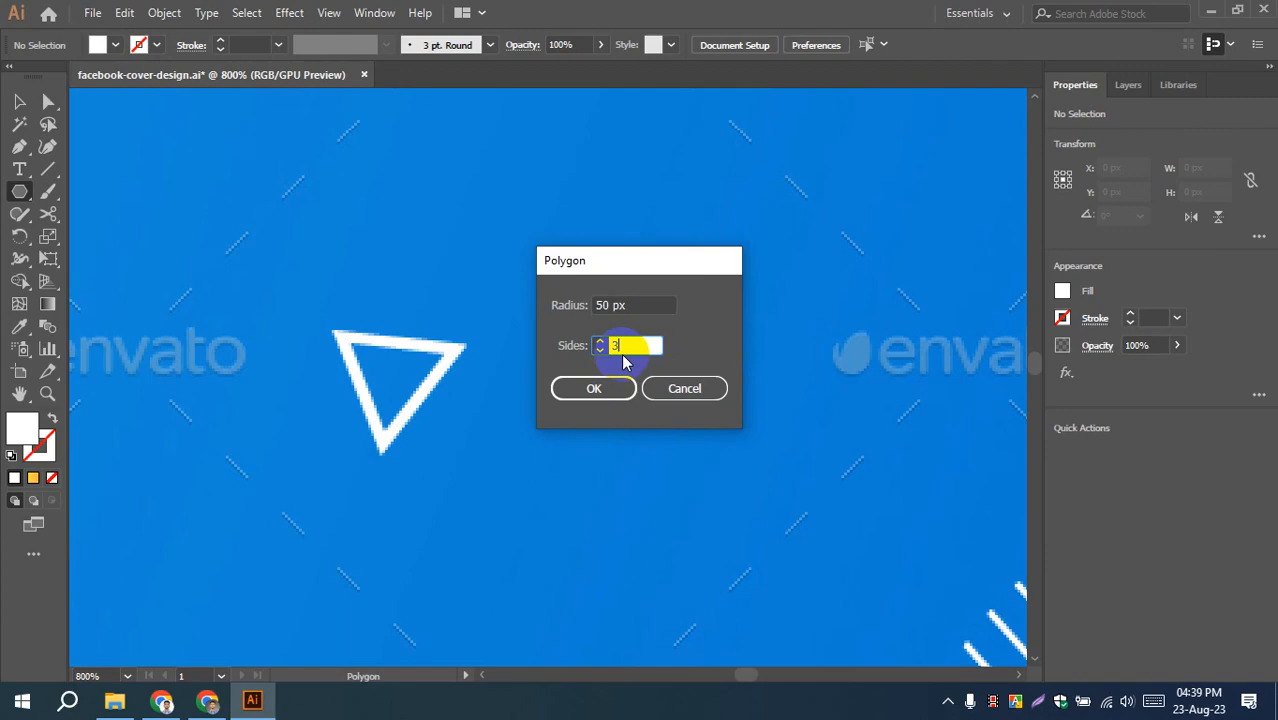
{"action": "left_click", "coordinate": [596, 389]}
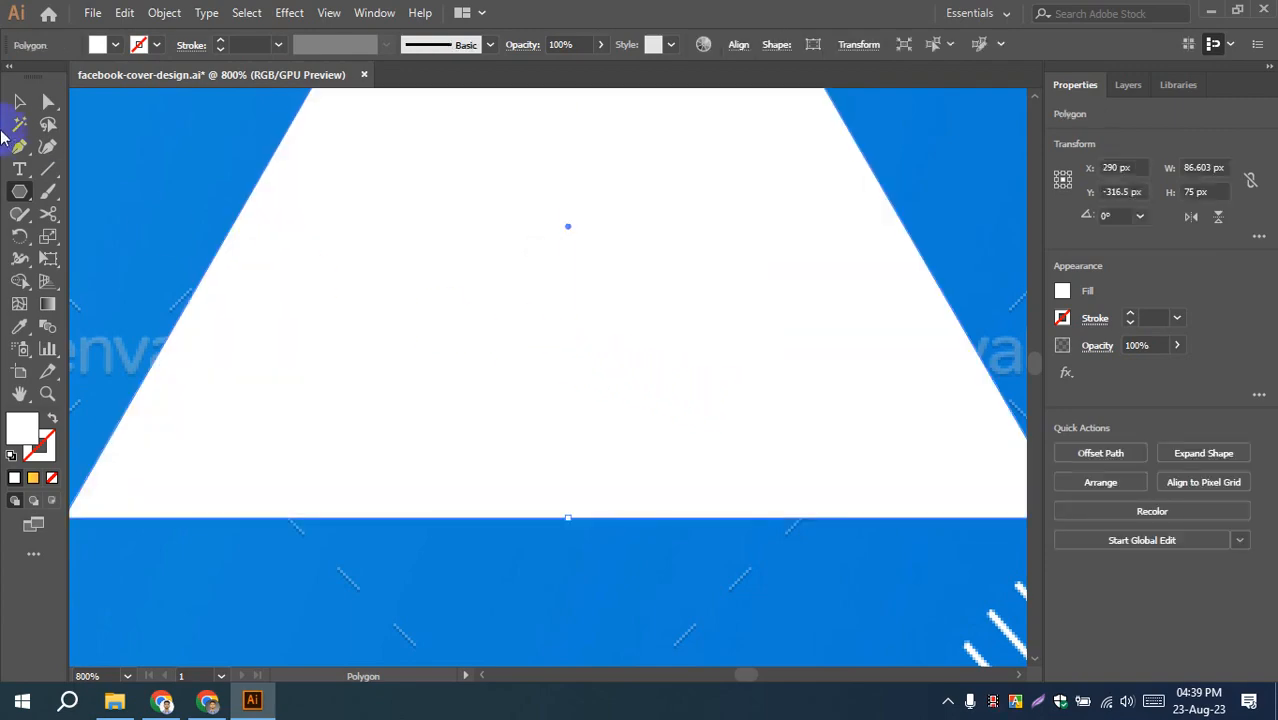
- Scale the white triangle down to about 10.4 × 9 px, close to the reference triangle's size
{"action": "left_click", "coordinate": [19, 101]}
{"action": "left_click", "coordinate": [114, 137]}
{"action": "scroll", "coordinate": [148, 233], "scroll_direction": "down", "scroll_amount": 2}
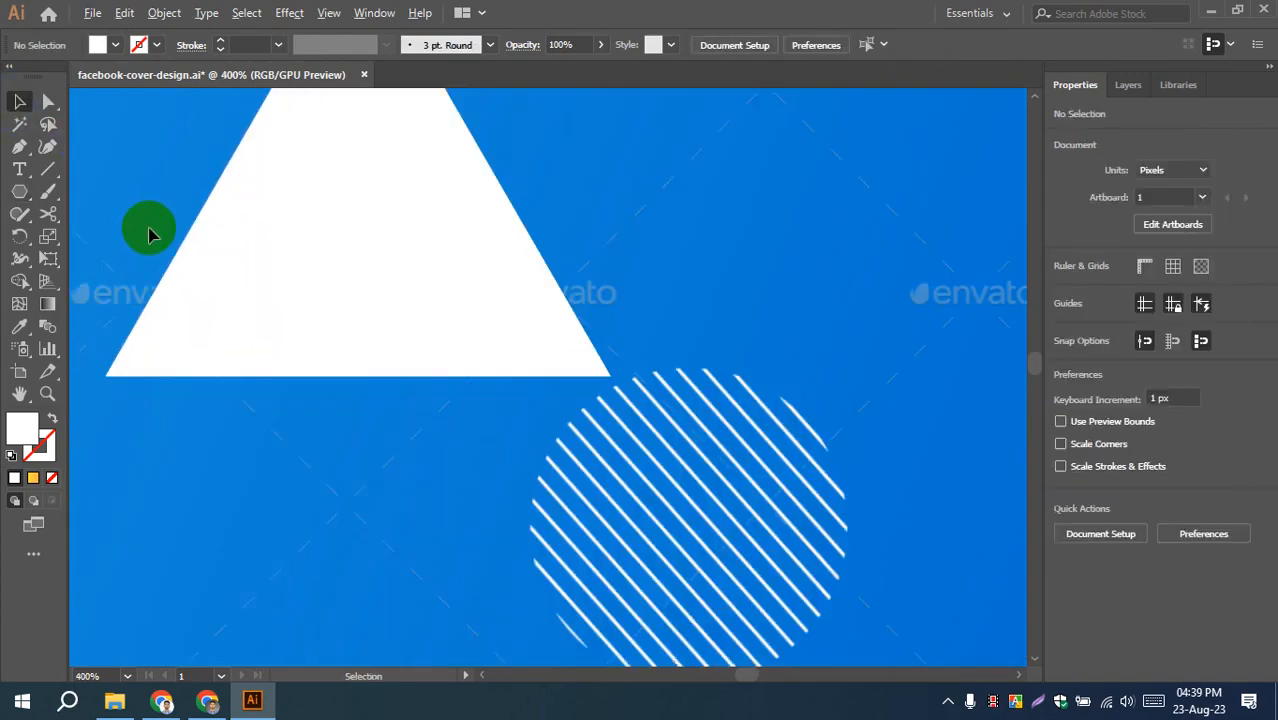
{"action": "scroll", "coordinate": [148, 233], "scroll_direction": "down", "scroll_amount": 2}
{"action": "left_click_drag", "start_coordinate": [279, 362], "coordinate": [530, 447]}
{"action": "left_click", "coordinate": [571, 354]}
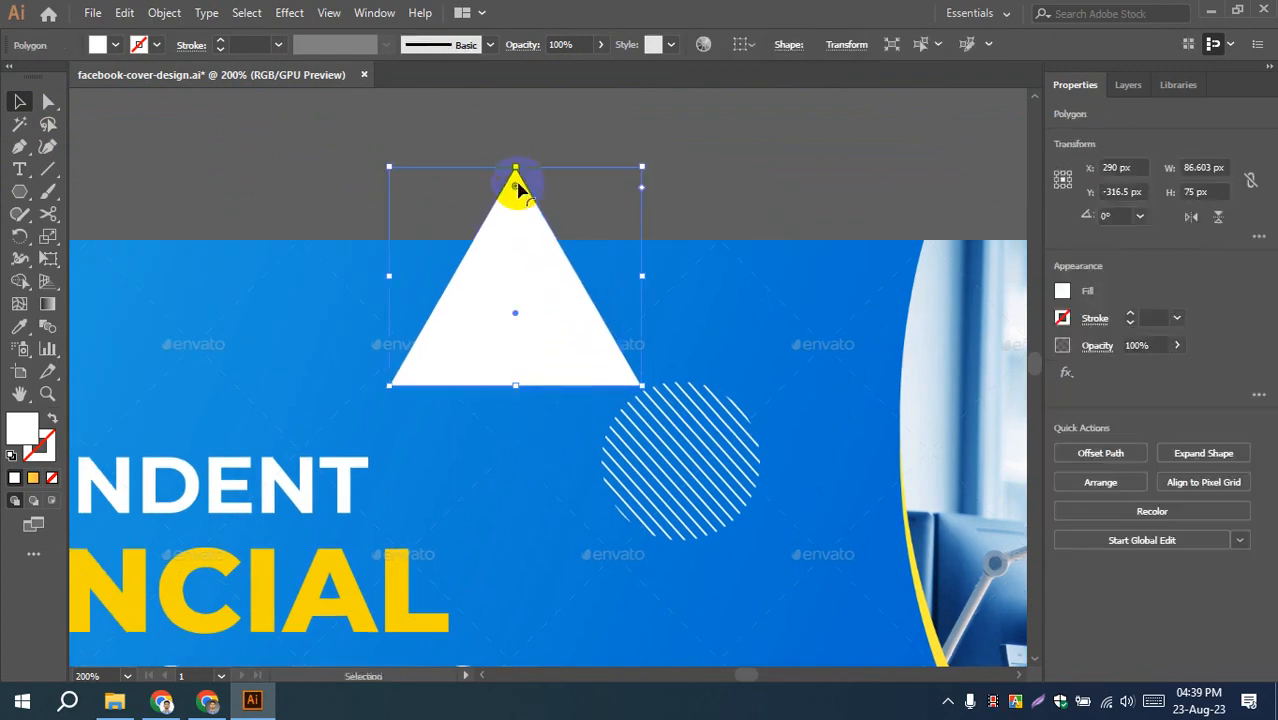
{"action": "left_click_drag", "start_coordinate": [515, 168], "coordinate": [514, 303]}
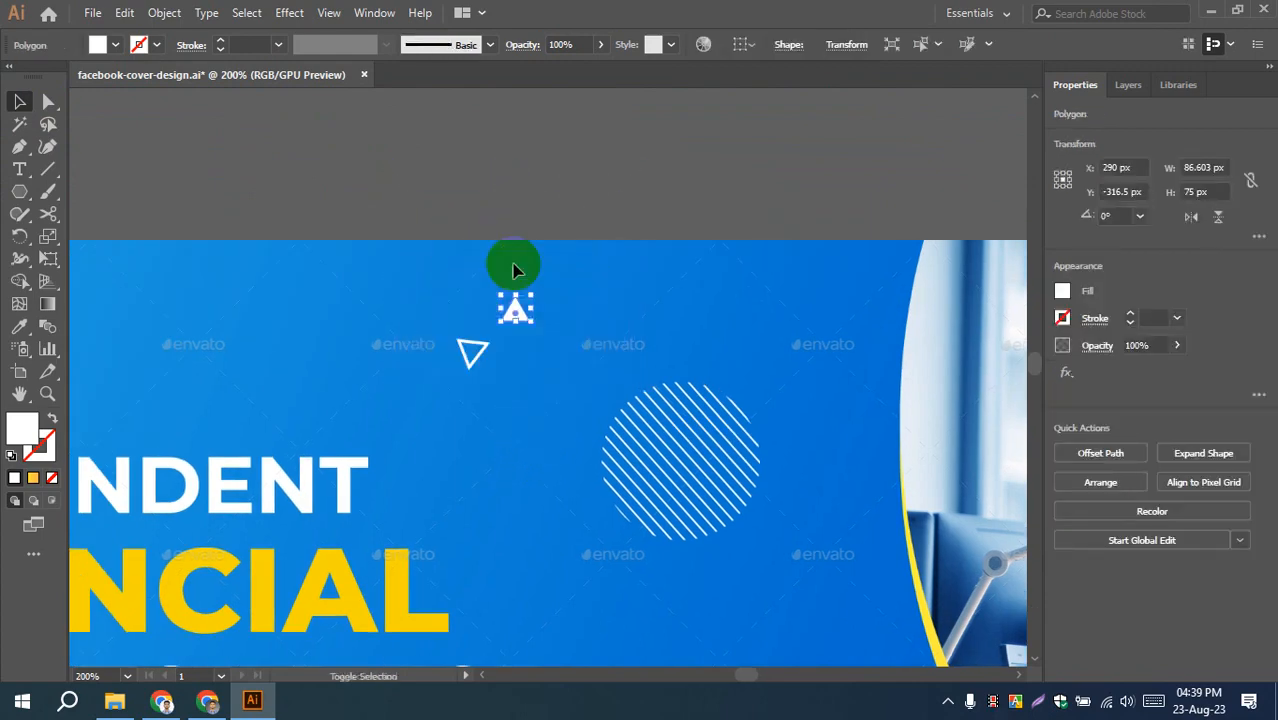
{"action": "left_click", "coordinate": [547, 350]}
- Rotate the white triangle to about 67.21° and swap its fill and stroke colours to give it a 1 pt white outline
{"action": "scroll", "coordinate": [547, 350], "scroll_direction": "up", "scroll_amount": 3}
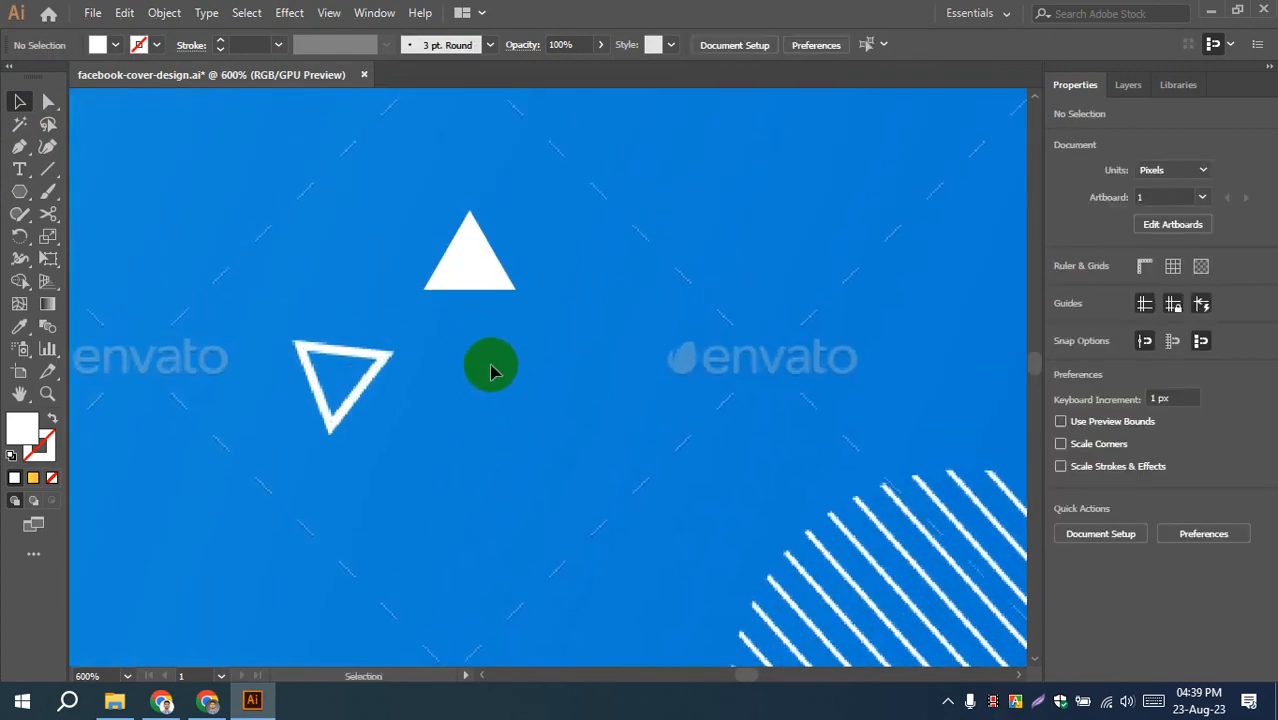
{"action": "left_click", "coordinate": [482, 283]}
{"action": "left_click", "coordinate": [471, 218]}
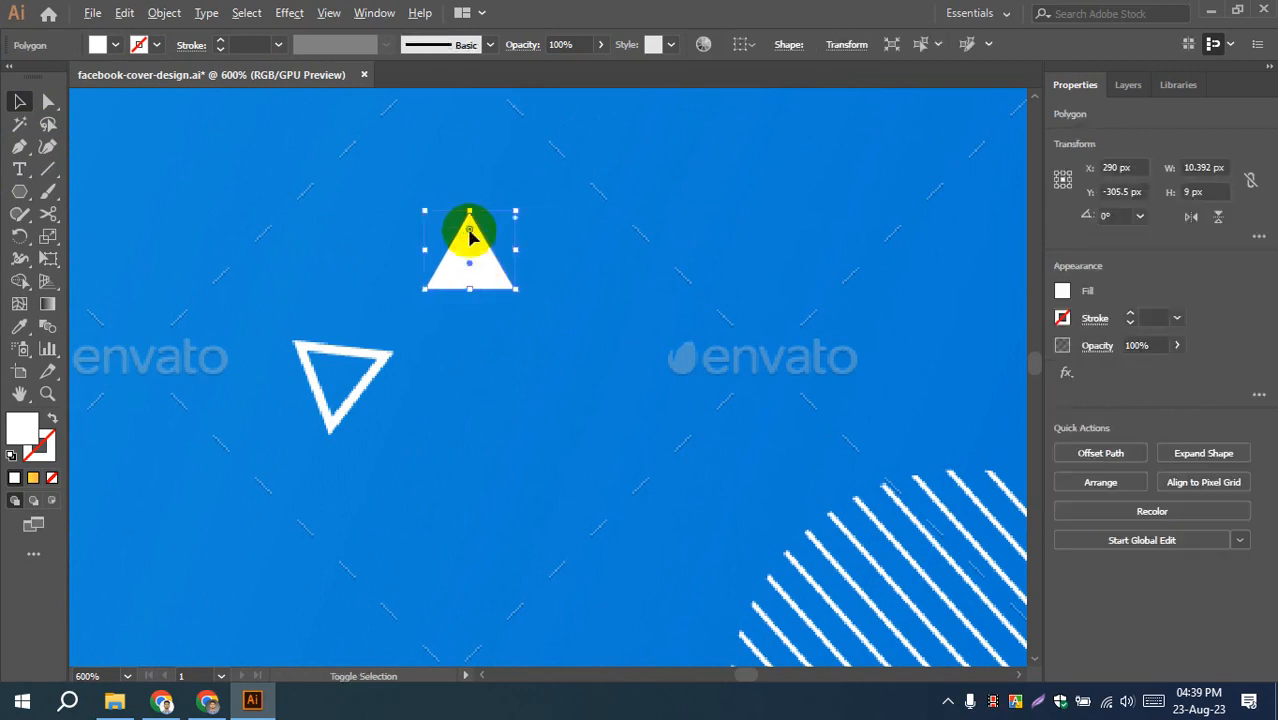
{"action": "left_click_drag", "start_coordinate": [517, 295], "coordinate": [543, 230]}
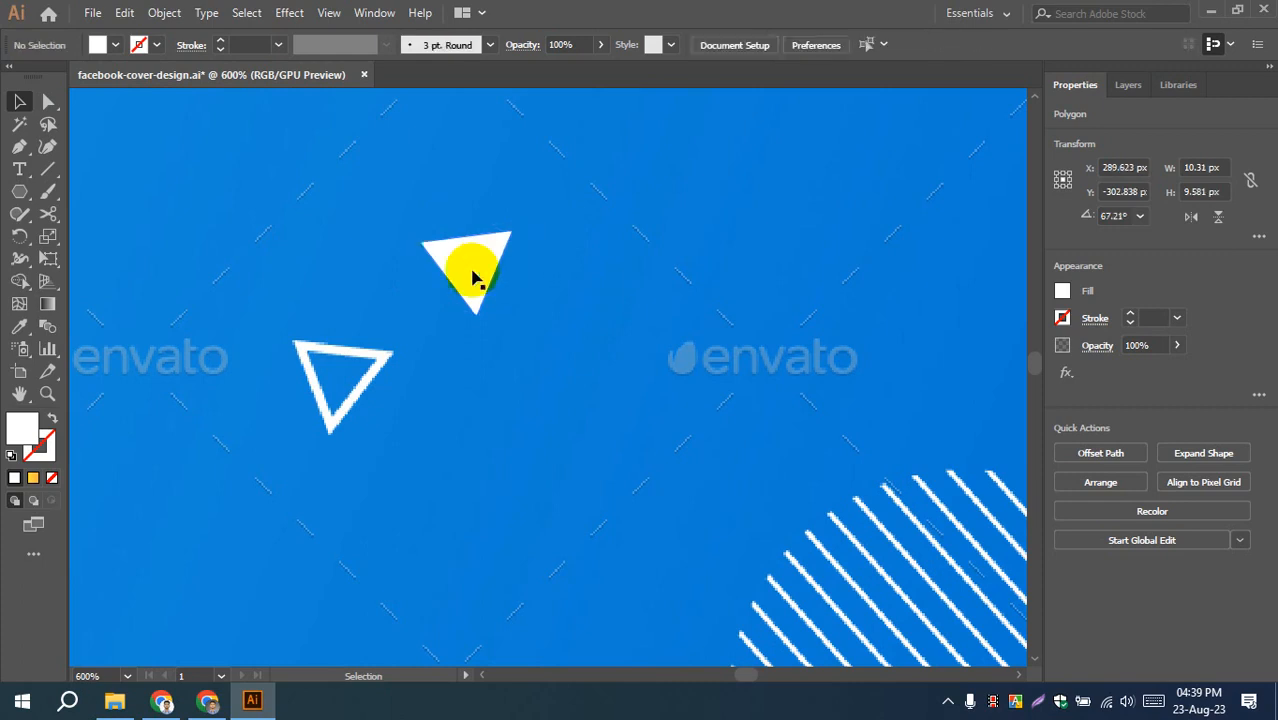
{"action": "left_click", "coordinate": [52, 420]}
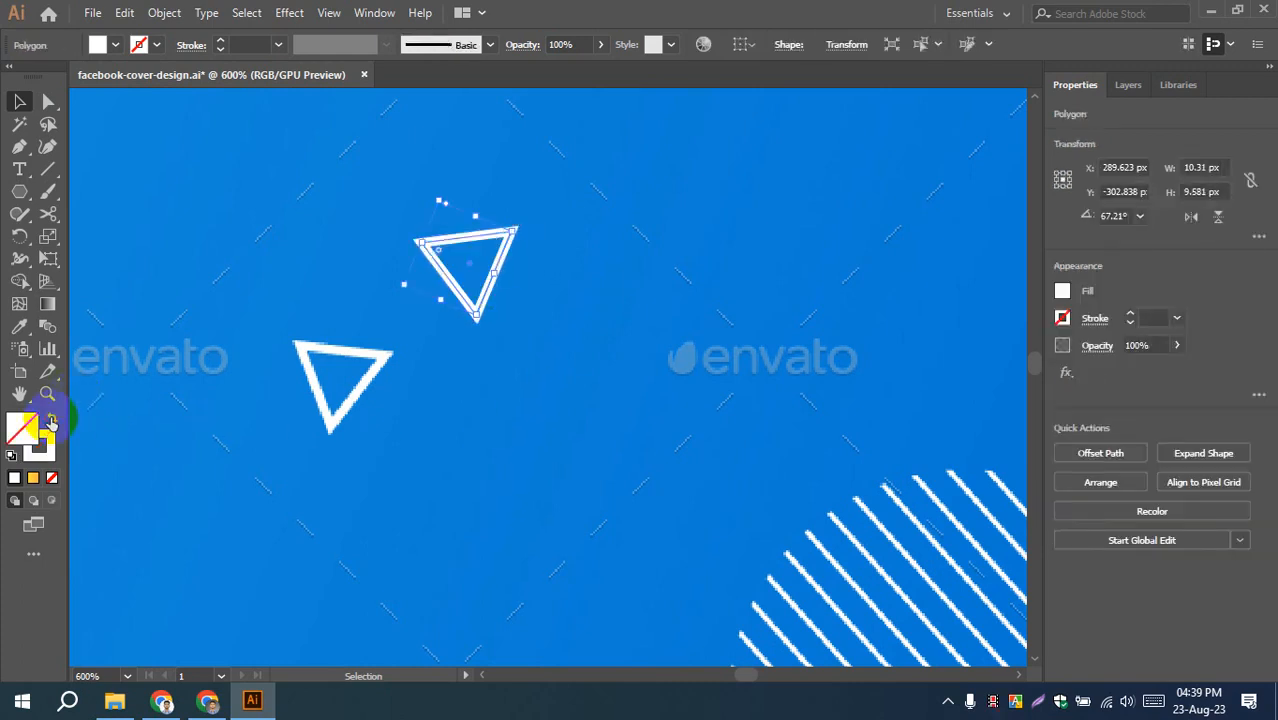
{"action": "left_click", "coordinate": [205, 268]}
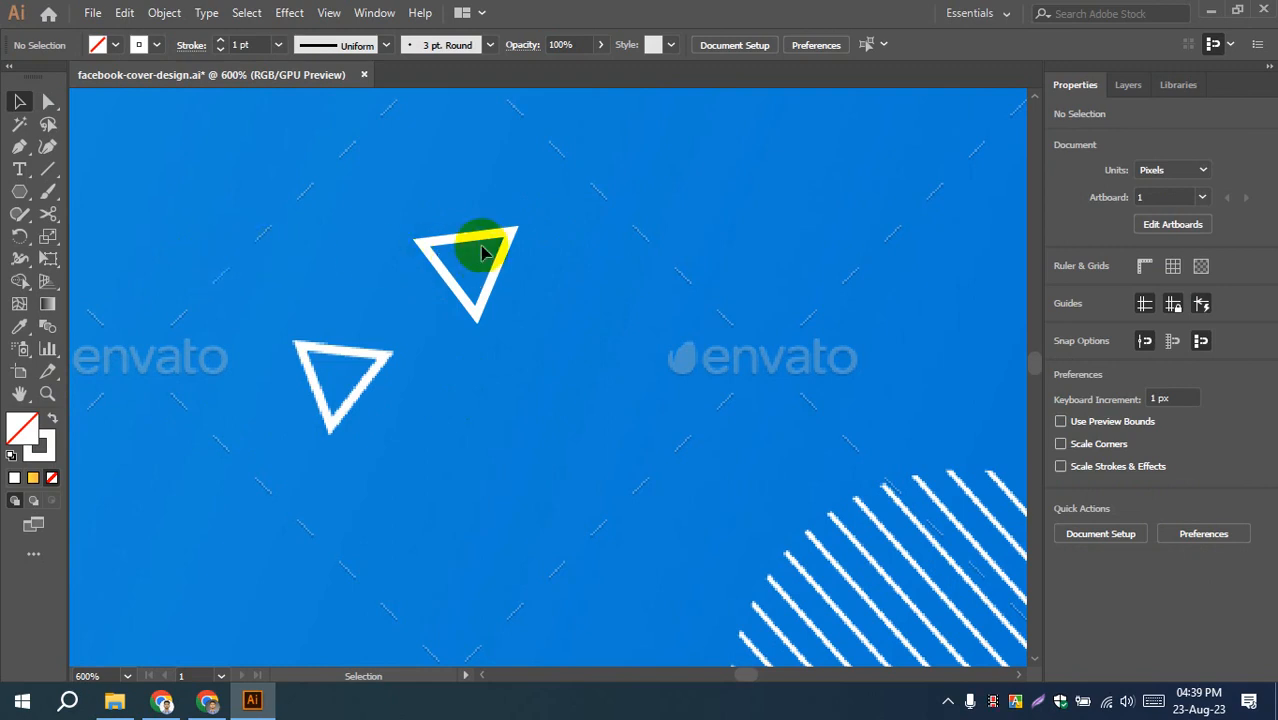
- Move the outlined triangle directly above the reference banner's matching triangle
{"action": "left_click_drag", "start_coordinate": [485, 245], "coordinate": [353, 200]}
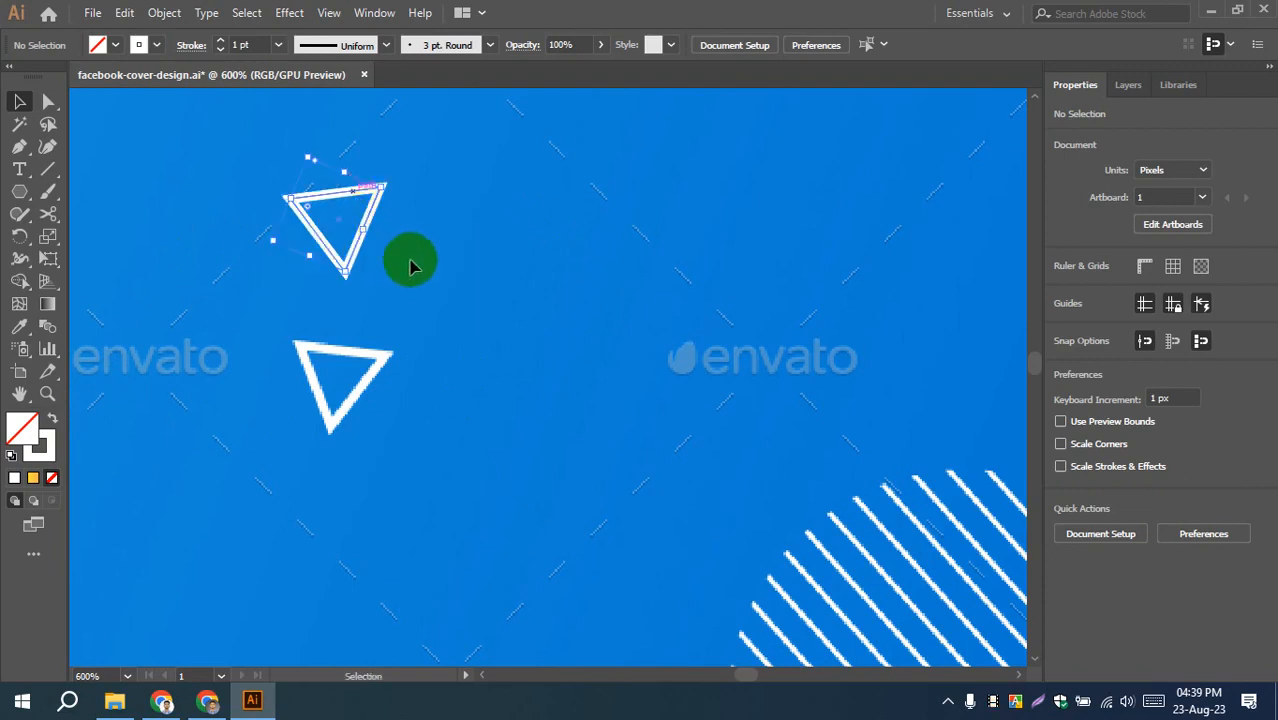
{"action": "left_click", "coordinate": [356, 234]}
{"action": "left_click", "coordinate": [167, 236]}
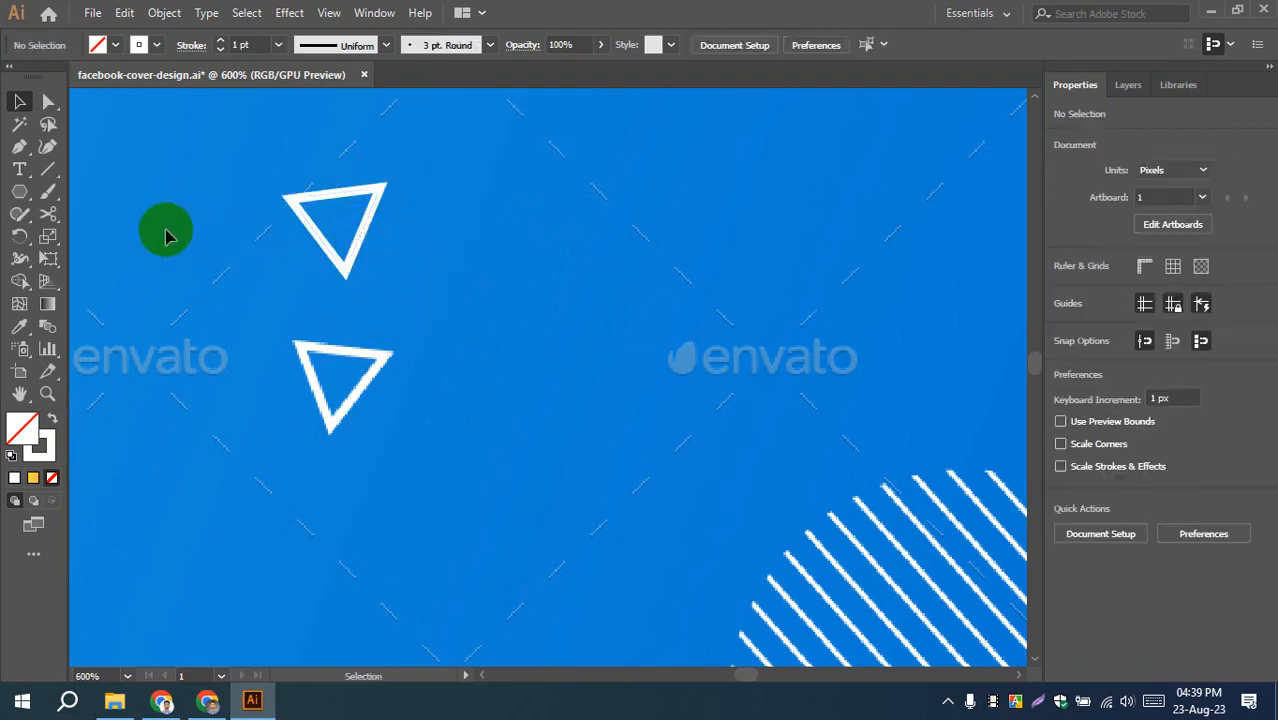
{"action": "left_click", "coordinate": [22, 196]}
{"action": "left_click", "coordinate": [614, 257]}
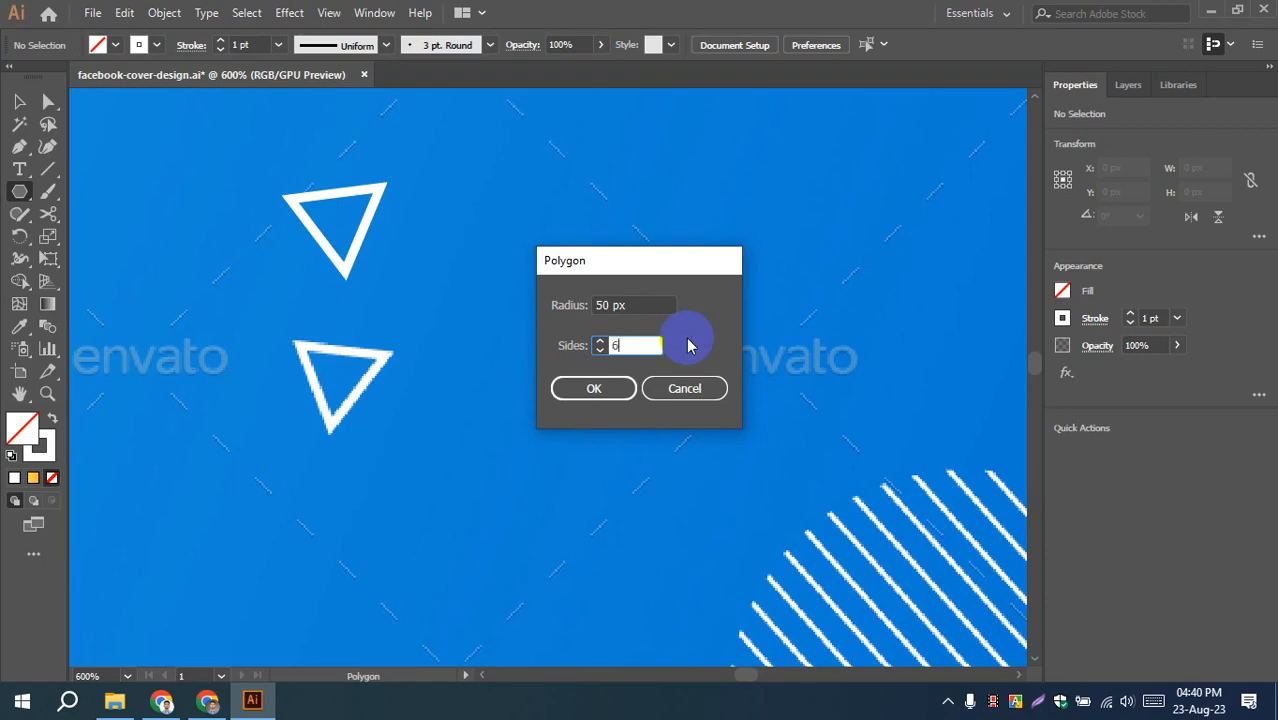
{"action": "left_click", "coordinate": [593, 388]}
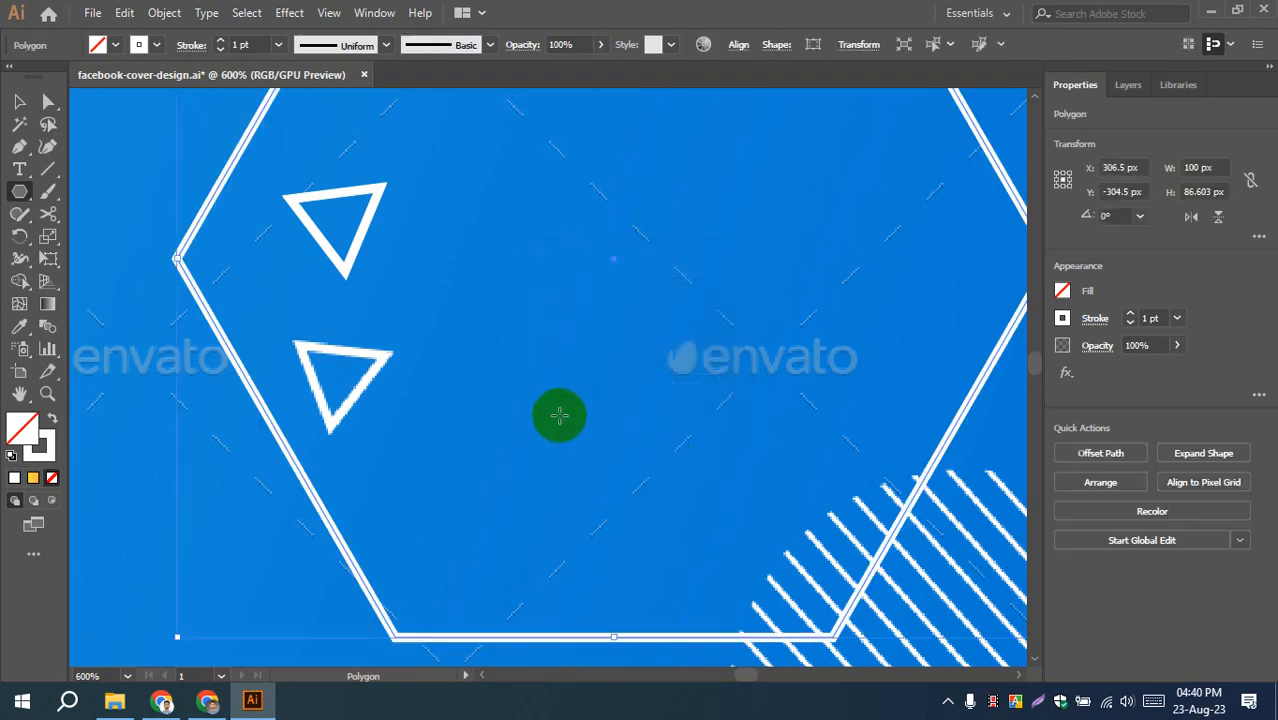
{"action": "scroll", "coordinate": [559, 415], "scroll_direction": "down", "scroll_amount": 3}
{"action": "left_click", "coordinate": [20, 101]}
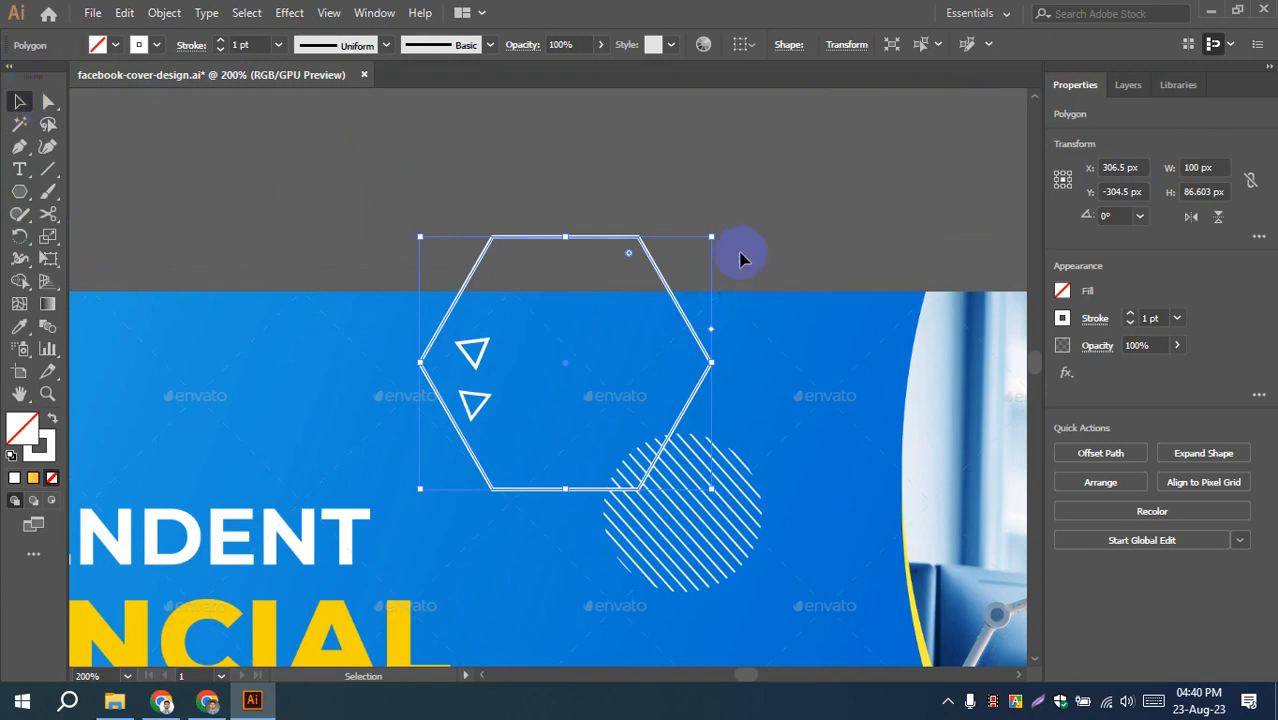
{"action": "left_click_drag", "start_coordinate": [707, 234], "coordinate": [608, 353]}
{"action": "scroll", "coordinate": [585, 380], "scroll_direction": "up", "scroll_amount": 3}
{"action": "left_click", "coordinate": [652, 116]}
{"action": "scroll", "coordinate": [589, 354], "scroll_direction": "down", "scroll_amount": 2}
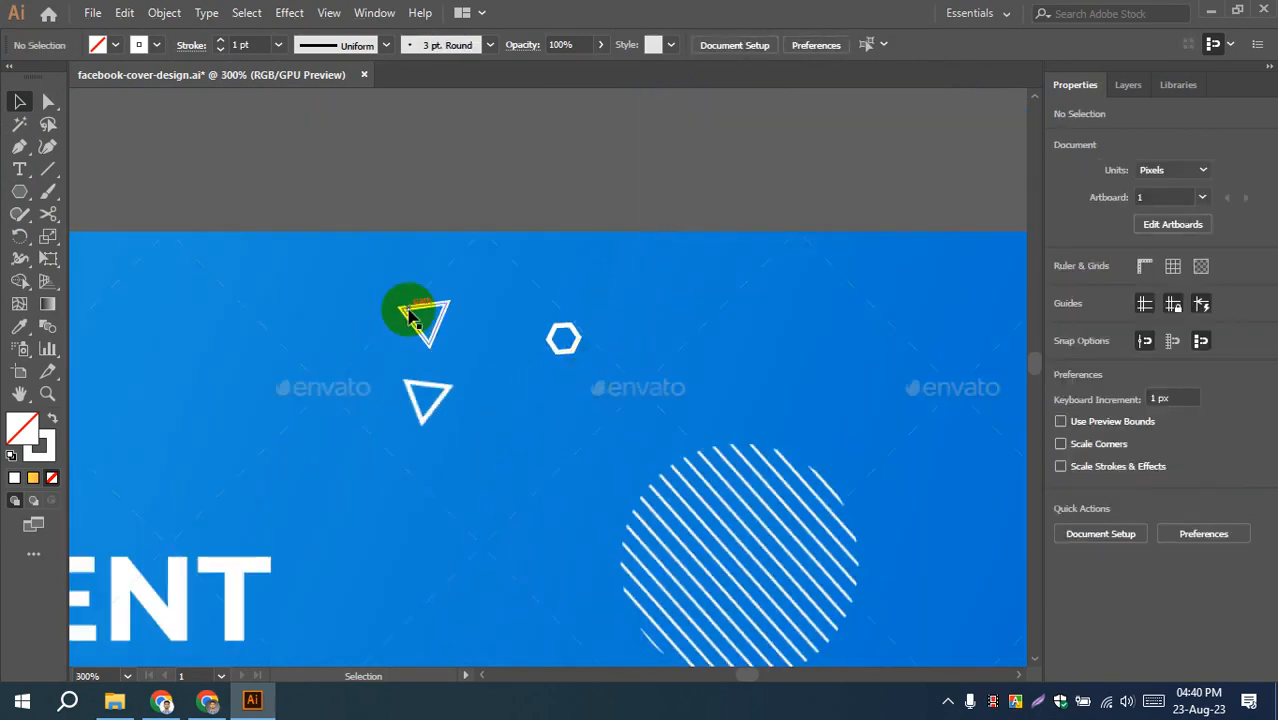
{"action": "left_click_drag", "start_coordinate": [604, 446], "coordinate": [613, 337]}
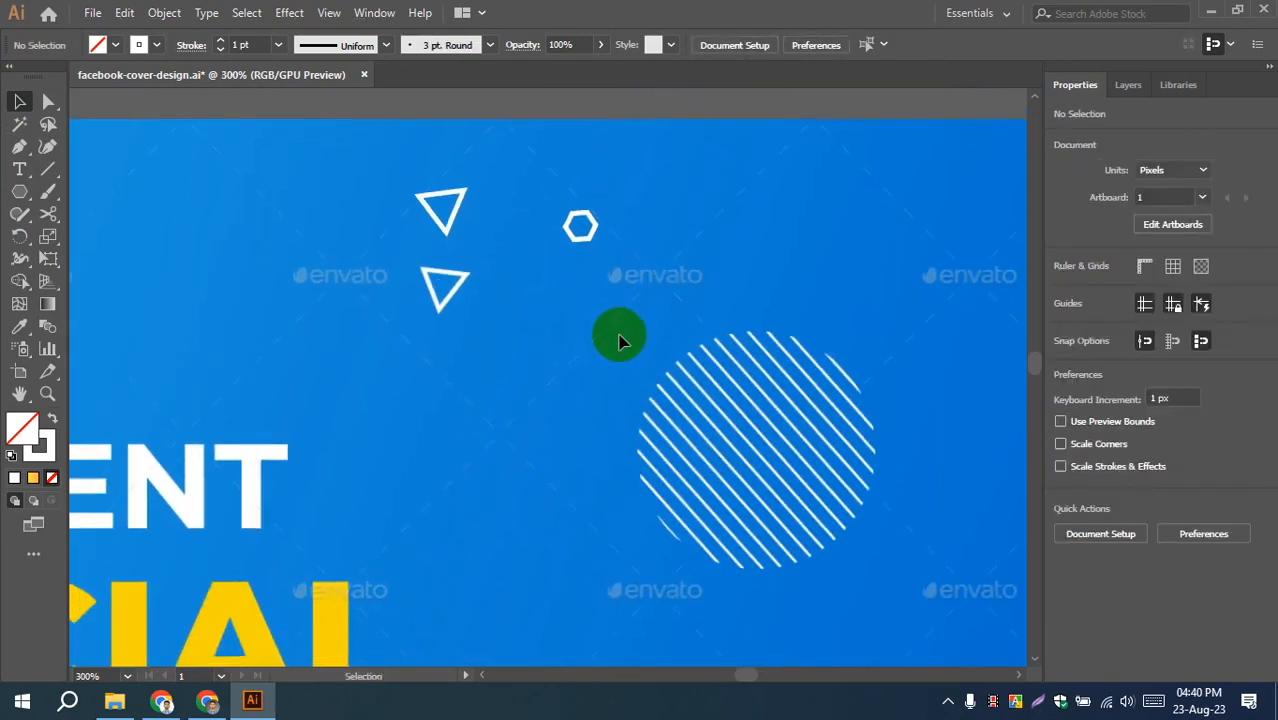
{"action": "left_click", "coordinate": [582, 242]}
{"action": "key", "text": "Delete"}
- Move the outlined triangle from the reference banner onto the cover's blue area, beside the striped circle, at about X 256.6 px, Y 55.2 px
{"action": "scroll", "coordinate": [453, 346], "scroll_direction": "down", "scroll_amount": 1}
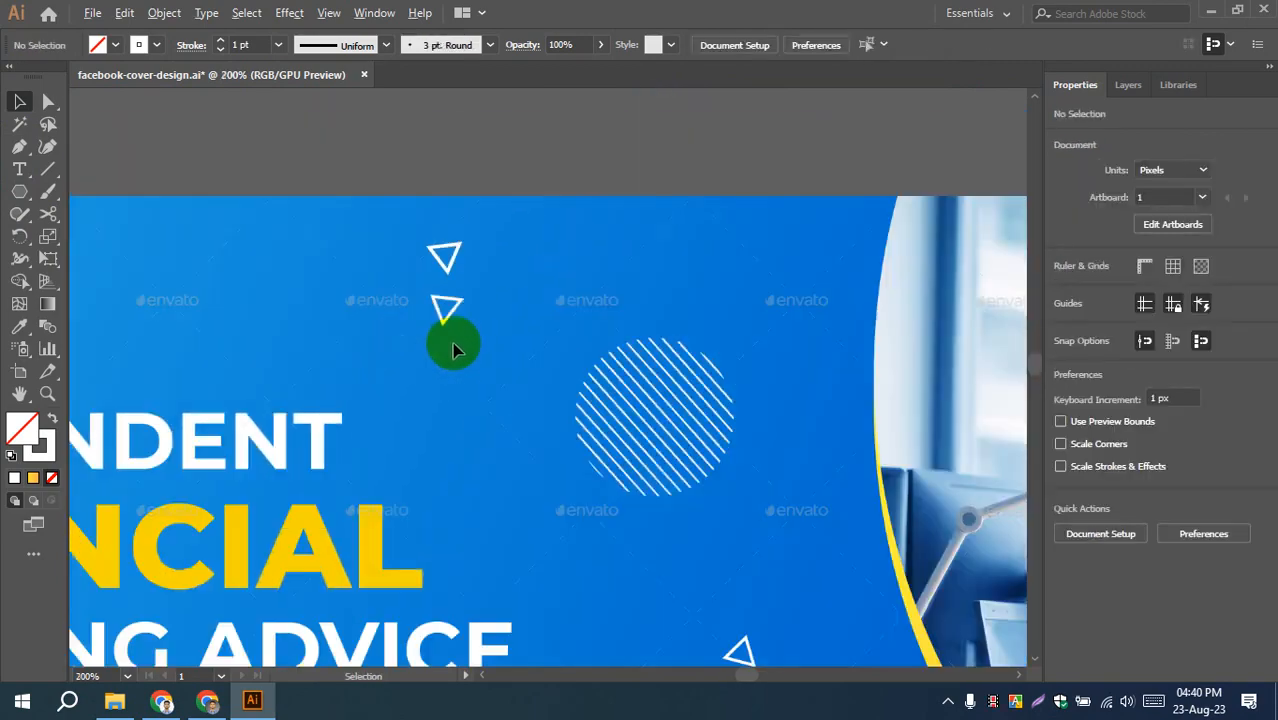
{"action": "scroll", "coordinate": [453, 346], "scroll_direction": "down", "scroll_amount": 1}
{"action": "left_click_drag", "start_coordinate": [488, 428], "coordinate": [522, 352]}
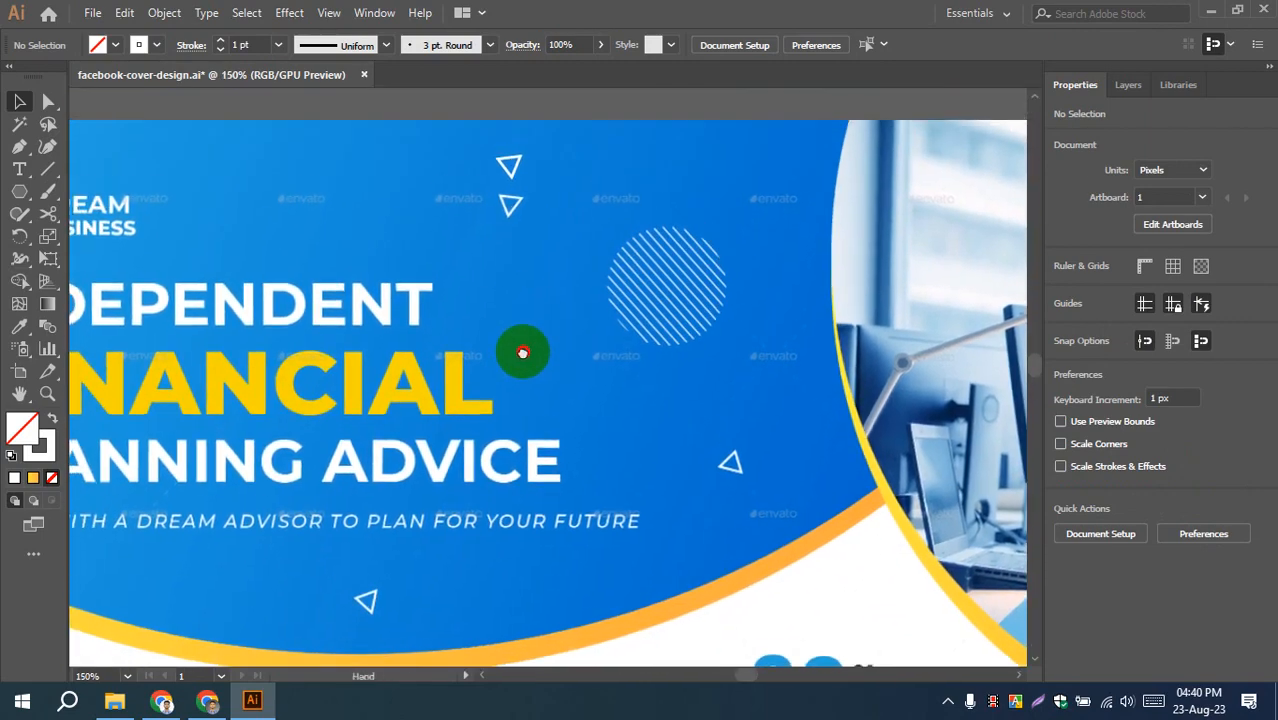
{"action": "left_click_drag", "start_coordinate": [513, 171], "coordinate": [396, 577]}
{"action": "left_click_drag", "start_coordinate": [516, 605], "coordinate": [664, 221]}
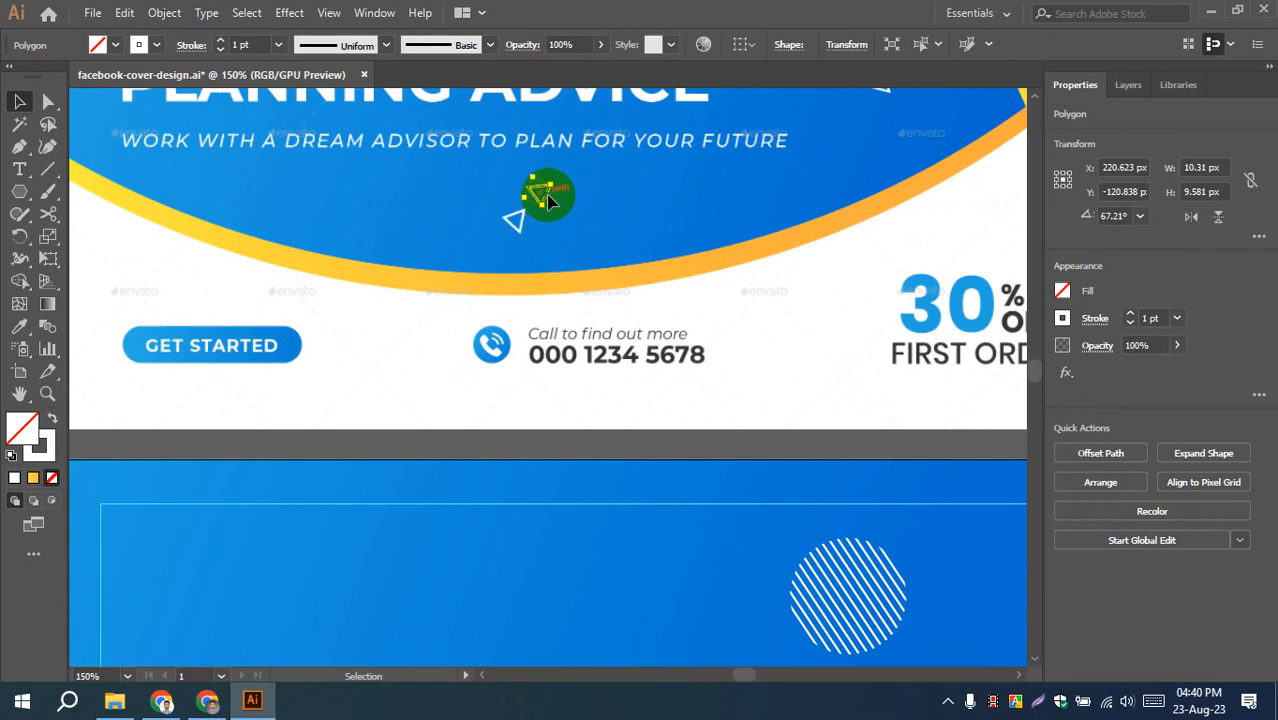
{"action": "left_click_drag", "start_coordinate": [548, 201], "coordinate": [619, 583]}
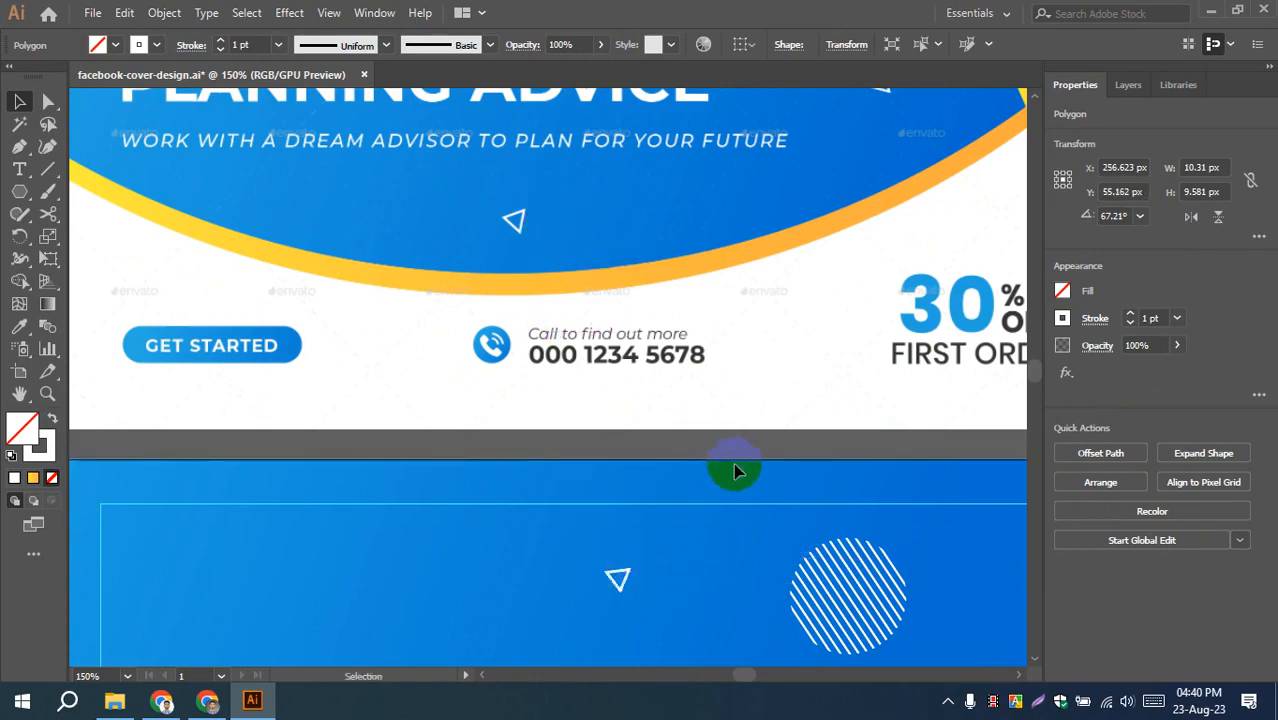
{"action": "left_click", "coordinate": [599, 388]}
- Place a copy of the triangle below the striped circle at about X 393.6 px, Y 127.2 px, and rotate it to 307.21°
{"action": "left_click_drag", "start_coordinate": [735, 466], "coordinate": [475, 341]}
{"action": "scroll", "coordinate": [600, 388], "scroll_direction": "down", "scroll_amount": 2}
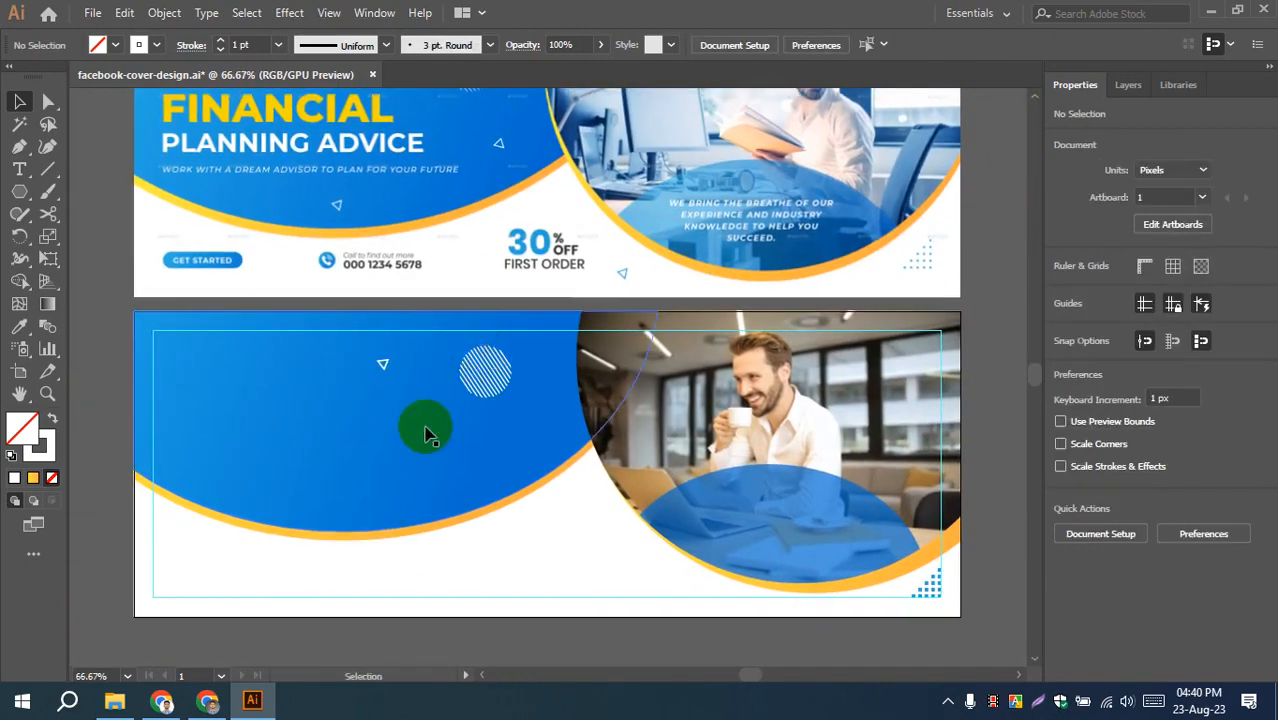
{"action": "left_click_drag", "start_coordinate": [384, 369], "coordinate": [530, 435]}
{"action": "scroll", "coordinate": [527, 428], "scroll_direction": "up", "scroll_amount": 4}
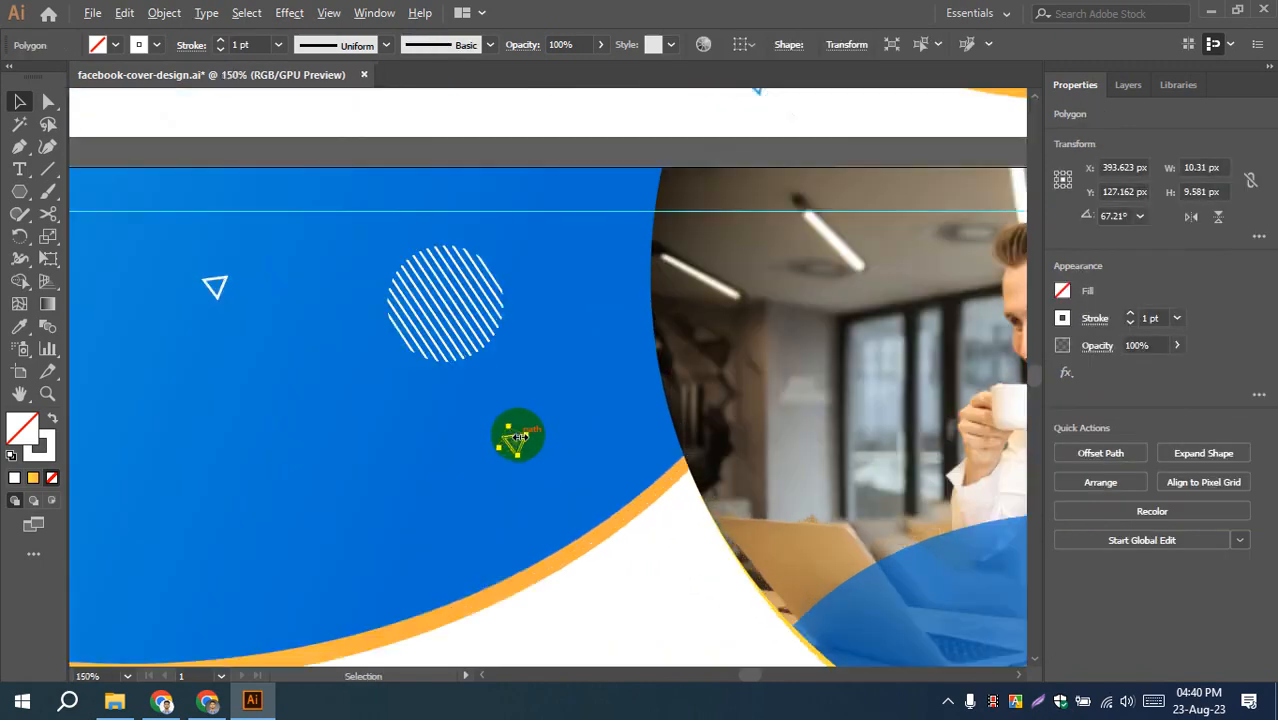
{"action": "left_click_drag", "start_coordinate": [537, 427], "coordinate": [514, 491]}
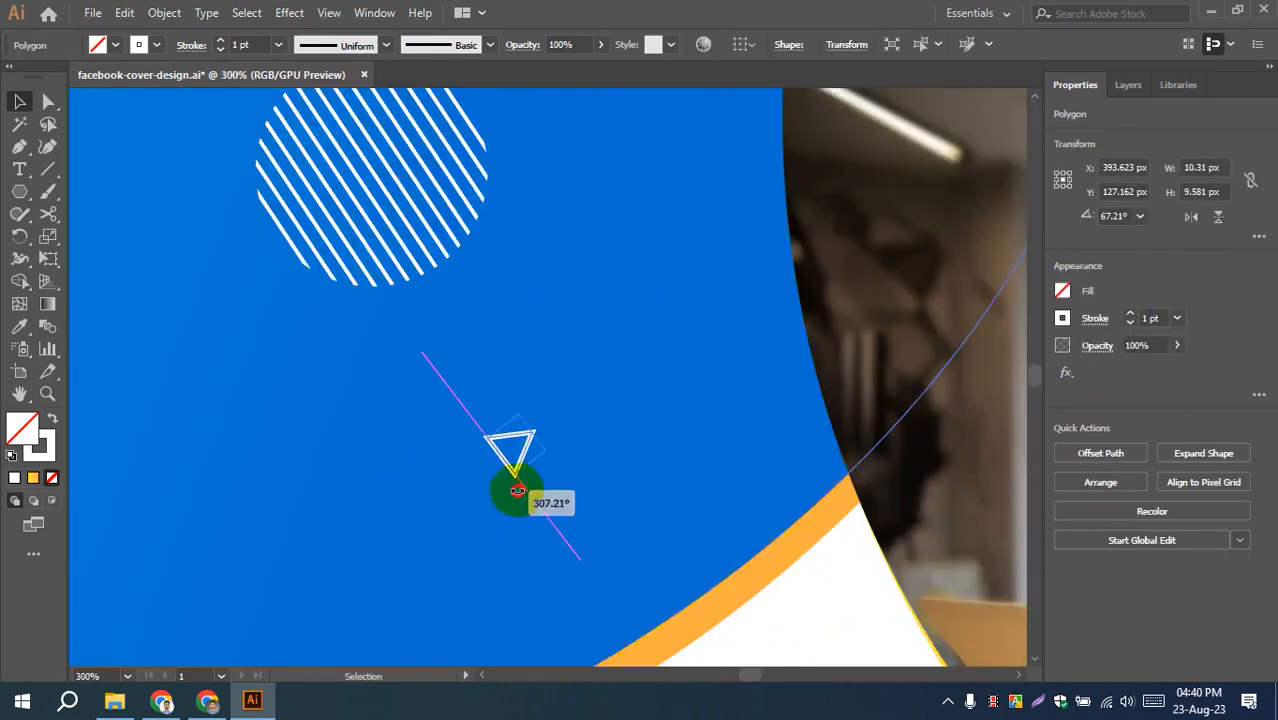
{"action": "left_click", "coordinate": [756, 627]}
- Copy that triangle to the lower part of the blue area at about X 246.6 px and rotate the copy to about 349.86°
{"action": "scroll", "coordinate": [540, 480], "scroll_direction": "down", "scroll_amount": 3}
{"action": "left_click_drag", "start_coordinate": [520, 583], "coordinate": [687, 593]}
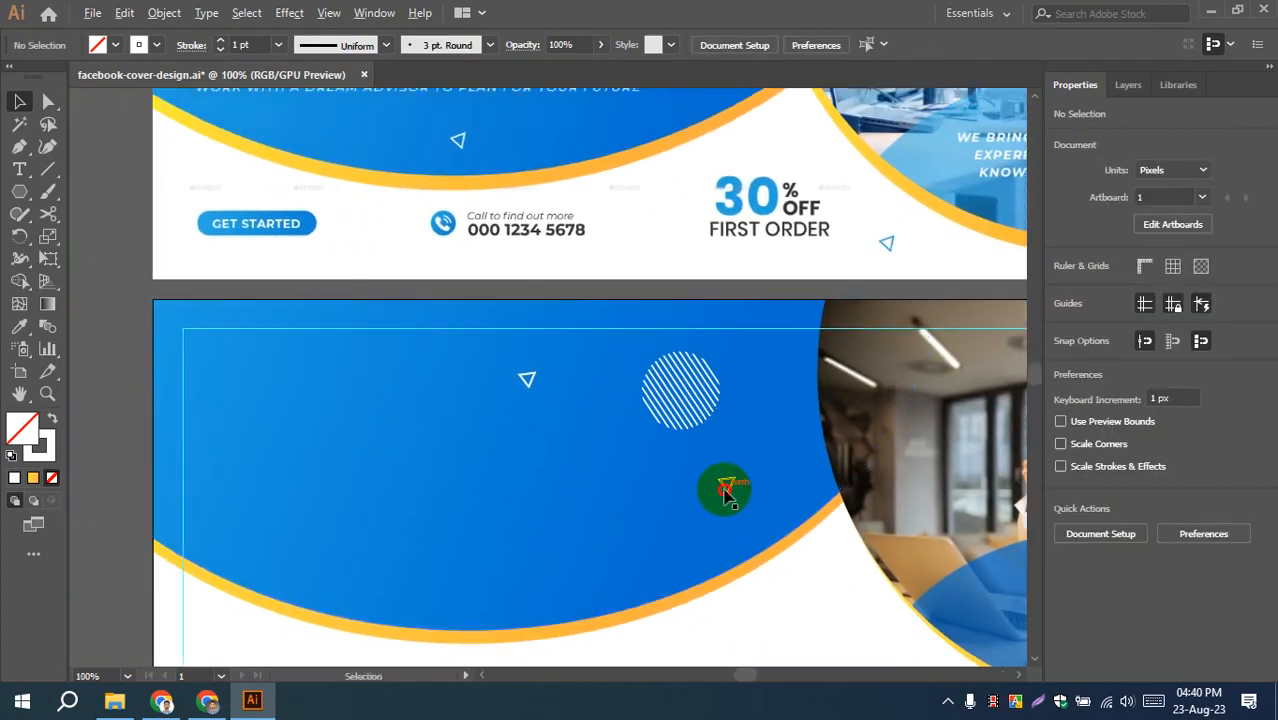
{"action": "left_click_drag", "start_coordinate": [727, 490], "coordinate": [516, 577]}
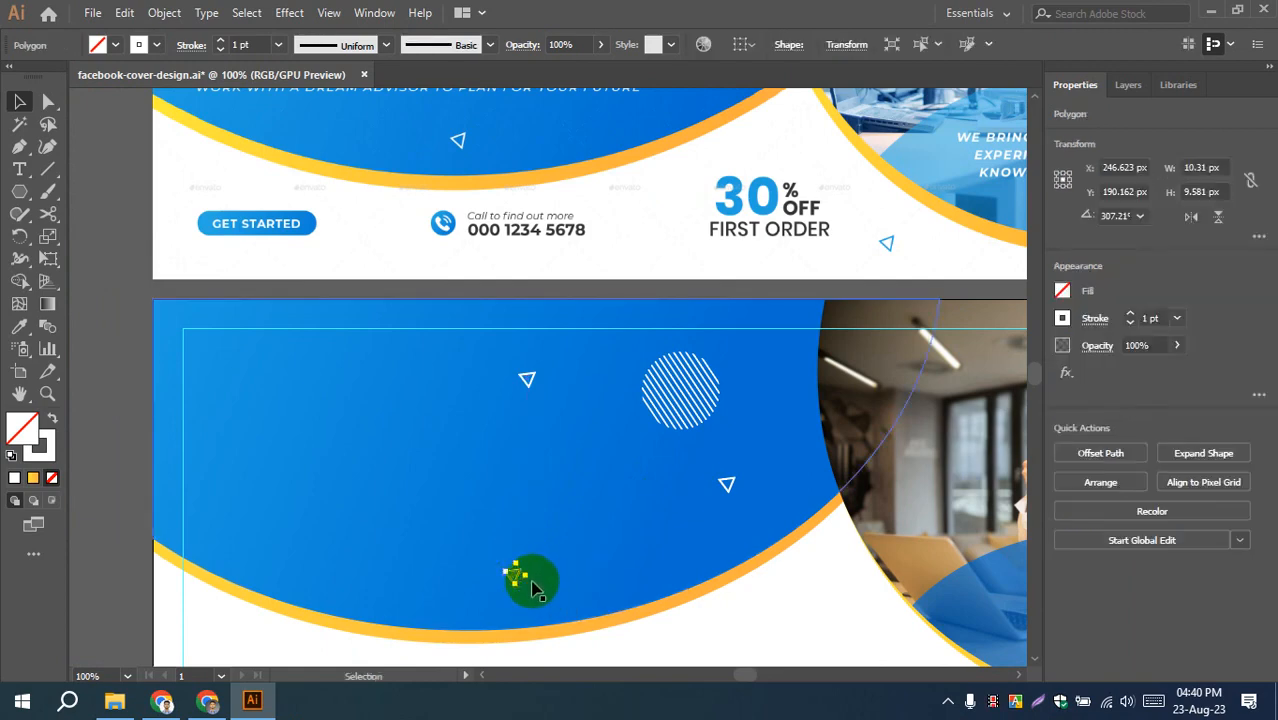
{"action": "scroll", "coordinate": [533, 588], "scroll_direction": "up", "scroll_amount": 4}
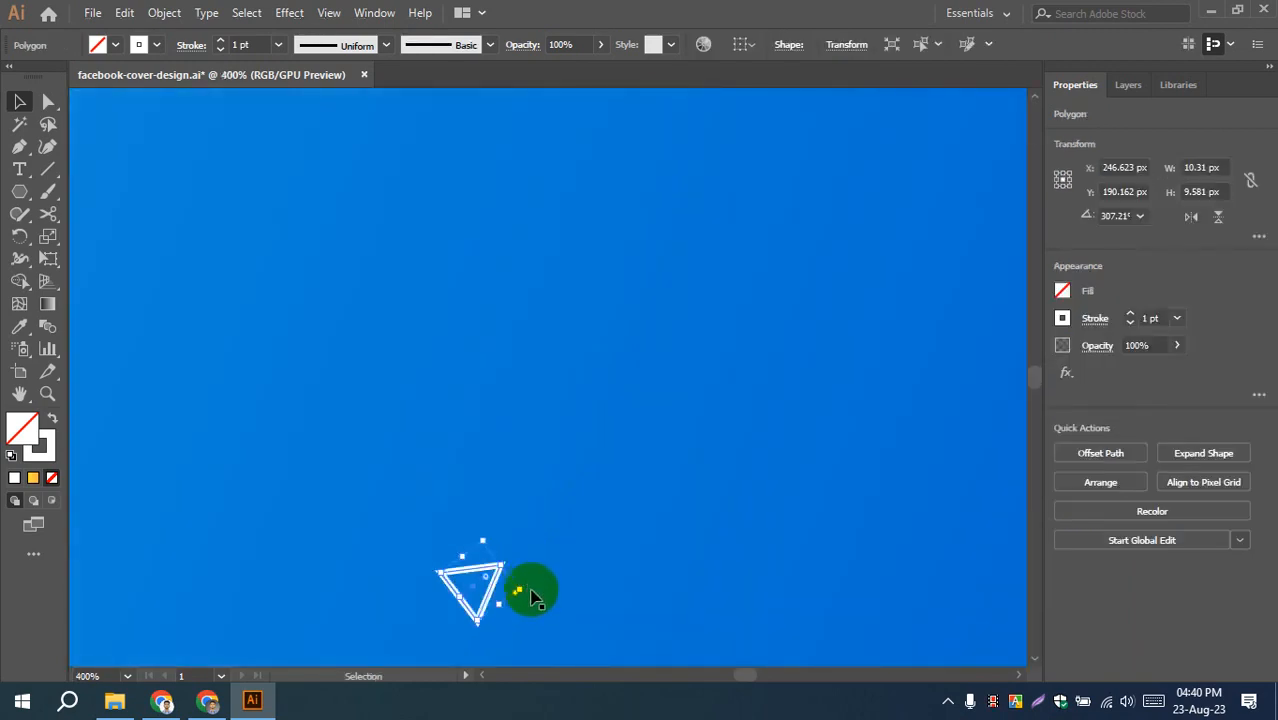
{"action": "left_click_drag", "start_coordinate": [532, 596], "coordinate": [526, 542]}
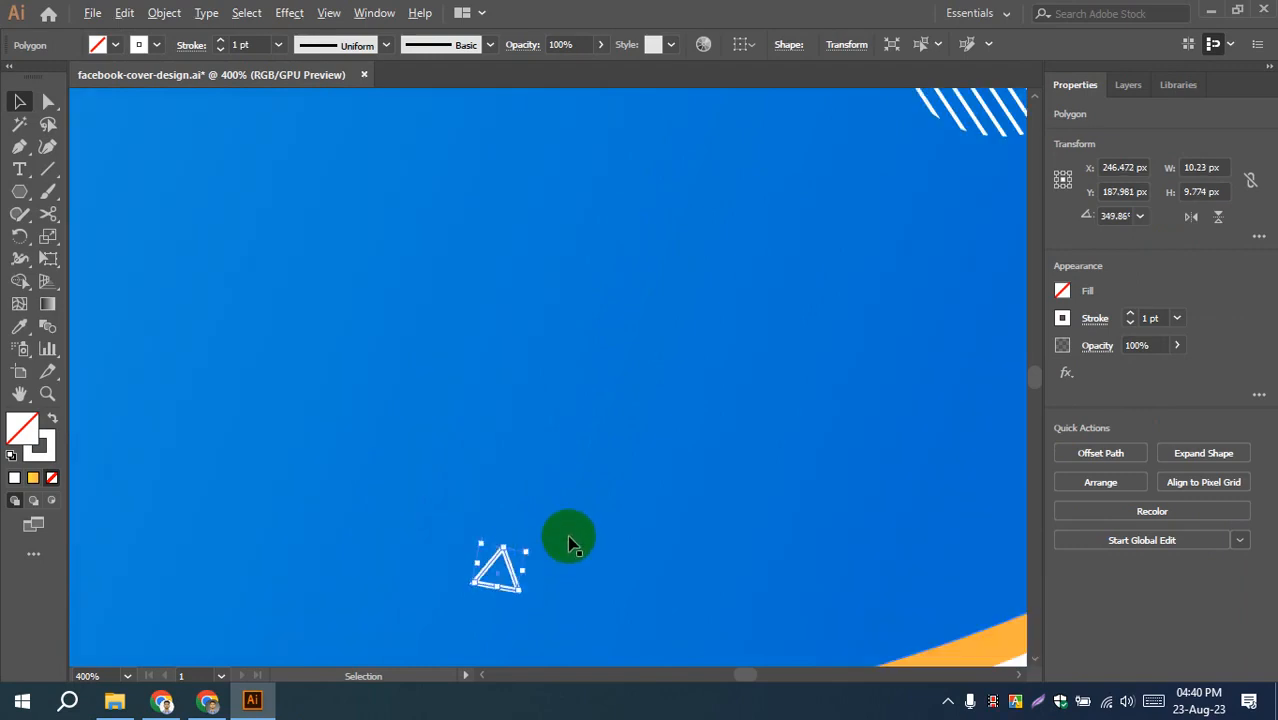
{"action": "scroll", "coordinate": [570, 538], "scroll_direction": "down", "scroll_amount": 5}
- Compare the cover's triangles and striped circle with the decorations on the reference banner
{"action": "left_click", "coordinate": [237, 439]}
{"action": "left_click_drag", "start_coordinate": [245, 376], "coordinate": [172, 404]}
{"action": "left_click_drag", "start_coordinate": [650, 521], "coordinate": [712, 421]}
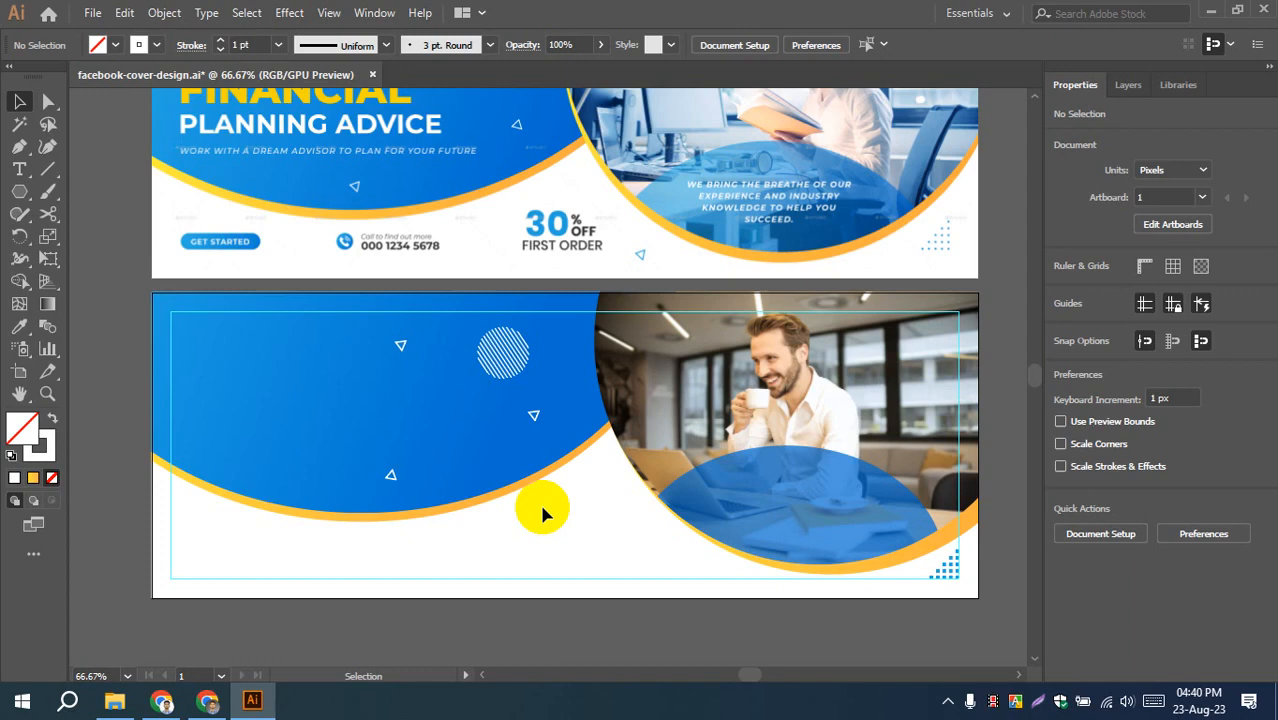
{"action": "scroll", "coordinate": [541, 513], "scroll_direction": "up", "scroll_amount": 2}
{"action": "scroll", "coordinate": [560, 535], "scroll_direction": "up", "scroll_amount": 1}
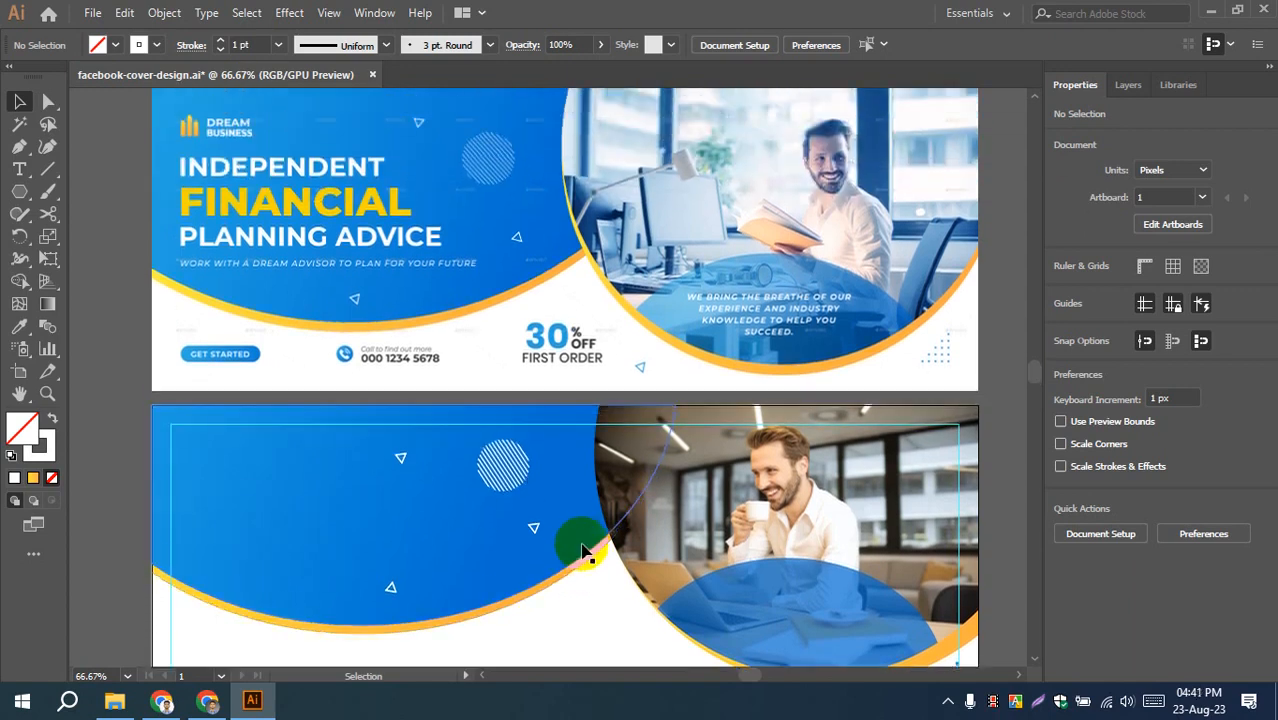
{"action": "left_click_drag", "start_coordinate": [130, 258], "coordinate": [175, 230]}
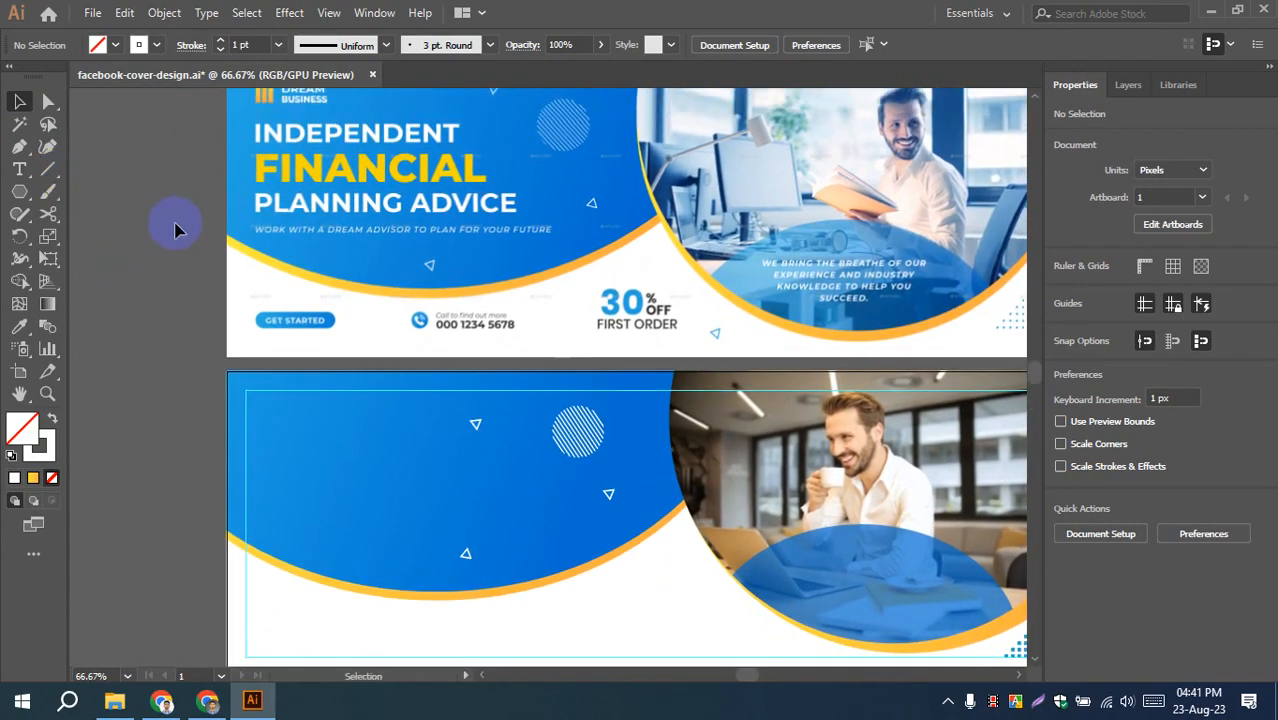
{"action": "scroll", "coordinate": [176, 262], "scroll_direction": "down", "scroll_amount": 1}
{"action": "scroll", "coordinate": [176, 262], "scroll_direction": "up", "scroll_amount": 2}
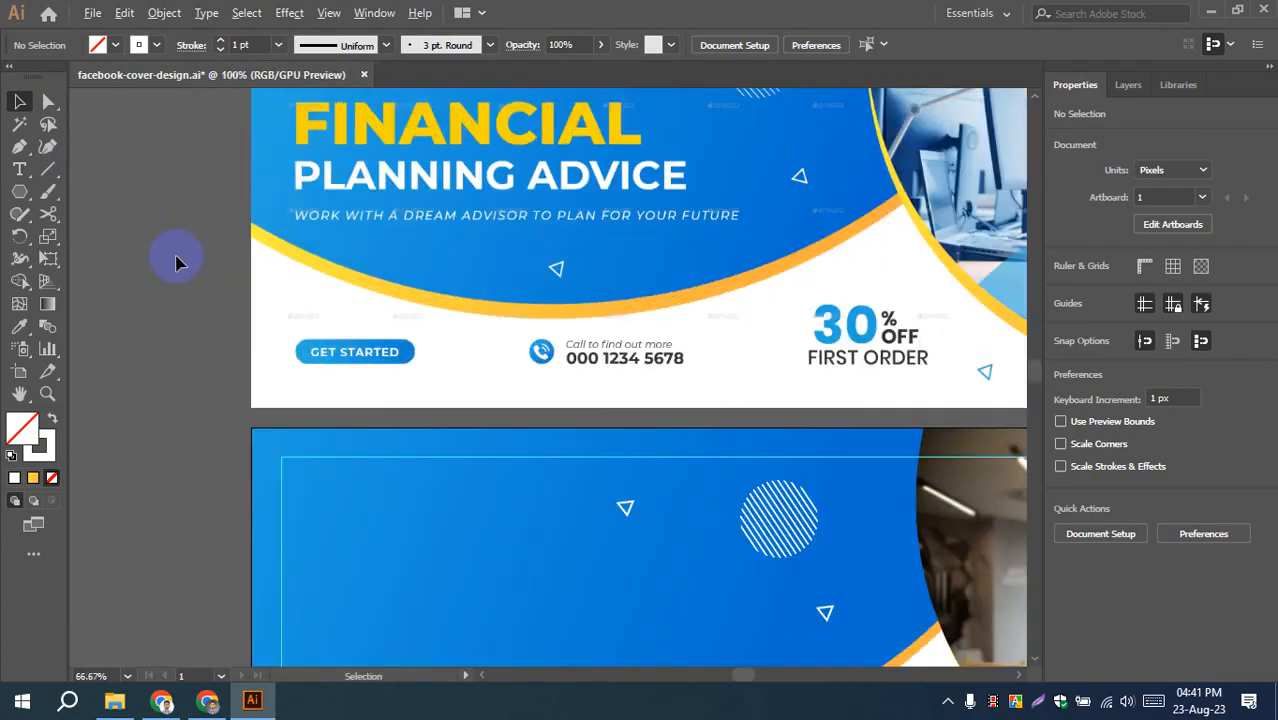
- Nudge the cover's upper triangle 10 px right and 8 px up, to about X 266.6 px, Y 47.2 px
{"action": "scroll", "coordinate": [176, 263], "scroll_direction": "down", "scroll_amount": 1}
{"action": "left_click_drag", "start_coordinate": [176, 262], "coordinate": [237, 268]}
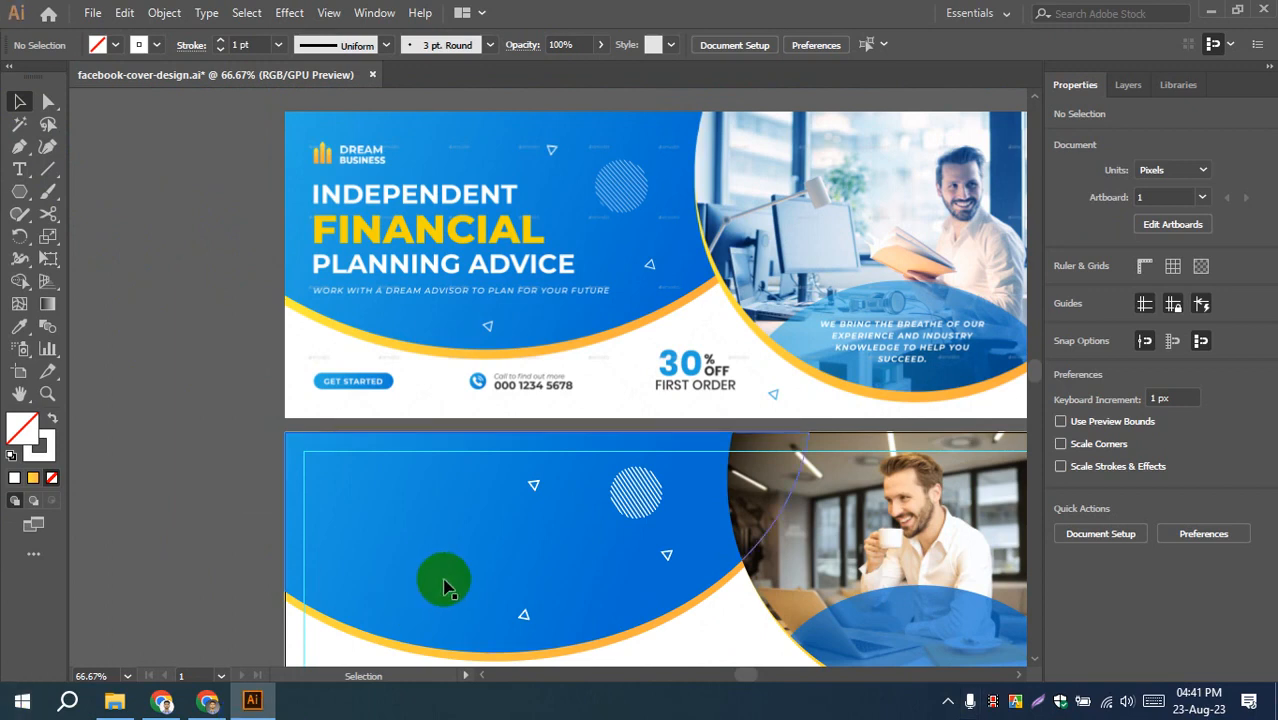
{"action": "left_click", "coordinate": [541, 489]}
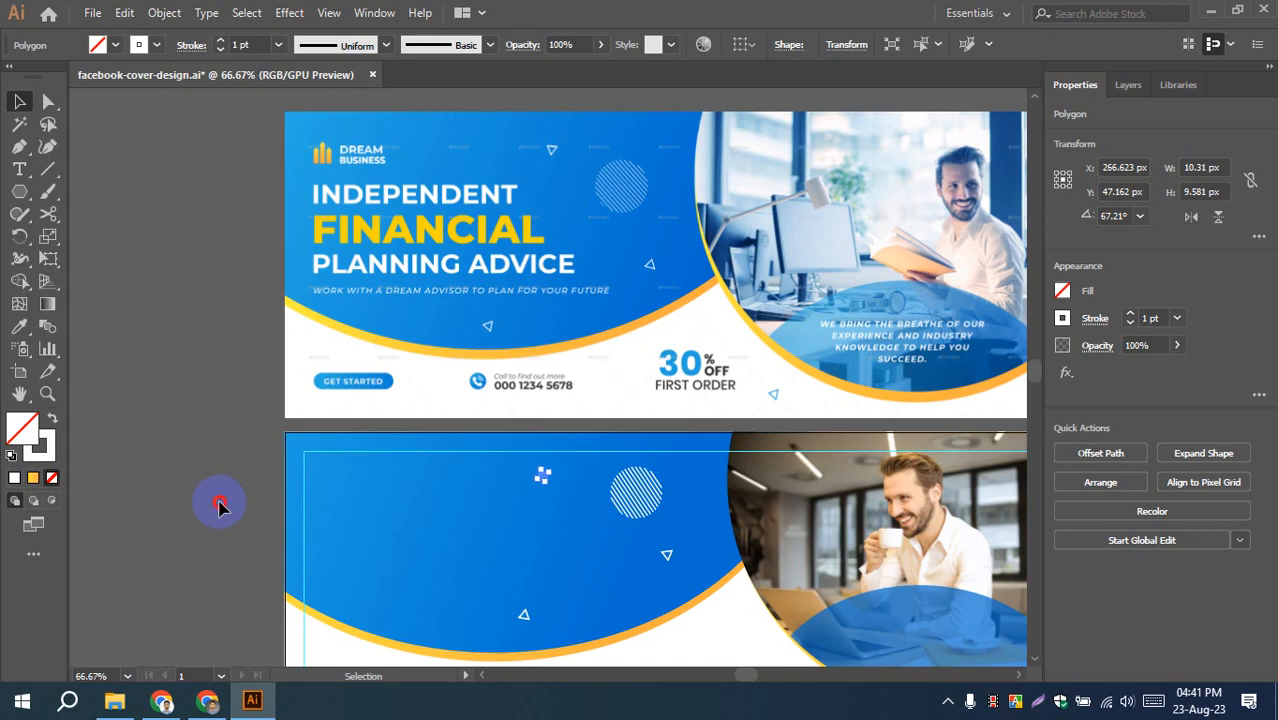
{"action": "left_click", "coordinate": [220, 507]}
- Examine the three pointed yellow-orange bars of the Dream Business logo on the reference banner up close
{"action": "scroll", "coordinate": [380, 350], "scroll_direction": "up", "scroll_amount": 3}
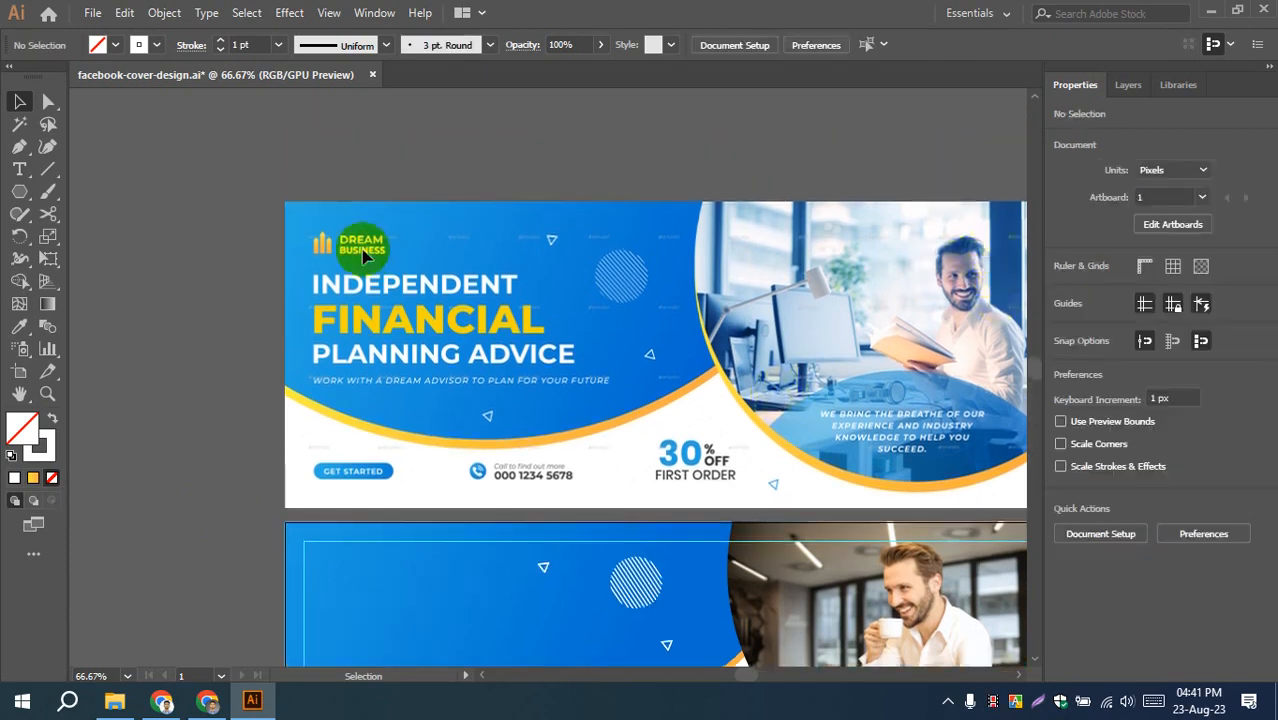
{"action": "scroll", "coordinate": [300, 257], "scroll_direction": "up", "scroll_amount": 5}
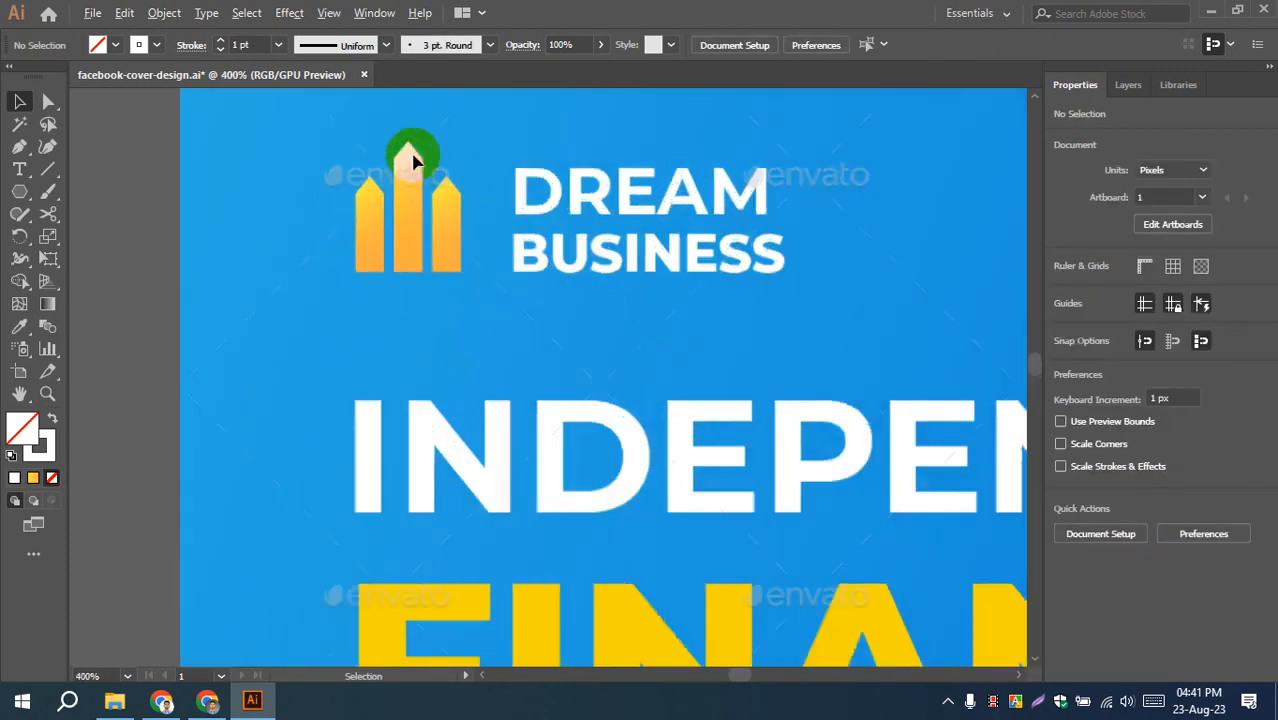
{"action": "scroll", "coordinate": [400, 200], "scroll_direction": "down", "scroll_amount": 5}
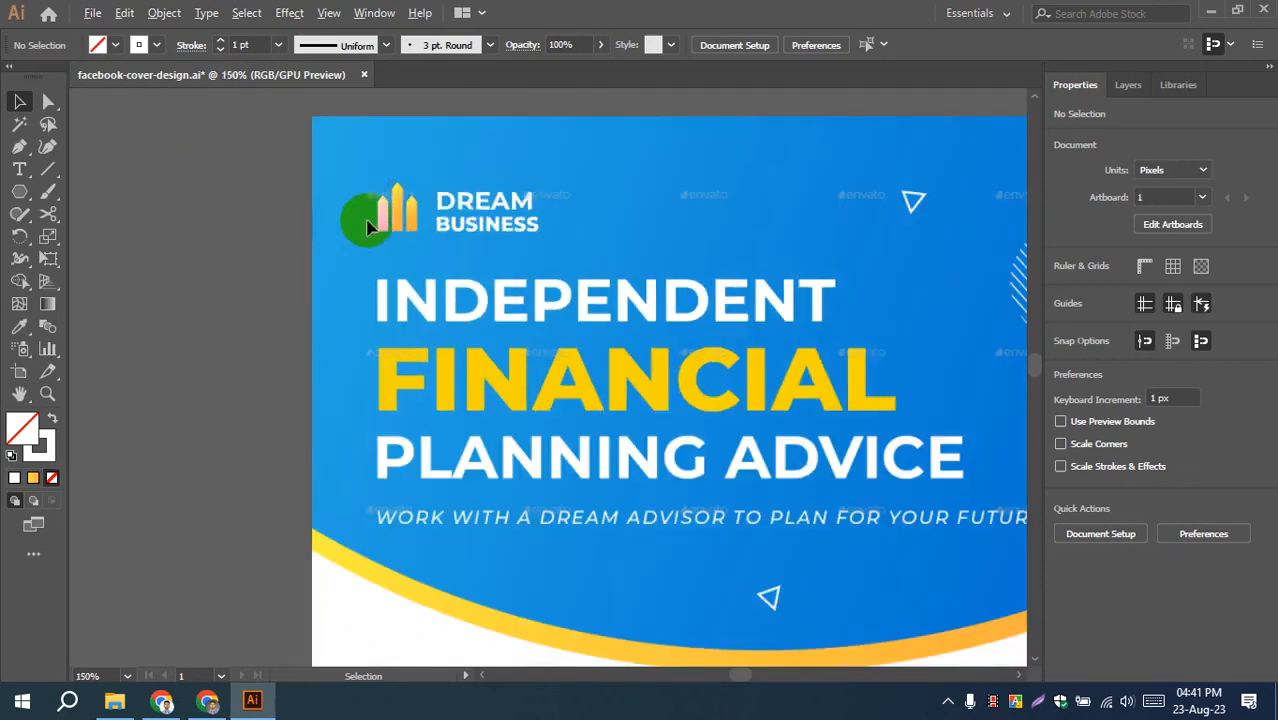
{"action": "scroll", "coordinate": [367, 226], "scroll_direction": "up", "scroll_amount": 4}
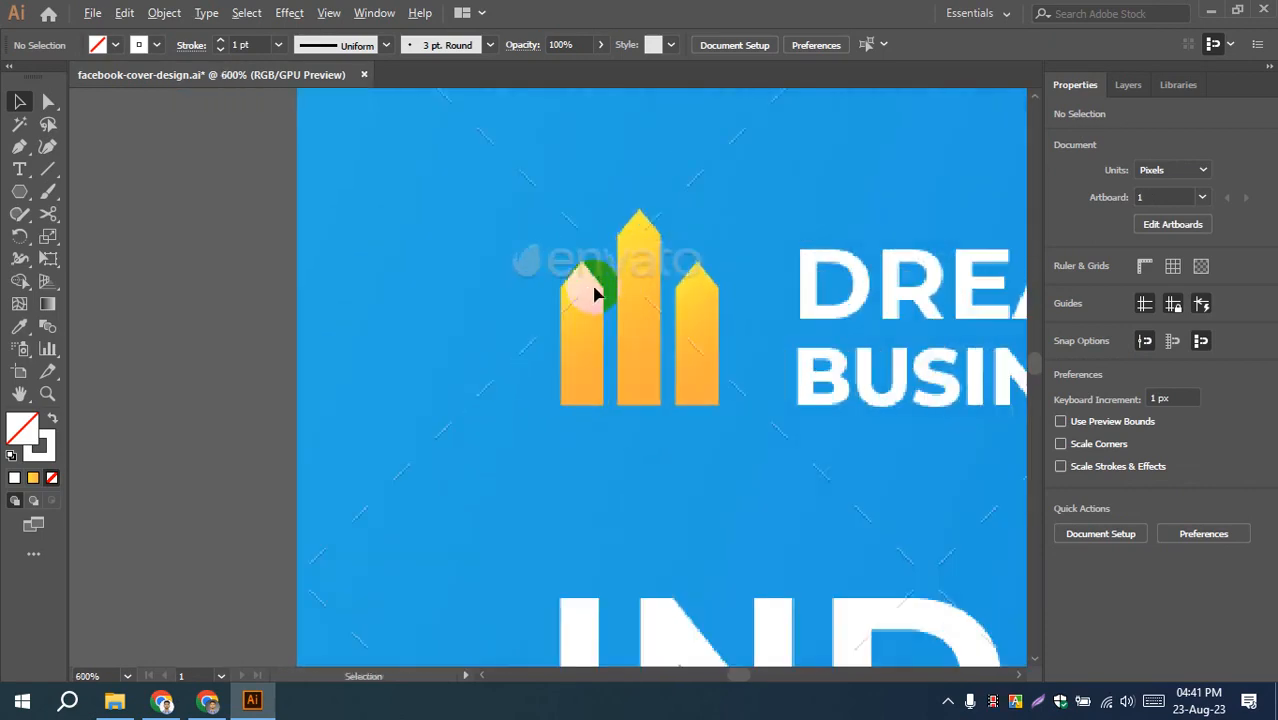
{"action": "scroll", "coordinate": [594, 292], "scroll_direction": "up", "scroll_amount": 1}
{"action": "left_click_drag", "start_coordinate": [522, 291], "coordinate": [594, 312]}
{"action": "scroll", "coordinate": [628, 303], "scroll_direction": "down", "scroll_amount": 1}
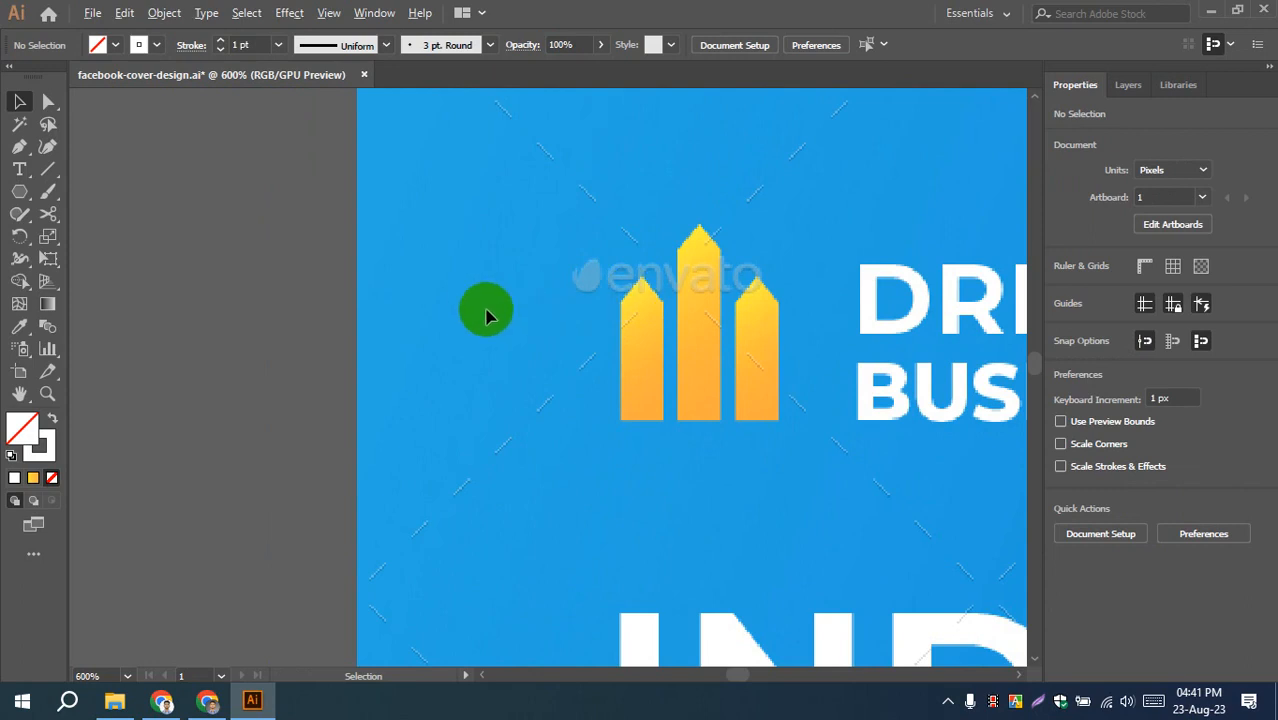
{"action": "scroll", "coordinate": [486, 310], "scroll_direction": "down", "scroll_amount": 1}
{"action": "left_click_drag", "start_coordinate": [395, 302], "coordinate": [516, 425]}
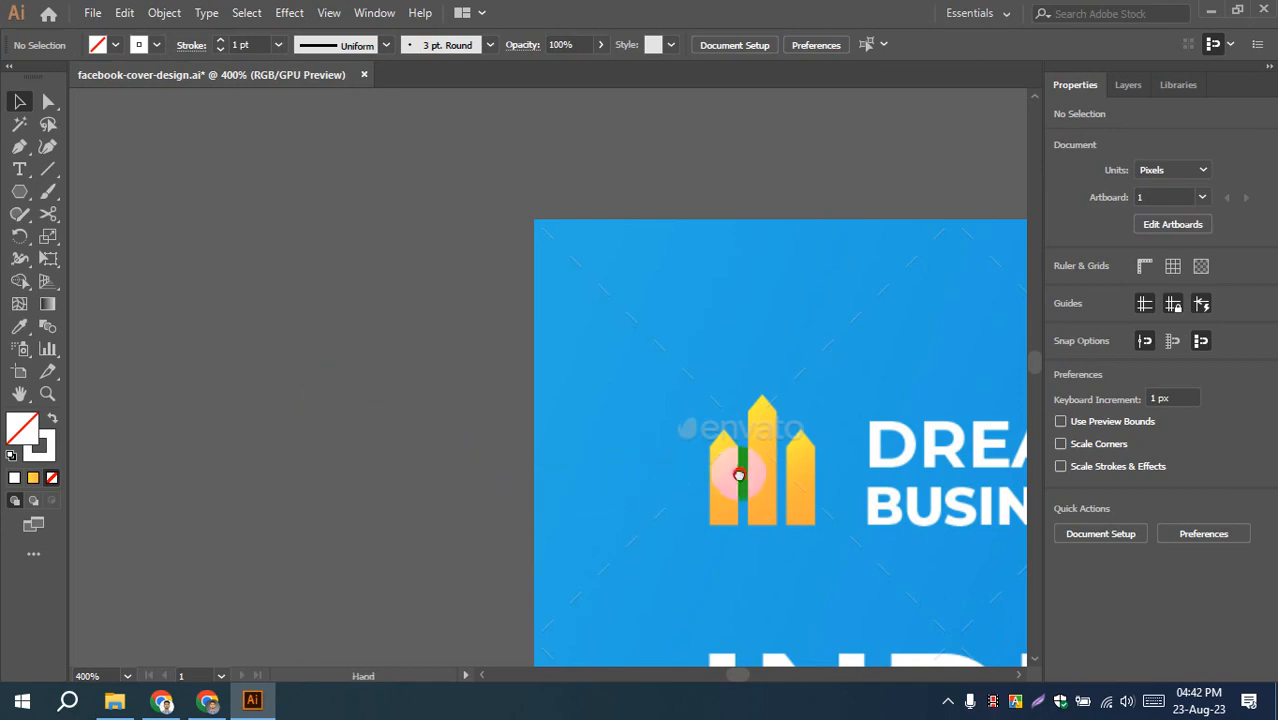
- Draw a rectangle of about 5 × 21 px over the logo's middle bar, filled white with no stroke
{"action": "left_click_drag", "start_coordinate": [733, 476], "coordinate": [465, 388]}
{"action": "left_click_drag", "start_coordinate": [20, 192], "coordinate": [92, 192]}
{"action": "mouse_move", "coordinate": [429, 433]}
{"action": "left_mouse_down"}
{"action": "mouse_move", "coordinate": [470, 436]}
{"action": "mouse_move", "coordinate": [451, 303]}
{"action": "left_mouse_up"}
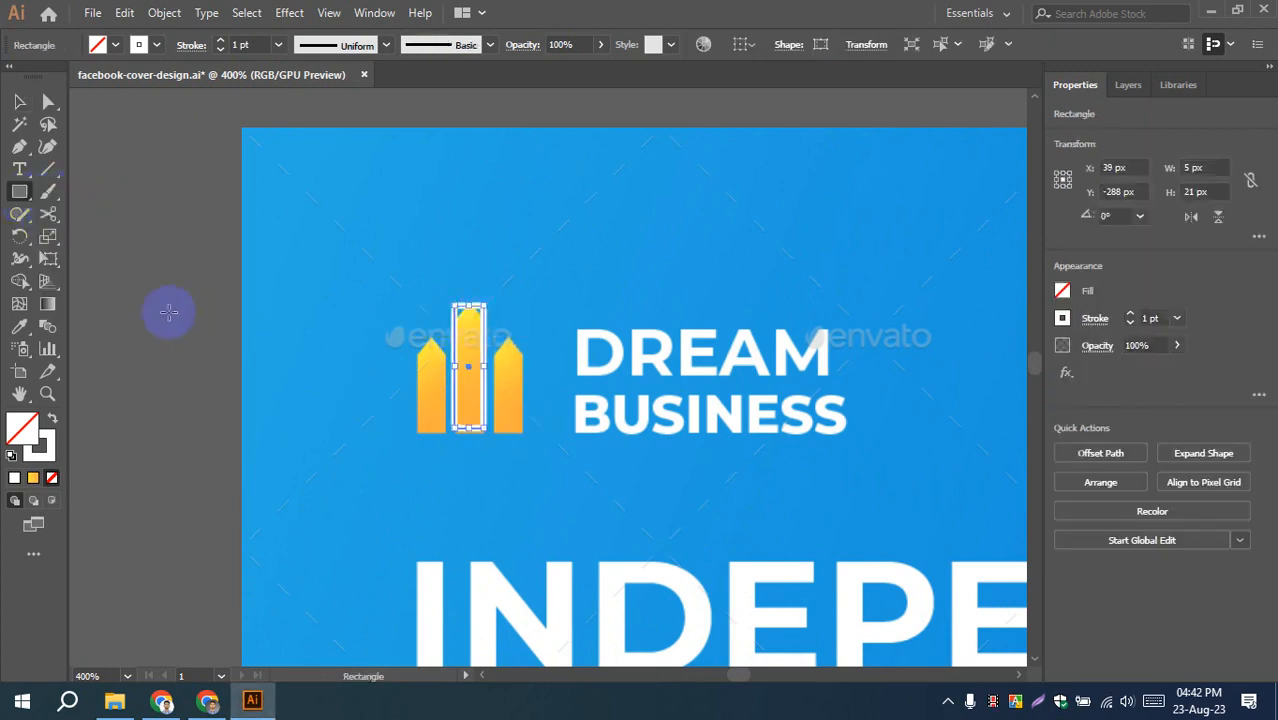
{"action": "left_click", "coordinate": [50, 422]}
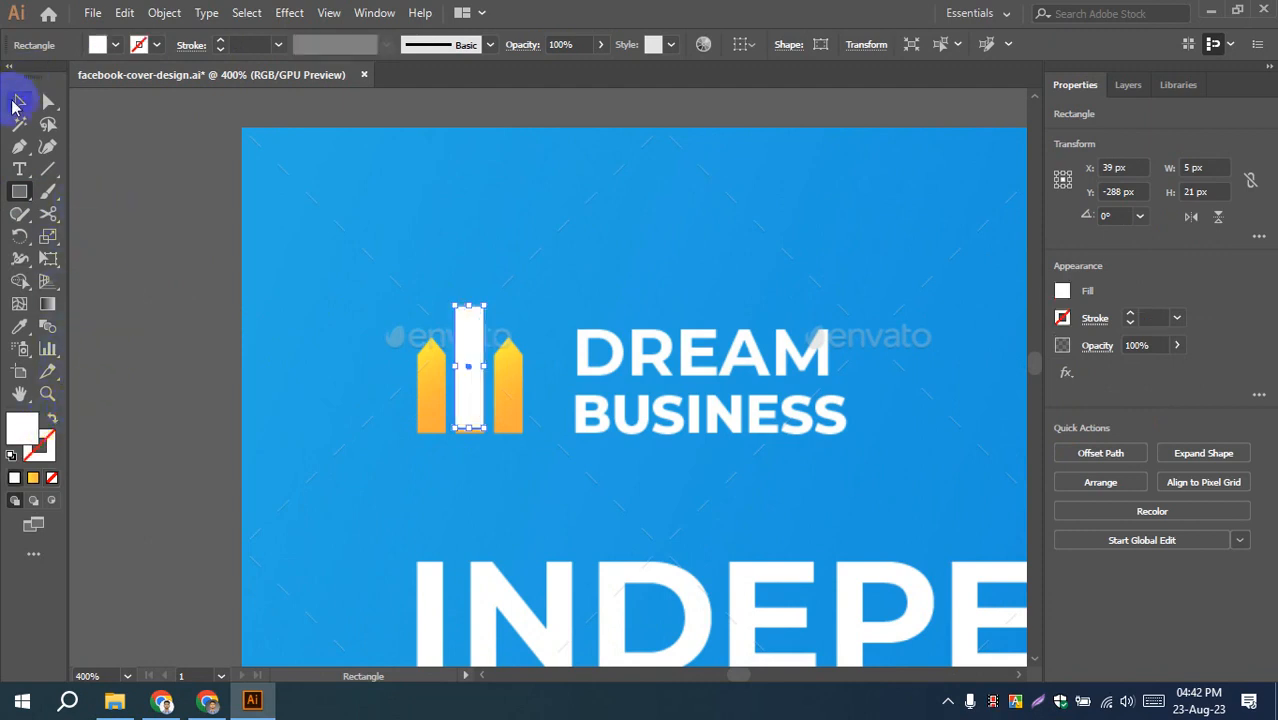
- Extend the white bar's lower edge down to the base of the reference bar, to a height of 21.5 px
{"action": "left_click", "coordinate": [19, 101]}
{"action": "left_click", "coordinate": [412, 424]}
{"action": "left_click", "coordinate": [470, 417]}
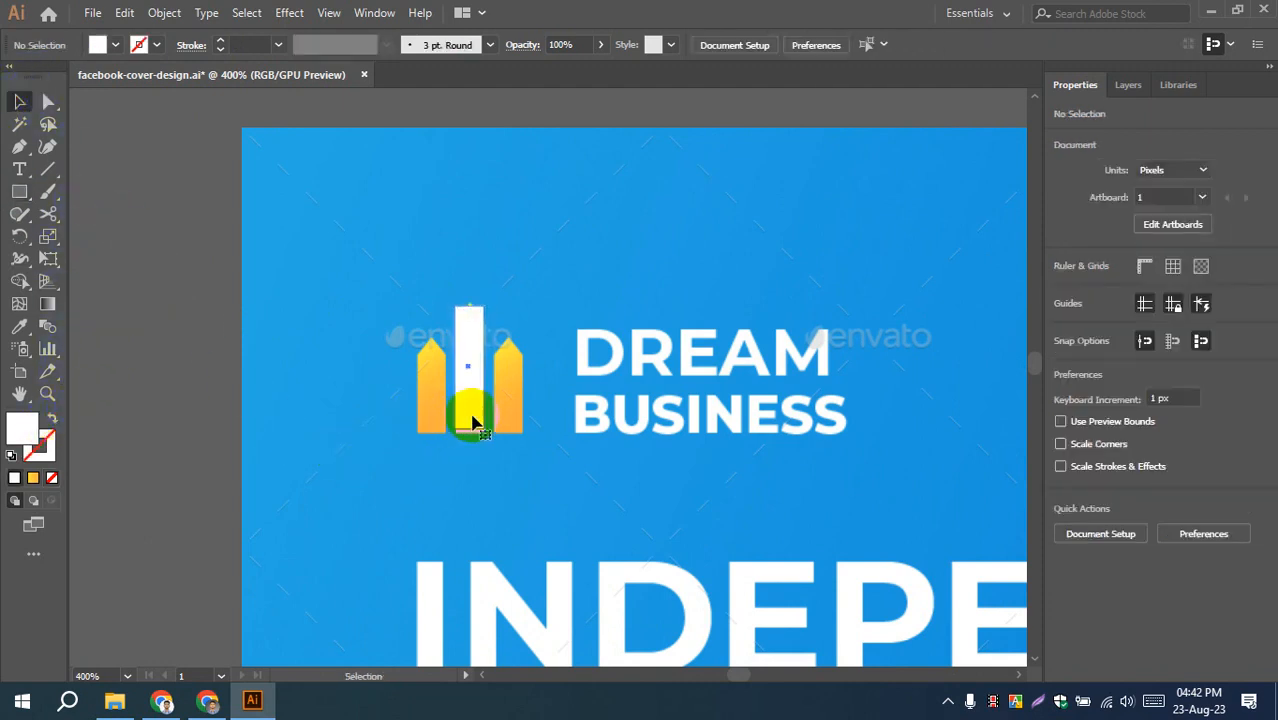
{"action": "left_click_drag", "start_coordinate": [469, 428], "coordinate": [469, 434]}
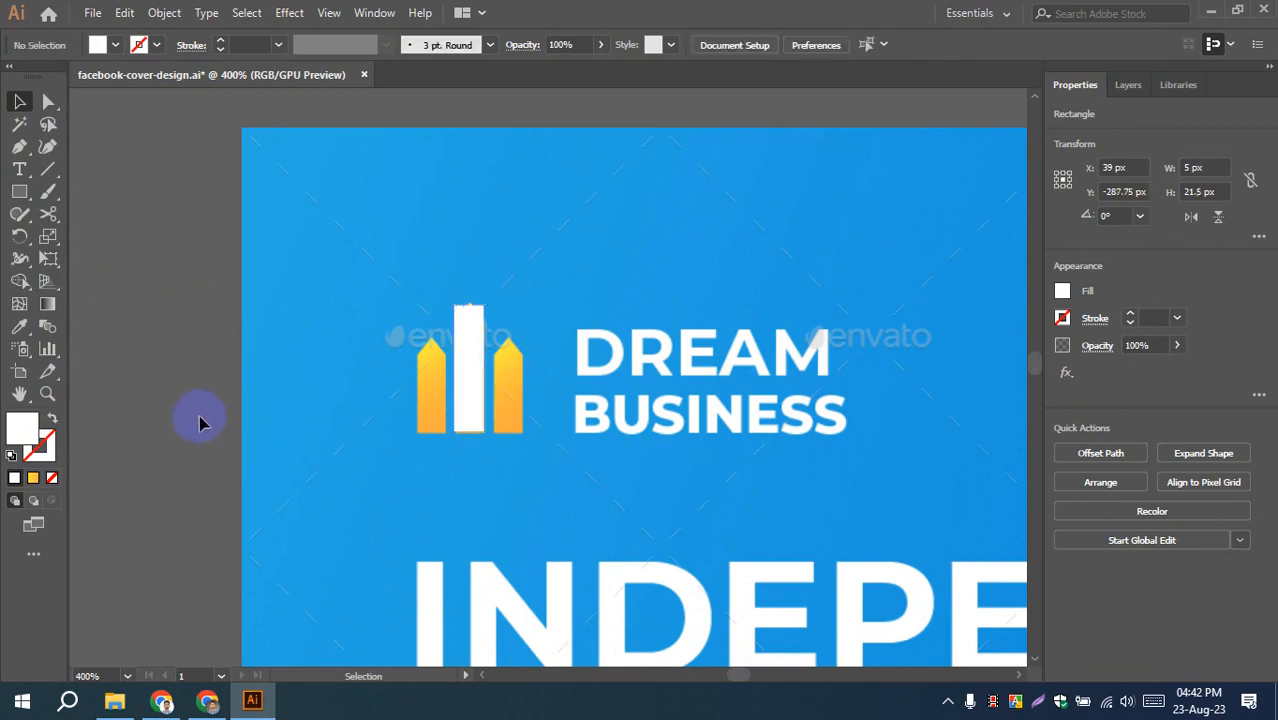
{"action": "left_click", "coordinate": [200, 419]}
- Place copies of the white bar over the two outer logo bars and align all three along their bottom edges
{"action": "left_click_drag", "start_coordinate": [482, 386], "coordinate": [545, 457]}
{"action": "left_click", "coordinate": [228, 423]}
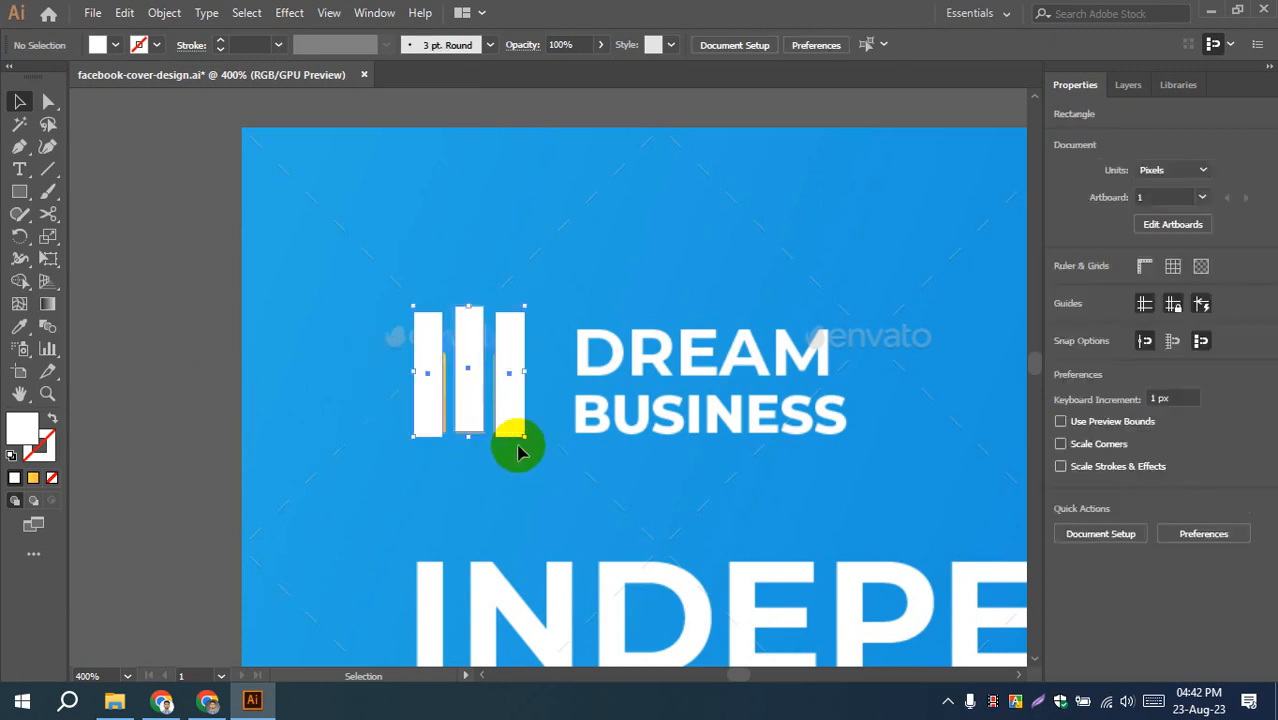
{"action": "left_click", "coordinate": [512, 382]}
{"action": "left_click", "coordinate": [740, 46]}
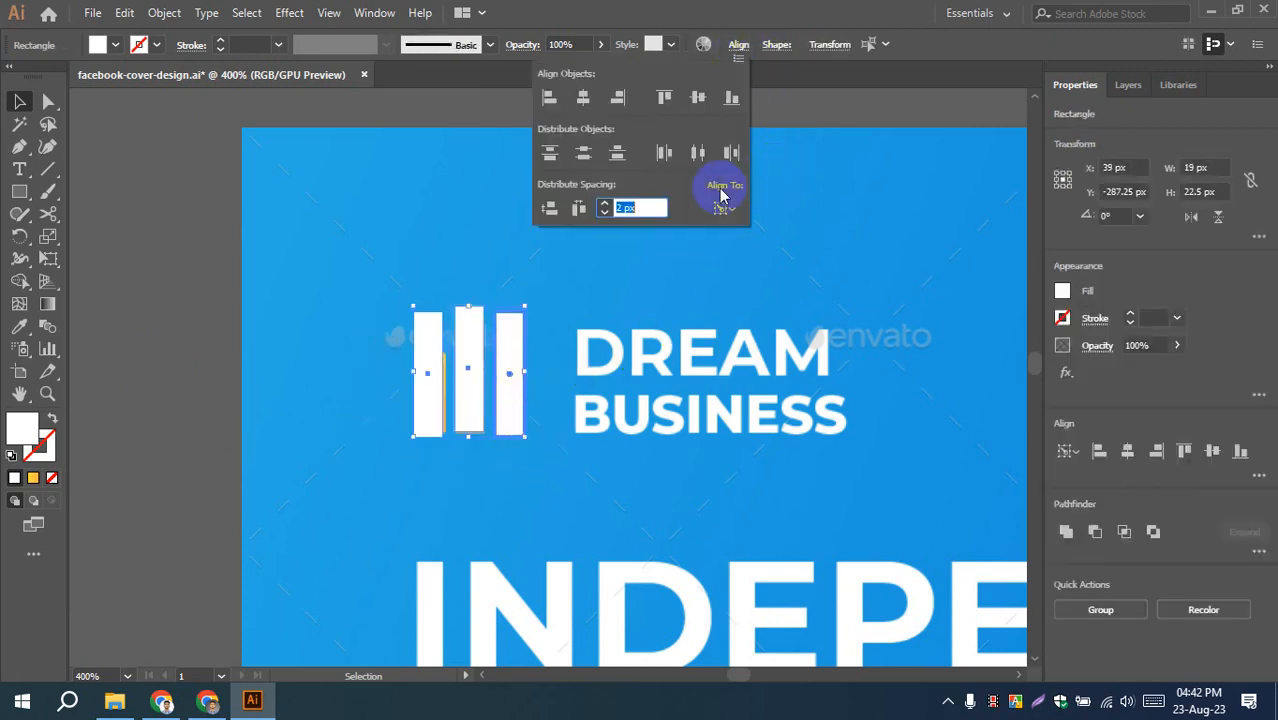
{"action": "left_click", "coordinate": [731, 100]}
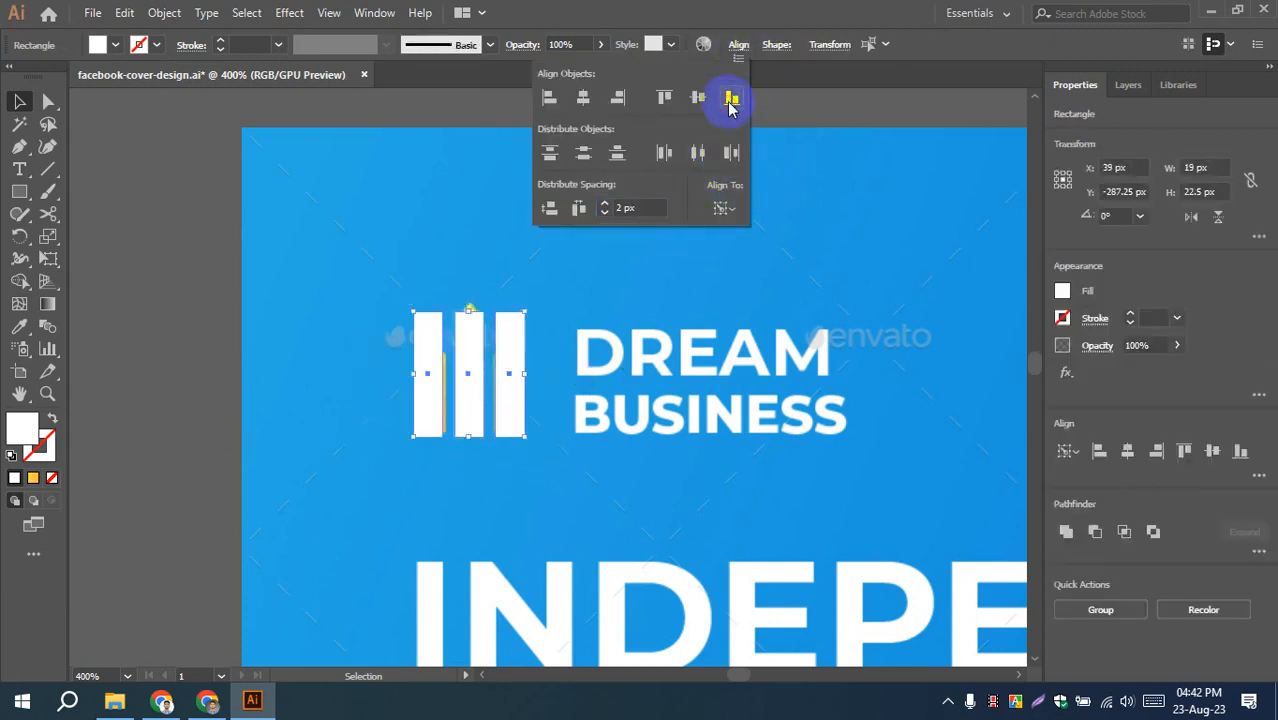
- Distribute the three white bars evenly by their horizontal centers, aligned to the selection
{"action": "left_click", "coordinate": [190, 366]}
{"action": "left_click", "coordinate": [168, 396]}
{"action": "left_click_drag", "start_coordinate": [355, 270], "coordinate": [516, 405]}
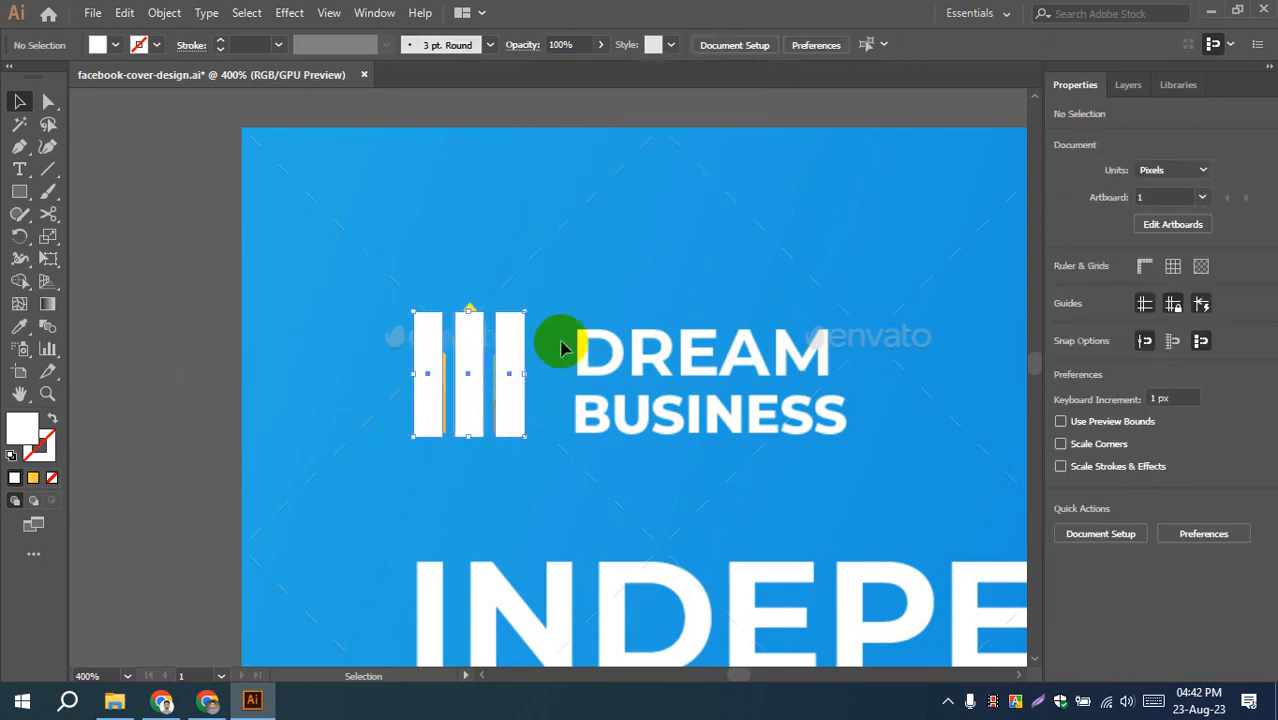
{"action": "left_click", "coordinate": [739, 45]}
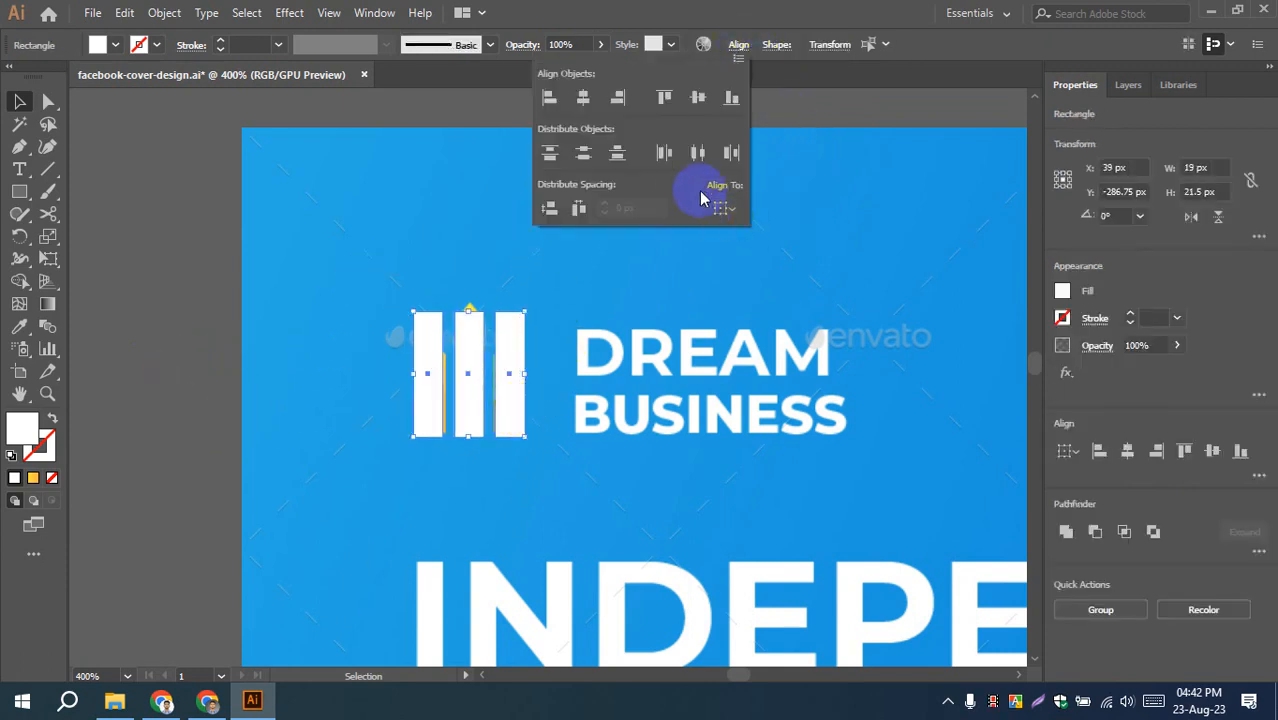
{"action": "left_click", "coordinate": [732, 213]}
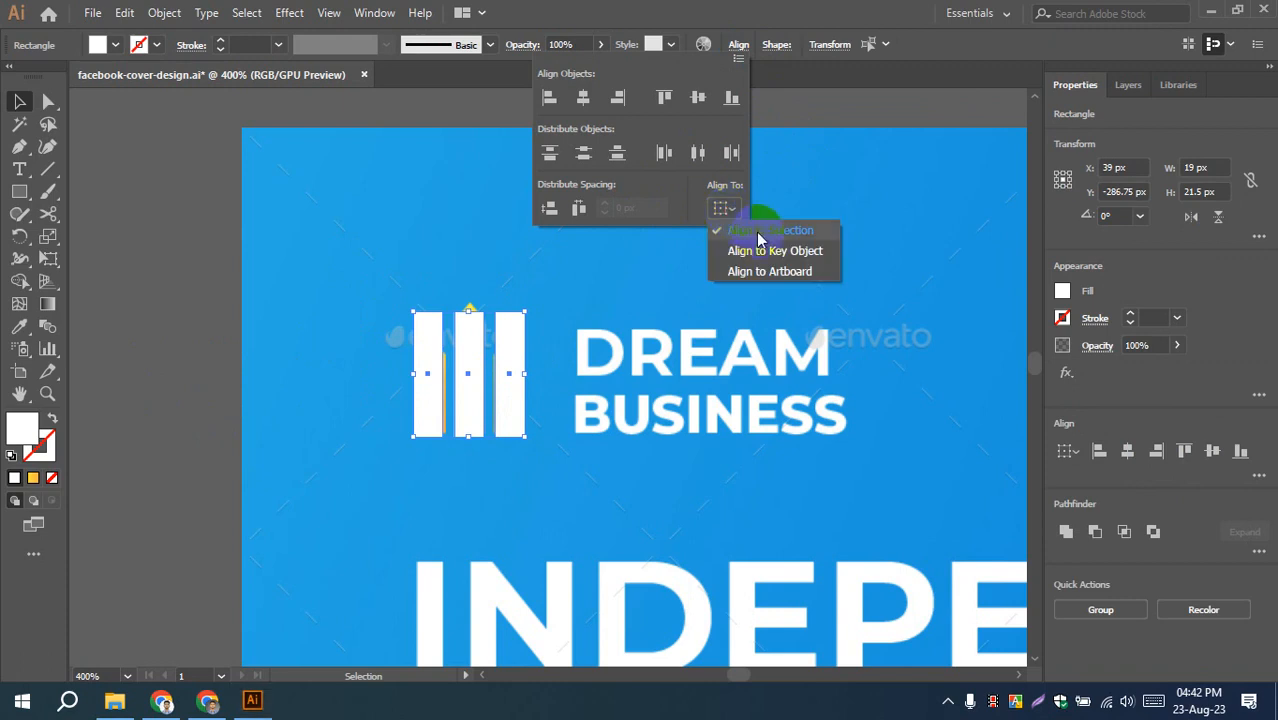
{"action": "left_click", "coordinate": [759, 233]}
{"action": "left_click", "coordinate": [700, 158]}
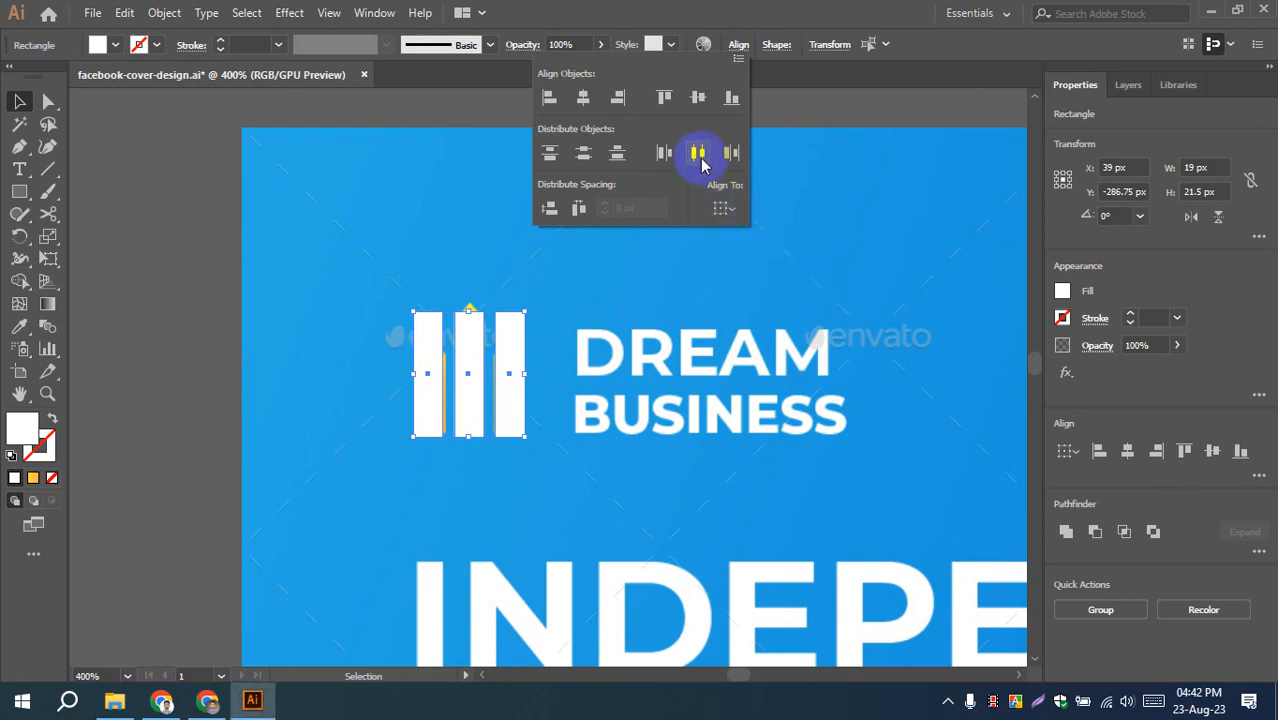
{"action": "left_click", "coordinate": [245, 340]}
{"action": "left_click", "coordinate": [200, 410]}
- Shorten the two outer white bars together from their upper edge, leaving the middle bar taller
{"action": "left_click", "coordinate": [433, 349]}
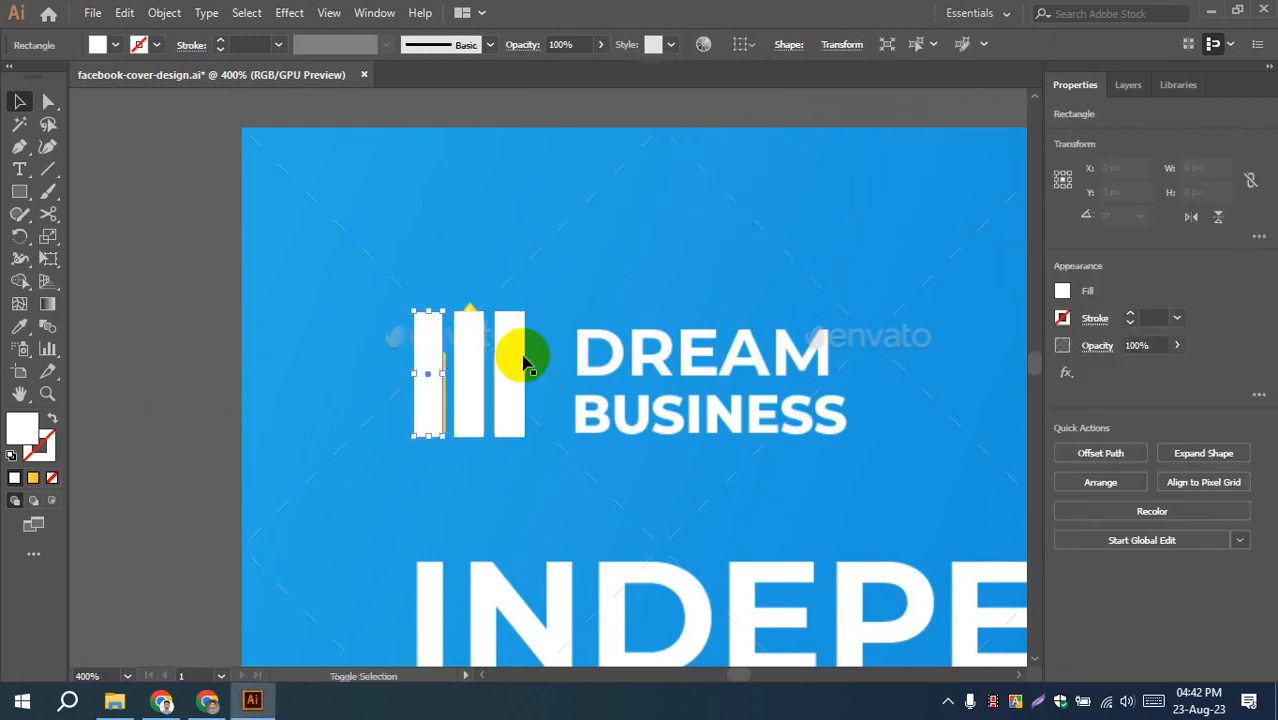
{"action": "left_click", "coordinate": [520, 358], "text": "shift"}
{"action": "left_click_drag", "start_coordinate": [470, 312], "coordinate": [466, 336]}
{"action": "left_click", "coordinate": [121, 410]}
- Group the three white bars into one logo object
{"action": "scroll", "coordinate": [140, 400], "scroll_direction": "down", "scroll_amount": 1}
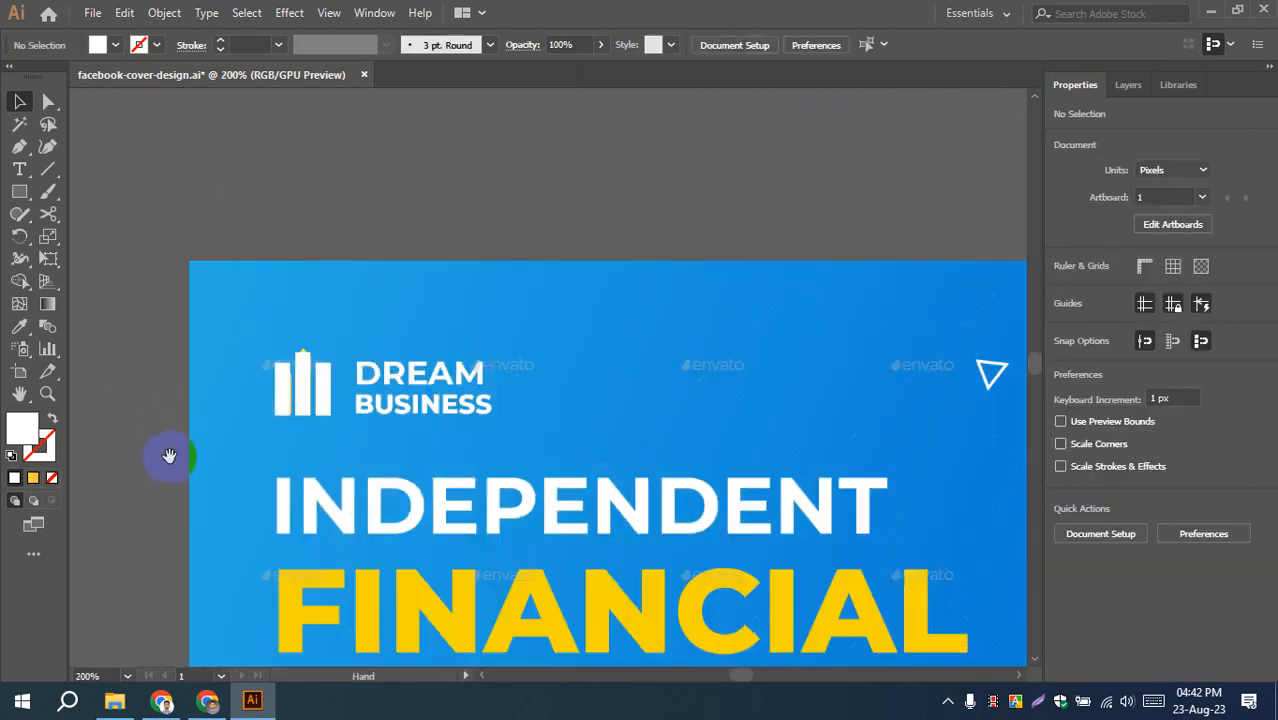
{"action": "left_click_drag", "start_coordinate": [171, 451], "coordinate": [245, 334]}
{"action": "scroll", "coordinate": [242, 357], "scroll_direction": "up", "scroll_amount": 1}
{"action": "scroll", "coordinate": [244, 354], "scroll_direction": "down", "scroll_amount": 1}
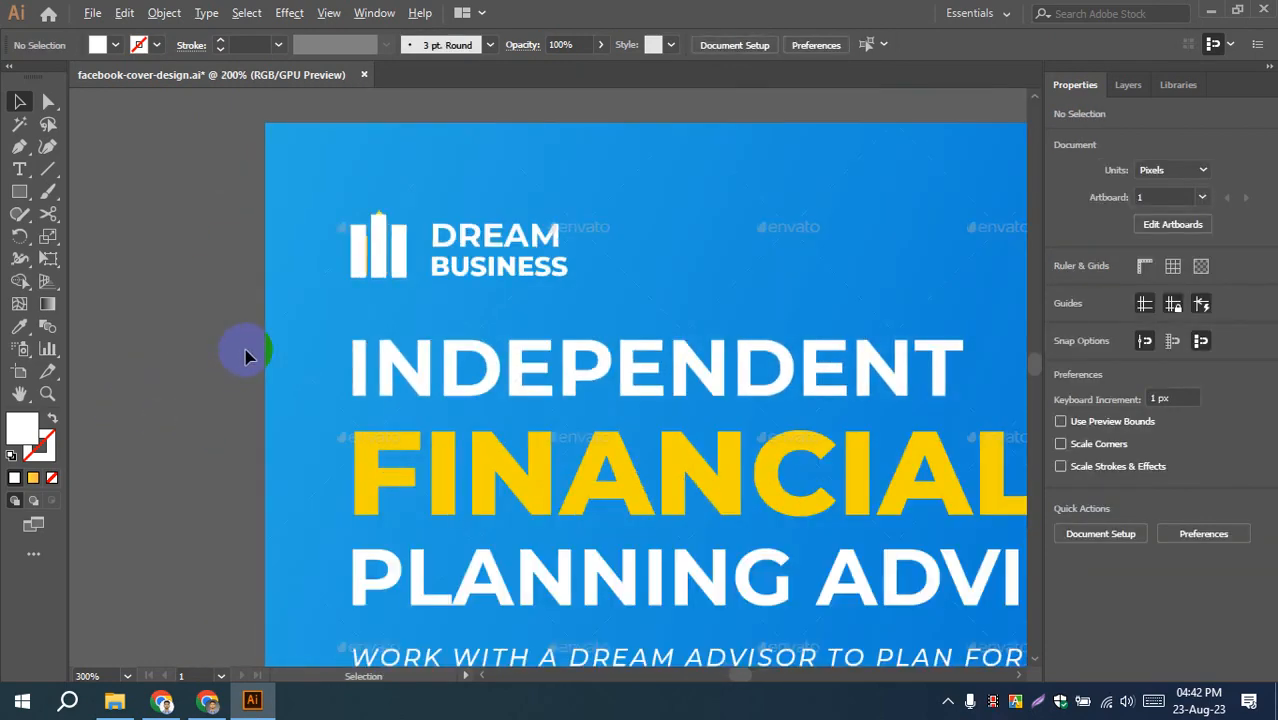
{"action": "left_click_drag", "start_coordinate": [273, 451], "coordinate": [300, 422]}
{"action": "left_click_drag", "start_coordinate": [365, 222], "coordinate": [444, 262]}
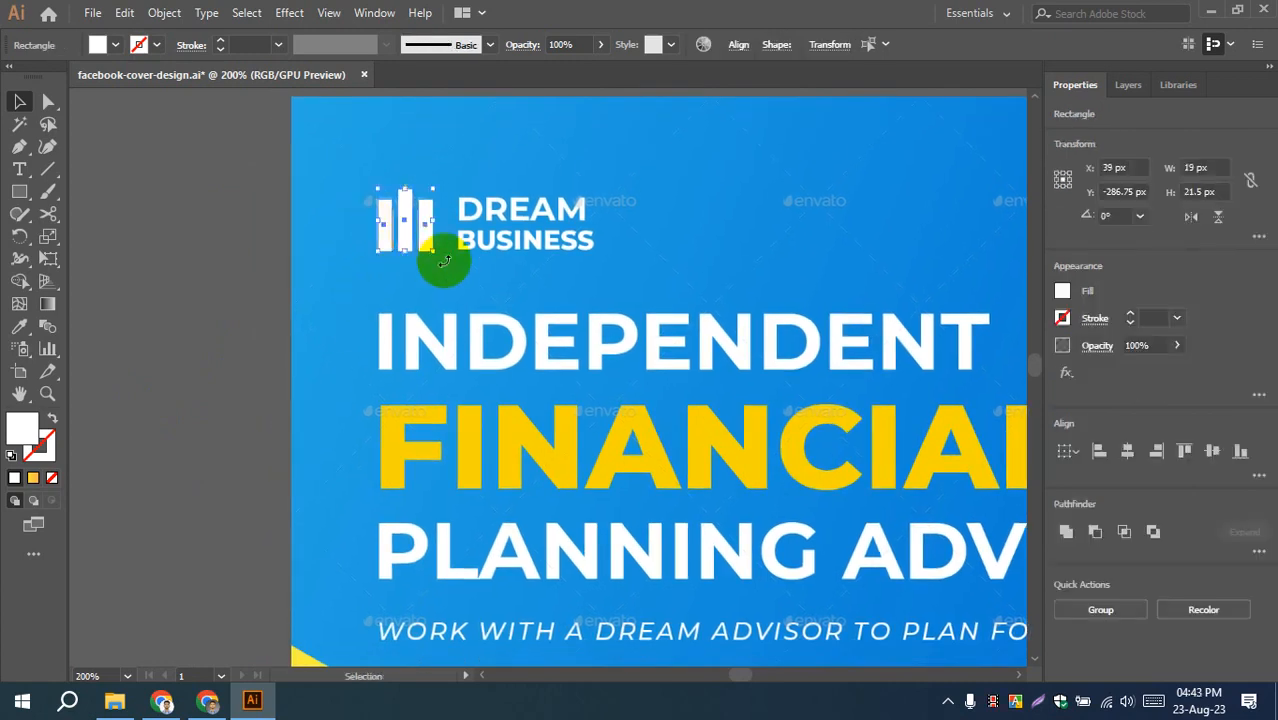
{"action": "key", "text": "ctrl+g"}
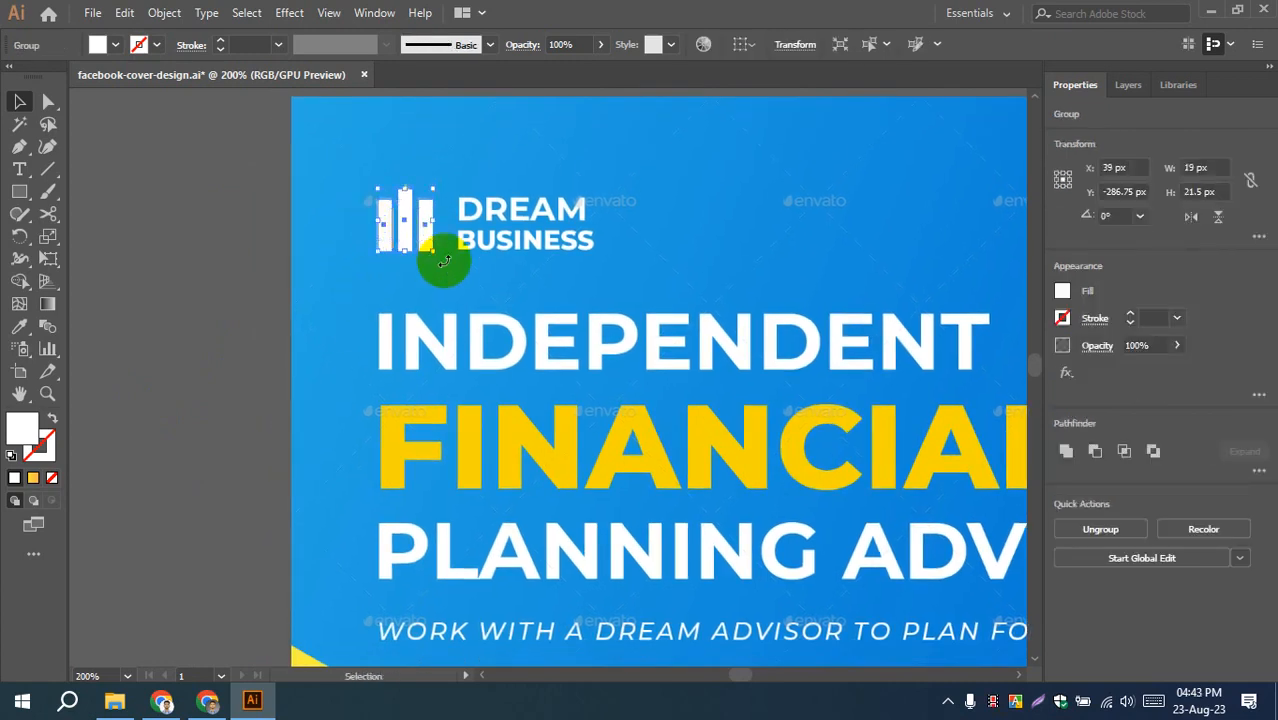
{"action": "left_click", "coordinate": [233, 316]}
- Examine the white logo bars up close and review the reference banner's decorations against the cover
{"action": "scroll", "coordinate": [442, 187], "scroll_direction": "up", "scroll_amount": 1}
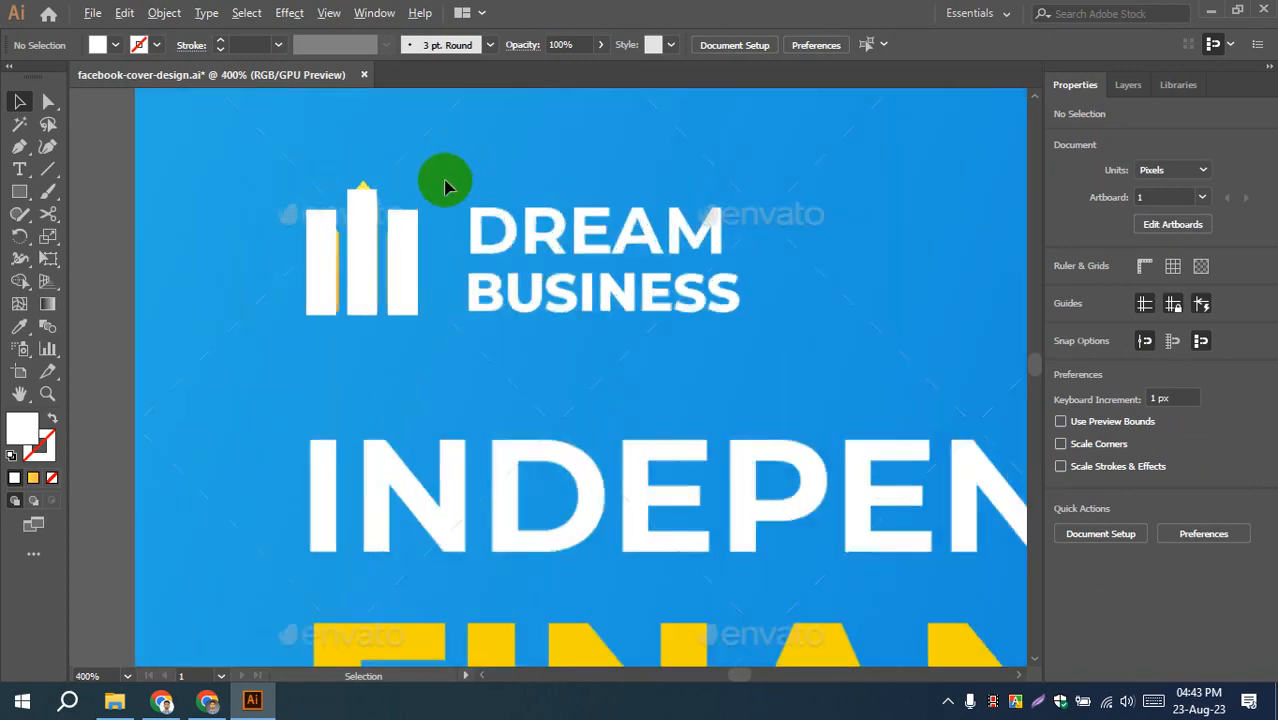
{"action": "scroll", "coordinate": [450, 218], "scroll_direction": "up", "scroll_amount": 1}
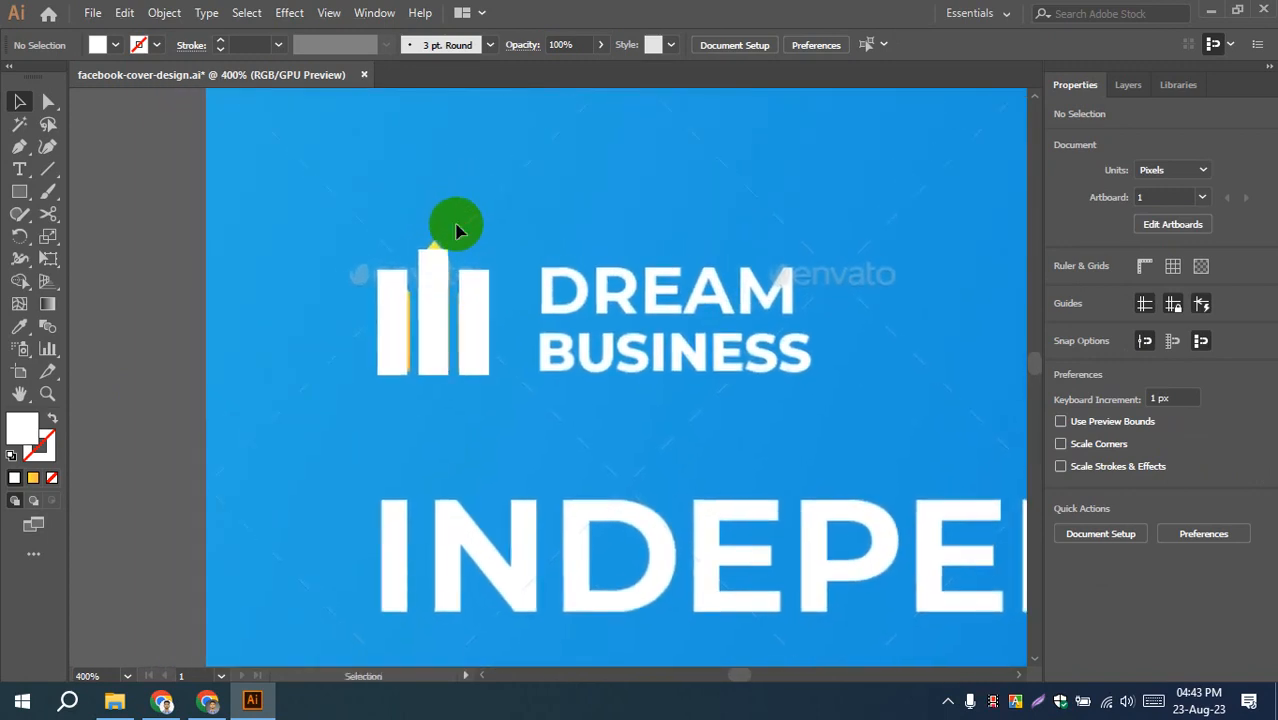
{"action": "scroll", "coordinate": [495, 300], "scroll_direction": "down", "scroll_amount": 3}
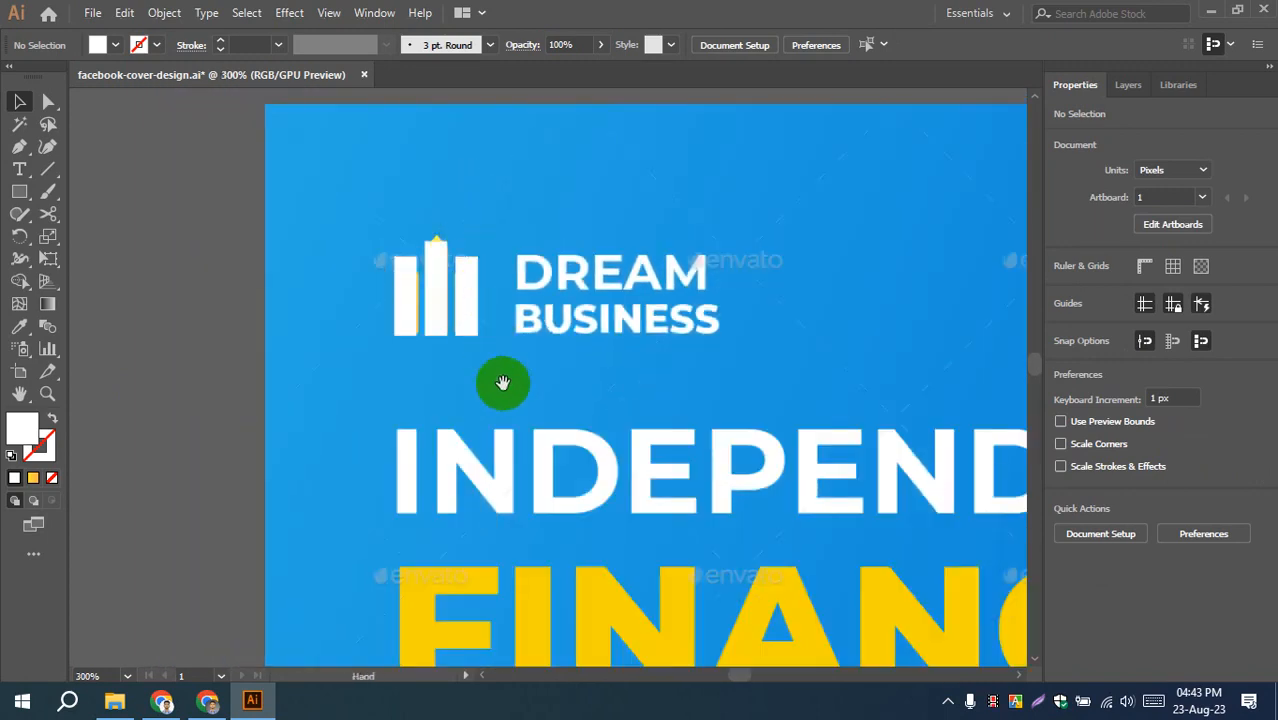
{"action": "scroll", "coordinate": [495, 282], "scroll_direction": "down", "scroll_amount": 2}
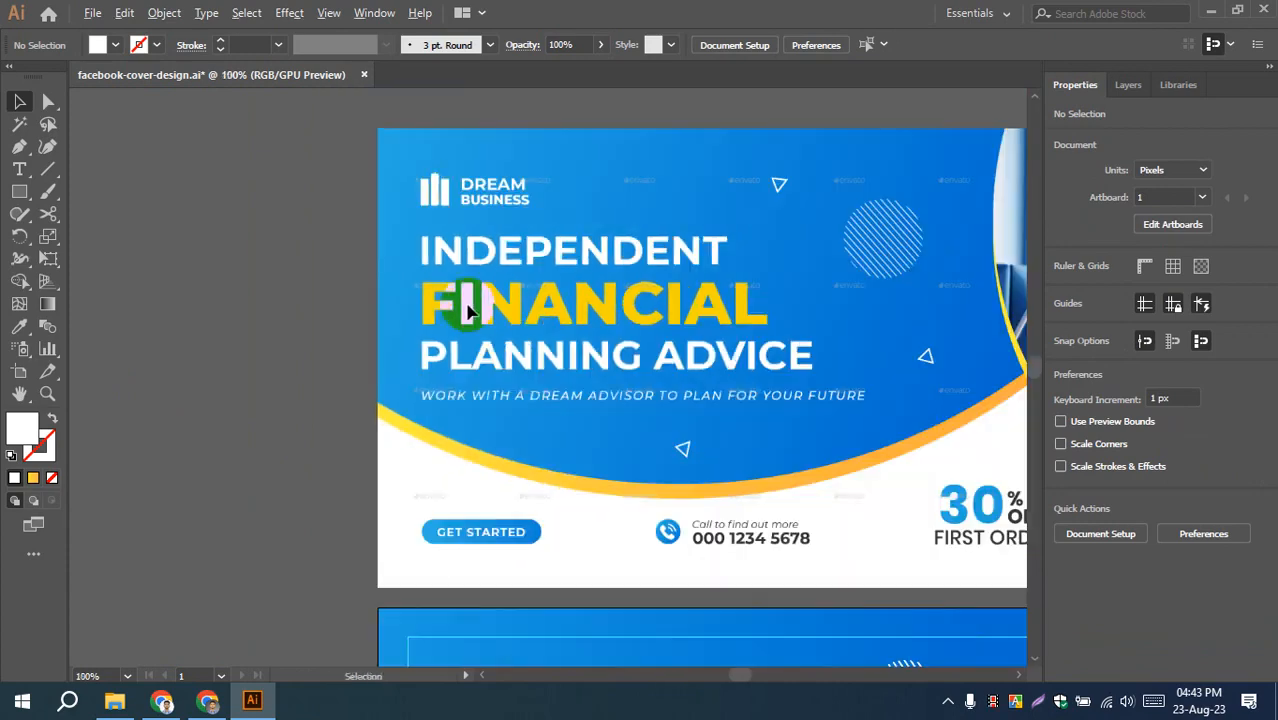
{"action": "left_click_drag", "start_coordinate": [491, 337], "coordinate": [468, 272]}
{"action": "scroll", "coordinate": [446, 250], "scroll_direction": "down", "scroll_amount": 1}
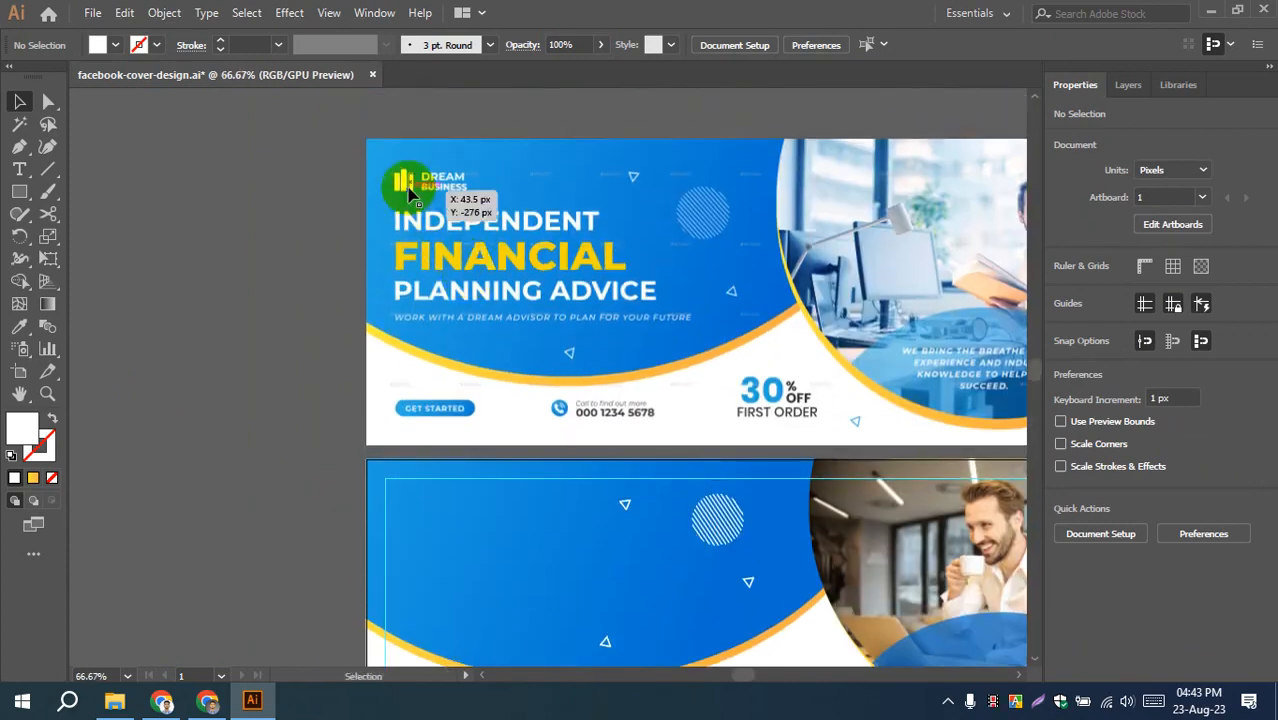
{"action": "scroll", "coordinate": [721, 287], "scroll_direction": "up", "scroll_amount": 2}
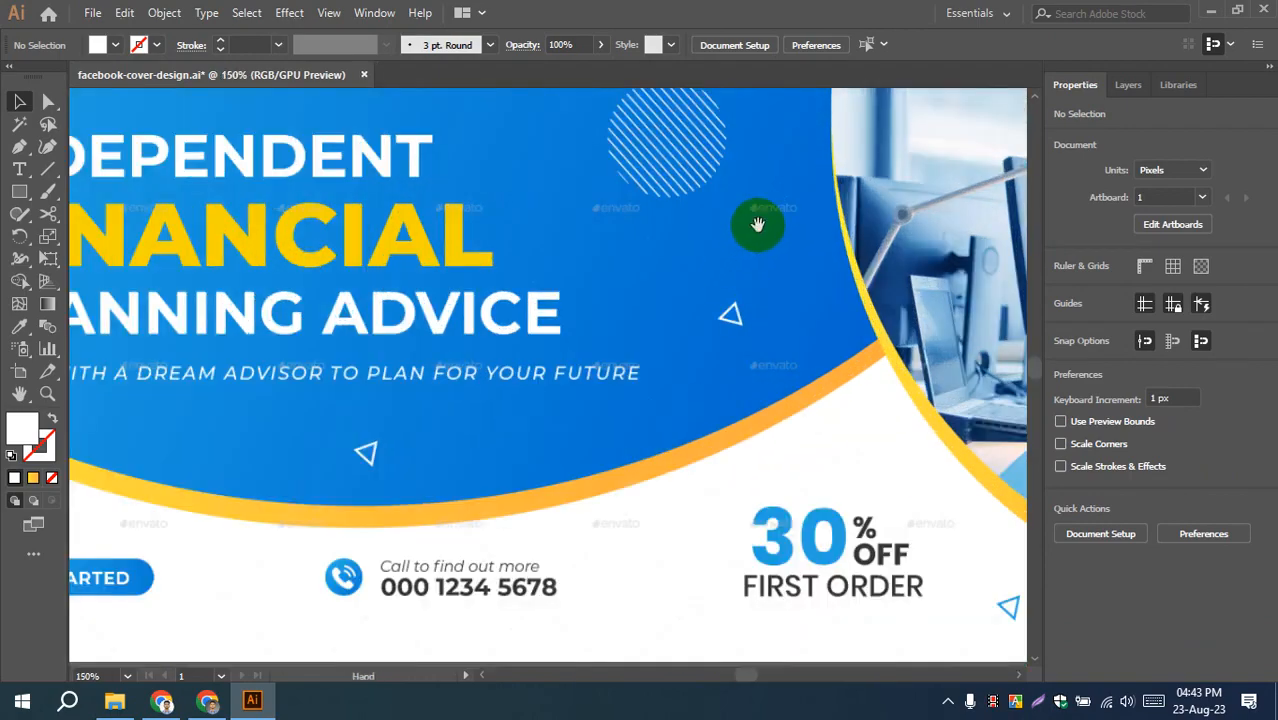
{"action": "left_click_drag", "start_coordinate": [756, 222], "coordinate": [708, 322]}
{"action": "scroll", "coordinate": [700, 321], "scroll_direction": "down", "scroll_amount": 2}
{"action": "scroll", "coordinate": [640, 360], "scroll_direction": "down", "scroll_amount": 1}
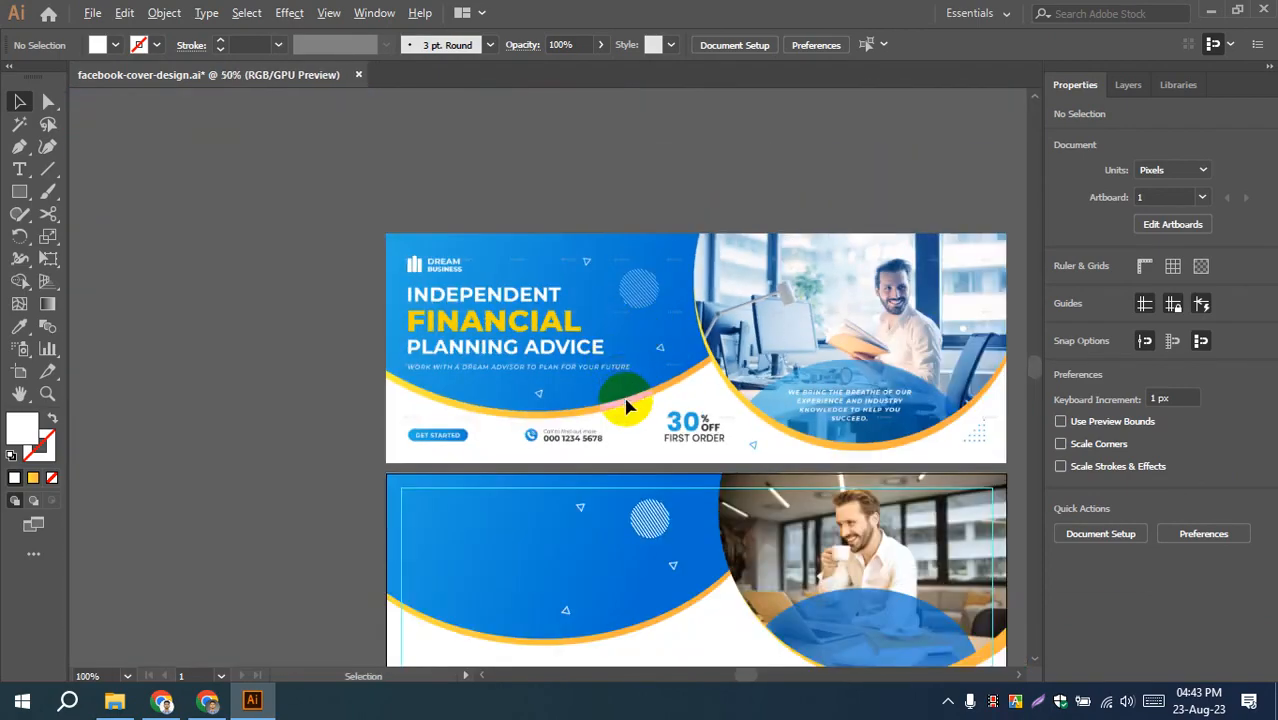
- Compare the cover's striped circle with the one on the reference banner up close
{"action": "scroll", "coordinate": [650, 480], "scroll_direction": "up", "scroll_amount": 2}
{"action": "left_click_drag", "start_coordinate": [690, 562], "coordinate": [621, 365]}
{"action": "scroll", "coordinate": [650, 490], "scroll_direction": "up", "scroll_amount": 4}
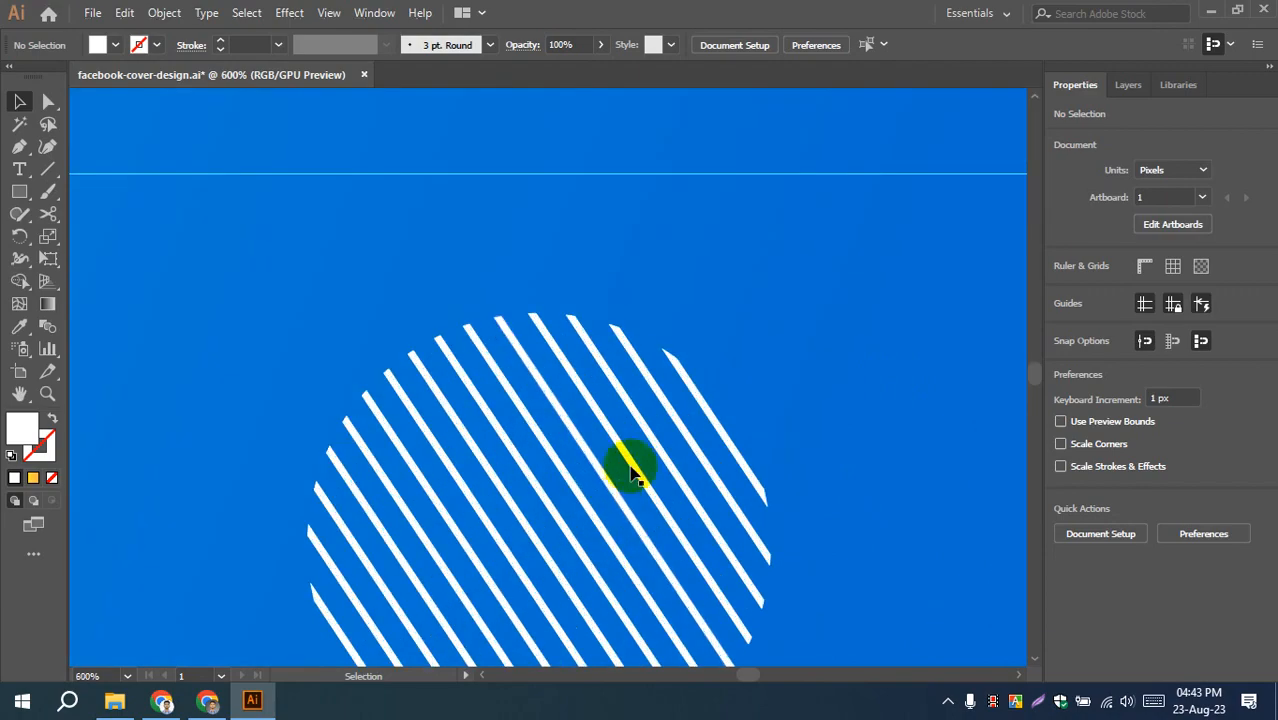
{"action": "scroll", "coordinate": [642, 435], "scroll_direction": "down", "scroll_amount": 3}
{"action": "scroll", "coordinate": [695, 376], "scroll_direction": "up", "scroll_amount": 8}
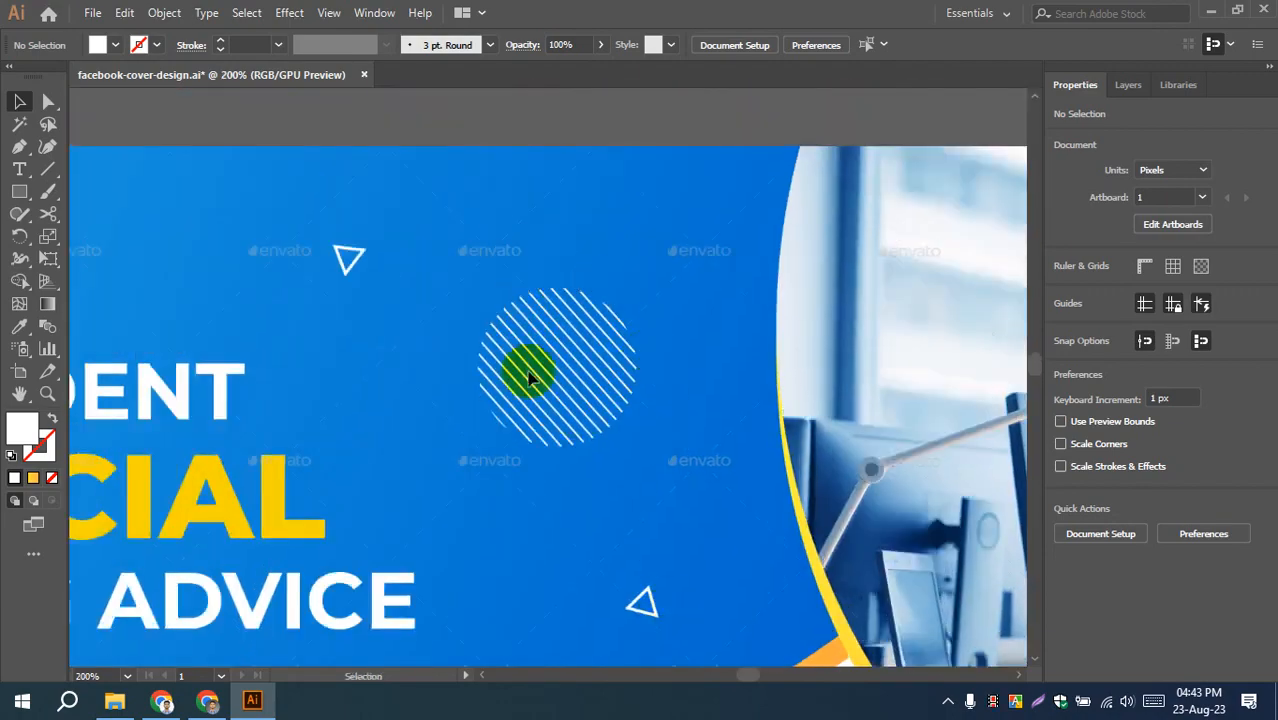
{"action": "scroll", "coordinate": [545, 380], "scroll_direction": "down", "scroll_amount": 3}
{"action": "scroll", "coordinate": [605, 328], "scroll_direction": "down", "scroll_amount": 2}
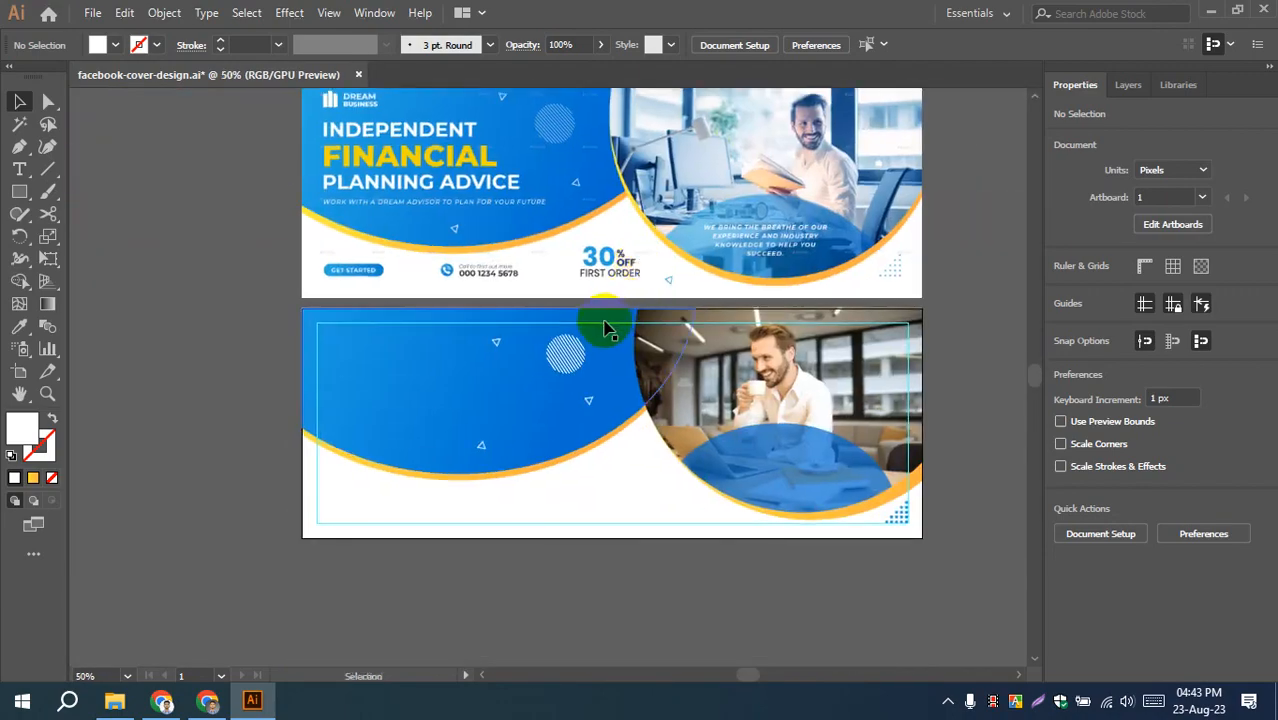
{"action": "scroll", "coordinate": [605, 328], "scroll_direction": "up", "scroll_amount": 2}
{"action": "scroll", "coordinate": [563, 372], "scroll_direction": "up", "scroll_amount": 4}
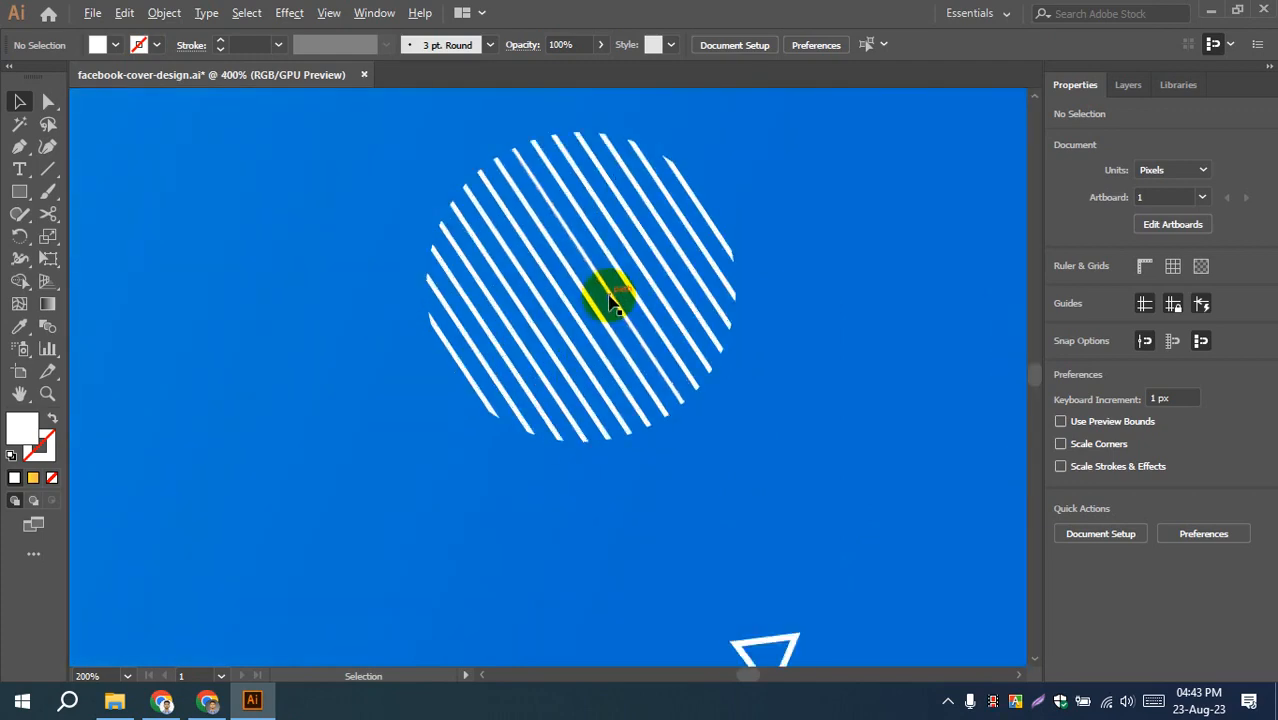
- Lower the opacity of the cover's striped circle to 73%
{"action": "left_click", "coordinate": [671, 291]}
{"action": "left_click", "coordinate": [598, 46]}
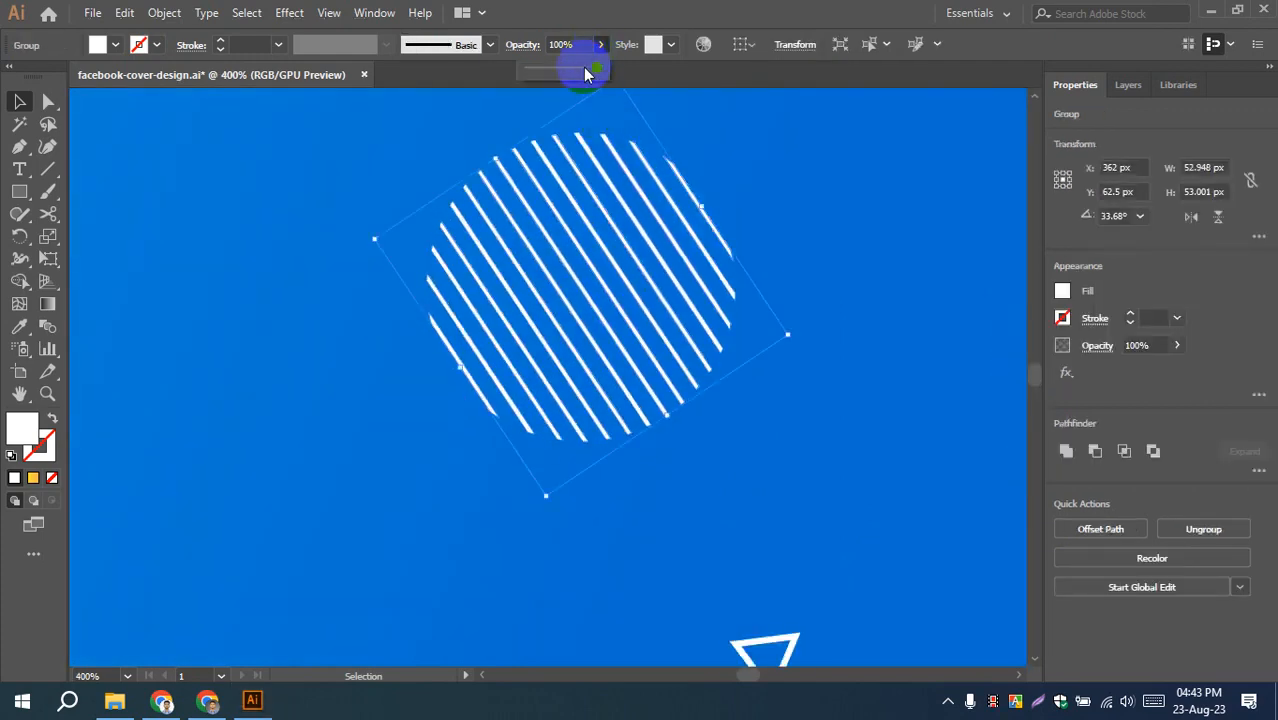
{"action": "left_click_drag", "start_coordinate": [580, 72], "coordinate": [579, 68]}
{"action": "scroll", "coordinate": [387, 361], "scroll_direction": "down", "scroll_amount": 6}
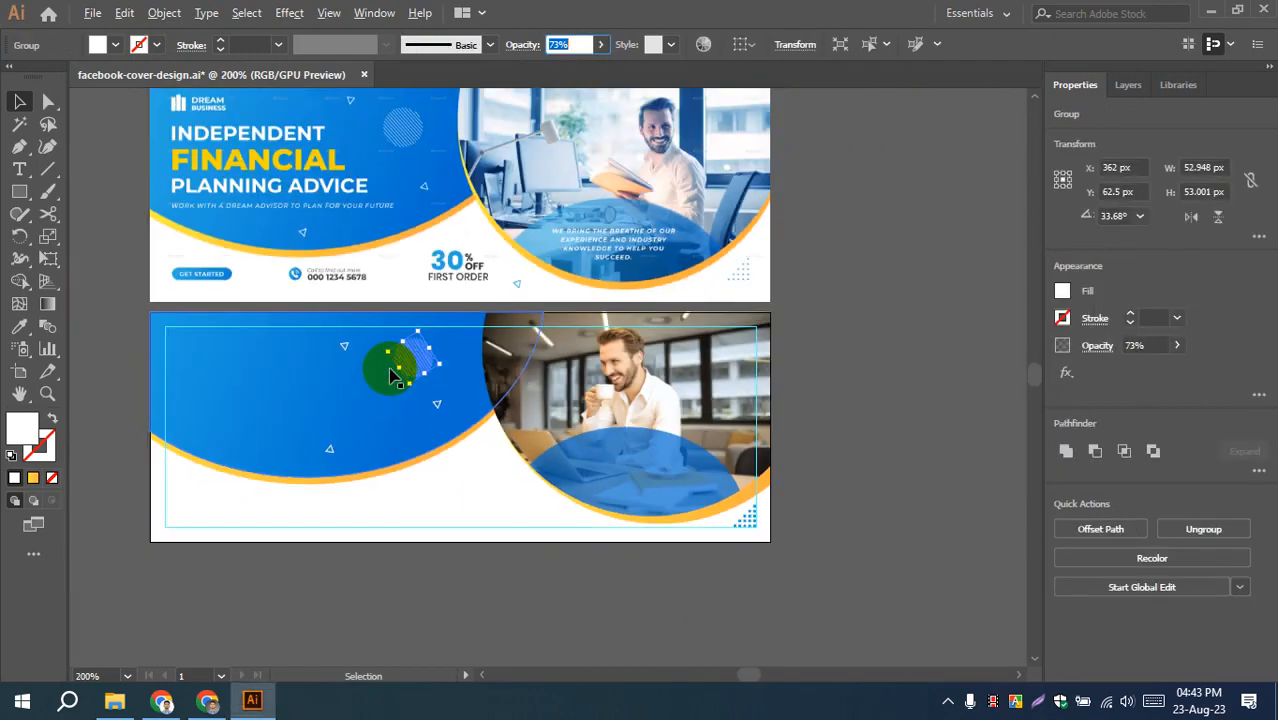
{"action": "left_click", "coordinate": [119, 338]}
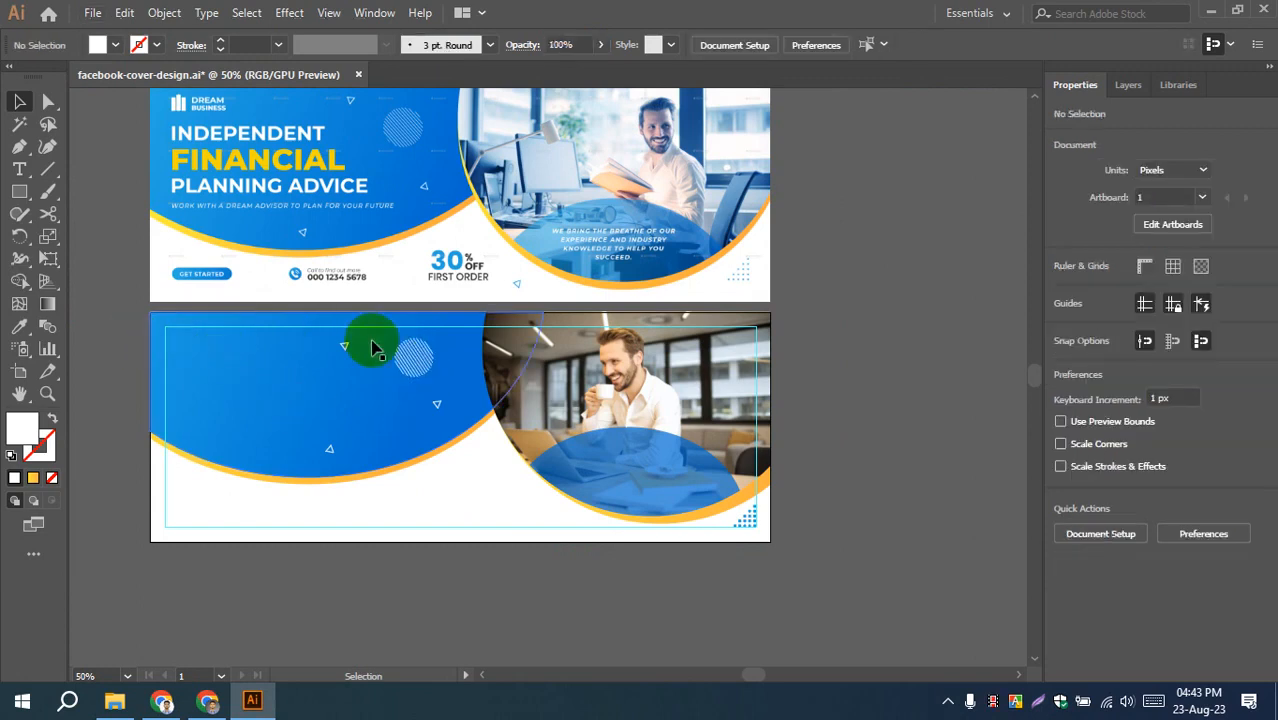
- Set the opacity of the cover's striped circle to 70% and check it beside the reference banner
{"action": "left_click", "coordinate": [430, 357]}
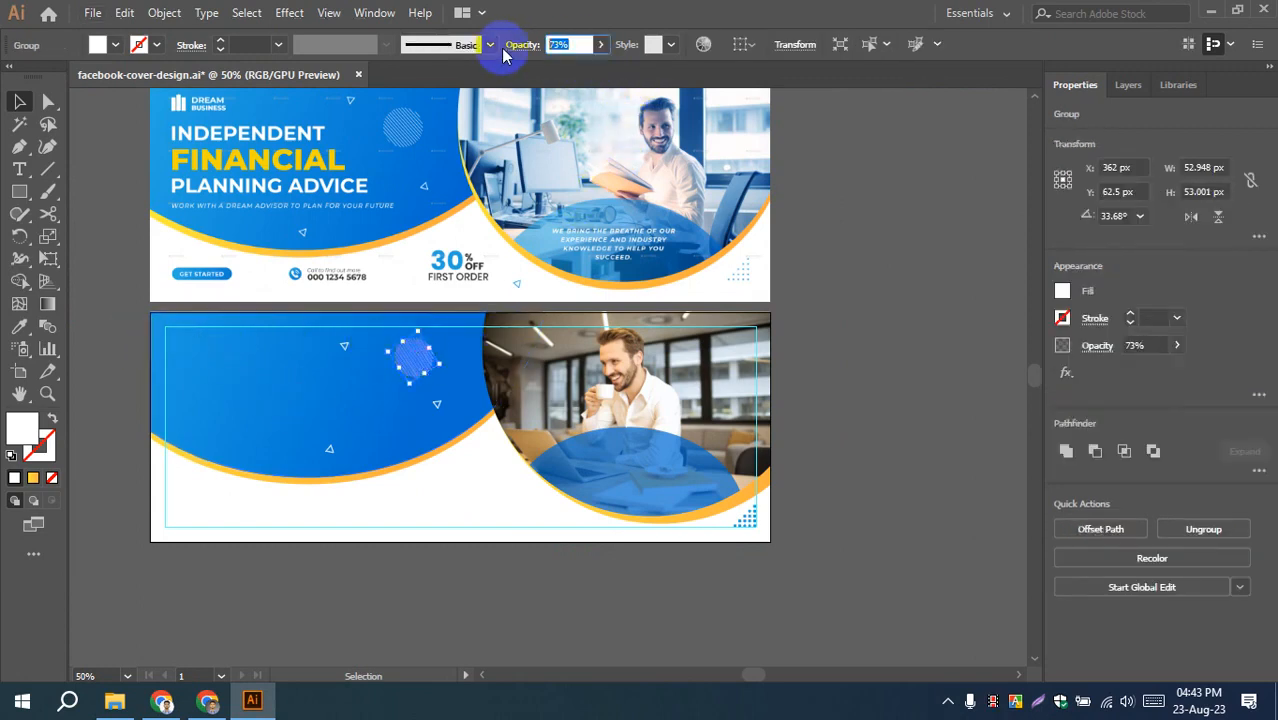
{"action": "key", "text": "Return"}
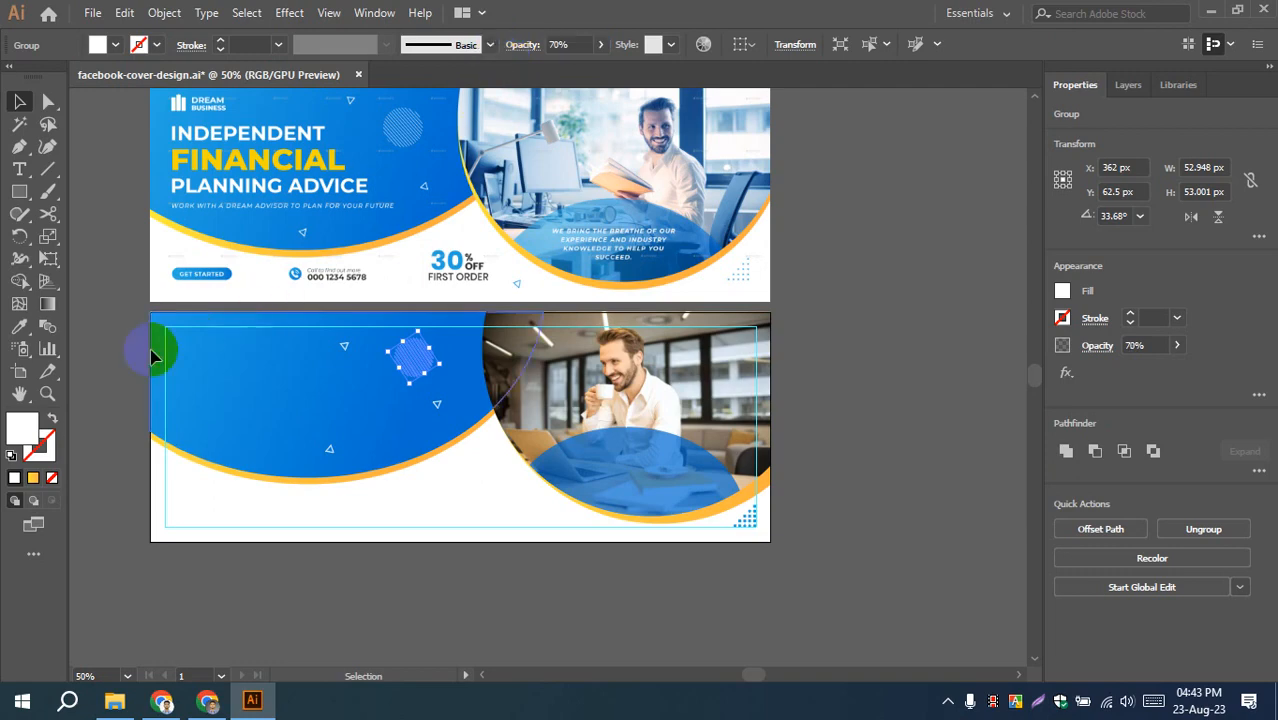
{"action": "left_click", "coordinate": [108, 339]}
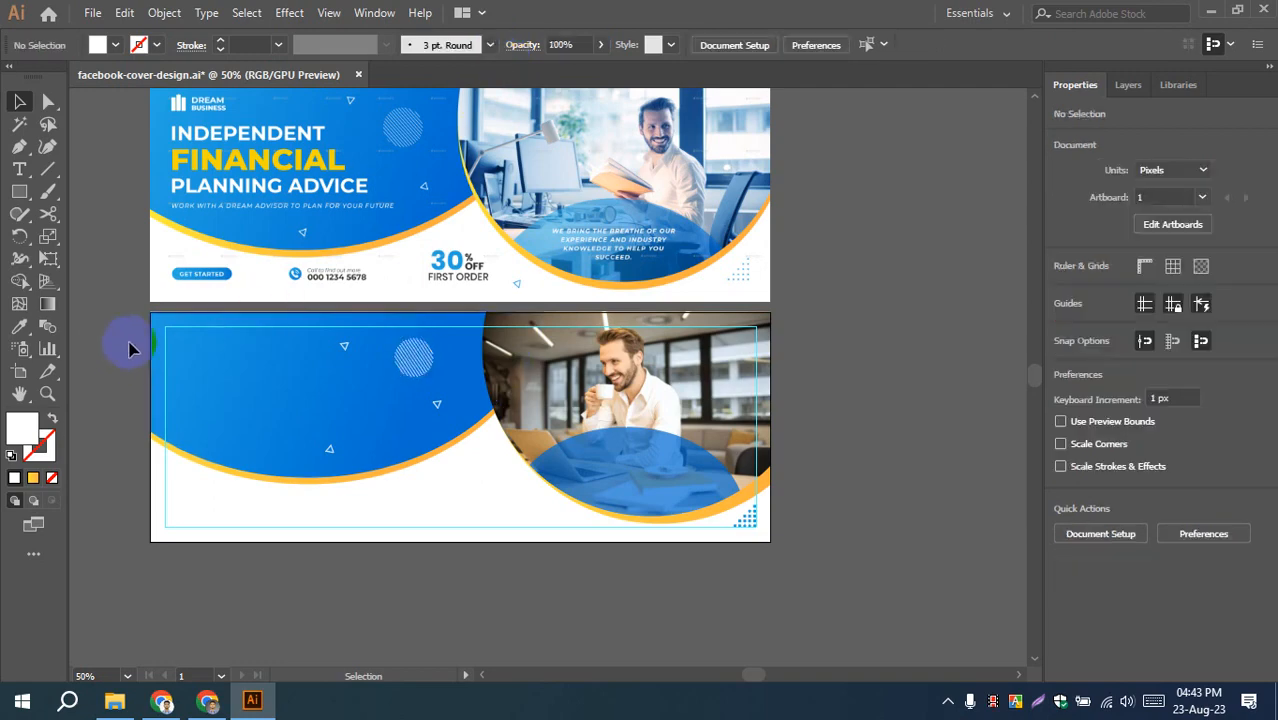
{"action": "scroll", "coordinate": [350, 318], "scroll_direction": "up", "scroll_amount": 4}
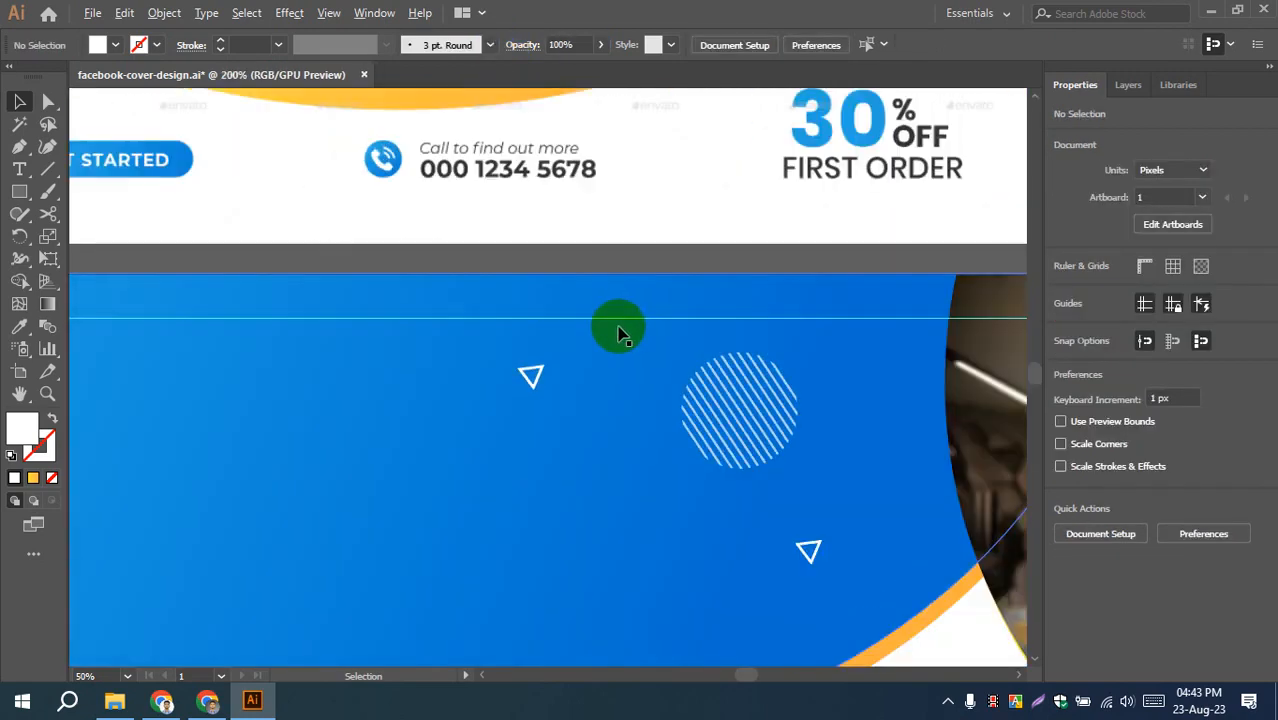
{"action": "scroll", "coordinate": [618, 333], "scroll_direction": "down", "scroll_amount": 4}
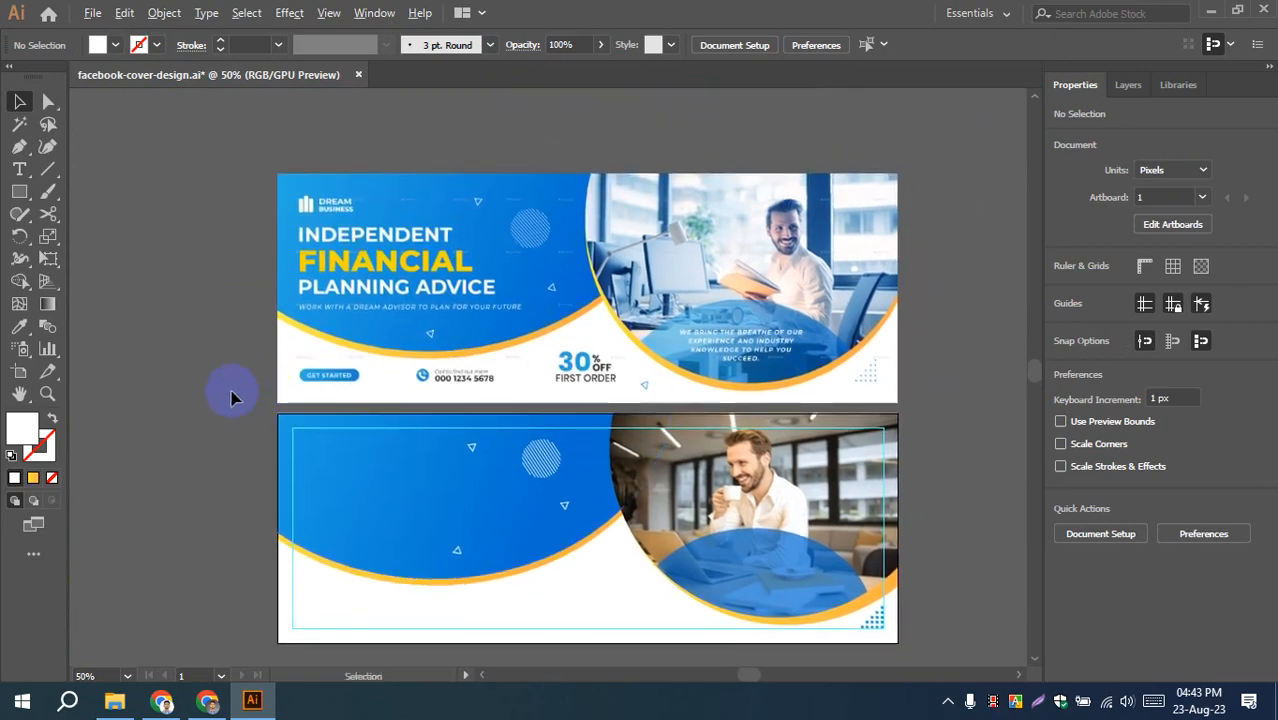
{"action": "scroll", "coordinate": [230, 398], "scroll_direction": "up", "scroll_amount": 1}
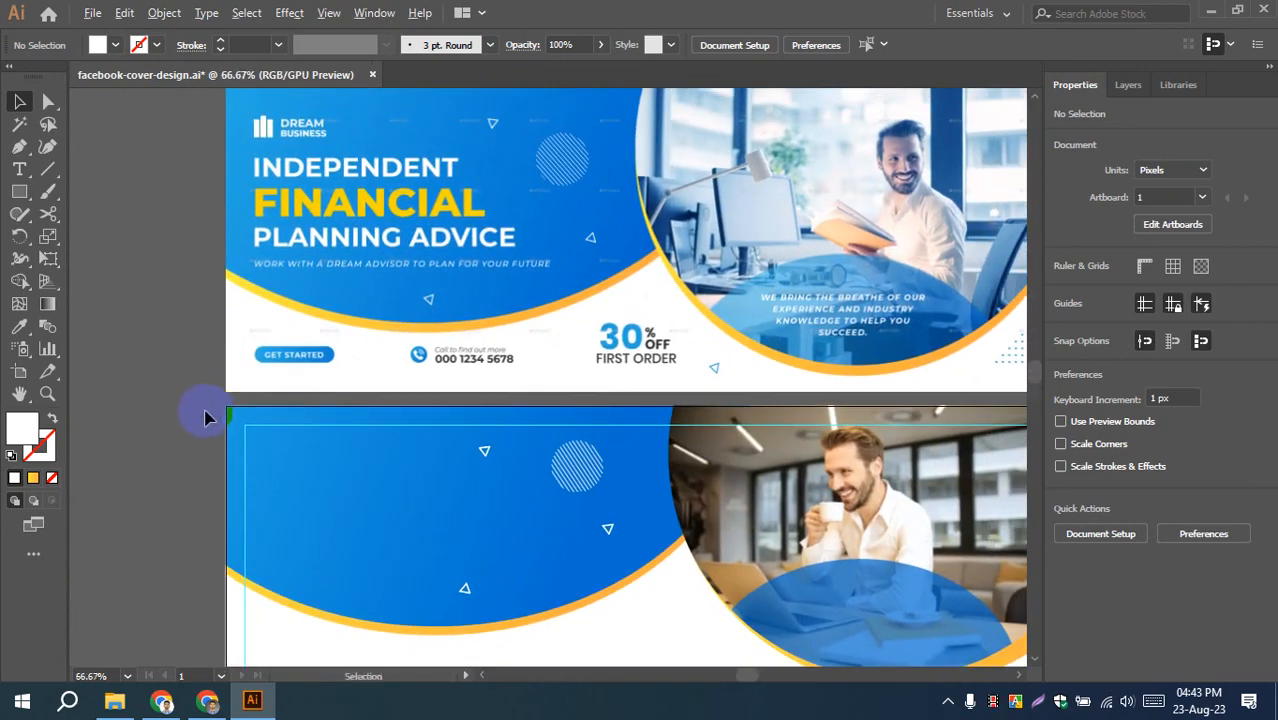
{"action": "scroll", "coordinate": [205, 418], "scroll_direction": "down", "scroll_amount": 1}
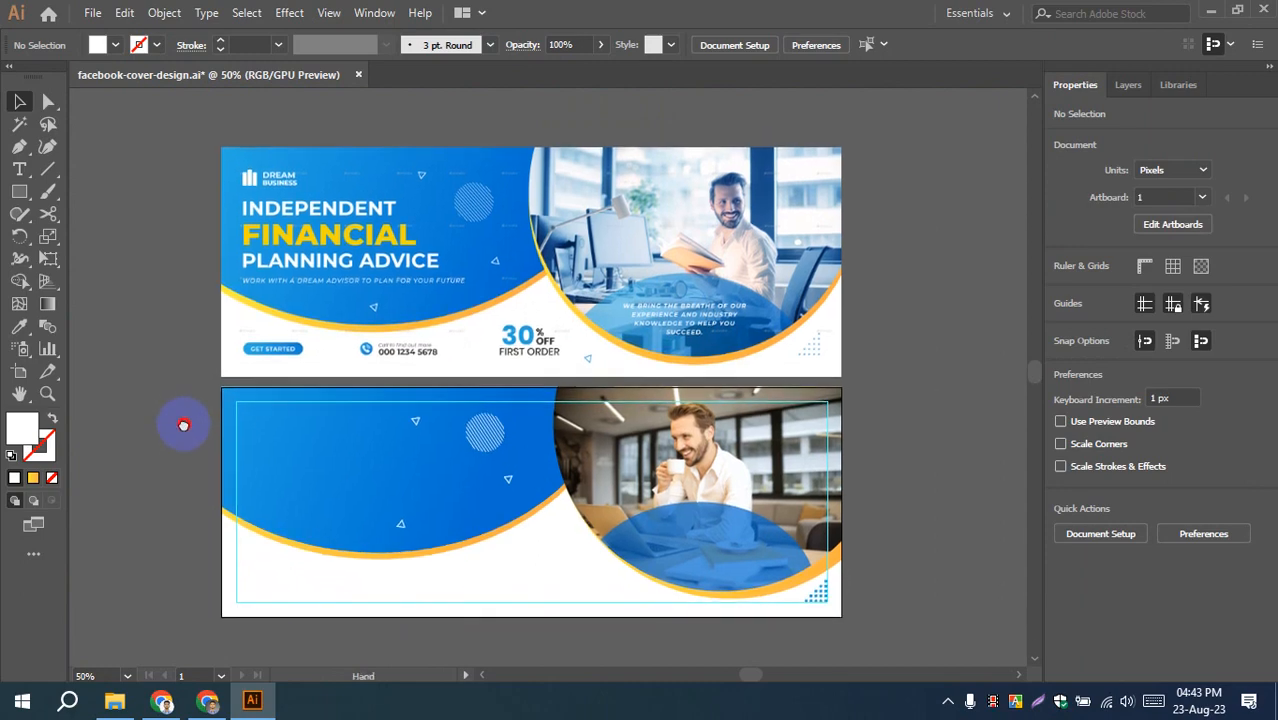
{"action": "scroll", "coordinate": [232, 247], "scroll_direction": "up", "scroll_amount": 2}
{"action": "left_click_drag", "start_coordinate": [256, 246], "coordinate": [445, 319]}
{"action": "left_click", "coordinate": [19, 169]}
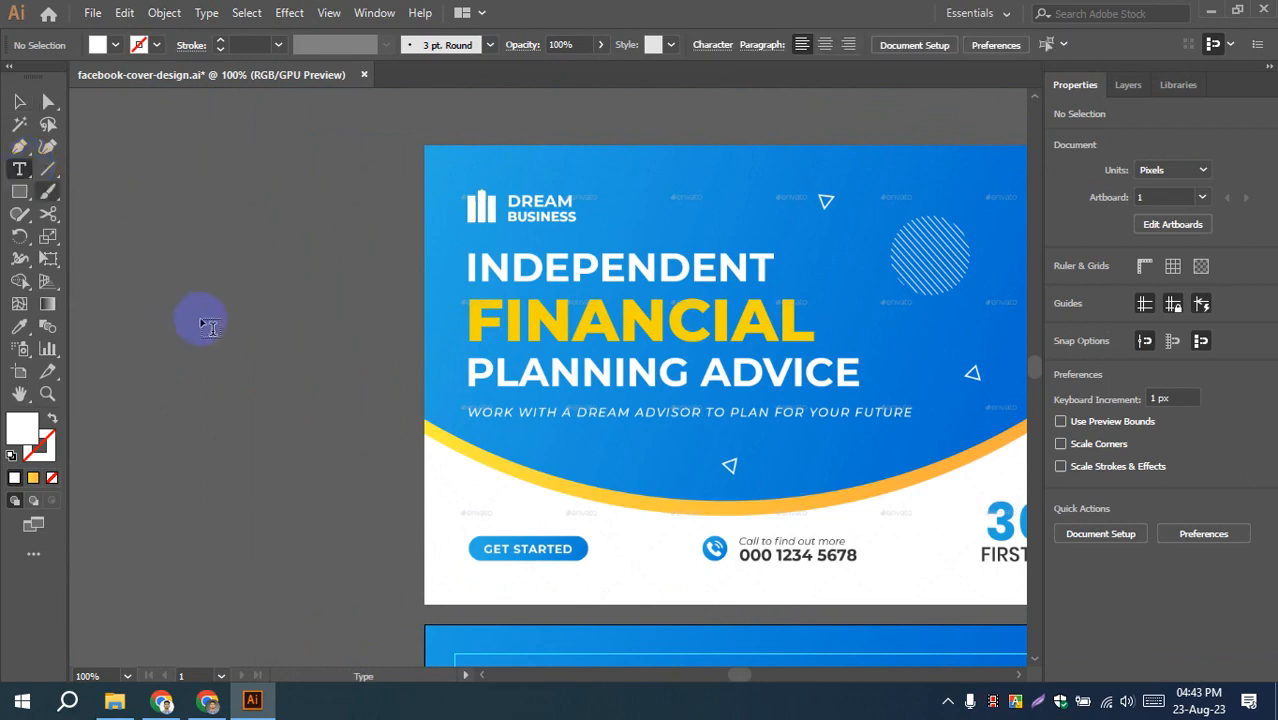
{"action": "left_click", "coordinate": [202, 318]}
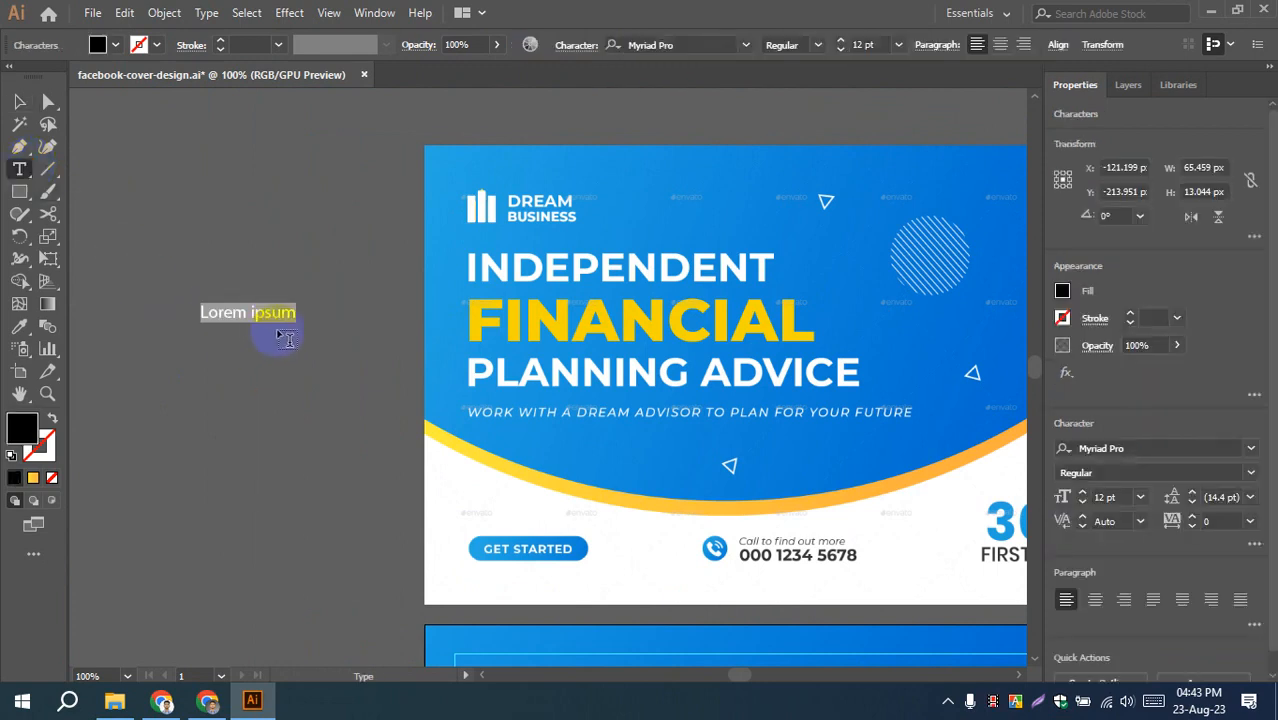
{"action": "key", "text": "BackSpace"}
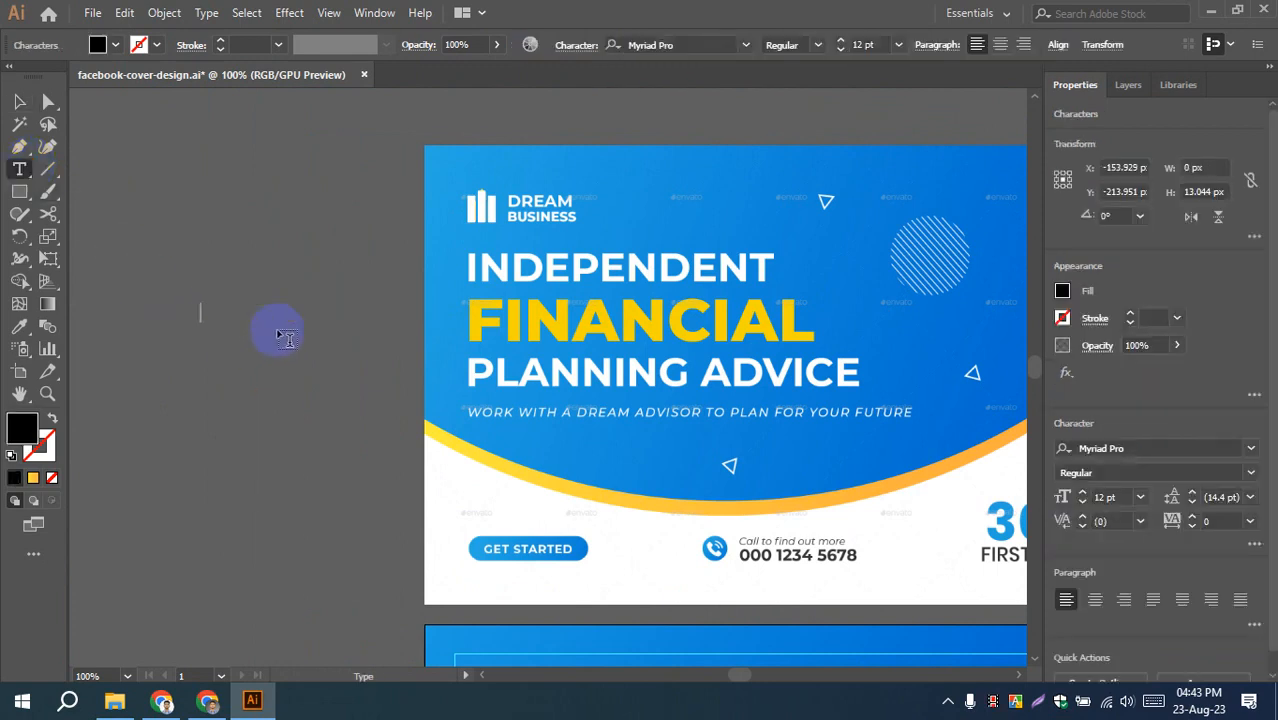
{"action": "left_click", "coordinate": [15, 104]}
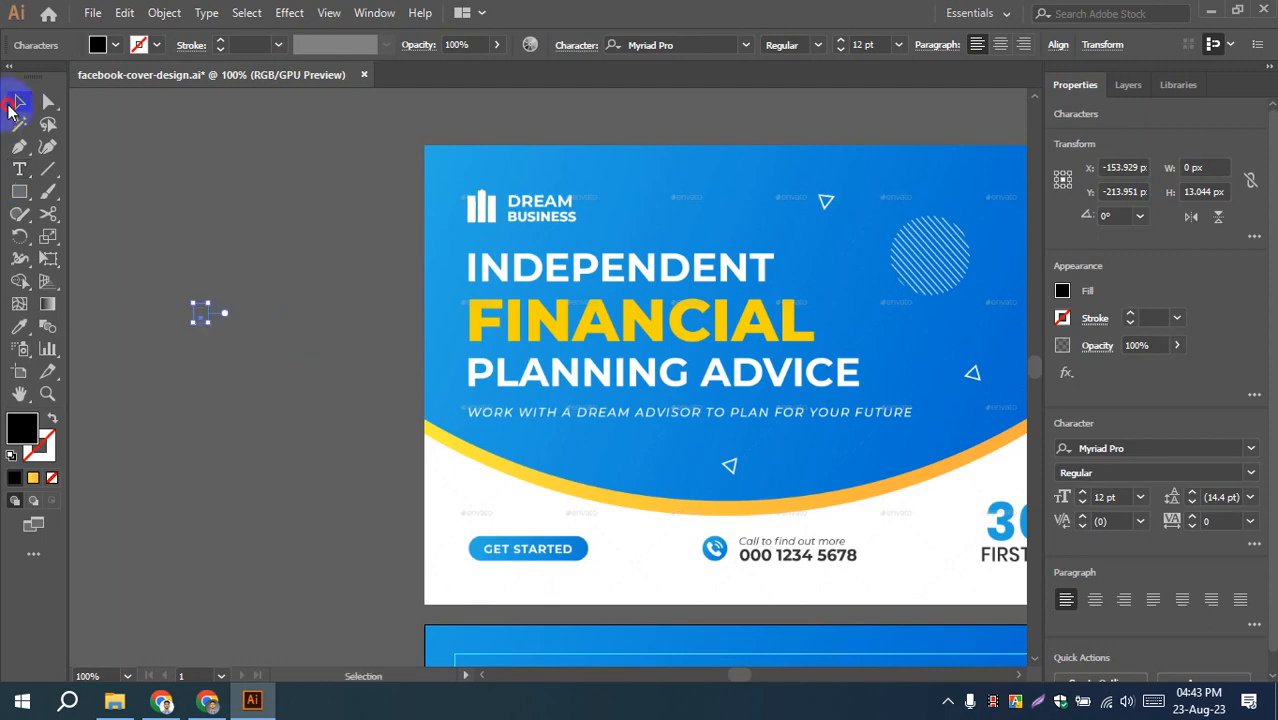
{"action": "left_click", "coordinate": [183, 240]}
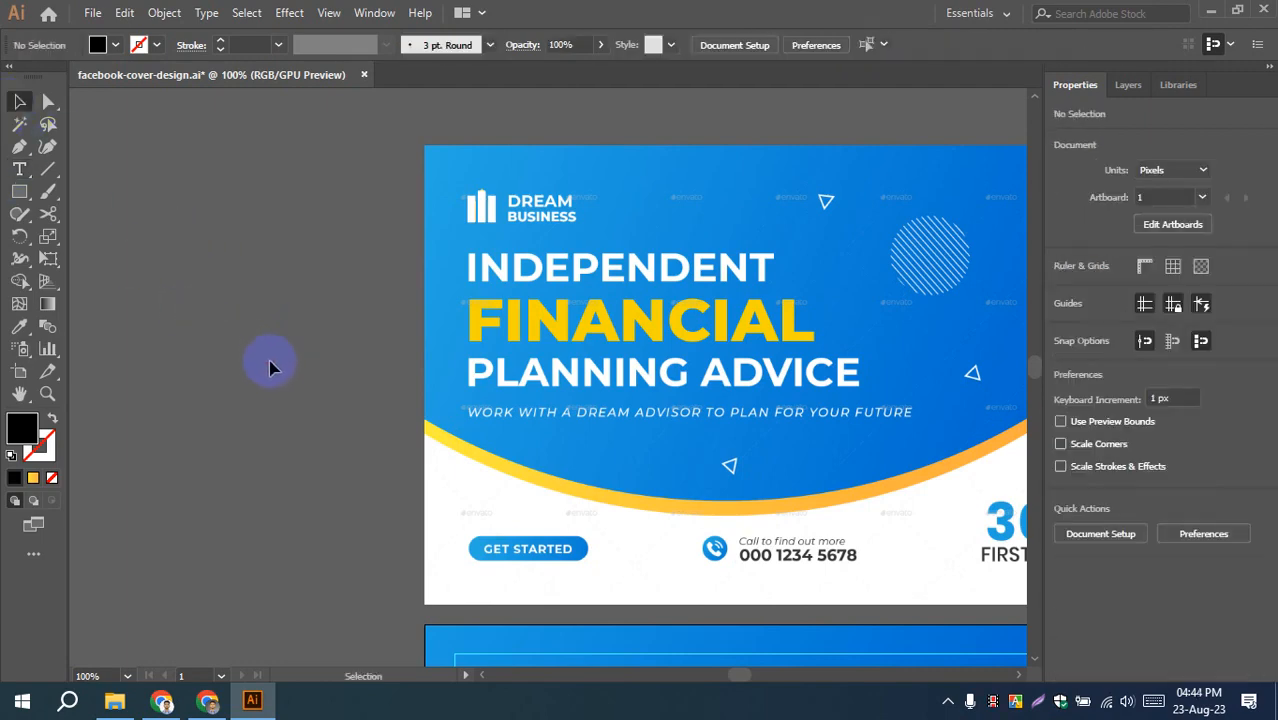
- Add a text line reading "Independent" on the empty canvas beside the reference banner's headline
{"action": "scroll", "coordinate": [265, 384], "scroll_direction": "down", "scroll_amount": 1}
{"action": "left_click_drag", "start_coordinate": [228, 419], "coordinate": [296, 390]}
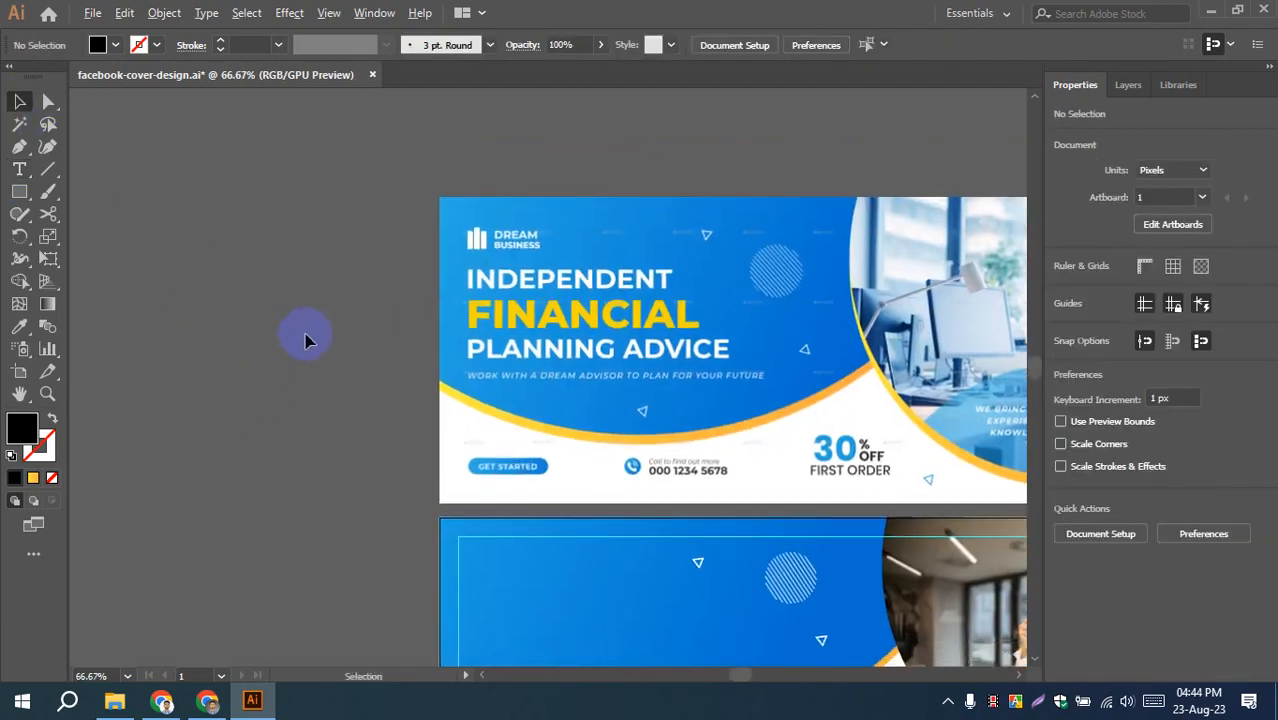
{"action": "scroll", "coordinate": [305, 341], "scroll_direction": "up", "scroll_amount": 2}
{"action": "left_click_drag", "start_coordinate": [448, 302], "coordinate": [254, 417]}
{"action": "left_click", "coordinate": [19, 171]}
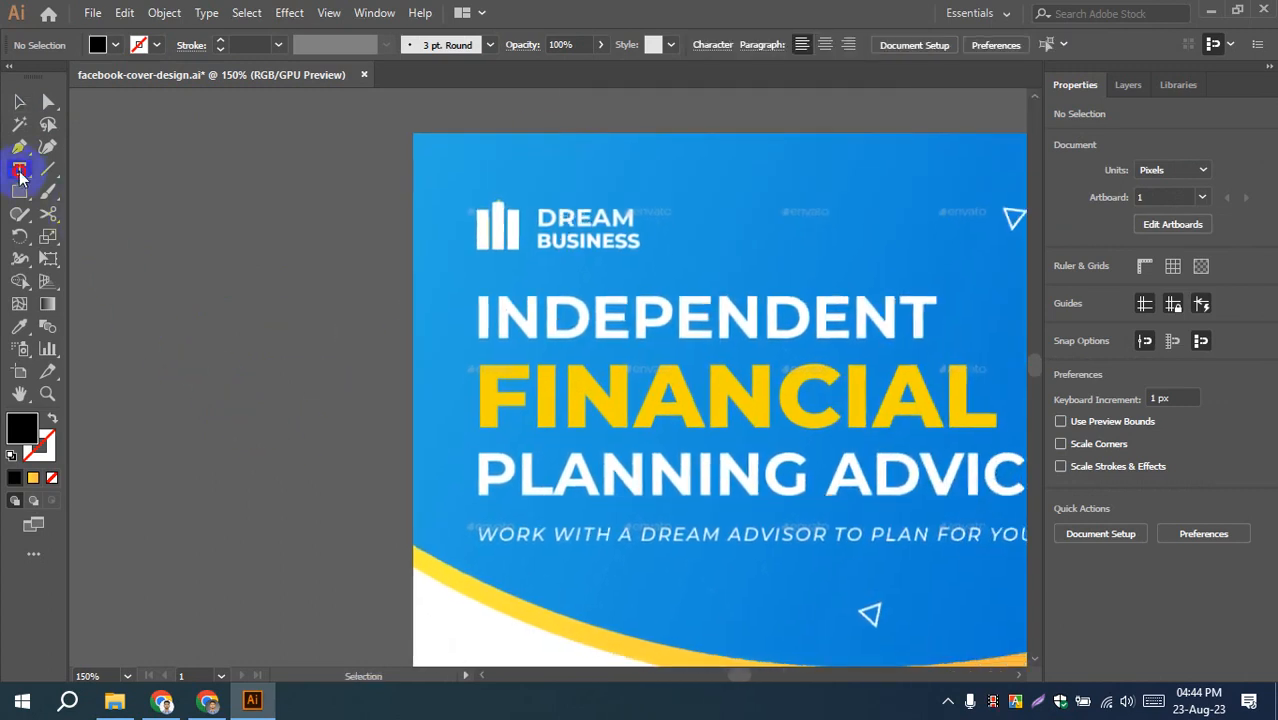
{"action": "left_click", "coordinate": [252, 364]}
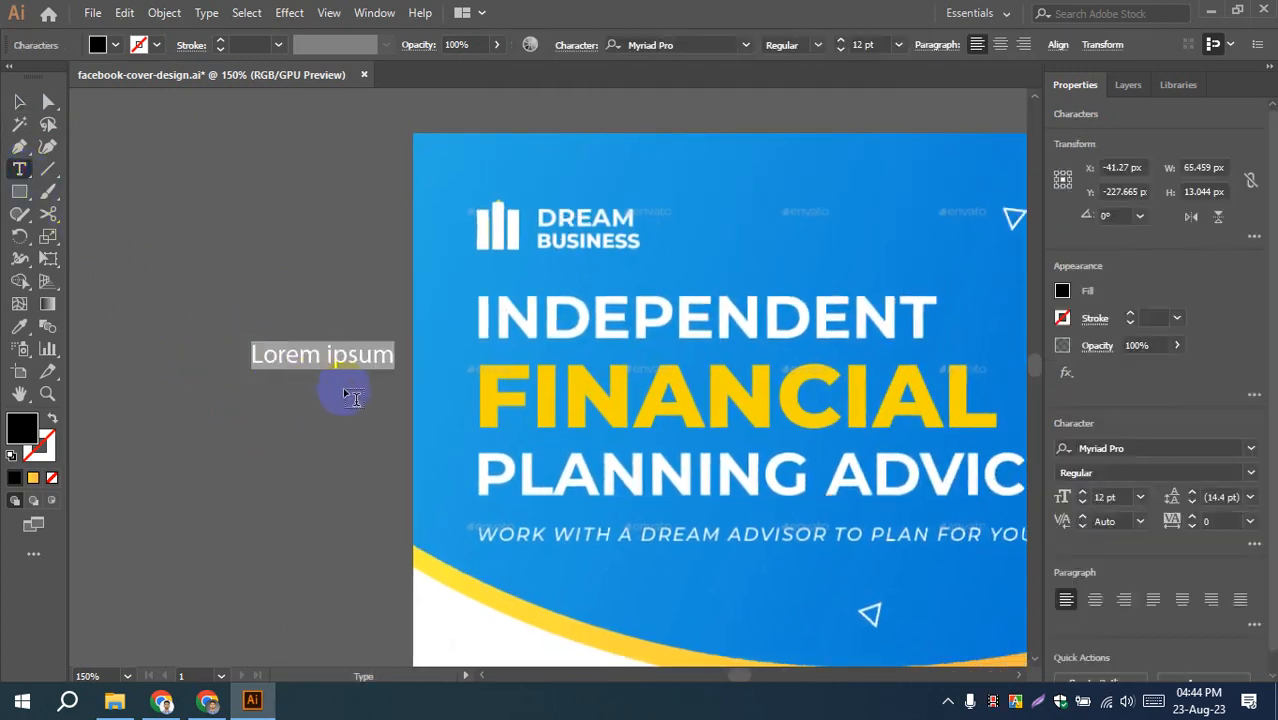
{"action": "type", "text": "INDep"}
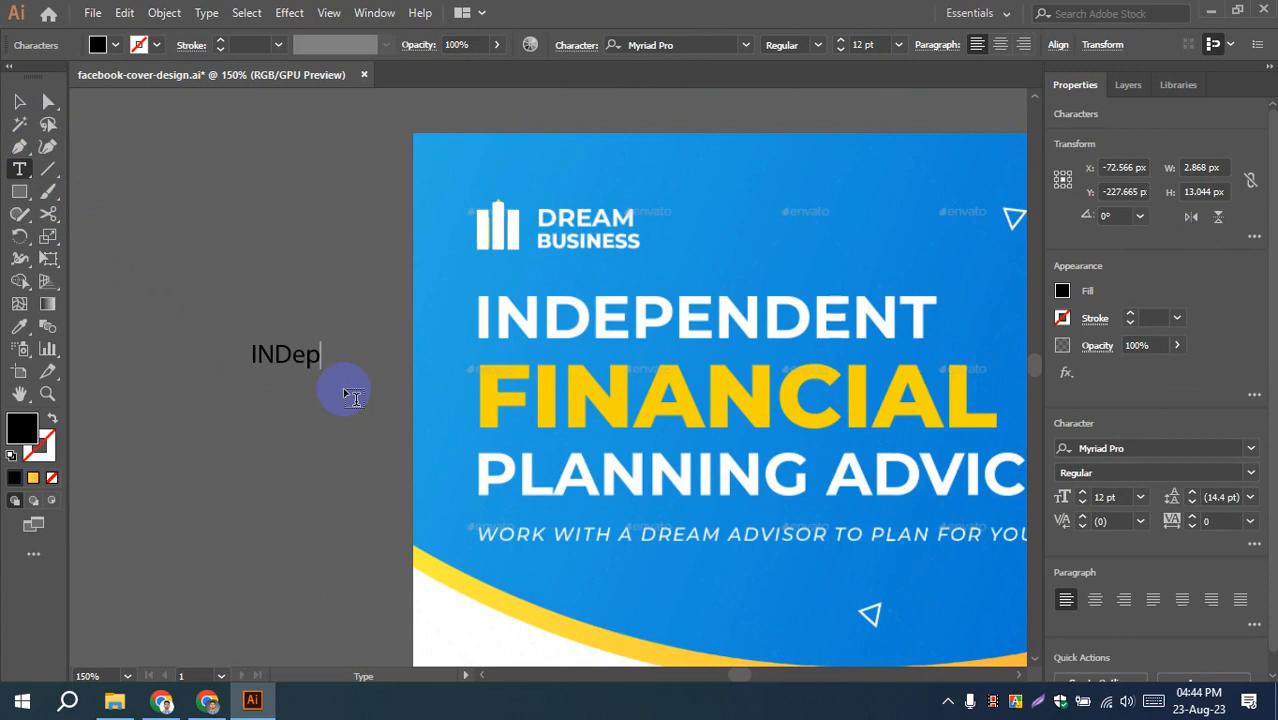
{"action": "key", "text": "BackSpace"}
{"action": "key", "text": "BackSpace"}
{"action": "key", "text": "BackSpace"}
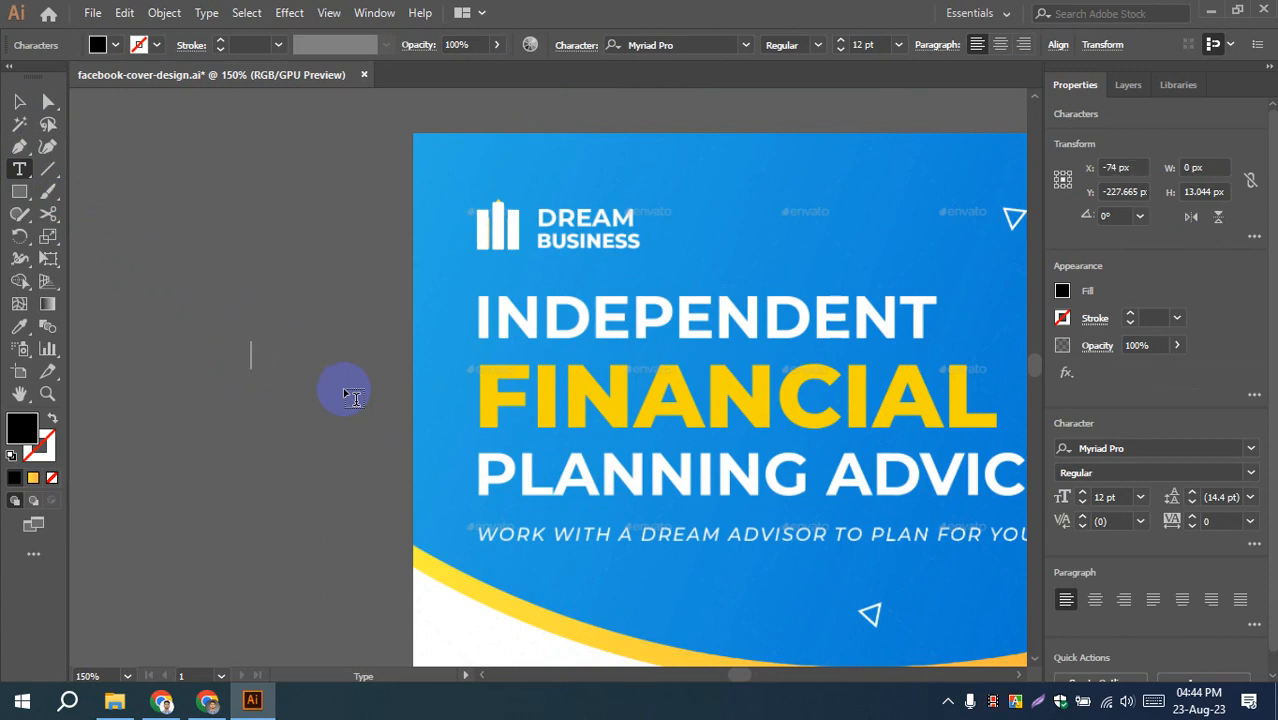
{"action": "type", "text": "in"}
{"action": "type", "text": "Ind"}
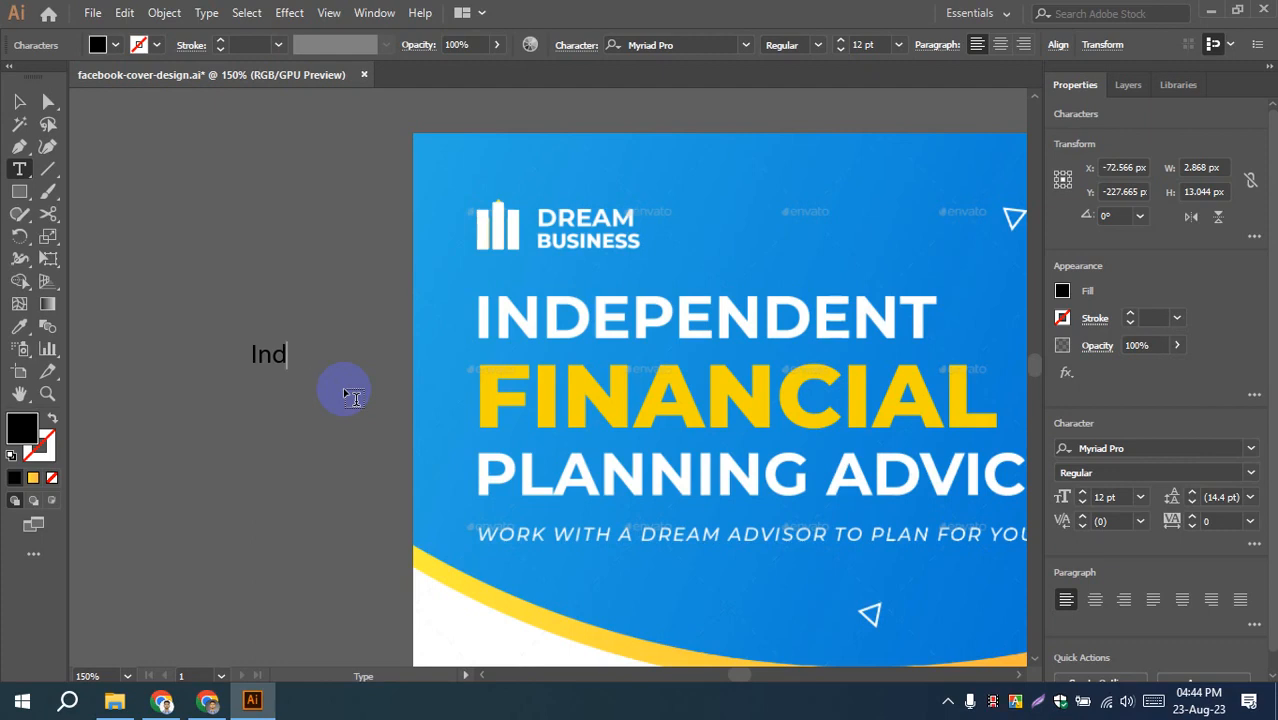
{"action": "type", "text": "epen"}
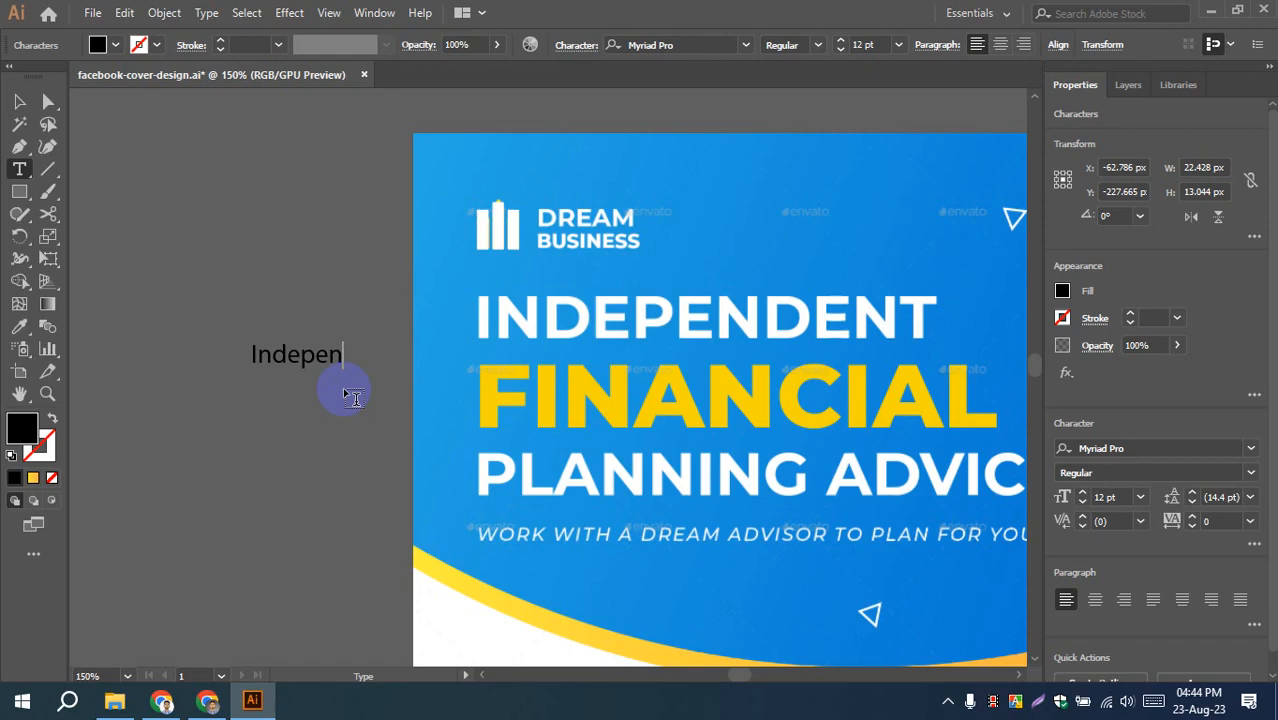
{"action": "type", "text": "dent"}
{"action": "left_click", "coordinate": [19, 101]}
{"action": "left_click", "coordinate": [205, 280]}
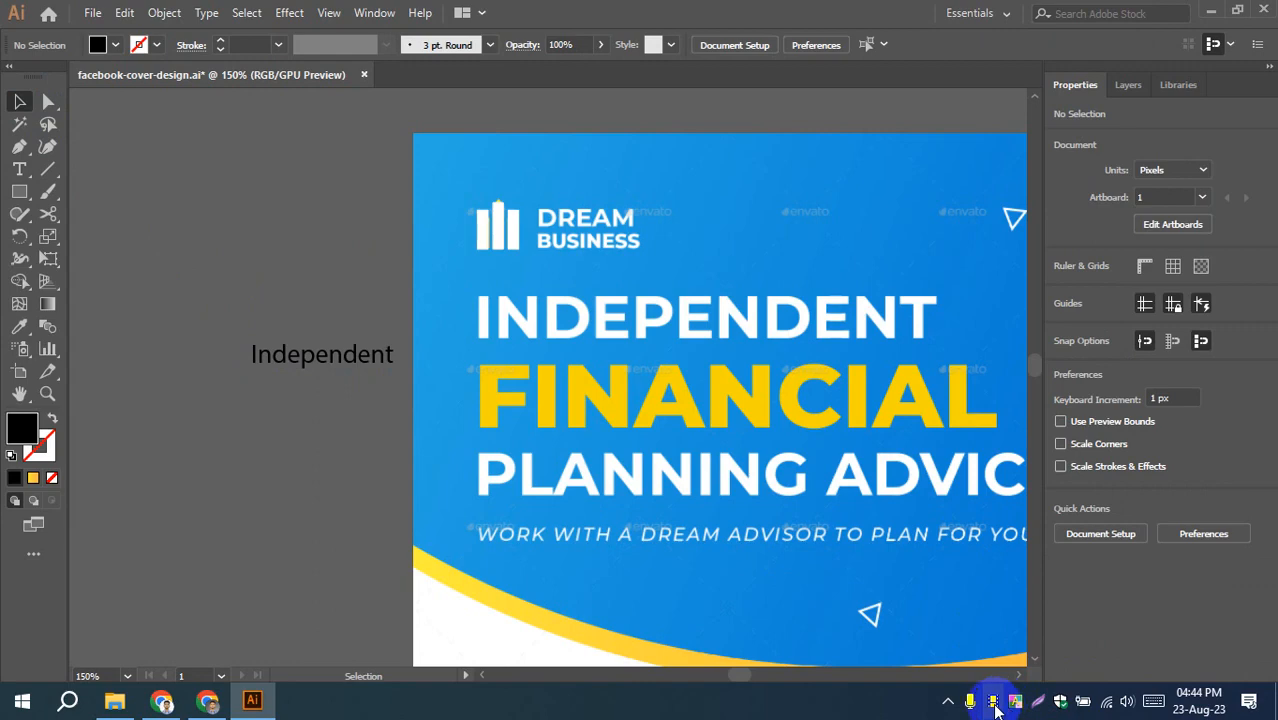
- Switch to Chrome and open the Poppins page on Google Fonts from the Facebook cover template's list of used fonts
{"action": "mouse_move", "coordinate": [213, 705]}
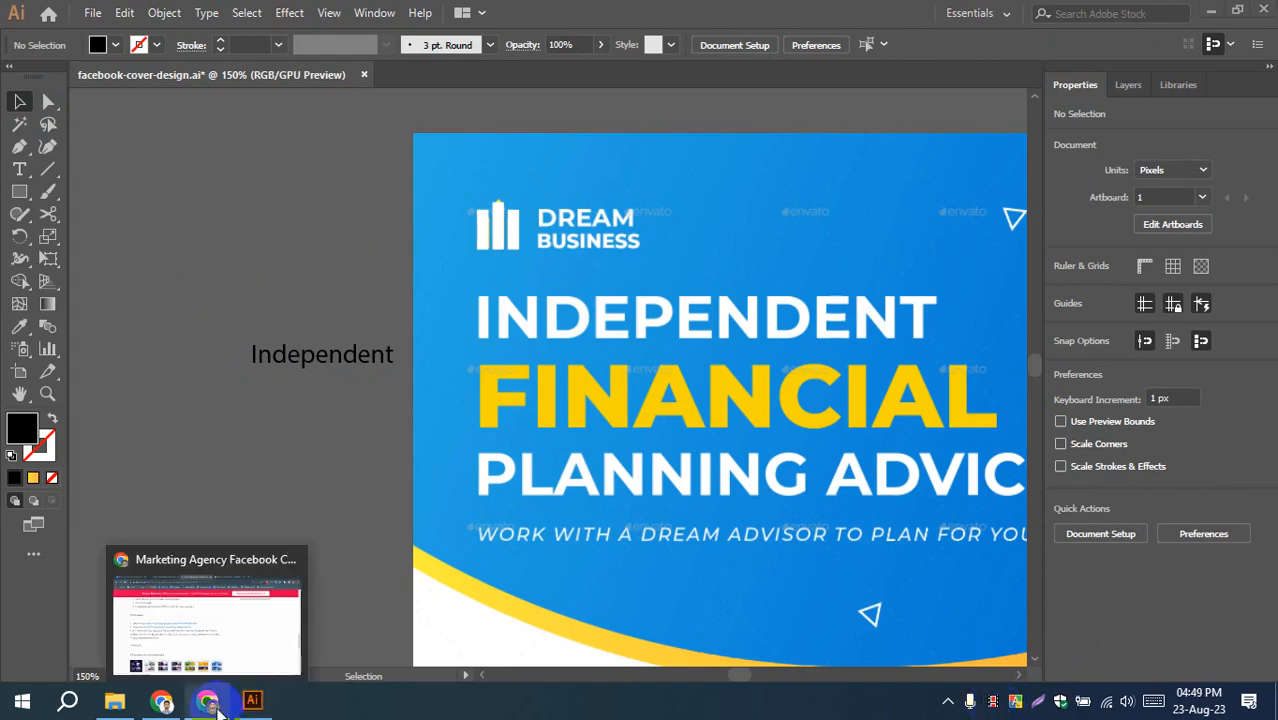
{"action": "left_click", "coordinate": [216, 704]}
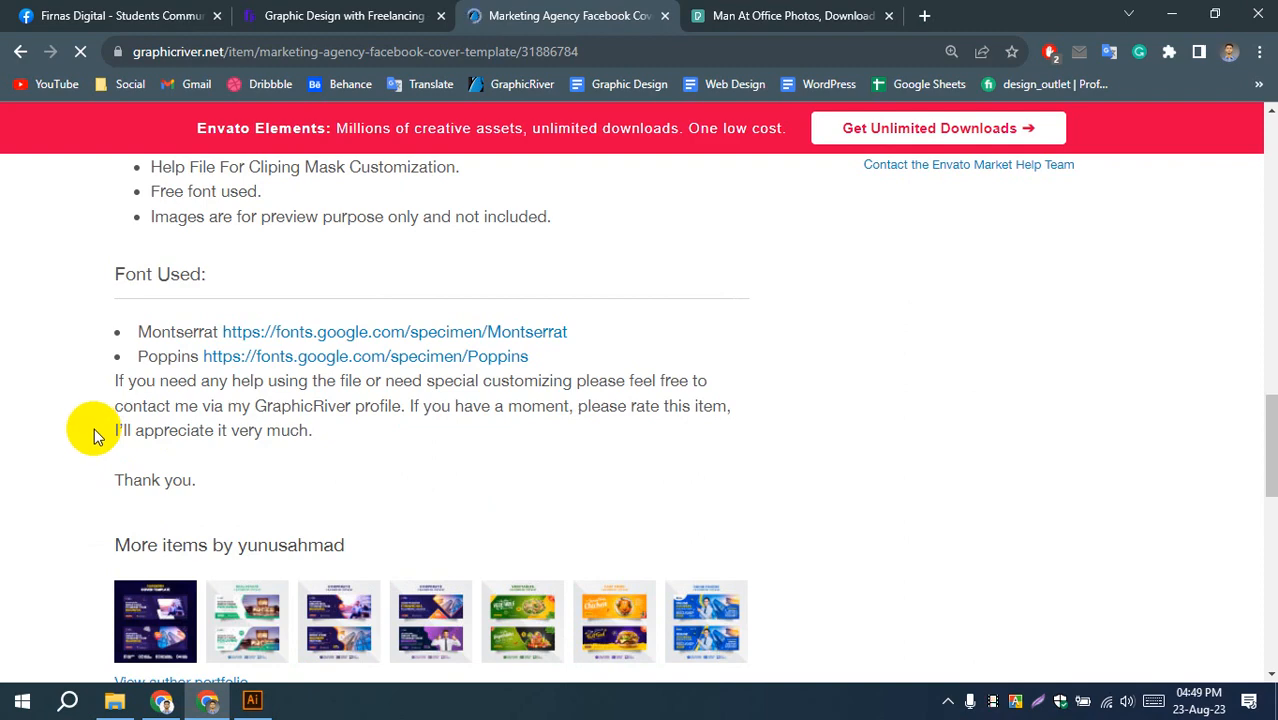
{"action": "scroll", "coordinate": [94, 428], "scroll_direction": "down", "scroll_amount": 1}
{"action": "scroll", "coordinate": [94, 428], "scroll_direction": "up", "scroll_amount": 2}
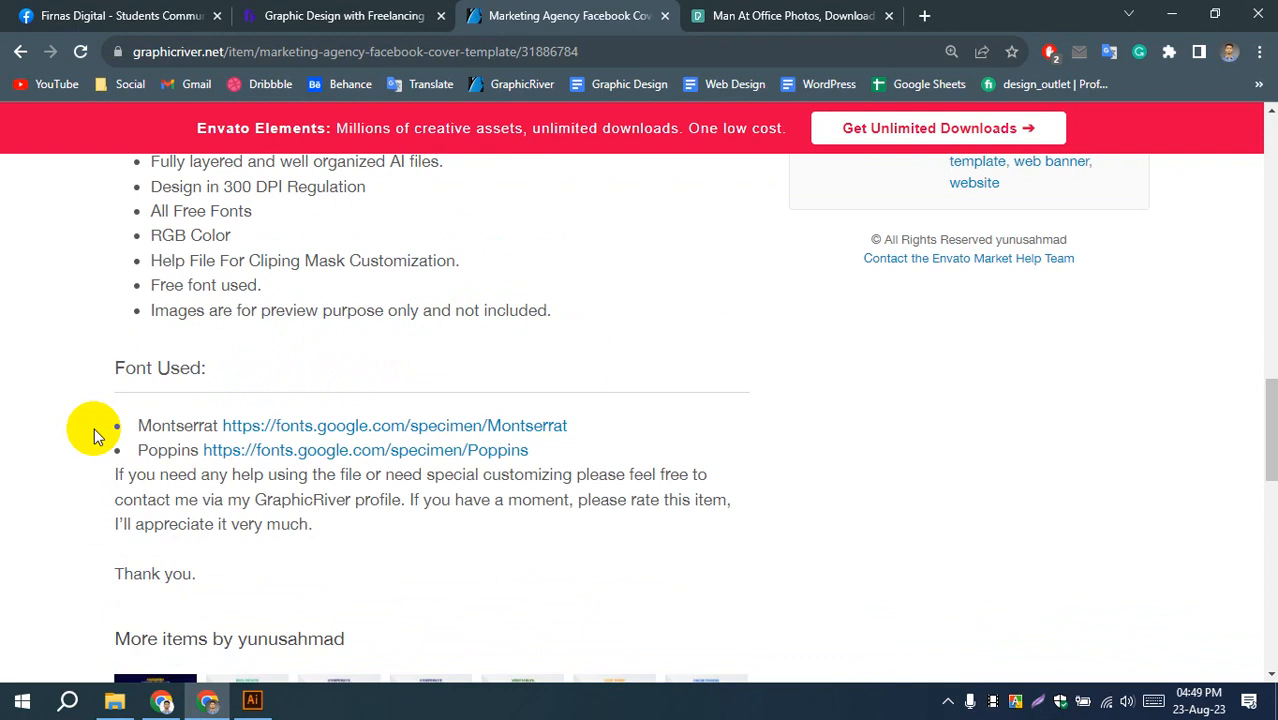
{"action": "right_click", "coordinate": [310, 451]}
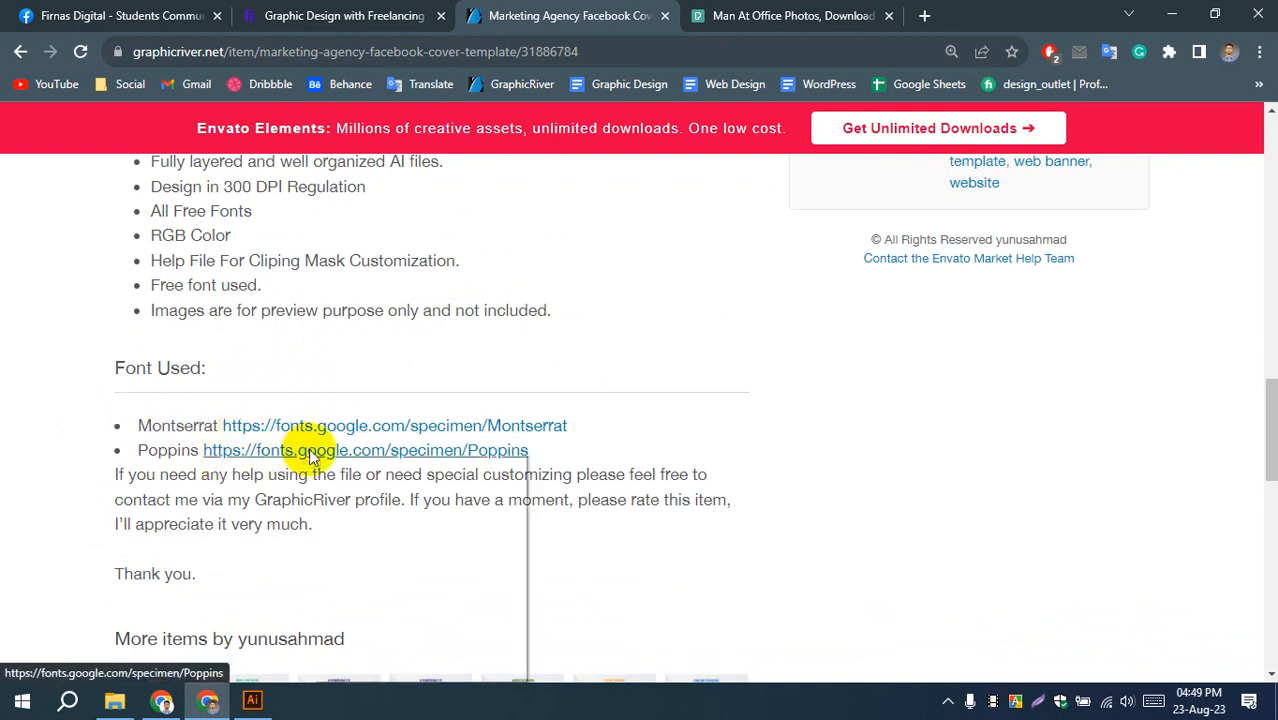
{"action": "left_click", "coordinate": [345, 464]}
{"action": "left_click", "coordinate": [720, 16]}
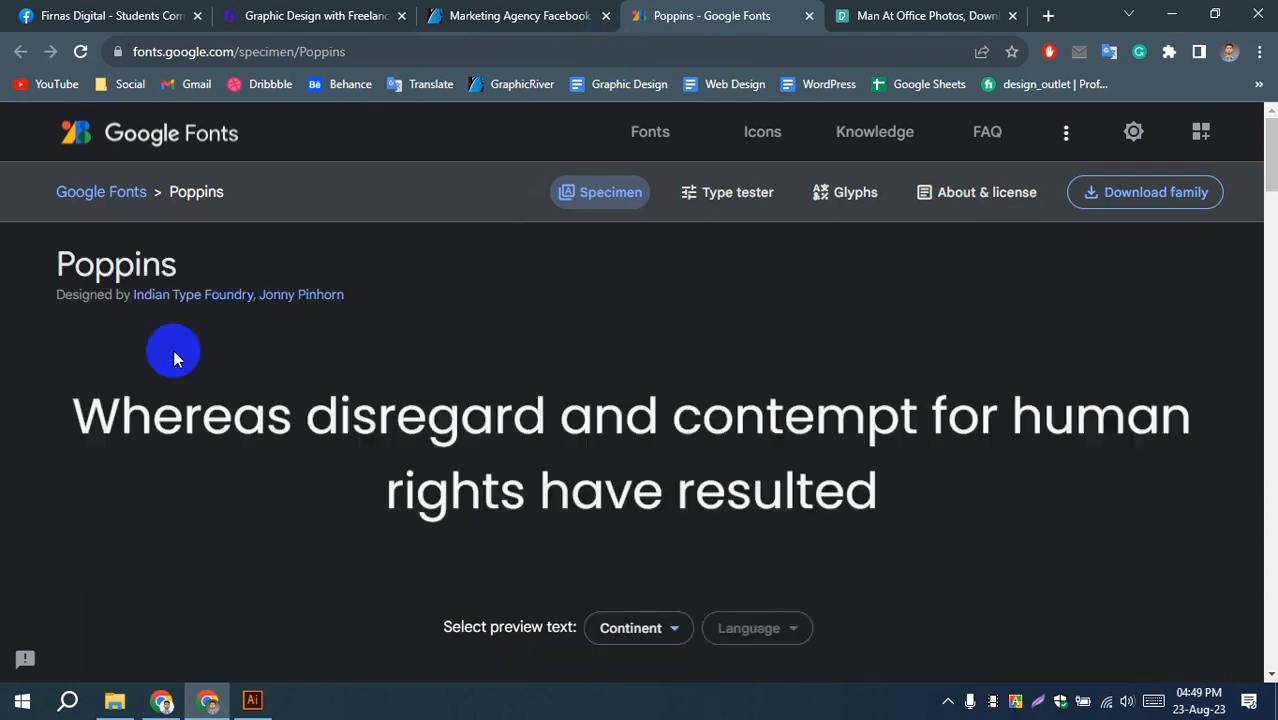
{"action": "scroll", "coordinate": [11, 330], "scroll_direction": "down", "scroll_amount": 1}
- Recheck the template's list of used fonts and download the Poppins family from Google Fonts
{"action": "left_click", "coordinate": [450, 12]}
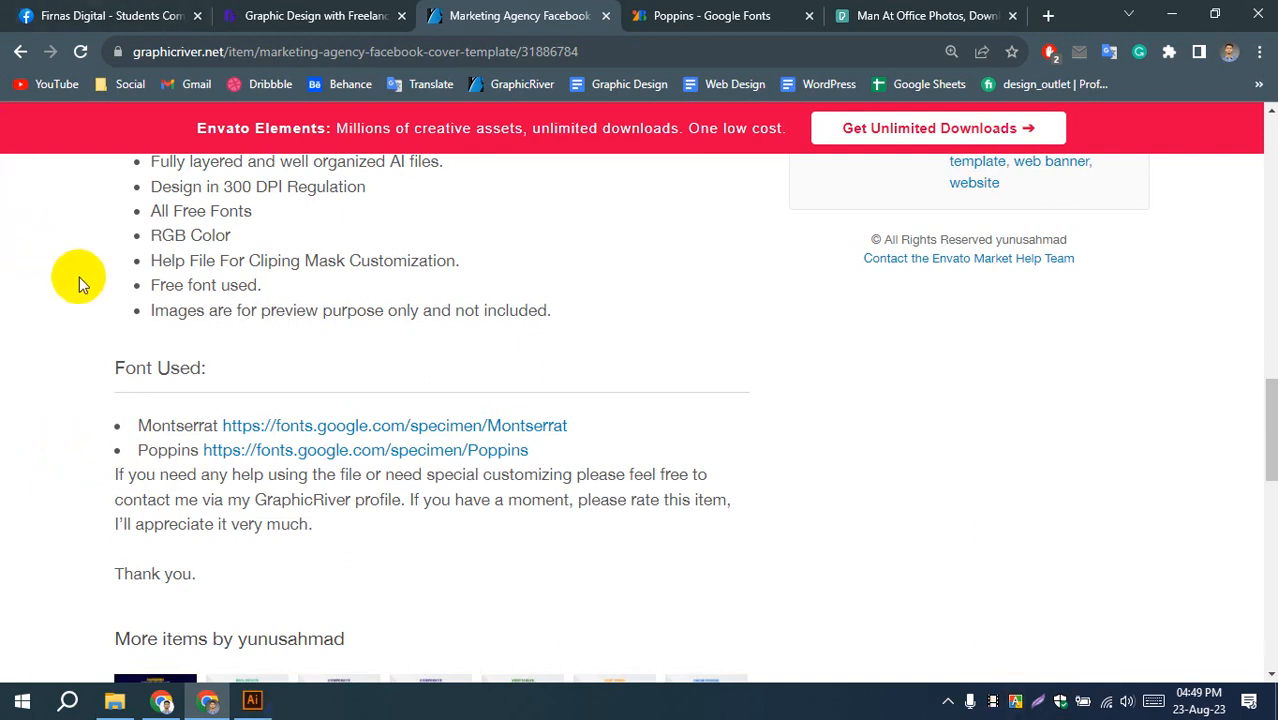
{"action": "scroll", "coordinate": [52, 328], "scroll_direction": "up", "scroll_amount": 1}
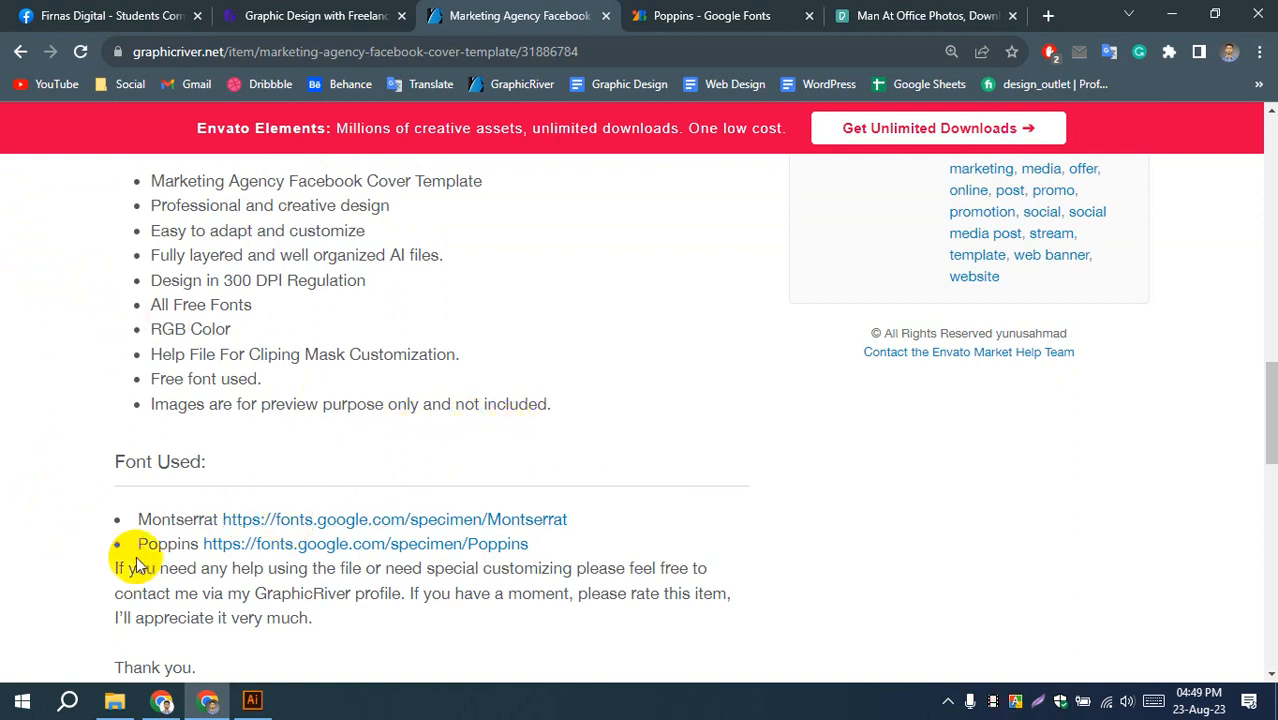
{"action": "left_click", "coordinate": [207, 545]}
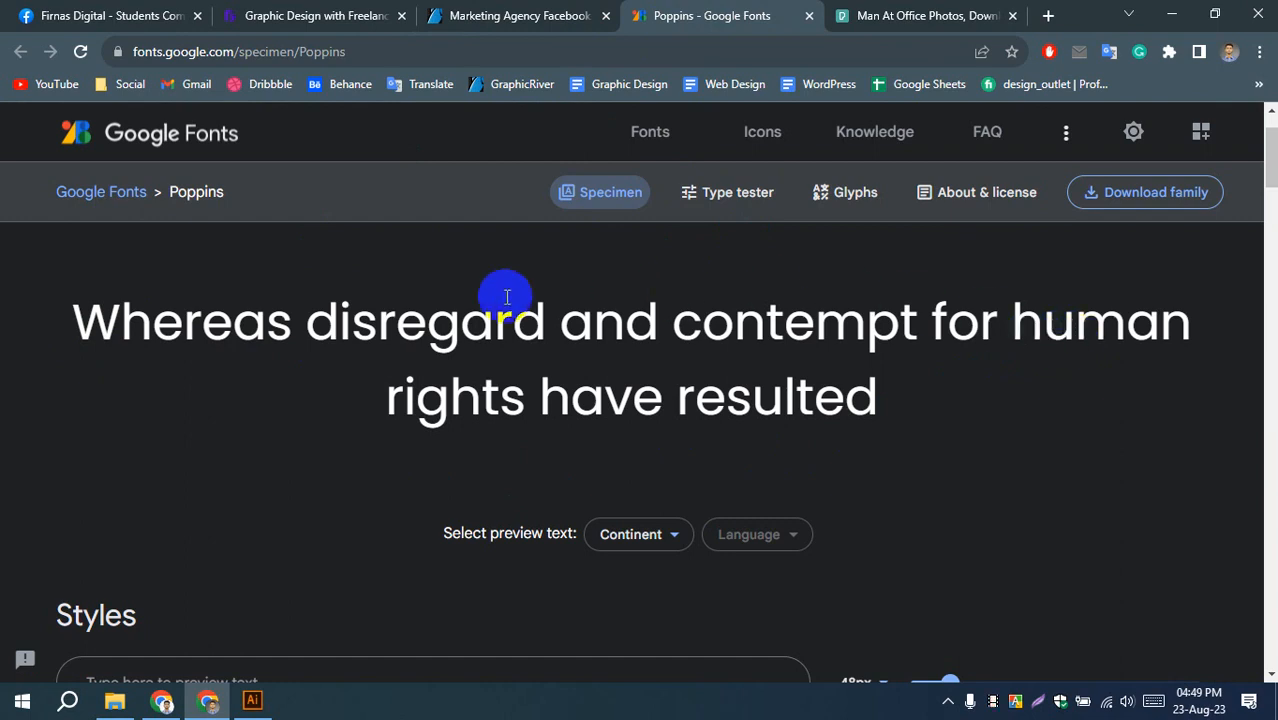
{"action": "left_click", "coordinate": [1127, 203]}
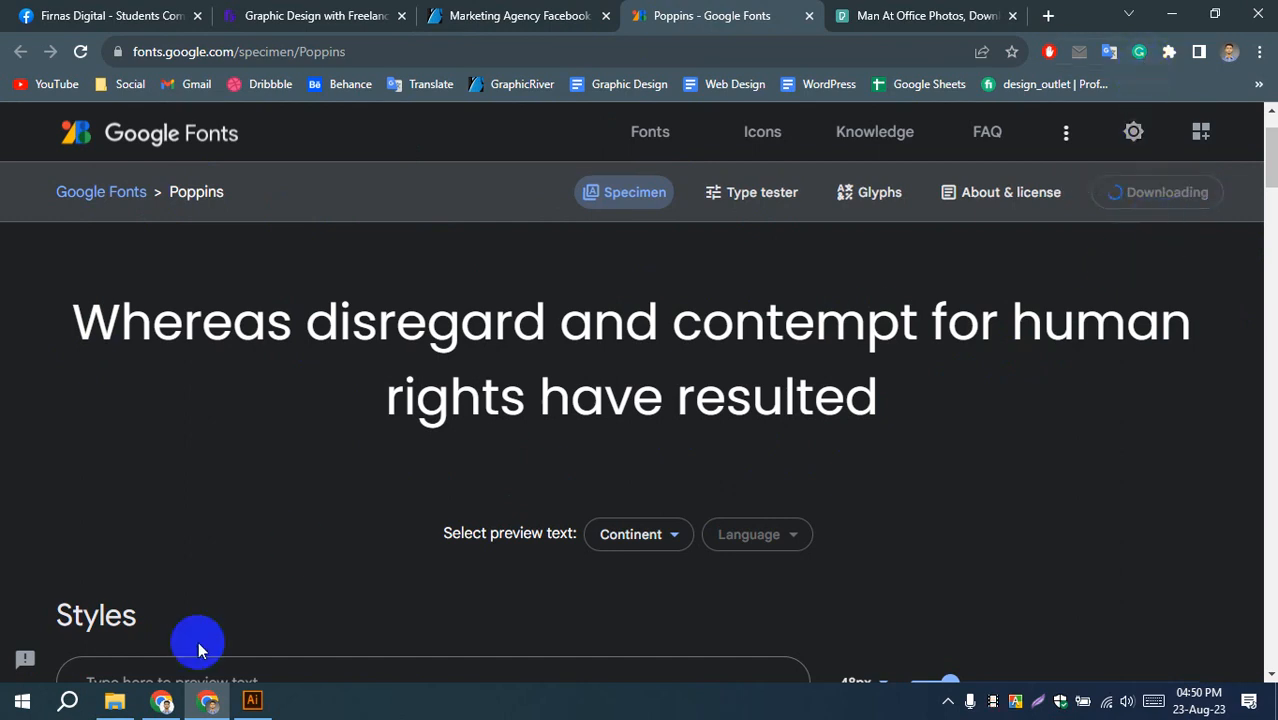
- Switch to File Explorer and extract Poppins (1).zip from Downloads into a Poppins (1) folder
{"action": "left_click", "coordinate": [114, 700]}
{"action": "left_click", "coordinate": [84, 154]}
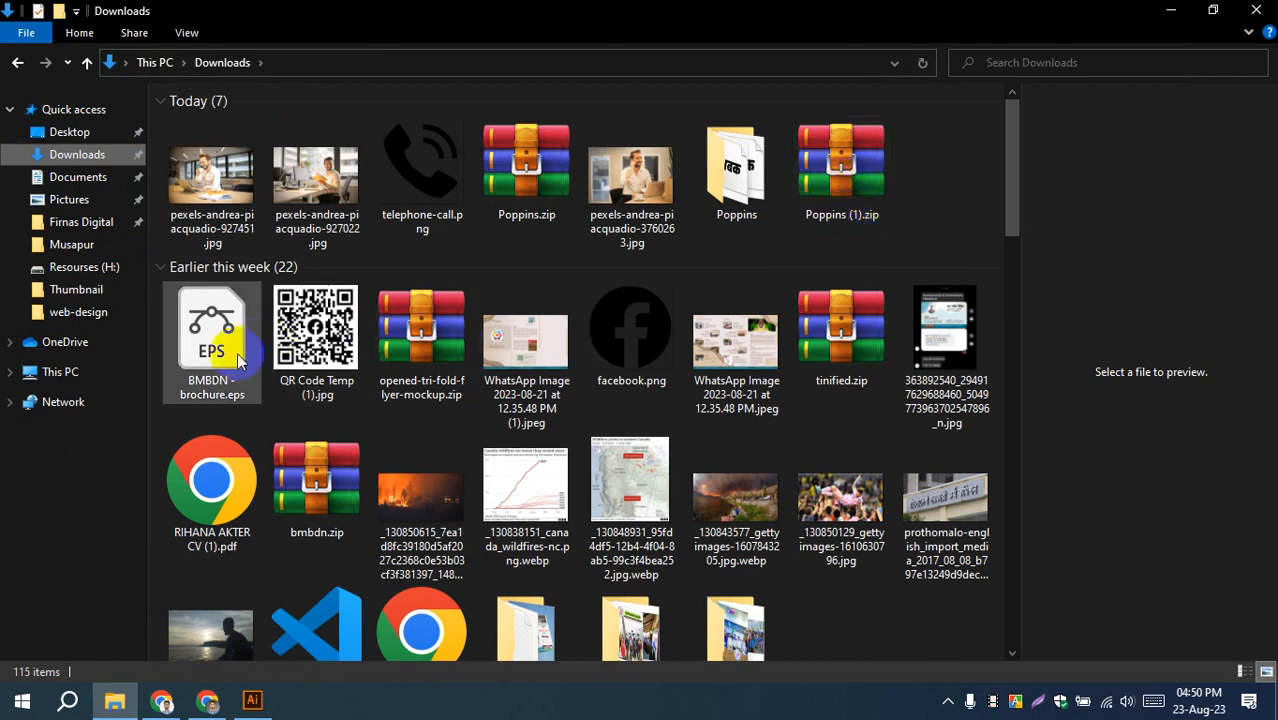
{"action": "left_click", "coordinate": [836, 162]}
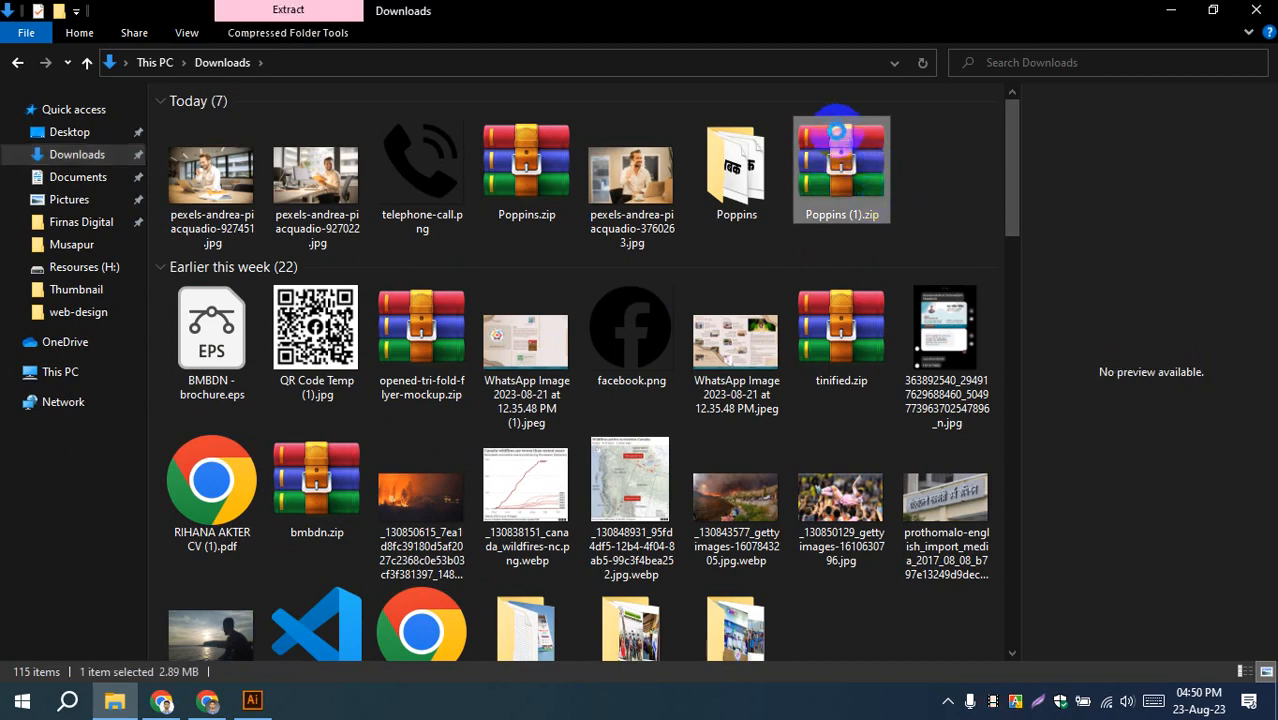
{"action": "right_click", "coordinate": [837, 140]}
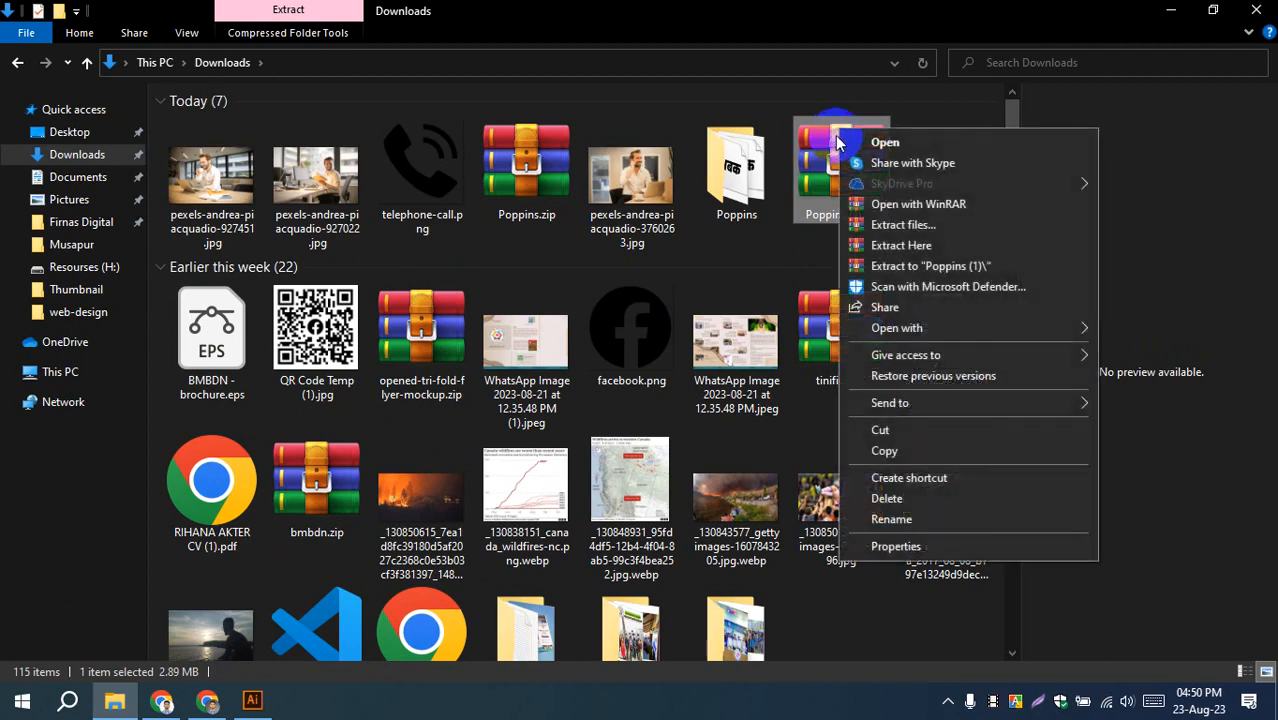
{"action": "left_click", "coordinate": [917, 245]}
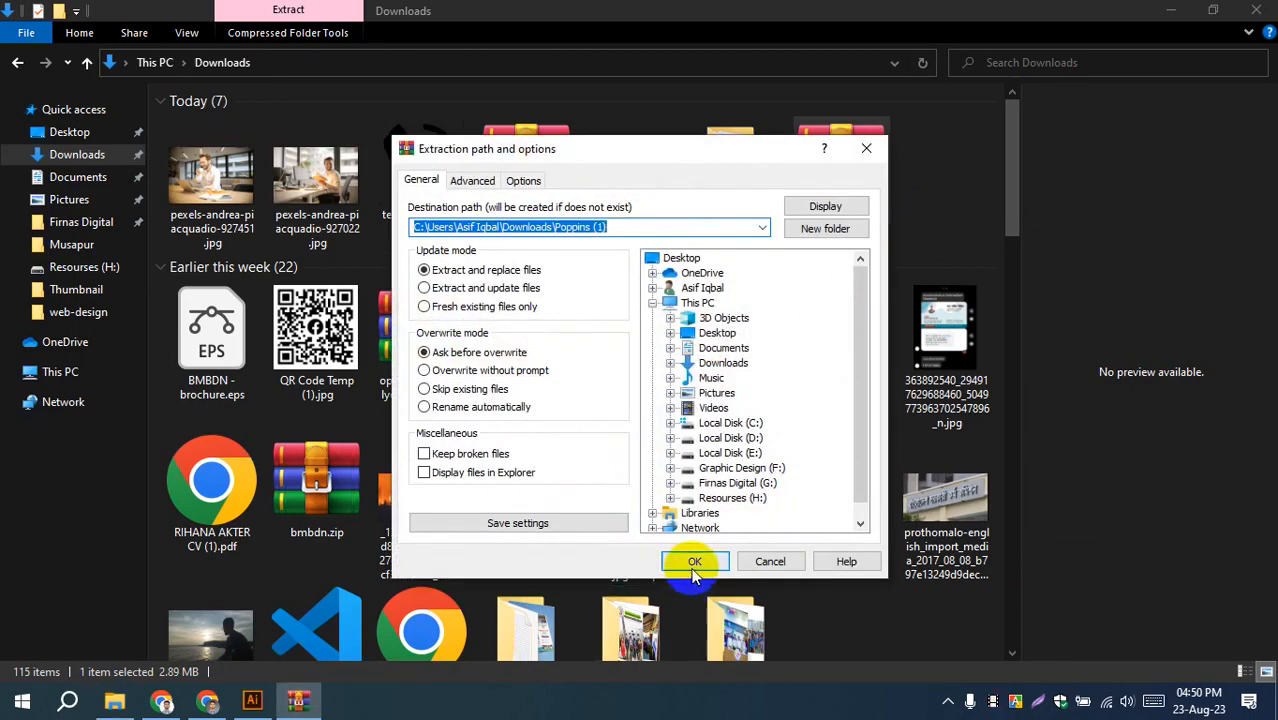
{"action": "key", "text": "Return"}
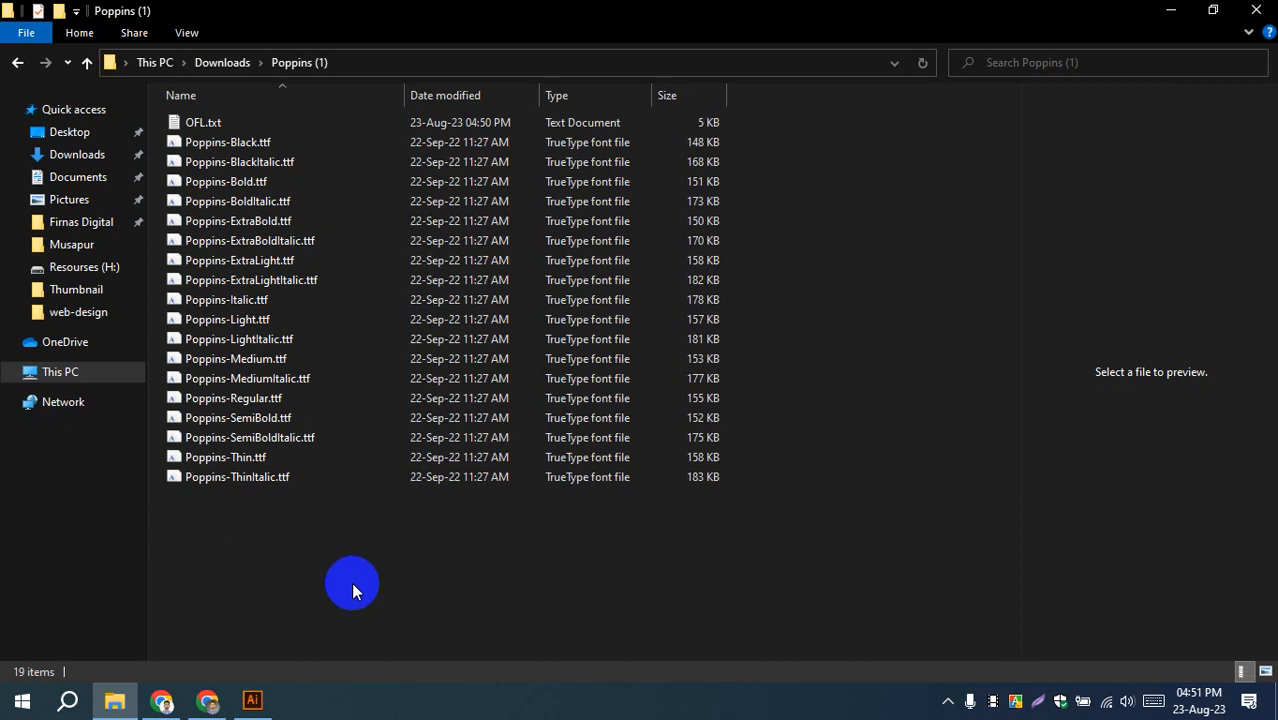
- Delete OFL.txt from the Poppins (1) folder and select all the Poppins font files
{"action": "left_click", "coordinate": [174, 124]}
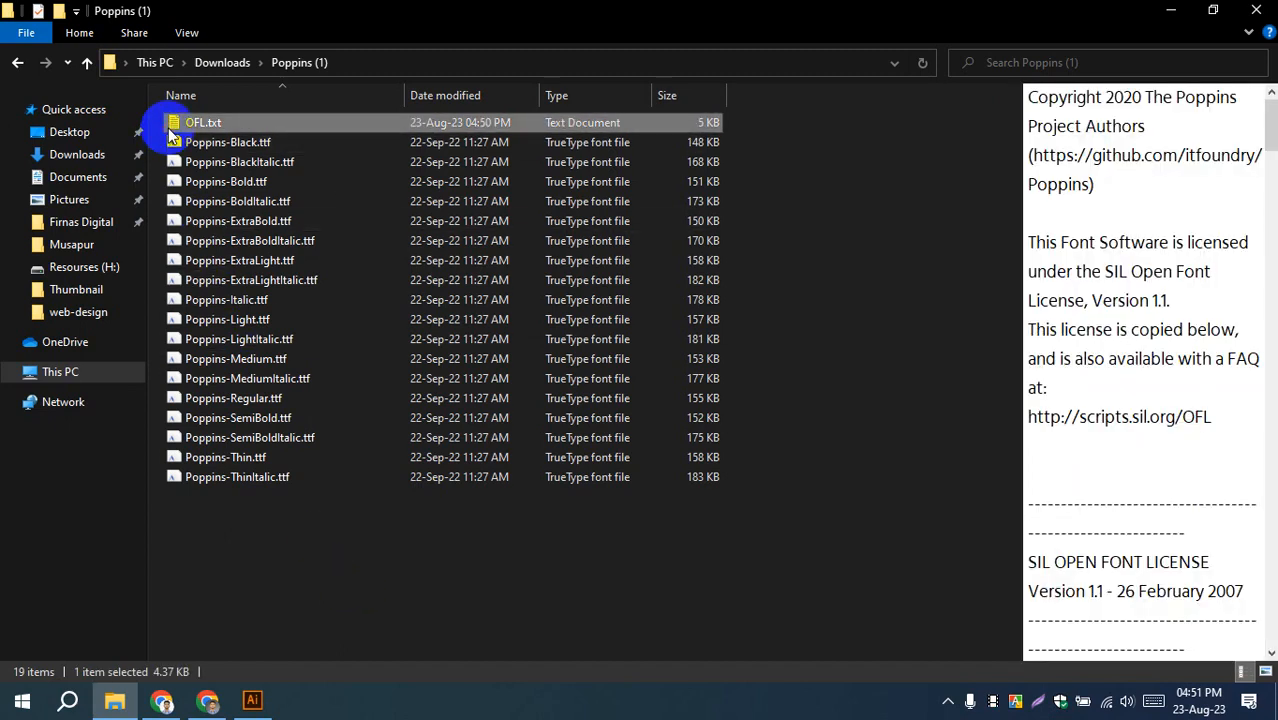
{"action": "key", "text": "Delete"}
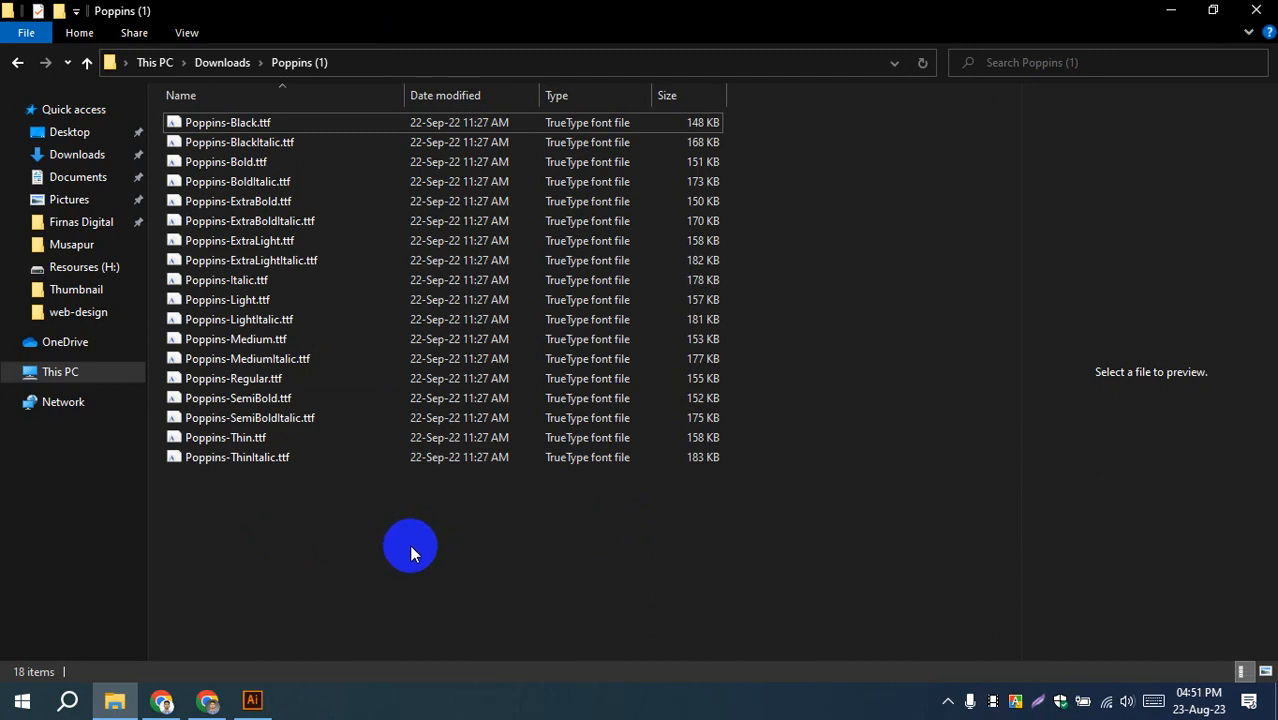
{"action": "key", "text": "ctrl+a"}
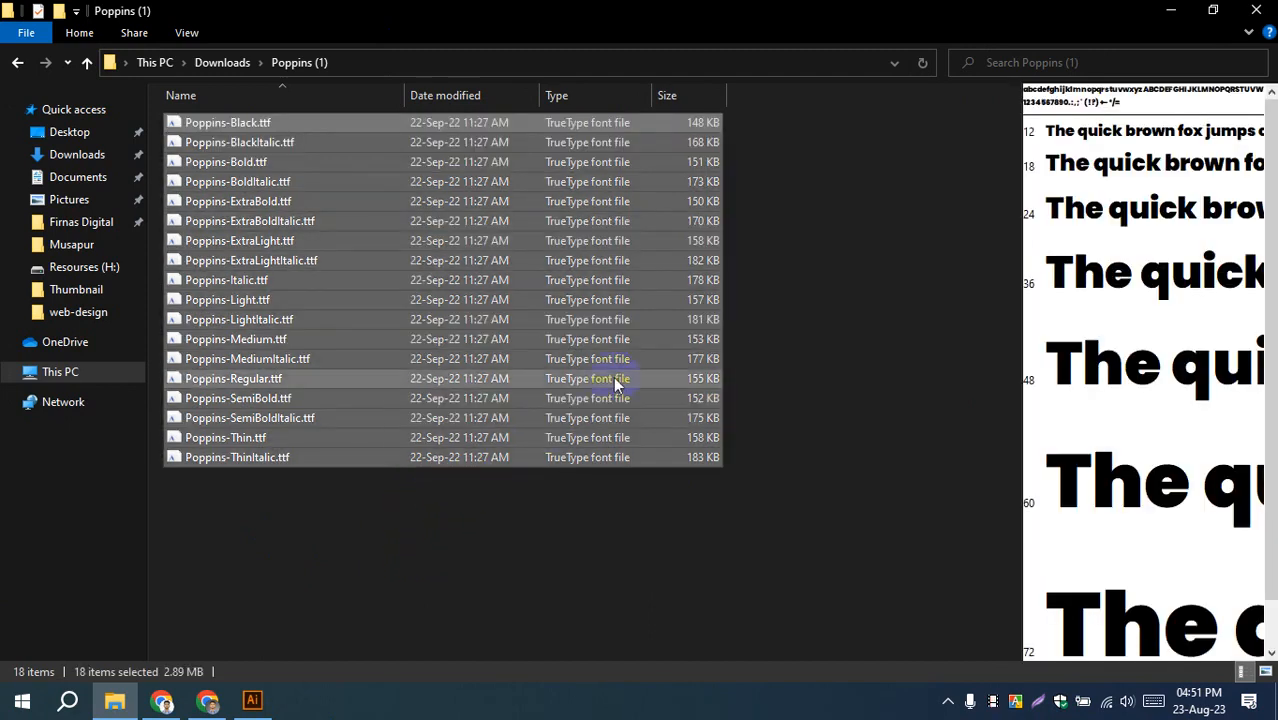
{"action": "right_click", "coordinate": [876, 129]}
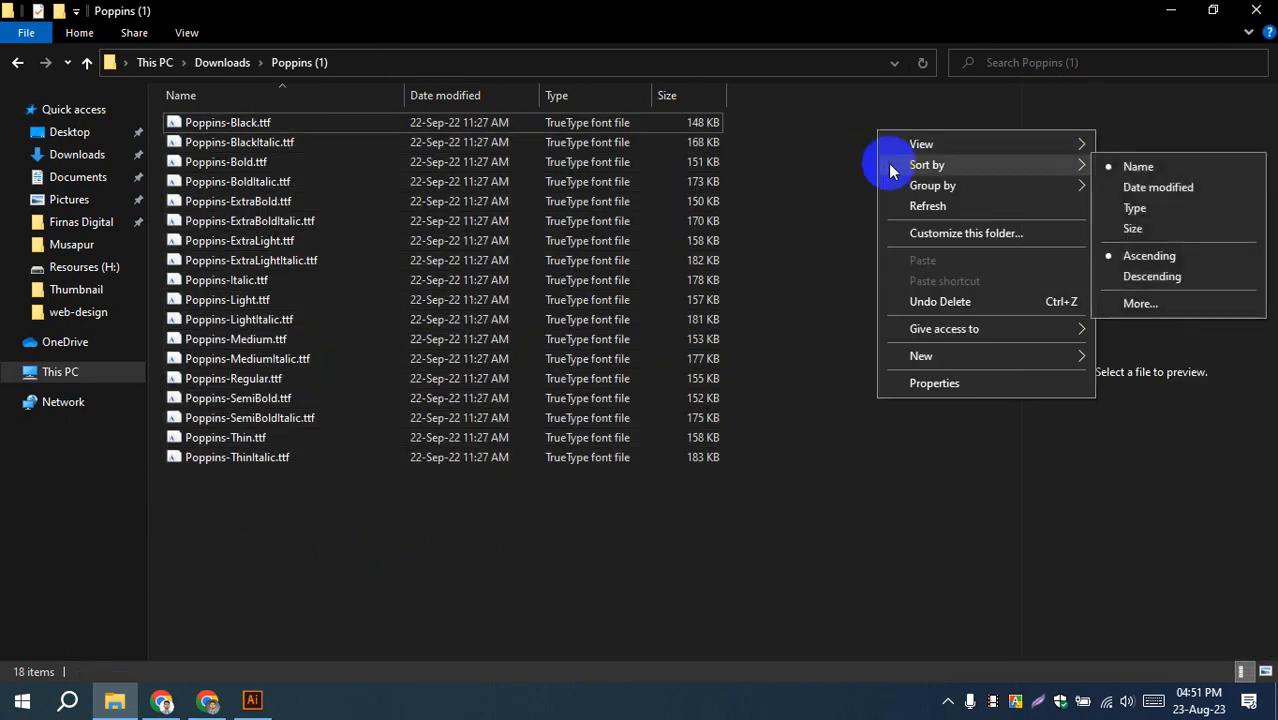
{"action": "left_click", "coordinate": [648, 524]}
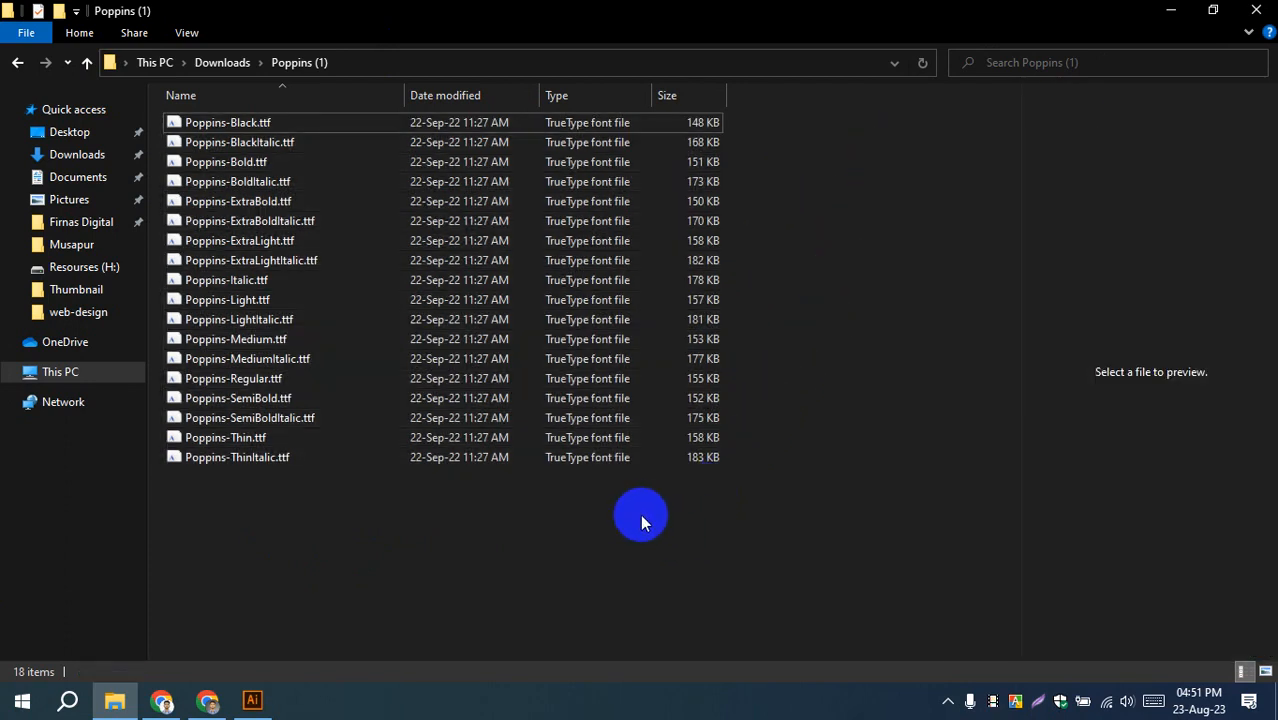
{"action": "key", "text": "ctrl+a"}
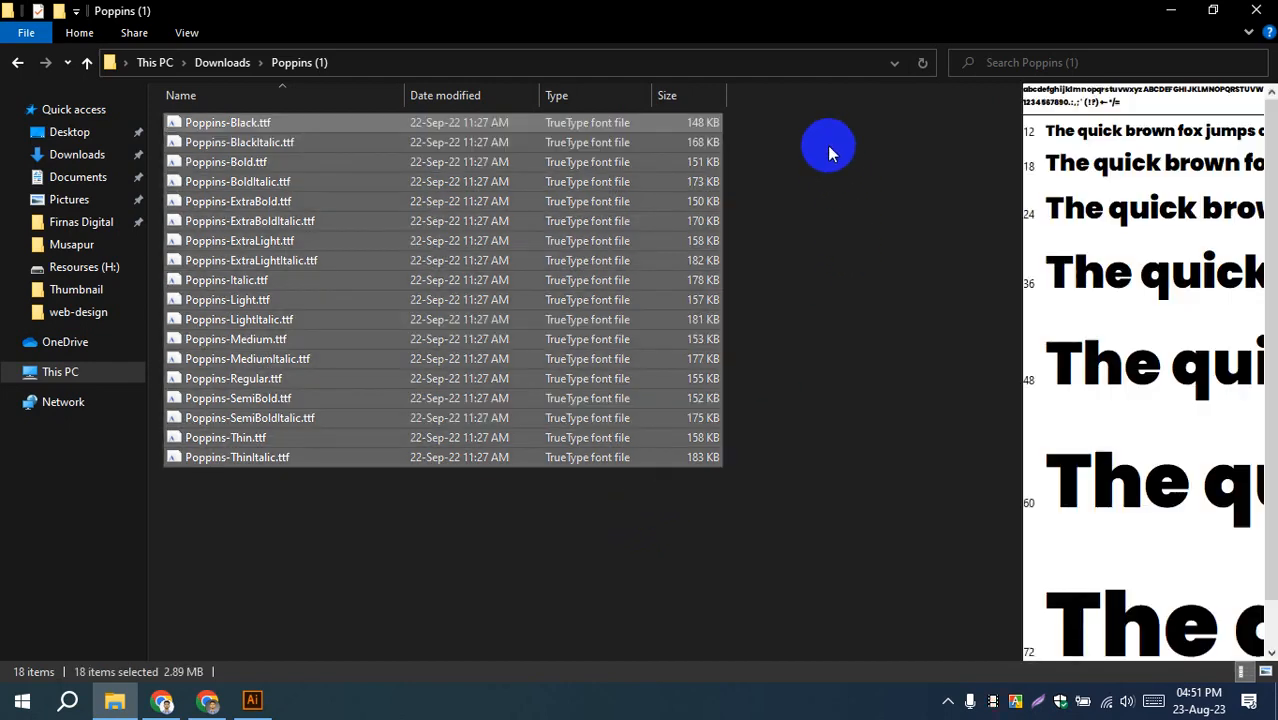
- Install all the Poppins font files, replacing every already installed version, then close the folder and switch to Illustrator
{"action": "right_click", "coordinate": [827, 98]}
{"action": "left_click", "coordinate": [822, 378]}
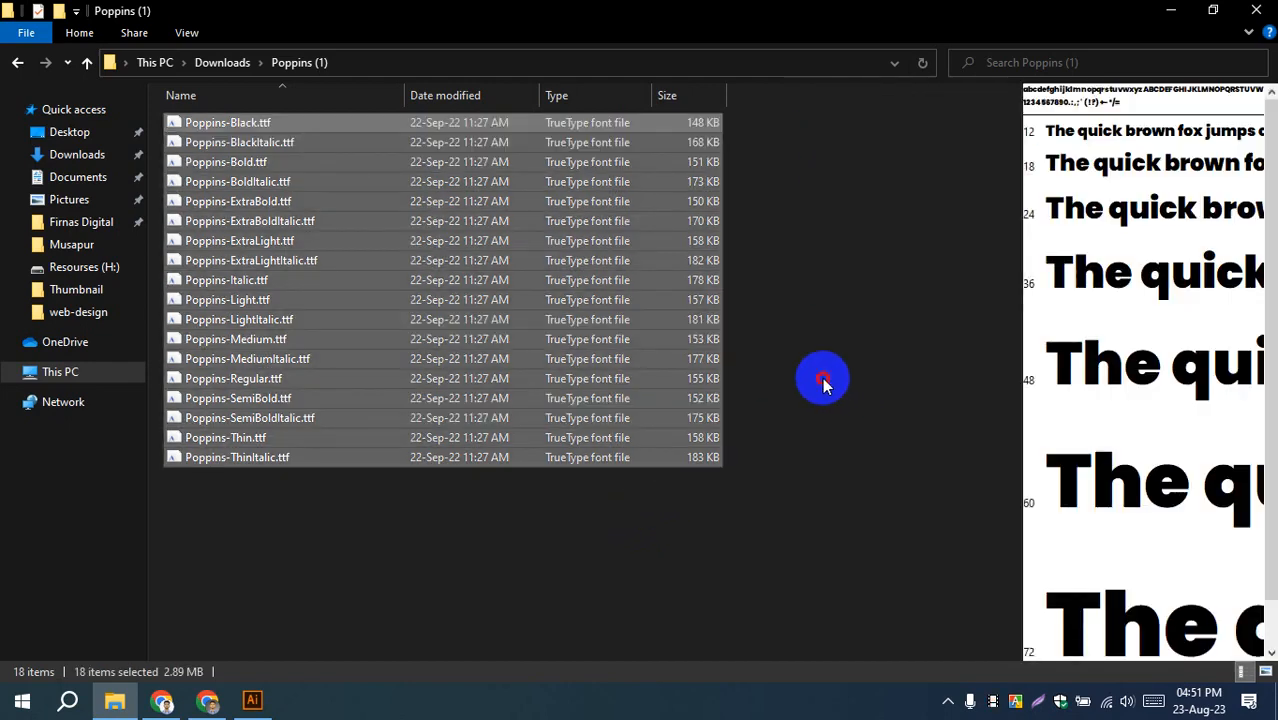
{"action": "right_click", "coordinate": [820, 133]}
{"action": "left_click", "coordinate": [736, 355]}
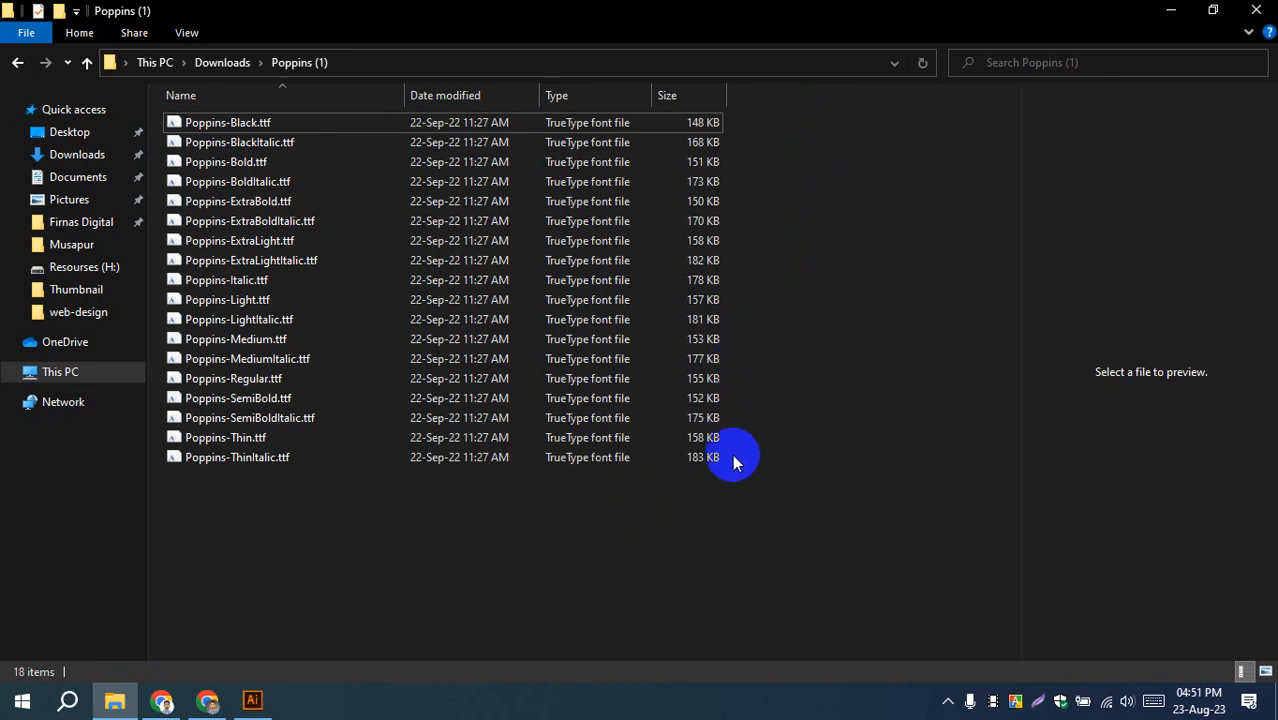
{"action": "key", "text": "ctrl+a"}
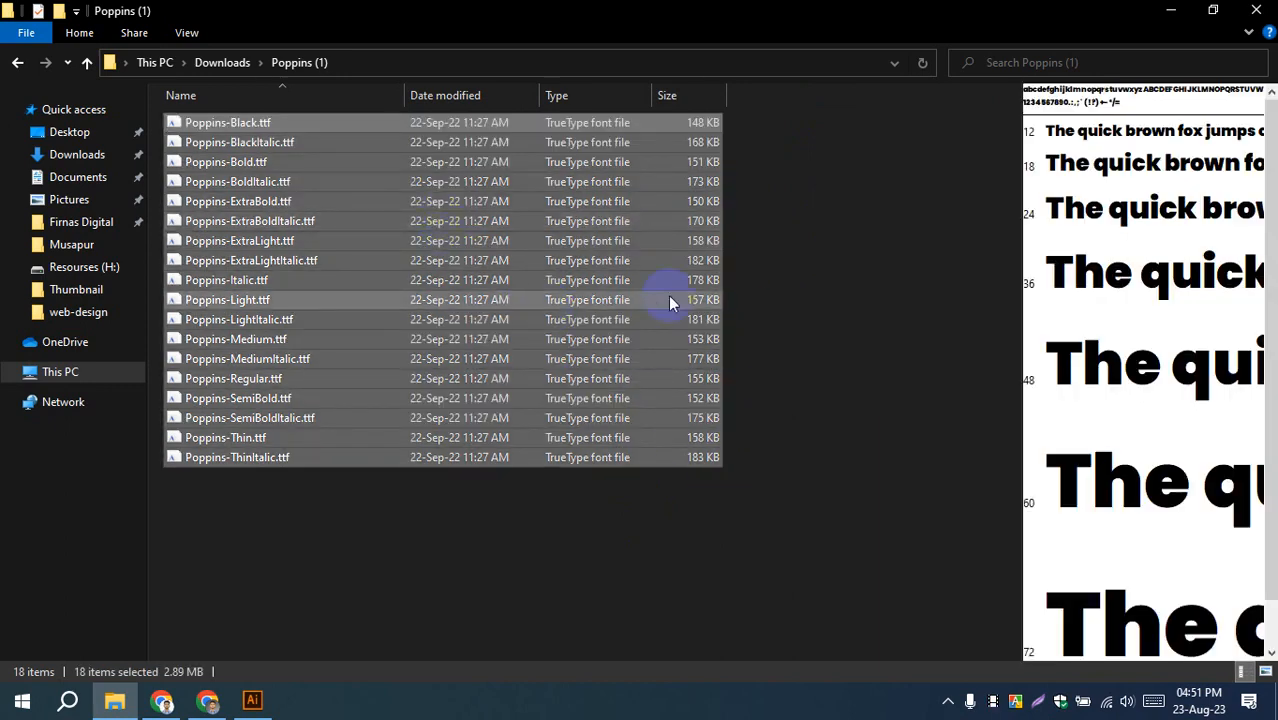
{"action": "right_click", "coordinate": [533, 139]}
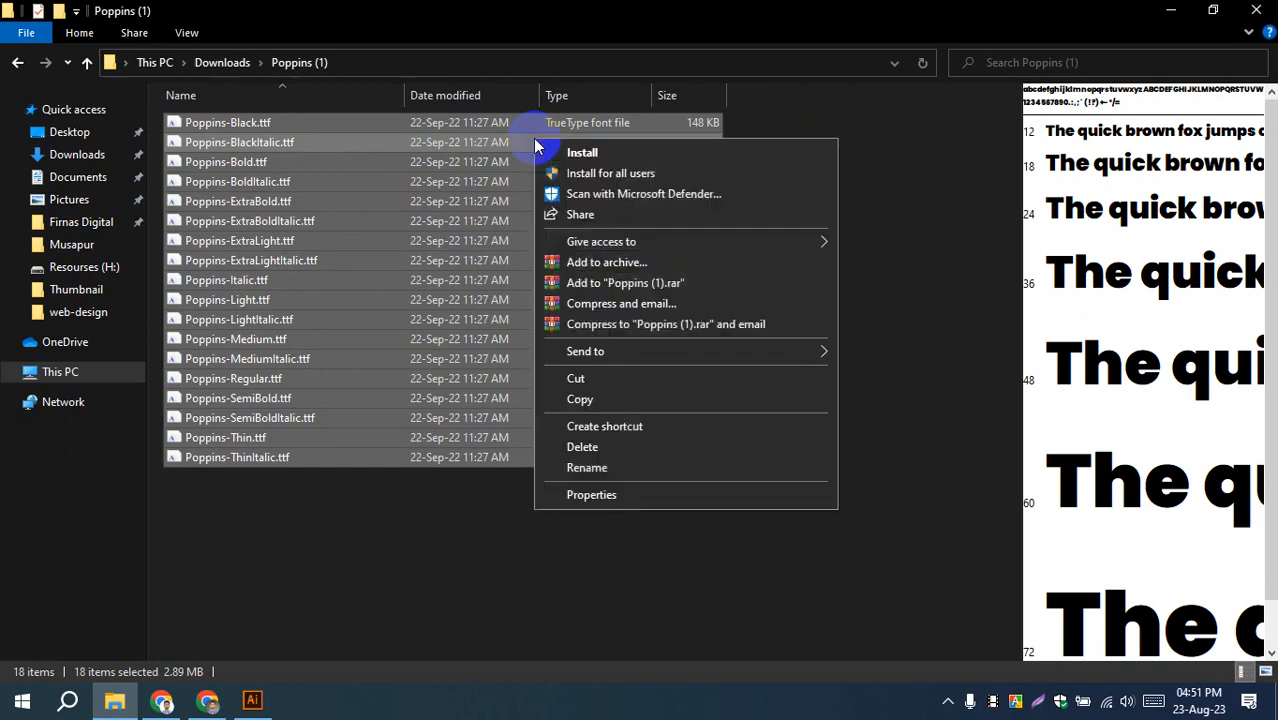
{"action": "left_click", "coordinate": [601, 155]}
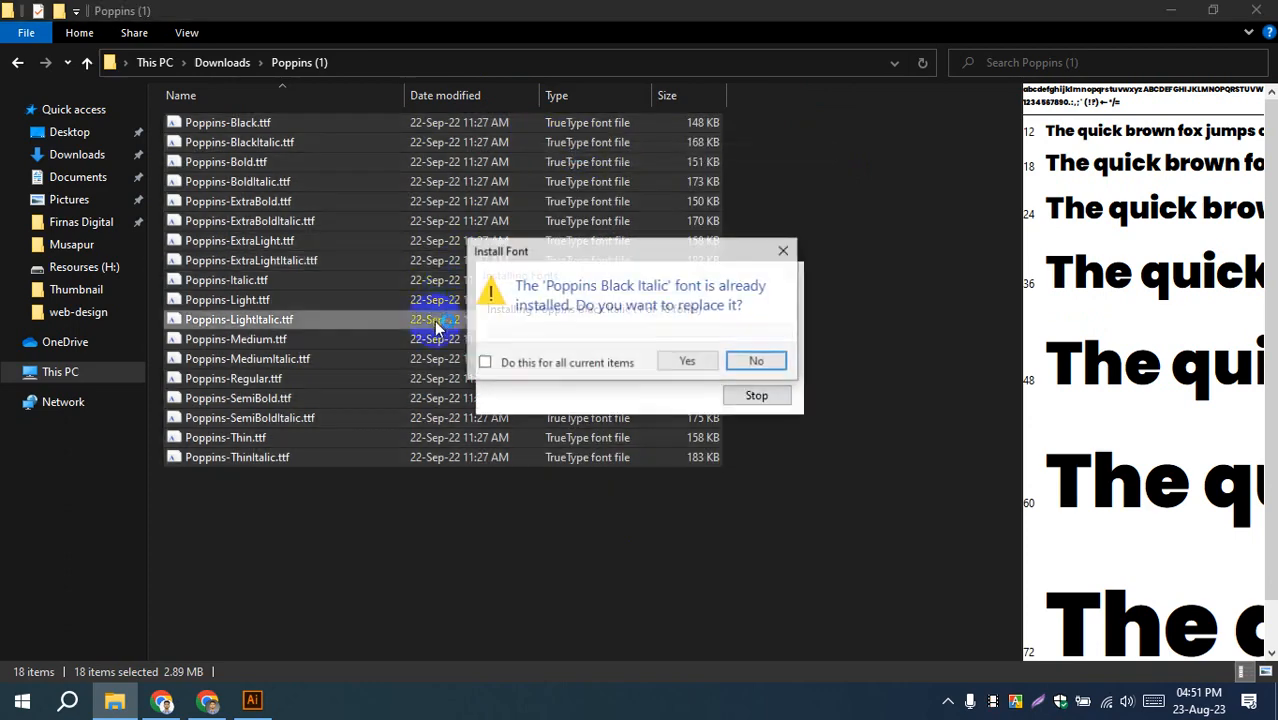
{"action": "left_click", "coordinate": [484, 363]}
{"action": "left_click", "coordinate": [687, 361]}
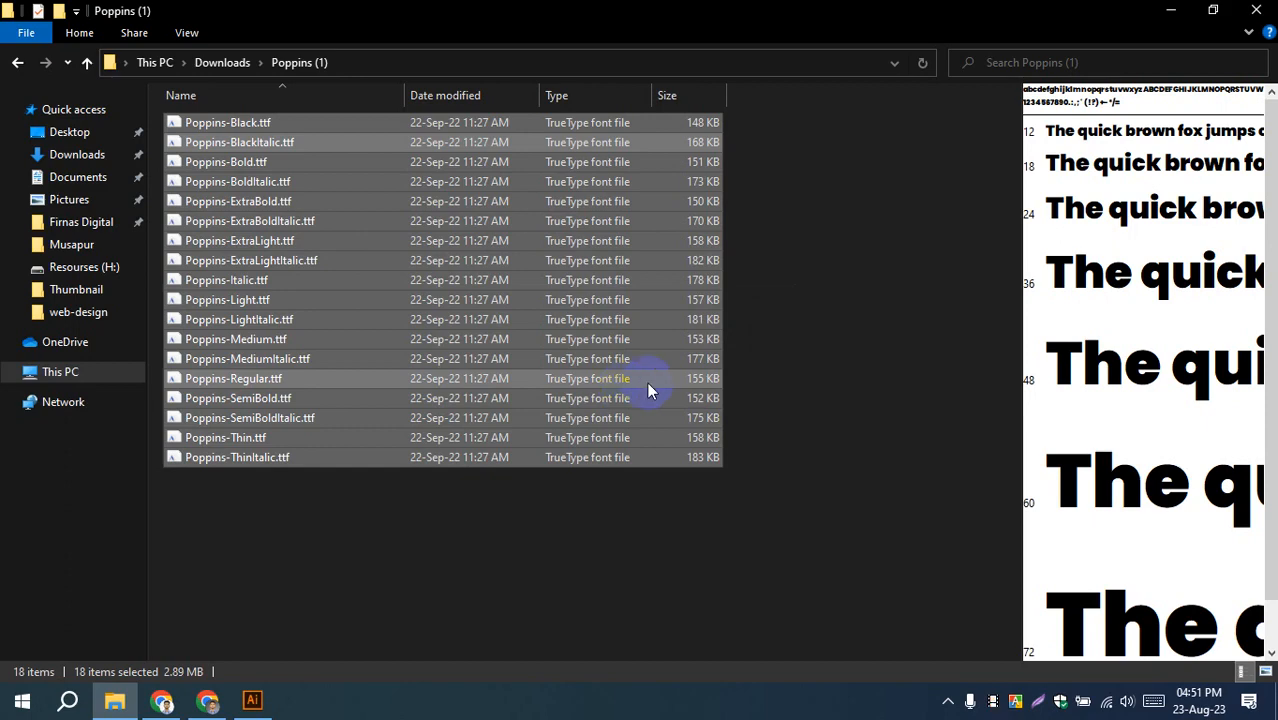
{"action": "left_click", "coordinate": [1256, 10]}
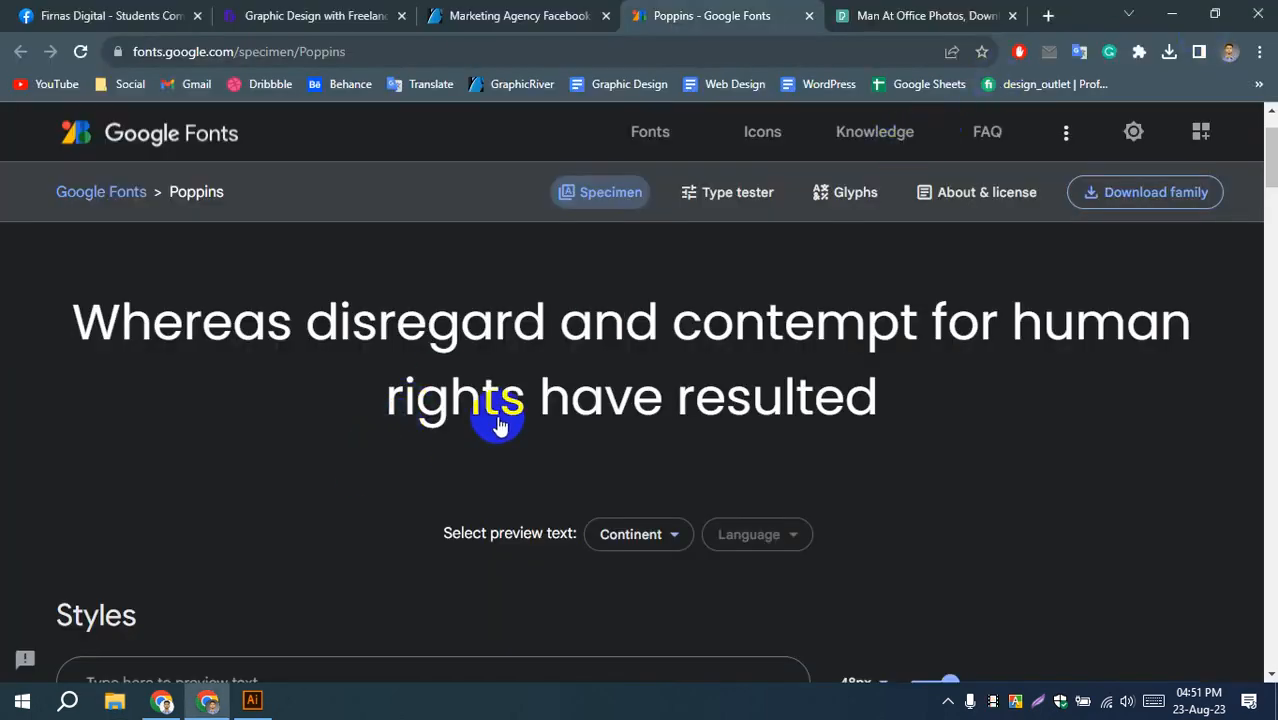
{"action": "left_click", "coordinate": [252, 700]}
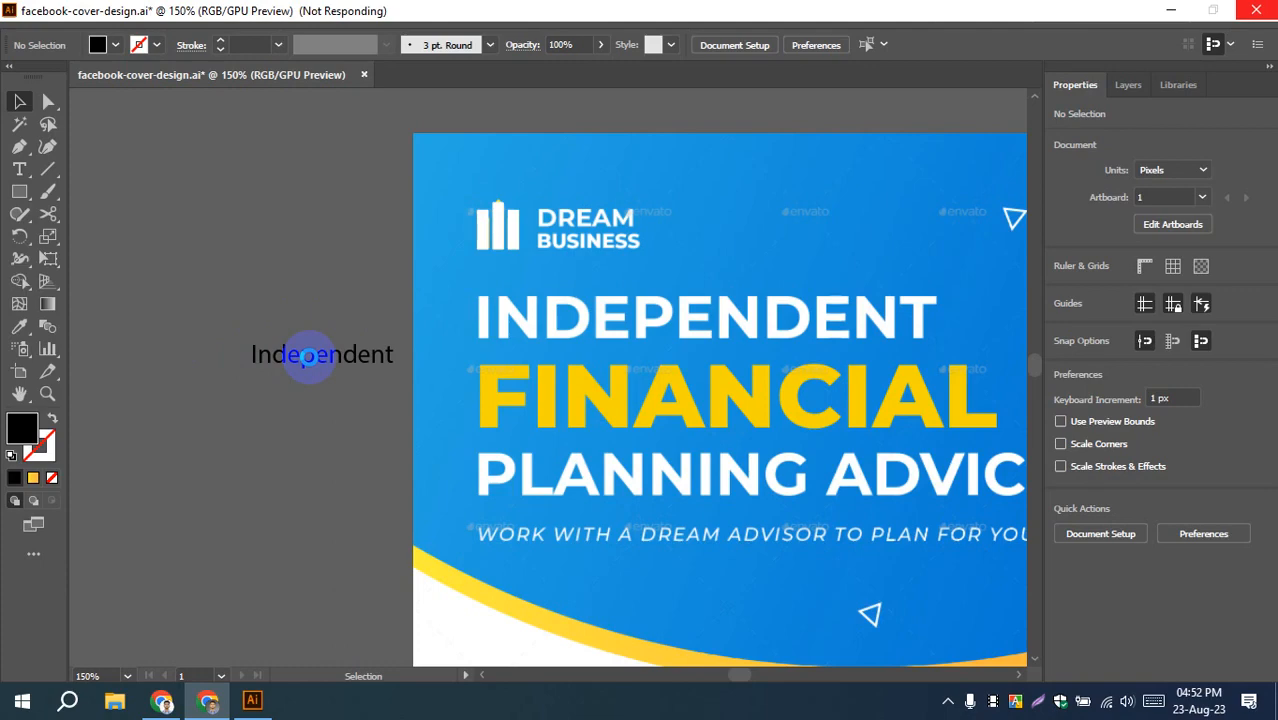
- Switch to the other Chrome window, skim the open payment e-mail in Gmail and close that window
{"action": "left_click", "coordinate": [162, 700]}
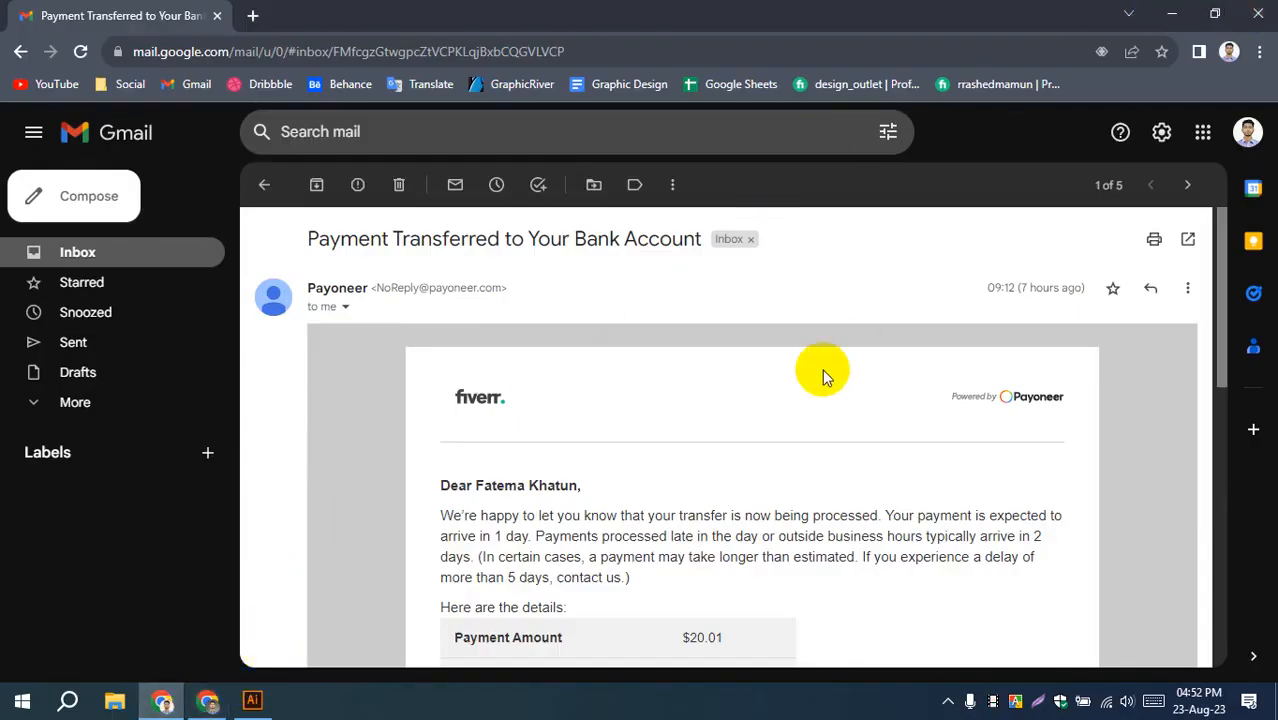
{"action": "scroll", "coordinate": [822, 371], "scroll_direction": "down", "scroll_amount": 15}
{"action": "scroll", "coordinate": [1106, 318], "scroll_direction": "up", "scroll_amount": 3}
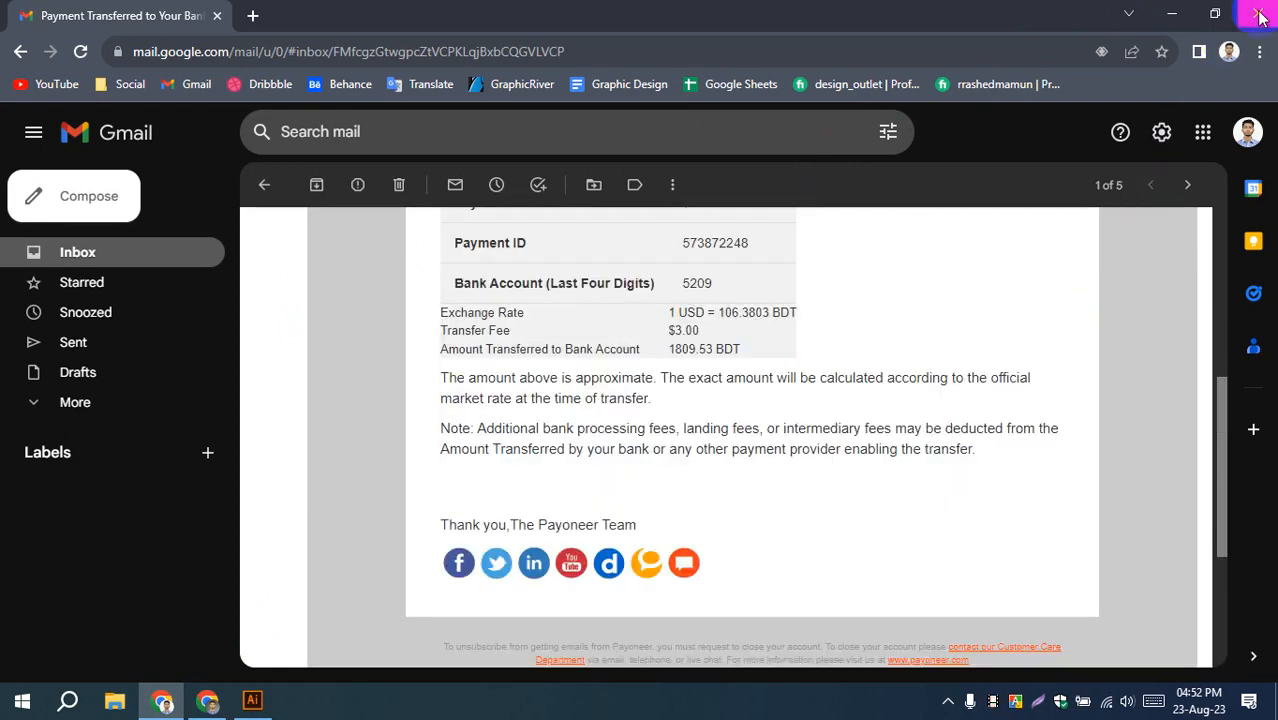
{"action": "left_click", "coordinate": [1260, 16]}
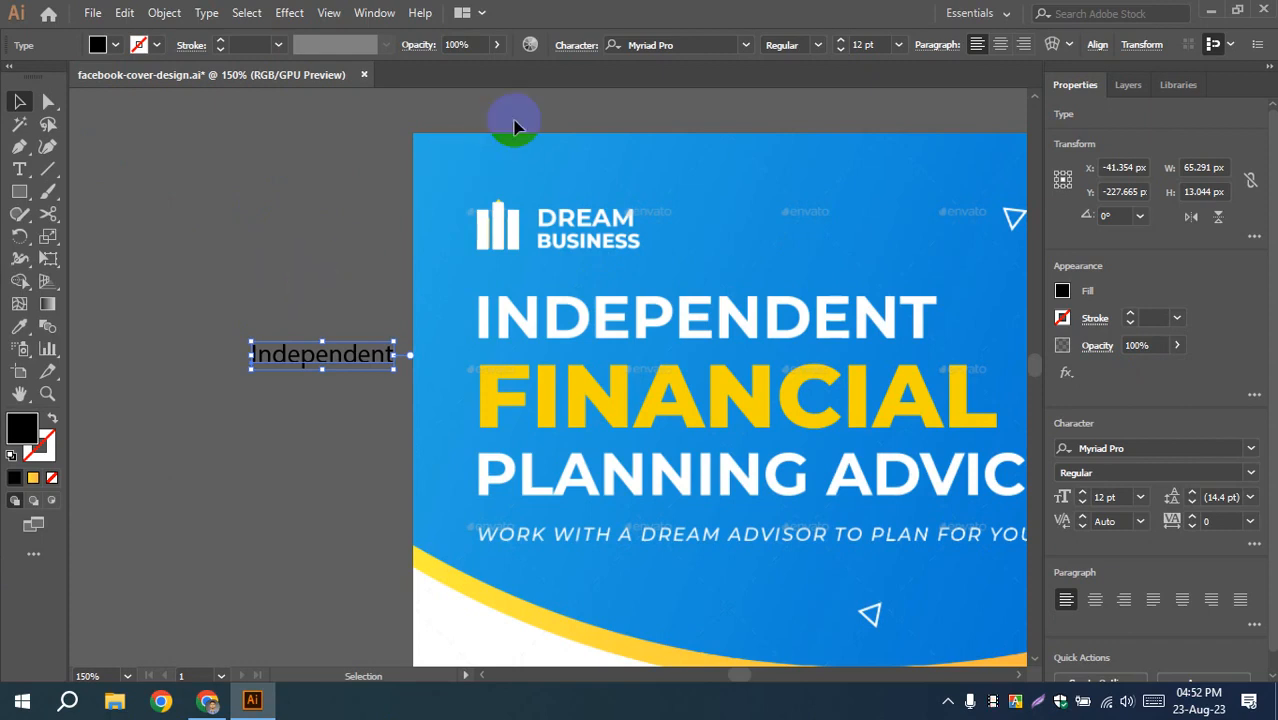
- Set the "Independent" text beside the reference banner to All Caps
{"action": "left_click", "coordinate": [573, 50]}
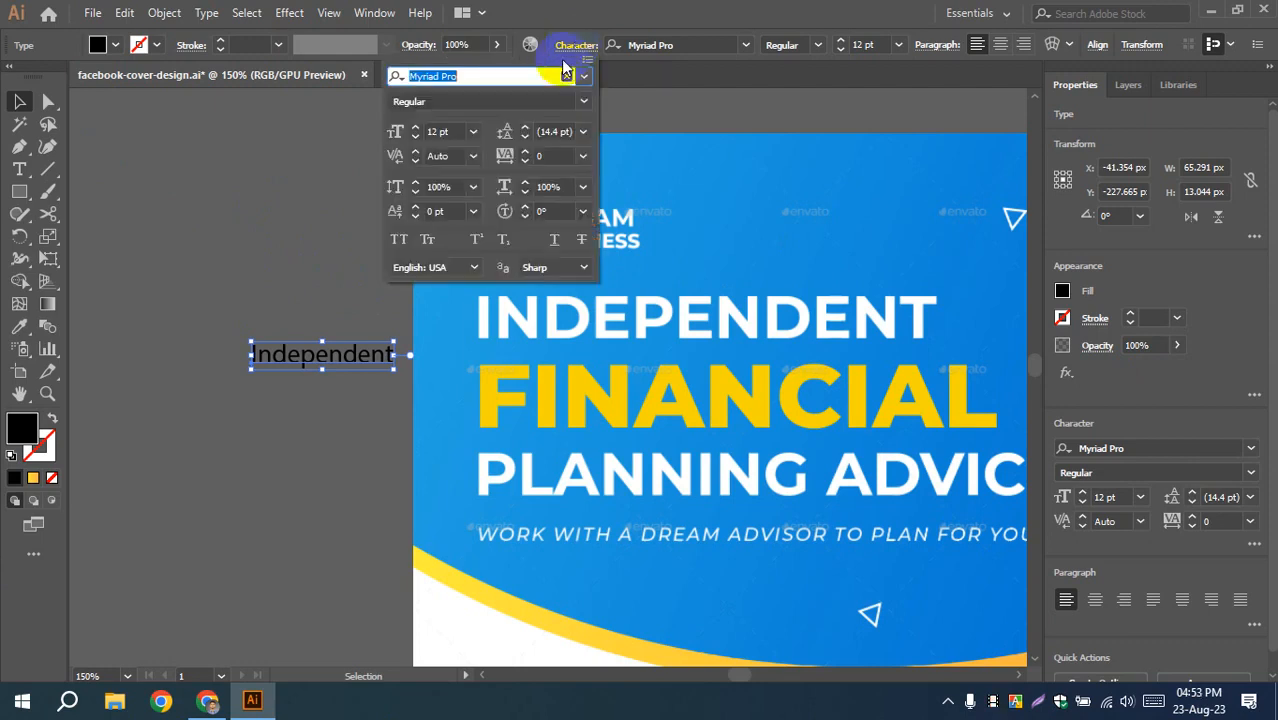
{"action": "left_click", "coordinate": [398, 243]}
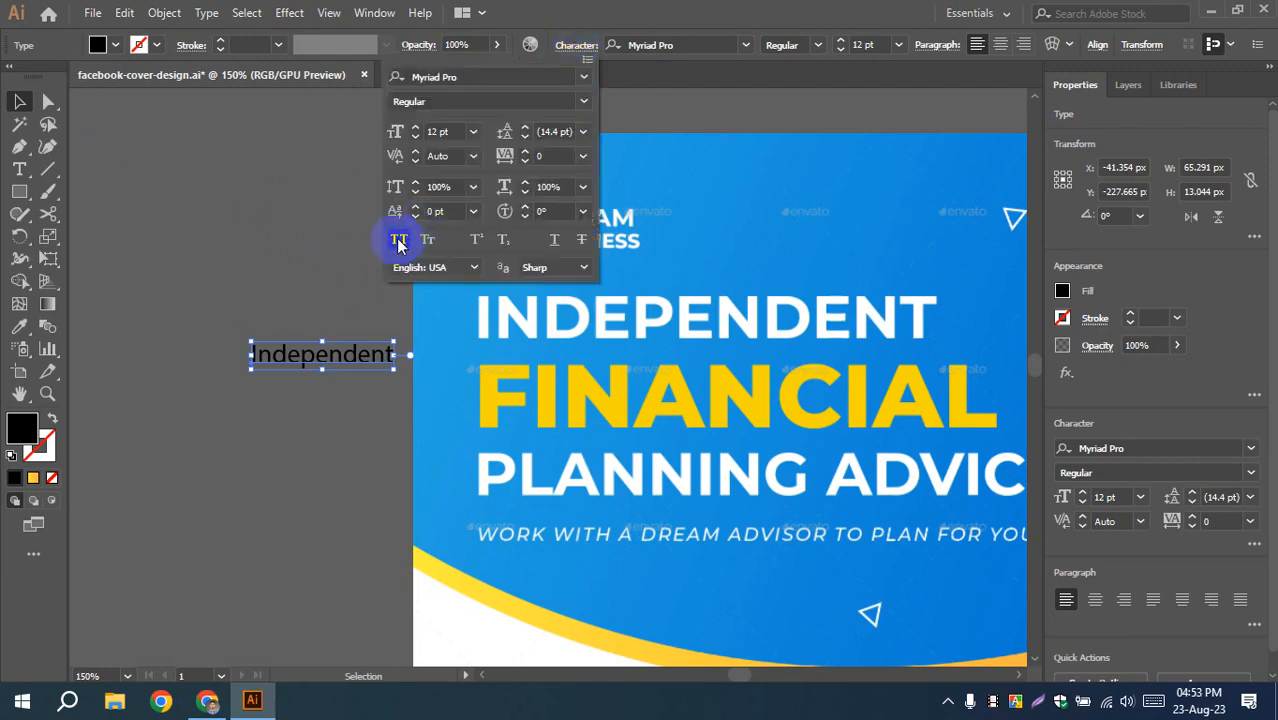
{"action": "left_click", "coordinate": [258, 289]}
{"action": "left_click", "coordinate": [305, 457]}
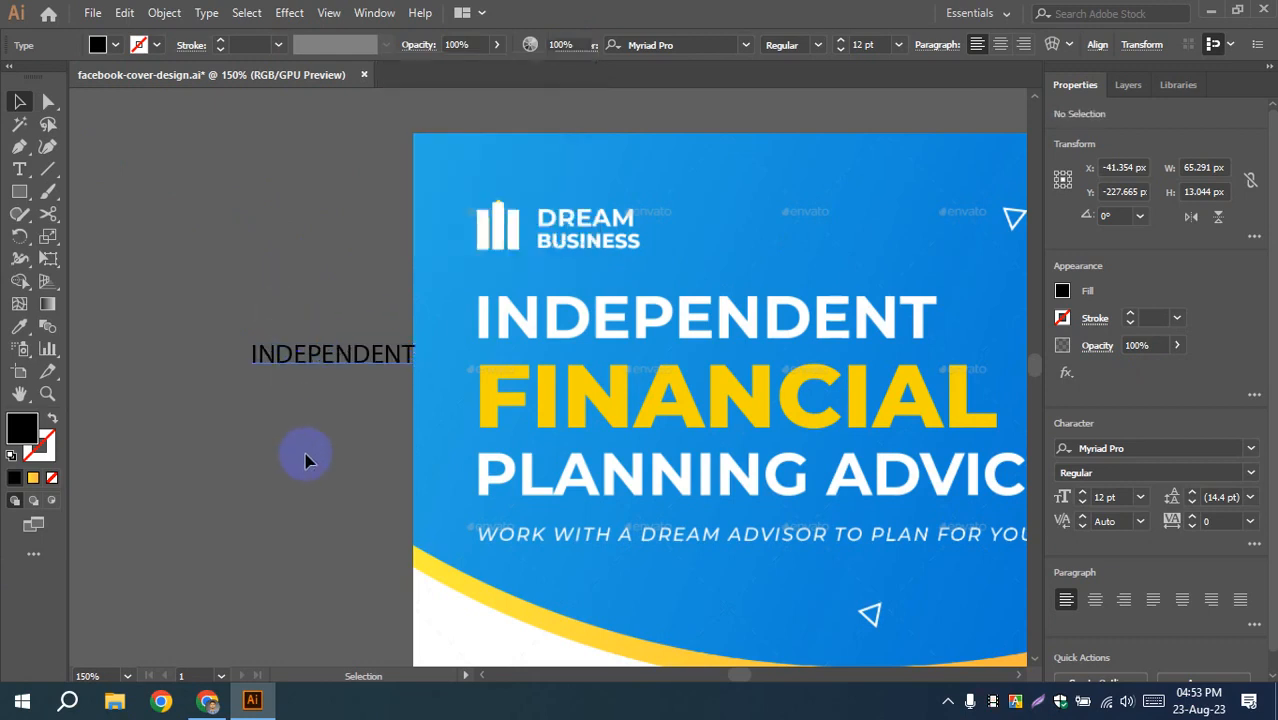
- Change the font of the INDEPENDENT text beside the banner to Montserrat Bold
{"action": "left_click", "coordinate": [343, 360]}
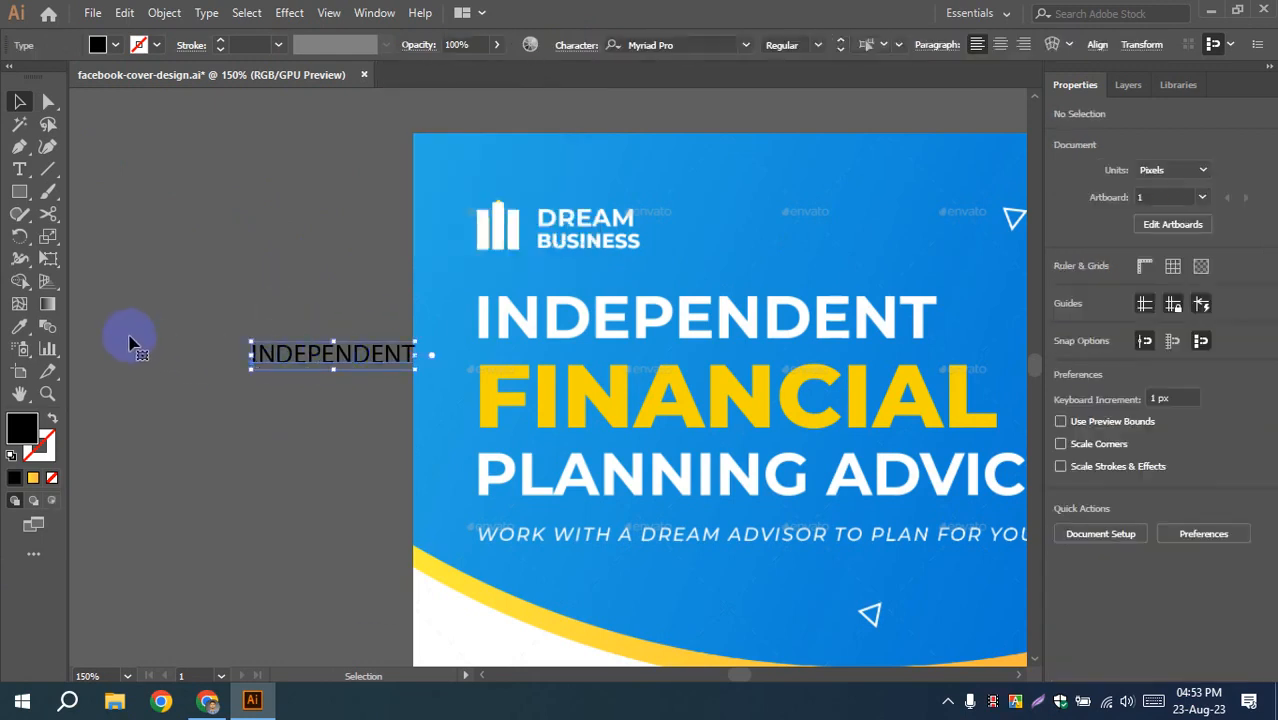
{"action": "left_click", "coordinate": [679, 44]}
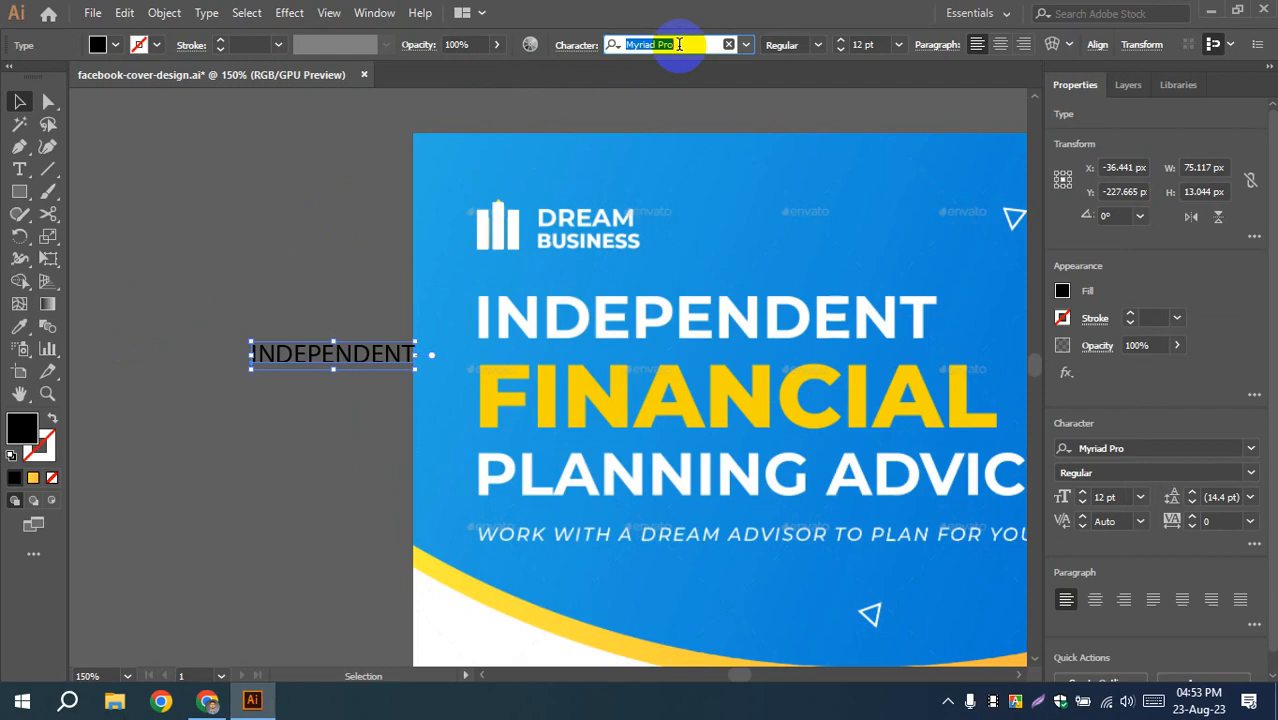
{"action": "type", "text": "mont"}
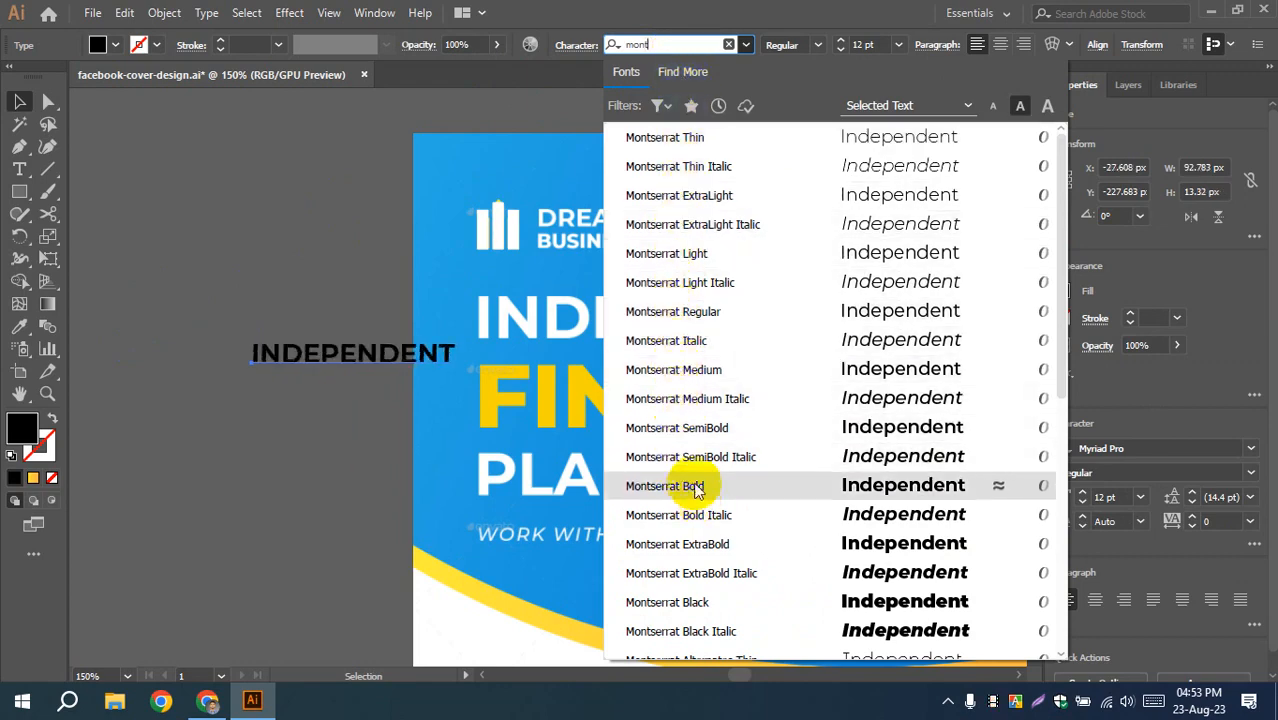
{"action": "scroll", "coordinate": [690, 490], "scroll_direction": "down", "scroll_amount": 3}
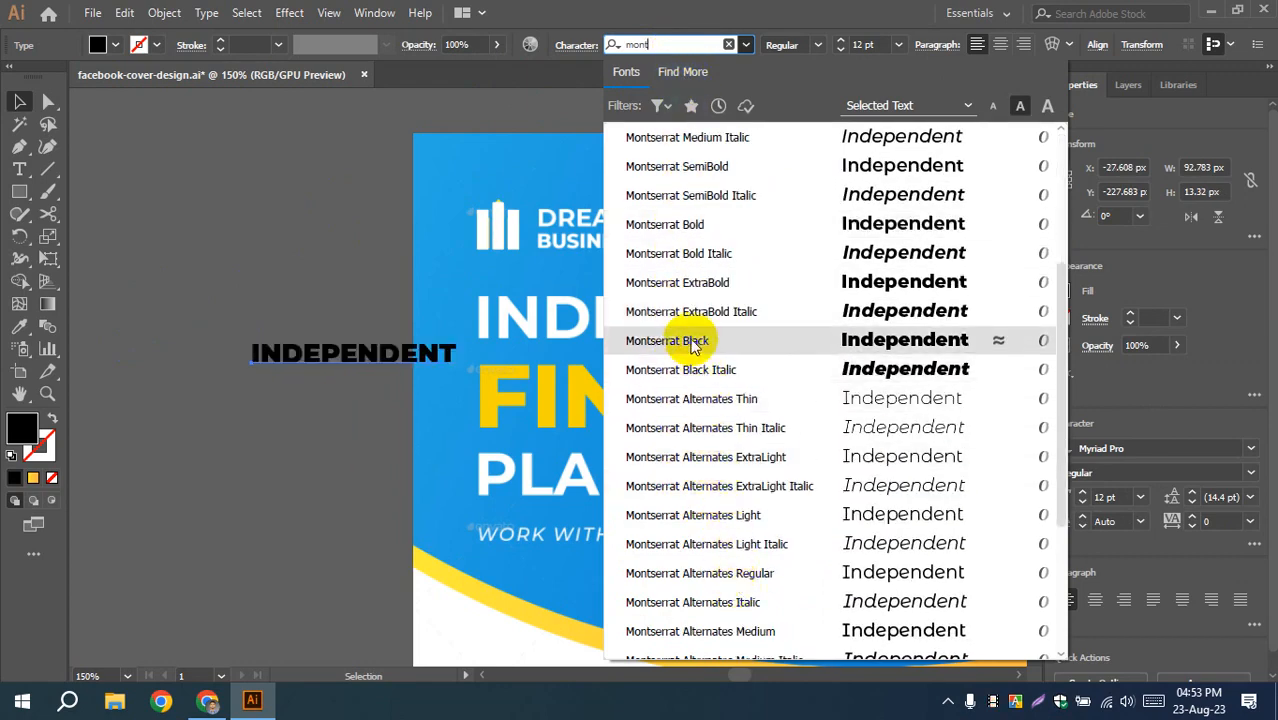
{"action": "left_click", "coordinate": [674, 224]}
{"action": "left_click", "coordinate": [347, 290]}
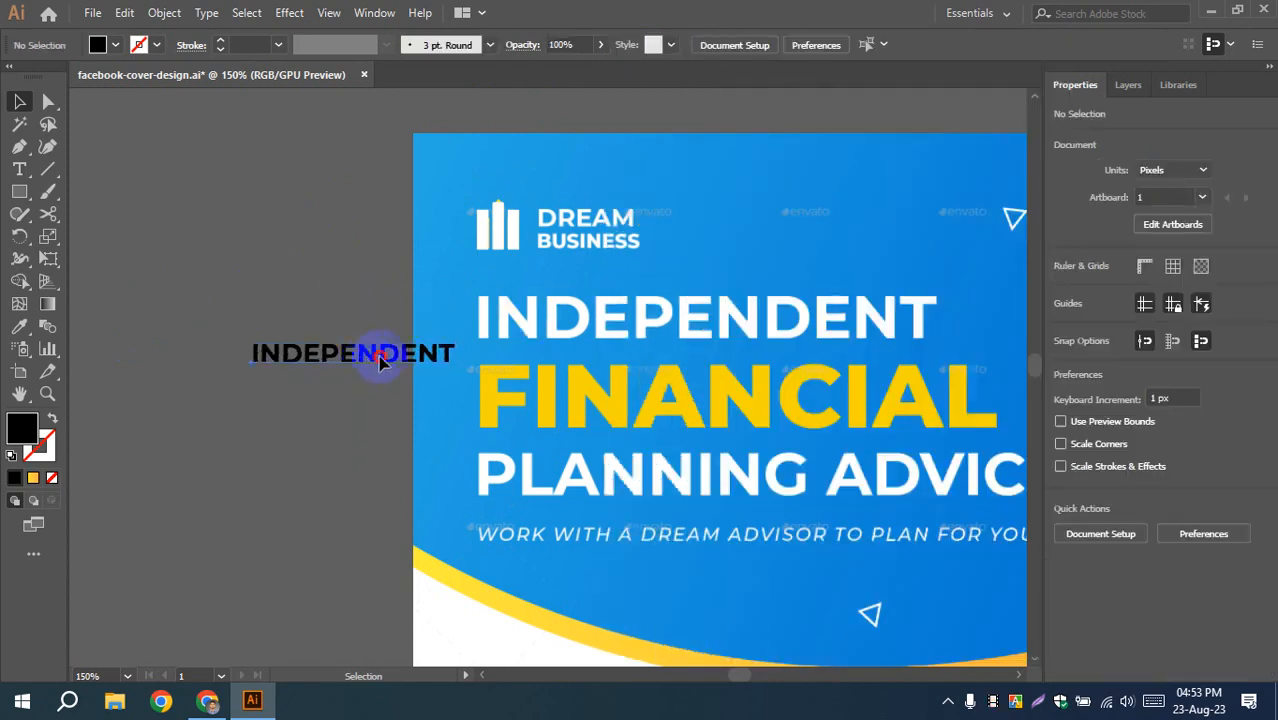
- Move the black INDEPENDENT text just above the banner's matching headline line and set its font size to 28 pt
{"action": "left_click_drag", "start_coordinate": [378, 357], "coordinate": [598, 276]}
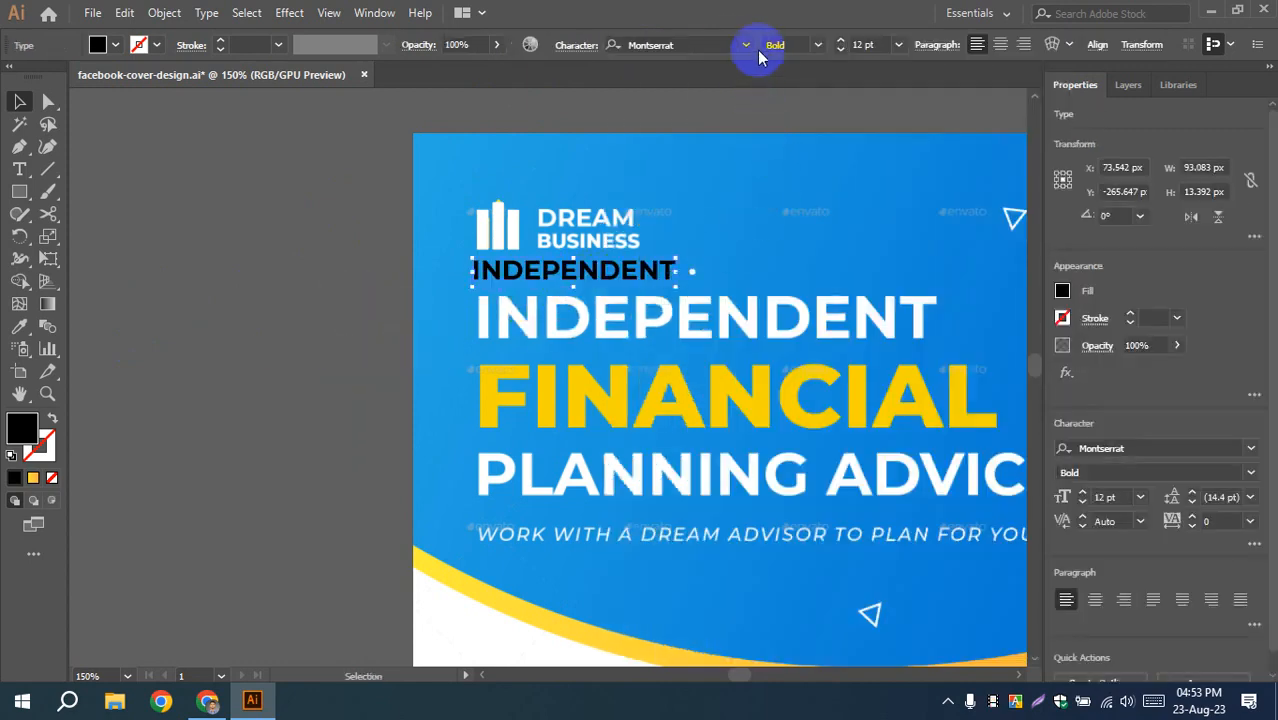
{"action": "left_click", "coordinate": [842, 41]}
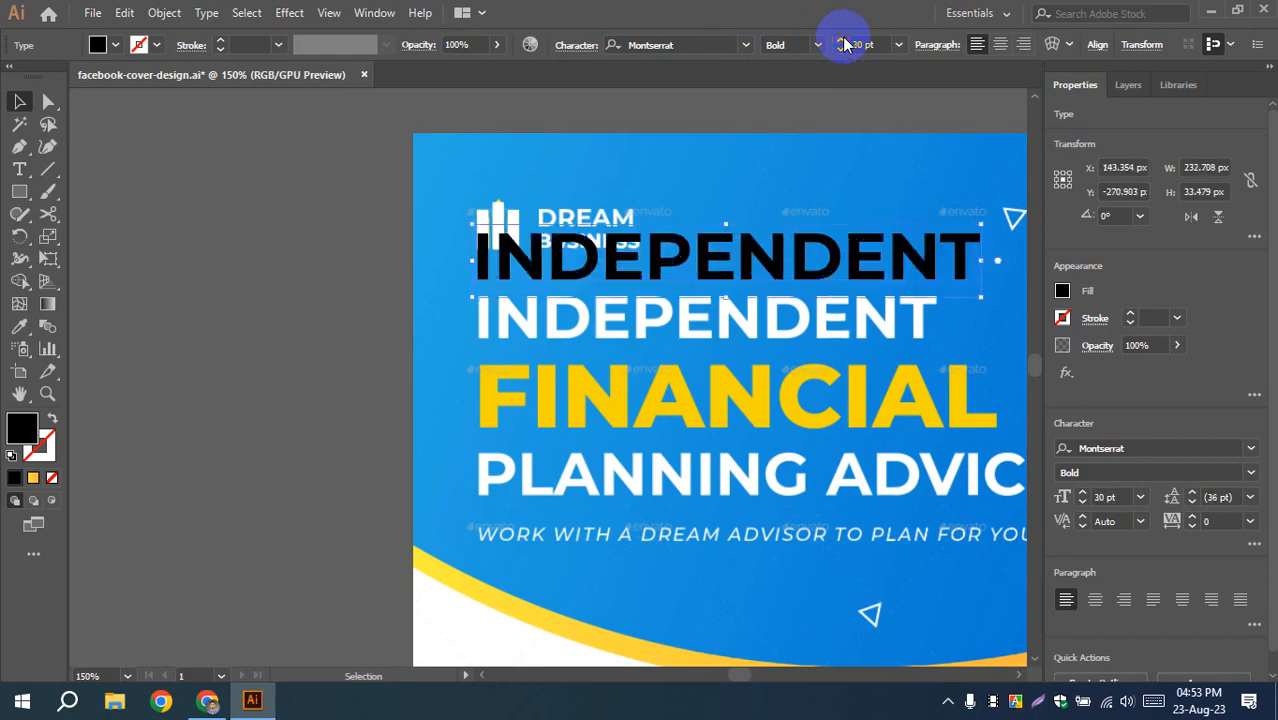
{"action": "left_click", "coordinate": [842, 50]}
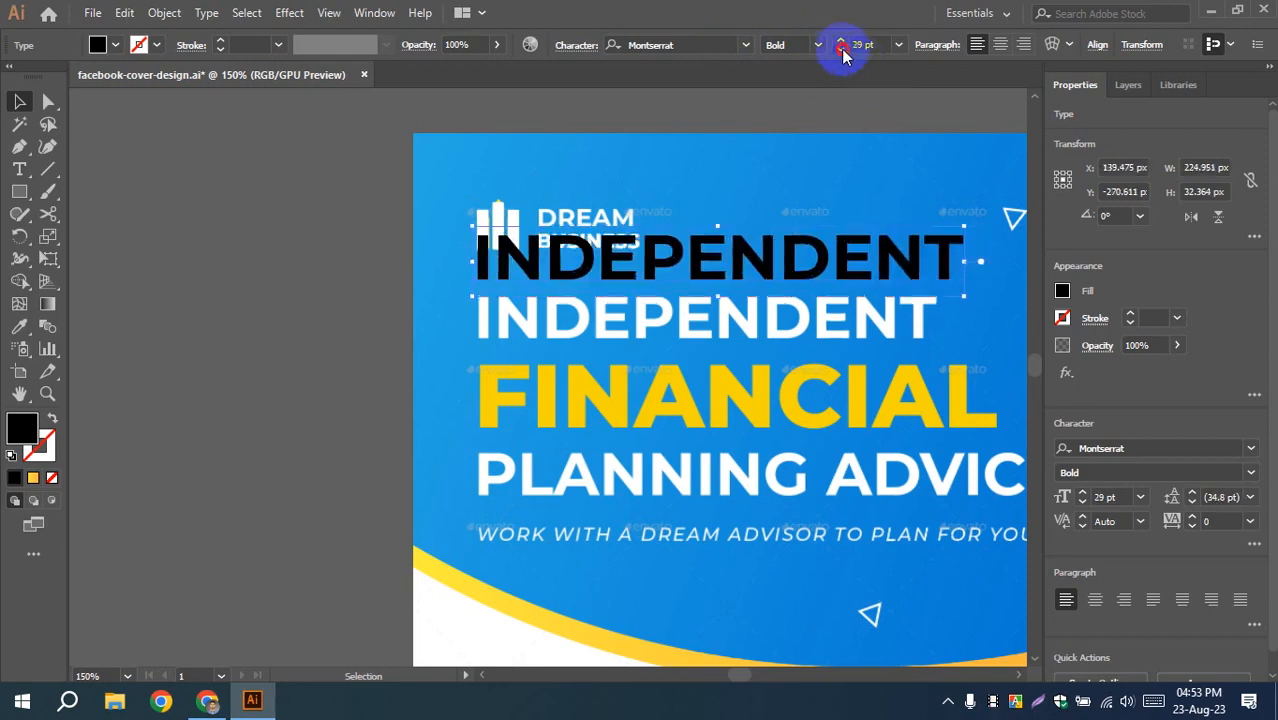
{"action": "left_click", "coordinate": [842, 50]}
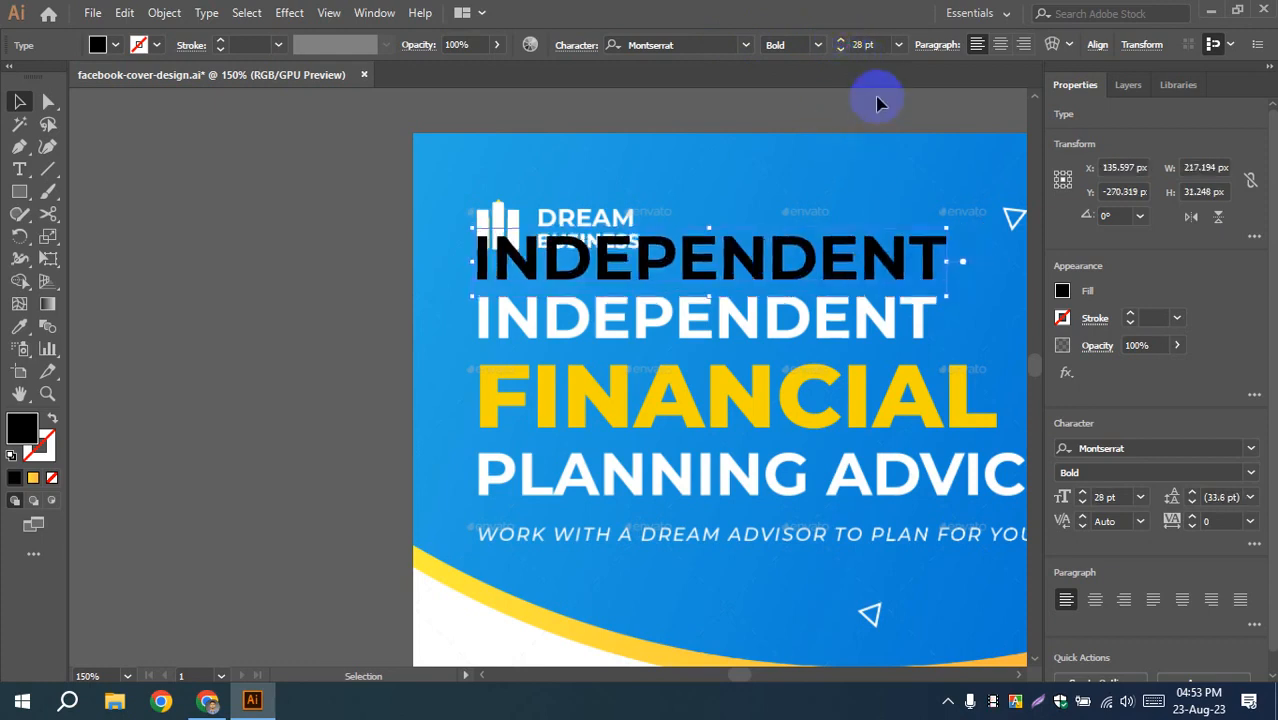
{"action": "left_click", "coordinate": [842, 48]}
{"action": "left_click", "coordinate": [842, 41]}
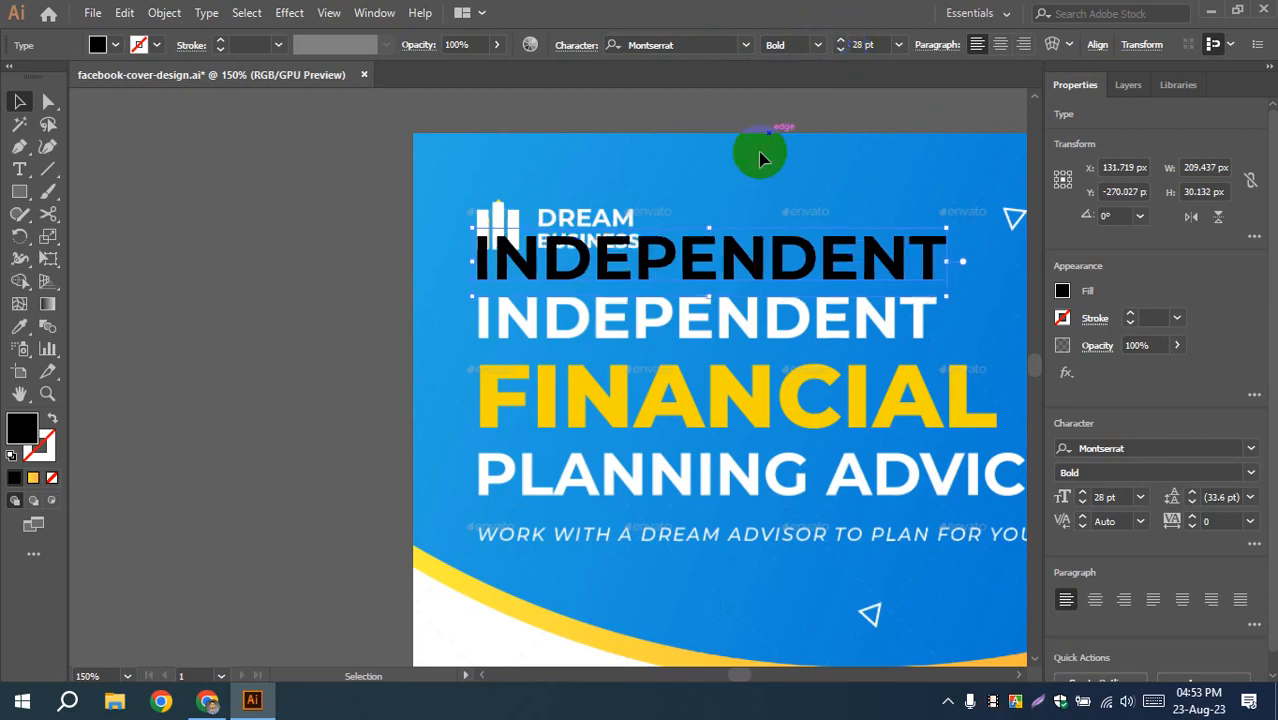
{"action": "left_click", "coordinate": [742, 194]}
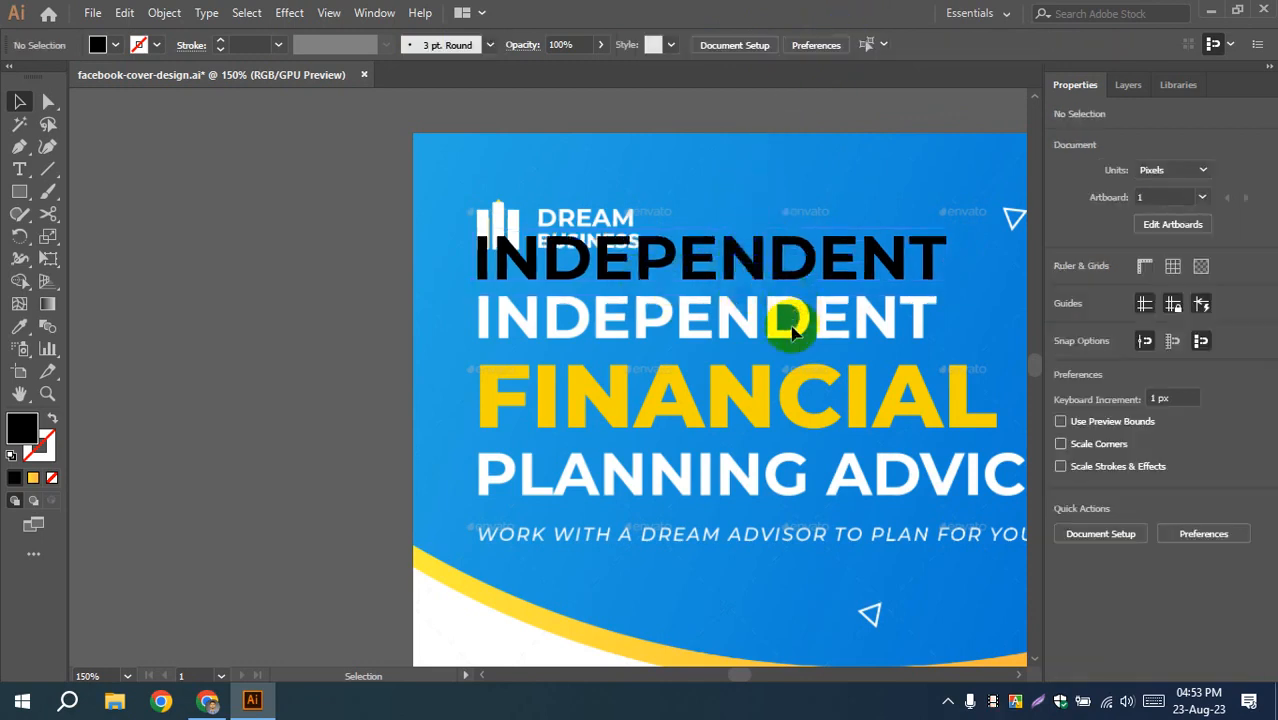
{"action": "left_click", "coordinate": [776, 256]}
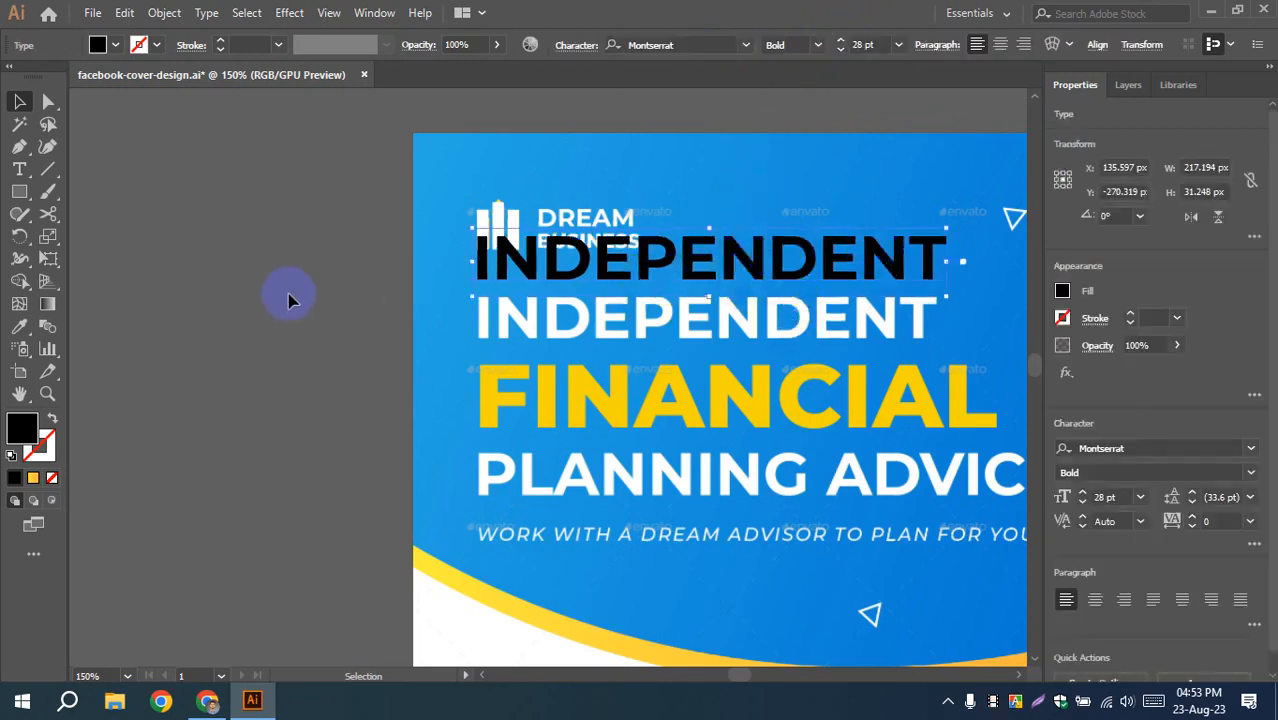
{"action": "left_click", "coordinate": [291, 302]}
{"action": "left_click", "coordinate": [529, 259]}
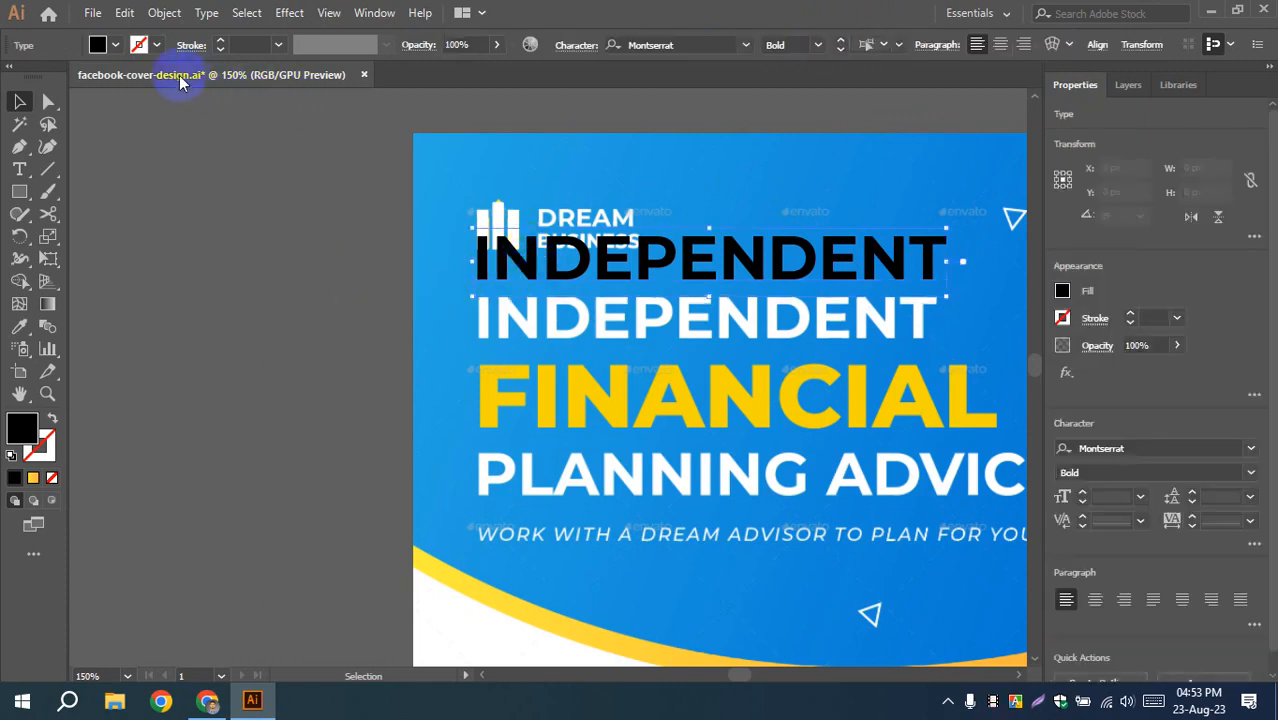
{"action": "left_click", "coordinate": [115, 45]}
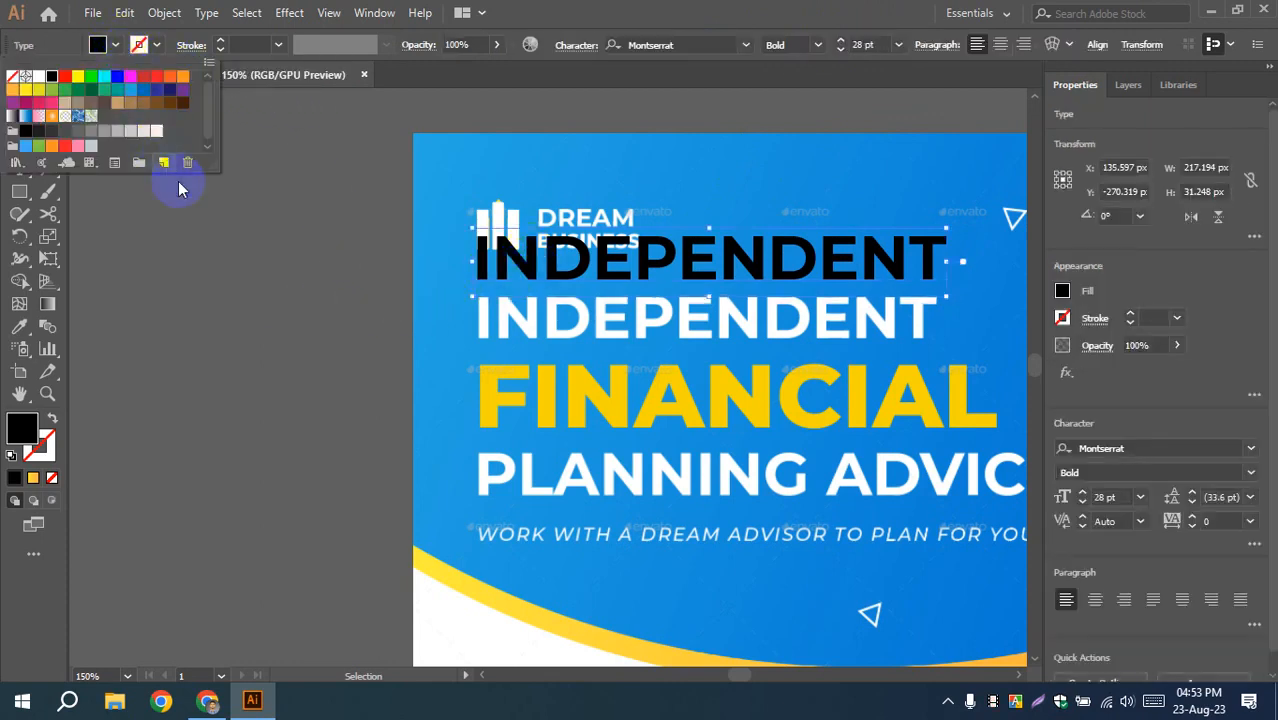
{"action": "left_click", "coordinate": [204, 242]}
{"action": "left_click", "coordinate": [222, 316]}
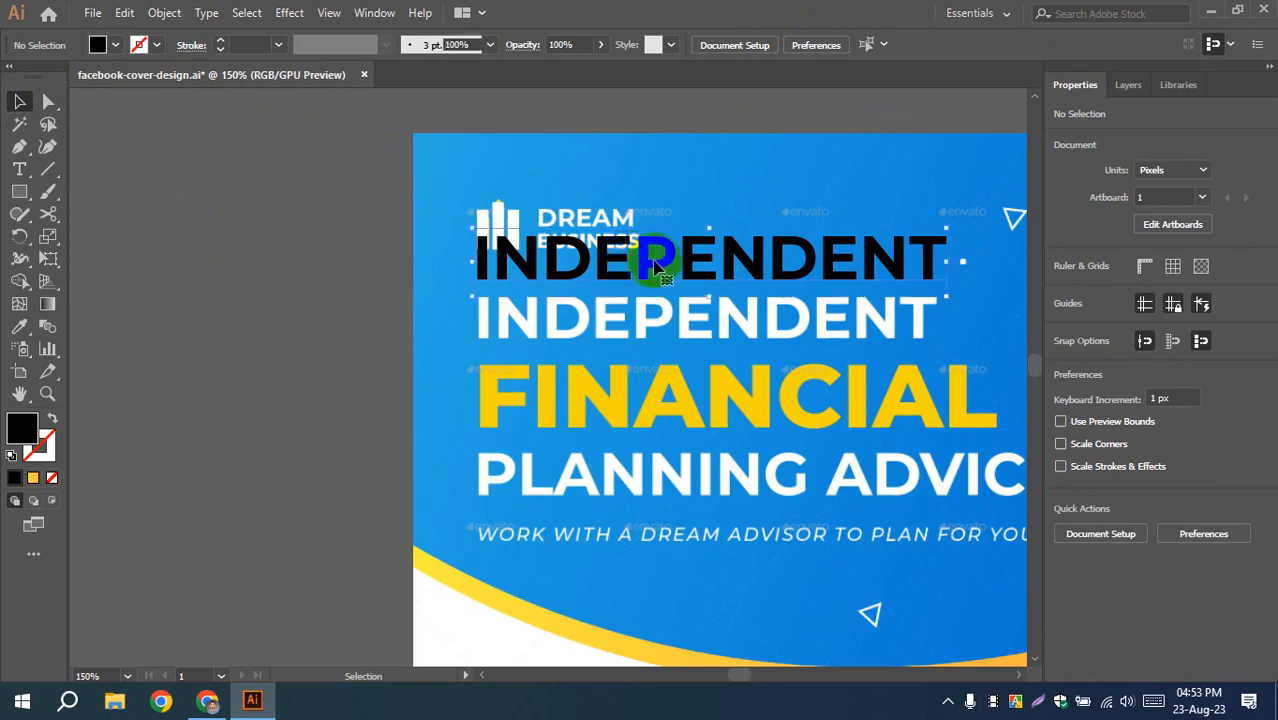
- Duplicate the black INDEPENDENT text down over the banner's PLANNING ADVICE line and change the copy's wording to FINANCIAL
{"action": "left_click_drag", "start_coordinate": [655, 268], "coordinate": [664, 464]}
{"action": "key", "text": "t"}
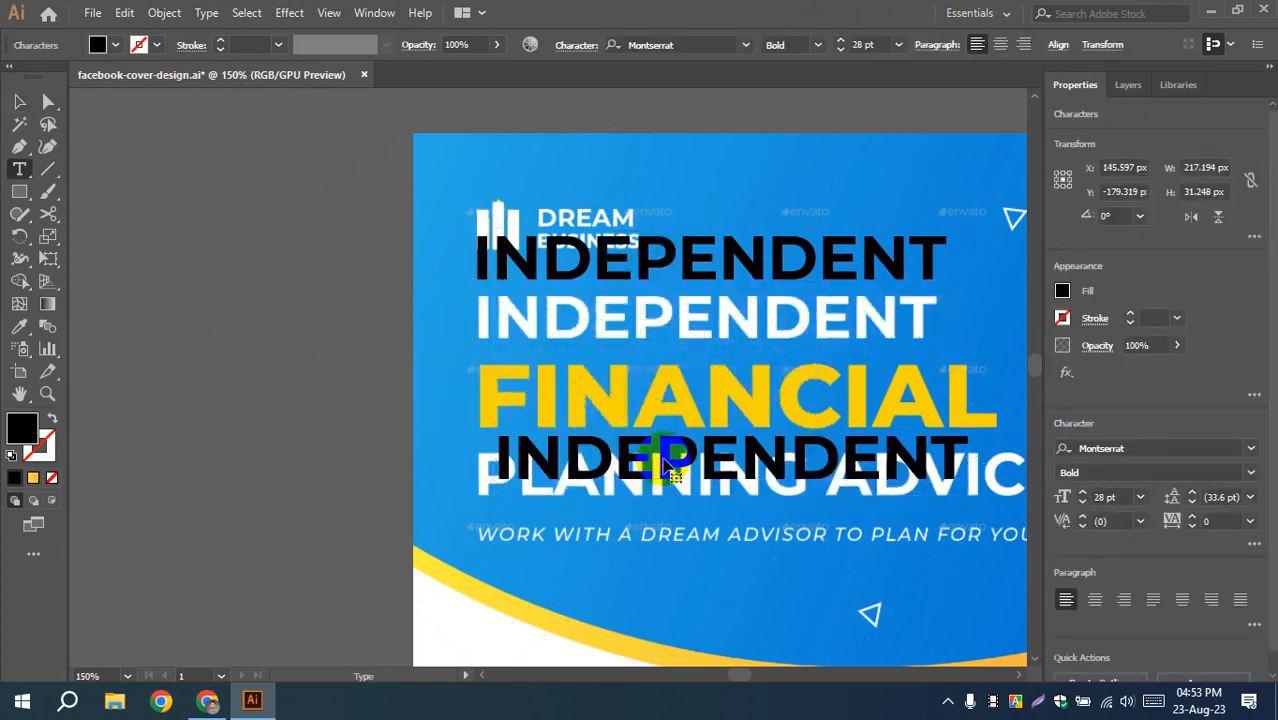
{"action": "double_click", "coordinate": [663, 458]}
{"action": "type", "text": "FIRNAS"}
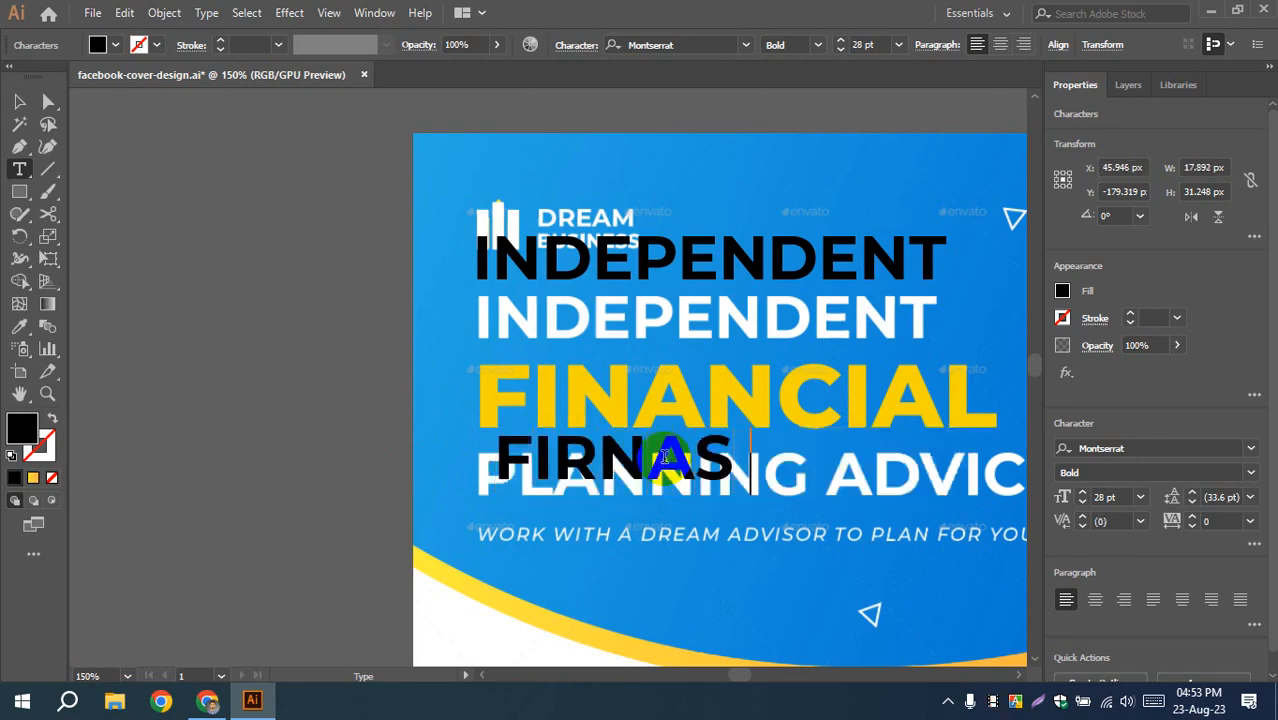
{"action": "key", "text": "BackSpace"}
{"action": "key", "text": "BackSpace"}
{"action": "key", "text": "BackSpace"}
{"action": "key", "text": "BackSpace"}
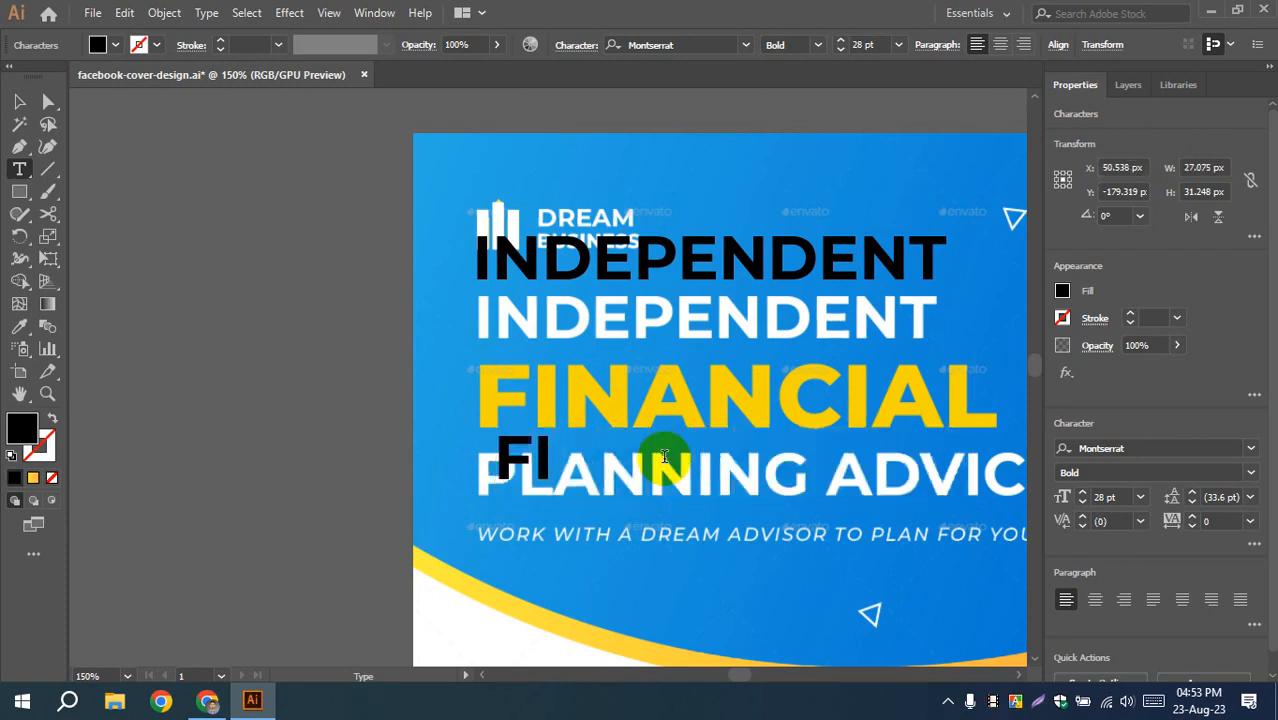
{"action": "type", "text": "N"}
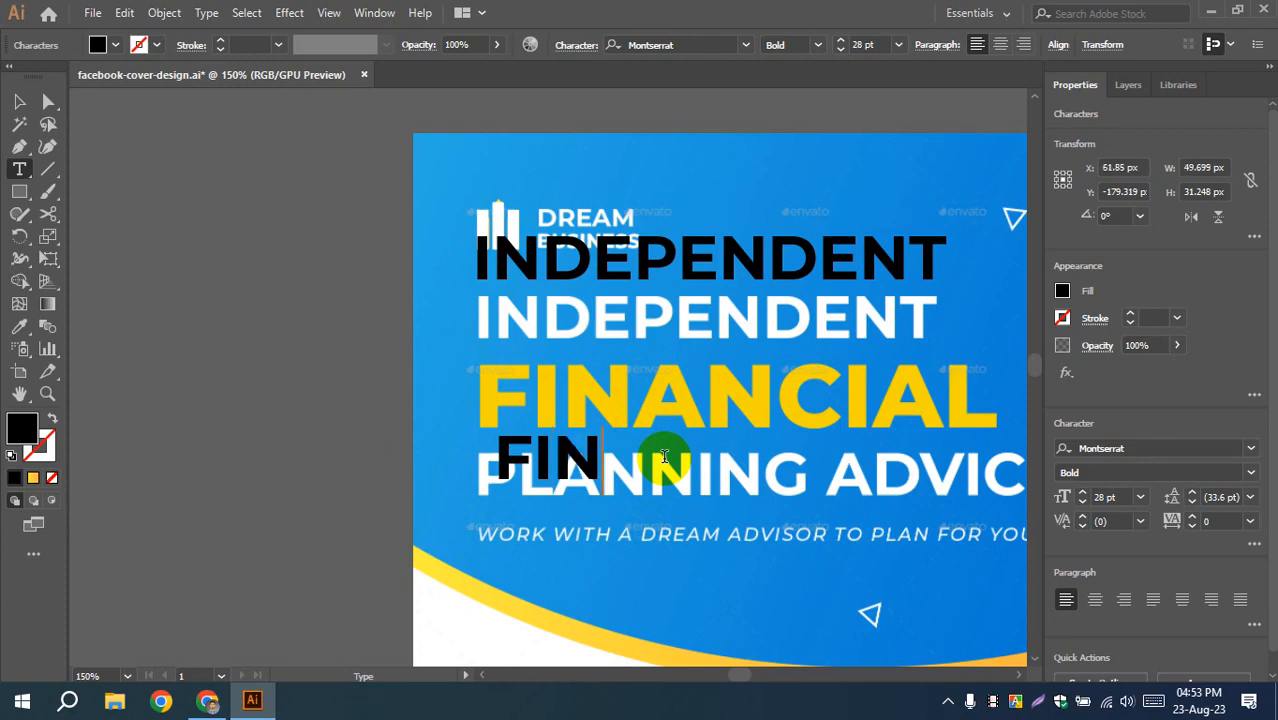
{"action": "type", "text": "ANCIAL"}
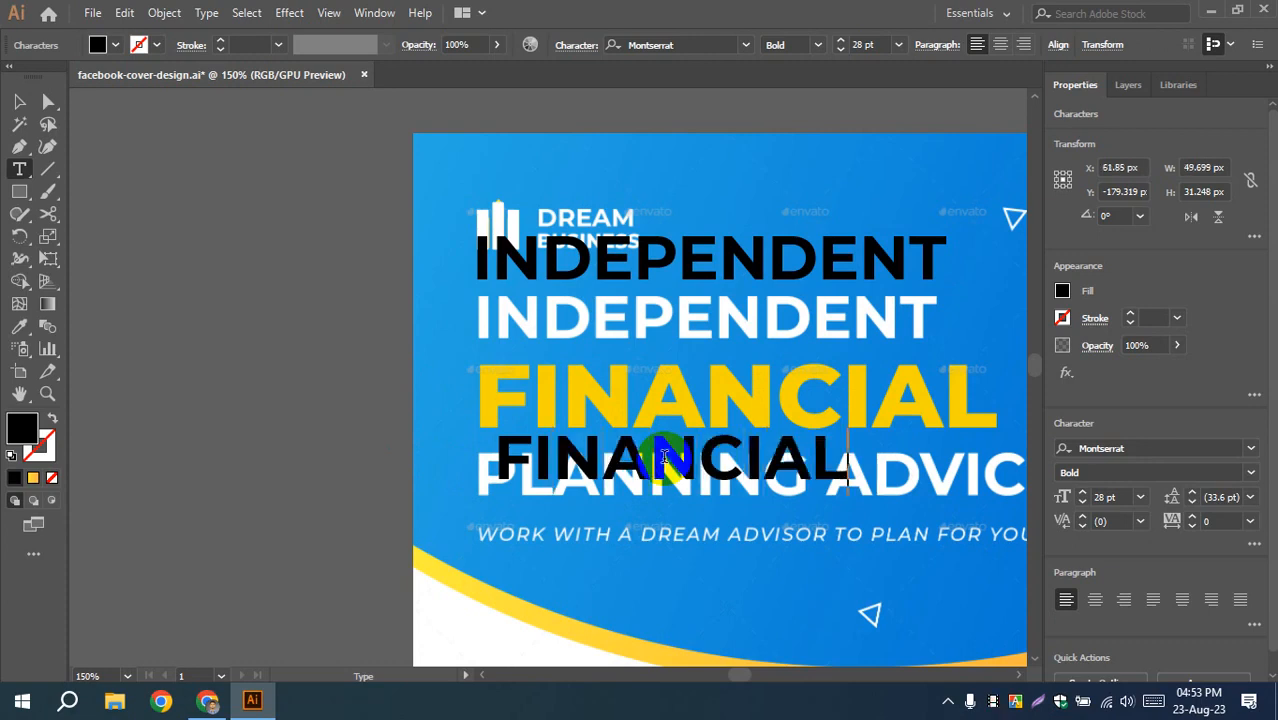
{"action": "left_click", "coordinate": [19, 101]}
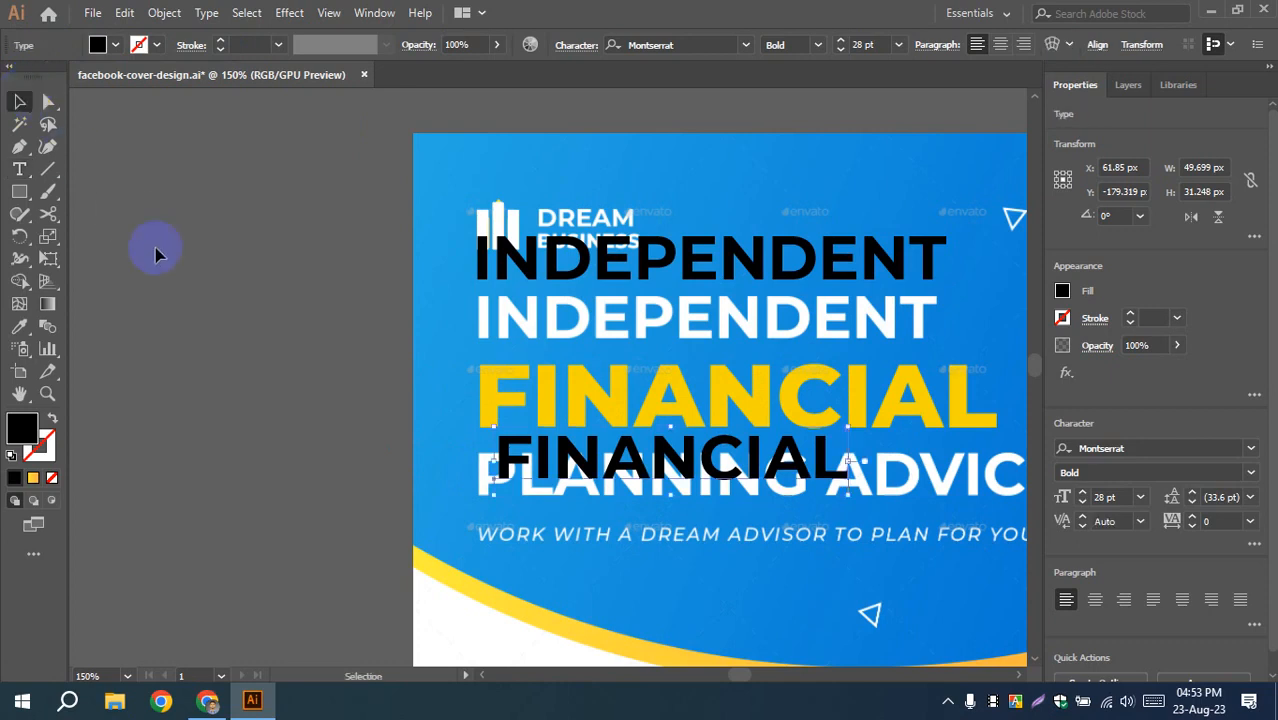
- Nudge the black FINANCIAL text left until it lines up with the left edge of the banner's headline lines
{"action": "key", "text": "Left"}
{"action": "key", "text": "Left"}
{"action": "key", "text": "Left"}
{"action": "key", "text": "Left"}
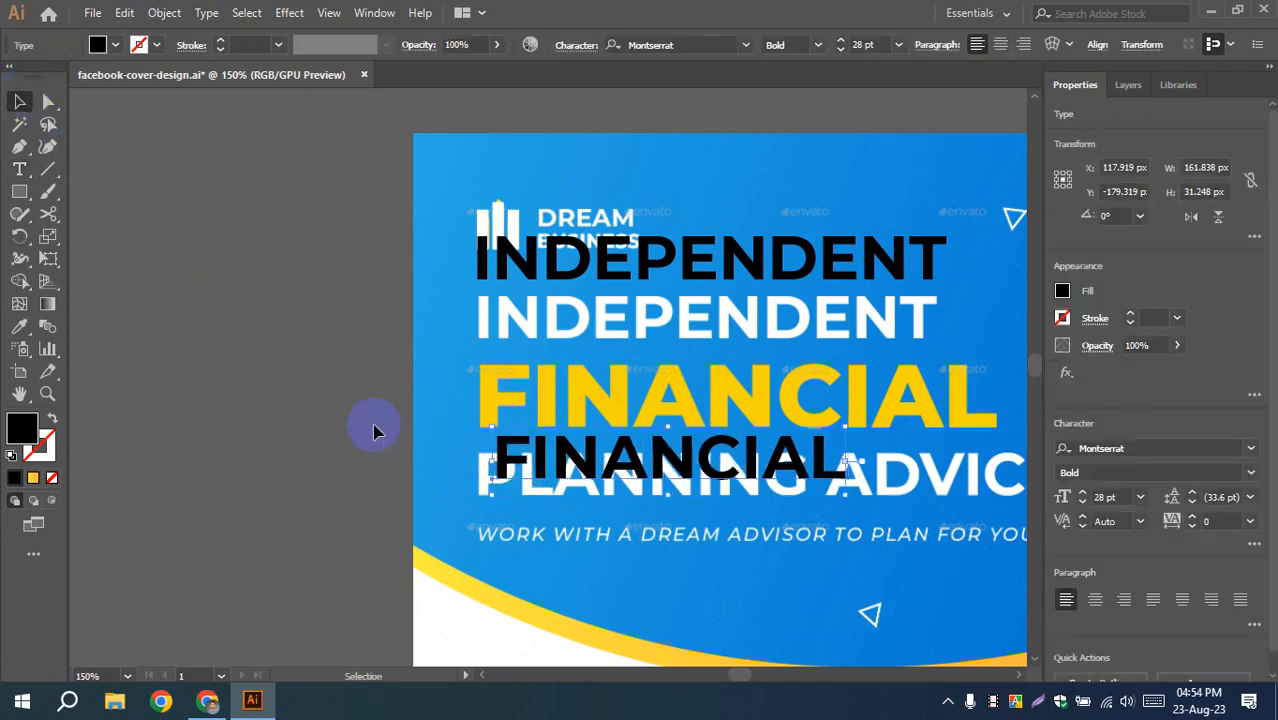
{"action": "key", "text": "Left"}
{"action": "key", "text": "Left"}
{"action": "key", "text": "Left"}
{"action": "key", "text": "Left"}
{"action": "key", "text": "Left"}
{"action": "key", "text": "Left"}
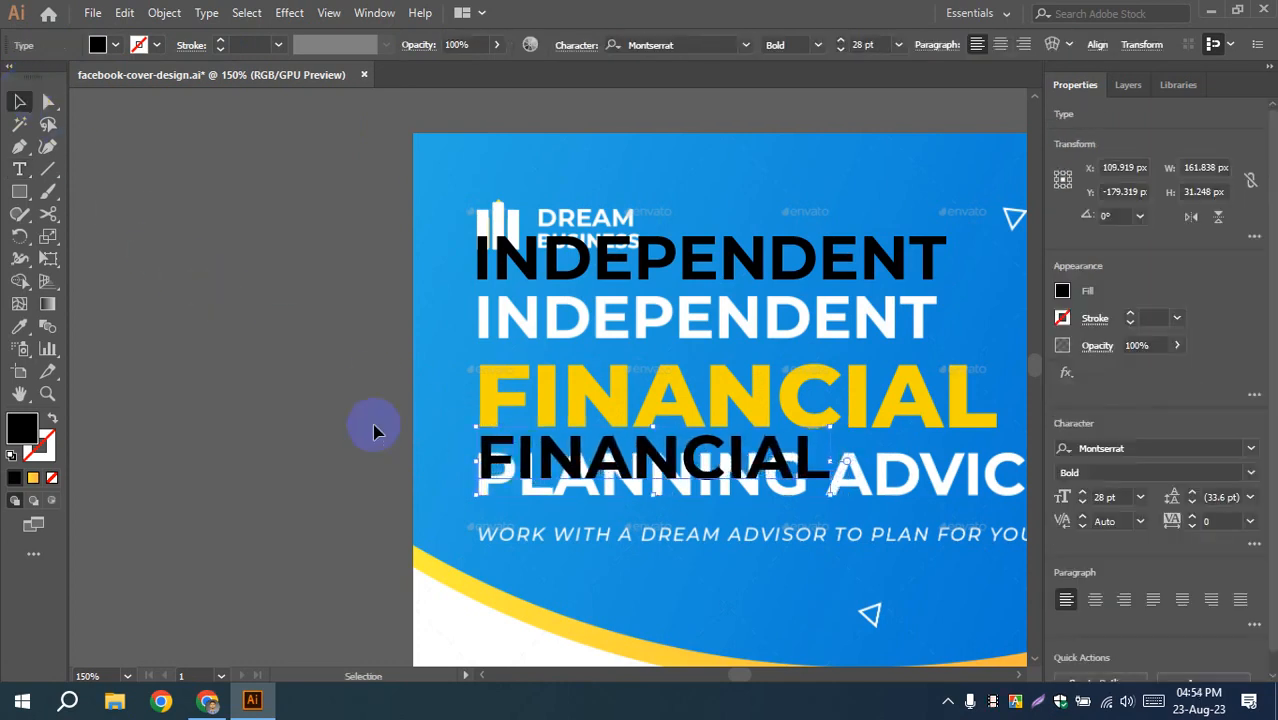
- Increase the font size of the black FINANCIAL text to 42 pt
{"action": "left_click", "coordinate": [840, 41]}
{"action": "left_click", "coordinate": [840, 41]}
{"action": "left_click", "coordinate": [840, 41]}
{"action": "left_click", "coordinate": [840, 41]}
{"action": "left_click", "coordinate": [840, 41]}
{"action": "double_click", "coordinate": [840, 41]}
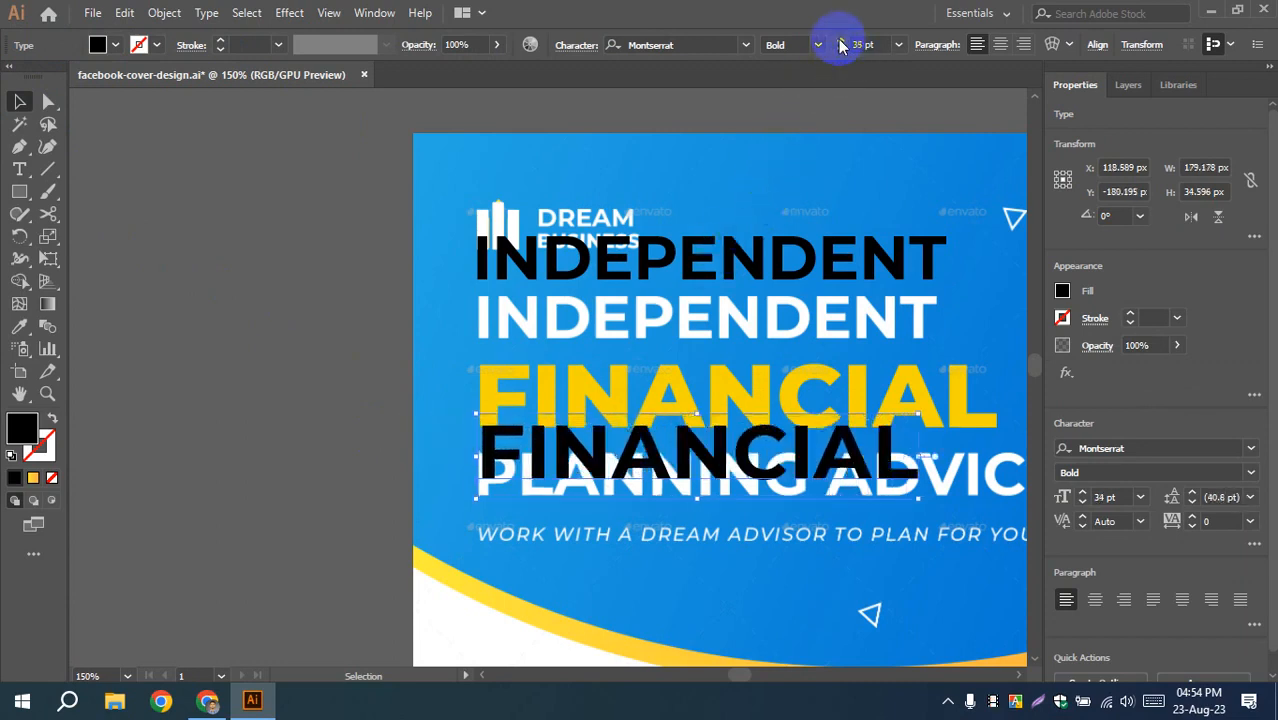
{"action": "double_click", "coordinate": [840, 41]}
{"action": "left_click", "coordinate": [840, 41]}
{"action": "double_click", "coordinate": [840, 41]}
{"action": "left_click", "coordinate": [840, 41]}
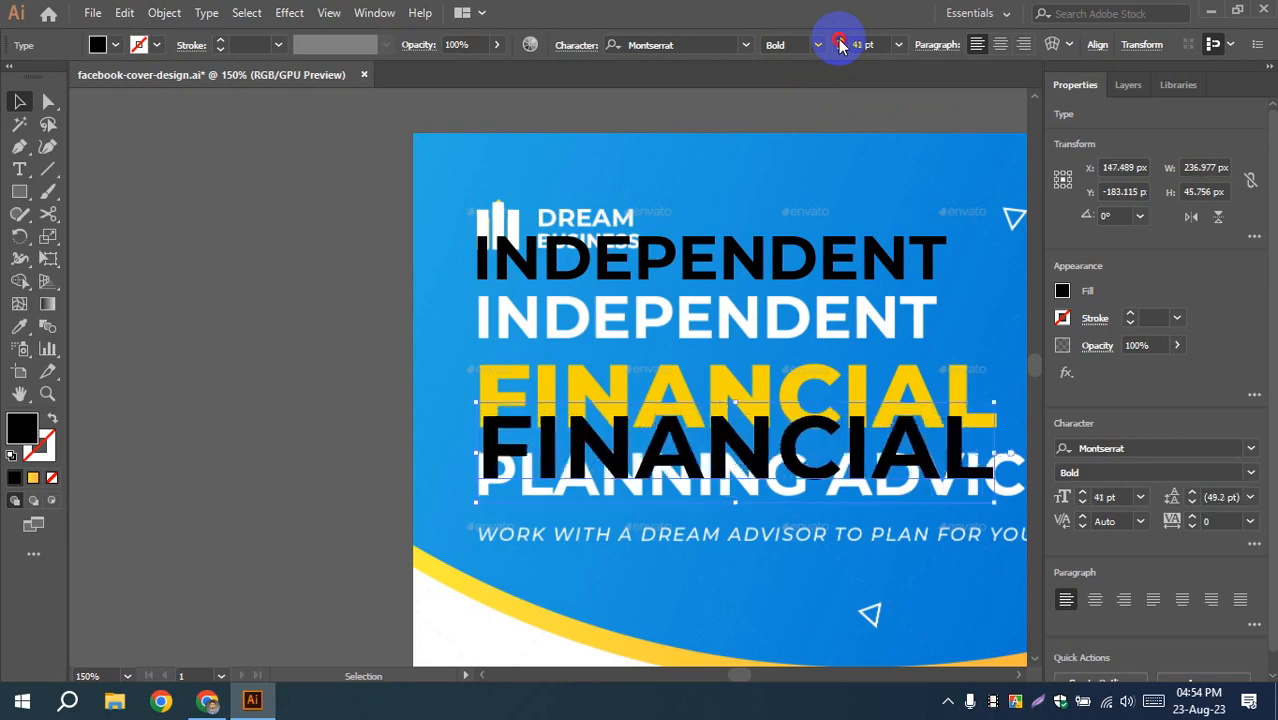
{"action": "left_click", "coordinate": [840, 41]}
{"action": "left_click", "coordinate": [840, 50]}
{"action": "left_click", "coordinate": [840, 41]}
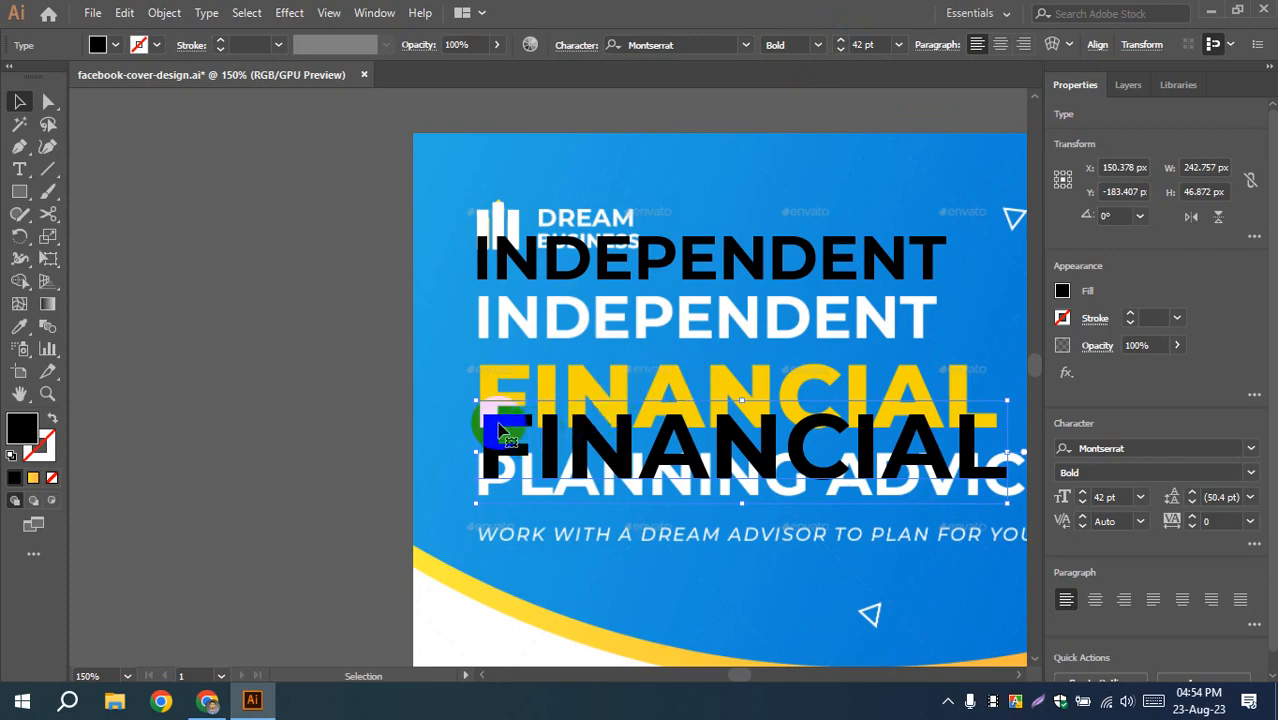
- Compare FINANCIAL with the banner's yellow line at 41 and 42 pt, leaving it just below that line at 42 pt
{"action": "left_click_drag", "start_coordinate": [505, 432], "coordinate": [500, 380]}
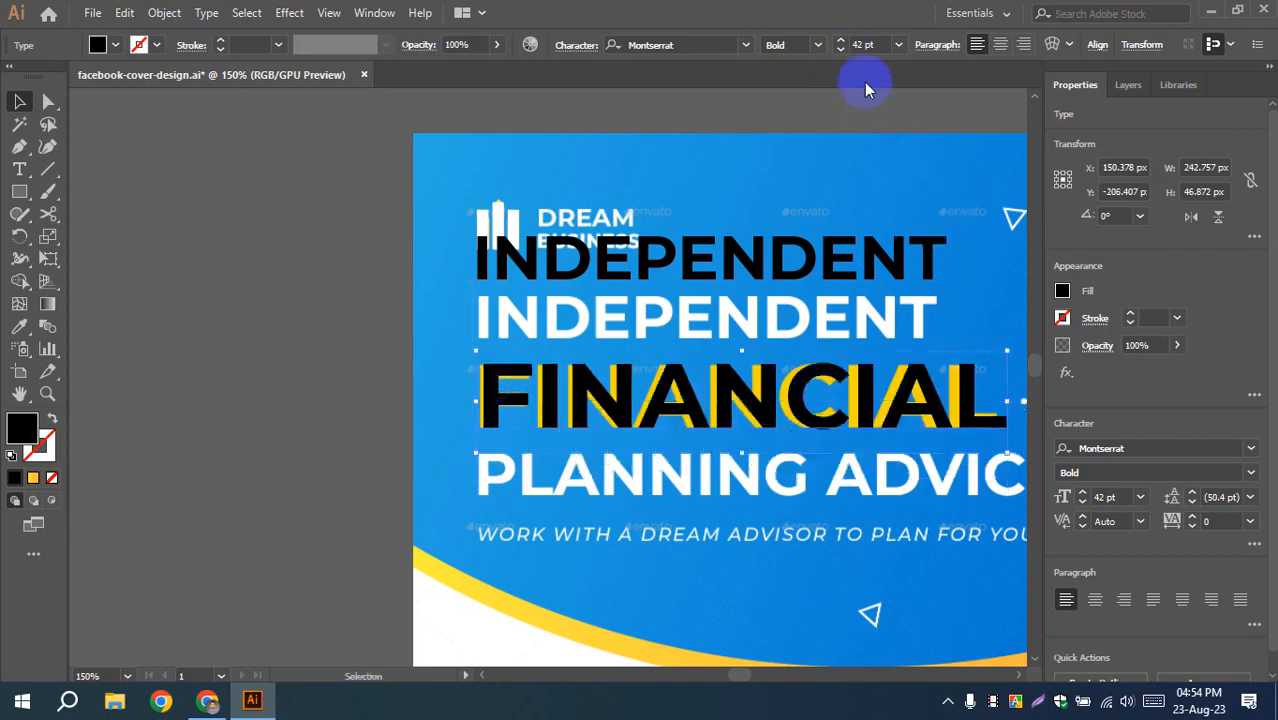
{"action": "left_click", "coordinate": [840, 49]}
{"action": "left_click_drag", "start_coordinate": [757, 398], "coordinate": [758, 449]}
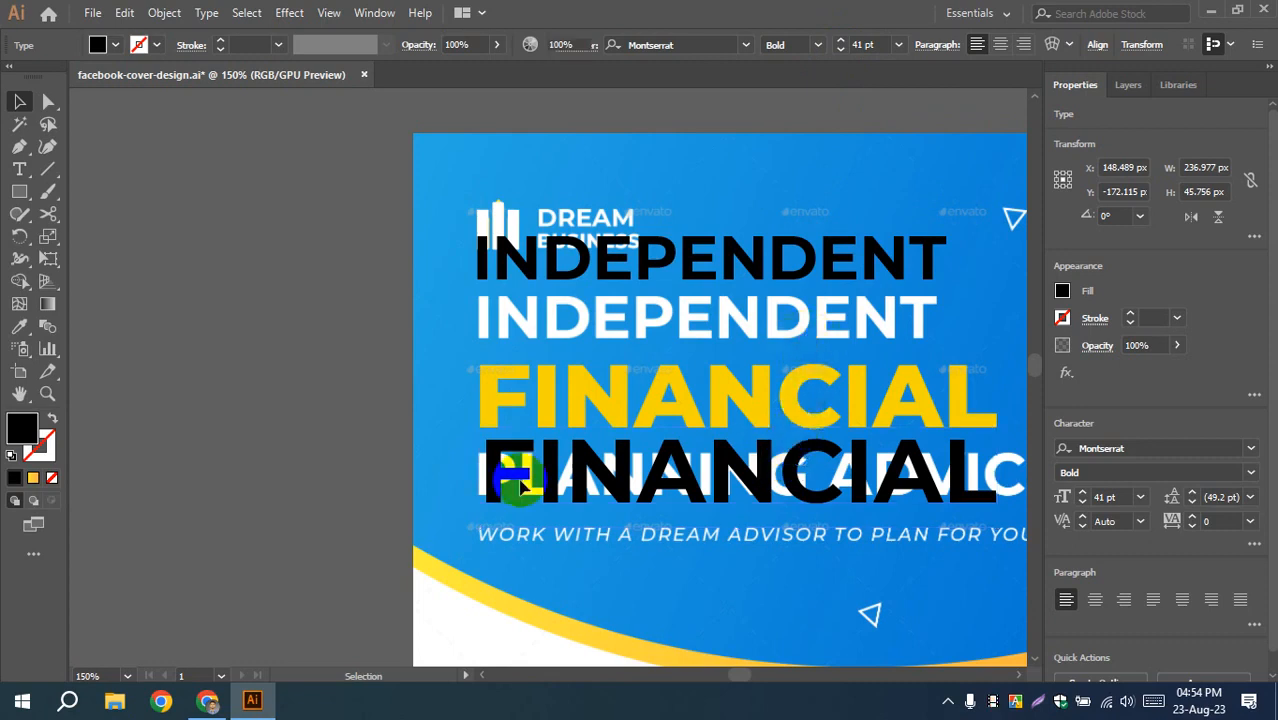
{"action": "left_click", "coordinate": [520, 485]}
{"action": "left_click", "coordinate": [839, 44]}
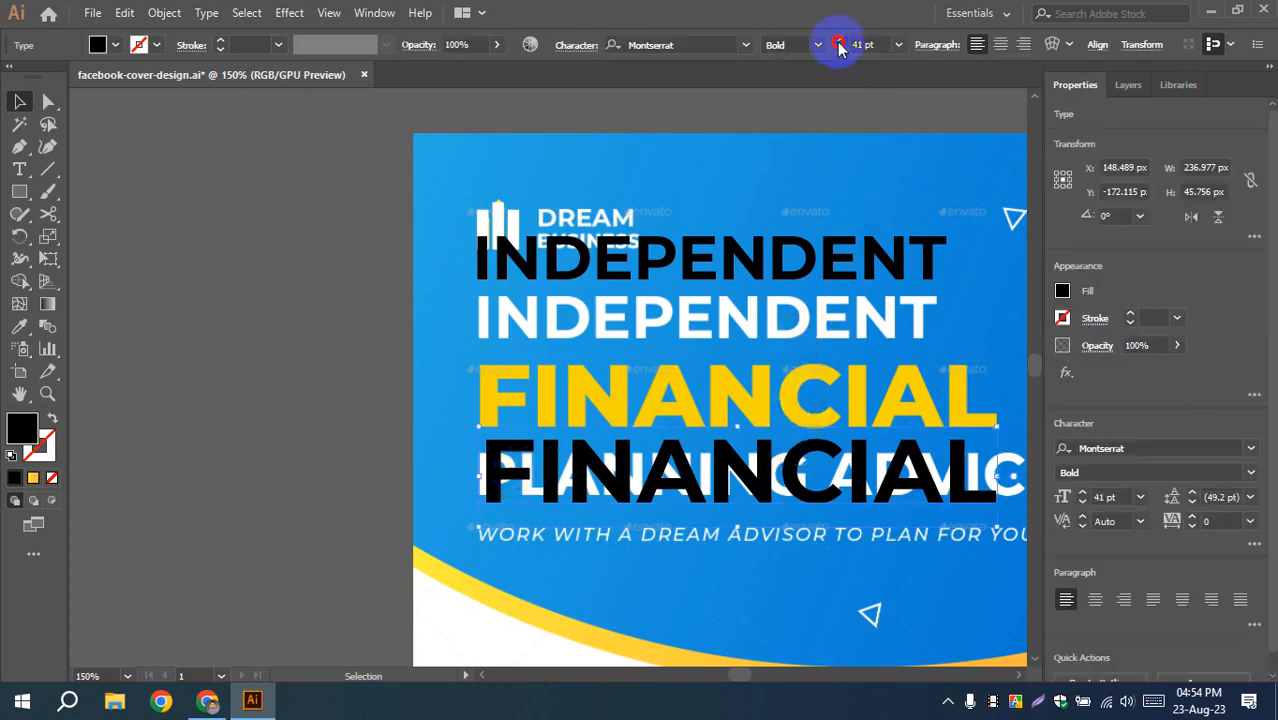
{"action": "left_click", "coordinate": [859, 284]}
{"action": "mouse_move", "coordinate": [703, 466]}
{"action": "left_mouse_down"}
{"action": "mouse_move", "coordinate": [688, 465]}
{"action": "mouse_move", "coordinate": [699, 463]}
{"action": "left_mouse_up"}
{"action": "left_click", "coordinate": [434, 428]}
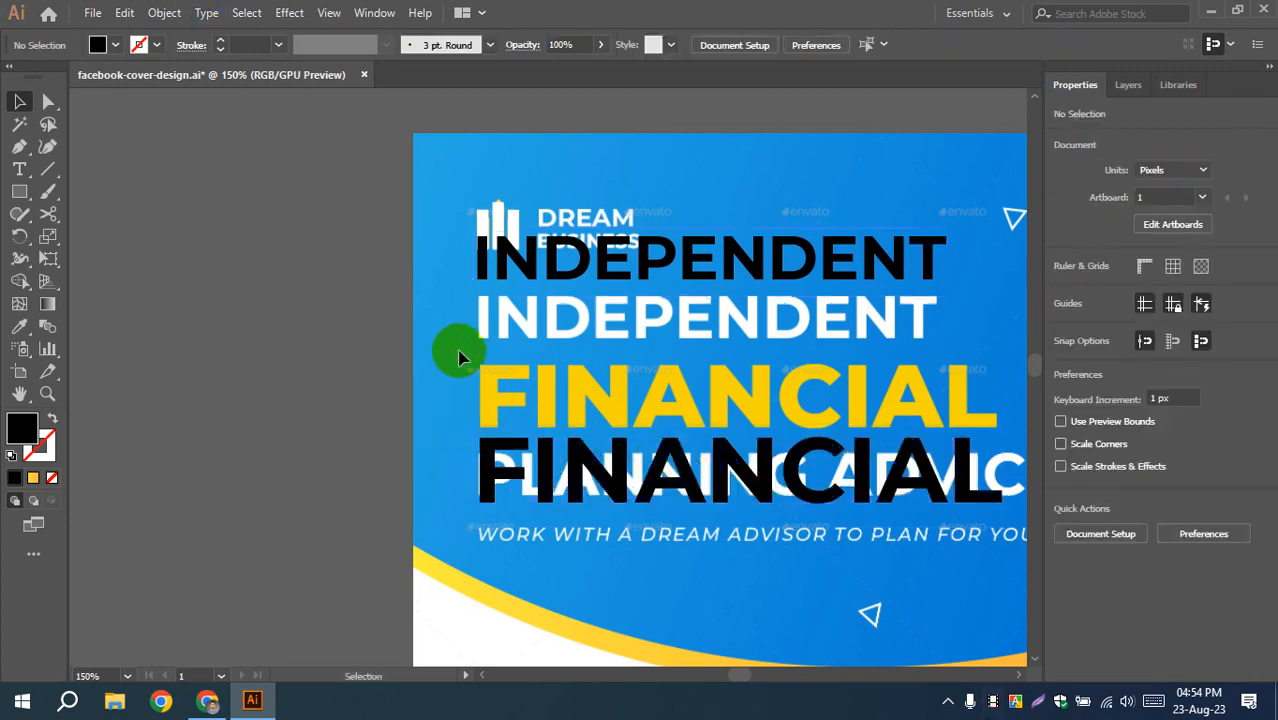
- Fill the black FINANCIAL text with the banner headline's yellow using the Eyedropper and move it out to the left of the banner
{"action": "left_click", "coordinate": [597, 498]}
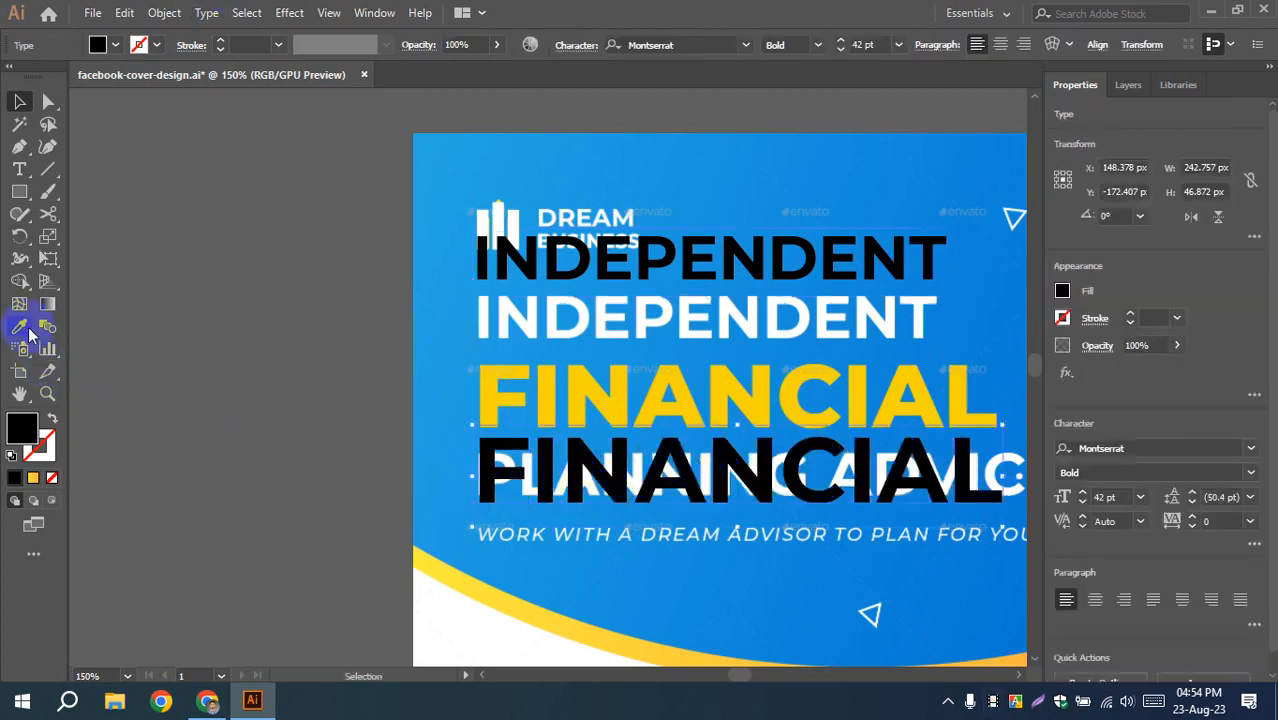
{"action": "left_click", "coordinate": [20, 327]}
{"action": "left_click", "coordinate": [542, 383]}
{"action": "left_click", "coordinate": [21, 104]}
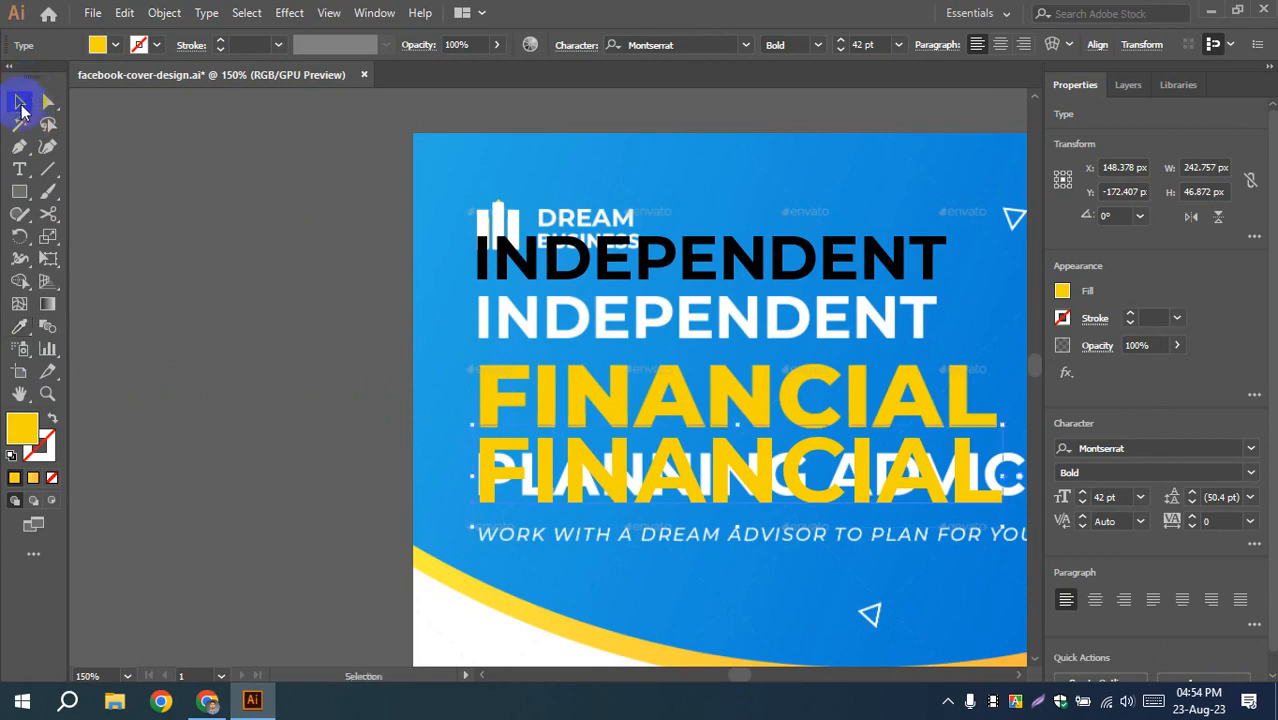
{"action": "left_click_drag", "start_coordinate": [648, 482], "coordinate": [238, 338]}
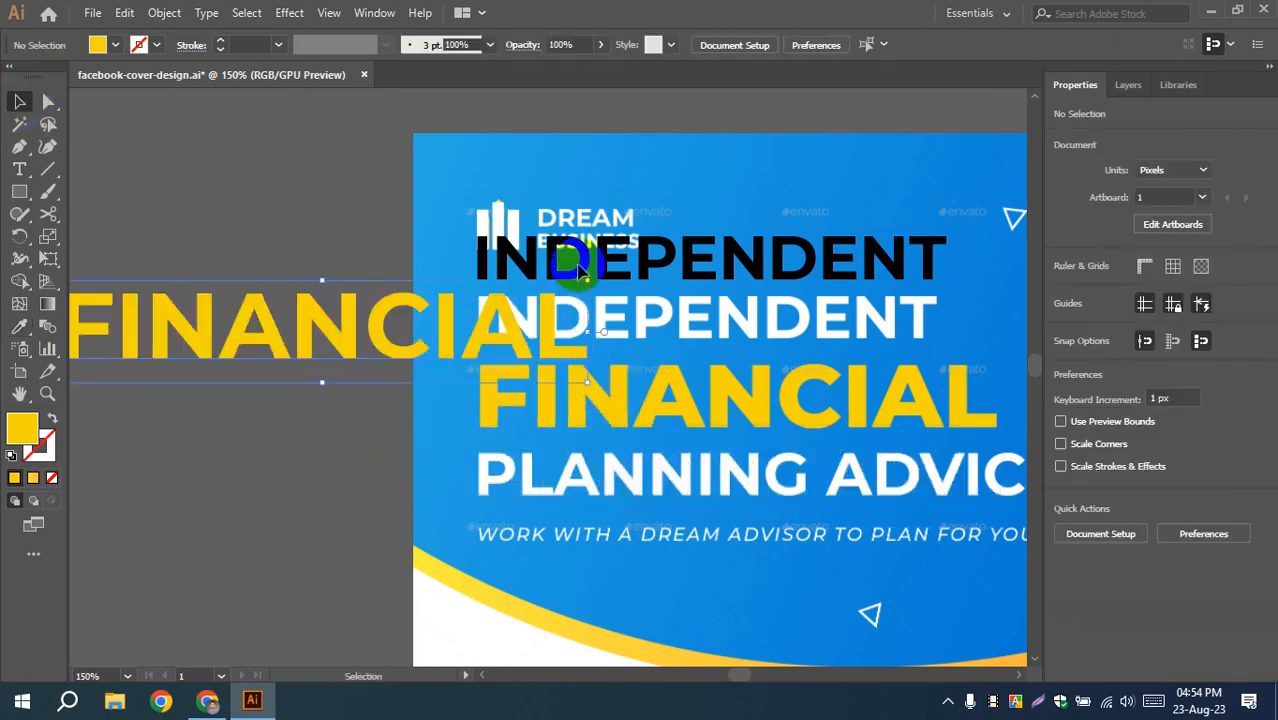
- Move the black INDEPENDENT text off the banner to above FINANCIAL and fill it with white sampled from the banner
{"action": "left_click_drag", "start_coordinate": [580, 270], "coordinate": [262, 238]}
{"action": "left_click", "coordinate": [20, 327]}
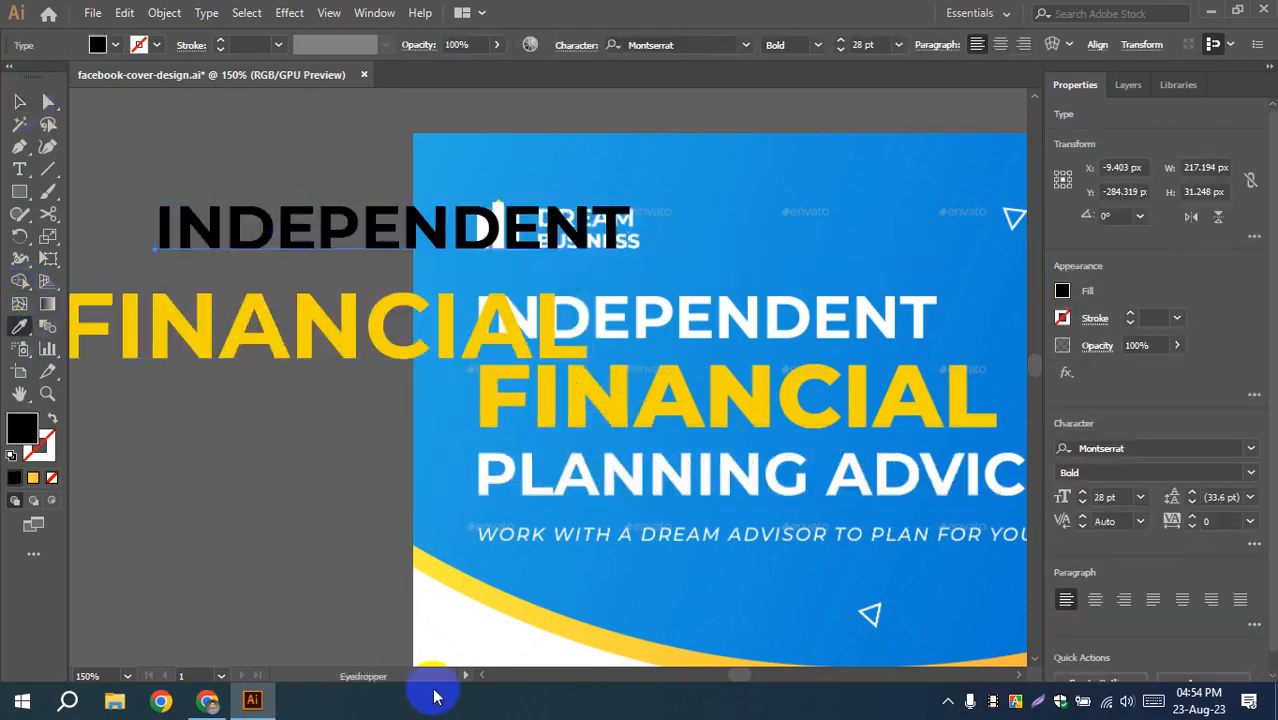
{"action": "left_click", "coordinate": [437, 608]}
{"action": "left_click", "coordinate": [19, 102]}
{"action": "left_click", "coordinate": [225, 131]}
{"action": "left_click_drag", "start_coordinate": [309, 240], "coordinate": [79, 289]}
- Duplicate the white INDEPENDENT text below FINANCIAL and change the copy's wording to PLANNING ADVICE
{"action": "left_click_drag", "start_coordinate": [289, 282], "coordinate": [357, 528]}
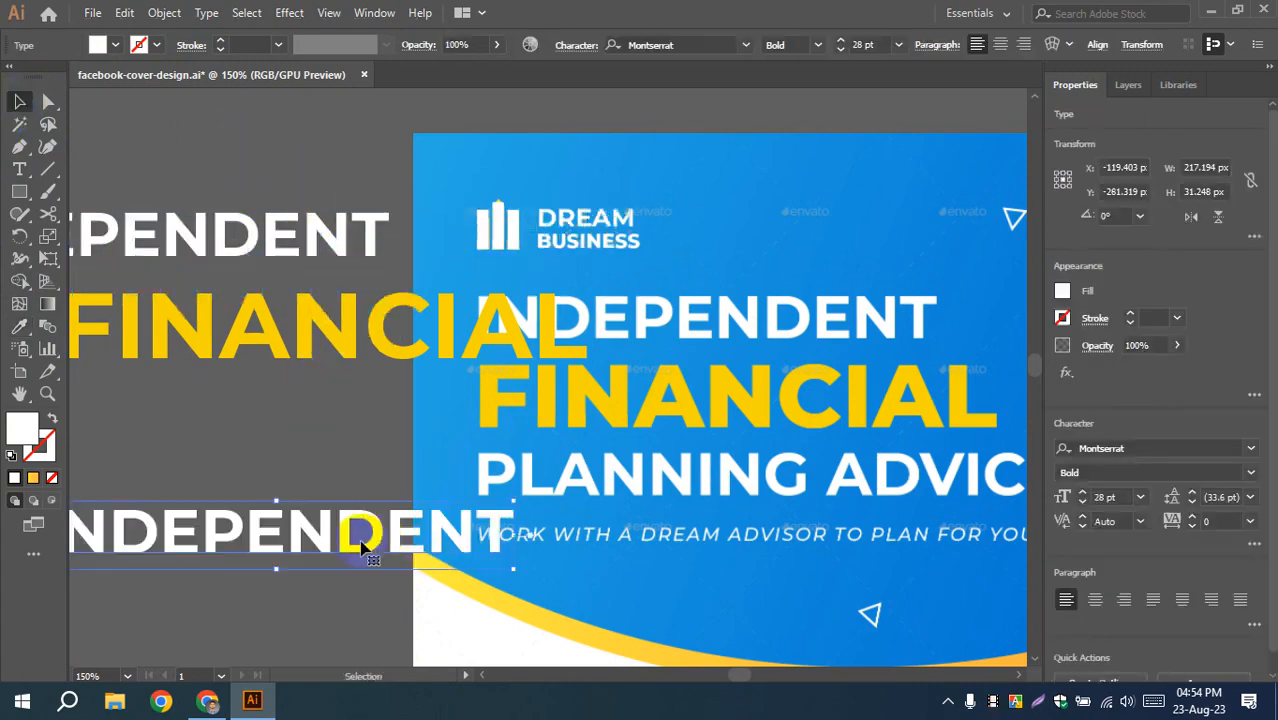
{"action": "triple_click", "coordinate": [370, 555]}
{"action": "type", "text": "PL"}
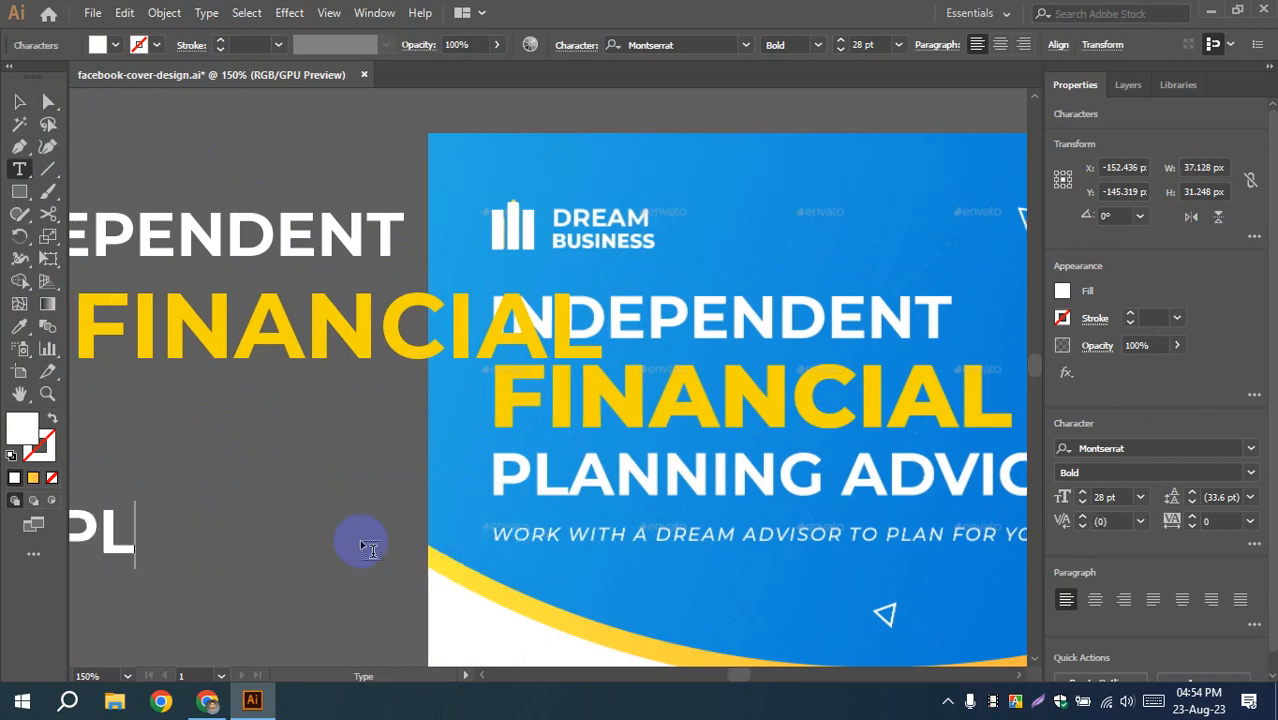
{"action": "type", "text": "ANNING"}
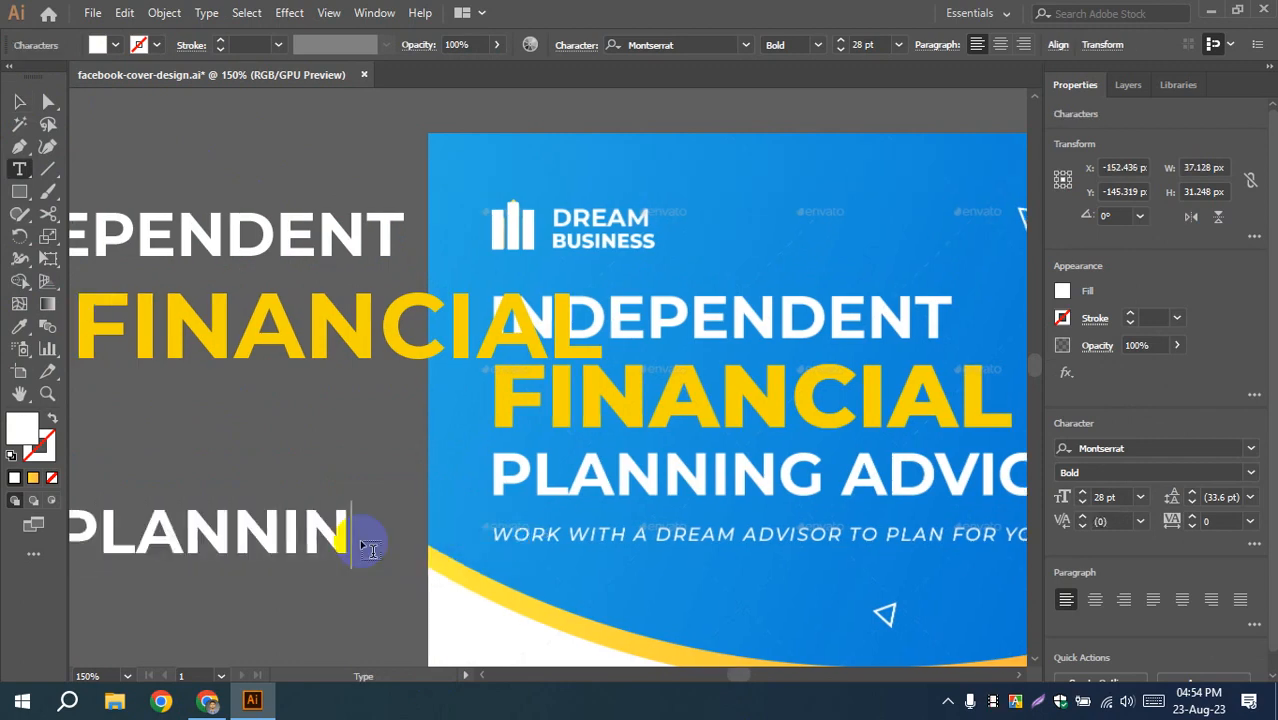
{"action": "type", "text": " AD"}
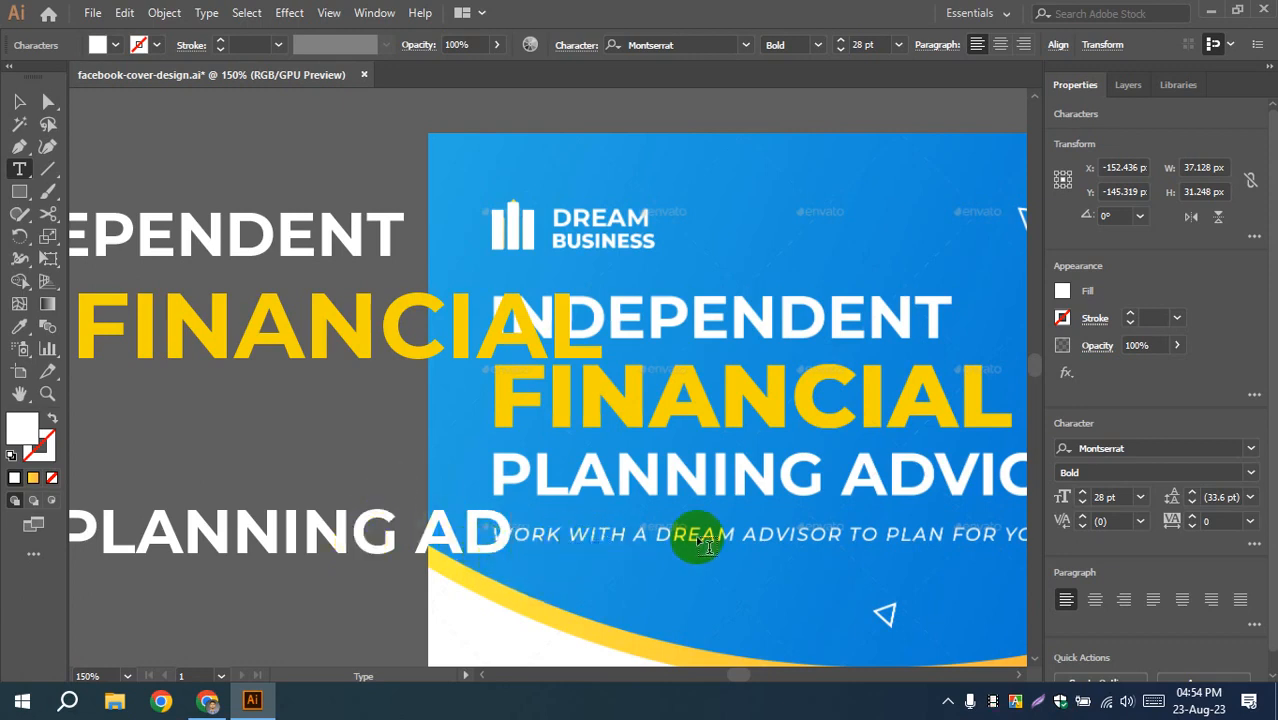
{"action": "type", "text": "VICE"}
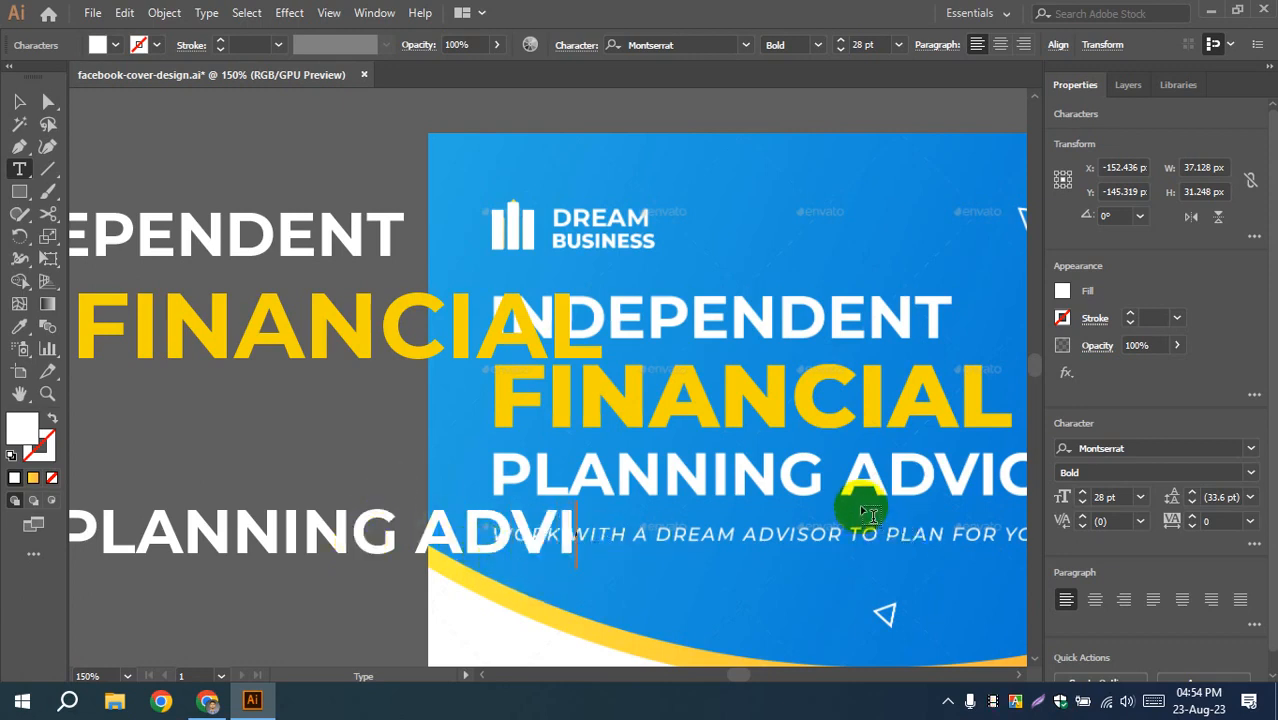
{"action": "left_click", "coordinate": [20, 102]}
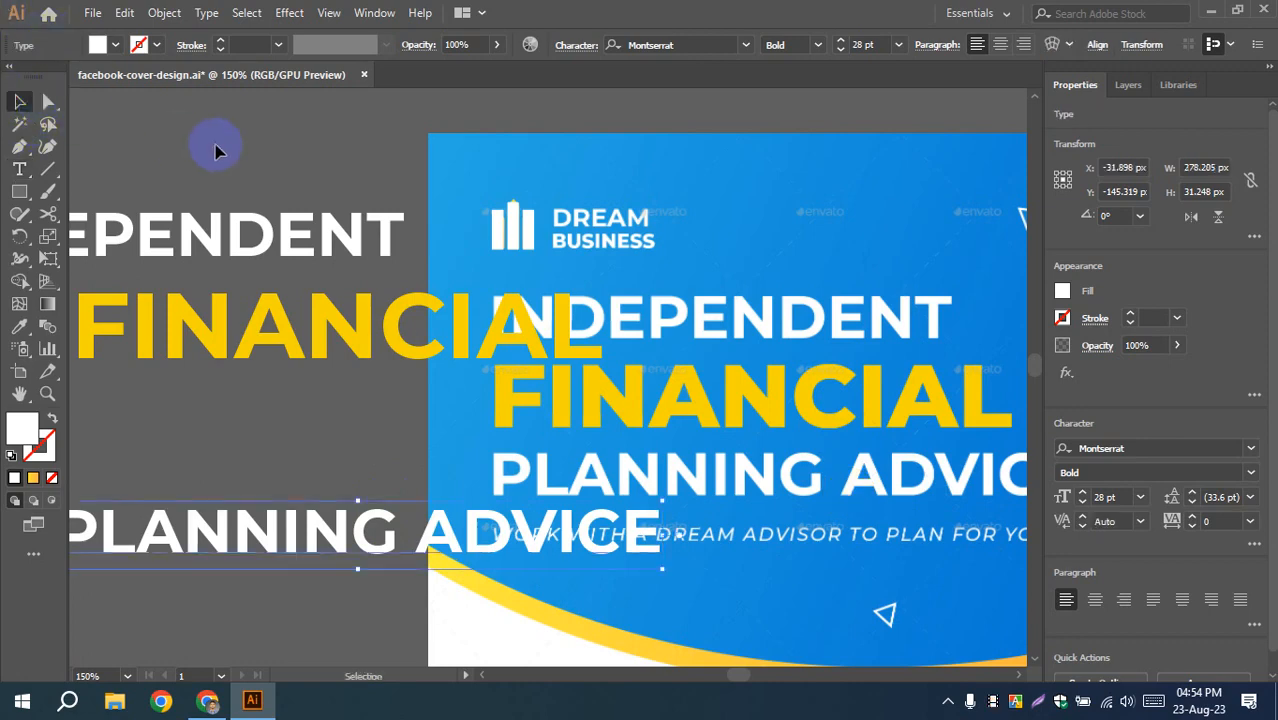
- Stack FINANCIAL directly under INDEPENDENT and PLANNING ADVICE under FINANCIAL, to the left of the banner
{"action": "left_click", "coordinate": [218, 150]}
{"action": "left_click_drag", "start_coordinate": [747, 327], "coordinate": [815, 340]}
{"action": "left_click_drag", "start_coordinate": [376, 388], "coordinate": [490, 424]}
{"action": "left_click_drag", "start_coordinate": [638, 396], "coordinate": [388, 327]}
{"action": "left_click_drag", "start_coordinate": [276, 427], "coordinate": [425, 412]}
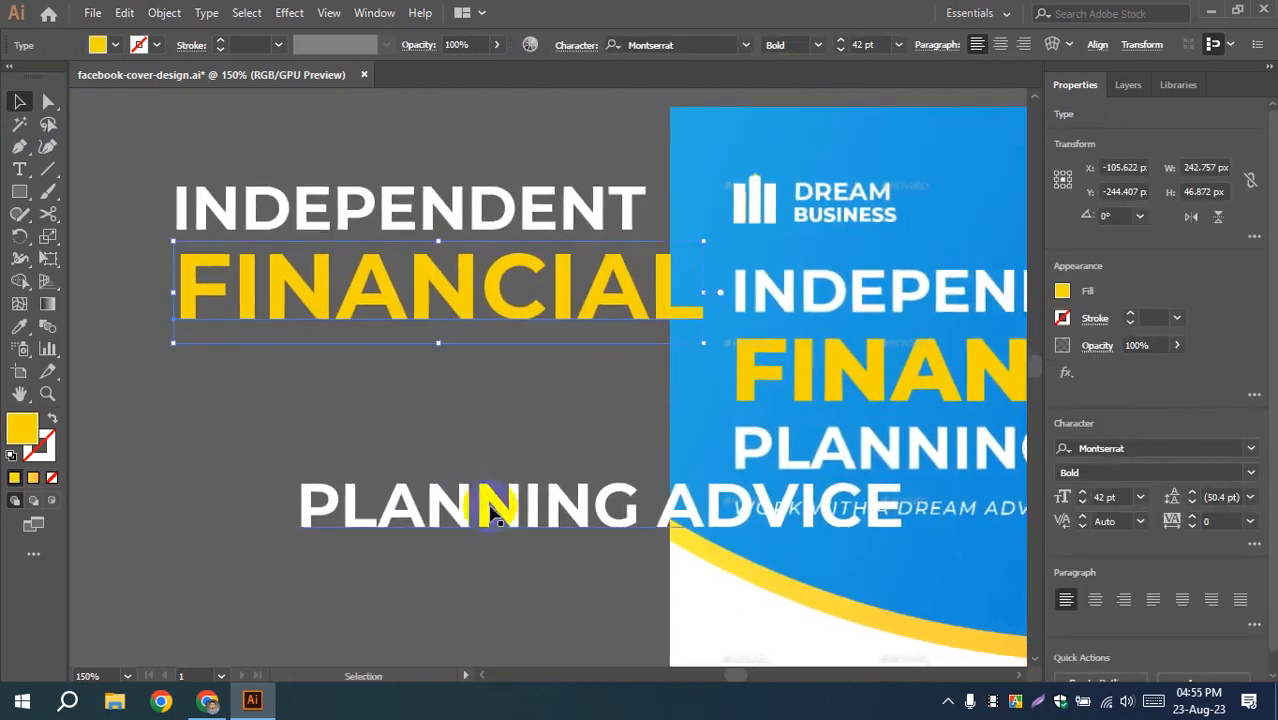
{"action": "left_click_drag", "start_coordinate": [491, 508], "coordinate": [365, 380]}
{"action": "left_click", "coordinate": [228, 456]}
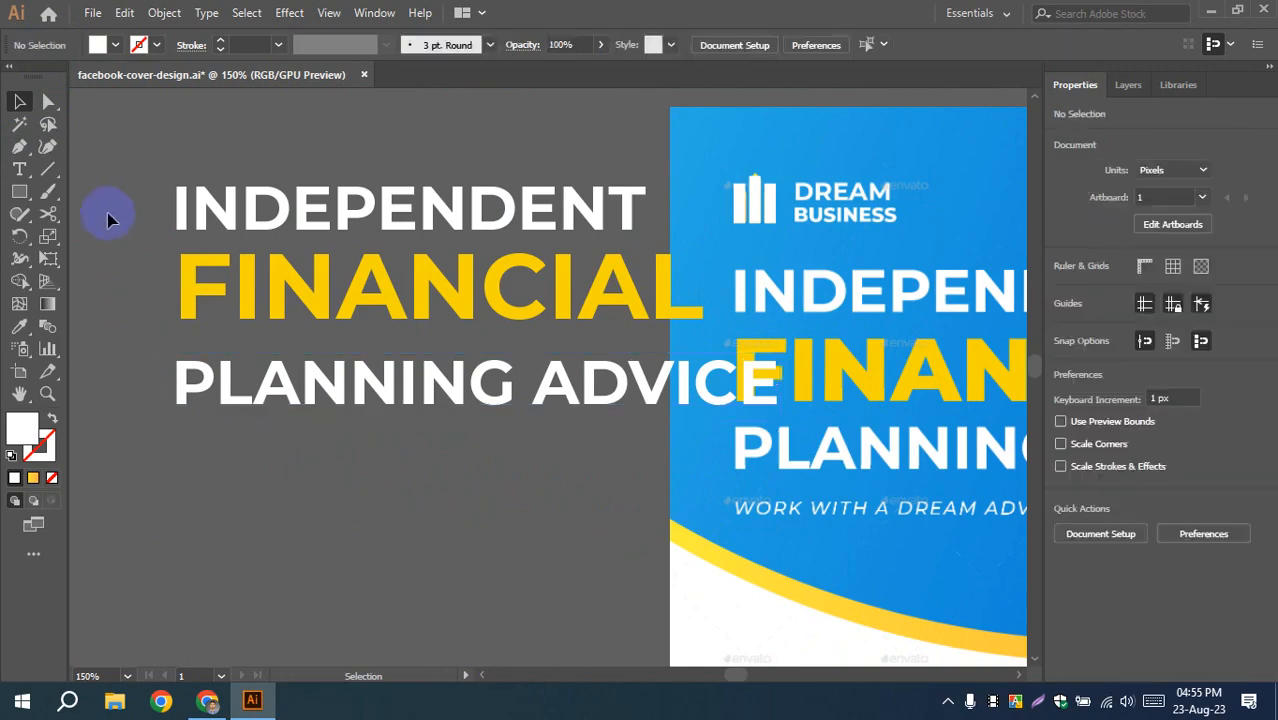
- Align the three headline lines INDEPENDENT, FINANCIAL and PLANNING ADVICE to their left edges
{"action": "left_click_drag", "start_coordinate": [300, 437], "coordinate": [872, 140]}
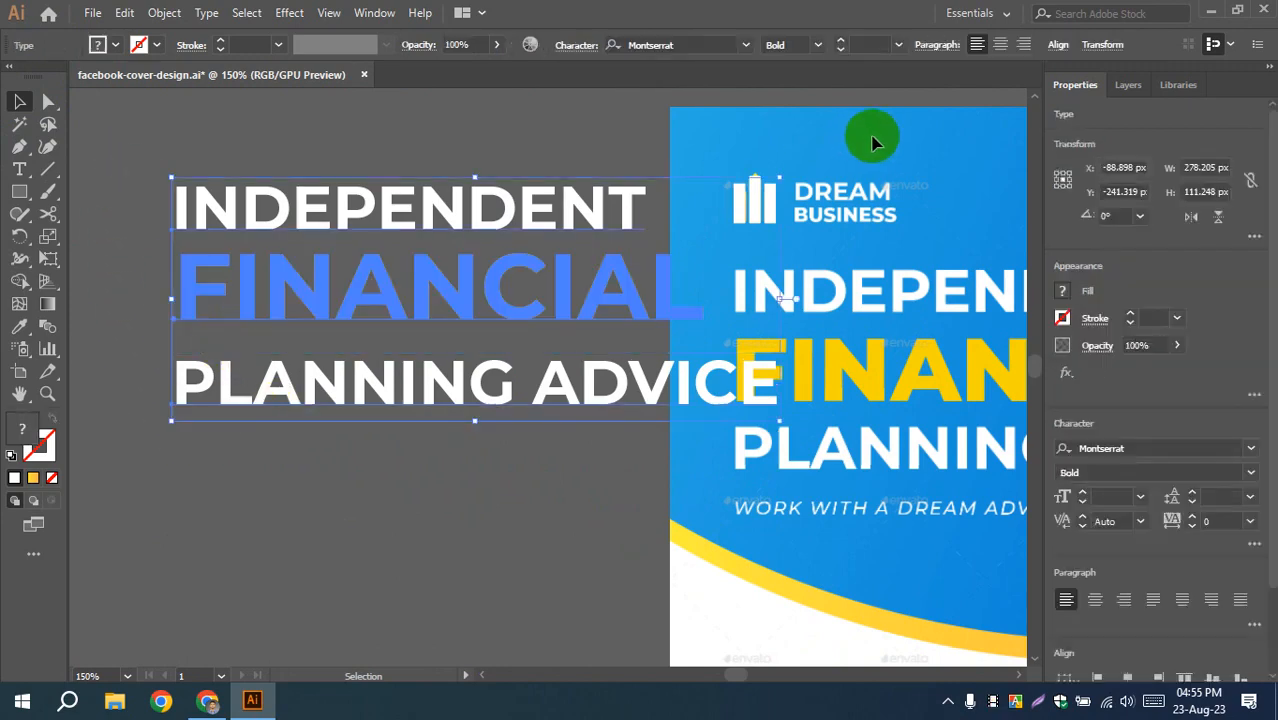
{"action": "left_click", "coordinate": [1058, 44]}
{"action": "left_click", "coordinate": [869, 97]}
{"action": "left_click", "coordinate": [247, 458]}
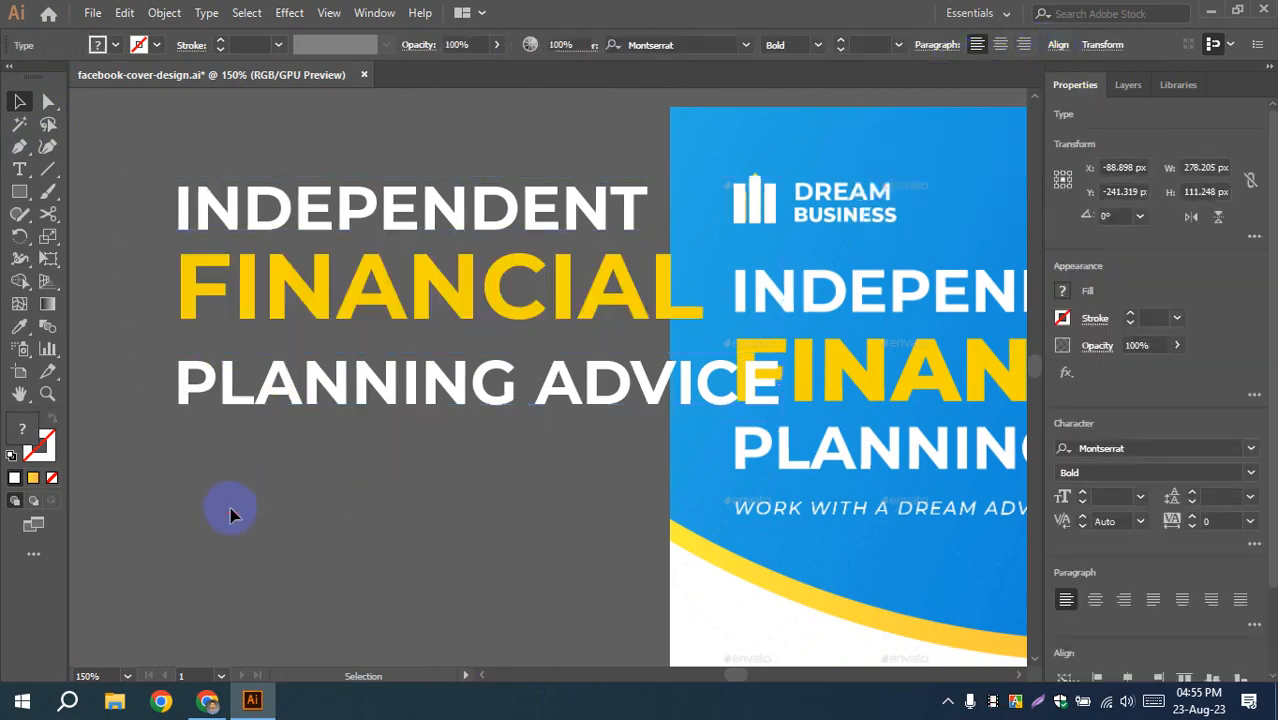
- Try moving the INDEPENDENT line up and away from the other headline lines, and undo the move
{"action": "left_click_drag", "start_coordinate": [398, 535], "coordinate": [533, 544]}
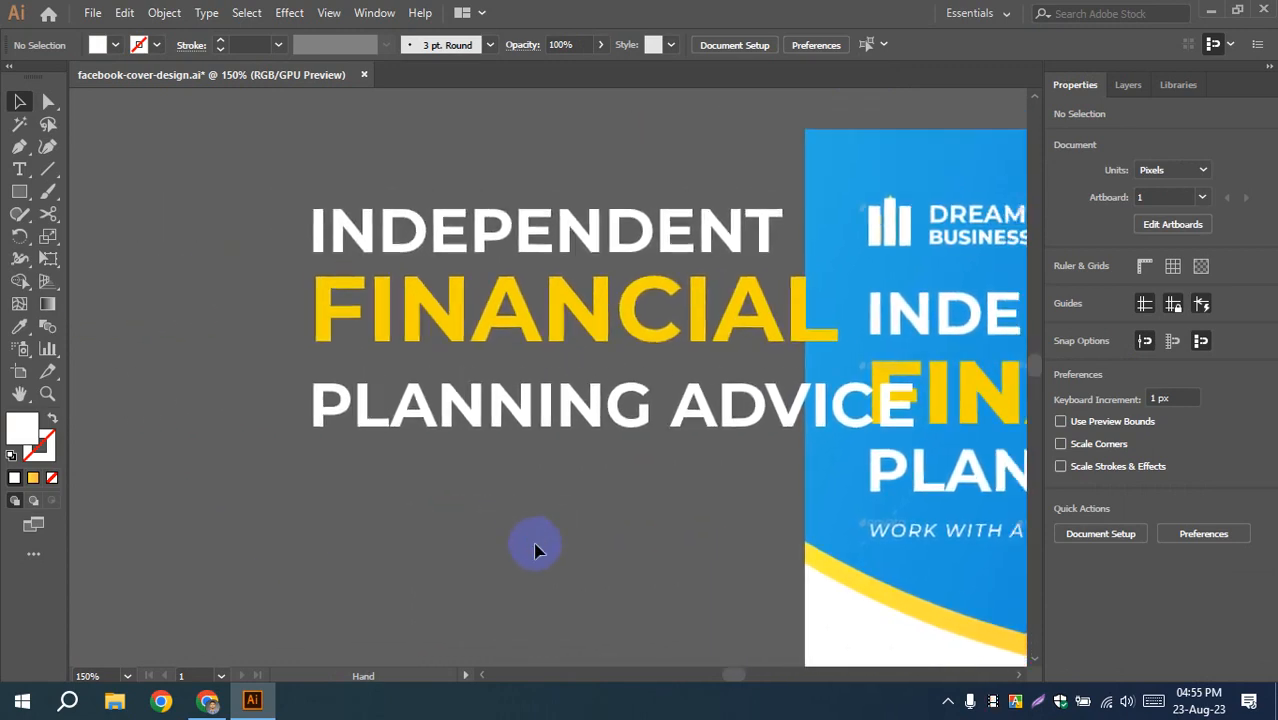
{"action": "left_click_drag", "start_coordinate": [696, 487], "coordinate": [502, 538]}
{"action": "left_click_drag", "start_coordinate": [718, 551], "coordinate": [690, 546]}
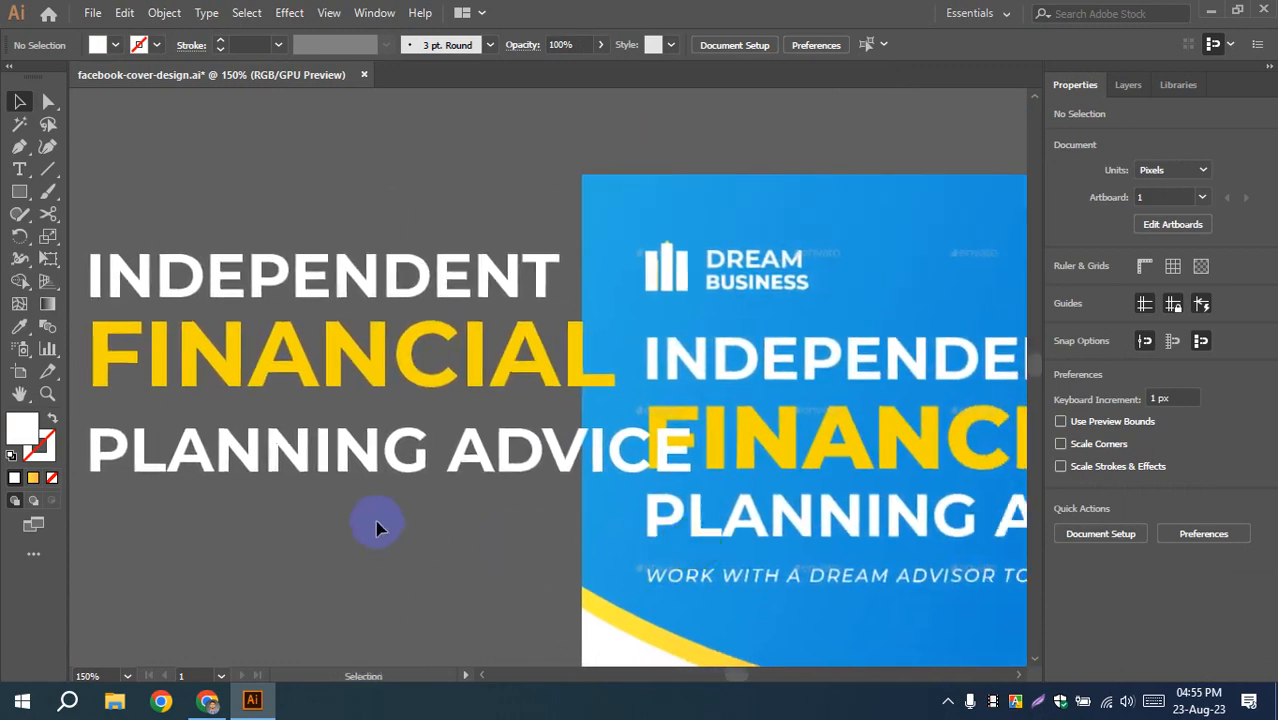
{"action": "left_click", "coordinate": [364, 348]}
{"action": "left_click", "coordinate": [348, 523]}
{"action": "left_click_drag", "start_coordinate": [359, 286], "coordinate": [465, 234]}
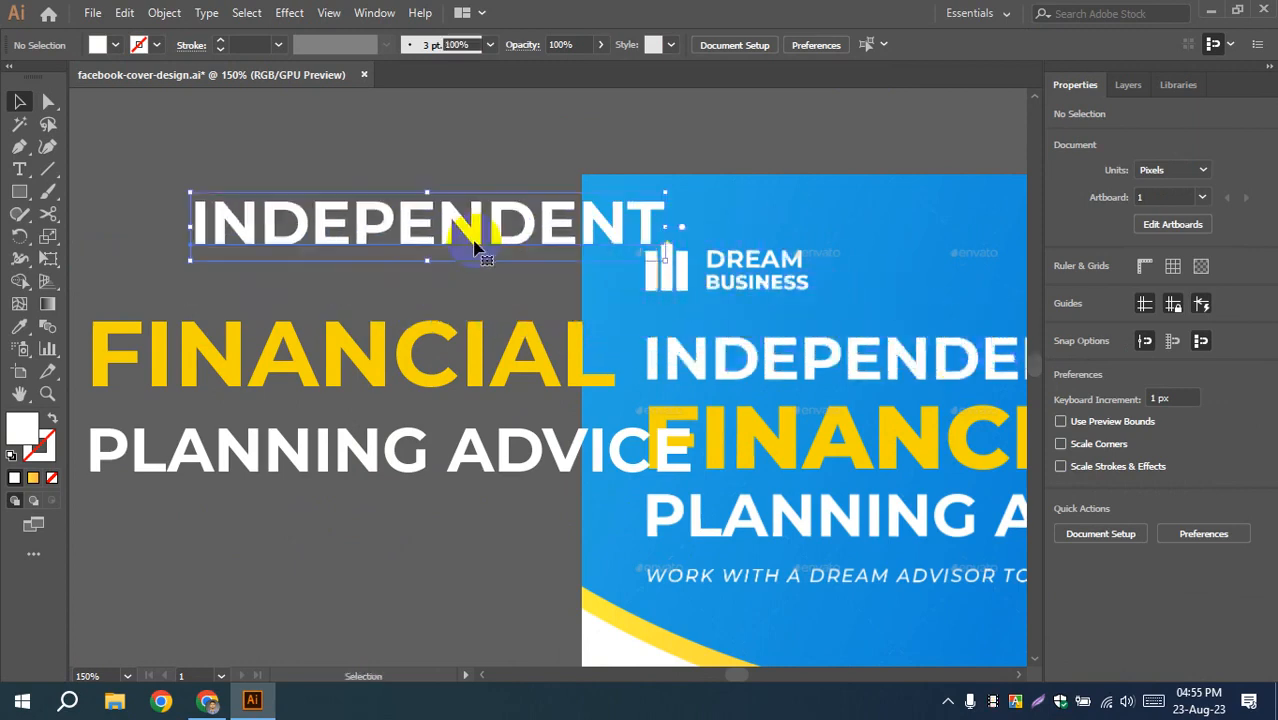
{"action": "key", "text": "ctrl+z"}
{"action": "left_click_drag", "start_coordinate": [171, 220], "coordinate": [478, 490]}
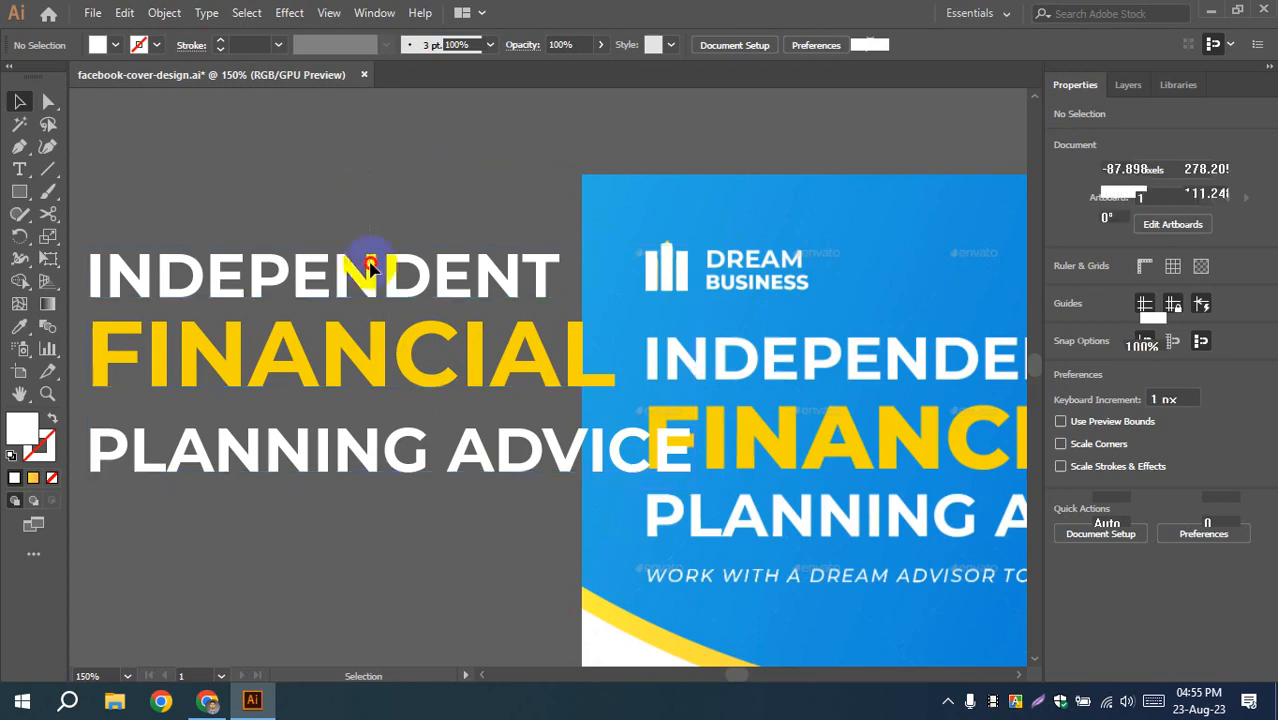
{"action": "left_click", "coordinate": [445, 496]}
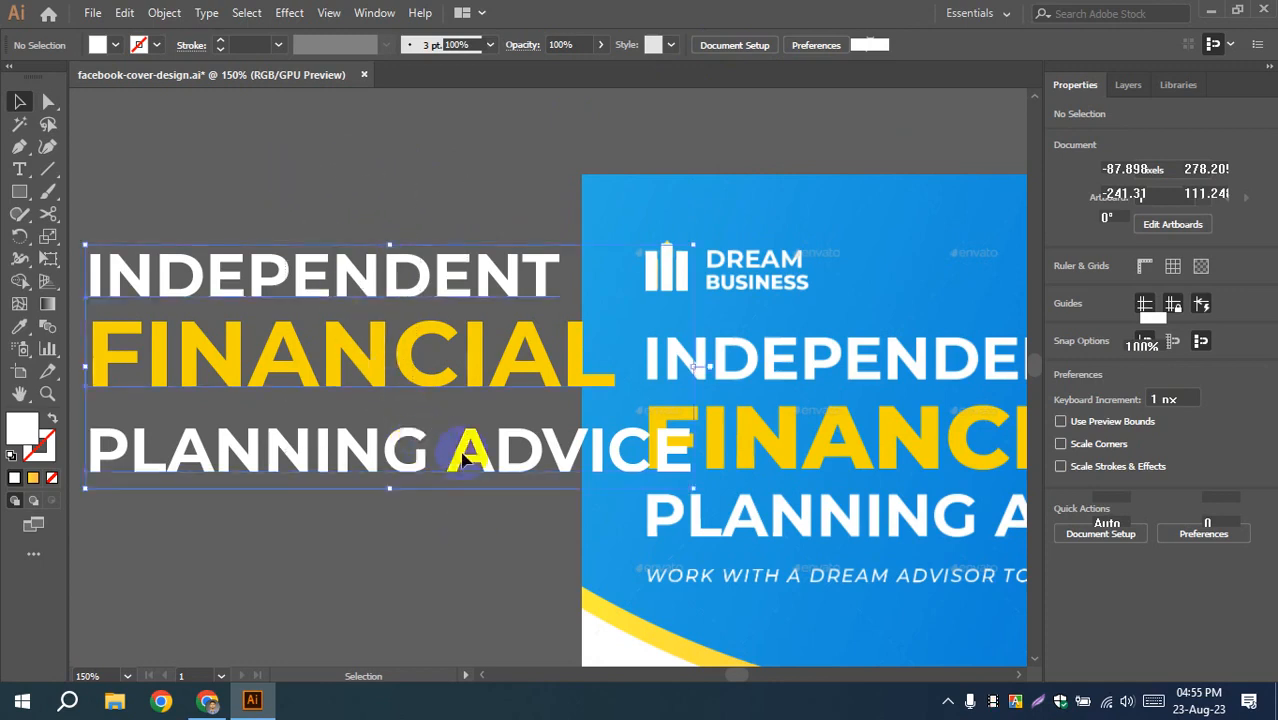
{"action": "left_click", "coordinate": [404, 195]}
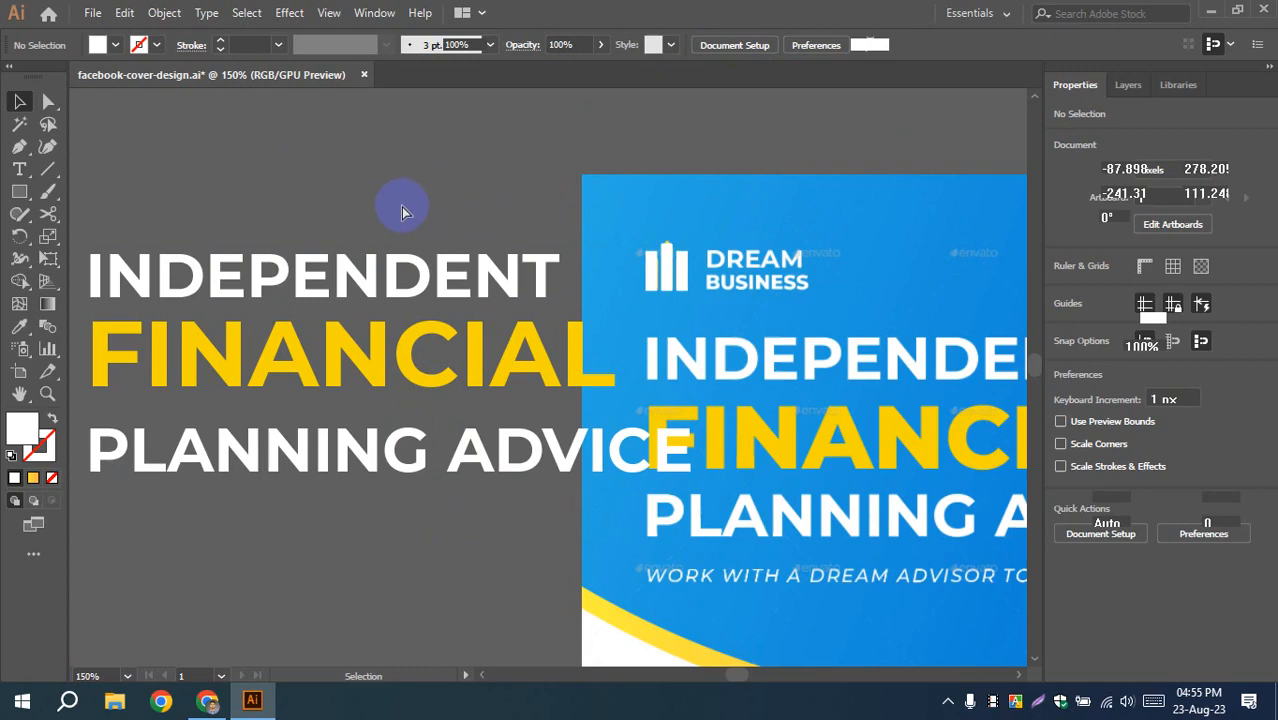
- Save the facebook-cover-design.ai document and close it
{"action": "key", "text": "ctrl+s"}
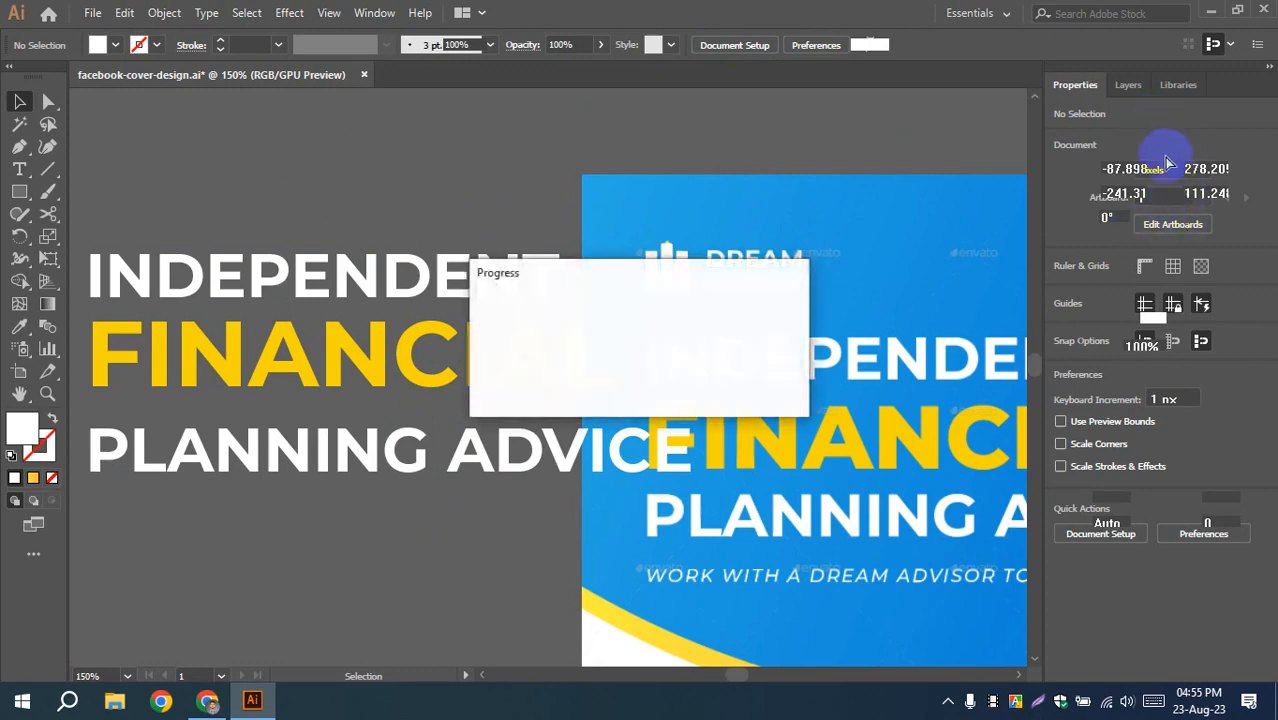
{"action": "left_click", "coordinate": [1174, 305]}
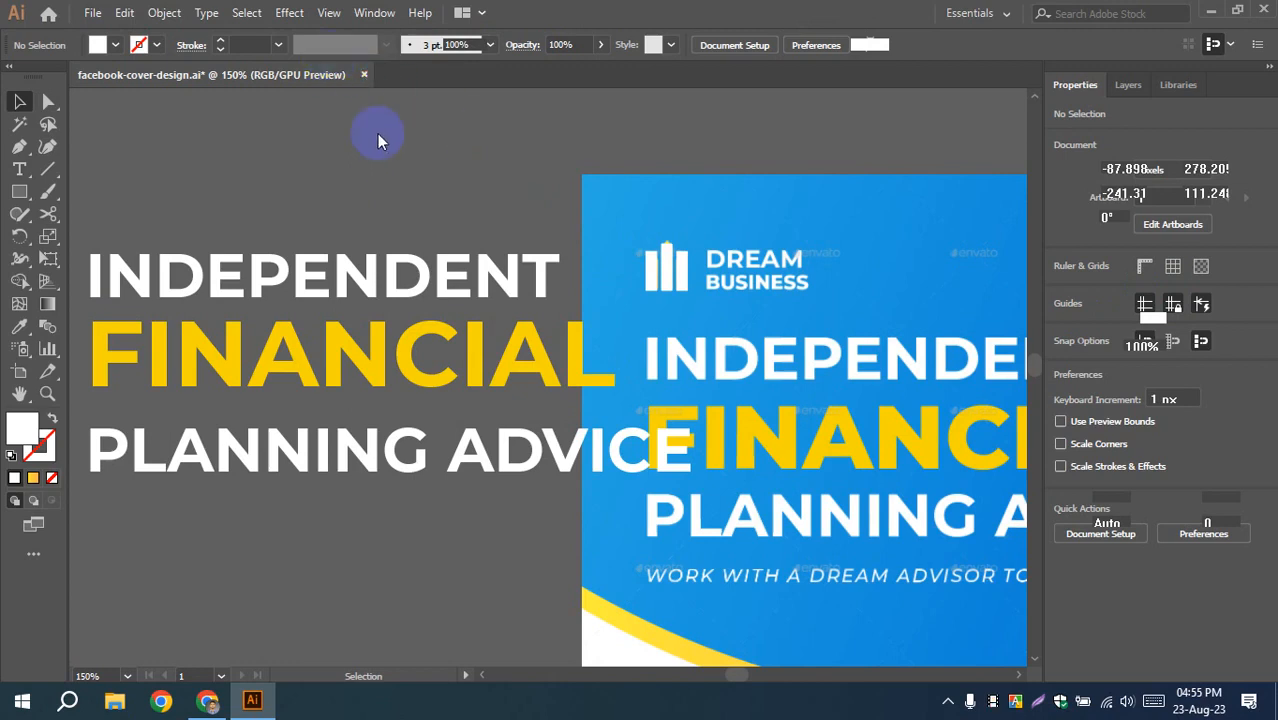
{"action": "key", "text": "ctrl+w"}
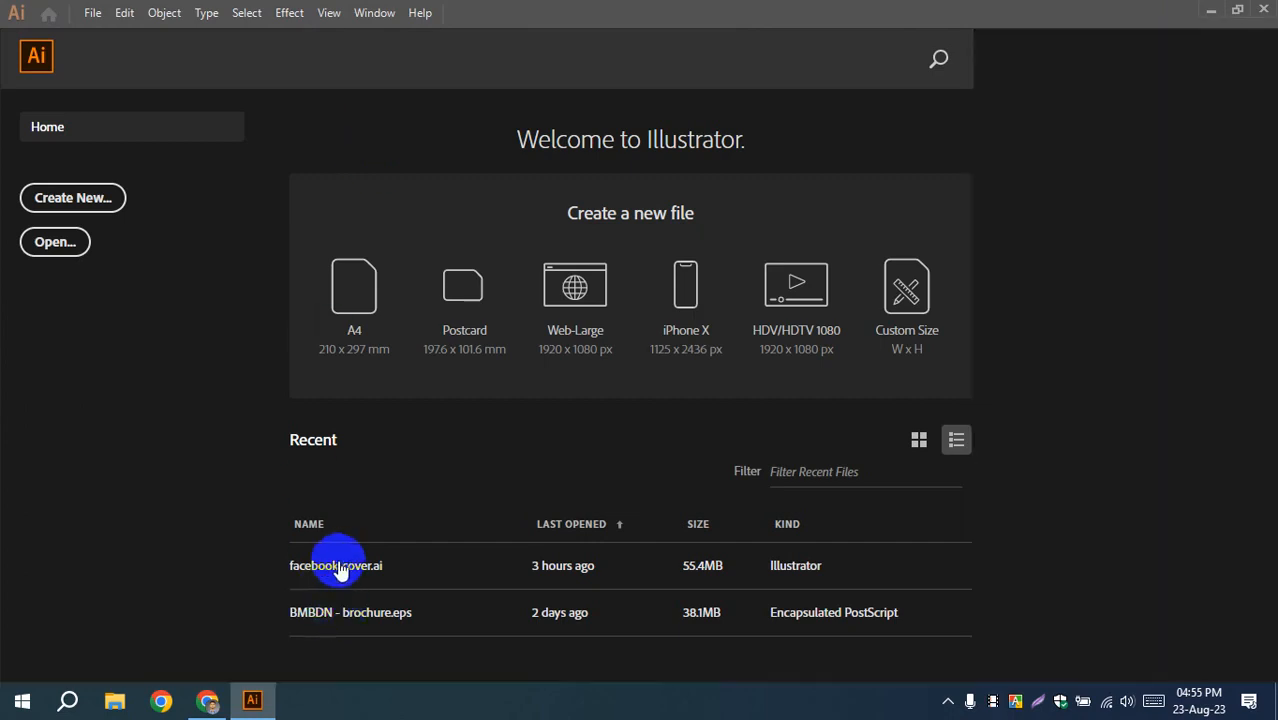
- Find facebook-cover-design.ai in the Desktop folder with File Explorer and open it in Illustrator
{"action": "scroll", "coordinate": [440, 490], "scroll_direction": "down", "scroll_amount": 4}
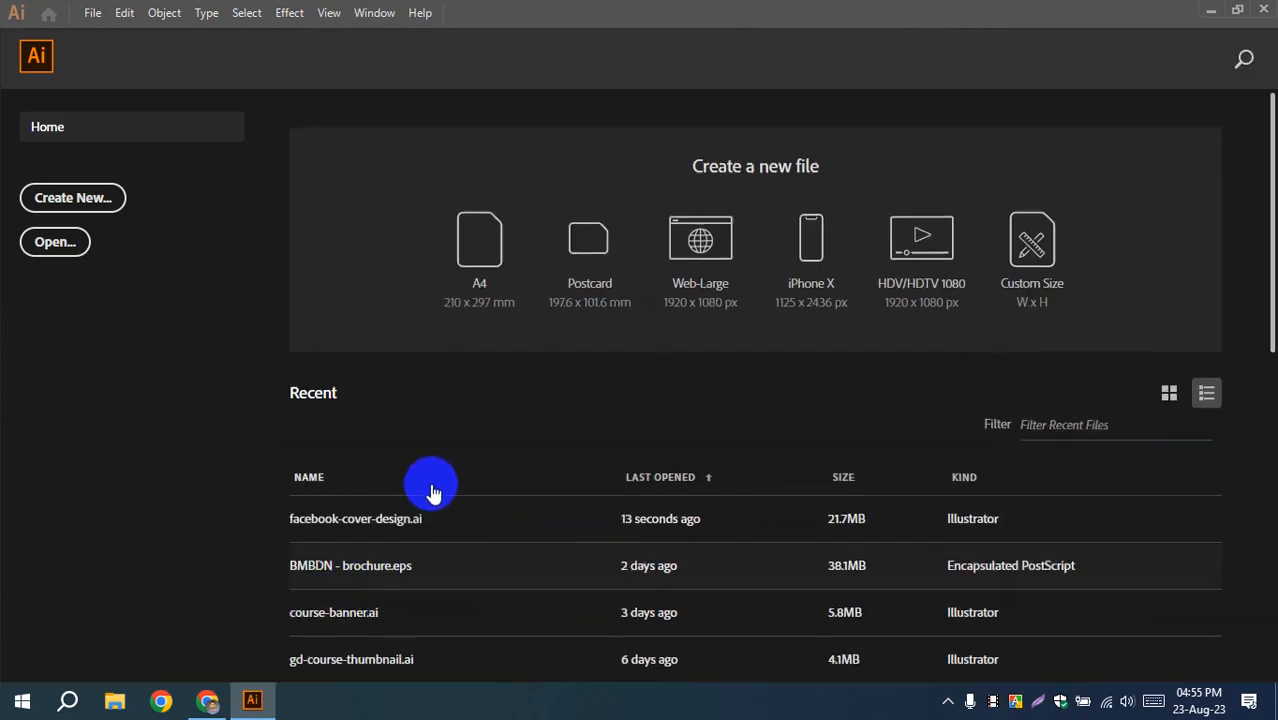
{"action": "scroll", "coordinate": [336, 456], "scroll_direction": "up", "scroll_amount": 4}
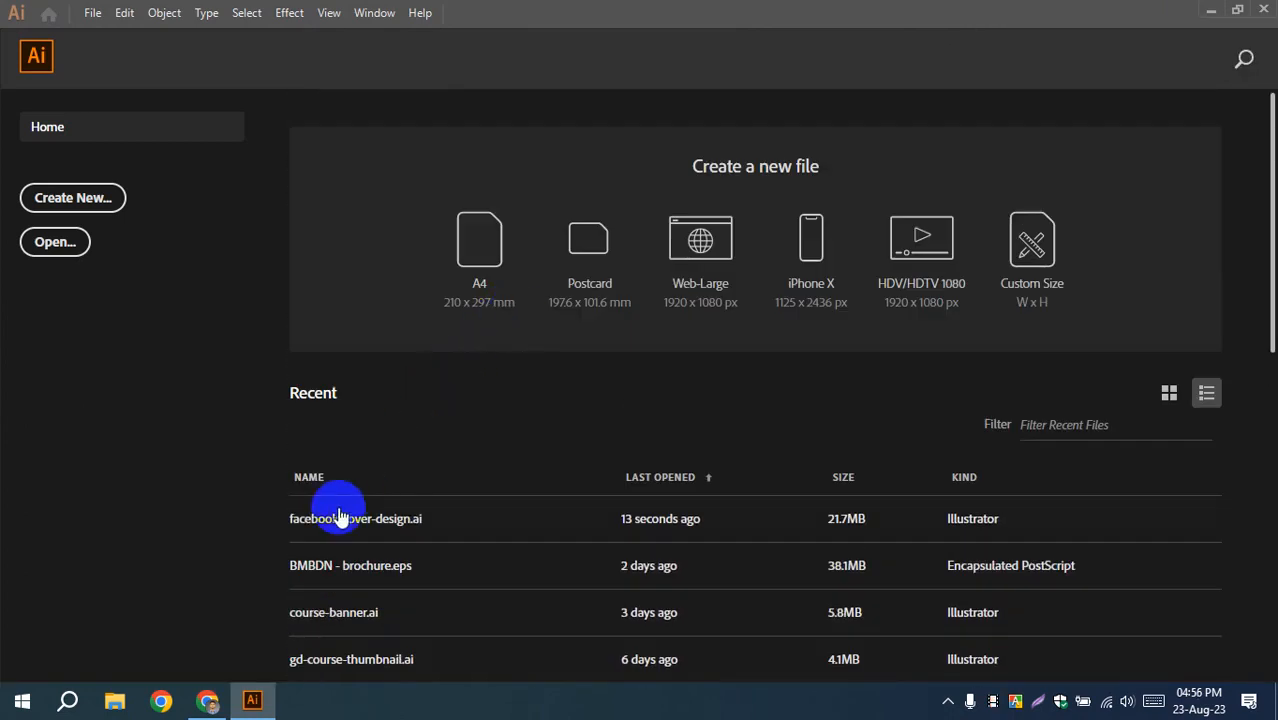
{"action": "left_click", "coordinate": [119, 708]}
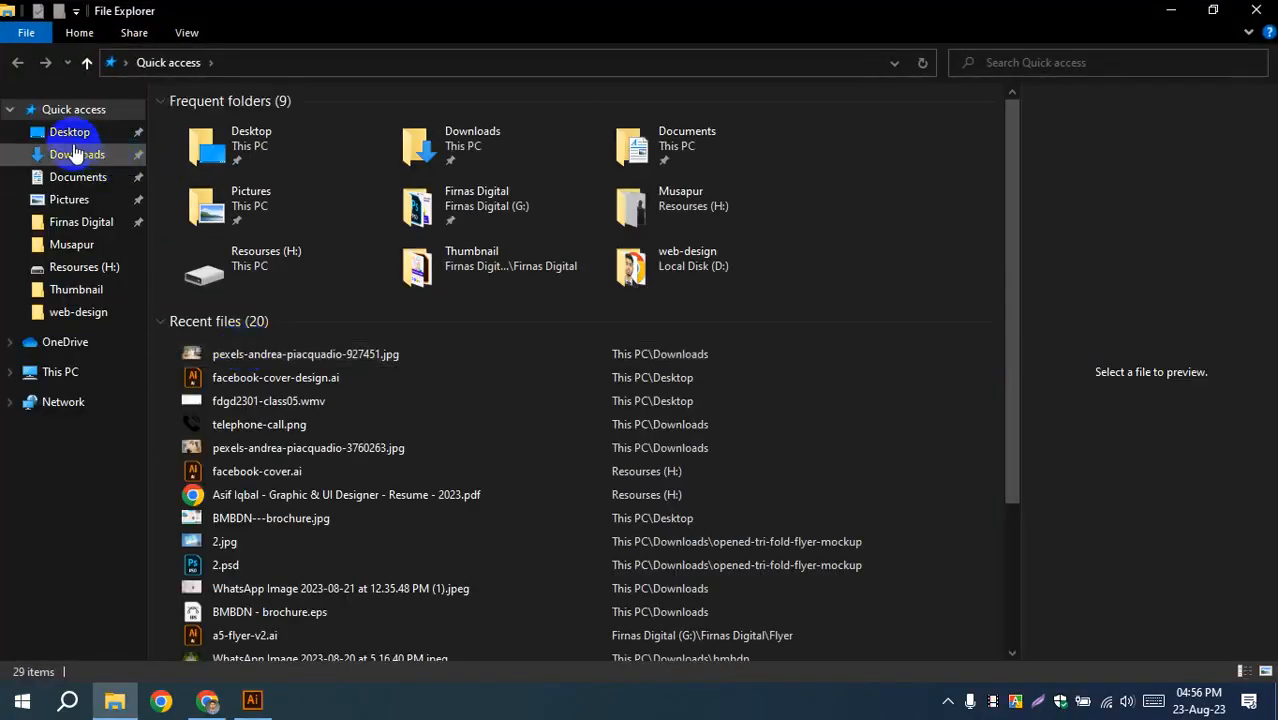
{"action": "left_click", "coordinate": [72, 134]}
{"action": "left_click", "coordinate": [316, 150]}
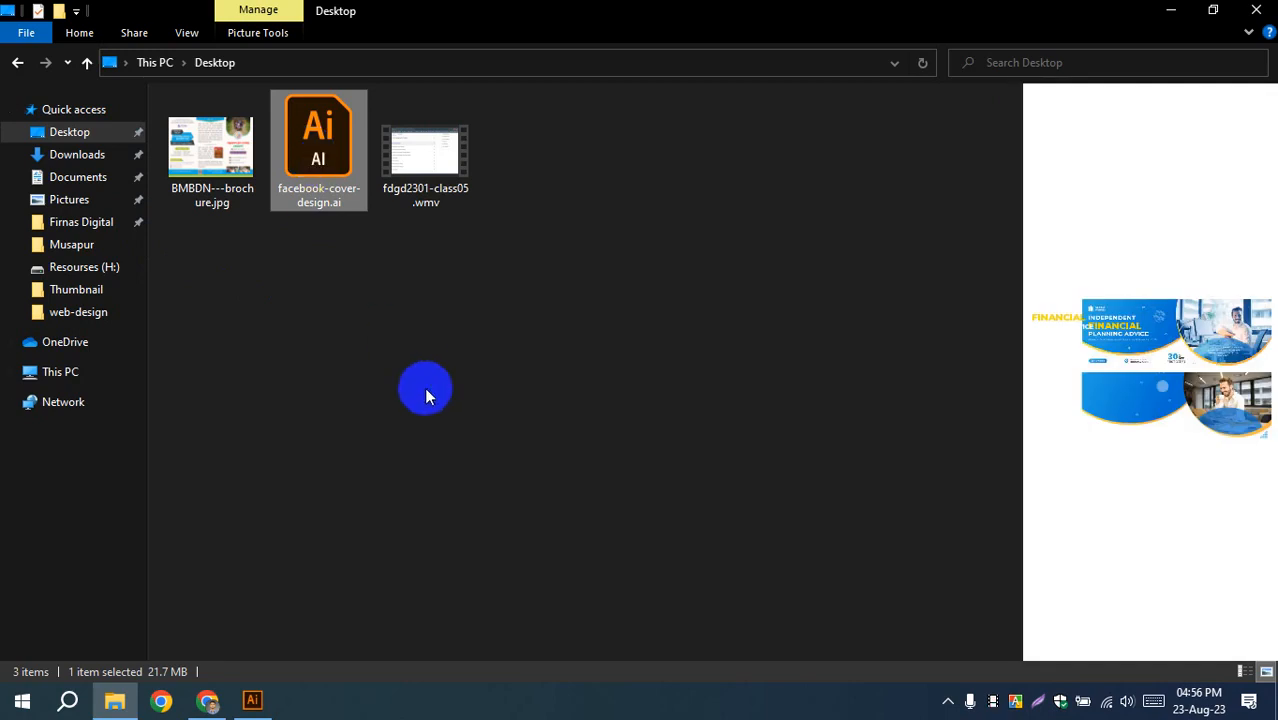
{"action": "right_click", "coordinate": [424, 387]}
{"action": "left_click", "coordinate": [337, 362]}
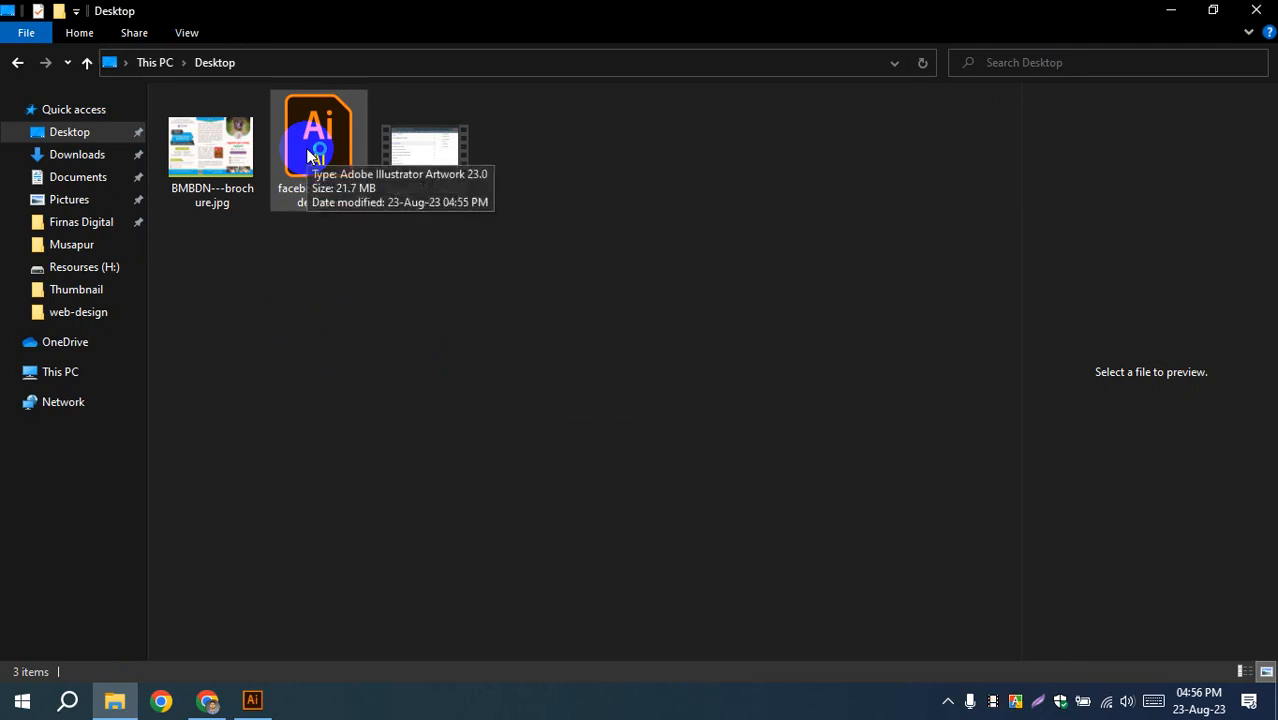
{"action": "double_click", "coordinate": [320, 203]}
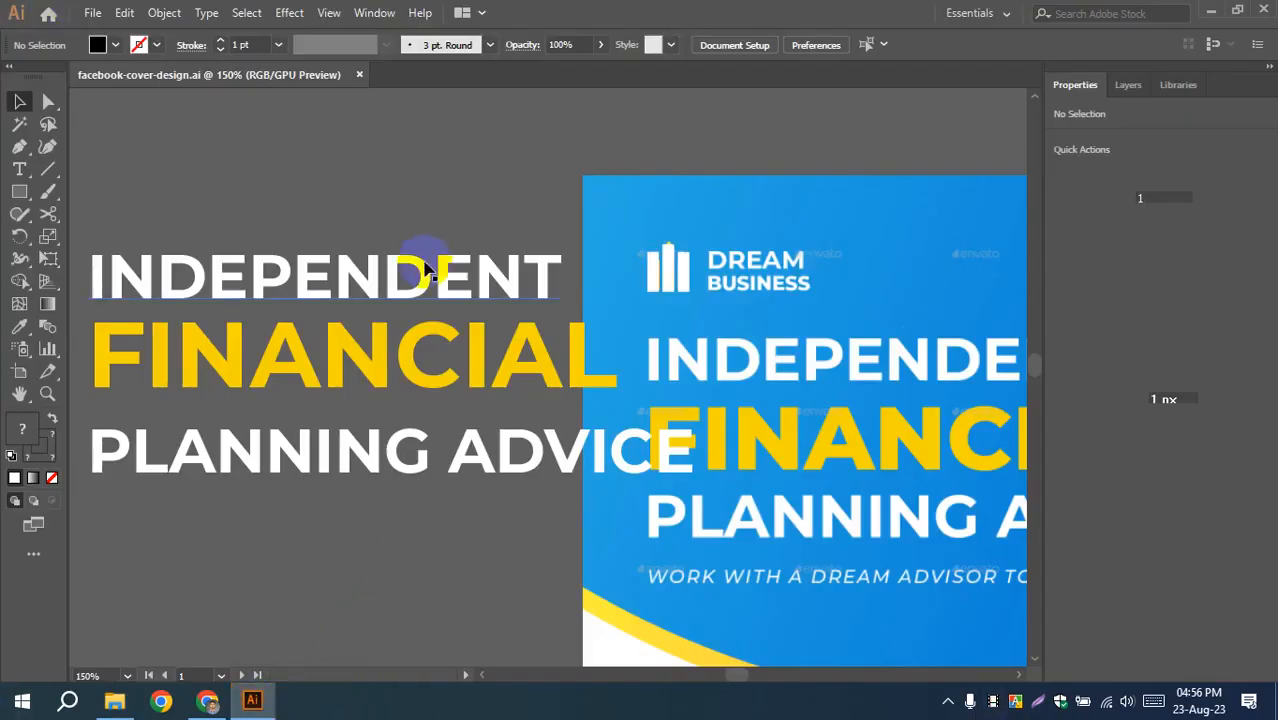
- Try to select the three headline lines beside the banner
{"action": "left_click", "coordinate": [337, 342]}
{"action": "left_click", "coordinate": [310, 190]}
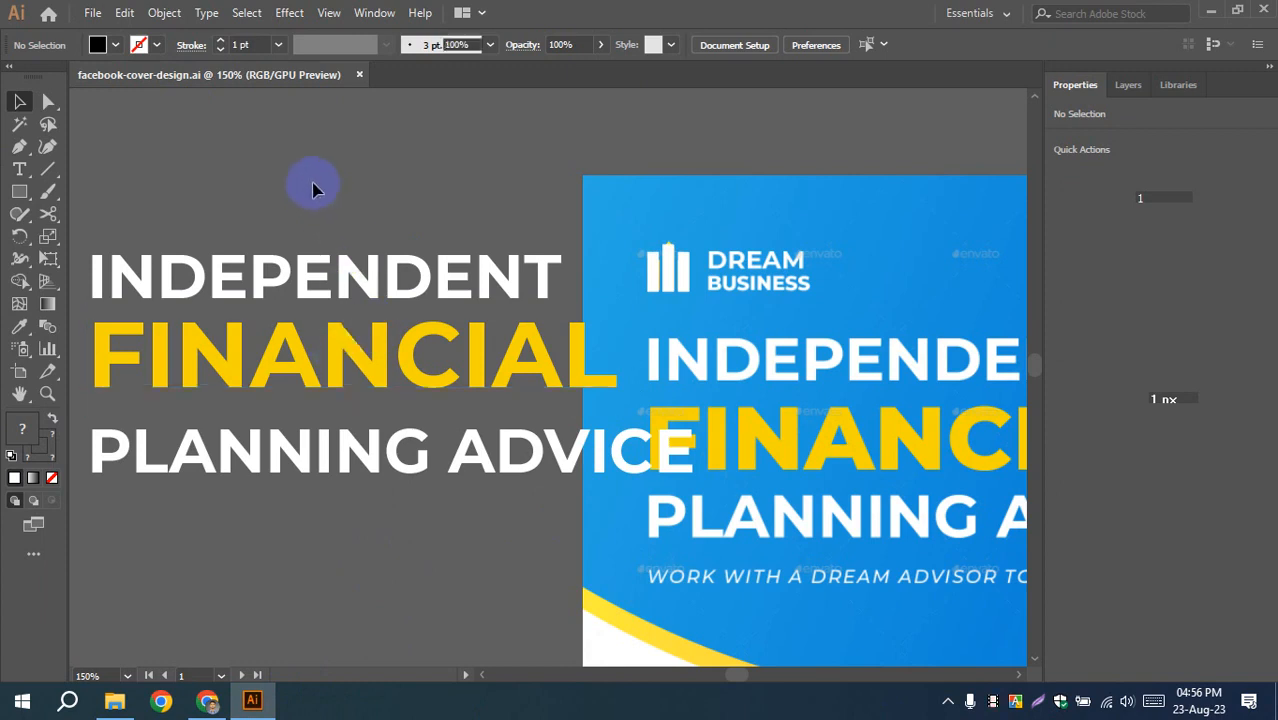
{"action": "left_click_drag", "start_coordinate": [285, 243], "coordinate": [407, 500]}
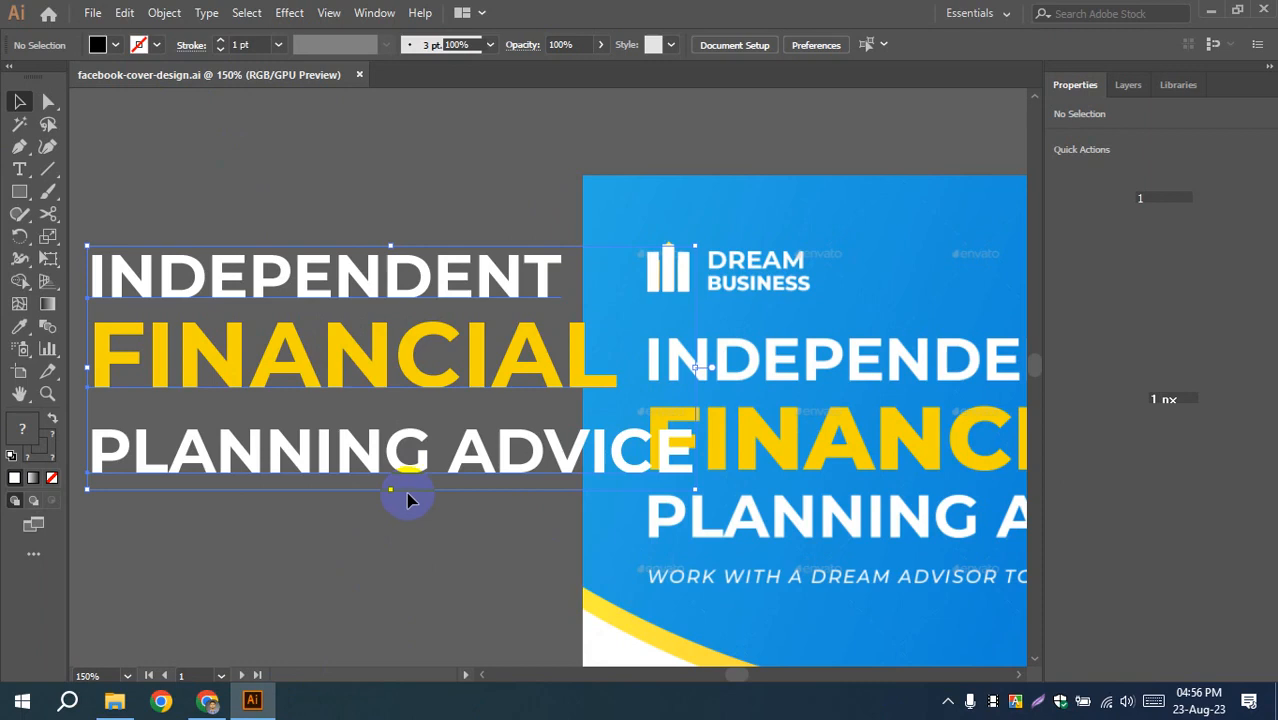
{"action": "left_click", "coordinate": [406, 491]}
{"action": "left_click_drag", "start_coordinate": [277, 163], "coordinate": [432, 480]}
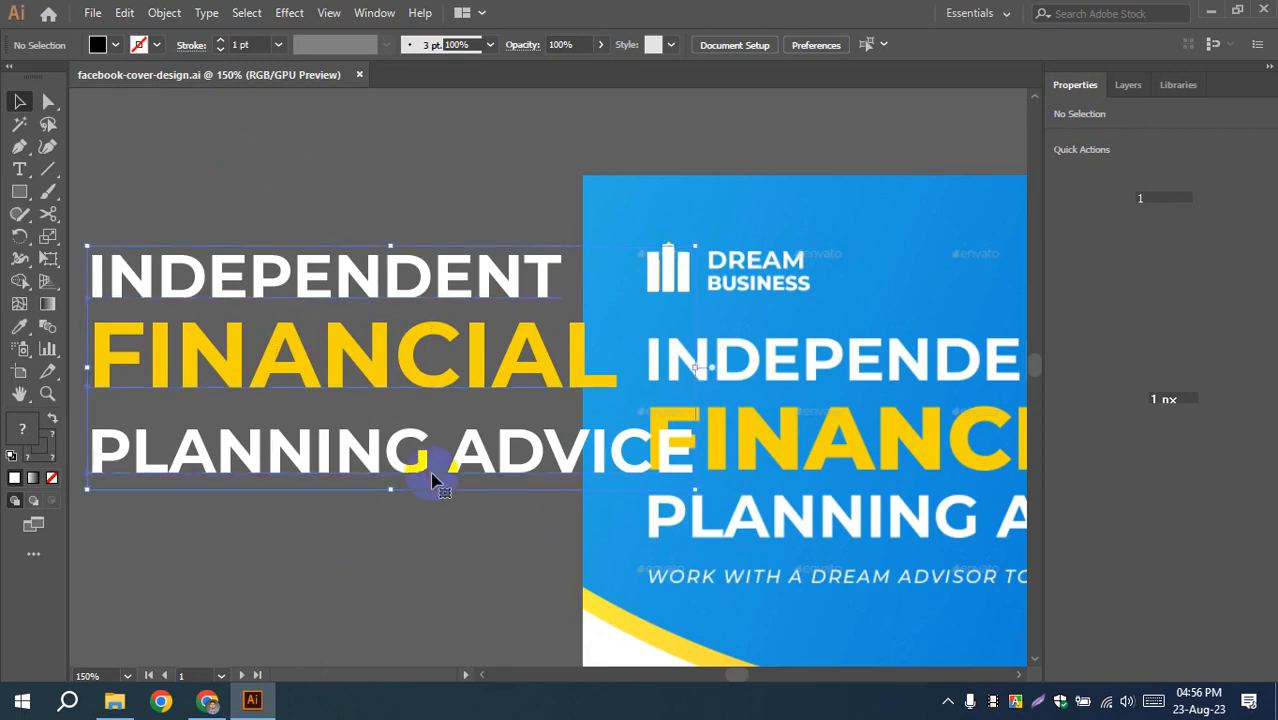
{"action": "left_click", "coordinate": [434, 118]}
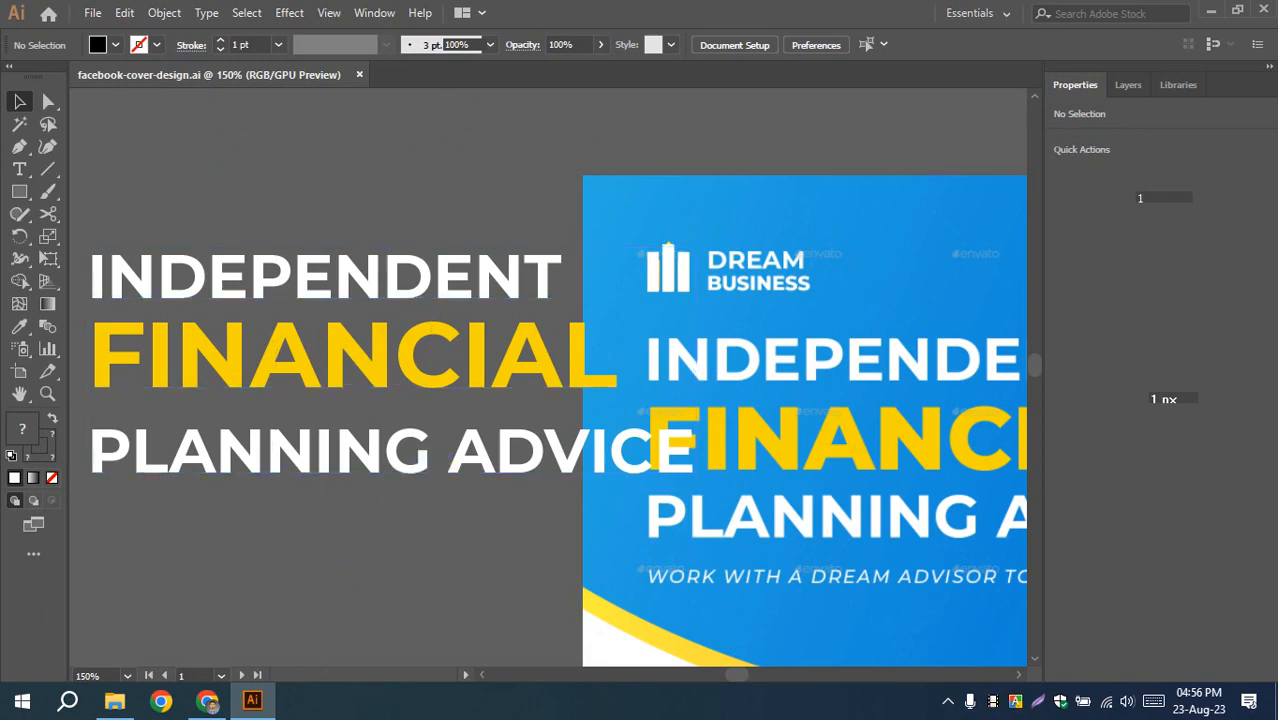
- Close Illustrator and reopen facebook-cover-design.ai from the Desktop folder
{"action": "left_click", "coordinate": [1264, 10]}
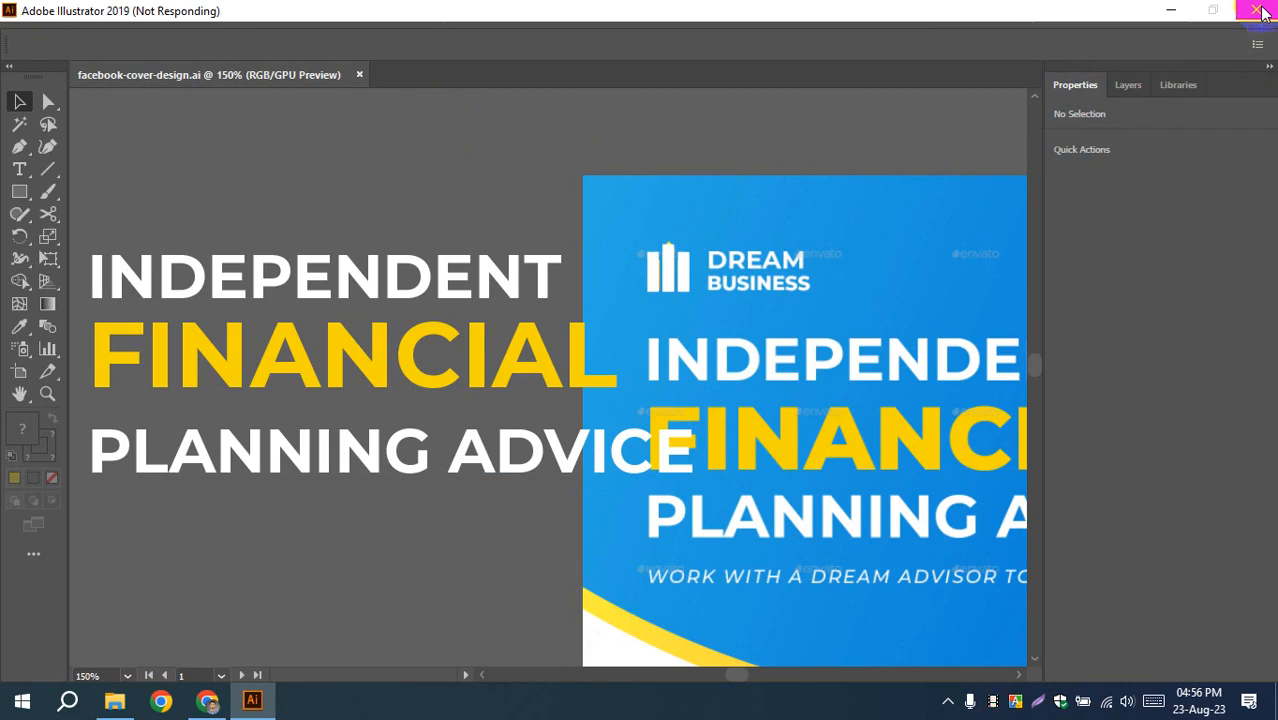
{"action": "left_click", "coordinate": [1258, 11]}
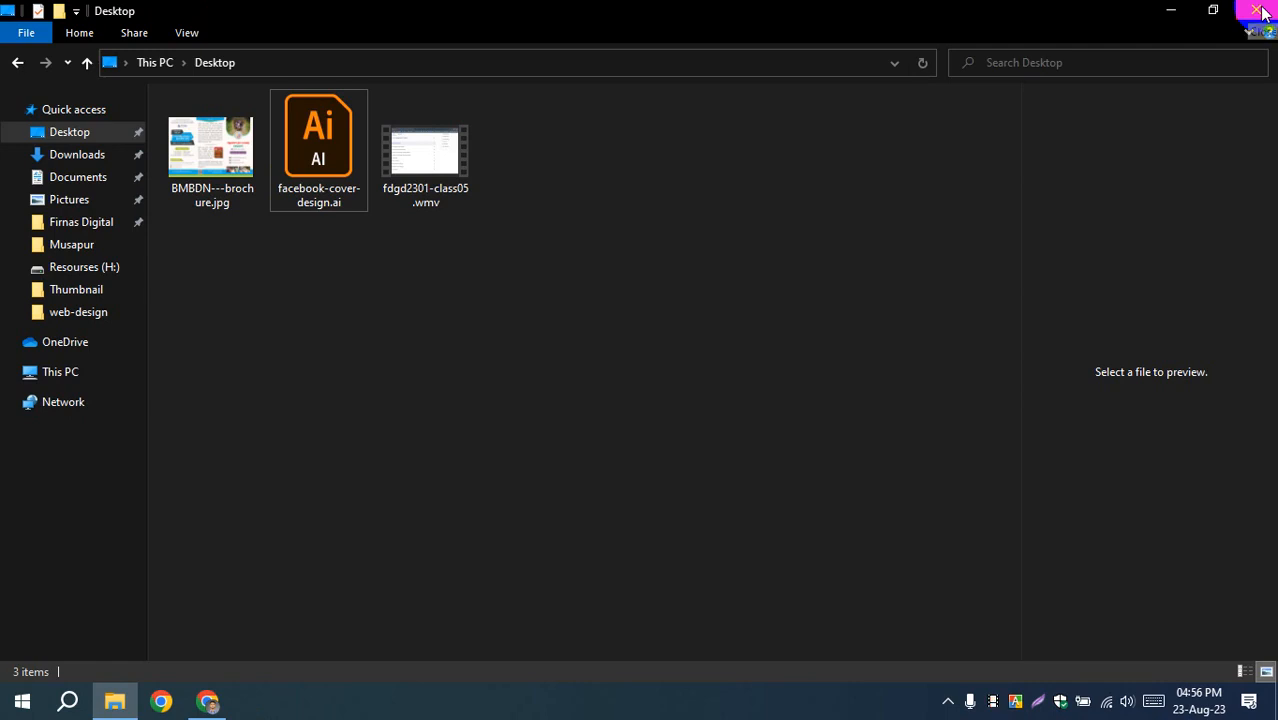
{"action": "double_click", "coordinate": [290, 145]}
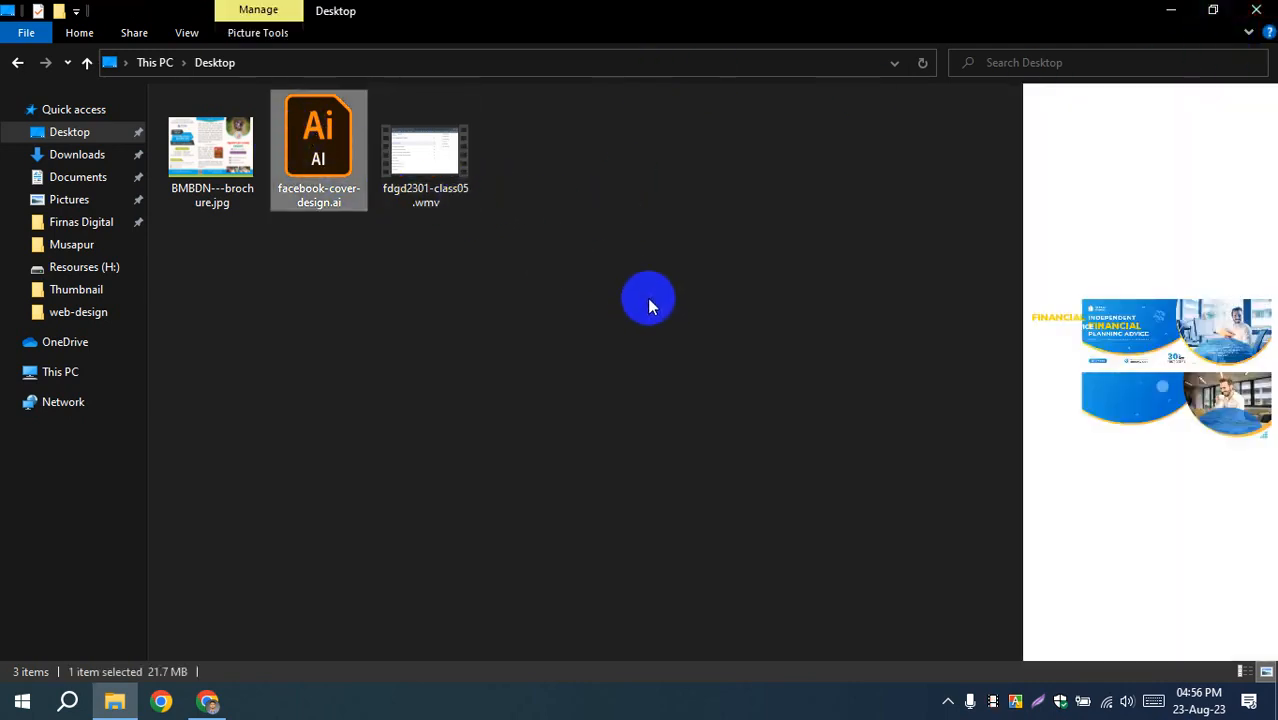
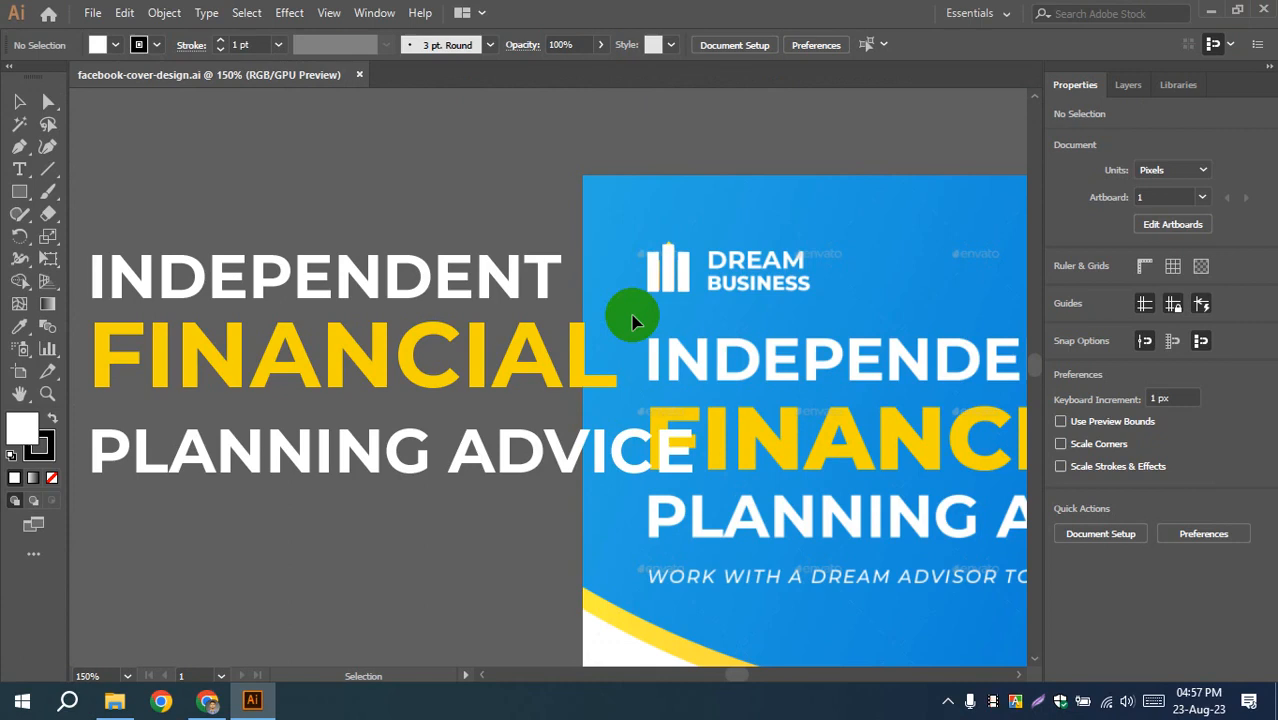
- Select the INDEPENDENT, FINANCIAL and PLANNING ADVICE lines and align them to their left edges again
{"action": "left_click_drag", "start_coordinate": [288, 203], "coordinate": [312, 188]}
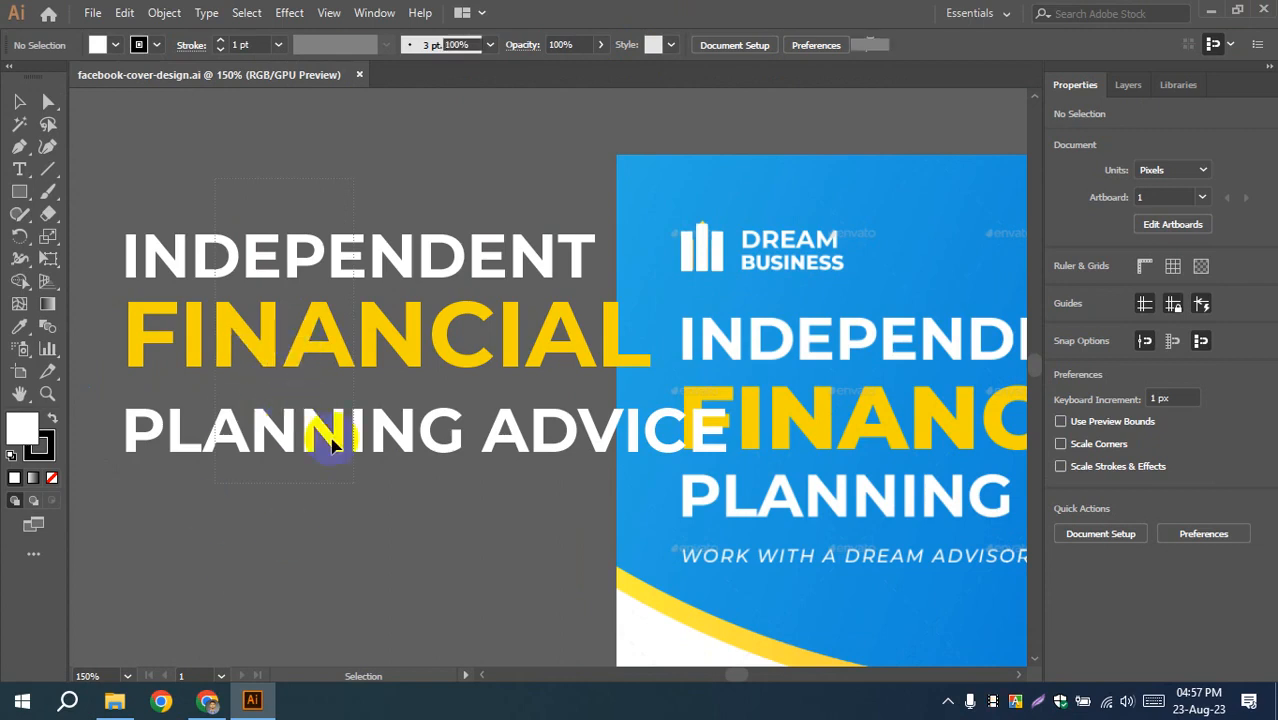
{"action": "left_click", "coordinate": [328, 442]}
{"action": "left_click", "coordinate": [200, 347]}
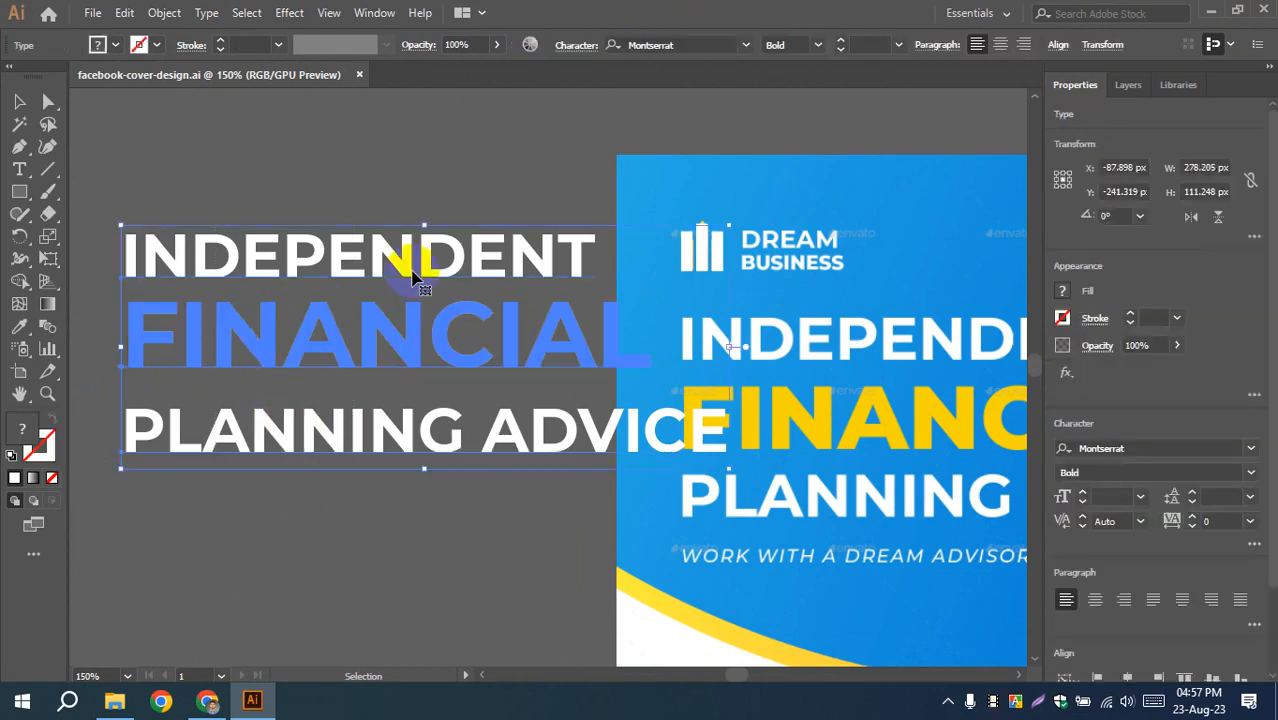
{"action": "left_click", "coordinate": [1057, 45]}
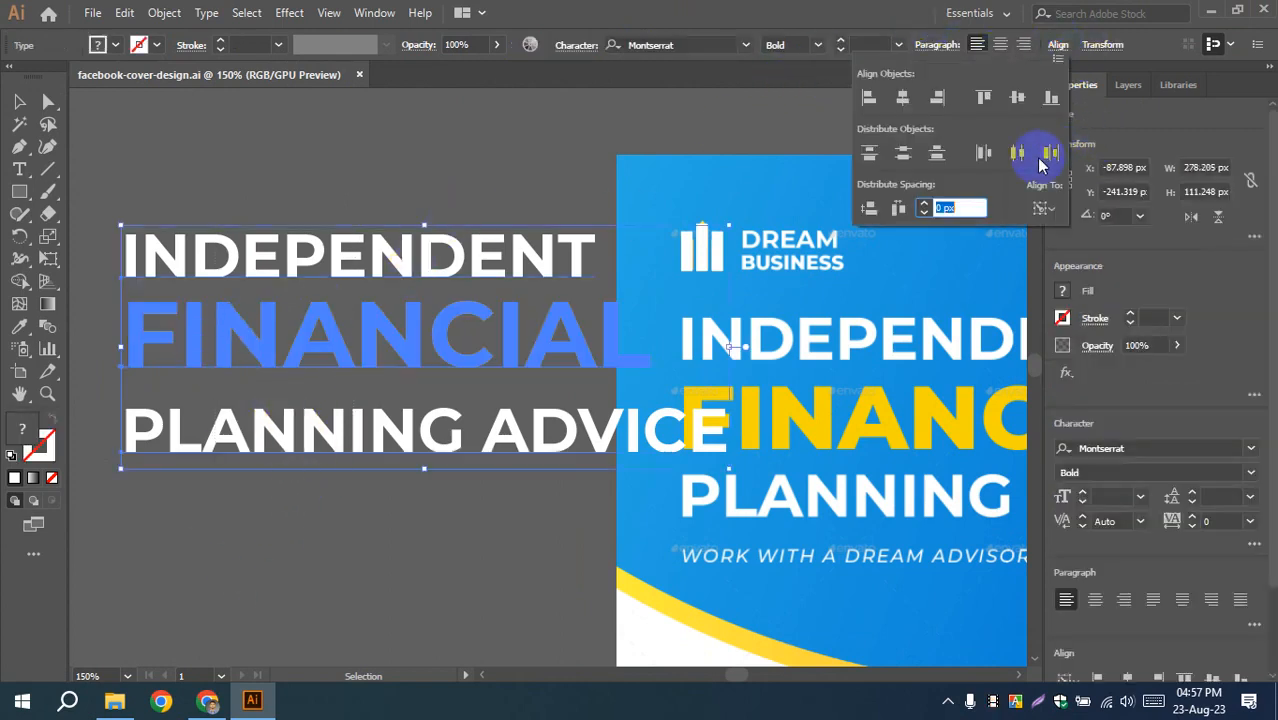
{"action": "left_click", "coordinate": [870, 103]}
{"action": "left_click", "coordinate": [414, 163]}
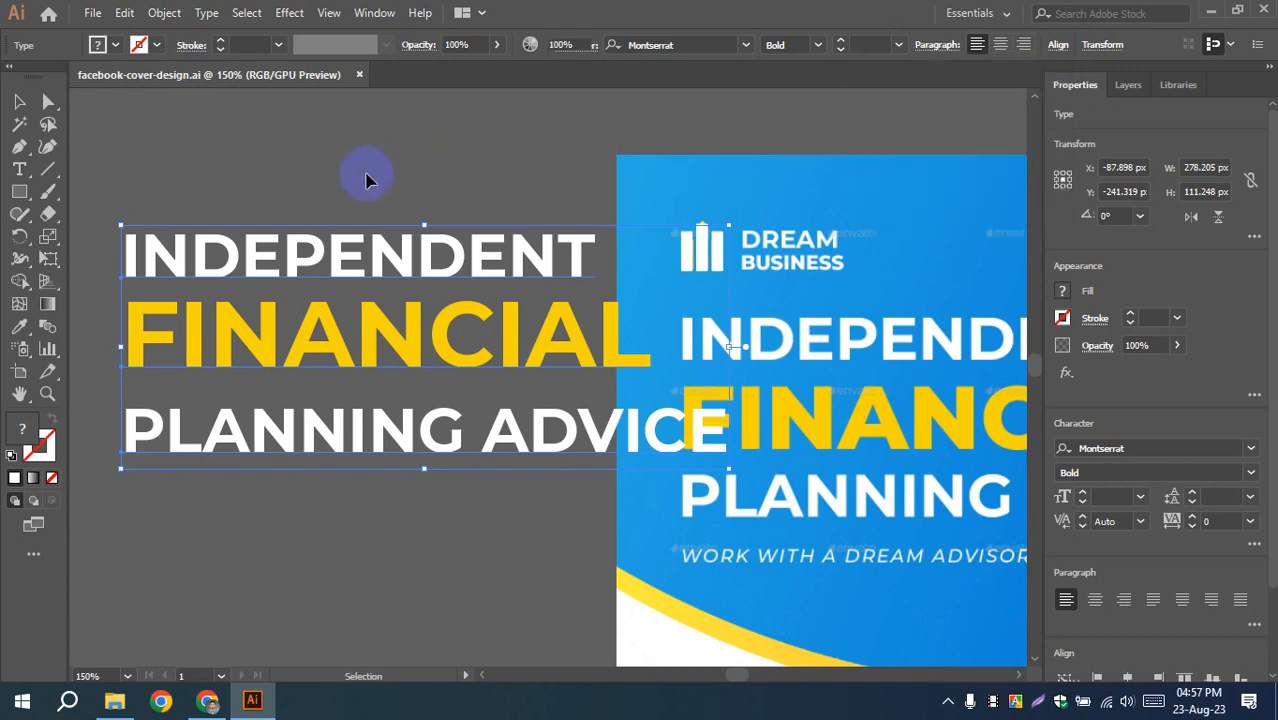
- Distribute the three headline lines evenly by their vertical centers, aligned to the selection
{"action": "left_click_drag", "start_coordinate": [287, 168], "coordinate": [413, 493]}
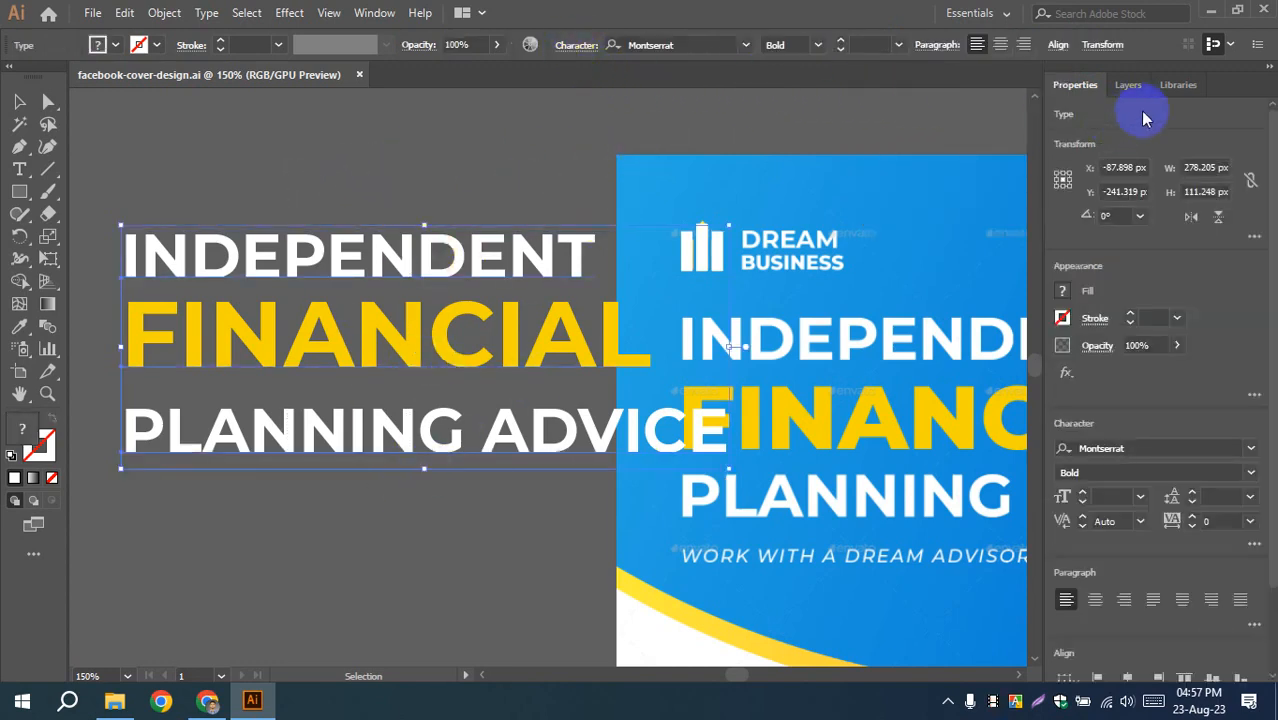
{"action": "left_click", "coordinate": [1058, 48]}
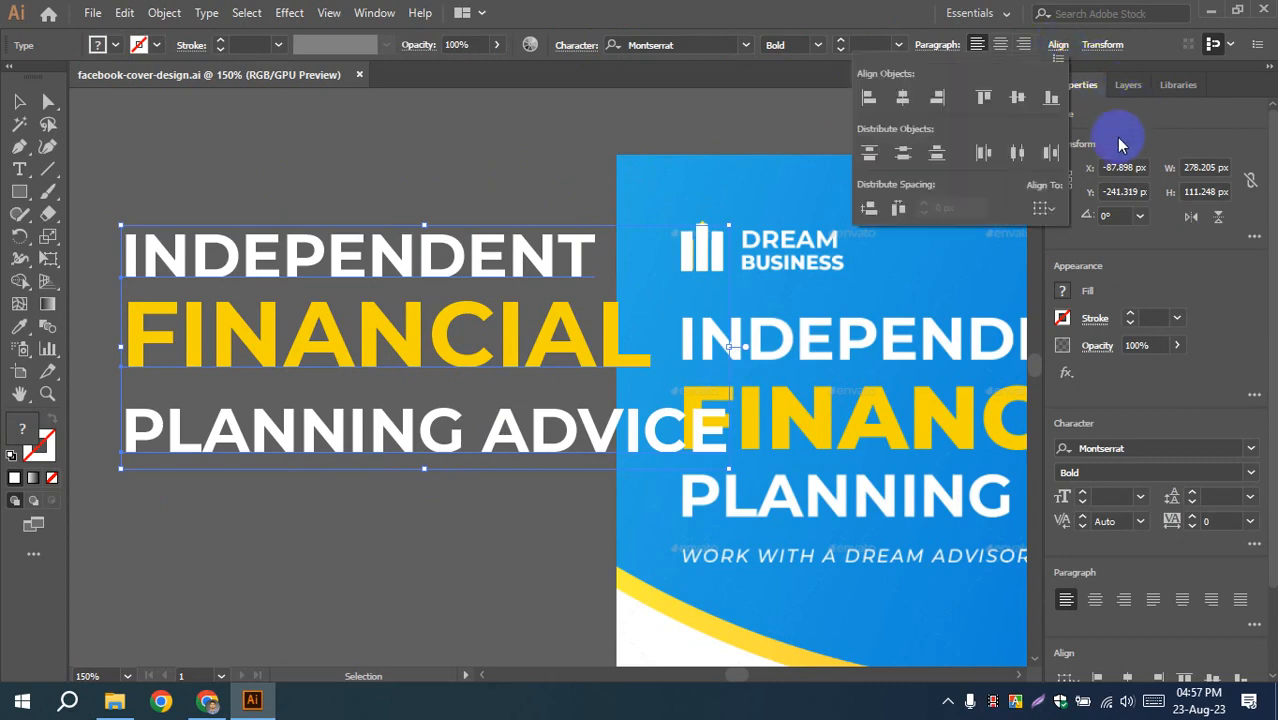
{"action": "left_click", "coordinate": [1042, 210]}
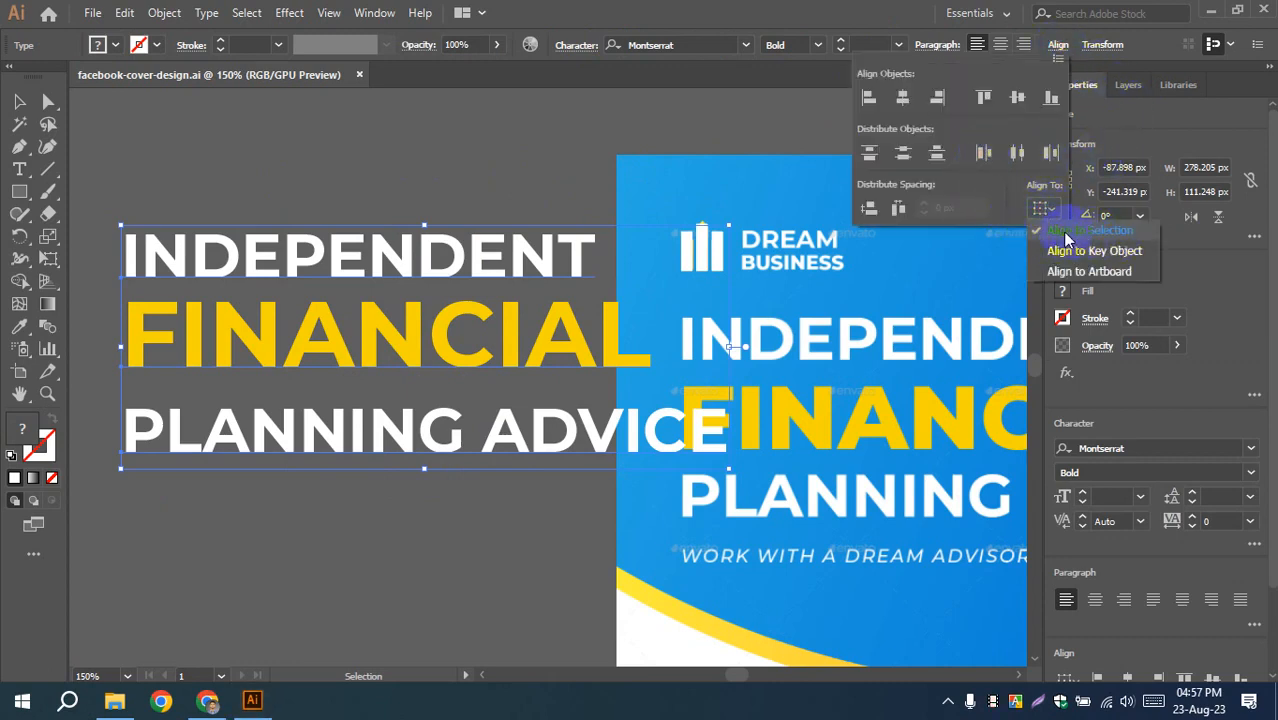
{"action": "left_click", "coordinate": [1068, 238]}
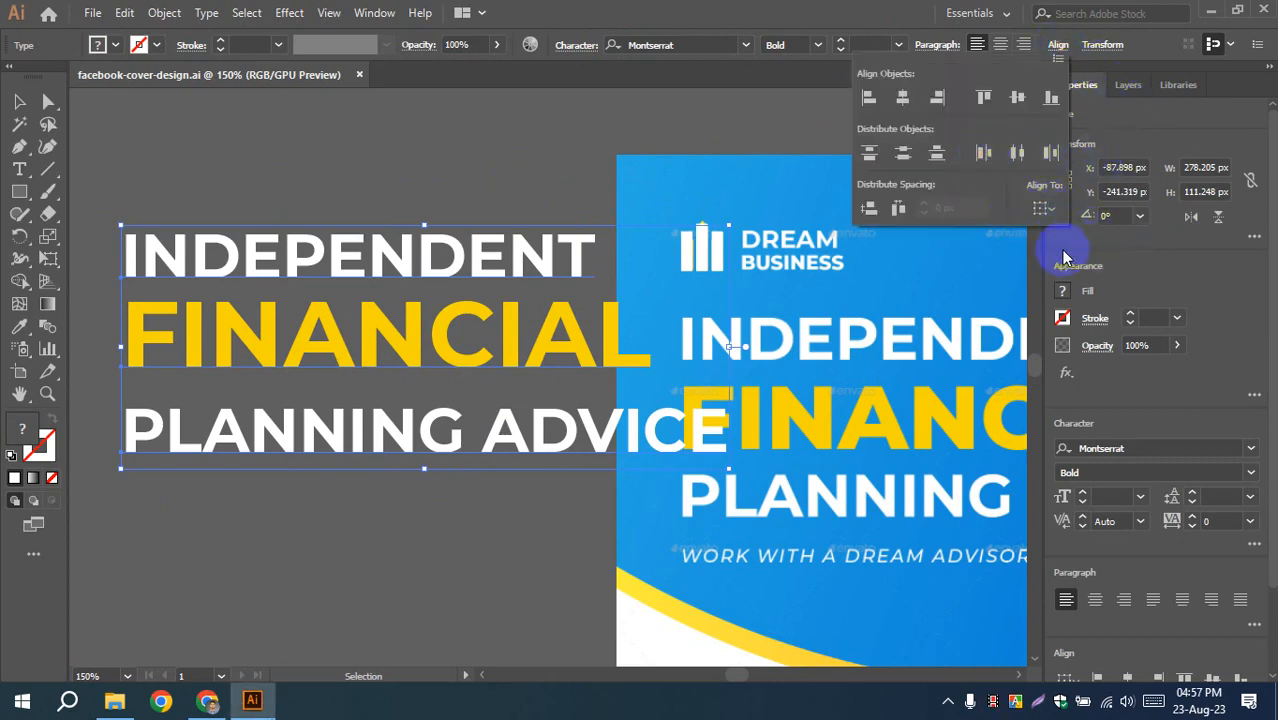
{"action": "left_click", "coordinate": [903, 156]}
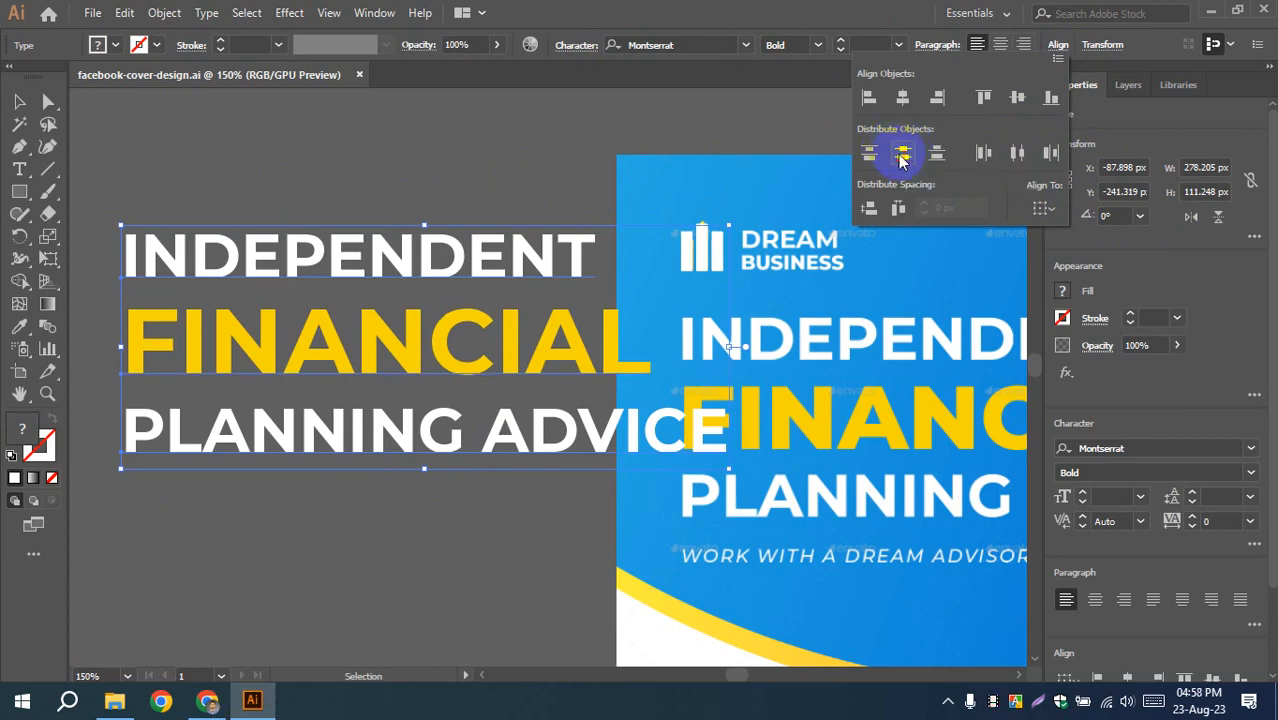
{"action": "left_click", "coordinate": [456, 180]}
{"action": "left_click", "coordinate": [172, 160]}
{"action": "left_click_drag", "start_coordinate": [172, 160], "coordinate": [334, 542]}
{"action": "left_click", "coordinate": [375, 565]}
- Duplicate the PLANNING ADVICE line and place the copy below the headline stack
{"action": "scroll", "coordinate": [376, 500], "scroll_direction": "down", "scroll_amount": 3}
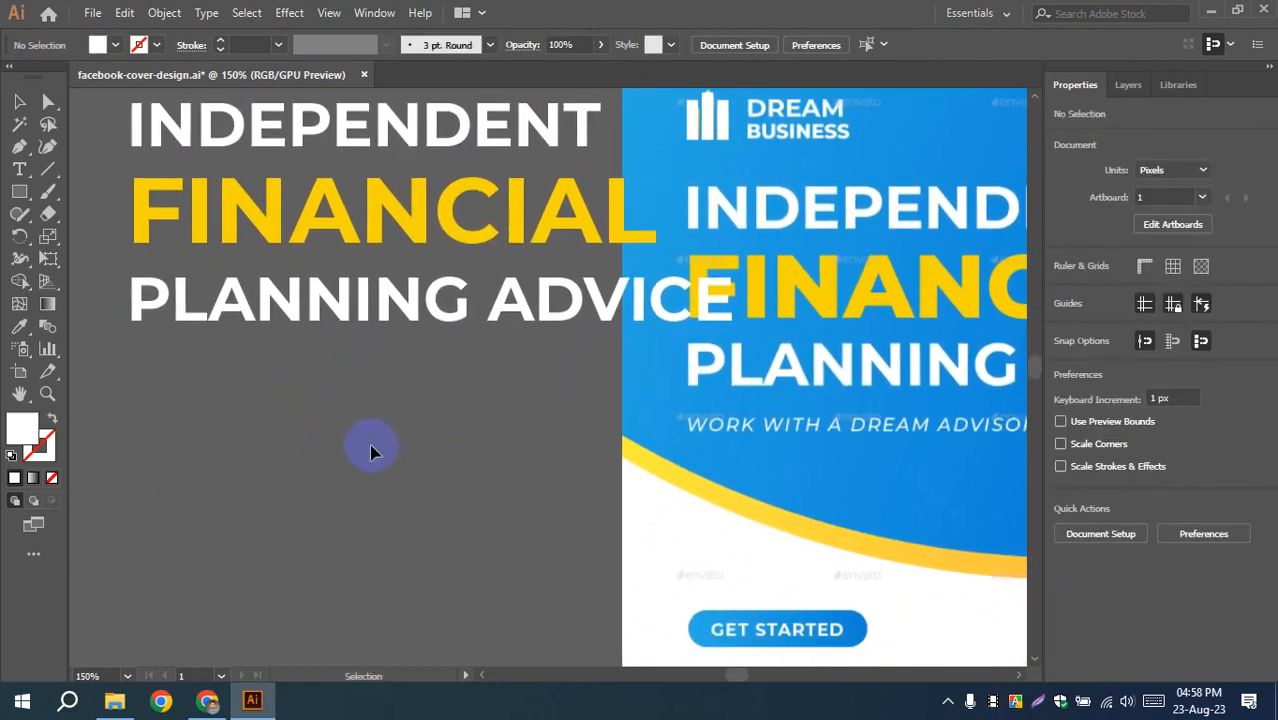
{"action": "left_click", "coordinate": [400, 305]}
{"action": "left_click_drag", "start_coordinate": [400, 305], "coordinate": [347, 455]}
- Replace the copied PLANNING ADVICE text with "WORK WITH A DREAM ADVISOR"
{"action": "triple_click", "coordinate": [344, 453]}
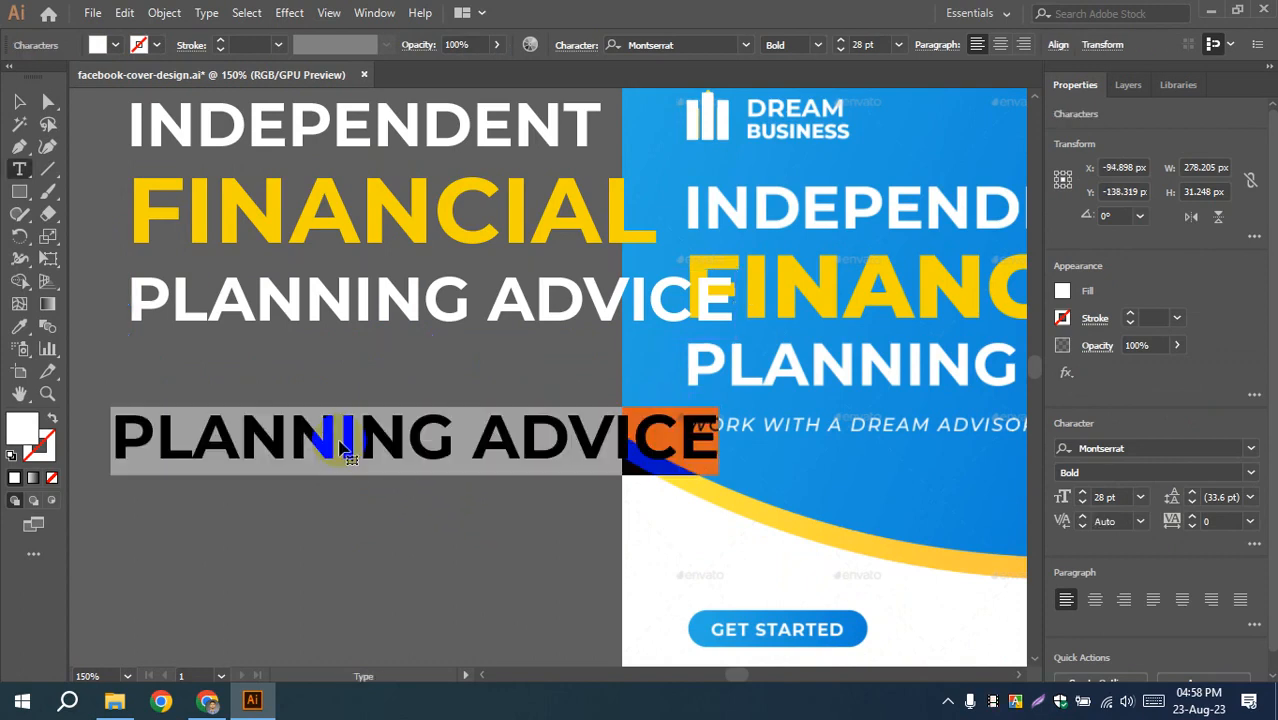
{"action": "type", "text": "W"}
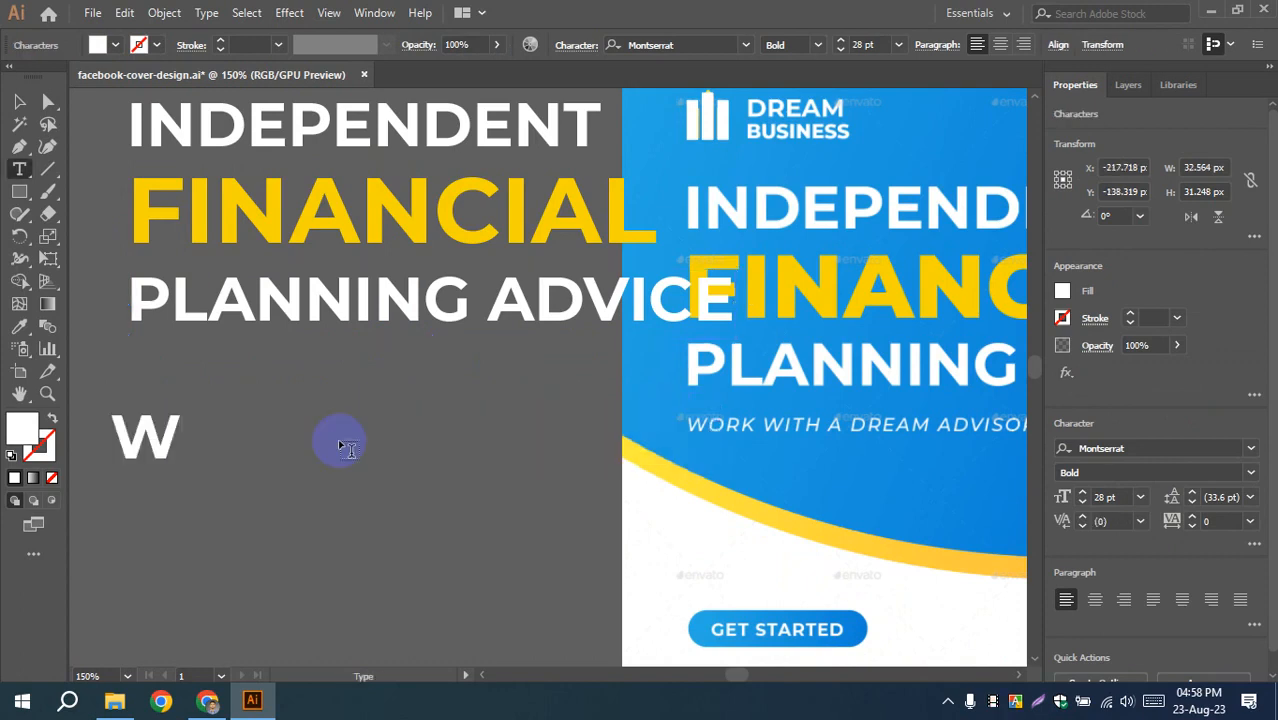
{"action": "type", "text": "ORK WI"}
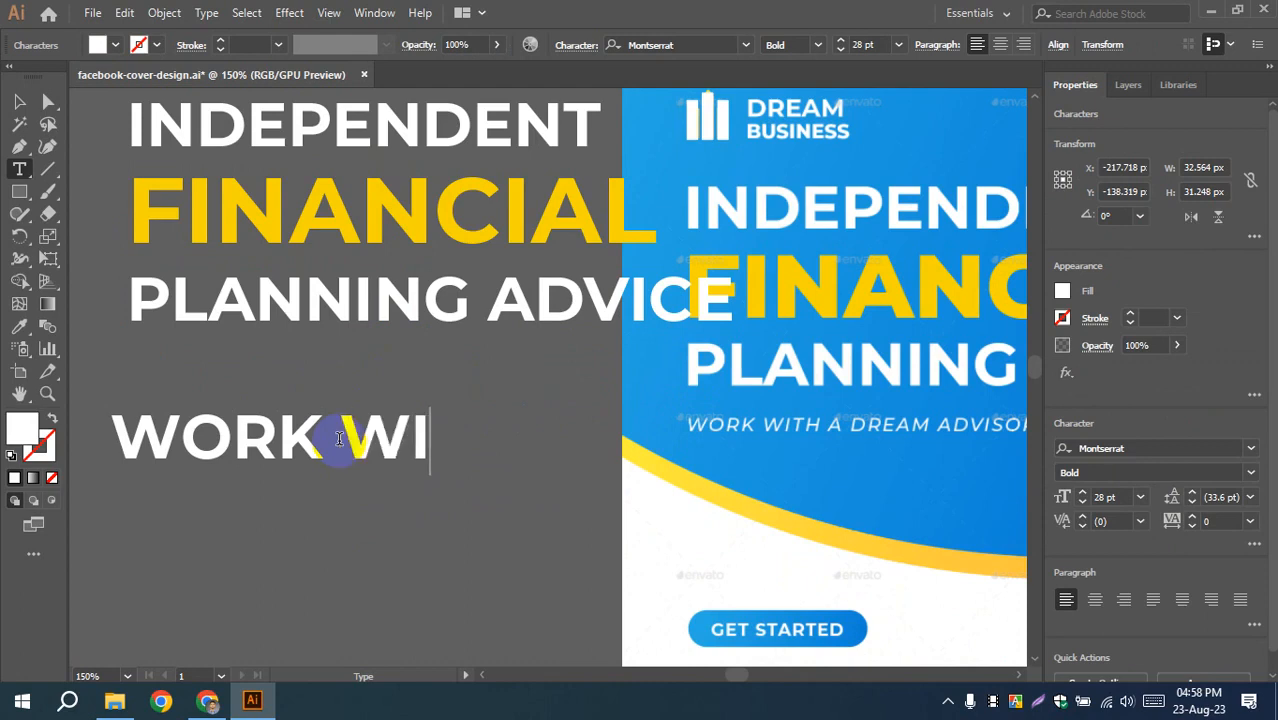
{"action": "type", "text": "TH A "}
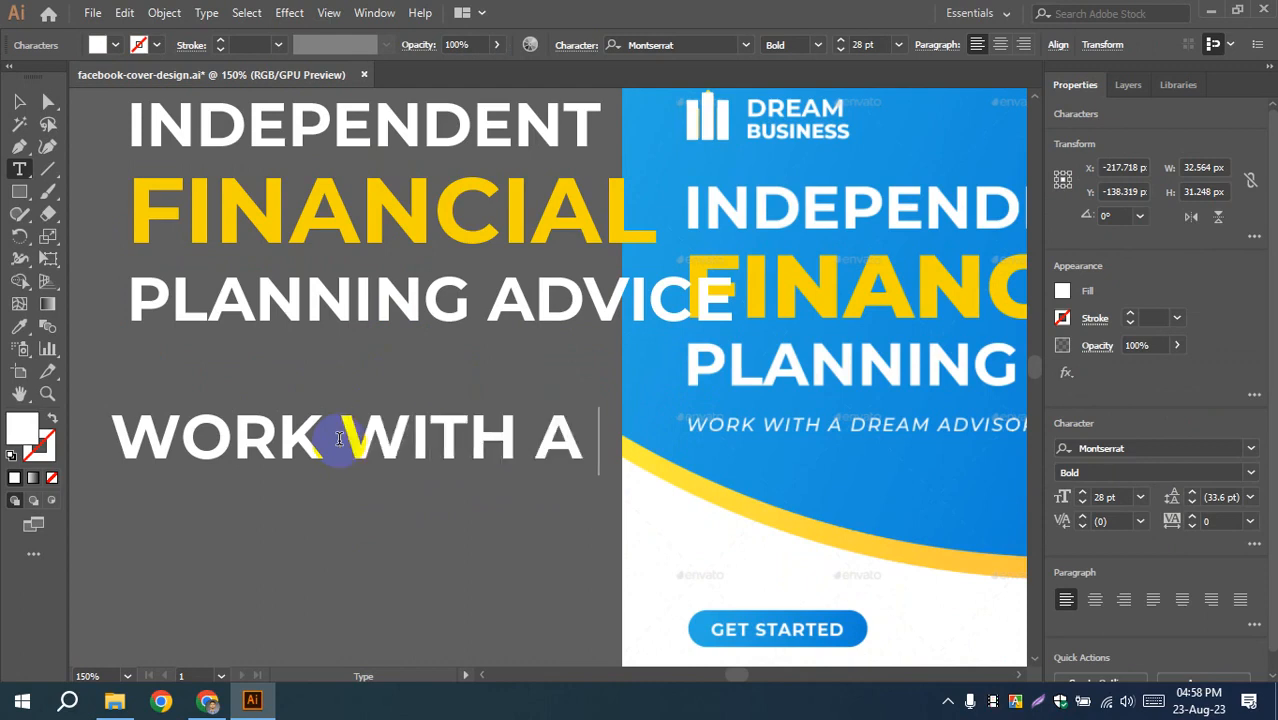
{"action": "type", "text": "DRE"}
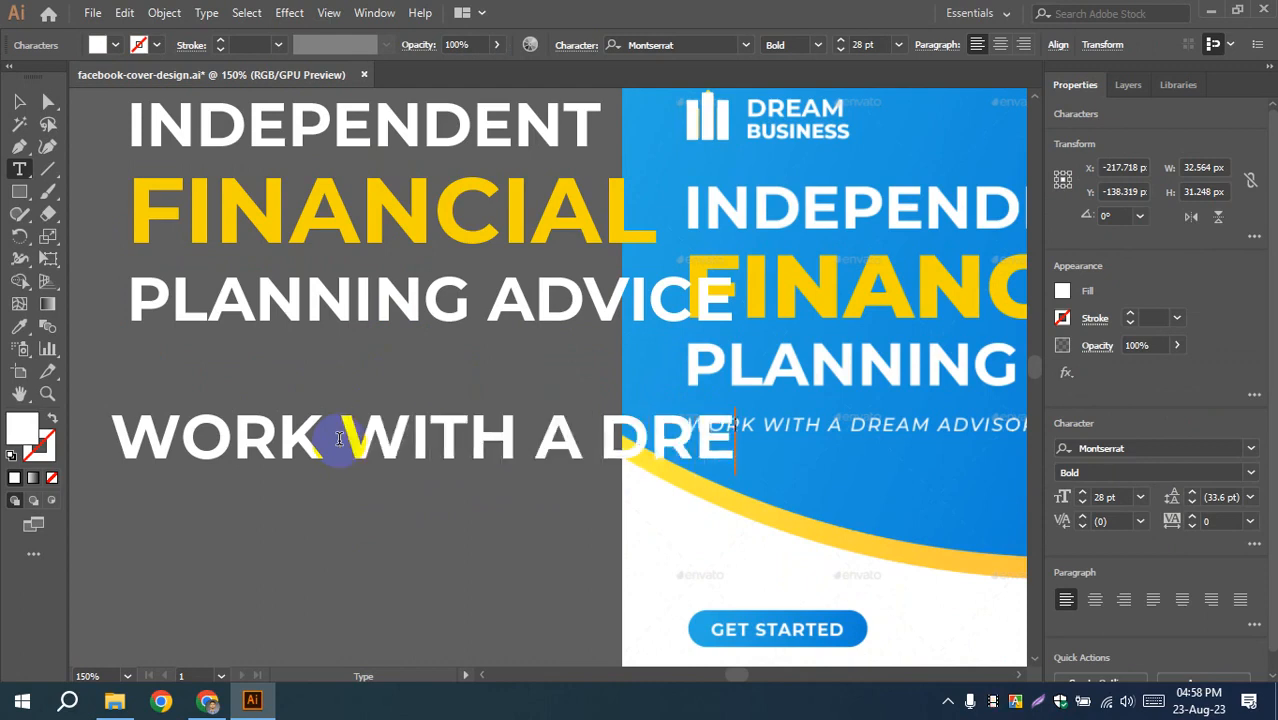
{"action": "type", "text": "AM"}
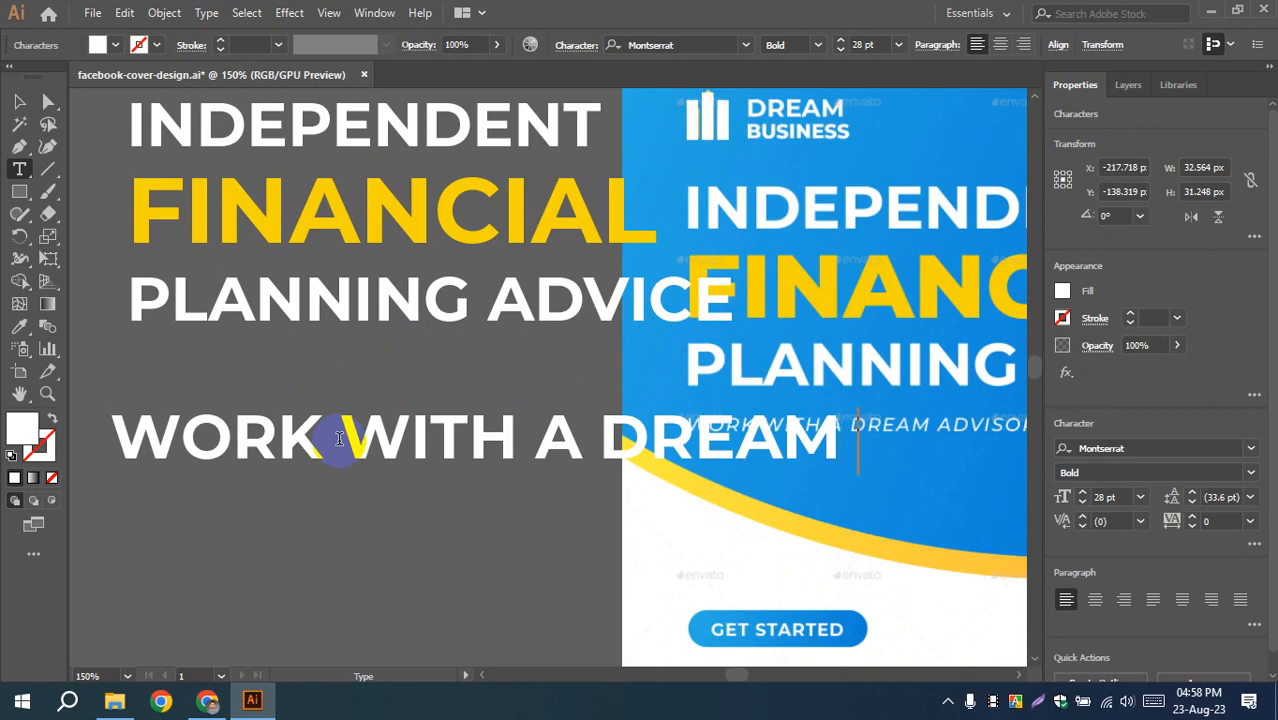
{"action": "type", "text": " ADVISOR"}
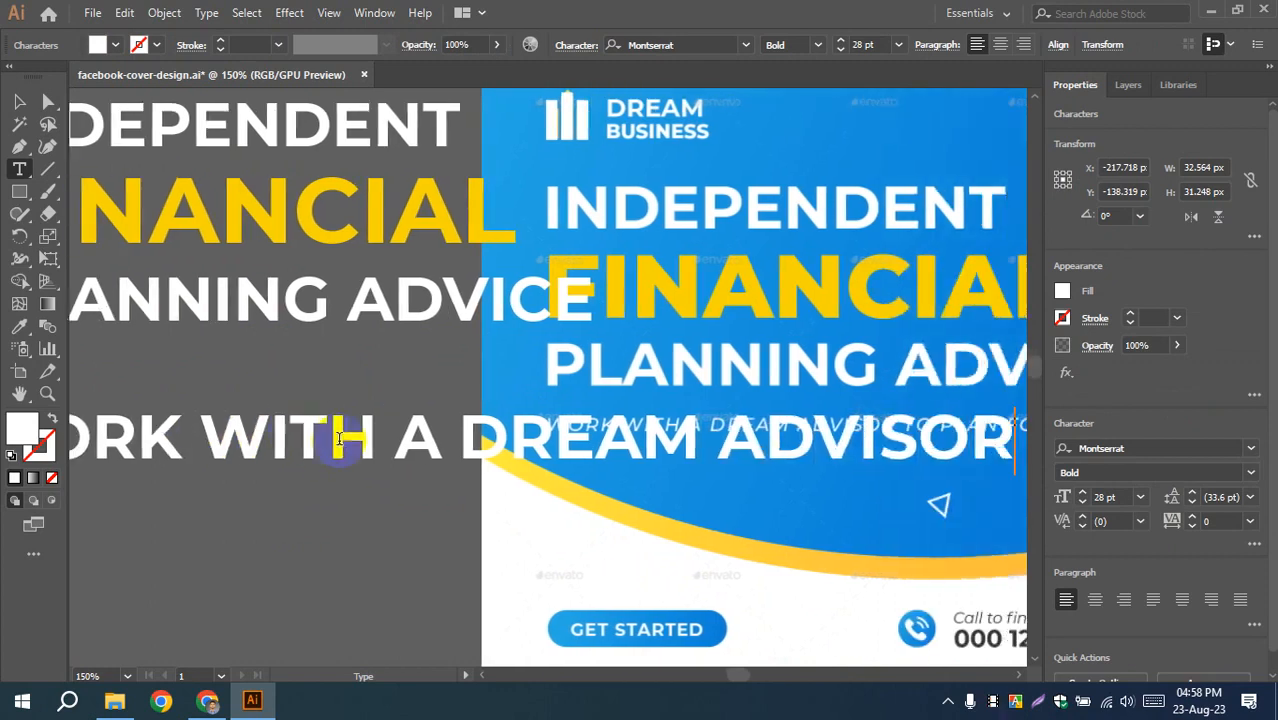
- Move the WORK WITH A DREAM ADVISOR line down so it clears the reference banner's tagline
{"action": "left_click", "coordinate": [19, 101]}
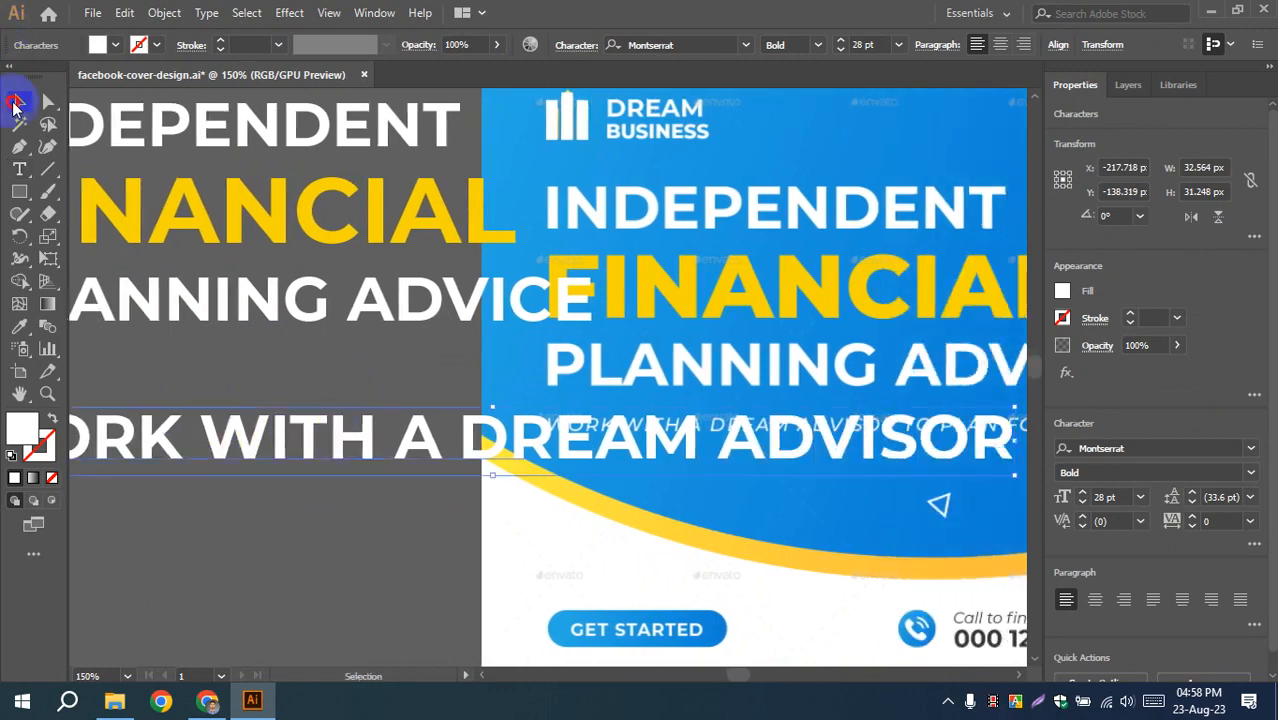
{"action": "left_click", "coordinate": [295, 570]}
{"action": "left_click_drag", "start_coordinate": [602, 535], "coordinate": [285, 508]}
{"action": "left_click_drag", "start_coordinate": [462, 420], "coordinate": [475, 472]}
- Append "TO PLAN YOUR FUTURE" to the end of the WORK WITH A DREAM ADVISOR line
{"action": "double_click", "coordinate": [674, 466]}
{"action": "key", "text": "ctrl+a"}
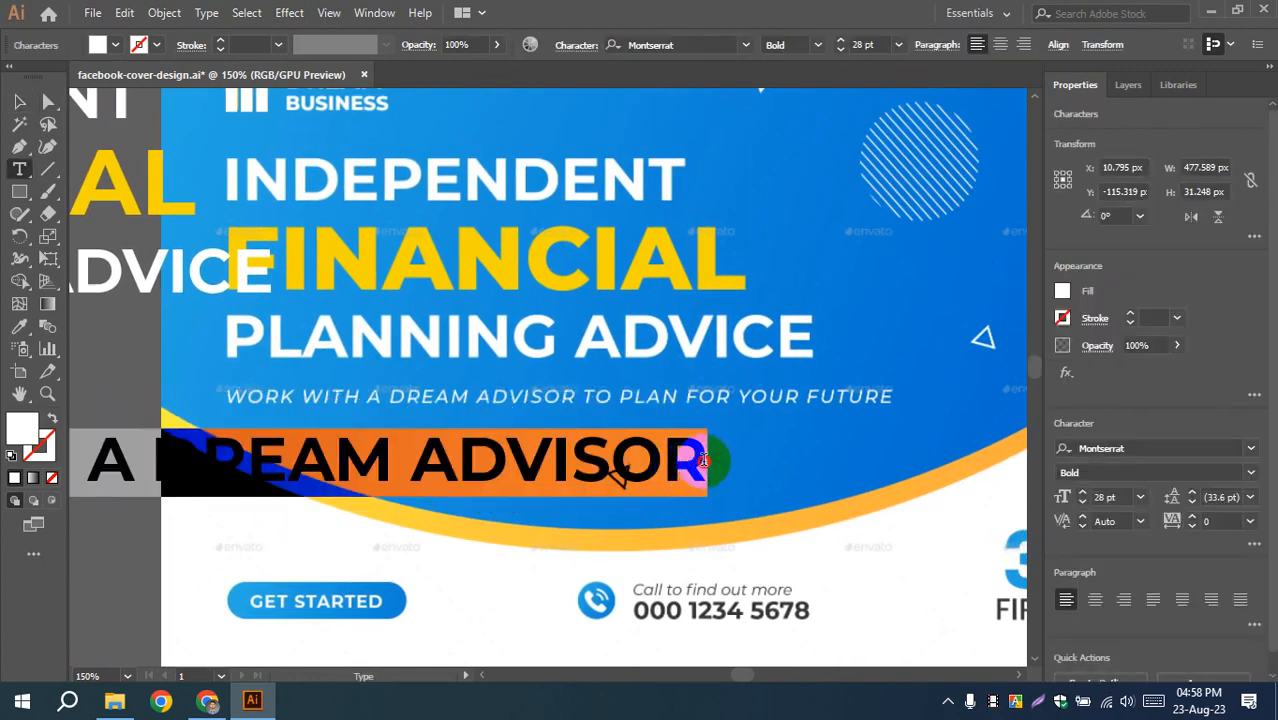
{"action": "left_click", "coordinate": [704, 459]}
{"action": "type", "text": "TO P"}
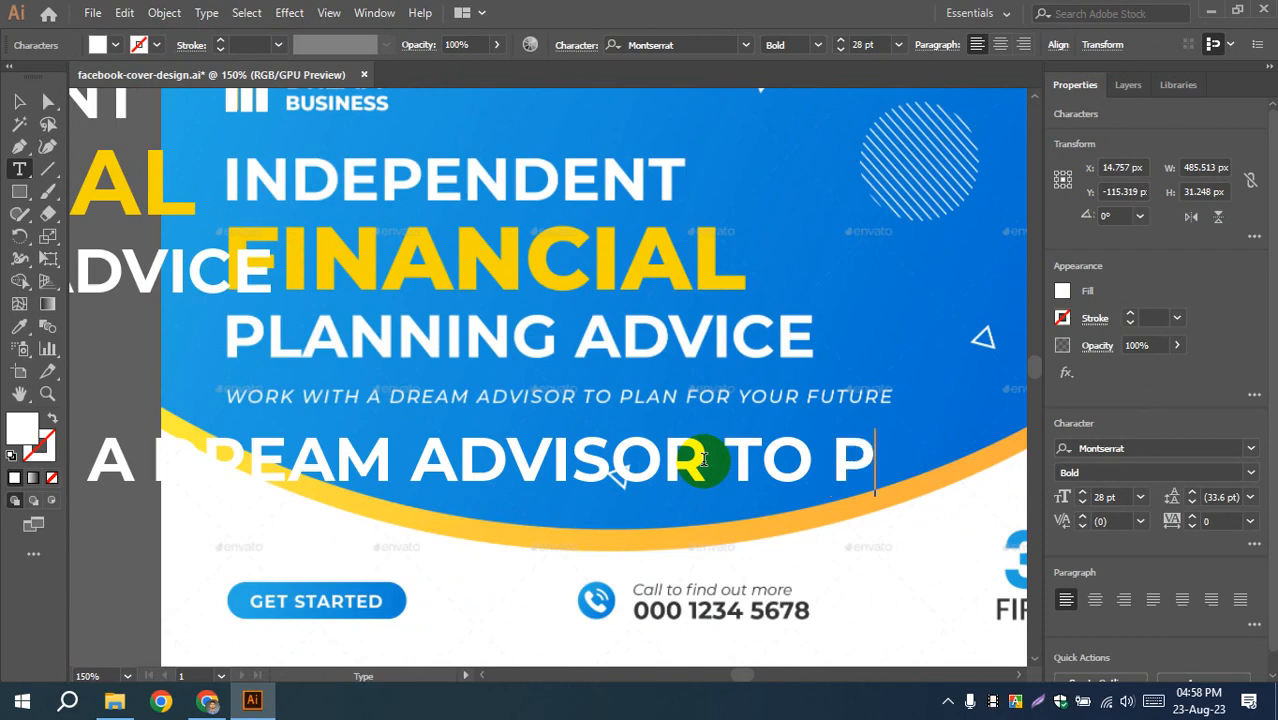
{"action": "type", "text": "LAN T"}
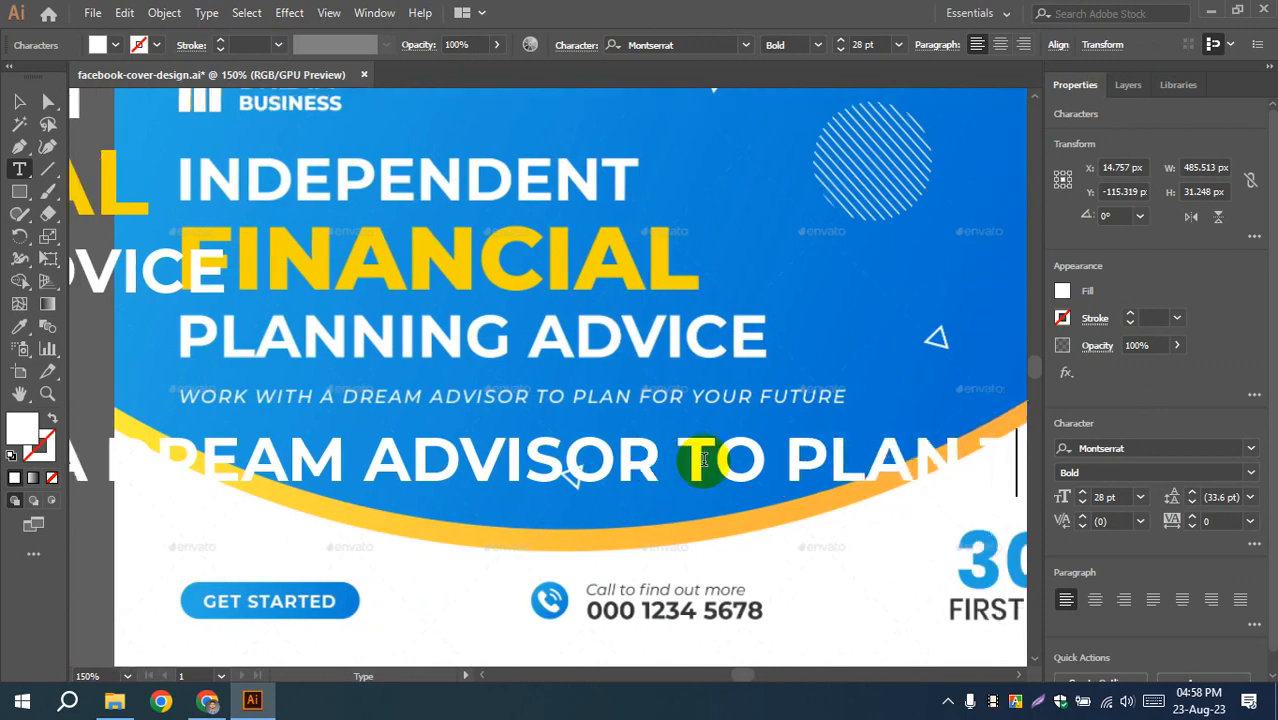
{"action": "type", "text": "YOUR"}
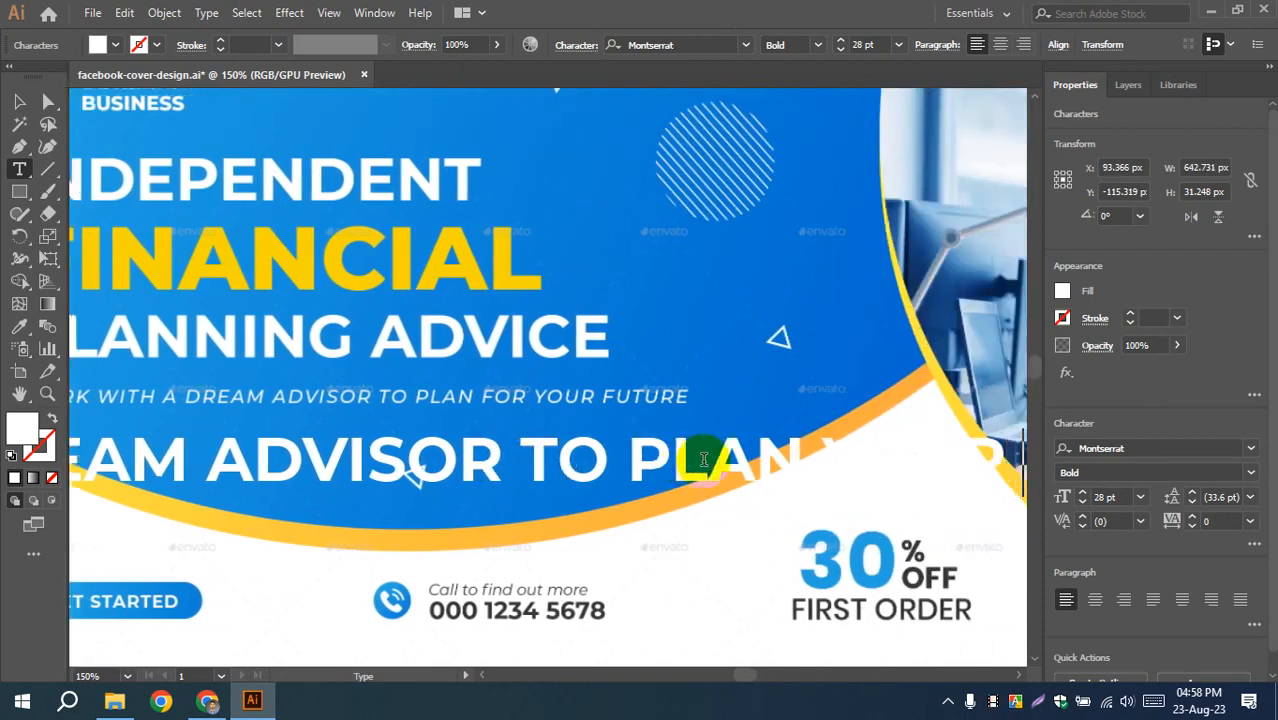
{"action": "type", "text": " FUTURE"}
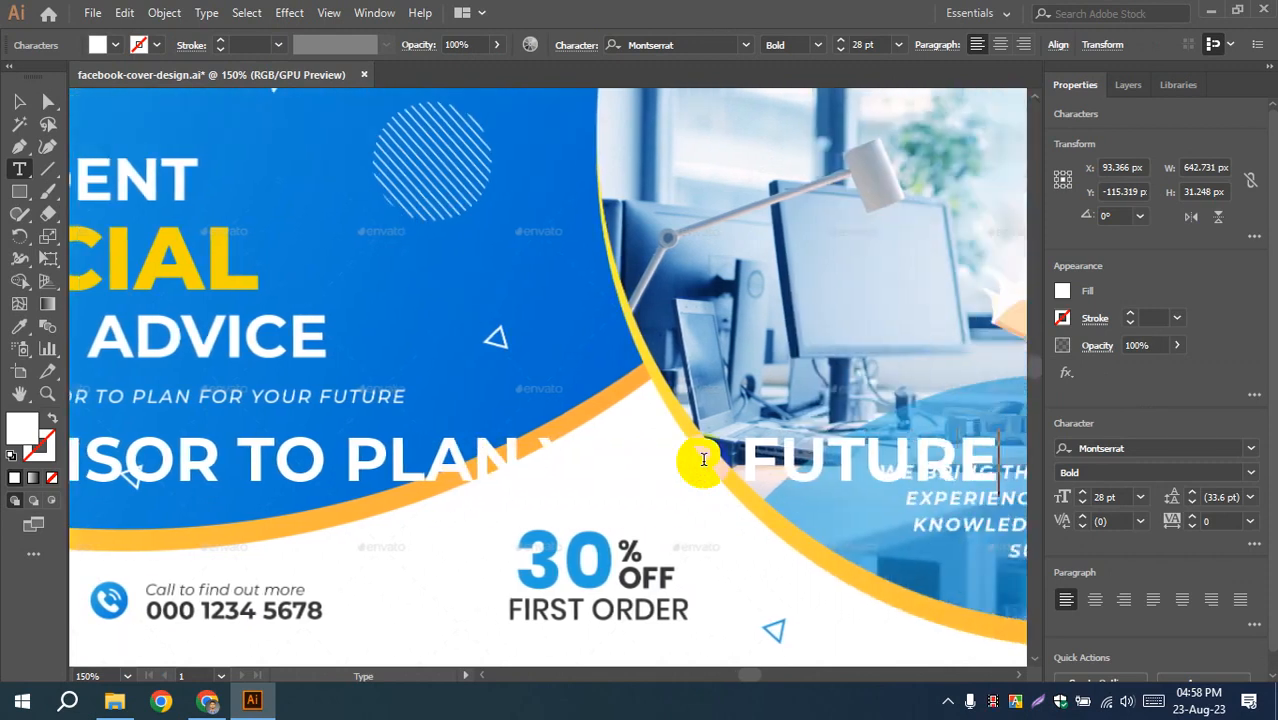
{"action": "left_click", "coordinate": [19, 101]}
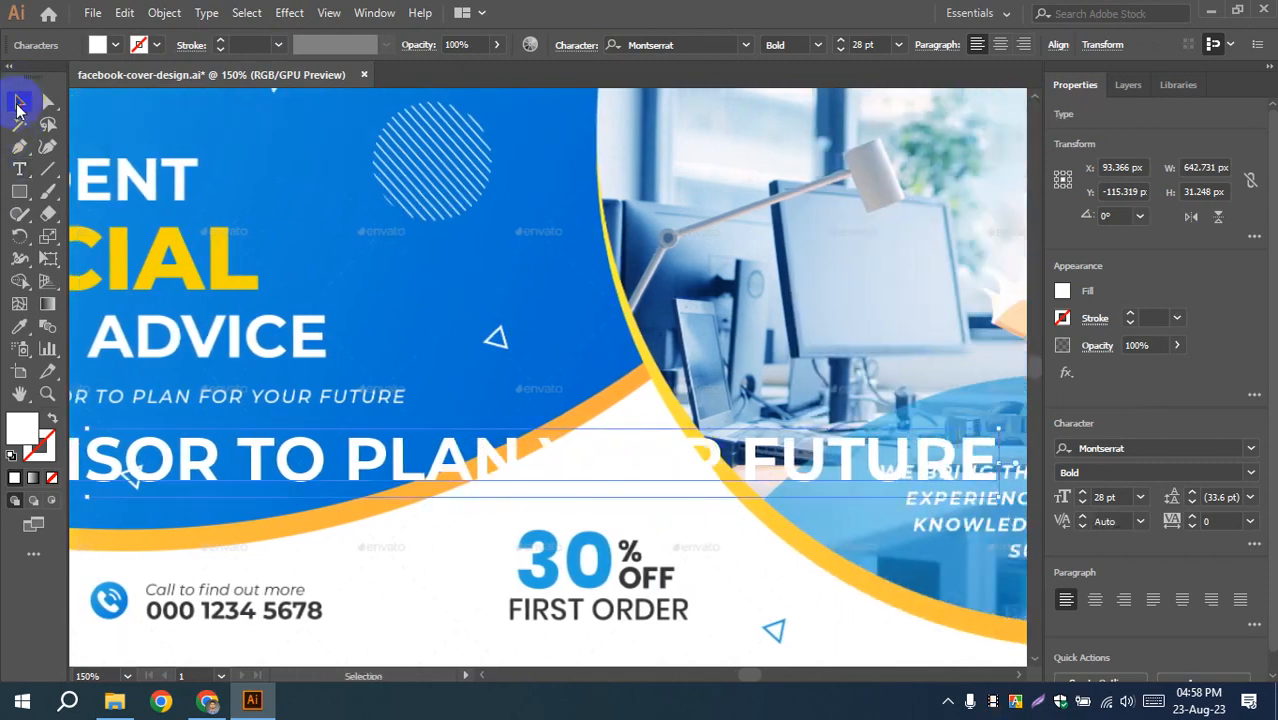
- Set the tagline's font size to 12 pt and move it up just below the rebuilt PLANNING ADVICE line
{"action": "left_click", "coordinate": [898, 44]}
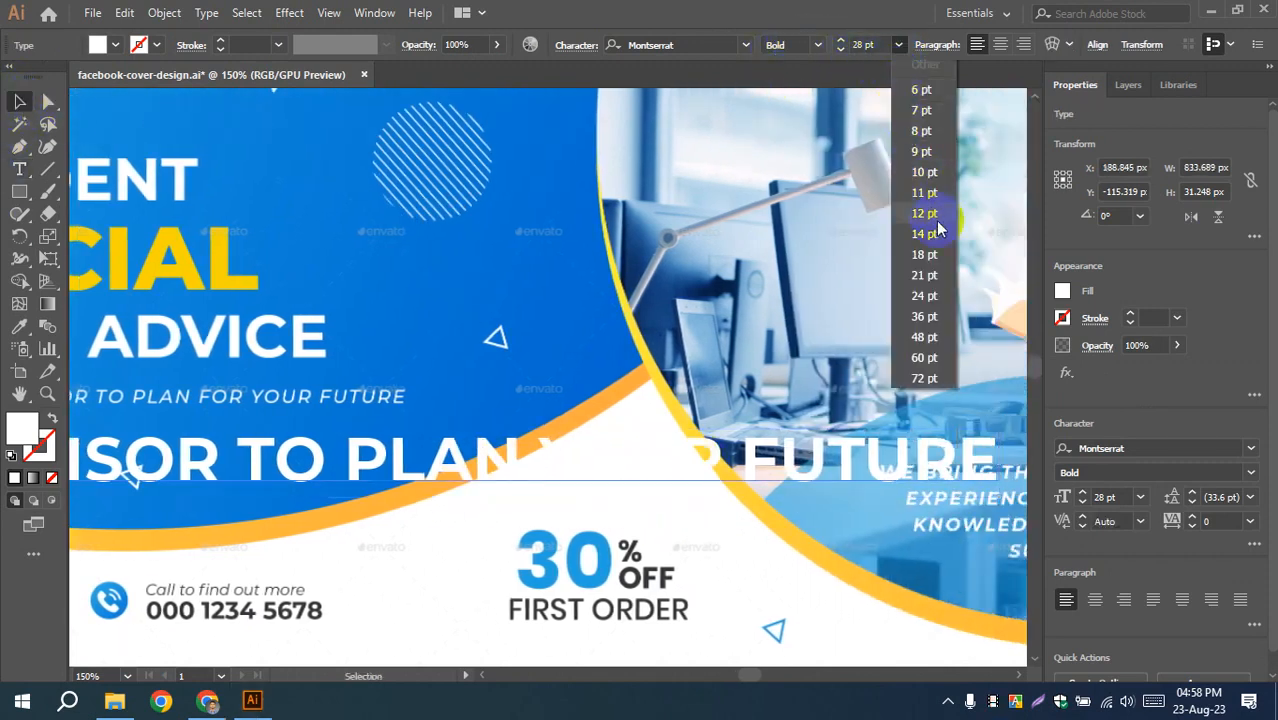
{"action": "left_click", "coordinate": [922, 213]}
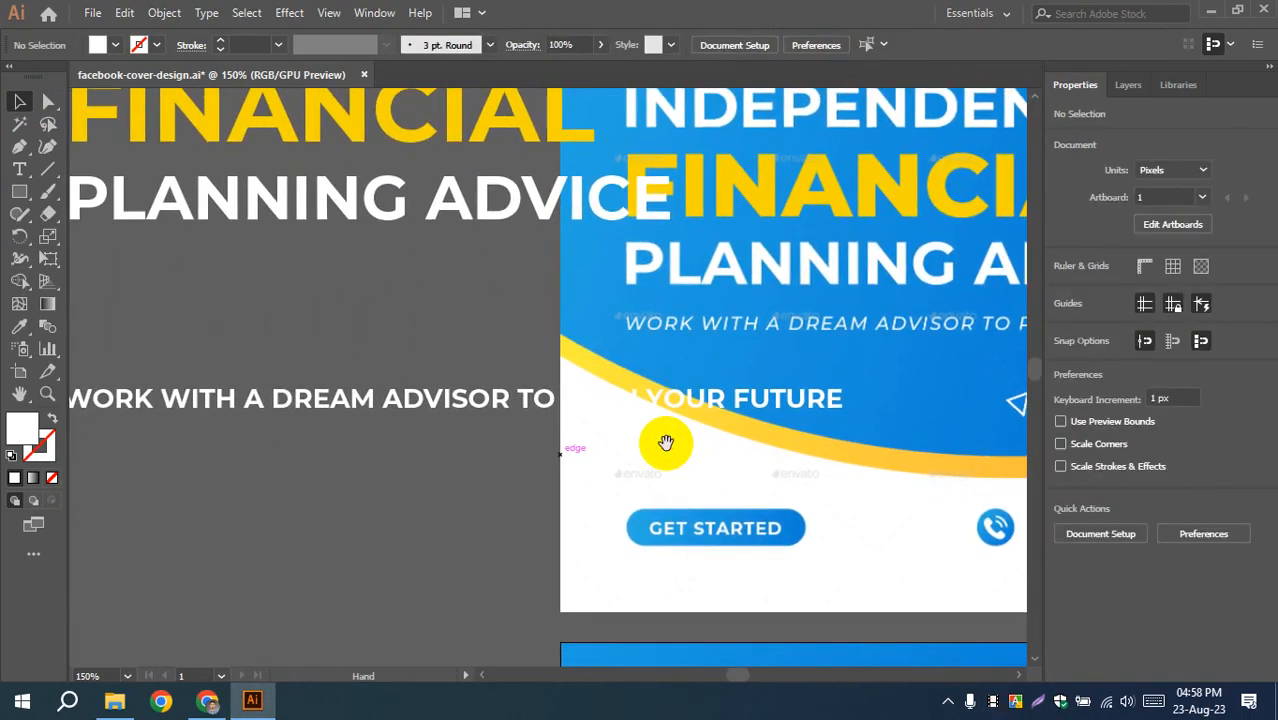
{"action": "left_click_drag", "start_coordinate": [425, 420], "coordinate": [371, 336]}
{"action": "left_click", "coordinate": [562, 476]}
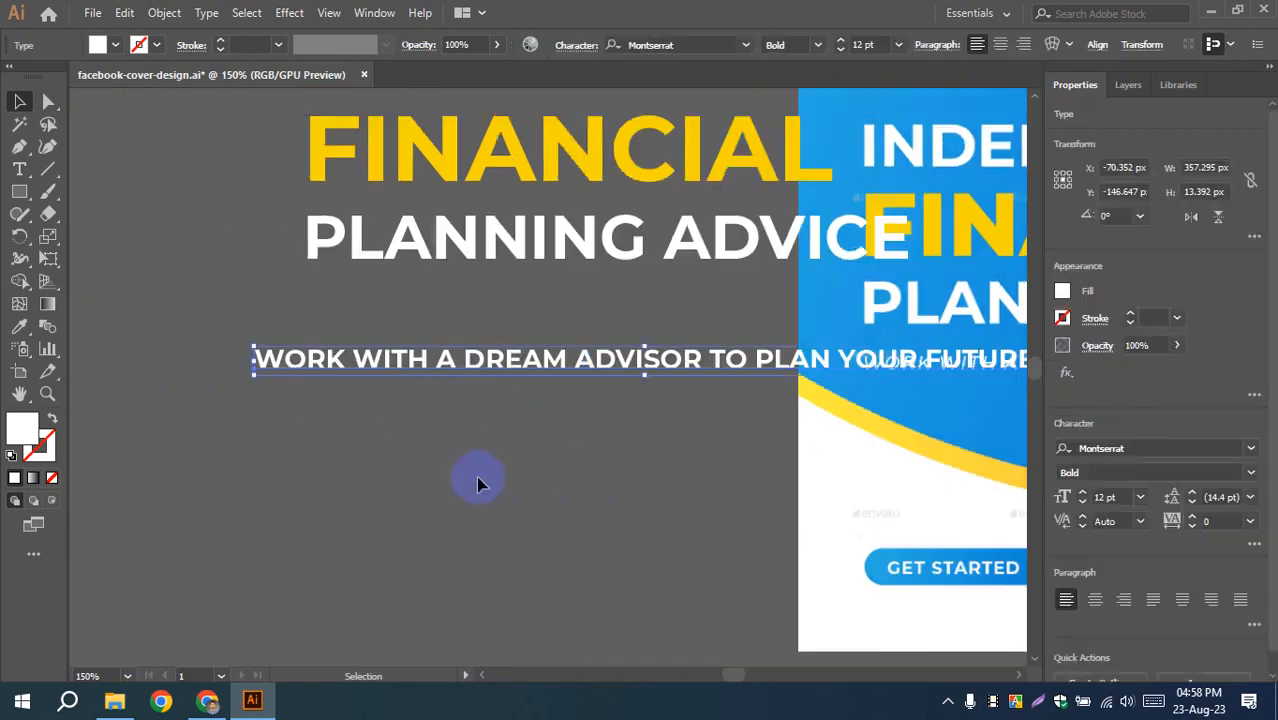
{"action": "left_click", "coordinate": [575, 402]}
{"action": "left_click_drag", "start_coordinate": [585, 362], "coordinate": [403, 310]}
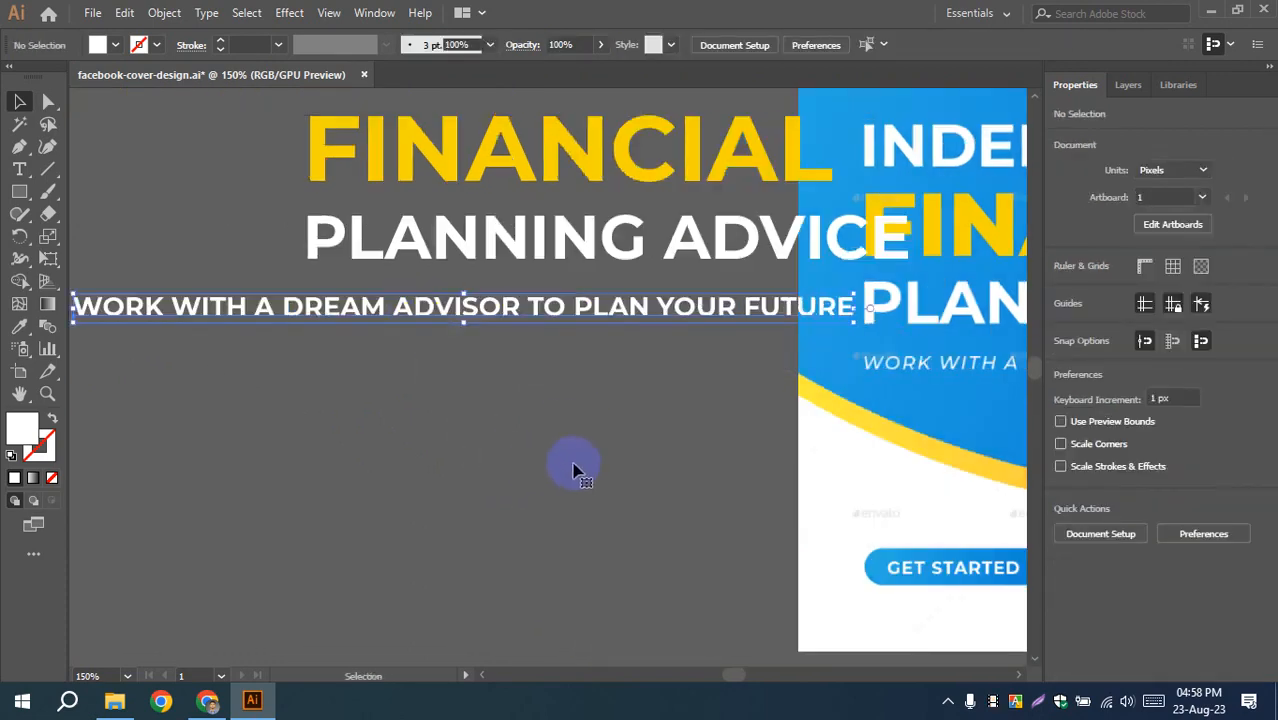
{"action": "left_click", "coordinate": [577, 468]}
- Change the tagline's font style to Regular and reduce its size to 10 pt
{"action": "left_click", "coordinate": [580, 318]}
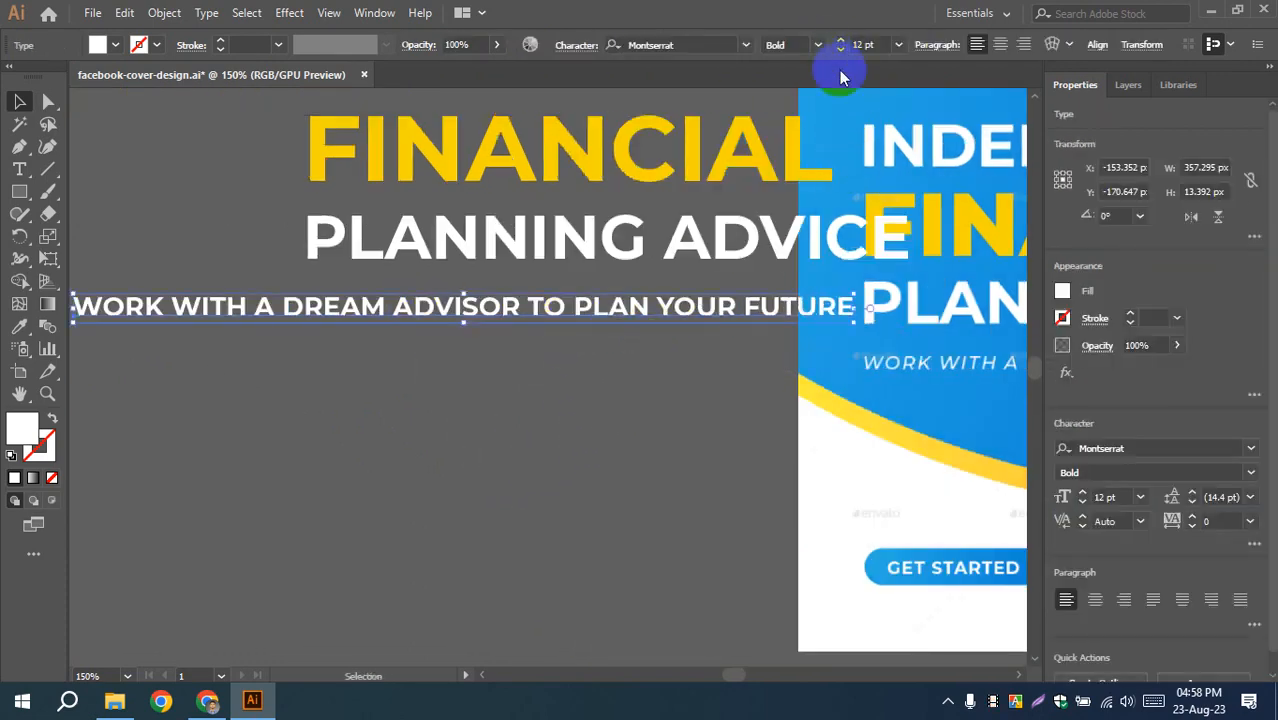
{"action": "left_click", "coordinate": [818, 45]}
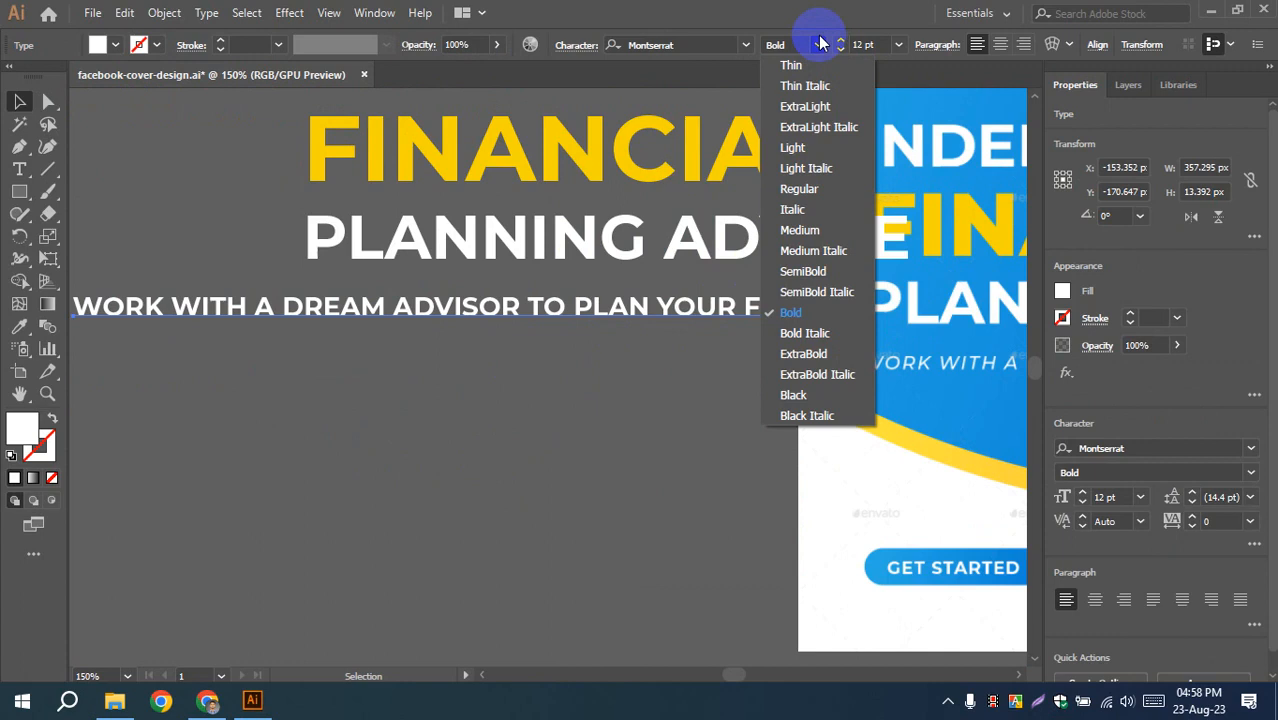
{"action": "left_click", "coordinate": [798, 188]}
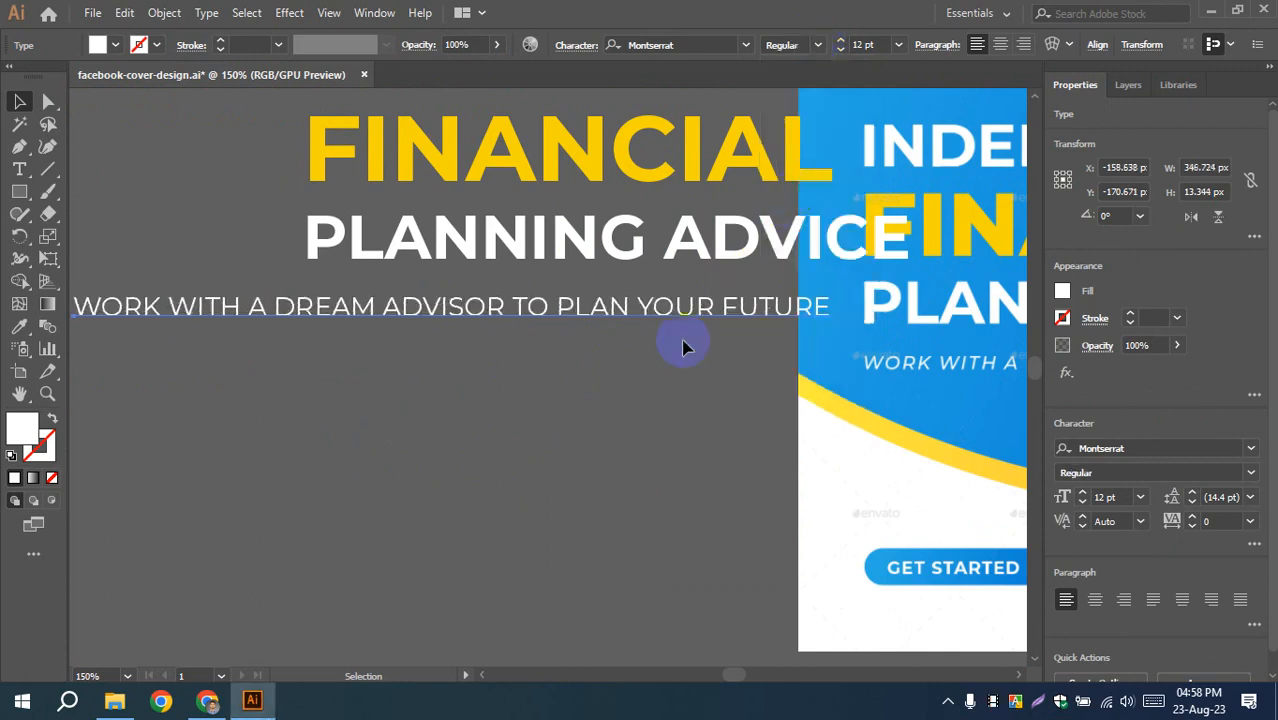
{"action": "left_click", "coordinate": [620, 420]}
{"action": "left_click", "coordinate": [612, 319]}
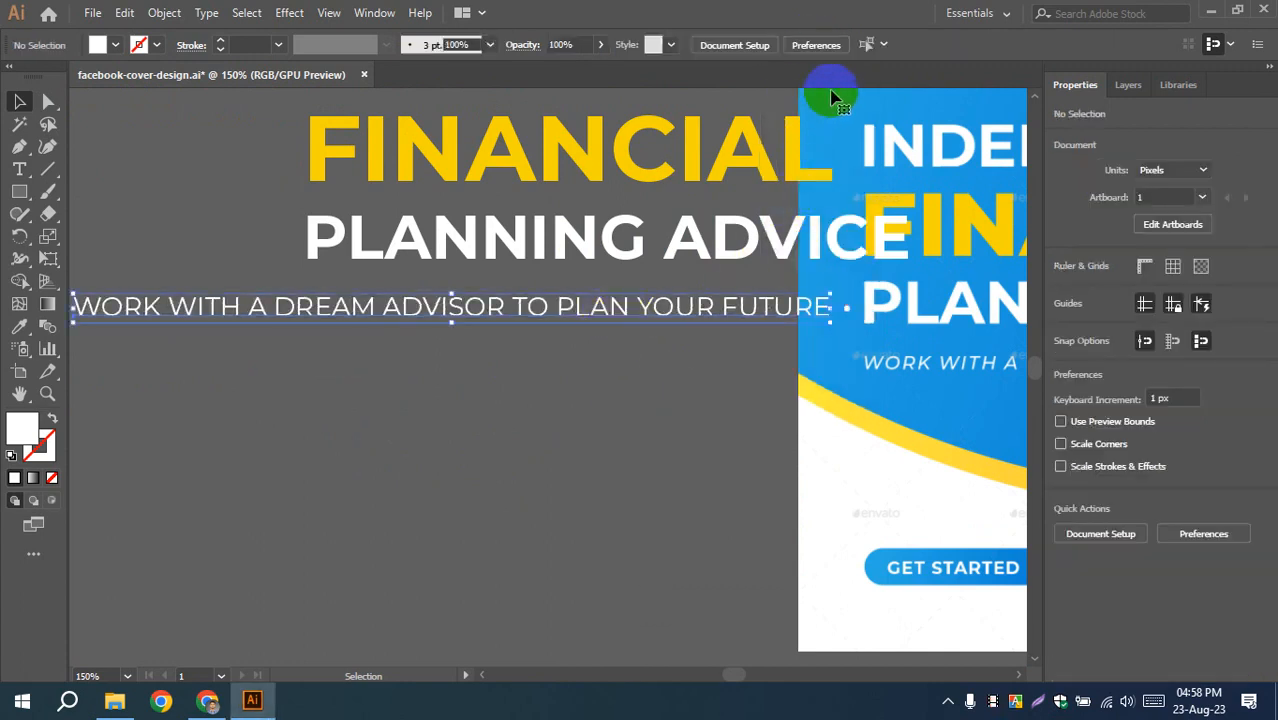
{"action": "left_click", "coordinate": [840, 49]}
{"action": "left_click", "coordinate": [840, 49]}
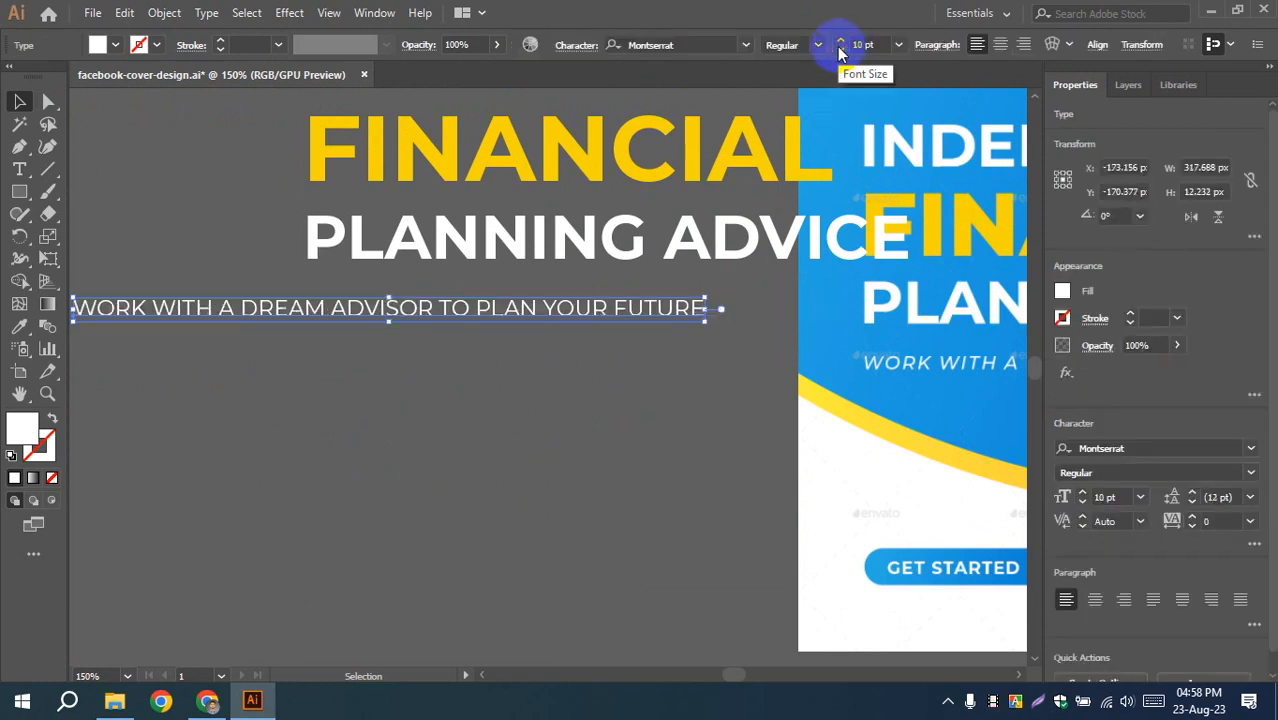
- Move the tagline onto the reference banner just below its italic tagline and reduce the font size to 9 pt
{"action": "left_click", "coordinate": [543, 453]}
{"action": "left_click_drag", "start_coordinate": [543, 453], "coordinate": [330, 457]}
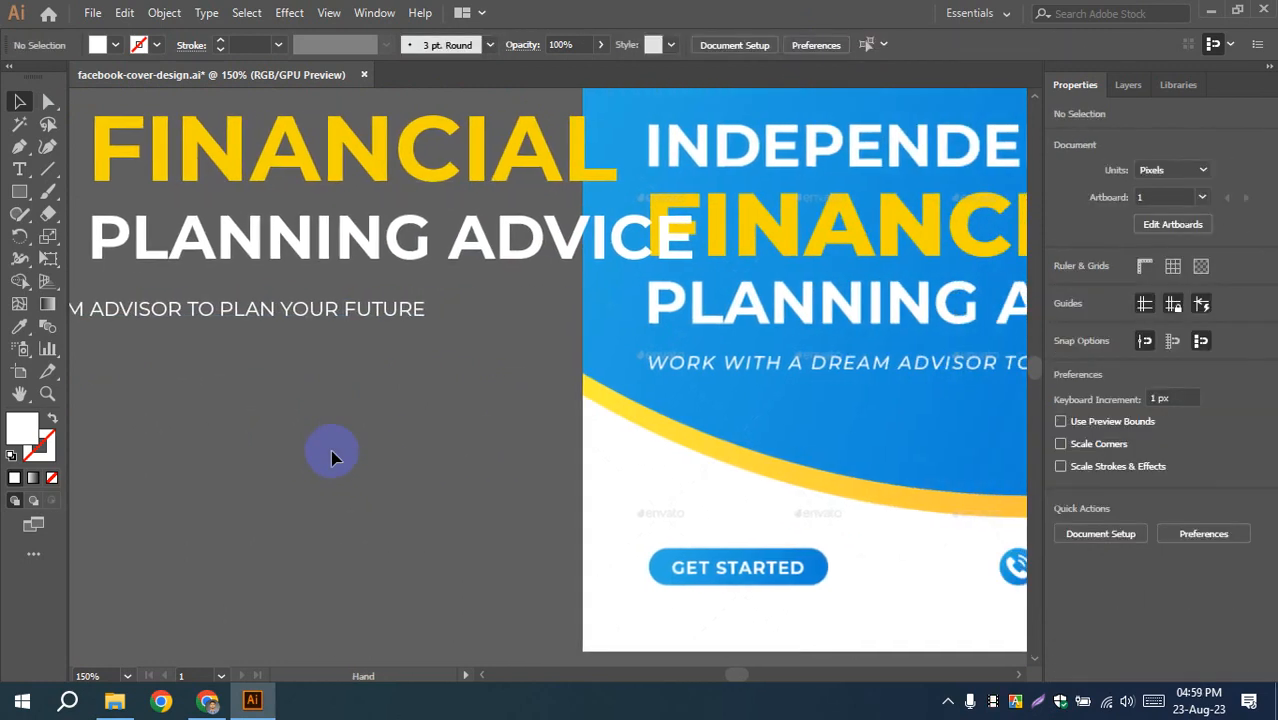
{"action": "left_click_drag", "start_coordinate": [283, 313], "coordinate": [919, 437]}
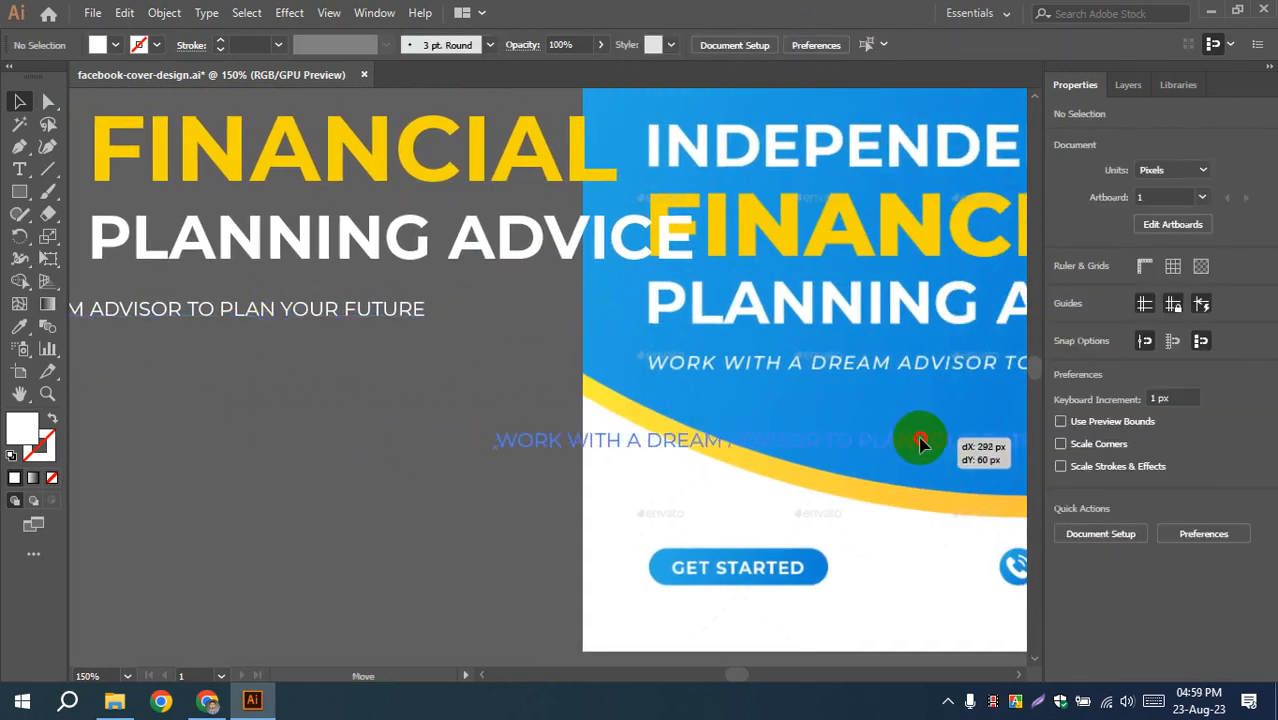
{"action": "left_click", "coordinate": [455, 527]}
{"action": "left_click_drag", "start_coordinate": [514, 527], "coordinate": [312, 505]}
{"action": "left_click_drag", "start_coordinate": [615, 422], "coordinate": [779, 380]}
{"action": "left_click_drag", "start_coordinate": [790, 457], "coordinate": [670, 457]}
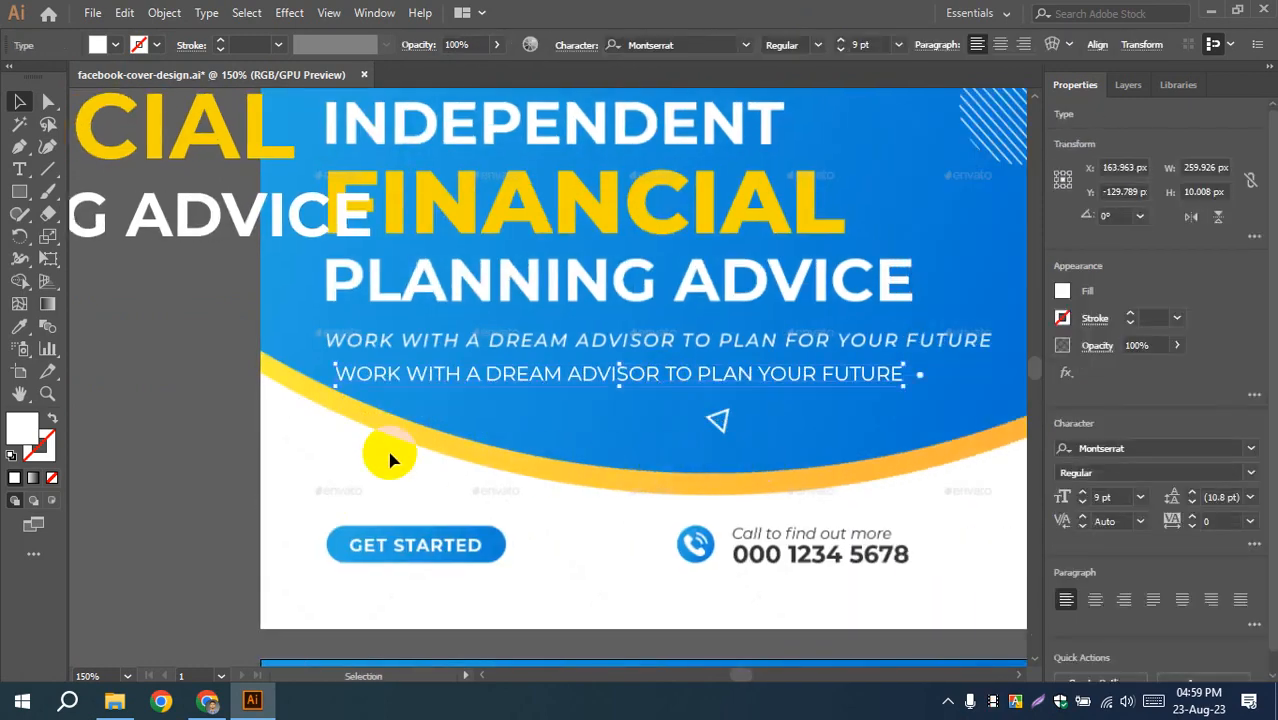
{"action": "left_click", "coordinate": [200, 410]}
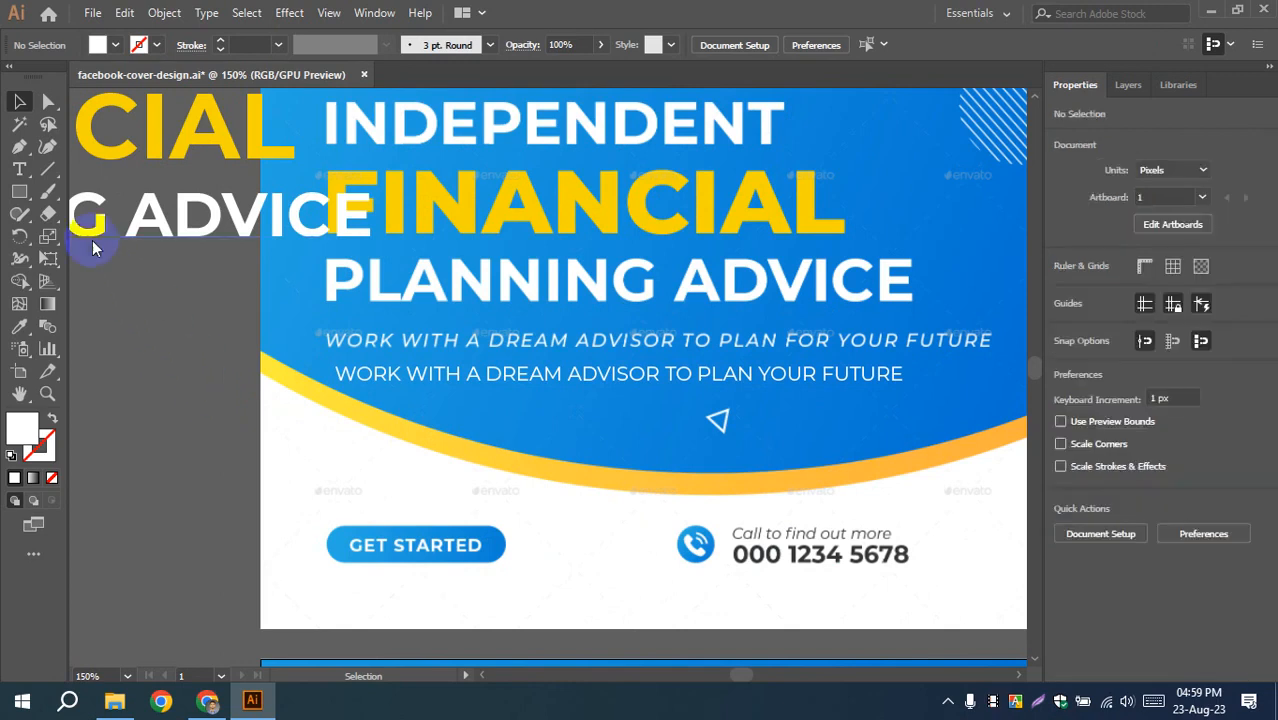
- Insert the missing word "FOR" between PLAN and YOUR in the rebuilt tagline
{"action": "left_click", "coordinate": [16, 172]}
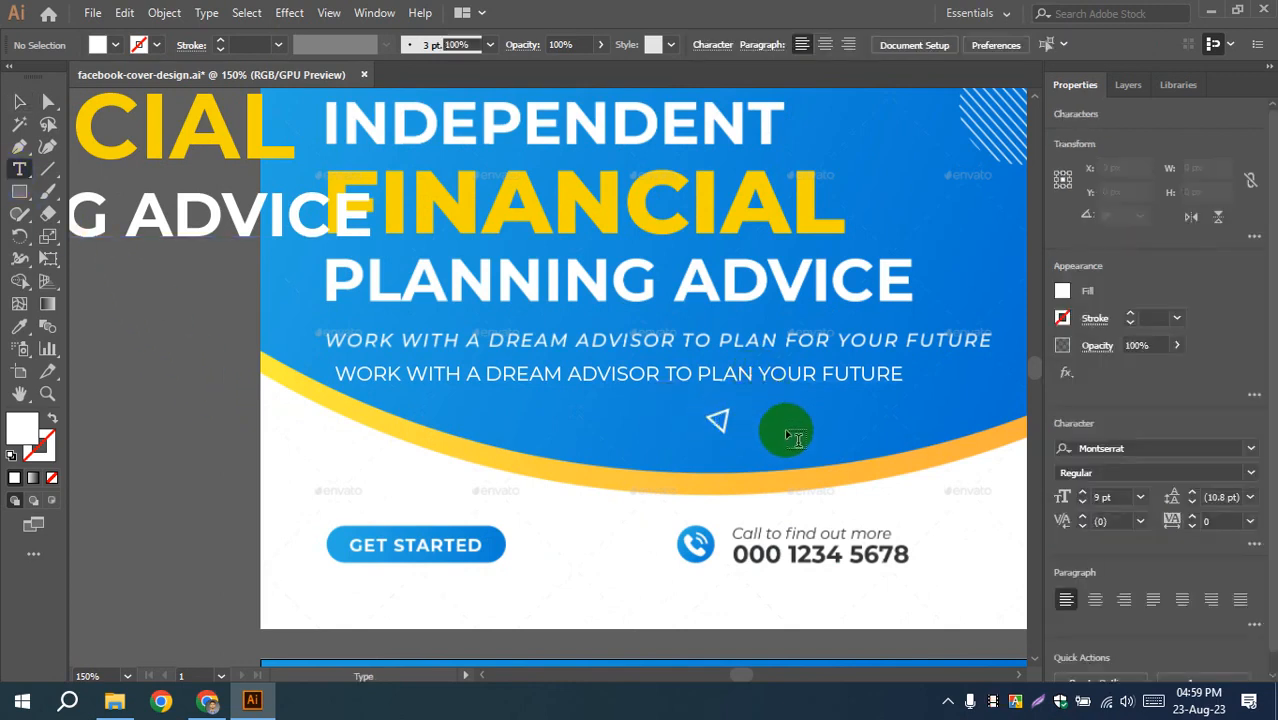
{"action": "type", "text": "FOR"}
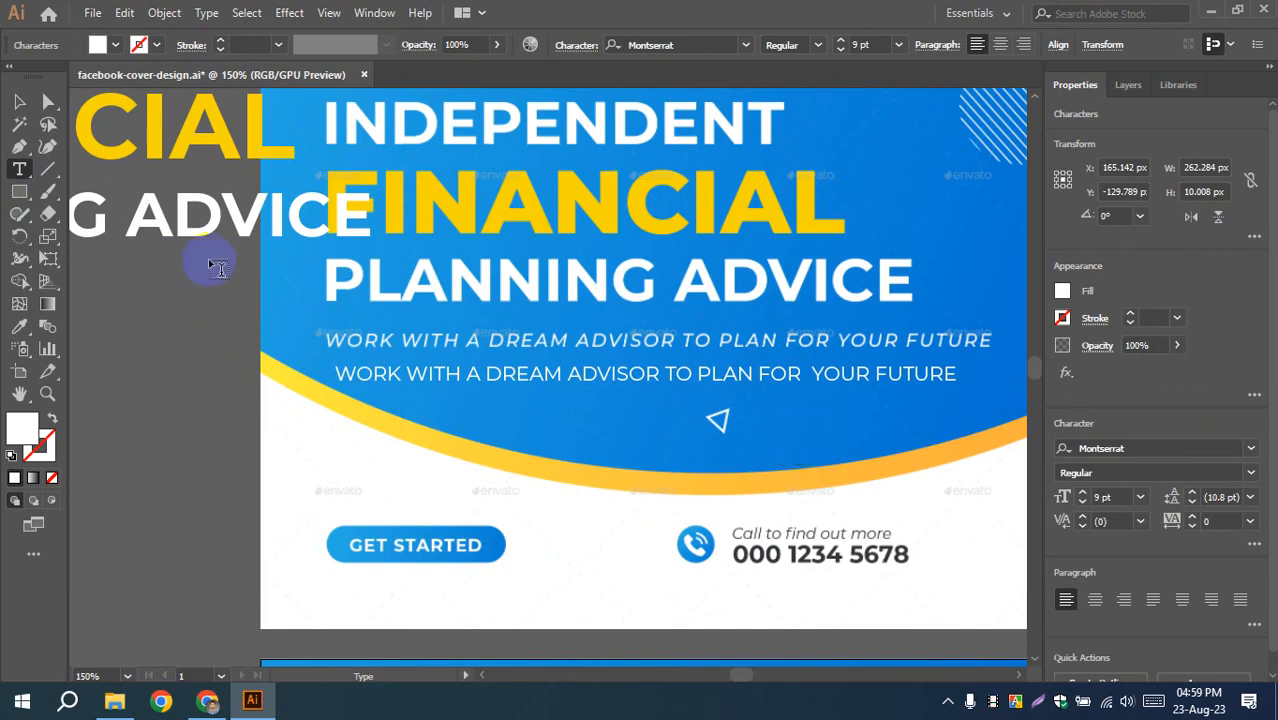
{"action": "left_click", "coordinate": [19, 101]}
{"action": "left_click", "coordinate": [156, 381]}
{"action": "left_click", "coordinate": [337, 370]}
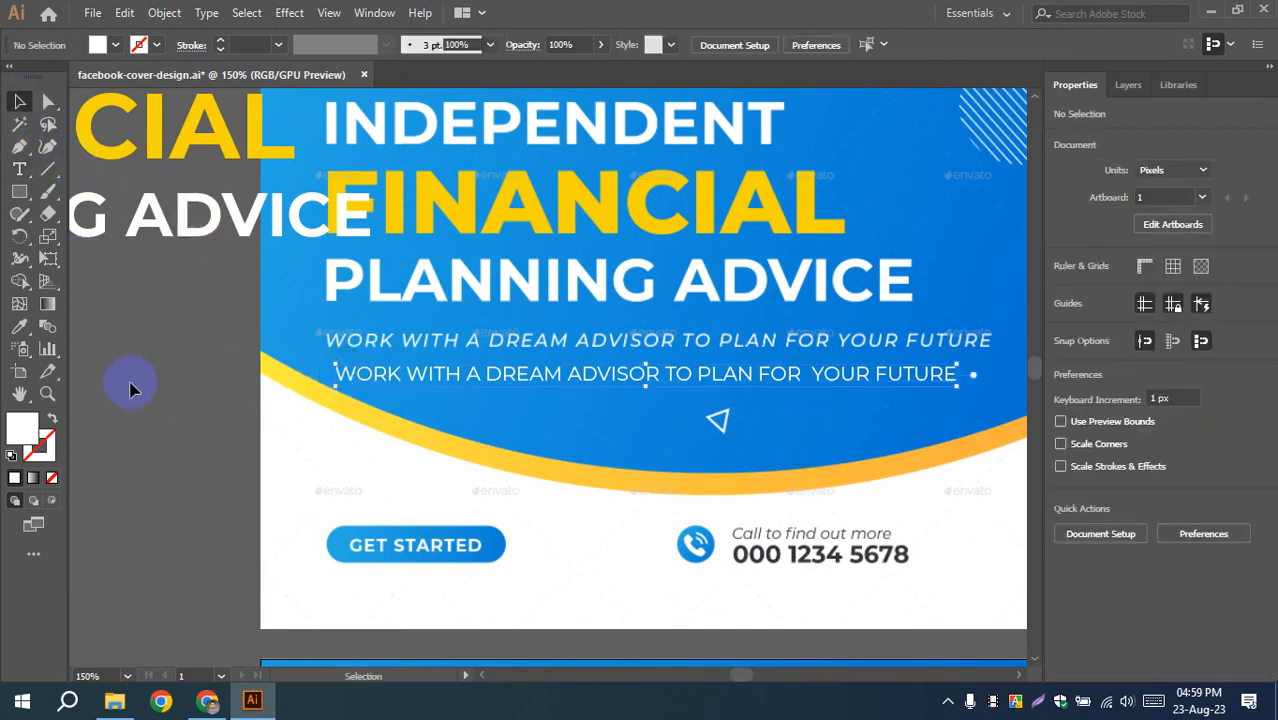
- Nudge the copied tagline left toward the reference line's start and test font sizes, settling on 9 pt
{"action": "key", "text": "Left"}
{"action": "key", "text": "Left"}
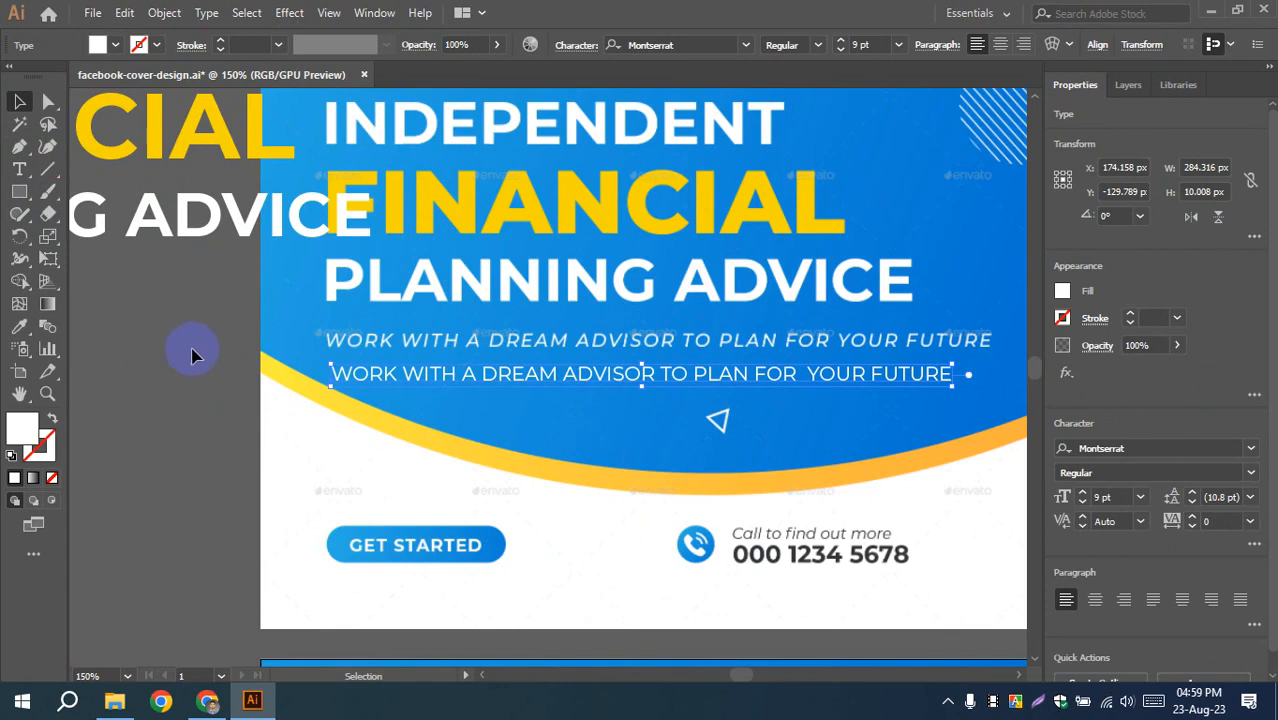
{"action": "left_click", "coordinate": [840, 41]}
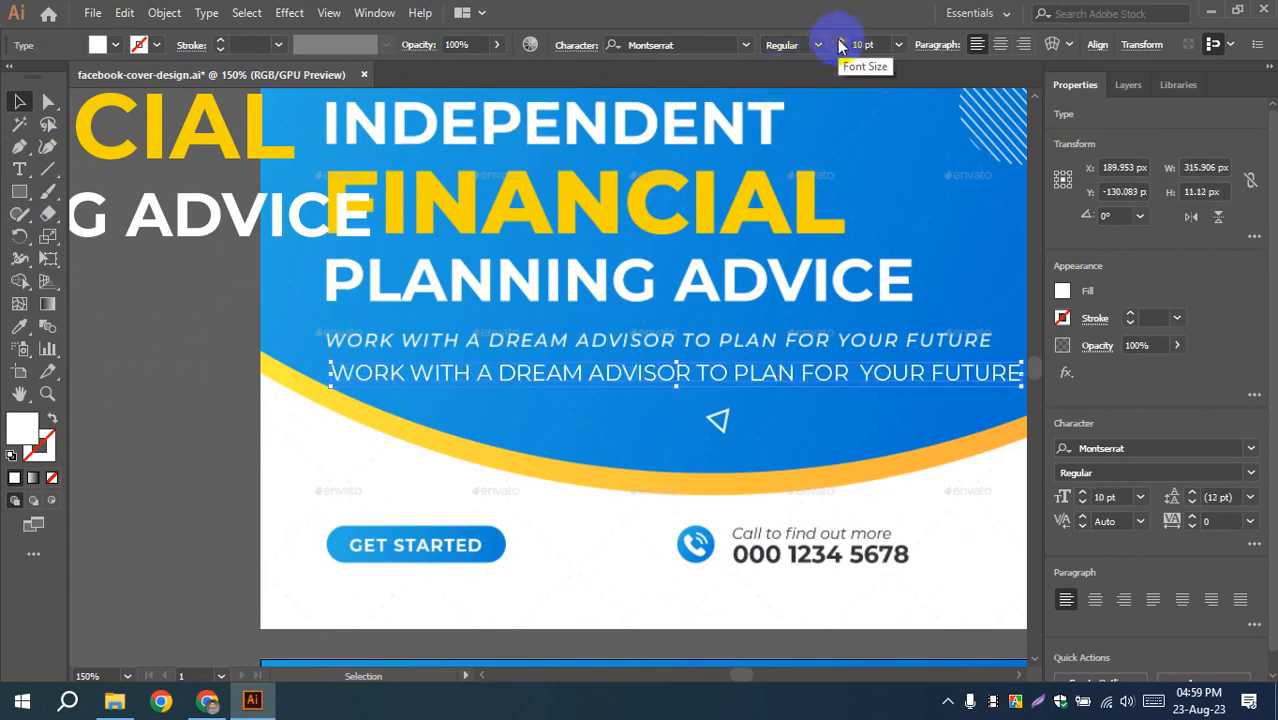
{"action": "left_click", "coordinate": [840, 50]}
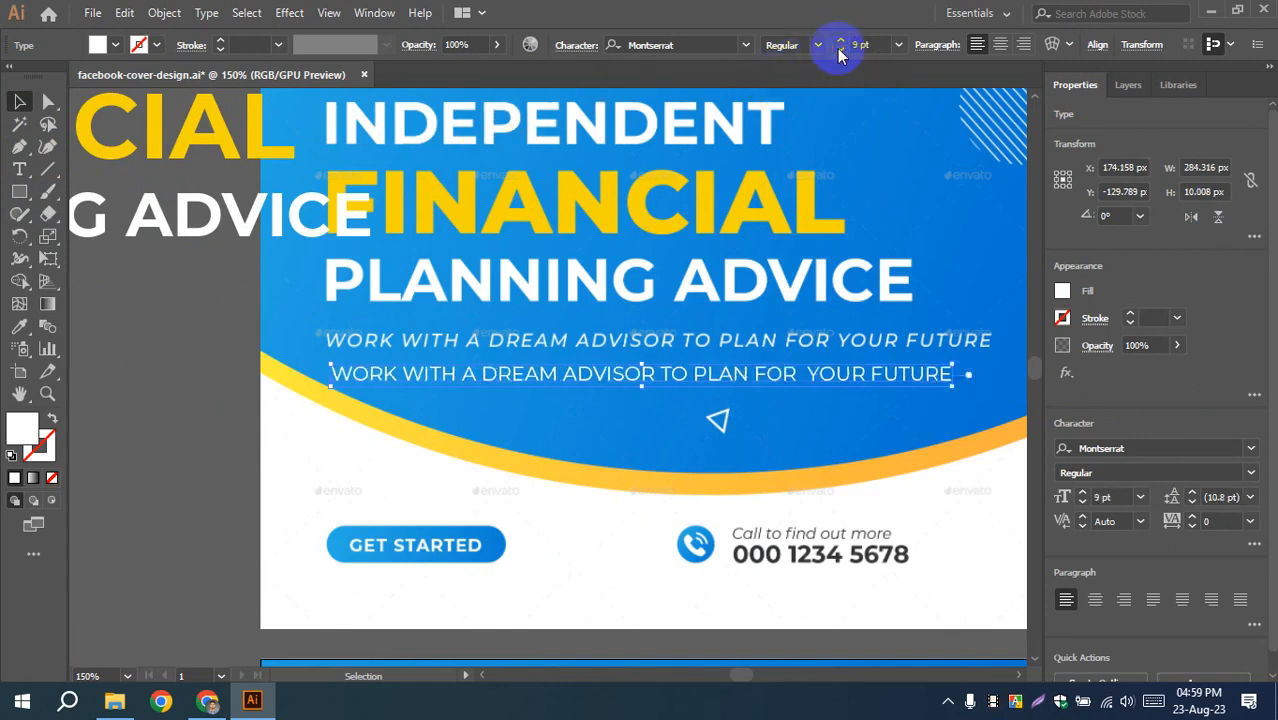
{"action": "left_click", "coordinate": [840, 50]}
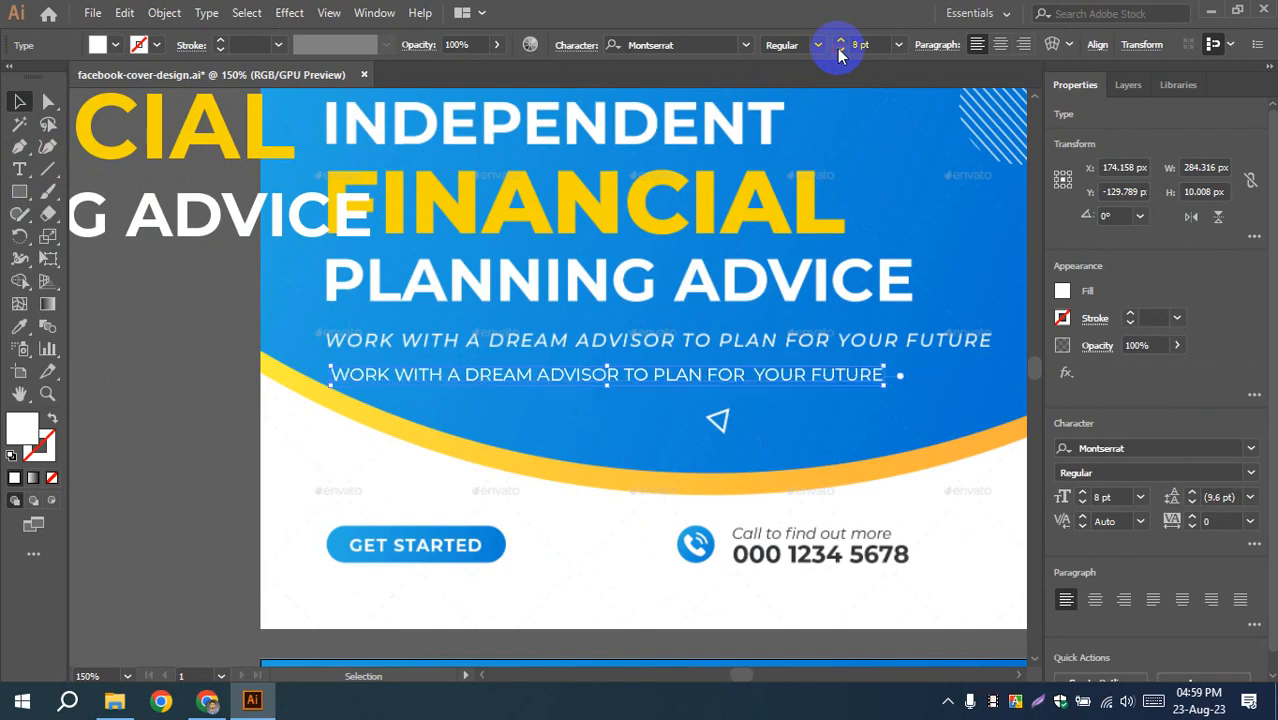
{"action": "left_click", "coordinate": [840, 41]}
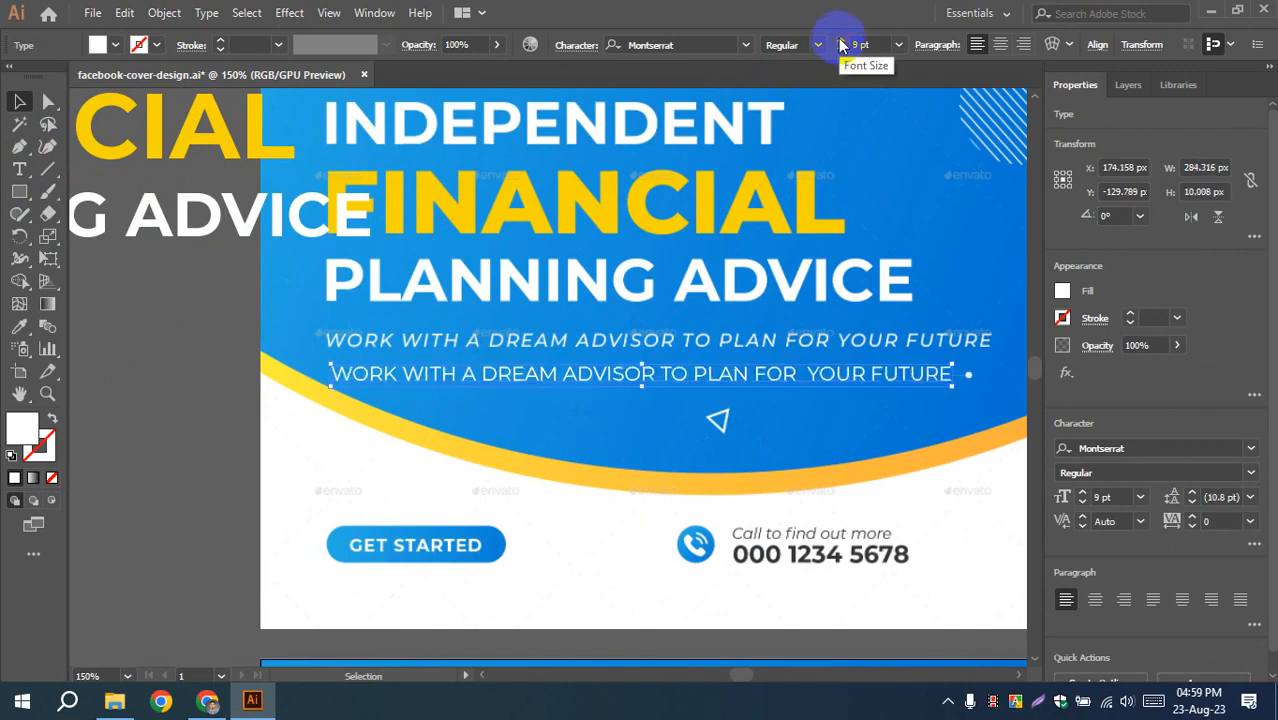
{"action": "left_click", "coordinate": [191, 408]}
- Set the copied WORK WITH A DREAM ADVISOR tagline's font style to Montserrat Italic
{"action": "left_click", "coordinate": [497, 392]}
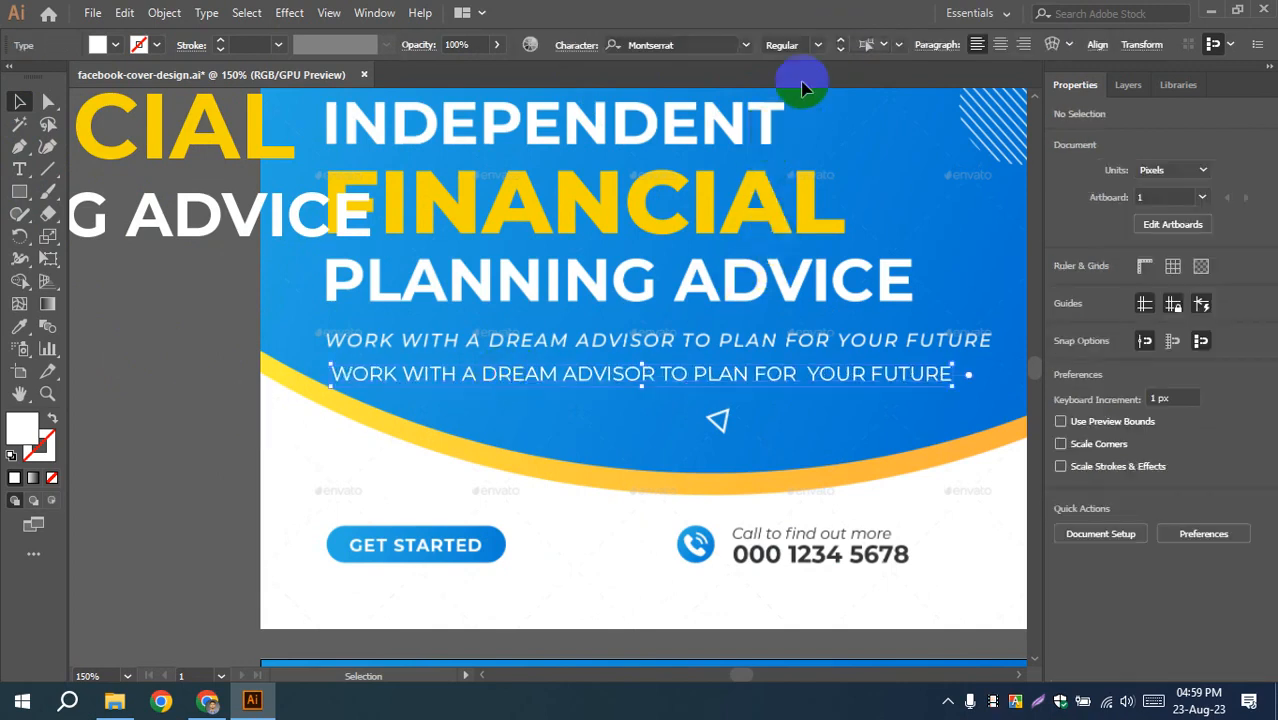
{"action": "left_click", "coordinate": [818, 45]}
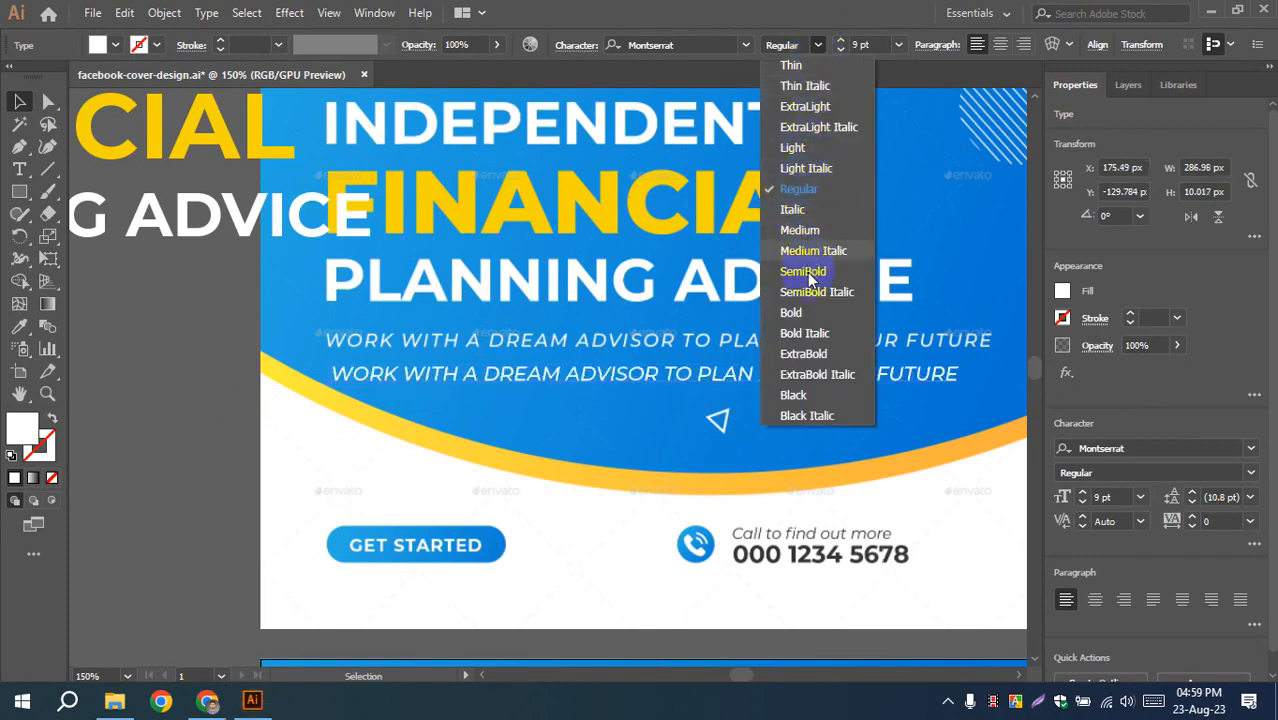
{"action": "left_click", "coordinate": [792, 209]}
{"action": "left_click", "coordinate": [291, 405]}
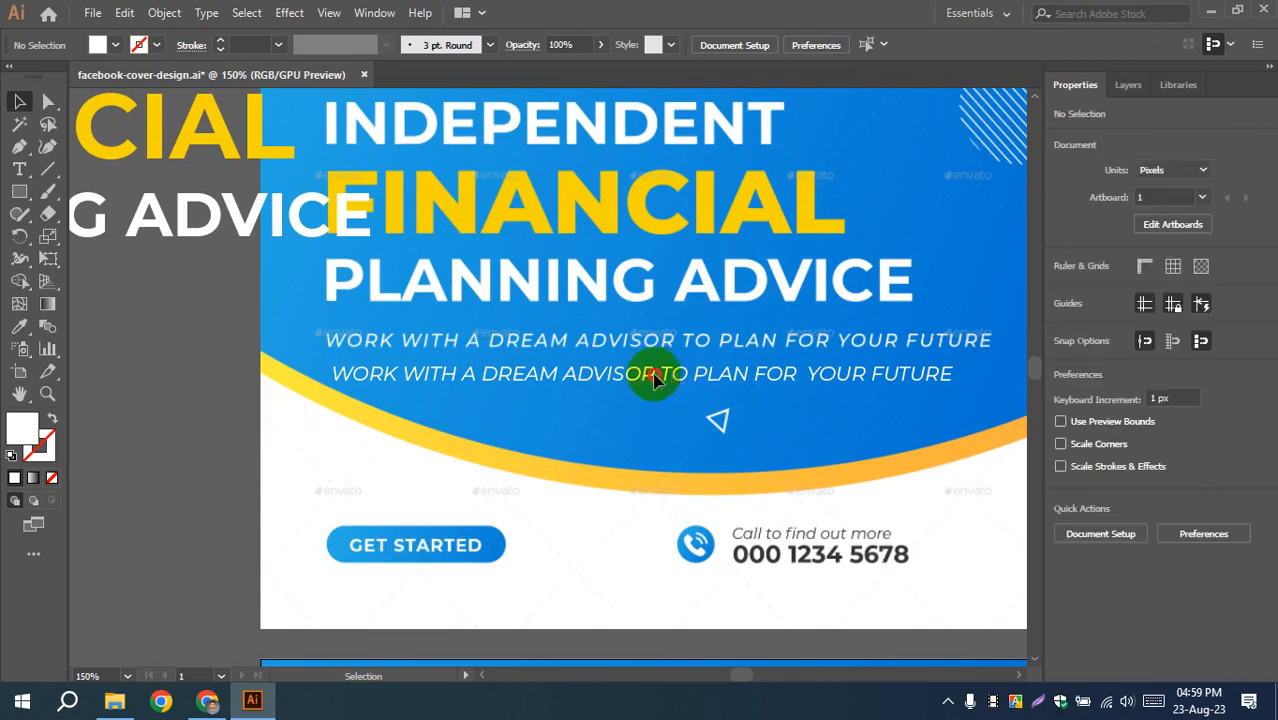
- Nudge the italic tagline left so its first letter lines up with the reference tagline above it
{"action": "left_click", "coordinate": [652, 376]}
{"action": "key", "text": "Left"}
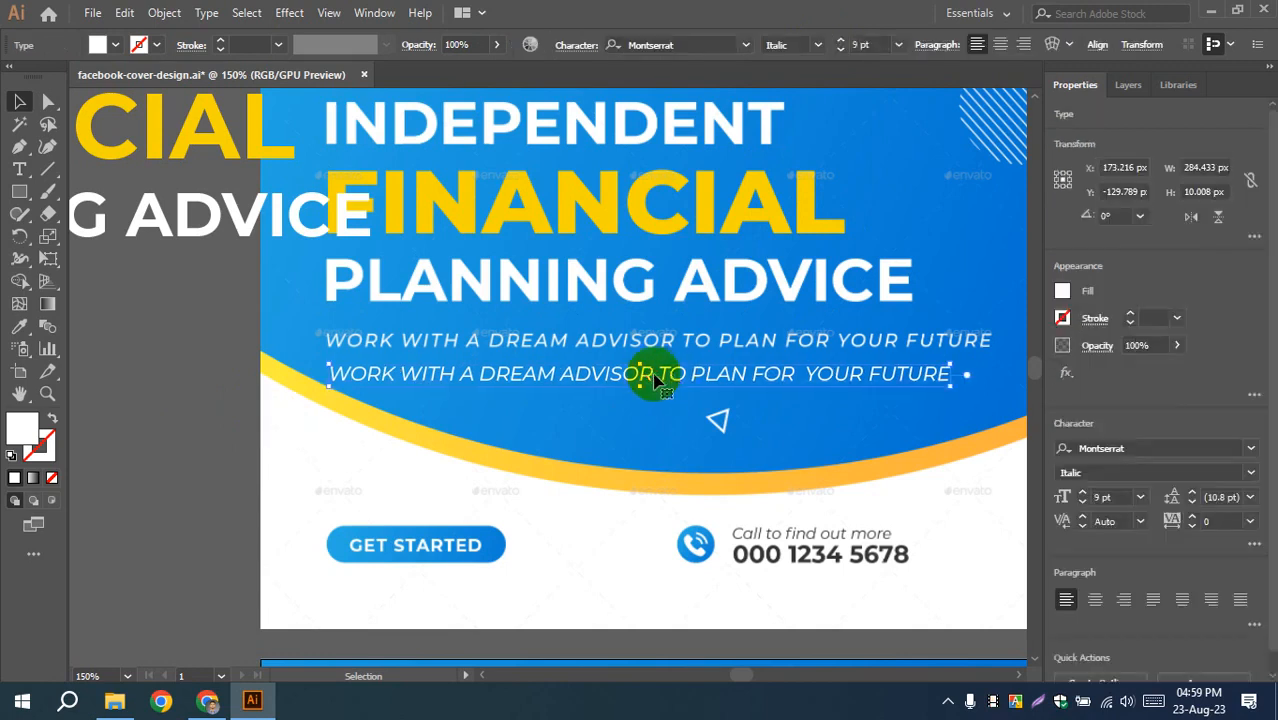
{"action": "key", "text": "Left"}
{"action": "key", "text": "Left"}
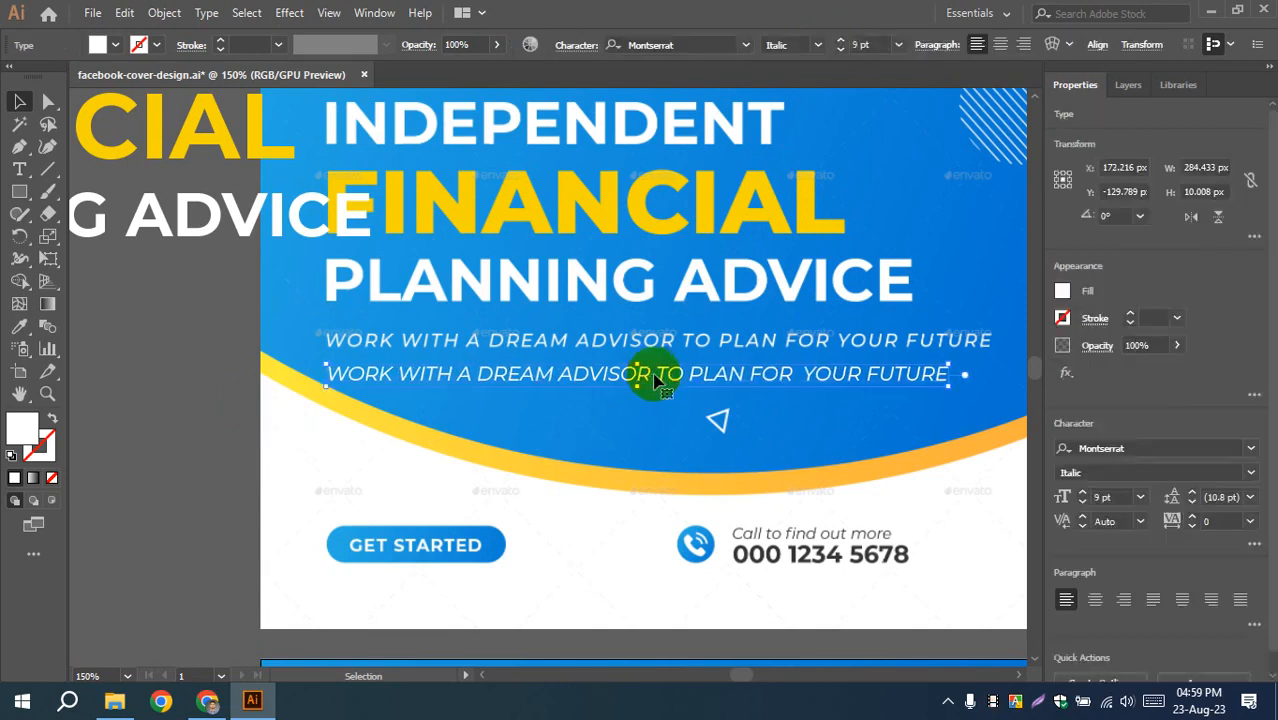
{"action": "left_click", "coordinate": [208, 428]}
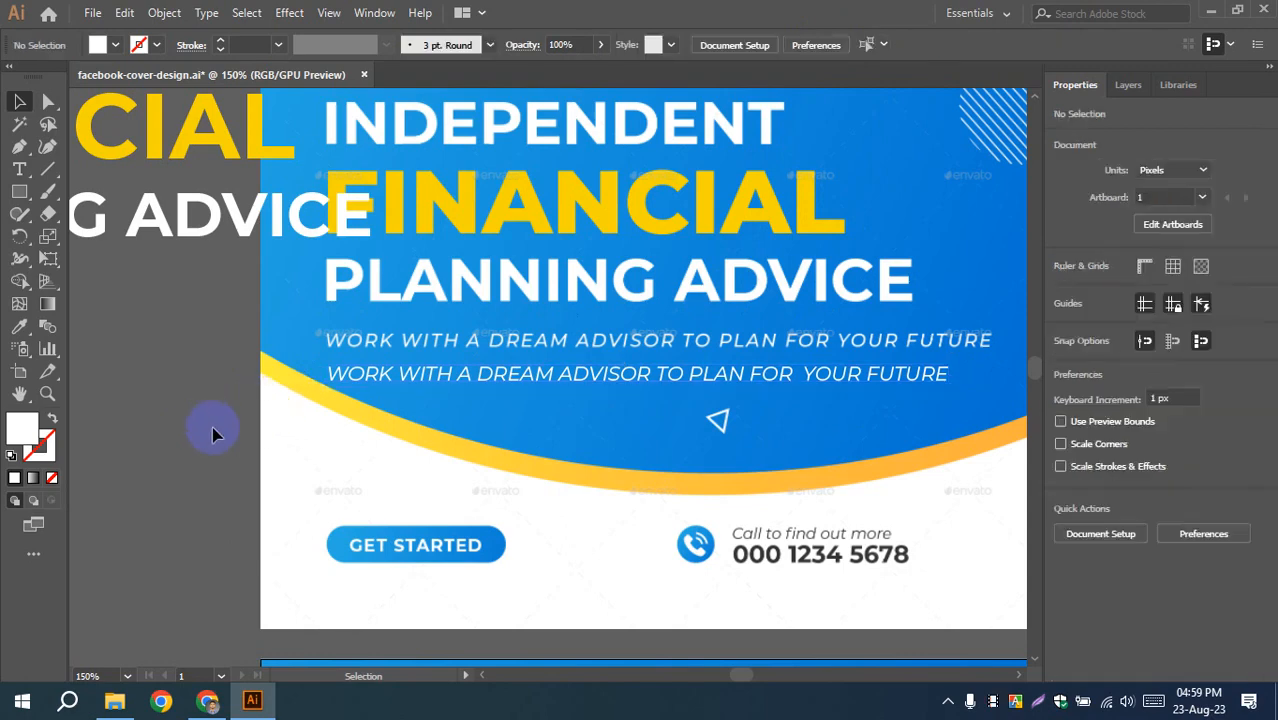
- Compare the italic tagline with the reference, try nudging it 1 px further left, and undo the nudge
{"action": "left_click_drag", "start_coordinate": [753, 437], "coordinate": [677, 469]}
{"action": "scroll", "coordinate": [770, 380], "scroll_direction": "up", "scroll_amount": 3}
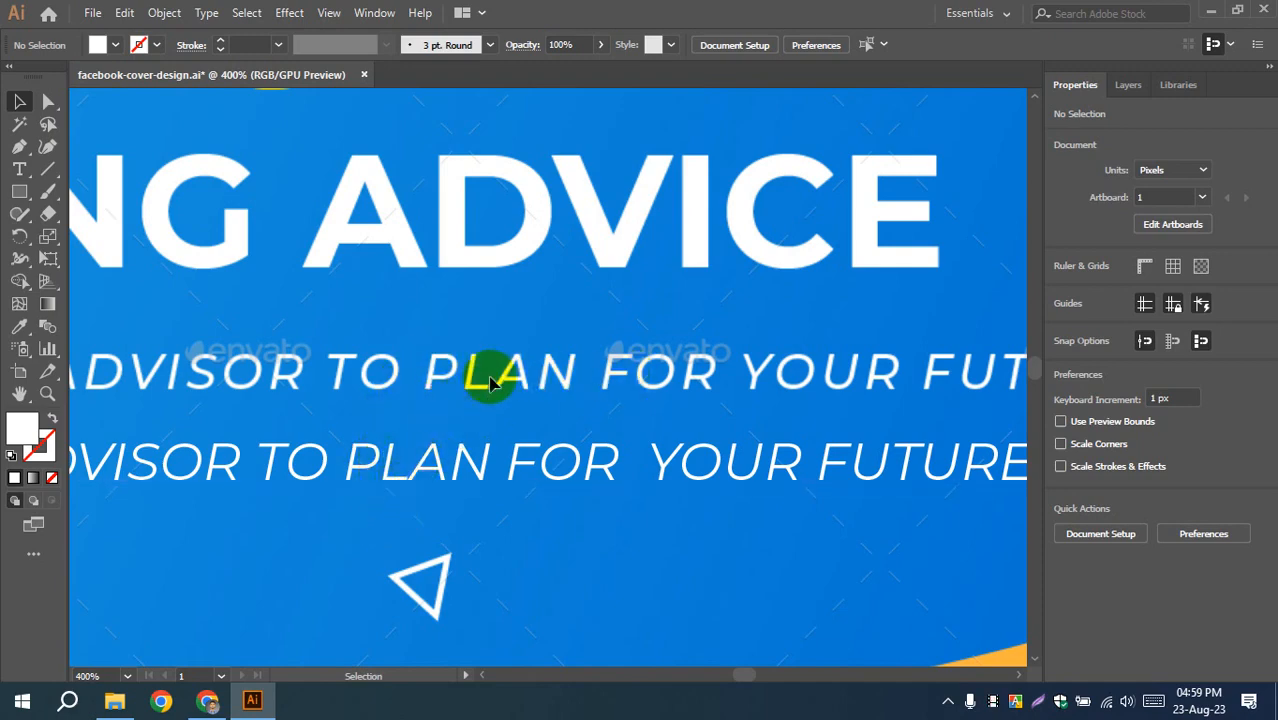
{"action": "scroll", "coordinate": [421, 420], "scroll_direction": "down", "scroll_amount": 2}
{"action": "left_click_drag", "start_coordinate": [381, 528], "coordinate": [601, 466]}
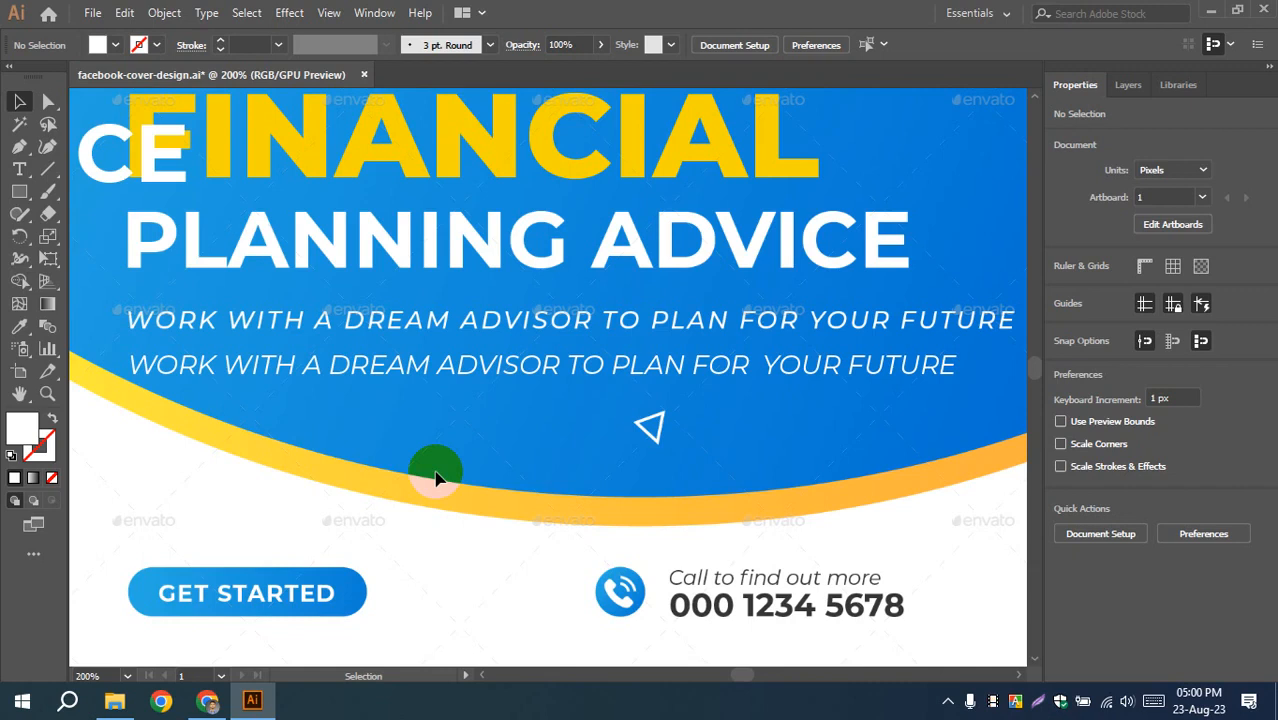
{"action": "left_click", "coordinate": [449, 365]}
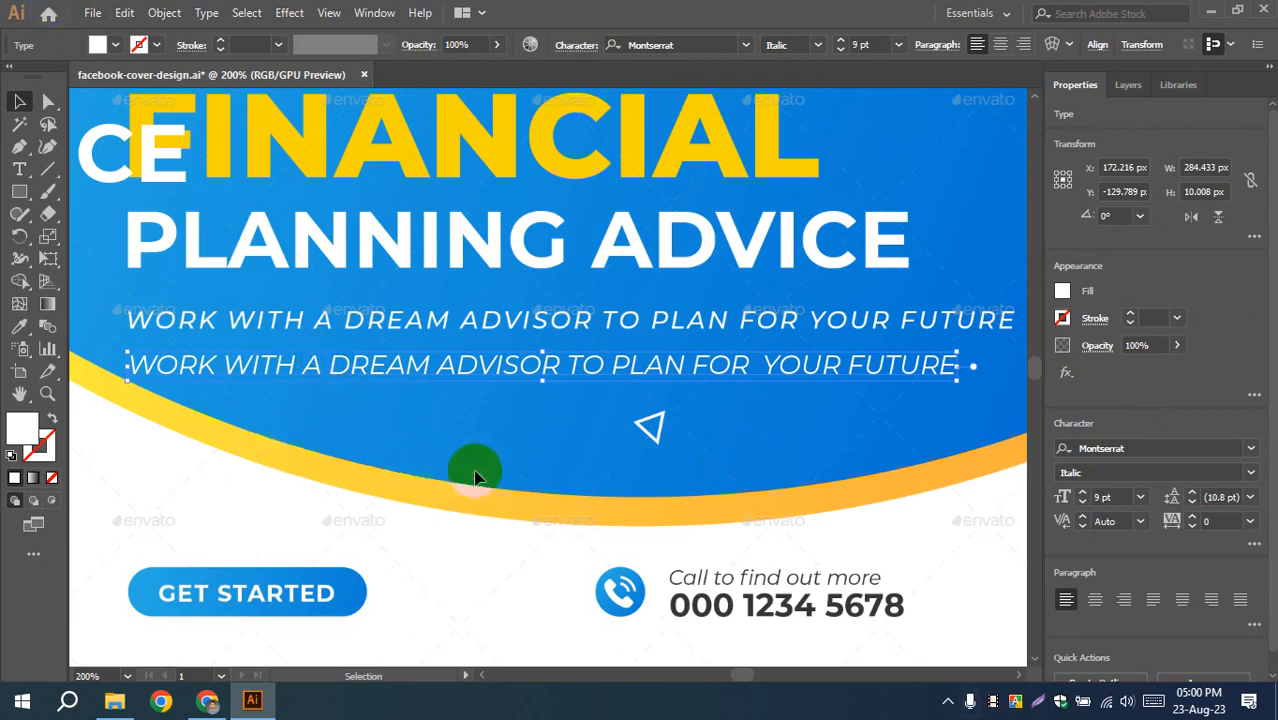
{"action": "mouse_move", "coordinate": [622, 473]}
{"action": "left_mouse_down"}
{"action": "mouse_move", "coordinate": [606, 461]}
{"action": "mouse_move", "coordinate": [630, 459]}
{"action": "left_mouse_up"}
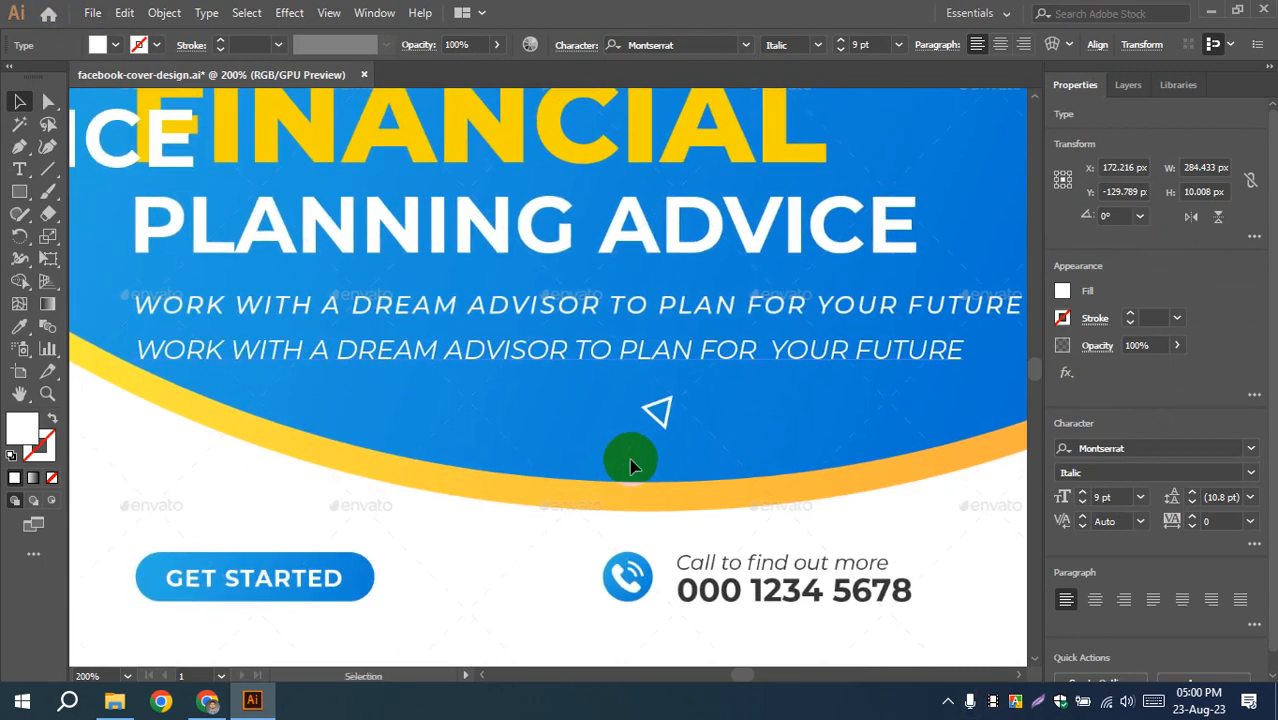
{"action": "key", "text": "Left"}
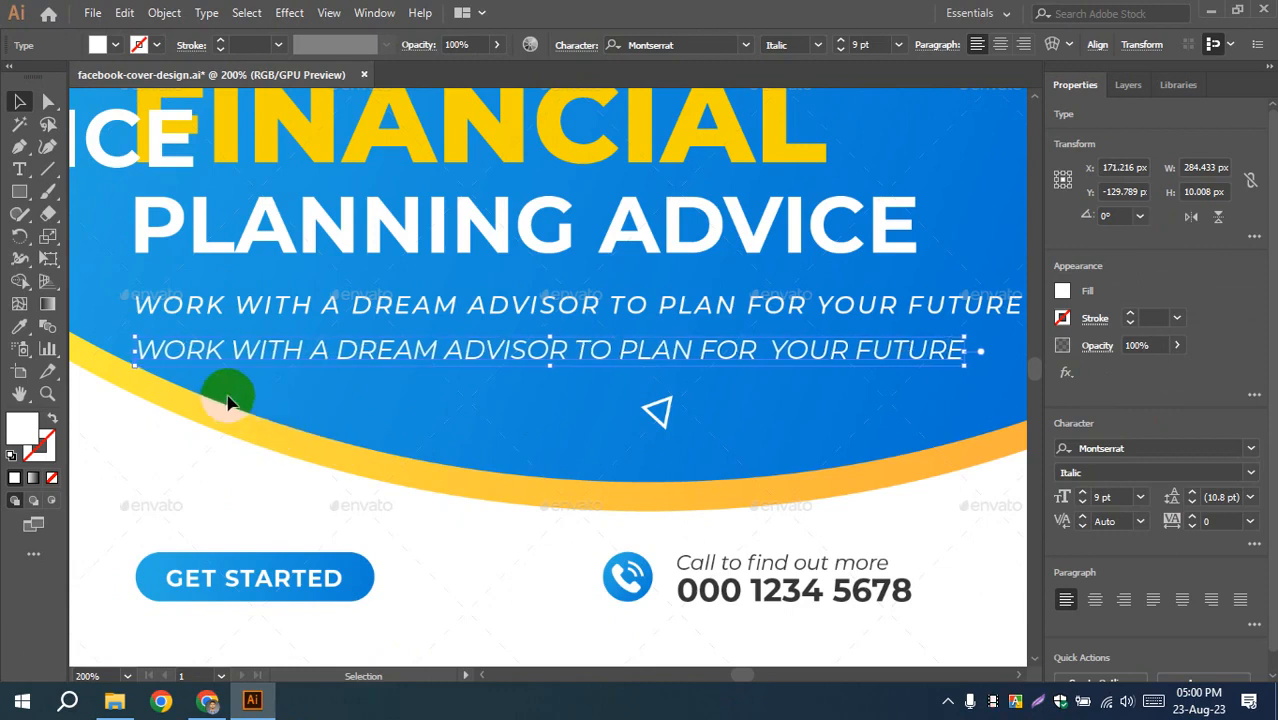
{"action": "left_click", "coordinate": [508, 430]}
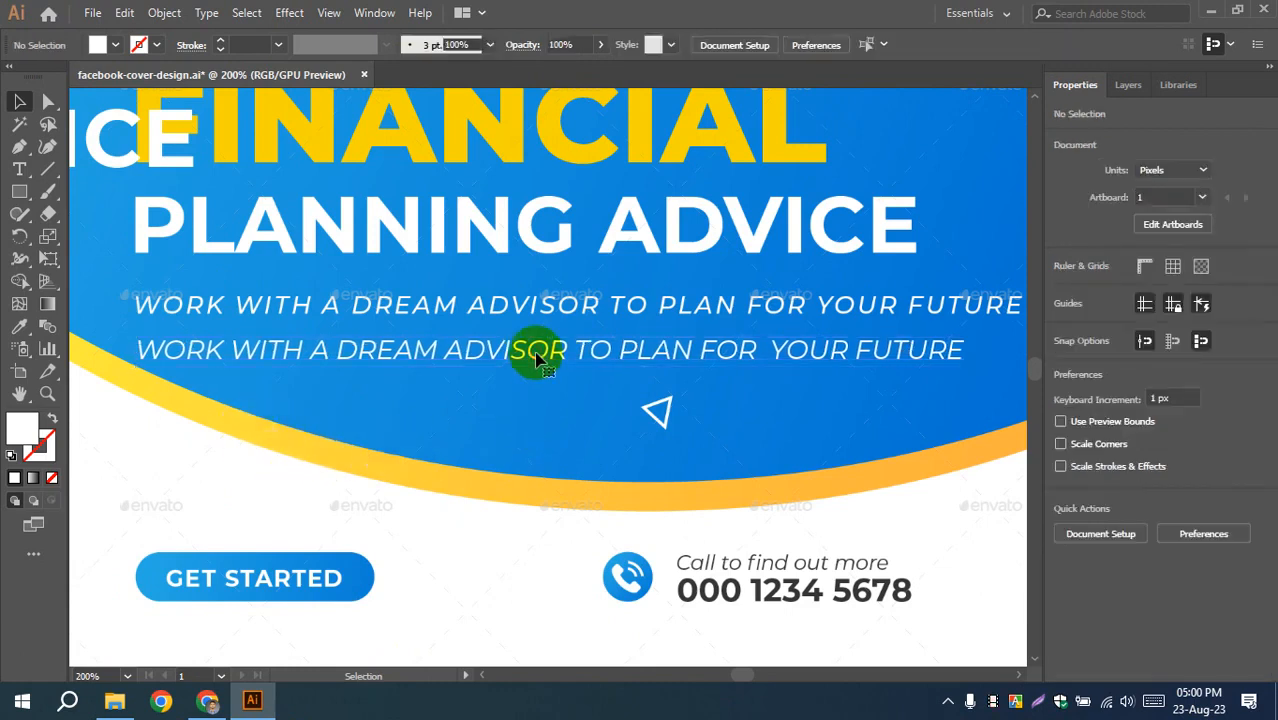
{"action": "key", "text": "ctrl+z"}
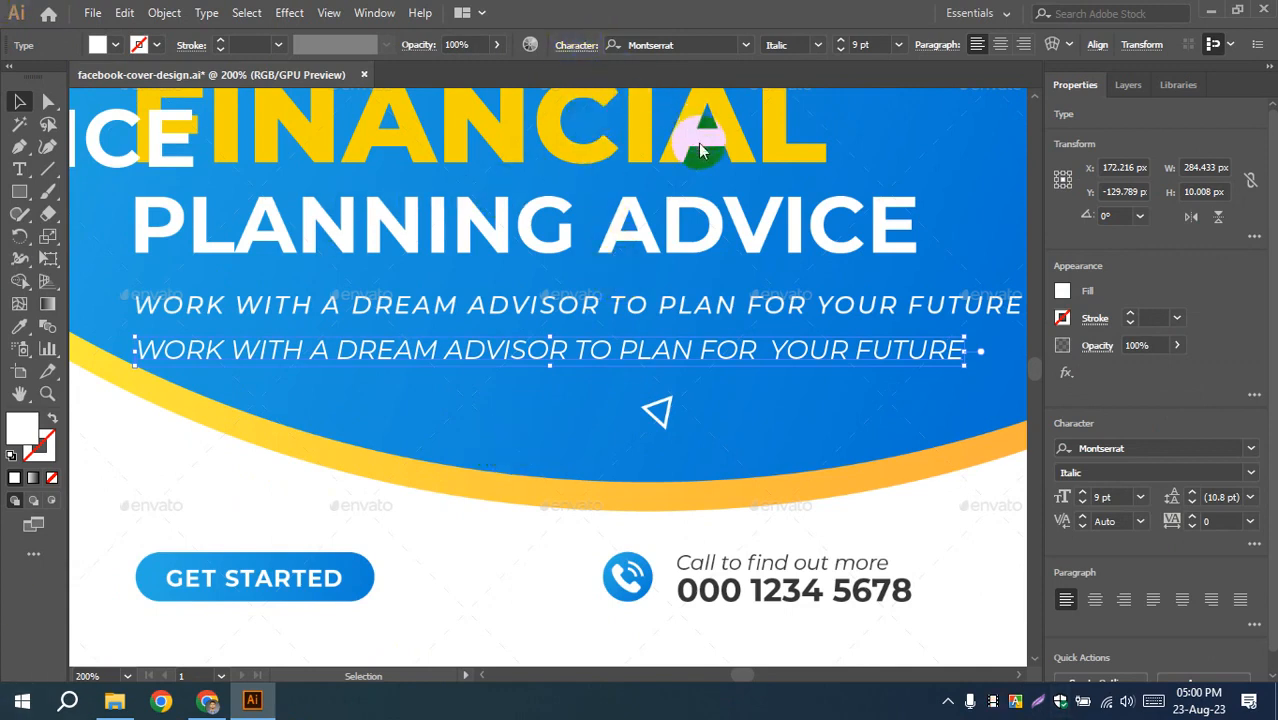
- Set the italic tagline's character tracking to 45 to match the reference line's width
{"action": "left_click", "coordinate": [576, 45]}
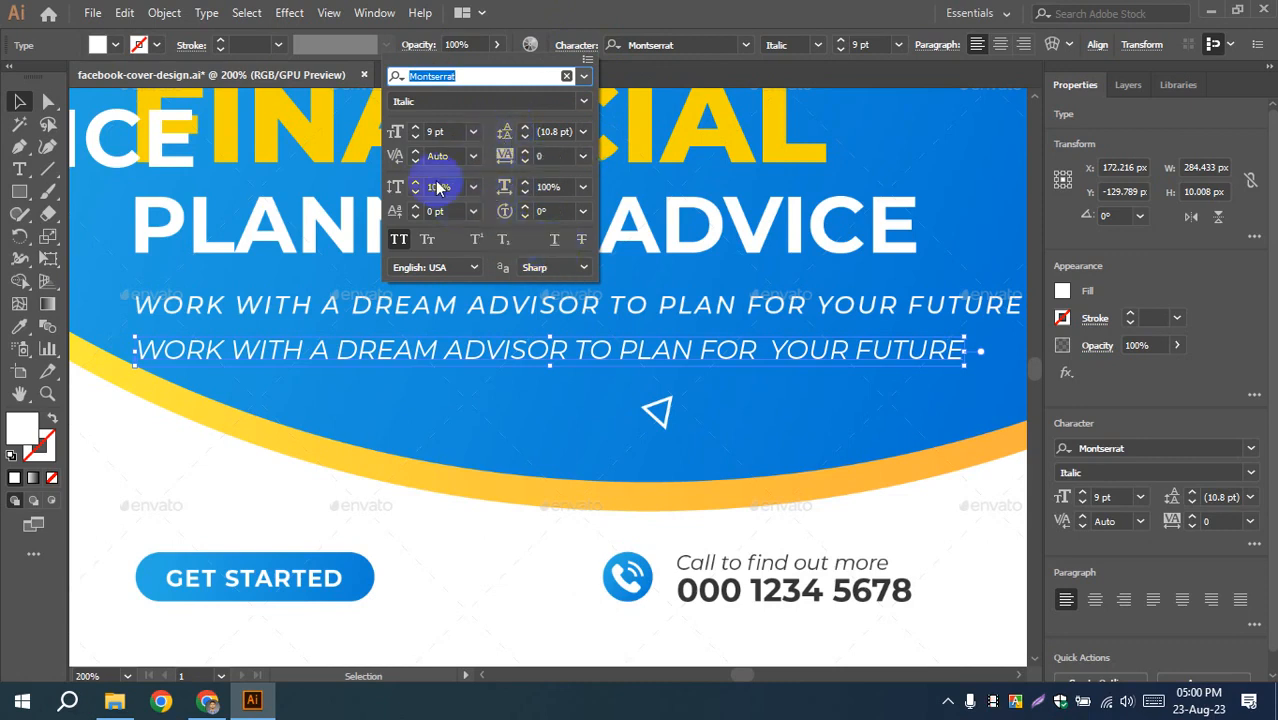
{"action": "left_click", "coordinate": [527, 152]}
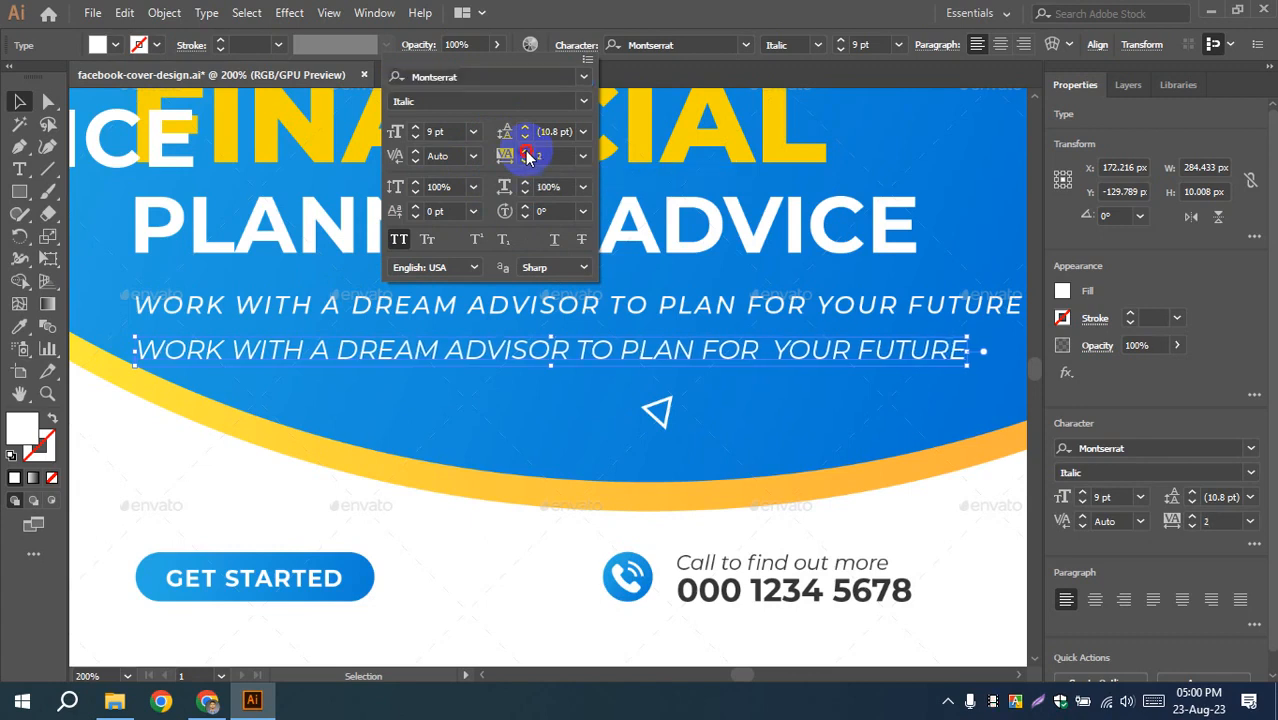
{"action": "left_click_drag", "start_coordinate": [527, 156], "coordinate": [527, 156]}
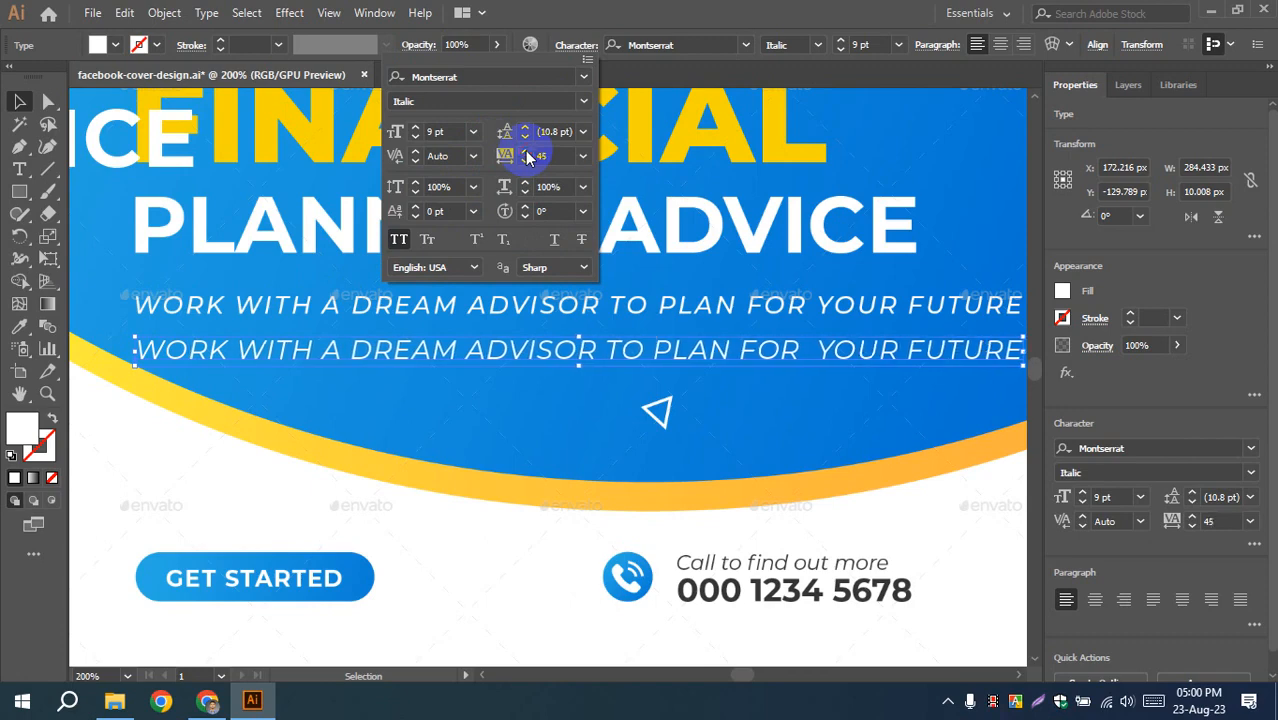
{"action": "left_click", "coordinate": [601, 453]}
{"action": "left_click", "coordinate": [506, 440]}
- Move the tagline off the reference design and place it beneath the PLANNING ADVICE line beside the artboards
{"action": "scroll", "coordinate": [445, 423], "scroll_direction": "down", "scroll_amount": 1}
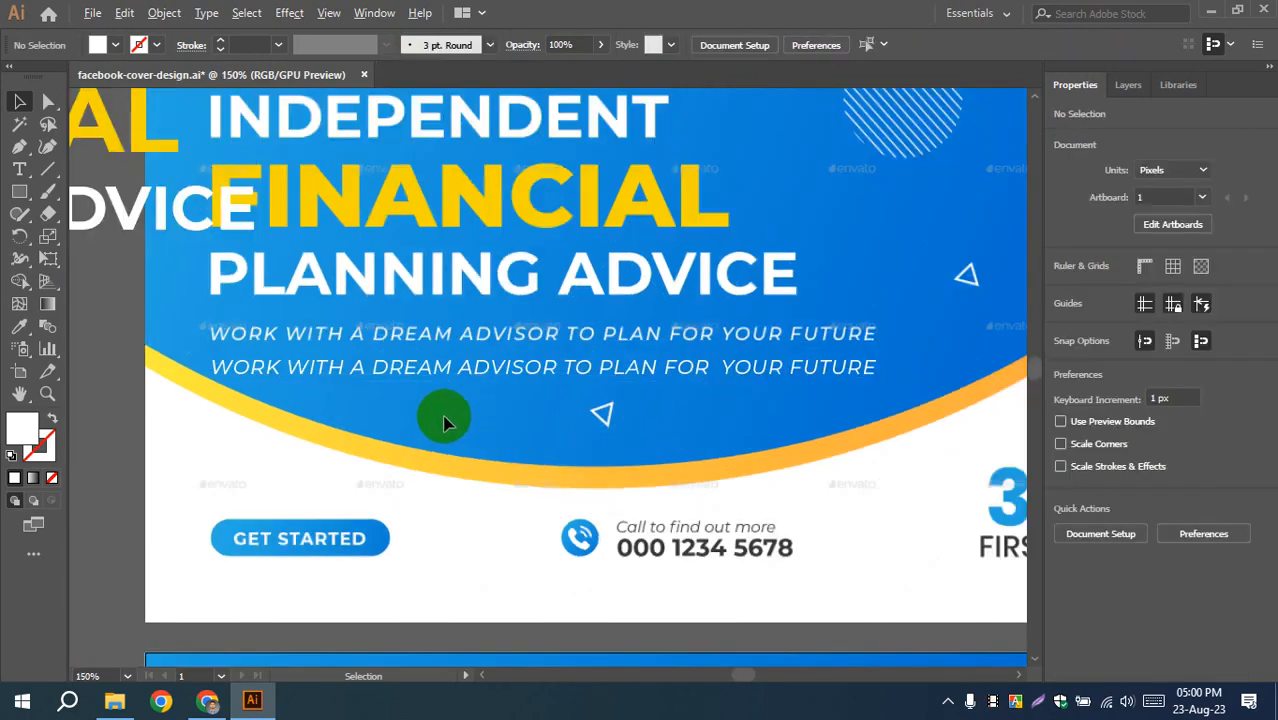
{"action": "left_click_drag", "start_coordinate": [504, 455], "coordinate": [783, 415]}
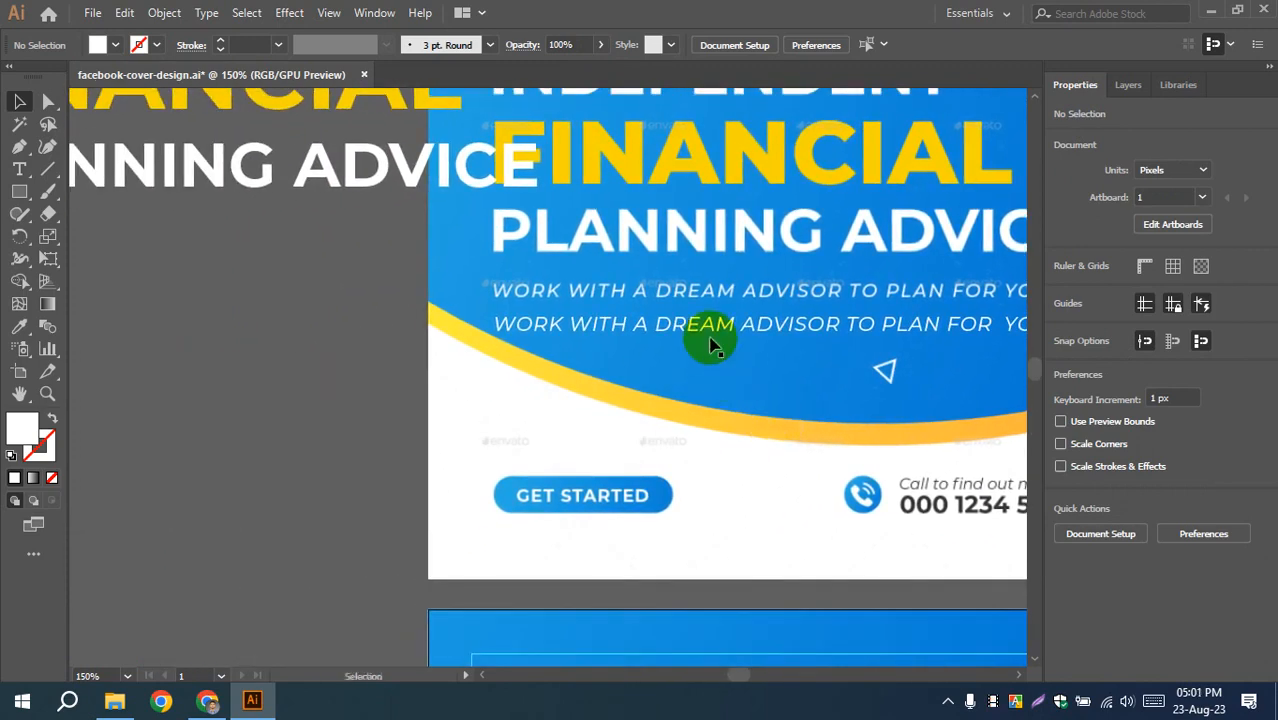
{"action": "left_click_drag", "start_coordinate": [707, 328], "coordinate": [323, 273]}
{"action": "left_click_drag", "start_coordinate": [528, 444], "coordinate": [792, 475]}
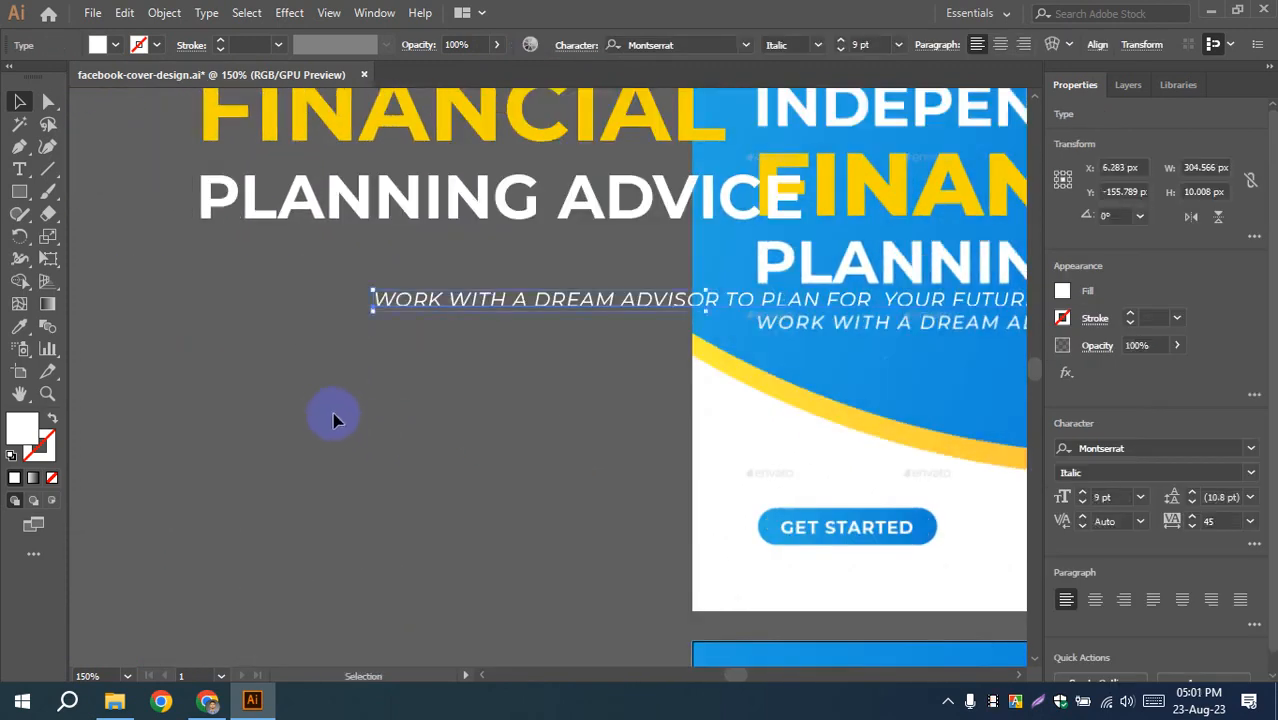
{"action": "left_click_drag", "start_coordinate": [502, 413], "coordinate": [567, 453]}
{"action": "left_click_drag", "start_coordinate": [585, 337], "coordinate": [411, 306]}
{"action": "left_click", "coordinate": [361, 374]}
- Align the left edges of the PLANNING ADVICE line and the tagline below it
{"action": "left_click", "coordinate": [283, 234]}
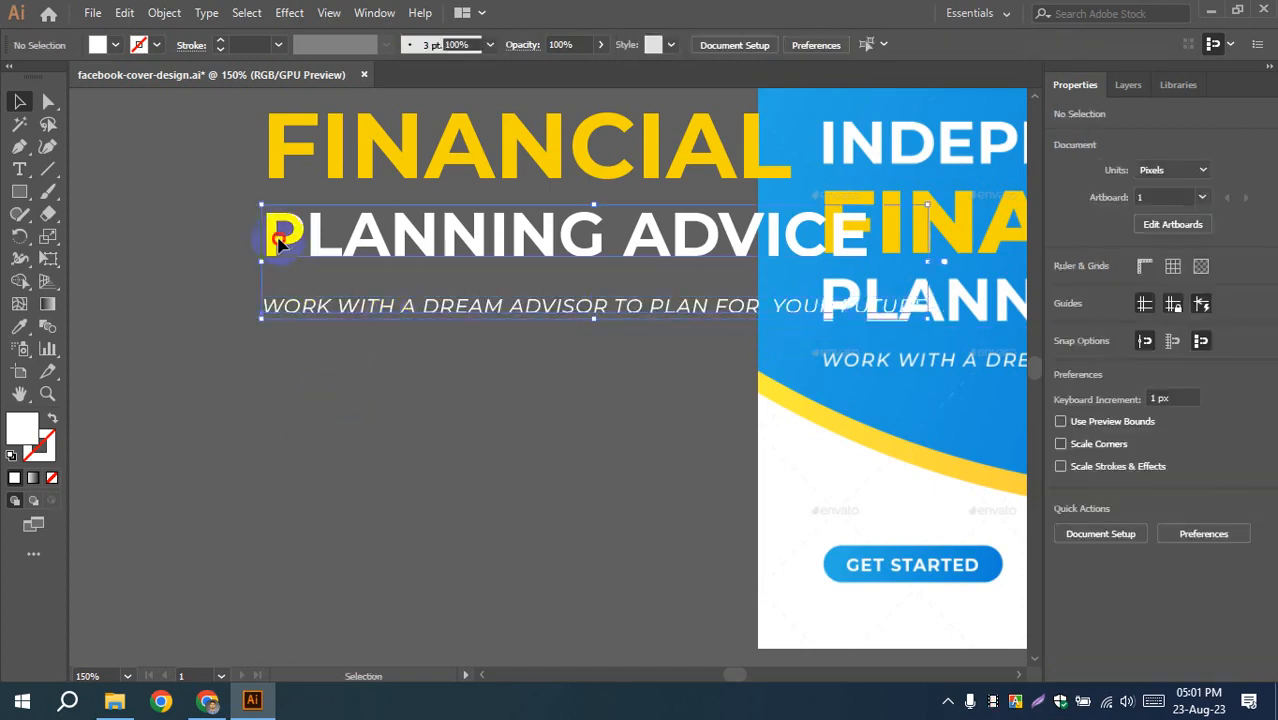
{"action": "left_click", "coordinate": [1058, 45]}
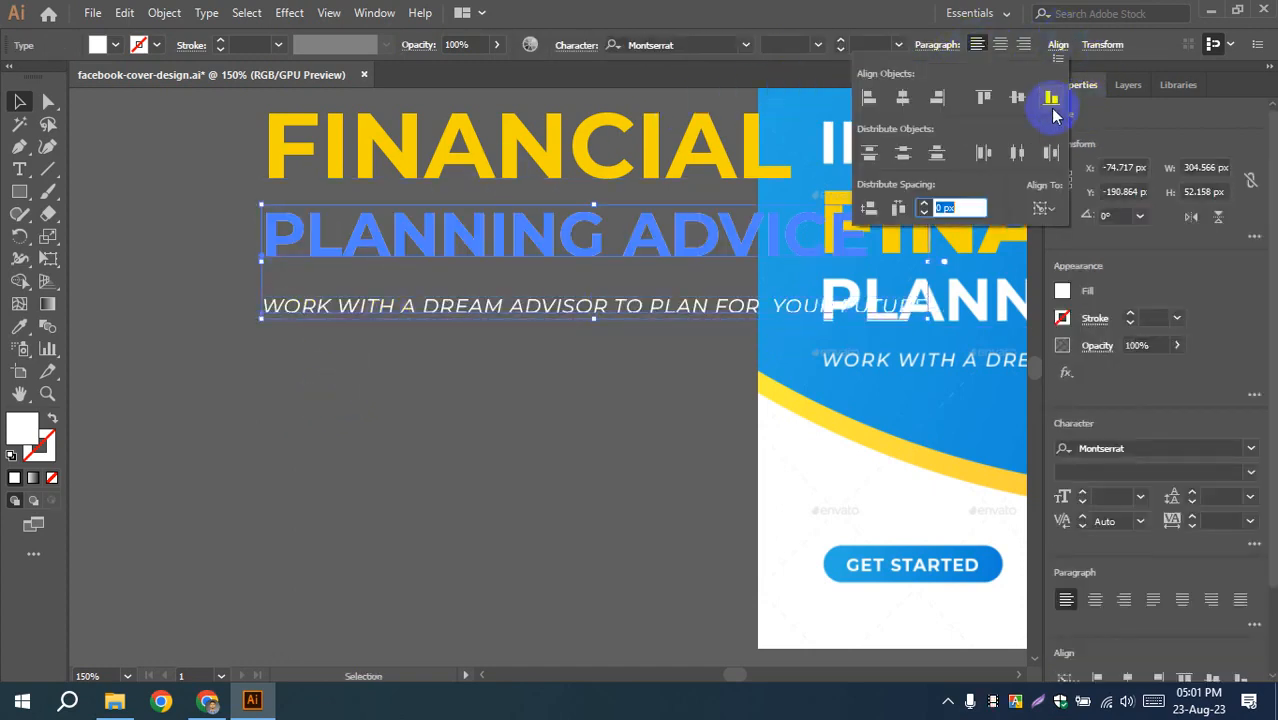
{"action": "left_click", "coordinate": [869, 100]}
{"action": "left_click", "coordinate": [273, 467]}
- Group the three headline lines with the tagline and move them onto the lower cover's blue area, against the left margin guide
{"action": "scroll", "coordinate": [292, 470], "scroll_direction": "down", "scroll_amount": 3}
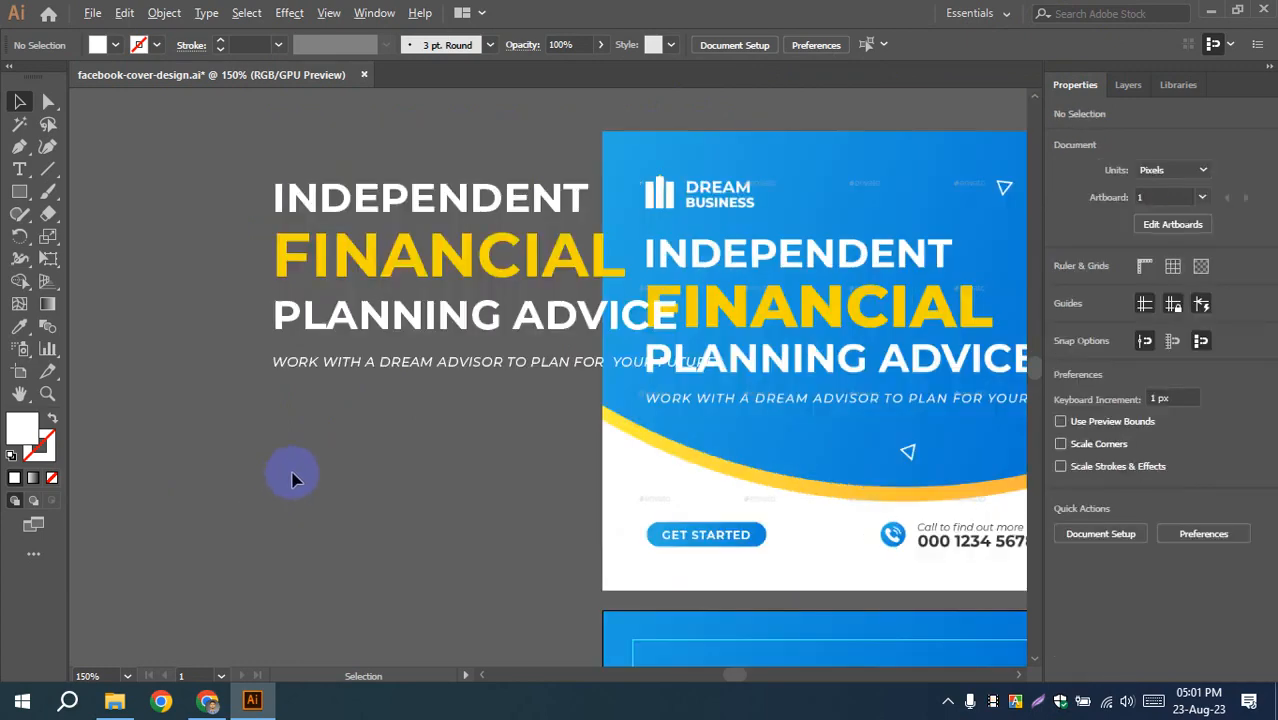
{"action": "left_click_drag", "start_coordinate": [337, 507], "coordinate": [341, 412]}
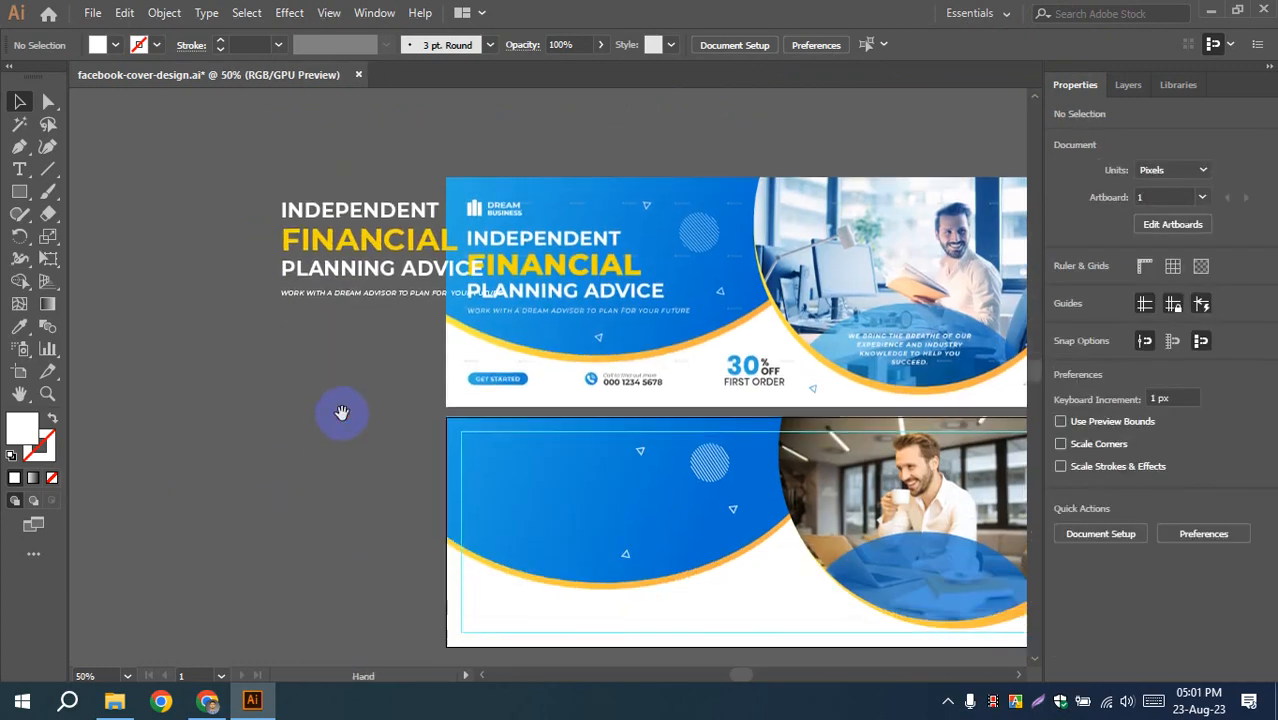
{"action": "left_click", "coordinate": [344, 304]}
{"action": "left_click", "coordinate": [350, 313]}
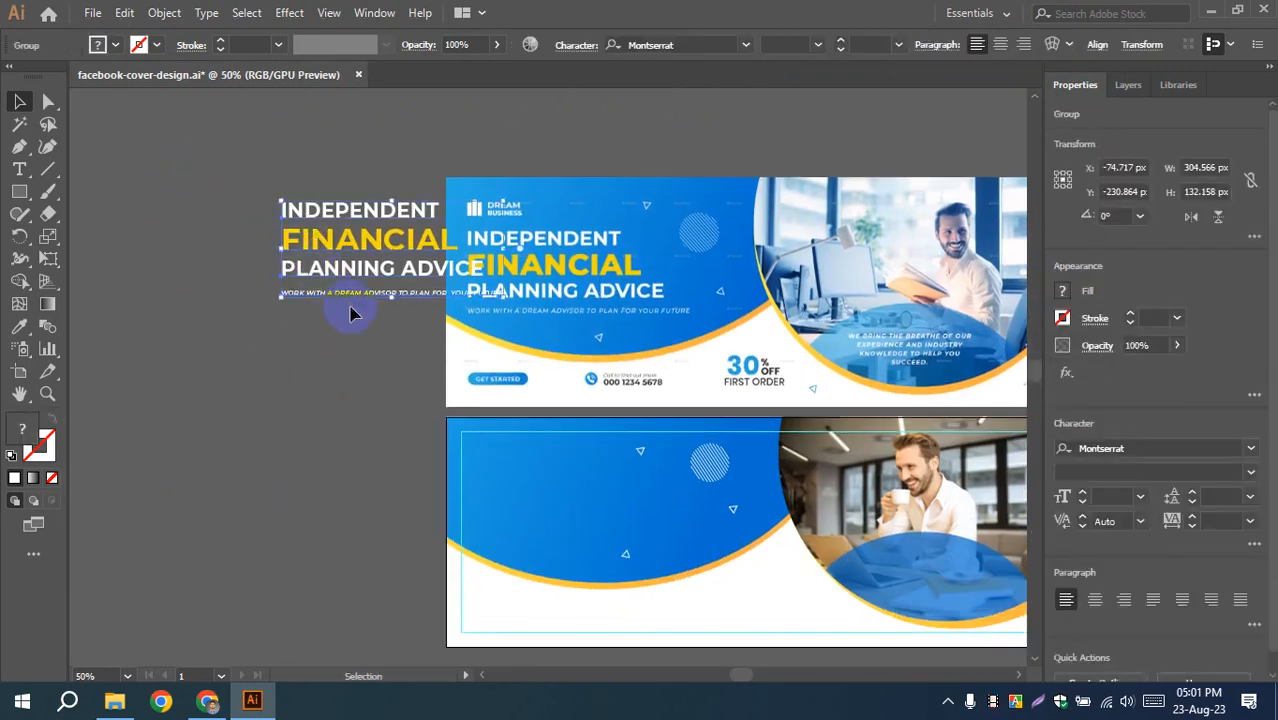
{"action": "left_click_drag", "start_coordinate": [360, 260], "coordinate": [527, 494]}
{"action": "left_click", "coordinate": [251, 487]}
- Stretch the lower cover's blue curved shape and its orange border slightly downward
{"action": "left_click_drag", "start_coordinate": [285, 548], "coordinate": [228, 516]}
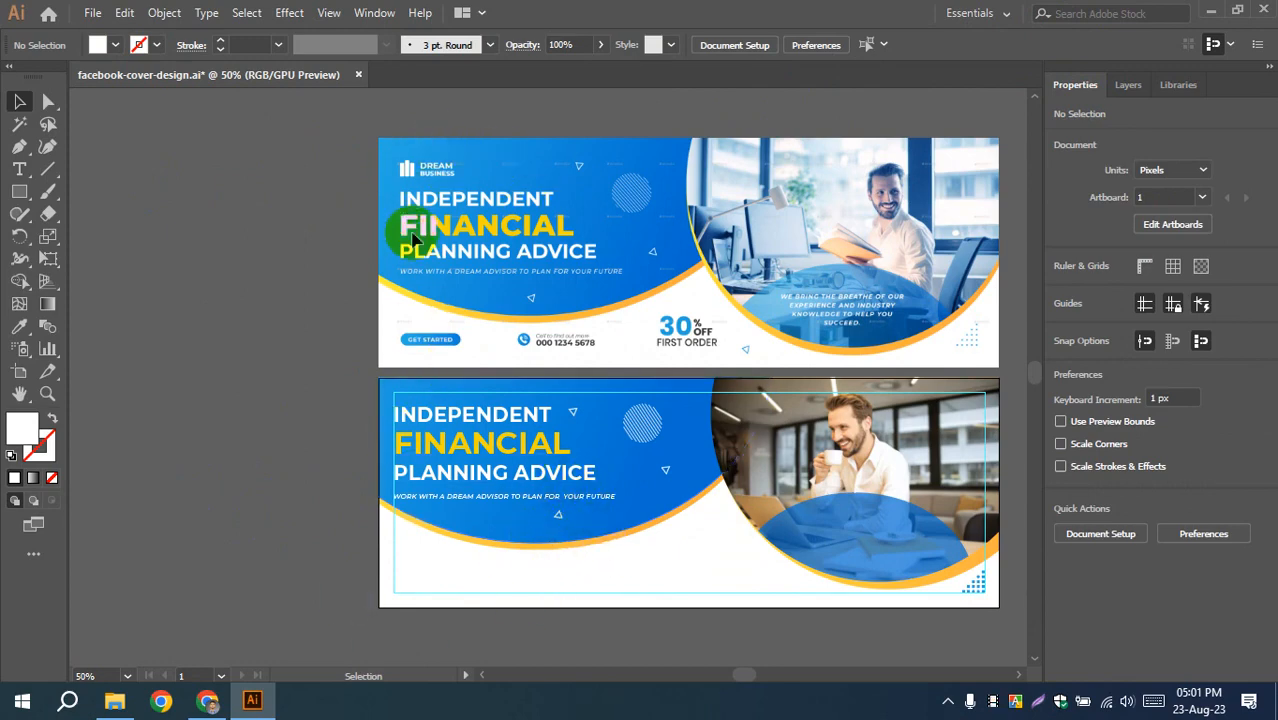
{"action": "left_click_drag", "start_coordinate": [200, 438], "coordinate": [120, 383]}
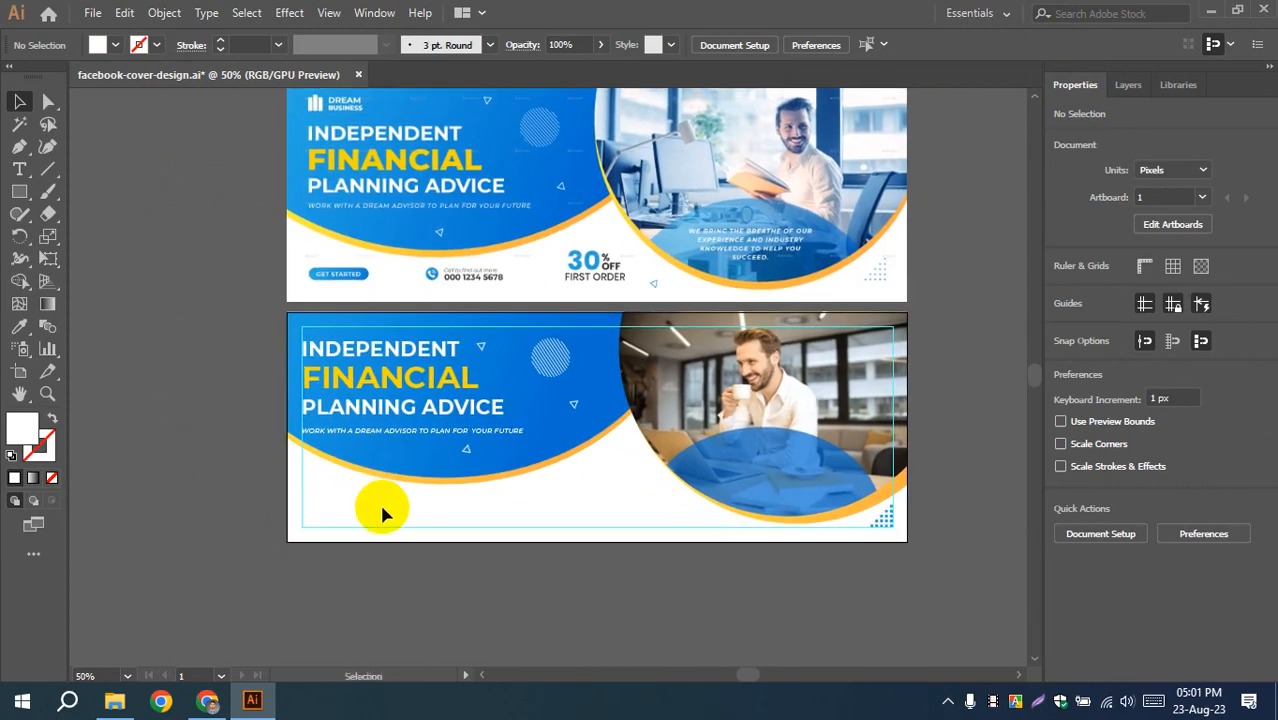
{"action": "left_click", "coordinate": [428, 487]}
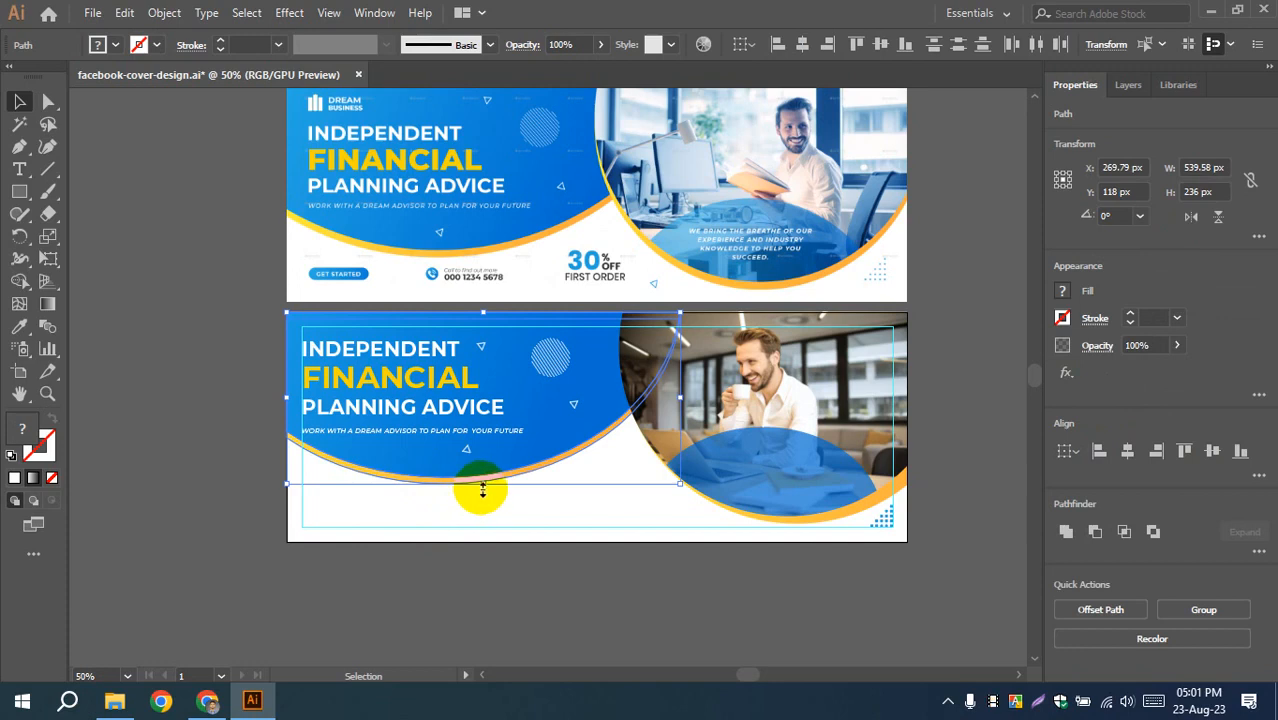
{"action": "left_click_drag", "start_coordinate": [482, 487], "coordinate": [481, 503]}
{"action": "left_click", "coordinate": [159, 486]}
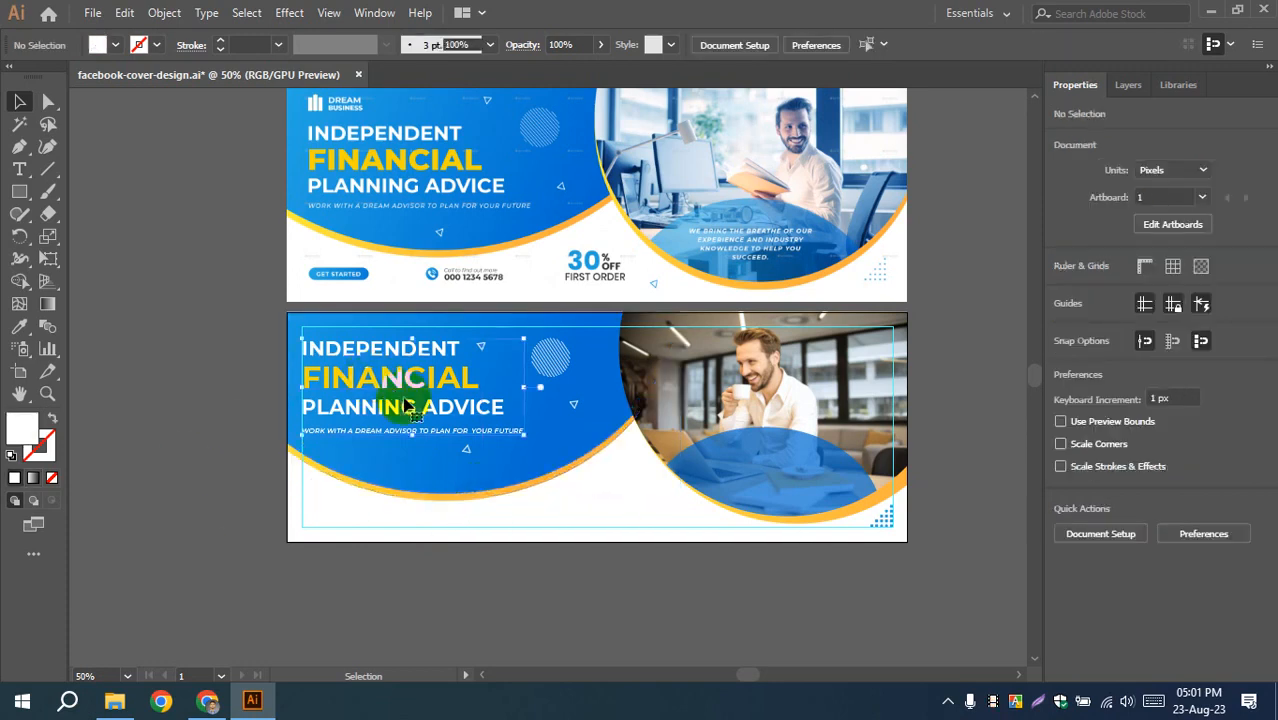
- Move the headline and tagline group down inside the blue shape to a centre Y of about 119 px
{"action": "left_click_drag", "start_coordinate": [406, 400], "coordinate": [405, 408]}
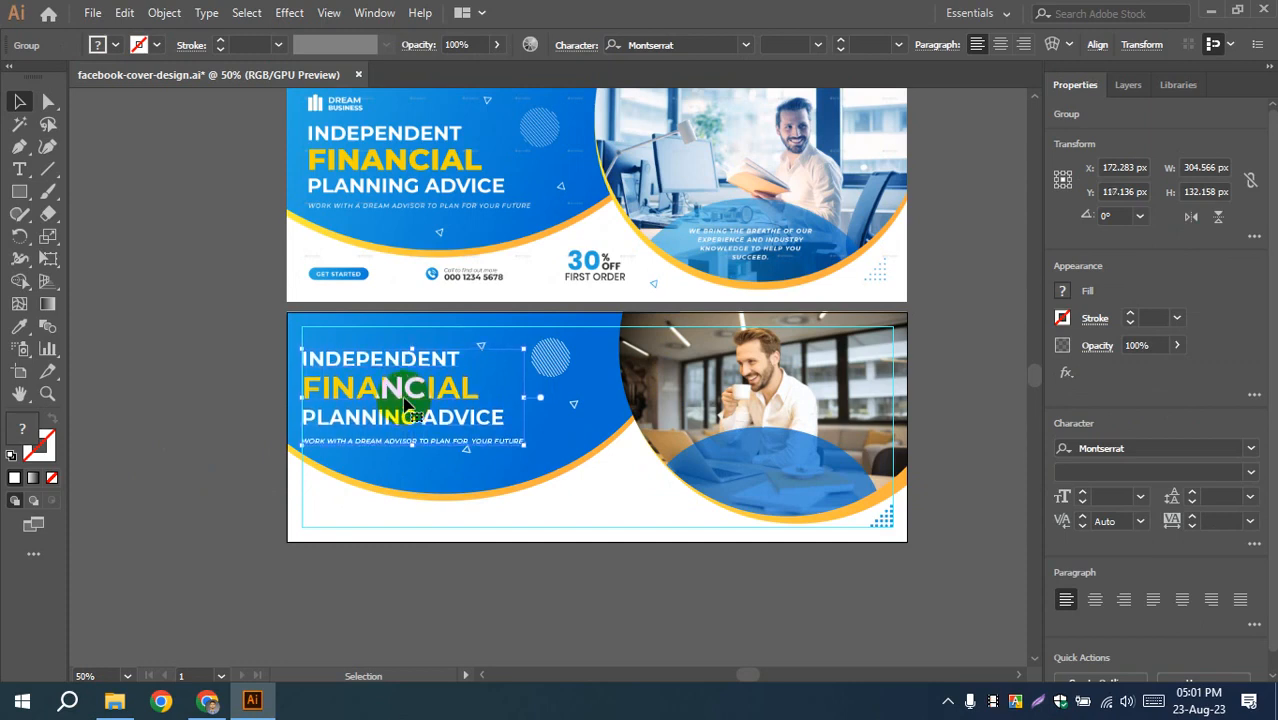
{"action": "key", "text": "Down"}
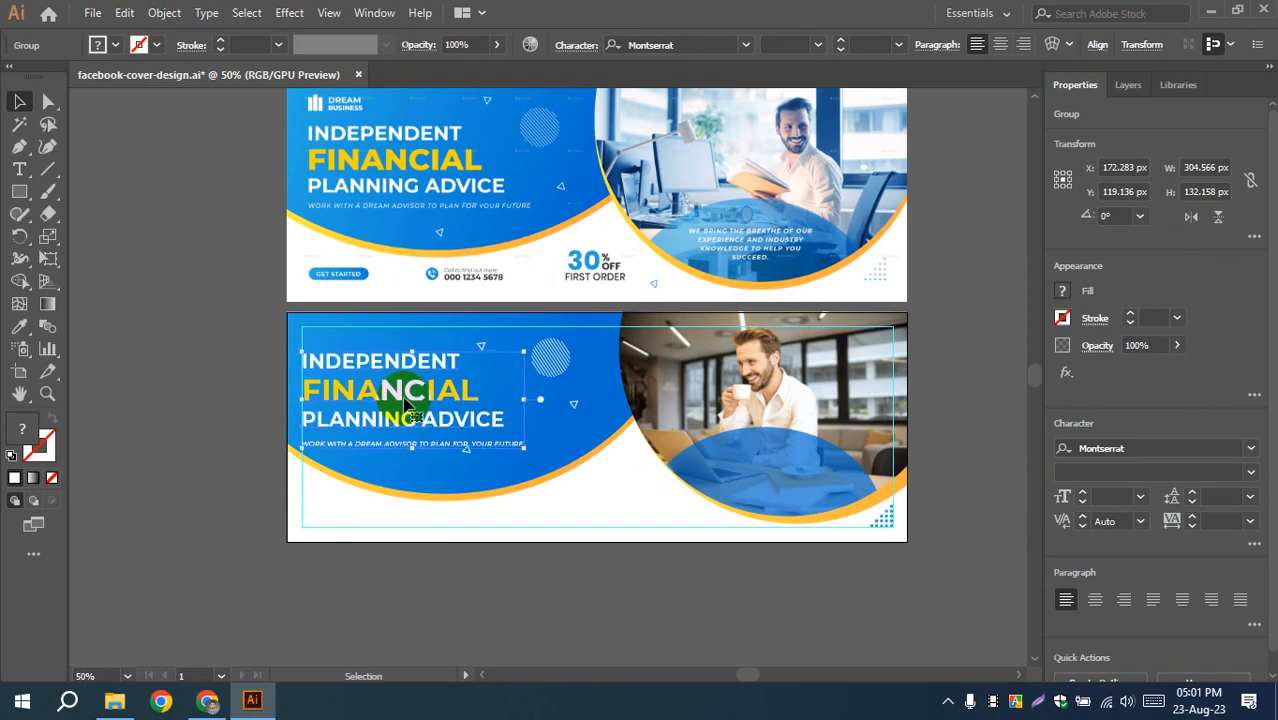
- Examine the gap between the headline group's letters and the left margin guide, comparing the placement with the reference cover
{"action": "left_click", "coordinate": [211, 384]}
{"action": "scroll", "coordinate": [279, 335], "scroll_direction": "up", "scroll_amount": 5}
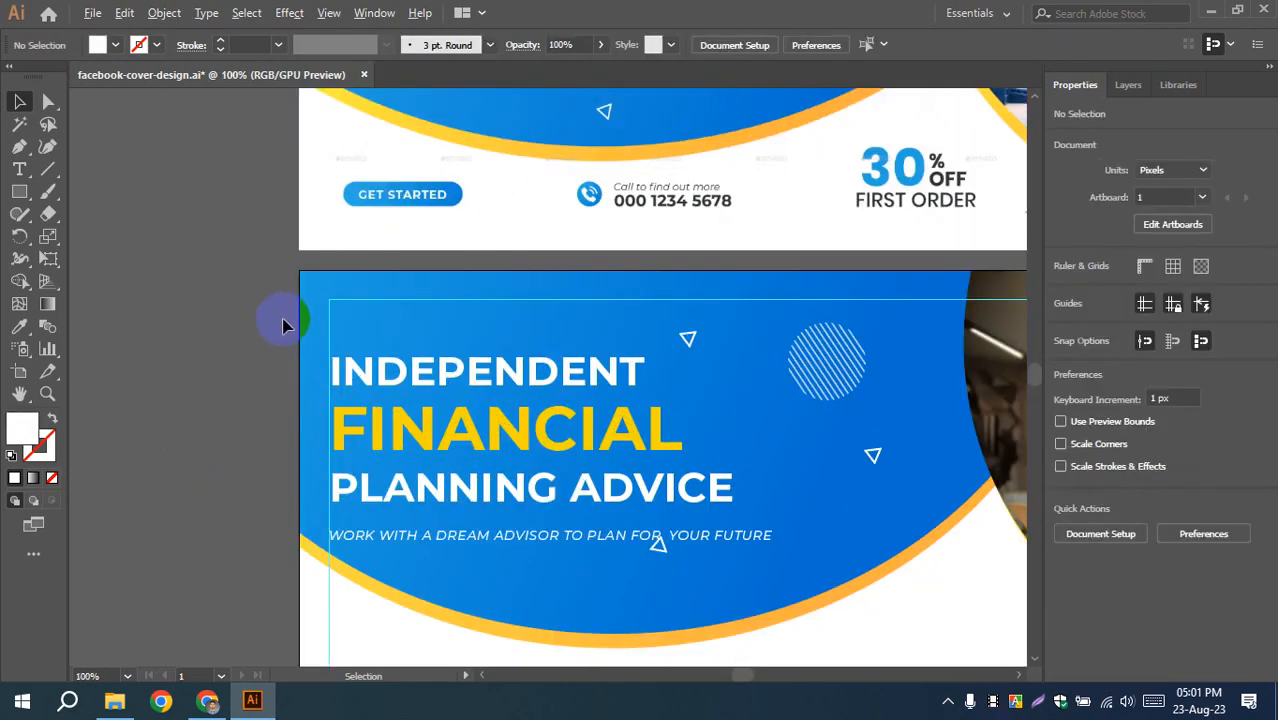
{"action": "left_click_drag", "start_coordinate": [365, 230], "coordinate": [330, 545]}
{"action": "left_click_drag", "start_coordinate": [414, 231], "coordinate": [341, 541]}
{"action": "left_click_drag", "start_coordinate": [404, 330], "coordinate": [425, 125]}
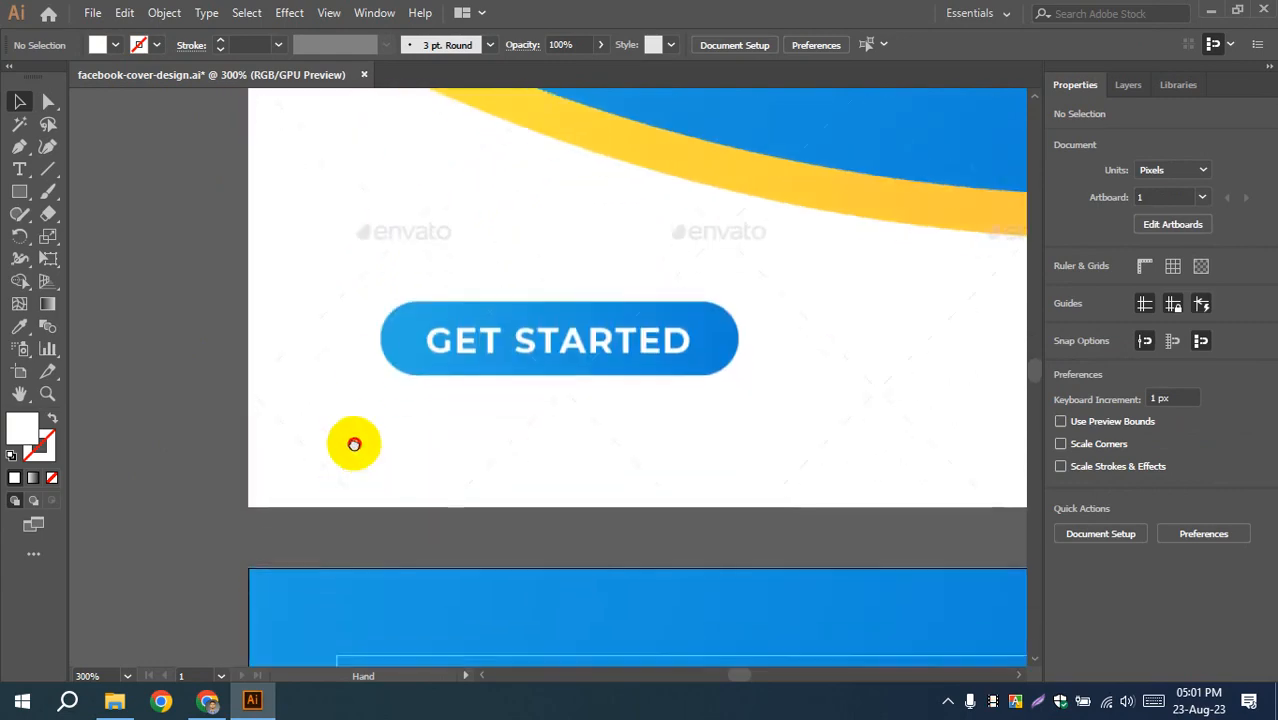
{"action": "left_click_drag", "start_coordinate": [354, 442], "coordinate": [390, 145]}
{"action": "left_click_drag", "start_coordinate": [445, 450], "coordinate": [408, 140]}
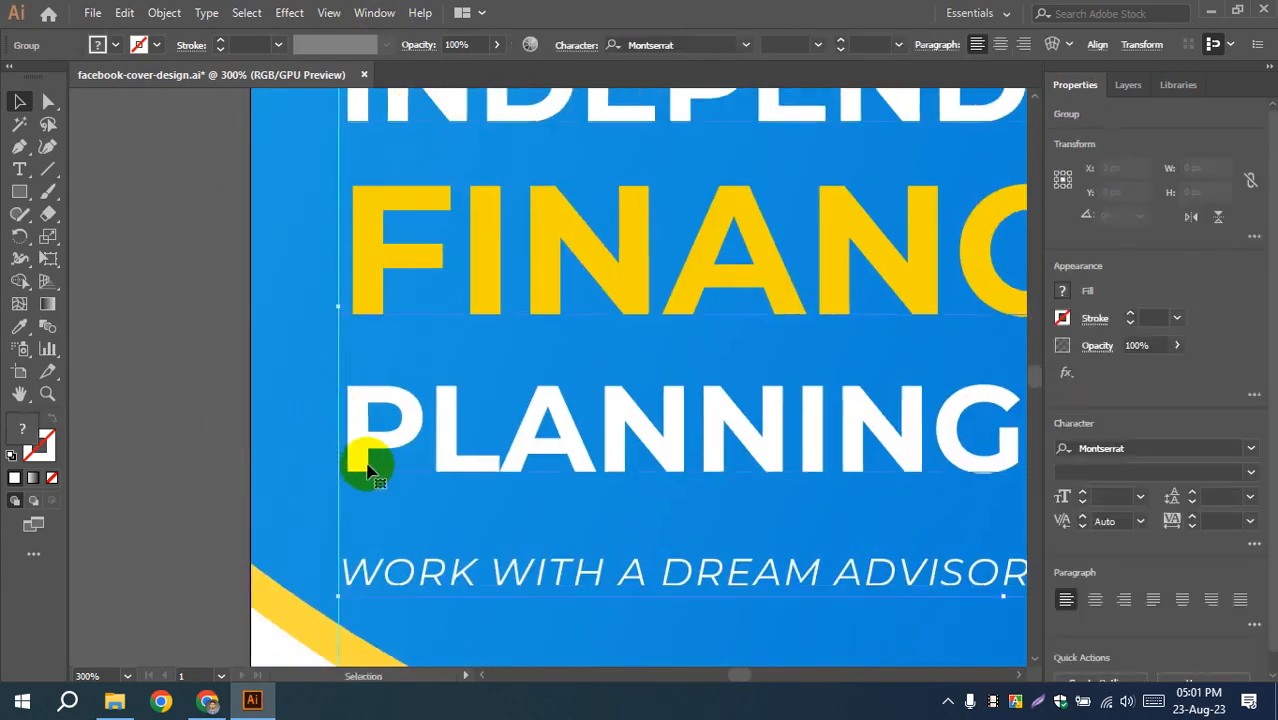
{"action": "scroll", "coordinate": [318, 360], "scroll_direction": "up", "scroll_amount": 2}
{"action": "scroll", "coordinate": [346, 387], "scroll_direction": "up", "scroll_amount": 2}
{"action": "scroll", "coordinate": [345, 387], "scroll_direction": "up", "scroll_amount": 6}
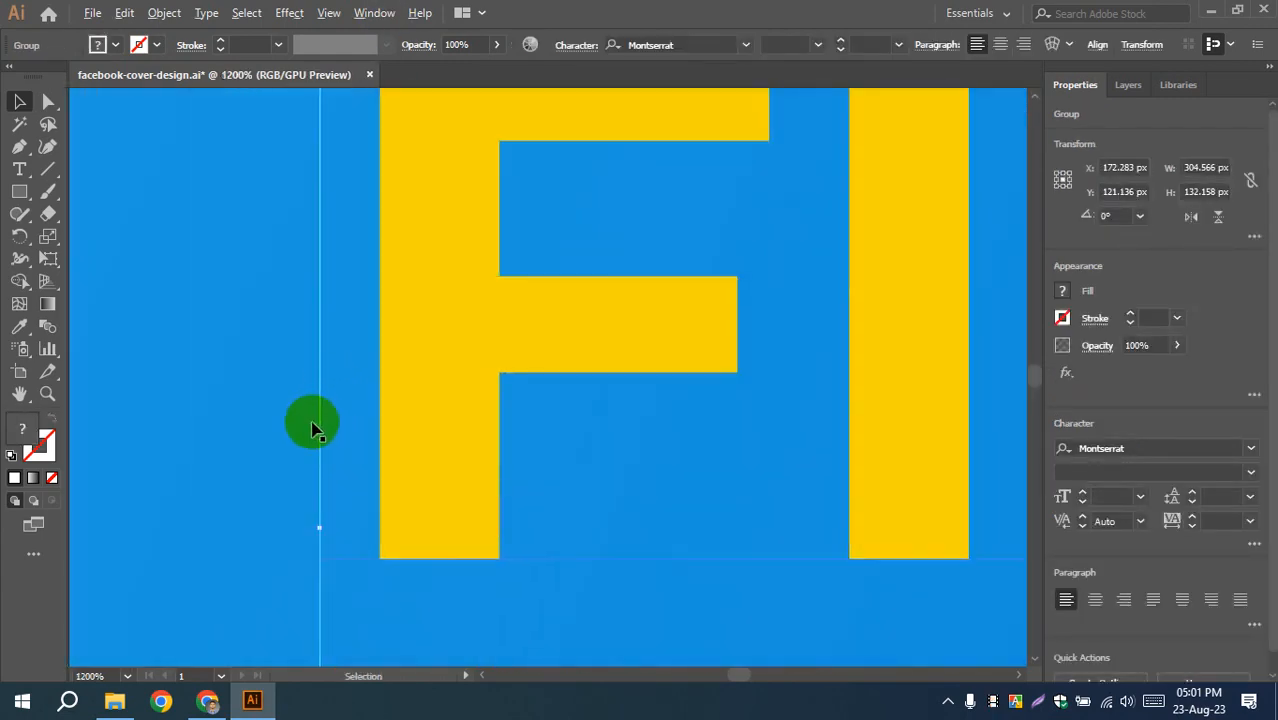
{"action": "scroll", "coordinate": [333, 463], "scroll_direction": "down", "scroll_amount": 3}
{"action": "scroll", "coordinate": [333, 463], "scroll_direction": "down", "scroll_amount": 6}
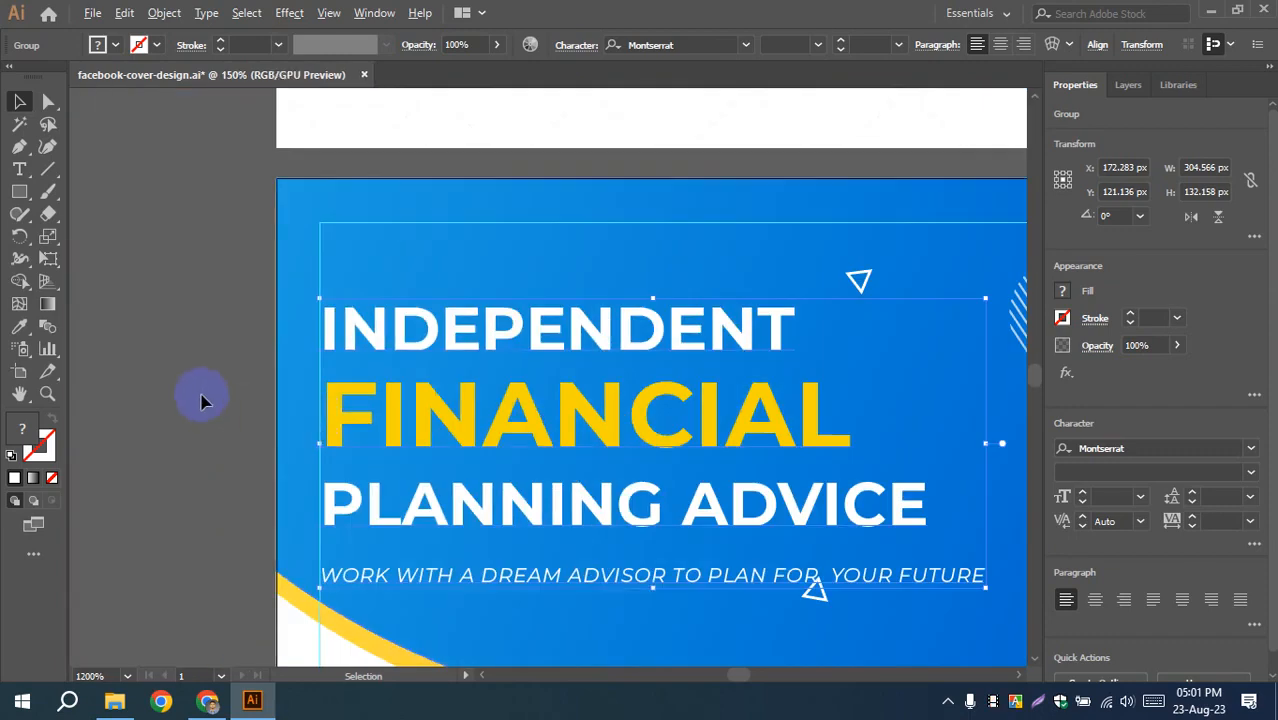
- Nudge the headline and tagline group 1 px left at the lower cover's left margin guide
{"action": "left_click", "coordinate": [230, 327]}
{"action": "left_click", "coordinate": [379, 368]}
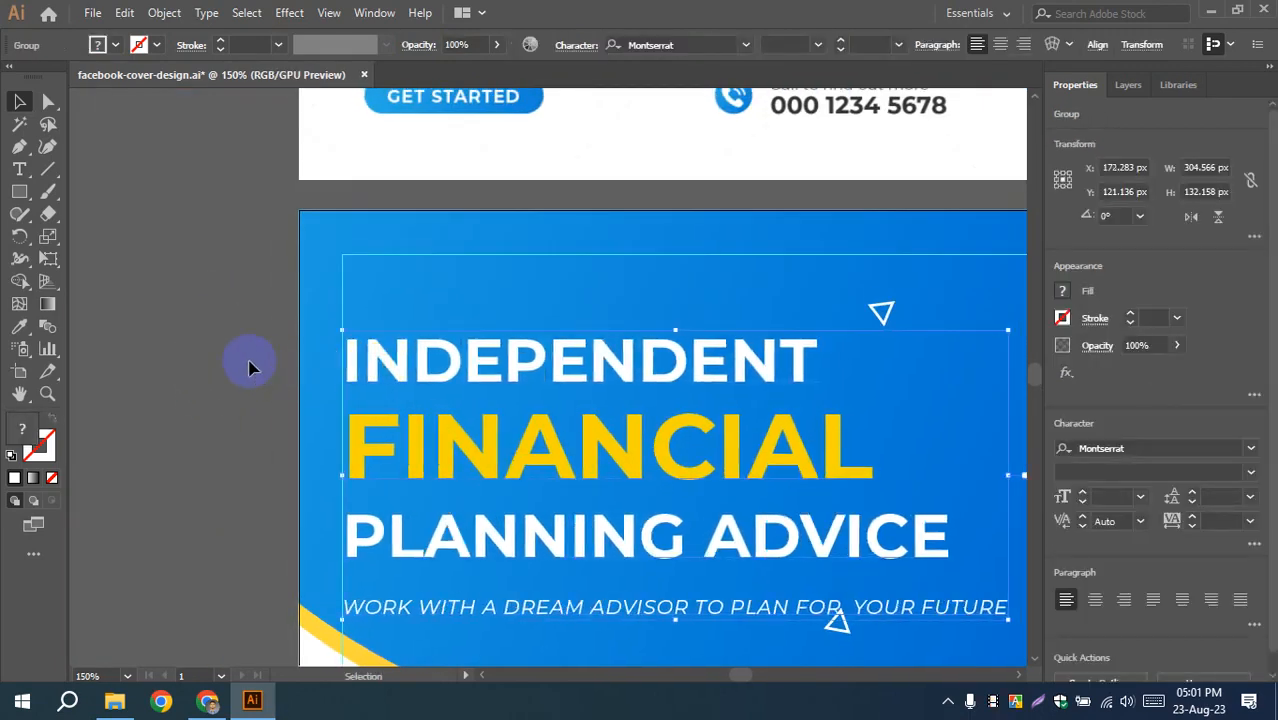
{"action": "key", "text": "Left"}
{"action": "left_click", "coordinate": [274, 307]}
- Add the text "dream" beside the reference cover's DREAM BUSINESS logo and set it in All Caps
{"action": "scroll", "coordinate": [250, 450], "scroll_direction": "up", "scroll_amount": 6}
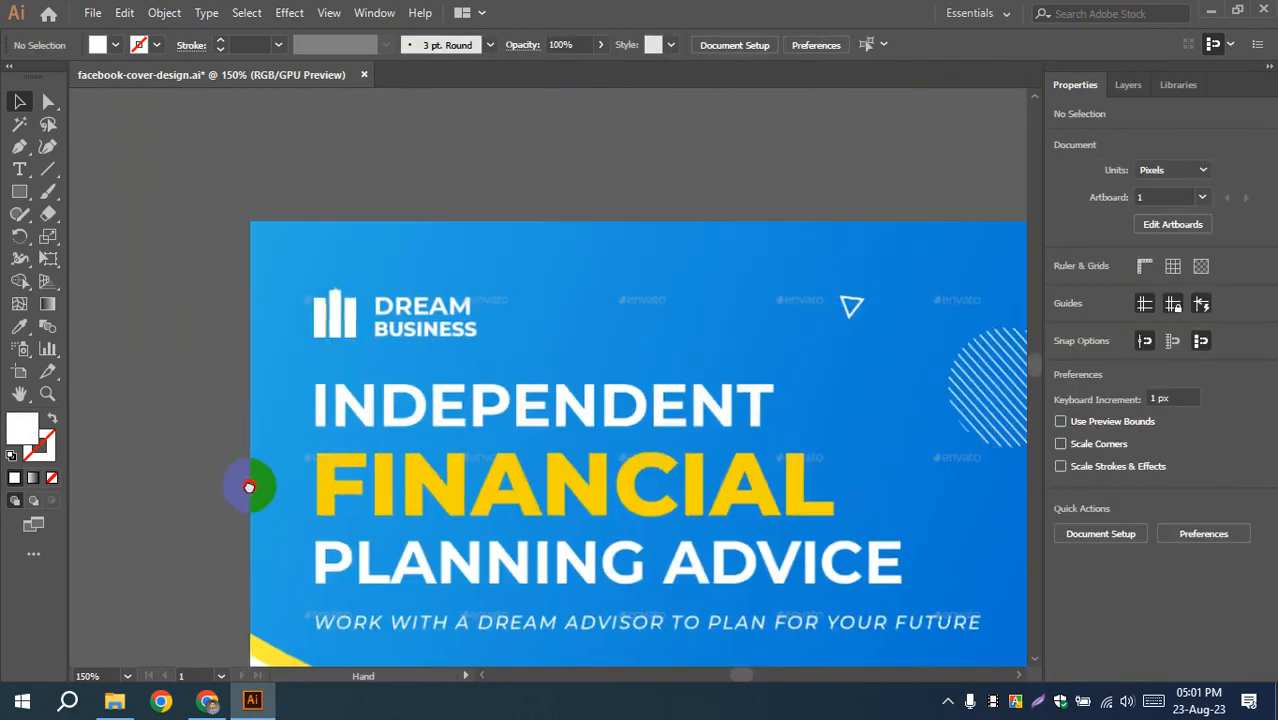
{"action": "scroll", "coordinate": [355, 340], "scroll_direction": "up", "scroll_amount": 4}
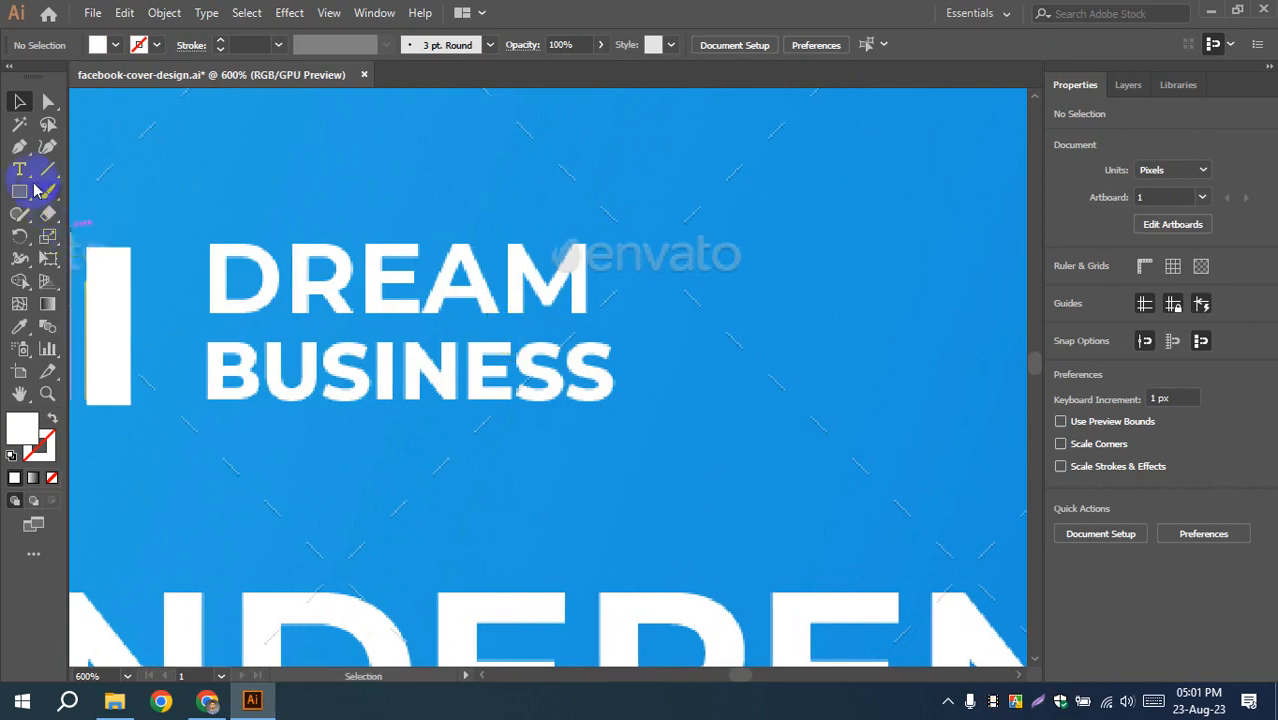
{"action": "left_click", "coordinate": [19, 169]}
{"action": "left_click", "coordinate": [691, 349]}
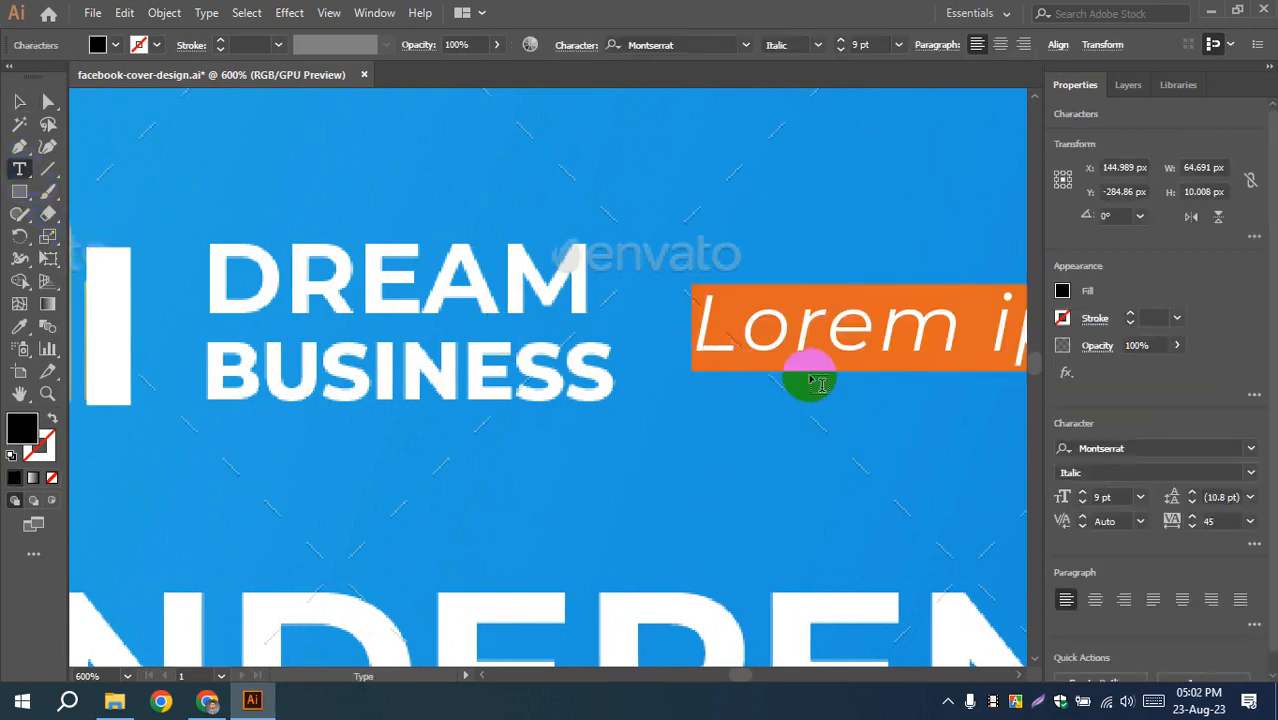
{"action": "type", "text": "D"}
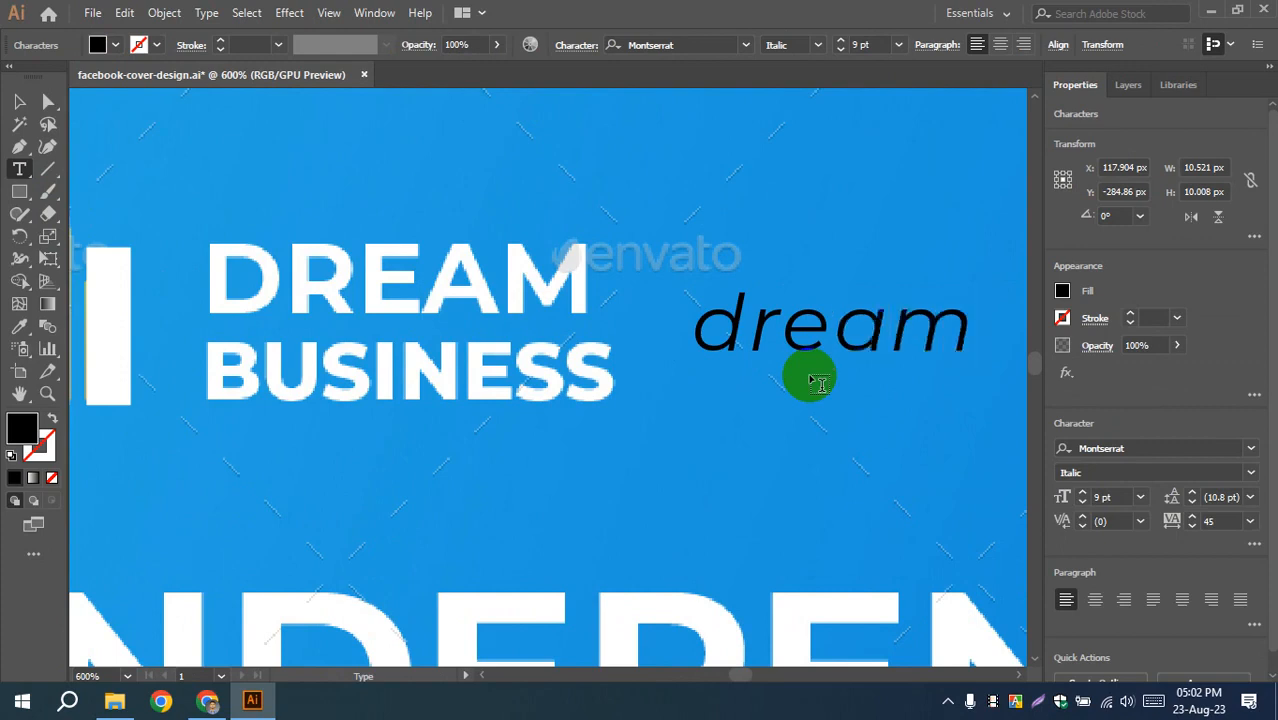
{"action": "left_click", "coordinate": [19, 102]}
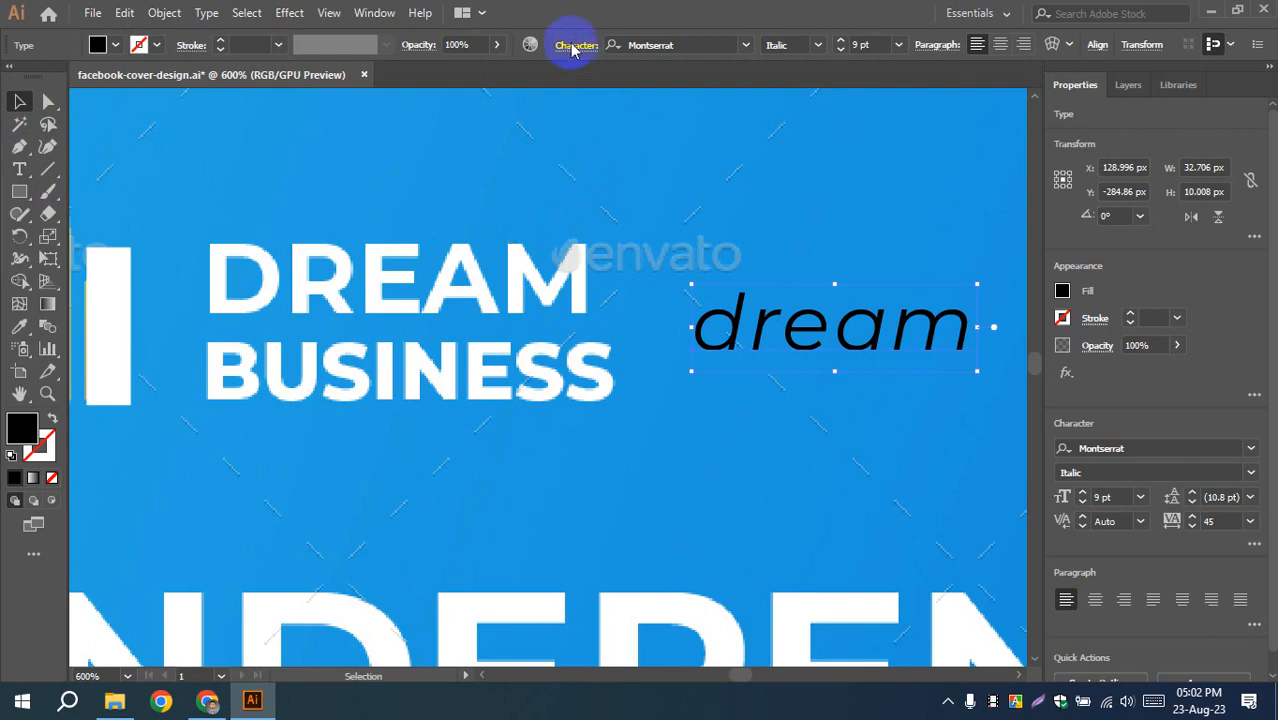
{"action": "left_click", "coordinate": [405, 241]}
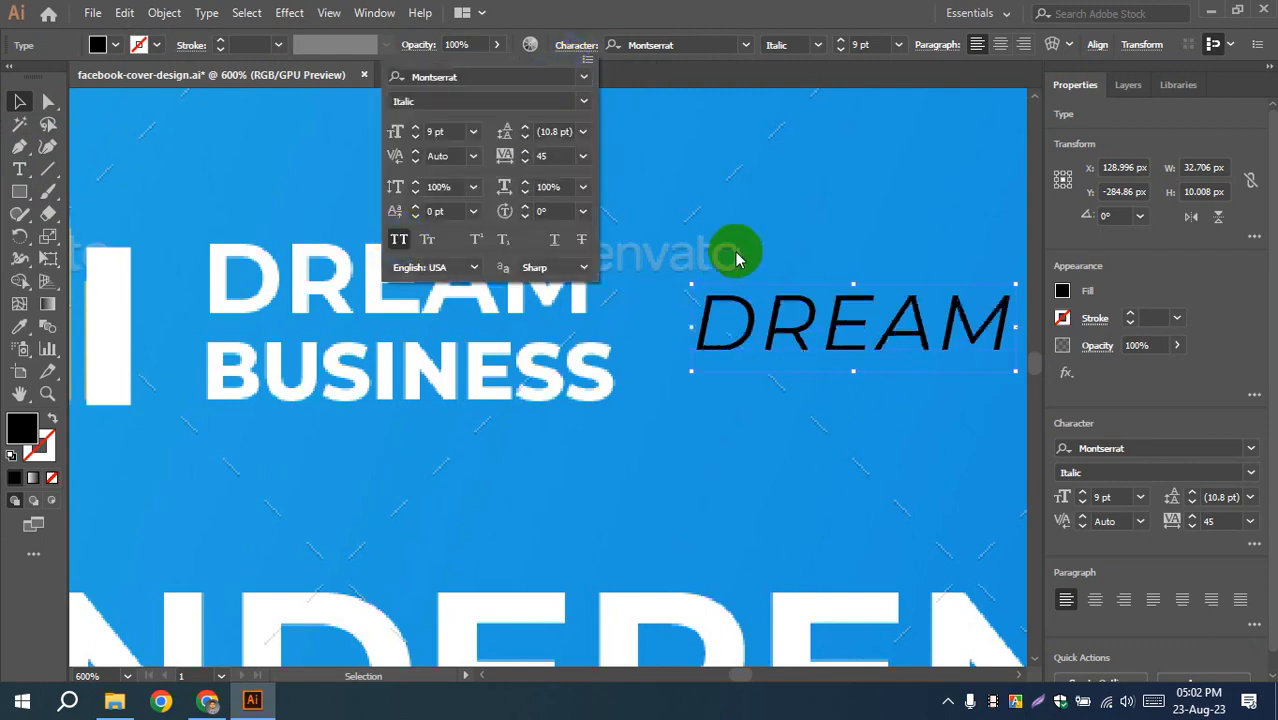
{"action": "left_click", "coordinate": [738, 268]}
- Set the new DREAM text to Montserrat ExtraBold and move it directly above the reference logo's DREAM word
{"action": "left_click", "coordinate": [736, 314]}
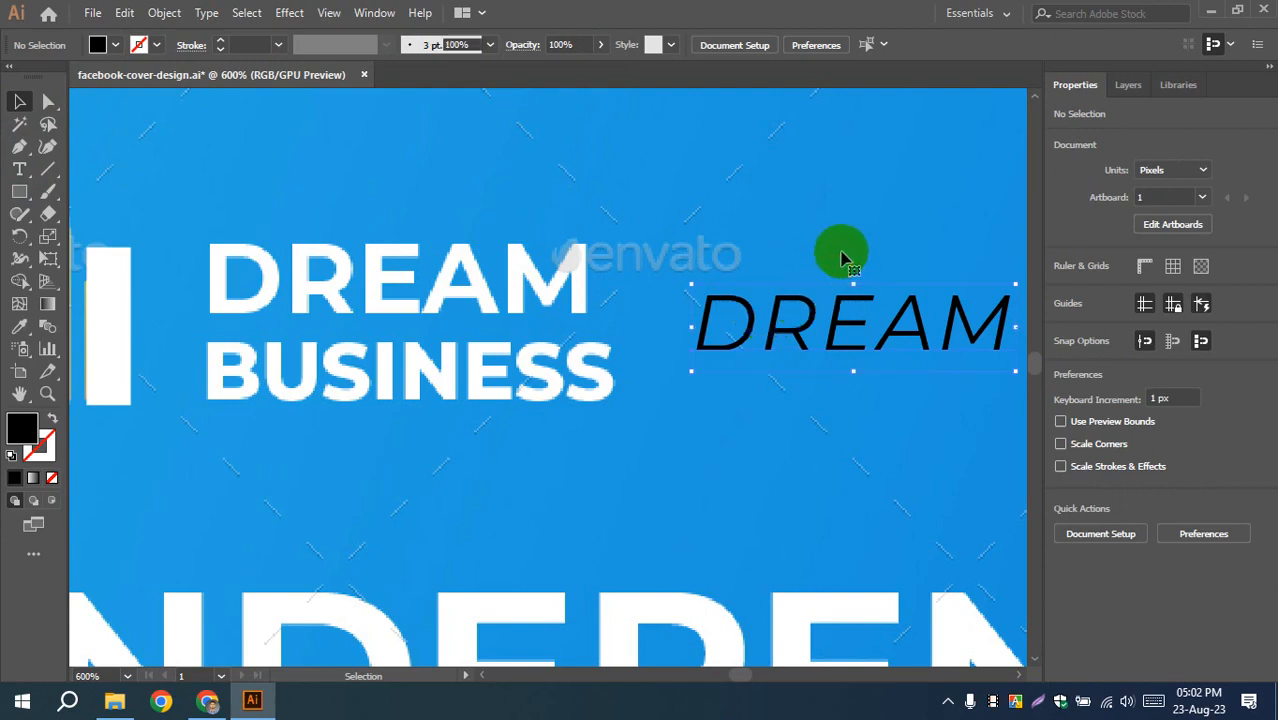
{"action": "left_click", "coordinate": [818, 46]}
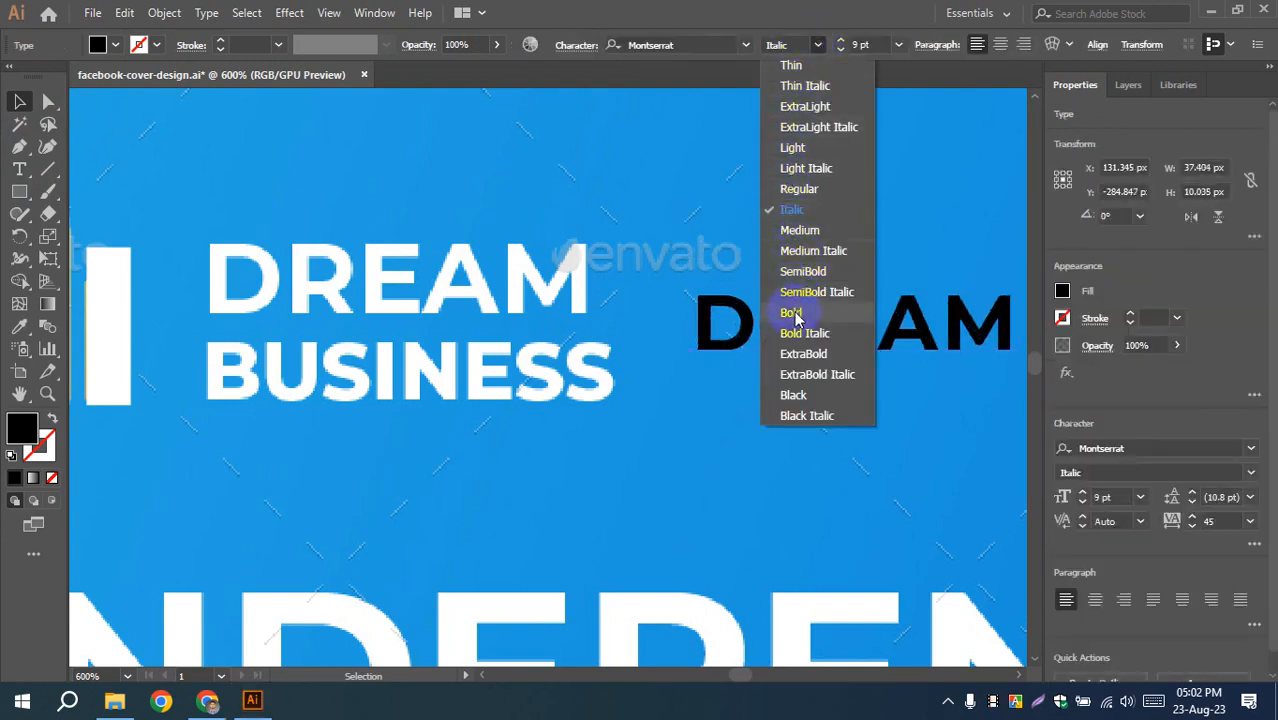
{"action": "left_click", "coordinate": [795, 353]}
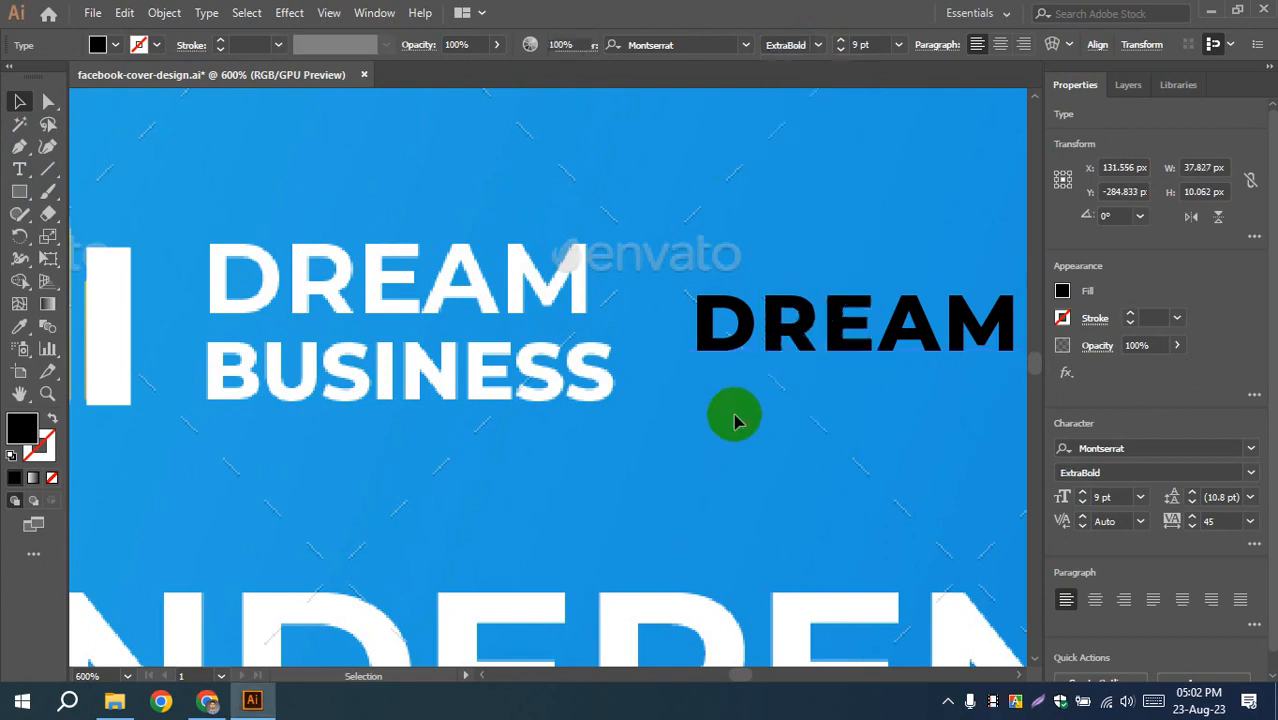
{"action": "left_click_drag", "start_coordinate": [733, 340], "coordinate": [252, 217]}
- Increase the new DREAM text's font size to 12 pt, comparing its width with the reference word
{"action": "left_click", "coordinate": [840, 41]}
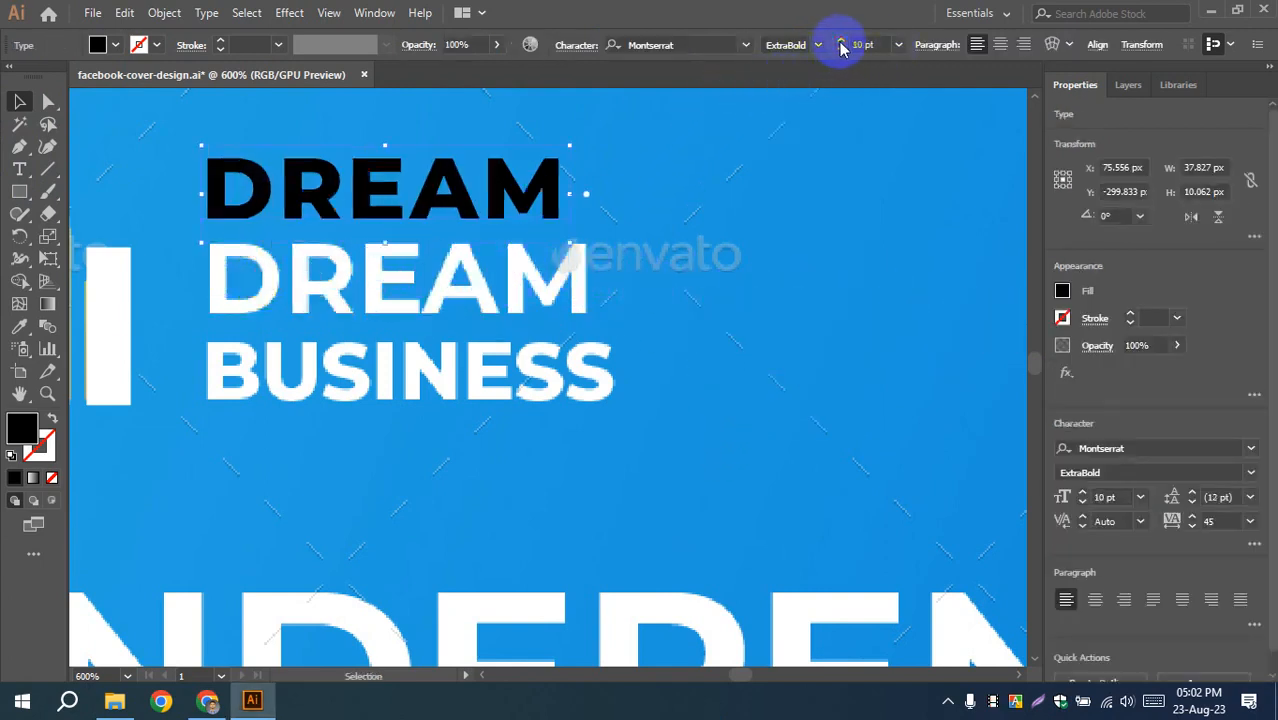
{"action": "left_click", "coordinate": [840, 41]}
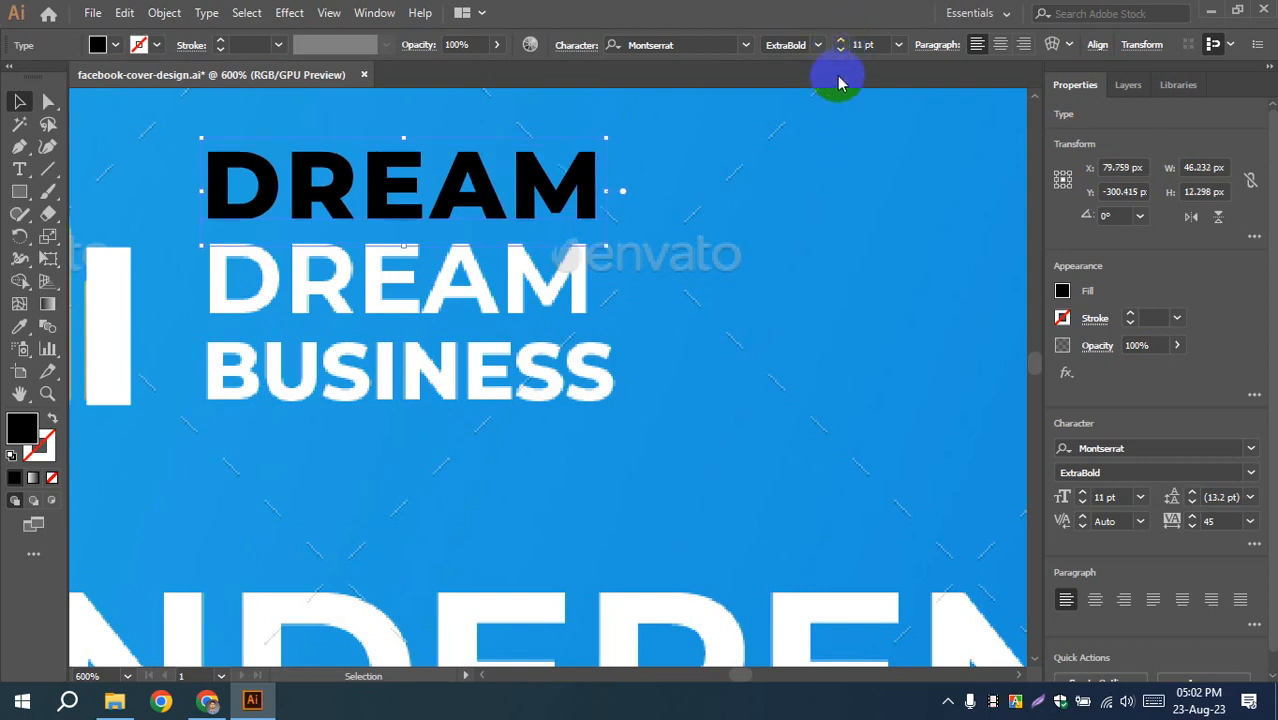
{"action": "left_click", "coordinate": [839, 50]}
{"action": "left_click", "coordinate": [840, 42]}
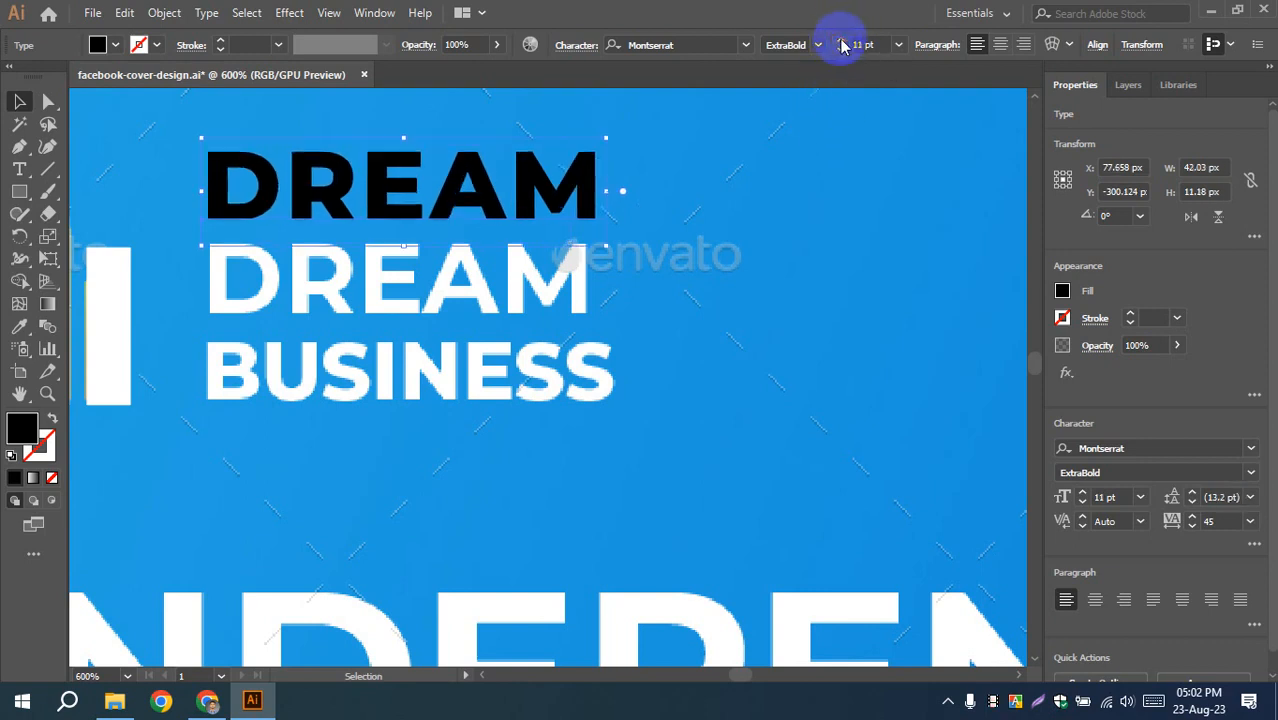
{"action": "left_click", "coordinate": [840, 42]}
{"action": "left_click", "coordinate": [840, 50]}
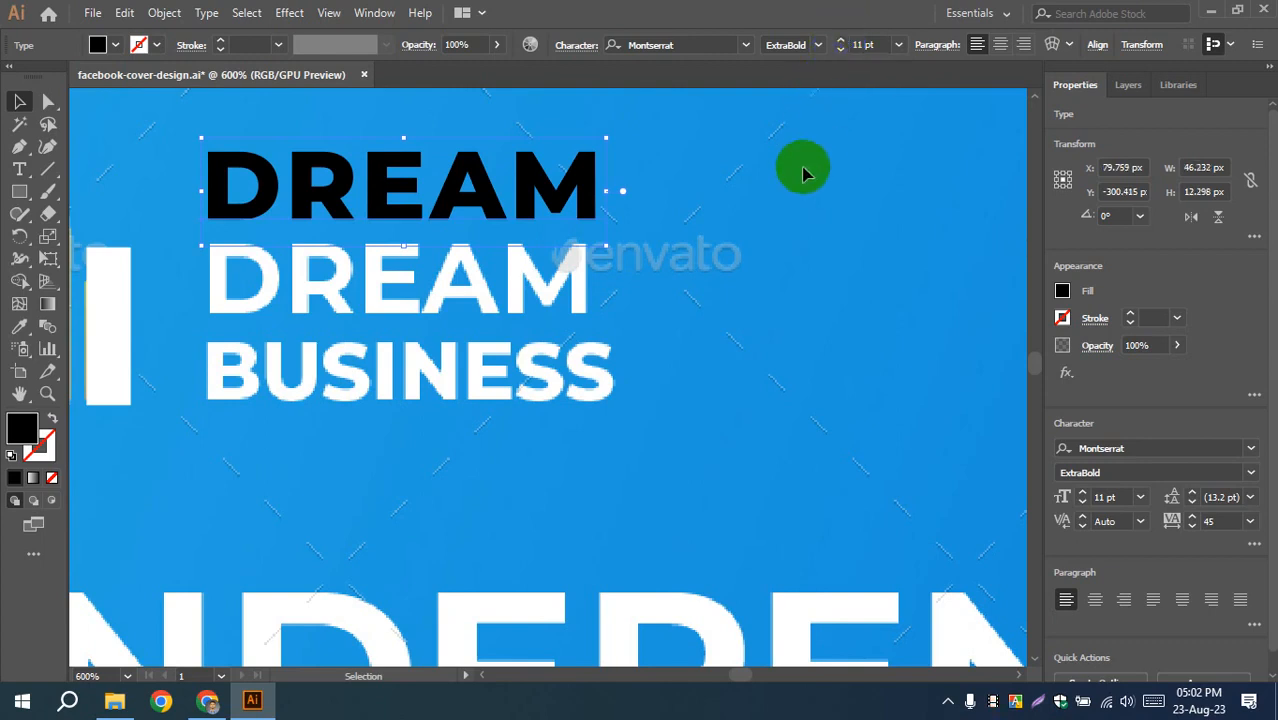
{"action": "left_click", "coordinate": [842, 40]}
{"action": "left_click", "coordinate": [810, 168]}
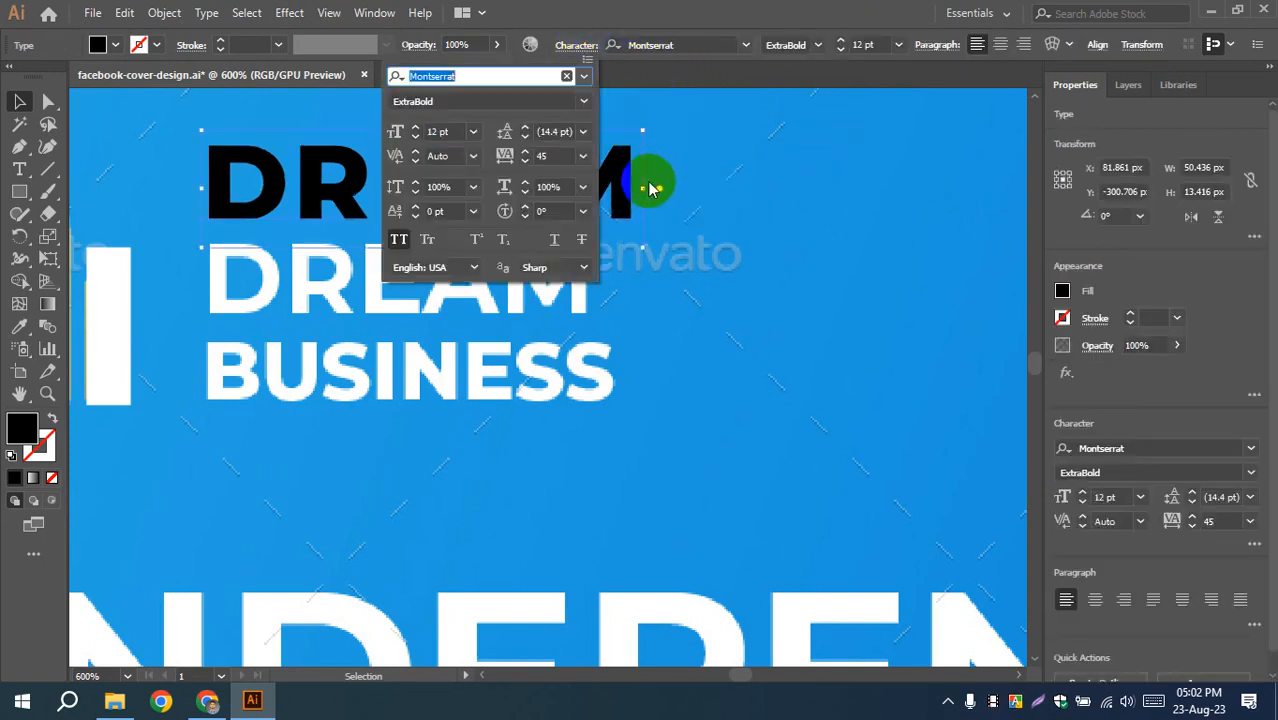
- Set the new DREAM text's tracking to 0 and its font size to 11 pt
{"action": "left_click", "coordinate": [582, 155]}
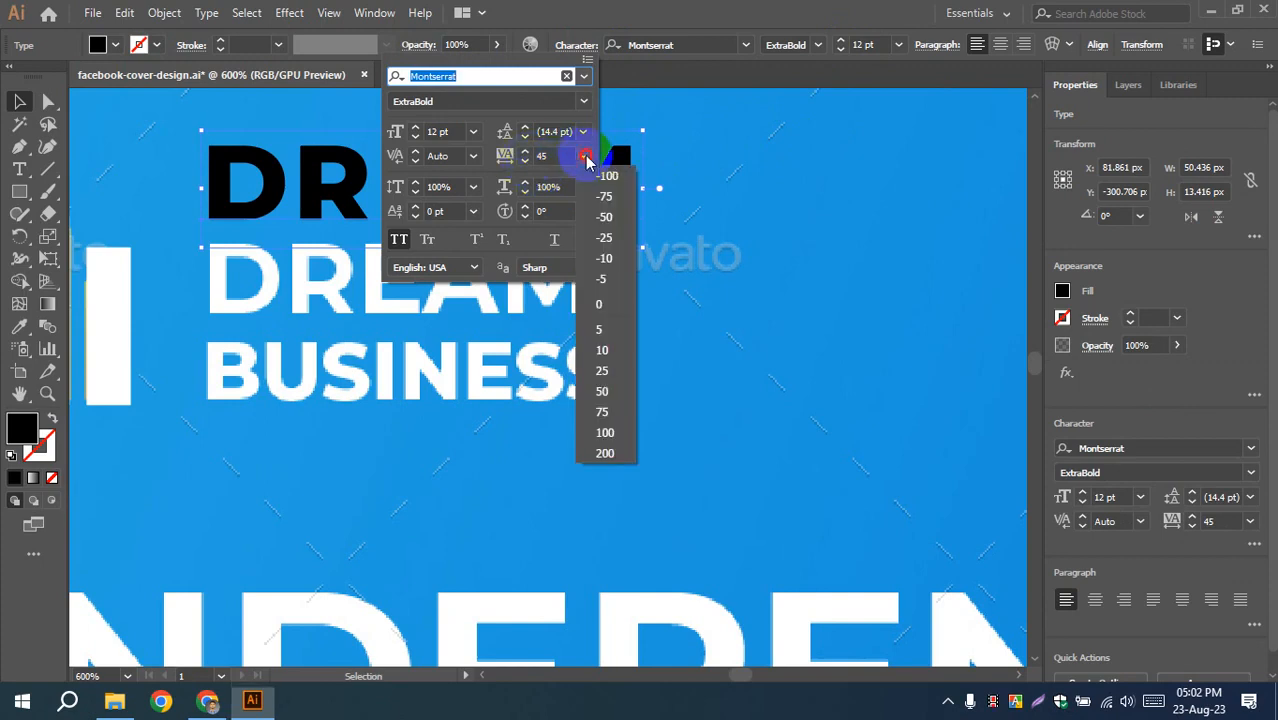
{"action": "left_click", "coordinate": [599, 303]}
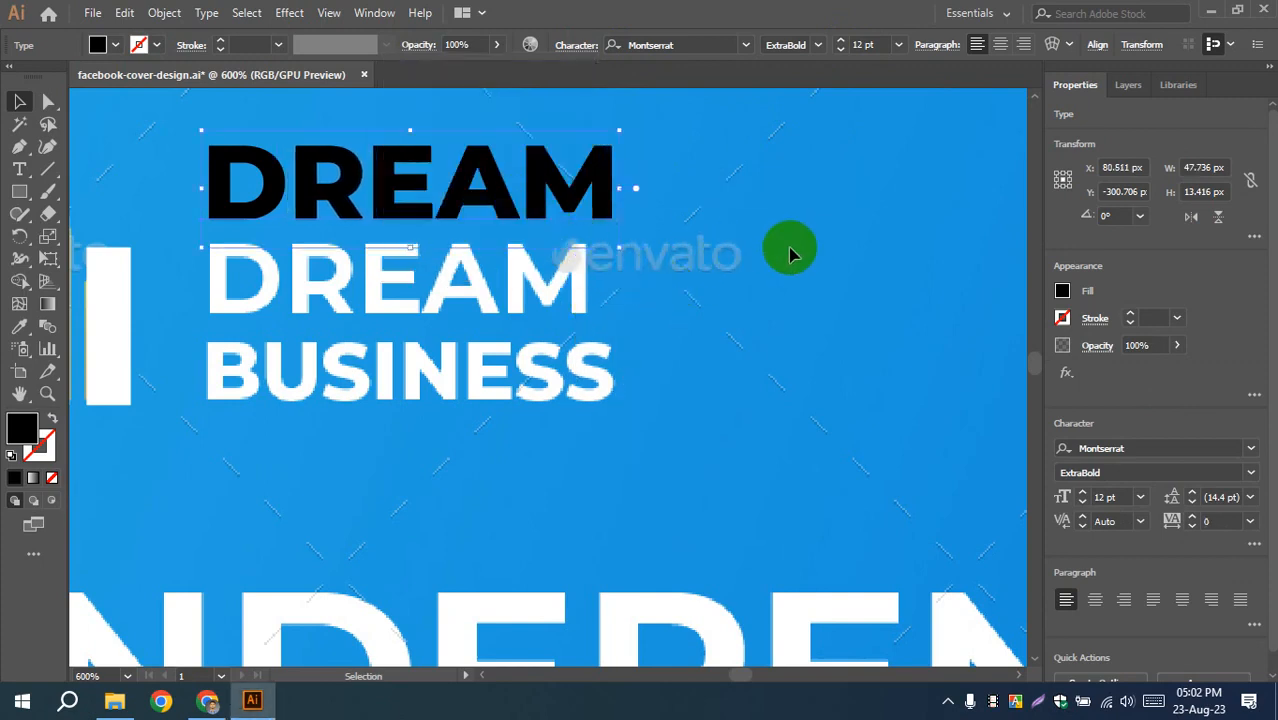
{"action": "left_click", "coordinate": [840, 52]}
{"action": "left_click", "coordinate": [756, 228]}
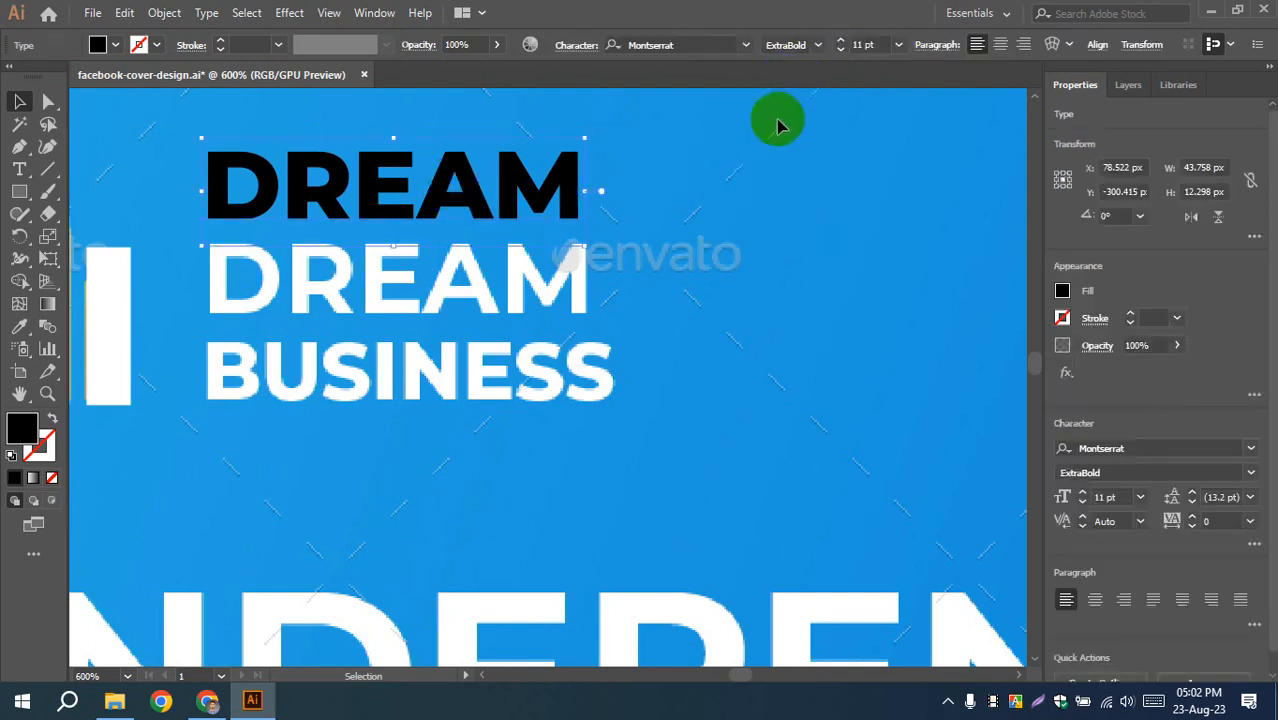
- Set the new DREAM text to Bold at 12 pt and move it slightly down, closer to the reference word
{"action": "left_click", "coordinate": [816, 47]}
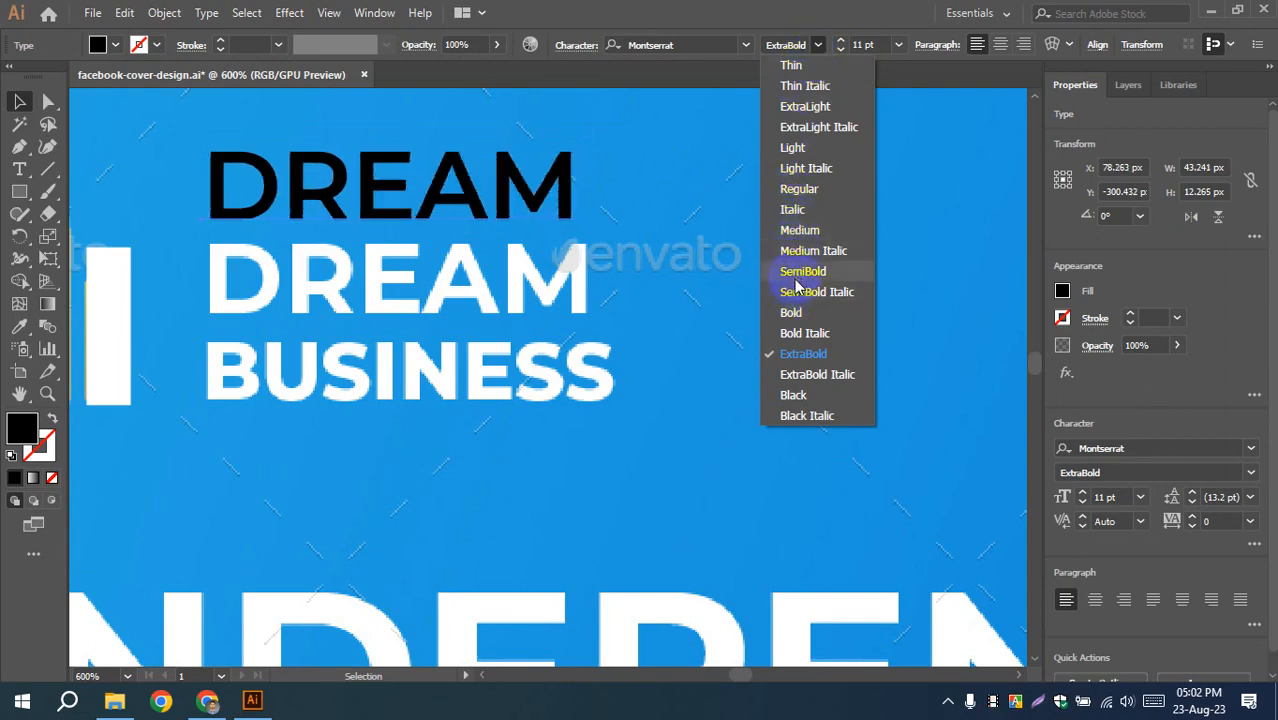
{"action": "left_click", "coordinate": [792, 313]}
{"action": "left_click", "coordinate": [756, 297]}
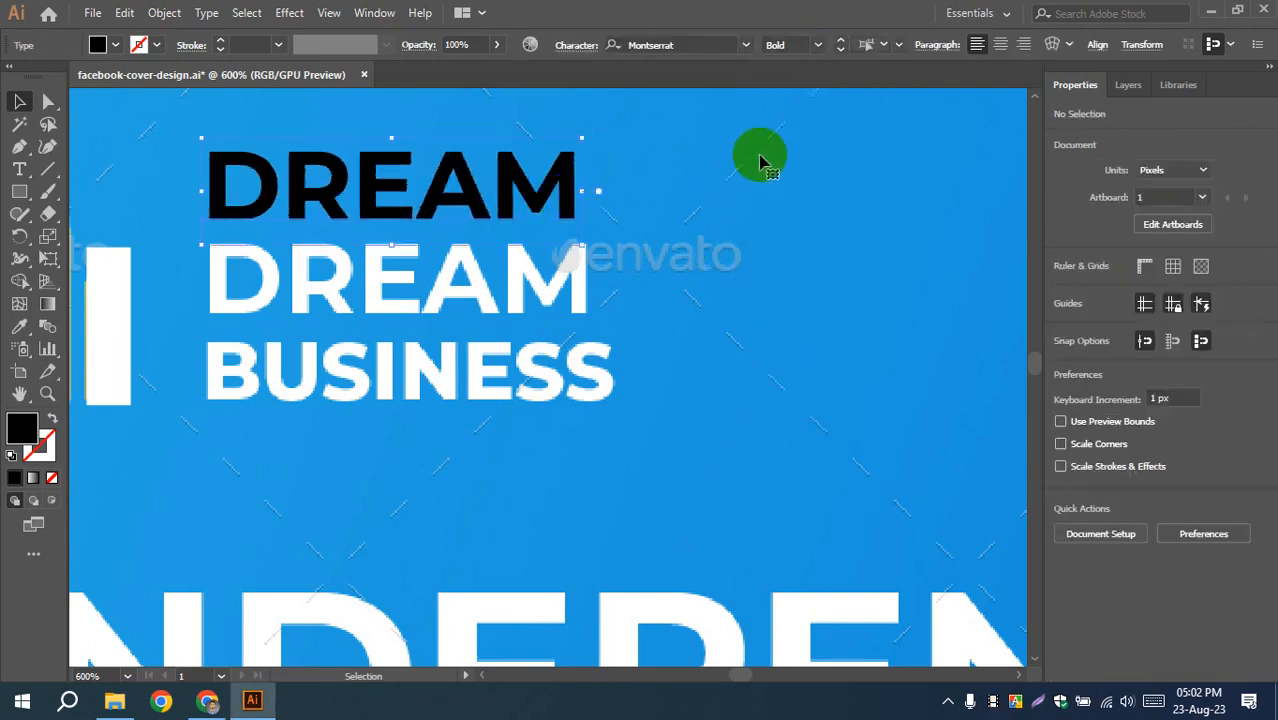
{"action": "left_click", "coordinate": [840, 40]}
{"action": "left_click", "coordinate": [628, 350]}
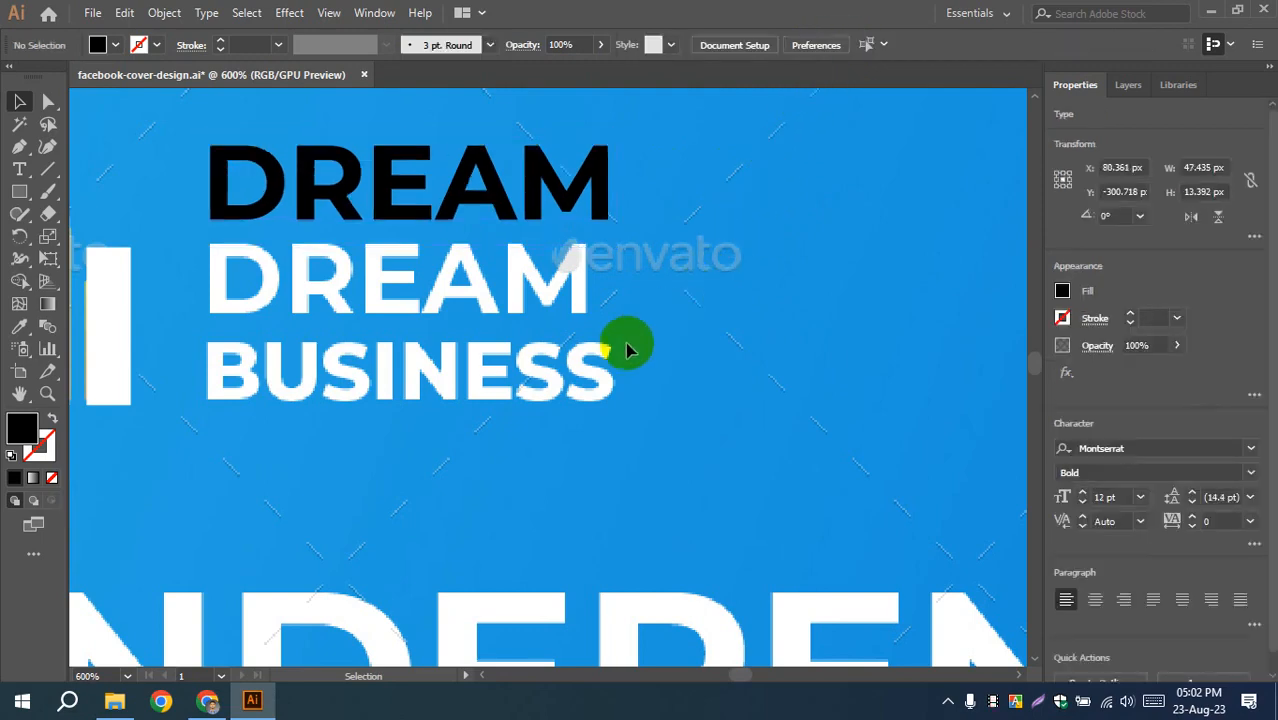
{"action": "left_click_drag", "start_coordinate": [628, 350], "coordinate": [722, 380]}
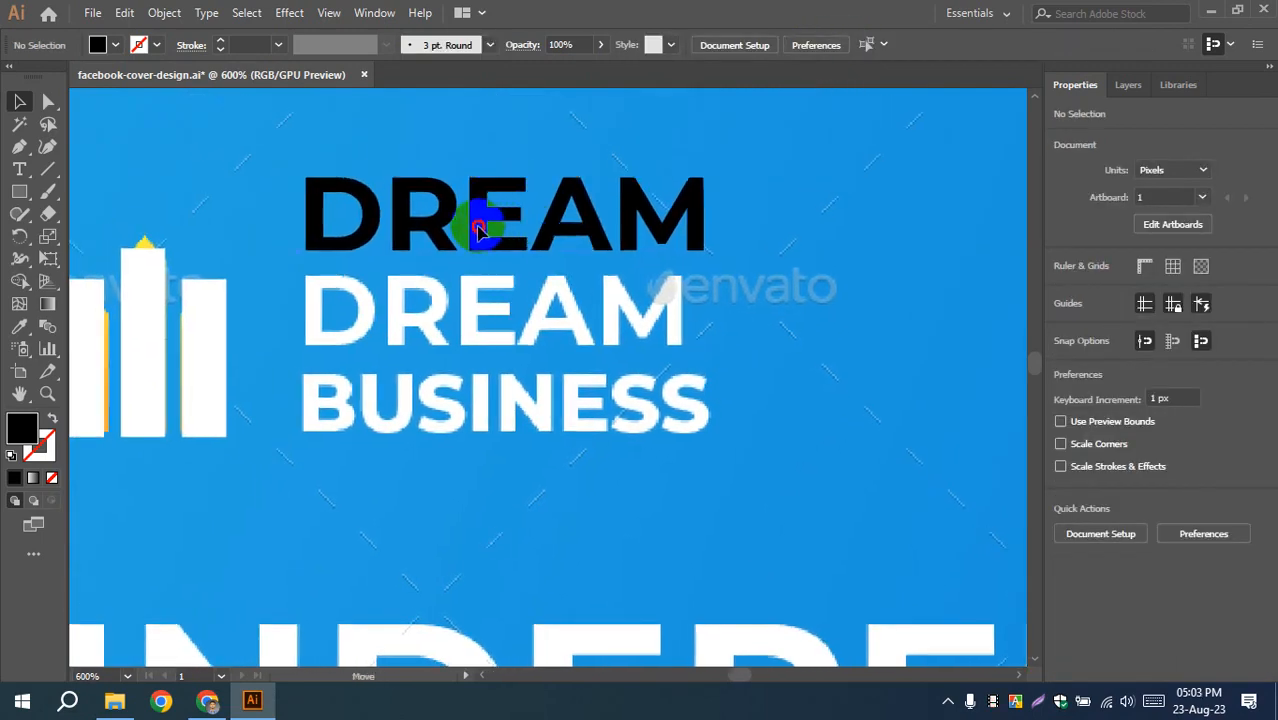
{"action": "left_click_drag", "start_coordinate": [479, 231], "coordinate": [481, 241]}
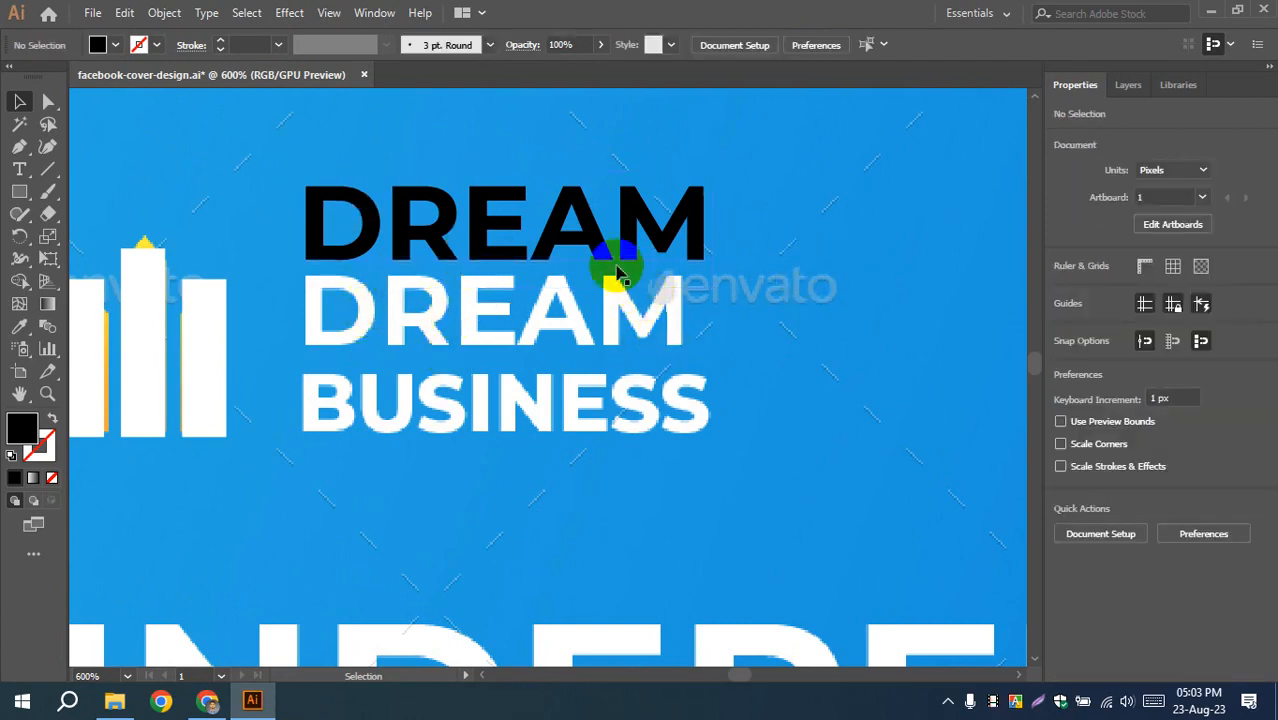
- Preview the Poppins fonts on the new DREAM text against the reference word
{"action": "left_click", "coordinate": [483, 214]}
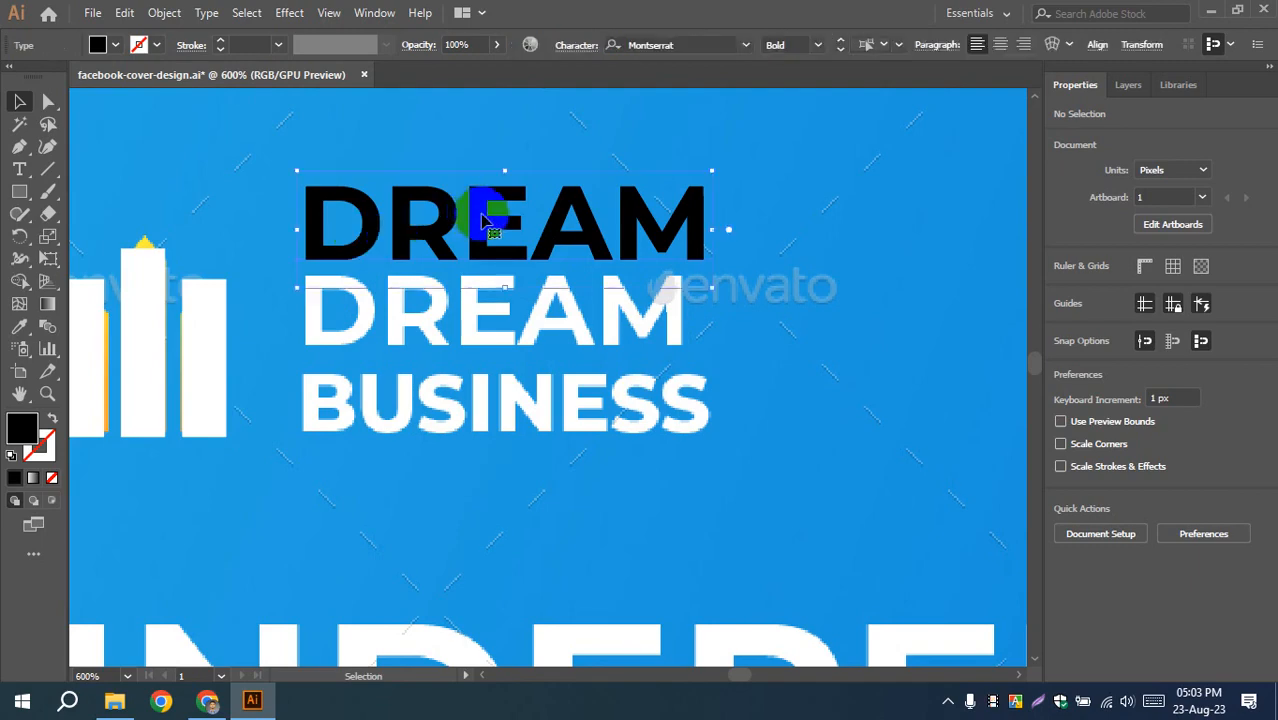
{"action": "left_click", "coordinate": [690, 46]}
{"action": "type", "text": "popp"}
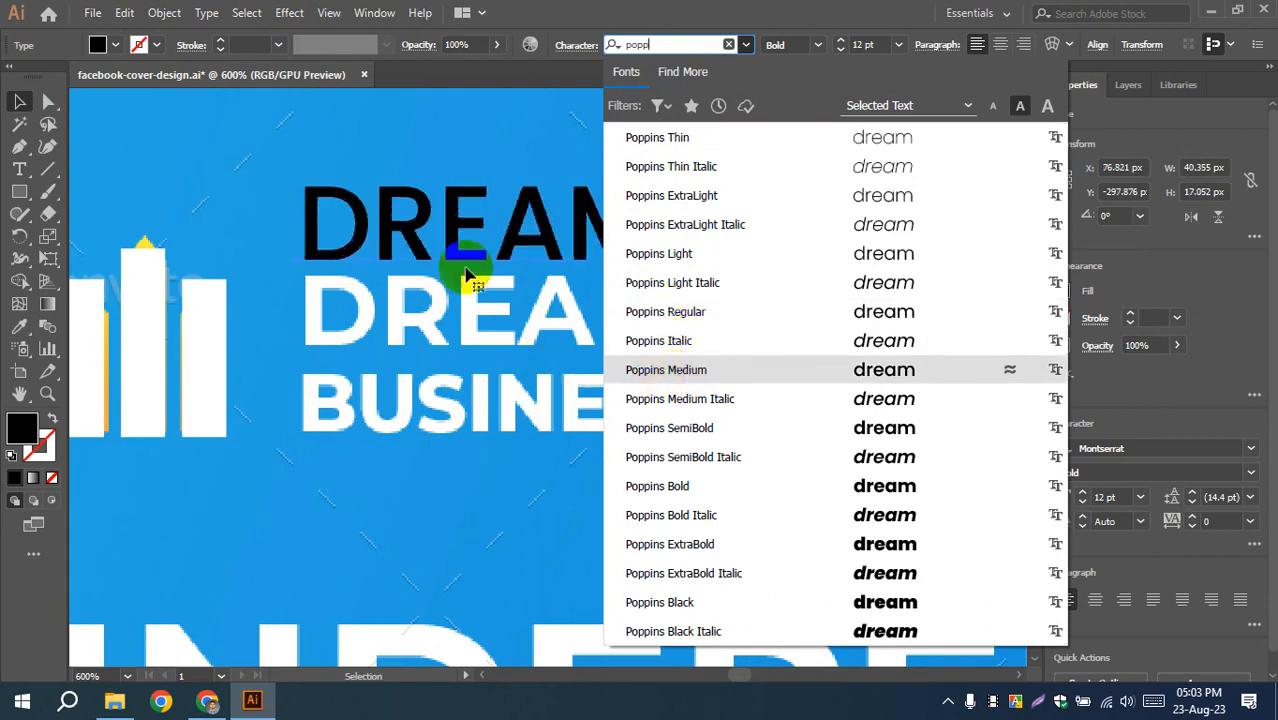
{"action": "left_click", "coordinate": [228, 200]}
- Try the new DREAM text at 11 pt against the reference word and set it back to 12 pt
{"action": "left_click", "coordinate": [557, 213]}
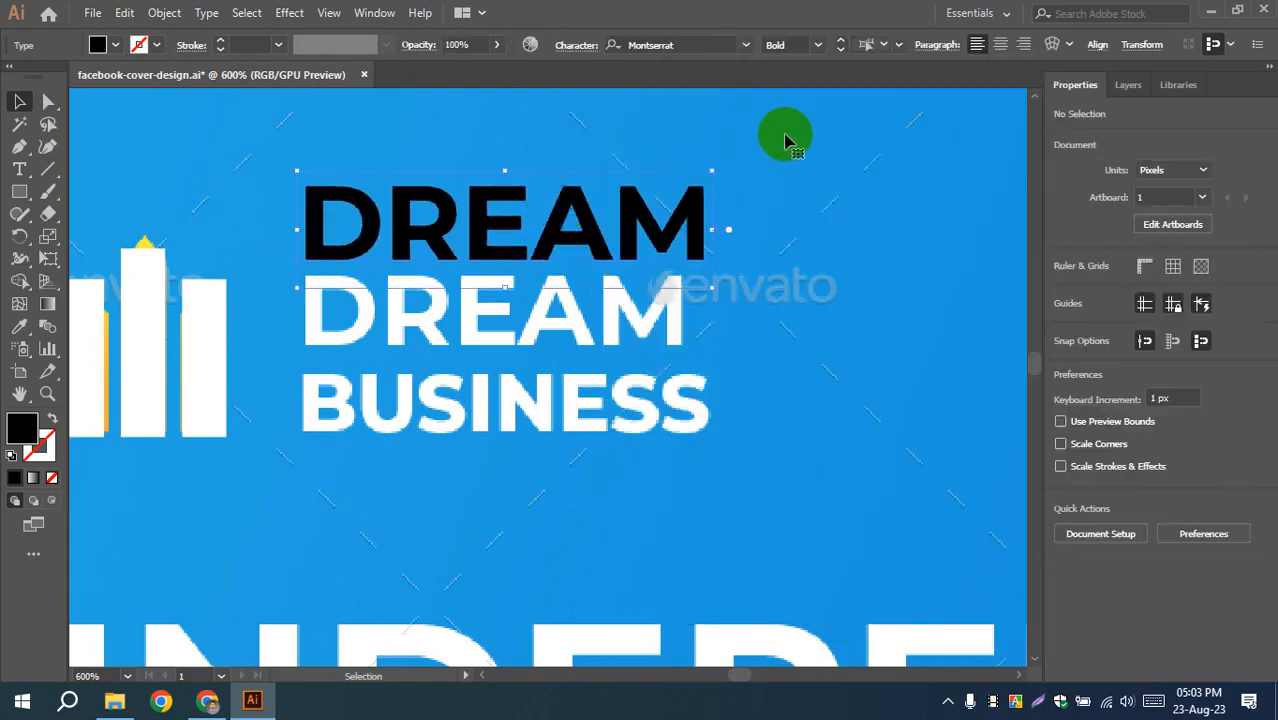
{"action": "left_click", "coordinate": [840, 50]}
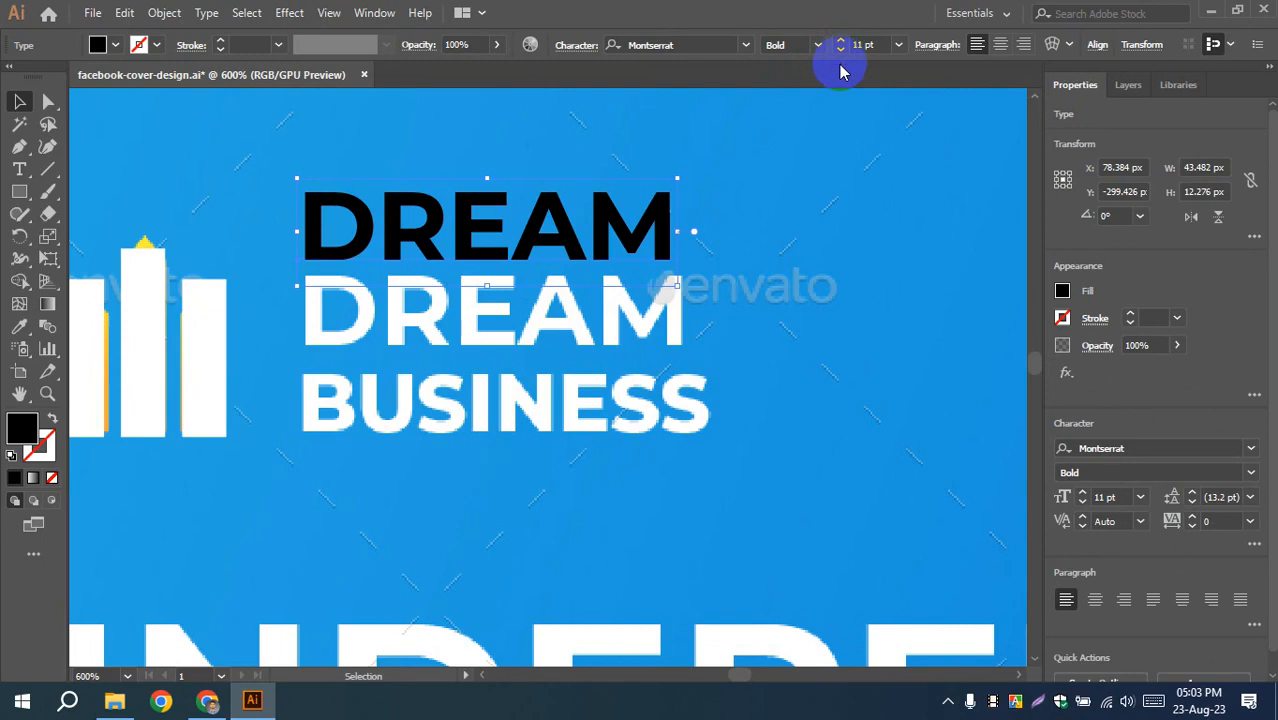
{"action": "left_click", "coordinate": [768, 168]}
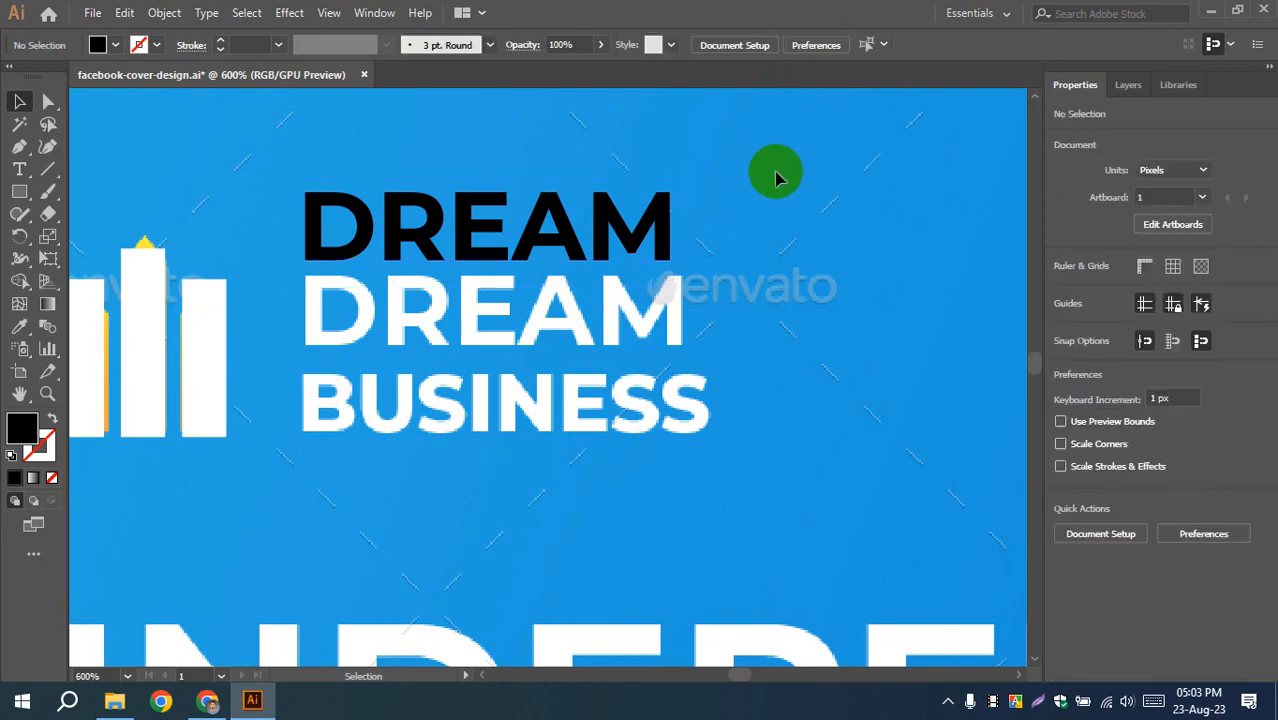
{"action": "left_click", "coordinate": [714, 207]}
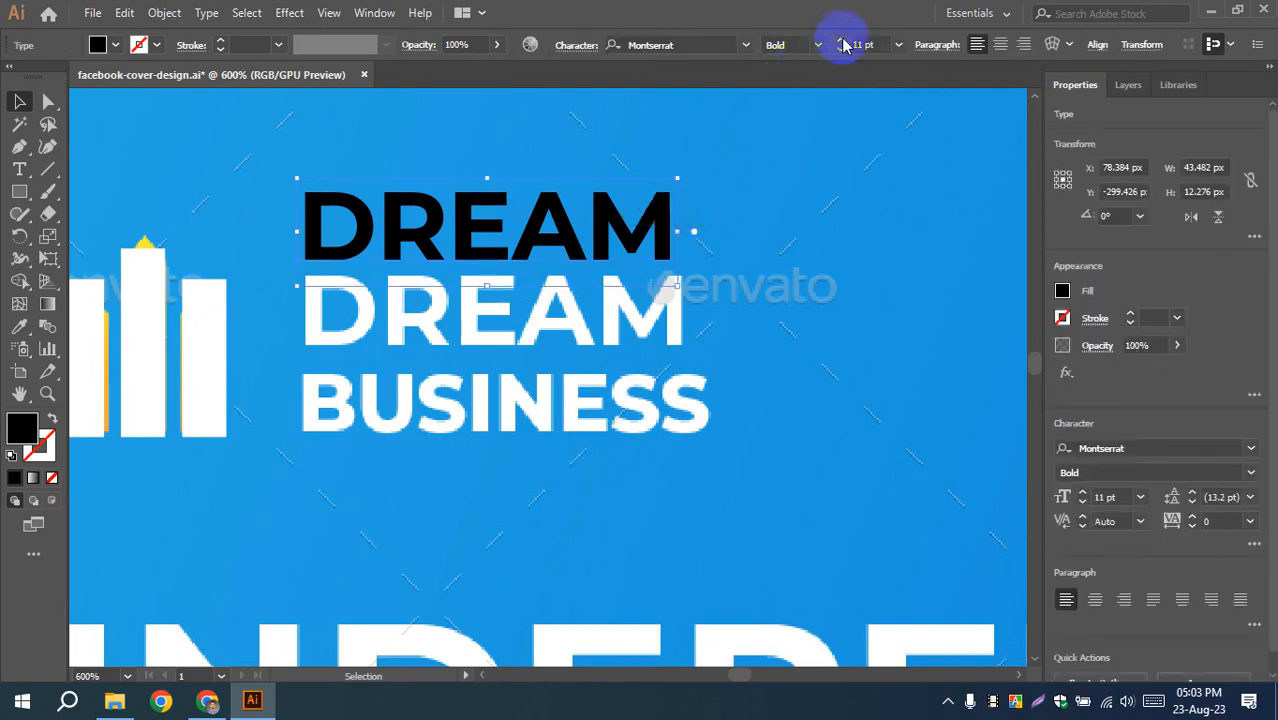
{"action": "left_click", "coordinate": [840, 40]}
{"action": "left_click", "coordinate": [777, 218]}
{"action": "left_click", "coordinate": [712, 218]}
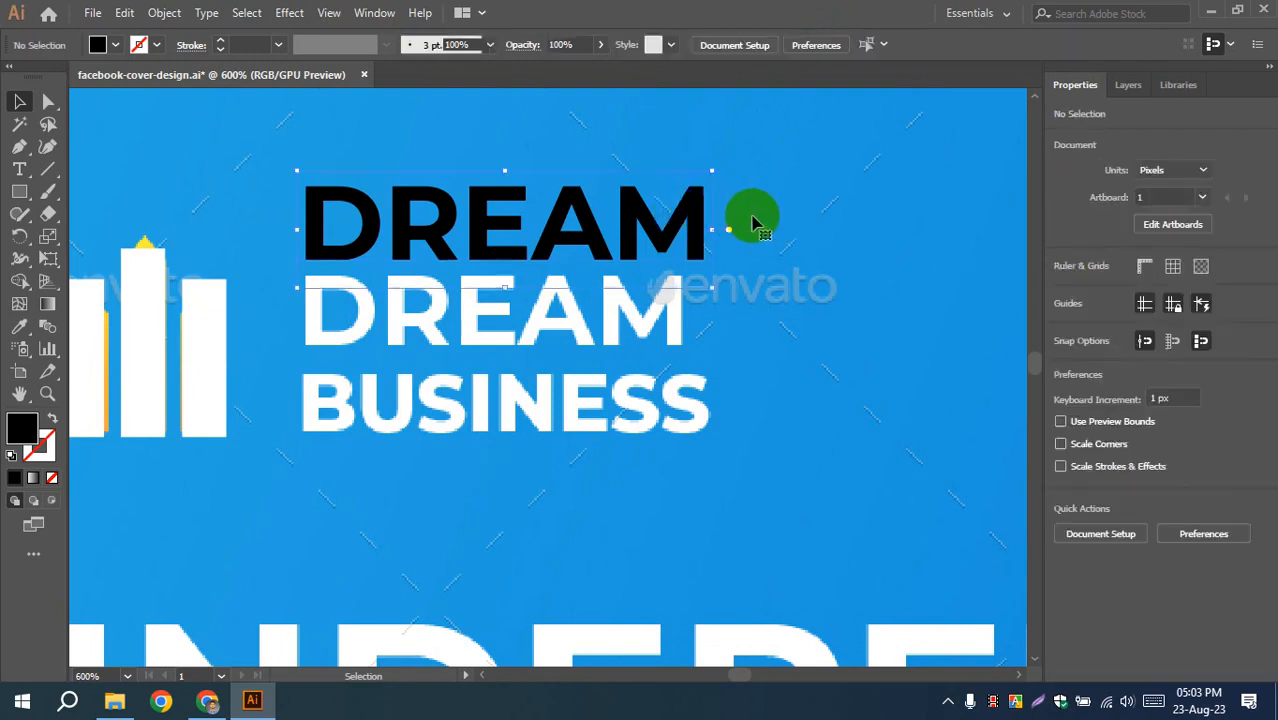
- Duplicate the black DREAM text directly below and change the copy to BUSINESS
{"action": "left_click", "coordinate": [797, 155]}
{"action": "left_click", "coordinate": [612, 240]}
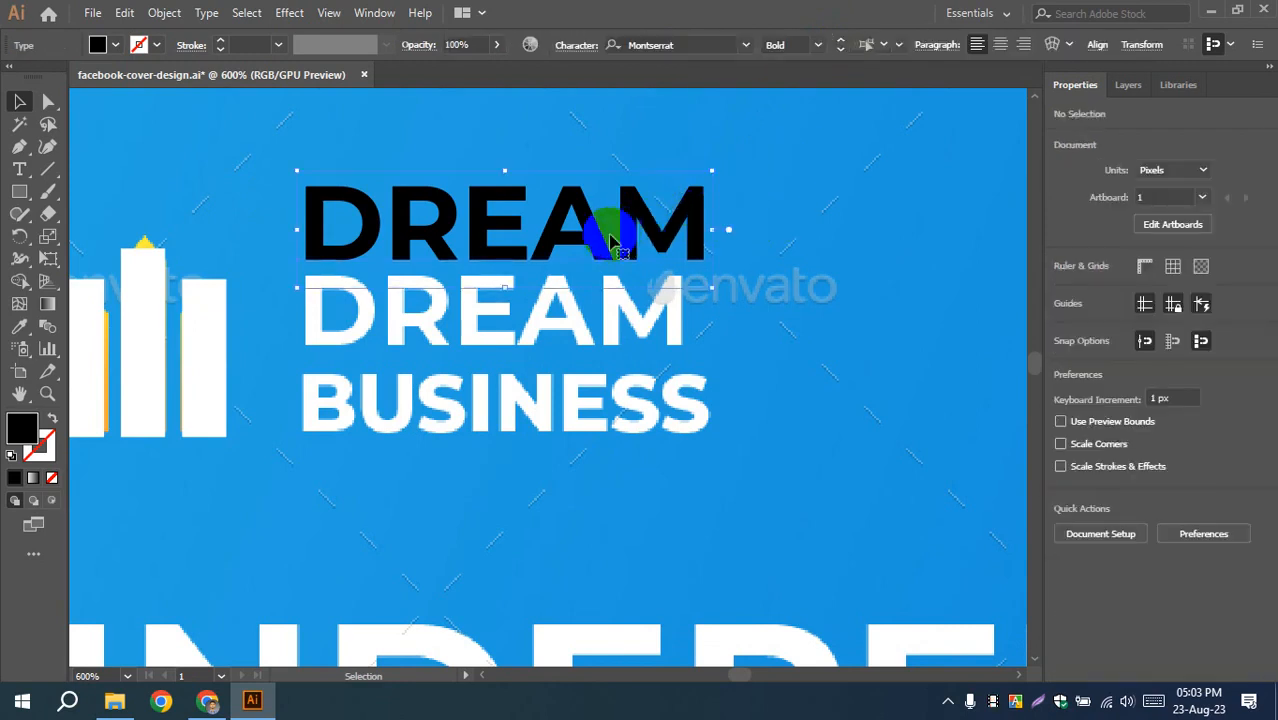
{"action": "left_click_drag", "start_coordinate": [573, 232], "coordinate": [566, 326]}
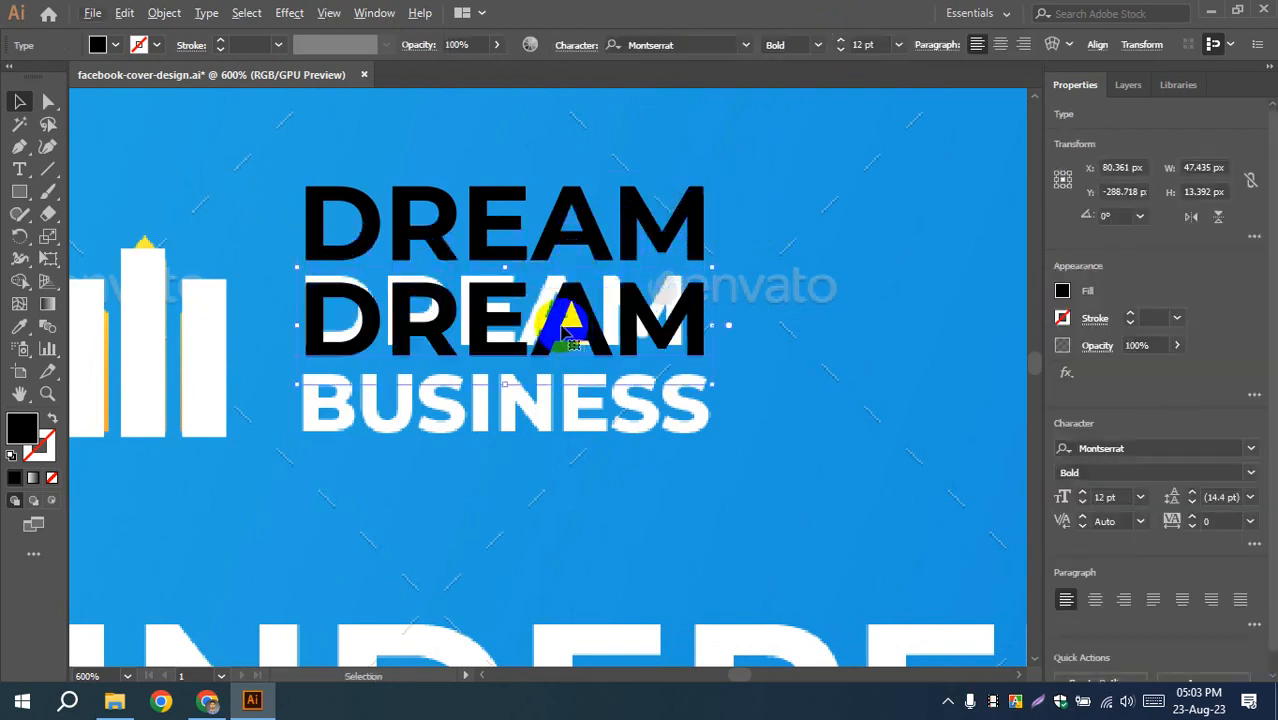
{"action": "key", "text": "t"}
{"action": "double_click", "coordinate": [566, 326]}
{"action": "type", "text": "BUSI"}
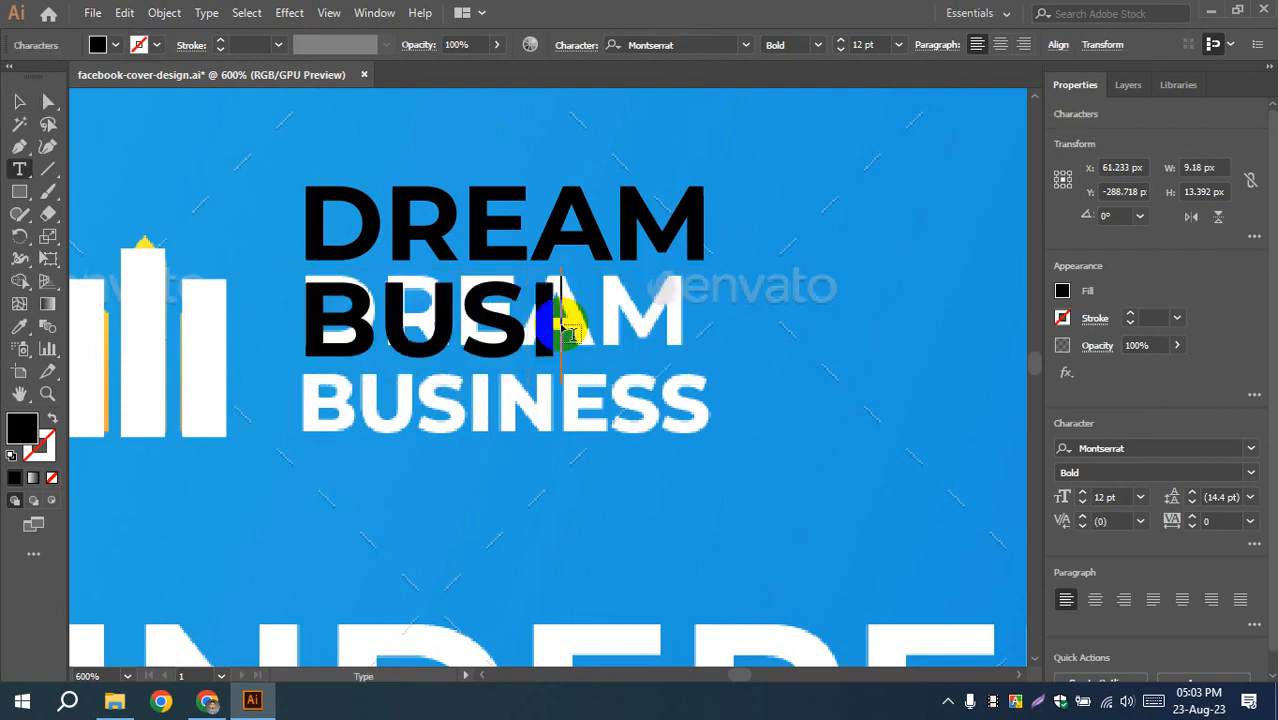
{"action": "type", "text": "NESS"}
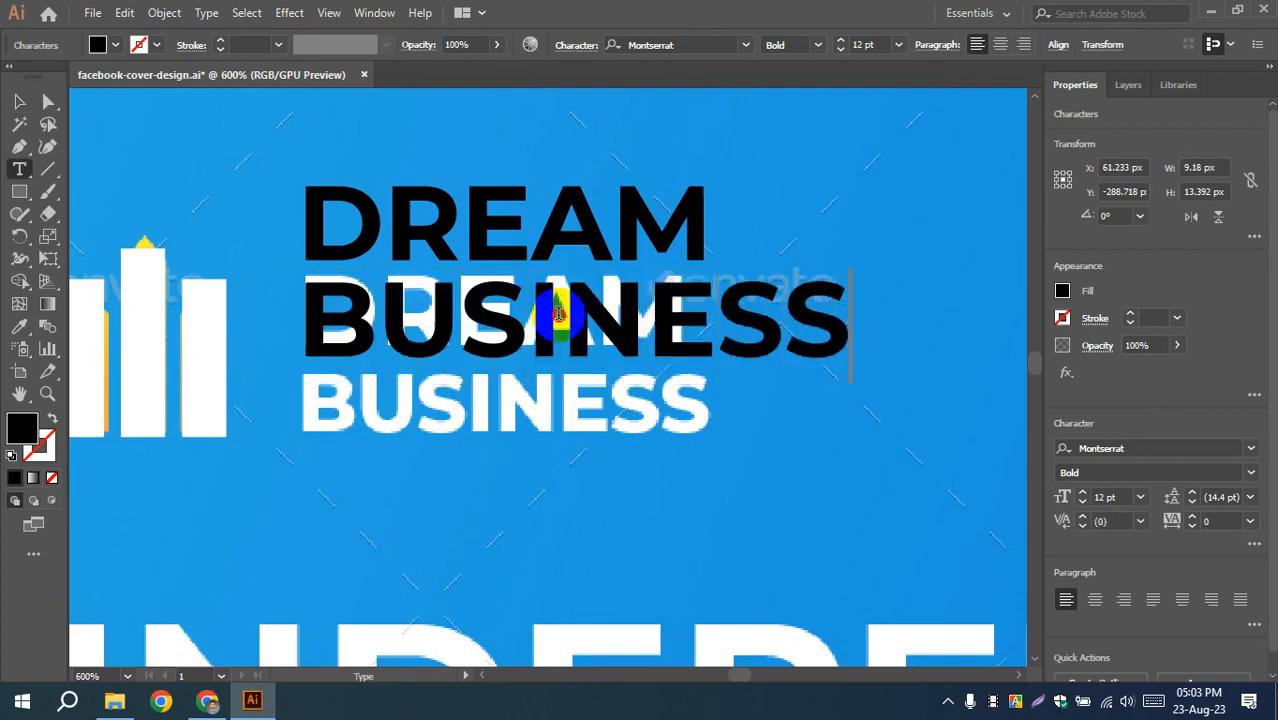
- Set the new BUSINESS text's font size to 9 pt and move it up close beneath the black DREAM text
{"action": "double_click", "coordinate": [558, 314]}
{"action": "left_click", "coordinate": [839, 49]}
{"action": "left_click", "coordinate": [839, 49]}
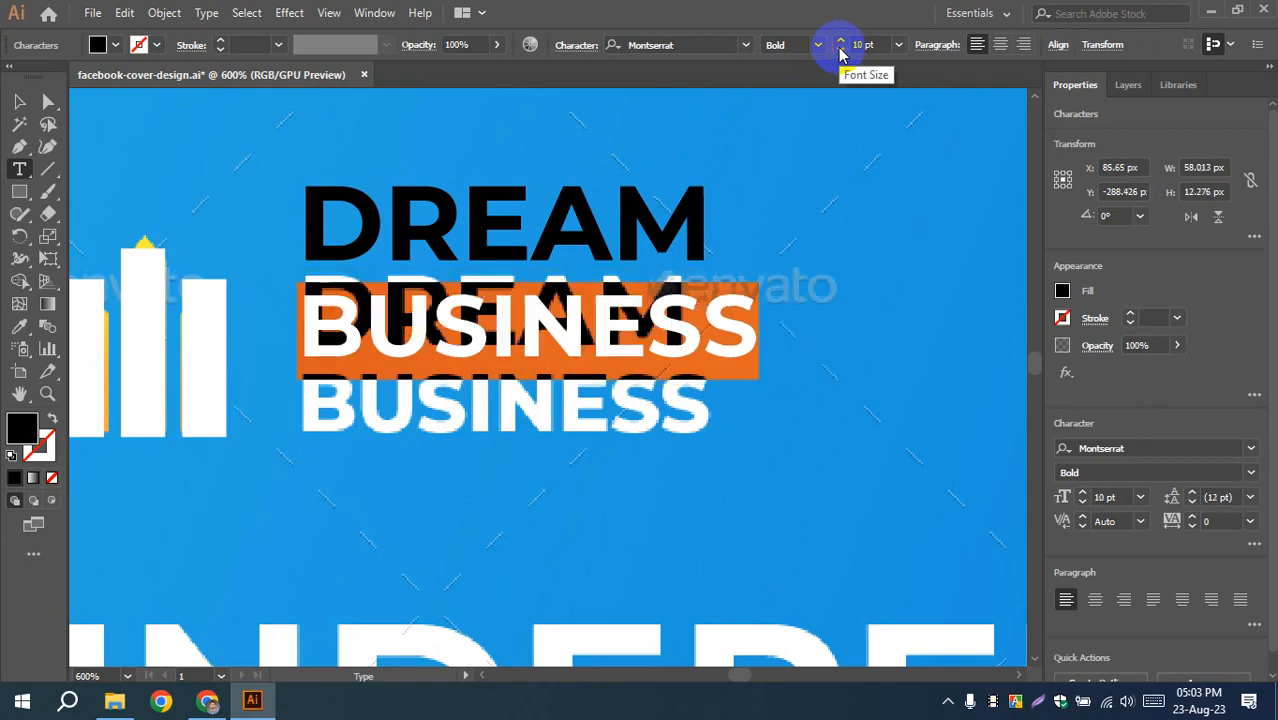
{"action": "left_click", "coordinate": [839, 49]}
{"action": "left_click", "coordinate": [840, 49]}
{"action": "left_click", "coordinate": [840, 43]}
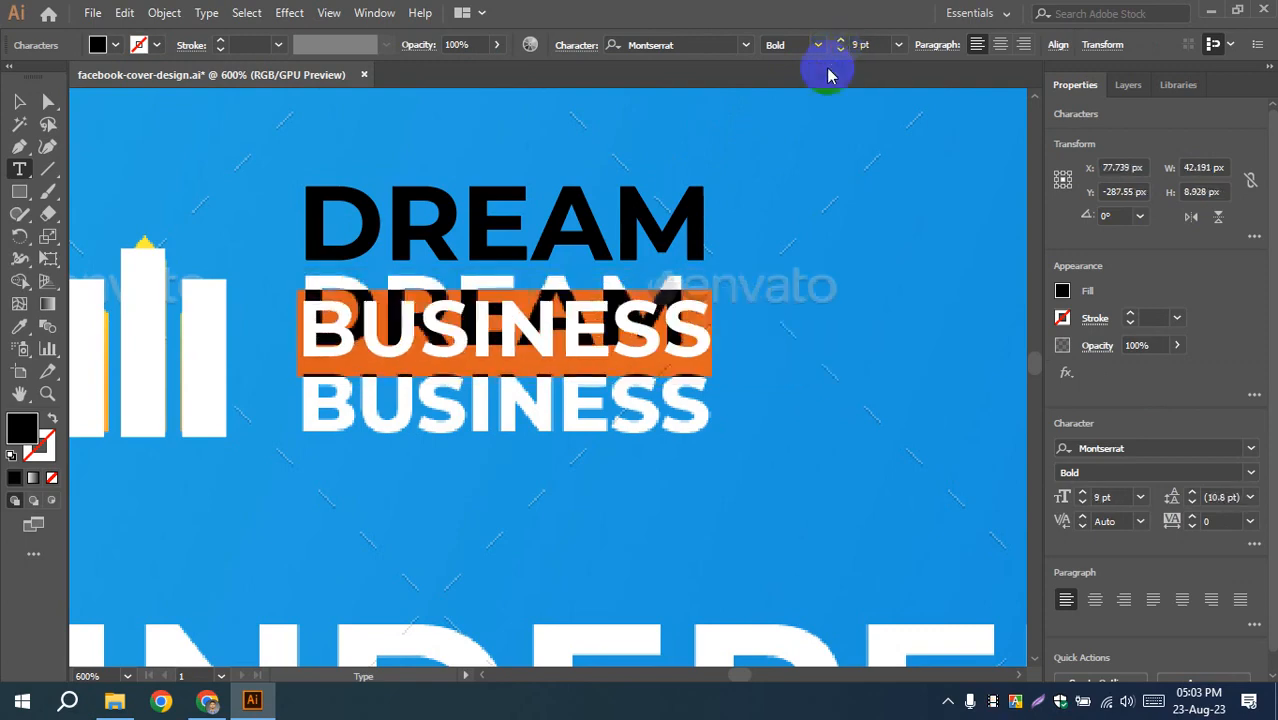
{"action": "left_click", "coordinate": [22, 102]}
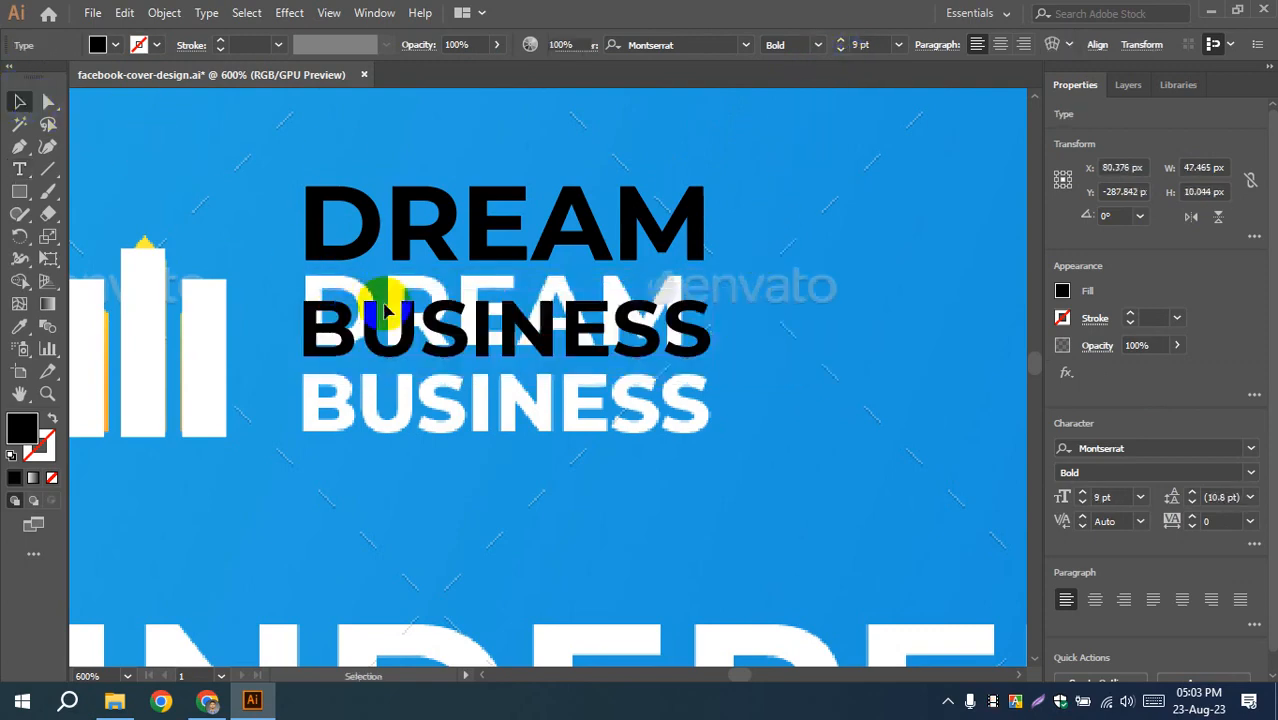
{"action": "left_click_drag", "start_coordinate": [424, 321], "coordinate": [432, 304]}
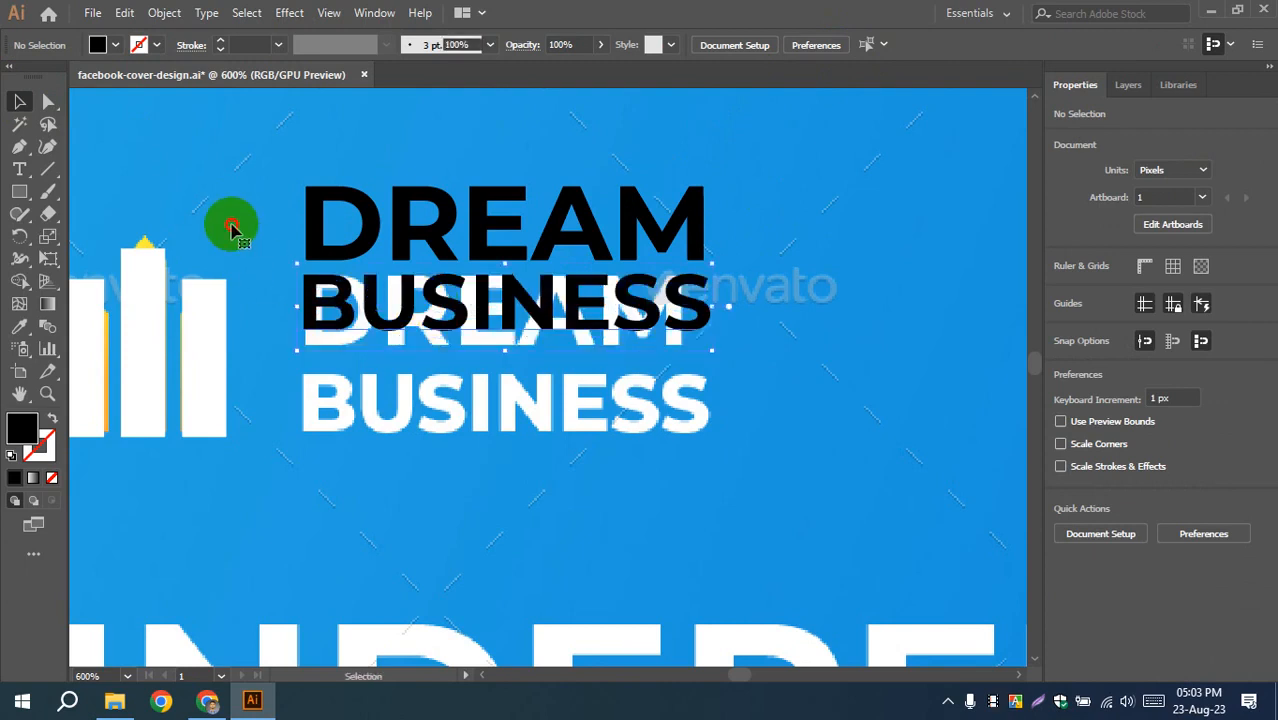
- Left-align the black DREAM and BUSINESS texts with each other and group them
{"action": "left_click_drag", "start_coordinate": [238, 149], "coordinate": [394, 326]}
{"action": "left_click_drag", "start_coordinate": [322, 236], "coordinate": [855, 160]}
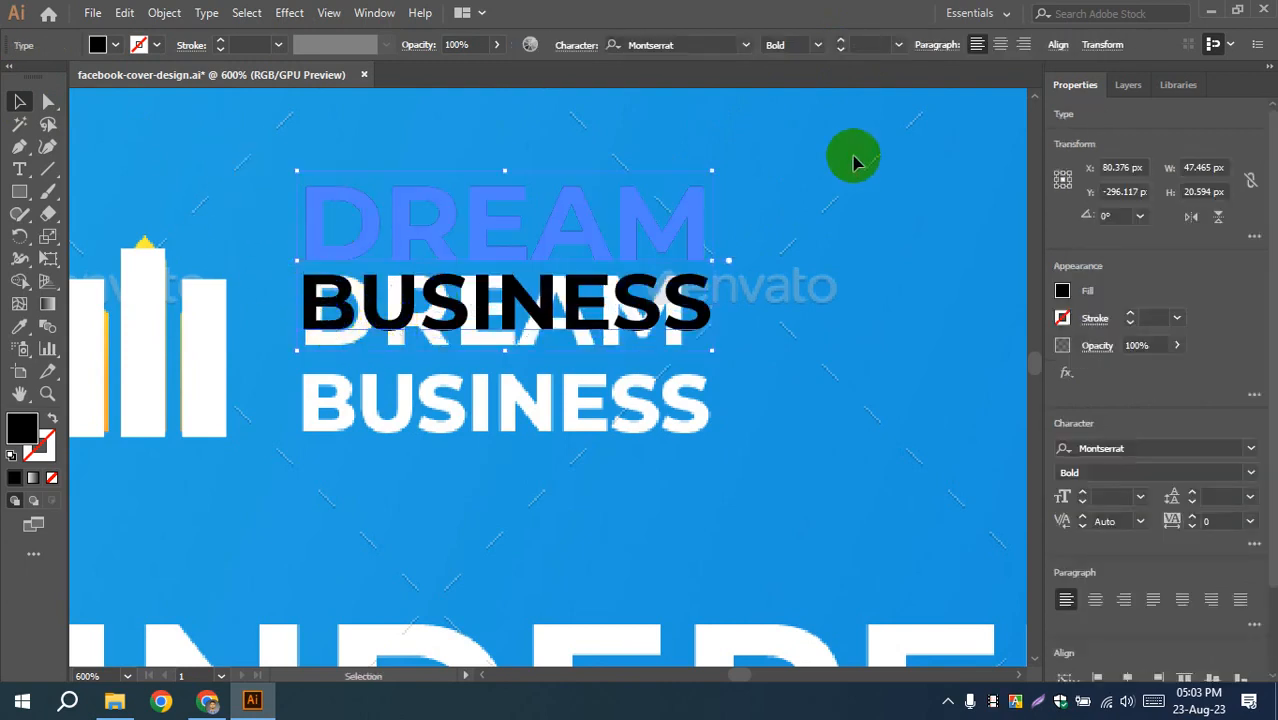
{"action": "left_click", "coordinate": [1066, 48]}
{"action": "left_click", "coordinate": [871, 99]}
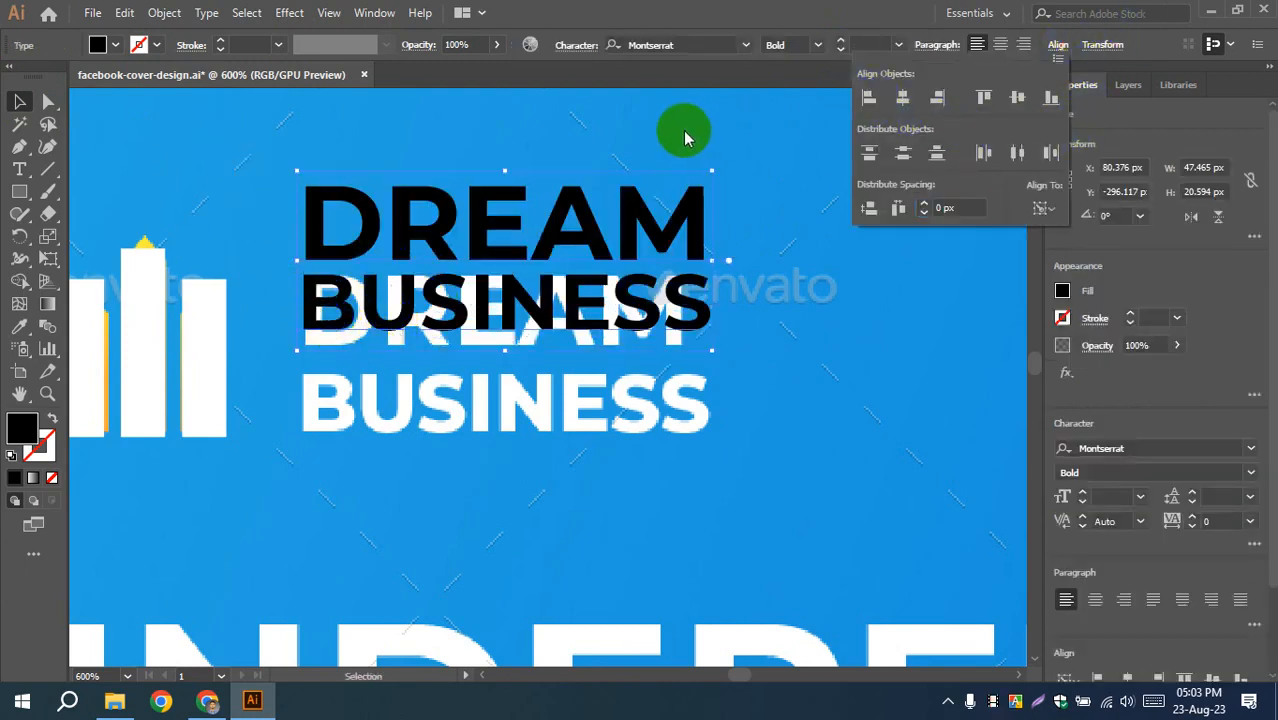
{"action": "left_click", "coordinate": [683, 131]}
{"action": "left_click_drag", "start_coordinate": [434, 121], "coordinate": [519, 292]}
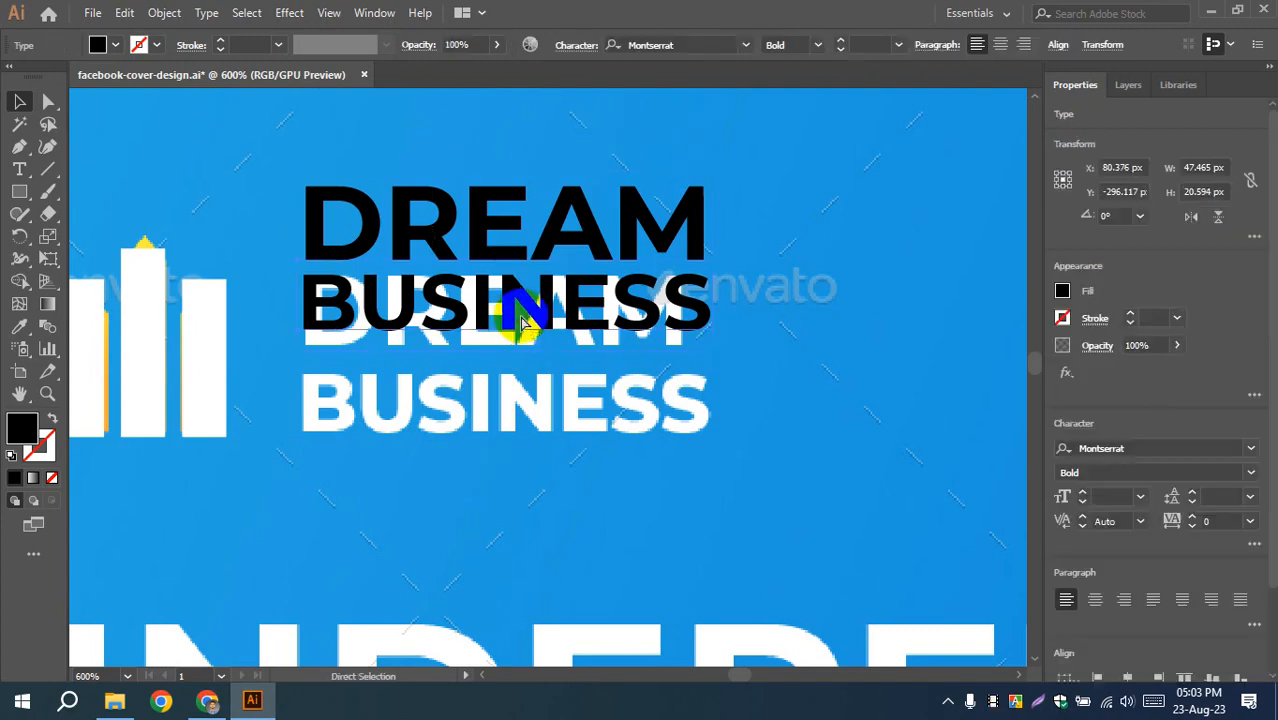
{"action": "left_click", "coordinate": [308, 508]}
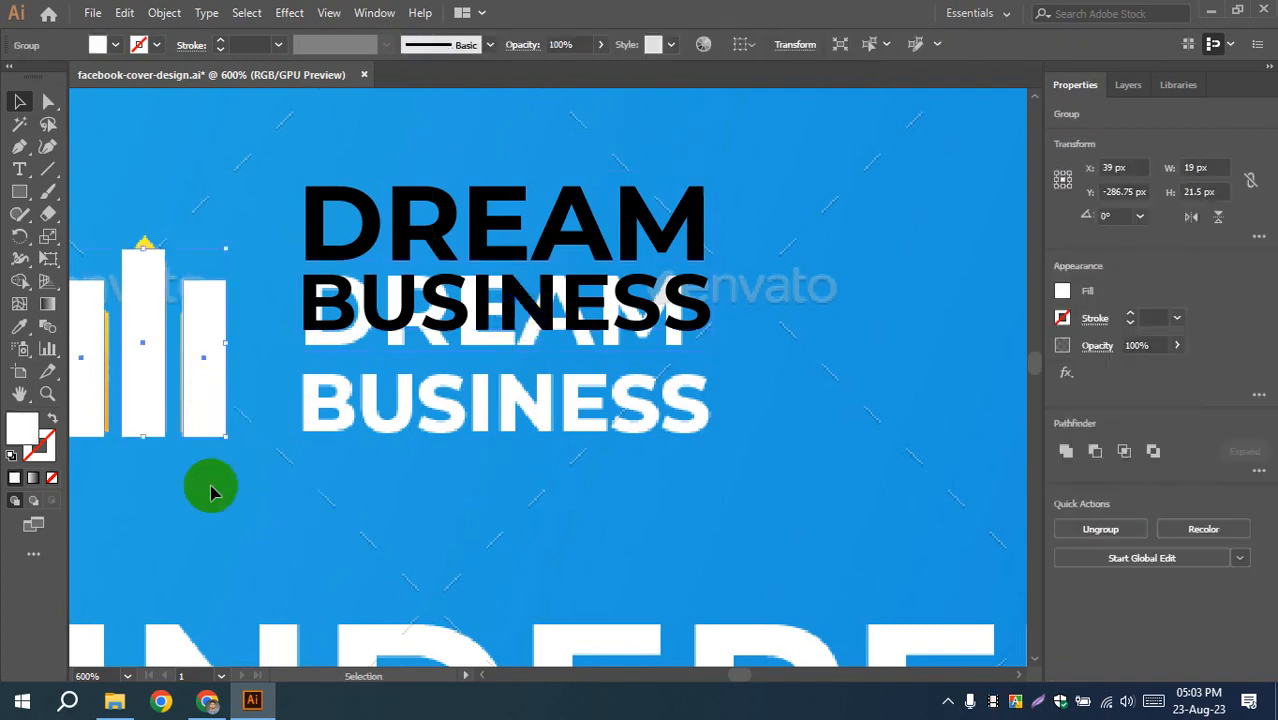
- Align the bottom of the DREAM BUSINESS text group with the bottom of the white logo bars
{"action": "left_click_drag", "start_coordinate": [200, 490], "coordinate": [350, 508]}
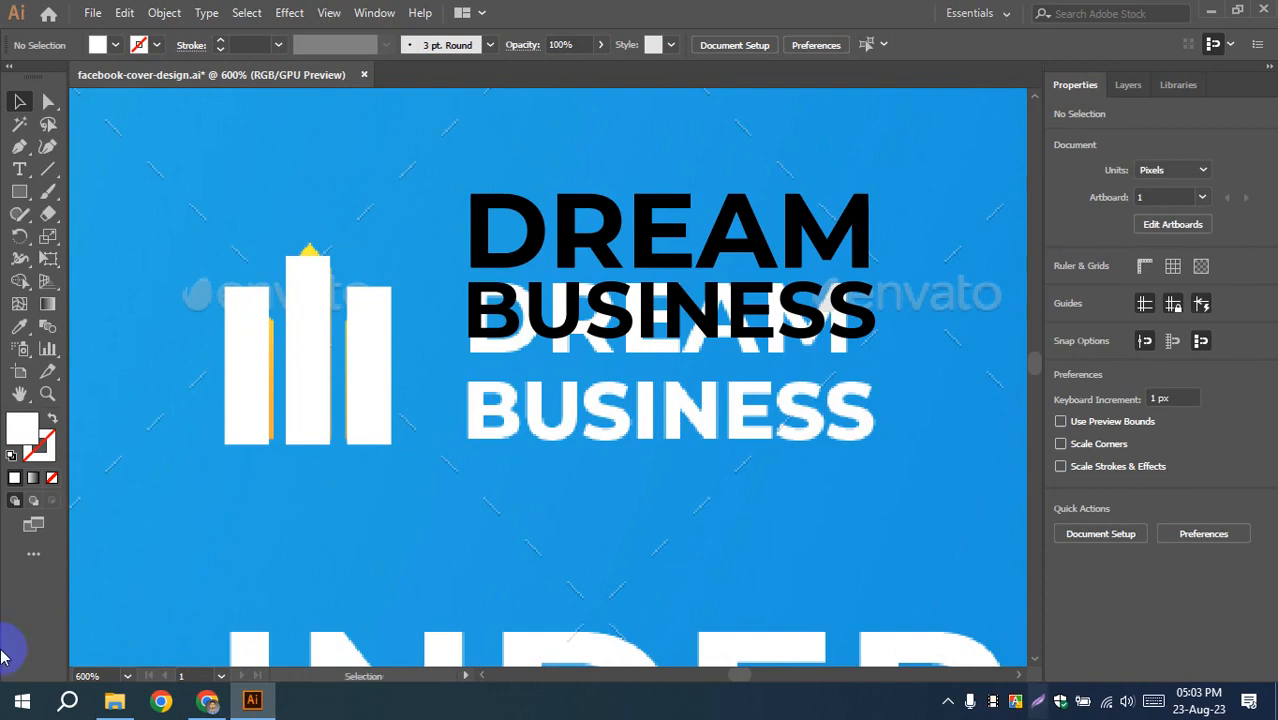
{"action": "left_click", "coordinate": [357, 371]}
{"action": "left_click", "coordinate": [490, 260], "text": "shift"}
{"action": "left_click", "coordinate": [371, 368]}
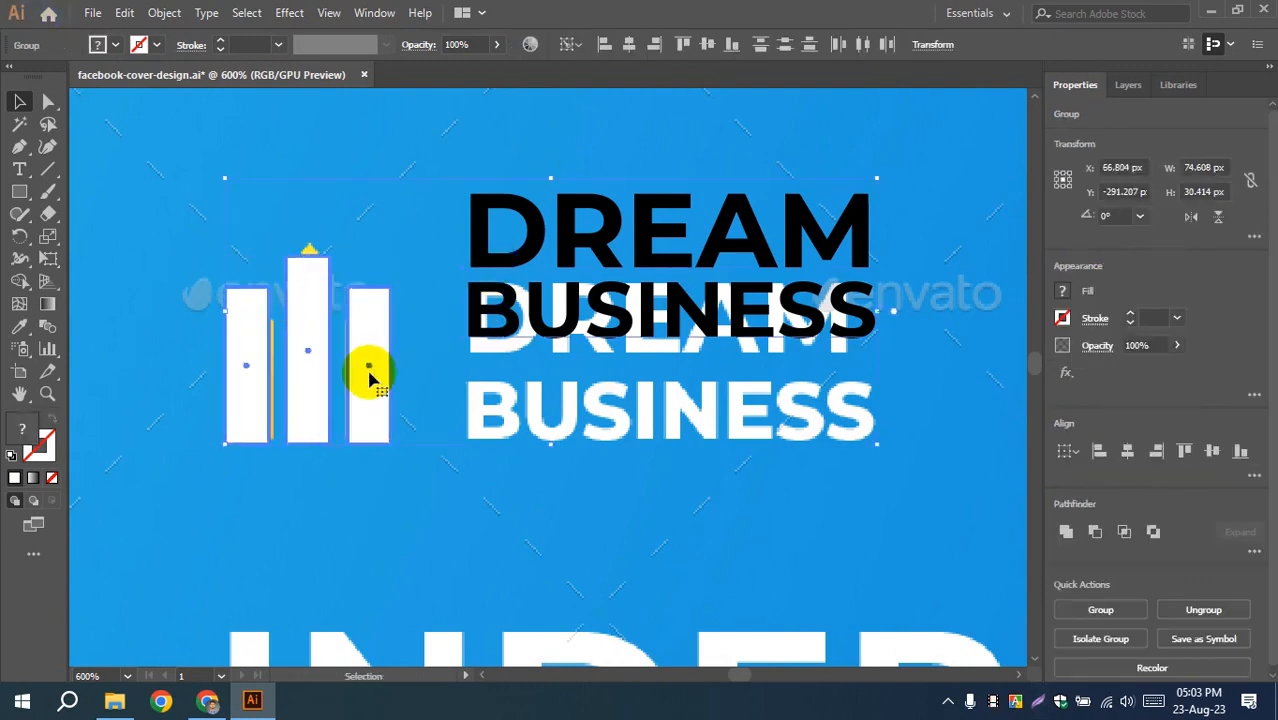
{"action": "left_click", "coordinate": [733, 46]}
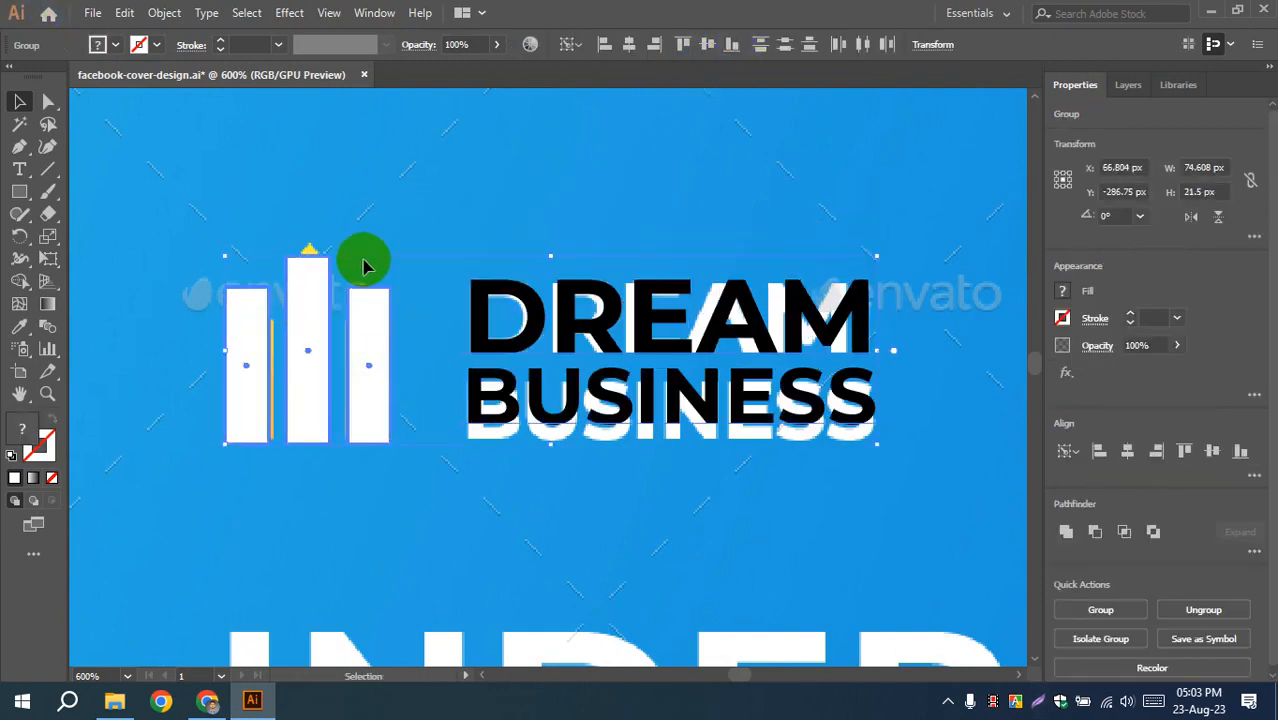
{"action": "left_click", "coordinate": [222, 219]}
{"action": "left_click_drag", "start_coordinate": [450, 348], "coordinate": [480, 352]}
{"action": "left_click", "coordinate": [433, 427]}
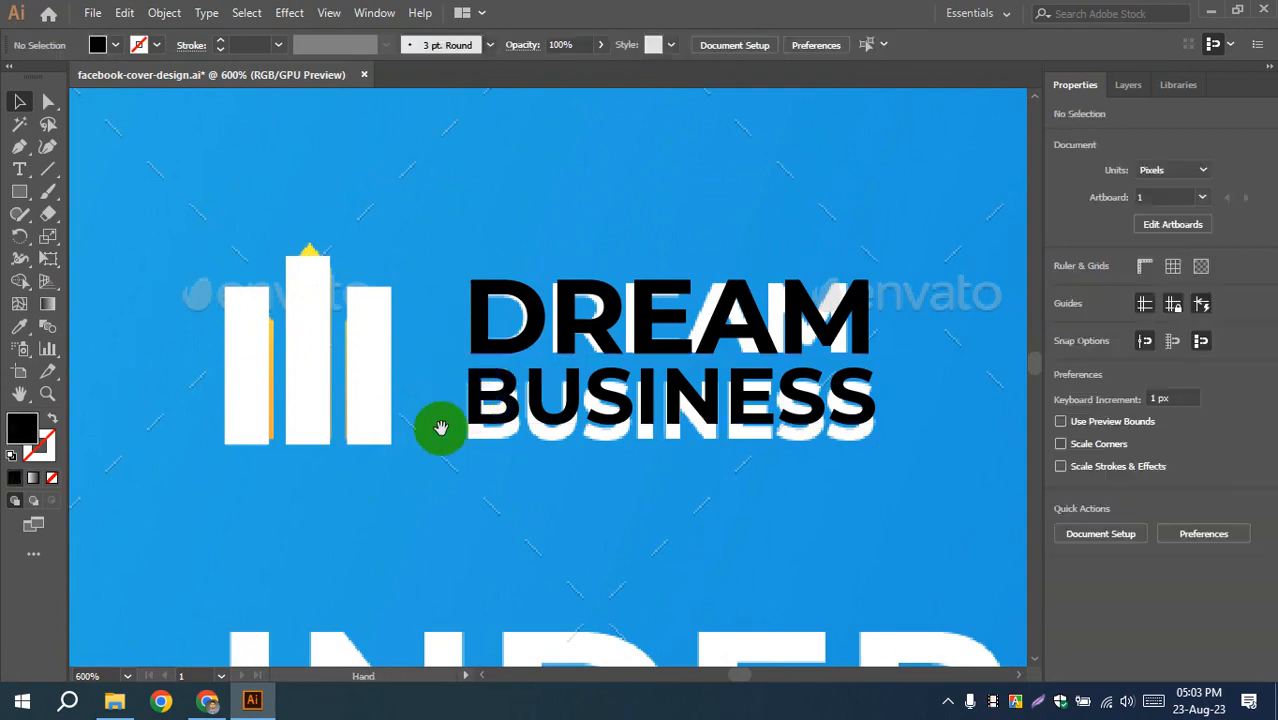
- Try the DREAM BUSINESS text group 4 px closer to the logo bars and return it to its place
{"action": "left_click_drag", "start_coordinate": [435, 428], "coordinate": [447, 372]}
{"action": "left_click", "coordinate": [512, 270]}
{"action": "left_click", "coordinate": [385, 334], "text": "shift"}
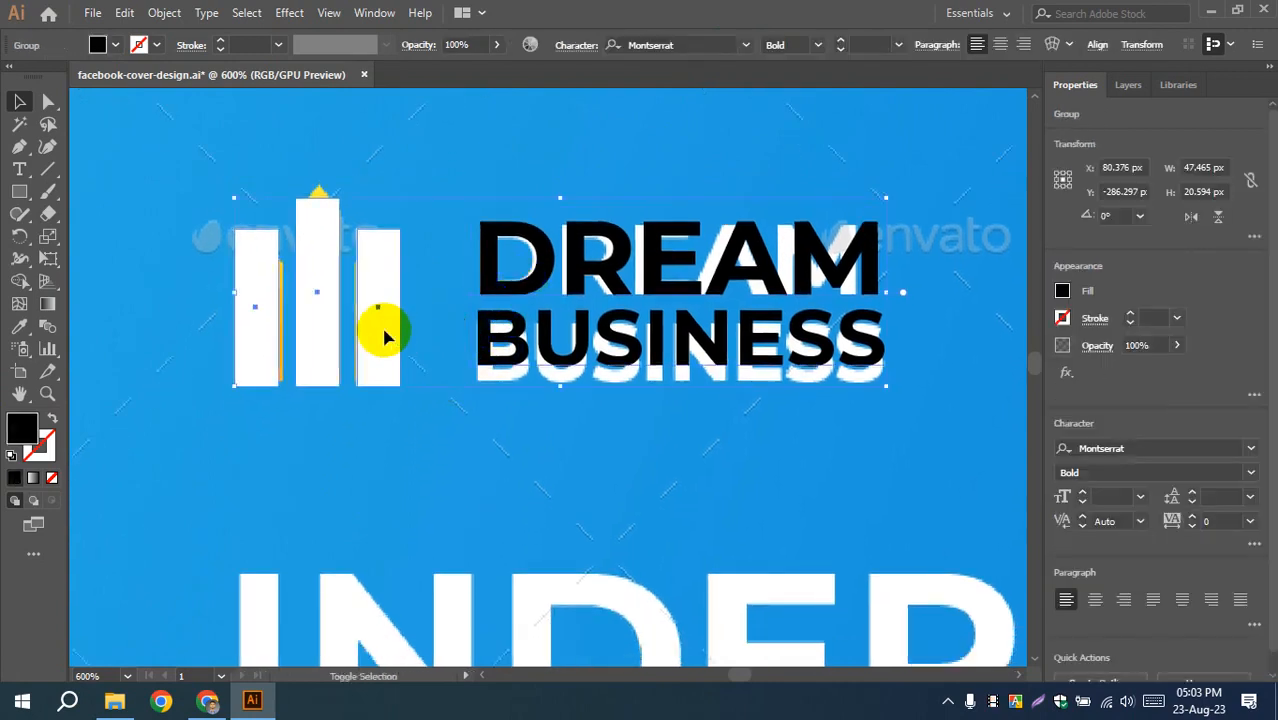
{"action": "left_click", "coordinate": [464, 431]}
{"action": "left_click", "coordinate": [484, 288]}
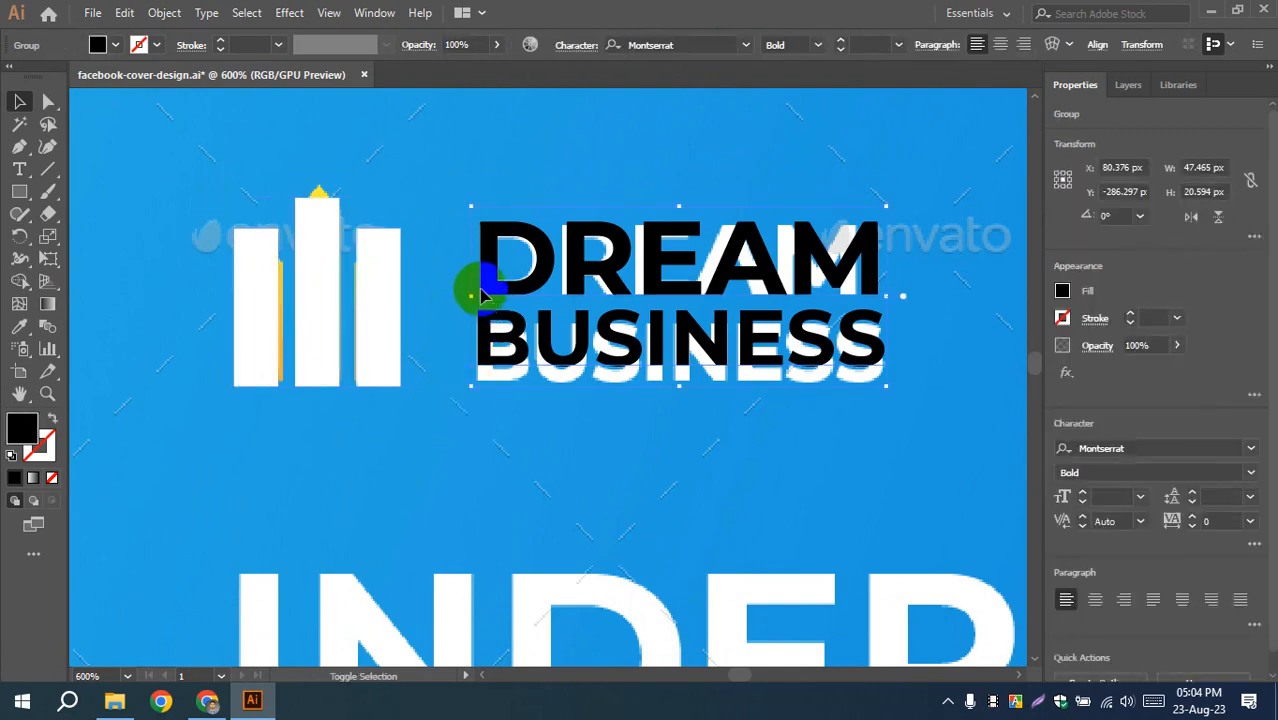
{"action": "key", "text": "shift+Left"}
{"action": "key", "text": "Right"}
{"action": "key", "text": "Right"}
{"action": "key", "text": "Right"}
{"action": "key", "text": "Right"}
{"action": "key", "text": "Right"}
{"action": "key", "text": "Right"}
{"action": "key", "text": "Right"}
{"action": "key", "text": "Right"}
{"action": "key", "text": "Right"}
{"action": "key", "text": "Right"}
{"action": "key", "text": "Right"}
{"action": "key", "text": "Right"}
{"action": "key", "text": "Right"}
{"action": "key", "text": "Right"}
{"action": "key", "text": "Right"}
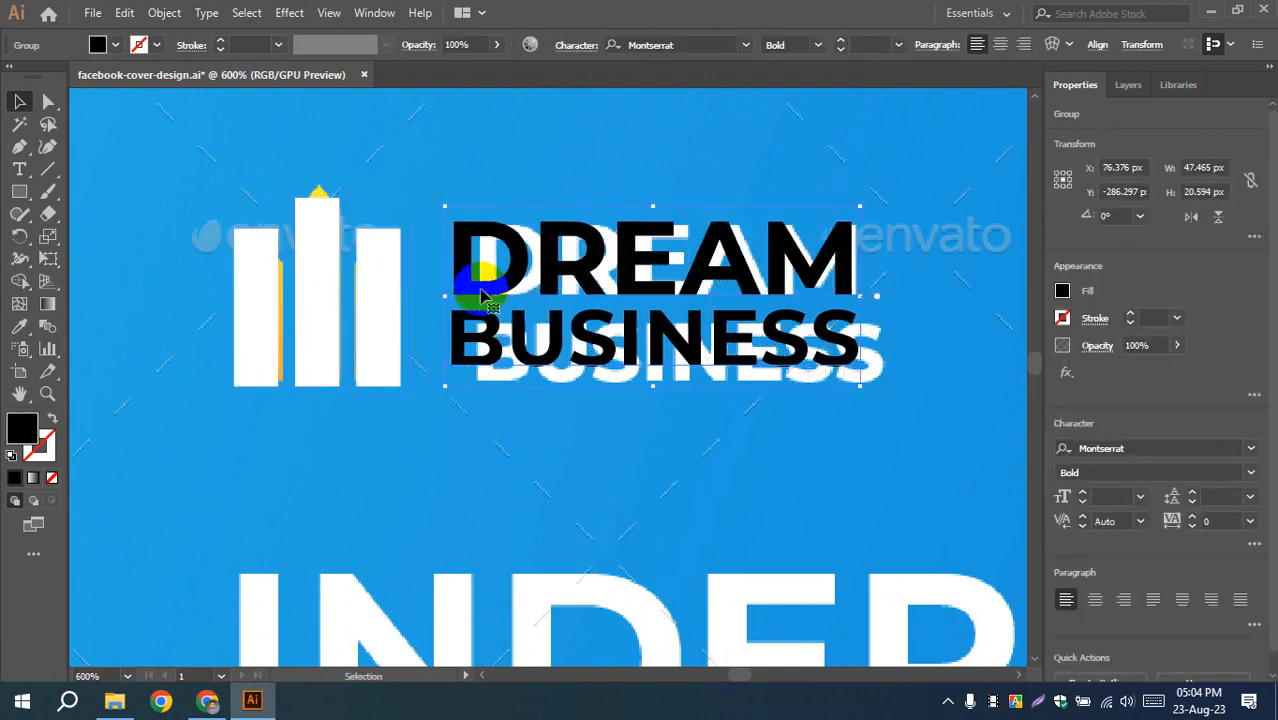
{"action": "left_click", "coordinate": [460, 293]}
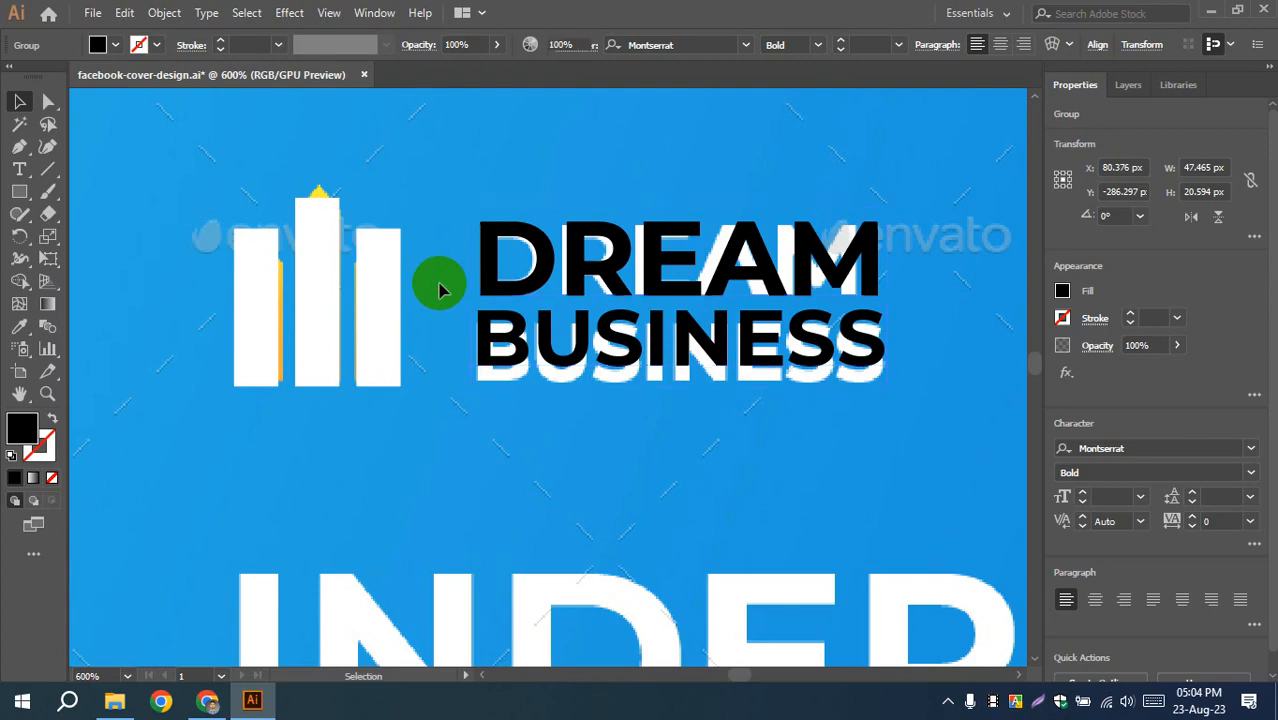
- Move the DREAM BUSINESS text group down 2 px, onto the reference BUSINESS word
{"action": "key", "text": "Down"}
{"action": "key", "text": "Down"}
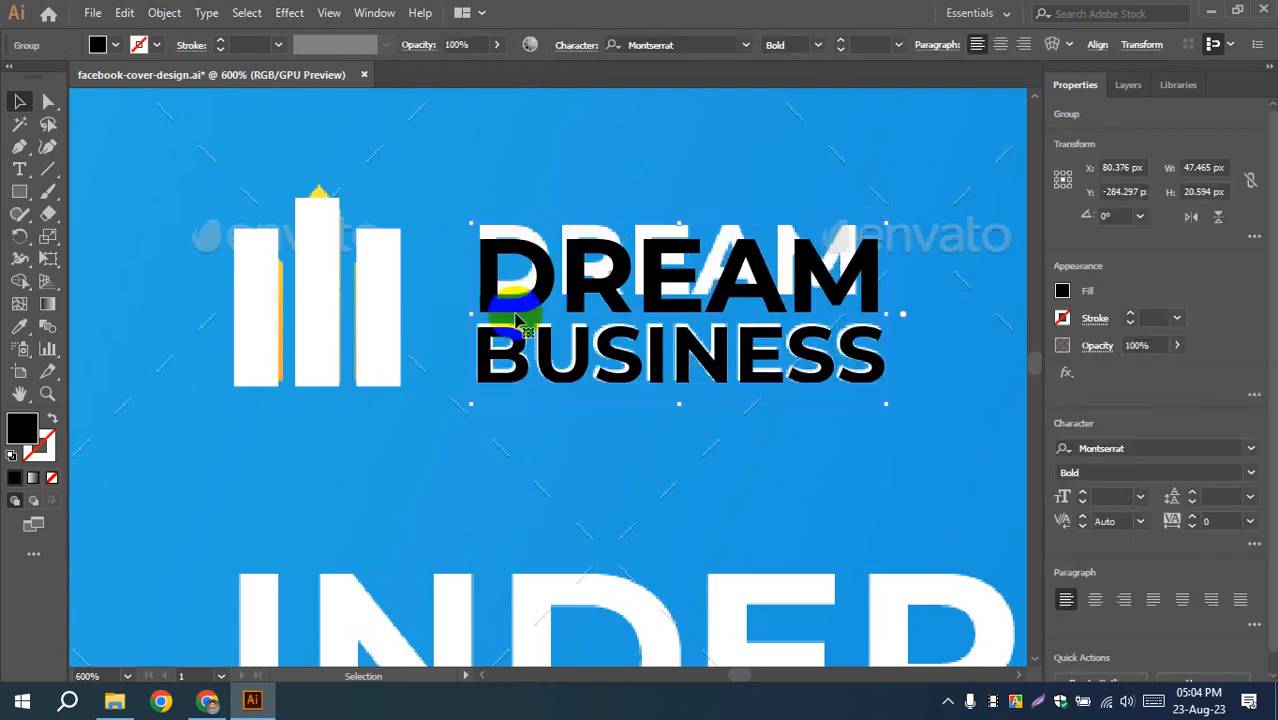
{"action": "left_click", "coordinate": [550, 422]}
{"action": "left_click", "coordinate": [322, 314]}
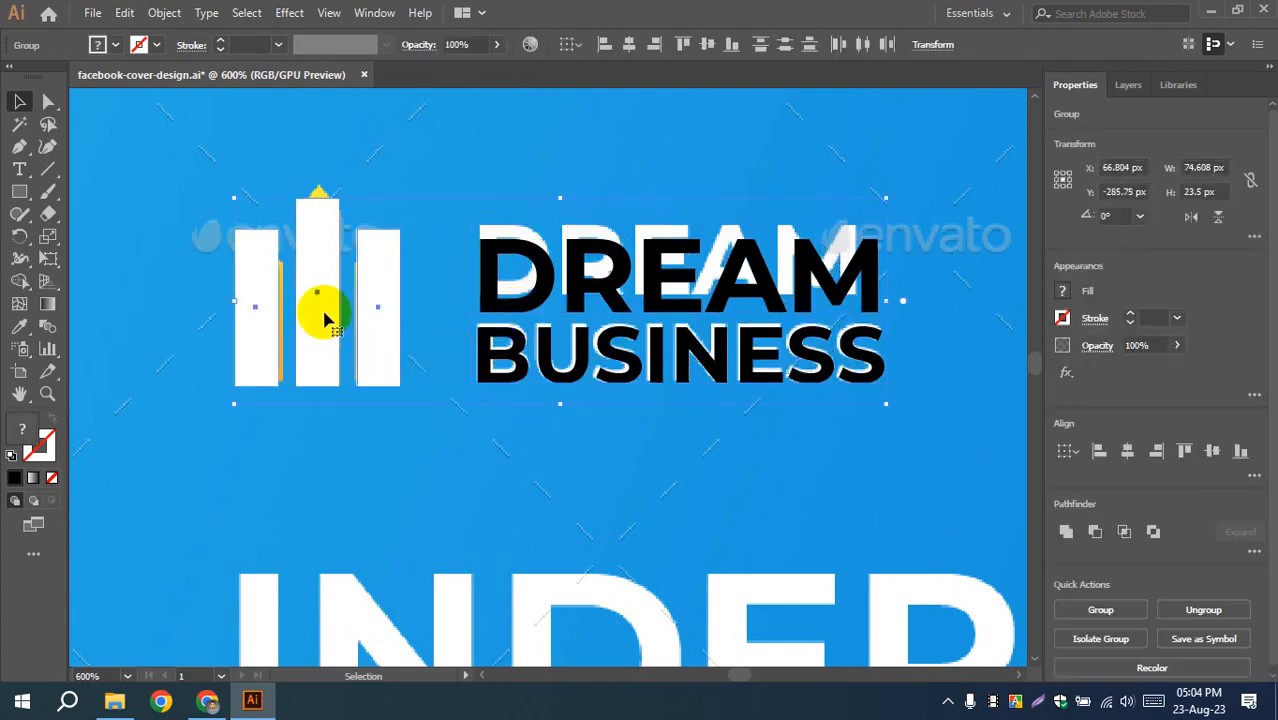
{"action": "left_click", "coordinate": [539, 345]}
- Fill the DREAM BUSINESS text with white and group it with the logo bars
{"action": "left_click", "coordinate": [545, 265]}
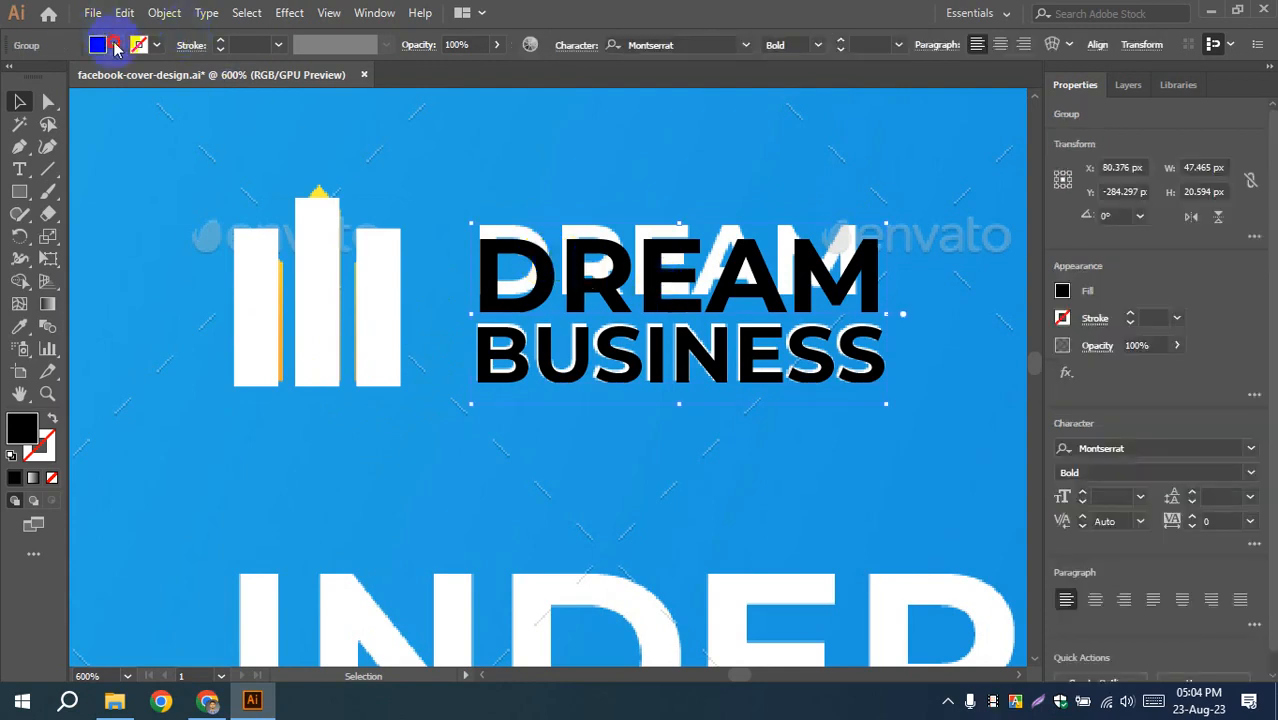
{"action": "left_click", "coordinate": [97, 45]}
{"action": "left_click", "coordinate": [39, 76]}
{"action": "left_click_drag", "start_coordinate": [163, 297], "coordinate": [613, 437]}
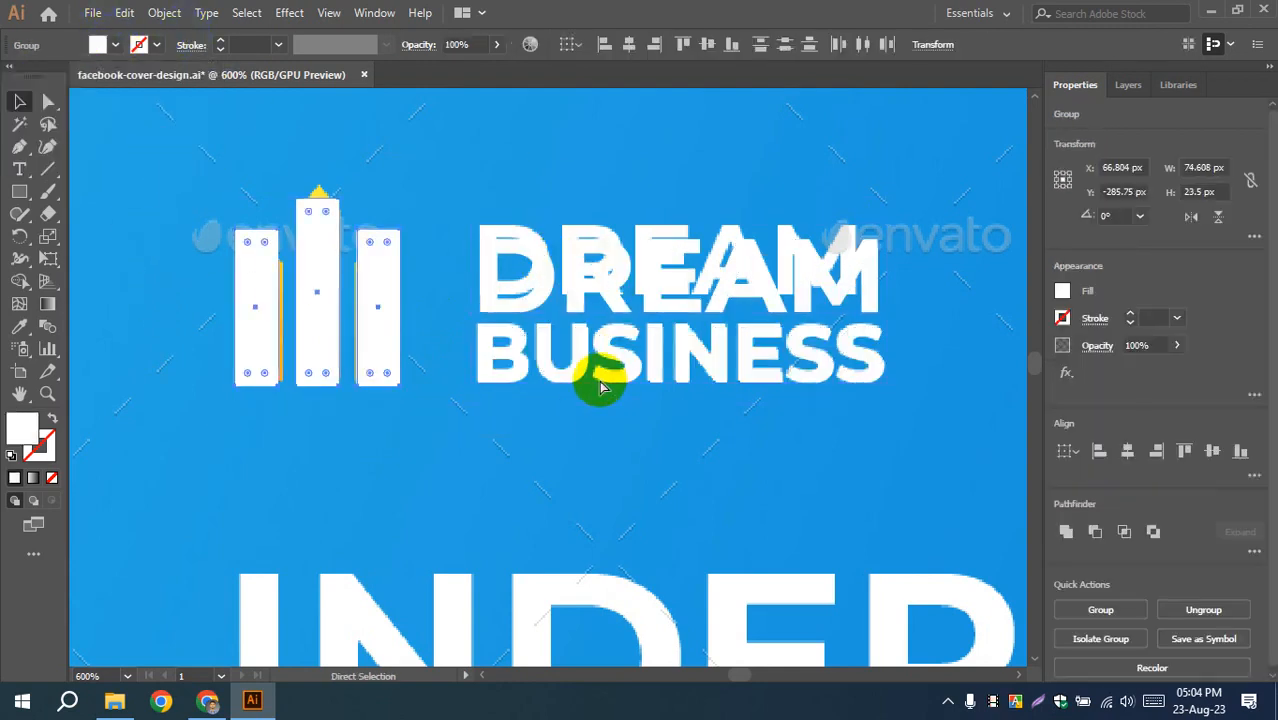
{"action": "key", "text": "ctrl+g"}
- Move the complete logo group from the reference cover onto the recreated cover, above the INDEPENDENT headline at the margin guides
{"action": "scroll", "coordinate": [588, 410], "scroll_direction": "down", "scroll_amount": 2}
{"action": "scroll", "coordinate": [588, 408], "scroll_direction": "down", "scroll_amount": 2}
{"action": "left_click_drag", "start_coordinate": [588, 440], "coordinate": [391, 224]}
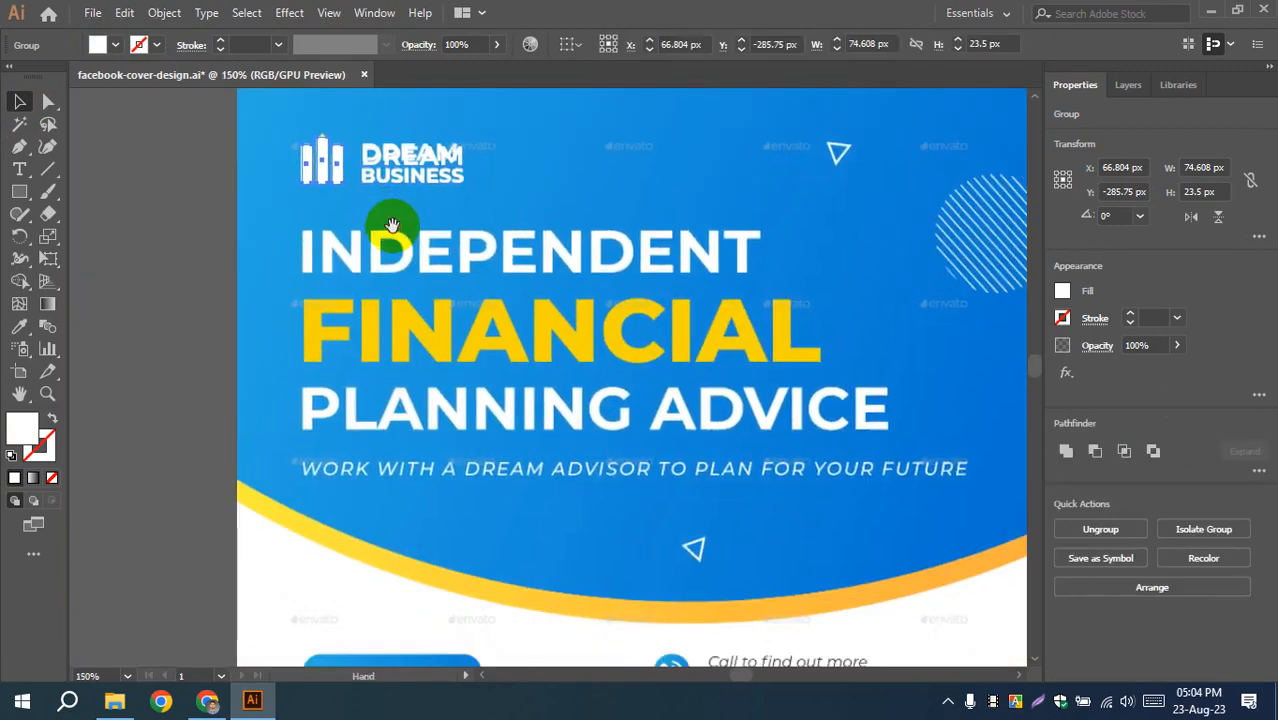
{"action": "left_click_drag", "start_coordinate": [385, 160], "coordinate": [165, 485]}
{"action": "left_click_drag", "start_coordinate": [355, 547], "coordinate": [337, 251]}
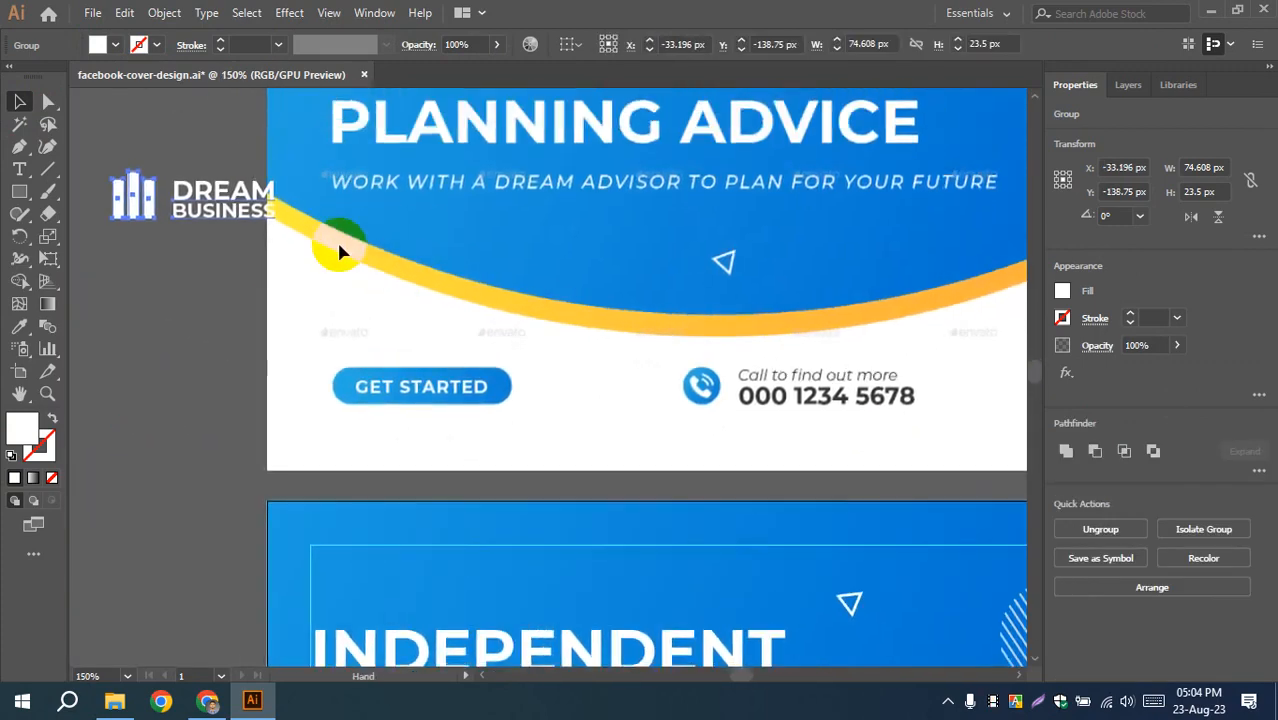
{"action": "left_click_drag", "start_coordinate": [225, 195], "coordinate": [291, 569]}
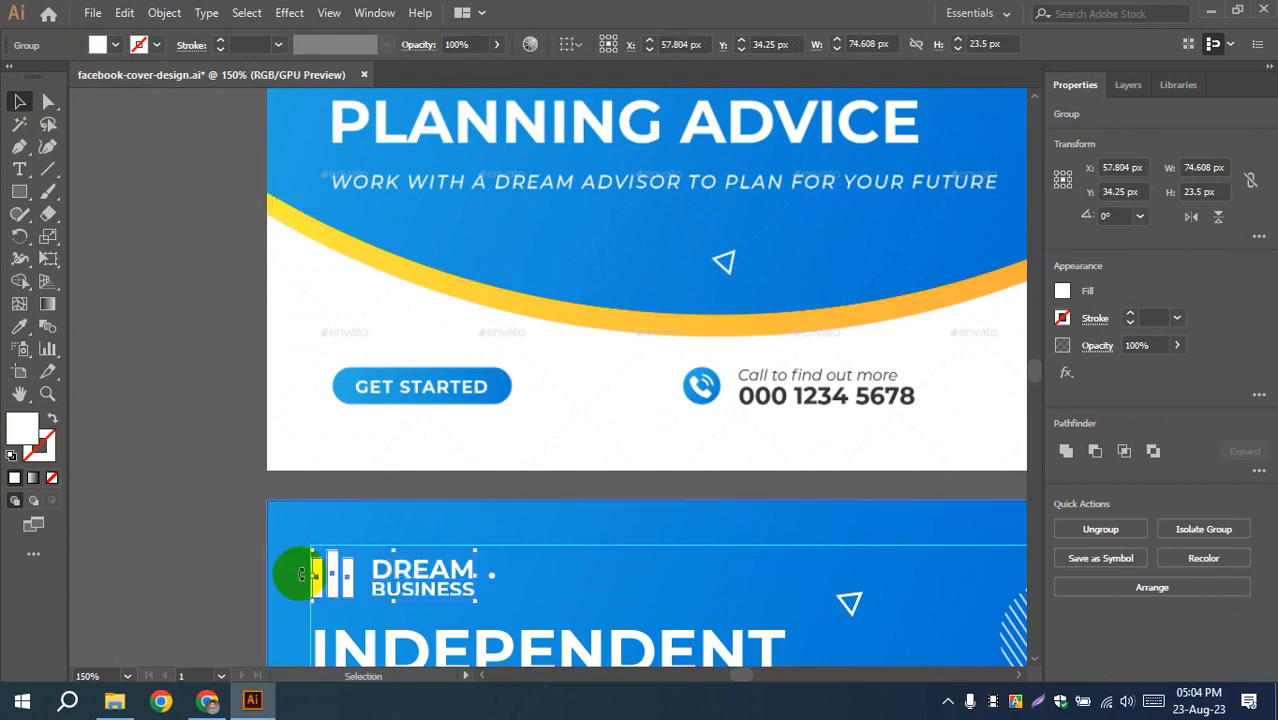
- Nudge the logo group up 2 px so that the tallest bar meets the top margin guide
{"action": "scroll", "coordinate": [294, 558], "scroll_direction": "up", "scroll_amount": 4}
{"action": "left_click_drag", "start_coordinate": [226, 383], "coordinate": [140, 255]}
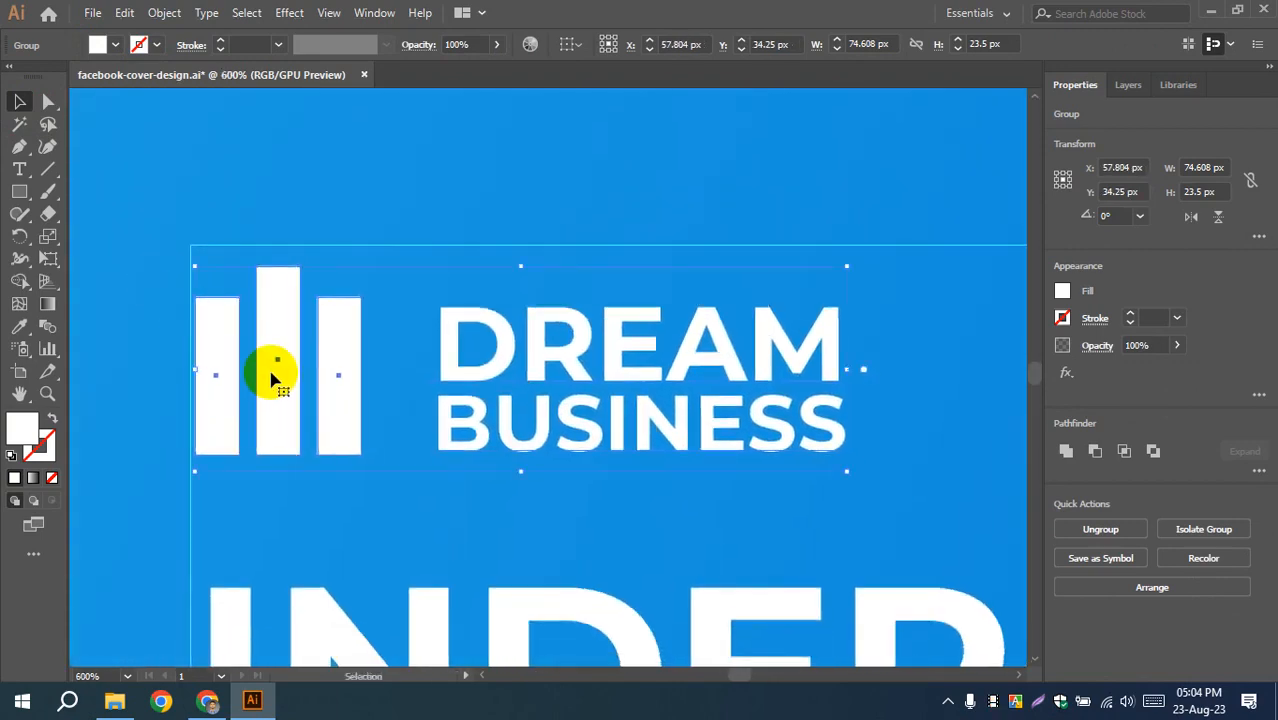
{"action": "key", "text": "Up"}
{"action": "key", "text": "Up"}
{"action": "key", "text": "Up"}
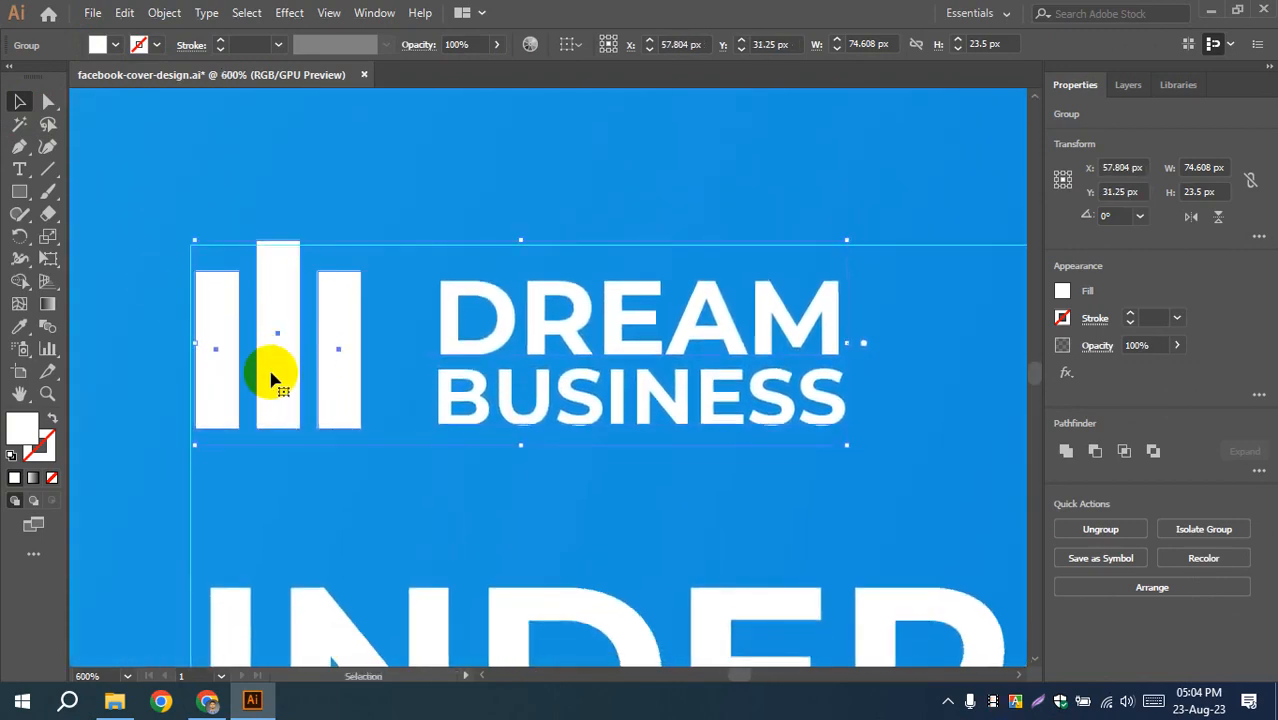
{"action": "key", "text": "Down"}
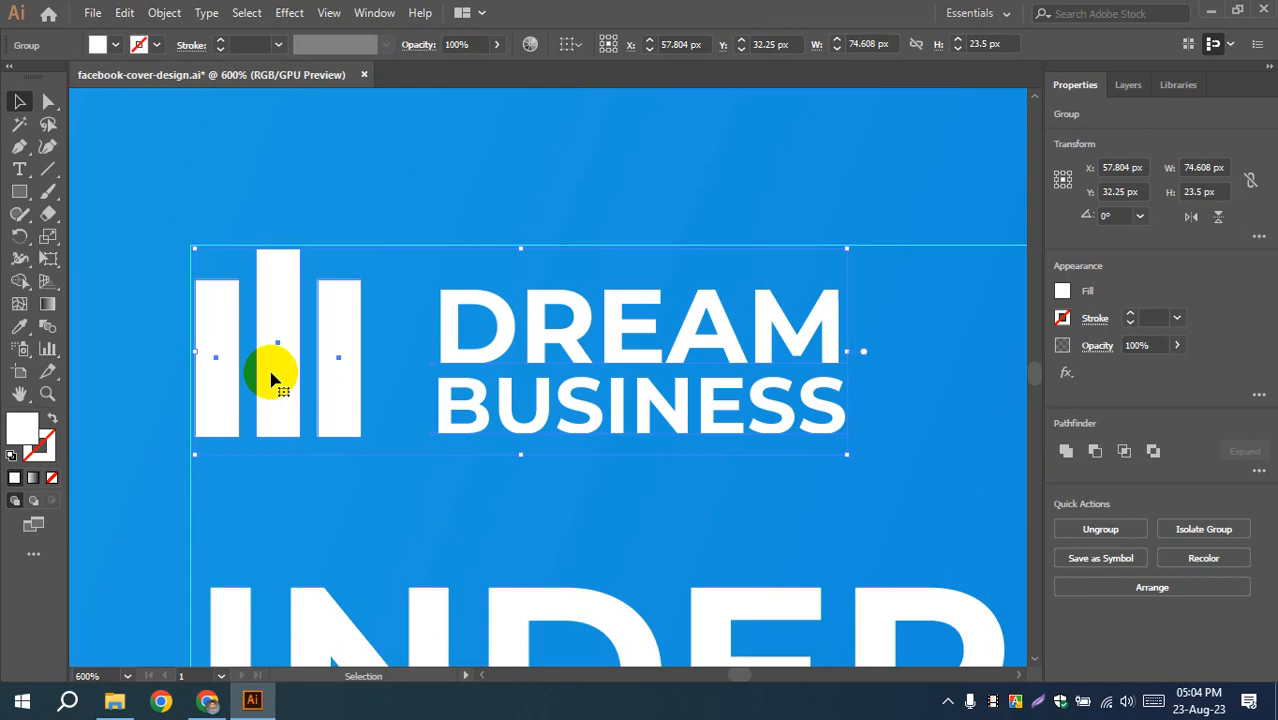
- Left-align the logo group with the headline text group at the margin guide
{"action": "scroll", "coordinate": [273, 376], "scroll_direction": "down", "scroll_amount": 3}
{"action": "scroll", "coordinate": [301, 380], "scroll_direction": "down", "scroll_amount": 2}
{"action": "left_click", "coordinate": [268, 515]}
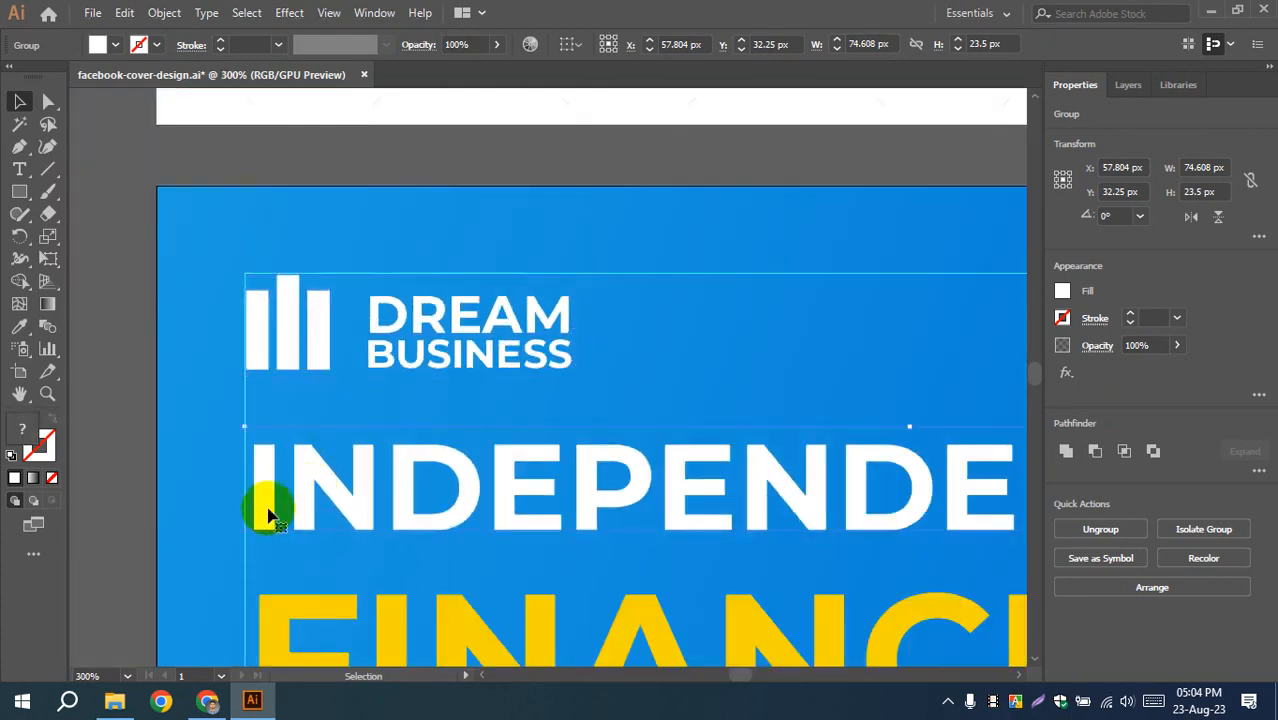
{"action": "scroll", "coordinate": [230, 495], "scroll_direction": "down", "scroll_amount": 2}
{"action": "left_click", "coordinate": [265, 294], "text": "shift"}
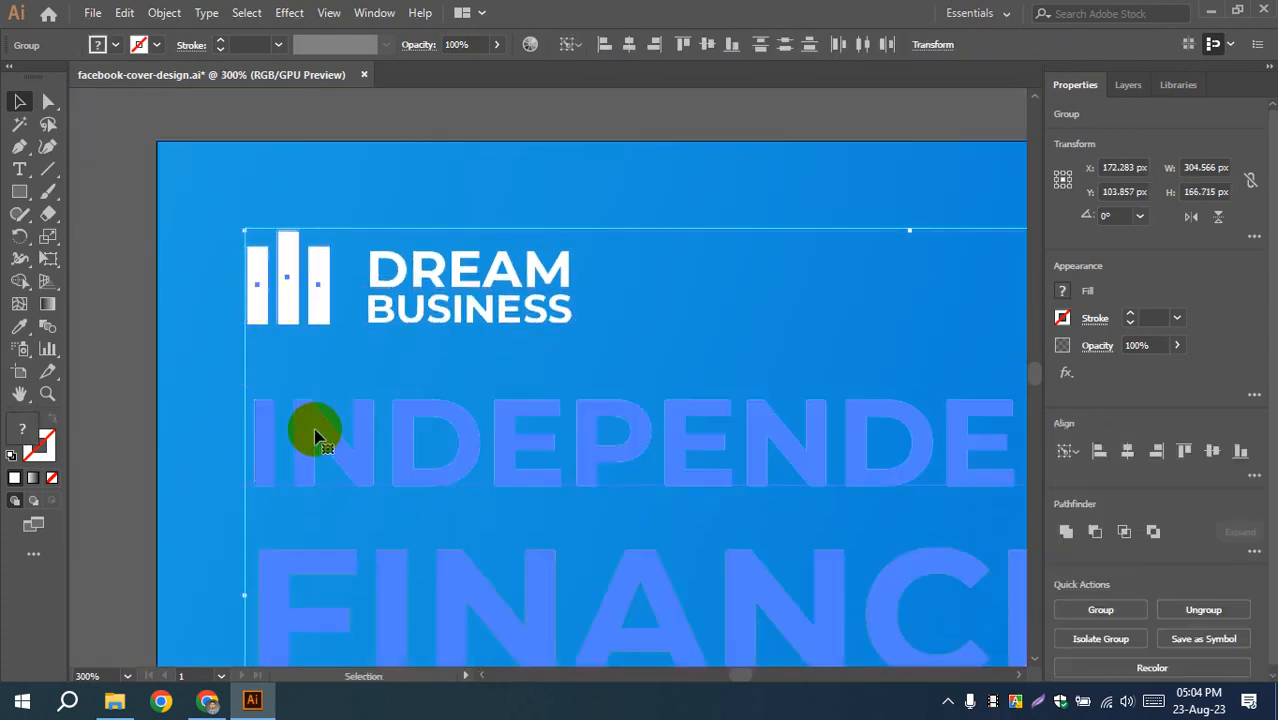
{"action": "left_click", "coordinate": [606, 44]}
{"action": "left_click", "coordinate": [125, 378]}
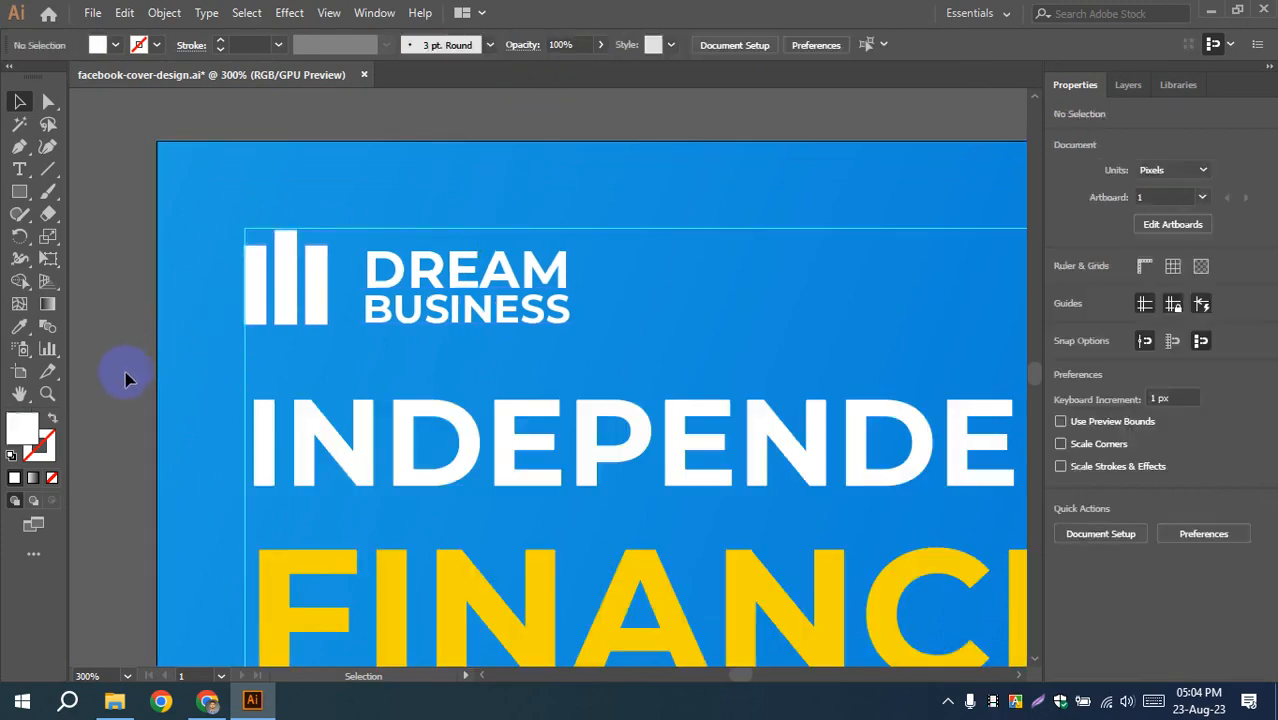
- Examine how the logo, headline lines and tagline line up with the left margin guide on the recreated cover
{"action": "scroll", "coordinate": [126, 370], "scroll_direction": "down", "scroll_amount": 2}
{"action": "left_click_drag", "start_coordinate": [147, 508], "coordinate": [327, 343]}
{"action": "scroll", "coordinate": [393, 414], "scroll_direction": "up", "scroll_amount": 2}
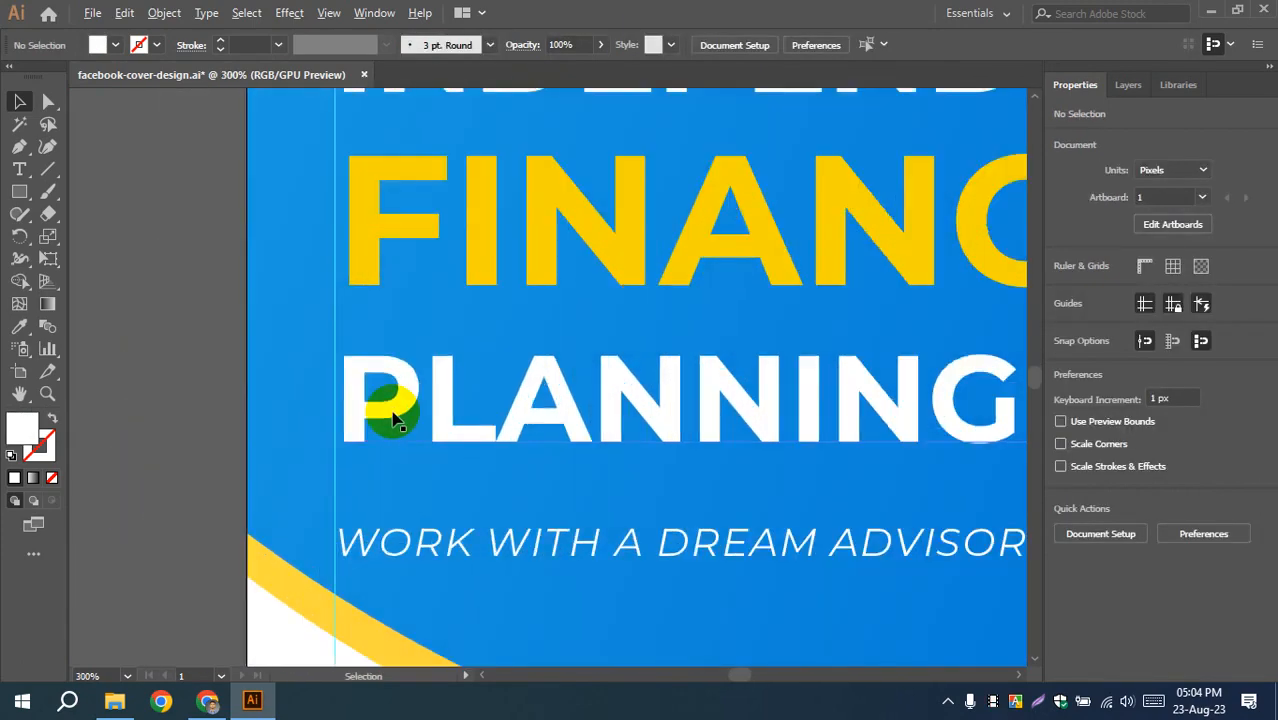
{"action": "scroll", "coordinate": [393, 414], "scroll_direction": "up", "scroll_amount": 1}
{"action": "left_click", "coordinate": [348, 366]}
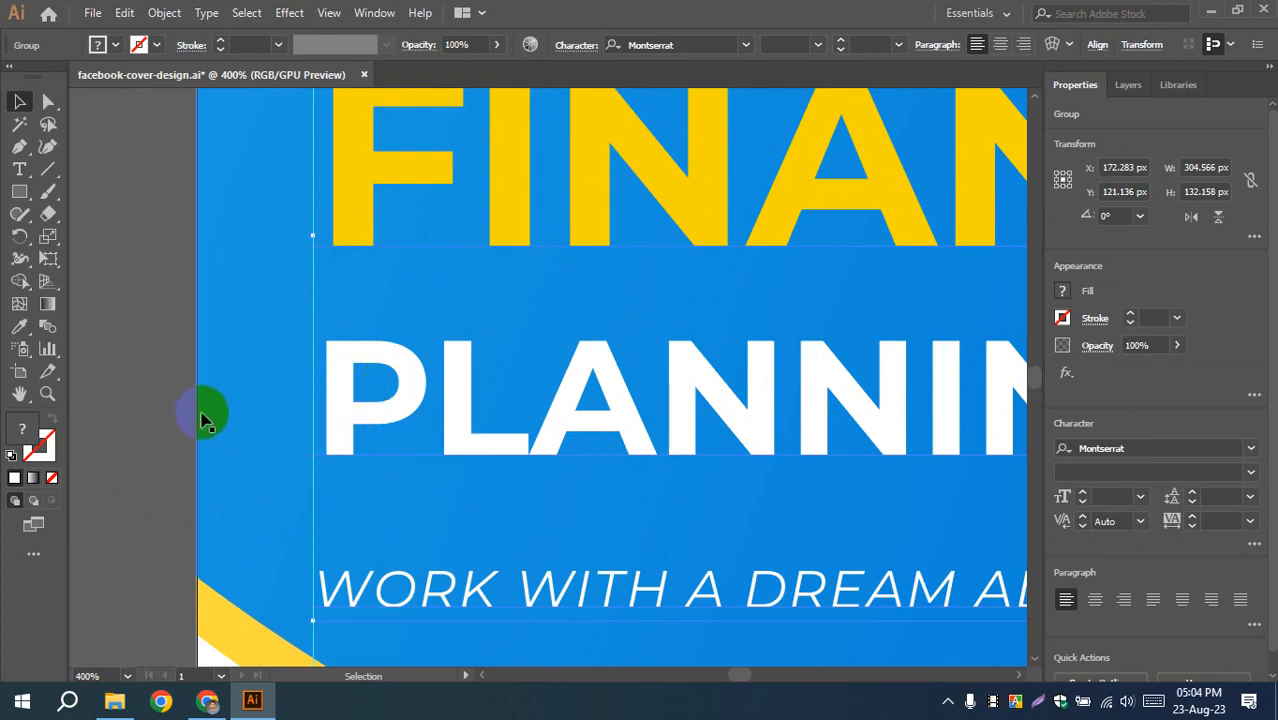
{"action": "left_click", "coordinate": [163, 375]}
{"action": "scroll", "coordinate": [180, 330], "scroll_direction": "down", "scroll_amount": 1}
{"action": "left_click_drag", "start_coordinate": [185, 320], "coordinate": [169, 400]}
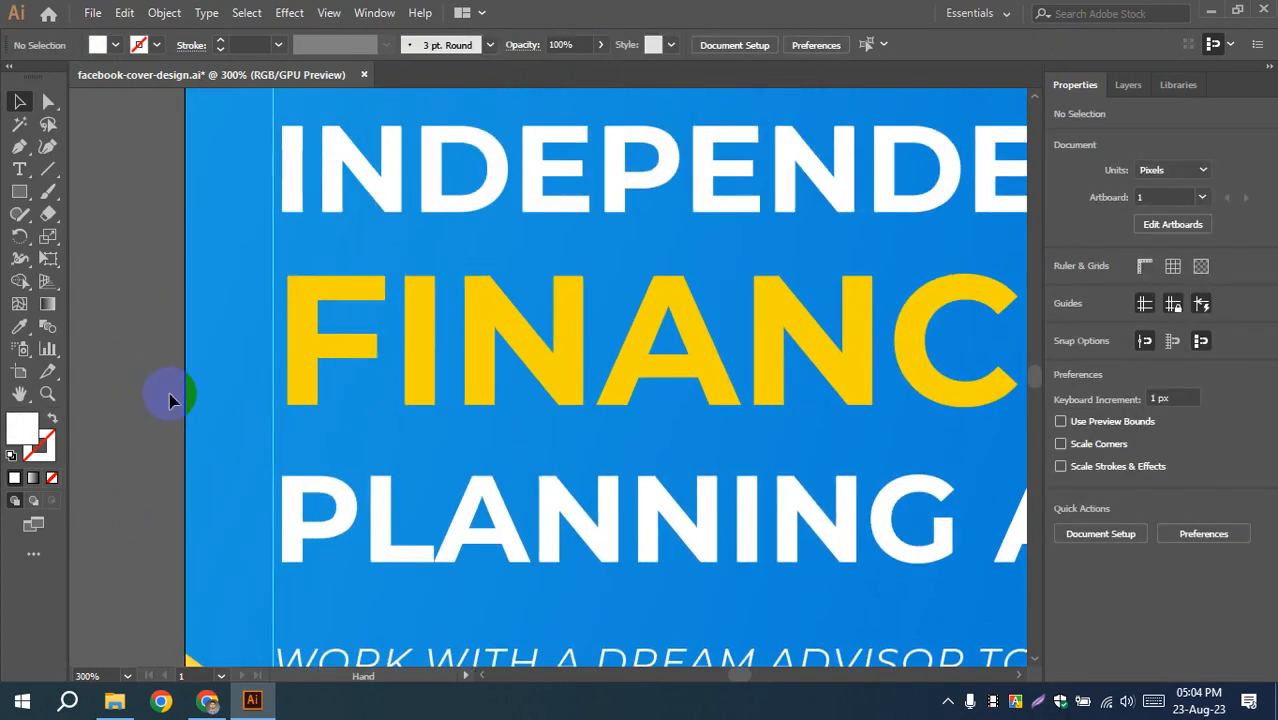
{"action": "scroll", "coordinate": [170, 360], "scroll_direction": "down", "scroll_amount": 3}
{"action": "scroll", "coordinate": [228, 329], "scroll_direction": "up", "scroll_amount": 3}
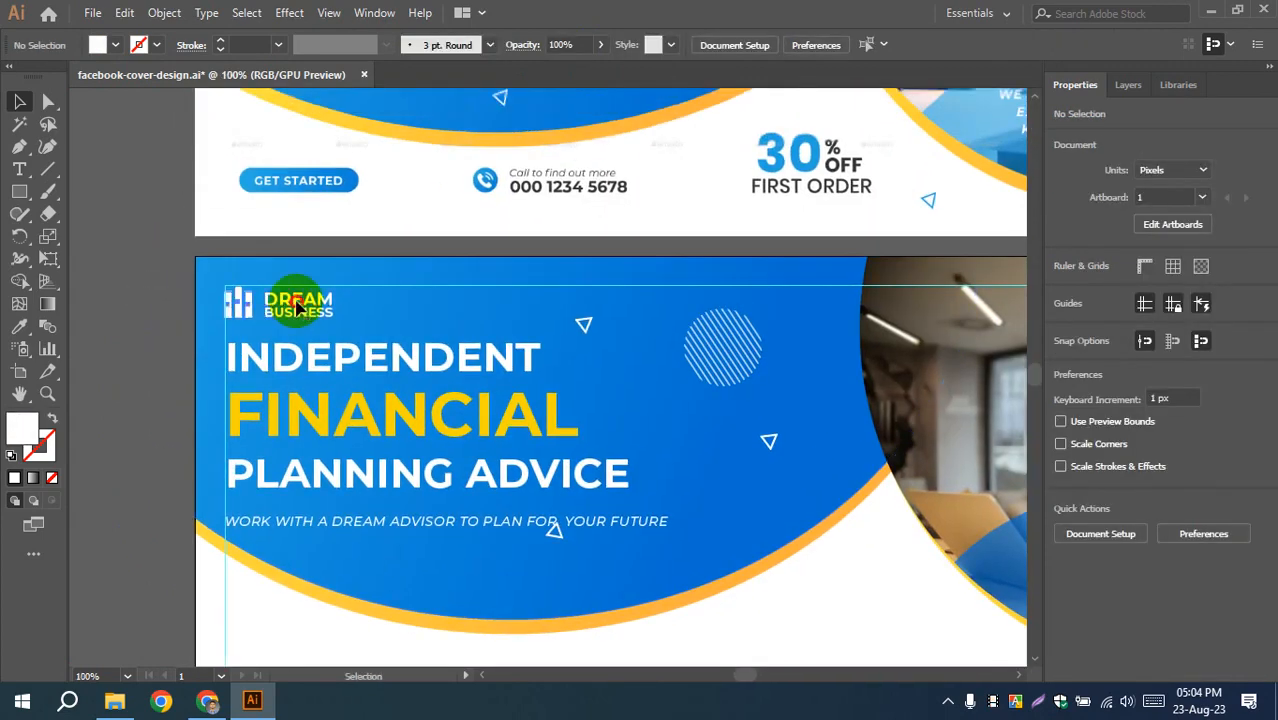
{"action": "left_click", "coordinate": [296, 306]}
{"action": "left_click", "coordinate": [186, 356]}
{"action": "left_click_drag", "start_coordinate": [169, 280], "coordinate": [177, 502]}
{"action": "scroll", "coordinate": [260, 283], "scroll_direction": "up", "scroll_amount": 1}
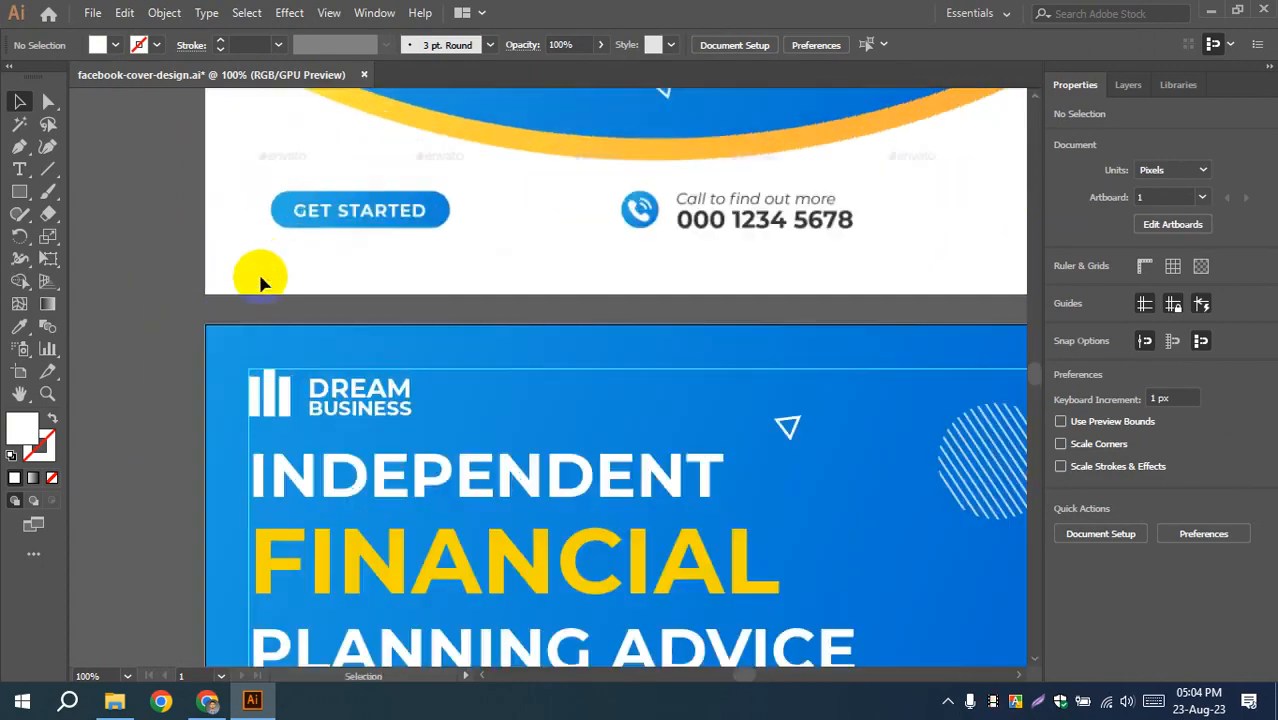
- Draw a rectangle about 79 by 16 px just below the reference cover's GET STARTED button
{"action": "scroll", "coordinate": [260, 283], "scroll_direction": "up", "scroll_amount": 2}
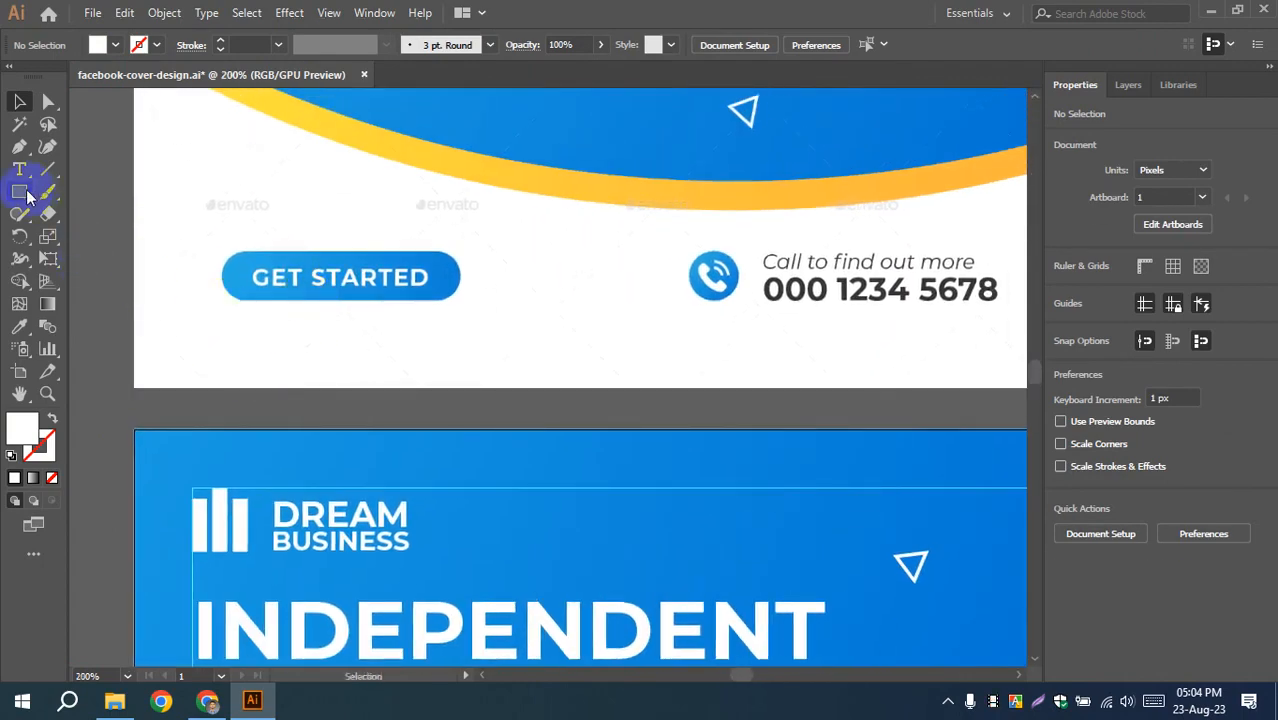
{"action": "left_click", "coordinate": [19, 191]}
{"action": "left_click_drag", "start_coordinate": [227, 325], "coordinate": [458, 371]}
- Fill the new rectangle with the blue gradient sampled from the recreated cover's background using the Eyedropper
{"action": "key", "text": "i"}
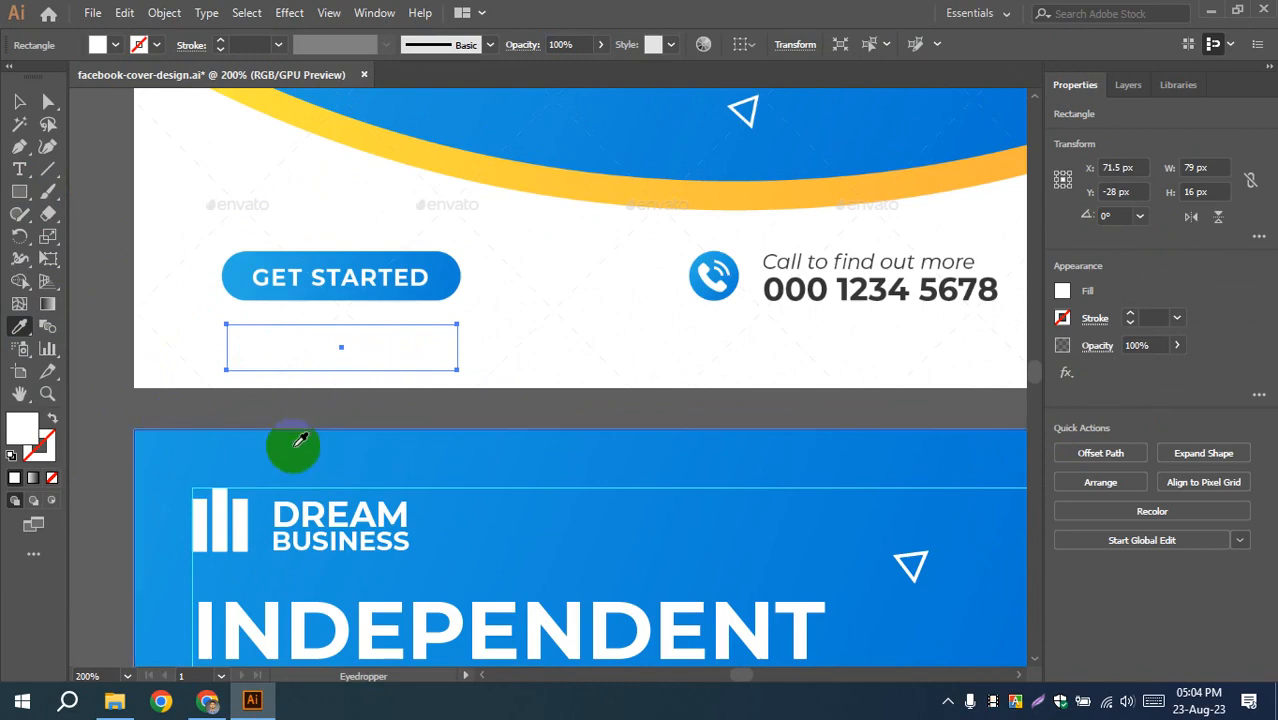
{"action": "scroll", "coordinate": [300, 430], "scroll_direction": "down", "scroll_amount": 3}
{"action": "left_click", "coordinate": [864, 375]}
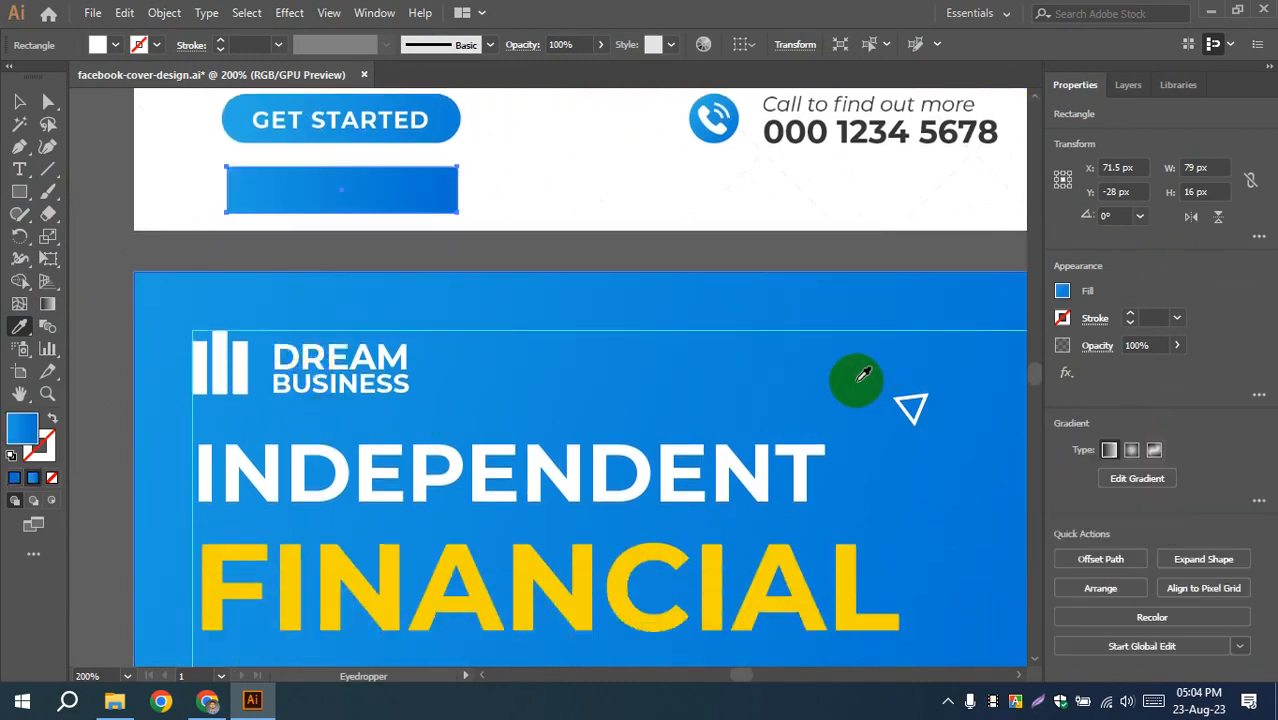
{"action": "left_click", "coordinate": [19, 102]}
{"action": "left_click", "coordinate": [116, 289]}
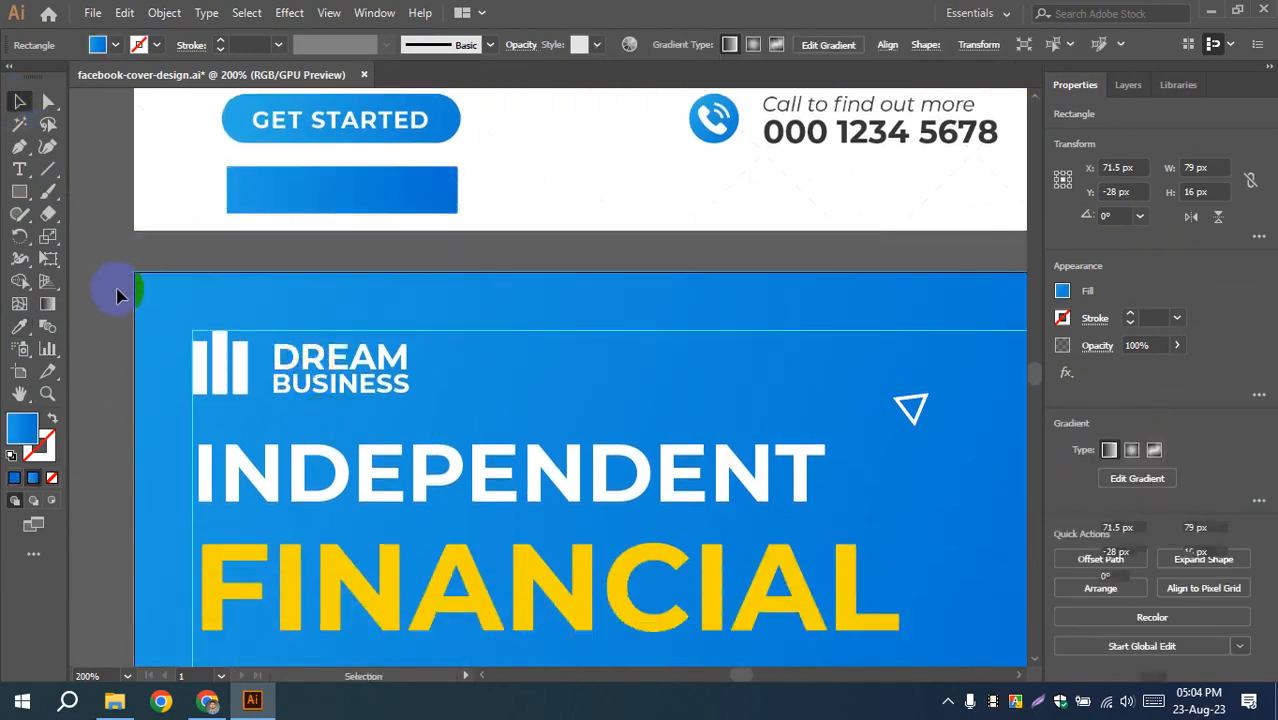
{"action": "left_click_drag", "start_coordinate": [108, 284], "coordinate": [180, 352]}
{"action": "left_click", "coordinate": [374, 268]}
{"action": "left_click", "coordinate": [117, 370]}
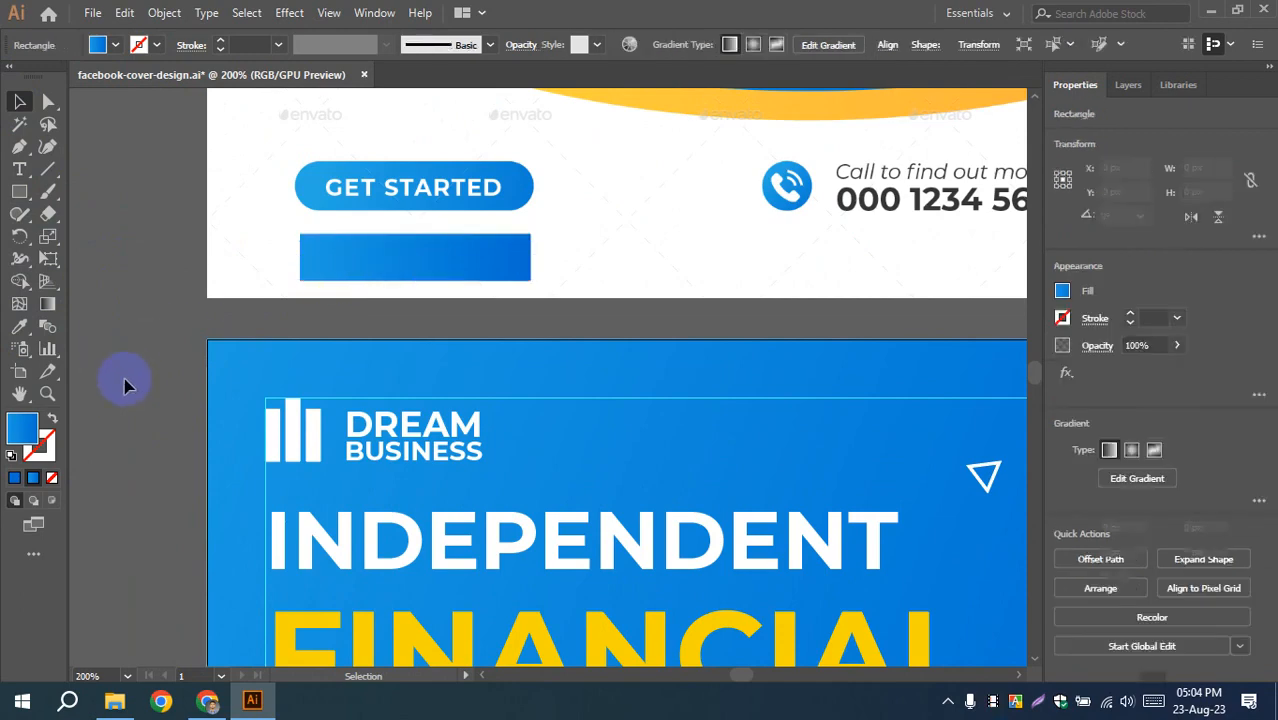
- Round all corners of the gradient rectangle with an 8 px radius to give it a pill shape
{"action": "scroll", "coordinate": [168, 360], "scroll_direction": "up", "scroll_amount": 1}
{"action": "left_click_drag", "start_coordinate": [215, 295], "coordinate": [150, 488]}
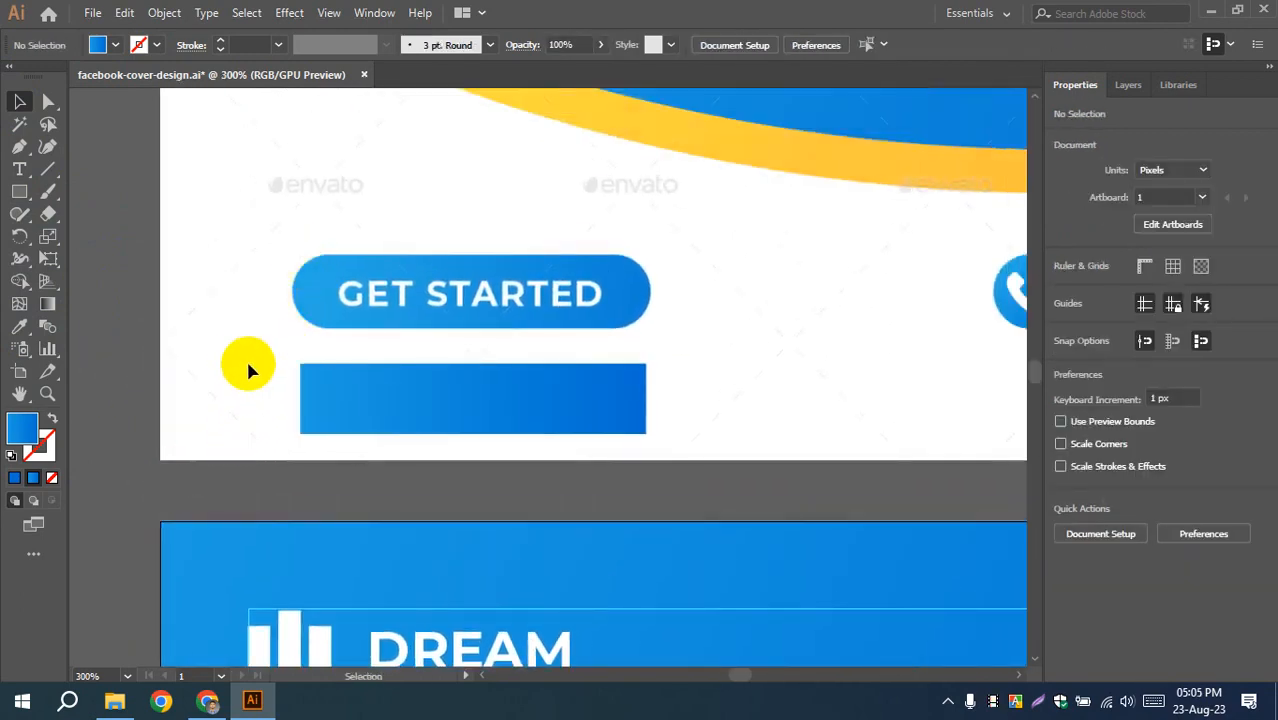
{"action": "left_click", "coordinate": [374, 403]}
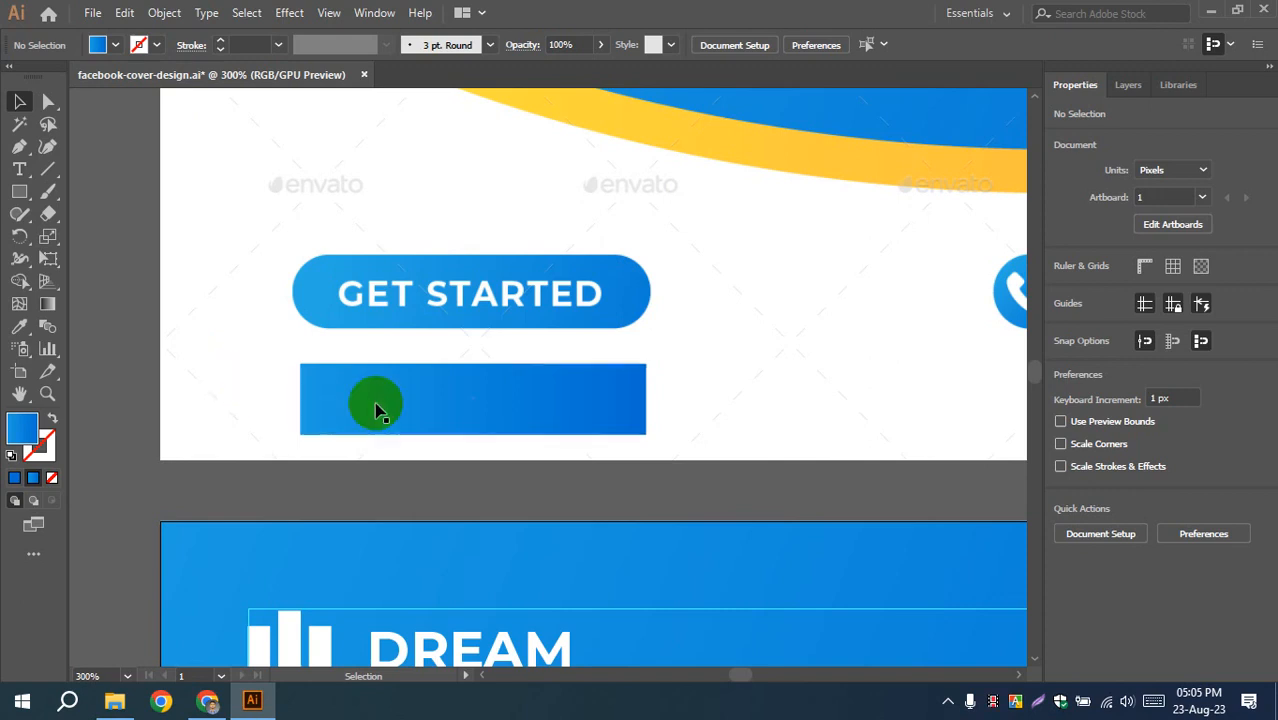
{"action": "left_click", "coordinate": [48, 103]}
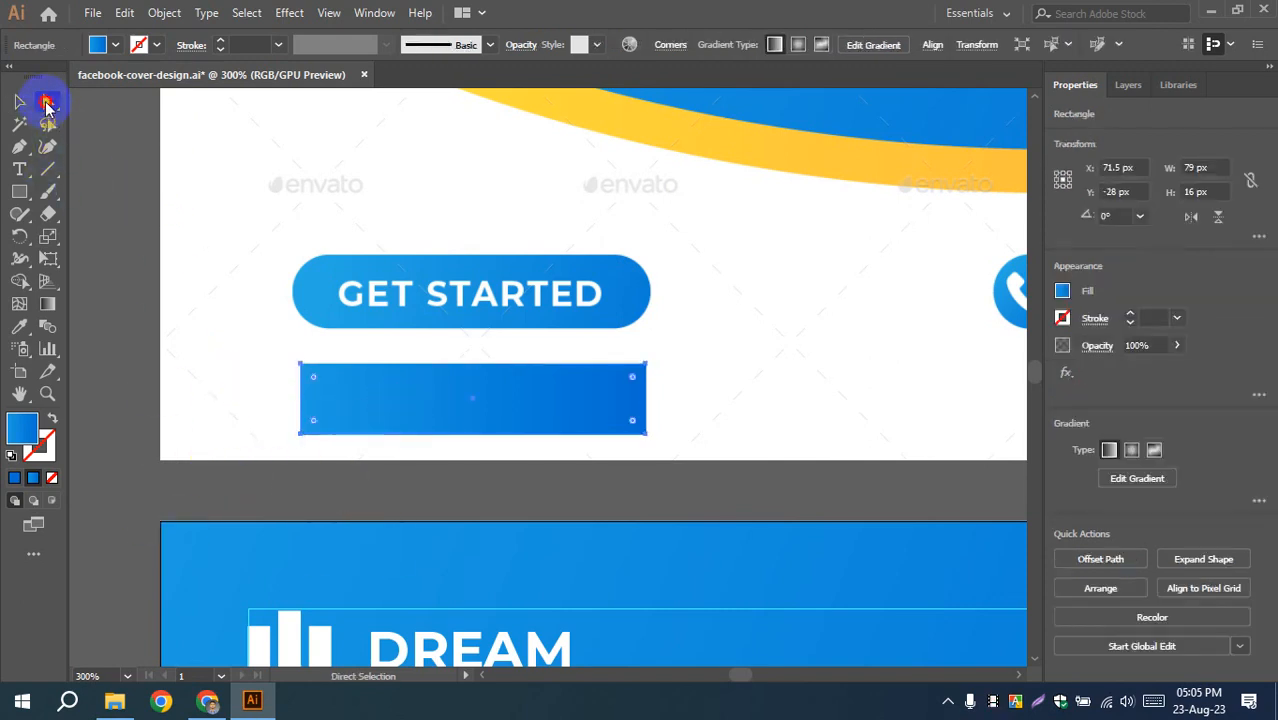
{"action": "left_click", "coordinate": [664, 48]}
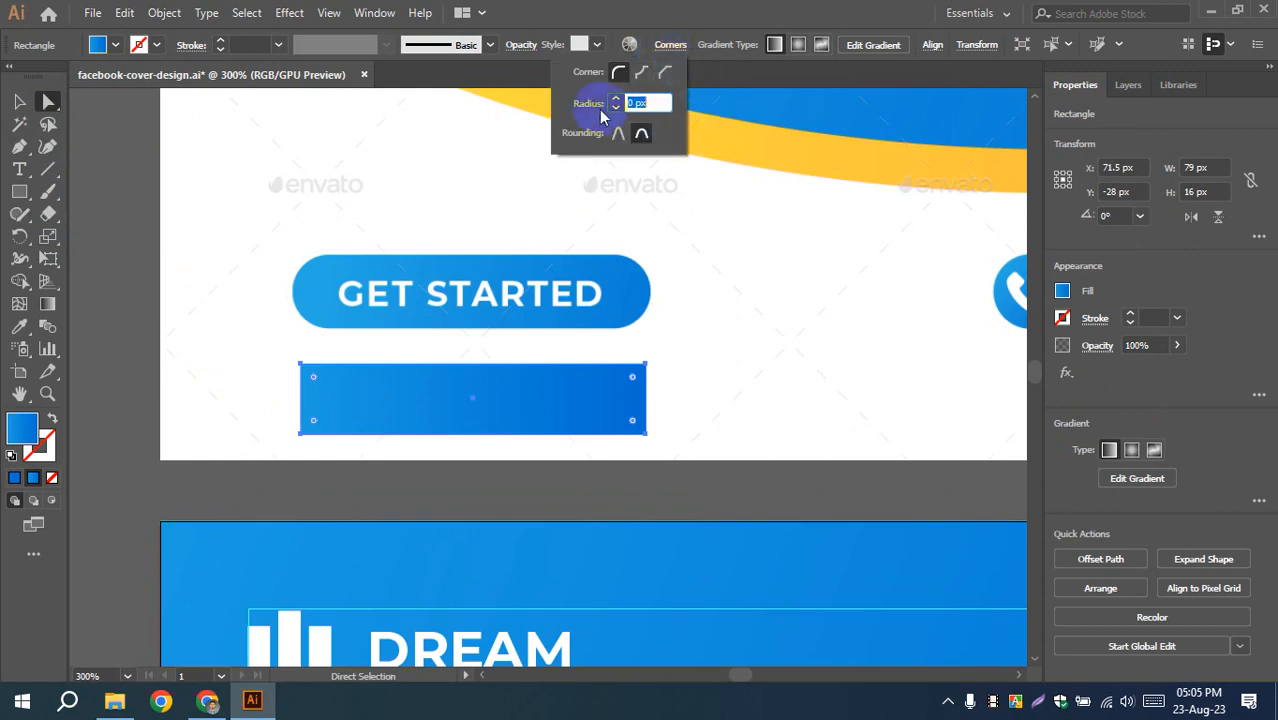
{"action": "left_click", "coordinate": [618, 101]}
{"action": "left_click", "coordinate": [618, 101]}
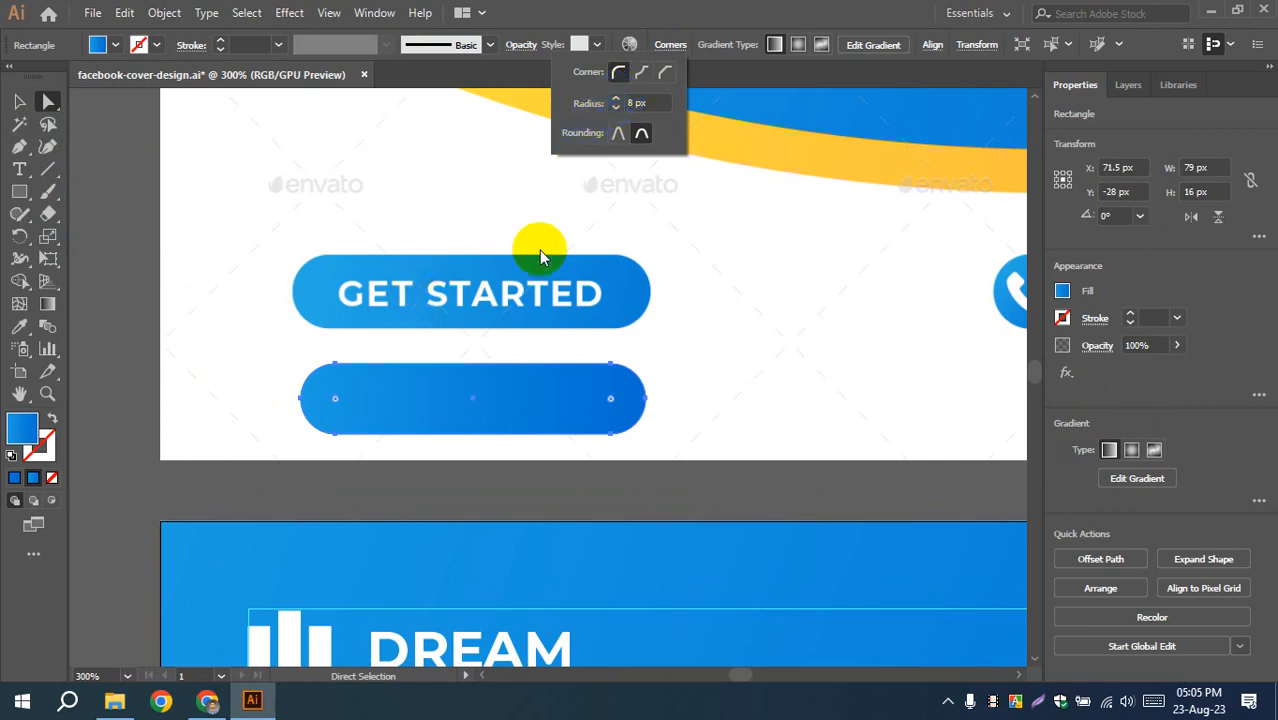
{"action": "left_click", "coordinate": [20, 103]}
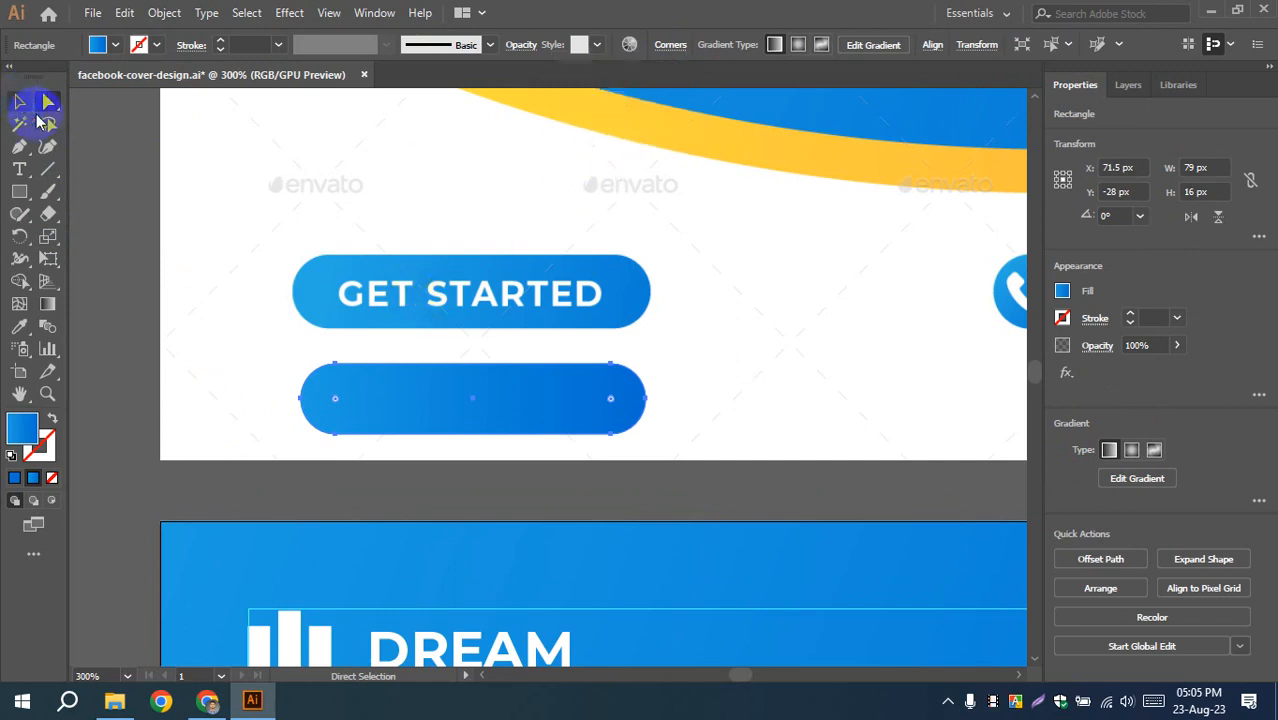
{"action": "left_click", "coordinate": [125, 288]}
- Add the text GET STARTED in Montserrat Bold 9 pt and place it over the new pill-shaped button
{"action": "left_click", "coordinate": [19, 169]}
{"action": "left_click", "coordinate": [343, 226]}
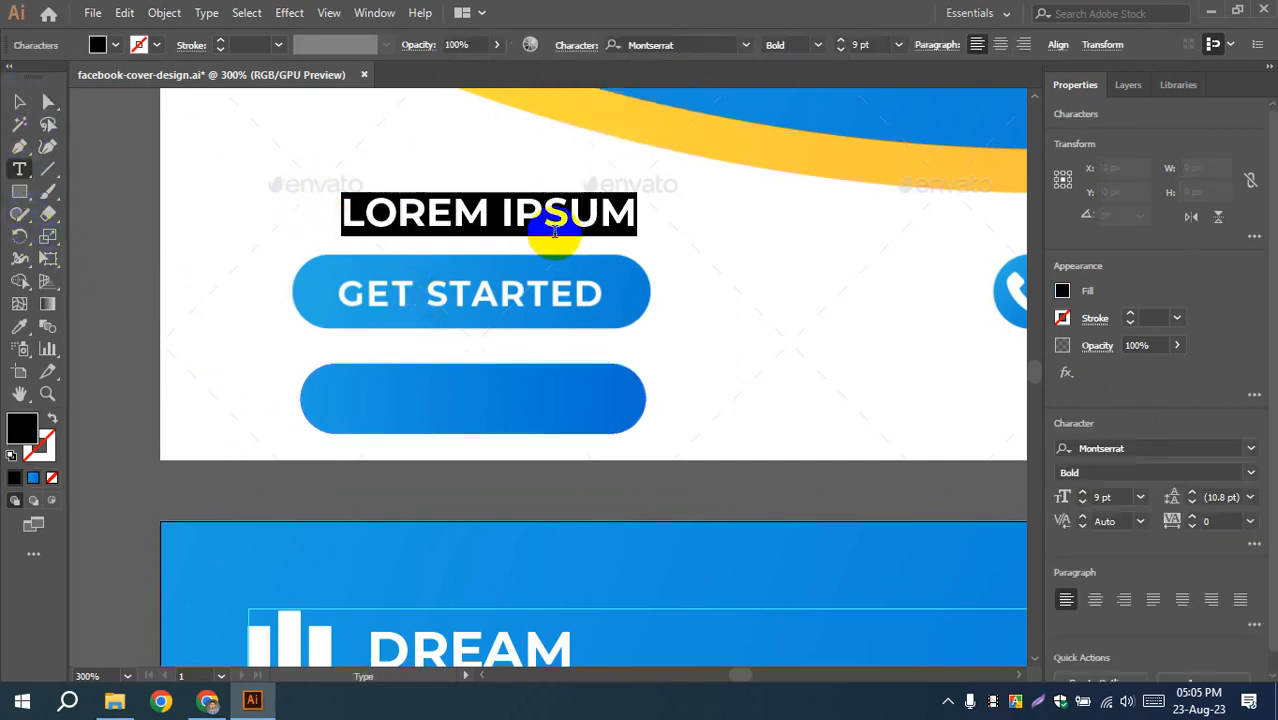
{"action": "type", "text": "GET STARTED"}
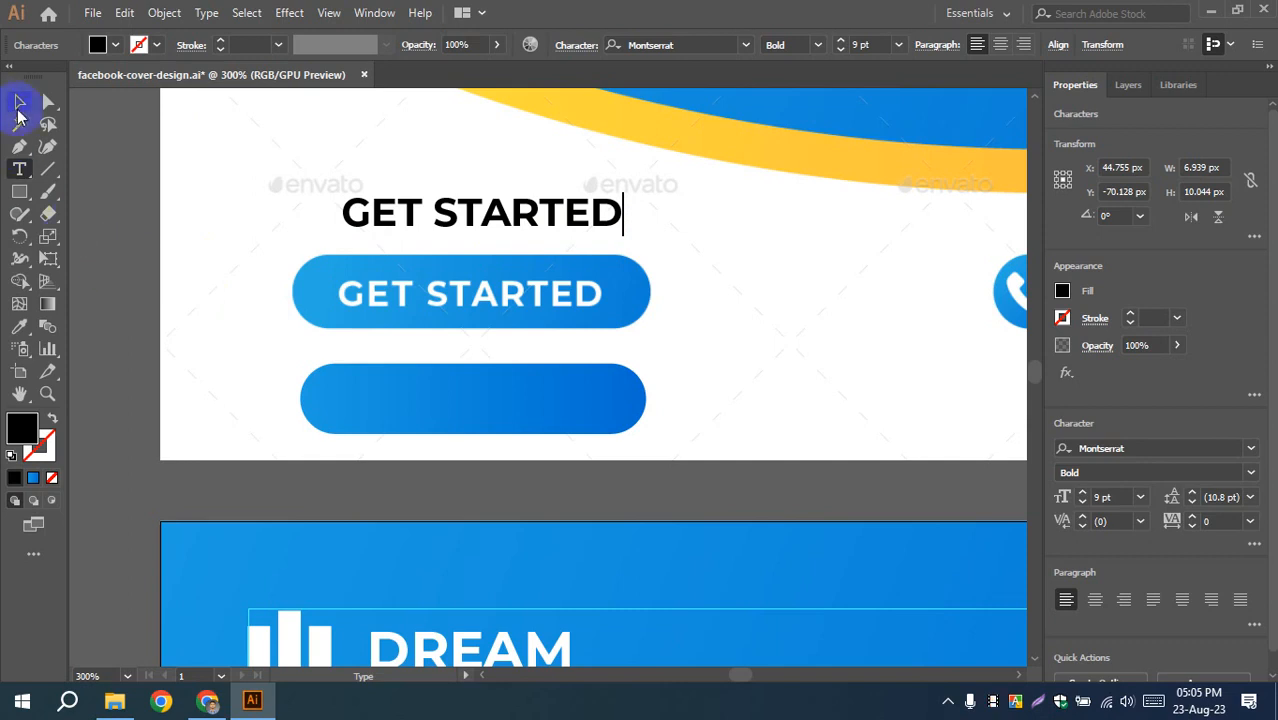
{"action": "left_click", "coordinate": [19, 105]}
{"action": "left_click", "coordinate": [163, 200]}
{"action": "left_click_drag", "start_coordinate": [420, 222], "coordinate": [418, 405]}
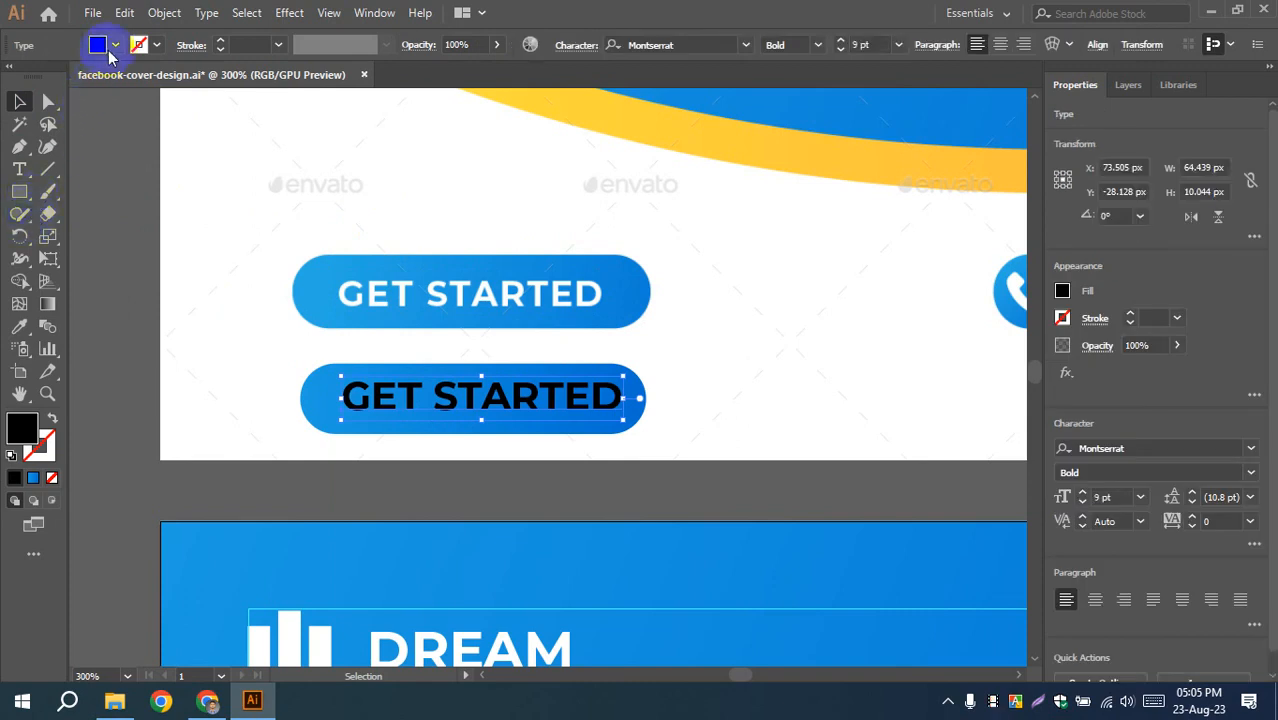
{"action": "left_click", "coordinate": [98, 45]}
{"action": "left_click", "coordinate": [41, 88]}
{"action": "left_click", "coordinate": [141, 275]}
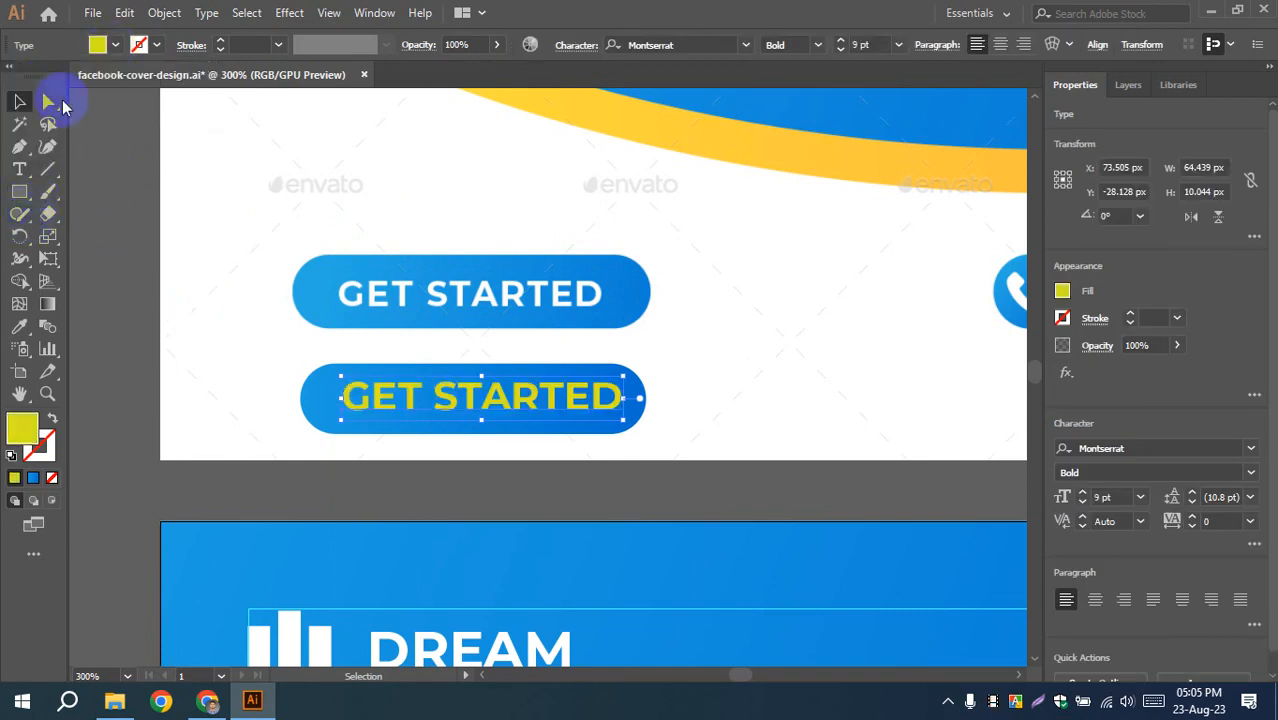
- Fill the new button's GET STARTED text with white
{"action": "left_click", "coordinate": [114, 46]}
{"action": "left_click", "coordinate": [33, 68]}
{"action": "left_click", "coordinate": [136, 288]}
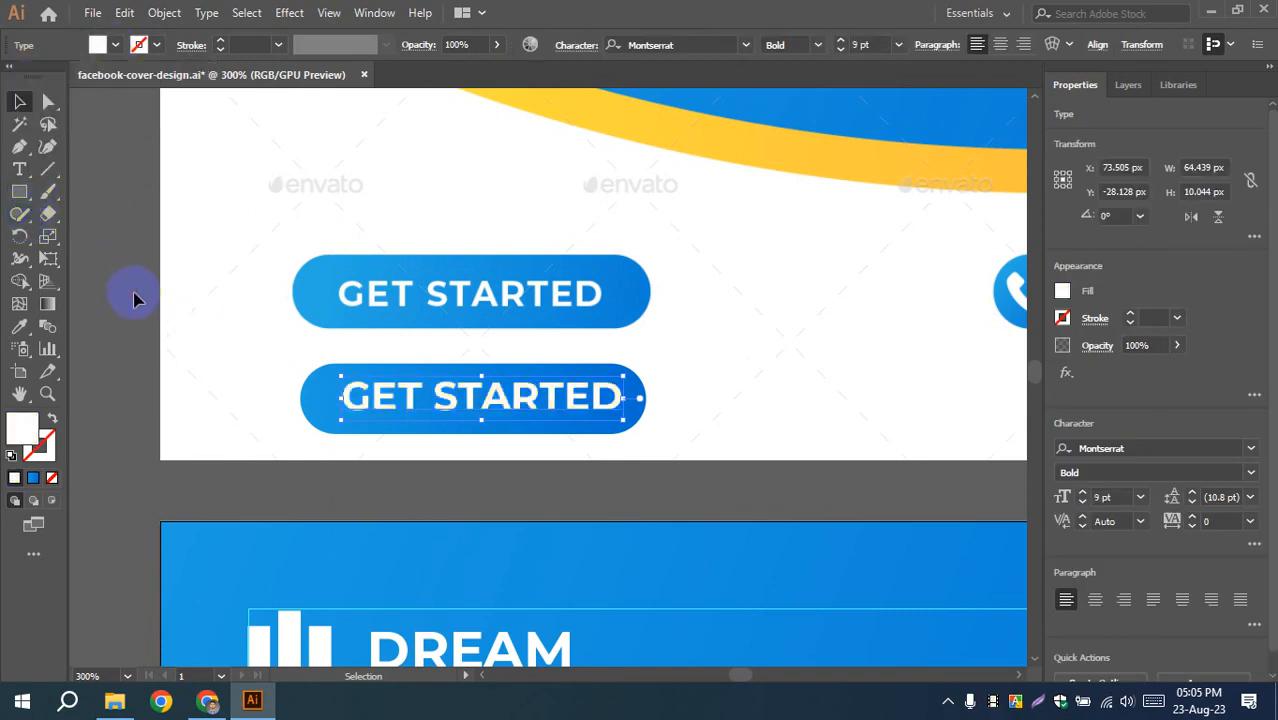
- Centre the GET STARTED text horizontally on the new pill shape and group the two
{"action": "left_click", "coordinate": [259, 358]}
{"action": "left_click_drag", "start_coordinate": [259, 358], "coordinate": [322, 420]}
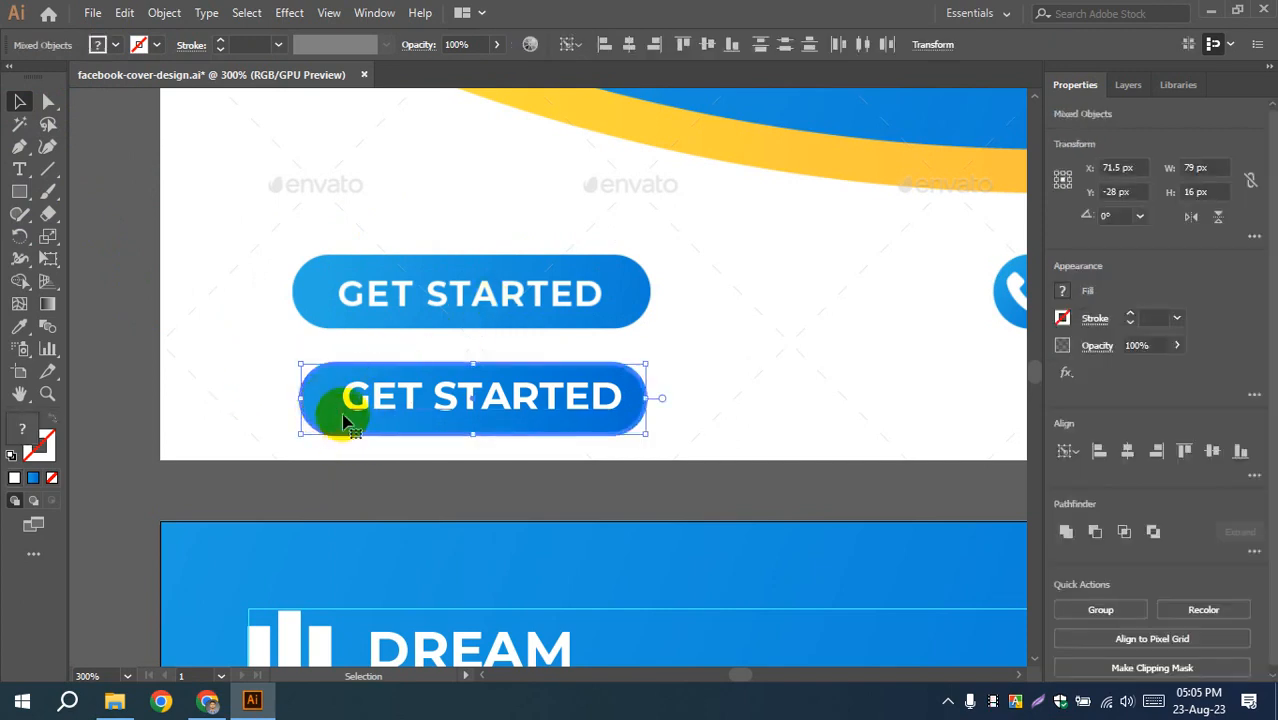
{"action": "left_click", "coordinate": [630, 44]}
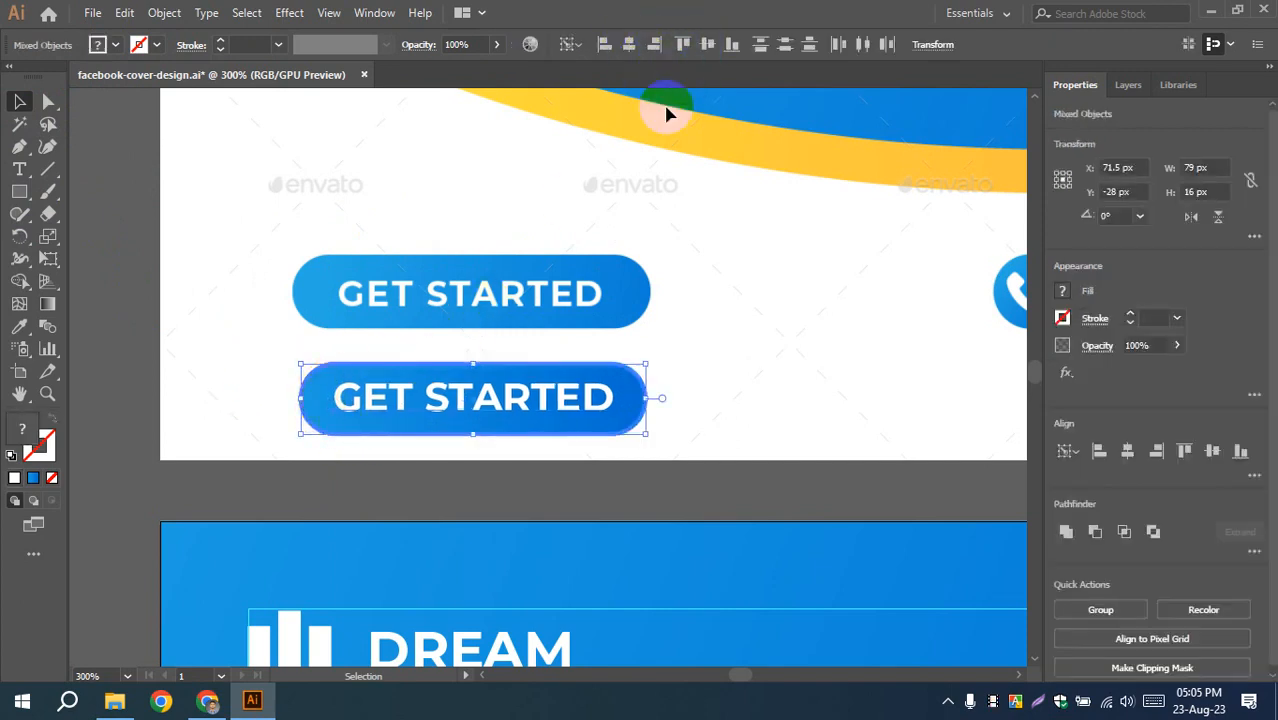
{"action": "left_click", "coordinate": [216, 287]}
{"action": "scroll", "coordinate": [218, 289], "scroll_direction": "down", "scroll_amount": 1}
{"action": "left_click_drag", "start_coordinate": [237, 300], "coordinate": [427, 396]}
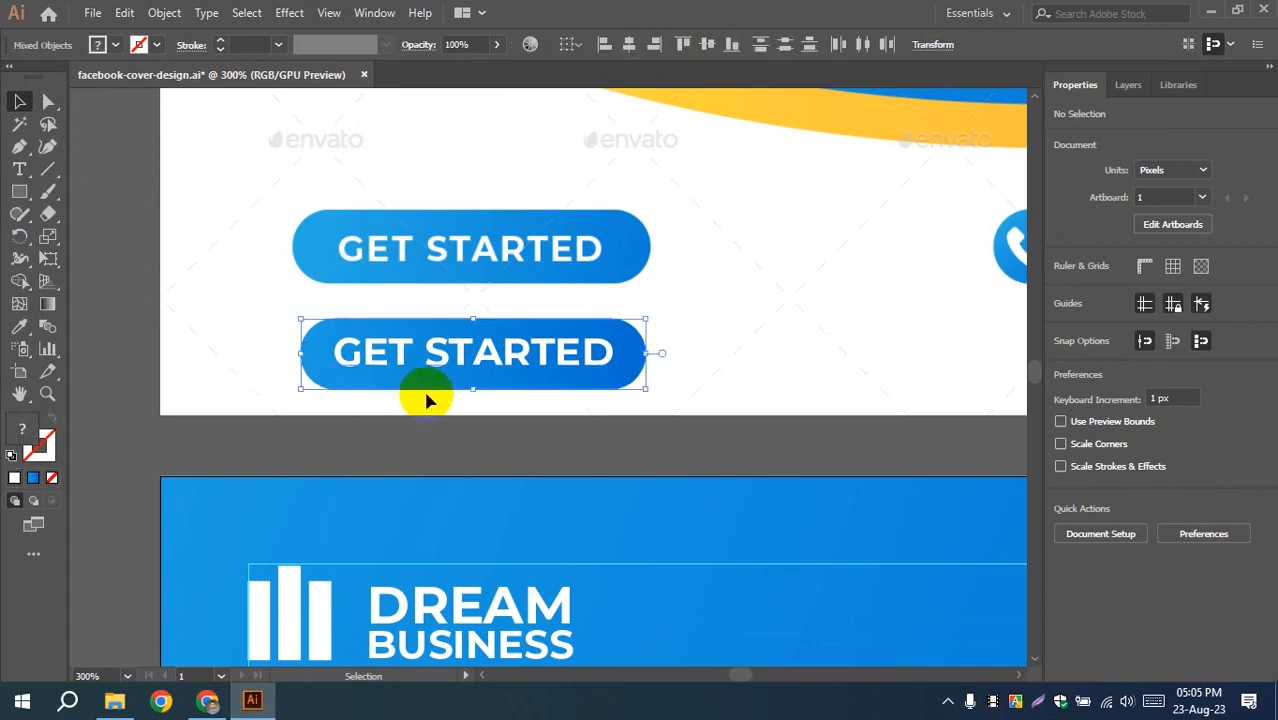
- Move the GET STARTED button group to the lower-left corner of the recreated cover's margin guides, at X 59.5 px, Y 287 px
{"action": "scroll", "coordinate": [425, 400], "scroll_direction": "down", "scroll_amount": 2}
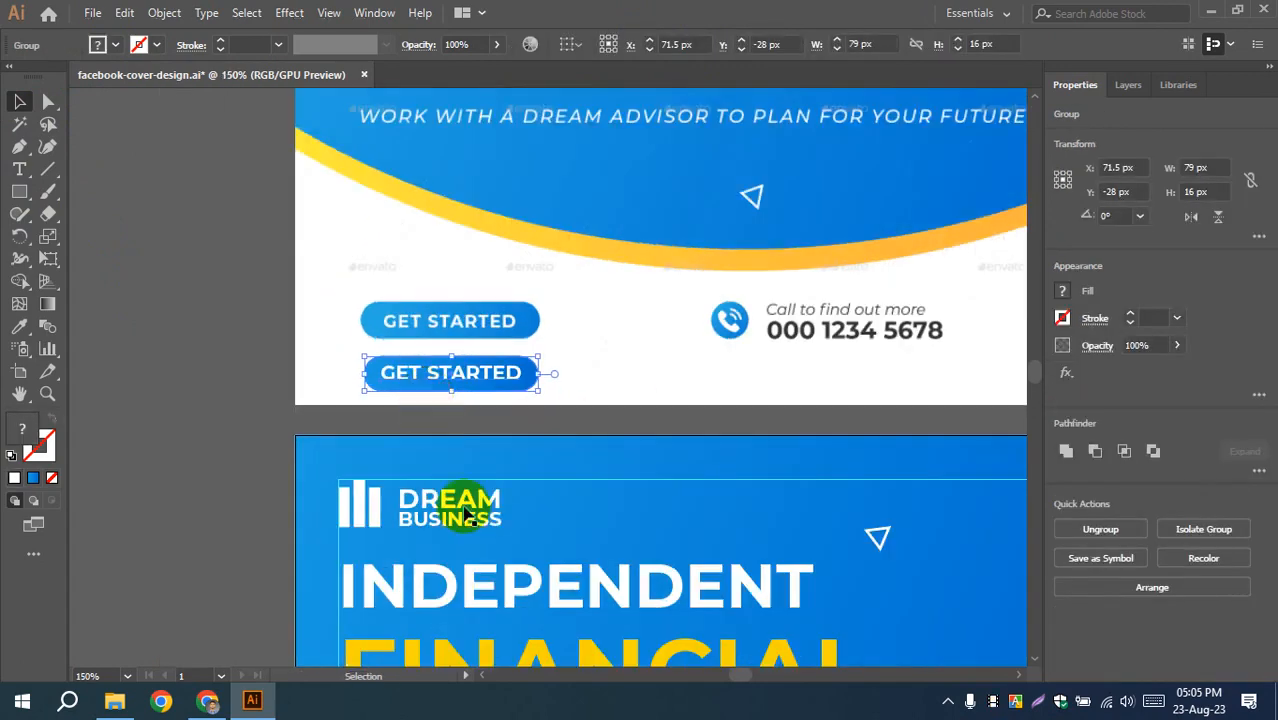
{"action": "scroll", "coordinate": [456, 513], "scroll_direction": "down", "scroll_amount": 6}
{"action": "scroll", "coordinate": [416, 150], "scroll_direction": "up", "scroll_amount": 1}
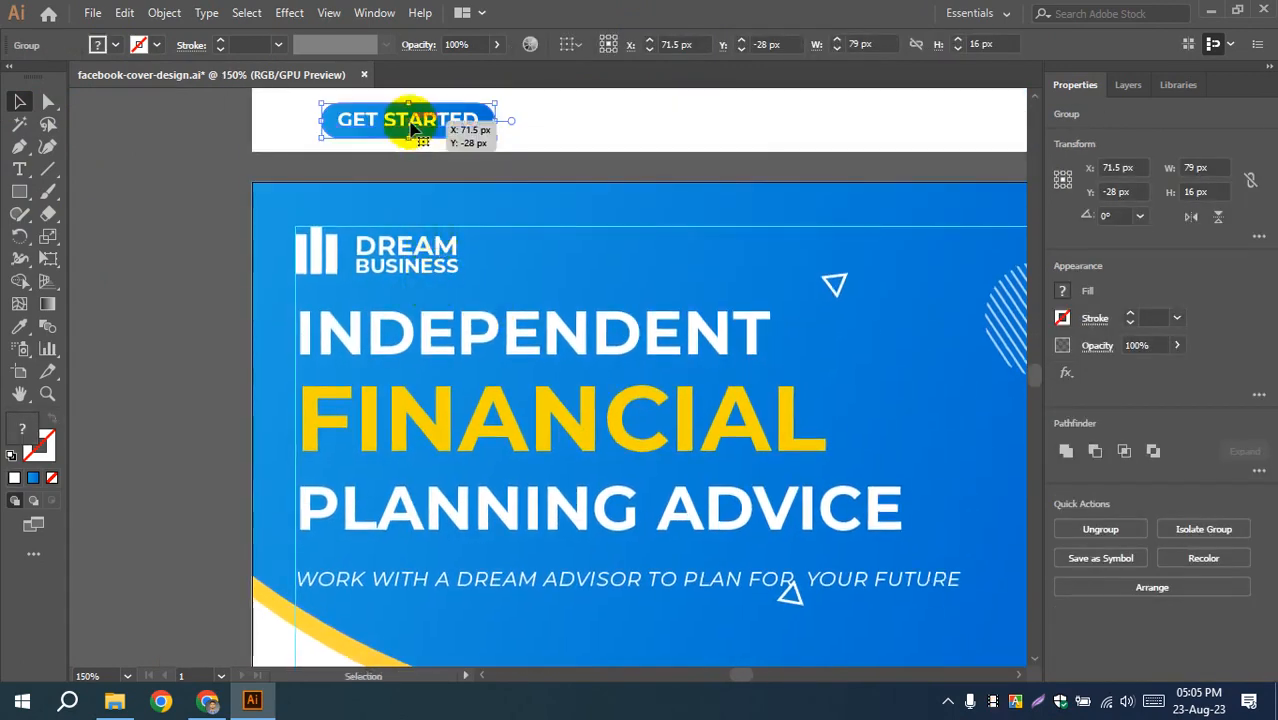
{"action": "left_click_drag", "start_coordinate": [410, 121], "coordinate": [366, 559]}
{"action": "left_click_drag", "start_coordinate": [529, 619], "coordinate": [531, 201]}
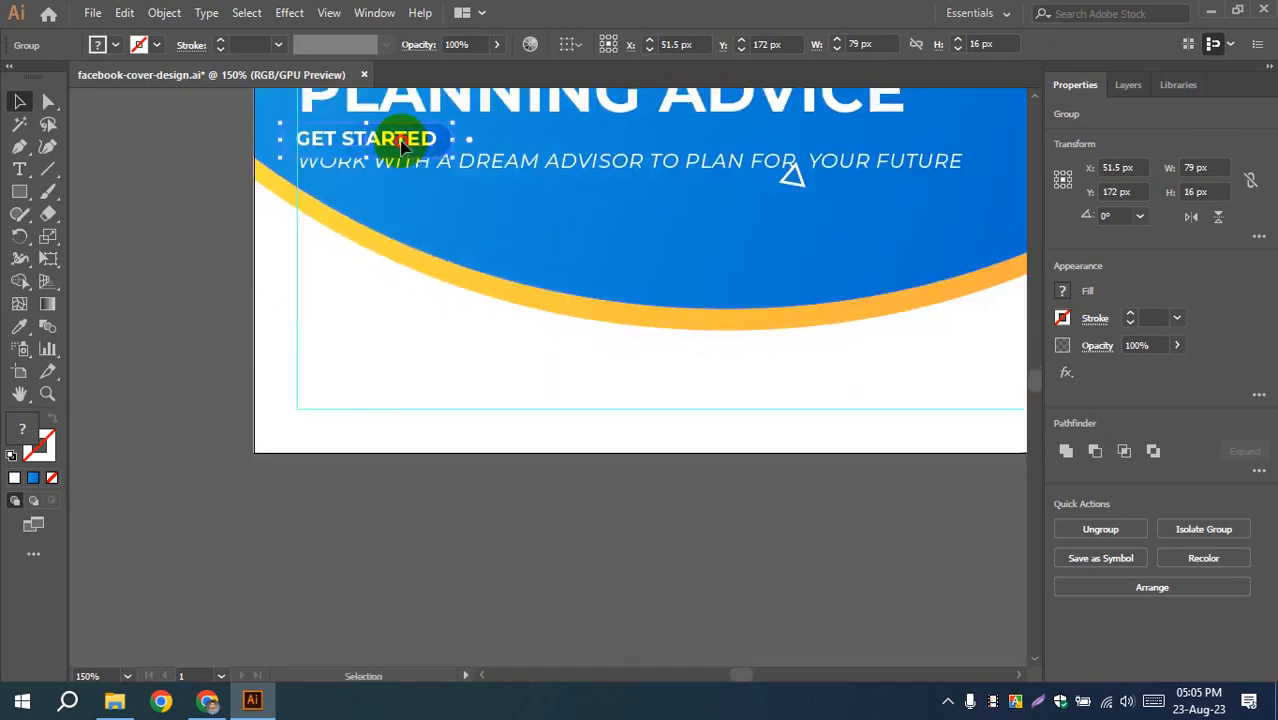
{"action": "left_click_drag", "start_coordinate": [400, 140], "coordinate": [416, 400]}
{"action": "scroll", "coordinate": [325, 428], "scroll_direction": "up", "scroll_amount": 3}
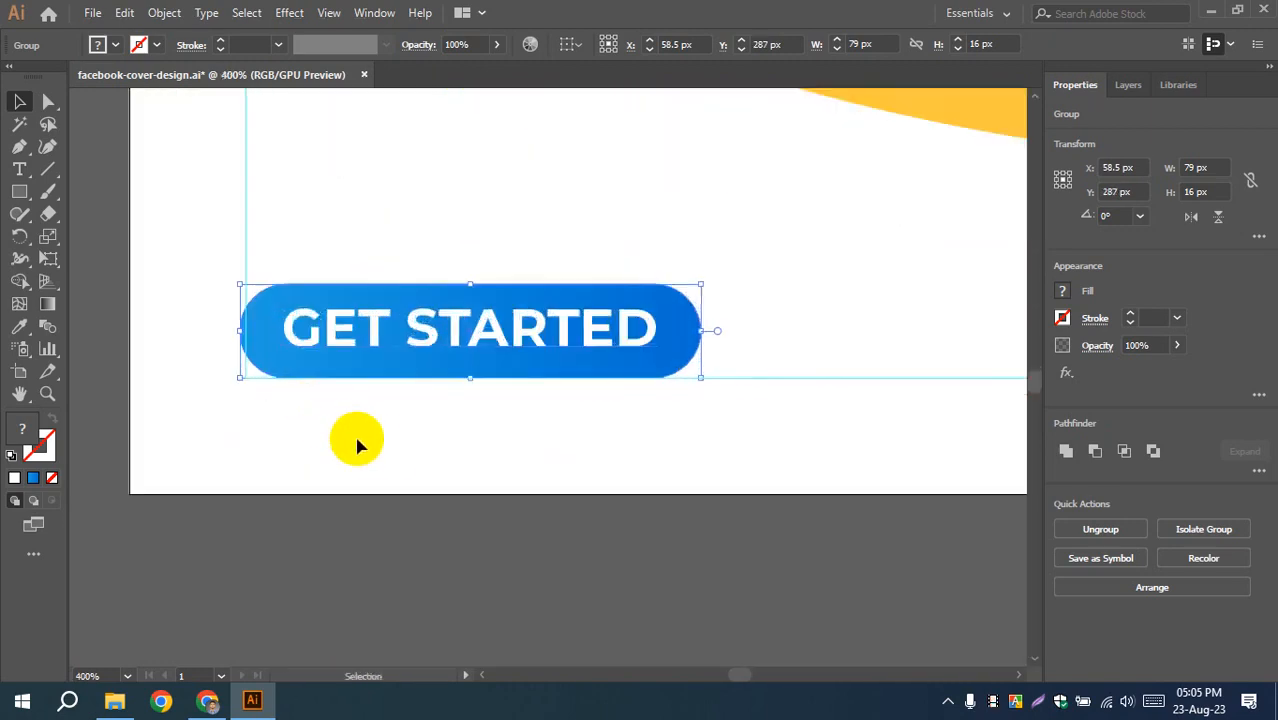
{"action": "scroll", "coordinate": [375, 458], "scroll_direction": "down", "scroll_amount": 4}
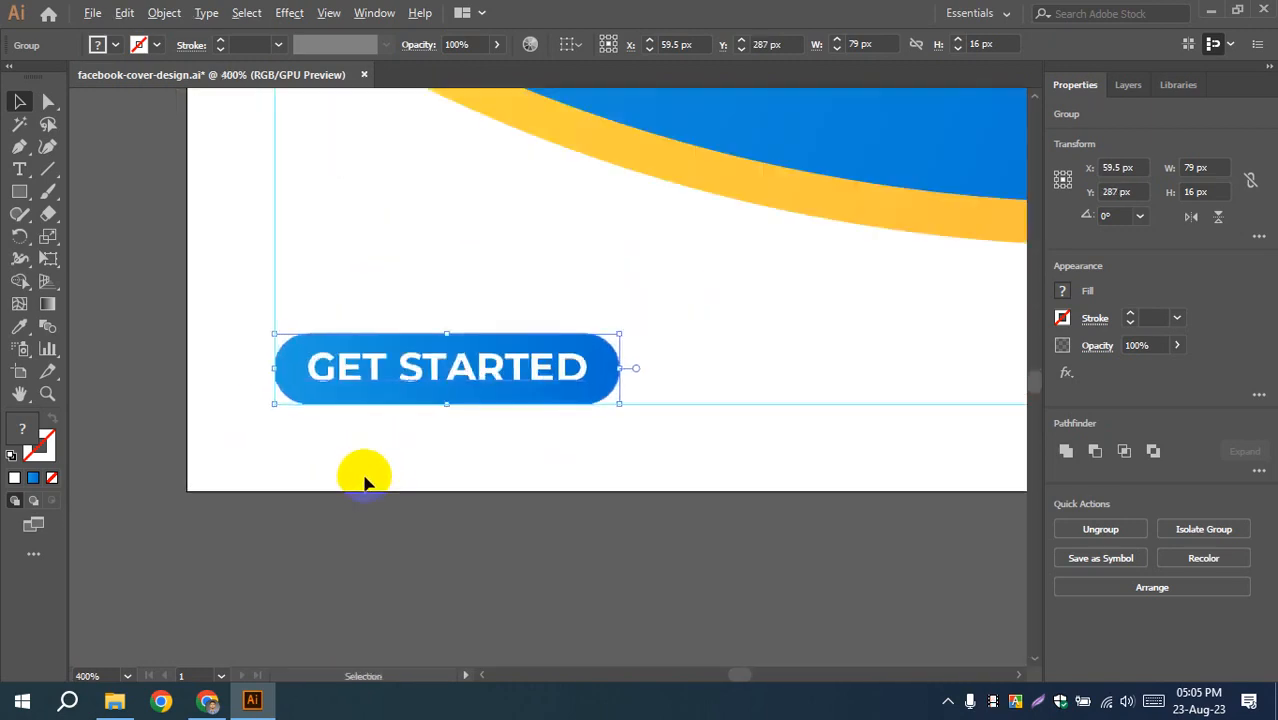
- Left-align the GET STARTED button group with the headline text group and check its fit at the margin guides
{"action": "left_click", "coordinate": [365, 220]}
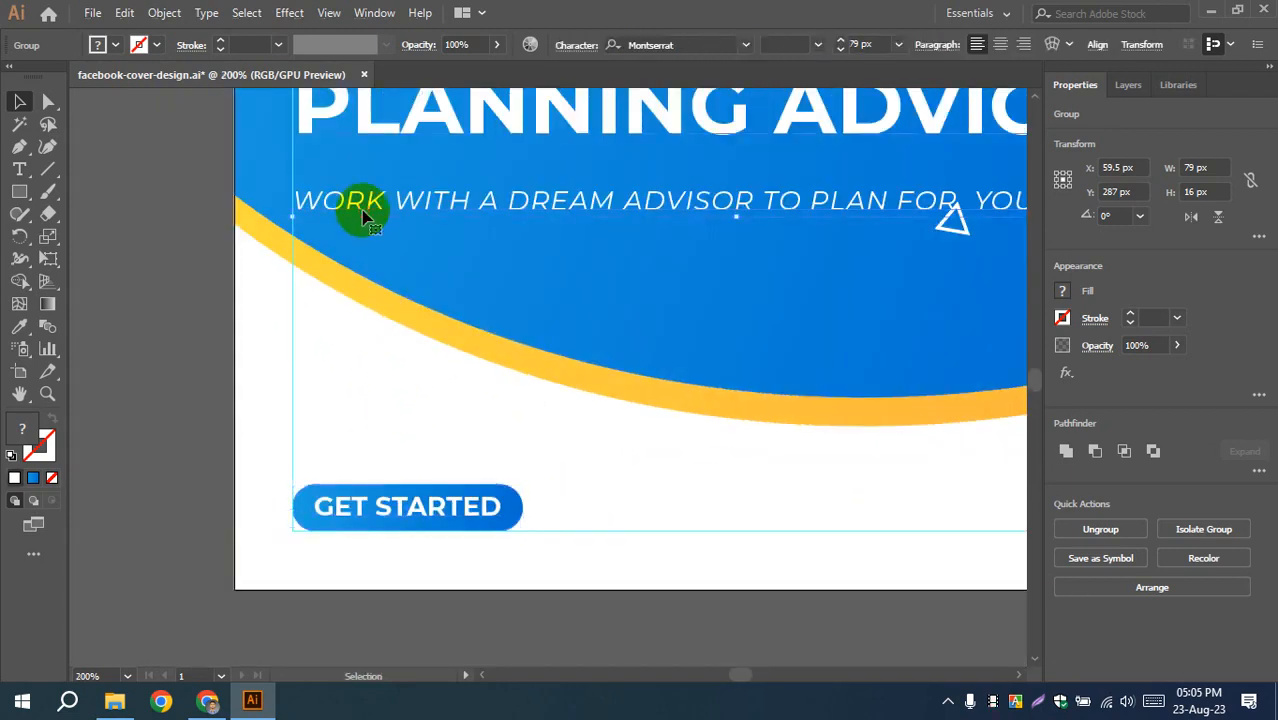
{"action": "left_click", "coordinate": [374, 505], "text": "shift"}
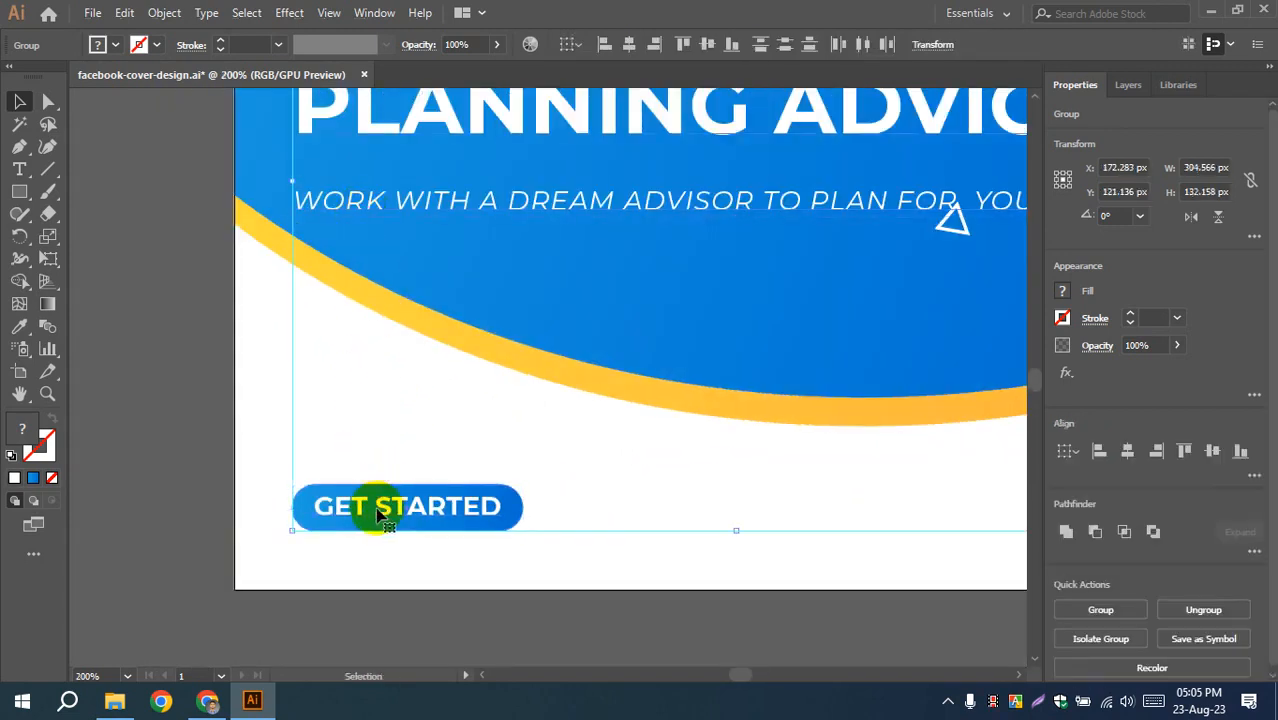
{"action": "left_click", "coordinate": [318, 392]}
{"action": "left_click", "coordinate": [382, 498], "text": "shift"}
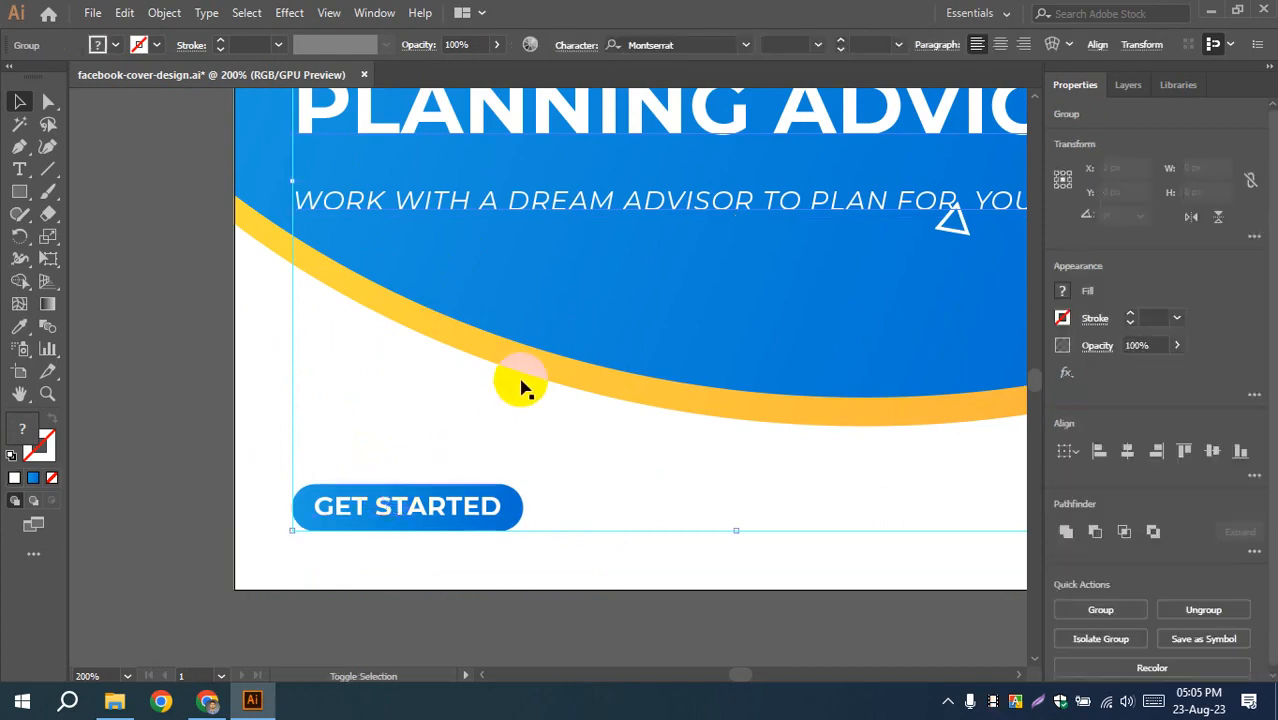
{"action": "left_click", "coordinate": [399, 128]}
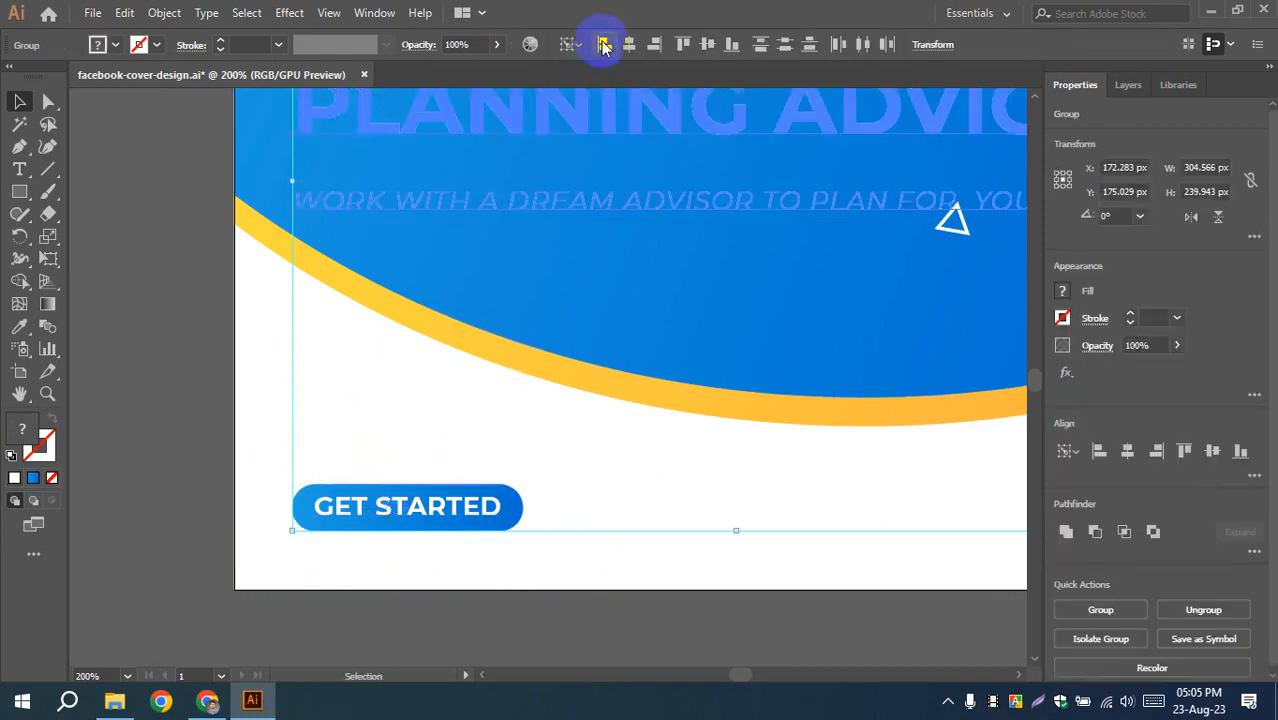
{"action": "left_click", "coordinate": [198, 380]}
{"action": "left_click", "coordinate": [430, 516]}
{"action": "scroll", "coordinate": [460, 572], "scroll_direction": "up", "scroll_amount": 1}
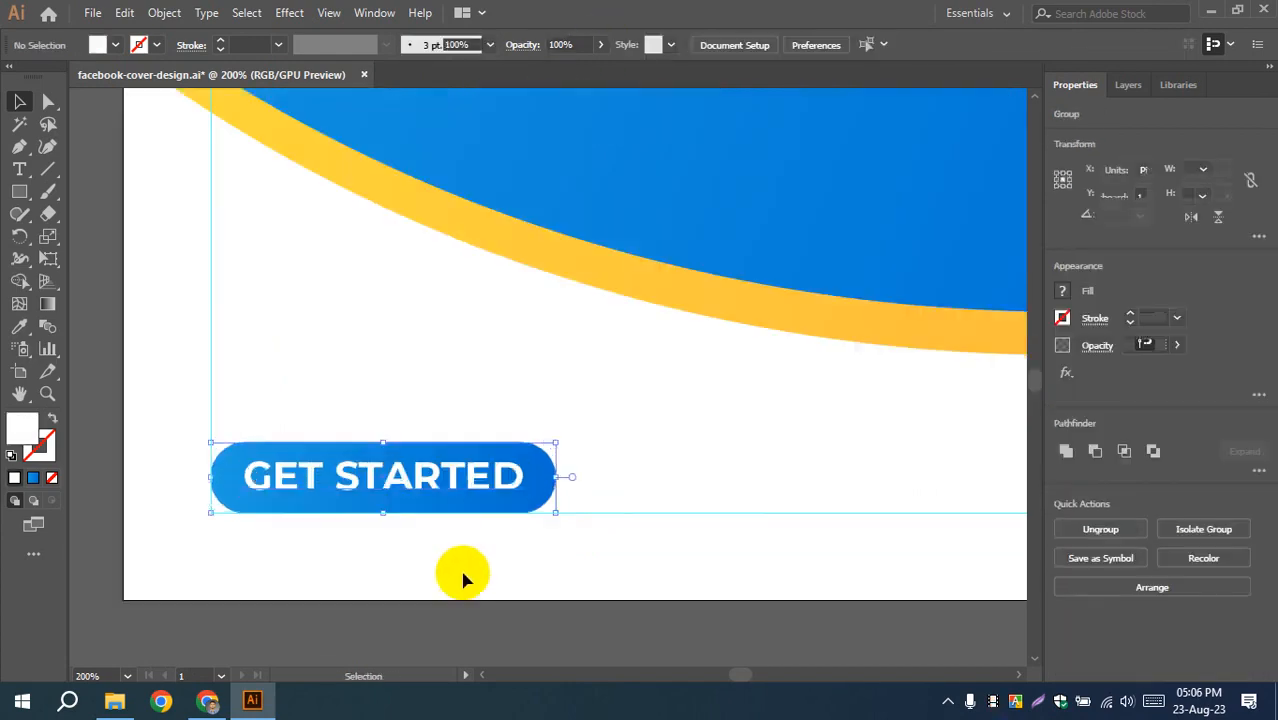
{"action": "scroll", "coordinate": [460, 560], "scroll_direction": "up", "scroll_amount": 3}
{"action": "scroll", "coordinate": [625, 470], "scroll_direction": "down", "scroll_amount": 3}
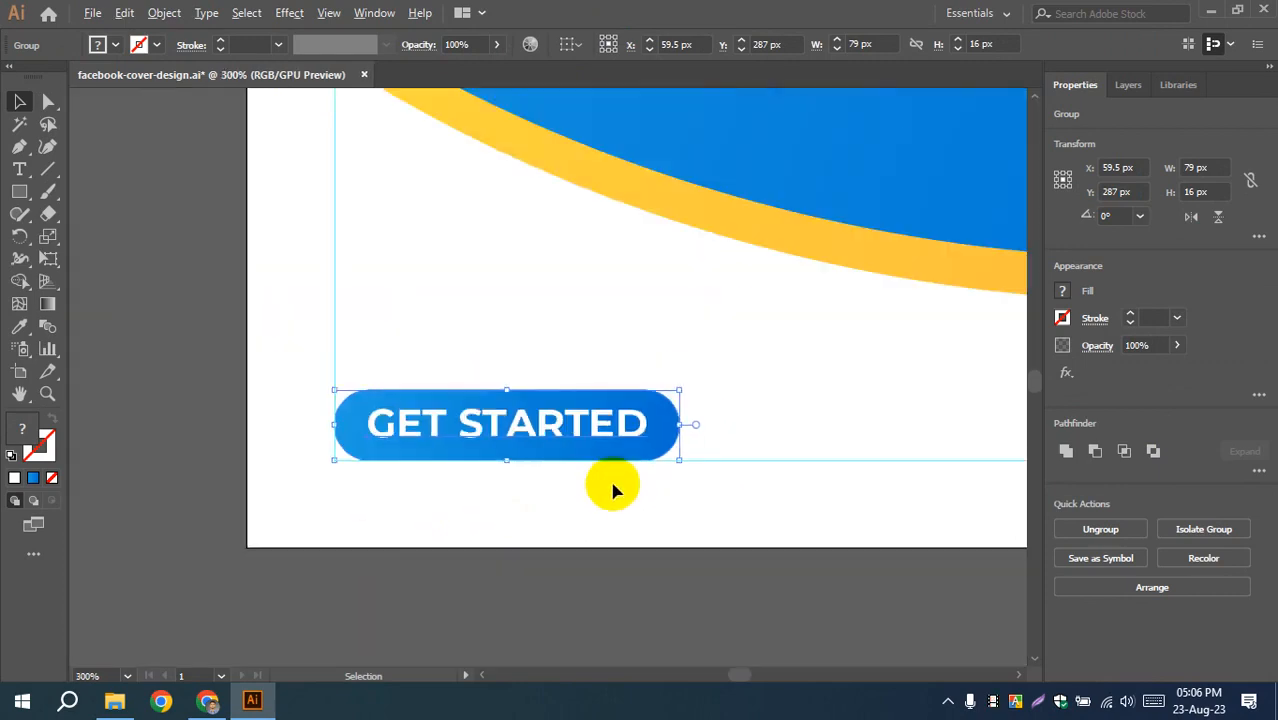
- Add a text line reading WE BRING THE BREATHE OF OUR on the empty canvas beside the reference cover
{"action": "scroll", "coordinate": [612, 489], "scroll_direction": "down", "scroll_amount": 5}
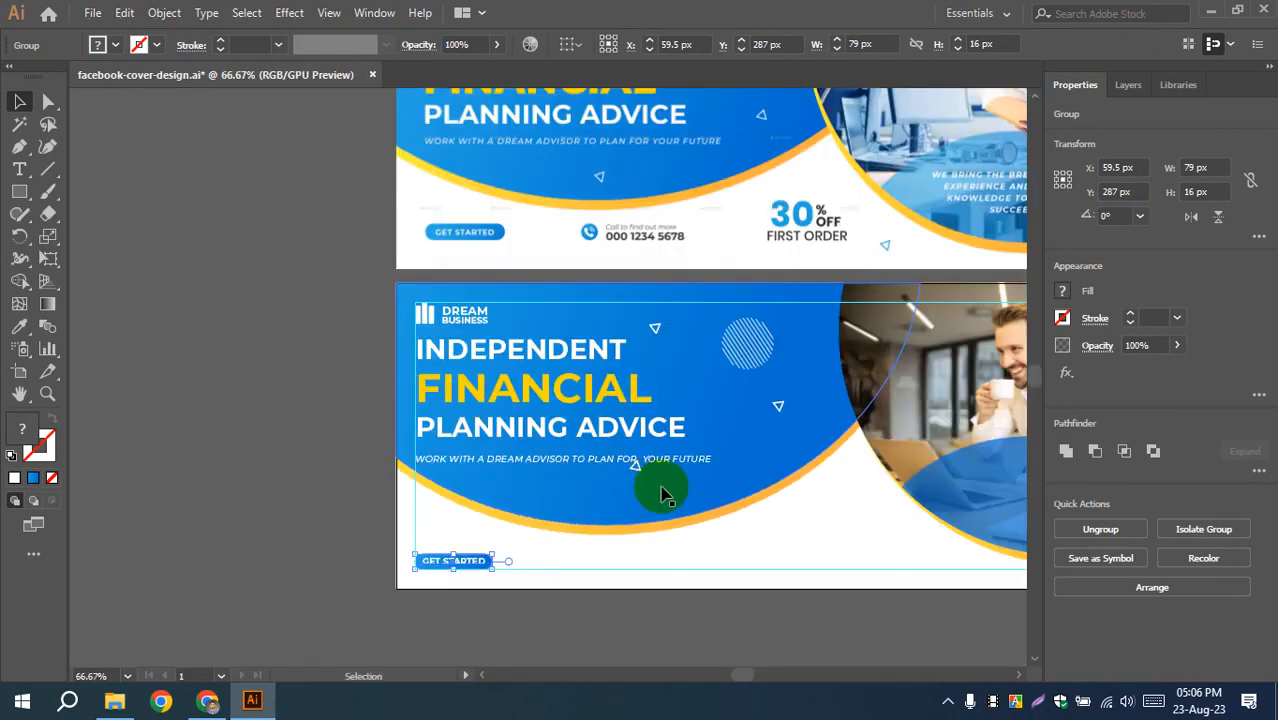
{"action": "left_click_drag", "start_coordinate": [837, 428], "coordinate": [712, 441]}
{"action": "left_click_drag", "start_coordinate": [697, 577], "coordinate": [687, 548]}
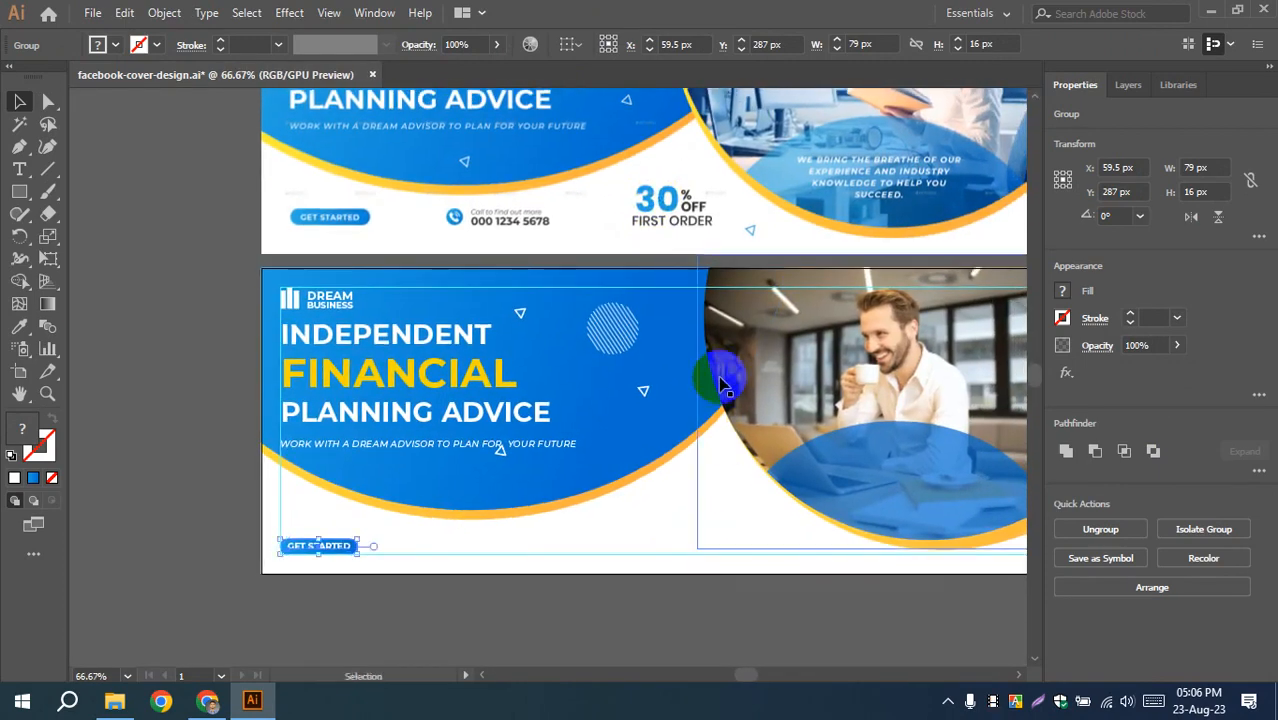
{"action": "left_click_drag", "start_coordinate": [919, 272], "coordinate": [685, 458]}
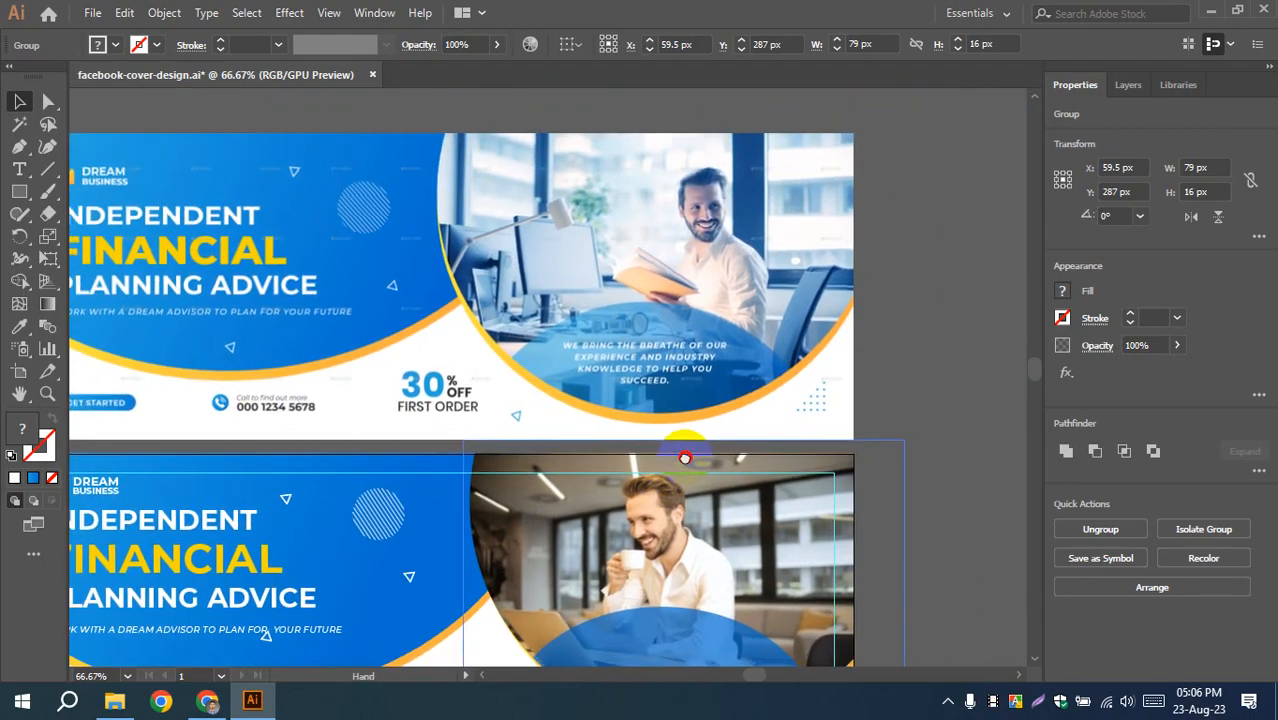
{"action": "scroll", "coordinate": [685, 458], "scroll_direction": "up", "scroll_amount": 4}
{"action": "left_click_drag", "start_coordinate": [699, 385], "coordinate": [426, 437]}
{"action": "left_click", "coordinate": [19, 169]}
{"action": "left_click", "coordinate": [858, 348]}
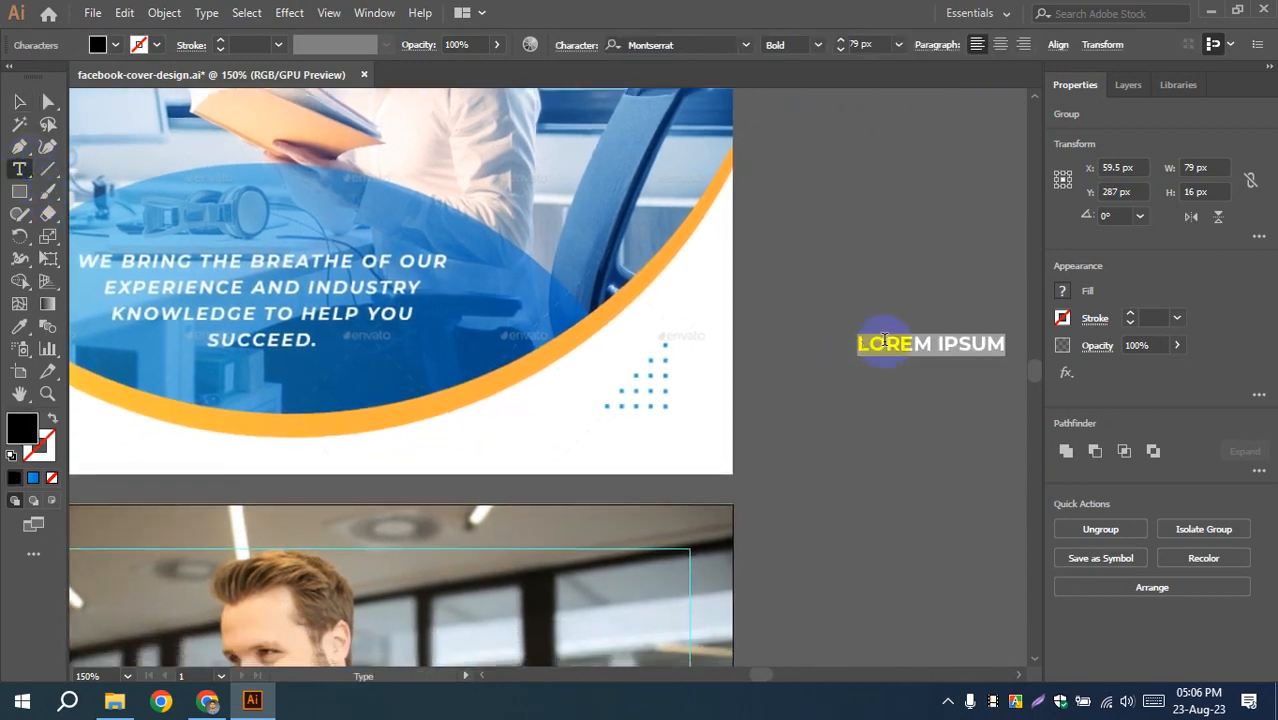
{"action": "type", "text": "We"}
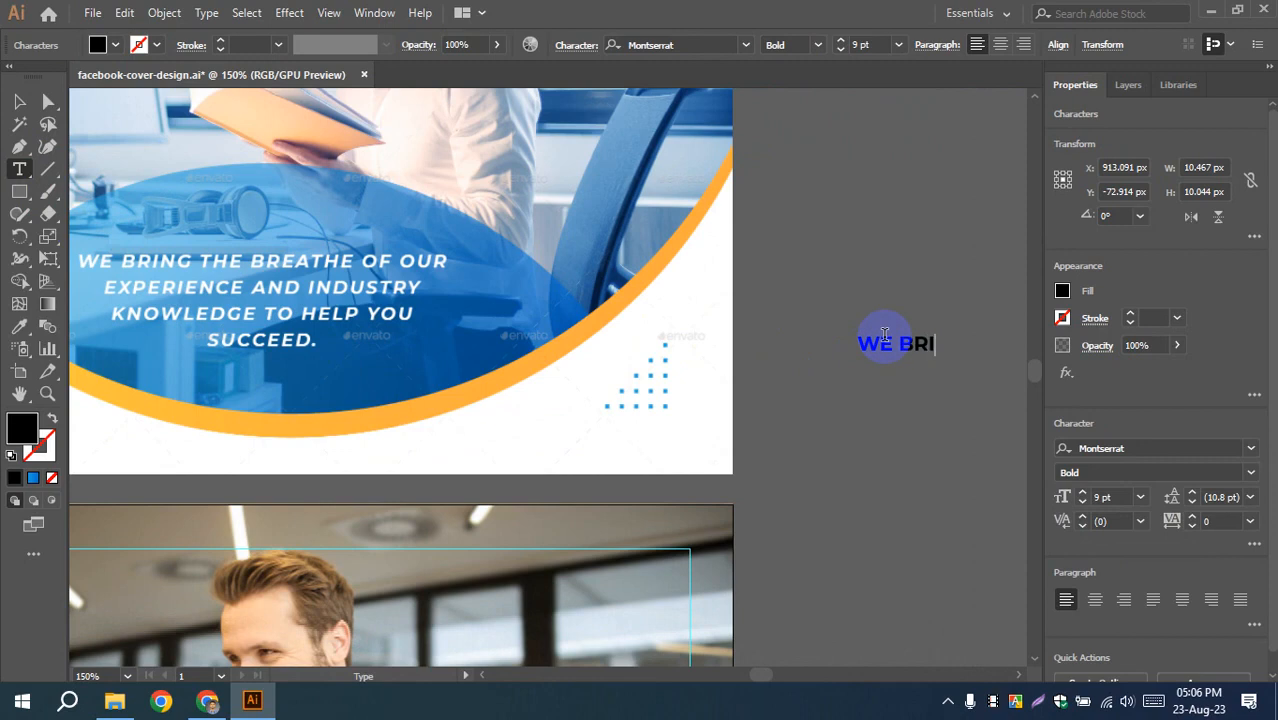
{"action": "type", "text": " BRING THE "}
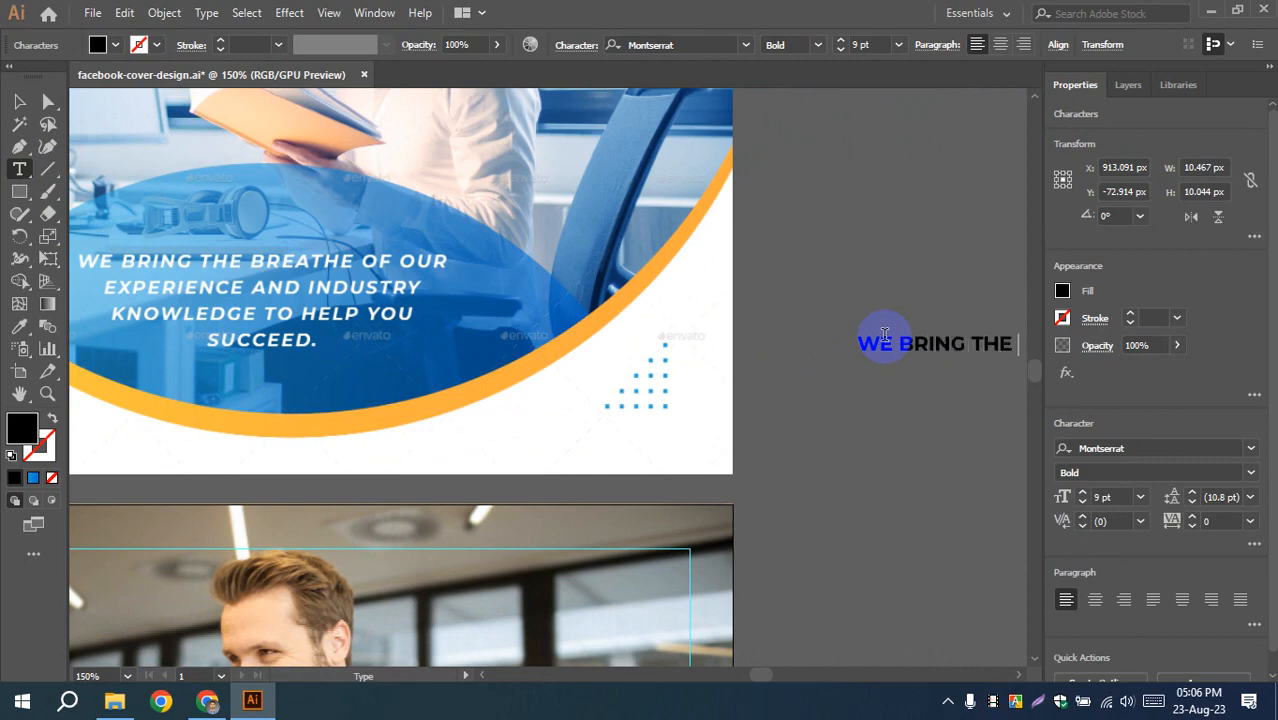
{"action": "type", "text": "BRE"}
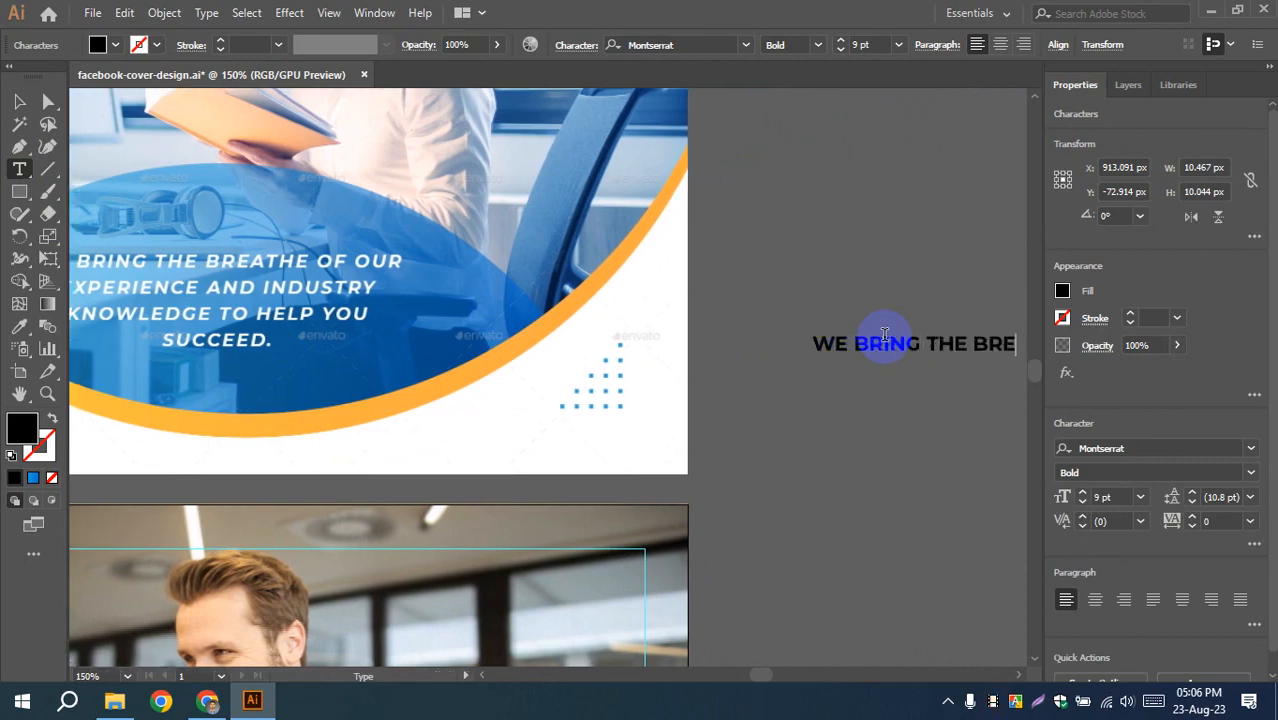
{"action": "type", "text": "ATHE "}
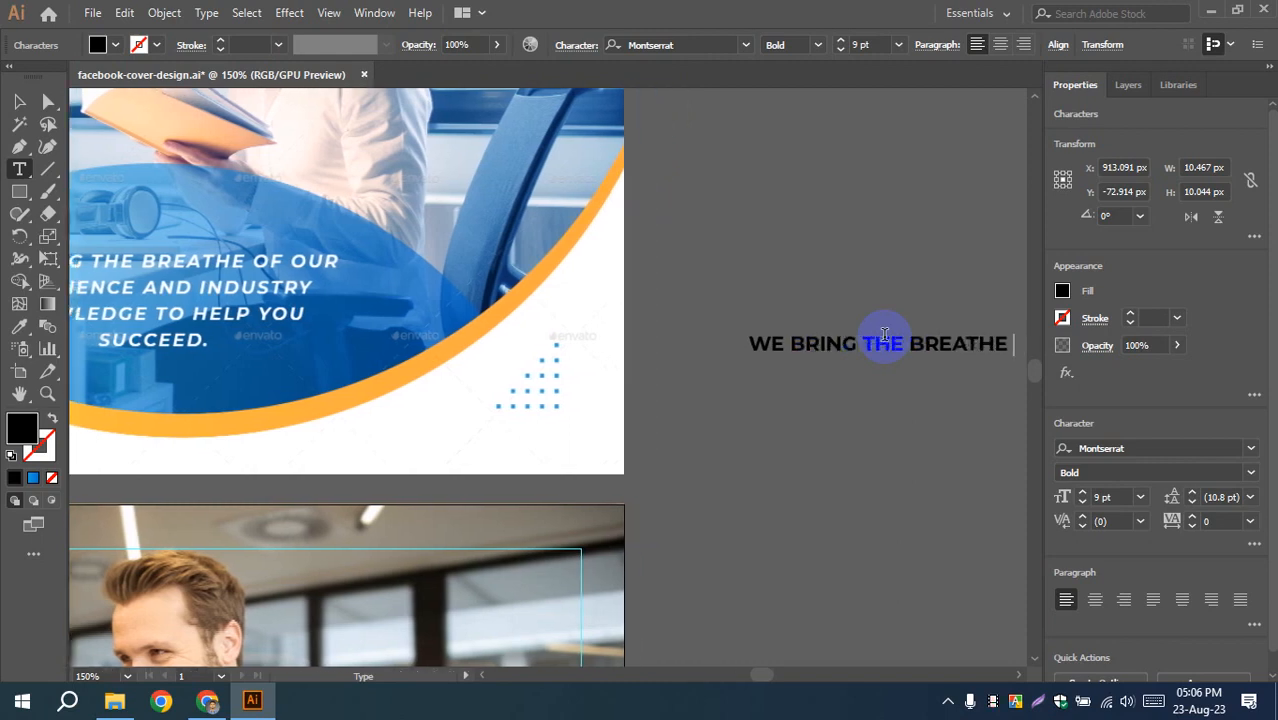
{"action": "type", "text": "OF OUR"}
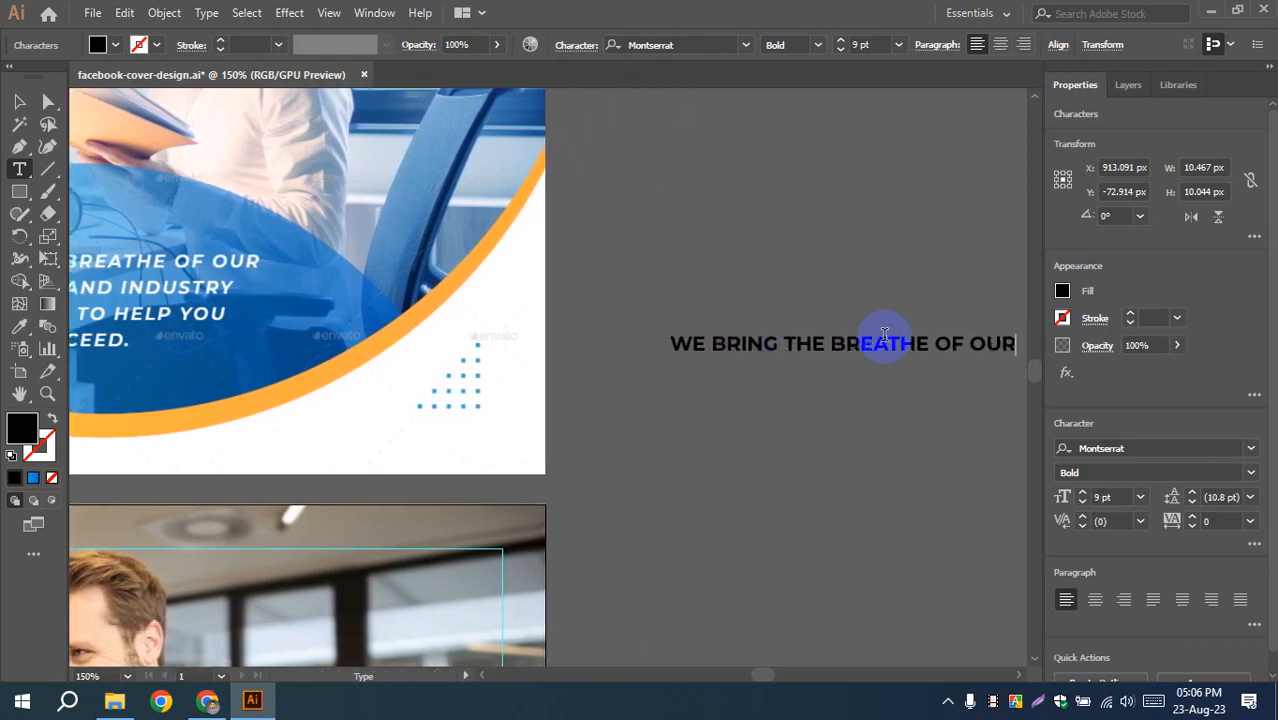
{"action": "left_click", "coordinate": [19, 101]}
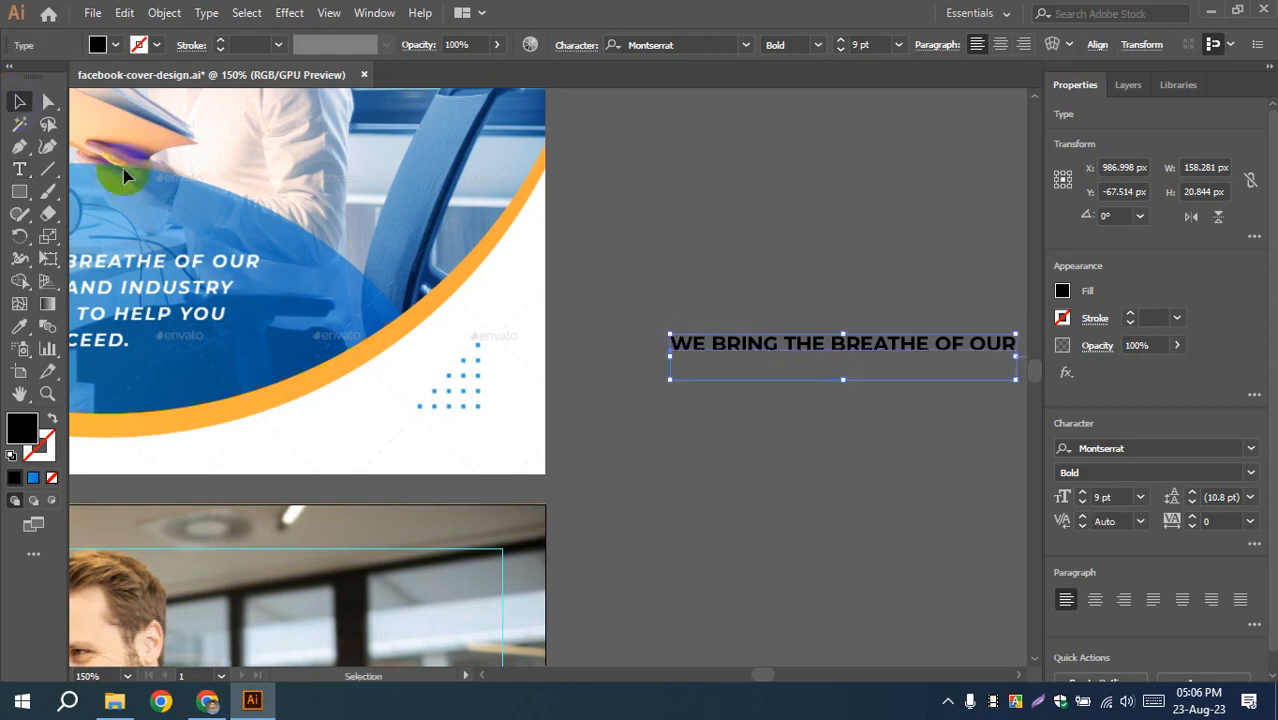
- Continue the new text with the lines EXPERIENCE AND INUSTRY, KNOWLEDGE TO HELP YOU and SUCCEED
{"action": "left_click", "coordinate": [625, 451]}
{"action": "left_click_drag", "start_coordinate": [625, 451], "coordinate": [679, 402]}
{"action": "scroll", "coordinate": [778, 370], "scroll_direction": "down", "scroll_amount": 1}
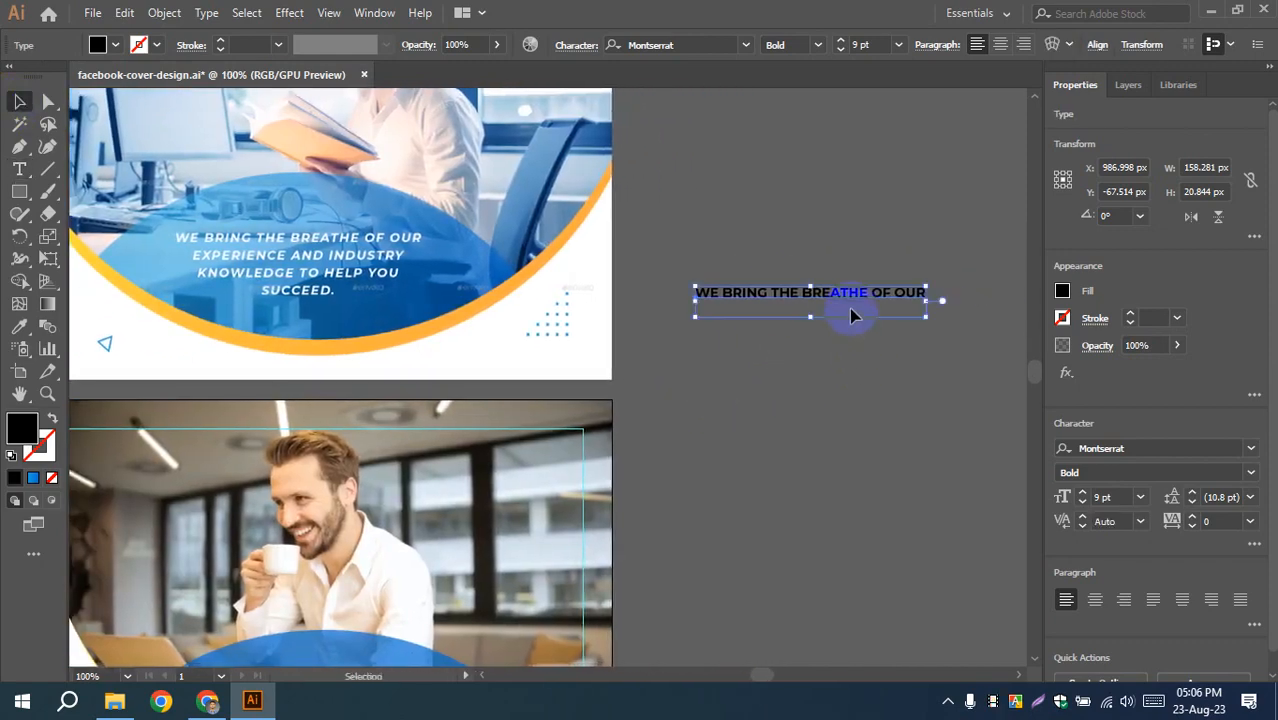
{"action": "double_click", "coordinate": [855, 296]}
{"action": "key", "text": "ctrl+a"}
{"action": "left_click", "coordinate": [882, 292]}
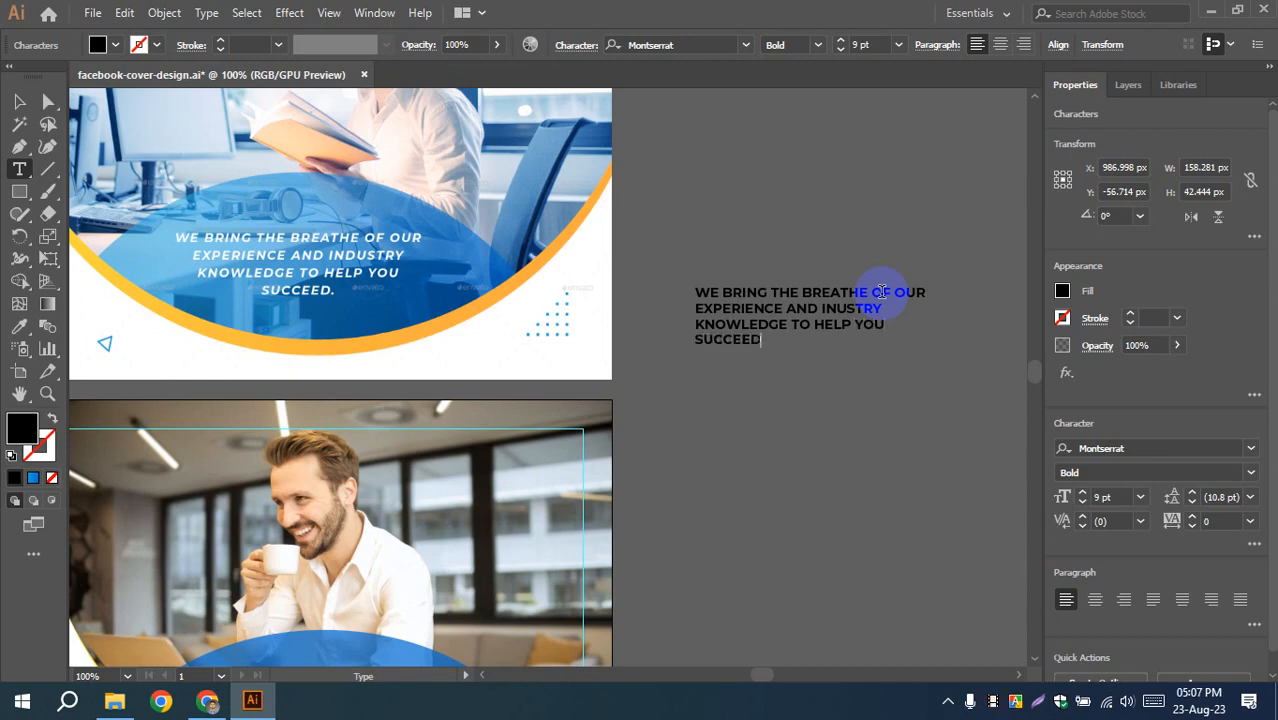
{"action": "left_click", "coordinate": [19, 101]}
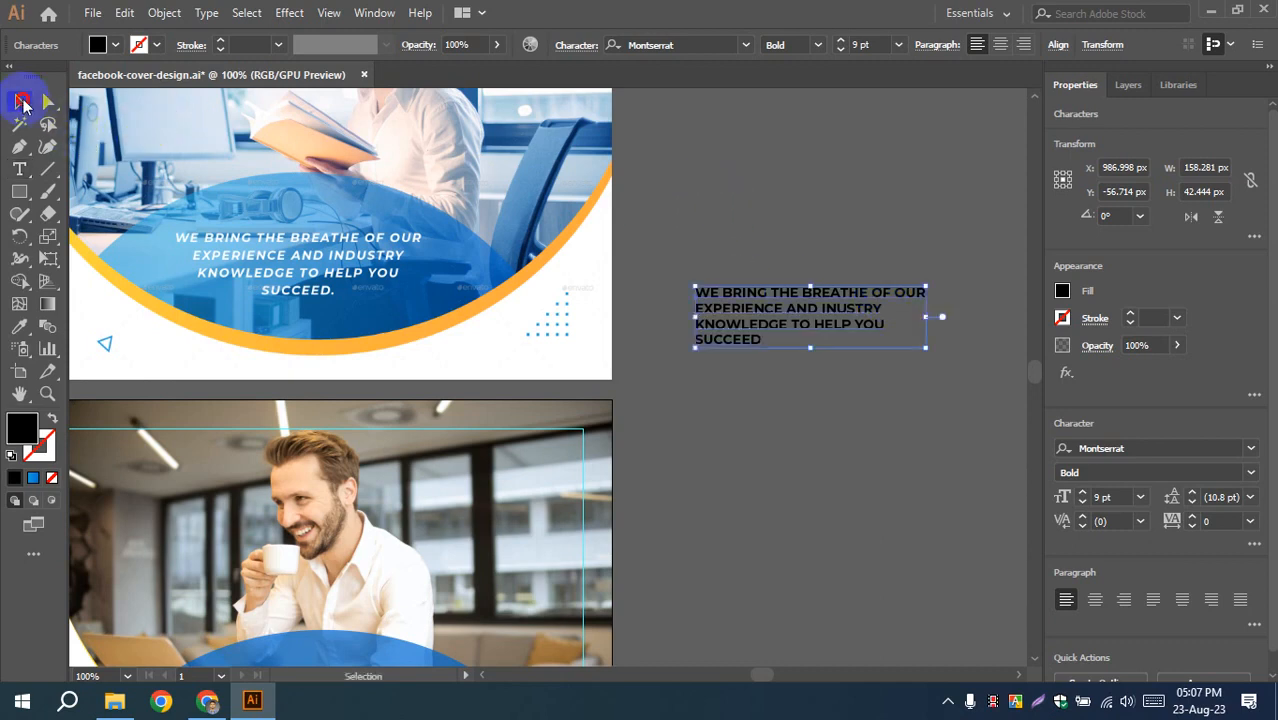
{"action": "left_click", "coordinate": [736, 194]}
- Centre-align the four-line paragraph and move it clear of the reference cover, to about X 961 px, Y -73 px
{"action": "left_click", "coordinate": [766, 316]}
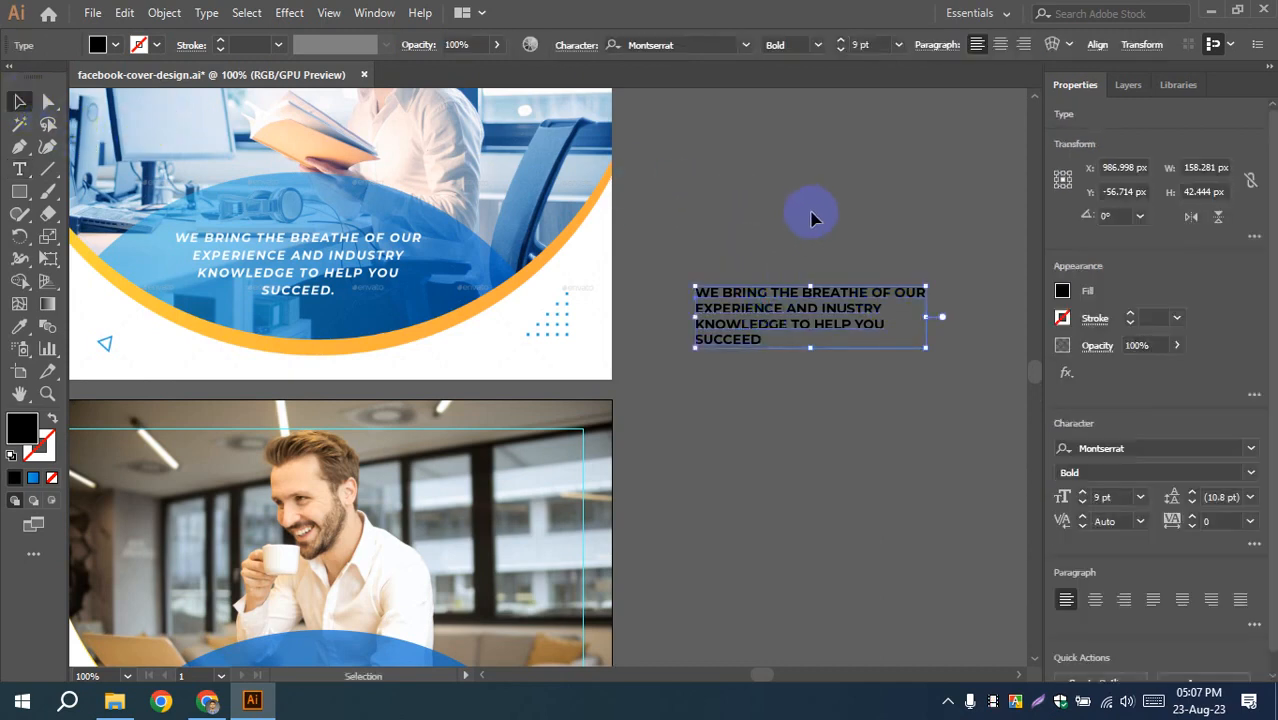
{"action": "left_click", "coordinate": [1000, 45]}
{"action": "left_click", "coordinate": [819, 200]}
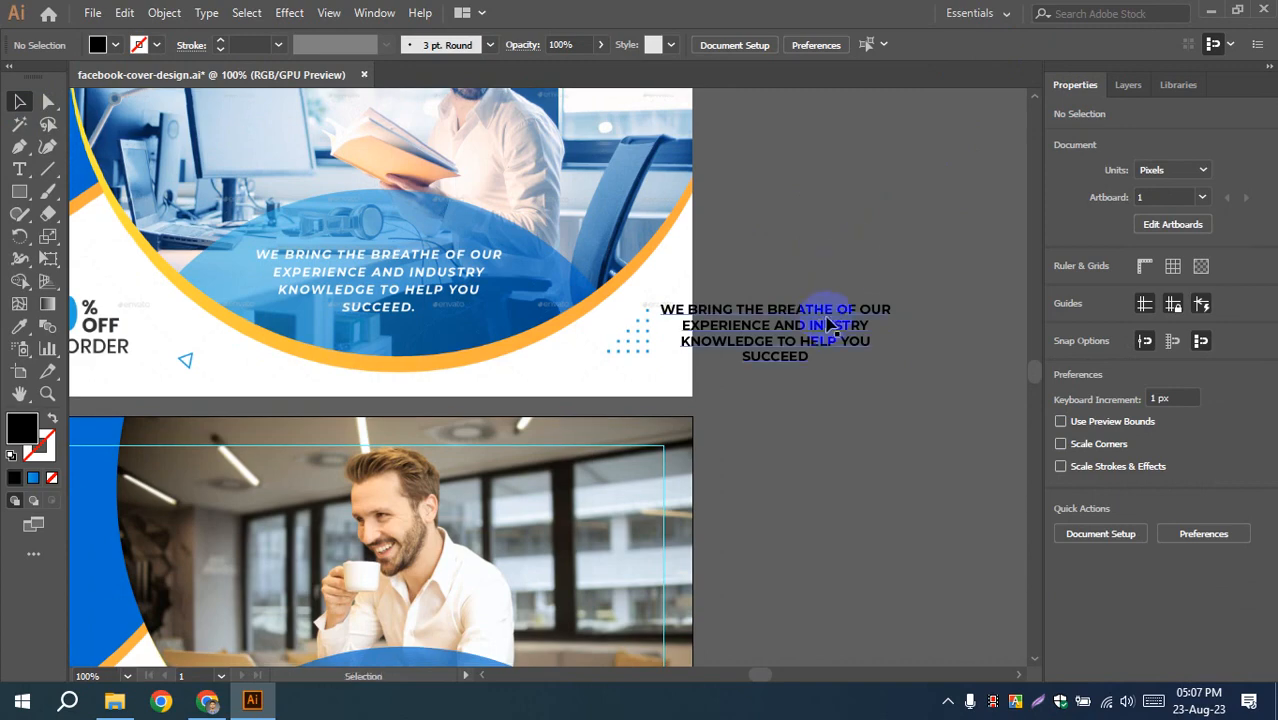
{"action": "left_click", "coordinate": [828, 325]}
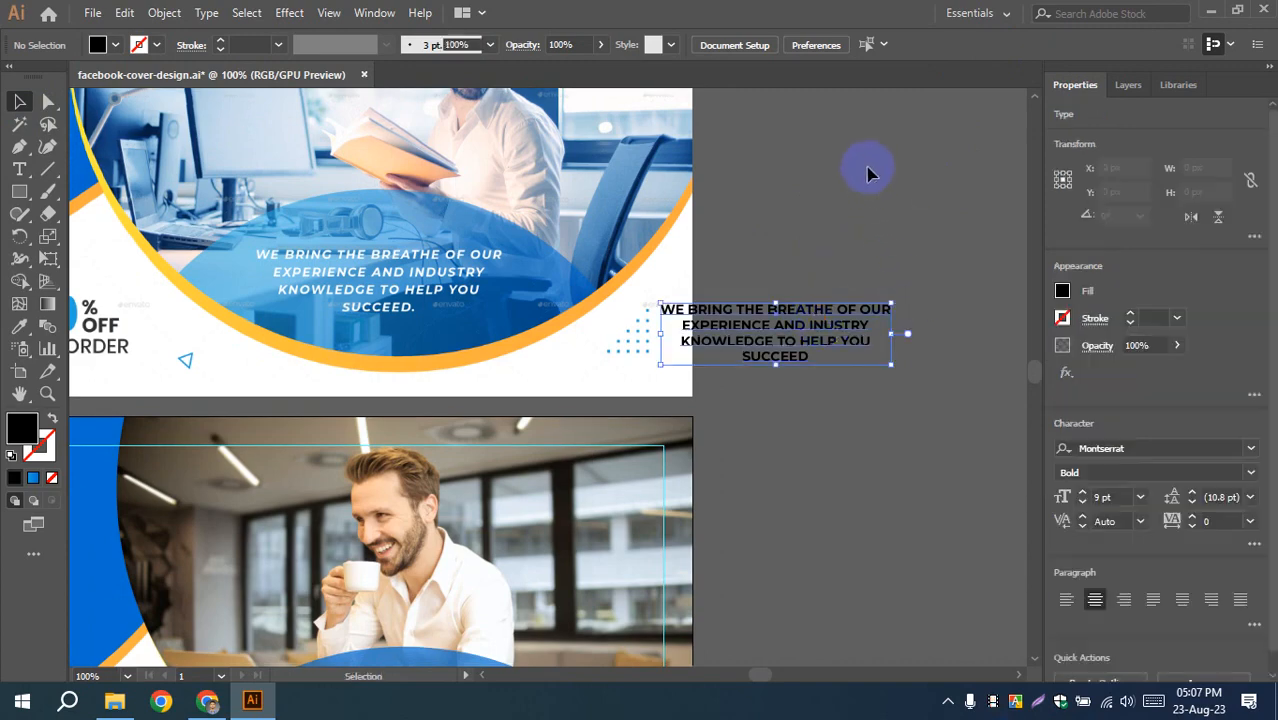
{"action": "left_click_drag", "start_coordinate": [817, 323], "coordinate": [894, 300]}
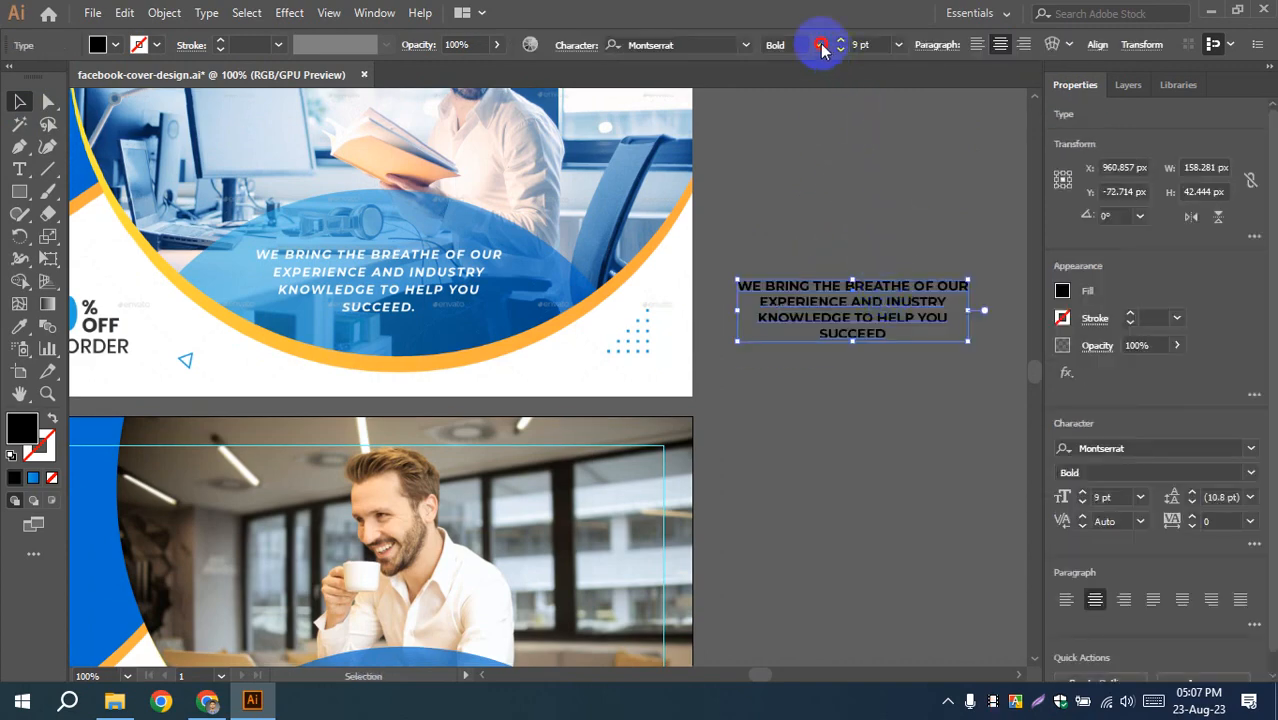
- Set the four-line paragraph's Montserrat style to Medium
{"action": "left_click", "coordinate": [818, 45]}
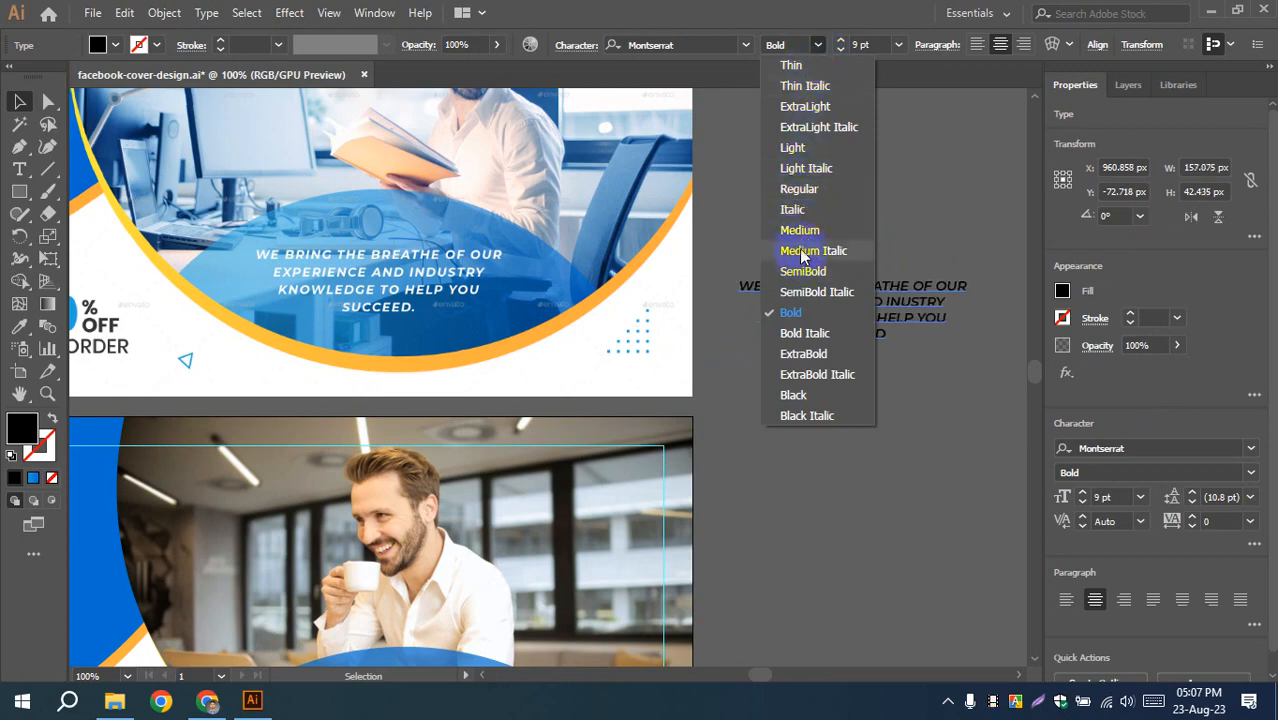
{"action": "left_click", "coordinate": [799, 231]}
{"action": "left_click", "coordinate": [860, 223]}
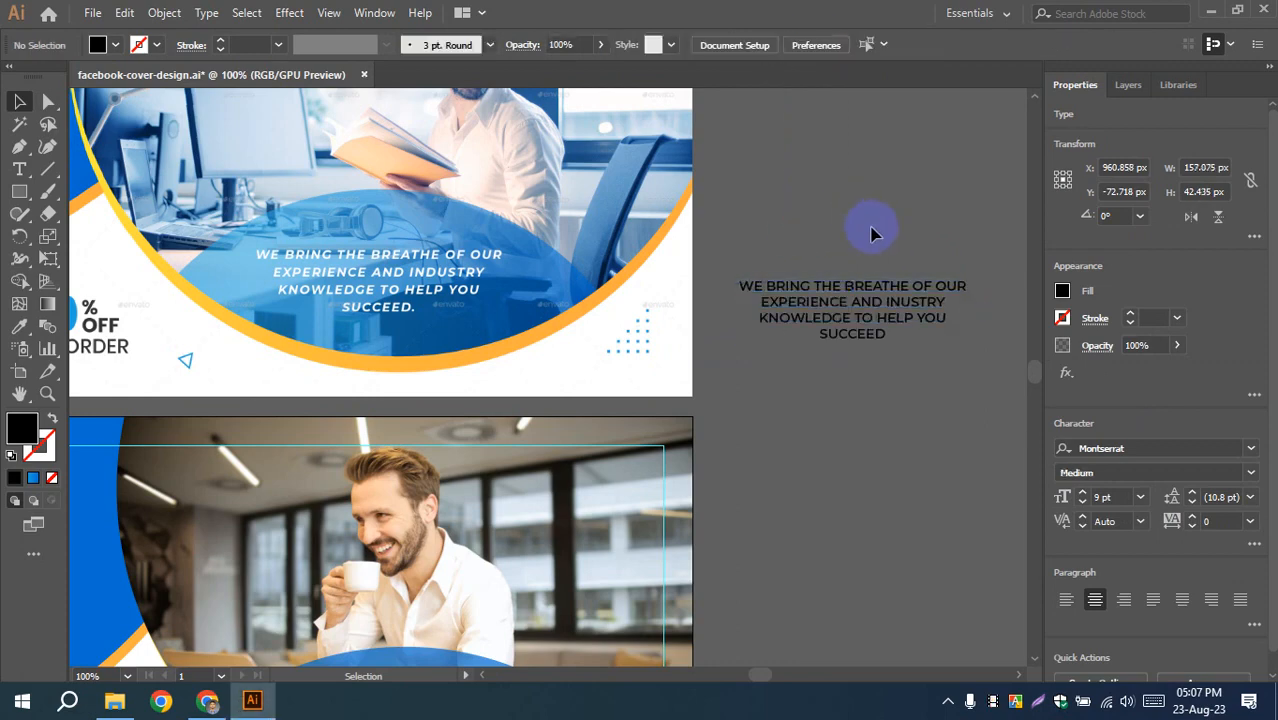
- Move the paragraph over the dotted triangle of the reference cover and set its font style to Medium Italic
{"action": "scroll", "coordinate": [785, 249], "scroll_direction": "up", "scroll_amount": 1}
{"action": "left_click_drag", "start_coordinate": [683, 292], "coordinate": [813, 271]}
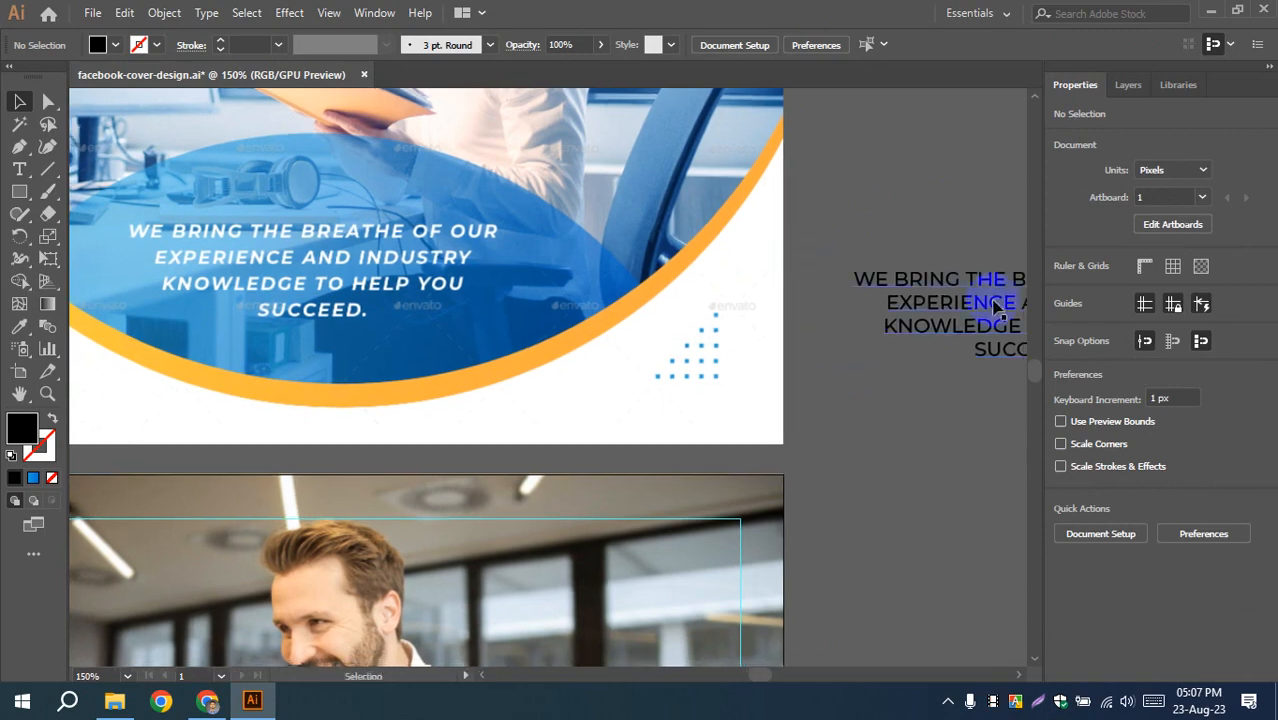
{"action": "left_click_drag", "start_coordinate": [984, 294], "coordinate": [622, 260]}
{"action": "left_click", "coordinate": [877, 276]}
{"action": "left_click_drag", "start_coordinate": [723, 292], "coordinate": [764, 248]}
{"action": "left_click_drag", "start_coordinate": [590, 213], "coordinate": [620, 233]}
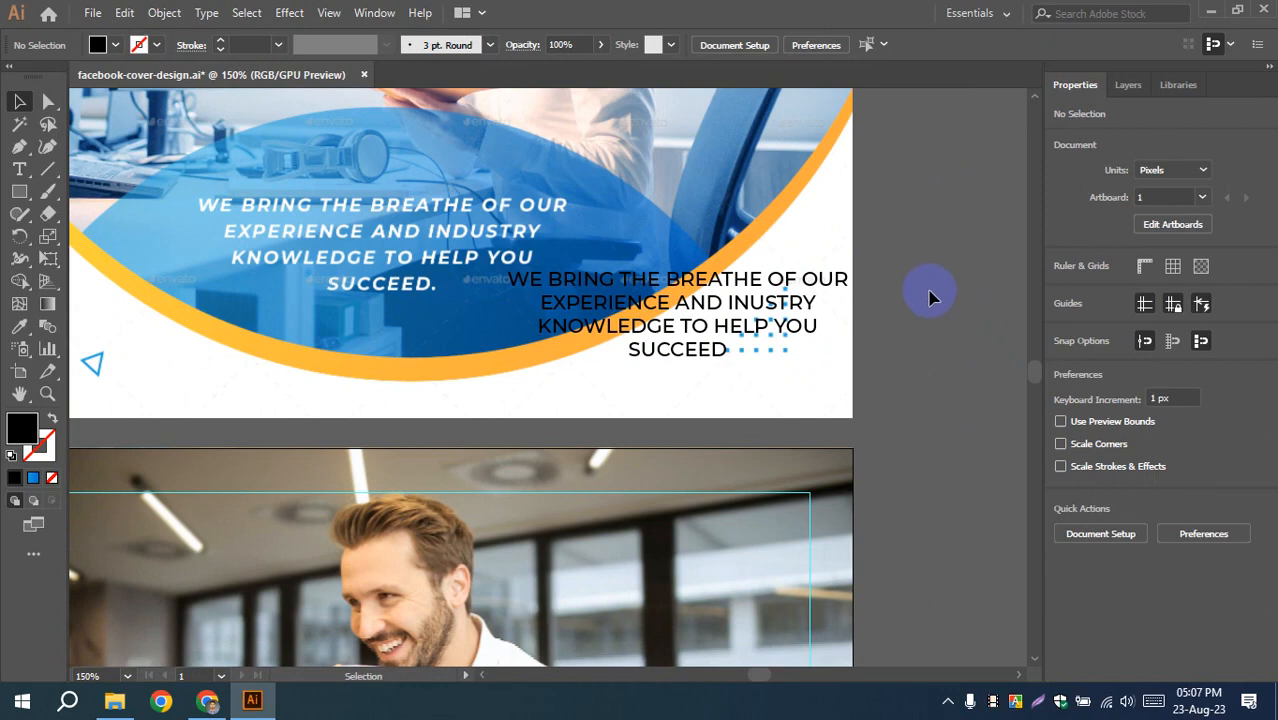
{"action": "left_click", "coordinate": [733, 286]}
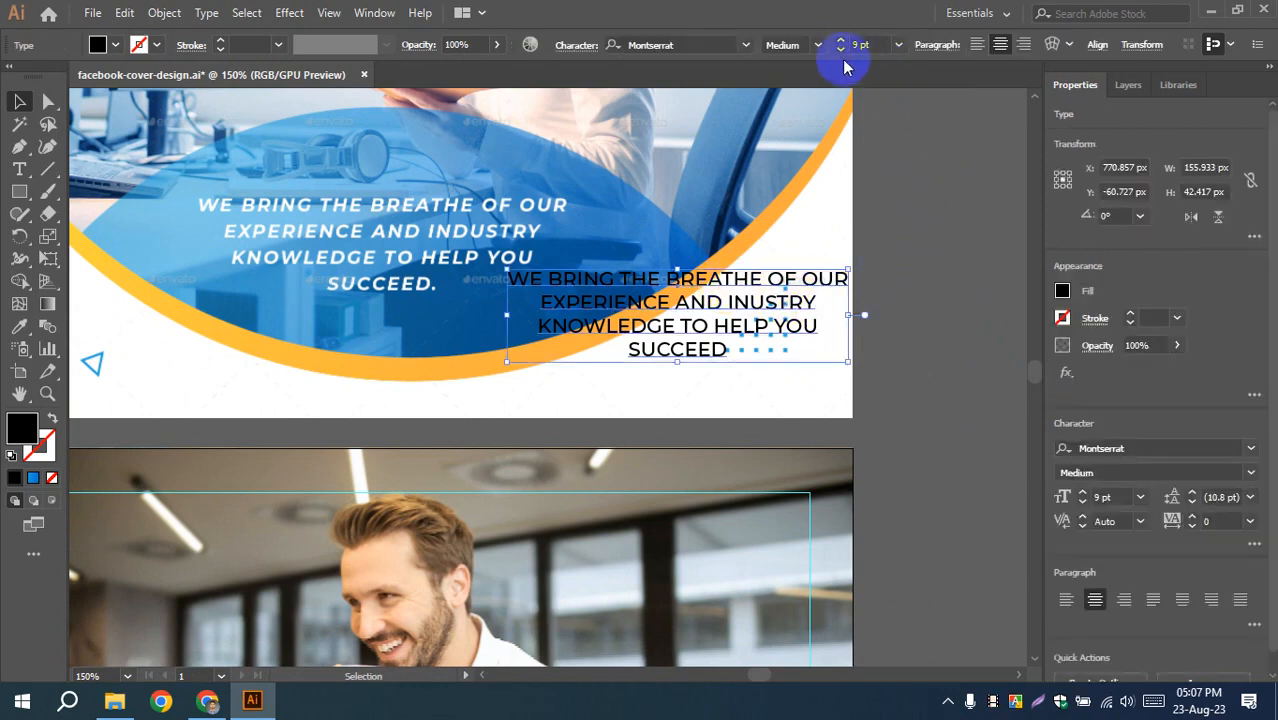
{"action": "left_click", "coordinate": [819, 45]}
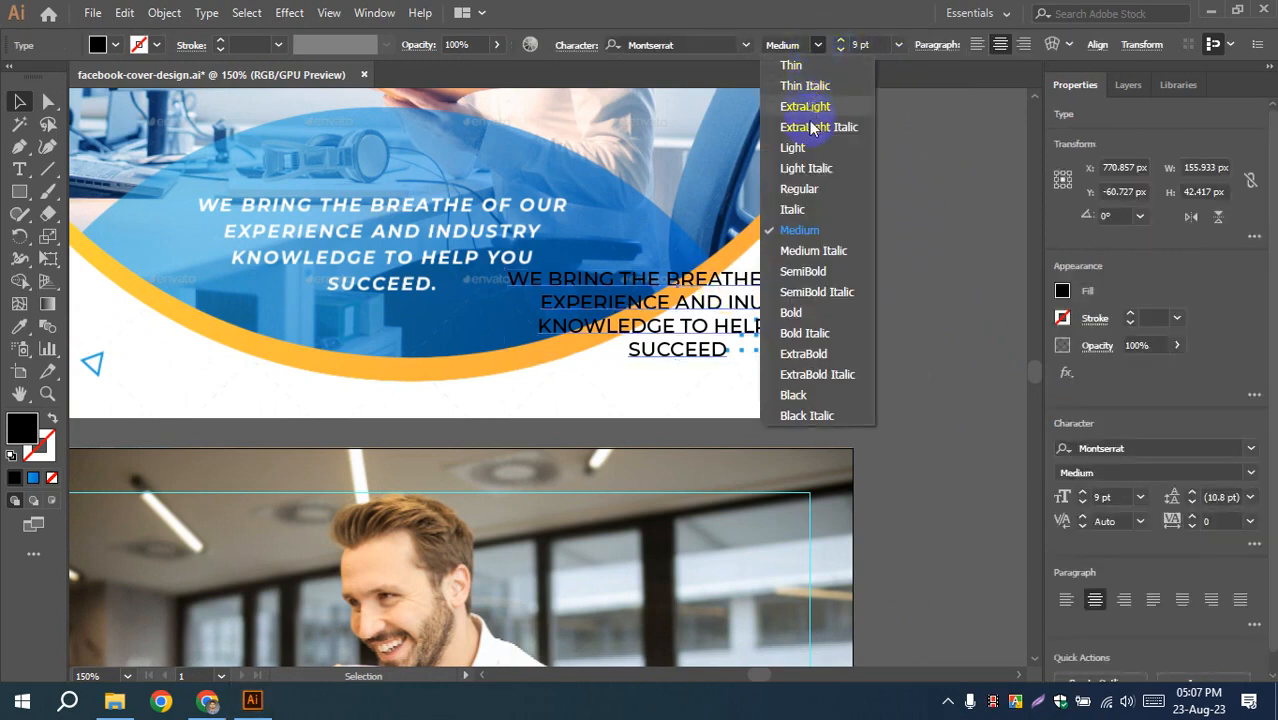
{"action": "left_click", "coordinate": [818, 251]}
{"action": "left_click", "coordinate": [938, 266]}
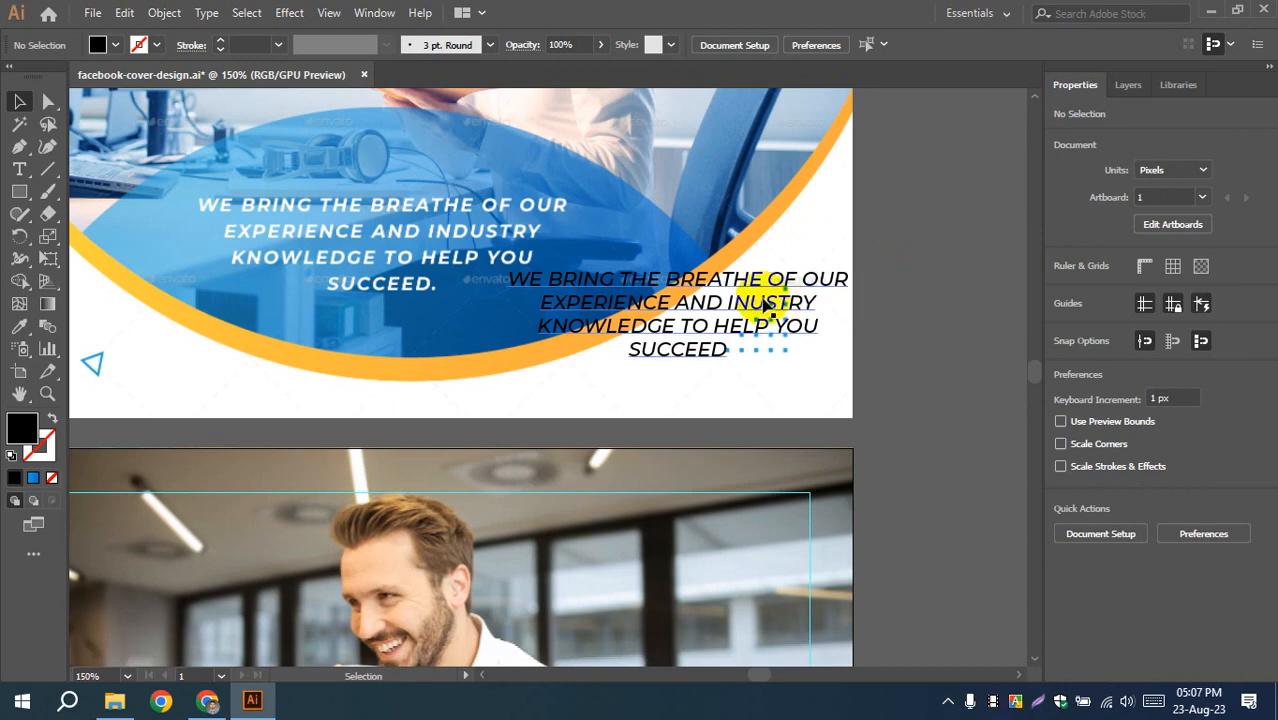
- Move the italic paragraph directly below the reference cover's matching white text, at about X 624 px, Y -41 px
{"action": "left_click_drag", "start_coordinate": [556, 316], "coordinate": [402, 331]}
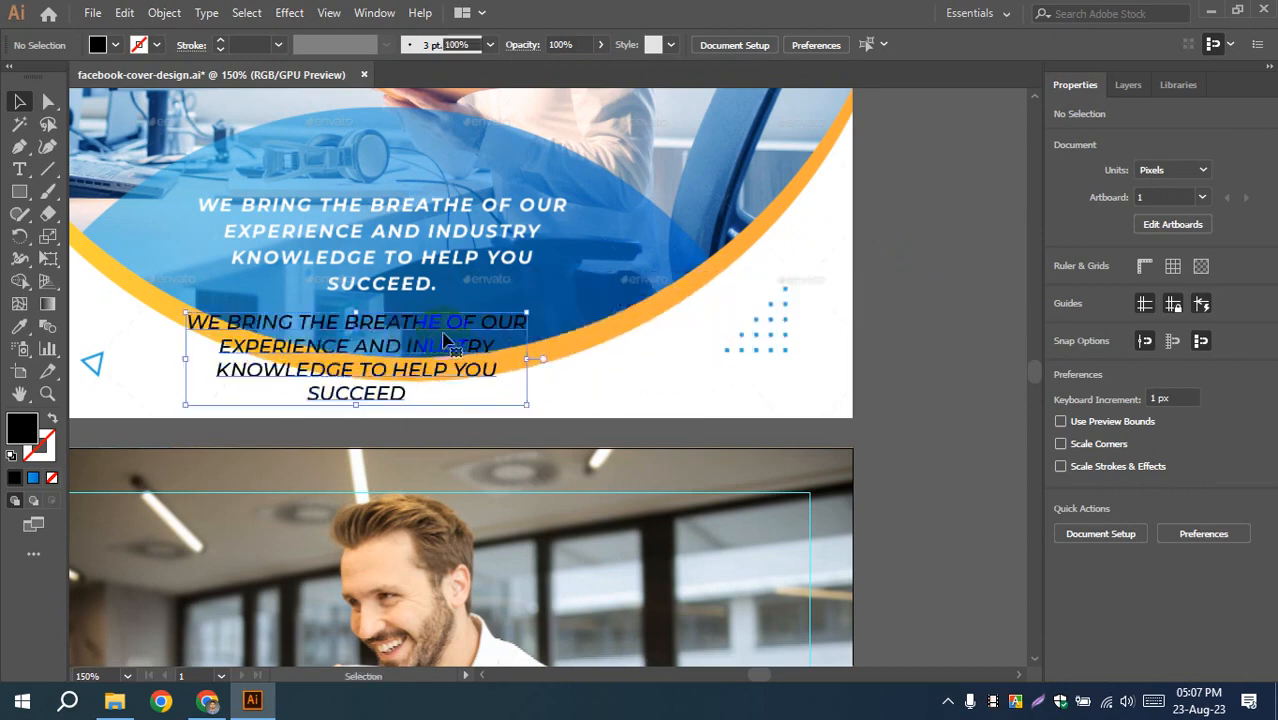
{"action": "left_click", "coordinate": [921, 309]}
{"action": "left_click_drag", "start_coordinate": [713, 323], "coordinate": [782, 343]}
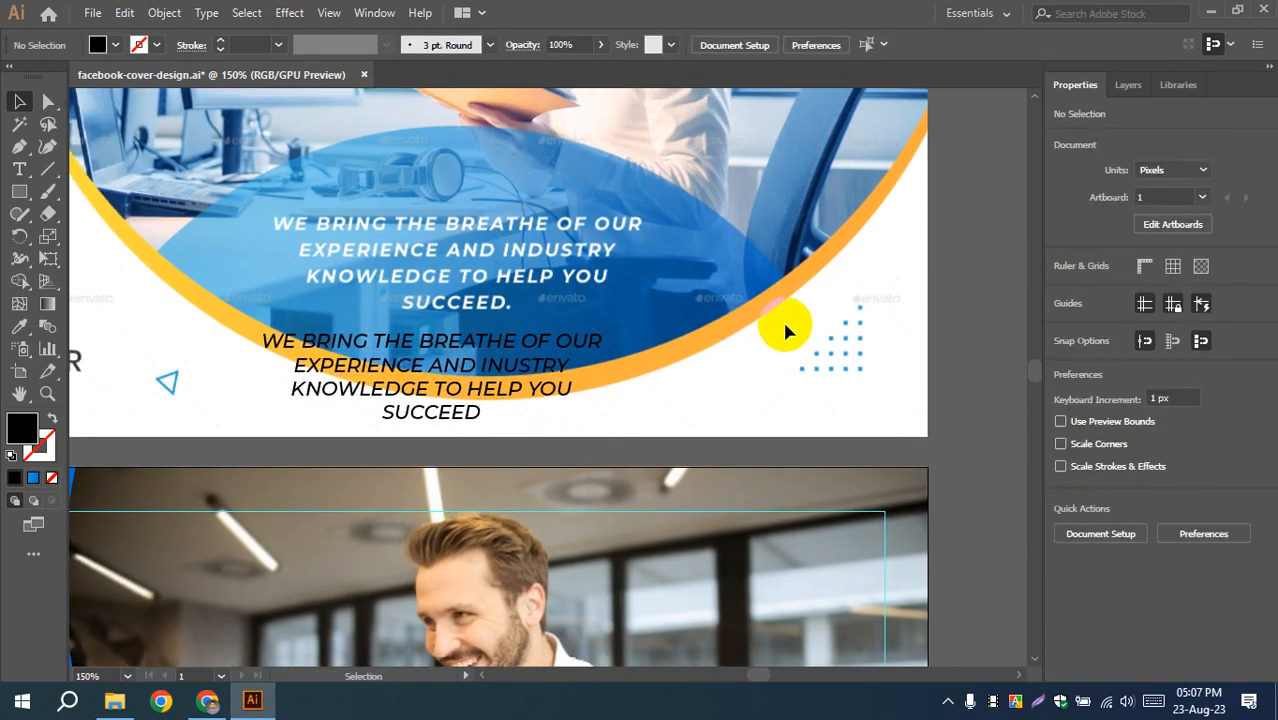
- Try increasing the italic paragraph's leading to 20 pt
{"action": "left_click", "coordinate": [480, 345]}
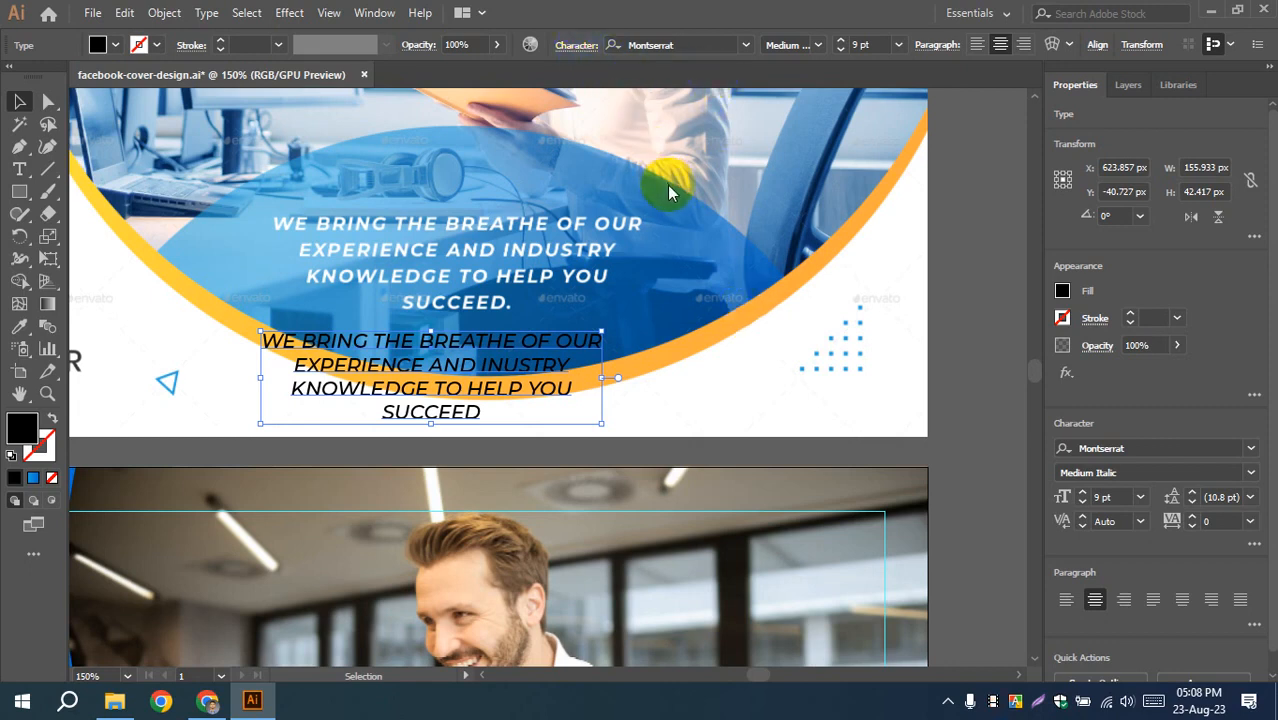
{"action": "left_click", "coordinate": [527, 128]}
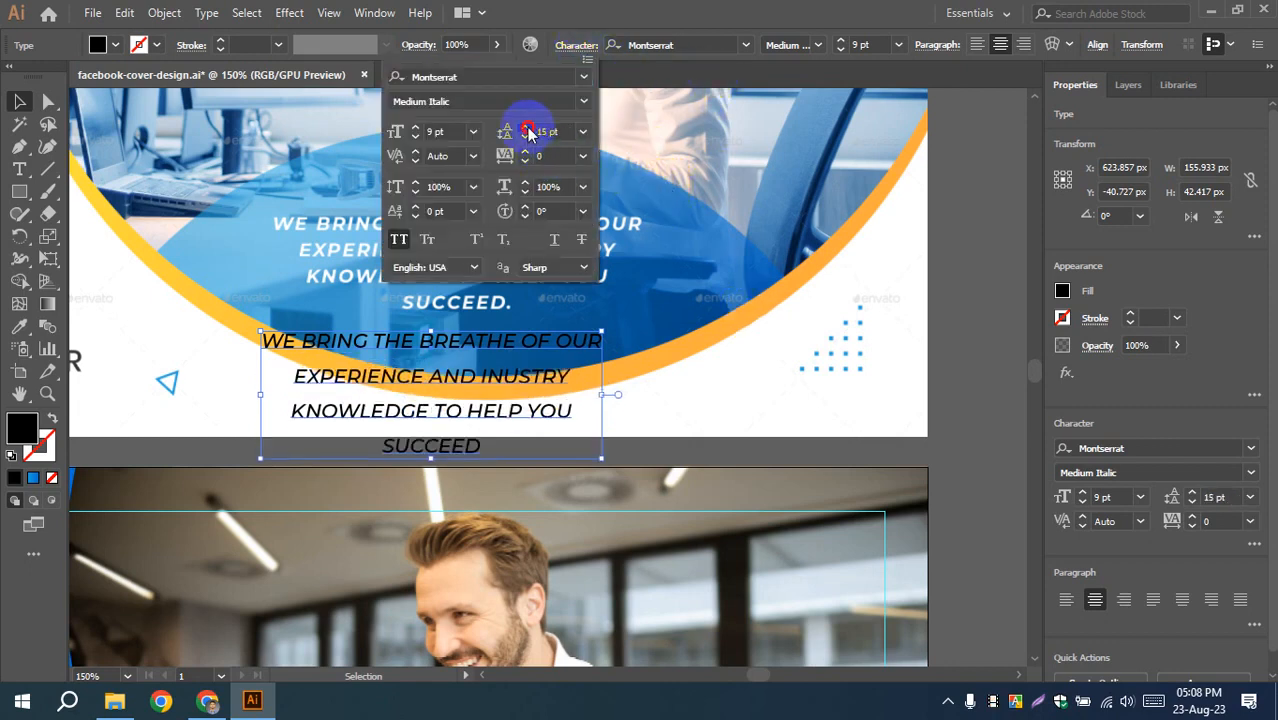
{"action": "left_click", "coordinate": [525, 128]}
{"action": "left_click", "coordinate": [525, 128]}
{"action": "left_click", "coordinate": [525, 128]}
{"action": "left_click", "coordinate": [525, 128]}
{"action": "left_click", "coordinate": [525, 128]}
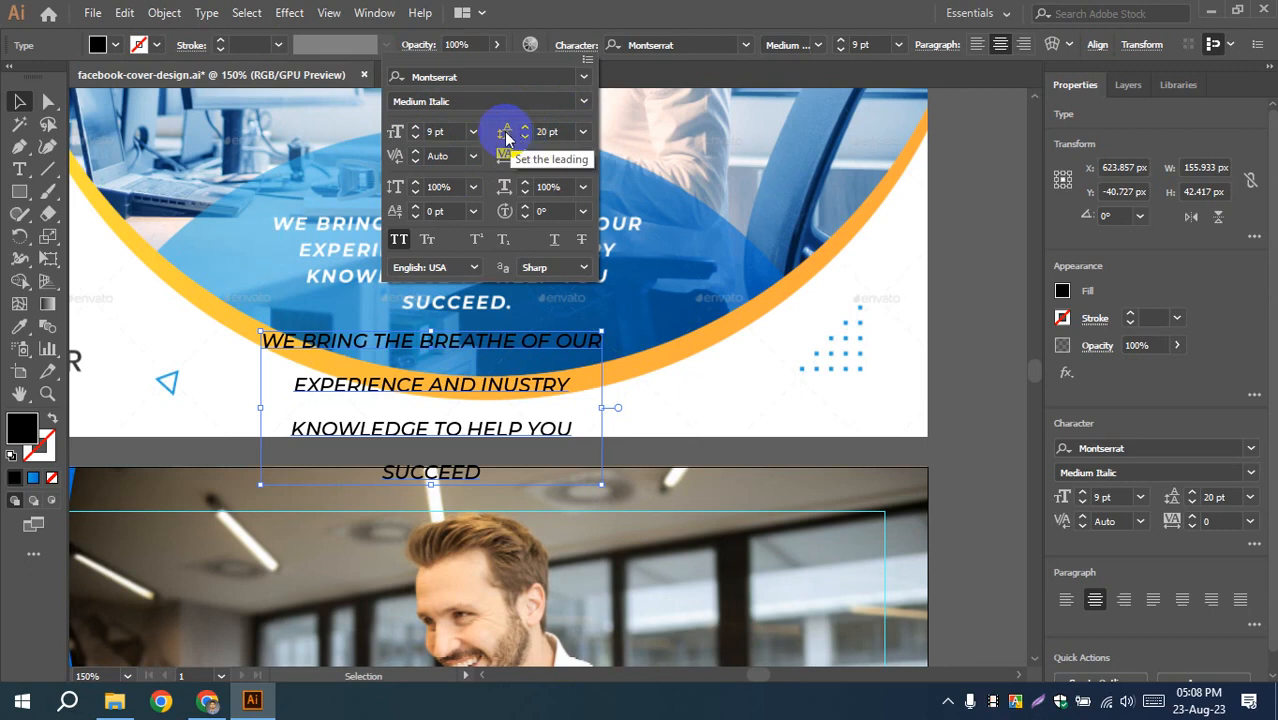
- Set the paragraph's leading to 1.5 times its 9 pt font size by entering 9*1.5, giving 13.5 pt
{"action": "left_click", "coordinate": [567, 130]}
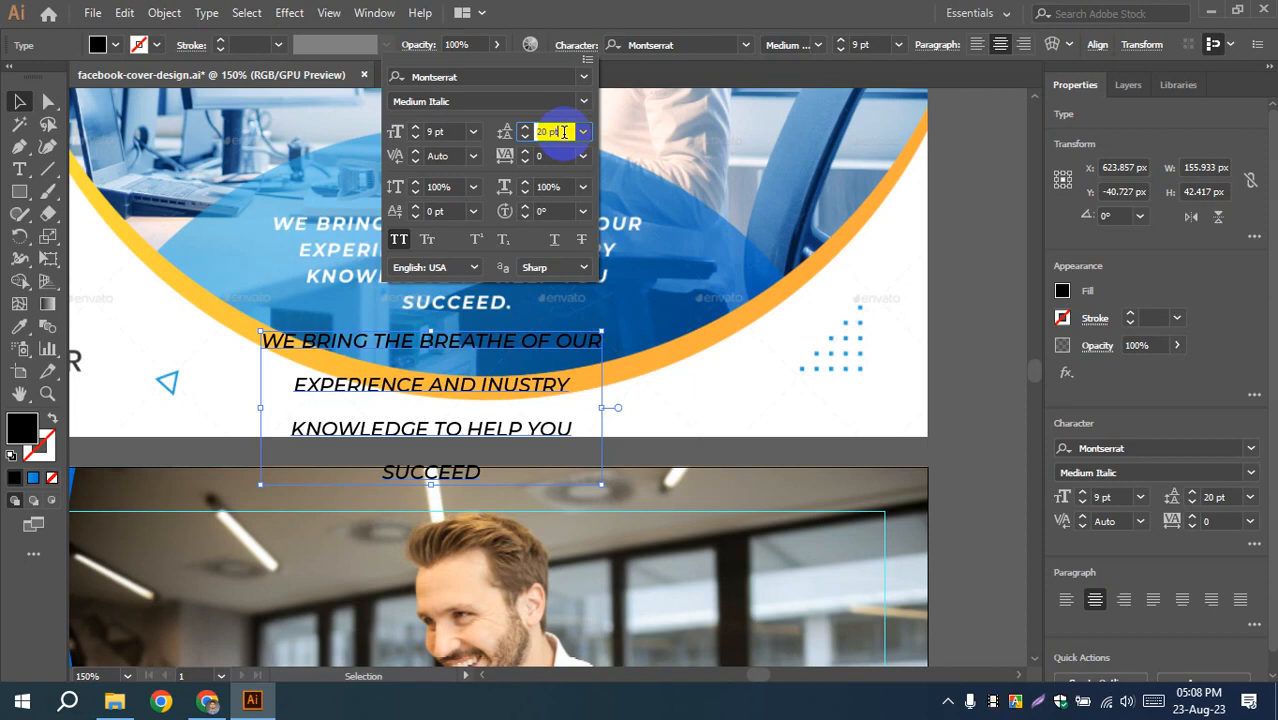
{"action": "left_click_drag", "start_coordinate": [564, 132], "coordinate": [535, 131]}
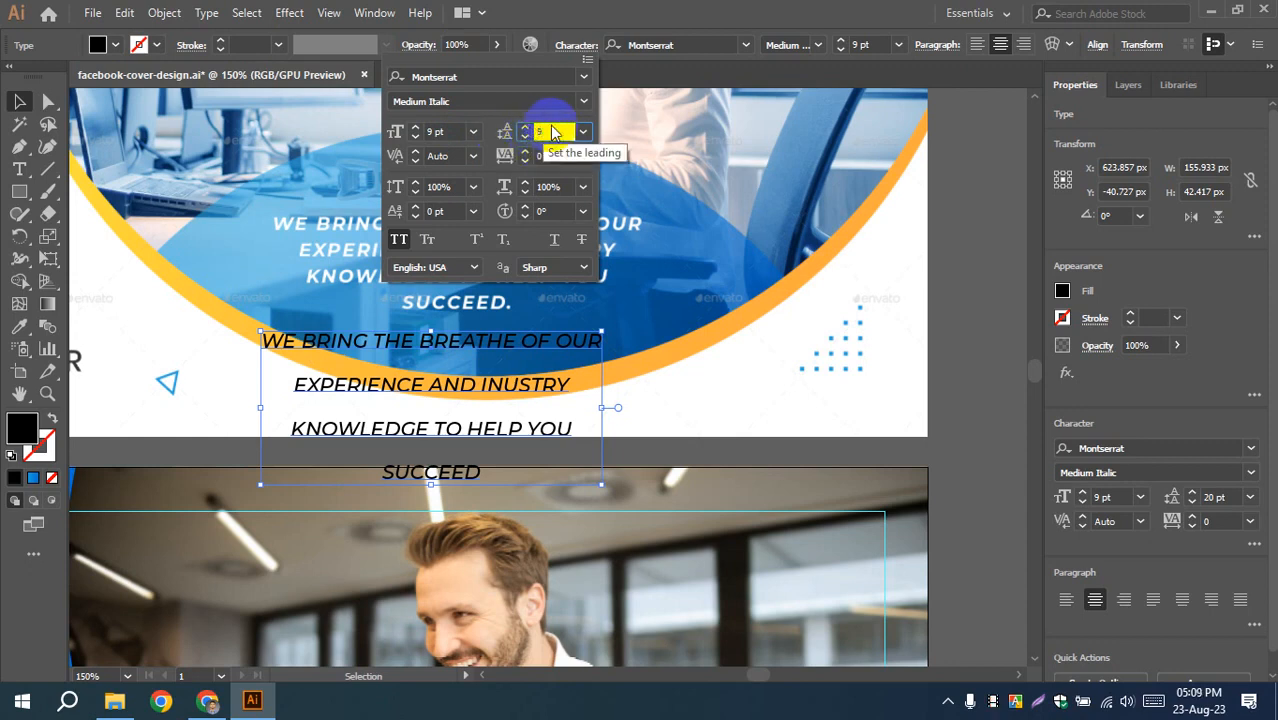
{"action": "left_click", "coordinate": [556, 134]}
{"action": "type", "text": "9*1.5"}
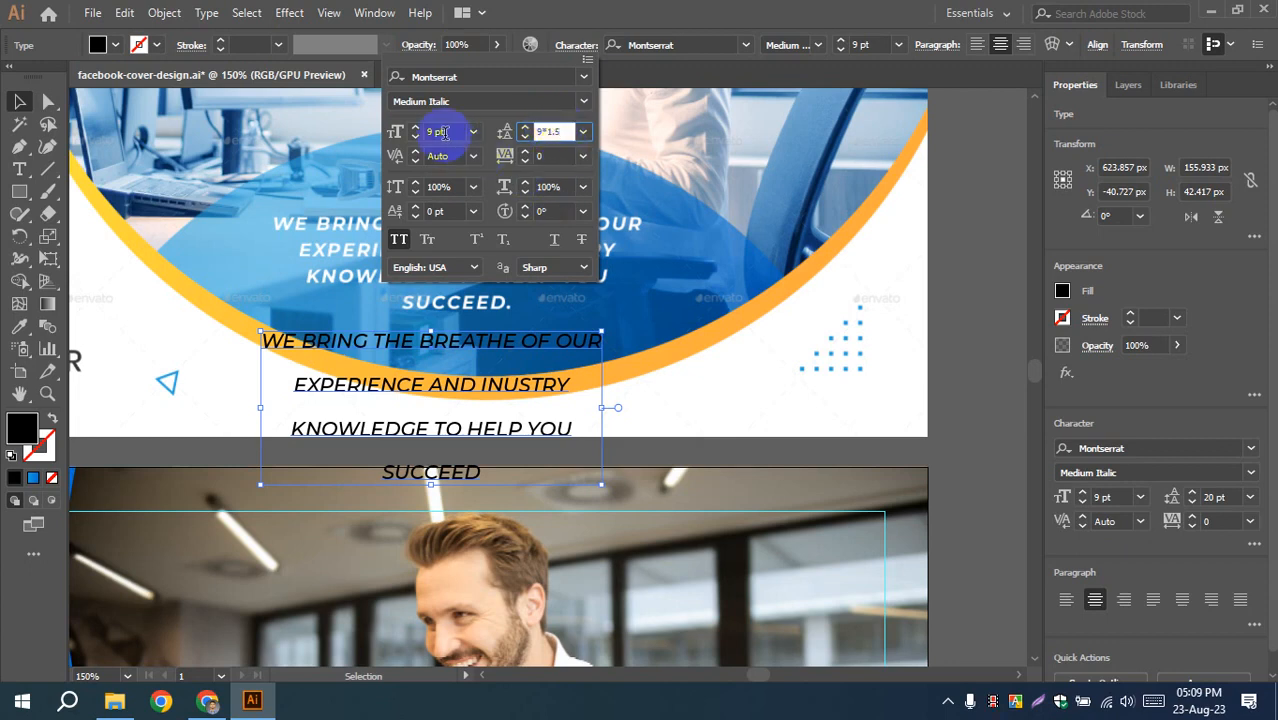
{"action": "left_click", "coordinate": [450, 133]}
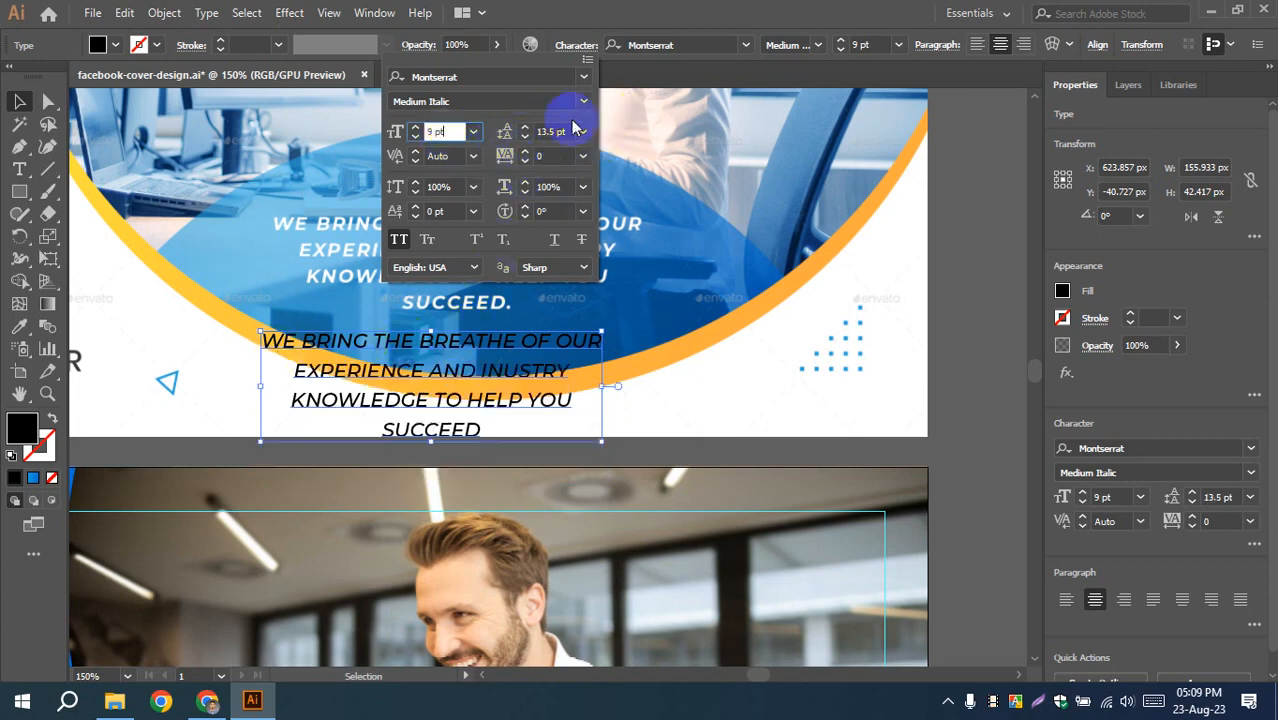
- Place the paragraph over the reference cover's matching white text to compare size and line spacing
{"action": "left_click", "coordinate": [222, 346]}
{"action": "left_click", "coordinate": [234, 391]}
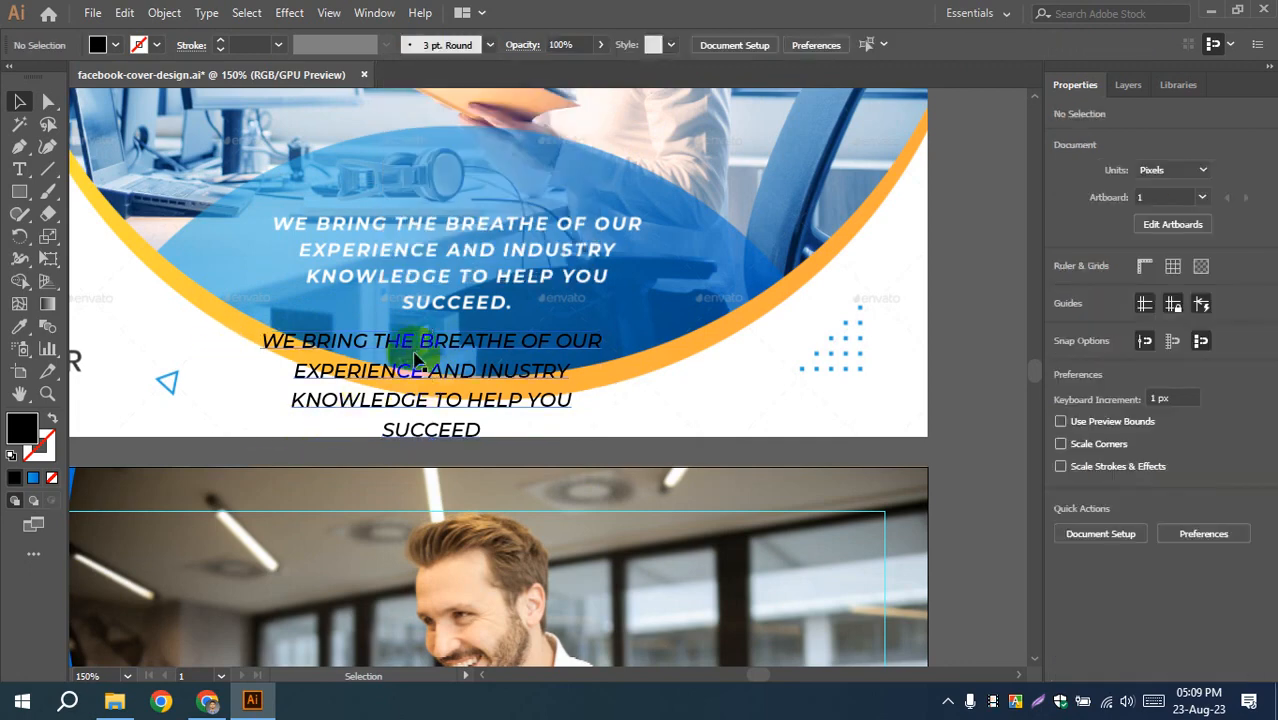
{"action": "left_click_drag", "start_coordinate": [416, 360], "coordinate": [420, 222]}
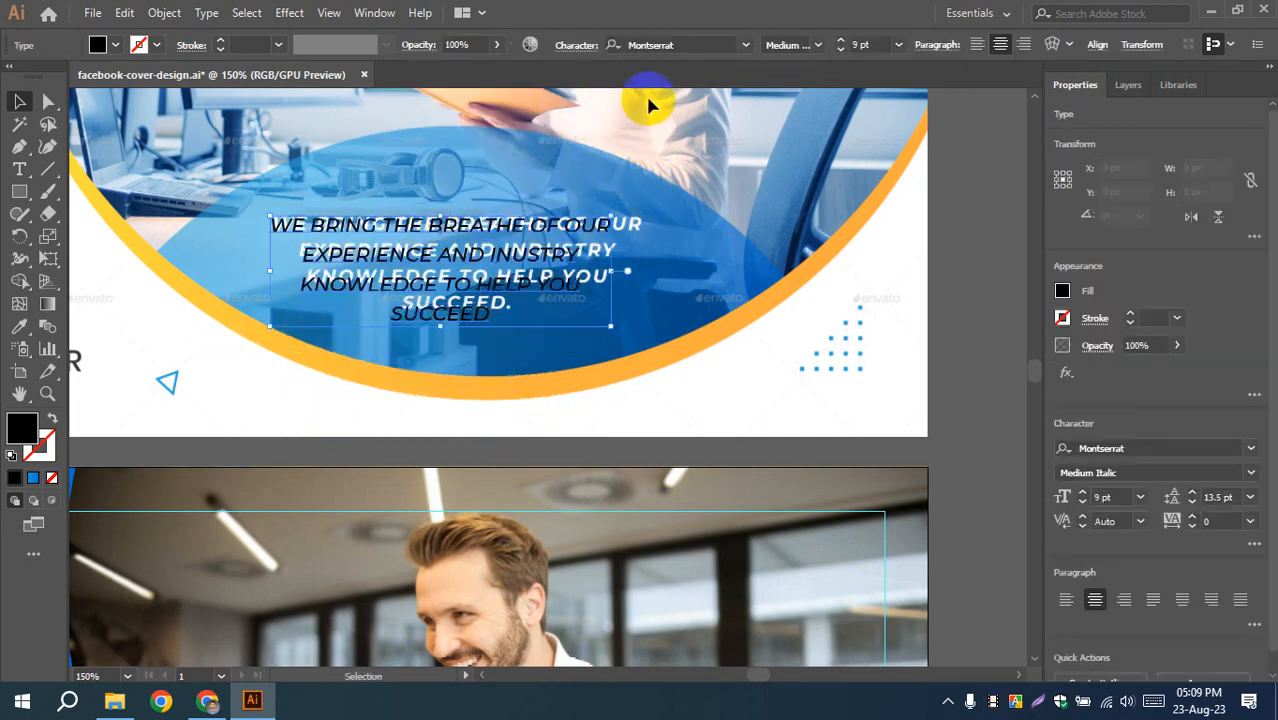
- Try a 10 pt font size with 15 pt leading on the italic paragraph over the reference text
{"action": "left_click", "coordinate": [840, 41]}
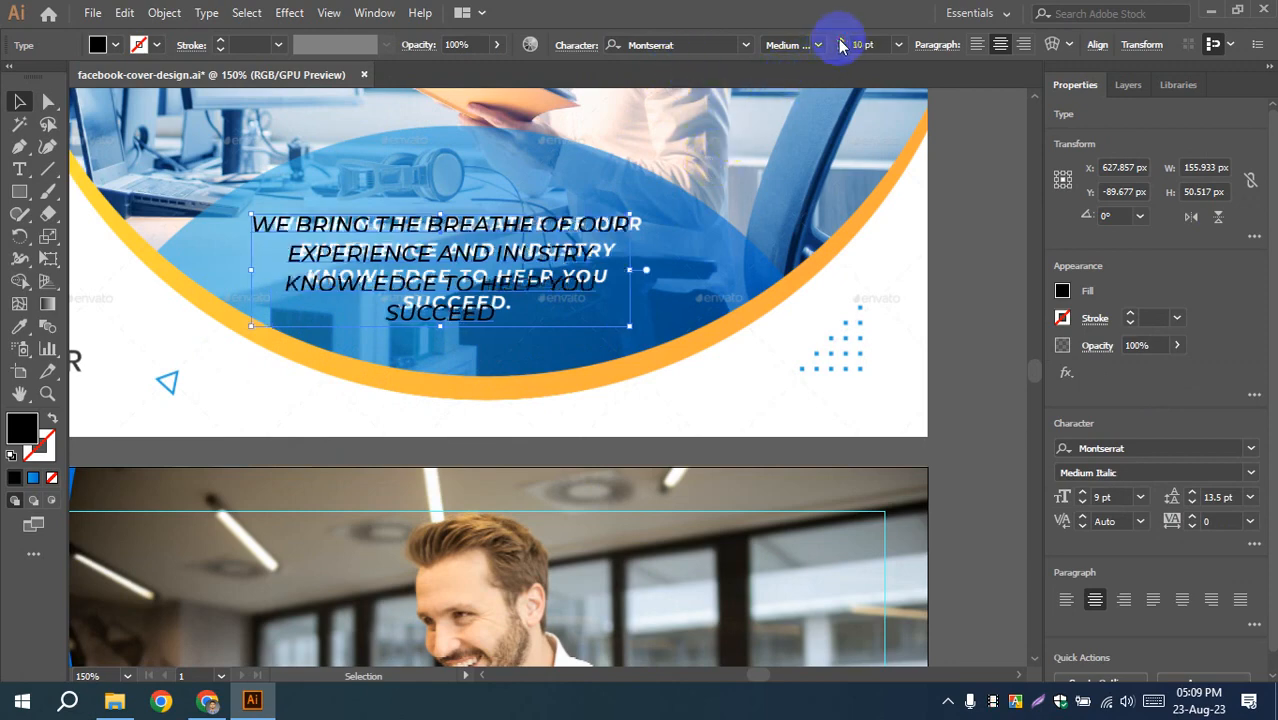
{"action": "left_click_drag", "start_coordinate": [575, 228], "coordinate": [595, 228]}
{"action": "left_click", "coordinate": [242, 280]}
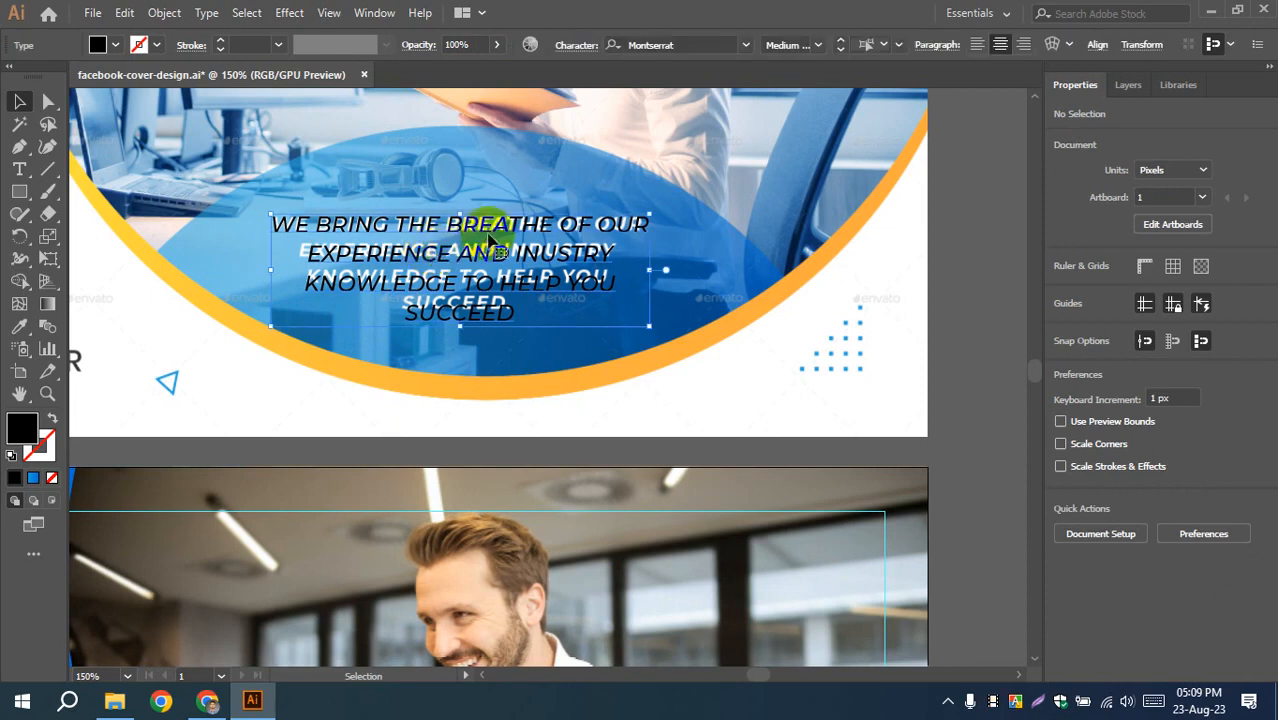
{"action": "left_click", "coordinate": [485, 245]}
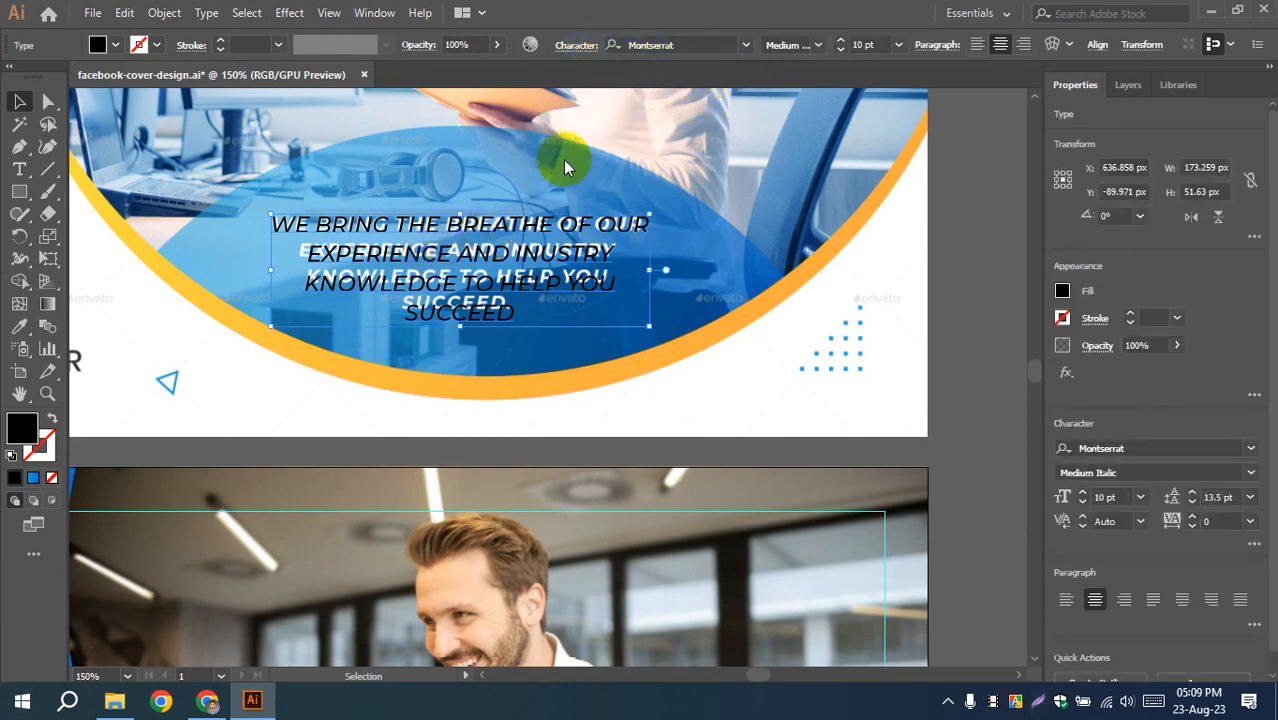
{"action": "left_click", "coordinate": [576, 45]}
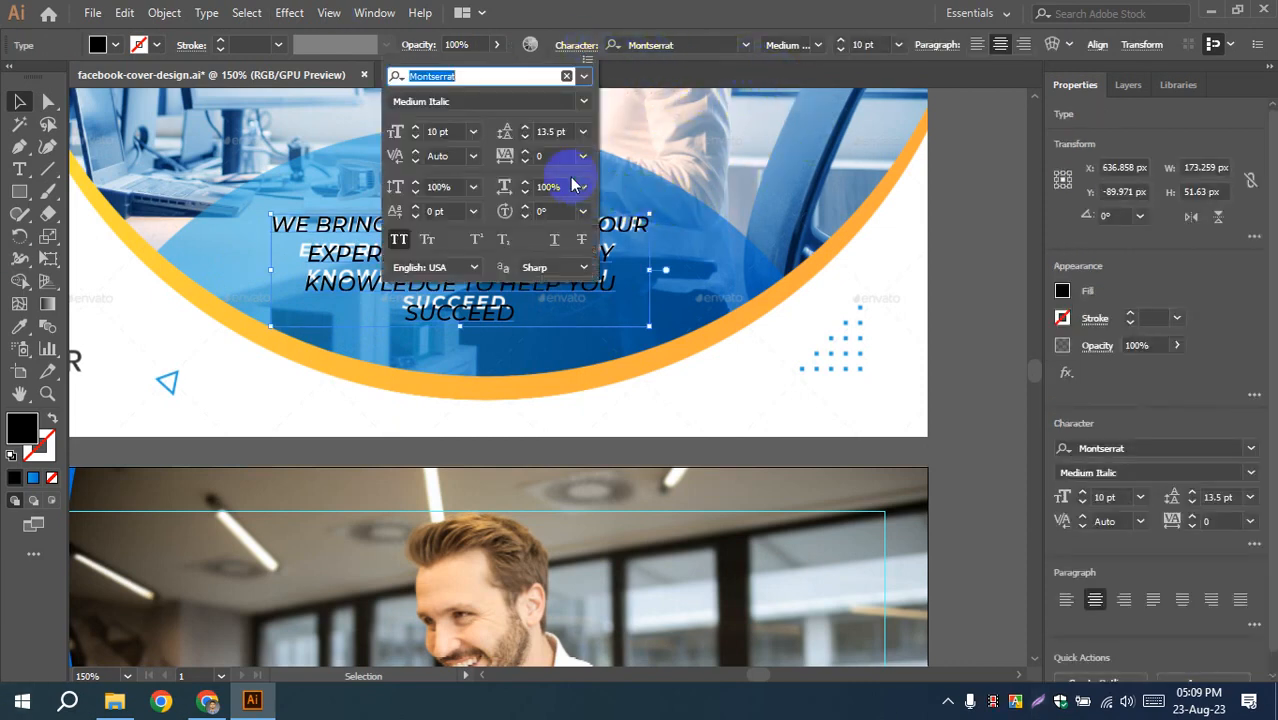
{"action": "left_click", "coordinate": [526, 128]}
{"action": "left_click", "coordinate": [527, 131]}
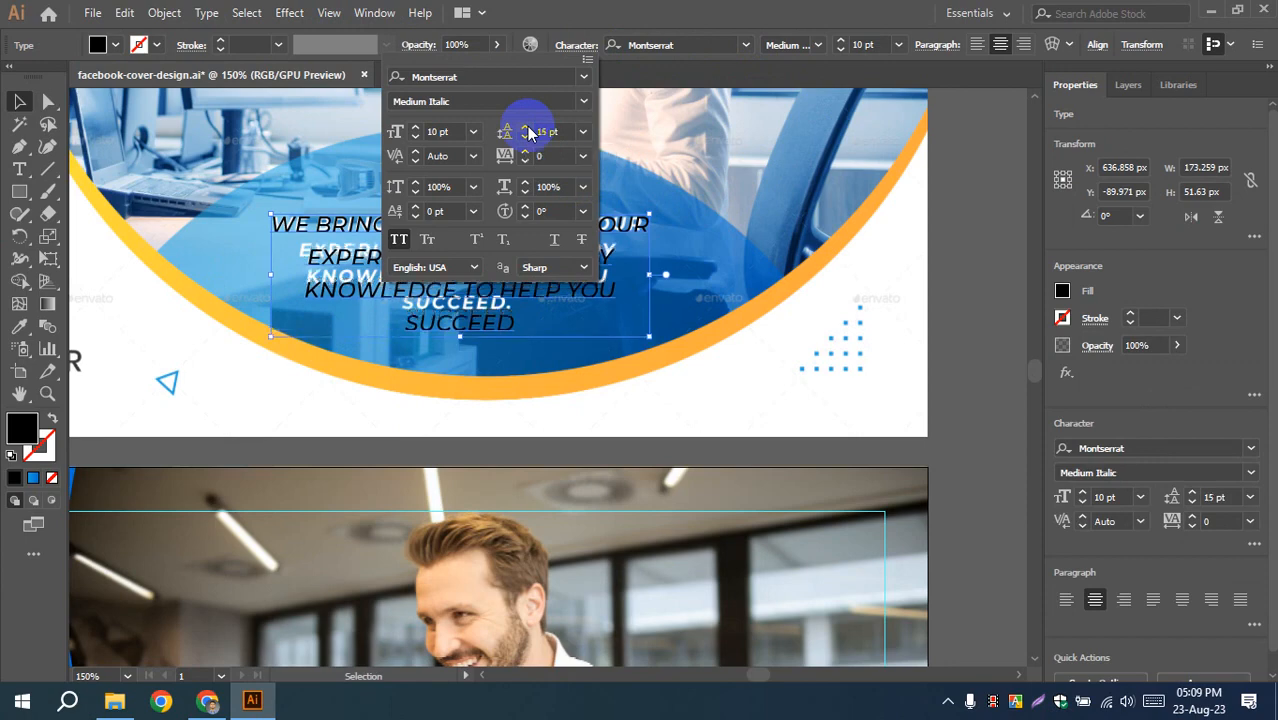
{"action": "left_click", "coordinate": [490, 390]}
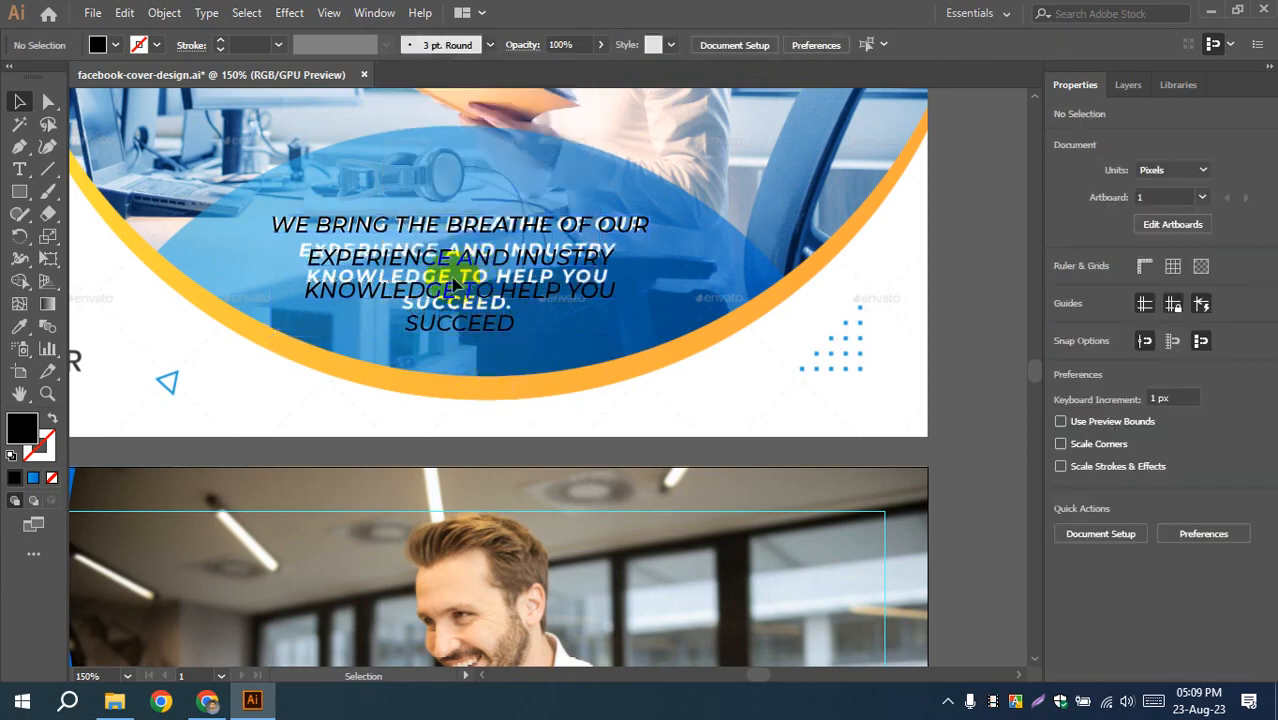
- Offset the paragraph from the reference cover's white text to compare letter weight, size and line spacing
{"action": "left_click", "coordinate": [455, 288]}
{"action": "left_click_drag", "start_coordinate": [518, 256], "coordinate": [535, 262]}
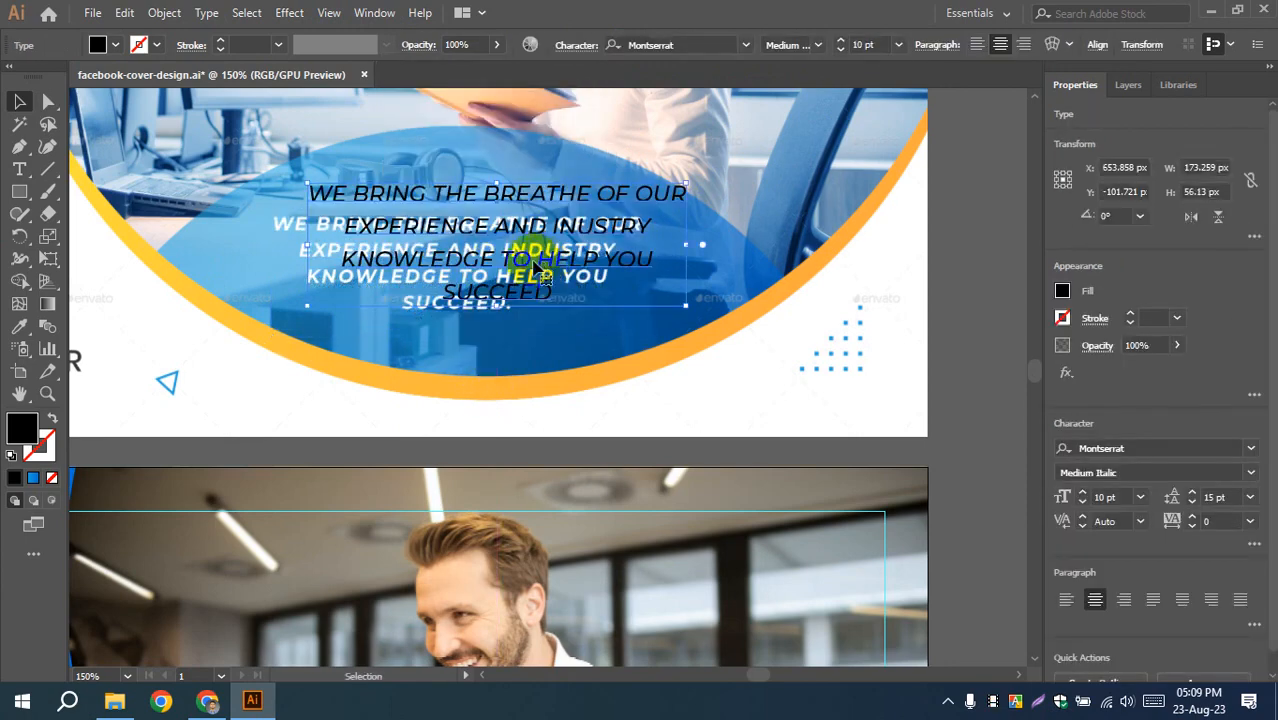
{"action": "scroll", "coordinate": [502, 305], "scroll_direction": "down", "scroll_amount": 3}
{"action": "scroll", "coordinate": [718, 345], "scroll_direction": "down", "scroll_amount": 2}
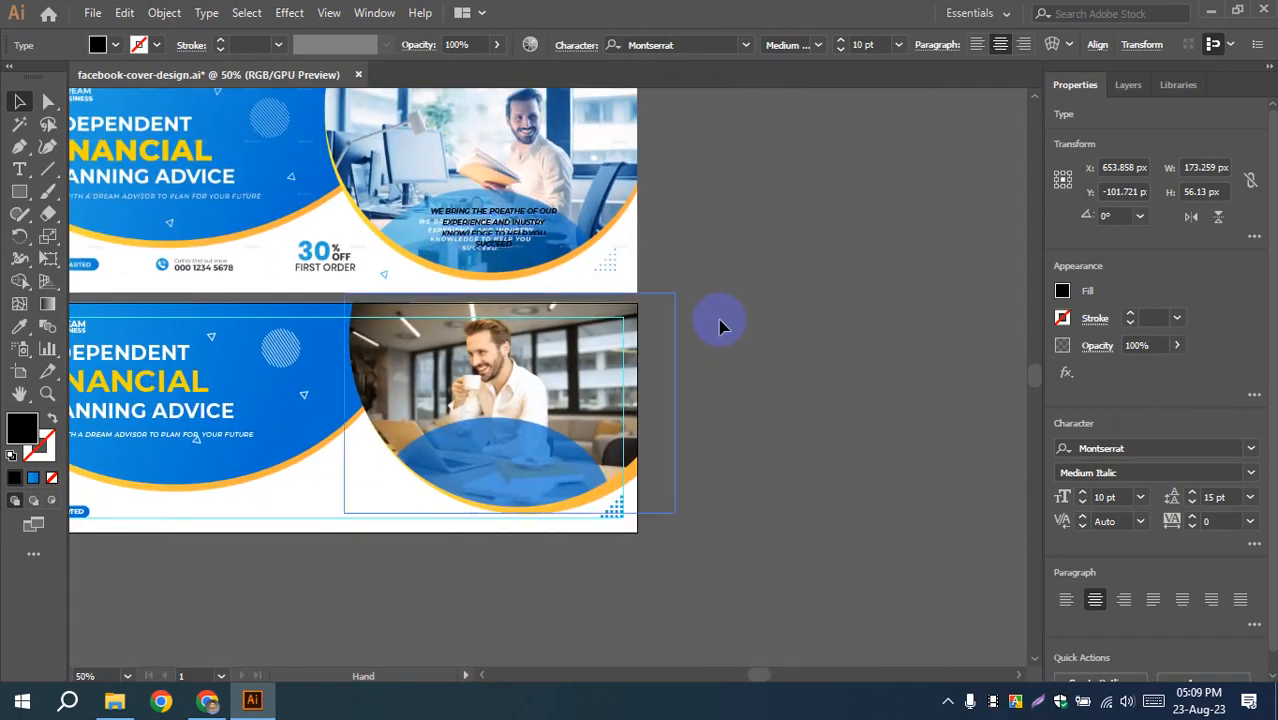
{"action": "scroll", "coordinate": [548, 225], "scroll_direction": "up", "scroll_amount": 4}
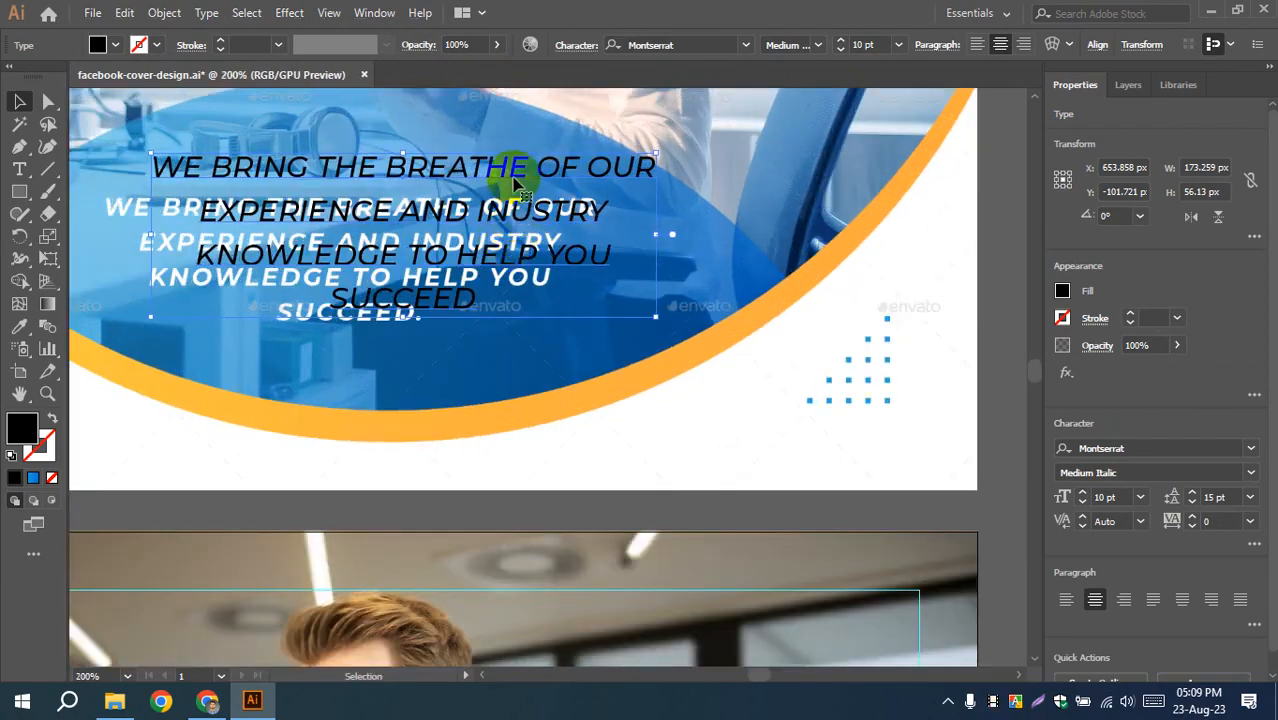
{"action": "left_click_drag", "start_coordinate": [508, 177], "coordinate": [548, 243]}
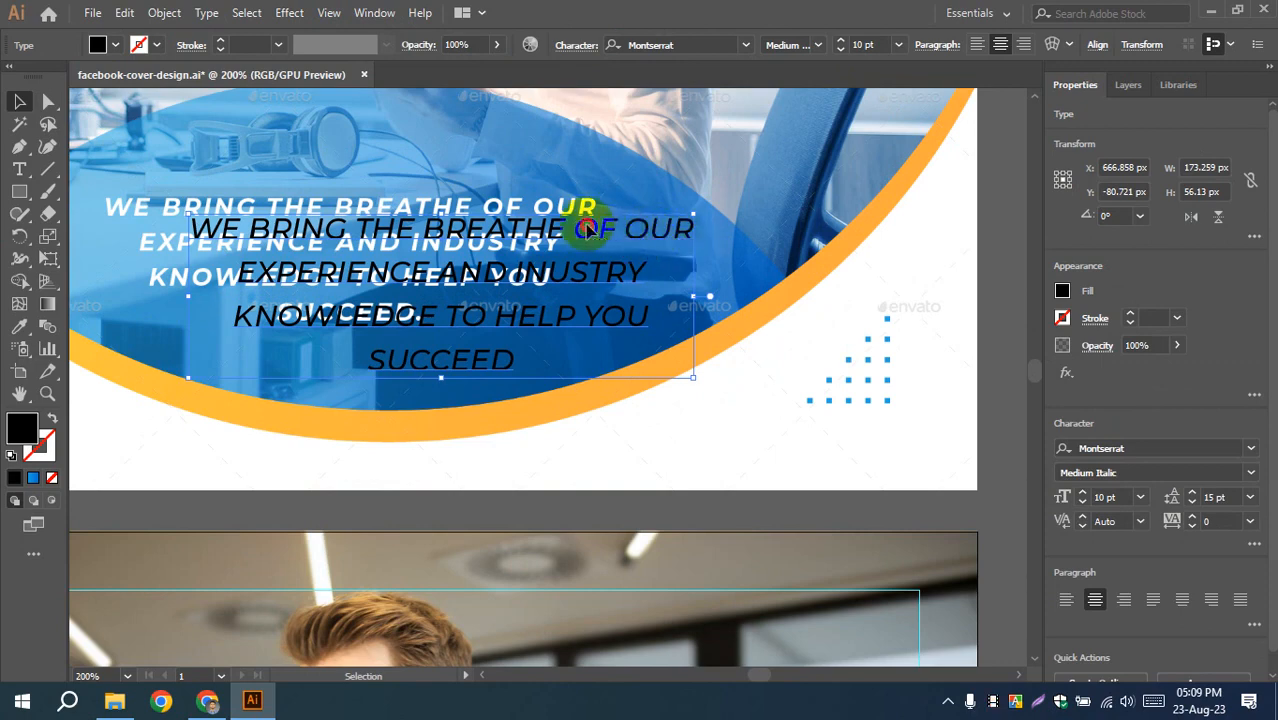
{"action": "left_click_drag", "start_coordinate": [575, 232], "coordinate": [585, 266]}
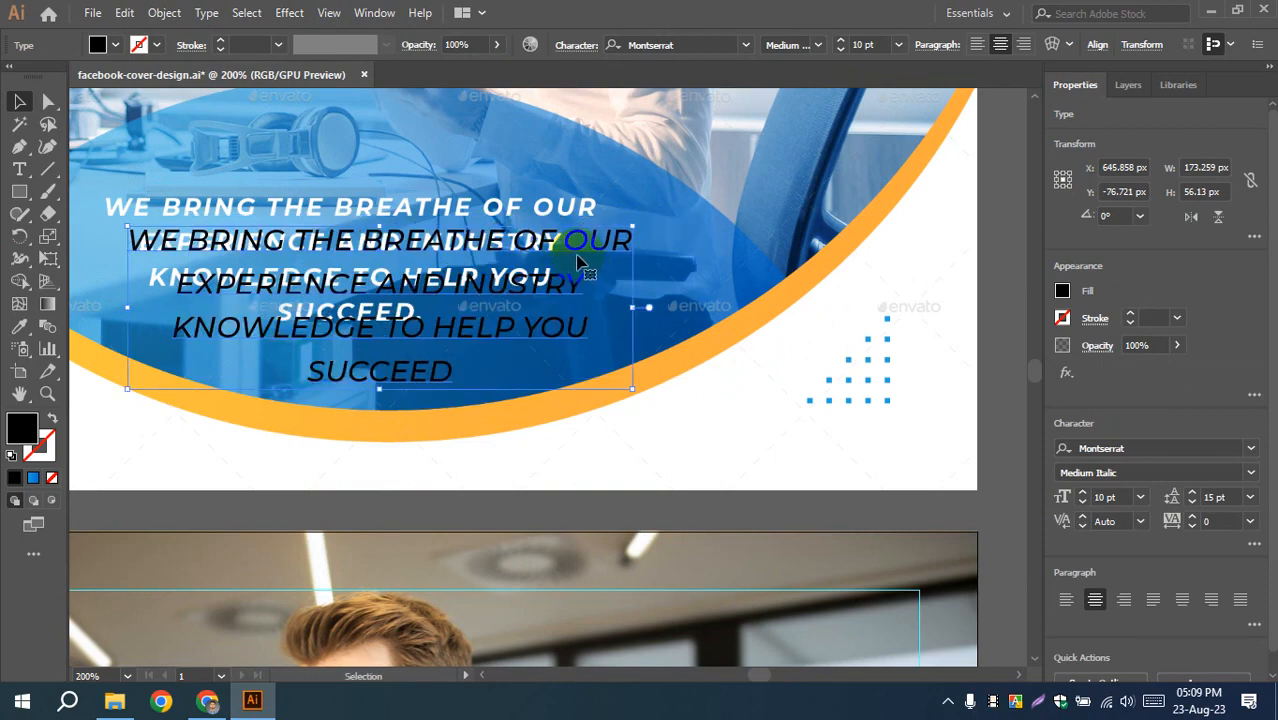
- Set the paragraph to Montserrat SemiBold Italic at 9 pt and place it over the reference text's first line
{"action": "left_click", "coordinate": [818, 45]}
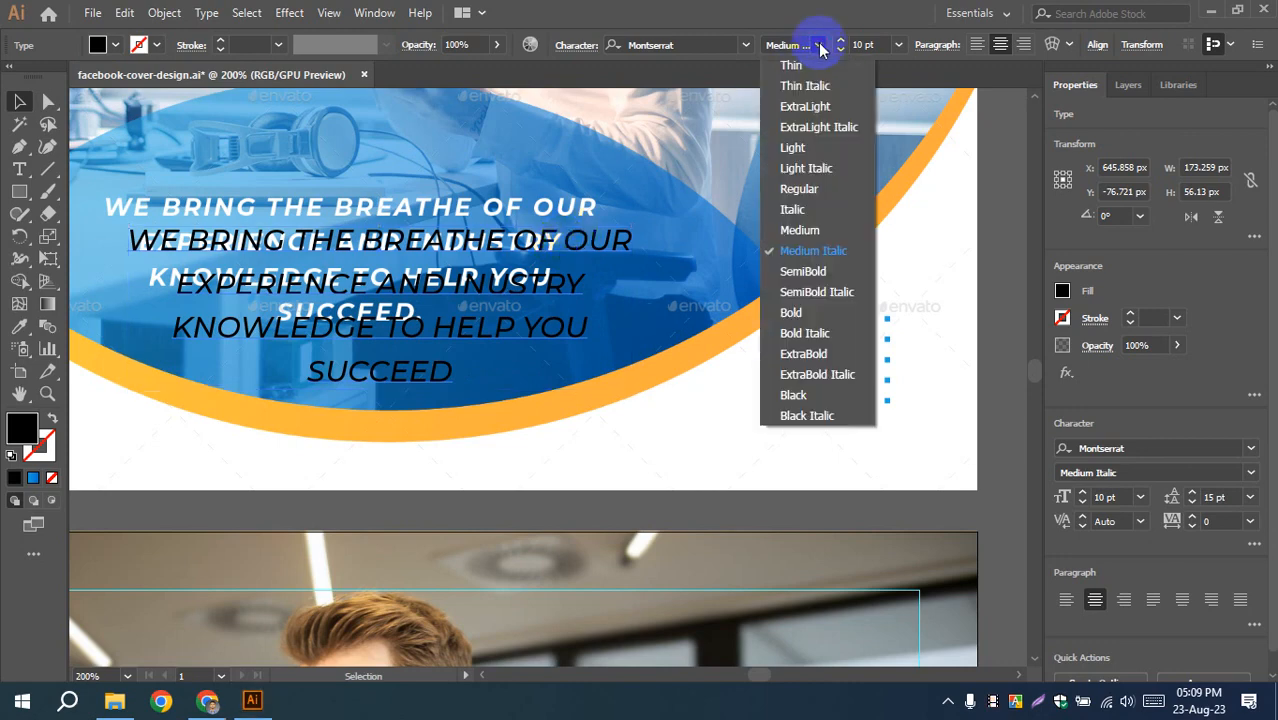
{"action": "left_click", "coordinate": [812, 292]}
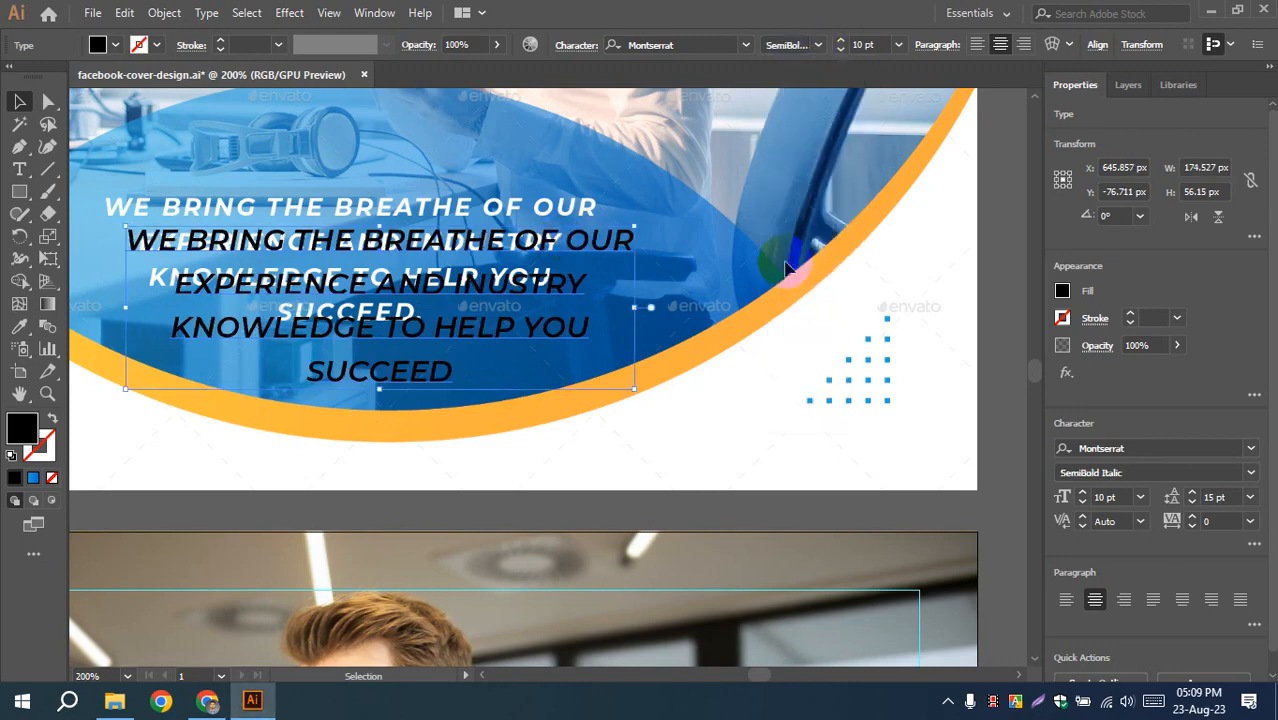
{"action": "left_click", "coordinate": [635, 314]}
{"action": "left_click", "coordinate": [603, 247]}
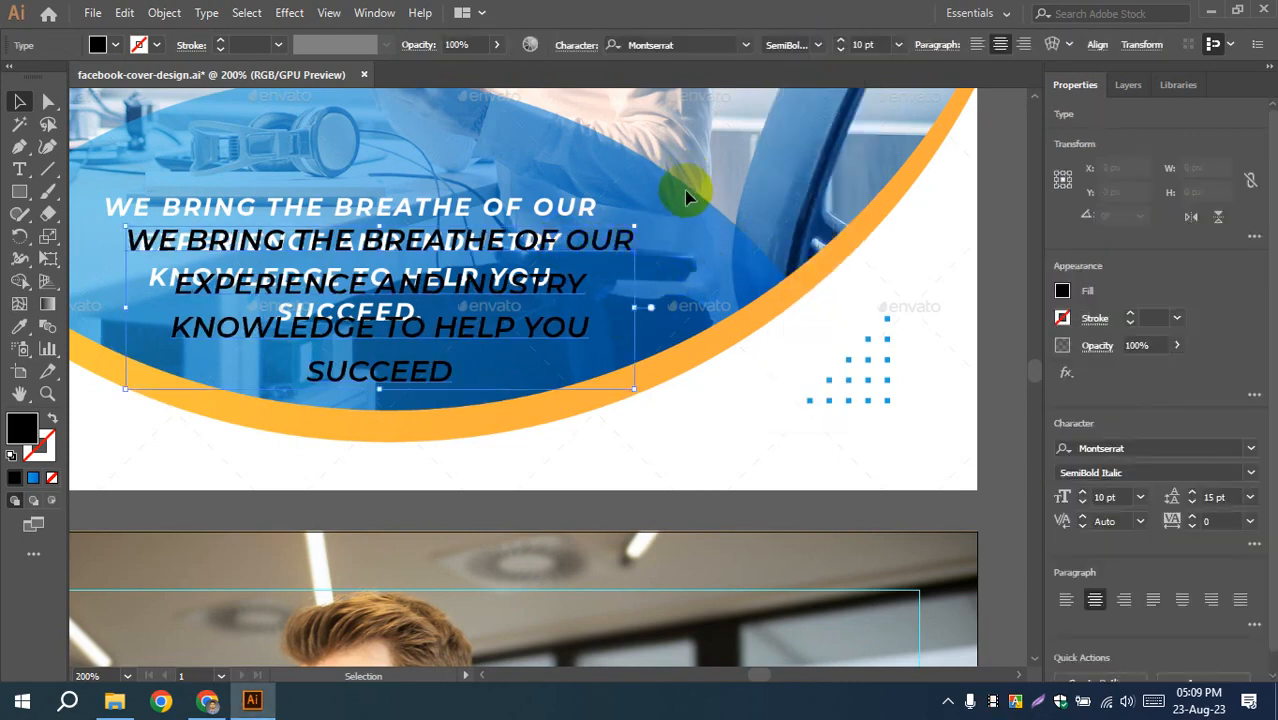
{"action": "left_click", "coordinate": [841, 49]}
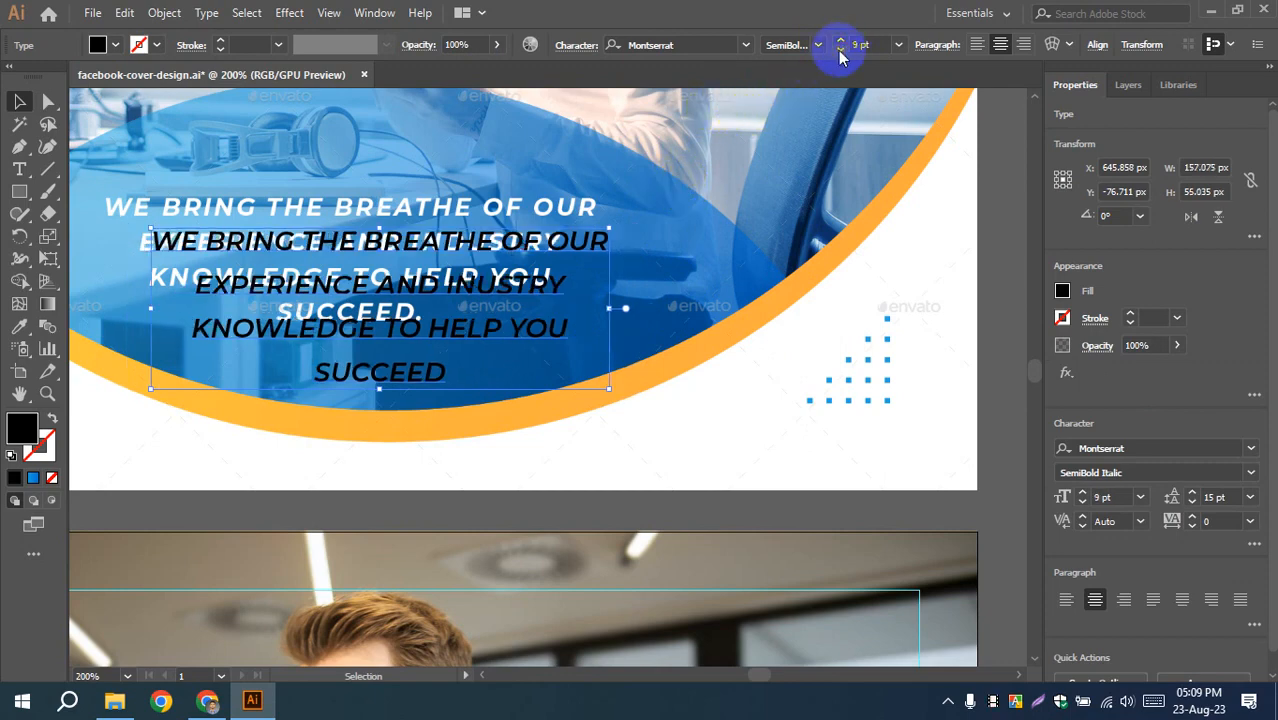
{"action": "left_click_drag", "start_coordinate": [576, 248], "coordinate": [559, 213]}
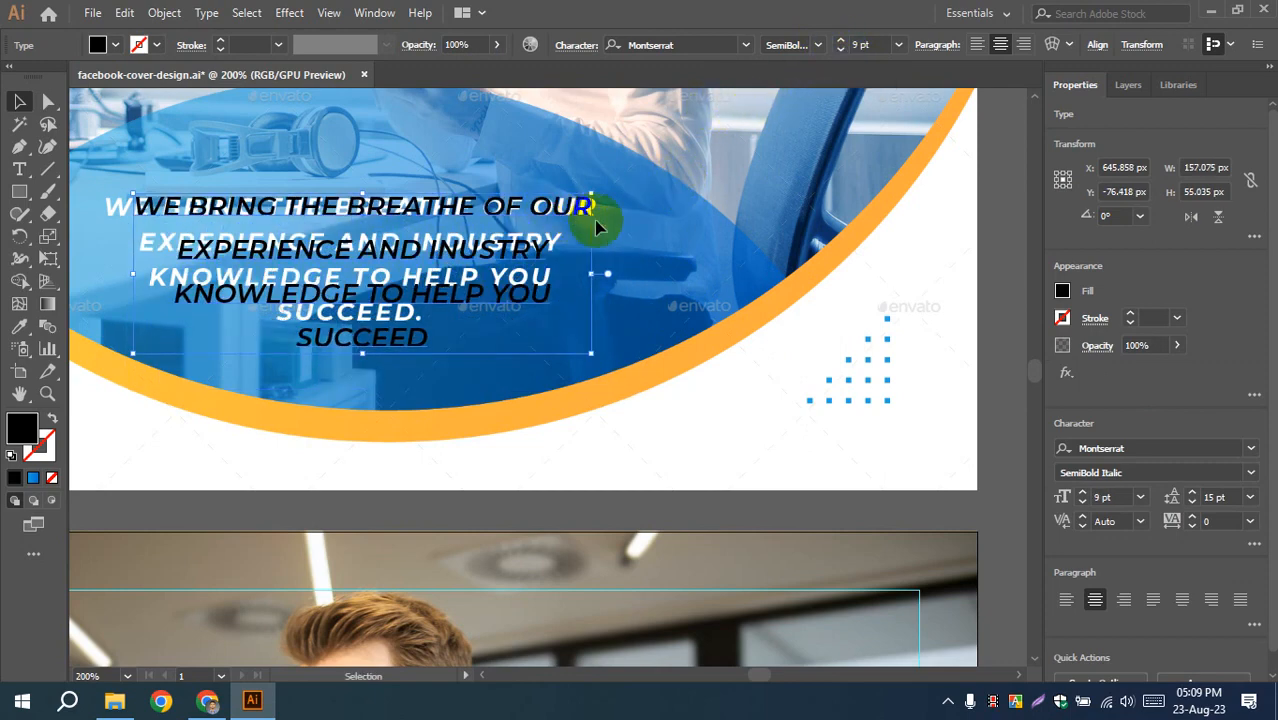
- Align the paragraph's left edge with the reference text and set its leading to 13.5 pt
{"action": "left_click", "coordinate": [573, 46]}
{"action": "left_click", "coordinate": [647, 217]}
{"action": "left_click_drag", "start_coordinate": [445, 210], "coordinate": [425, 210]}
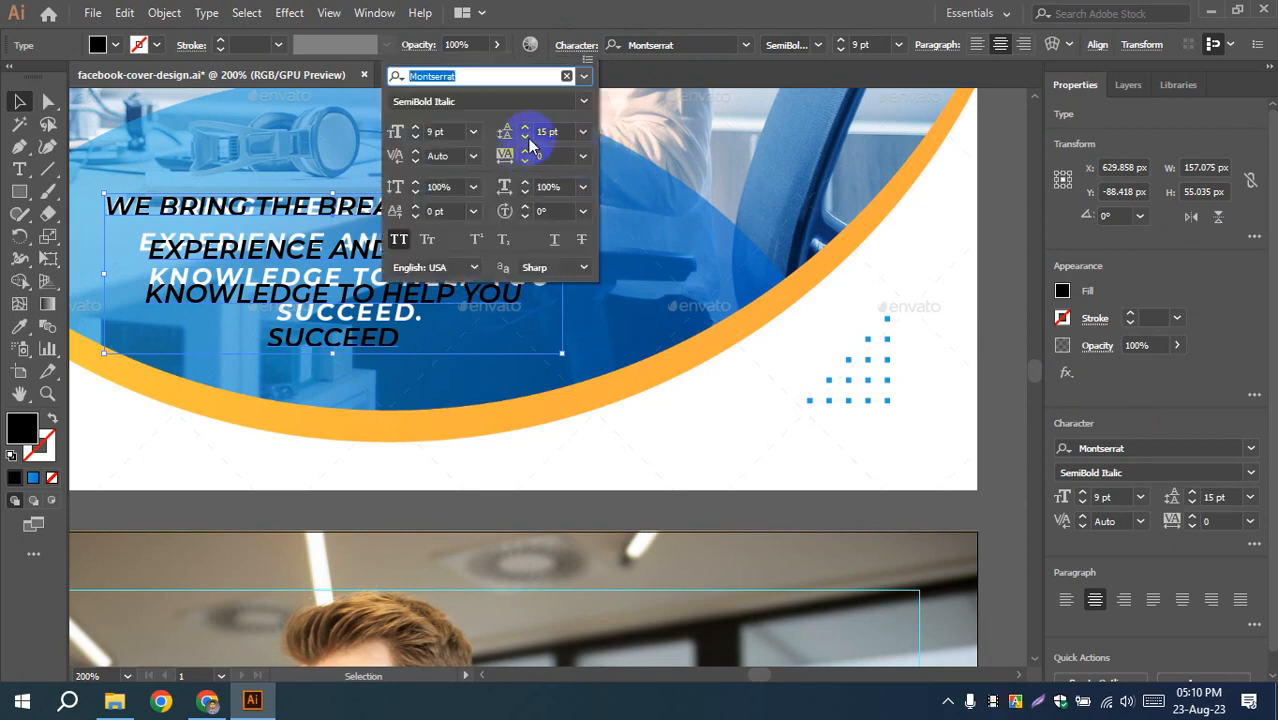
{"action": "left_click", "coordinate": [526, 137]}
{"action": "left_click", "coordinate": [526, 137]}
{"action": "left_click", "coordinate": [526, 137]}
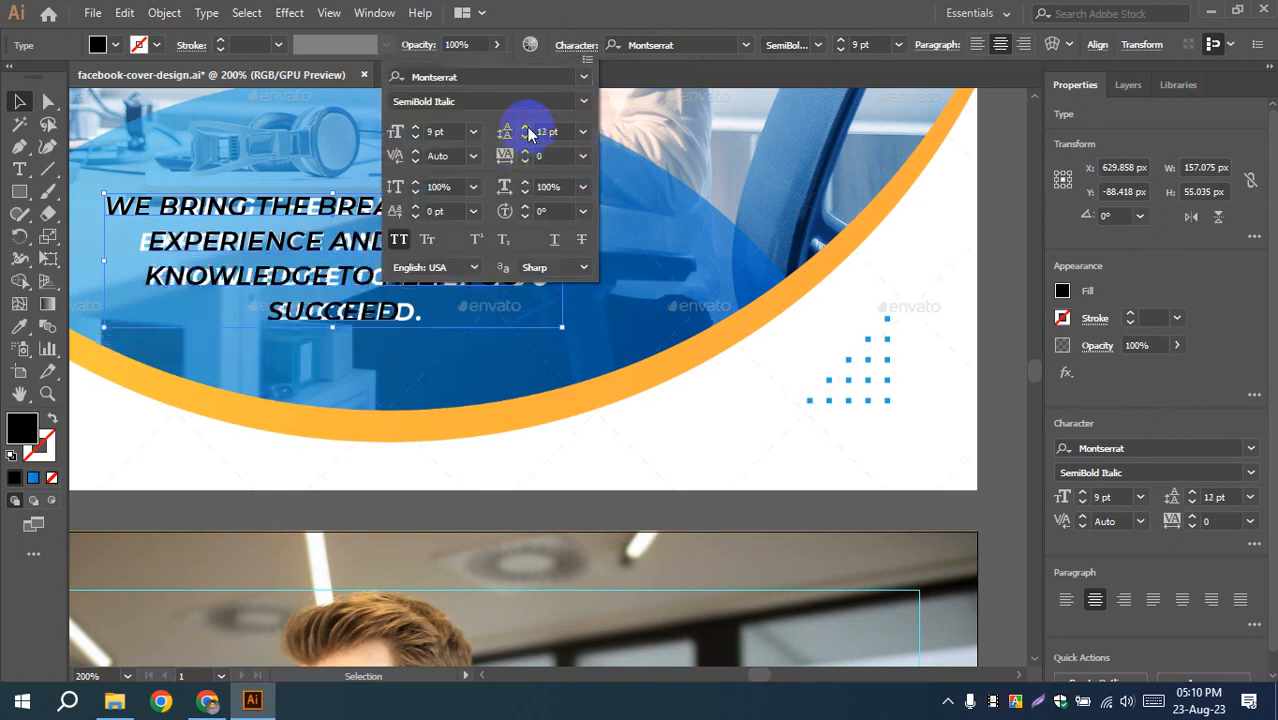
{"action": "left_click", "coordinate": [506, 131]}
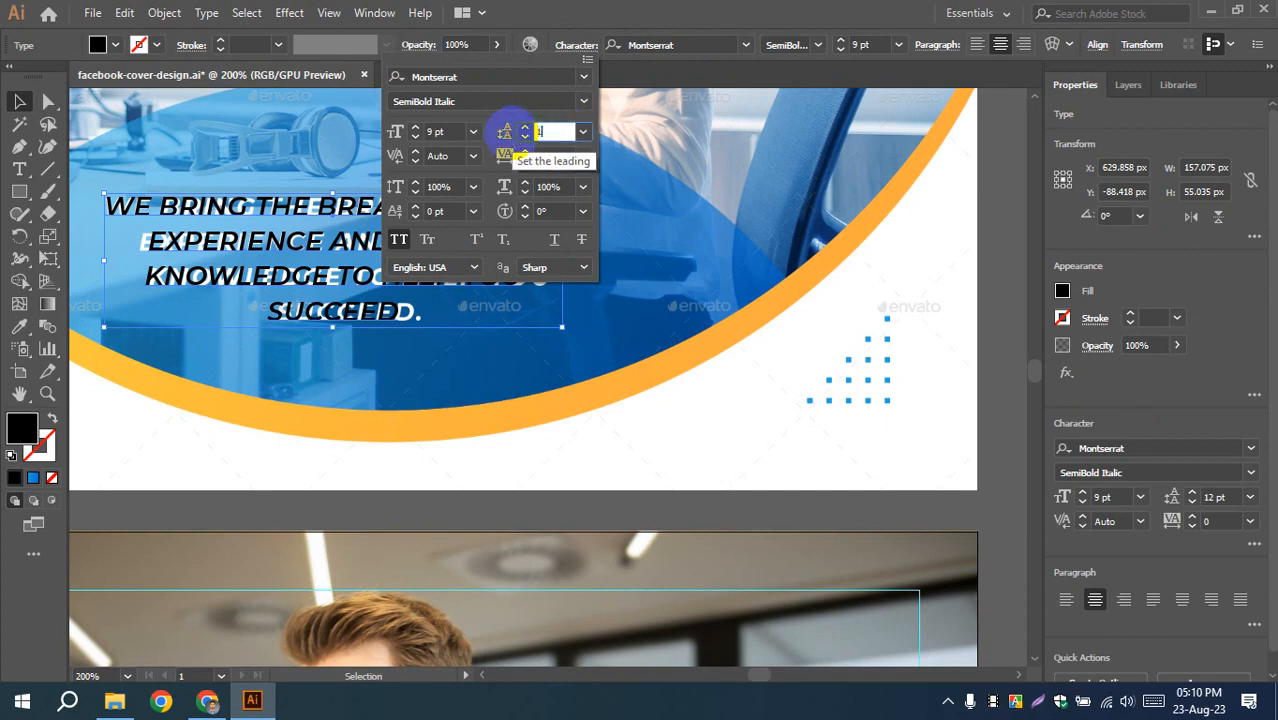
{"action": "key", "text": "Return"}
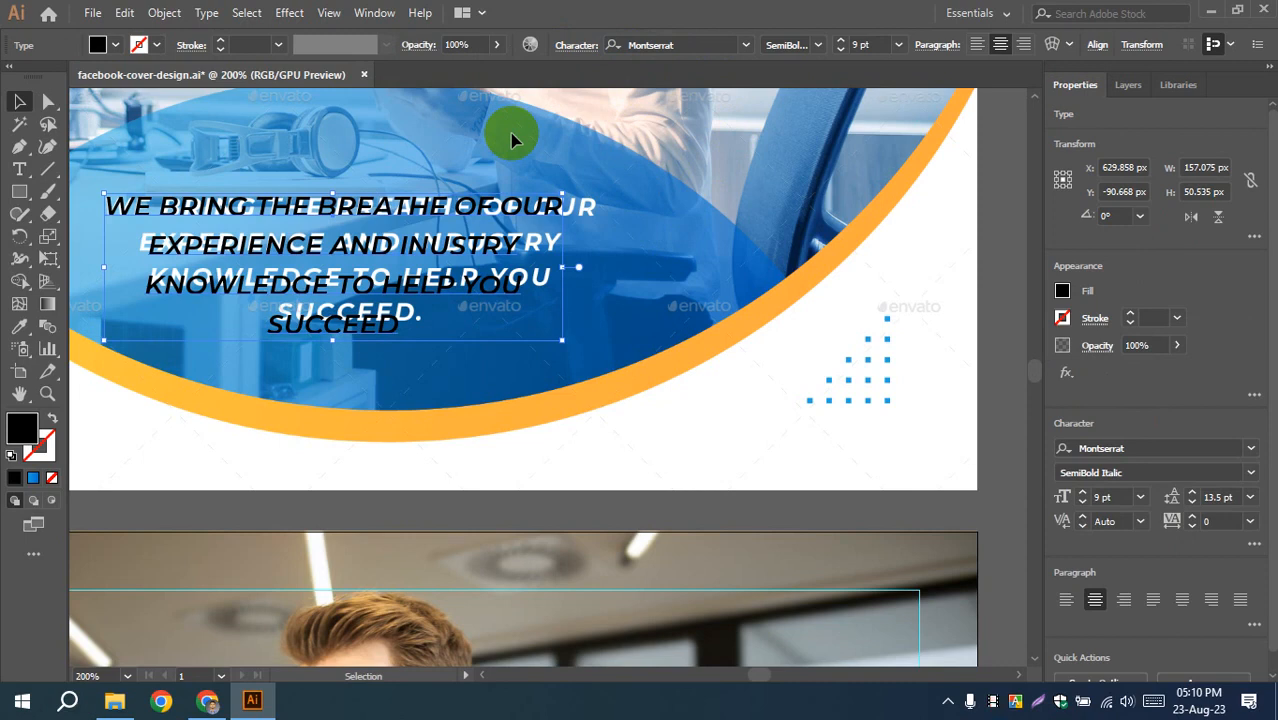
- Increase the italic paragraph's tracking to 30 to widen its letter spacing like the reference
{"action": "left_click", "coordinate": [191, 415]}
{"action": "key", "text": "space"}
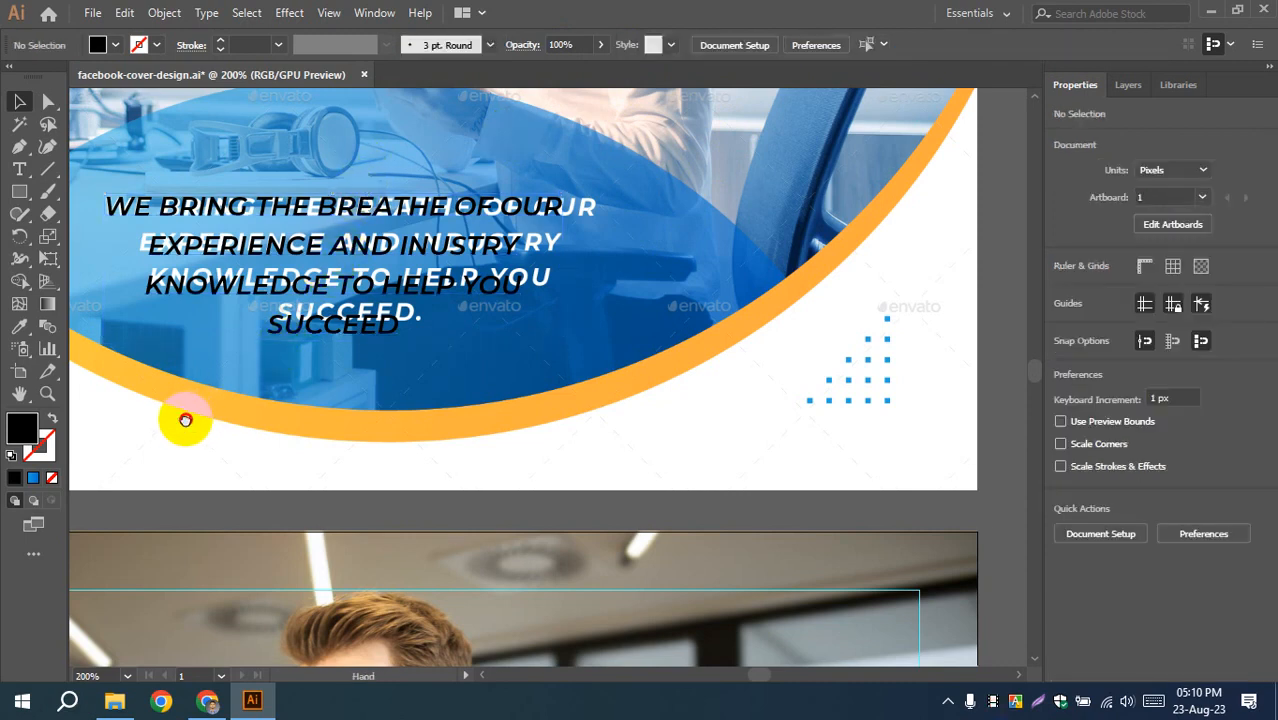
{"action": "left_click_drag", "start_coordinate": [188, 417], "coordinate": [251, 420]}
{"action": "left_click", "coordinate": [330, 285]}
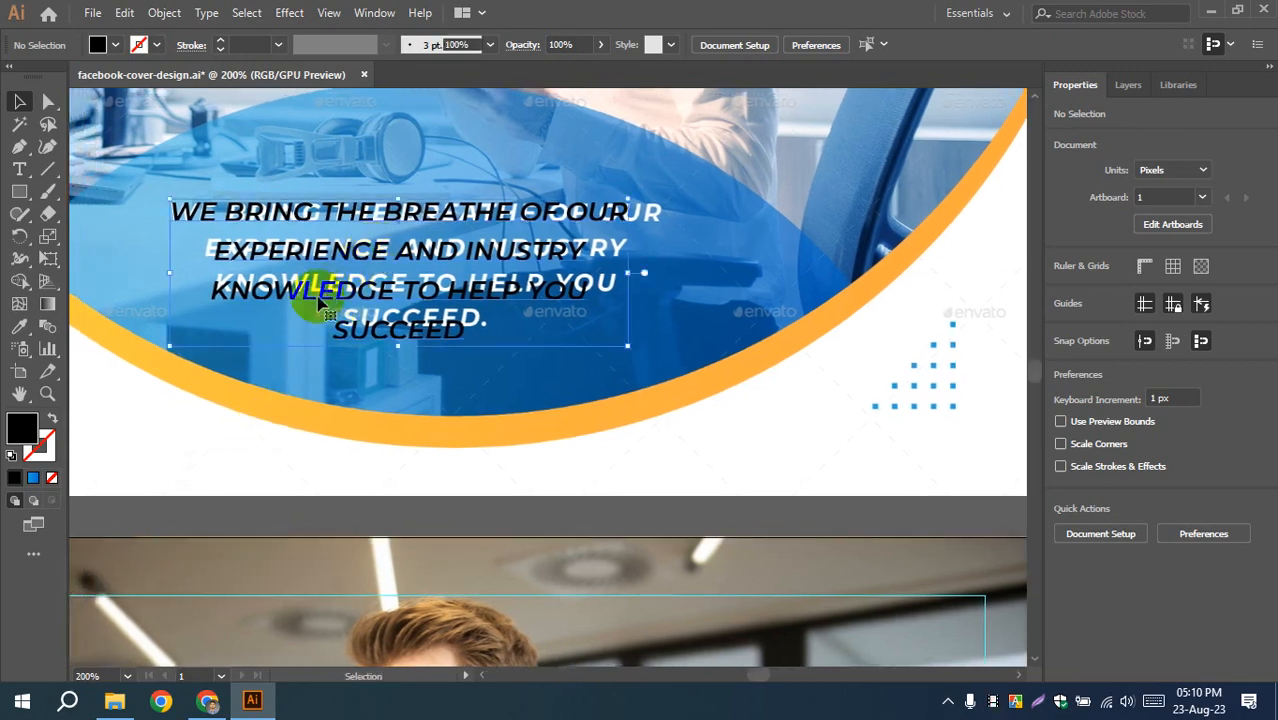
{"action": "left_click", "coordinate": [331, 254]}
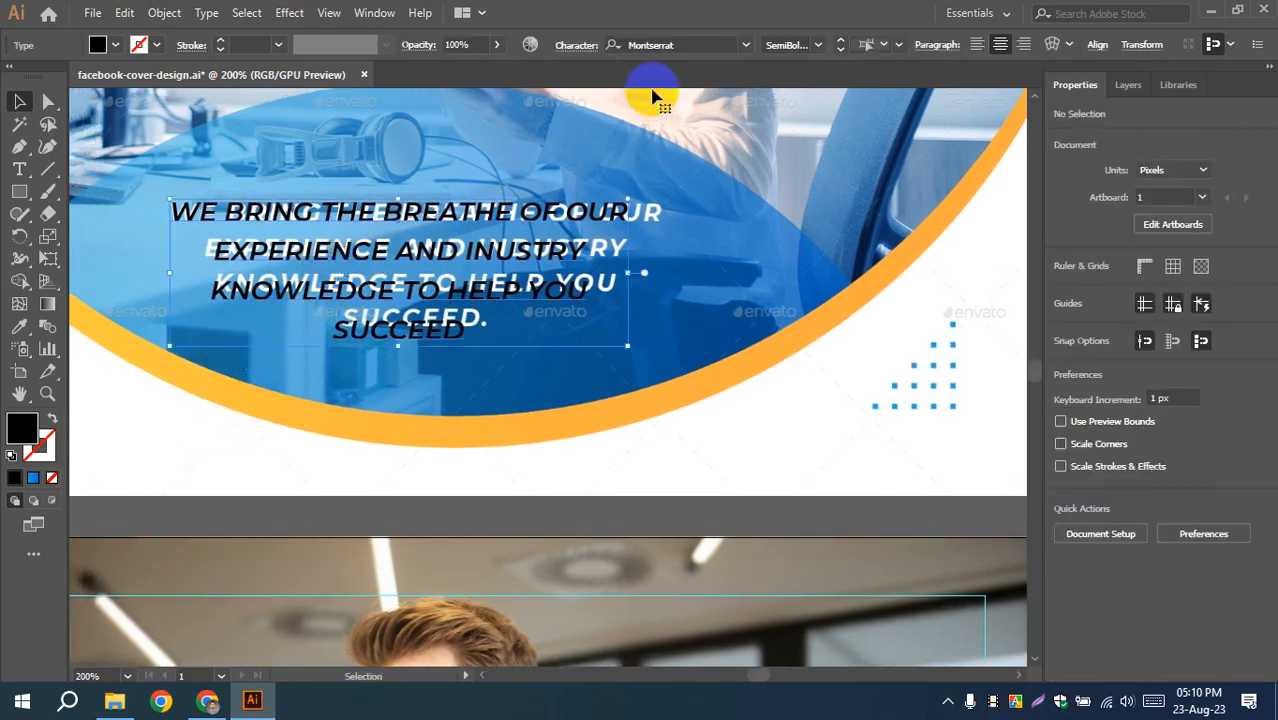
{"action": "left_click", "coordinate": [586, 47]}
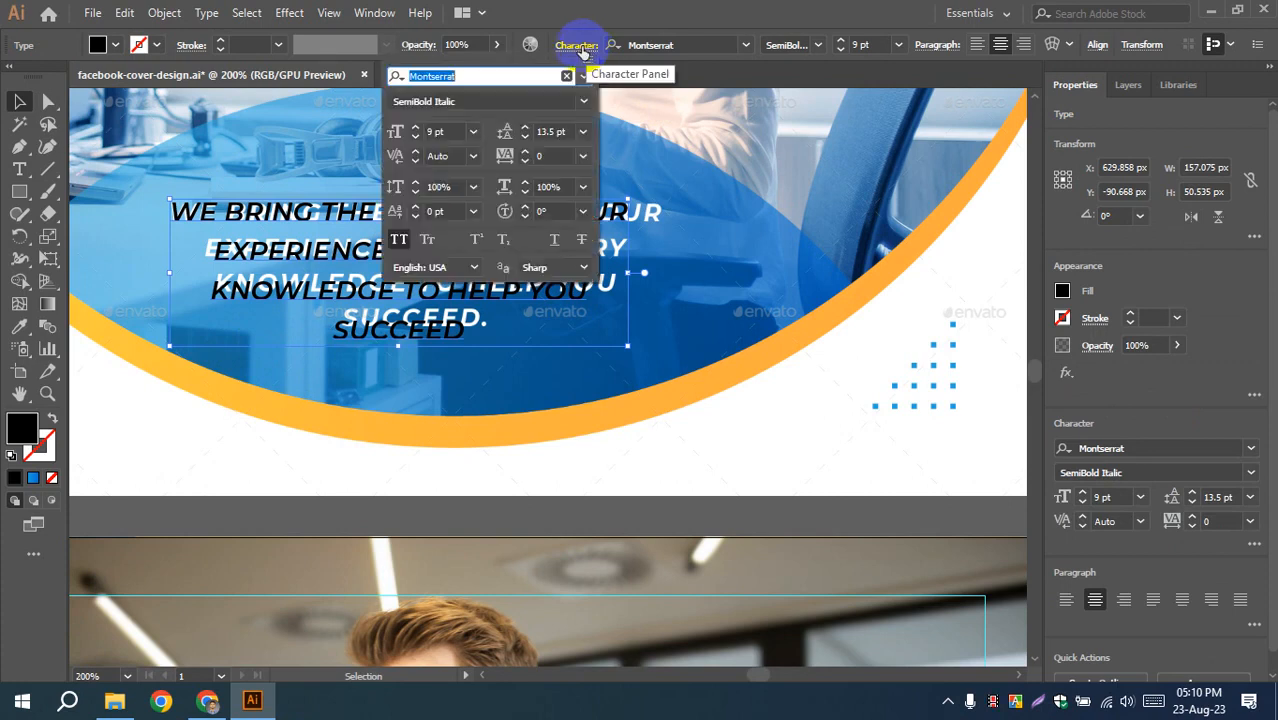
{"action": "left_click", "coordinate": [524, 150]}
{"action": "left_click", "coordinate": [524, 150]}
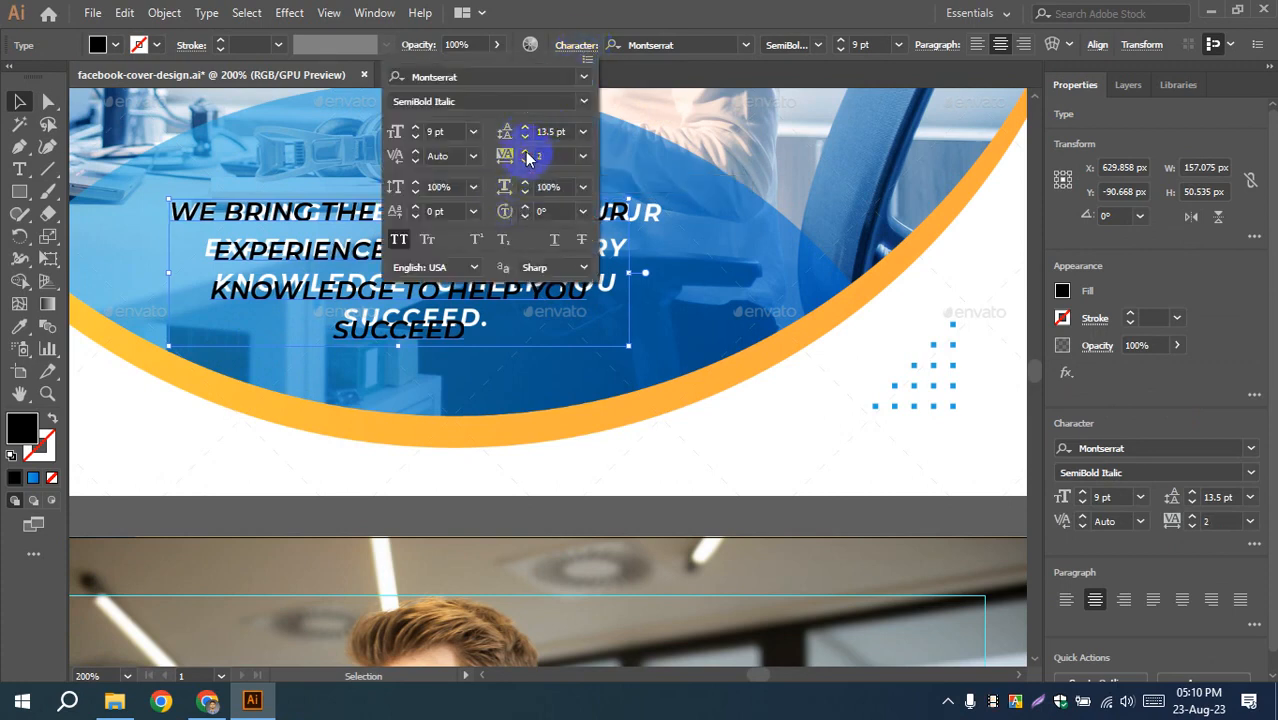
{"action": "left_click", "coordinate": [524, 150]}
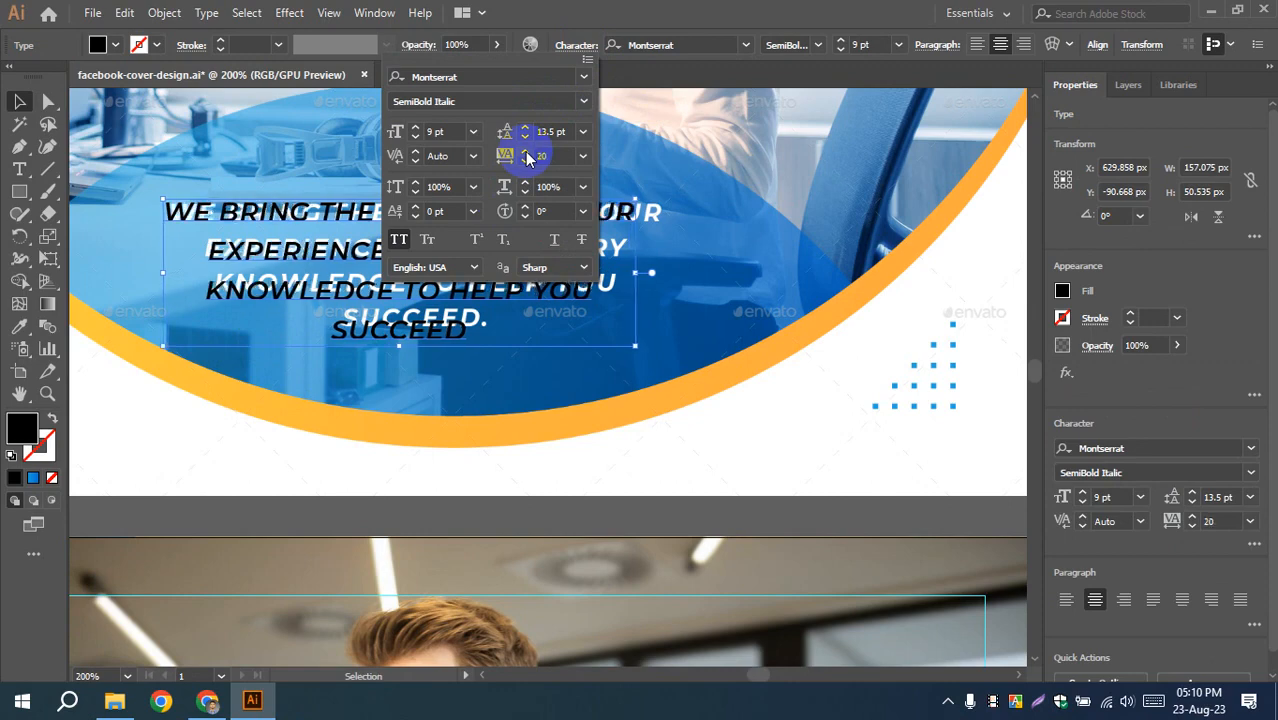
{"action": "left_click", "coordinate": [165, 300]}
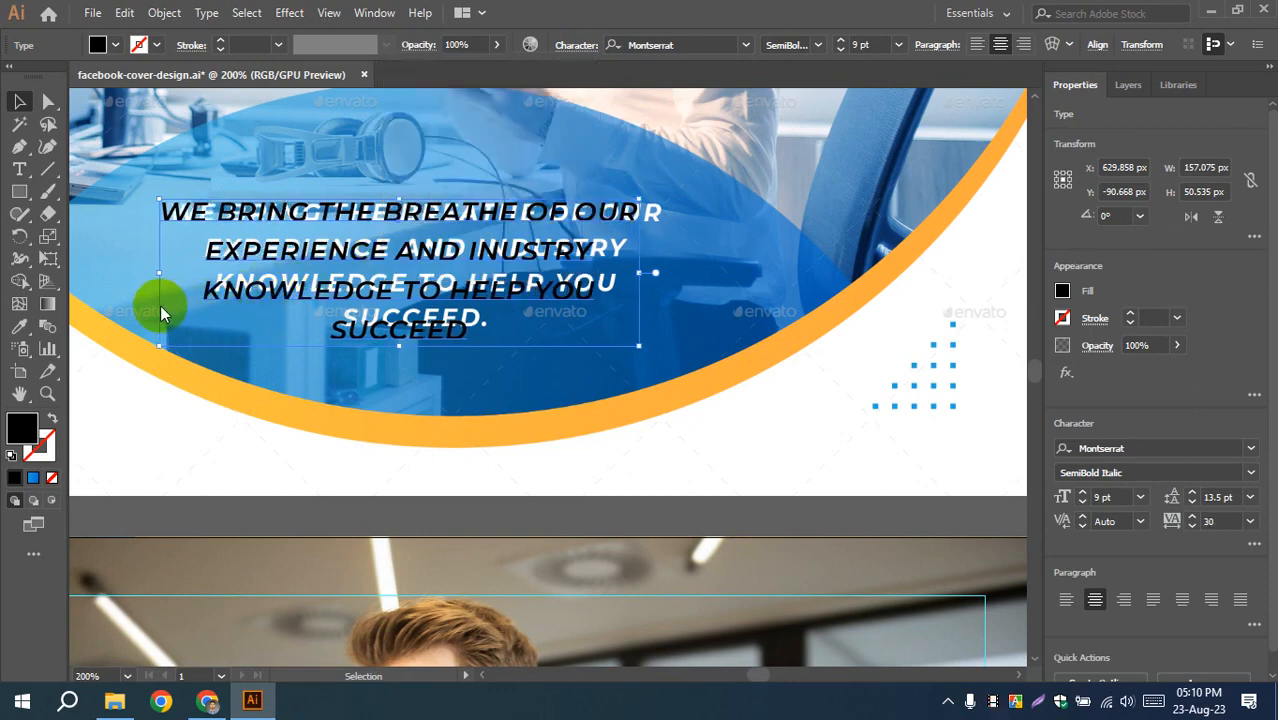
- Shift the paragraph slightly right over the reference text to compare their line widths
{"action": "left_click", "coordinate": [208, 228]}
{"action": "double_click", "coordinate": [208, 228]}
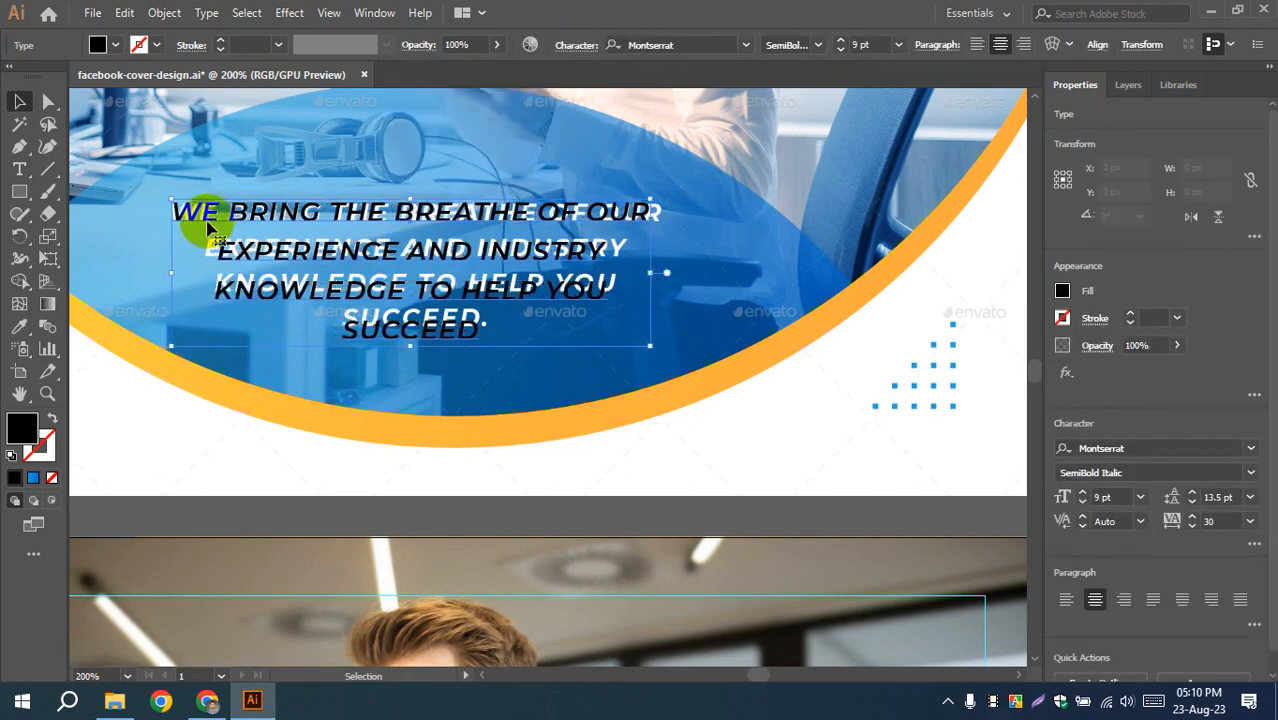
{"action": "key", "text": "Right"}
{"action": "key", "text": "Right"}
- Change the italic paragraph's fill color from the swatches to white
{"action": "scroll", "coordinate": [200, 233], "scroll_direction": "down", "scroll_amount": 2}
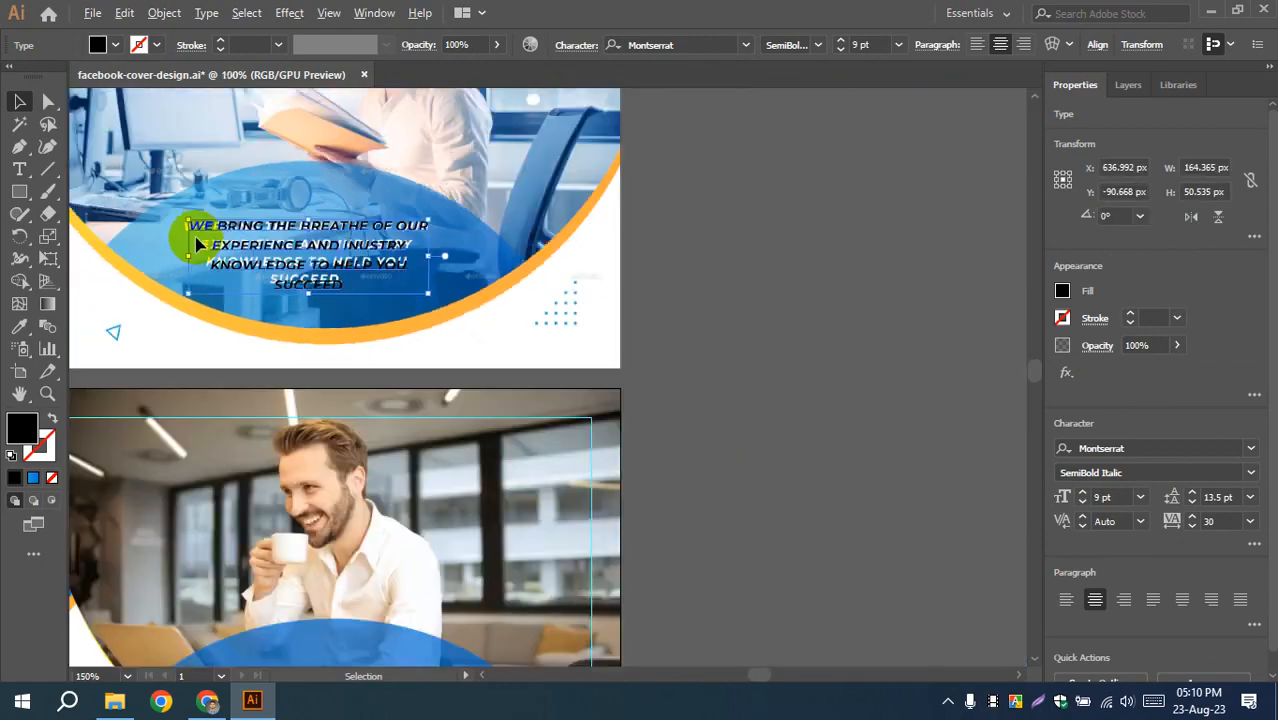
{"action": "left_click_drag", "start_coordinate": [265, 371], "coordinate": [457, 231]}
{"action": "scroll", "coordinate": [387, 275], "scroll_direction": "down", "scroll_amount": 1}
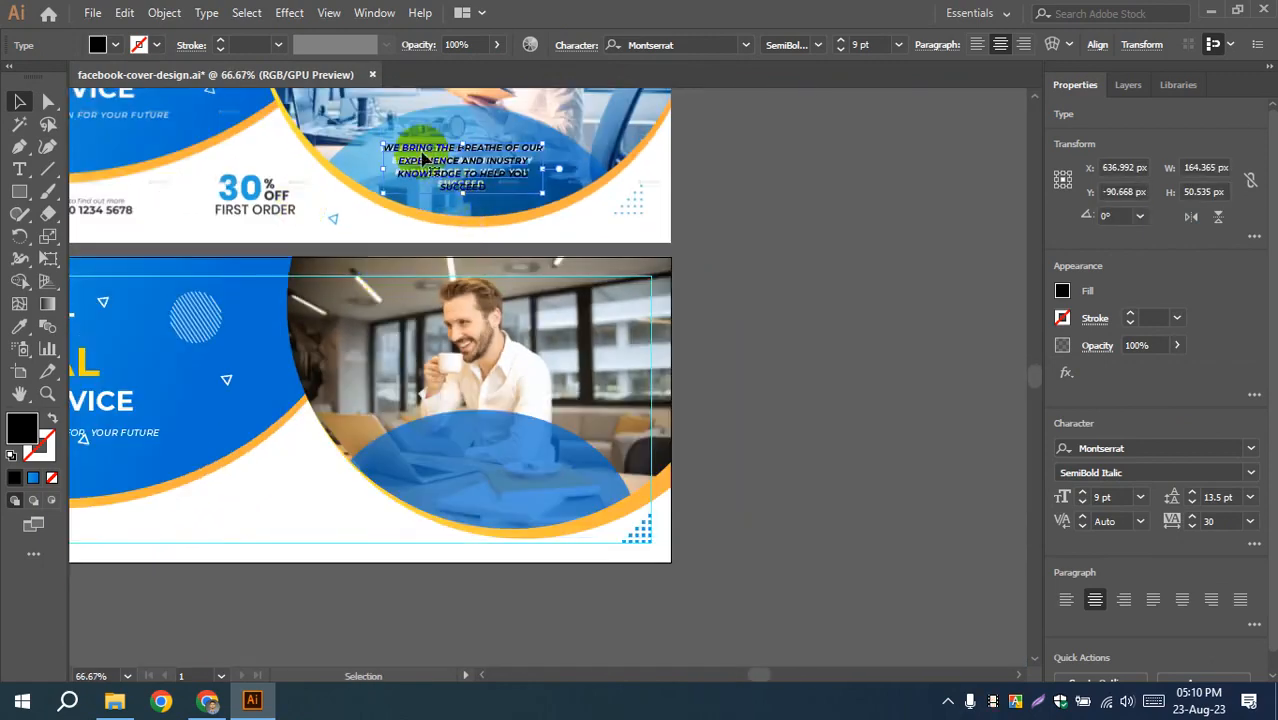
{"action": "left_click", "coordinate": [112, 46]}
{"action": "left_click", "coordinate": [38, 79]}
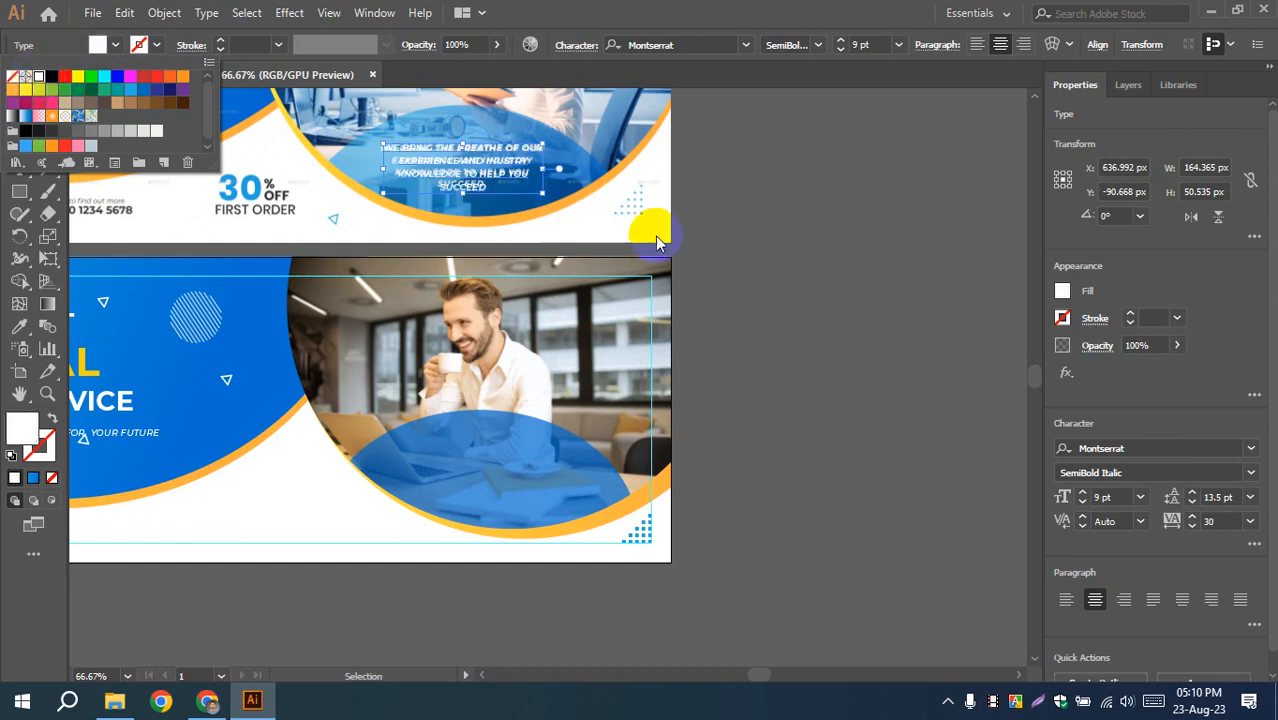
{"action": "left_click", "coordinate": [730, 203]}
- Move the white paragraph into the blue curved shape on the new cover and center the two horizontally
{"action": "left_click_drag", "start_coordinate": [441, 174], "coordinate": [482, 484]}
{"action": "left_click", "coordinate": [517, 427]}
{"action": "left_click", "coordinate": [515, 437]}
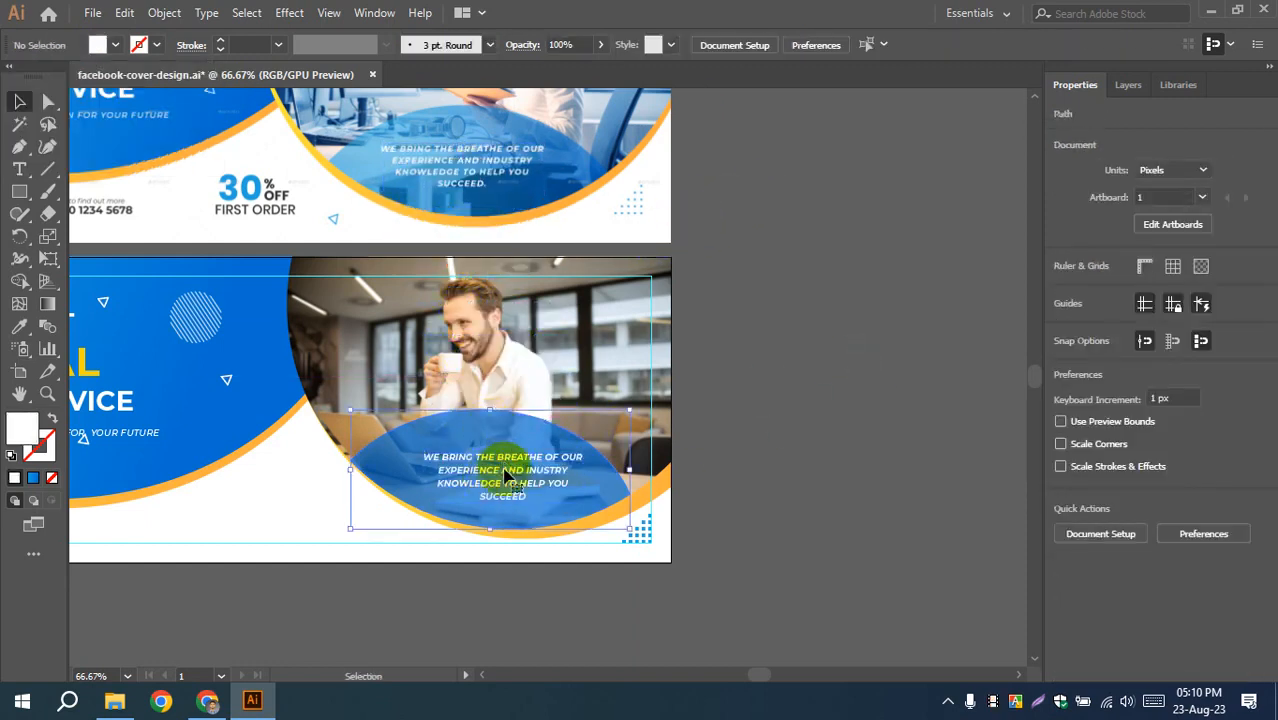
{"action": "left_click", "coordinate": [530, 458], "text": "shift"}
{"action": "left_click", "coordinate": [628, 42]}
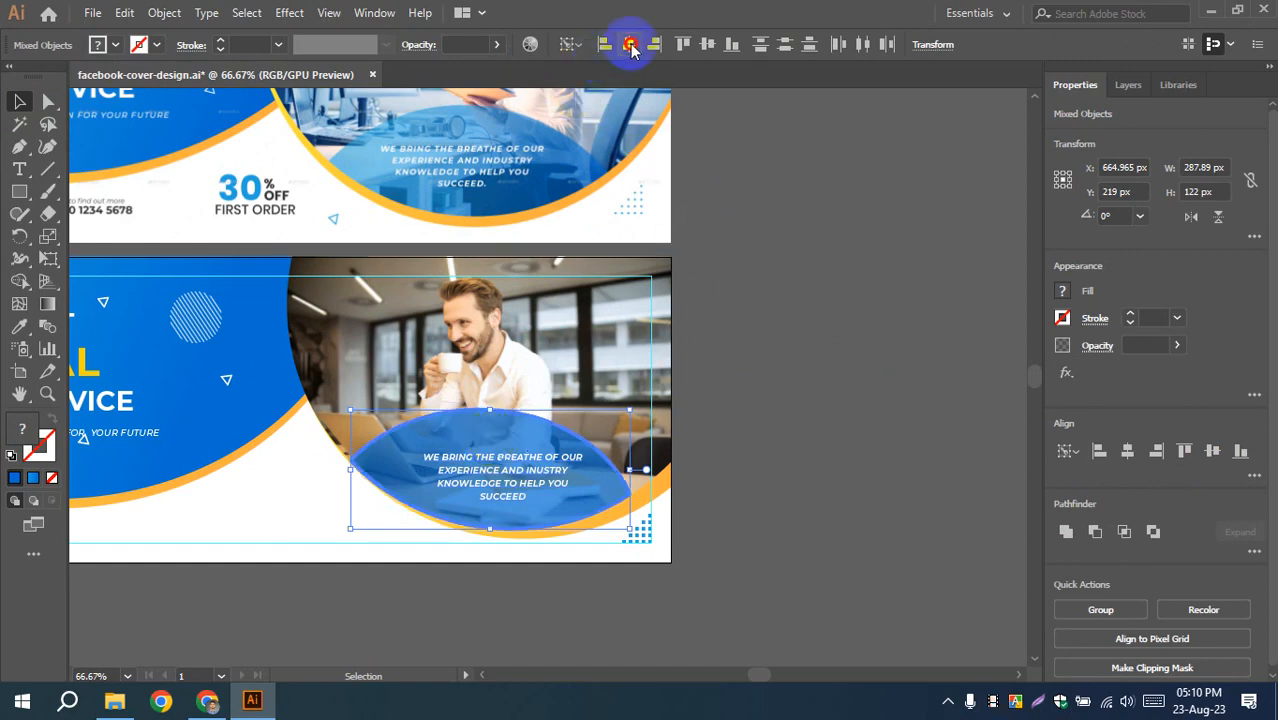
{"action": "left_click", "coordinate": [785, 265]}
- Examine the phone icon and call-to-find-out-more contact text on the reference cover
{"action": "left_click_drag", "start_coordinate": [315, 455], "coordinate": [699, 491]}
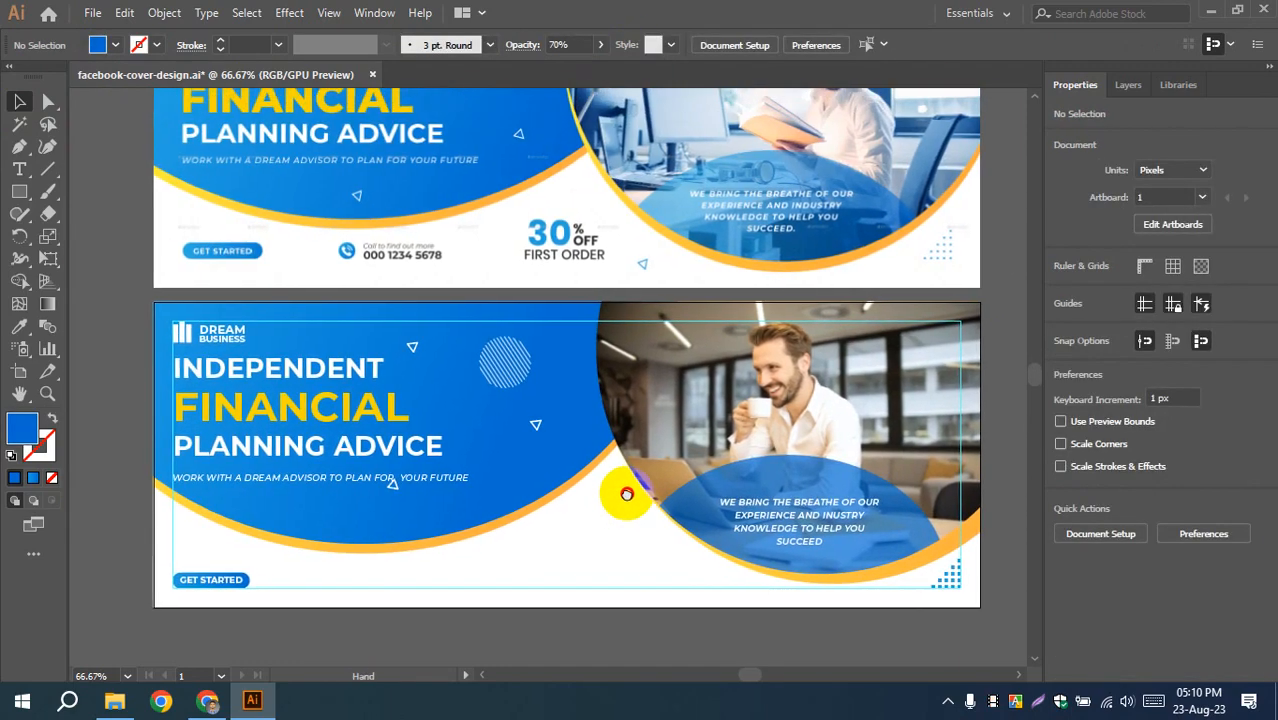
{"action": "scroll", "coordinate": [360, 265], "scroll_direction": "up", "scroll_amount": 2}
{"action": "scroll", "coordinate": [360, 265], "scroll_direction": "up", "scroll_amount": 1}
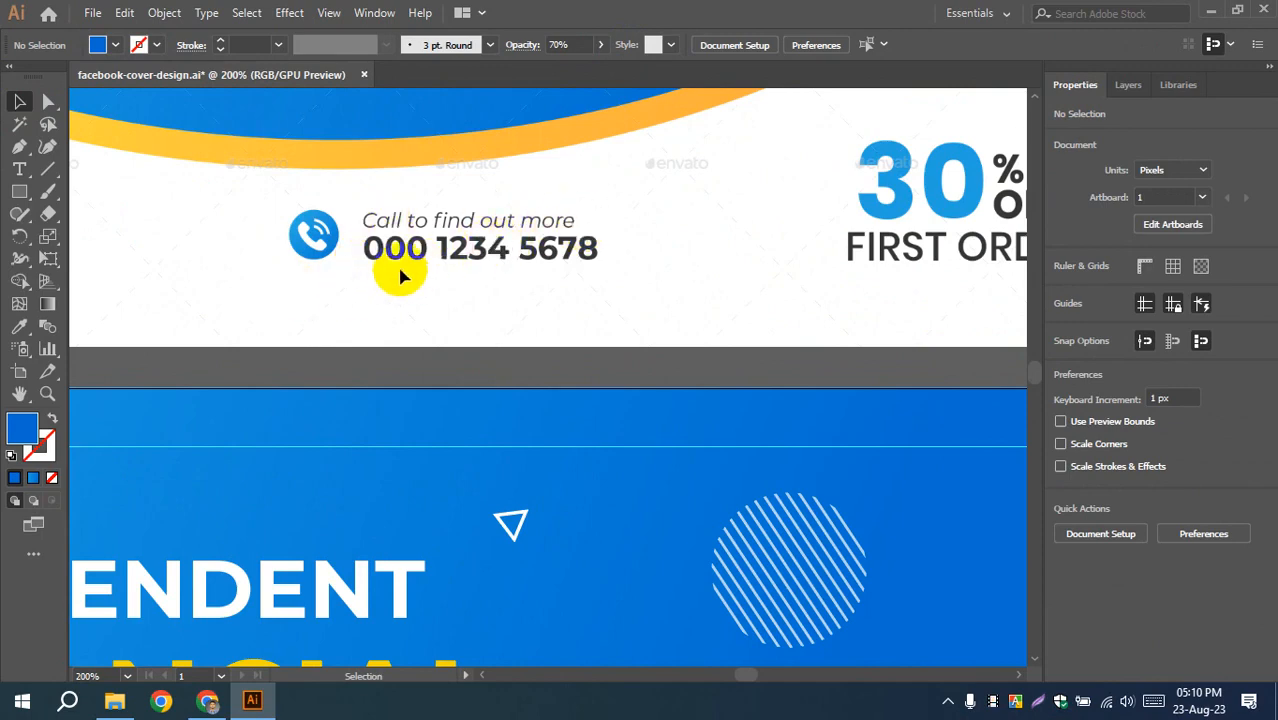
- Examine the 30% OFF FIRST ORDER block and contact row on the reference cover against the new cover's lower area
{"action": "scroll", "coordinate": [344, 270], "scroll_direction": "down", "scroll_amount": 2}
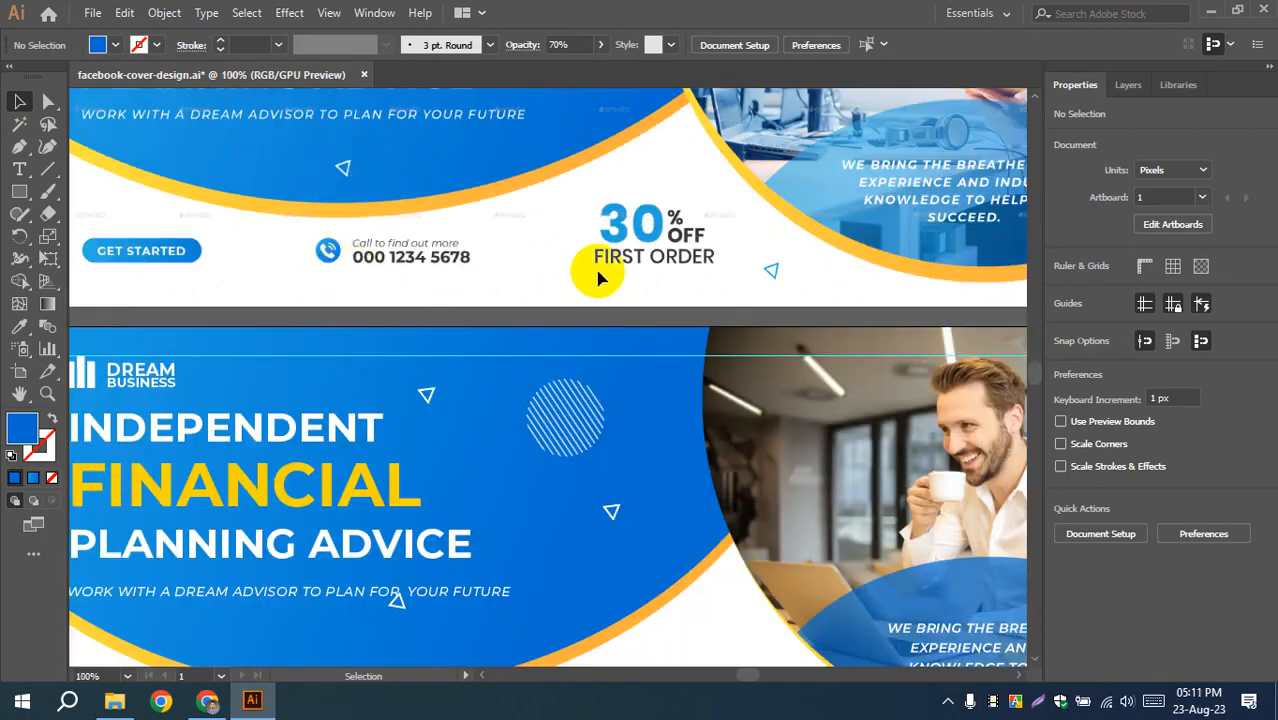
{"action": "scroll", "coordinate": [628, 225], "scroll_direction": "up", "scroll_amount": 4}
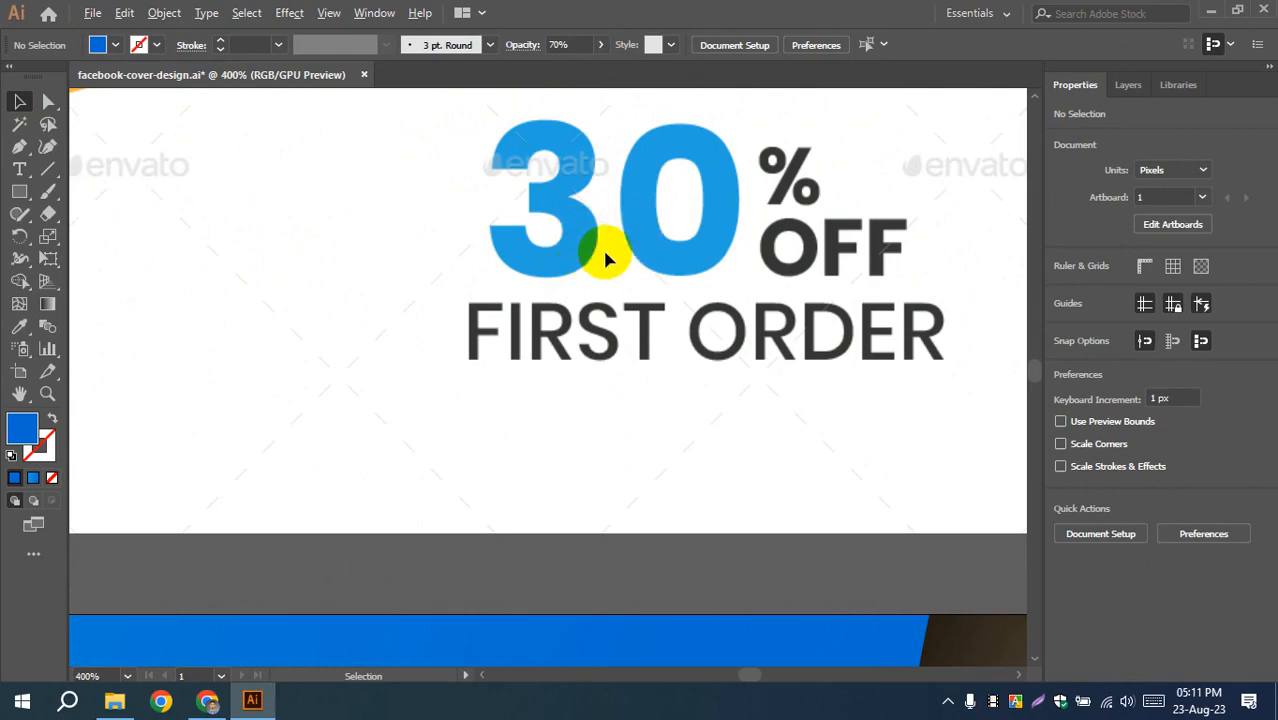
{"action": "scroll", "coordinate": [600, 249], "scroll_direction": "down", "scroll_amount": 2}
{"action": "scroll", "coordinate": [590, 245], "scroll_direction": "down", "scroll_amount": 4}
{"action": "scroll", "coordinate": [528, 314], "scroll_direction": "up", "scroll_amount": 1}
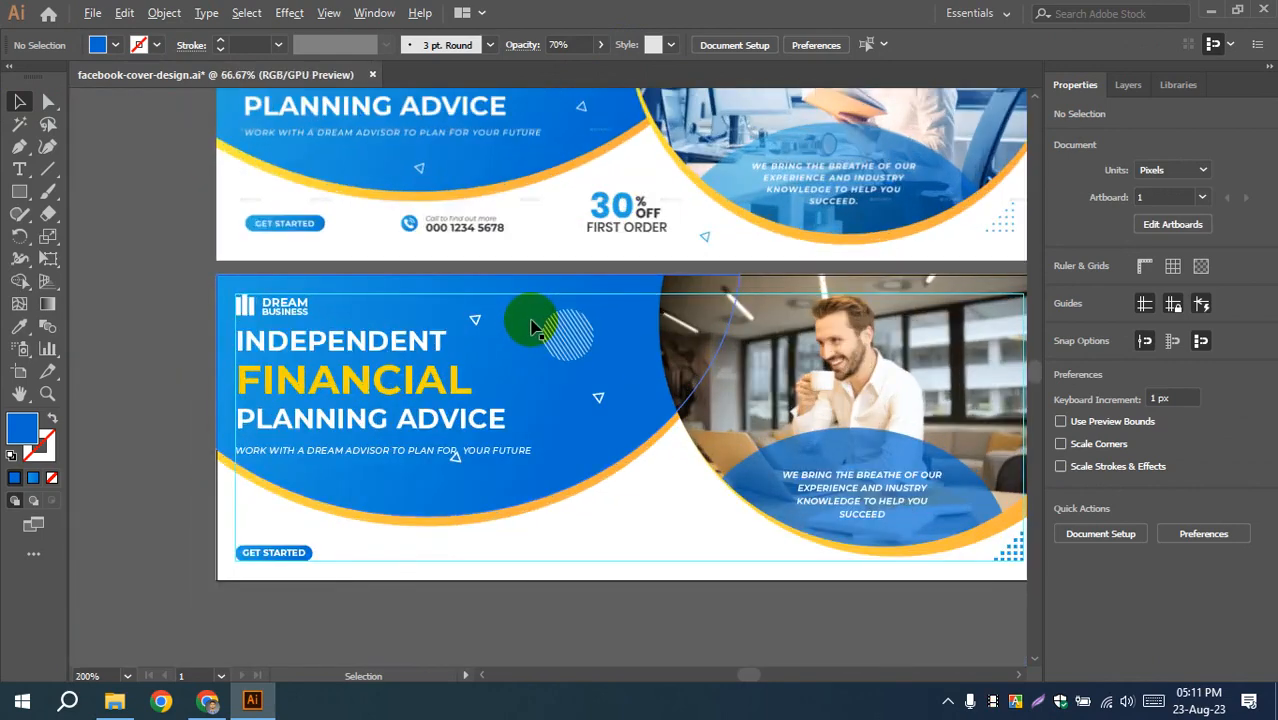
{"action": "left_click_drag", "start_coordinate": [544, 242], "coordinate": [495, 264]}
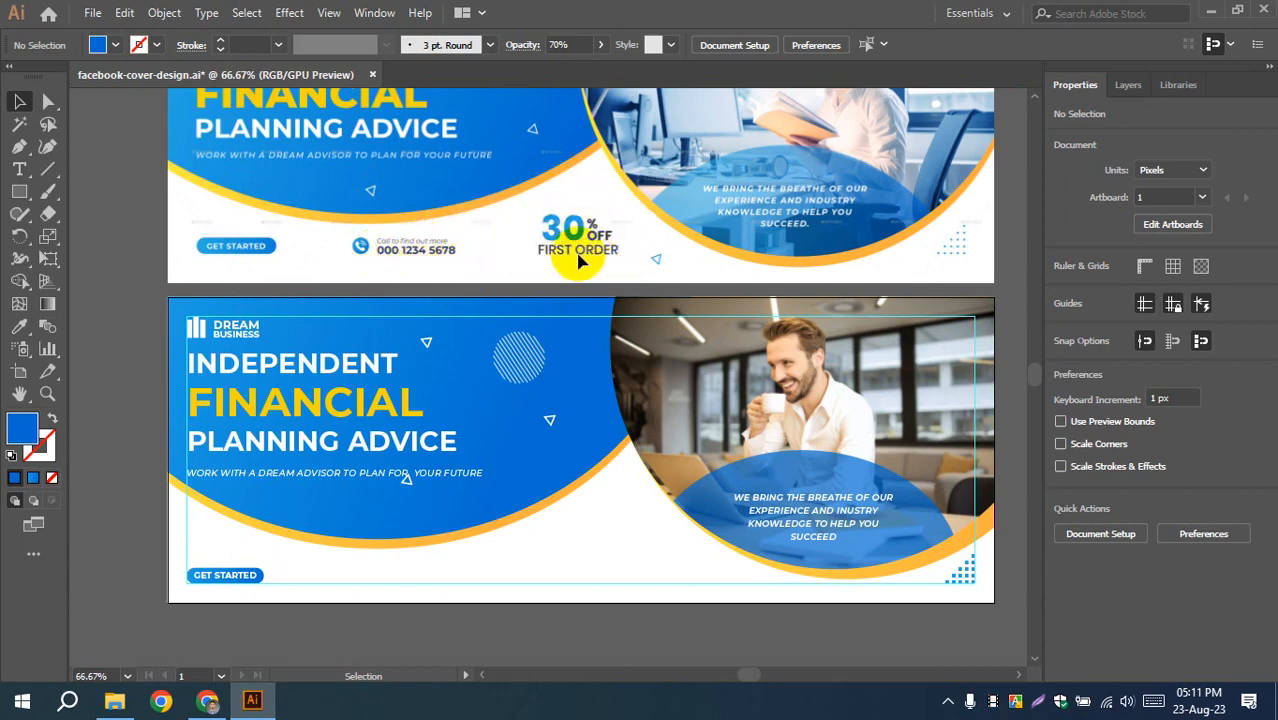
{"action": "scroll", "coordinate": [556, 251], "scroll_direction": "up", "scroll_amount": 4}
{"action": "left_click_drag", "start_coordinate": [323, 322], "coordinate": [227, 320]}
{"action": "scroll", "coordinate": [678, 271], "scroll_direction": "down", "scroll_amount": 4}
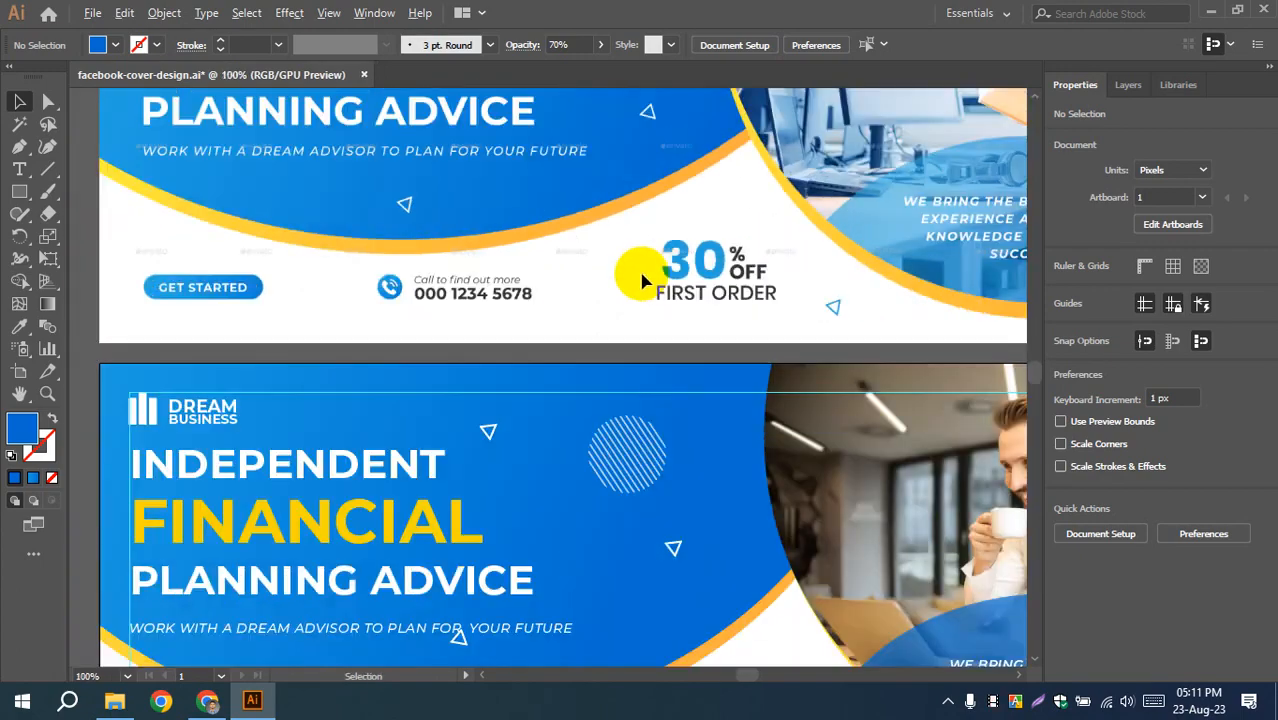
{"action": "scroll", "coordinate": [608, 363], "scroll_direction": "down", "scroll_amount": 1}
{"action": "scroll", "coordinate": [590, 250], "scroll_direction": "up", "scroll_amount": 2}
{"action": "scroll", "coordinate": [590, 250], "scroll_direction": "up", "scroll_amount": 1}
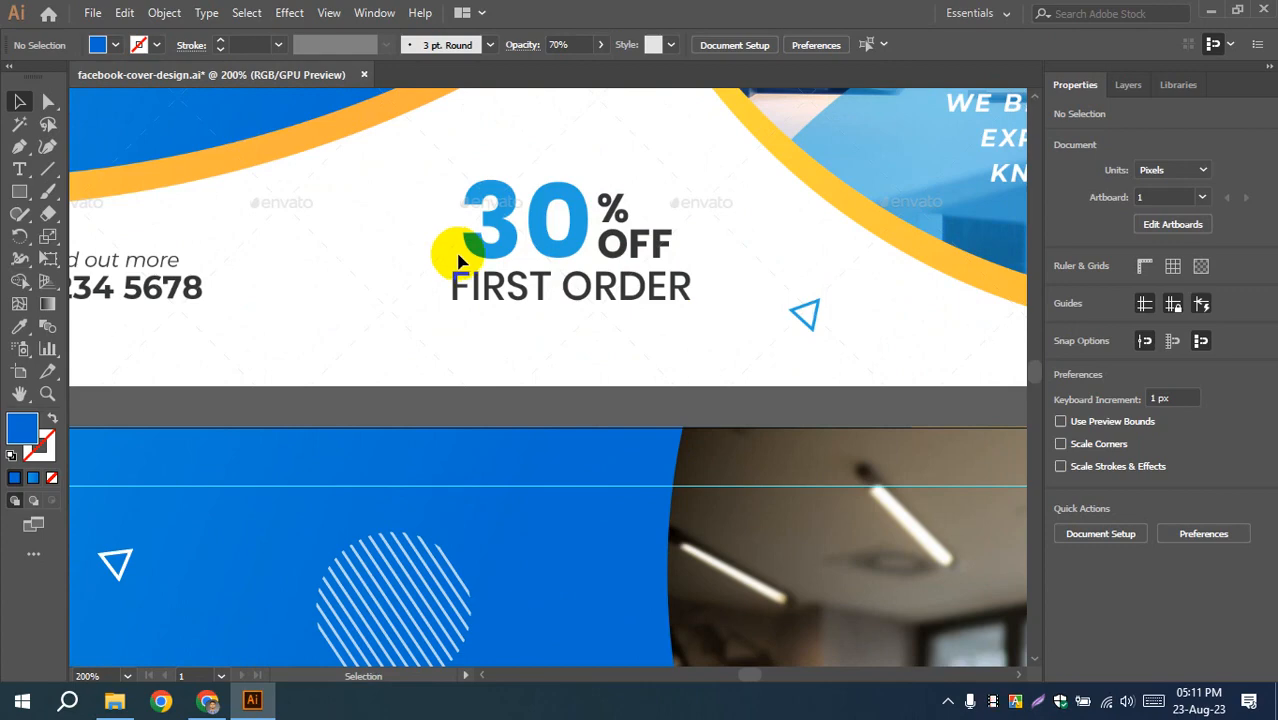
- Save the cover document
{"action": "scroll", "coordinate": [458, 260], "scroll_direction": "down", "scroll_amount": 3}
{"action": "left_click_drag", "start_coordinate": [494, 485], "coordinate": [546, 496]}
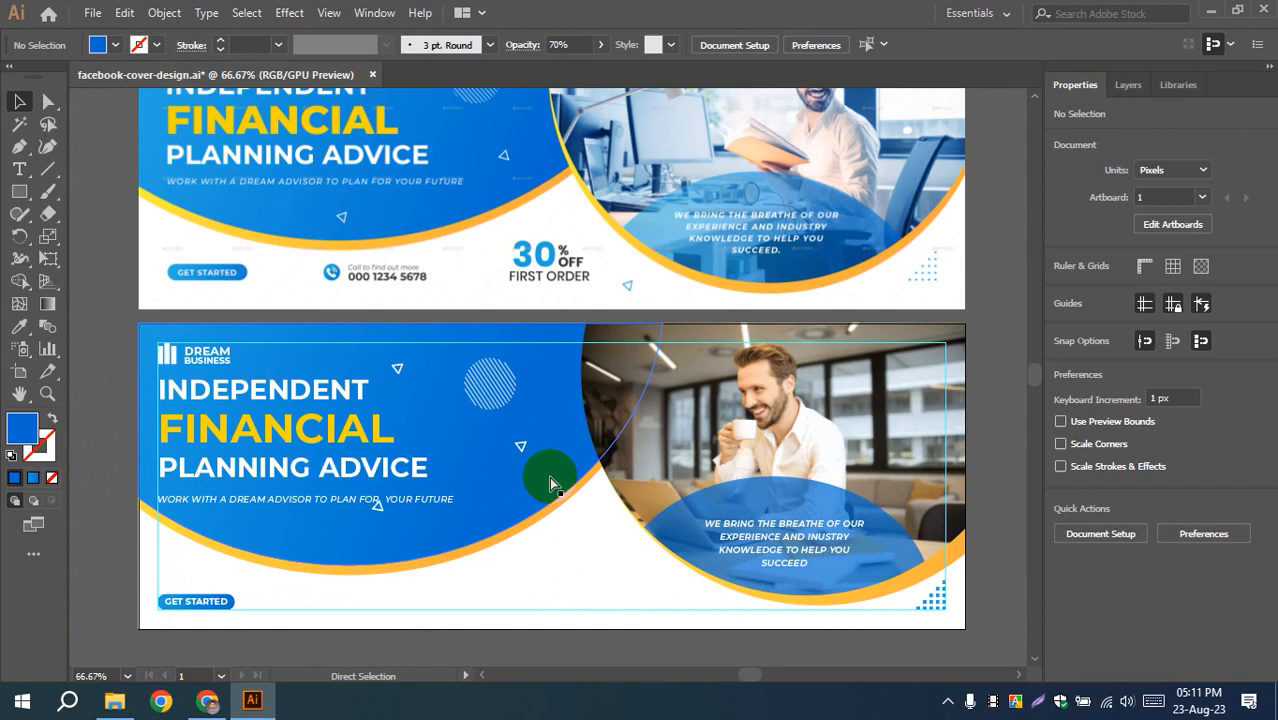
{"action": "key", "text": "ctrl+s"}
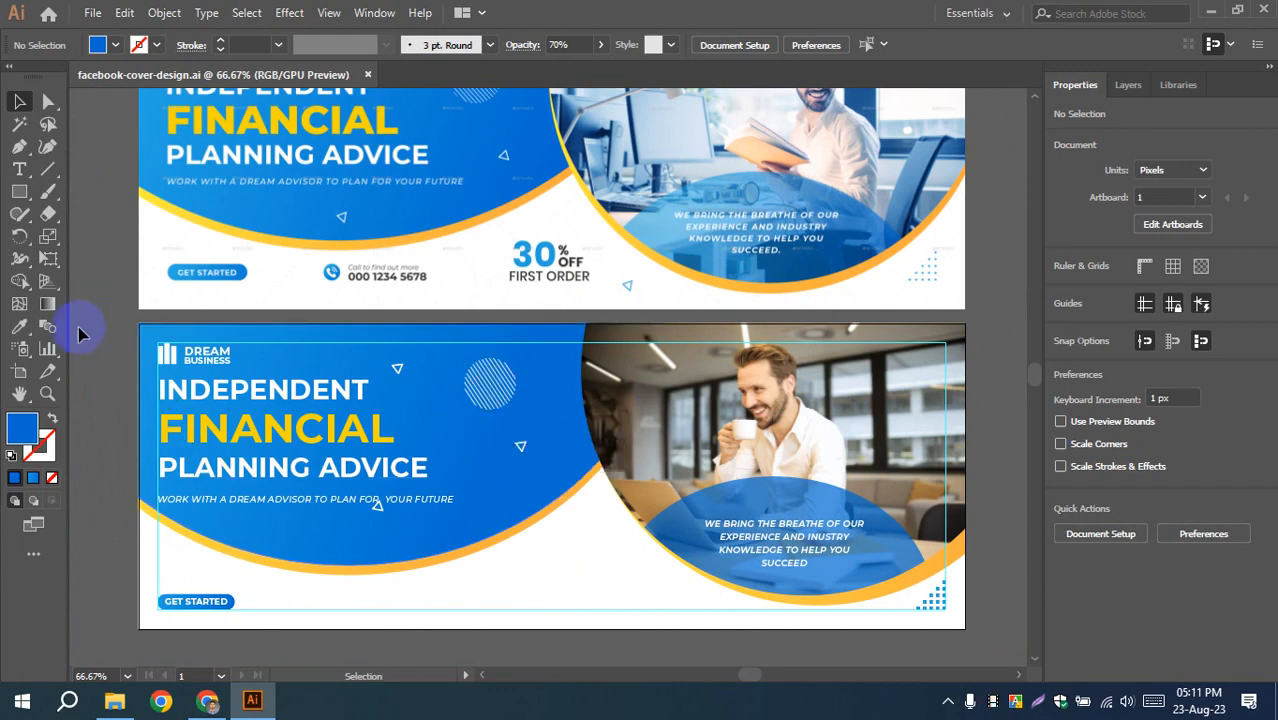
{"action": "scroll", "coordinate": [120, 326], "scroll_direction": "down", "scroll_amount": 1}
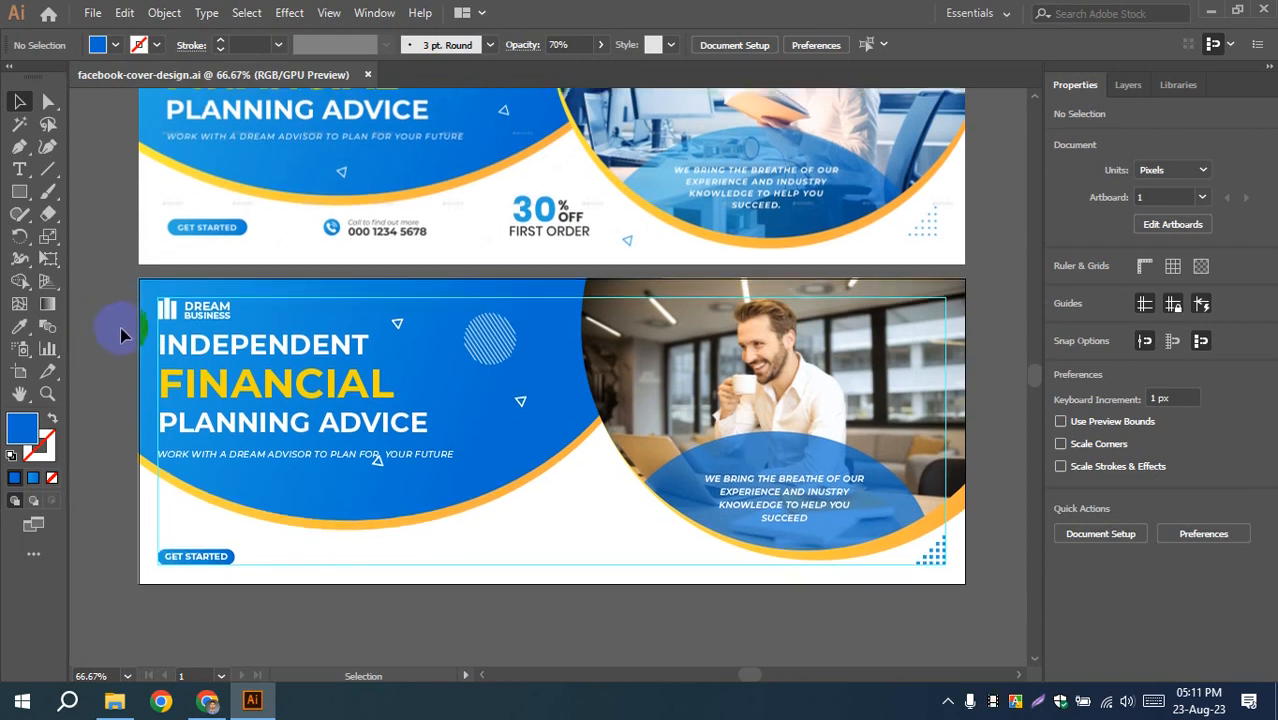
{"action": "scroll", "coordinate": [120, 327], "scroll_direction": "up", "scroll_amount": 1}
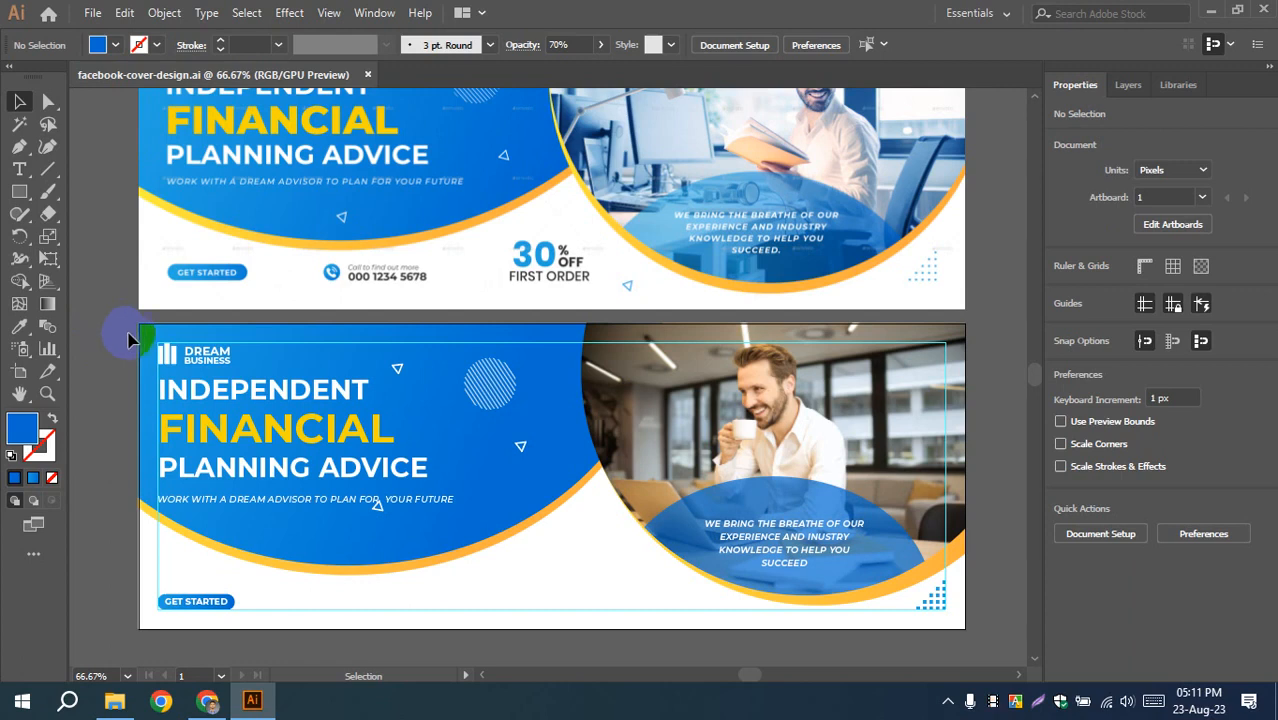
{"action": "scroll", "coordinate": [105, 348], "scroll_direction": "up", "scroll_amount": 2}
{"action": "scroll", "coordinate": [92, 360], "scroll_direction": "down", "scroll_amount": 1}
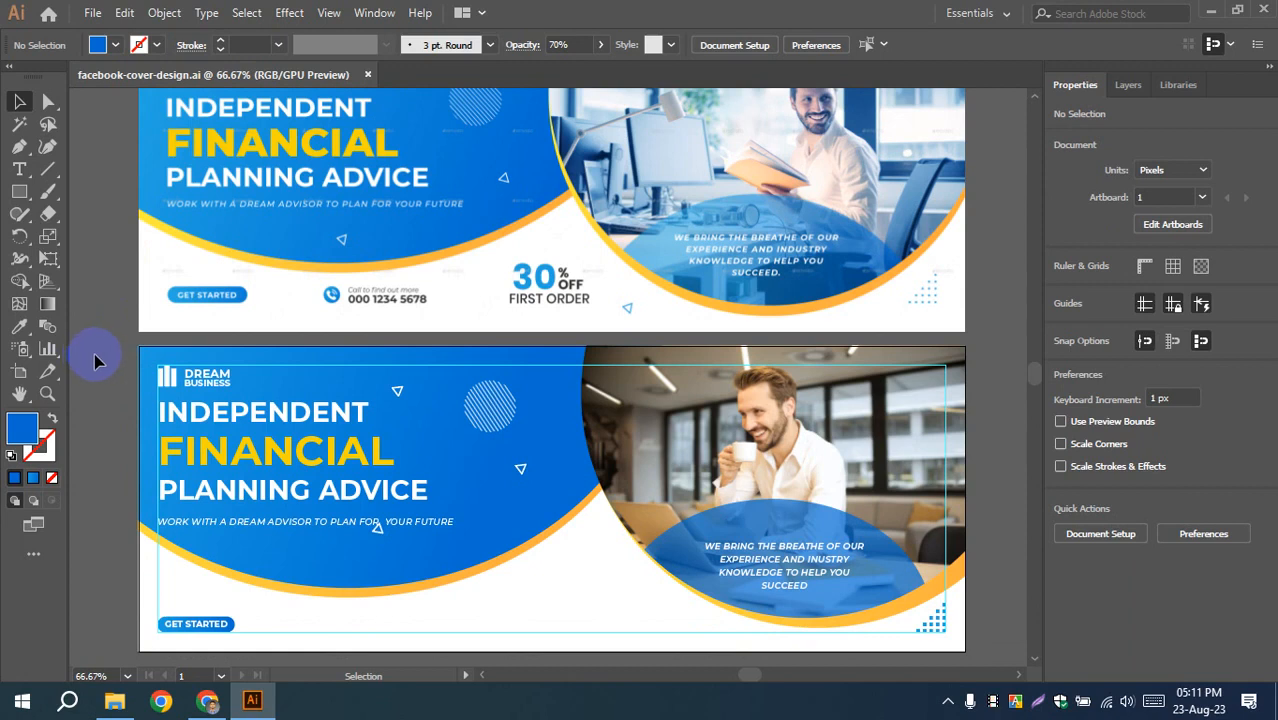
{"action": "left_click", "coordinate": [955, 590]}
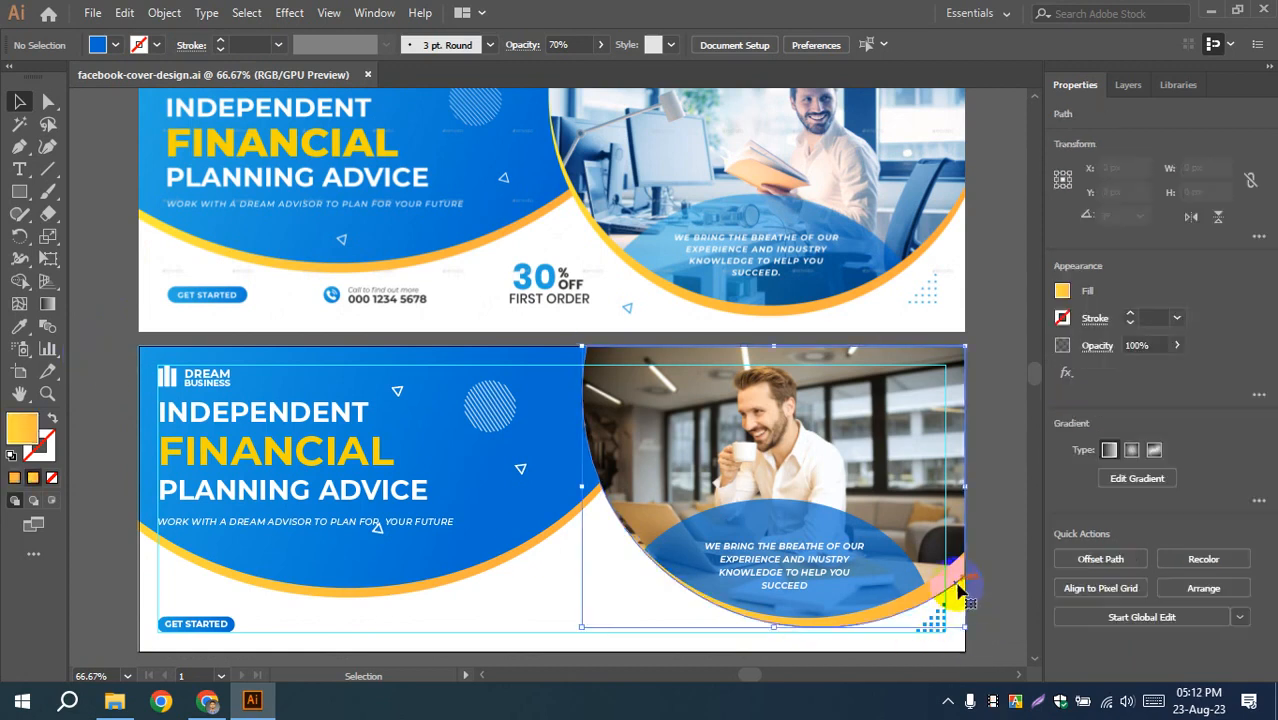
{"action": "left_click", "coordinate": [98, 424]}
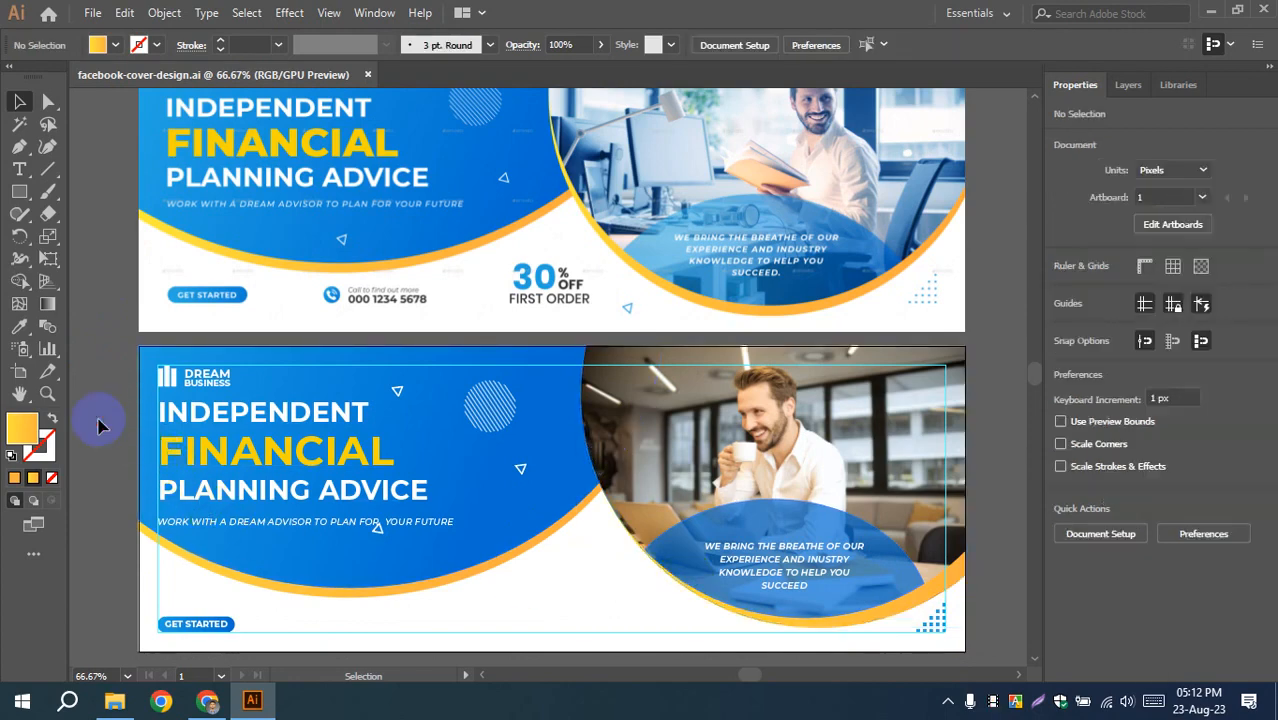
{"action": "scroll", "coordinate": [136, 432], "scroll_direction": "down", "scroll_amount": 1}
{"action": "scroll", "coordinate": [136, 432], "scroll_direction": "up", "scroll_amount": 1}
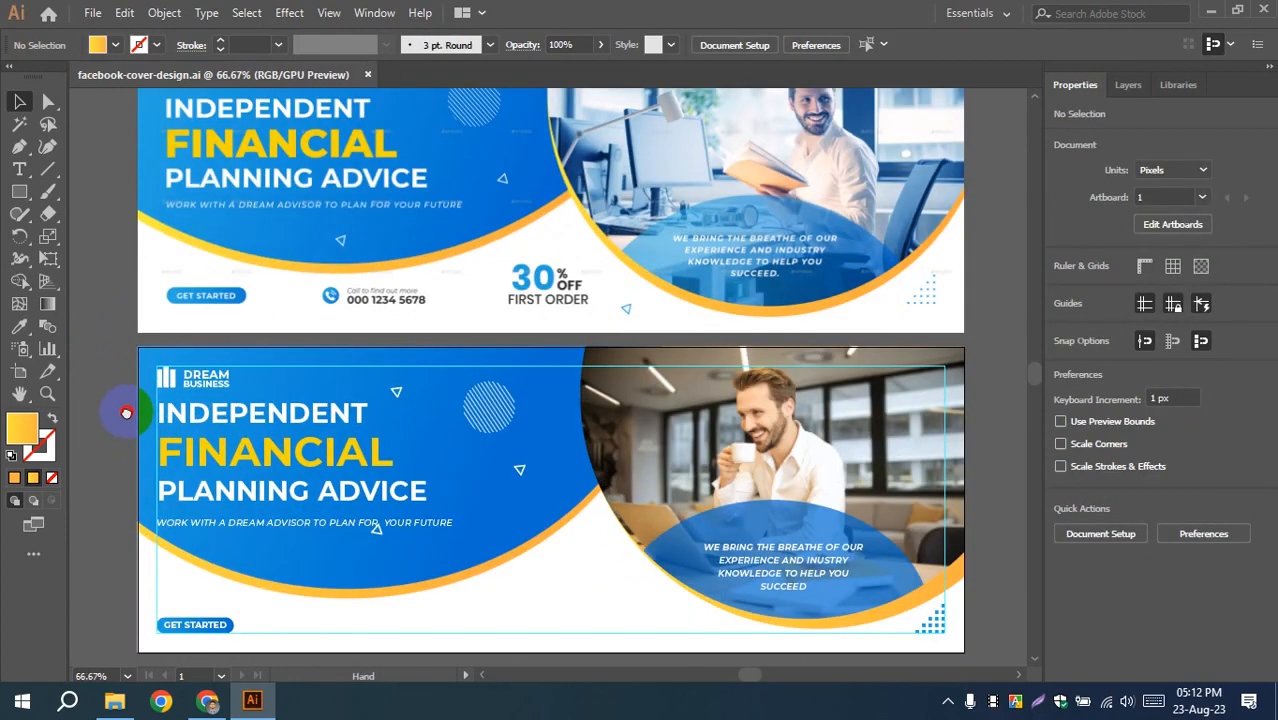
{"action": "left_click_drag", "start_coordinate": [130, 418], "coordinate": [122, 403]}
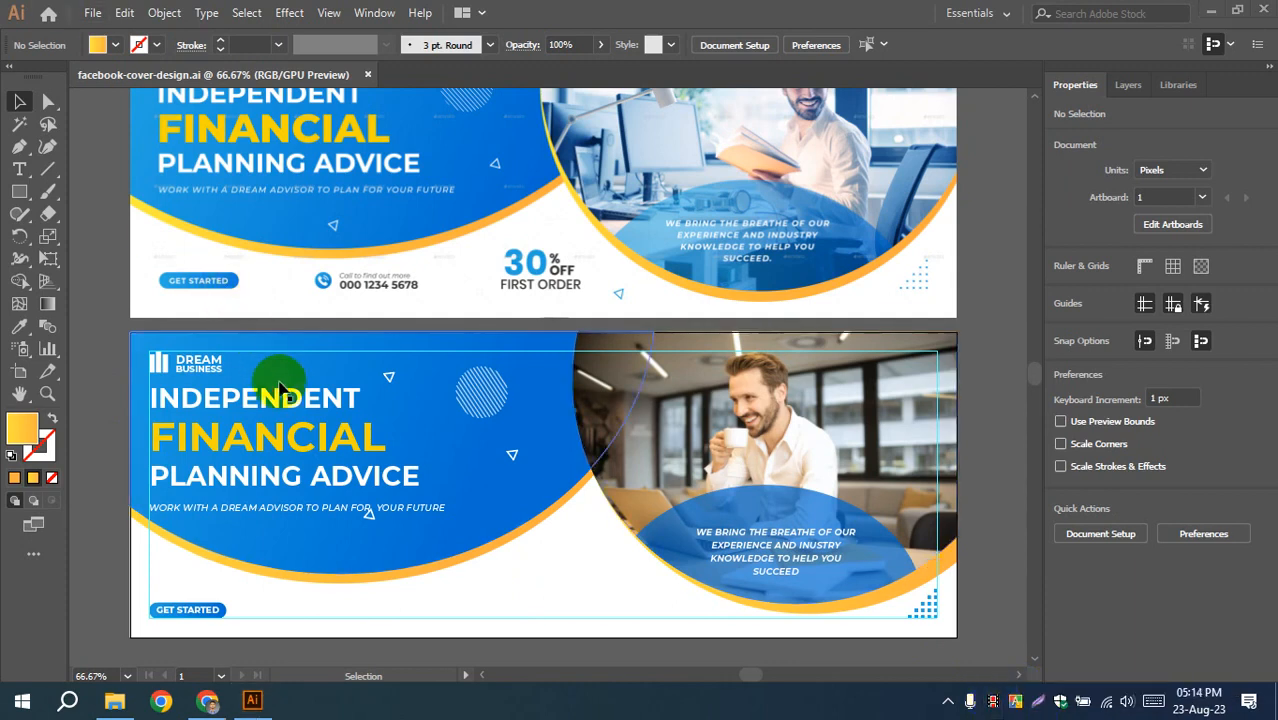
- Draw a circle about 19 px in diameter just below the reference cover's phone icon with the Ellipse tool
{"action": "scroll", "coordinate": [373, 303], "scroll_direction": "up", "scroll_amount": 5}
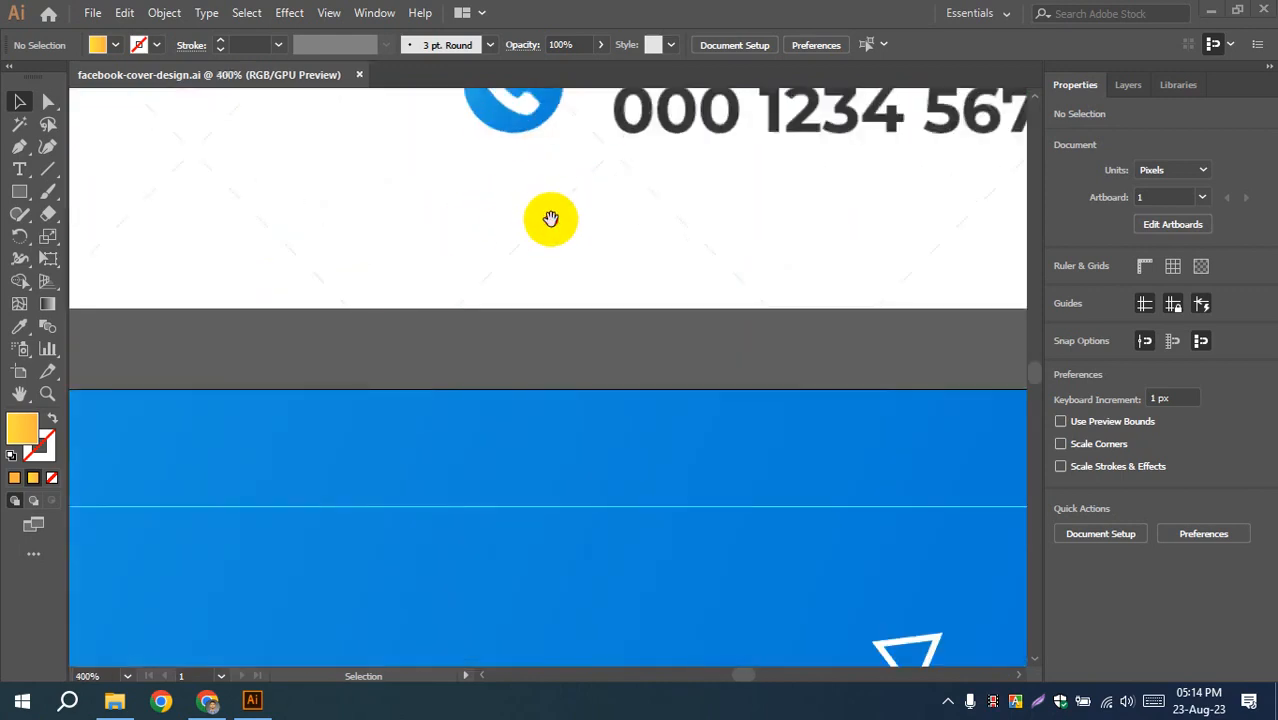
{"action": "left_click_drag", "start_coordinate": [656, 287], "coordinate": [505, 450]}
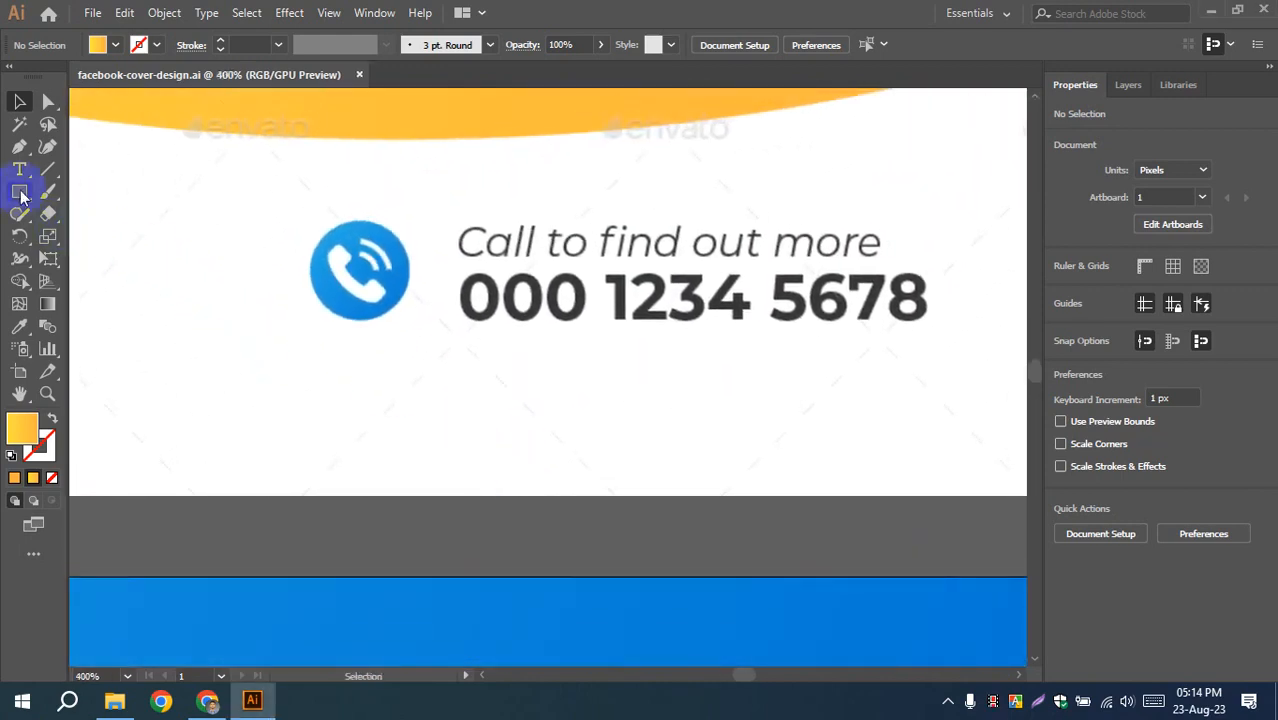
{"action": "left_click", "coordinate": [20, 193]}
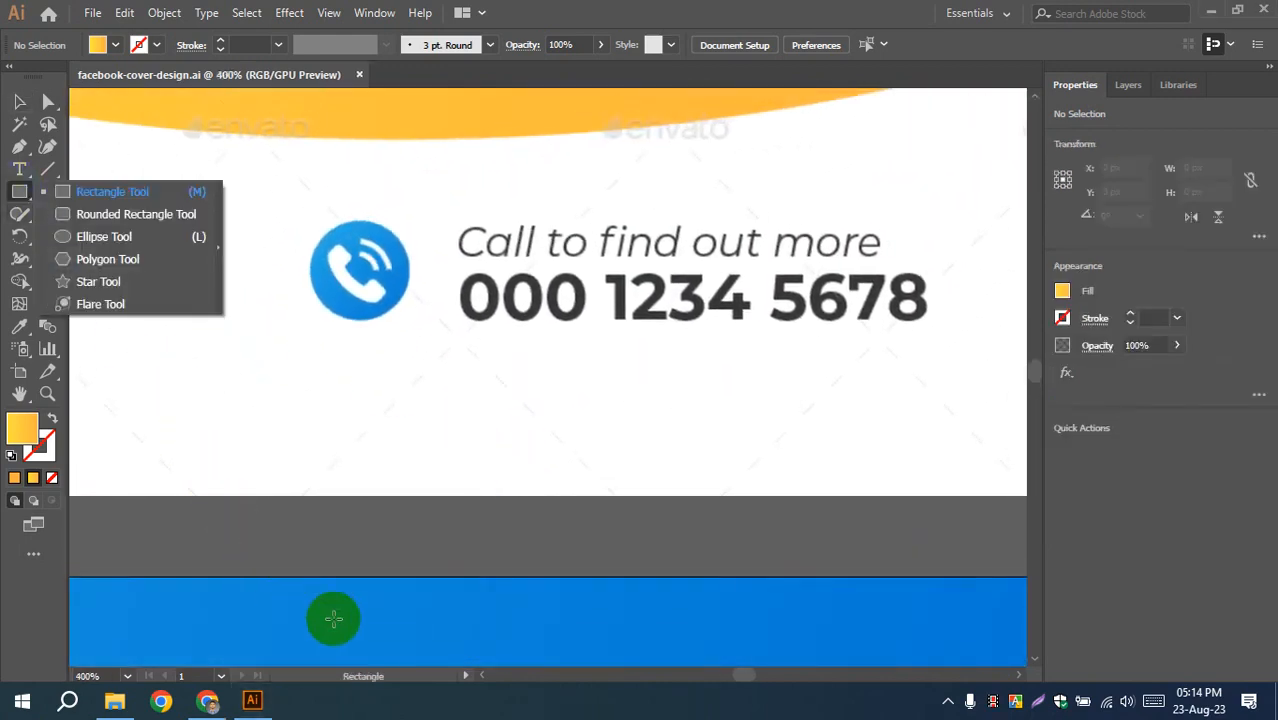
{"action": "left_click", "coordinate": [952, 665]}
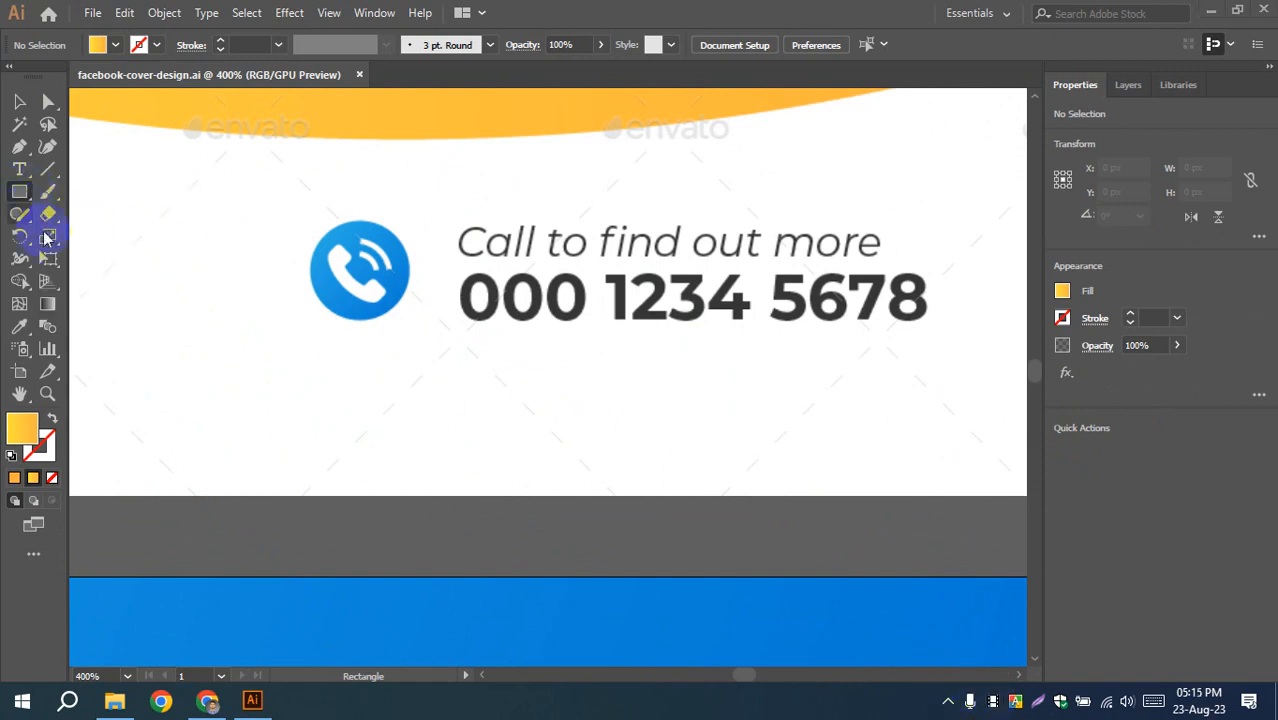
{"action": "left_click_drag", "start_coordinate": [24, 197], "coordinate": [91, 230]}
{"action": "left_click_drag", "start_coordinate": [234, 346], "coordinate": [330, 441]}
{"action": "left_click", "coordinate": [19, 101]}
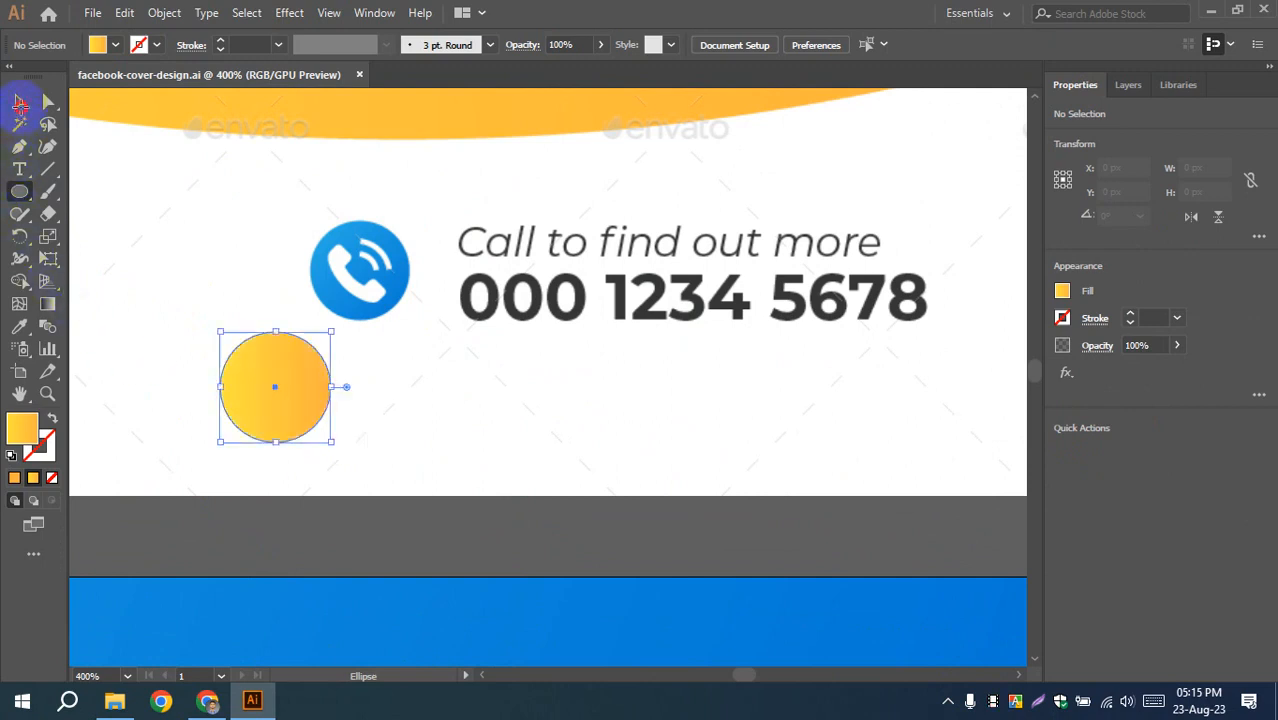
- Fill the circle with the blue gradient sampled from the new cover's curved shape using the Eyedropper
{"action": "left_click", "coordinate": [20, 327]}
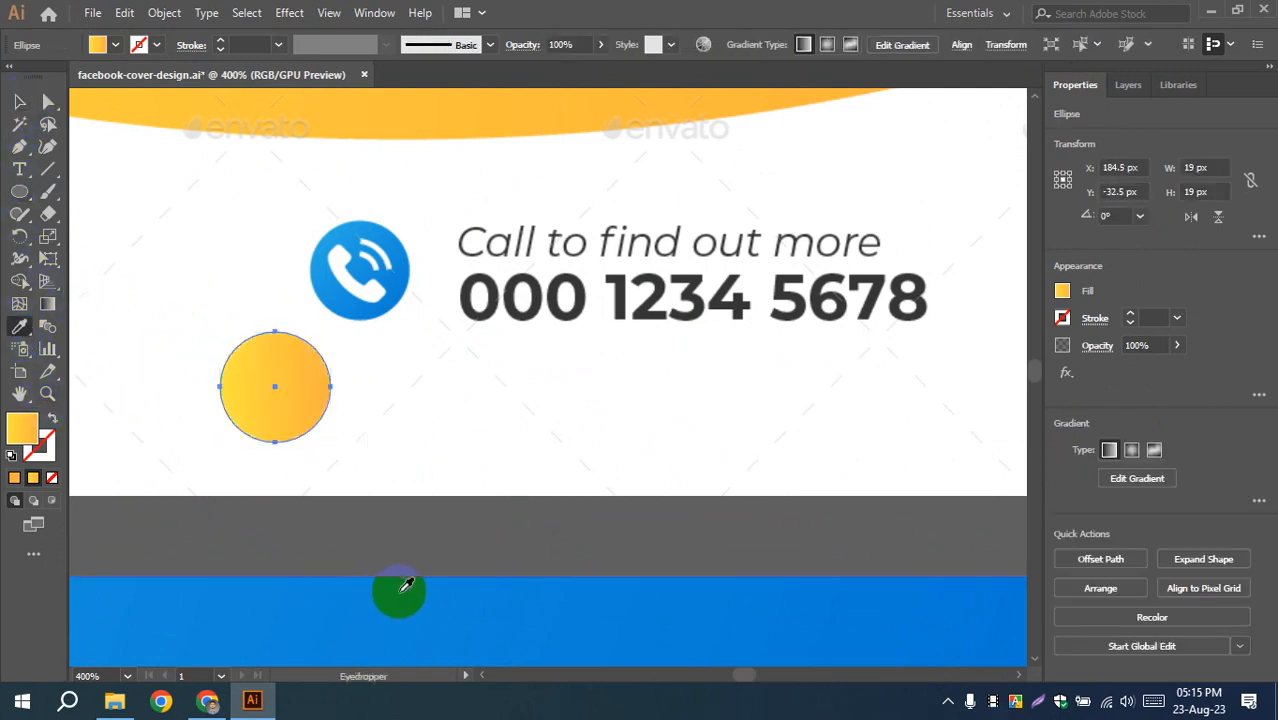
{"action": "left_click", "coordinate": [440, 622]}
{"action": "left_click", "coordinate": [22, 105]}
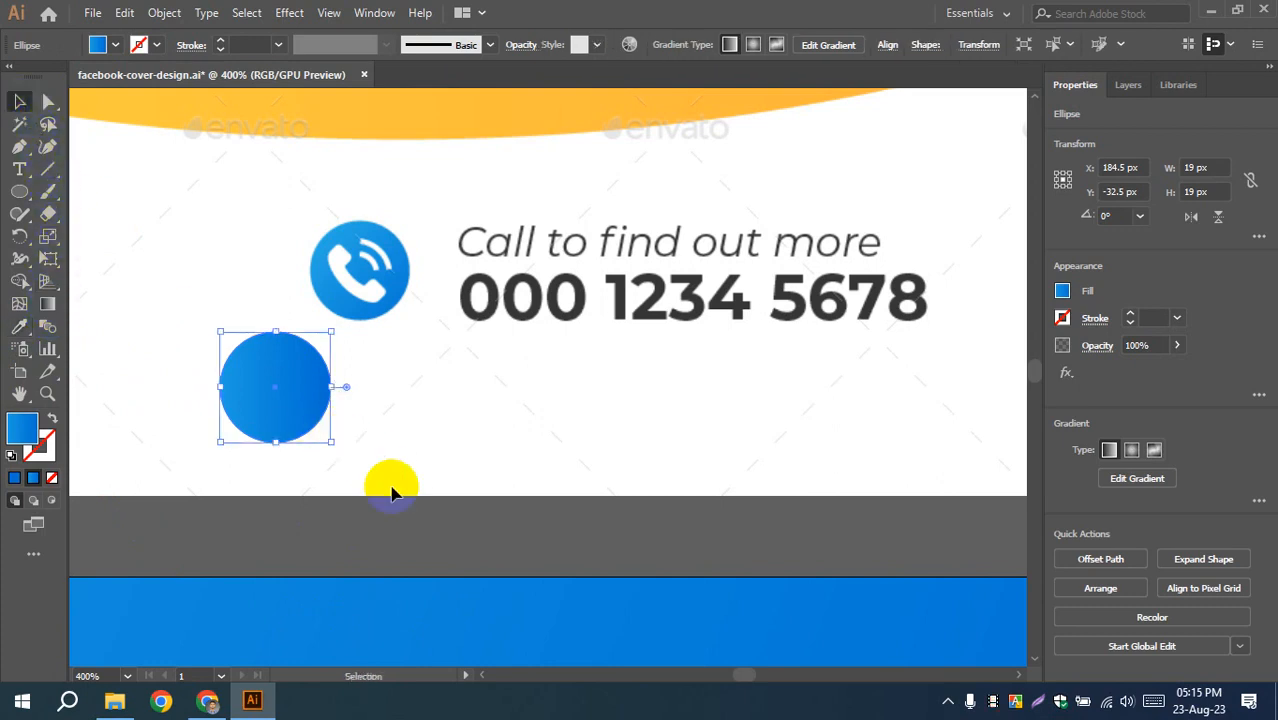
- Scale the blue circle down slightly to the reference phone icon's size and move it directly beneath that icon
{"action": "left_click", "coordinate": [285, 390]}
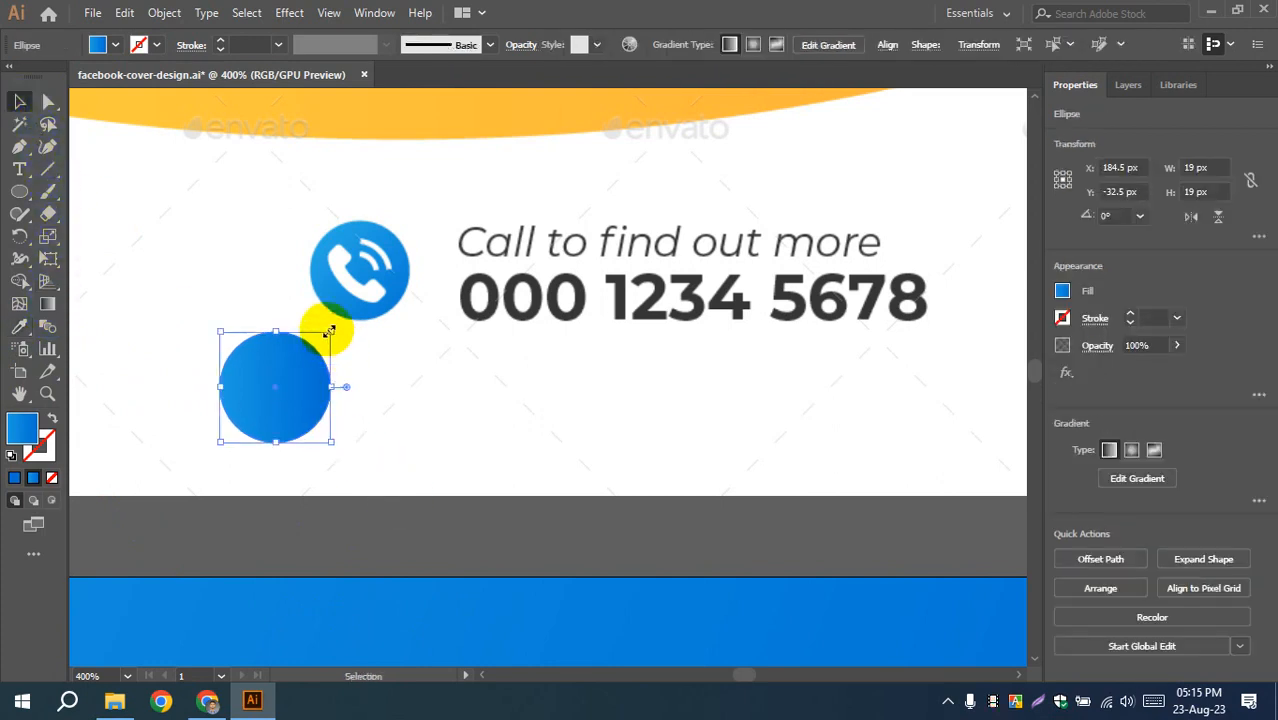
{"action": "mouse_move", "coordinate": [329, 332]}
{"action": "left_mouse_down"}
{"action": "mouse_move", "coordinate": [314, 328]}
{"action": "mouse_move", "coordinate": [328, 338]}
{"action": "left_mouse_up"}
{"action": "left_click", "coordinate": [307, 495]}
{"action": "left_click_drag", "start_coordinate": [285, 395], "coordinate": [384, 382]}
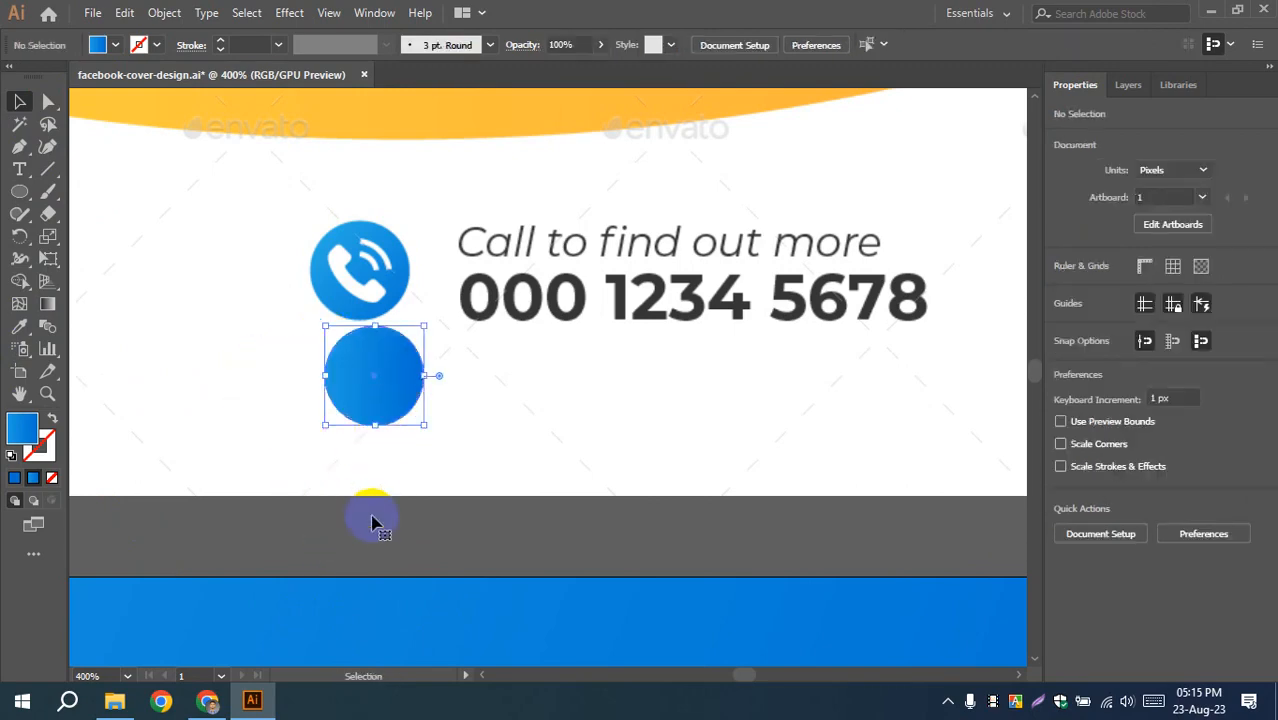
{"action": "left_click", "coordinate": [372, 521]}
- Switch to Chrome and go to flaticon.com in a new tab
{"action": "left_click", "coordinate": [207, 700]}
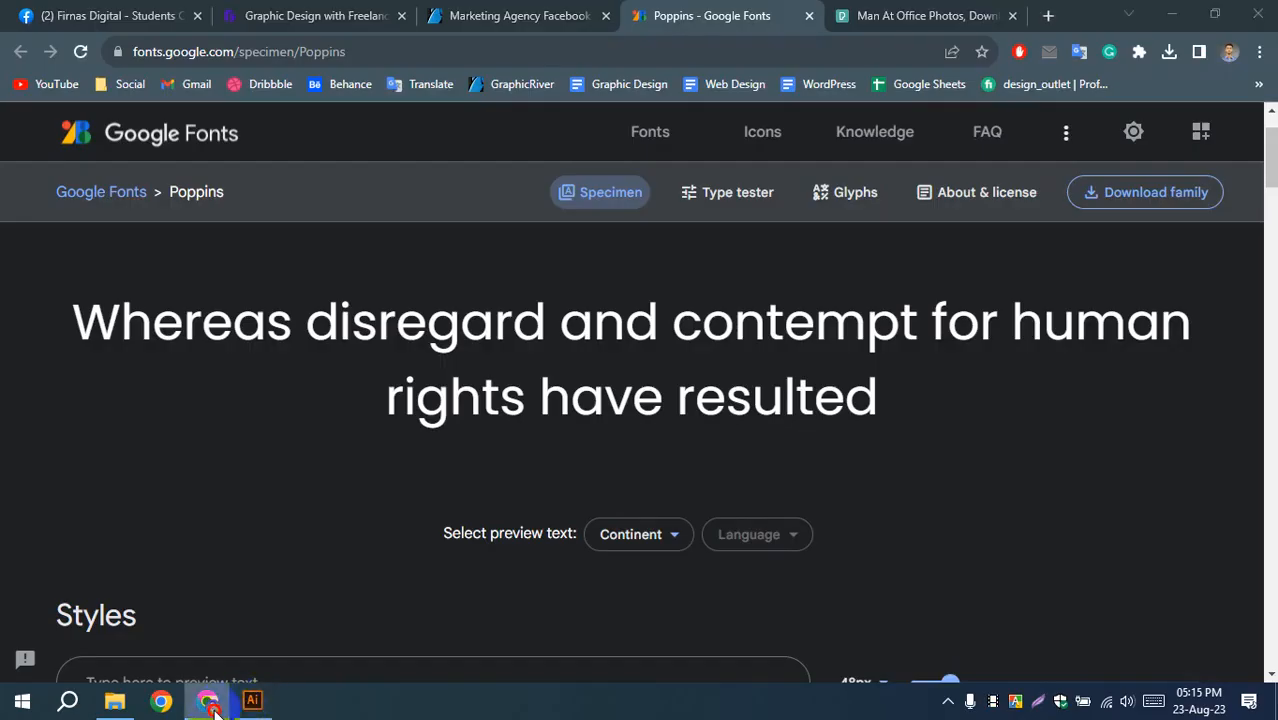
{"action": "left_click", "coordinate": [210, 702]}
{"action": "left_click", "coordinate": [208, 700]}
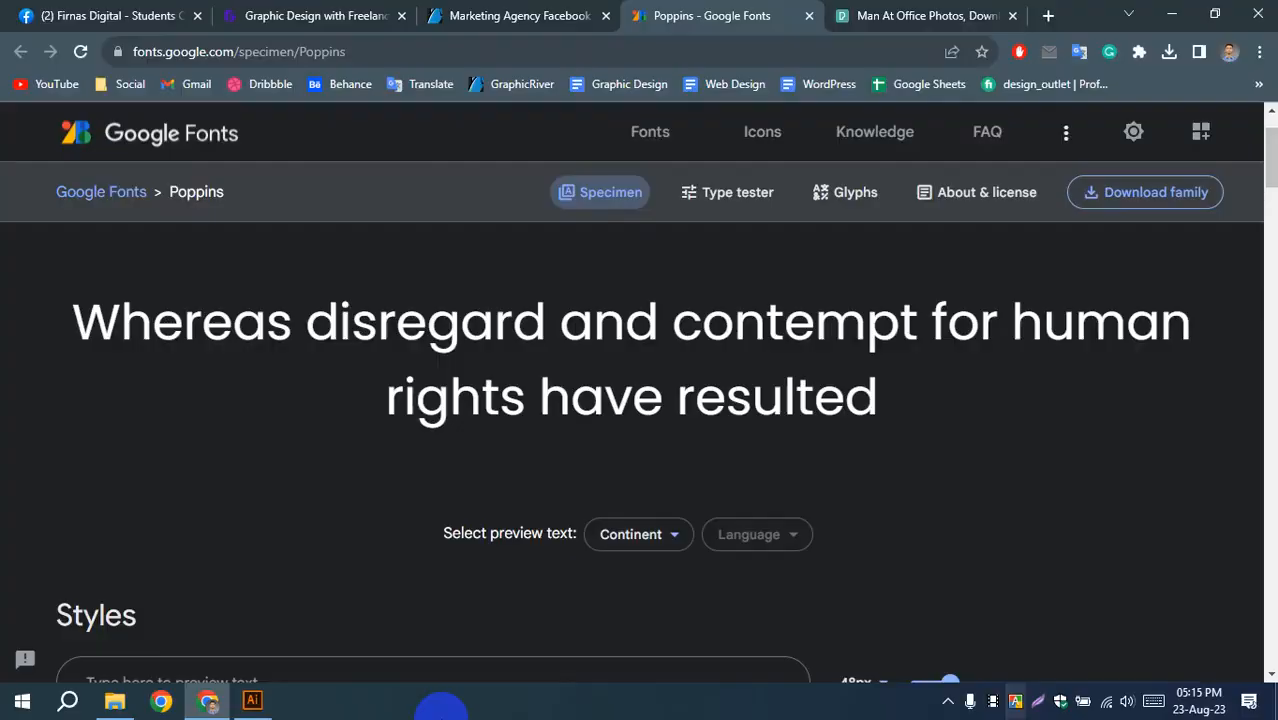
{"action": "key", "text": "ctrl+t"}
{"action": "left_click", "coordinate": [684, 55]}
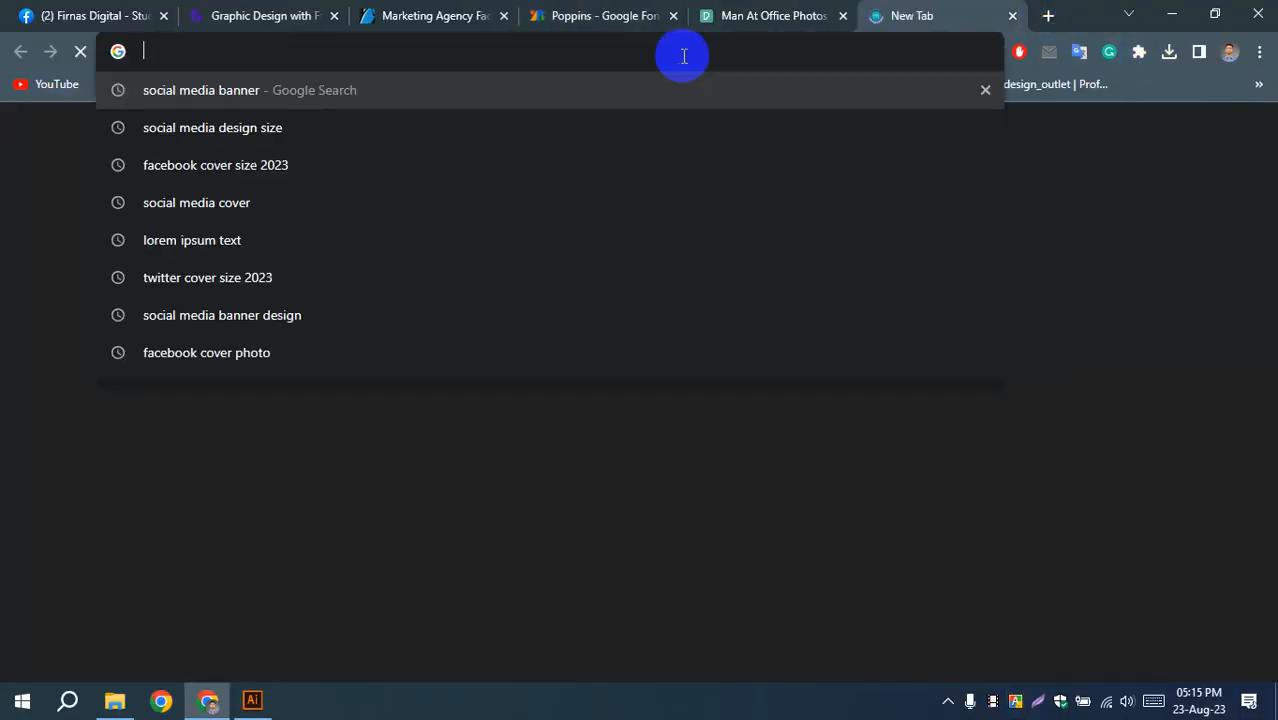
{"action": "type", "text": "flaticon"}
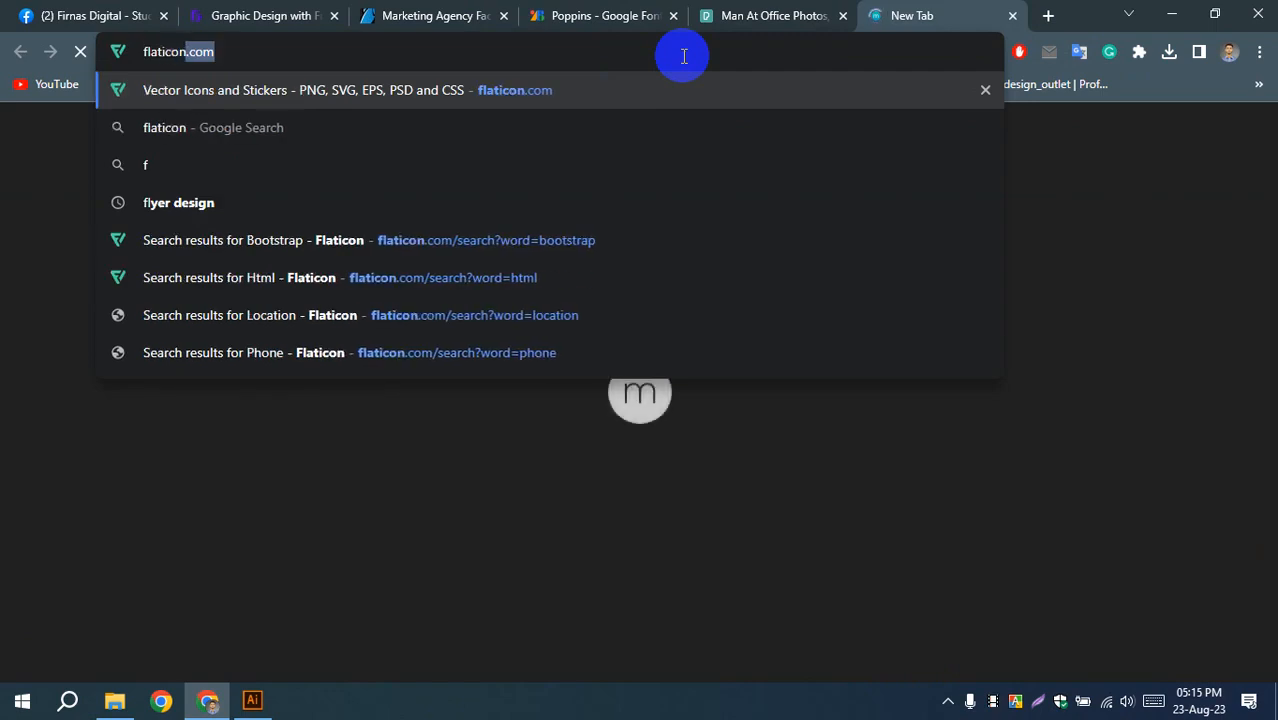
{"action": "type", "text": ".com"}
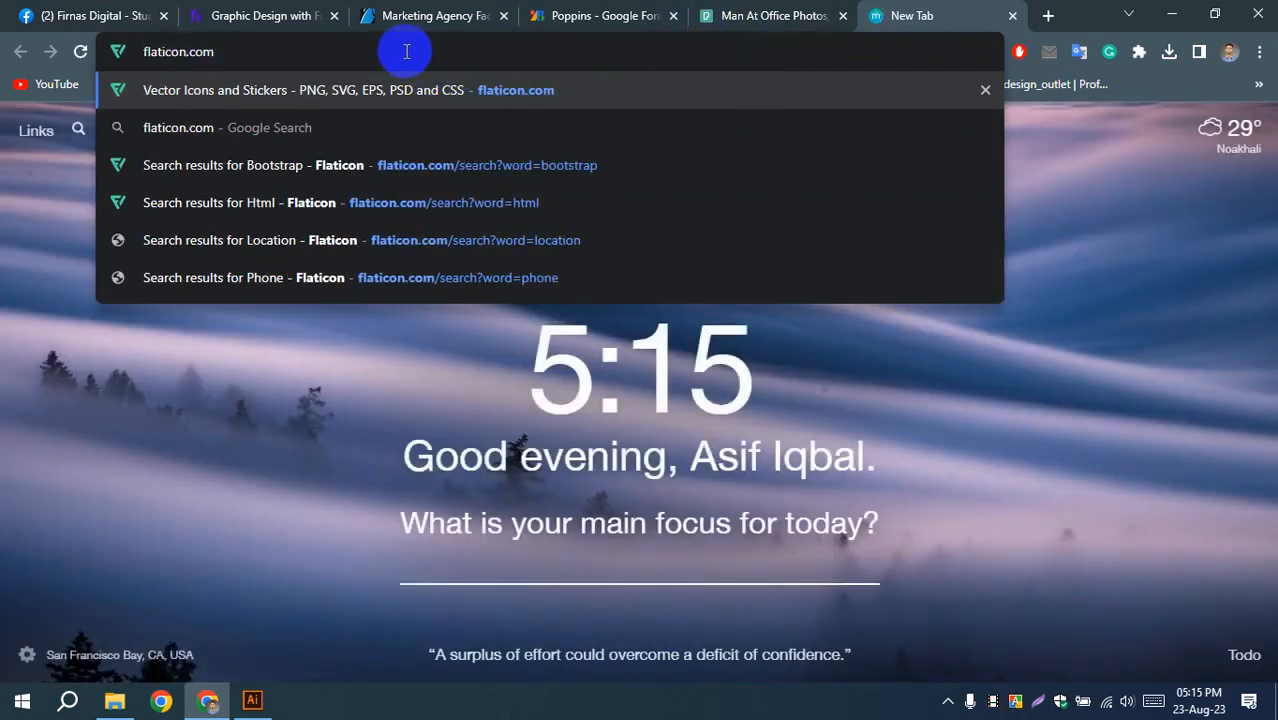
{"action": "key", "text": "Return"}
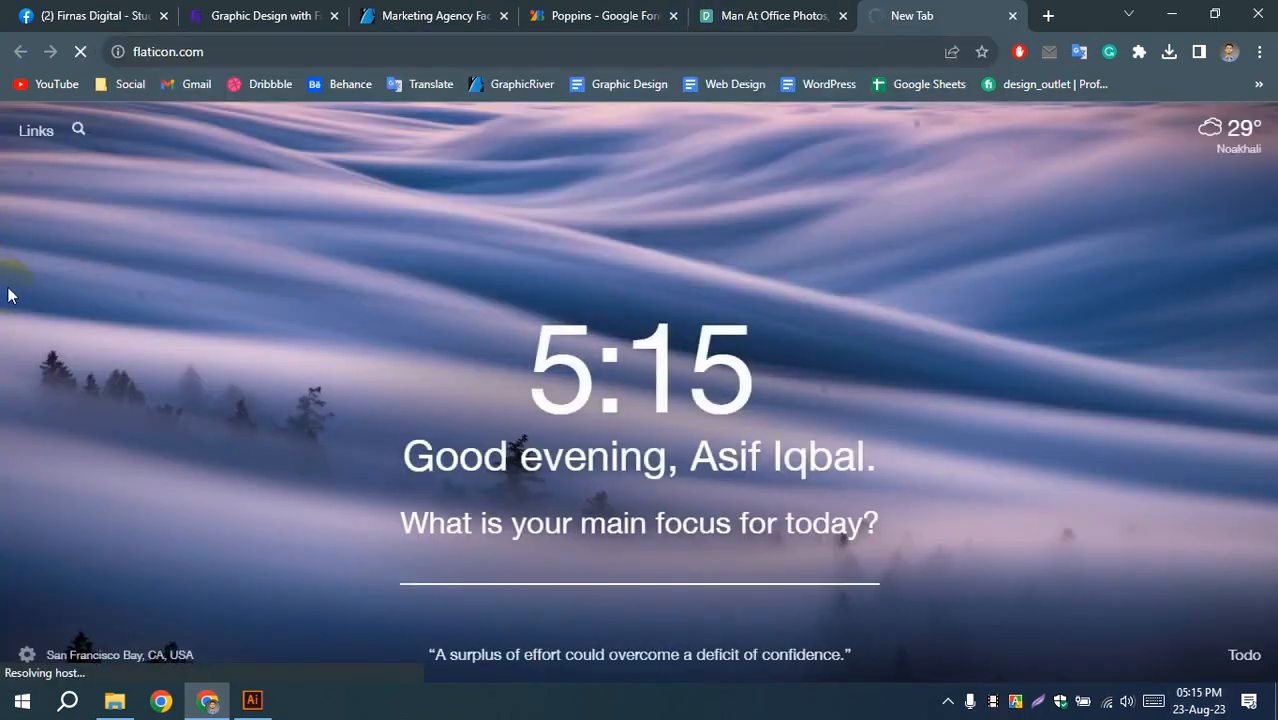
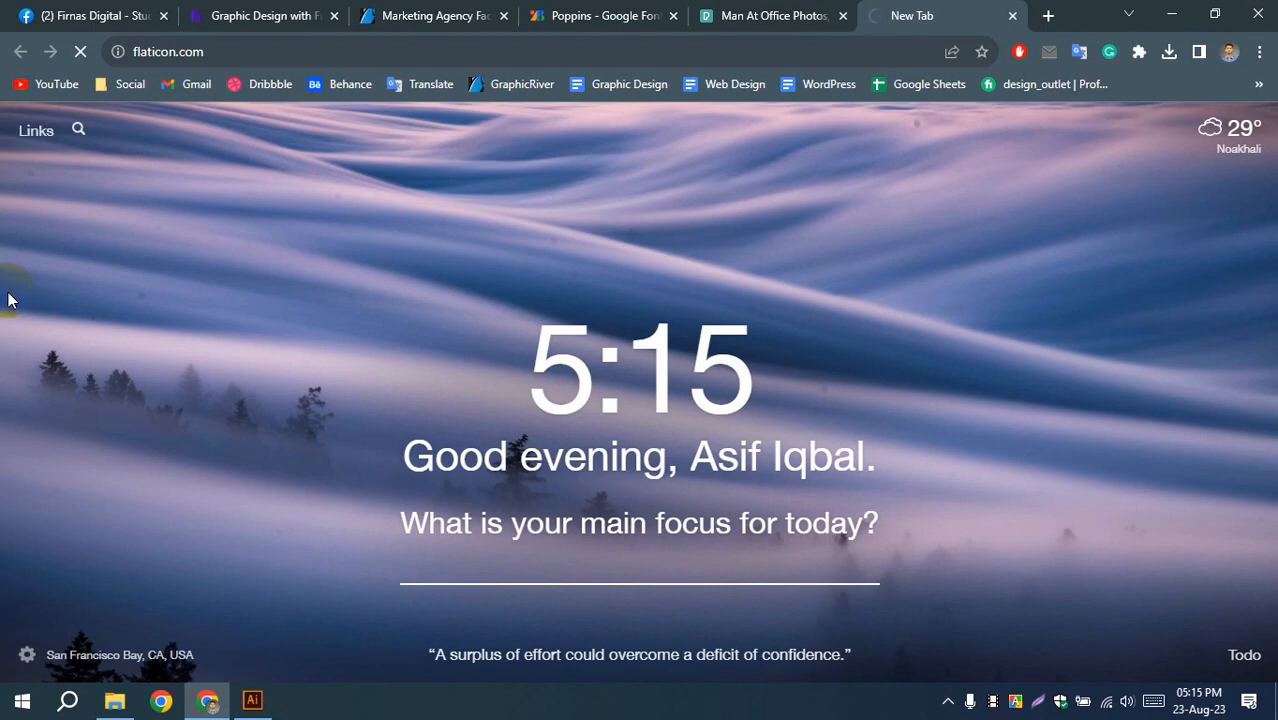
- Return to Illustrator and shift the blue circle about 3 px left beneath the reference phone icon
{"action": "left_click", "coordinate": [252, 699]}
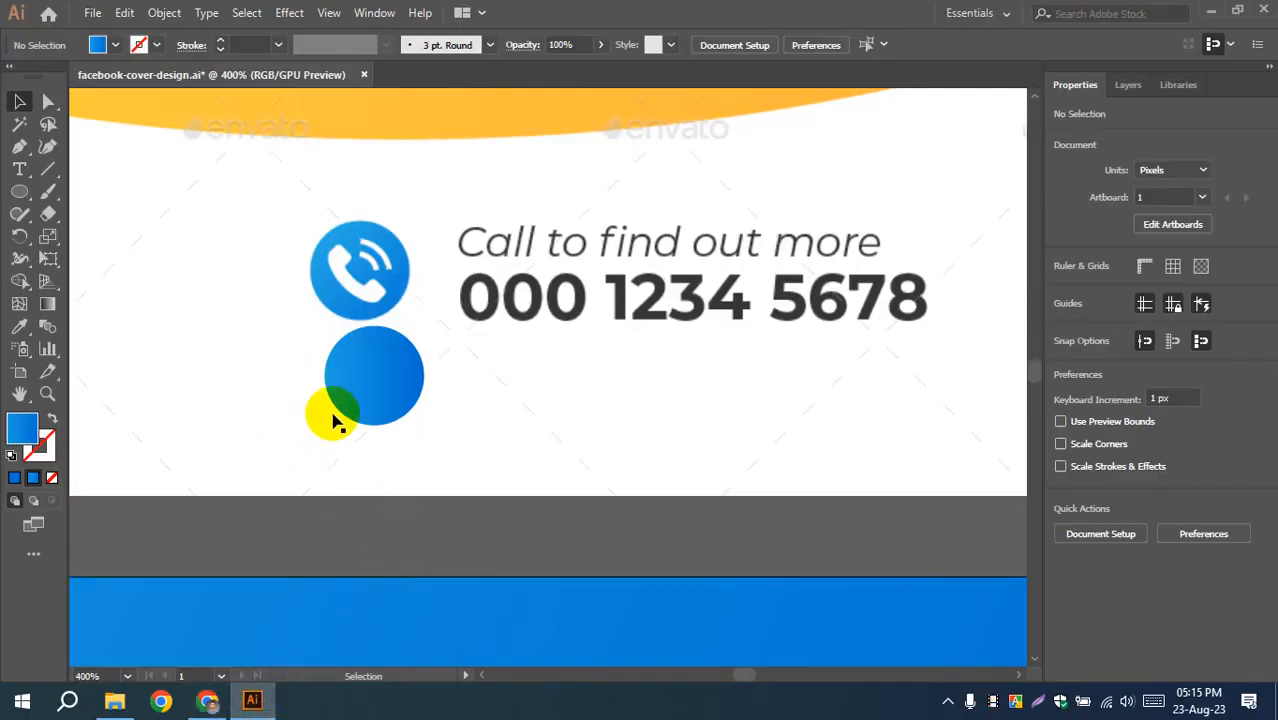
{"action": "left_click_drag", "start_coordinate": [372, 382], "coordinate": [355, 381]}
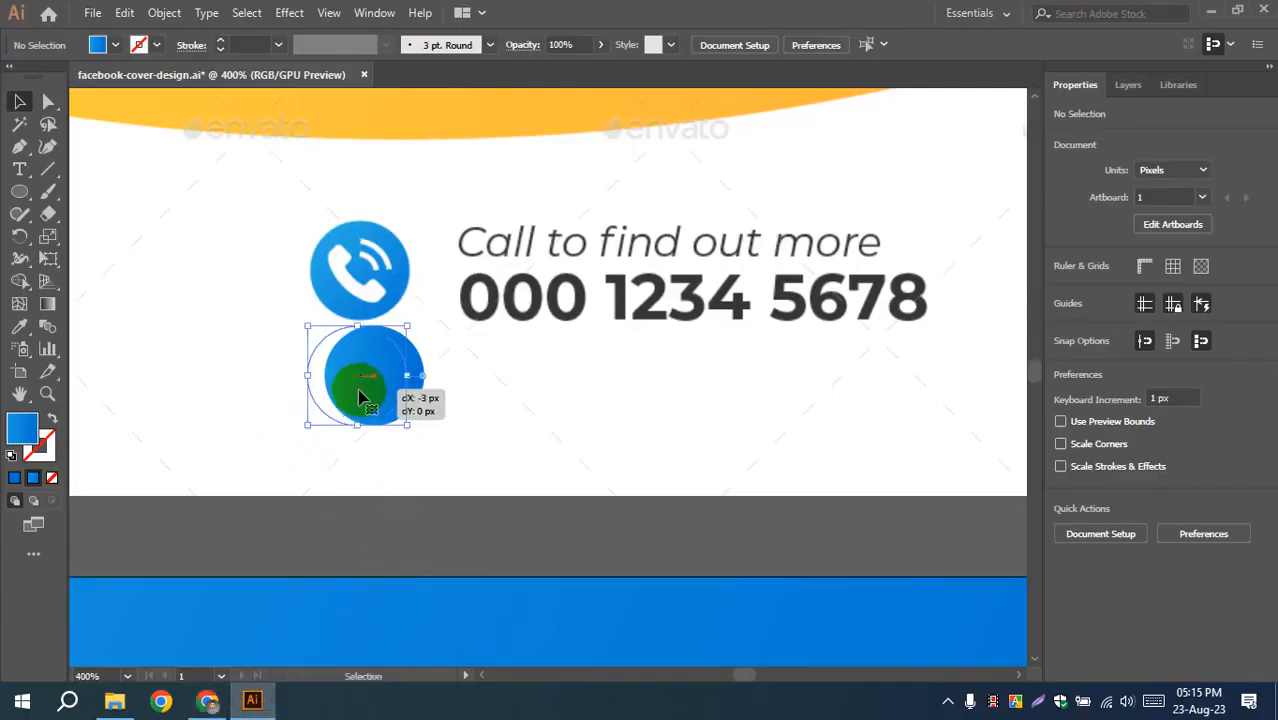
{"action": "left_click", "coordinate": [540, 435]}
- Add a placeholder text line below the reference phone number and move it about 25 px right, clear of the blue circle
{"action": "left_click", "coordinate": [19, 169]}
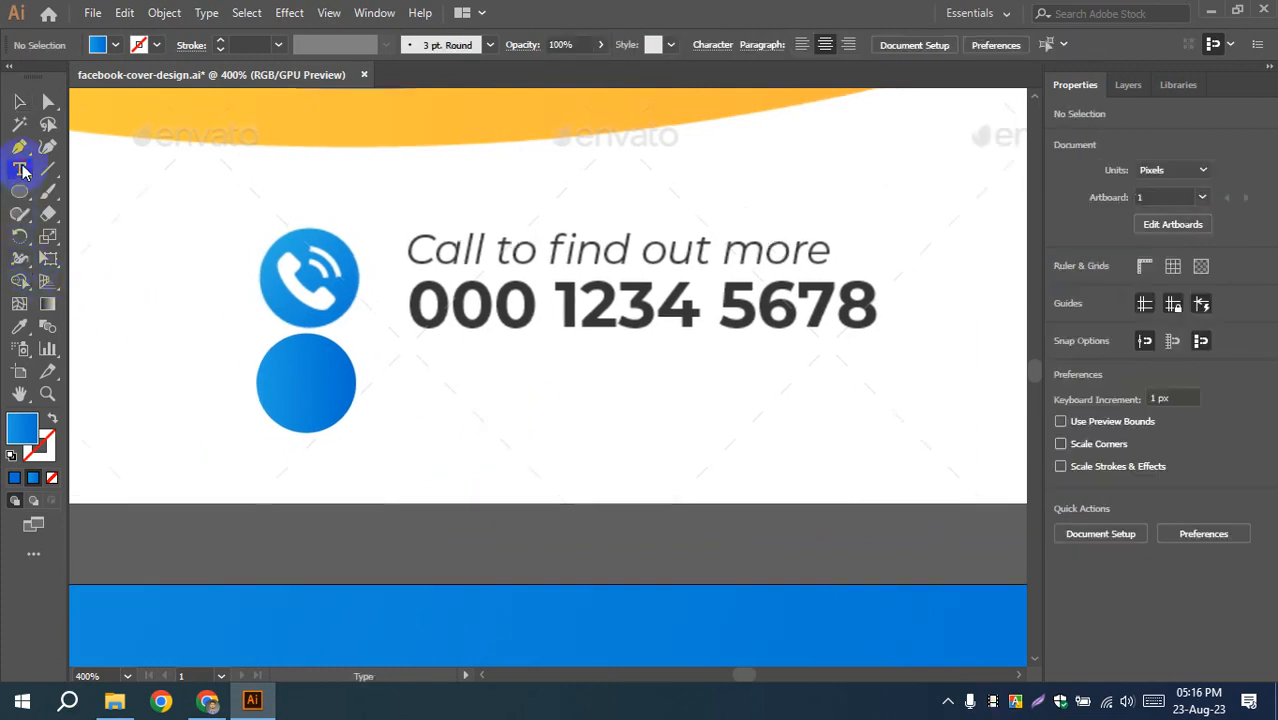
{"action": "left_click", "coordinate": [484, 414]}
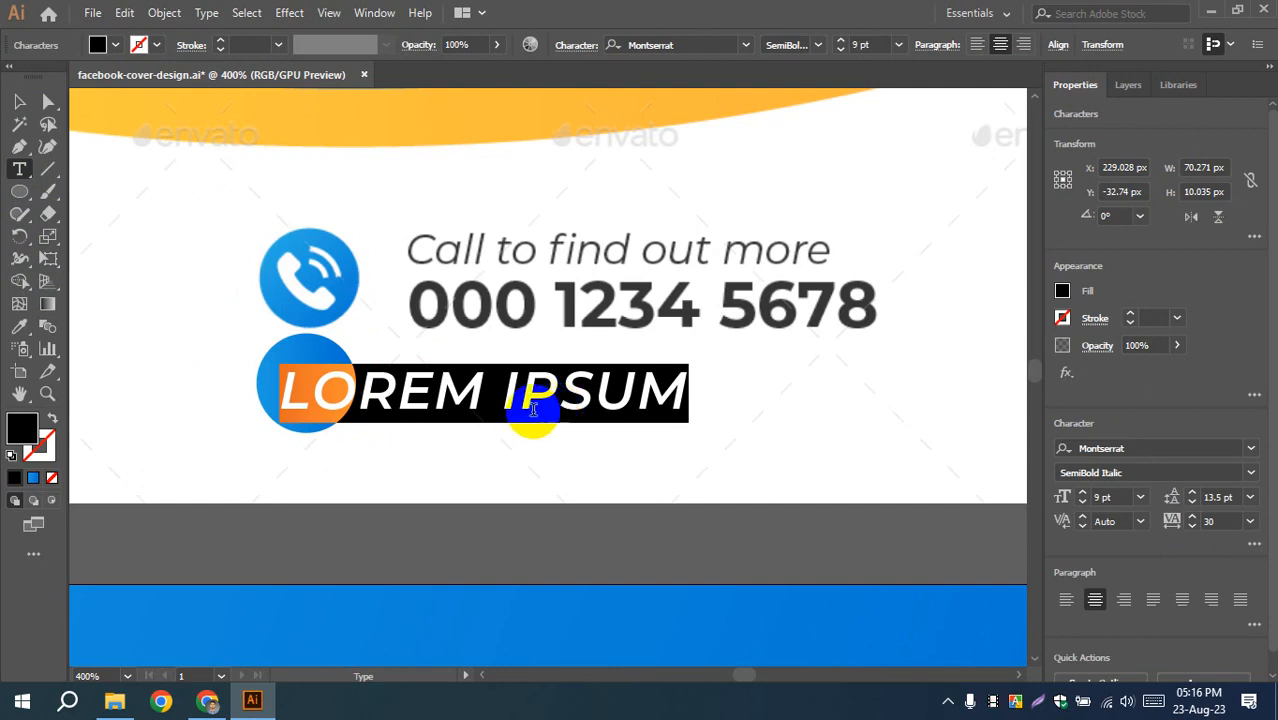
{"action": "left_click", "coordinate": [19, 101]}
{"action": "left_click", "coordinate": [287, 508]}
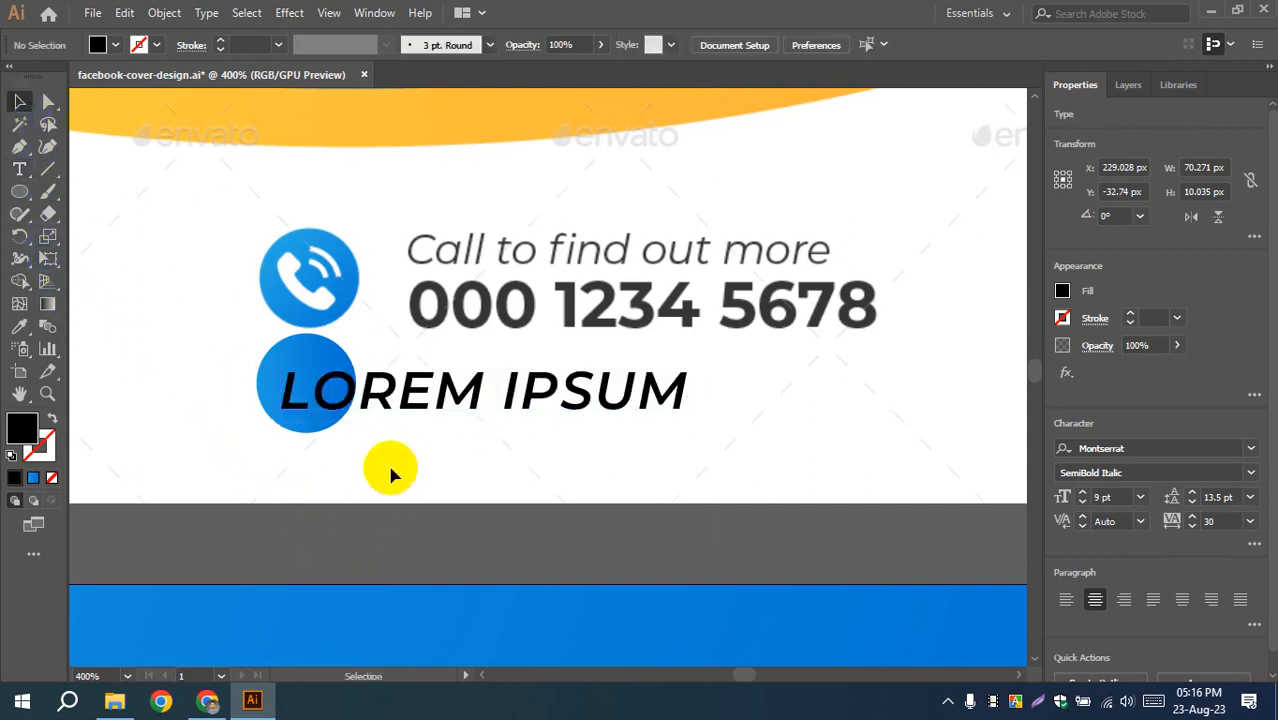
{"action": "left_click_drag", "start_coordinate": [370, 407], "coordinate": [515, 395]}
- Replace the placeholder text with "CALL TO FIND OUT MORE"
{"action": "triple_click", "coordinate": [513, 393]}
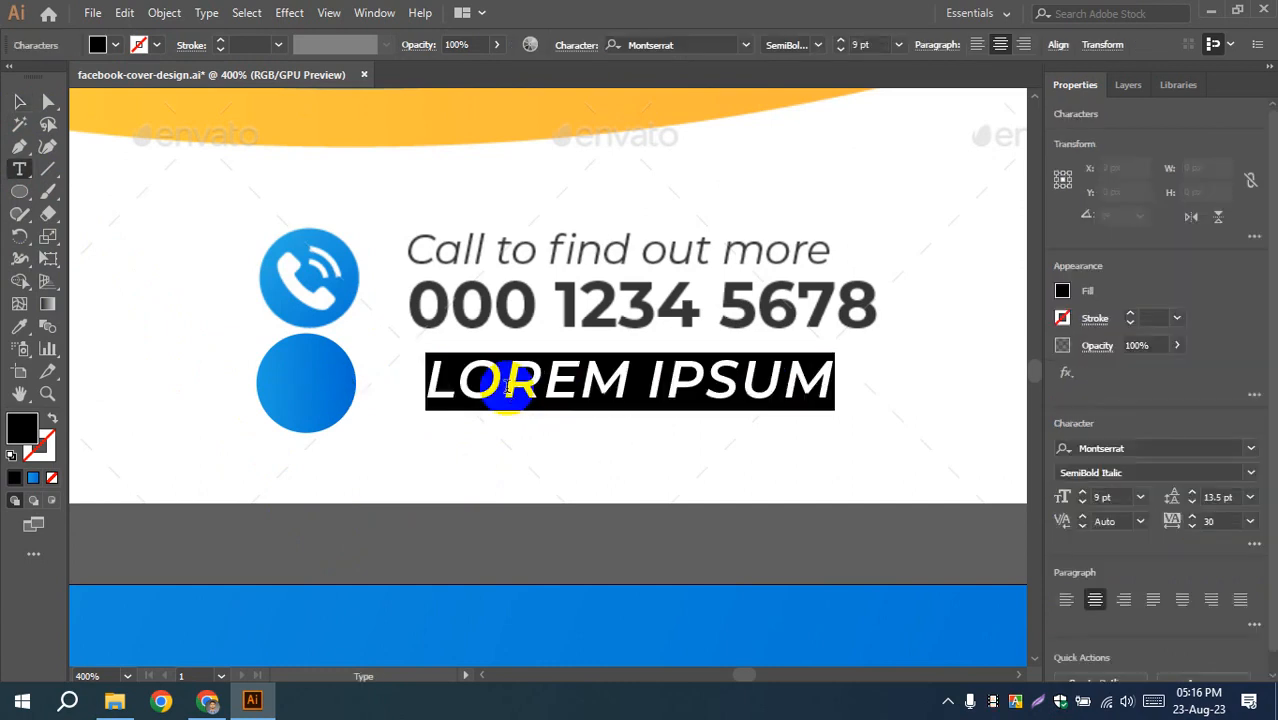
{"action": "type", "text": "CALL"}
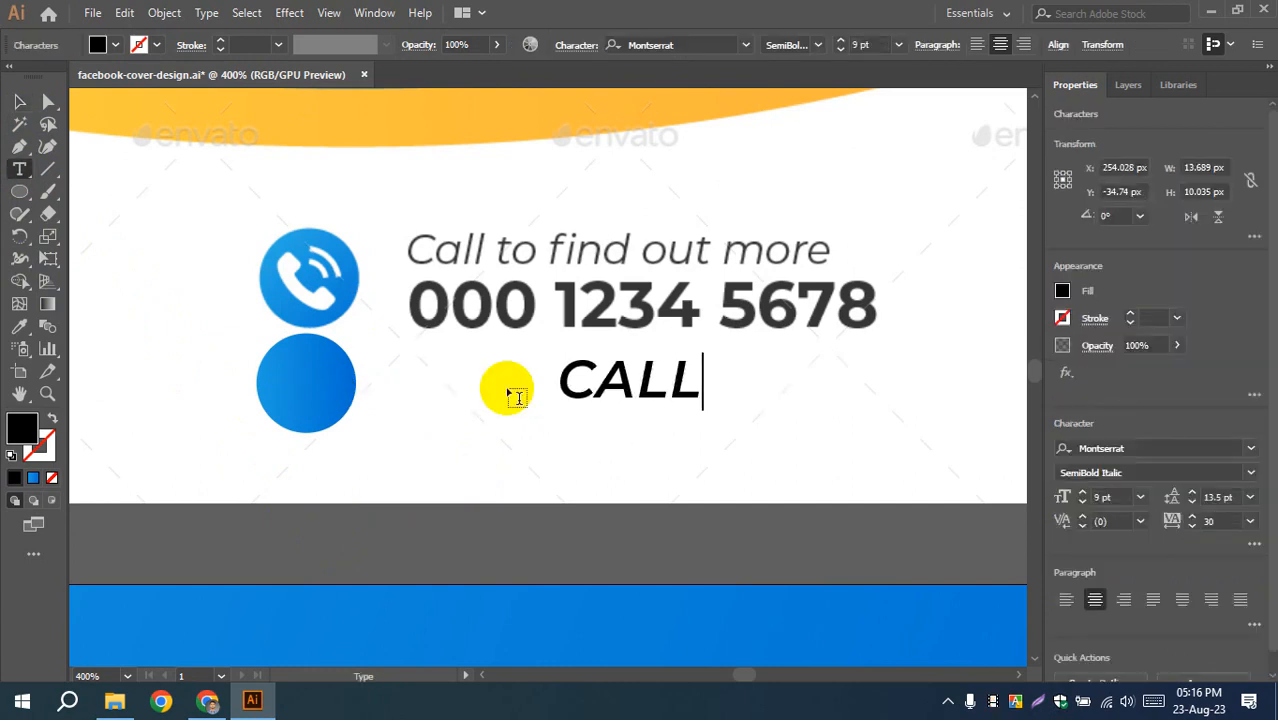
{"action": "key", "text": "BackSpace"}
{"action": "key", "text": "BackSpace"}
{"action": "key", "text": "BackSpace"}
{"action": "type", "text": "ALL TO FINF"}
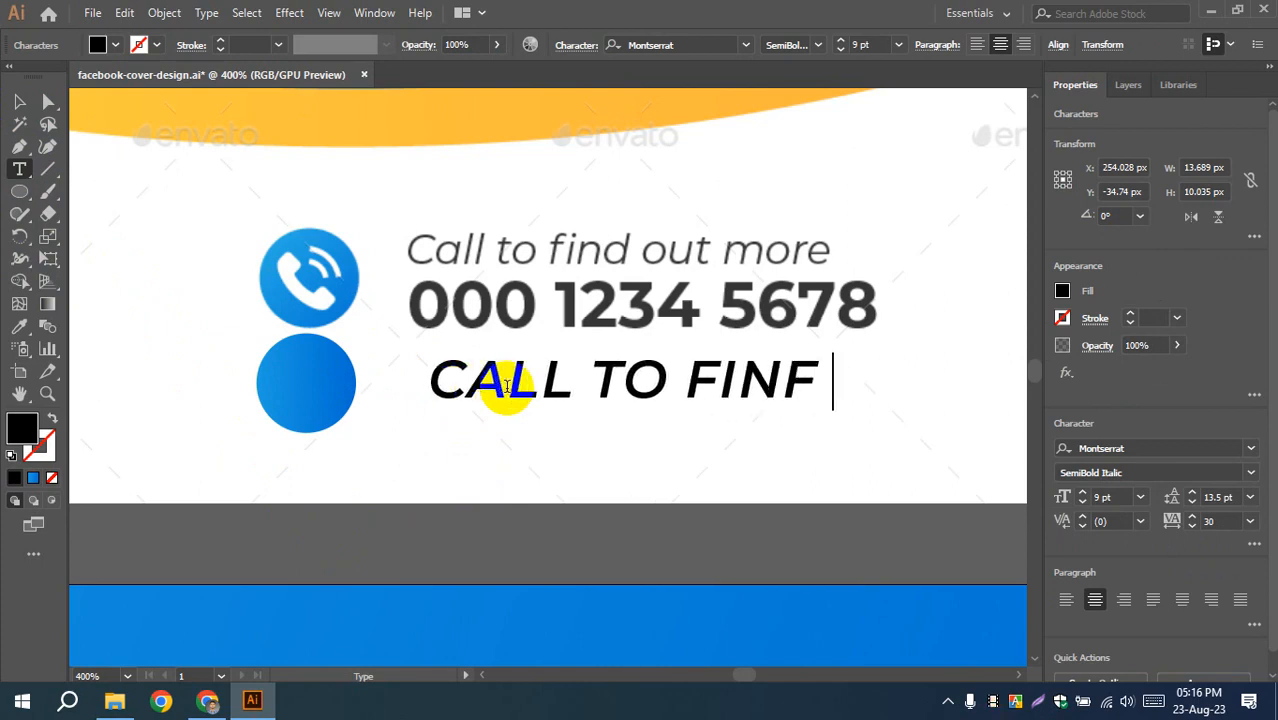
{"action": "key", "text": "BackSpace"}
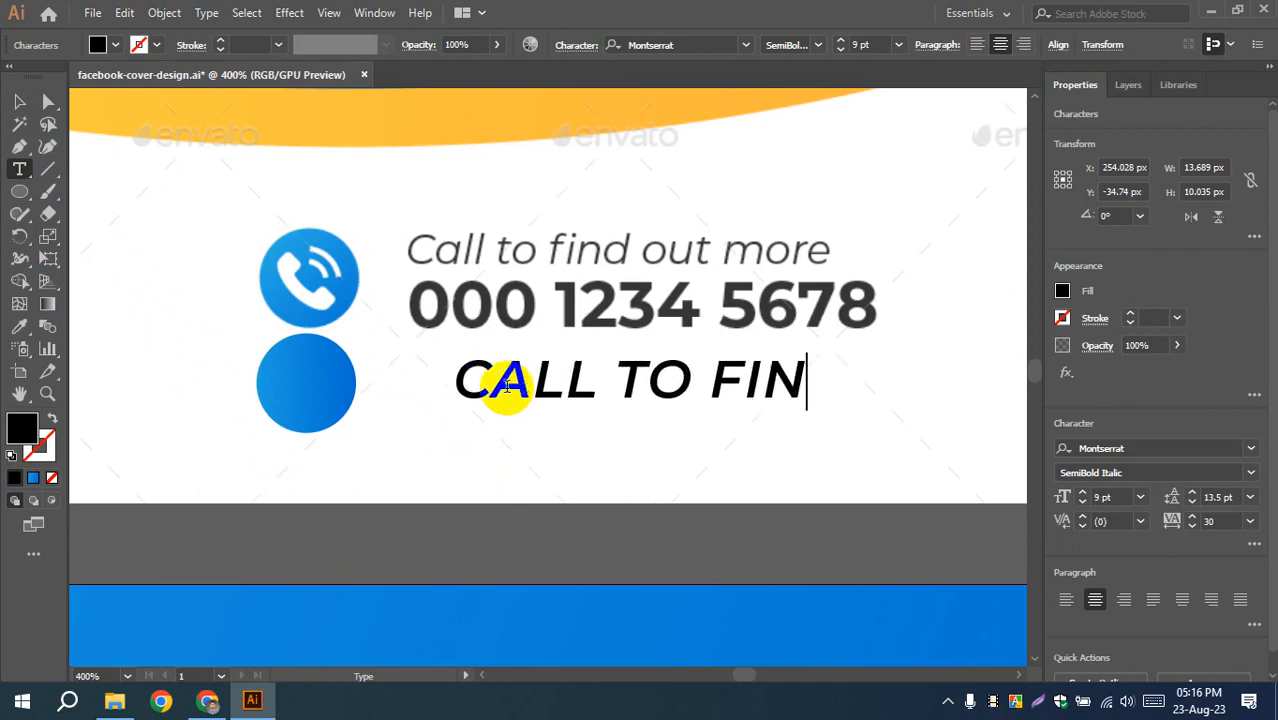
{"action": "type", "text": "D OU"}
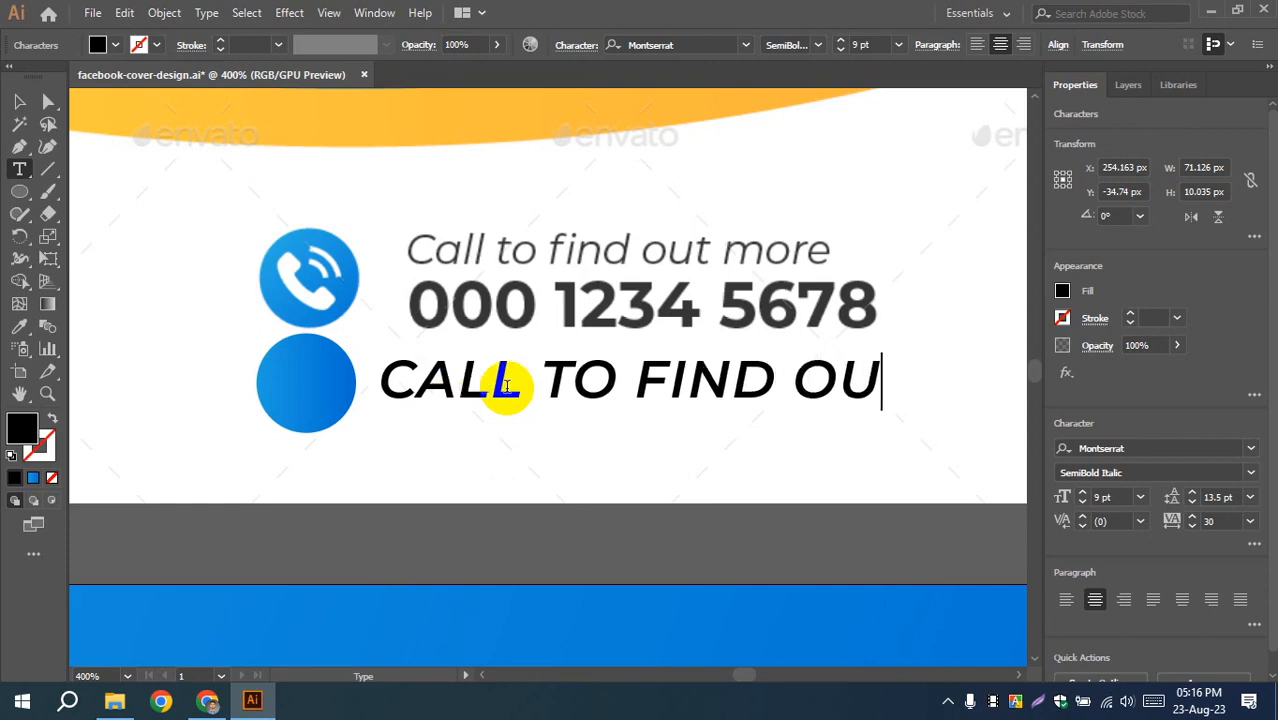
{"action": "type", "text": "R"}
{"action": "key", "text": "BackSpace"}
{"action": "key", "text": "BackSpace"}
{"action": "type", "text": "T "}
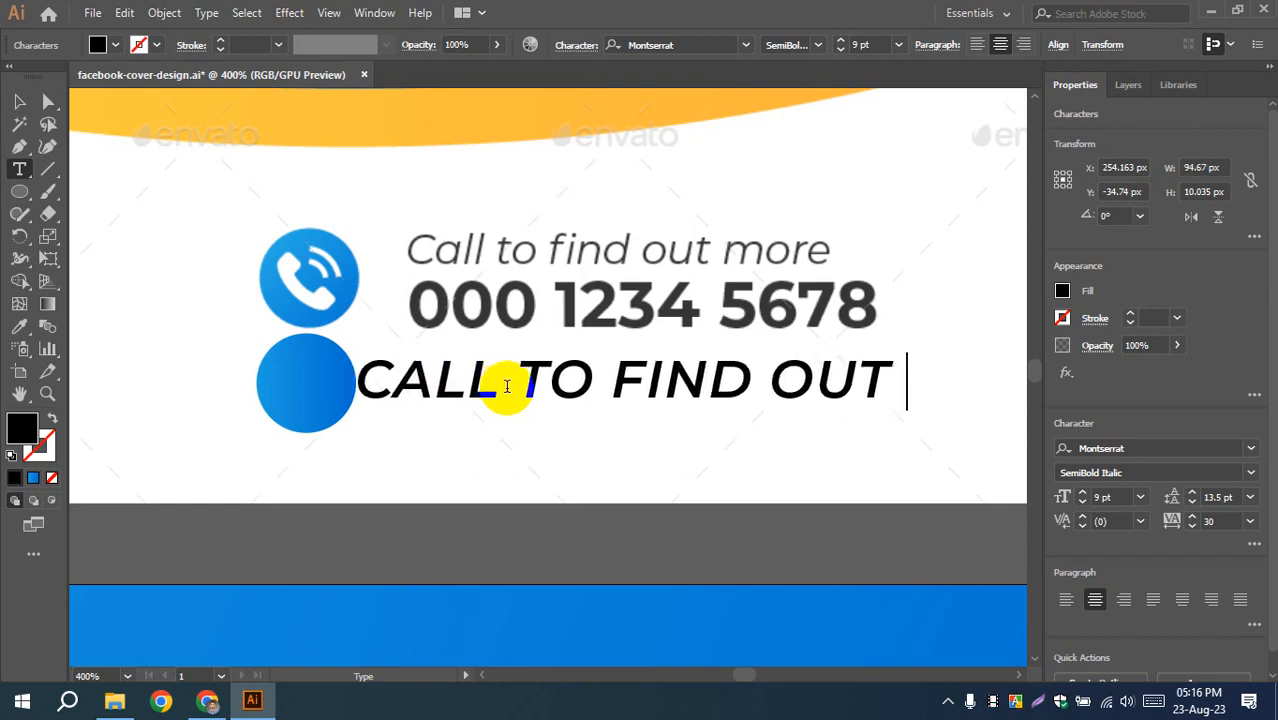
{"action": "type", "text": "MORE"}
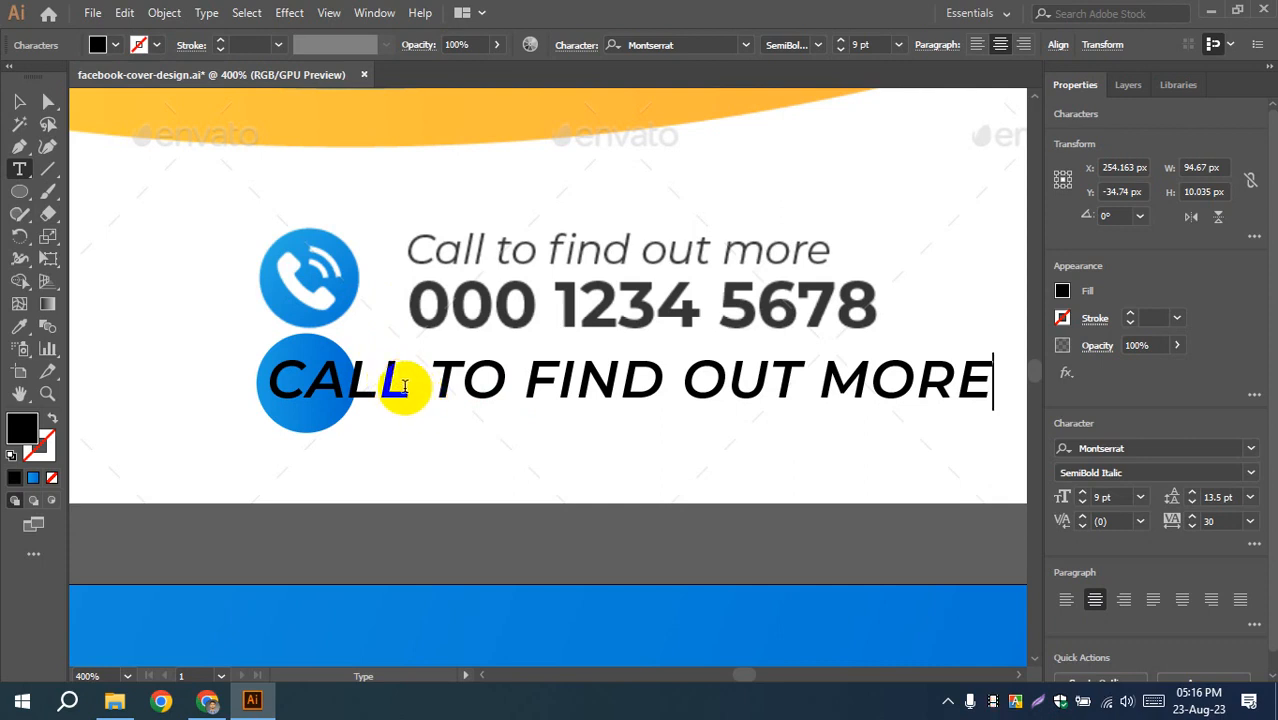
{"action": "key", "text": "Escape"}
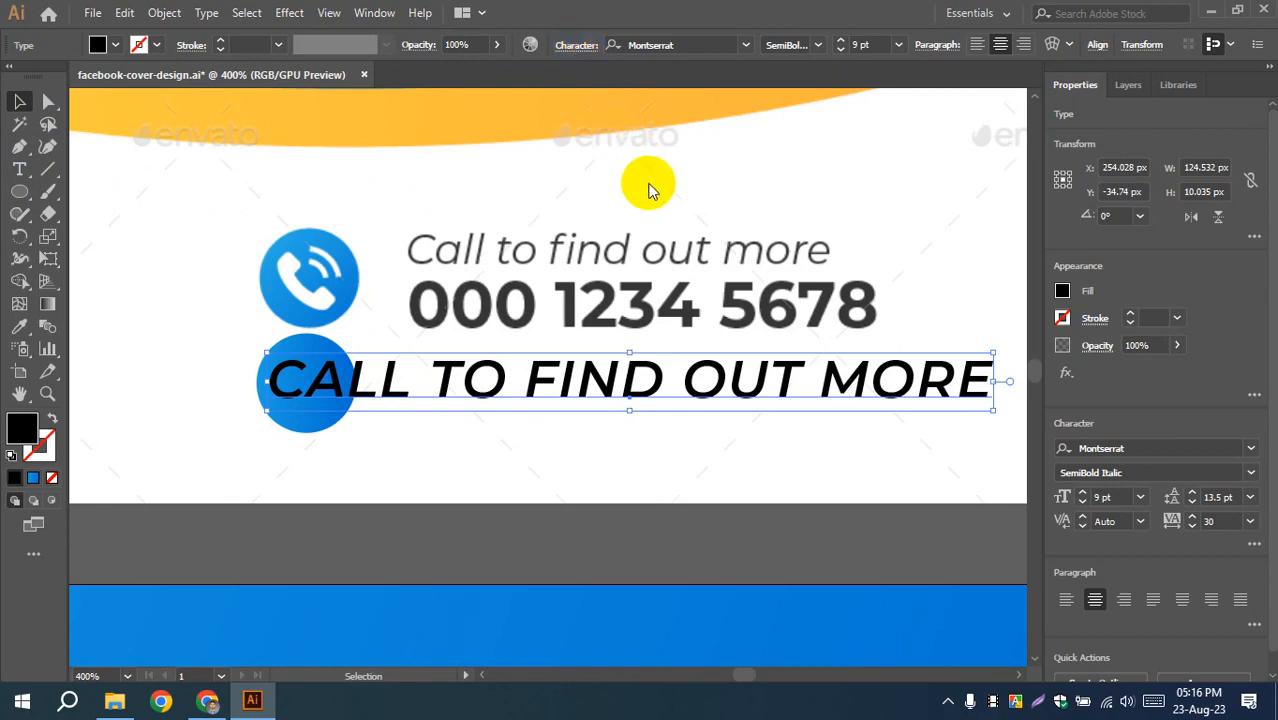
- Turn off All Caps for the "Call to find out more" line and shift it about 9 px right beside the circle
{"action": "left_click", "coordinate": [576, 45]}
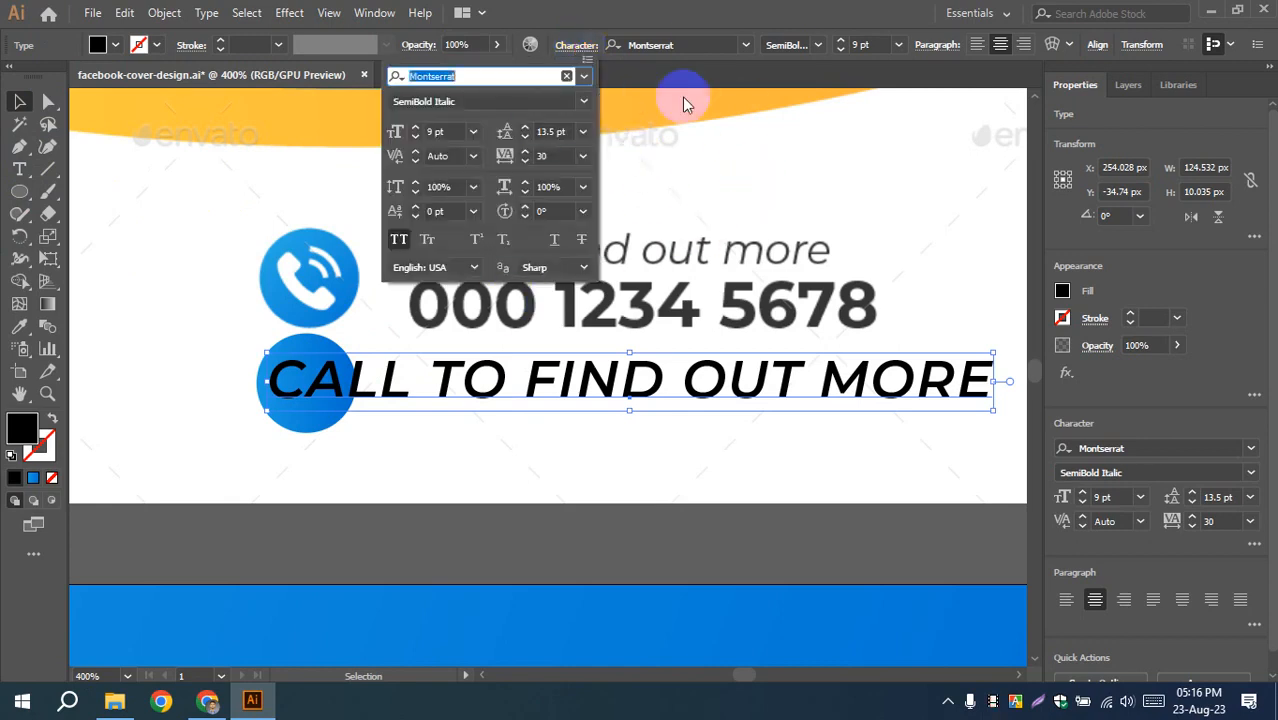
{"action": "left_click", "coordinate": [405, 245]}
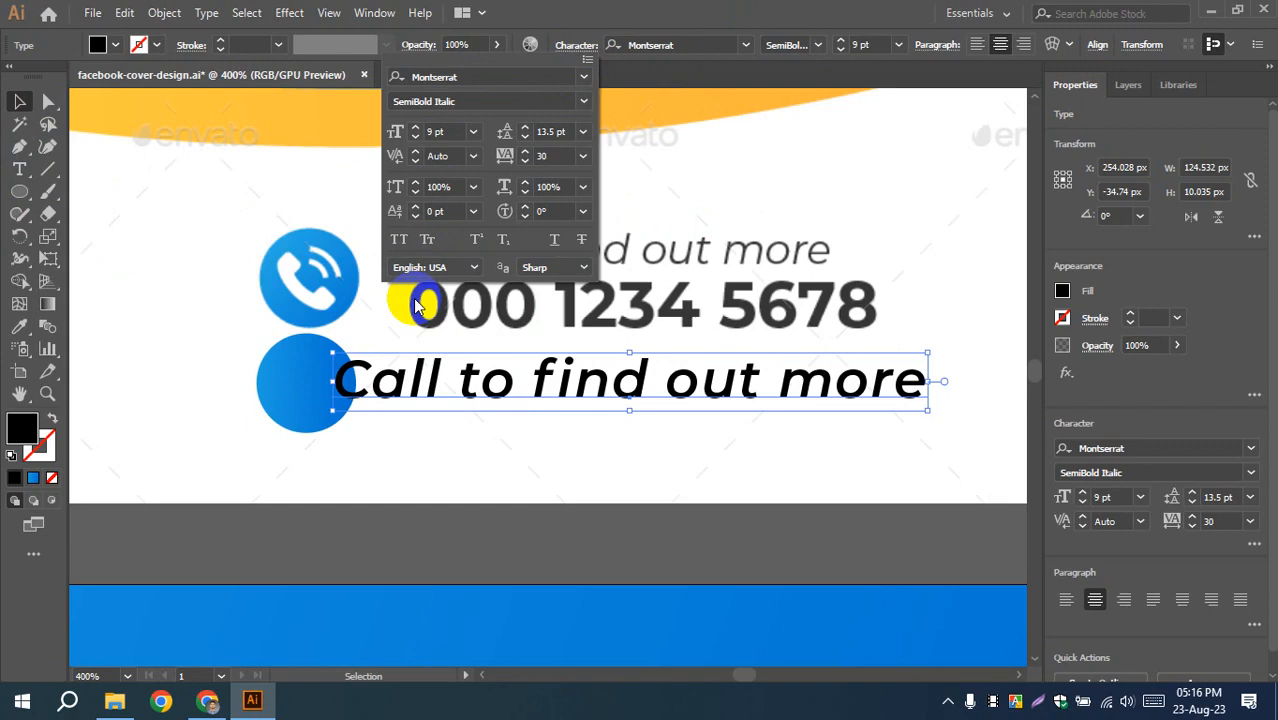
{"action": "left_click", "coordinate": [495, 458]}
{"action": "left_click_drag", "start_coordinate": [420, 392], "coordinate": [473, 392]}
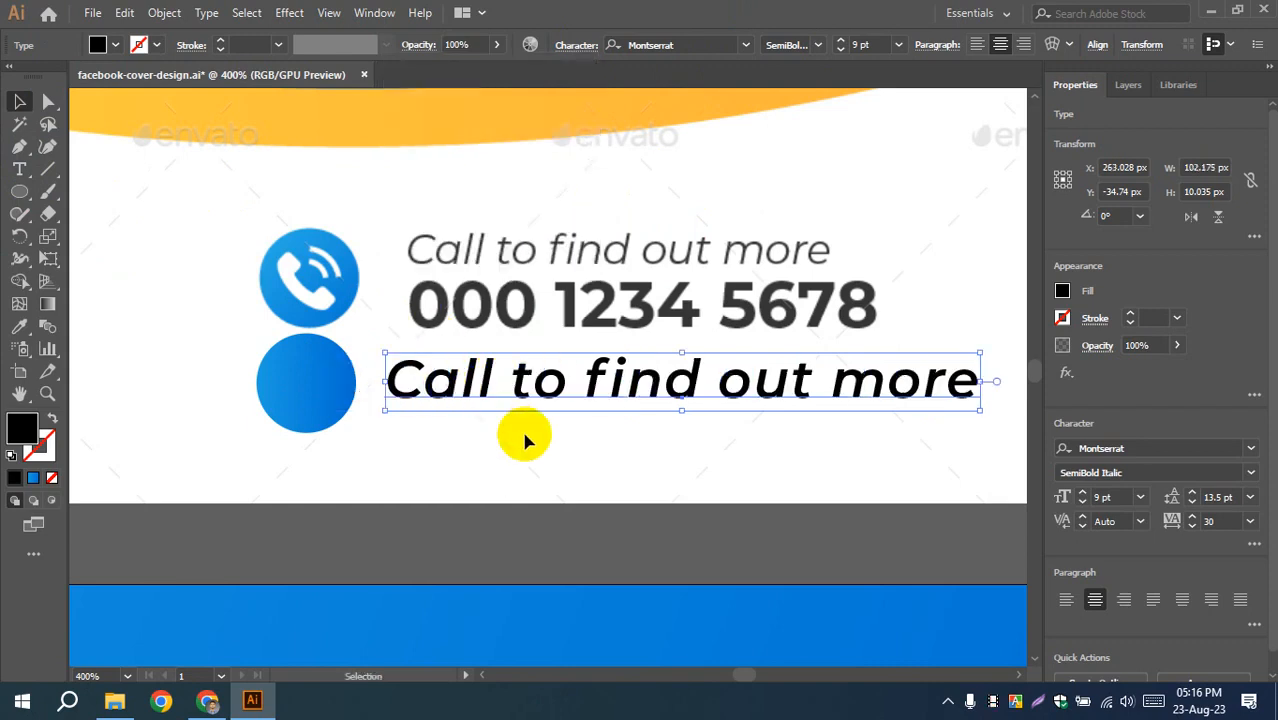
- Reduce the "Call to find out more" line to 6 pt and move it directly above the reference wording, matching its left edge
{"action": "left_click", "coordinate": [522, 437]}
{"action": "left_click", "coordinate": [840, 51]}
{"action": "left_click", "coordinate": [840, 51]}
{"action": "left_click_drag", "start_coordinate": [835, 392], "coordinate": [718, 220]}
{"action": "left_click", "coordinate": [840, 51]}
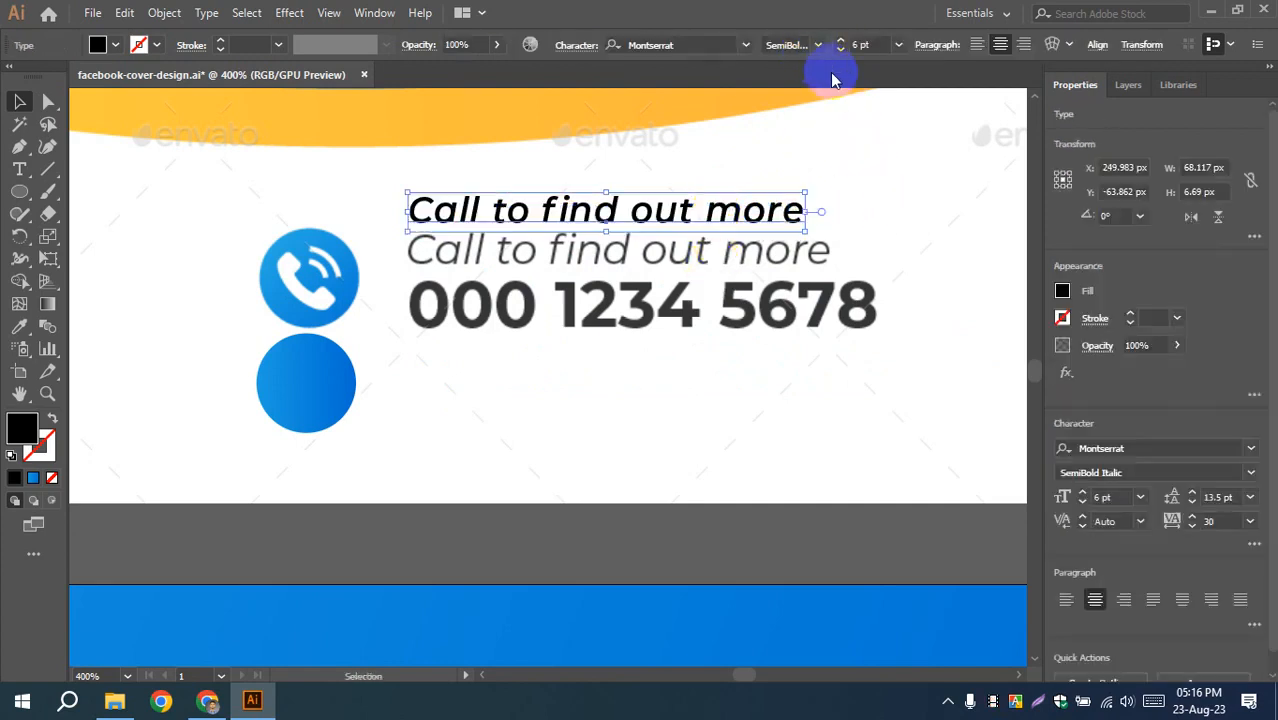
- Set the font style of the new "Call to find out more" line to Medium Italic
{"action": "left_click", "coordinate": [820, 44]}
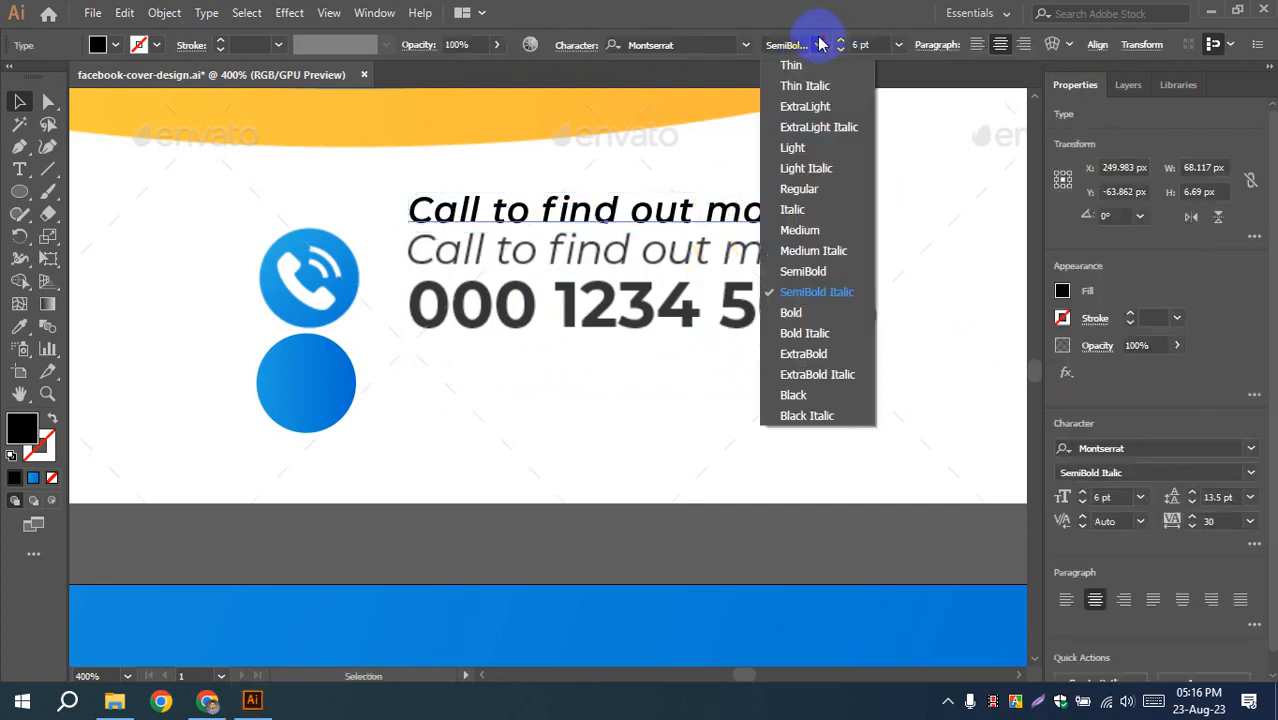
{"action": "left_click", "coordinate": [813, 250]}
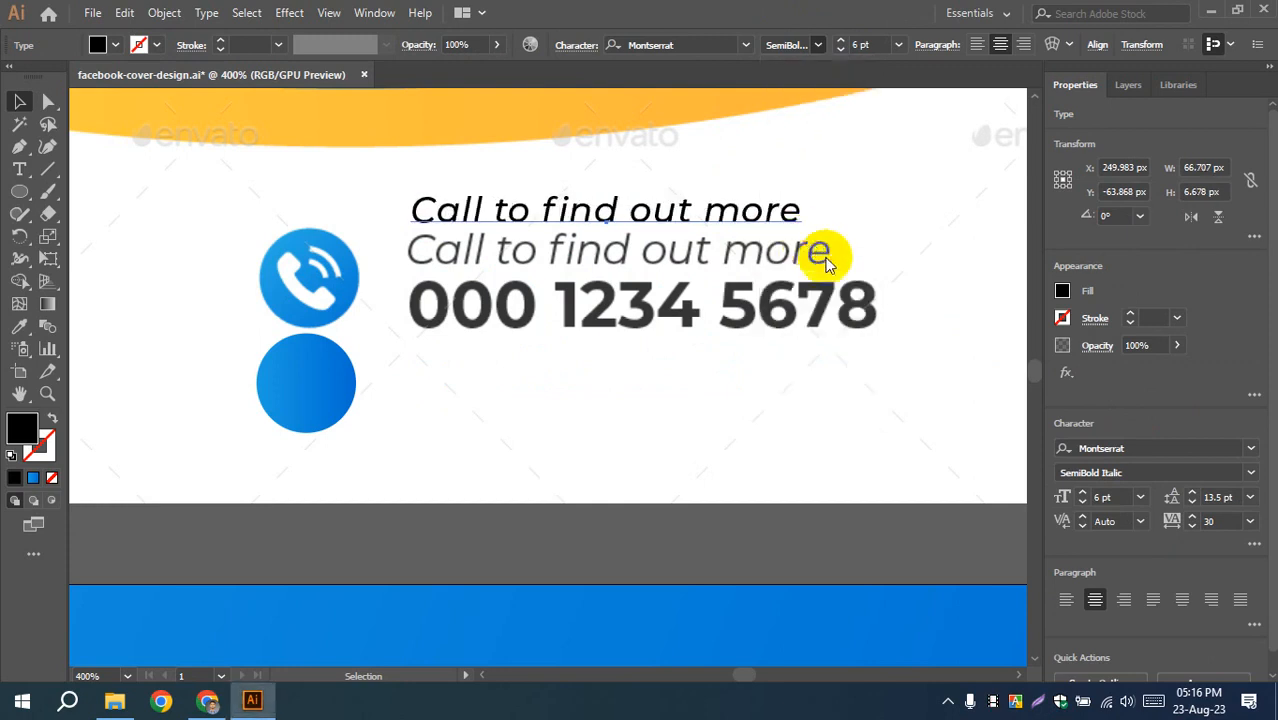
{"action": "left_click", "coordinate": [856, 221]}
{"action": "left_click", "coordinate": [745, 215]}
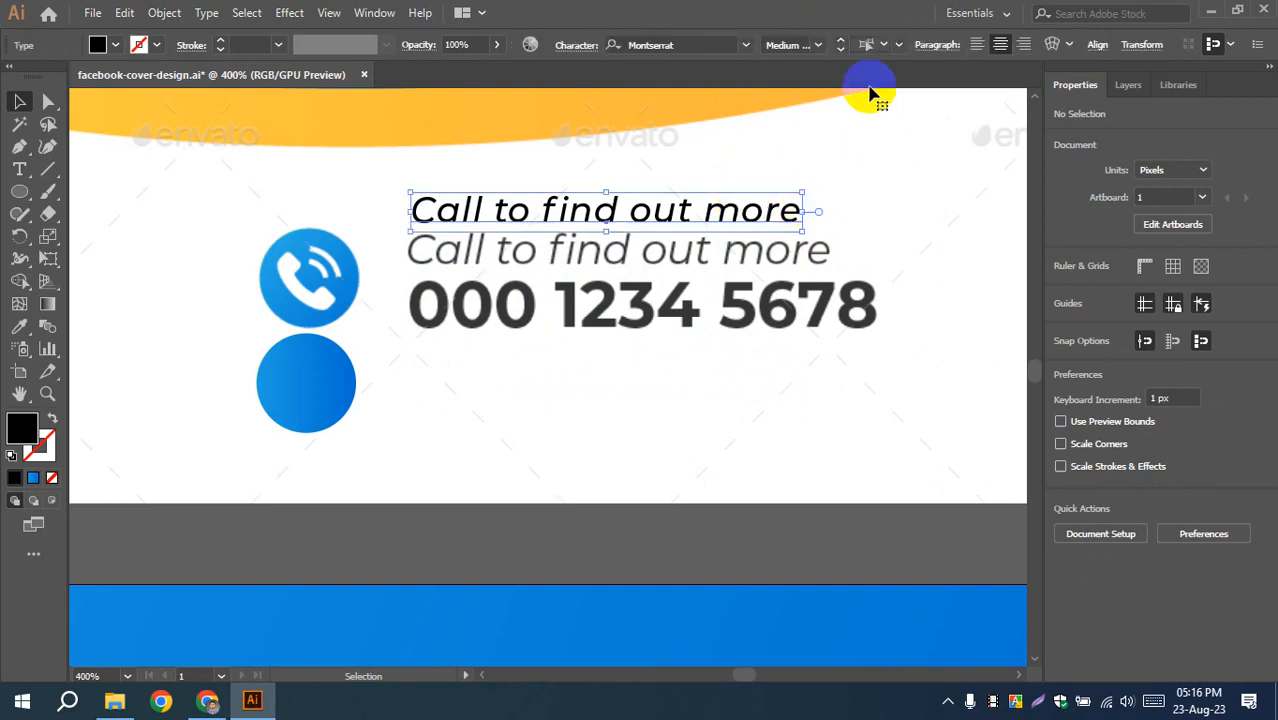
{"action": "left_click", "coordinate": [842, 41]}
{"action": "mouse_move", "coordinate": [760, 214]}
{"action": "left_mouse_down"}
{"action": "mouse_move", "coordinate": [770, 206]}
{"action": "mouse_move", "coordinate": [780, 220]}
{"action": "left_mouse_up"}
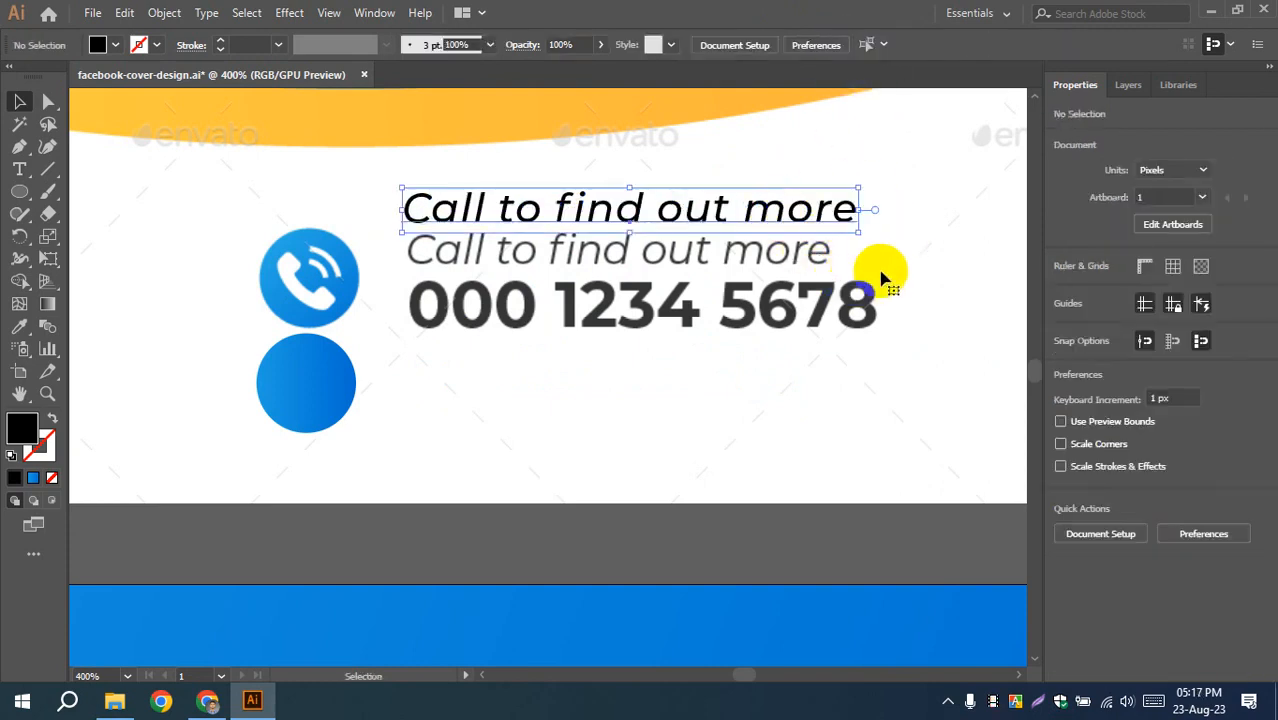
{"action": "left_click", "coordinate": [840, 50]}
{"action": "left_click", "coordinate": [880, 132]}
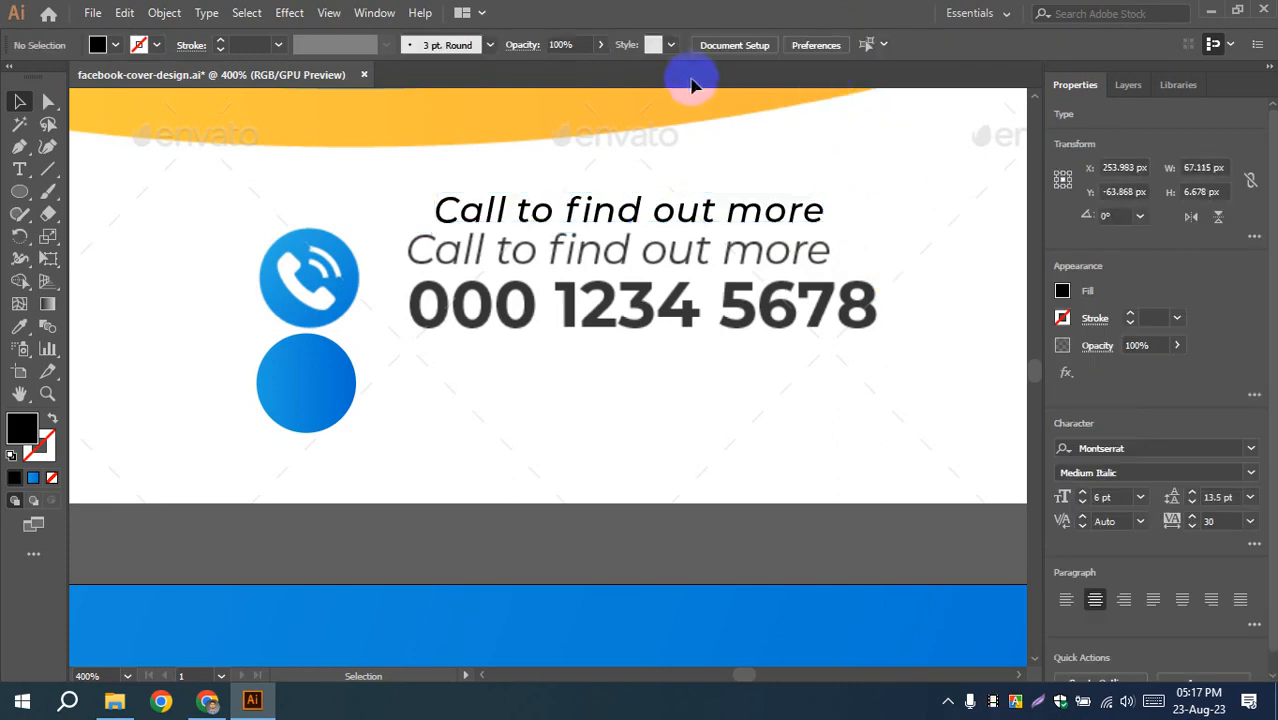
- Set the new line's tracking to 0 and move it left to line up with the reference wording's left edge
{"action": "left_click", "coordinate": [747, 217]}
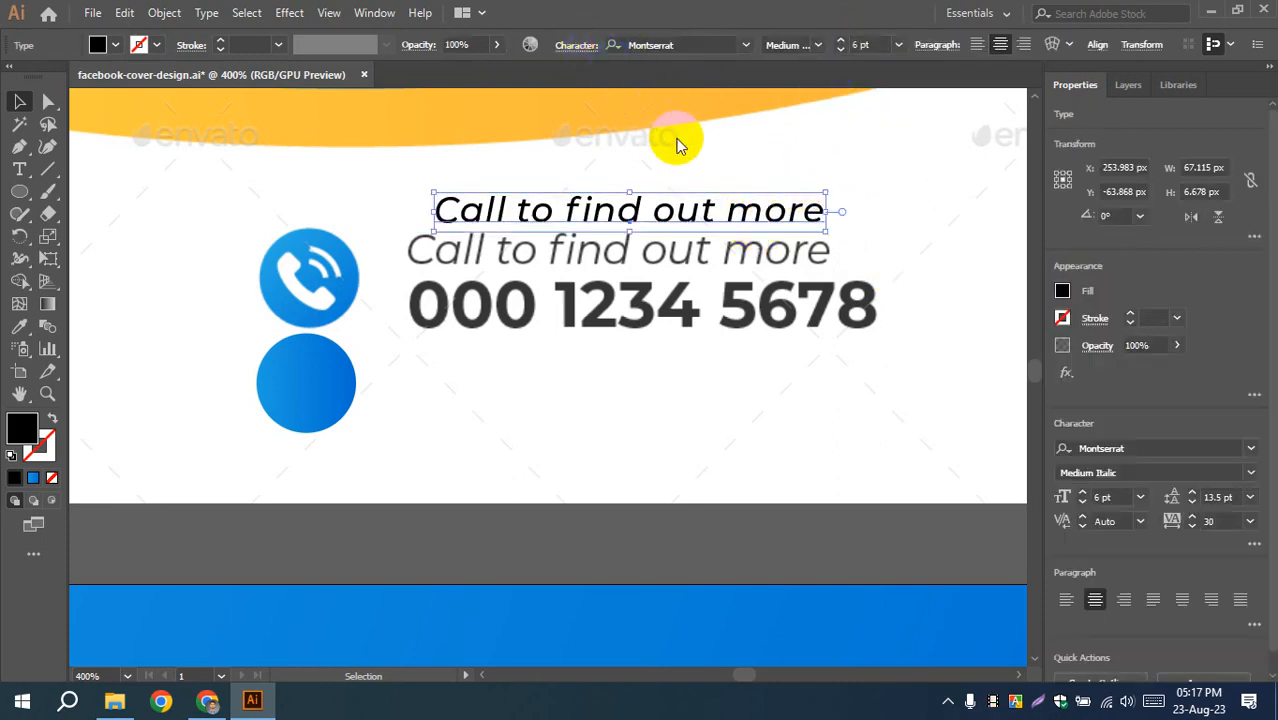
{"action": "left_click", "coordinate": [547, 243]}
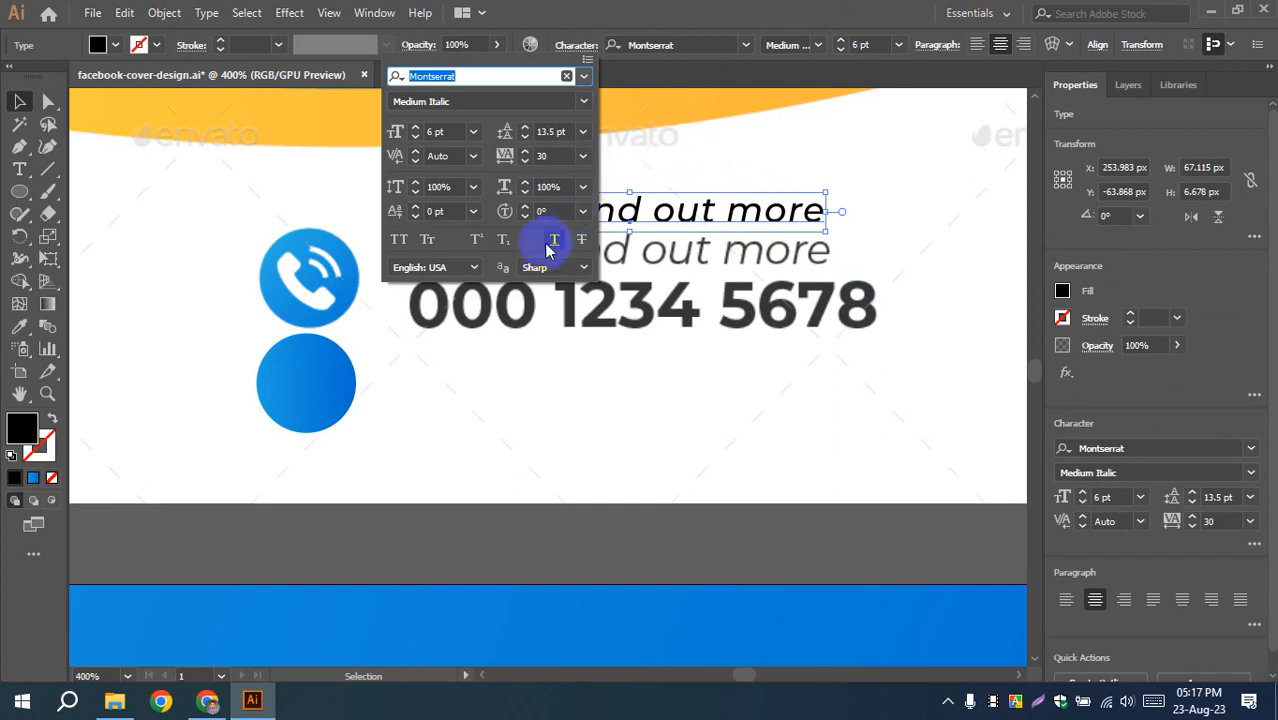
{"action": "left_click", "coordinate": [583, 156]}
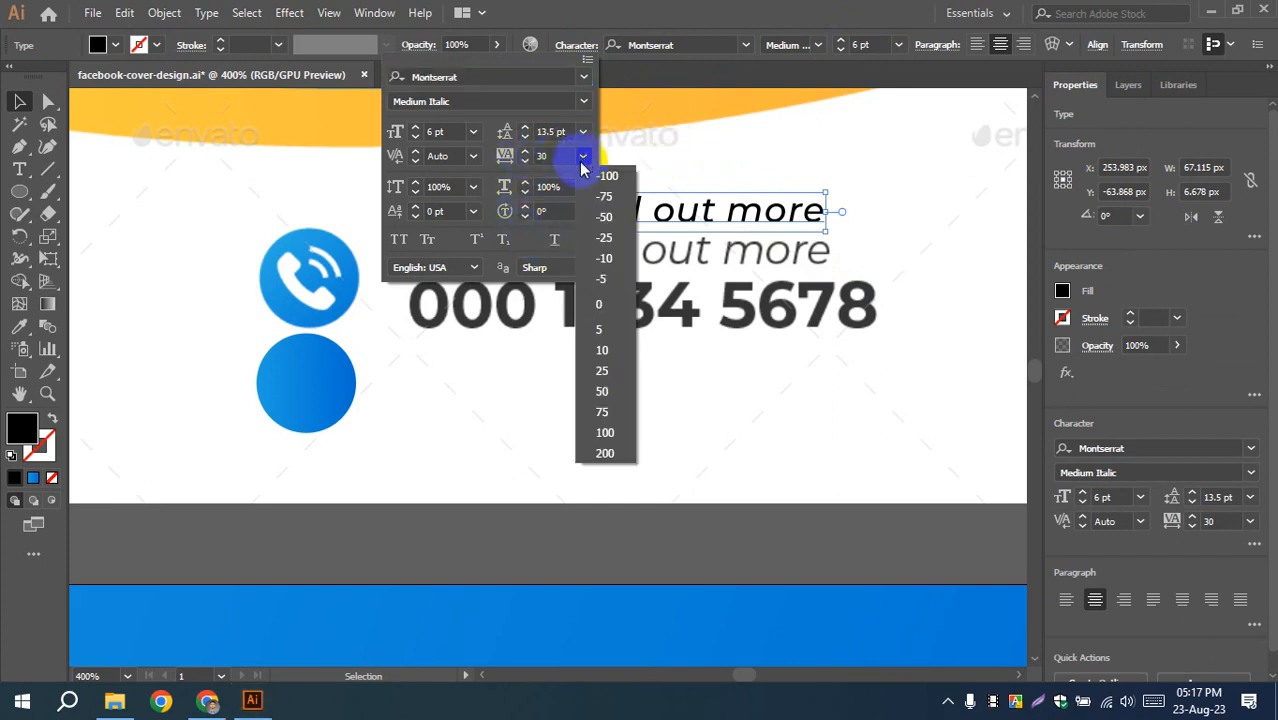
{"action": "left_click", "coordinate": [598, 298]}
{"action": "left_click_drag", "start_coordinate": [533, 214], "coordinate": [497, 212]}
- Enlarge the "Call to find out more" line to 7 pt and place a copy of it beneath the reference phone number
{"action": "left_click", "coordinate": [864, 52]}
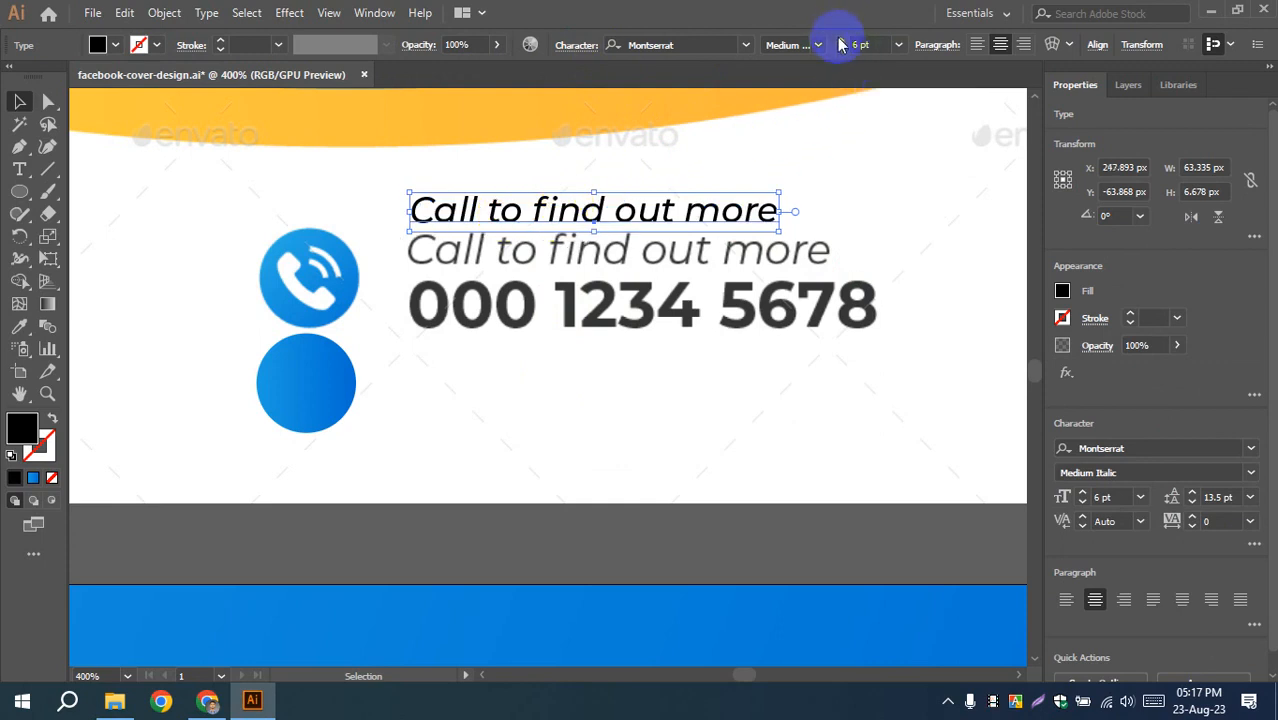
{"action": "left_click", "coordinate": [840, 40]}
{"action": "left_click_drag", "start_coordinate": [554, 206], "coordinate": [537, 384]}
{"action": "left_click", "coordinate": [421, 388]}
{"action": "left_click", "coordinate": [608, 195]}
{"action": "left_click", "coordinate": [500, 362]}
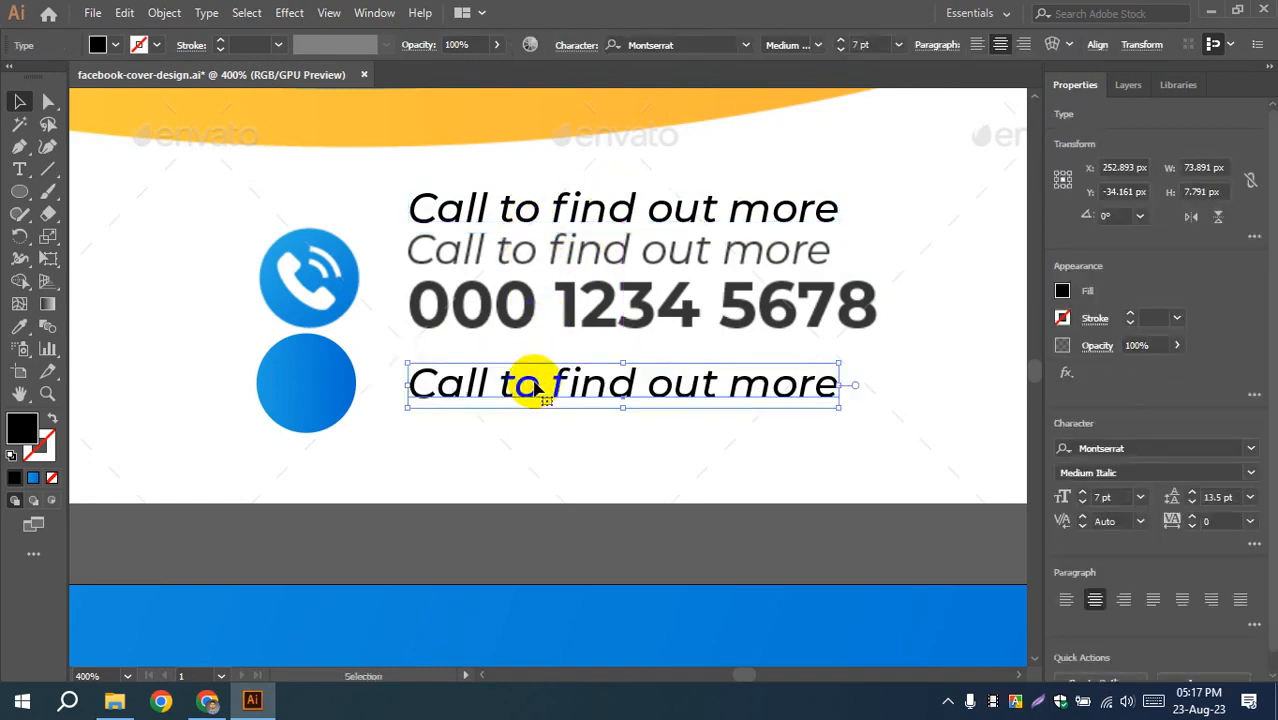
- Replace the copied line's text with the phone number from the reference design
{"action": "triple_click", "coordinate": [537, 385]}
{"action": "type", "text": "000"}
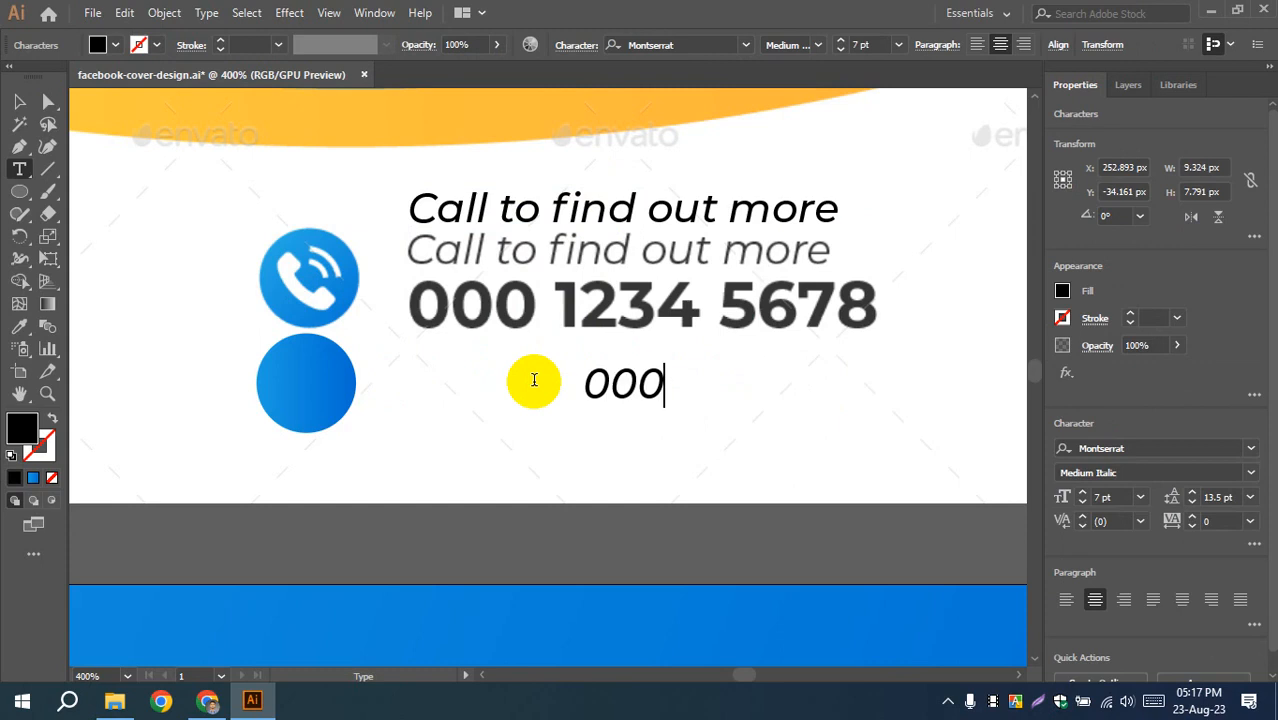
{"action": "type", "text": " 1234 "}
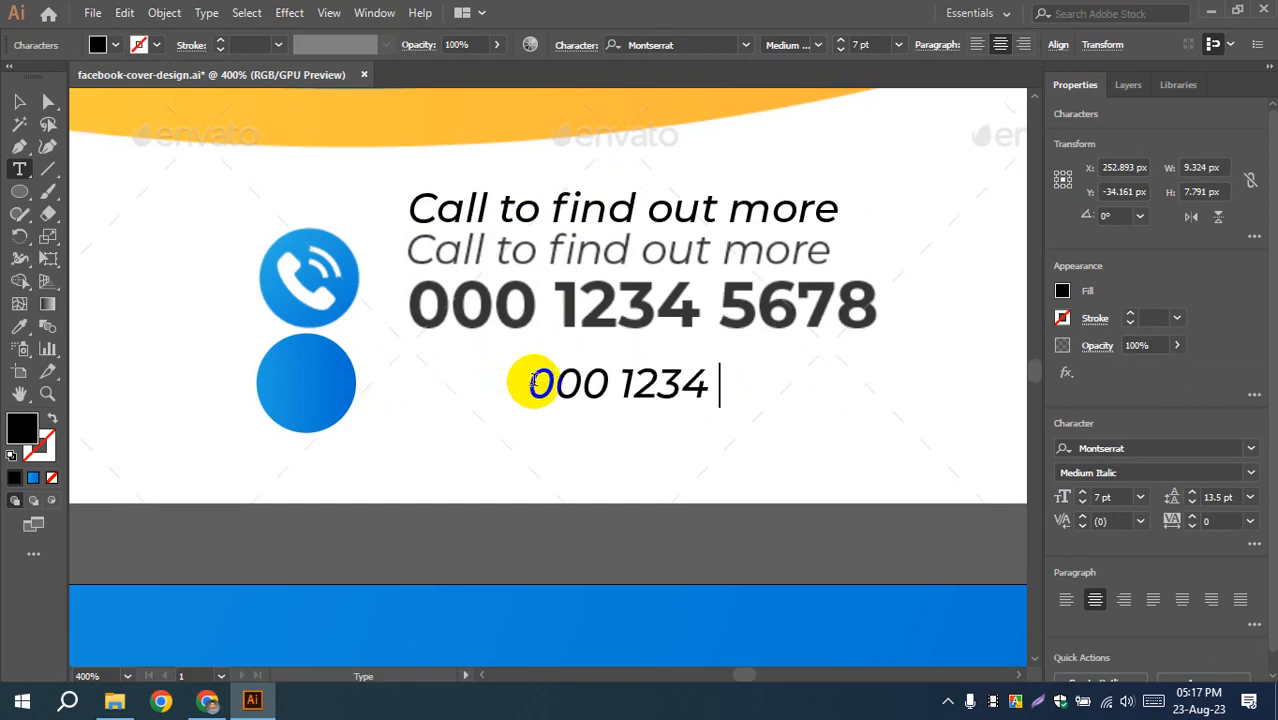
{"action": "type", "text": "5678"}
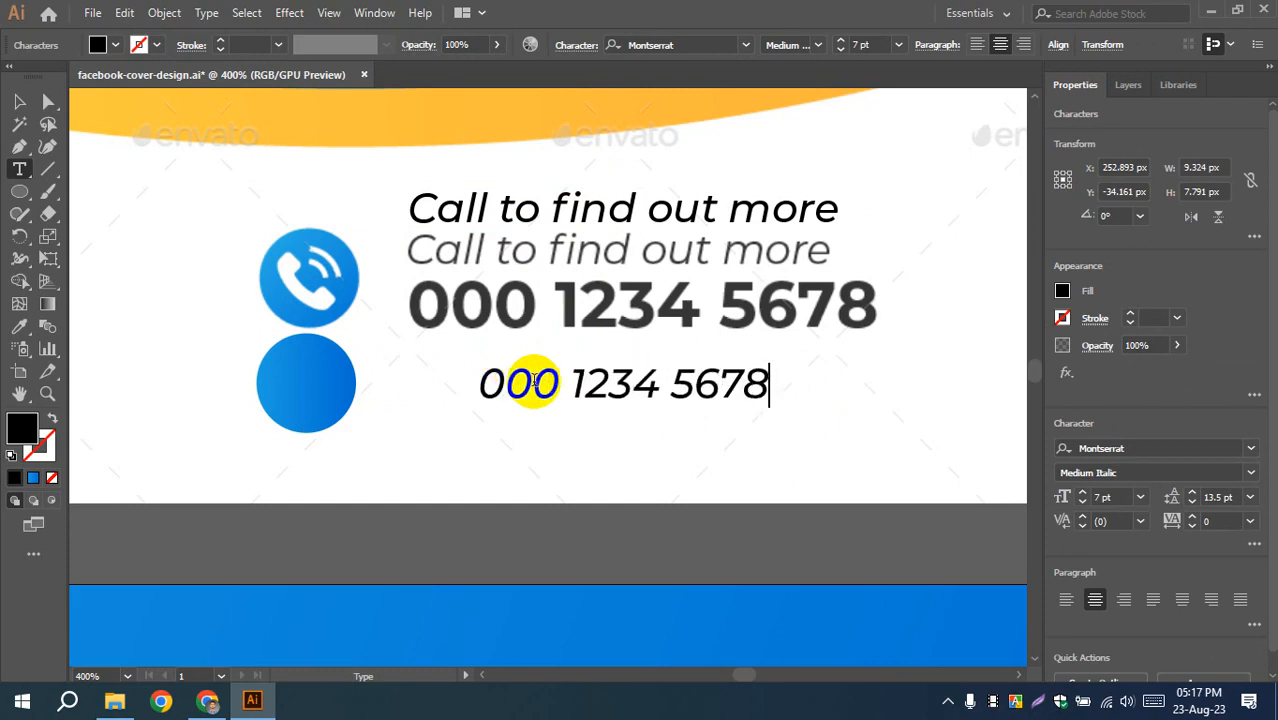
{"action": "left_click", "coordinate": [19, 101]}
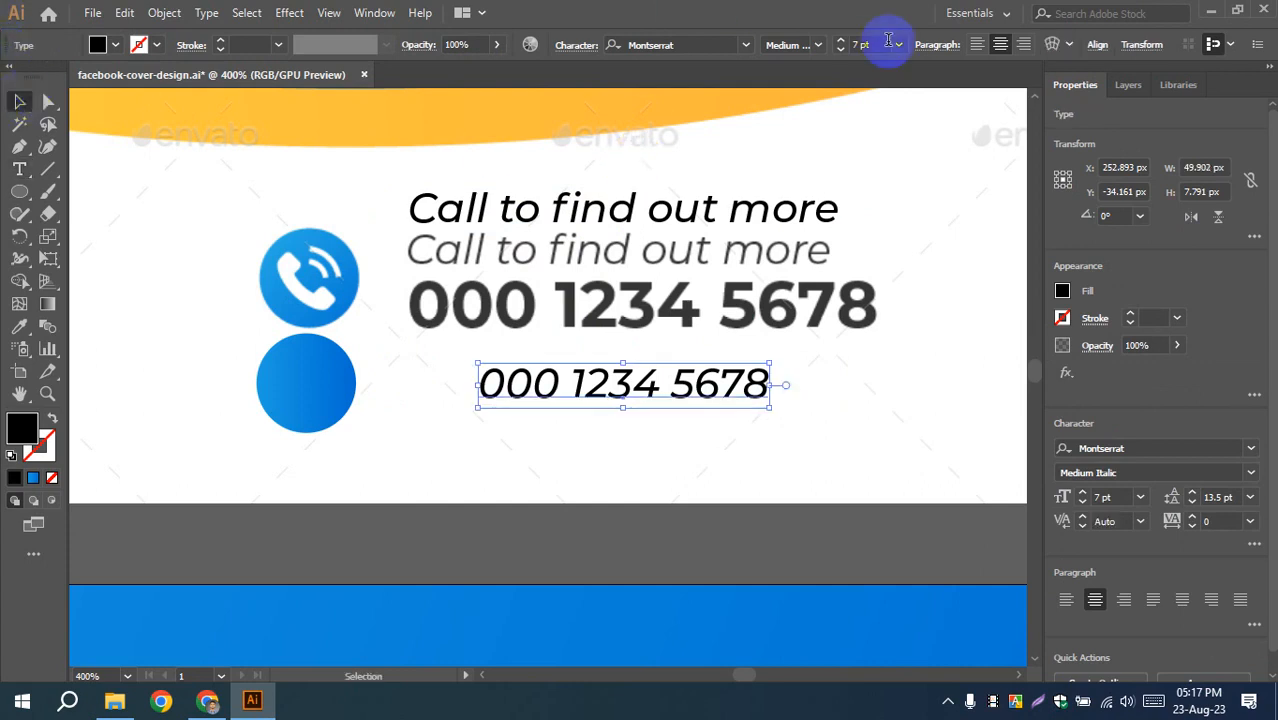
- Enlarge the phone number text to 12 pt and shift it about 3 px right beneath the reference number
{"action": "left_click", "coordinate": [841, 45]}
{"action": "left_click", "coordinate": [841, 45]}
{"action": "left_click", "coordinate": [841, 45]}
{"action": "left_click", "coordinate": [841, 45]}
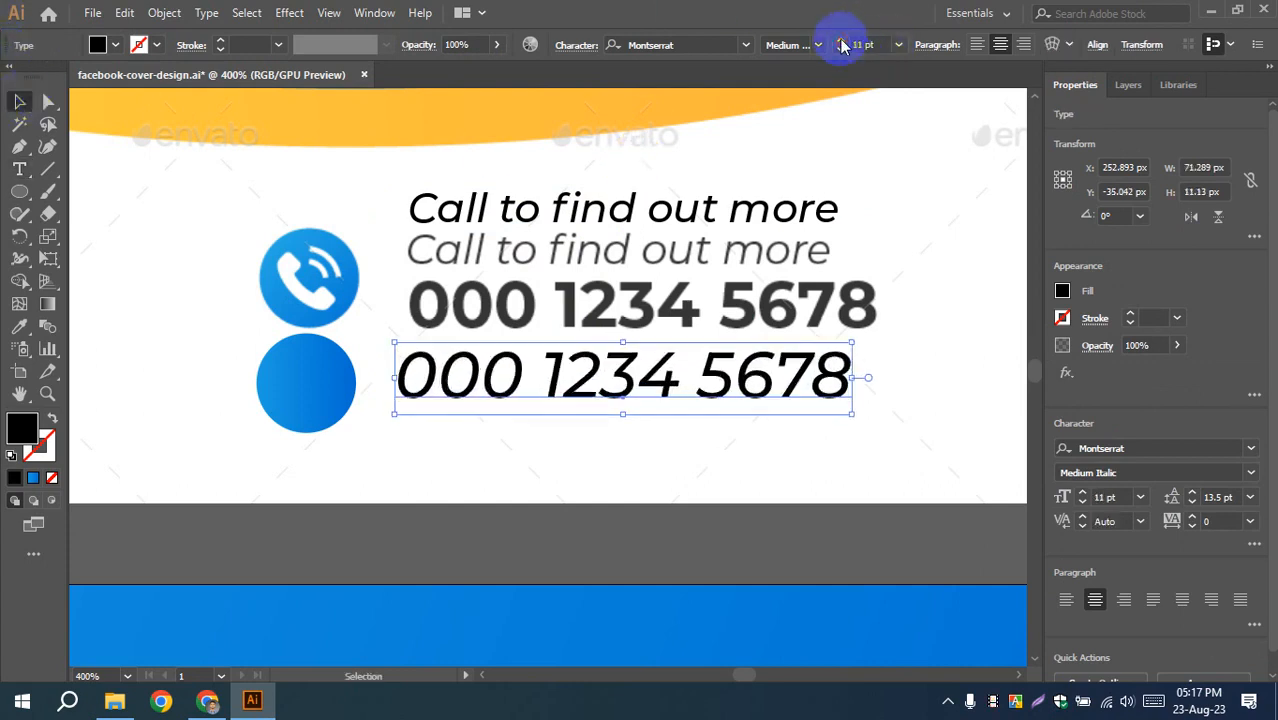
{"action": "left_click_drag", "start_coordinate": [783, 372], "coordinate": [799, 371]}
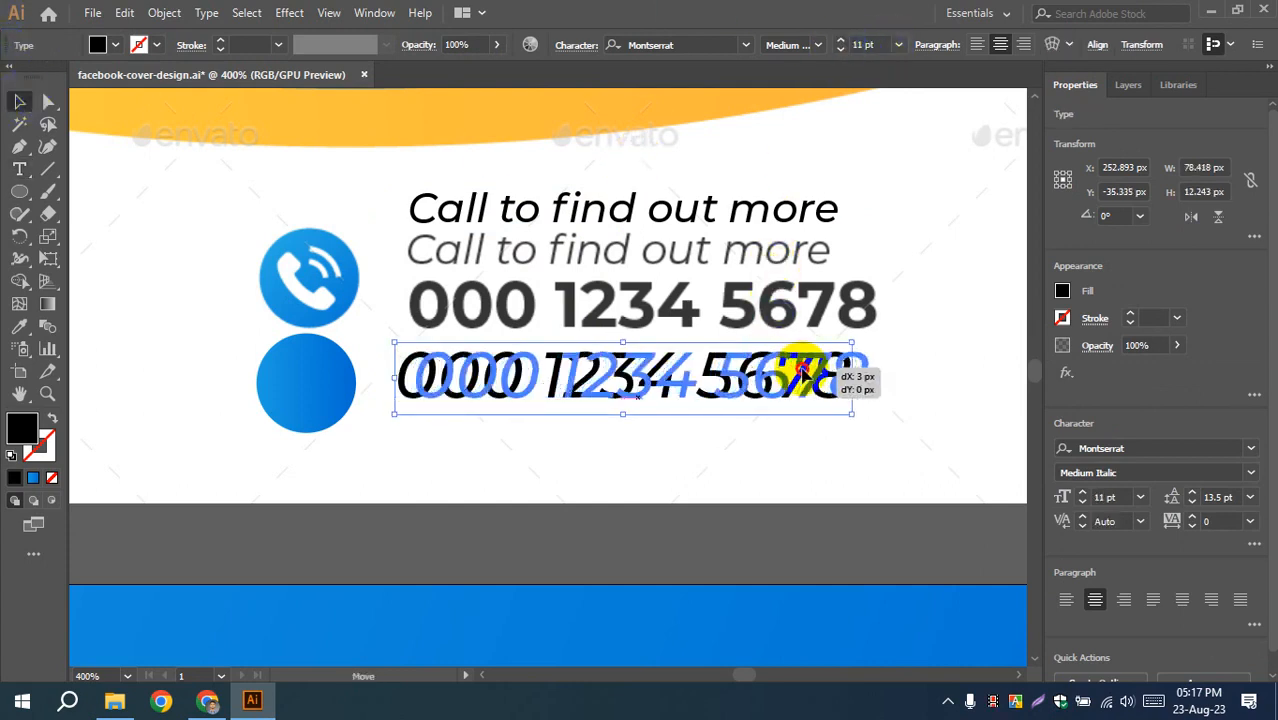
{"action": "left_click", "coordinate": [841, 45]}
{"action": "left_click", "coordinate": [848, 250]}
- Set the new phone number text to Bold and reduce it to 11 pt to match the reference number's width
{"action": "left_click", "coordinate": [787, 392]}
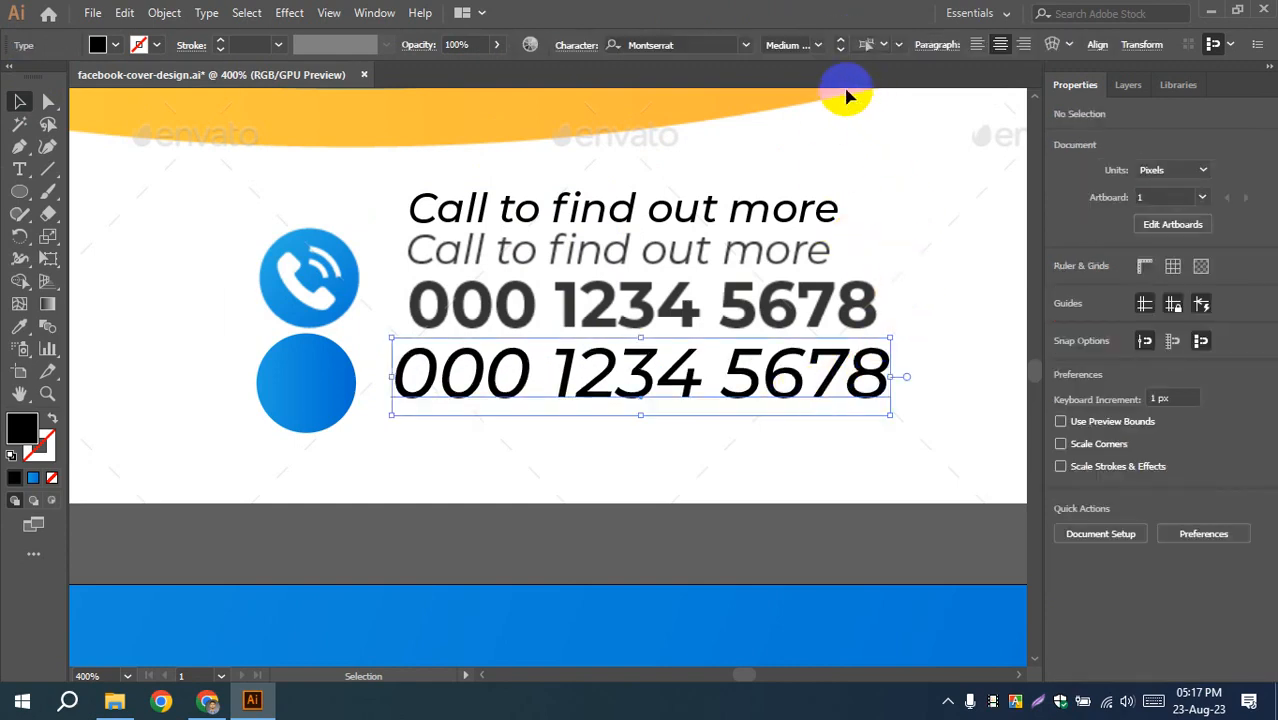
{"action": "left_click", "coordinate": [818, 46]}
{"action": "left_click", "coordinate": [805, 312]}
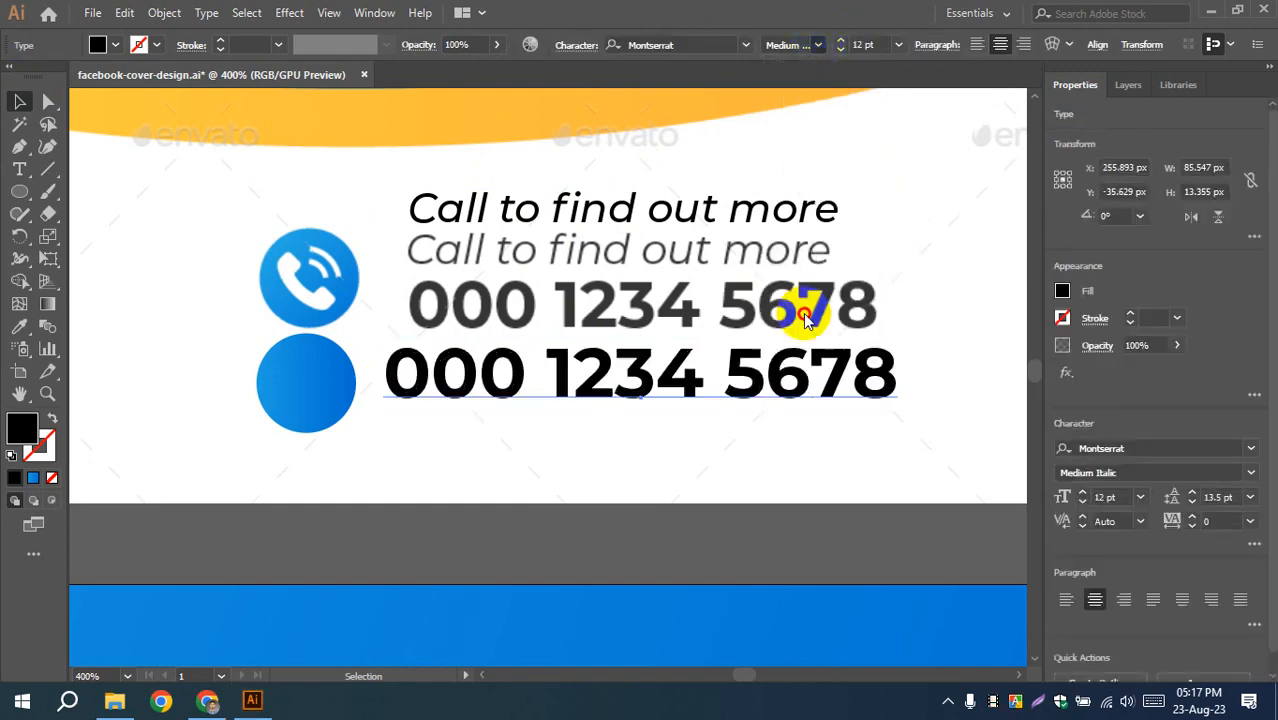
{"action": "left_click", "coordinate": [950, 302]}
{"action": "left_click", "coordinate": [836, 371]}
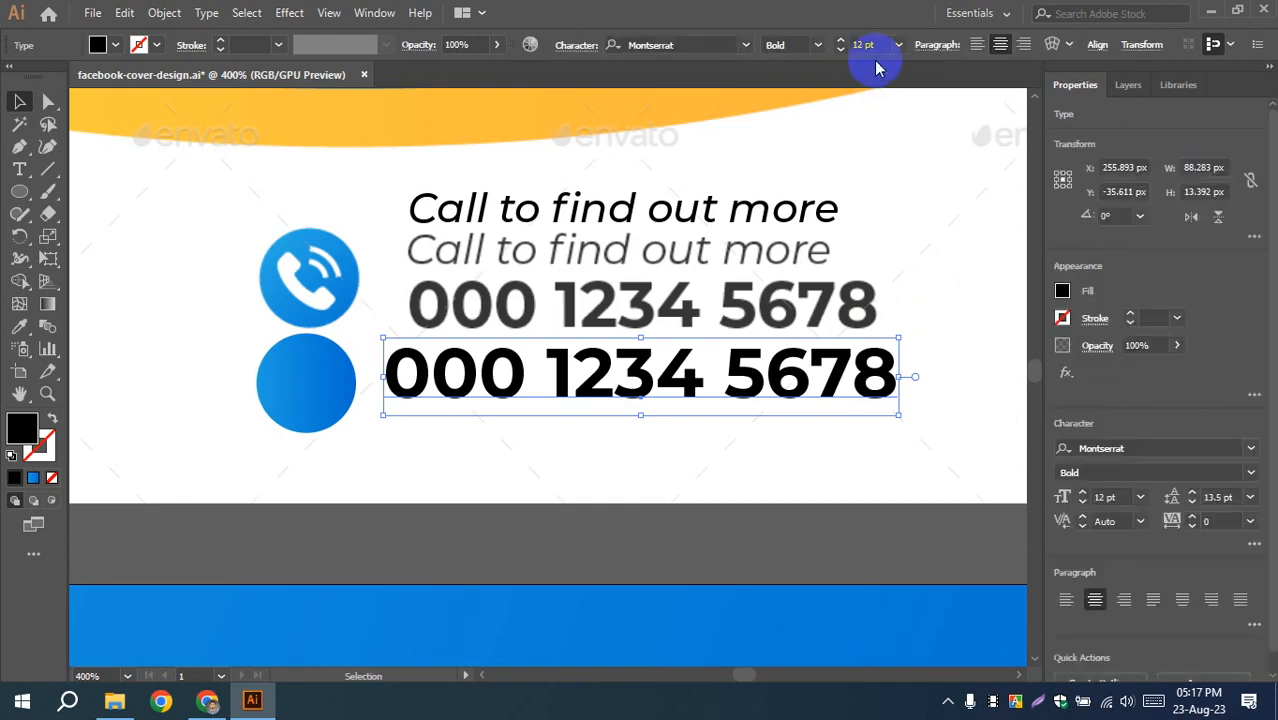
{"action": "left_click", "coordinate": [840, 52]}
{"action": "left_click", "coordinate": [942, 305]}
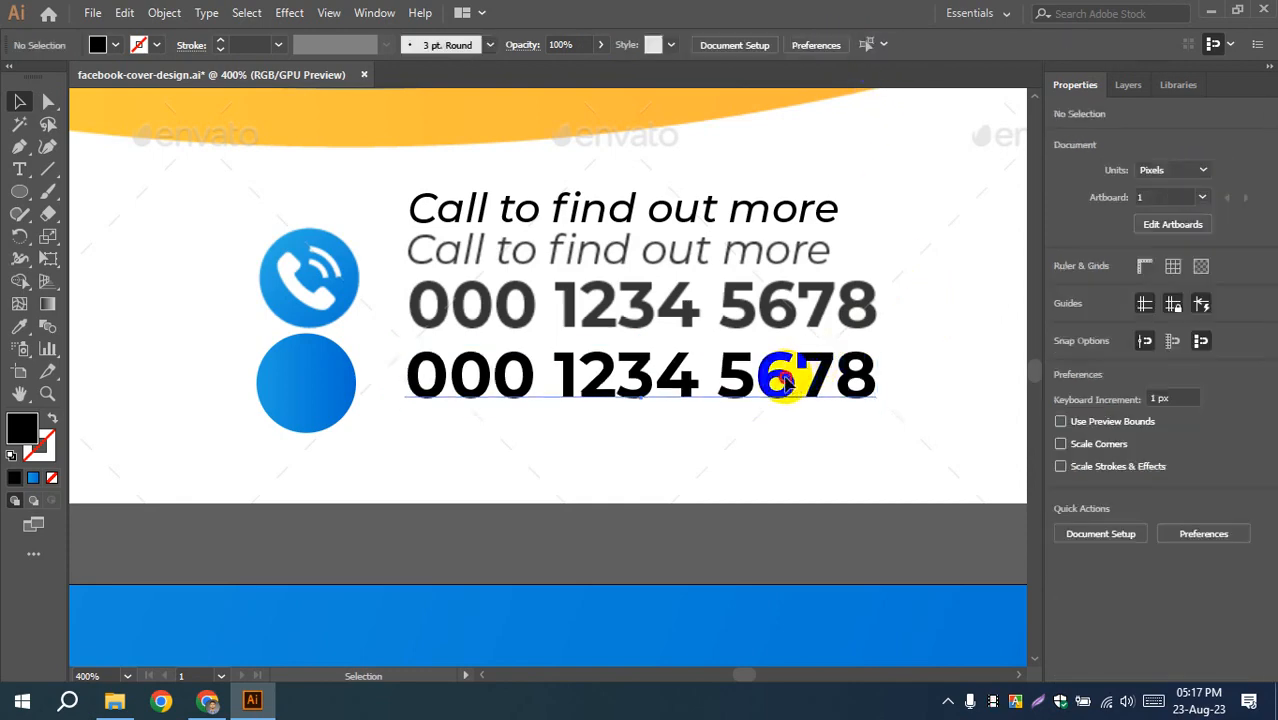
- Move the phone number and the "Call to find out more" line onto their matching lines in the reference design
{"action": "left_click_drag", "start_coordinate": [799, 371], "coordinate": [808, 345]}
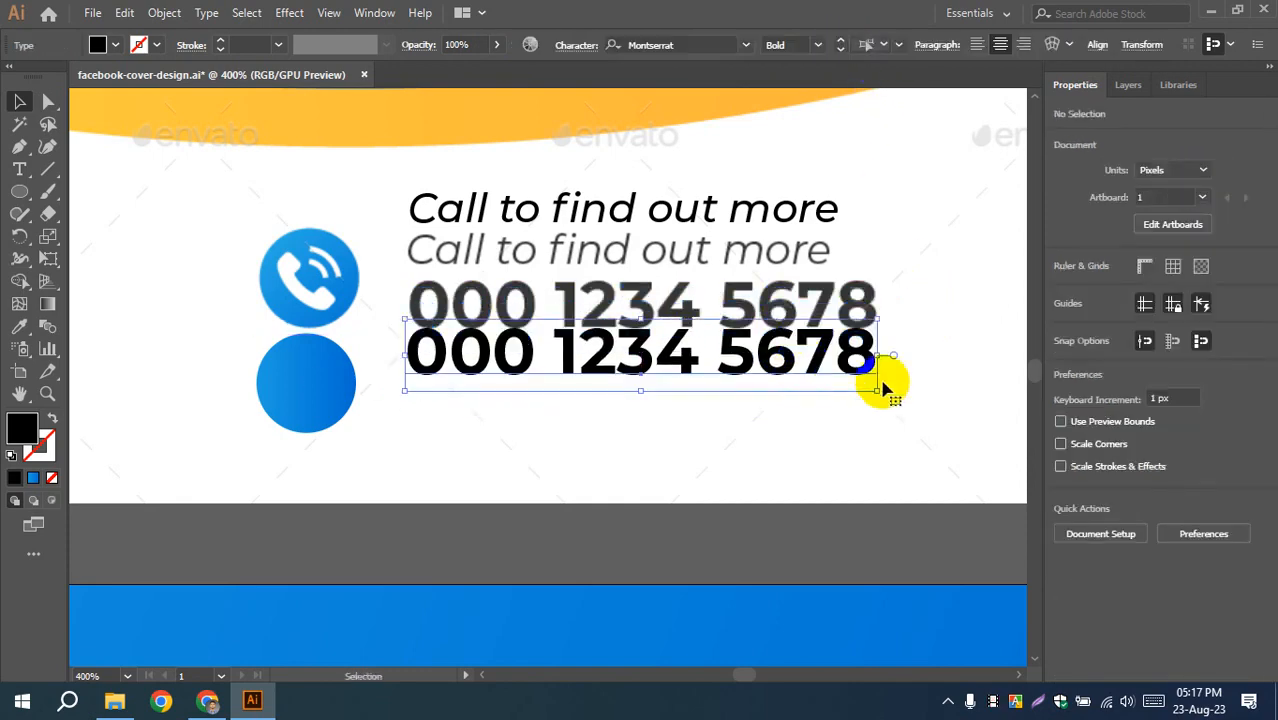
{"action": "left_click", "coordinate": [915, 350]}
{"action": "left_click_drag", "start_coordinate": [703, 207], "coordinate": [700, 252]}
{"action": "mouse_move", "coordinate": [685, 313]}
{"action": "left_mouse_down"}
{"action": "mouse_move", "coordinate": [673, 294]}
{"action": "mouse_move", "coordinate": [686, 306]}
{"action": "left_mouse_up"}
{"action": "key", "text": "ctrl+0"}
- Switch to Flaticon in the browser and search for "phone" icons
{"action": "left_click", "coordinate": [207, 700]}
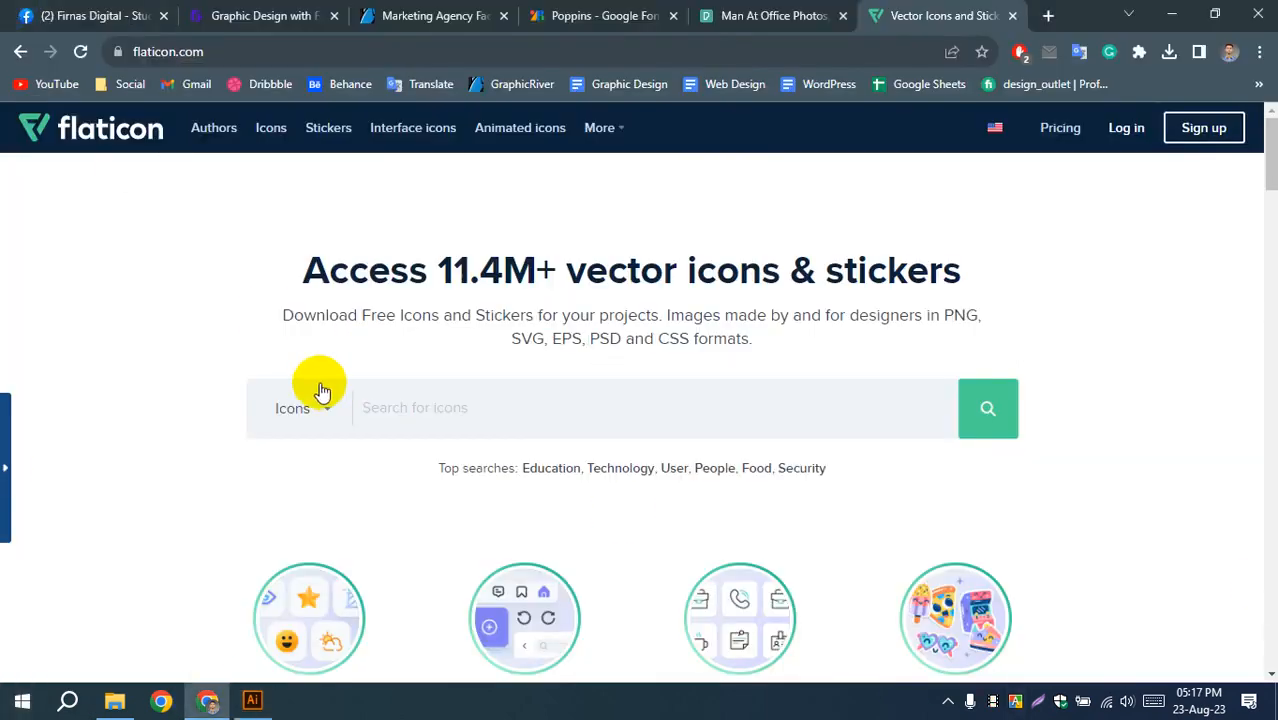
{"action": "left_click", "coordinate": [252, 700]}
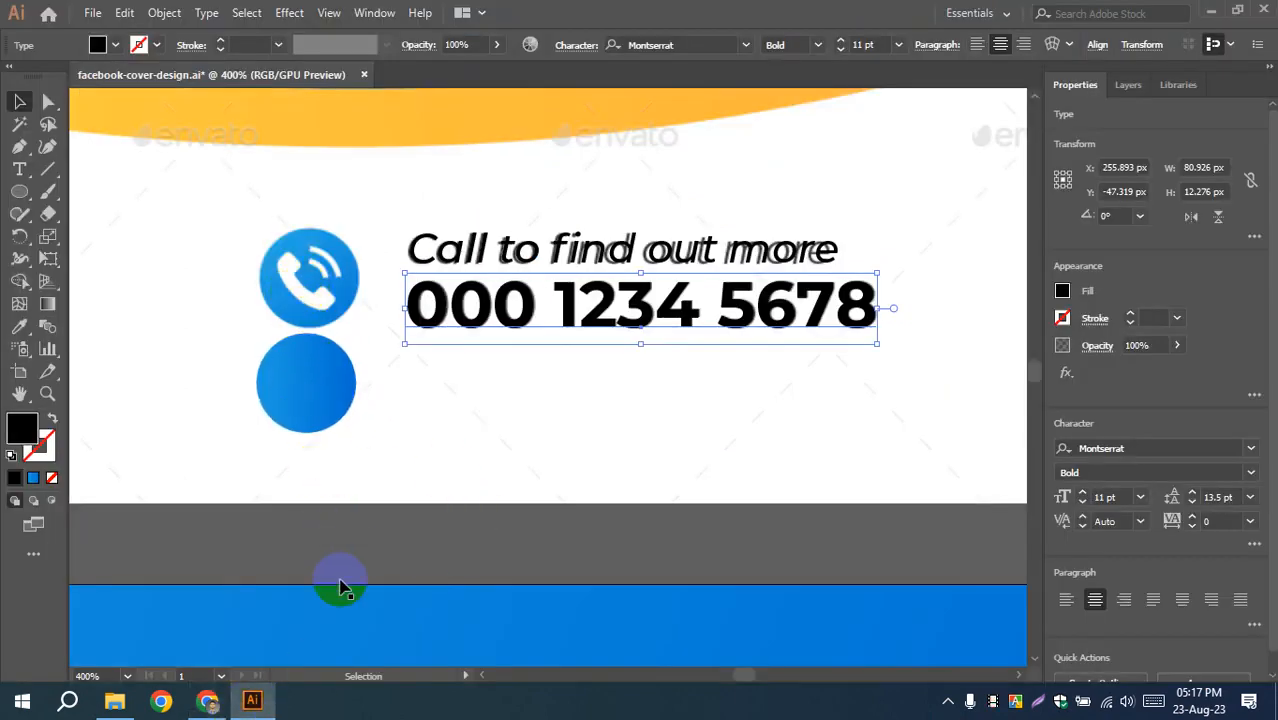
{"action": "left_click", "coordinate": [208, 702]}
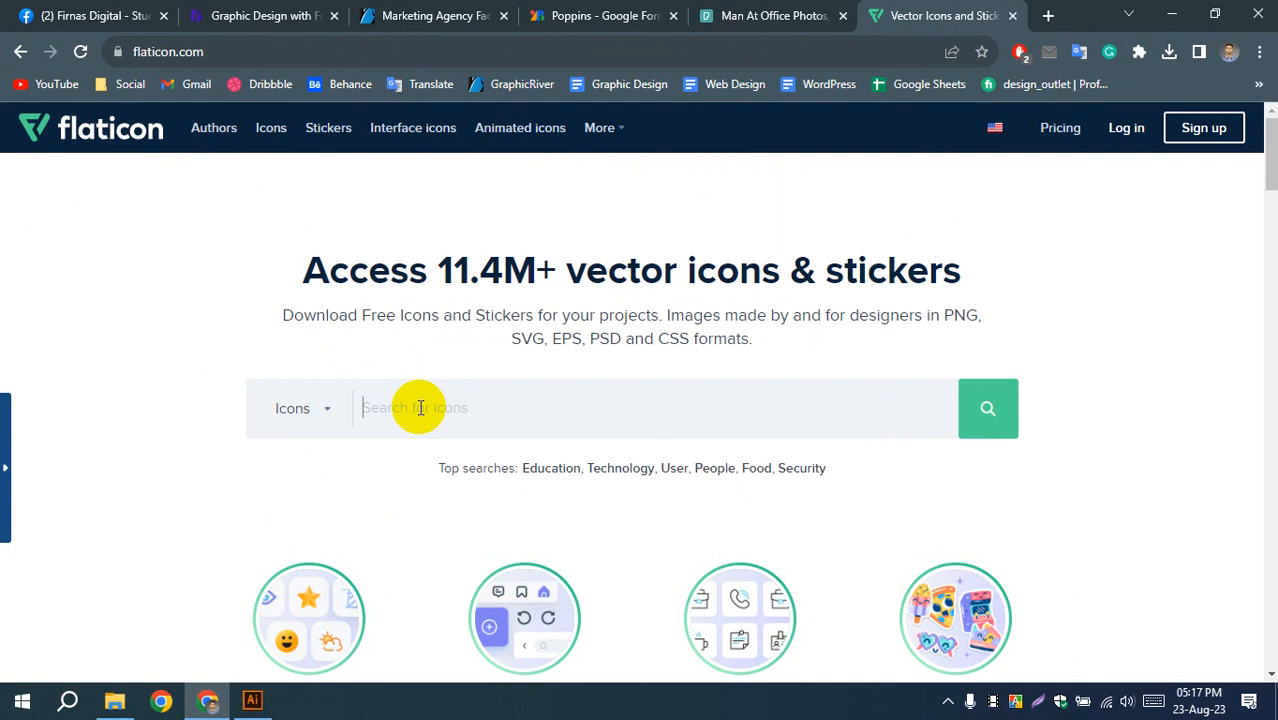
{"action": "left_click", "coordinate": [372, 420]}
{"action": "type", "text": "phone"}
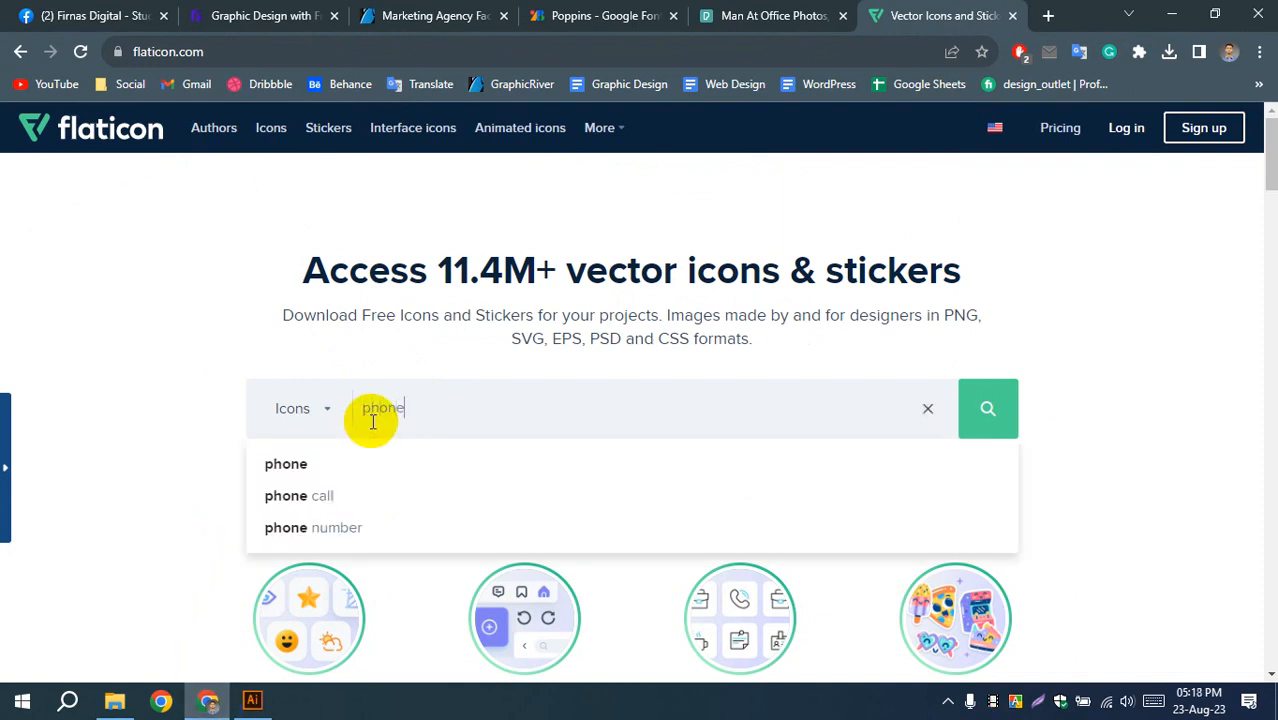
{"action": "key", "text": "Return"}
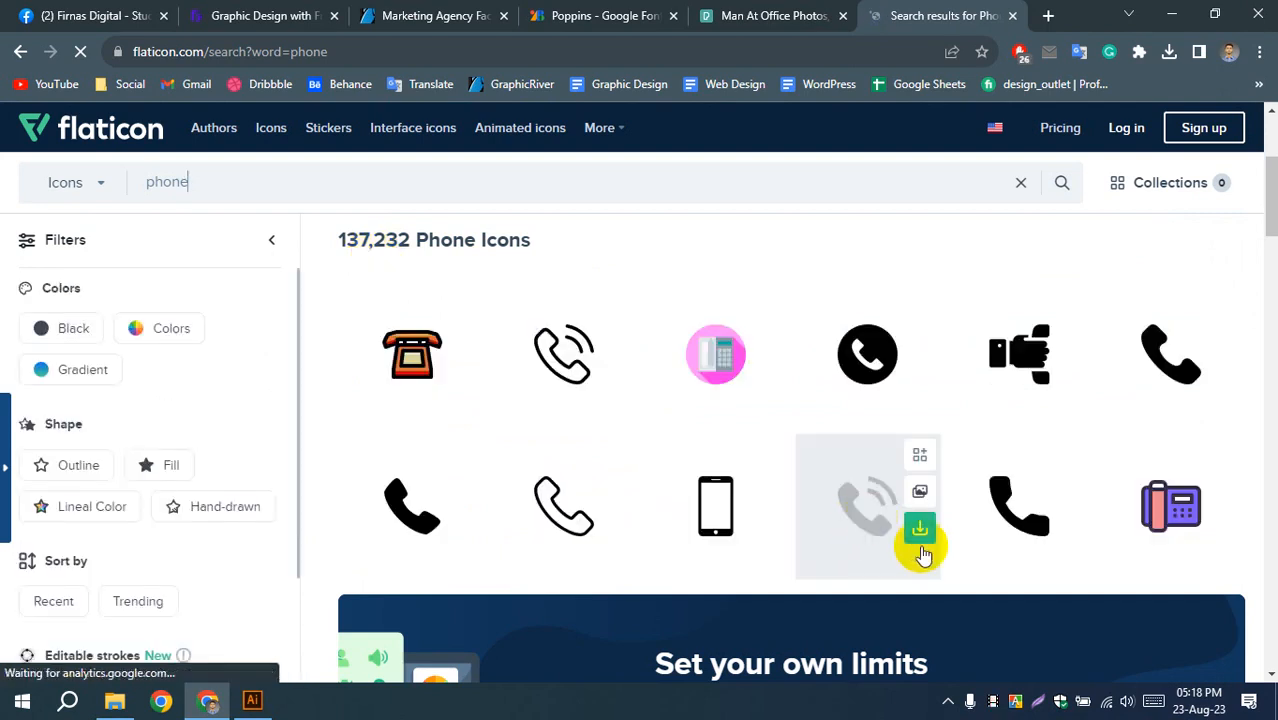
- Place telephone-call.png from the Downloads folder into the Illustrator cover beneath the phone number, about 13.5 px wide
{"action": "left_click", "coordinate": [116, 701]}
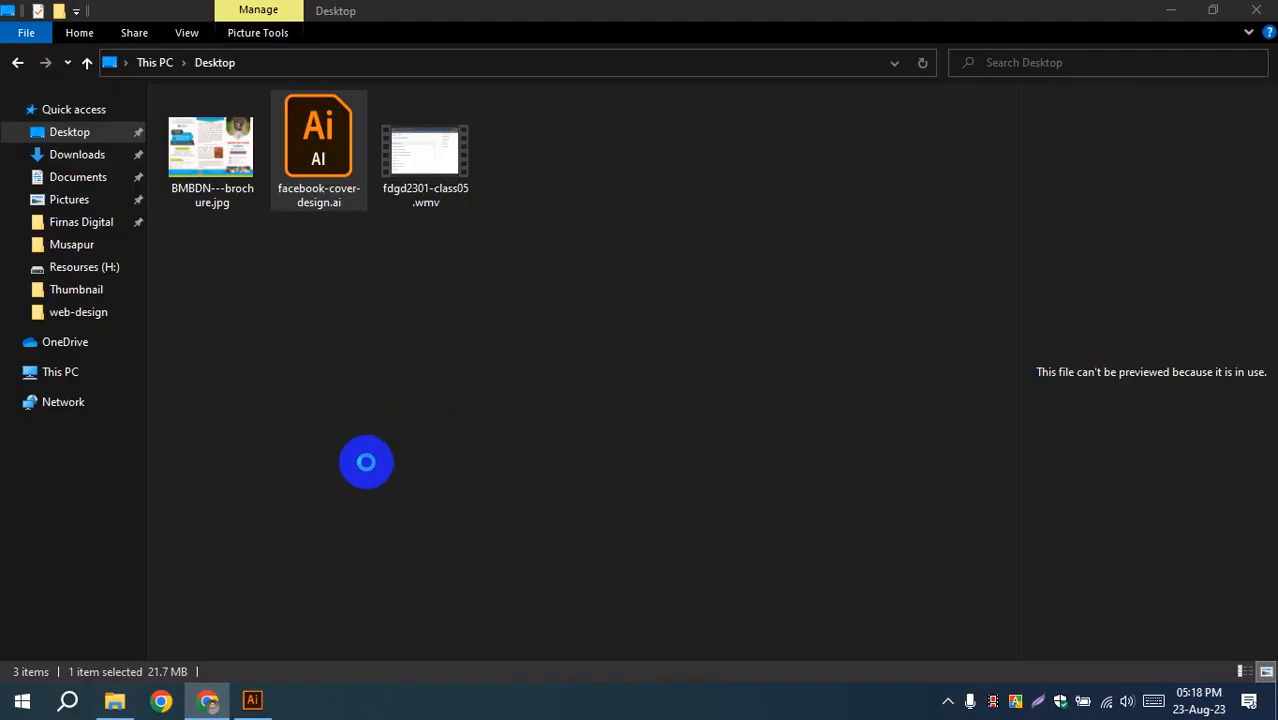
{"action": "left_click", "coordinate": [70, 155]}
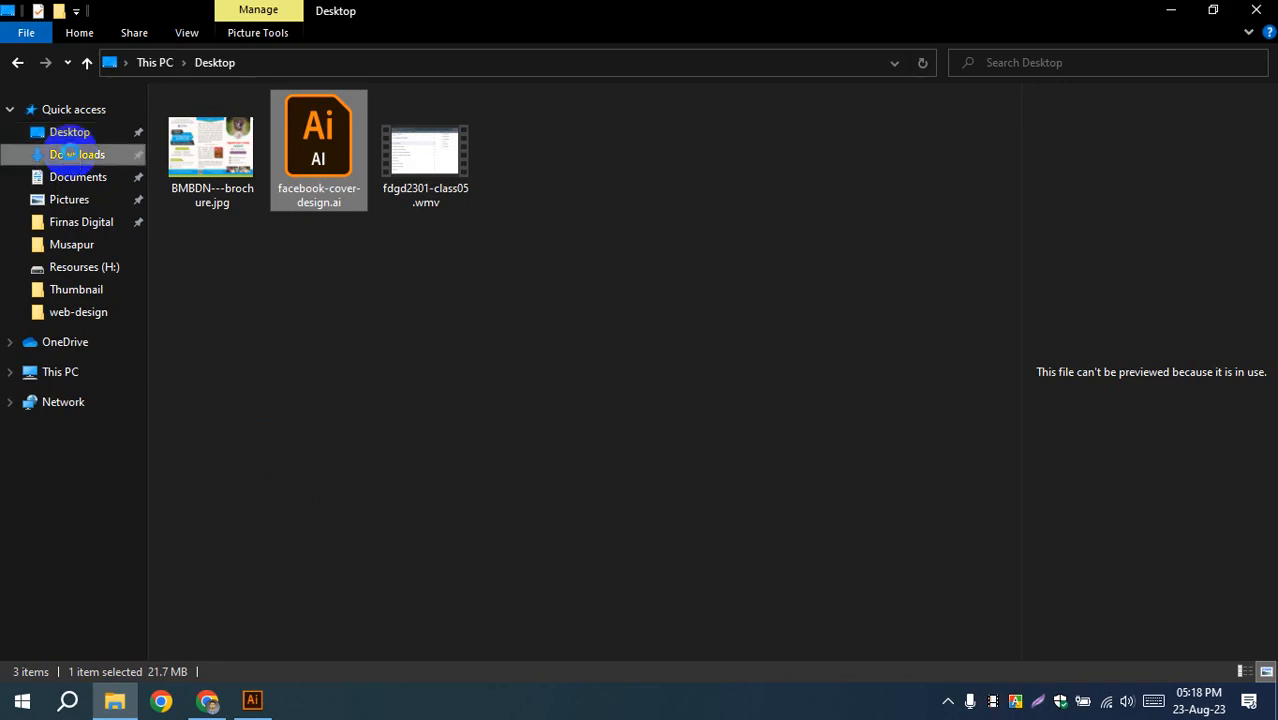
{"action": "left_click", "coordinate": [208, 701]}
{"action": "left_click", "coordinate": [256, 700]}
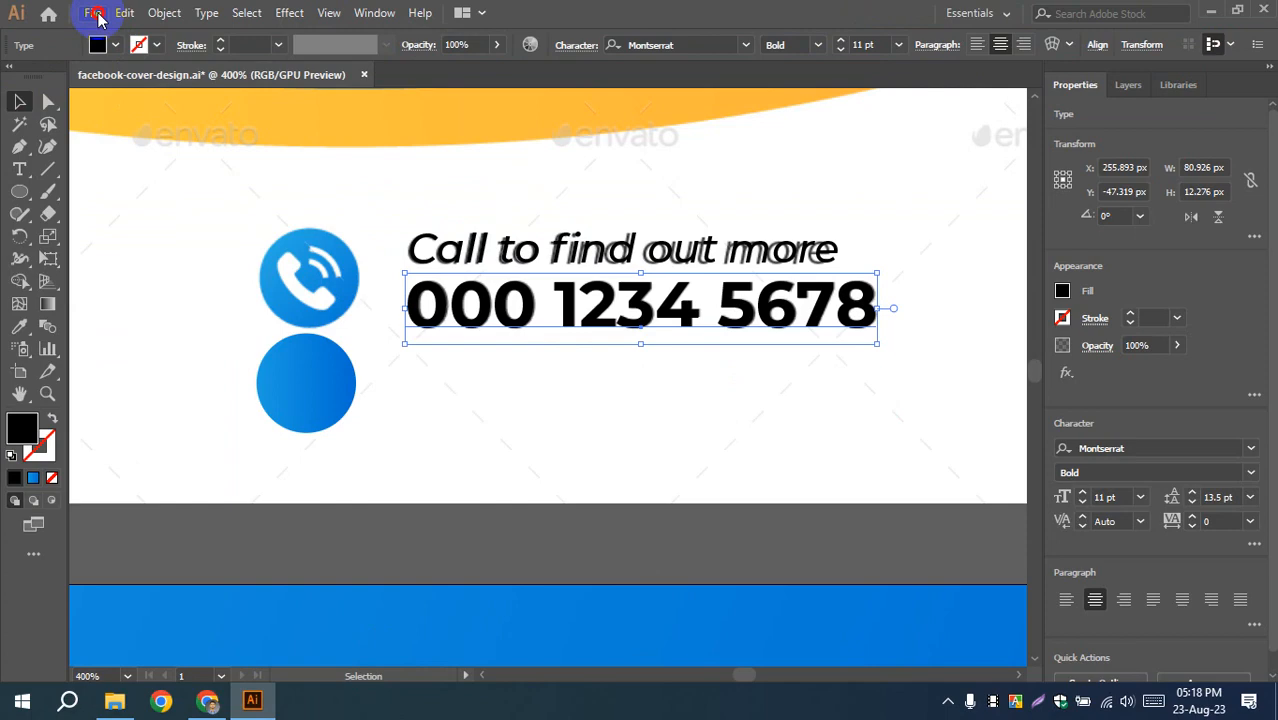
{"action": "left_click", "coordinate": [95, 14]}
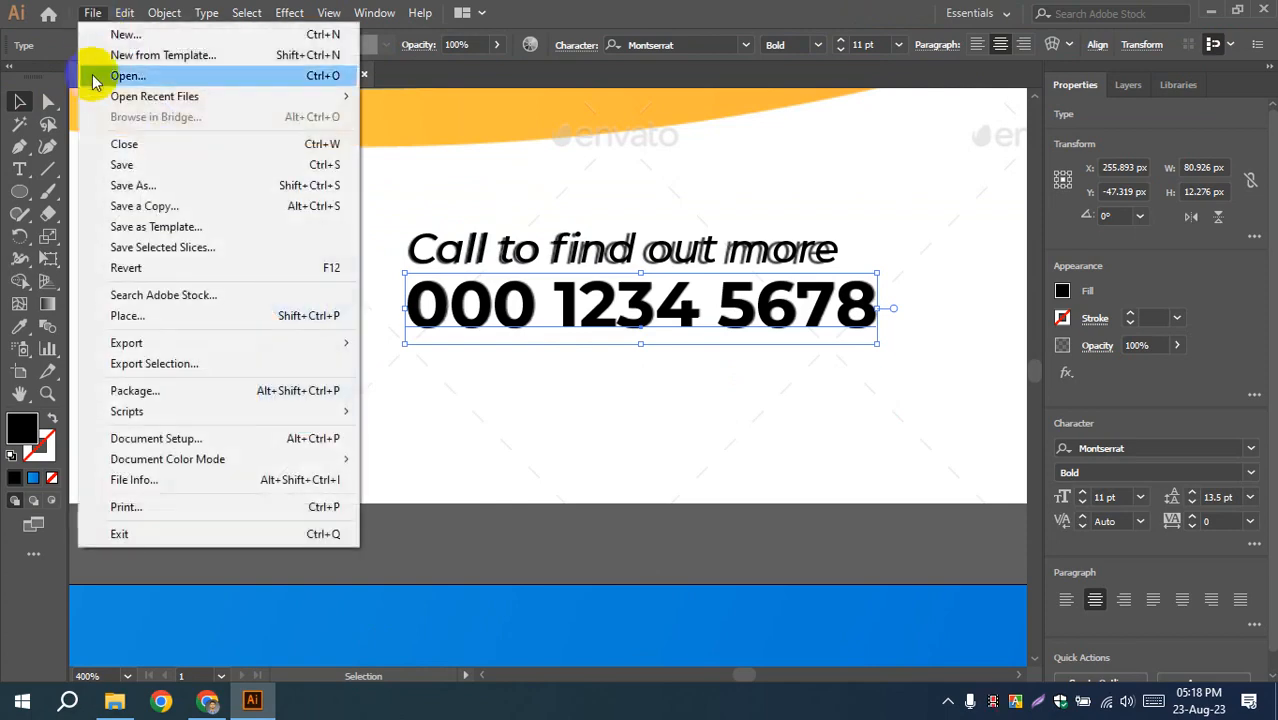
{"action": "left_click", "coordinate": [133, 318]}
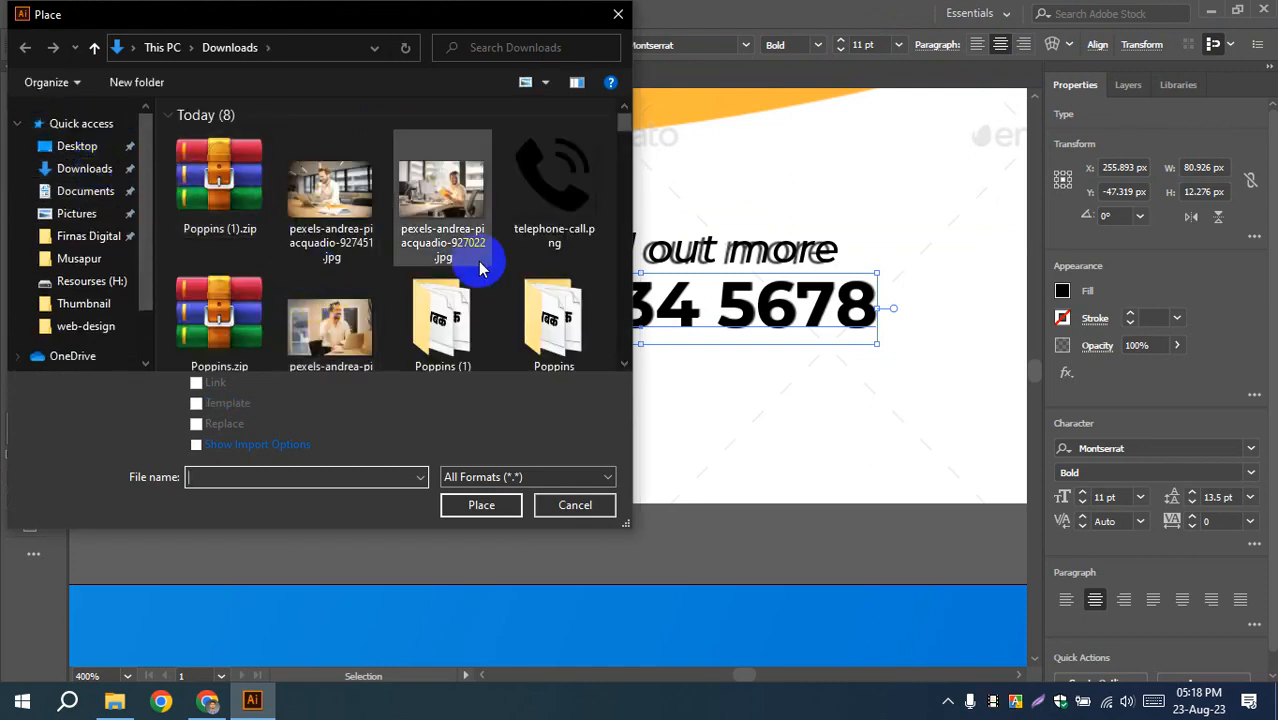
{"action": "left_click", "coordinate": [543, 166]}
{"action": "left_click", "coordinate": [490, 507]}
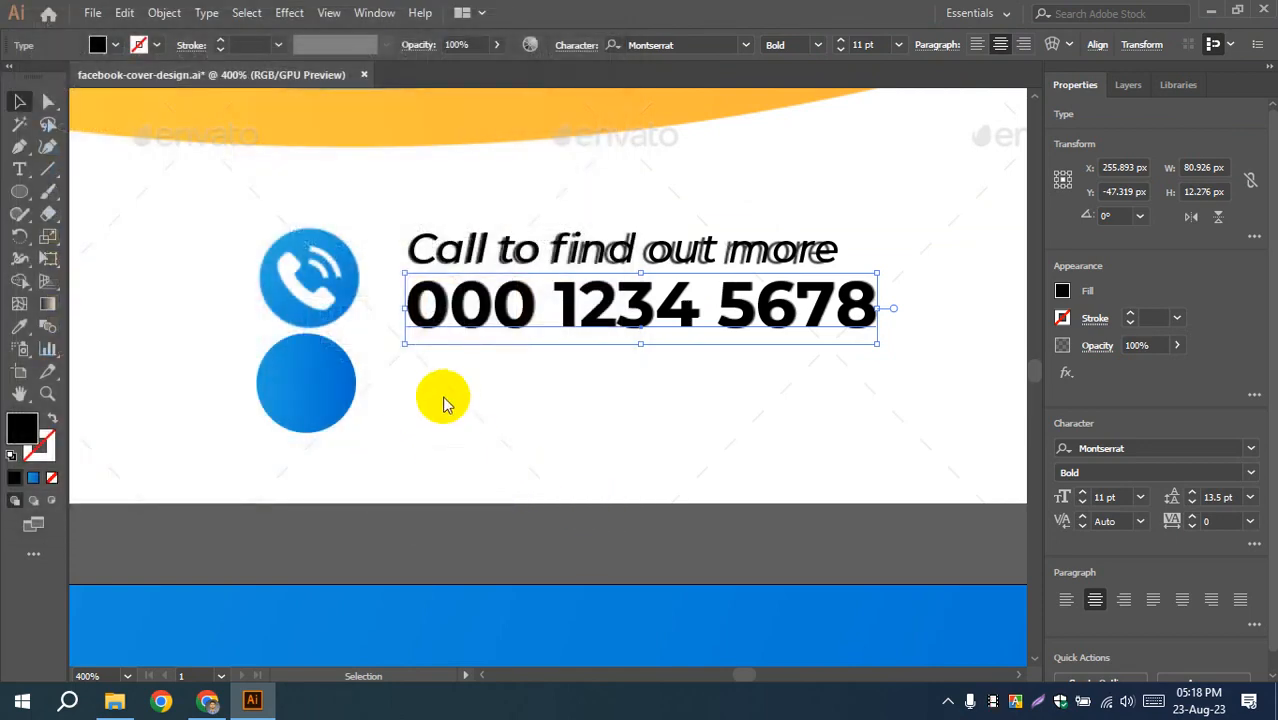
{"action": "left_click_drag", "start_coordinate": [430, 393], "coordinate": [512, 470]}
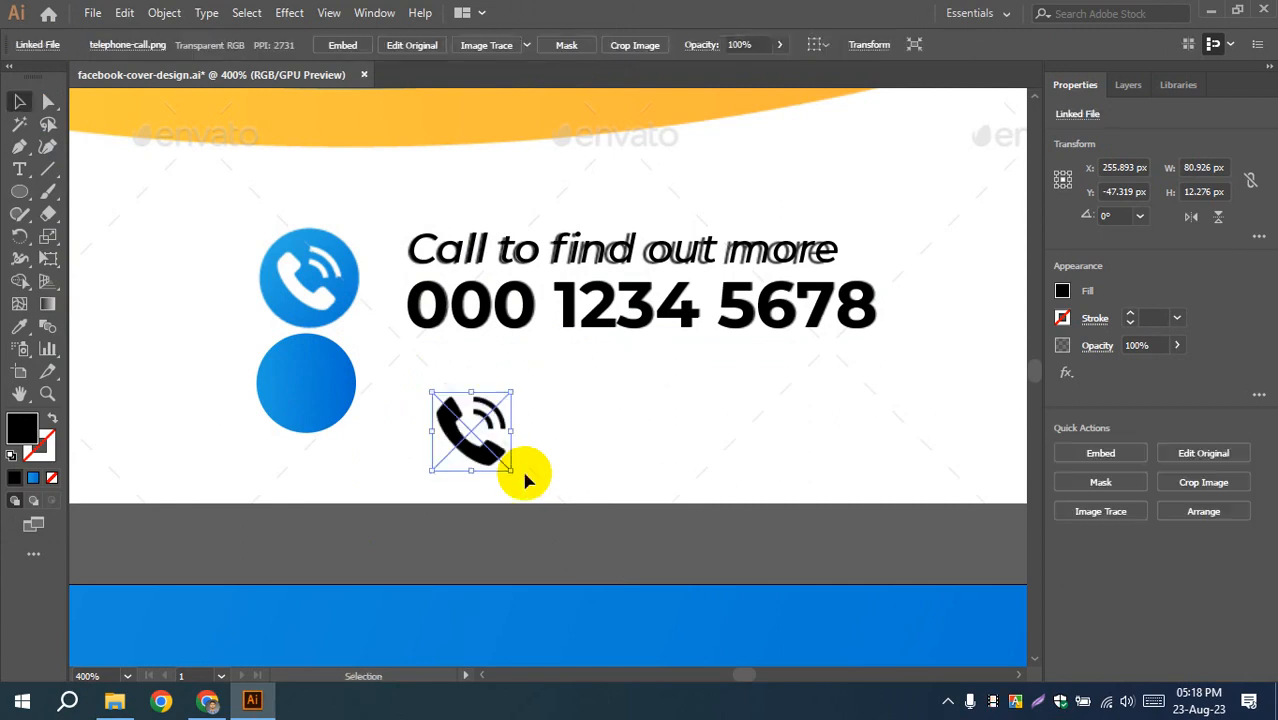
- Shift the placed phone icon about 18 px right and 2 px up beneath the phone number
{"action": "left_click", "coordinate": [449, 537]}
{"action": "left_click", "coordinate": [465, 434]}
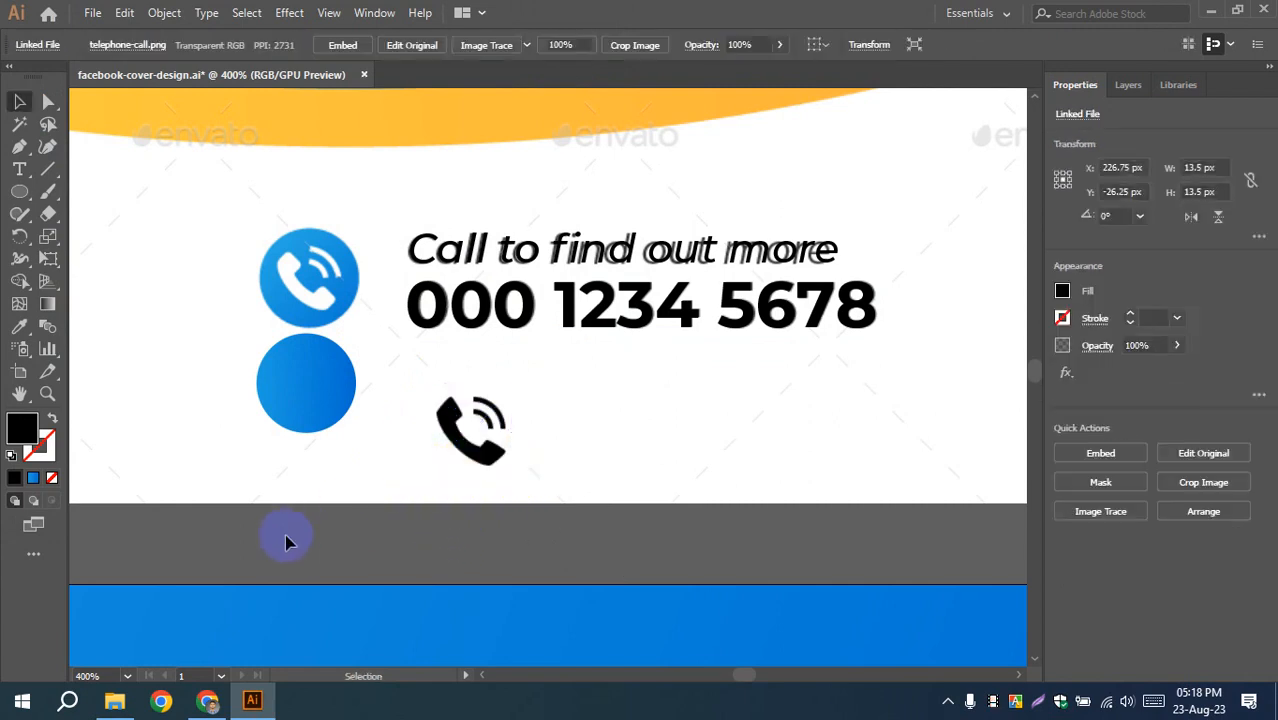
{"action": "left_click", "coordinate": [286, 542]}
{"action": "left_click_drag", "start_coordinate": [462, 432], "coordinate": [568, 422]}
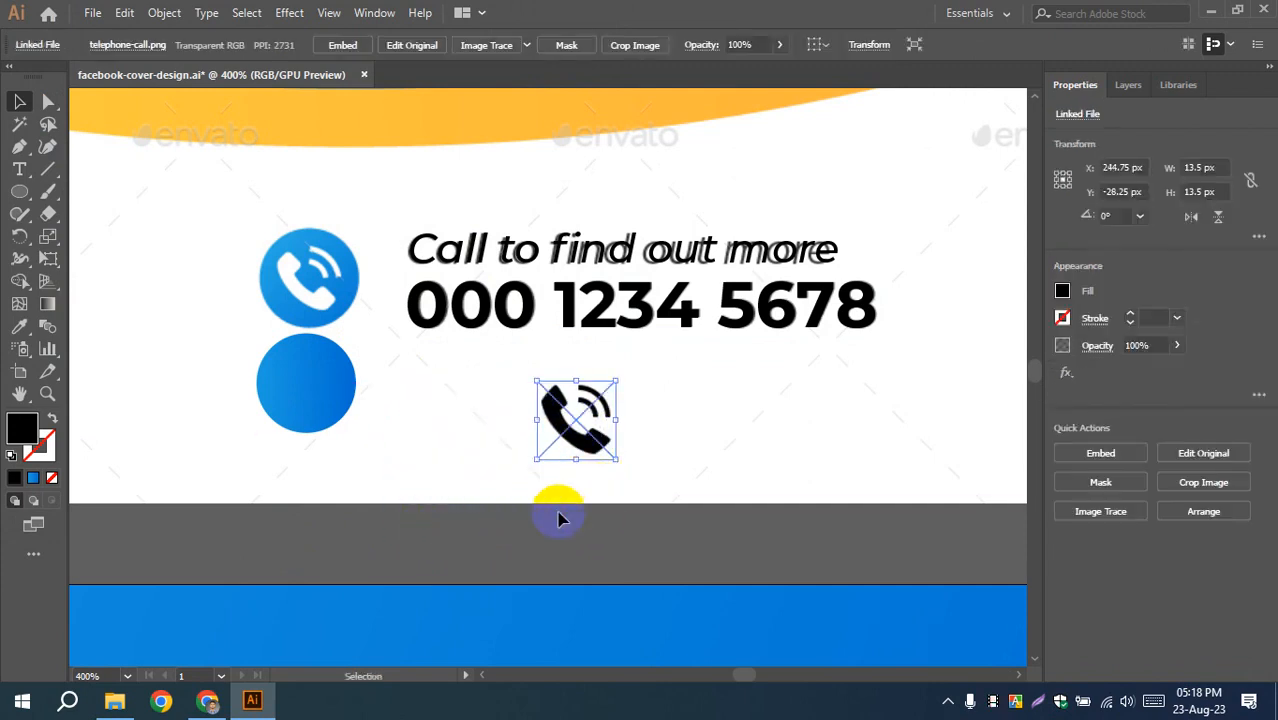
{"action": "left_click", "coordinate": [560, 518]}
- Embed the phone icon image and convert it with Image Trace using the default preset
{"action": "left_click", "coordinate": [567, 419]}
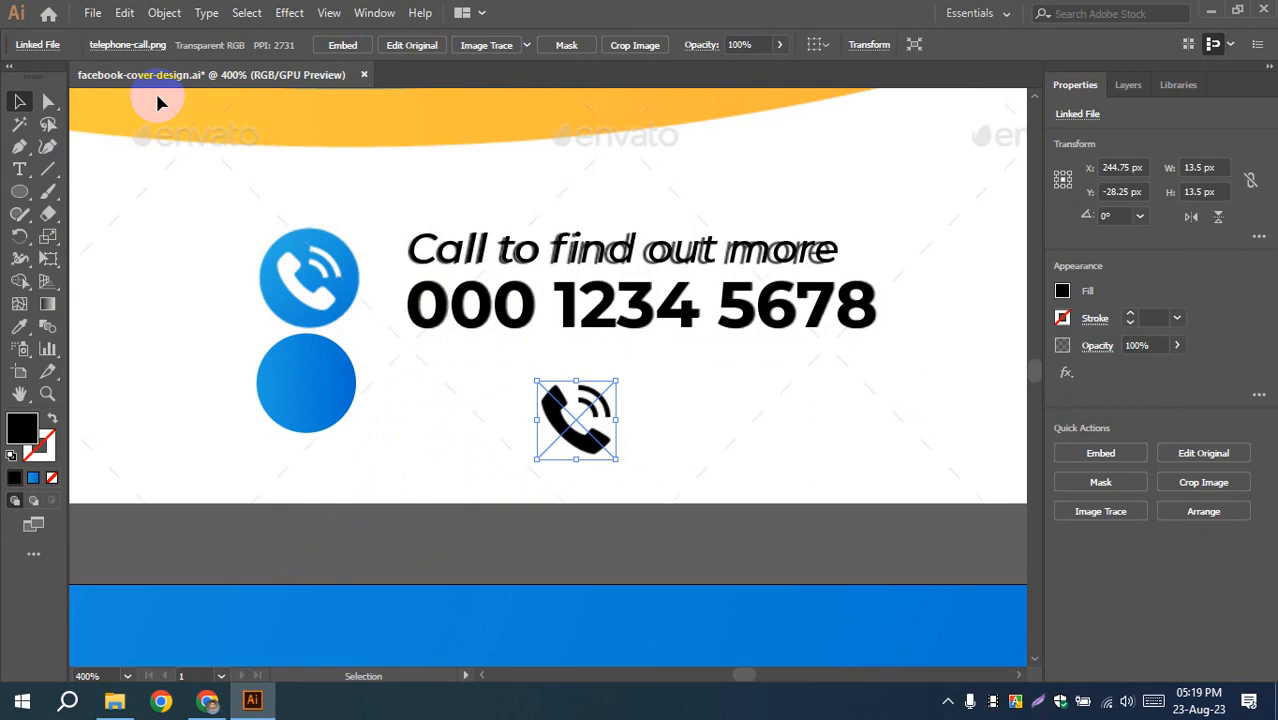
{"action": "left_click", "coordinate": [343, 54]}
{"action": "left_click", "coordinate": [508, 419]}
{"action": "left_click", "coordinate": [560, 420]}
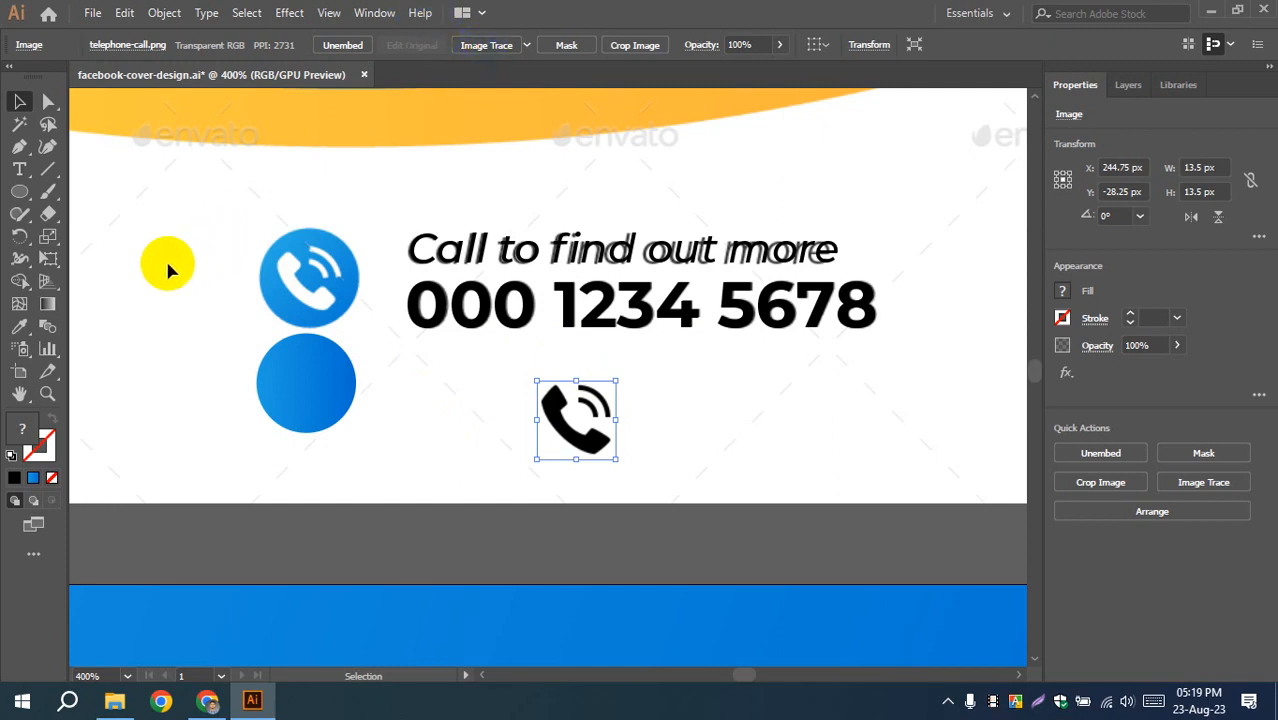
{"action": "left_click", "coordinate": [521, 518]}
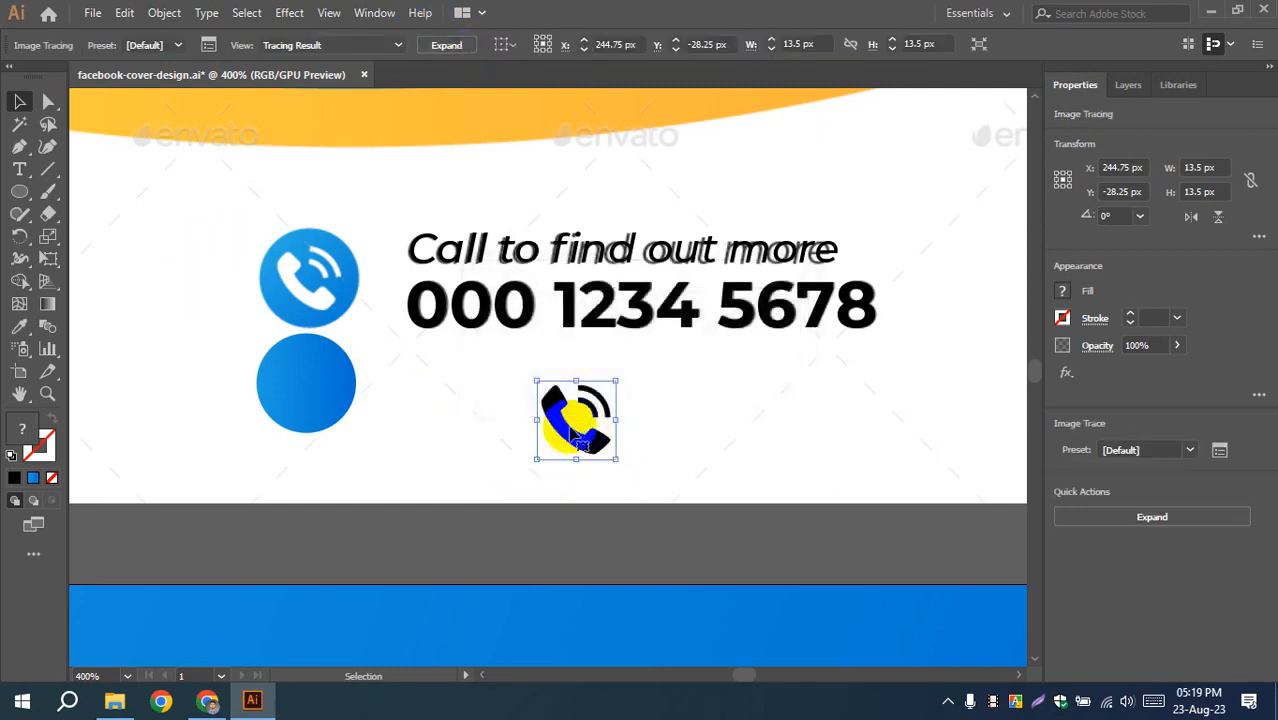
- Move the traced phone icon onto the gray gap below the white contact area and expand it into paths
{"action": "mouse_move", "coordinate": [569, 422]}
{"action": "left_mouse_down"}
{"action": "mouse_move", "coordinate": [505, 528]}
{"action": "mouse_move", "coordinate": [481, 538]}
{"action": "left_mouse_up"}
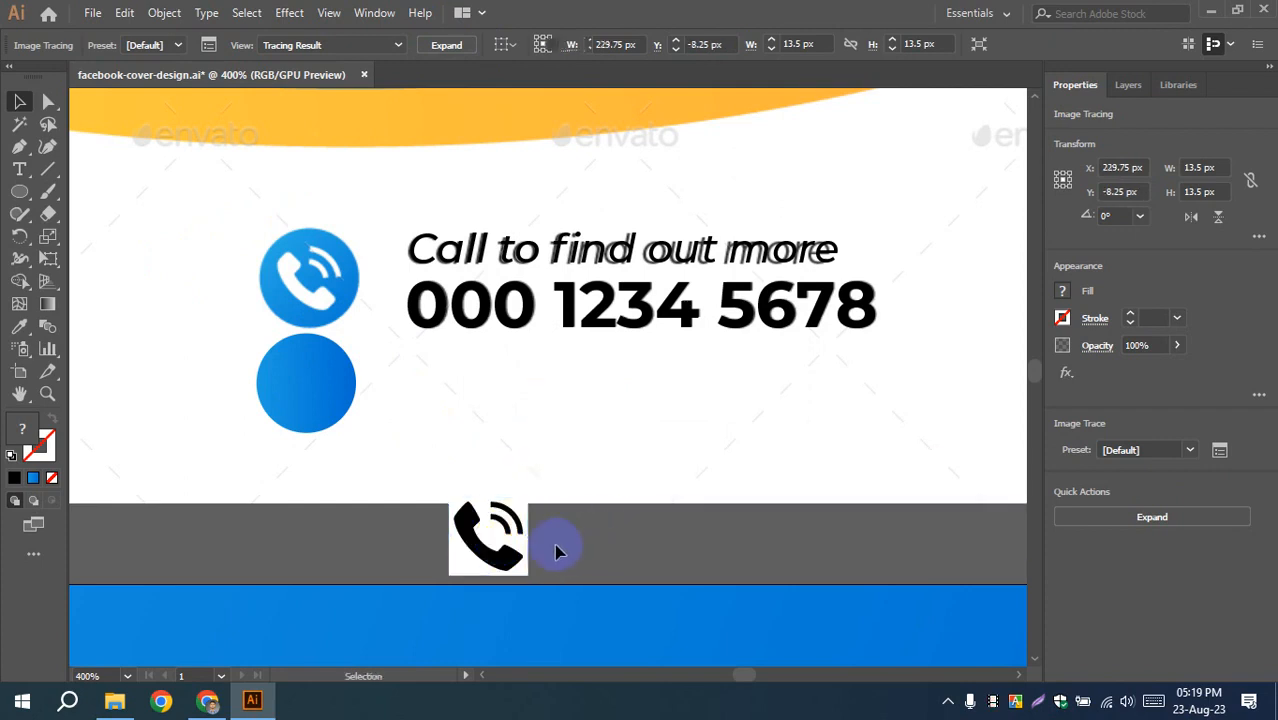
{"action": "left_click", "coordinate": [511, 541]}
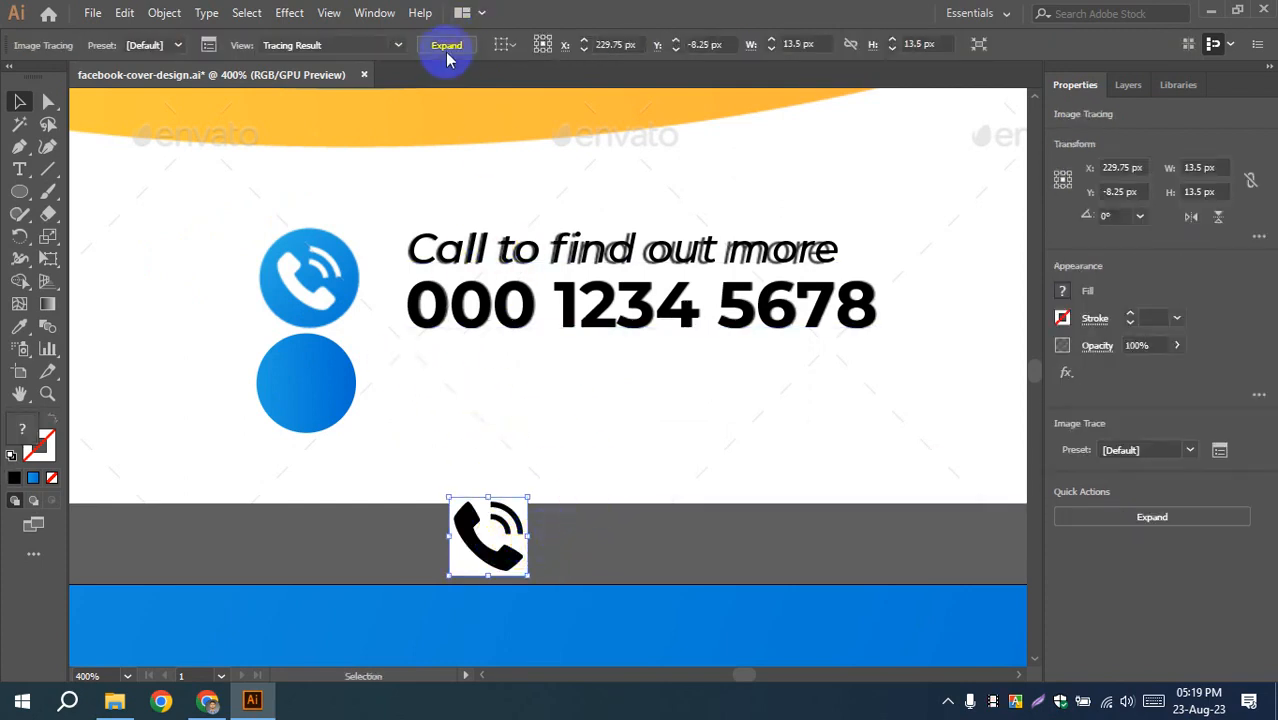
{"action": "left_click", "coordinate": [447, 52]}
{"action": "left_click", "coordinate": [582, 501]}
- Ungroup the expanded phone icon and delete its white square background
{"action": "left_click", "coordinate": [504, 535]}
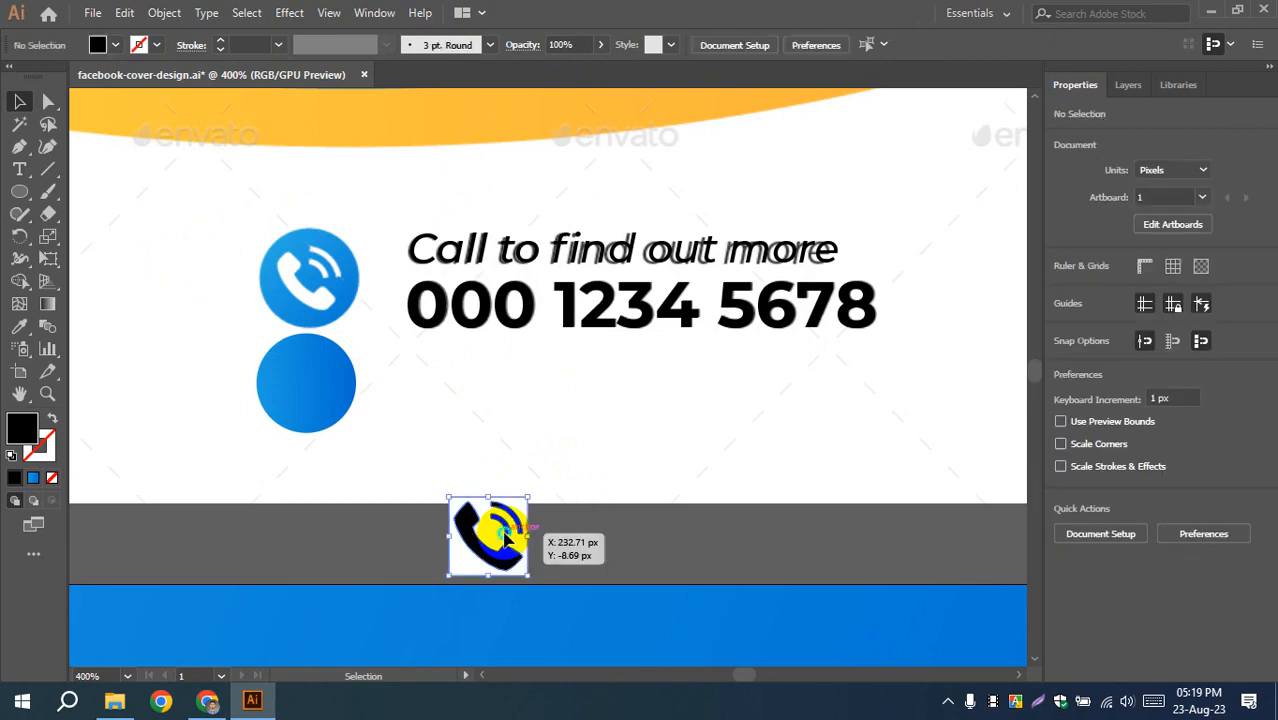
{"action": "right_click", "coordinate": [505, 537]}
{"action": "left_click", "coordinate": [534, 358]}
{"action": "left_click", "coordinate": [537, 549]}
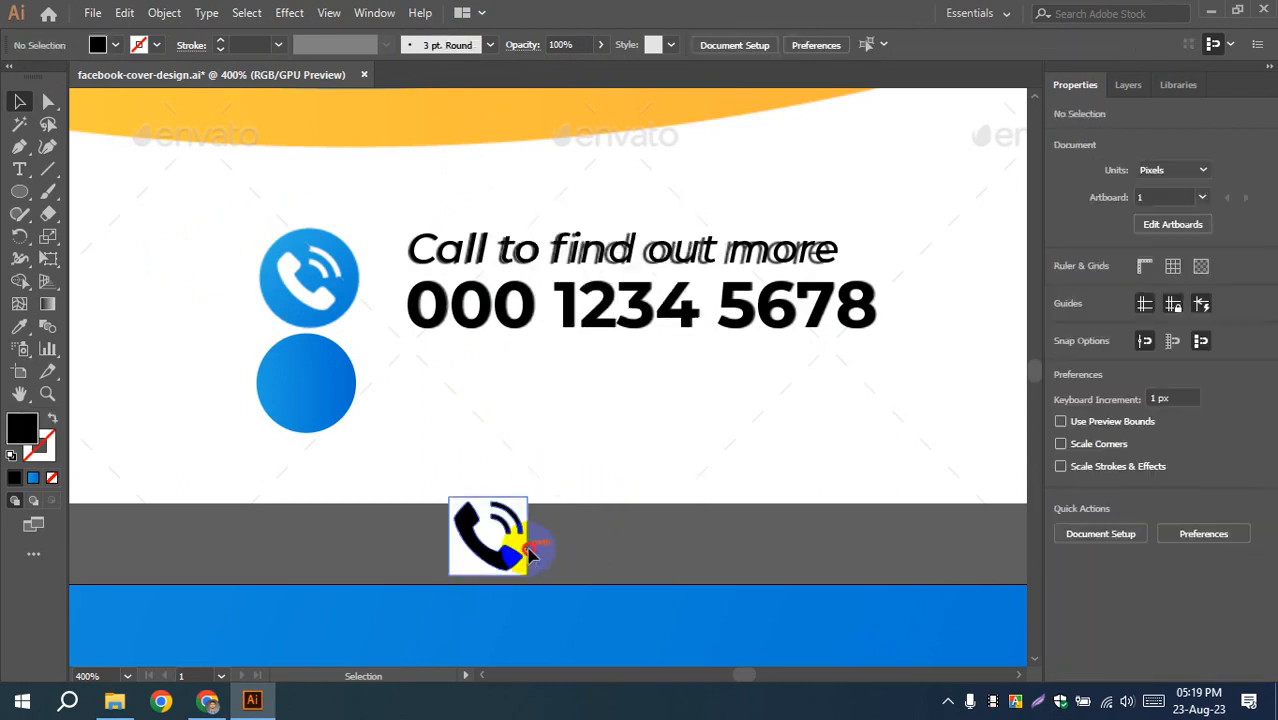
{"action": "left_click", "coordinate": [533, 553]}
{"action": "left_click", "coordinate": [579, 542]}
- Group the remaining handset and wave shapes and recolor them white by sampling the cover's white background with the Eyedropper
{"action": "left_click_drag", "start_coordinate": [590, 572], "coordinate": [422, 526]}
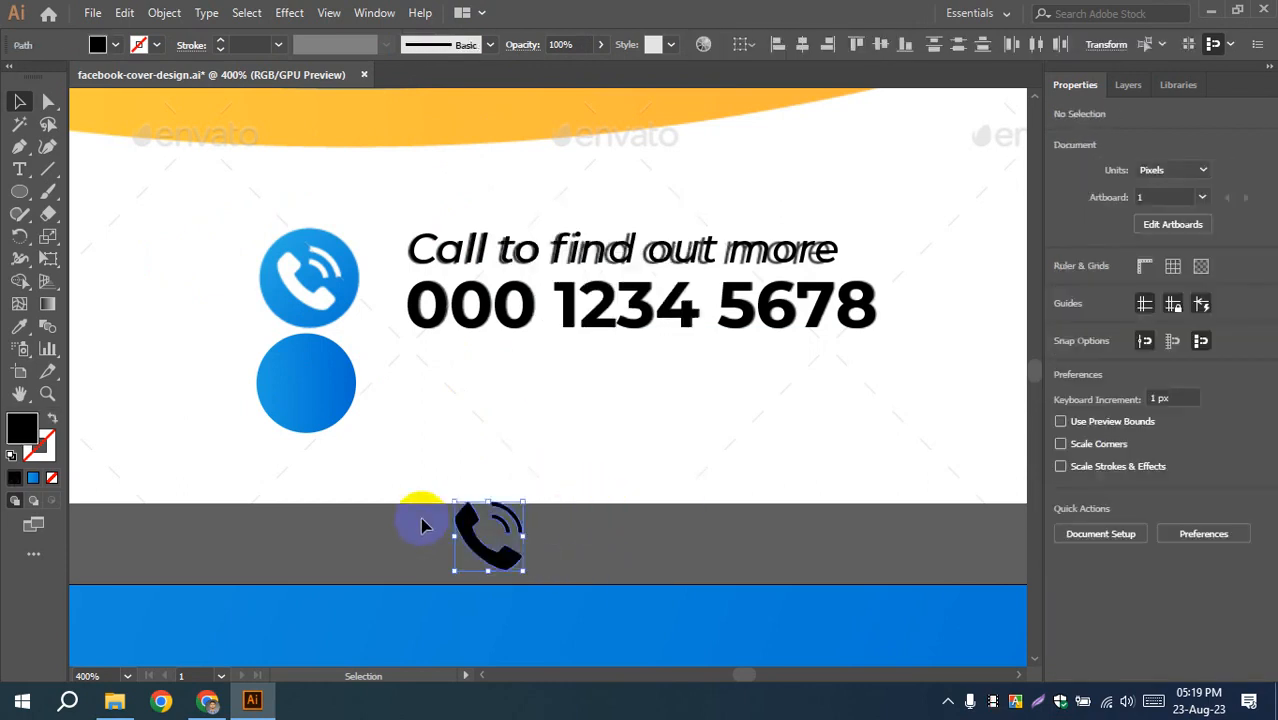
{"action": "key", "text": "ctrl+g"}
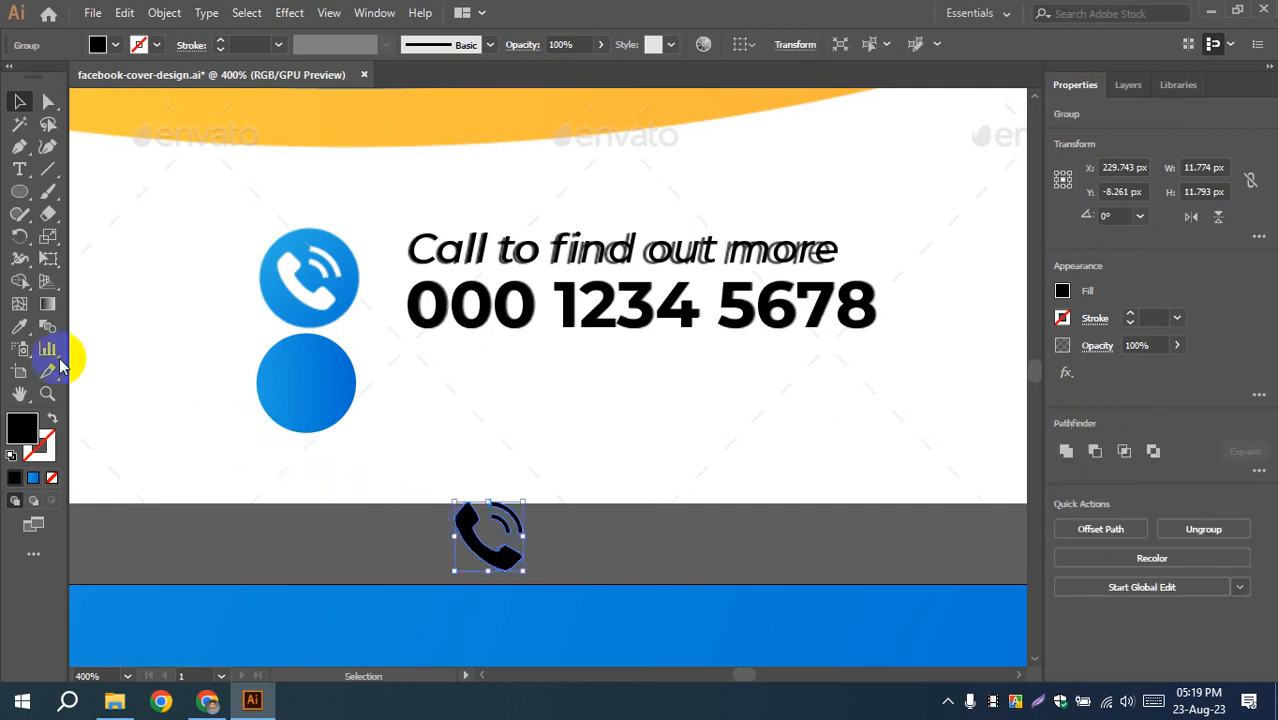
{"action": "left_click", "coordinate": [21, 328]}
{"action": "left_click", "coordinate": [427, 416]}
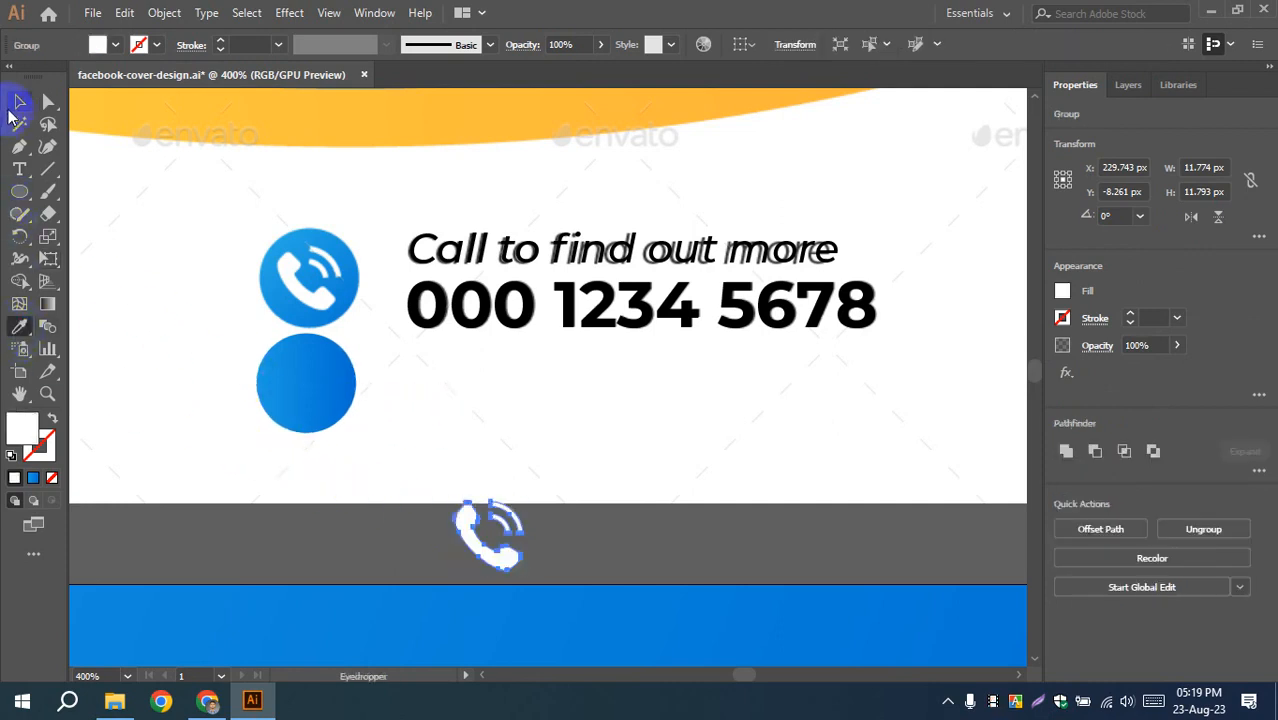
{"action": "left_click", "coordinate": [13, 107]}
- Center the white phone icon horizontally and vertically on the blank blue gradient circle
{"action": "left_click", "coordinate": [310, 385], "text": "shift"}
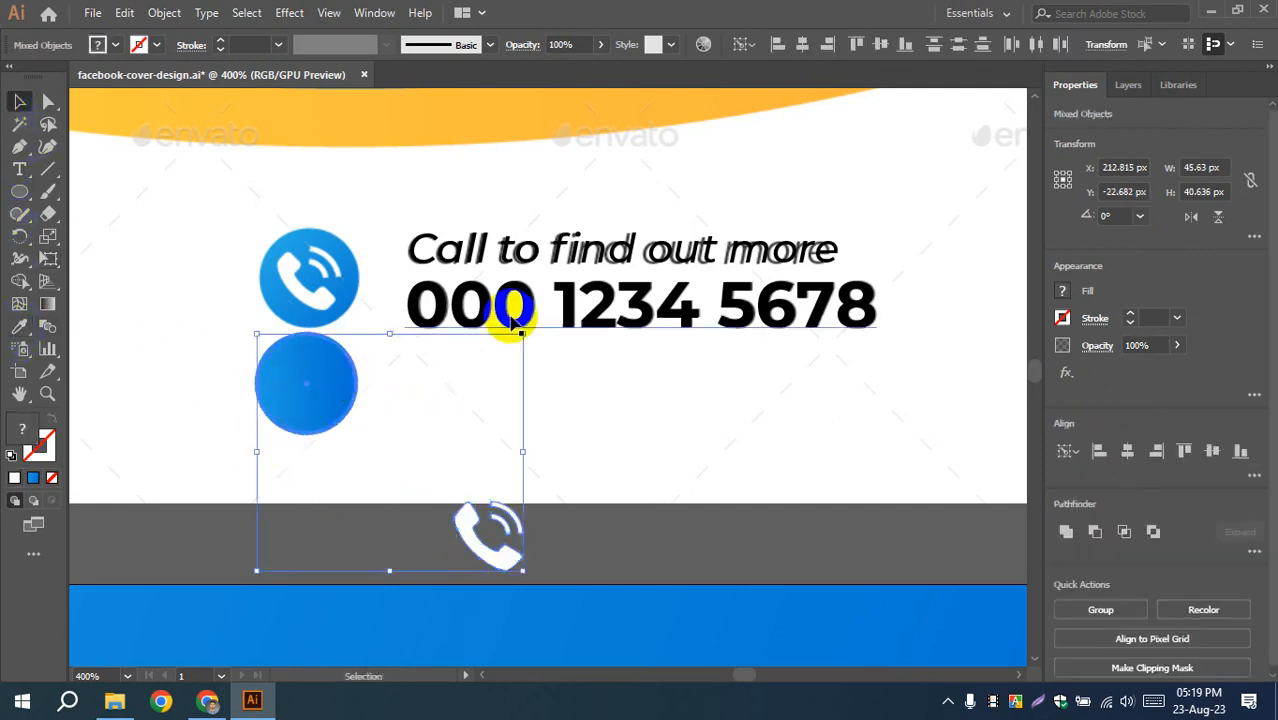
{"action": "left_click", "coordinate": [802, 44]}
{"action": "left_click", "coordinate": [880, 44]}
{"action": "left_click", "coordinate": [579, 534]}
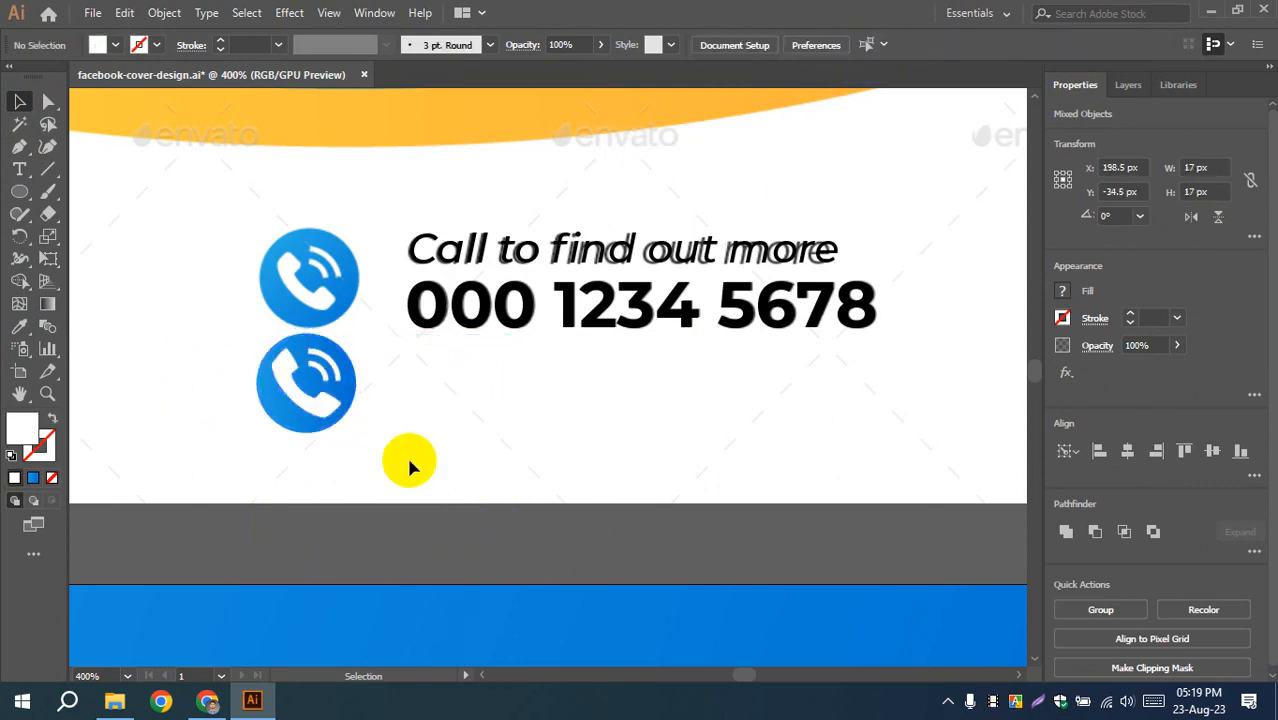
- Shrink the white phone icon proportionally from its center to about 9 px inside the blue circle
{"action": "left_click", "coordinate": [330, 378]}
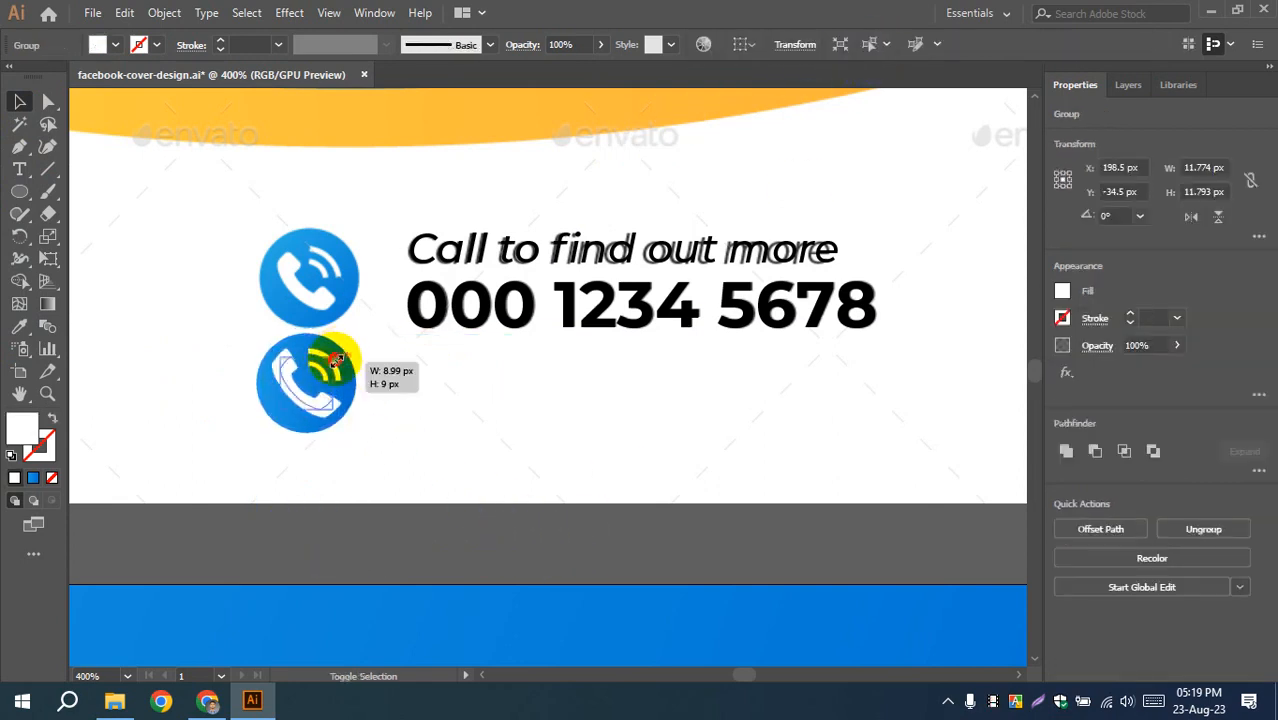
{"action": "left_click", "coordinate": [338, 510]}
{"action": "left_click", "coordinate": [319, 369]}
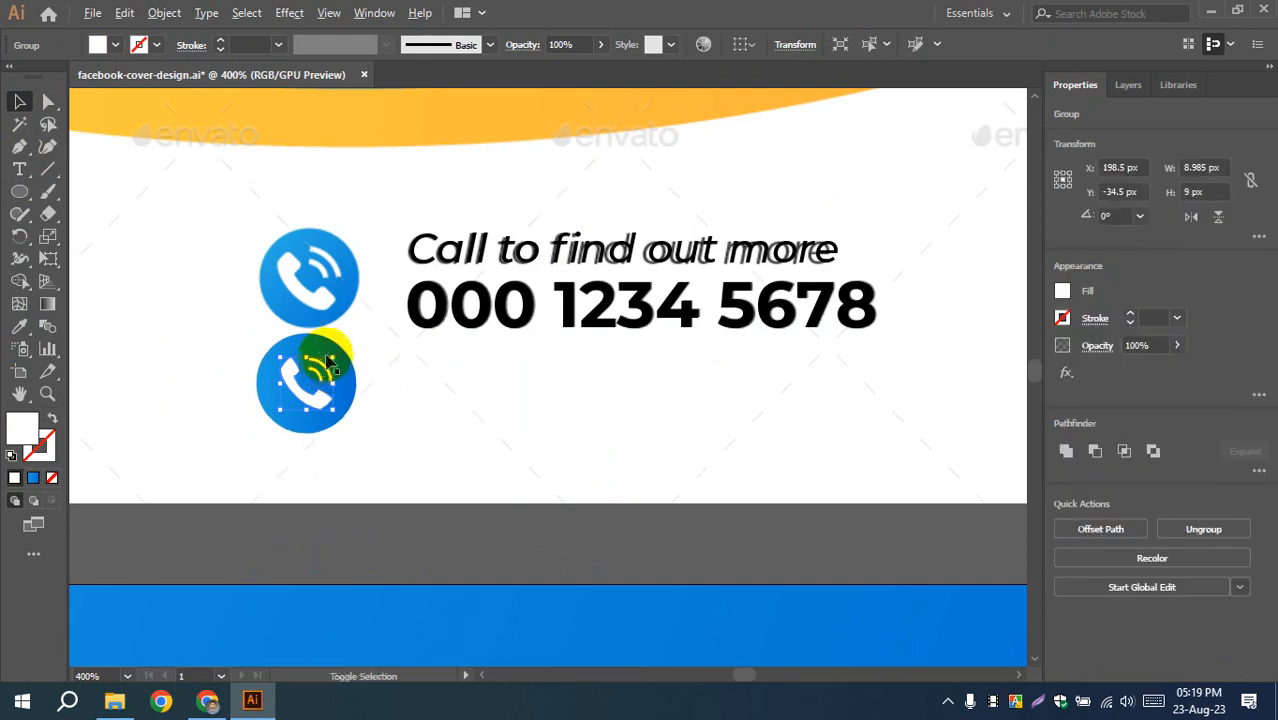
- Group the phone icon with its blue circle and move the group up over the reference phone icon
{"action": "left_click_drag", "start_coordinate": [364, 438], "coordinate": [274, 378]}
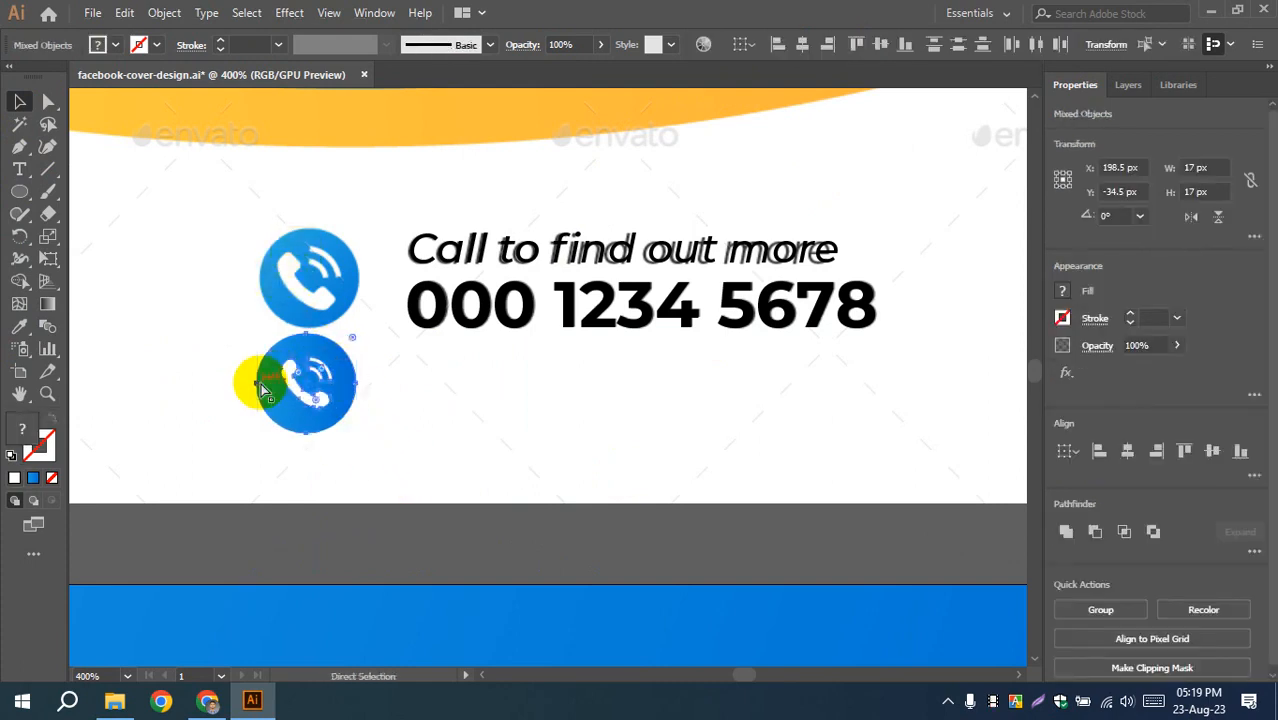
{"action": "key", "text": "ctrl+g"}
{"action": "left_click", "coordinate": [372, 328]}
{"action": "left_click_drag", "start_coordinate": [315, 408], "coordinate": [318, 298]}
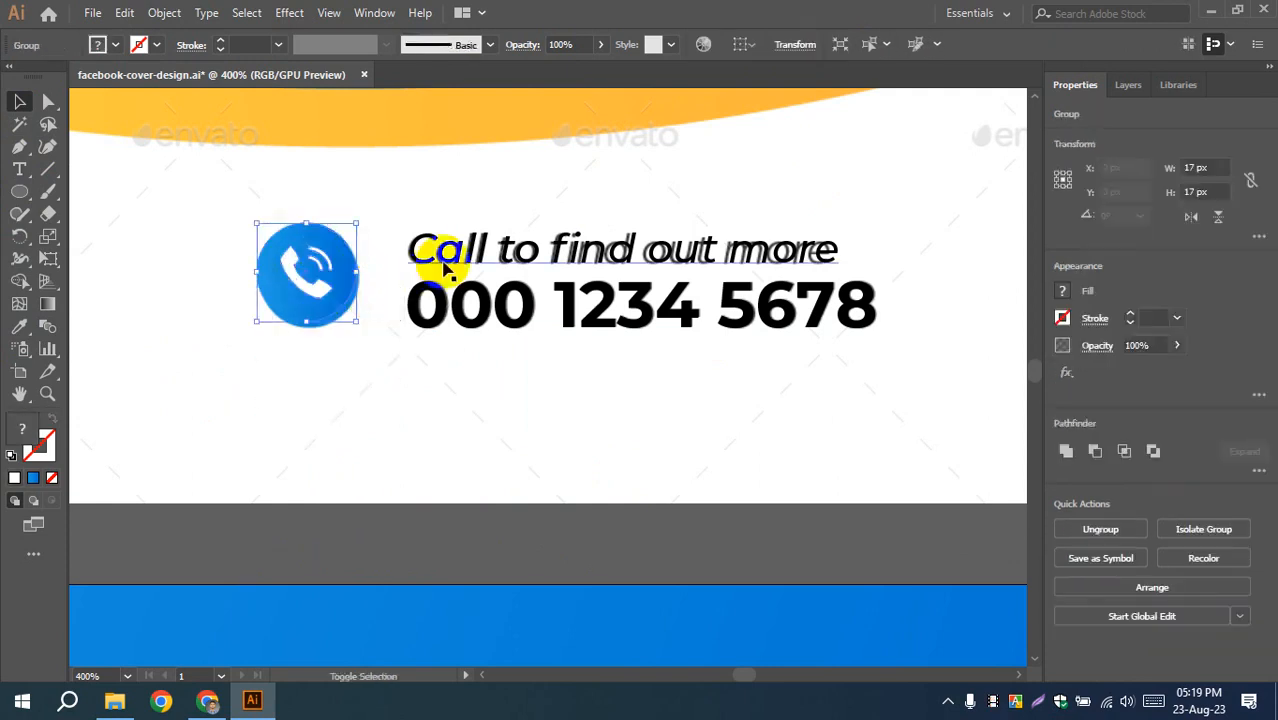
- Group the "Call to find out more" line with the phone number and vertically center-align the phone icon with them
{"action": "left_click", "coordinate": [449, 262], "text": "shift"}
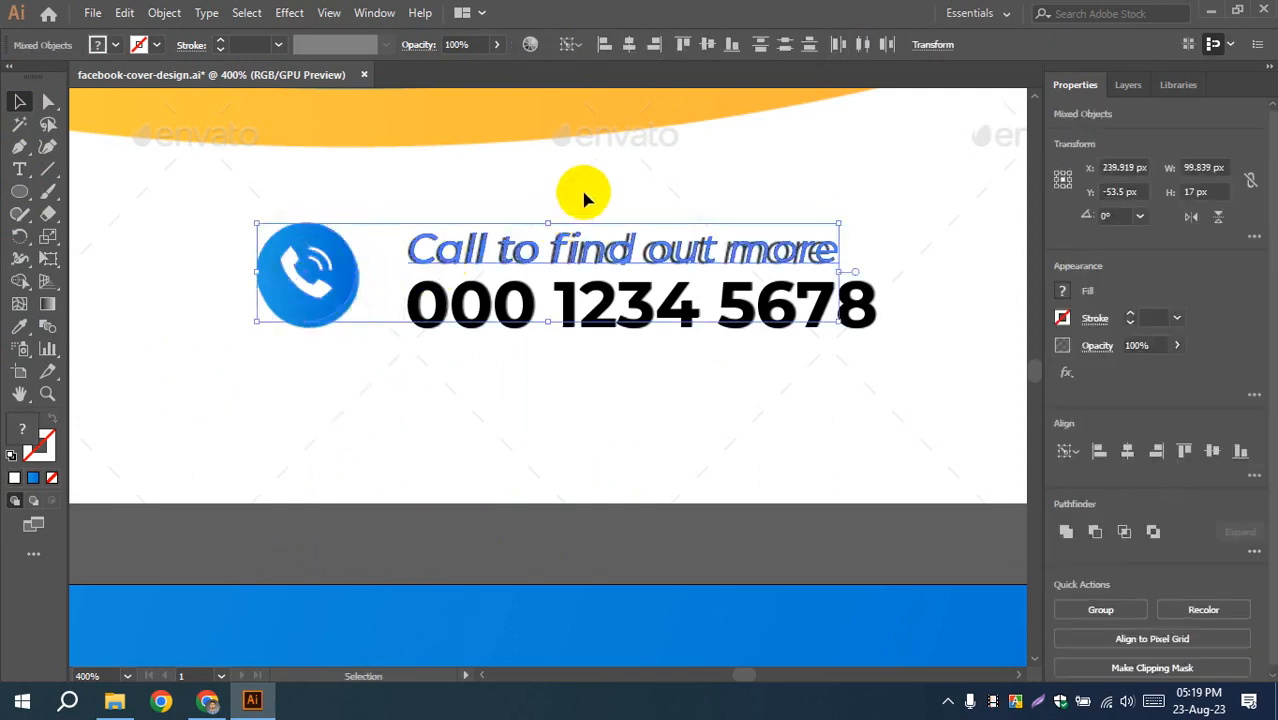
{"action": "left_click_drag", "start_coordinate": [668, 199], "coordinate": [777, 346]}
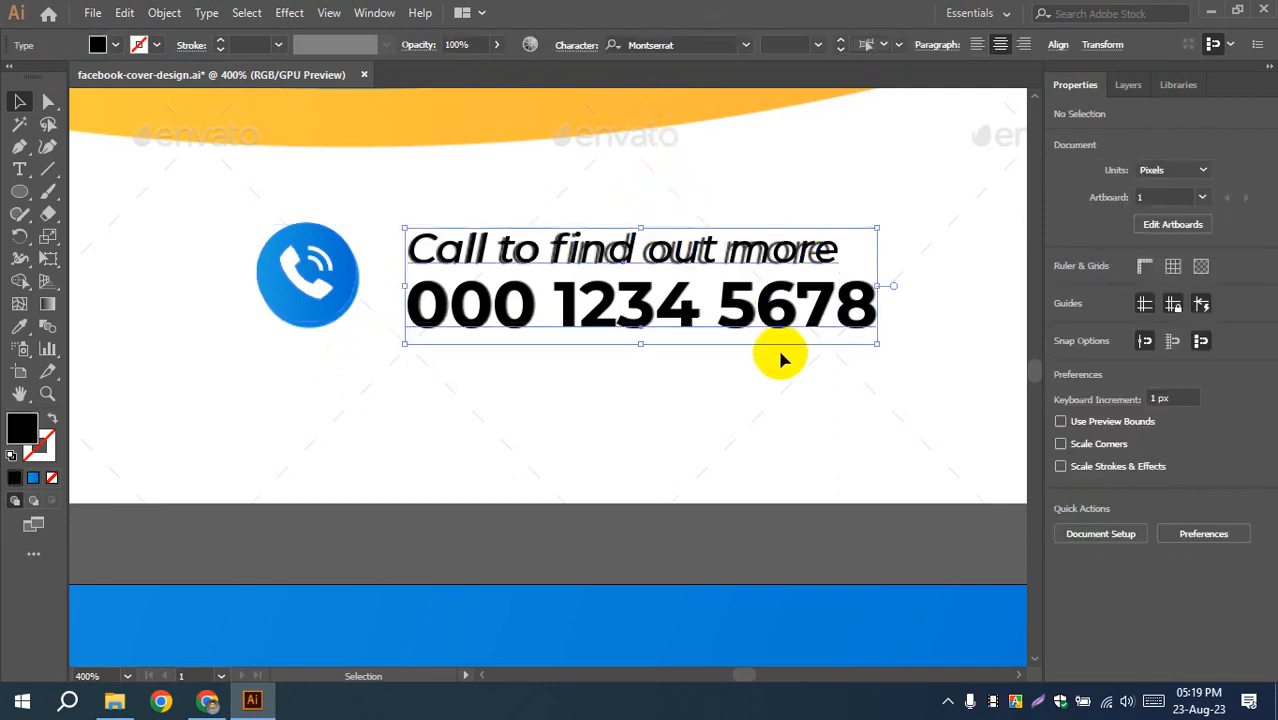
{"action": "left_click", "coordinate": [335, 295], "text": "shift"}
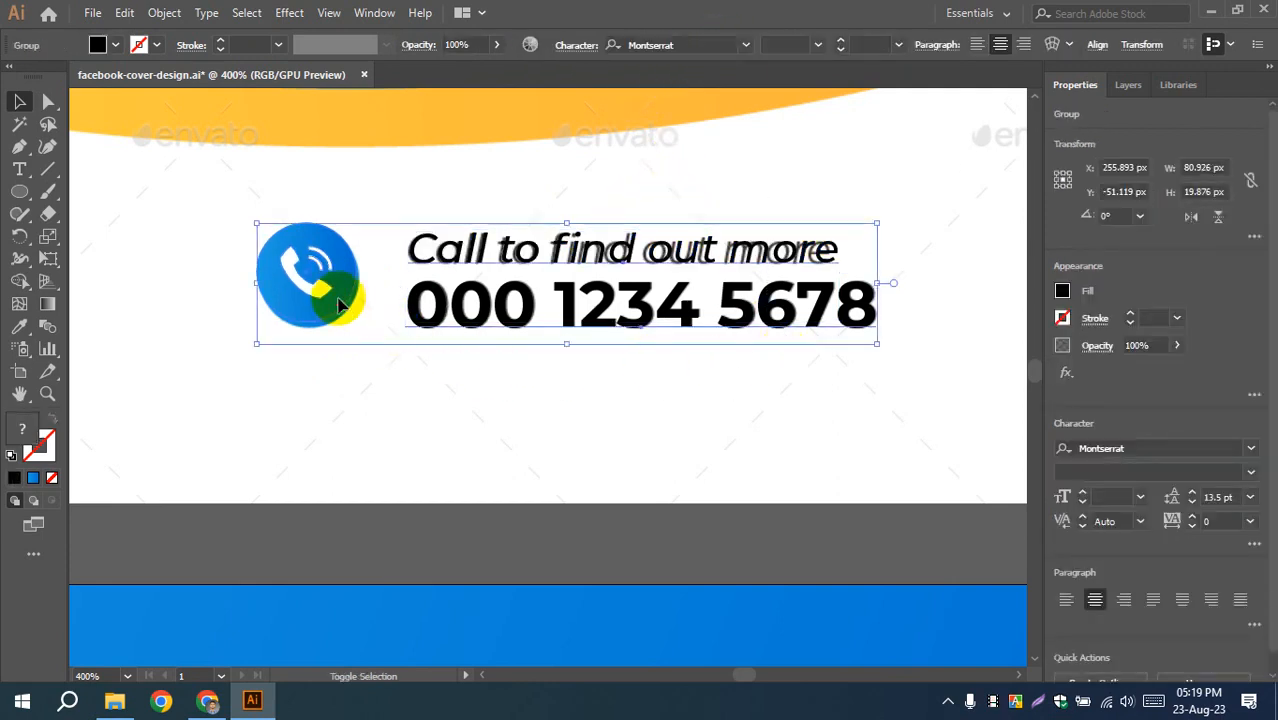
{"action": "left_click", "coordinate": [732, 44]}
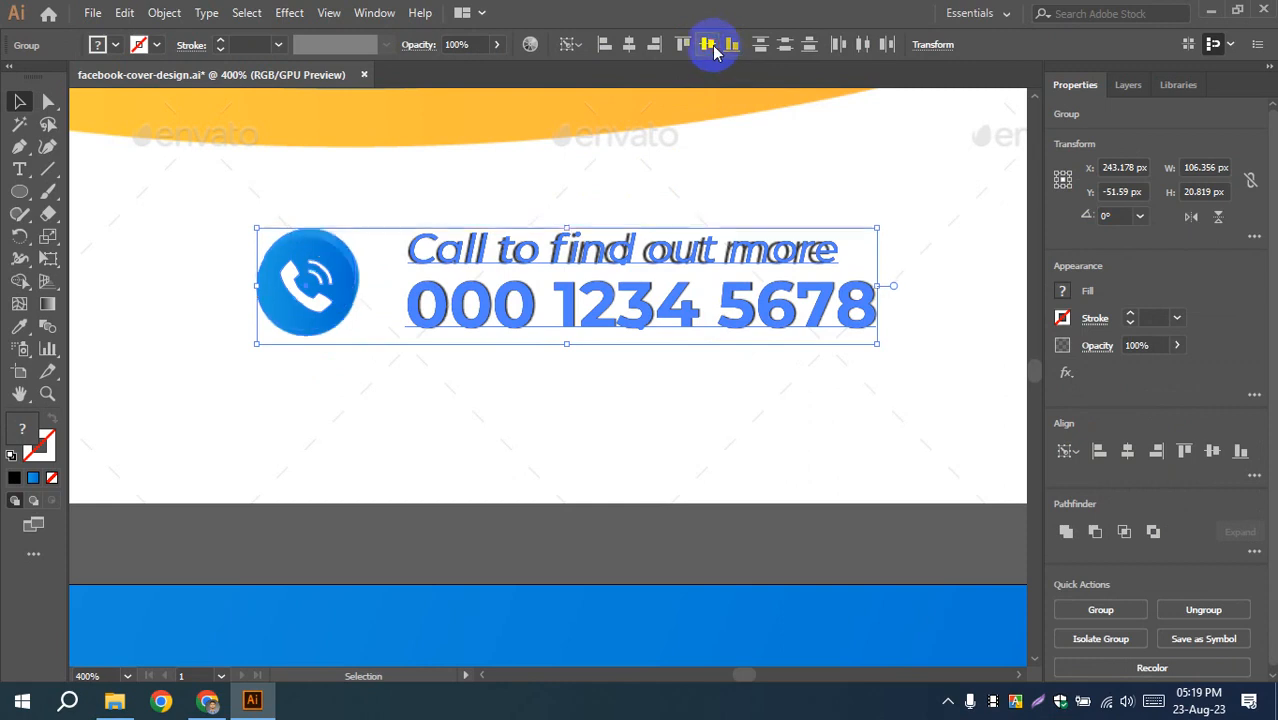
- Nudge the phone icon group 1 px down and 1 px to the right beside the call text
{"action": "left_click", "coordinate": [342, 357]}
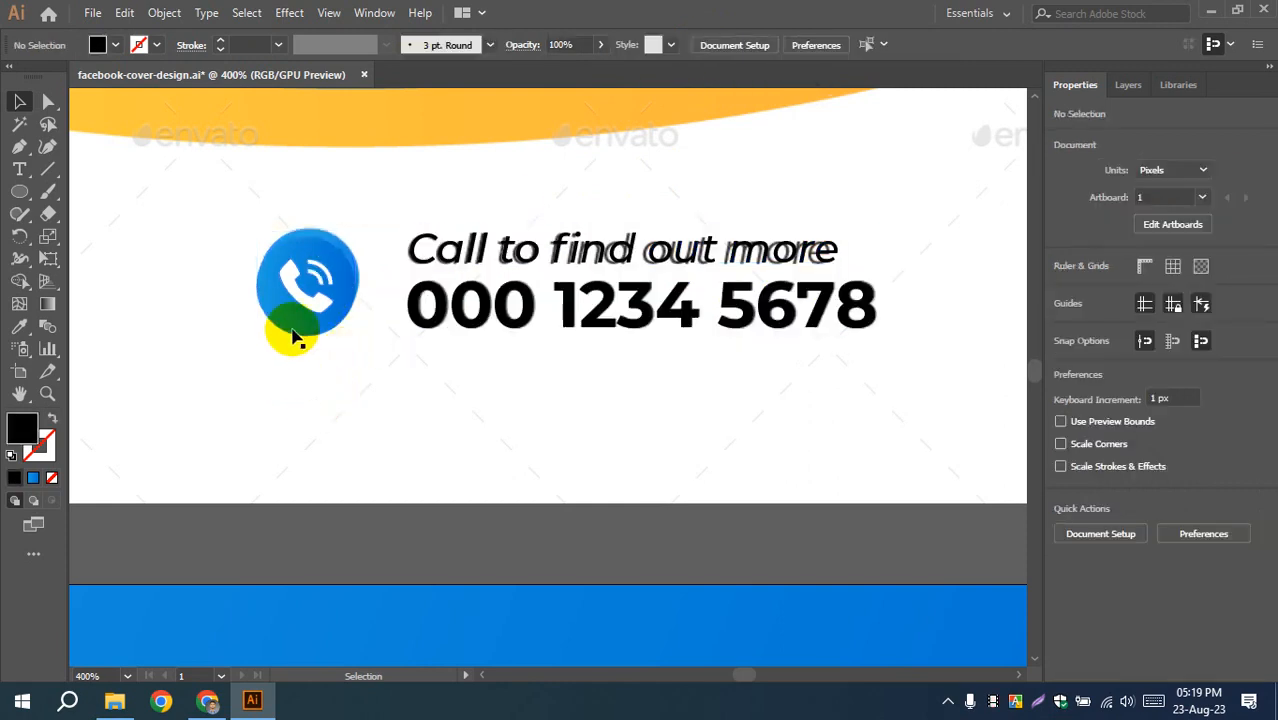
{"action": "left_click", "coordinate": [294, 338]}
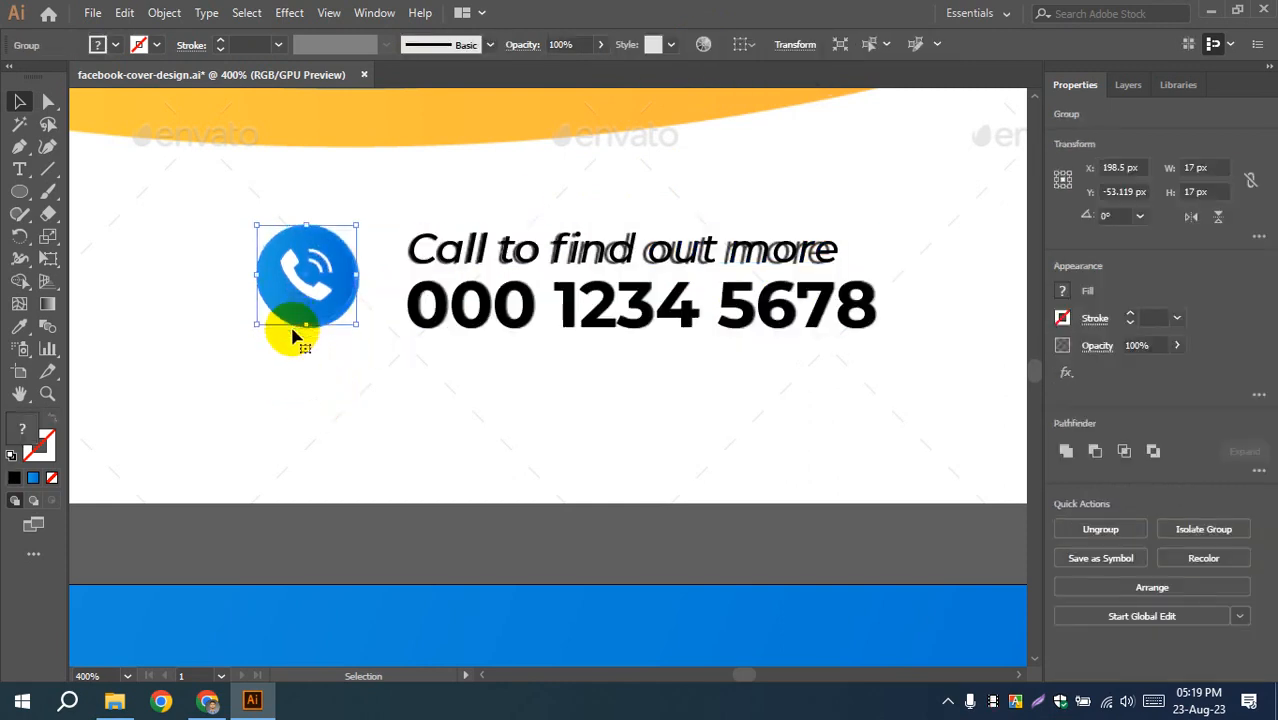
{"action": "key", "text": "Down"}
{"action": "key", "text": "Right"}
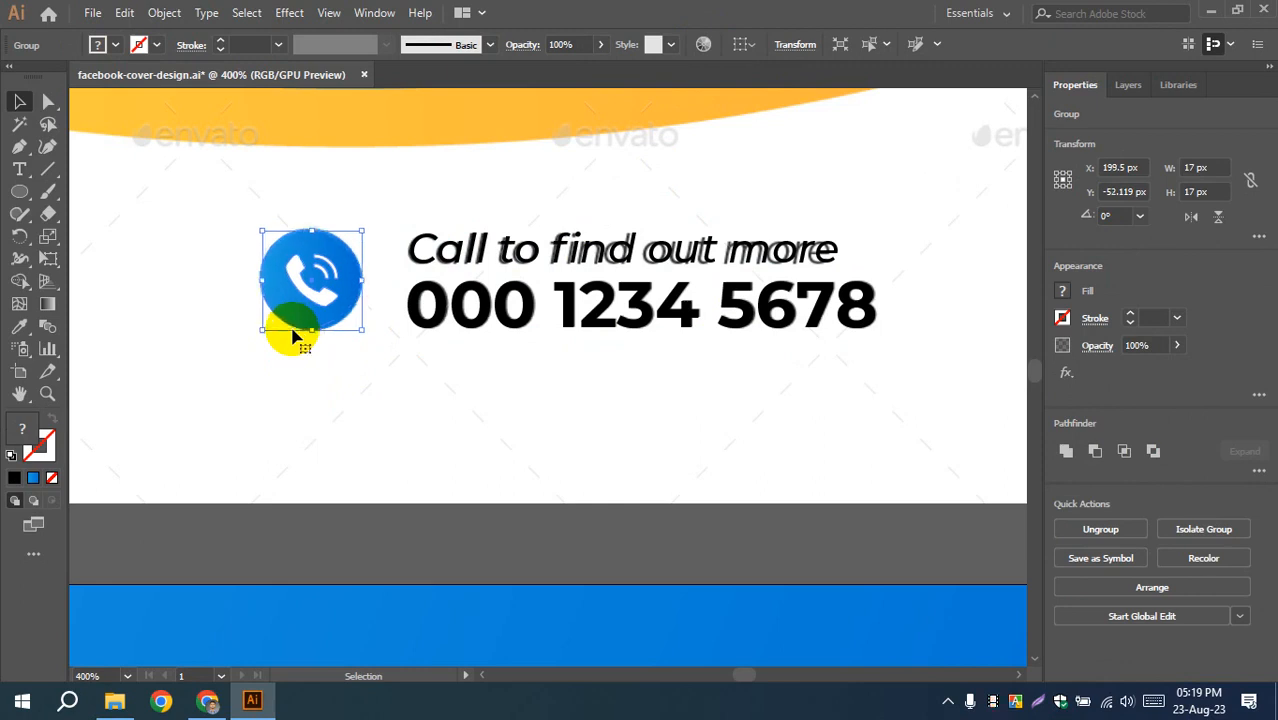
{"action": "left_click", "coordinate": [298, 365]}
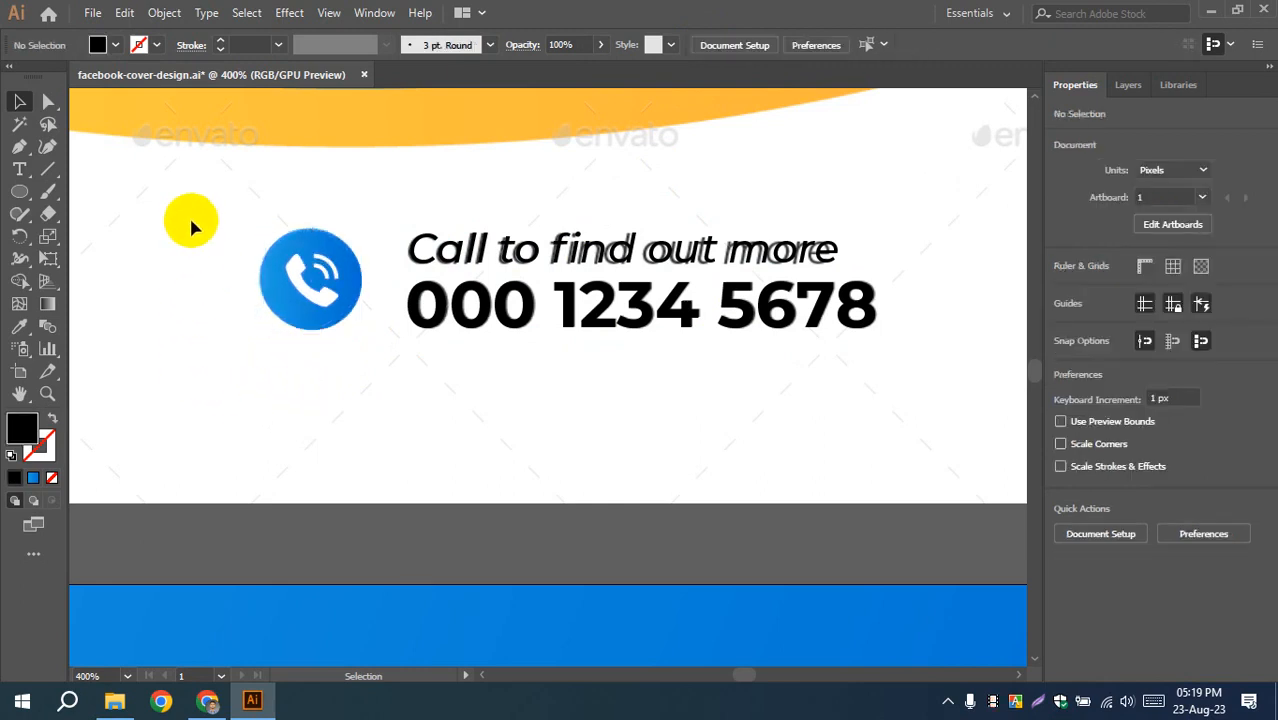
- Group the phone icon with the call text and move the group down onto the new cover beside the GET STARTED button
{"action": "left_click_drag", "start_coordinate": [192, 226], "coordinate": [585, 365]}
{"action": "key", "text": "ctrl"}
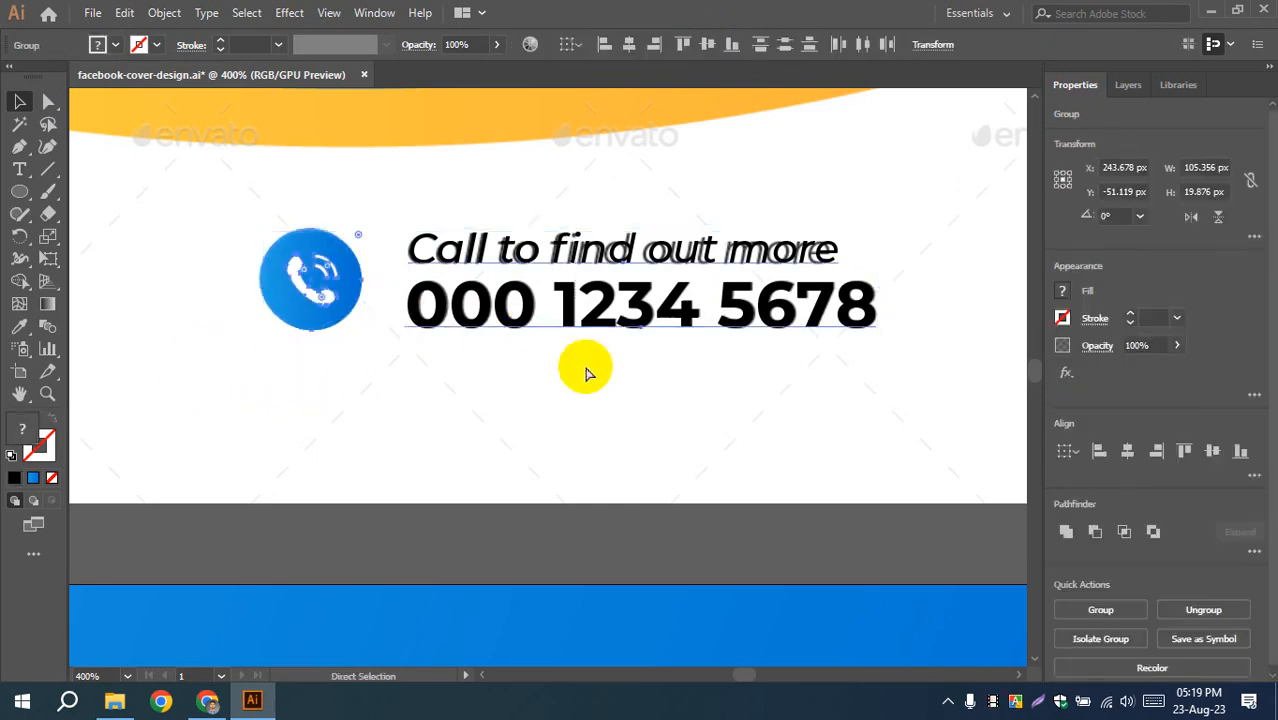
{"action": "scroll", "coordinate": [586, 367], "scroll_direction": "down", "scroll_amount": 4}
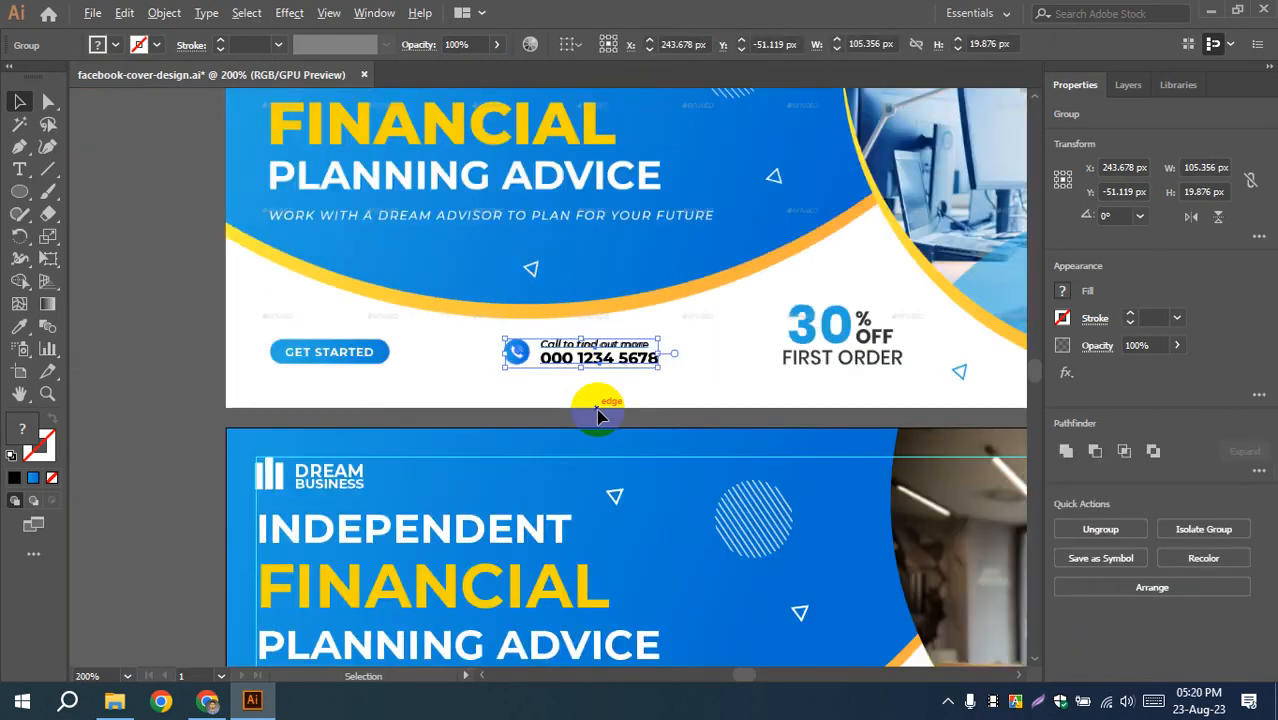
{"action": "left_click_drag", "start_coordinate": [633, 461], "coordinate": [560, 344]}
{"action": "scroll", "coordinate": [533, 320], "scroll_direction": "down", "scroll_amount": 1}
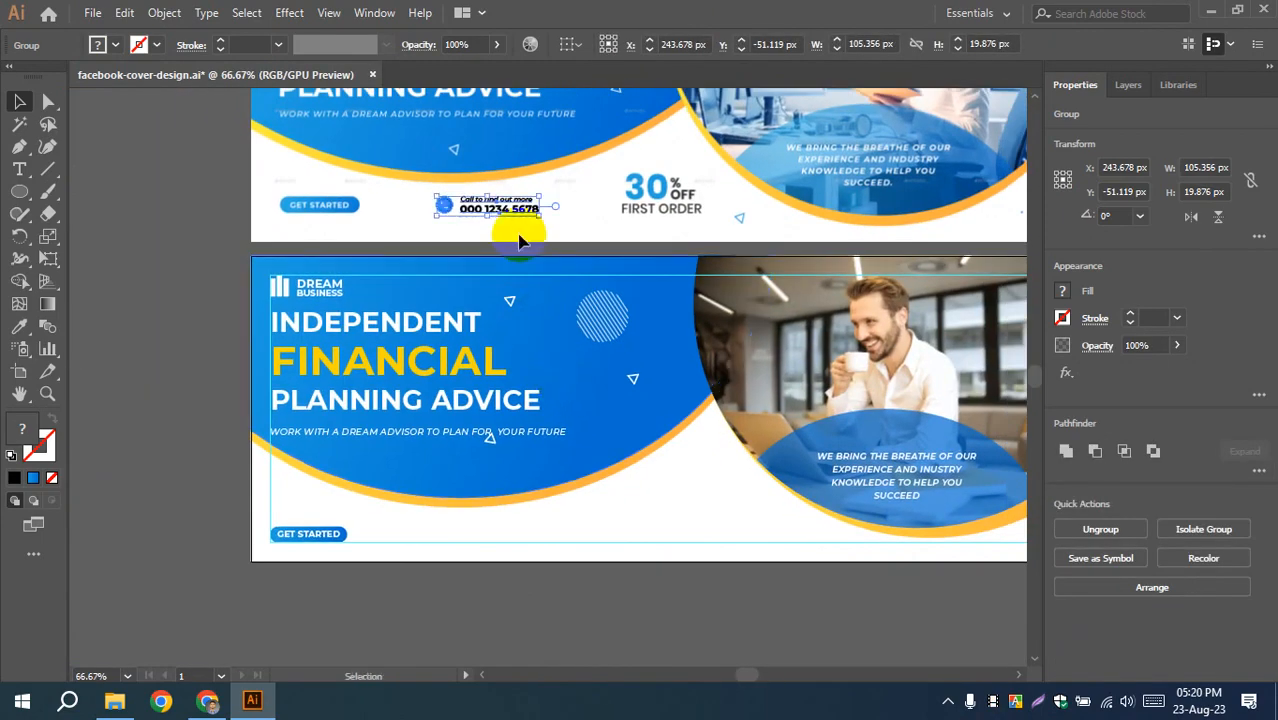
{"action": "left_click_drag", "start_coordinate": [516, 208], "coordinate": [523, 537]}
- Vertically center-align the contact group with the GET STARTED button, using the button as the key object
{"action": "scroll", "coordinate": [458, 568], "scroll_direction": "up", "scroll_amount": 2}
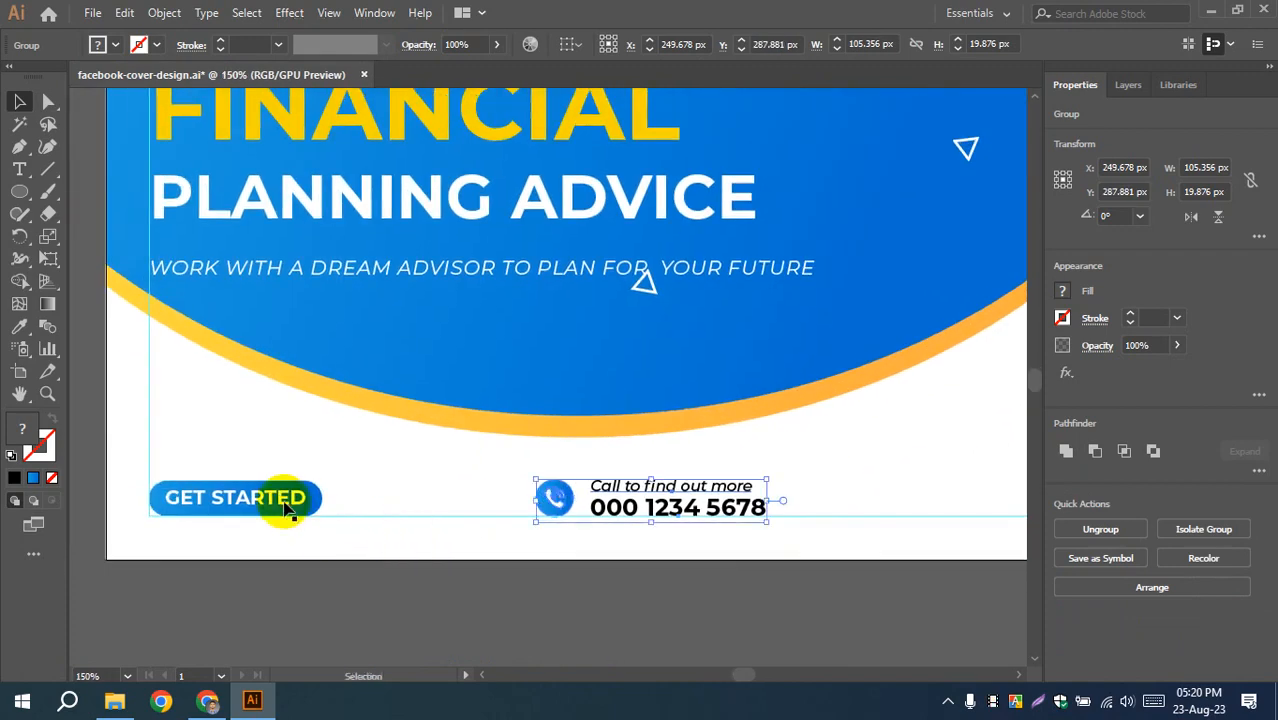
{"action": "left_click", "coordinate": [285, 494]}
{"action": "left_click", "coordinate": [657, 515], "text": "shift"}
{"action": "left_click", "coordinate": [308, 499]}
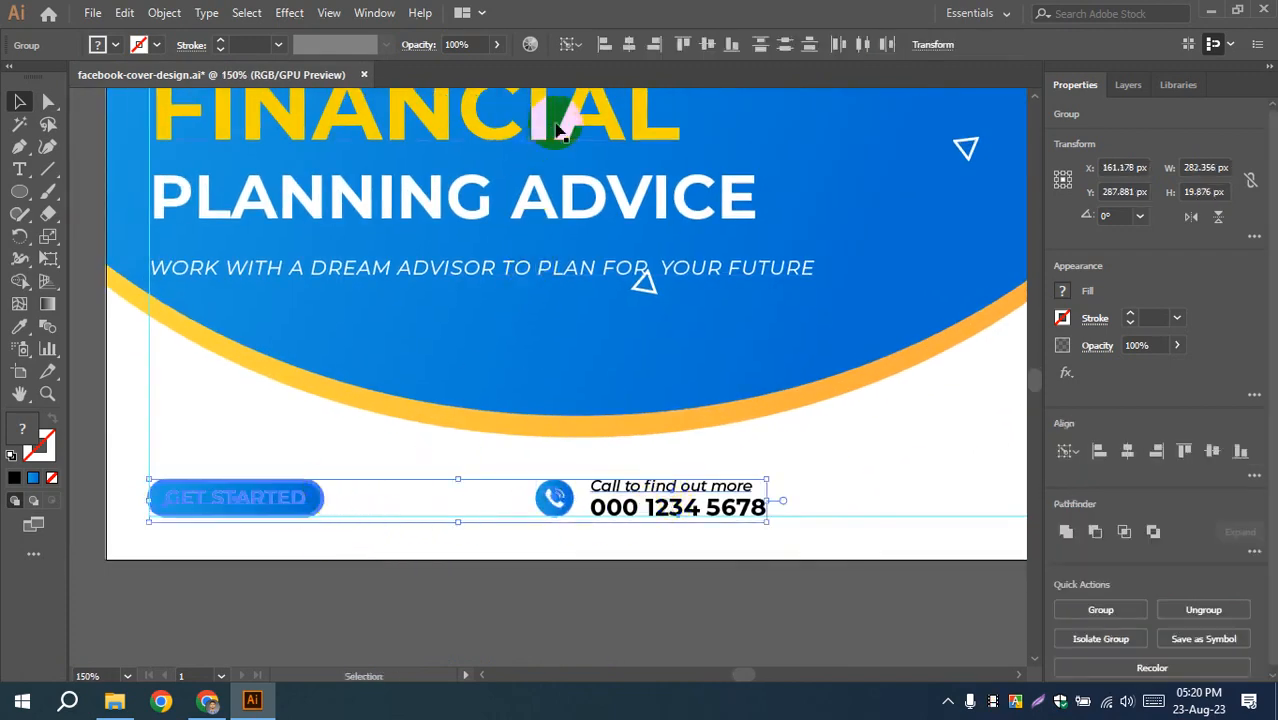
{"action": "left_click", "coordinate": [713, 46]}
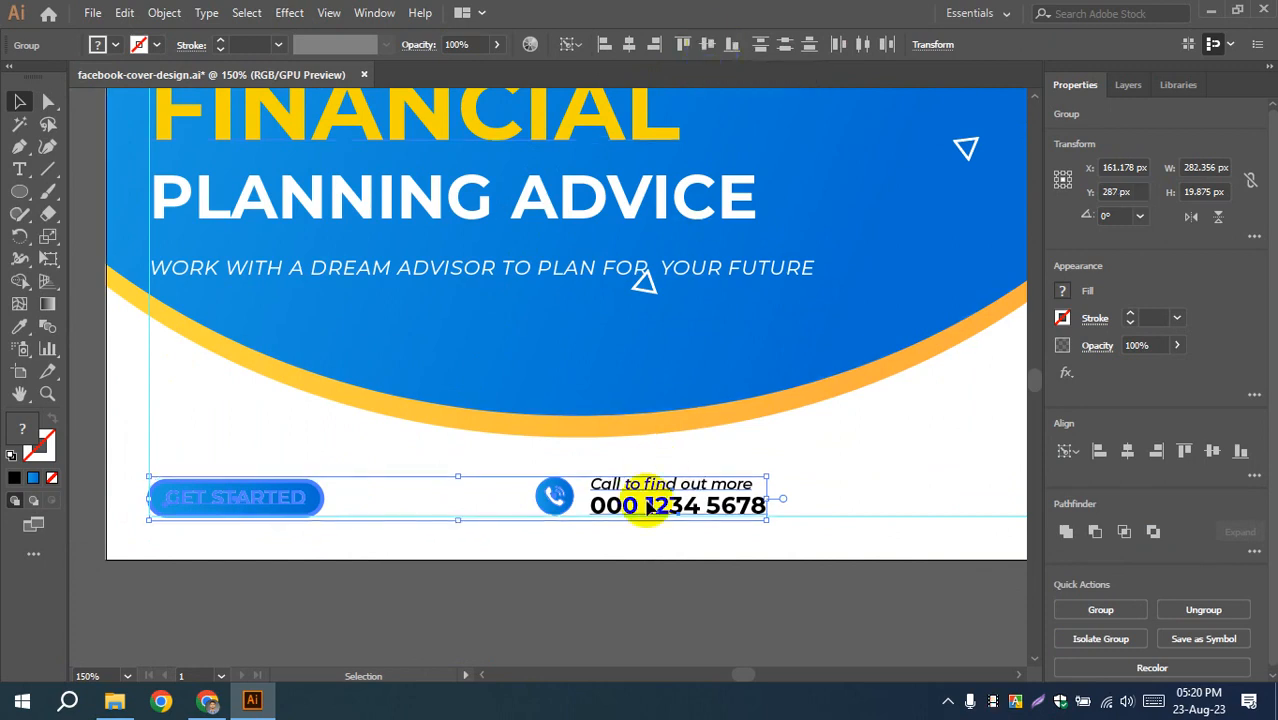
{"action": "left_click", "coordinate": [527, 587]}
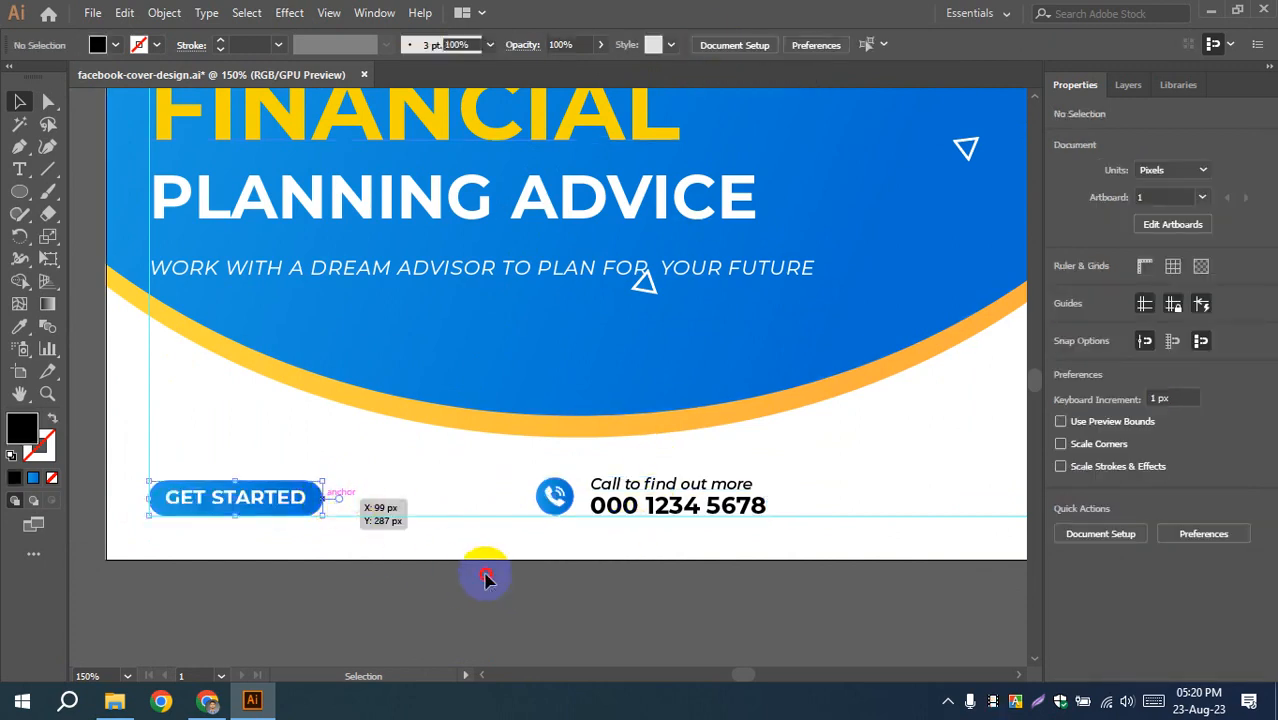
- Nudge the contact group up and bottom-align it with the GET STARTED button as the key object
{"action": "left_click", "coordinate": [603, 487]}
{"action": "key", "text": "Up"}
{"action": "key", "text": "Up"}
{"action": "key", "text": "Up"}
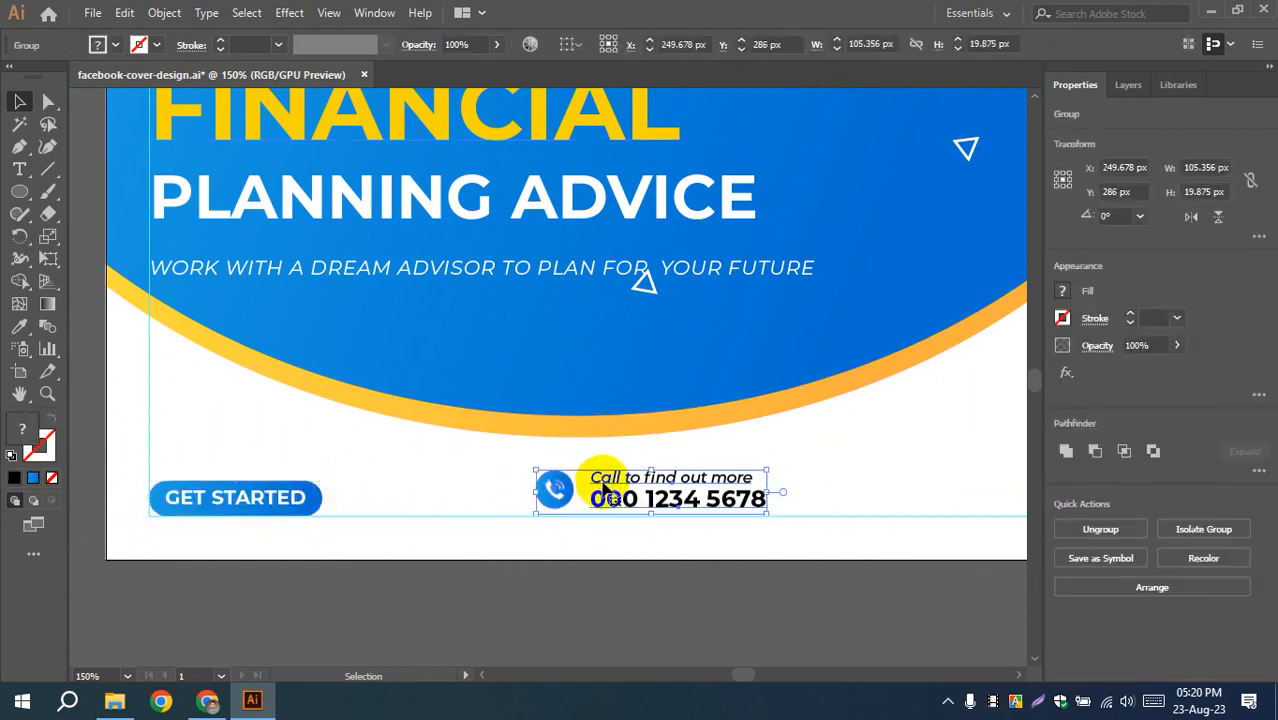
{"action": "left_click", "coordinate": [234, 499], "text": "shift"}
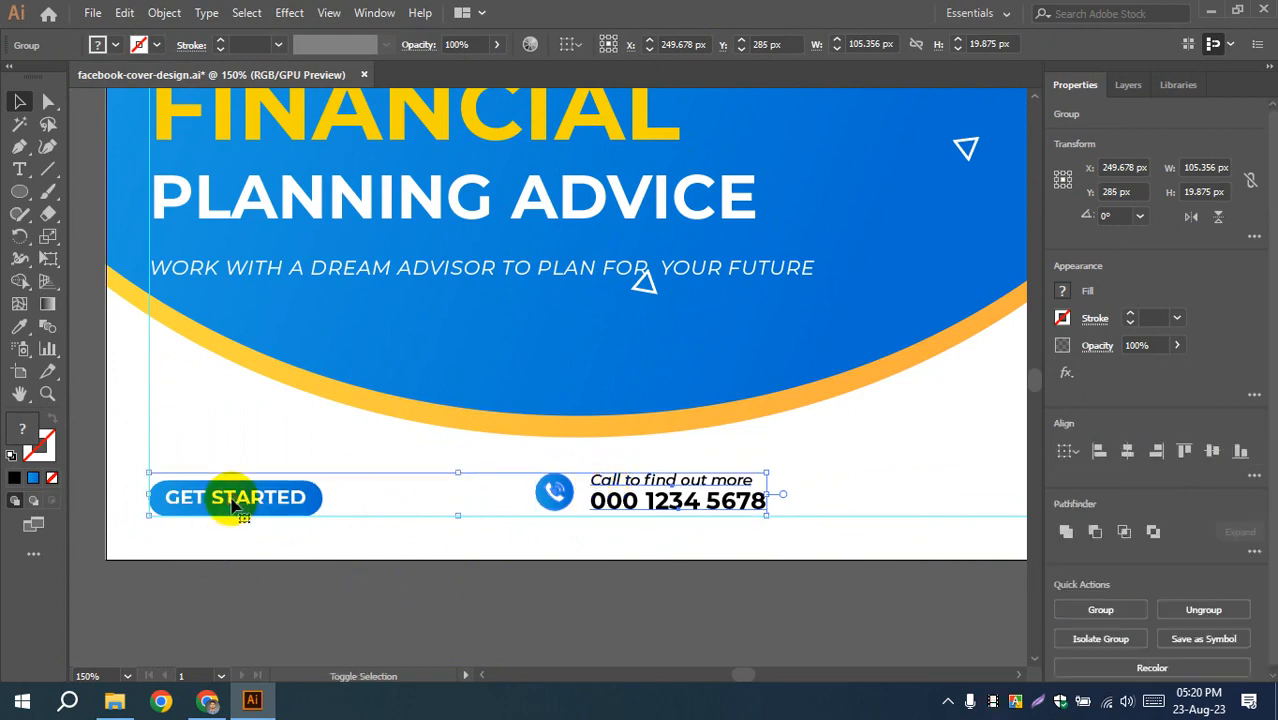
{"action": "left_click", "coordinate": [250, 505]}
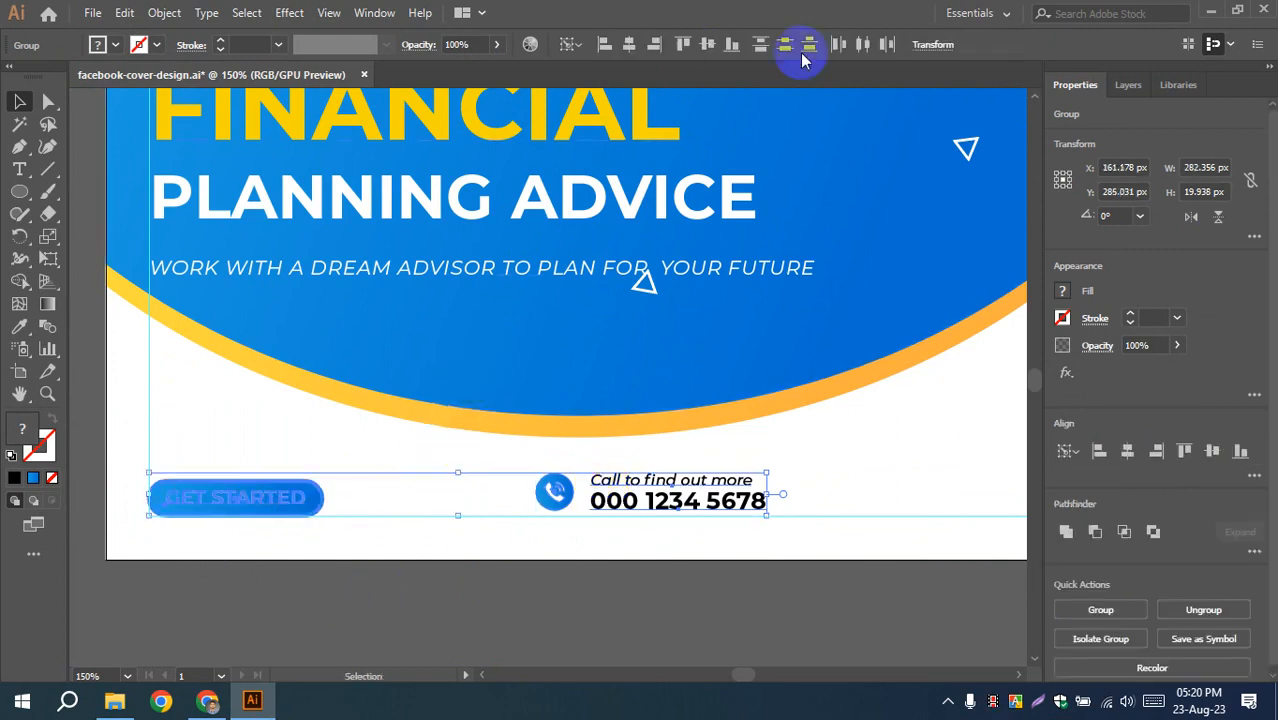
{"action": "left_click", "coordinate": [736, 49]}
{"action": "left_click", "coordinate": [502, 565]}
- Add the text "30" in the white area between the call text and the photo, and enlarge it to about 45 px wide
{"action": "key", "text": "space"}
{"action": "left_click_drag", "start_coordinate": [865, 505], "coordinate": [716, 648]}
{"action": "left_click_drag", "start_coordinate": [680, 400], "coordinate": [465, 430]}
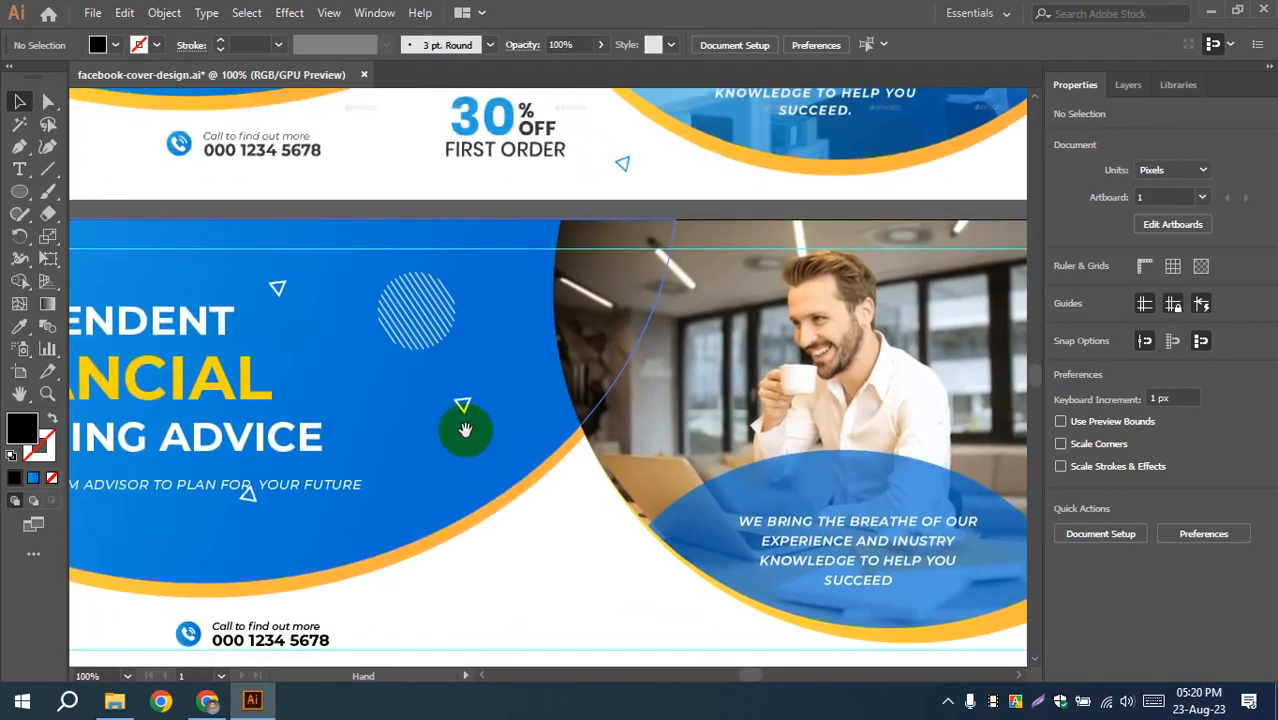
{"action": "left_click", "coordinate": [18, 172]}
{"action": "left_click", "coordinate": [528, 579]}
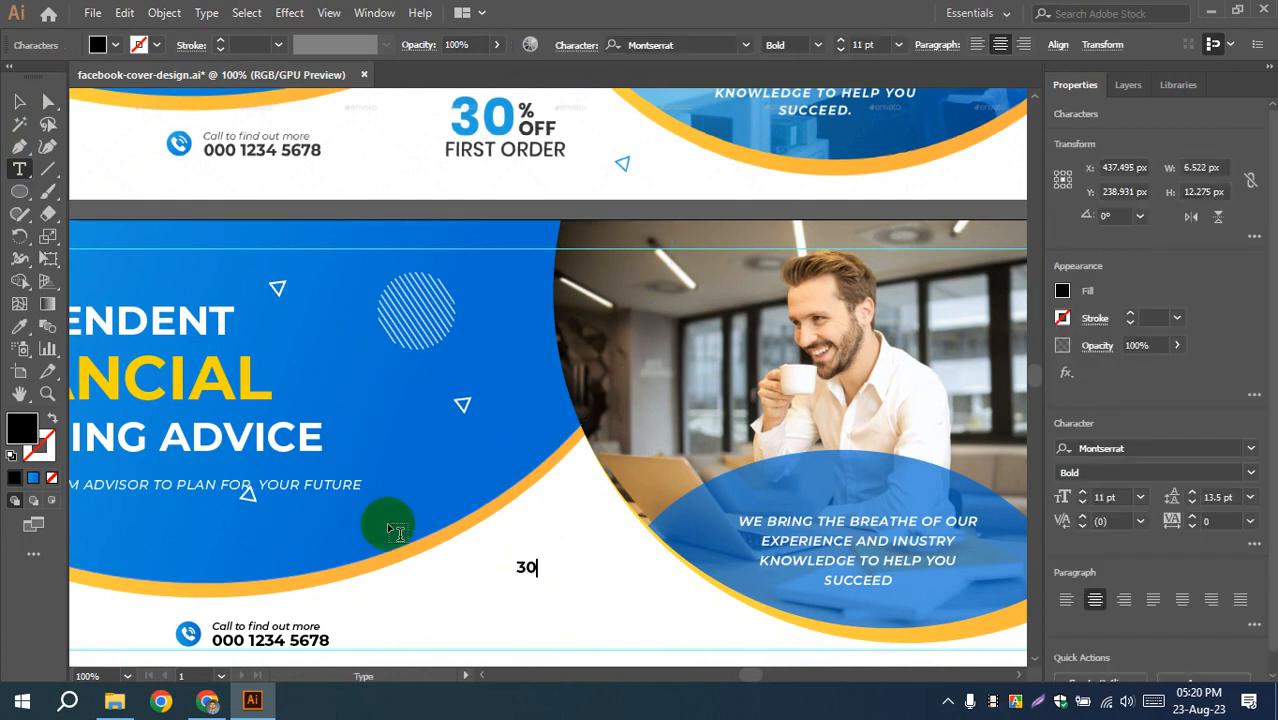
{"action": "left_click", "coordinate": [24, 106]}
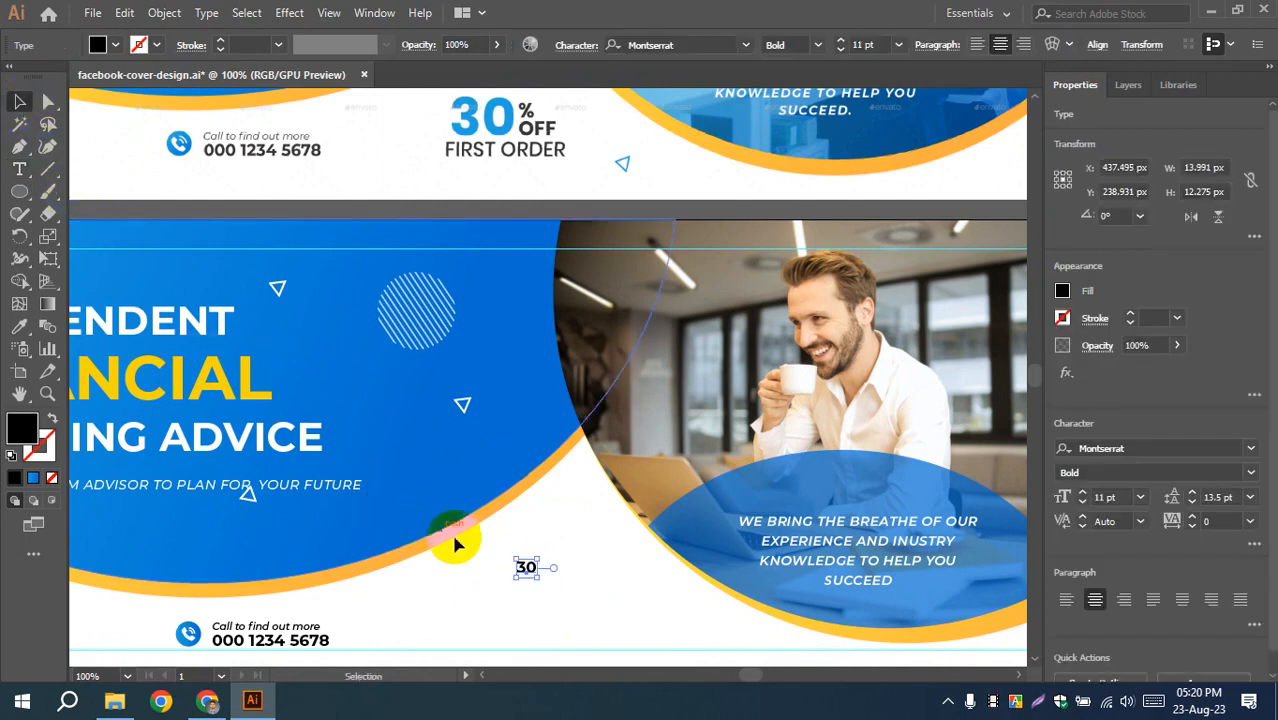
{"action": "left_click_drag", "start_coordinate": [543, 554], "coordinate": [562, 531]}
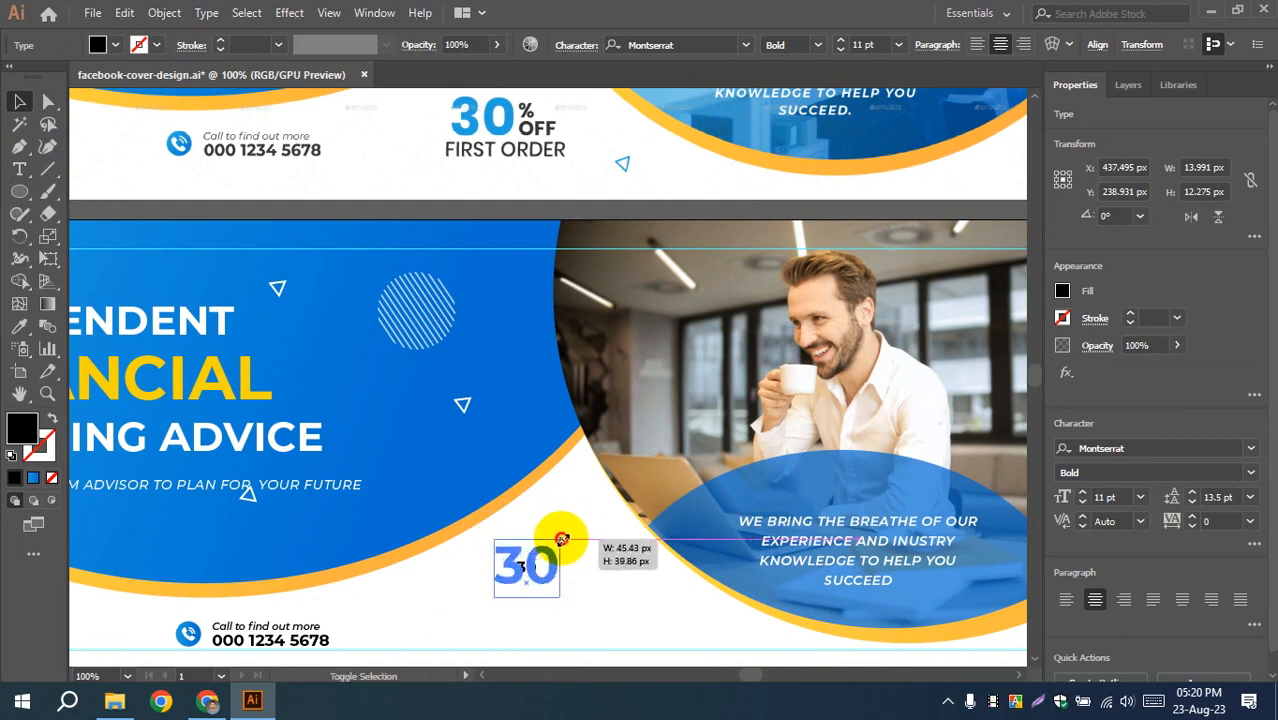